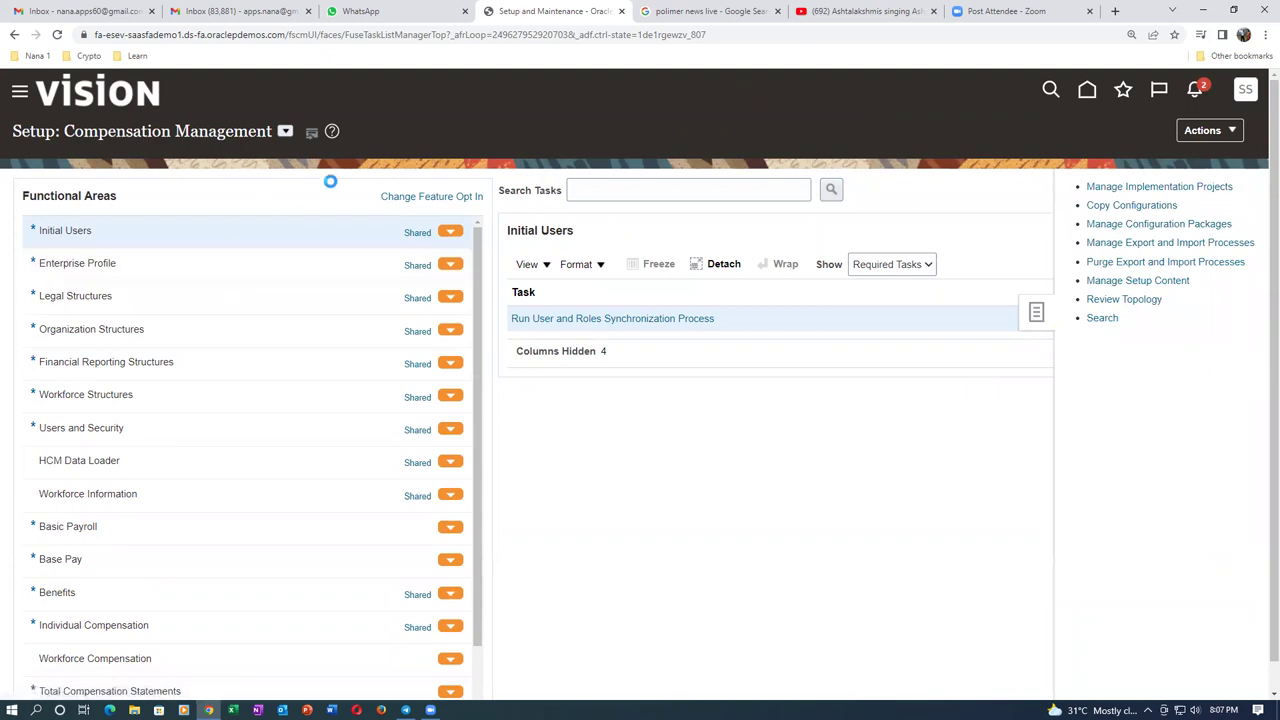
Step: Search the setup tasks for man%locations% and open the Manage Locations task
left_click(355, 189)
type("man")
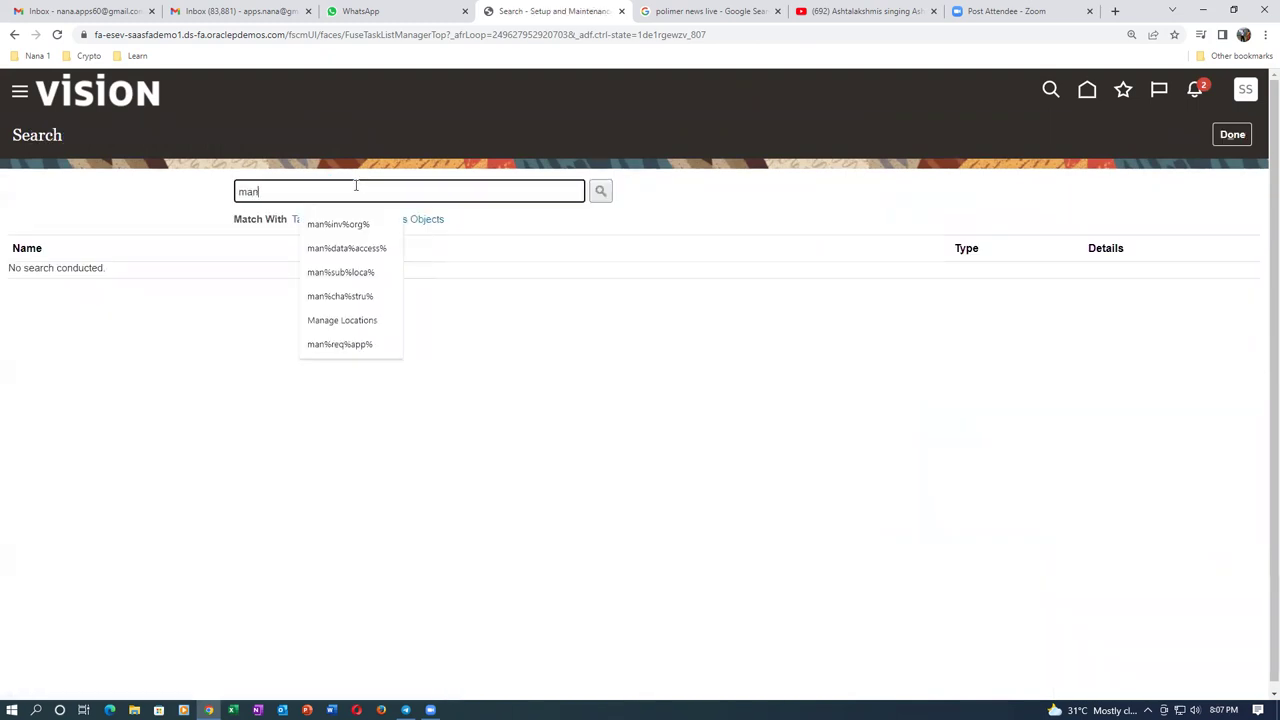
type("%locations%")
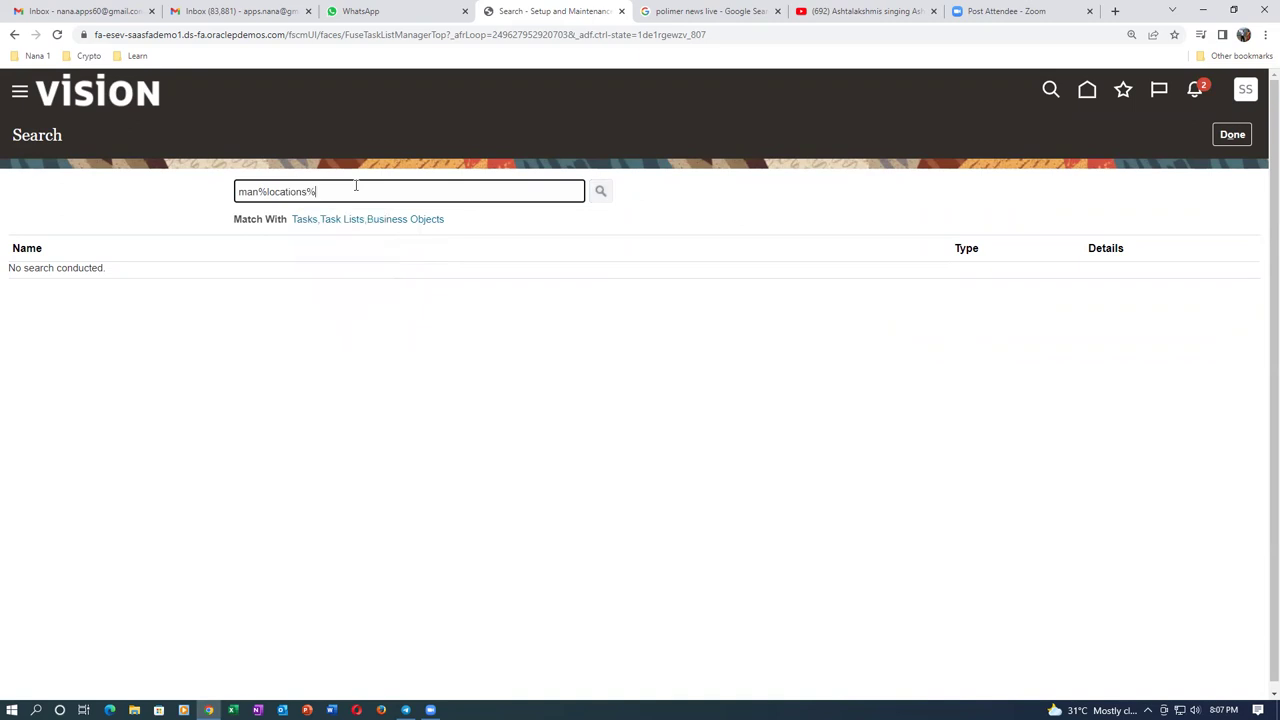
key("Return")
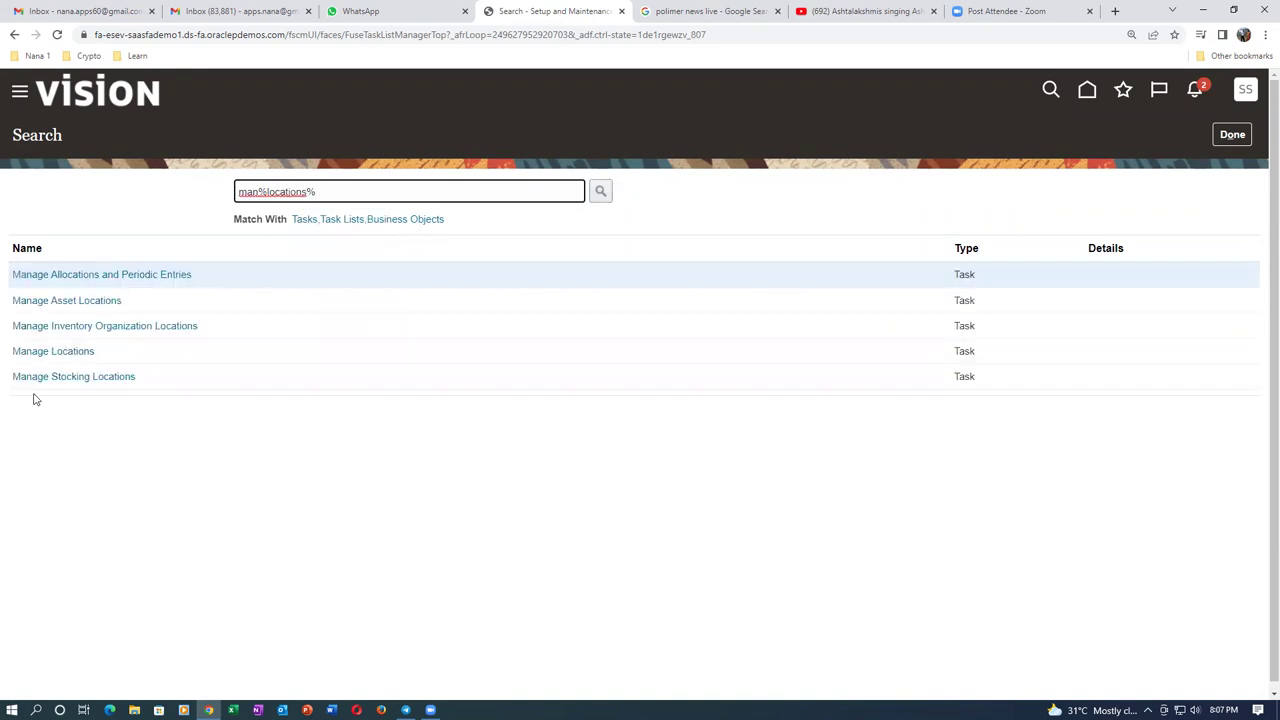
left_click(55, 353)
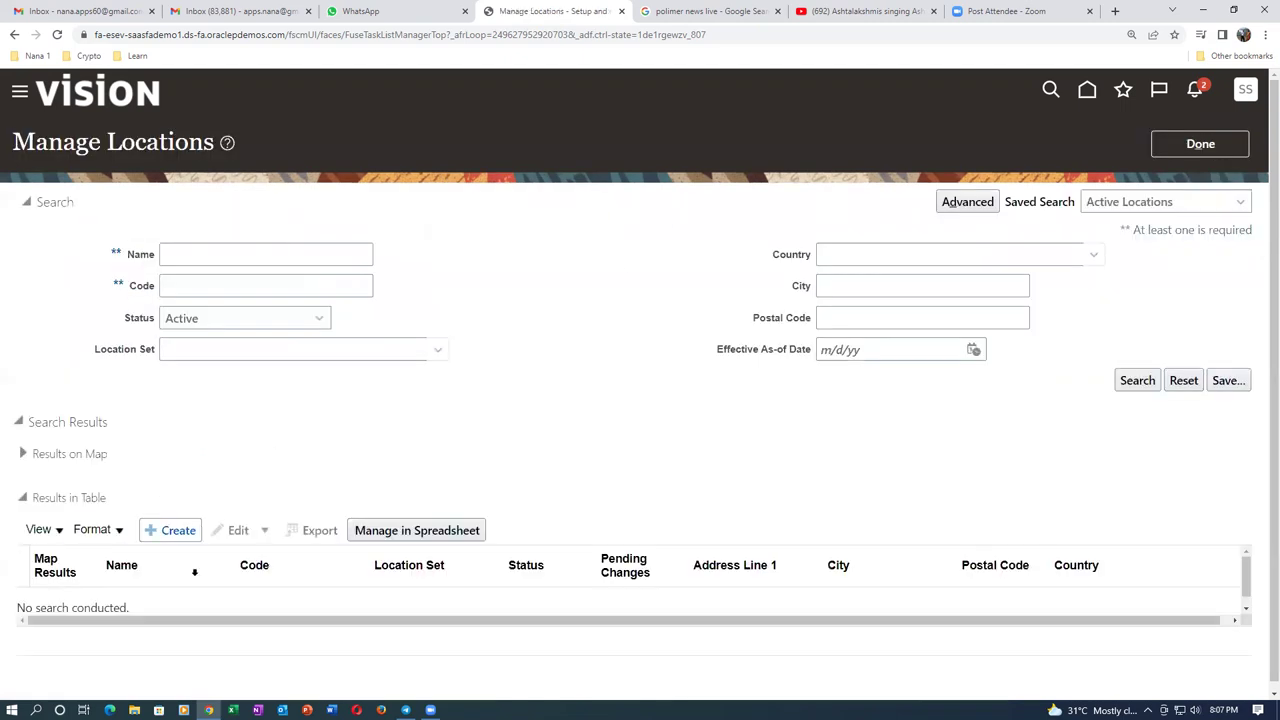
Step: Start a new location and enter b02_loc_1 as its name, code and description
left_click(172, 531)
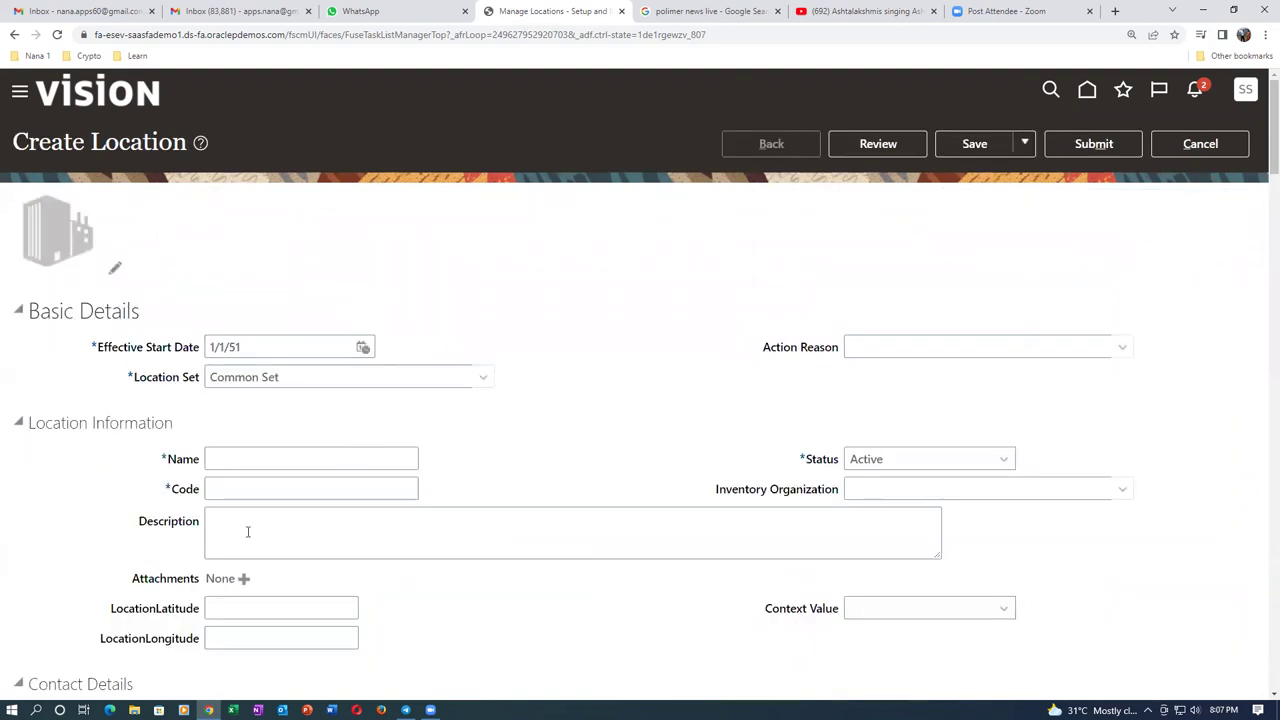
left_click(275, 462)
type("b02_loc_1")
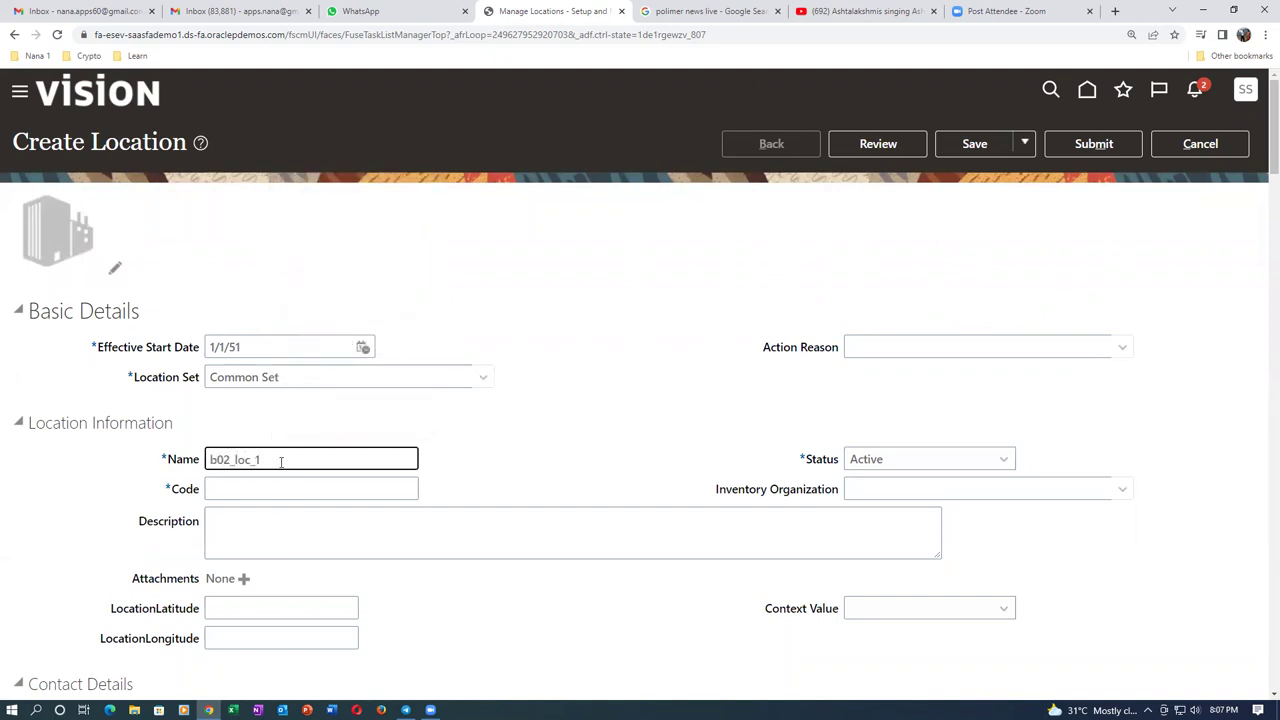
key("ctrl+a")
key("ctrl+c")
left_click(226, 486)
key("ctrl+v")
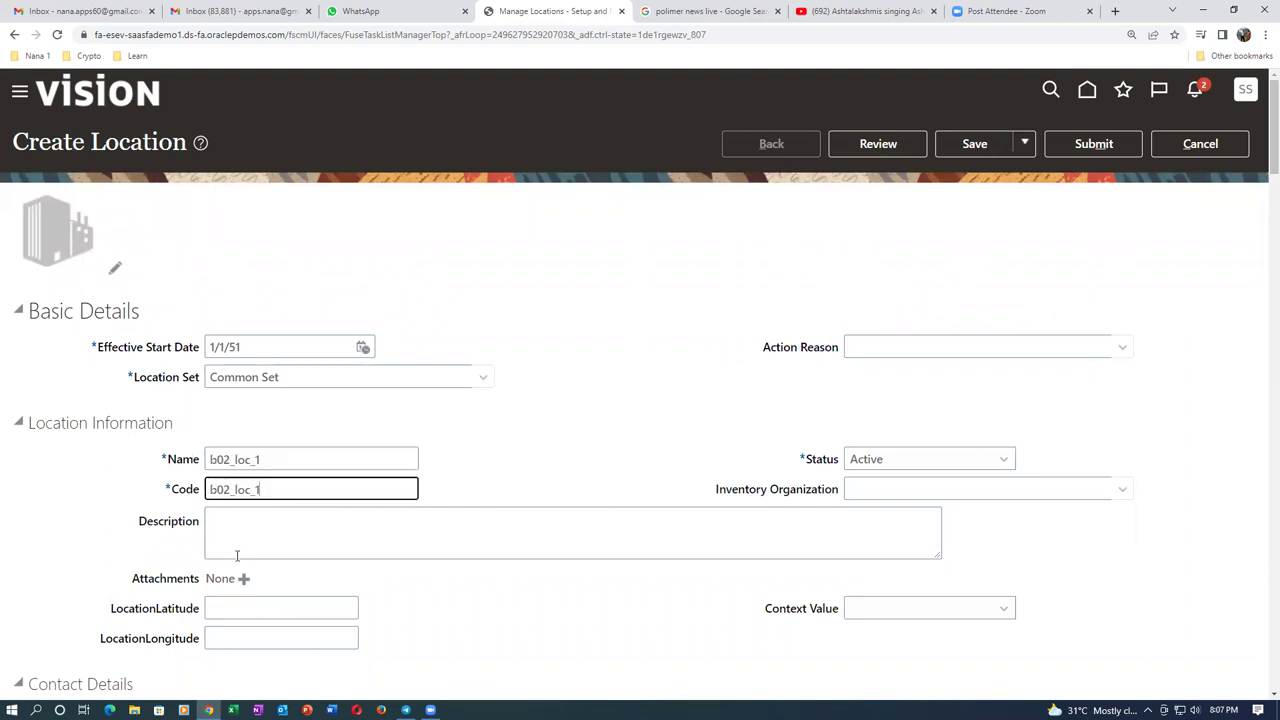
left_click(233, 538)
key("ctrl+v")
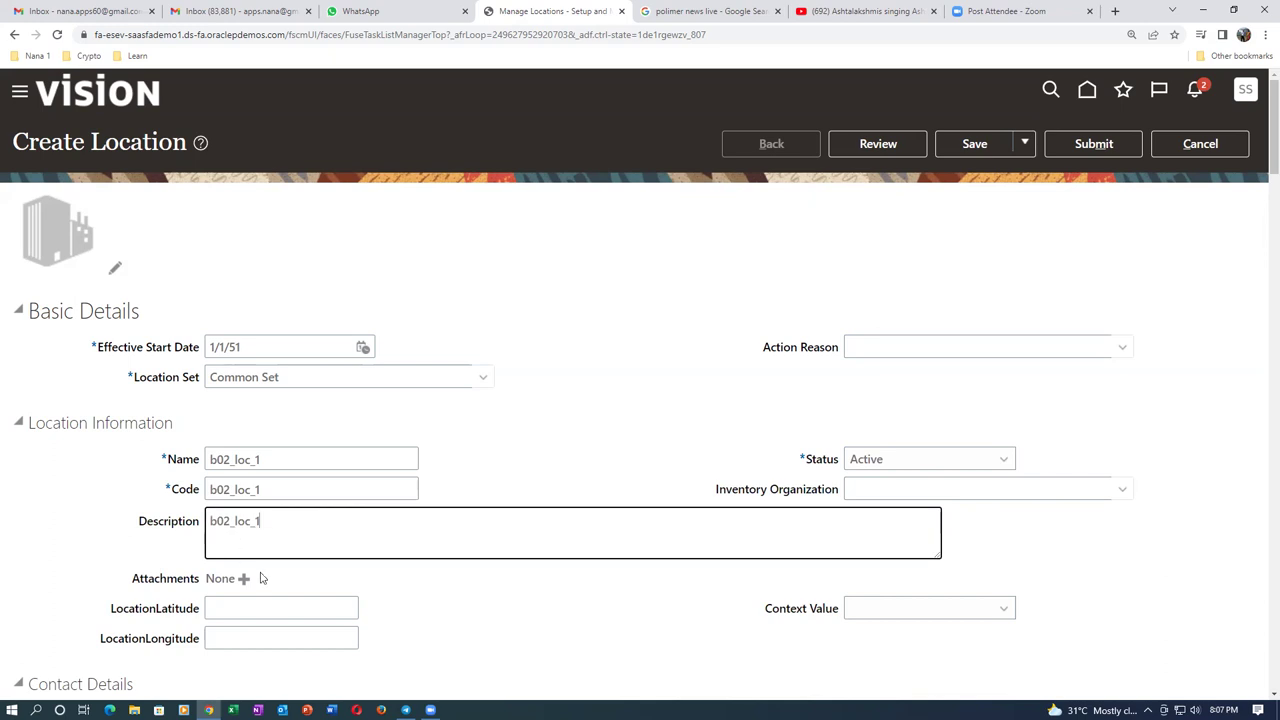
Step: Fill in the main address with ZIP code 10020 for Manhattan, New York, NY and b02 addr 1 as Address Line 1
scroll(260, 572, "down", 3)
scroll(258, 574, "down", 1)
left_click(241, 480)
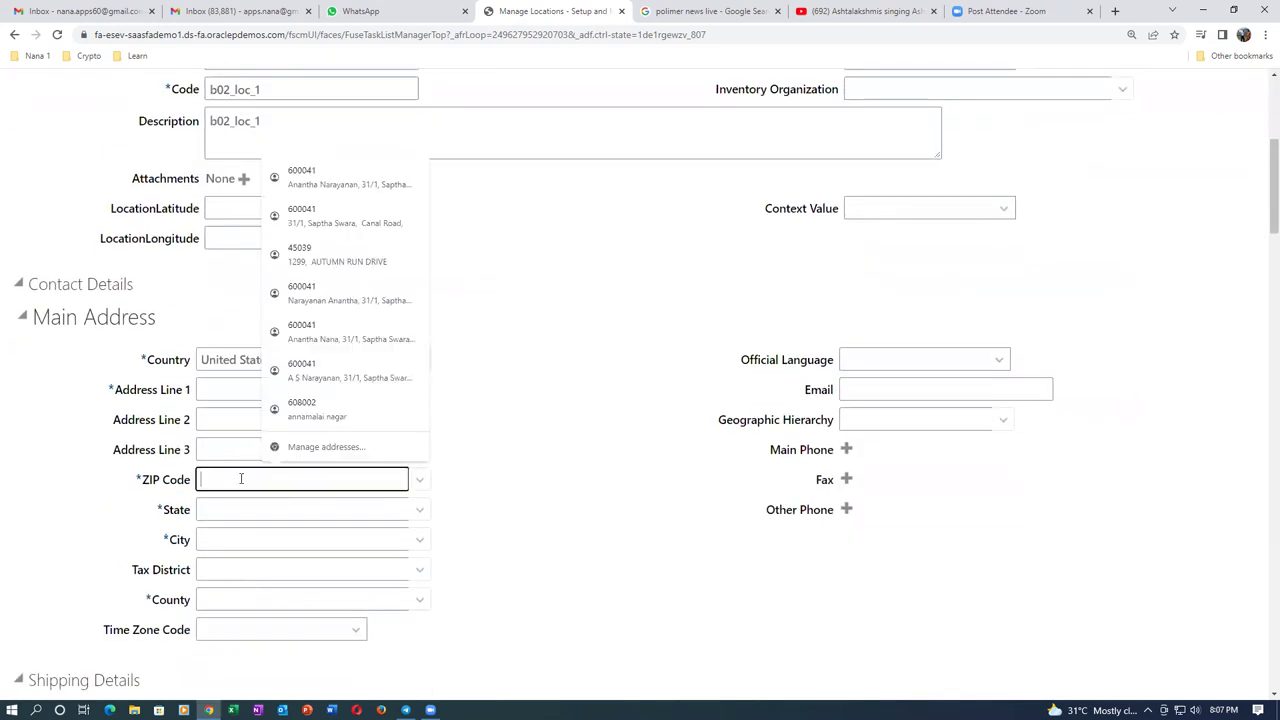
type("10020")
key("Tab")
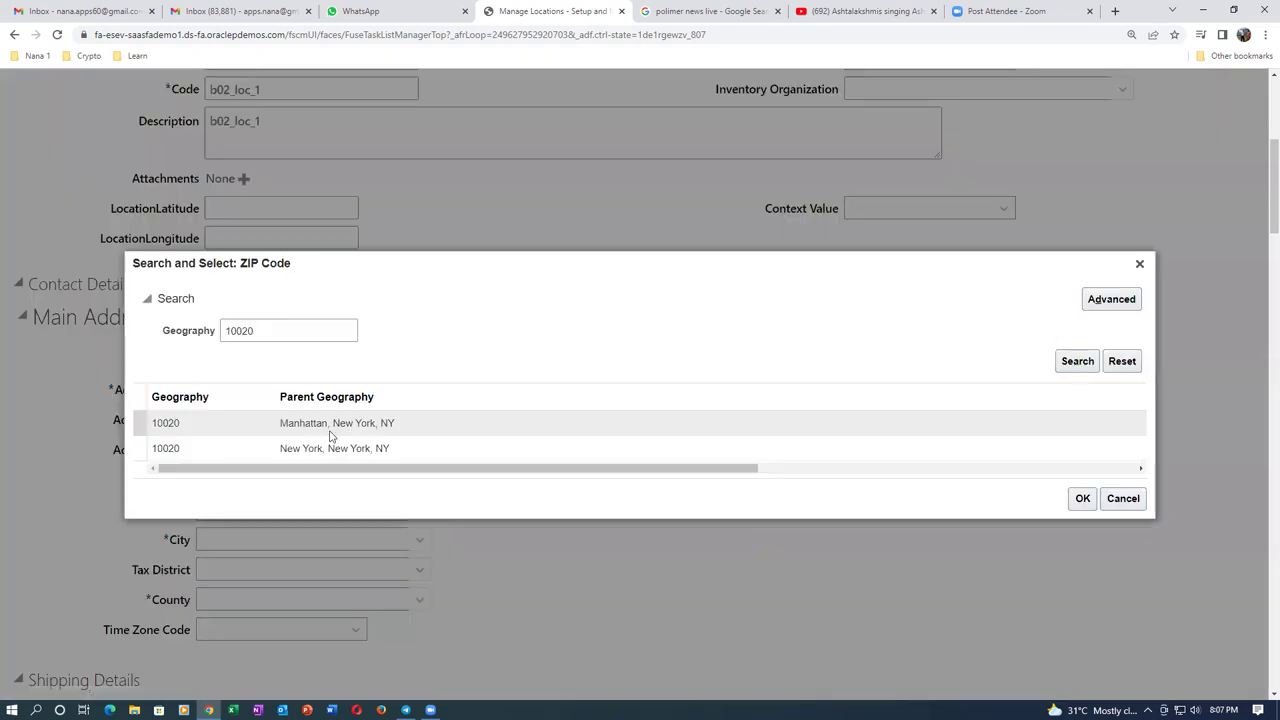
left_click(350, 422)
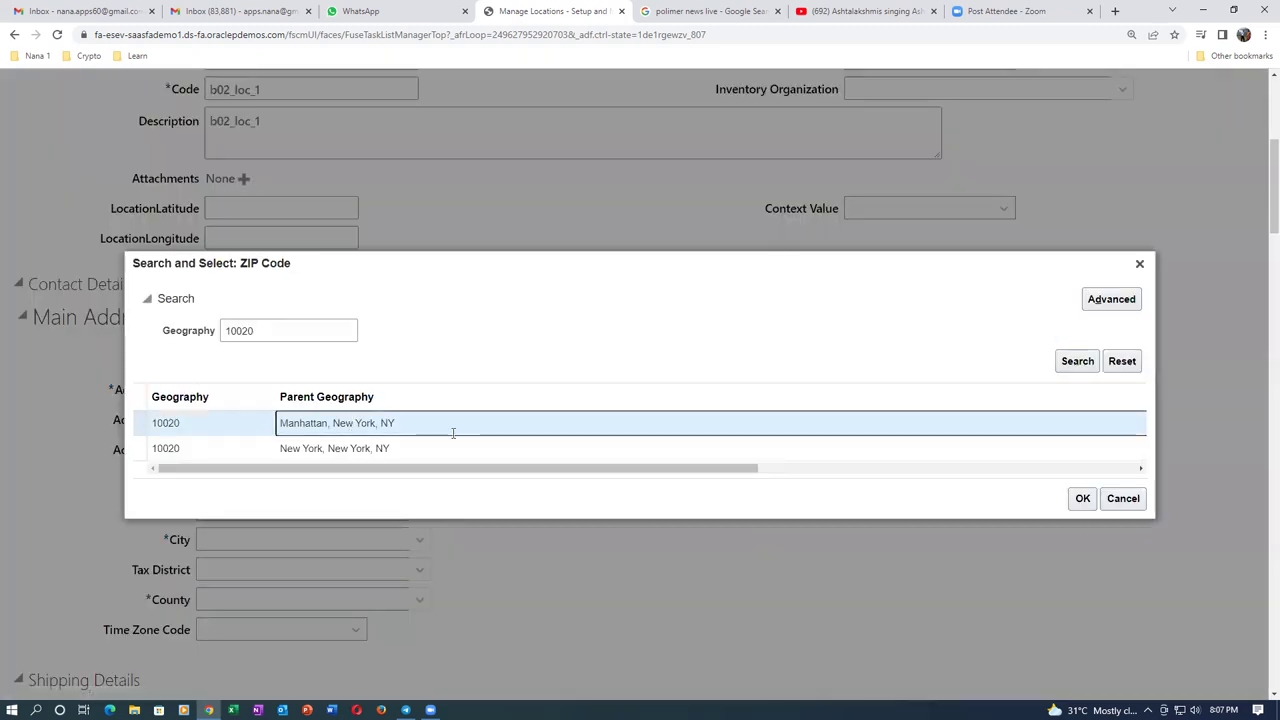
left_click(1082, 498)
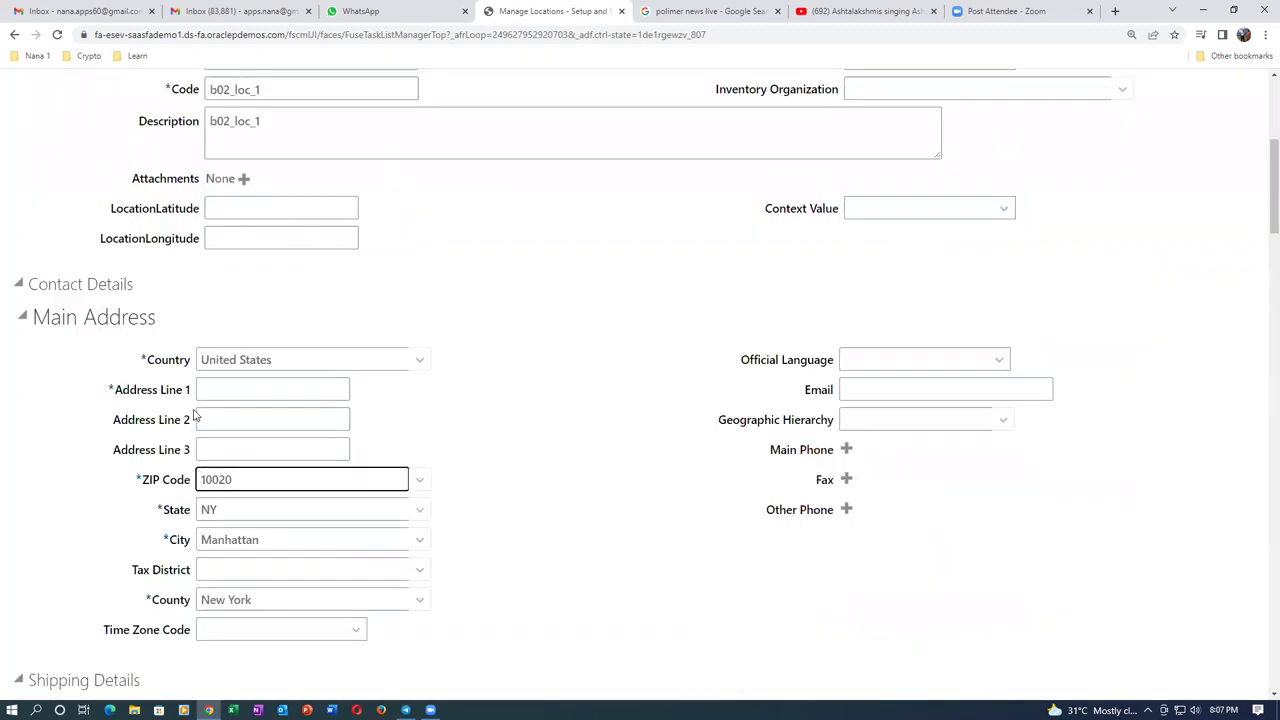
left_click(214, 390)
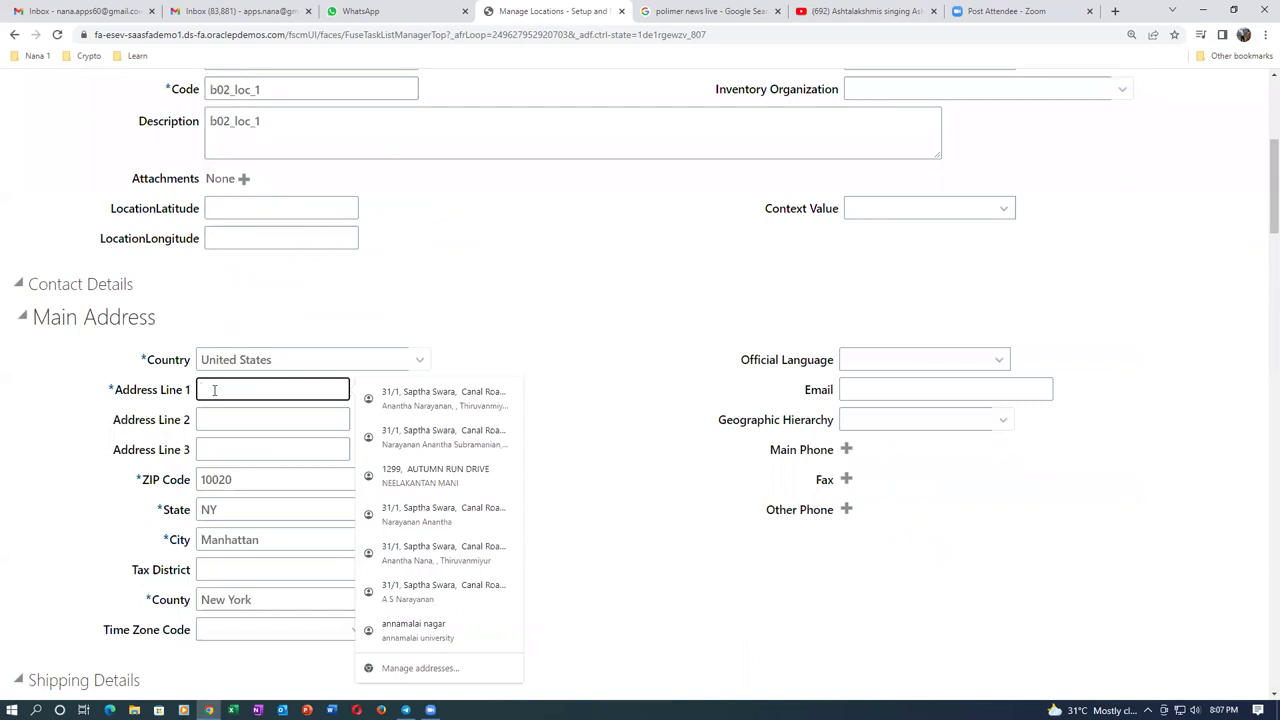
type("b02 addr 1")
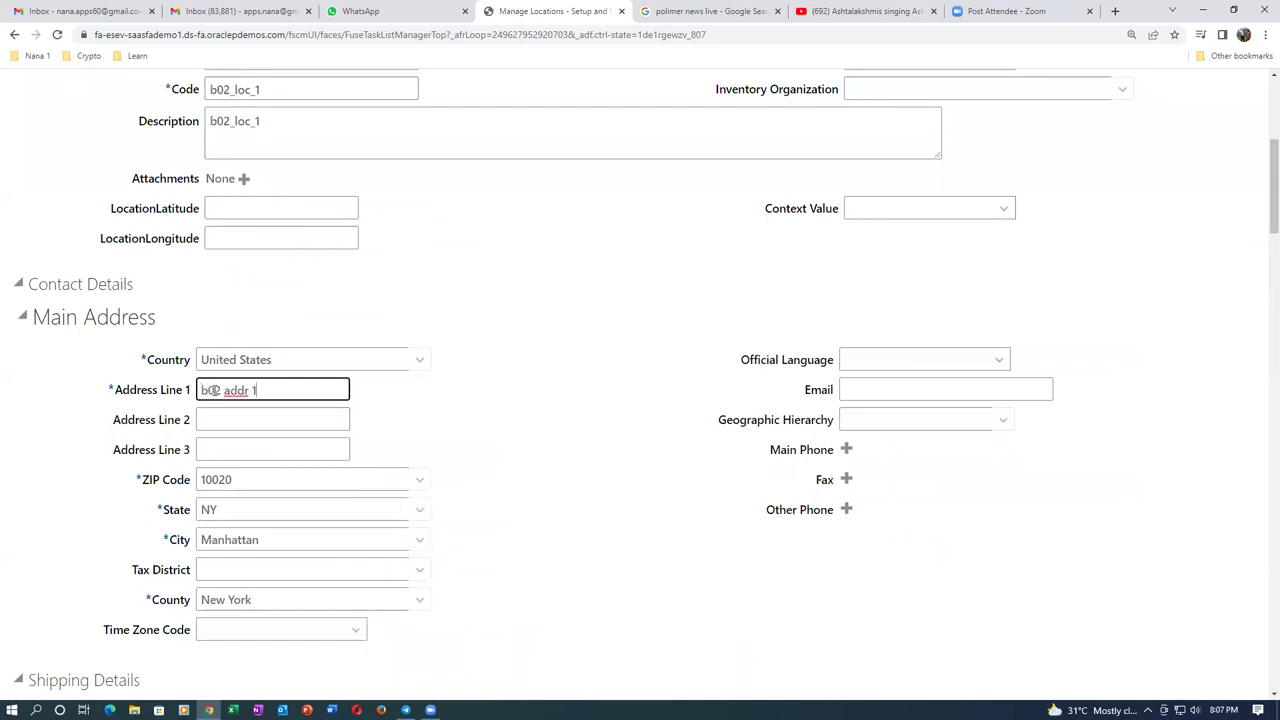
Step: Submit the new location, accepting the confirmations, and duplicate the browser tab while the request is processed
scroll(475, 492, "up", 5)
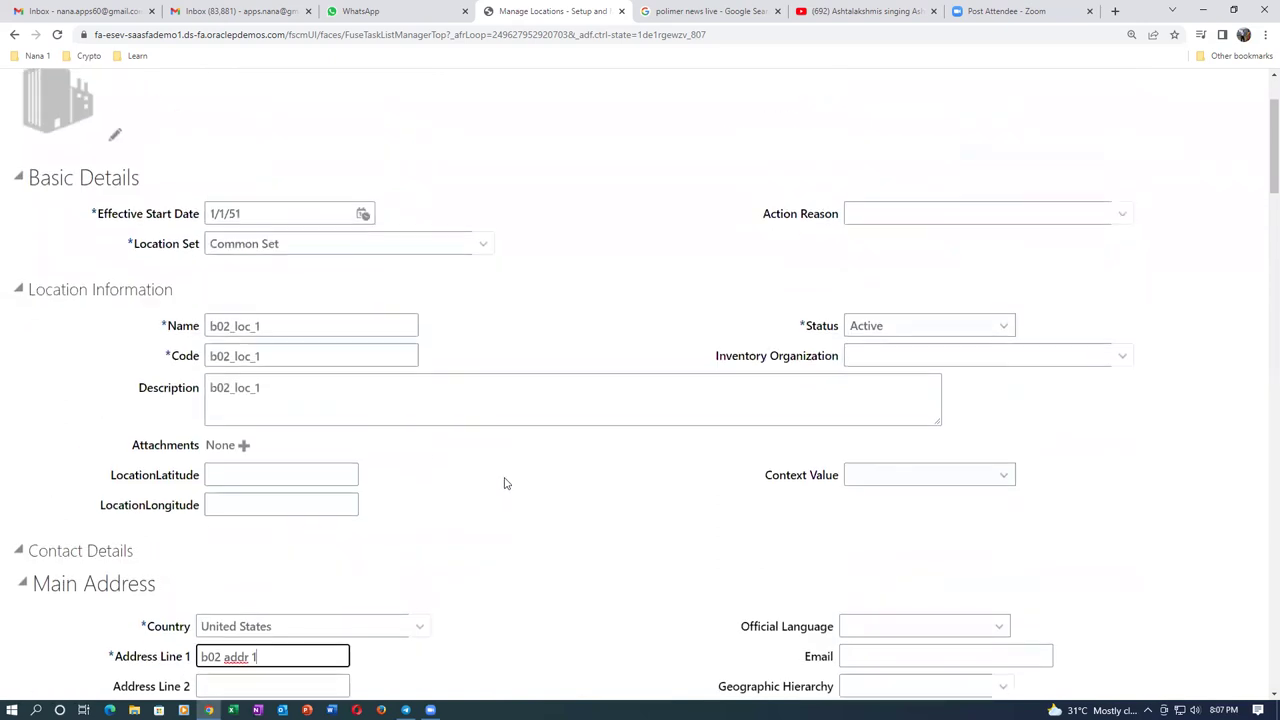
left_click(1100, 143)
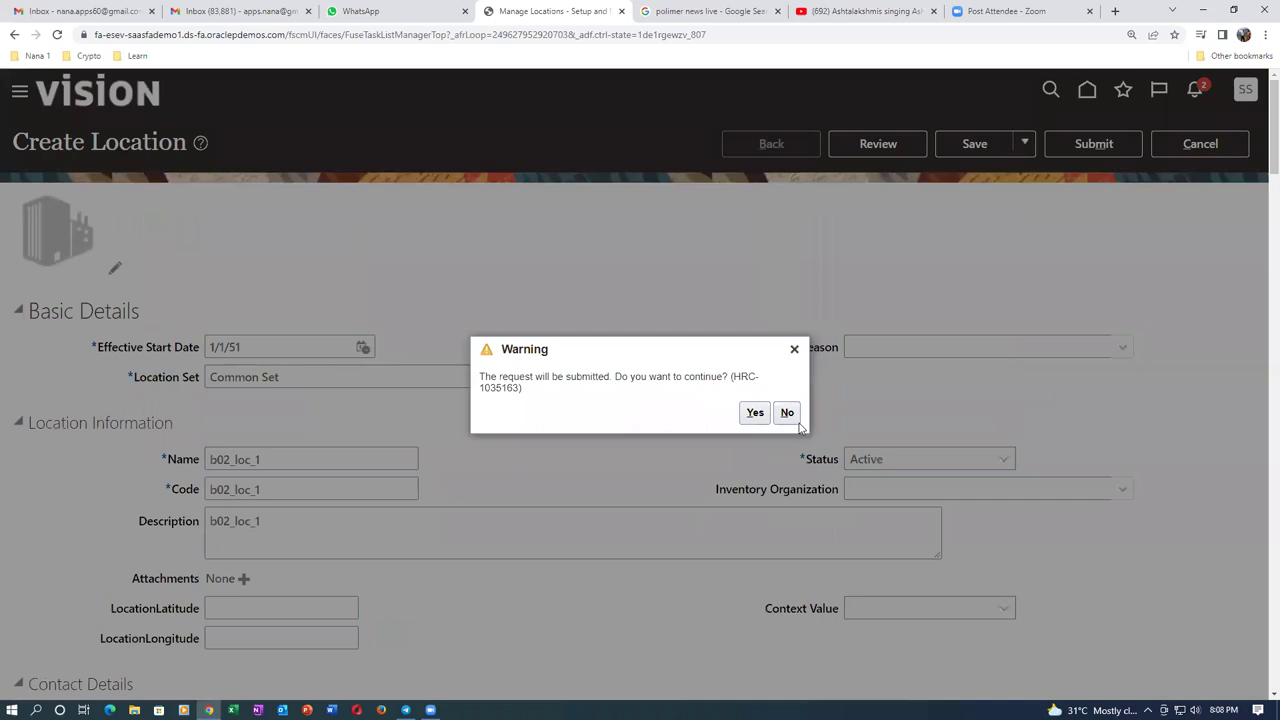
left_click(755, 412)
right_click(535, 12)
left_click(570, 99)
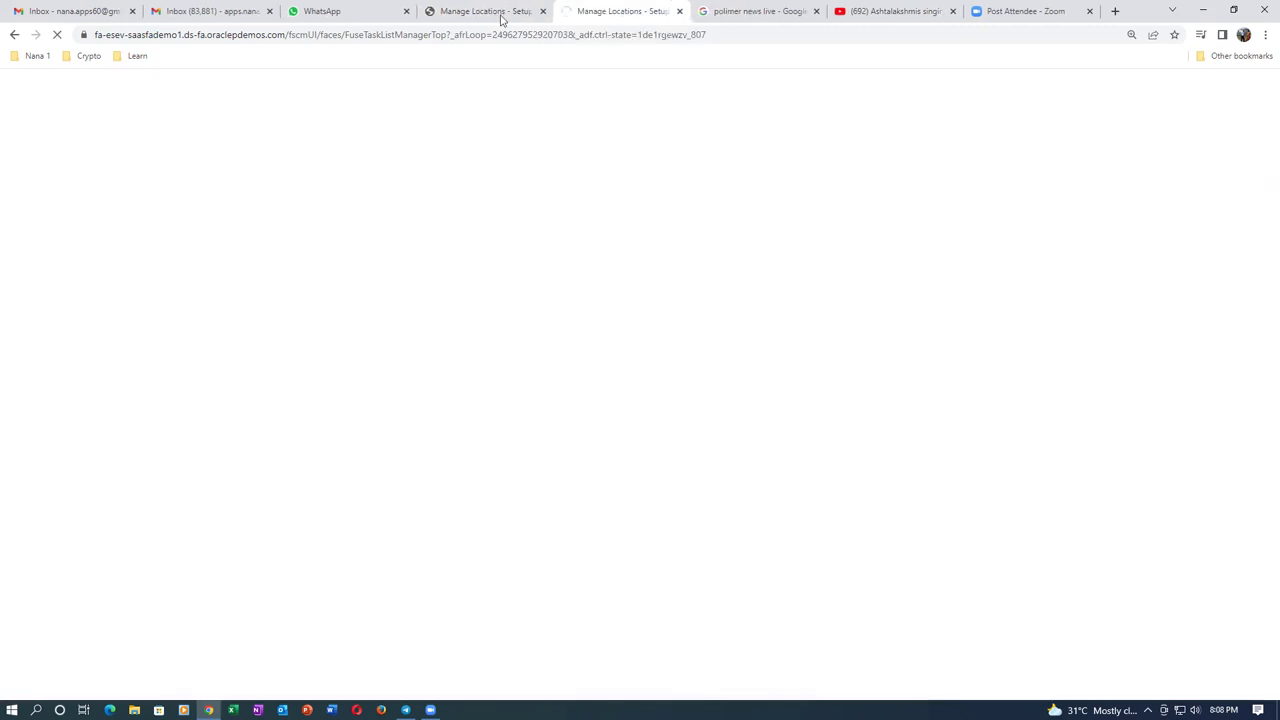
left_click(477, 12)
left_click(687, 411)
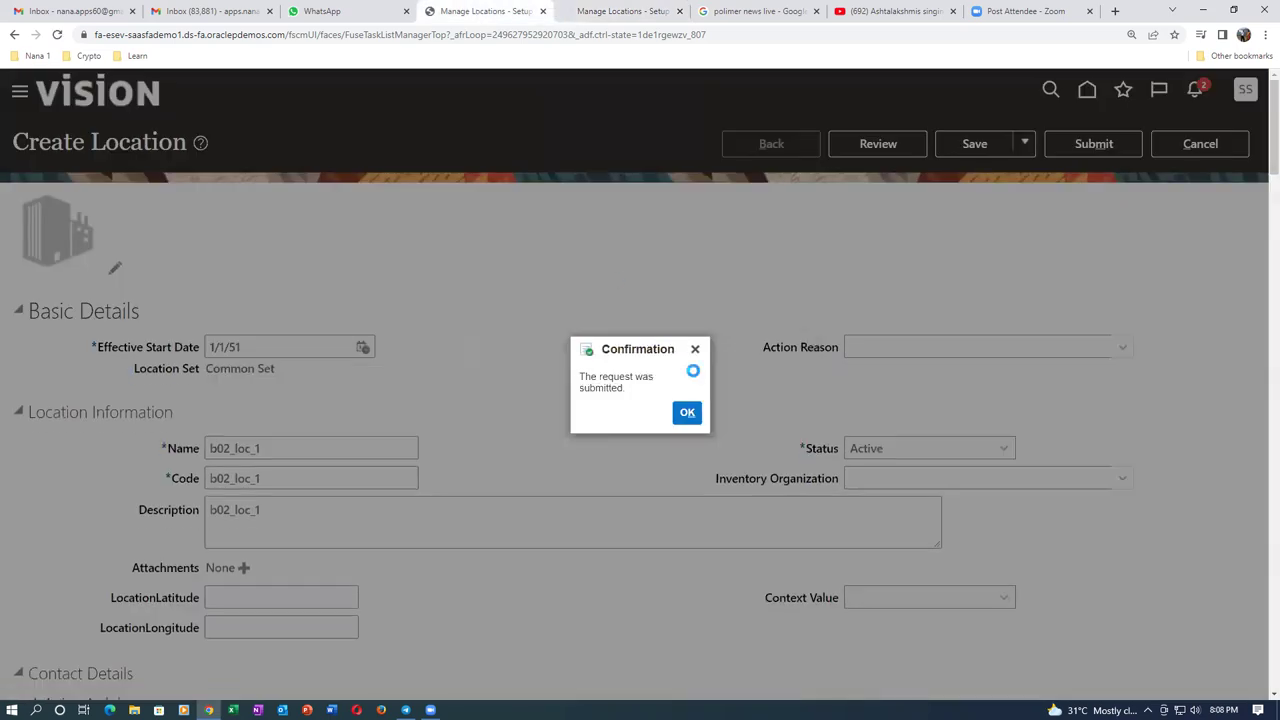
Step: Open Setup and Maintenance in the duplicated browser tab
left_click(614, 11)
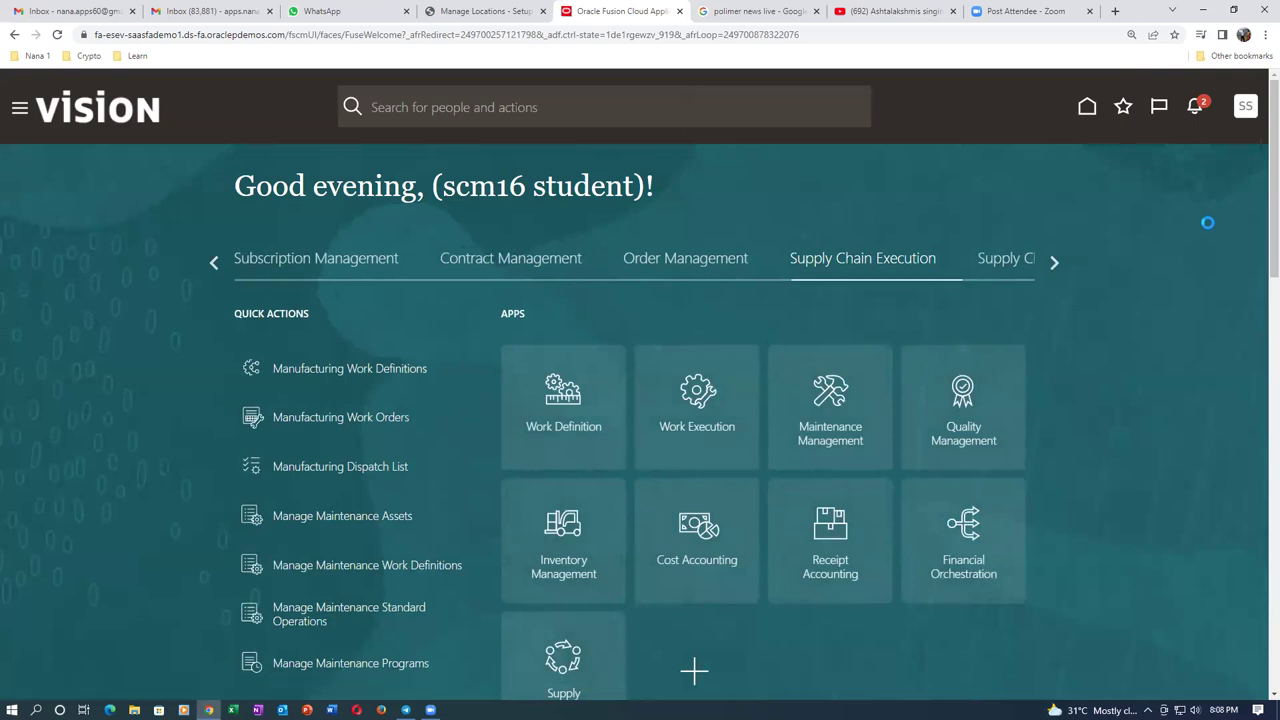
left_click(1245, 106)
left_click(960, 357)
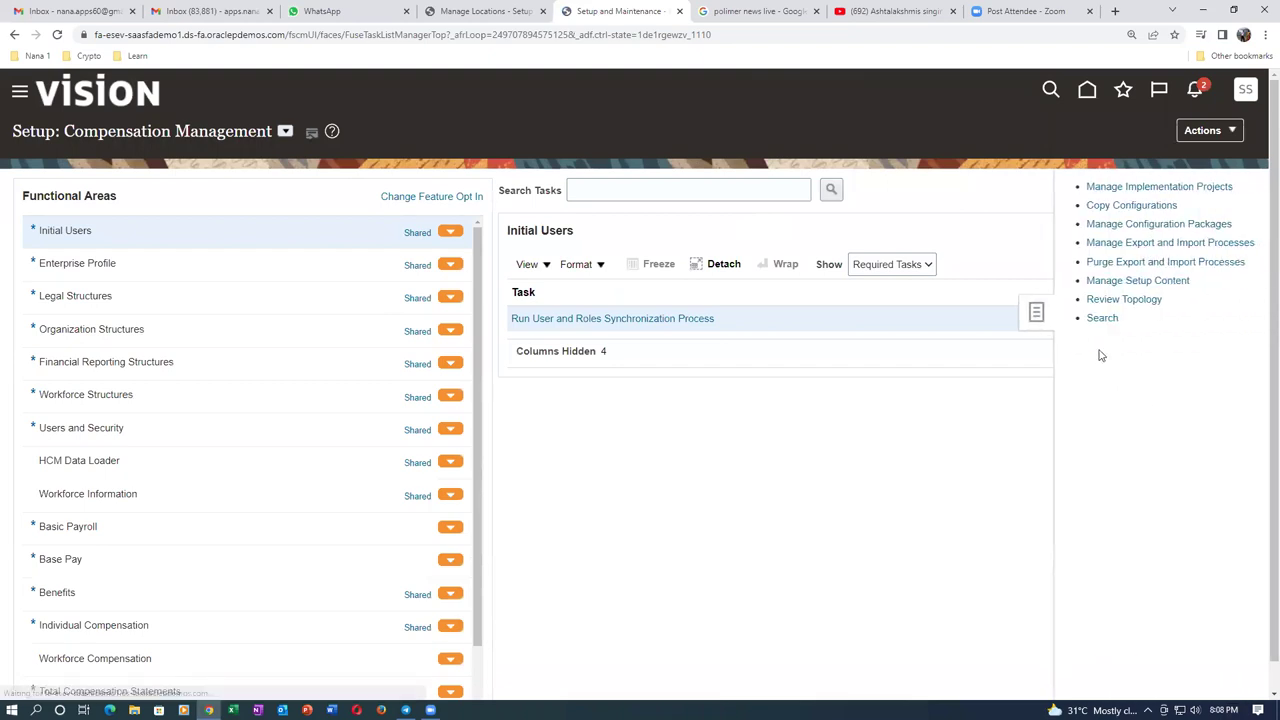
Step: Search the setup tasks for man%inv%org% and open the Manage Inventory Organizations task
left_click(429, 186)
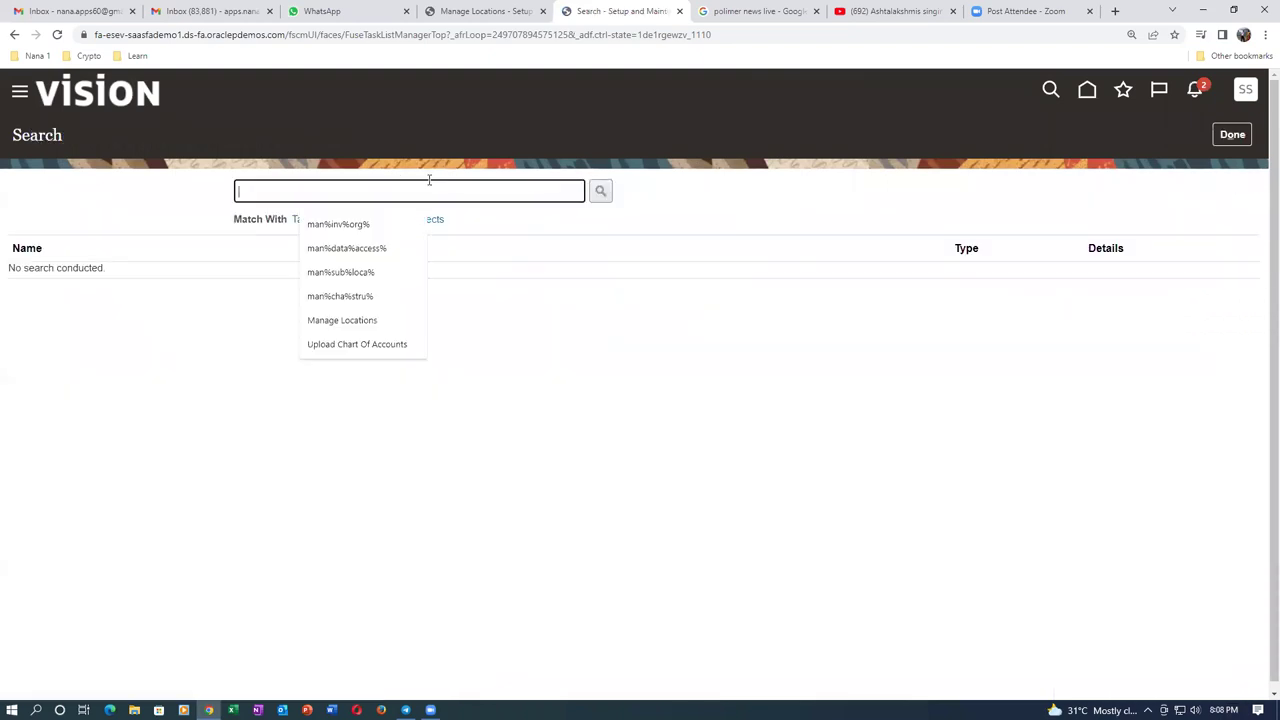
type("man%in")
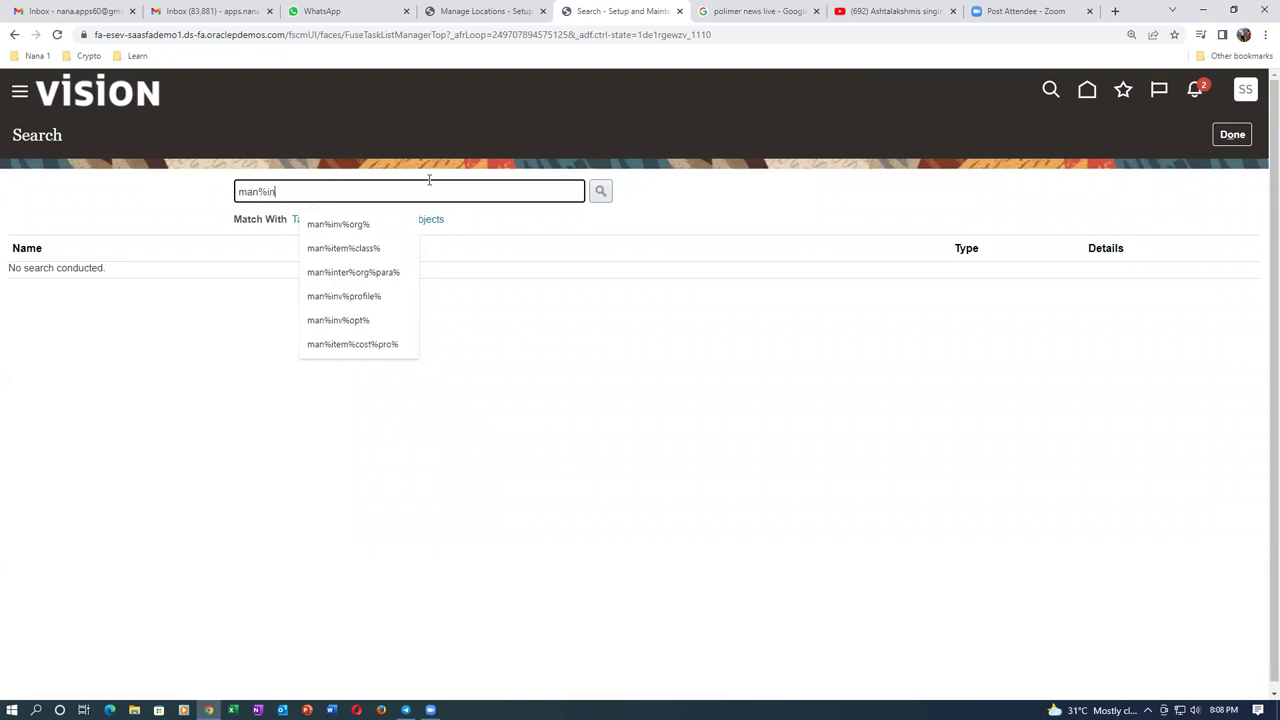
type("v%org%")
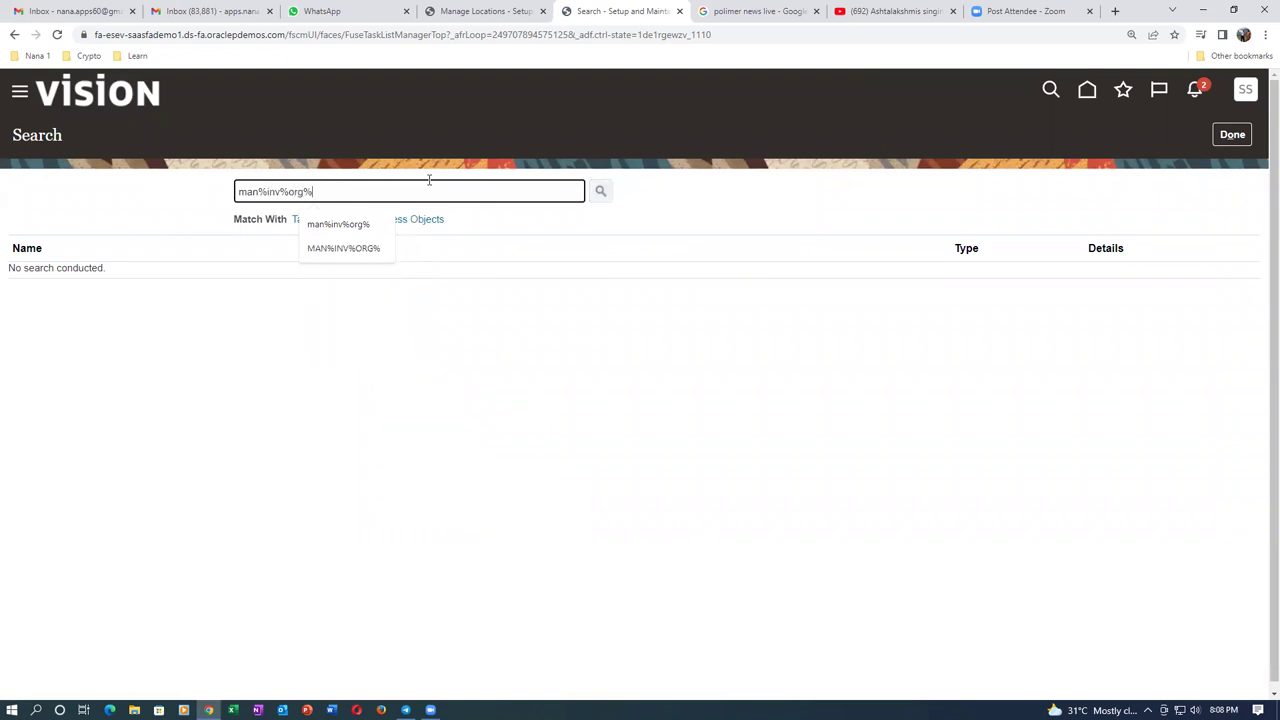
key("Return")
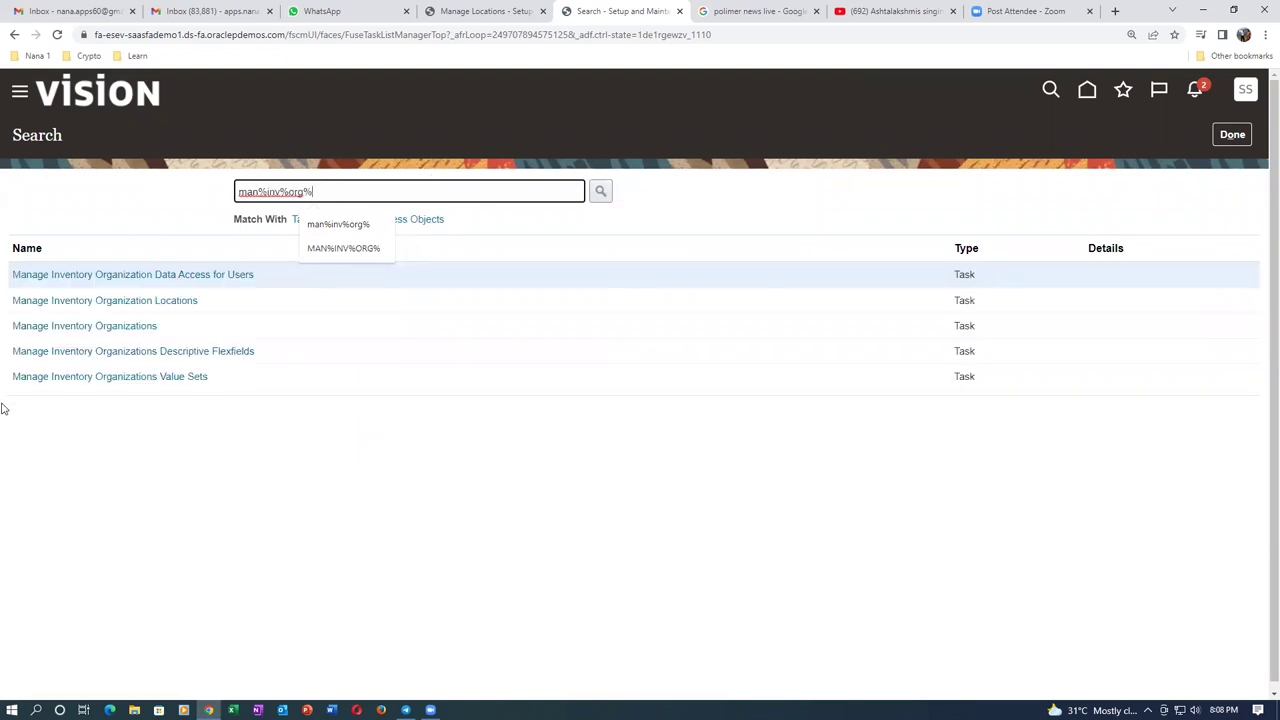
left_click(95, 327)
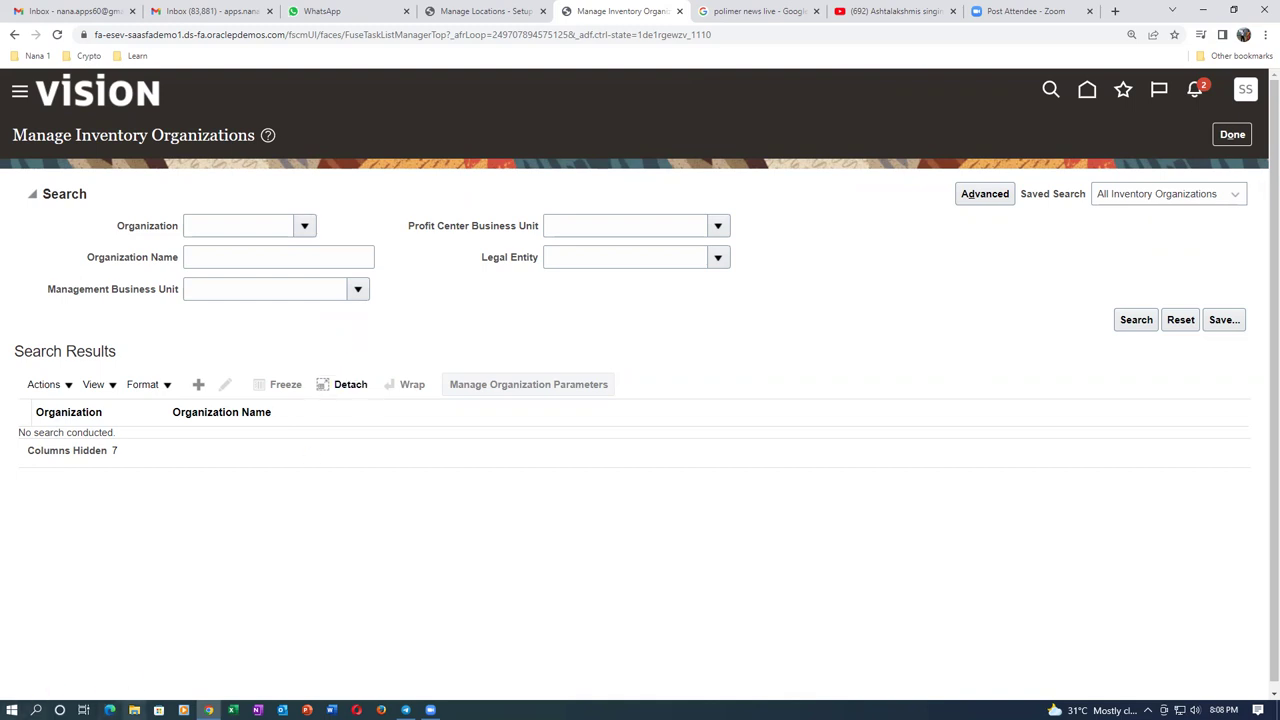
Step: Switch to File Explorer and open the PDF 03_Vision_Enterprise_Structure from Main (J:), Oracle SCM Training, Additional_Docs_Records_4
left_click(134, 710)
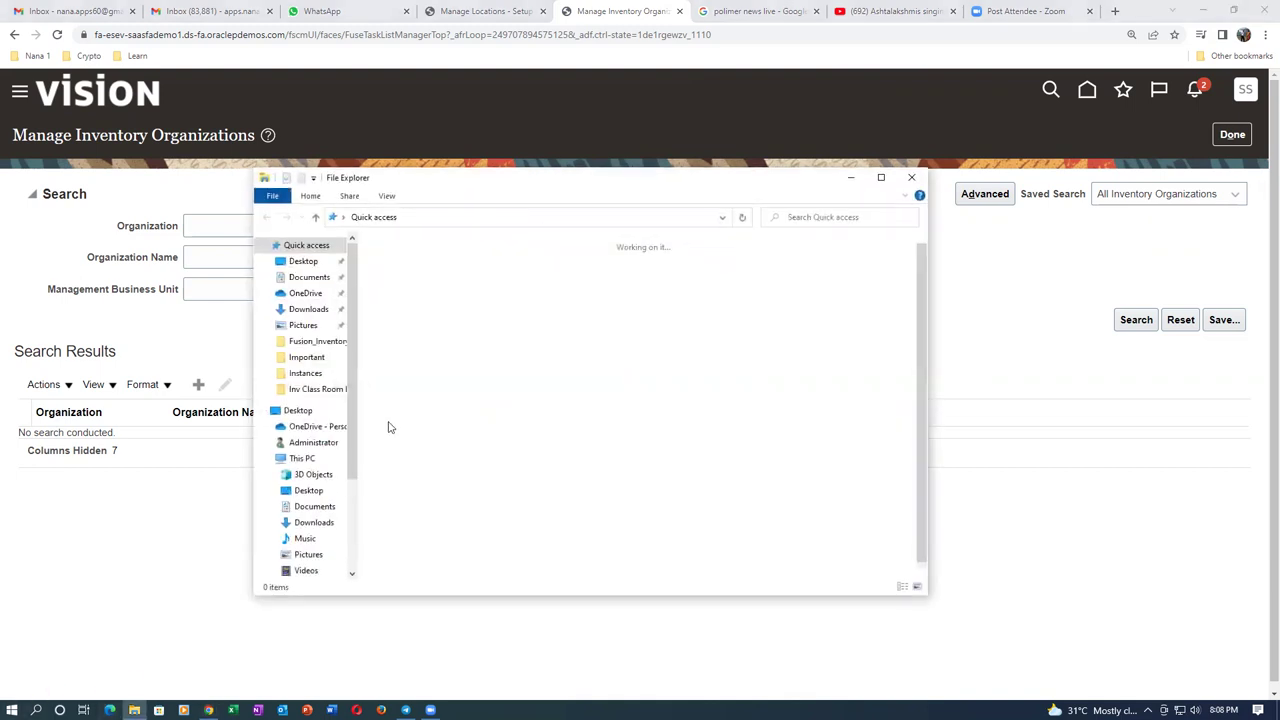
left_click(303, 458)
left_click(490, 451)
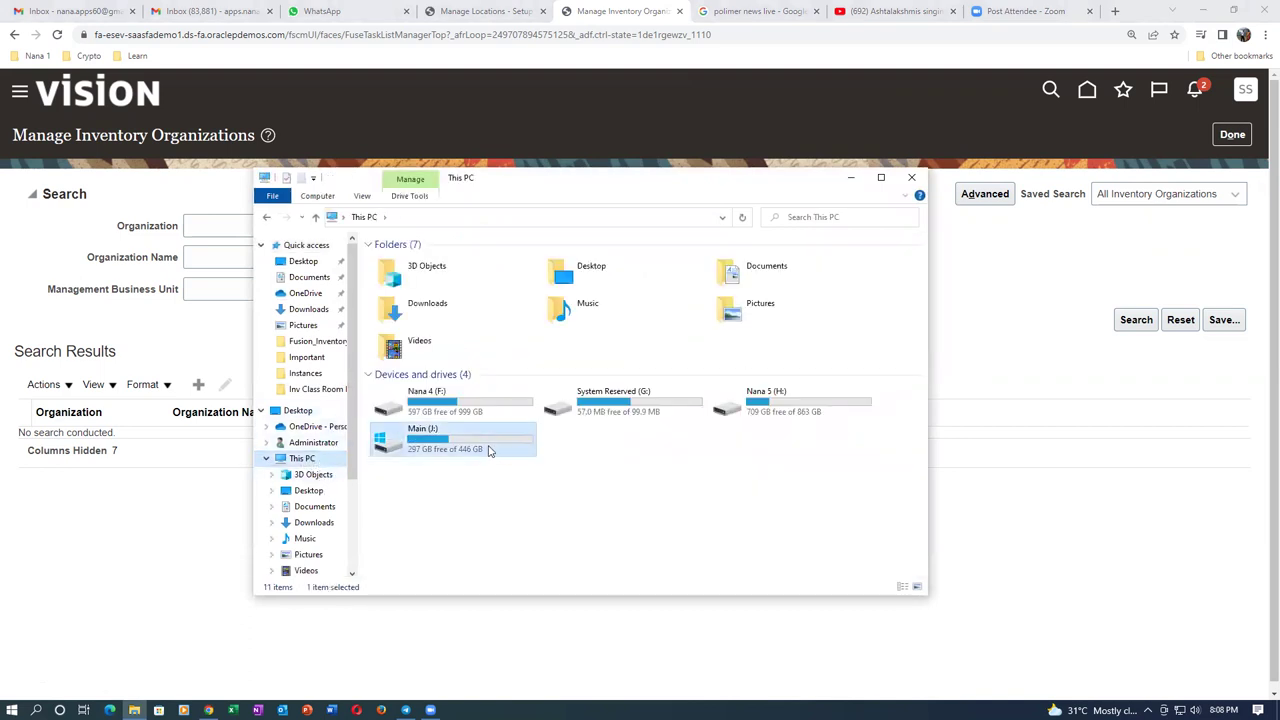
double_click(490, 451)
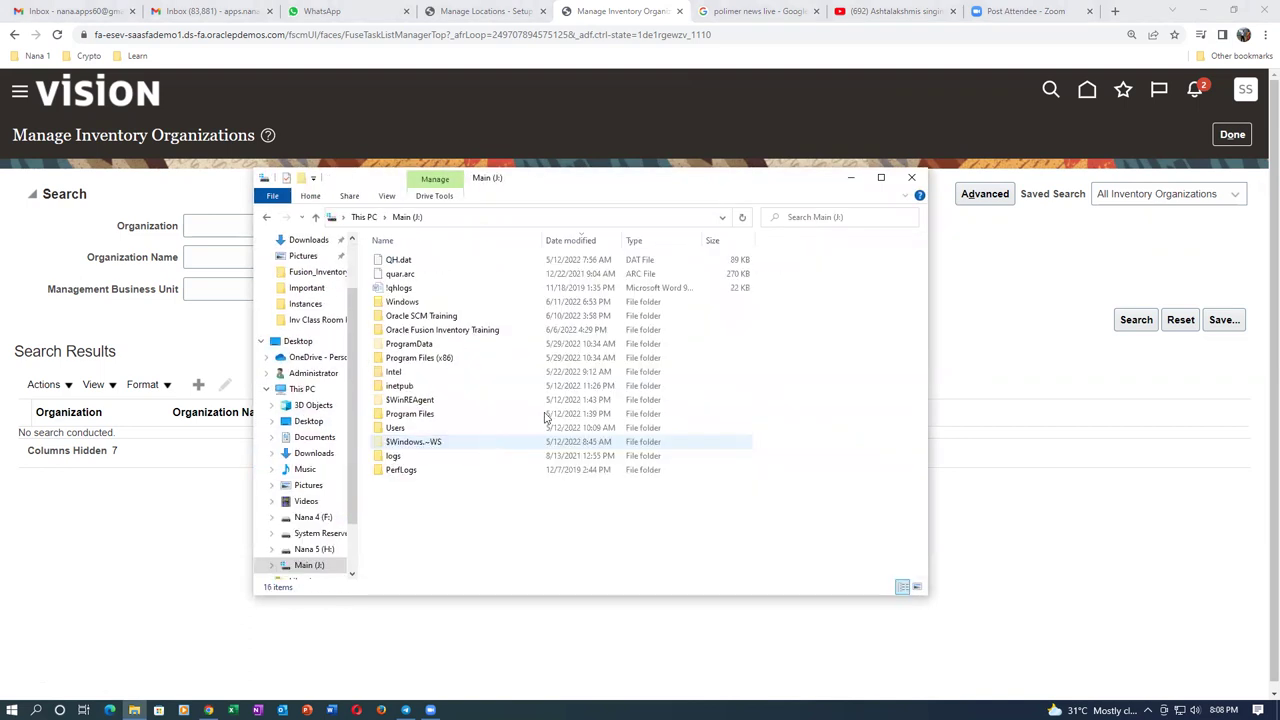
double_click(444, 317)
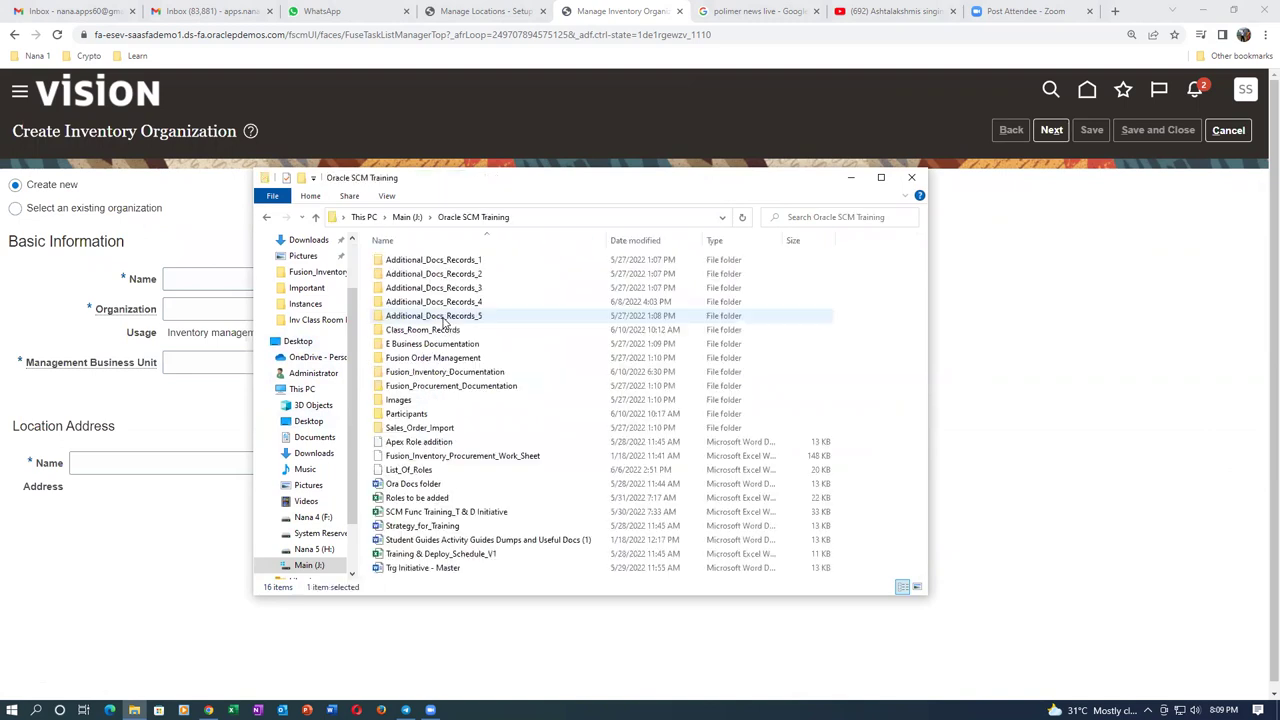
left_click(442, 303)
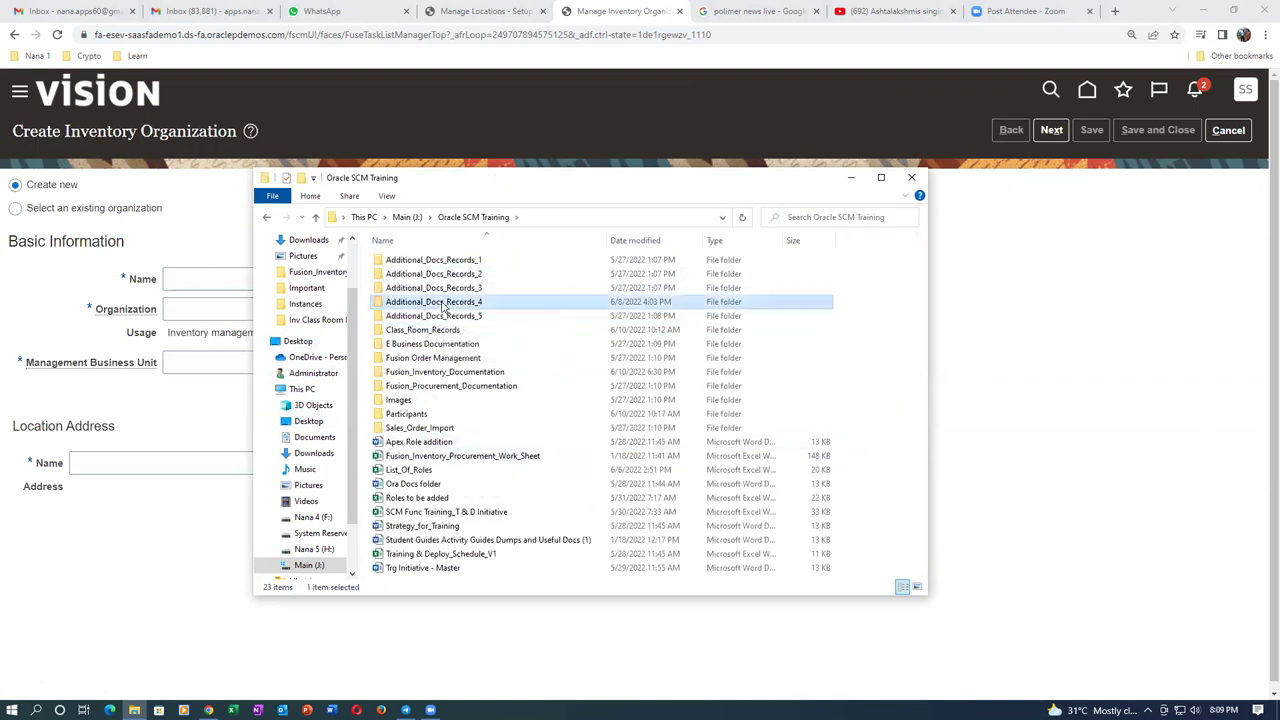
double_click(443, 303)
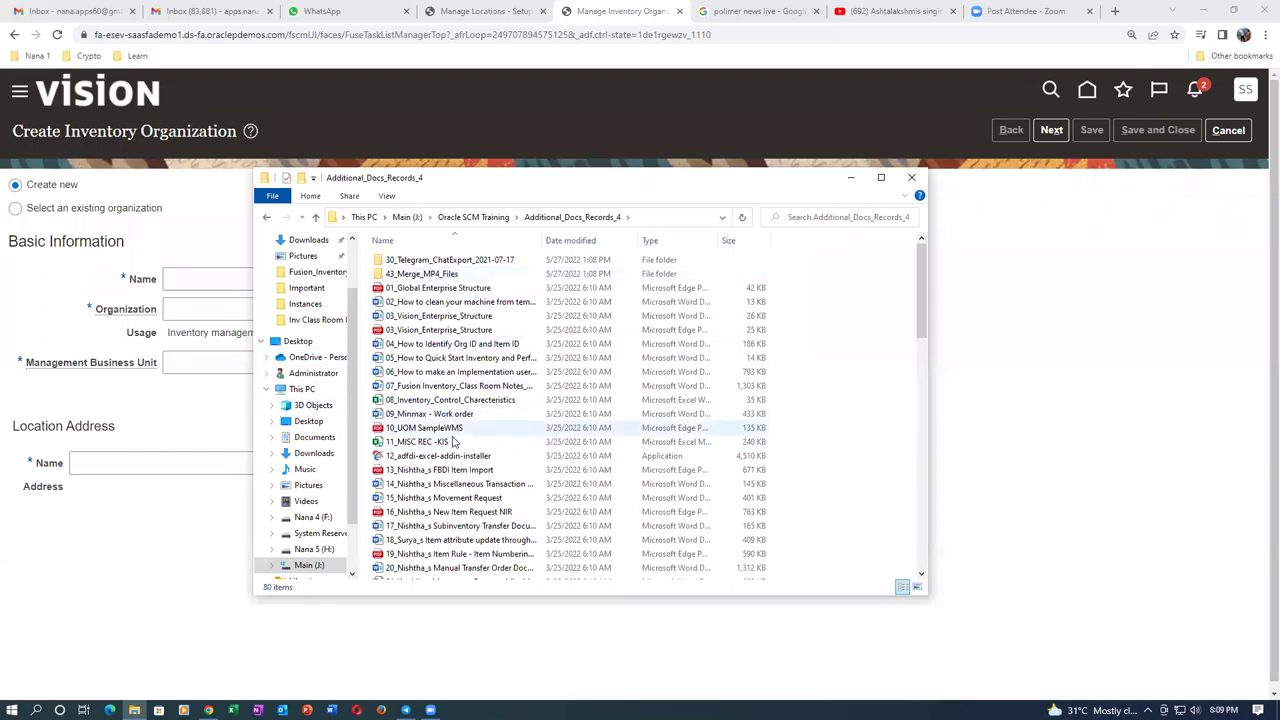
double_click(415, 333)
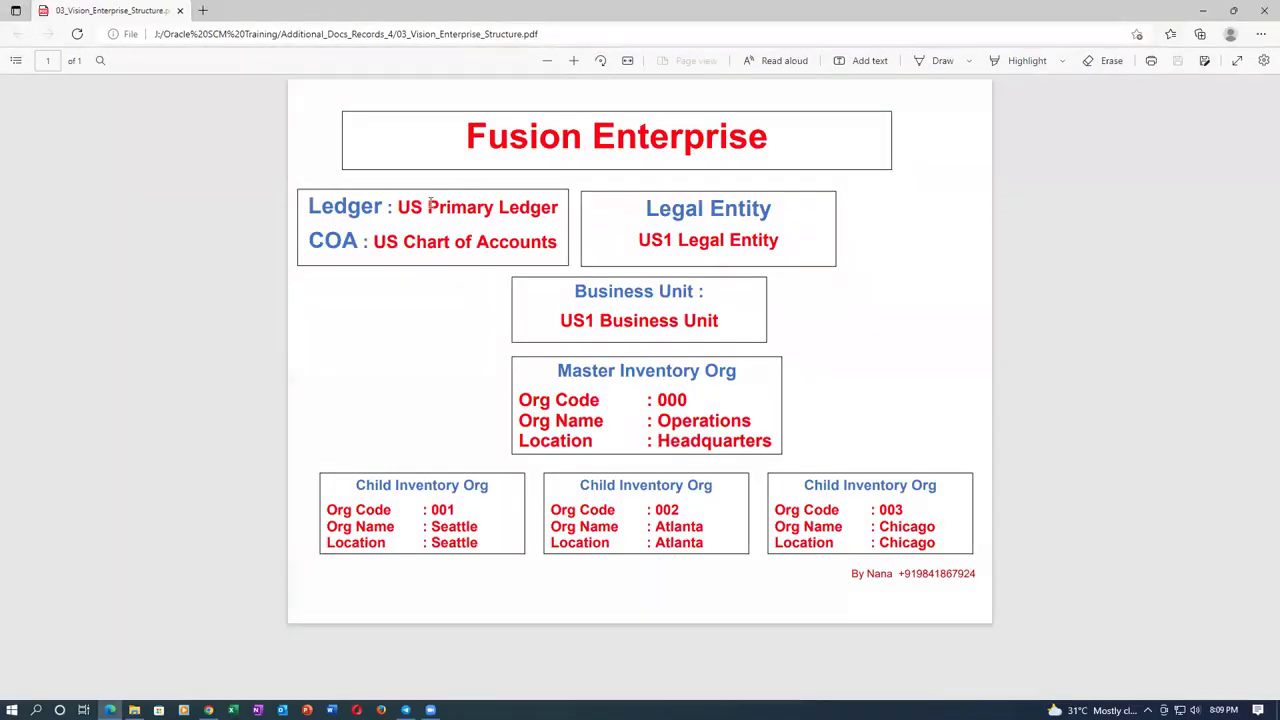
Step: Examine the ledger, chart of accounts, legal entity and business unit names in the Fusion Enterprise diagram
left_click_drag(397, 207, 545, 218)
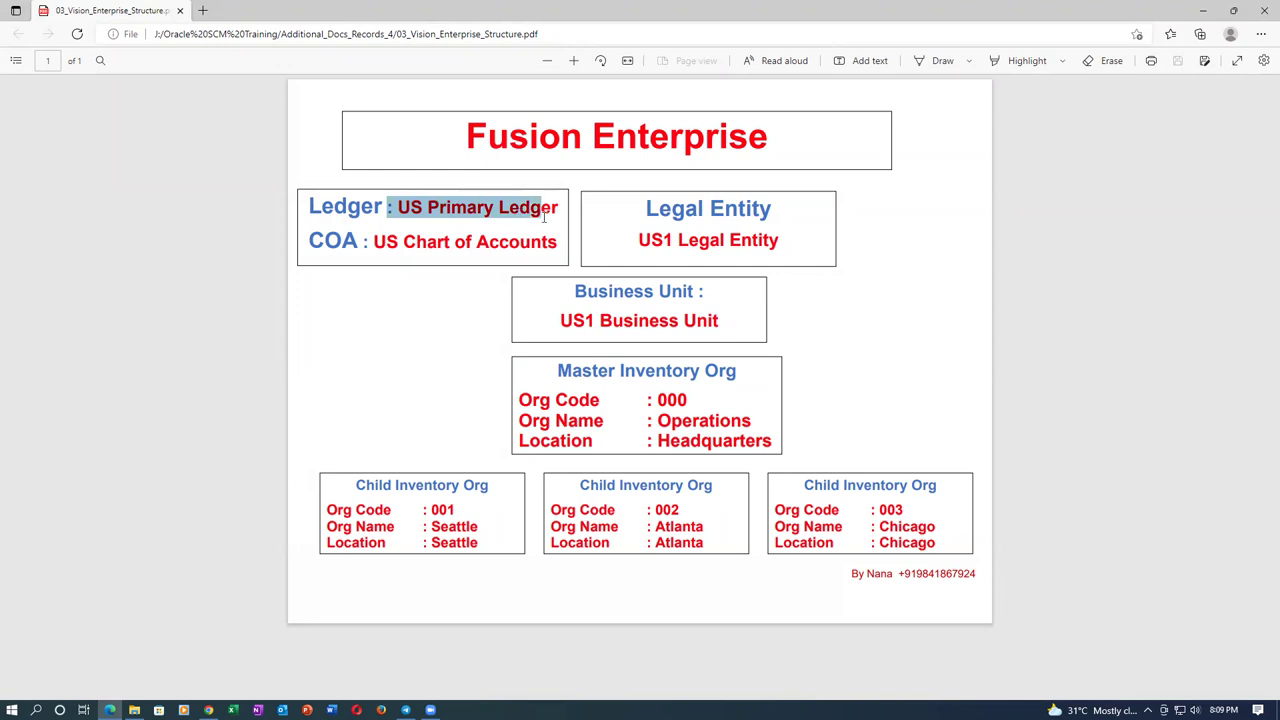
left_click_drag(377, 241, 490, 245)
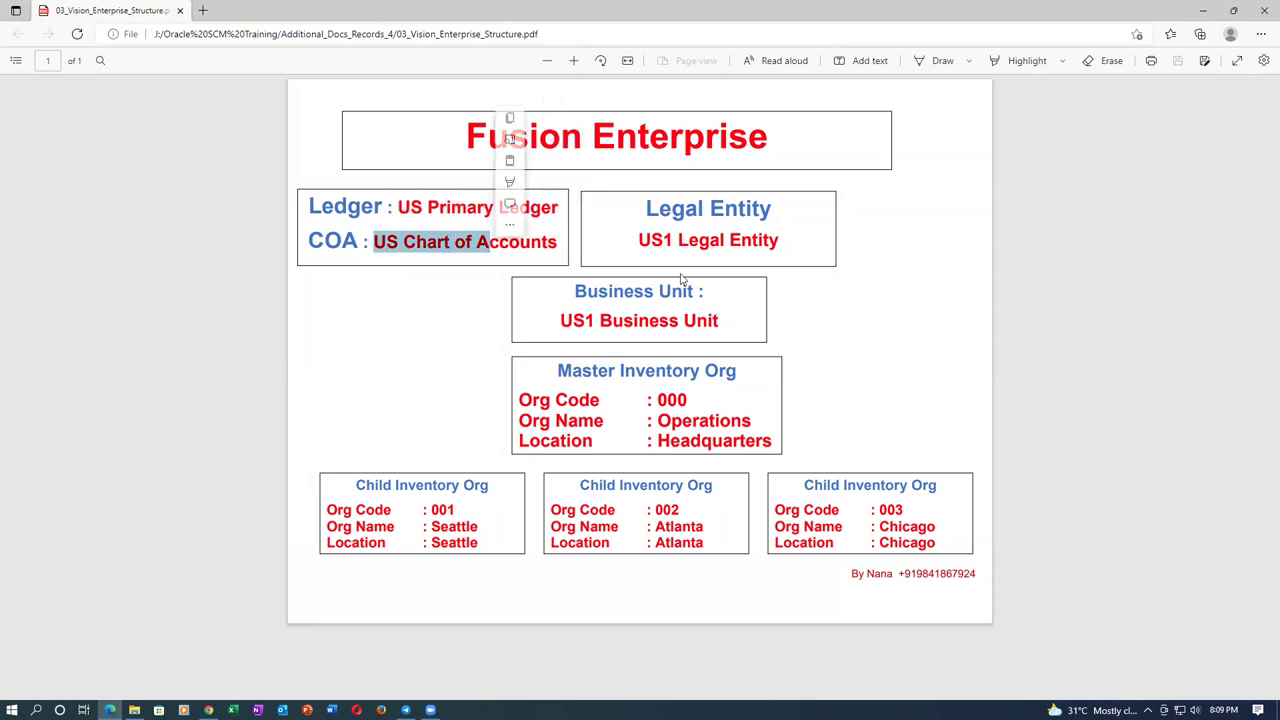
left_click(679, 241)
left_click_drag(638, 240, 791, 246)
key("ctrl+c")
left_click_drag(600, 320, 610, 320)
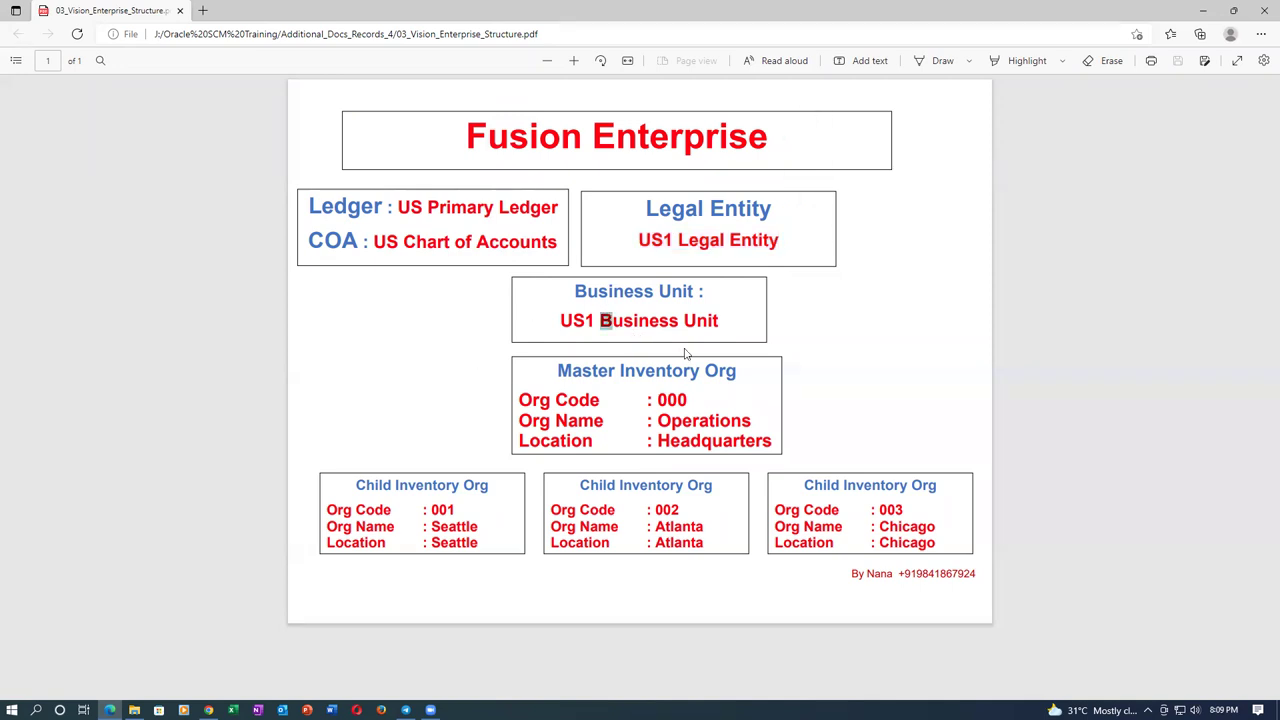
Step: Examine the master inventory organization's code and the first child inventory organization in the Fusion Enterprise diagram
left_click_drag(658, 399, 688, 401)
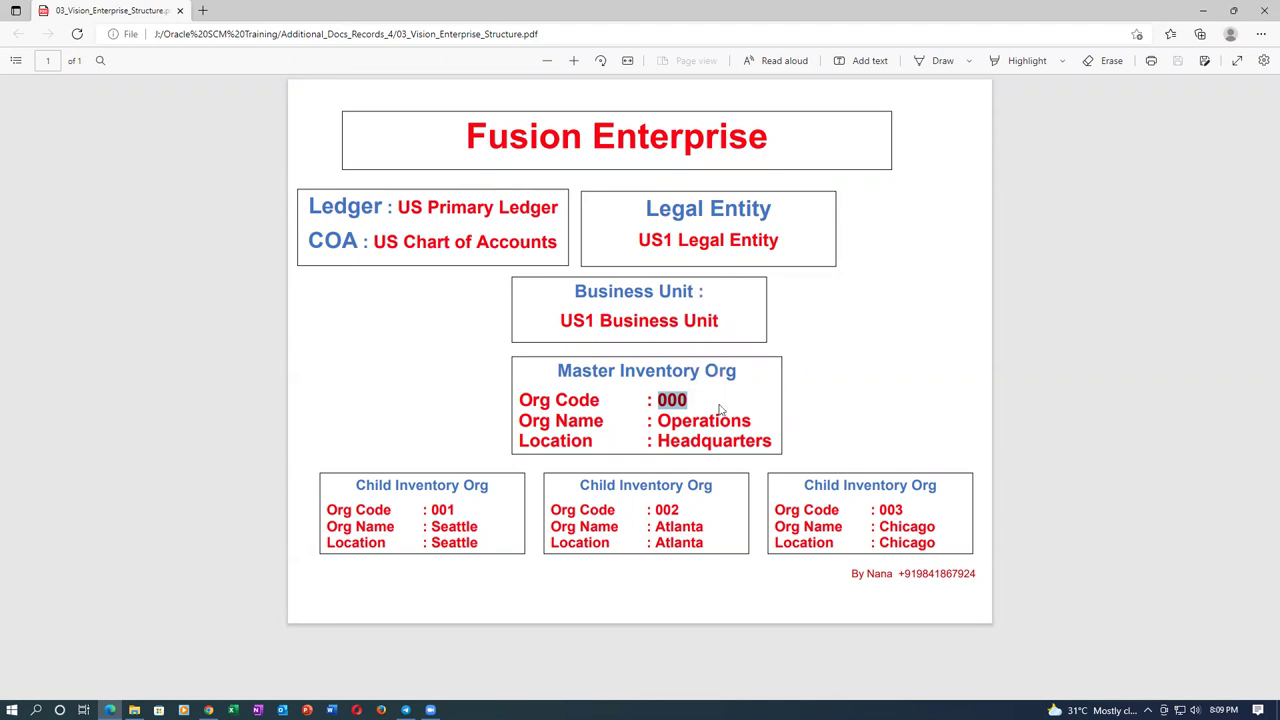
left_click(717, 404)
left_click_drag(371, 484, 430, 486)
Step: Switch back to Oracle Fusion and give the new inventory organization the name b02_child_1 and the organization code B021
key("alt+Tab")
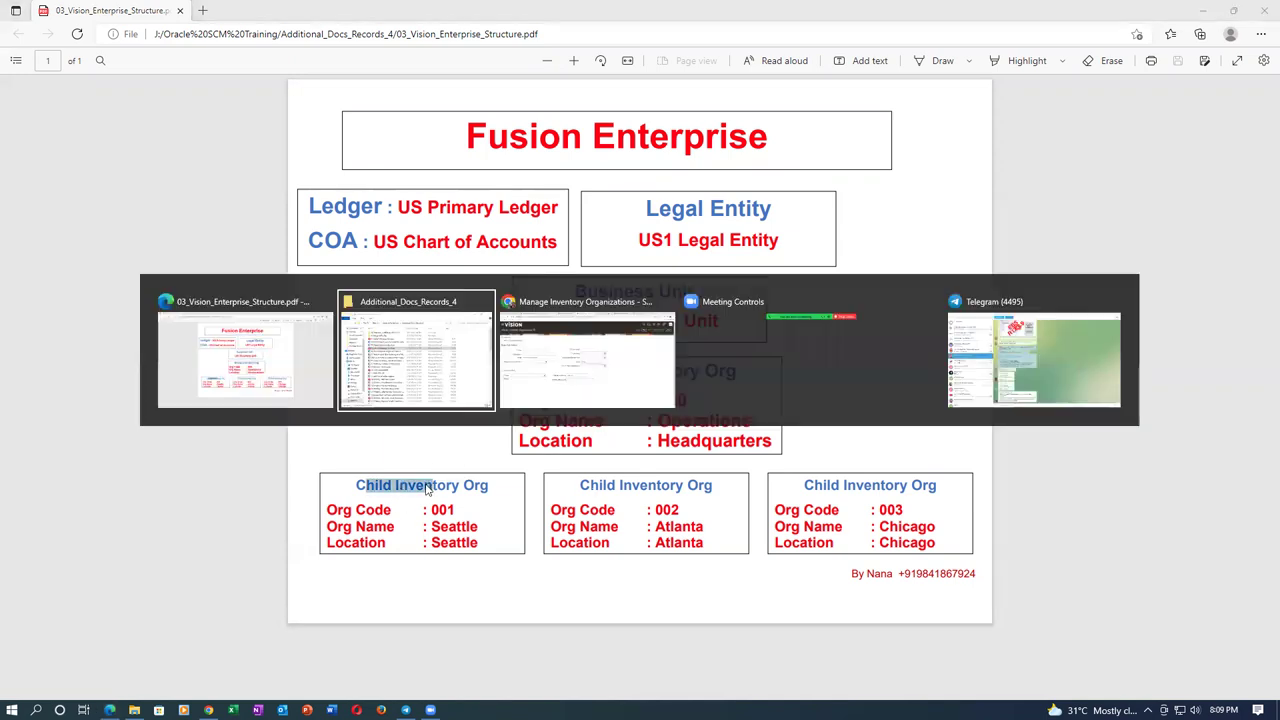
key("alt+Tab")
left_click(232, 279)
type("bh02_child_1")
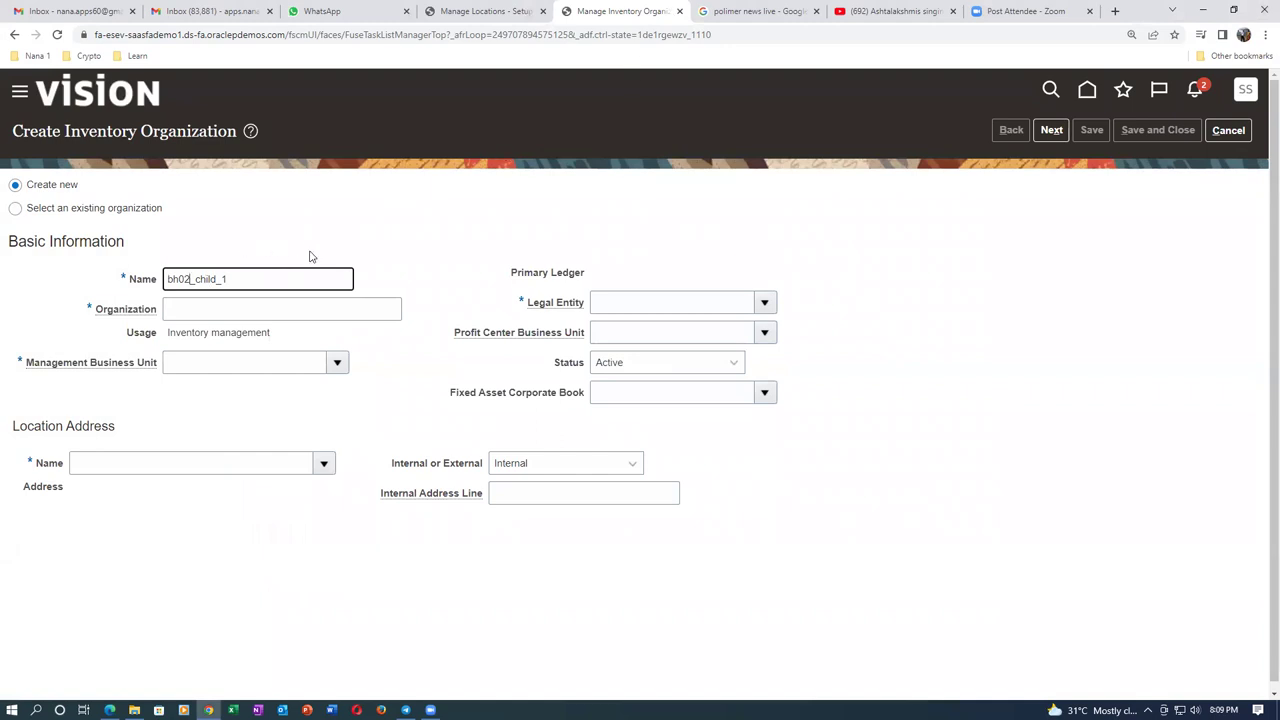
key("BackSpace")
left_click_drag(228, 275, 147, 300)
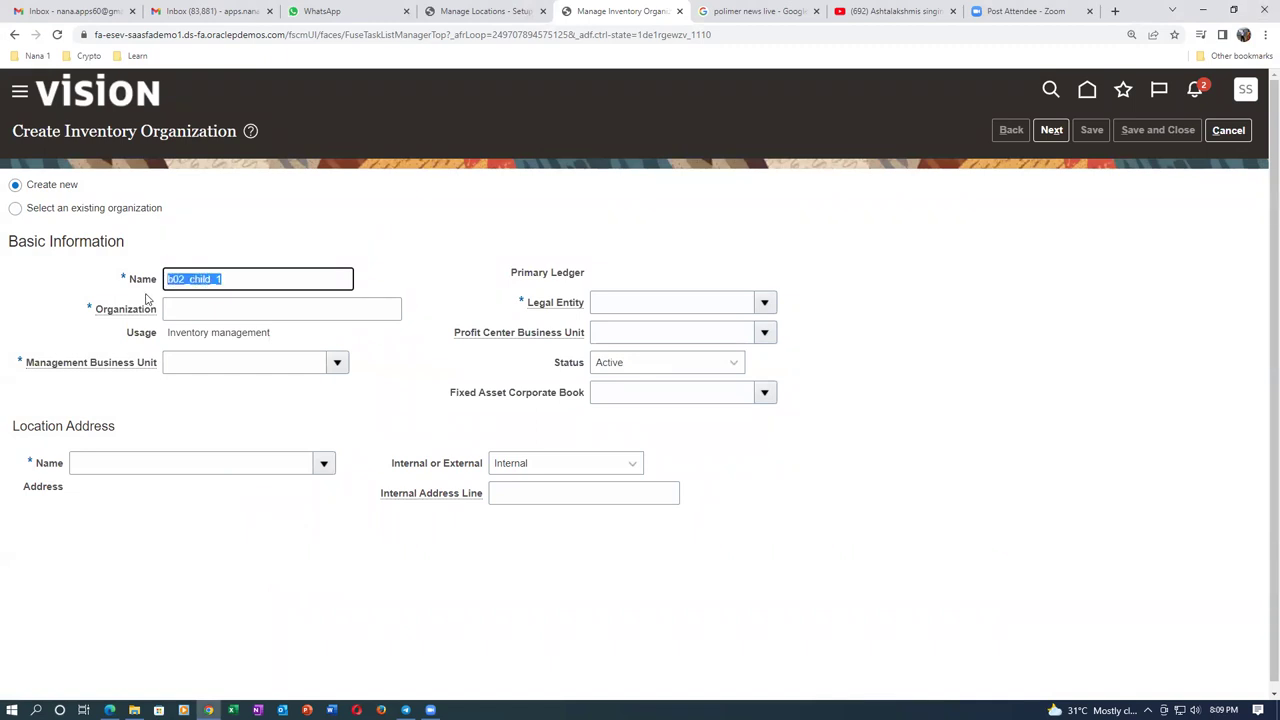
left_click(203, 308)
type("B")
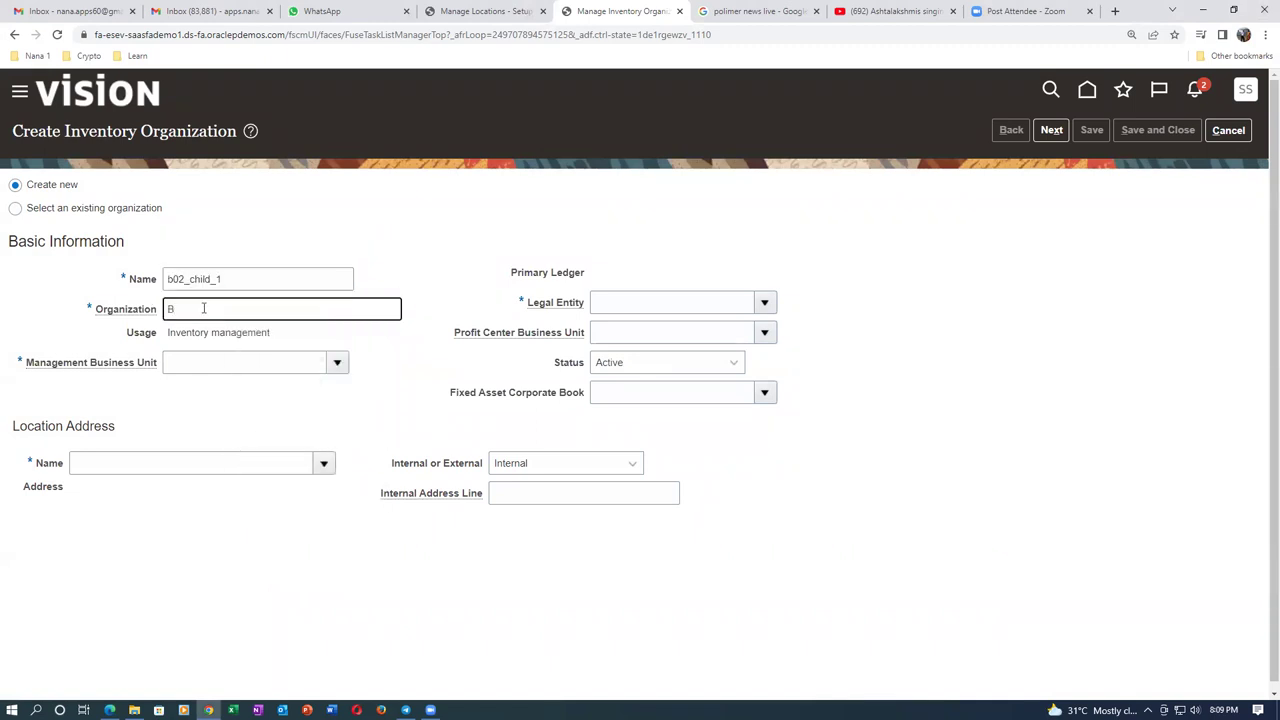
type("021")
key("Tab")
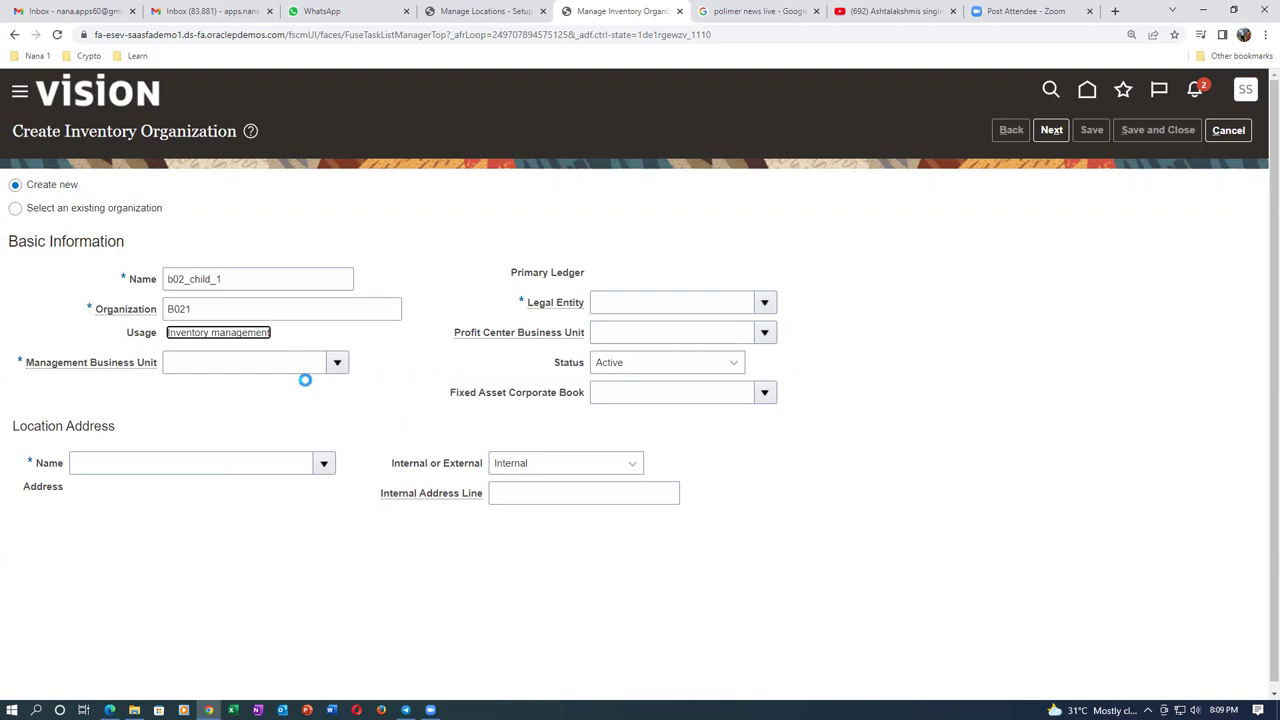
Step: Set the management business unit to US1 Business Unit, consulting the business unit name in the enterprise structure PDF
left_click(247, 362)
key("alt+Tab")
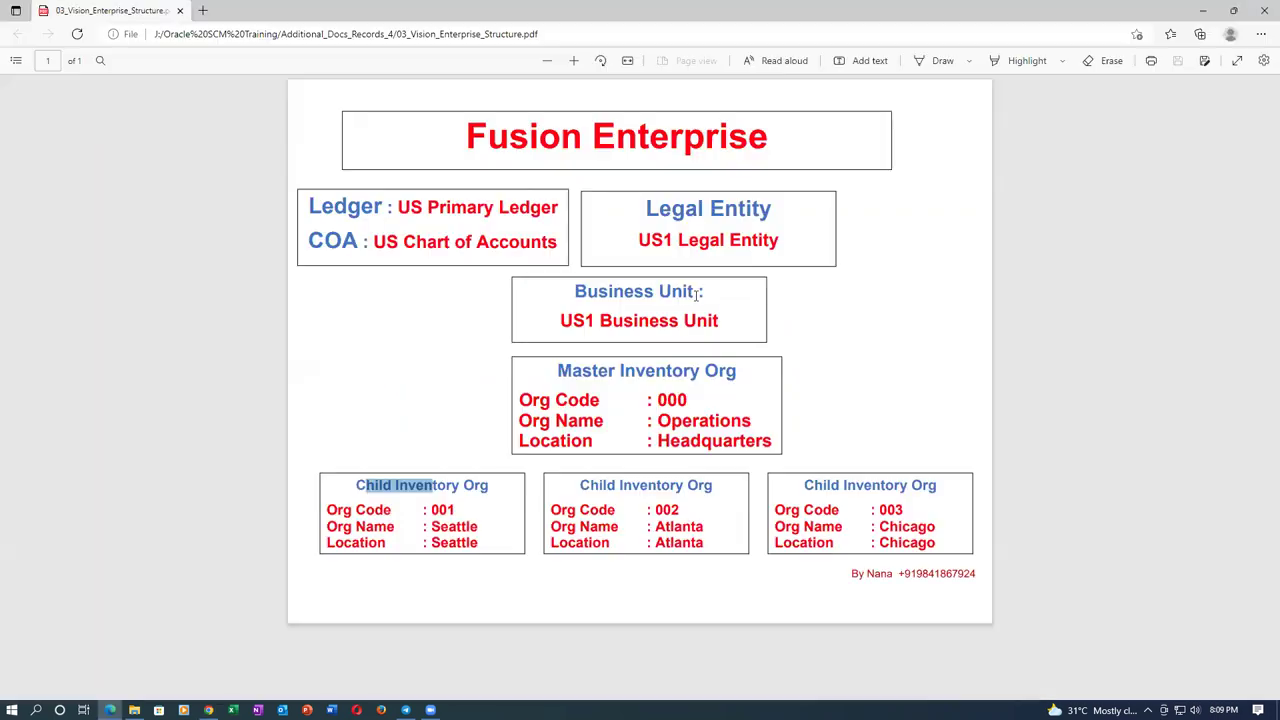
left_click_drag(577, 323, 670, 322)
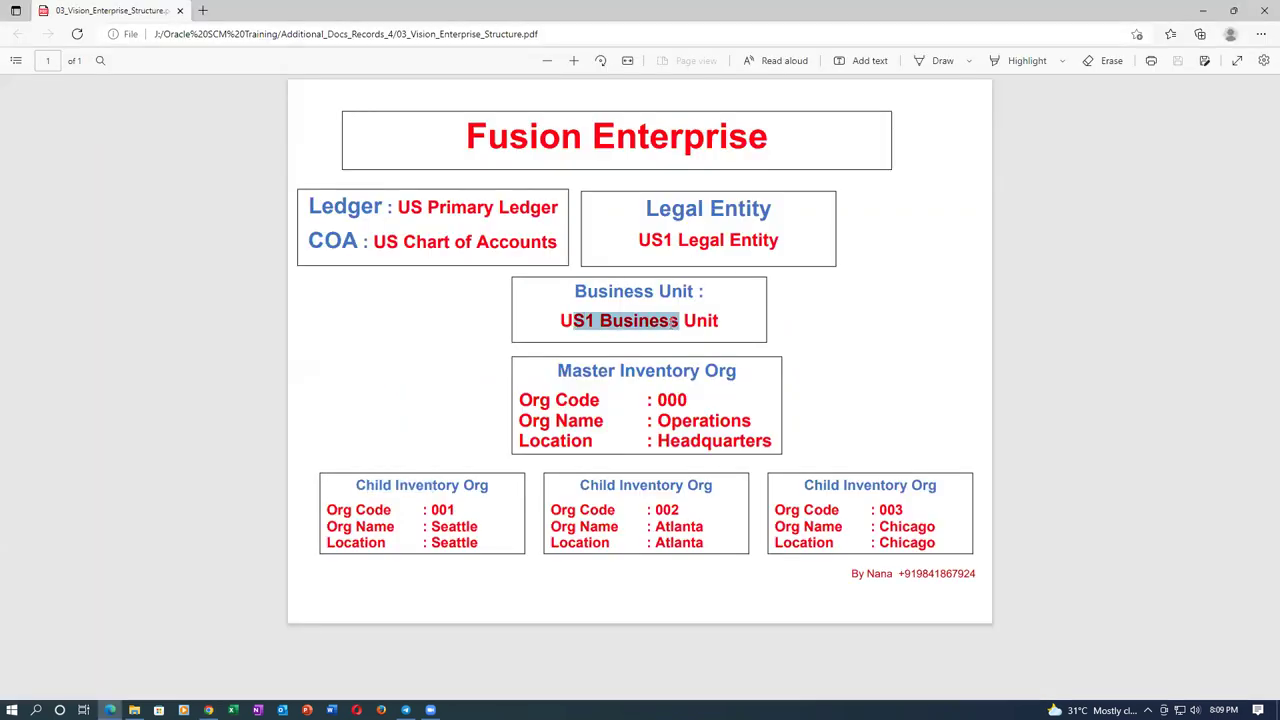
key("alt+Tab")
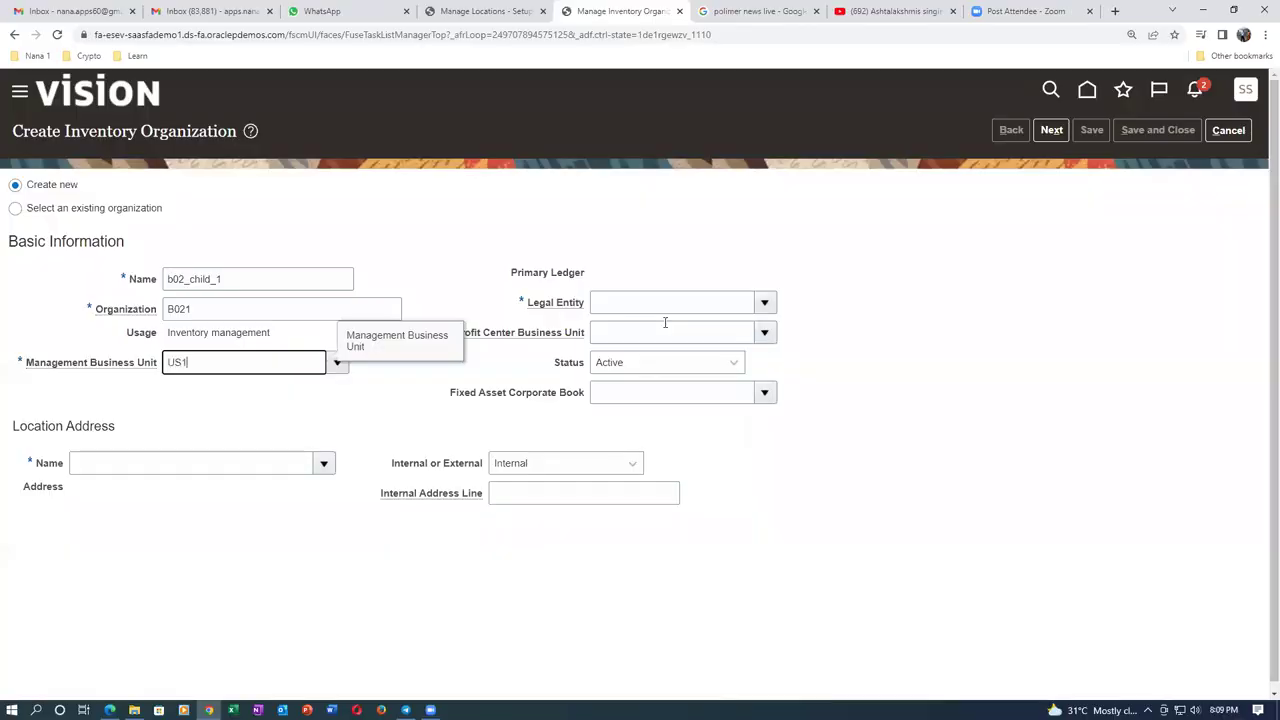
type("US1")
key("Tab")
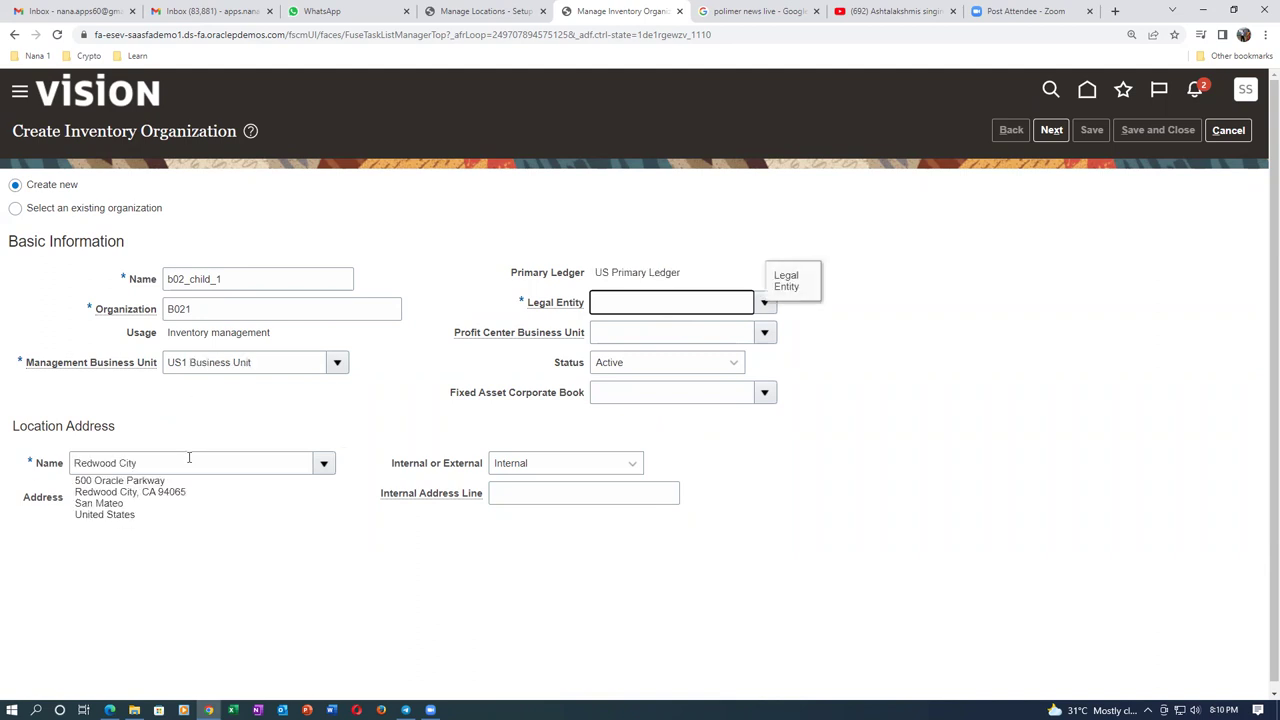
Step: Replace the organization's location address with b02_loc_1
left_click_drag(189, 460, 3, 455)
type("b02")
key("Tab")
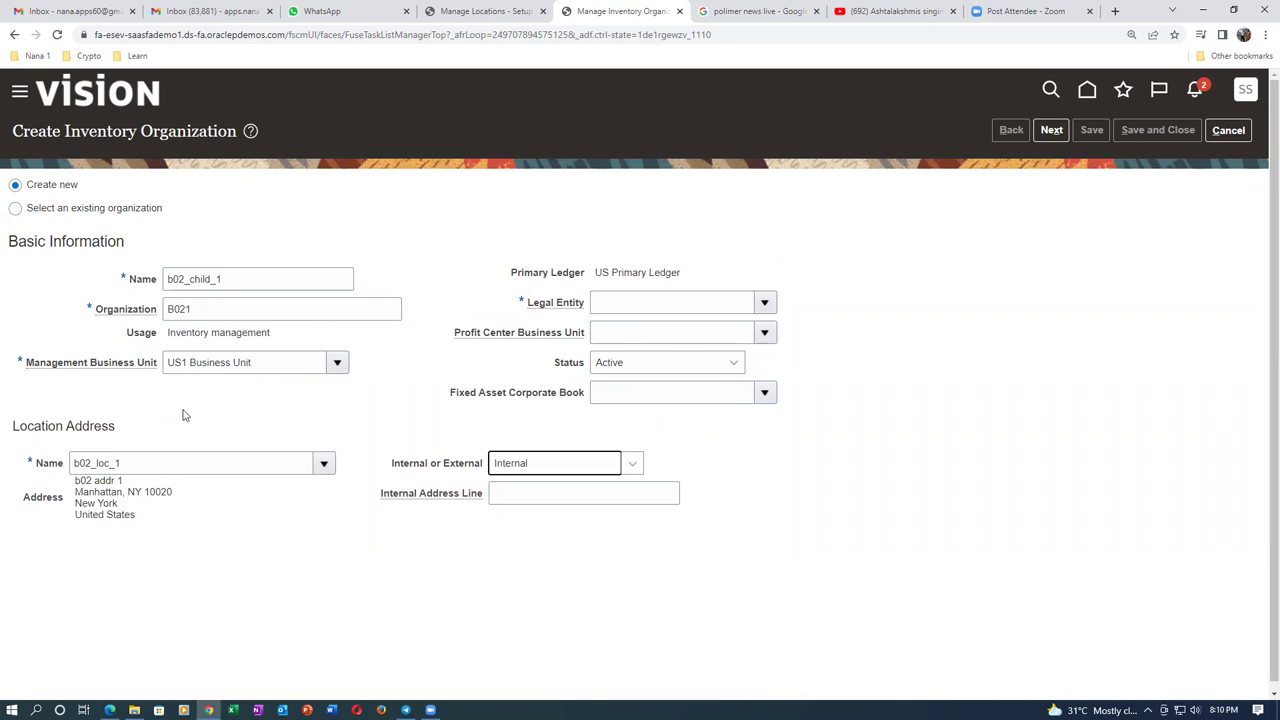
Step: Check the ledger in the enterprise structure PDF, set the legal entity to US1 Legal Entity and continue to the organization parameters
left_click(772, 350)
left_click(764, 302)
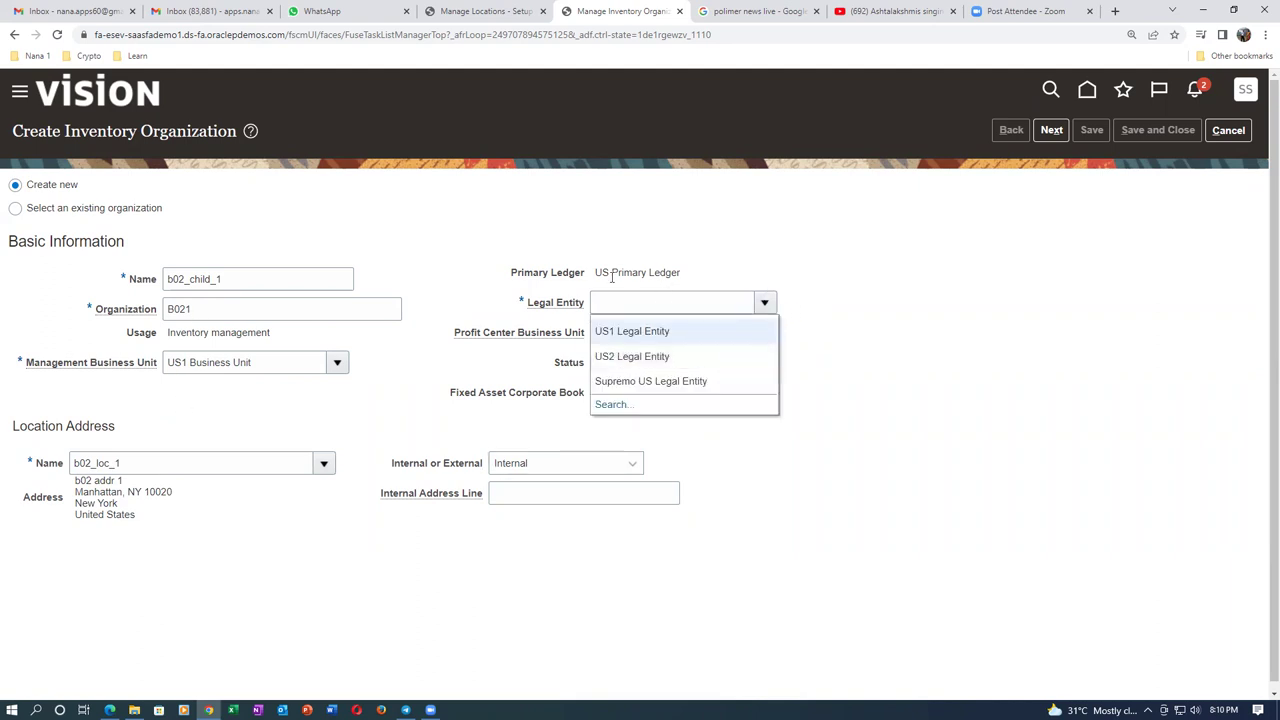
key("alt+Tab")
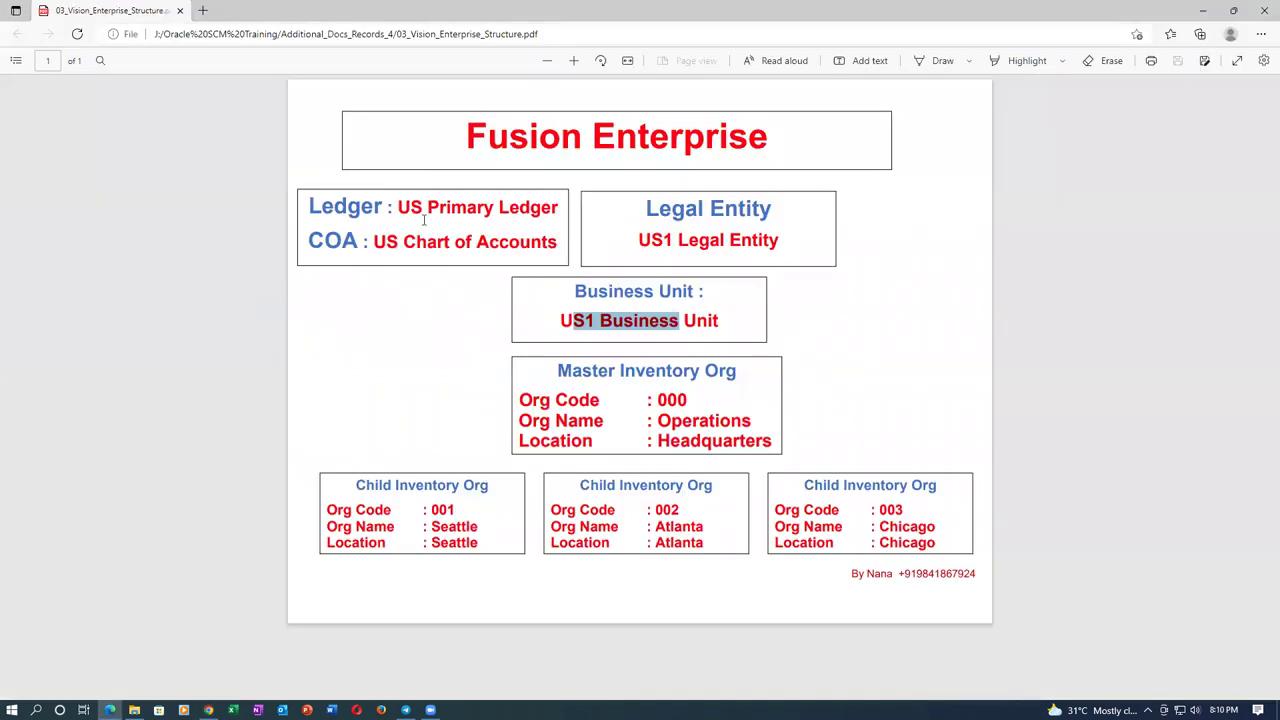
left_click_drag(414, 207, 509, 212)
key("alt+Tab")
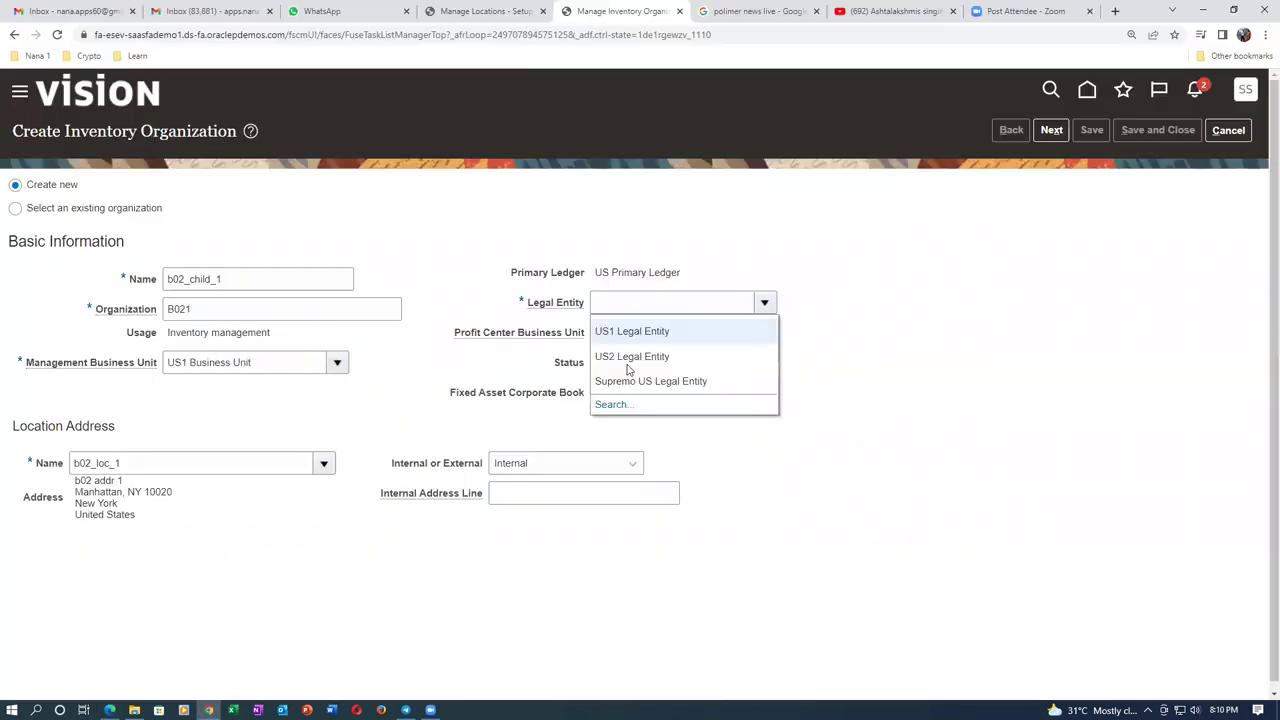
key("Escape")
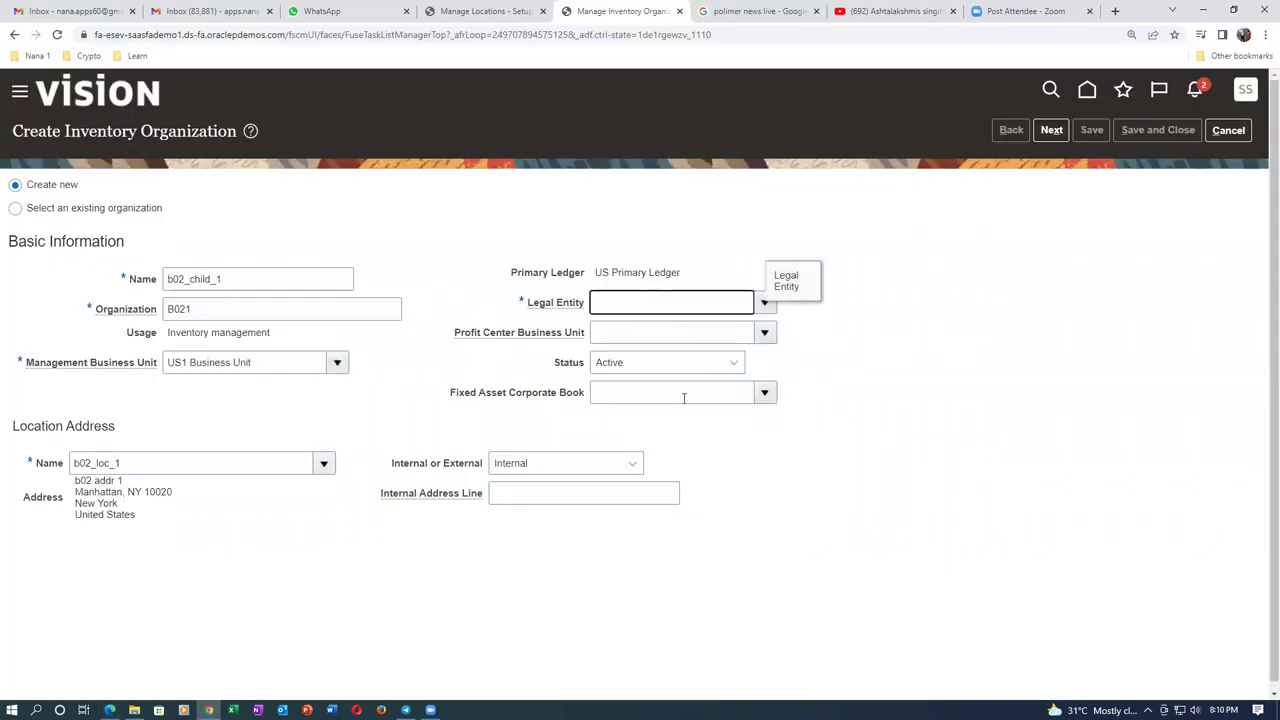
key("ctrl+v")
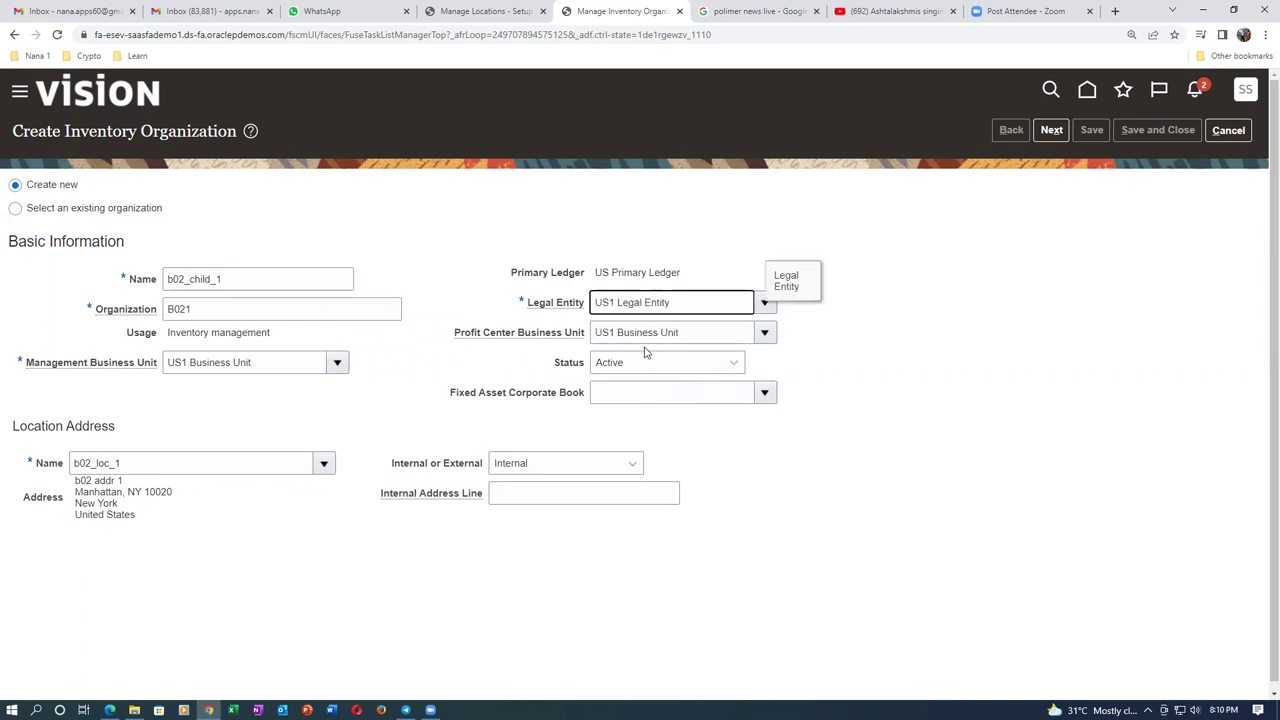
left_click(866, 357)
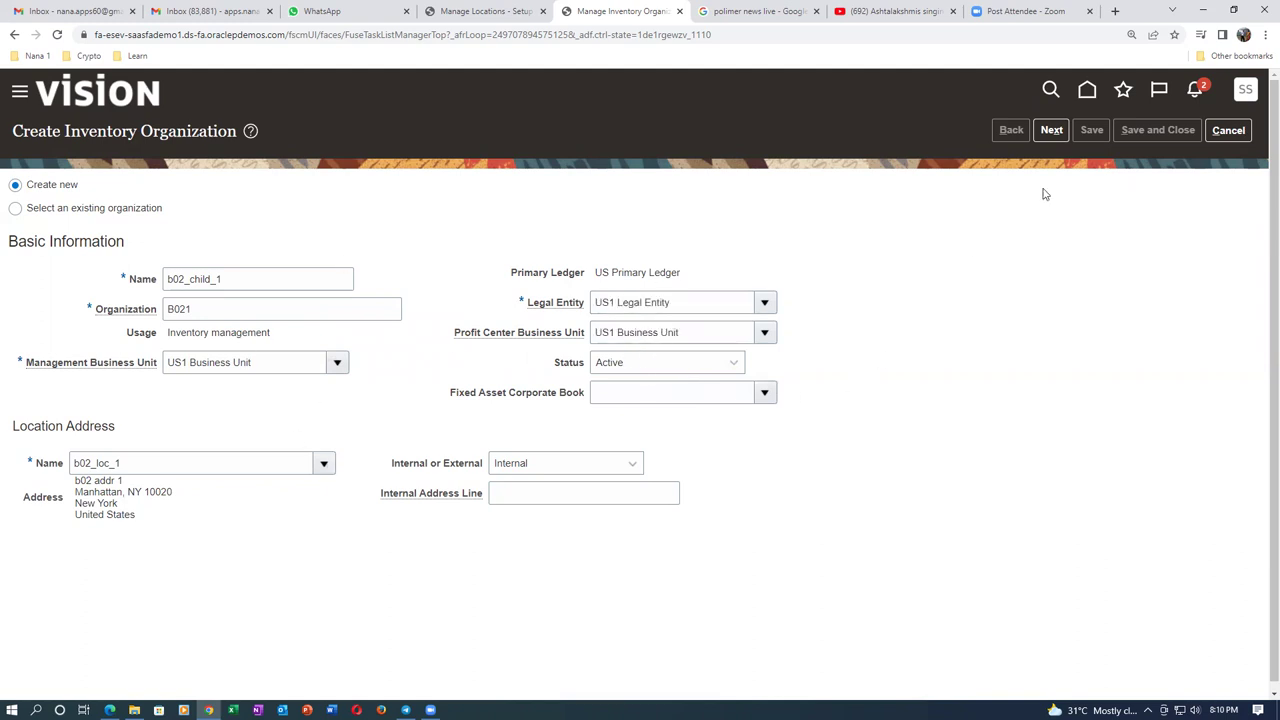
left_click(1052, 130)
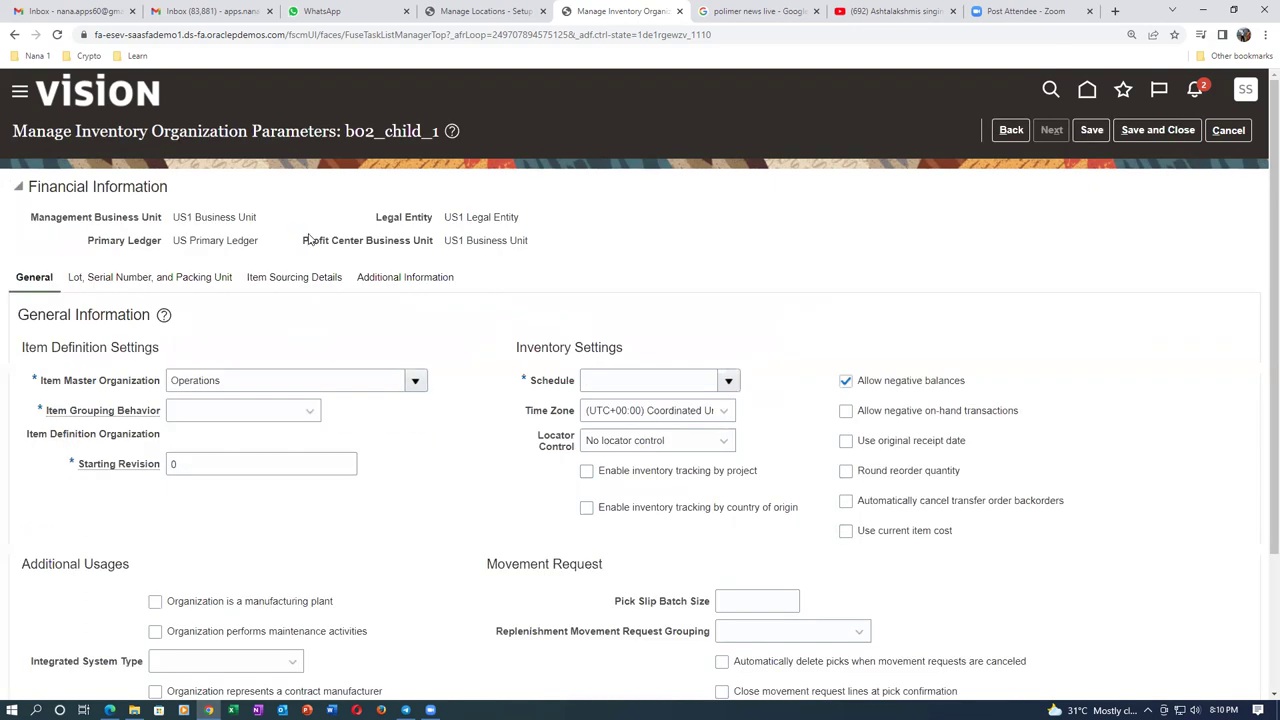
Step: Set the item grouping behavior to Definition Organization and the starting revision to A
left_click(218, 414)
left_click(222, 457)
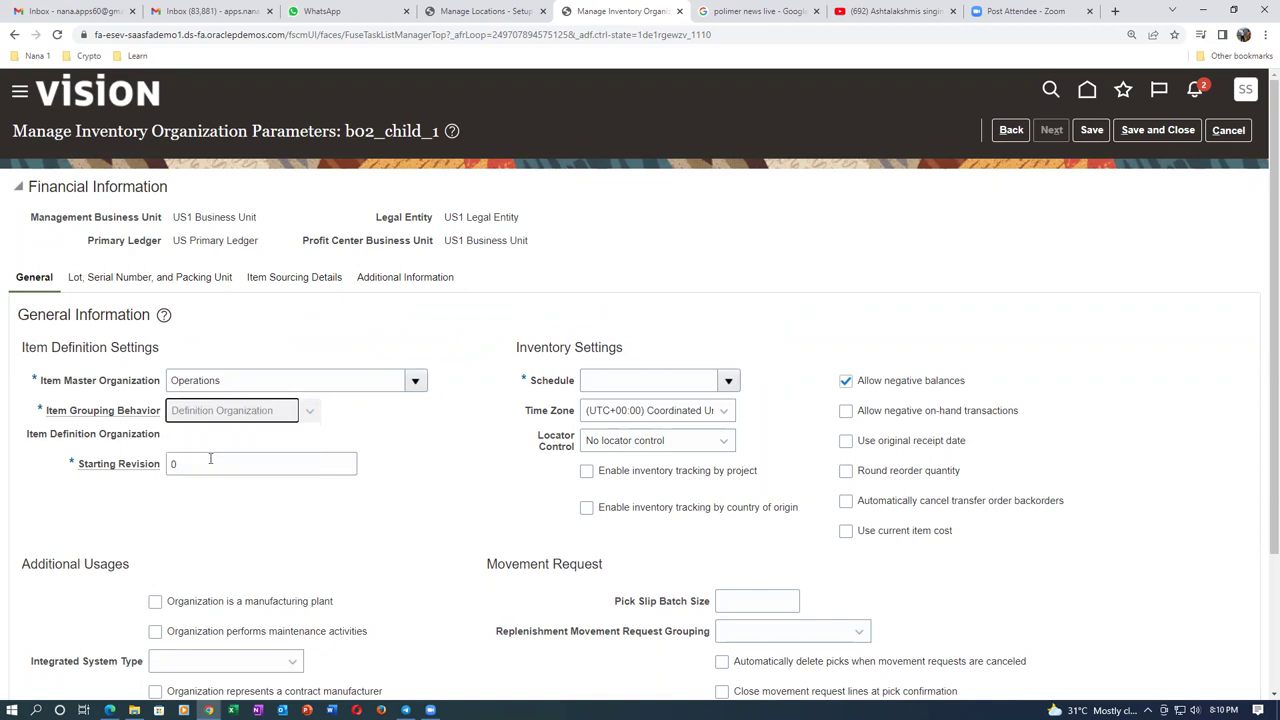
key("Tab")
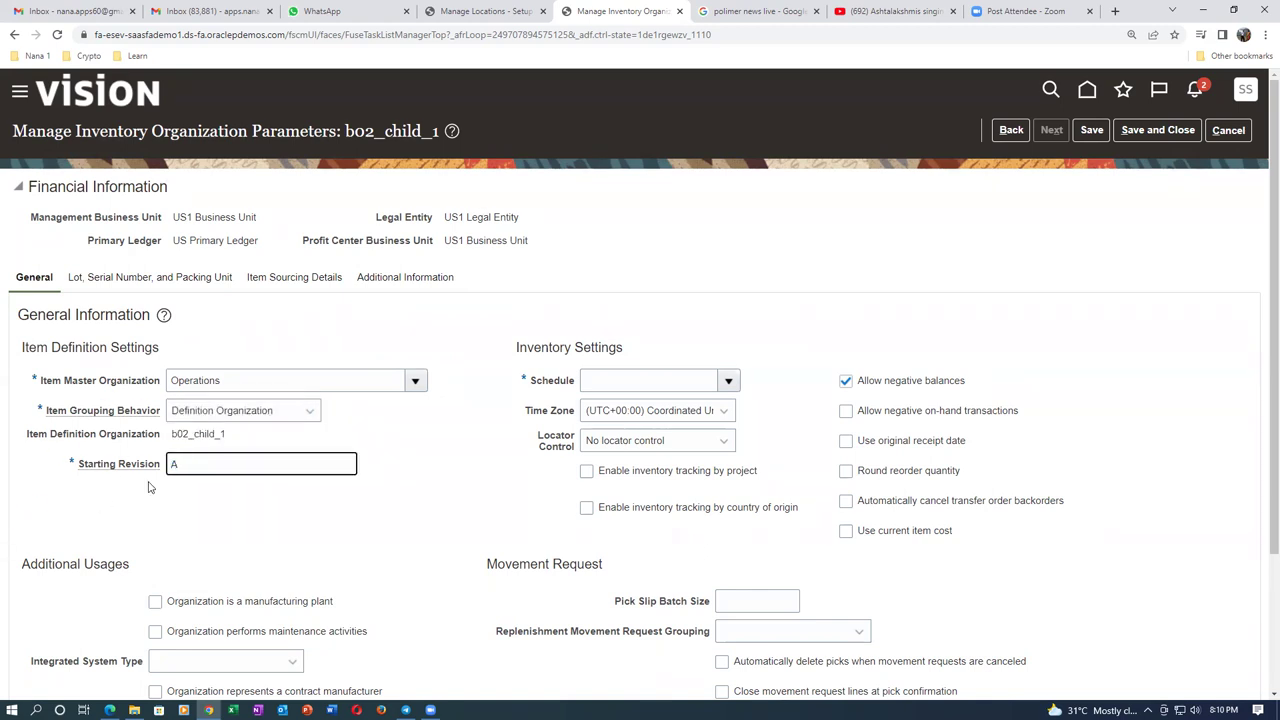
Step: Set the inventory schedule of b02_child_1 to Operations
left_click(605, 382)
type("opera")
key("Tab")
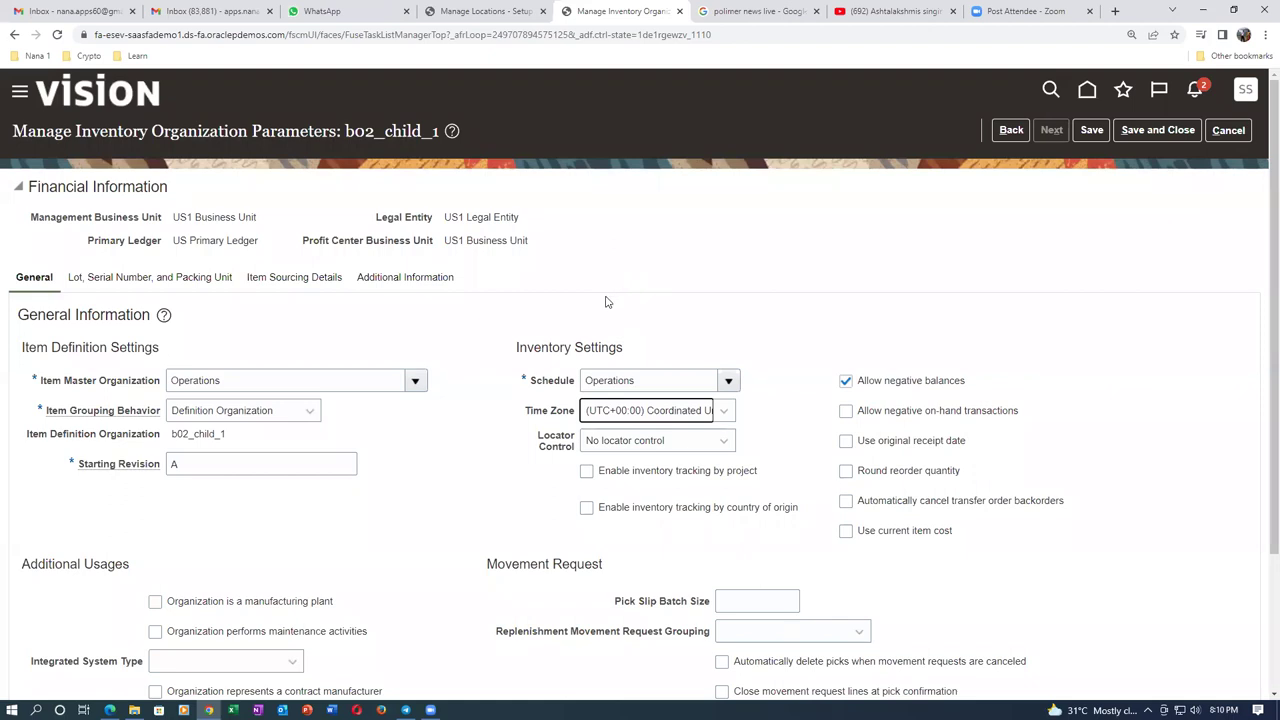
Step: Try Reference Organization as the item grouping behavior and restore Definition Organization
left_click(272, 413)
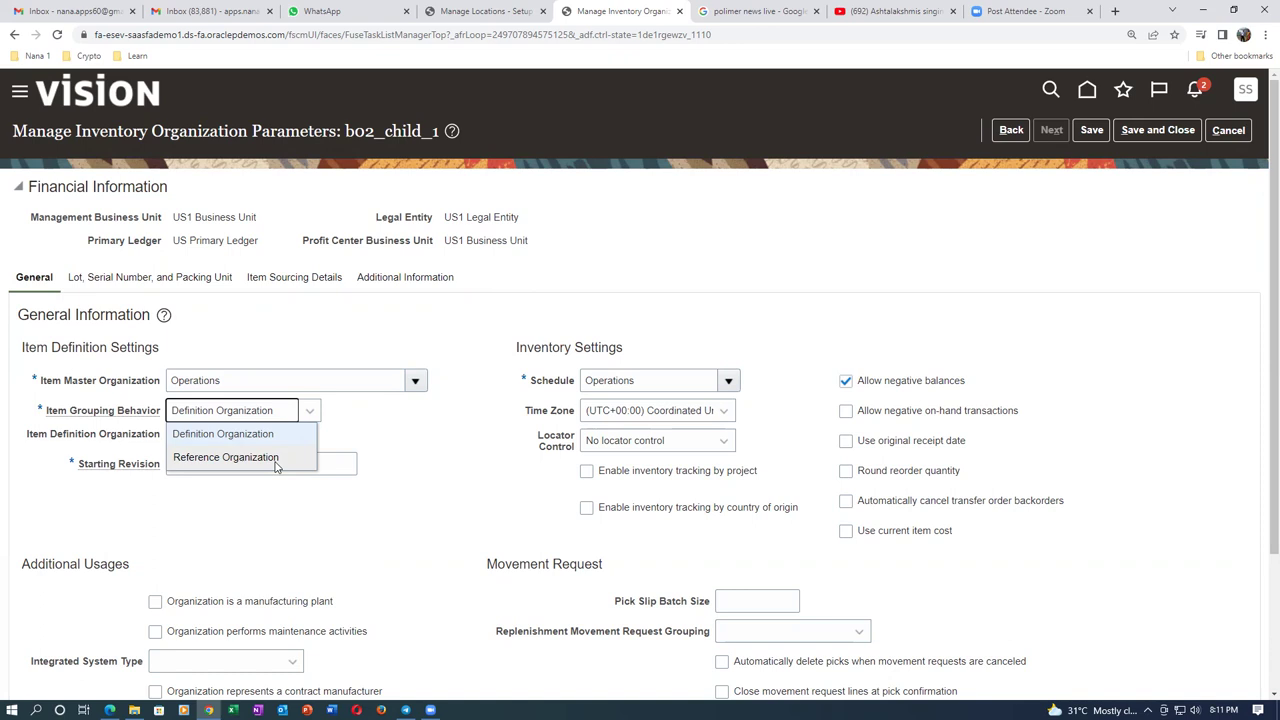
left_click(215, 462)
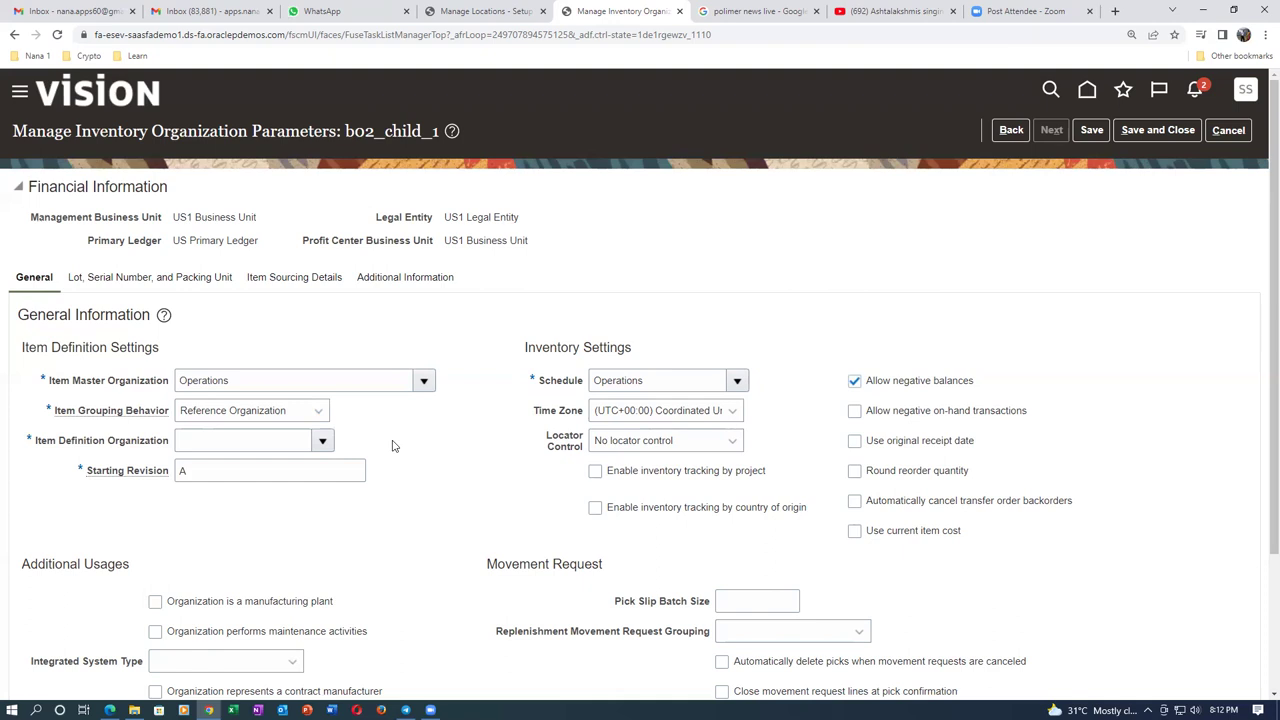
left_click(233, 411)
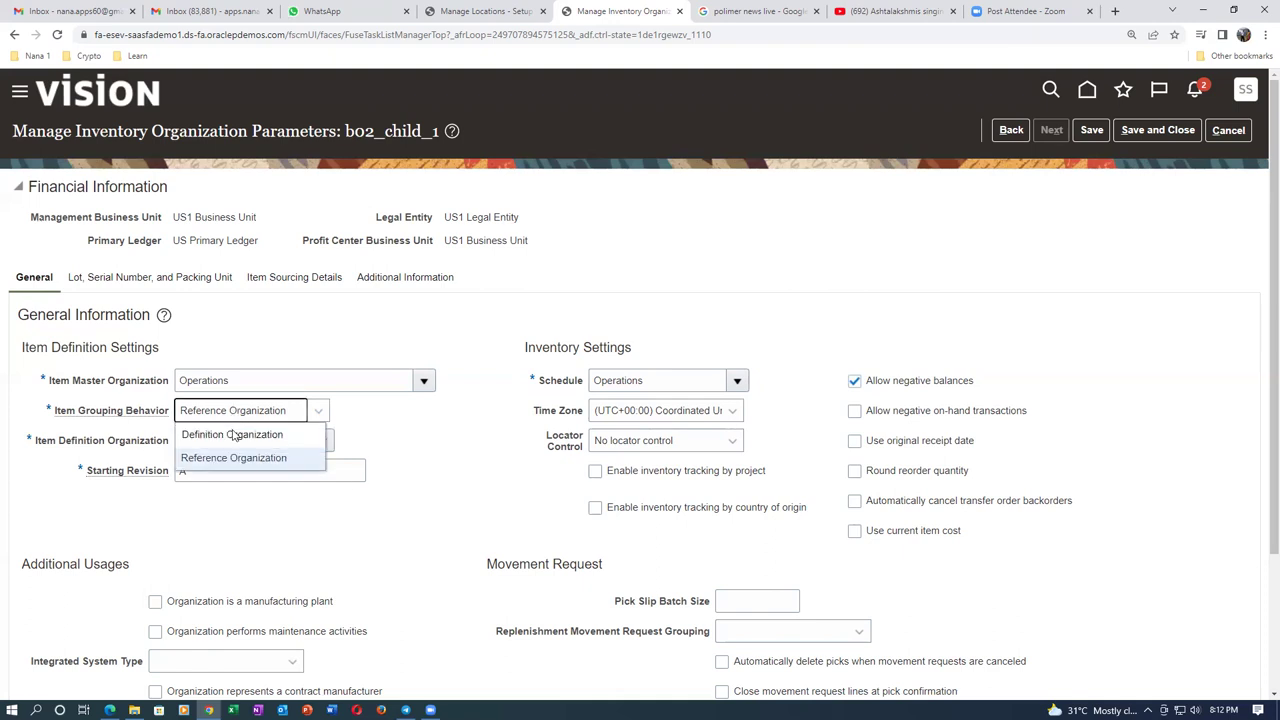
left_click(231, 435)
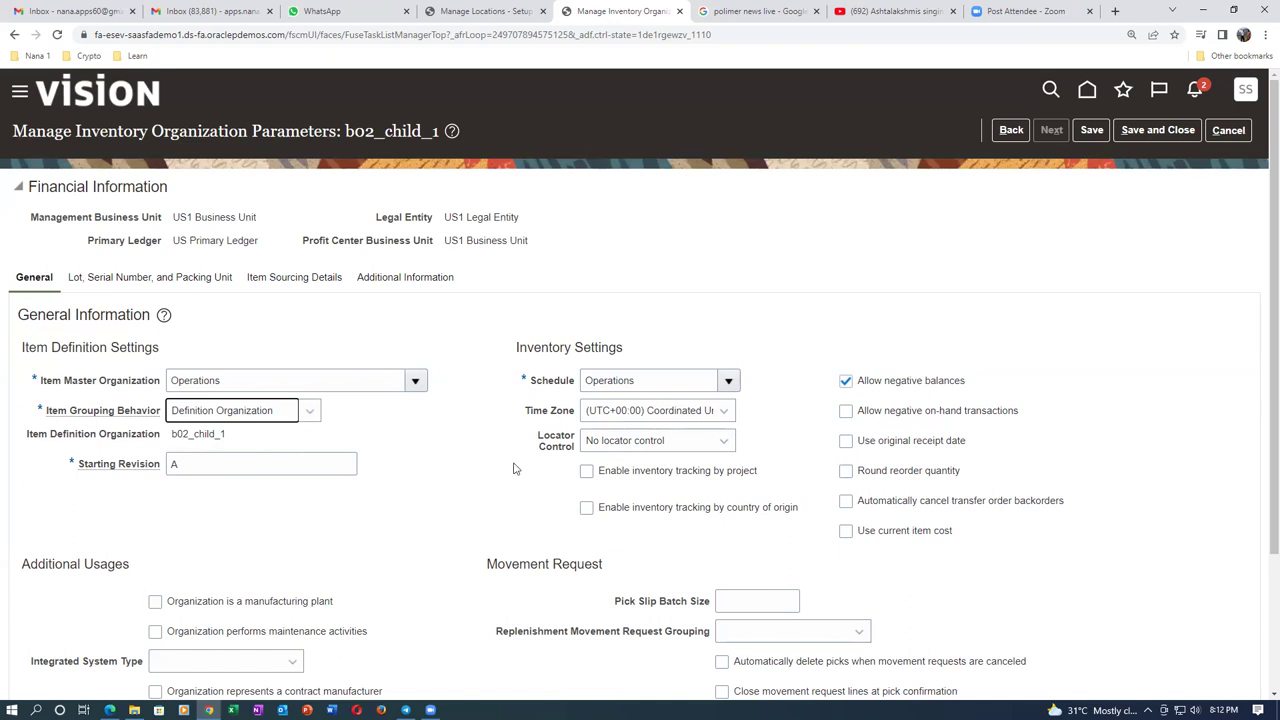
Step: Set the locator control to Locator control determined at subinventory level
left_click(656, 448)
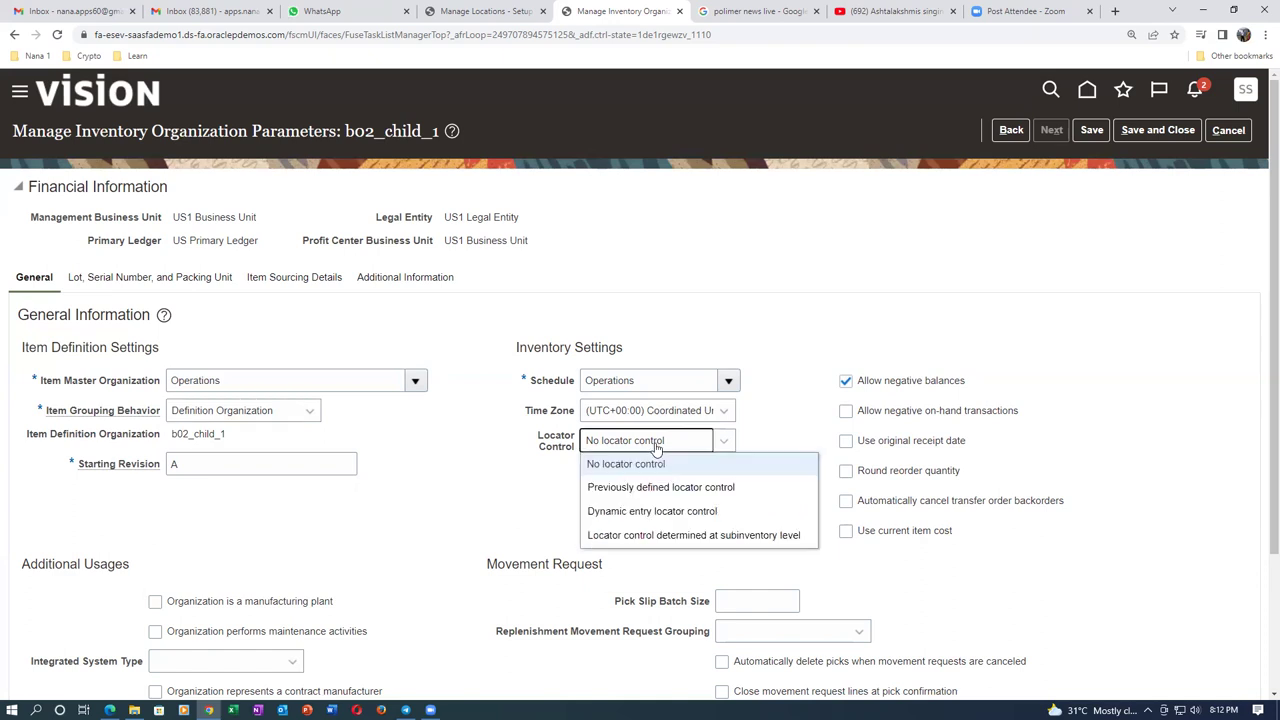
left_click(634, 532)
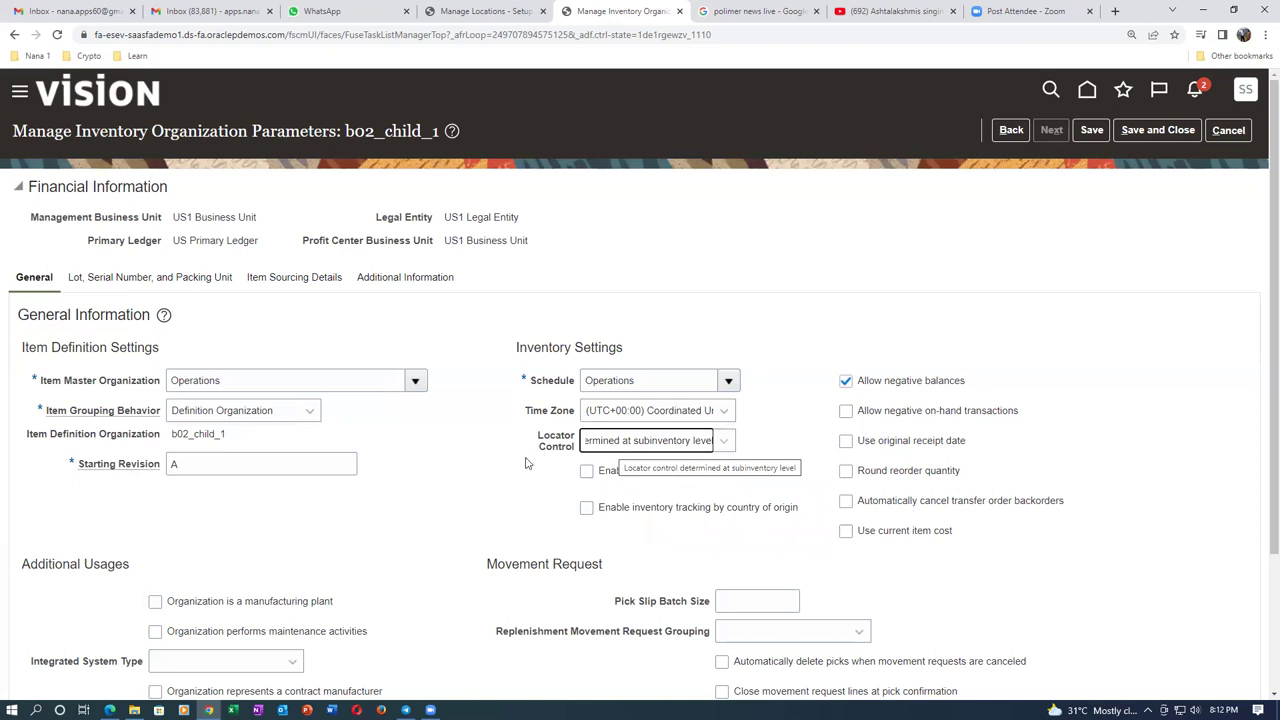
left_click(608, 449)
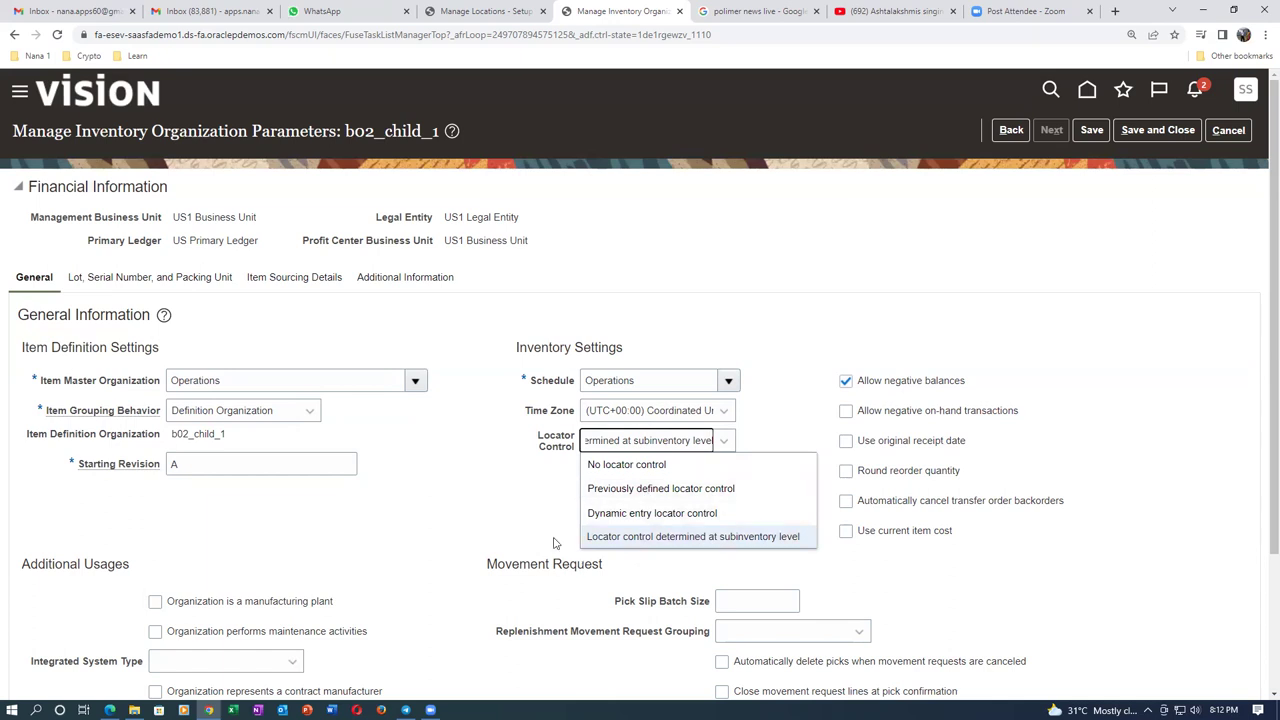
left_click(461, 487)
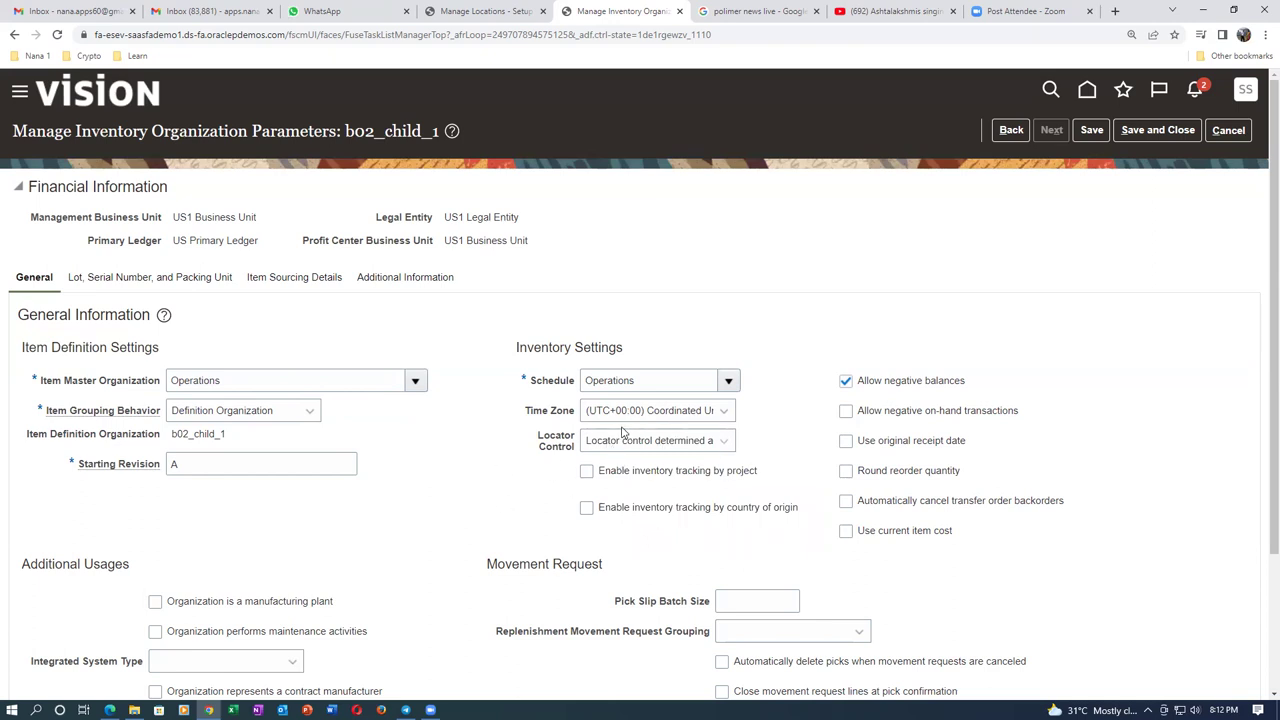
Step: Mark the organization as a manufacturing plant that performs maintenance activities, check the master organization in the PDF, and save and close the parameters
left_click(156, 602)
left_click(156, 632)
key("alt+Tab")
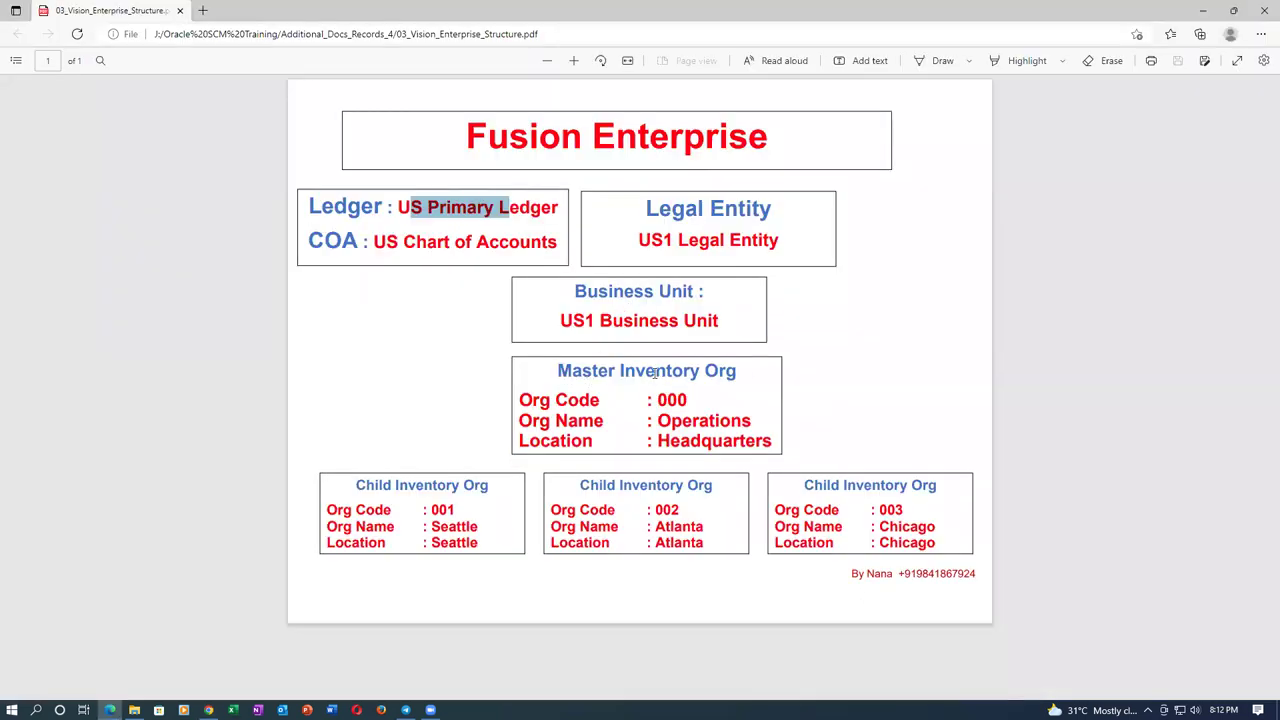
left_click_drag(675, 421, 713, 441)
key("alt+Tab")
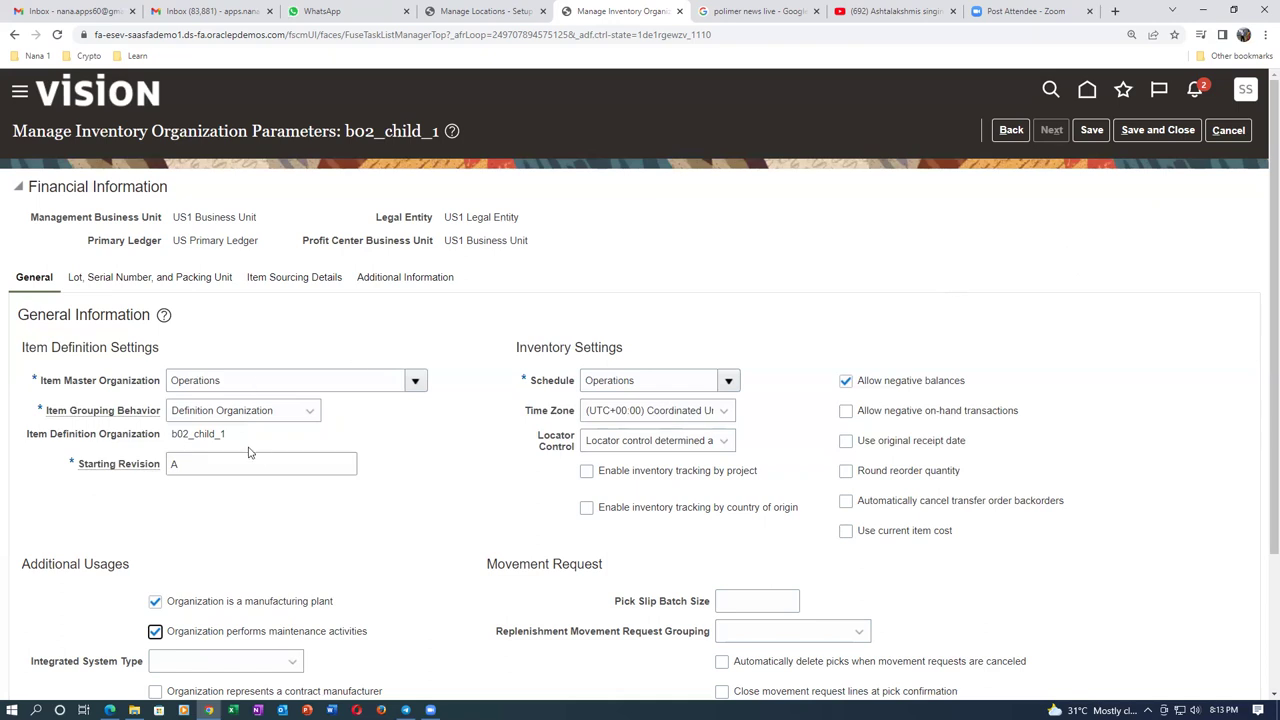
left_click(1148, 128)
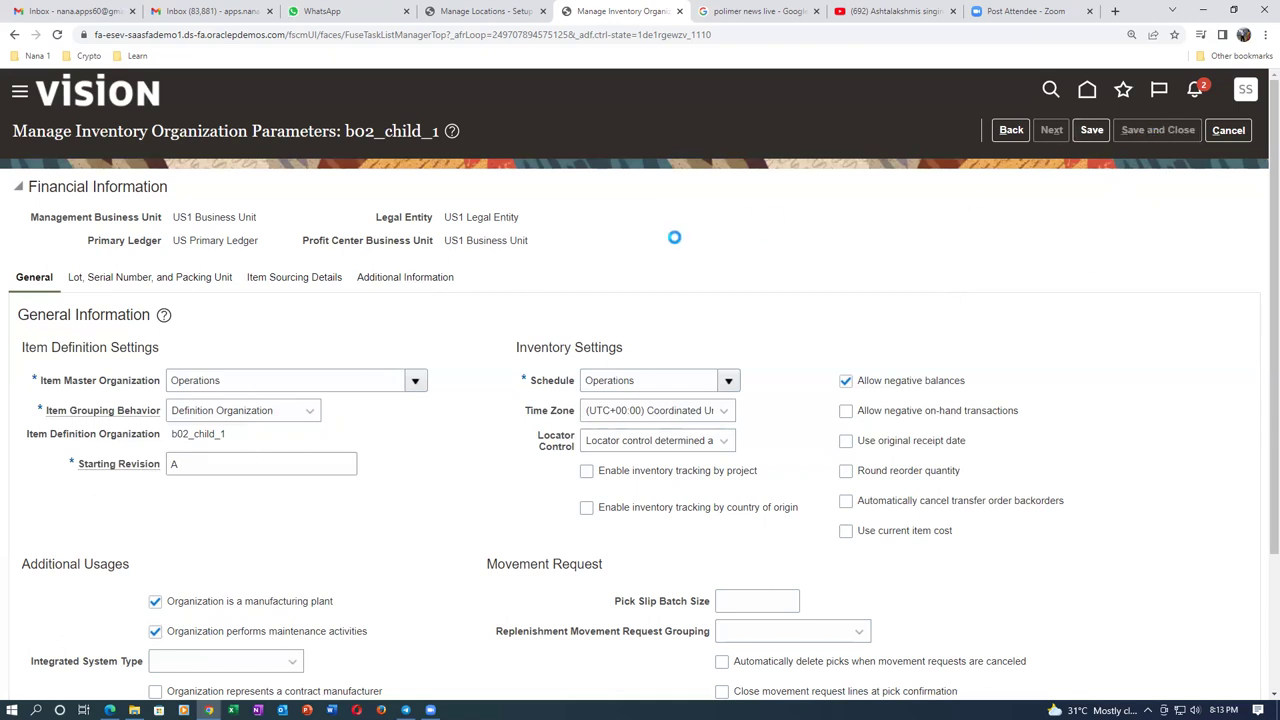
Step: Search the inventory organizations for names starting with b02
left_click(276, 256)
type("b02")
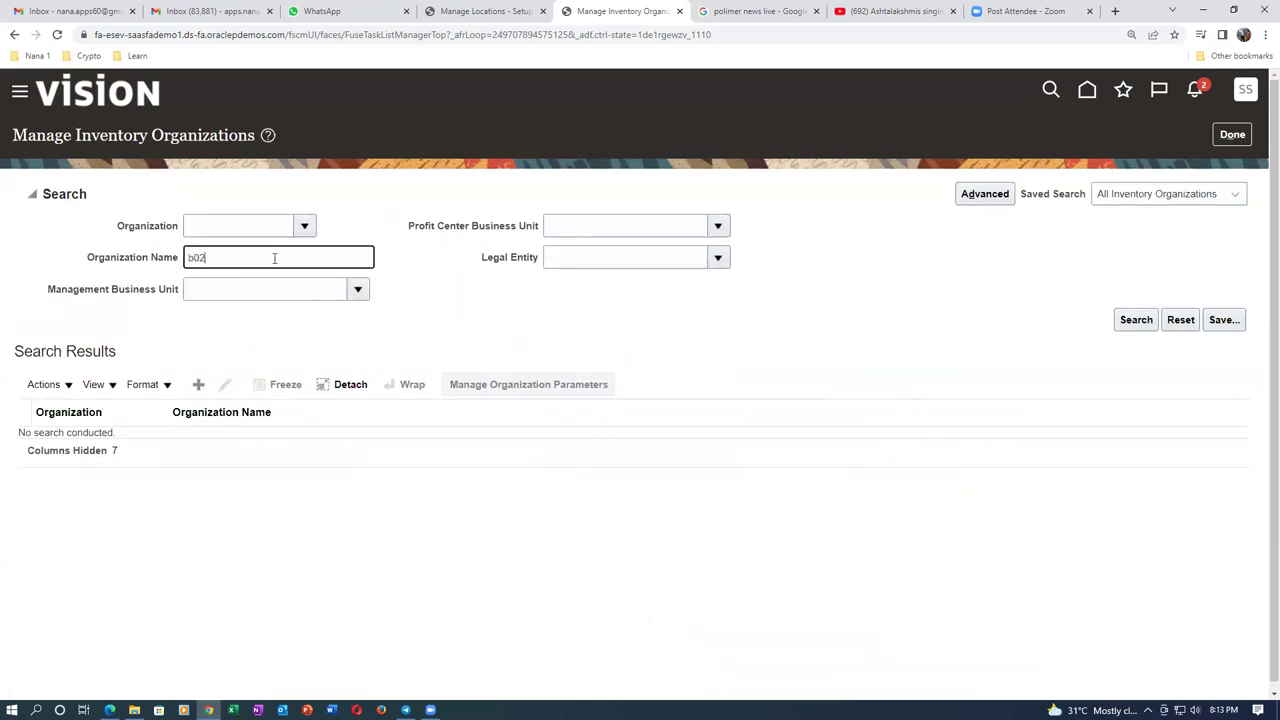
key("Return")
Step: Search the locations for names starting with b02 and open b02_loc_1 for an update effective 6/11/22
left_click(485, 11)
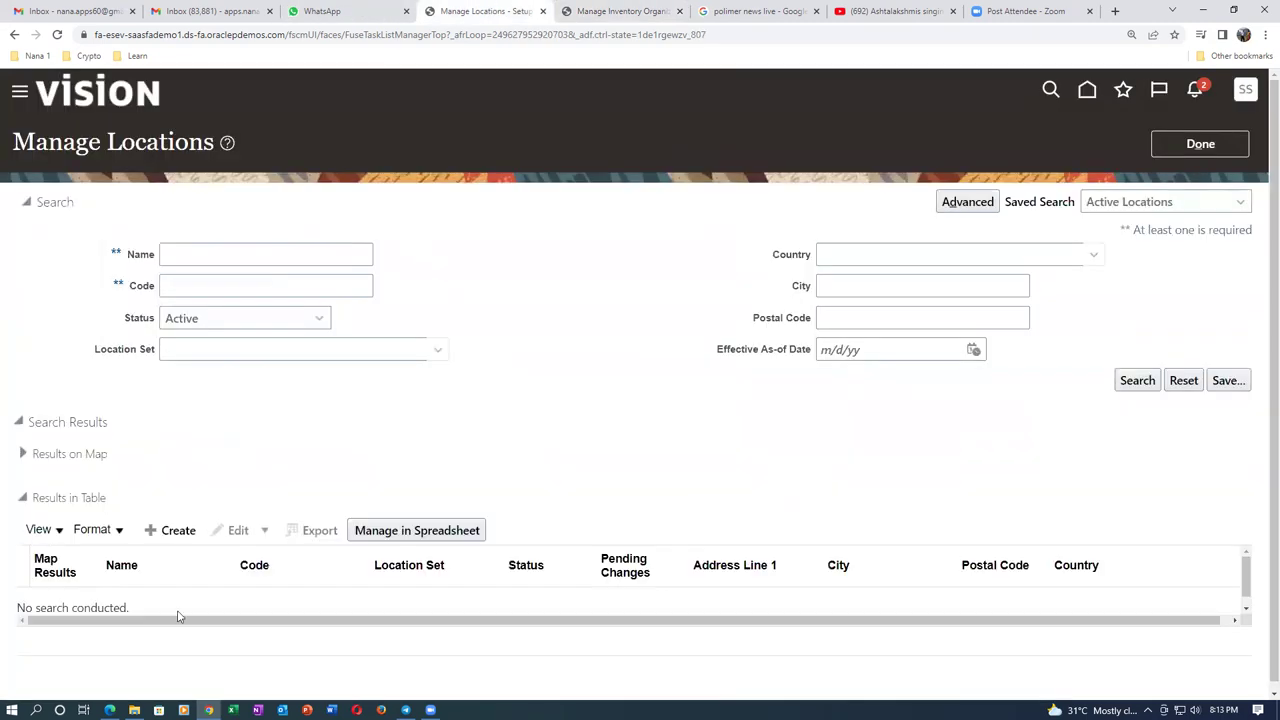
left_click(220, 244)
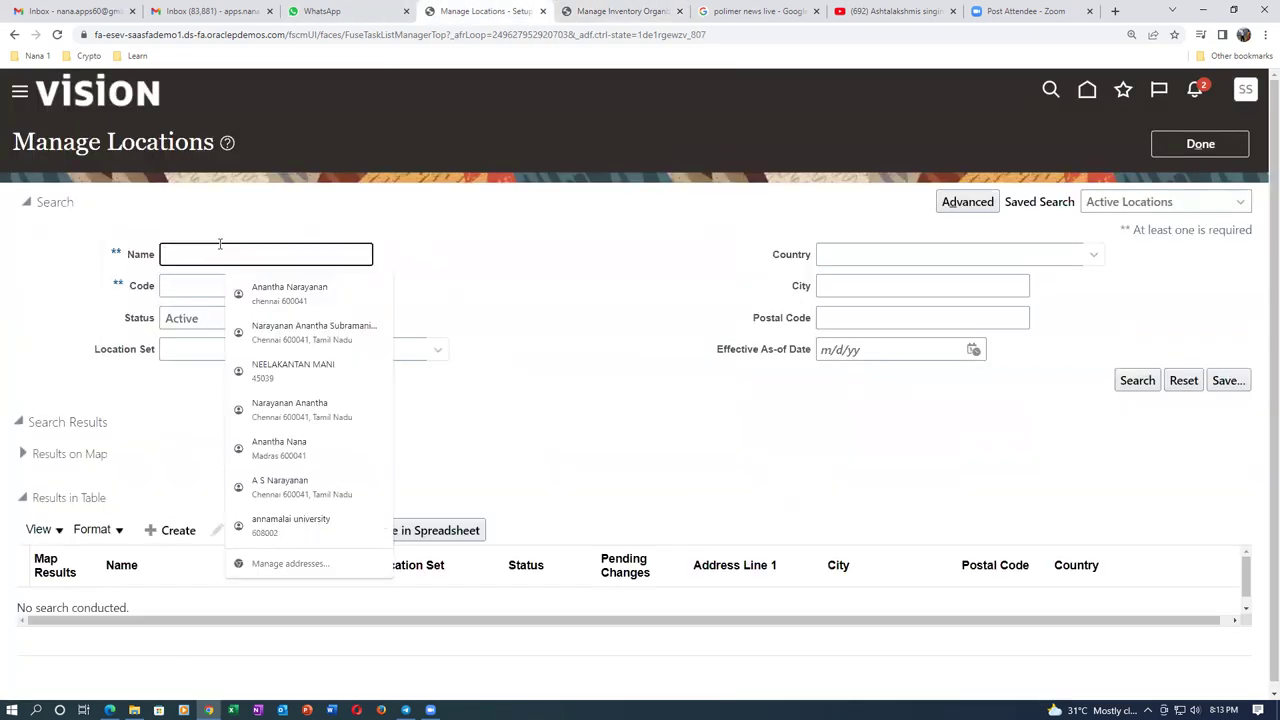
type("b02")
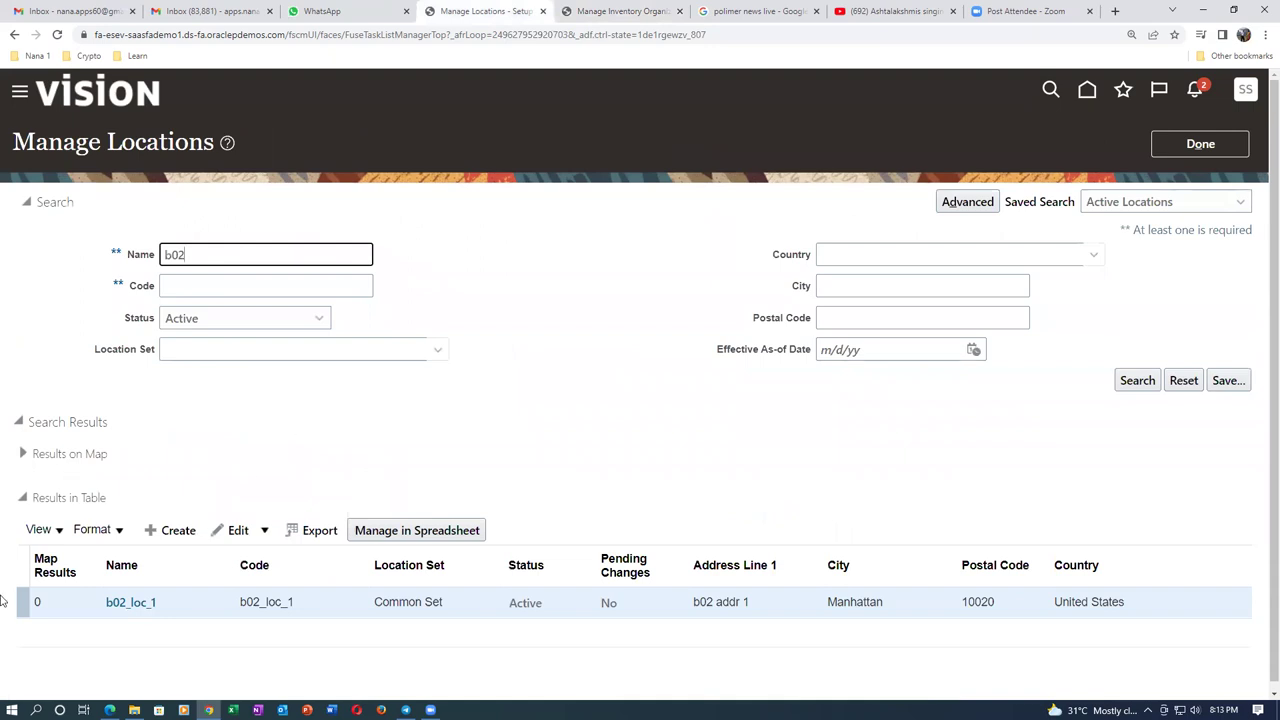
left_click(24, 597)
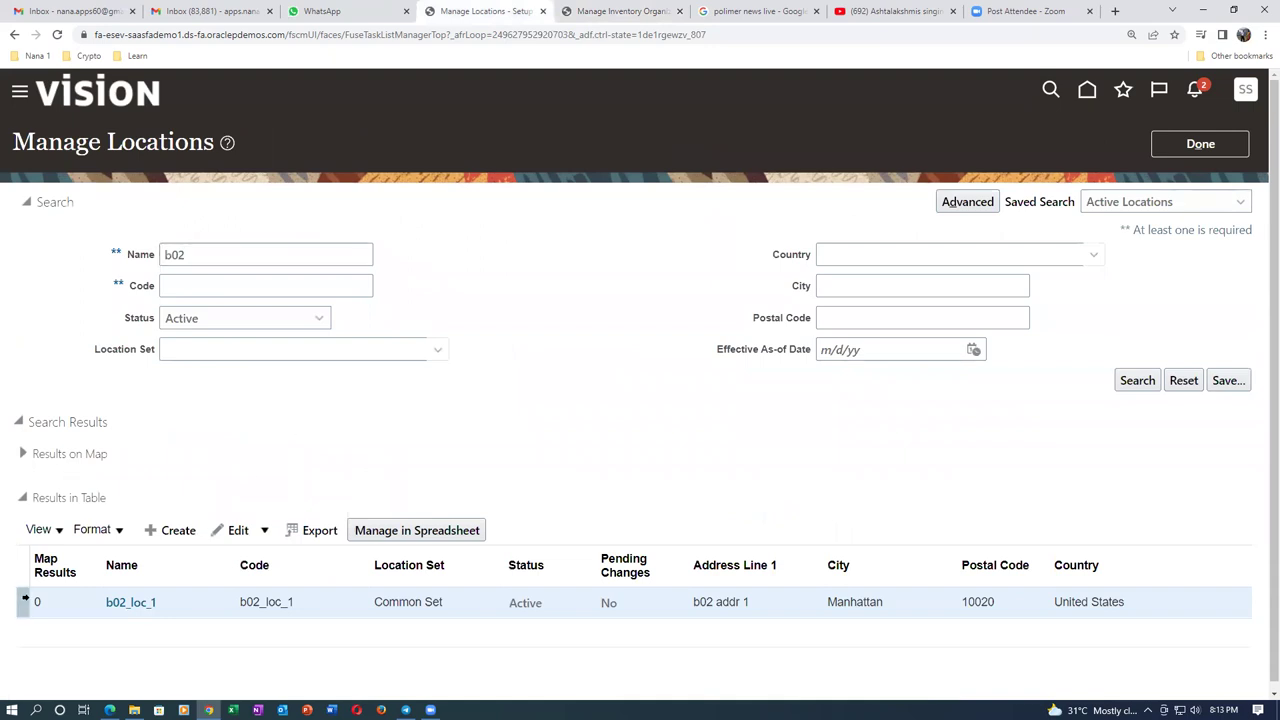
left_click(240, 531)
left_click(246, 558)
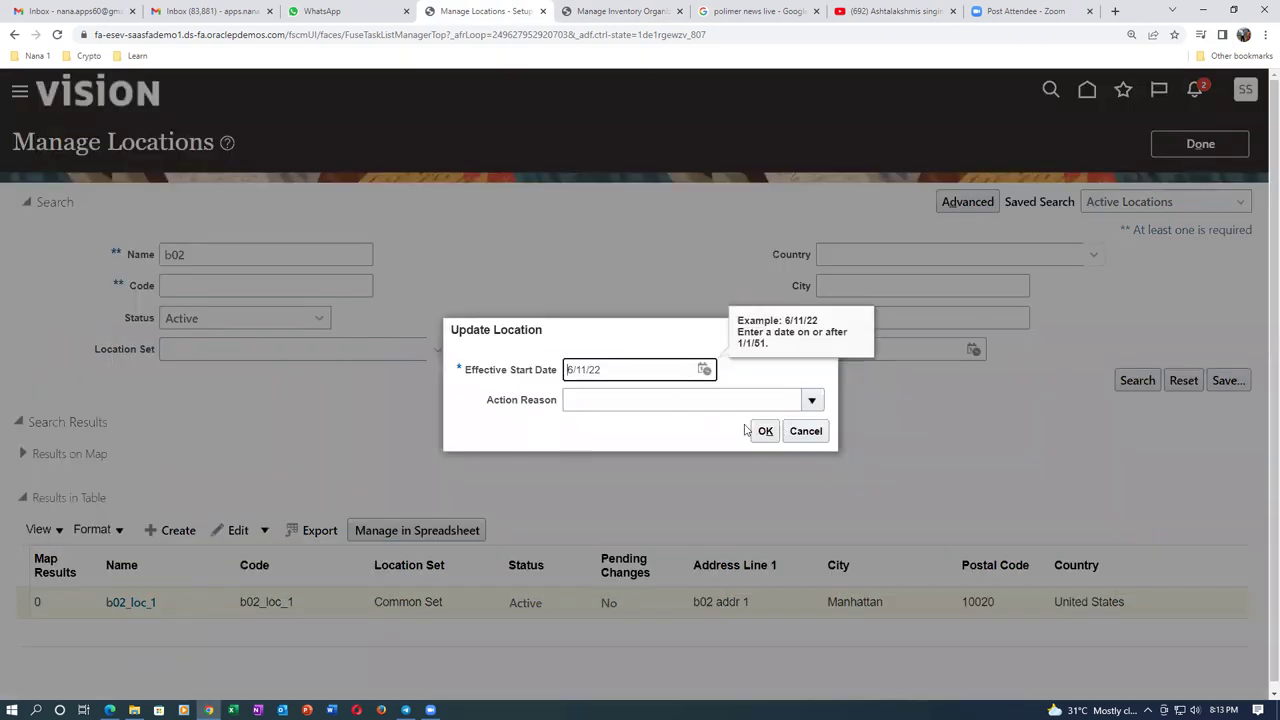
left_click(765, 431)
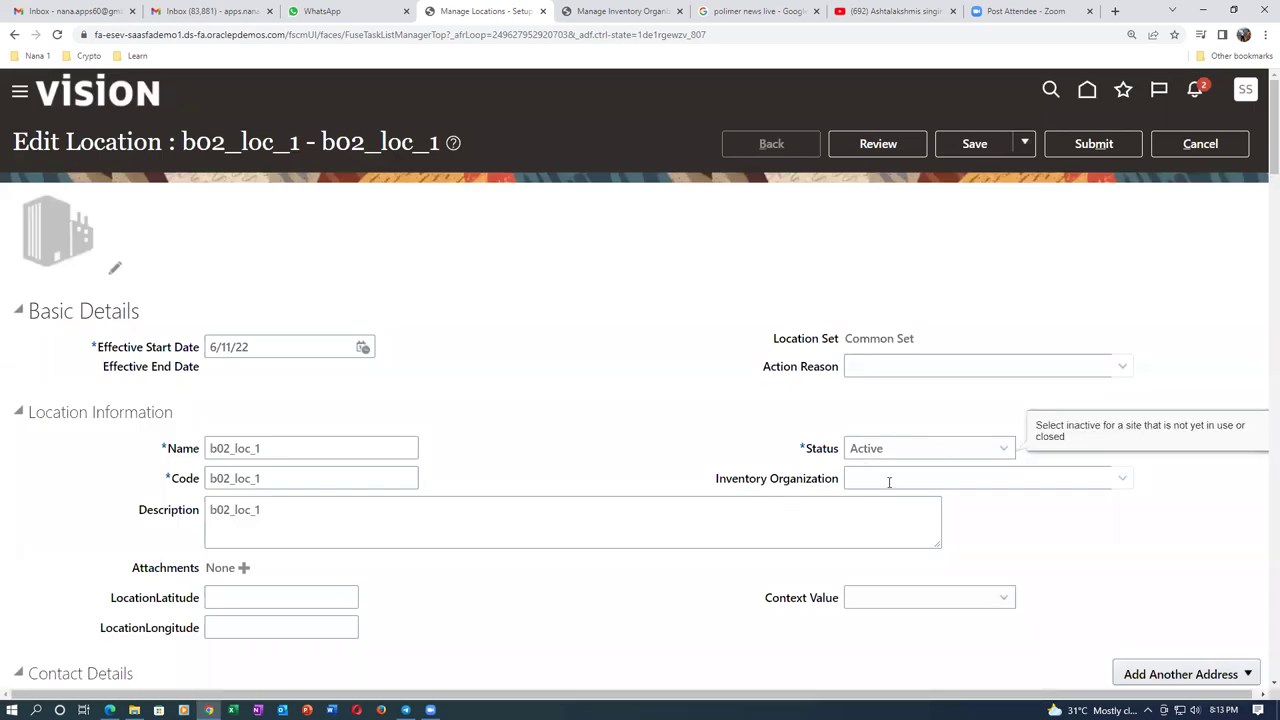
Step: Assign inventory organization b02_child_1 to the location and submit the change
left_click(889, 482)
type("b02")
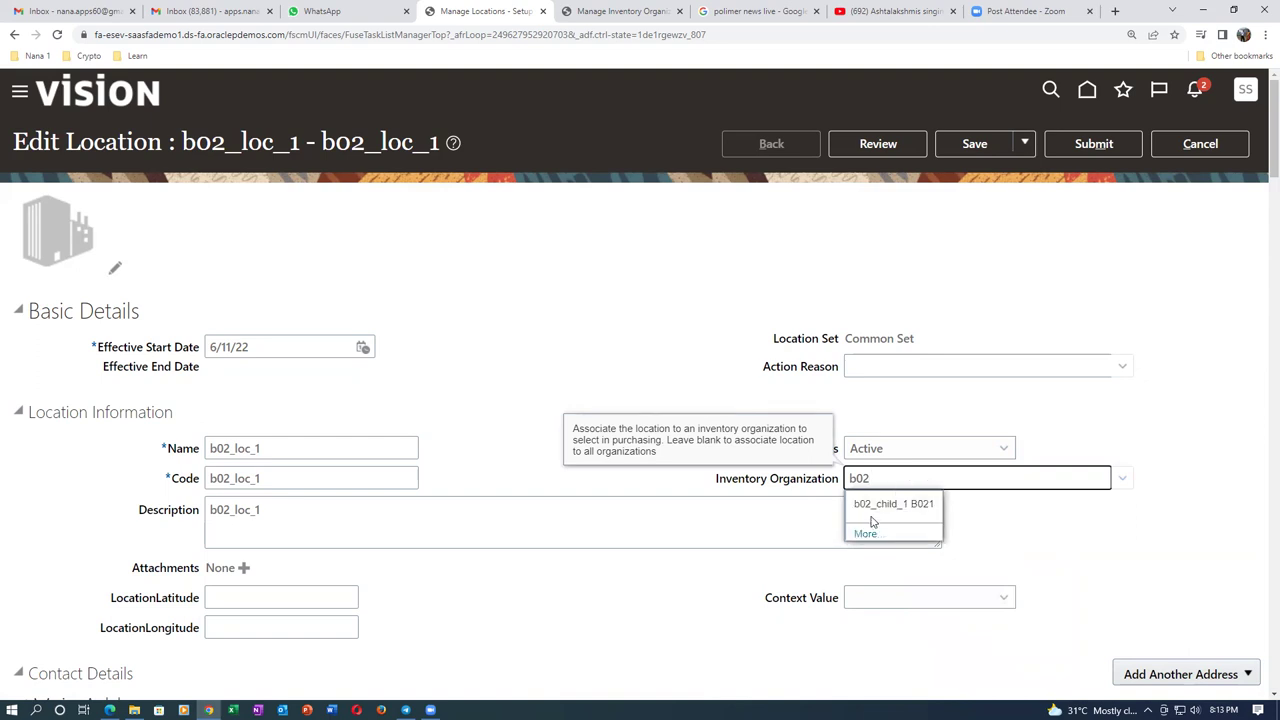
left_click(873, 507)
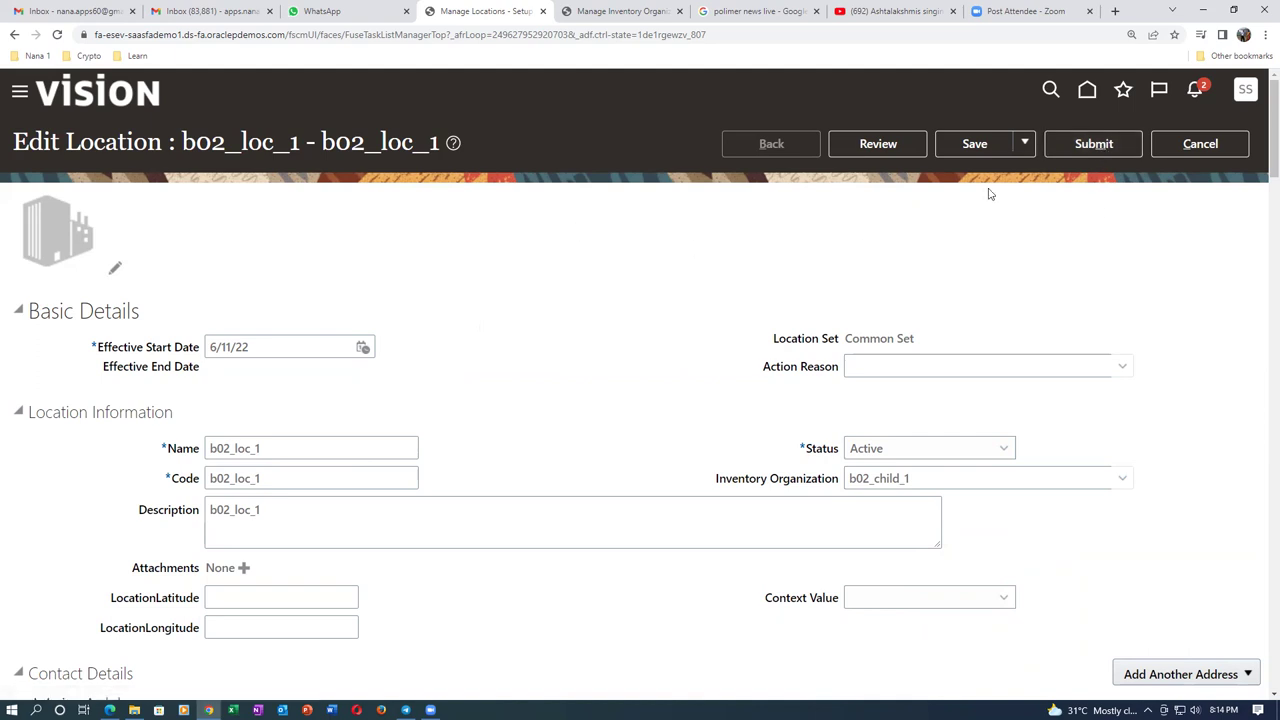
left_click(1087, 146)
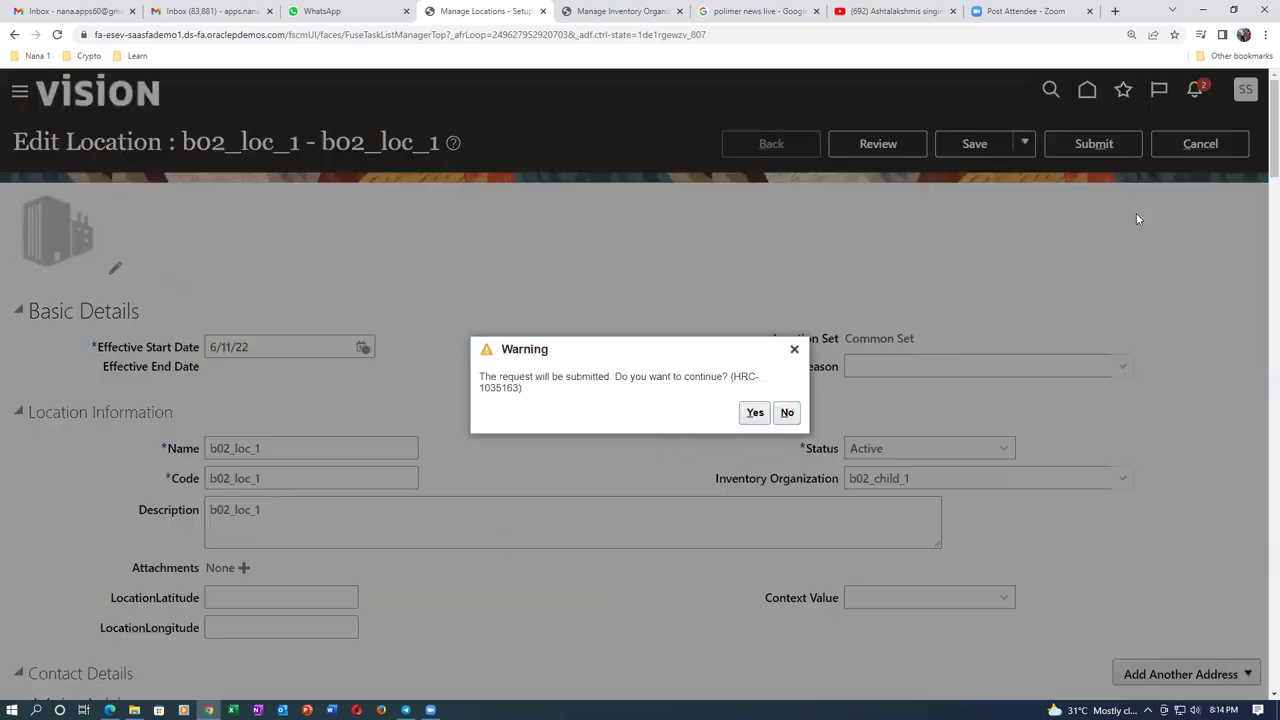
left_click(755, 412)
Step: Find the setup task Manage Subinventories and Locators with man%sub%loca% and open it for organization B021
left_click(604, 12)
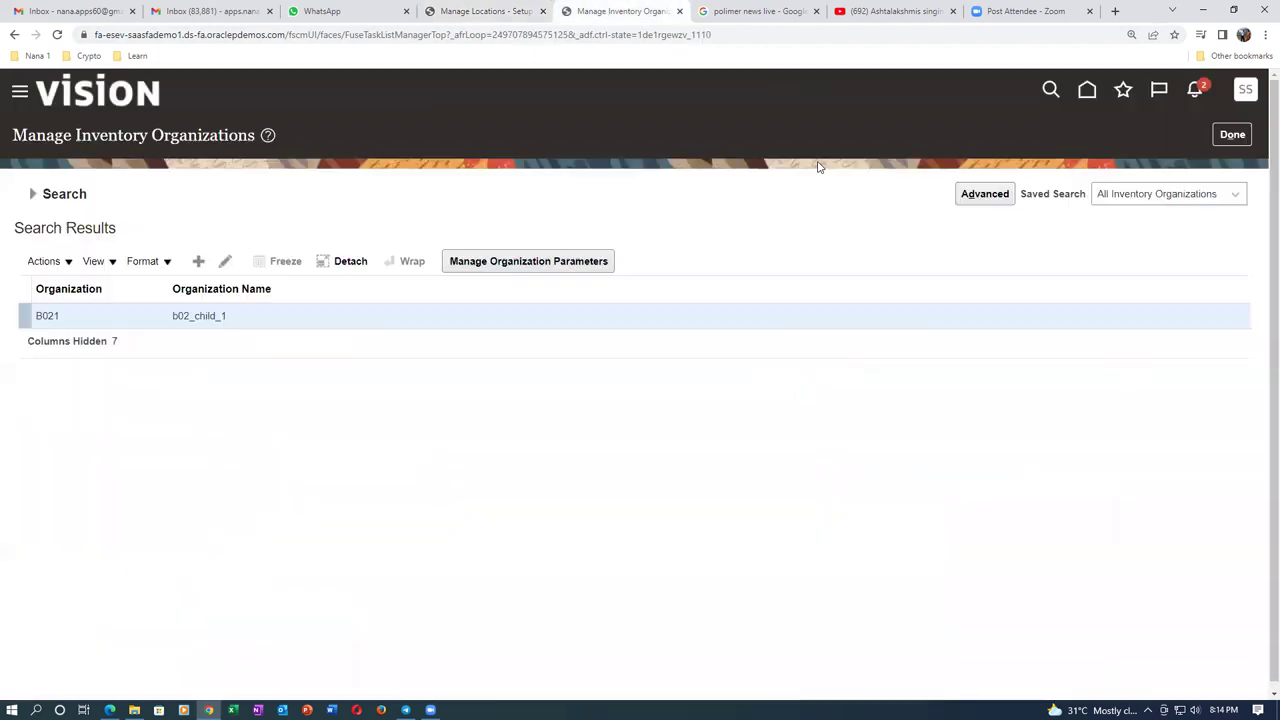
left_click(1232, 134)
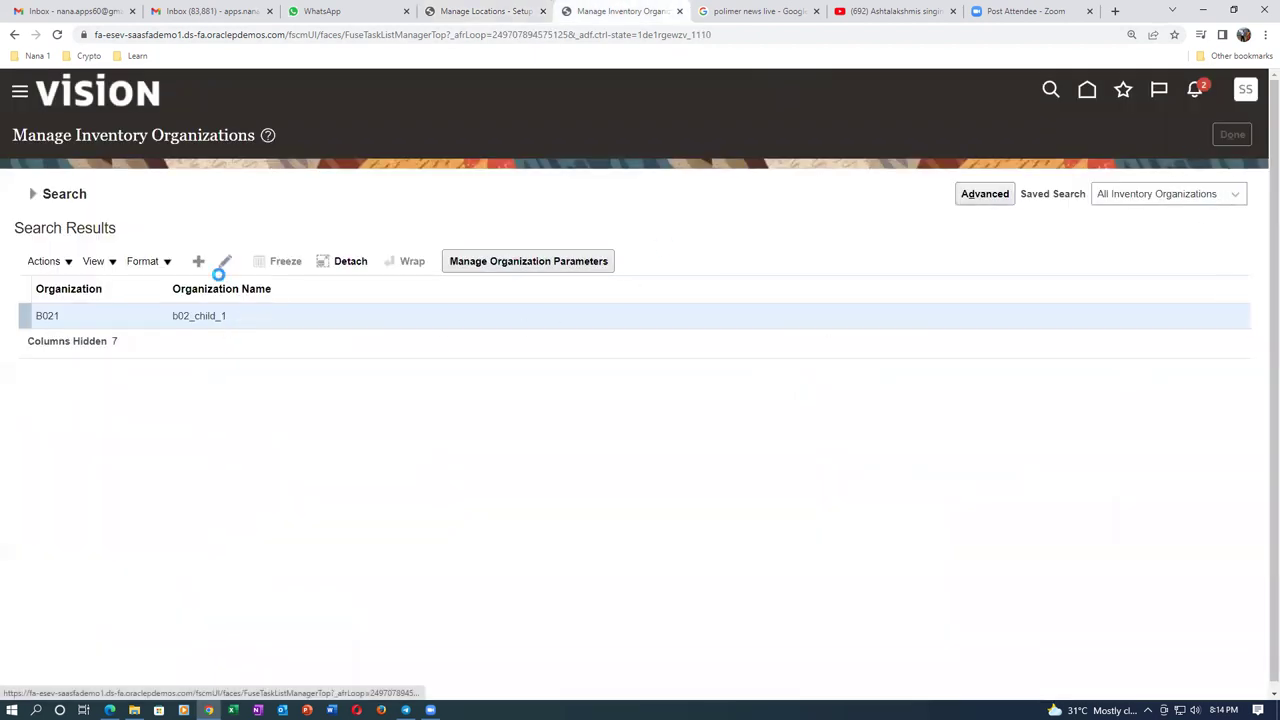
triple_click(337, 192)
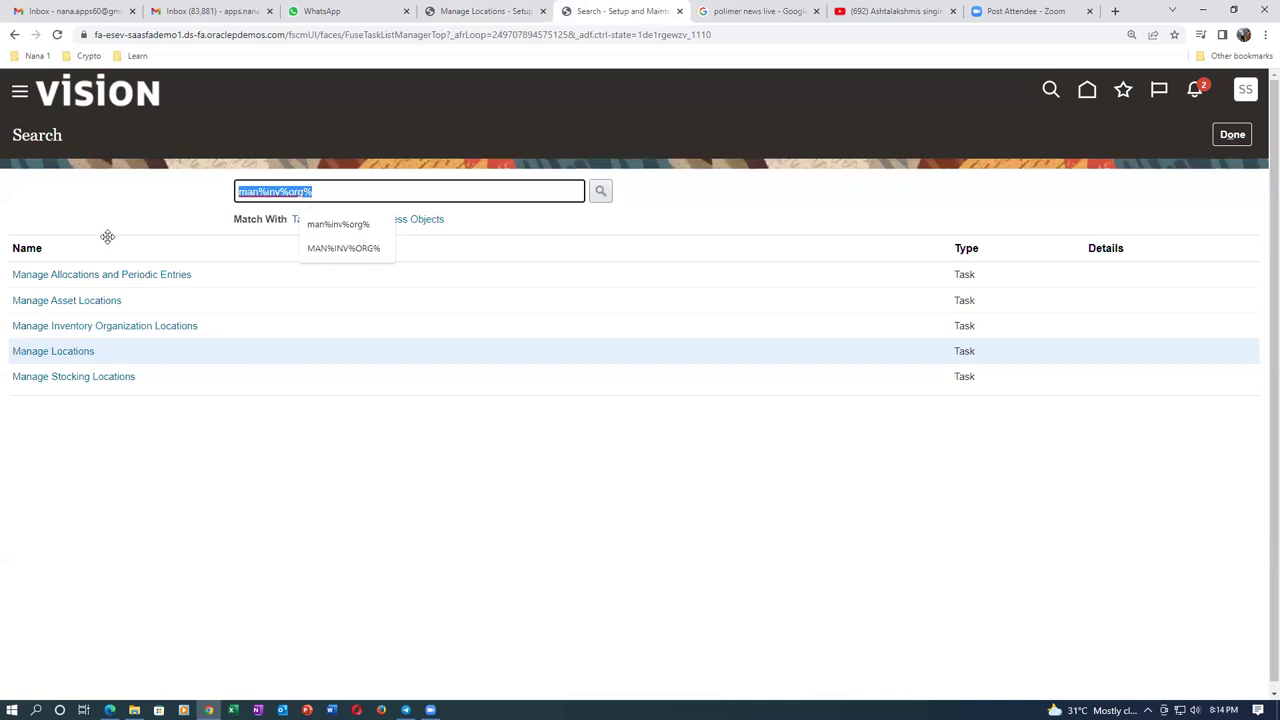
type("man%sub%loca%")
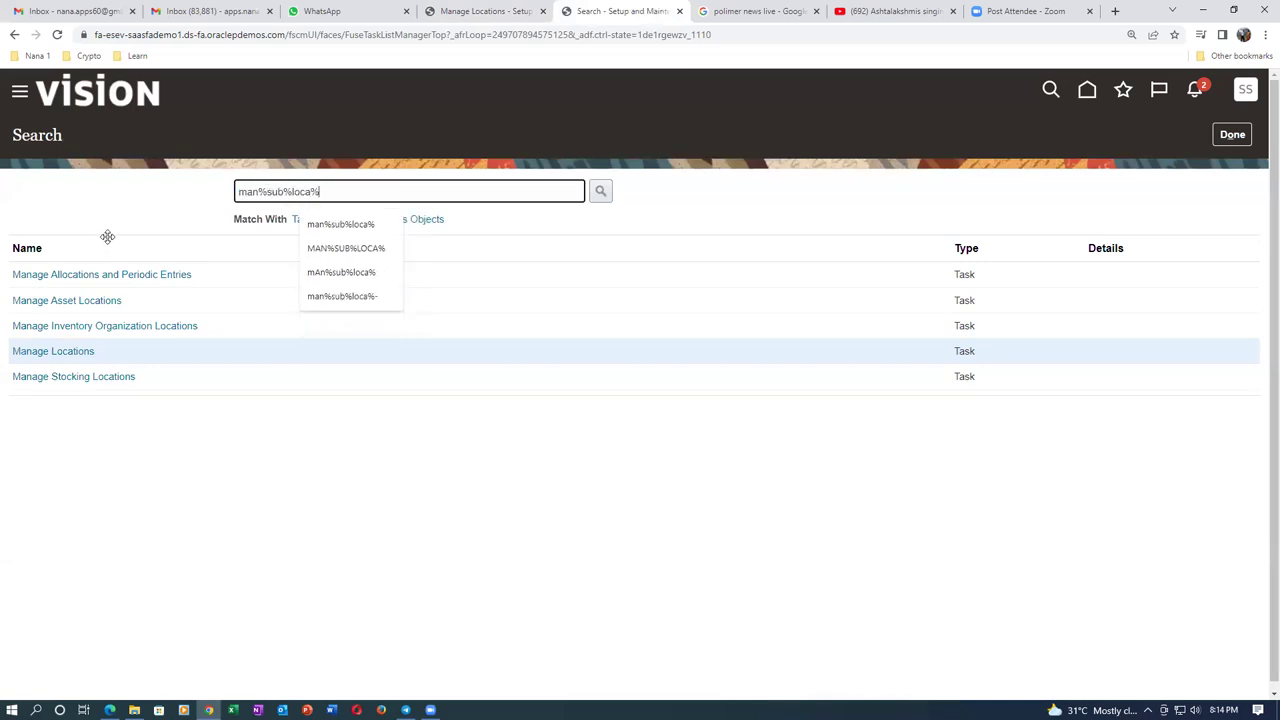
key("Return")
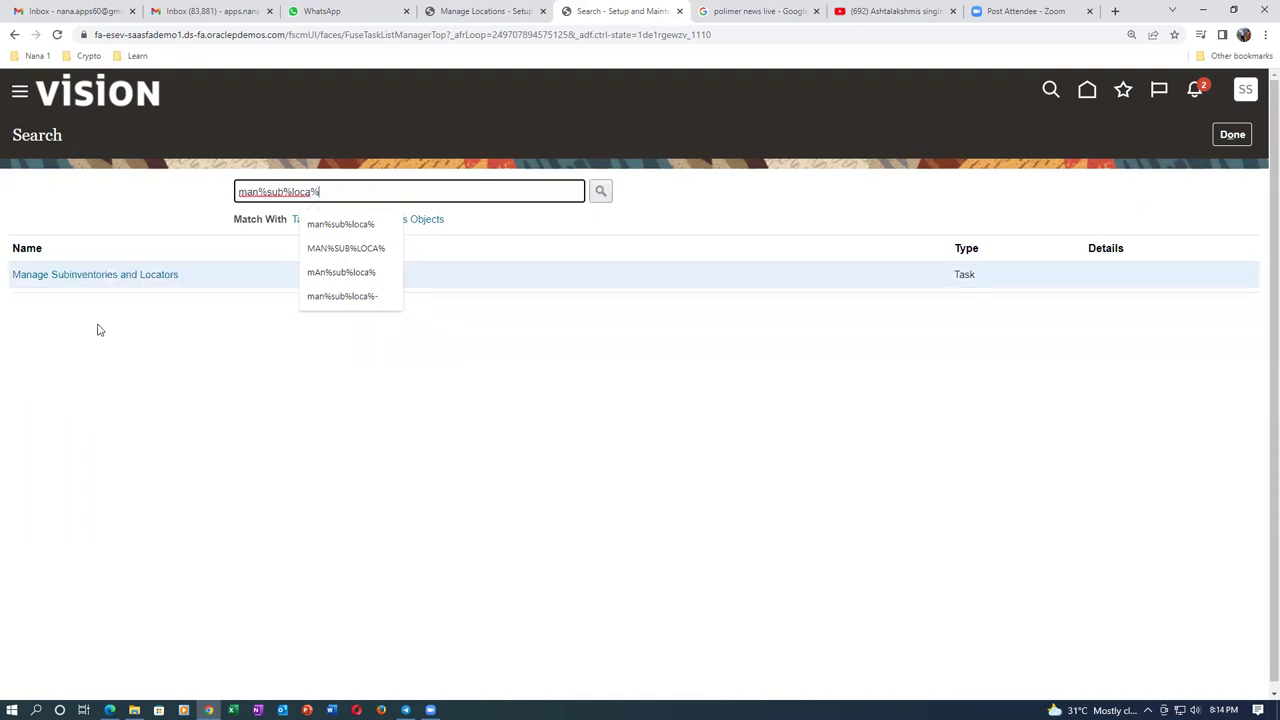
left_click(126, 276)
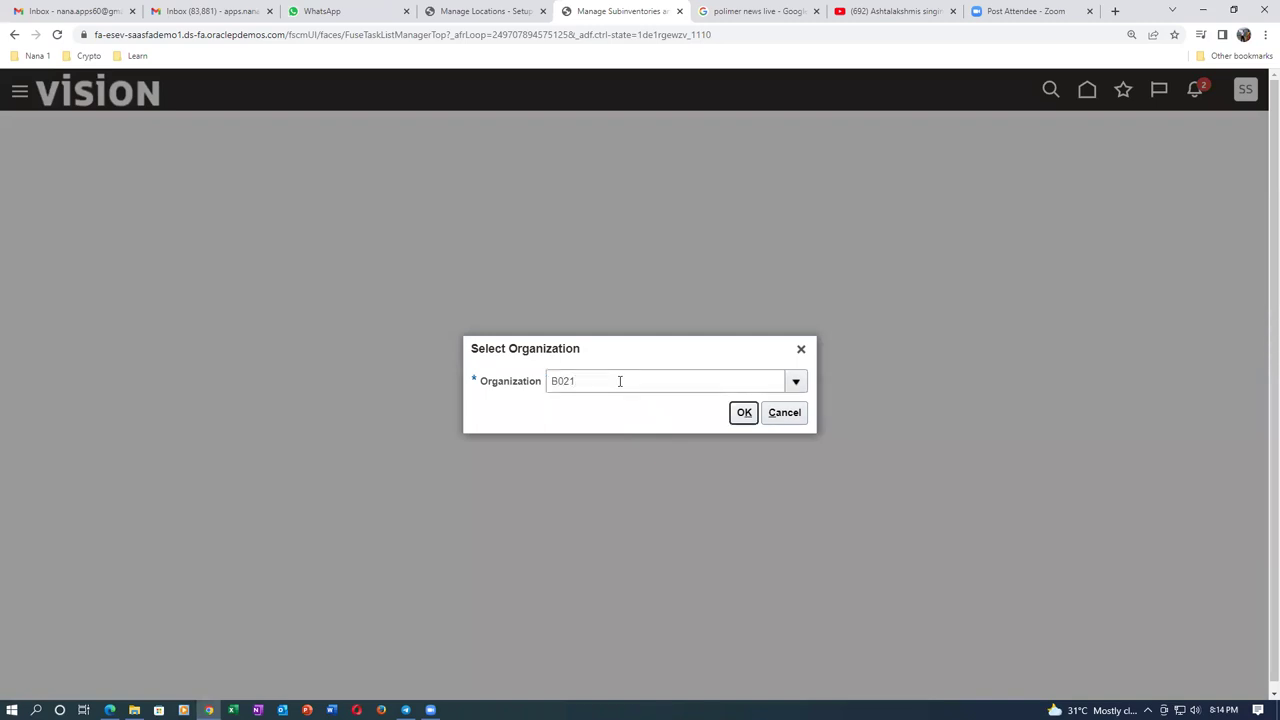
left_click(744, 412)
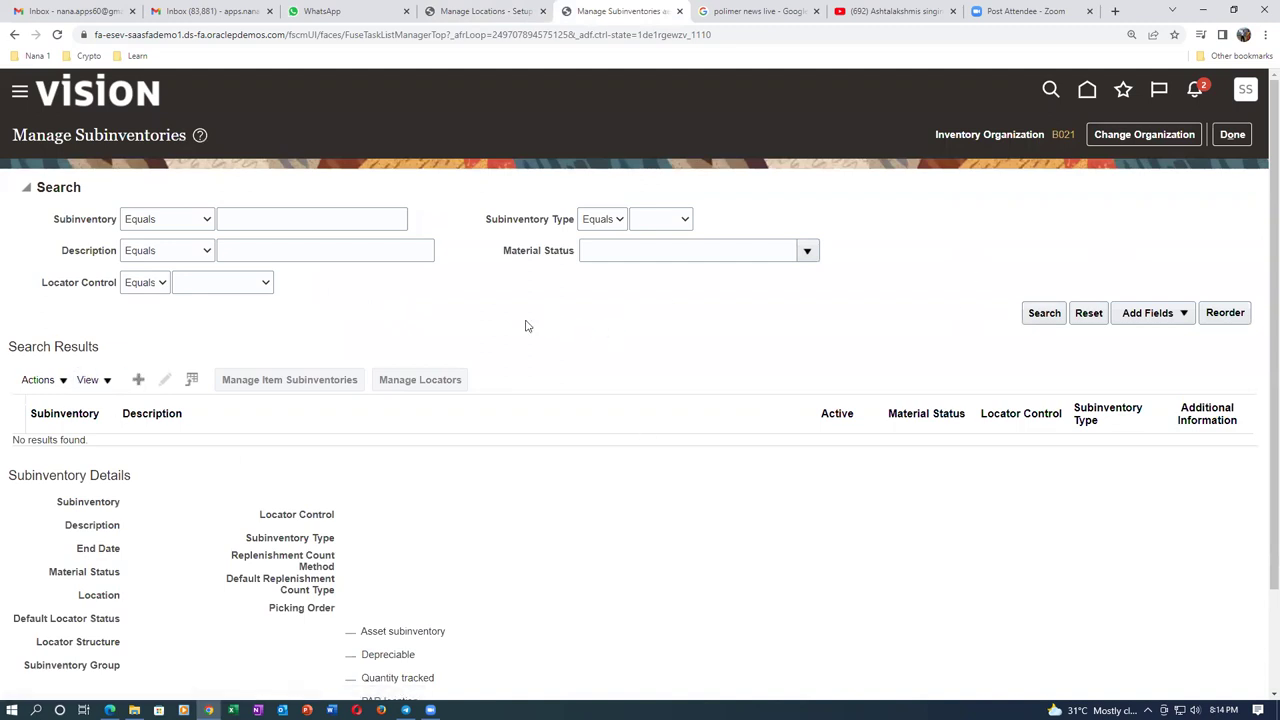
Step: Start a new subinventory with b021_RMS_1 as both its name and description
left_click(348, 218)
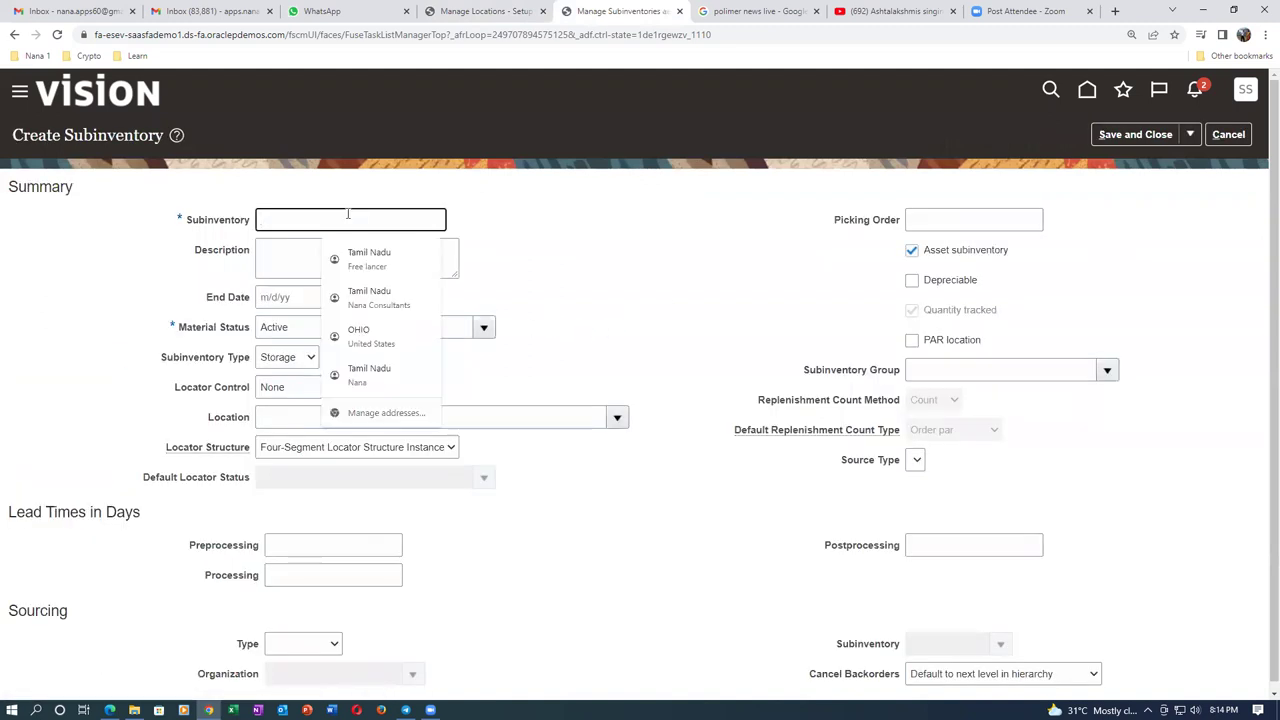
type("b021_RMS_1")
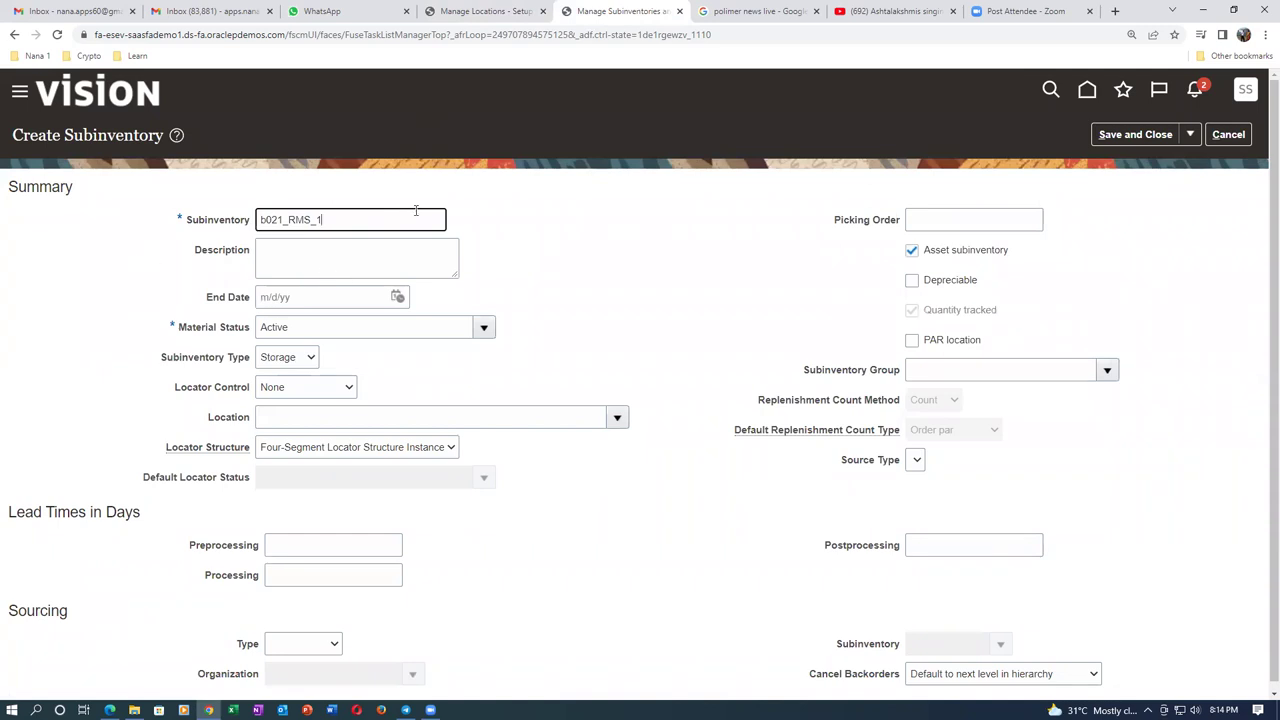
left_click_drag(373, 216, 238, 237)
key("ctrl+c")
left_click(350, 248)
key("ctrl+v")
Step: Set the subinventory's location to b02_loc_1, save it, and close the subinventories task
left_click(272, 417)
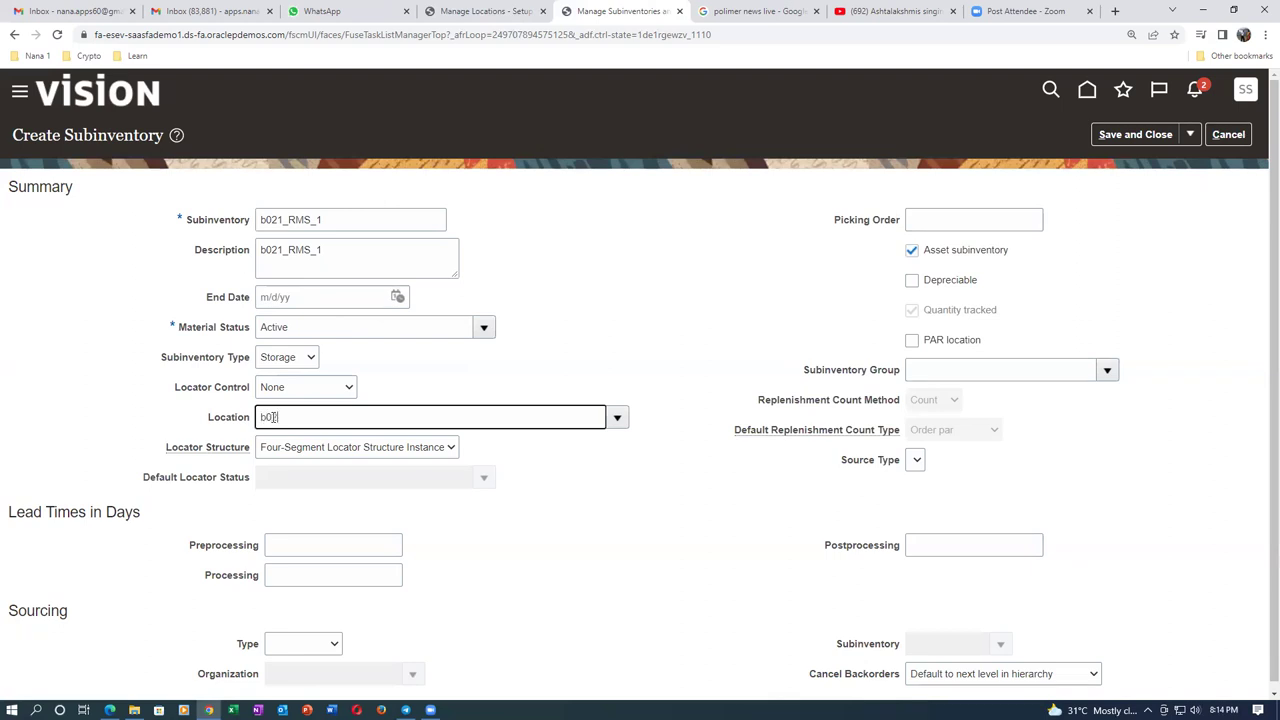
key("Tab")
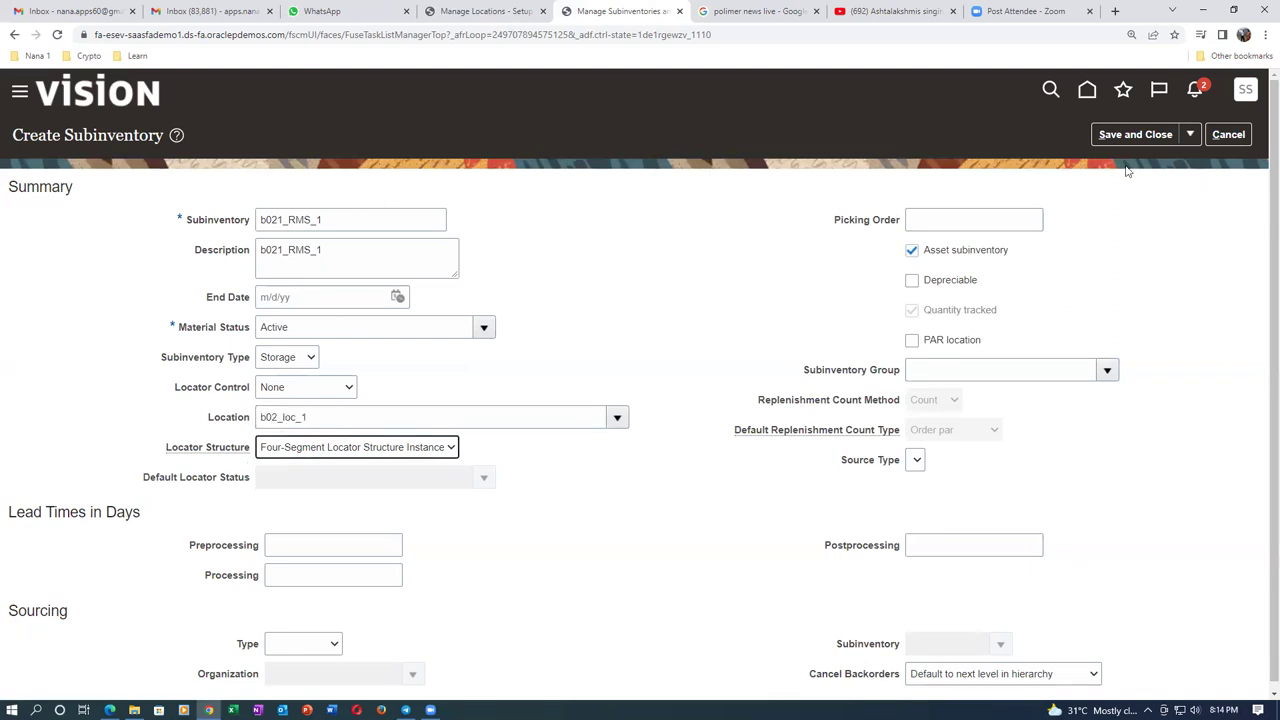
left_click(1135, 134)
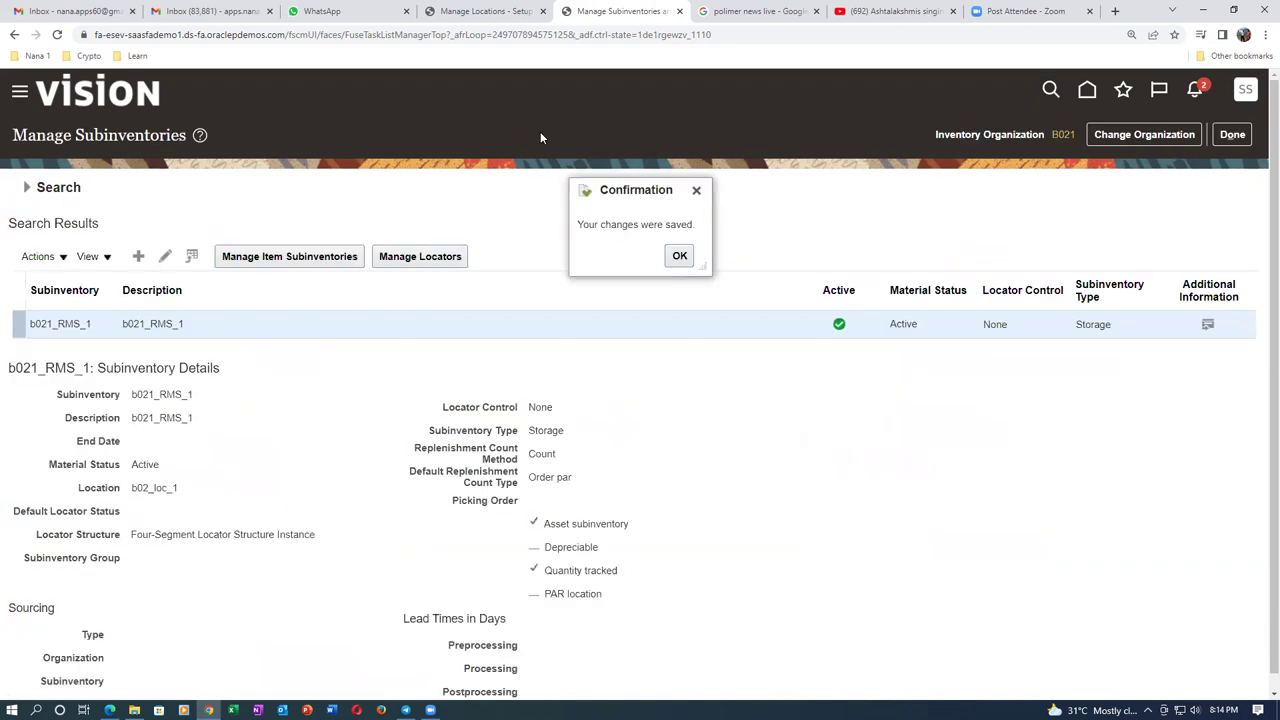
left_click(678, 256)
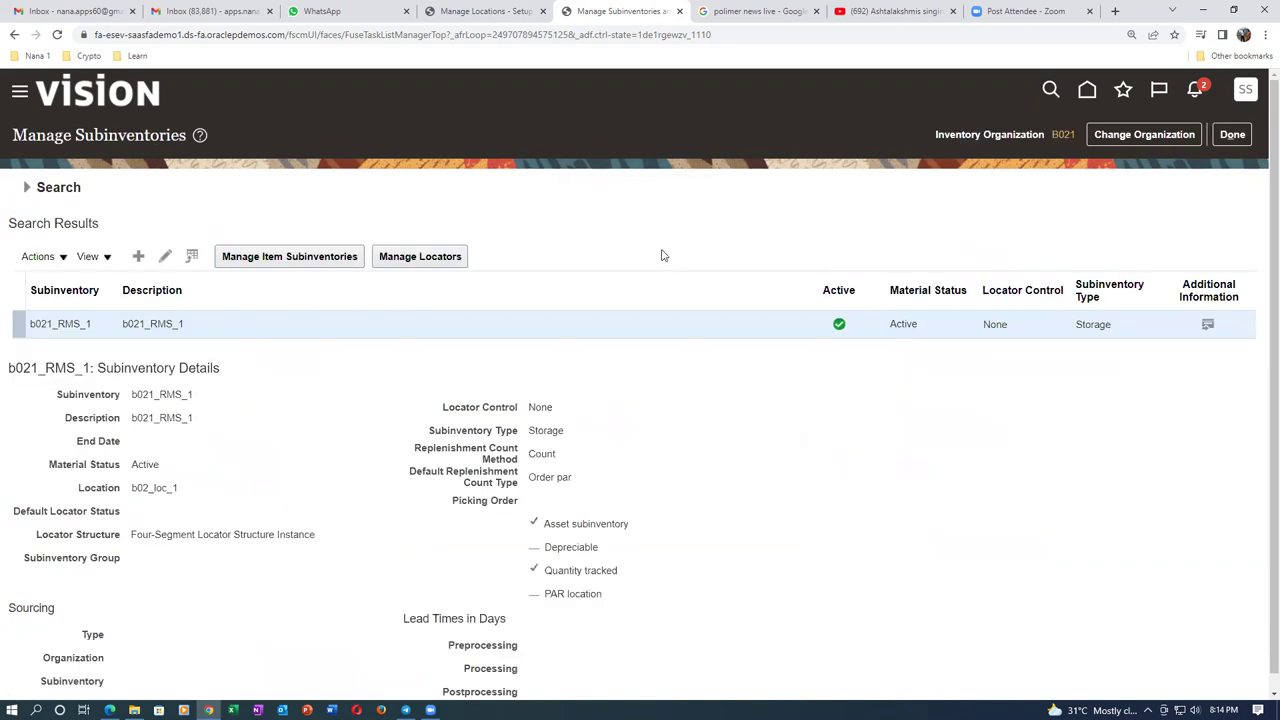
left_click(1232, 134)
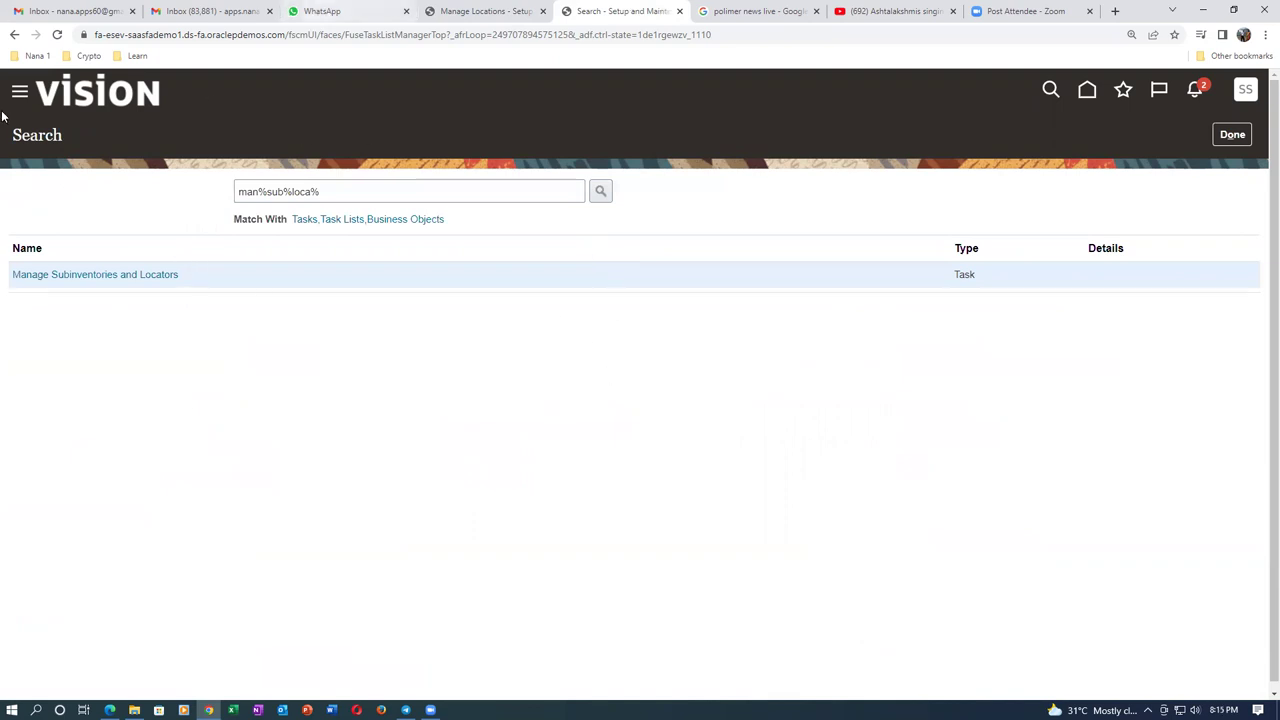
Step: Glance at the enterprise structure PDF, leave the setup area, and open the Security Console from the home page
key("alt+Tab")
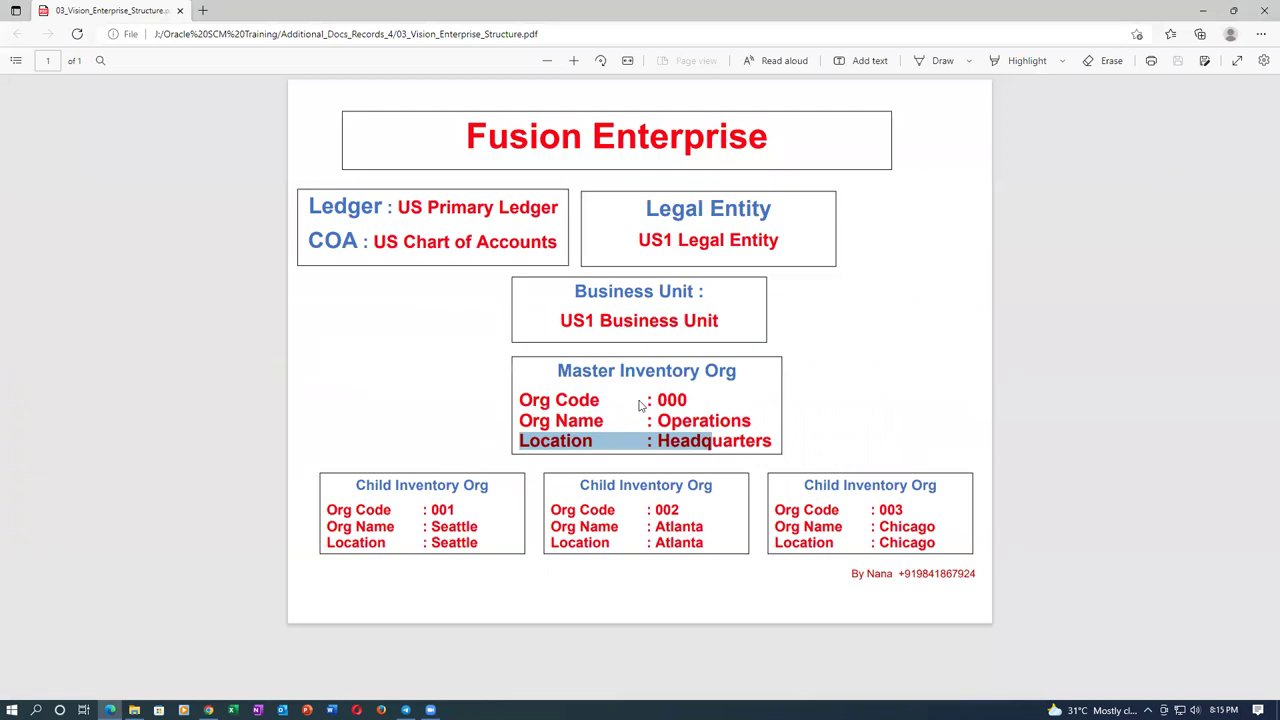
key("alt+Tab")
left_click(1232, 134)
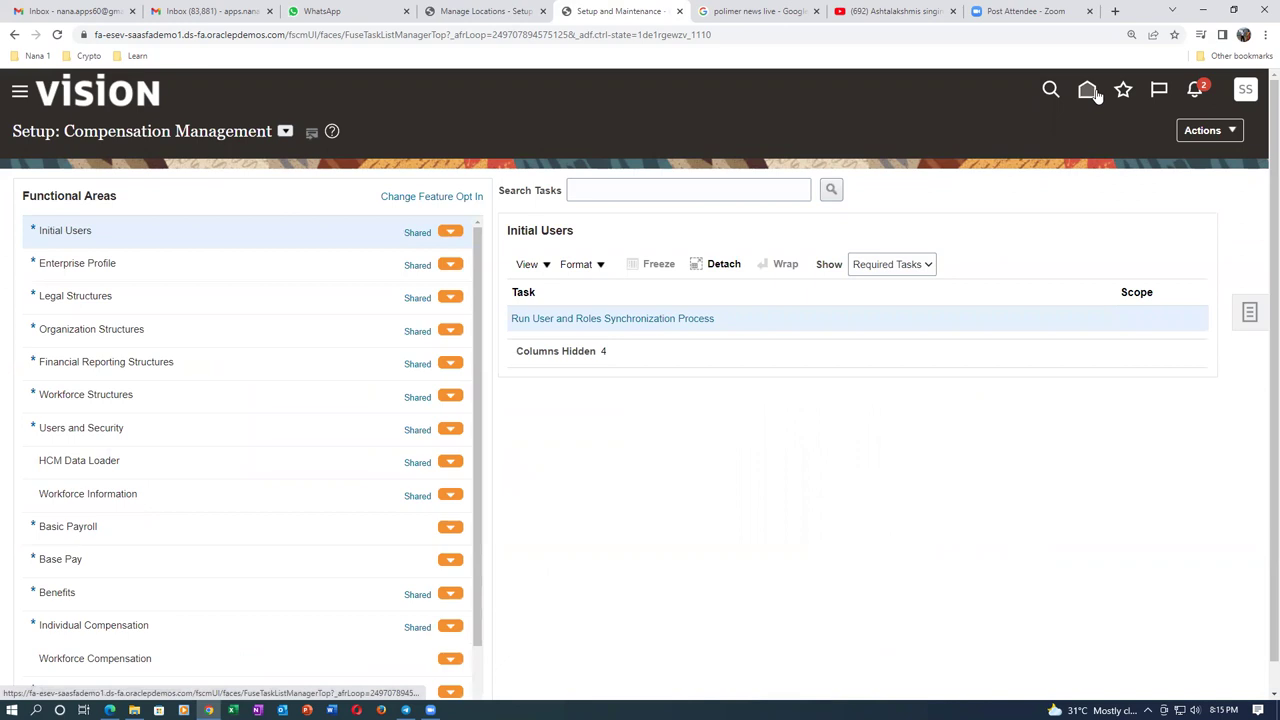
left_click(1087, 92)
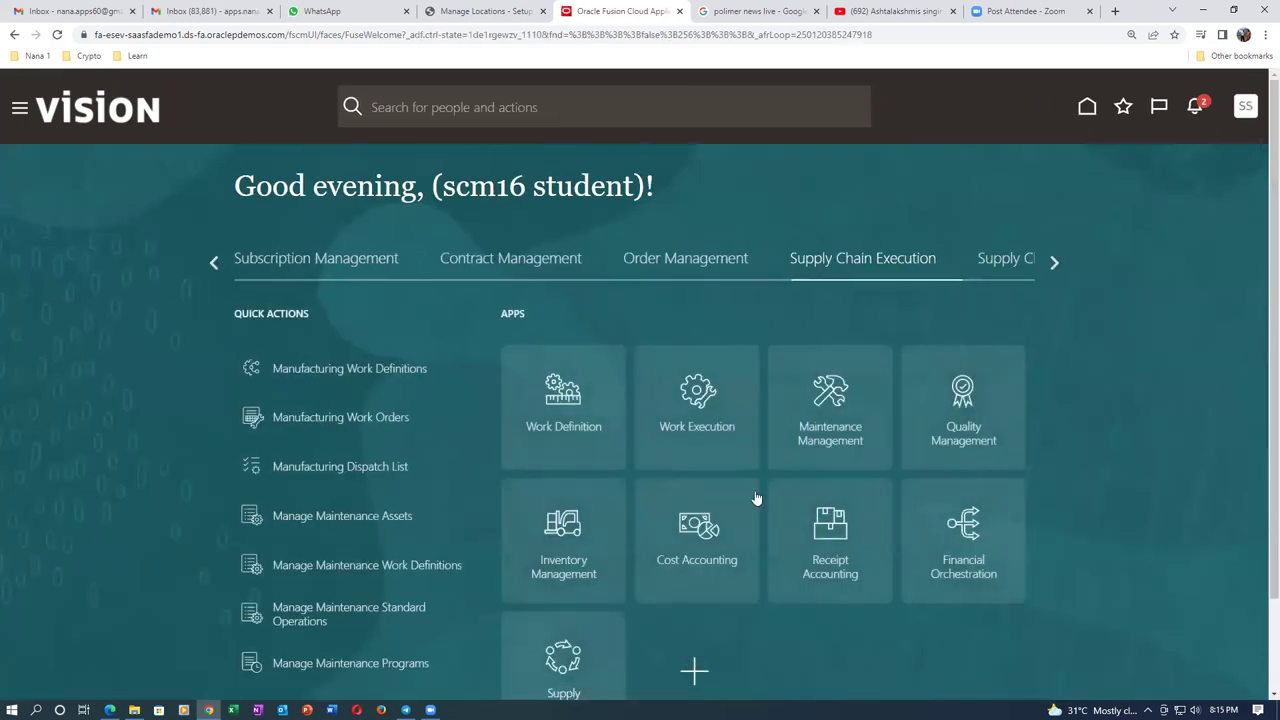
left_click(1058, 261)
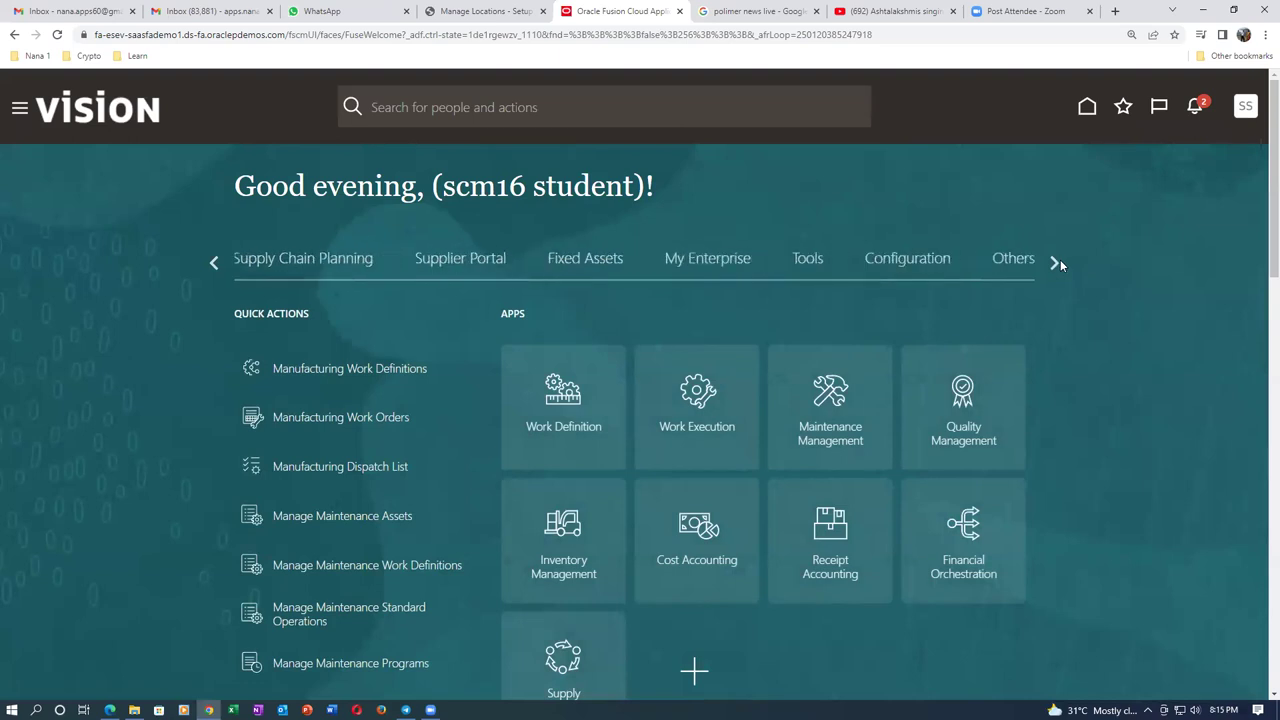
left_click(810, 265)
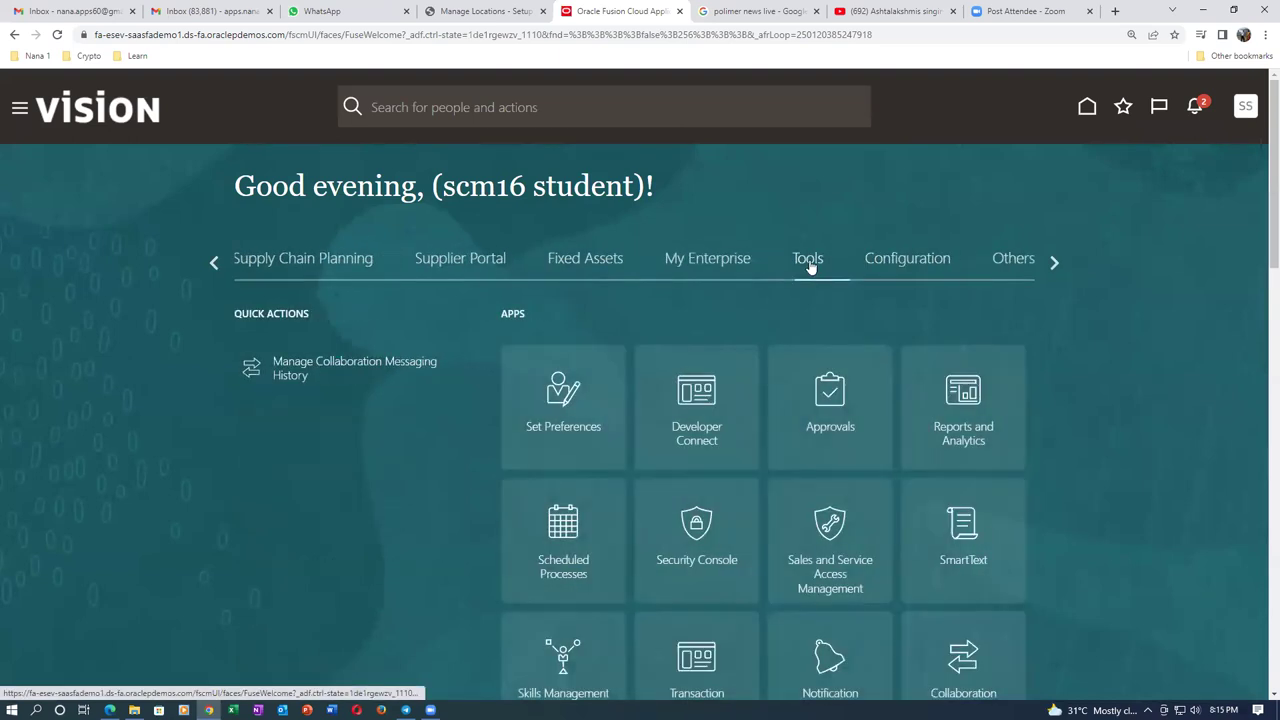
left_click(715, 539)
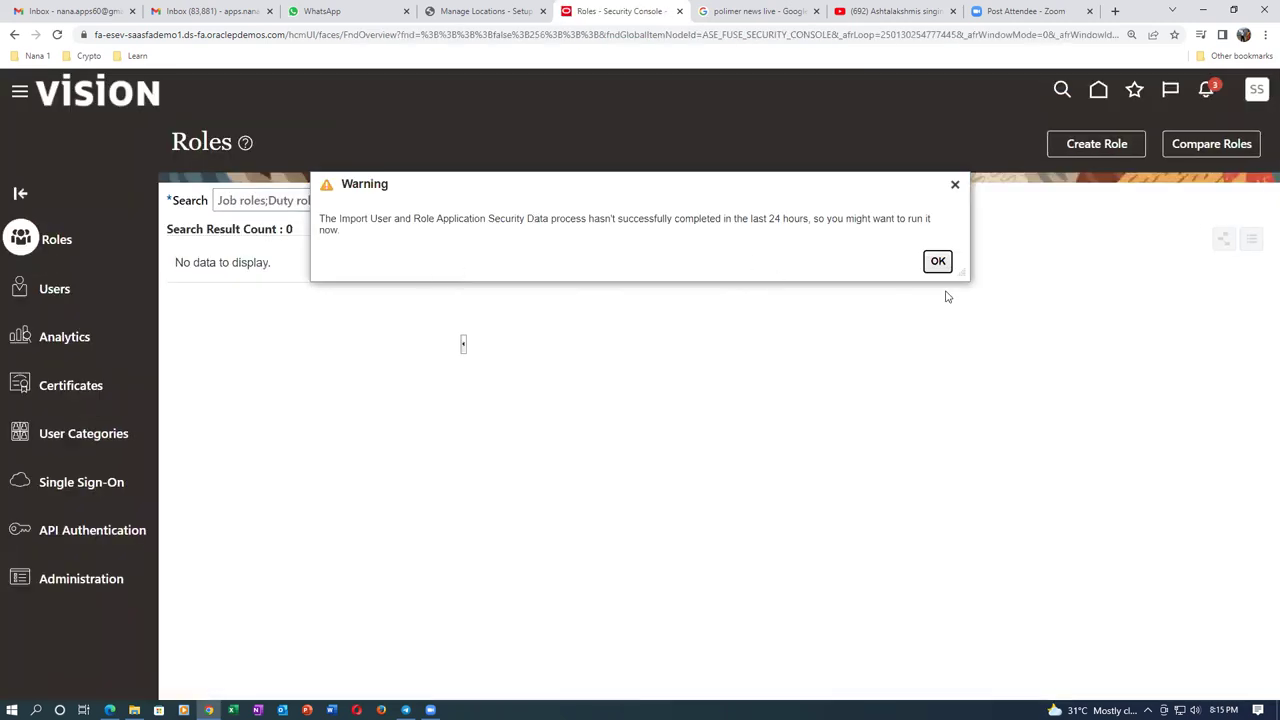
key("Return")
Step: Search the user accounts for scm16 and review the roles assigned to the scm16 student account
left_click(60, 289)
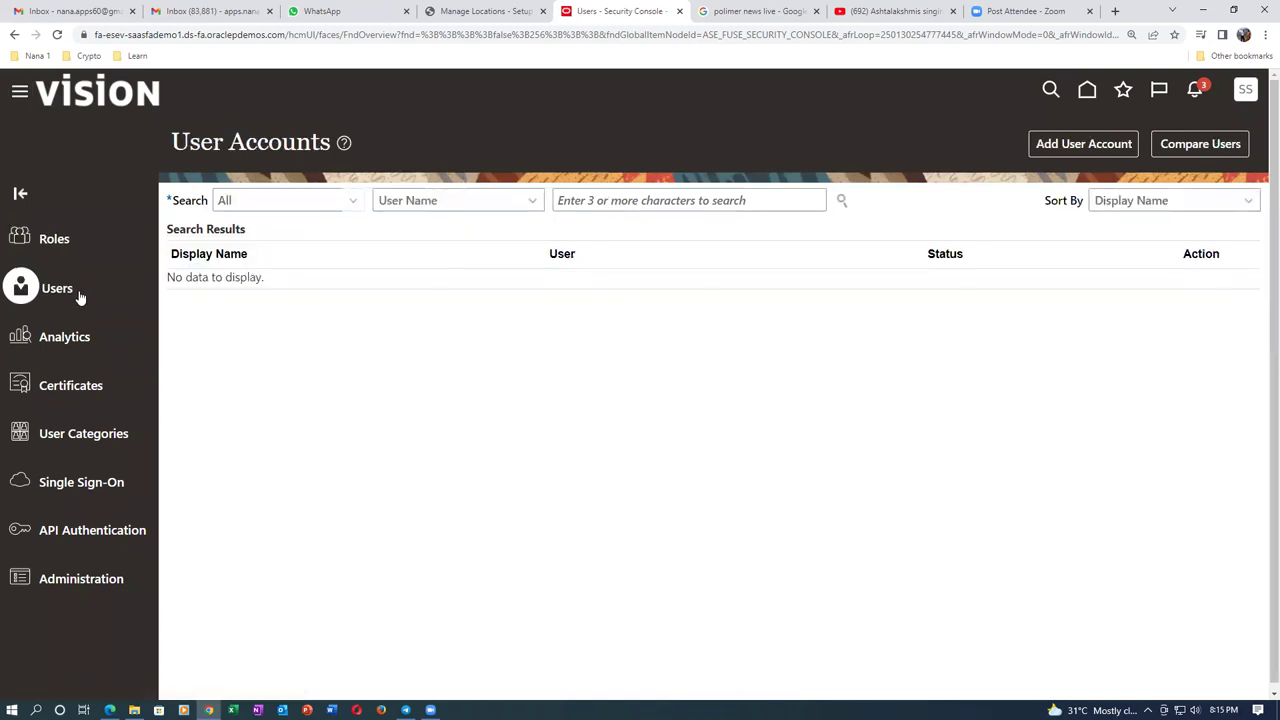
left_click(579, 203)
type("scm6")
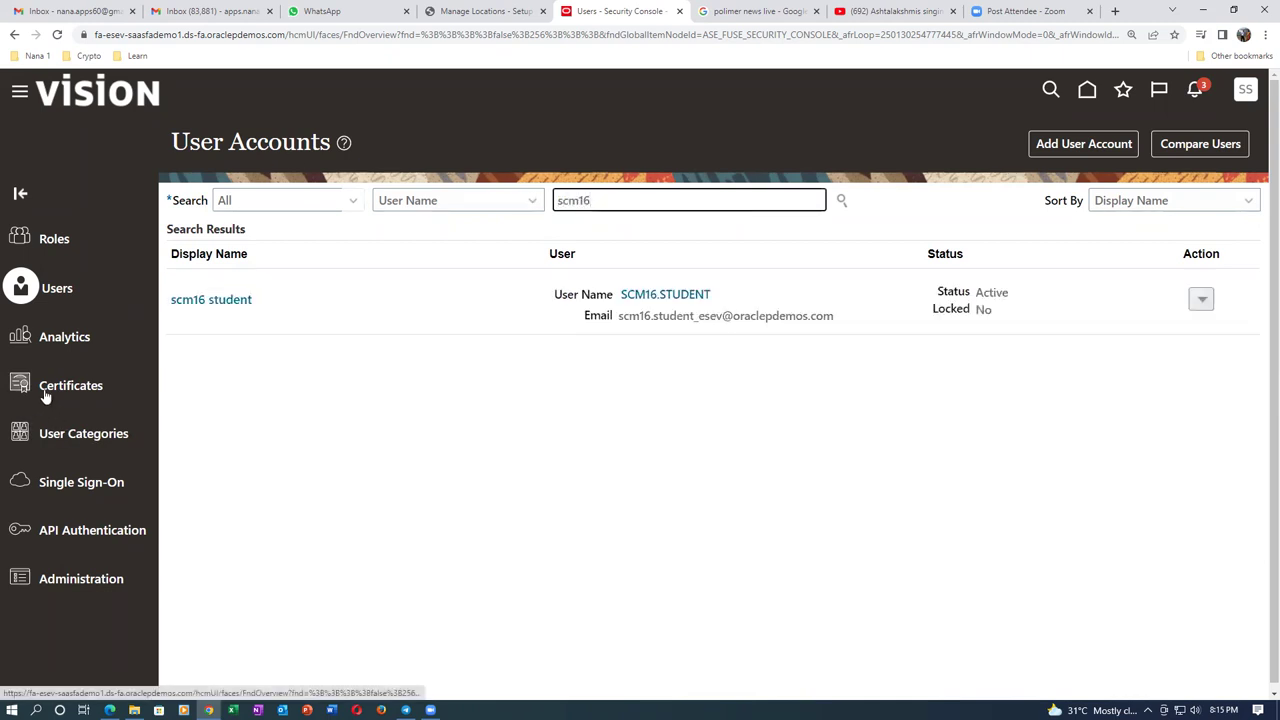
left_click(211, 300)
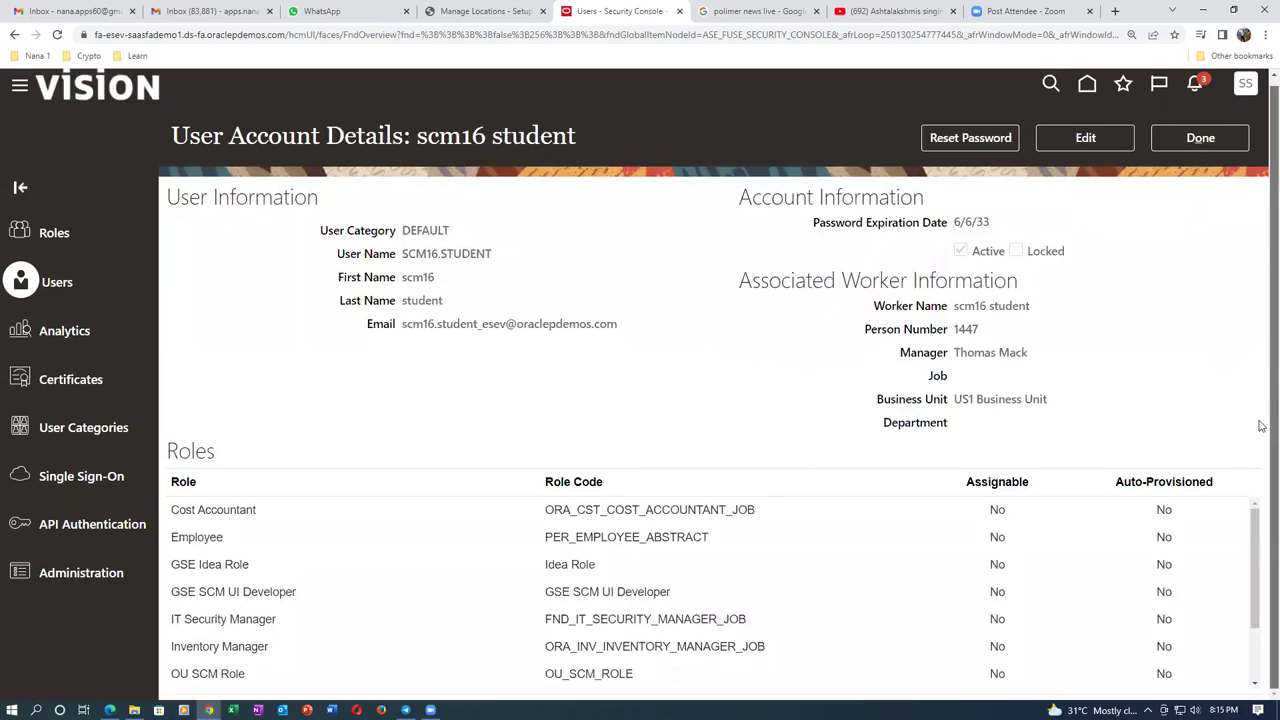
left_click_drag(1260, 630, 1260, 690)
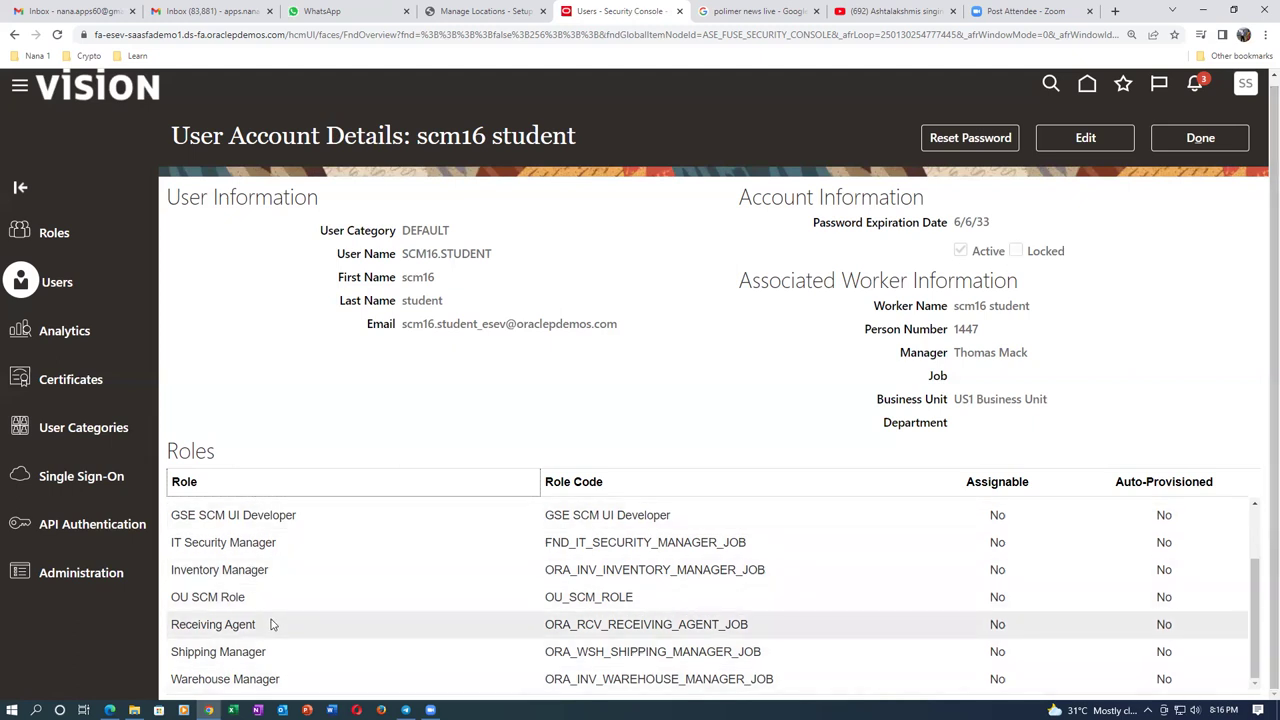
Step: Try adding a Cost Accountant role to the scm16 student account, then dismiss the role membership dialog
left_click(1076, 142)
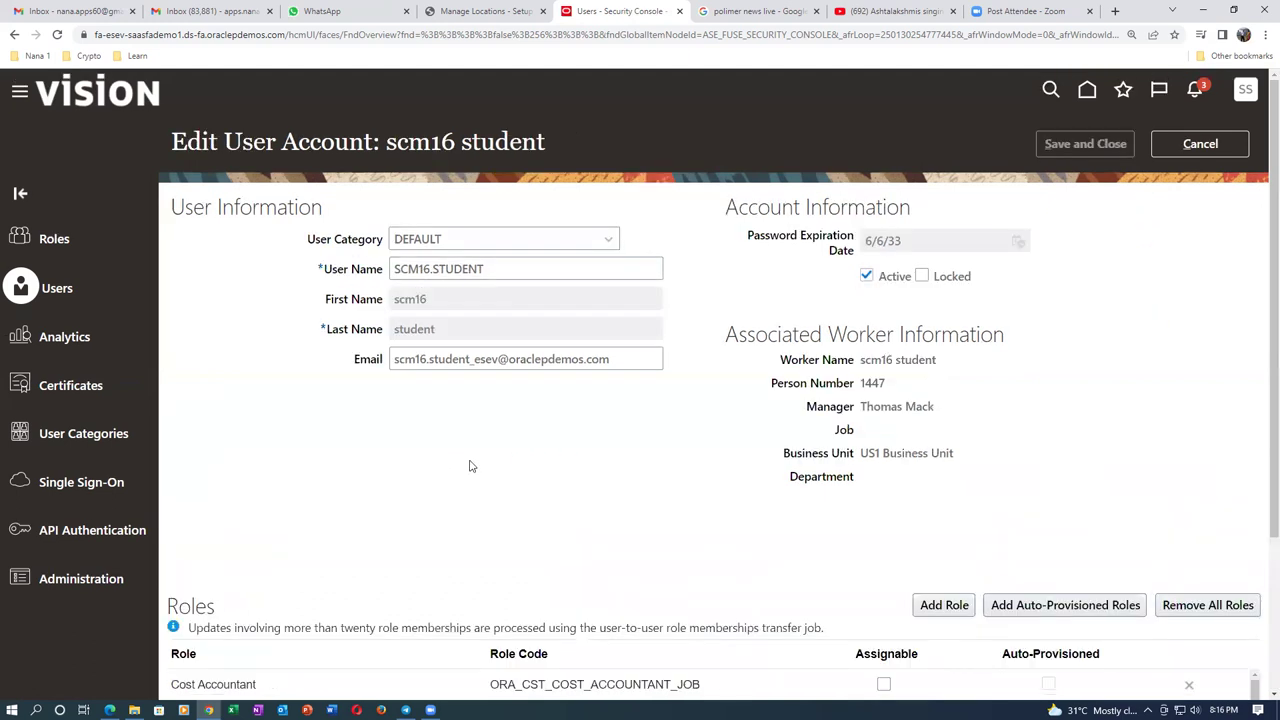
scroll(1262, 567, "down", 1)
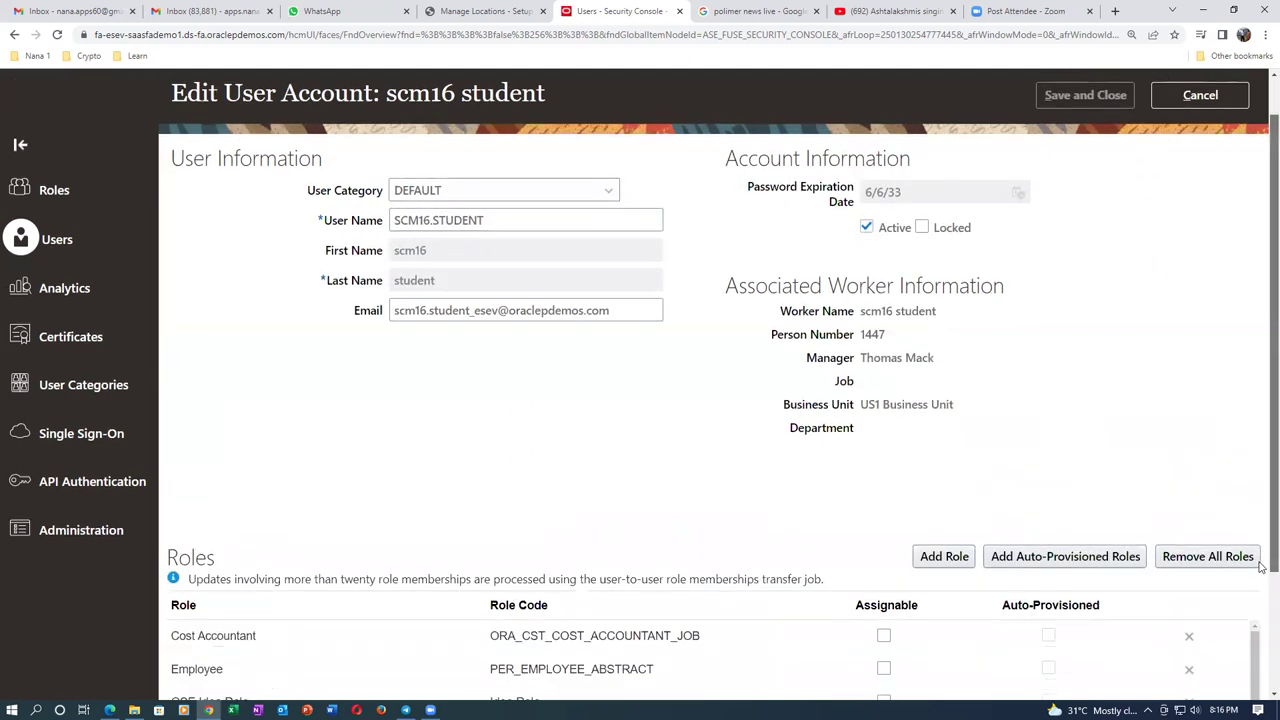
scroll(1262, 567, "up", 1)
left_click(940, 582)
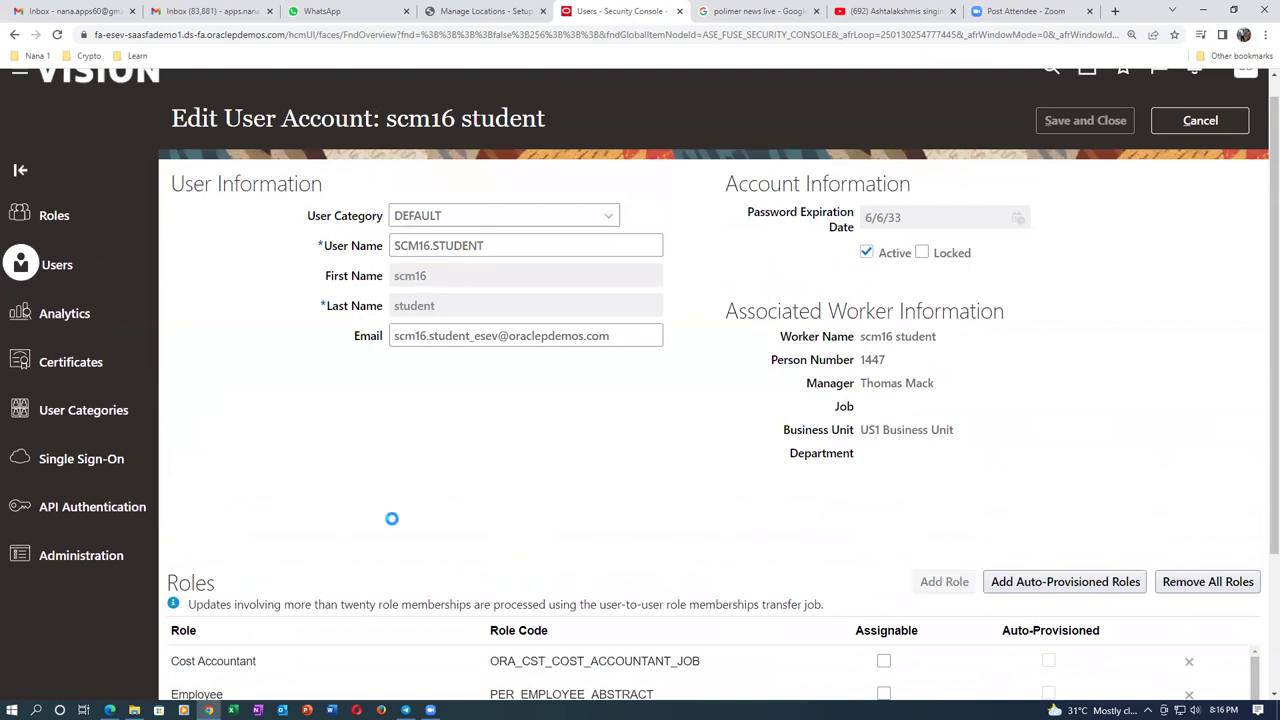
left_click(550, 216)
type("Cost ac")
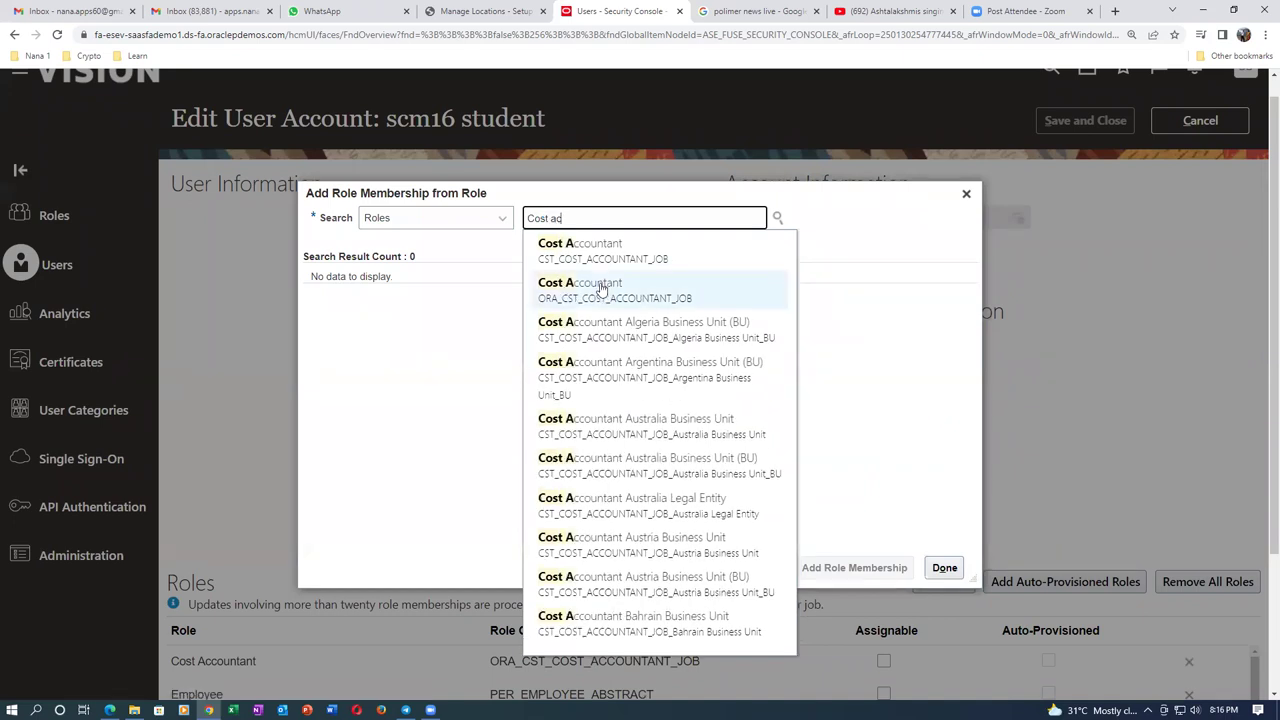
left_click(607, 290)
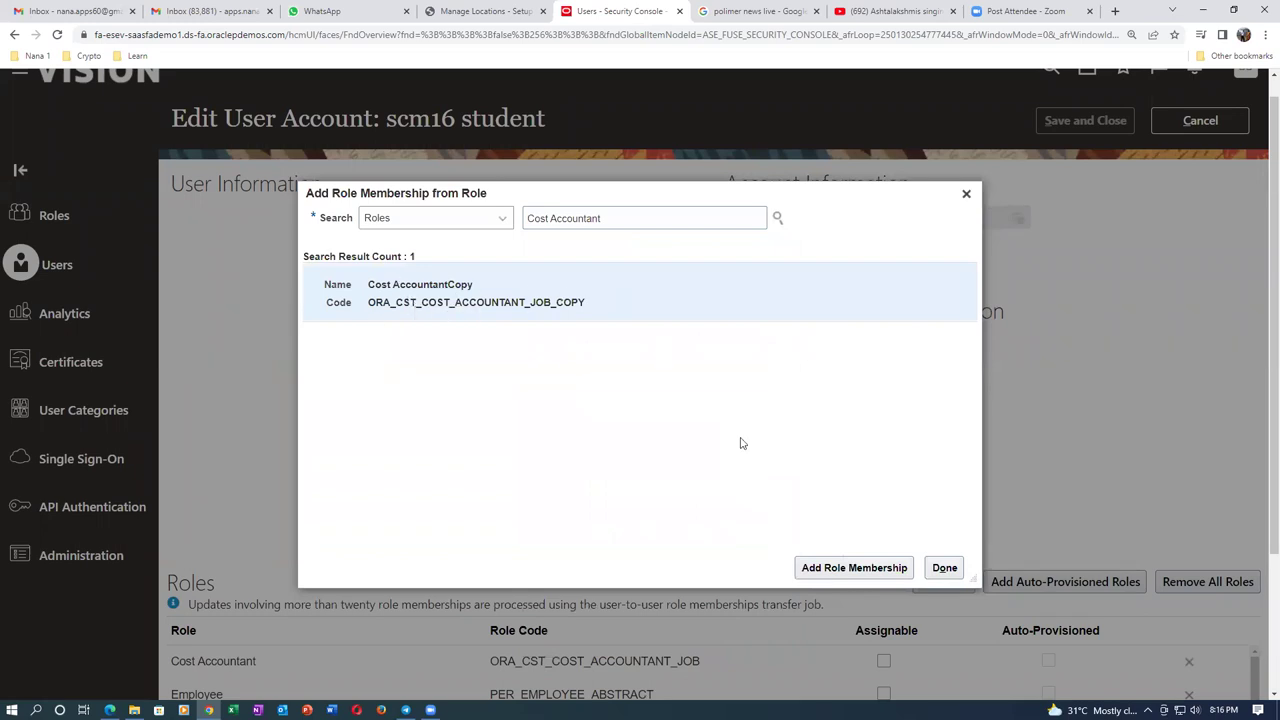
left_click(965, 195)
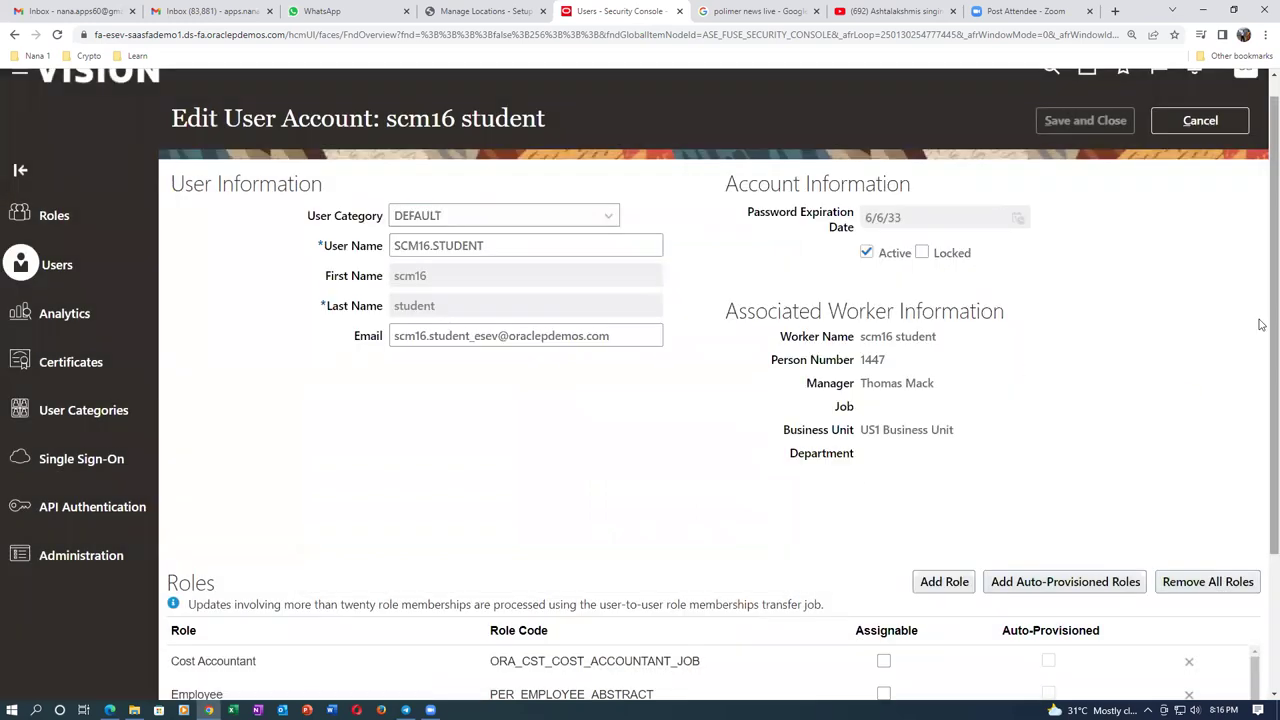
Step: Review the roles listed for the scm16 student account, cancel editing, and return to the user accounts list
scroll(1263, 327, "down", 2)
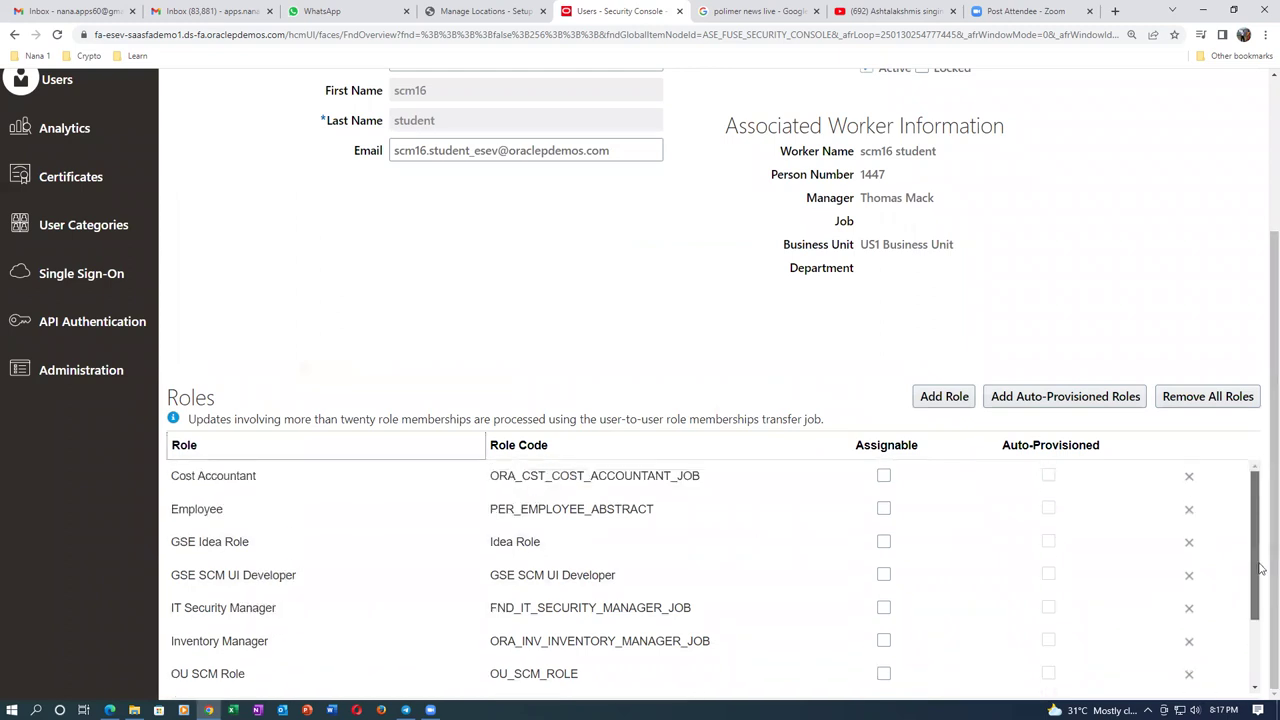
scroll(1260, 568, "down", 3)
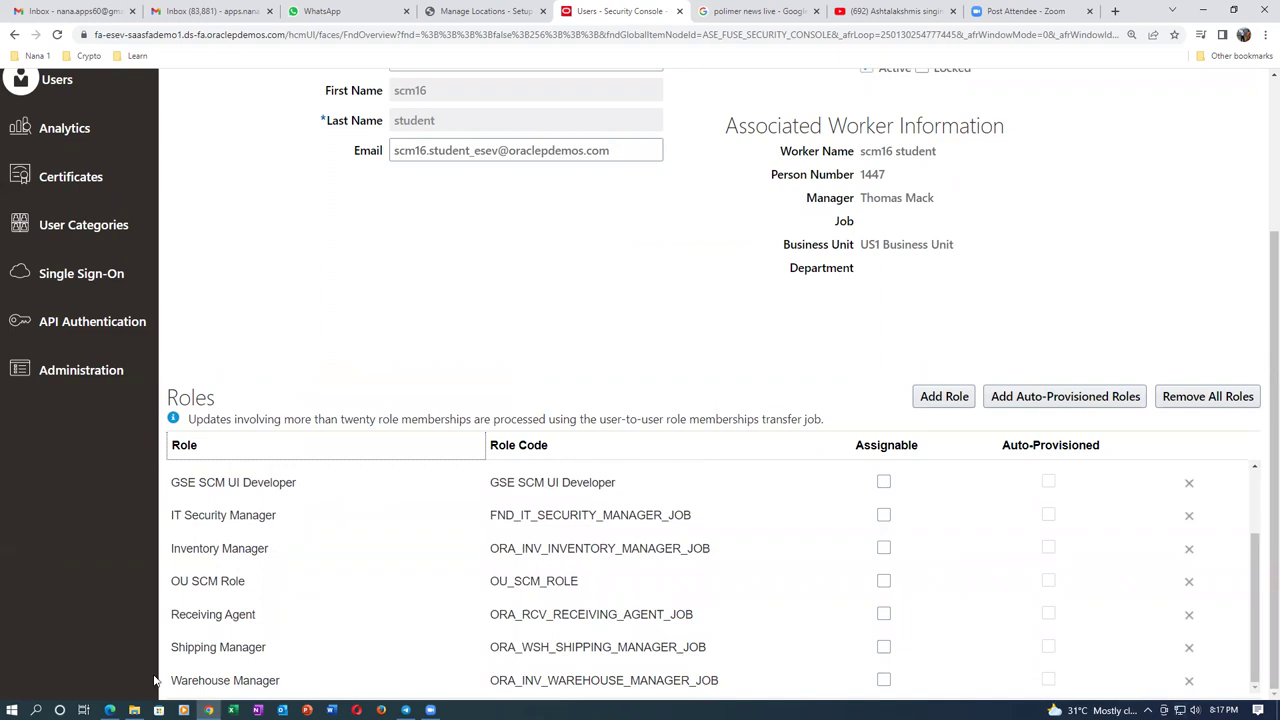
scroll(574, 331, "up", 3)
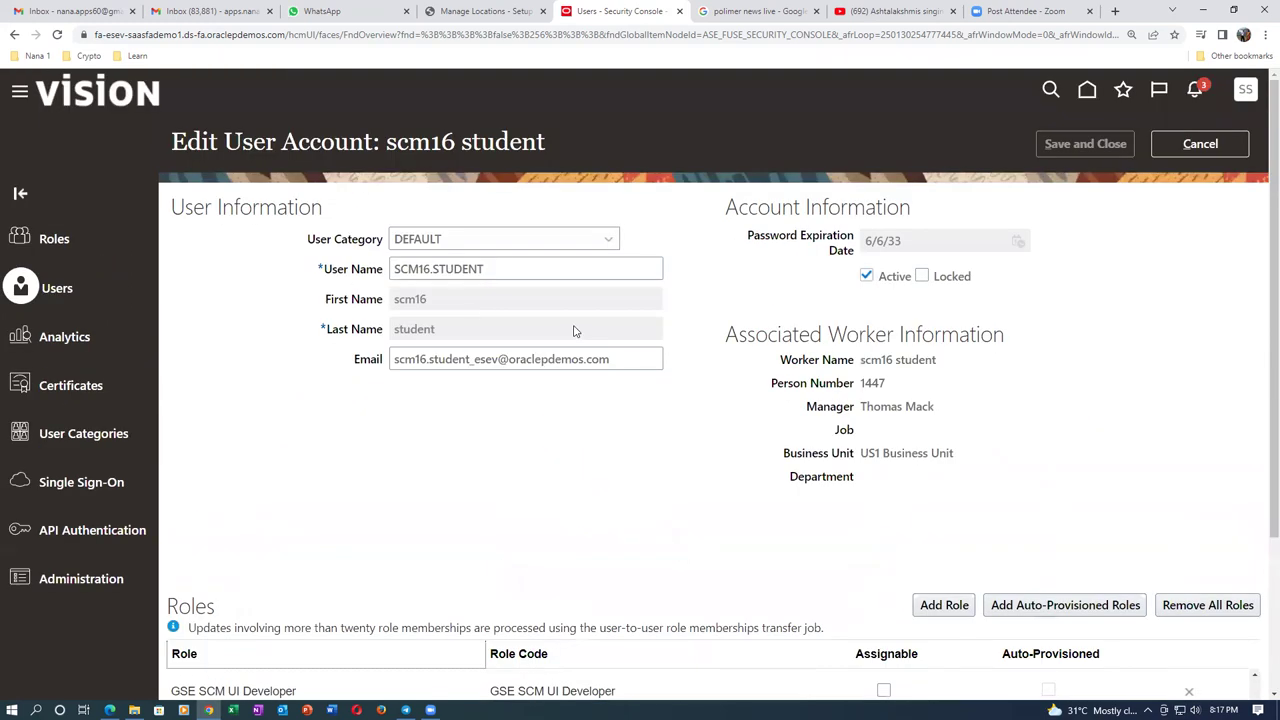
left_click(1206, 139)
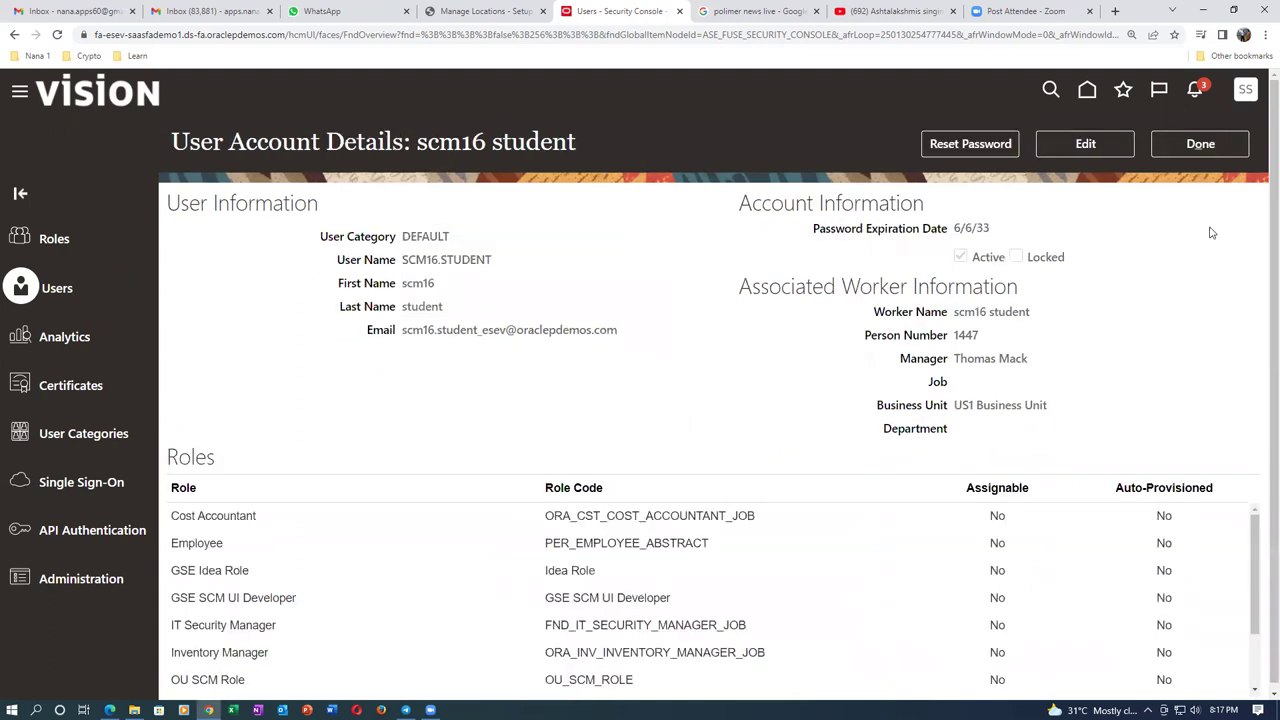
left_click(1200, 140)
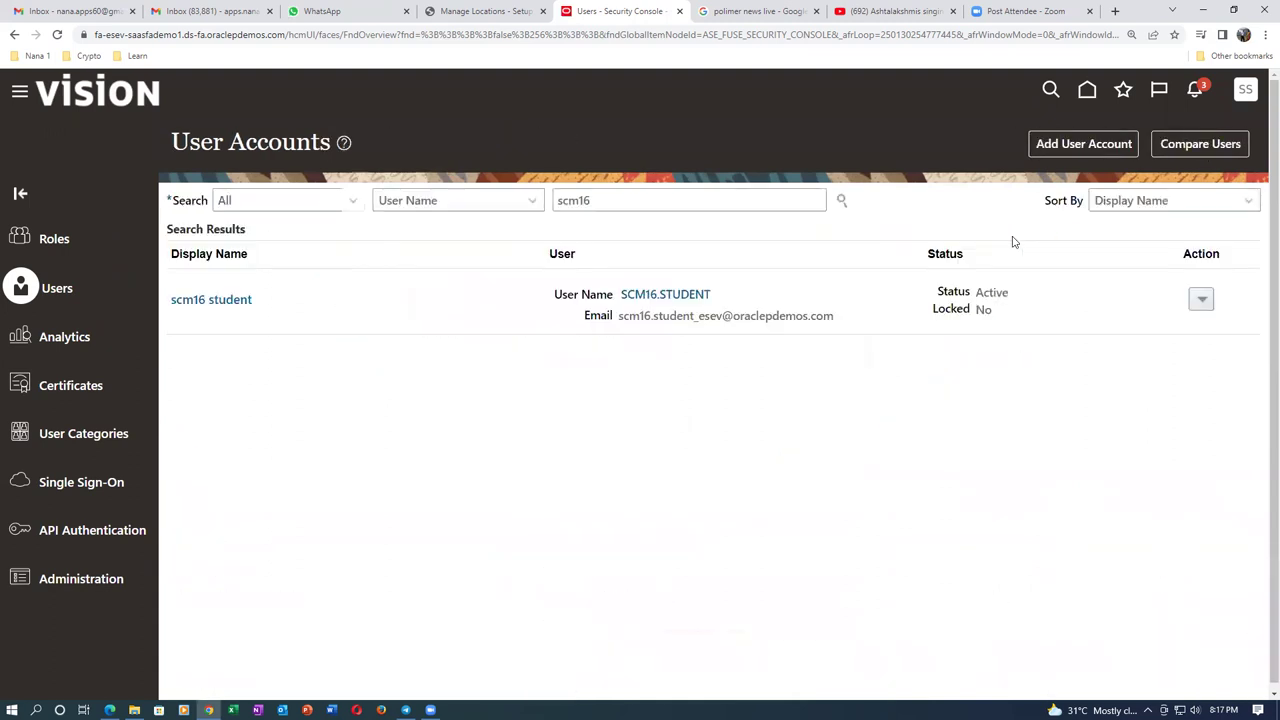
Step: Open Setup and Maintenance and go to its task search page
left_click(1243, 95)
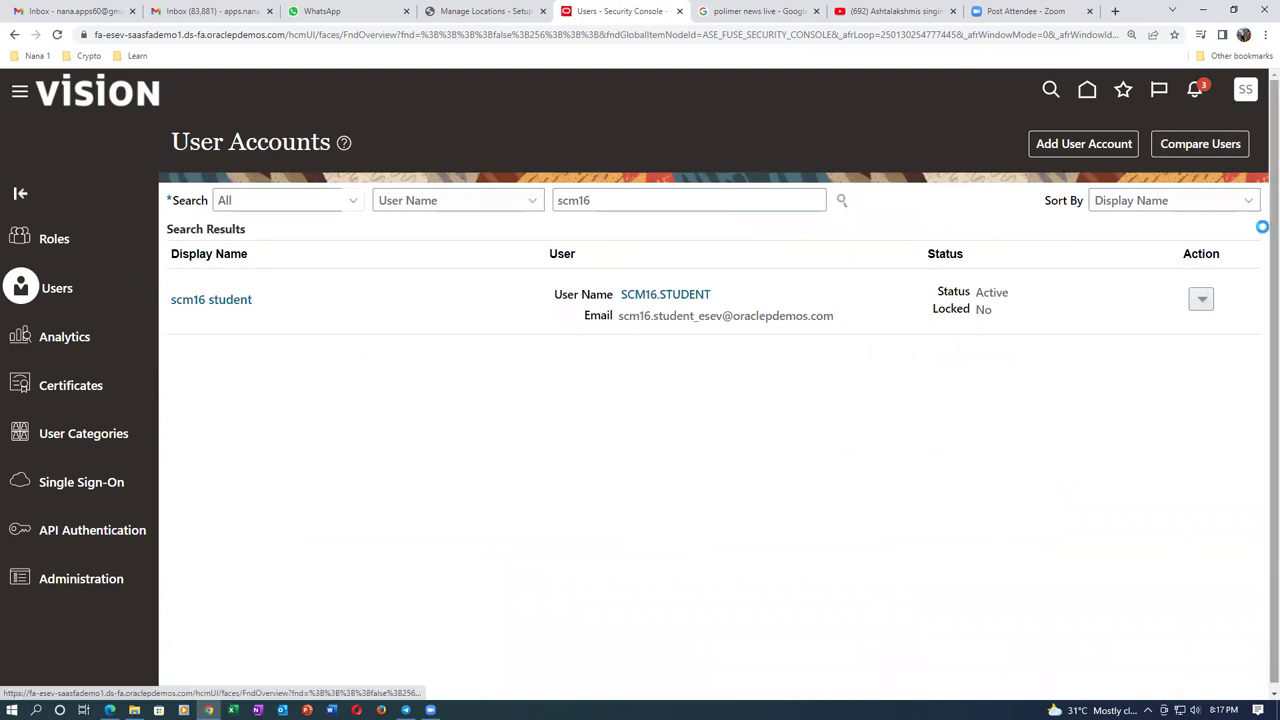
left_click(931, 340)
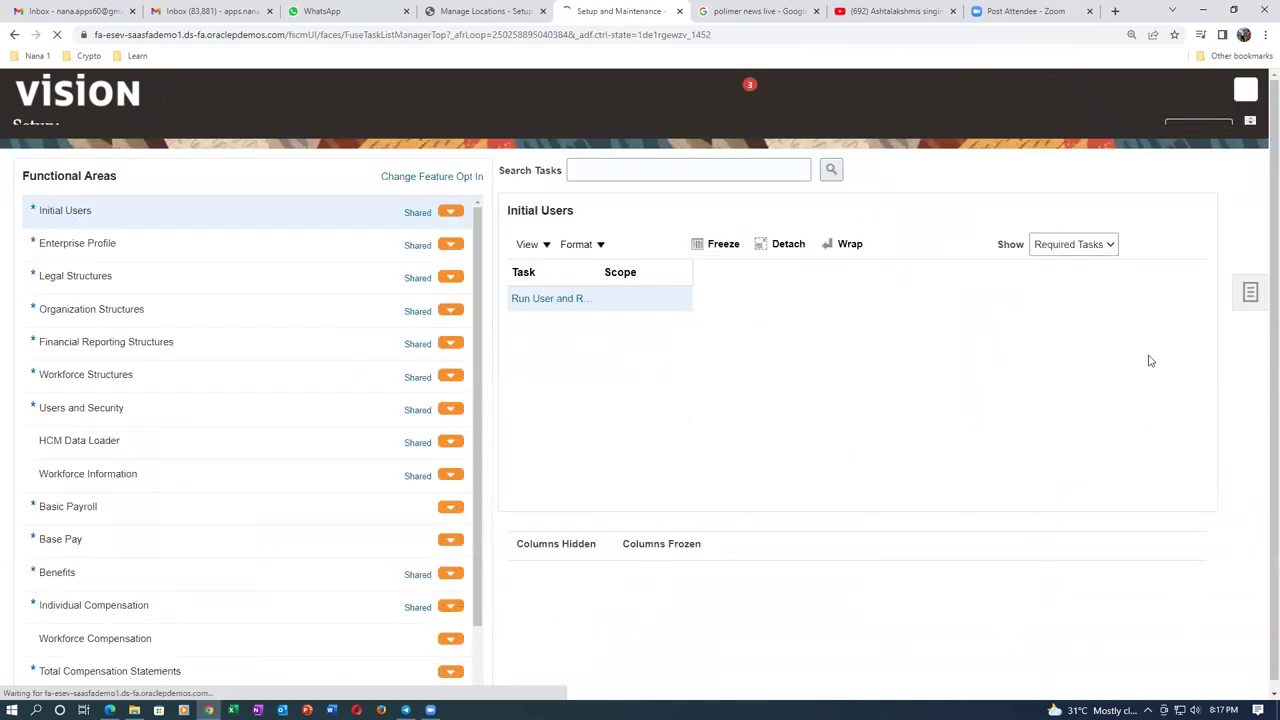
left_click(1250, 312)
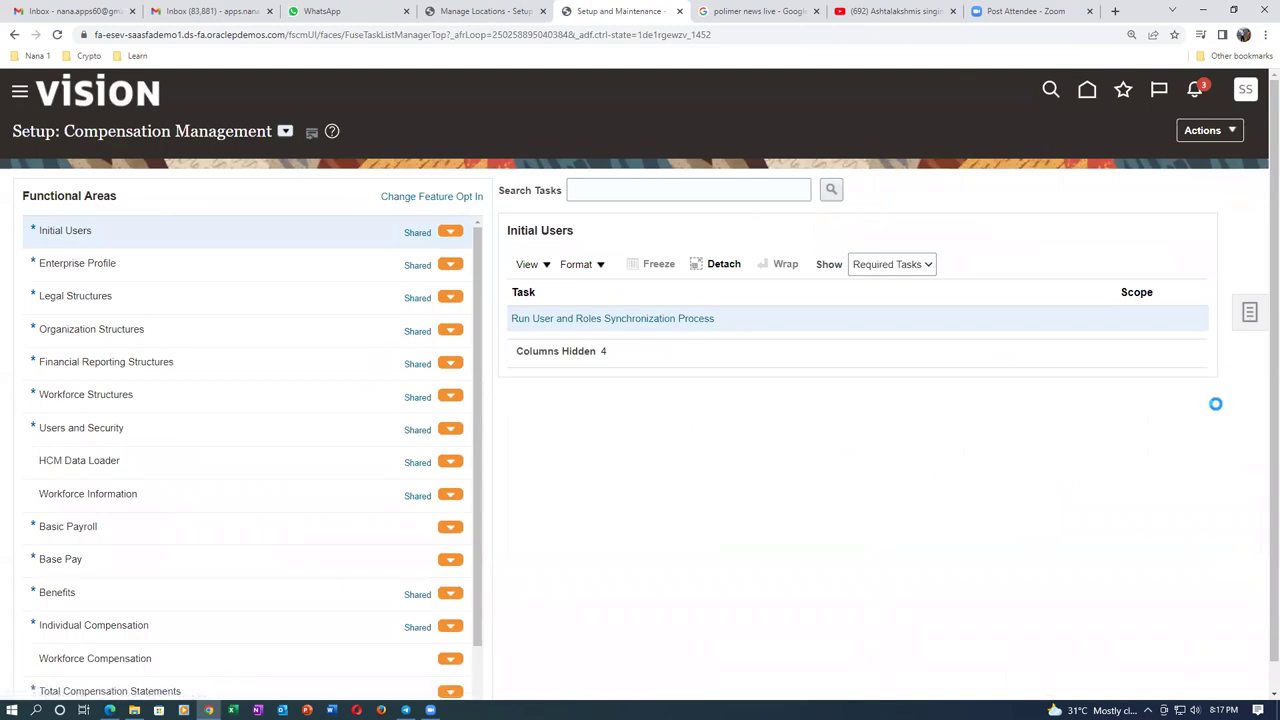
left_click(1110, 317)
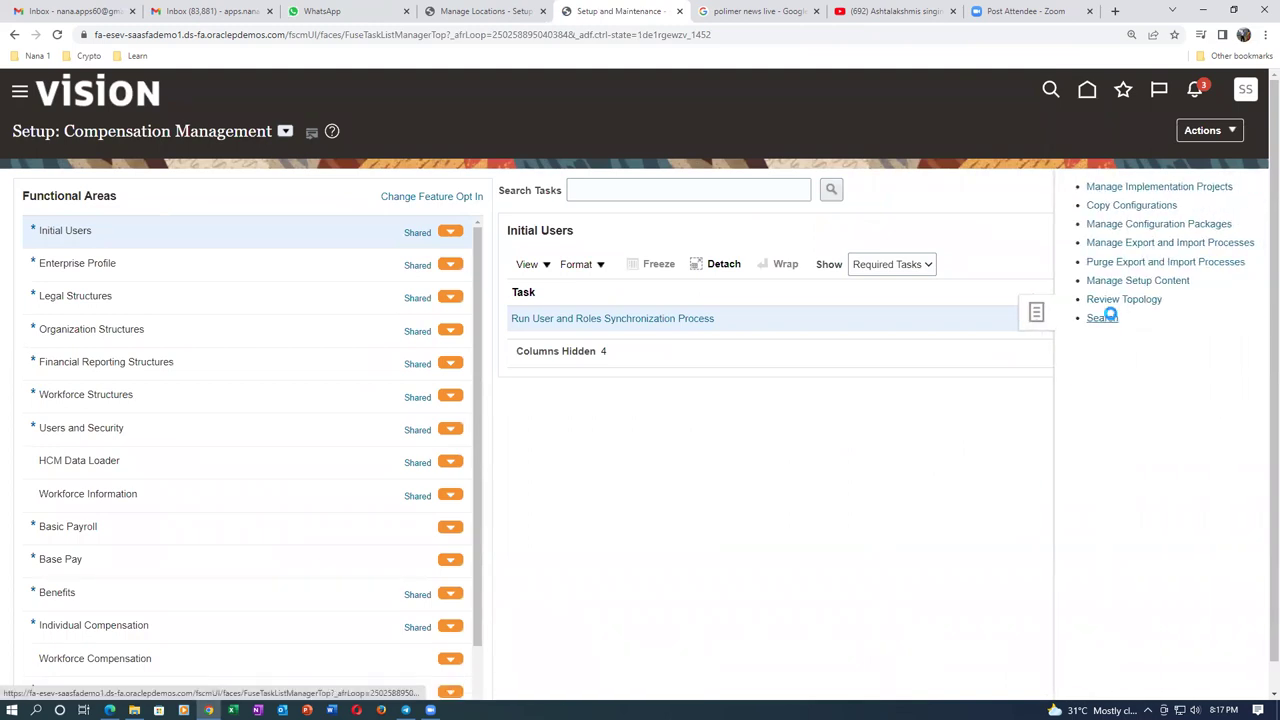
Step: Search the setup tasks for man%data%access% and open Manage Data Access for Users
left_click(316, 194)
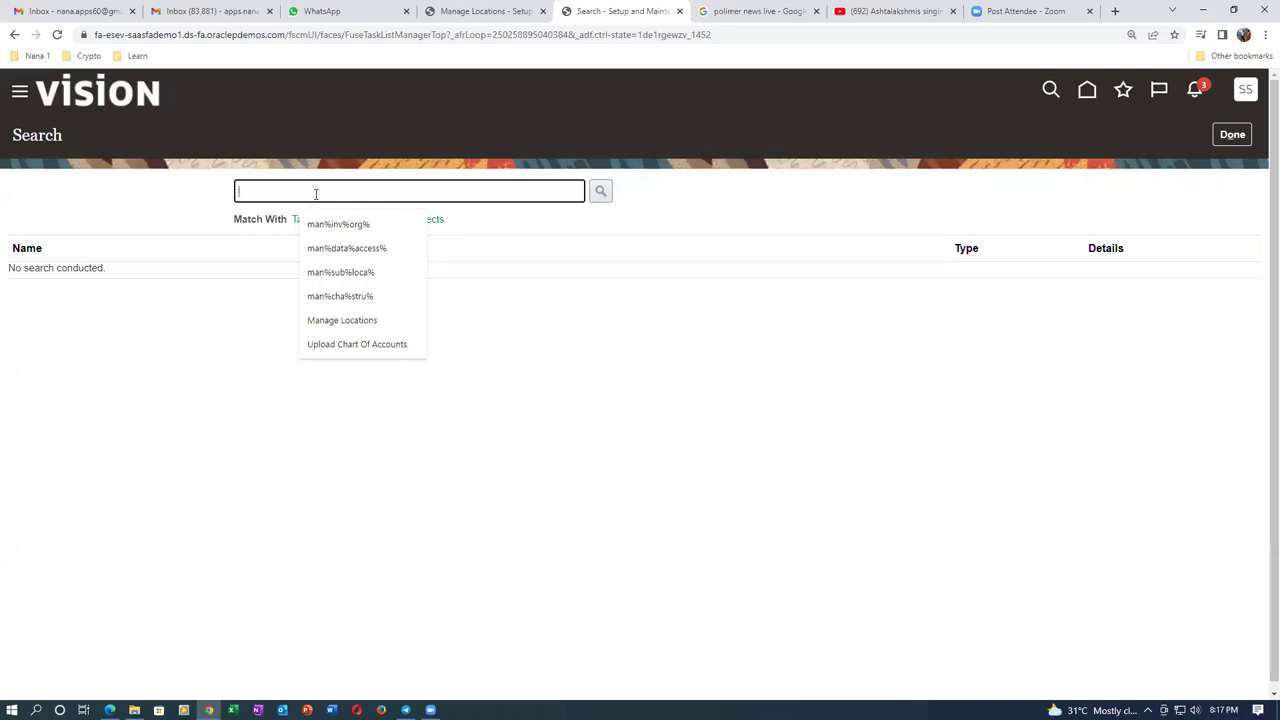
type("ma")
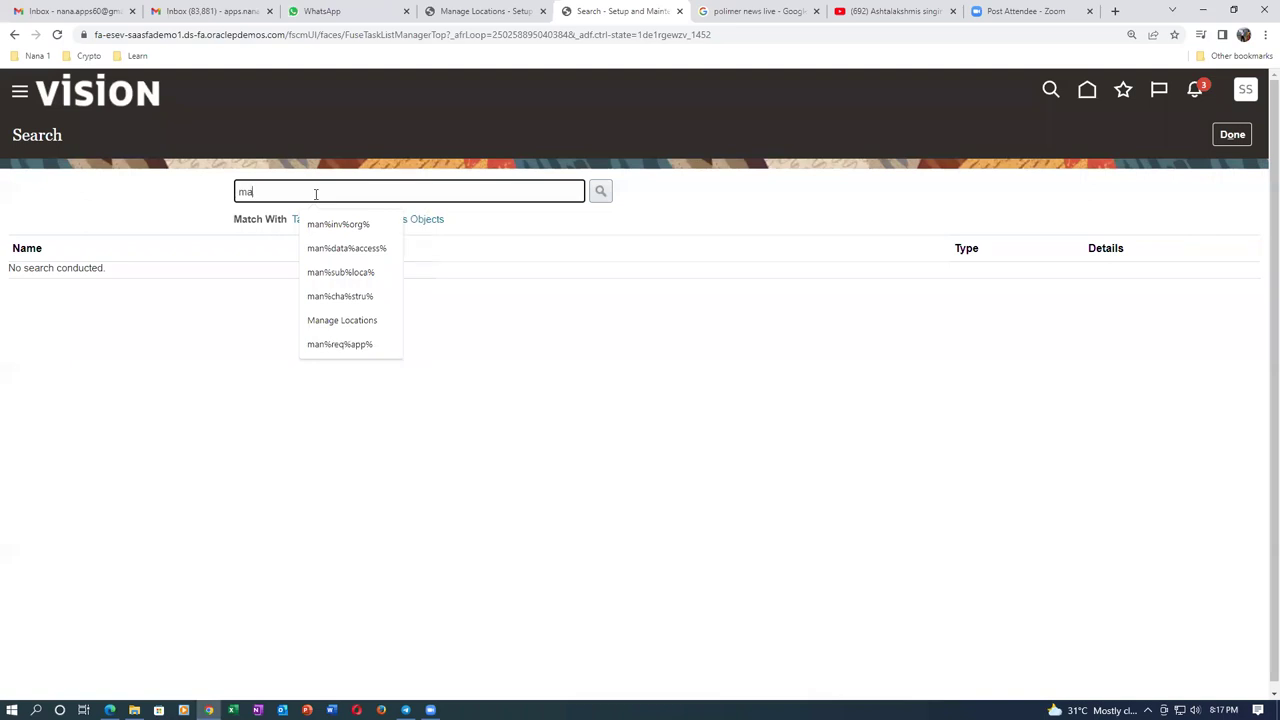
type("n%data%")
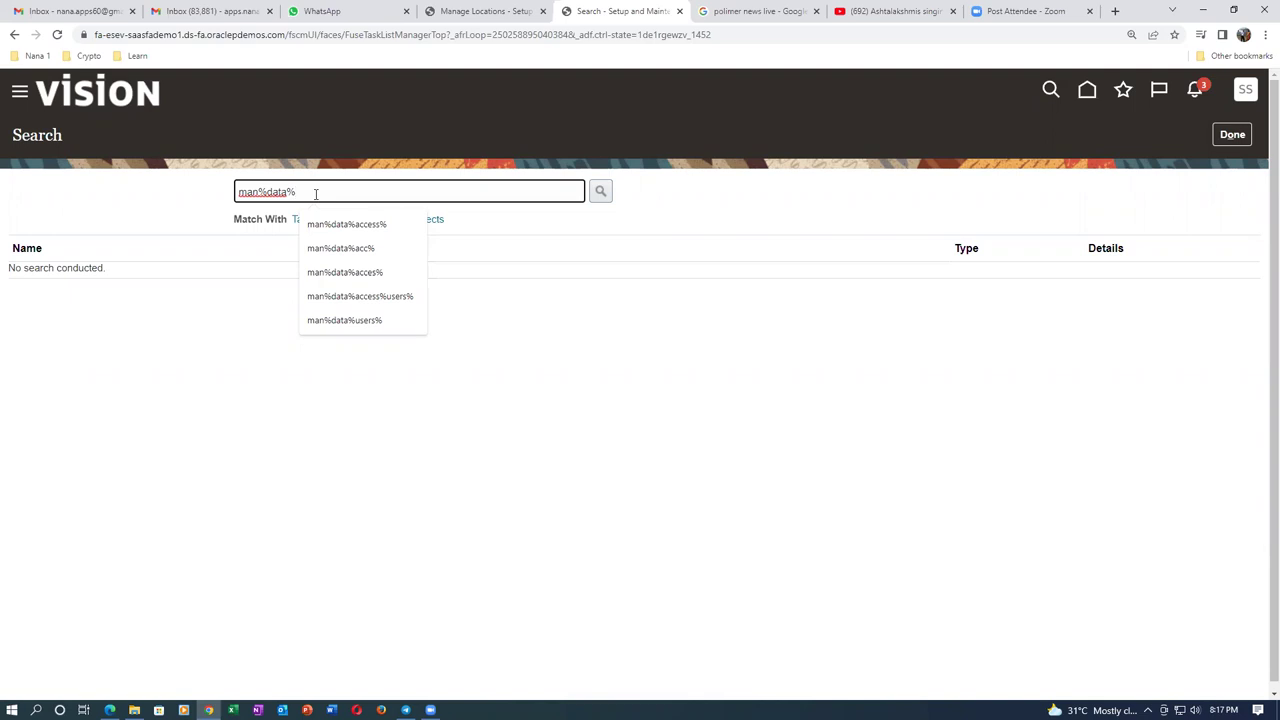
type("acce")
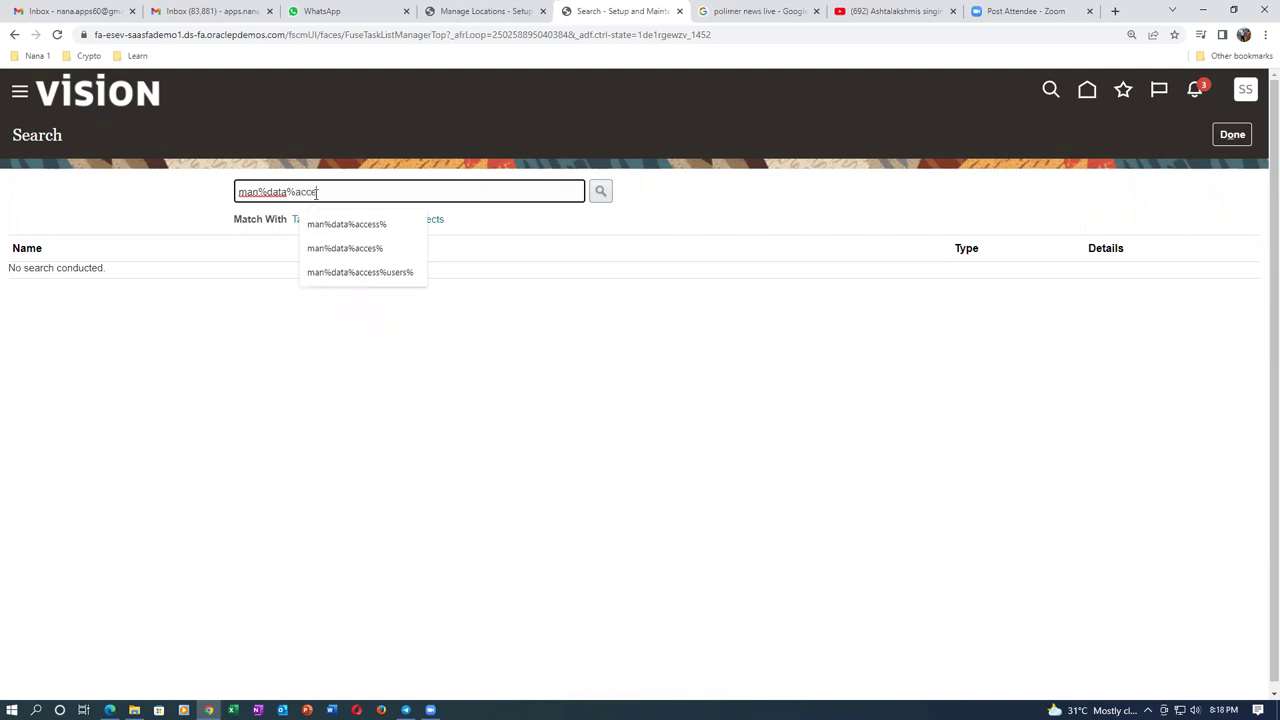
type("ss%")
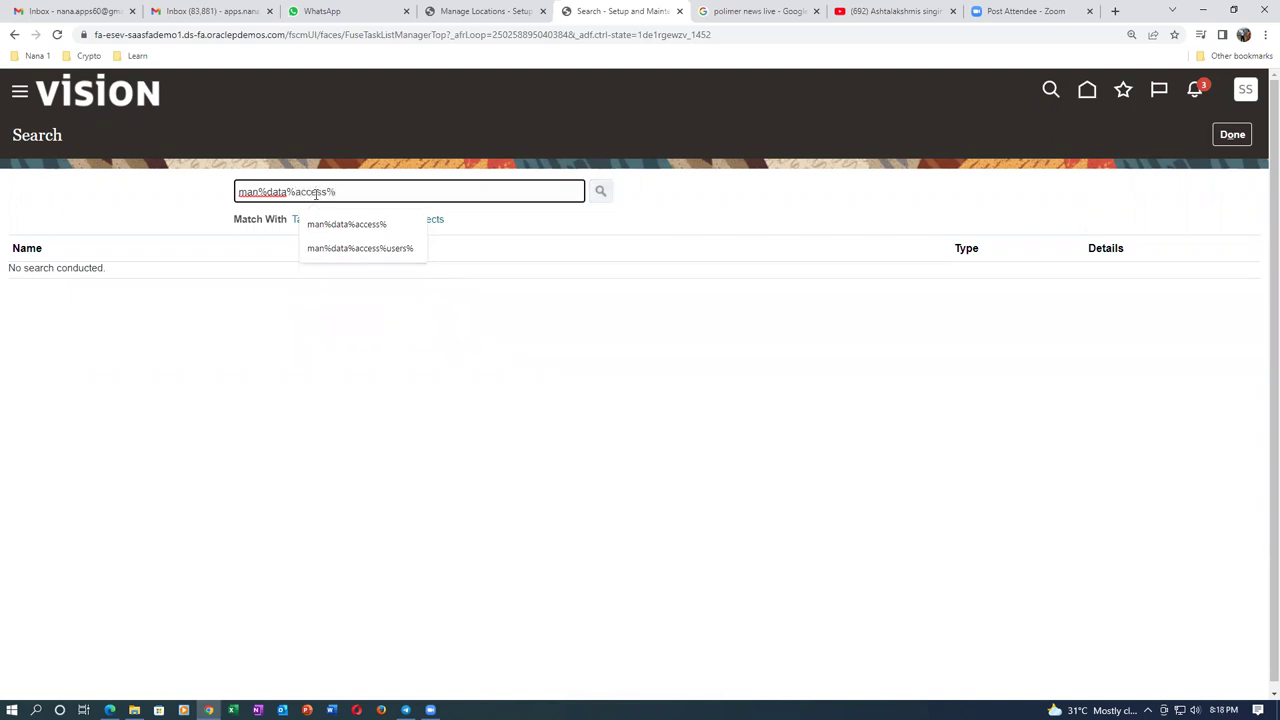
key("Return")
left_click(116, 427)
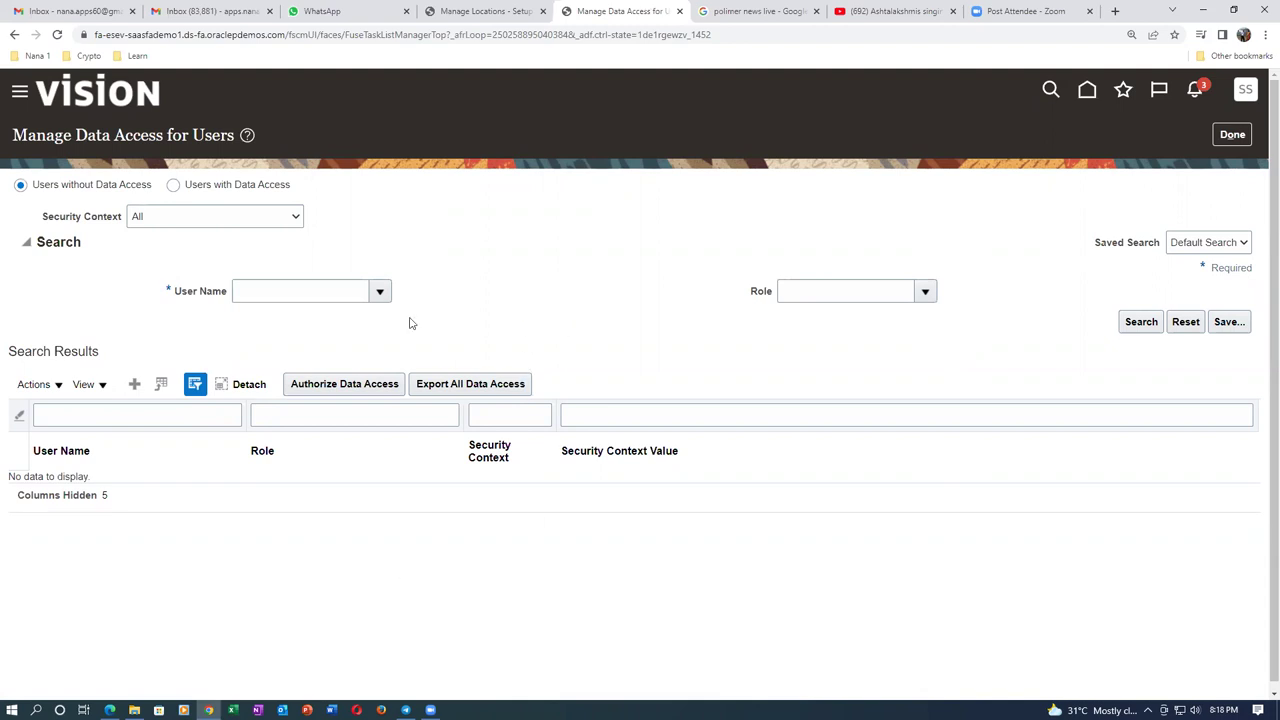
Step: Create a data access row for scm16 student with the Receiving Agent role, Inventory organization context and value B021
left_click(134, 385)
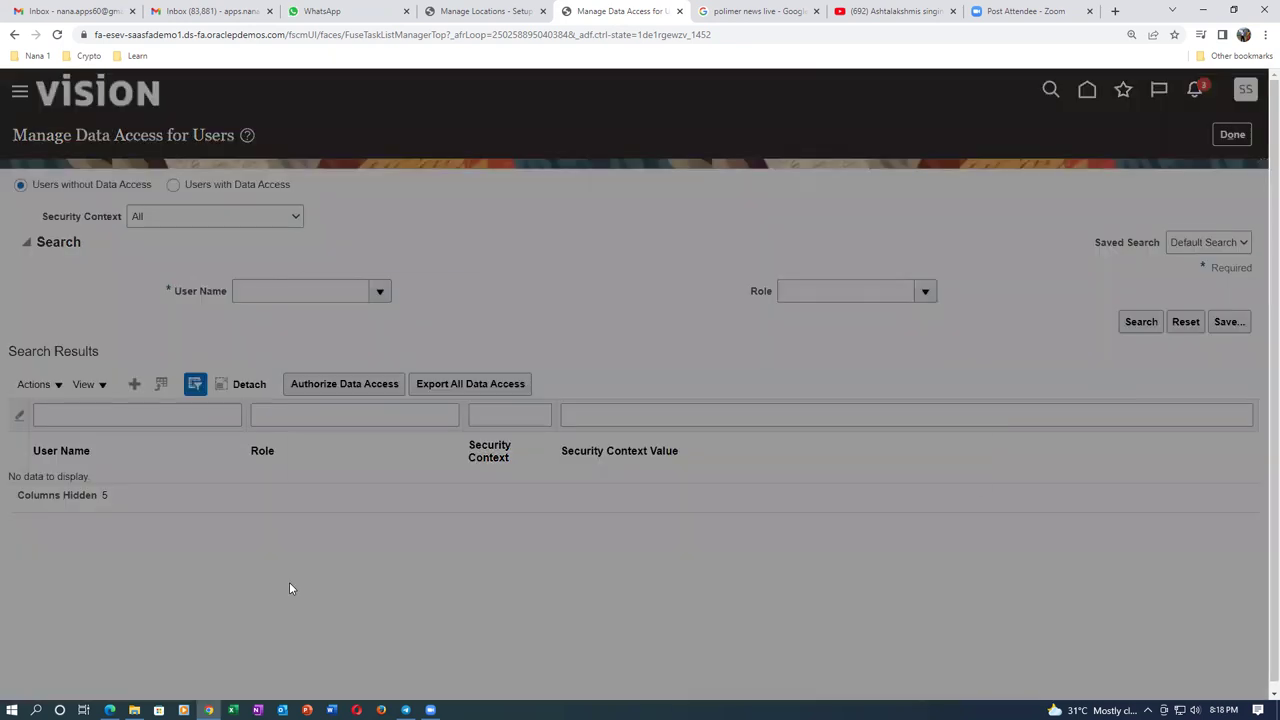
left_click(355, 406)
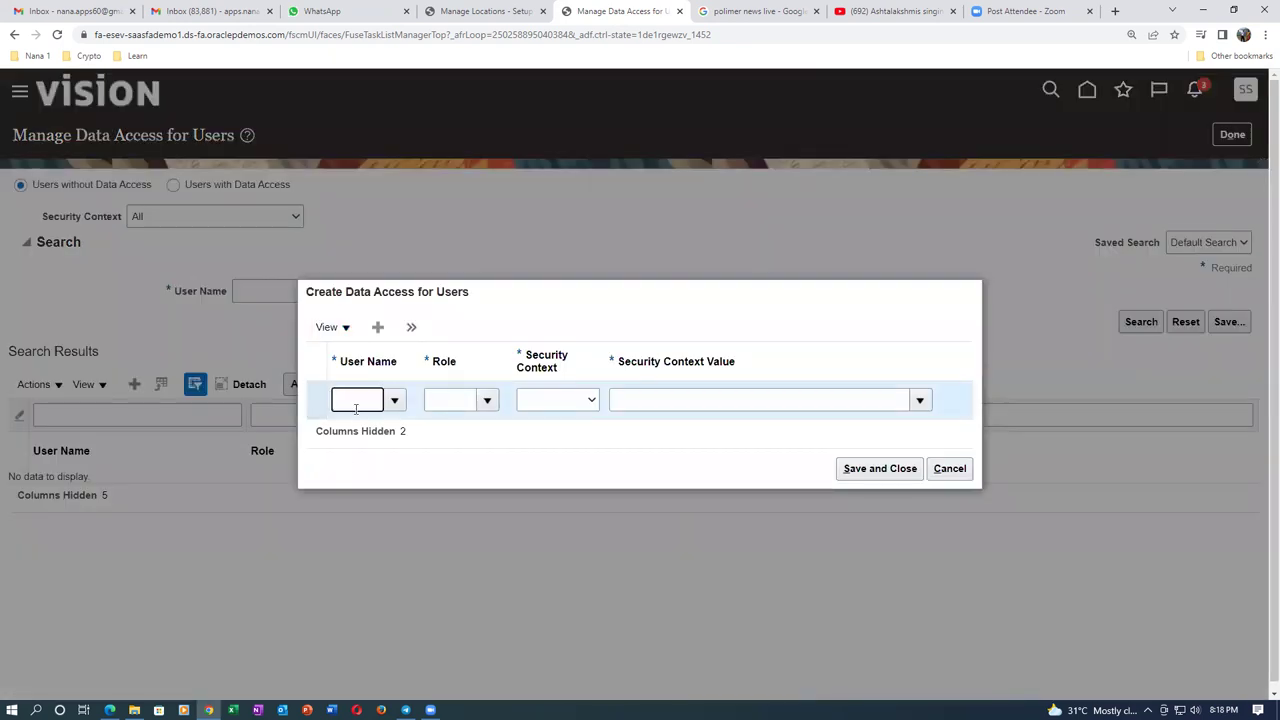
type("scm16")
left_click(410, 421)
left_click(453, 400)
type("Rec")
left_click(448, 432)
left_click(545, 401)
left_click(563, 429)
left_click(650, 399)
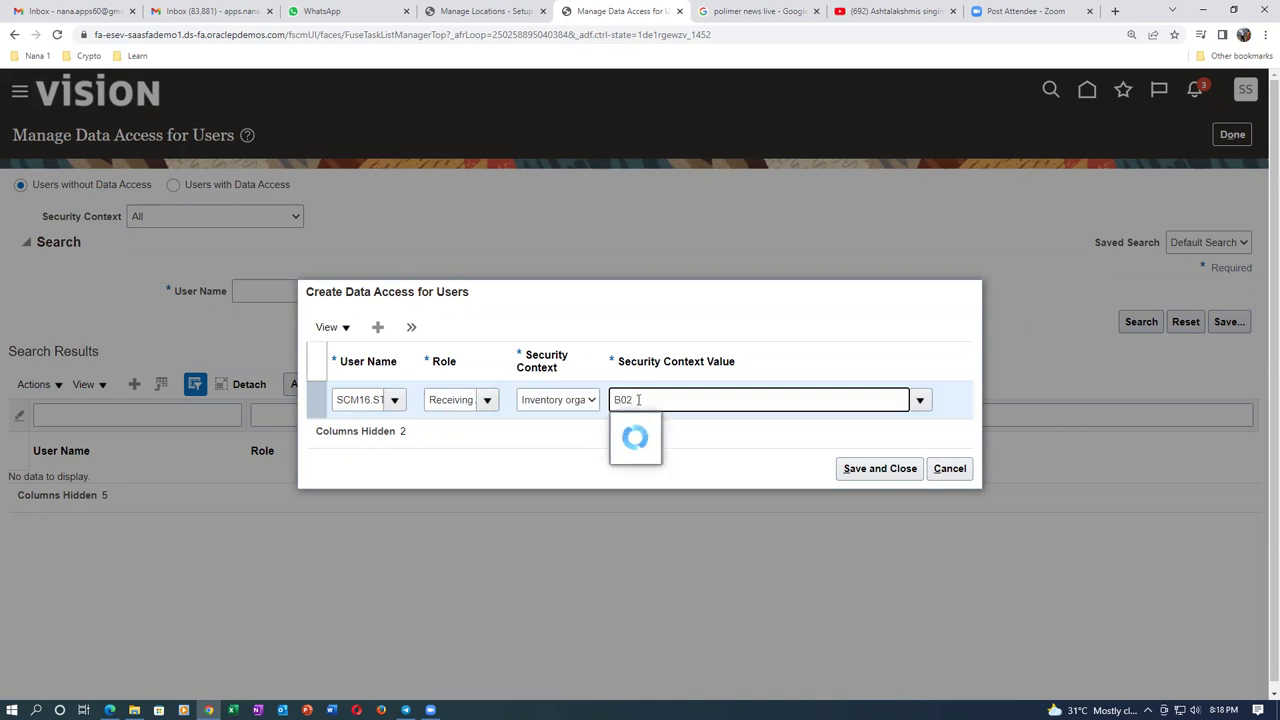
left_click(630, 424)
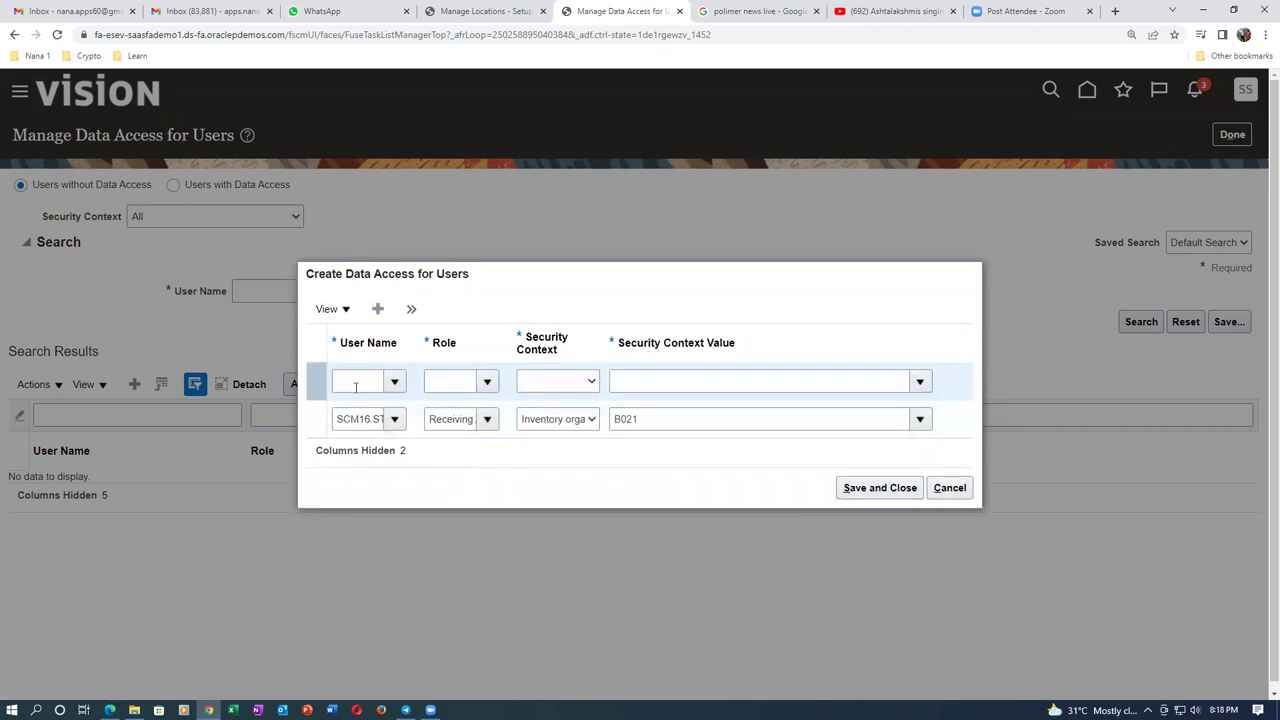
Step: Fill a second data access row for scm16 student with the Warehouse Manager role, Inventory organization context and value B021
left_click(355, 385)
type("scm16")
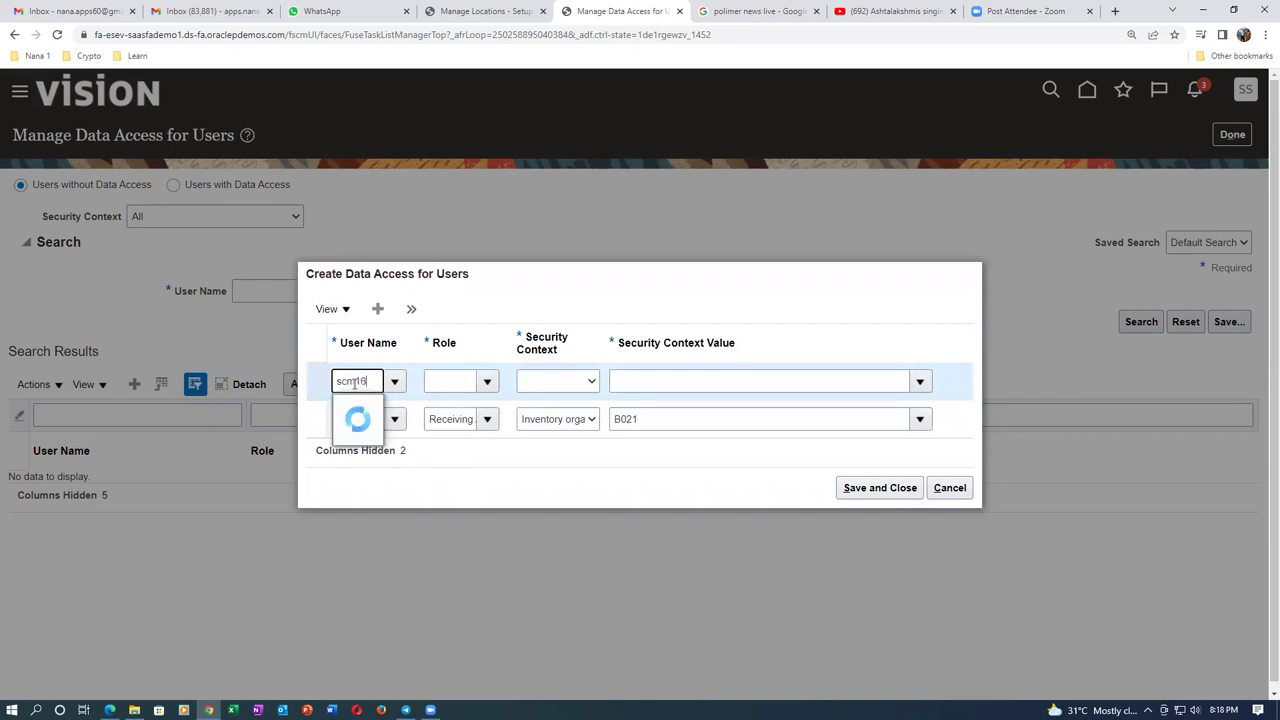
left_click(366, 410)
left_click(453, 379)
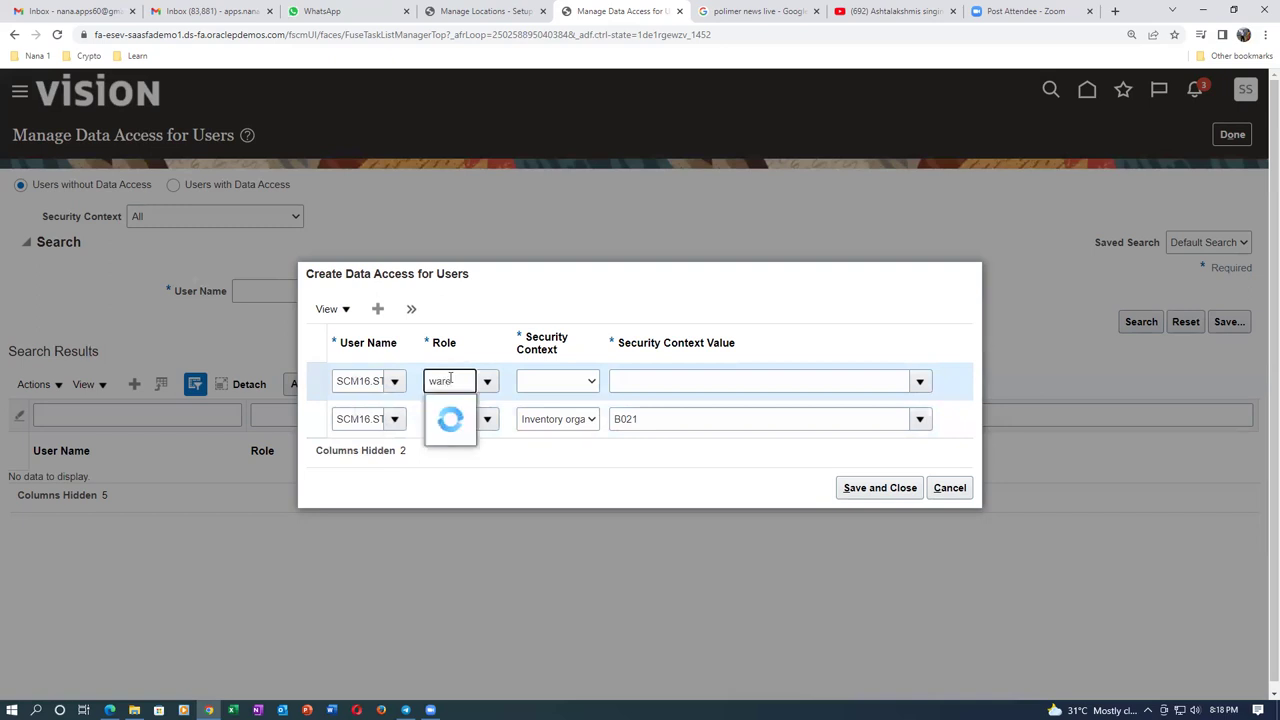
left_click(452, 410)
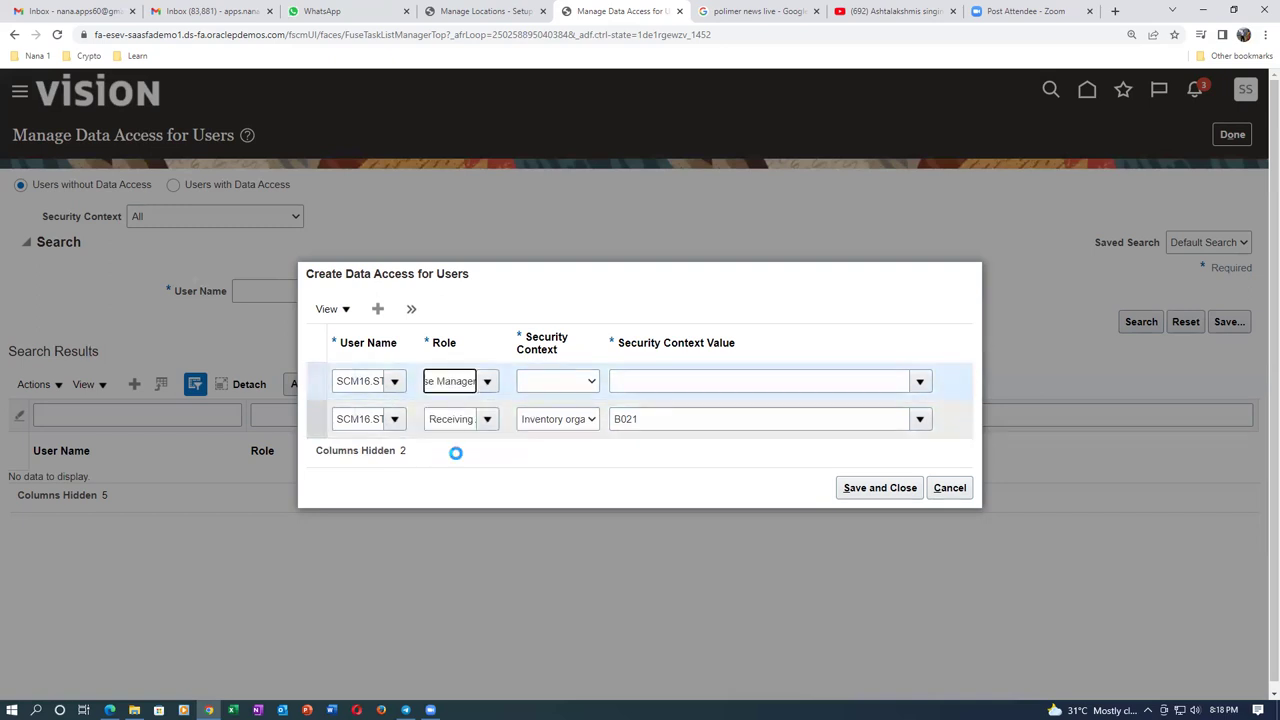
left_click(521, 386)
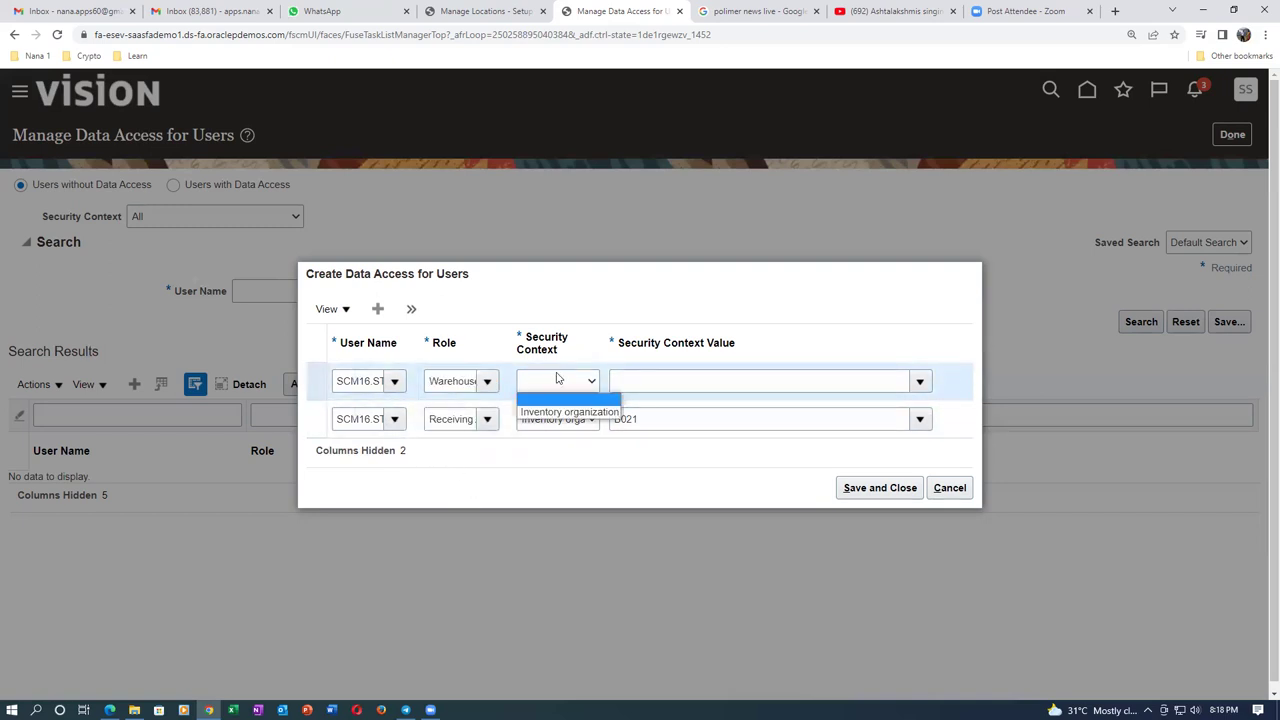
left_click(572, 416)
left_click(643, 390)
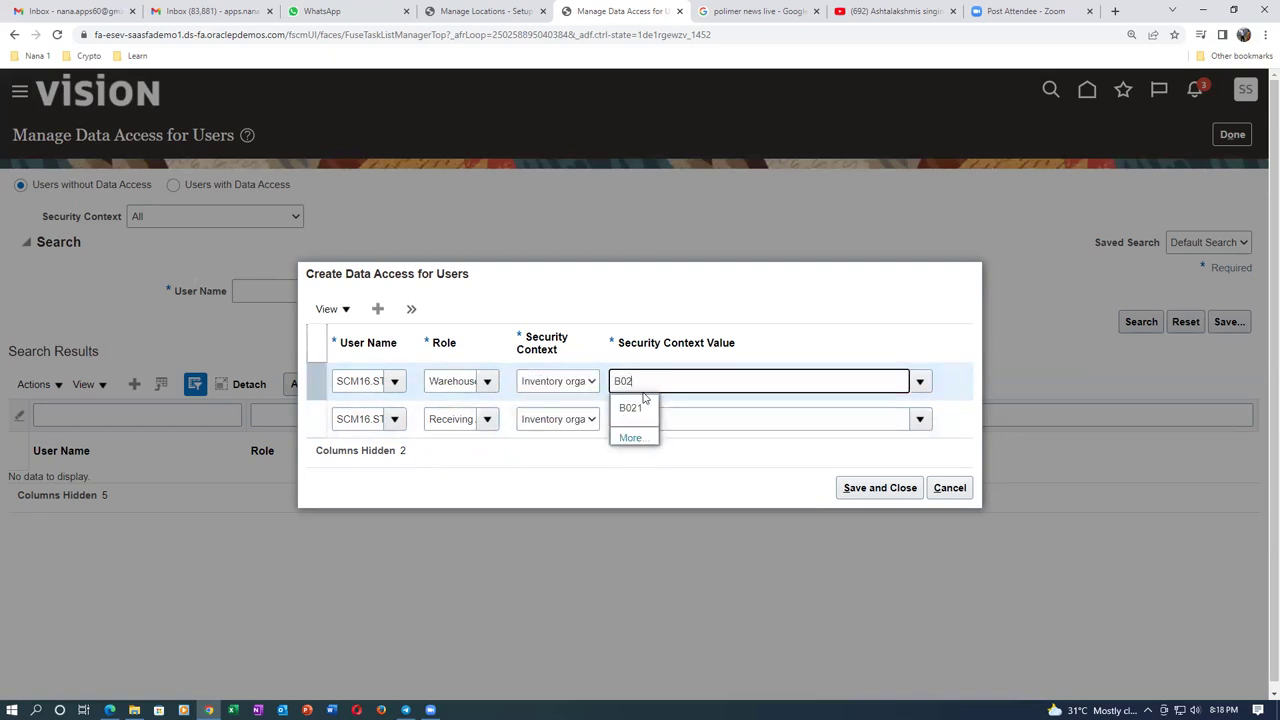
left_click(643, 408)
Step: Add a third data access row for scm16 student with the Shipping Manager role, Inventory organization context and value B021
left_click(411, 309)
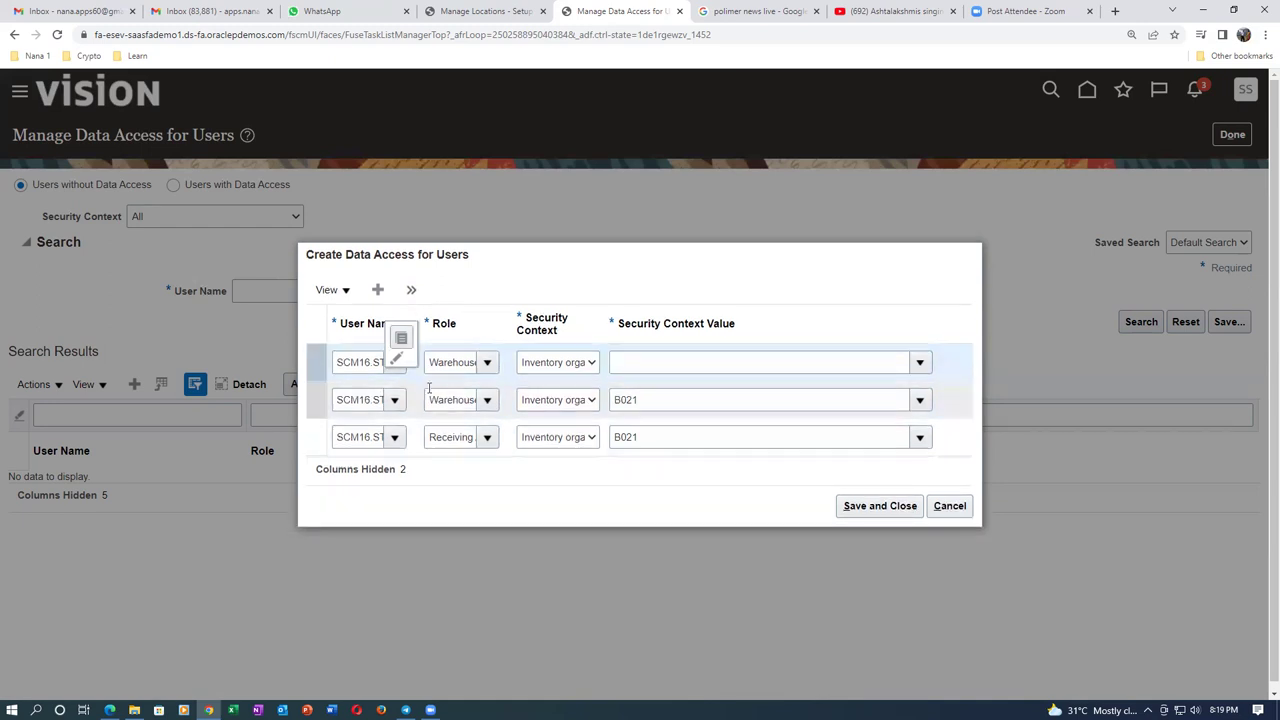
left_click(427, 362)
type("shipo")
key("BackSpace")
key("BackSpace")
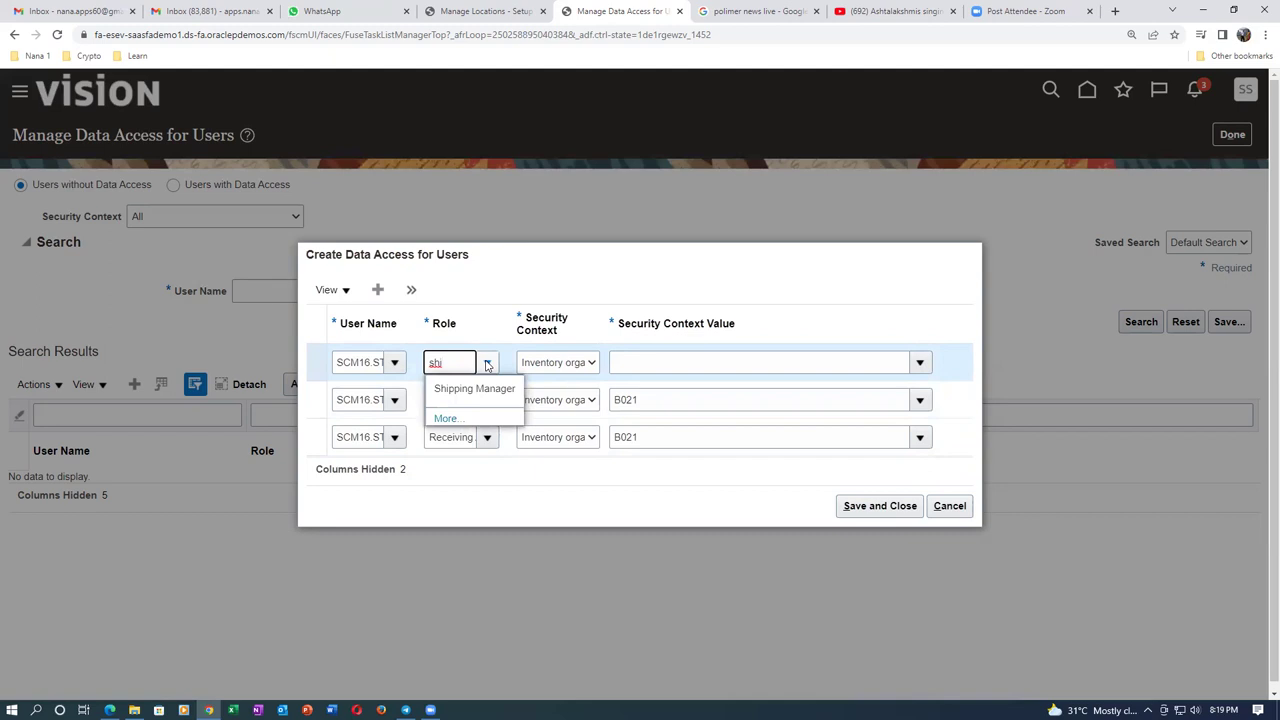
left_click(503, 386)
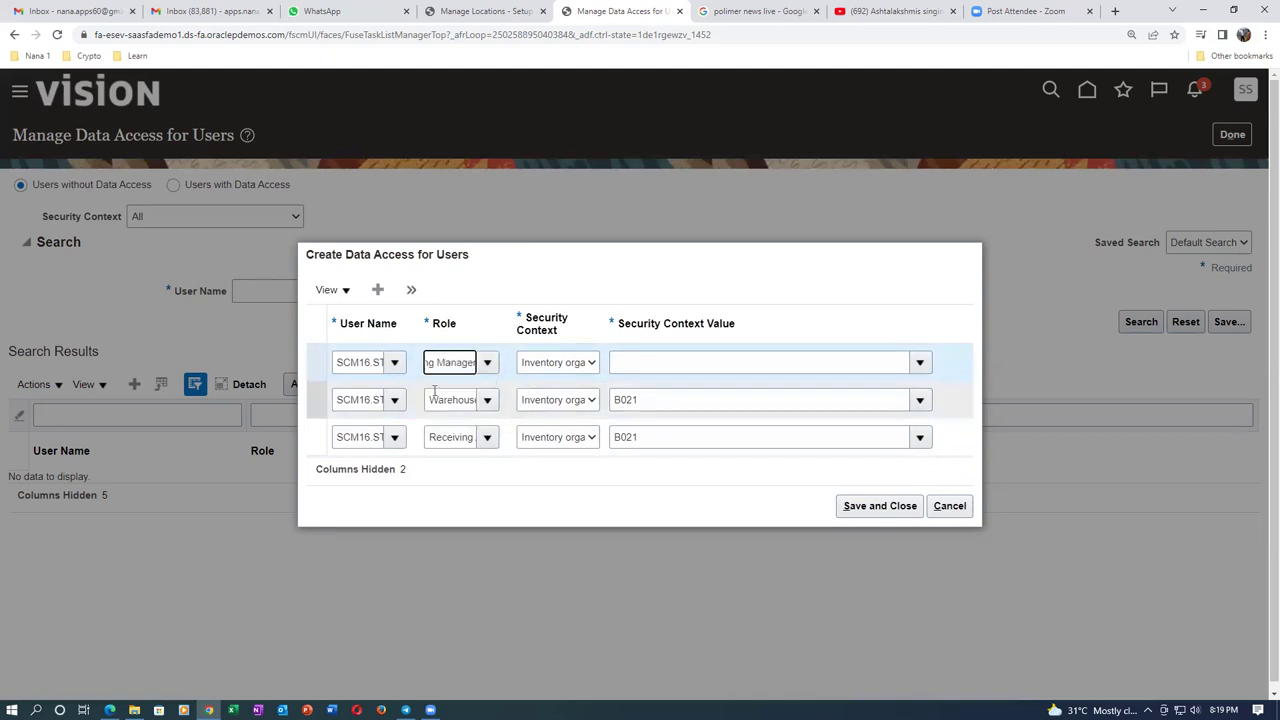
left_click(555, 366)
left_click(545, 393)
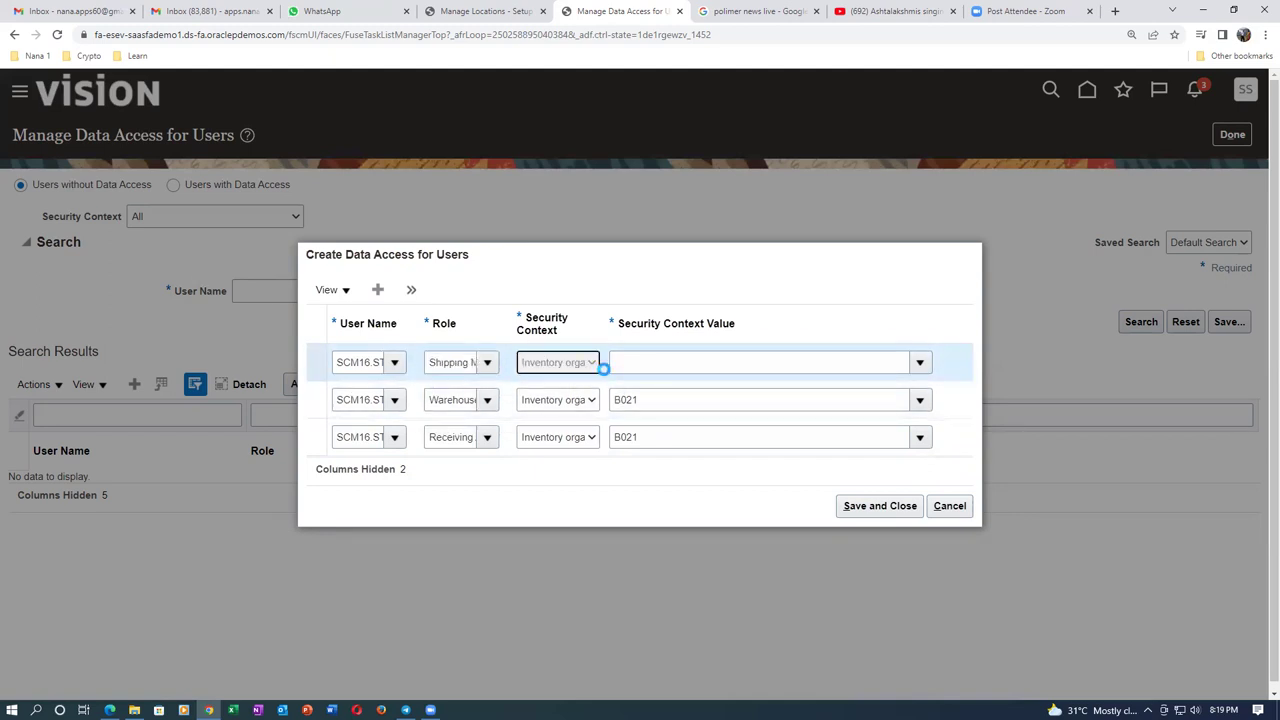
left_click(642, 370)
type("B02")
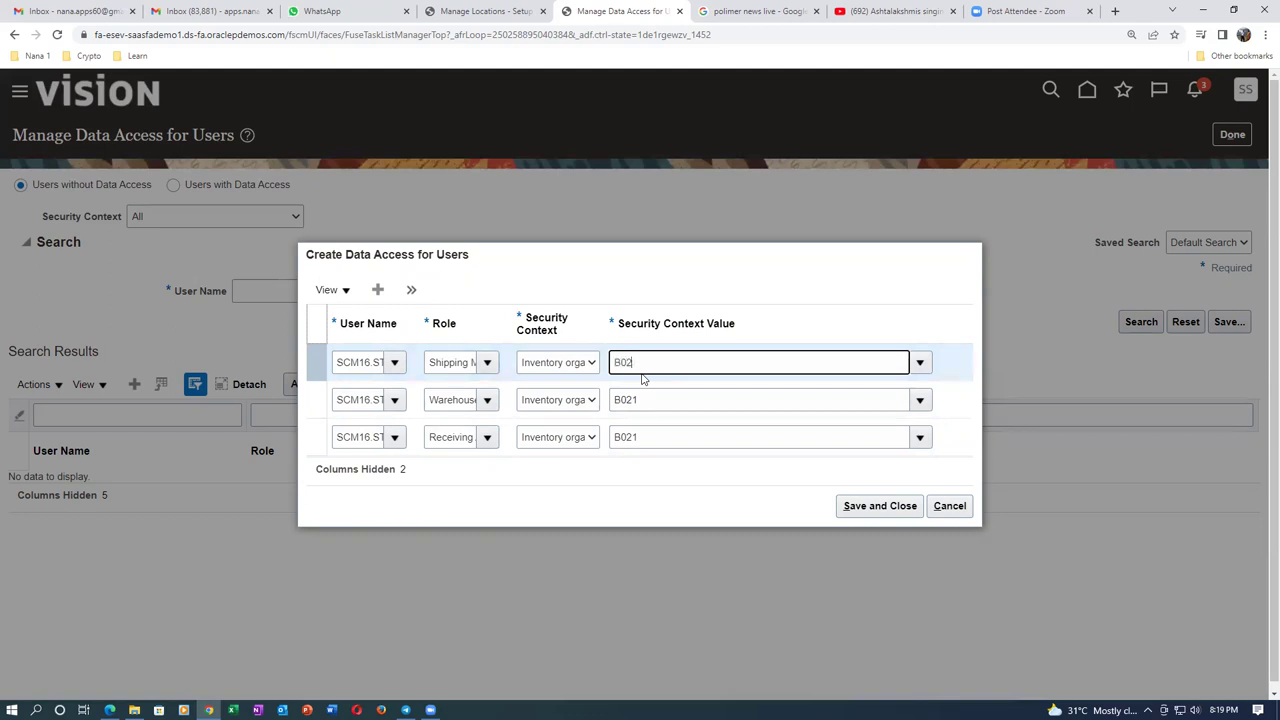
type("1")
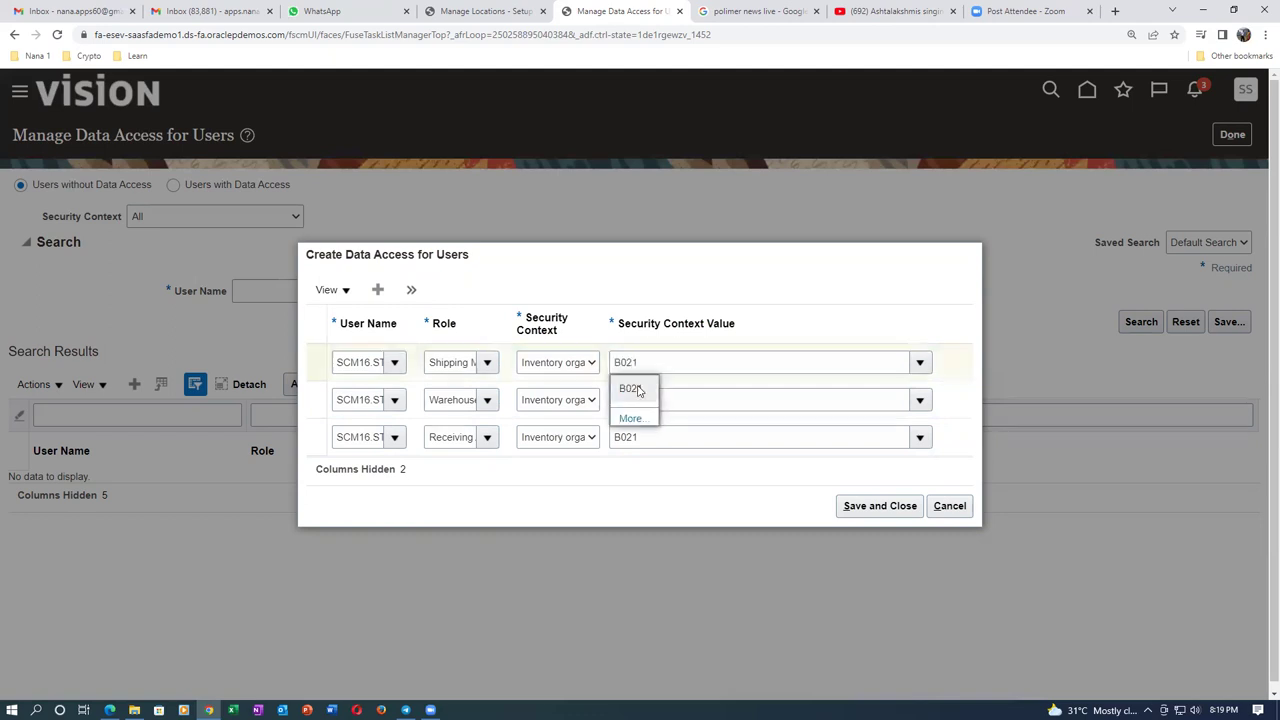
left_click(632, 389)
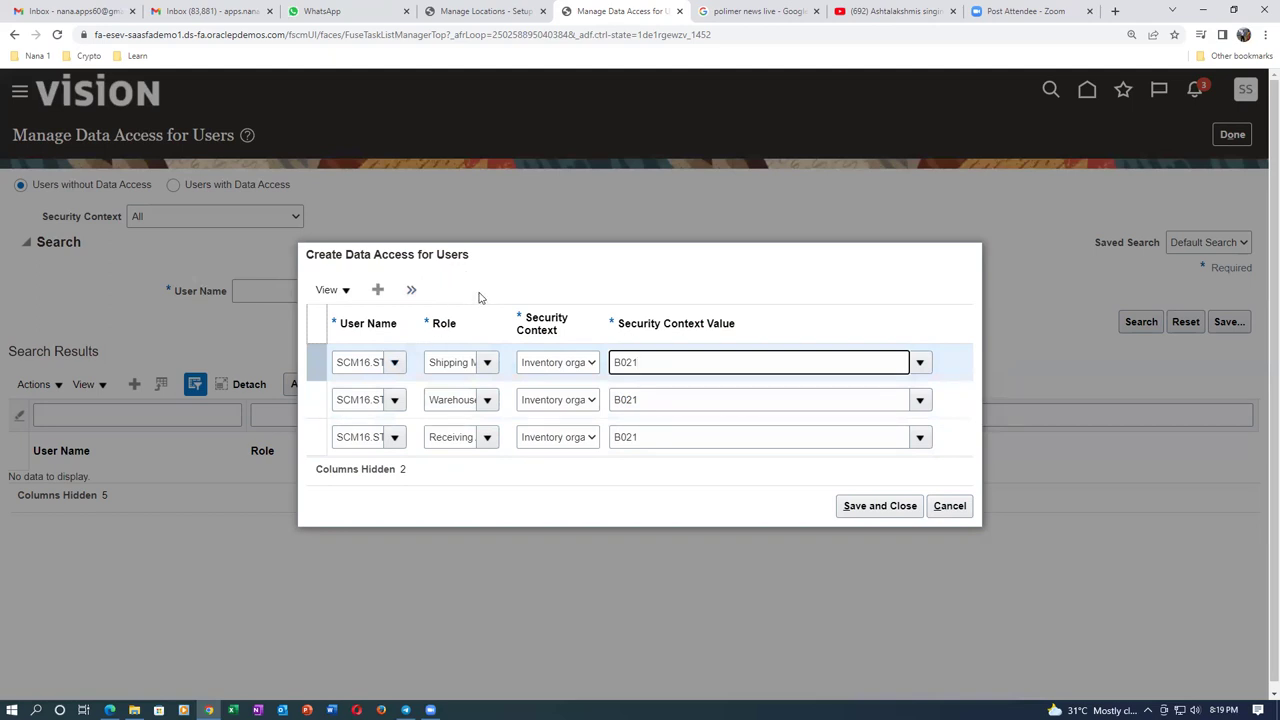
Step: Add a fourth row with the Inventory Manager role, Inventory organization context and value B021, and save the data access rows
left_click(411, 289)
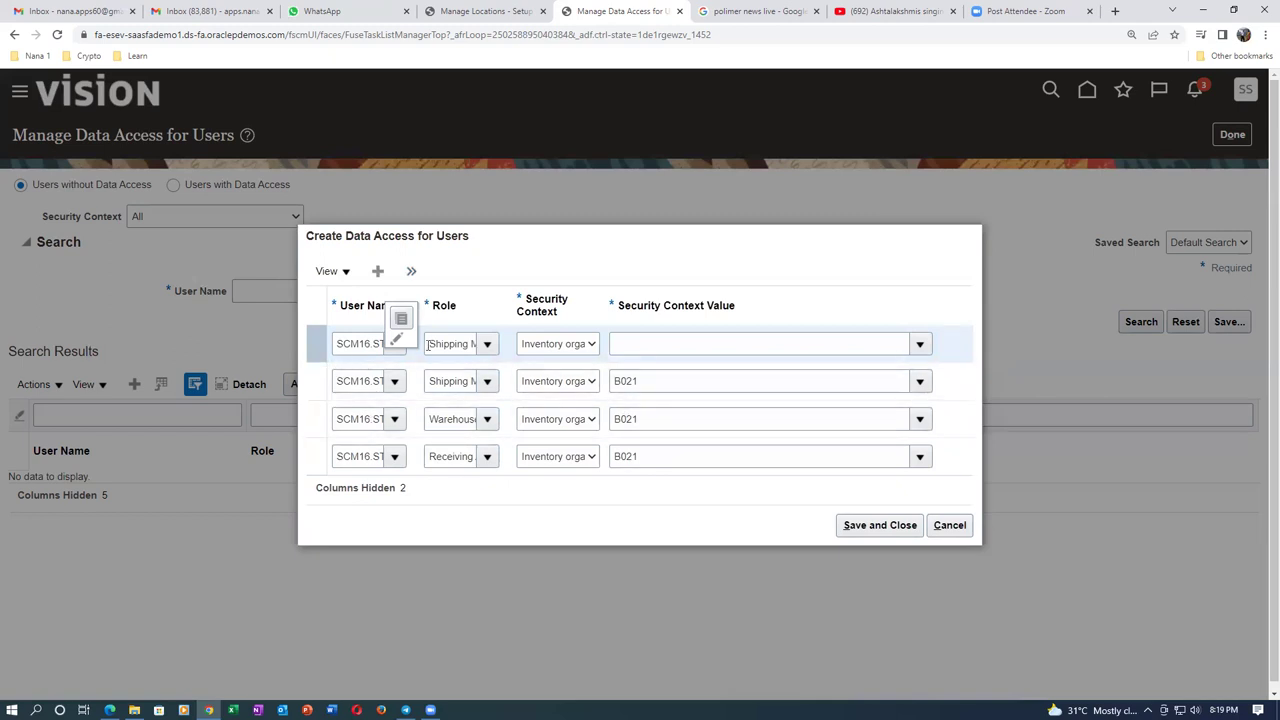
left_click_drag(428, 344, 474, 345)
key("BackSpace")
type("inv")
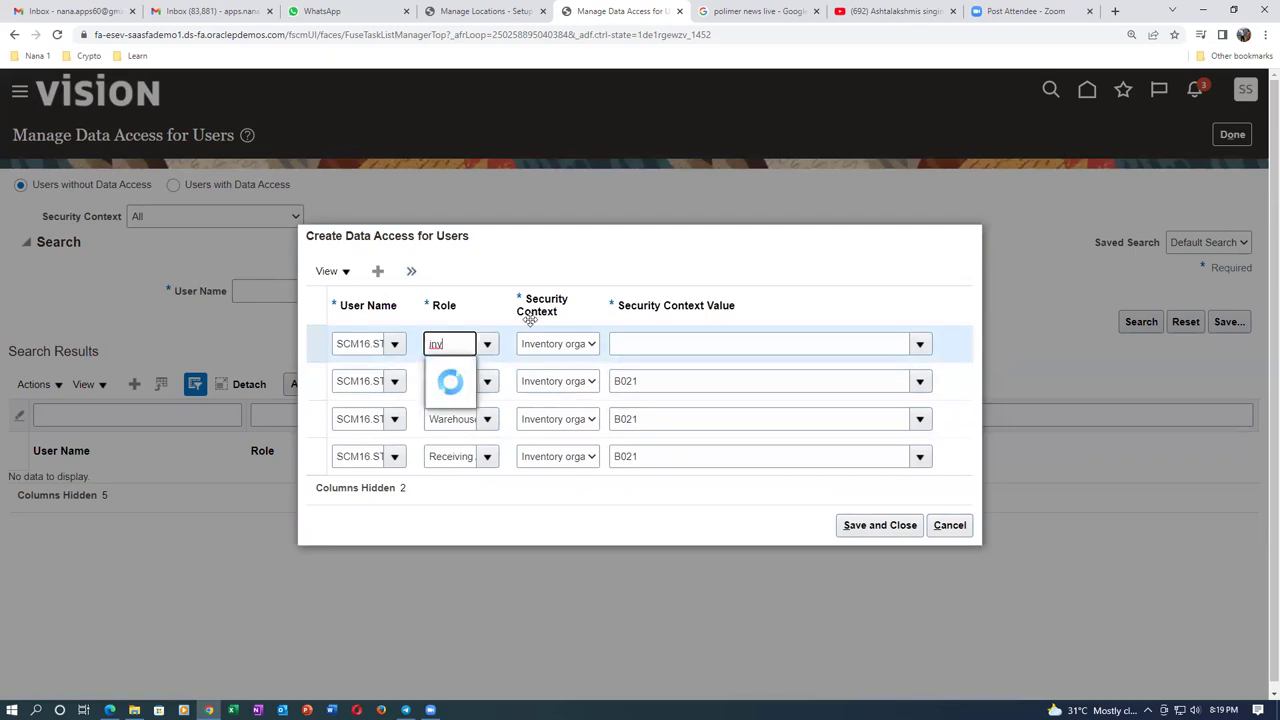
left_click(463, 372)
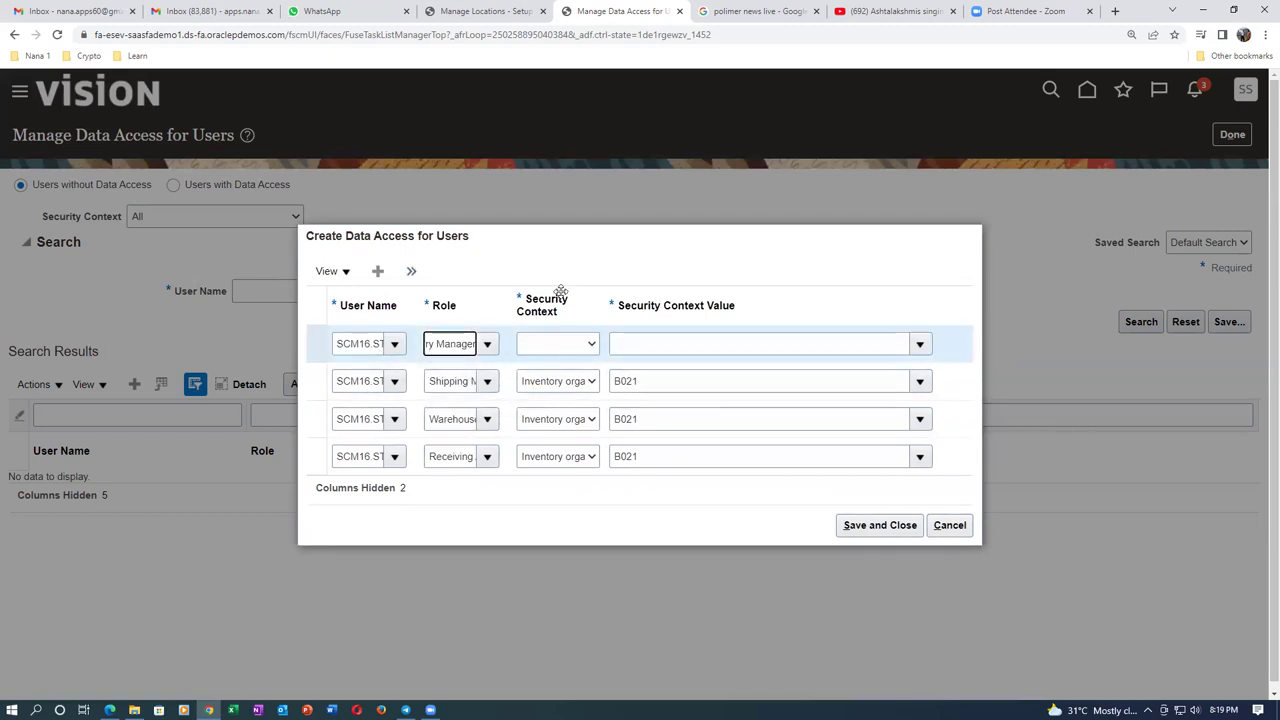
left_click(557, 345)
left_click(568, 375)
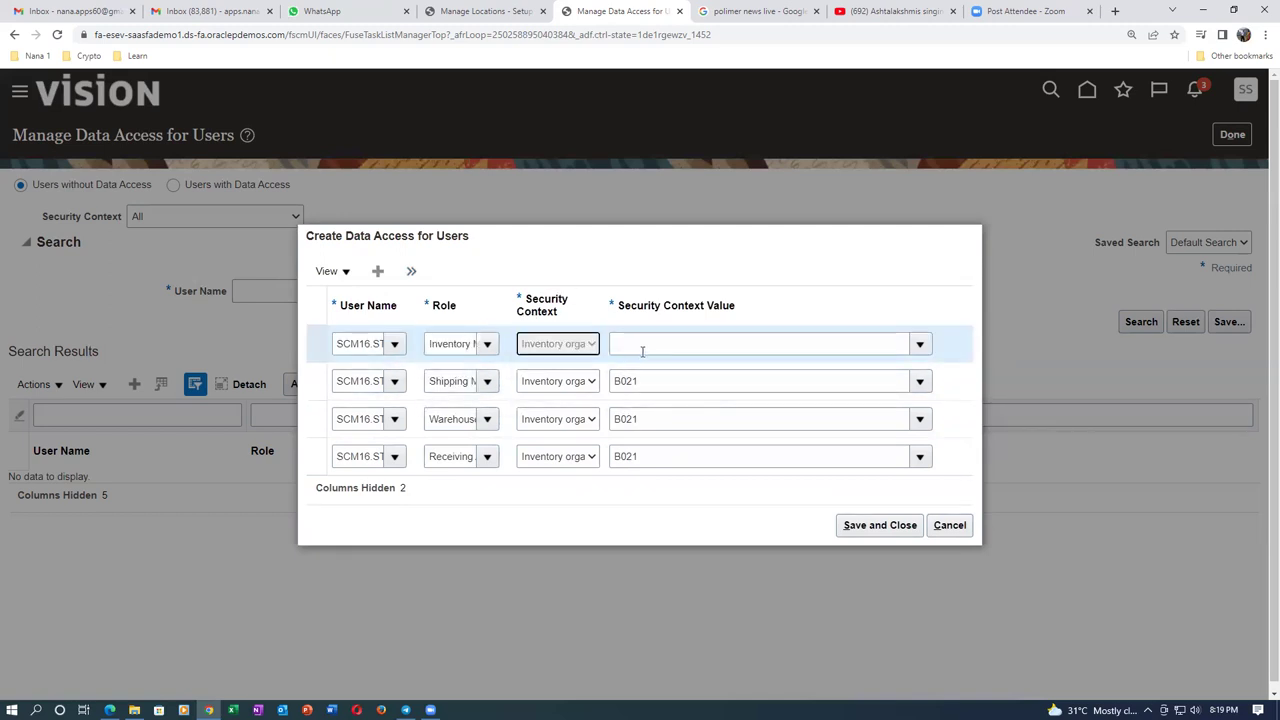
left_click(643, 347)
type("B02")
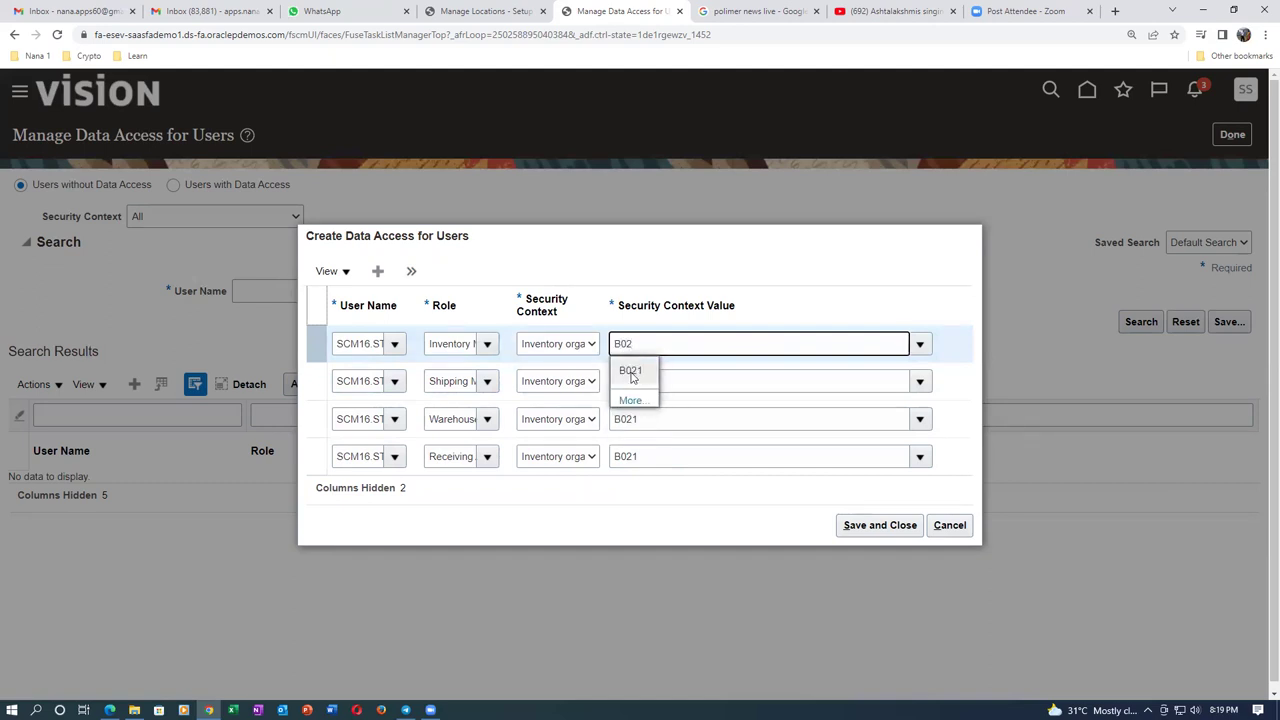
left_click(631, 371)
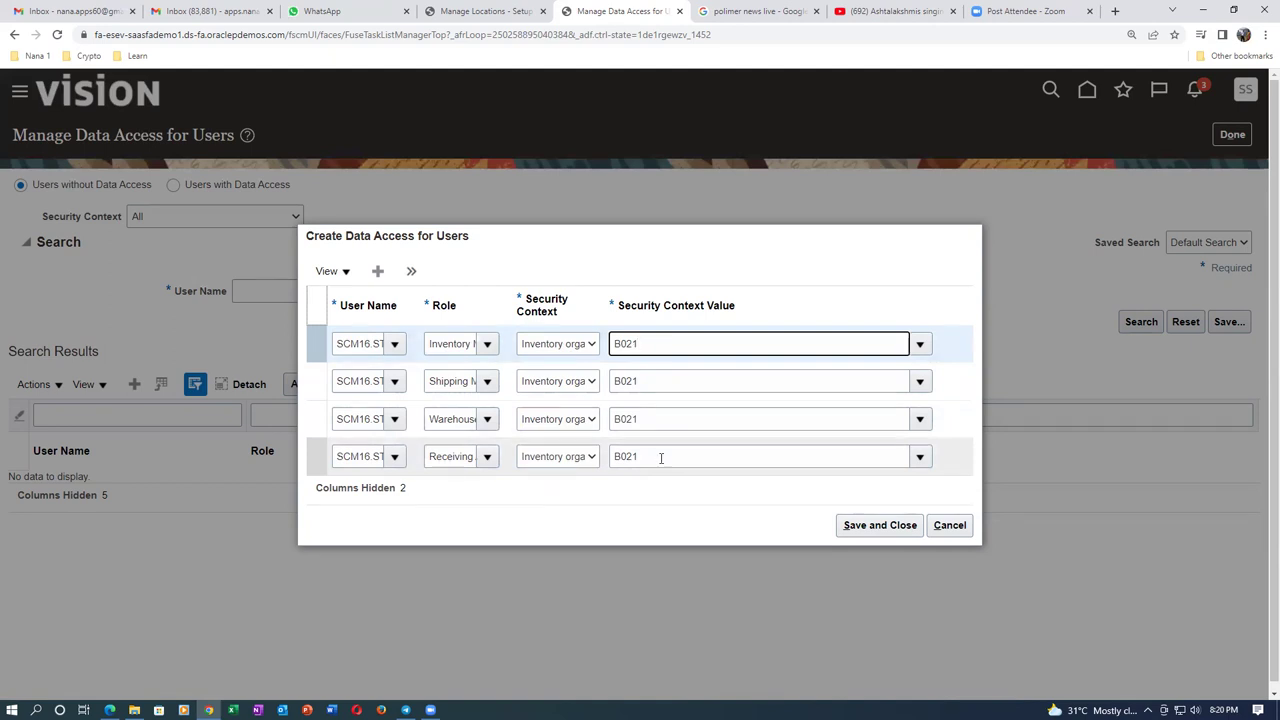
left_click(909, 528)
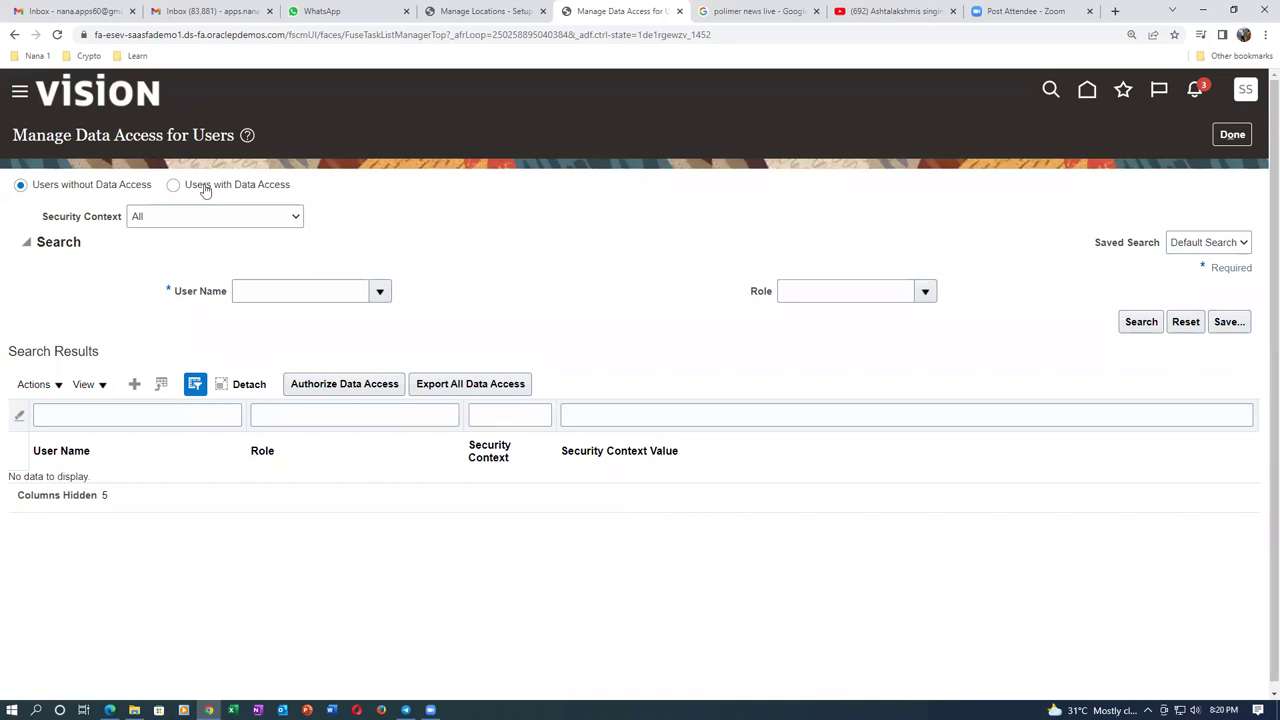
Step: Search users with data access for scm16 student in the Cost Accountant role, check the assigned contexts, and close the page
left_click(173, 186)
left_click(252, 284)
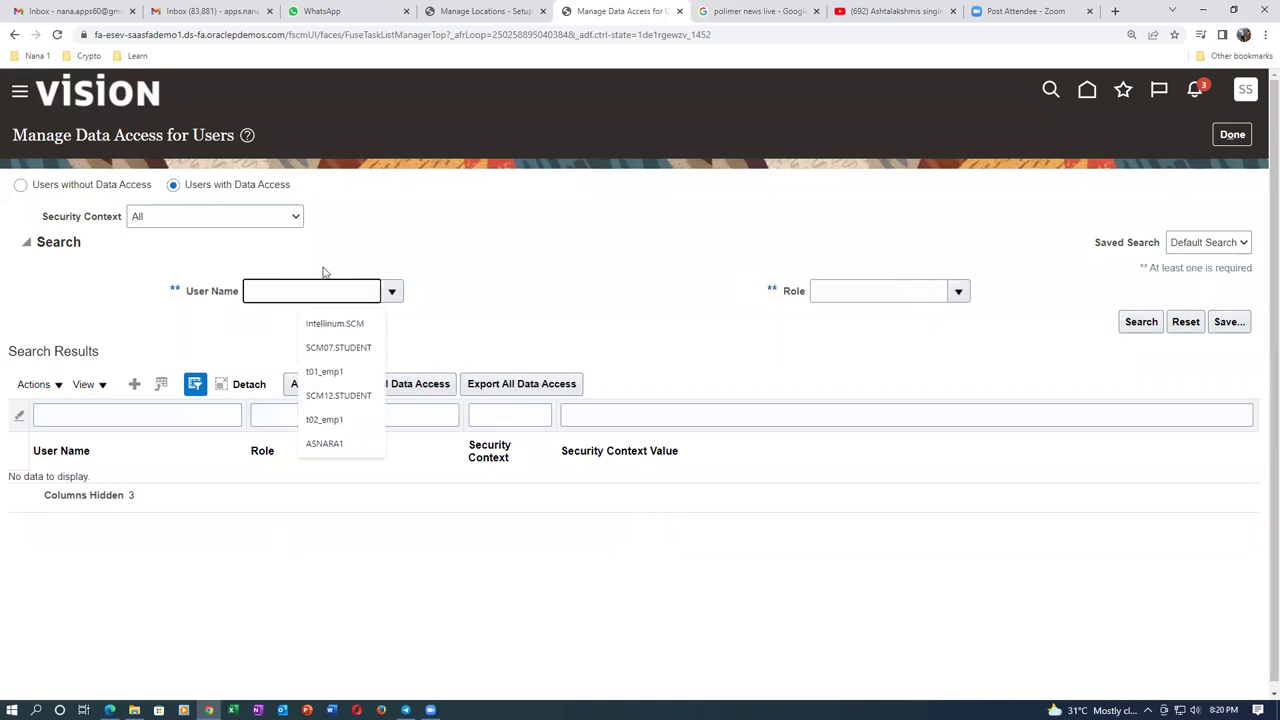
type("scm16")
key("Tab")
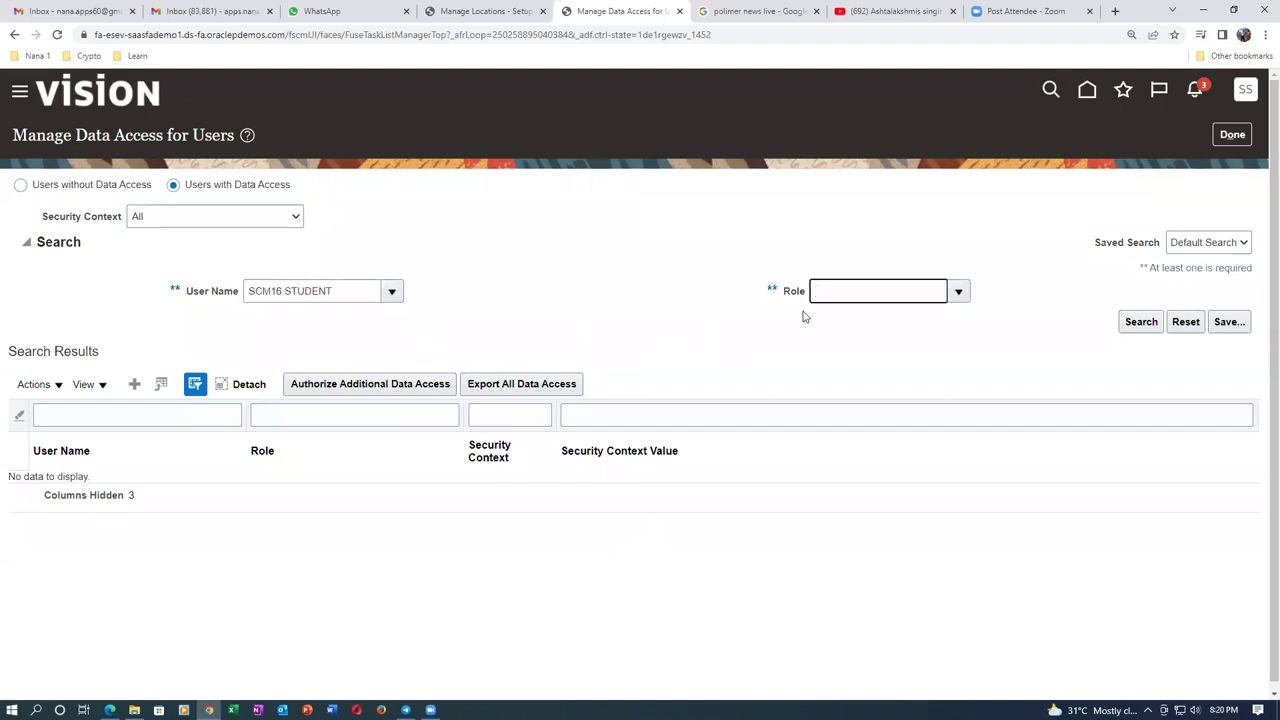
type("cost")
key("Tab")
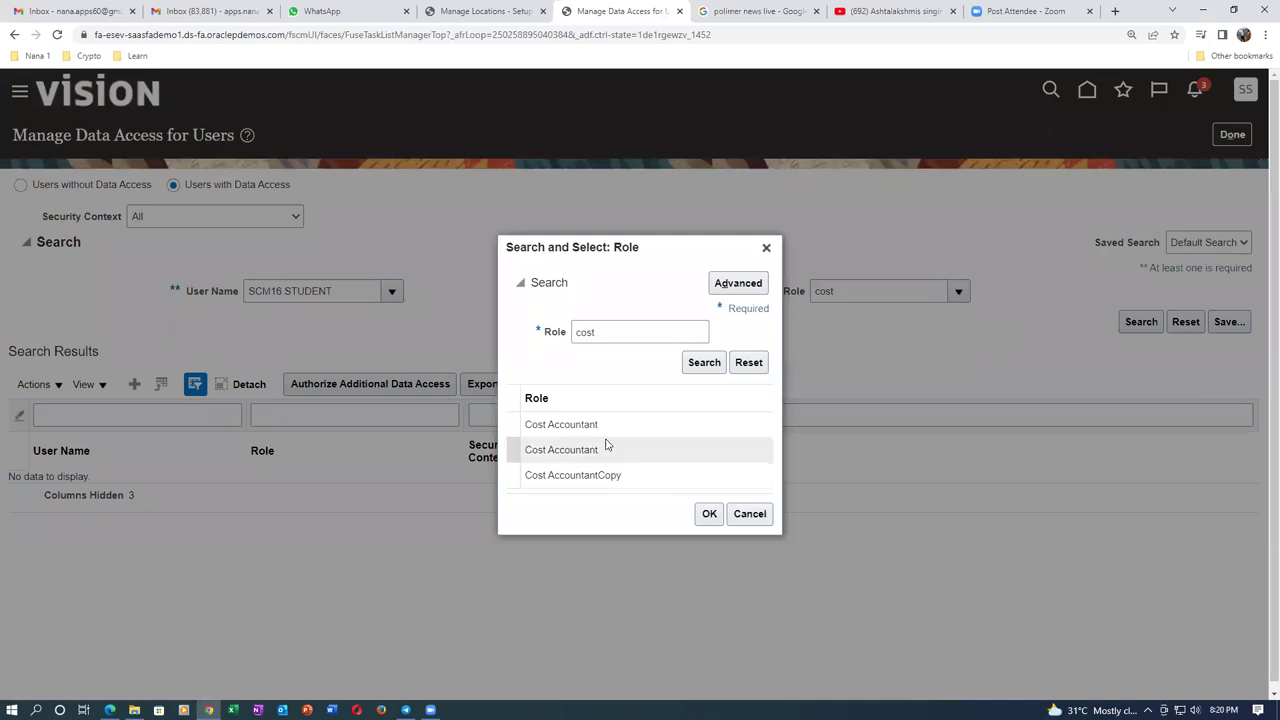
left_click(709, 514)
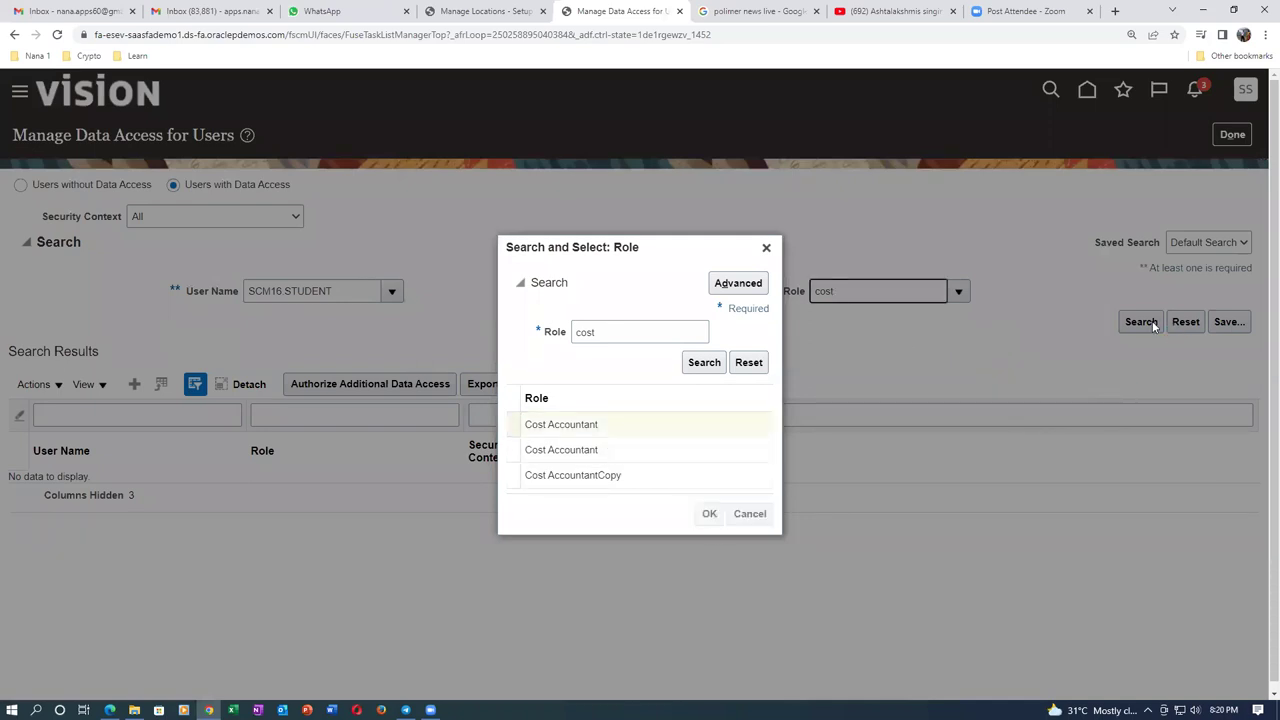
left_click(1153, 325)
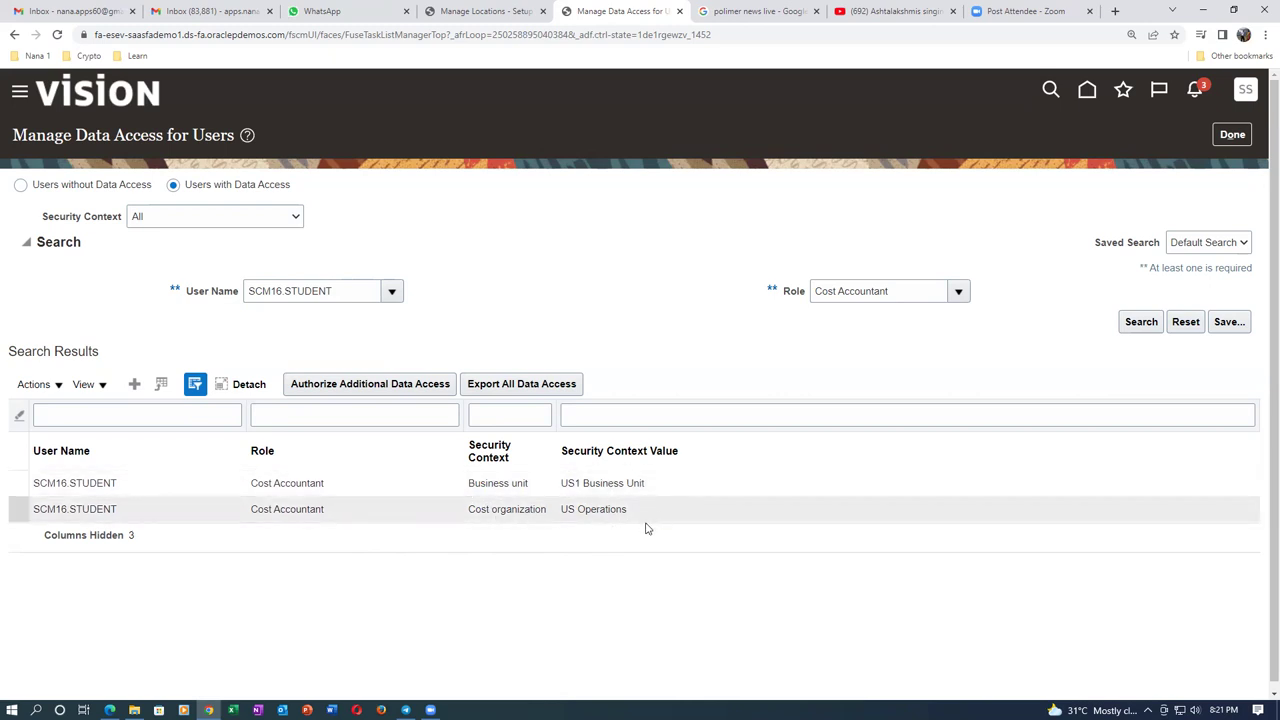
left_click(690, 482)
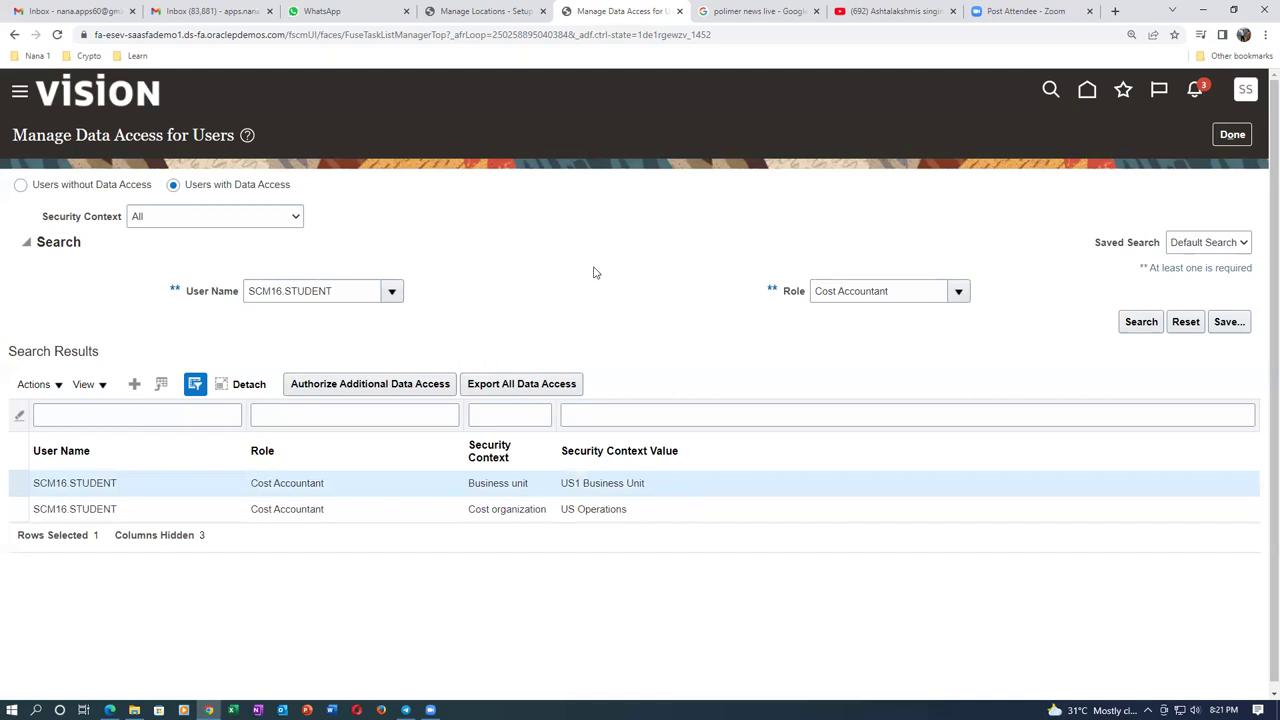
left_click(1232, 134)
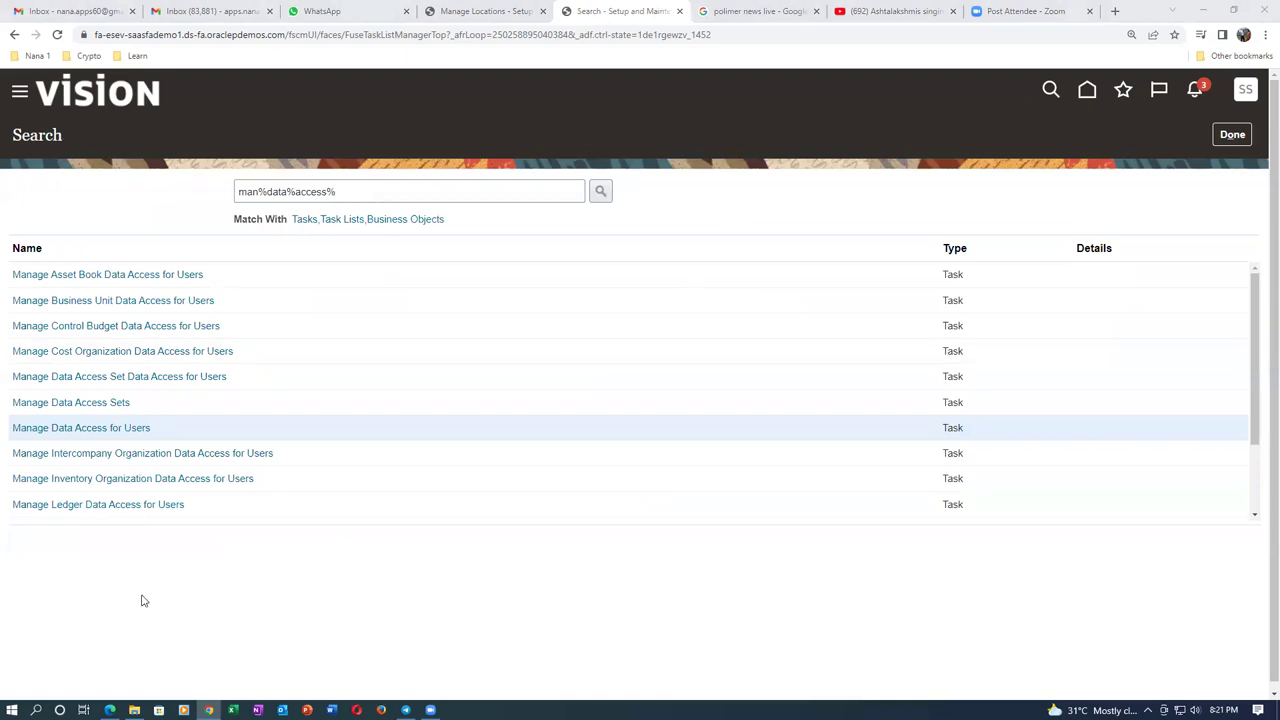
left_click(134, 710)
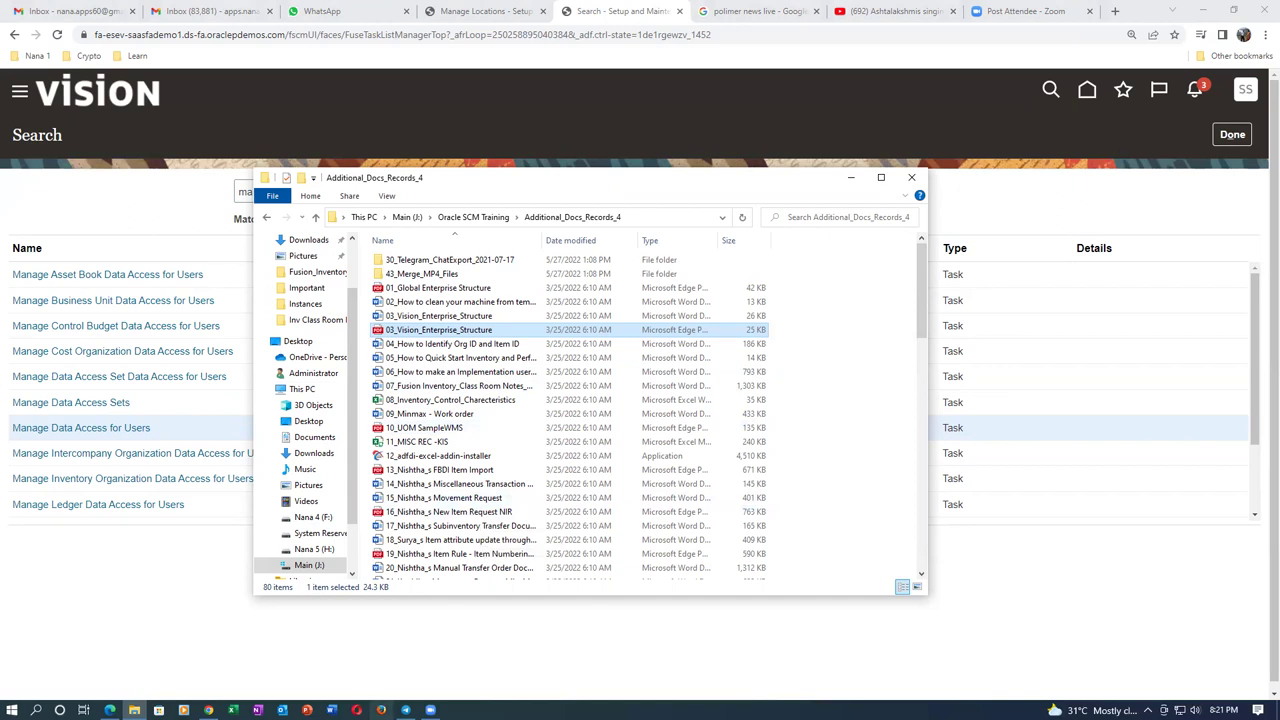
left_click(381, 710)
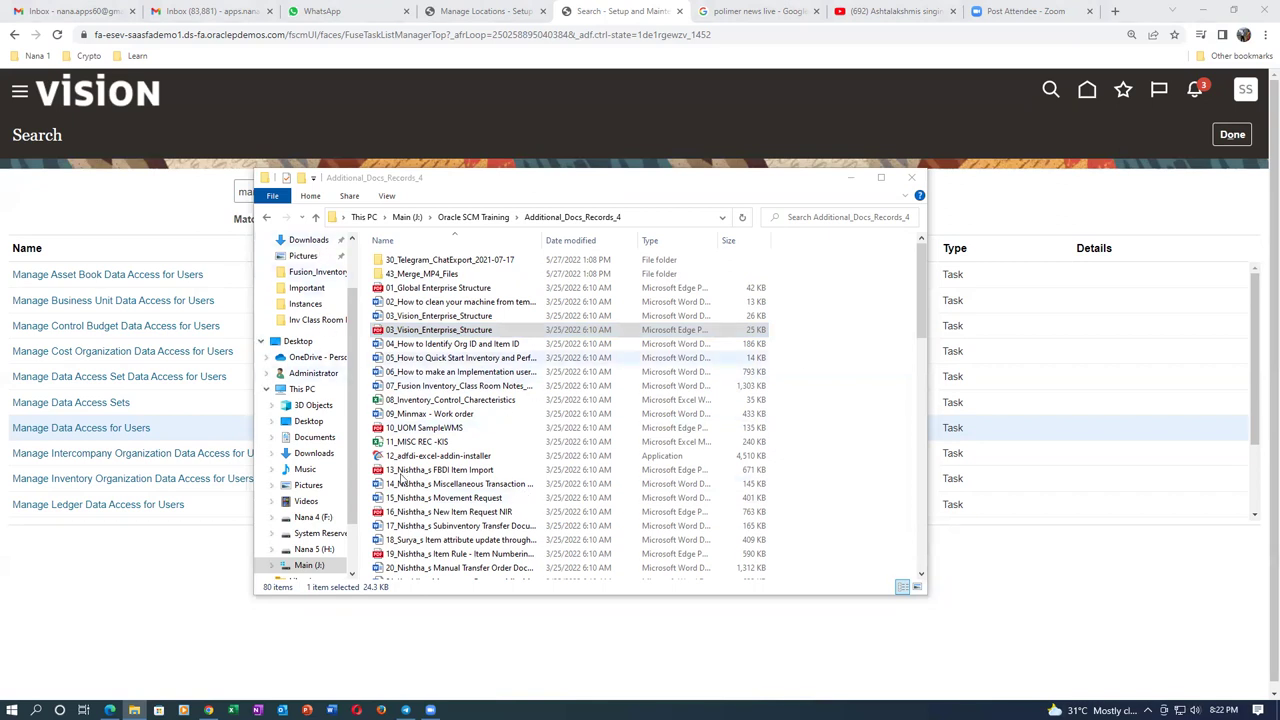
left_click(923, 328)
mouse_move(923, 328)
left_mouse_down()
mouse_move(945, 399)
mouse_move(922, 308)
left_mouse_up()
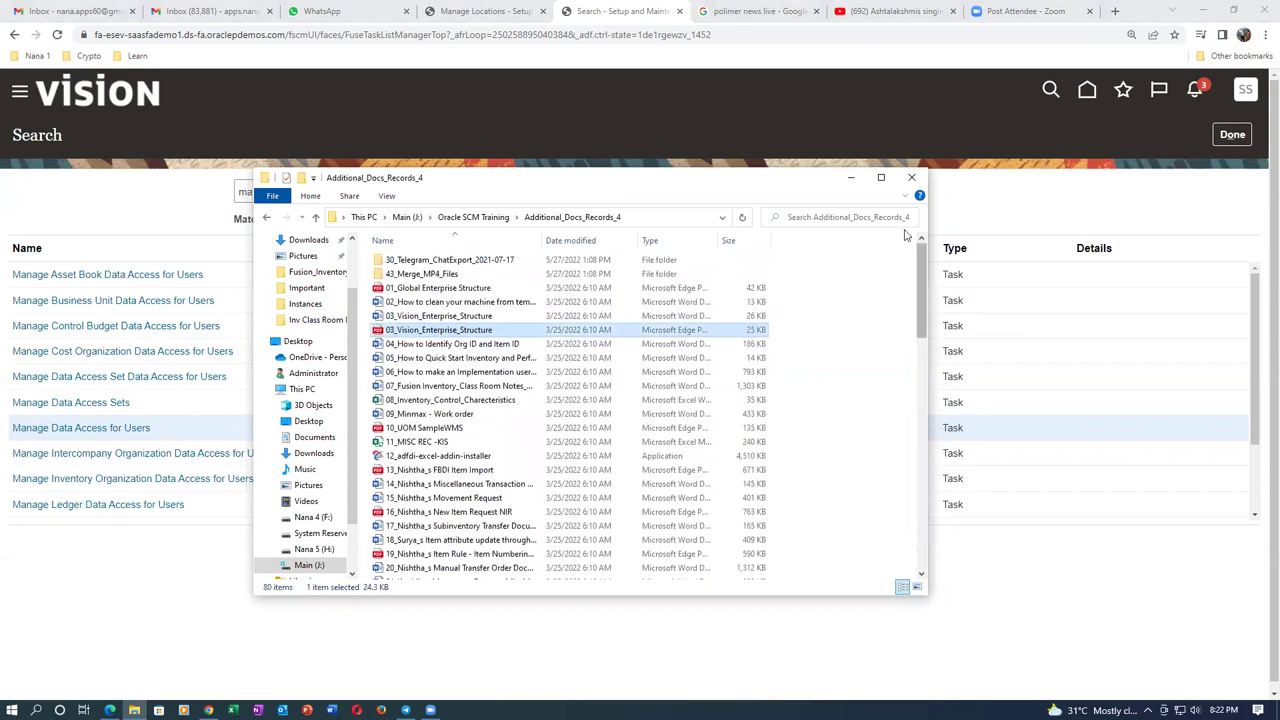
left_click(911, 177)
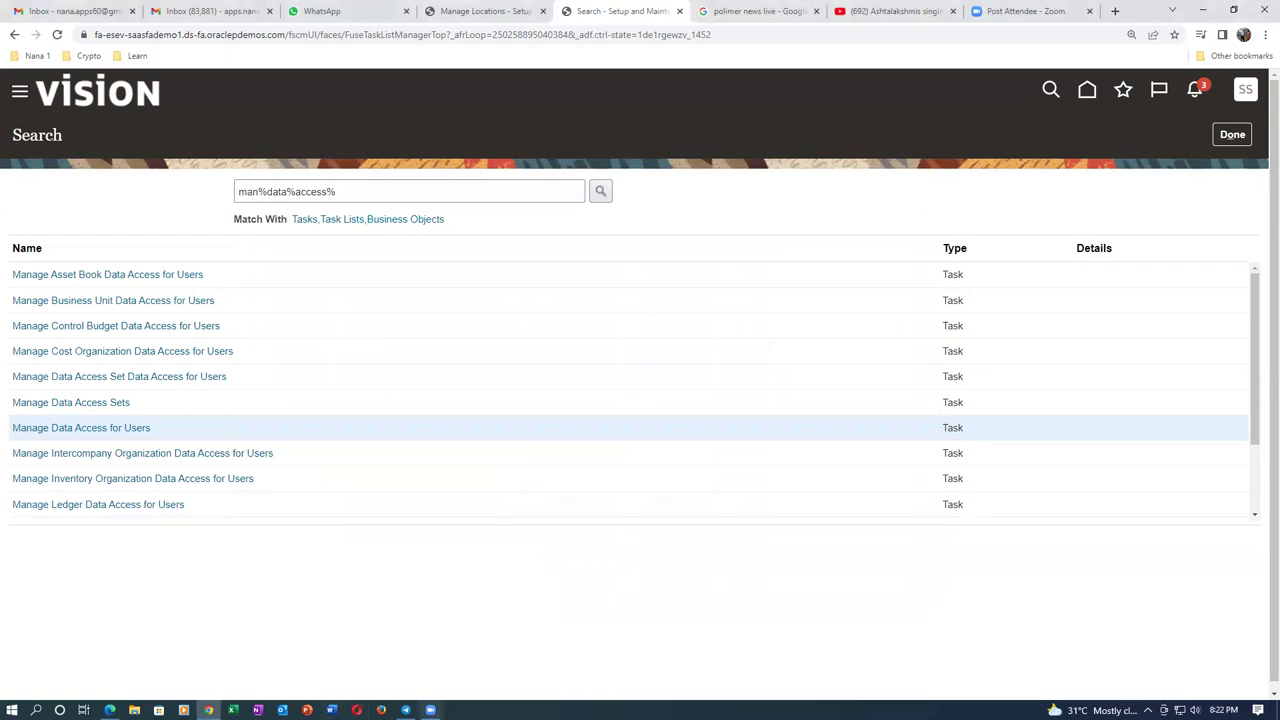
left_click(430, 710)
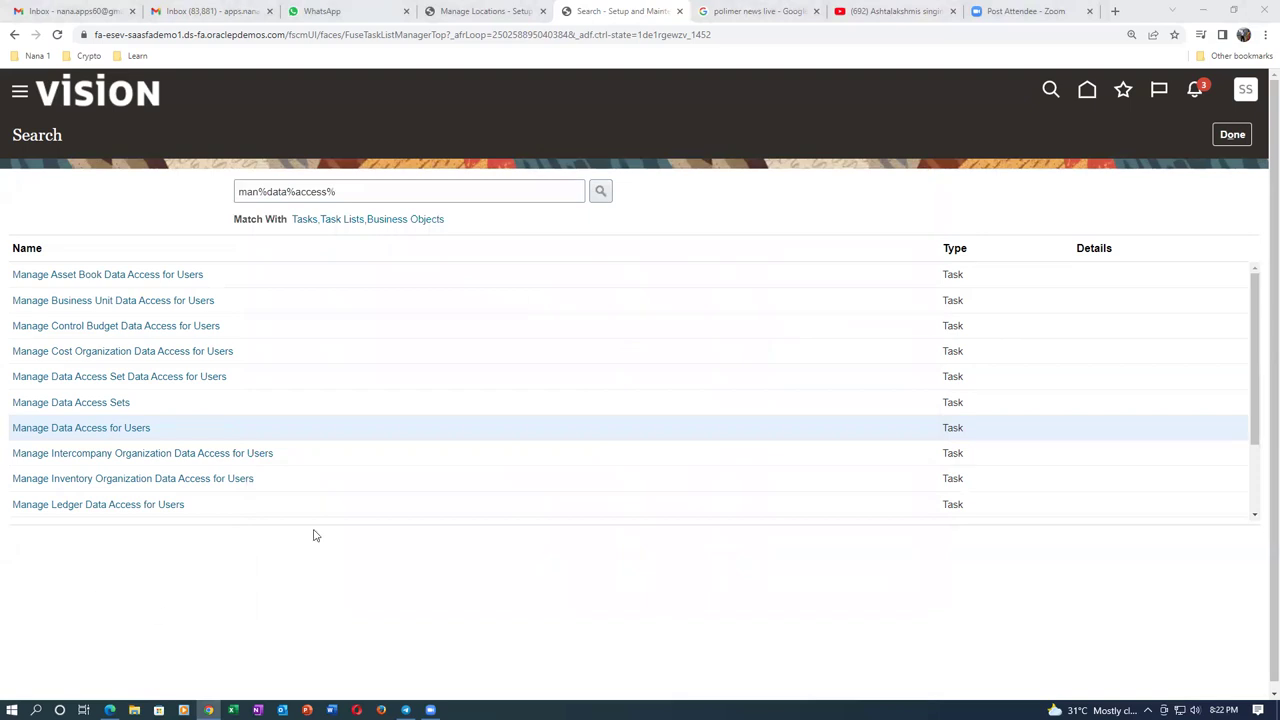
left_click(756, 198)
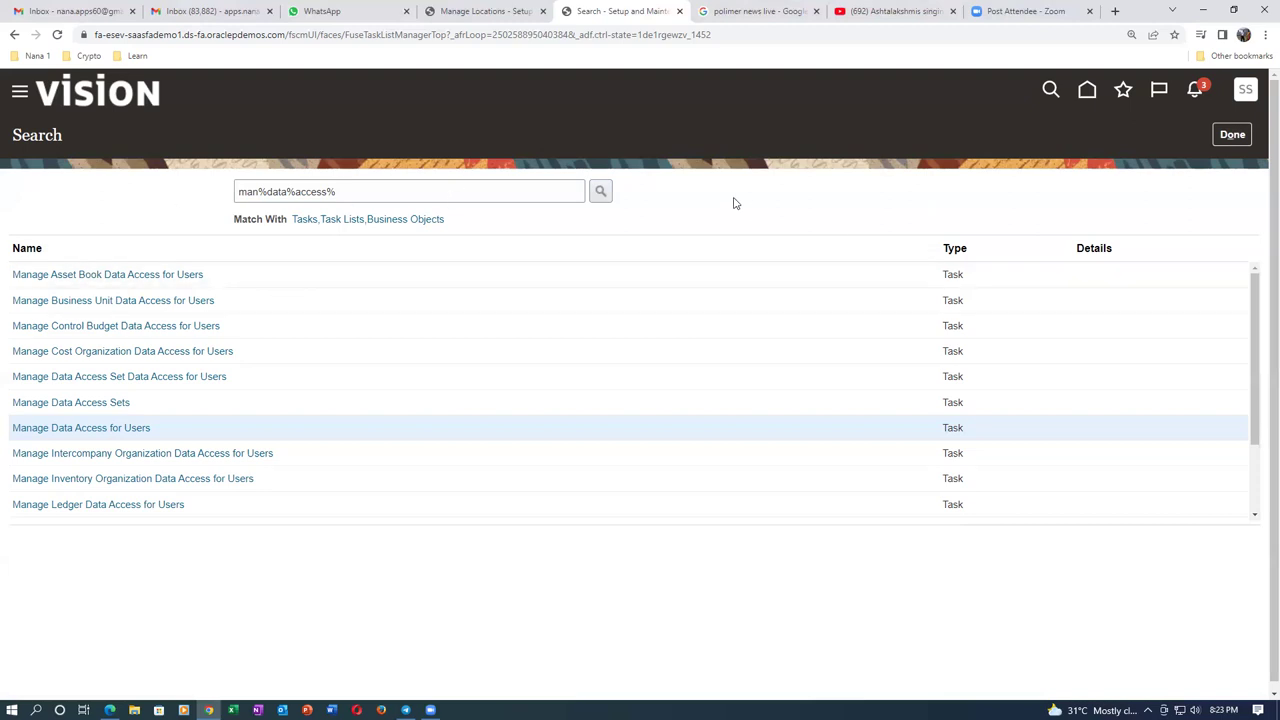
Step: Search the setup tasks for man%def%cost%profile% and open Manage Default Cost Profiles
left_click(1232, 134)
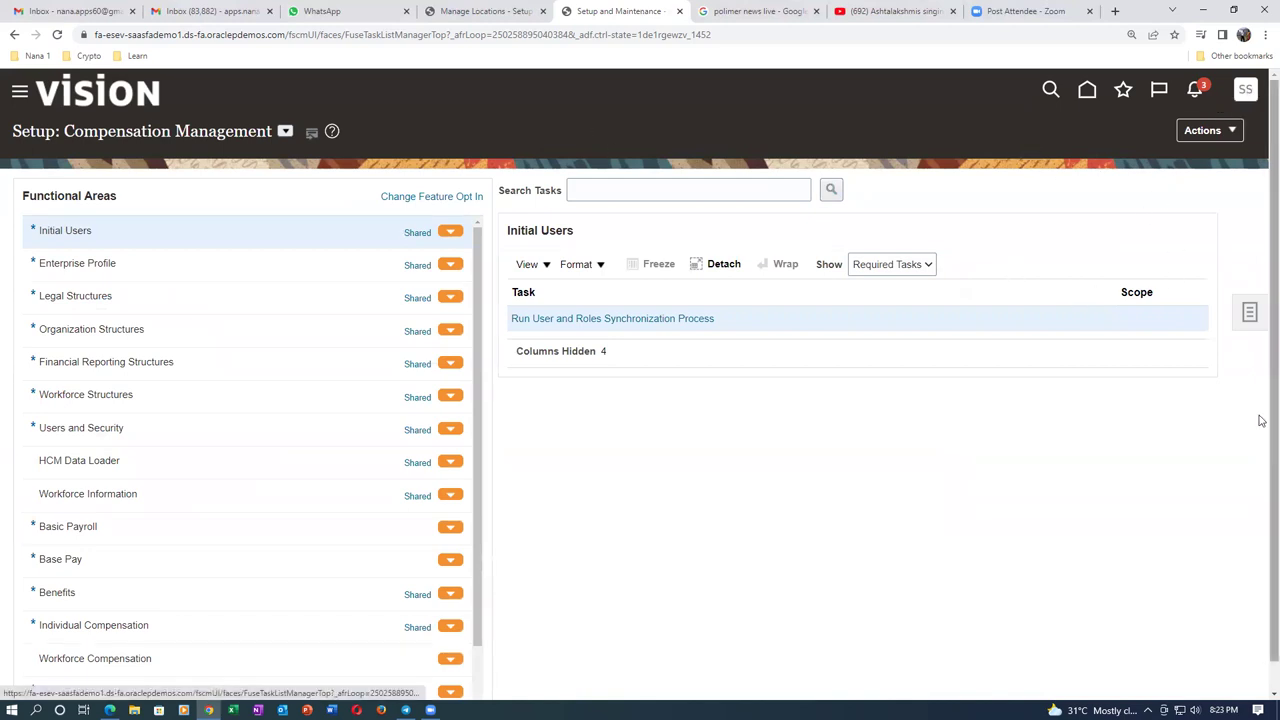
left_click(1250, 314)
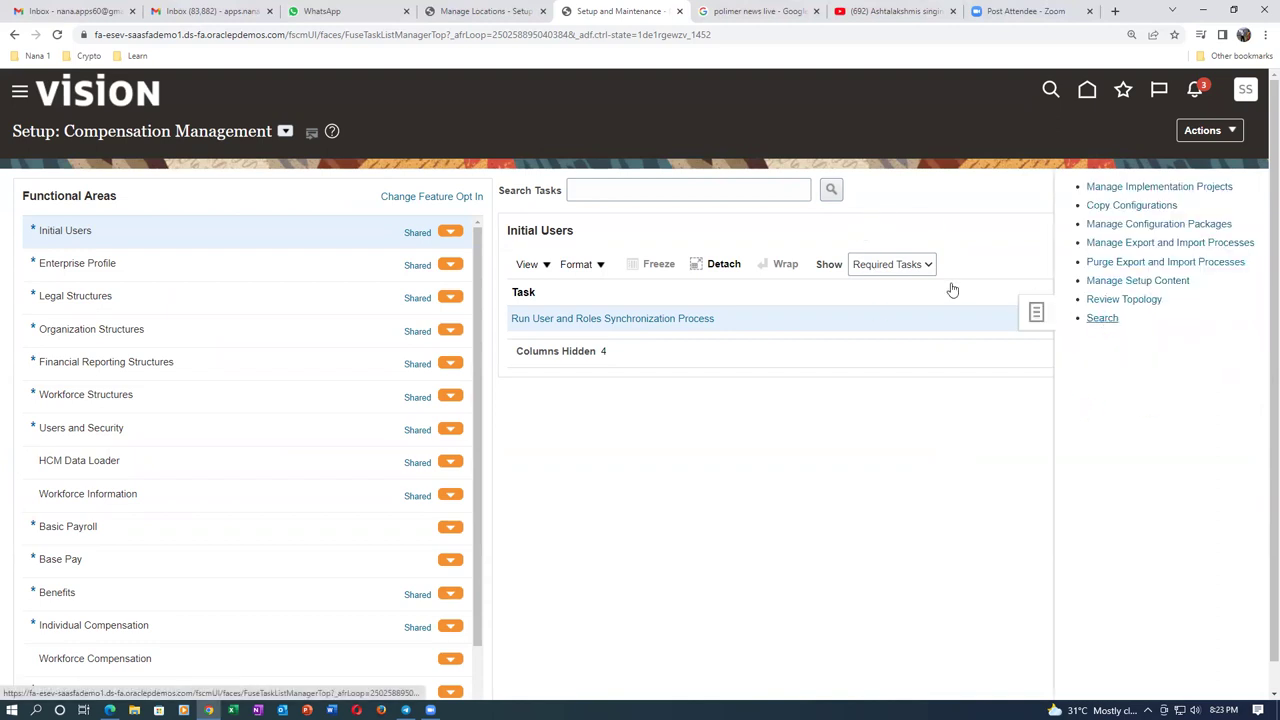
left_click(420, 191)
type("man%def")
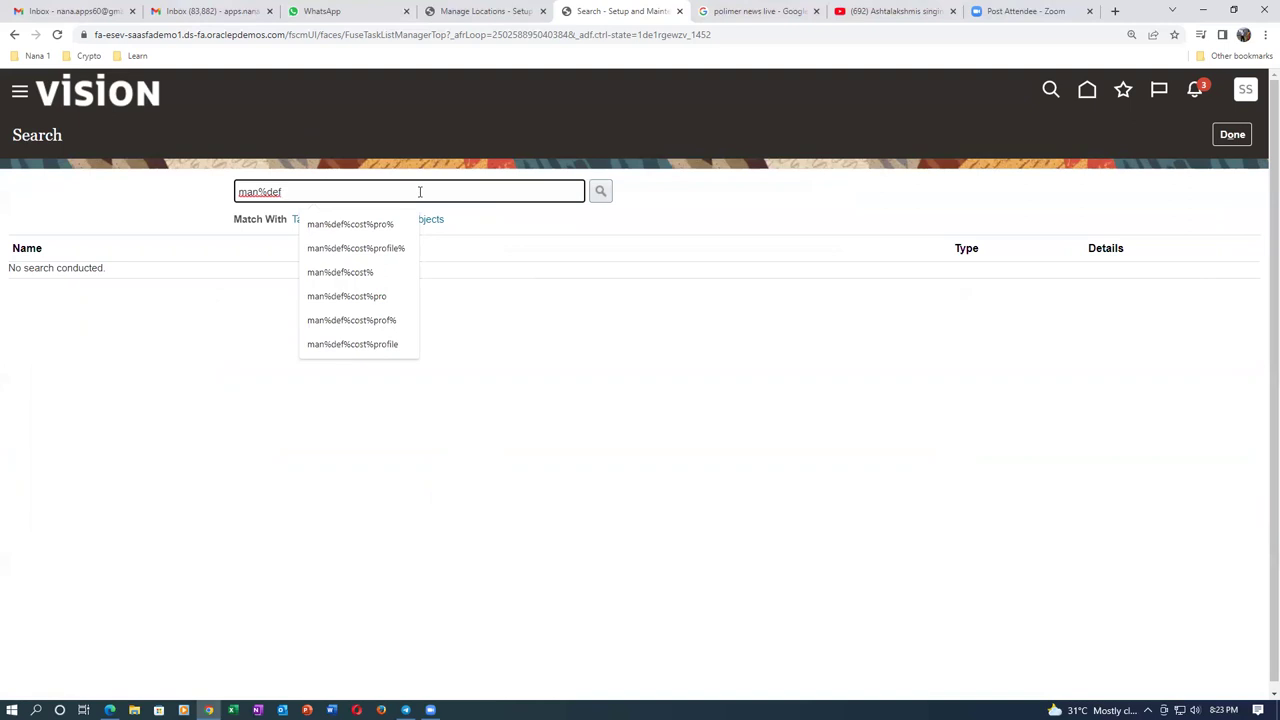
type("%cost%profile")
type("%")
key("Return")
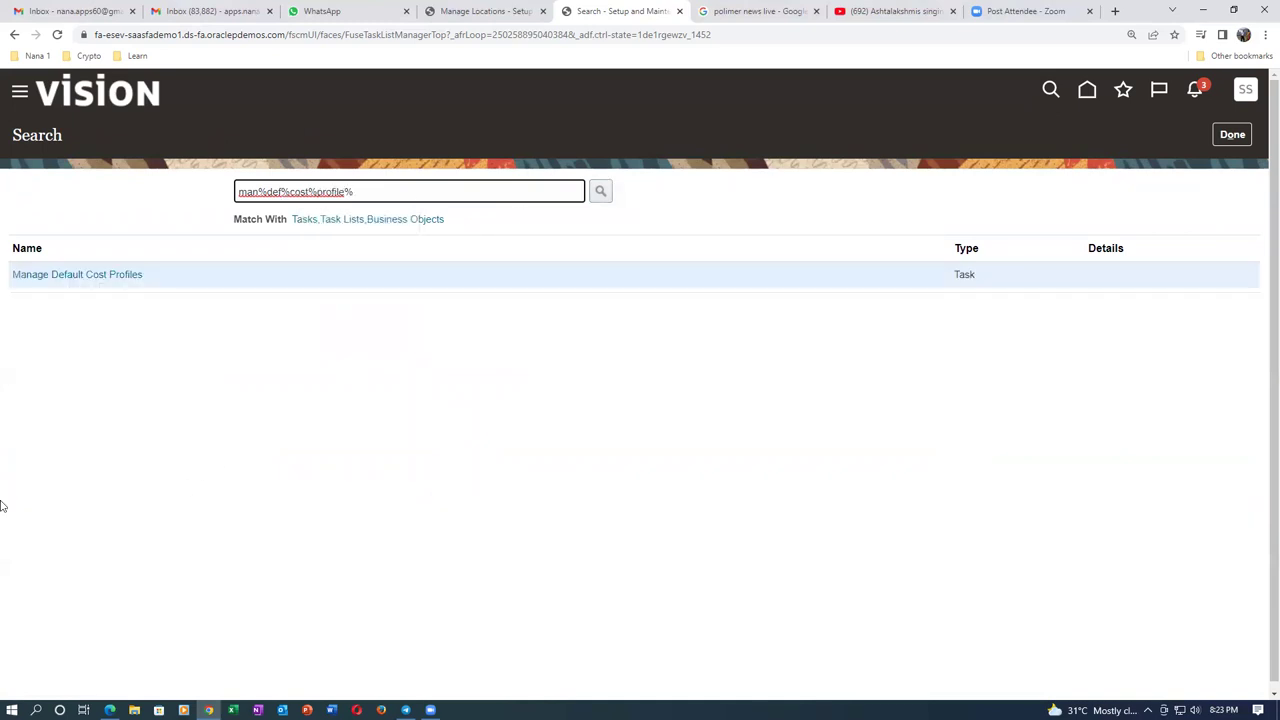
left_click(92, 276)
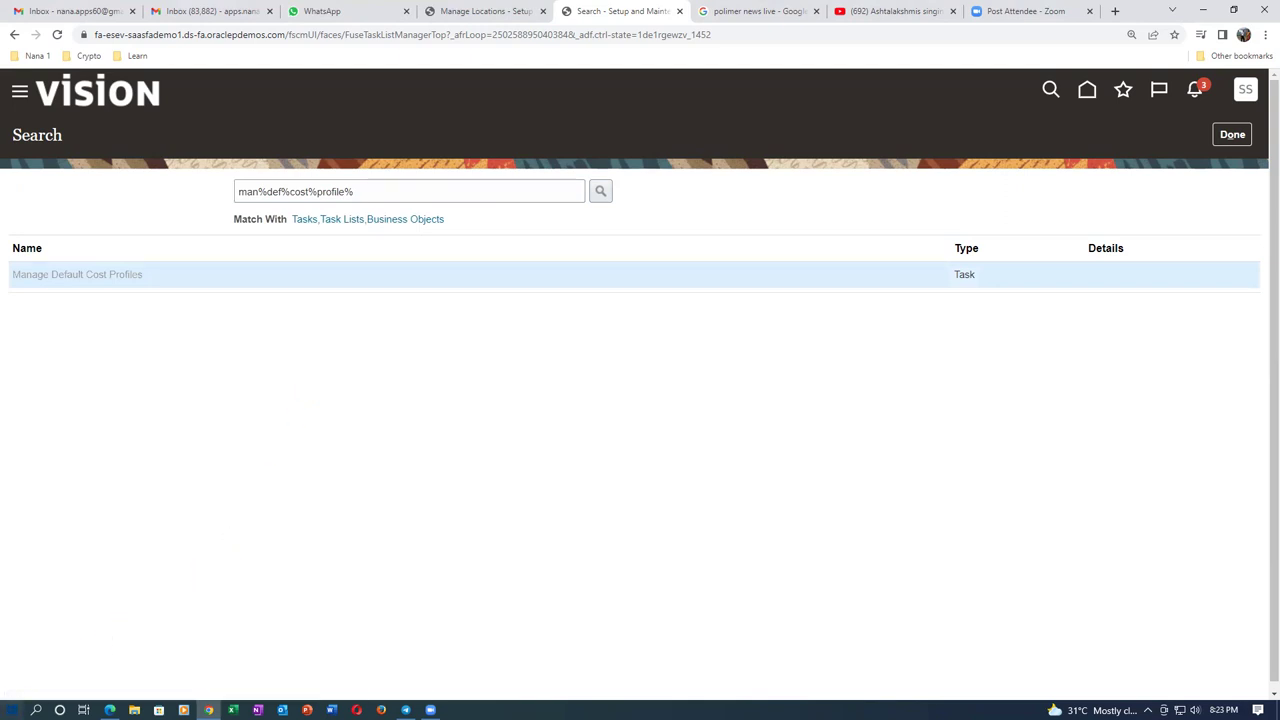
Step: Open a blank Notepad window and move it clear of the default cost profile search fields
left_click(12, 710)
type("note")
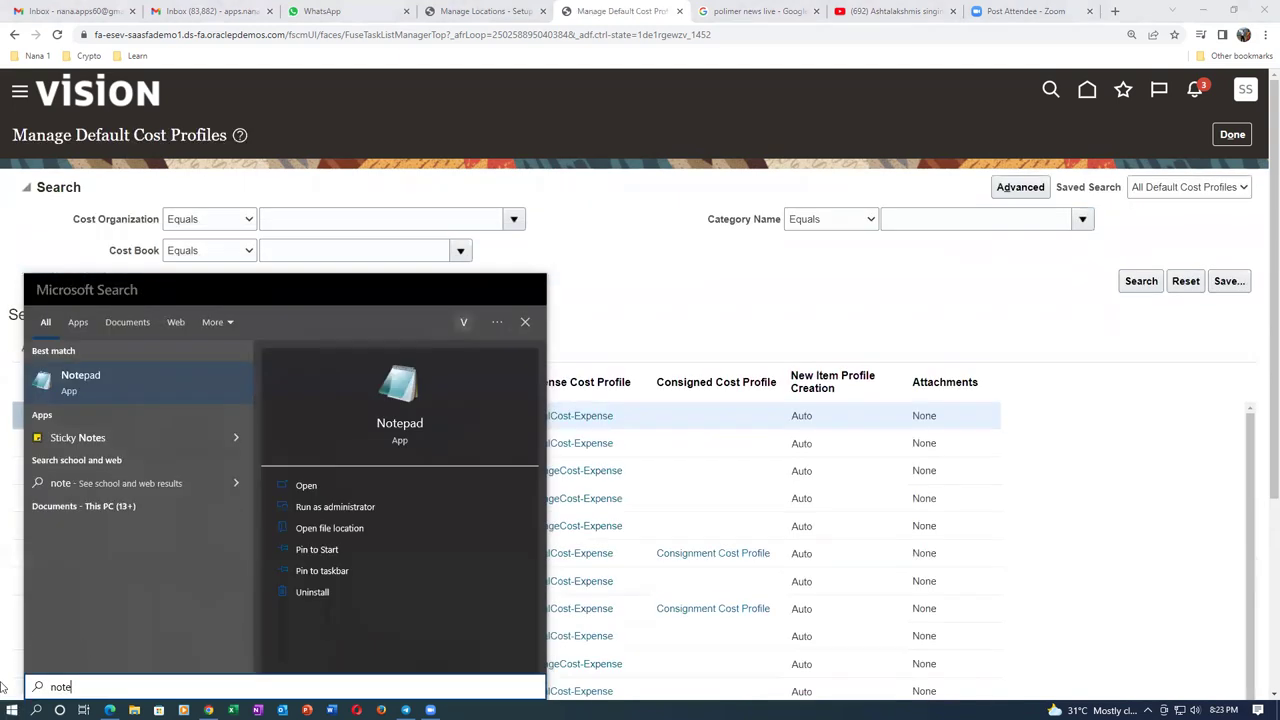
left_click(118, 392)
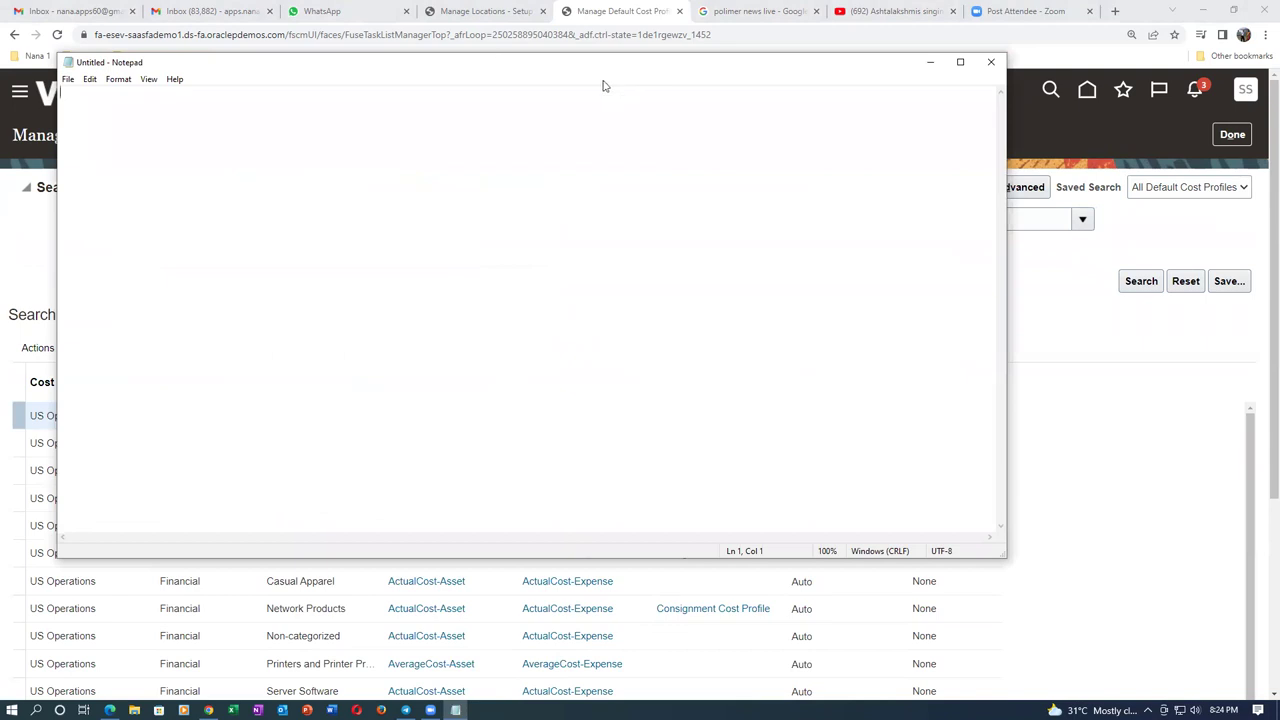
left_click_drag(543, 66, 1035, 447)
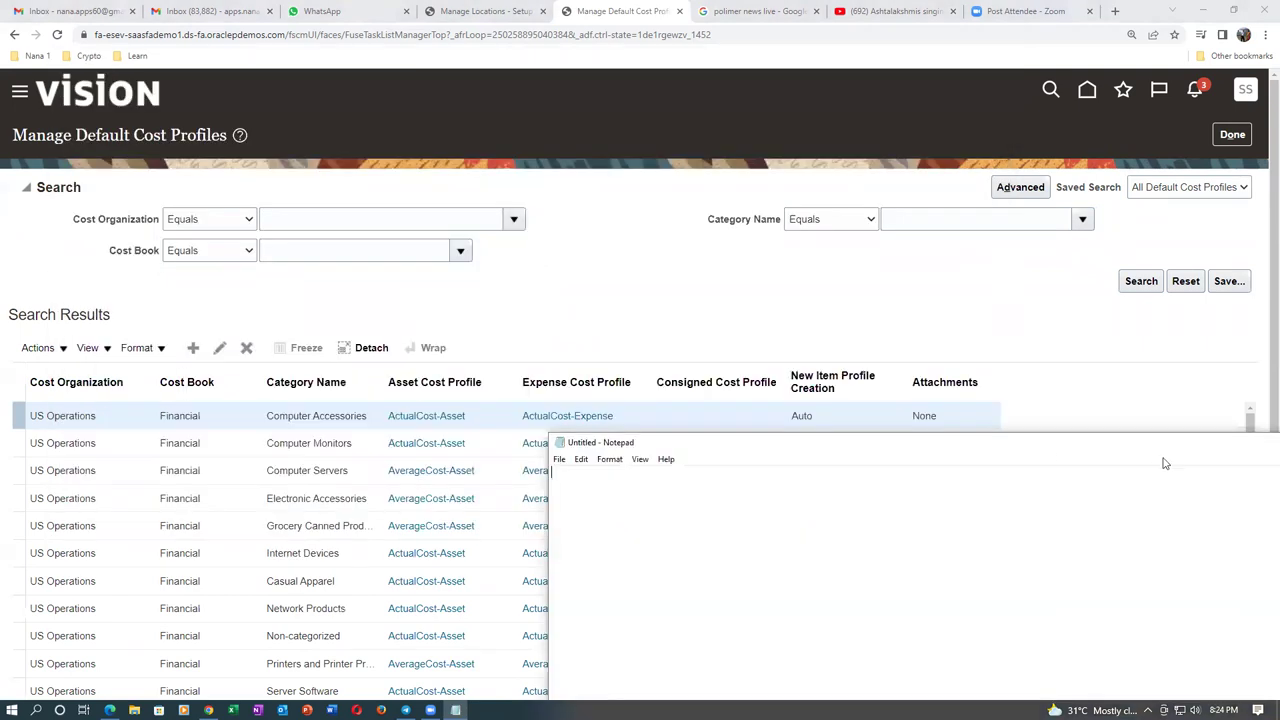
Step: Review the asset cost profile details for the Computer Monitors category, noting the cost method, and close them
left_click(732, 267)
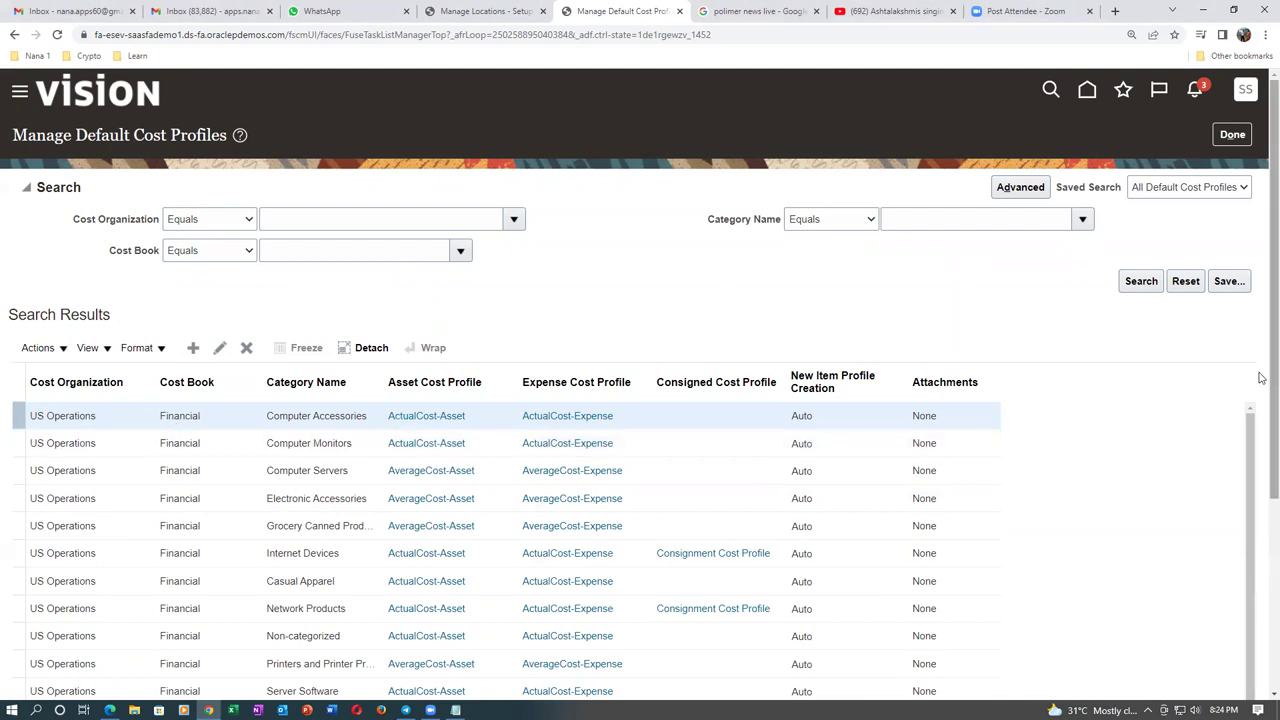
scroll(1262, 377, "down", 2)
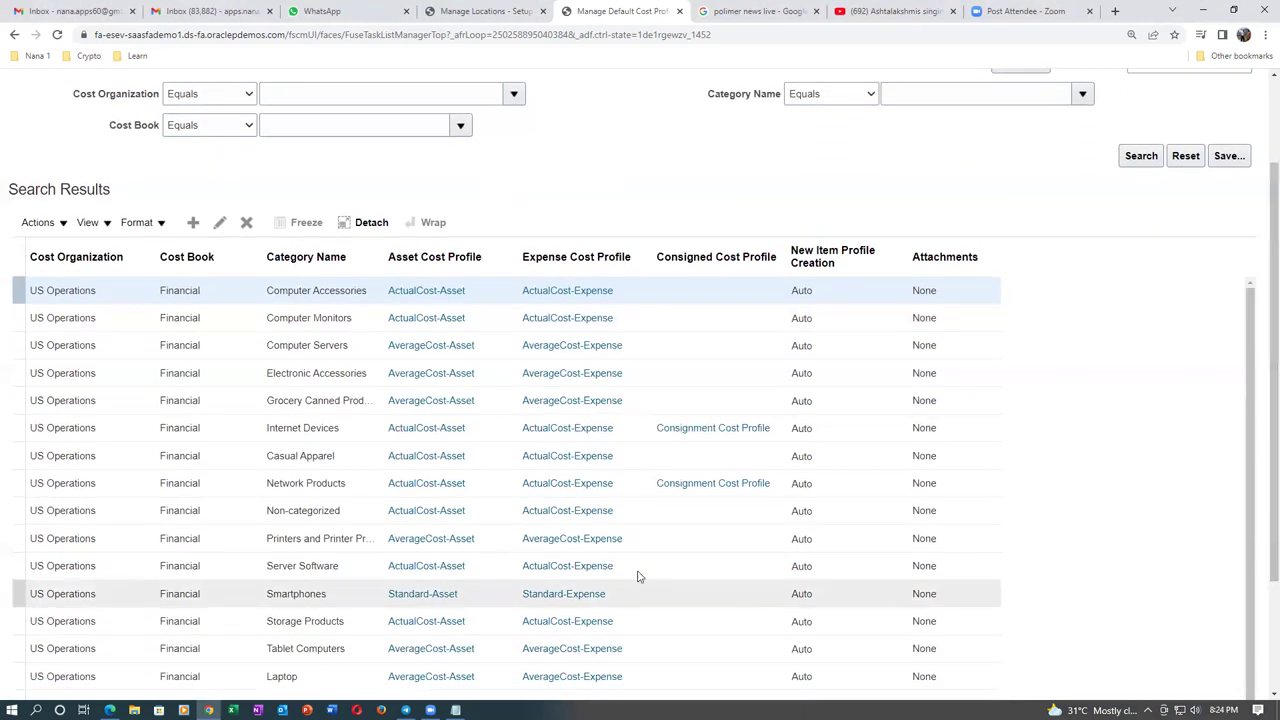
left_click(428, 319)
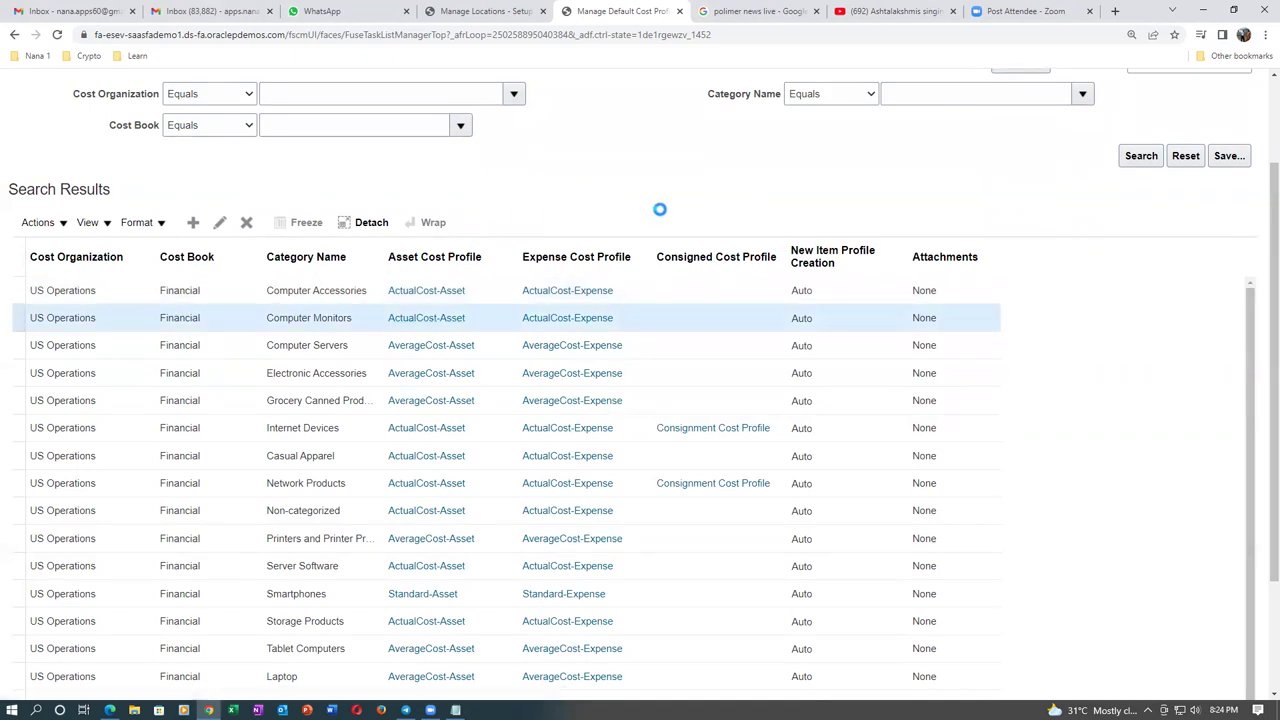
scroll(660, 208, "down", 1)
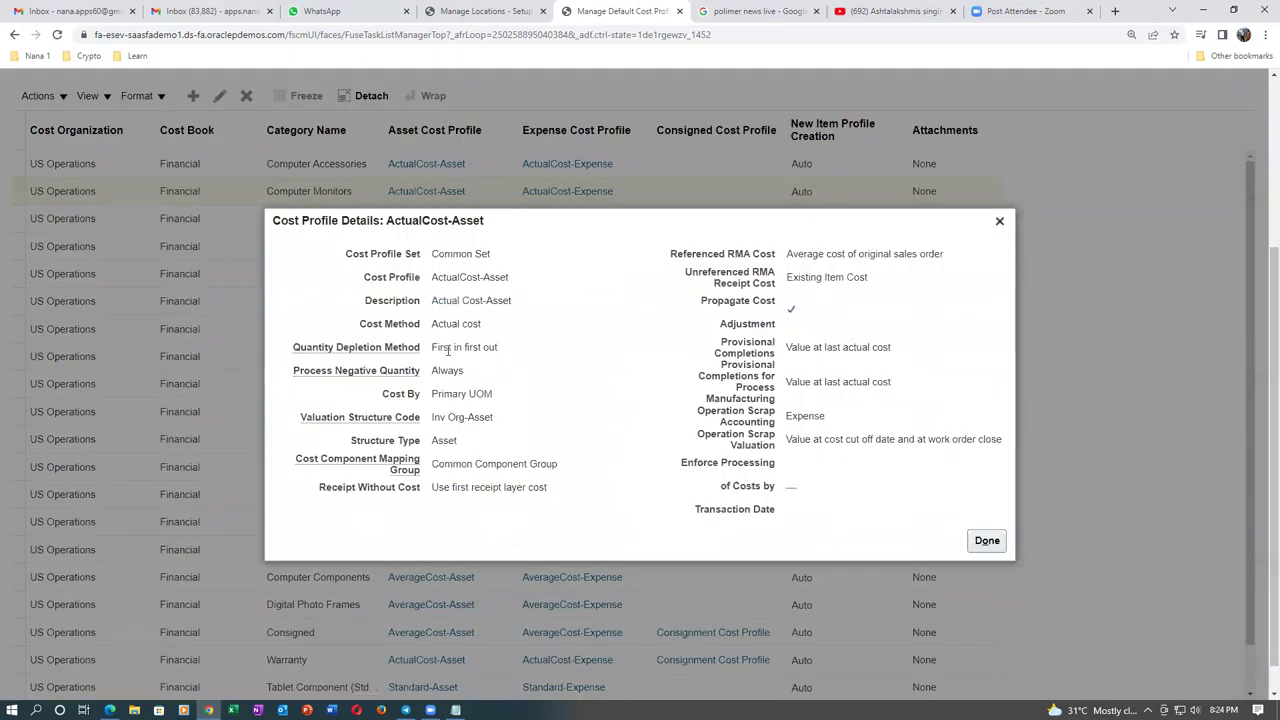
left_click_drag(435, 322, 480, 324)
left_click(999, 221)
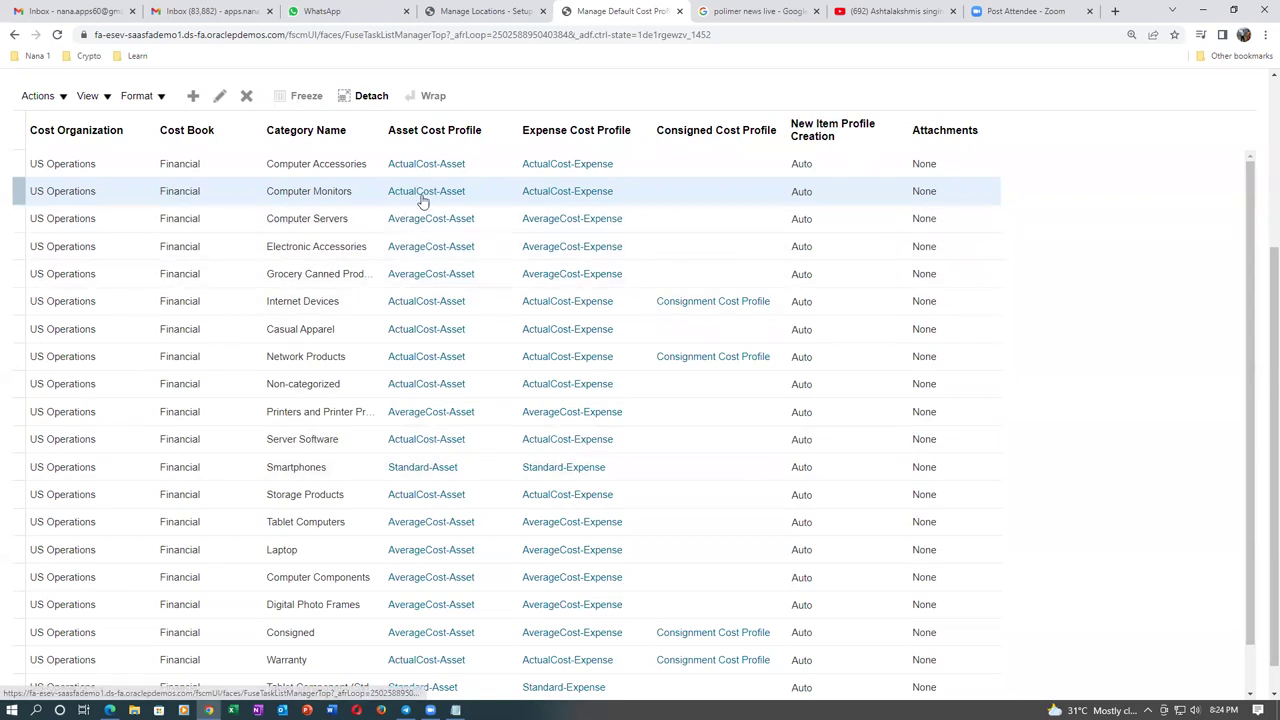
Step: Open the Computer Servers asset cost profile details and copy the cost profile name into Notepad after the label "Cost profile :"
left_click(430, 226)
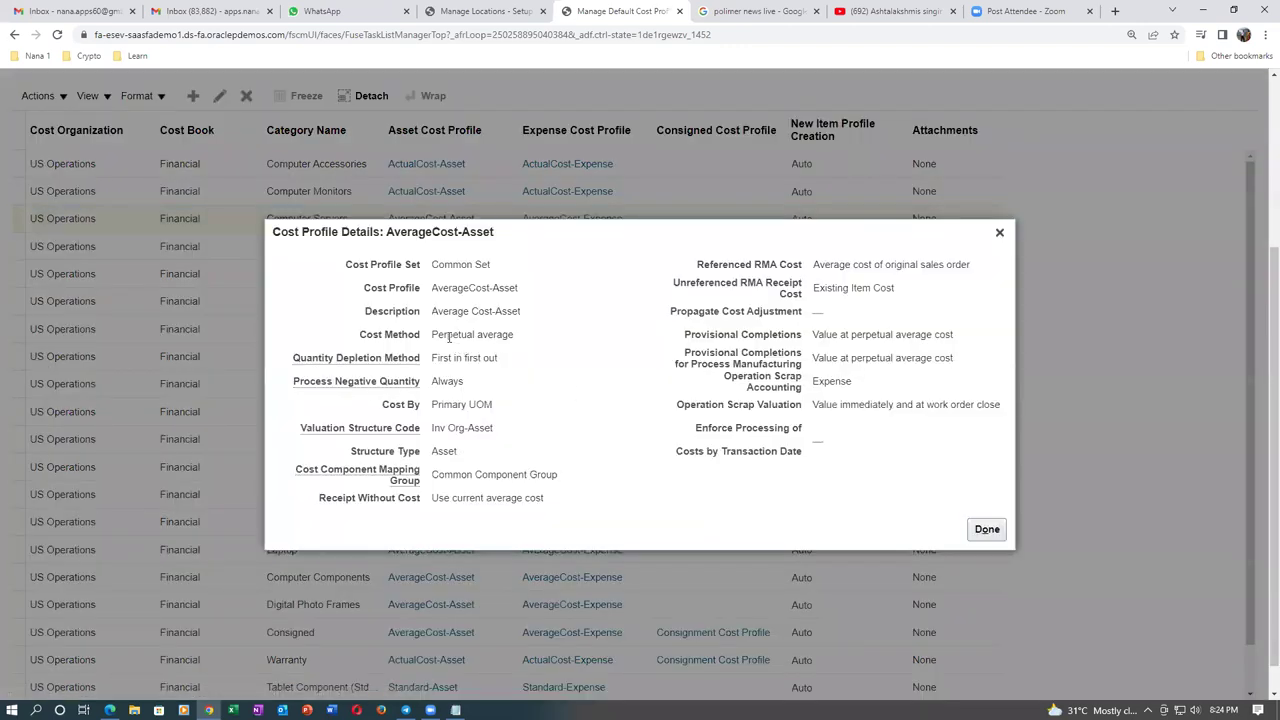
left_click_drag(447, 336, 491, 346)
left_click_drag(433, 287, 516, 290)
key("ctrl+c")
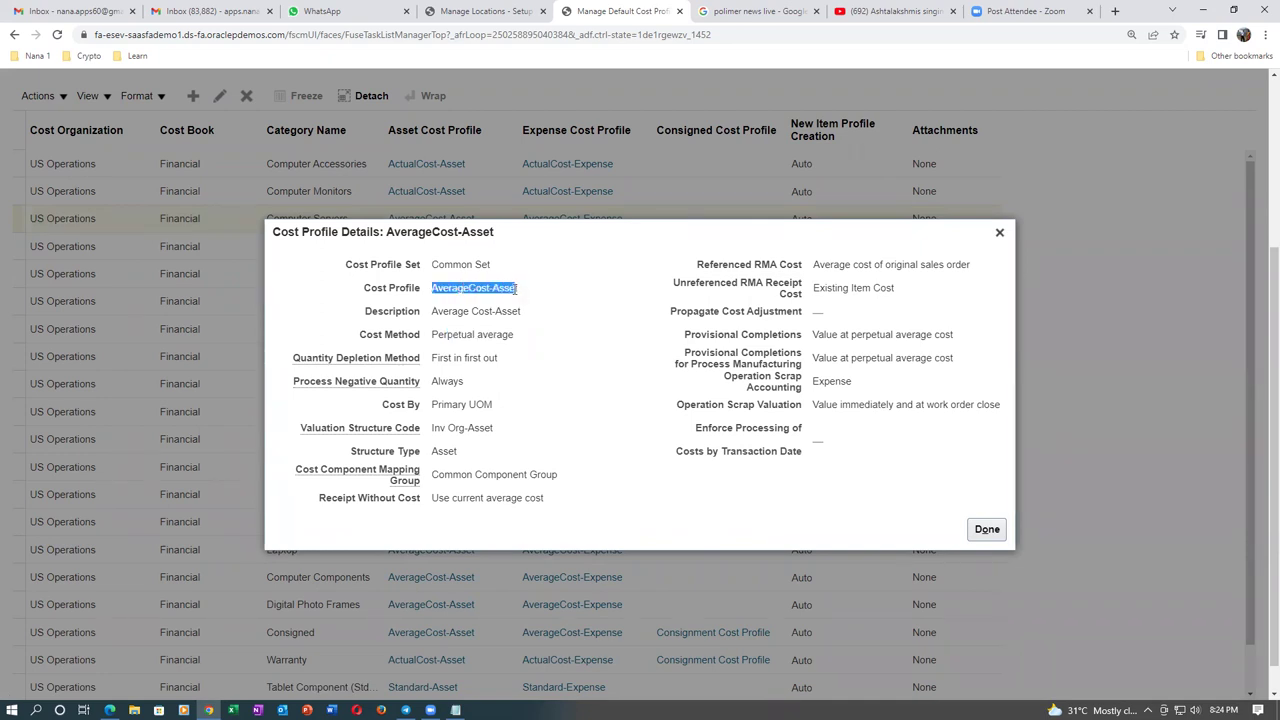
key("alt+Tab")
key("Return")
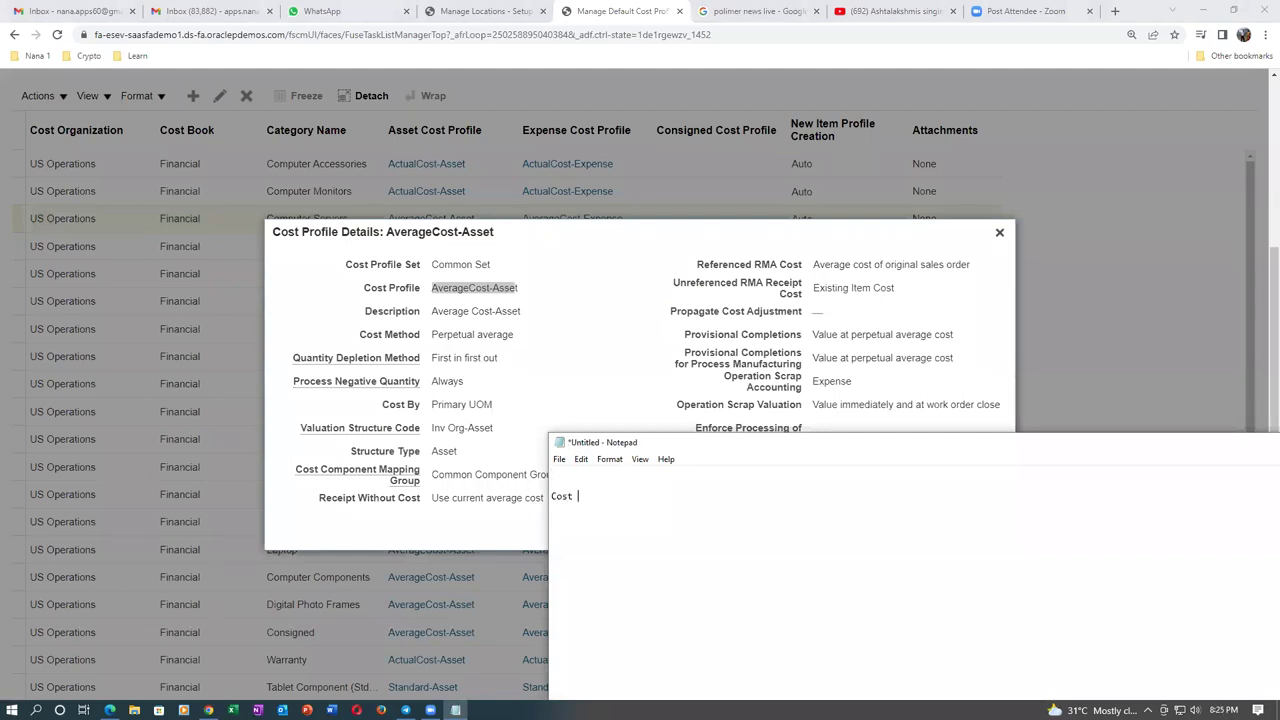
type("Cost profile  :")
key("ctrl+v")
left_click(608, 346)
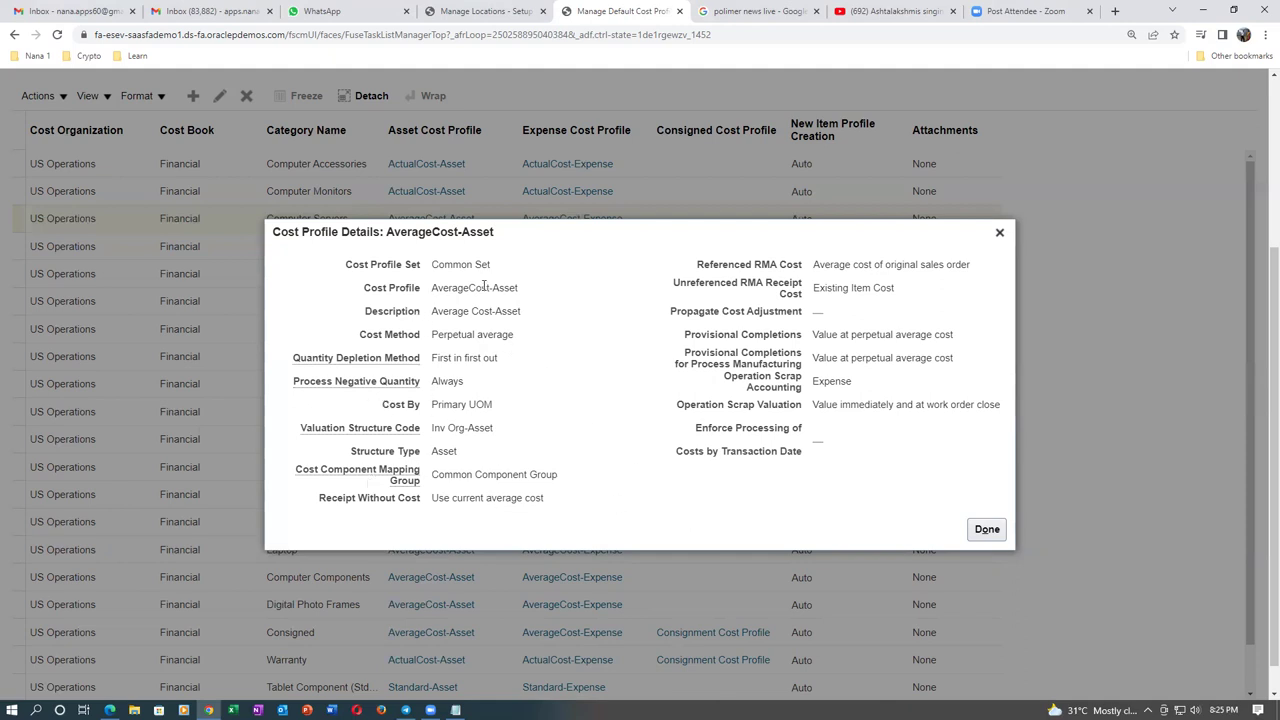
Step: Close the cost profile details and add the line "Category : Computer Servers" to the Notepad notes
left_click(986, 530)
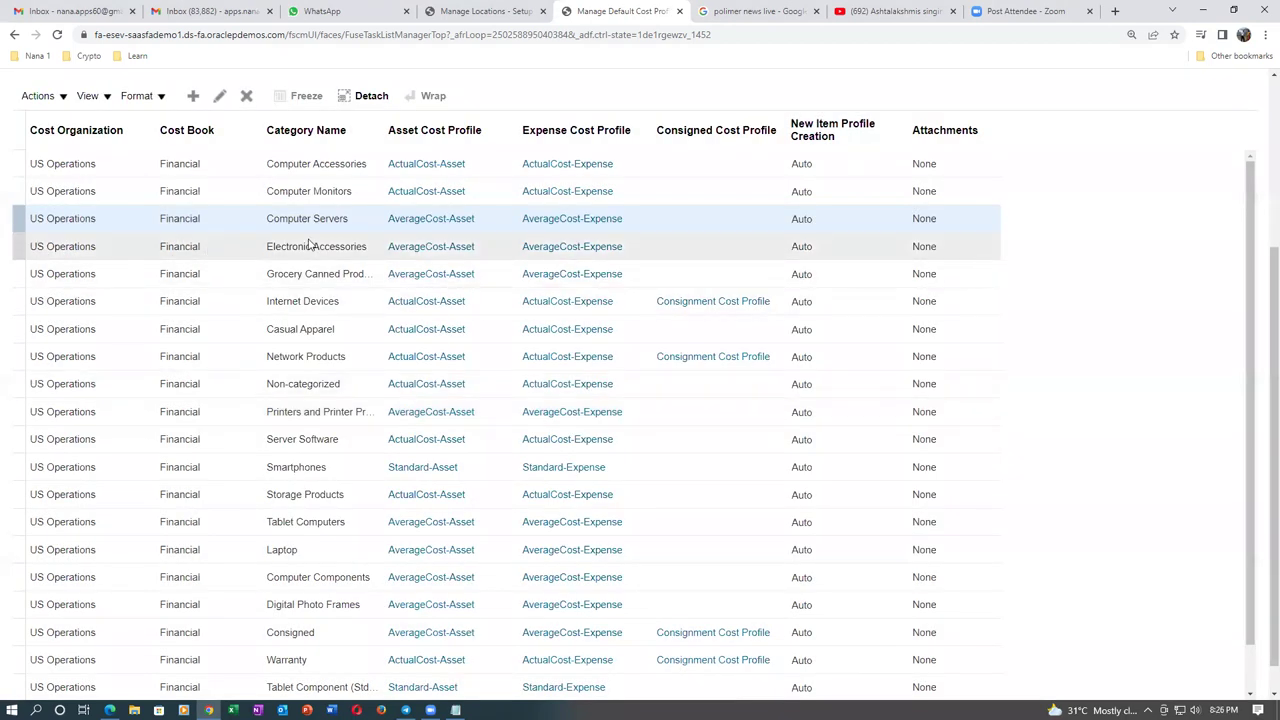
key("alt+Tab")
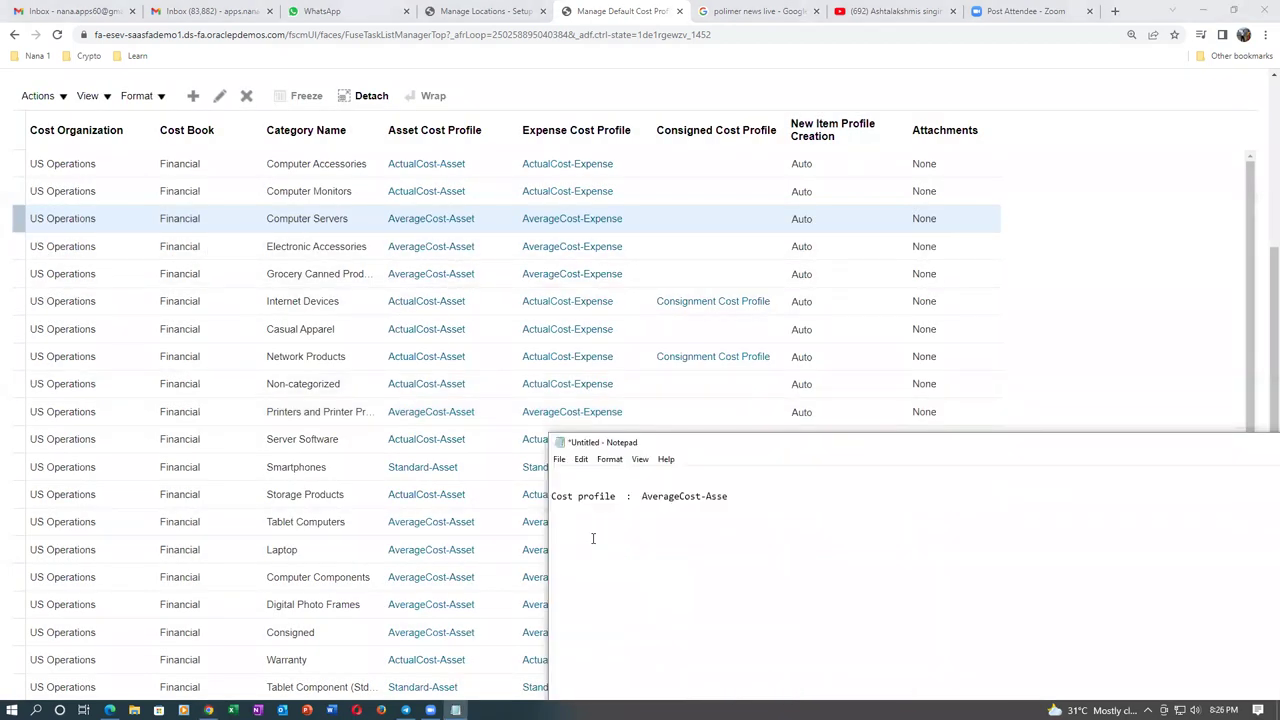
type("Category")
type(": Computer Servers")
Step: Recheck the cost method in the Computer Servers asset cost profile details and close them
left_click(427, 222)
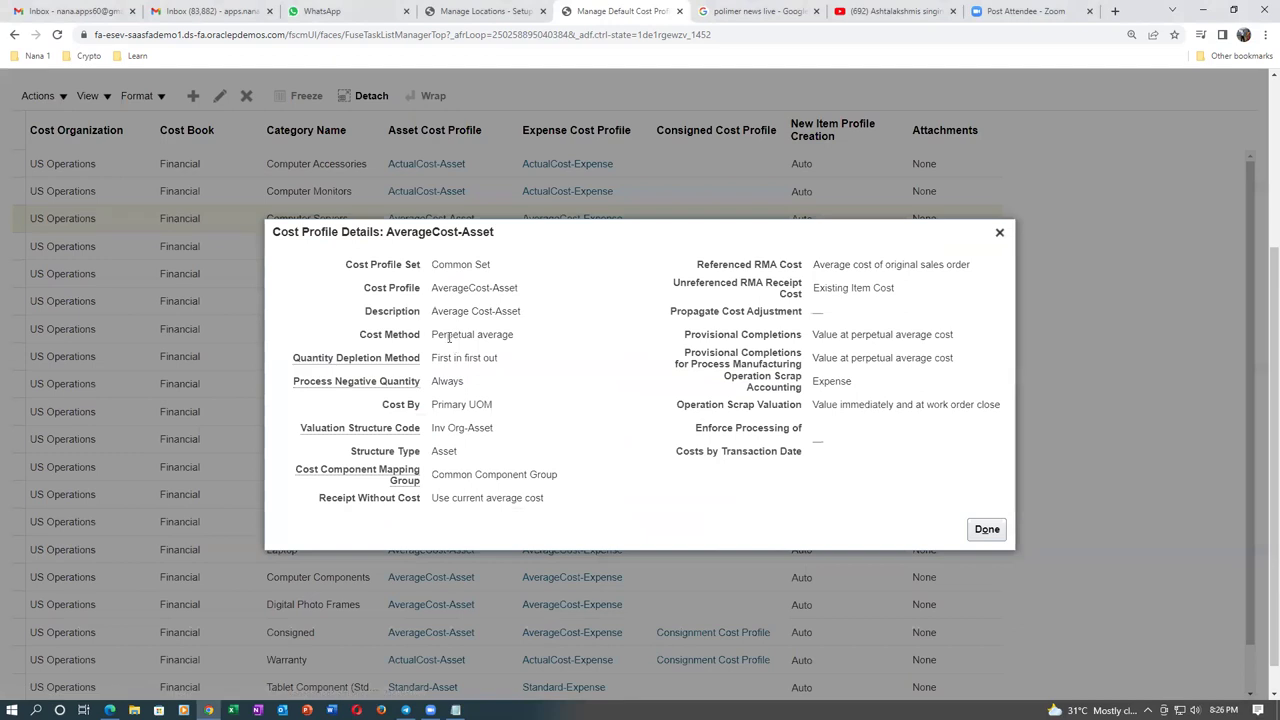
left_click_drag(441, 334, 500, 334)
left_click(988, 529)
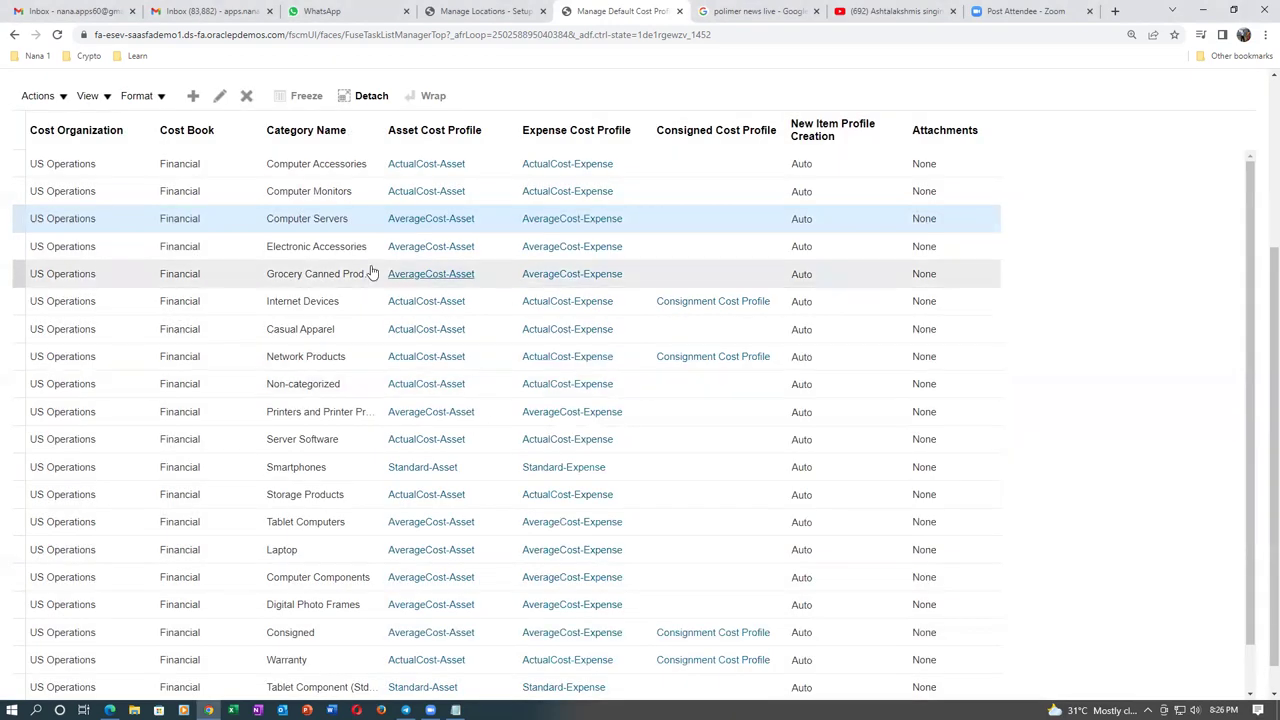
scroll(1246, 350, "up", 3)
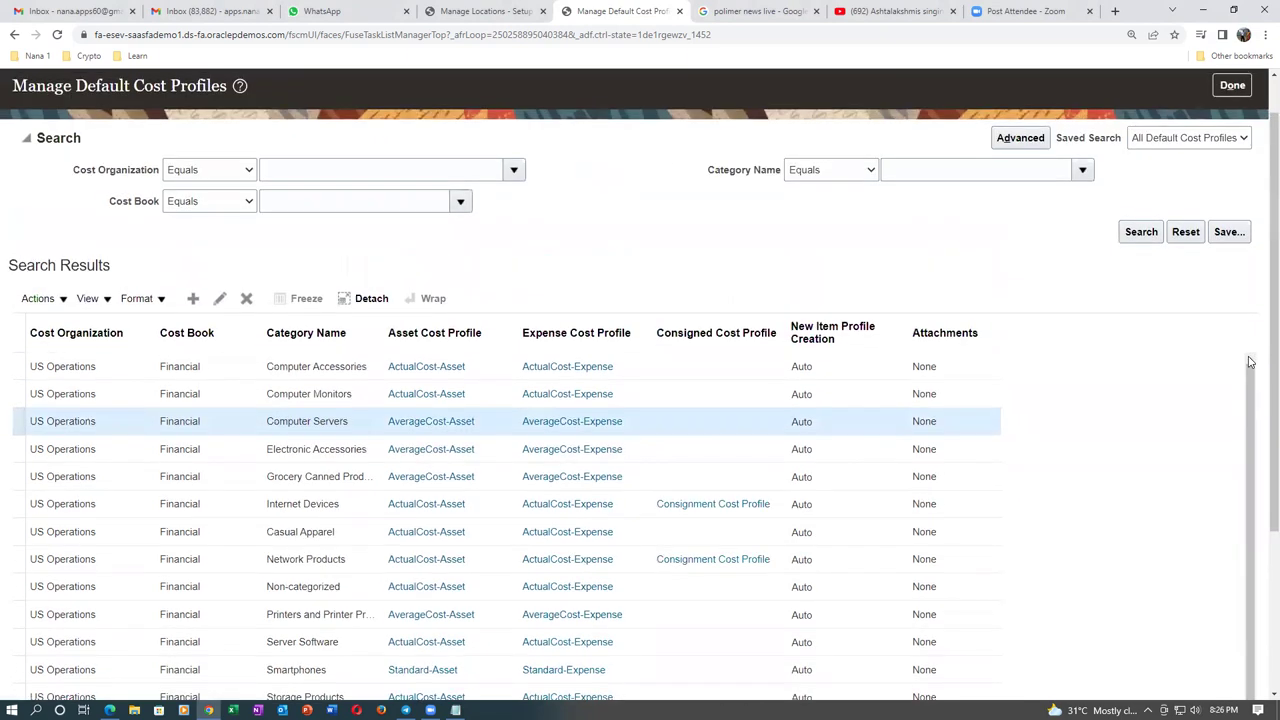
Step: Duplicate the Manage Default Cost Profiles browser tab and open Product Information Management from the home page's Product Management apps
right_click(619, 14)
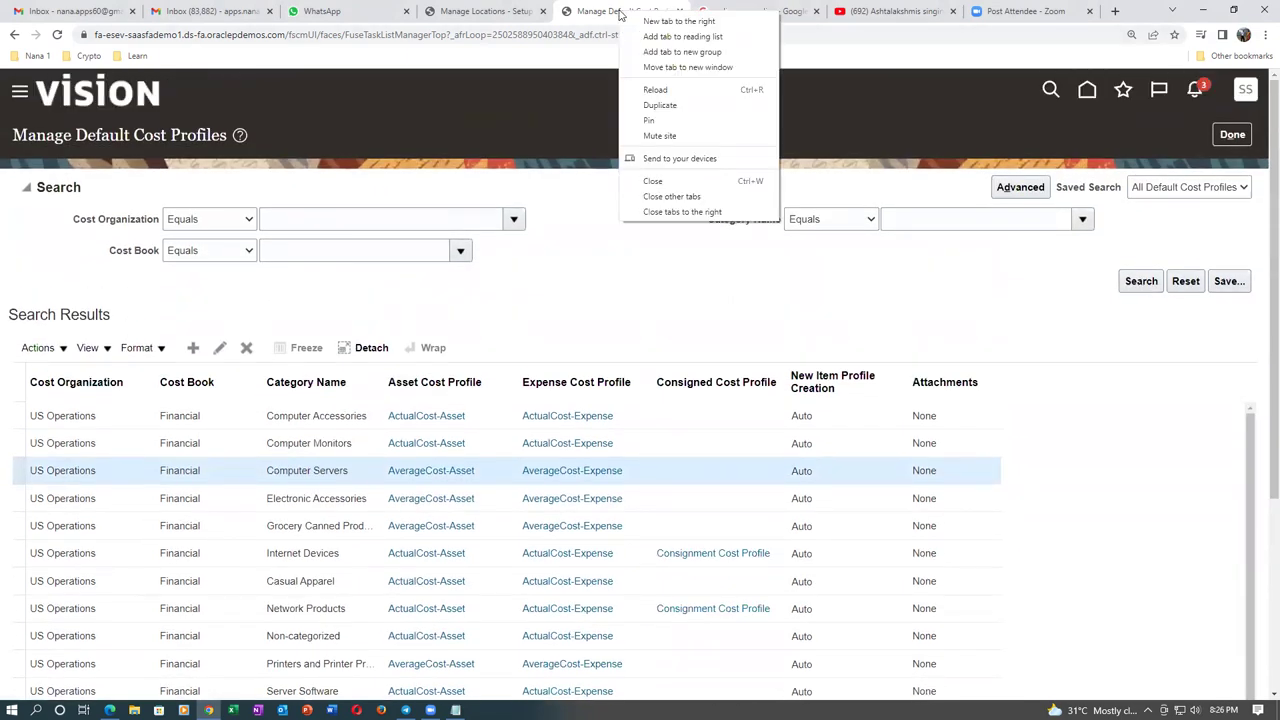
left_click(651, 104)
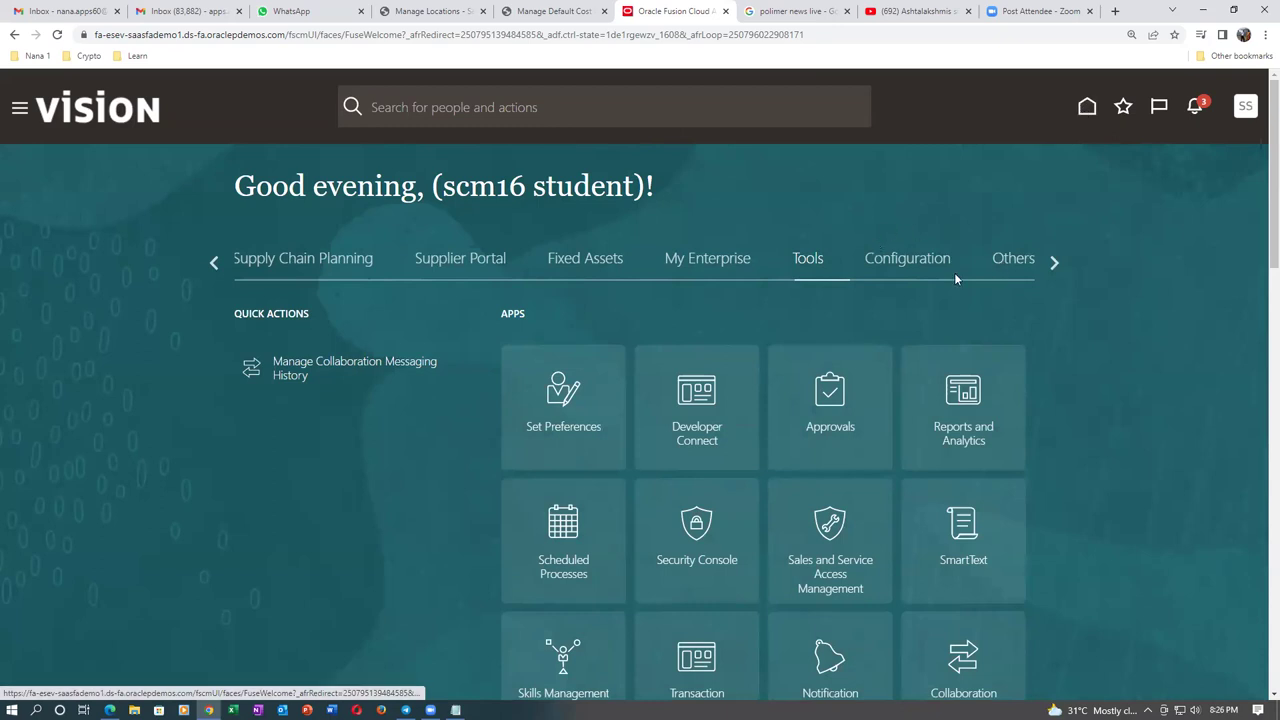
left_click(215, 263)
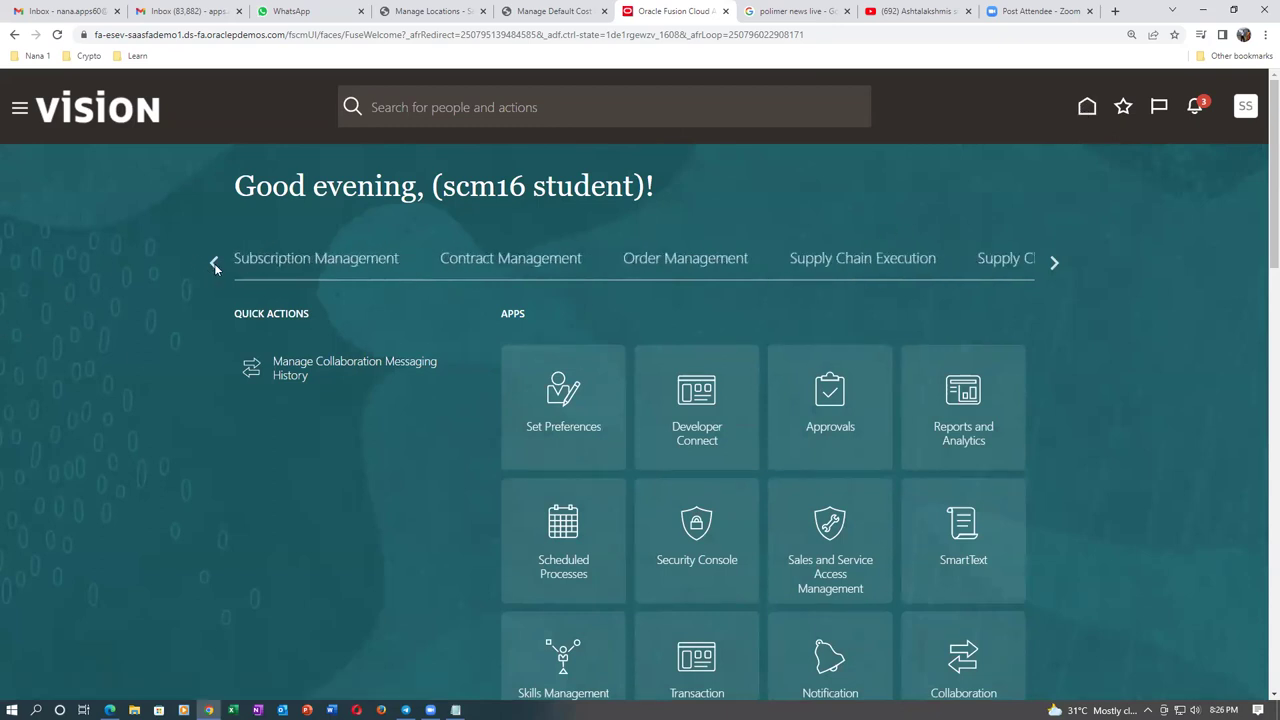
left_click(215, 263)
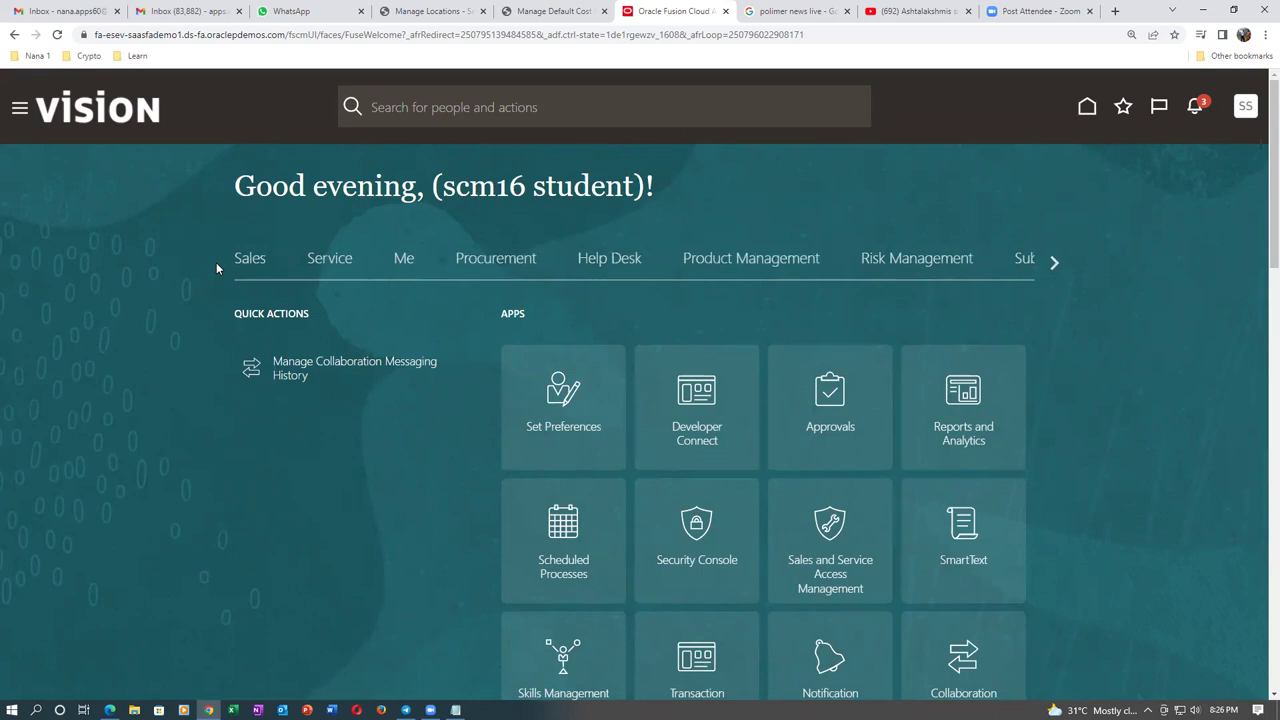
left_click(789, 262)
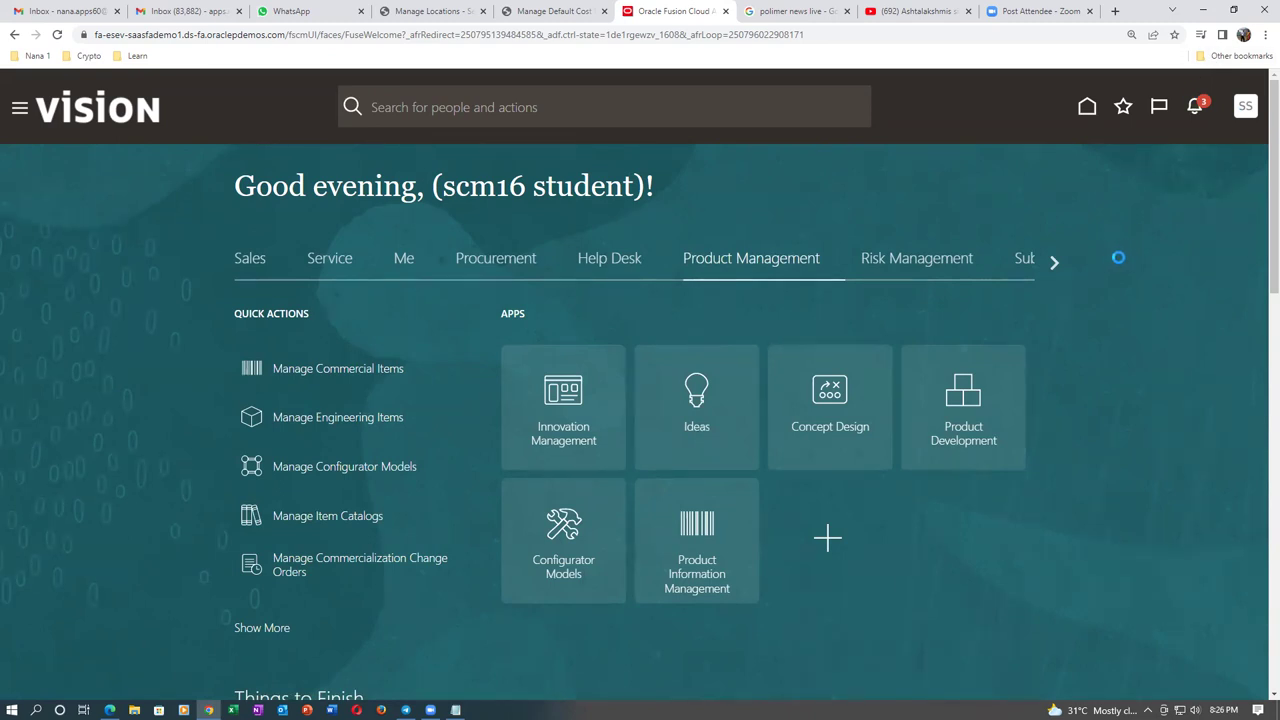
Step: Look up the Master Inventory Org's code in 03_Vision_Enterprise_Structure.pdf and return to Product Information Management
key("alt+Tab")
key("alt+Tab")
key("alt+Tab")
left_click_drag(658, 400, 688, 400)
right_click(684, 400)
left_click(710, 266)
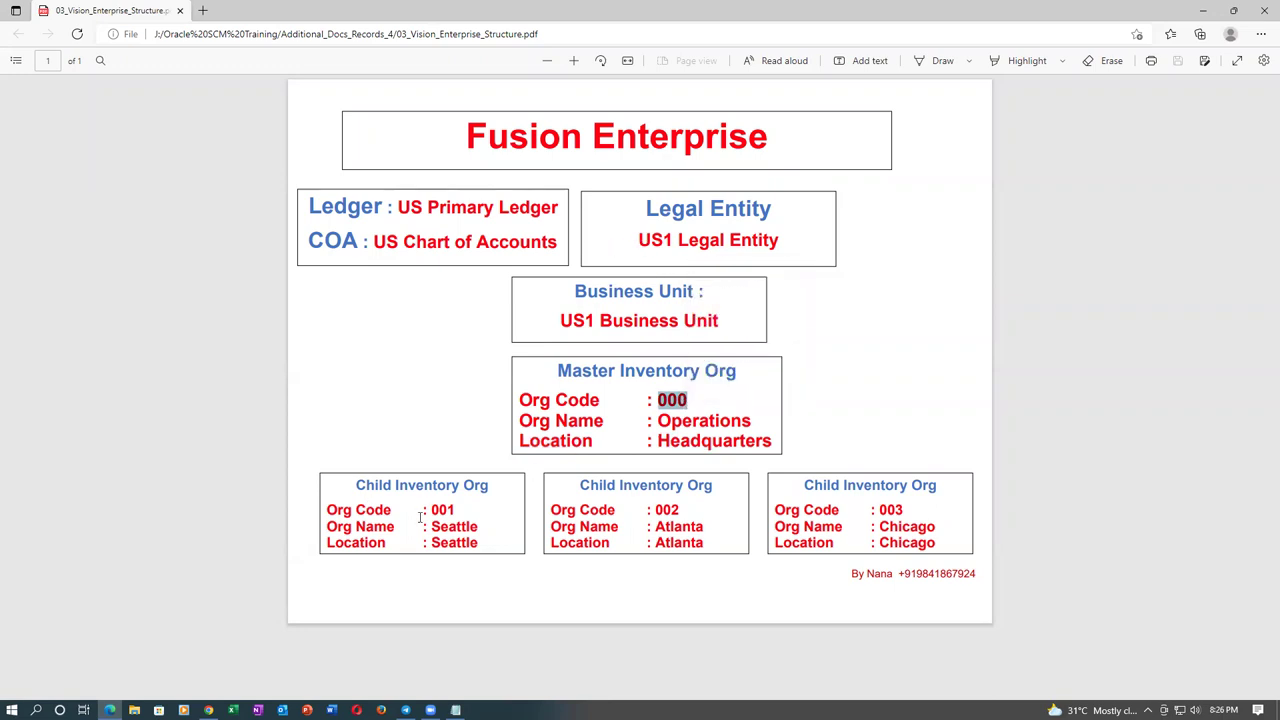
key("alt+Tab")
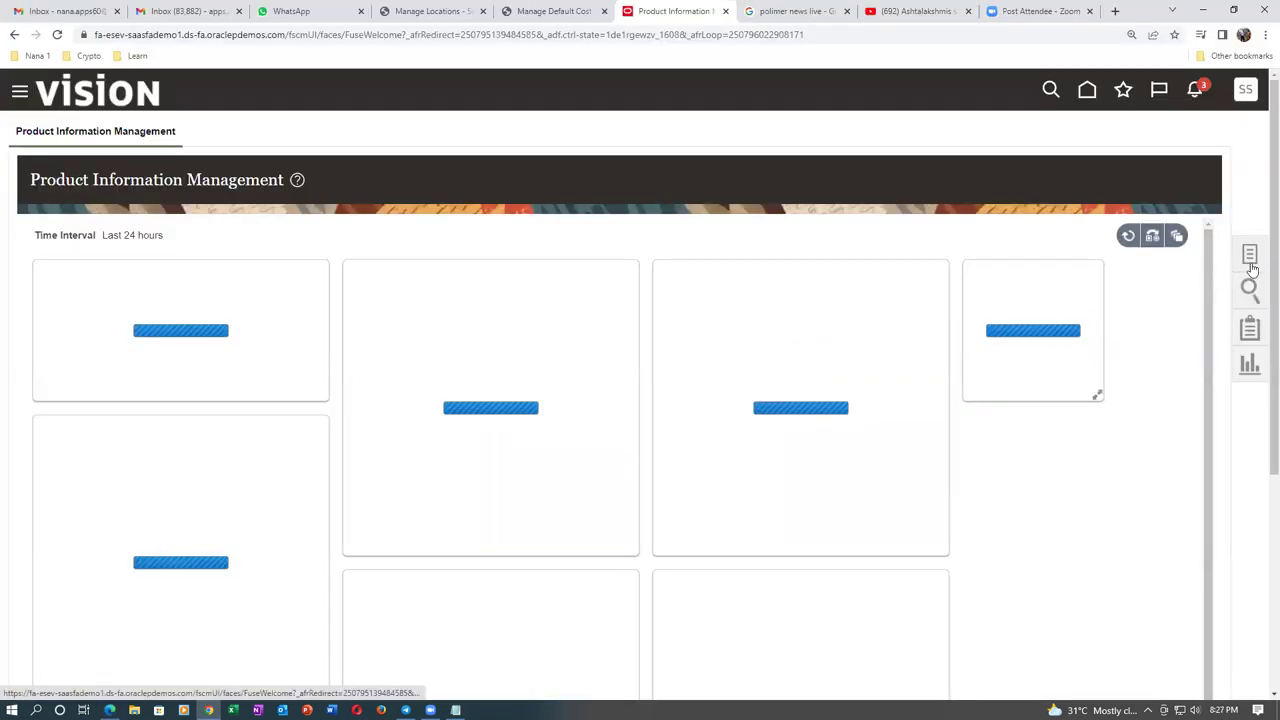
Step: Create one new item in organization 000 with Root Item Class and the FG - Design Items template
left_click(1250, 256)
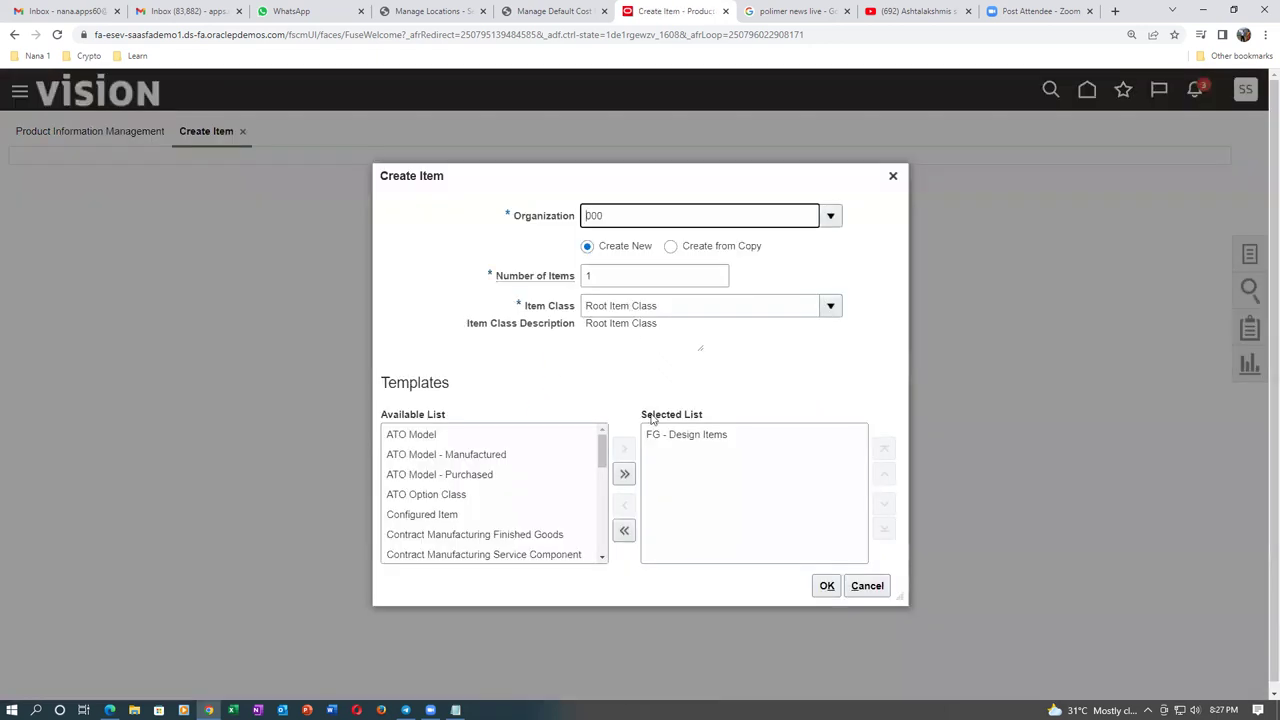
left_click(826, 588)
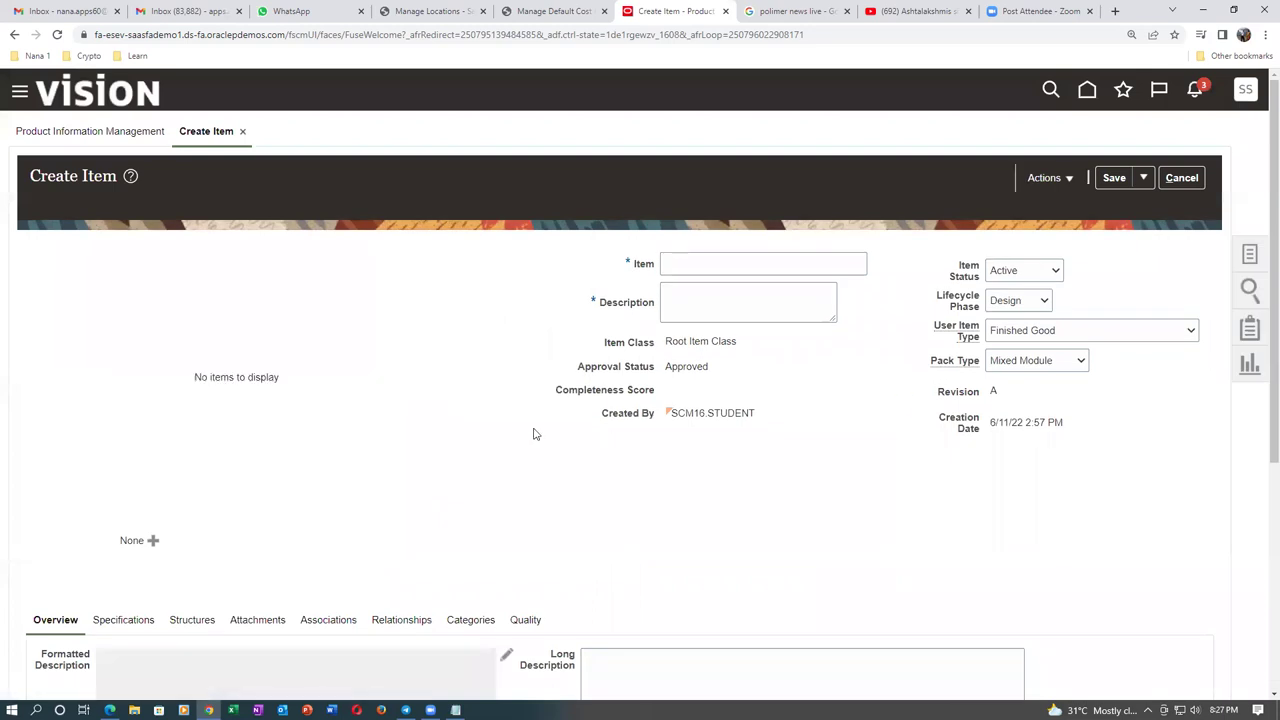
scroll(417, 352, "down", 3)
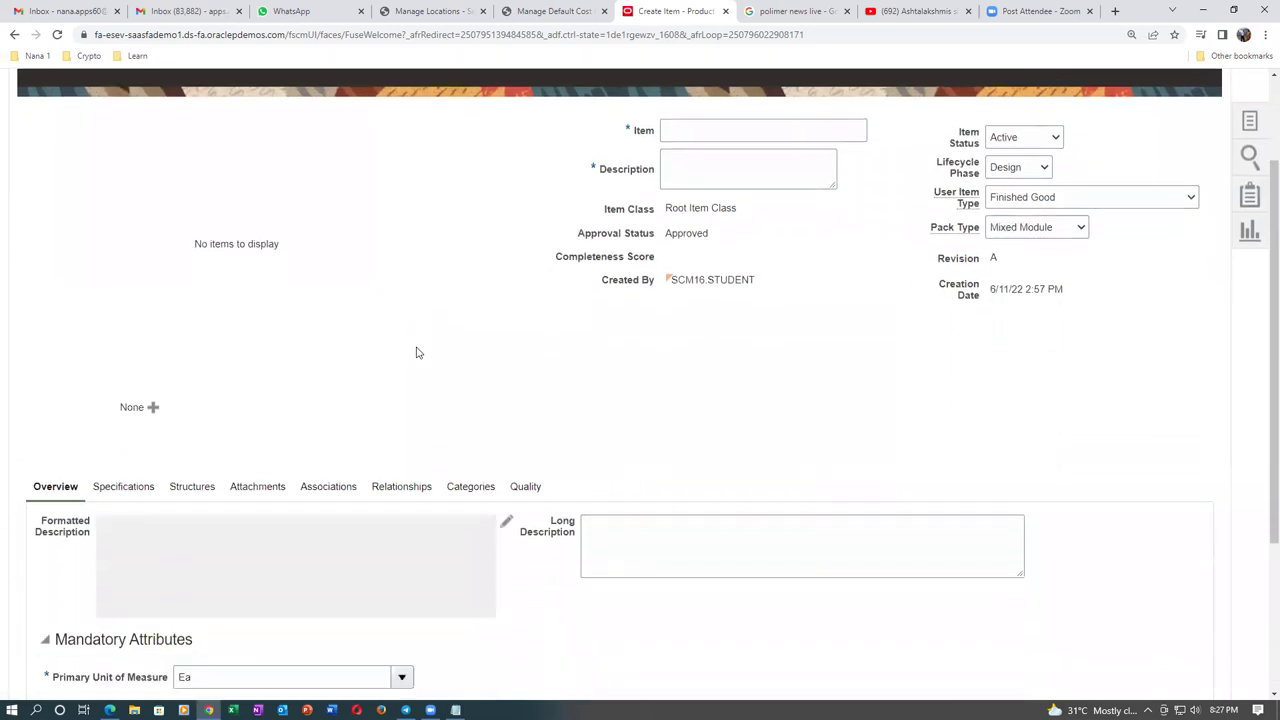
scroll(417, 352, "up", 3)
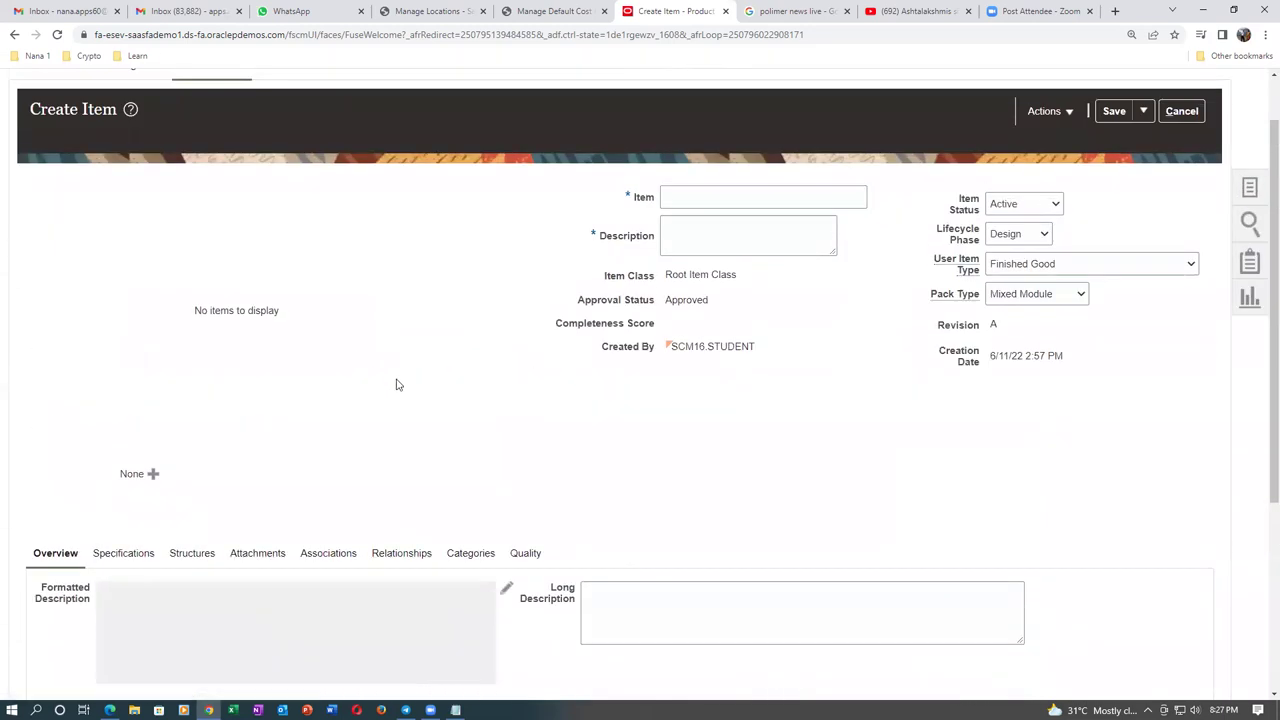
Step: Enter b02_cost_test as both the item name and its description
left_click(669, 198)
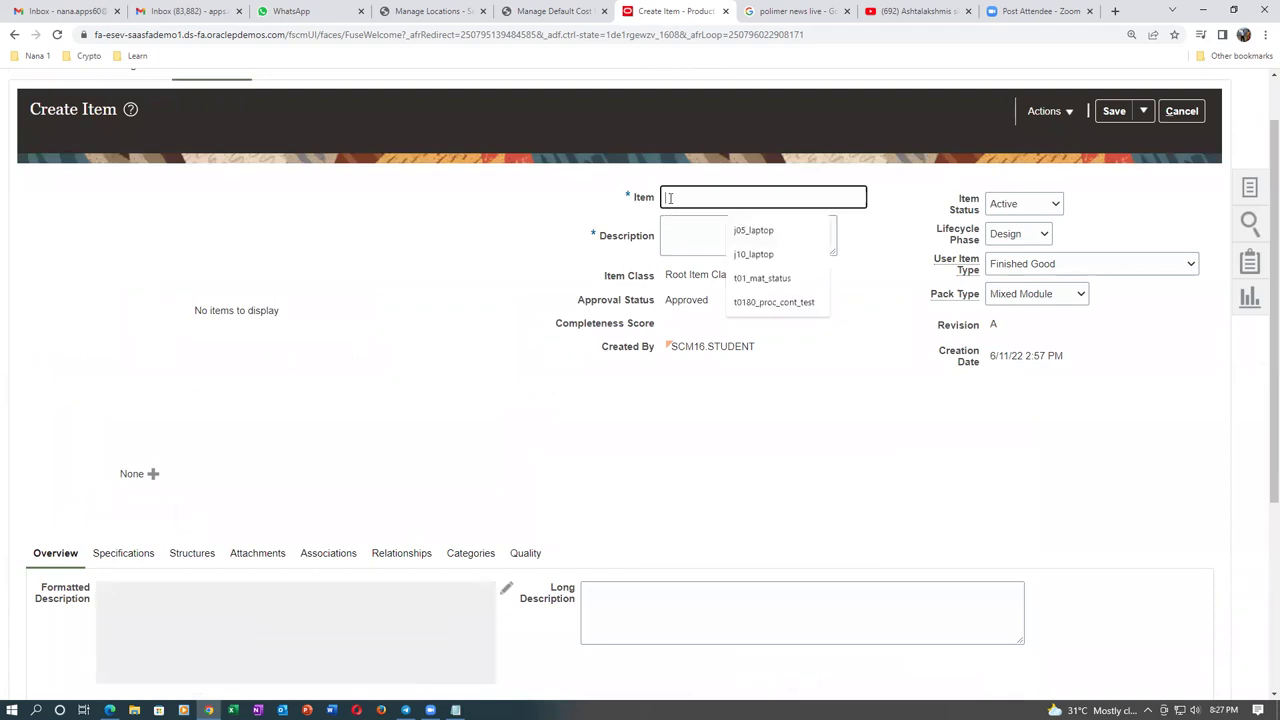
type("b02_cost_test")
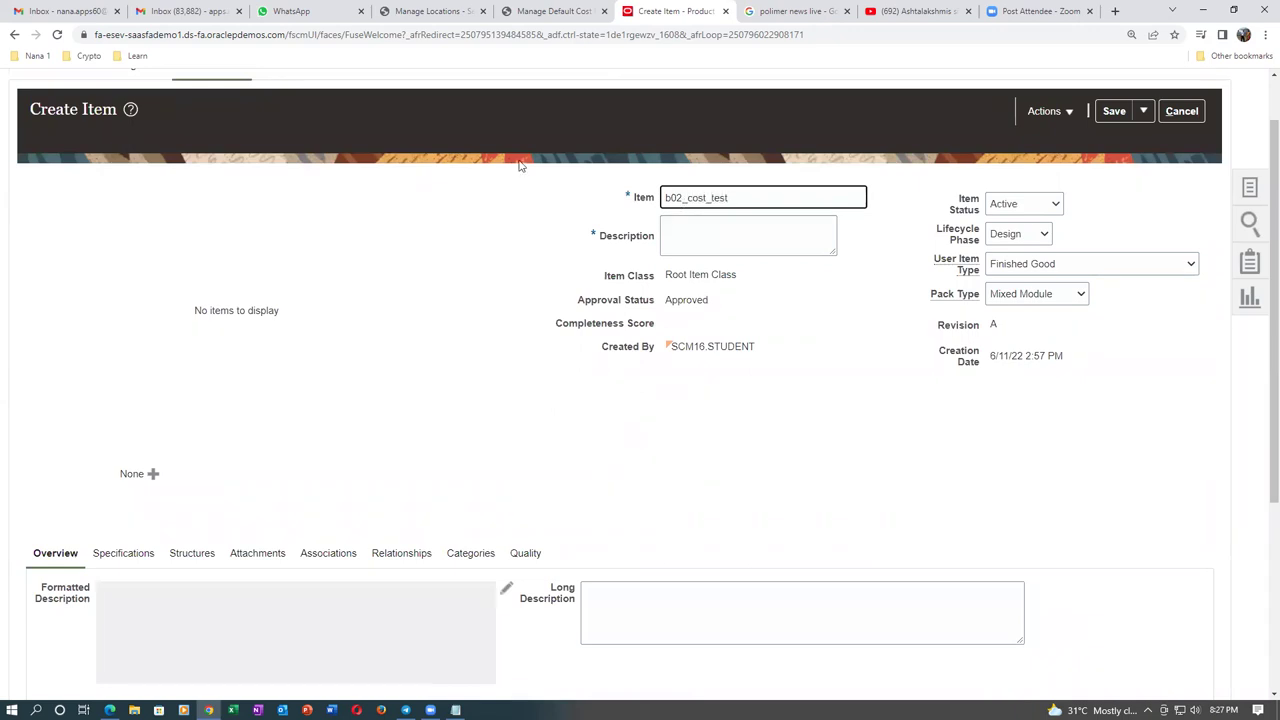
left_click_drag(744, 198, 666, 220)
left_click(692, 245)
key("ctrl+v")
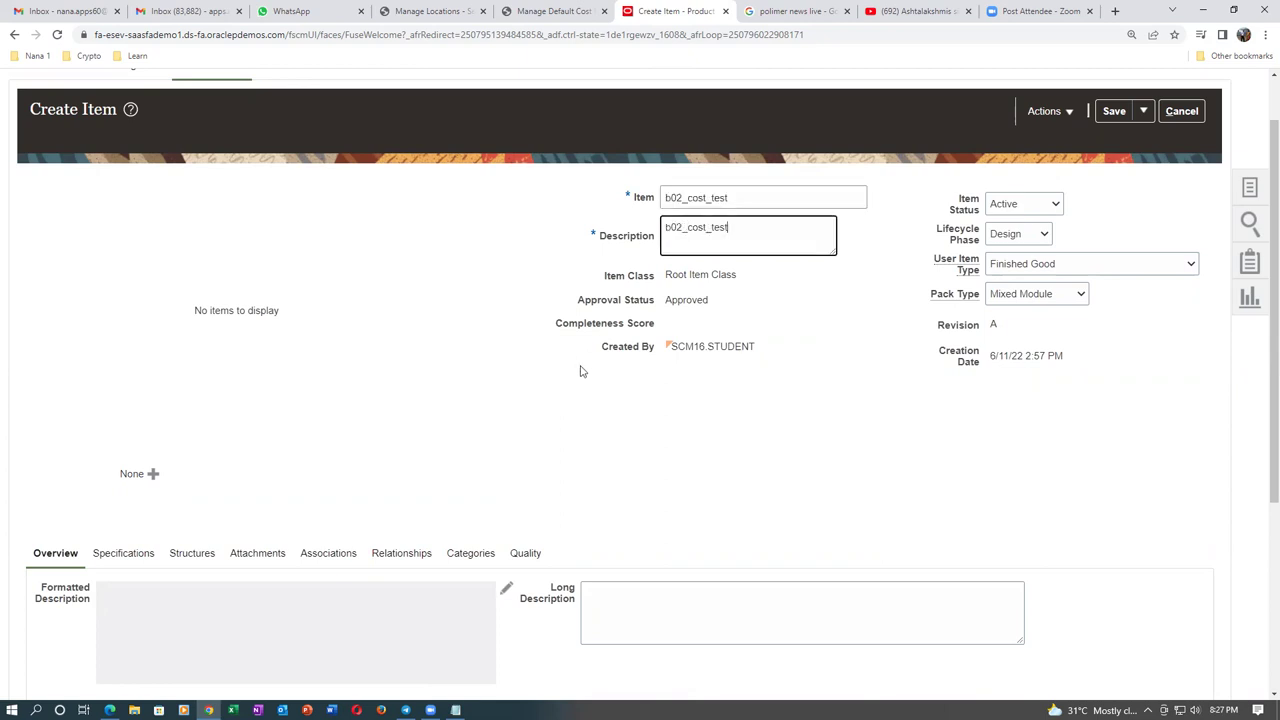
Step: Search for organization 001 in the item's organization associations and add it to the item
scroll(589, 377, "down", 2)
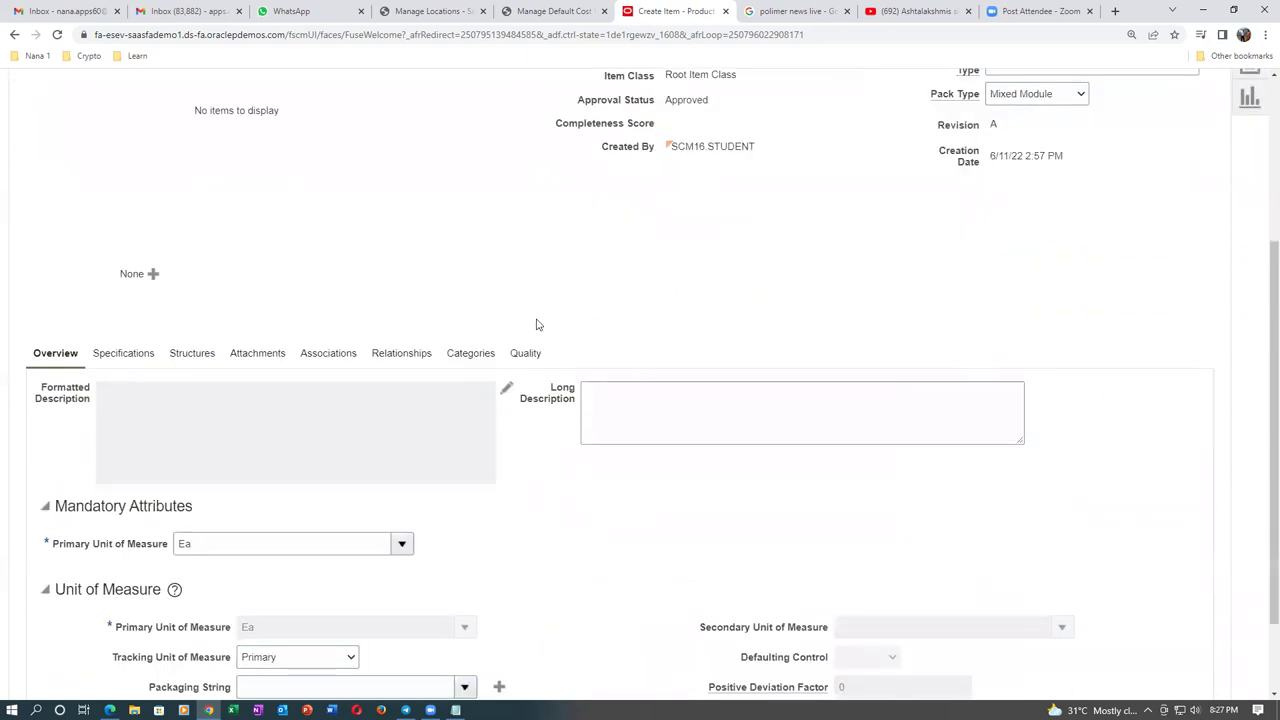
scroll(650, 291, "up", 1)
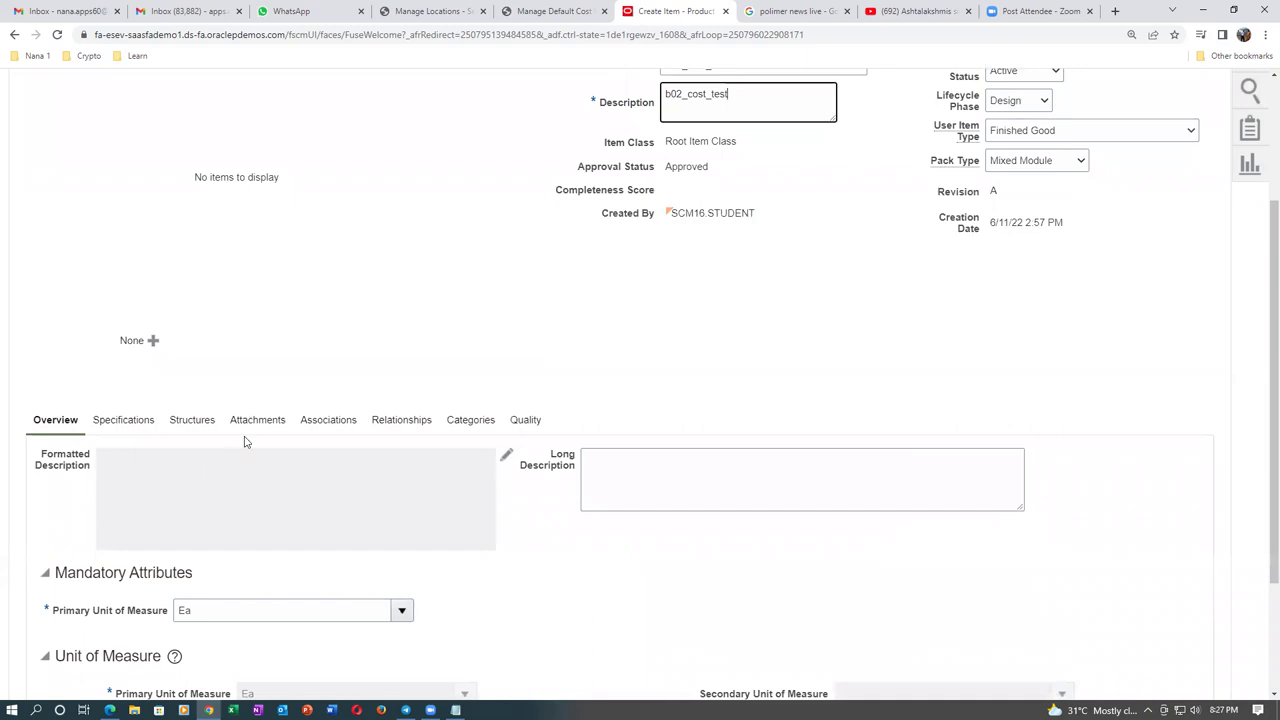
left_click(336, 421)
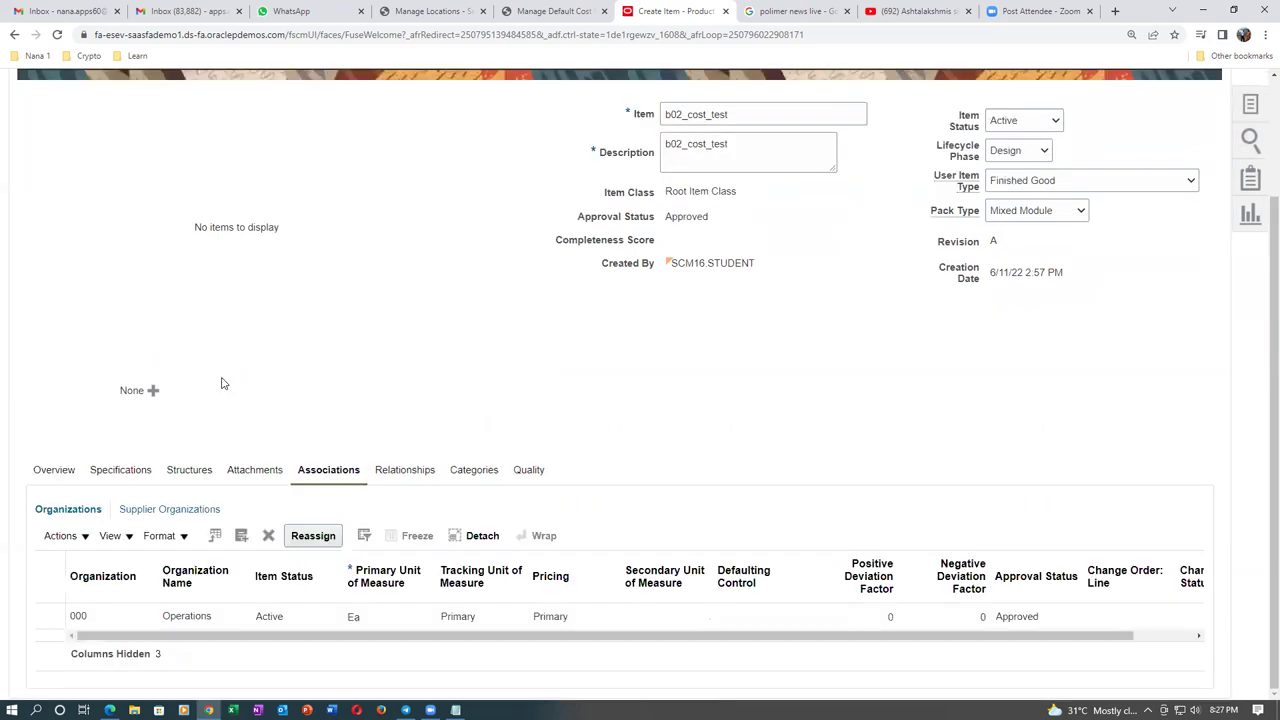
left_click(66, 538)
left_click(72, 592)
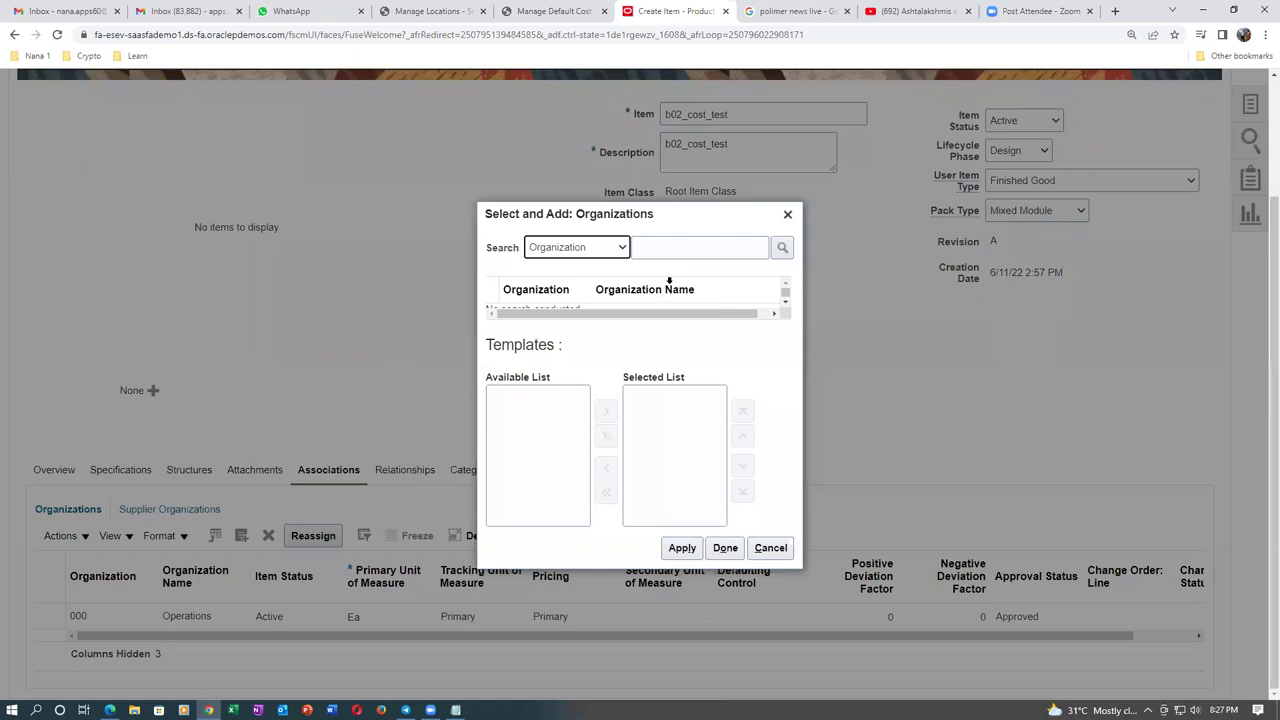
left_click(676, 253)
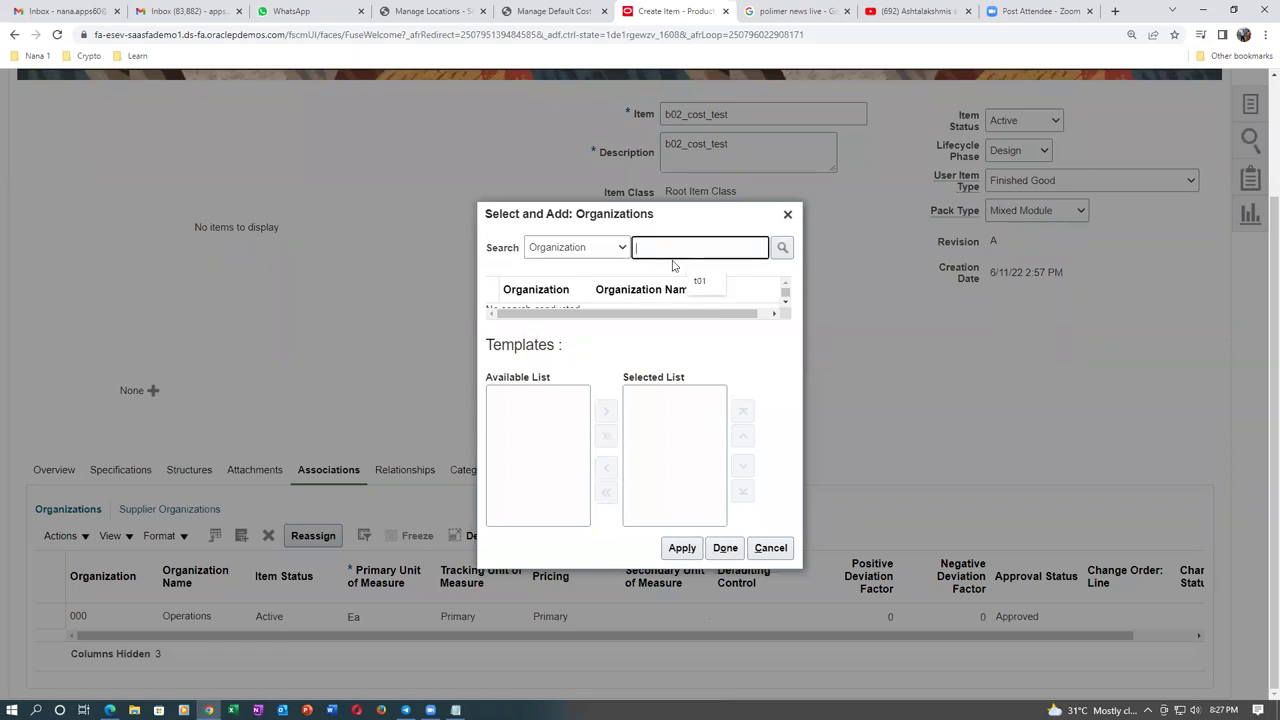
type("001")
key("Return")
left_click(492, 305)
left_click(683, 562)
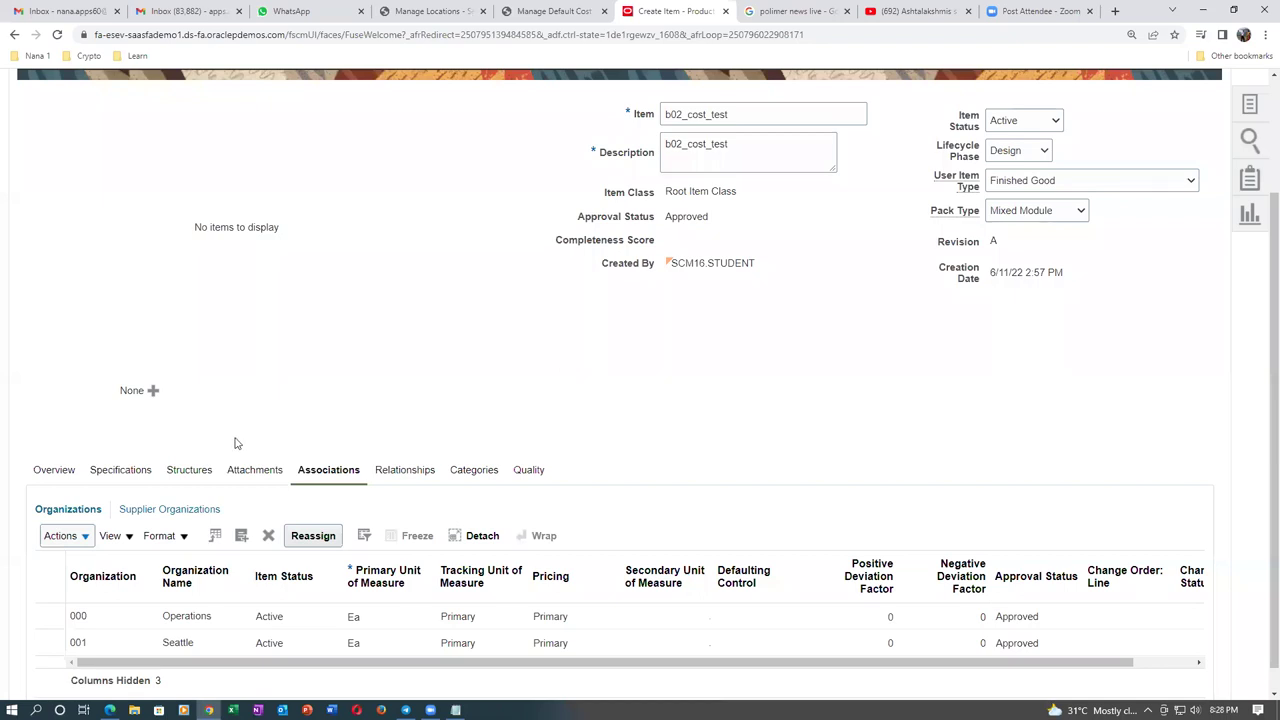
Step: Search for B02 in the item's organization associations and try to add organization B021 to the item
left_click(55, 537)
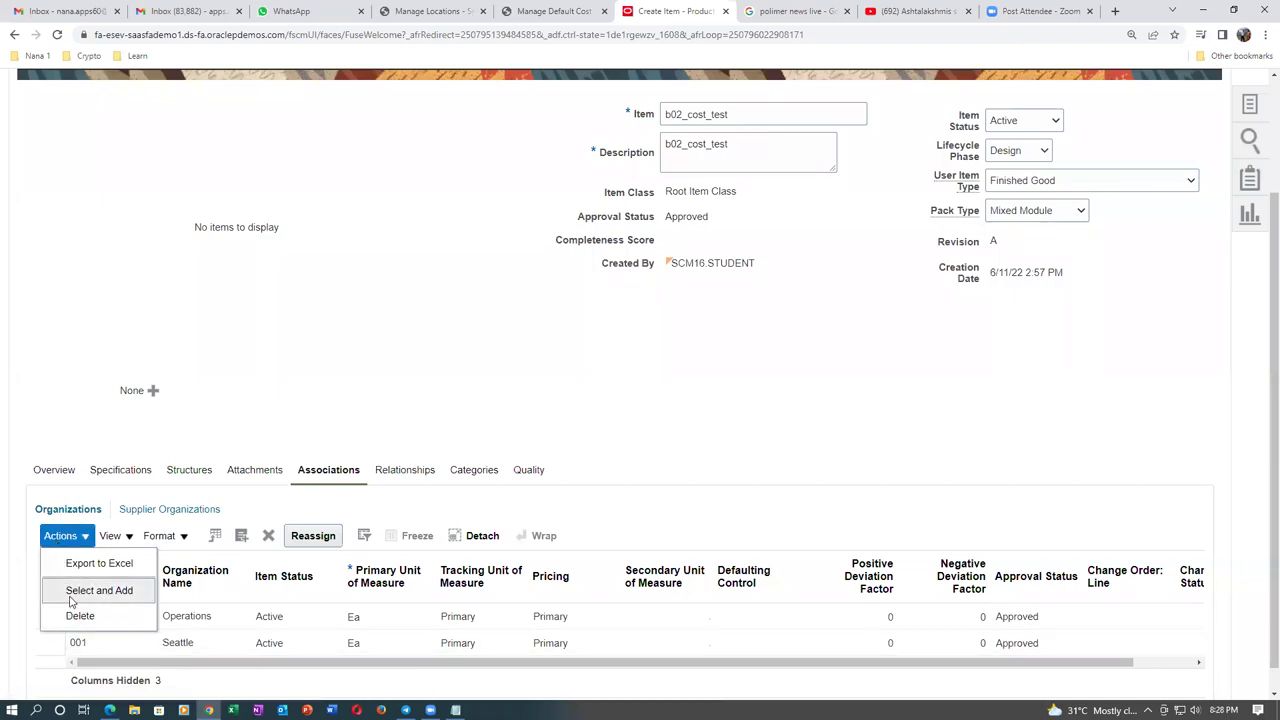
left_click(72, 590)
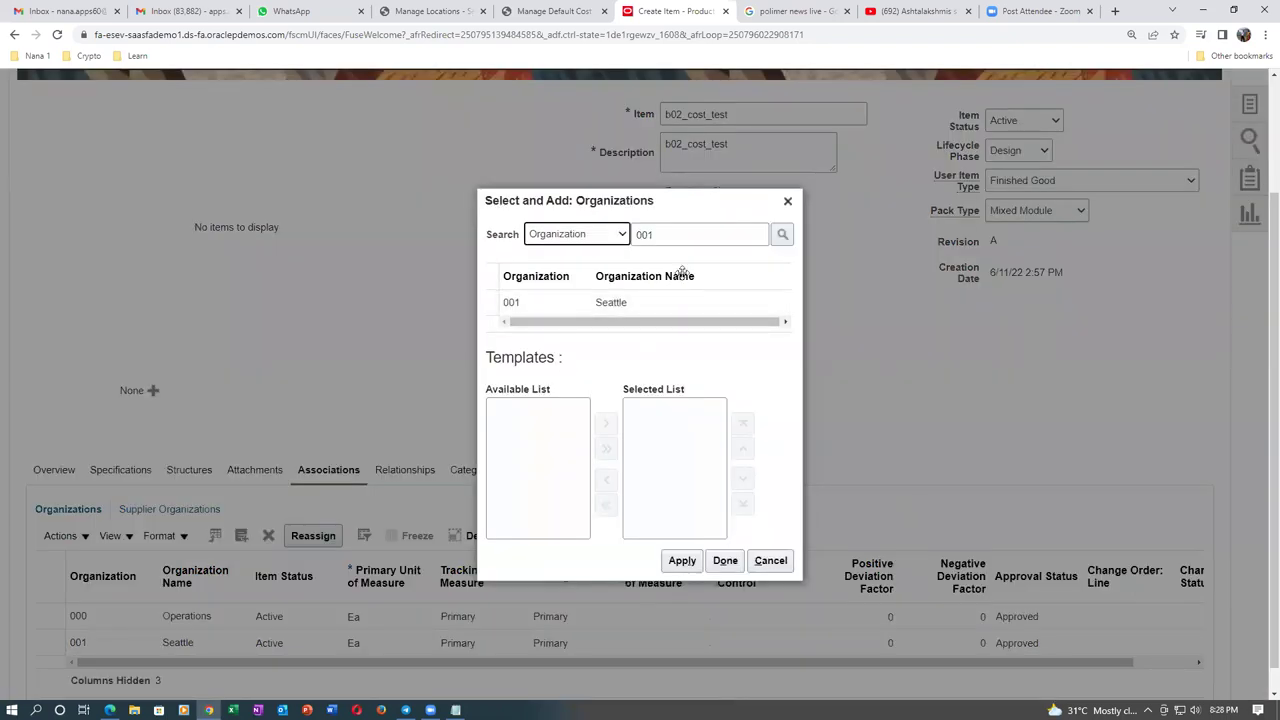
left_click_drag(686, 234, 633, 240)
type("B02")
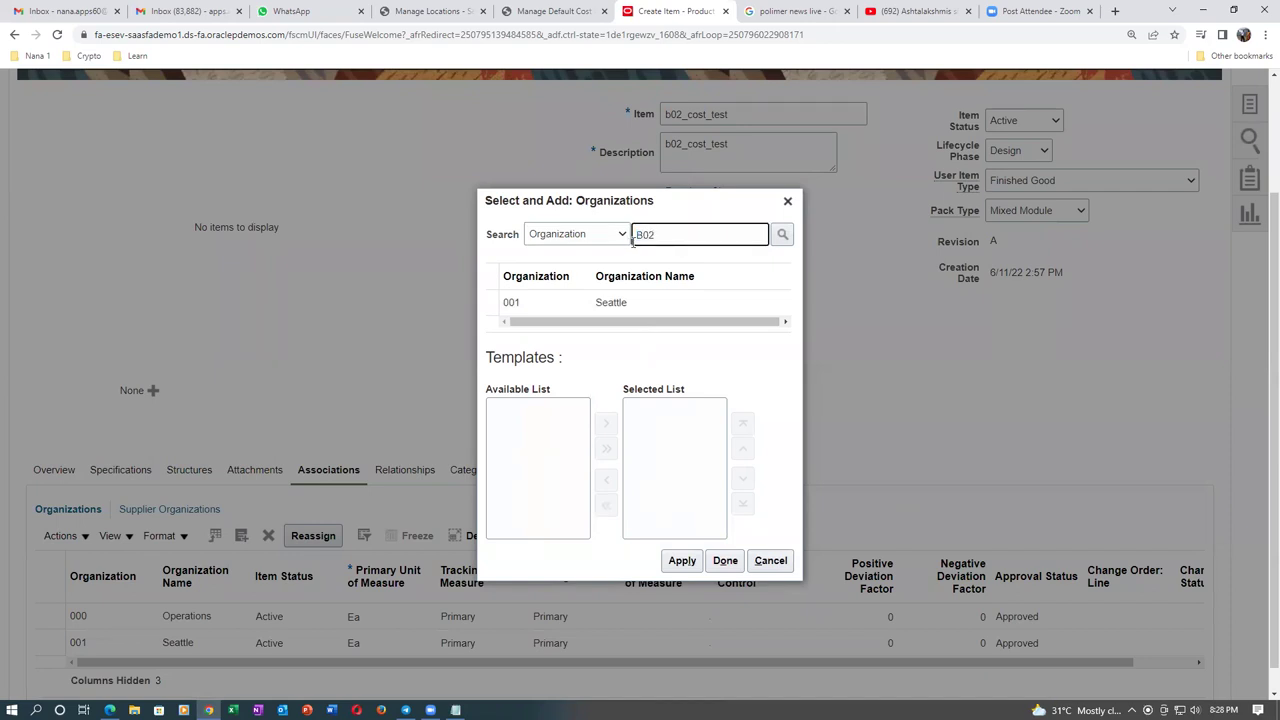
key("Return")
left_click(492, 302)
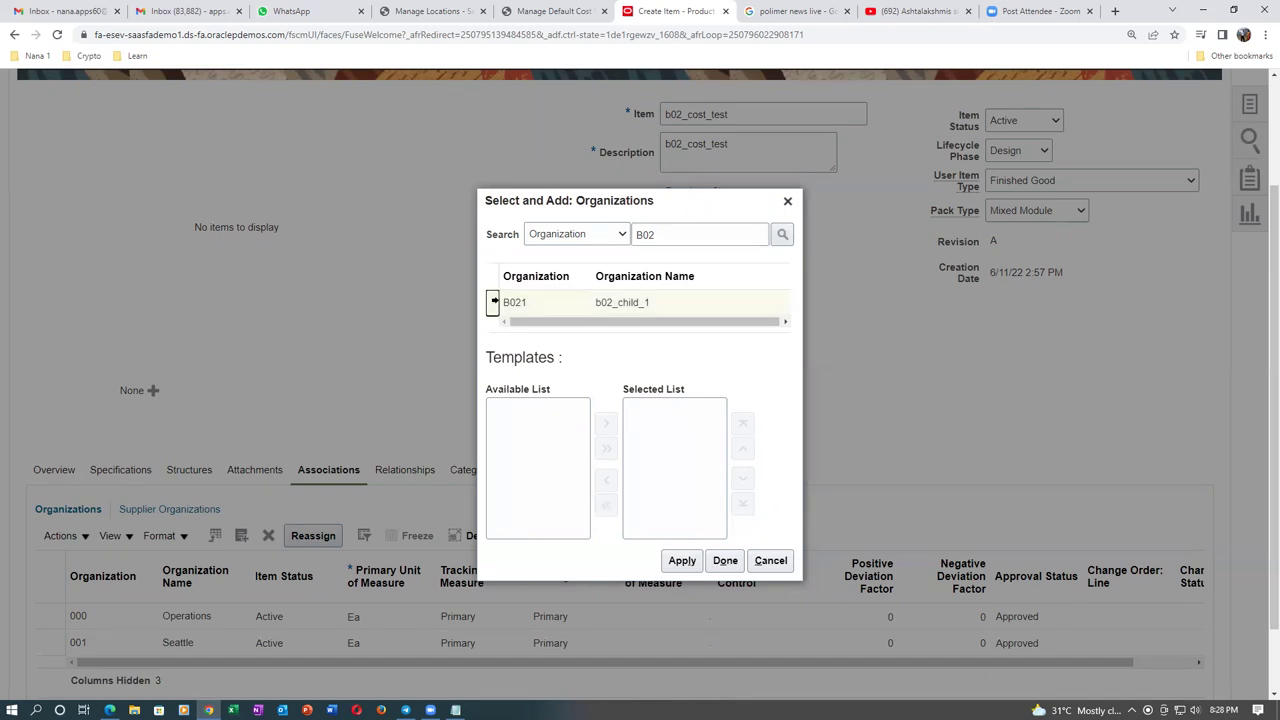
left_click(727, 561)
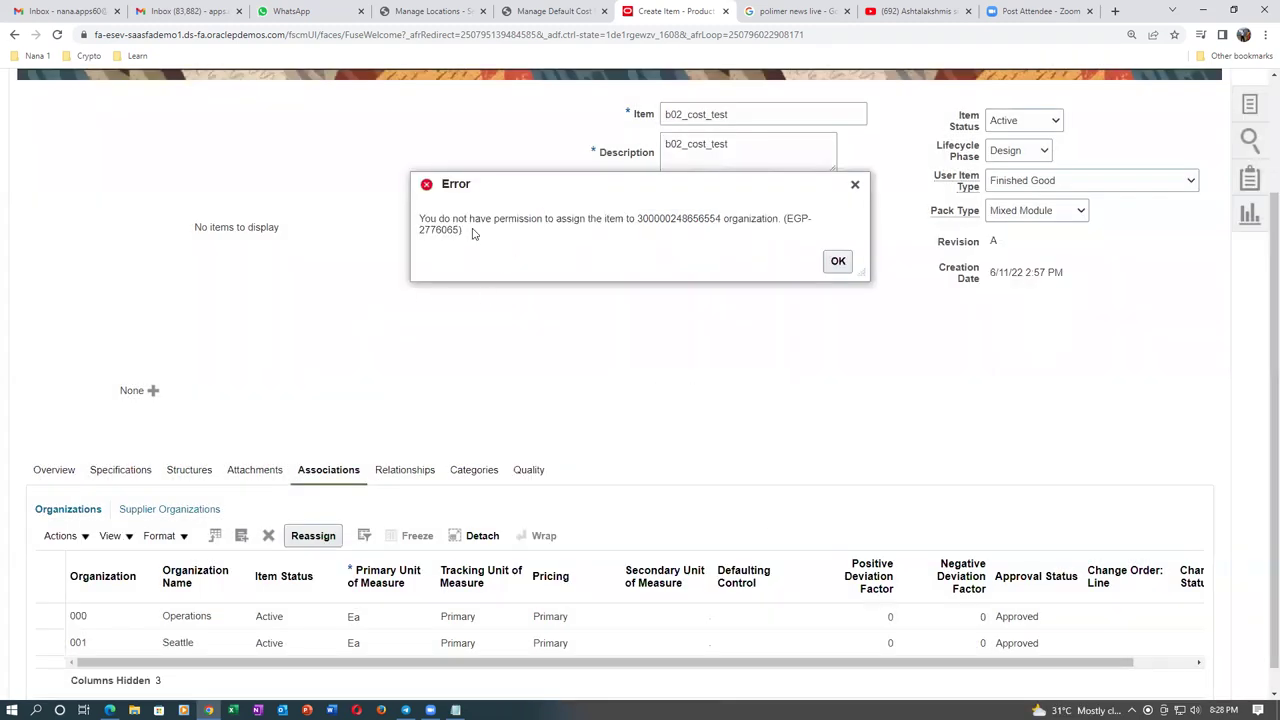
left_click_drag(463, 222, 587, 231)
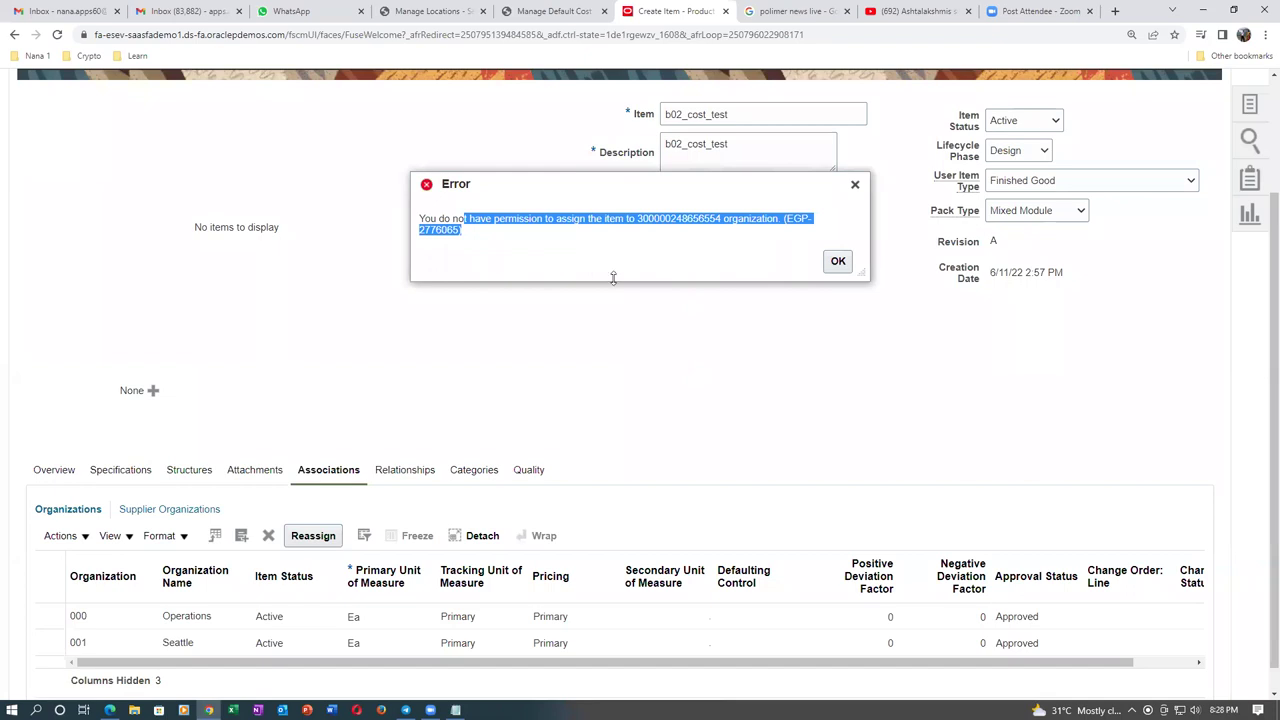
left_click(838, 261)
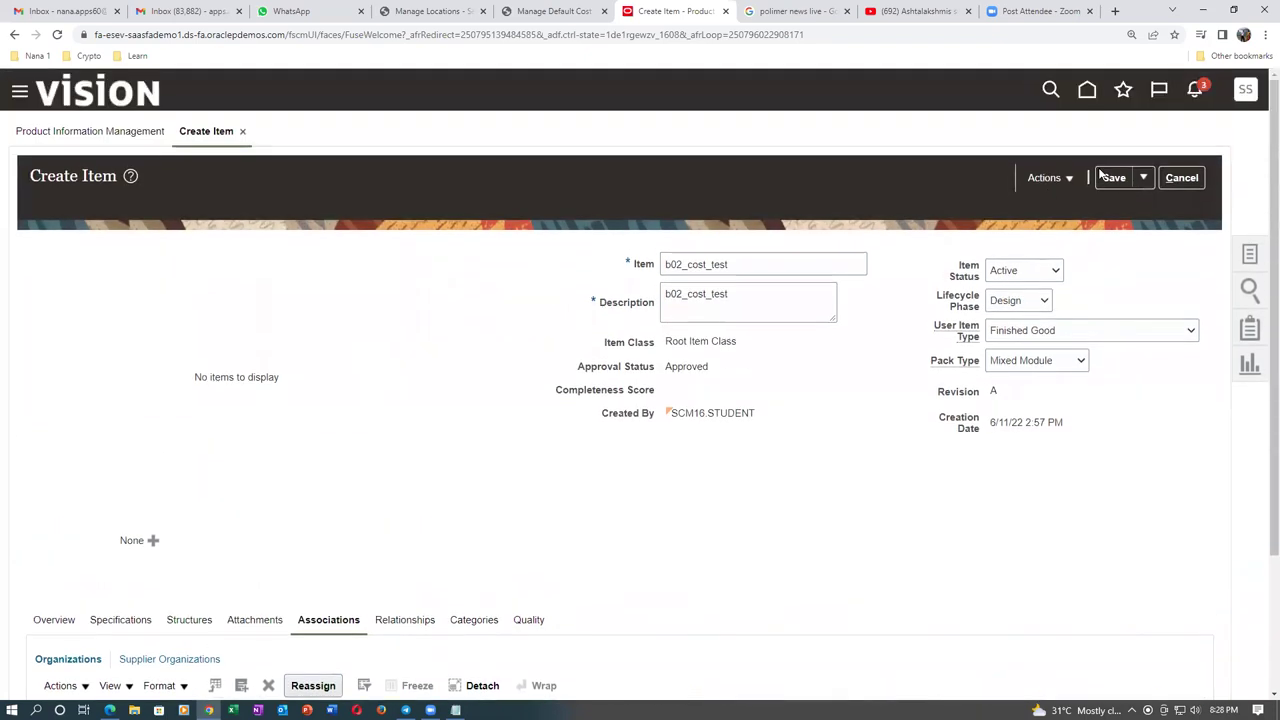
Step: Save the item and open the Setup and Maintenance task search in a duplicate browser tab
left_click(1114, 177)
right_click(678, 10)
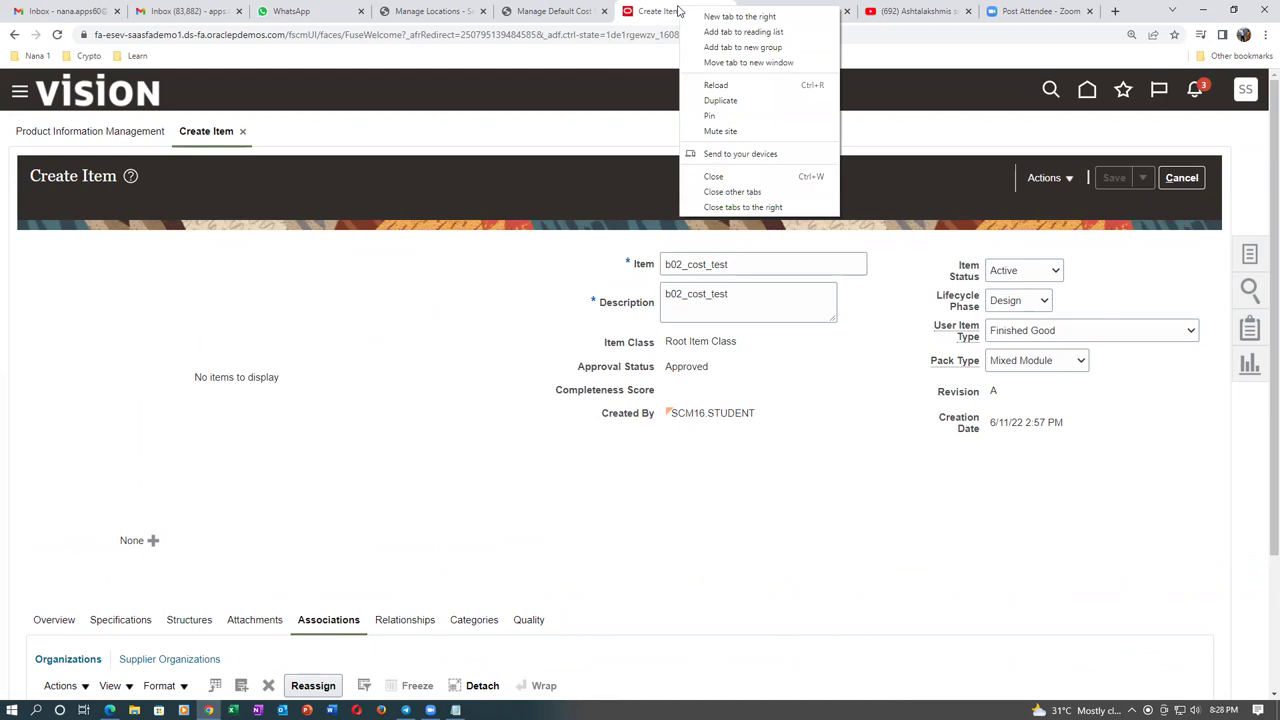
left_click(720, 100)
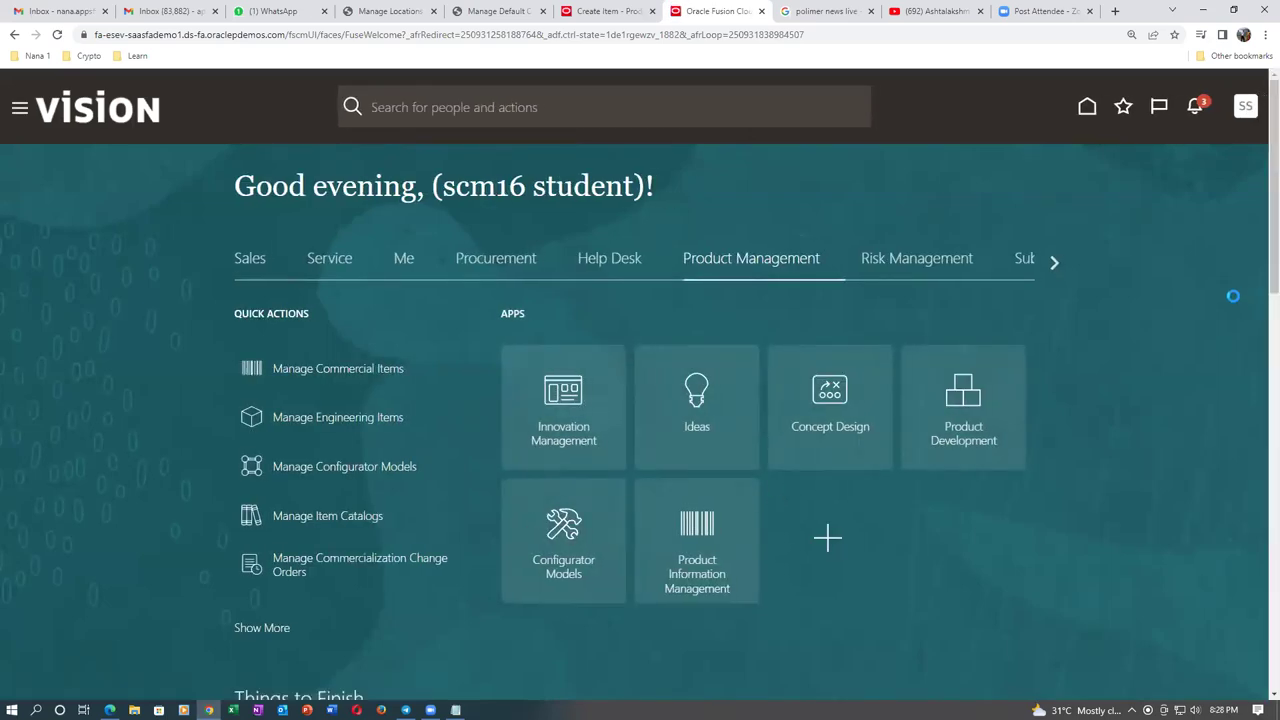
left_click(962, 356)
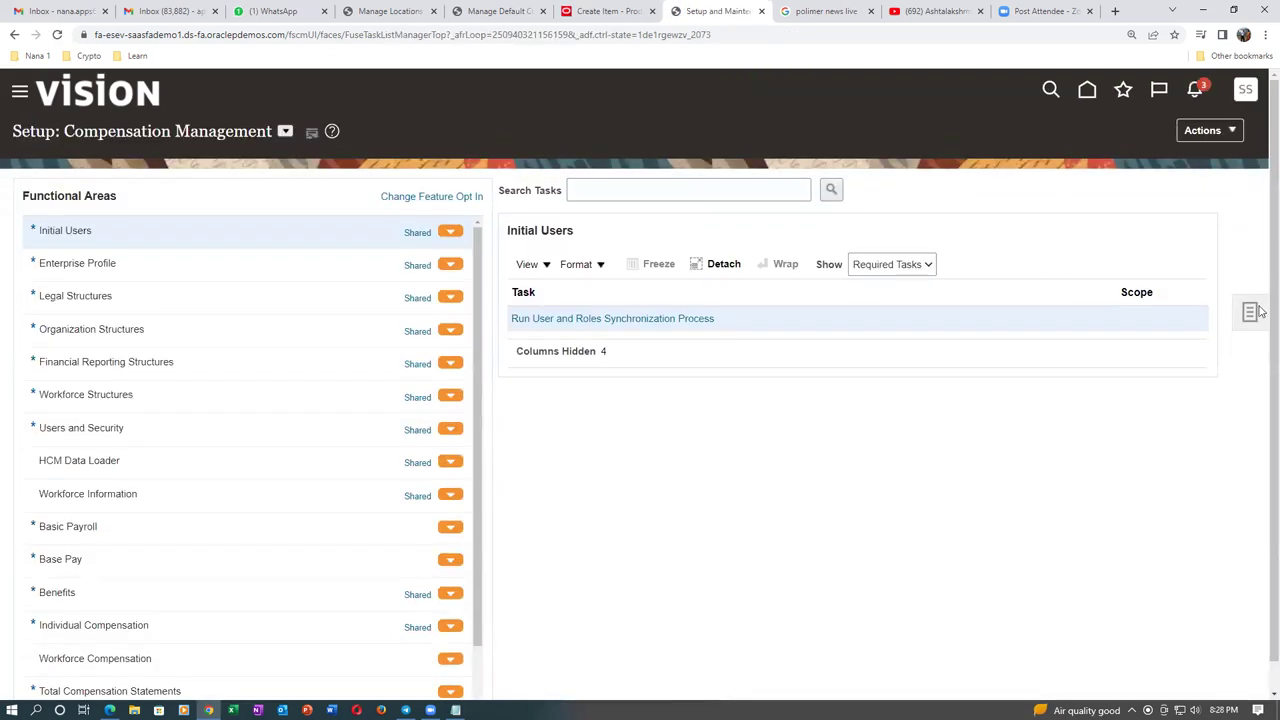
left_click(1252, 312)
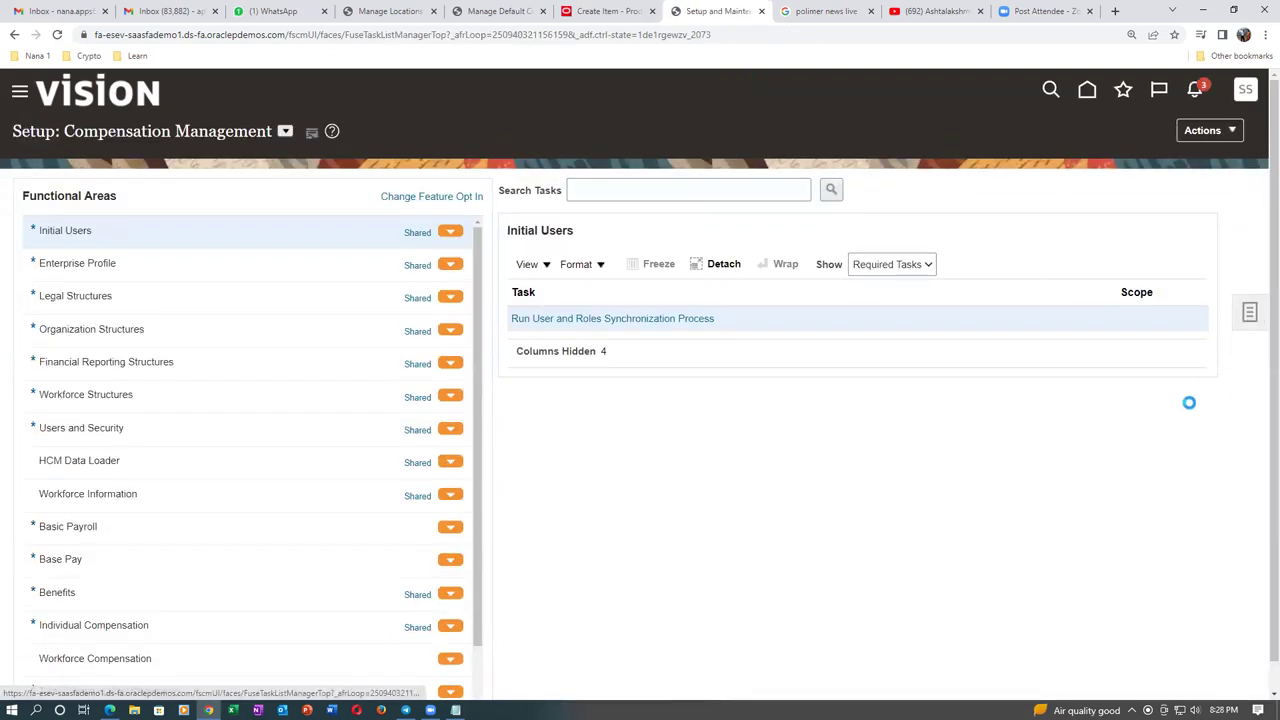
left_click(1115, 321)
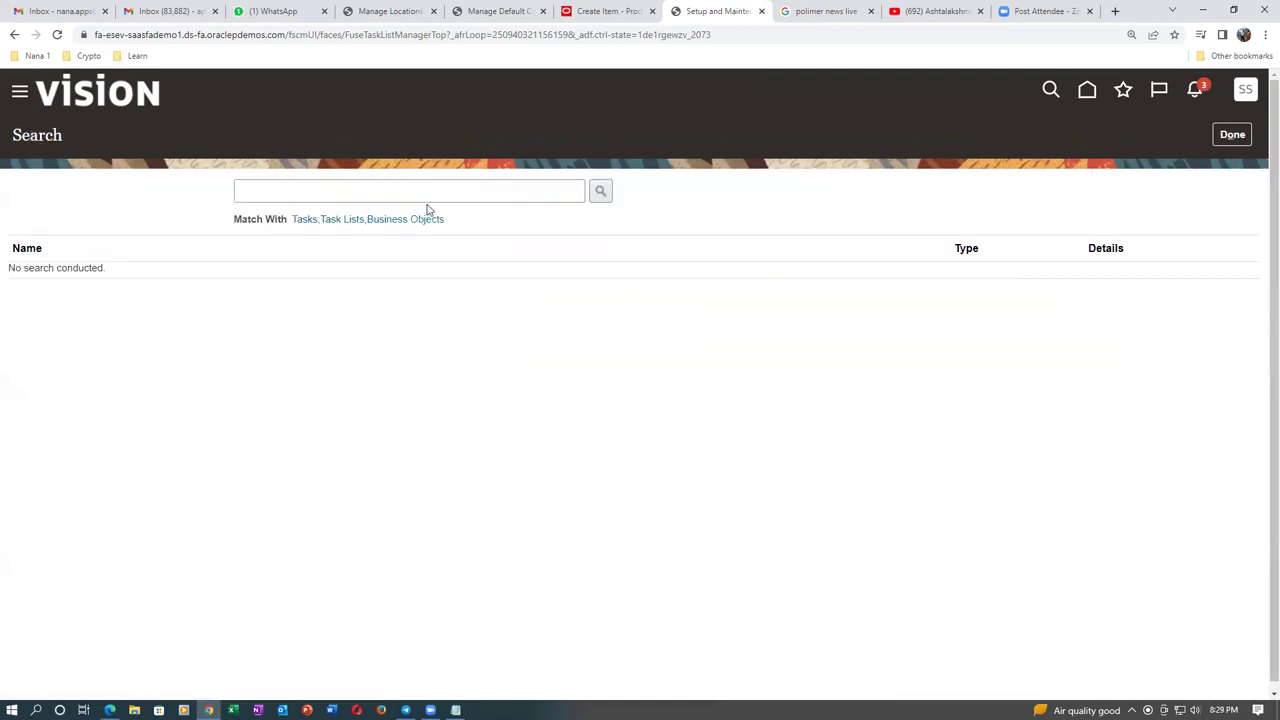
Step: Search the setup tasks for man%item%class% and open Manage Item Classes
left_click(430, 191)
type("man%i")
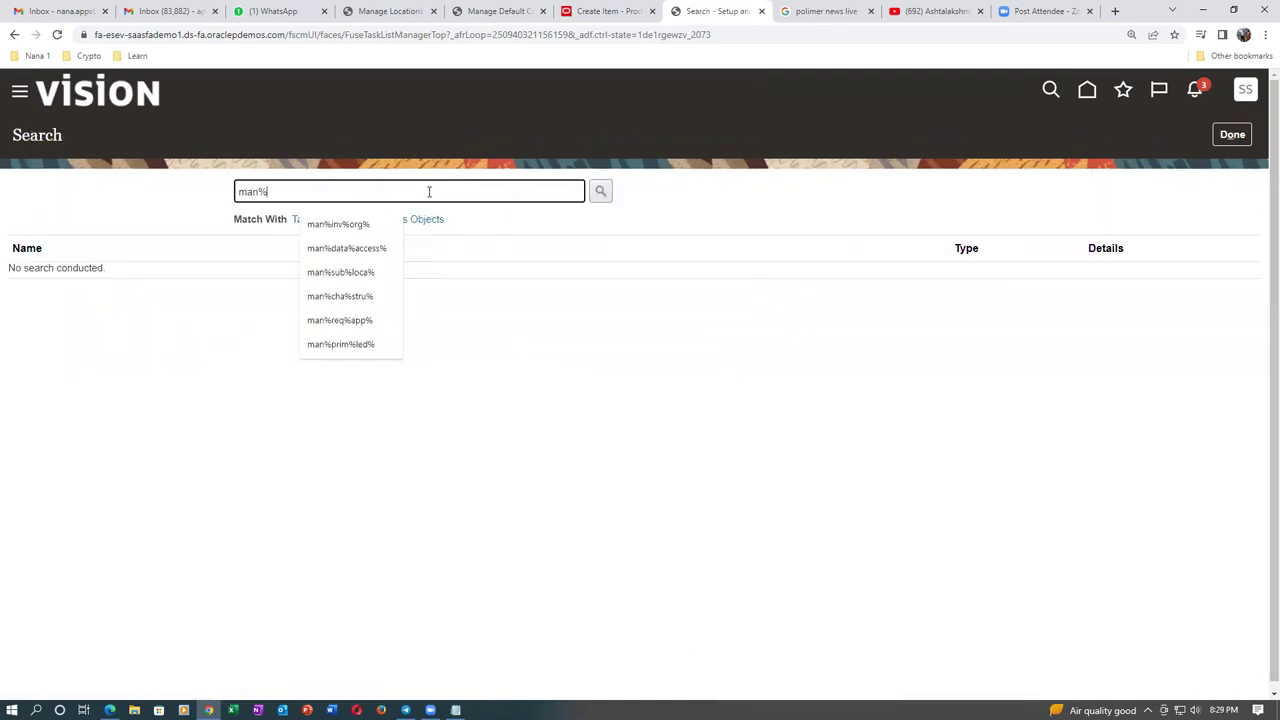
type("tem%cl")
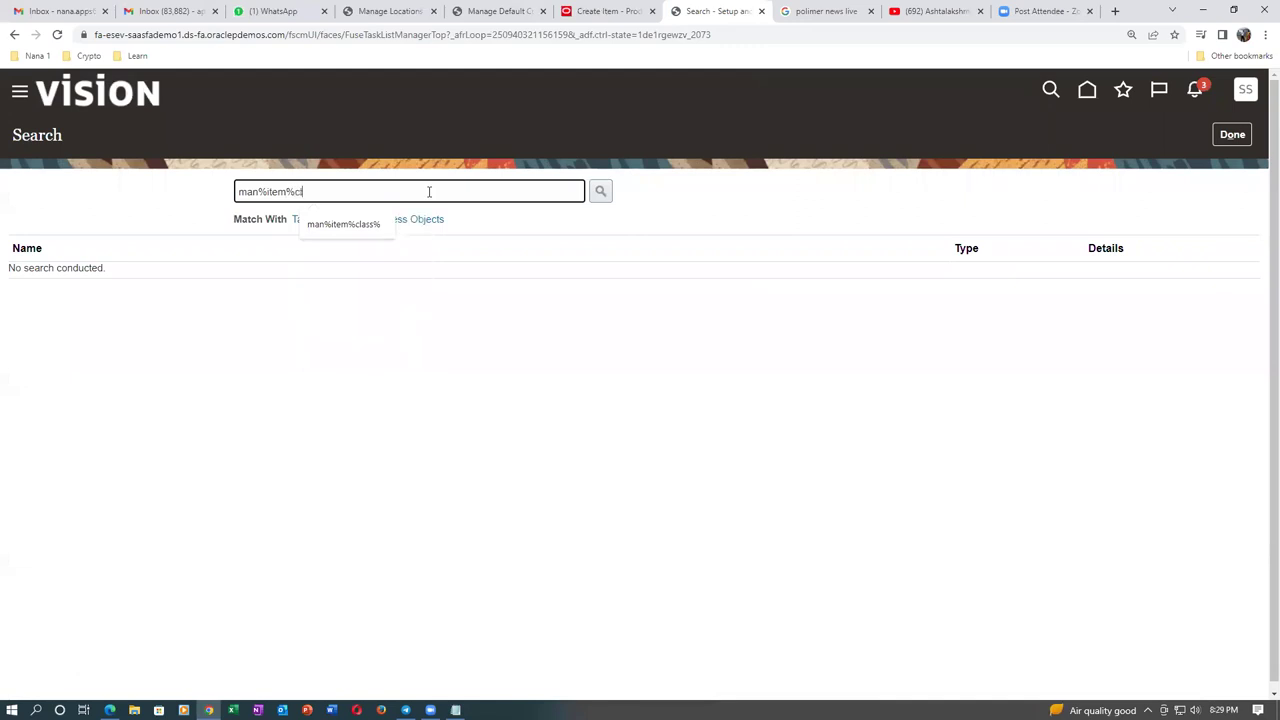
type("ass%")
key("Return")
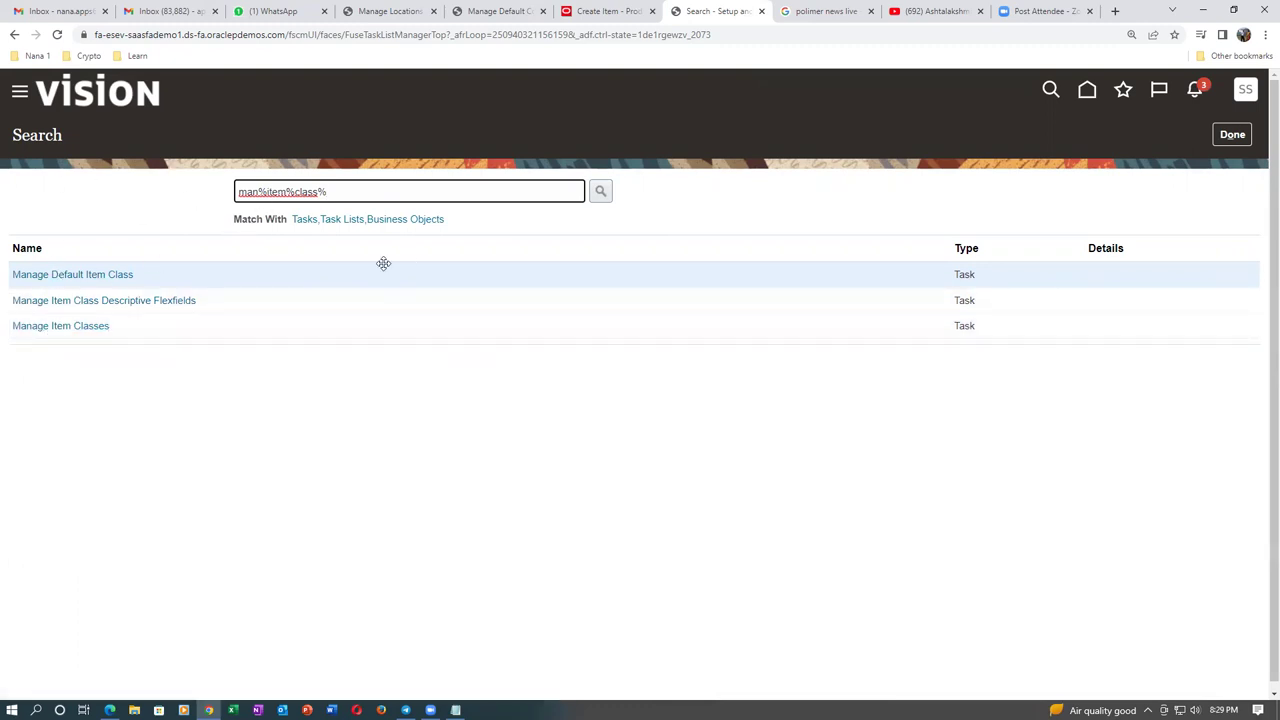
left_click(41, 327)
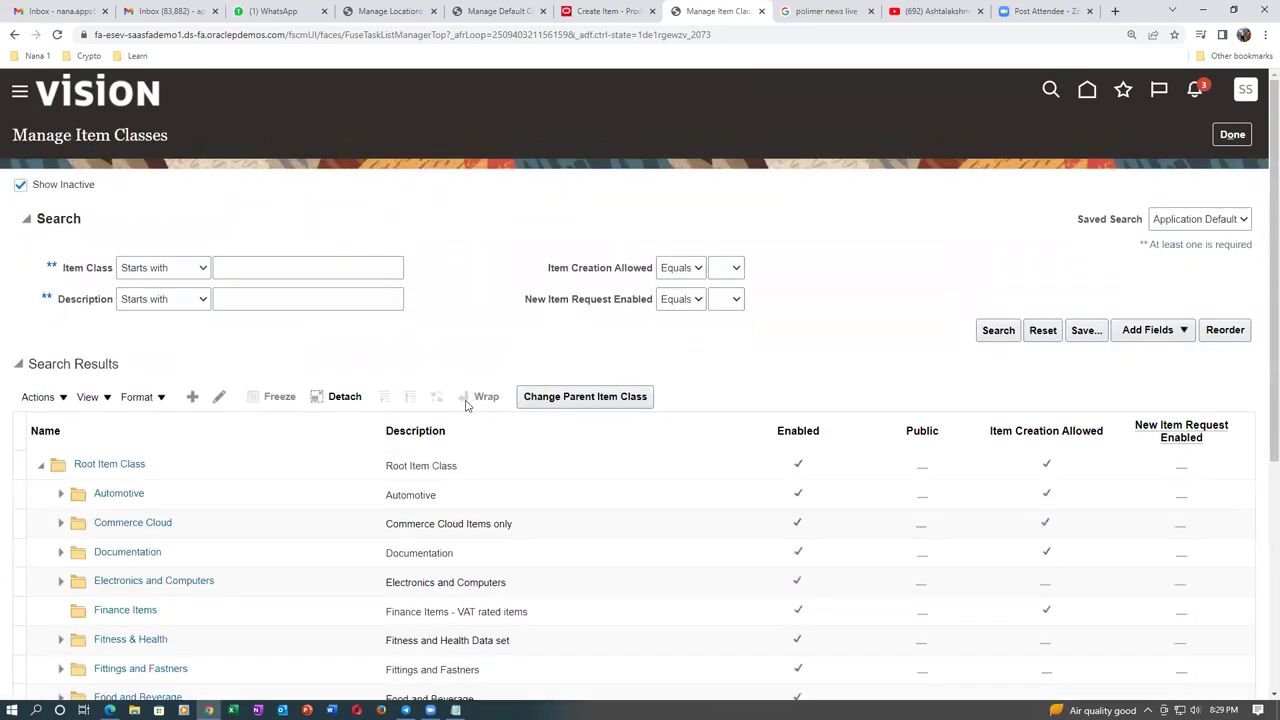
Step: Open Root Item Class for editing and show its security settings
scroll(390, 370, "down", 1)
scroll(390, 370, "down", 1)
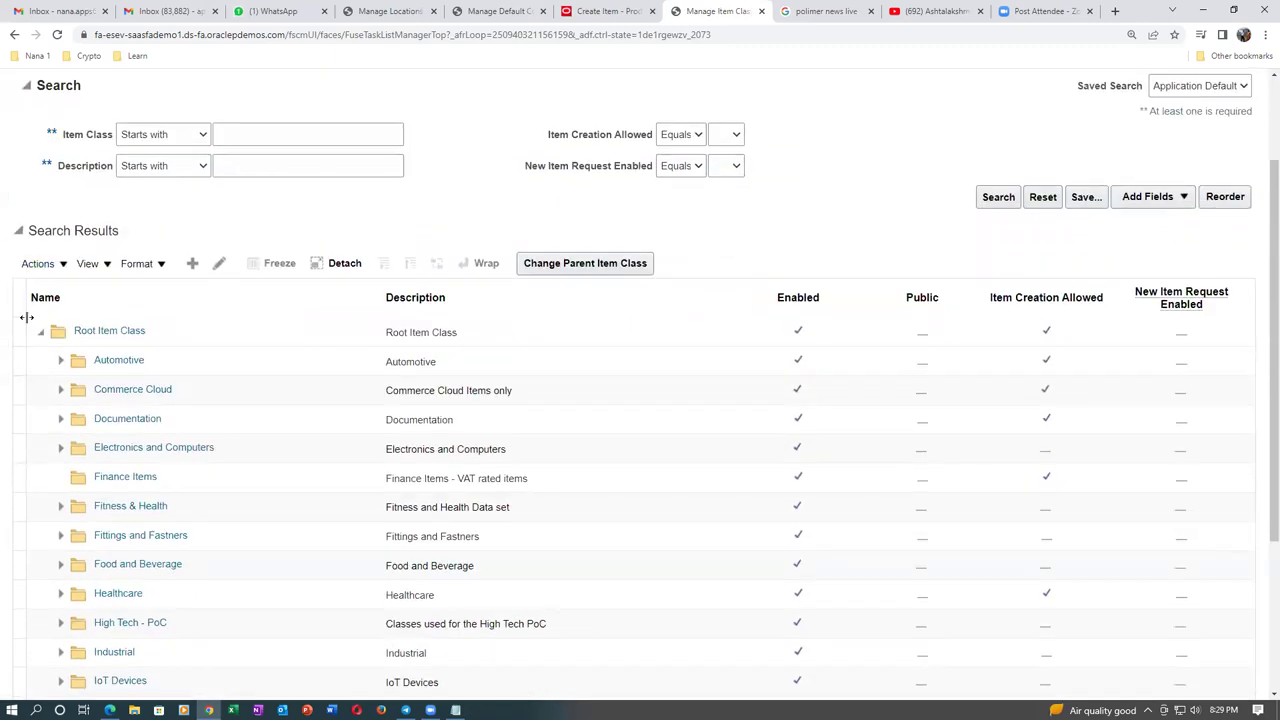
left_click(27, 322)
left_click(219, 263)
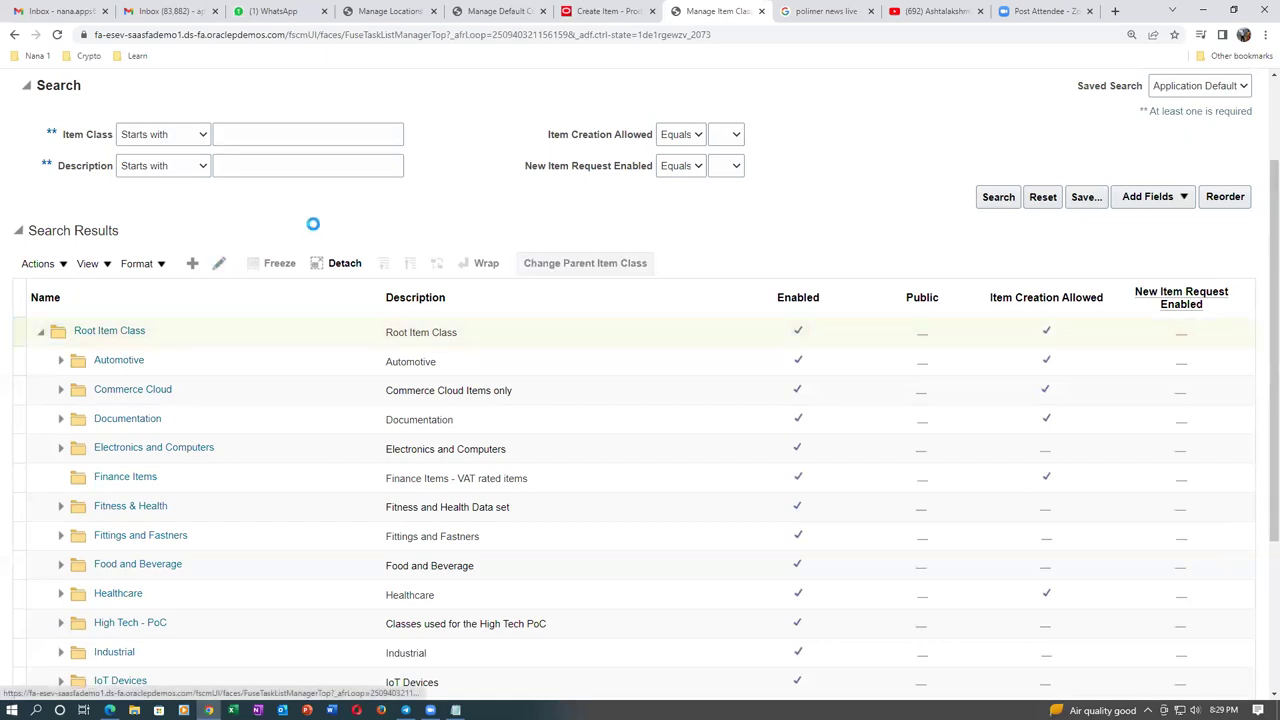
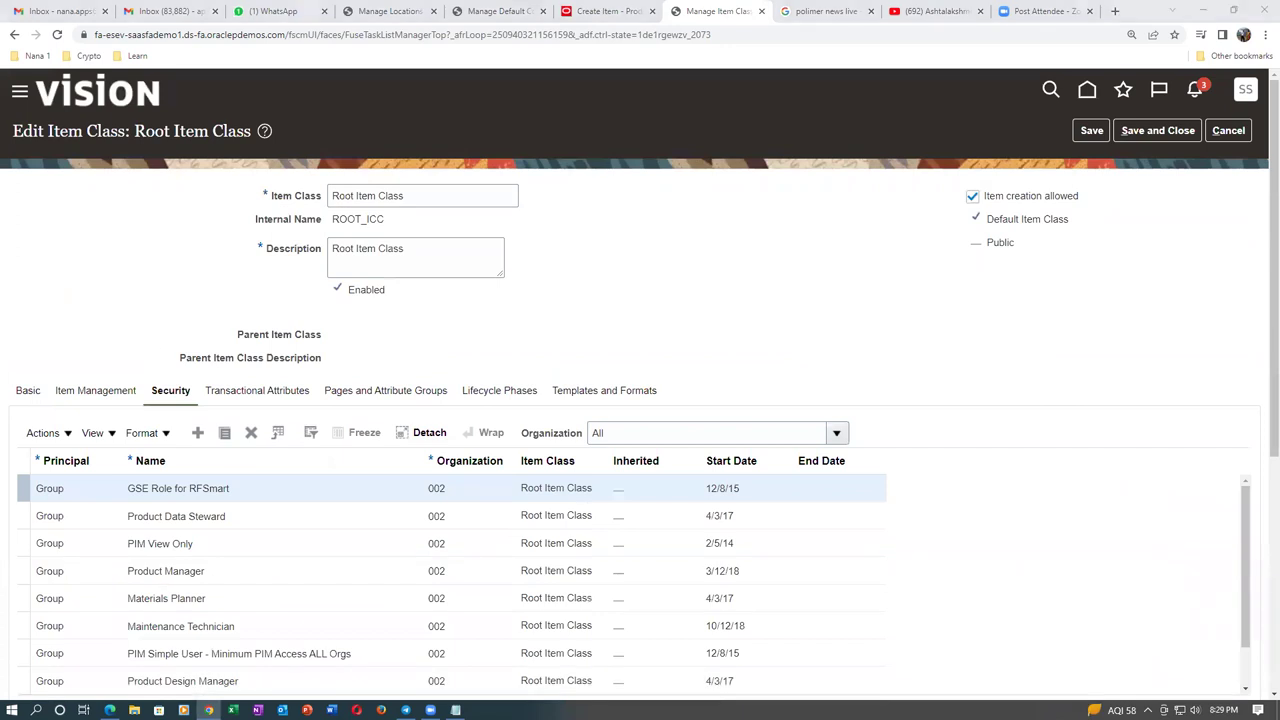
Step: Add a Group security entry to Root Item Class for the Product Data Steward role whose code starts with ORA_EGI
scroll(200, 470, "down", 1)
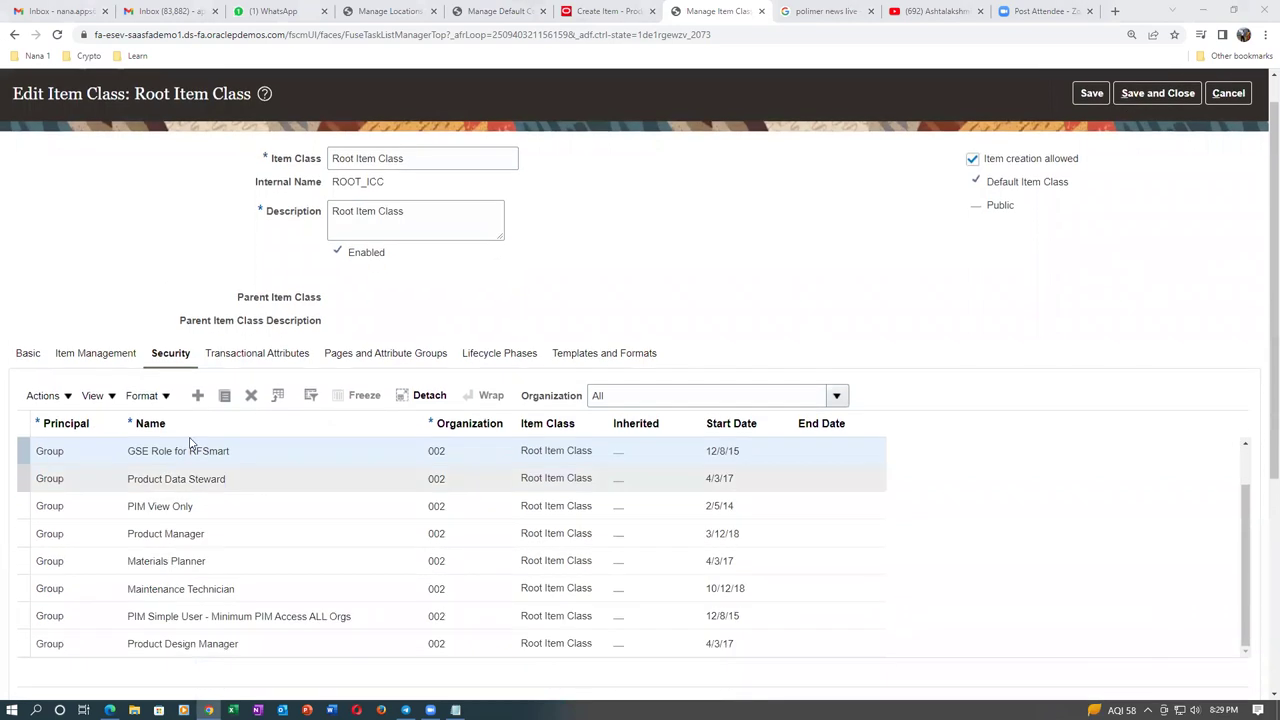
scroll(200, 420, "down", 1)
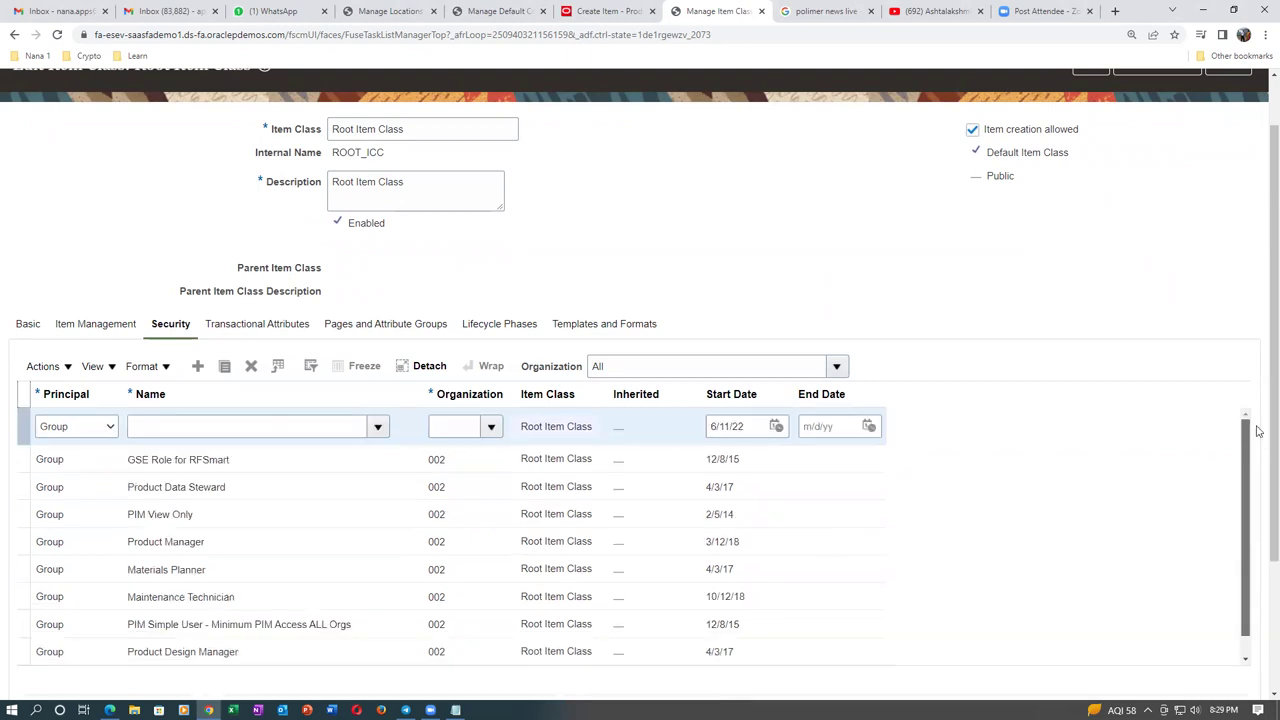
left_click(180, 427)
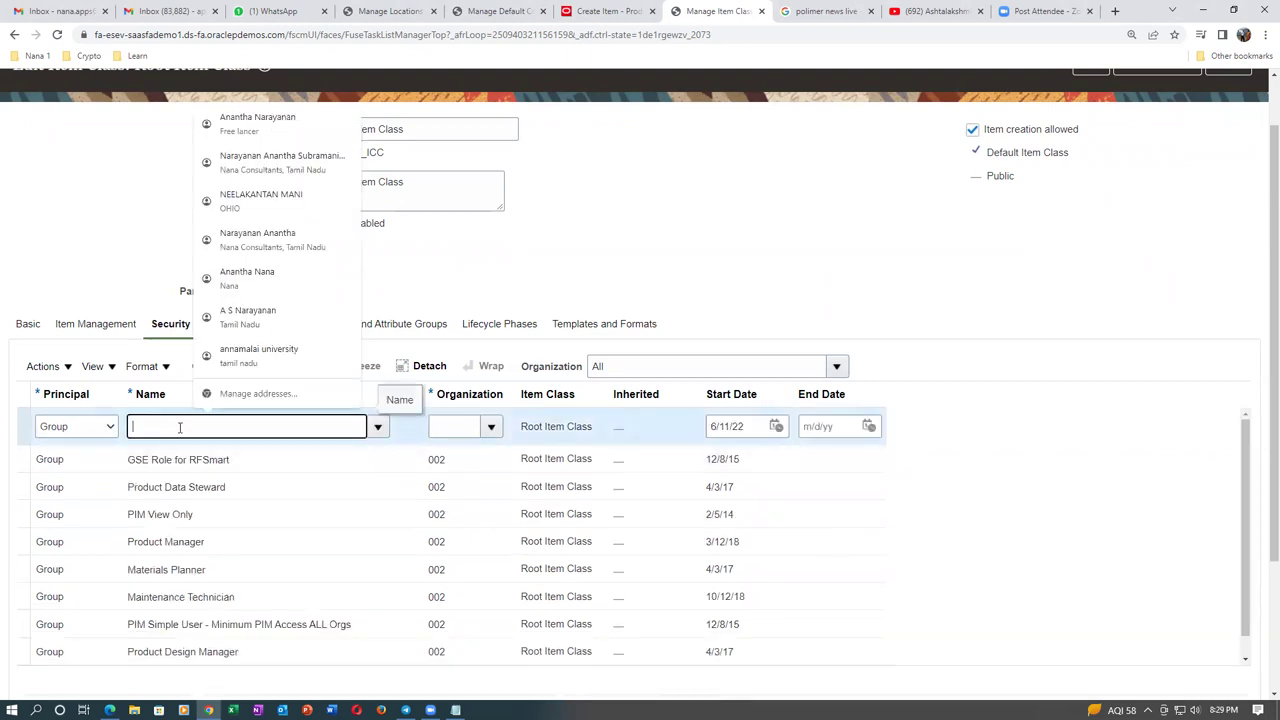
type("Product Data Steward")
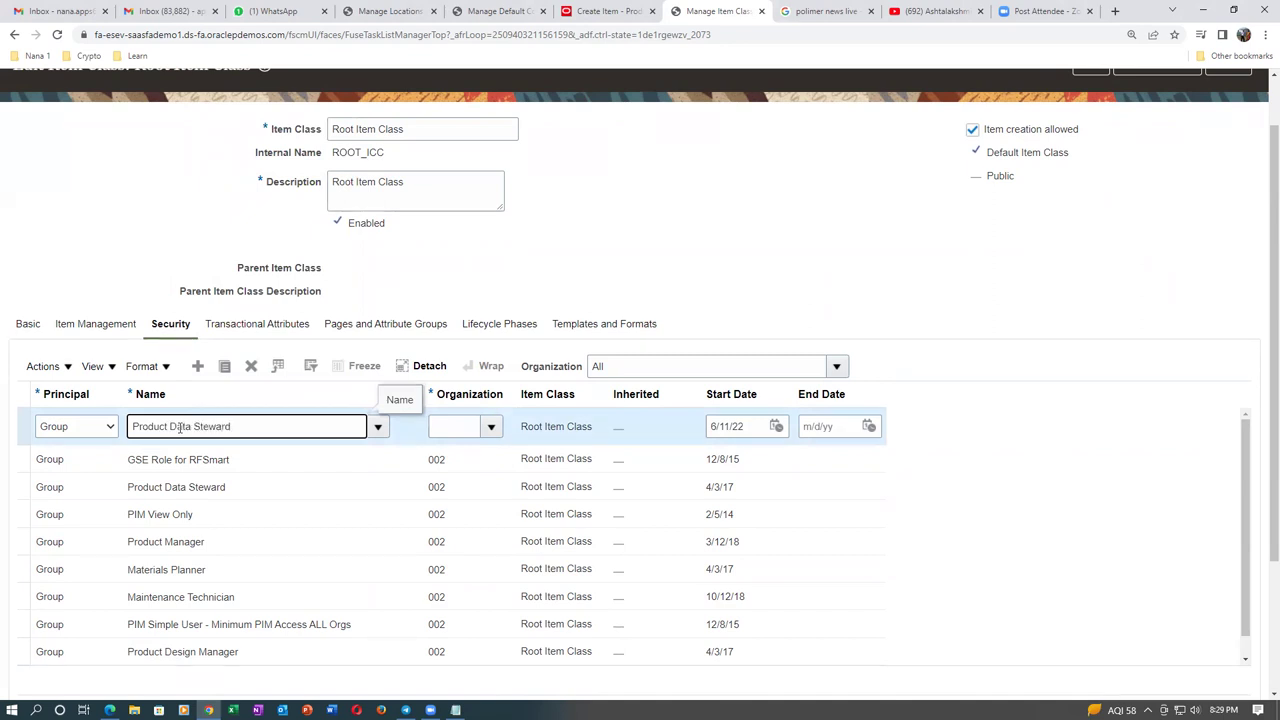
key("Tab")
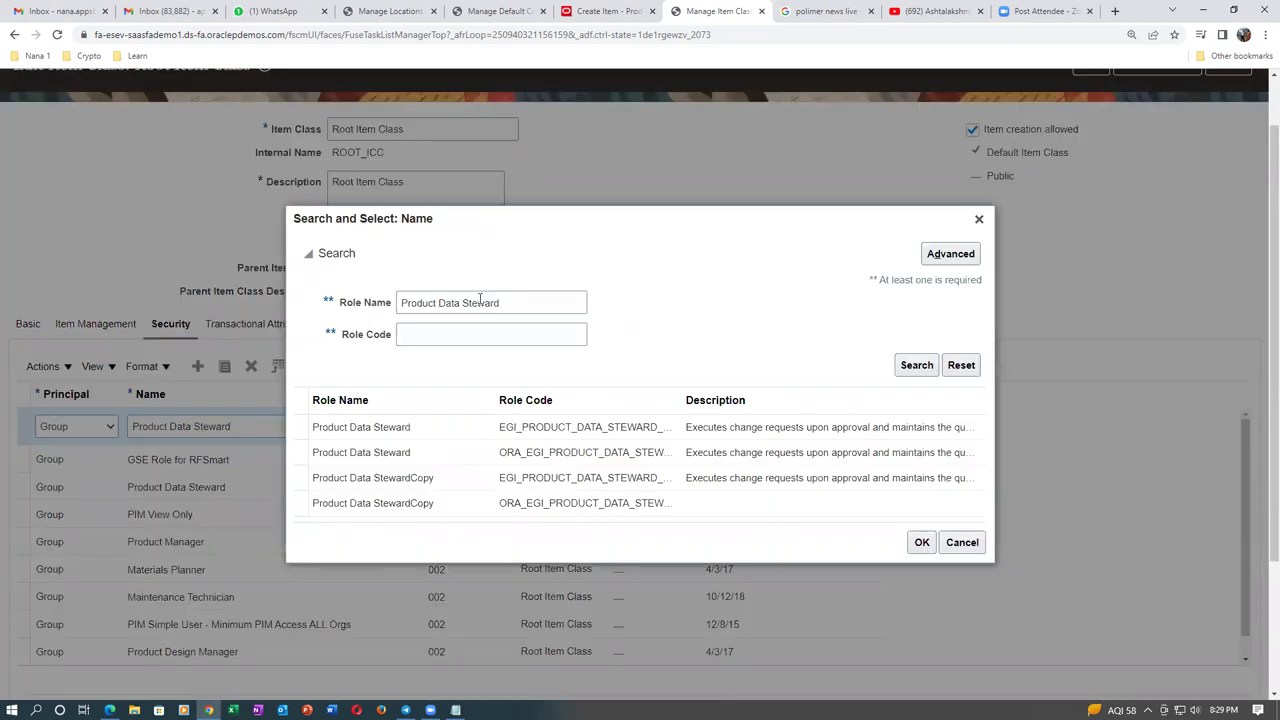
left_click(458, 453)
left_click(458, 453)
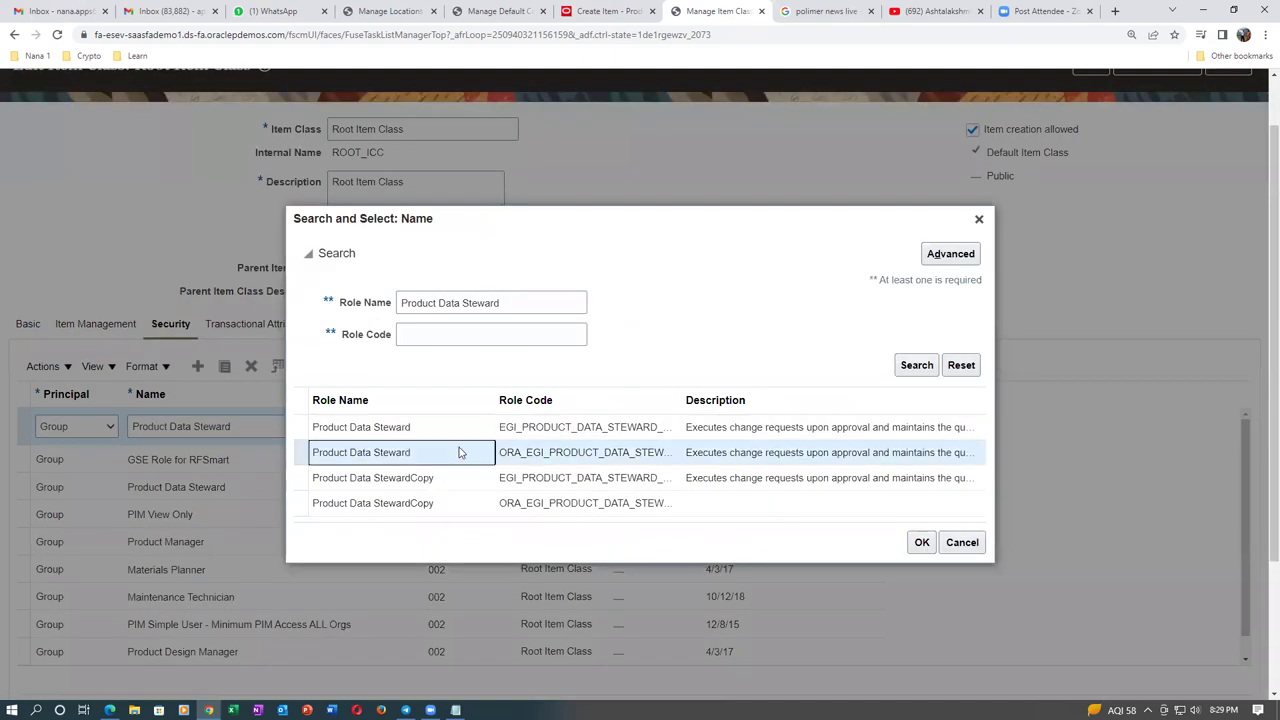
left_click(922, 542)
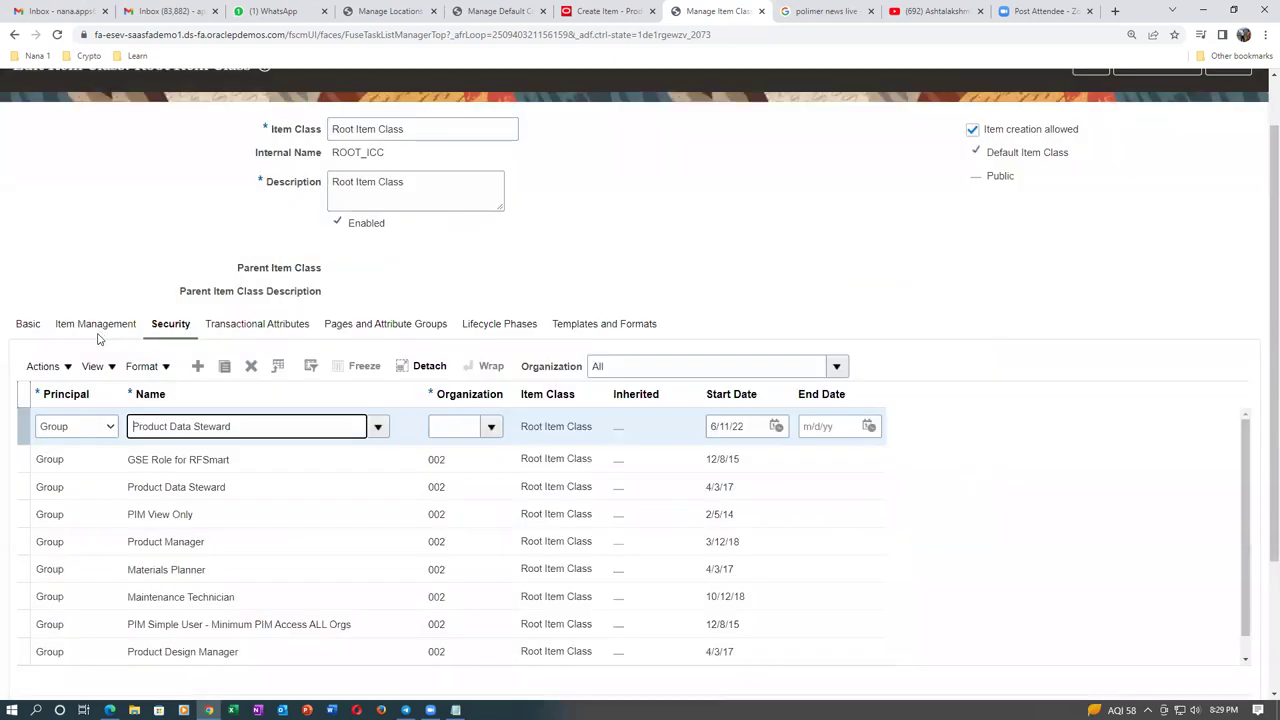
Step: Set the new Product Data Steward entry's organization to B021 and save the item class
left_click(456, 428)
type("B021")
key("Tab")
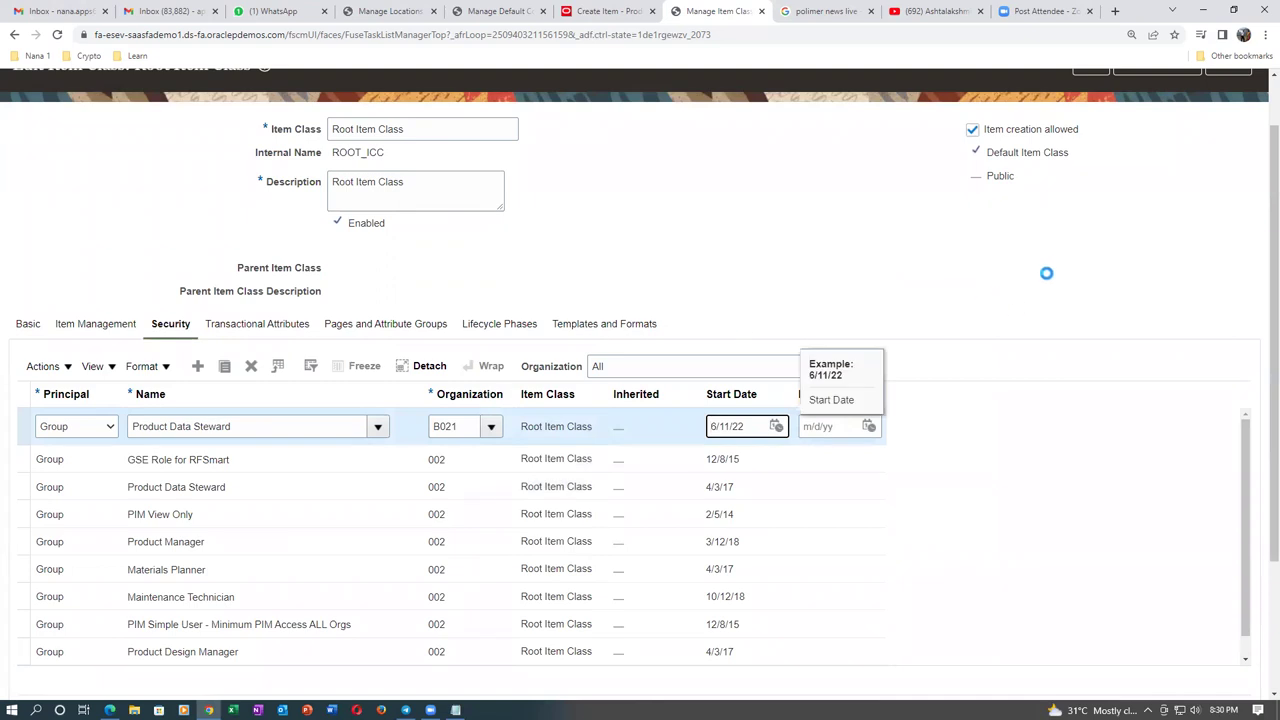
left_click(1092, 122)
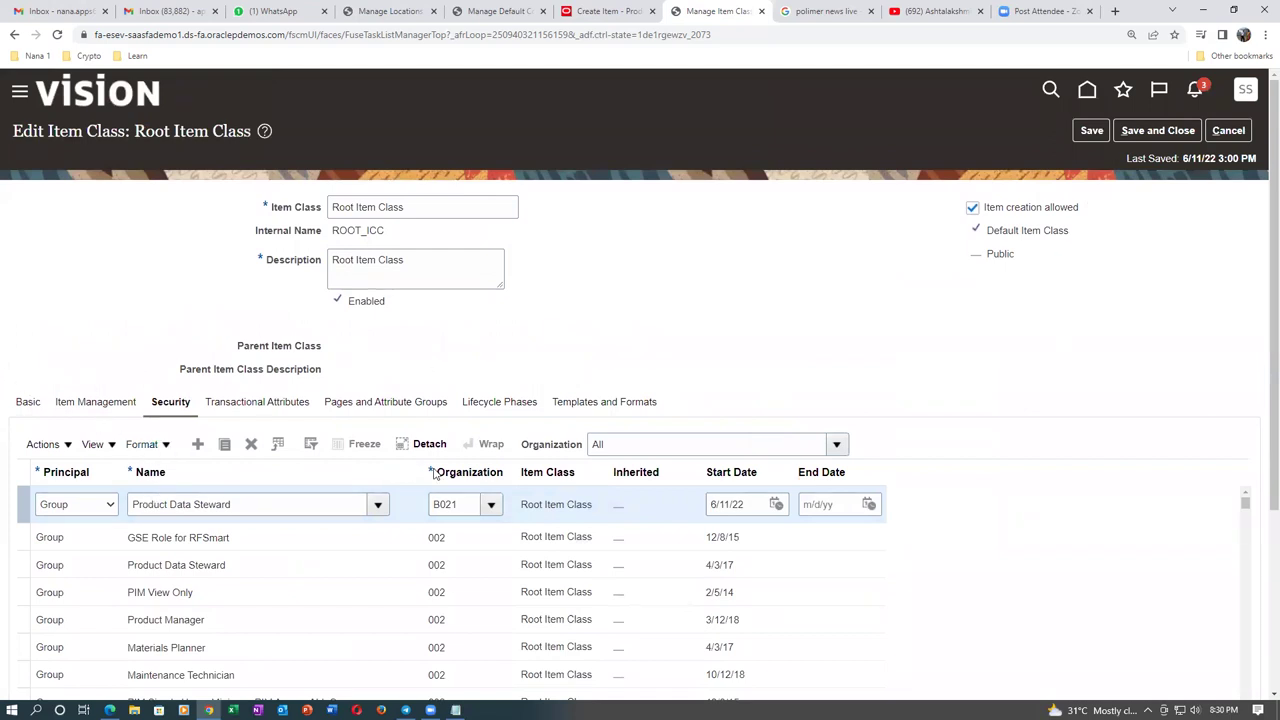
Step: Search for all available actions and add them to the Product Data Steward (B021) security entry
left_click_drag(1260, 292, 1260, 451)
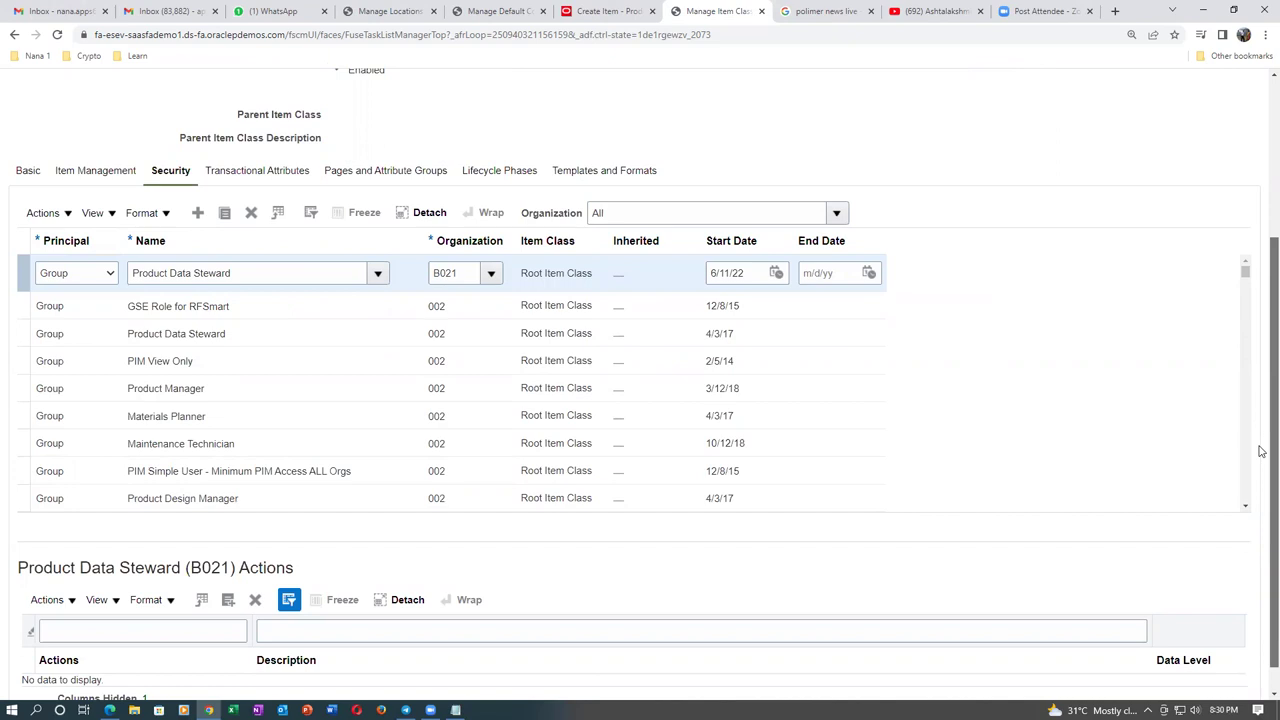
left_click_drag(1260, 451, 1262, 306)
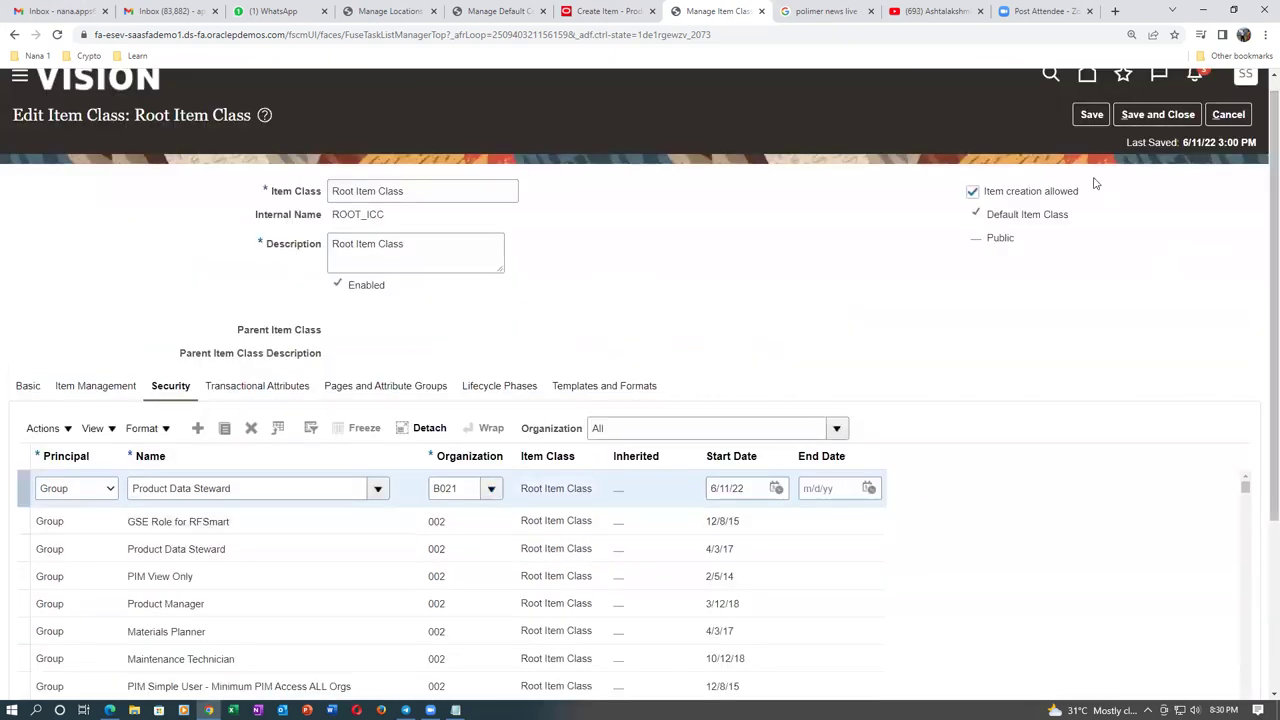
scroll(487, 330, "down", 2)
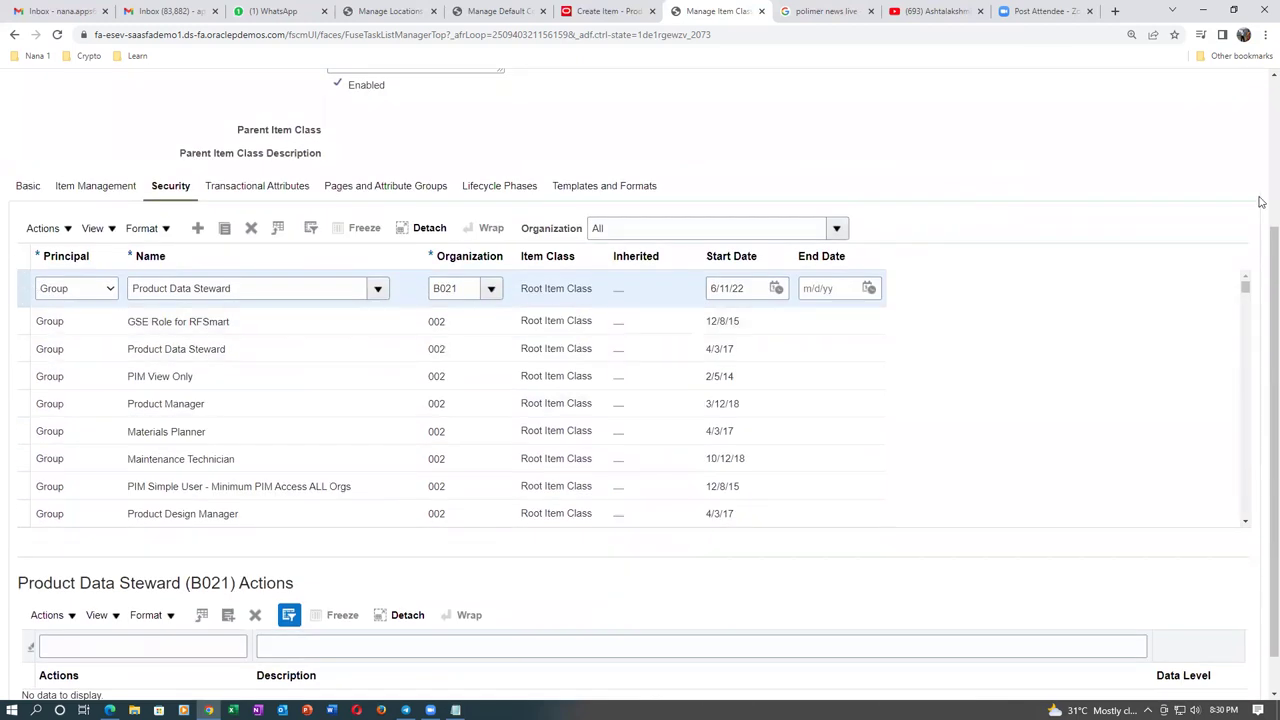
left_click_drag(1262, 251, 1262, 315)
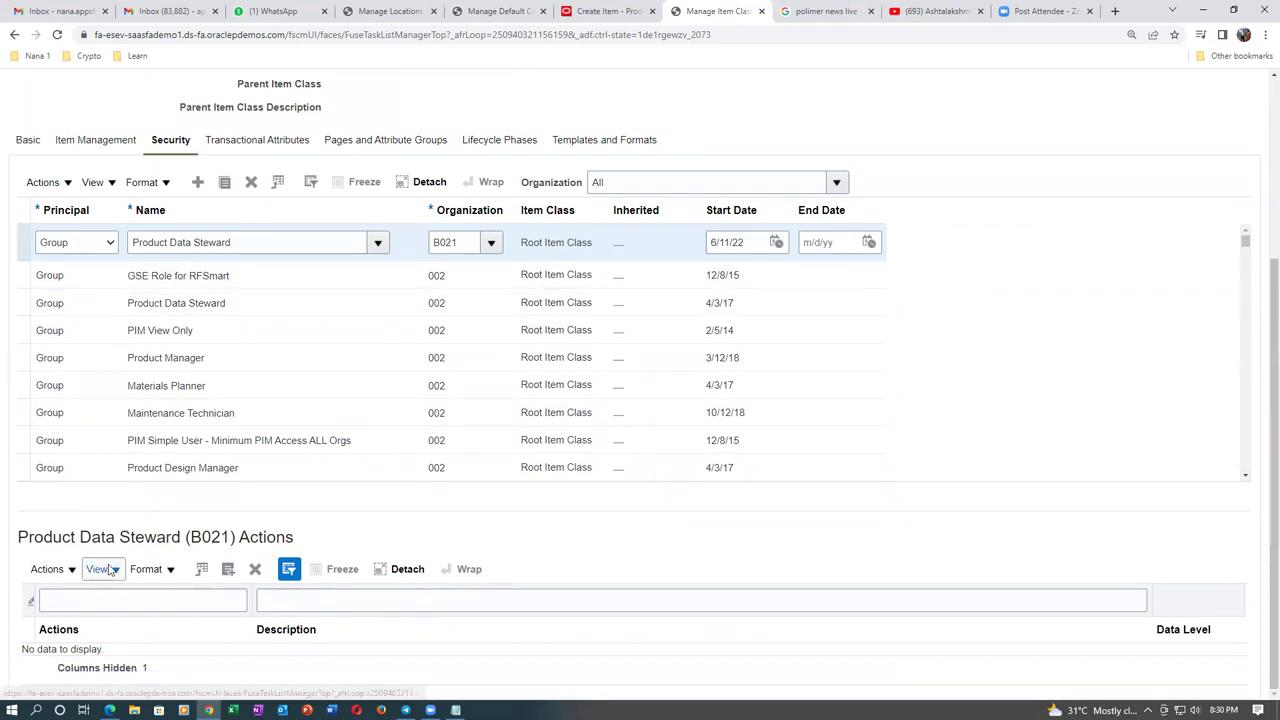
left_click_drag(133, 541, 250, 539)
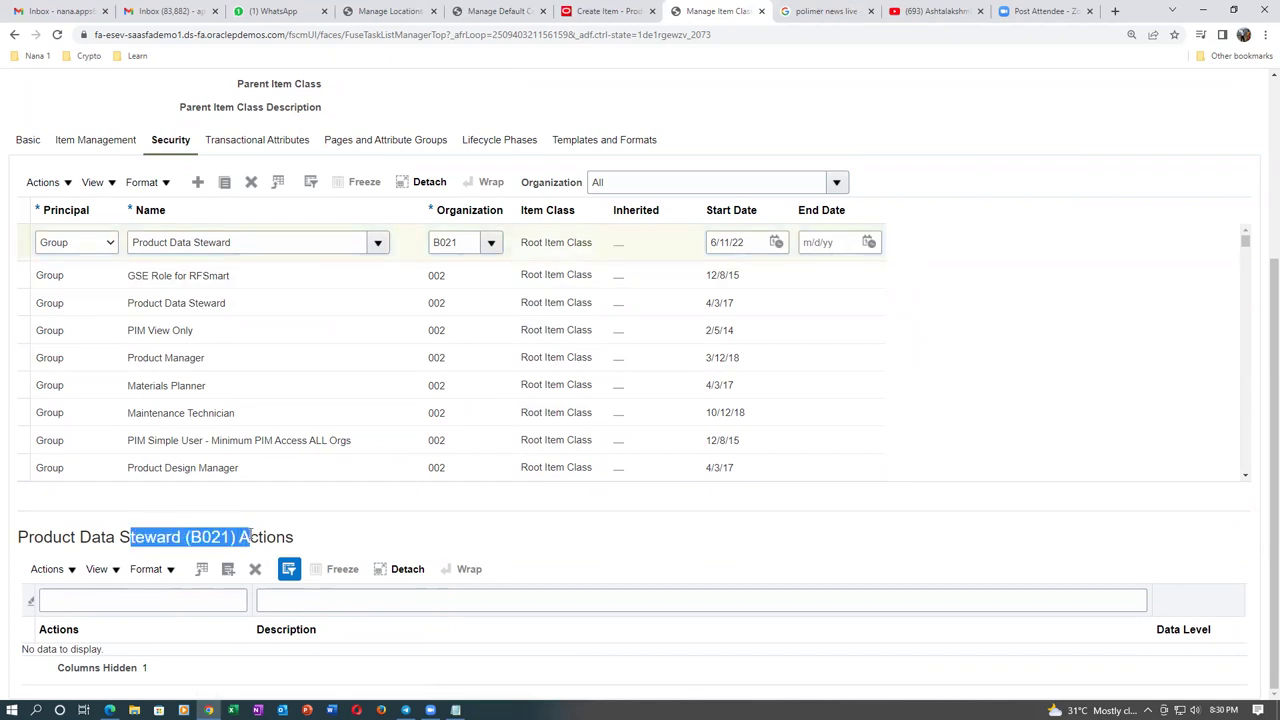
left_click(48, 569)
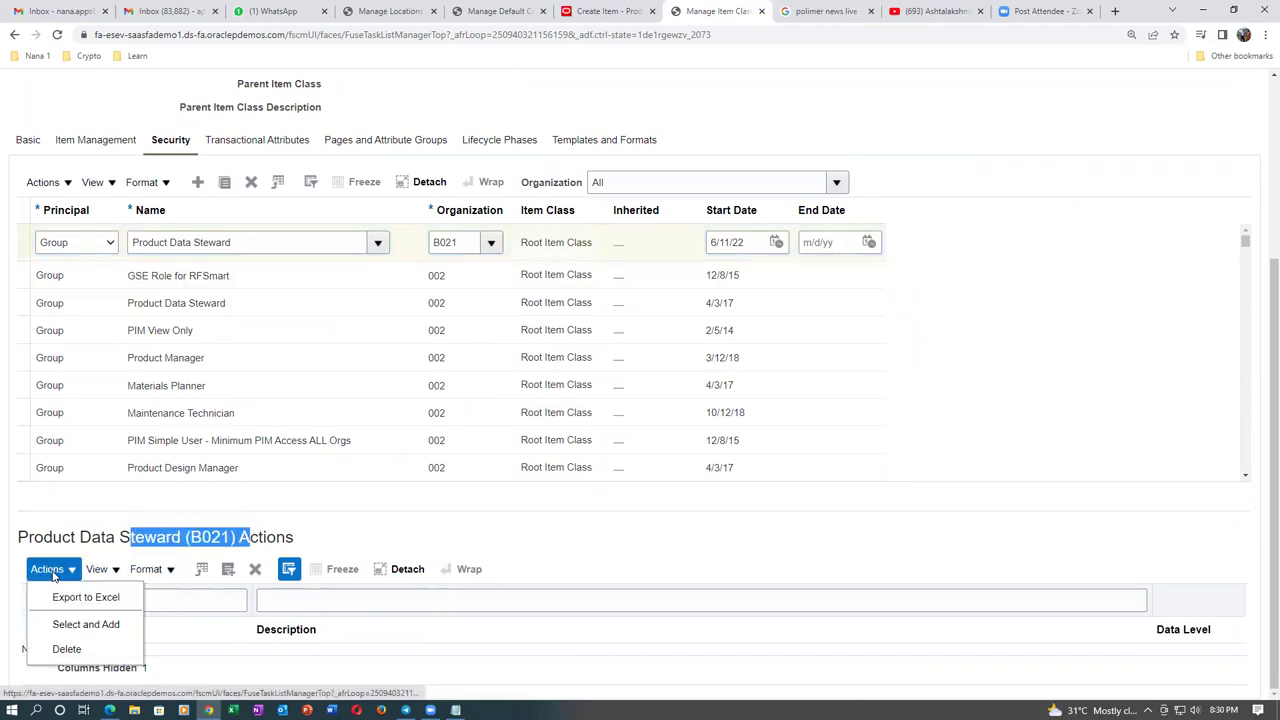
left_click(86, 623)
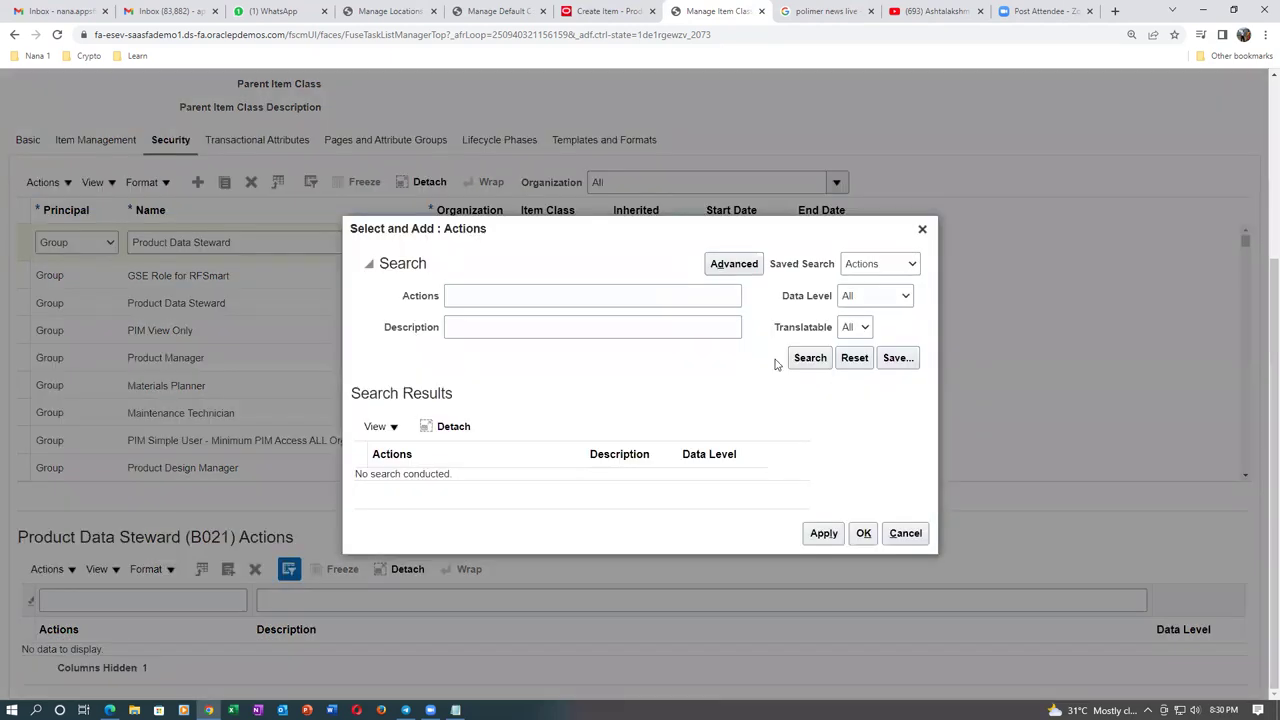
left_click(810, 358)
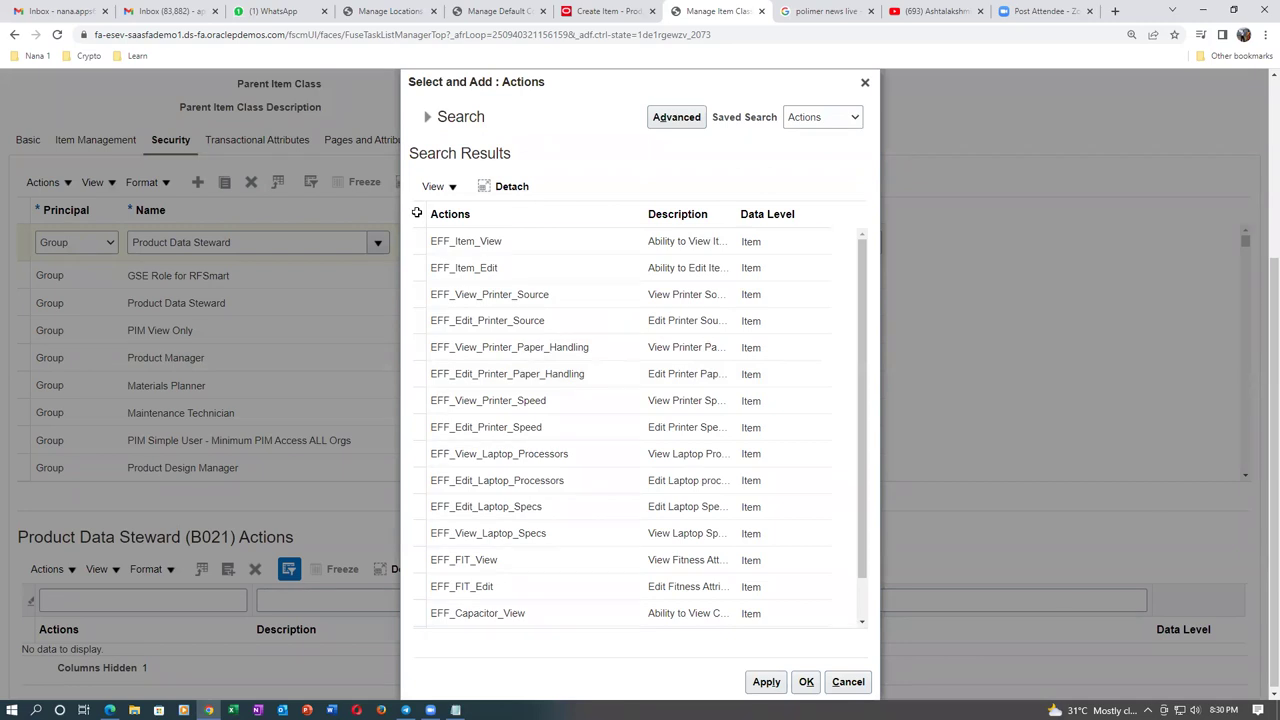
left_click(417, 212)
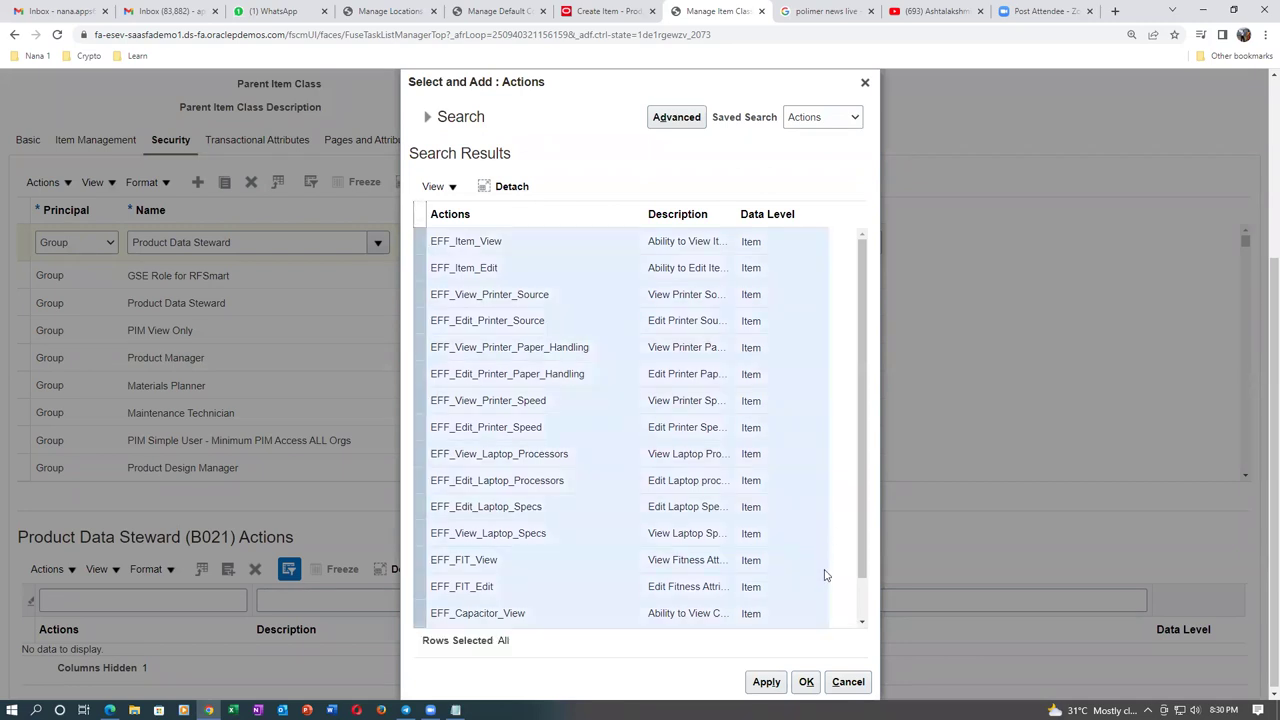
left_click(766, 681)
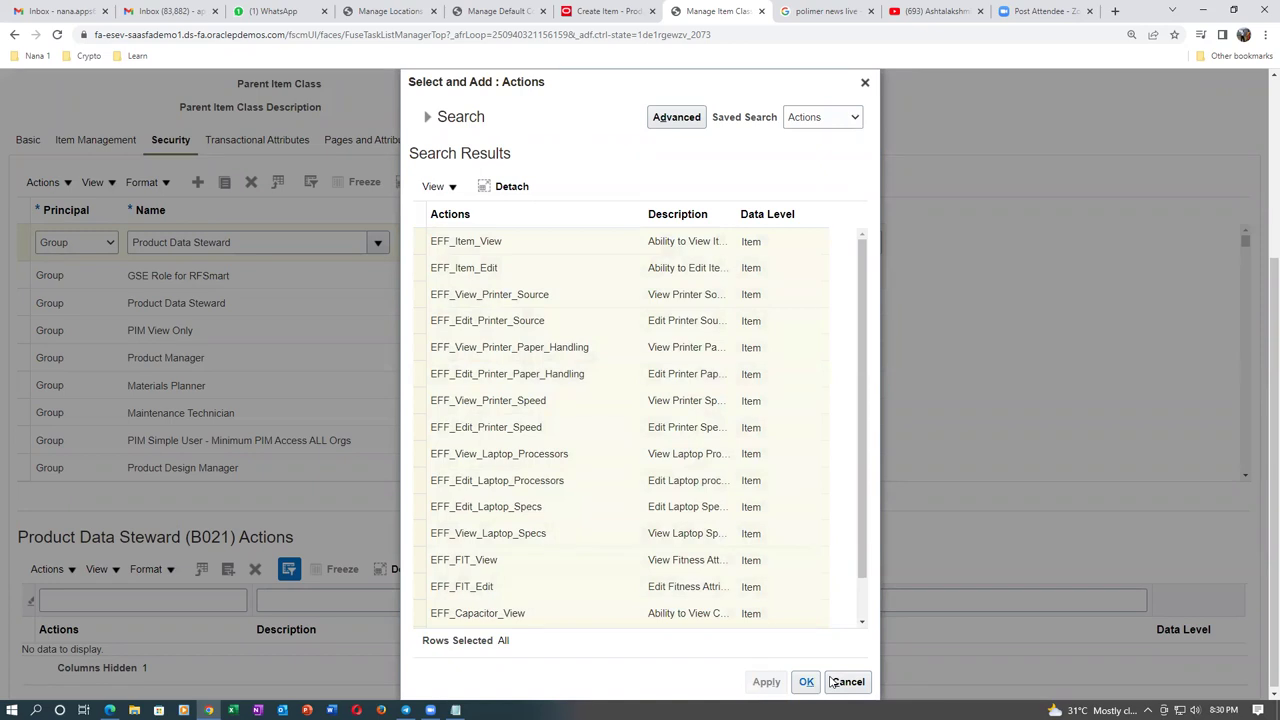
left_click(806, 681)
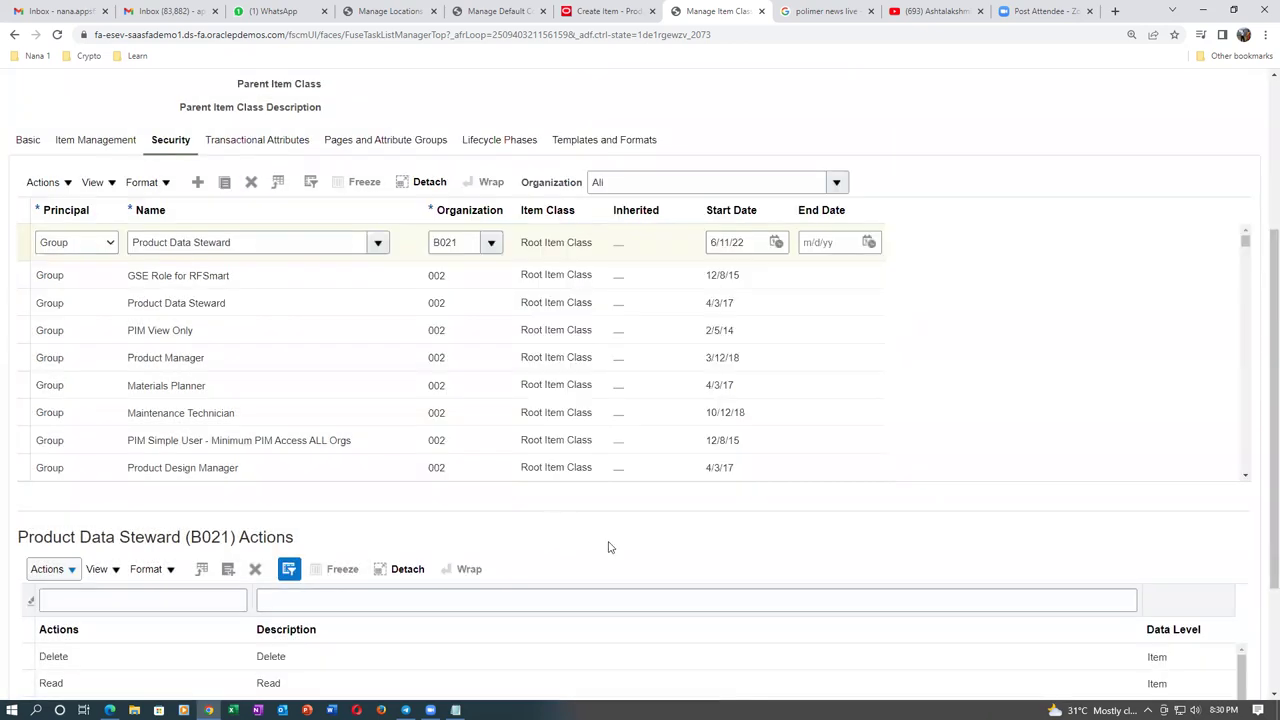
Step: Save and close Root Item Class with the added Product Data Steward actions
left_click_drag(1262, 322, 1262, 430)
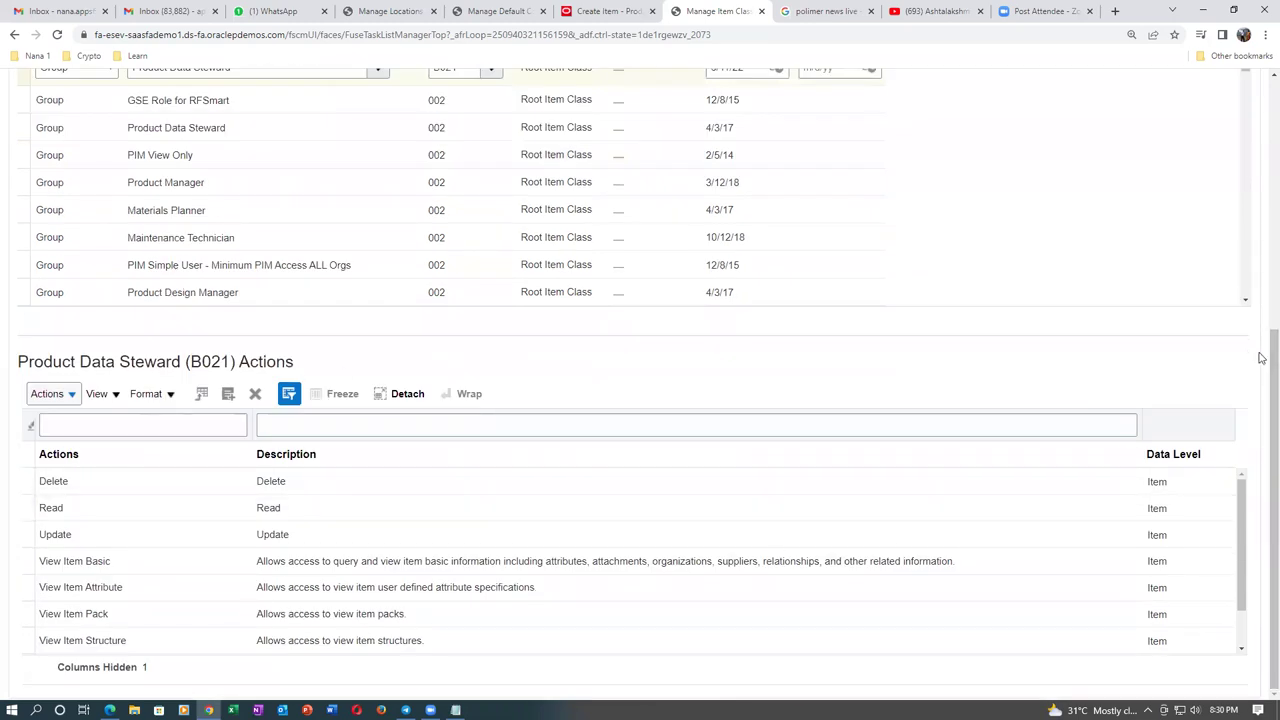
scroll(1261, 365, "up", 5)
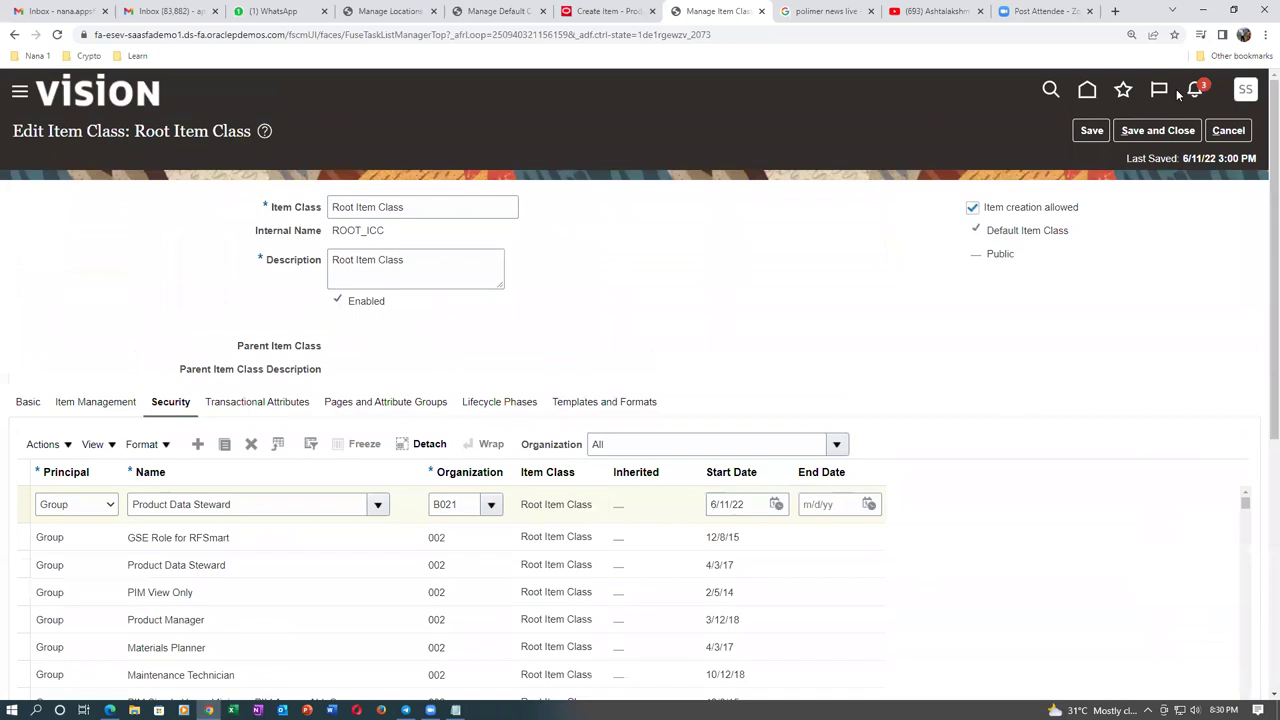
left_click(1158, 130)
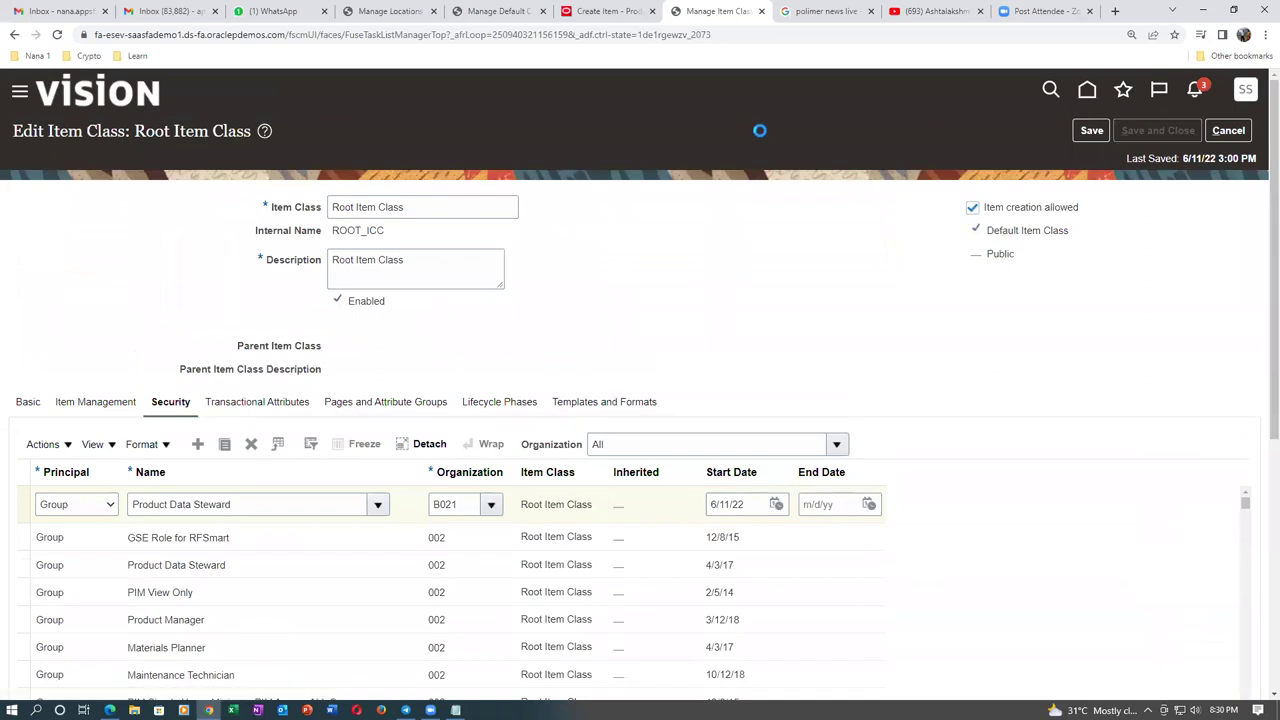
left_click(500, 11)
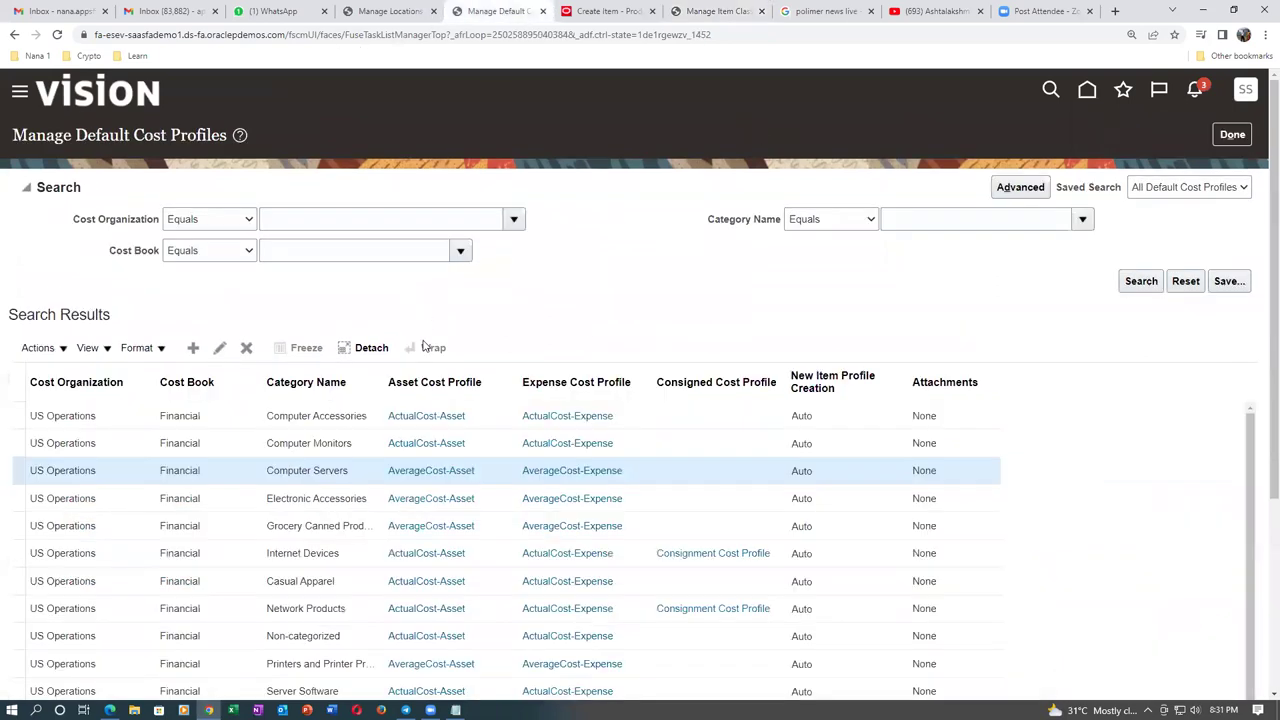
left_click(712, 11)
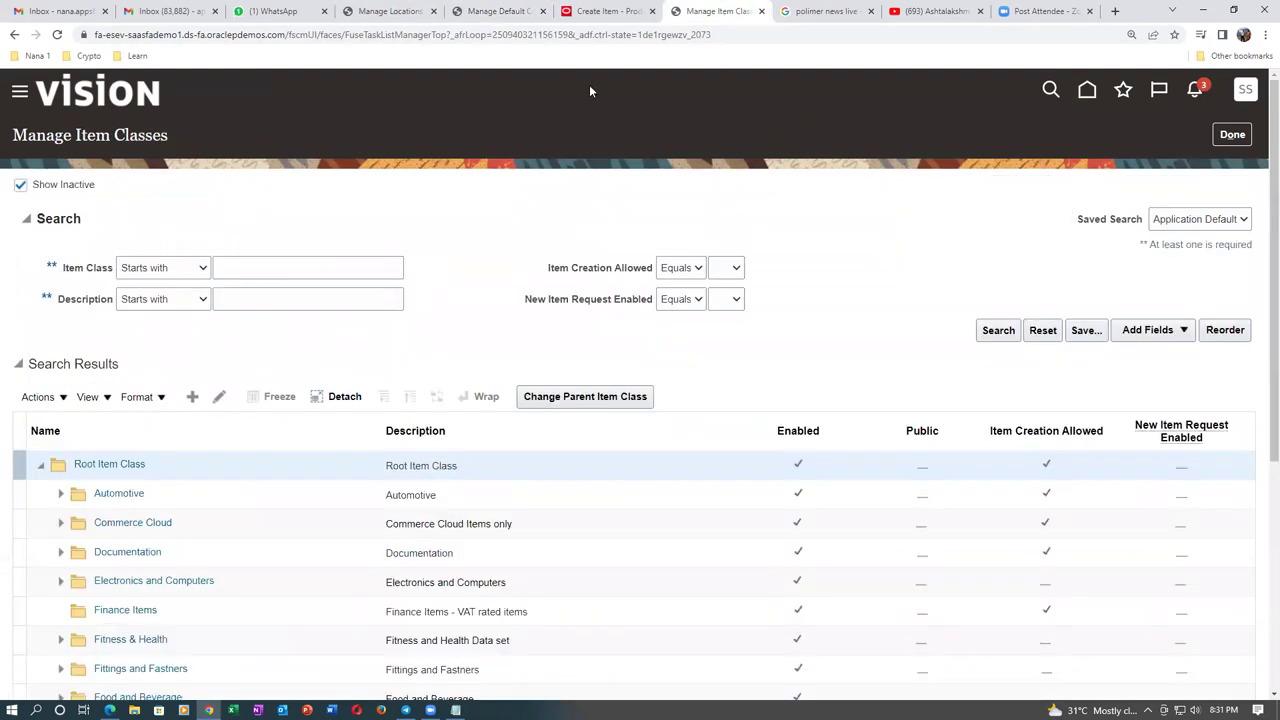
Step: Return to item b02_cost_test and search for organization B021 to add to its organization associations
left_click(609, 12)
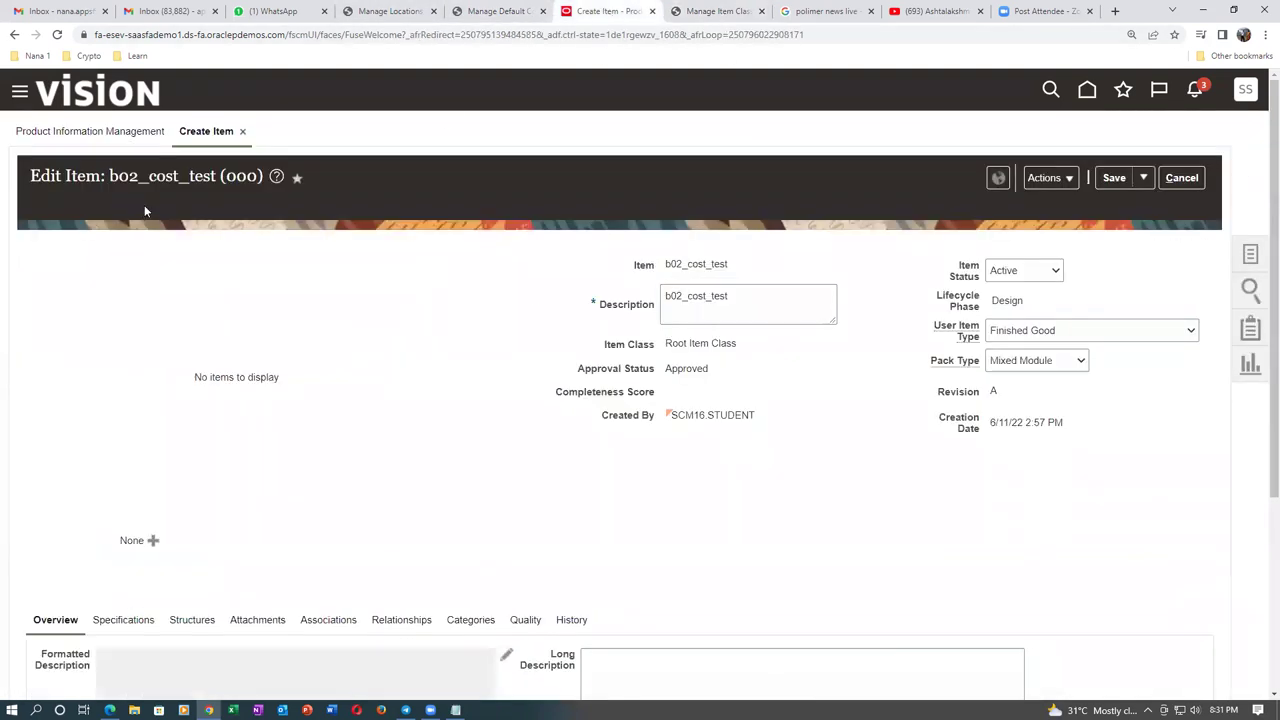
scroll(487, 546, "down", 2)
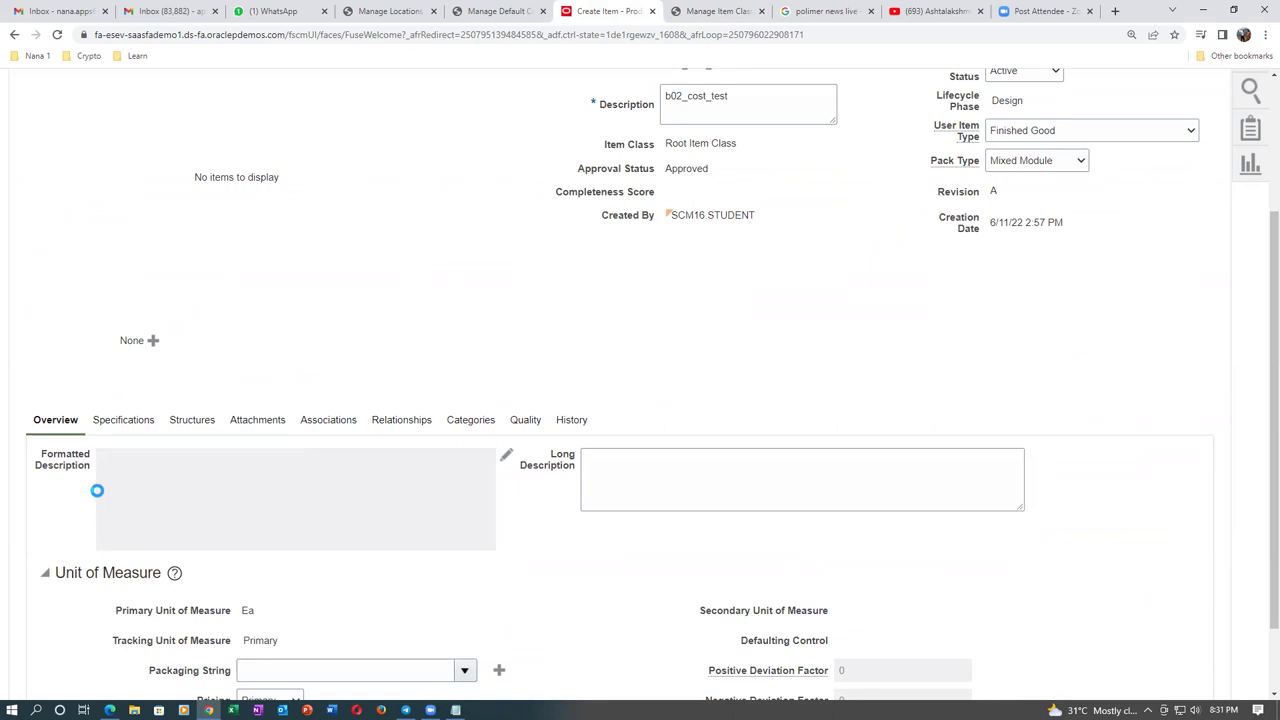
left_click(60, 511)
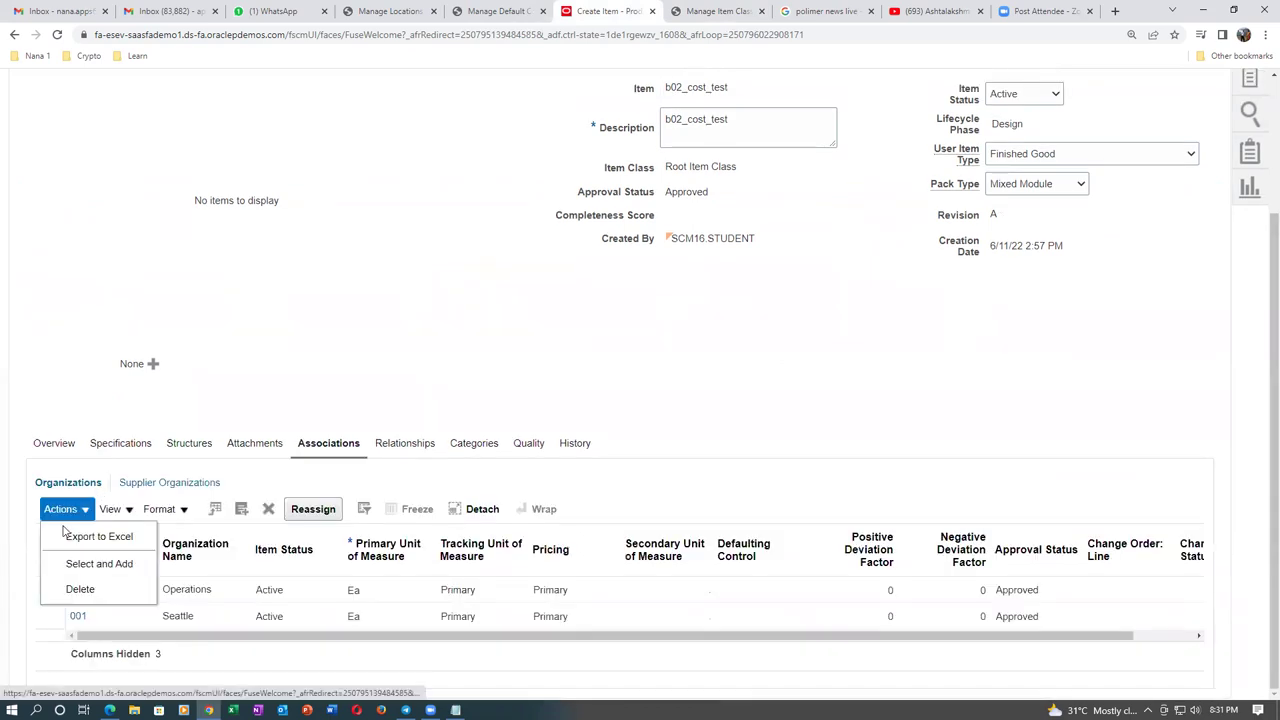
left_click(72, 563)
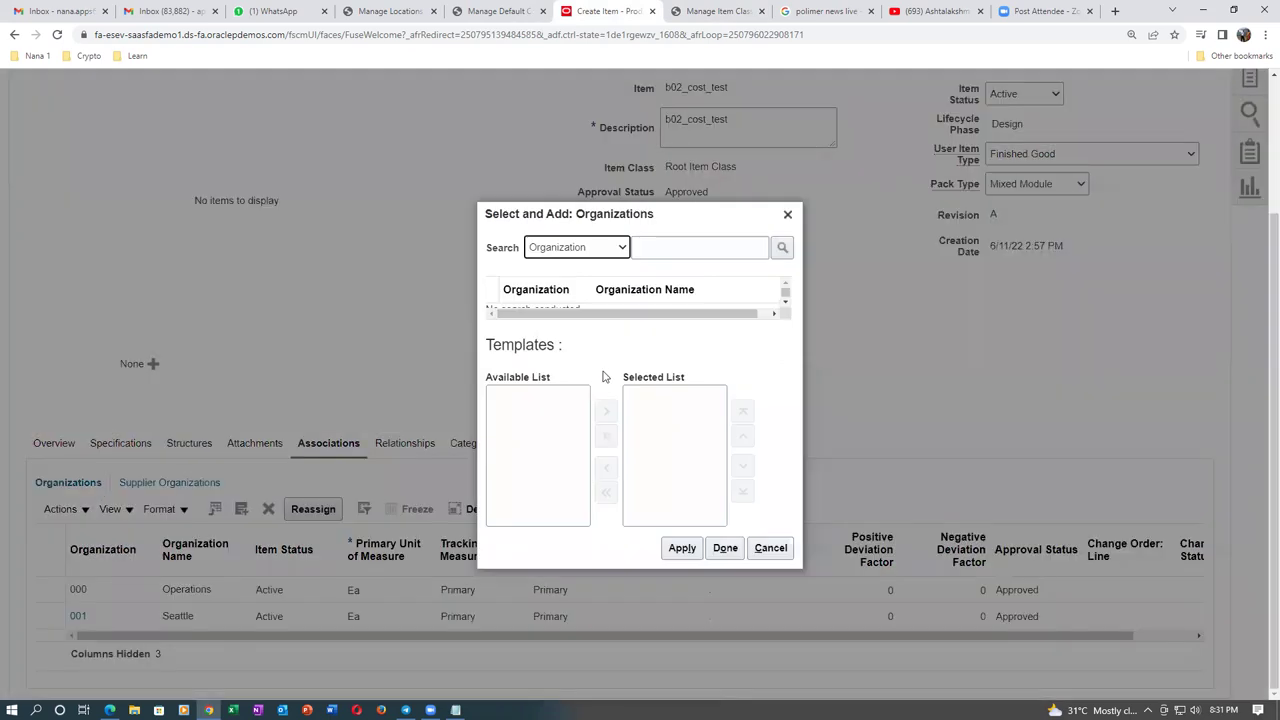
left_click(674, 247)
type("B021")
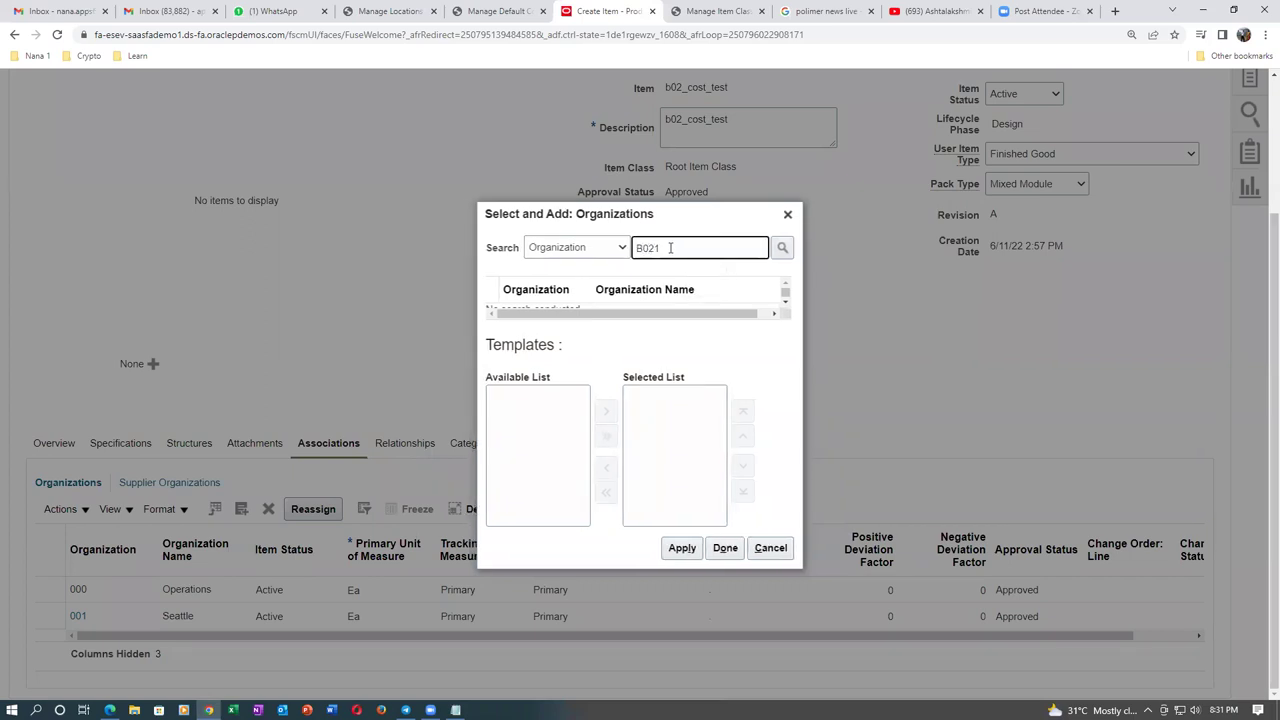
key("Return")
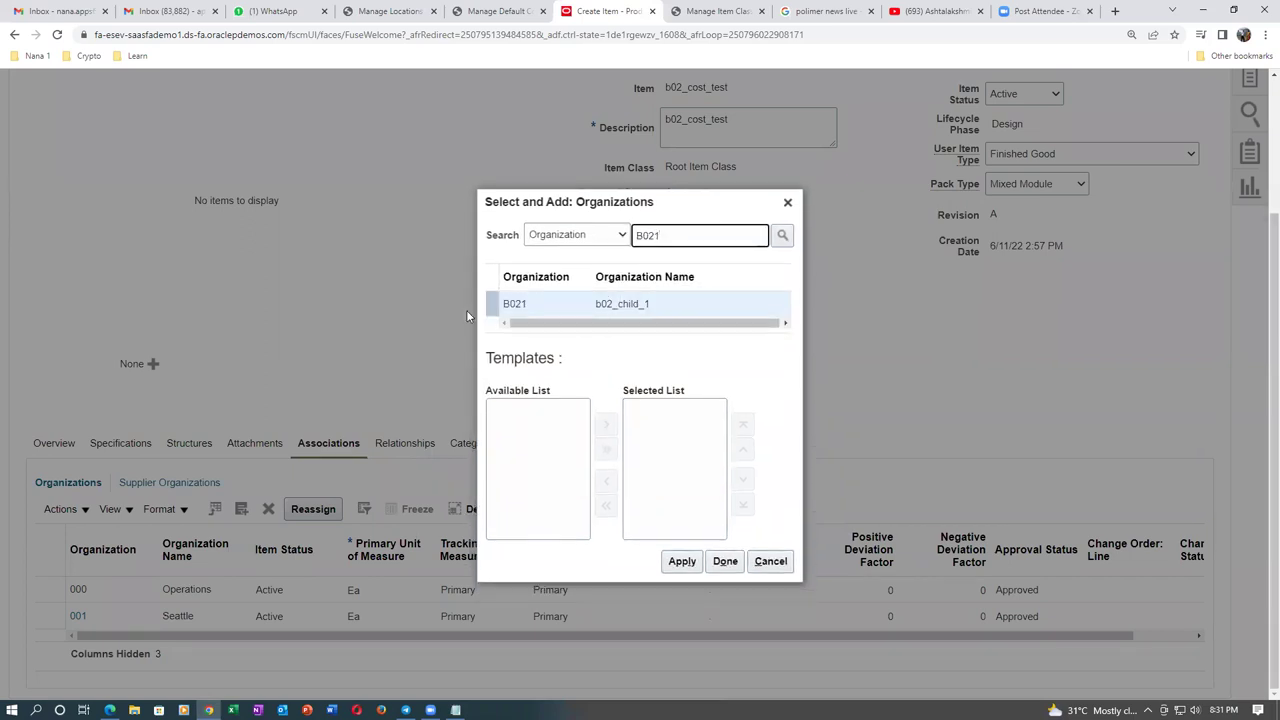
Step: Assign organization B021 (b02_child_1) to the item without a template and save the item
left_click(490, 300)
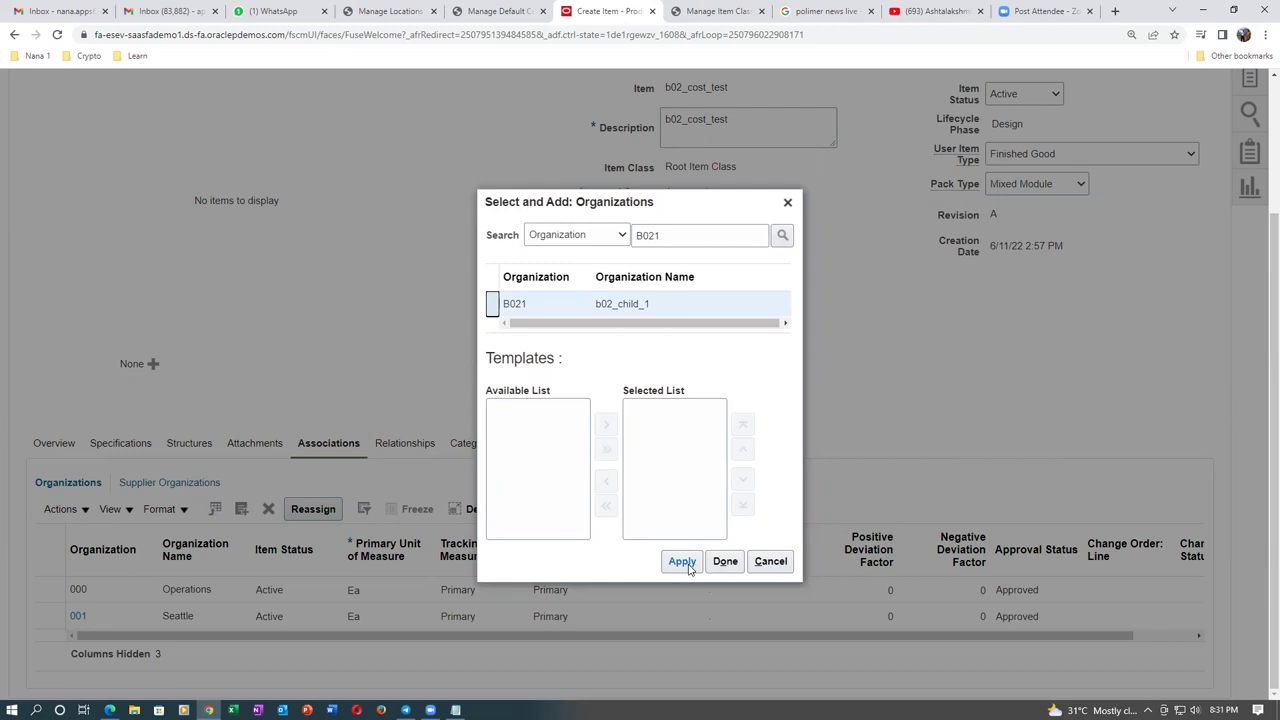
left_click(683, 562)
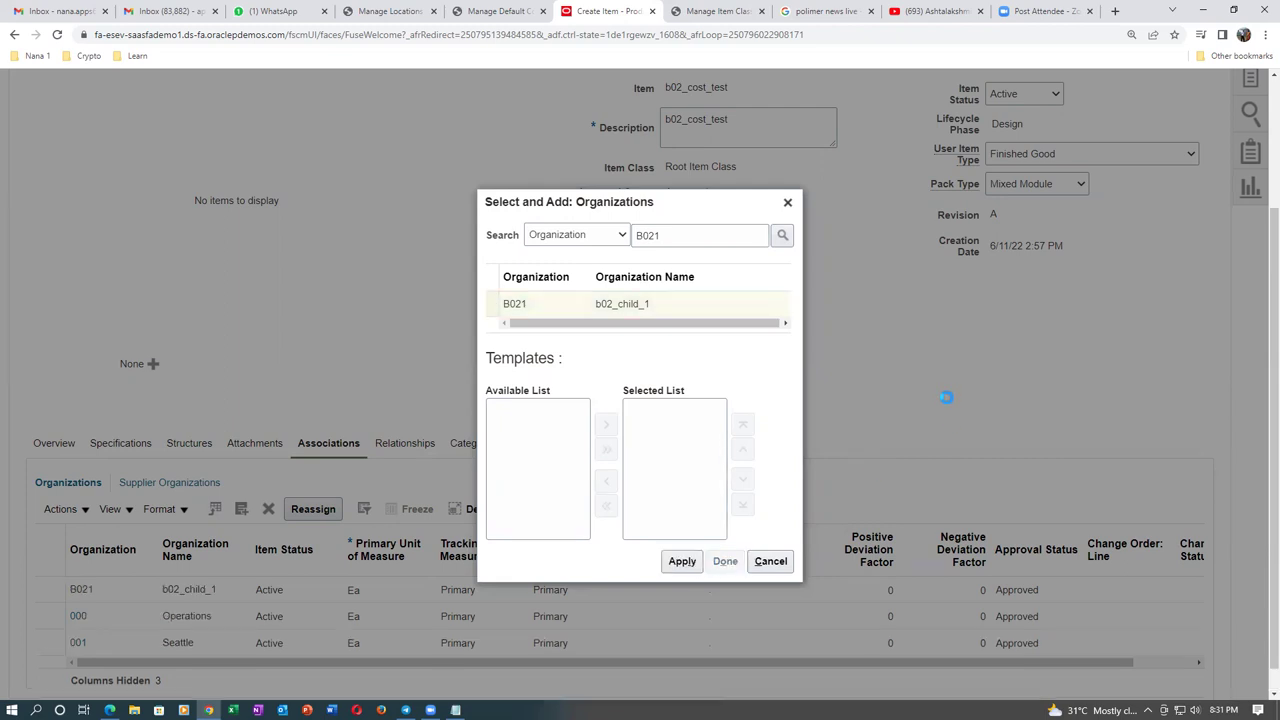
scroll(950, 406, "up", 3)
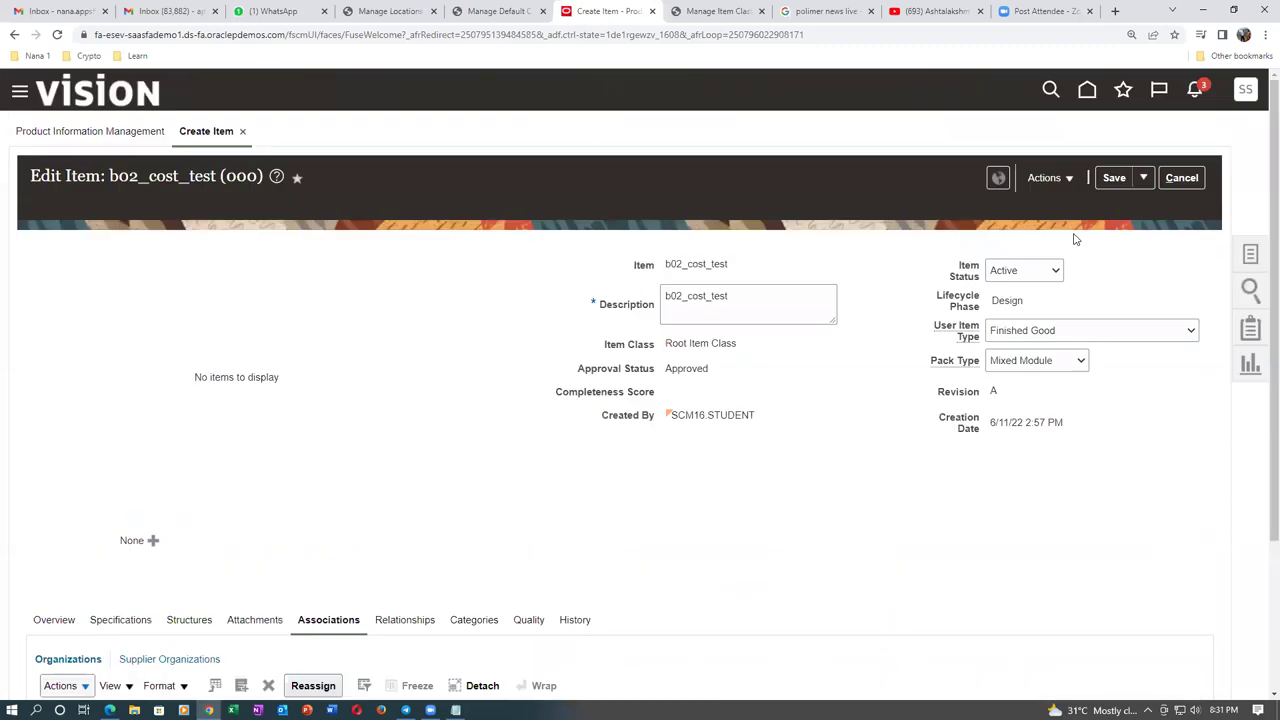
left_click(1110, 178)
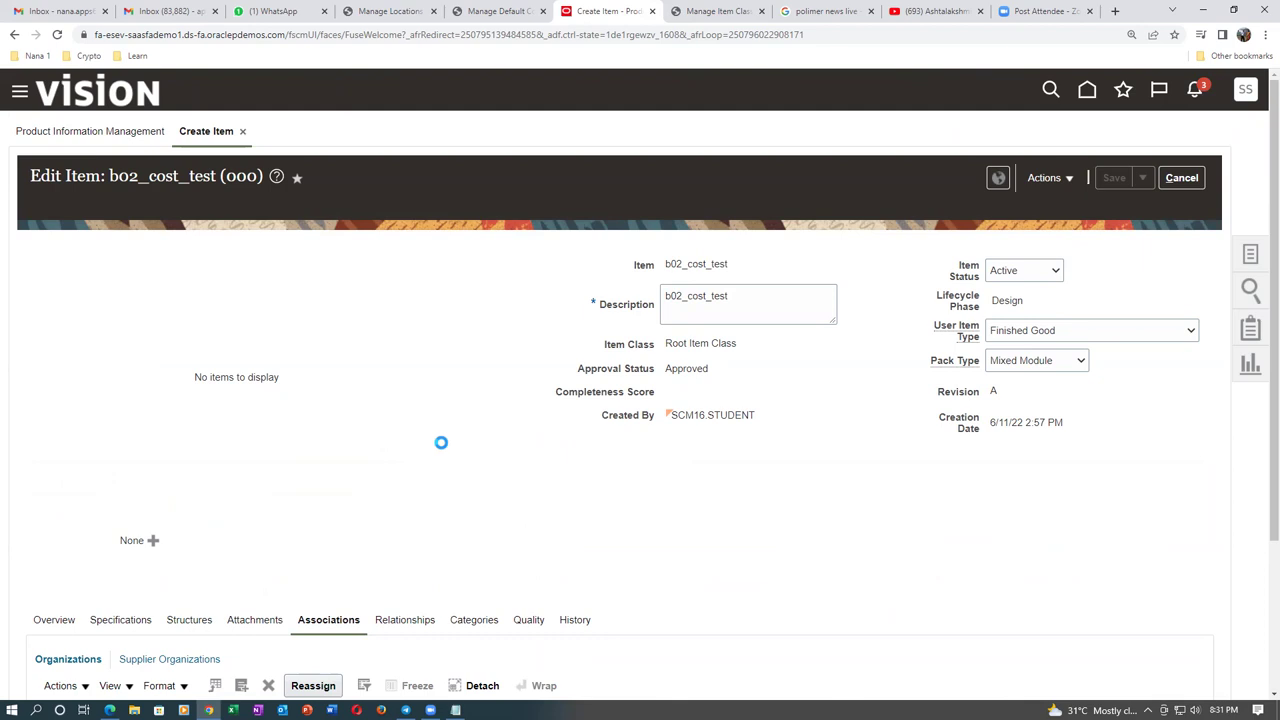
scroll(443, 440, "down", 2)
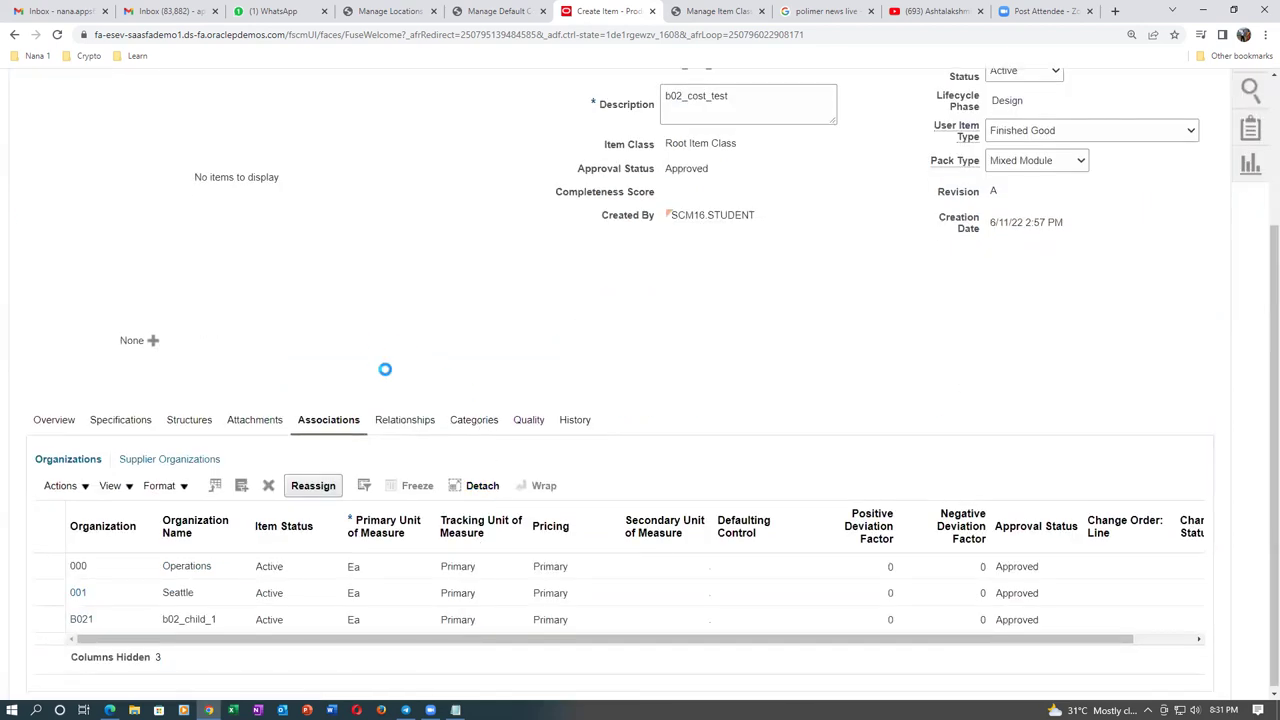
Step: Check the category noted in Notepad and set the item's Inv_Items catalog category to Computer Servers
key("alt+Tab")
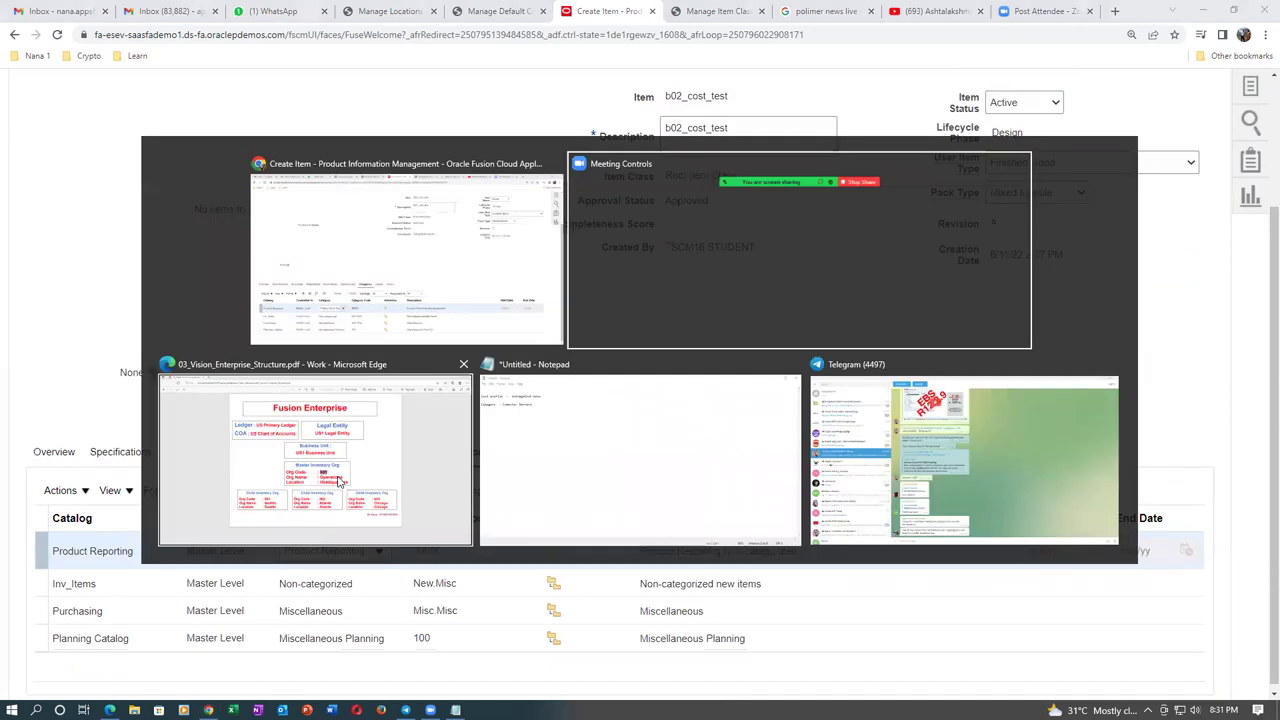
left_click(570, 362)
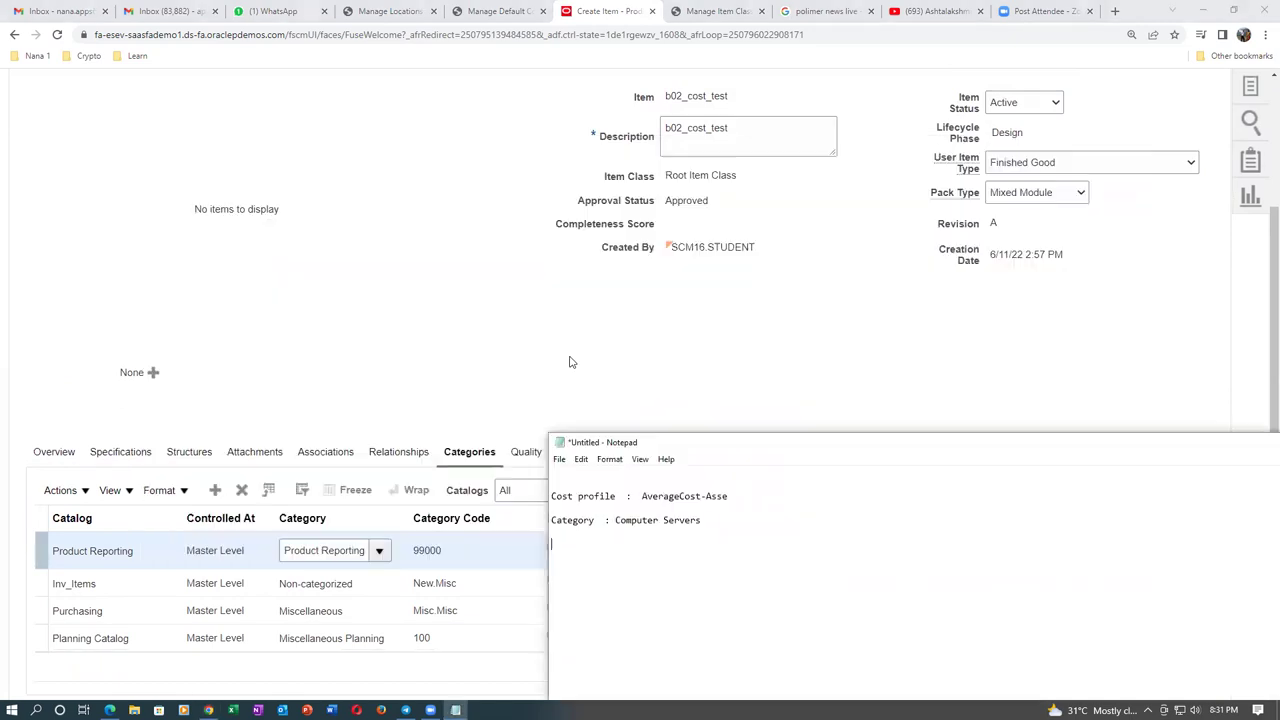
left_click_drag(618, 521, 677, 528)
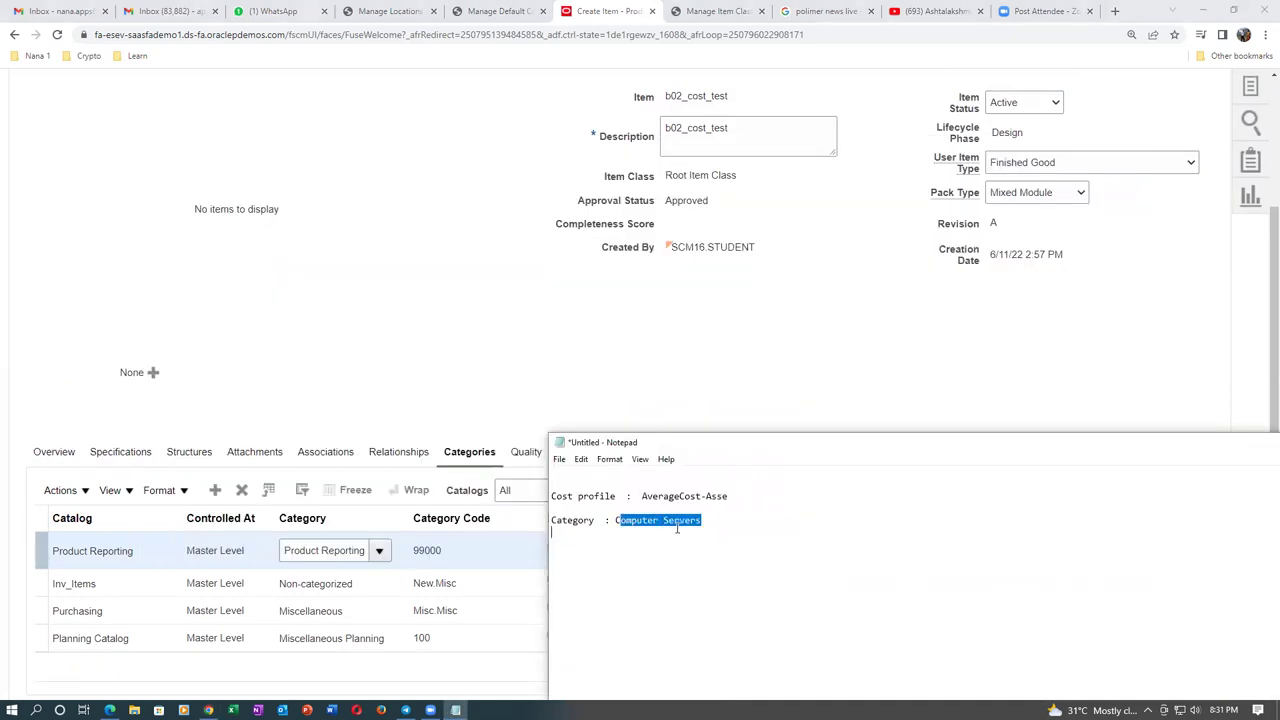
left_click(477, 381)
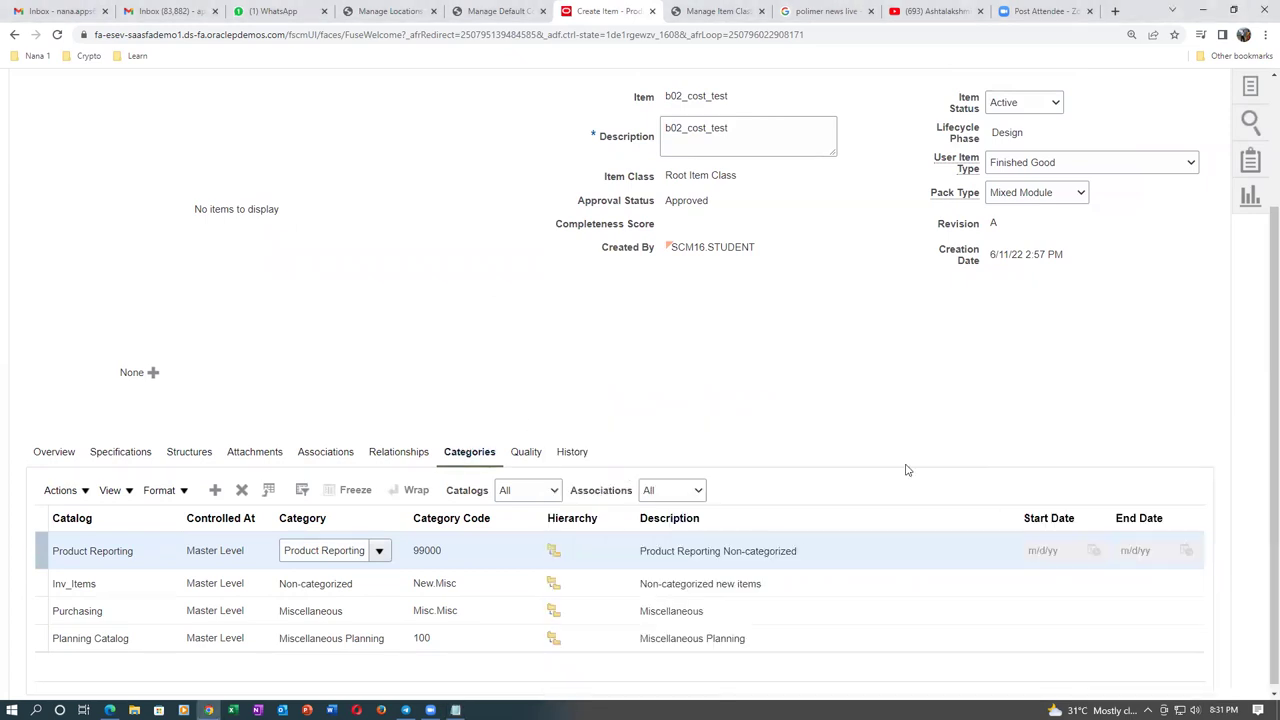
left_click(321, 586)
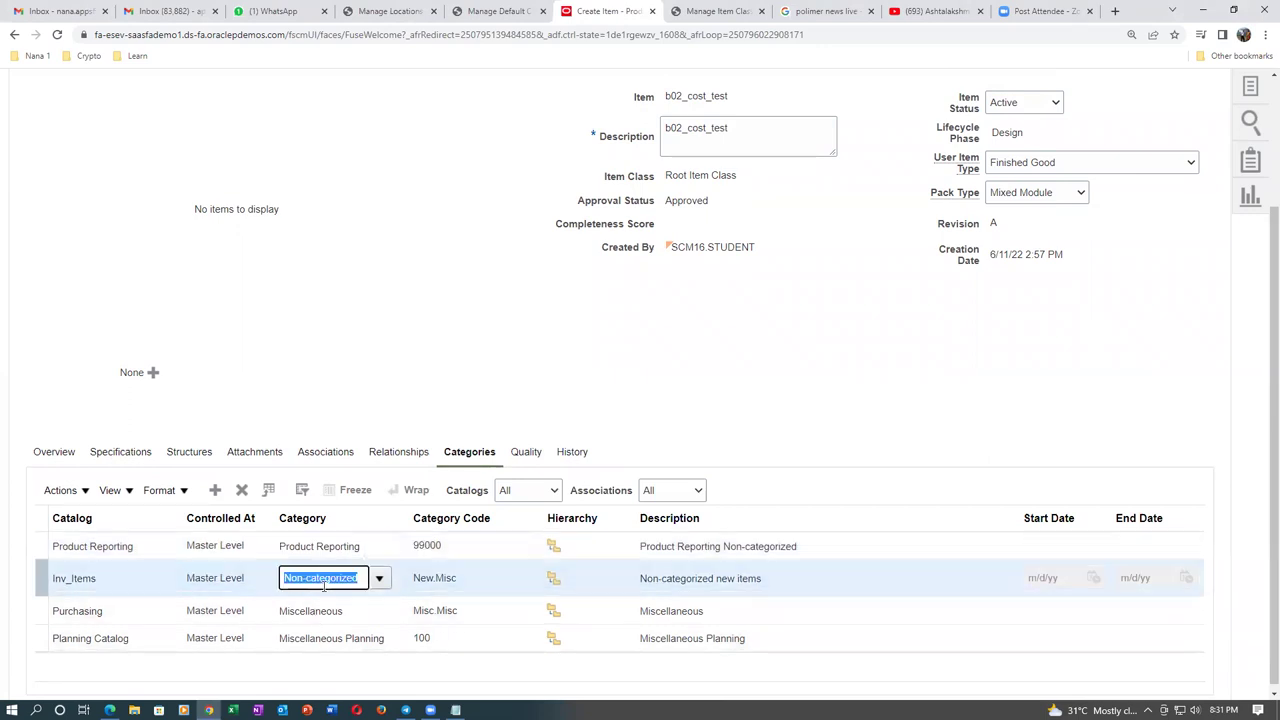
type("Computer ser")
key("Tab")
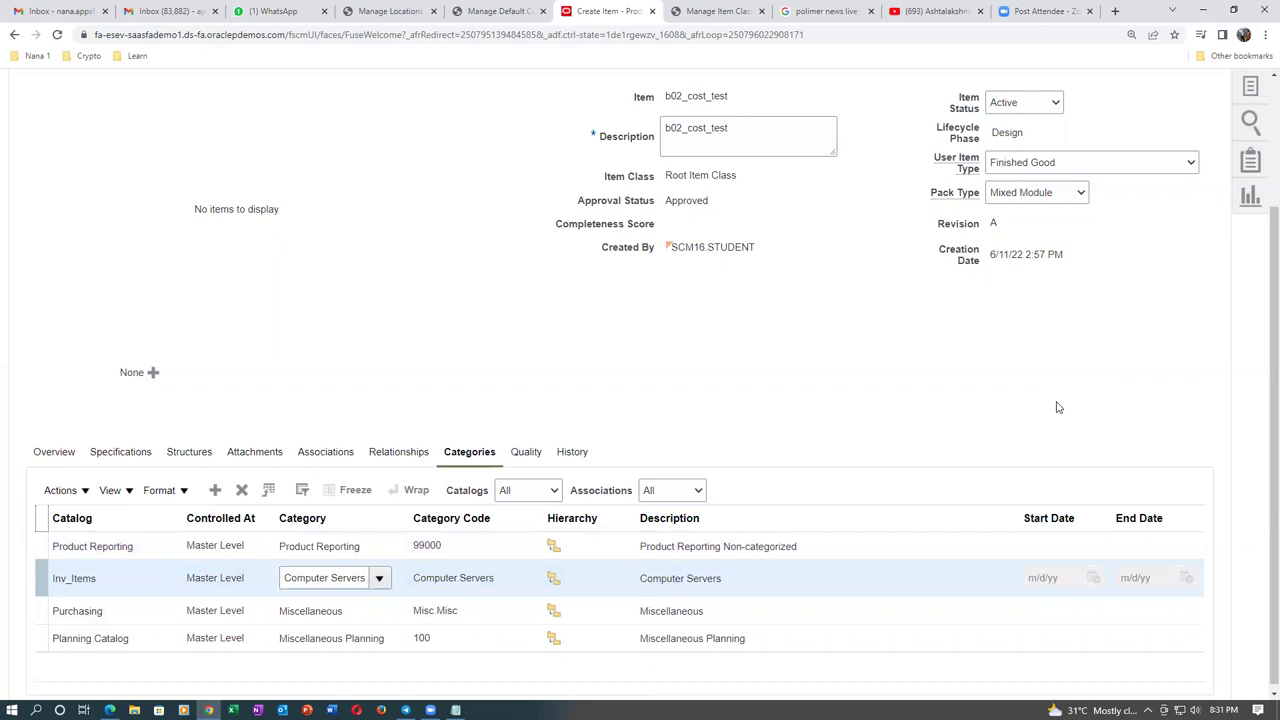
scroll(1058, 407, "up", 2)
scroll(1048, 411, "up", 1)
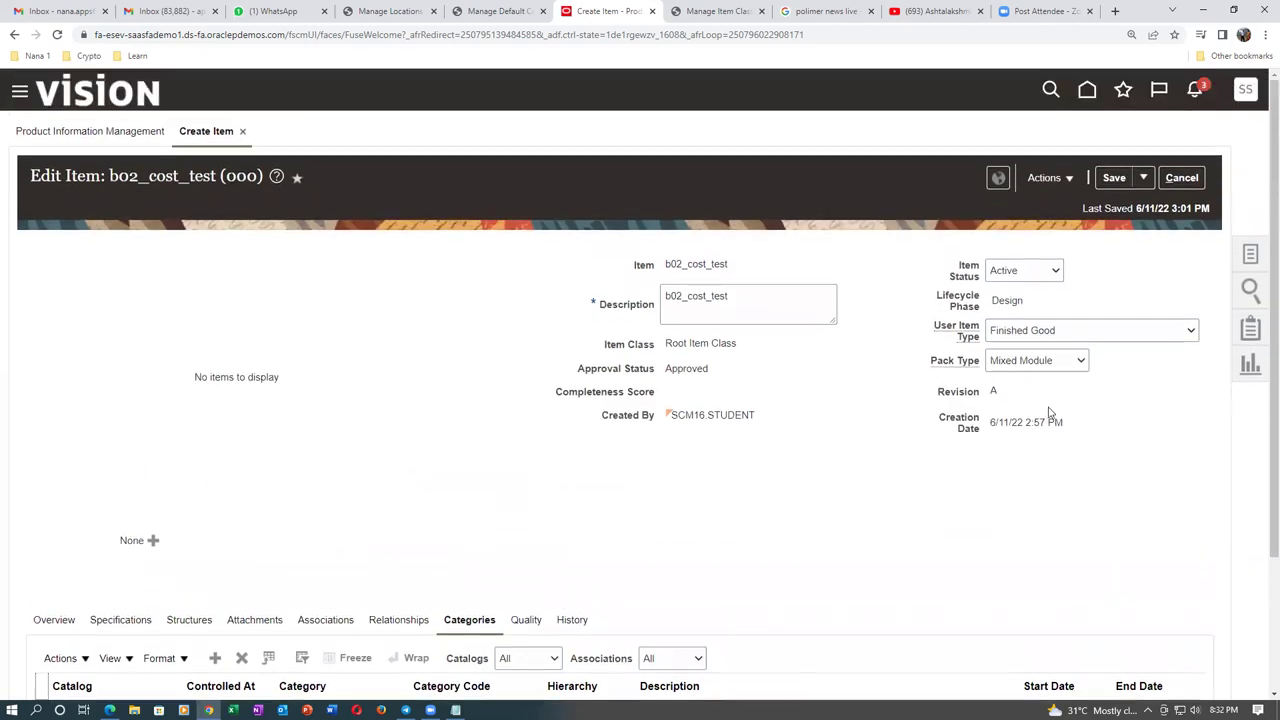
scroll(414, 500, "down", 3)
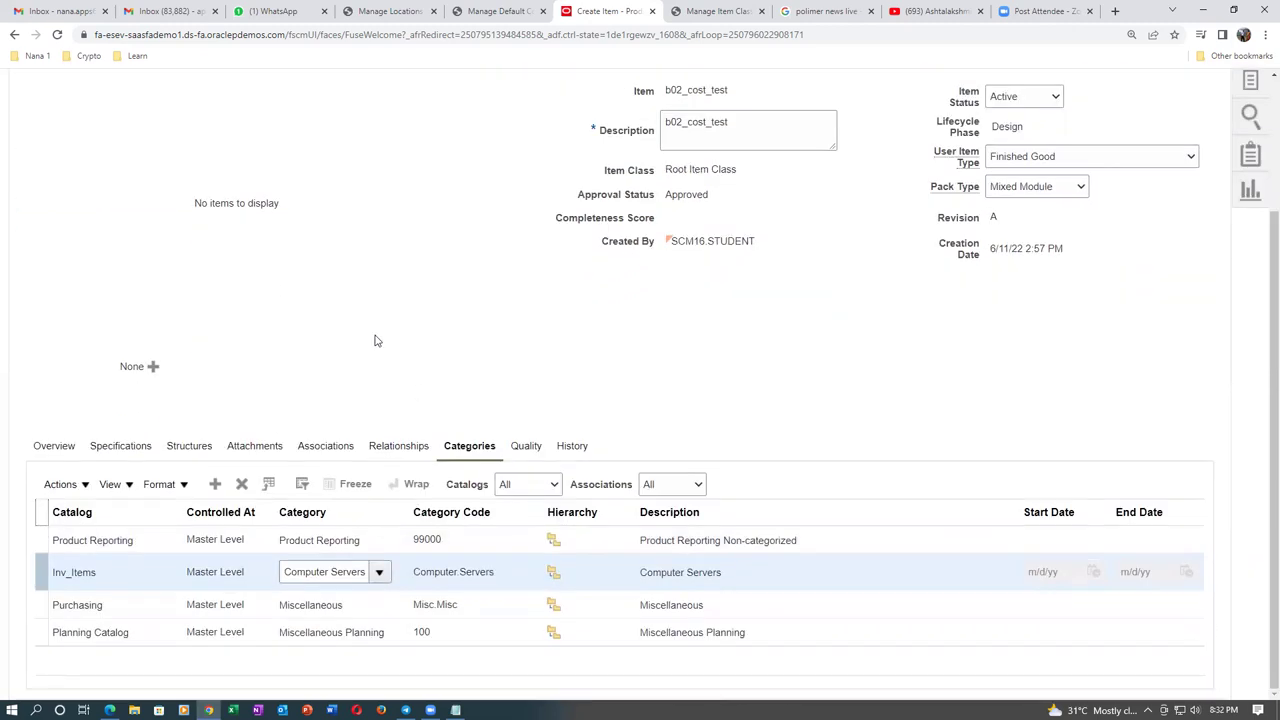
Step: Save item b02_cost_test with its new category, check organization B021 in its associations, and save and close the item
scroll(782, 374, "up", 3)
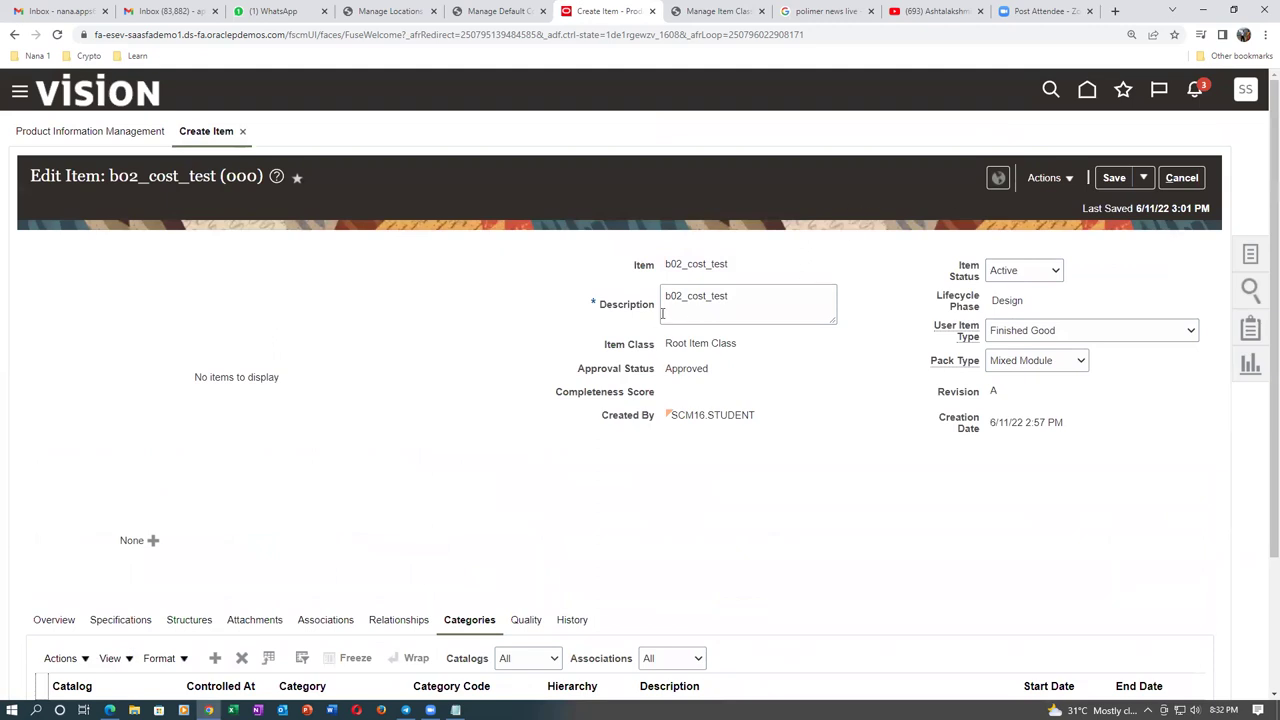
left_click(1103, 178)
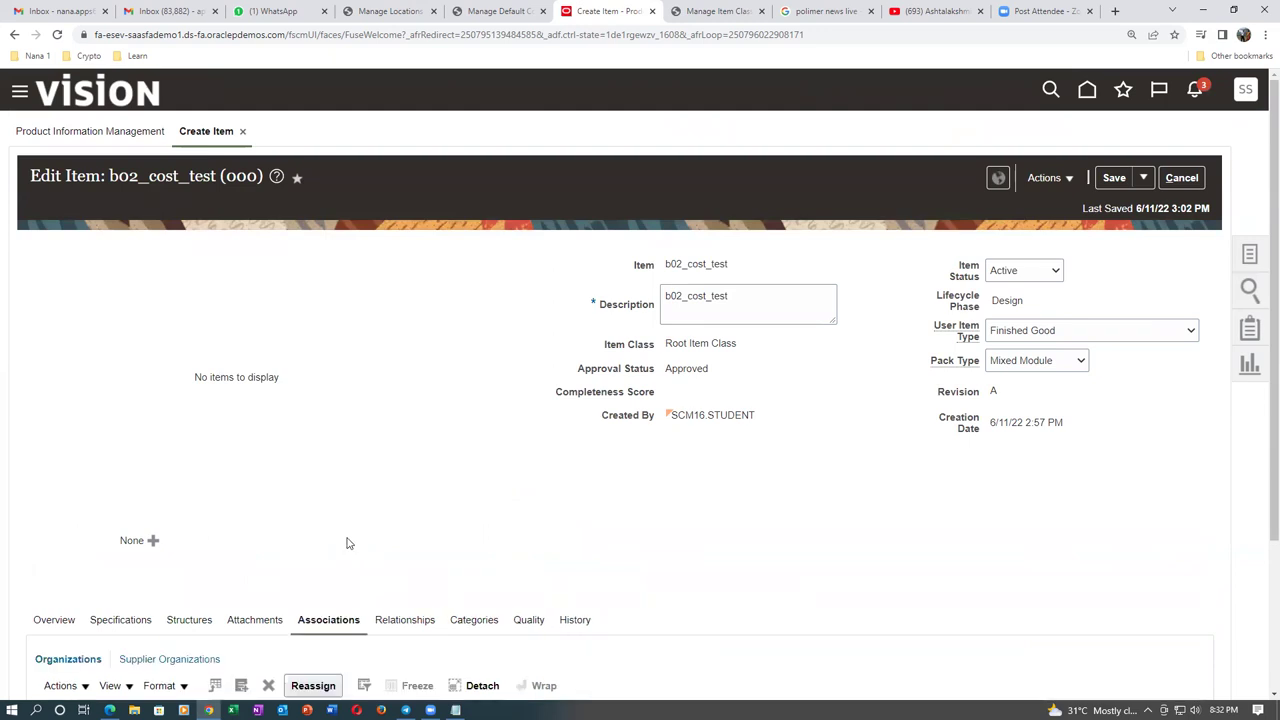
scroll(344, 538, "down", 2)
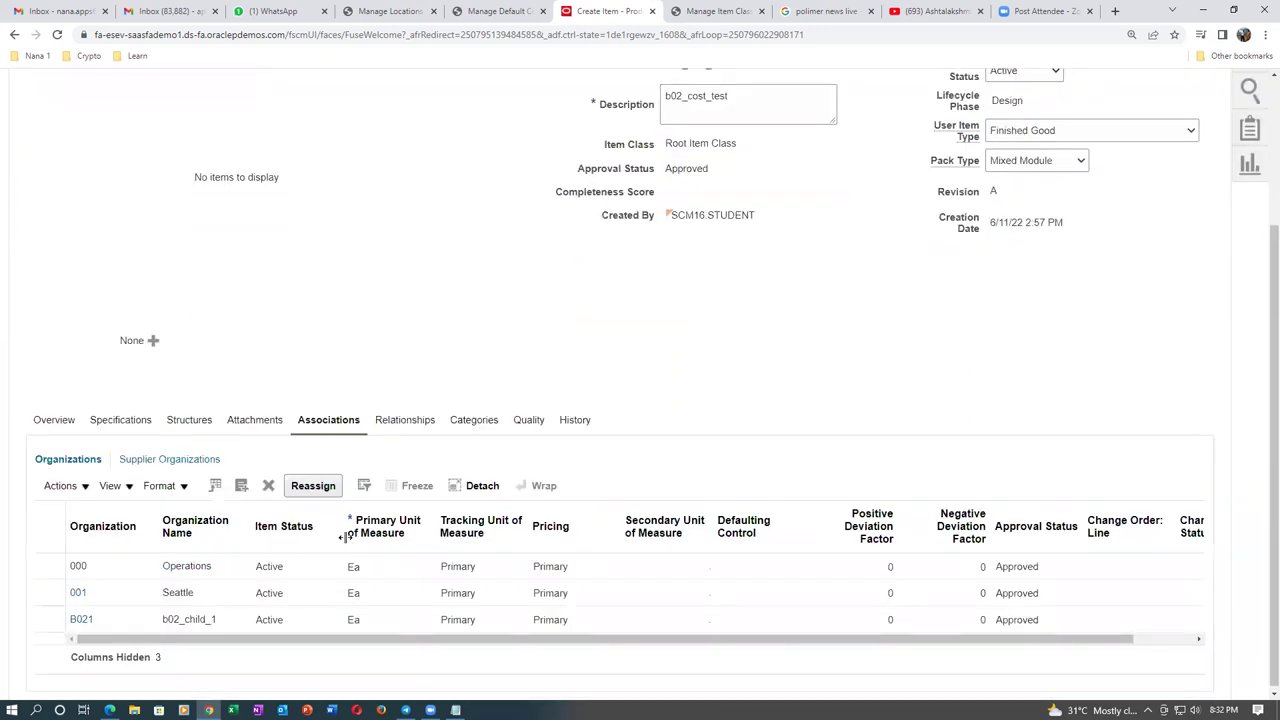
left_click(48, 619)
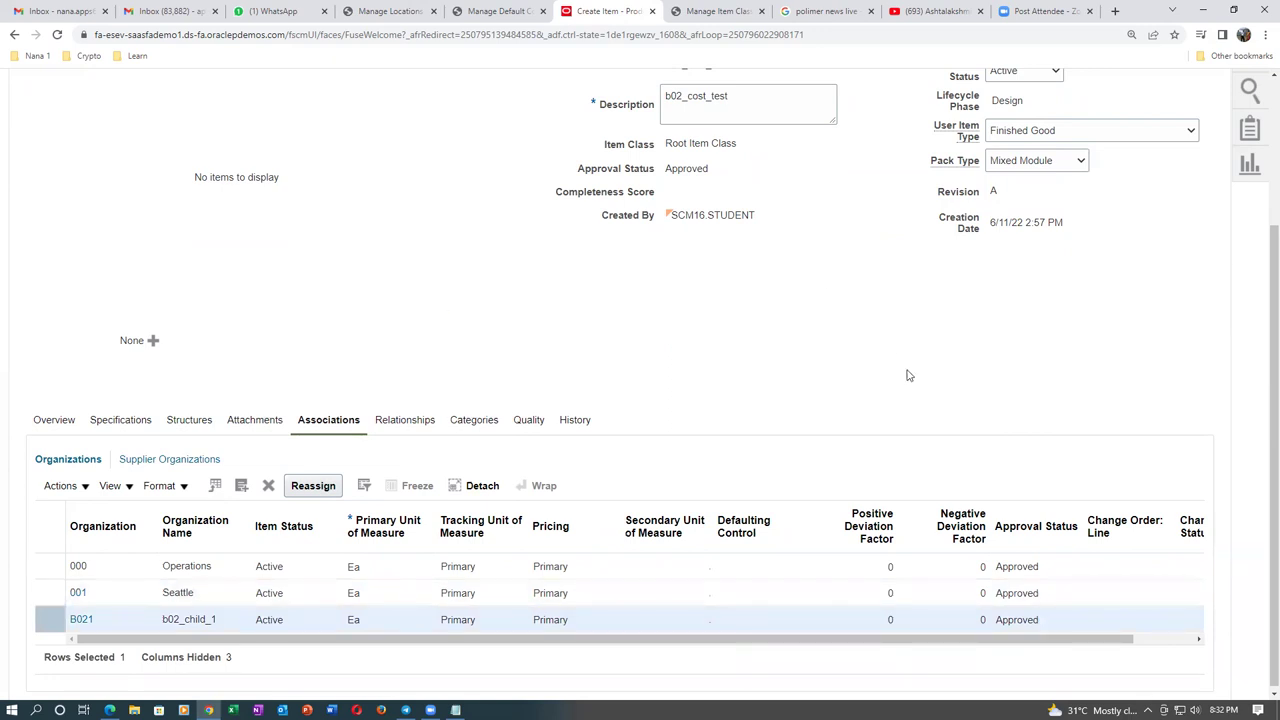
scroll(910, 378, "up", 2)
left_click(1145, 184)
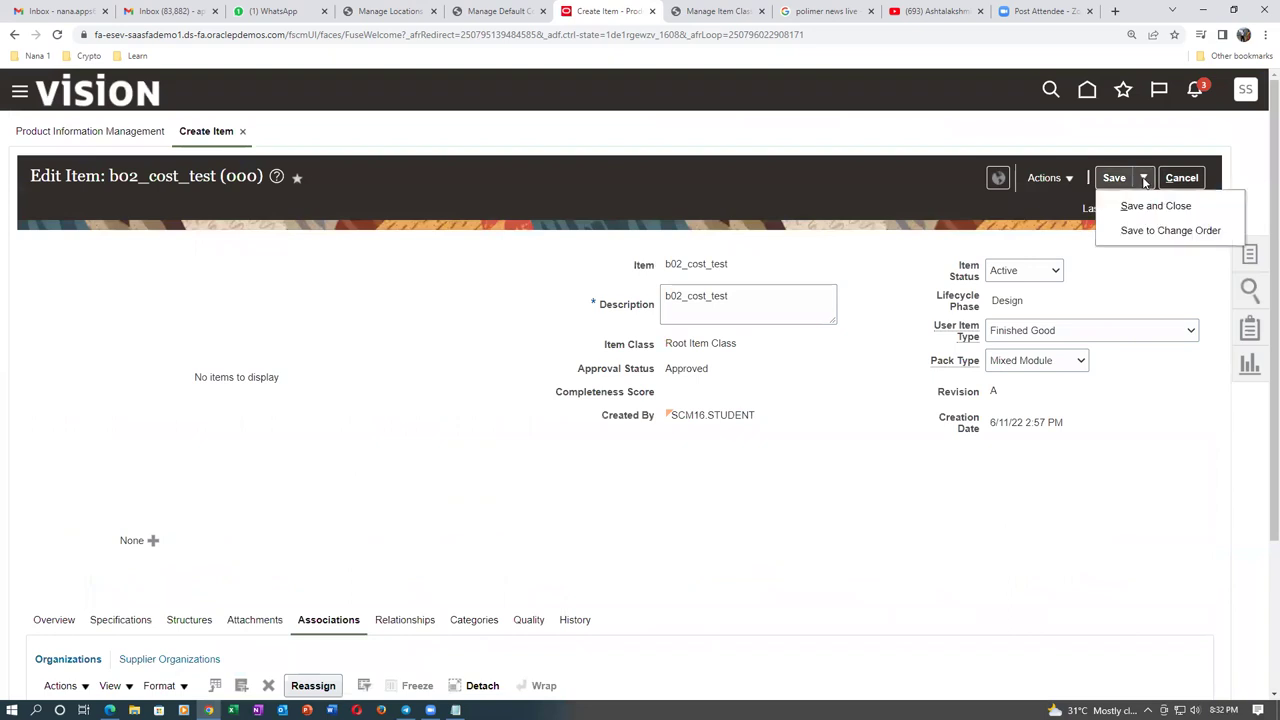
left_click(1152, 206)
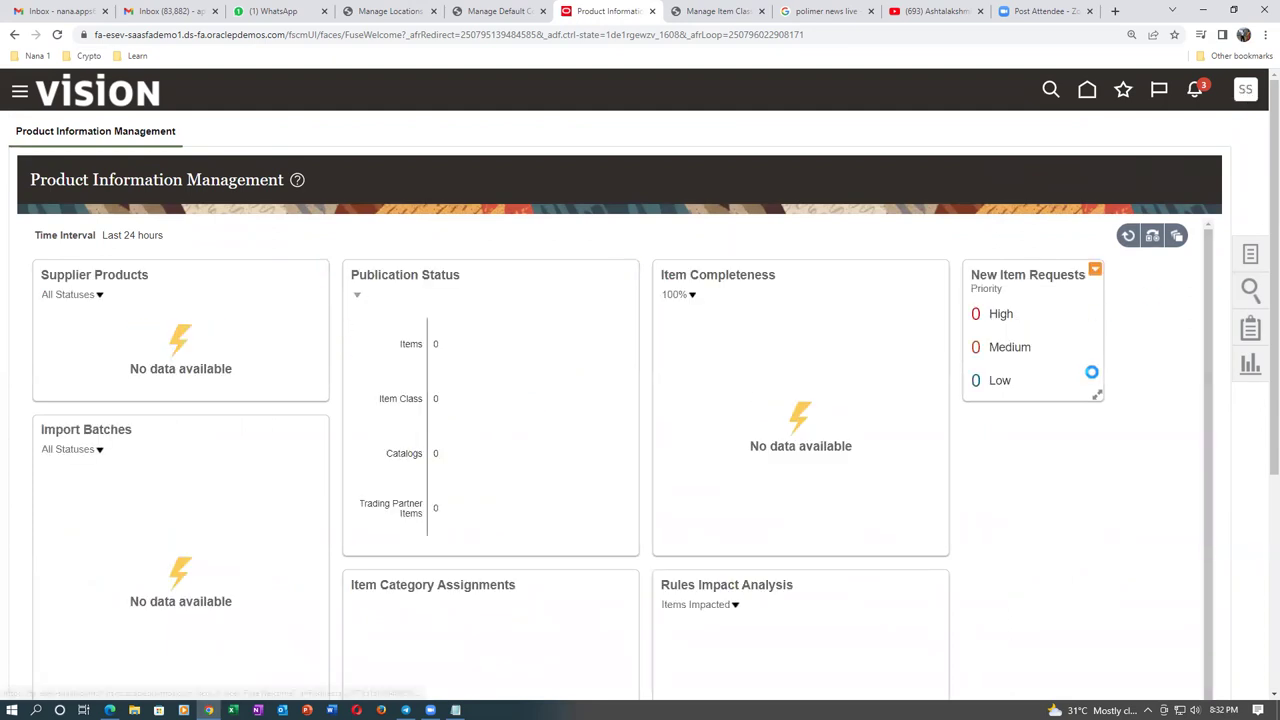
Step: Go to Setup and Maintenance, search the tasks for man%cost%org%rel%, and open Manage Cost Organization Relationships
left_click(921, 340)
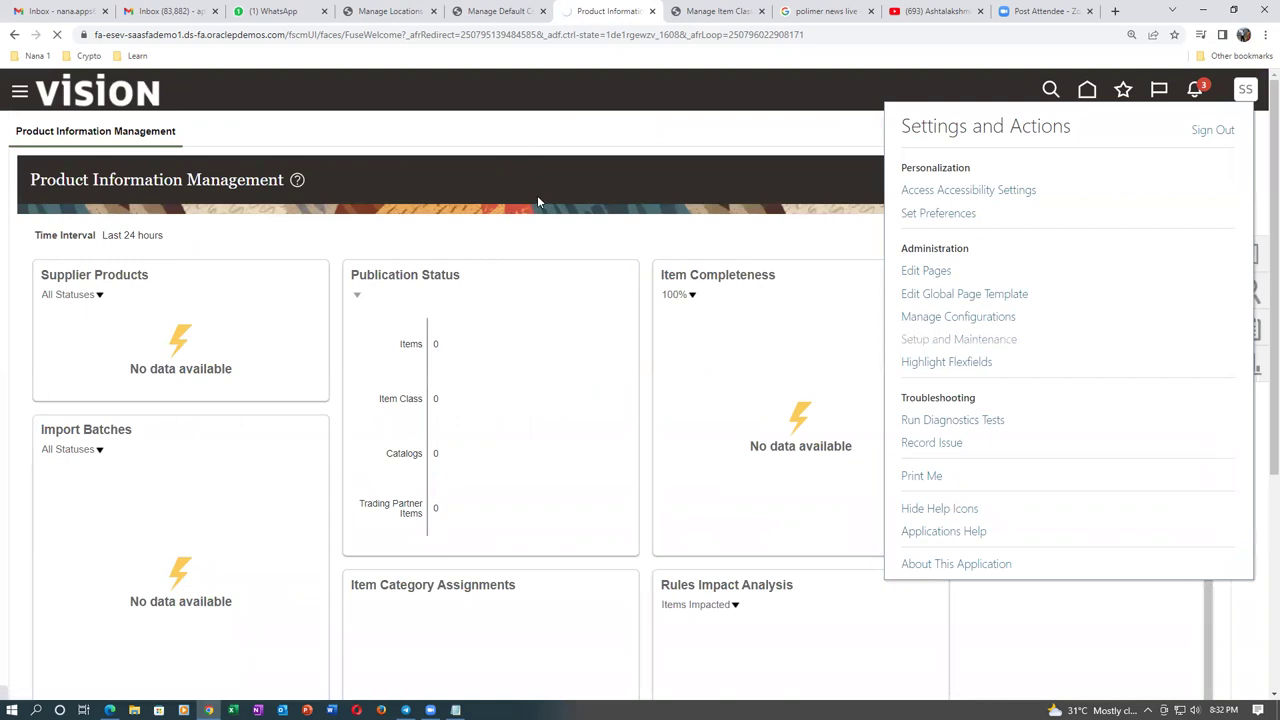
left_click(1251, 314)
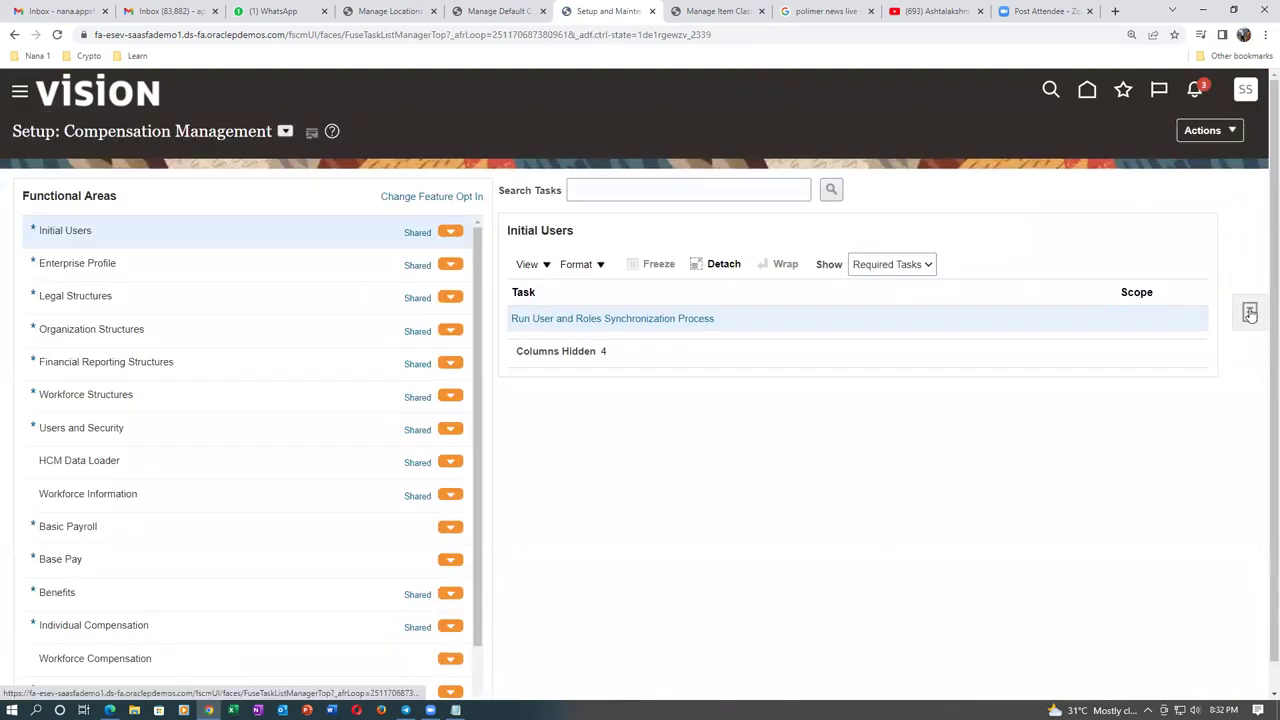
left_click(1104, 318)
left_click(355, 195)
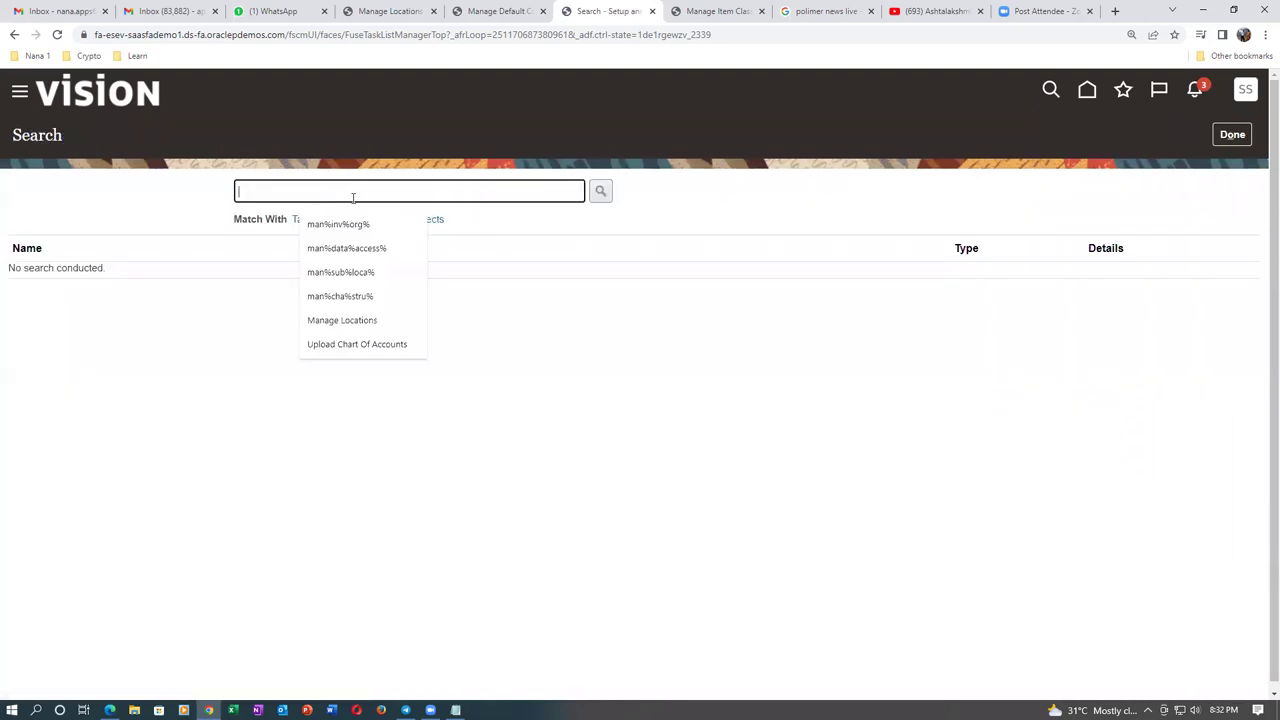
type("man%cost%org%rel%")
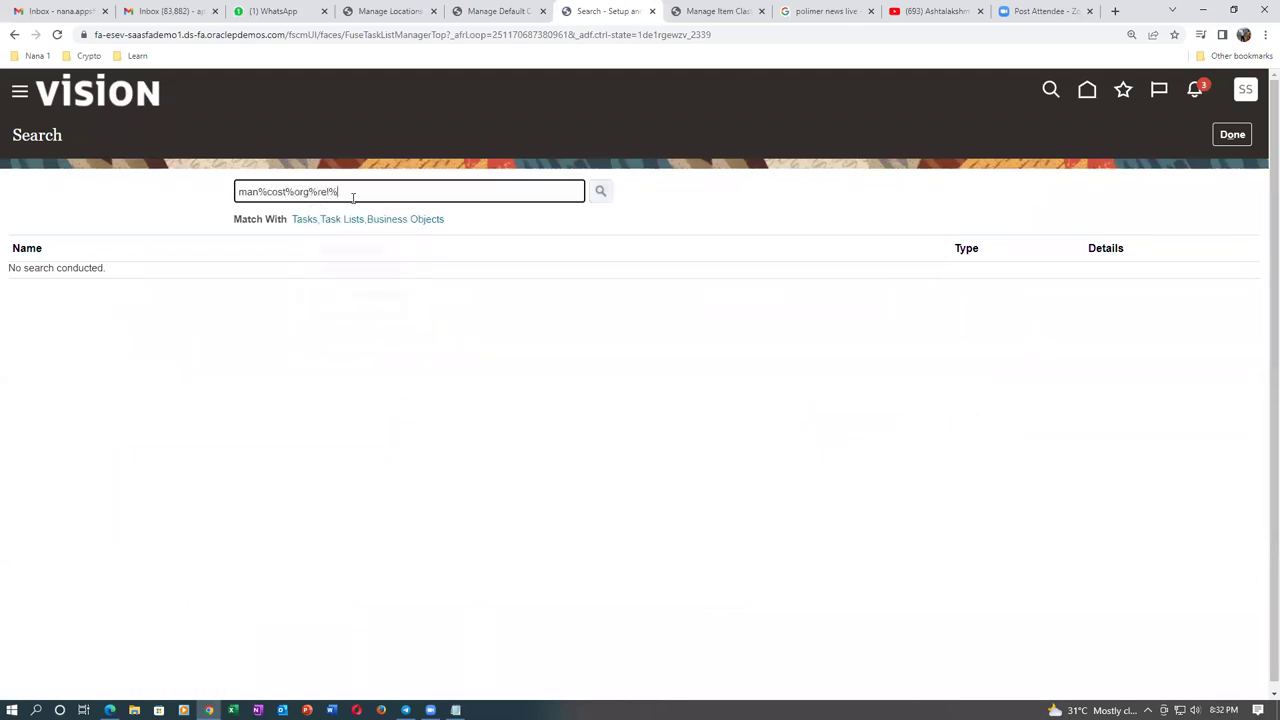
key("Return")
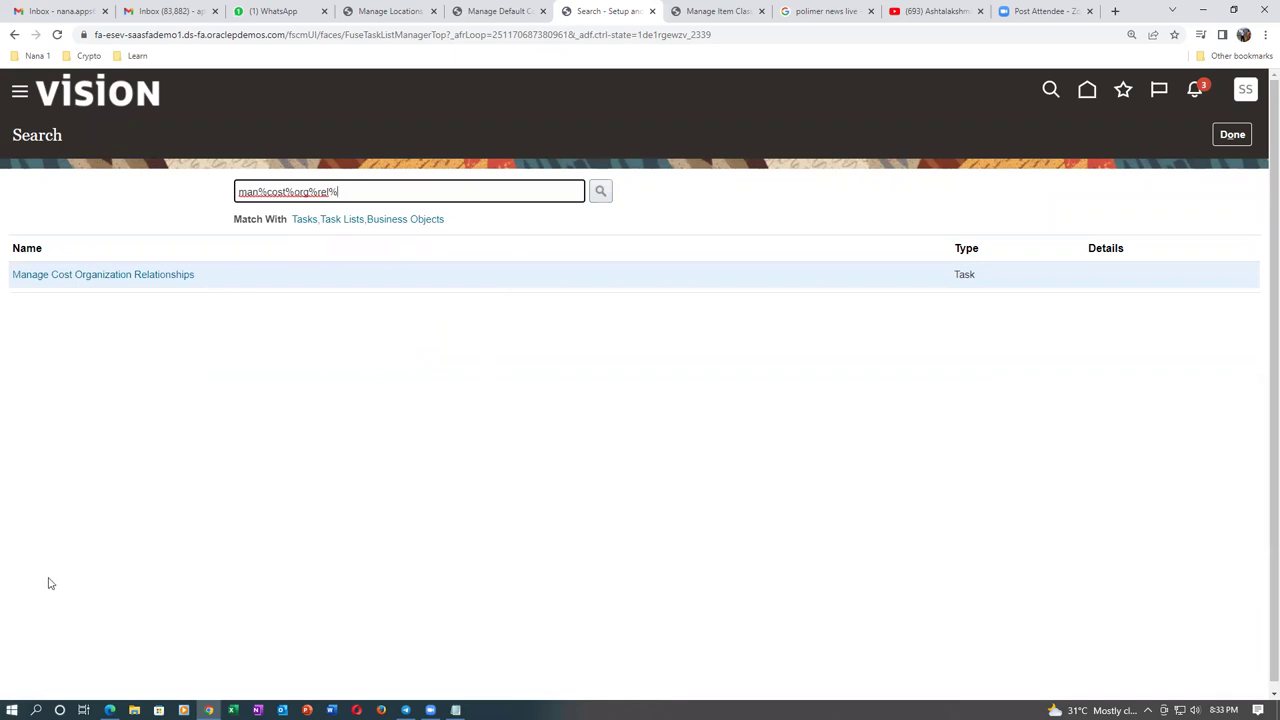
left_click(181, 278)
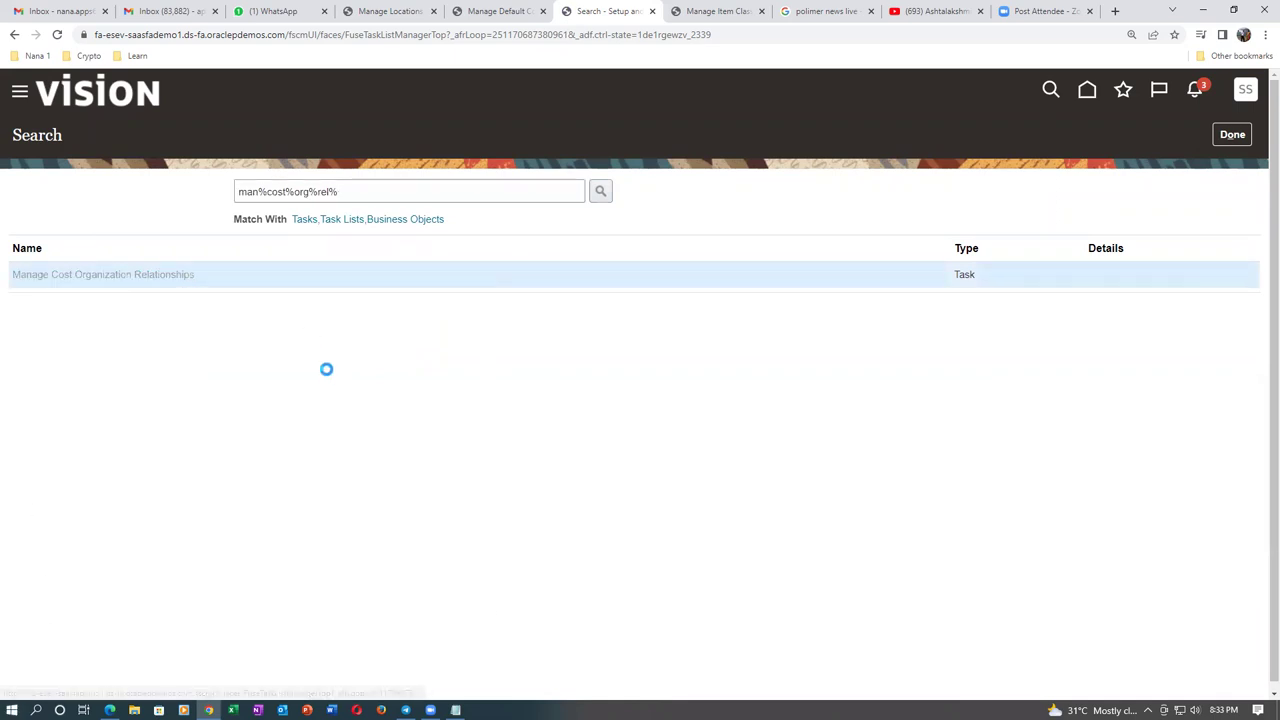
Step: Try to find the cost organization by searching for names starting with "UP Ope"
left_click(167, 222)
left_click(160, 249)
left_click(298, 223)
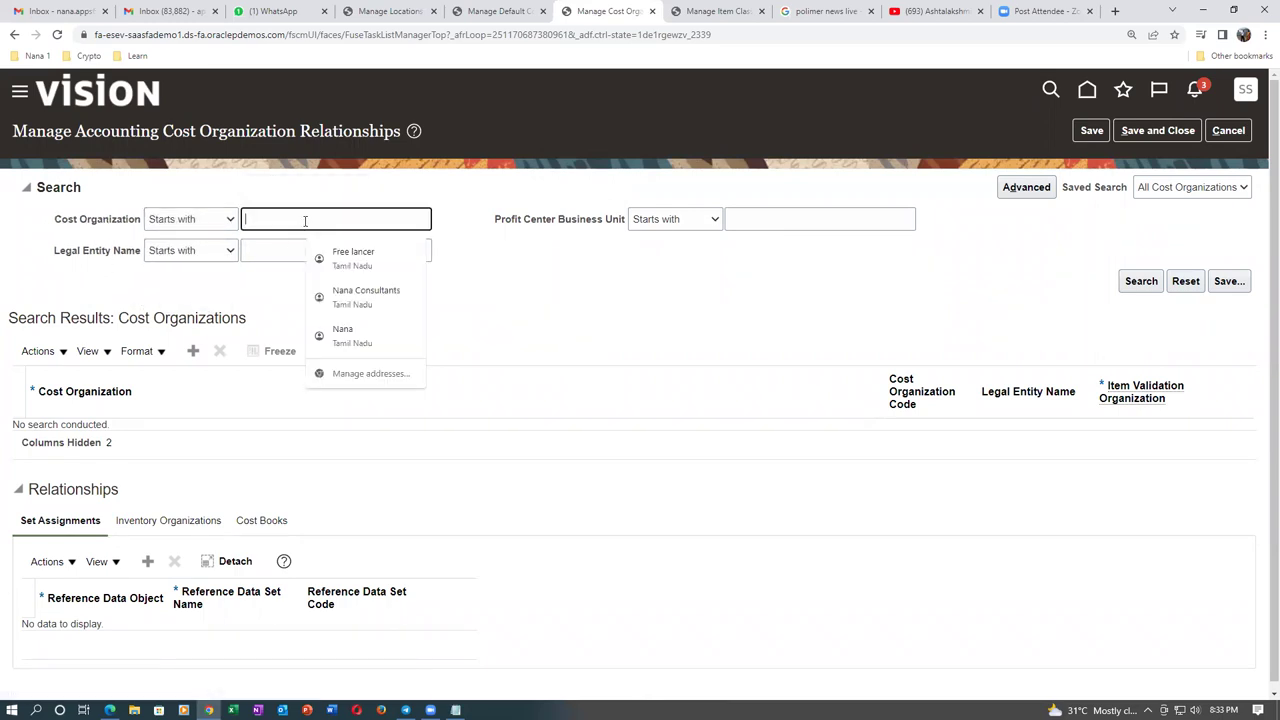
type("UP Op")
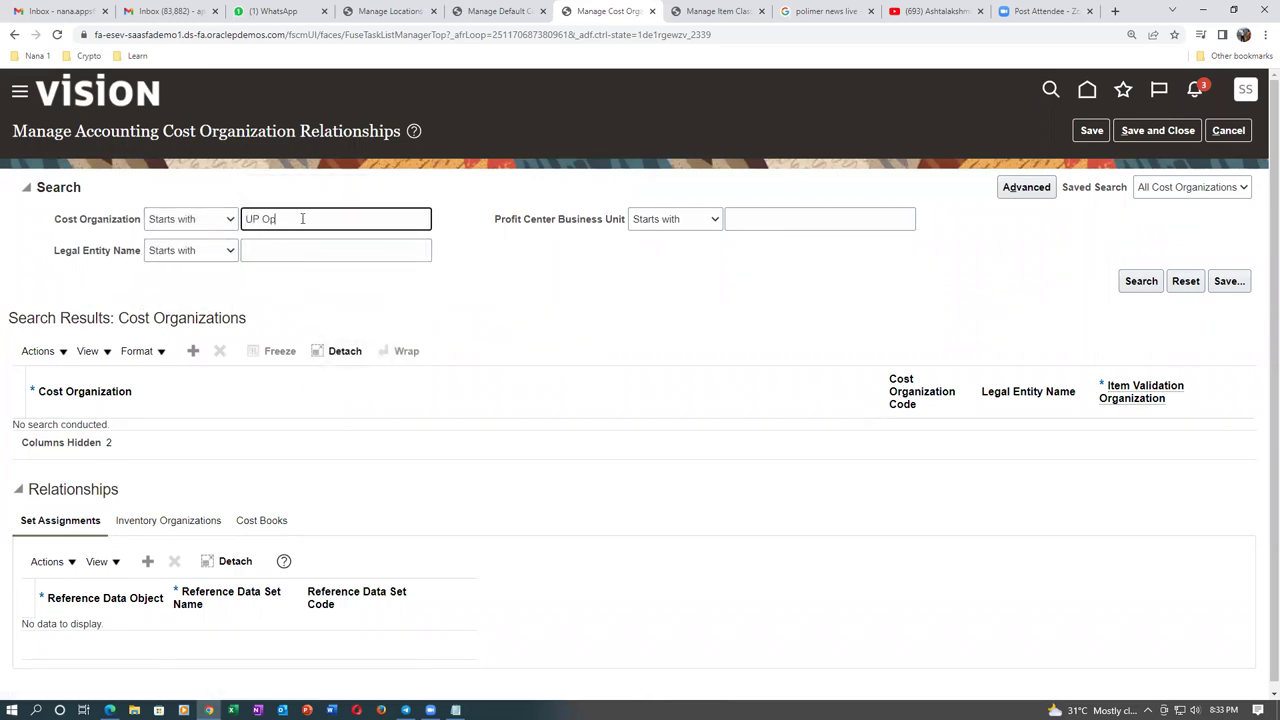
type("e")
left_click(1141, 281)
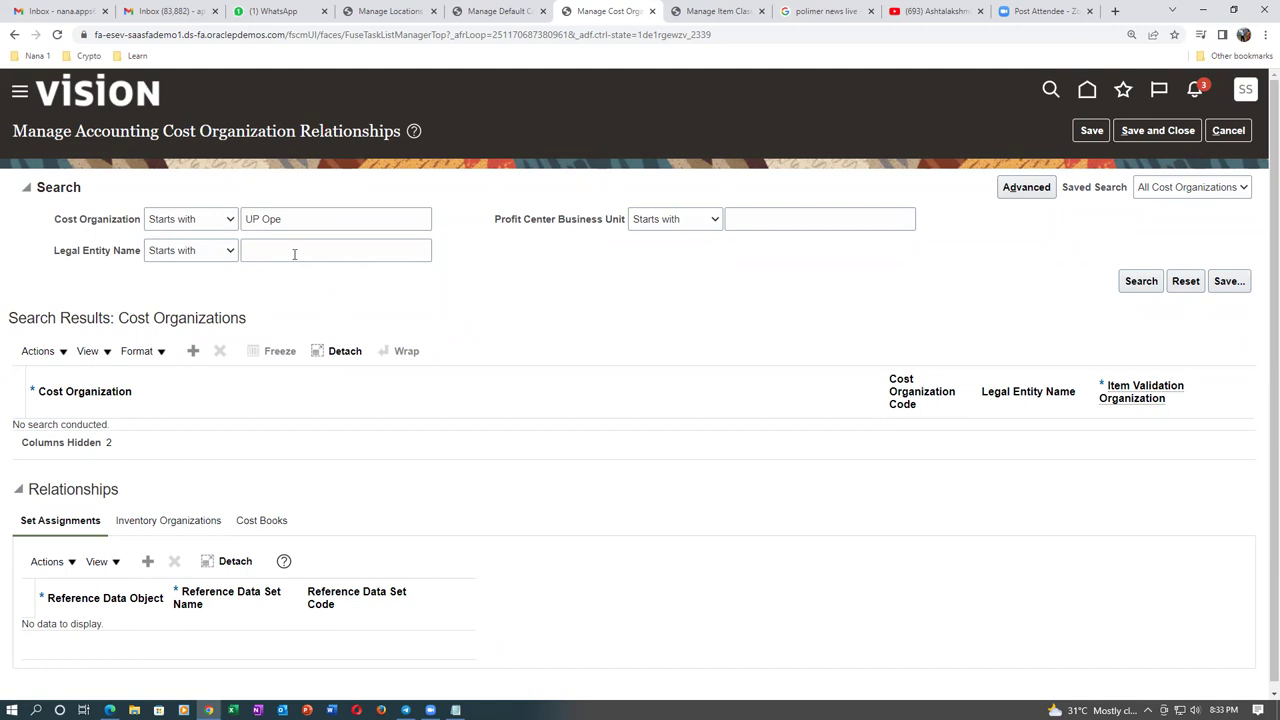
Step: Search for the cost organization with a name starting with "US Ope"
triple_click(314, 222)
type("US")
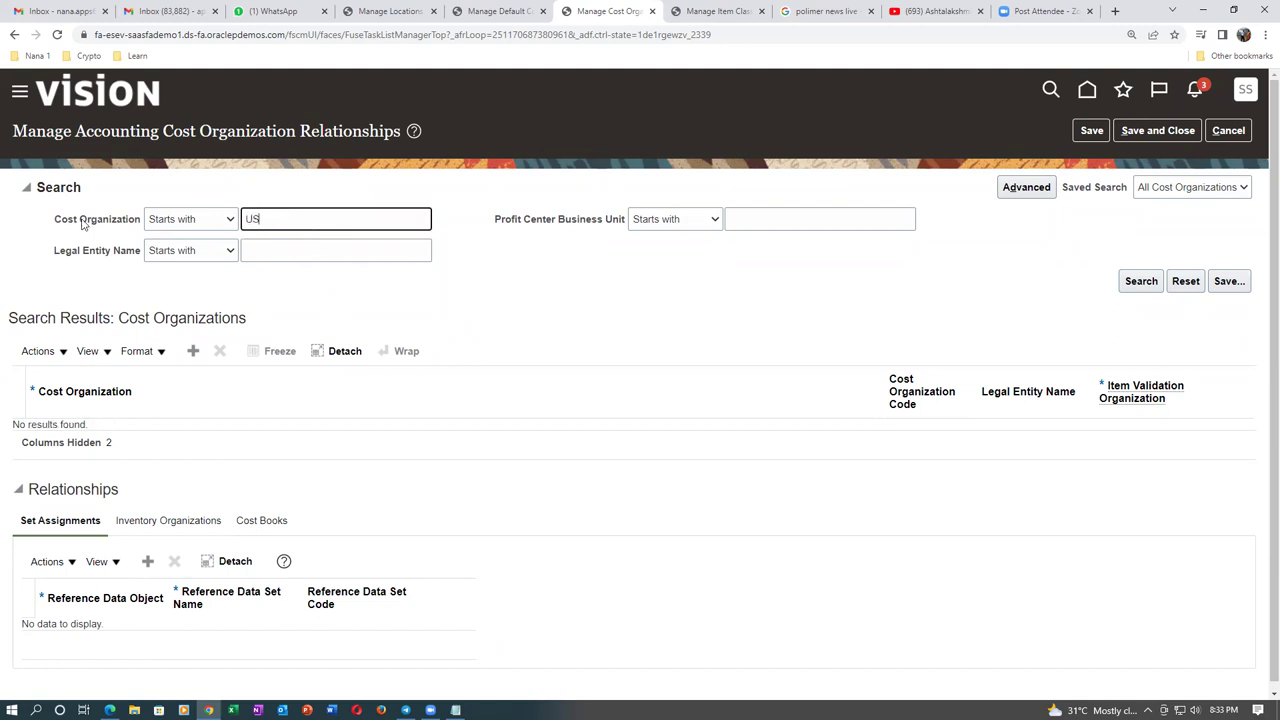
type(" Ope")
left_click(1133, 283)
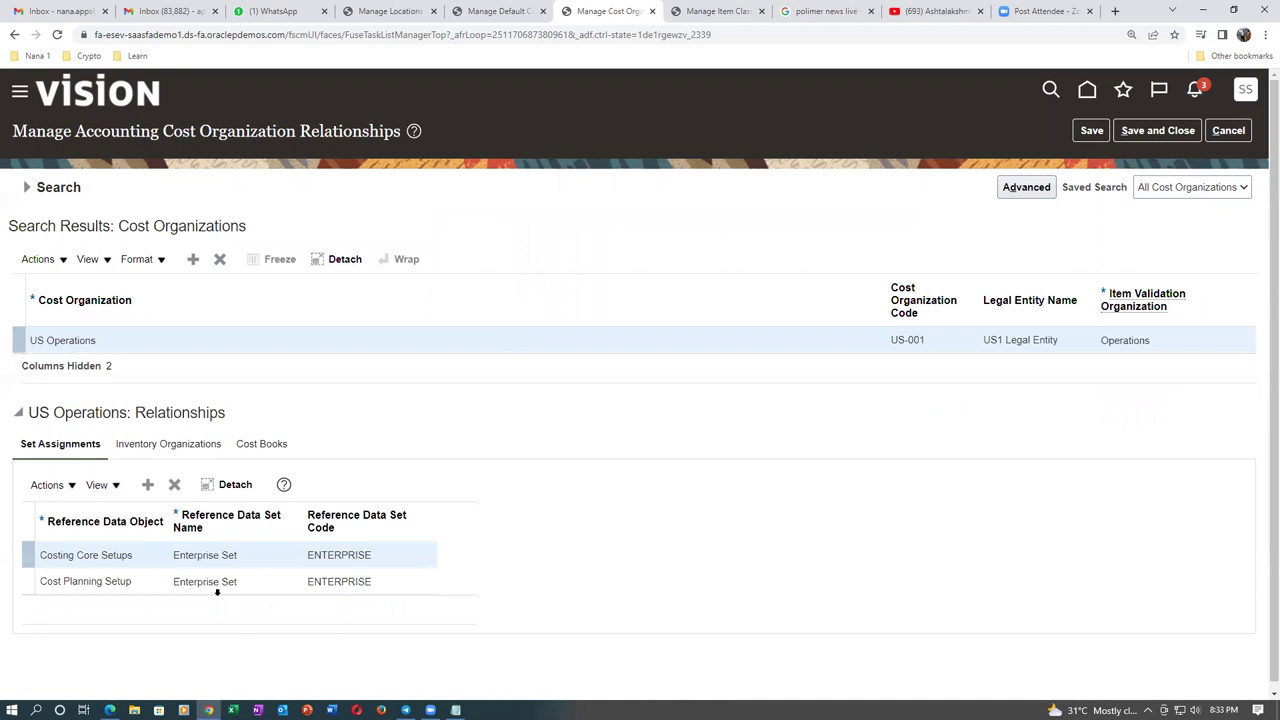
Step: Add inventory organization b02_child_1 to the US Operations cost organization's relationships
left_click(157, 446)
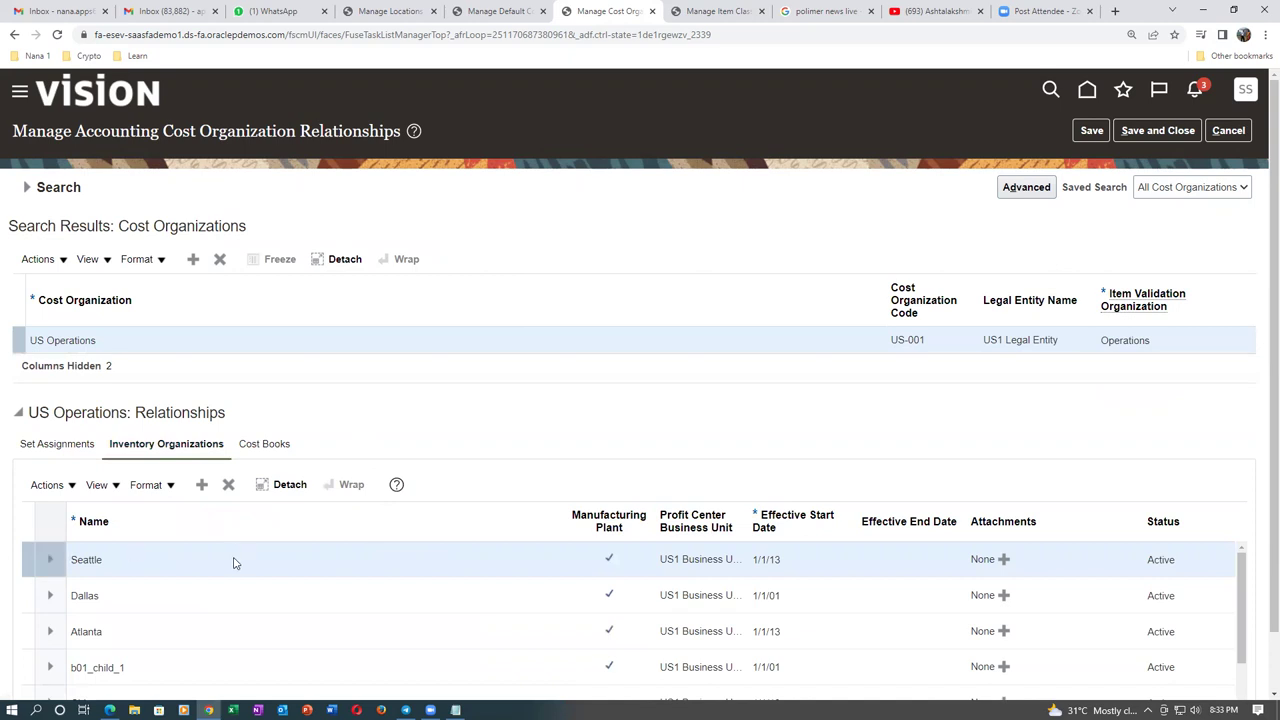
left_click(202, 486)
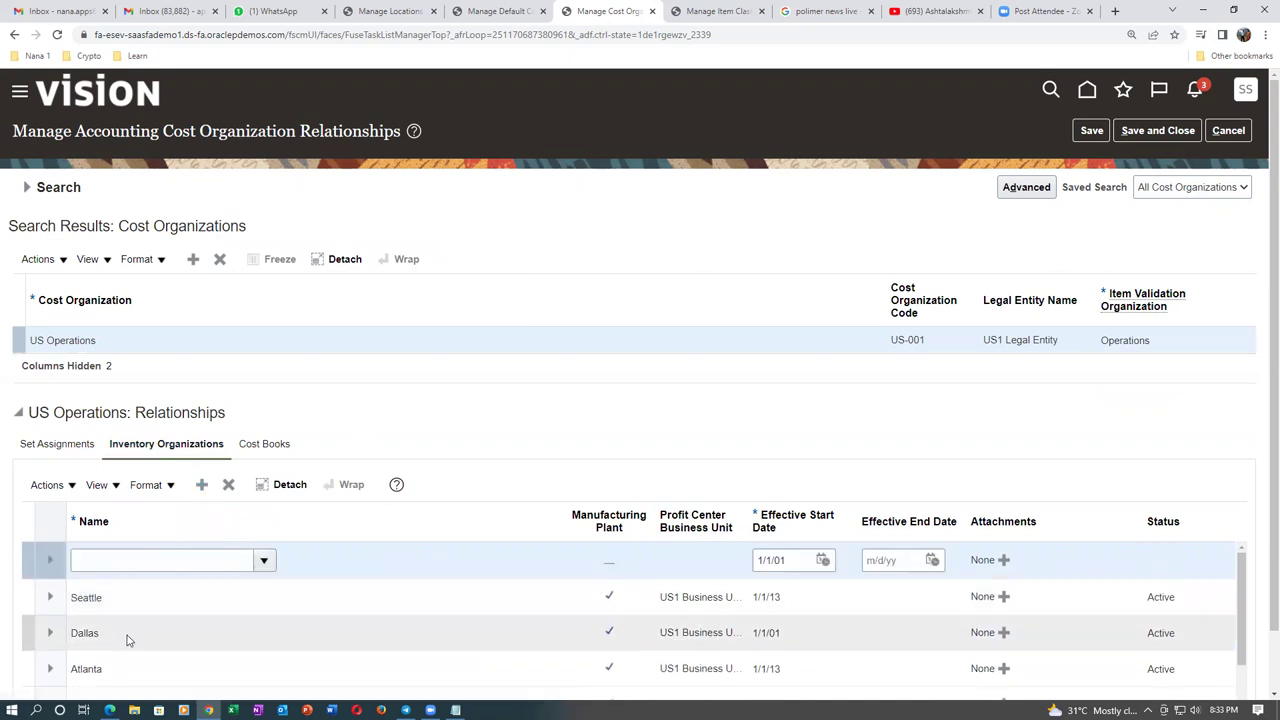
left_click(128, 560)
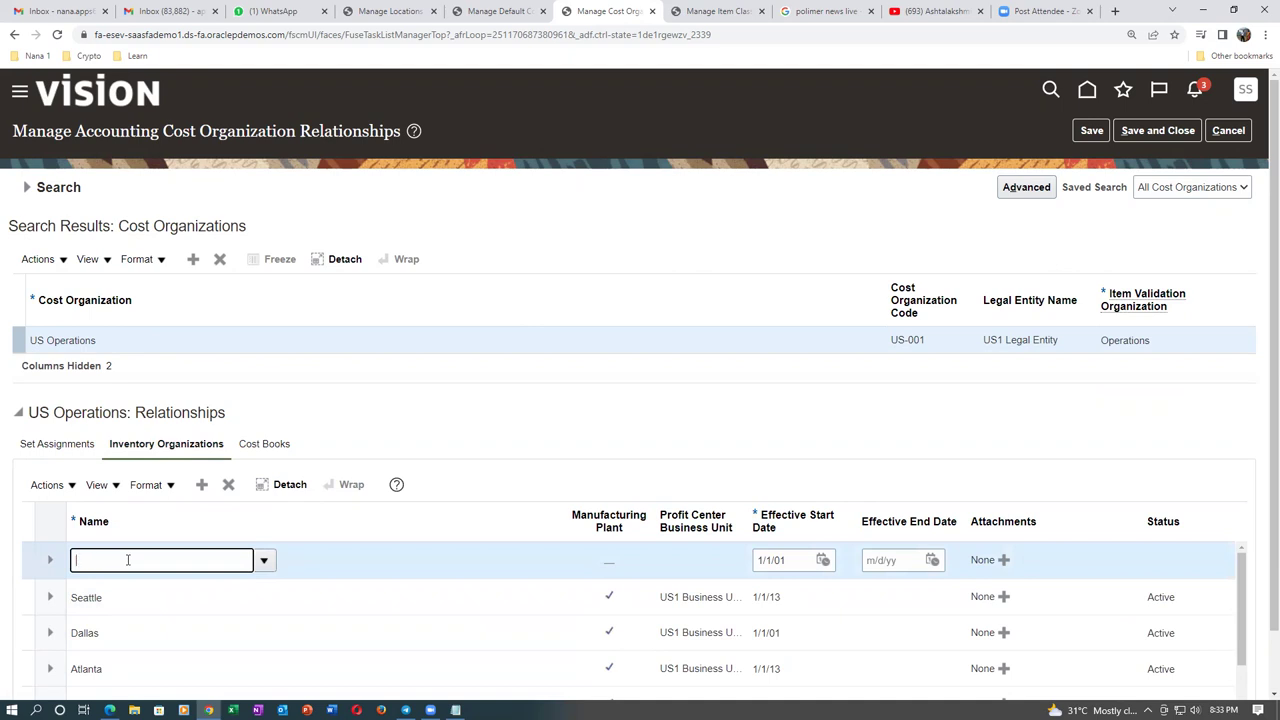
type("b02")
key("Tab")
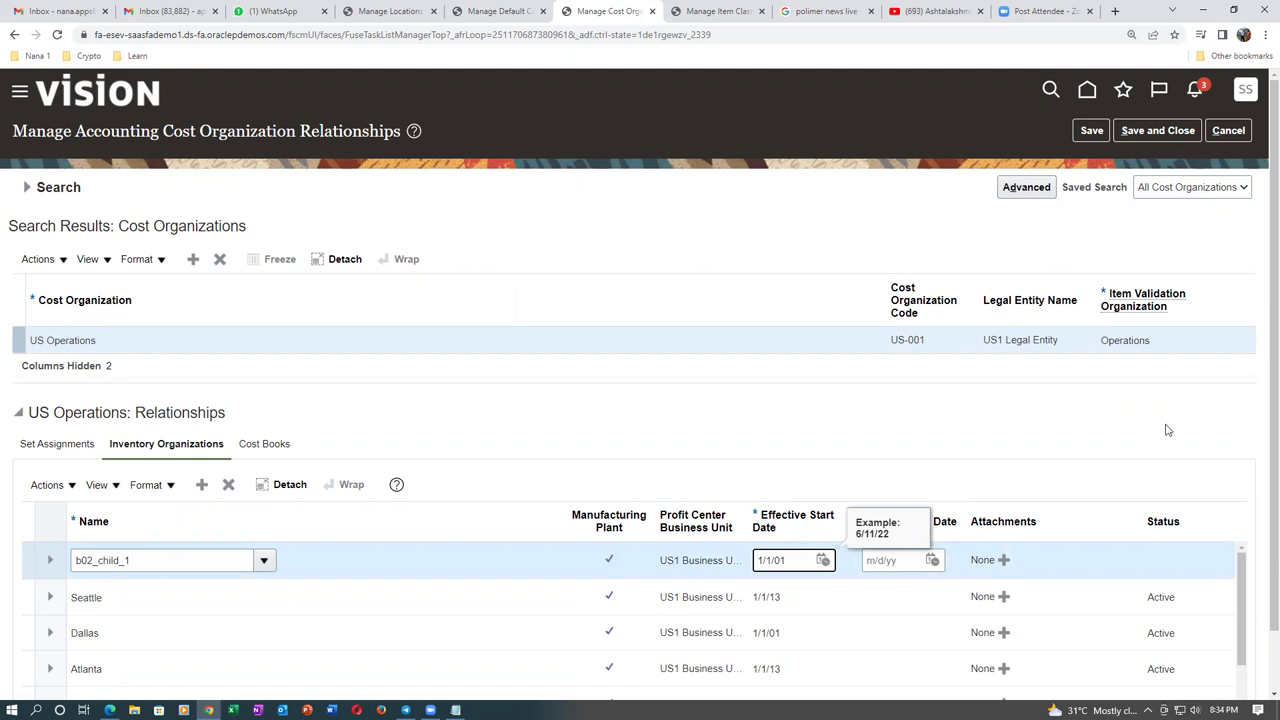
Step: Review the inventory organizations of US Operations, then save and close the cost organization relationships
scroll(1262, 485, "down", 1)
scroll(1262, 485, "down", 1)
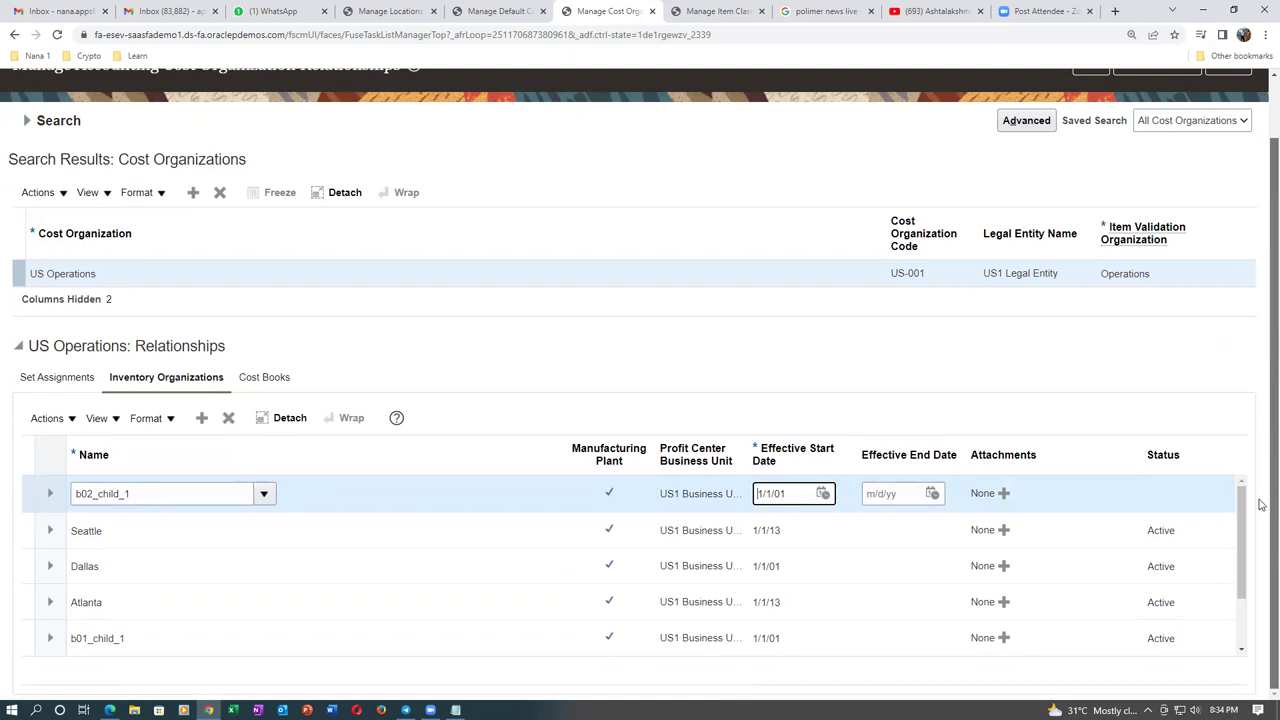
scroll(1262, 525, "up", 2)
scroll(1262, 450, "down", 2)
scroll(1262, 497, "up", 1)
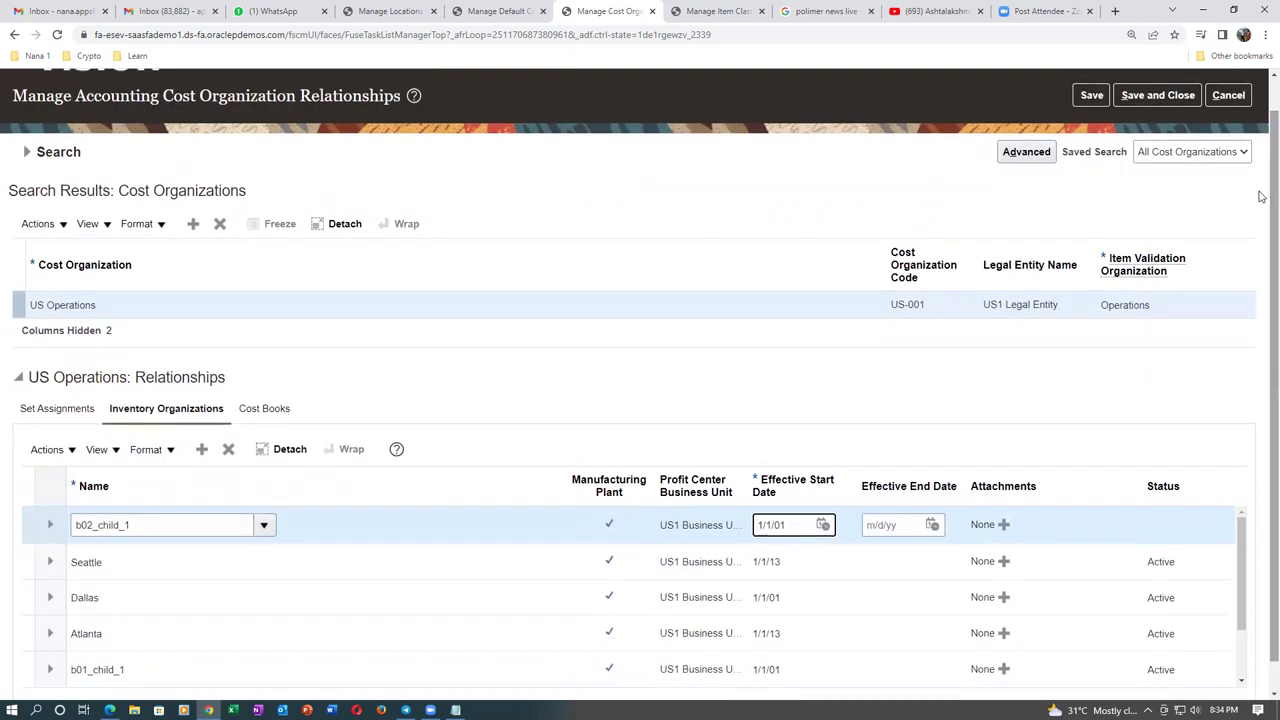
left_click(1092, 95)
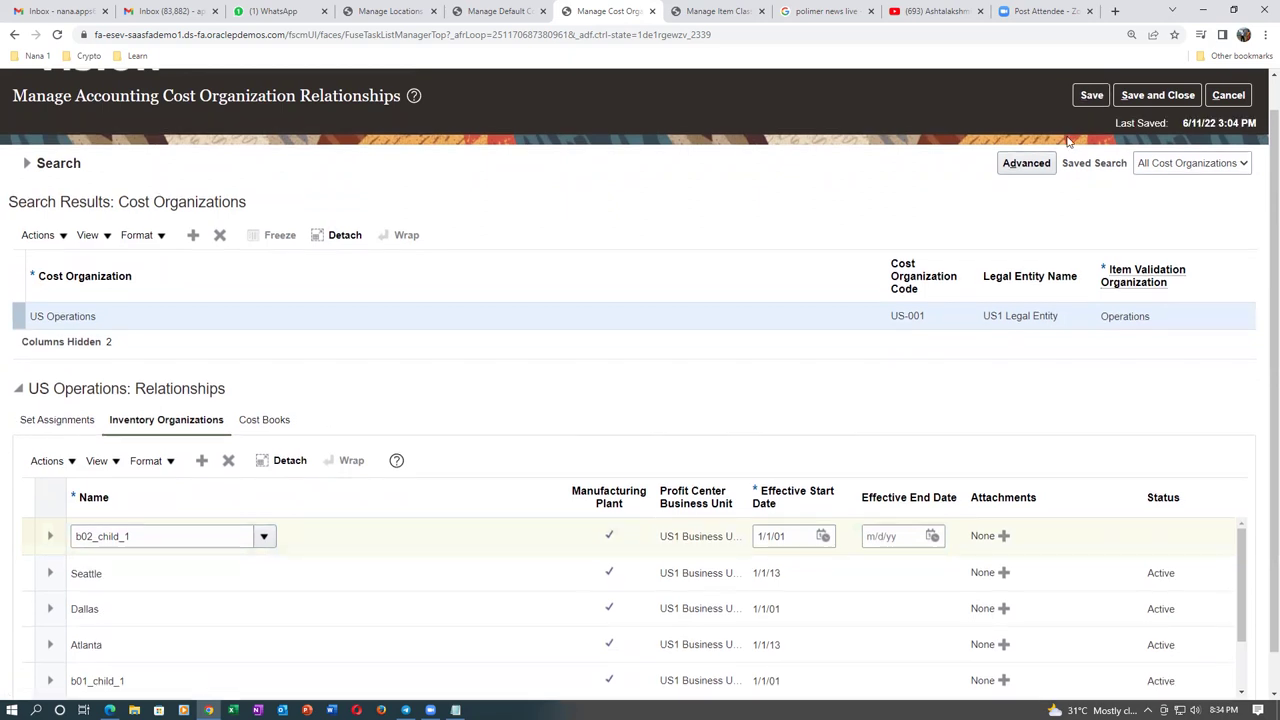
left_click(1136, 98)
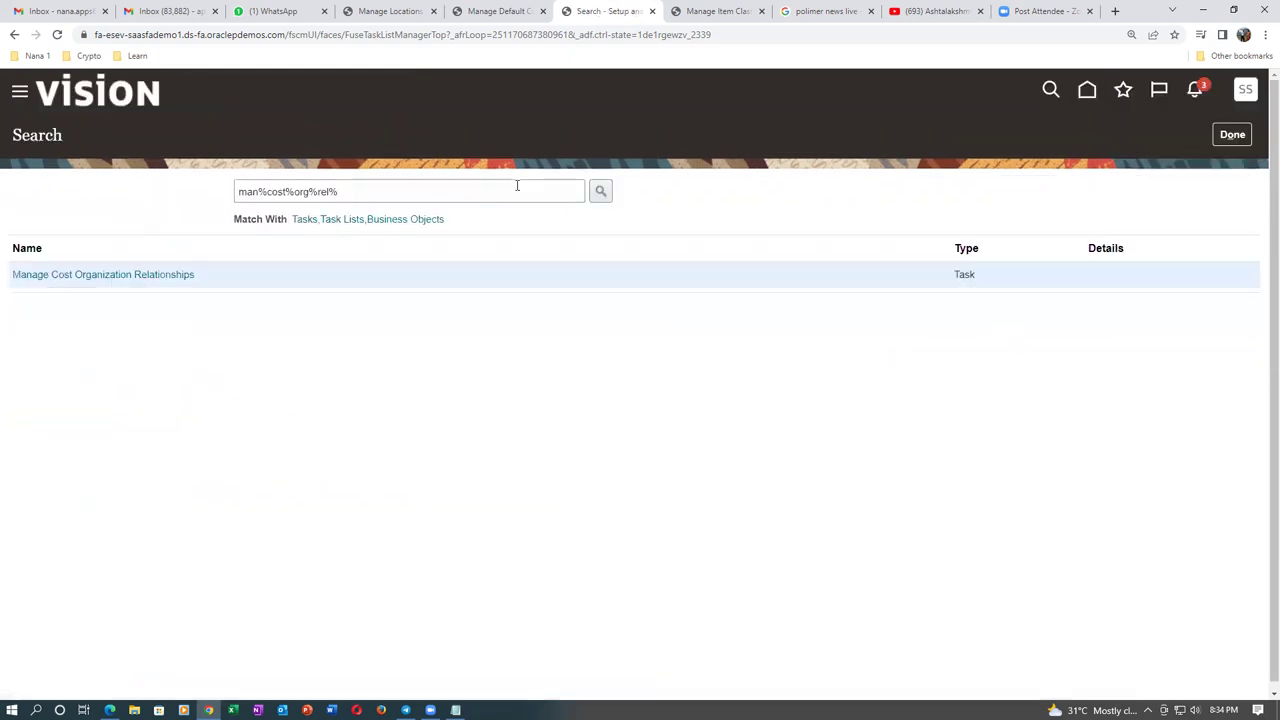
Step: Try to find the valuation unit setup task by searching for man%manu%unit%
left_click(360, 192)
key("BackSpace")
key("BackSpace")
key("BackSpace")
key("BackSpace")
key("BackSpace")
key("BackSpace")
key("BackSpace")
key("BackSpace")
key("BackSpace")
key("BackSpace")
key("BackSpace")
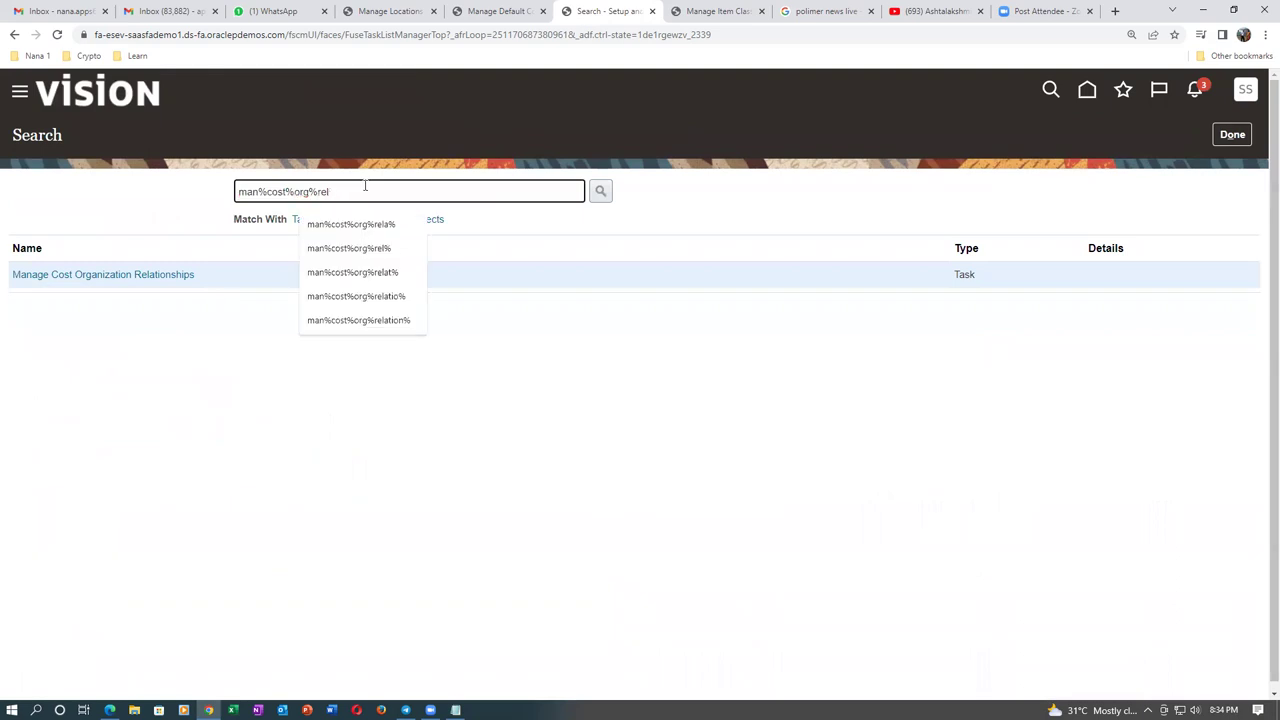
key("BackSpace")
key("BackSpace")
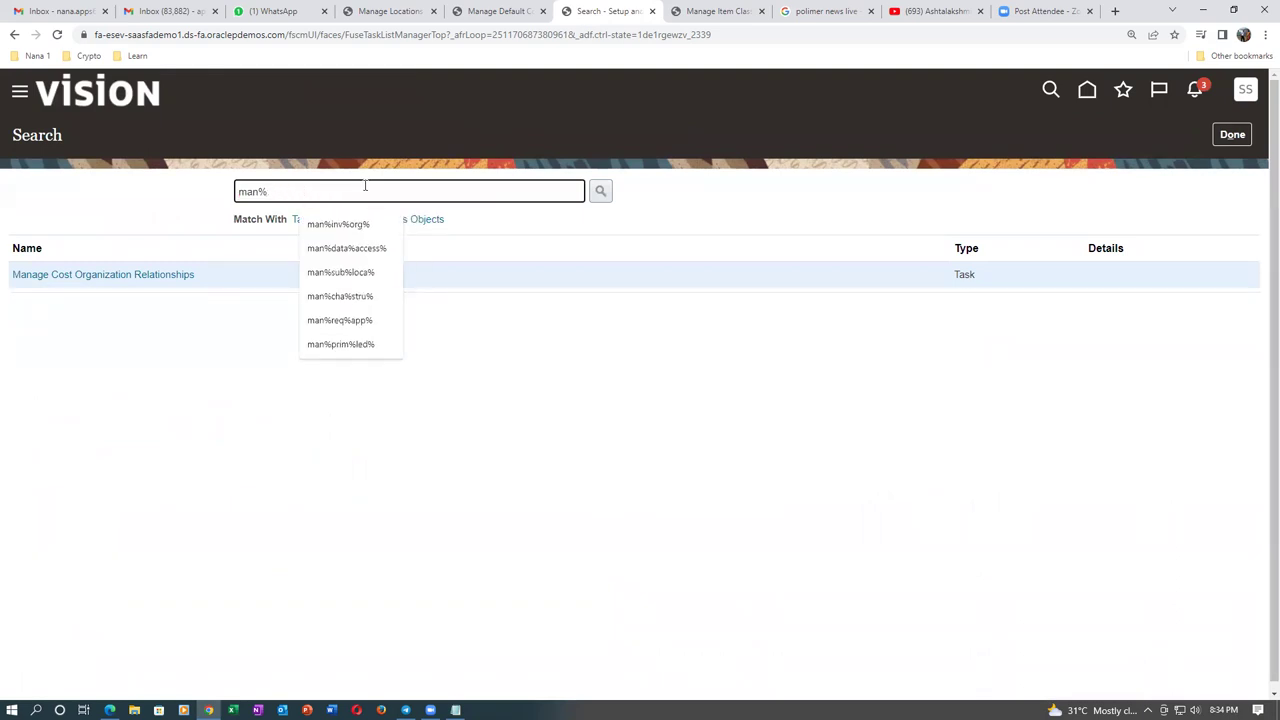
type("manu%un")
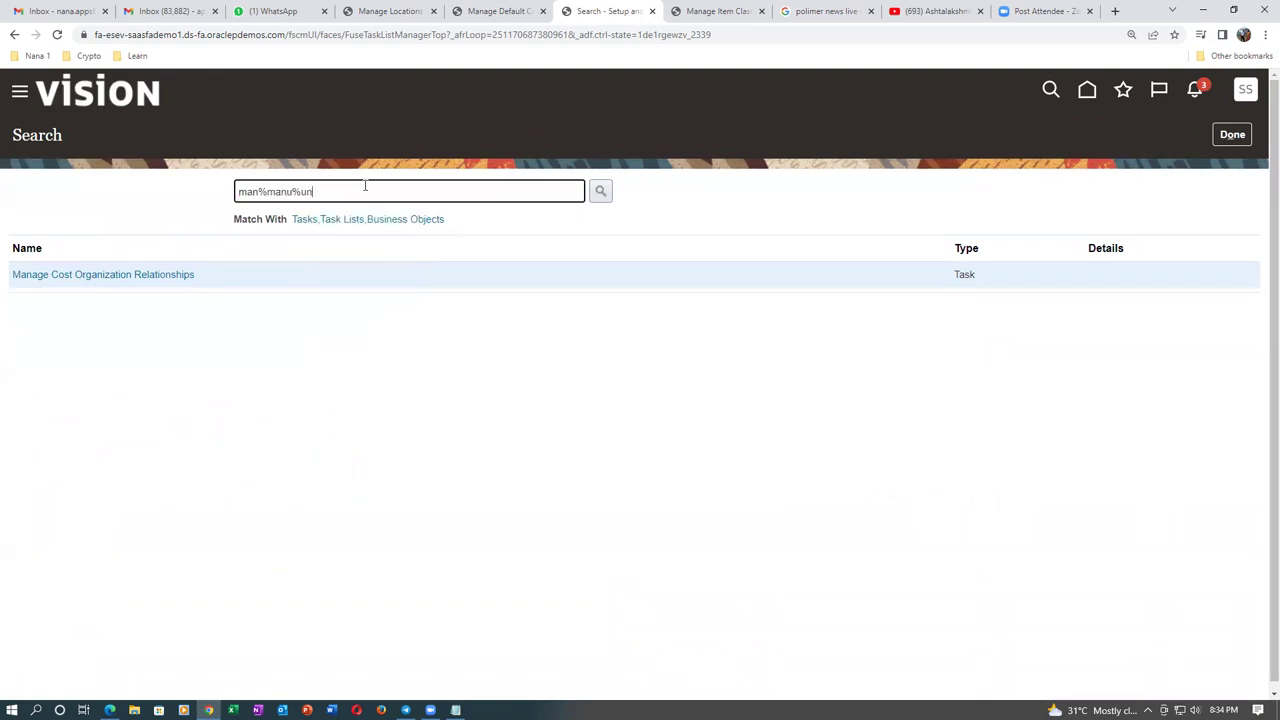
type("it%")
key("Return")
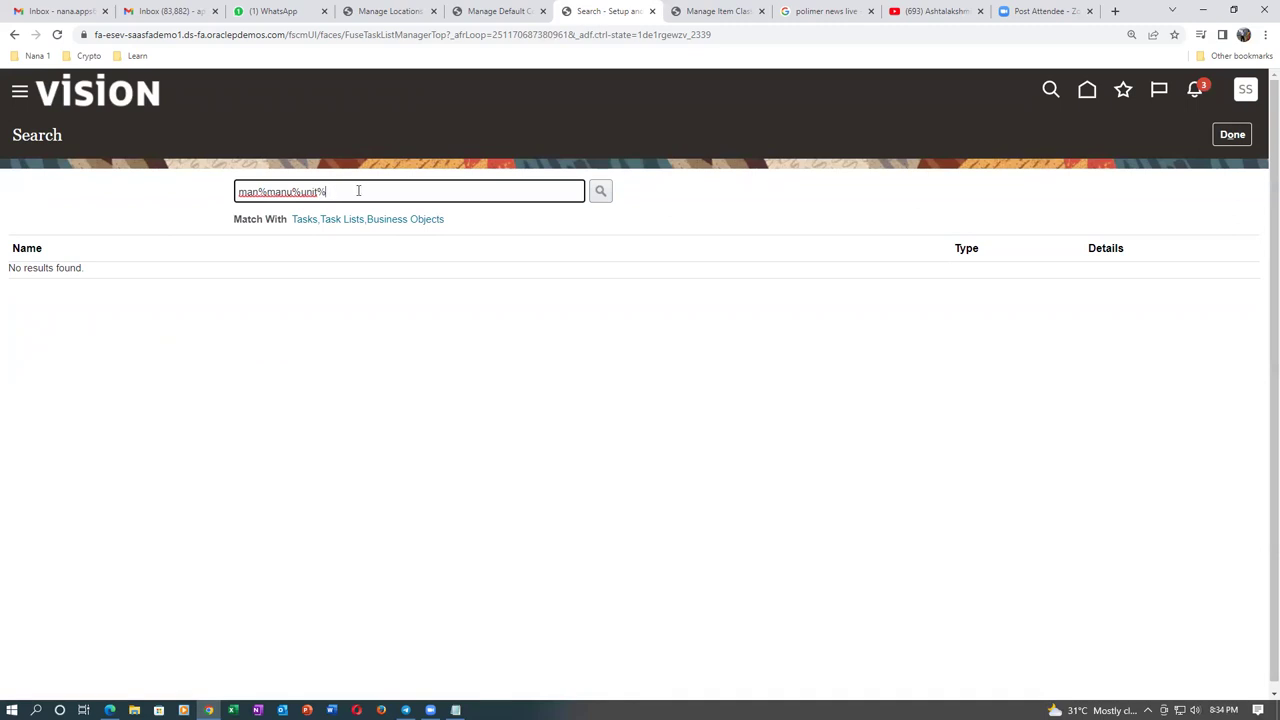
Step: Search the setup tasks for man%valu%unit% and open Manage Valuation Units
key("BackSpace")
key("BackSpace")
key("BackSpace")
key("BackSpace")
key("BackSpace")
key("BackSpace")
key("BackSpace")
key("BackSpace")
key("BackSpace")
key("BackSpace")
key("BackSpace")
key("BackSpace")
key("BackSpace")
type("man%")
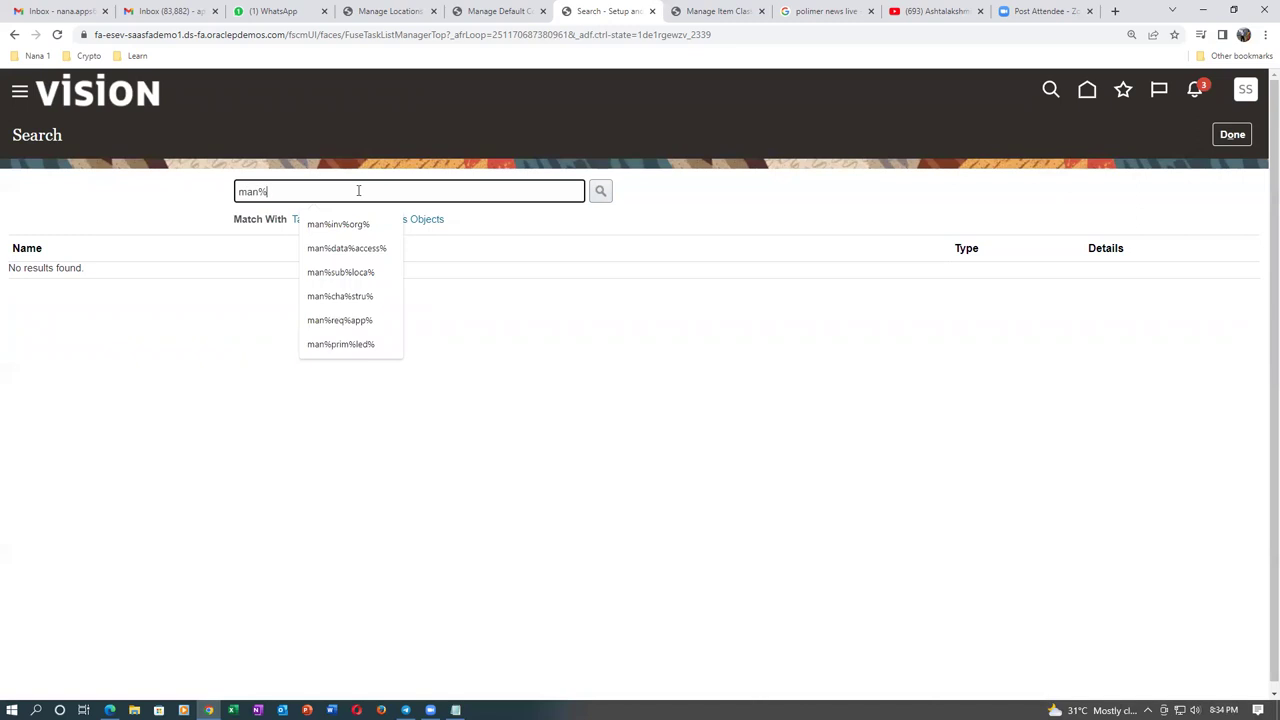
type("valu%unit%")
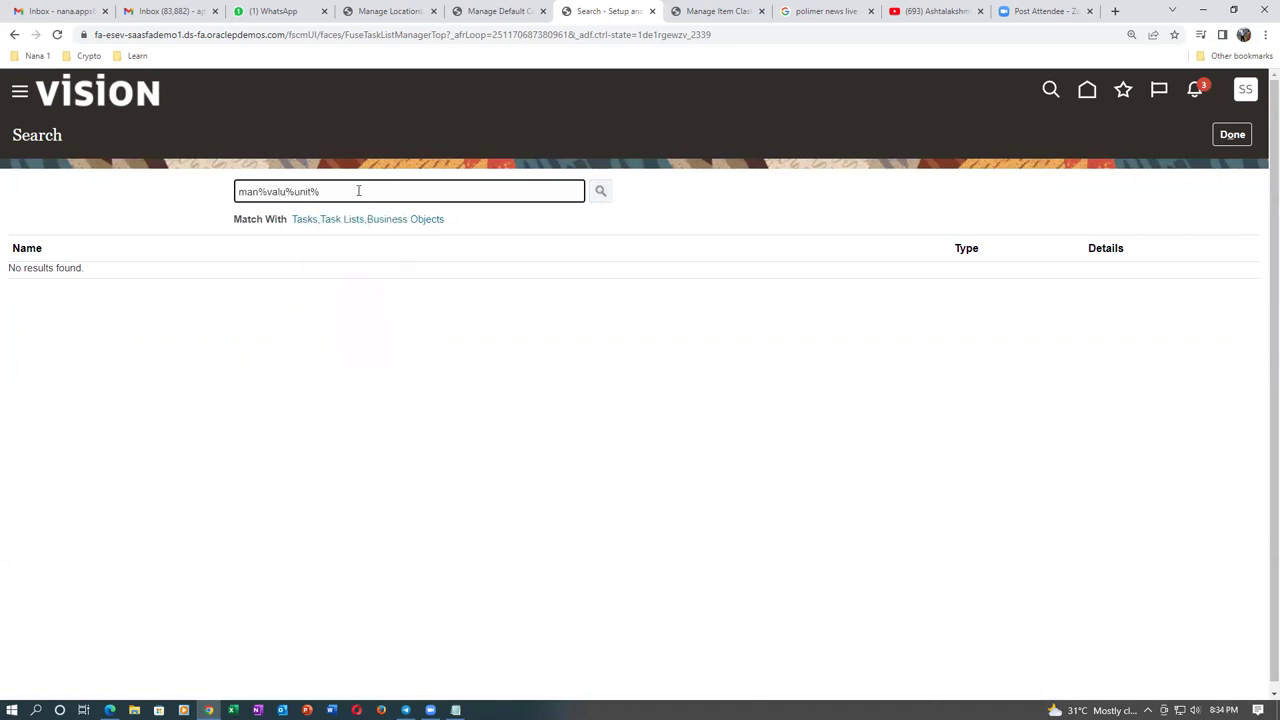
key("Return")
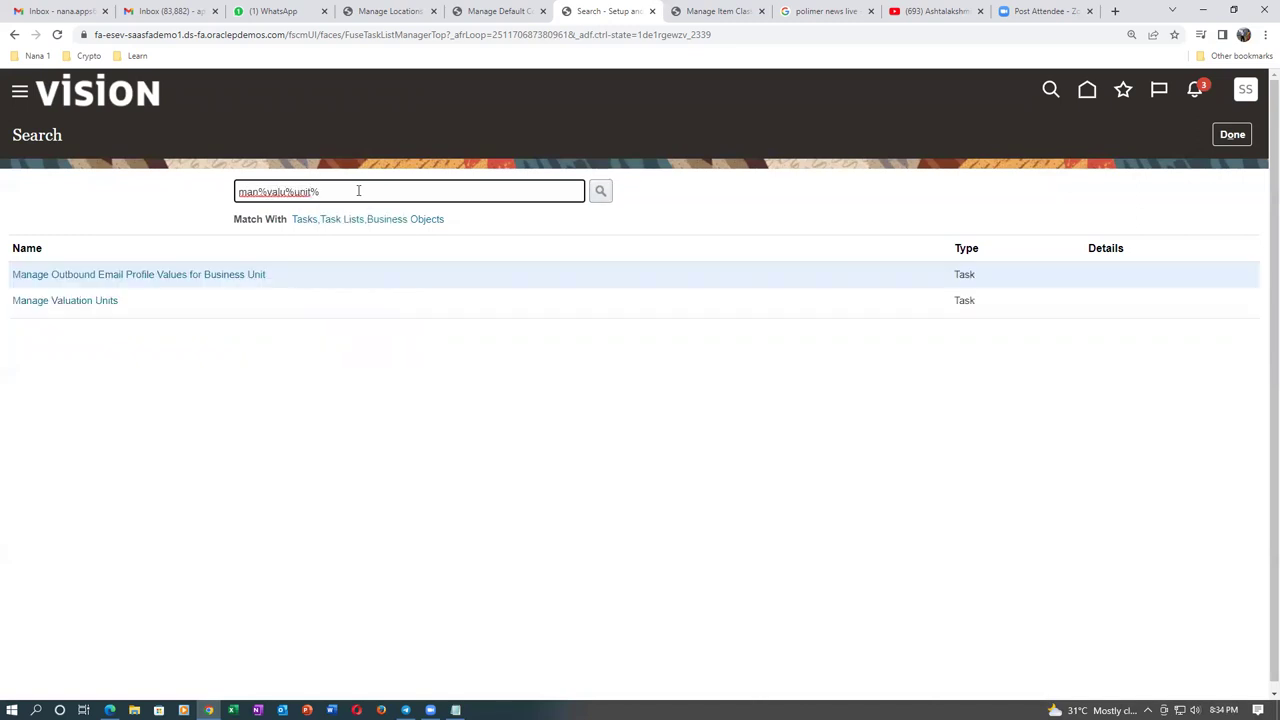
left_click(46, 301)
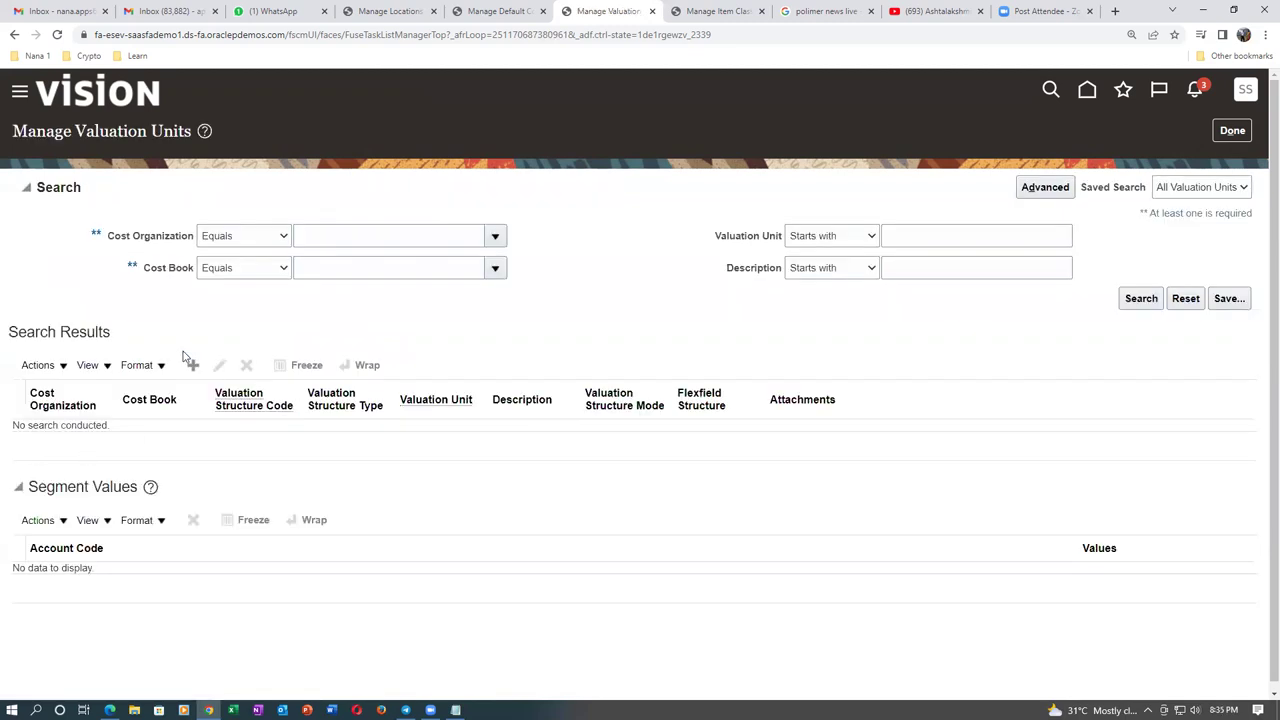
Step: Search the valuation units for a cost organization that starts with "UP Op"
left_click(238, 235)
left_click(225, 251)
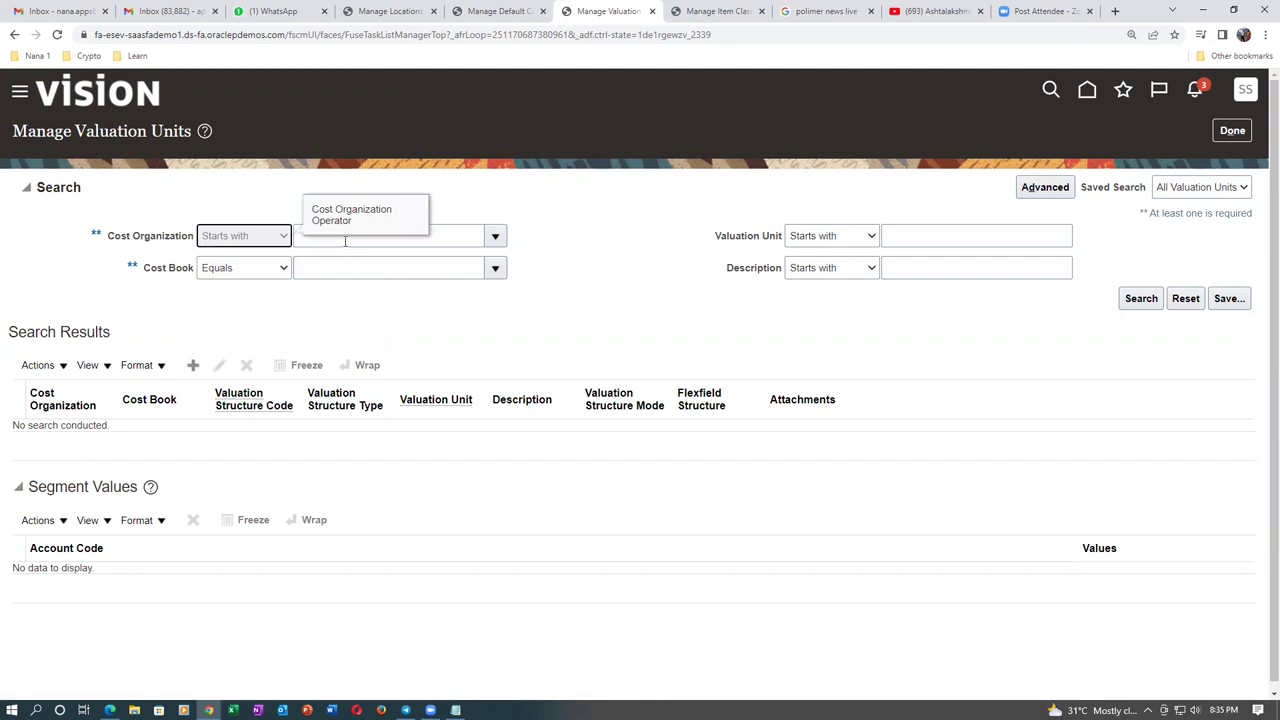
left_click(346, 237)
type("UP Op")
key("Return")
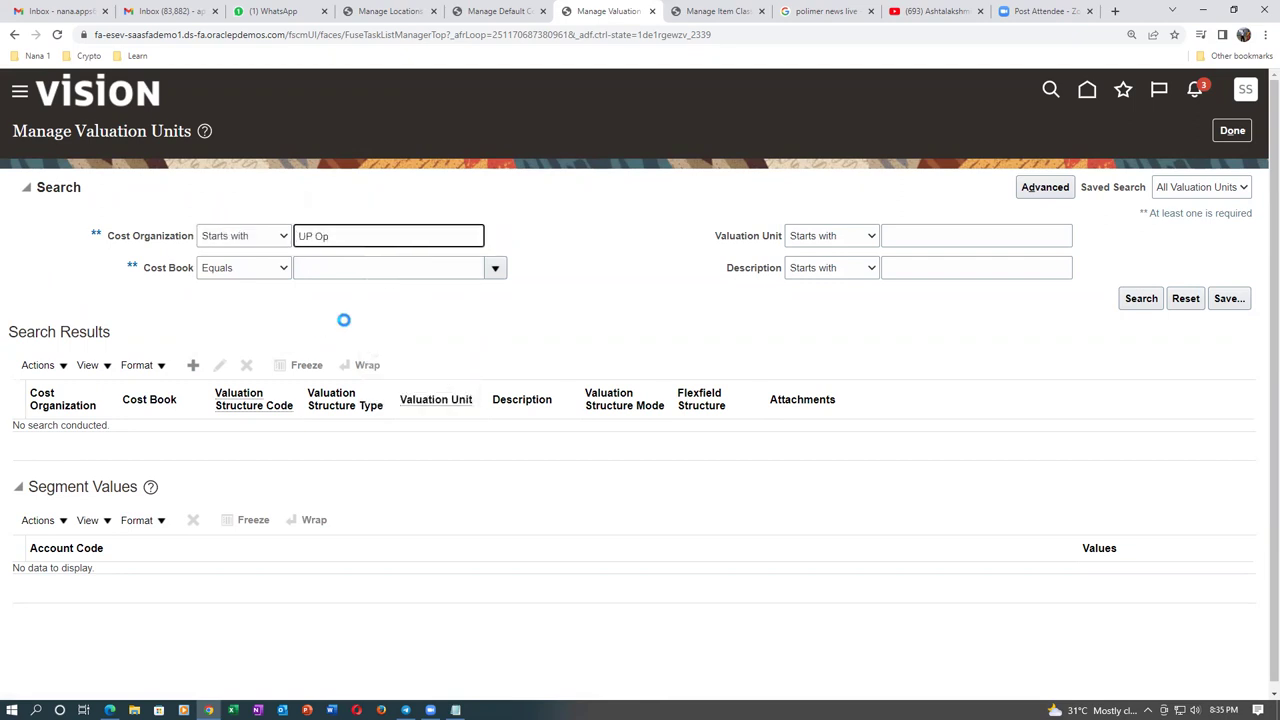
Step: Search the valuation units for cost organizations starting with "US Op" and check the details of unit US\-001-001
key("ctrl+a")
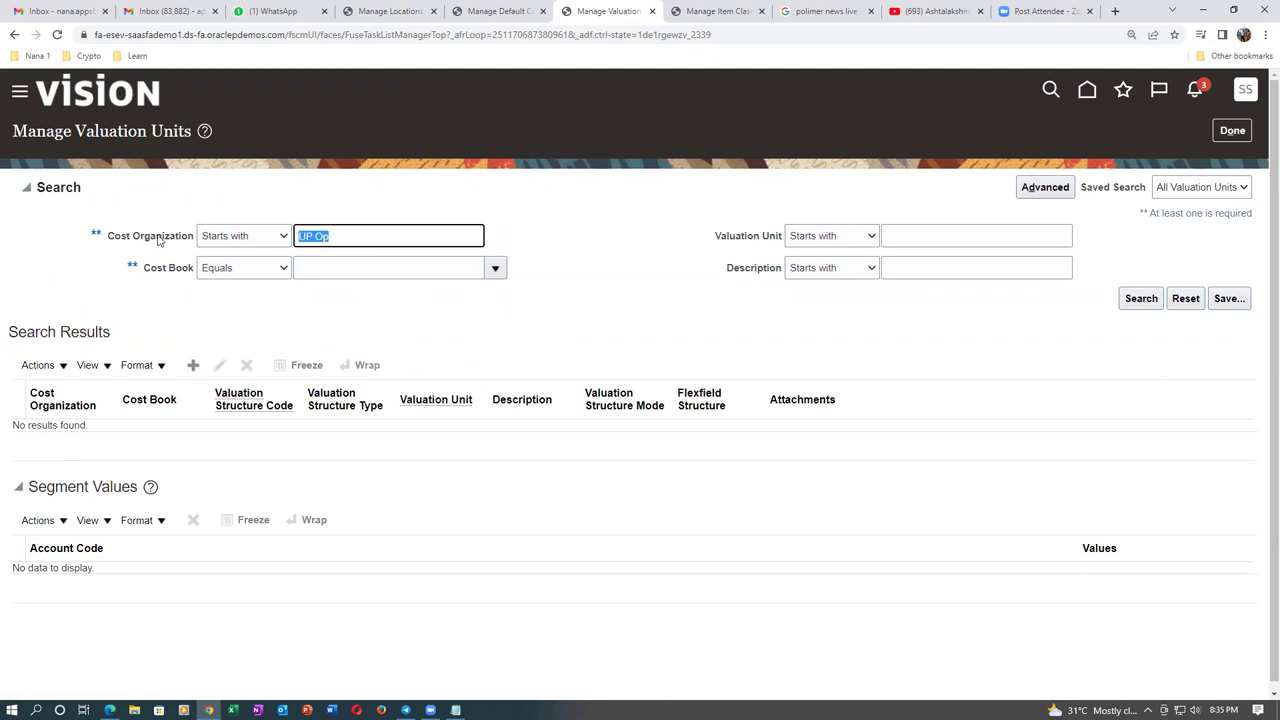
type("Us Op")
left_click(1155, 299)
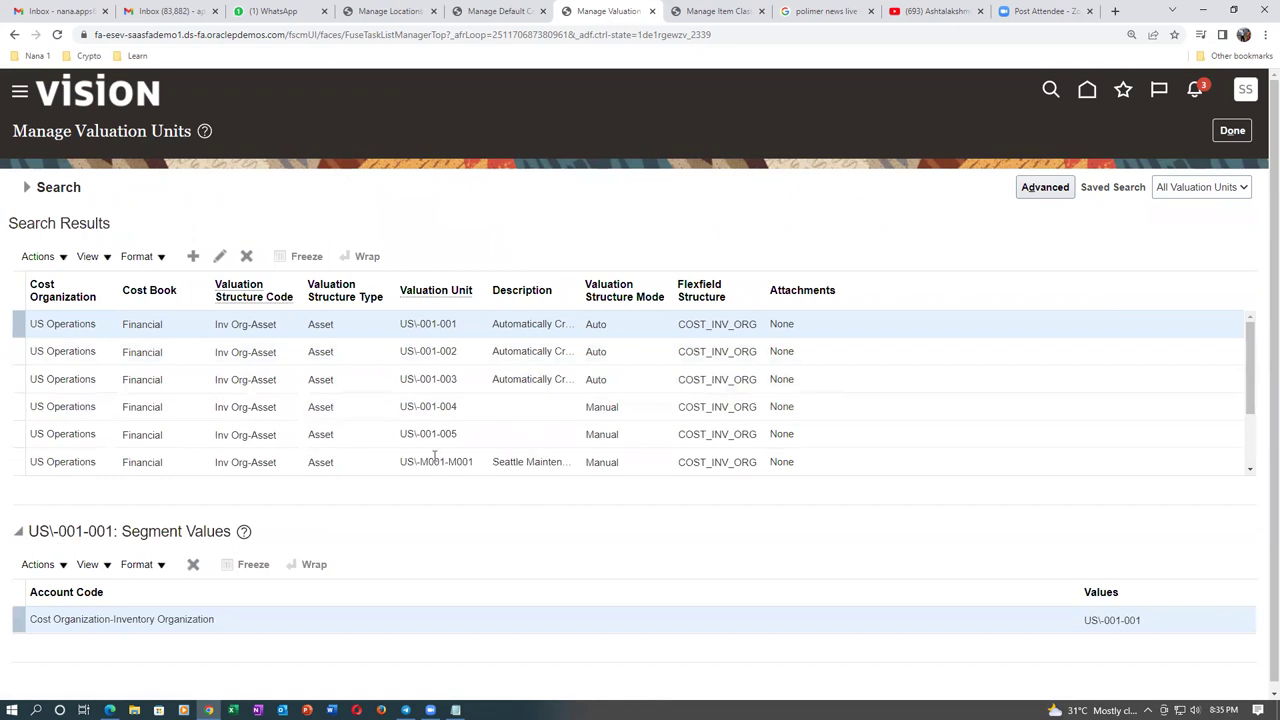
left_click(219, 258)
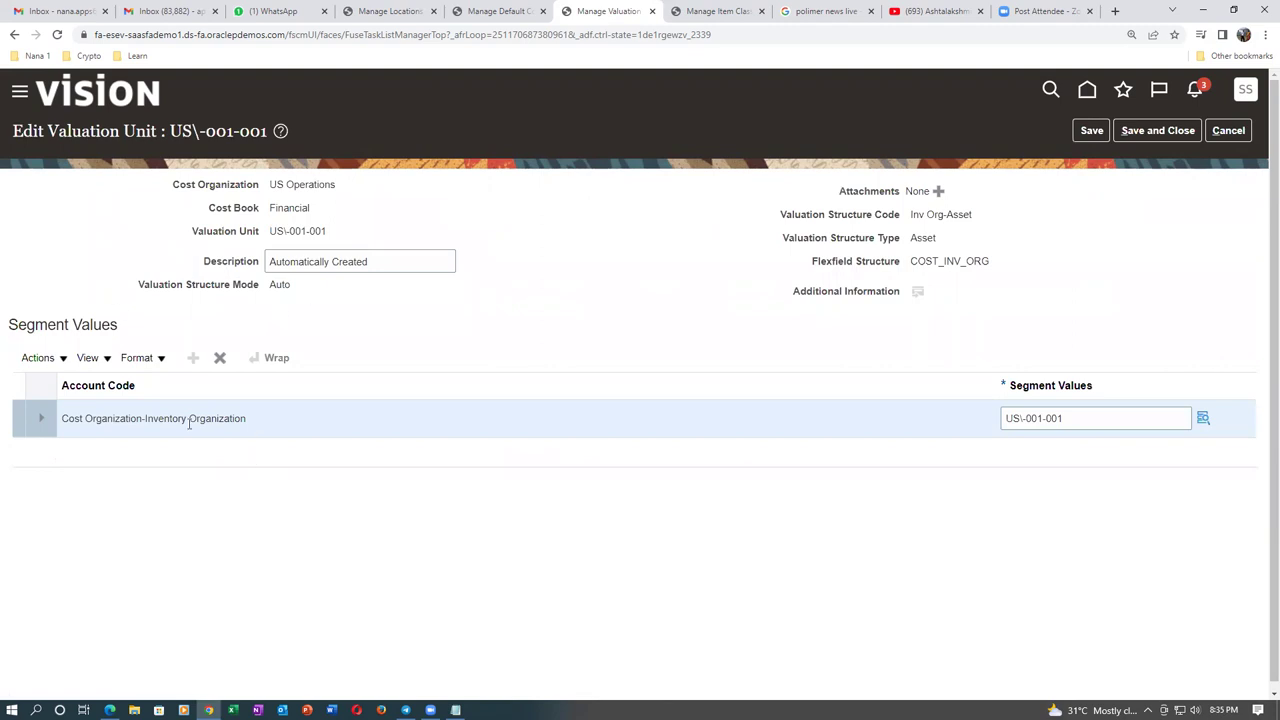
left_click(1228, 130)
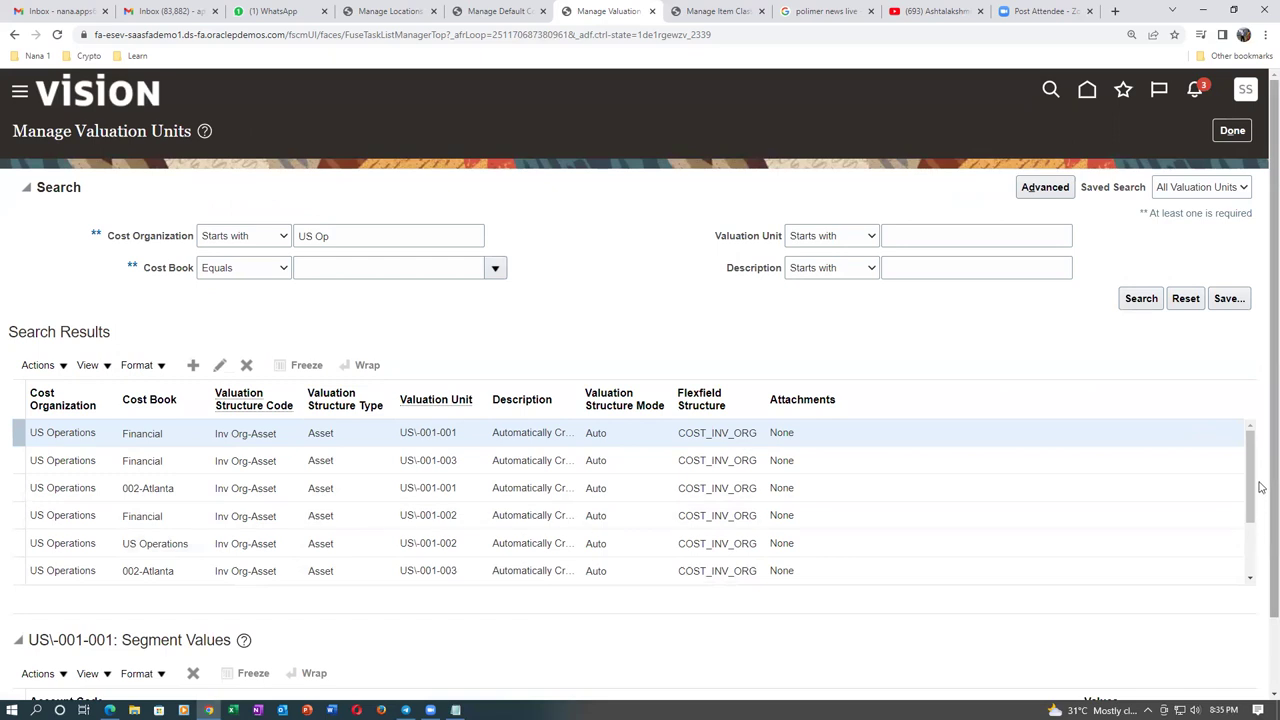
Step: Find the manual valuation unit US\-001-004 of the Financial cost book and open it for editing
scroll(1250, 515, "down", 1)
scroll(1260, 522, "down", 1)
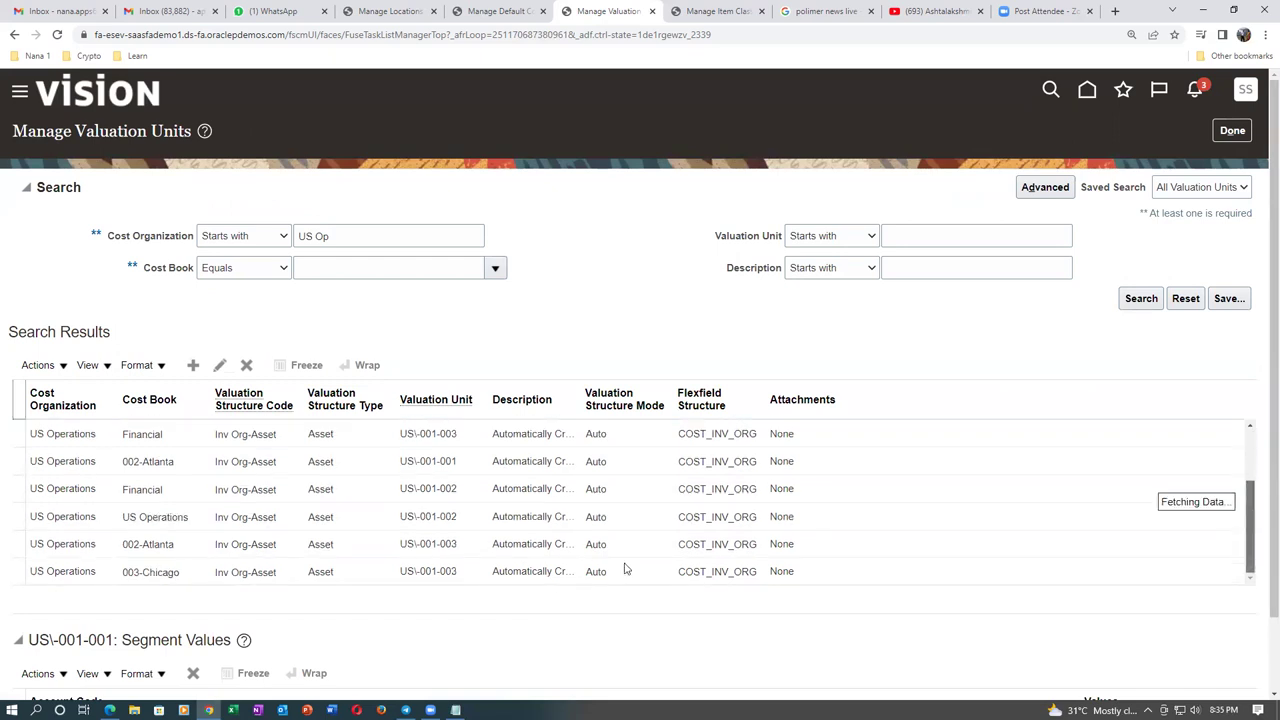
left_click(487, 565)
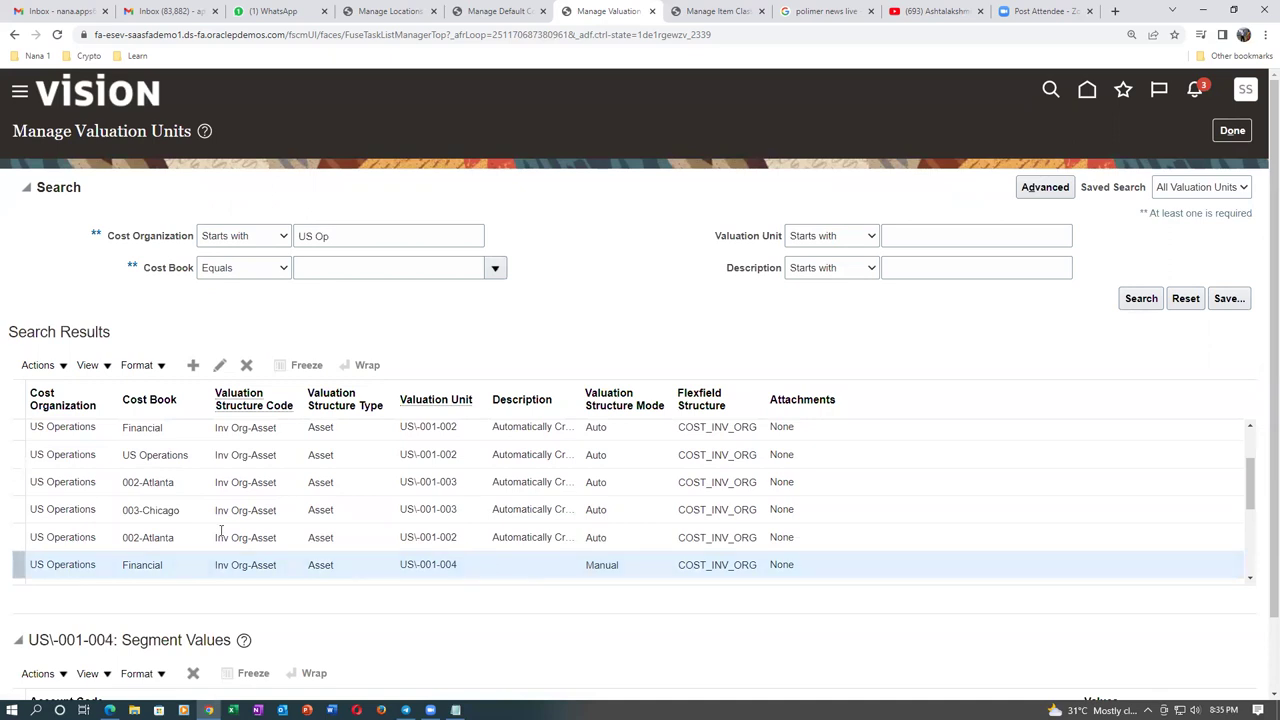
left_click(220, 366)
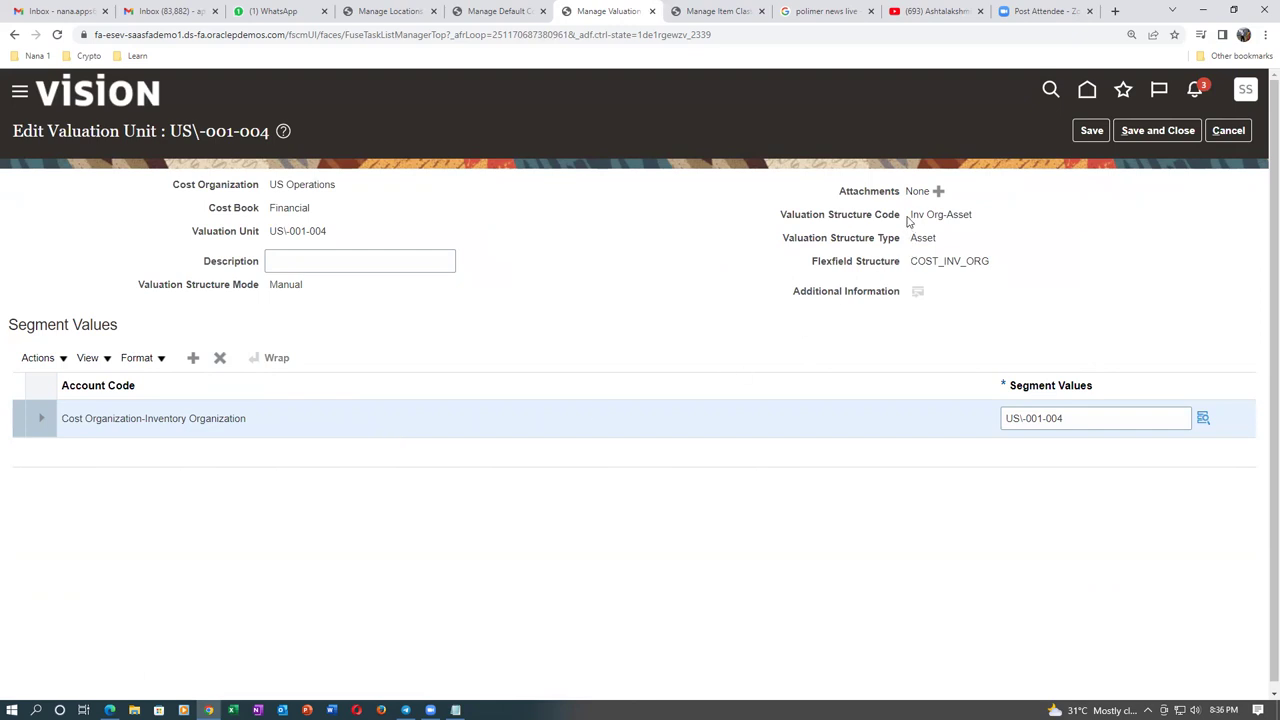
Step: Examine the valuation structure code and the flexfield structure of valuation unit US\-001-004
left_click_drag(911, 214, 985, 224)
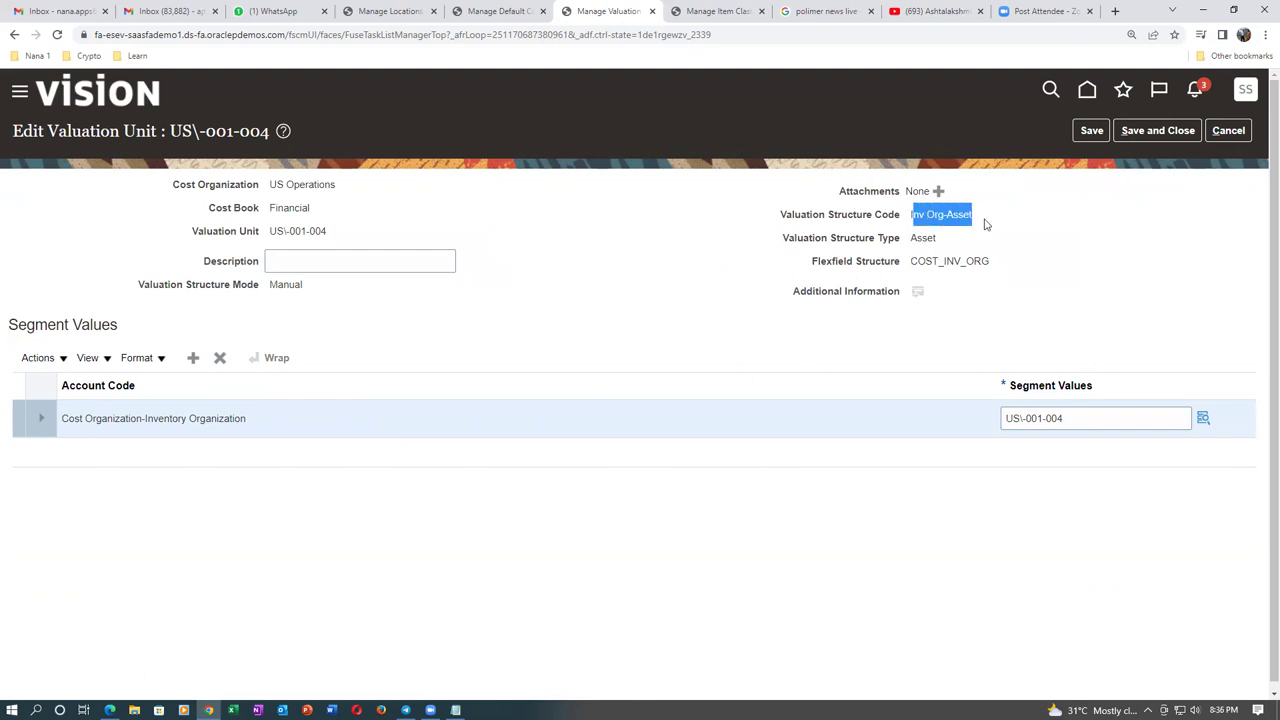
left_click(948, 350)
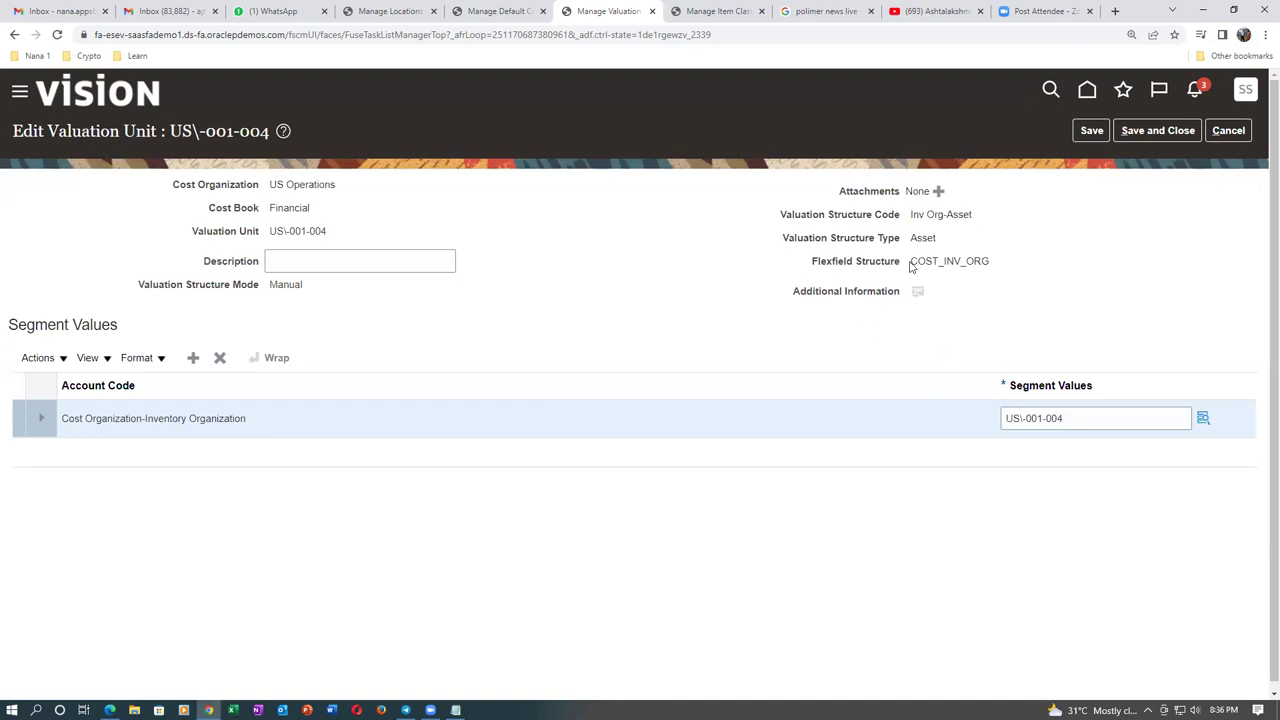
left_click_drag(912, 260, 990, 261)
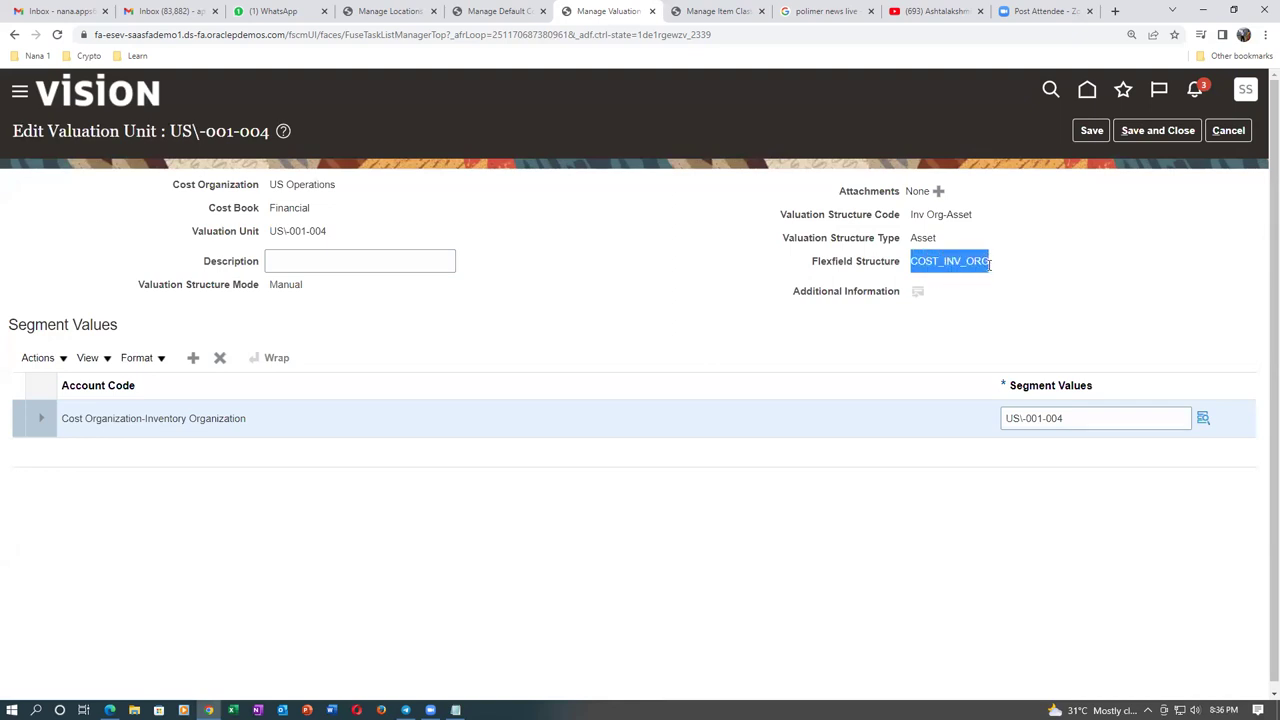
left_click(982, 327)
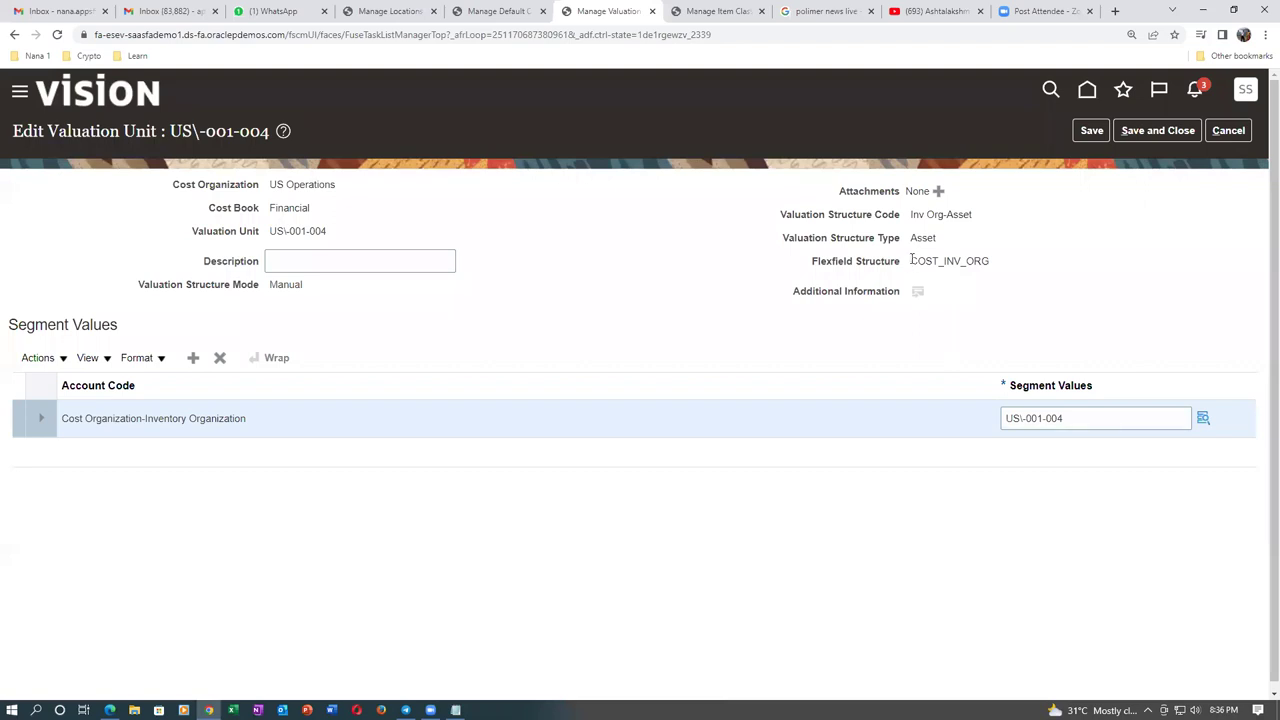
left_click_drag(913, 260, 990, 261)
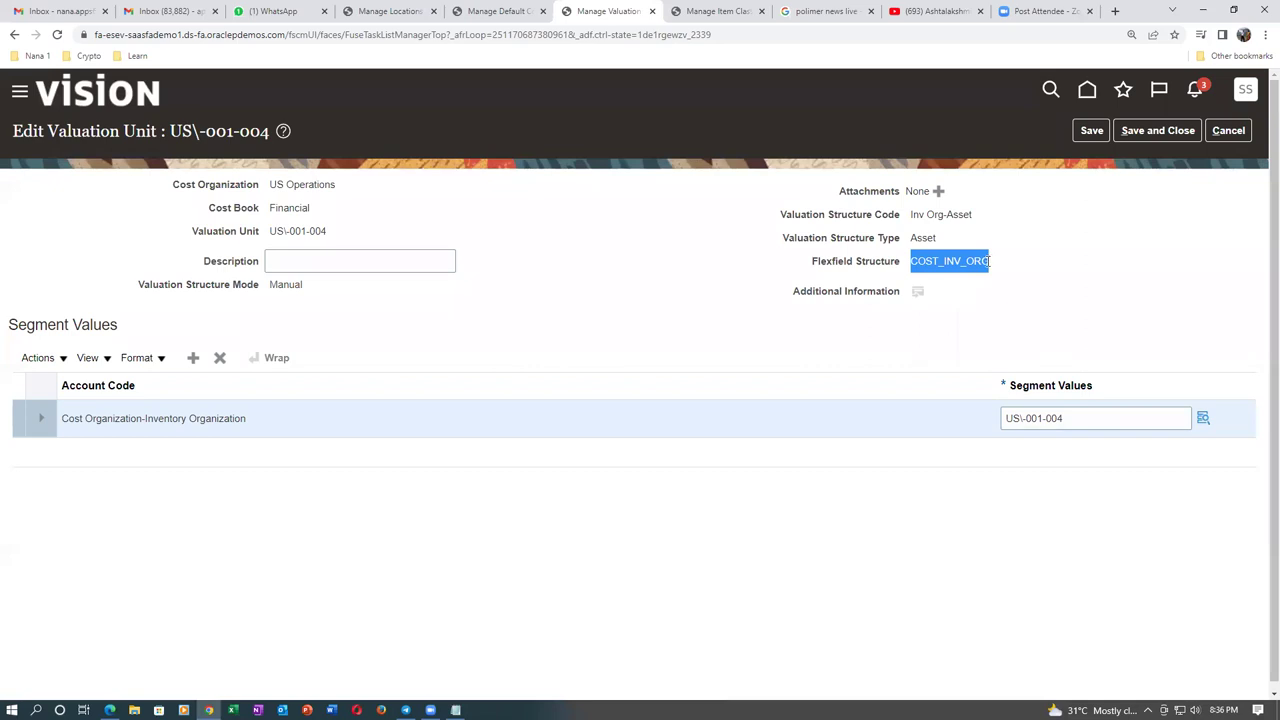
left_click(652, 348)
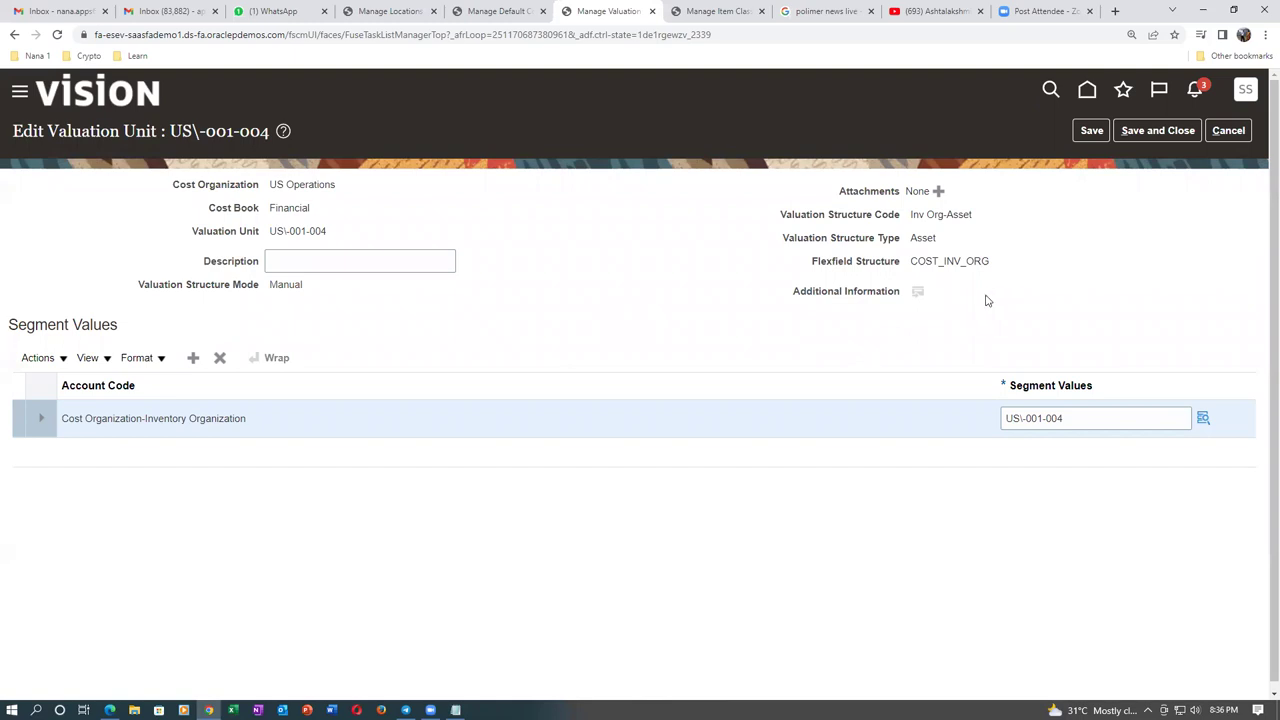
triple_click(912, 260)
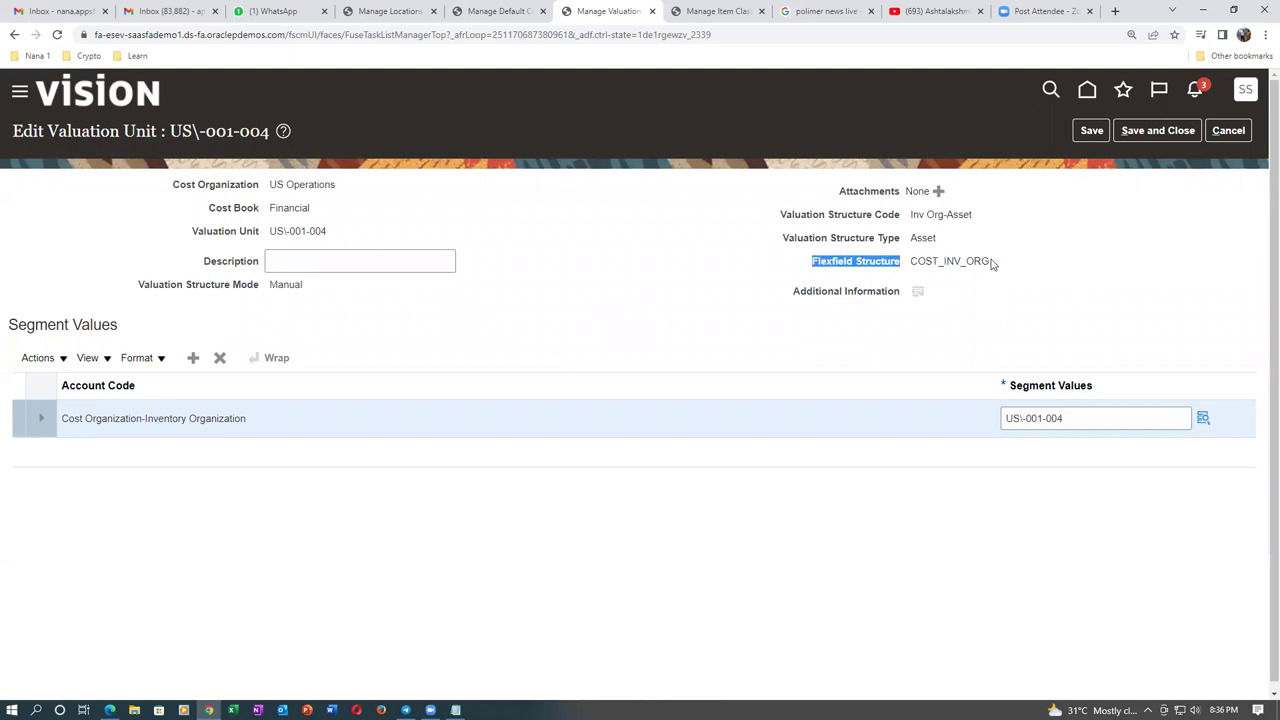
left_click(964, 263)
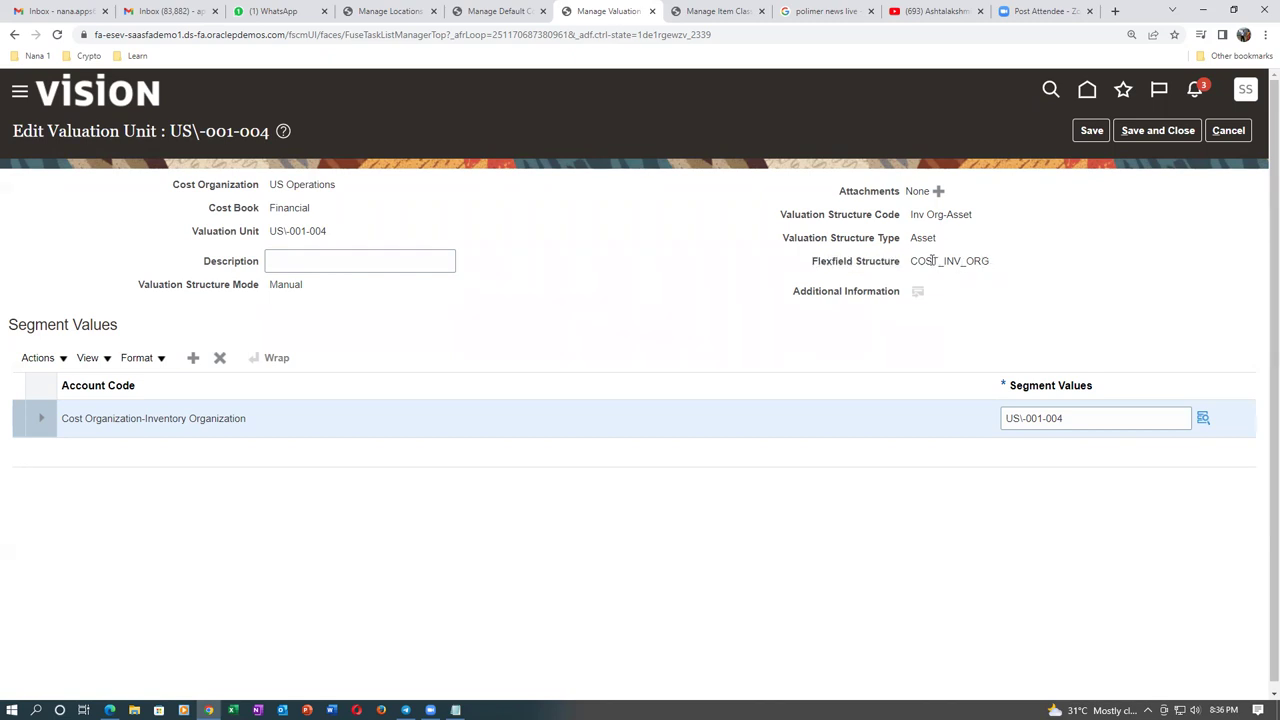
left_click_drag(1008, 272, 984, 262)
left_click(613, 311)
Step: Try to add a segment value with cost organization US-001 and inventory organization B021 to valuation unit US\-001-004, then discard it
left_click(189, 362)
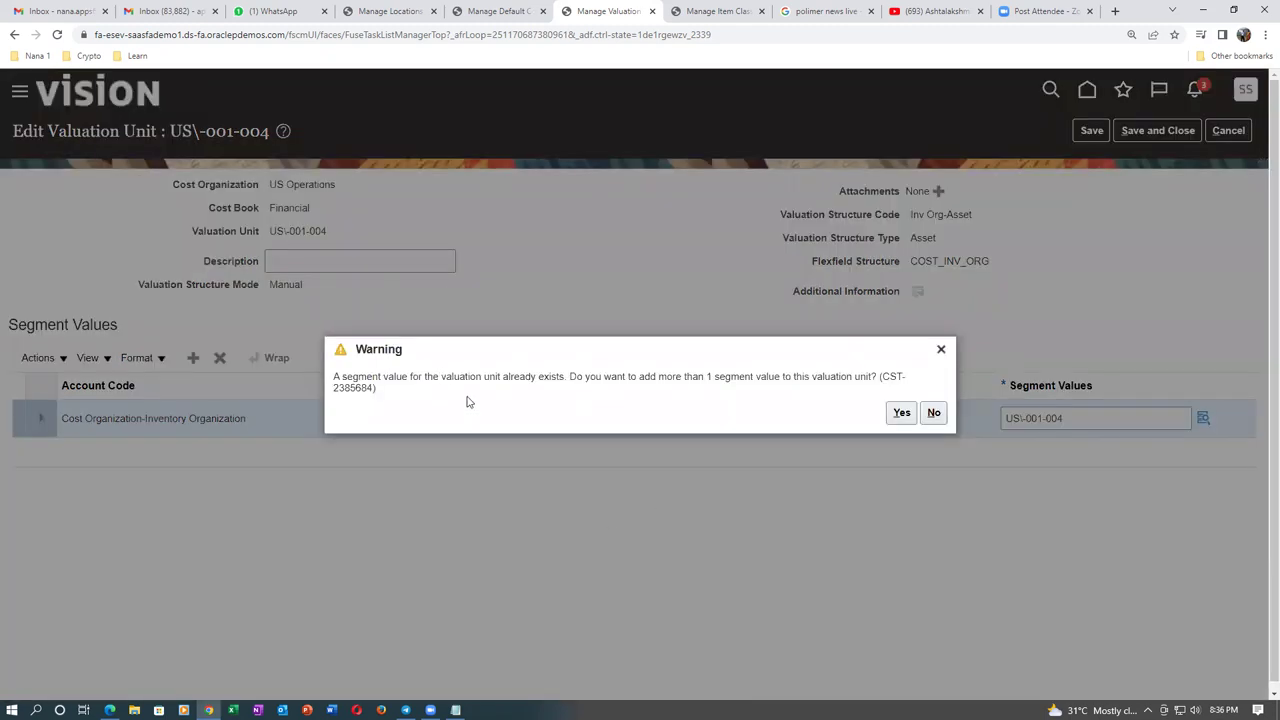
left_click(901, 412)
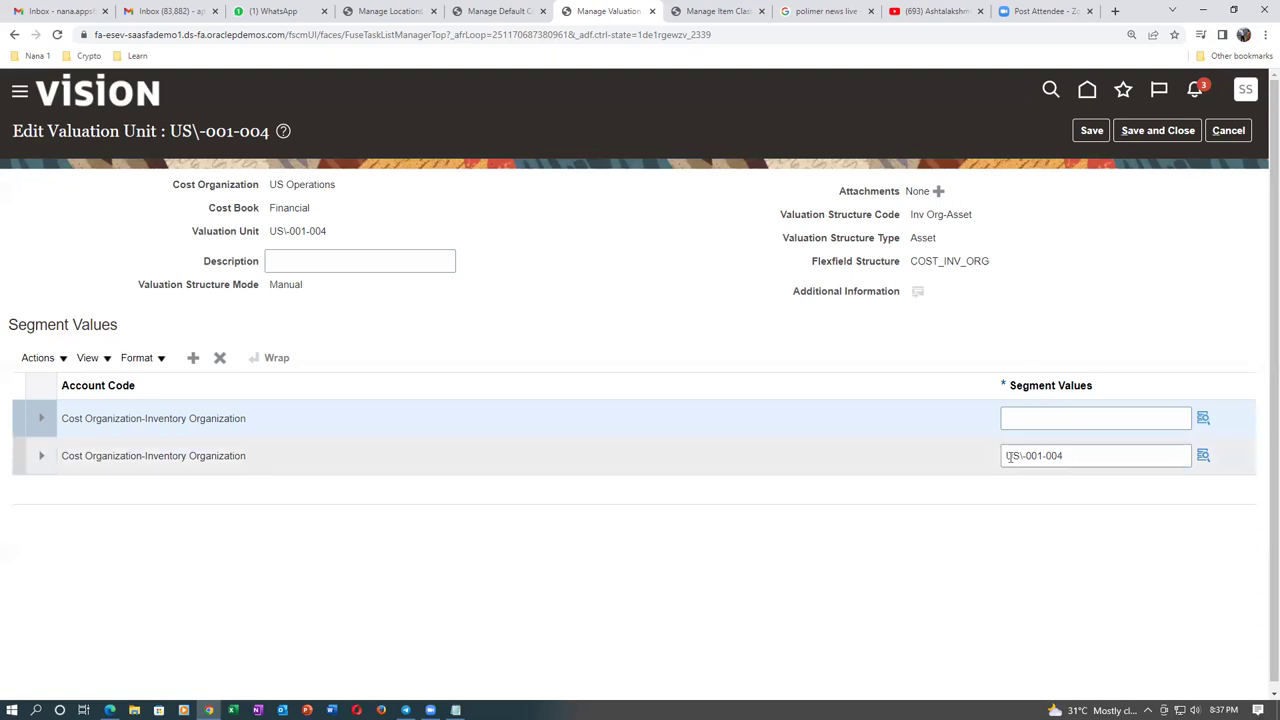
left_click(1013, 417)
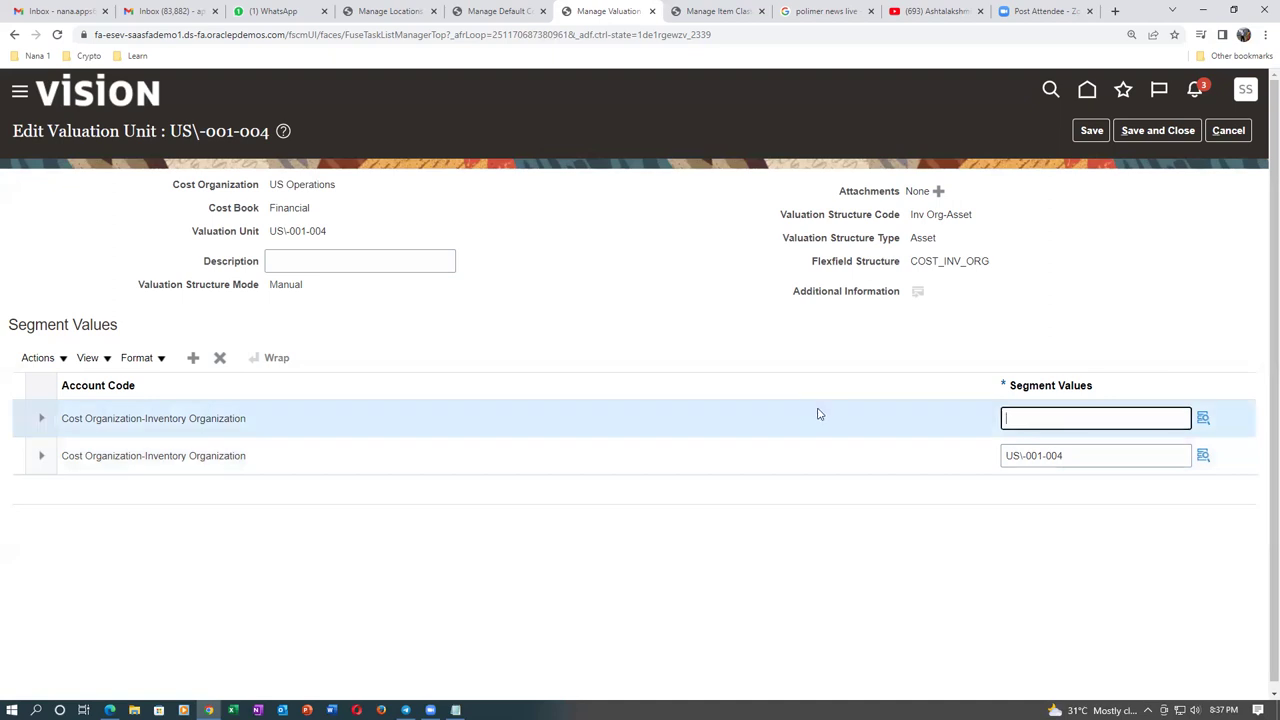
left_click(1205, 425)
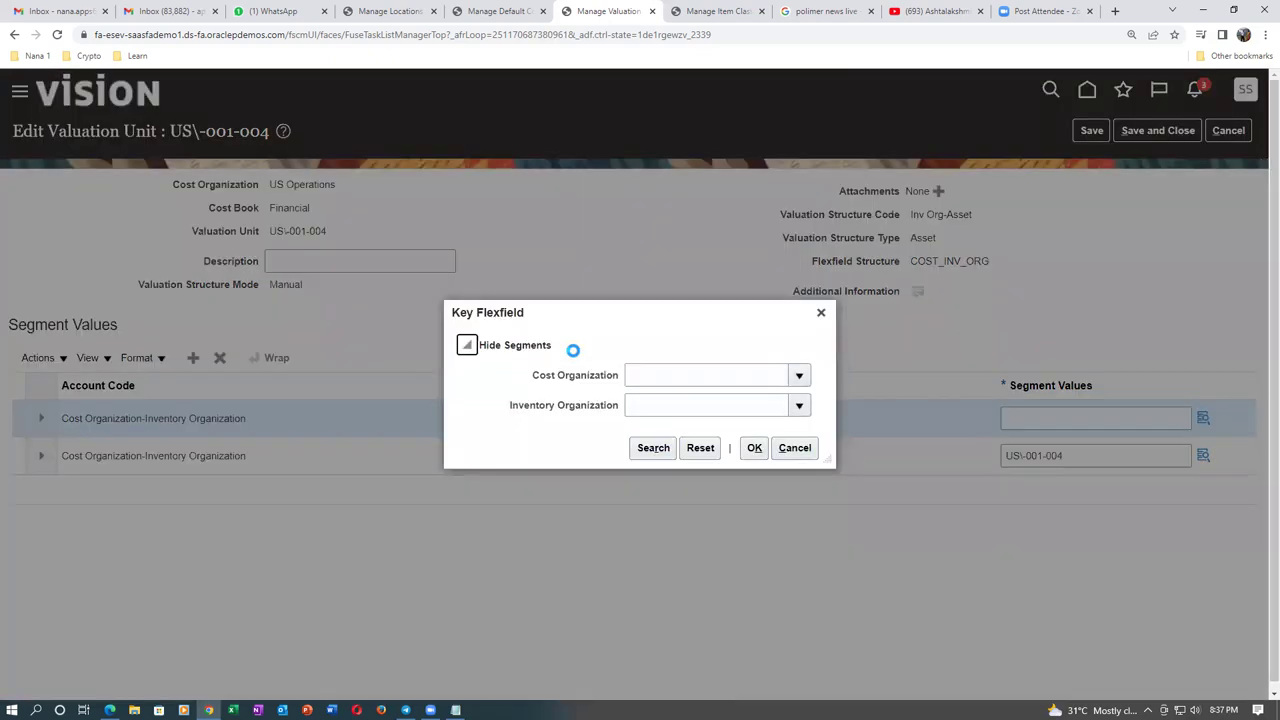
left_click(629, 372)
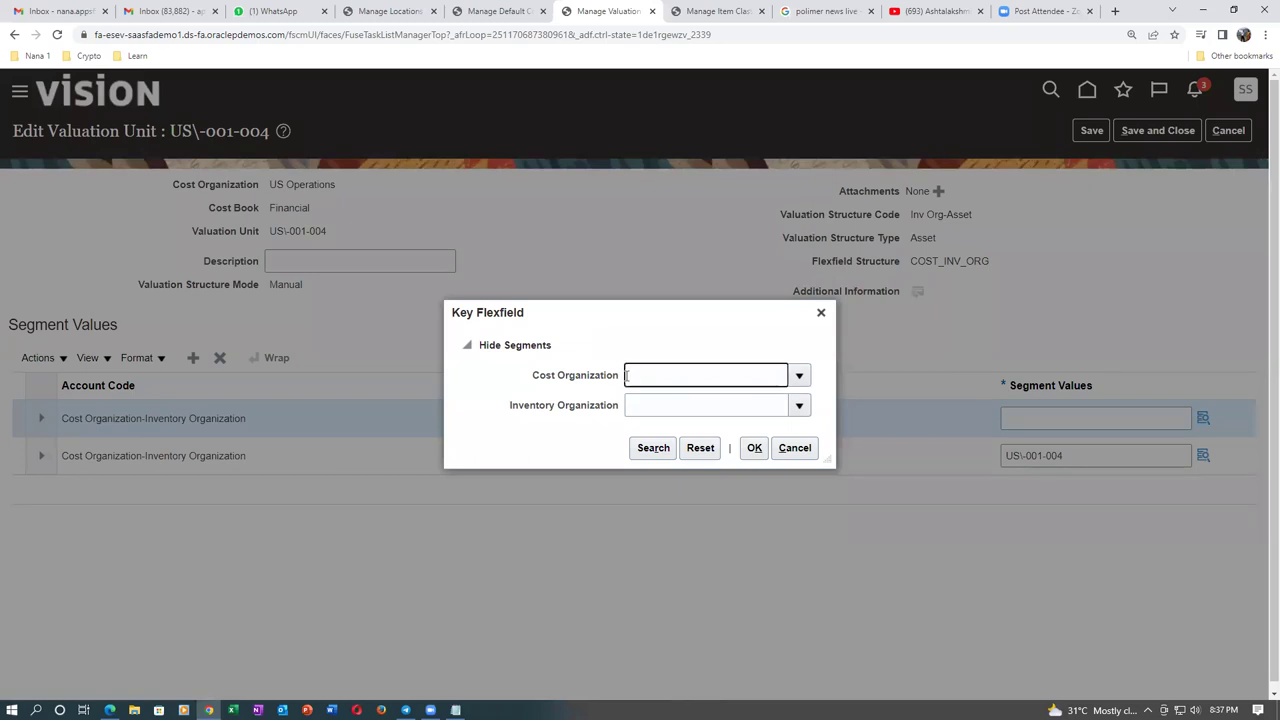
type("US")
left_click(690, 400)
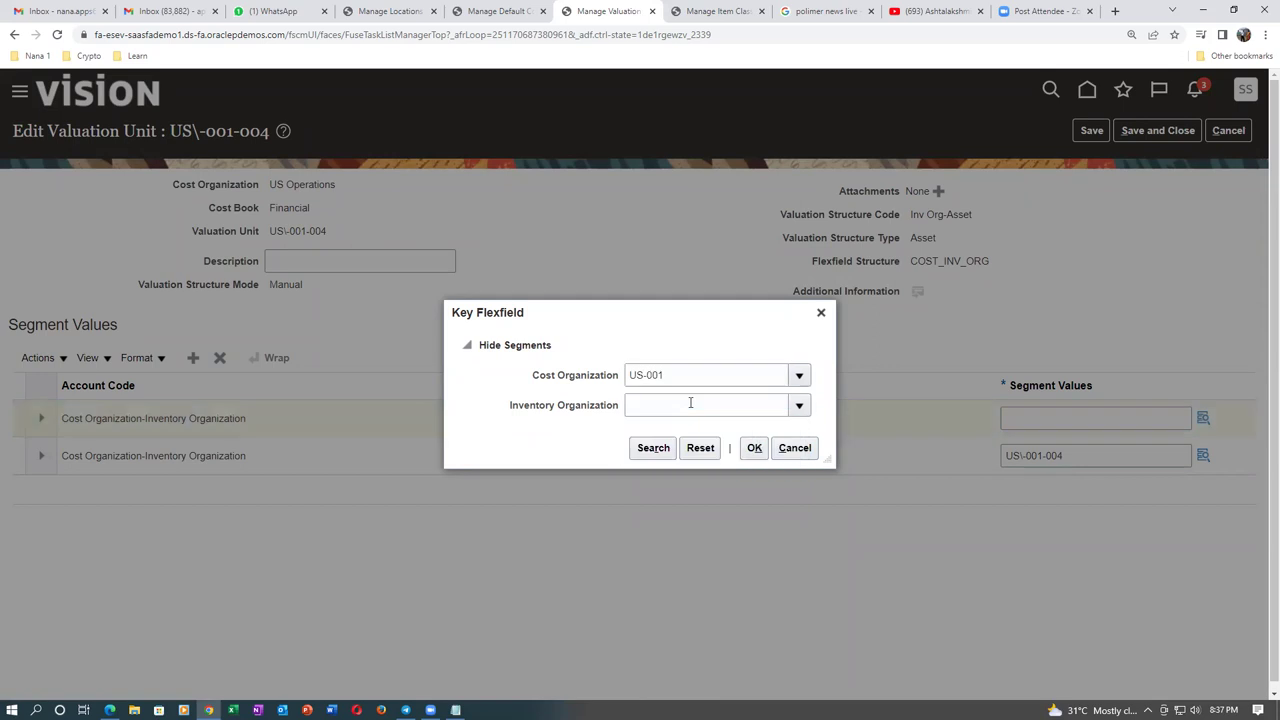
left_click(686, 408)
type("B02")
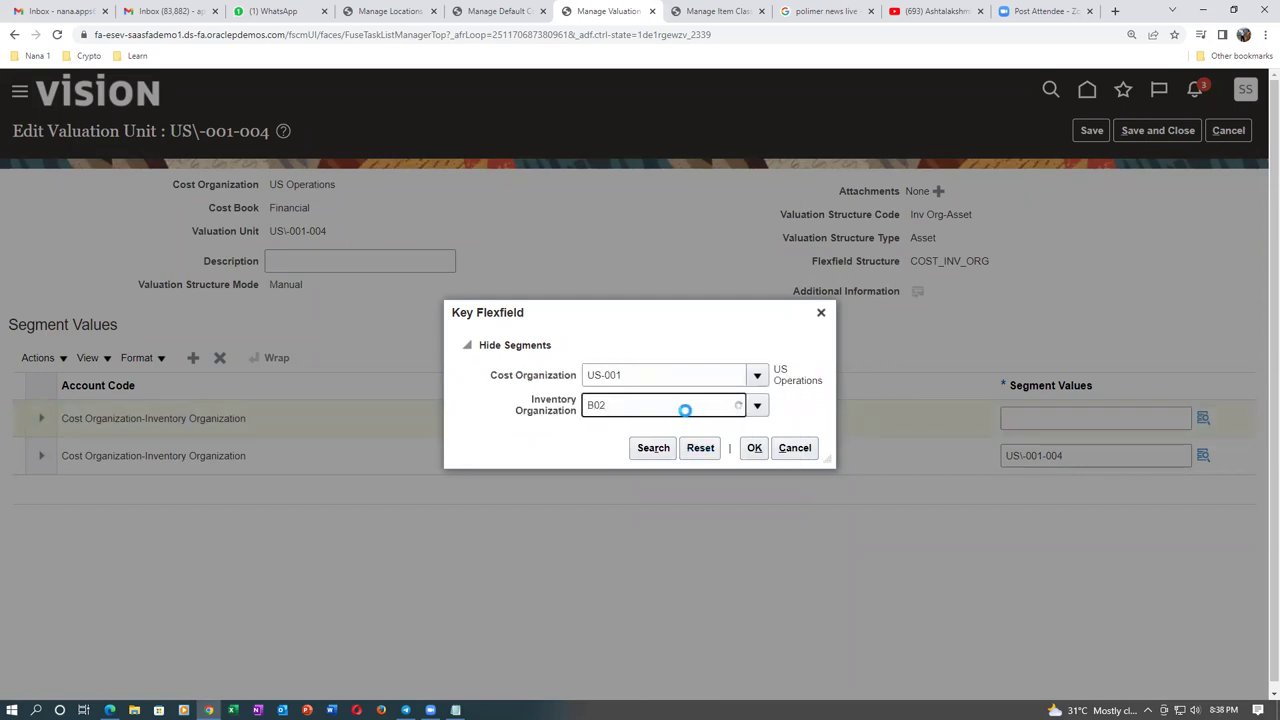
left_click(631, 452)
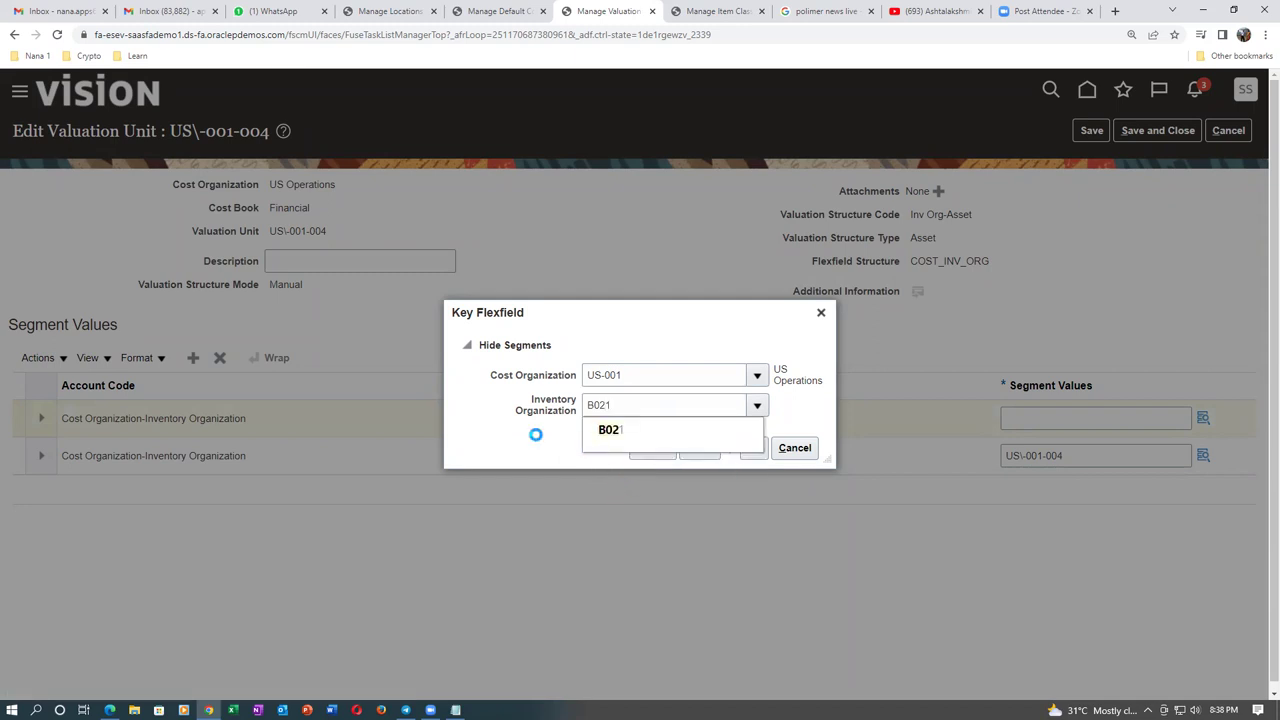
left_click(754, 448)
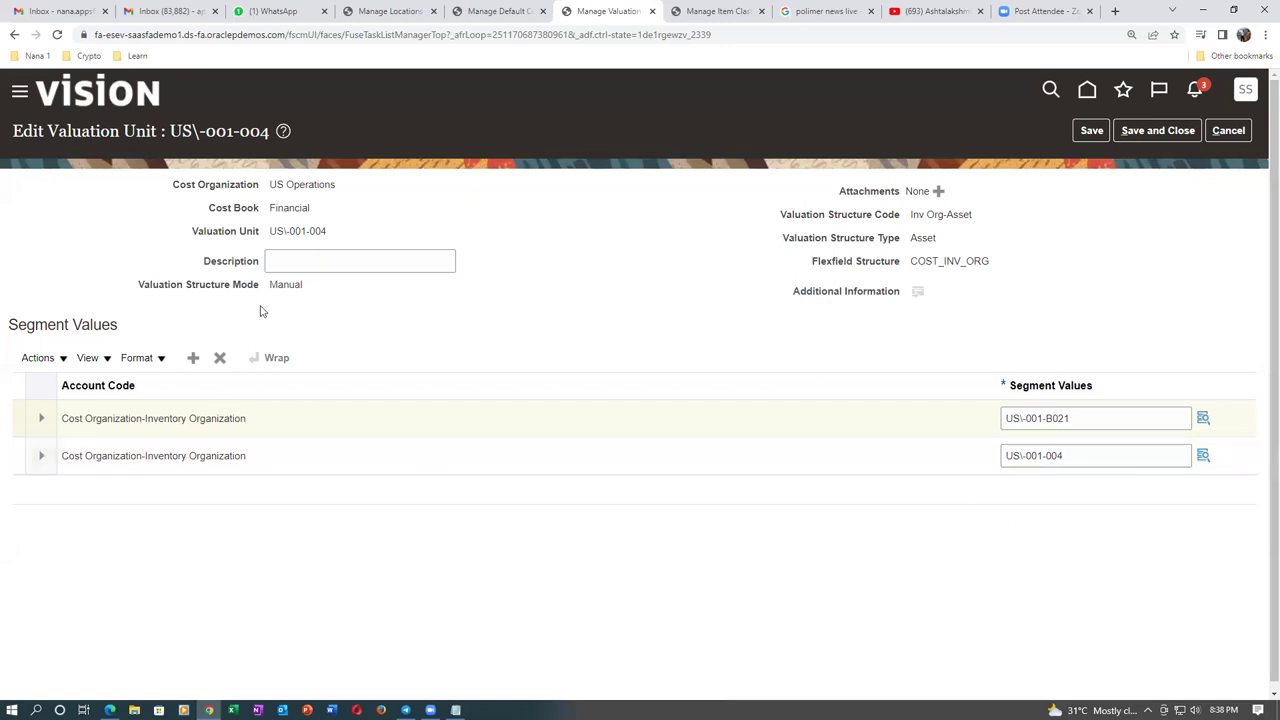
left_click_drag(287, 230, 326, 237)
left_click(1228, 131)
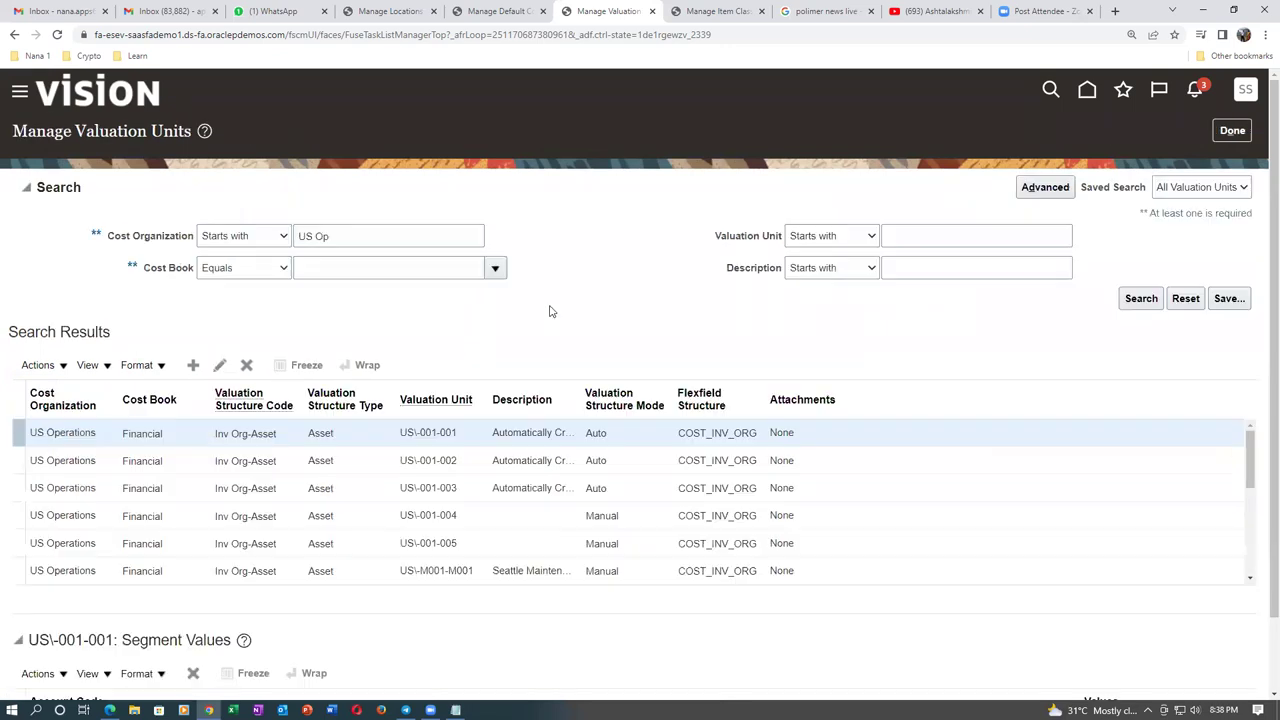
Step: Look through the US Operations valuation units for b01 valuation unit and open it for editing
scroll(1248, 465, "down", 5)
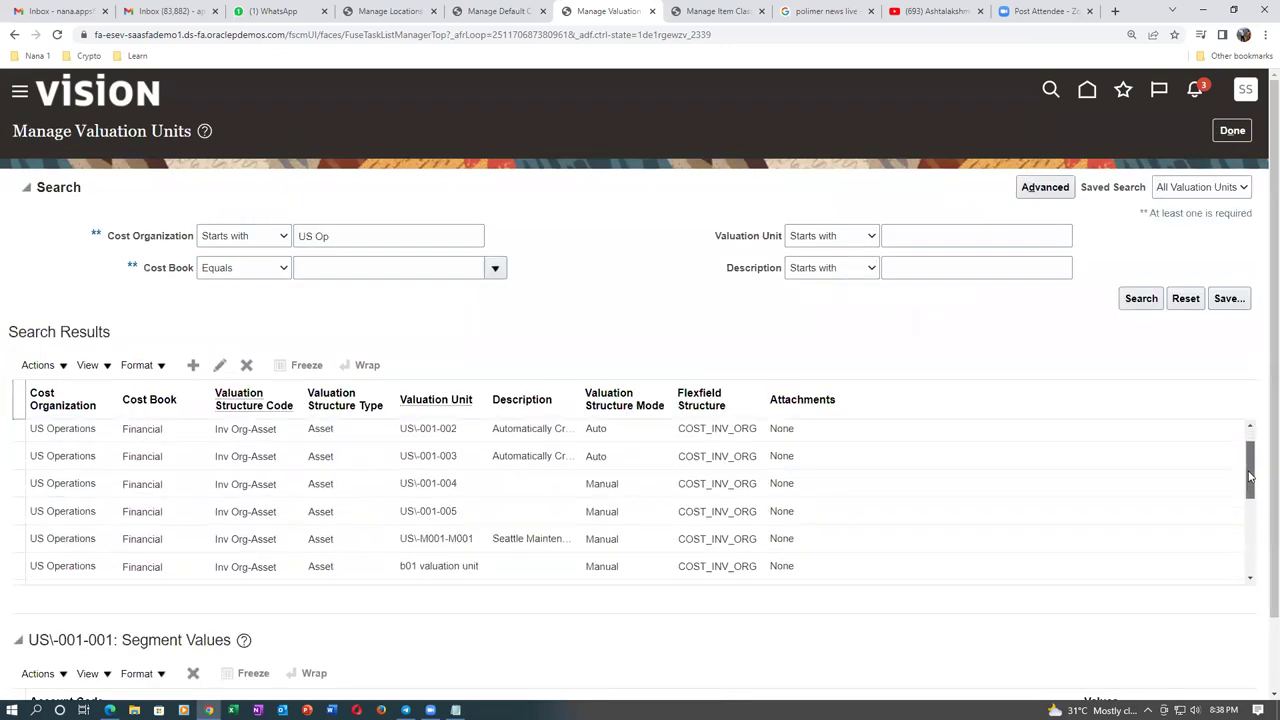
scroll(1258, 527, "down", 5)
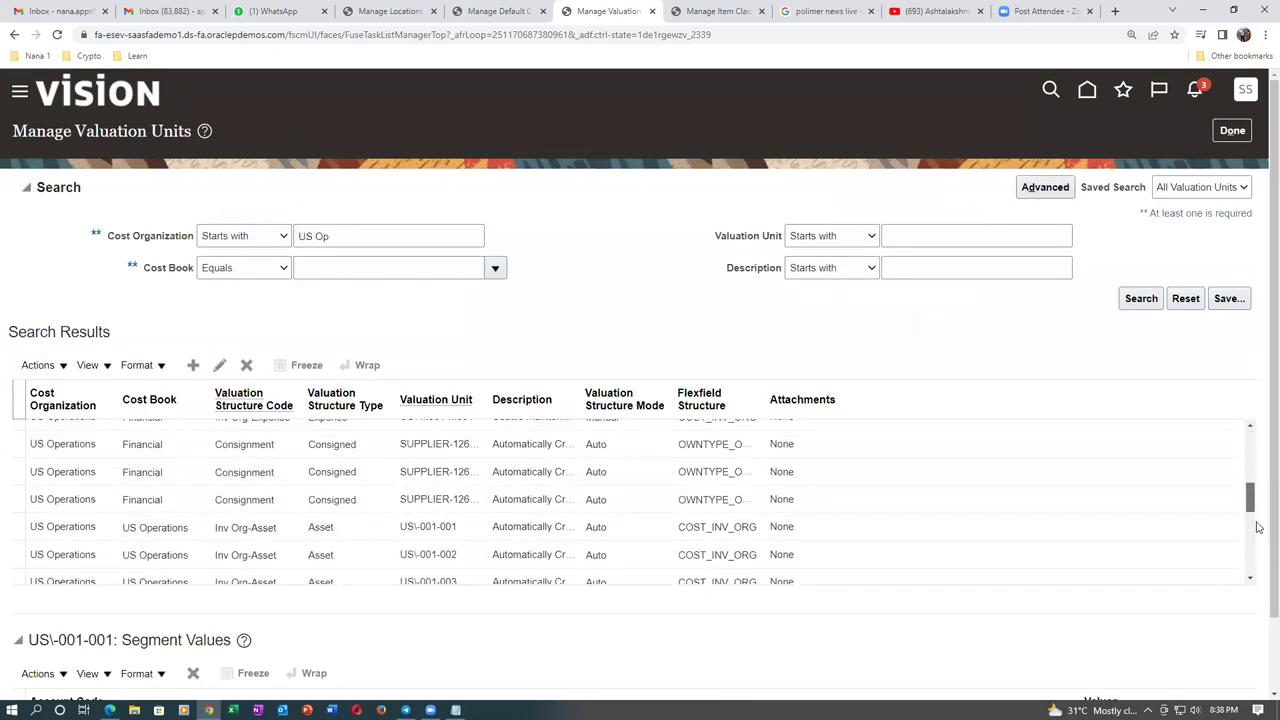
scroll(1258, 590, "down", 5)
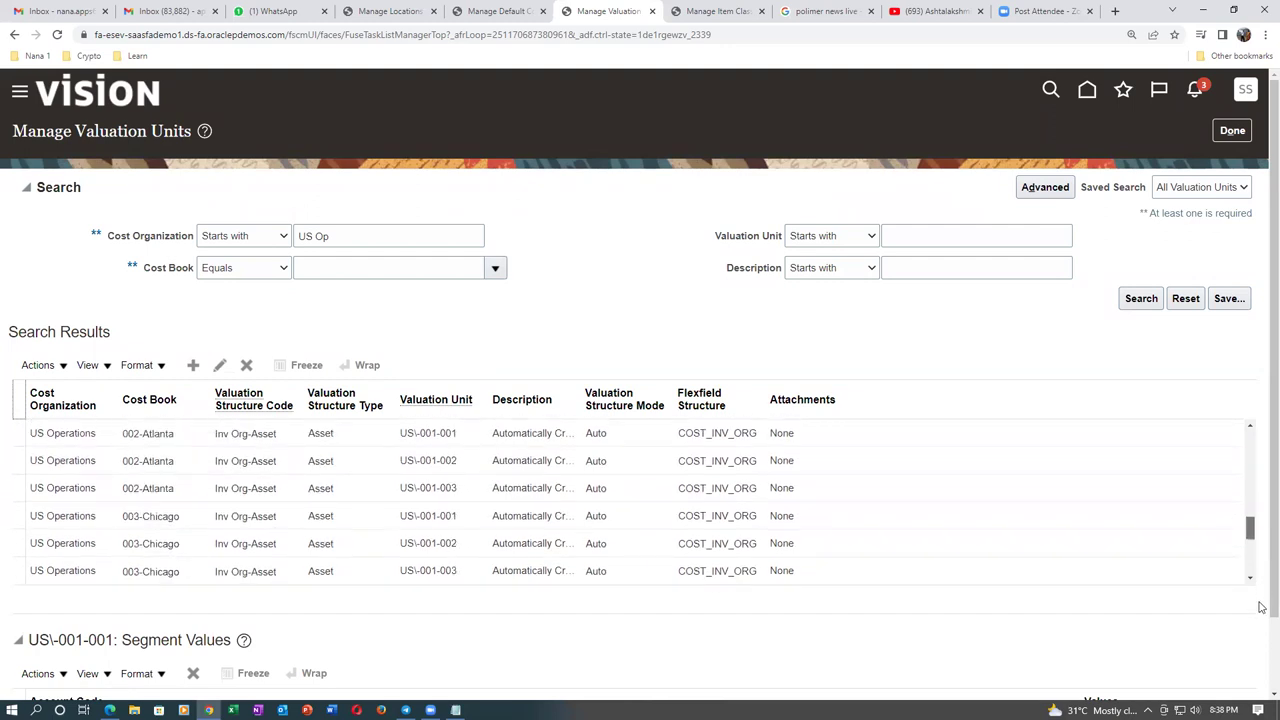
scroll(700, 527, "down", 1)
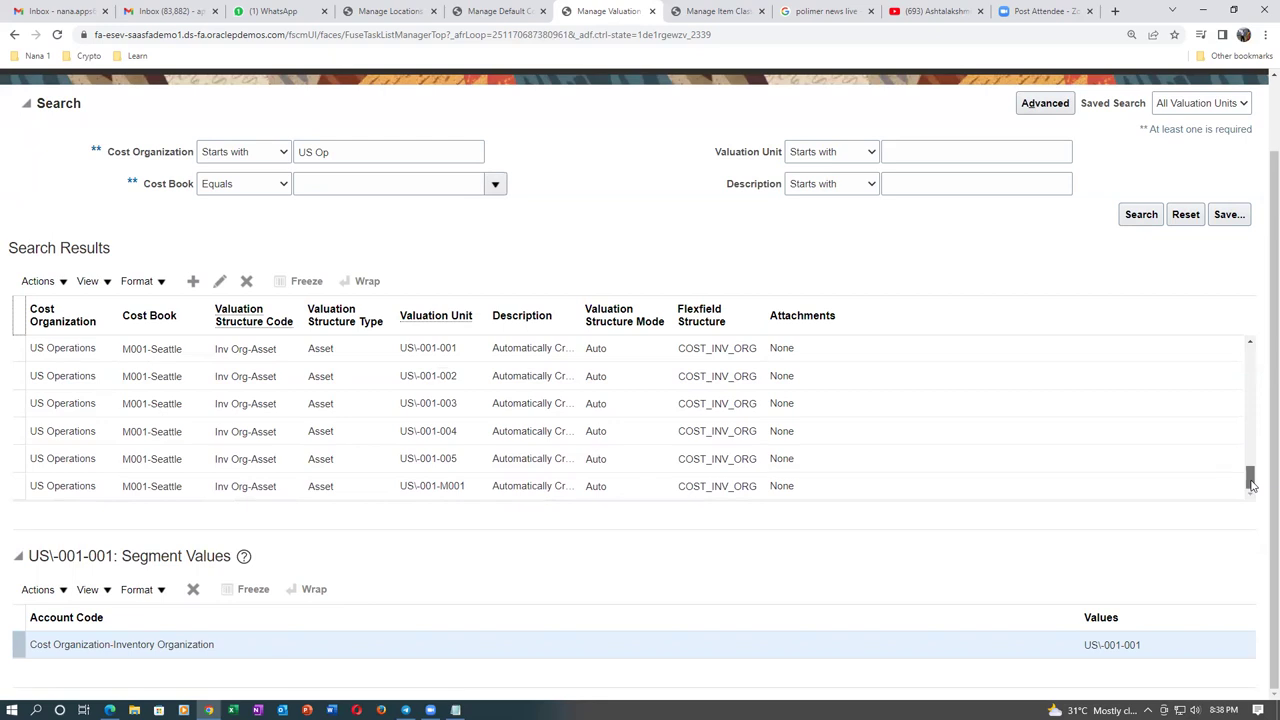
left_click_drag(1251, 484, 1205, 400)
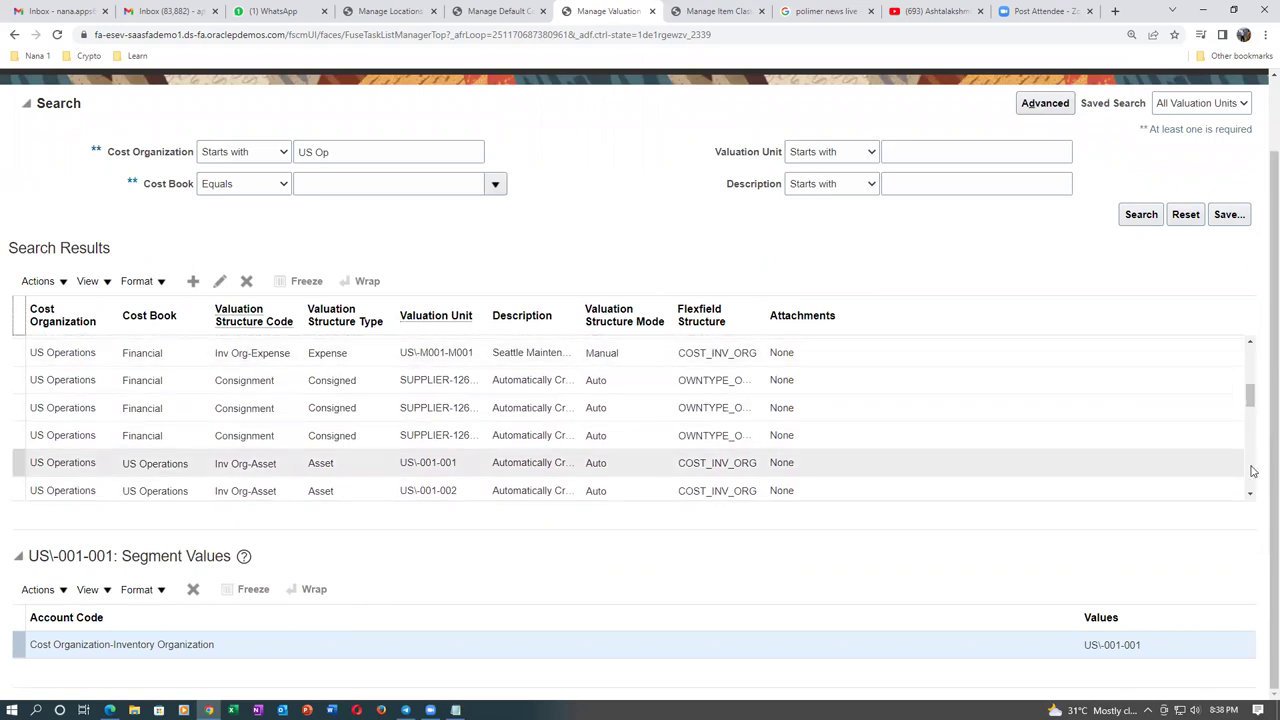
left_click_drag(1250, 412, 1252, 388)
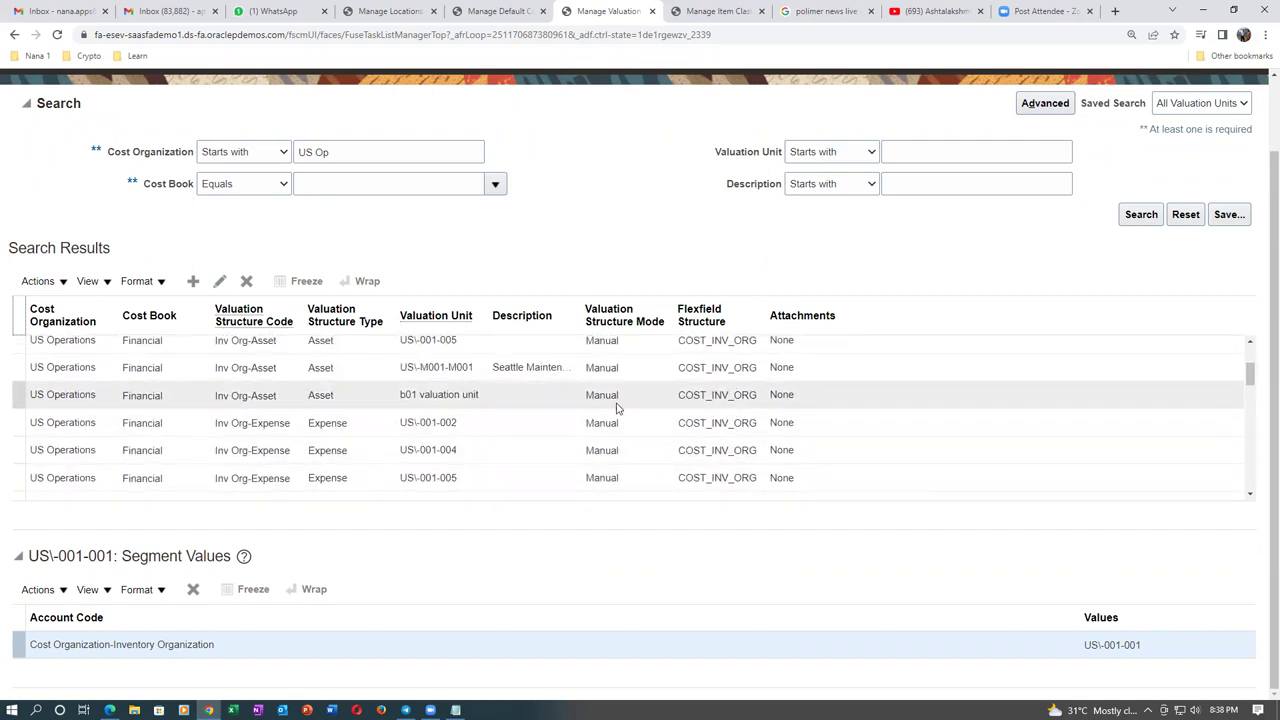
left_click(568, 406)
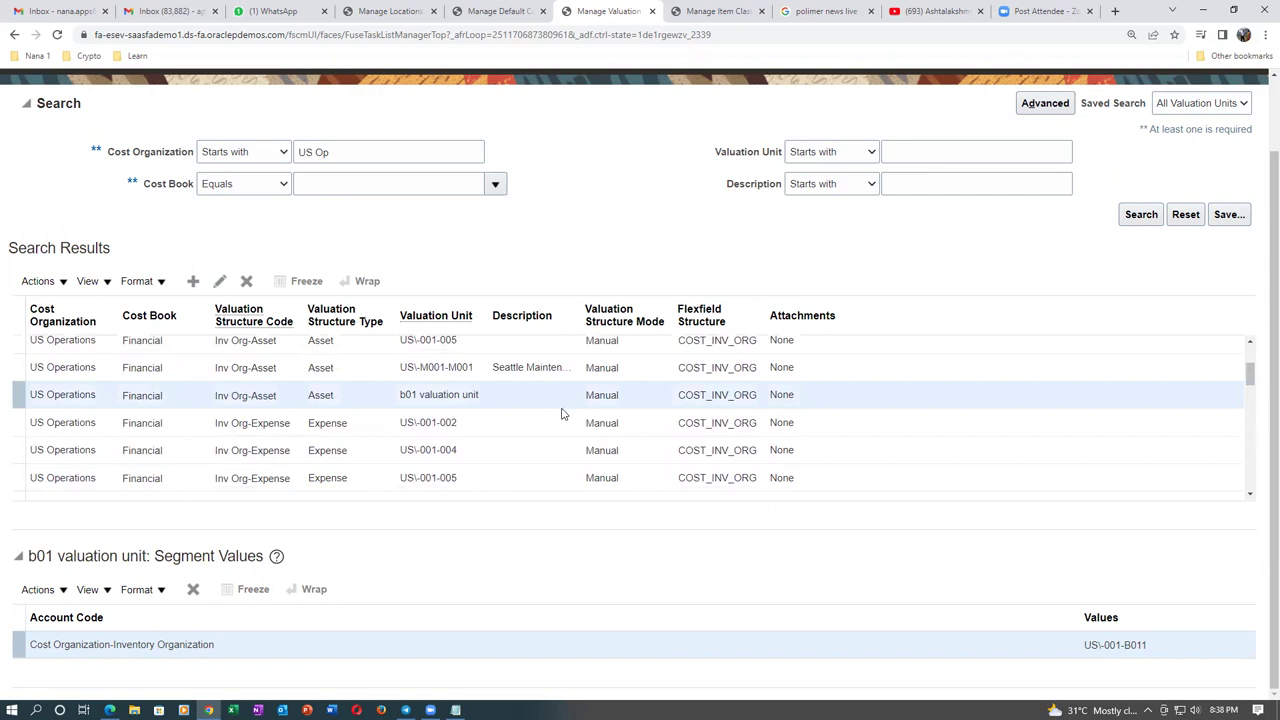
left_click(219, 281)
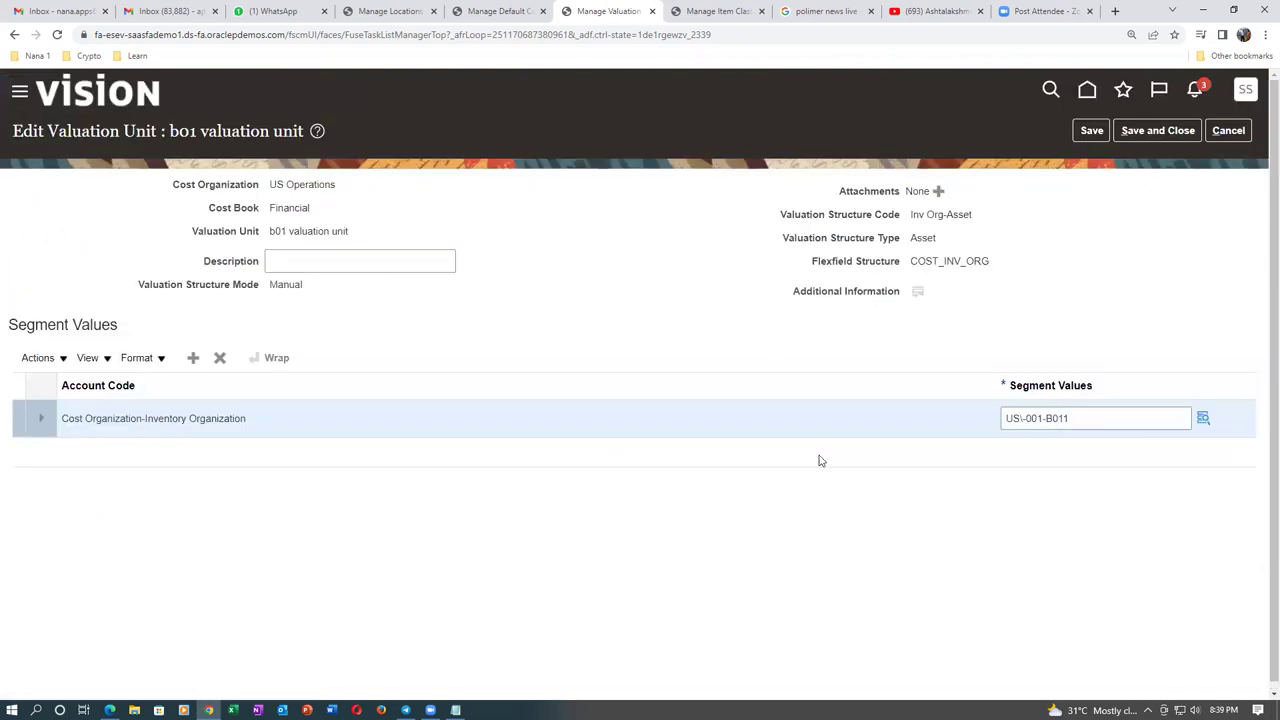
Step: Add a segment value with cost organization US-001 and inventory organization B021 to b01 valuation unit
left_click(196, 364)
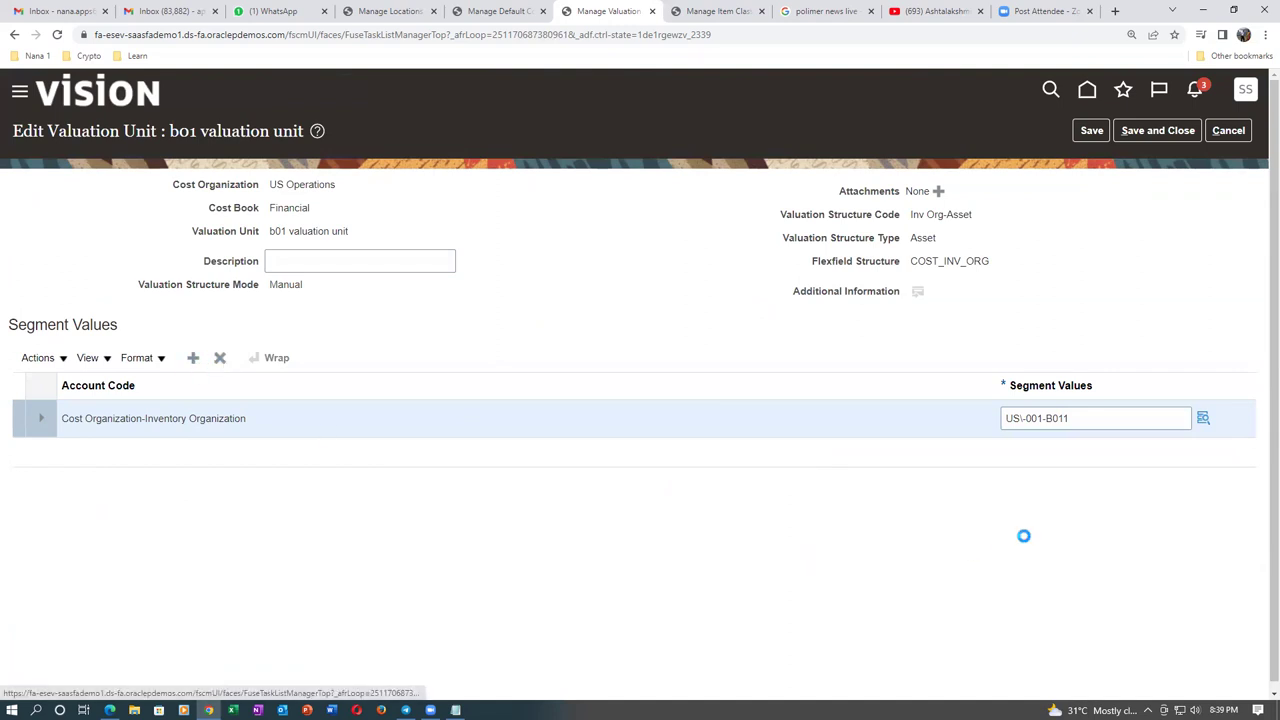
left_click(902, 413)
left_click(1031, 416)
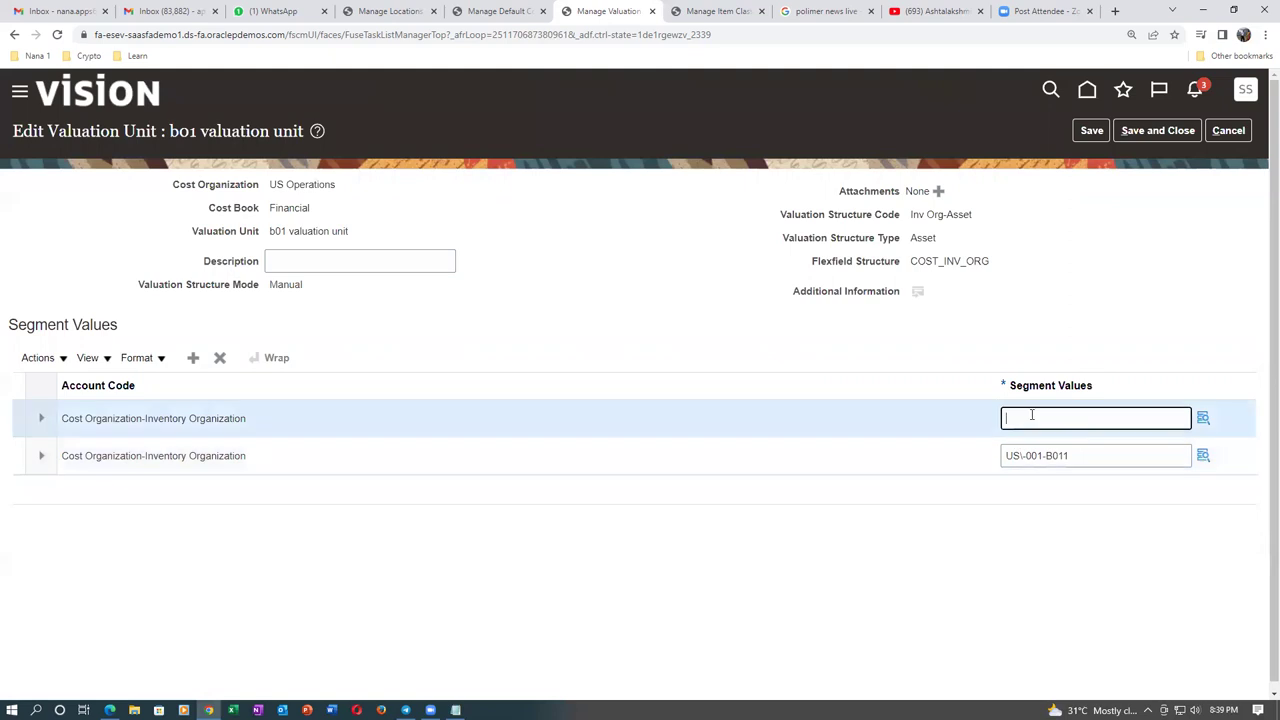
left_click(1203, 418)
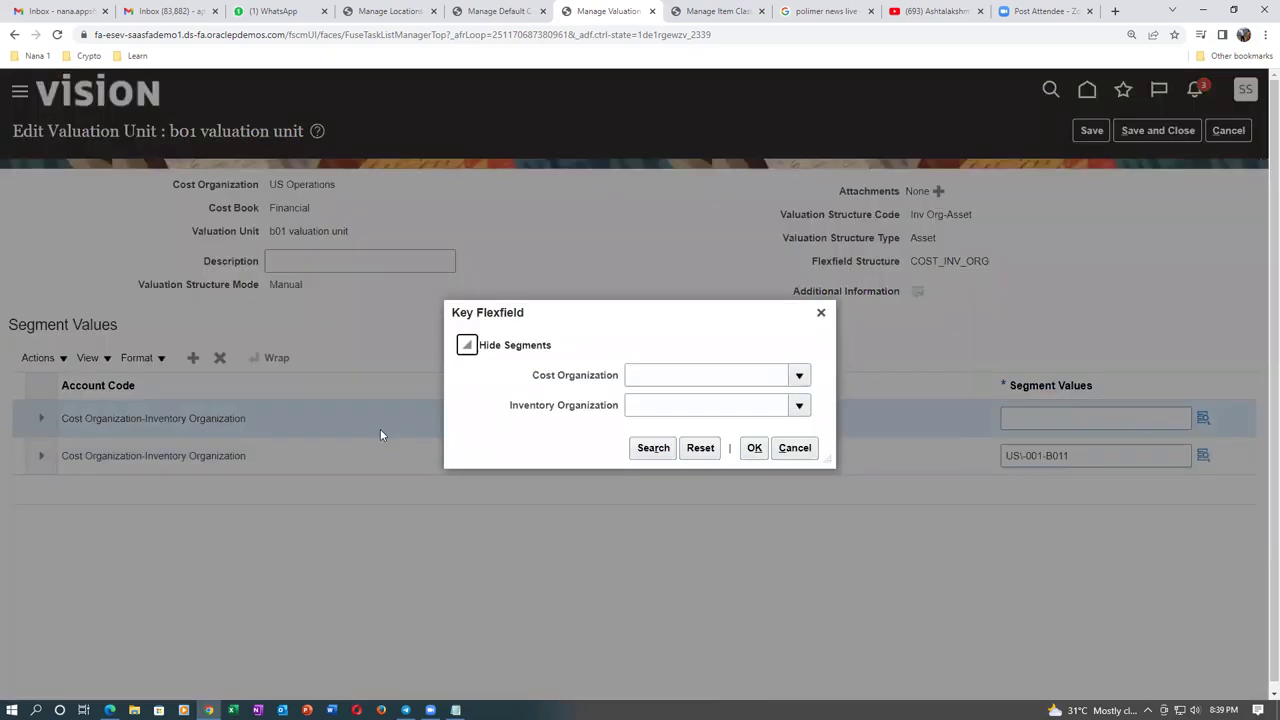
left_click(638, 375)
type("US")
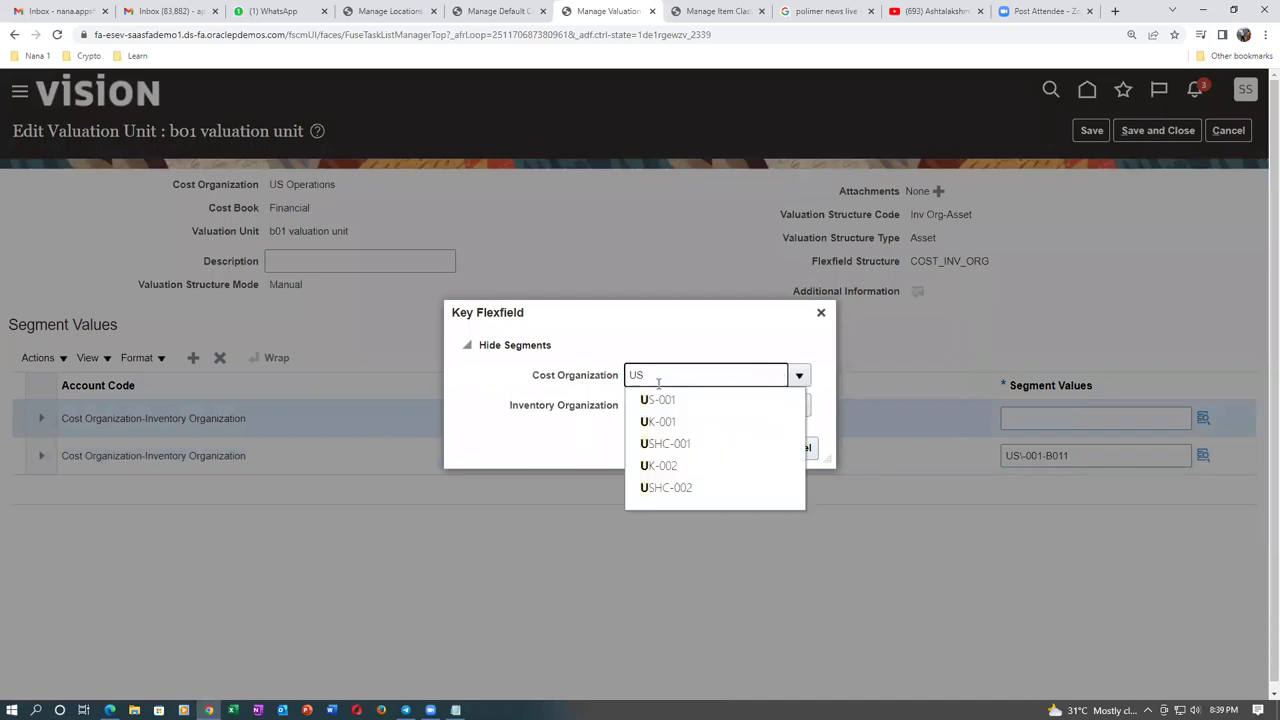
left_click(670, 400)
left_click(675, 405)
type("B02")
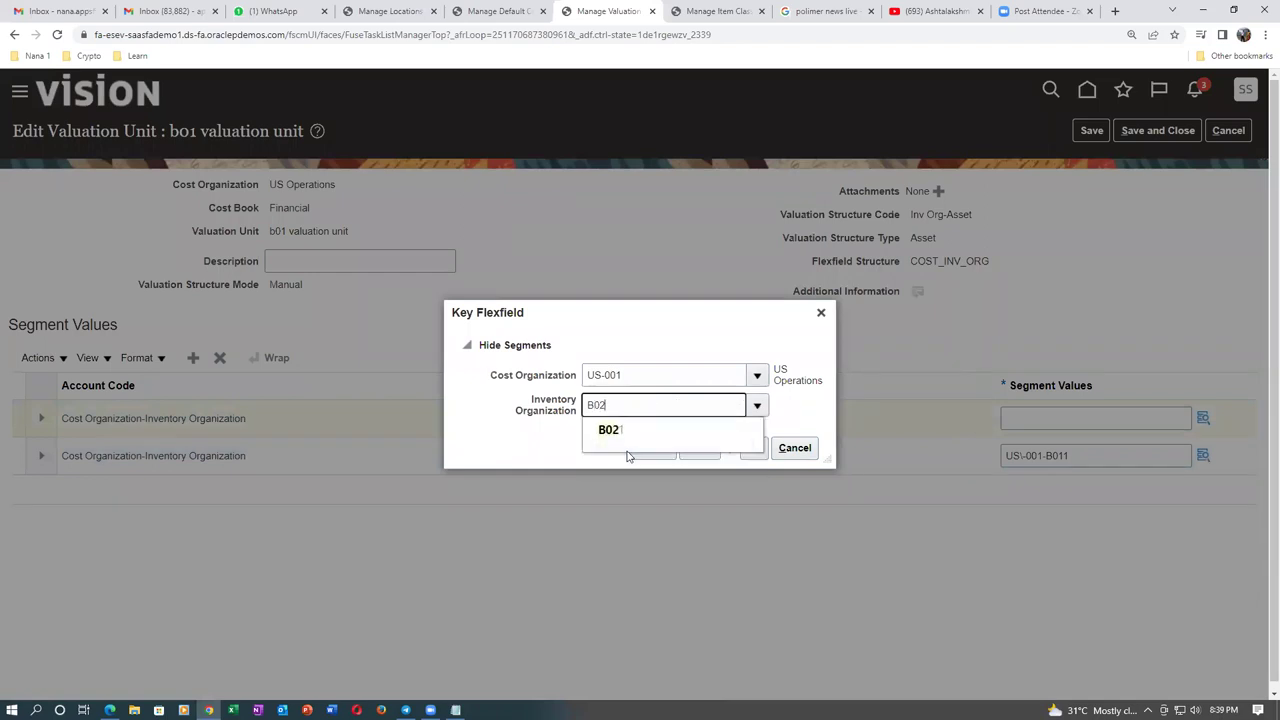
left_click(620, 436)
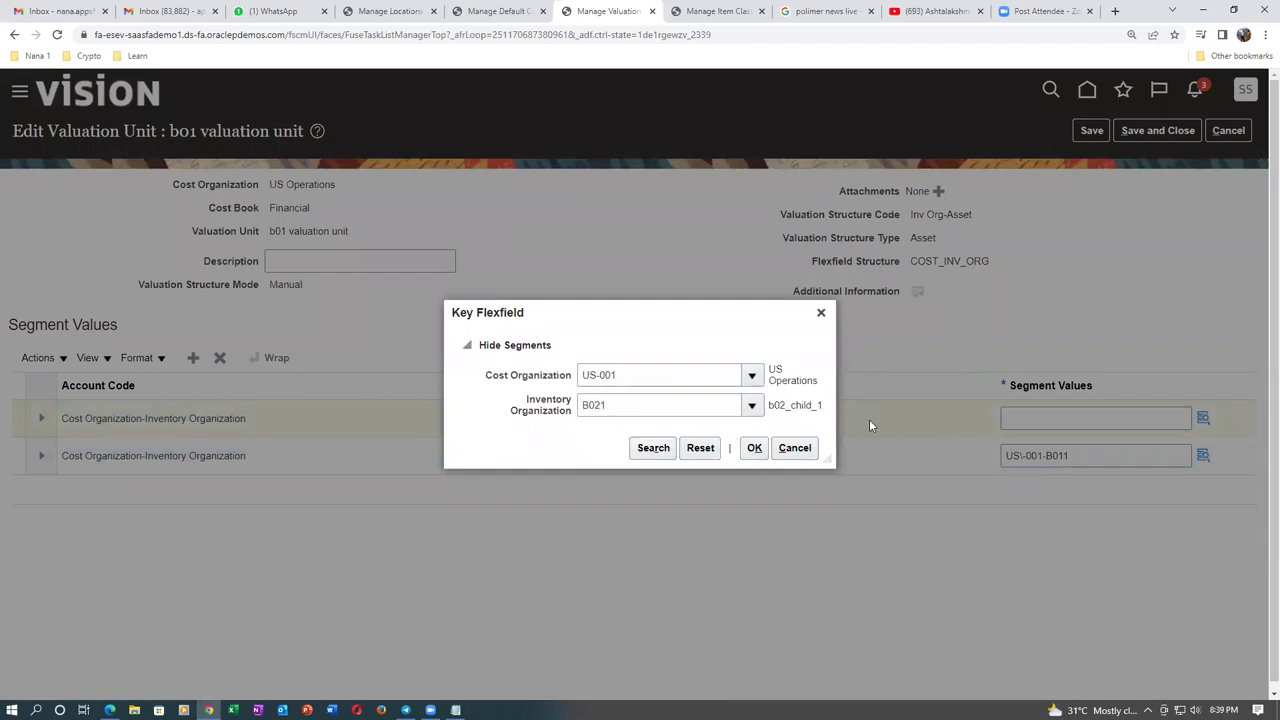
left_click(754, 448)
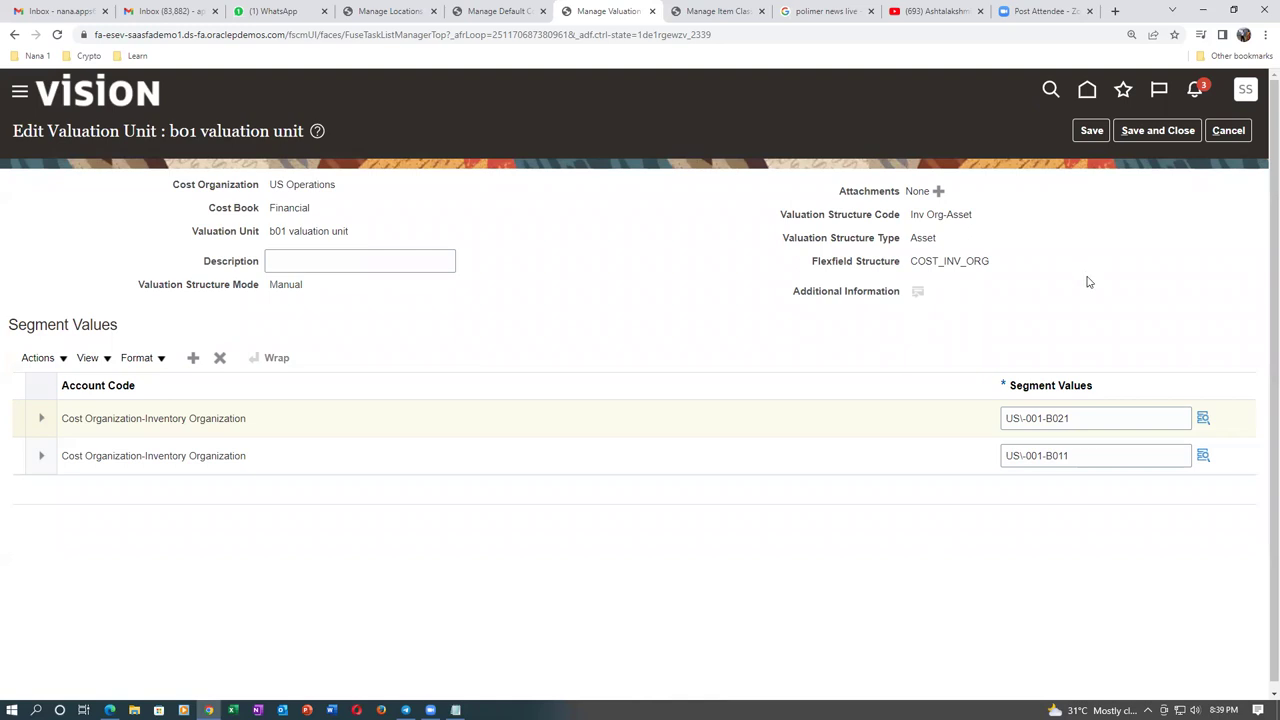
Step: Save the edited valuation unit and leave the valuation units page for the setup overview
left_click(1158, 130)
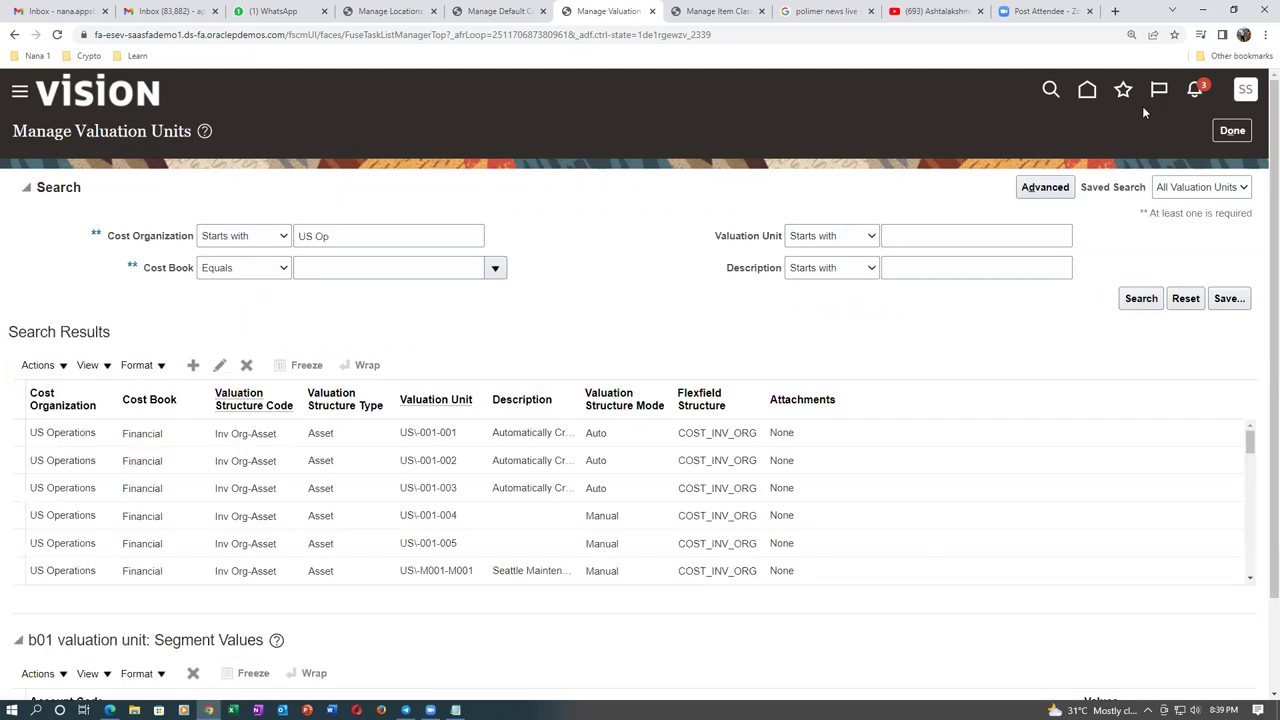
left_click(1232, 130)
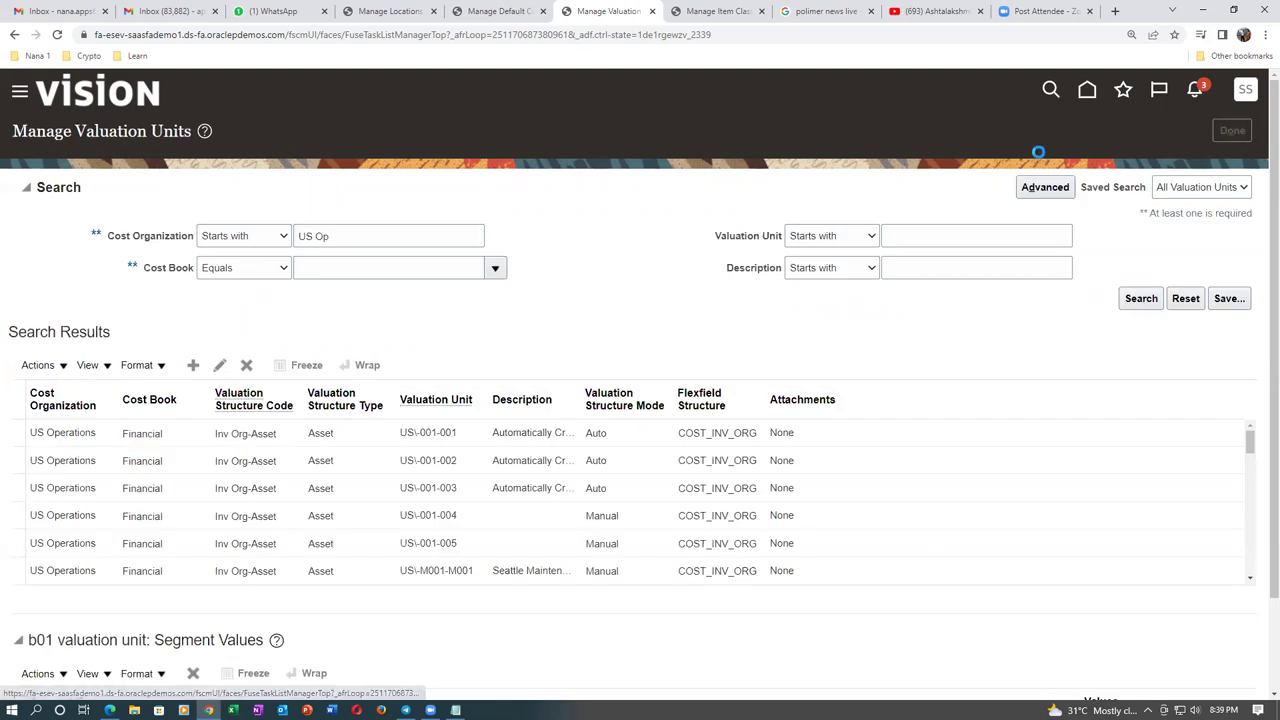
left_click(1244, 133)
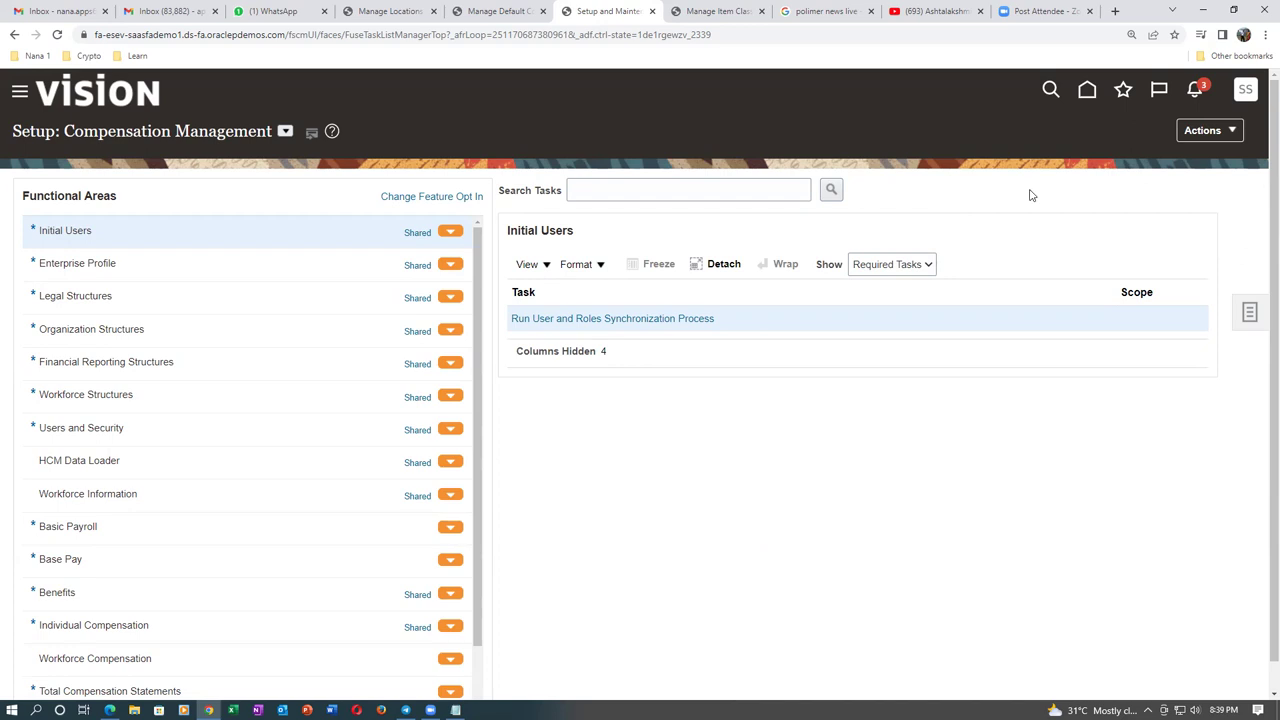
Step: Sign out of Oracle Applications Cloud, confirm the logout, and sign back in with the prefilled credentials
left_click(1246, 90)
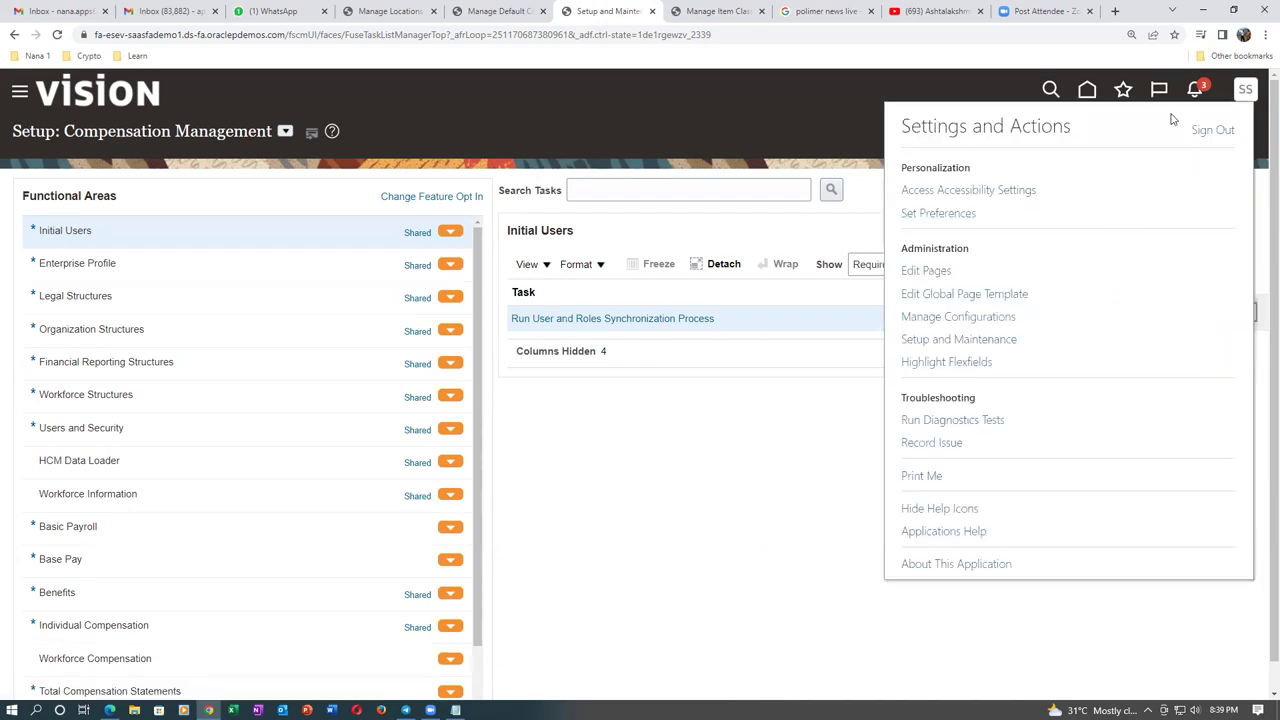
left_click(1210, 132)
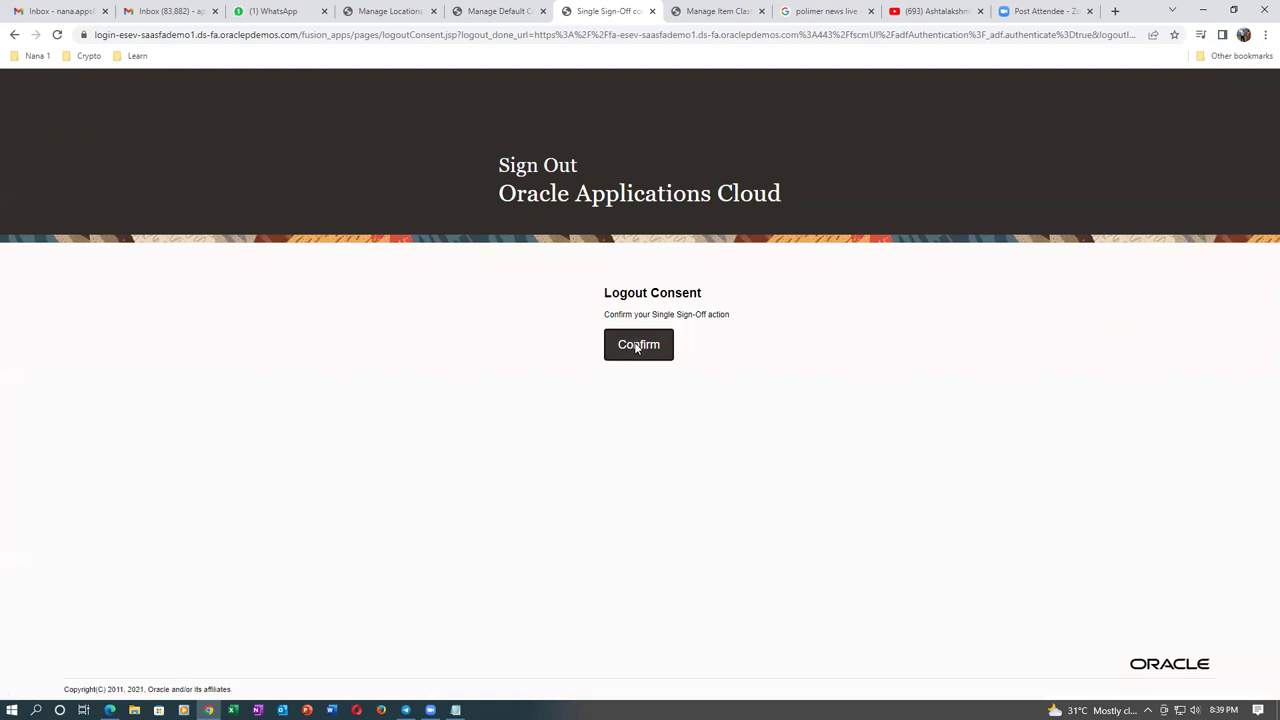
left_click(637, 345)
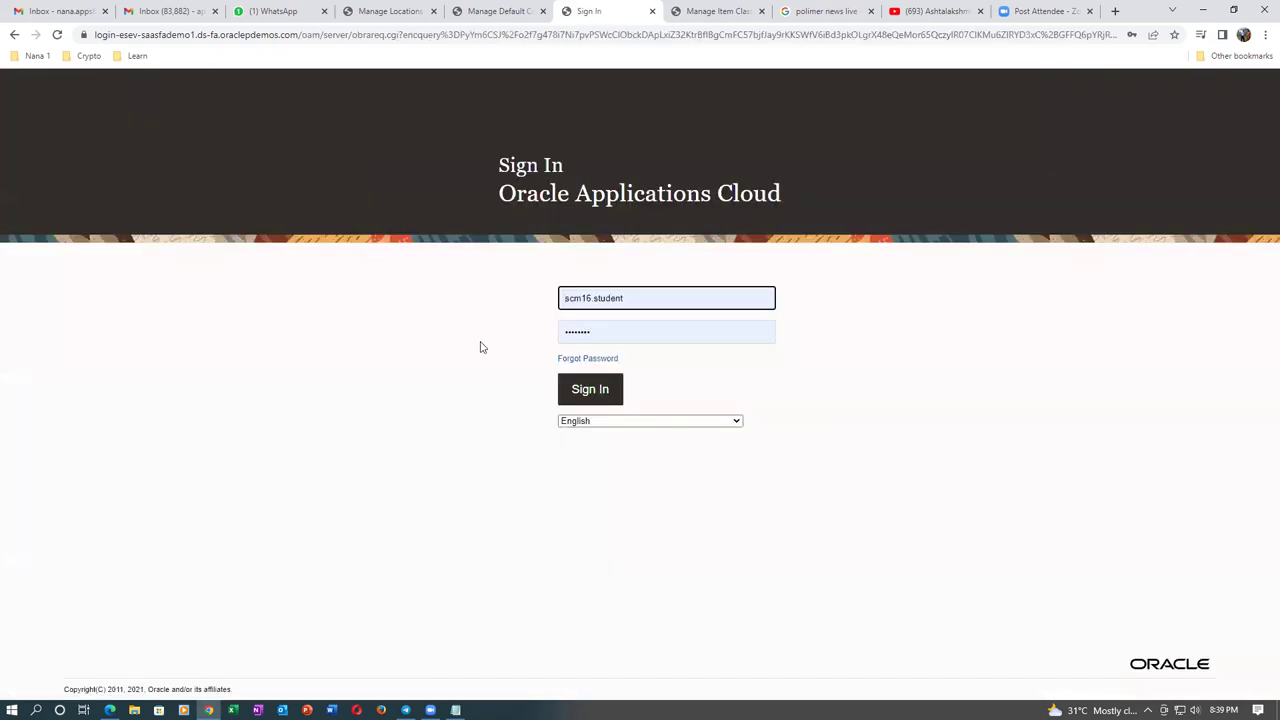
left_click(591, 389)
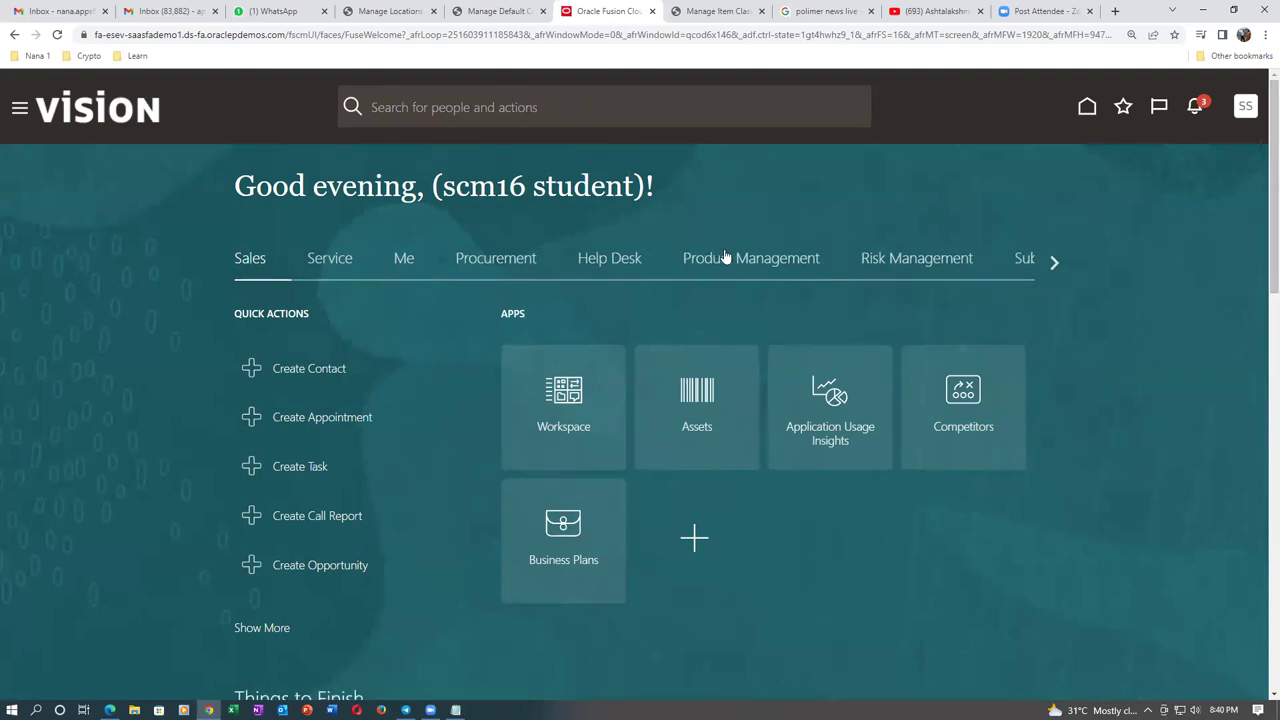
Step: Open the Inventory Management work area under Supply Chain Execution and collapse its task list
left_click(1053, 265)
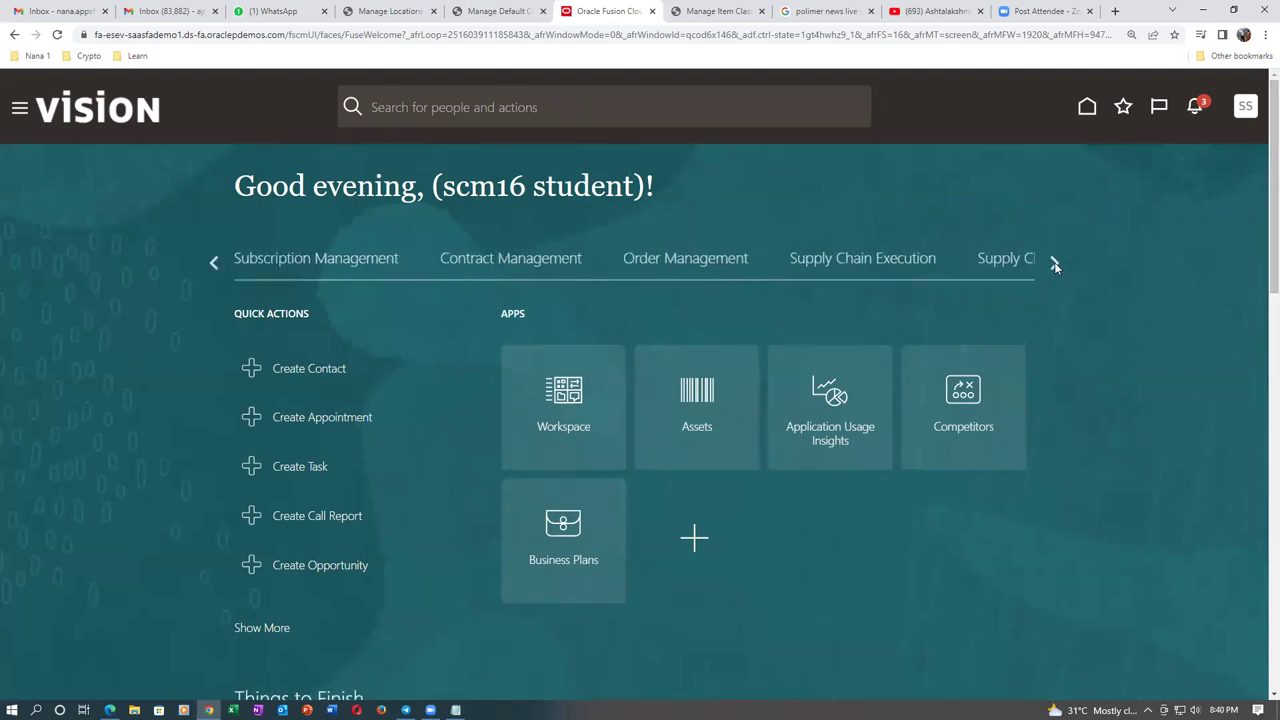
left_click(877, 258)
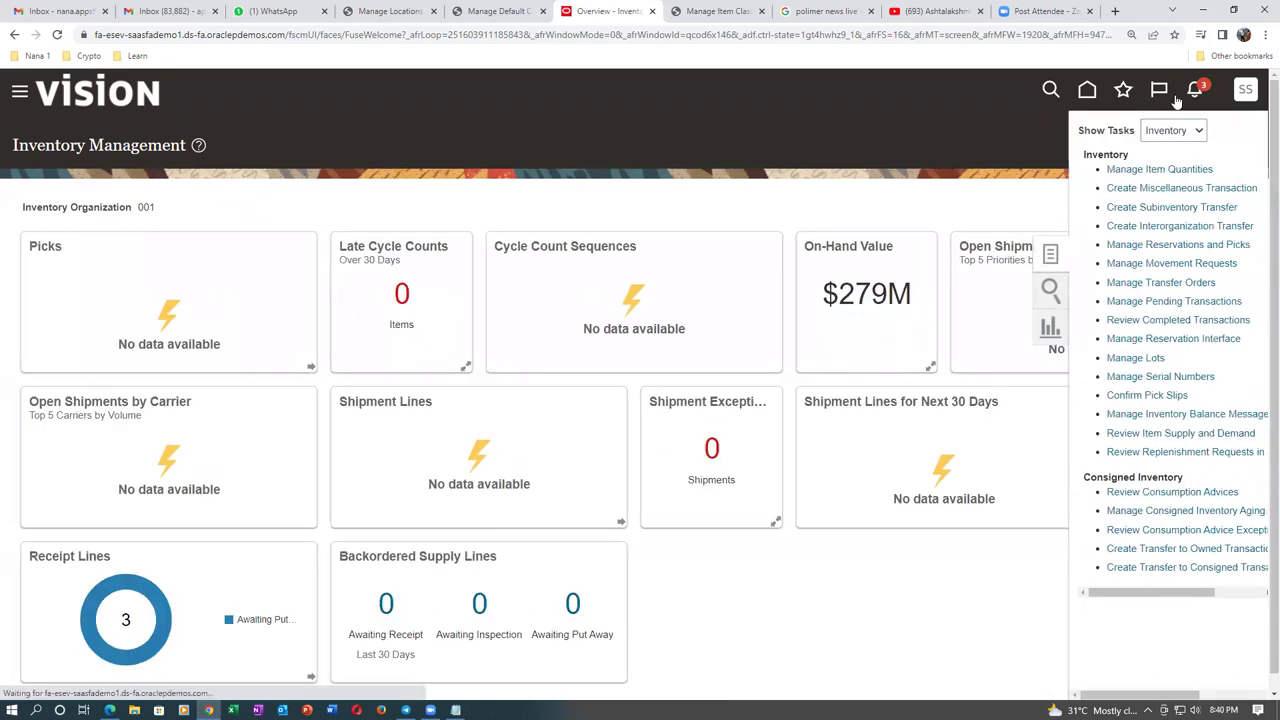
left_click(1014, 277)
Step: In Setup and Maintenance, search the tasks for man%inv%prof% and open Manage Inventory Profile Options
left_click(1245, 89)
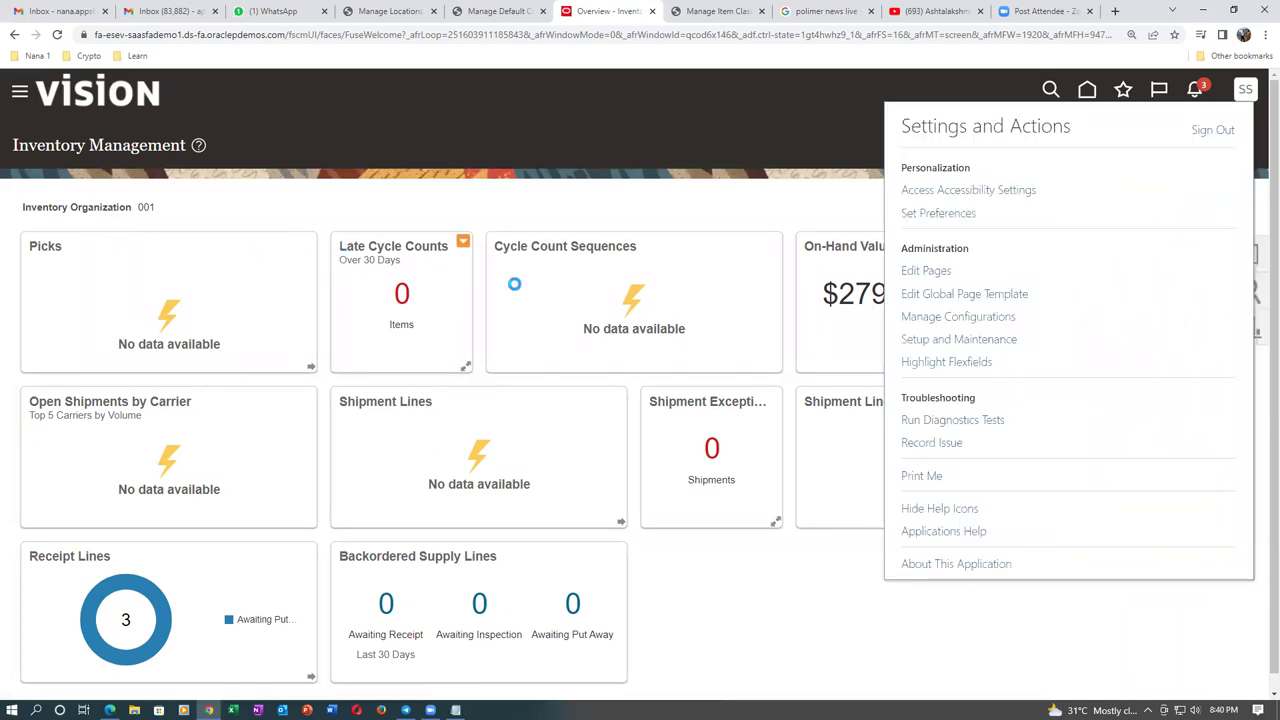
left_click(957, 341)
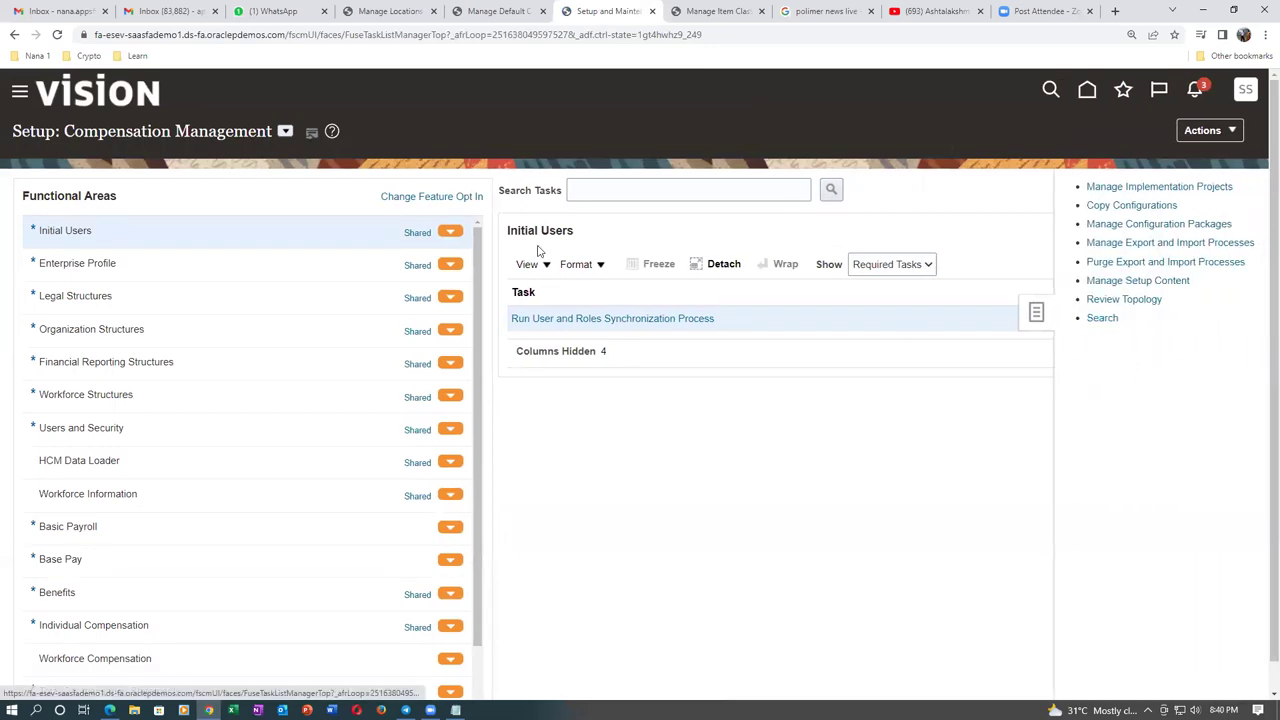
left_click(467, 188)
type("man%inv%prof%")
key("Return")
left_click(134, 274)
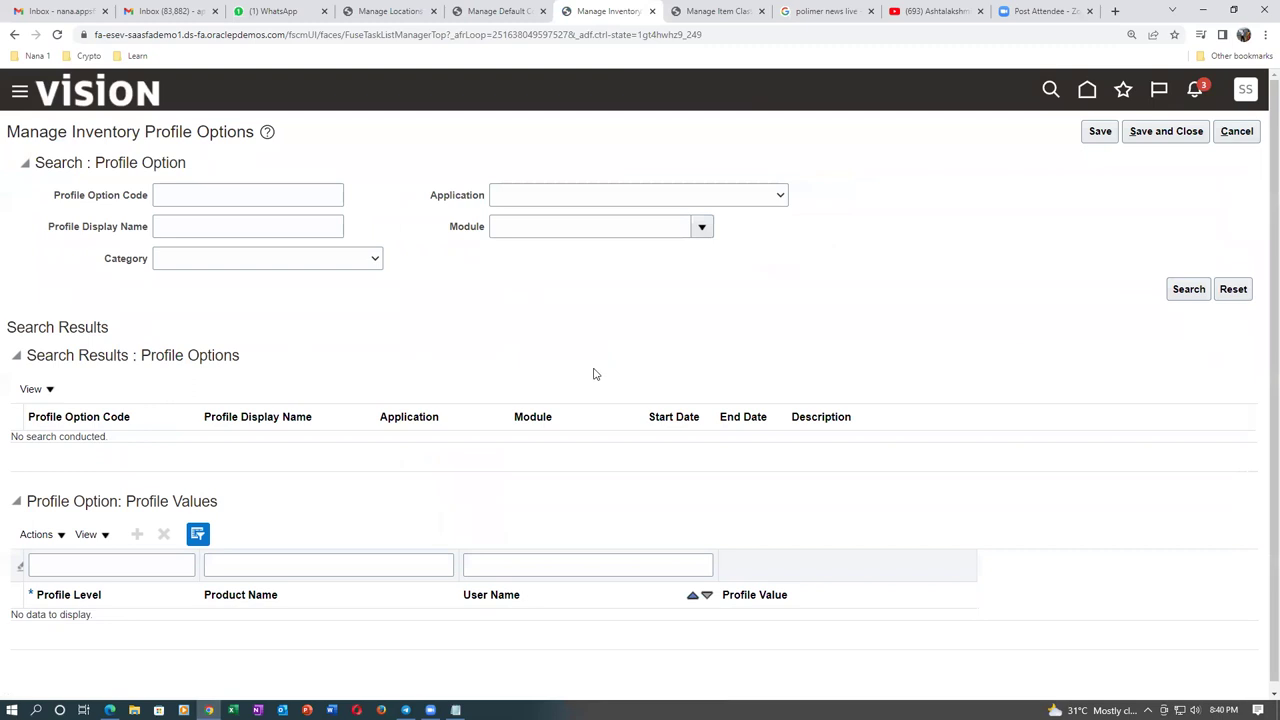
Step: List all inventory profile options without any search criteria
left_click(1189, 289)
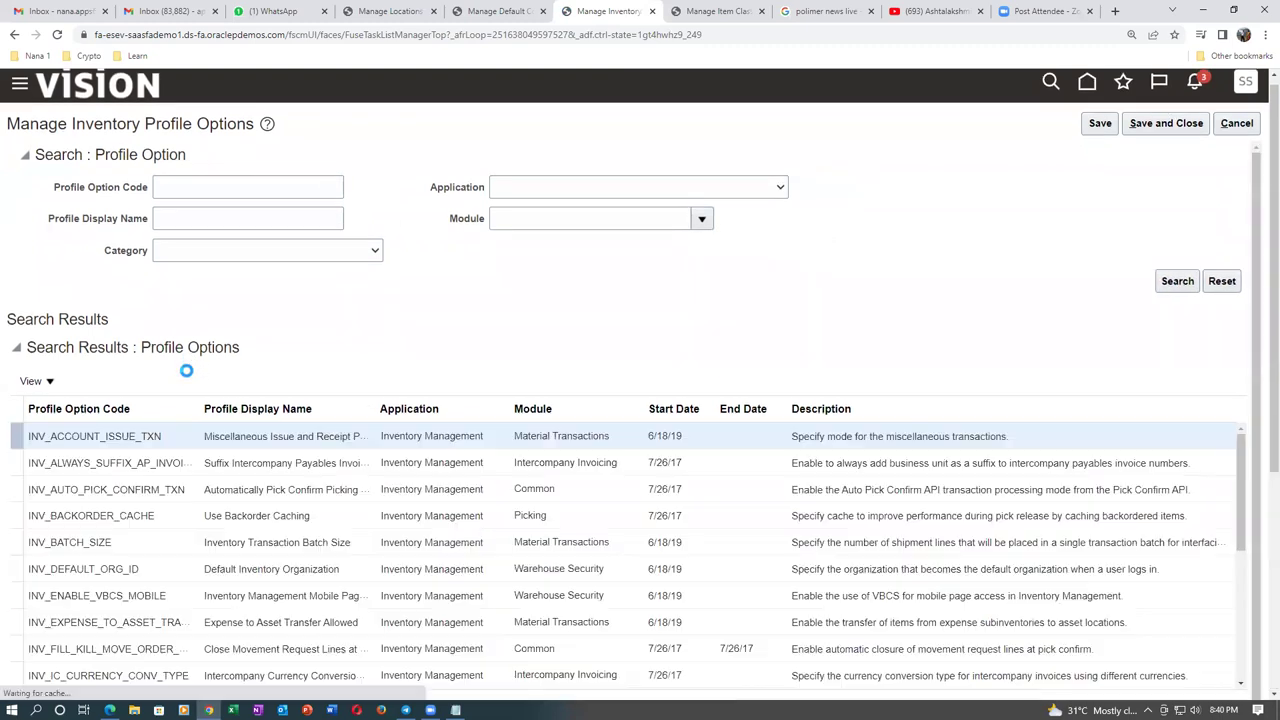
scroll(186, 374, "down", 2)
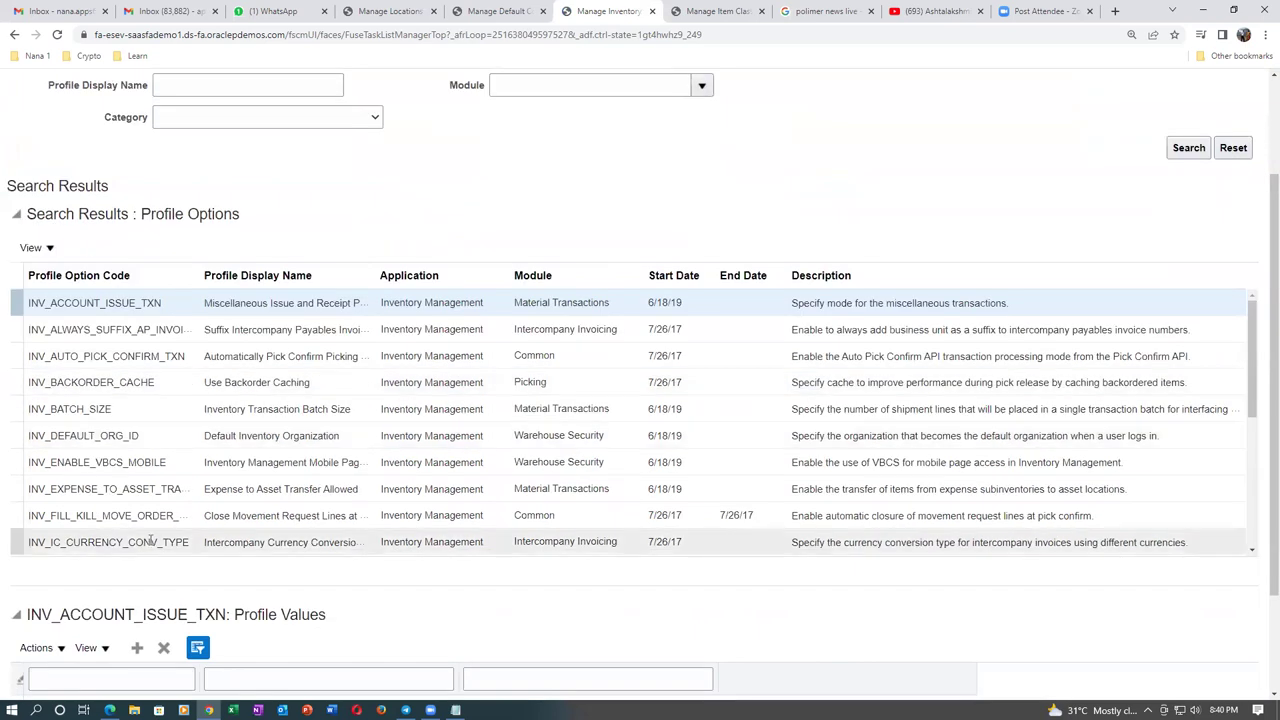
Step: Add a new profile value row at User level for the INV_DEFAULT_ORG_ID profile option
left_click(13, 440)
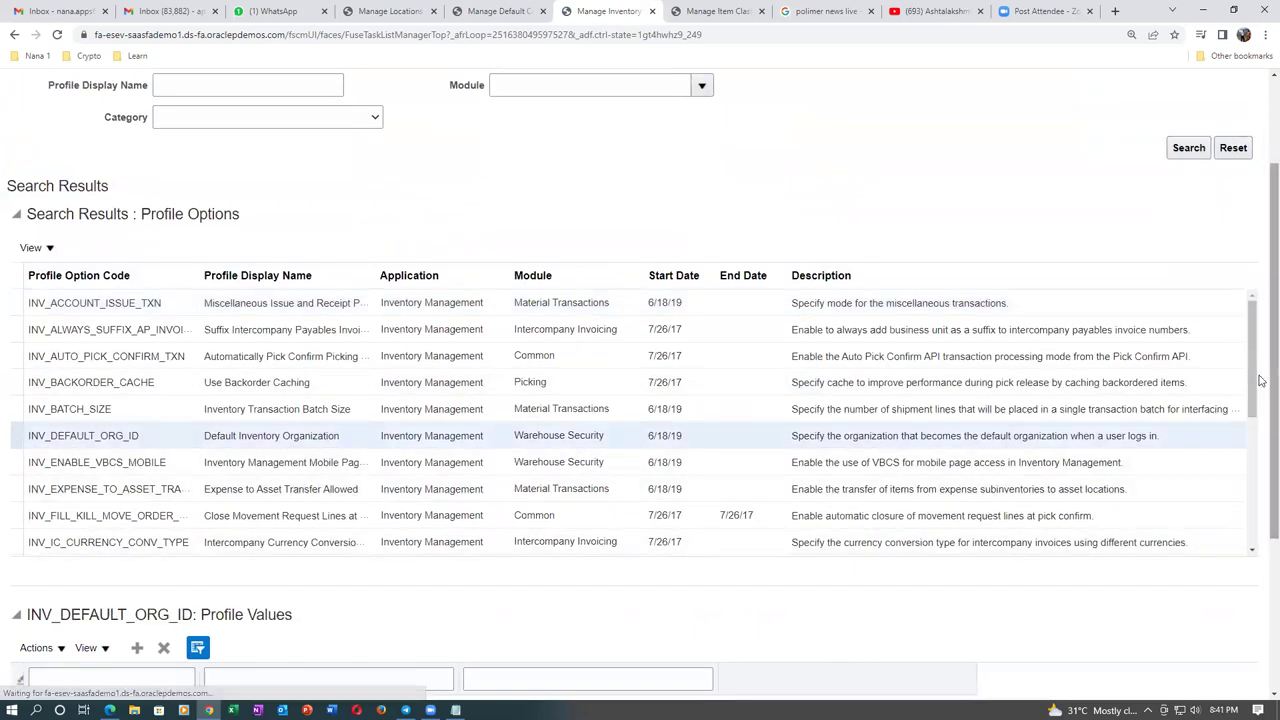
scroll(1261, 404, "down", 3)
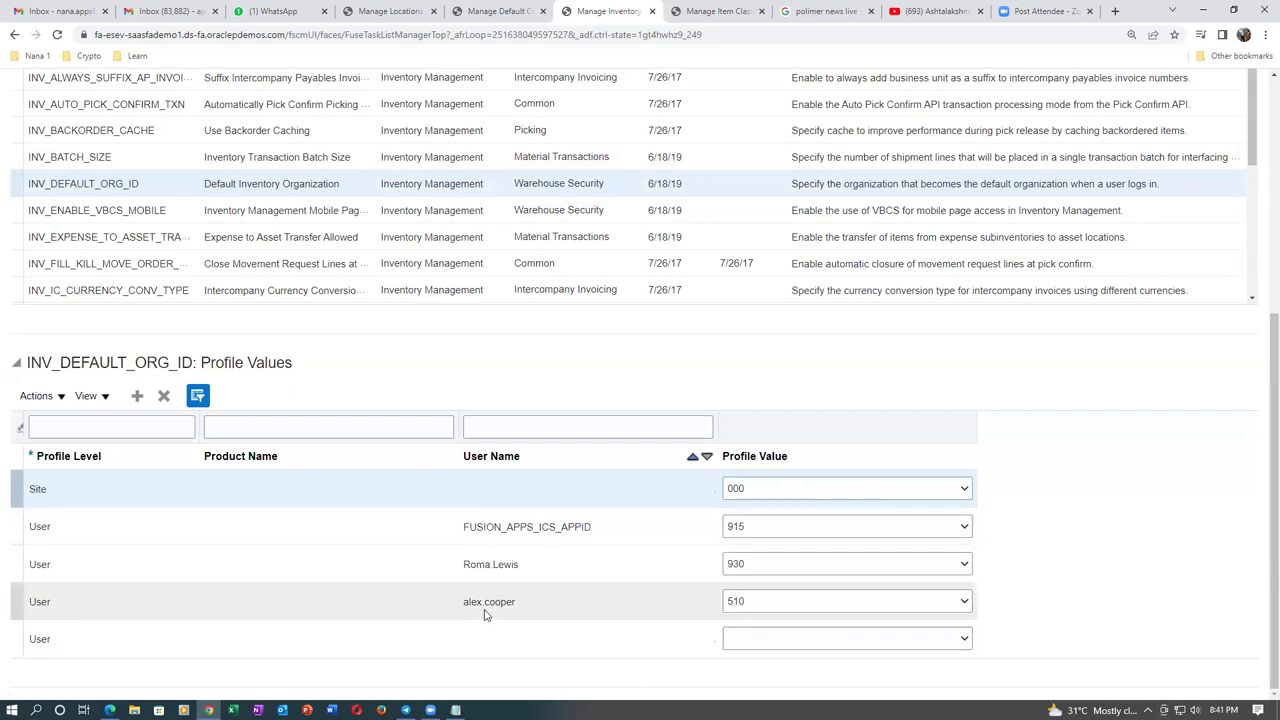
left_click(137, 398)
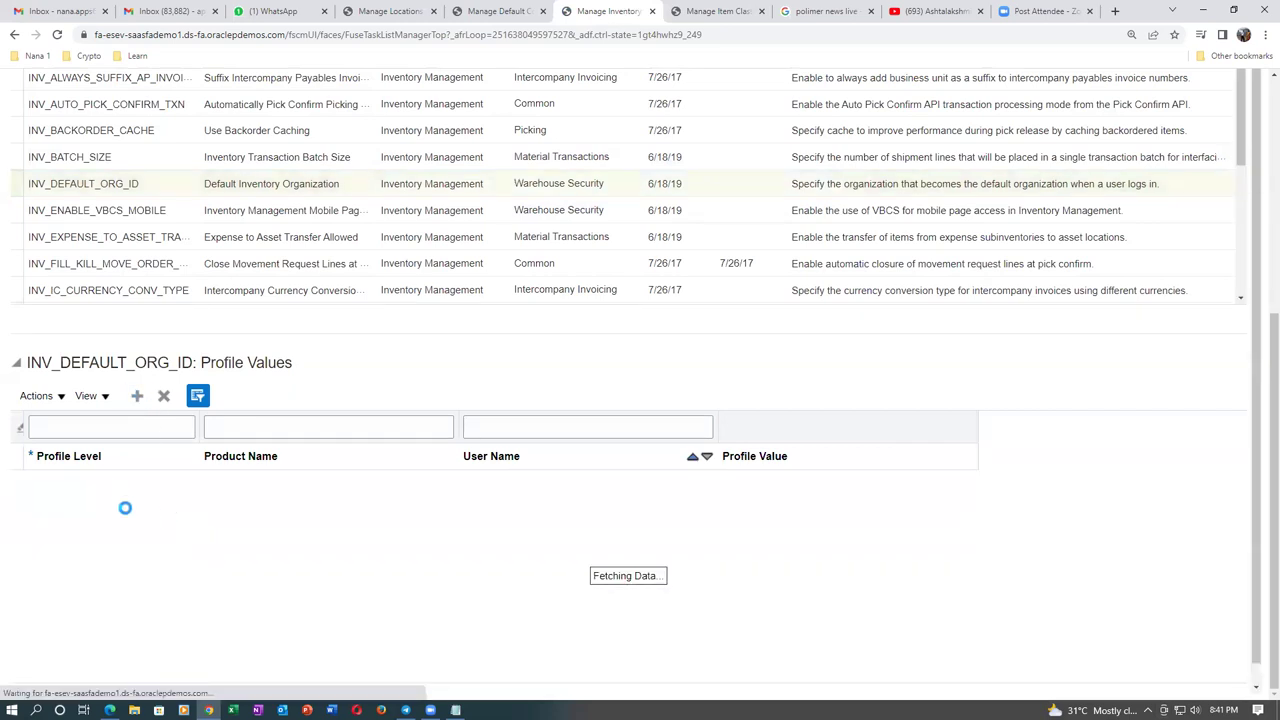
left_click(124, 490)
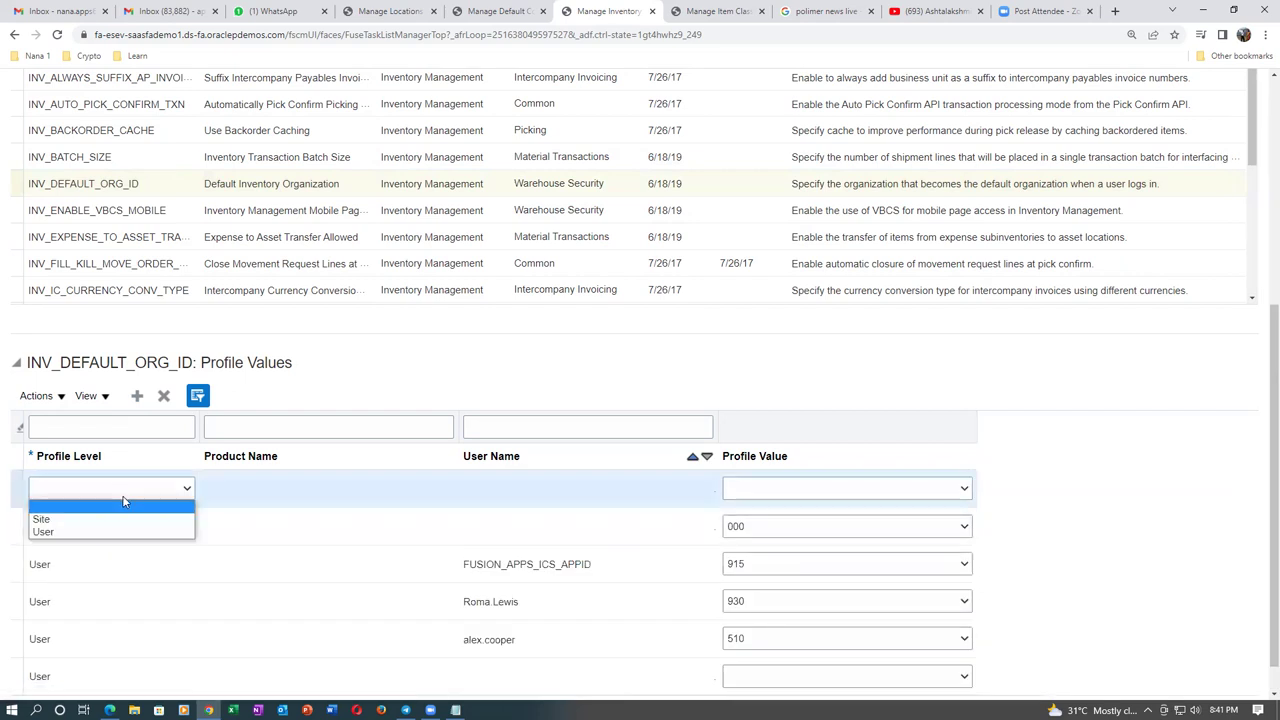
left_click(109, 533)
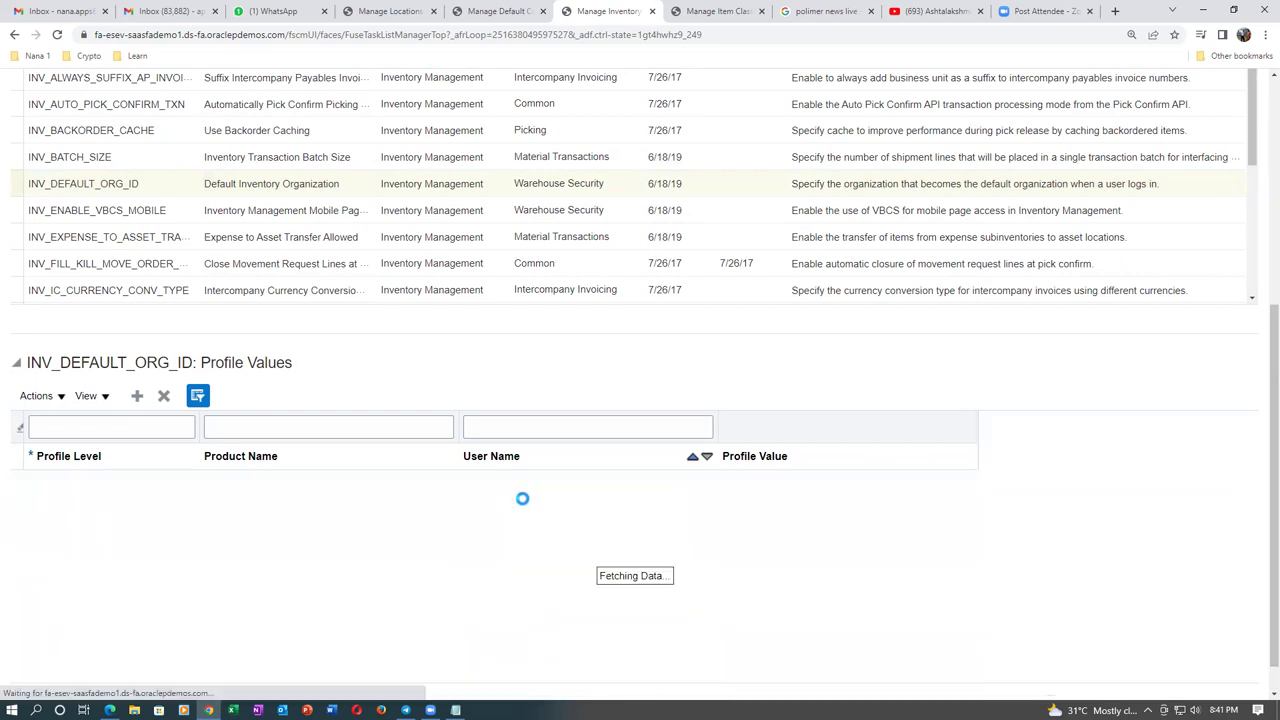
Step: Enter scm16,student as the user name in the new profile value row
left_click(525, 490)
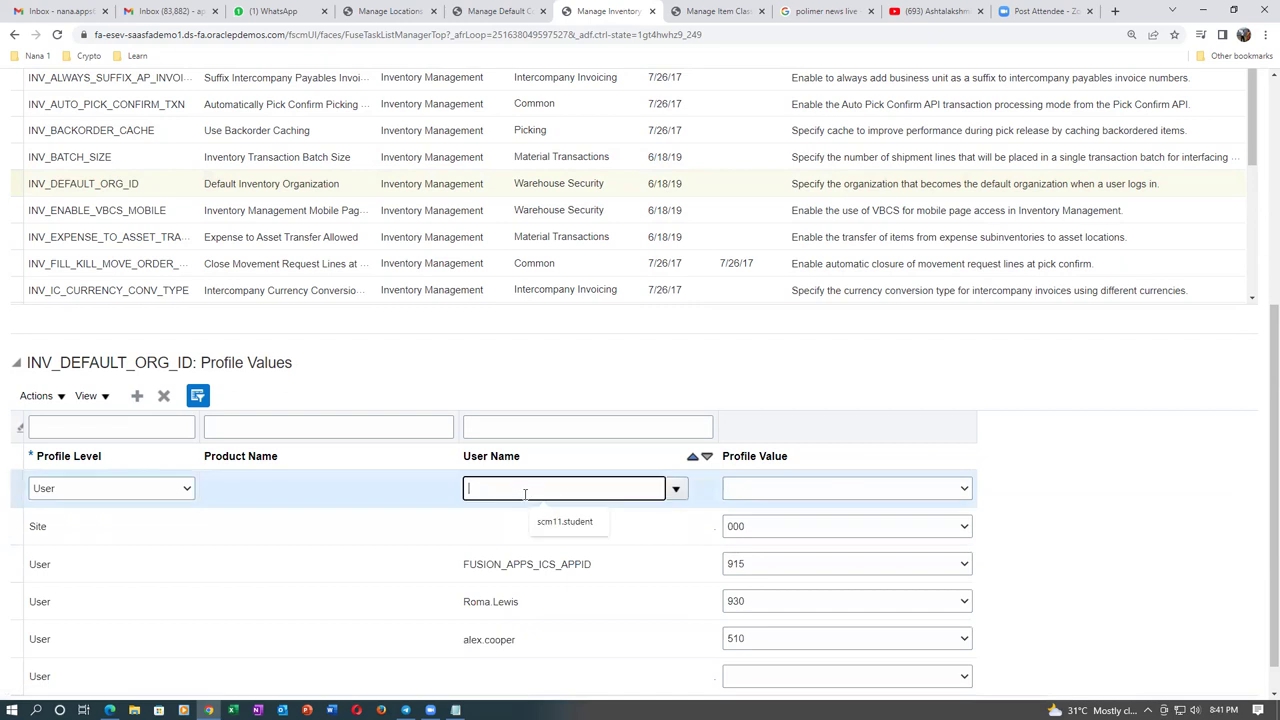
type("scm16")
key("Tab")
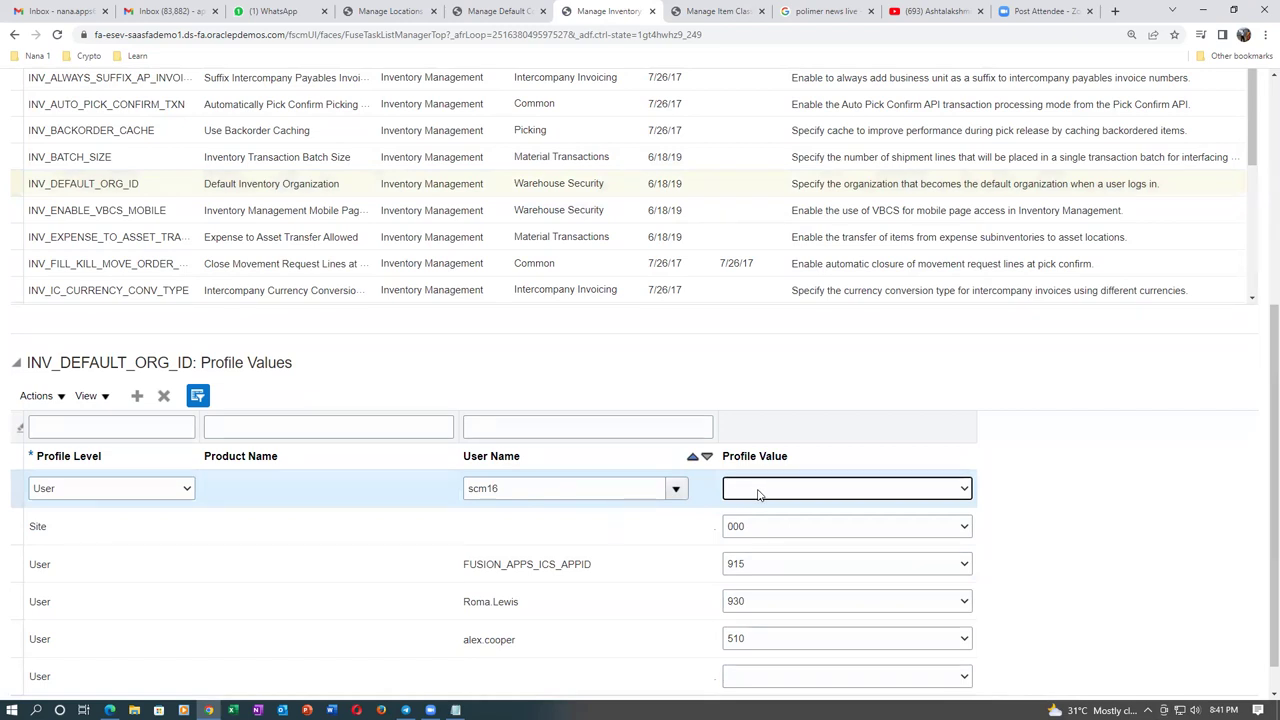
left_click(511, 491)
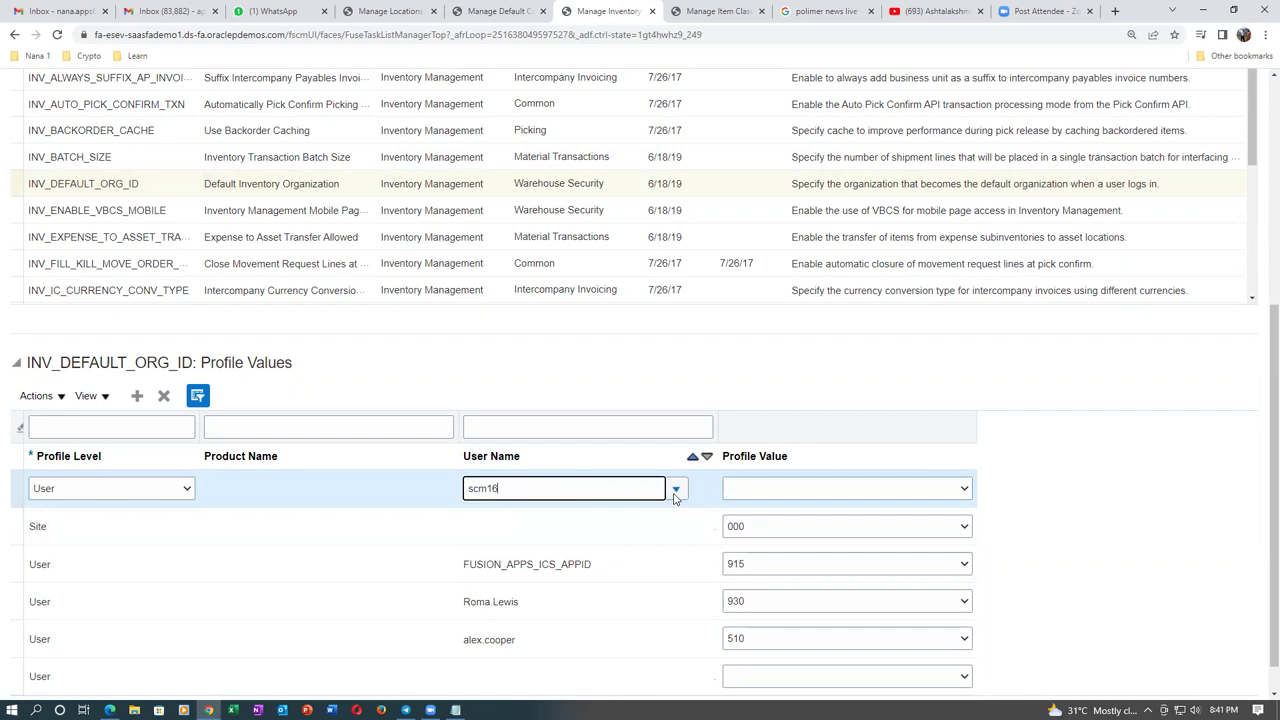
type(",student")
key("Tab")
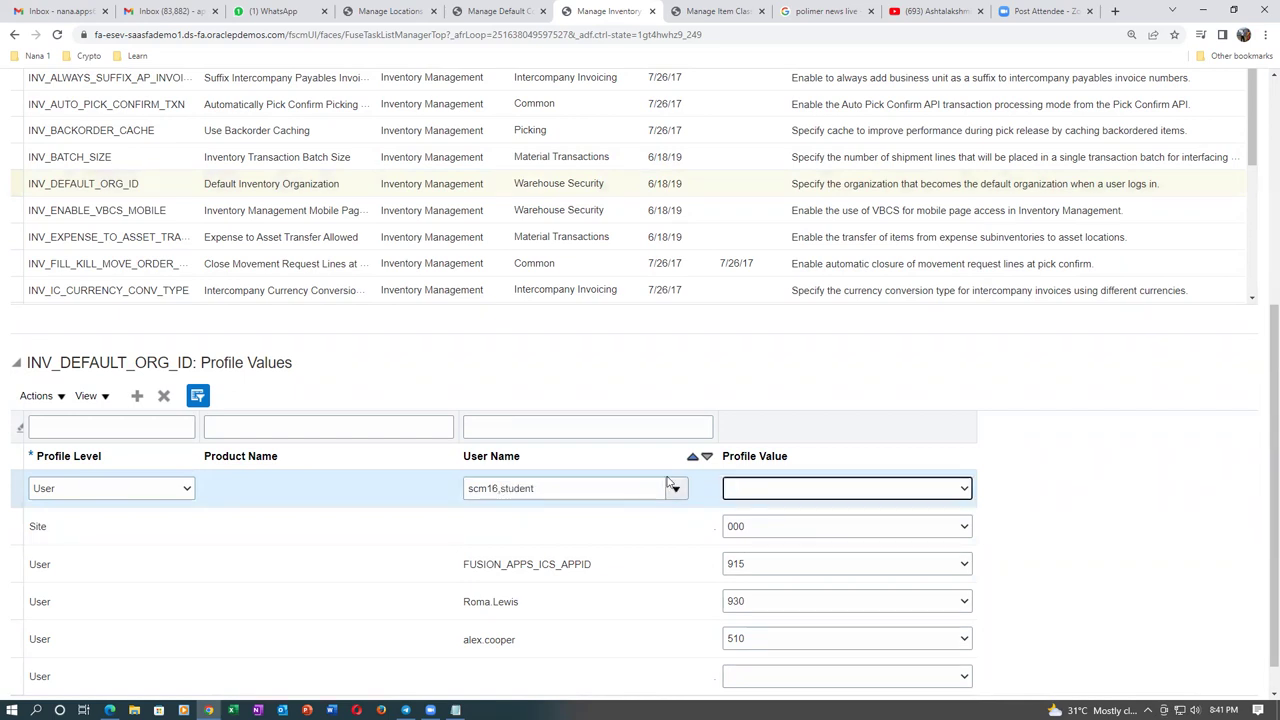
Step: Set the new user row's profile value to inventory organization B021
left_click(745, 497)
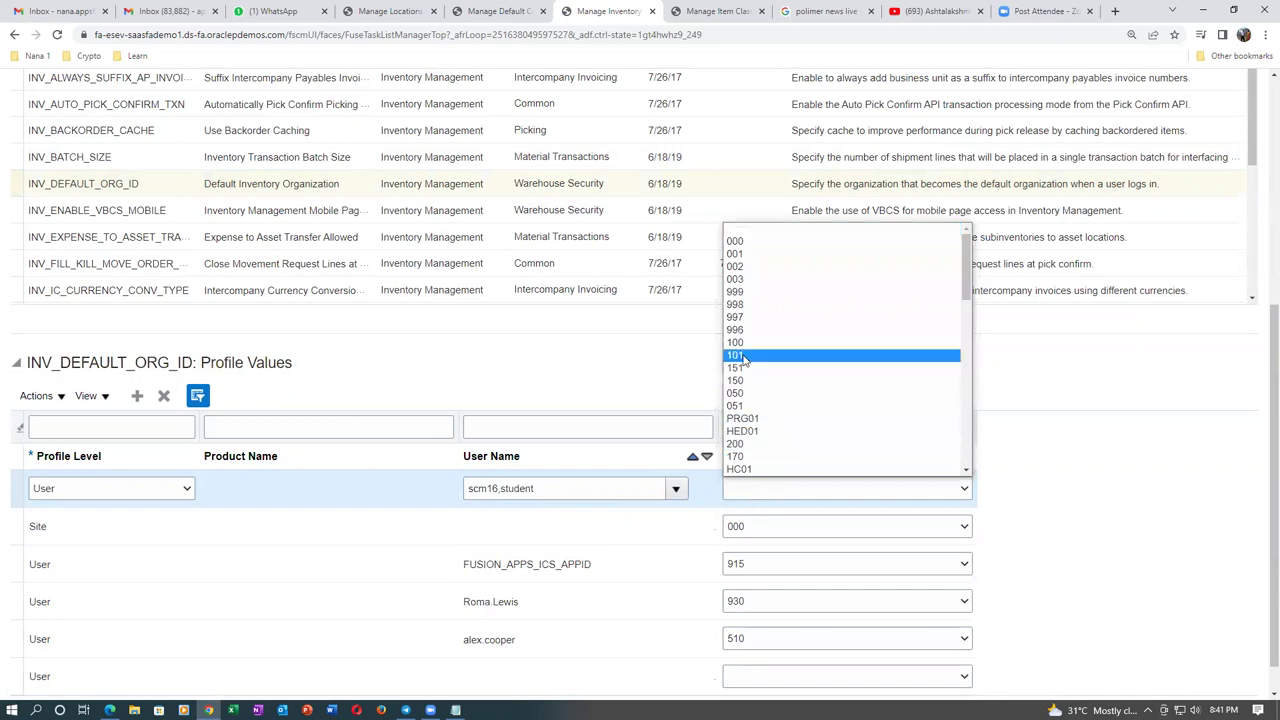
scroll(740, 355, "down", 3)
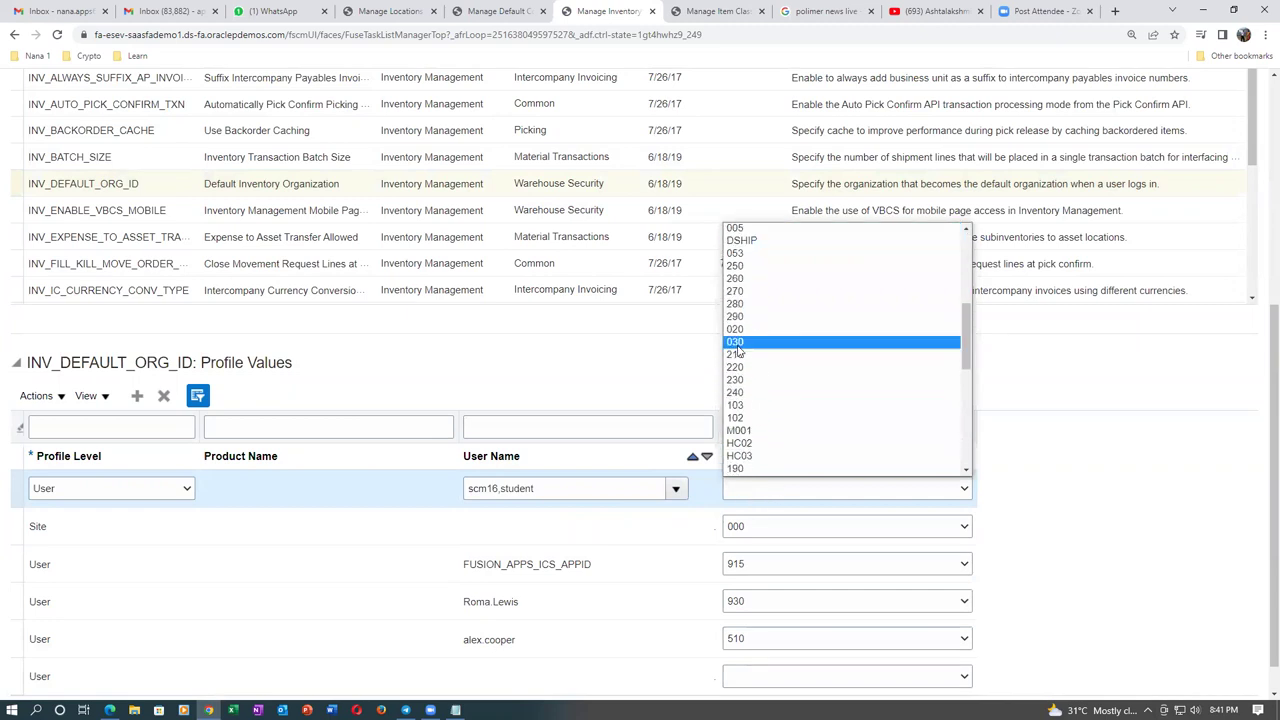
scroll(740, 355, "down", 5)
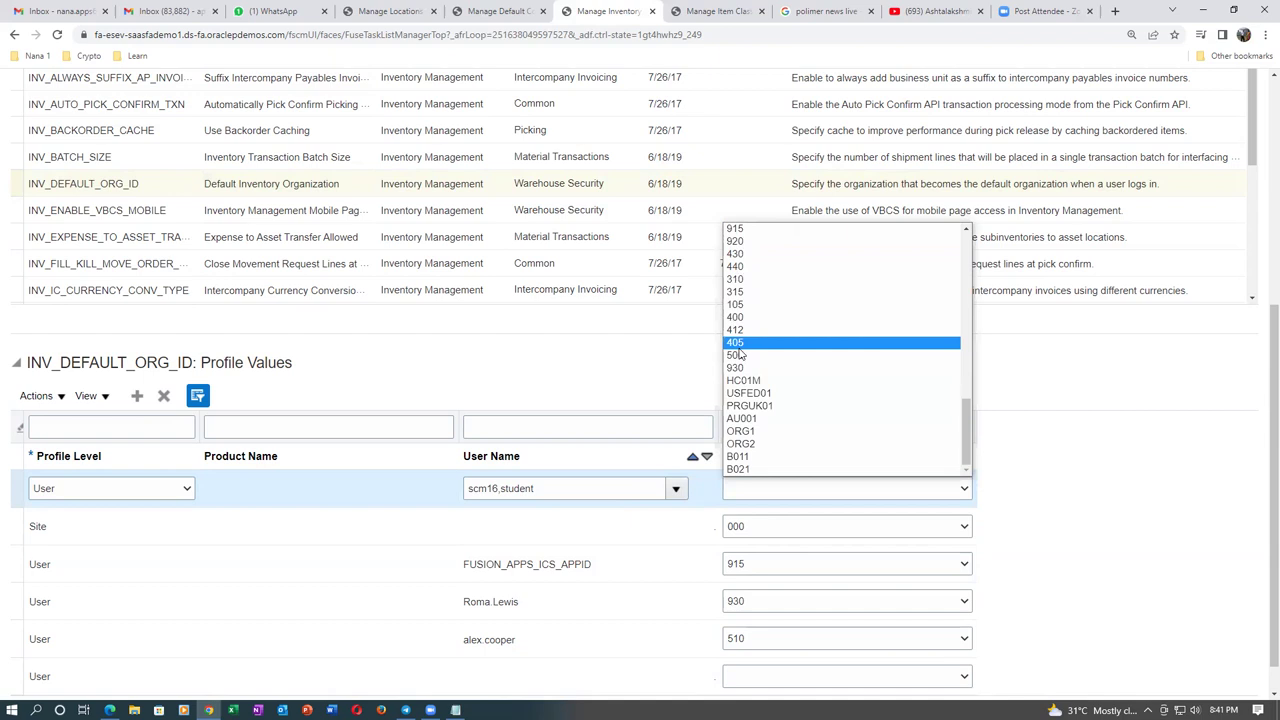
left_click(754, 468)
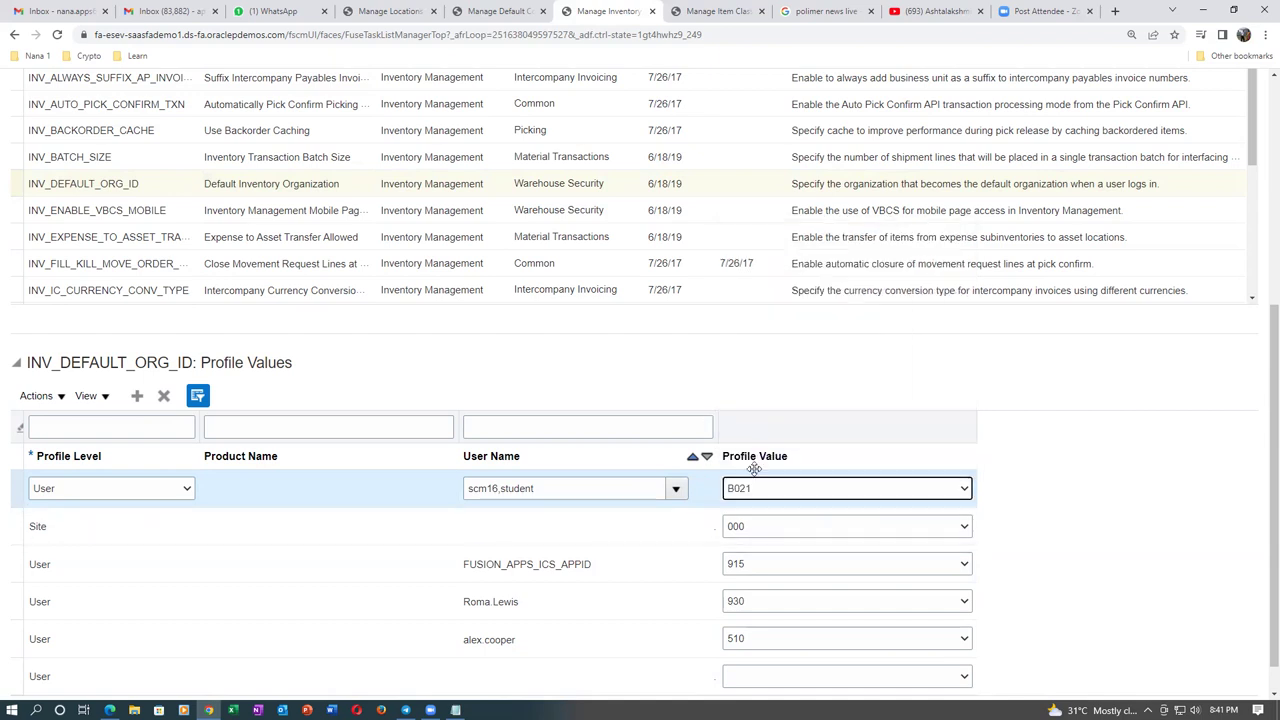
left_click(520, 359)
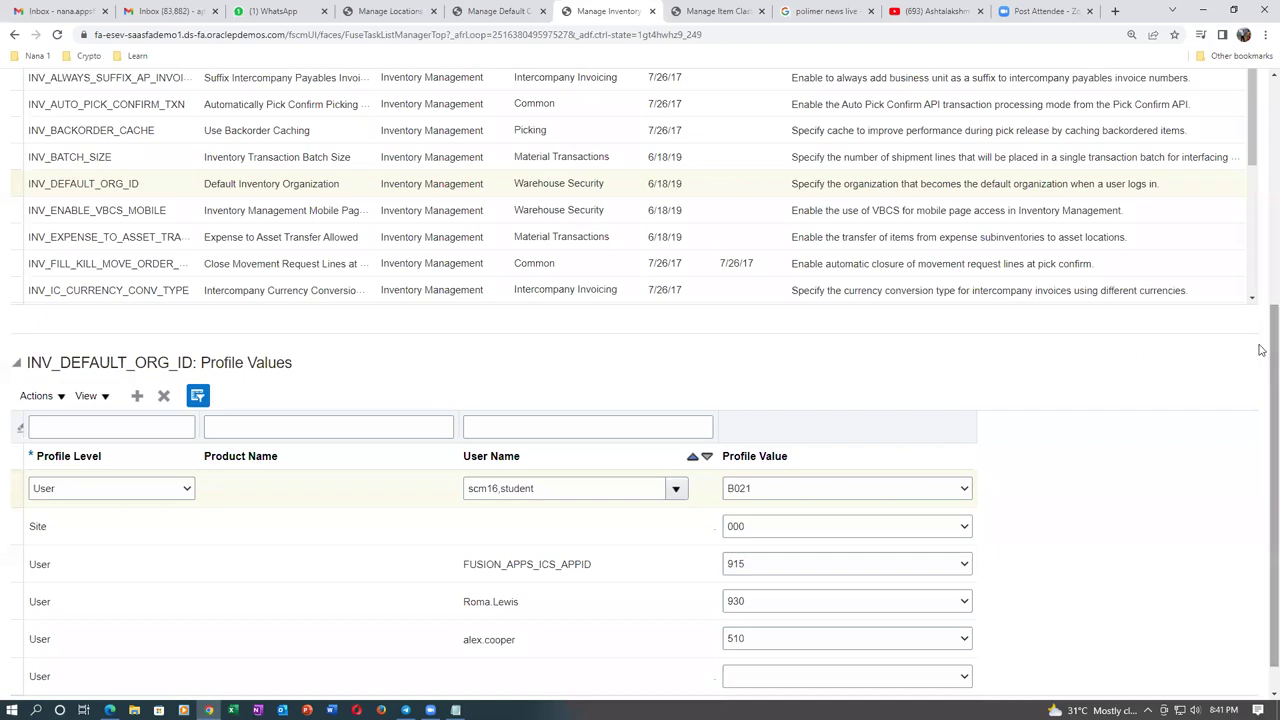
Step: Try to save and close the inventory profile options with the new user row
scroll(126, 413, "down", 1)
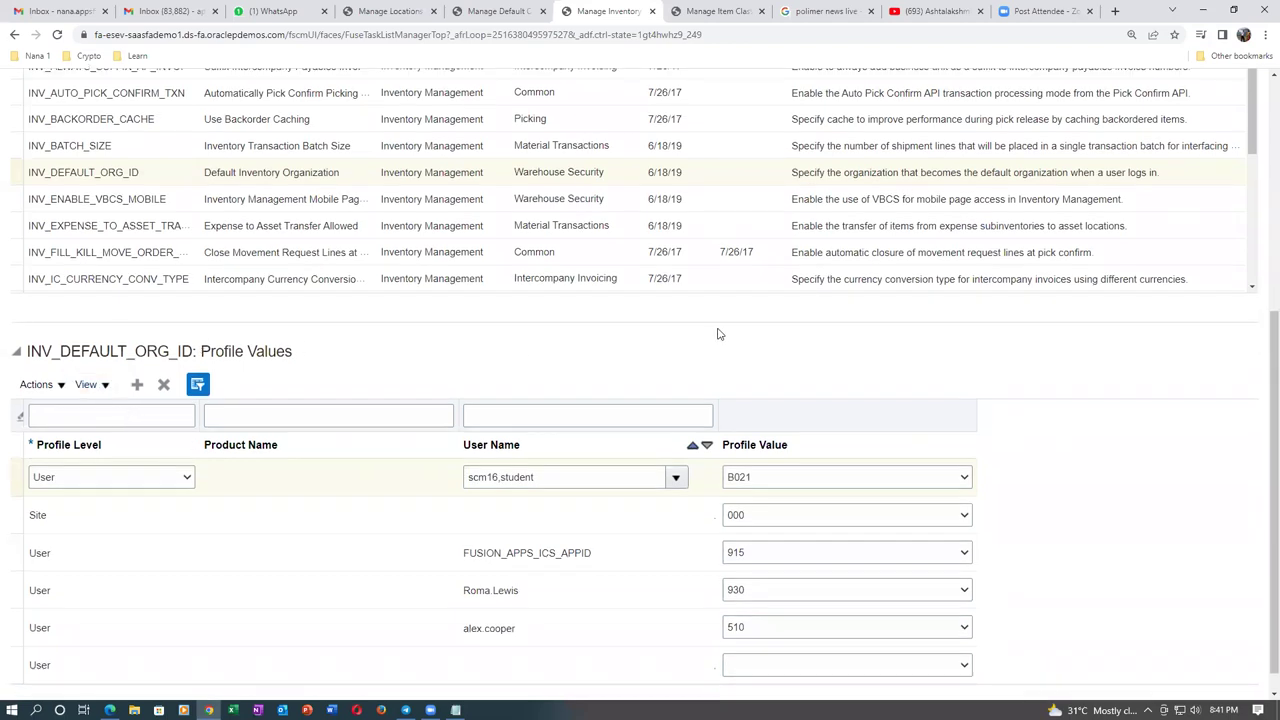
scroll(760, 360, "up", 10)
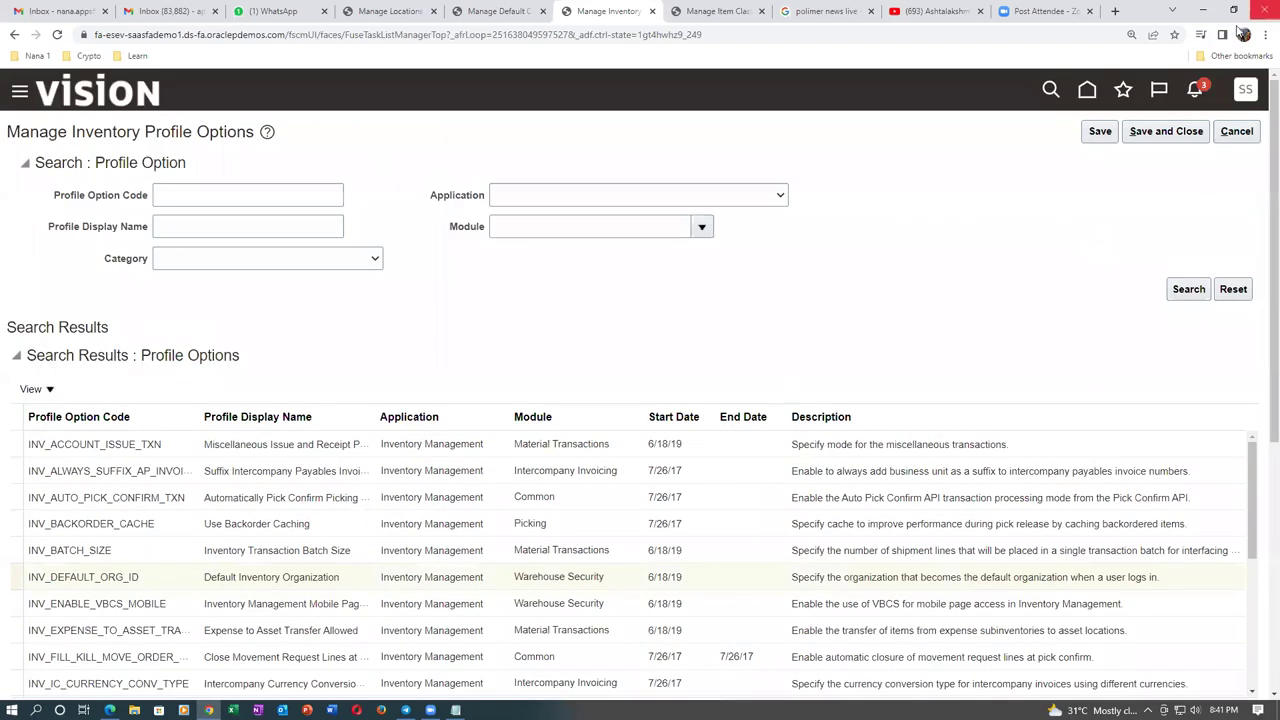
left_click(1167, 132)
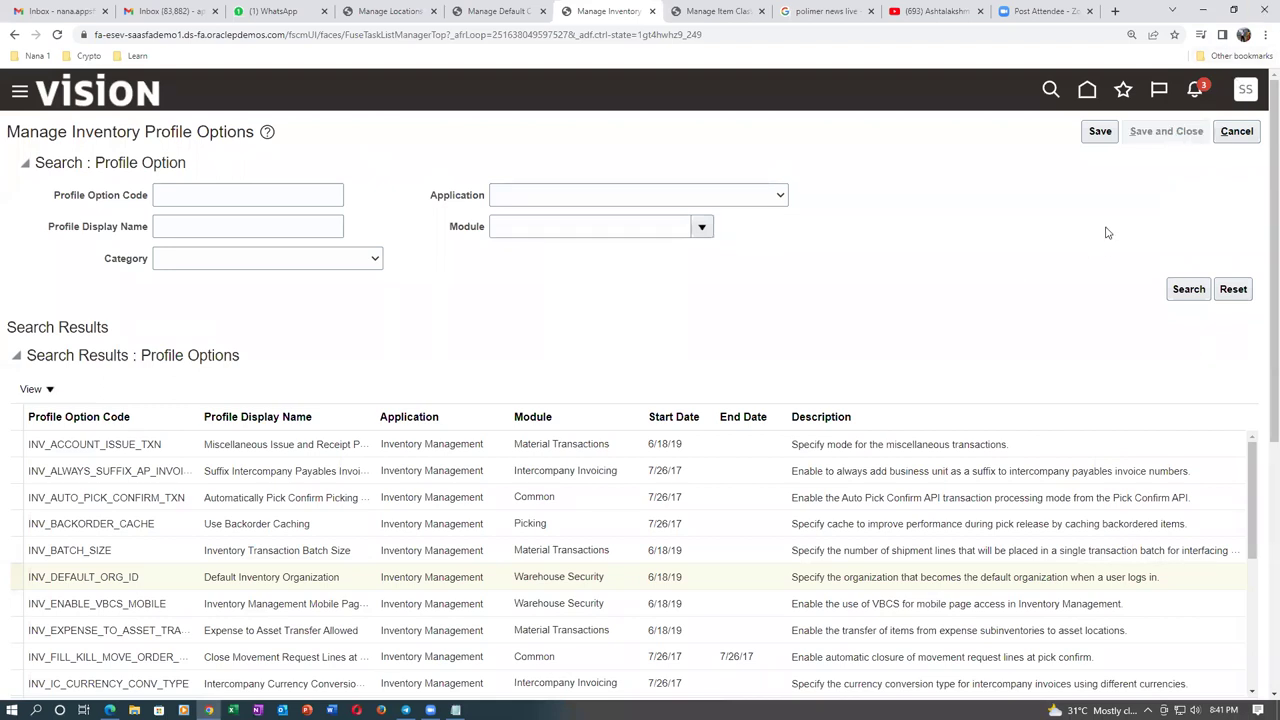
scroll(1262, 222, "up", 5)
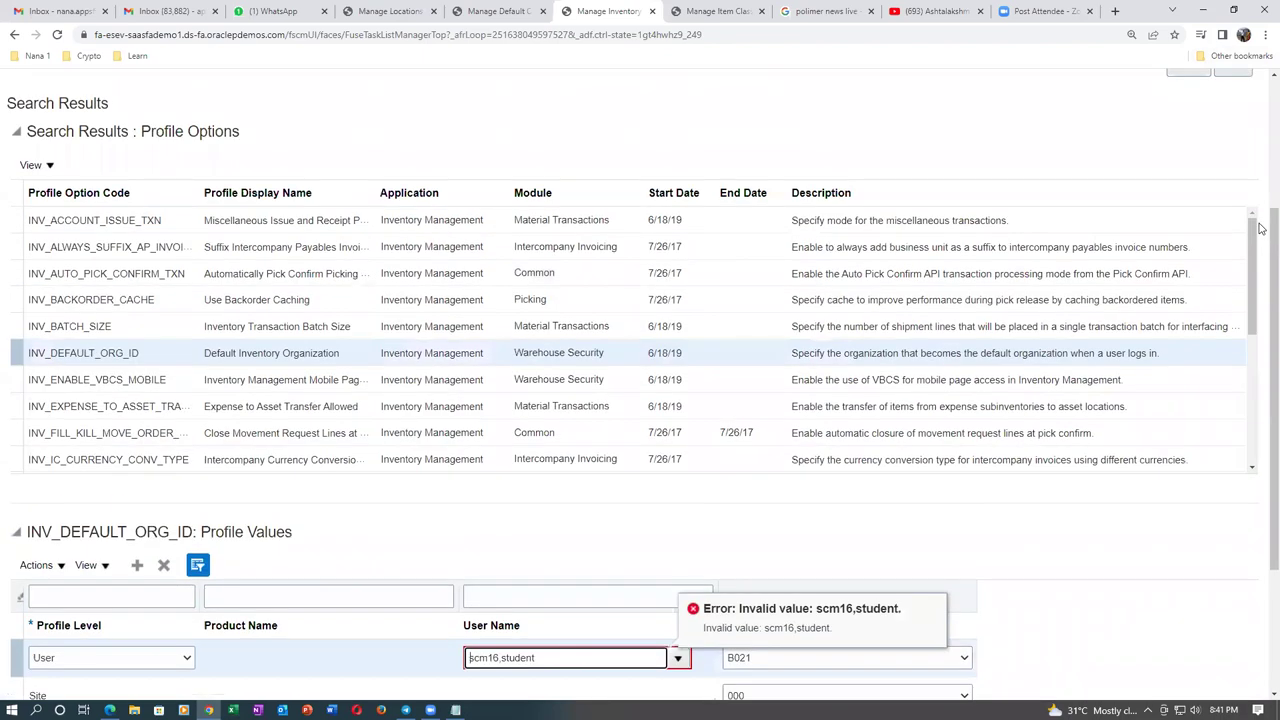
left_click(1163, 136)
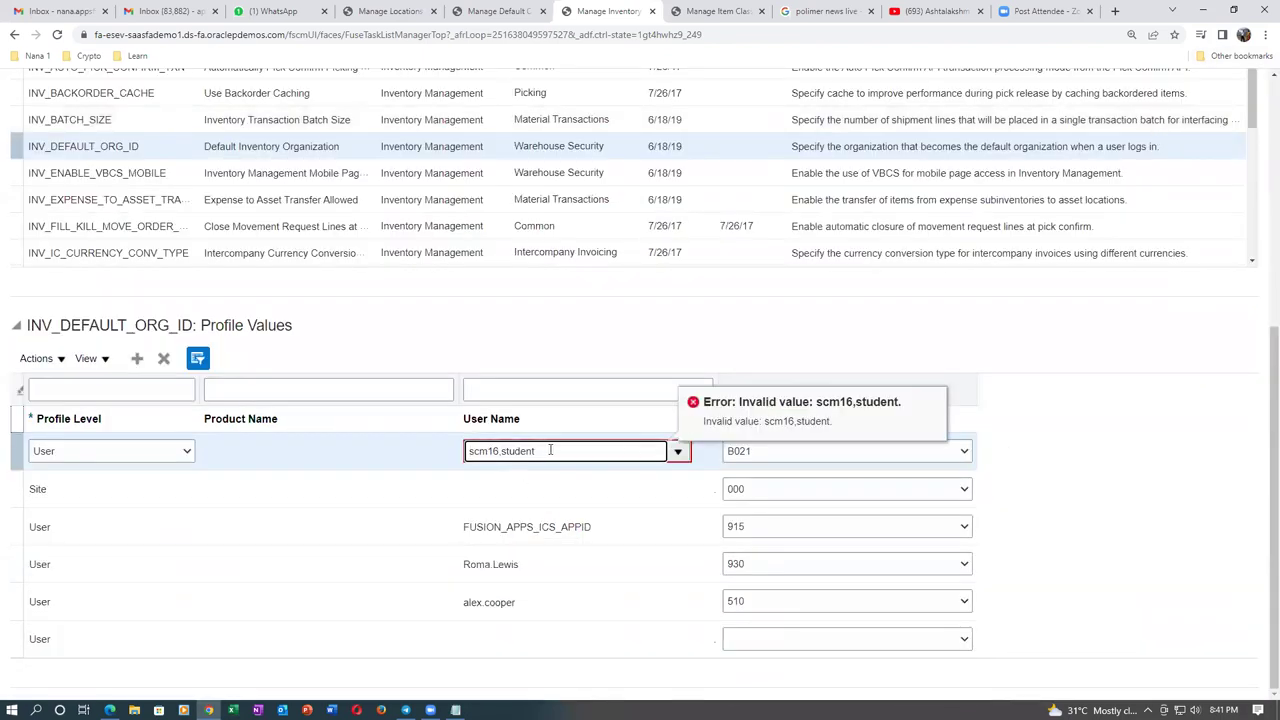
Step: Correct the user name in the new profile value row to scm16.student
left_click(677, 451)
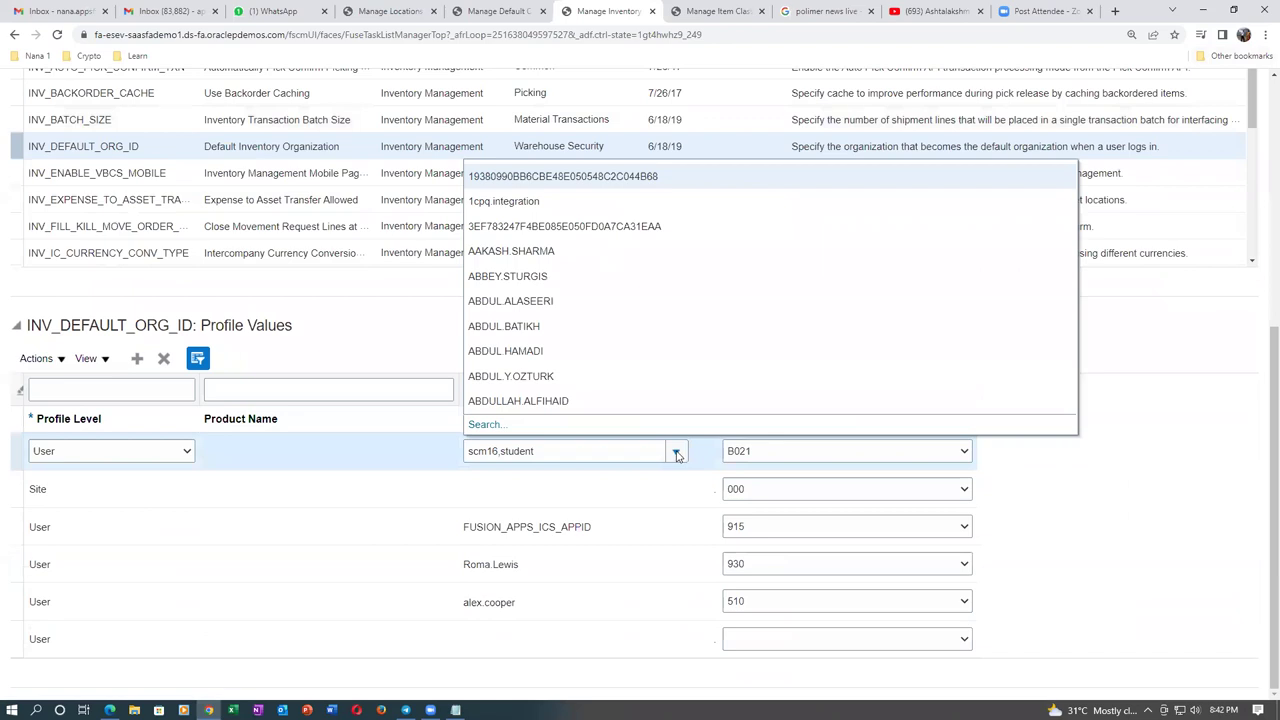
left_click(500, 451)
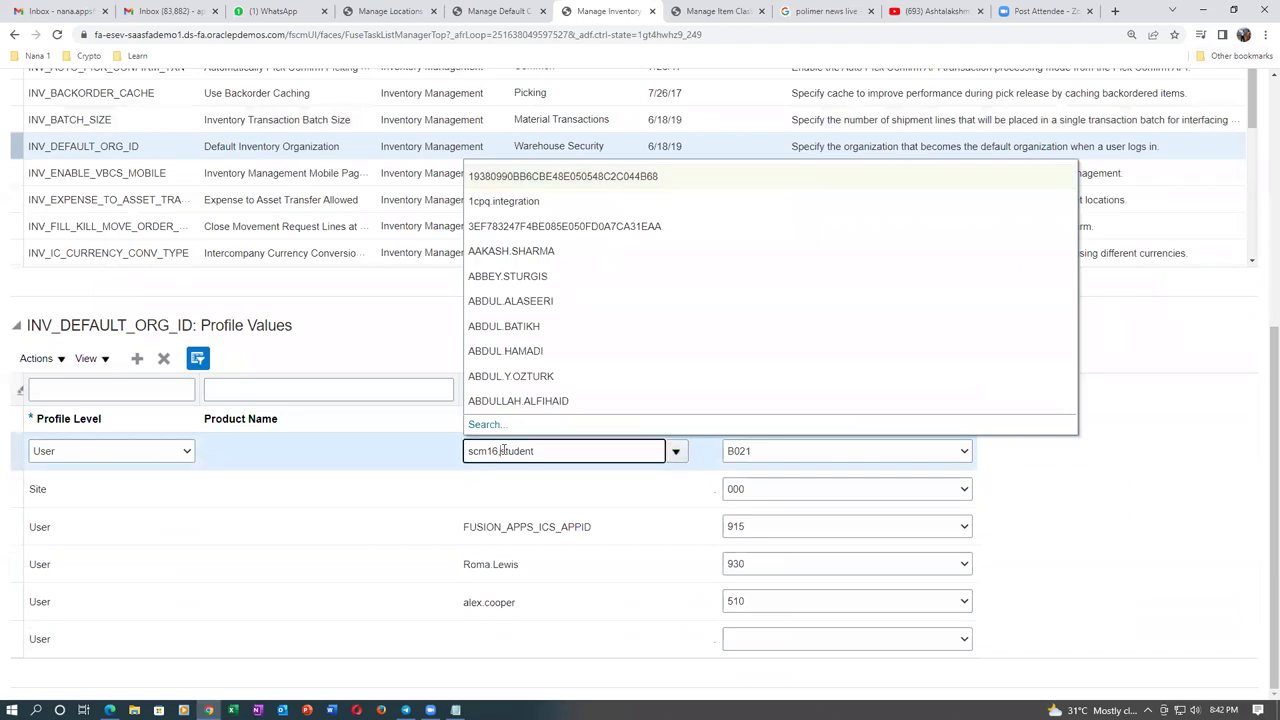
key("BackSpace")
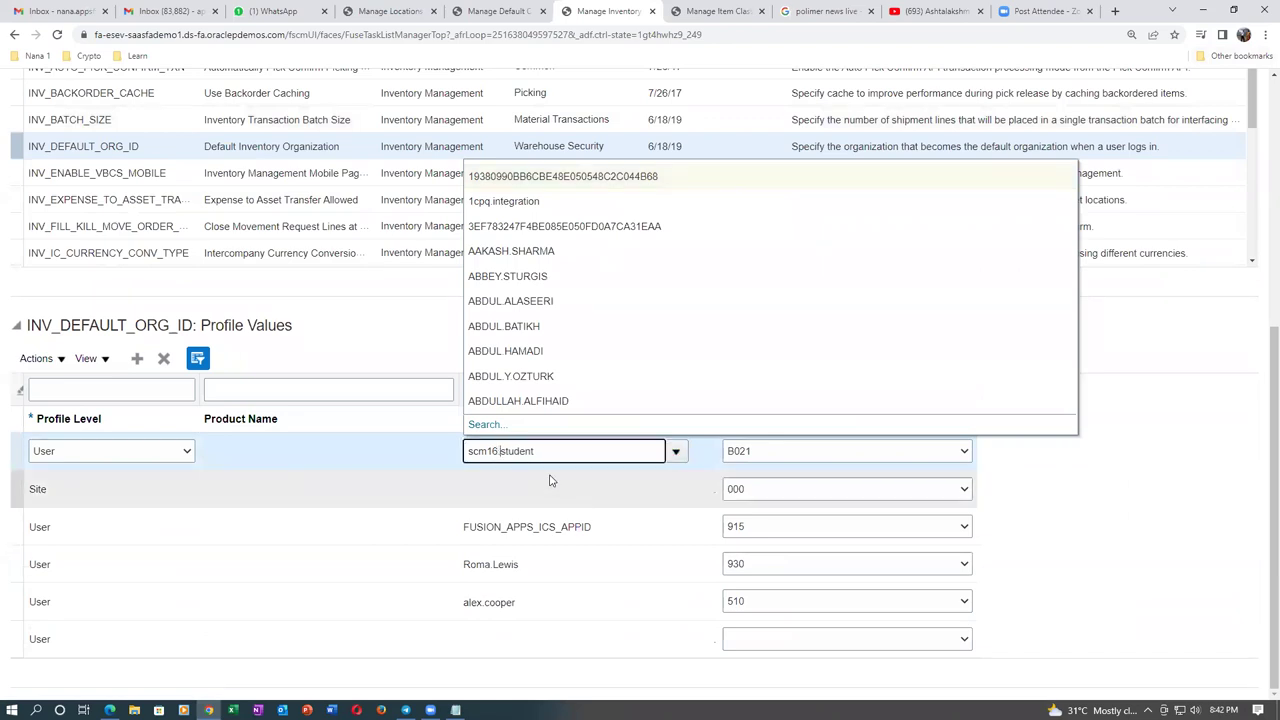
key("Tab")
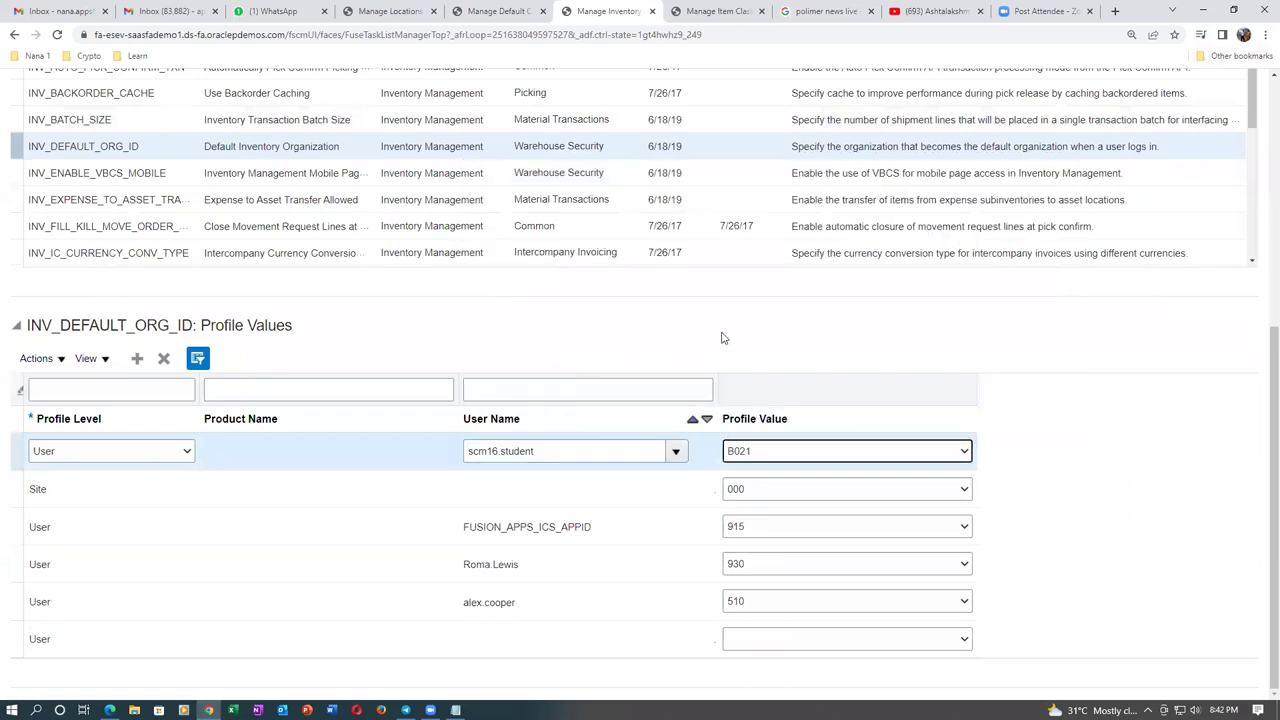
Step: Save the new default organization profile value and close the inventory profile options
scroll(958, 338, "up", 5)
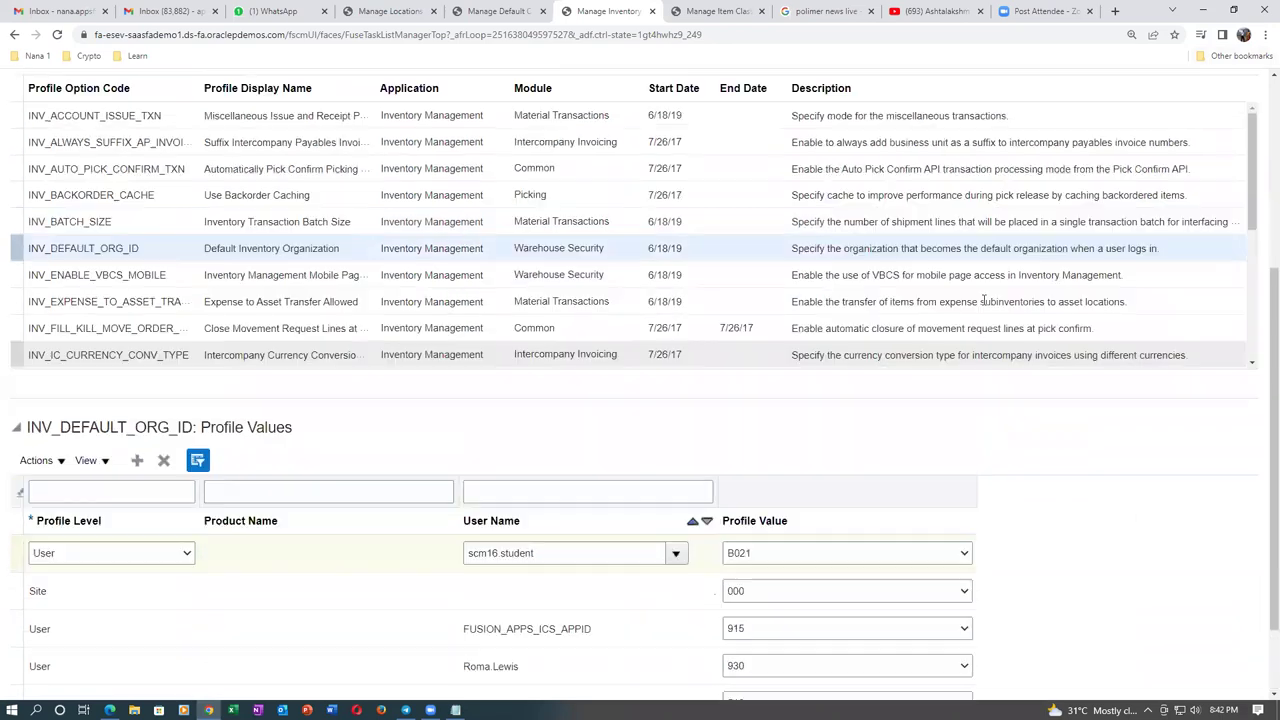
left_click(1100, 100)
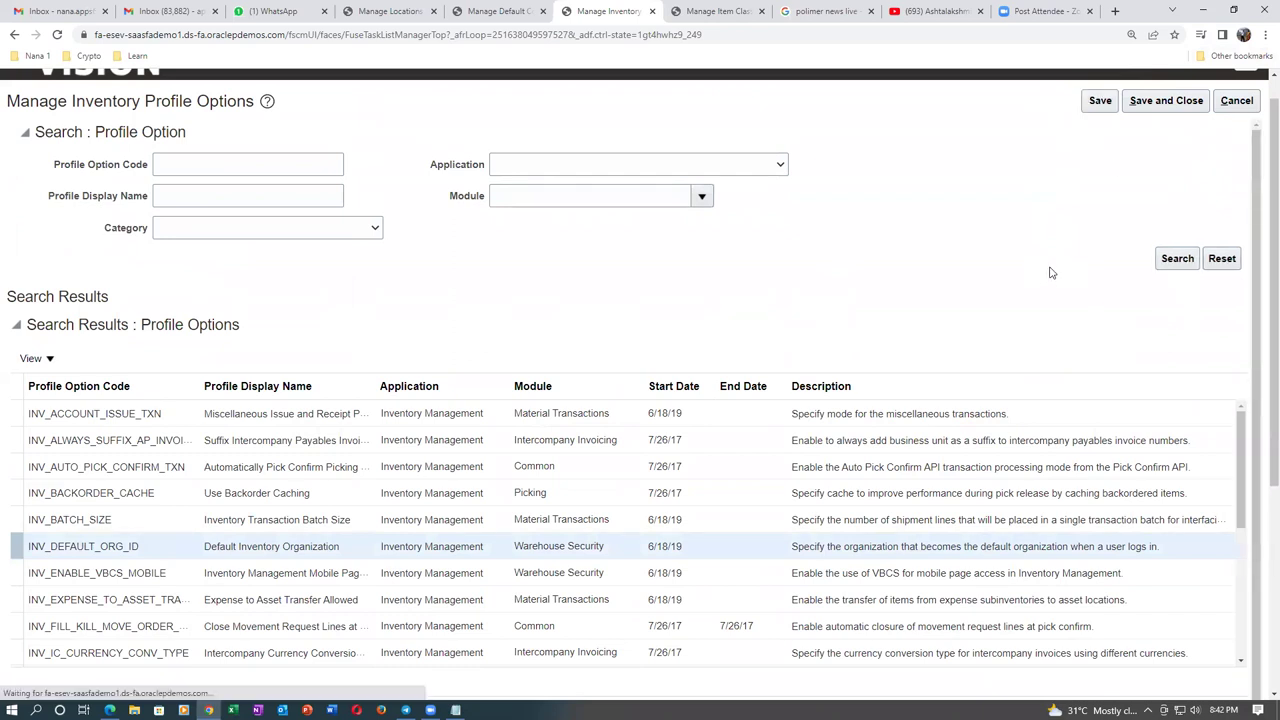
scroll(1054, 271, "down", 2)
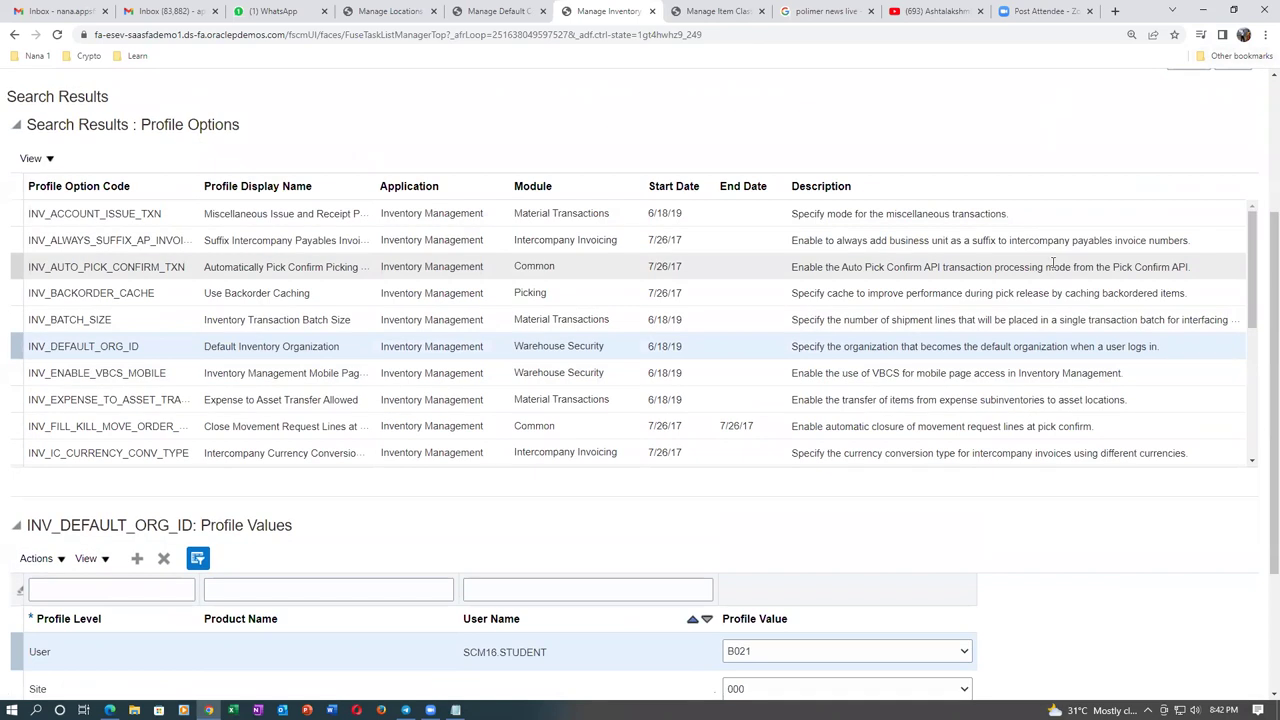
scroll(1054, 263, "up", 3)
left_click(1152, 133)
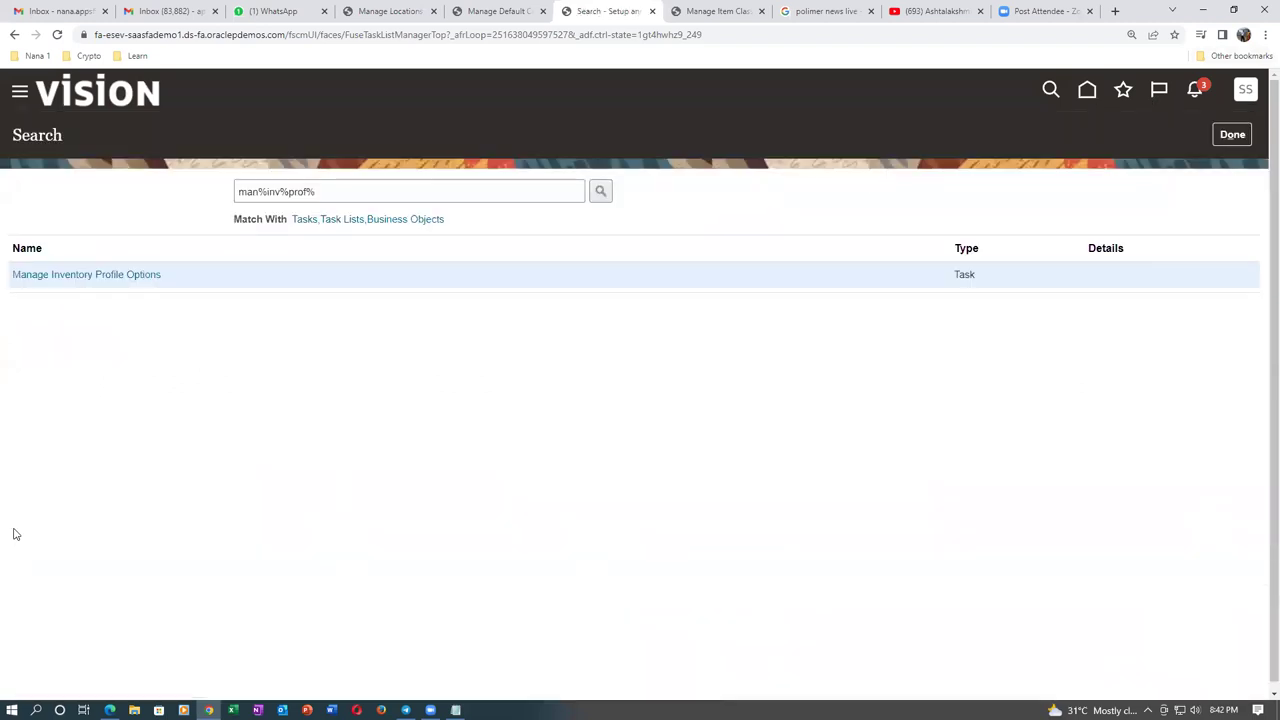
Step: Sign out of the application and sign back in with the prefilled scm16.student account
left_click(1250, 88)
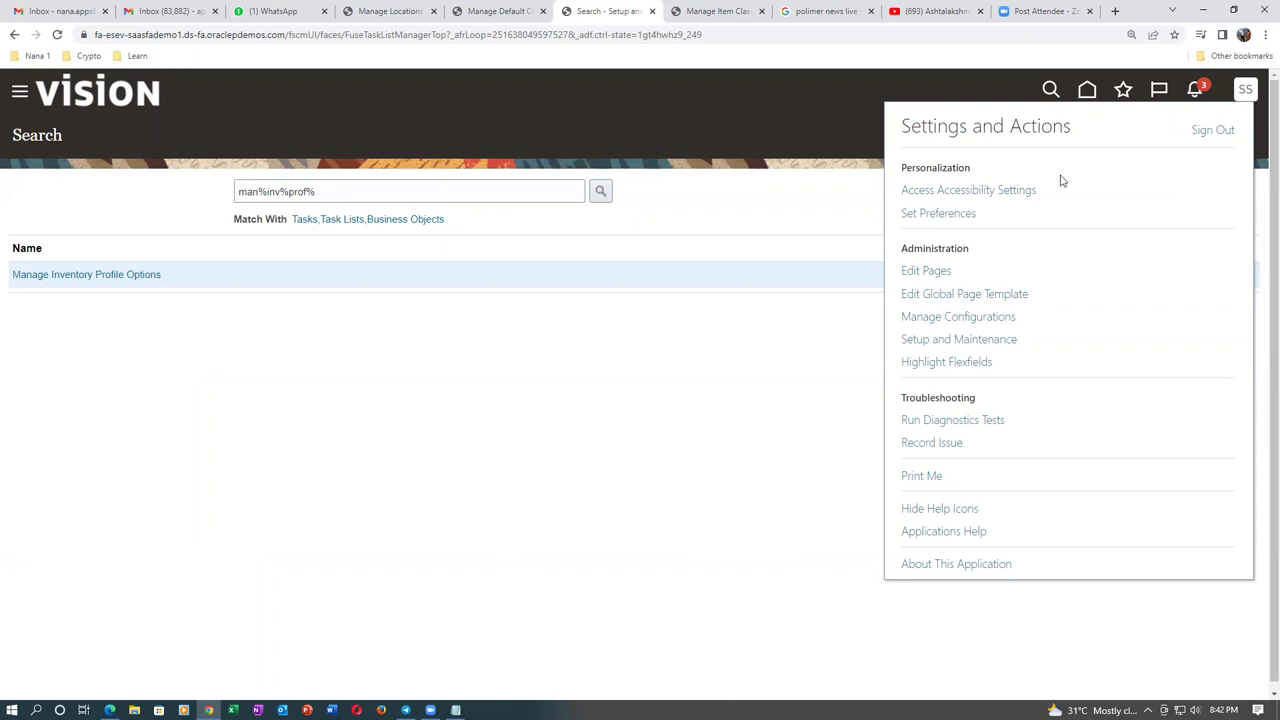
left_click(1212, 130)
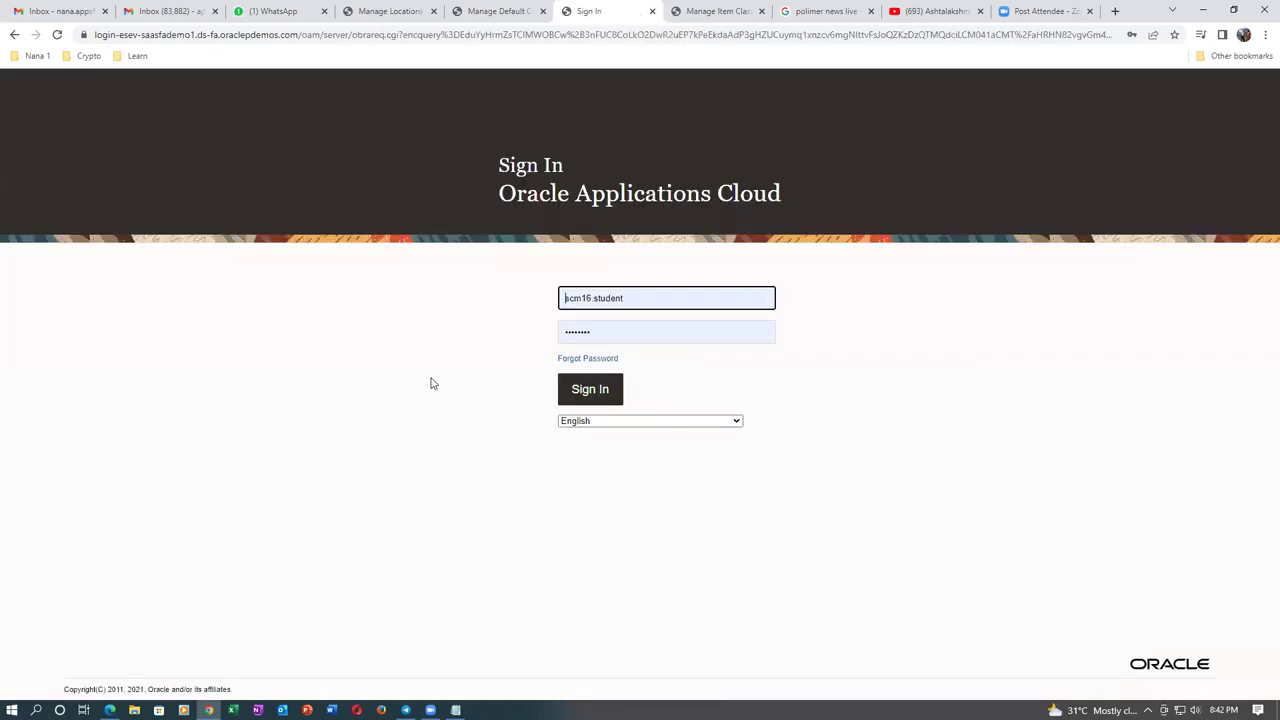
left_click(566, 397)
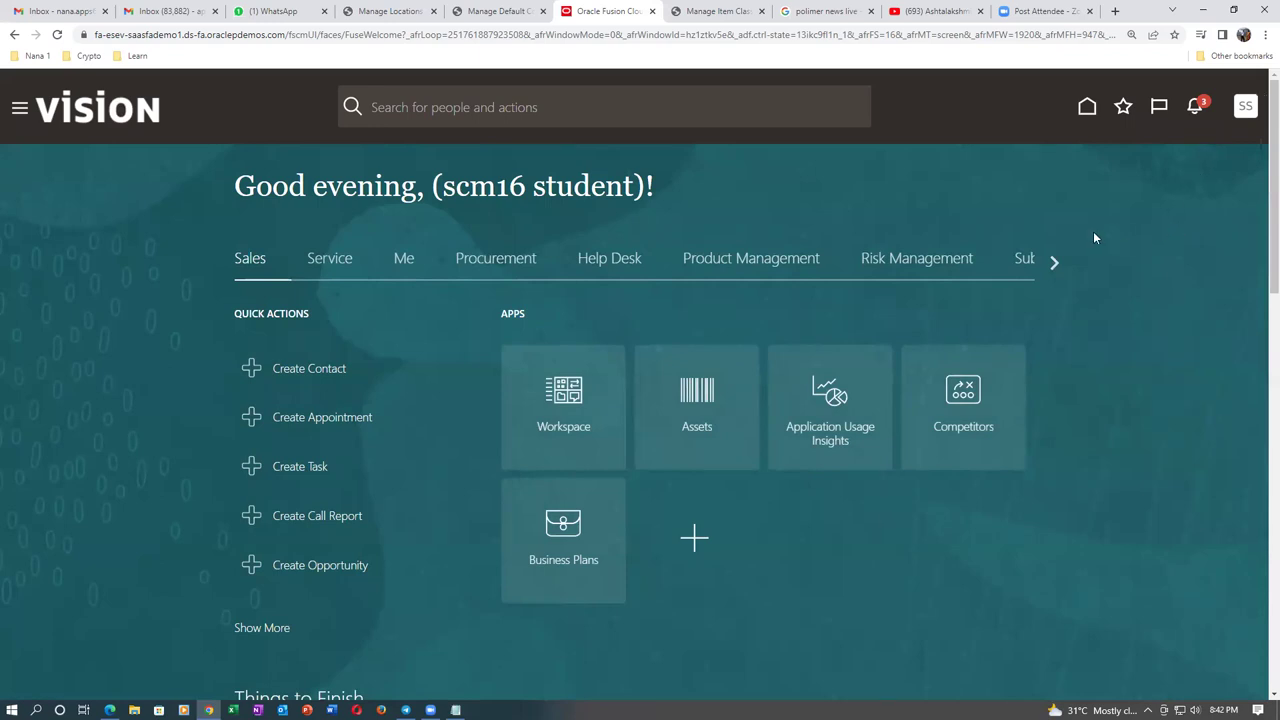
Step: Open the Inventory Management work area from the Supply Chain Execution apps
left_click(1055, 262)
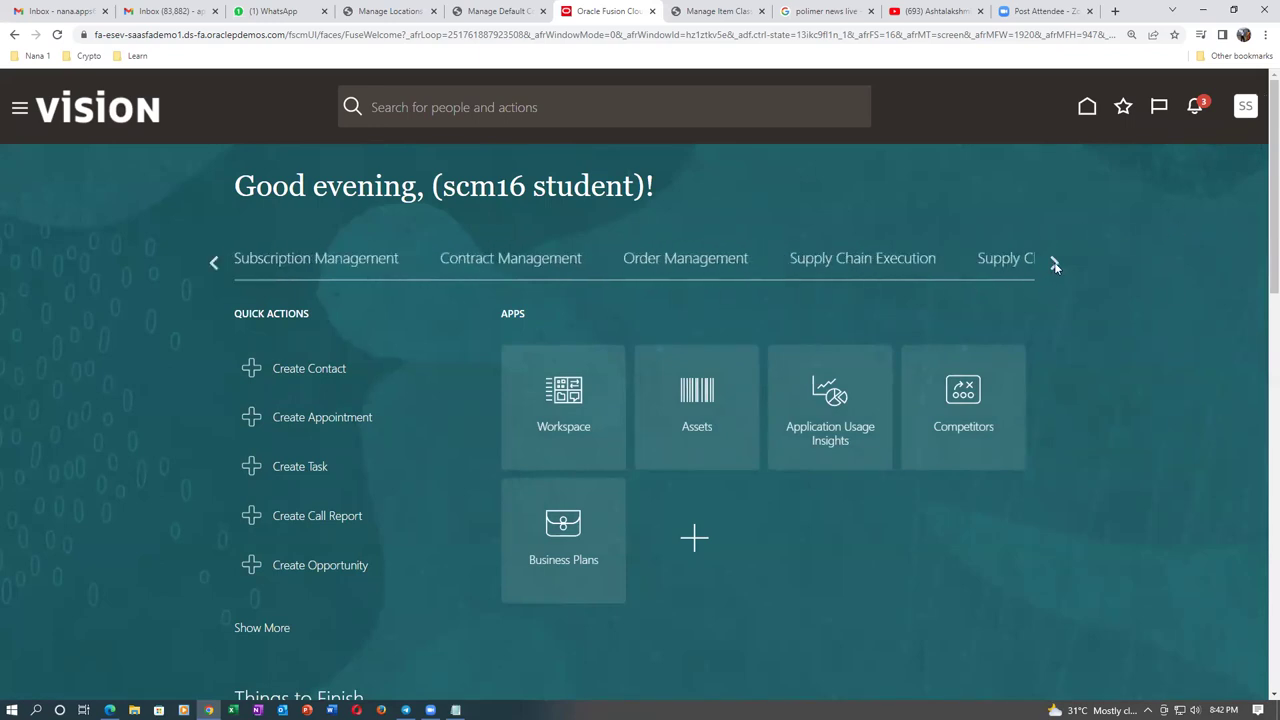
left_click(829, 262)
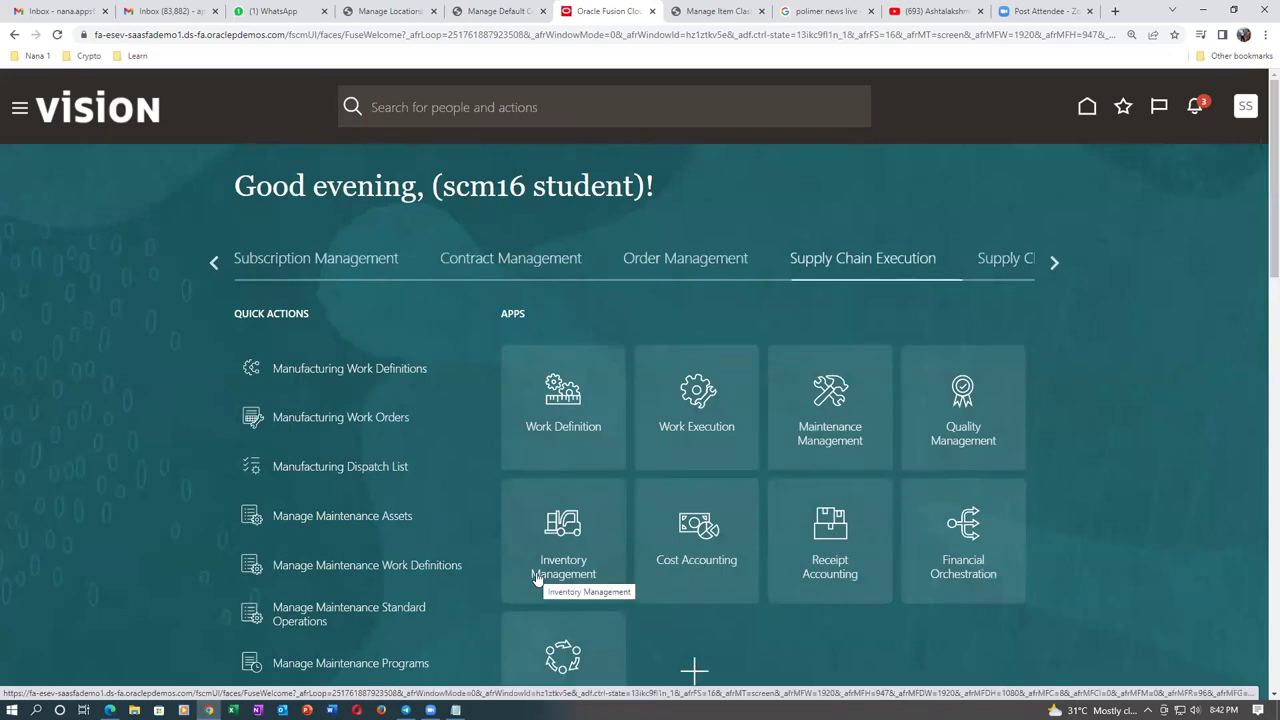
left_click(563, 523)
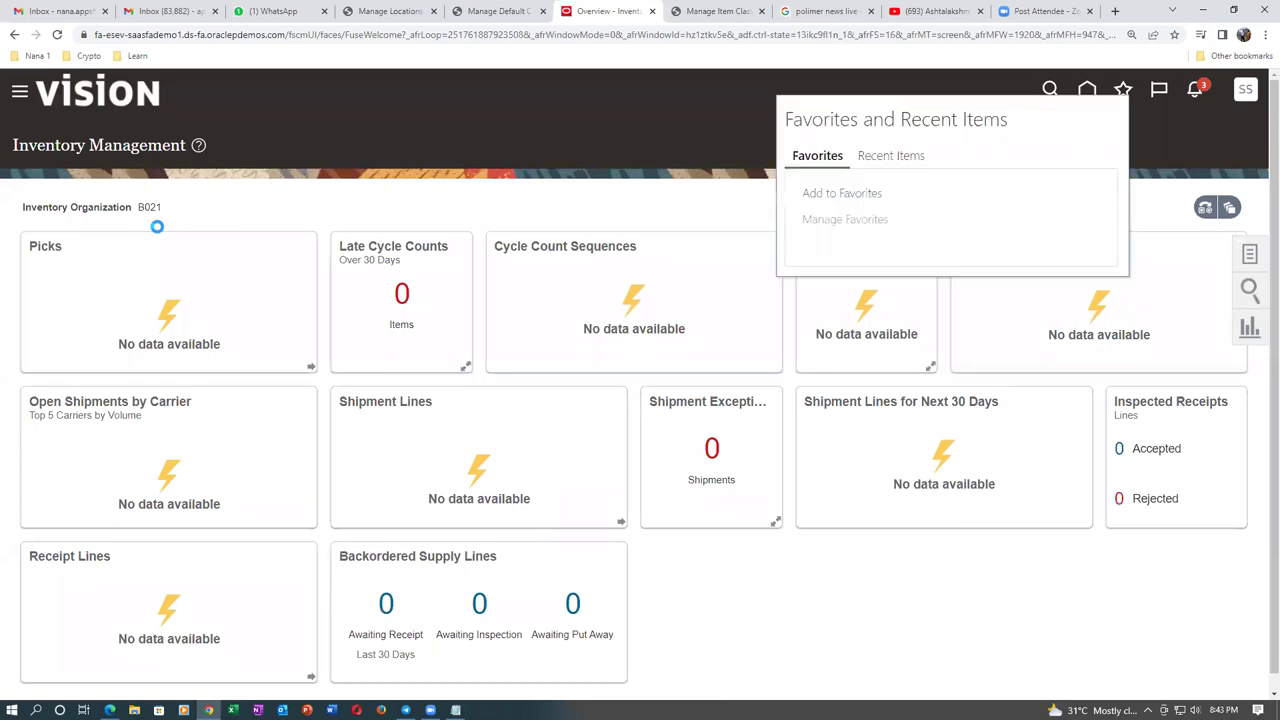
Step: Add the Inventory Management overview page to the favorites under the name INV Overview
left_click(816, 200)
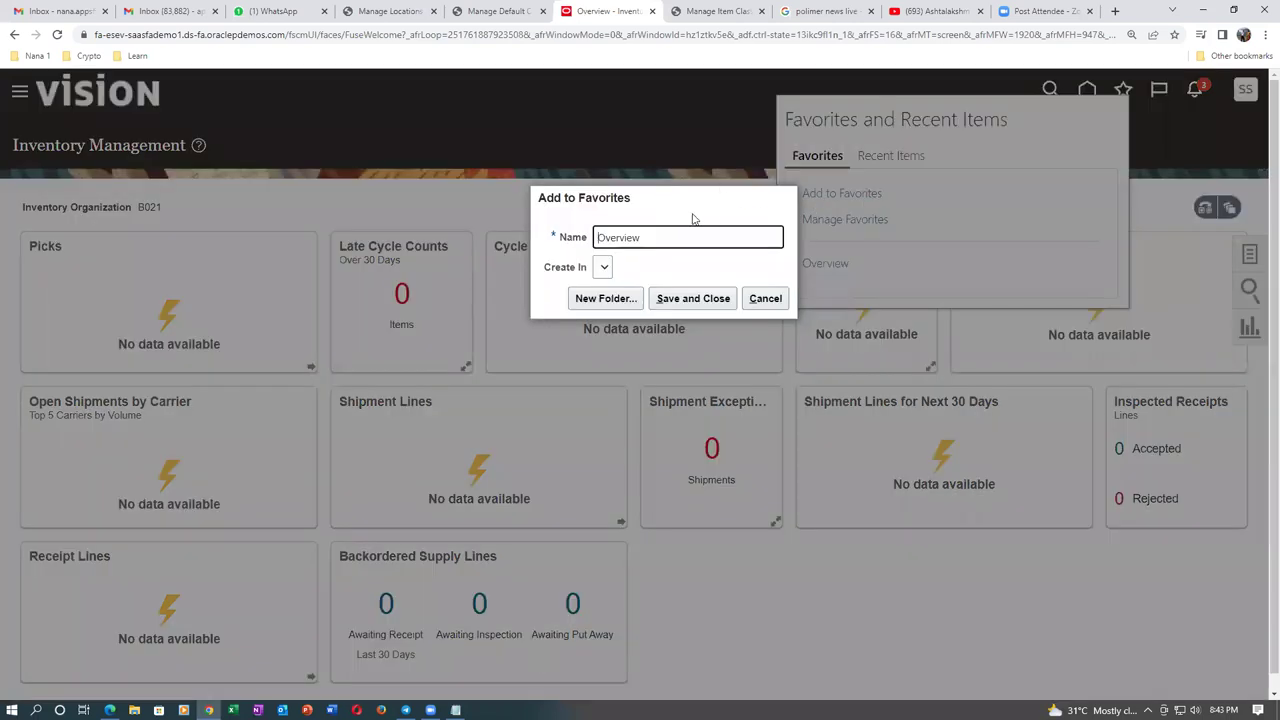
type("INV Overview")
left_click(662, 298)
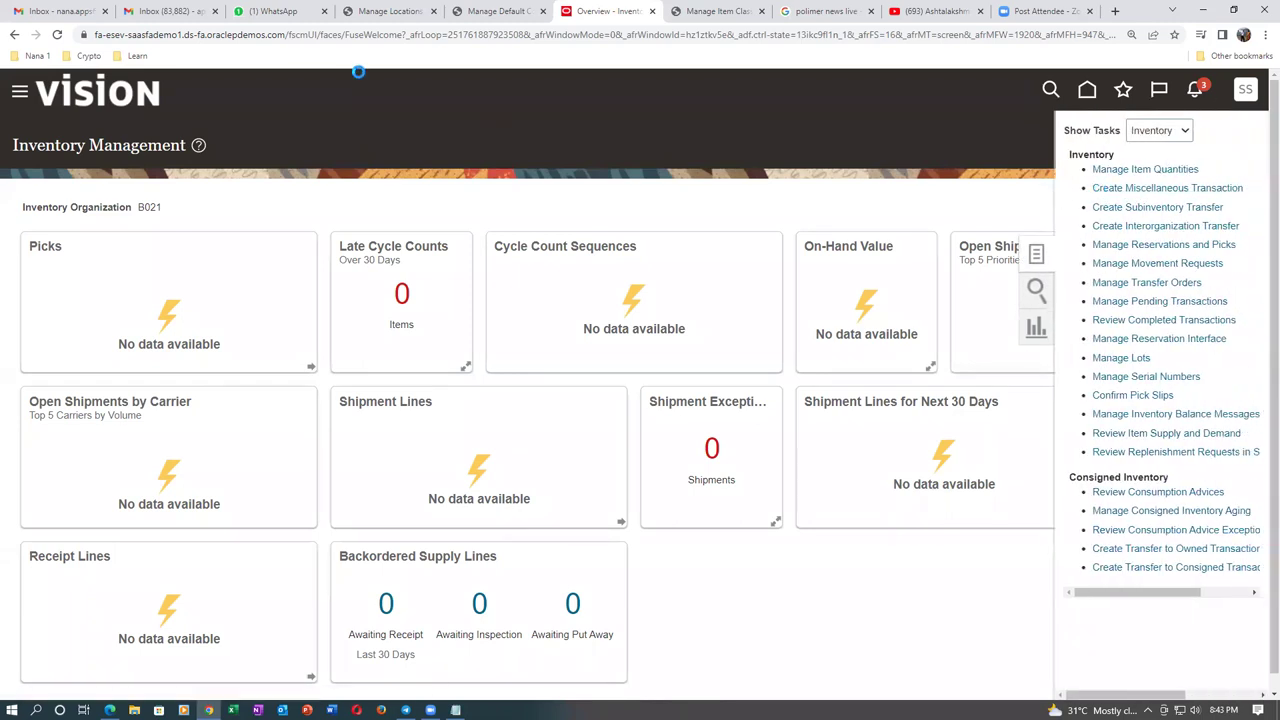
Step: Open the workbook Accounting Entries - IOT - In Transit in Excel from Main (J:) > Oracle SCM Training > Fusion_Inventory_Documentation and maximize it
left_click(134, 710)
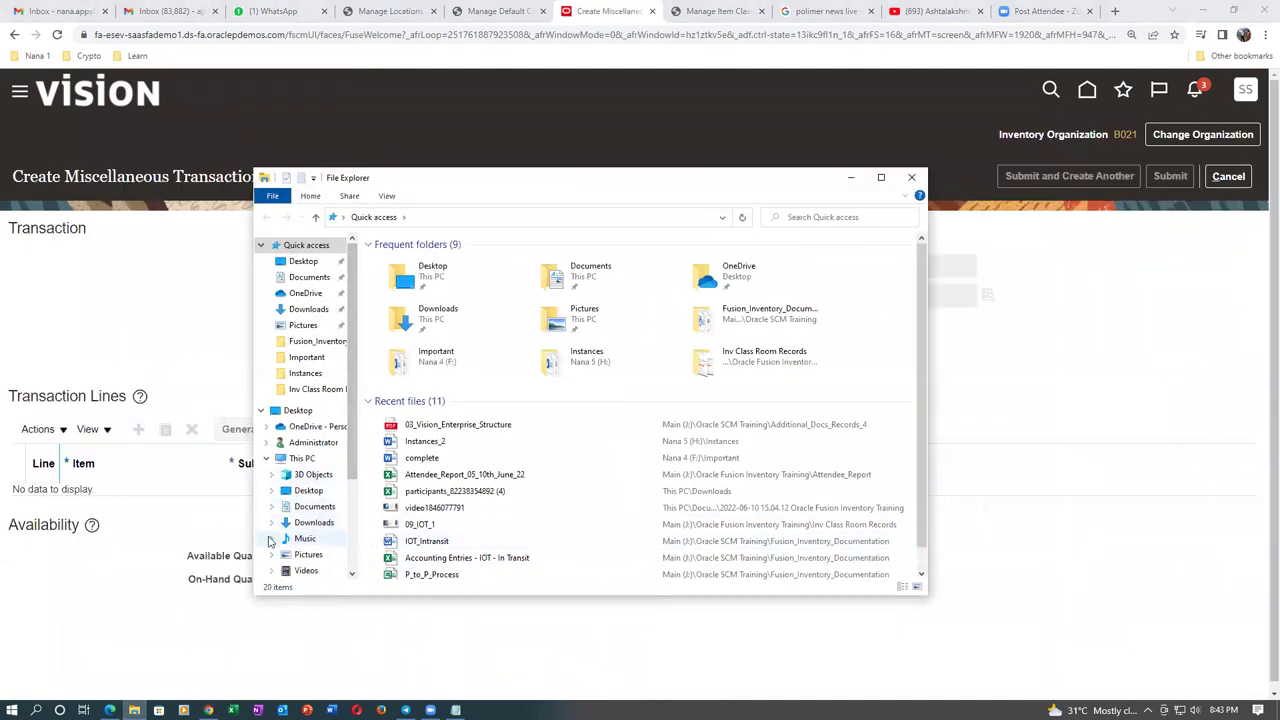
left_click_drag(350, 403, 352, 449)
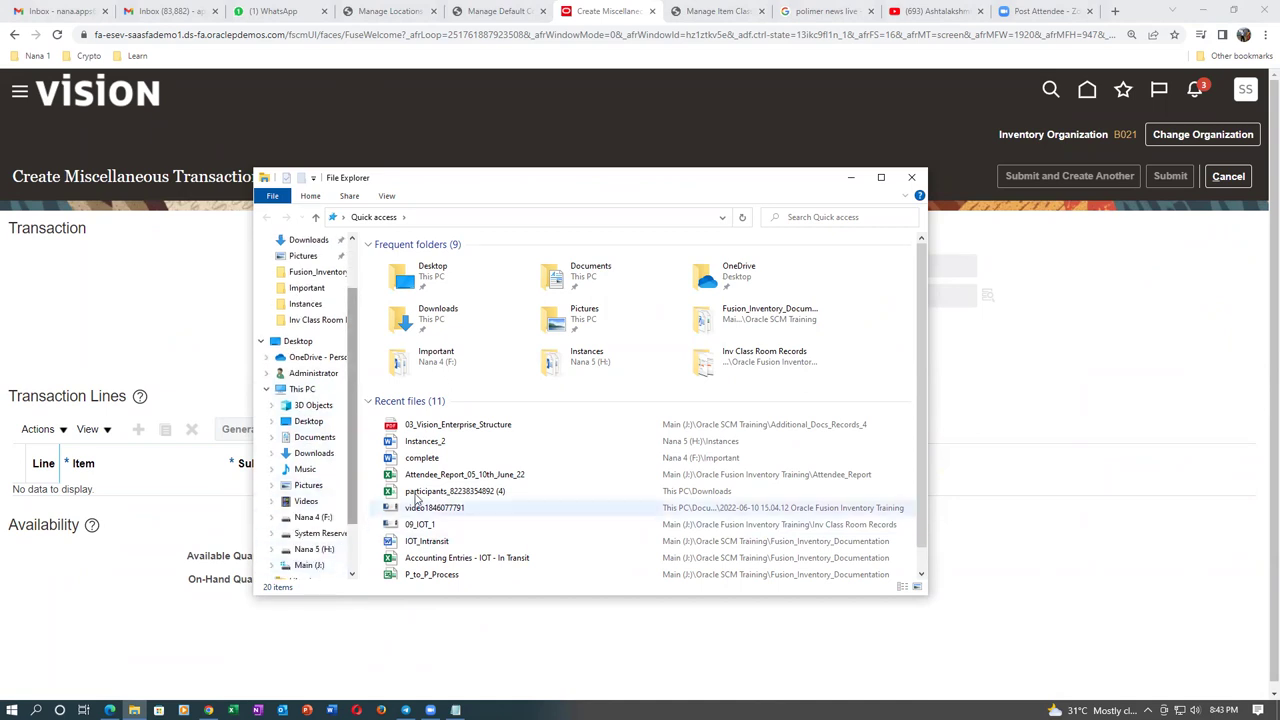
left_click(310, 567)
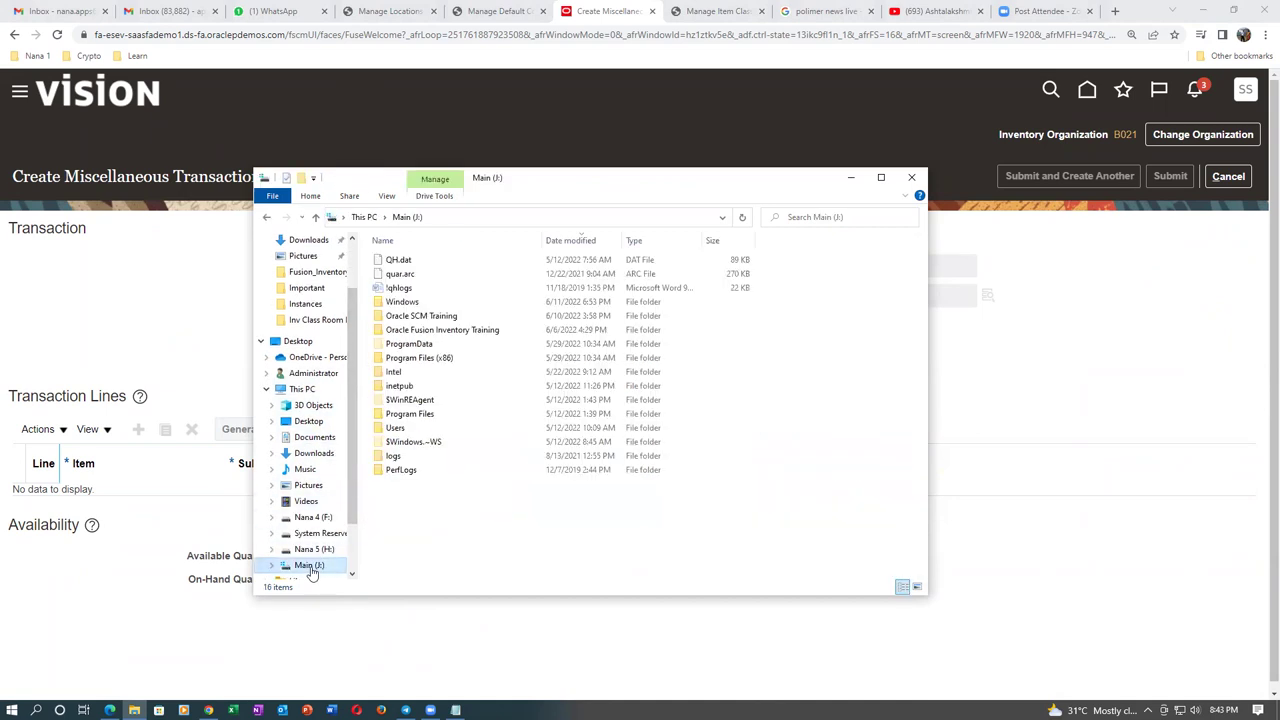
double_click(443, 317)
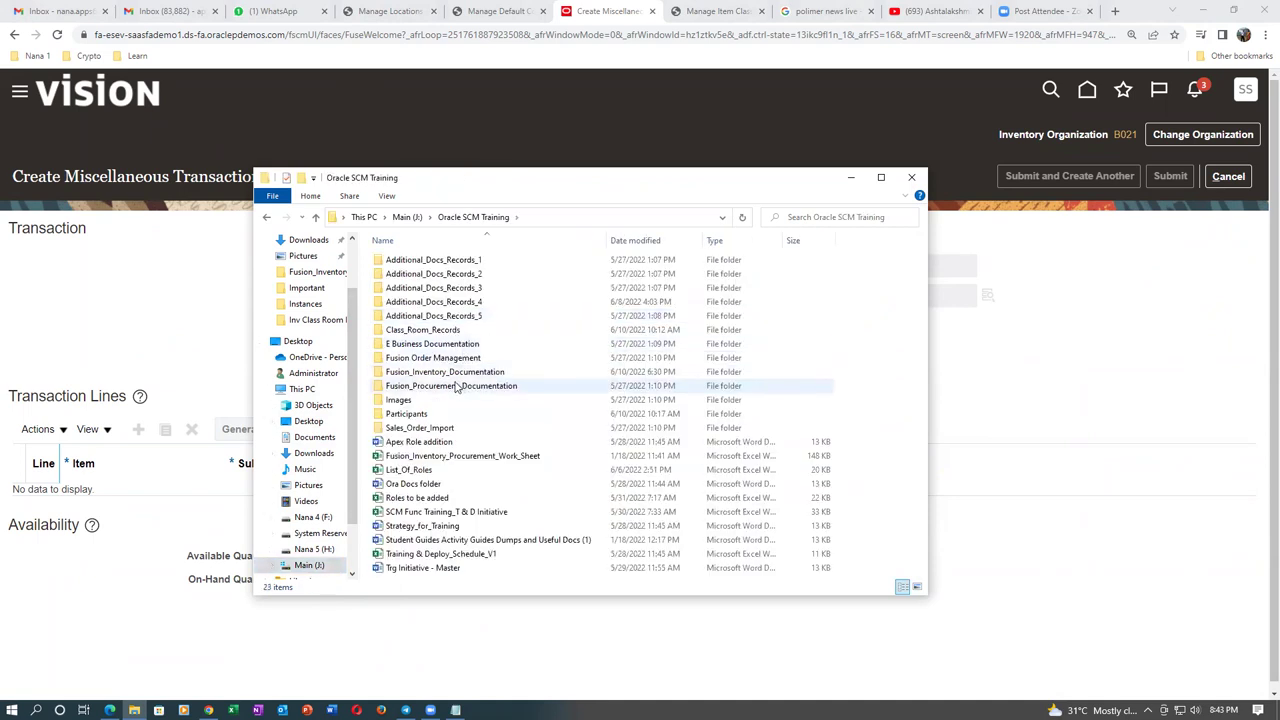
double_click(455, 372)
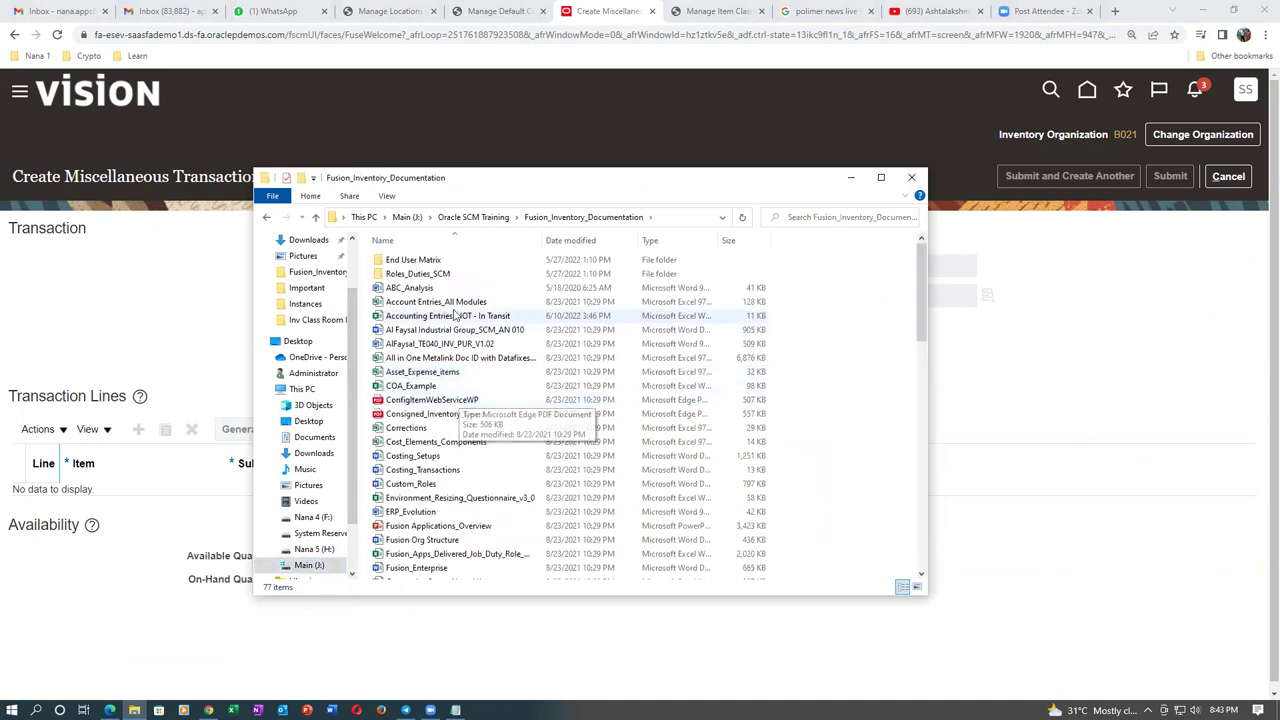
left_click(512, 317)
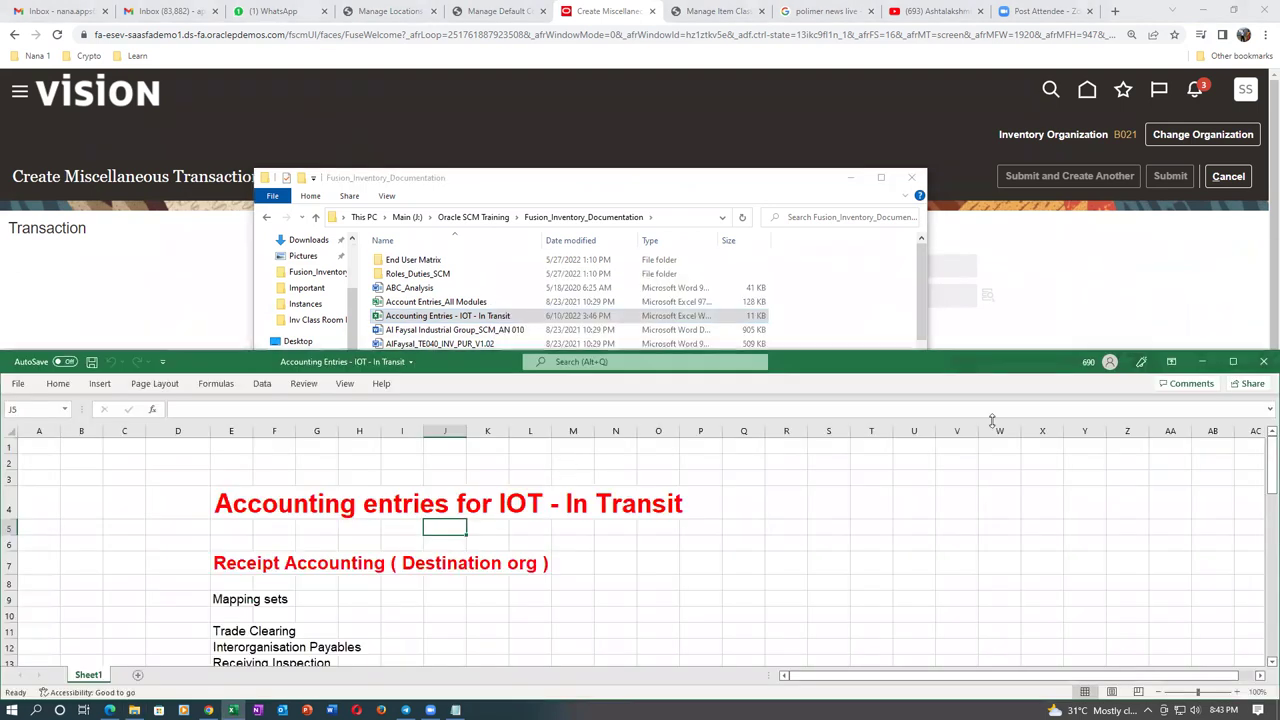
left_click(1233, 361)
Step: Examine the receipt and cost accounting entries in the sheet, and switch back to the Create Miscellaneous Transaction page in Chrome
scroll(491, 405, "down", 2)
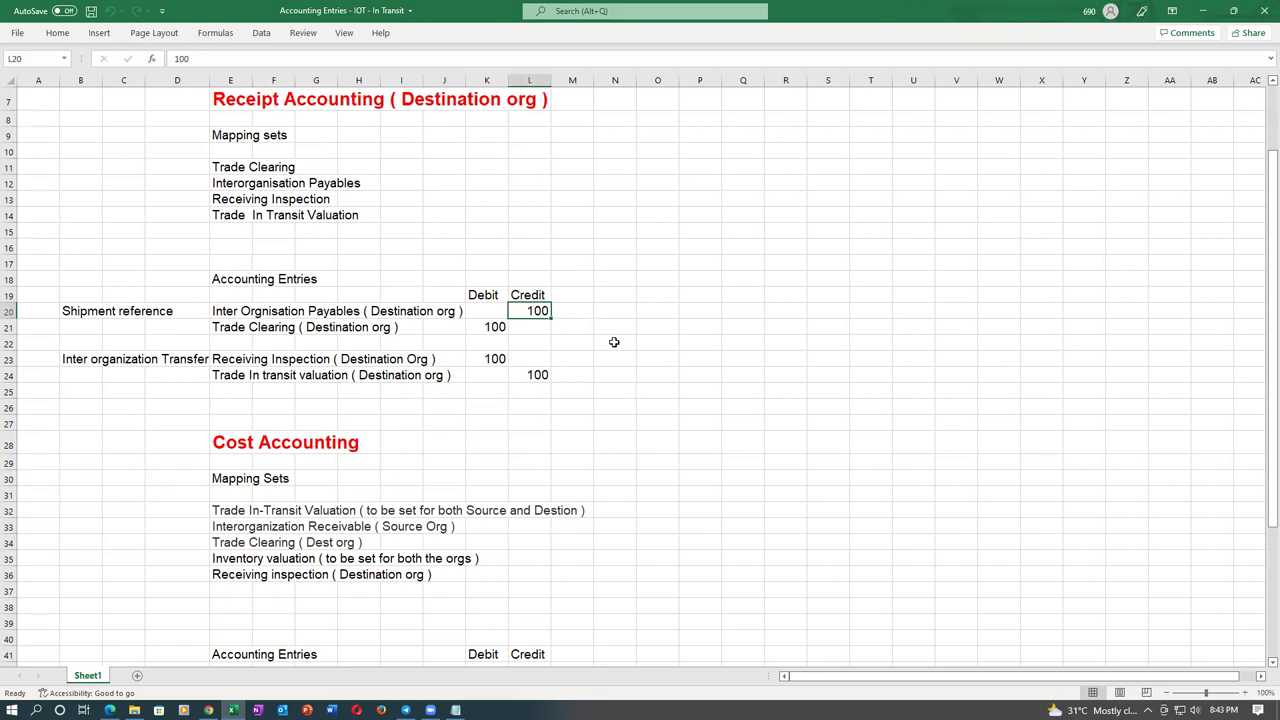
left_click(213, 311)
left_click(538, 312)
scroll(622, 372, "down", 4)
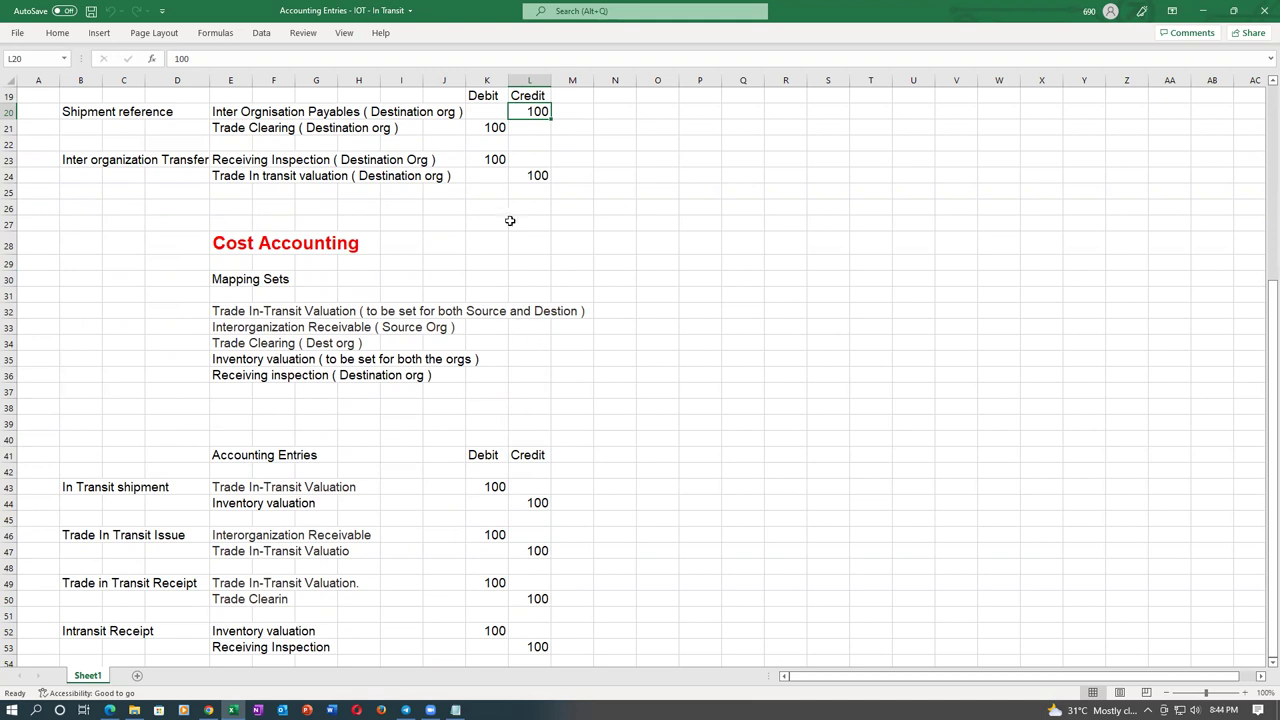
scroll(605, 243, "up", 2)
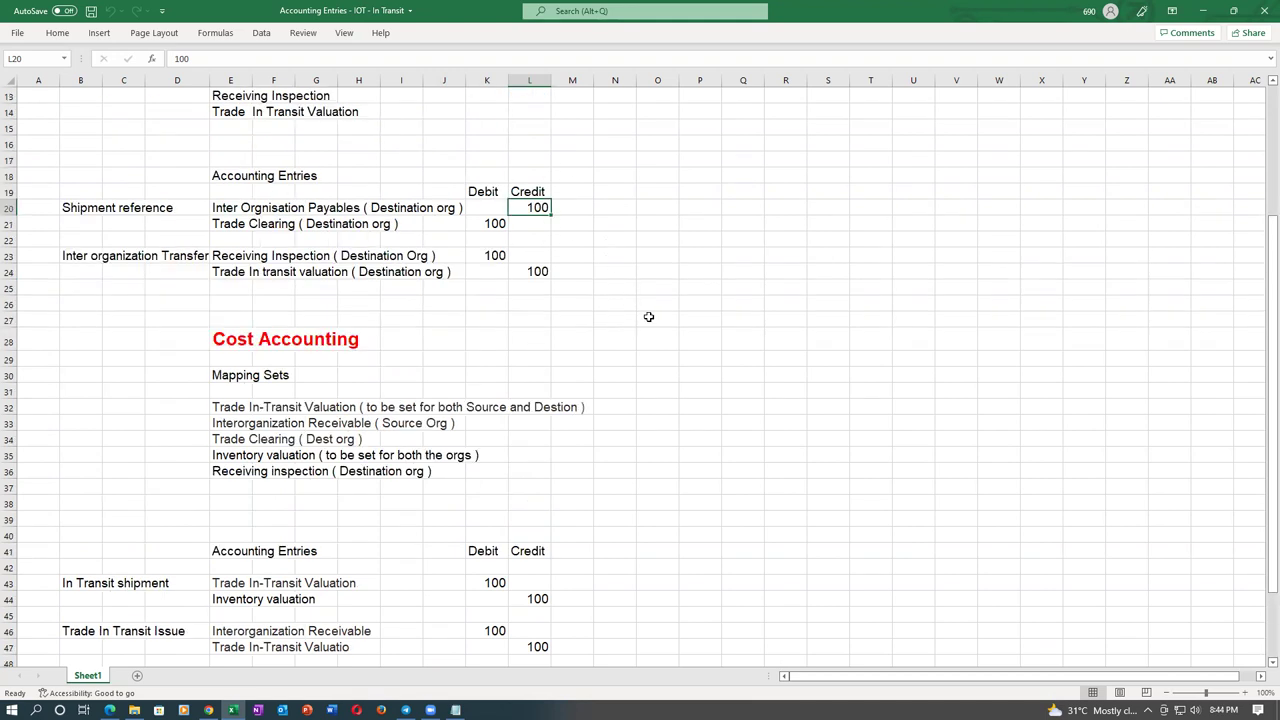
scroll(648, 316, "up", 3)
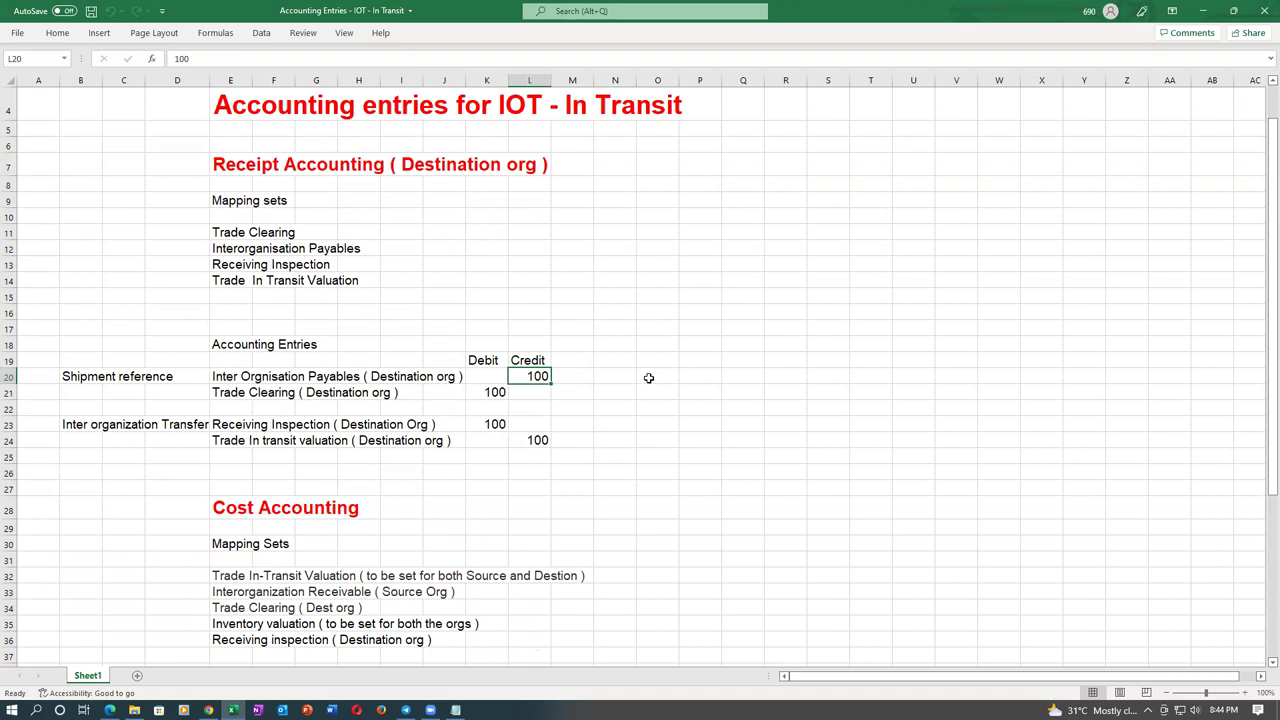
key("alt+Tab")
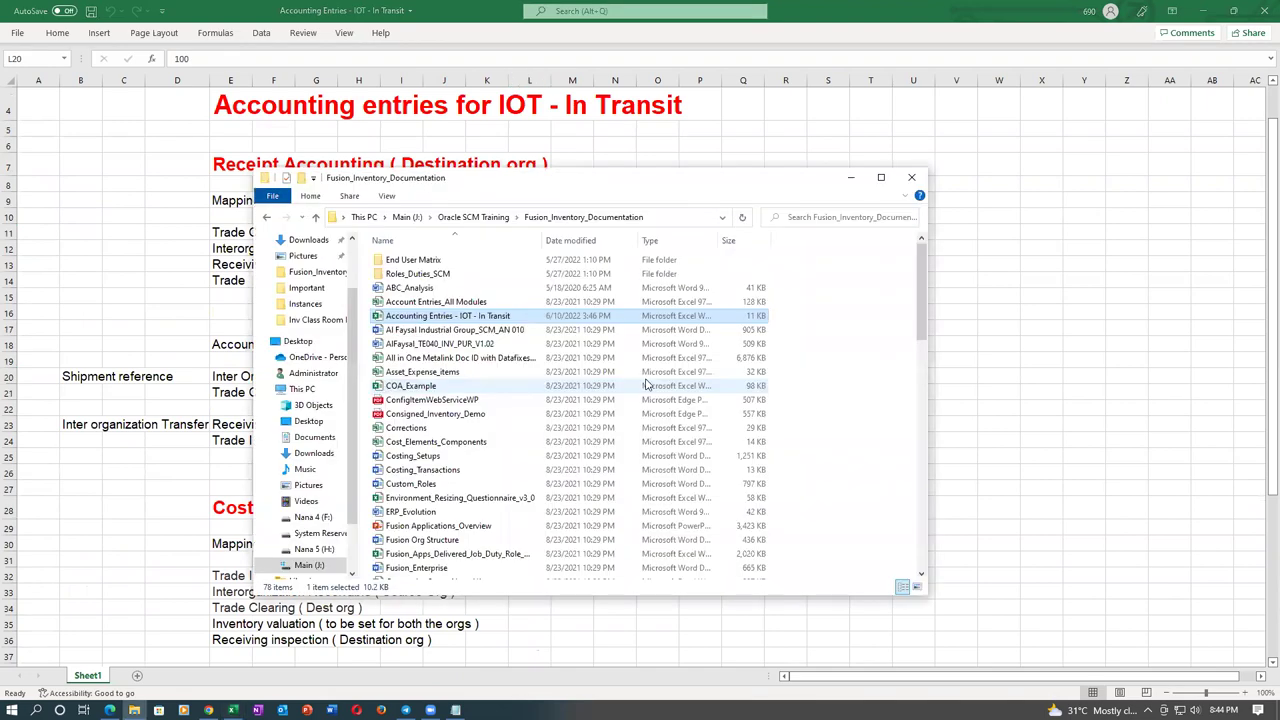
key("alt+Tab")
key("alt+Tab")
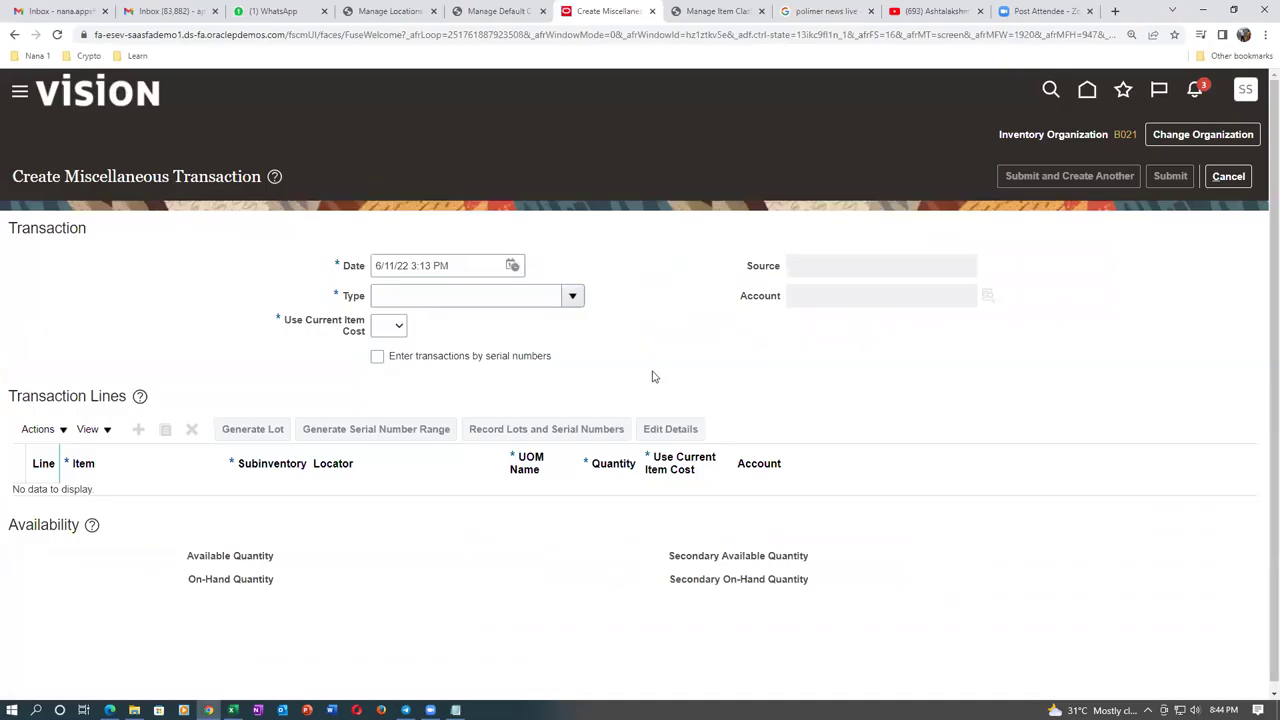
Step: Fill in the transaction header with type Miscellaneous Receipt, ledger account combination 101.10.11101.000.000.000 and Use Current Item Cost No
left_click(572, 295)
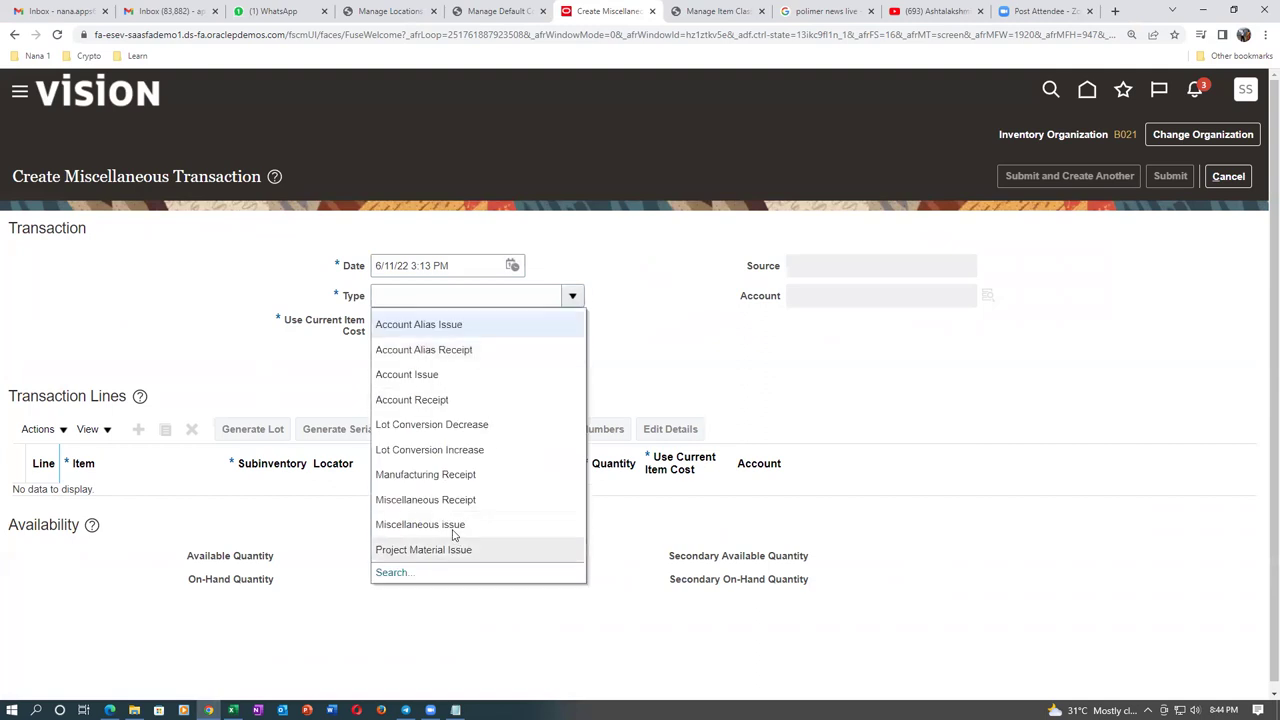
left_click(461, 500)
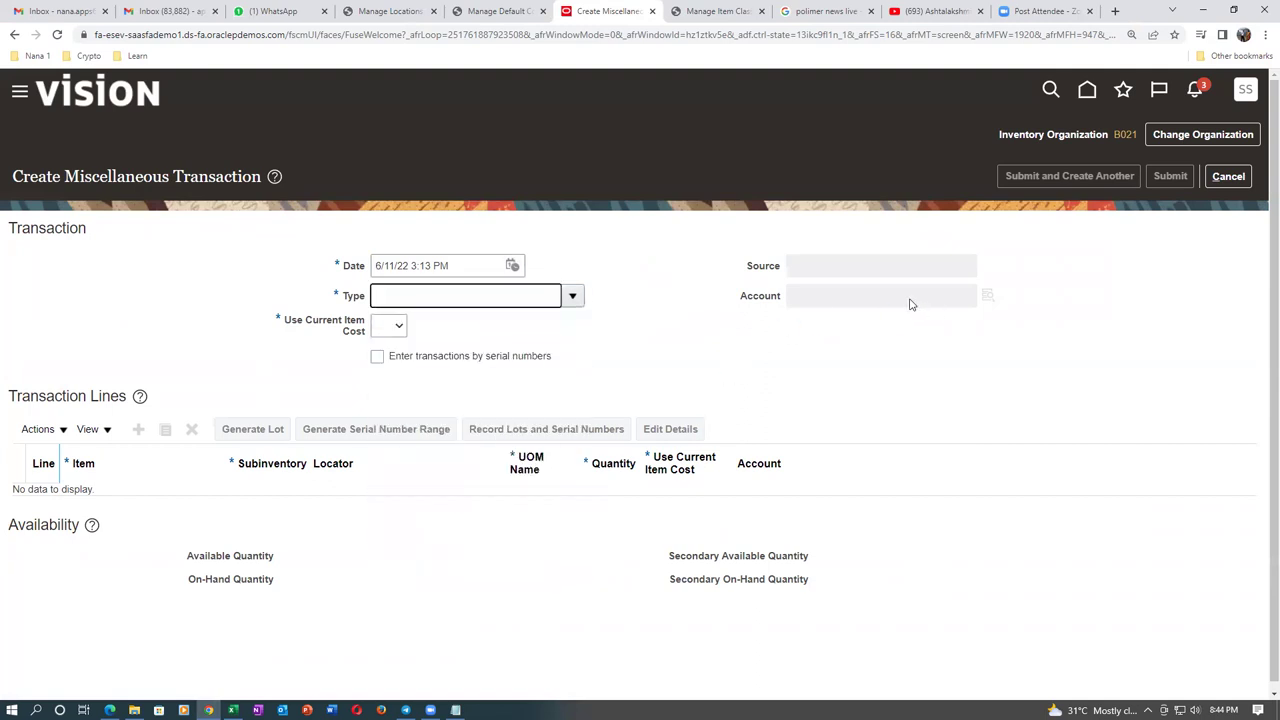
left_click(887, 293)
left_click(988, 295)
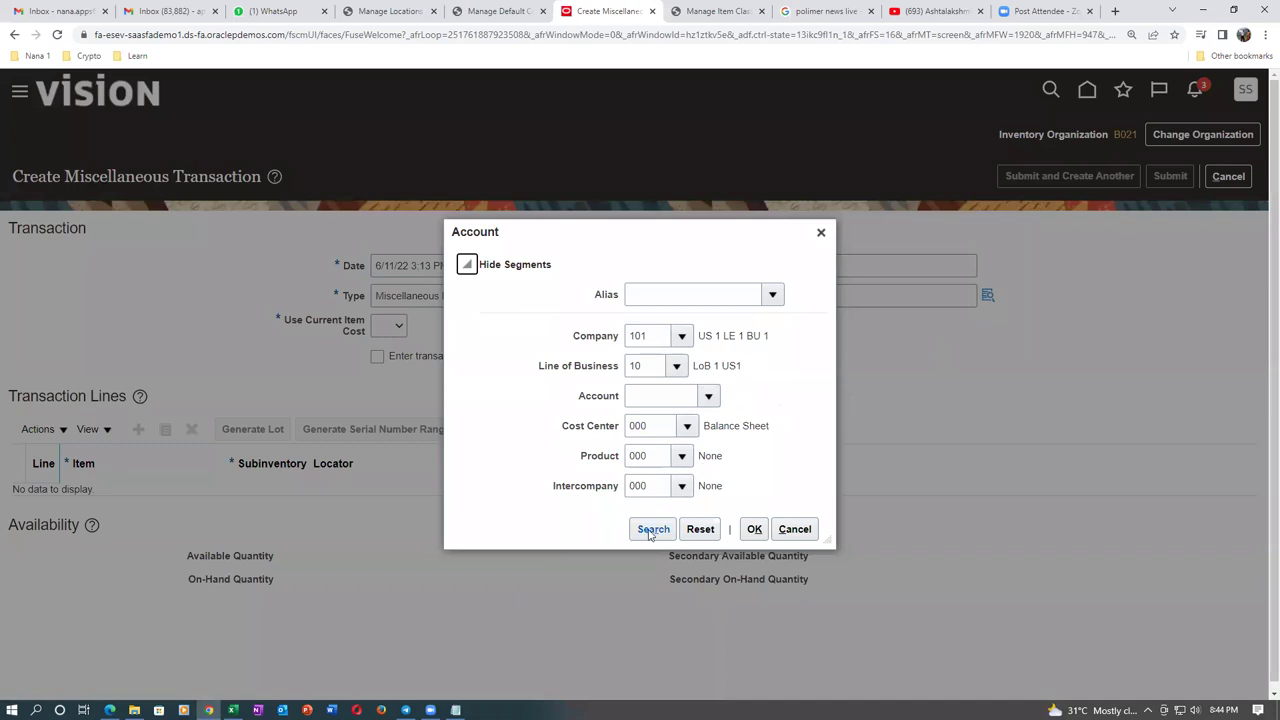
left_click(652, 529)
left_click(555, 233)
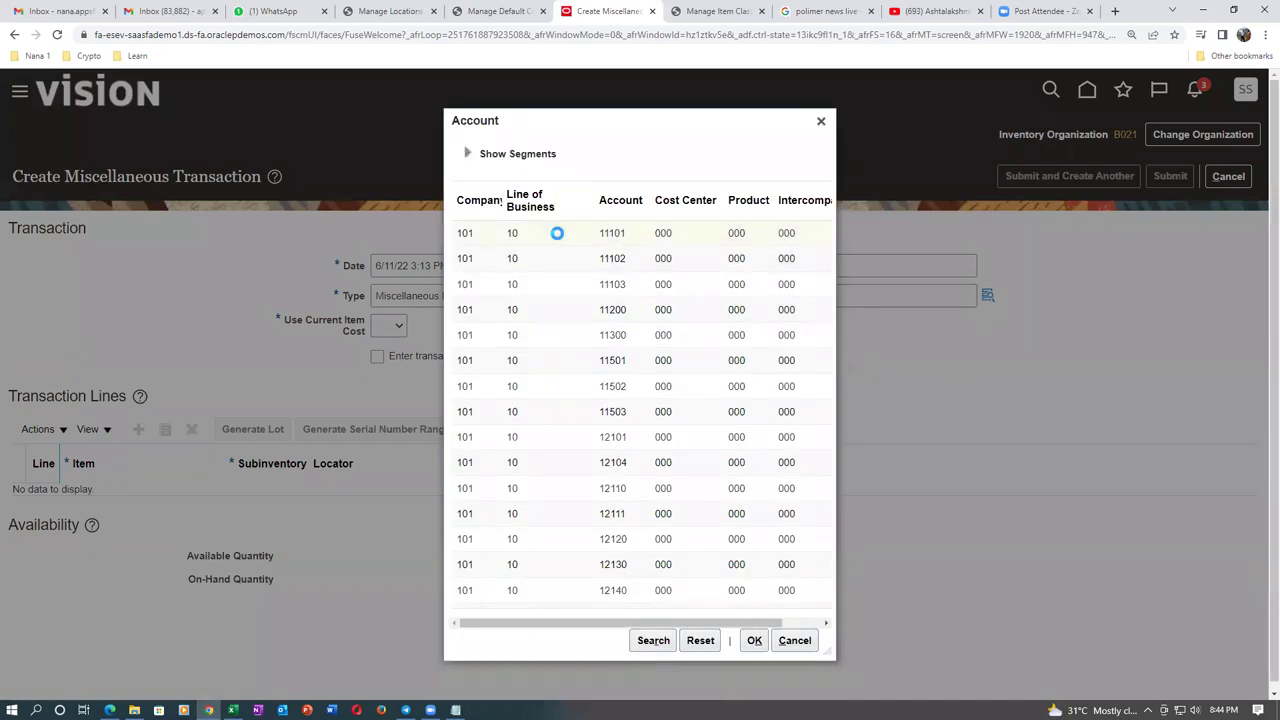
left_click(754, 640)
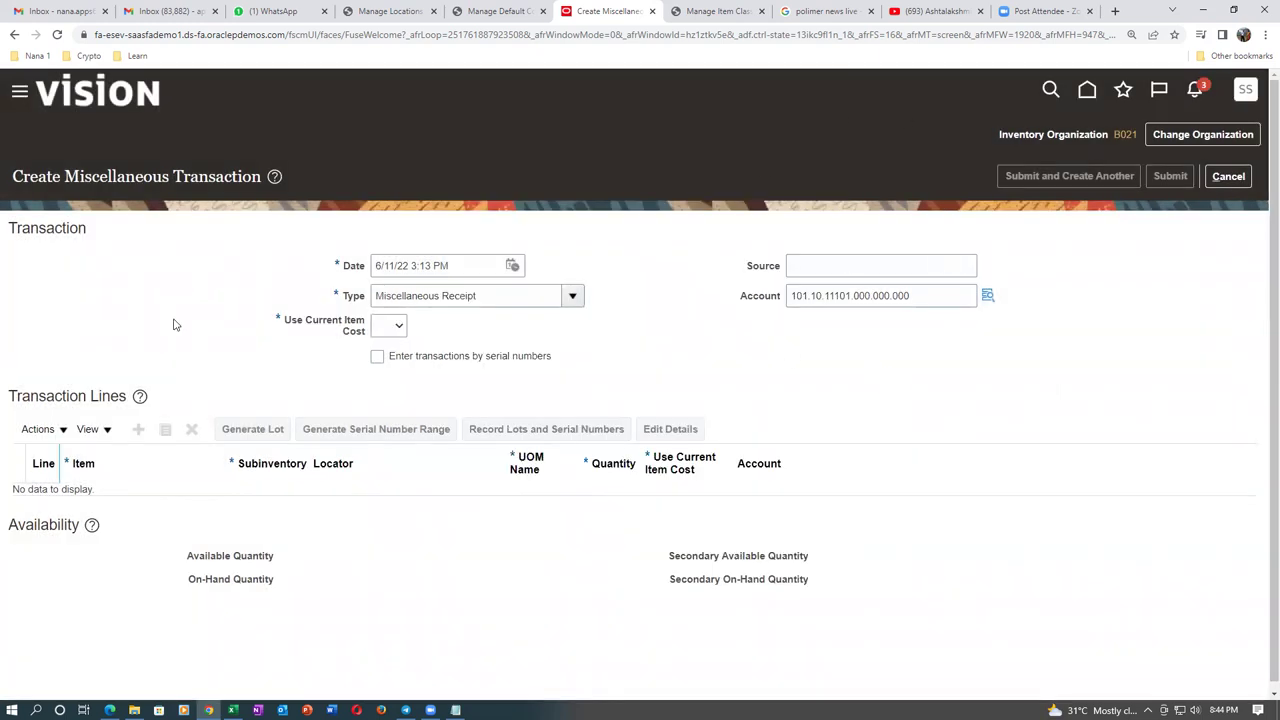
left_click(388, 328)
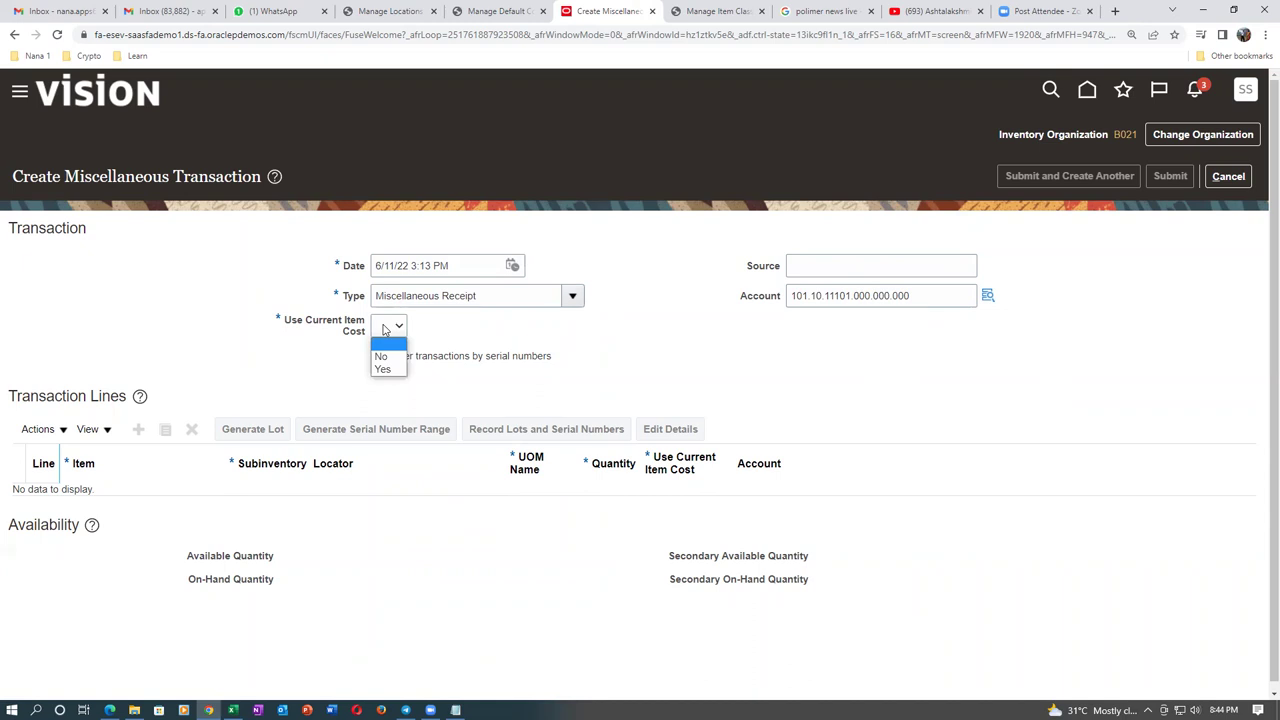
left_click(382, 356)
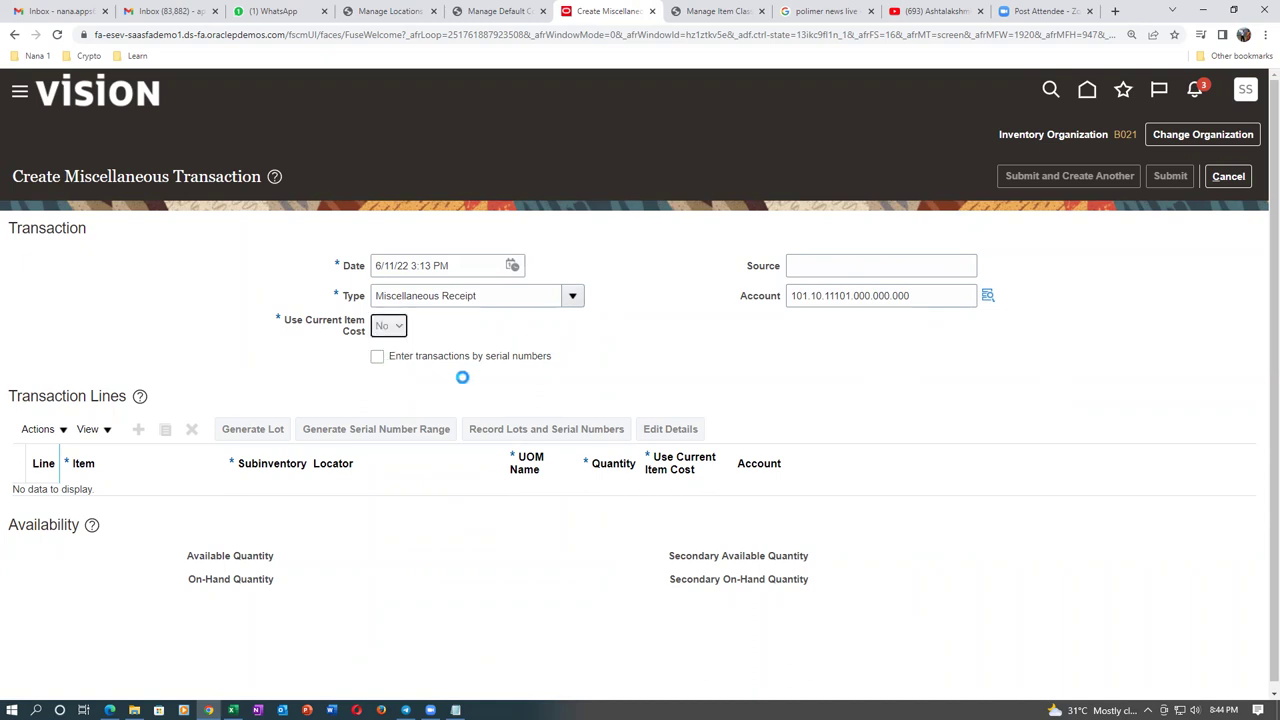
Step: Add a transaction line for item b02_cost_test with subinventory b021_RMS_1 and quantity 100, and open its details
left_click(138, 429)
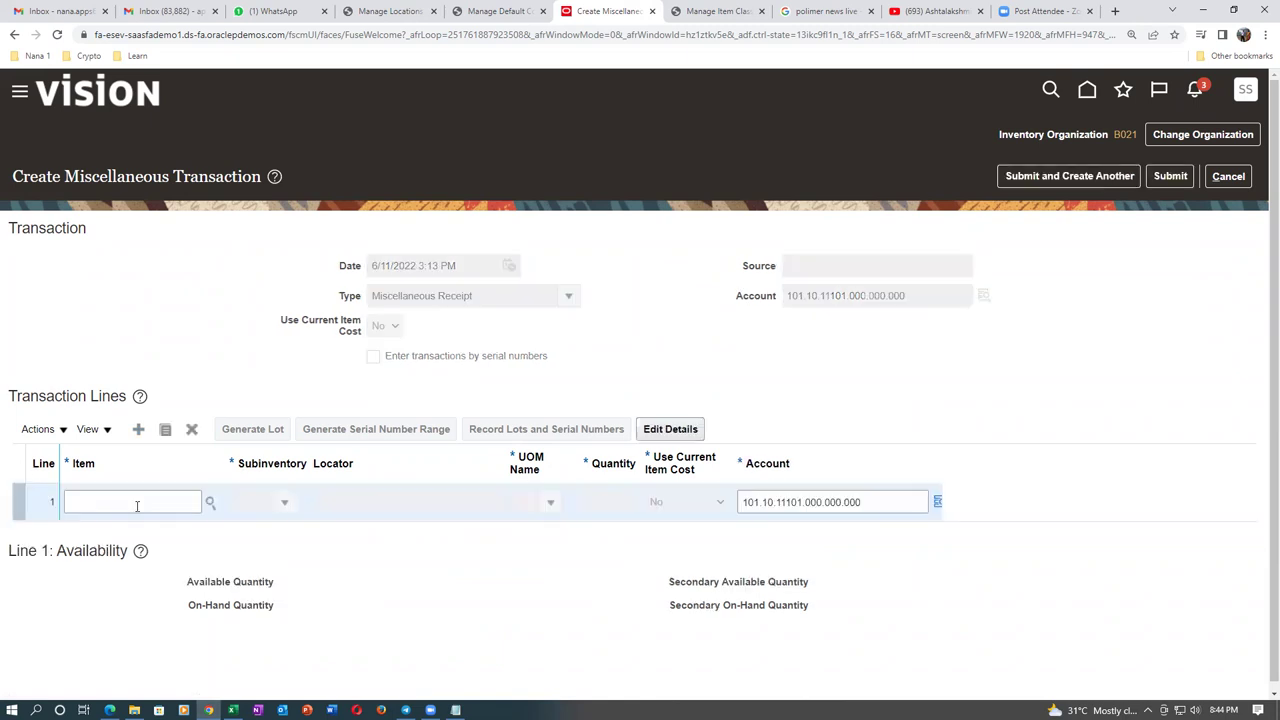
left_click(132, 504)
type("b02_cost_test")
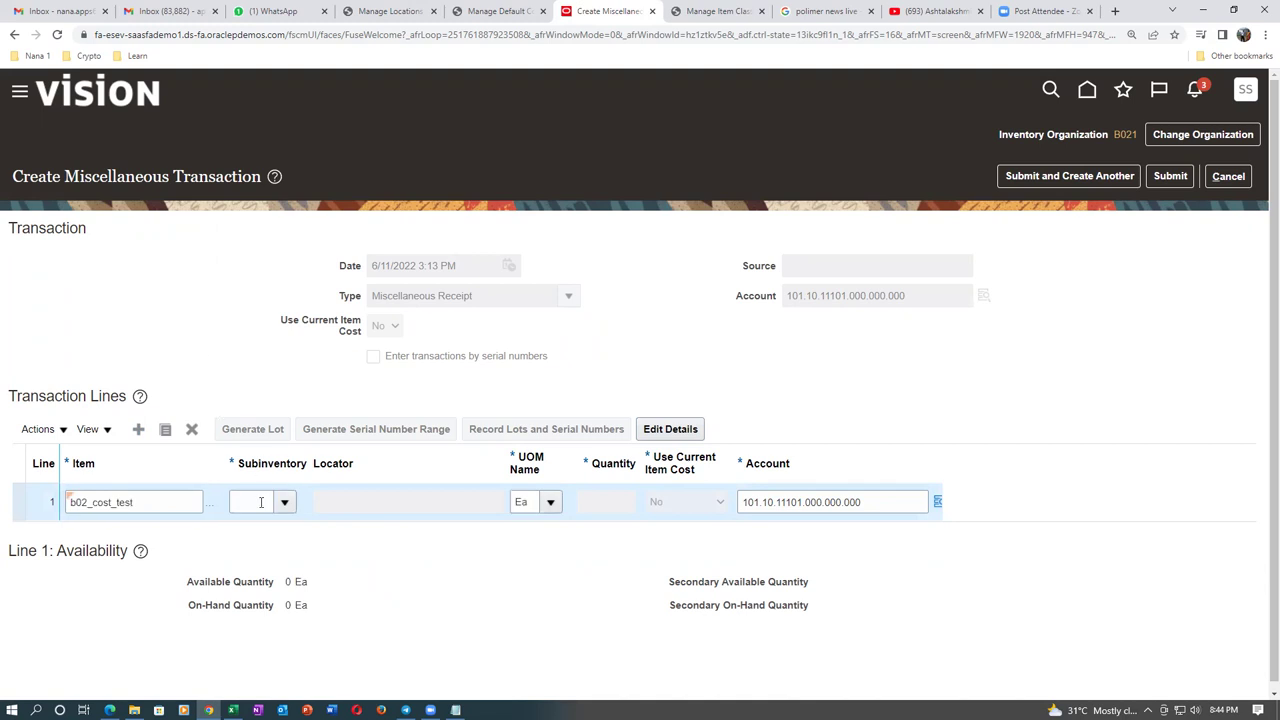
left_click(262, 502)
type("b")
key("Tab")
left_click(596, 506)
key("Tab")
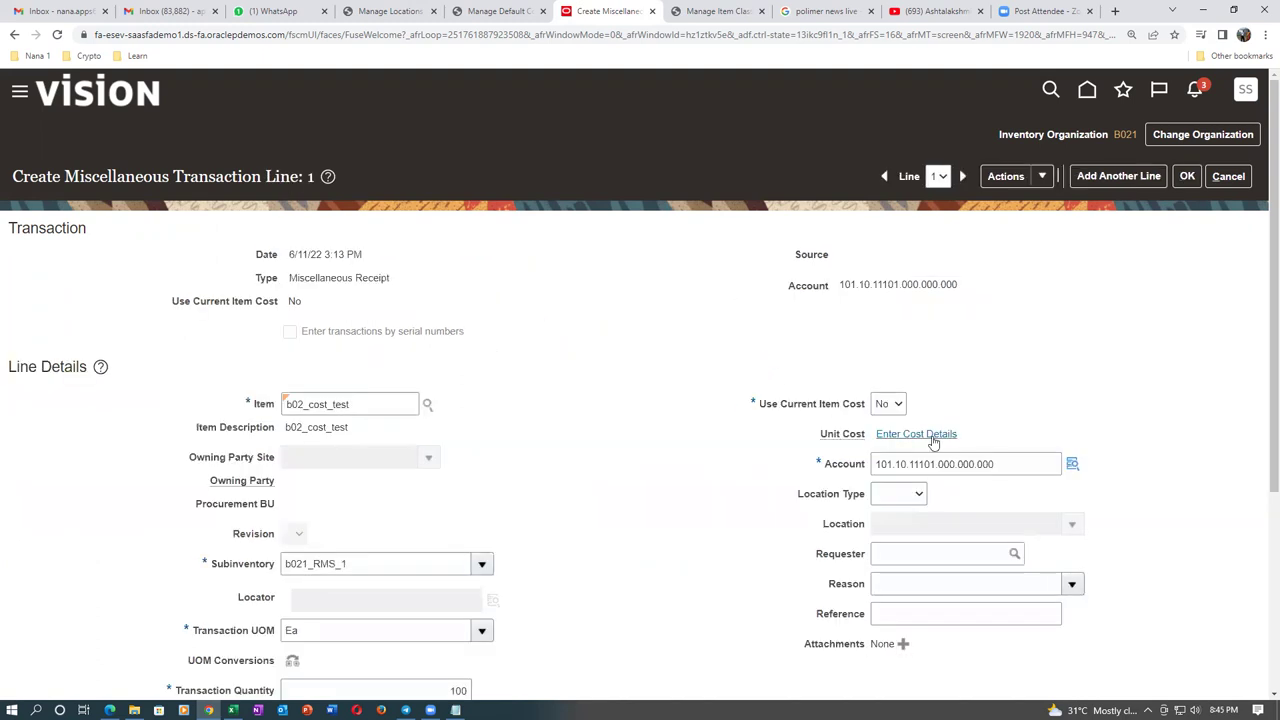
Step: Enter the line's cost details with the Item price cost component at a unit cost of 10 USD
left_click(933, 434)
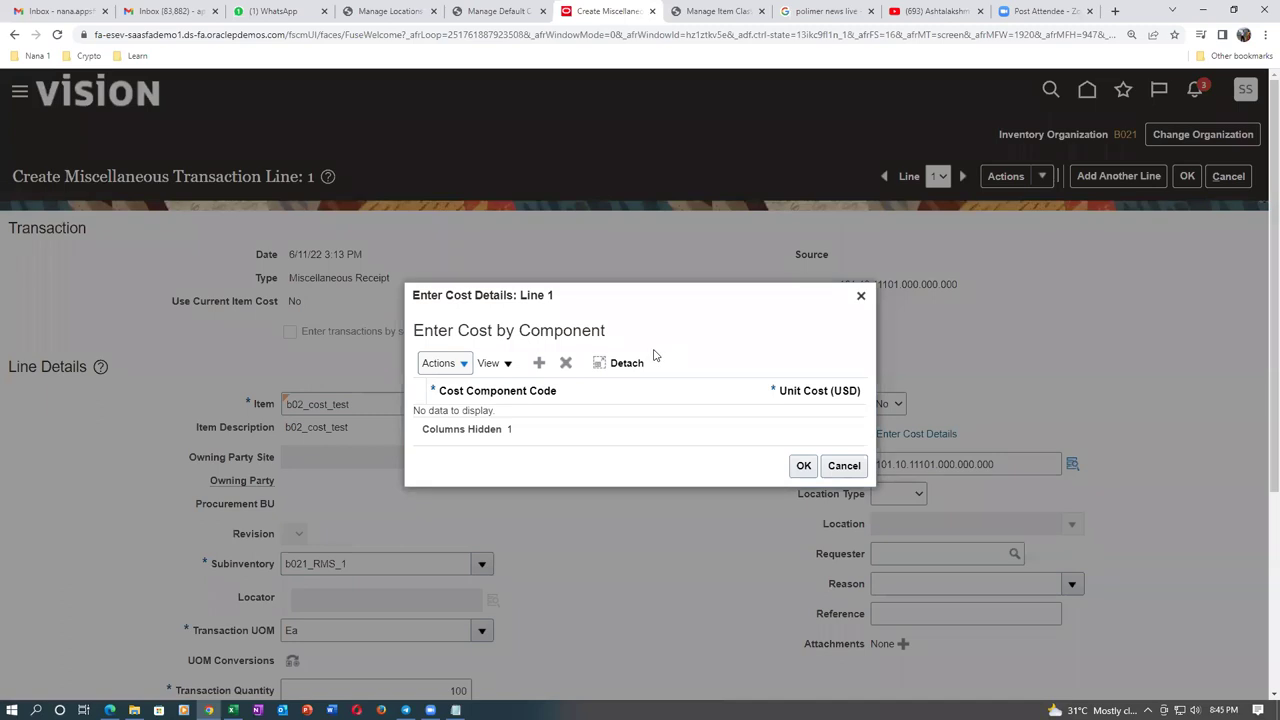
left_click(539, 363)
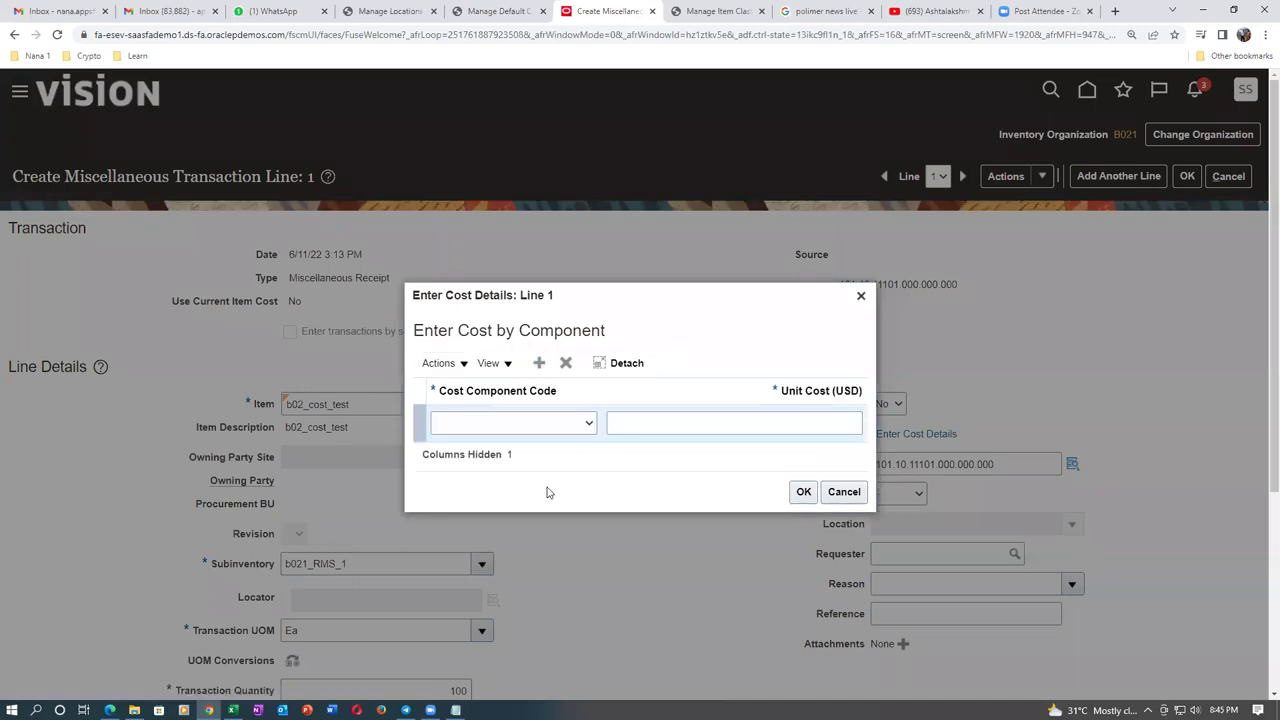
left_click(516, 416)
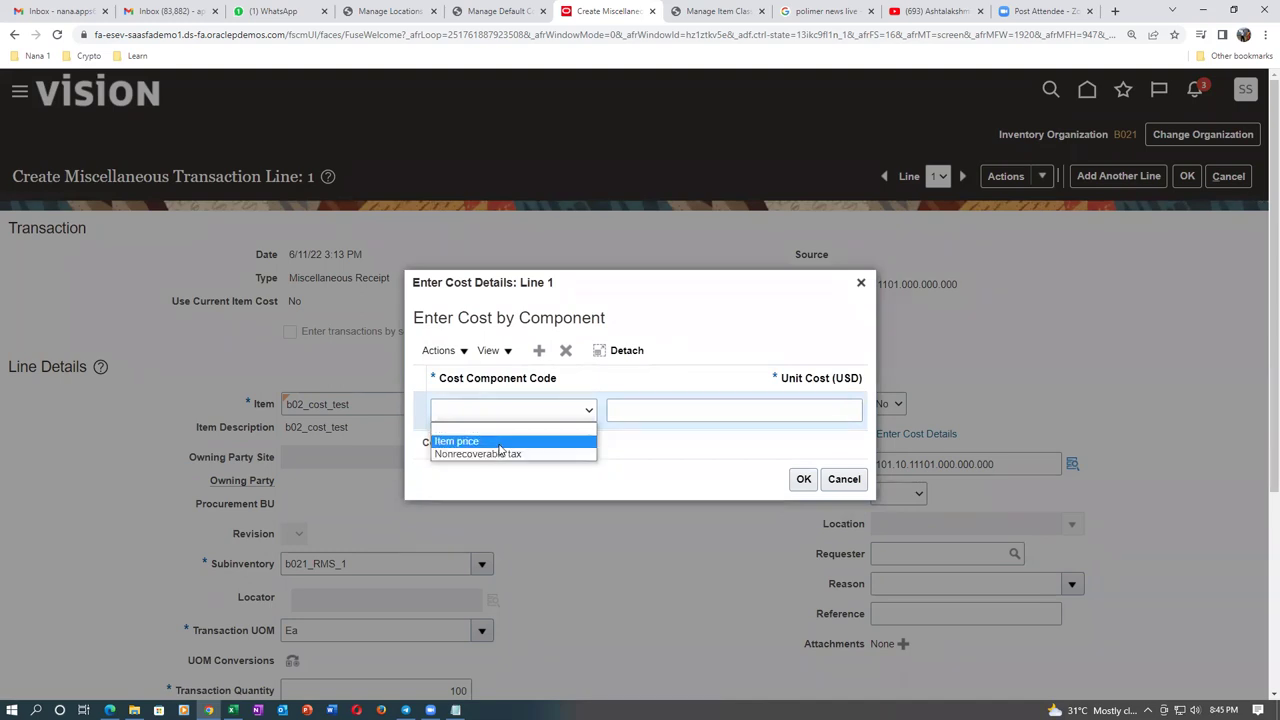
left_click(499, 442)
left_click(662, 413)
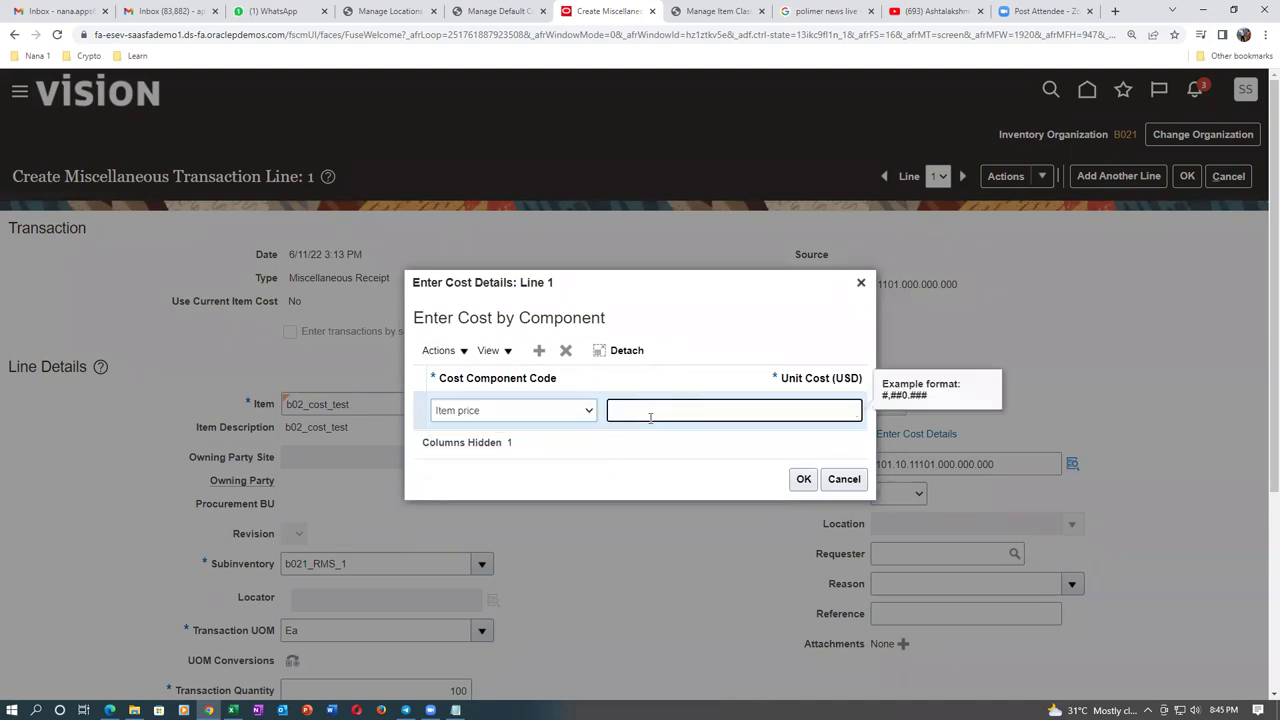
type("10")
key("Tab")
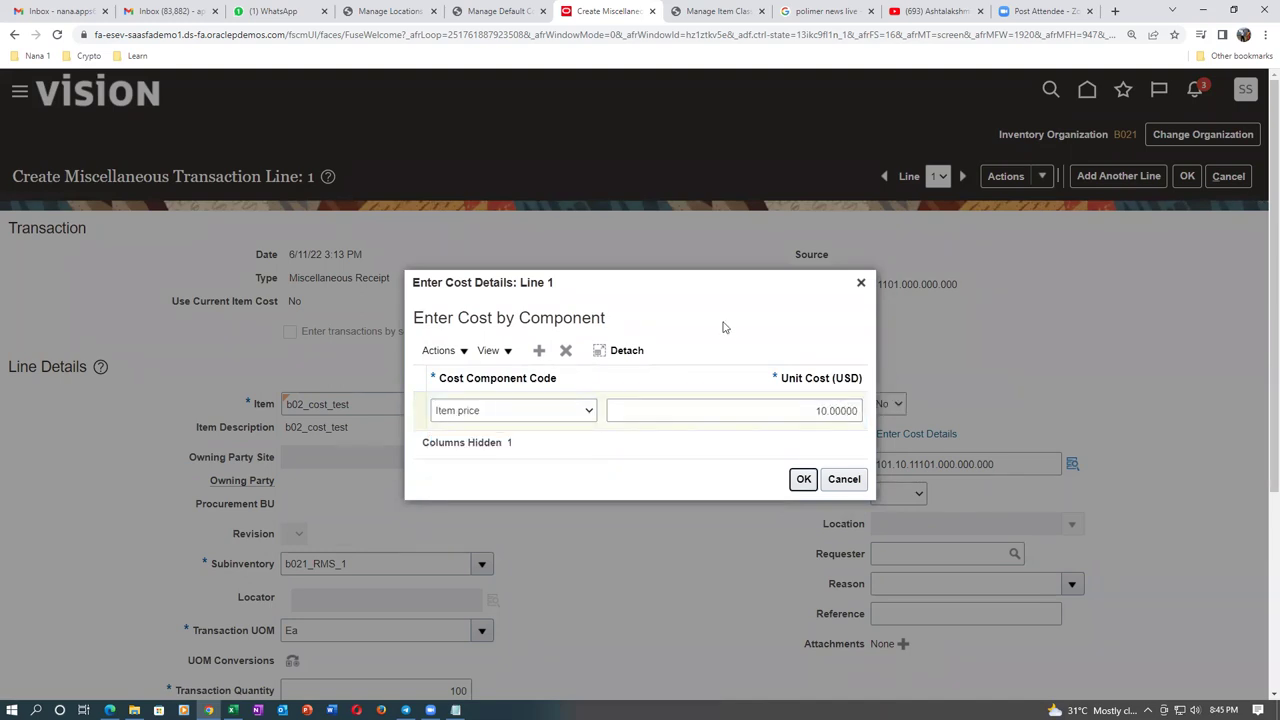
left_click(803, 479)
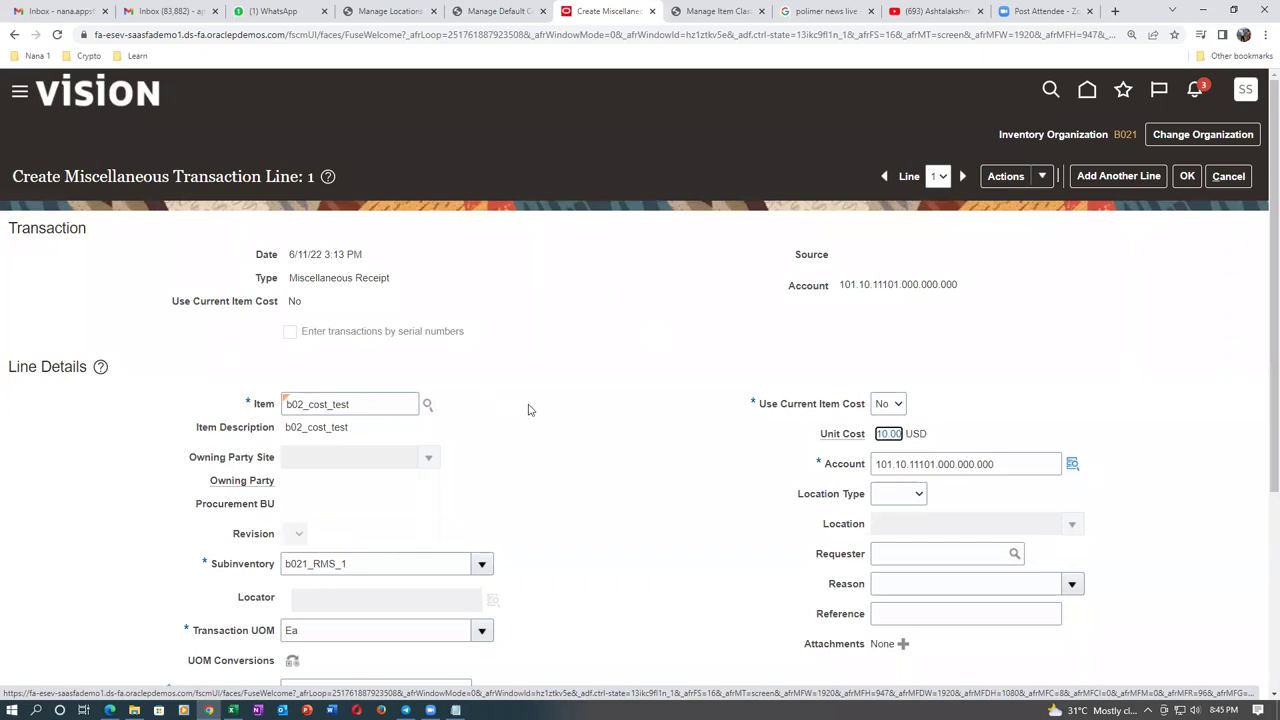
Step: Review and accept the line details, and submit the miscellaneous receipt, acknowledging the confirmation
scroll(528, 411, "down", 2)
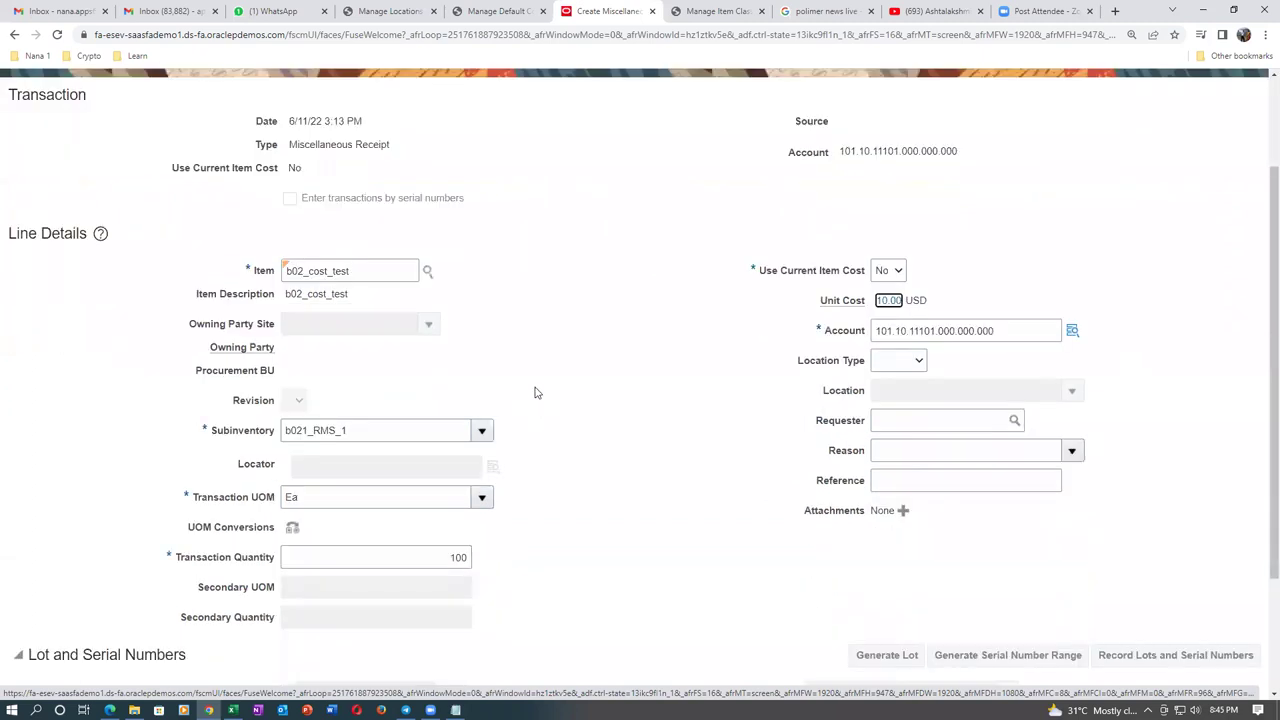
scroll(492, 418, "up", 2)
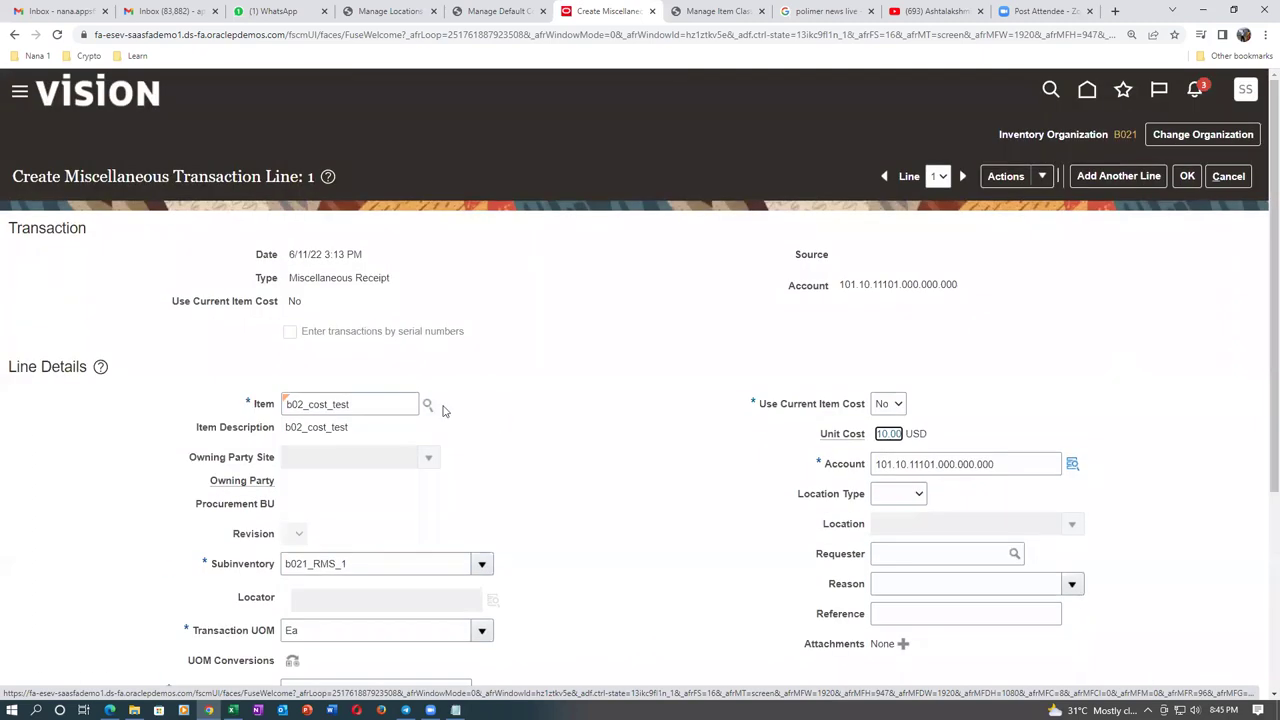
left_click(1187, 177)
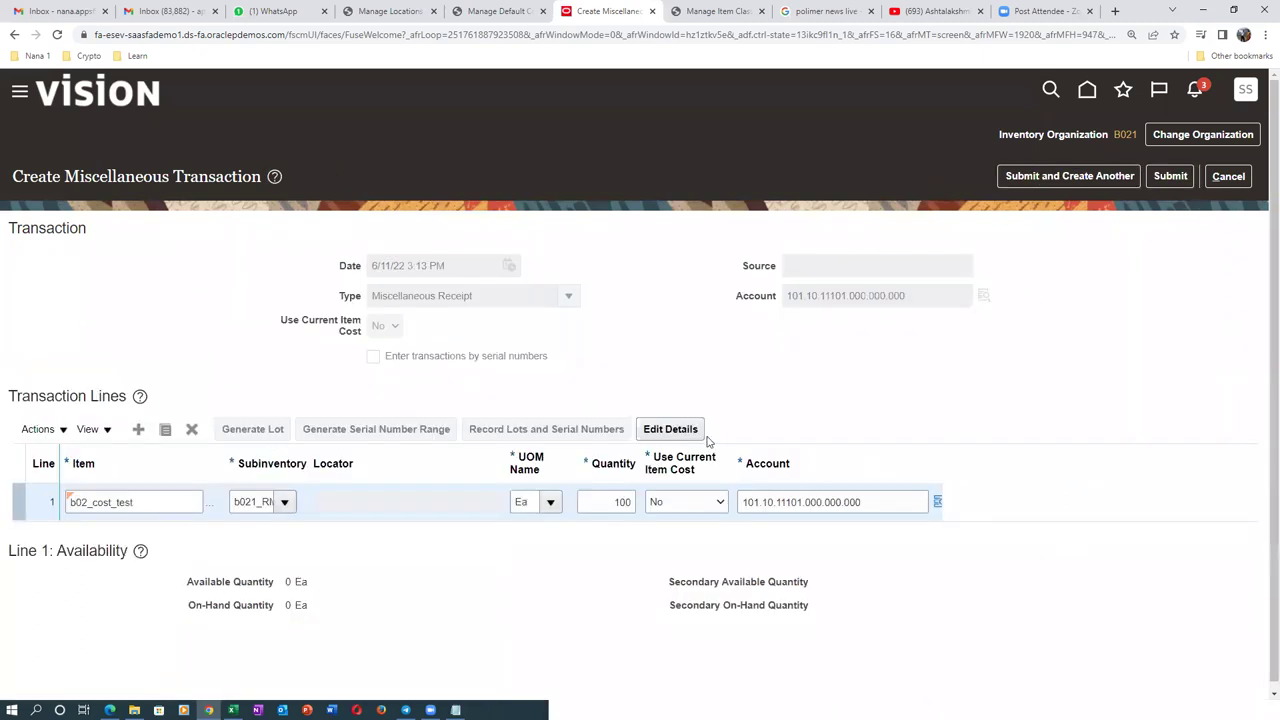
left_click(1170, 176)
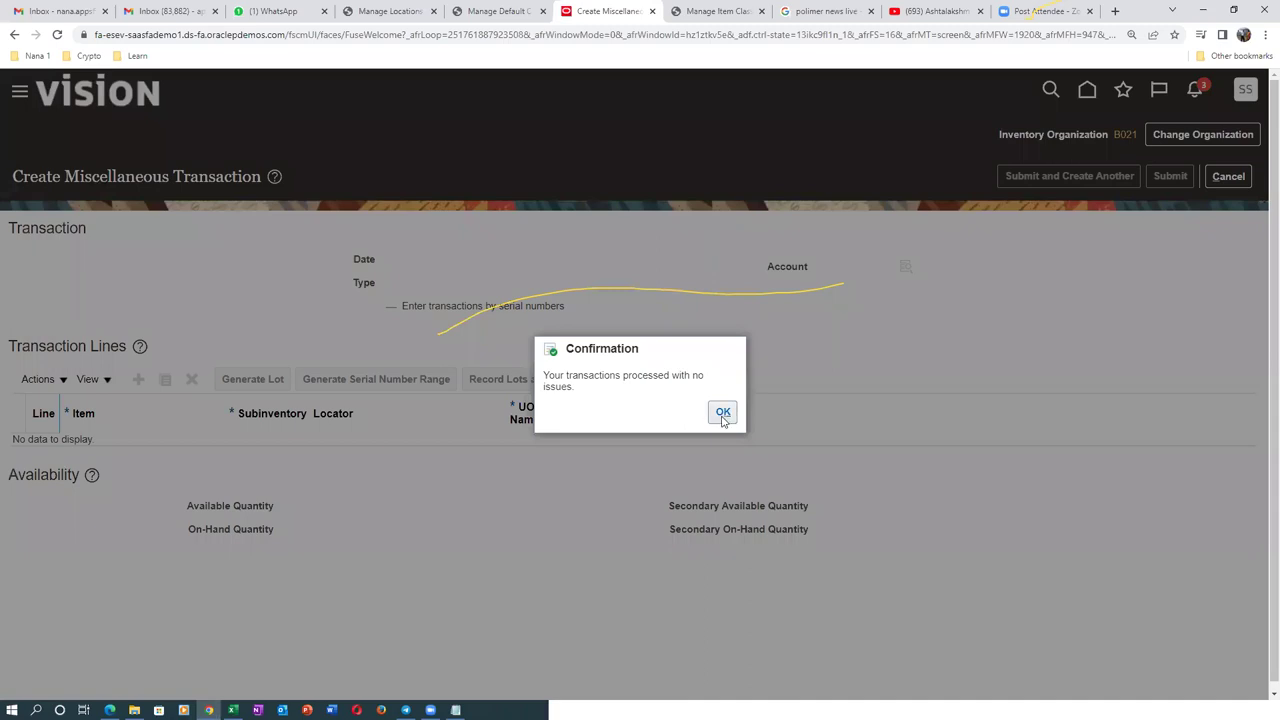
left_click(723, 414)
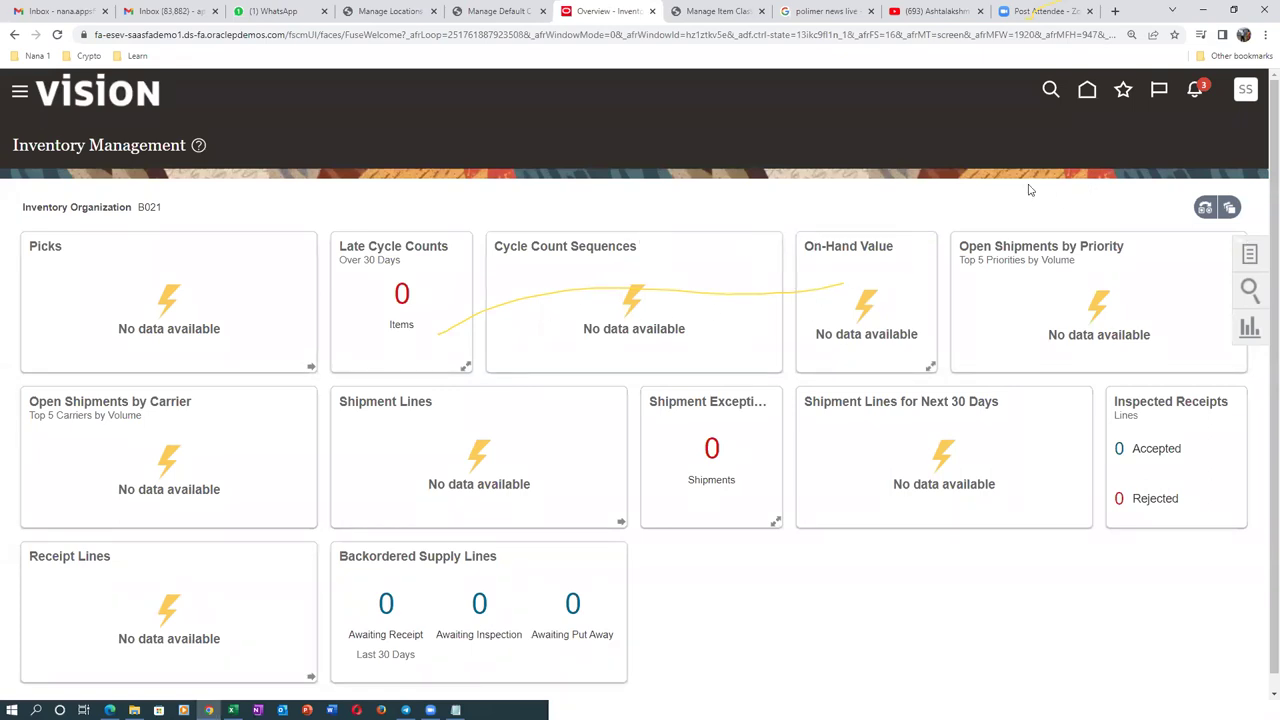
left_click(1086, 92)
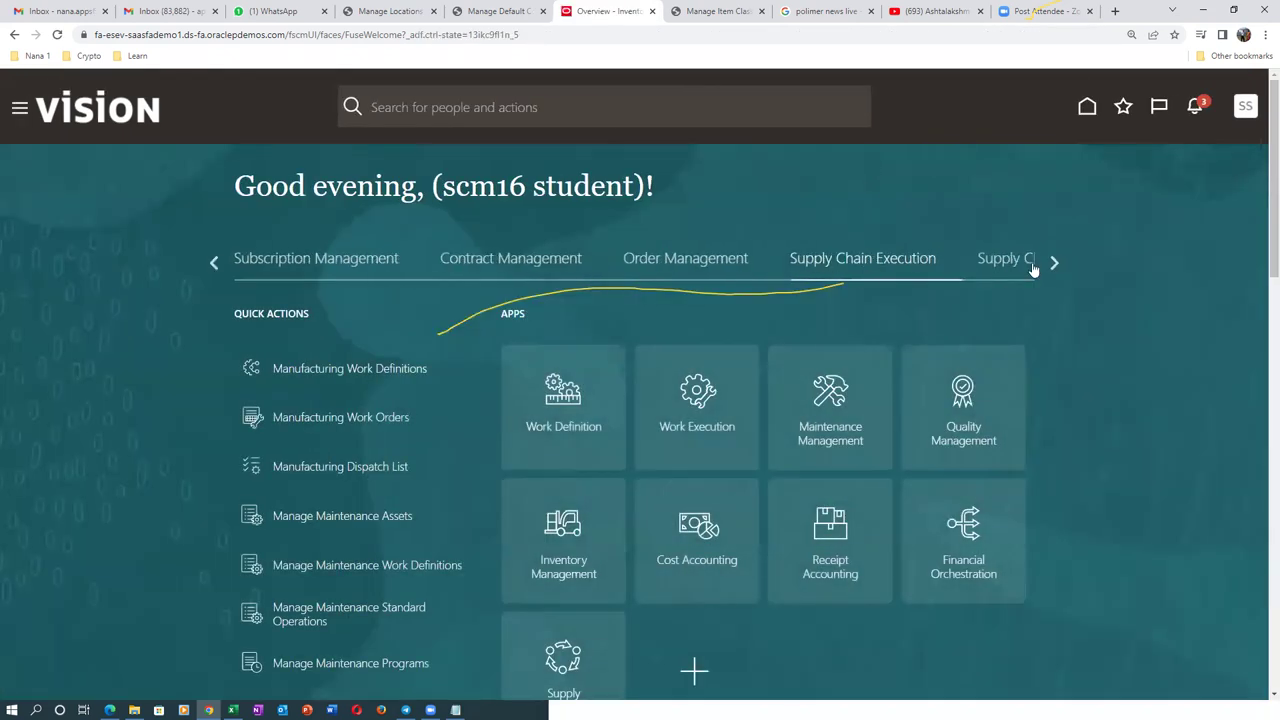
left_click(1053, 262)
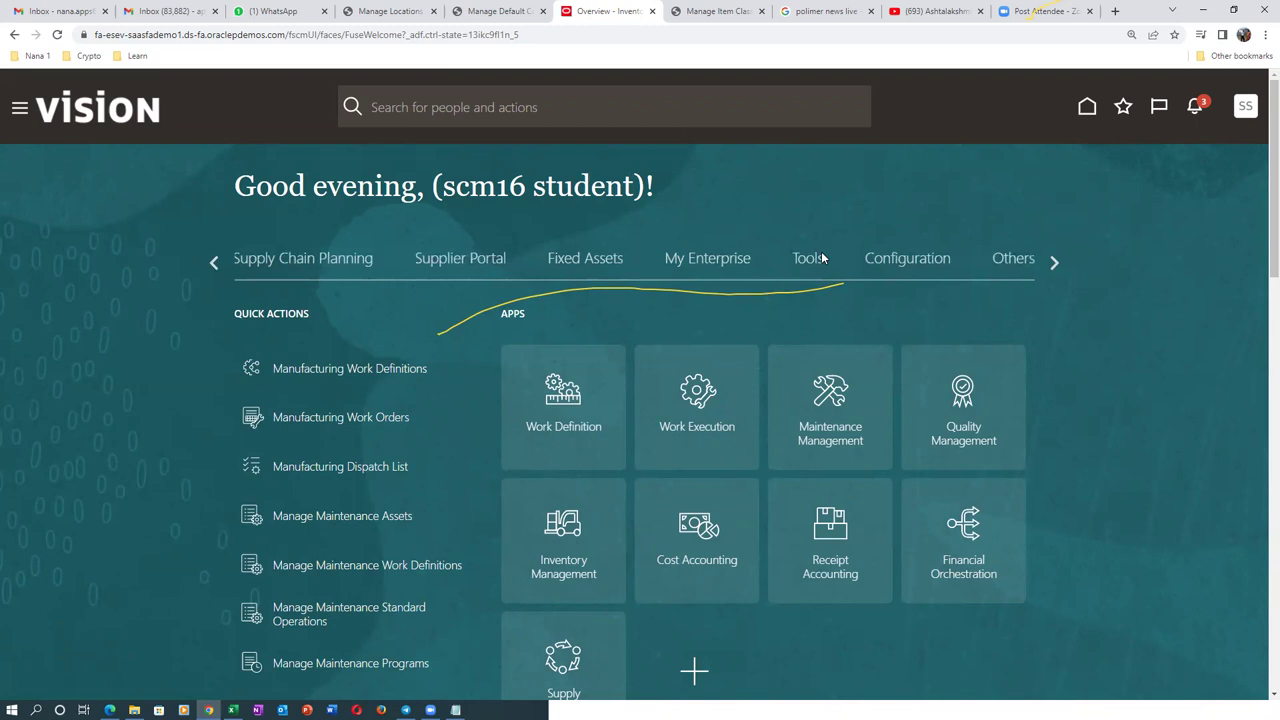
left_click(812, 262)
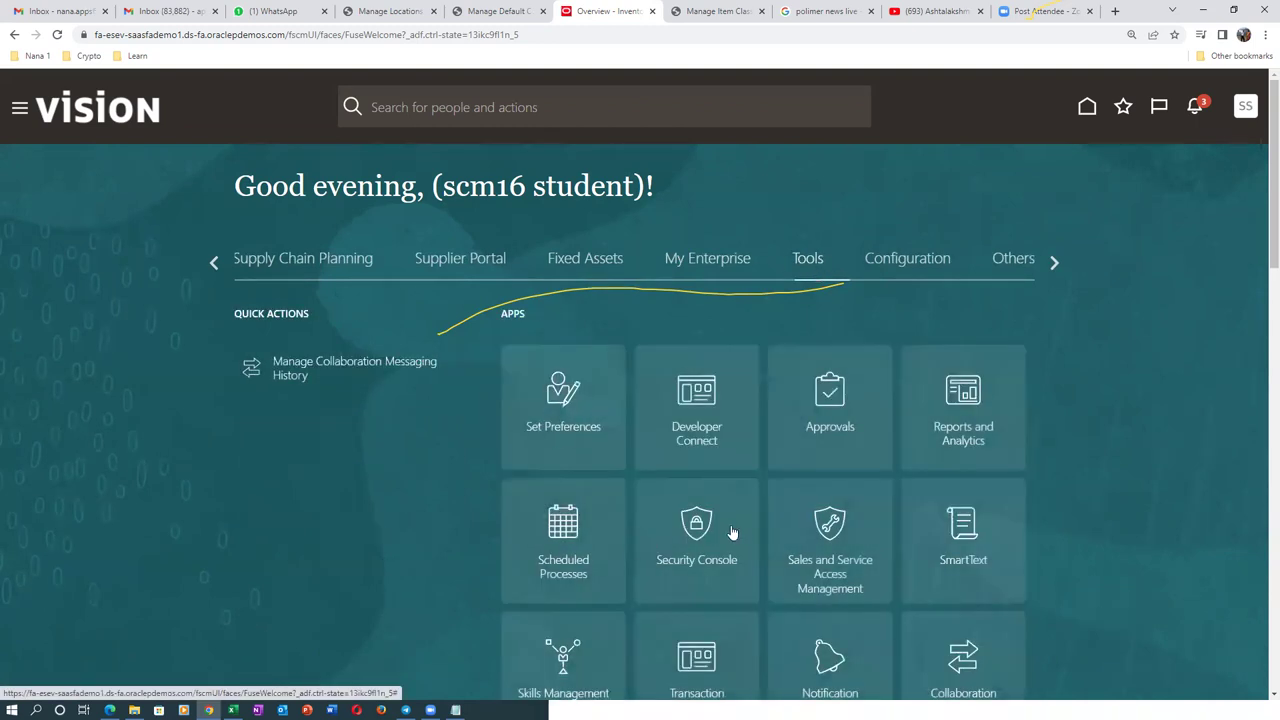
left_click(565, 540)
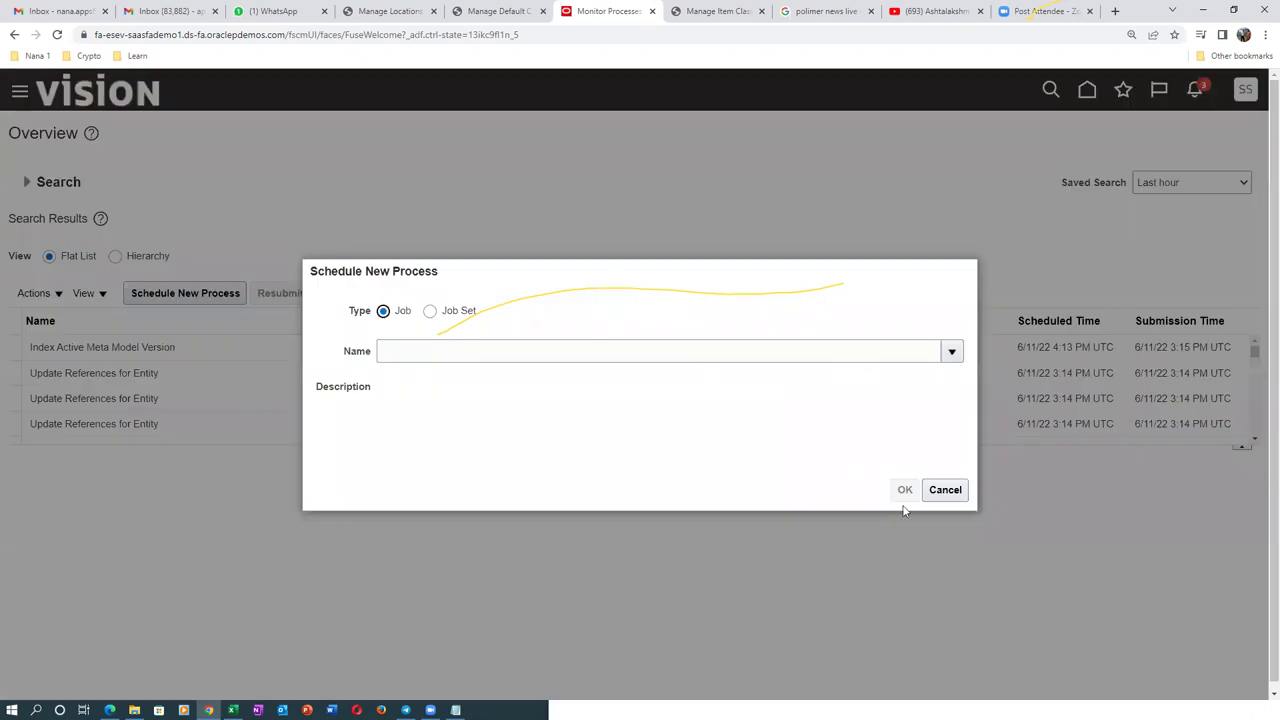
left_click(943, 494)
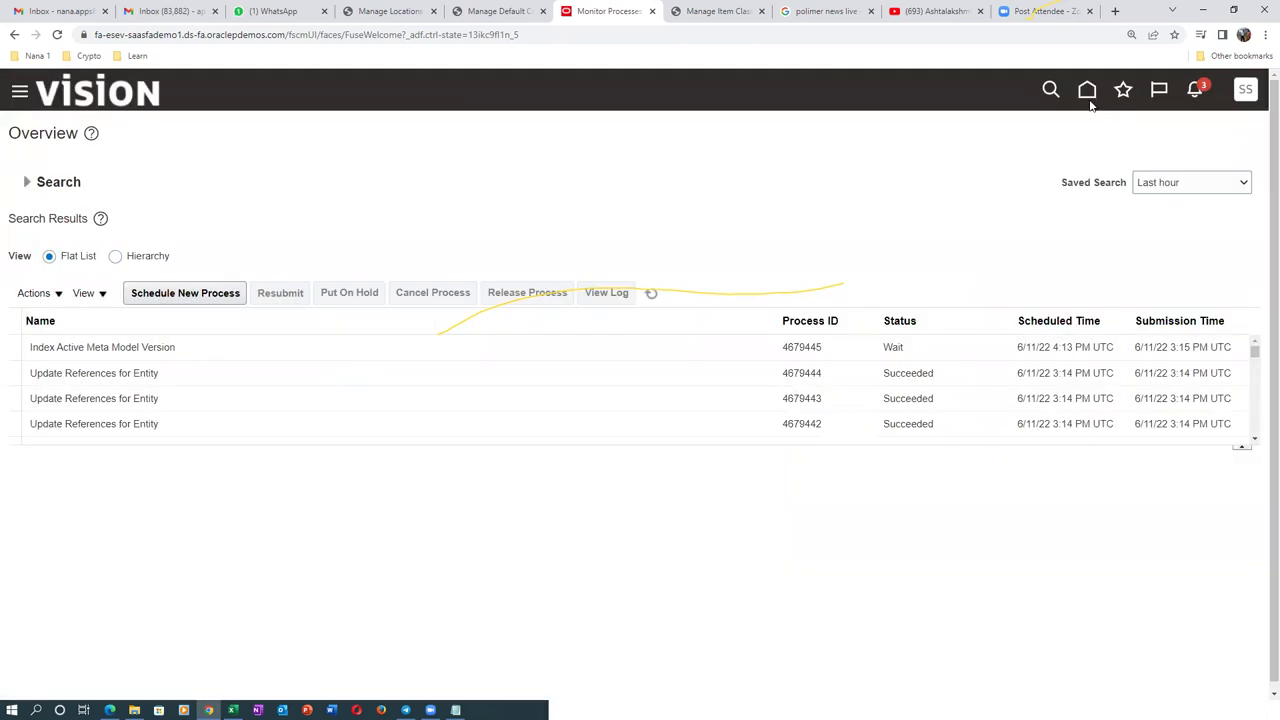
Step: Return to Inventory Management, open a new miscellaneous transaction, and change its inventory organization to 001
left_click(1124, 92)
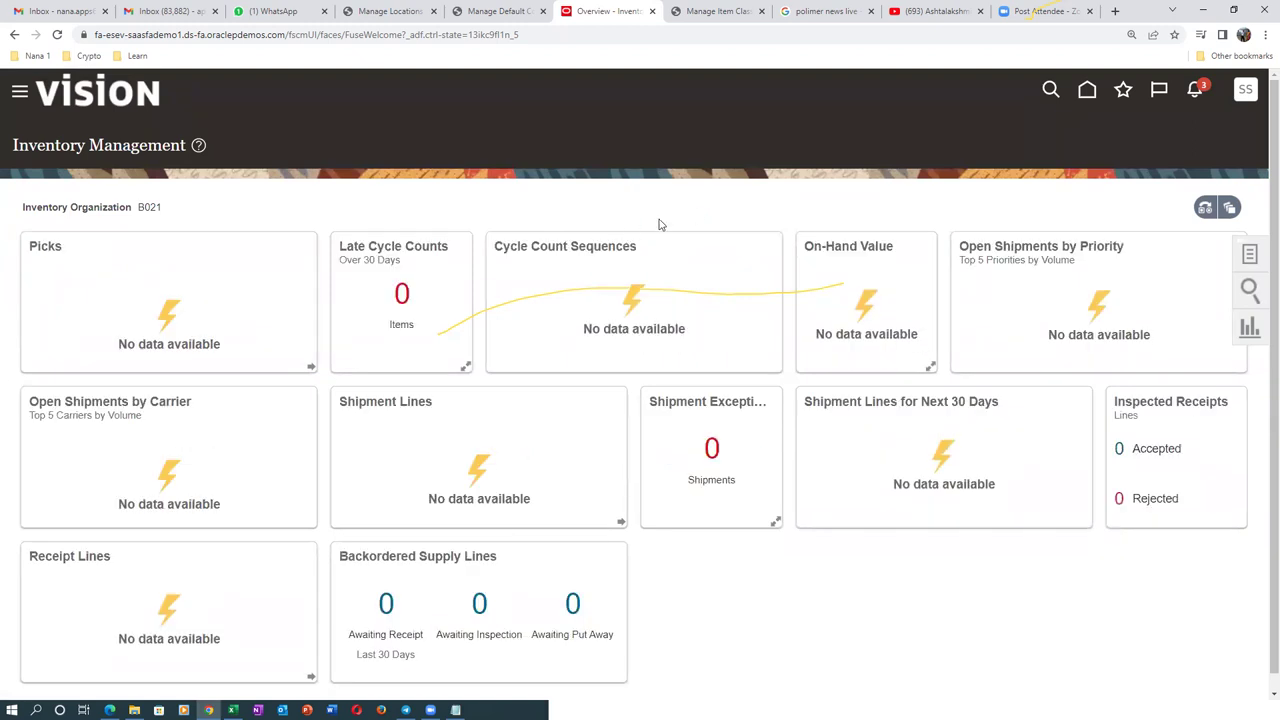
left_click(1249, 256)
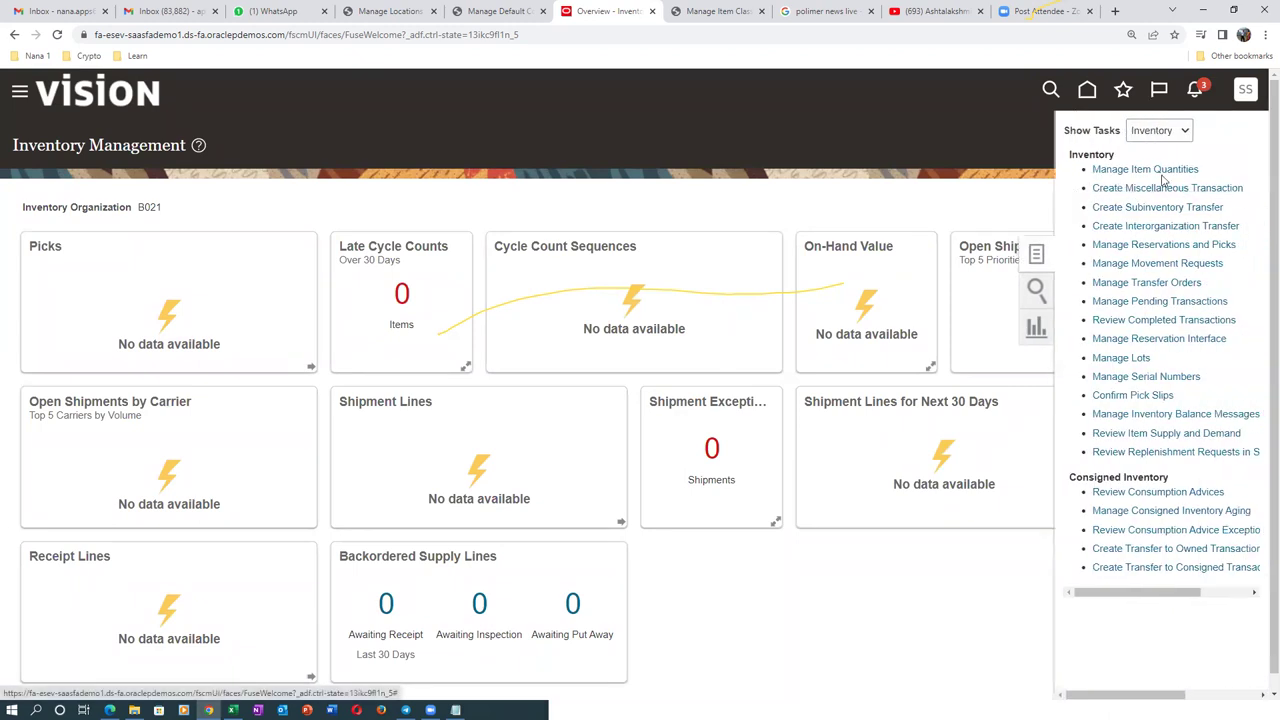
left_click(1145, 188)
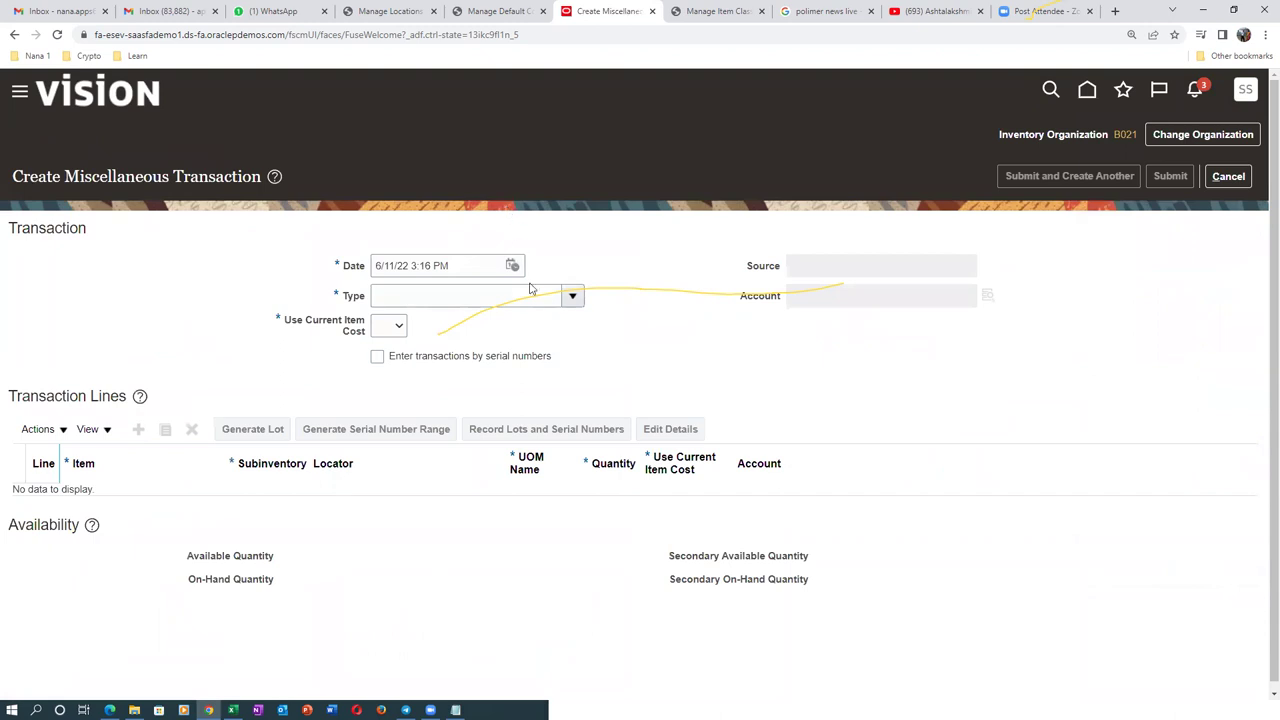
left_click(572, 296)
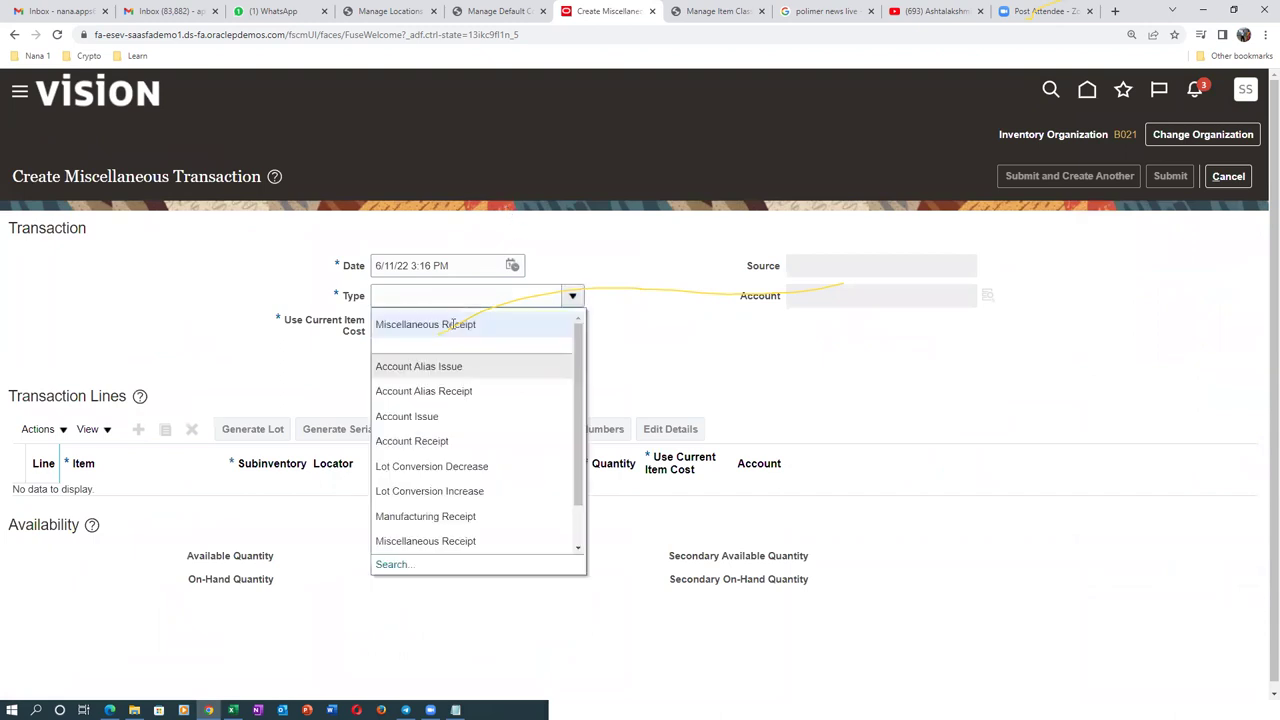
left_click(1170, 176)
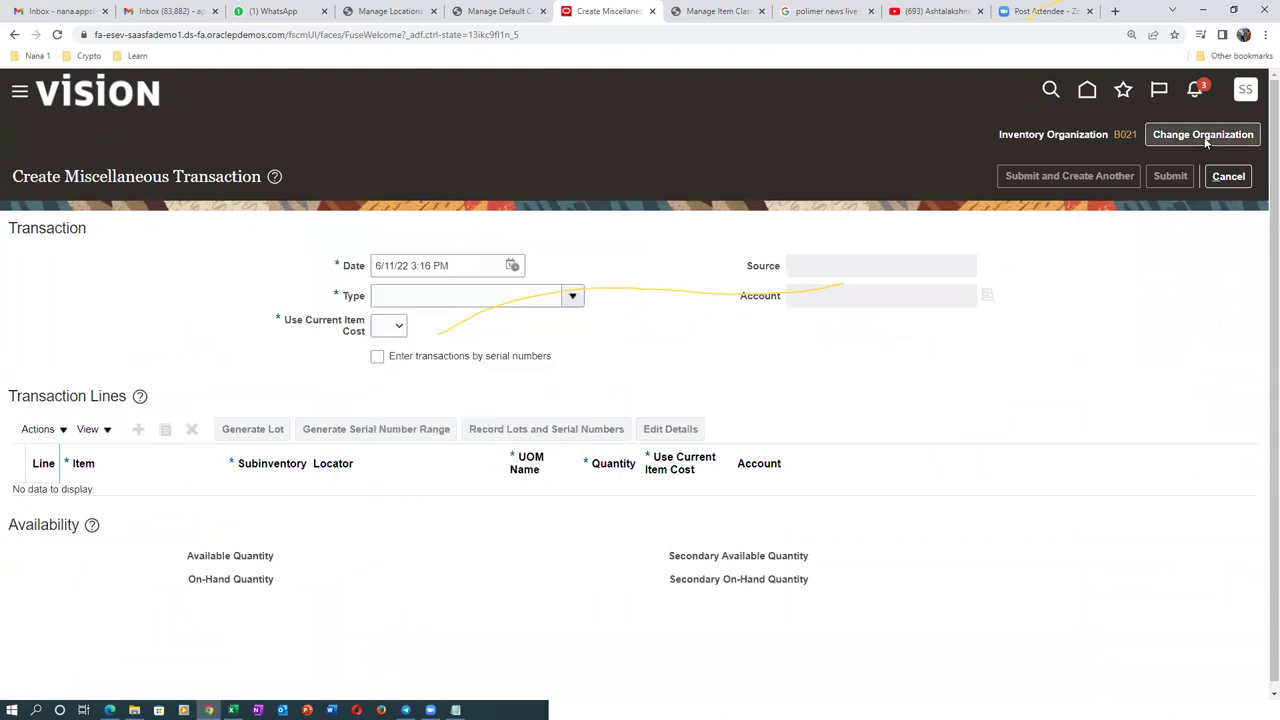
left_click(766, 281)
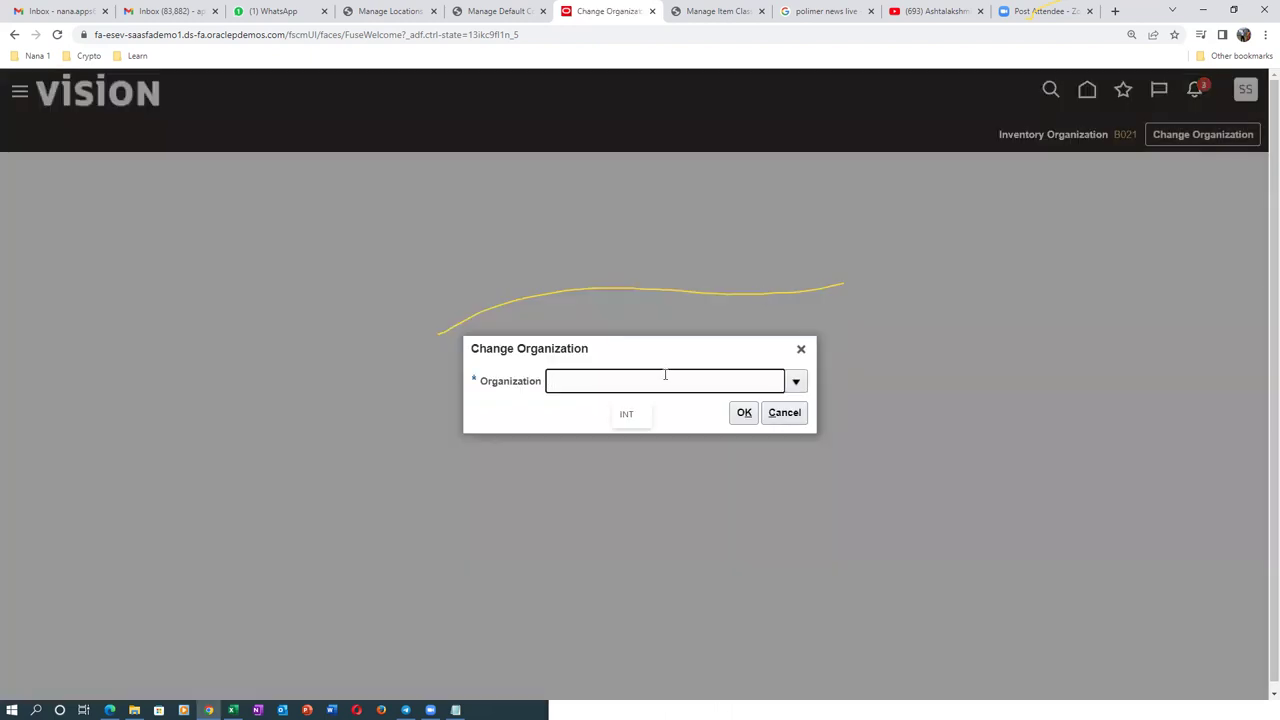
type("001")
key("Tab")
left_click(743, 413)
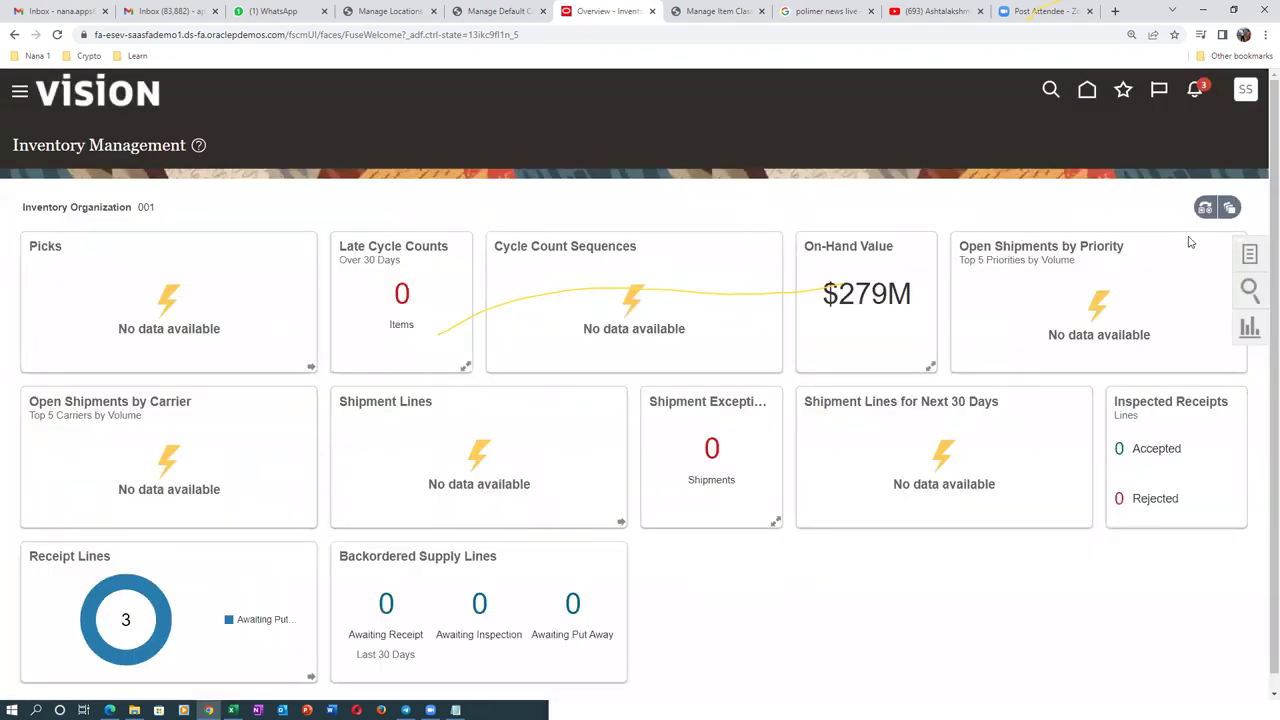
Step: Create a miscellaneous transaction in organization 001 and set its type to Miscellaneous Receipt
left_click(1248, 255)
left_click(1122, 190)
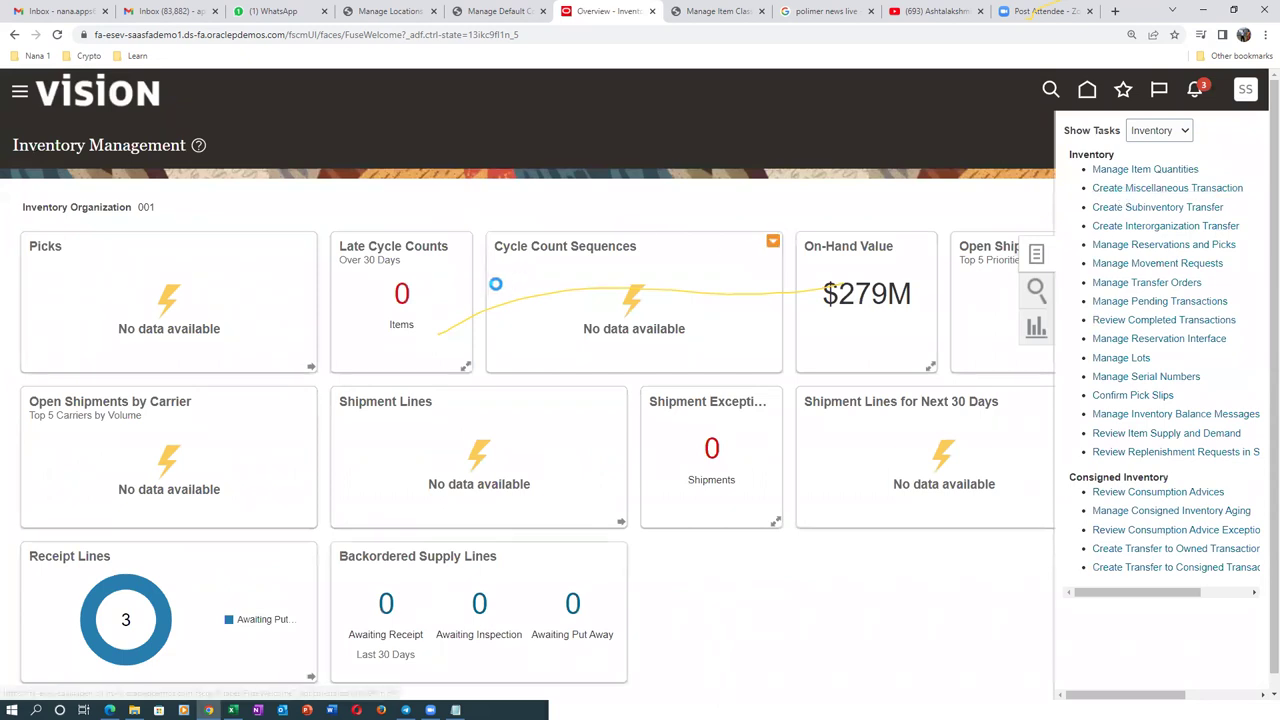
left_click(572, 295)
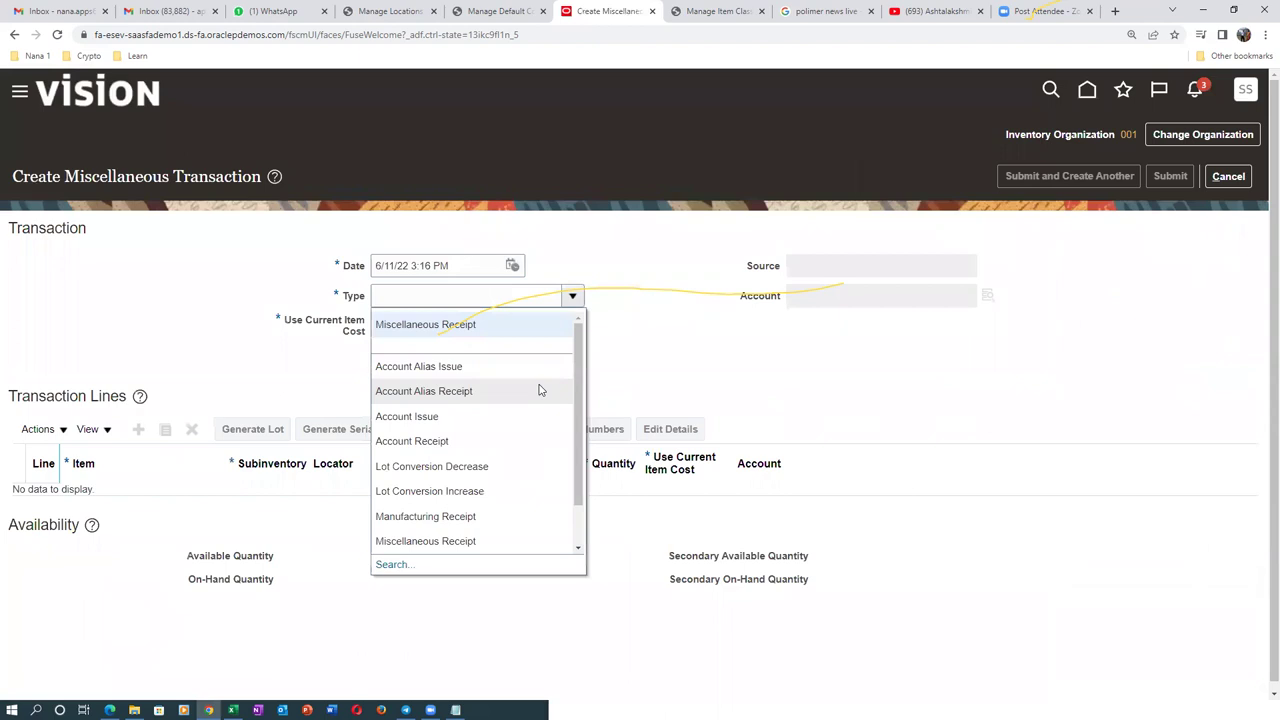
left_click(483, 516)
left_click(580, 297)
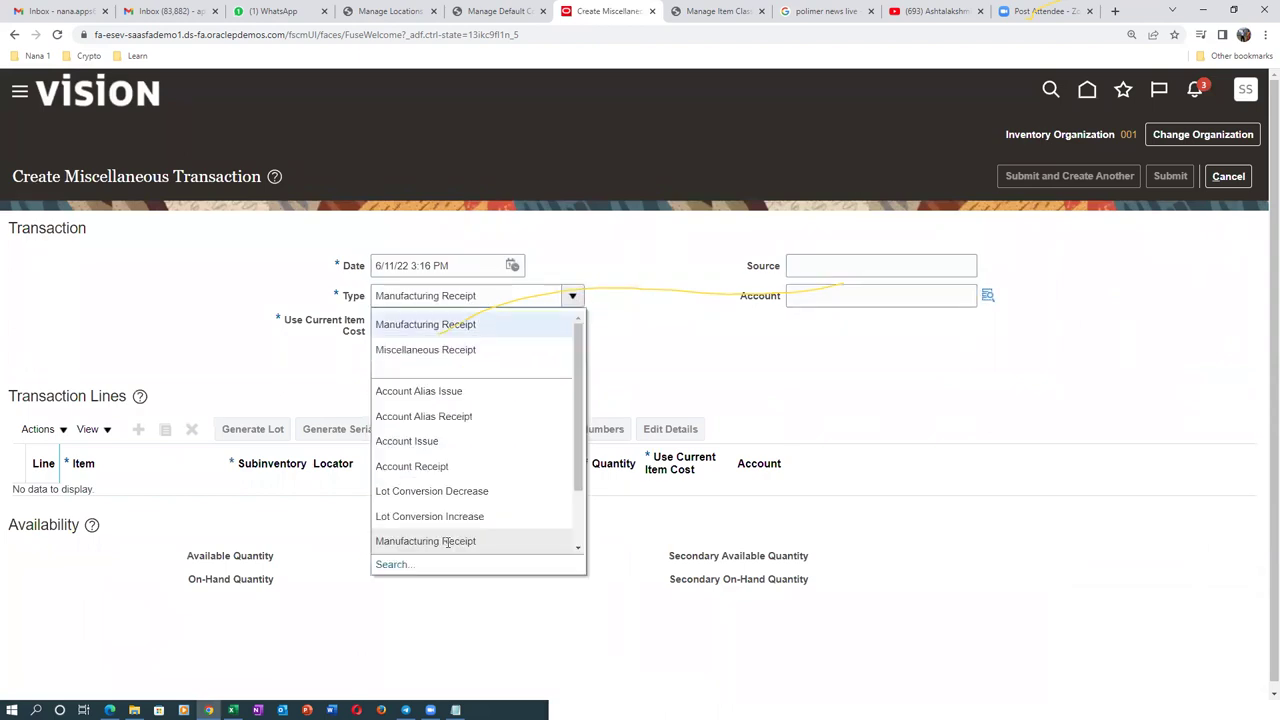
left_click_drag(577, 480, 577, 515)
left_click(514, 526)
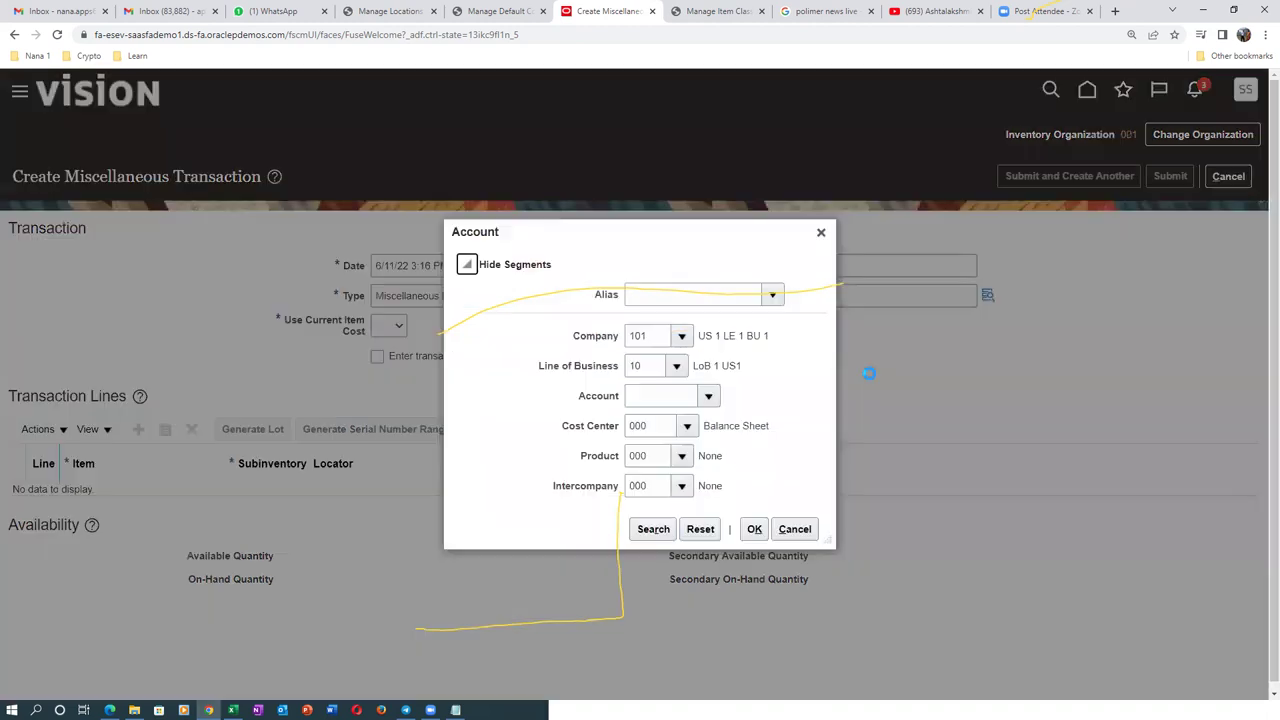
Step: Set the transaction header's ledger account combination to 101.10.11101.000.000.000 and Use Current Item Cost to No
left_click(515, 265)
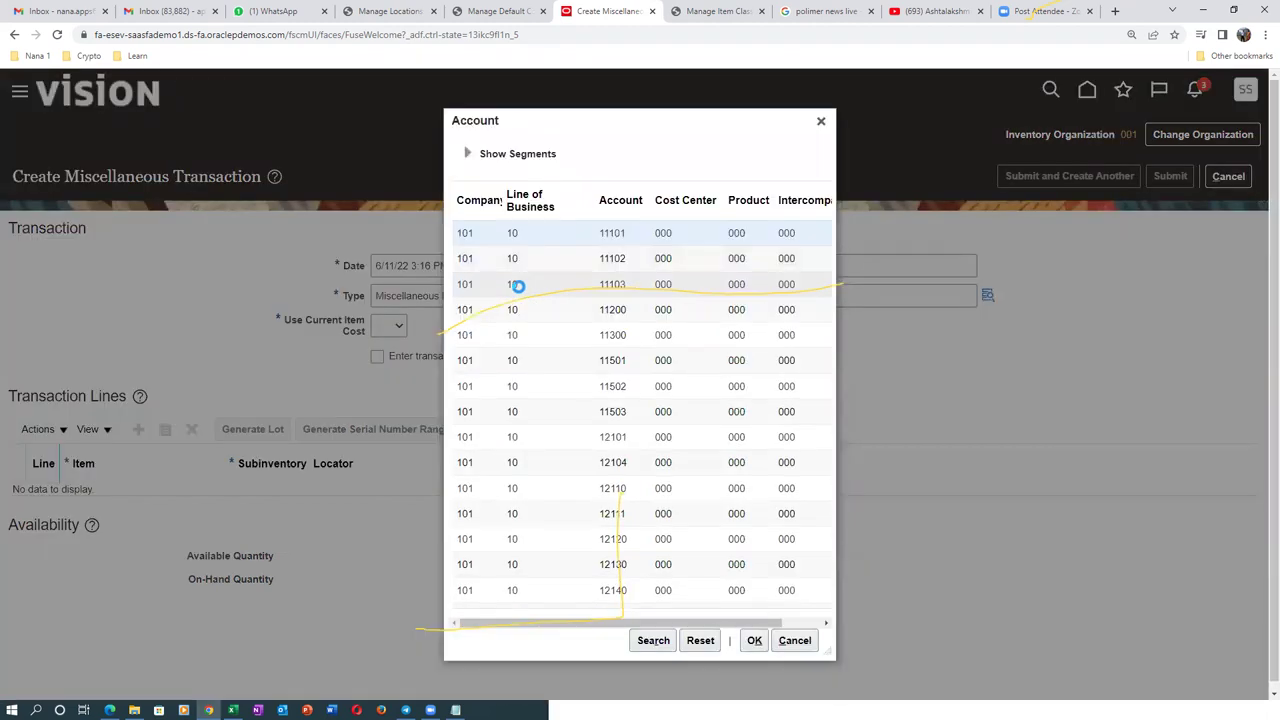
left_click(754, 640)
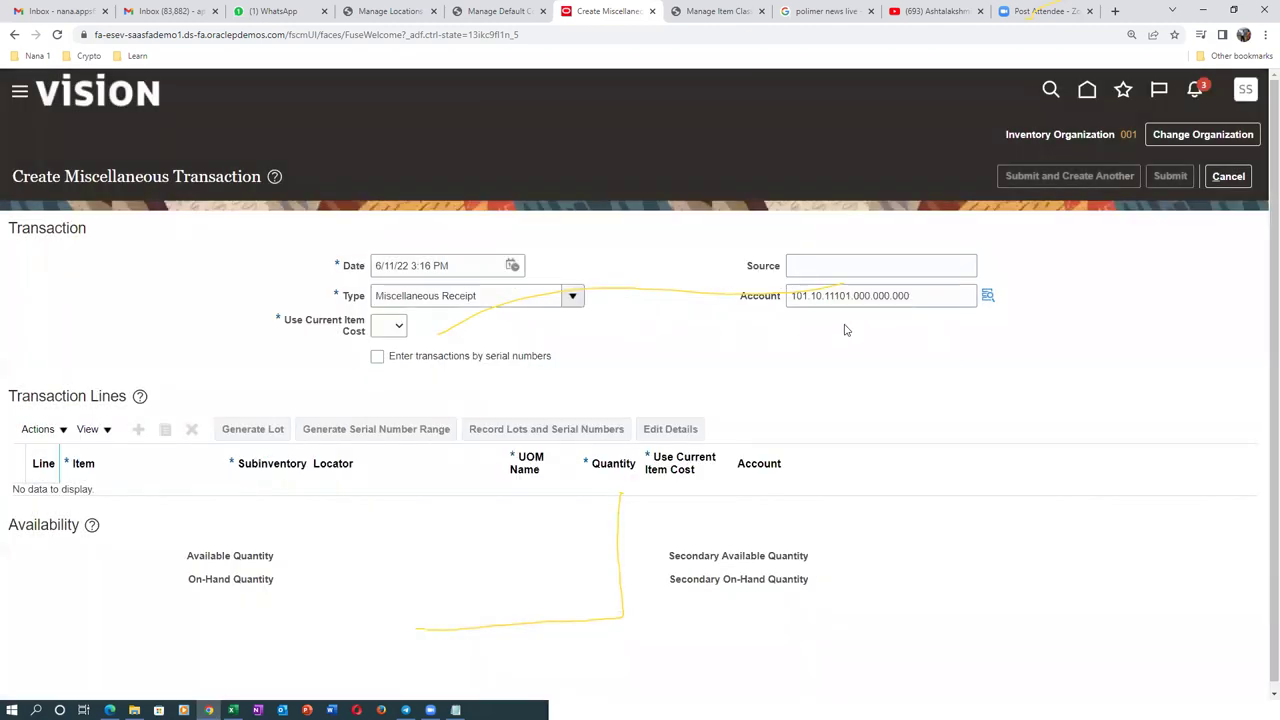
left_click(396, 327)
left_click(392, 354)
Step: Add a transaction line for item b02_cost_test with subinventory Stores and quantity 100
left_click(138, 429)
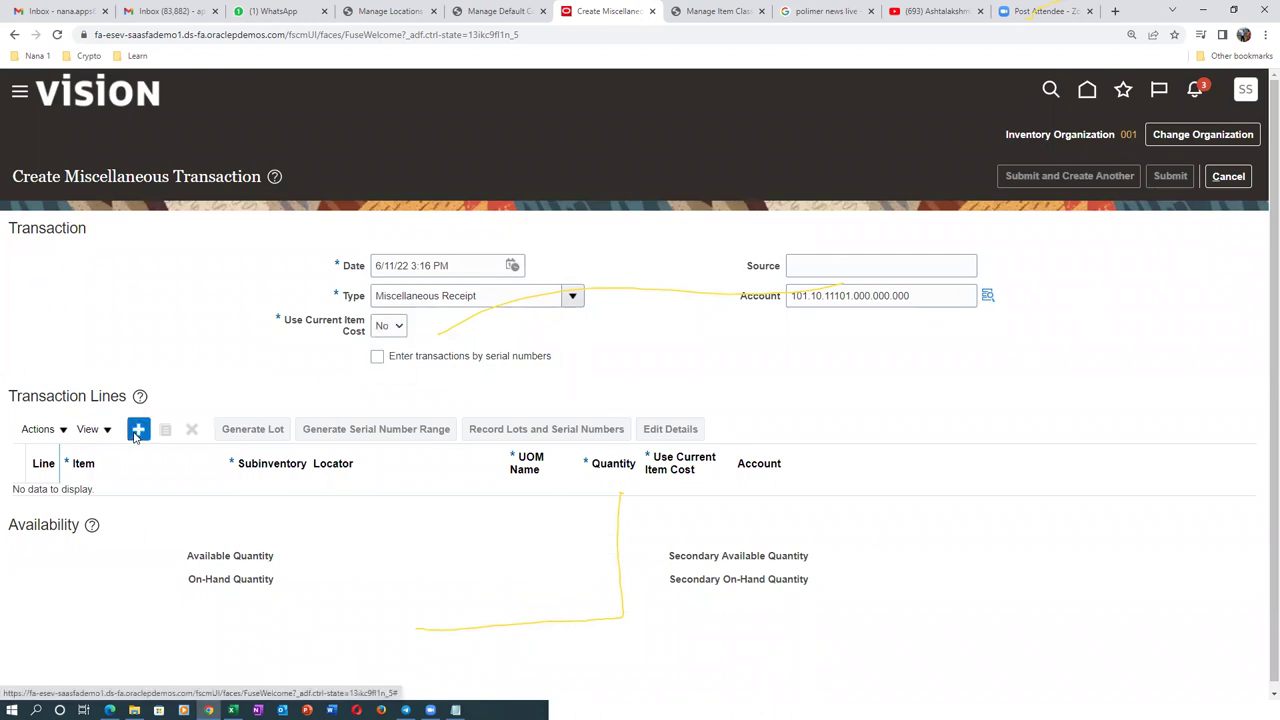
left_click(112, 505)
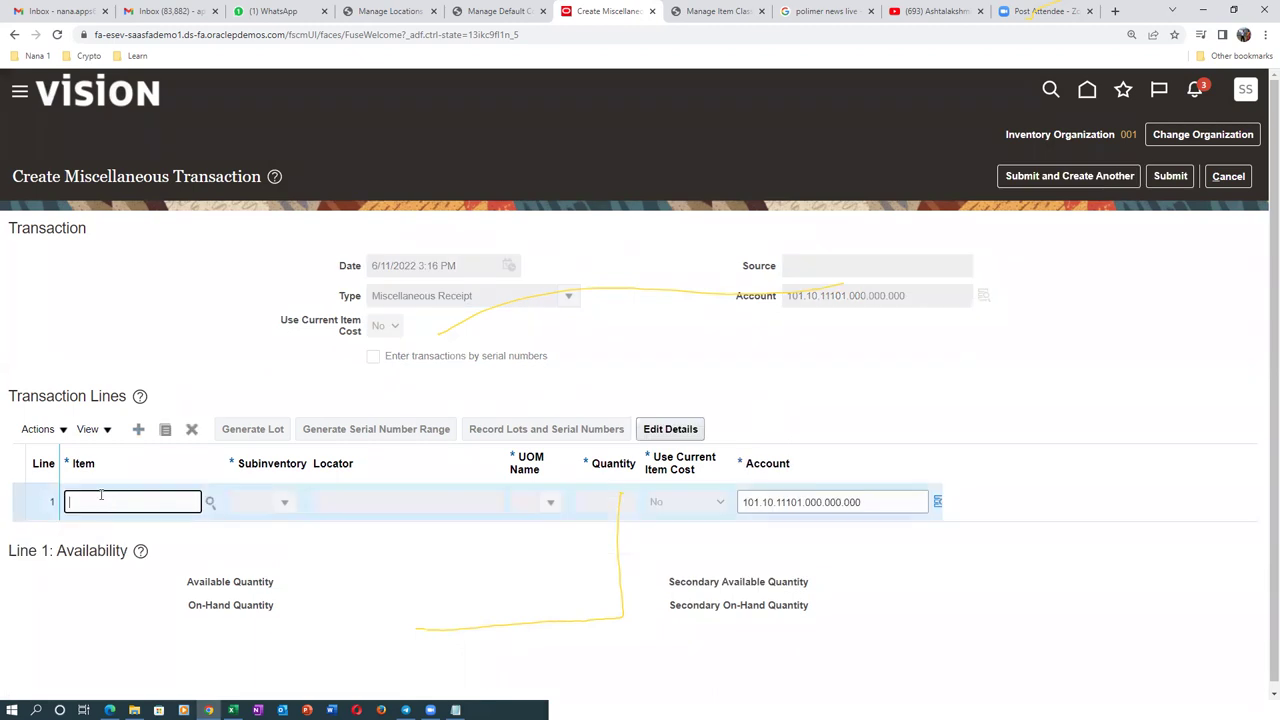
key("Tab")
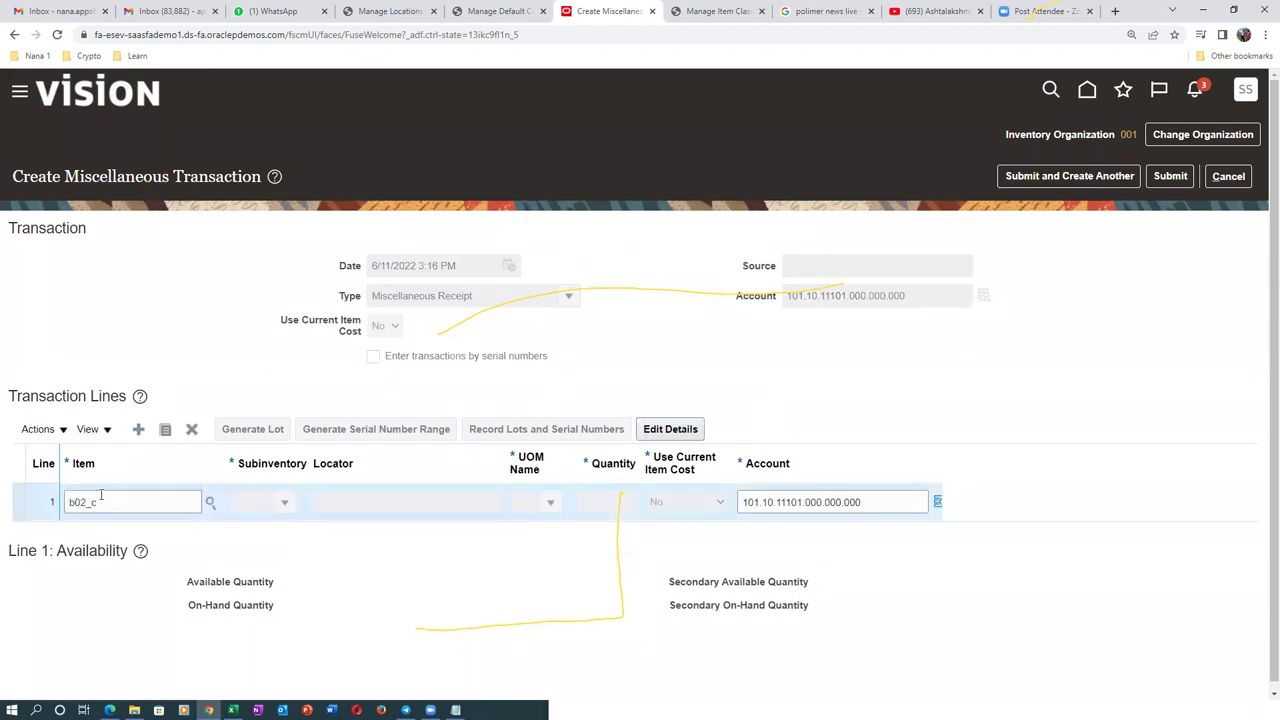
left_click(251, 502)
type("stores")
key("Tab")
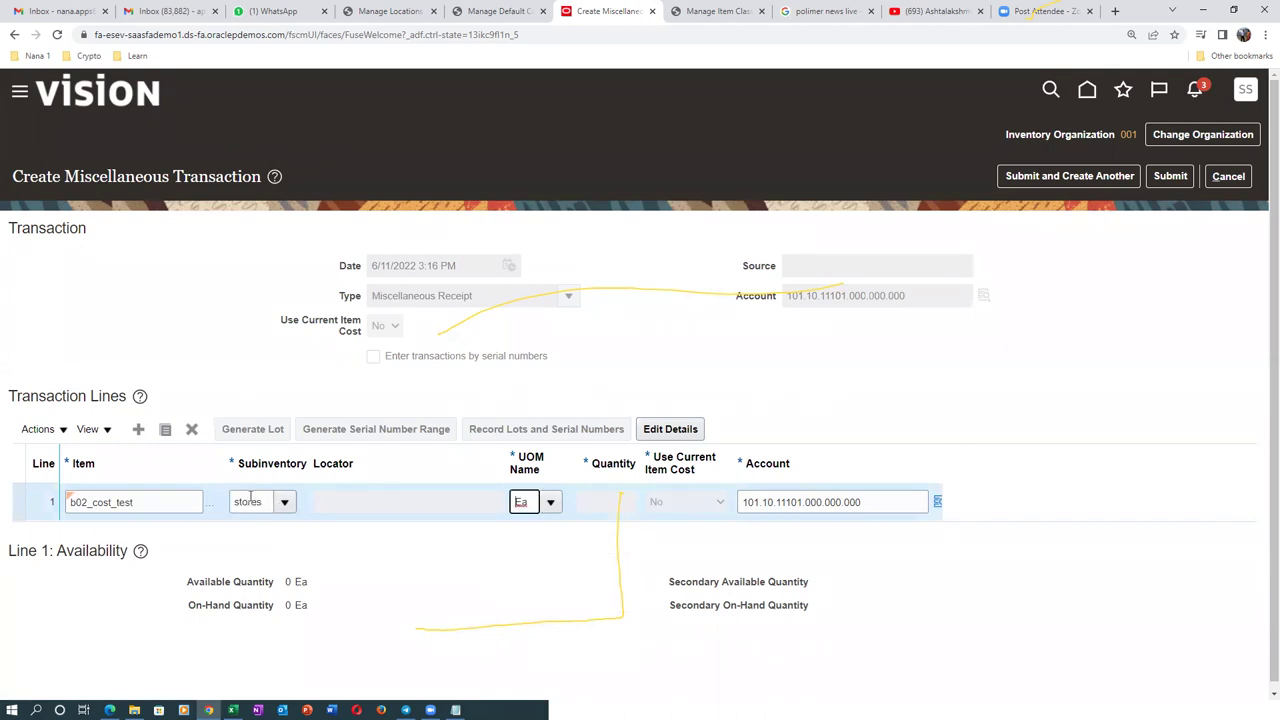
left_click(581, 502)
type("100")
key("Tab")
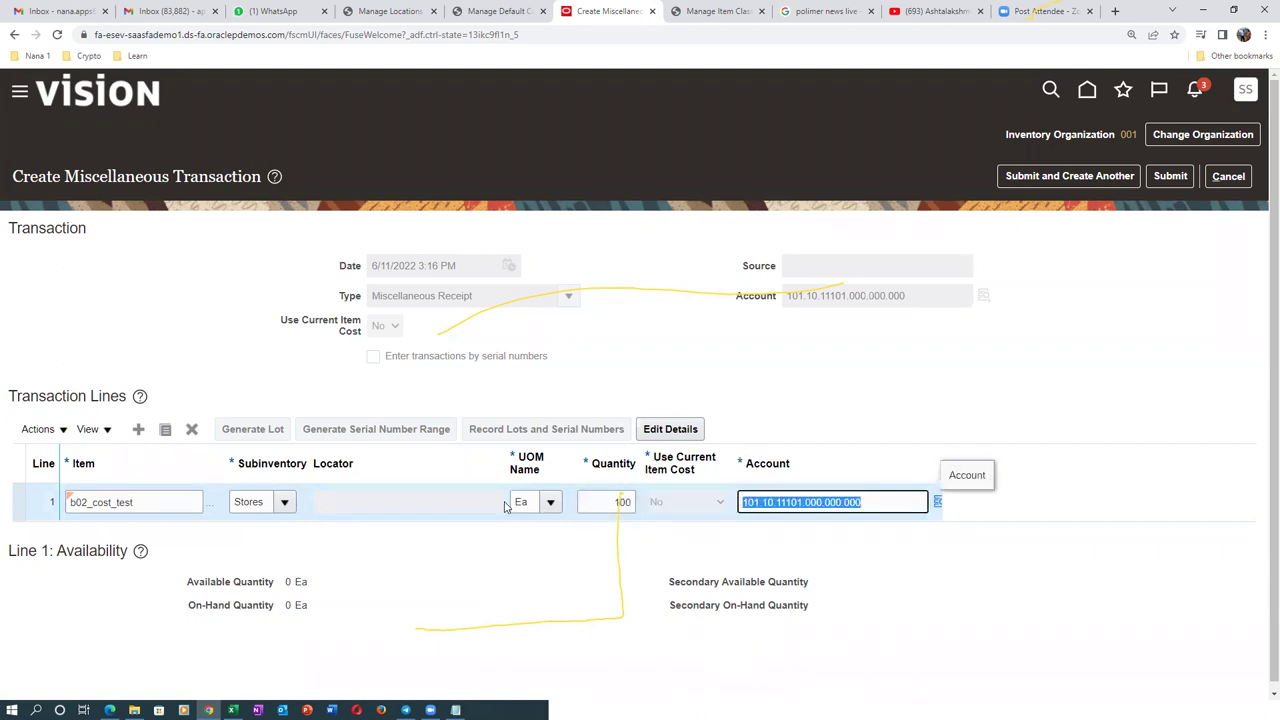
Step: Open the line's details and enter its cost with the Item price component at a unit cost of 10 USD
left_click(670, 430)
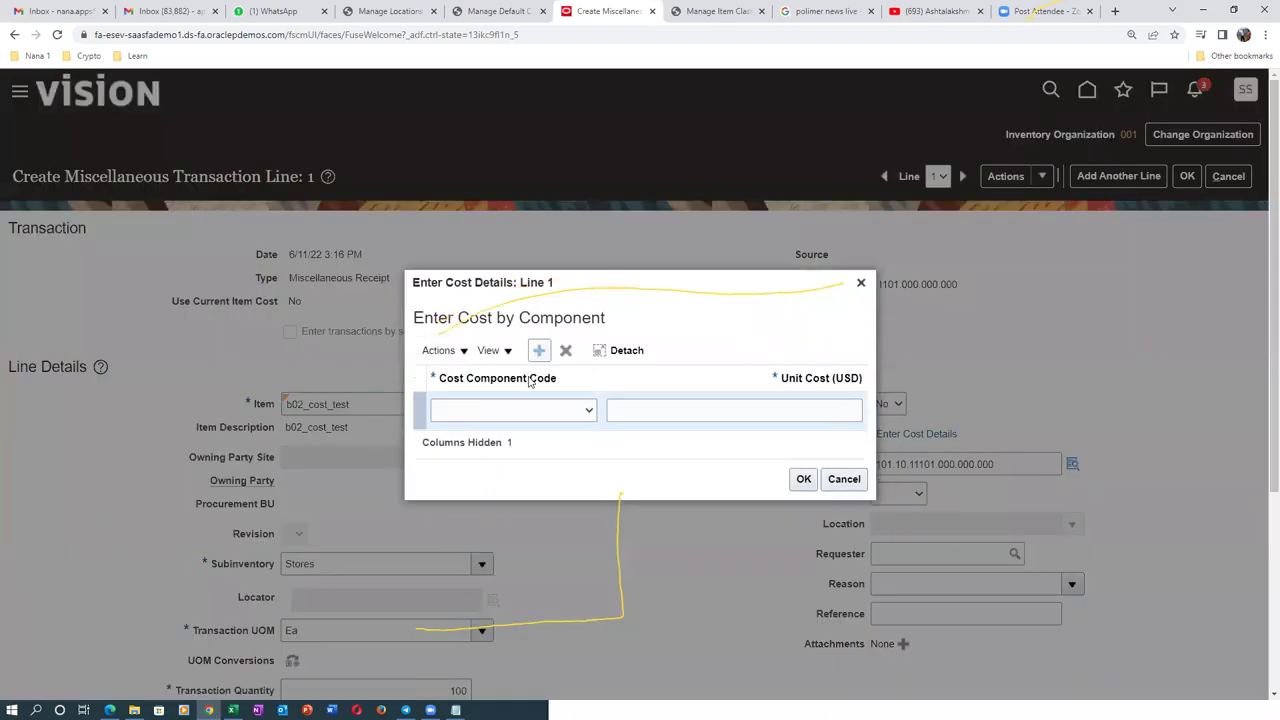
left_click(518, 411)
left_click(511, 442)
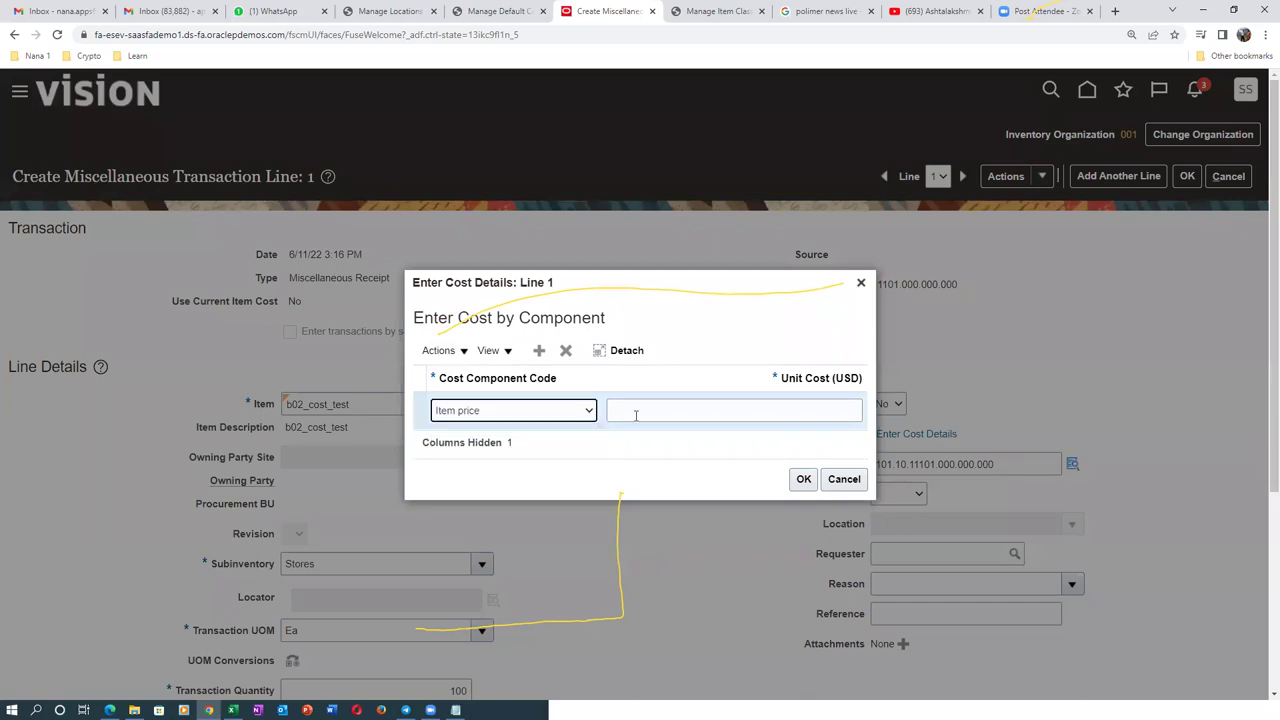
left_click(635, 411)
type("10")
key("Tab")
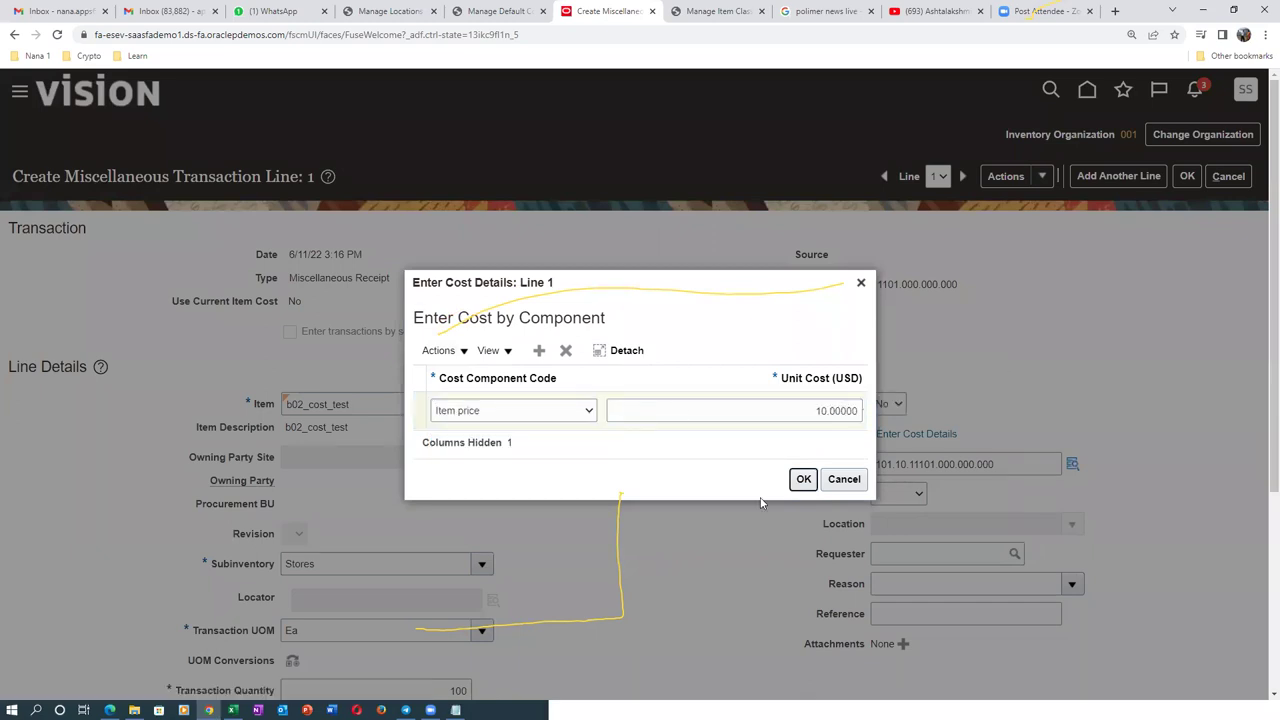
left_click(803, 479)
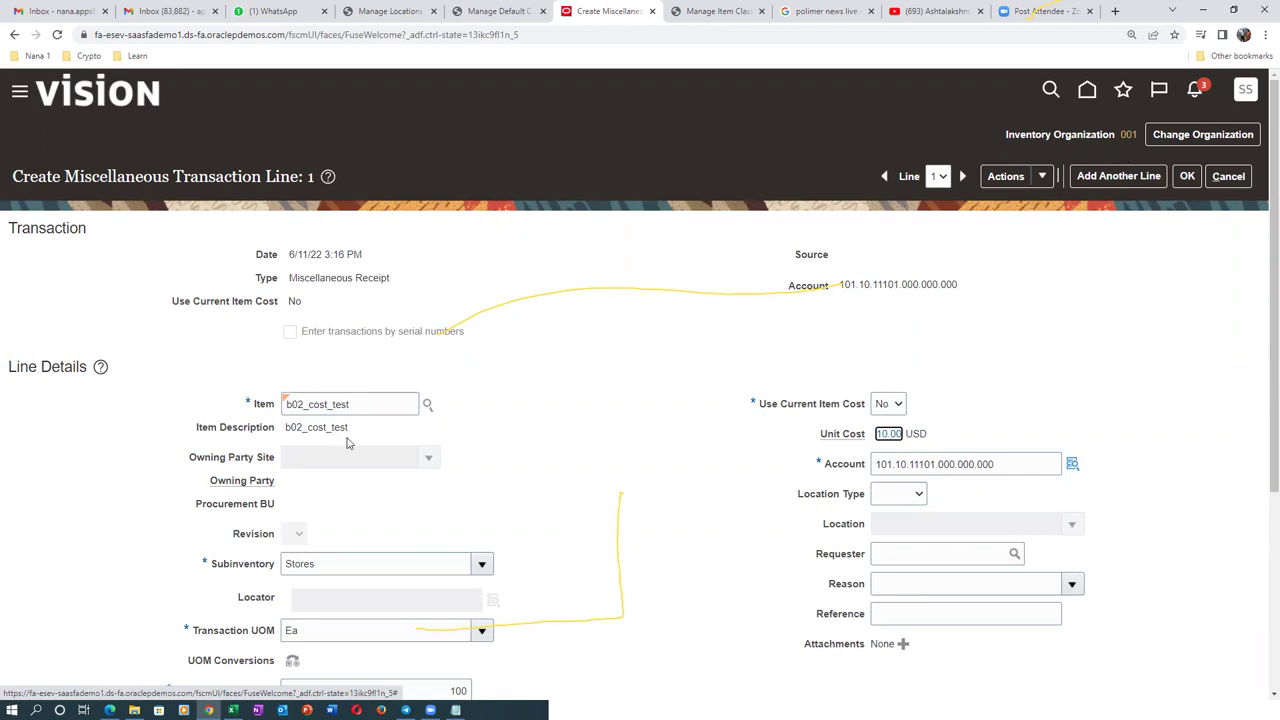
Step: Accept the line details and submit the miscellaneous receipt in organization 001, acknowledging the confirmation
left_click(1197, 181)
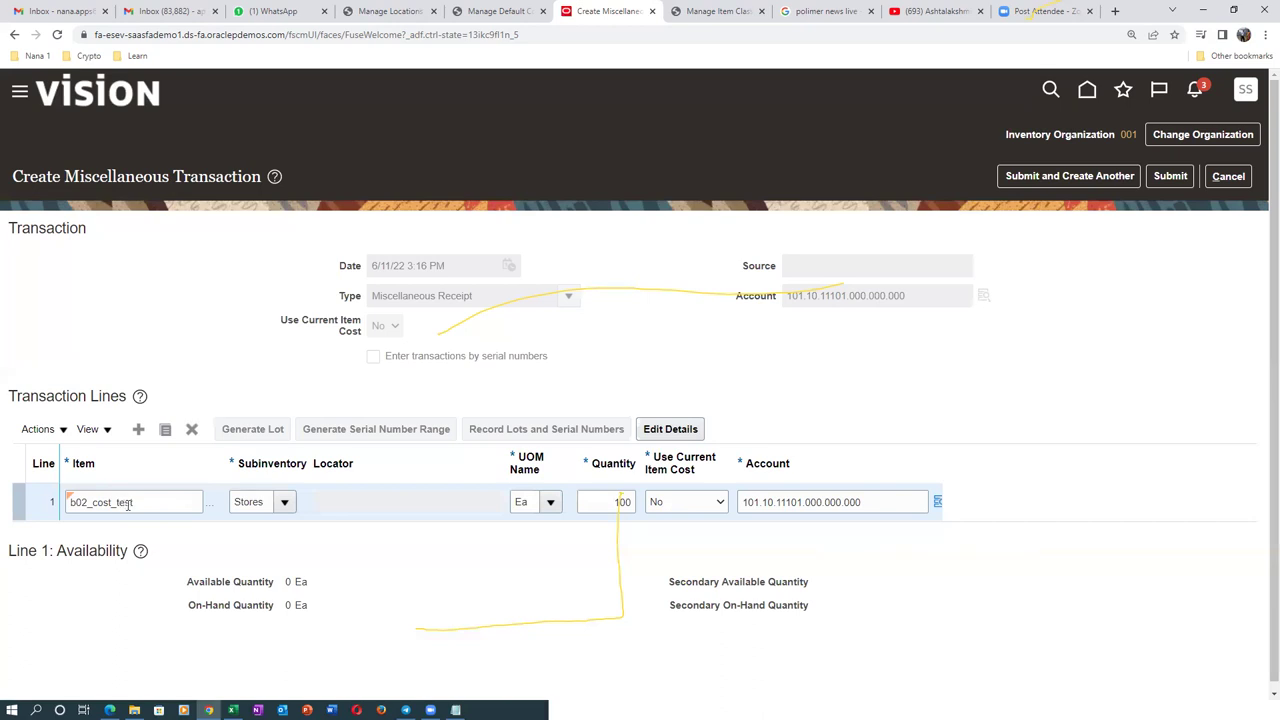
left_click_drag(144, 502, 69, 520)
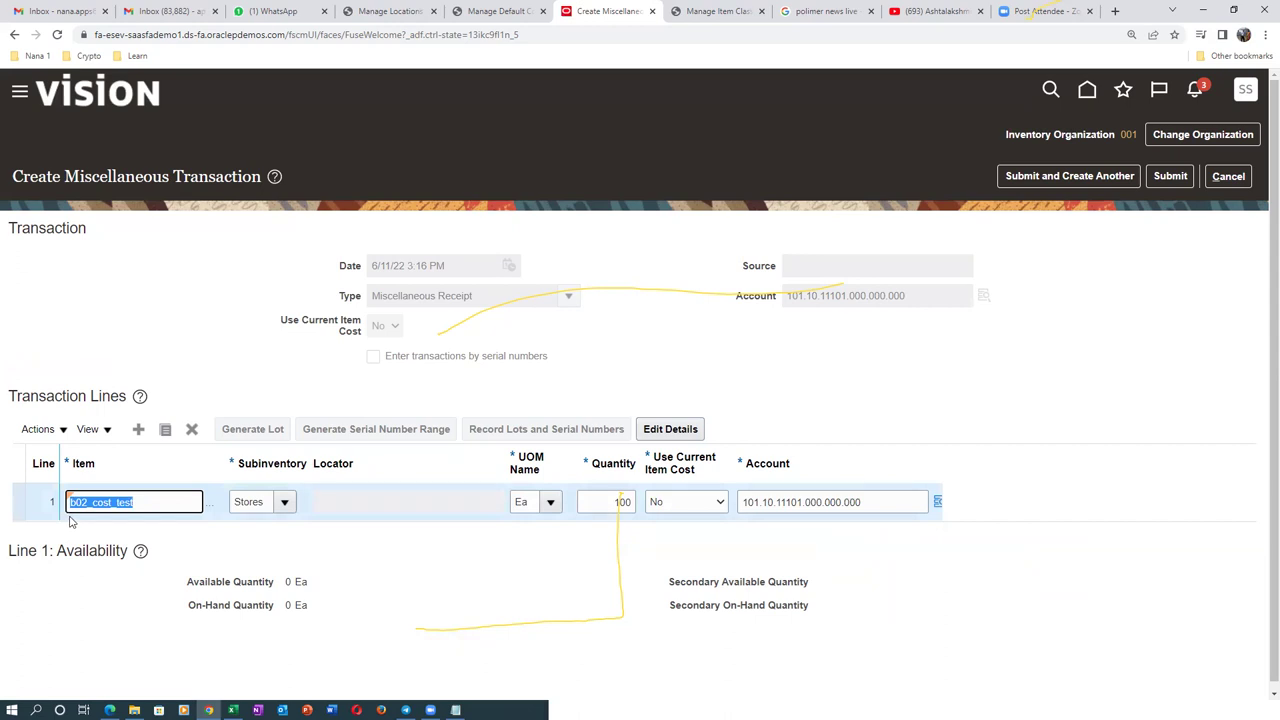
left_click(190, 336)
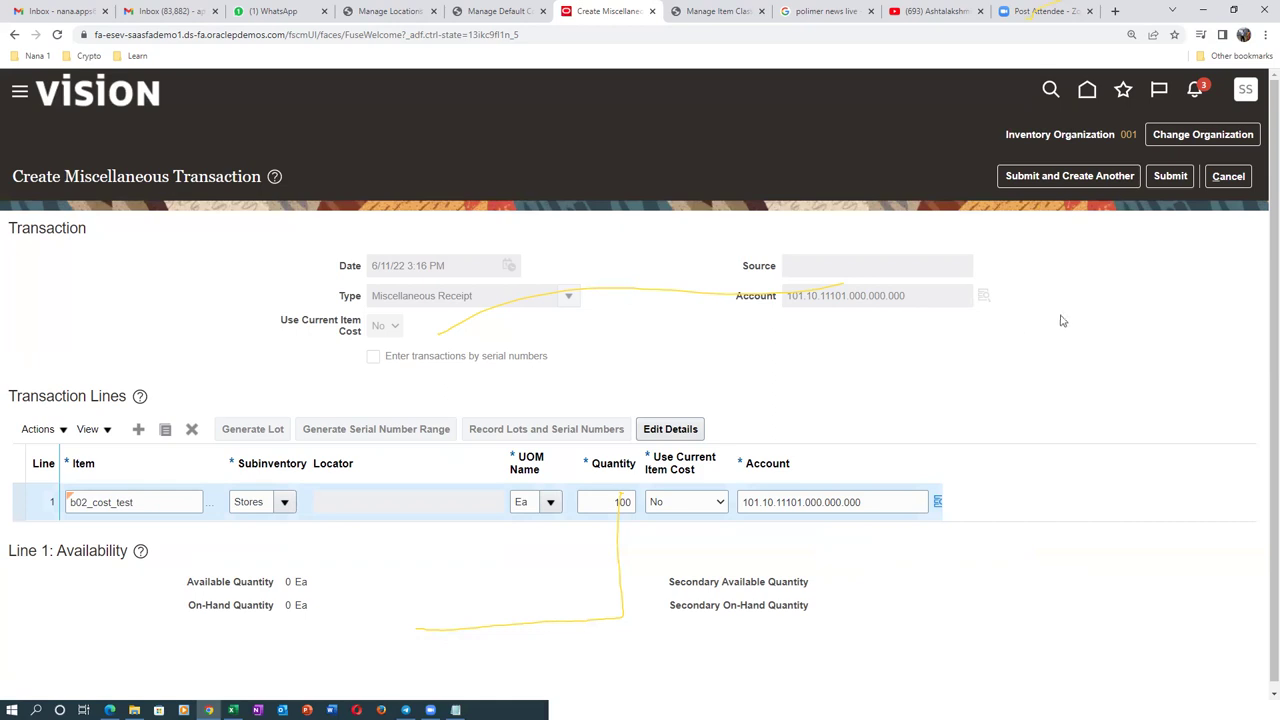
left_click(1170, 176)
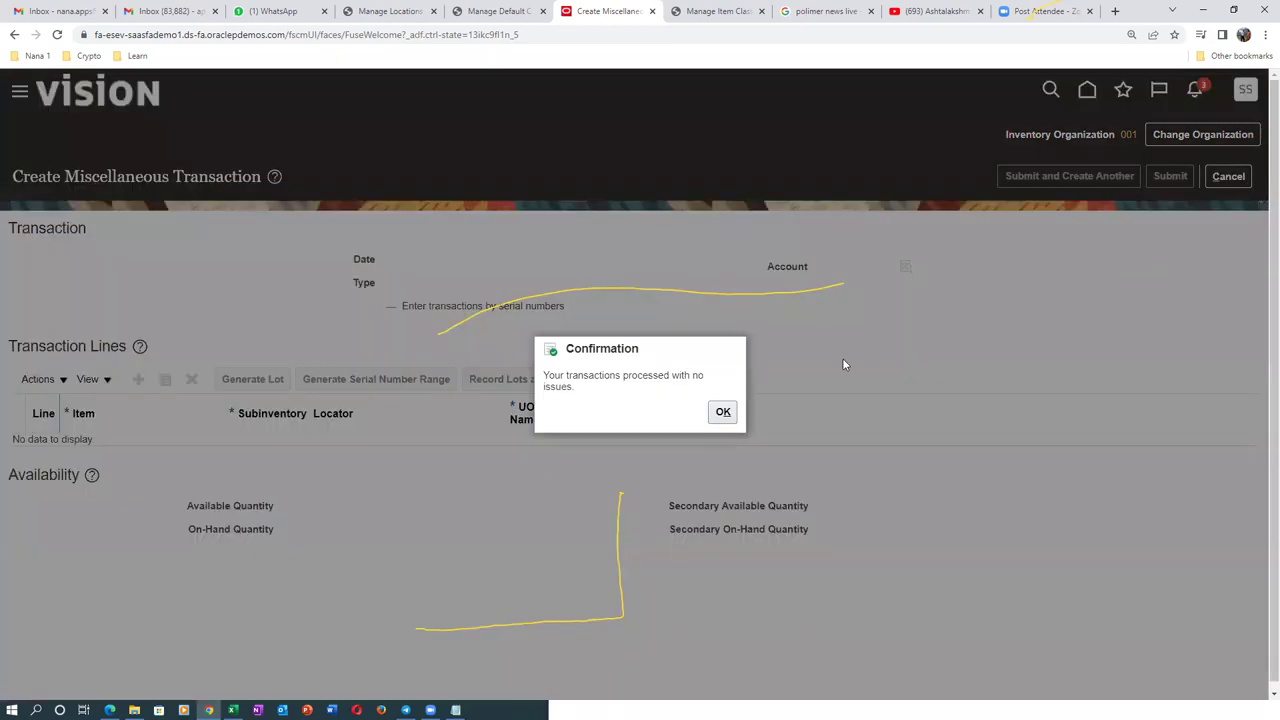
left_click(723, 411)
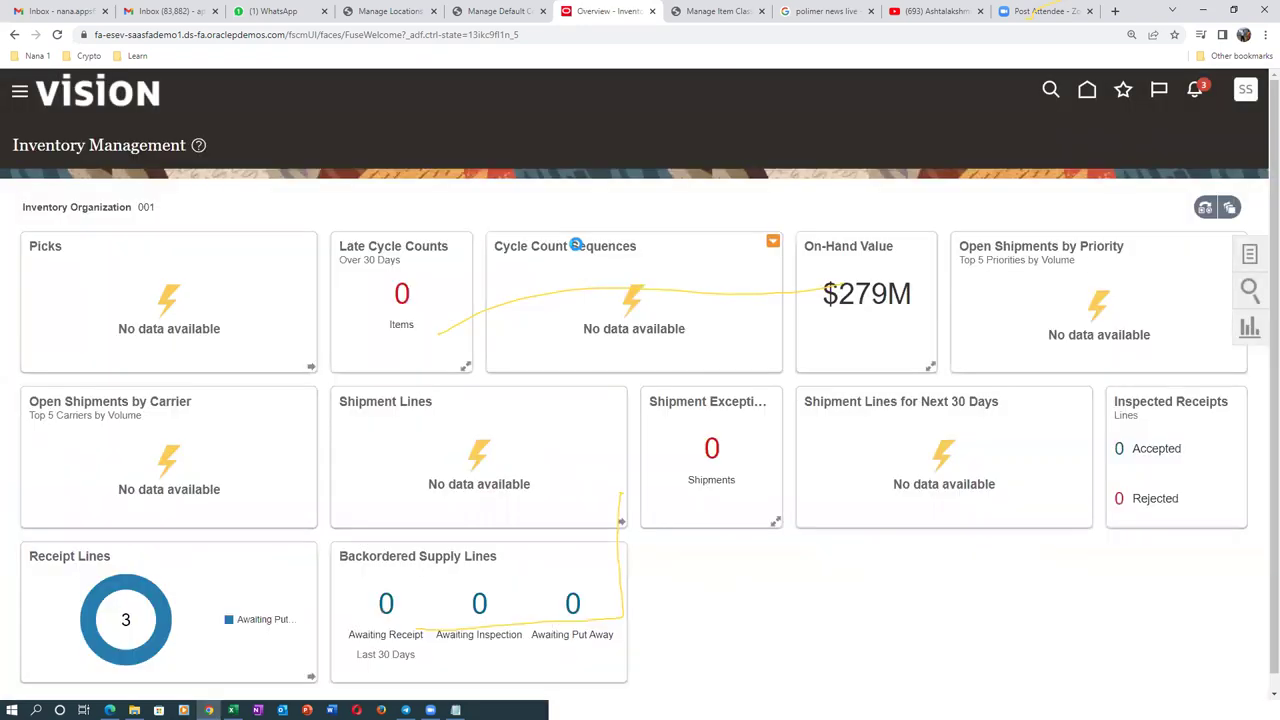
Step: Open the Scheduled Processes overview from the home page and save it to favorites as Monitor Processes
left_click(1087, 92)
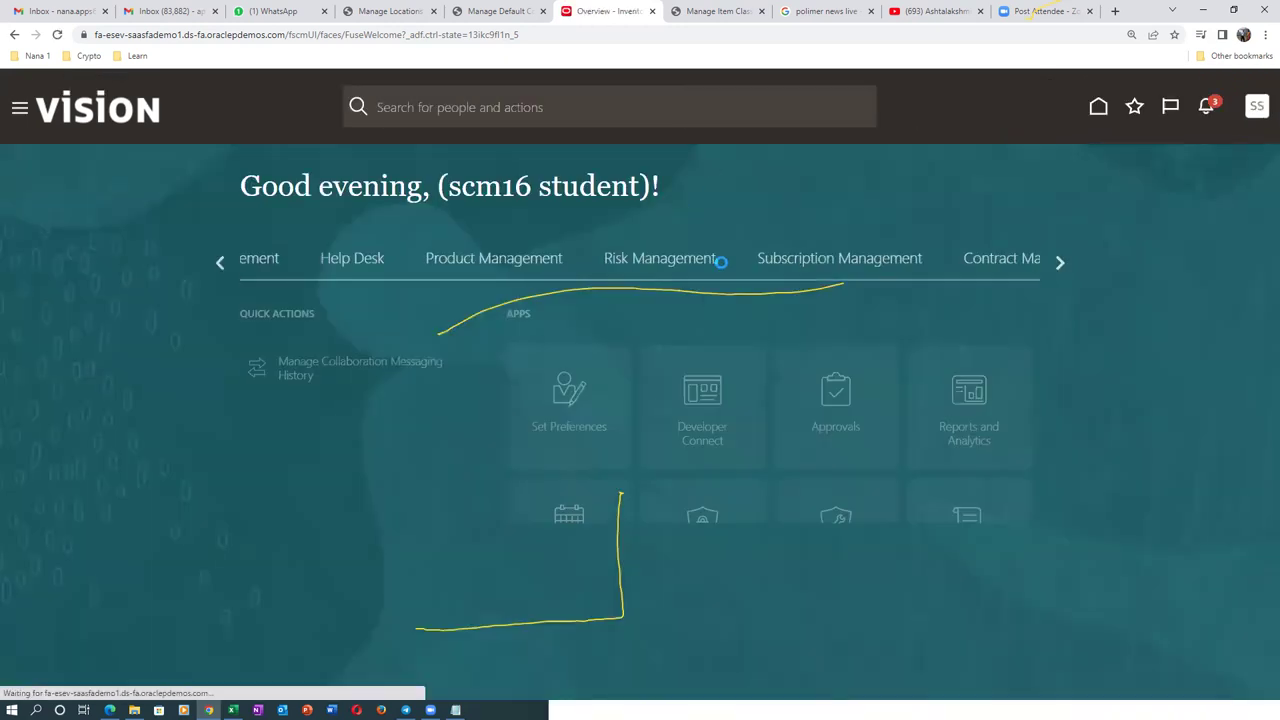
left_click(578, 560)
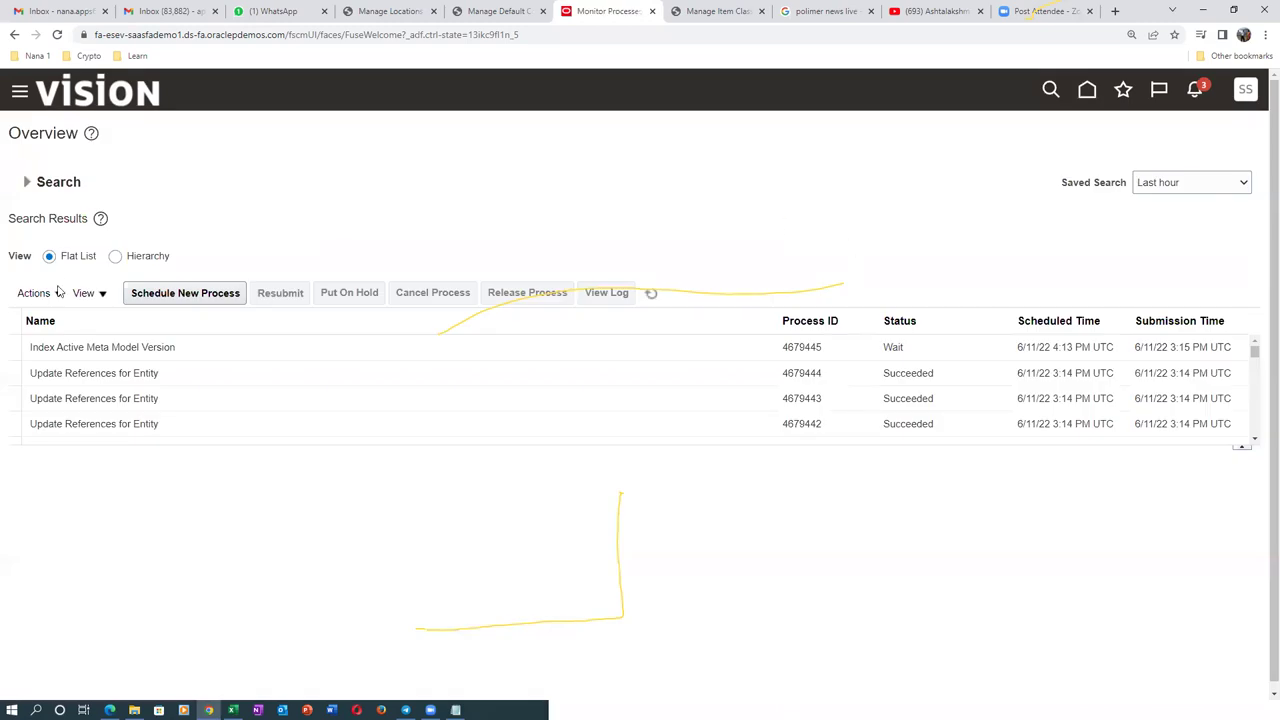
left_click(1126, 90)
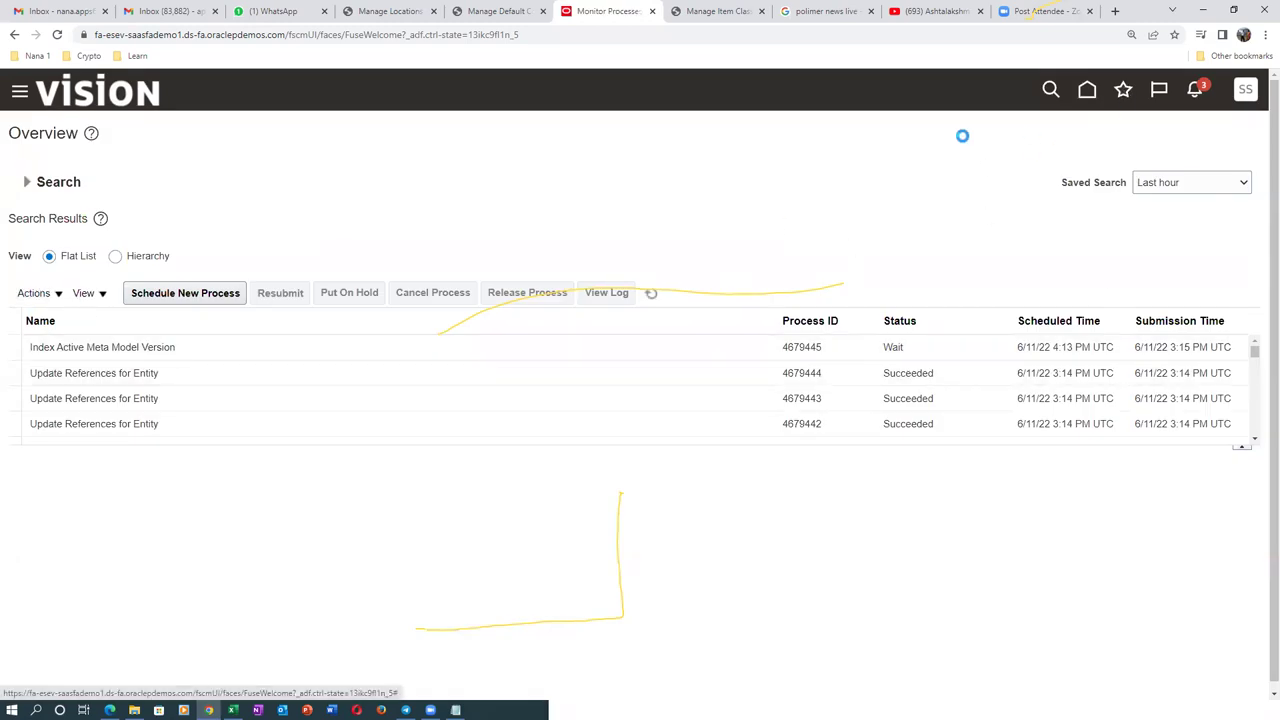
left_click(836, 195)
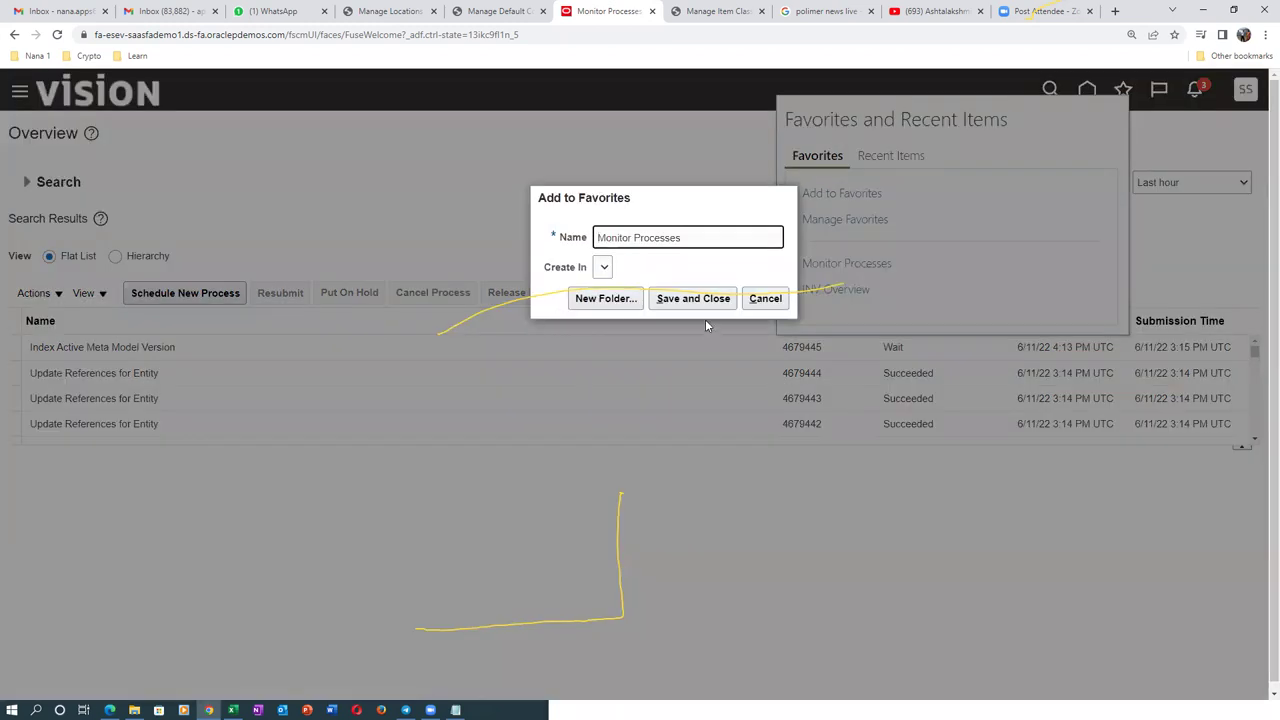
left_click(700, 302)
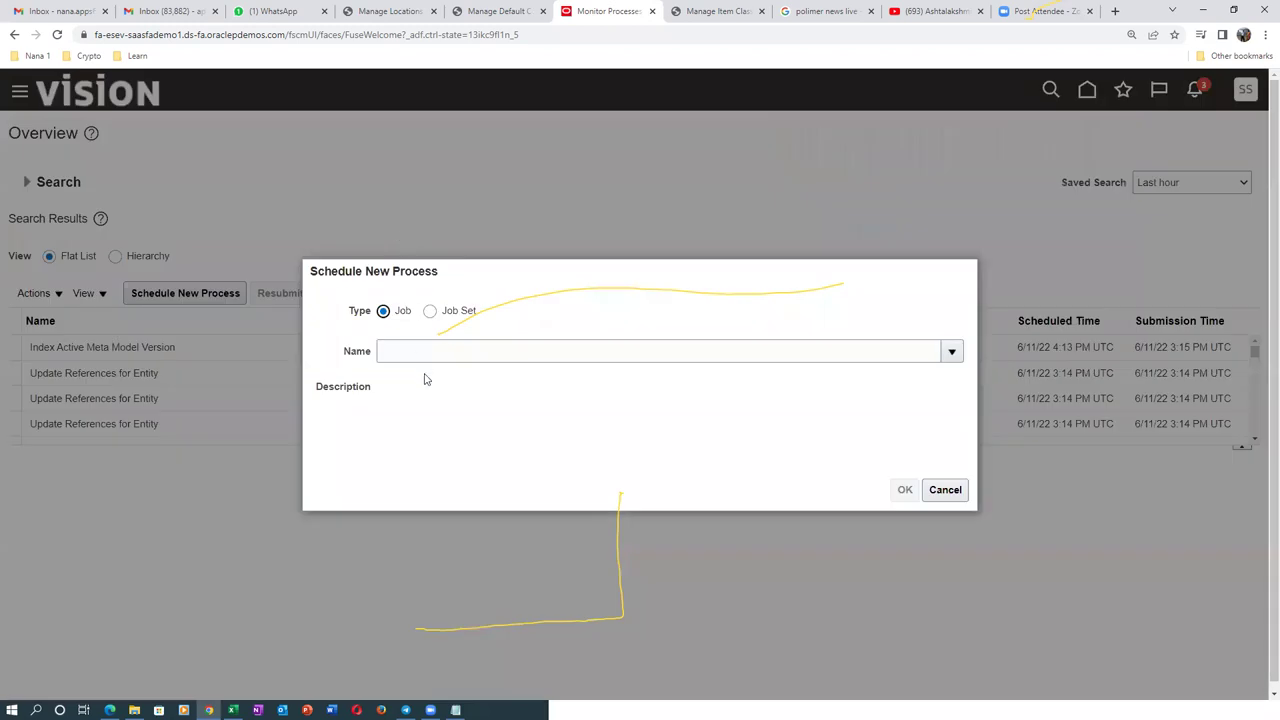
Step: Look up the job for a new scheduled process by the name pattern trans%trans%inv%cost%
left_click(430, 352)
type("trans%tran")
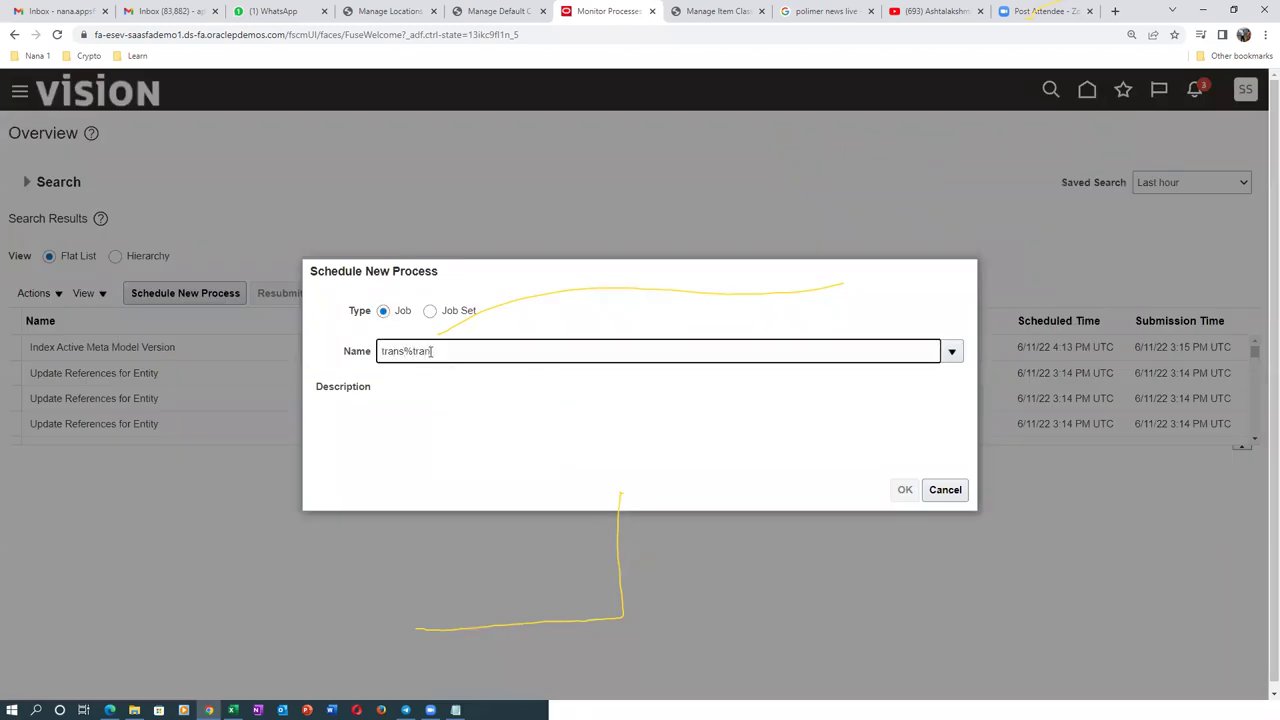
type("s%inv%cost%")
key("Tab")
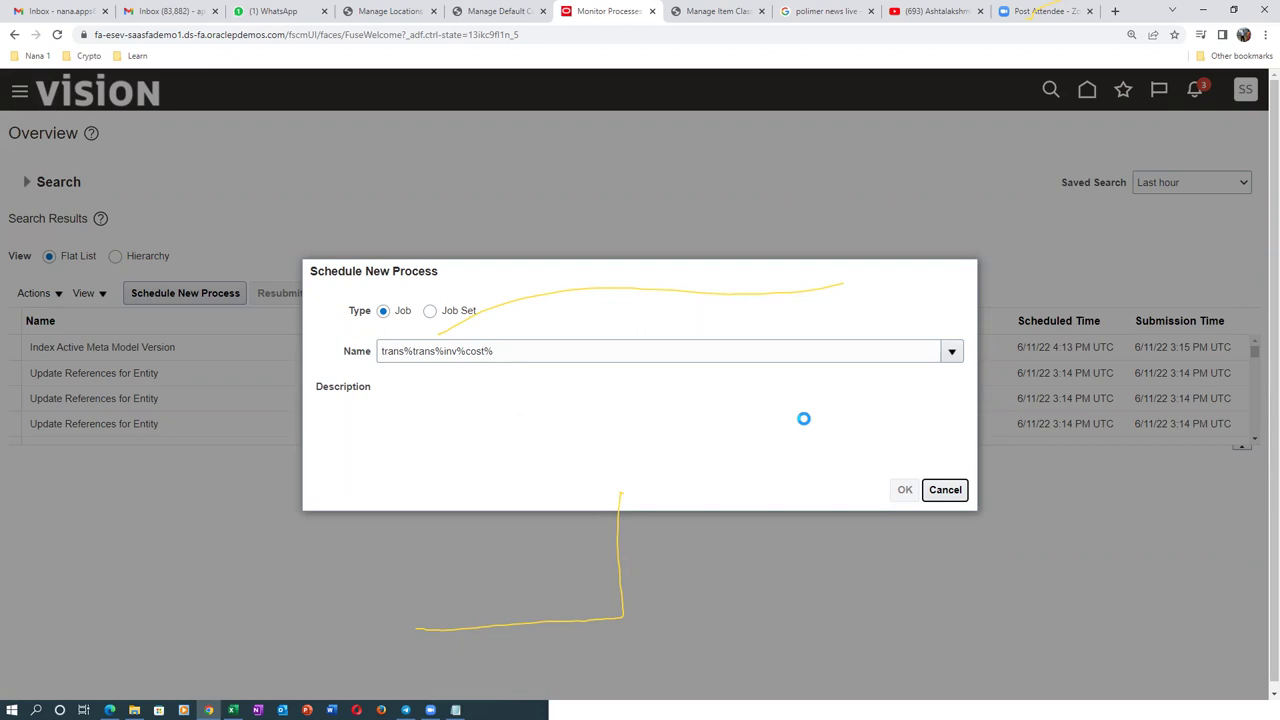
Step: Switch to the browser page with Manage Item Classes and reload its timed-out session
left_click(676, 11)
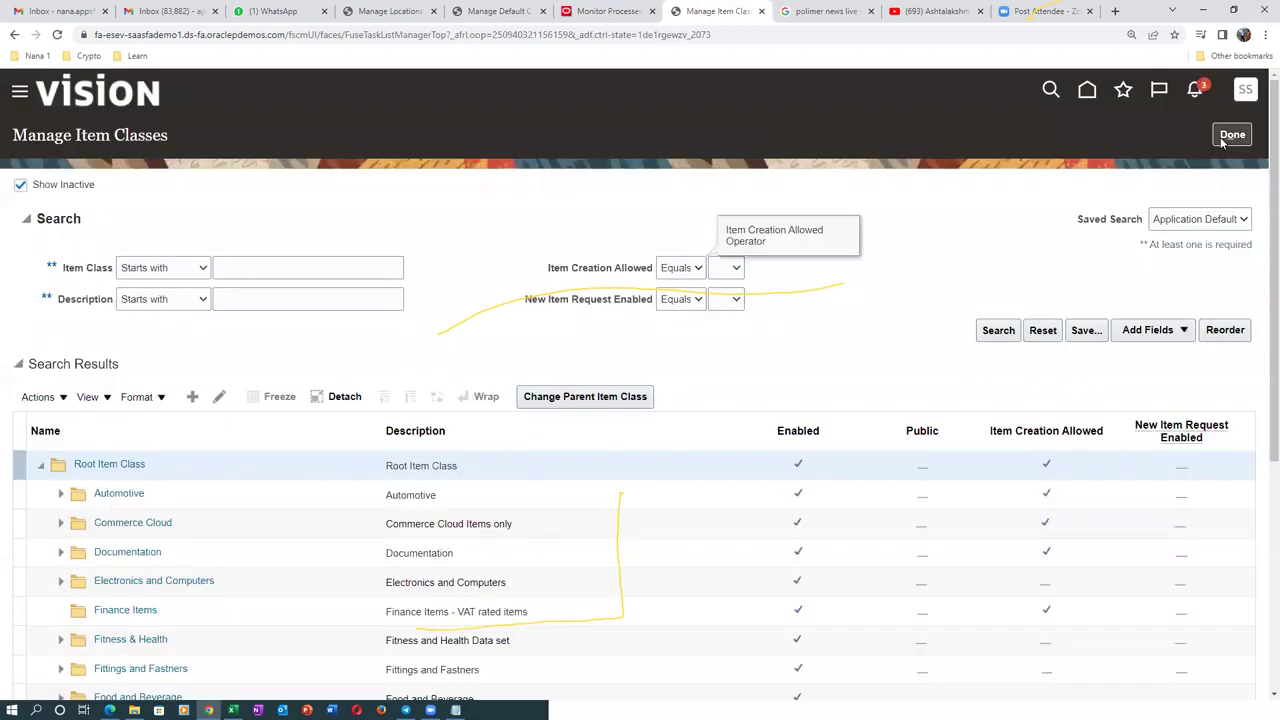
left_click(500, 12)
left_click(620, 13)
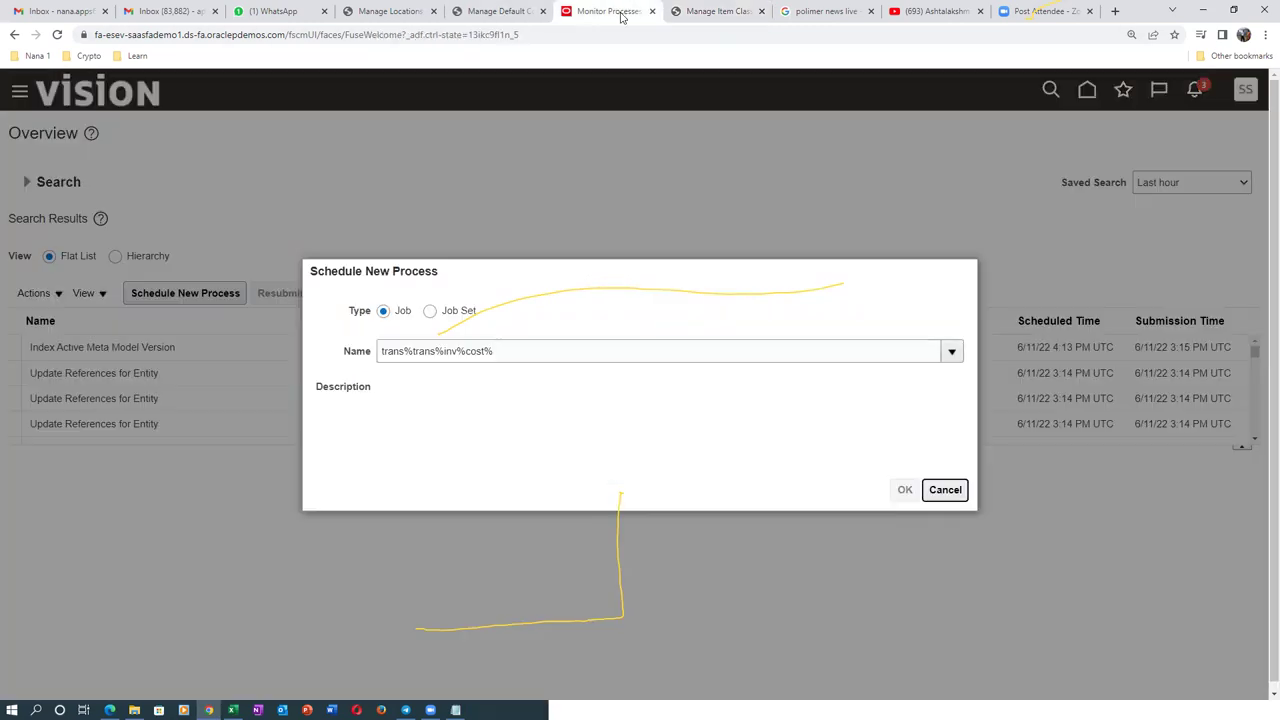
left_click(731, 11)
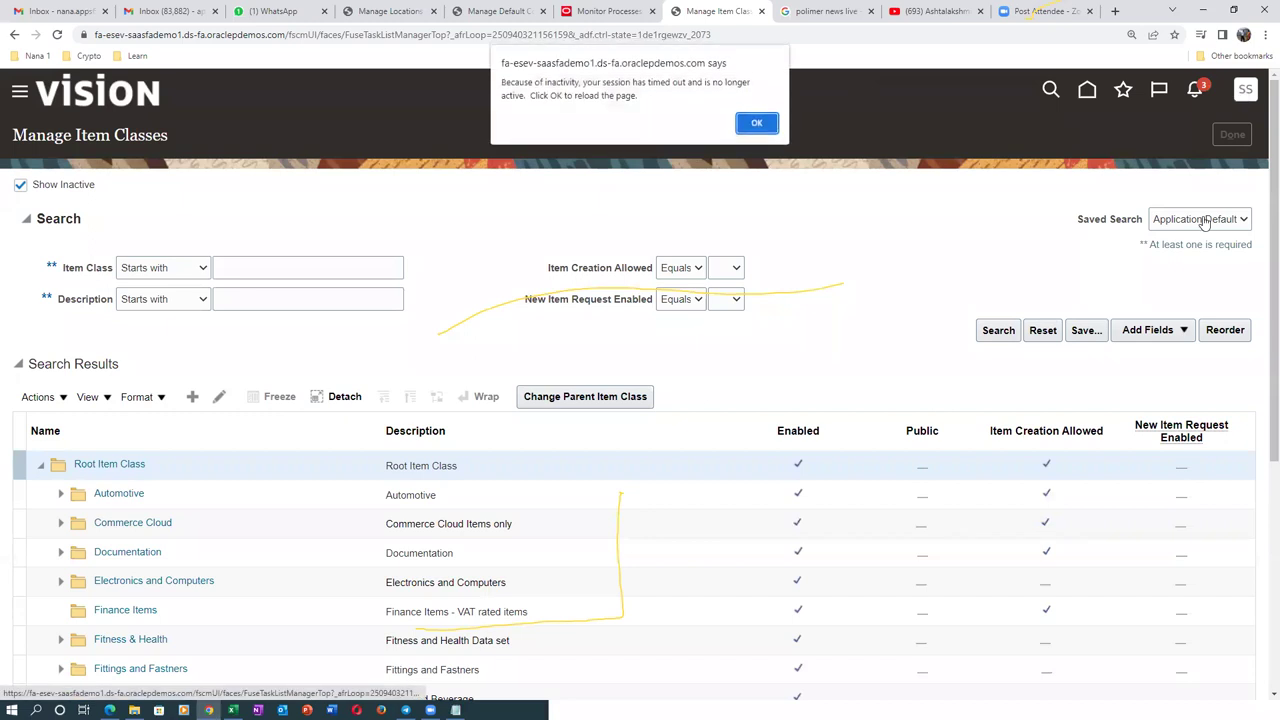
left_click(758, 124)
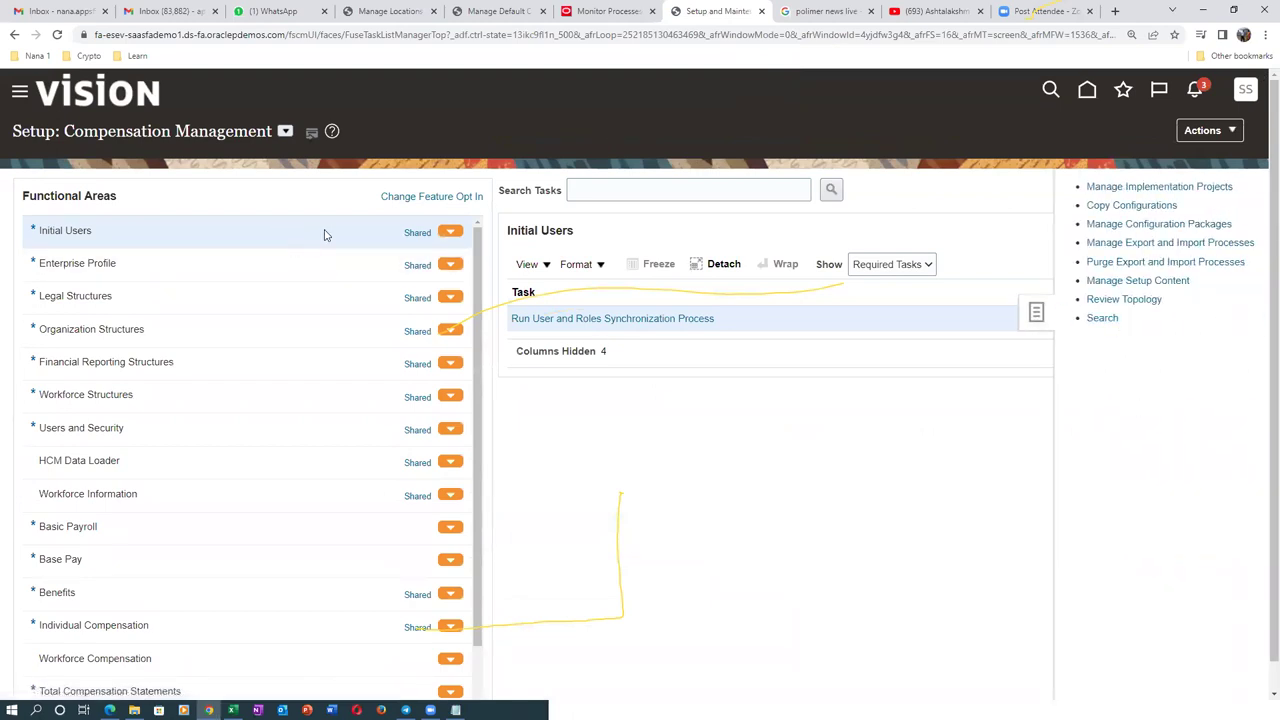
Step: Search the setup tasks for man%inter%org%para% and open Manage Interorganization Parameters
left_click(399, 191)
type("man")
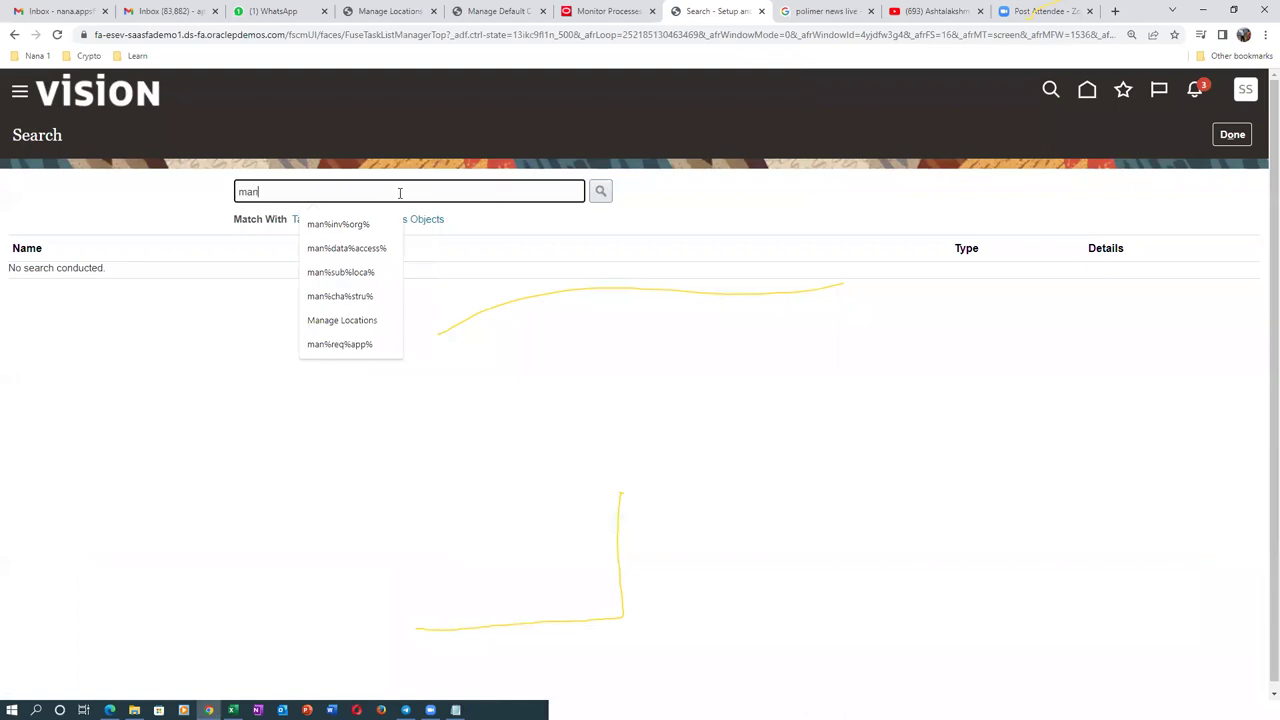
type("%inter%org%para%")
key("Return")
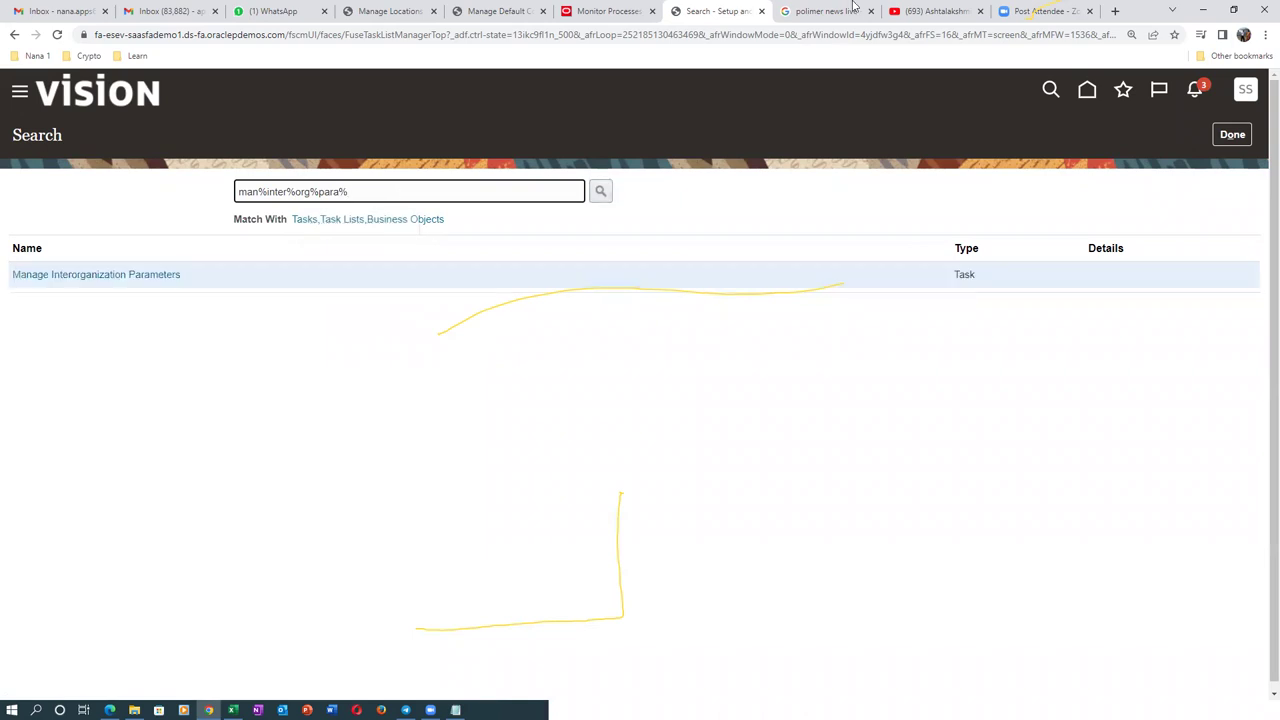
left_click(110, 276)
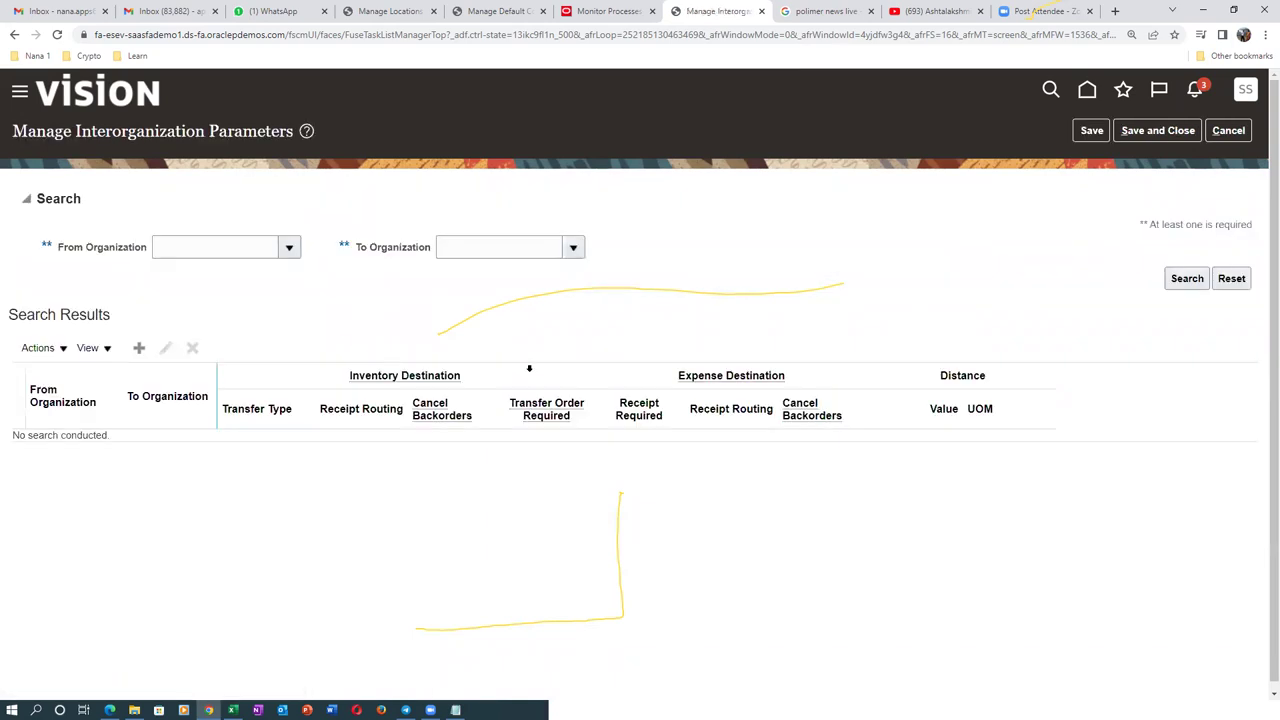
Step: Start a new interorganization parameter record from organization 001 to organization B021
left_click(139, 347)
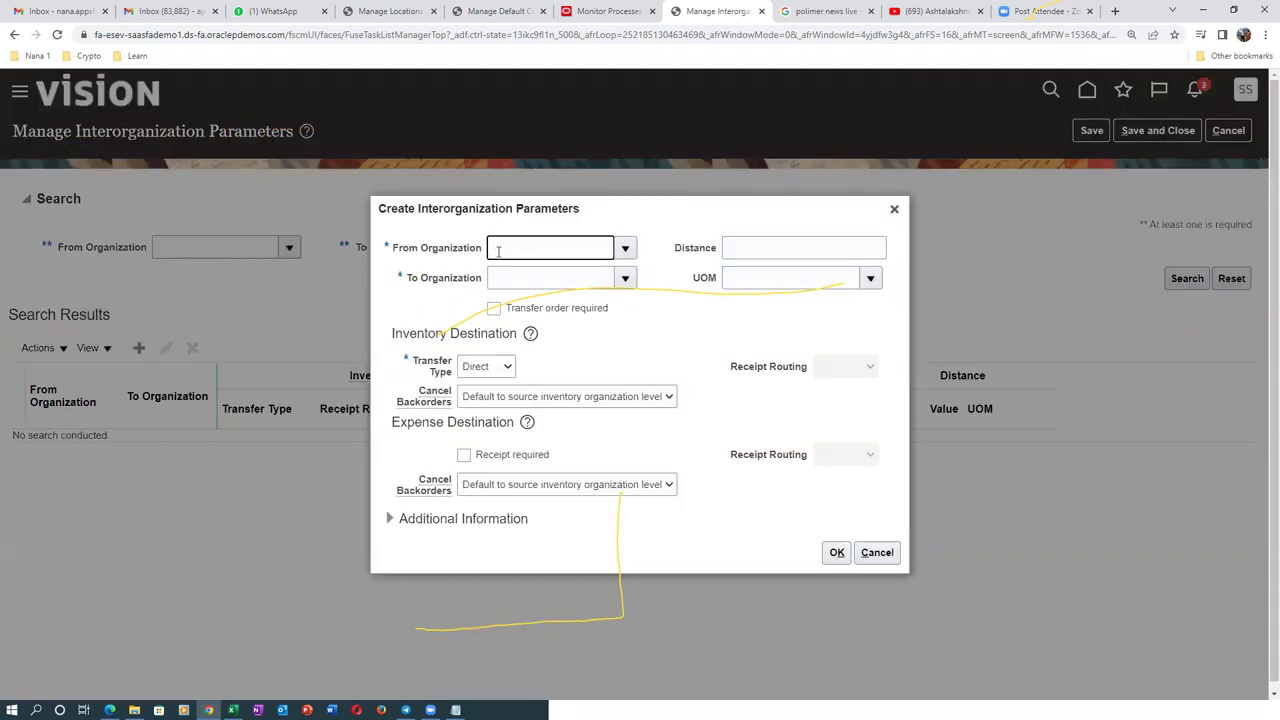
key("Tab")
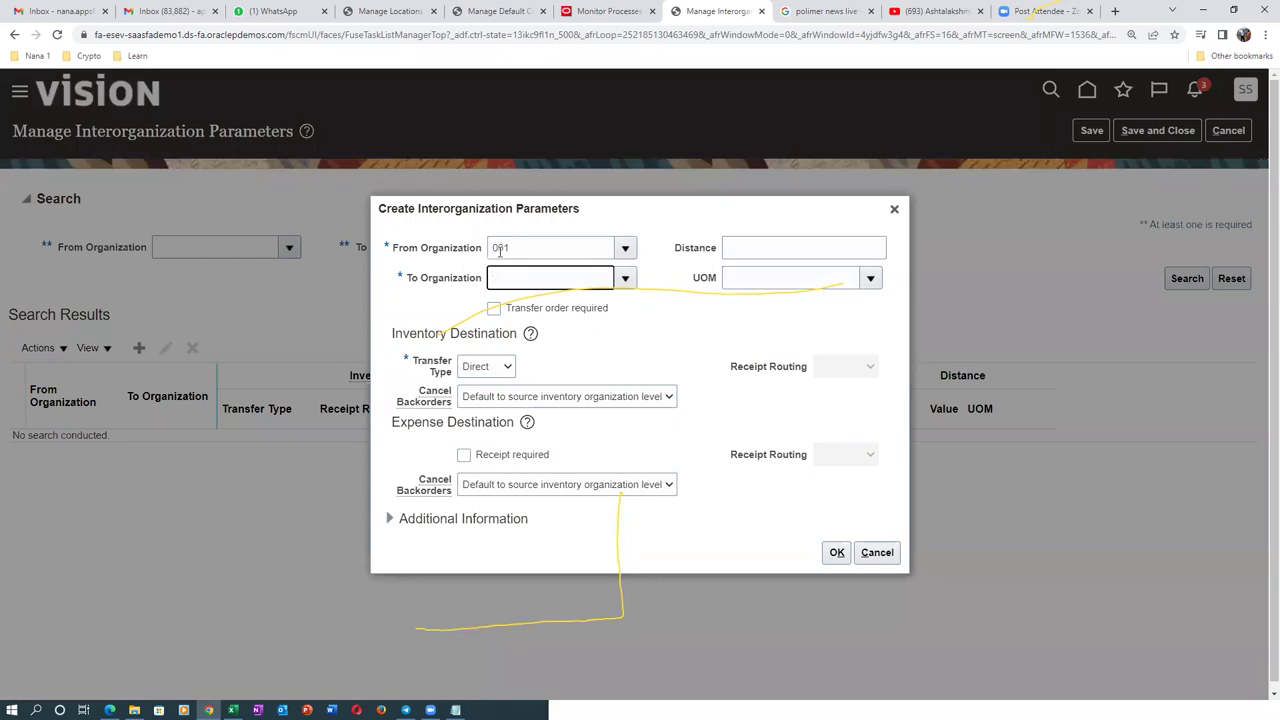
type("B02")
key("Tab")
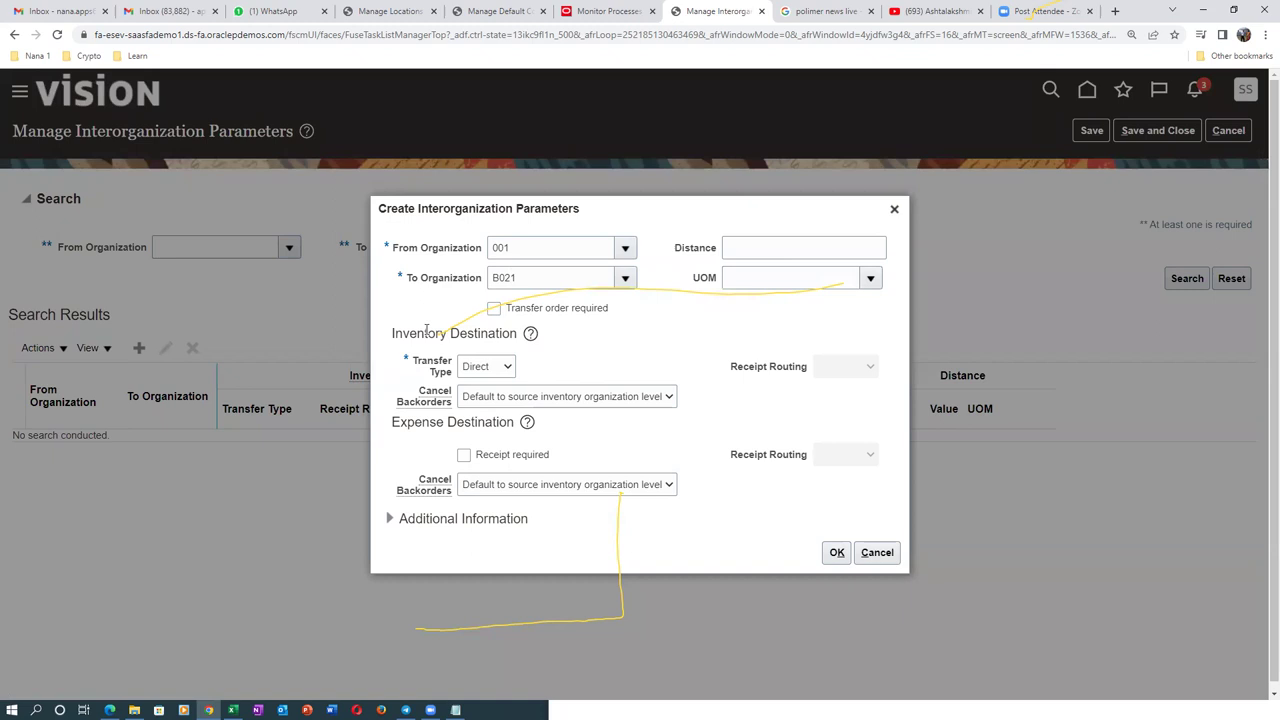
Step: Set the inventory destination's transfer type to In transit and its receipt routing to Standard
left_click(470, 367)
left_click(479, 397)
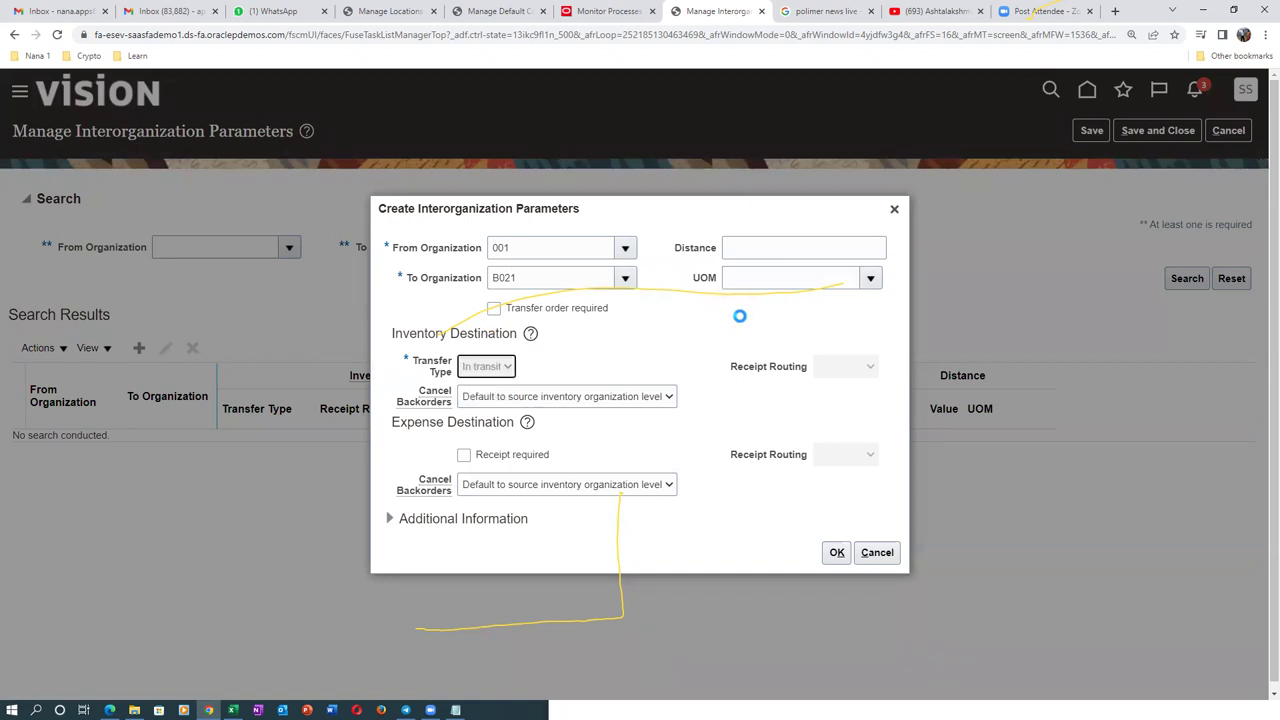
left_click(836, 370)
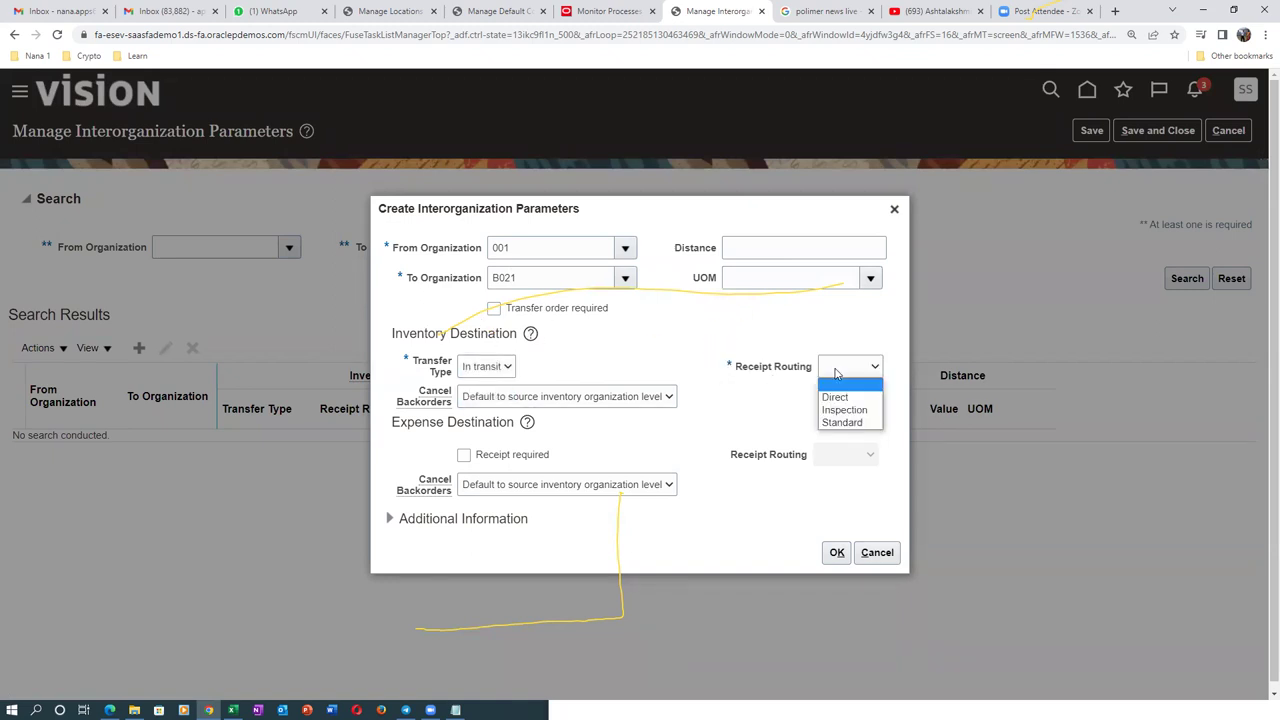
left_click(845, 422)
Step: Set the distance to 100 with UOM Kilogram, then accept the record and save and close the interorganization parameters
left_click(795, 253)
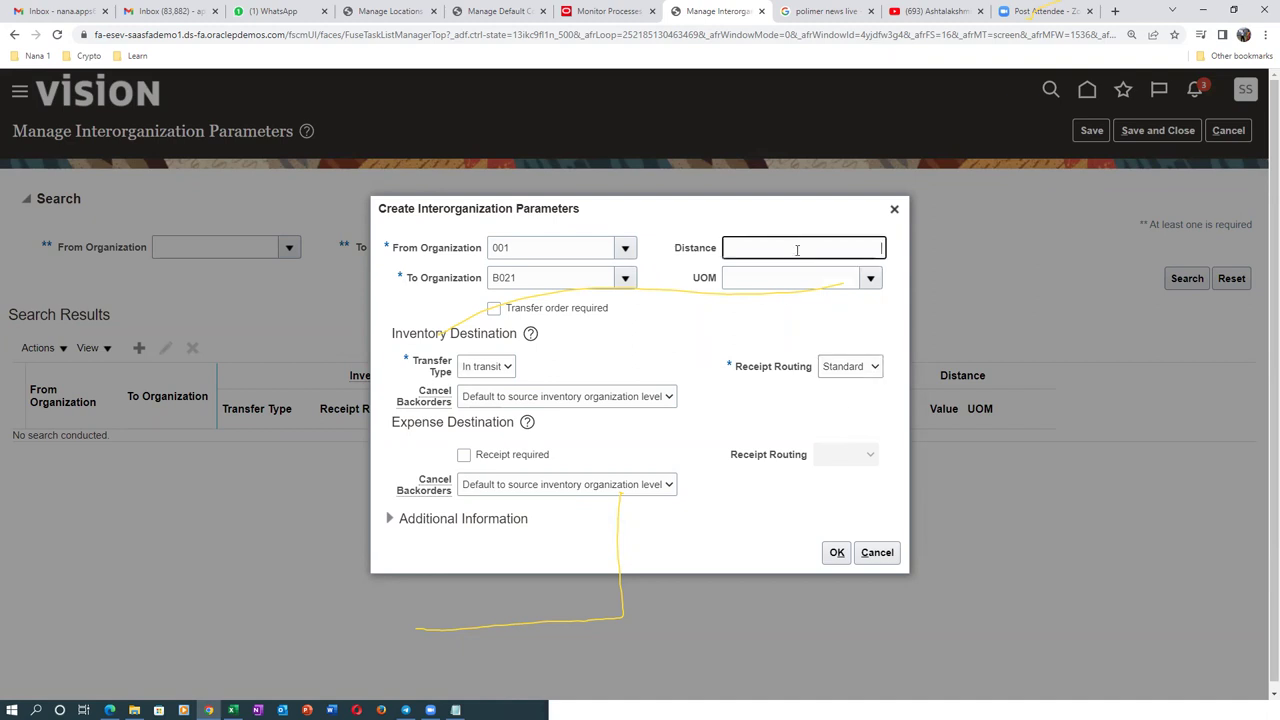
type("100")
key("Tab")
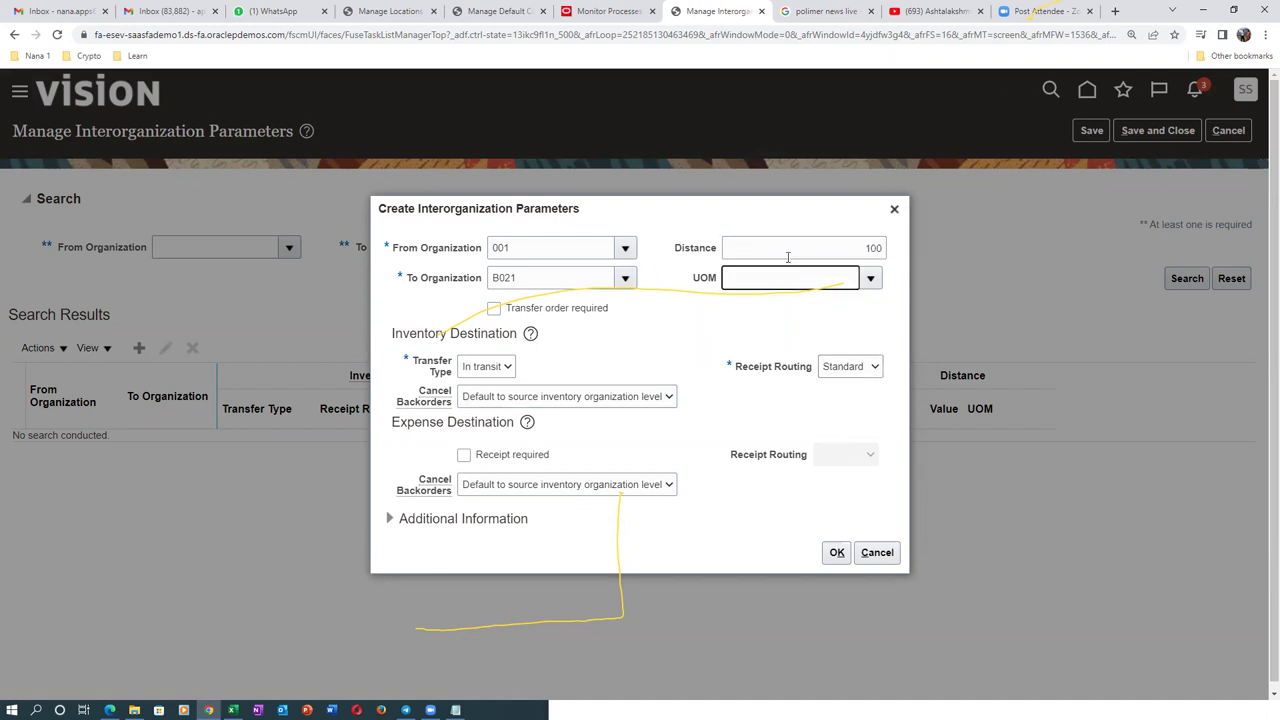
type("kilo")
key("Tab")
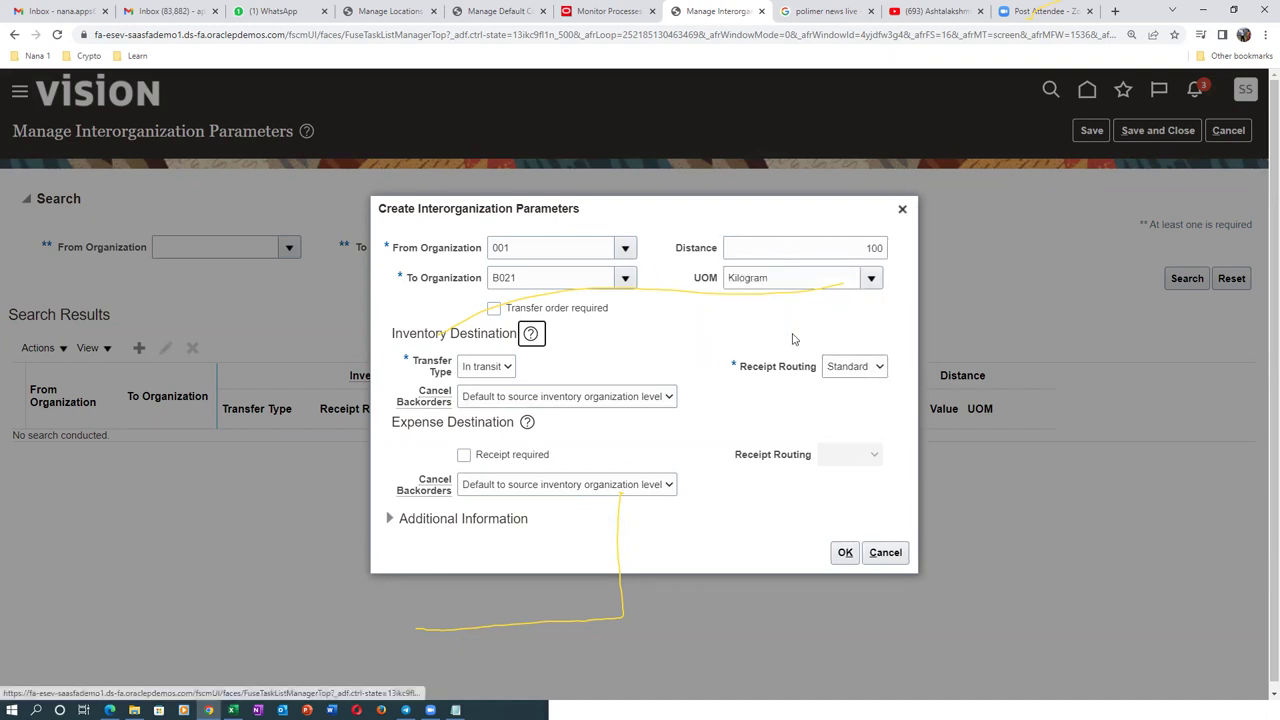
left_click(781, 278)
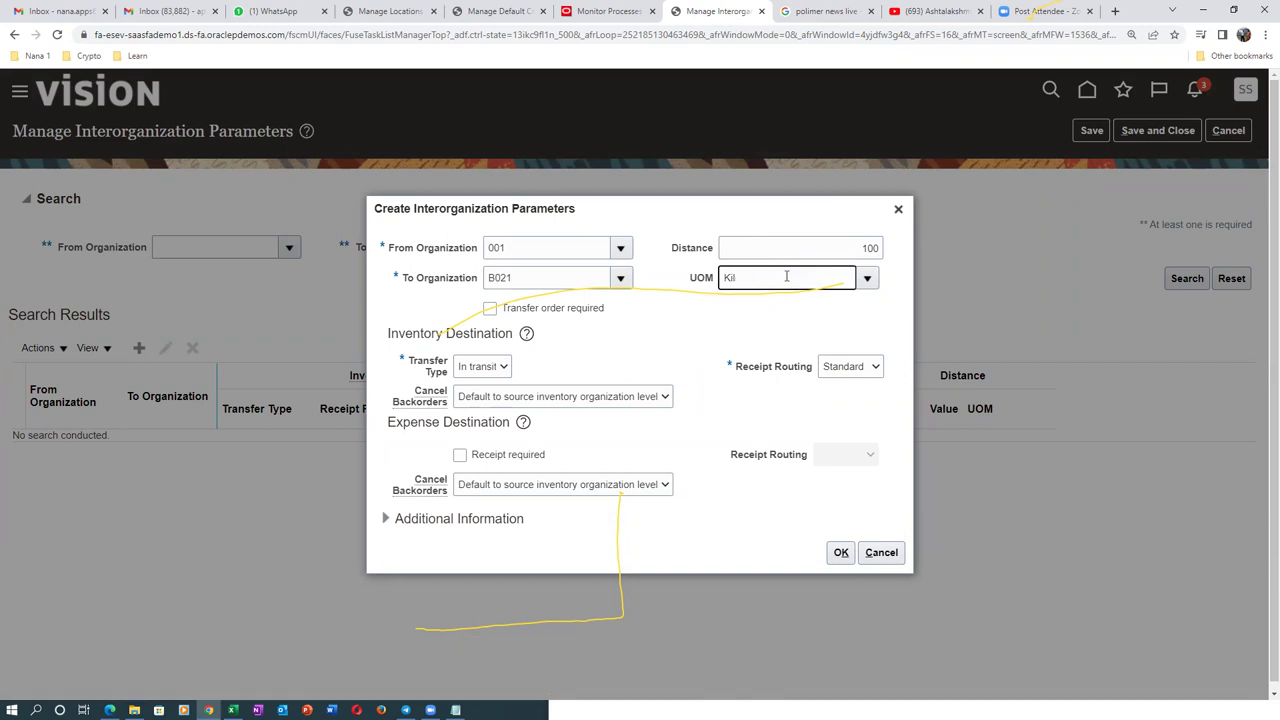
key("Tab")
type("ogram")
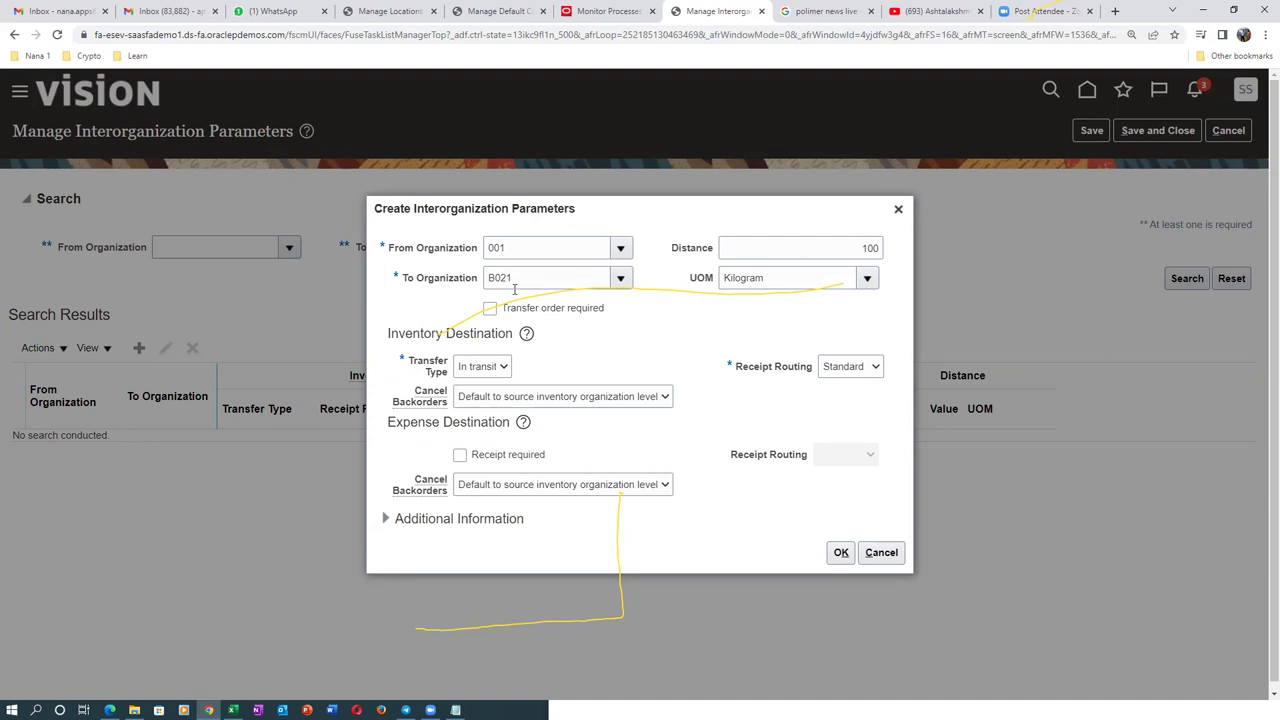
left_click(842, 555)
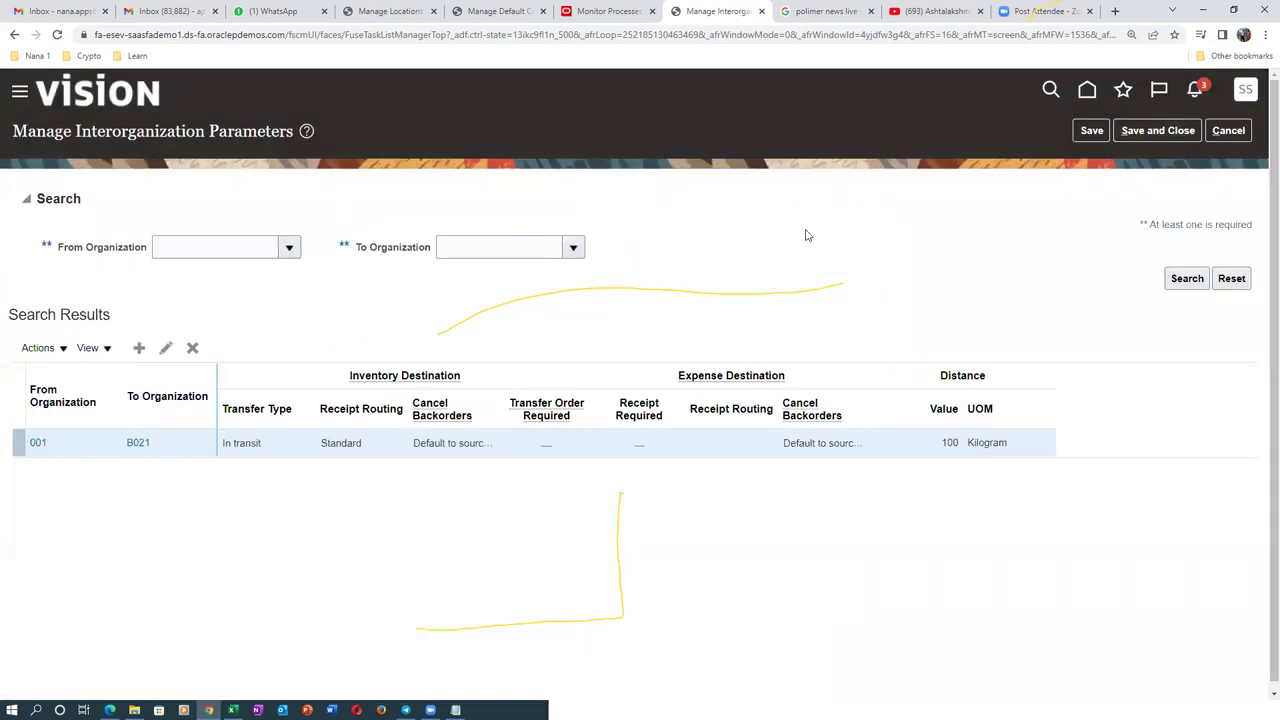
left_click(1160, 130)
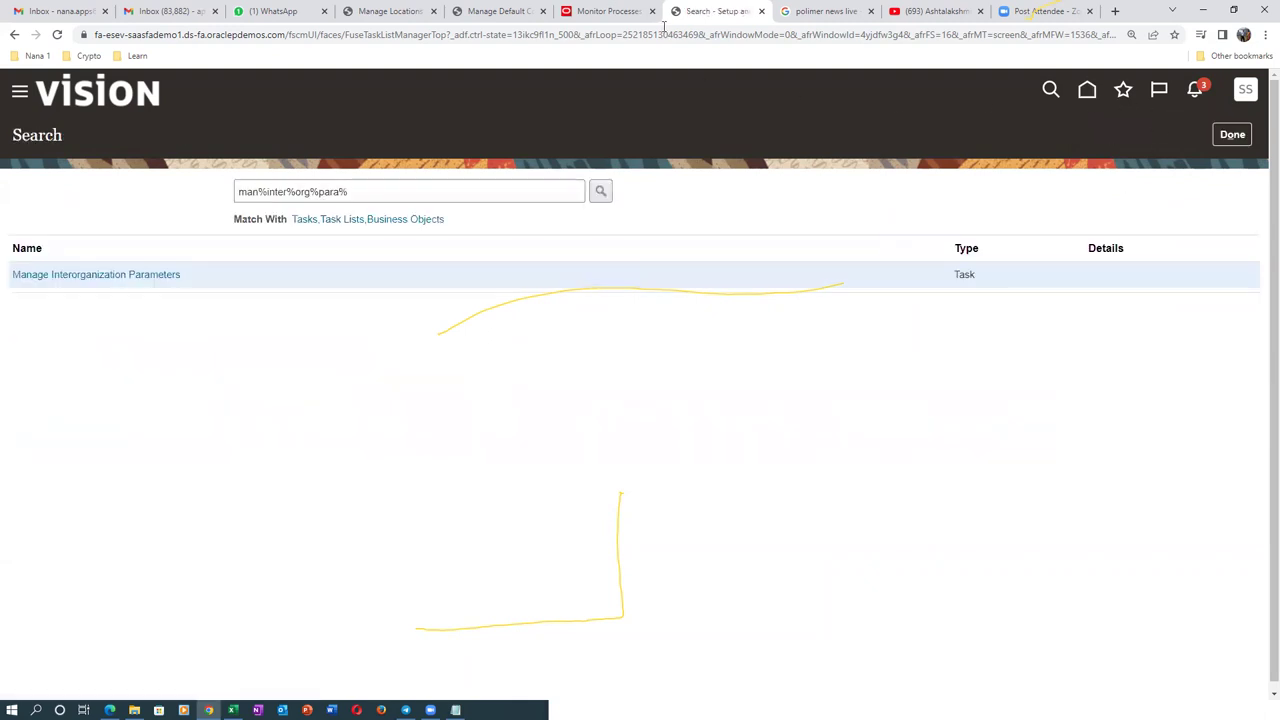
Step: Submit the Transfer Transactions from Inventory to Costing process for cost organization US Operations and acknowledge the confirmation
left_click(624, 12)
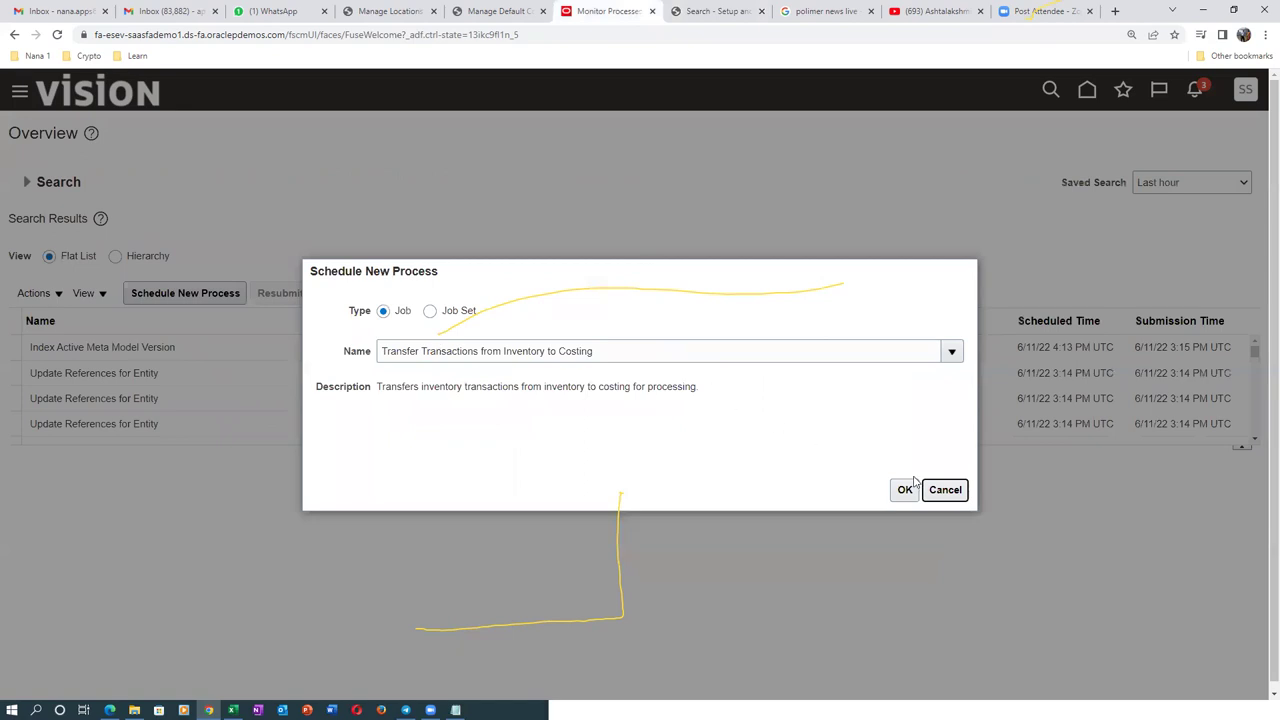
left_click(905, 489)
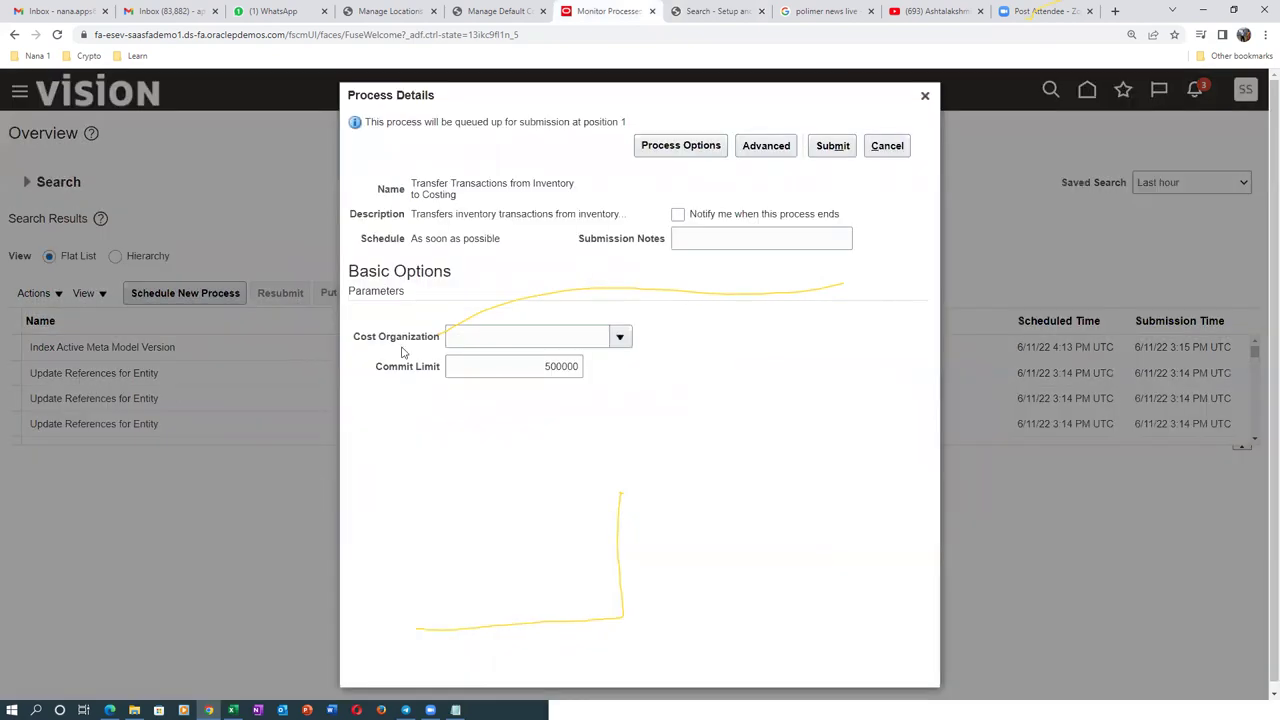
left_click(470, 337)
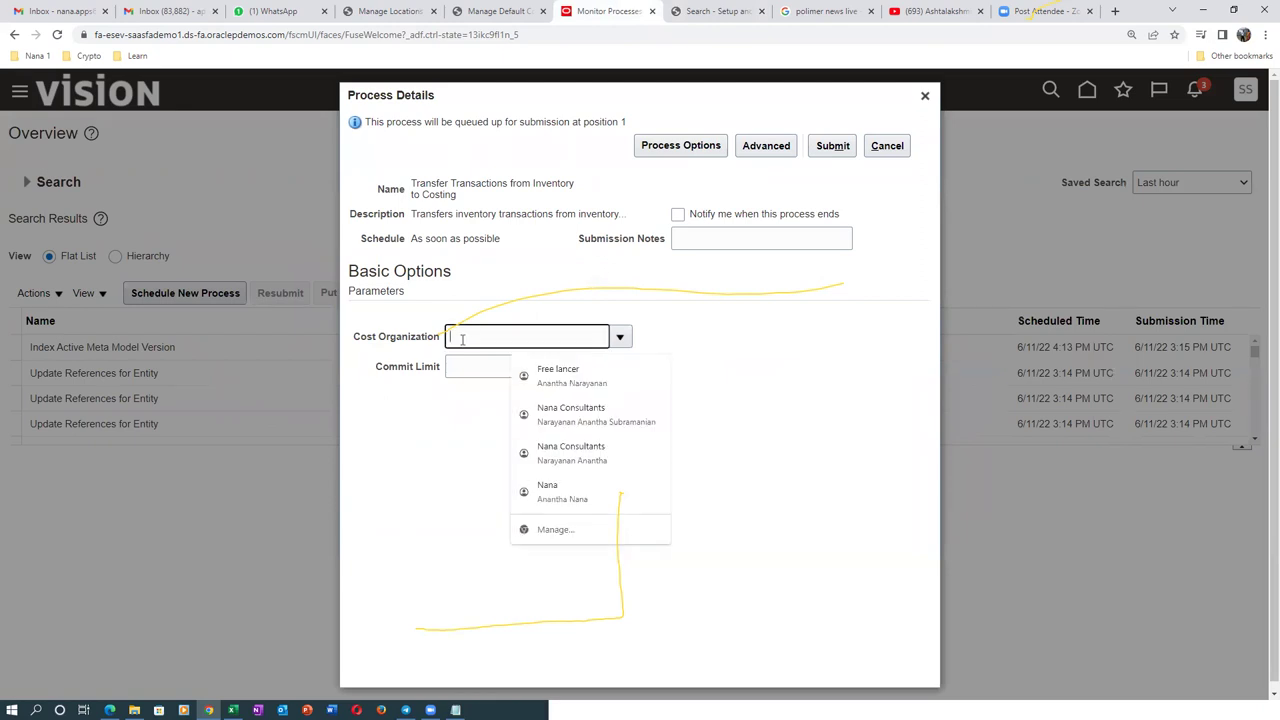
type("US Op")
key("Tab")
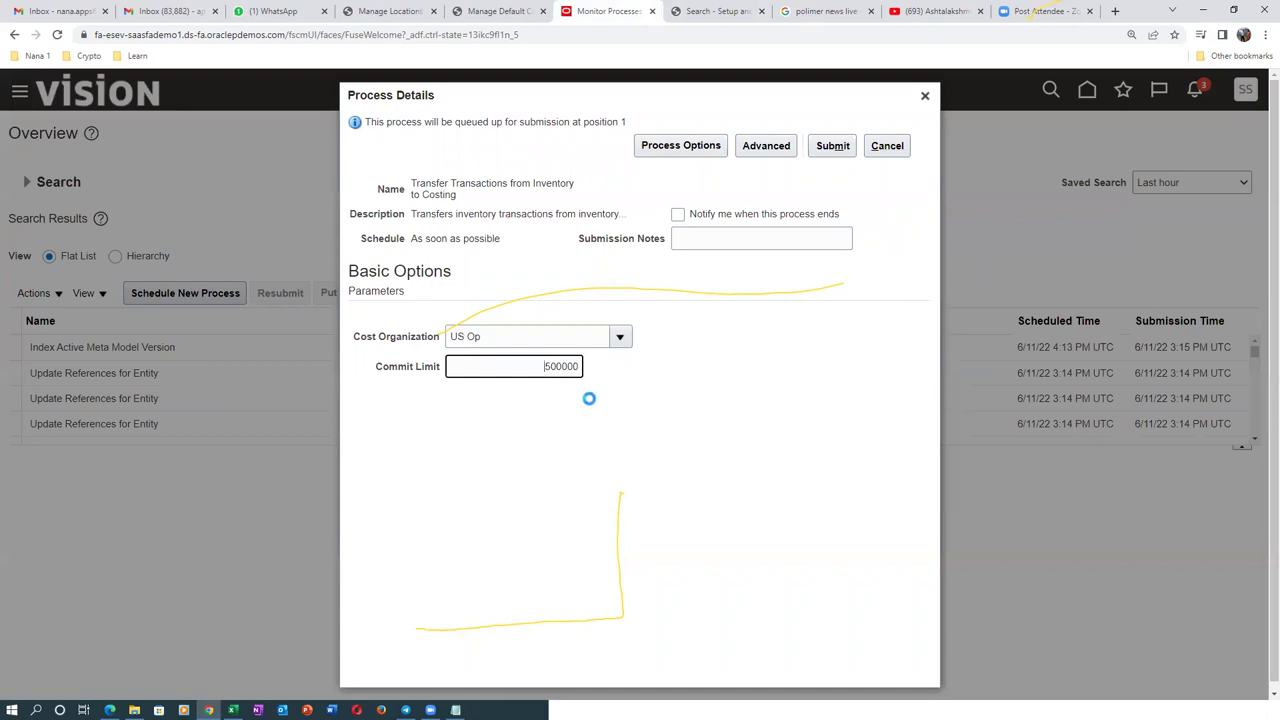
left_click(834, 146)
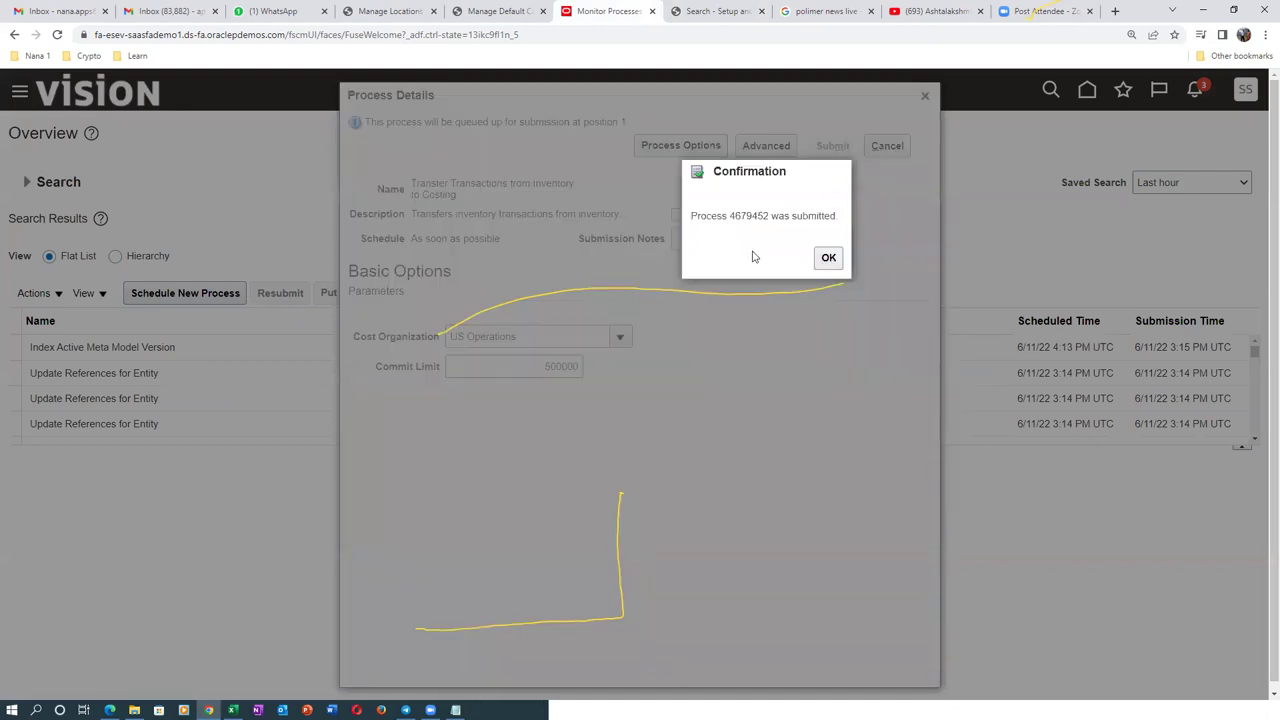
left_click(828, 257)
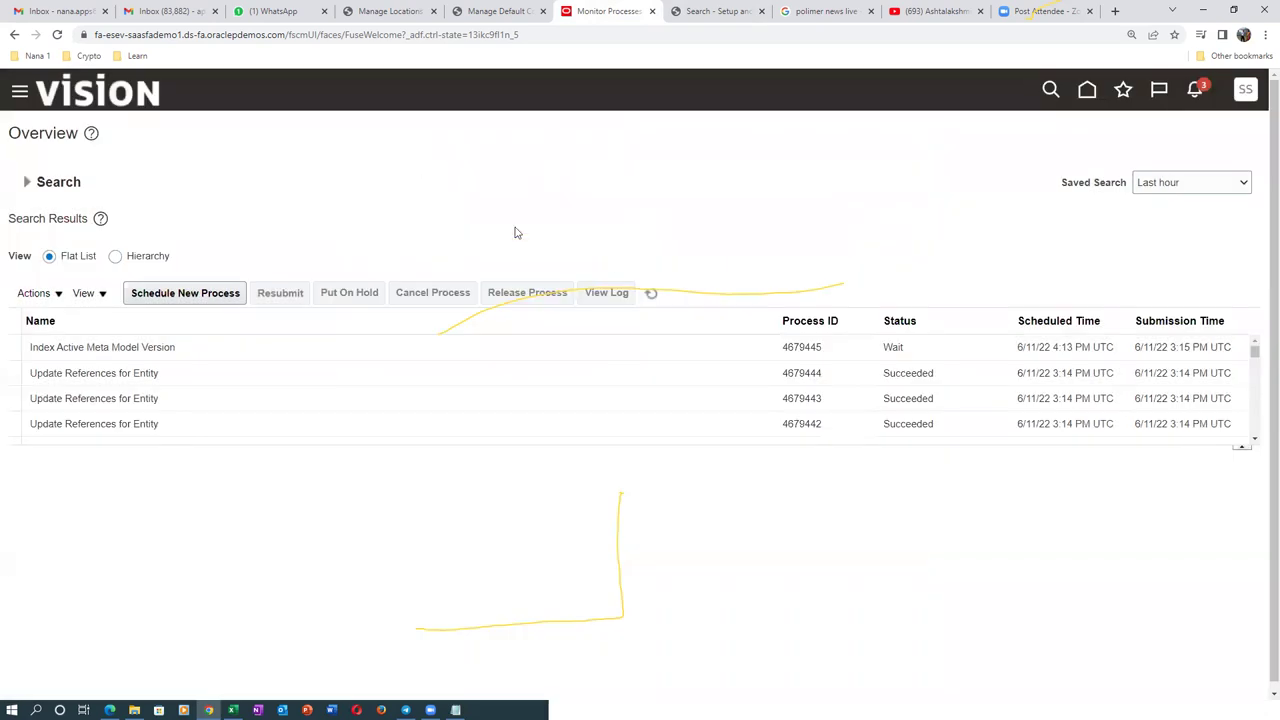
Step: Refresh the scheduled process list to check the status of the submitted transfer process
left_click(655, 295)
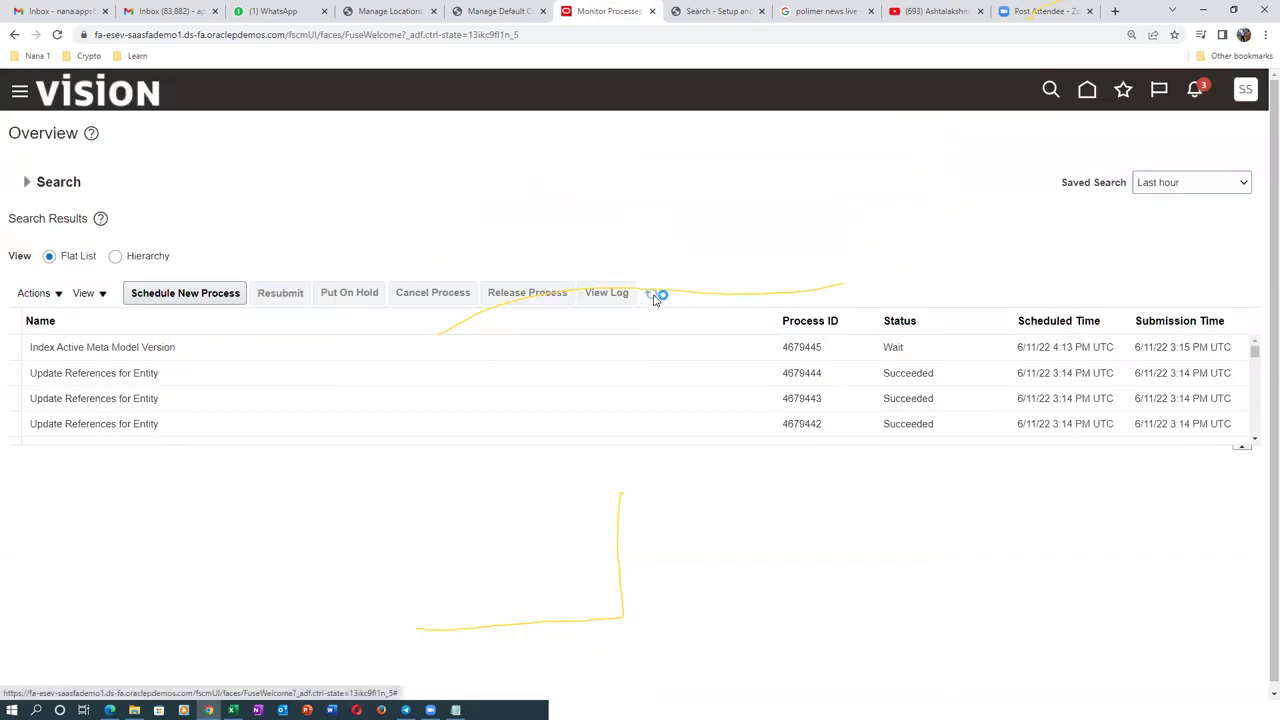
left_click(655, 295)
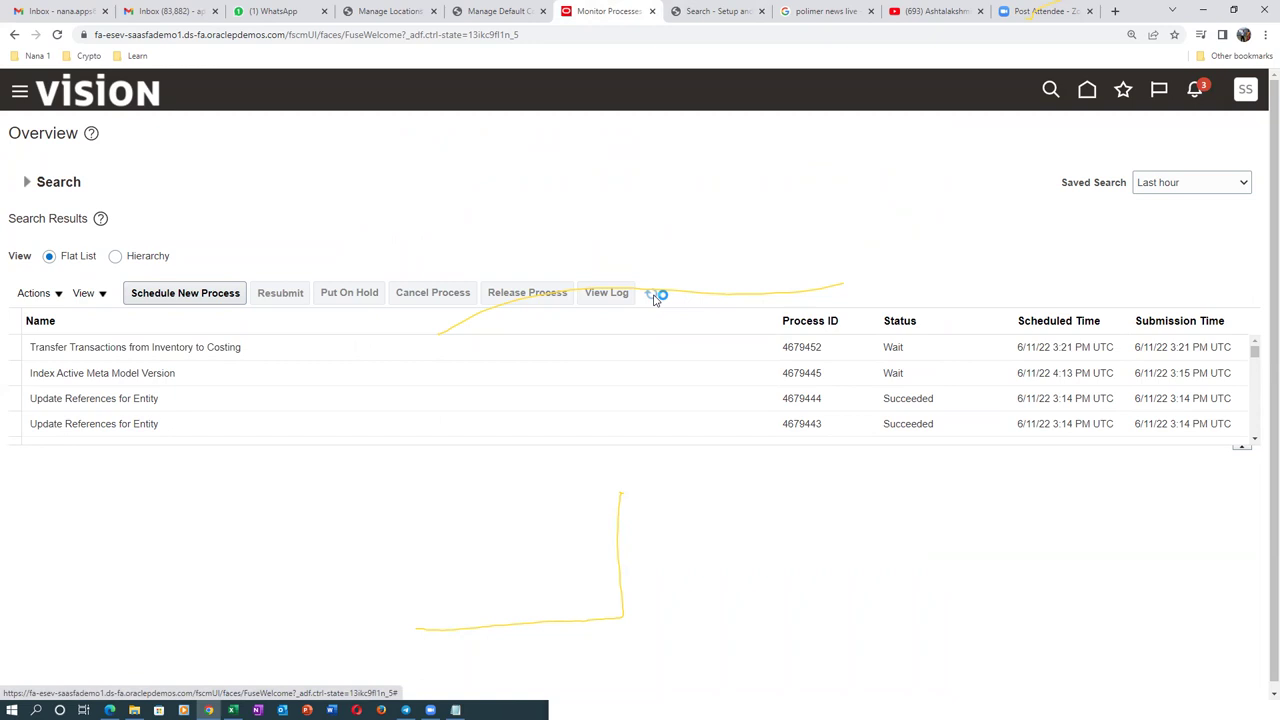
left_click(651, 295)
left_click(652, 296)
Step: Leave the setup task search and open the Cost Accounting work area from Supply Chain Execution
left_click(711, 12)
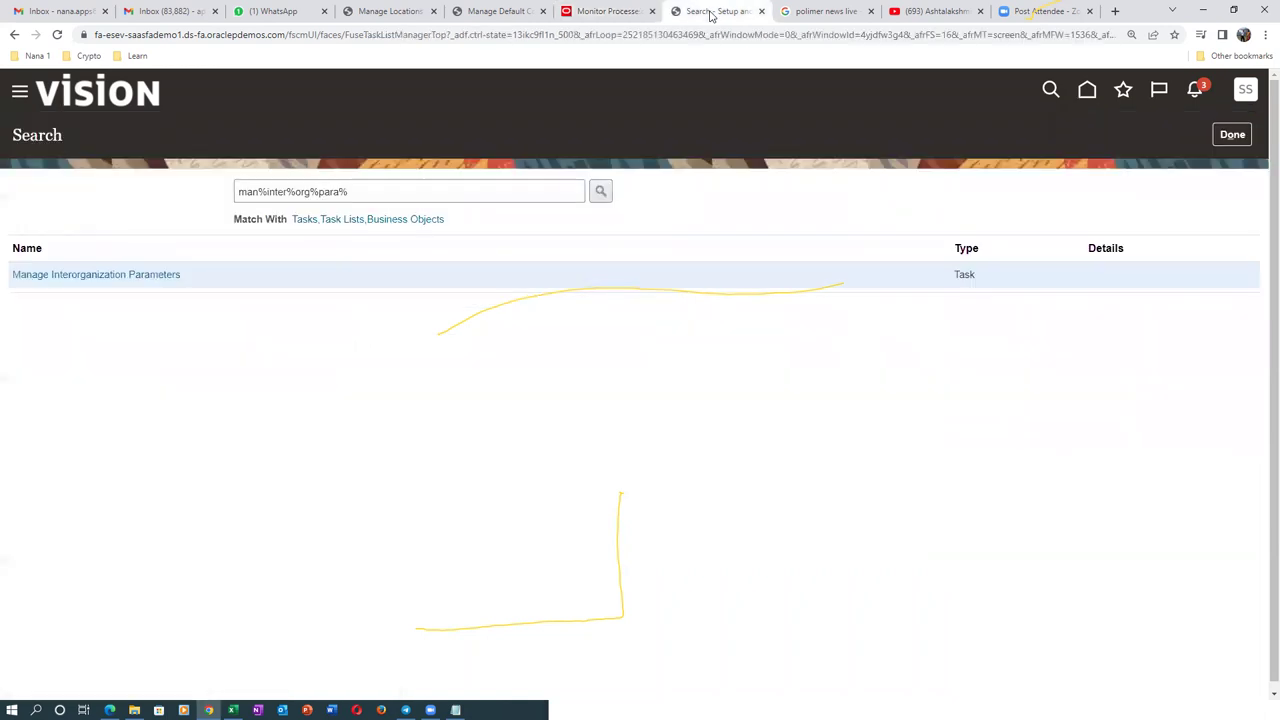
left_click(1230, 138)
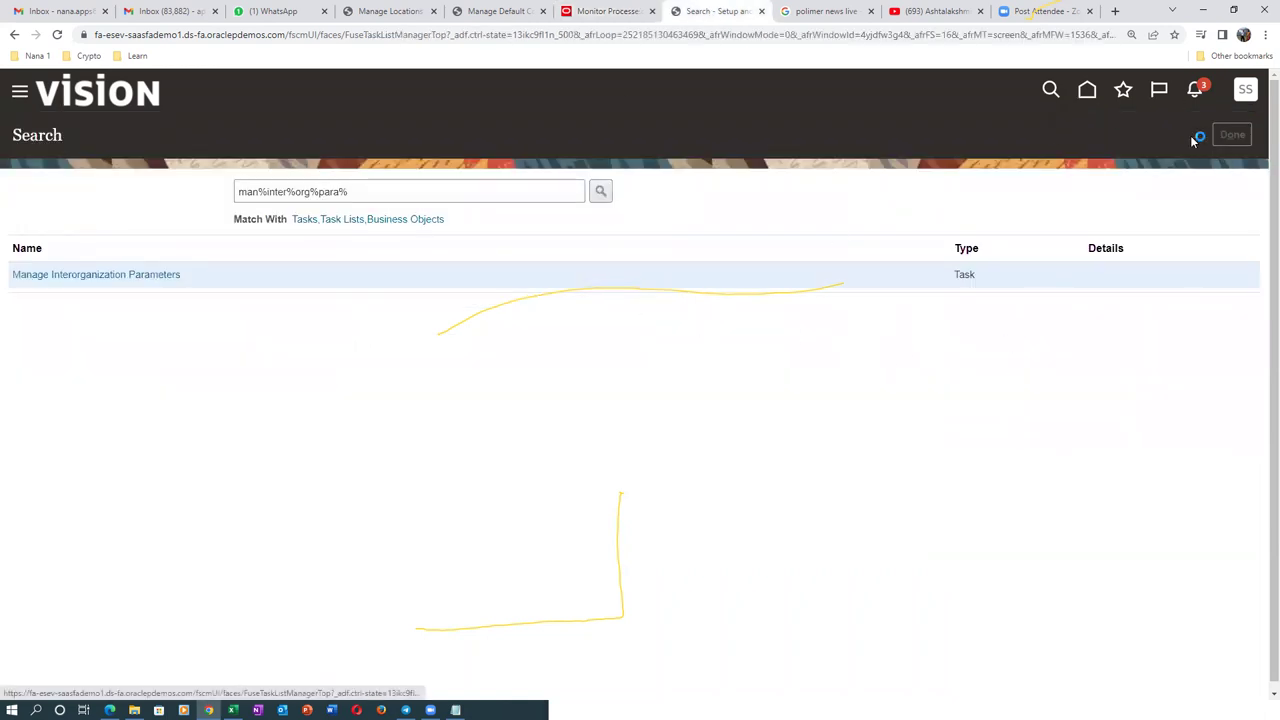
left_click(1088, 92)
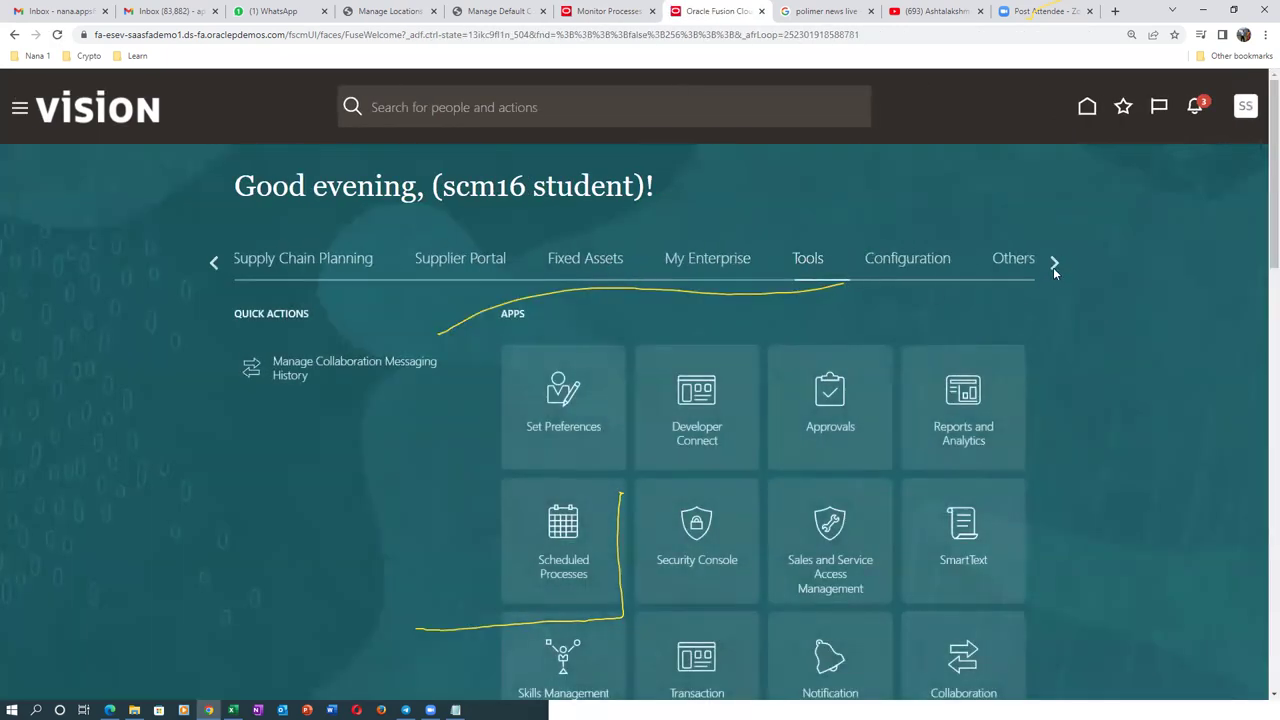
left_click(213, 264)
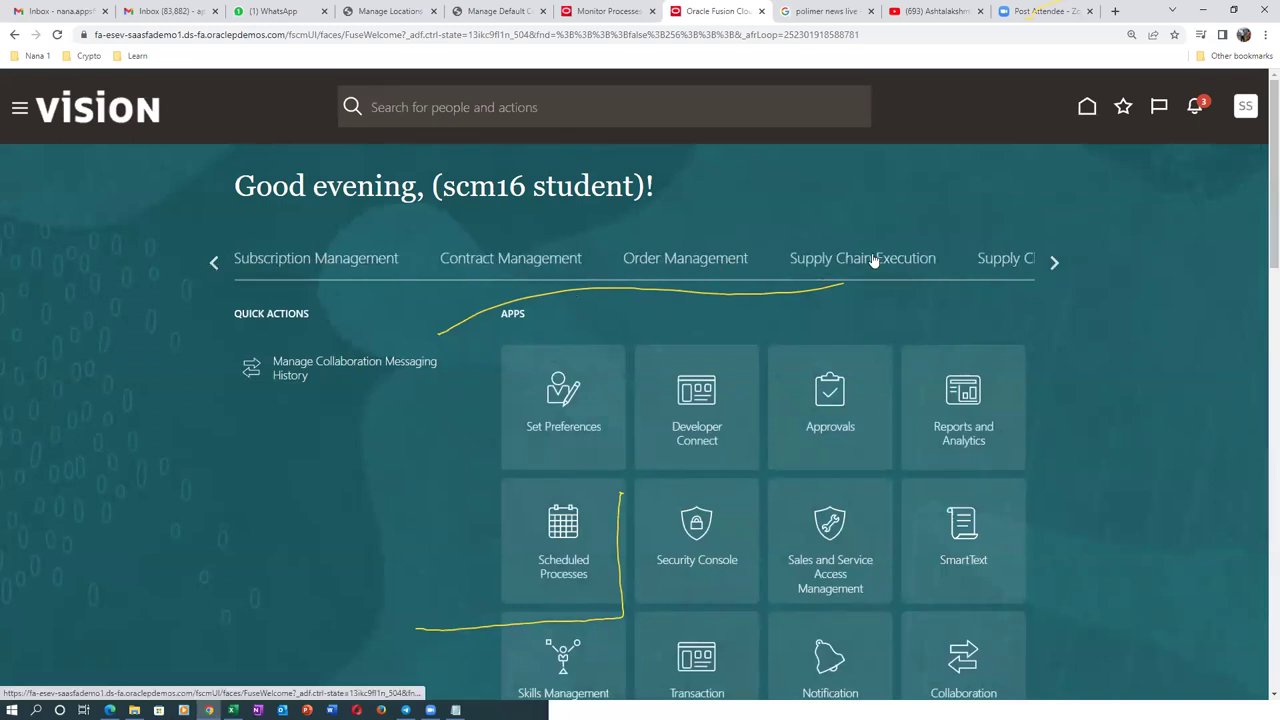
left_click(872, 260)
left_click(697, 540)
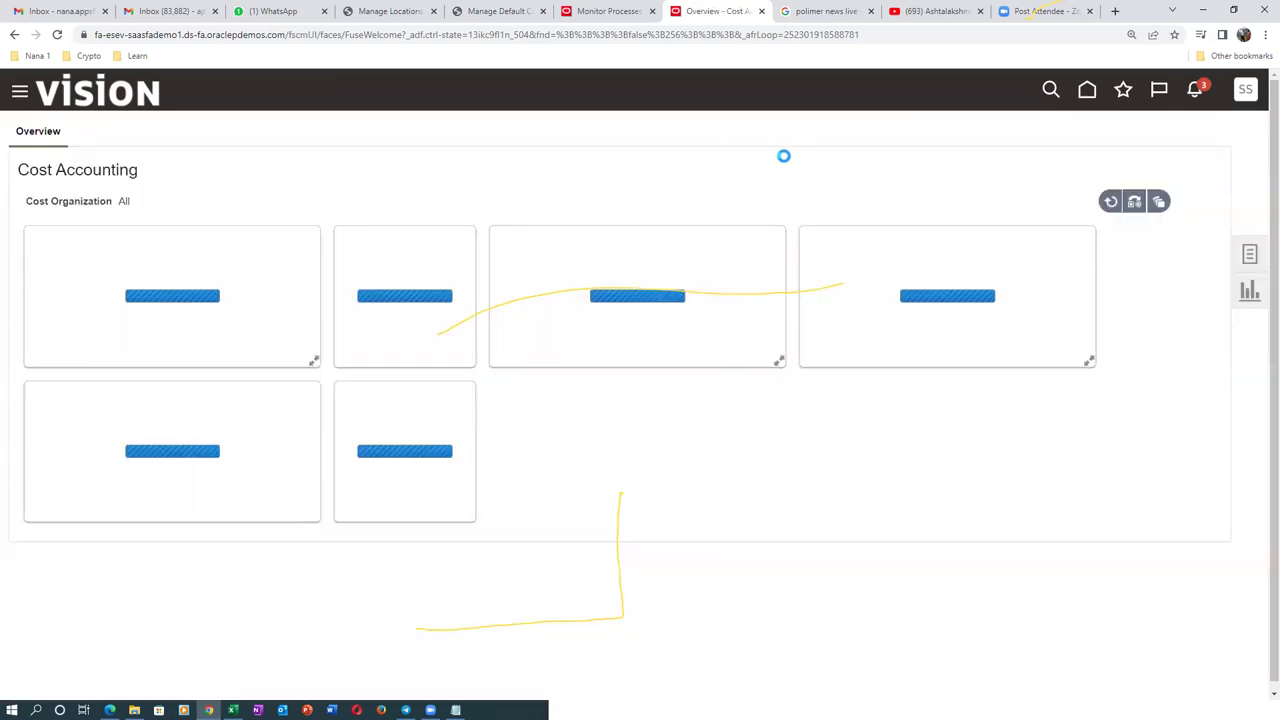
left_click(1087, 92)
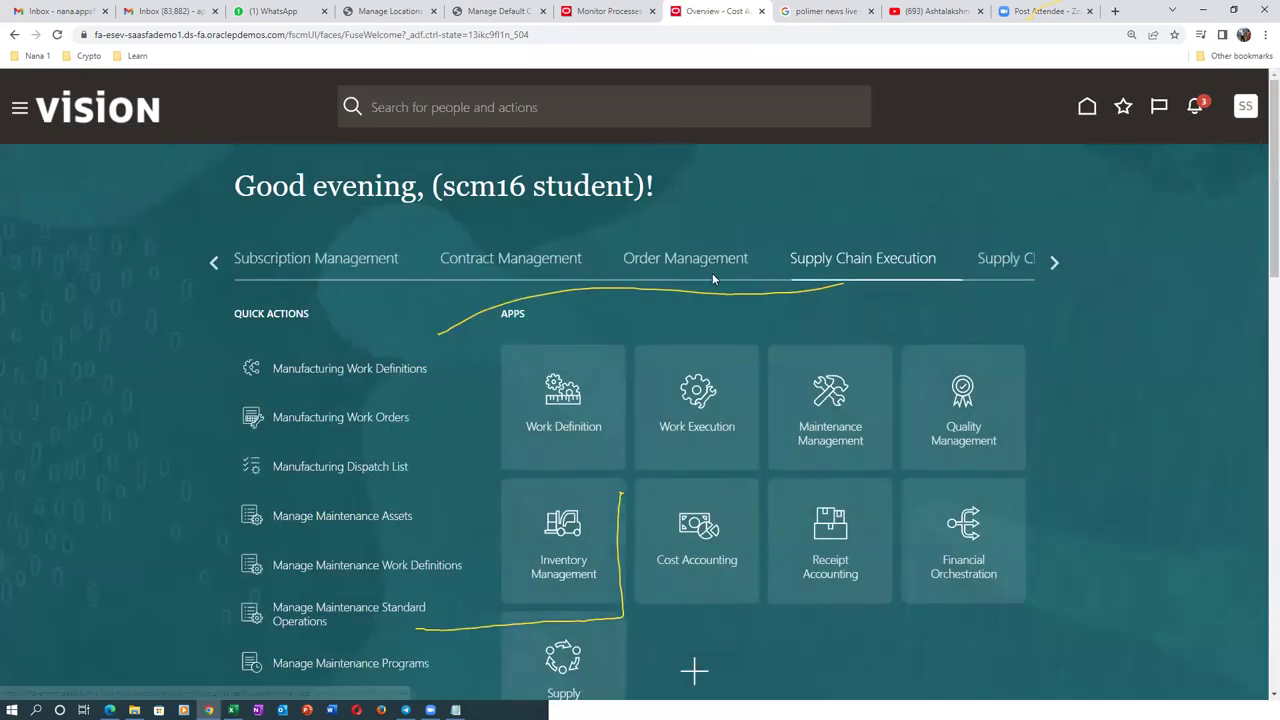
left_click(695, 545)
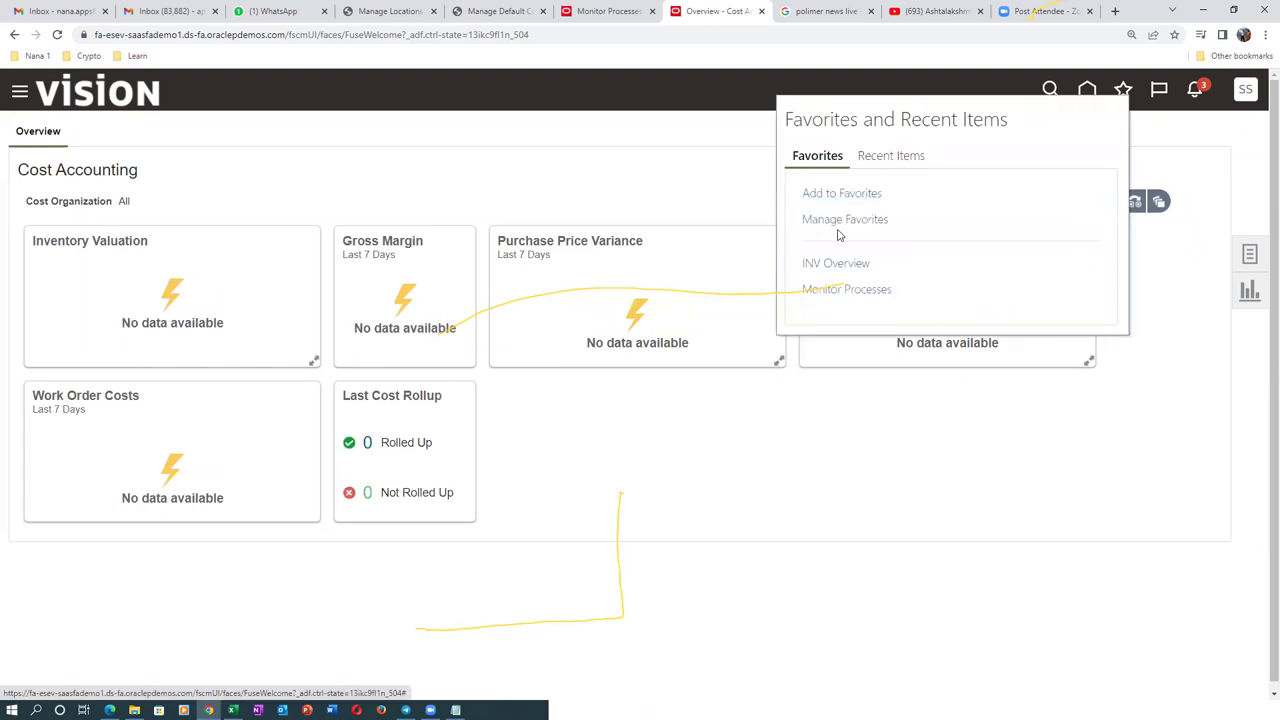
Step: Add the Cost Accounting overview page to the favorites, putting Cost in front of Overview in its name
left_click(840, 195)
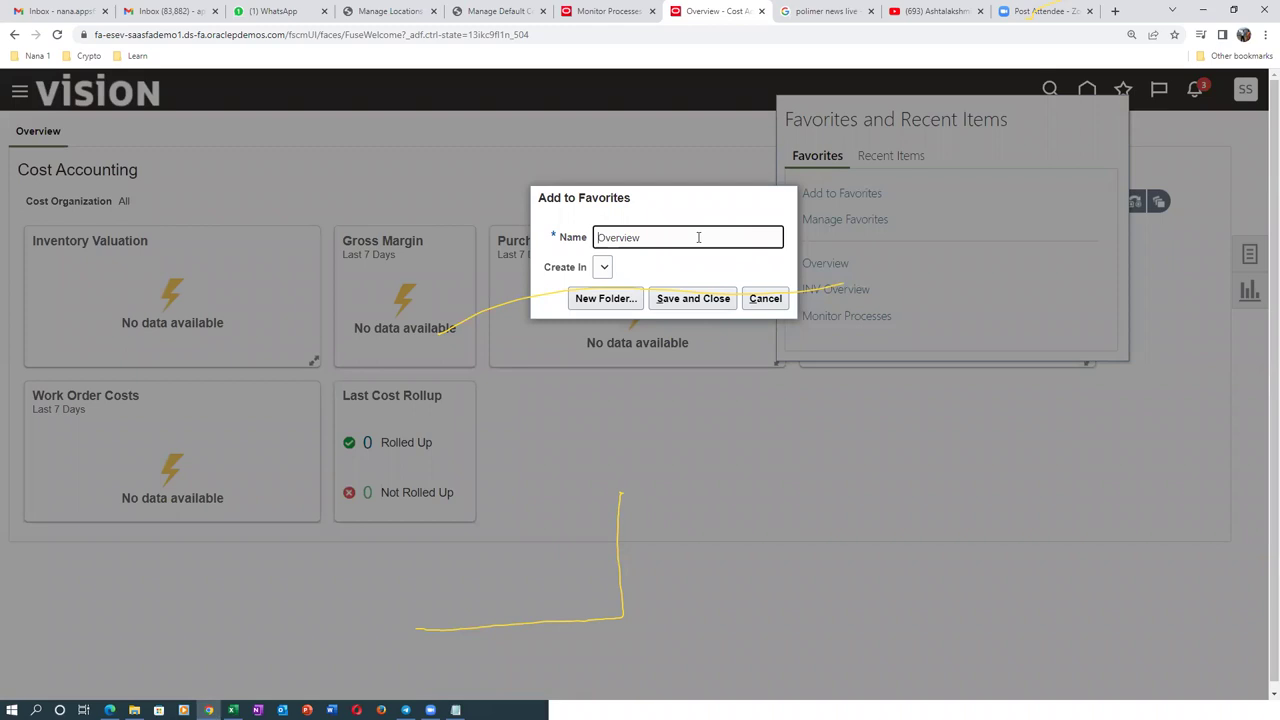
type("Cost")
left_click(706, 299)
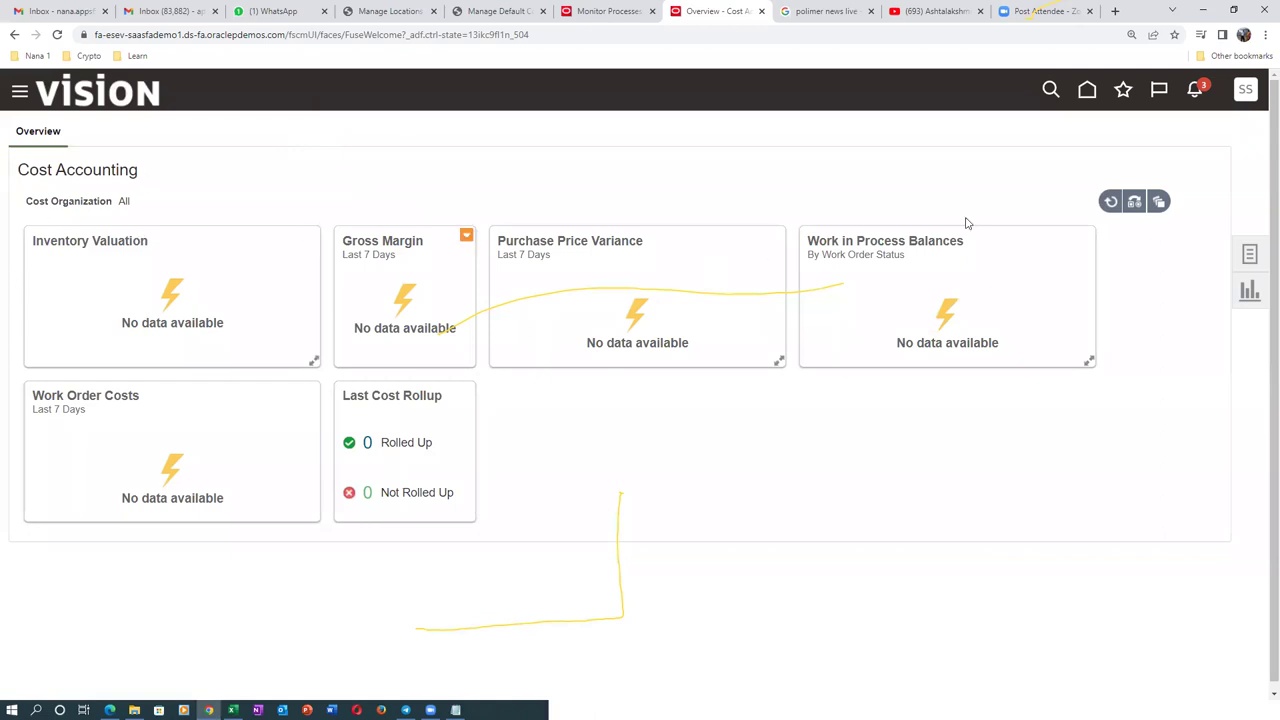
Step: Set the Cost Accounting overview to view by cost organization US Operations and apply it
left_click(1135, 203)
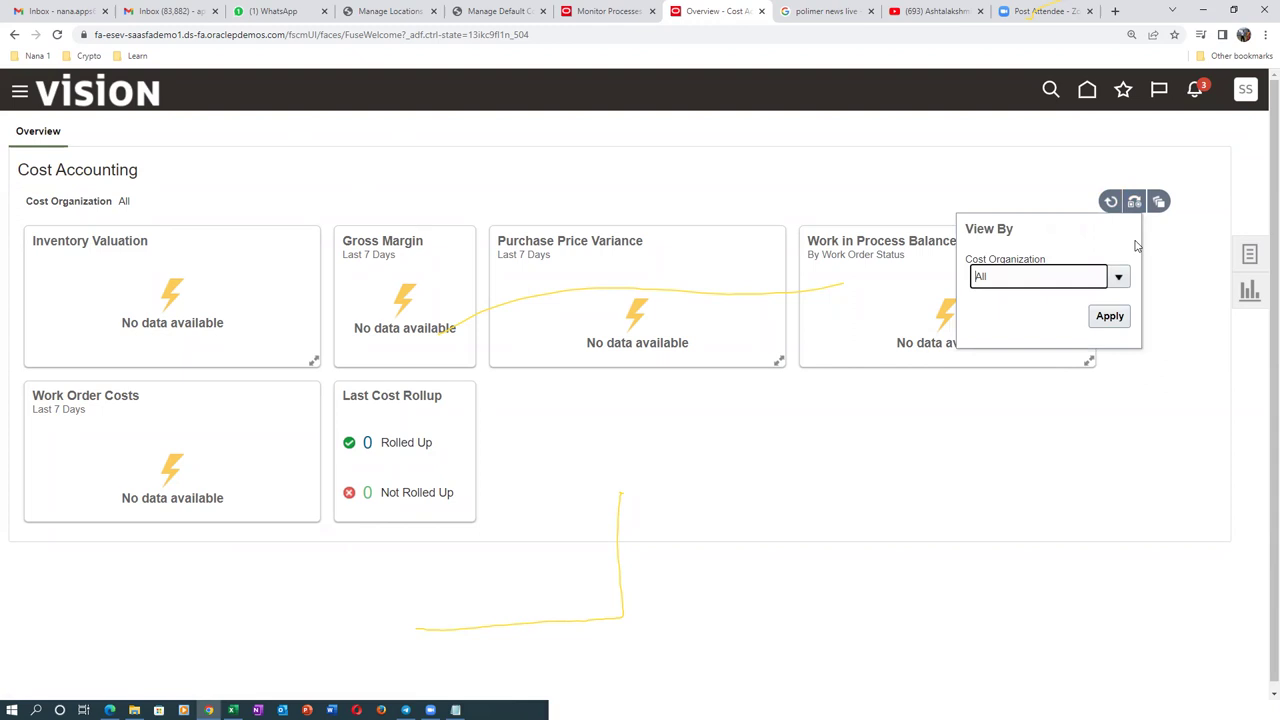
left_click(1029, 280)
type("US Op")
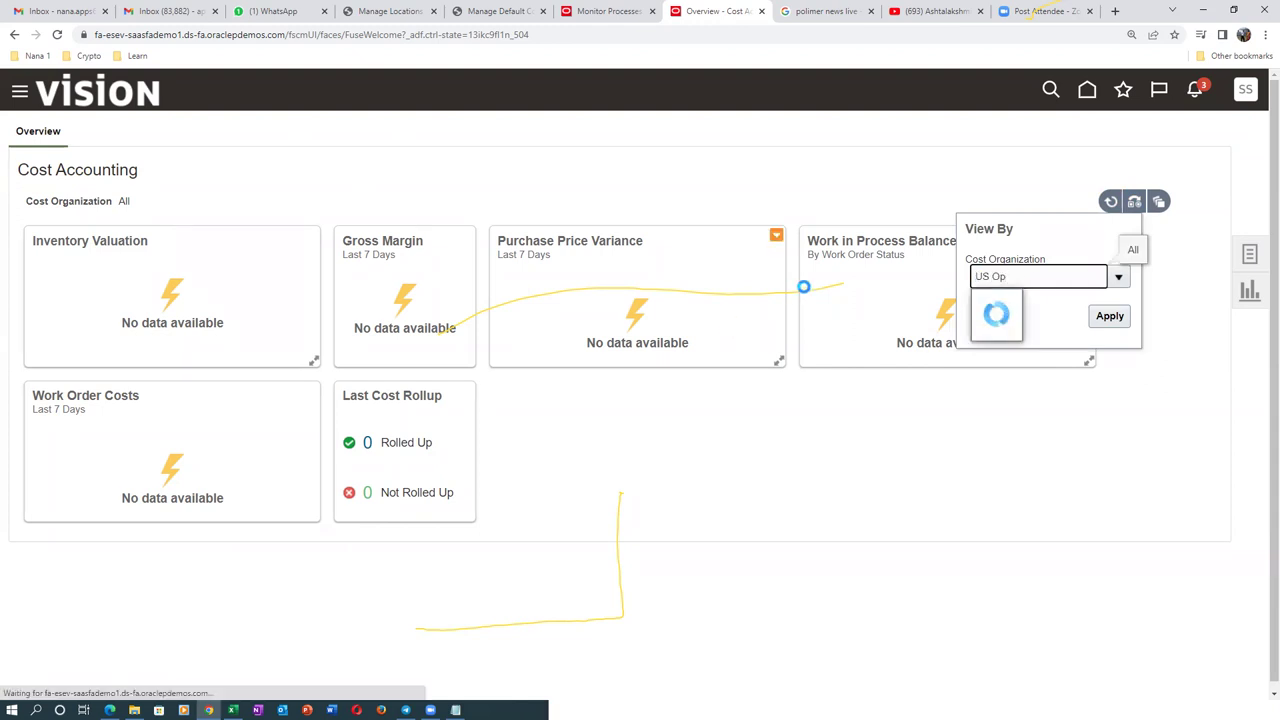
left_click(1008, 301)
left_click(1108, 317)
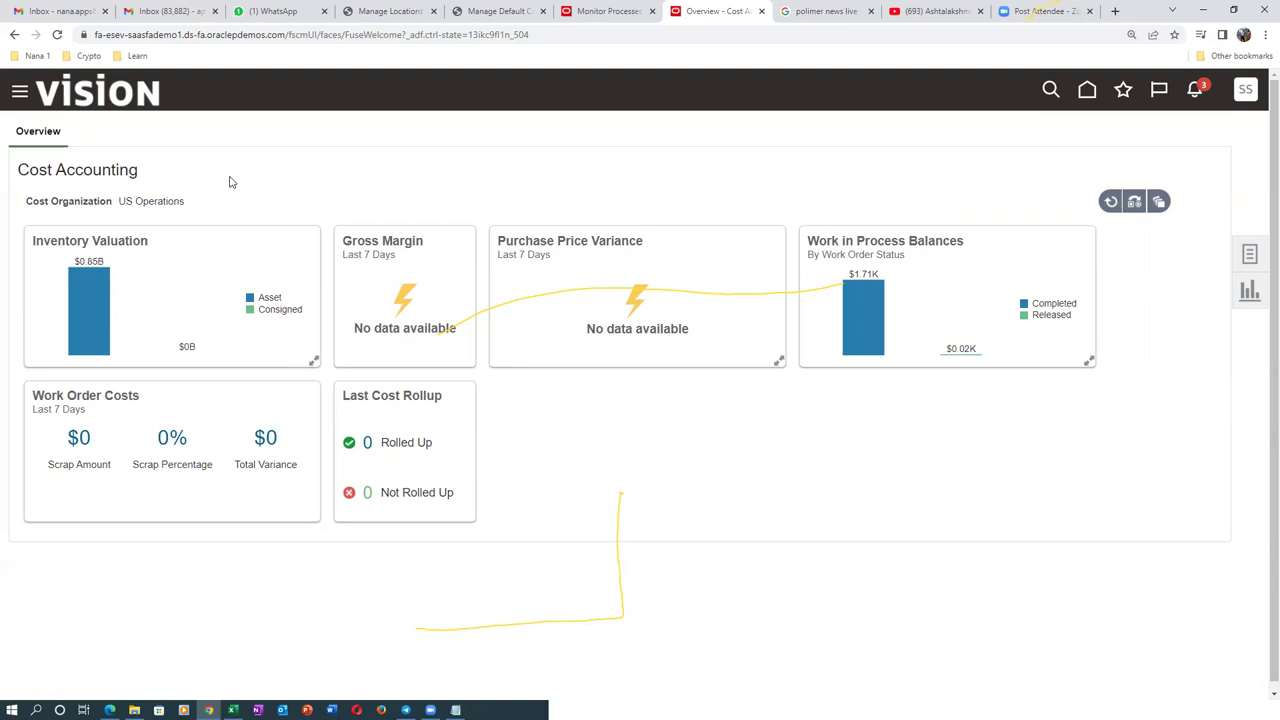
Step: Switch to the Vision enterprise structure PDF to review its organizations, then return to the Cost Accounting overview and examine its Inventory Valuation
key("alt+Tab")
key("alt+Tab")
key("alt+Tab")
key("alt+Tab")
key("alt+Tab")
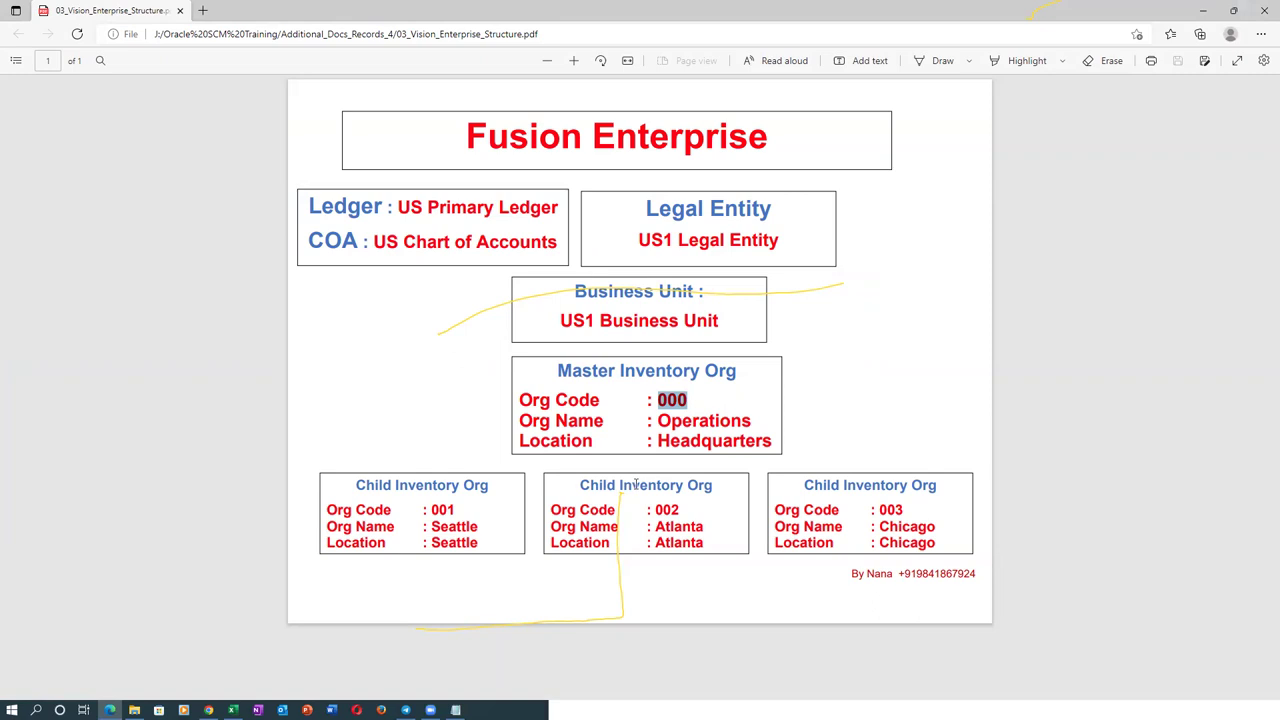
key("alt+Tab")
mouse_move(86, 288)
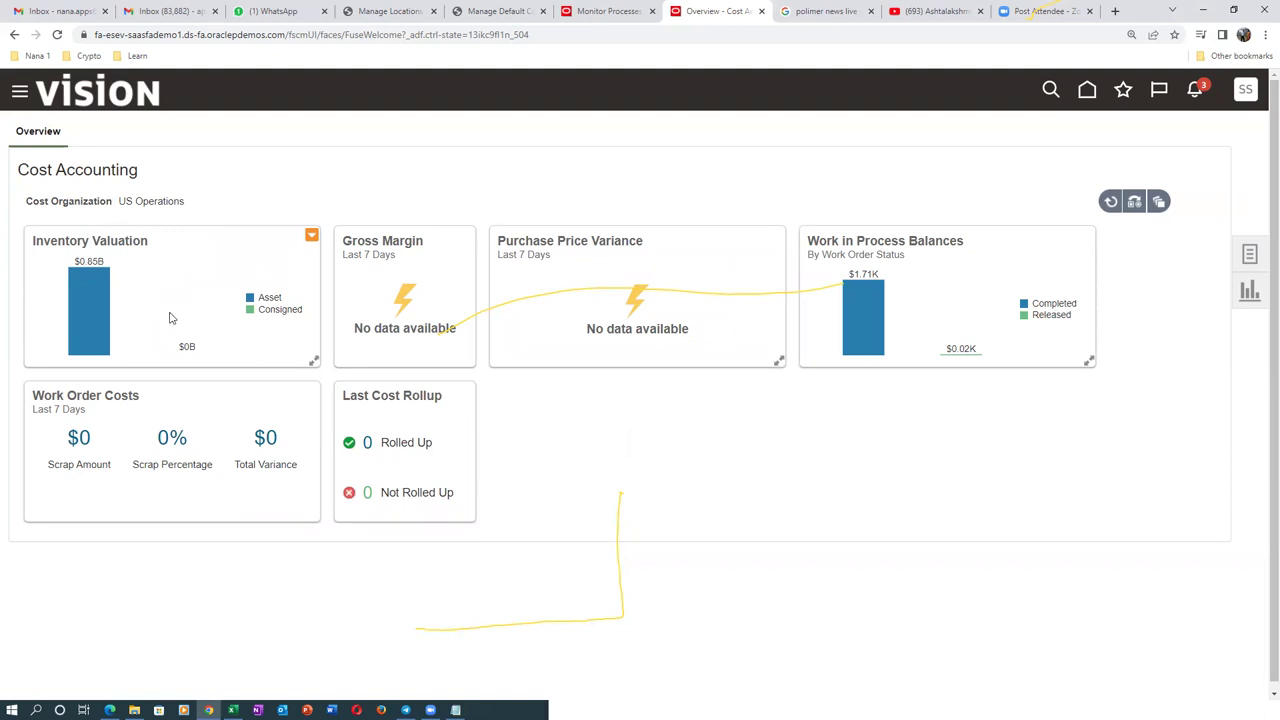
Step: Open Manage Cost Accounting Periods and search for cost organizations starting with US Op
left_click(1250, 256)
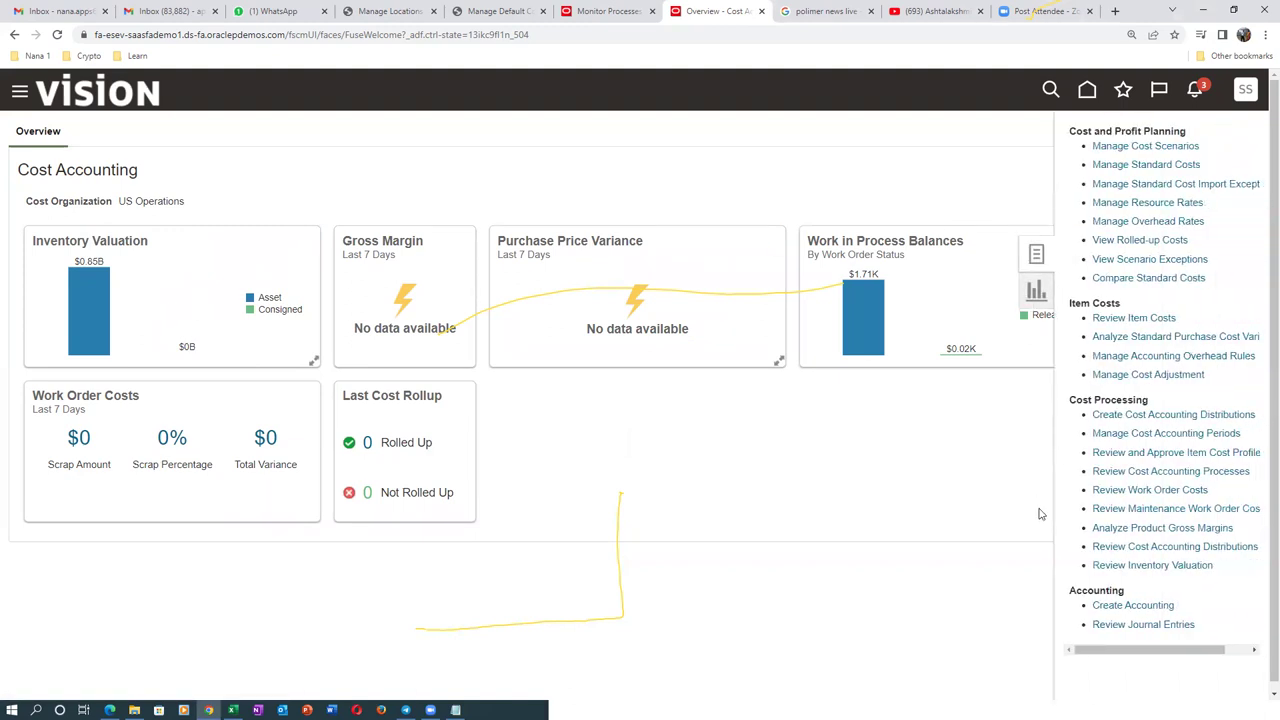
left_click(1136, 434)
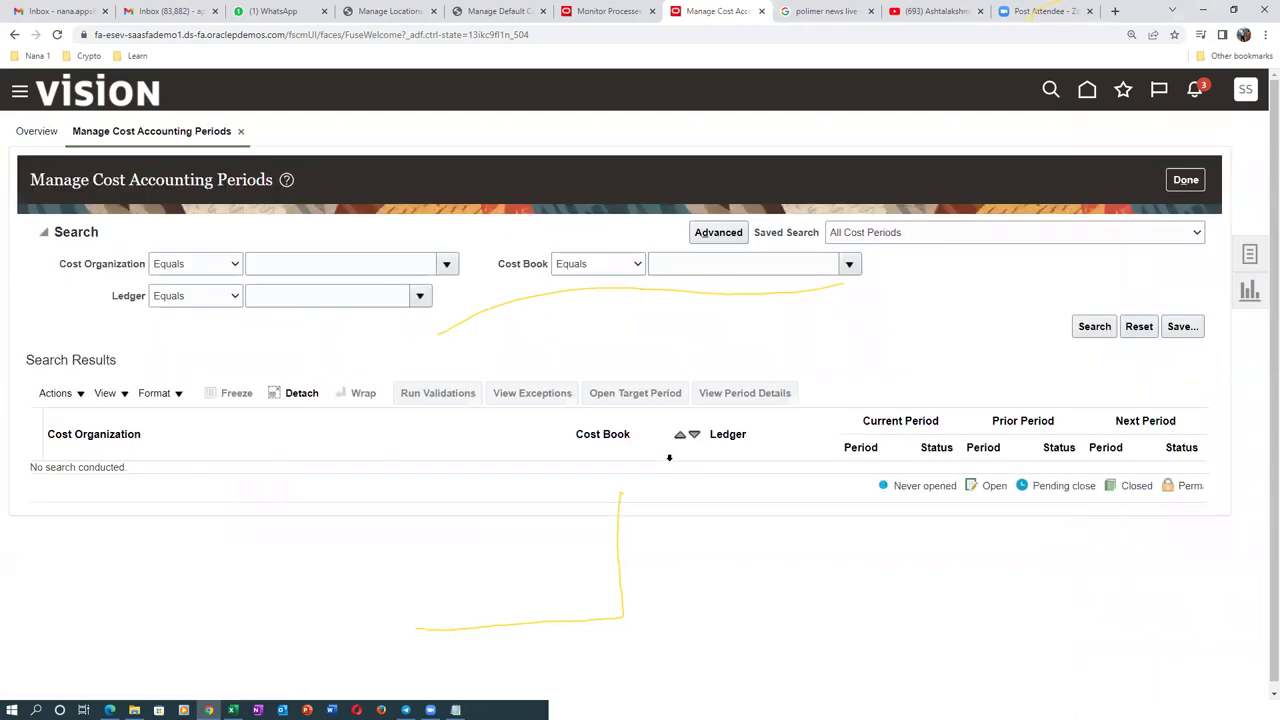
left_click(197, 266)
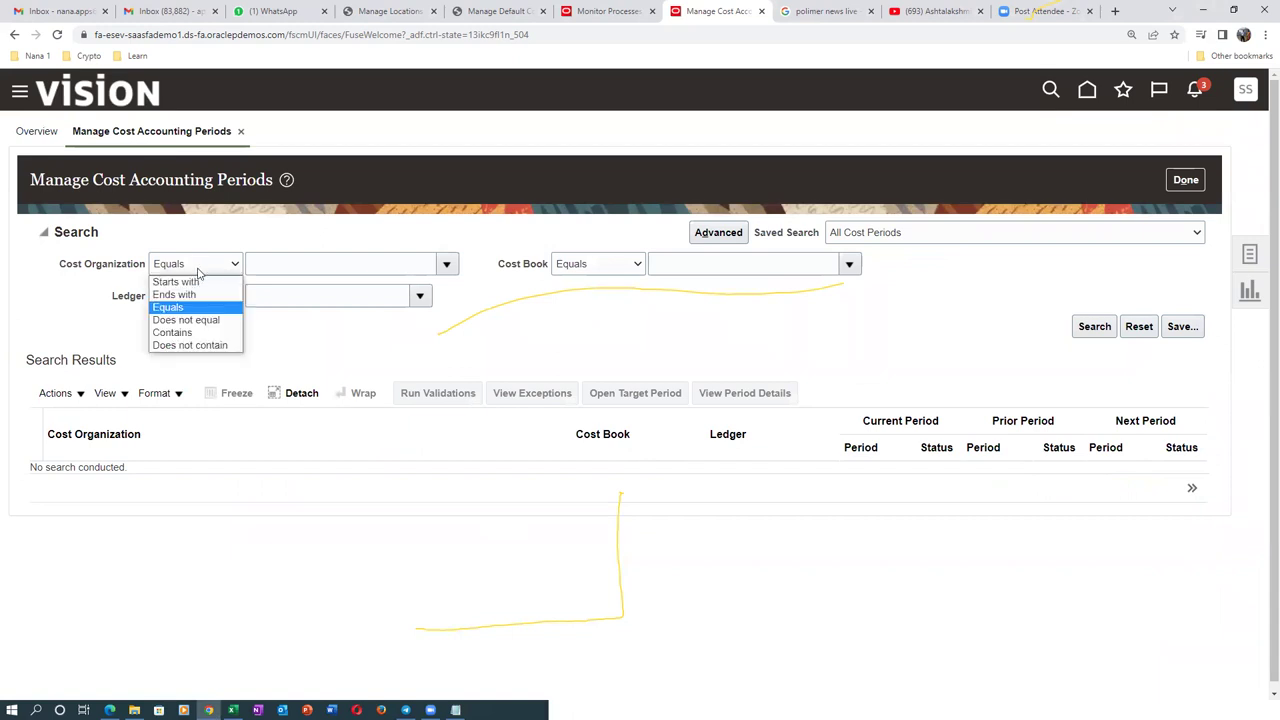
left_click(178, 282)
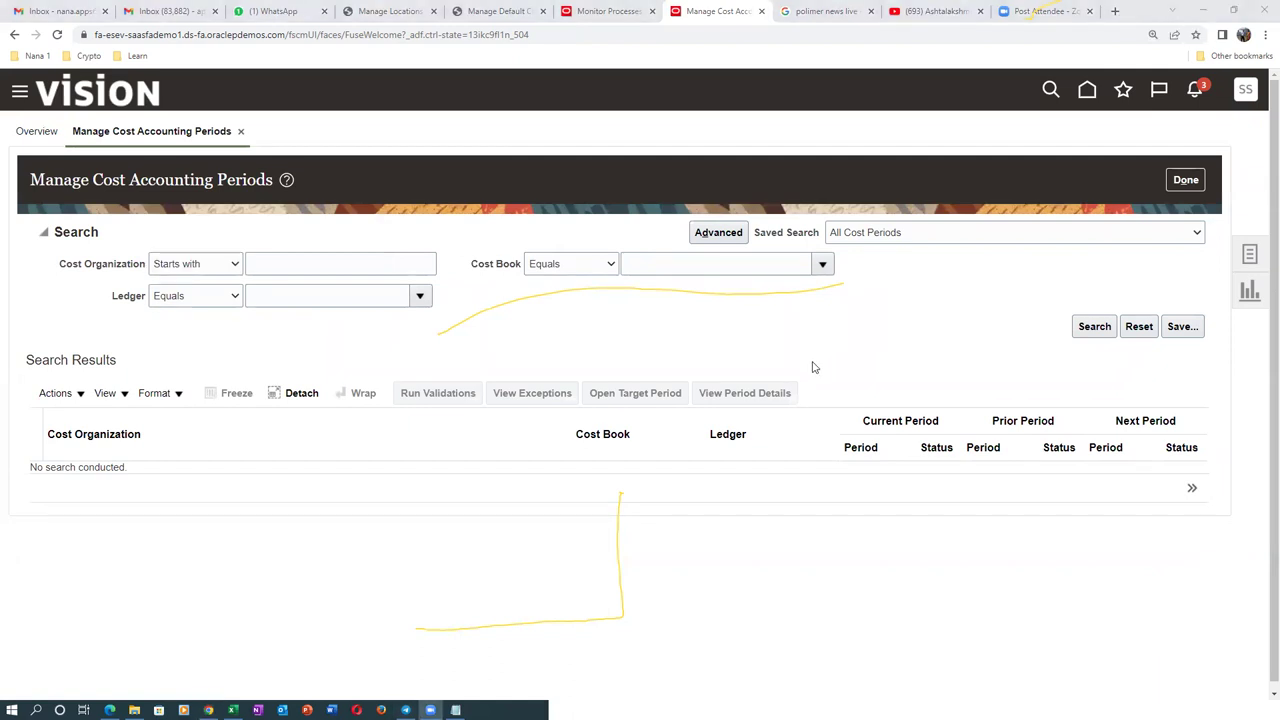
left_click(285, 264)
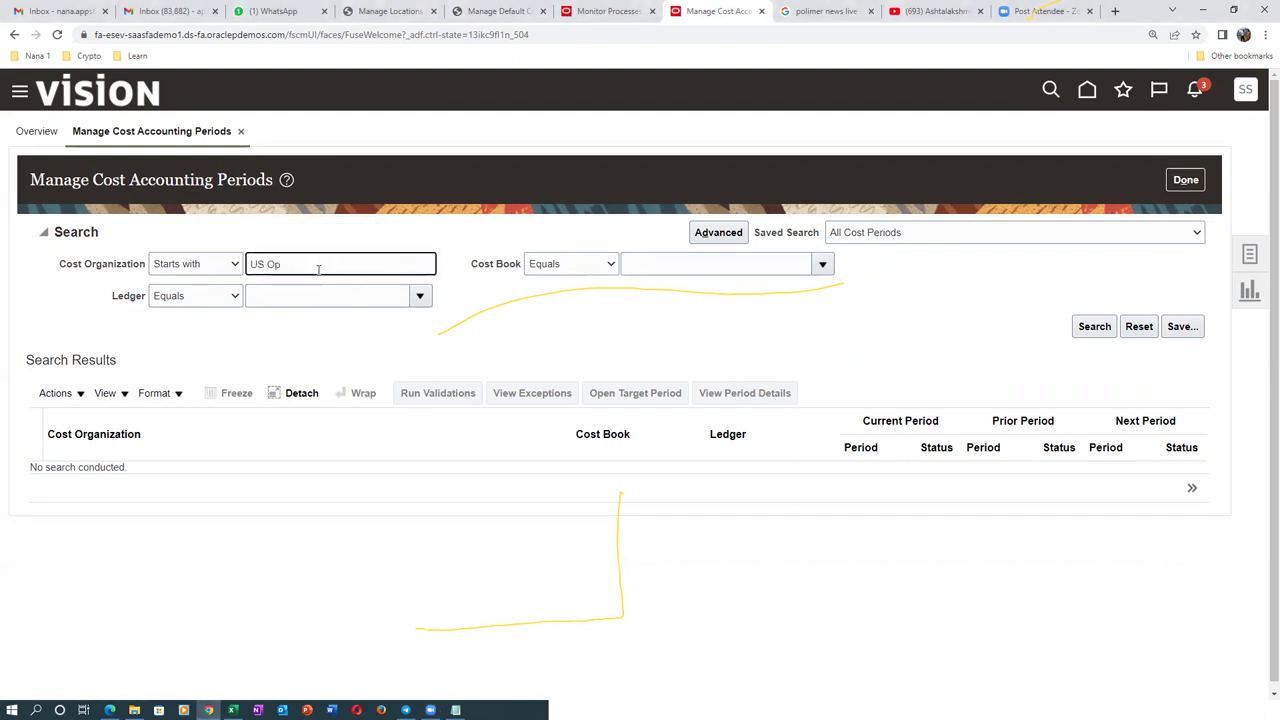
left_click(1088, 328)
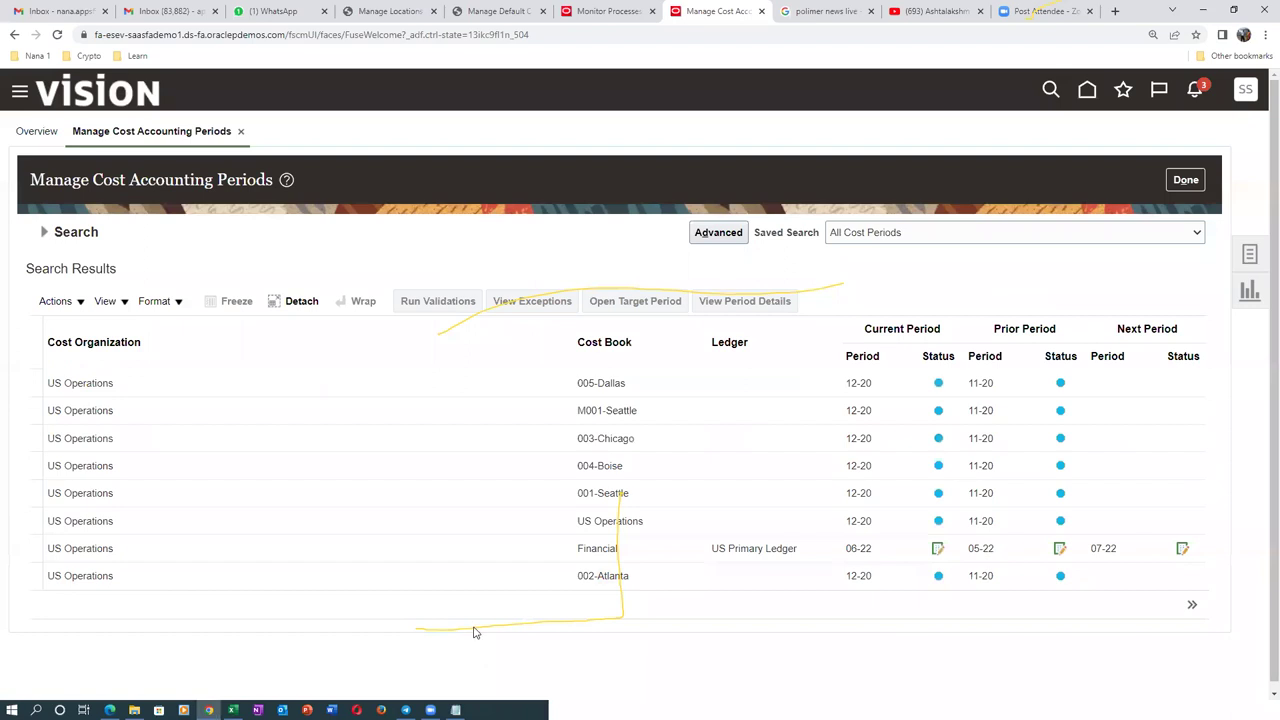
Step: Review the period details of the US Operations Financial cost book, then close Manage Cost Accounting Periods
left_click(177, 524)
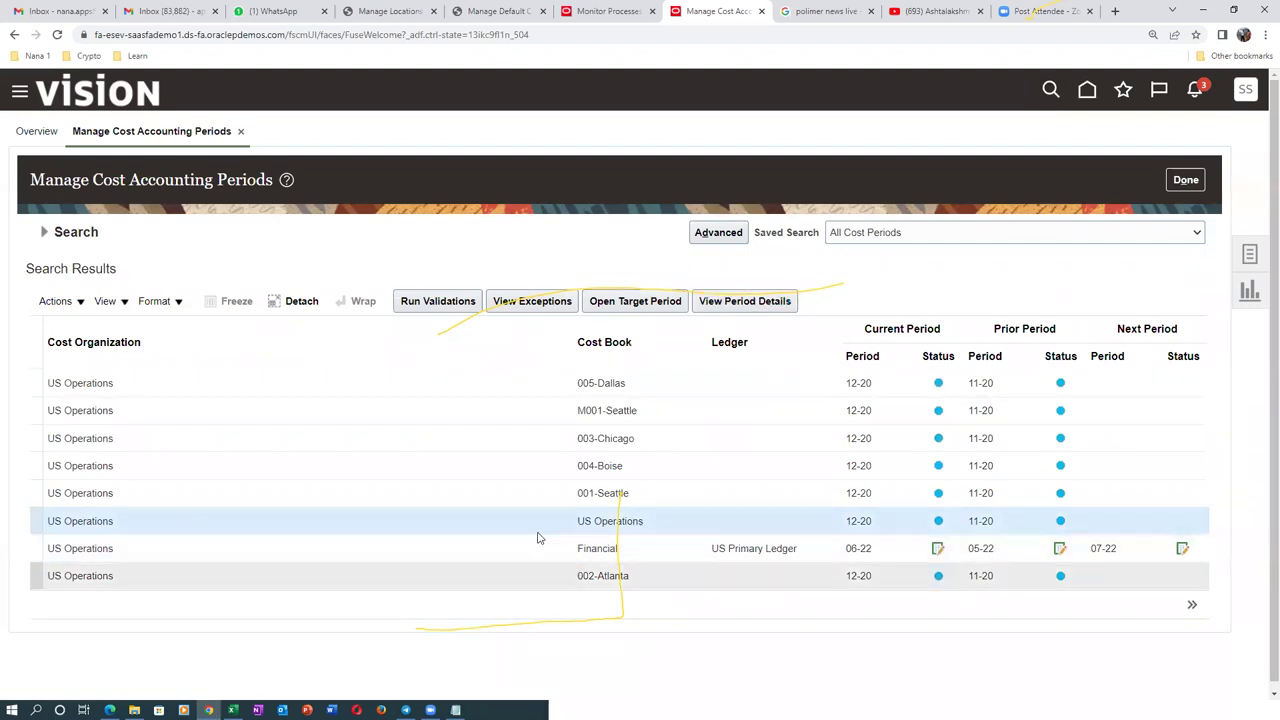
left_click(440, 548)
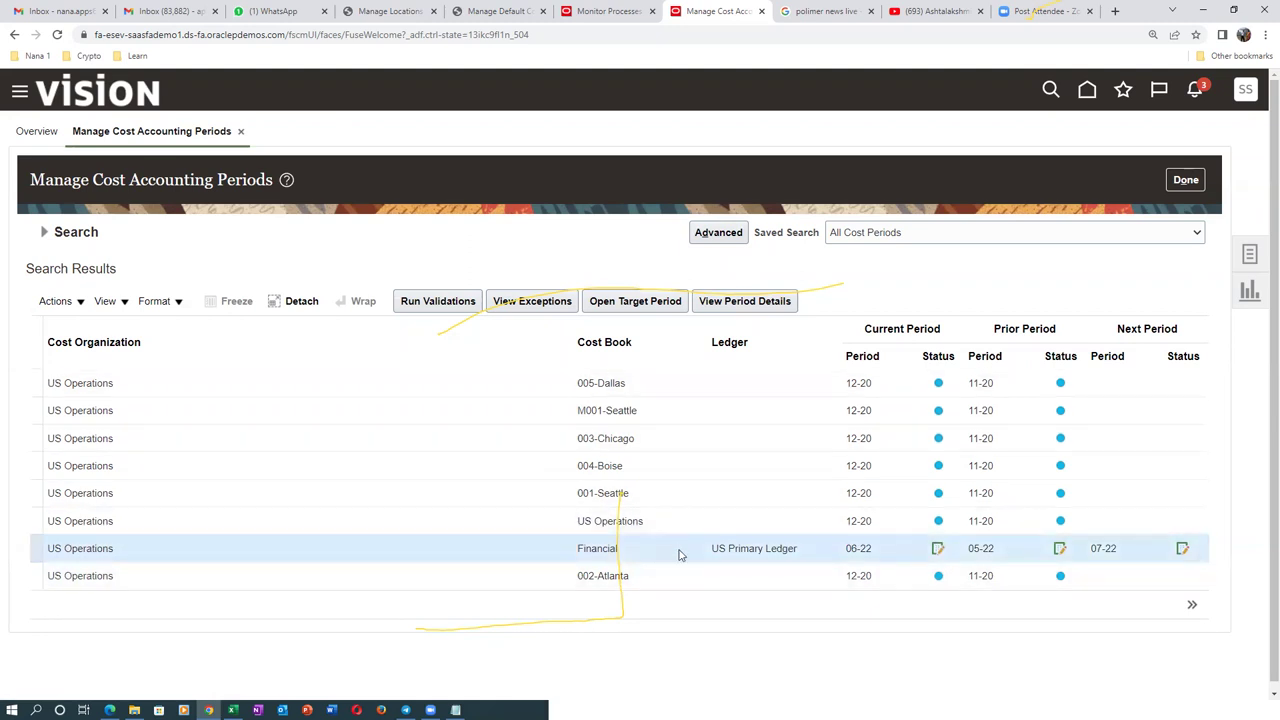
left_click(745, 301)
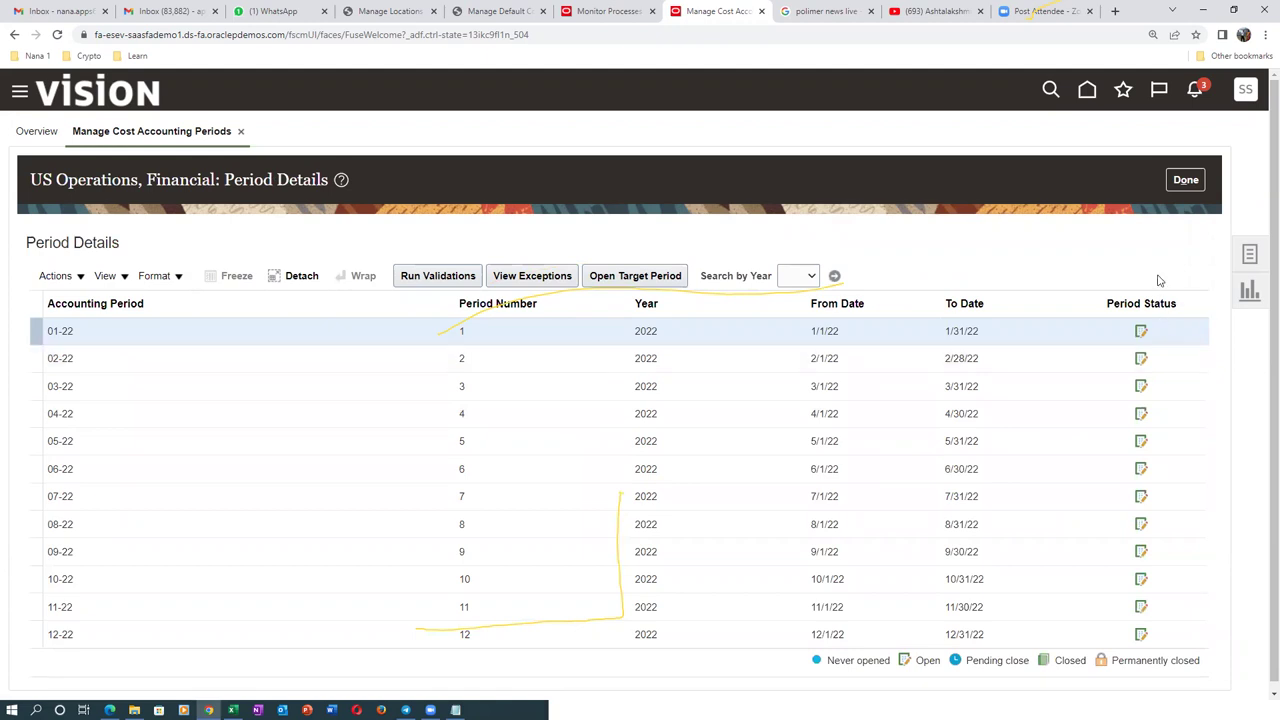
left_click(1190, 180)
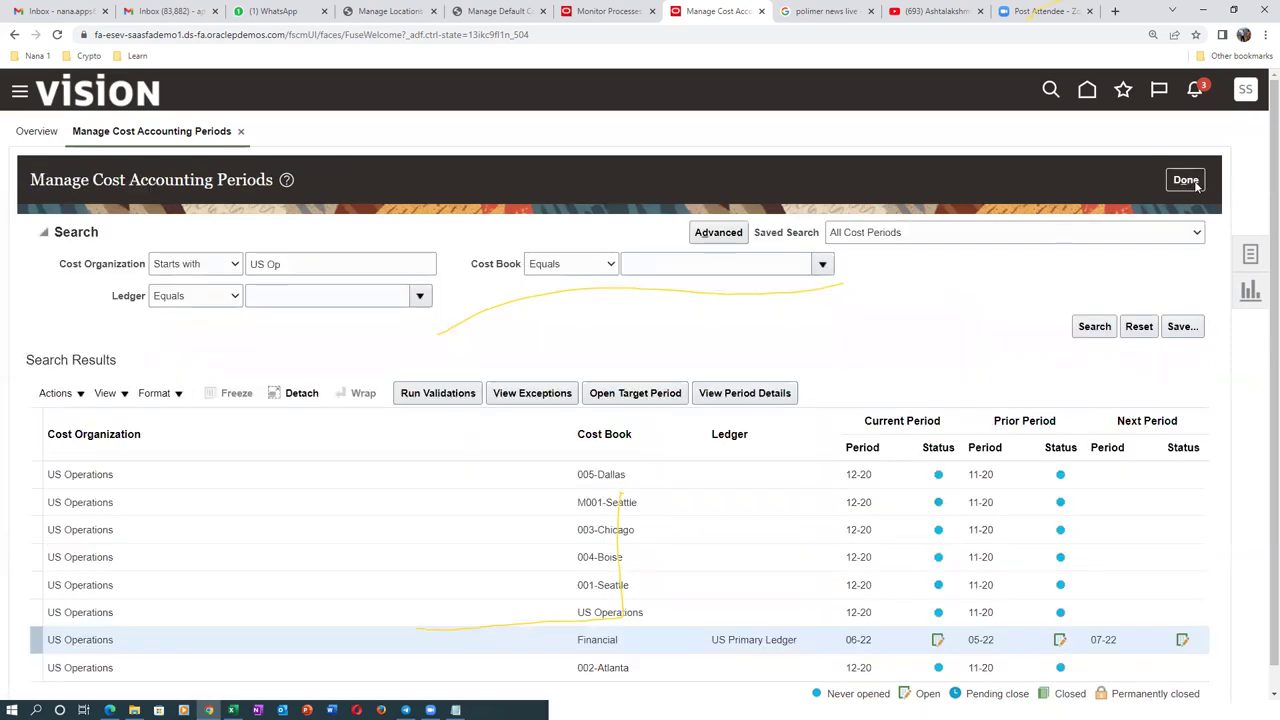
left_click(1190, 180)
Step: Open Create Cost Accounting Distributions and search for run controls starting with US
left_click(1250, 258)
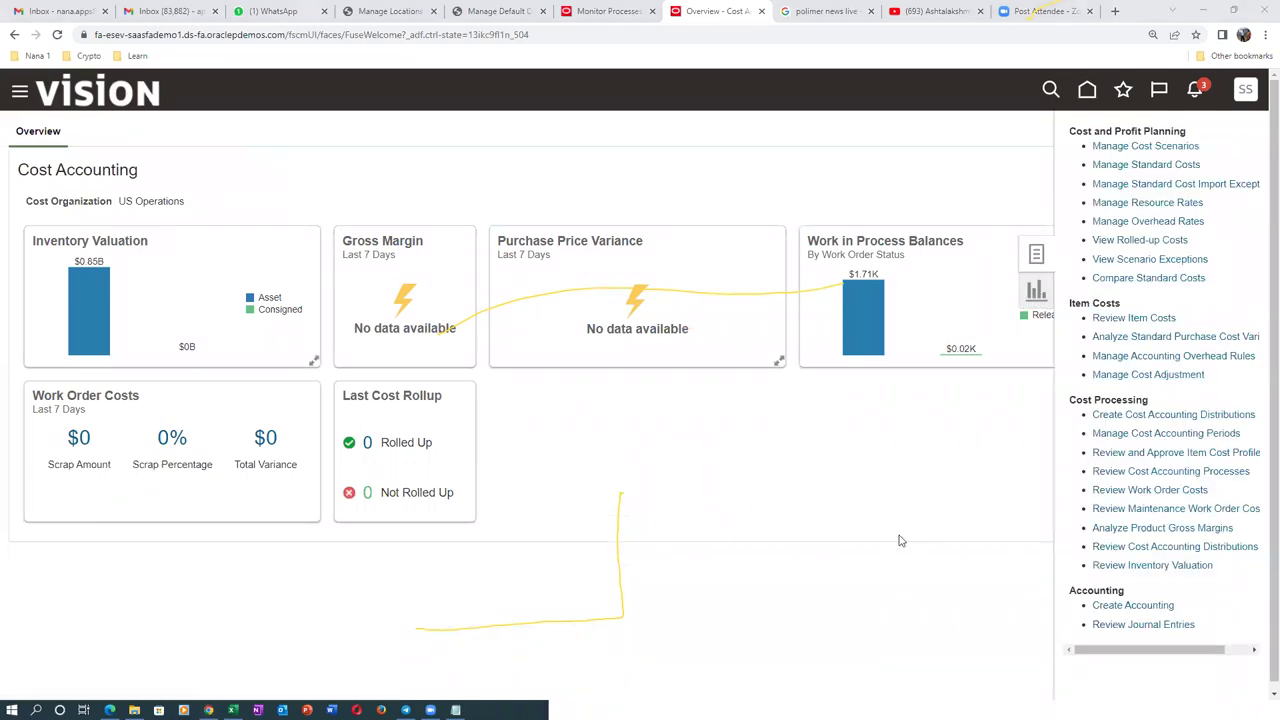
left_click(1153, 414)
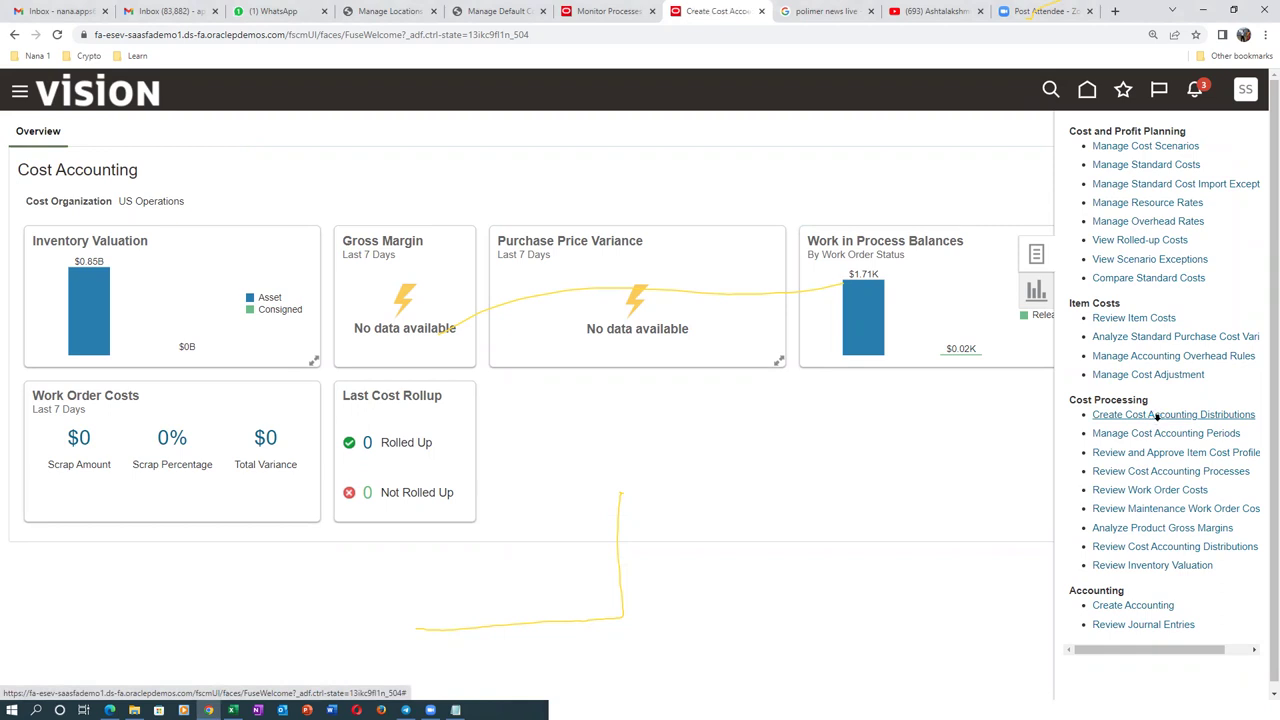
left_click(257, 264)
type("US")
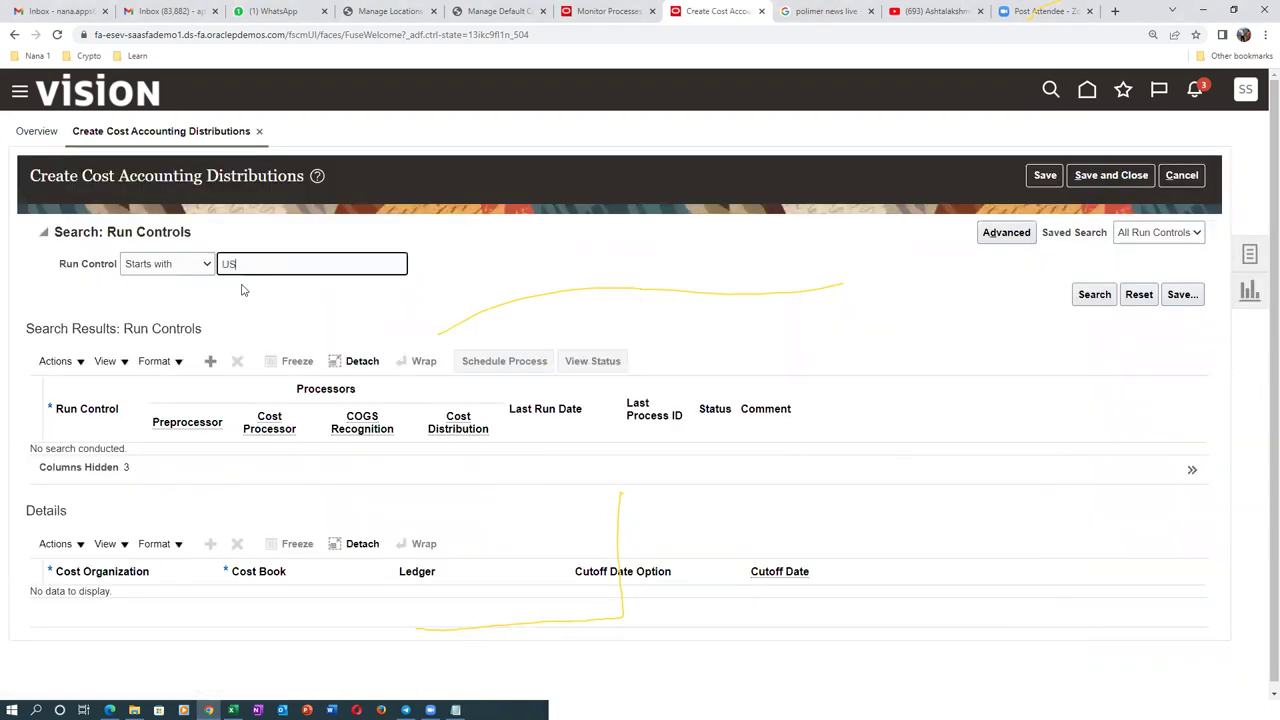
left_click(1094, 294)
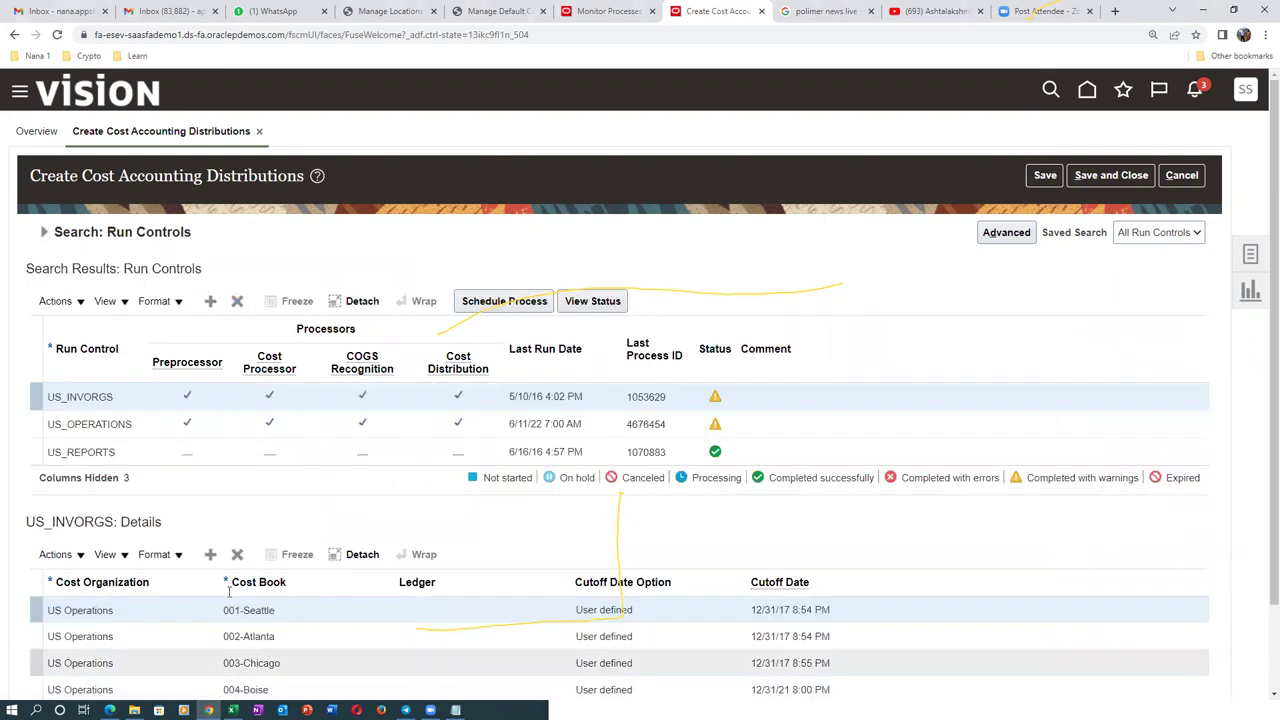
Step: Schedule and submit the Create Cost Accounting Distributions process for the US_OPERATIONS run control and acknowledge the confirmation
left_click(32, 433)
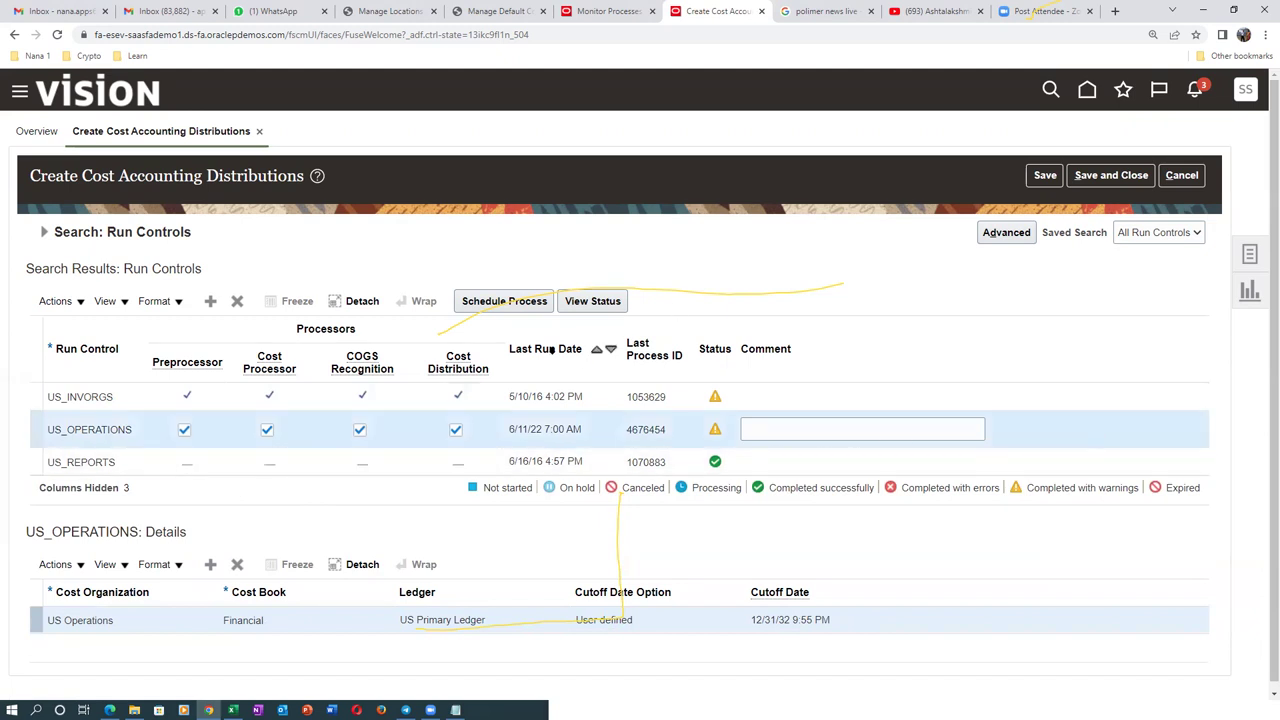
left_click(512, 301)
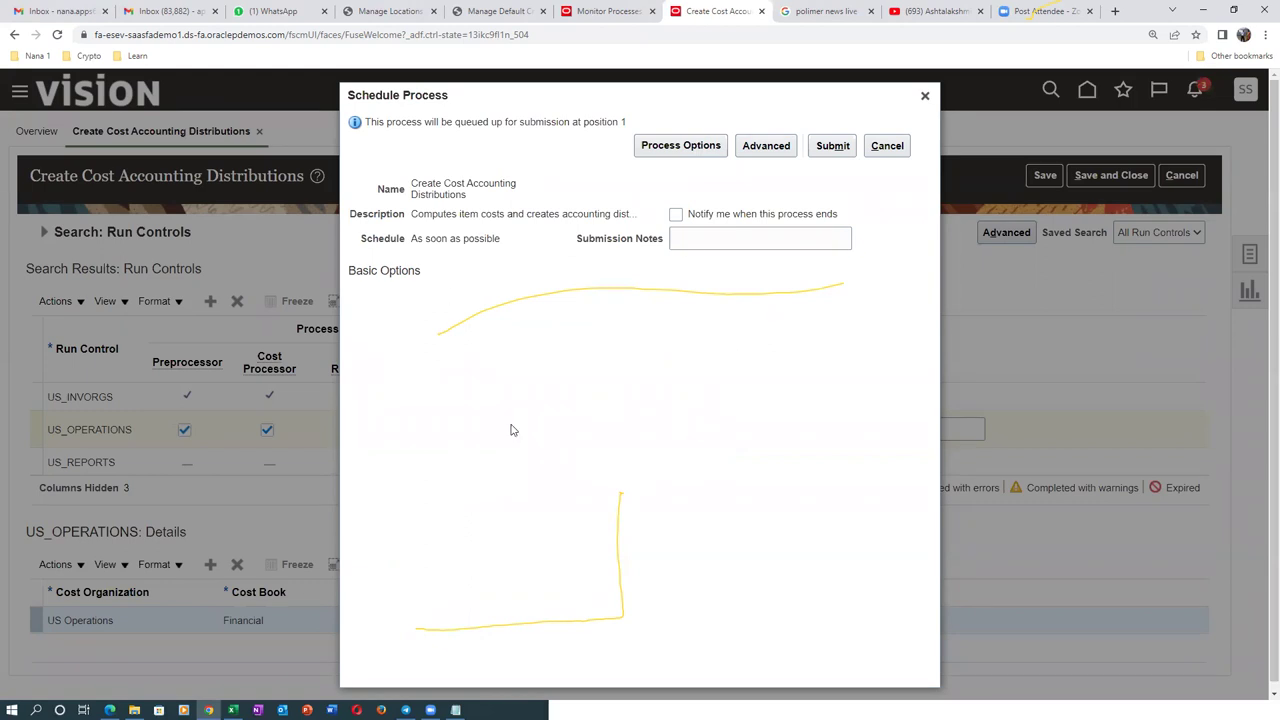
left_click(833, 147)
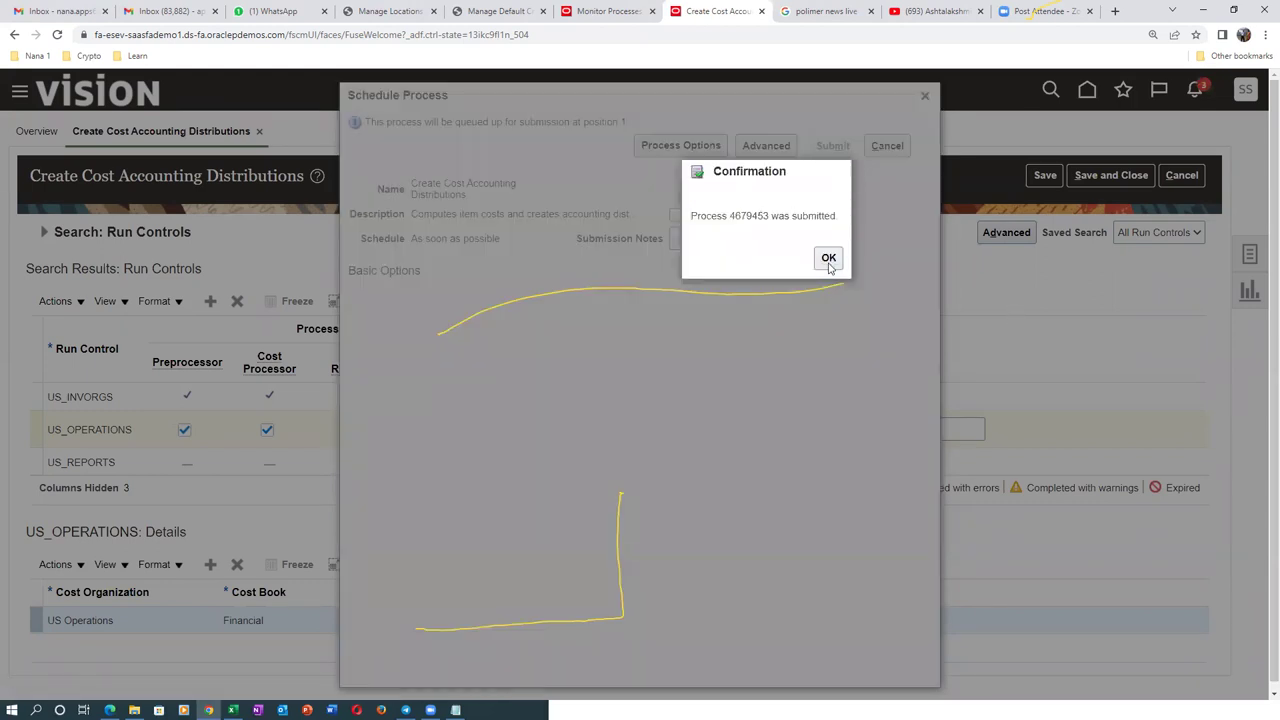
left_click(829, 258)
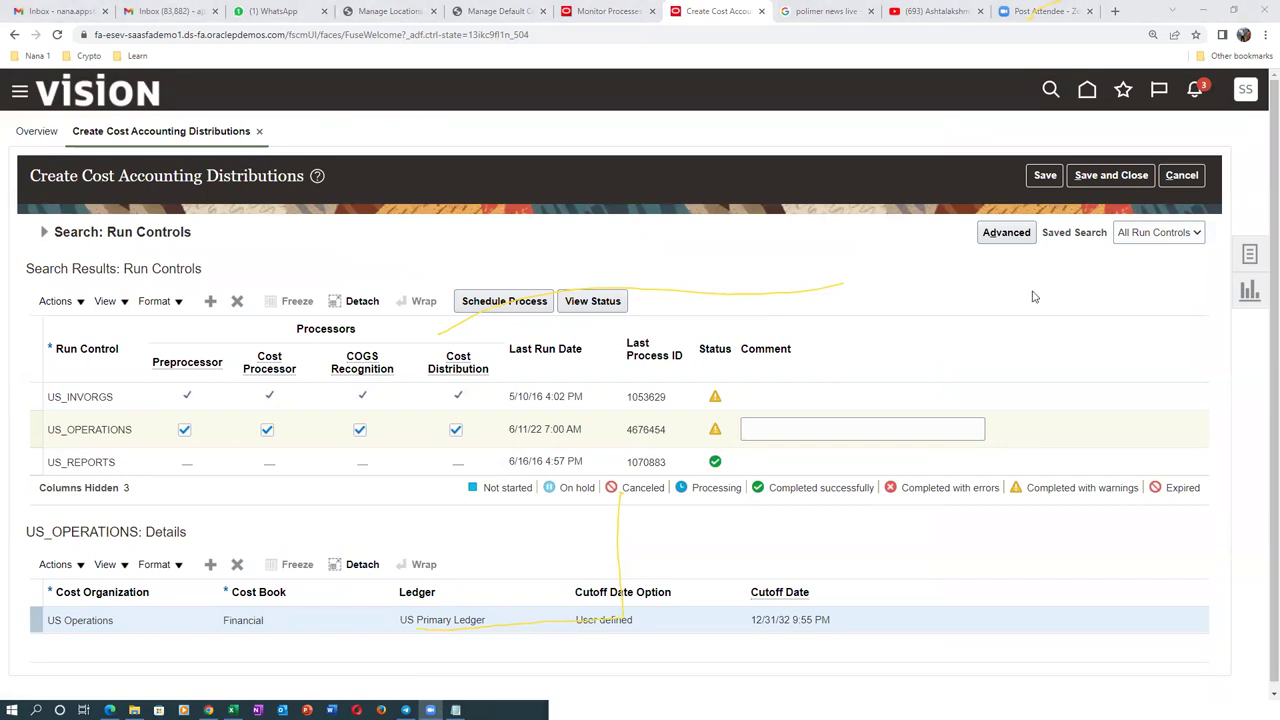
Step: Return to the scheduled processes overview and refresh the list to check the status of the submitted costing processes
left_click(711, 14)
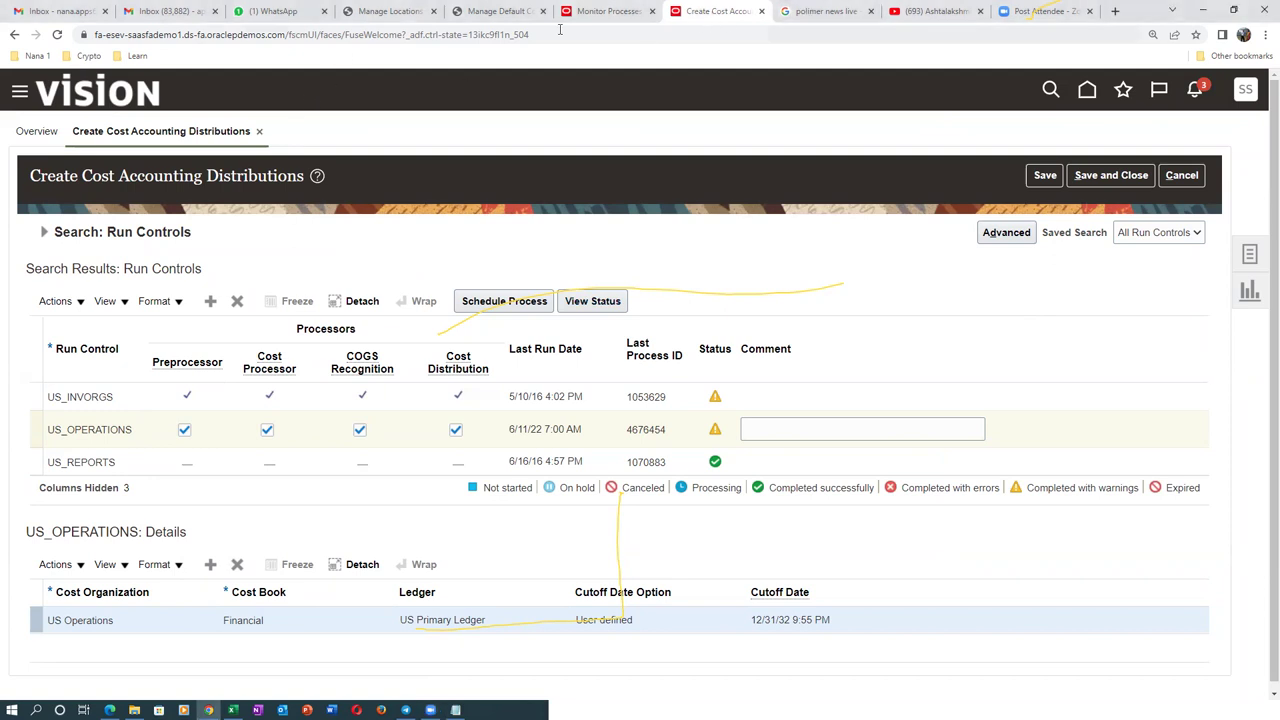
left_click(500, 12)
left_click(605, 12)
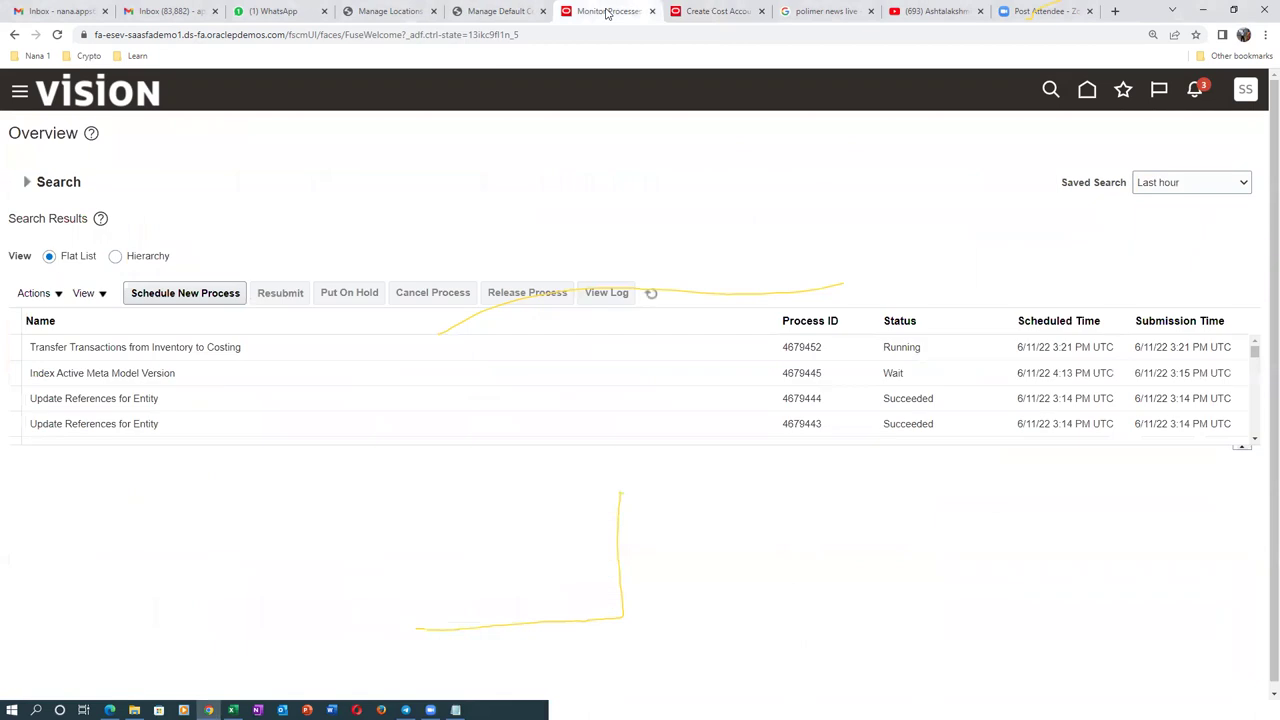
left_click(650, 294)
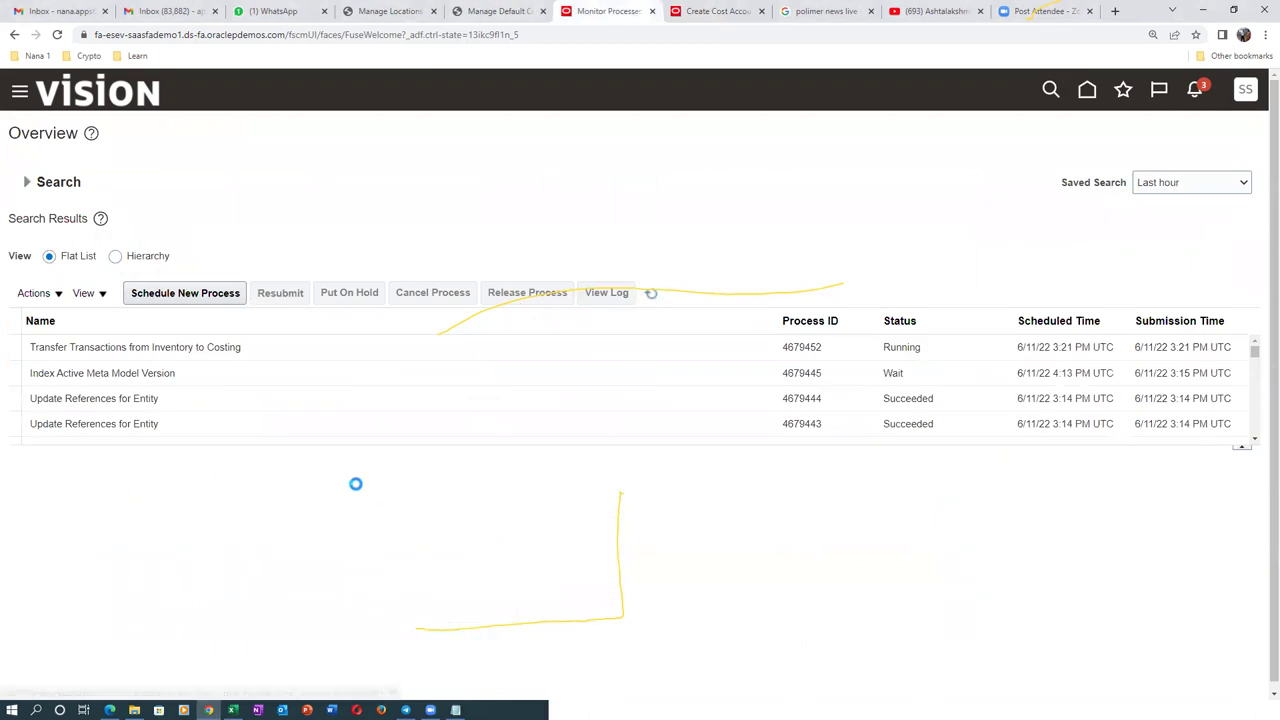
Step: Enlarge the scheduled processes list and refresh it repeatedly to monitor the Create Cost Accounting Distributions process
left_click_drag(377, 446, 382, 547)
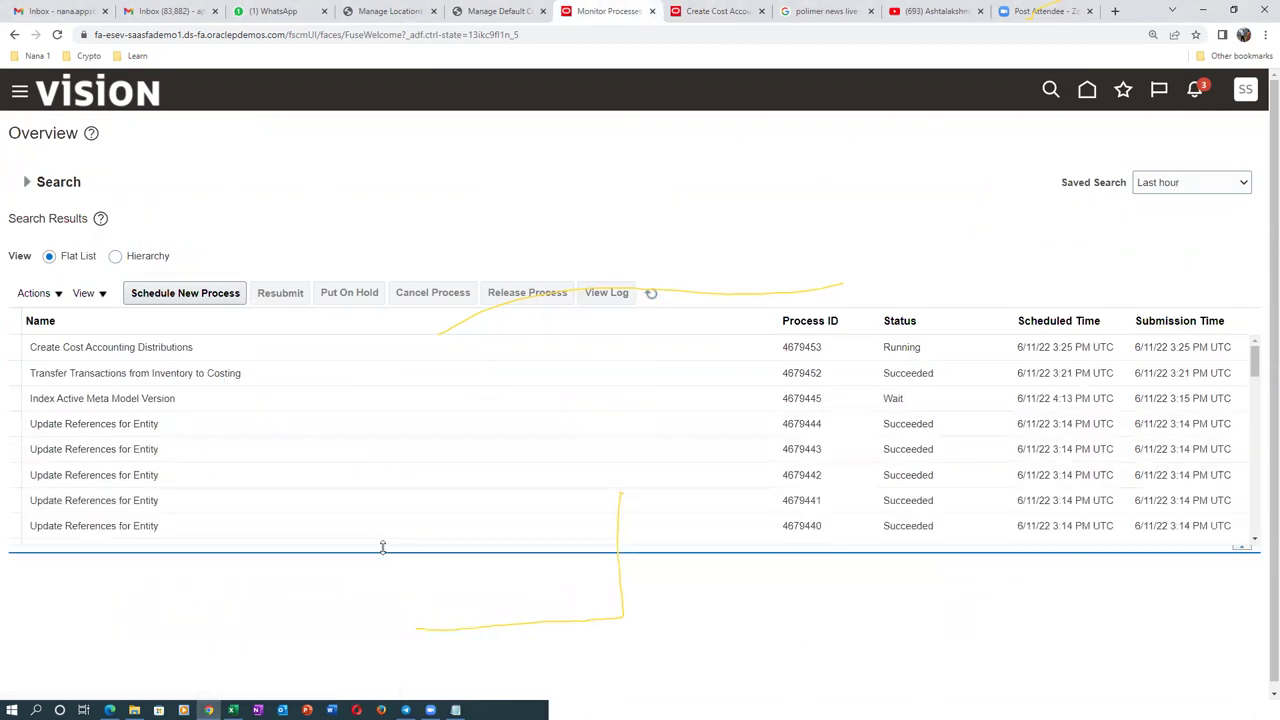
left_click(650, 294)
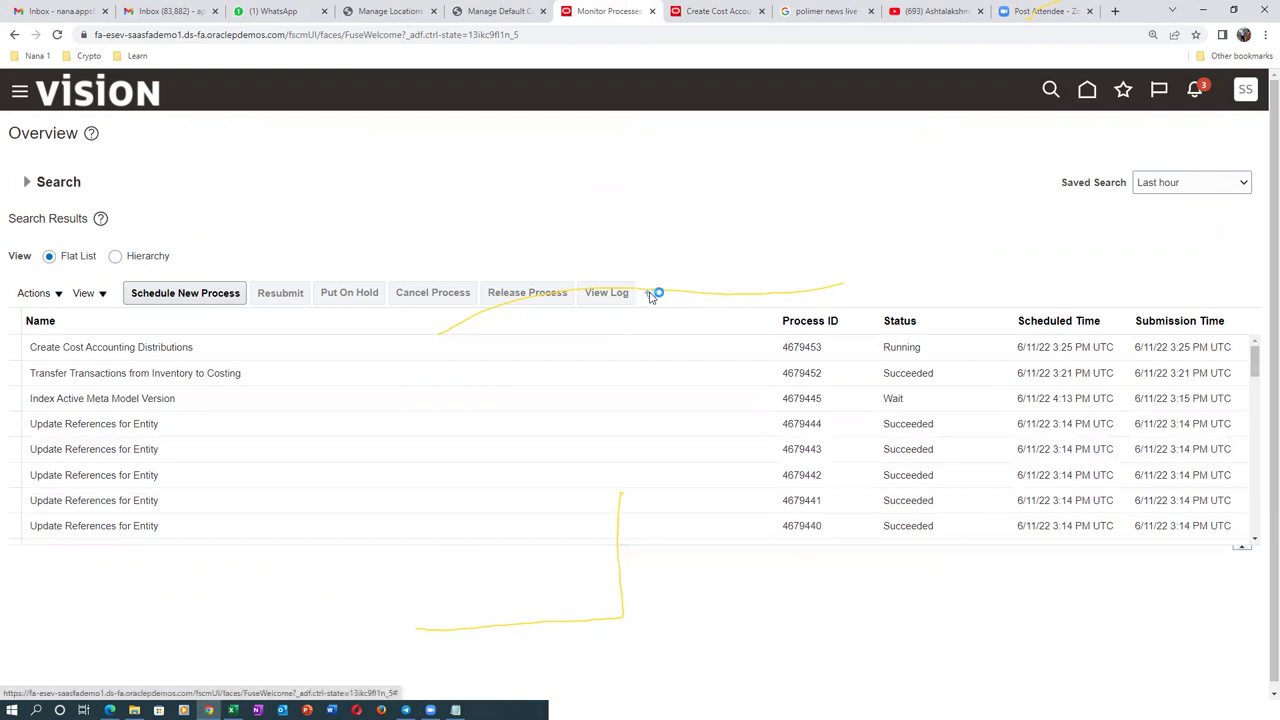
left_click(650, 294)
left_click(652, 295)
left_click(654, 296)
left_click(656, 298)
left_click(656, 299)
left_click(656, 298)
left_click(288, 347)
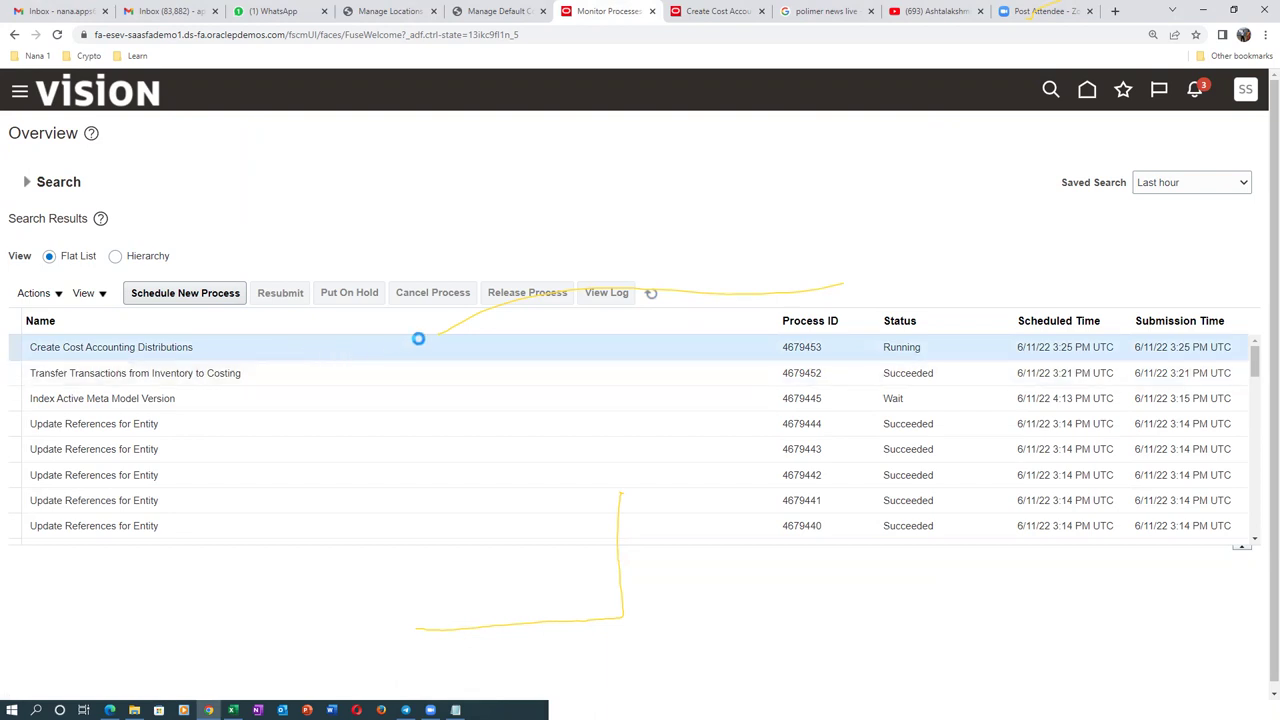
left_click(655, 294)
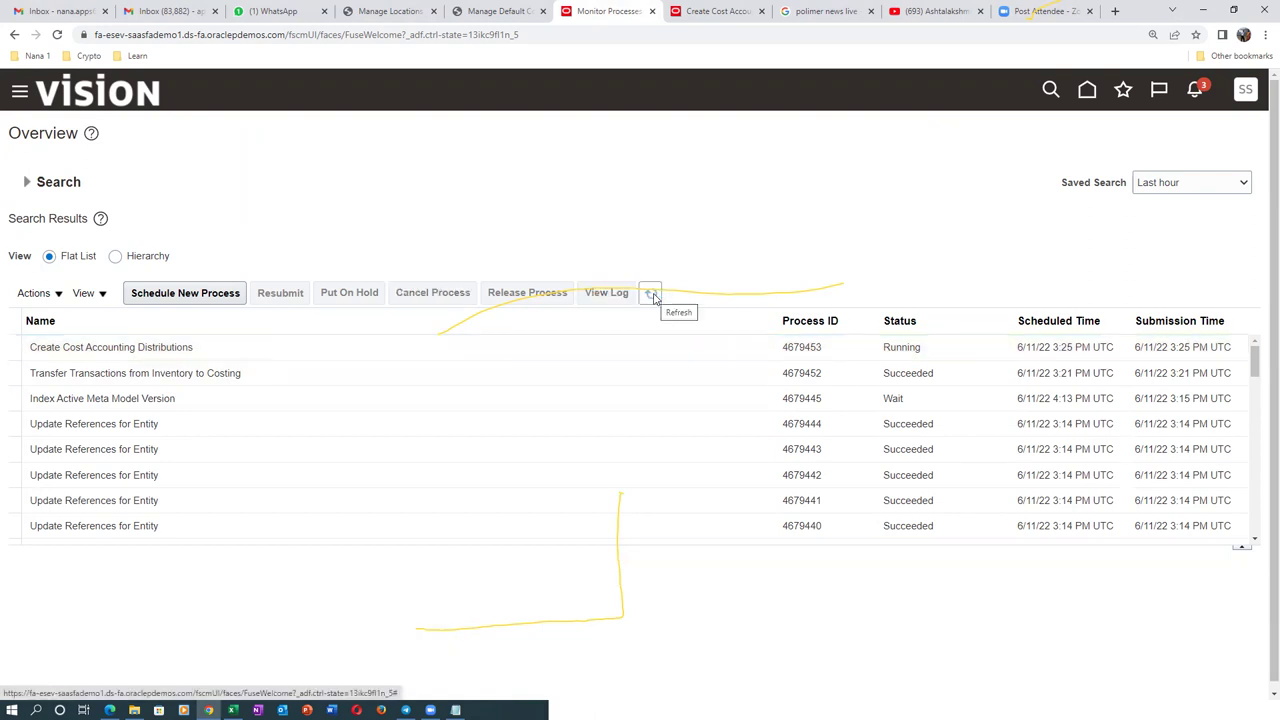
left_click(653, 295)
left_click(651, 296)
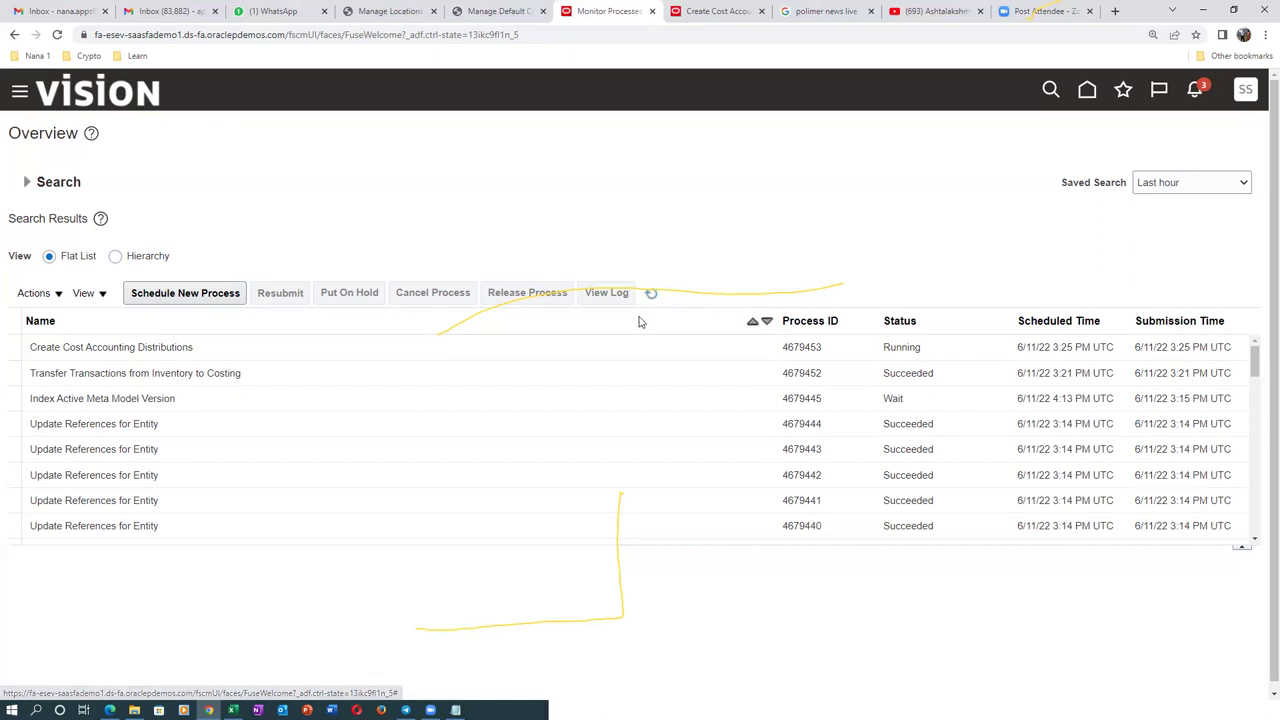
Step: Save and close Create Cost Accounting Distributions, then open Review Cost Accounting Distributions
left_click(722, 11)
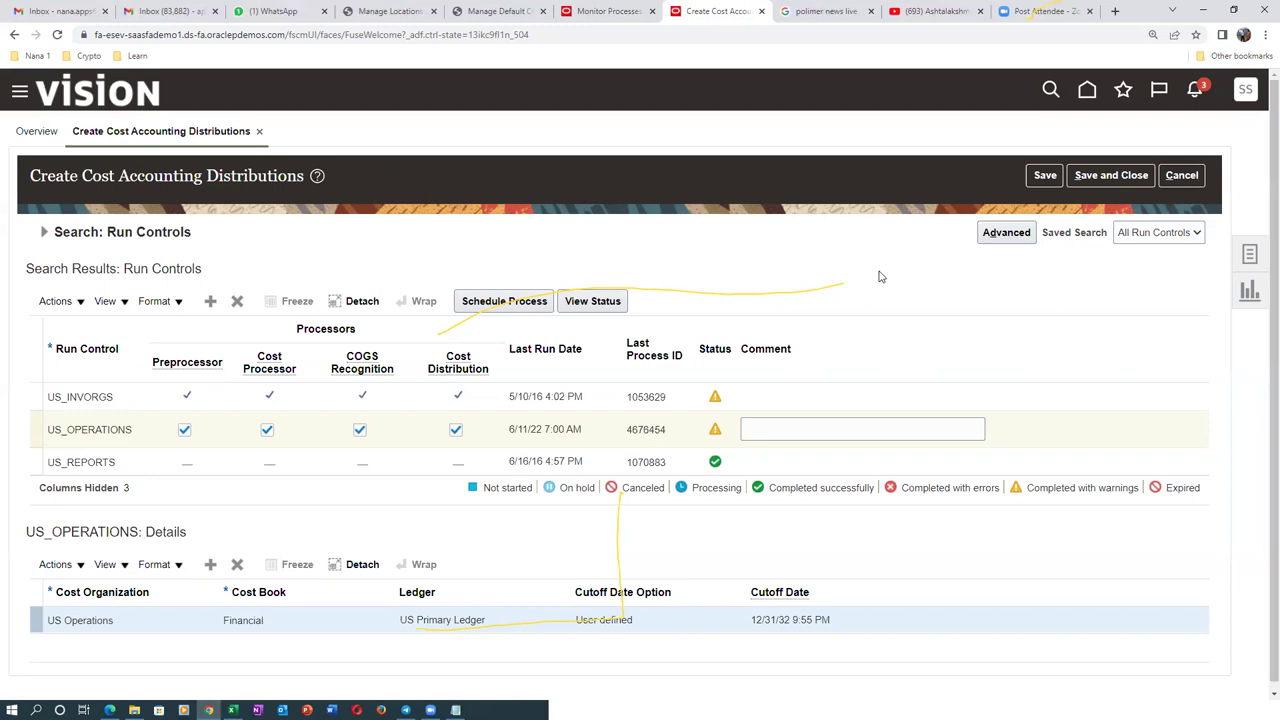
left_click(1111, 175)
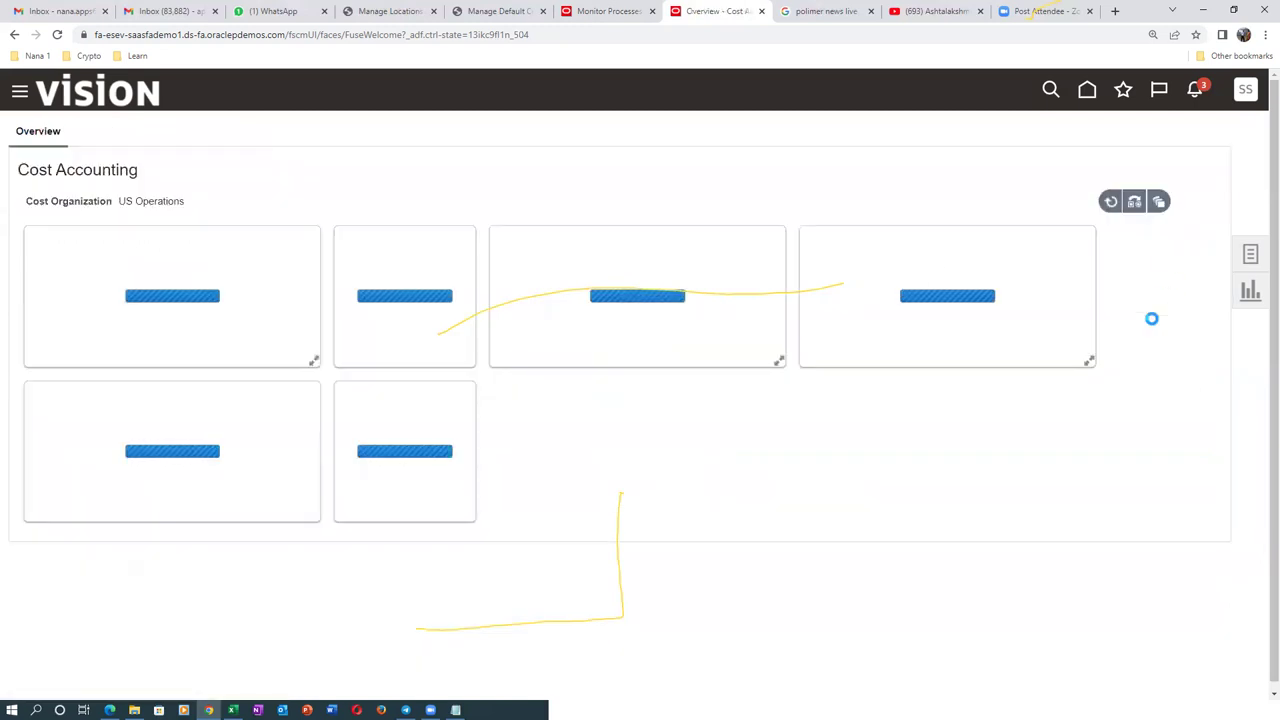
left_click(1250, 258)
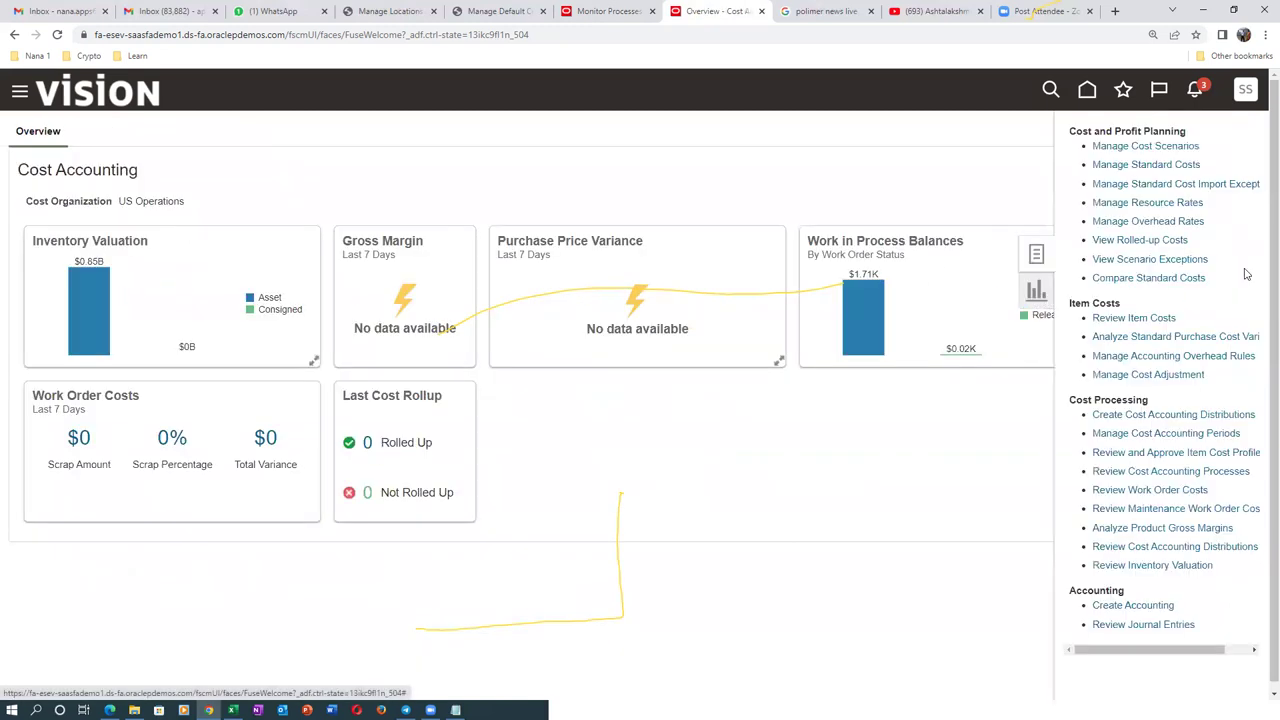
left_click(1169, 546)
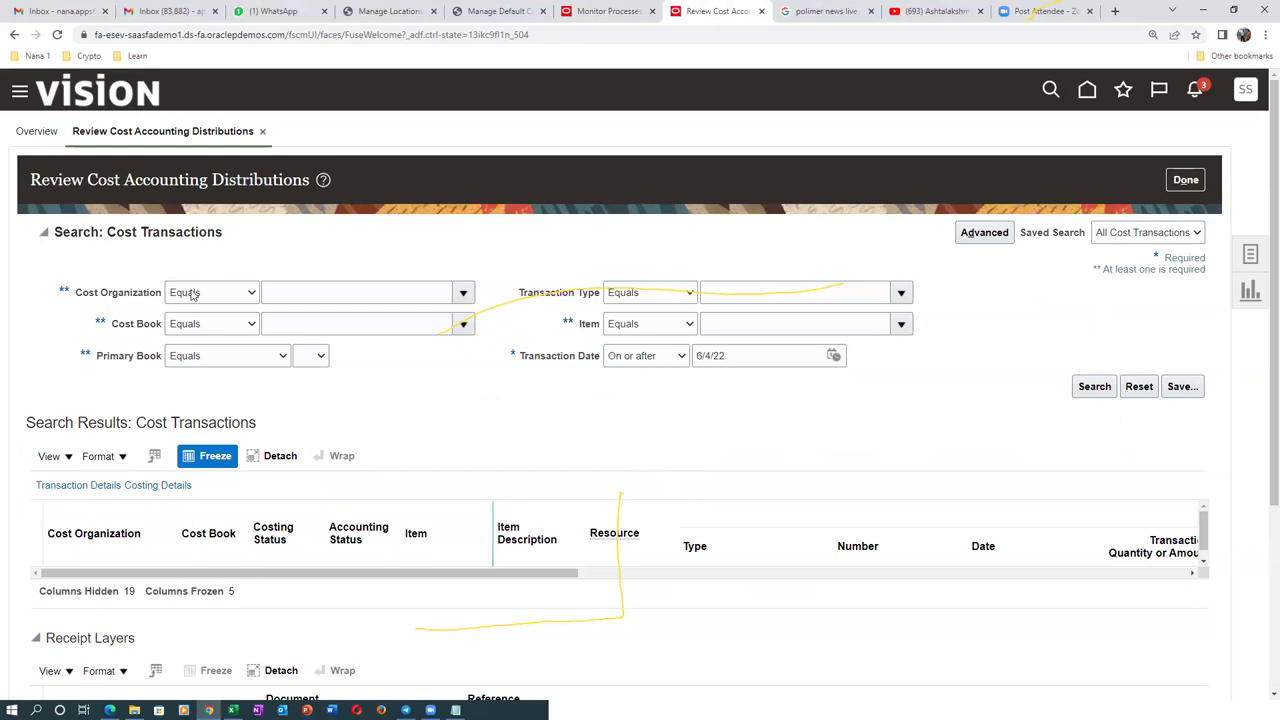
Step: Search the cost transactions for items starting with b02_c
left_click(676, 332)
left_click(640, 343)
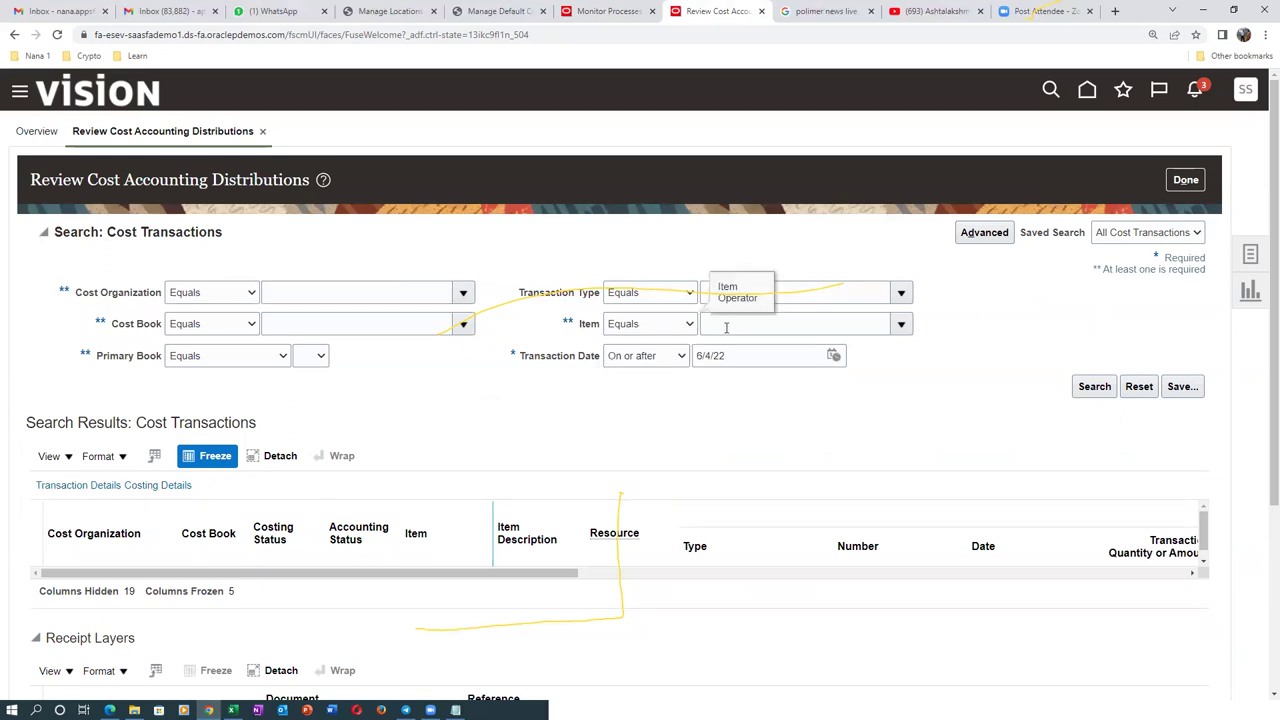
left_click(730, 323)
type("b02_c")
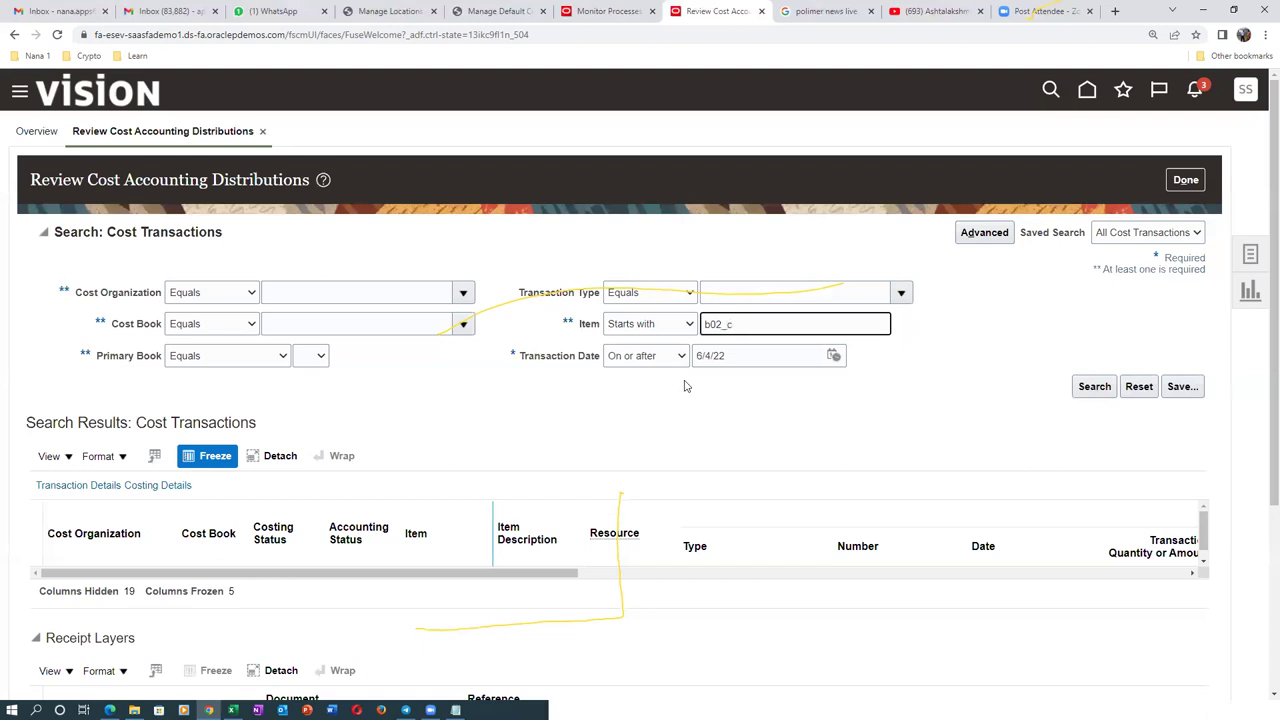
left_click(1072, 388)
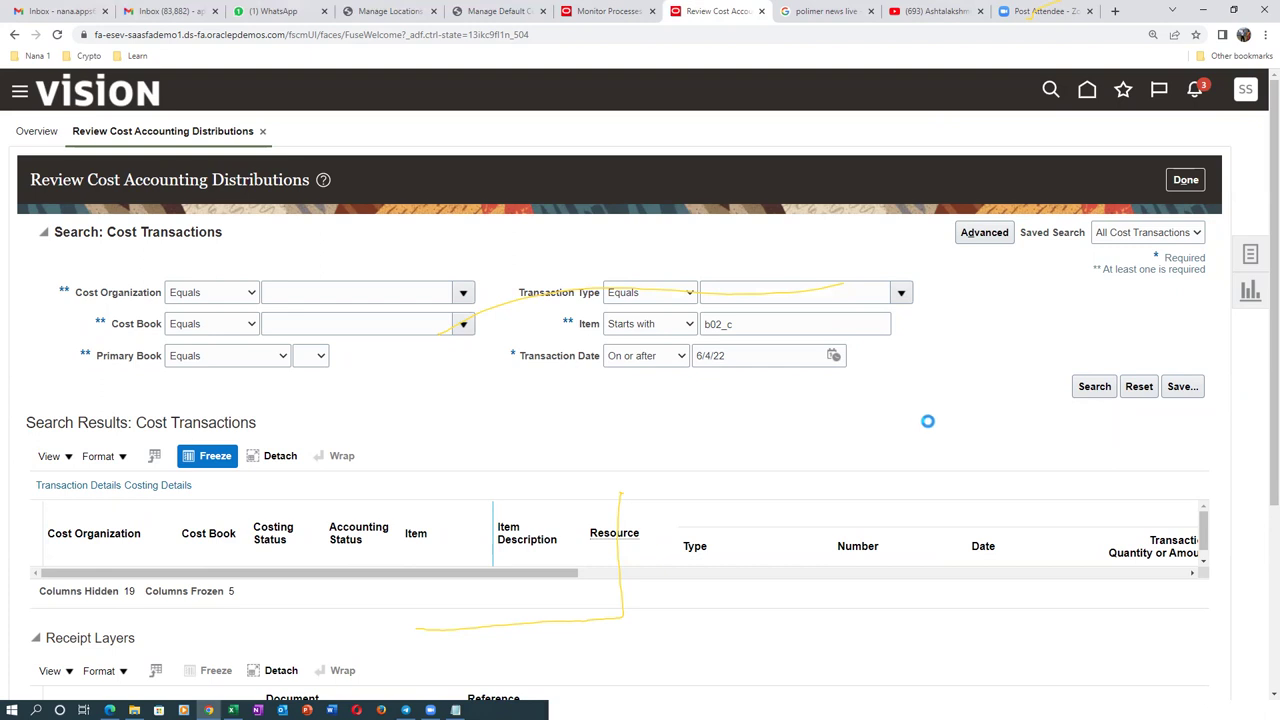
Step: Recheck the costing processes in the refreshed scheduled processes list, then return to Review Cost Accounting Distributions
left_click(608, 12)
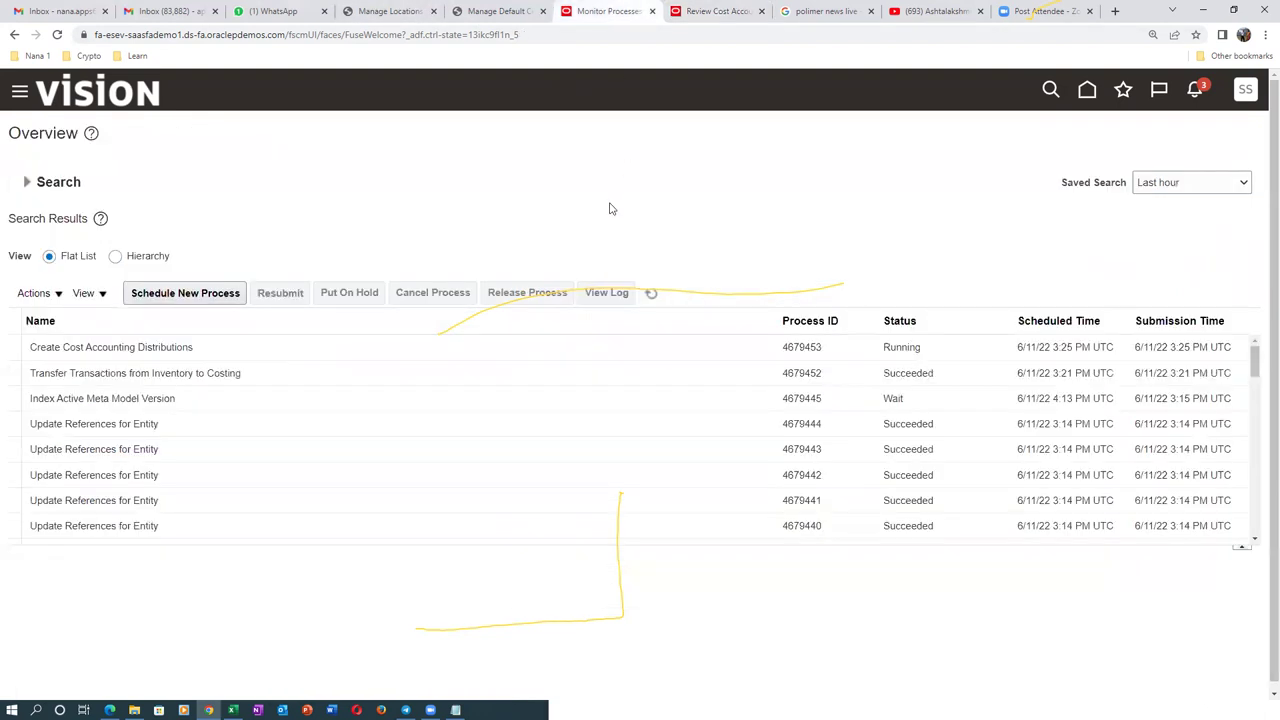
left_click(650, 295)
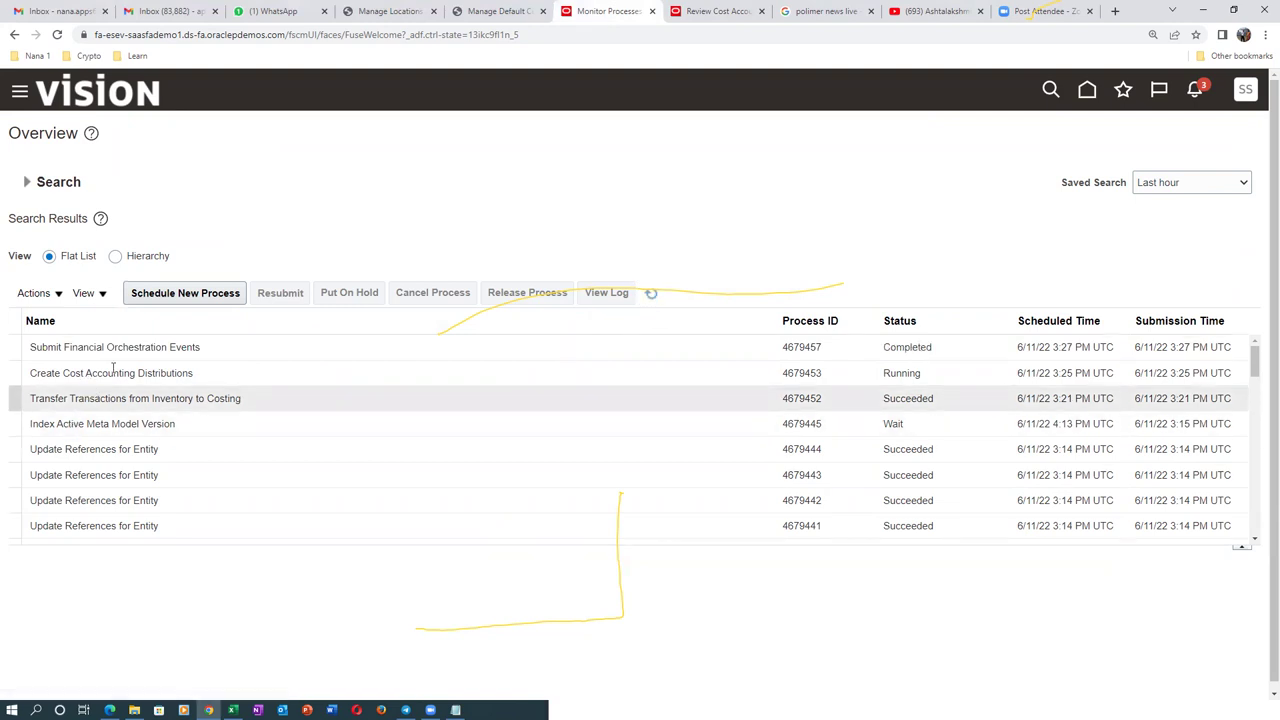
left_click(650, 294)
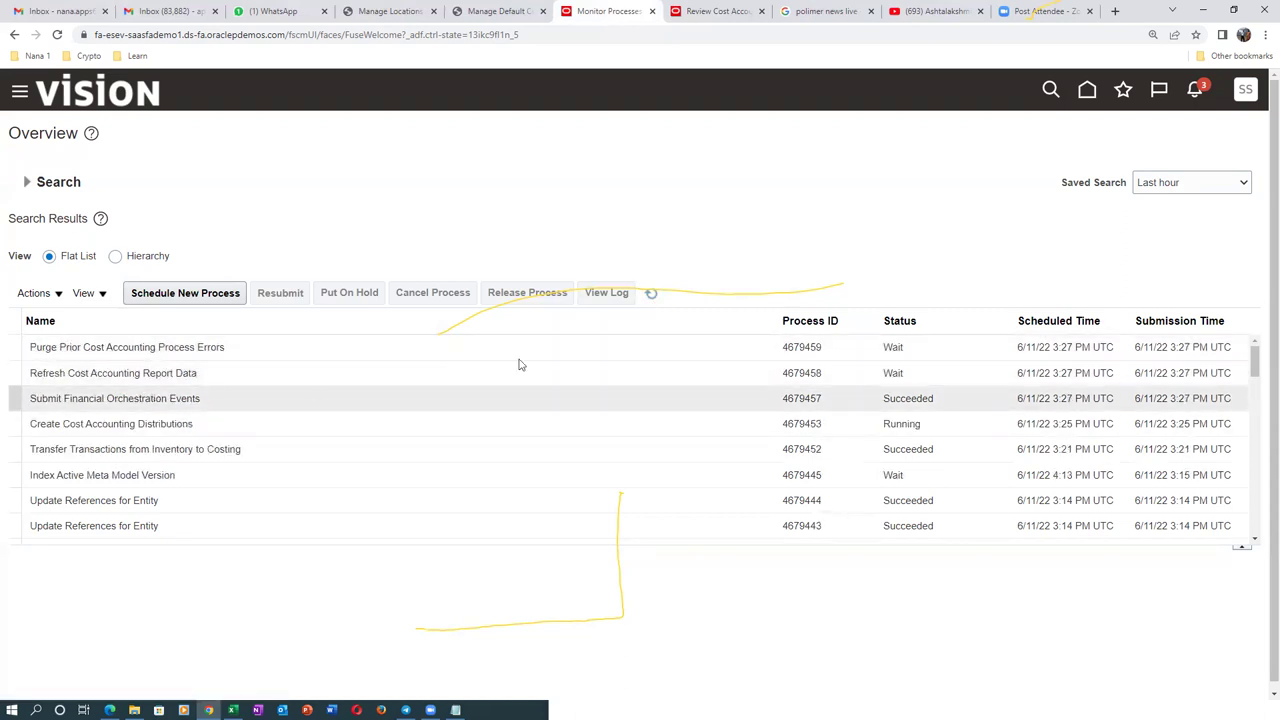
left_click(712, 11)
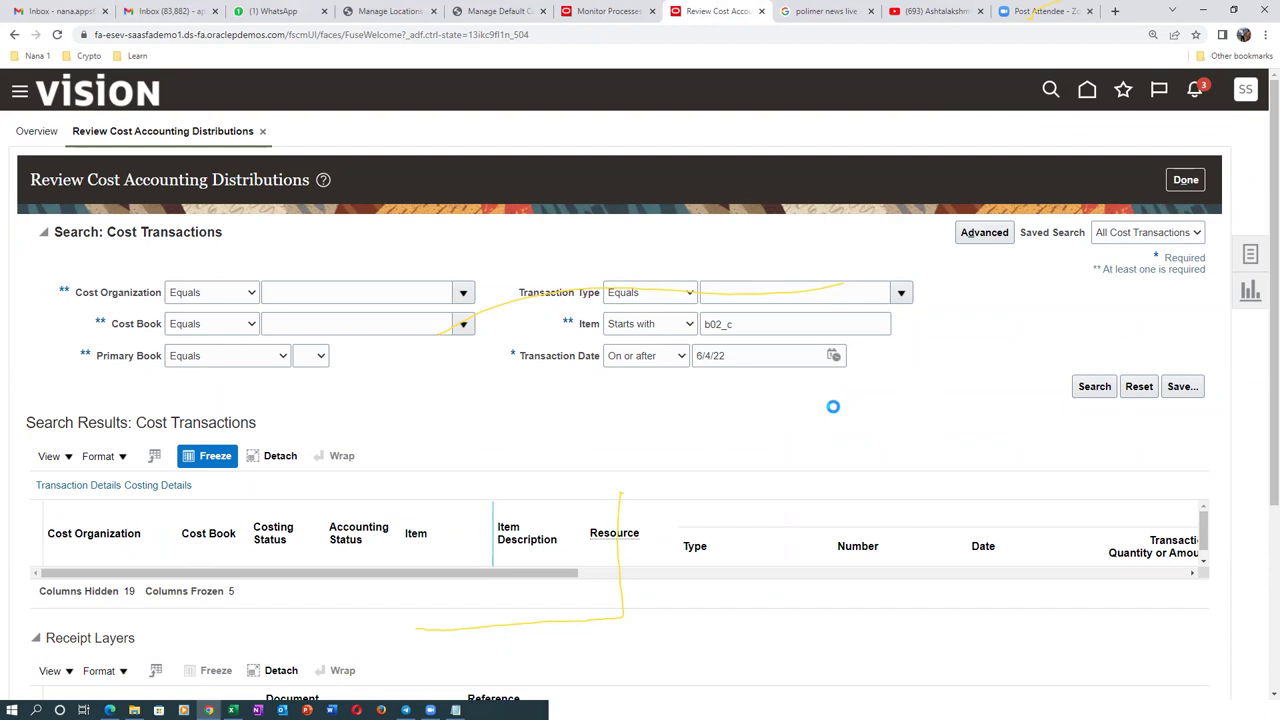
Step: Switch to the Vision enterprise structure PDF and examine child inventory organizations 001 and 002, then return to the cost transactions
key("alt+Tab")
key("alt+Tab")
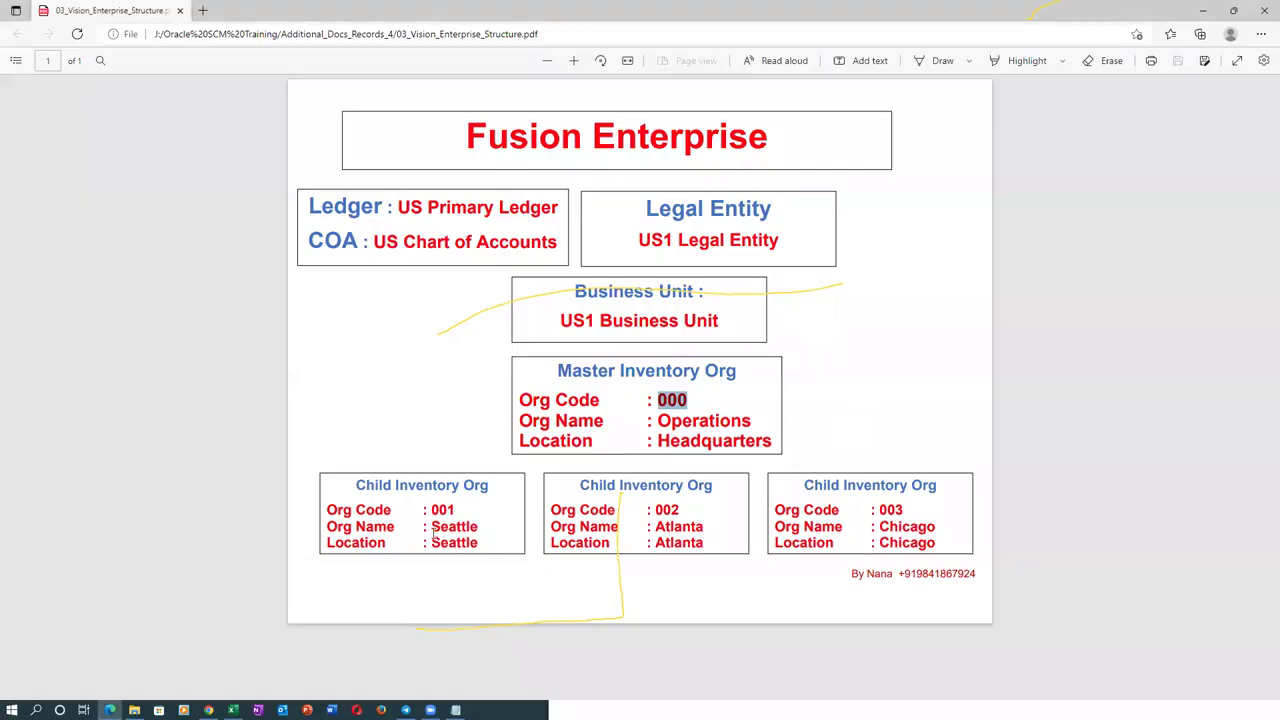
left_click_drag(434, 510, 456, 510)
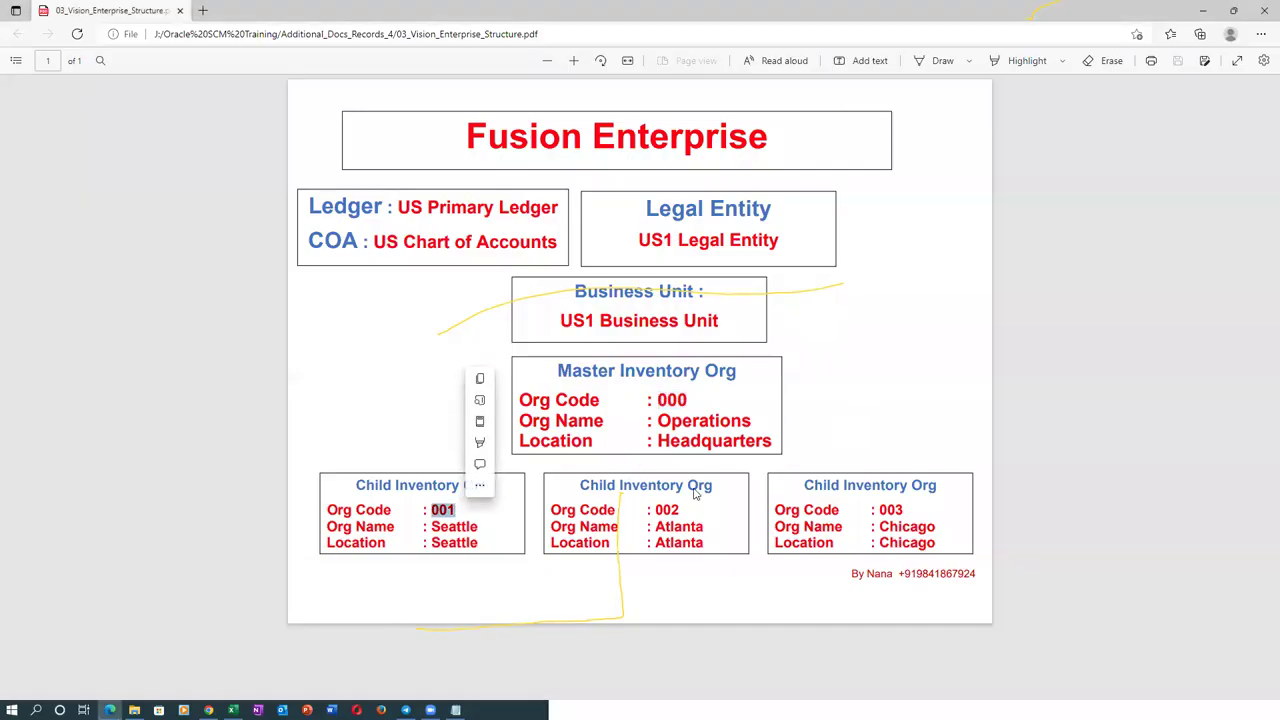
left_click_drag(656, 510, 680, 509)
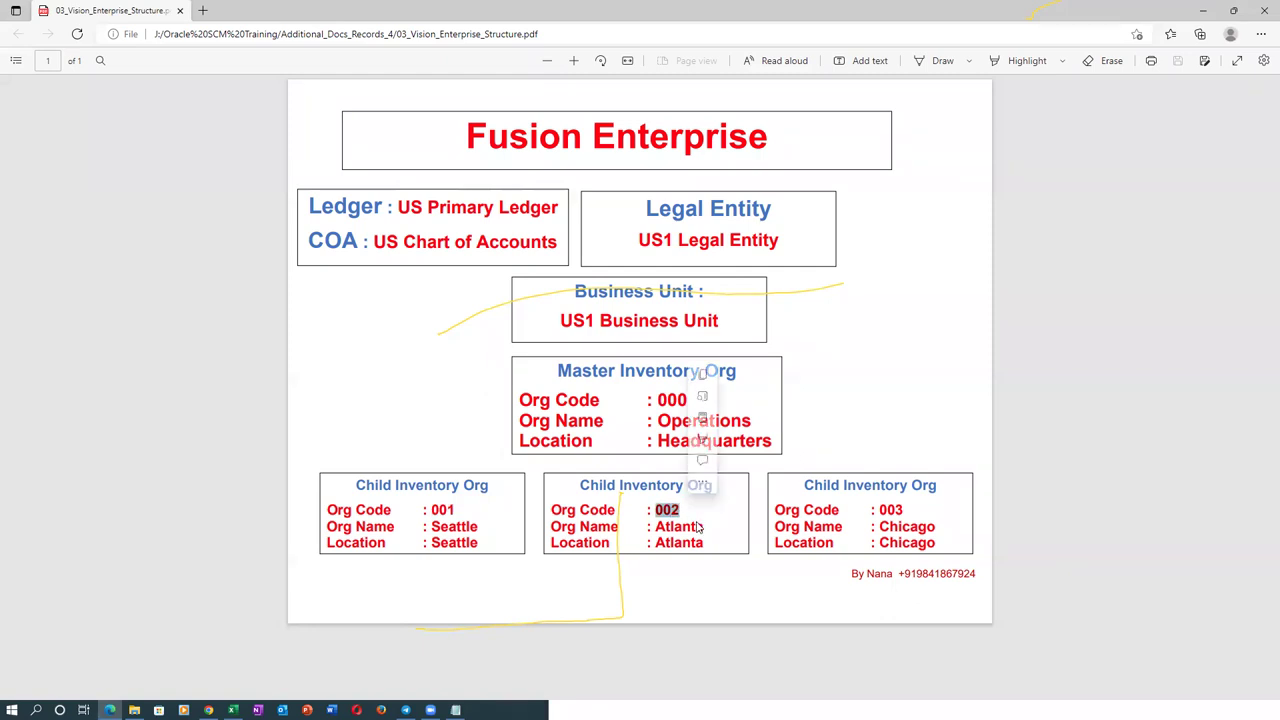
double_click(433, 511)
left_click(432, 511)
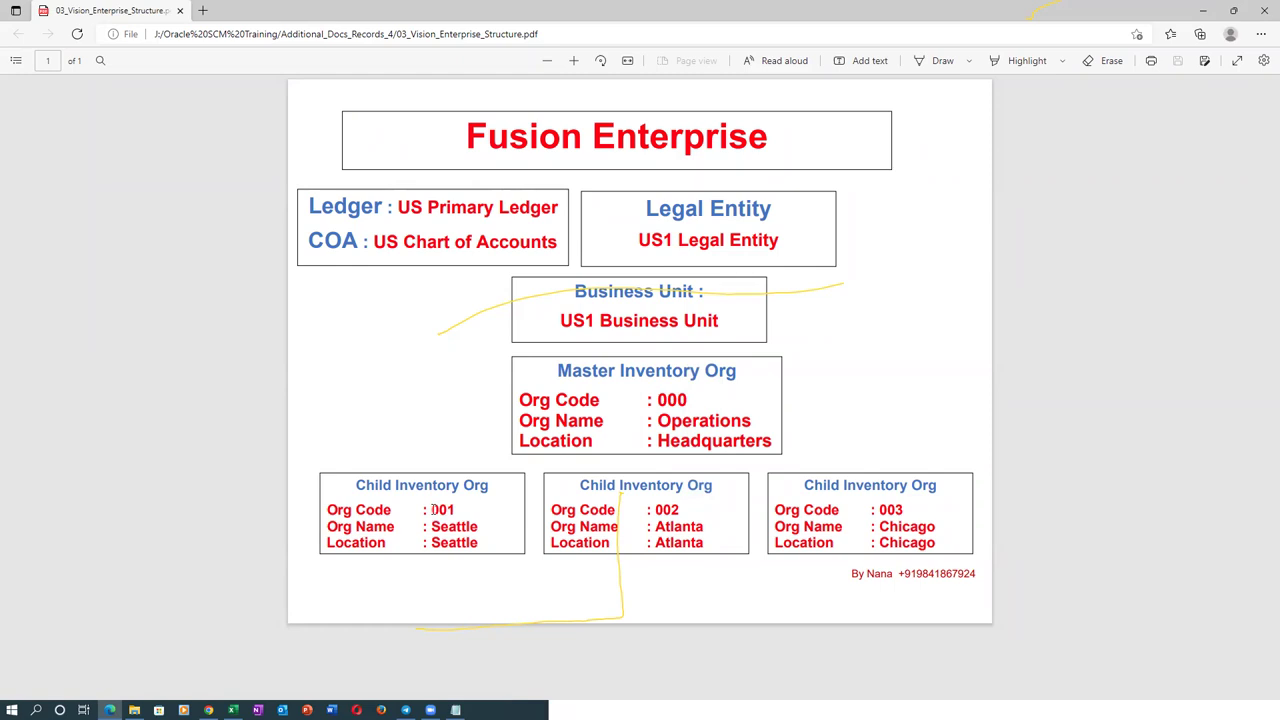
left_click_drag(432, 511, 457, 511)
left_click_drag(656, 510, 678, 510)
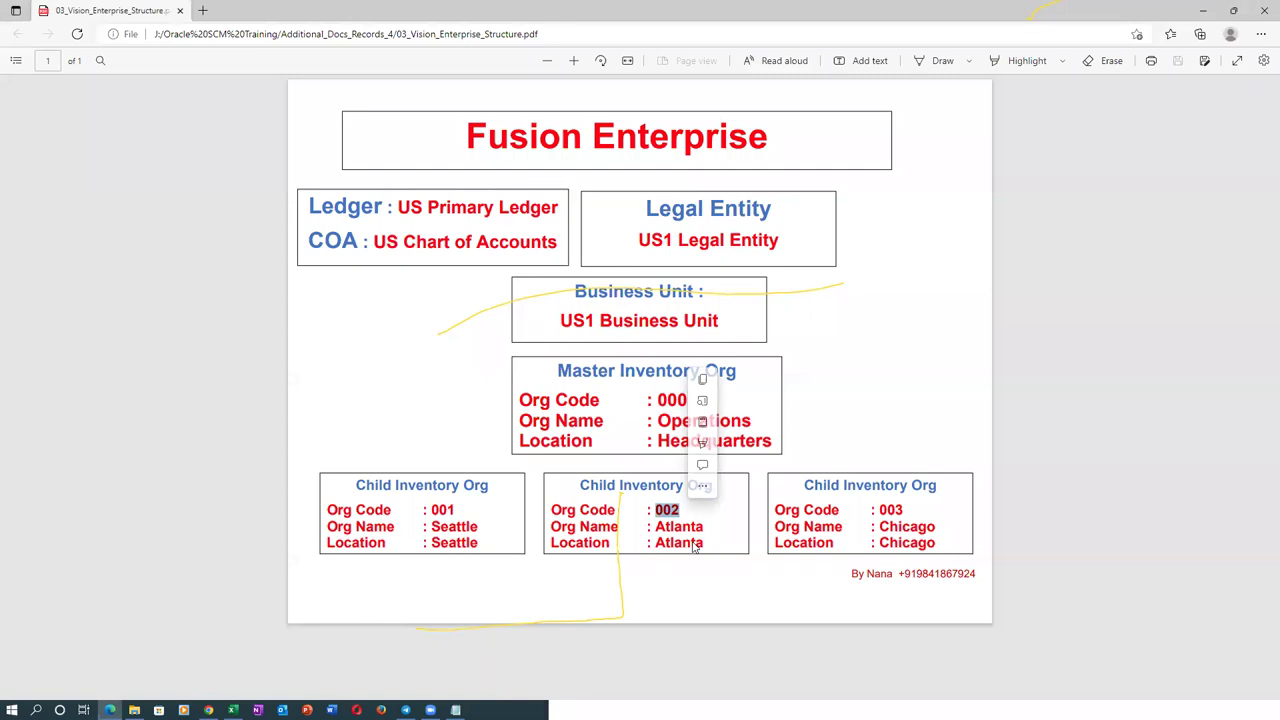
left_click(683, 540)
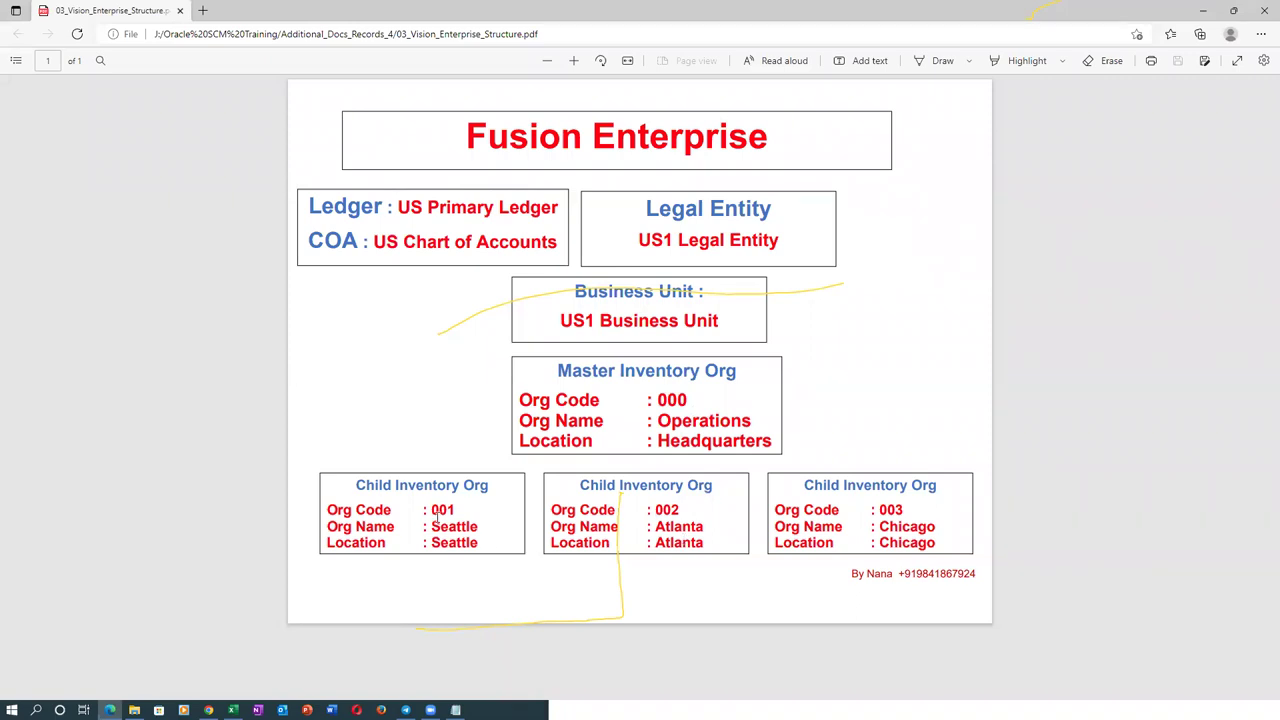
left_click_drag(436, 510, 460, 512)
left_click_drag(655, 510, 685, 516)
key("alt+Tab")
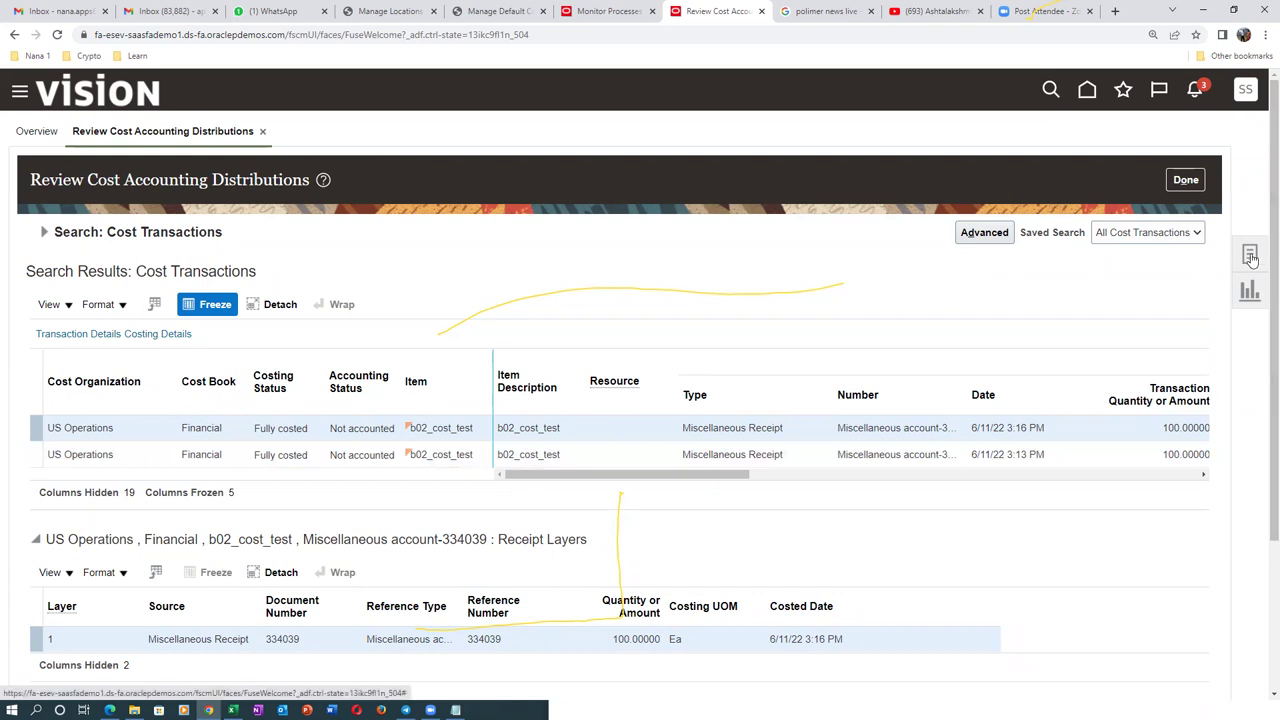
Step: Examine the receipt layers and cost information of both b02_cost_test miscellaneous receipts
scroll(1262, 400, "down", 3)
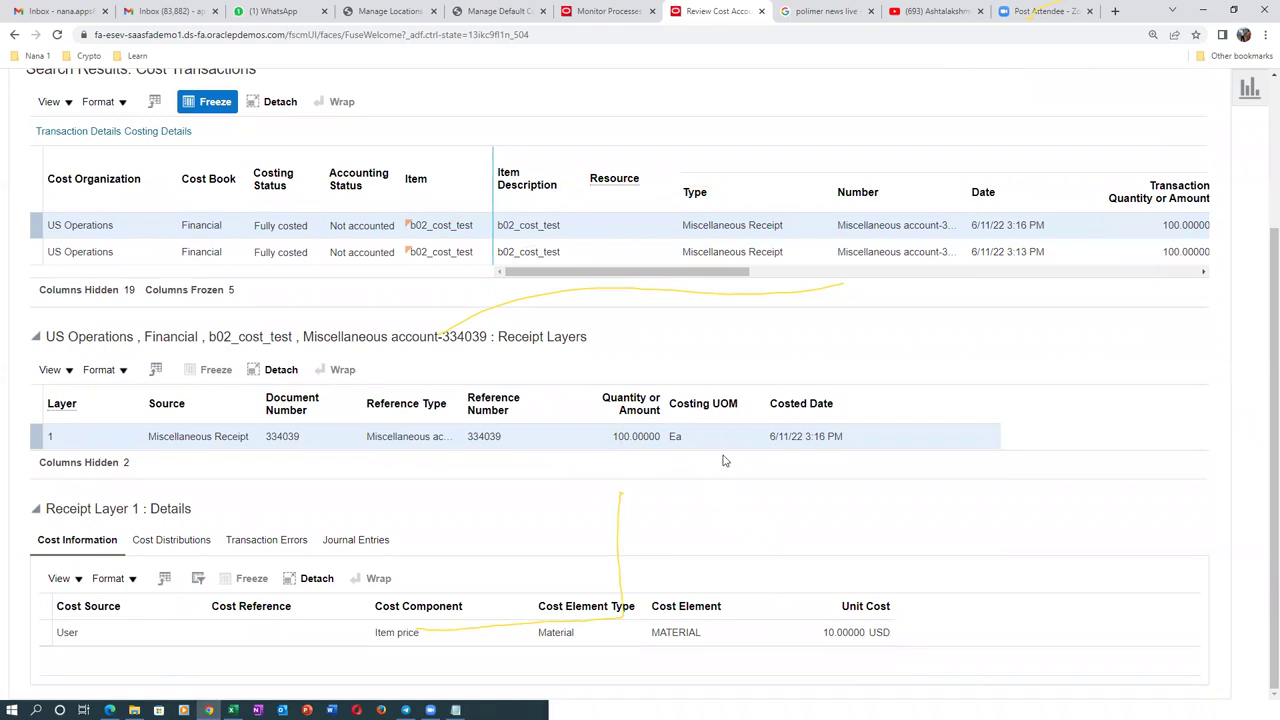
left_click(585, 251)
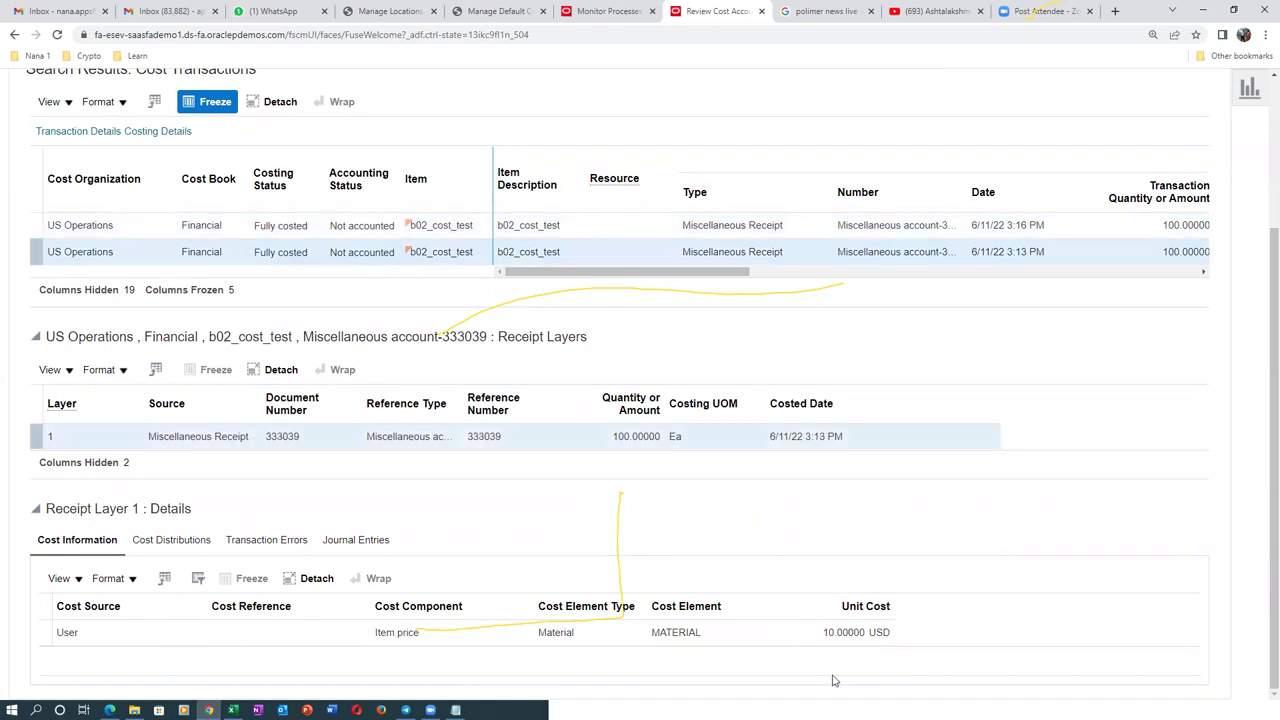
scroll(1262, 310, "up", 3)
Step: Open Create Accounting and set its ledger to US Primary Ledger, checking the ledger name in the enterprise structure PDF
left_click(1245, 232)
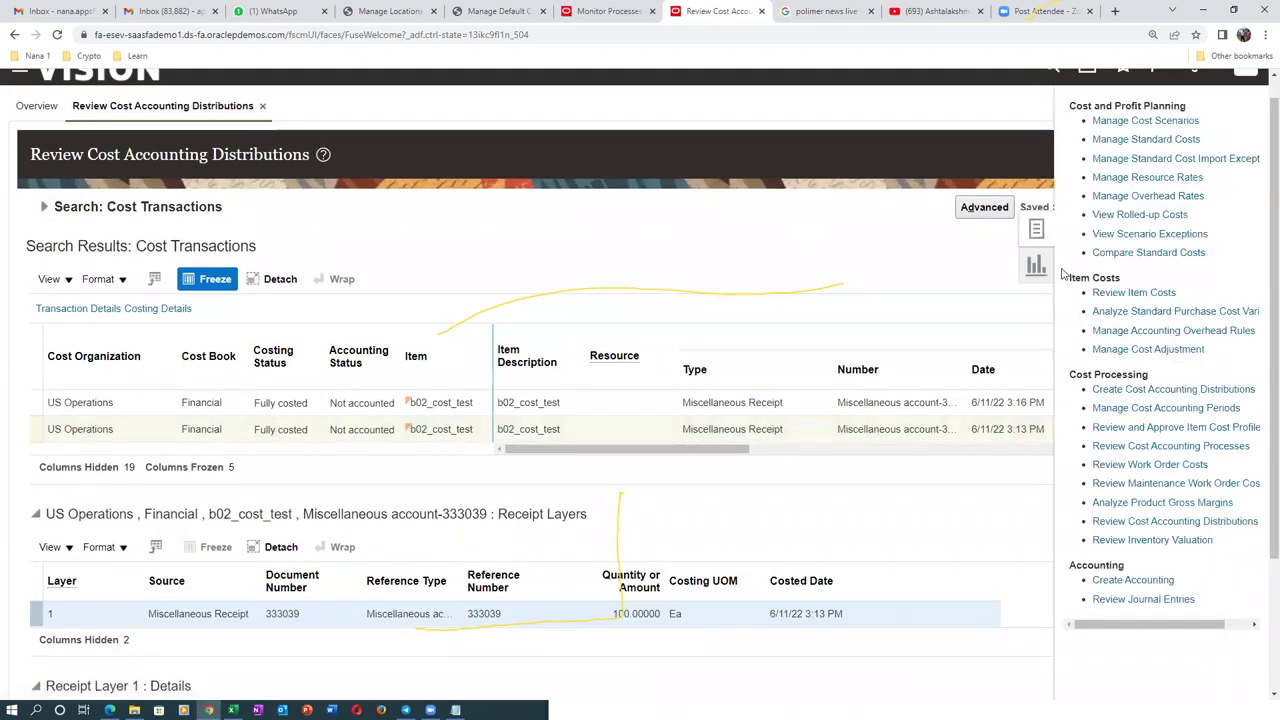
left_click(1133, 580)
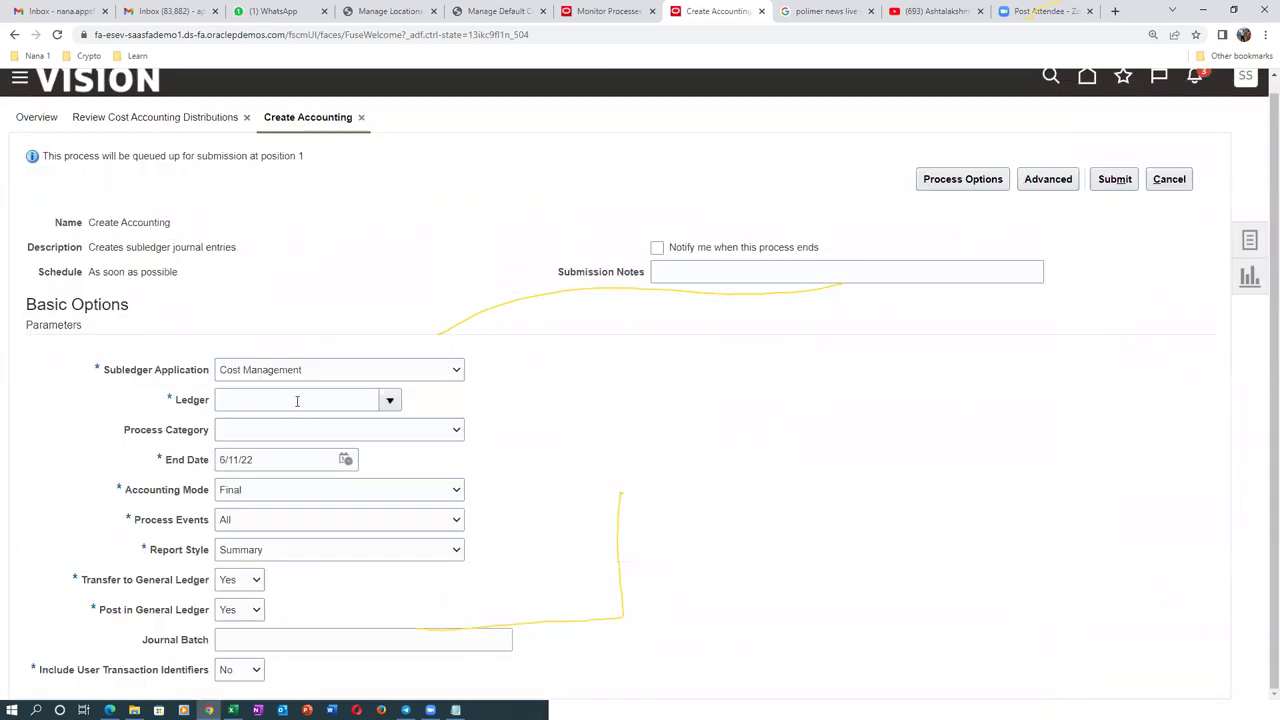
left_click(229, 401)
type("US")
key("alt+Tab")
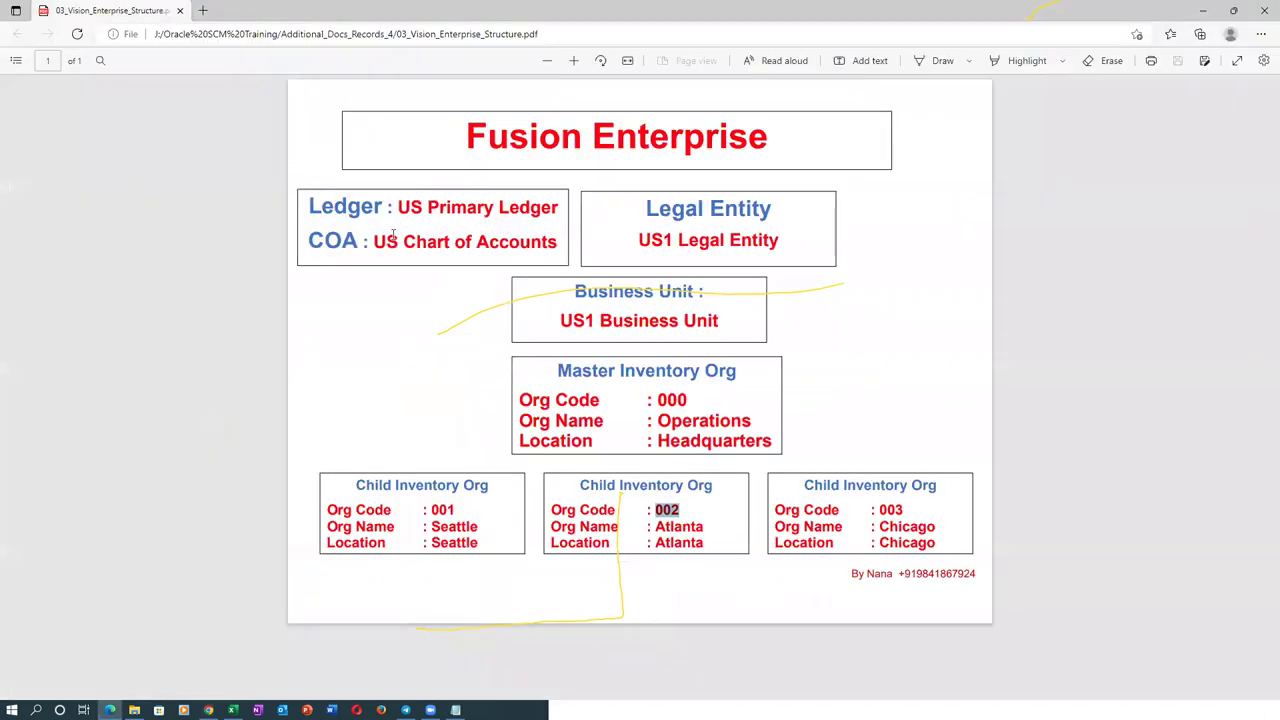
left_click_drag(400, 208, 502, 212)
key("alt+Tab")
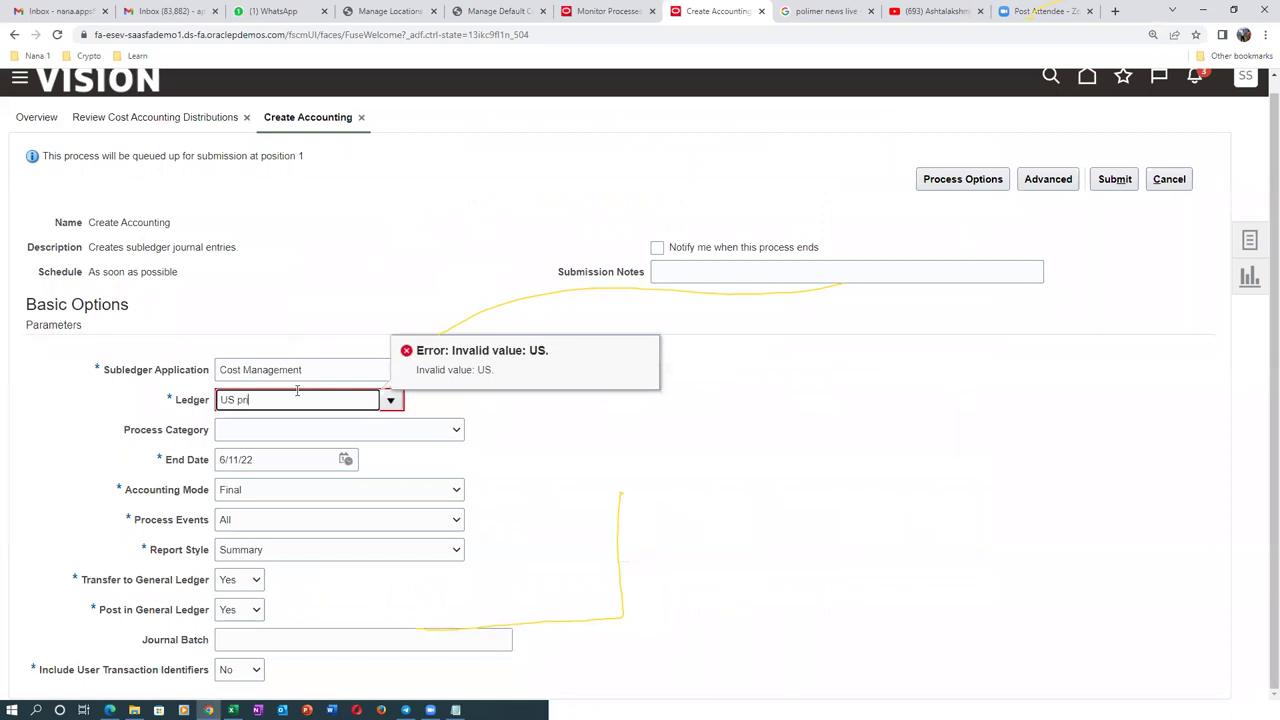
key("Tab")
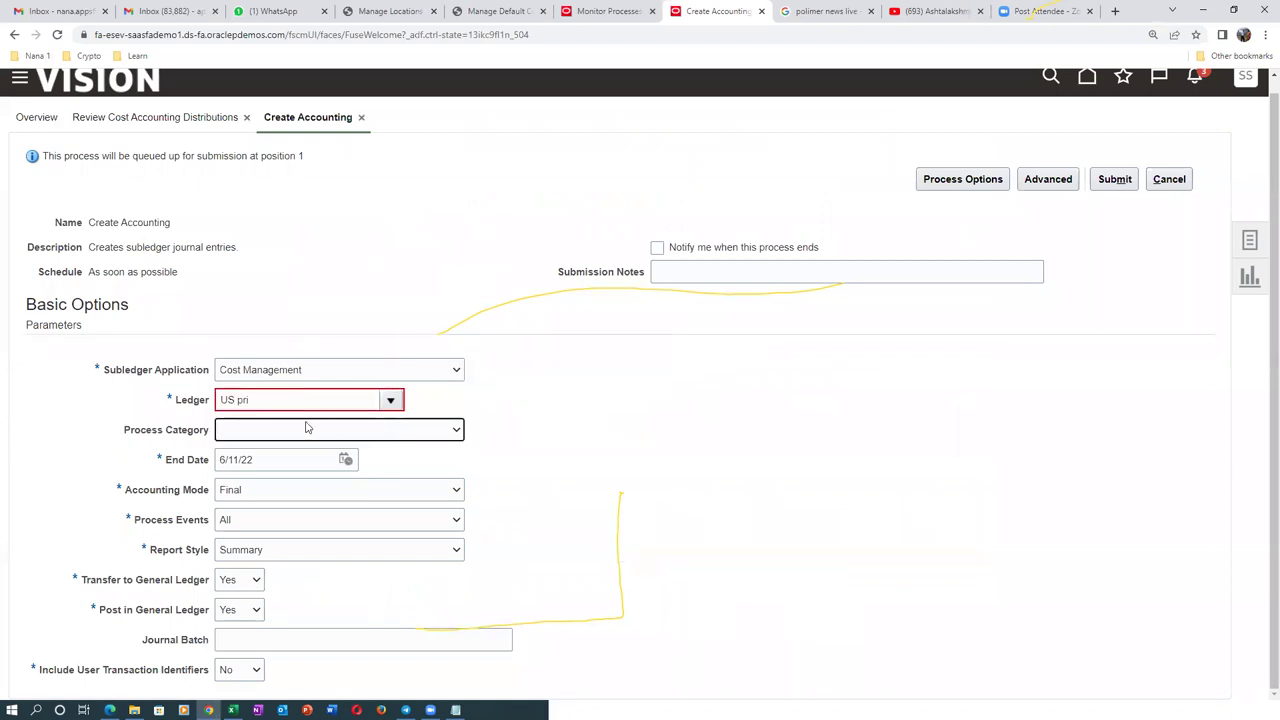
Step: Leave the process category blank, set the report style to Detail, and submit the Create Accounting process
left_click(286, 434)
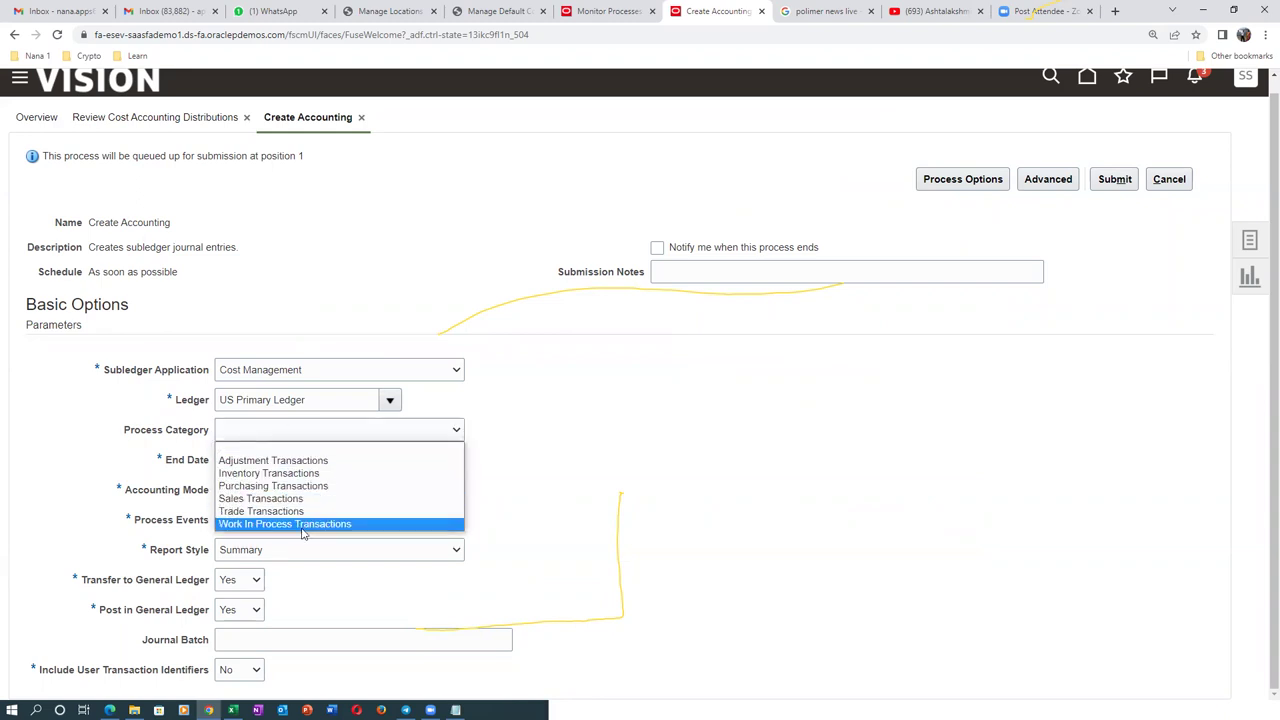
left_click(302, 436)
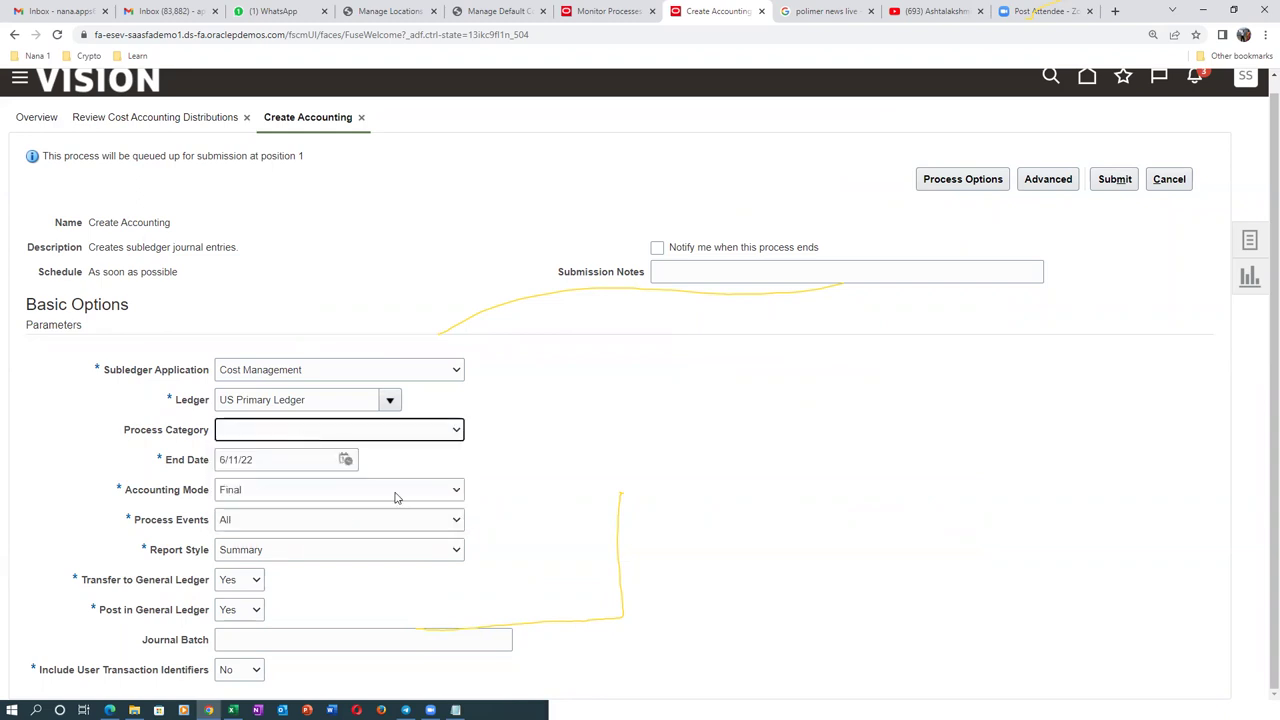
left_click(249, 548)
left_click(243, 565)
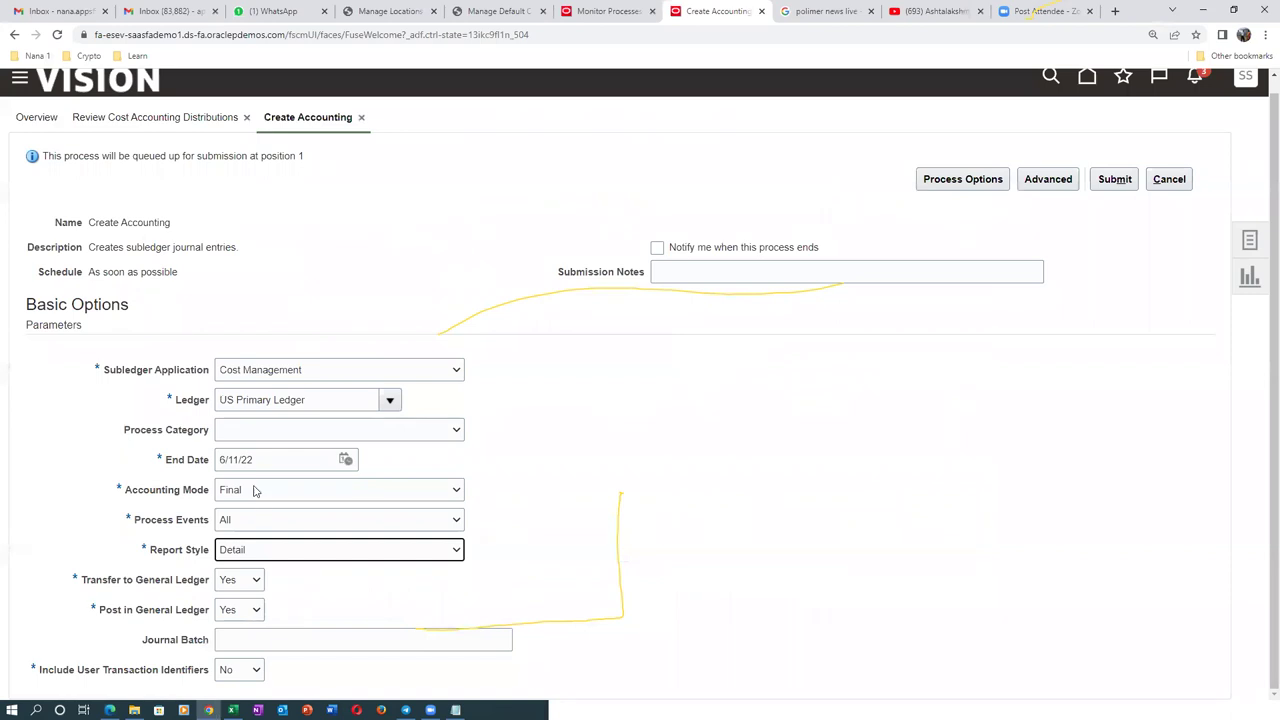
scroll(1195, 360, "up", 1)
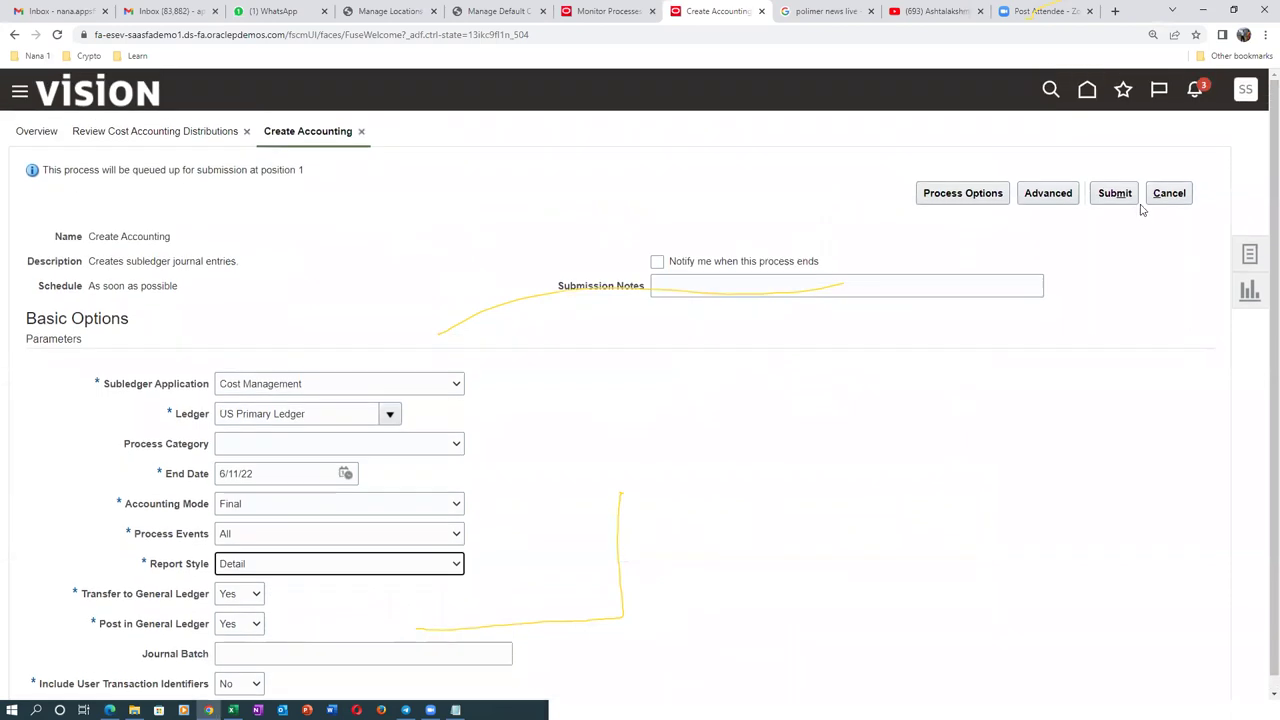
left_click(1114, 193)
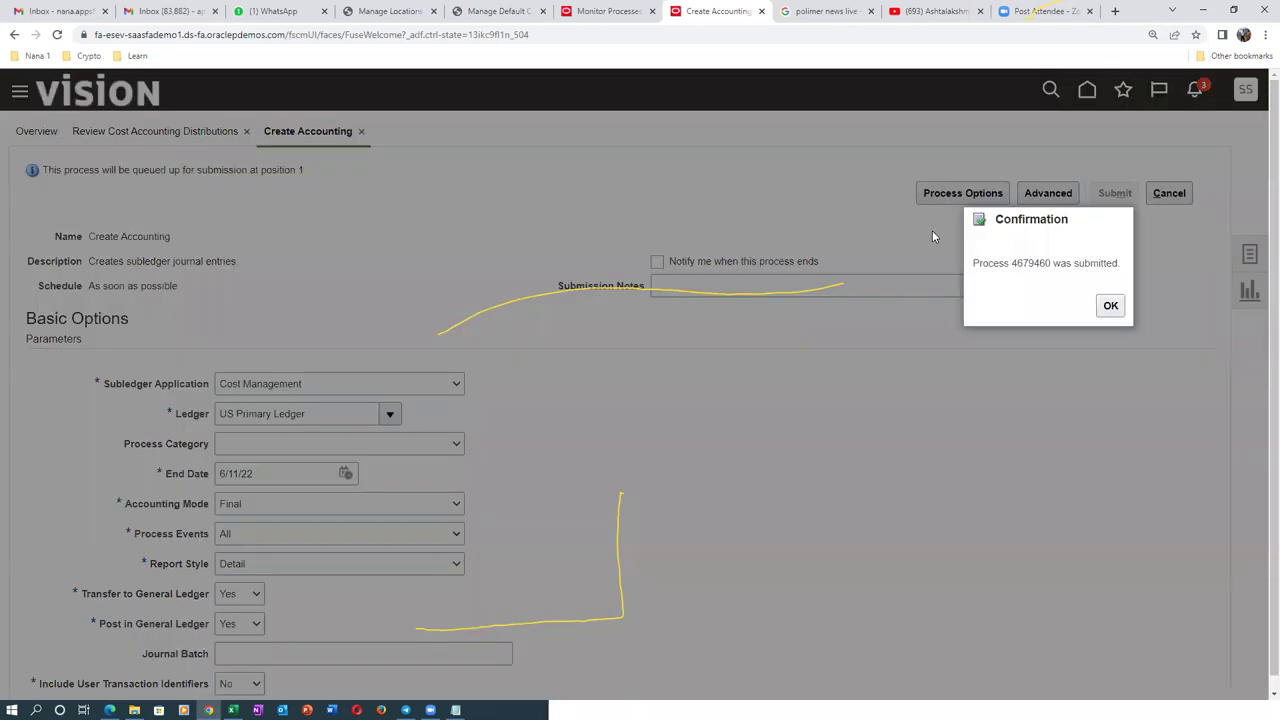
Step: Close the submission confirmation and check the progress of Create Accounting in the refreshed scheduled processes list
left_click(1110, 307)
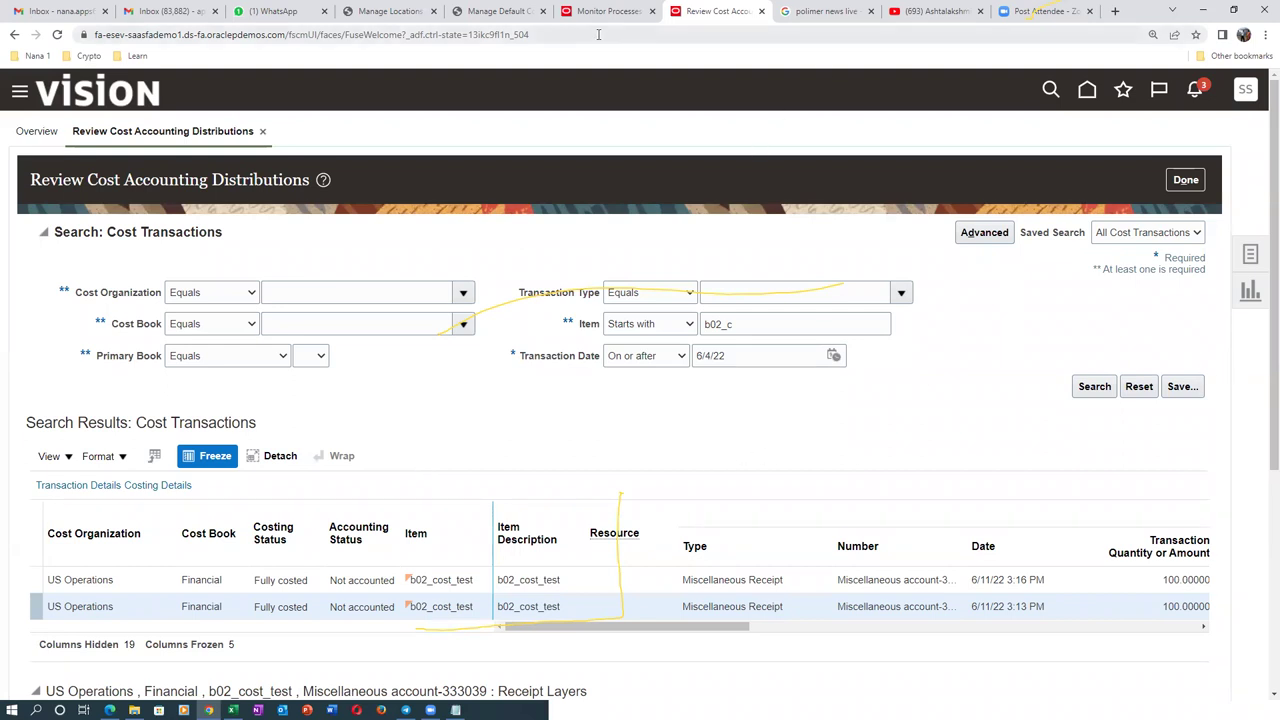
left_click(636, 14)
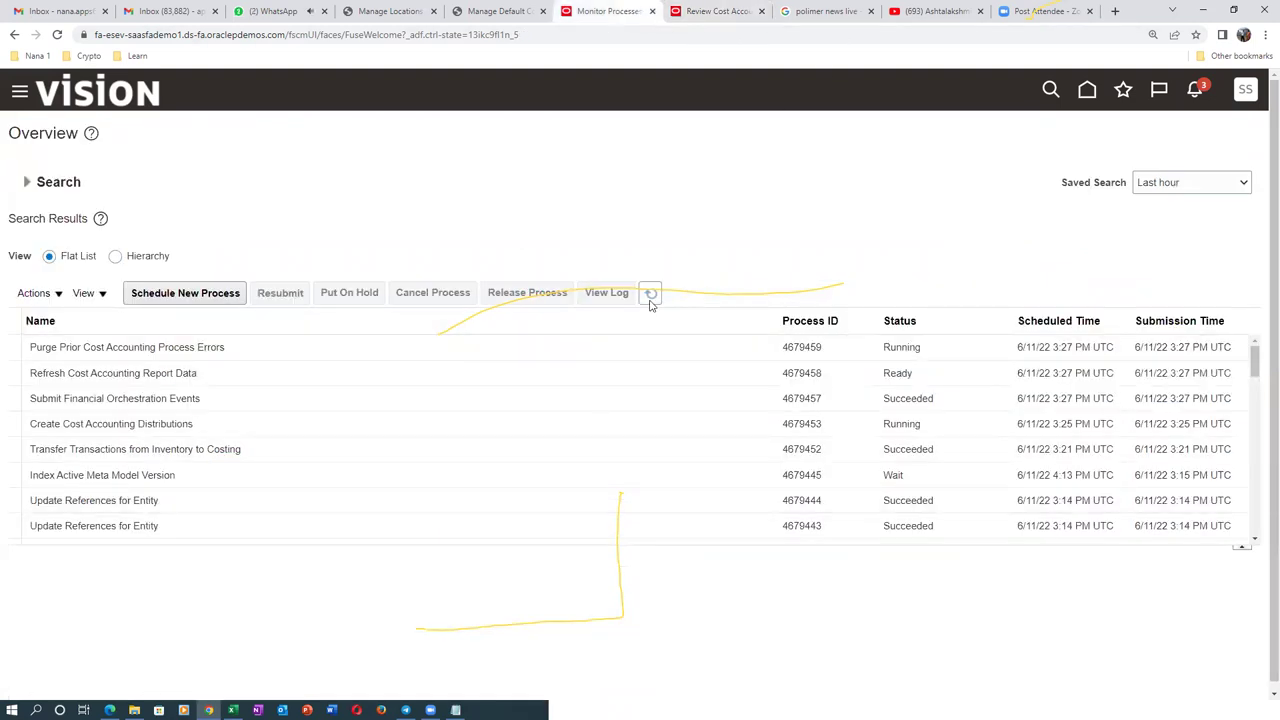
left_click(650, 298)
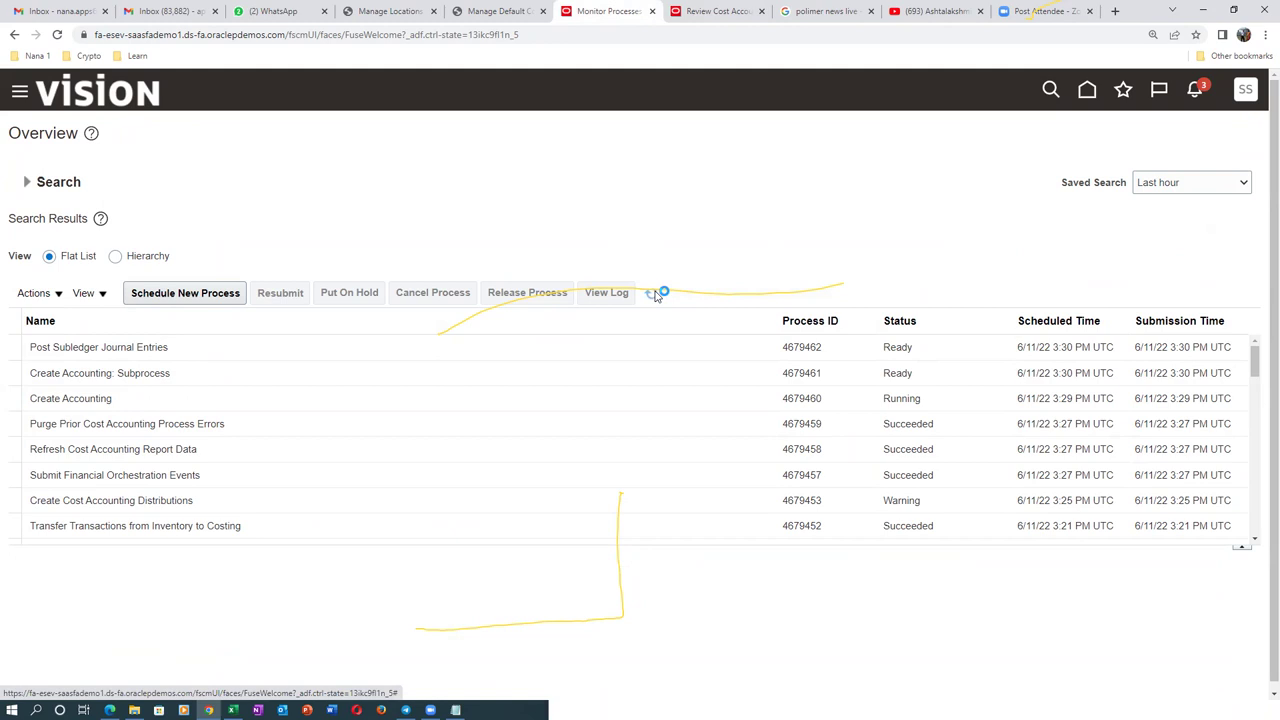
left_click(650, 297)
left_click(648, 297)
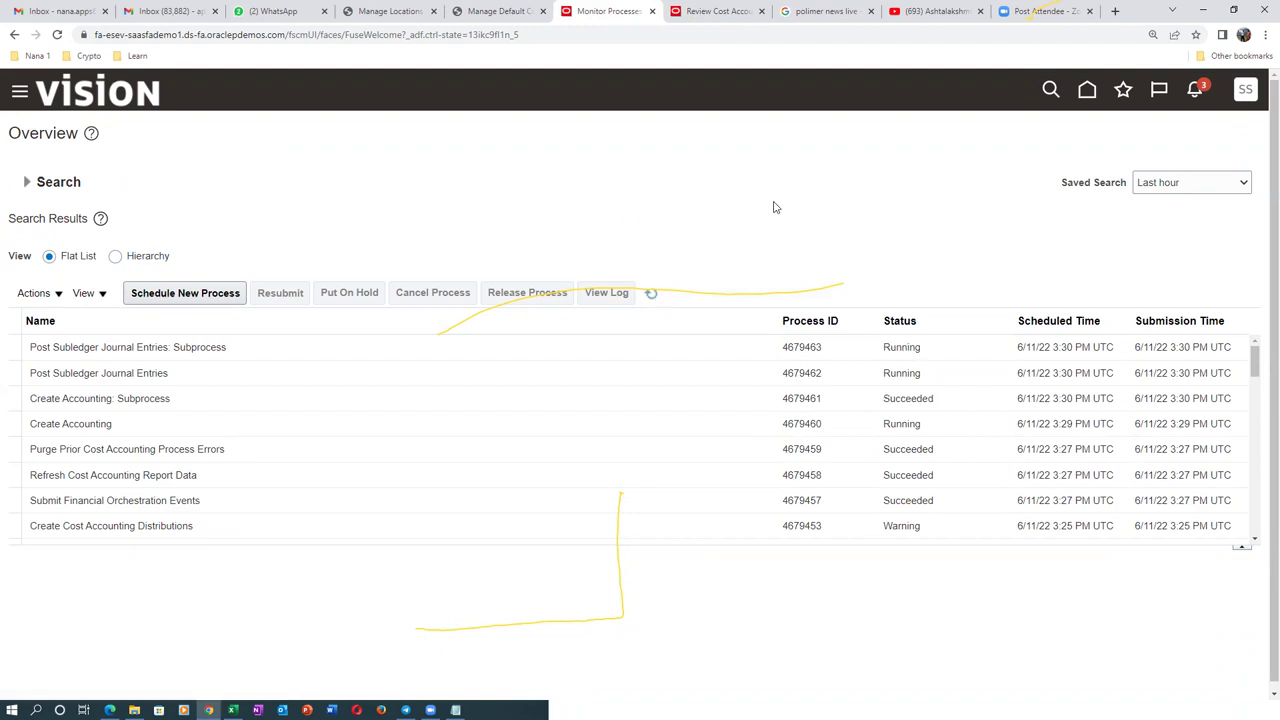
Step: Sign out of the Oracle session, closing the cost distributions tab and the unrelated browser tabs
left_click(1246, 90)
left_click(1212, 130)
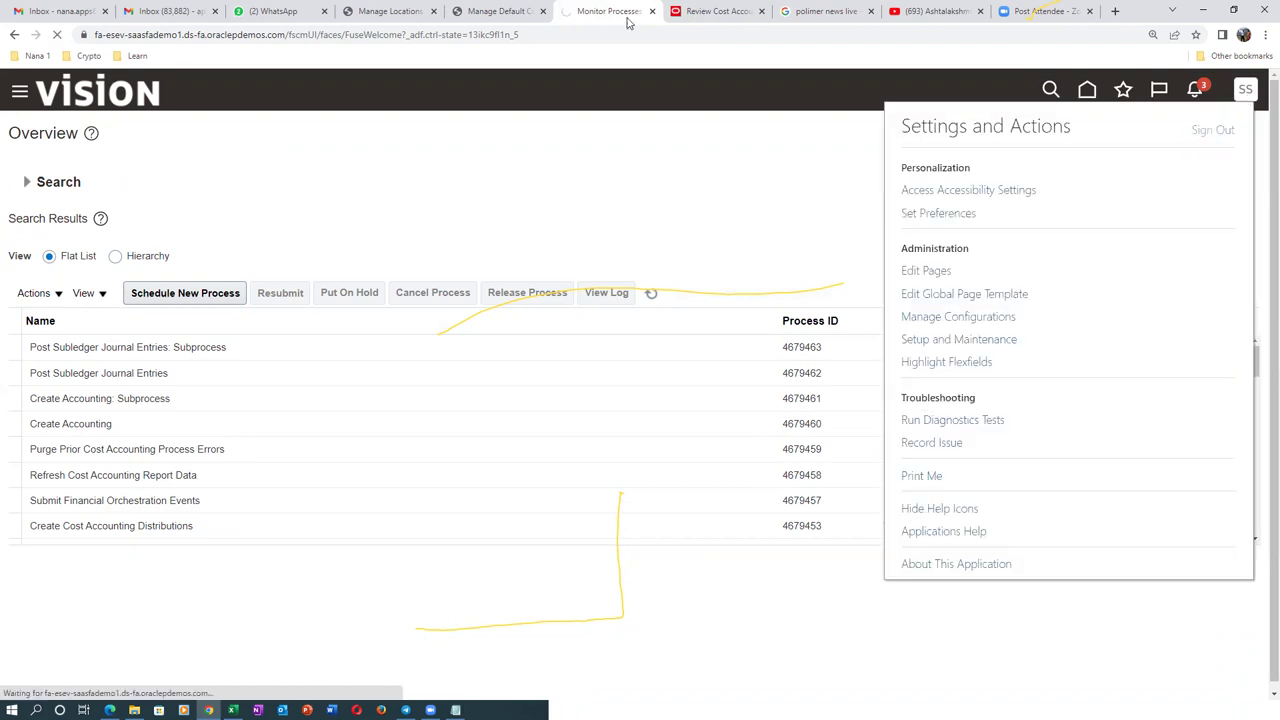
left_click(725, 14)
left_click(761, 11)
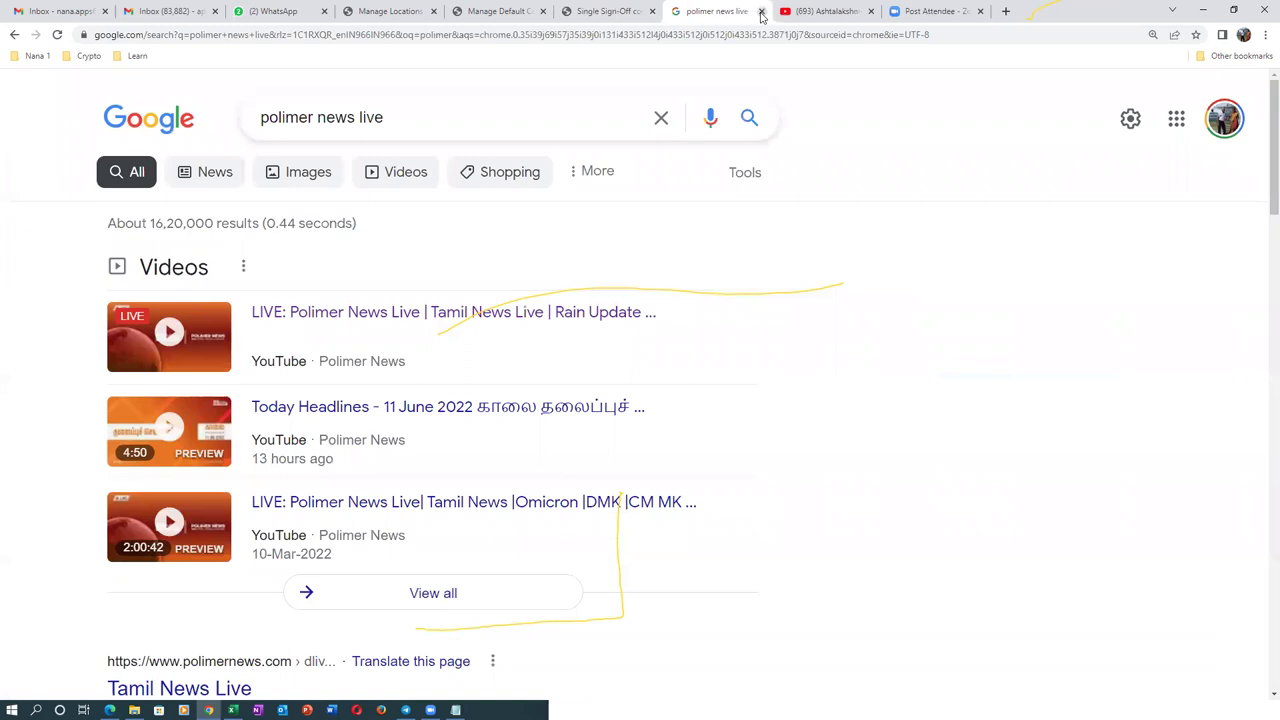
left_click(761, 11)
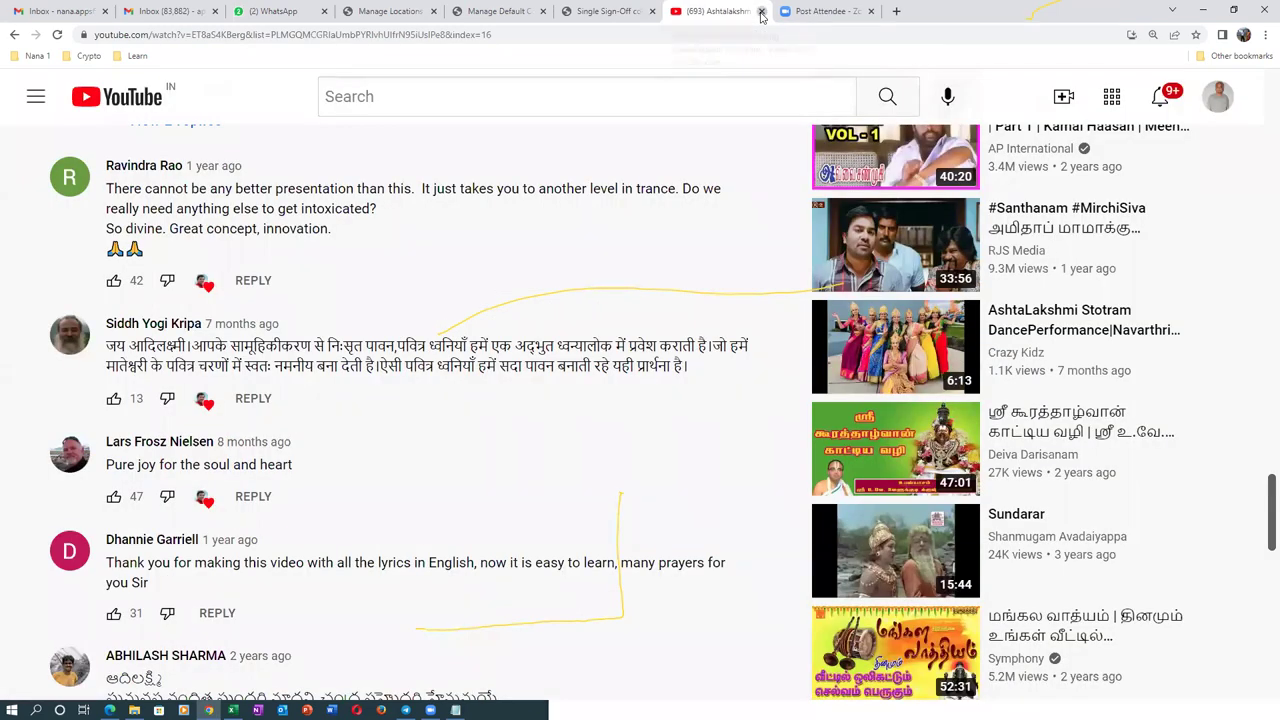
left_click(761, 11)
left_click(756, 11)
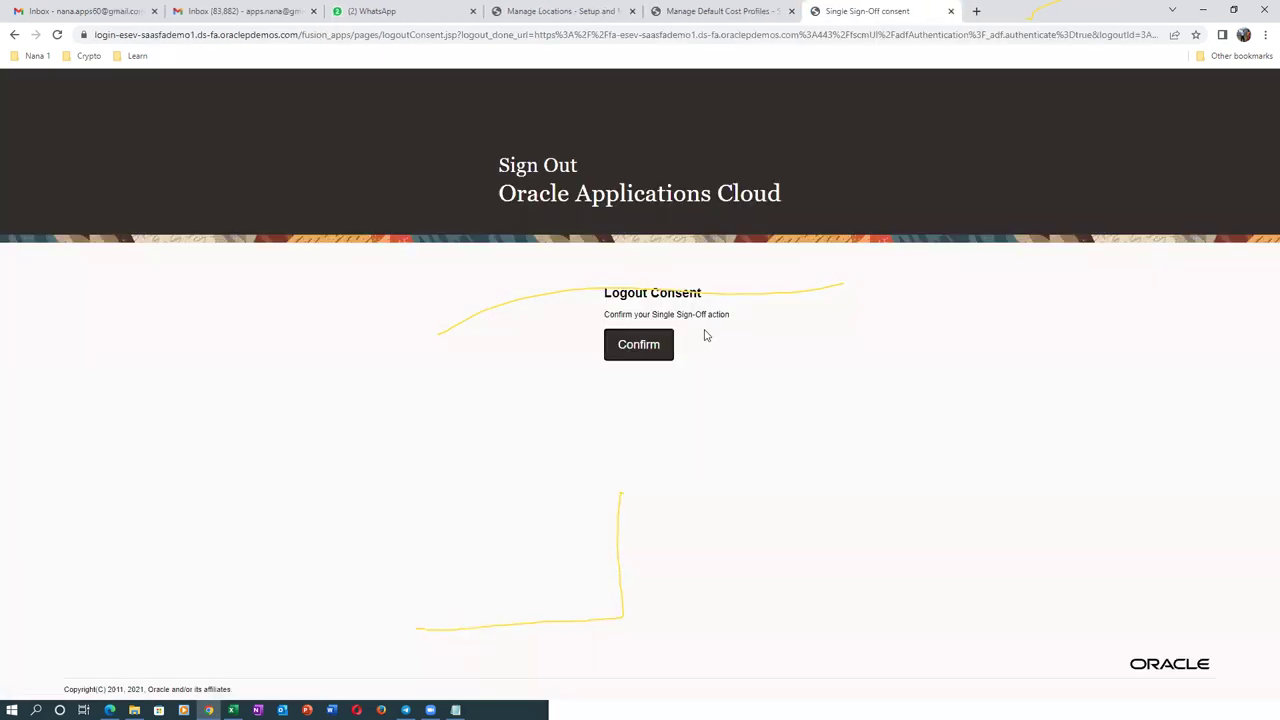
left_click(639, 344)
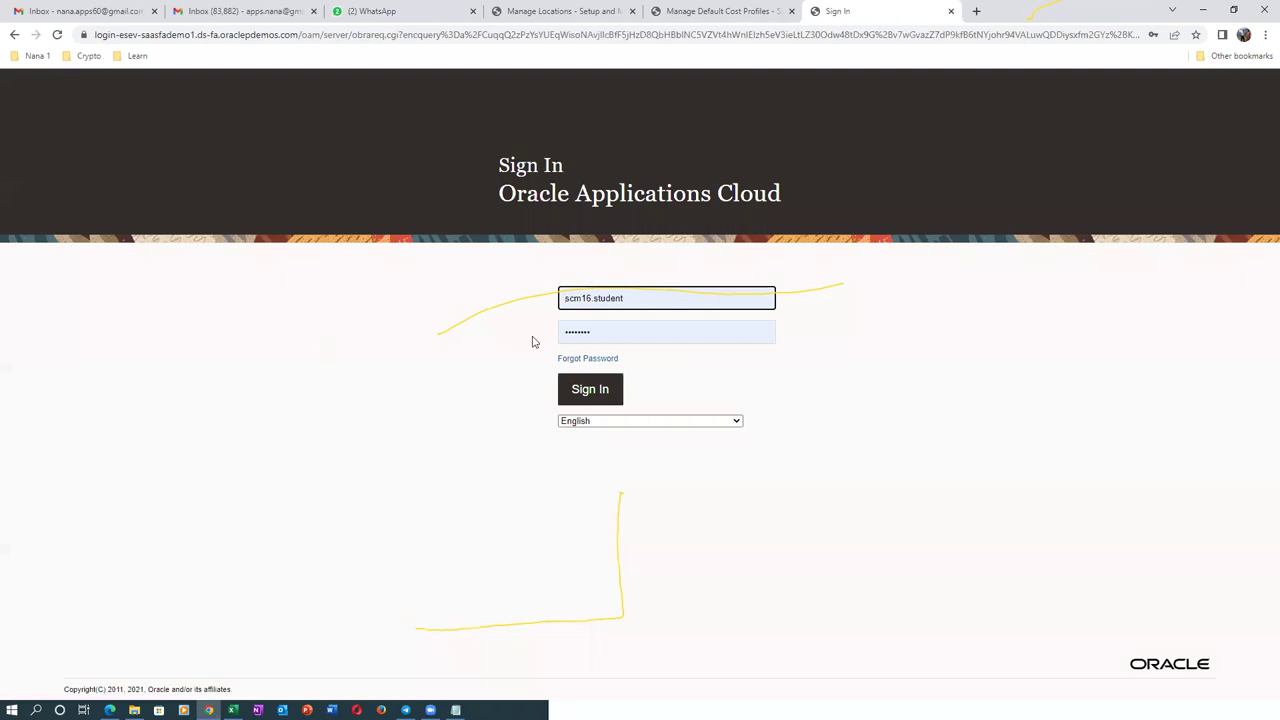
Step: Sign back in with the saved credentials and open Create Interorganization Transfer from the favorite INV Overview
left_click(592, 396)
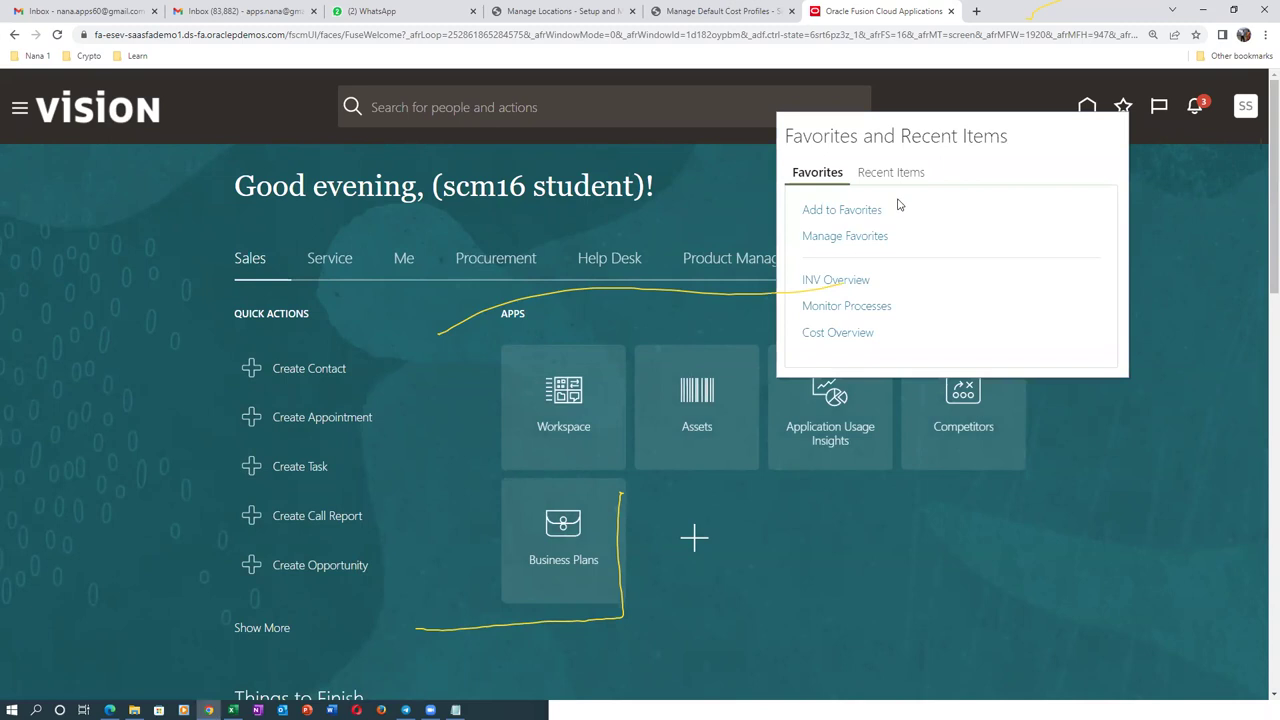
left_click(838, 281)
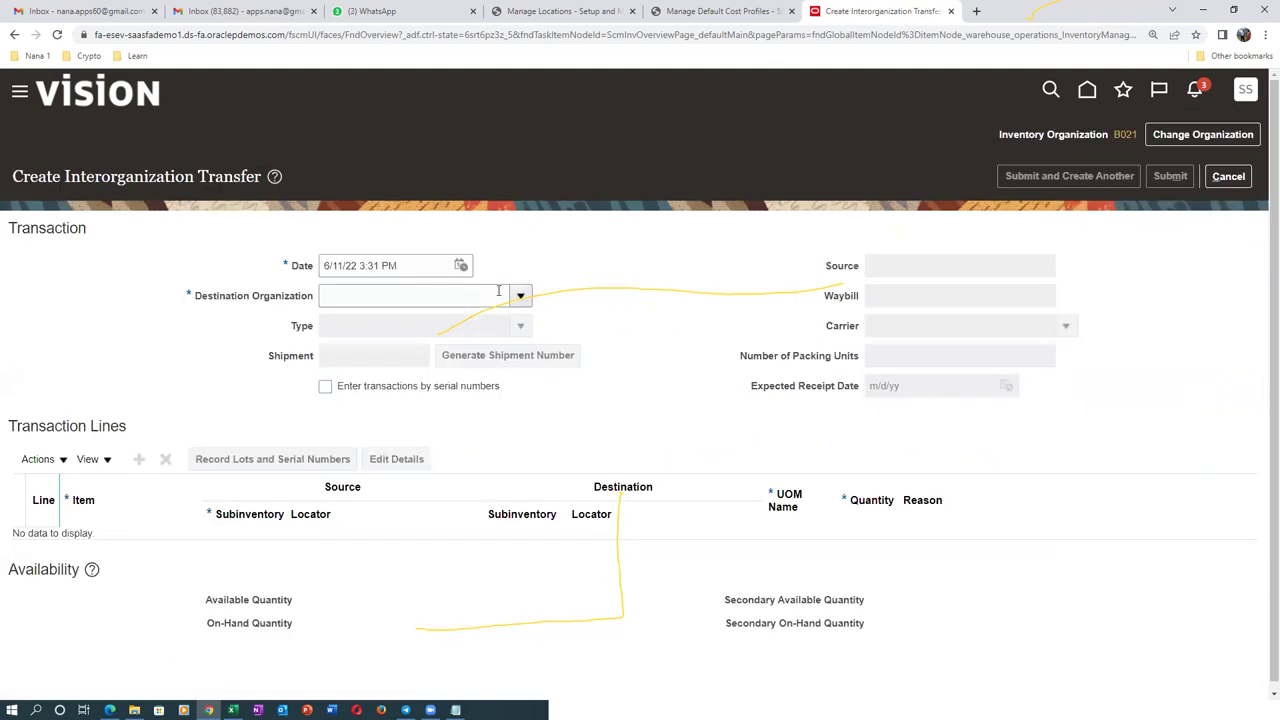
left_click(439, 297)
Step: Change the inventory organization to 001
left_click(1165, 136)
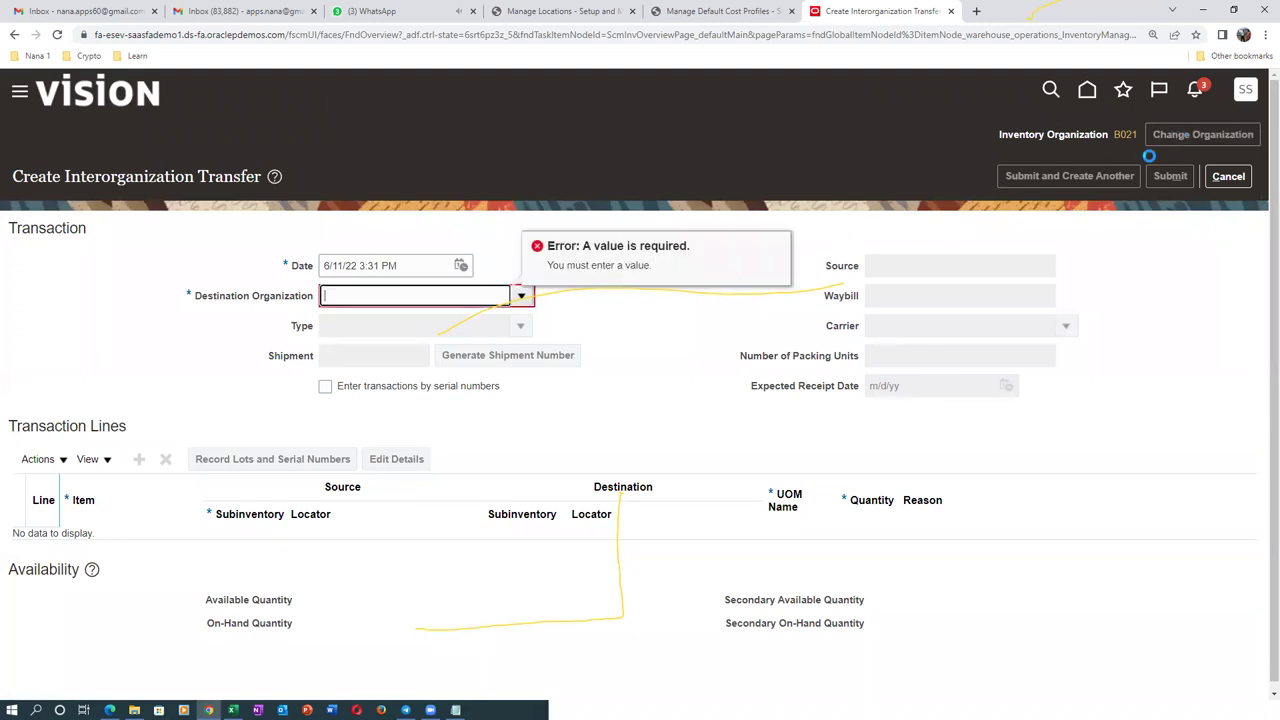
type("001")
key("Tab")
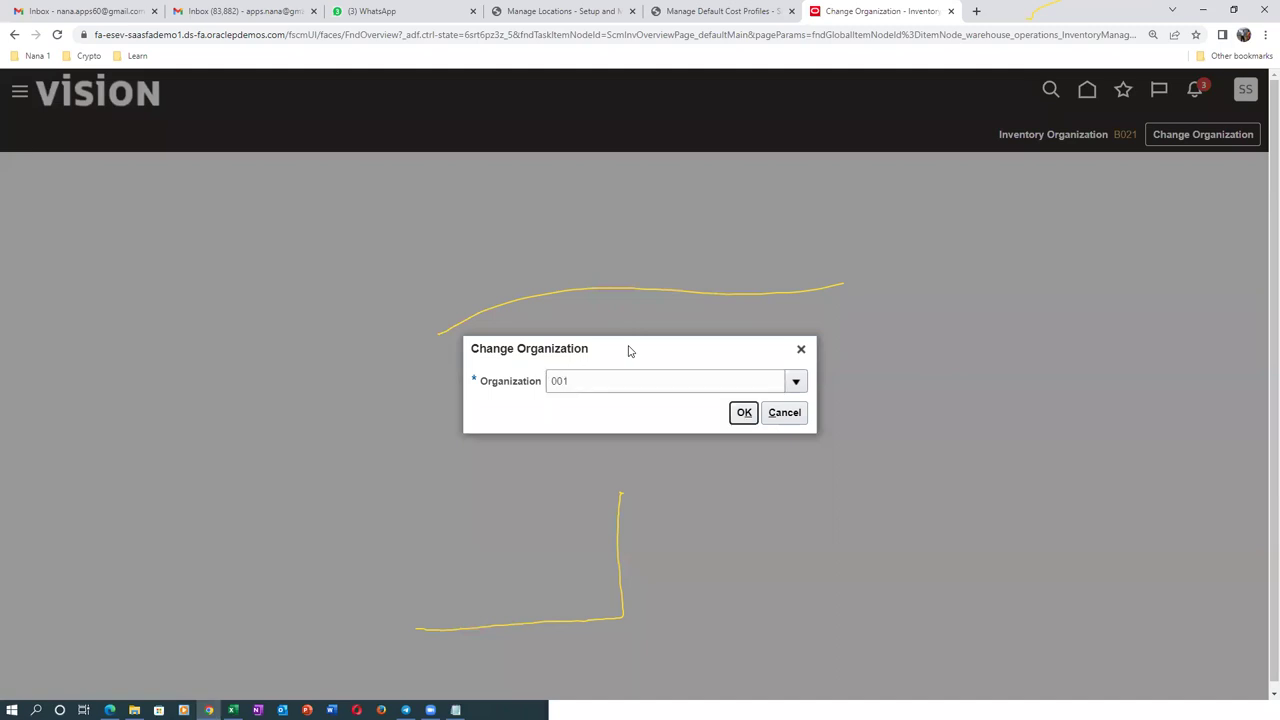
left_click(750, 418)
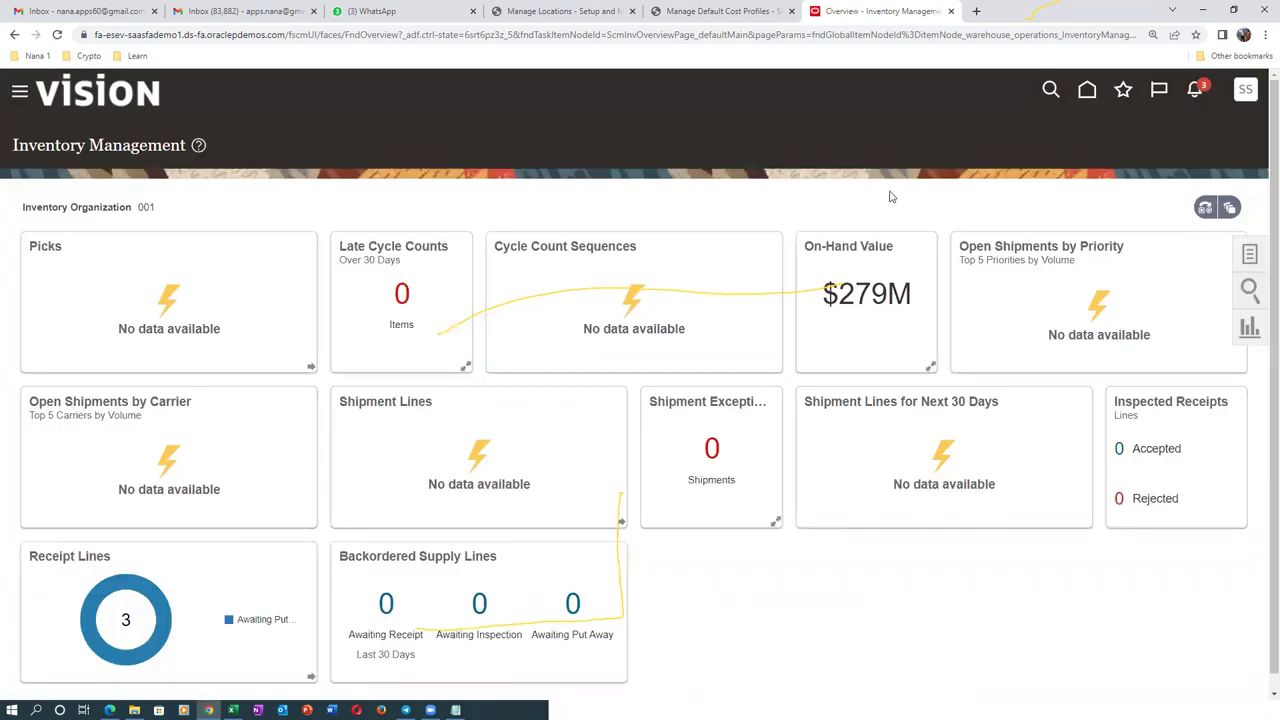
Step: Open Create Interorganization Transfer for organization 001 and look through the available destination organizations
left_click(1218, 291)
left_click(1136, 230)
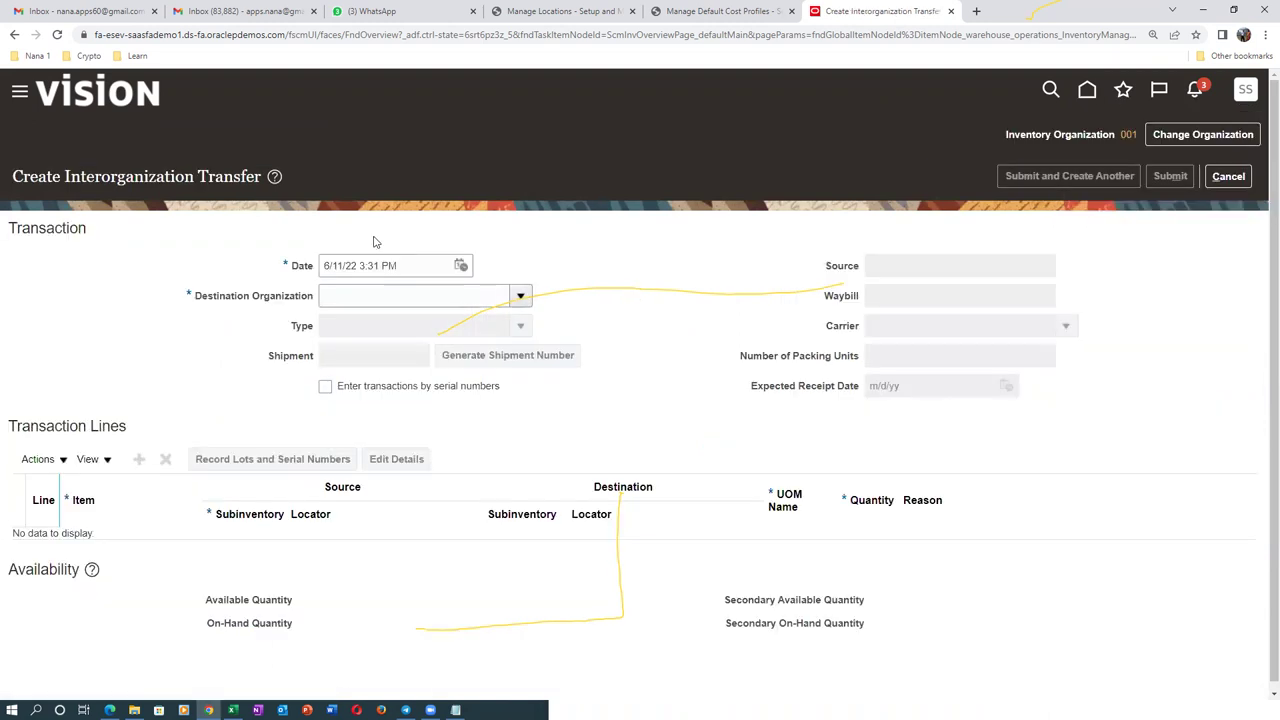
left_click(521, 296)
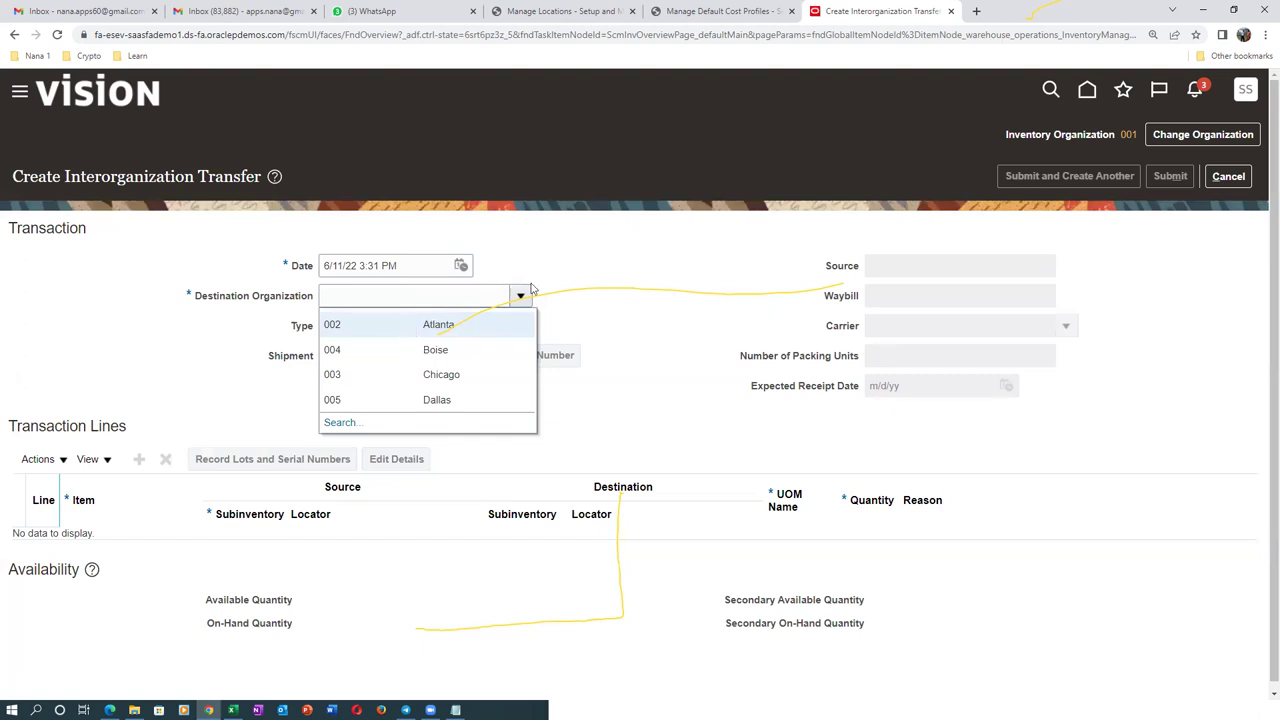
left_click(911, 136)
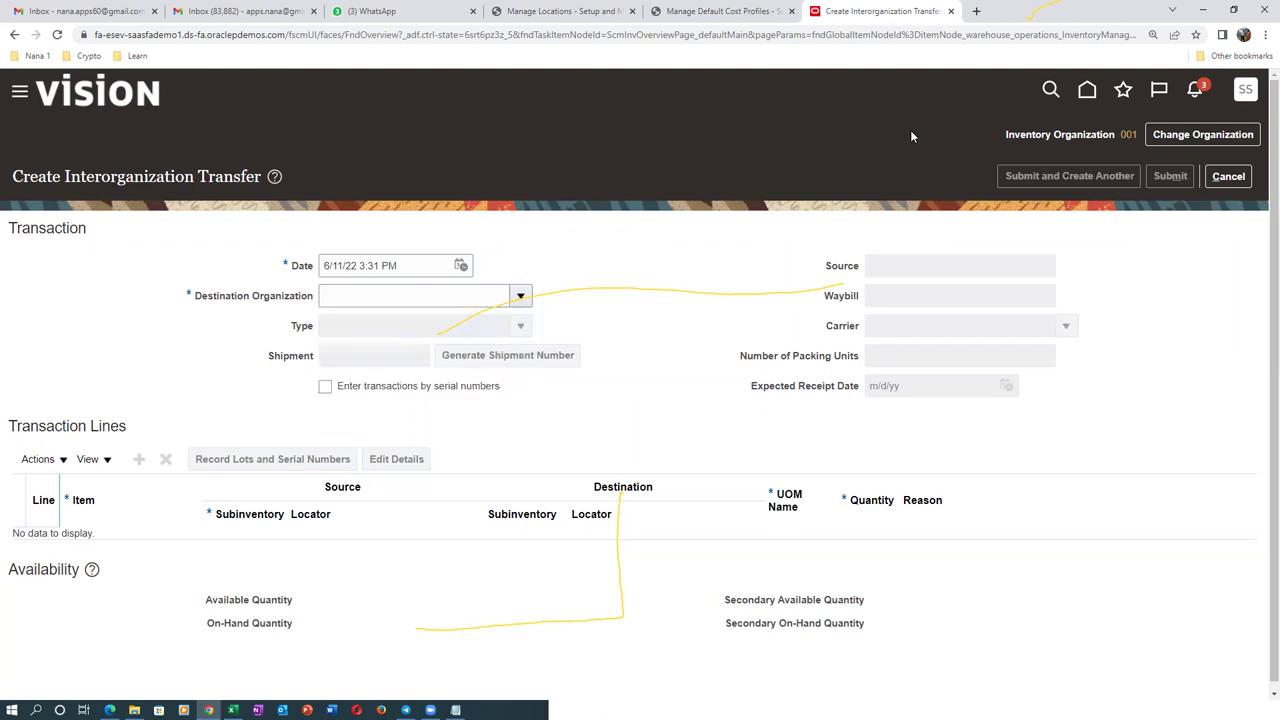
Step: Duplicate the transfer page in a second browser tab and open Setup and Maintenance there
right_click(877, 13)
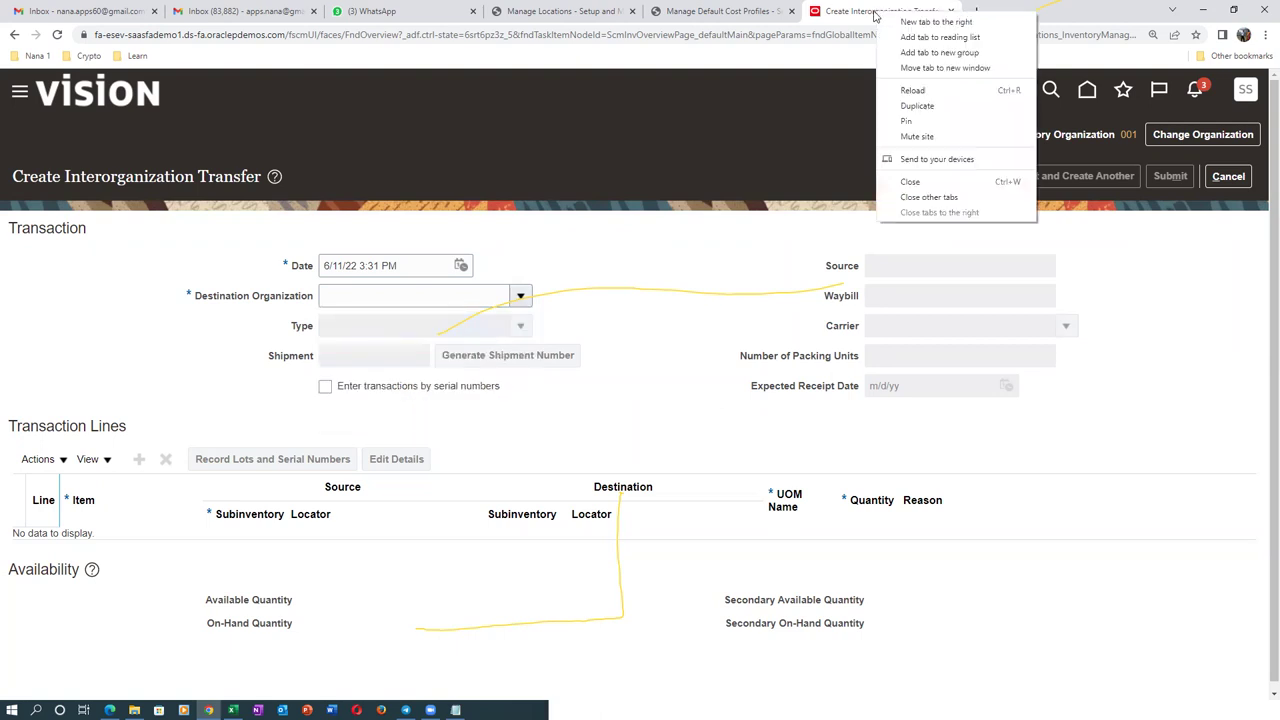
left_click(920, 104)
left_click(368, 11)
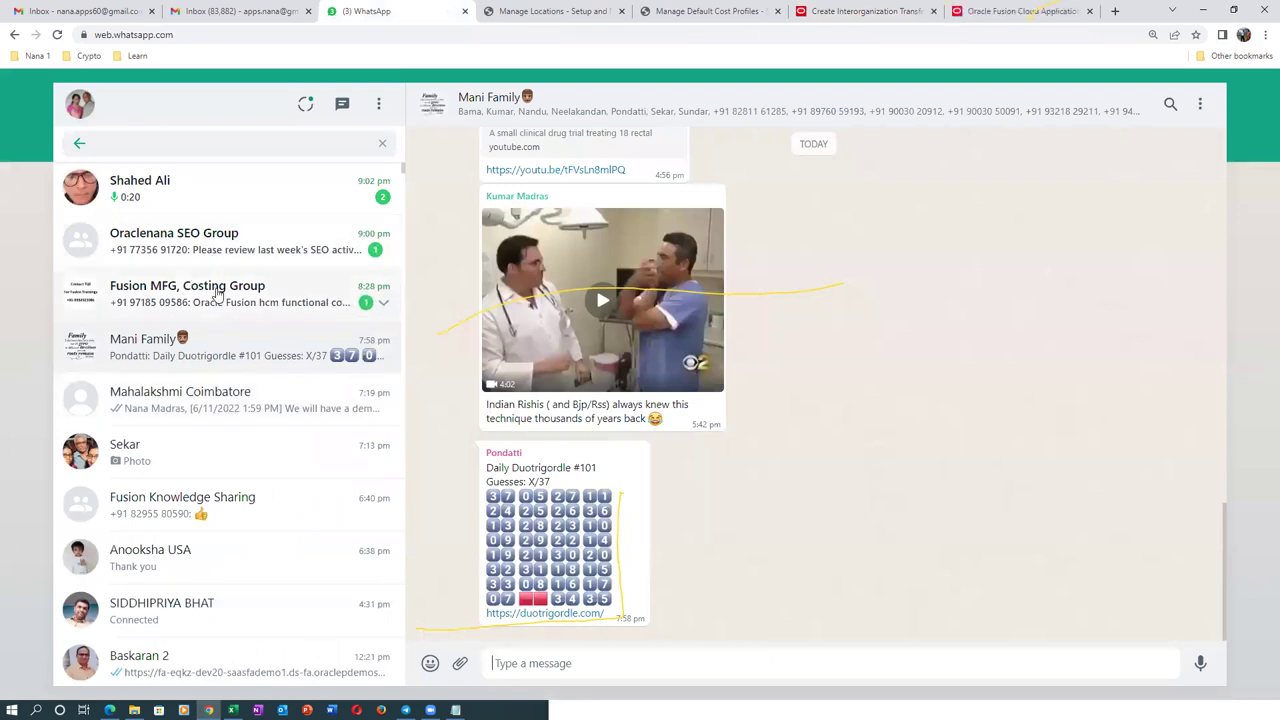
left_click(1020, 11)
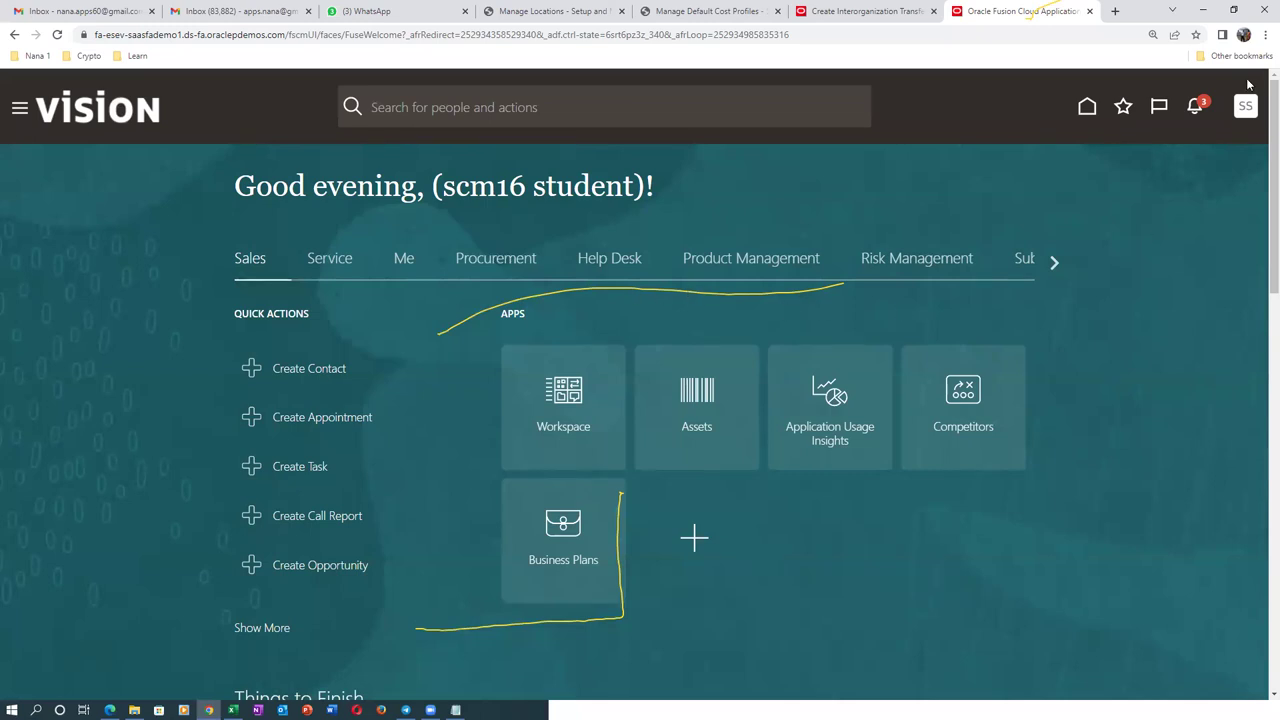
left_click(1256, 110)
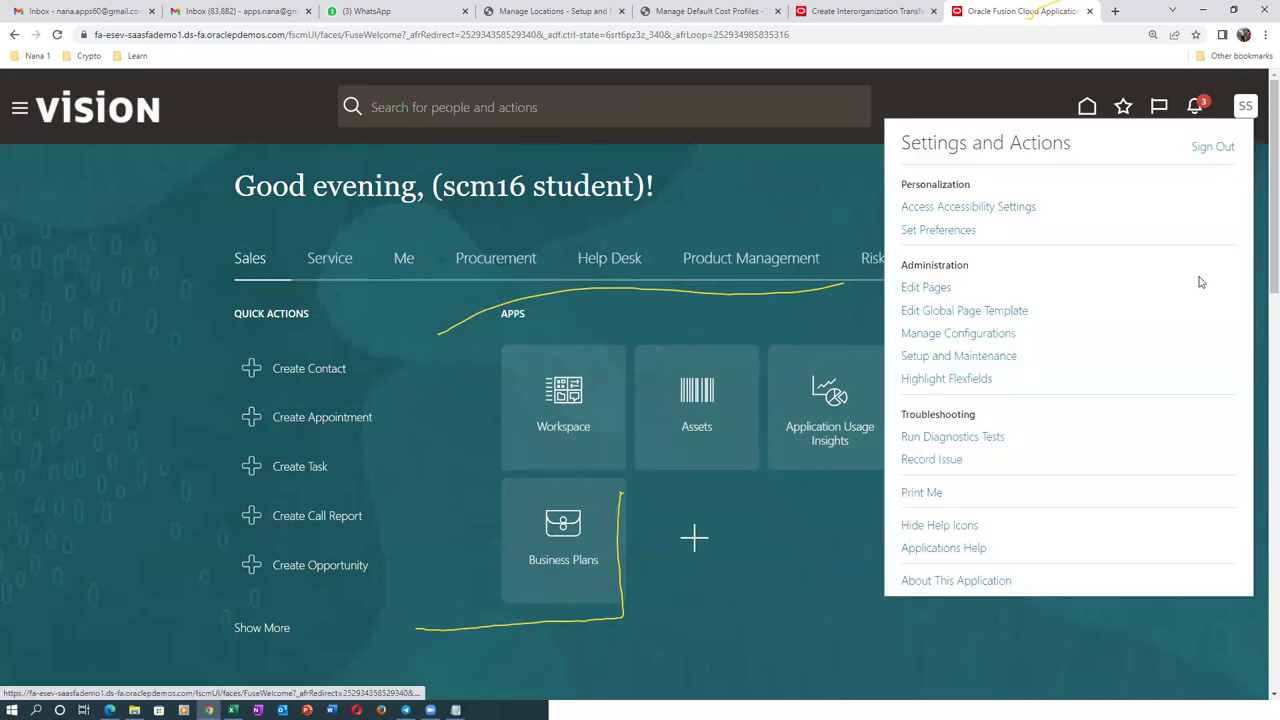
left_click(975, 355)
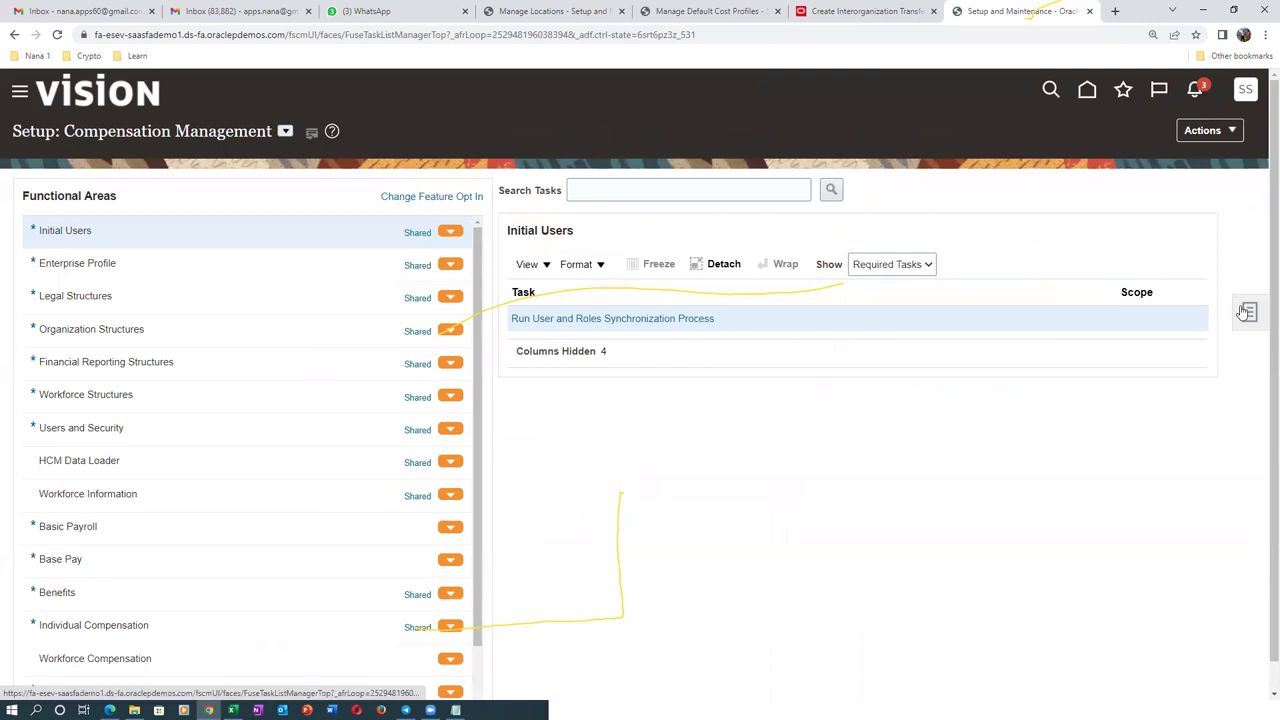
Step: Search the setup tasks for "man%rec%para%" and open Manage Receiving Parameters
left_click(1249, 312)
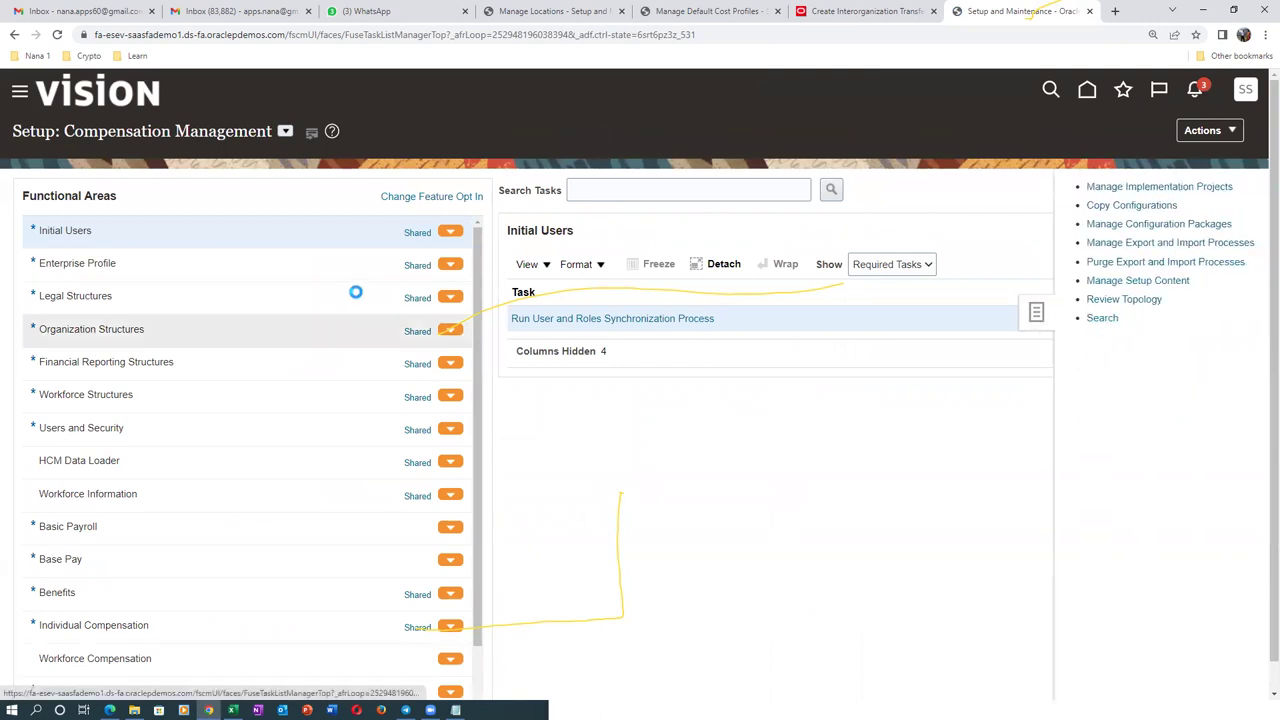
left_click(429, 191)
type("man%re")
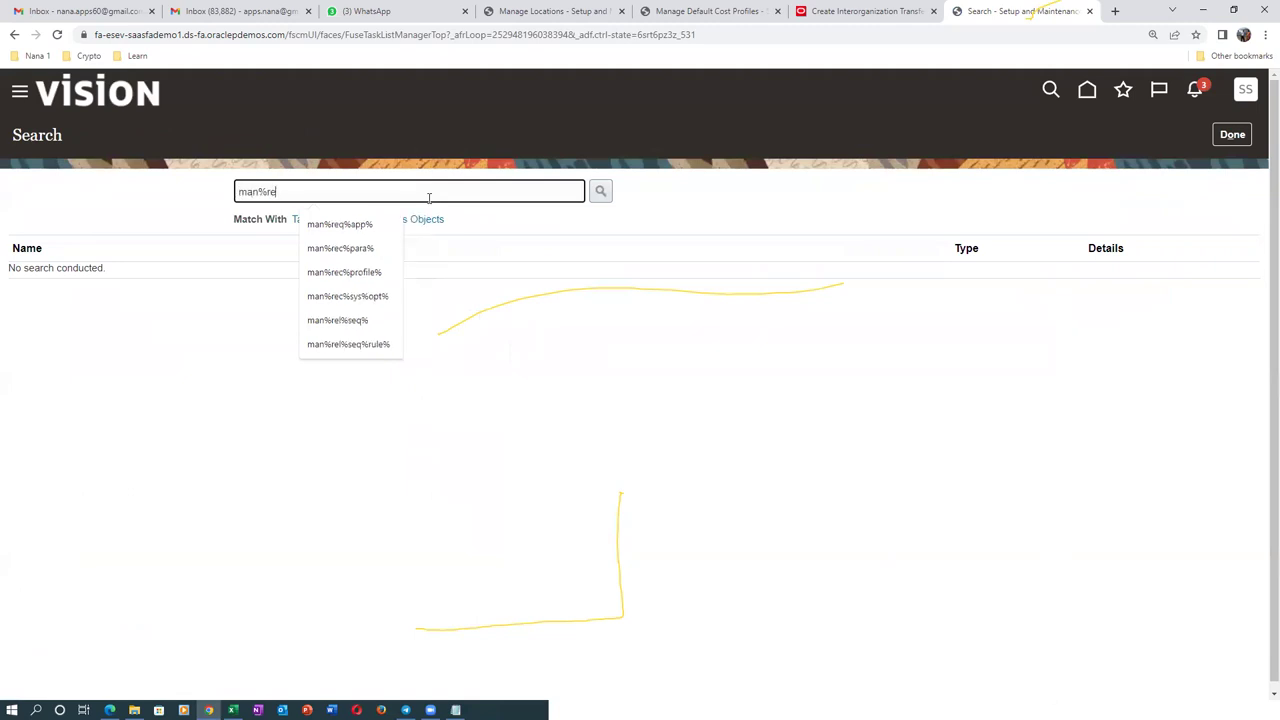
type("c%para%")
key("Return")
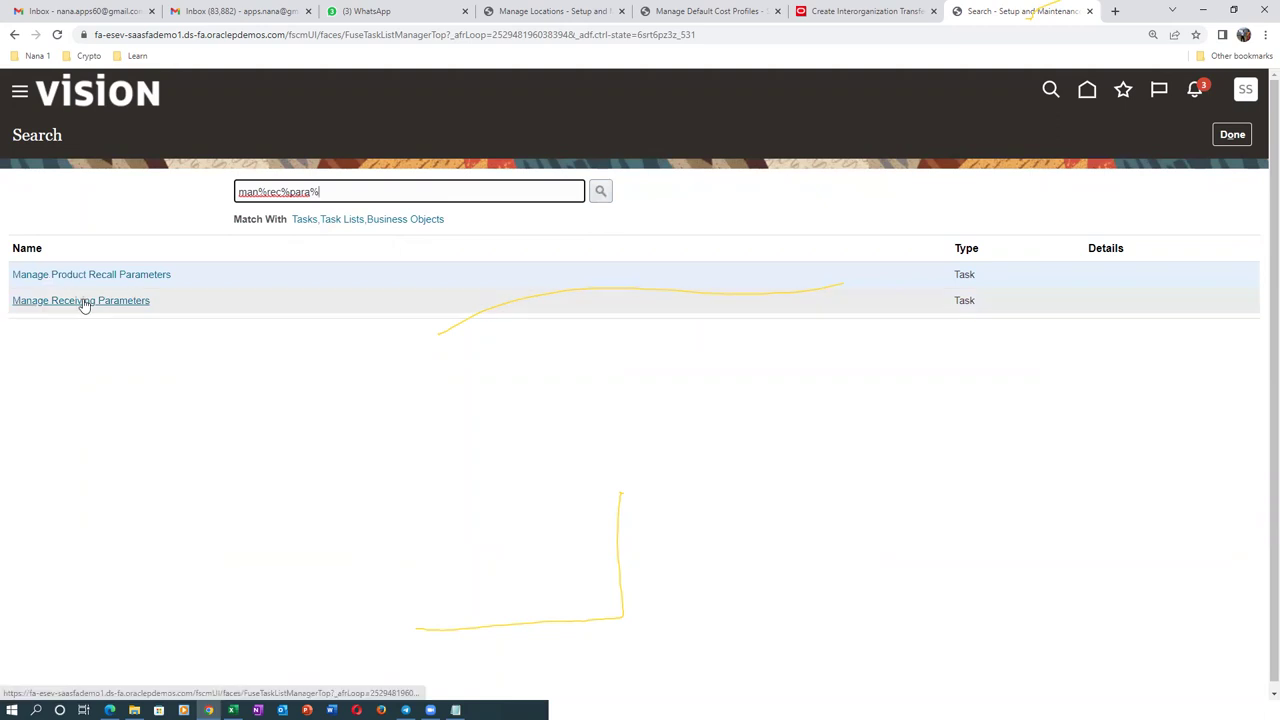
left_click(80, 301)
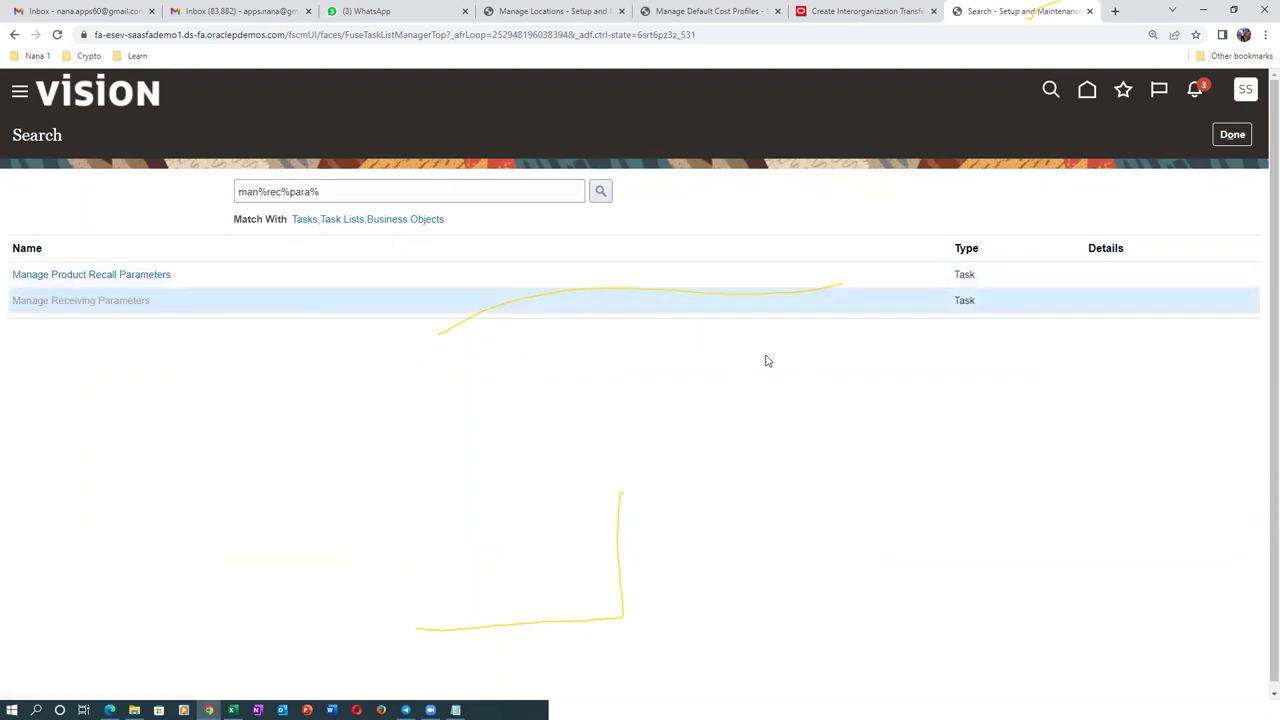
Step: Switch the receiving parameters to inventory organization B021
left_click(998, 130)
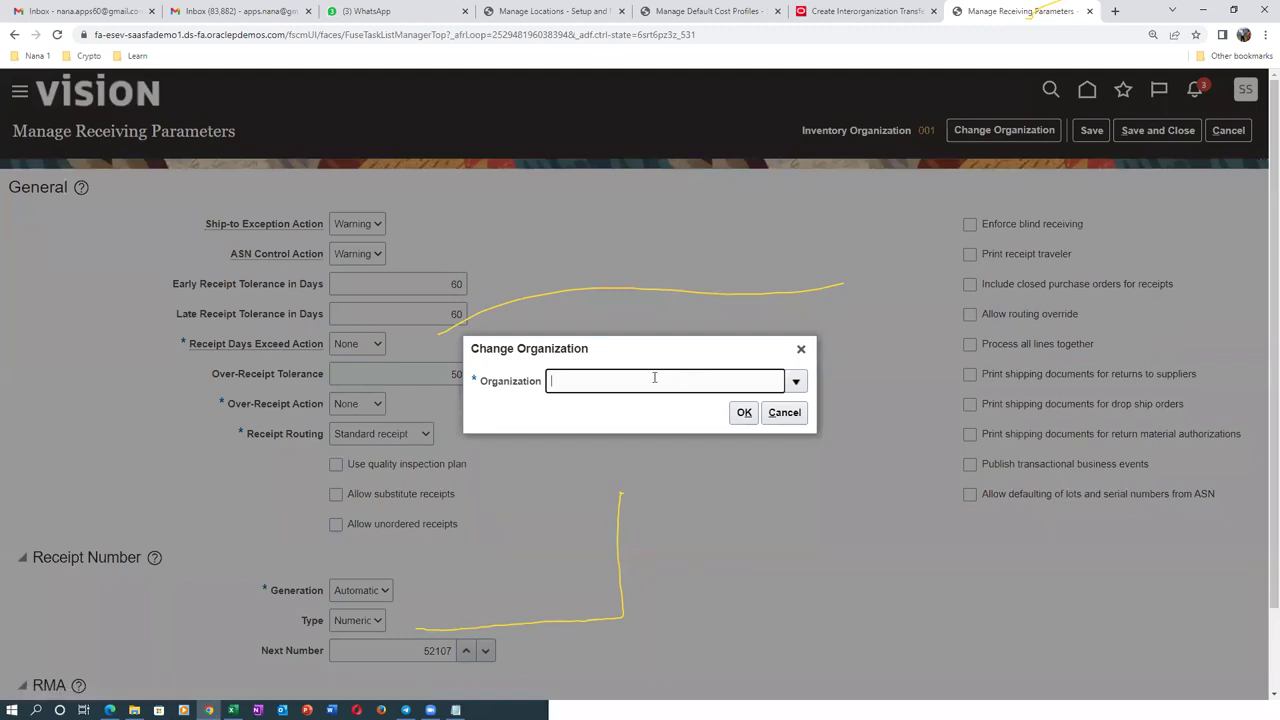
type("B021")
key("Return")
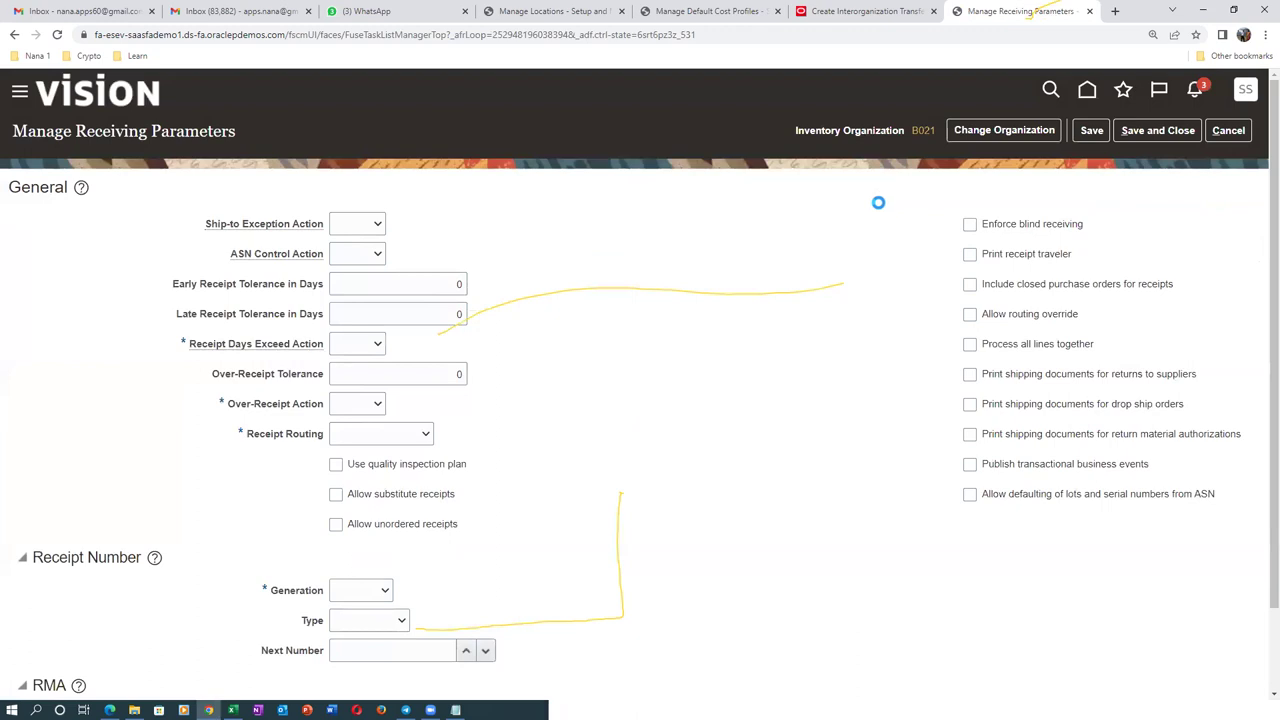
Step: Set B021's Receipt Days Exceed Action and Over-Receipt Action to None, and its general Receipt Routing to Standard receipt
left_click(348, 340)
left_click(355, 379)
left_click(342, 403)
left_click(352, 440)
left_click(378, 438)
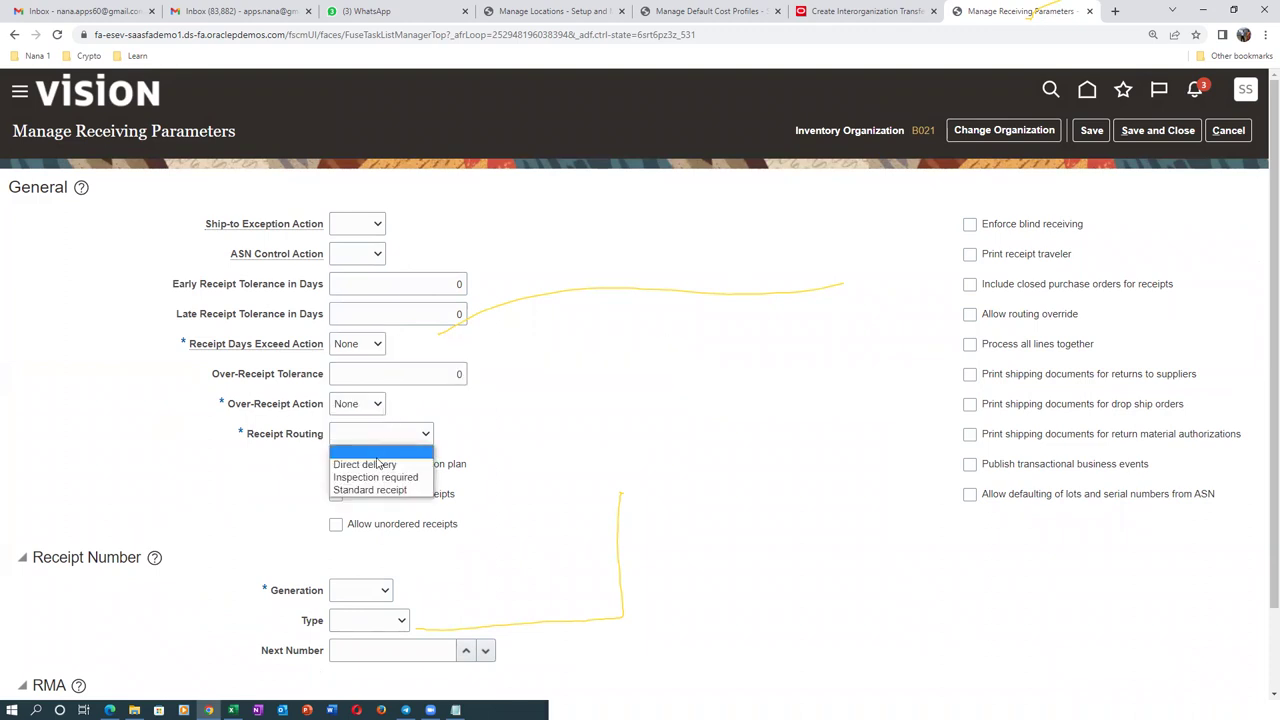
left_click(370, 489)
Step: Configure receipt numbering with Automatic generation, Numeric type and 2000 as the next number
scroll(550, 470, "down", 1)
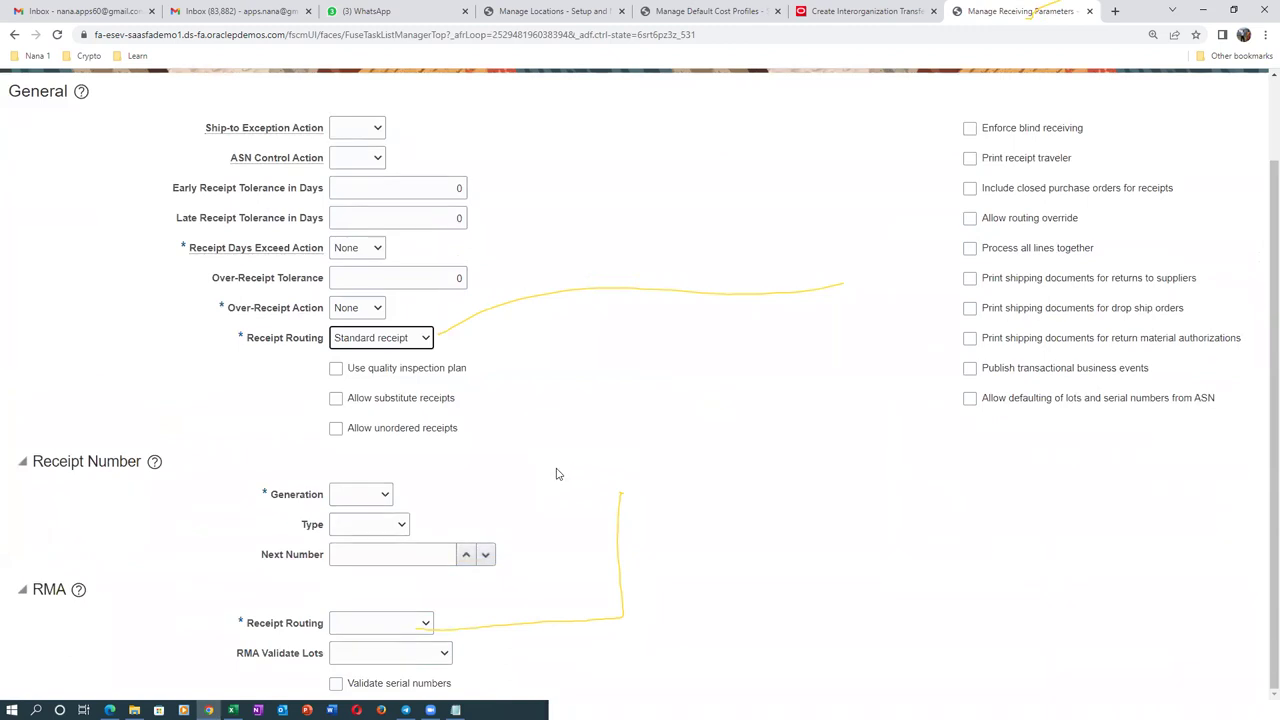
left_click(353, 493)
left_click(366, 527)
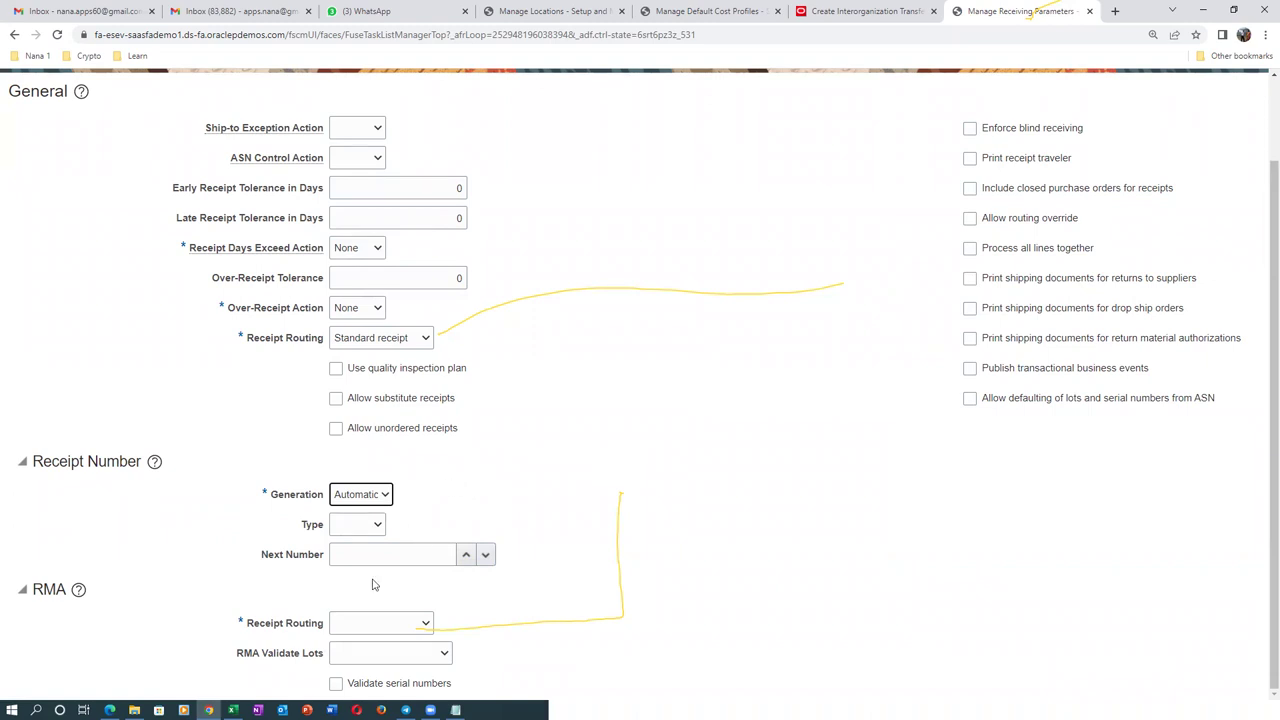
left_click(352, 528)
left_click(364, 556)
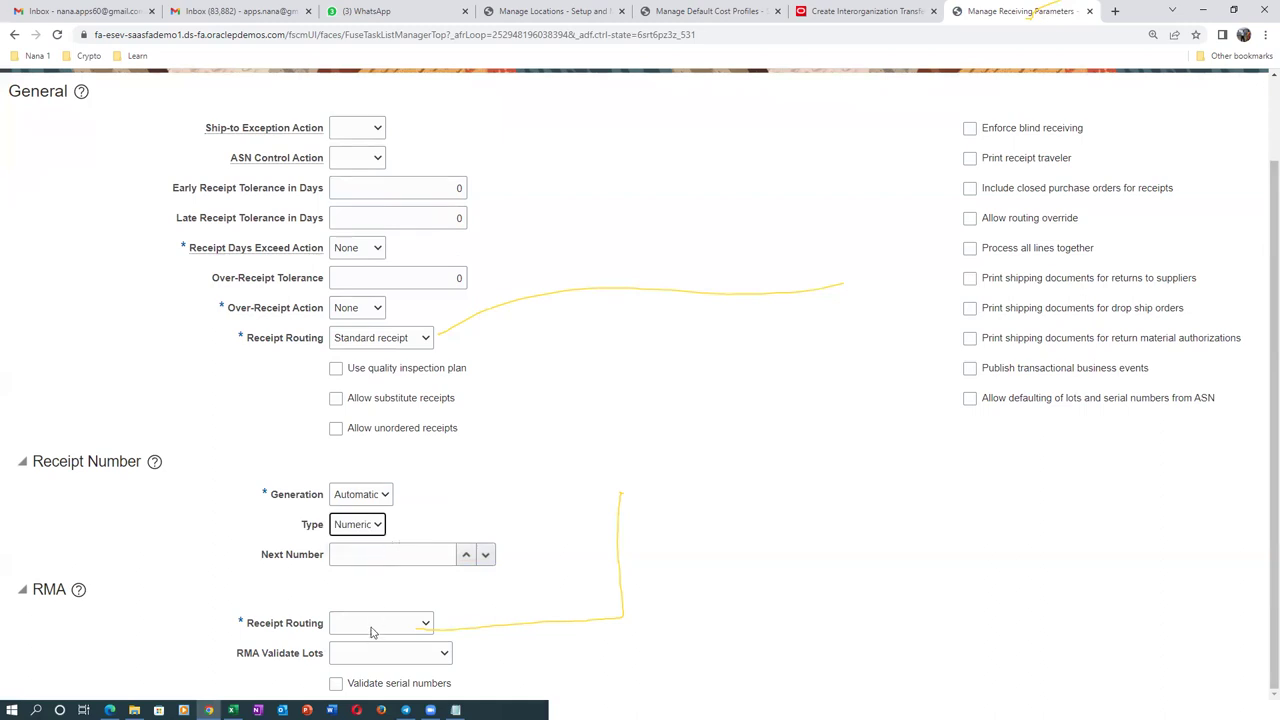
left_click(360, 557)
Step: Set the RMA receipt routing to Standard receipt
left_click(410, 622)
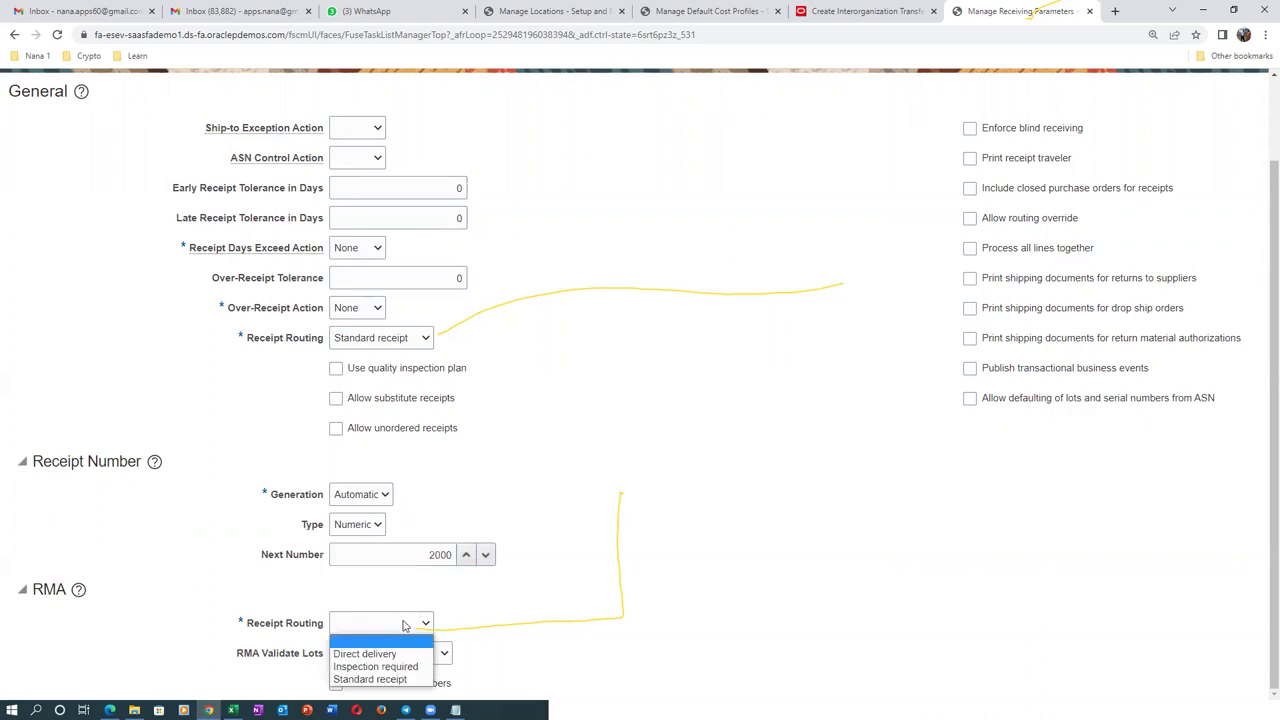
left_click(366, 680)
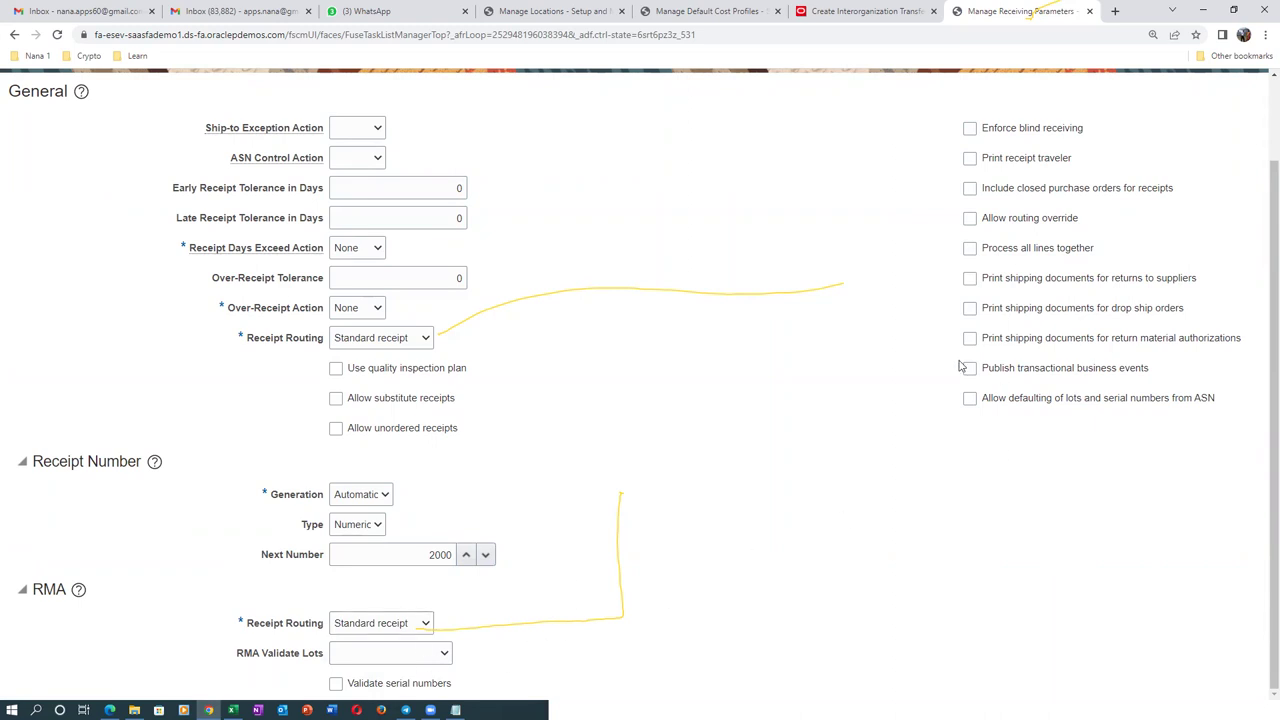
scroll(900, 420, "up", 1)
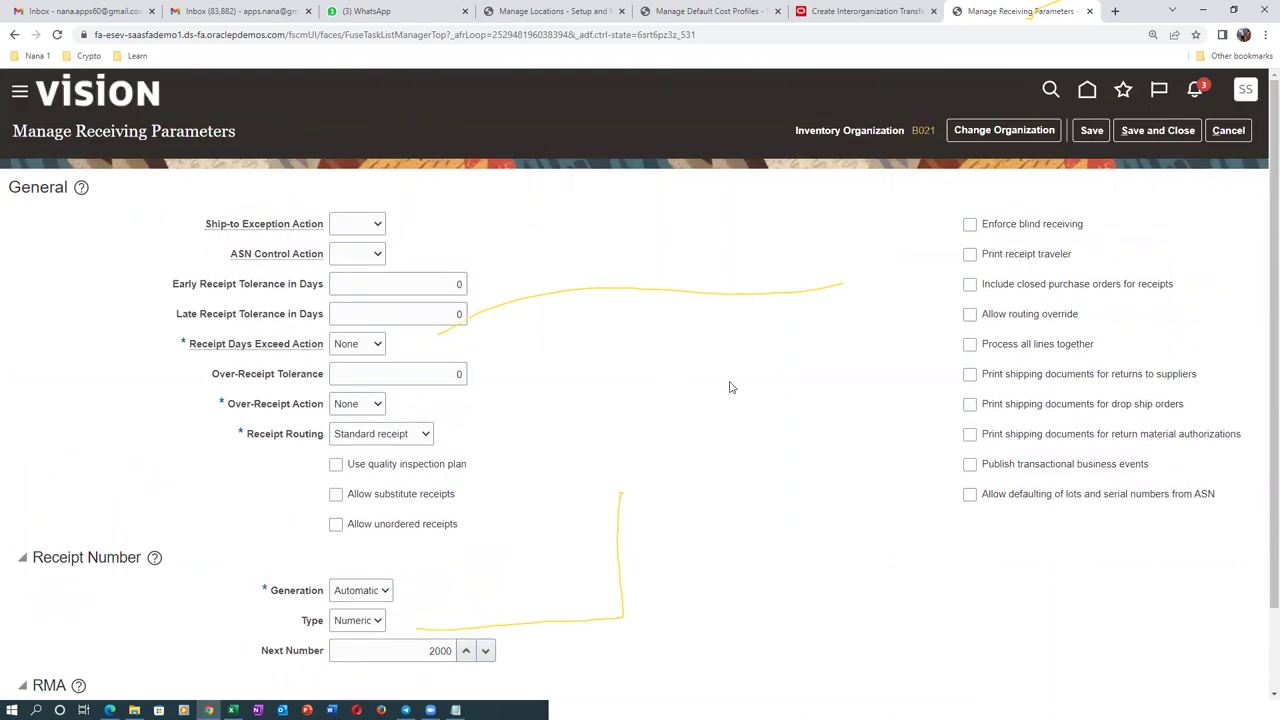
Step: Switch to WhatsApp, reply "I am in a meeting" in the open chat, and dismiss the antivirus update notification
scroll(730, 387, "down", 1)
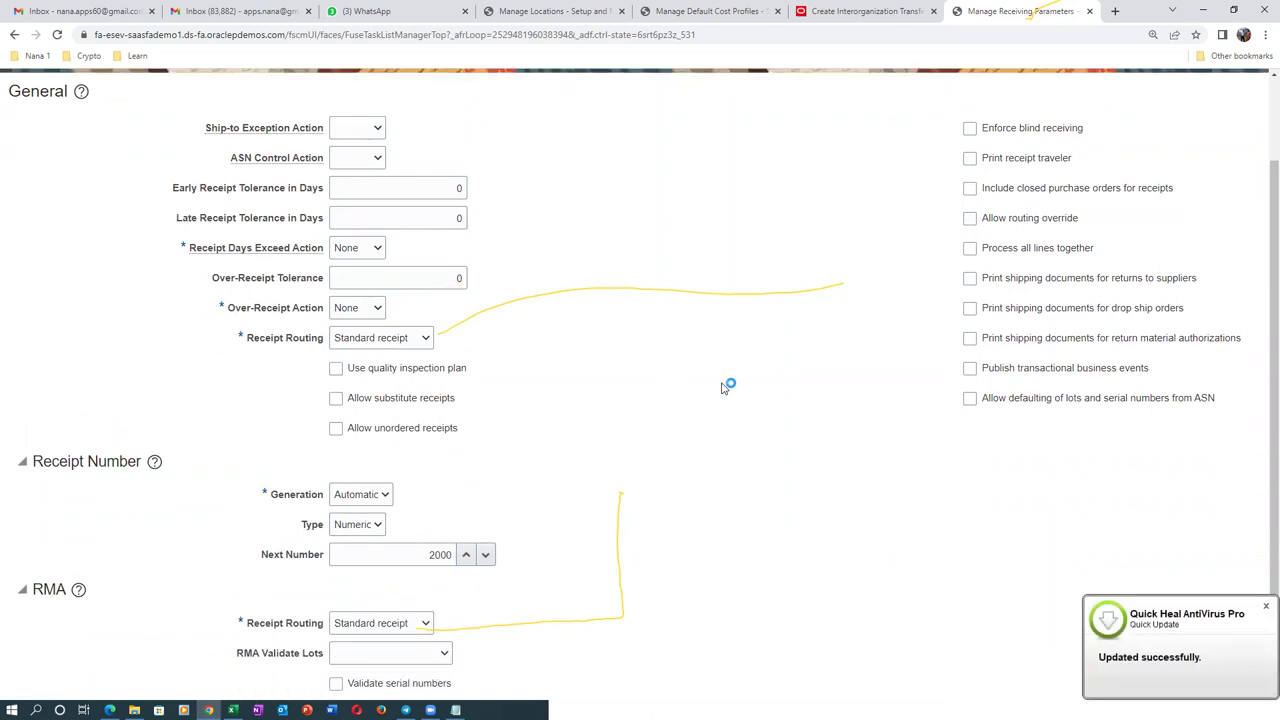
left_click(390, 11)
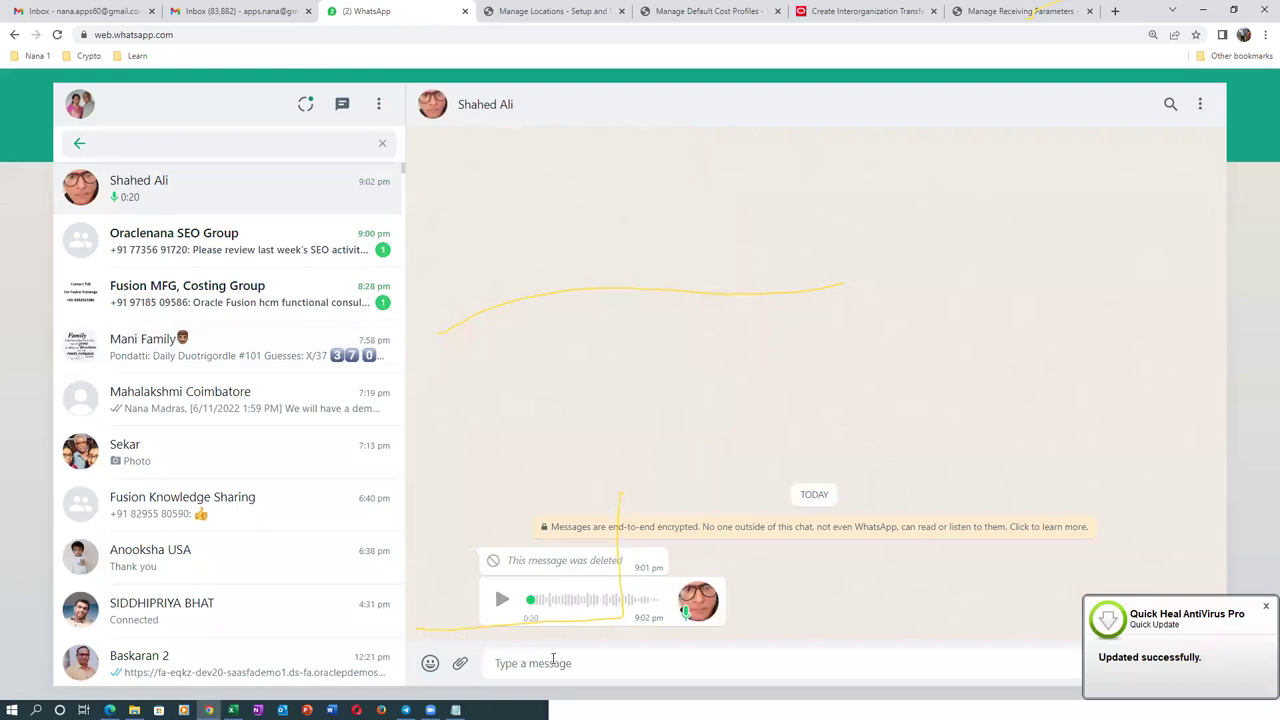
type("I am in a meeting")
key("Return")
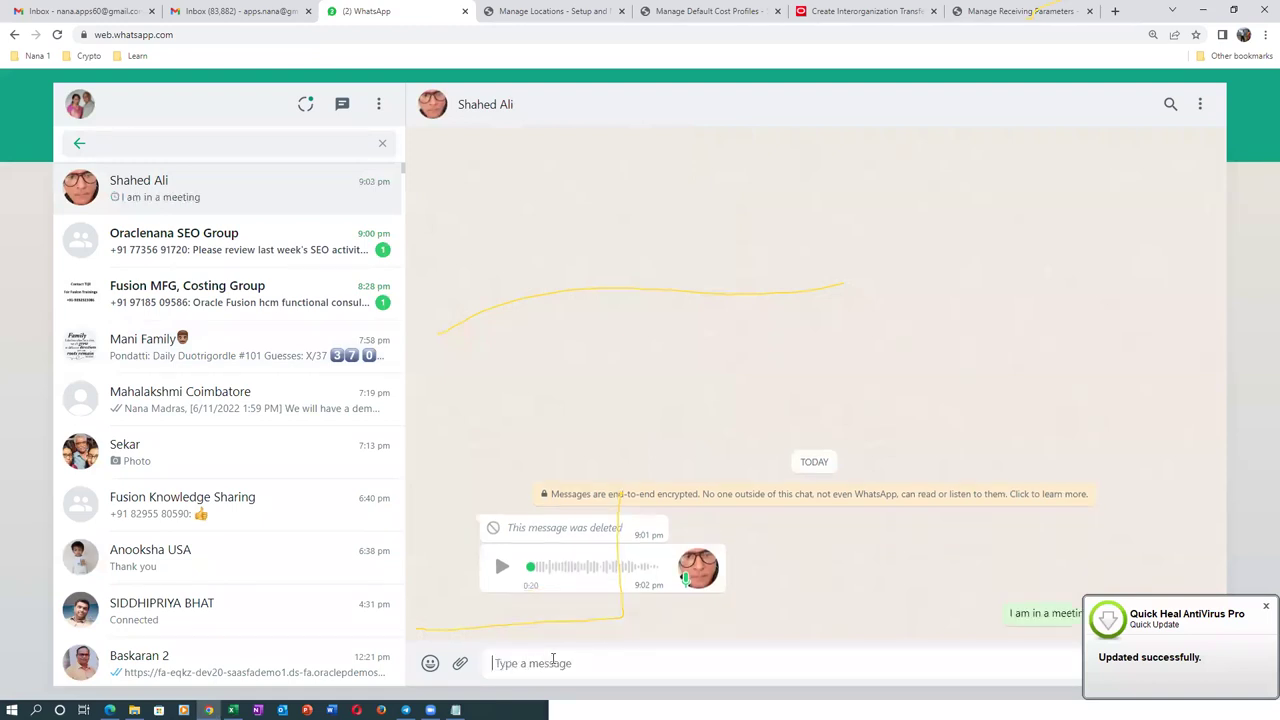
left_click(1263, 608)
Step: Return to B021's receiving parameters, review the settings, and save and close them
left_click(1026, 14)
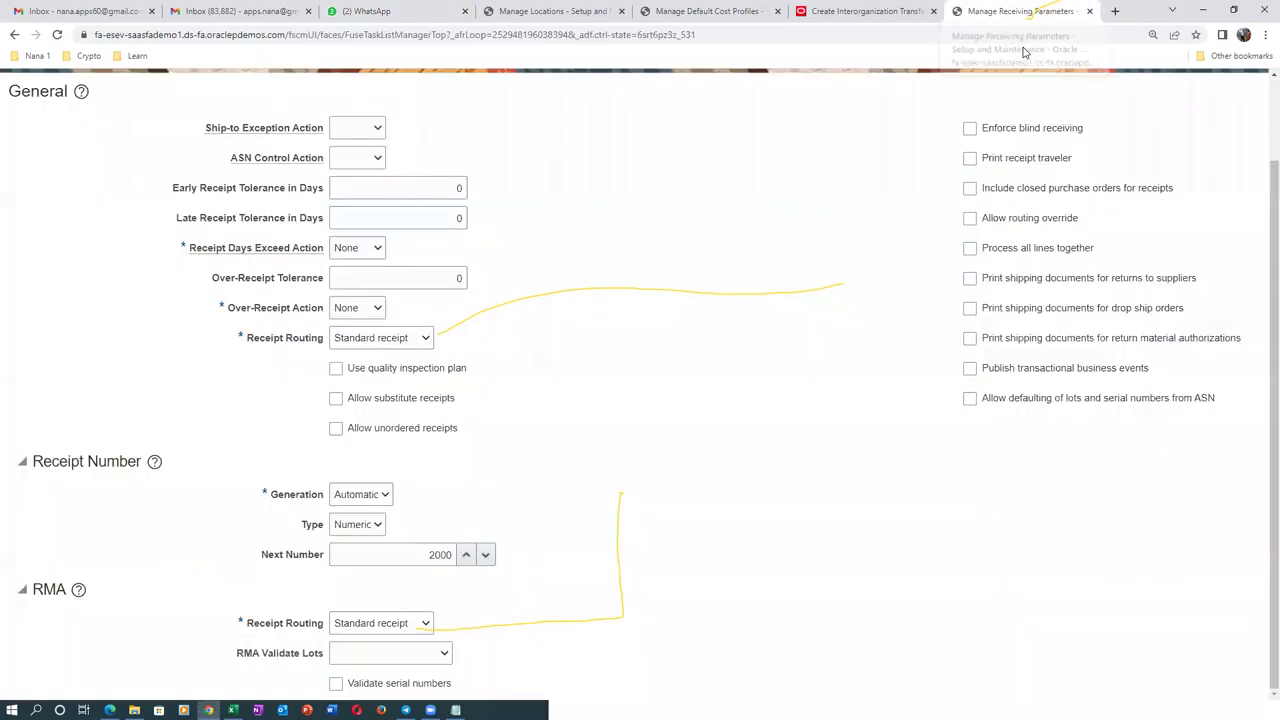
scroll(590, 390, "up", 1)
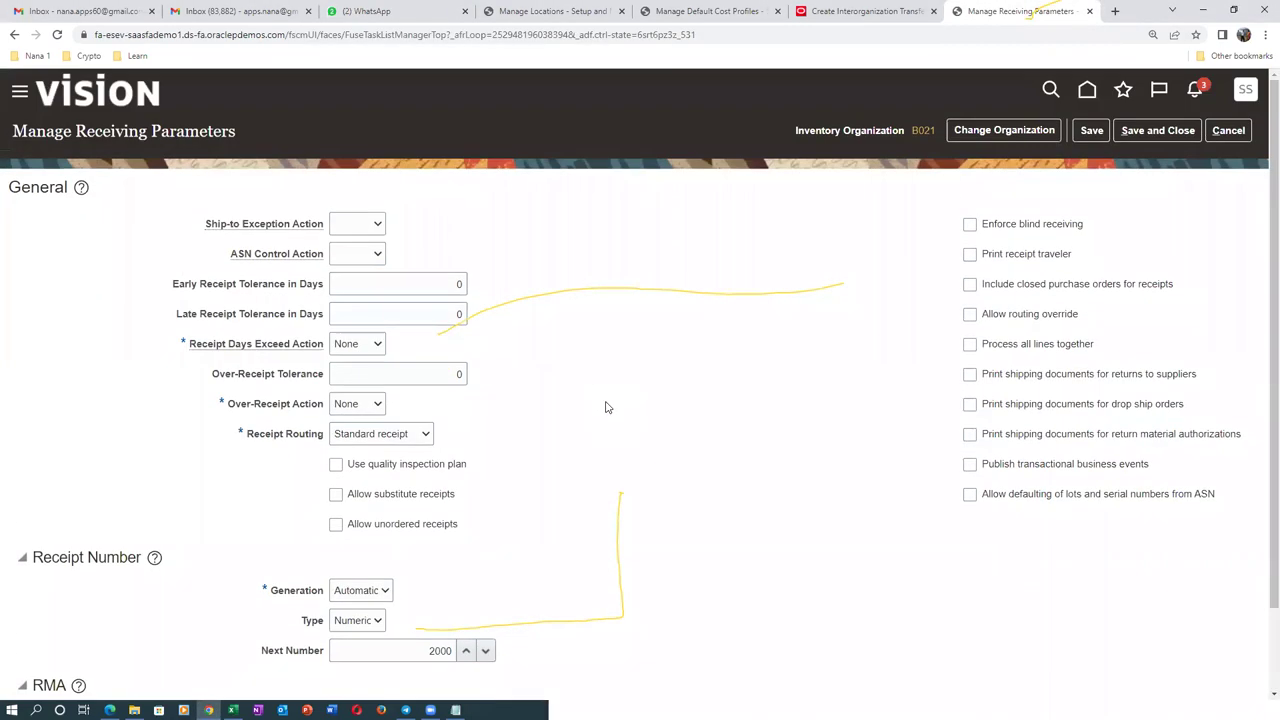
scroll(601, 405, "down", 1)
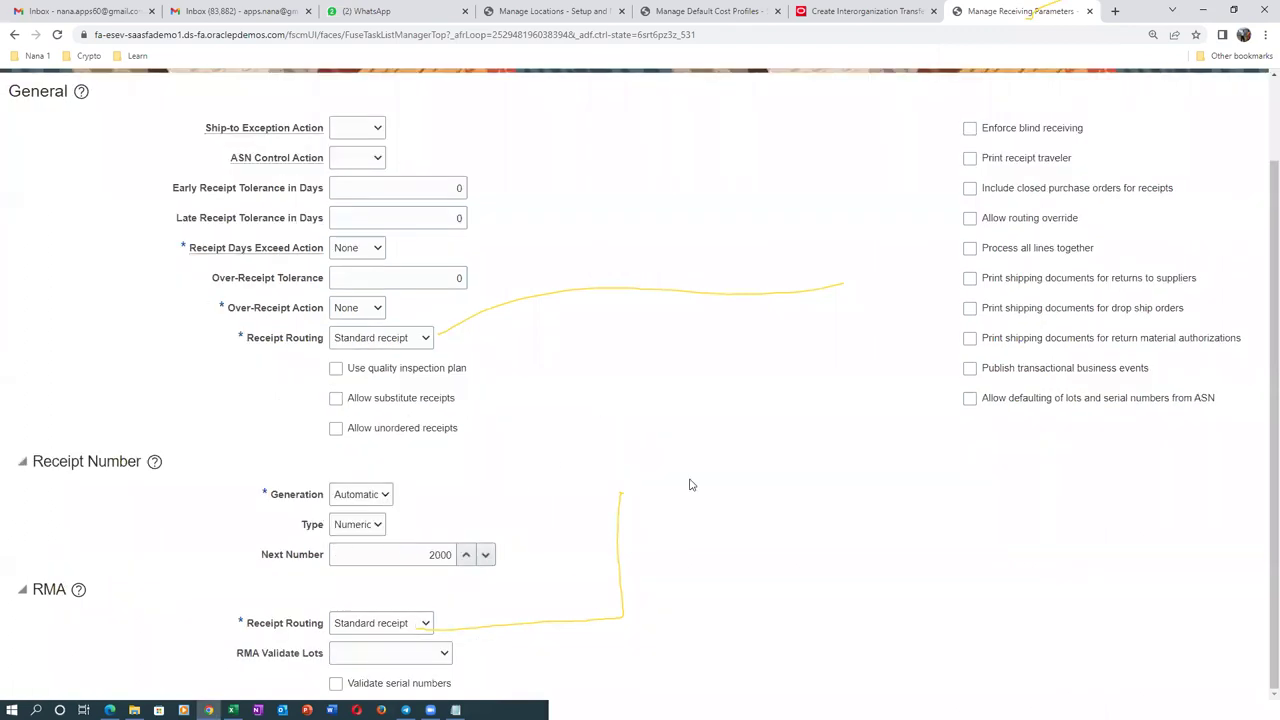
scroll(710, 455, "up", 1)
left_click(1185, 128)
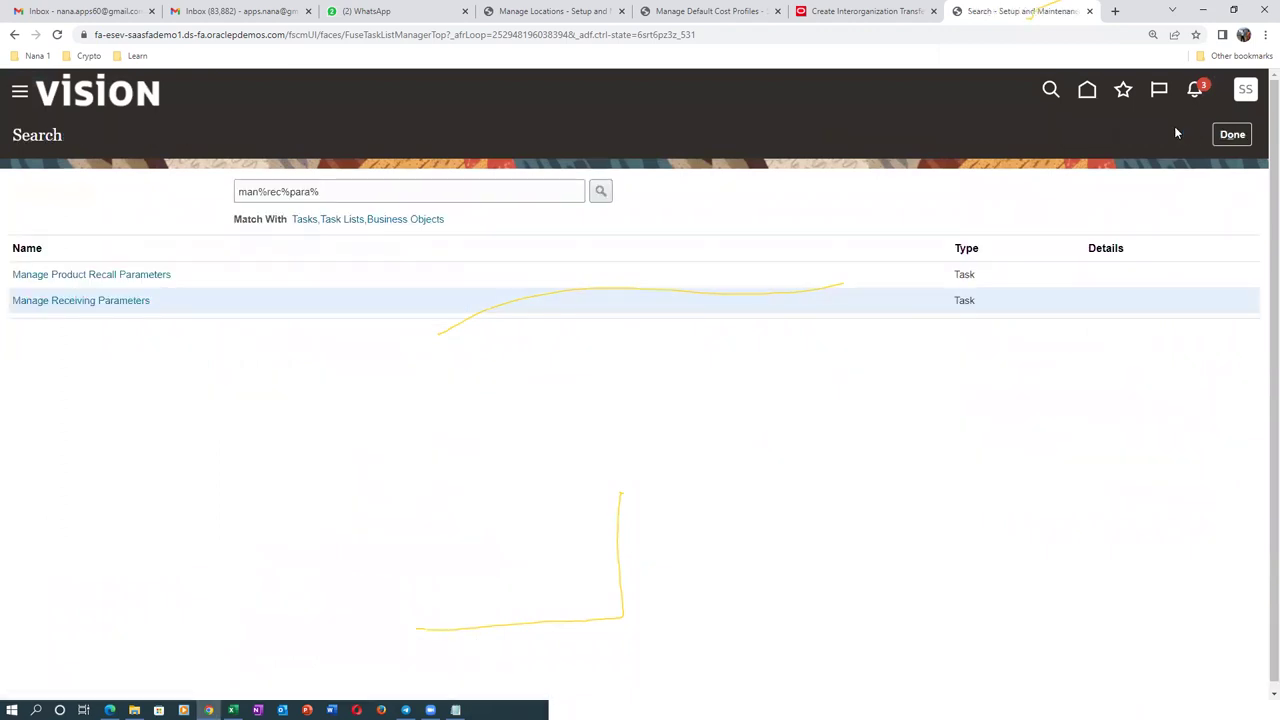
Step: Search all destination organizations for the interorganization transfer and select B021 (b02_child_1)
left_click(830, 12)
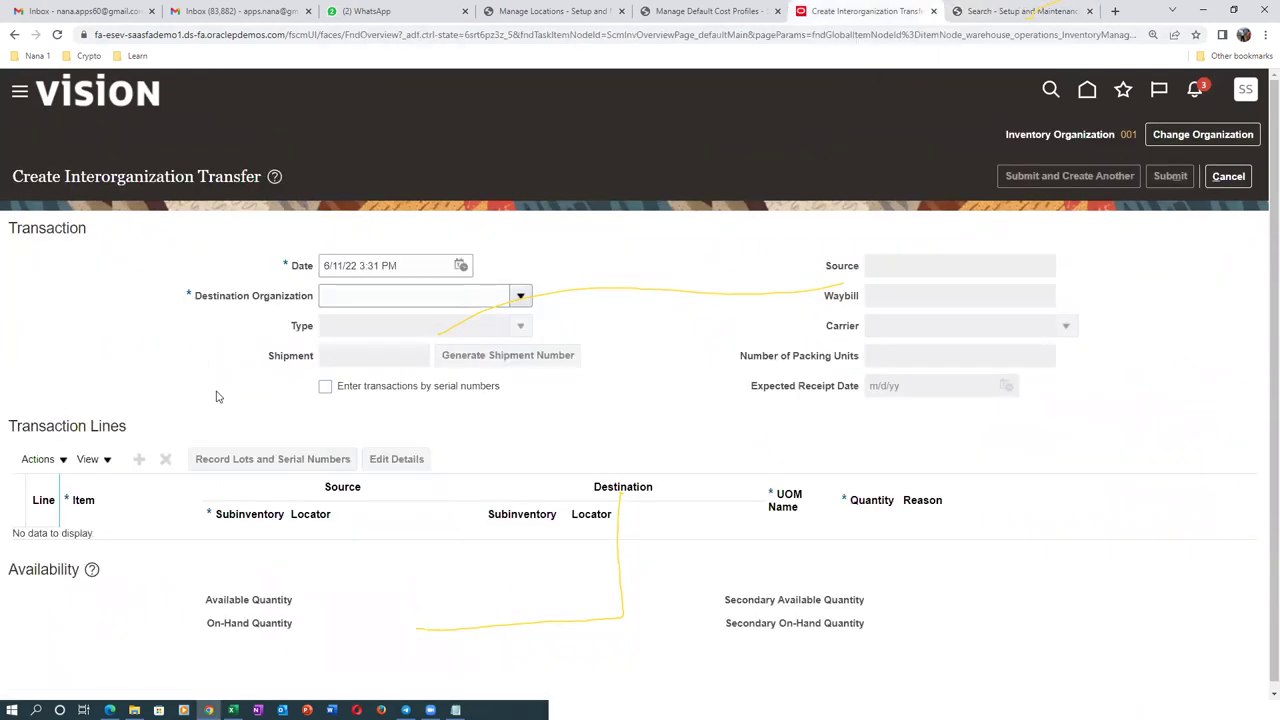
left_click(520, 295)
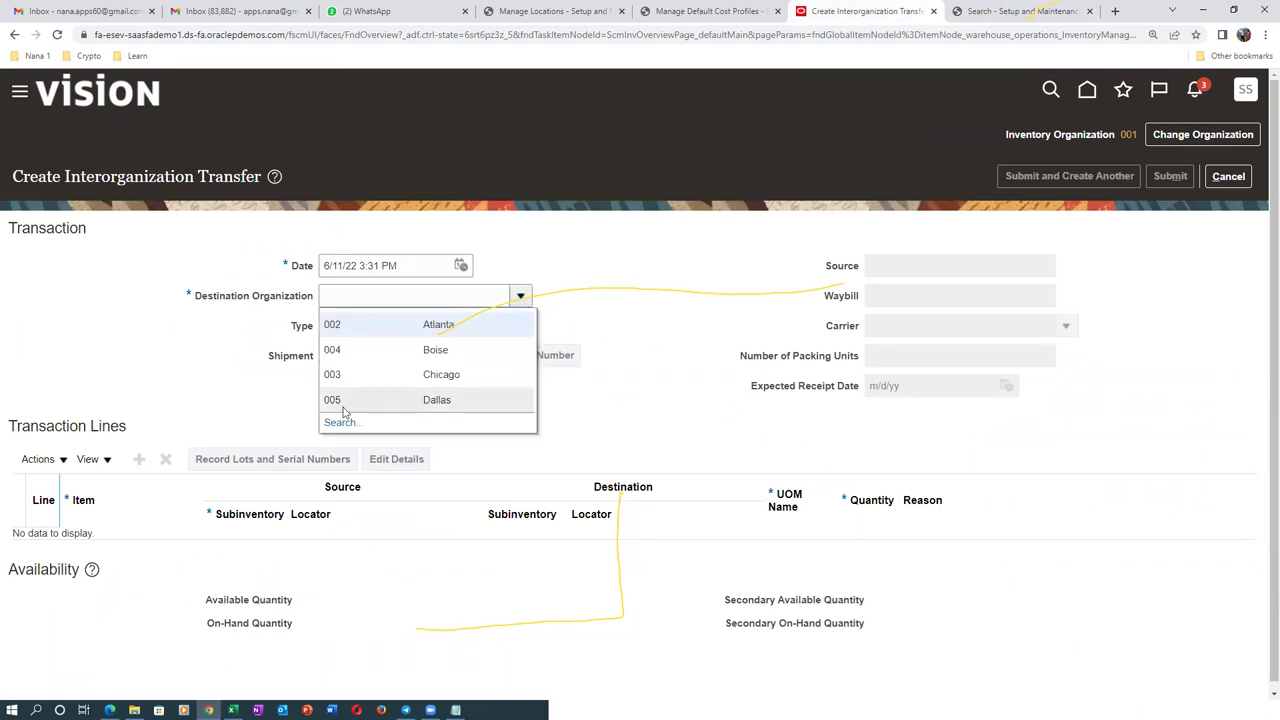
left_click(341, 422)
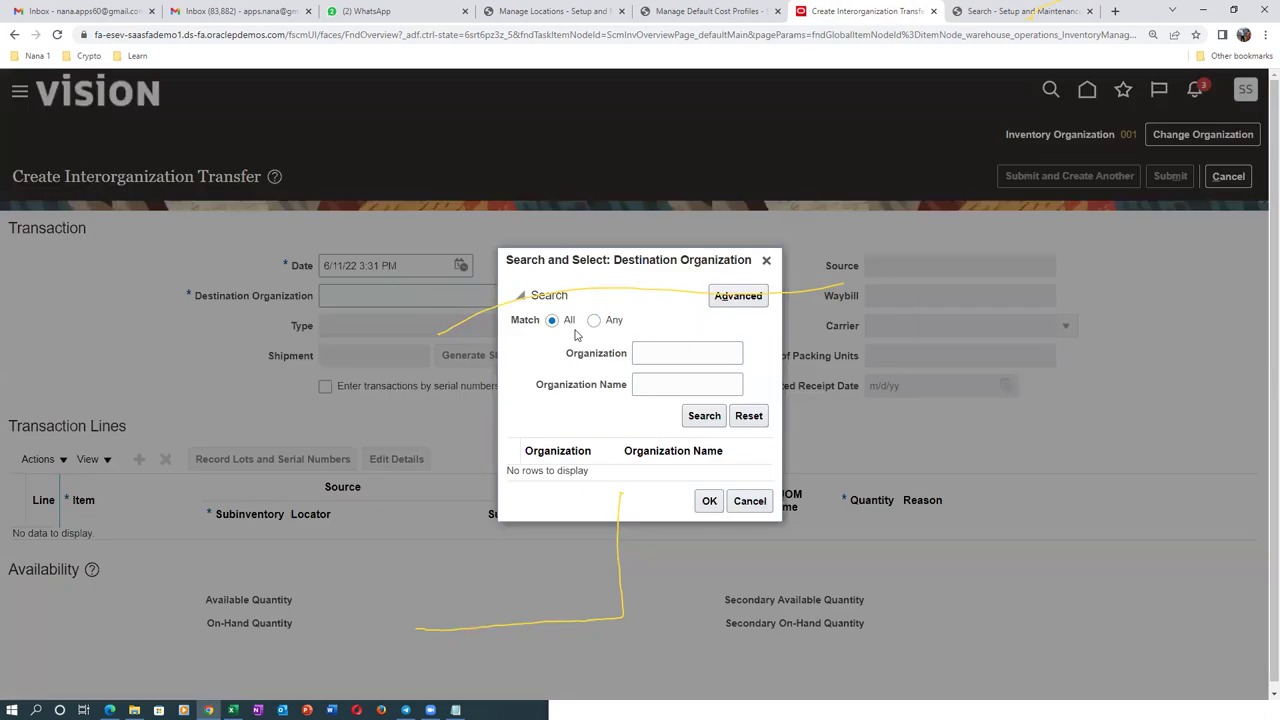
left_click(701, 415)
left_click(695, 528)
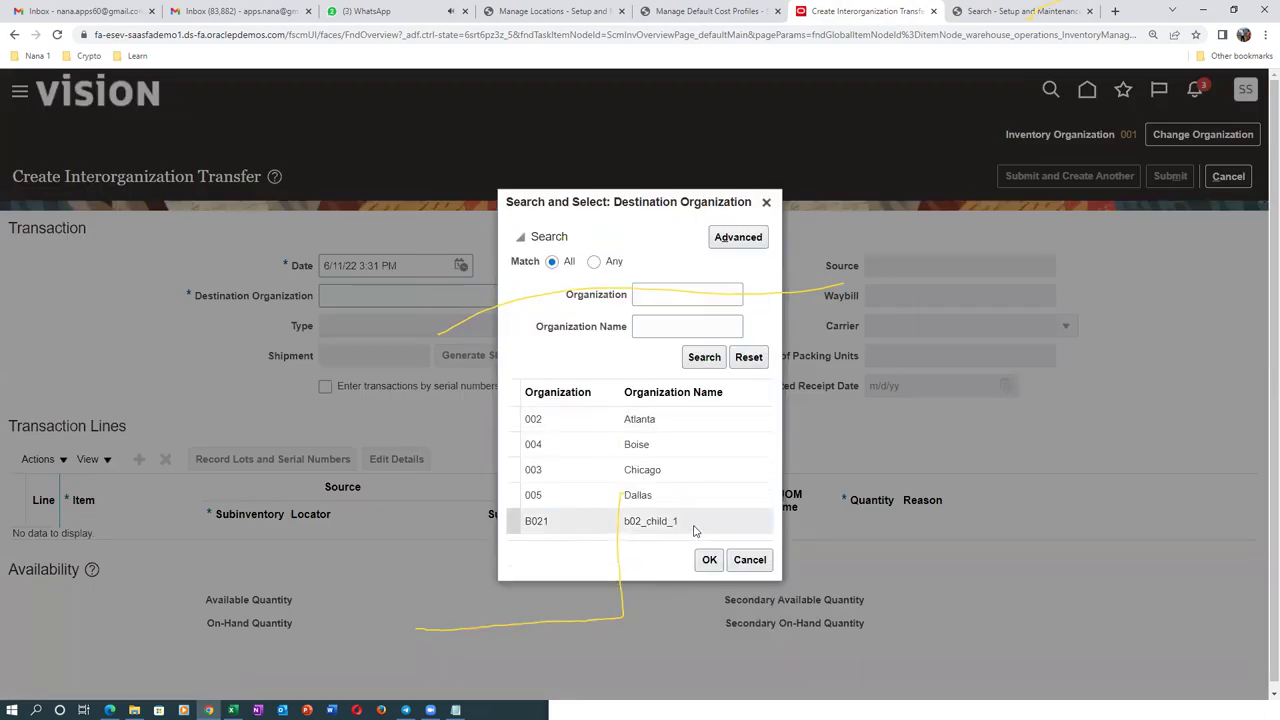
left_click(710, 562)
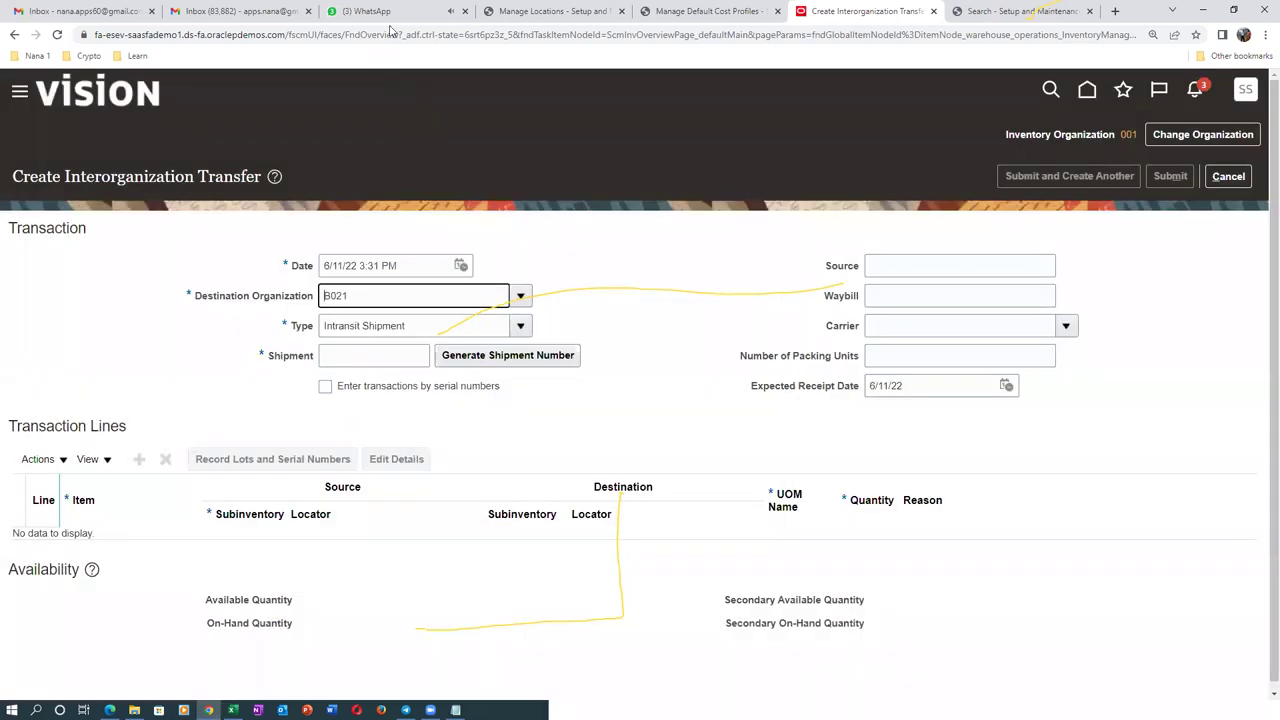
Step: Check the incoming WhatsApp reply and return to the interorganization transfer
left_click(388, 12)
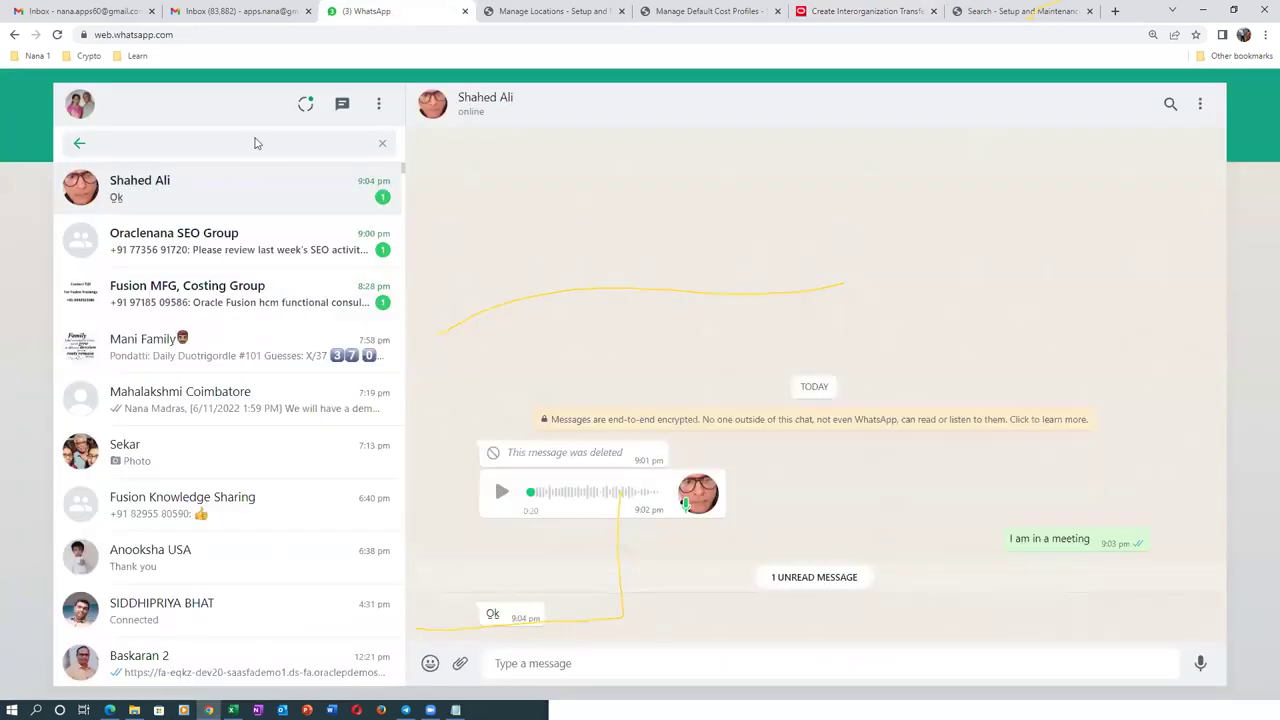
left_click(1018, 11)
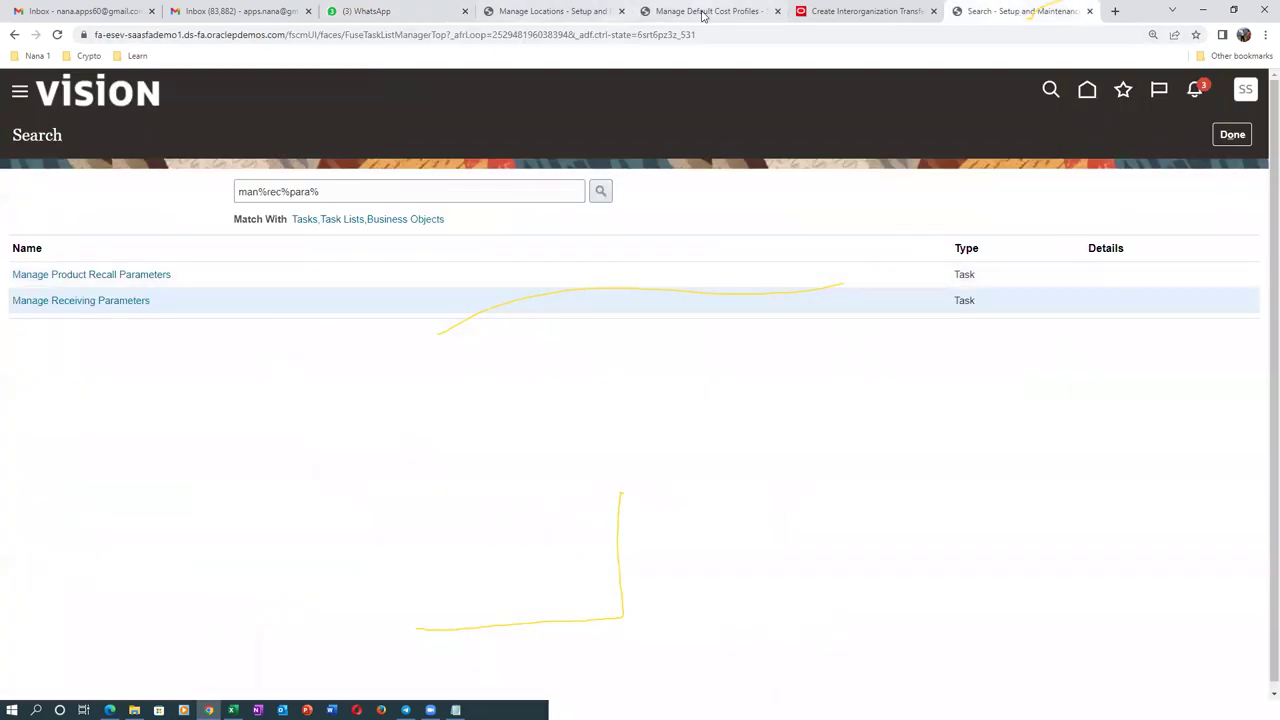
left_click(884, 12)
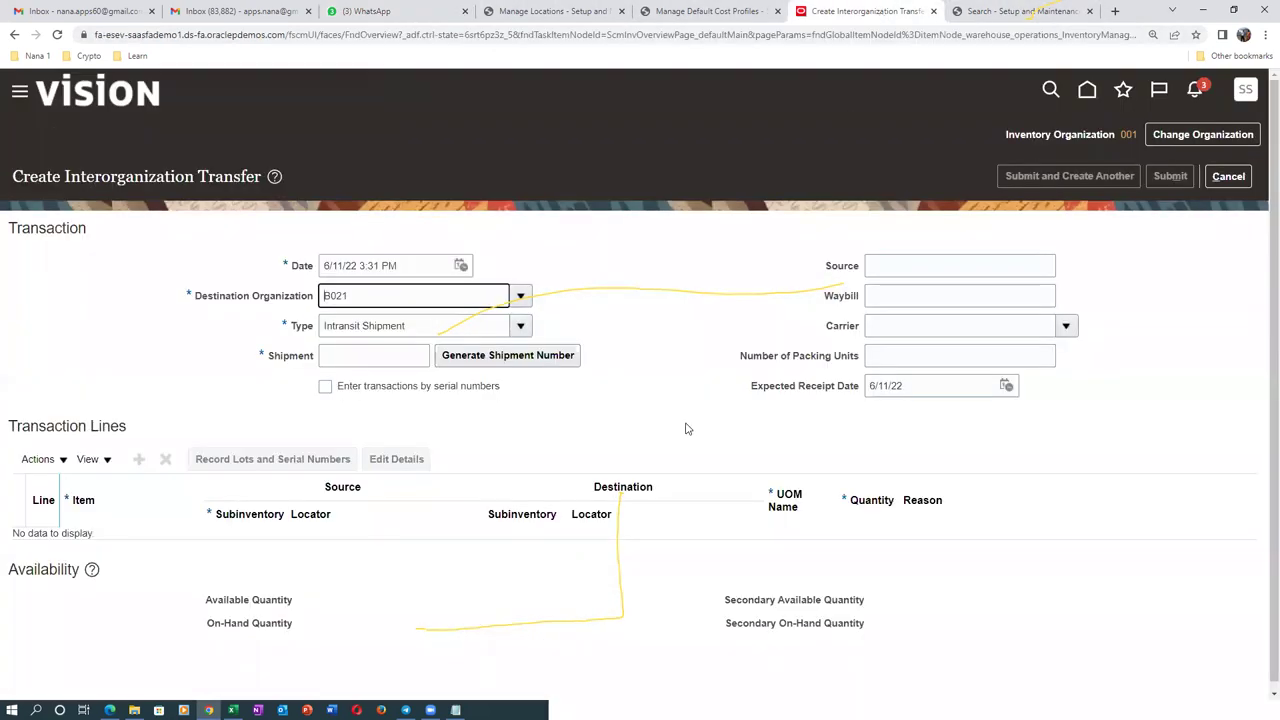
Step: Enter b02_101 as the transfer's shipment, "for spray activity" as the source and 123 as the waybill
left_click(353, 356)
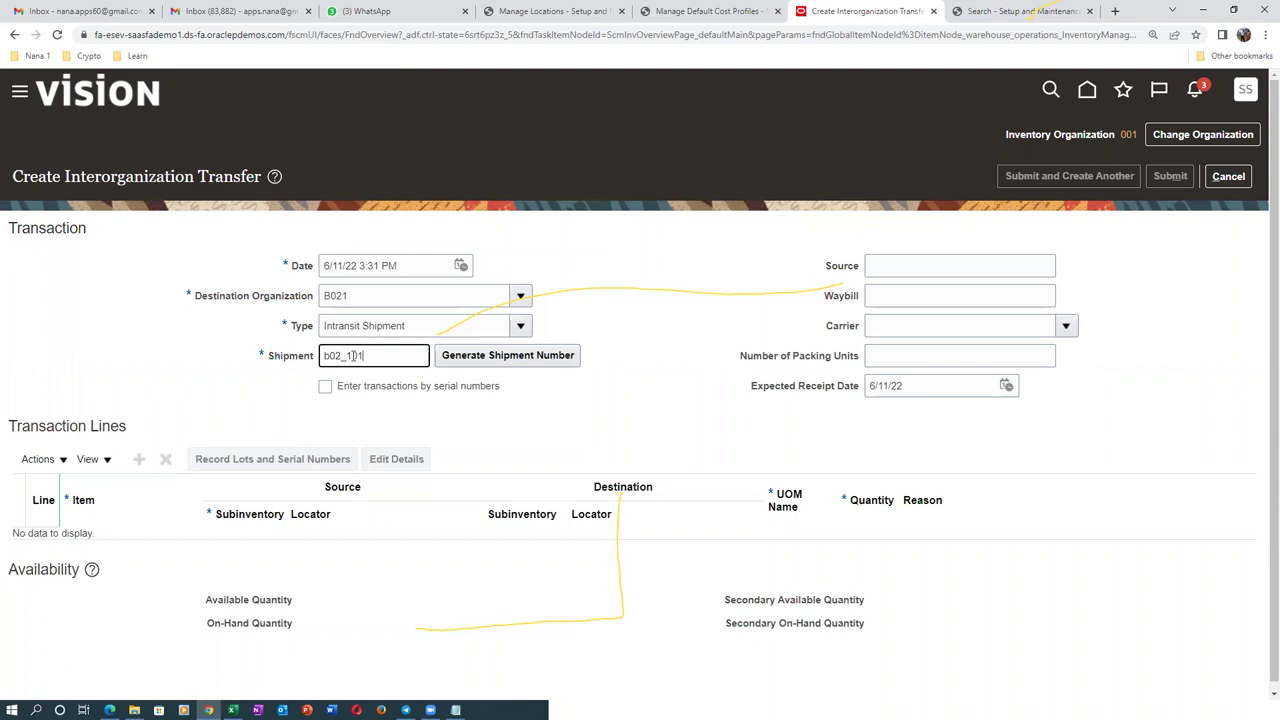
left_click(905, 263)
type("tivity")
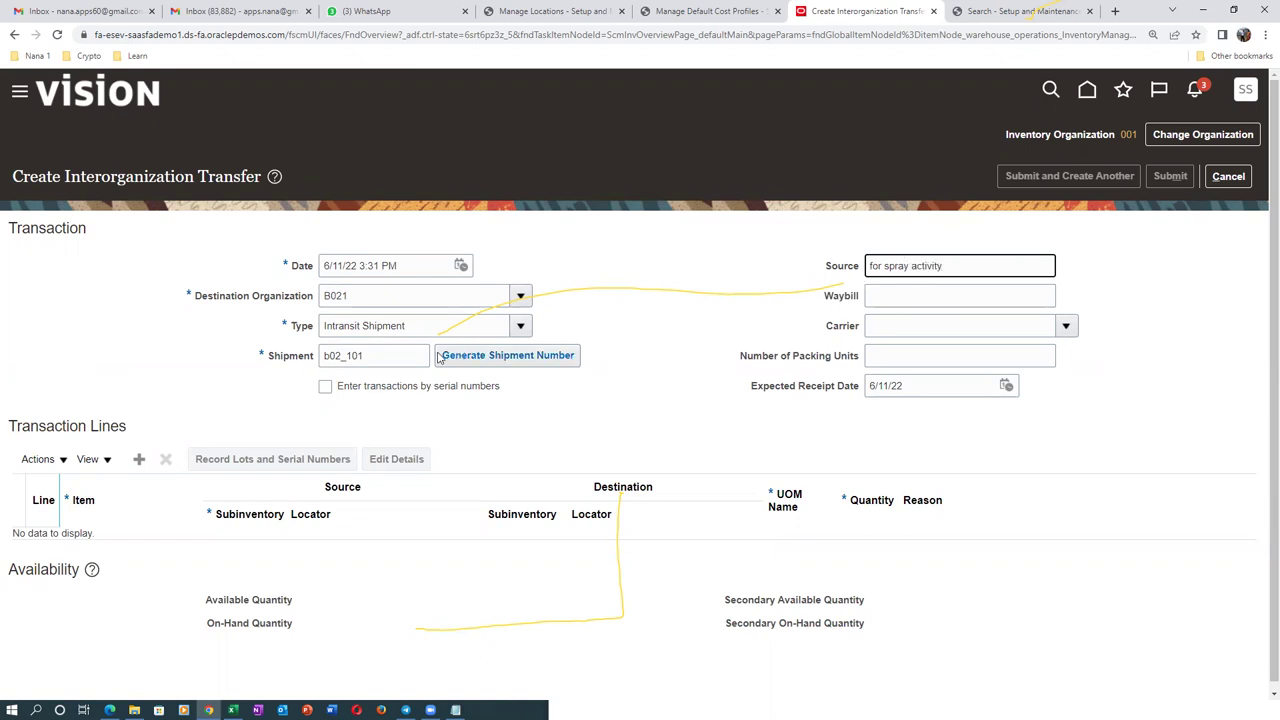
left_click(895, 292)
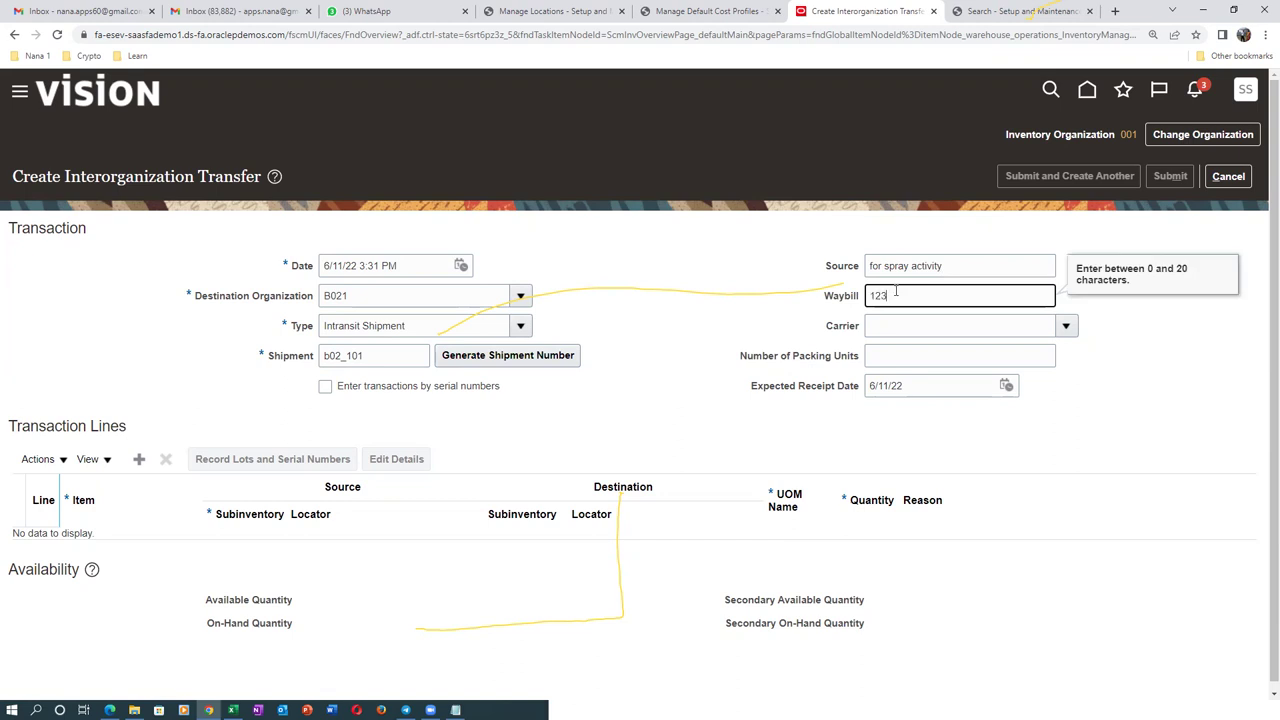
Step: Try to set the transfer's carrier to DHL
left_click(903, 326)
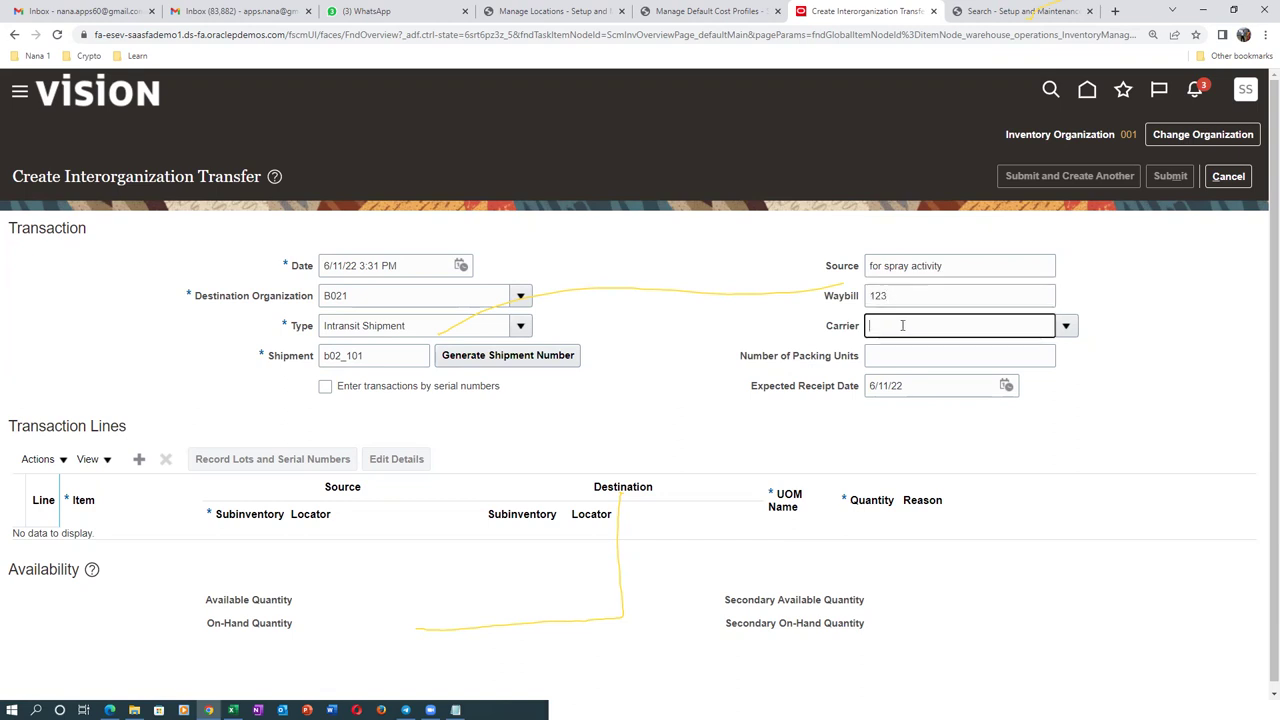
type("DHL")
left_click(936, 362)
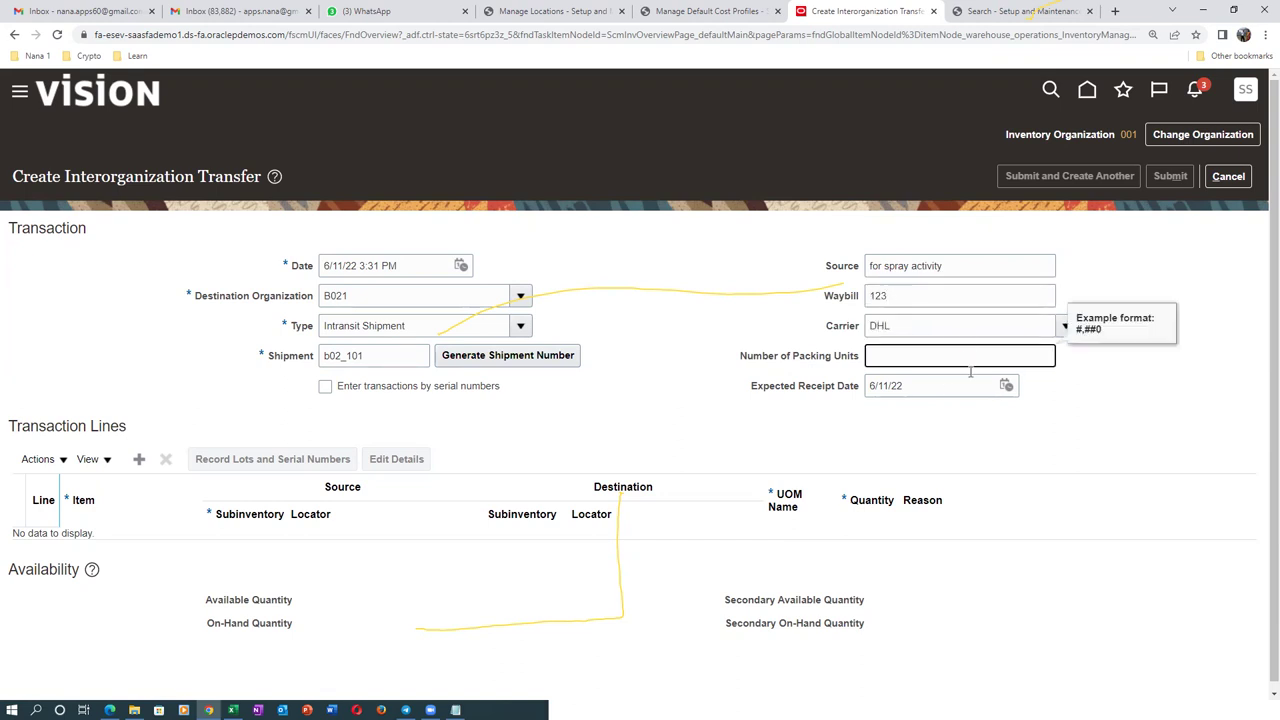
left_click(631, 362)
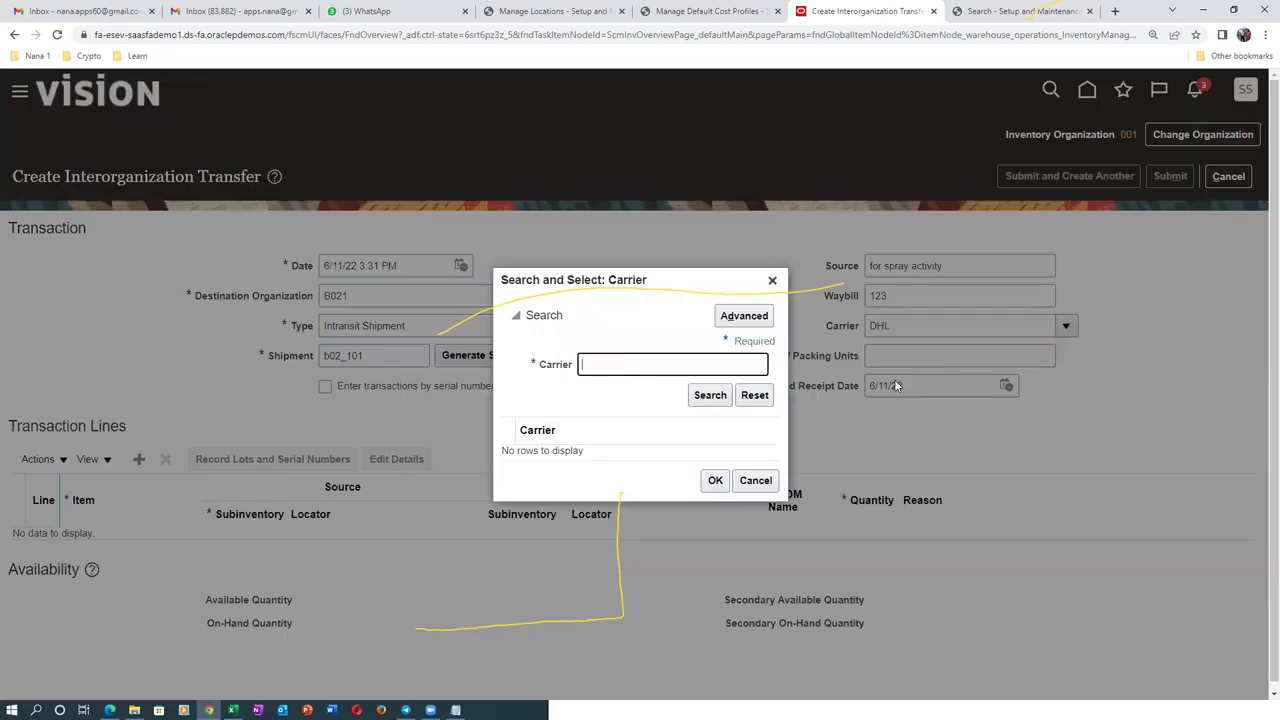
left_click(755, 480)
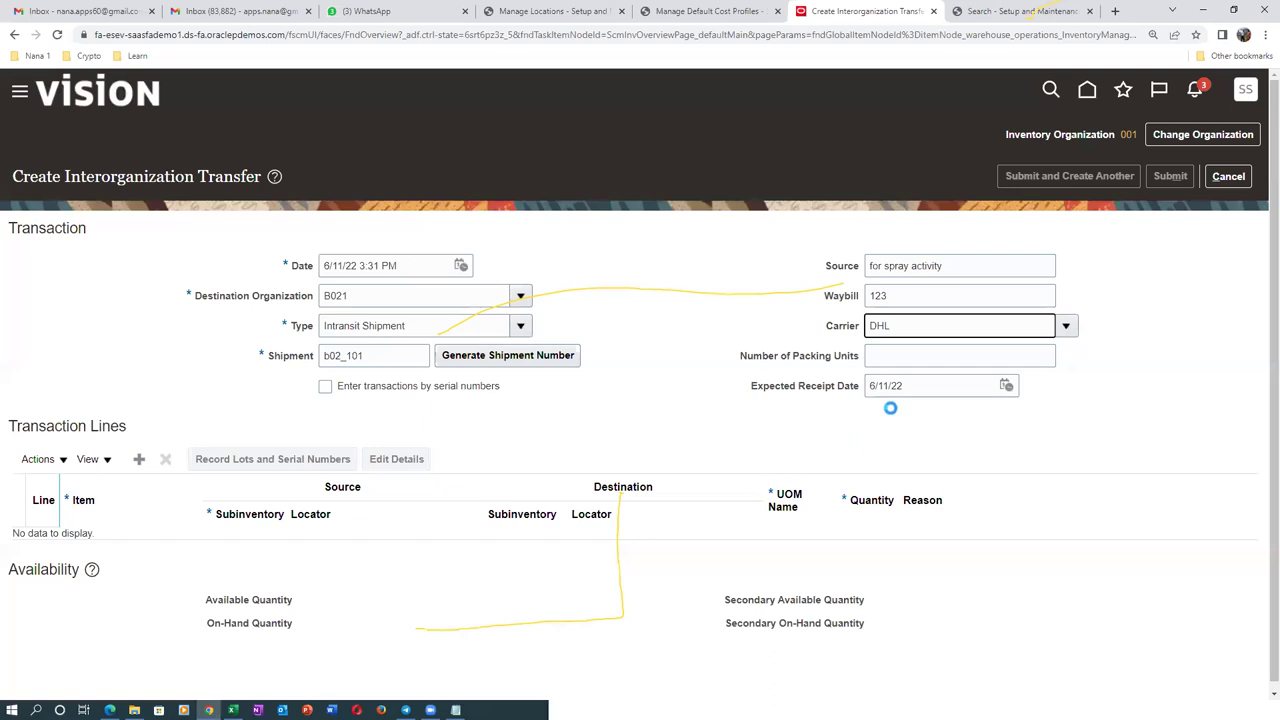
key("BackSpace")
Step: Set the transfer's number of packing units to 3
left_click(883, 357)
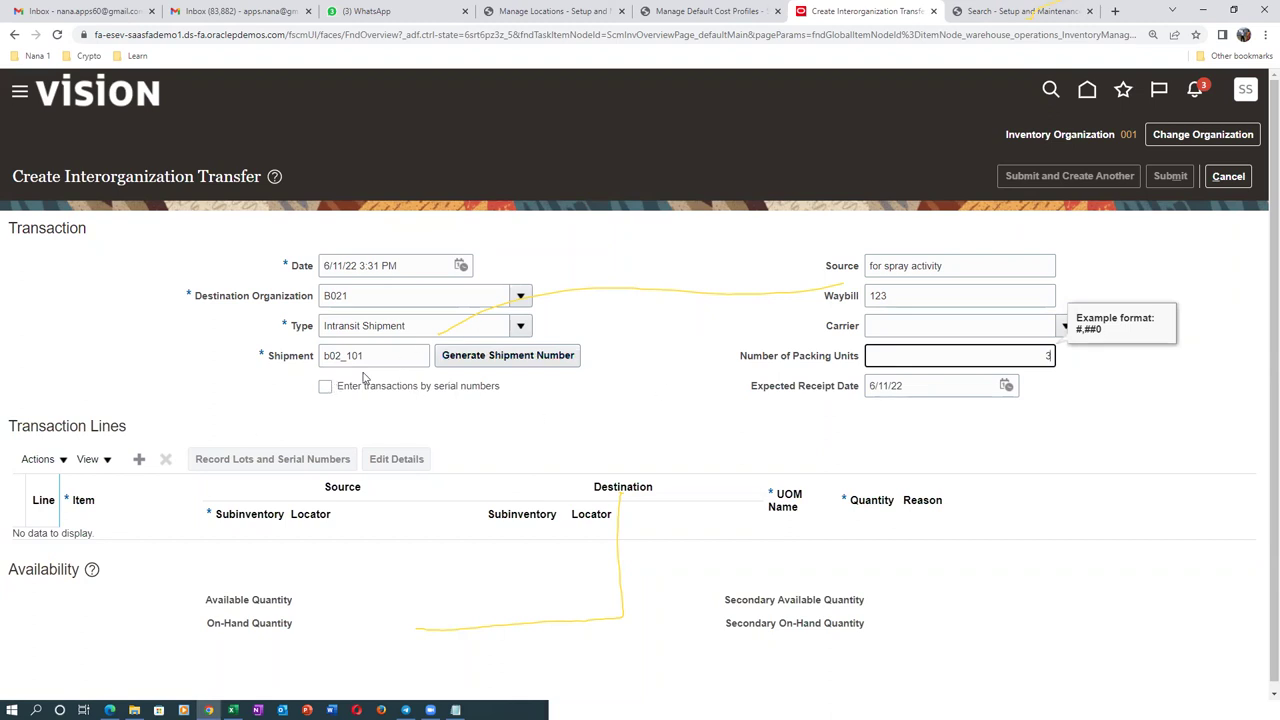
left_click_drag(374, 355, 319, 362)
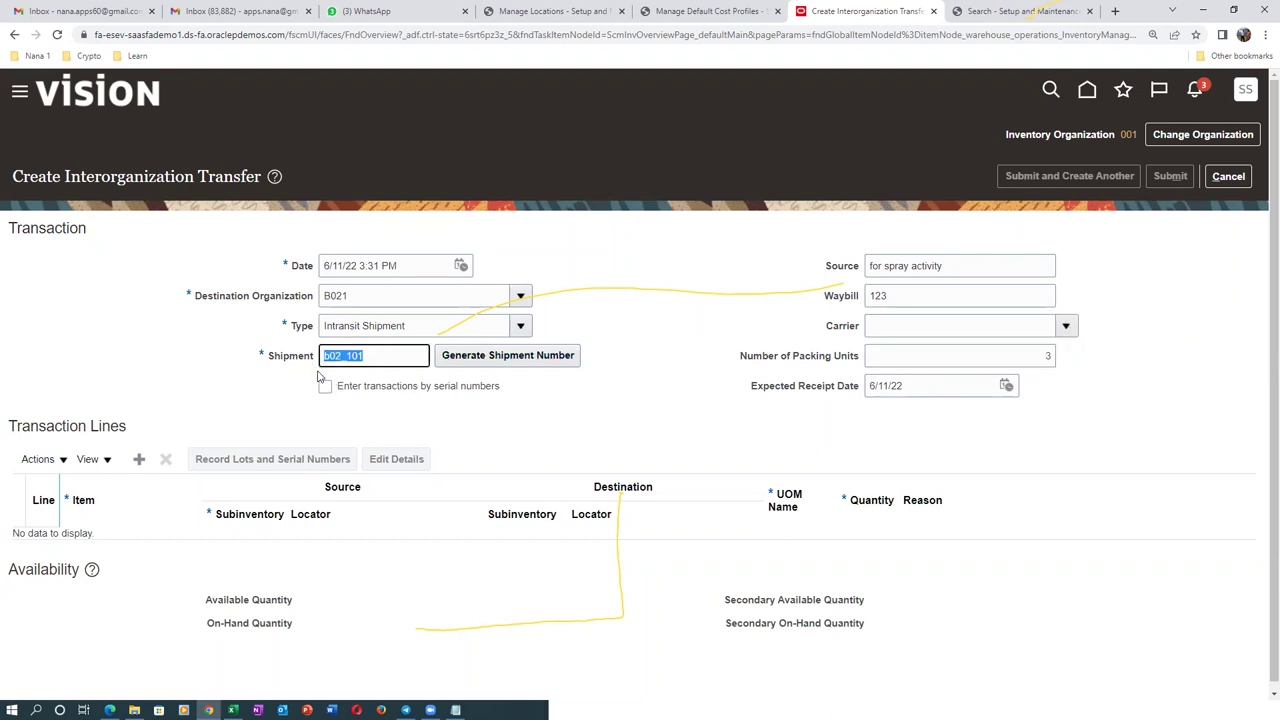
left_click_drag(293, 407, 266, 415)
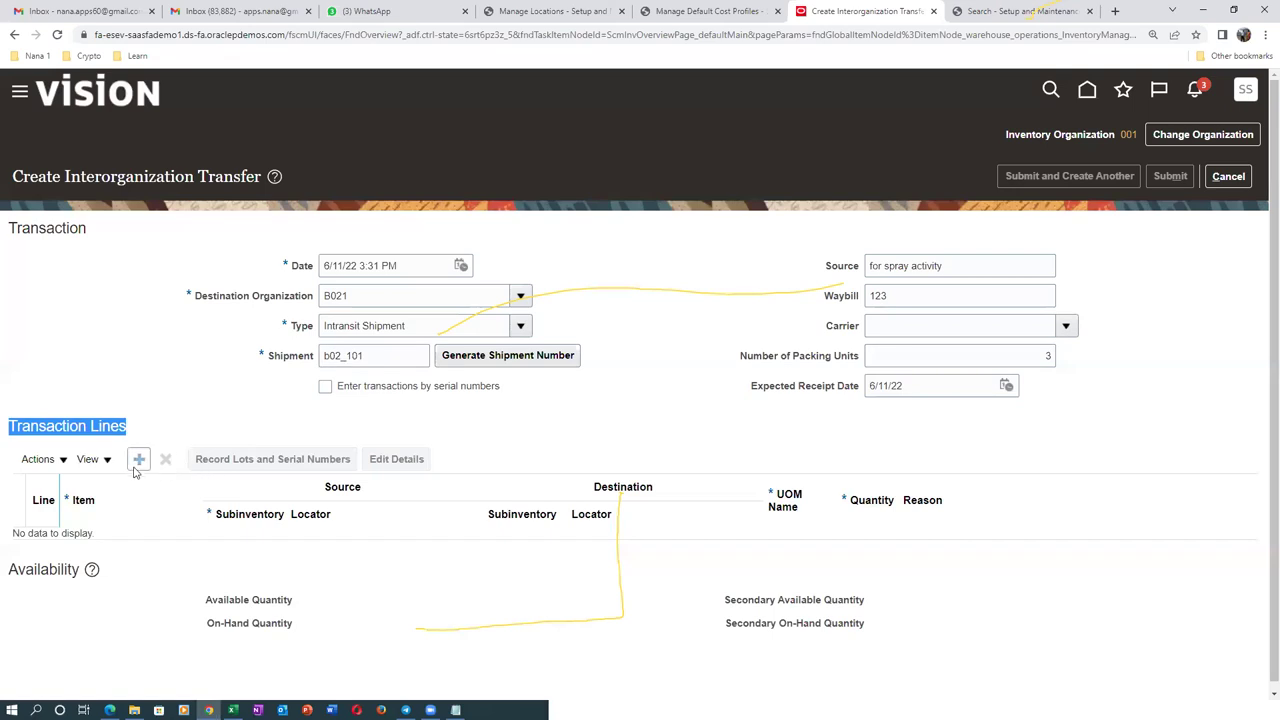
Step: Open the IOT_Intransit document from the Fusion_Inventory_Documentation folder in Word
left_click(134, 710)
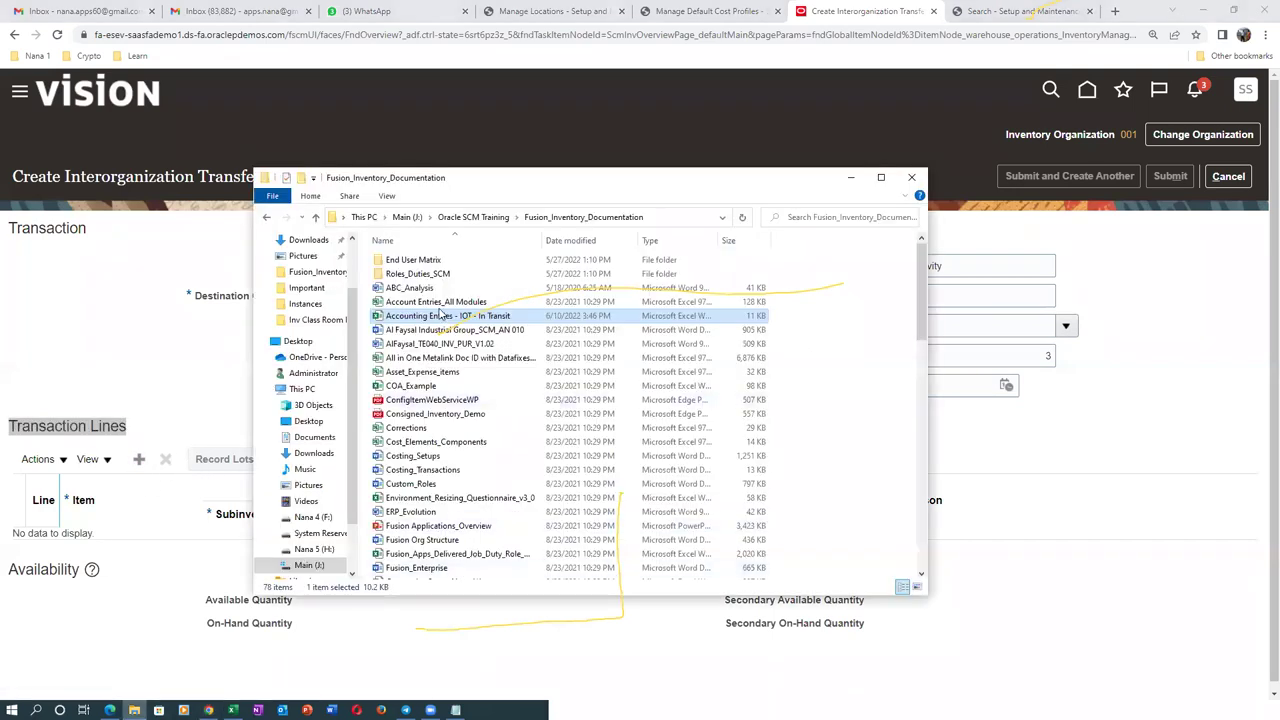
left_click(452, 345)
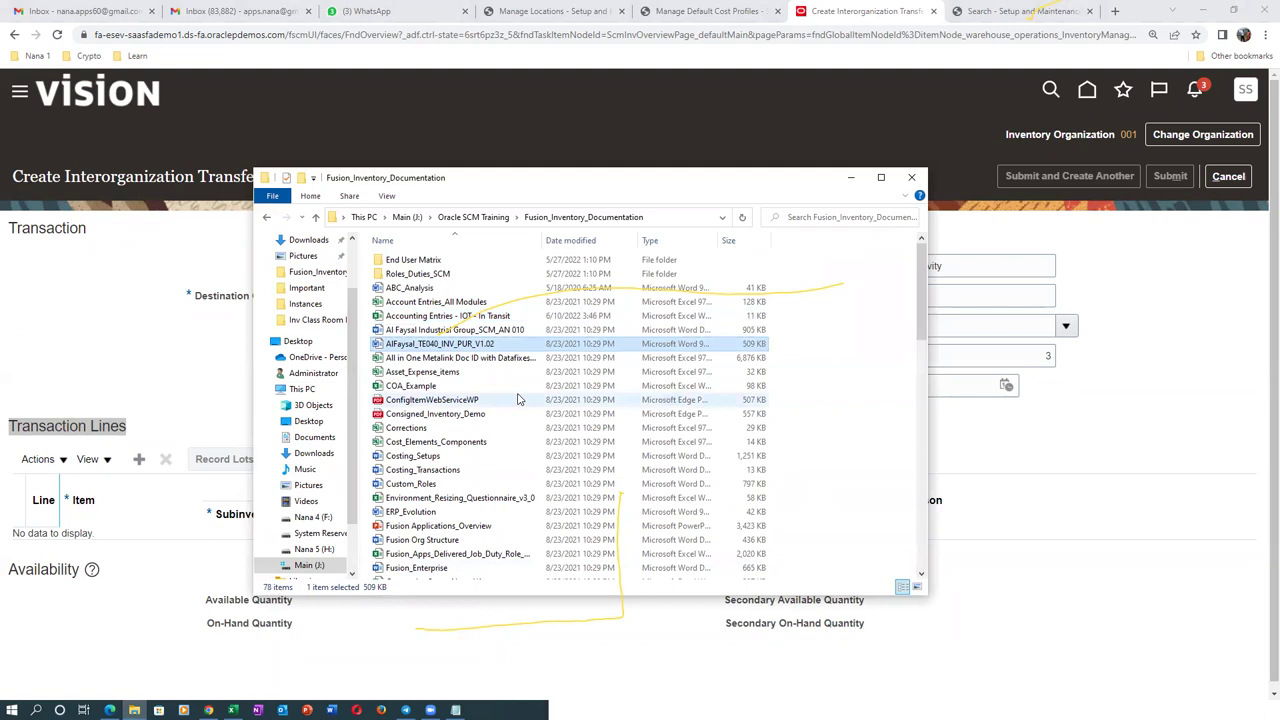
key("i")
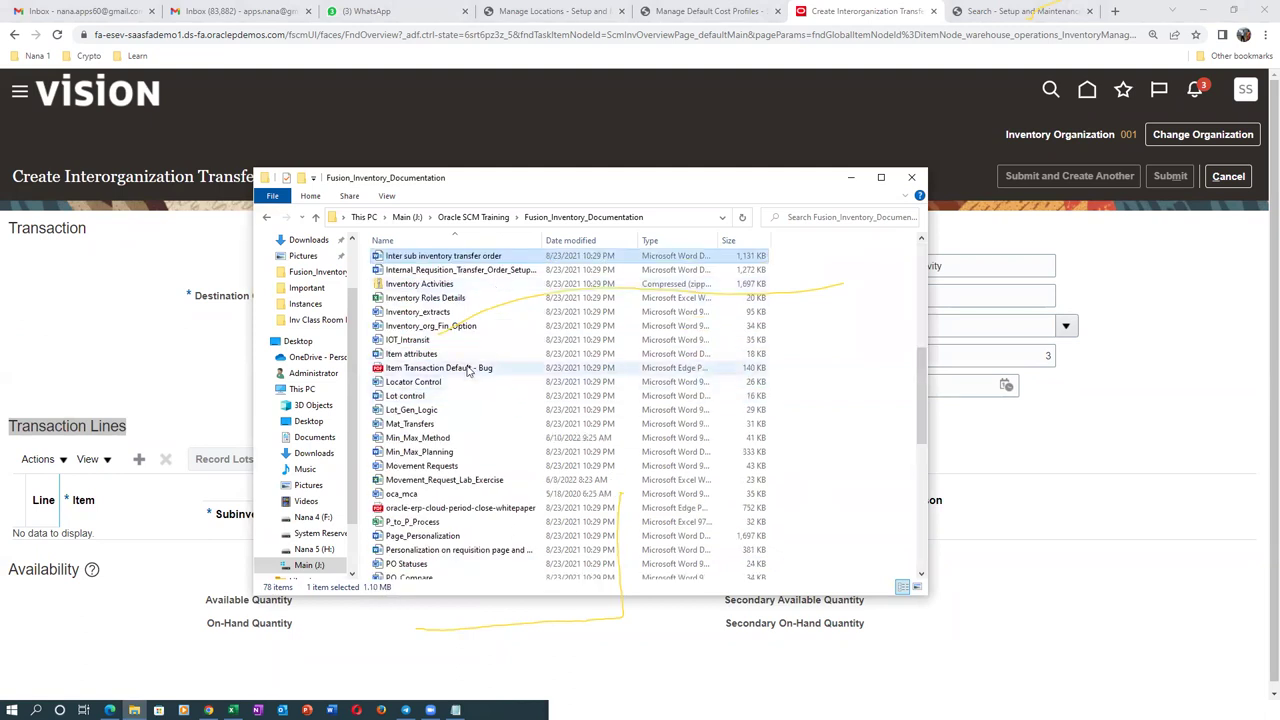
left_click(460, 342)
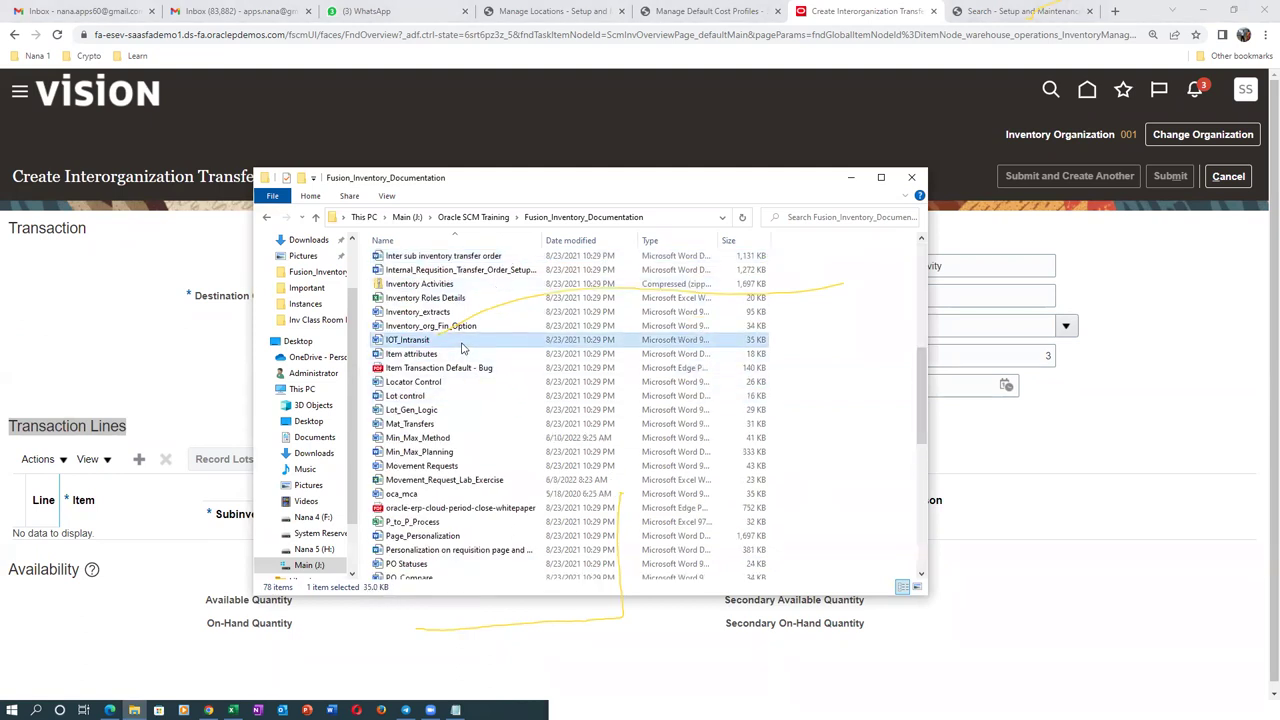
double_click(463, 345)
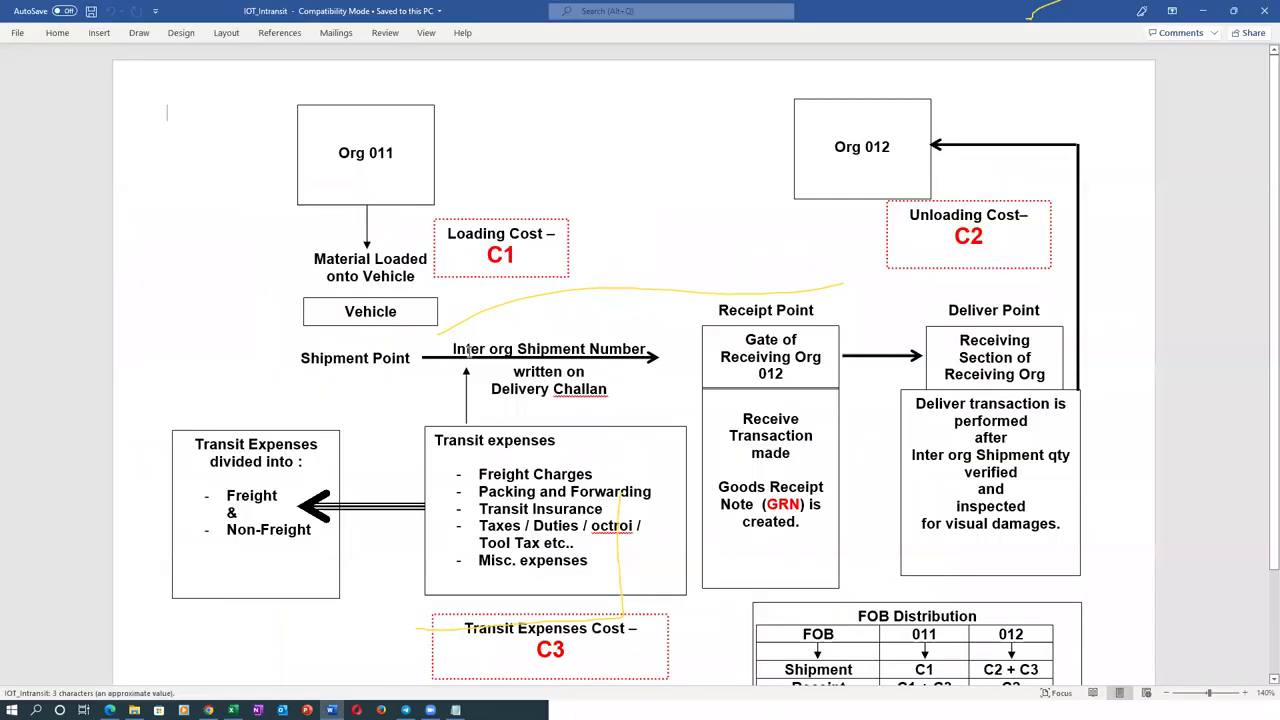
Step: Examine the in-transit diagram's organizations, loading, unloading and transit costs, shipment number and FOB distribution
left_click(381, 152)
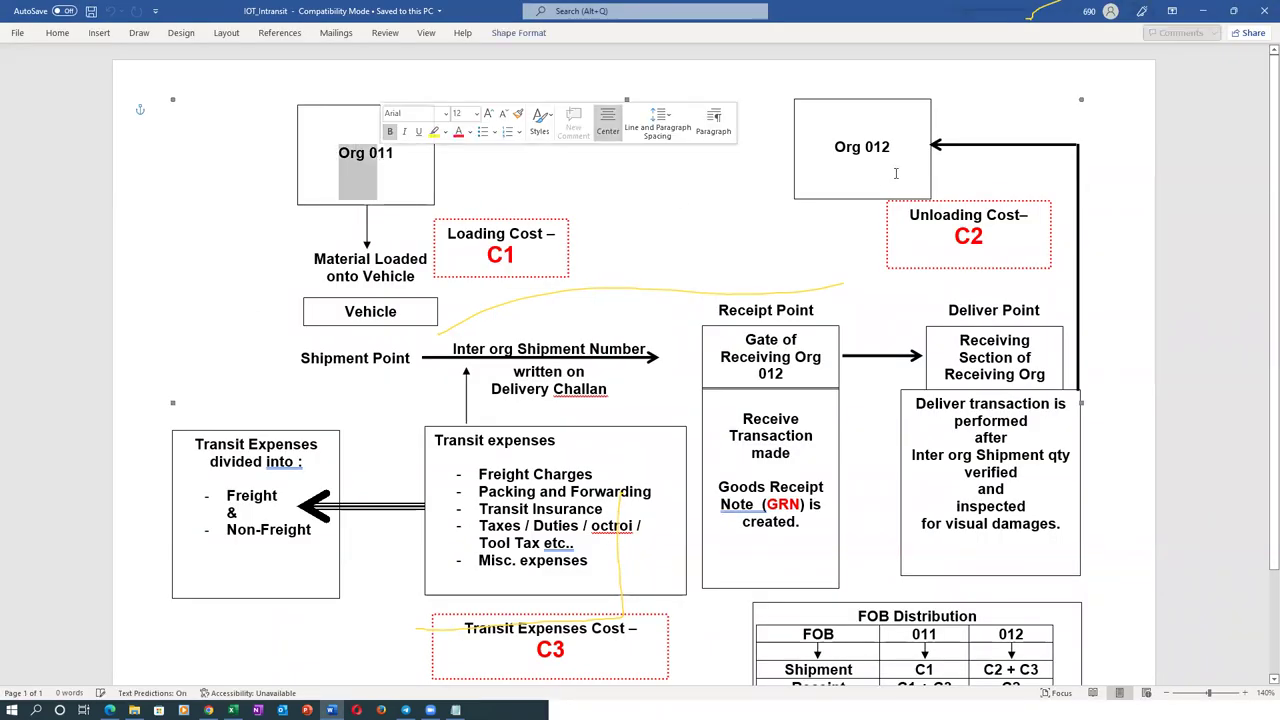
left_click(506, 255)
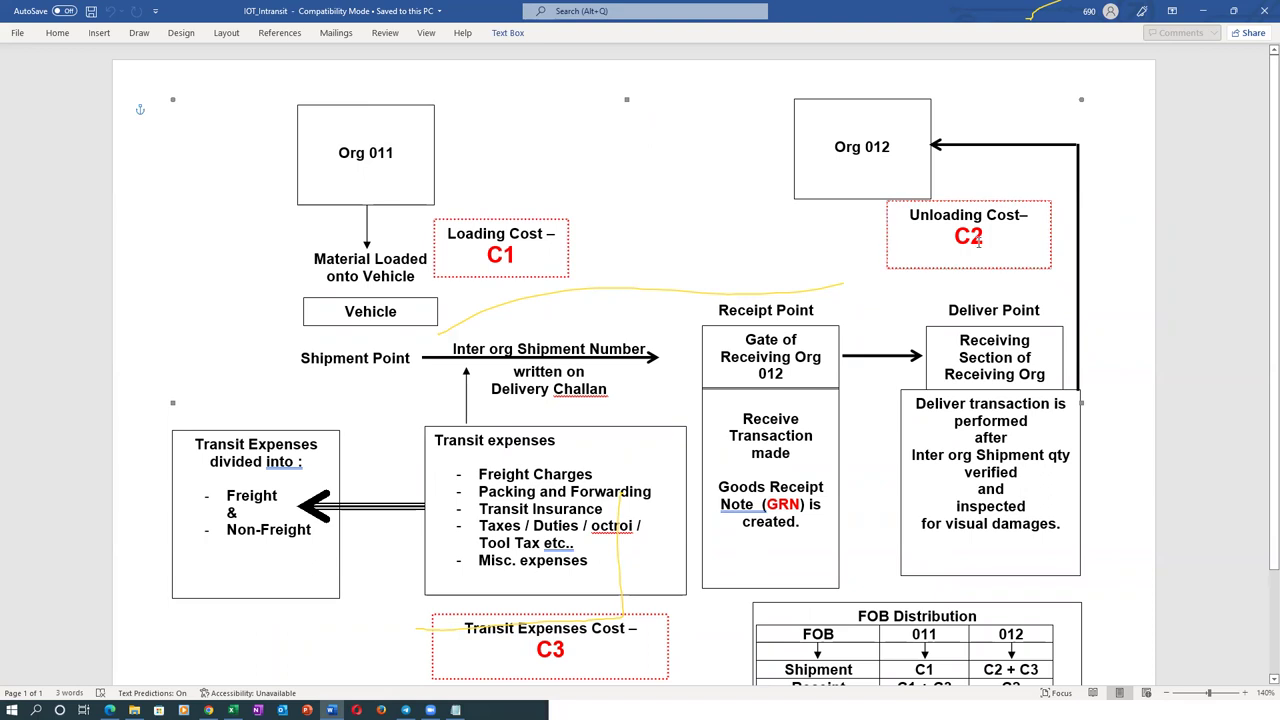
left_click(336, 357)
left_click(488, 350)
left_click_drag(488, 350, 618, 349)
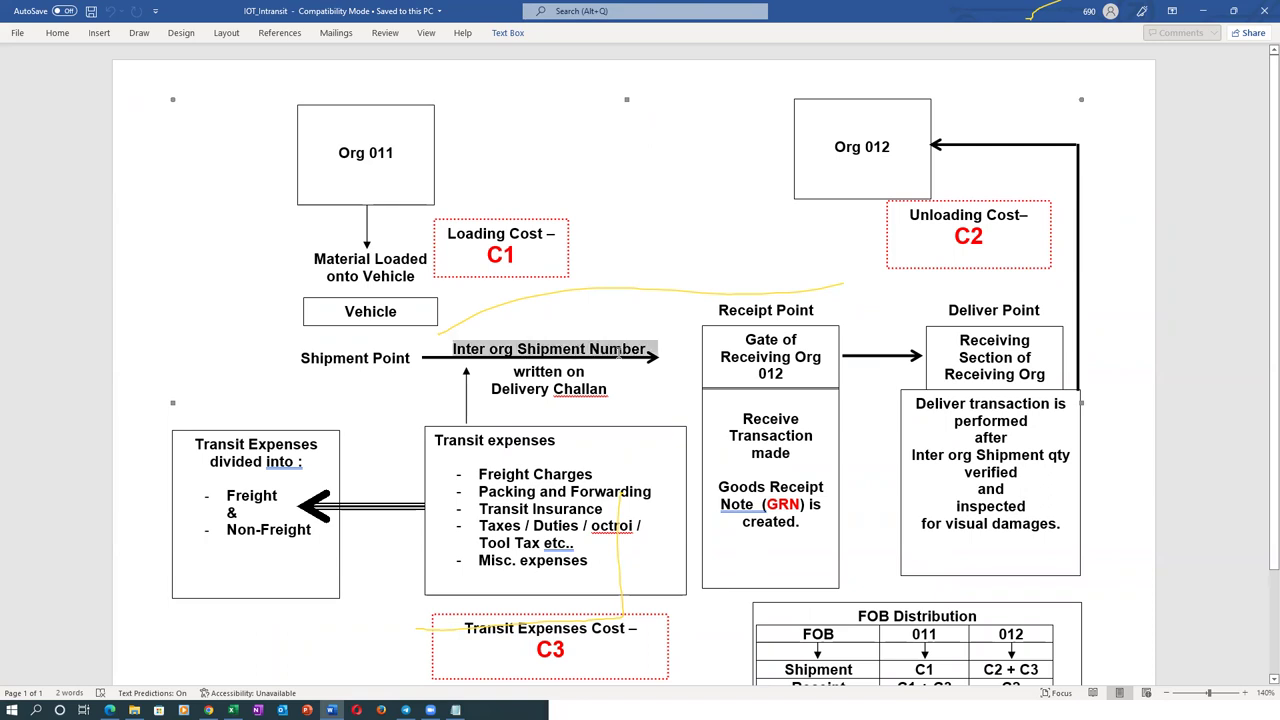
left_click(628, 396)
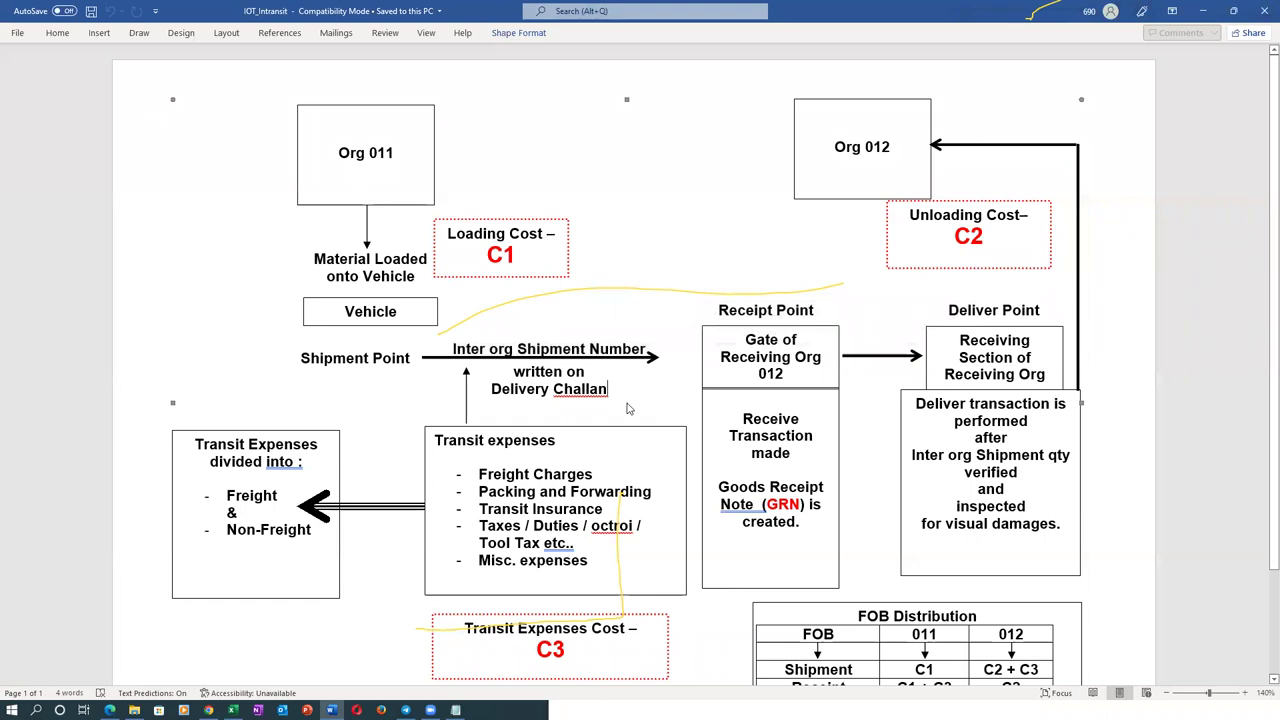
scroll(628, 400, "down", 3)
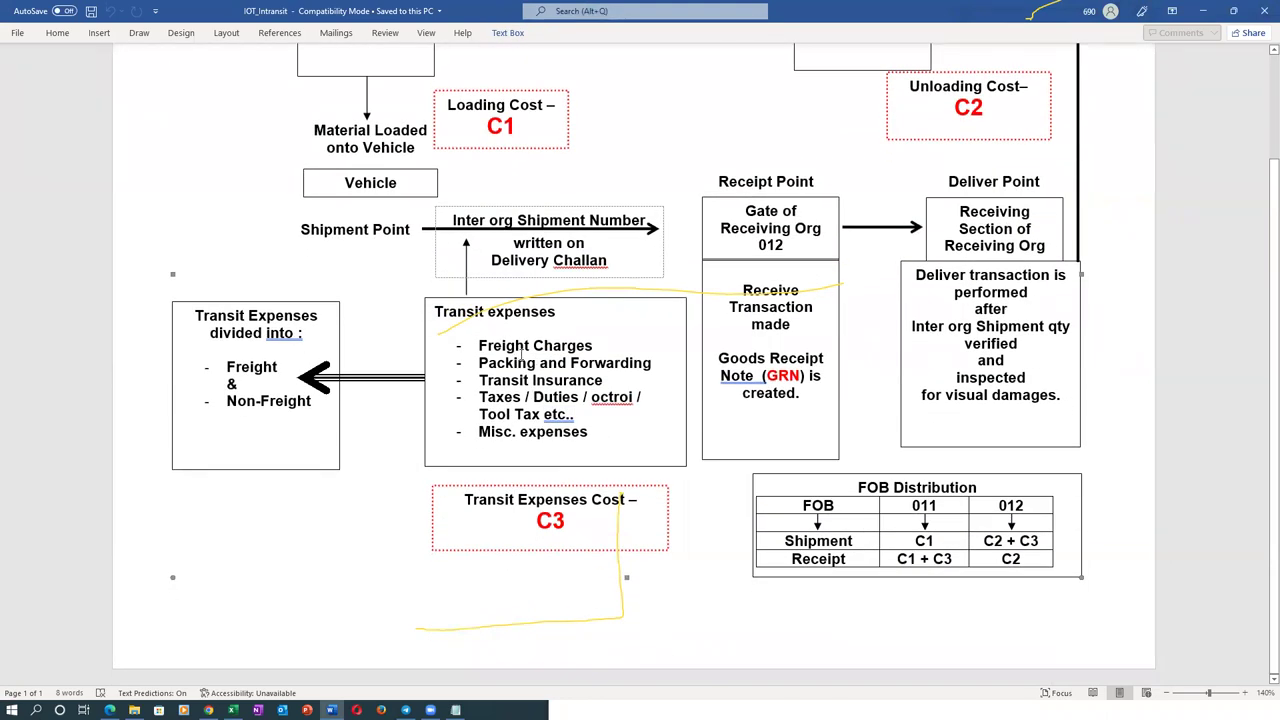
Step: Examine the diagram's list of transit expenses and their division into freight and non-freight
left_click_drag(511, 345, 564, 443)
left_click_drag(229, 367, 287, 400)
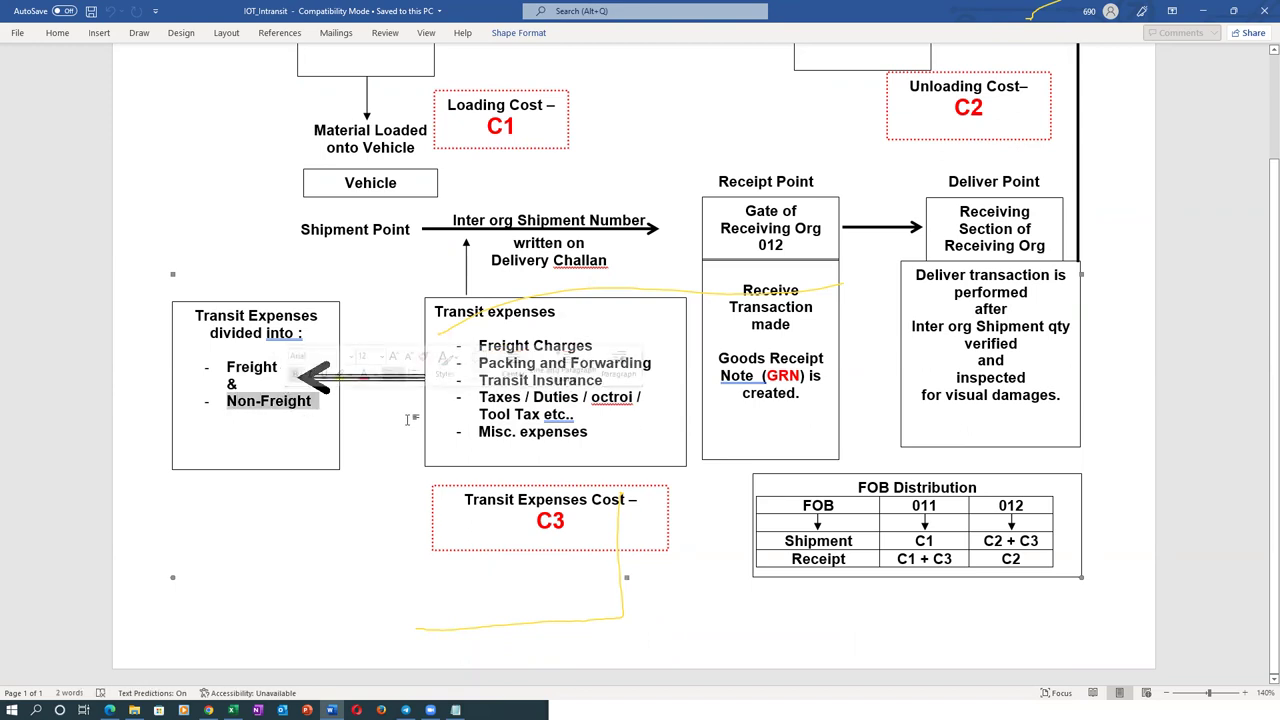
left_click(597, 421)
key("Escape")
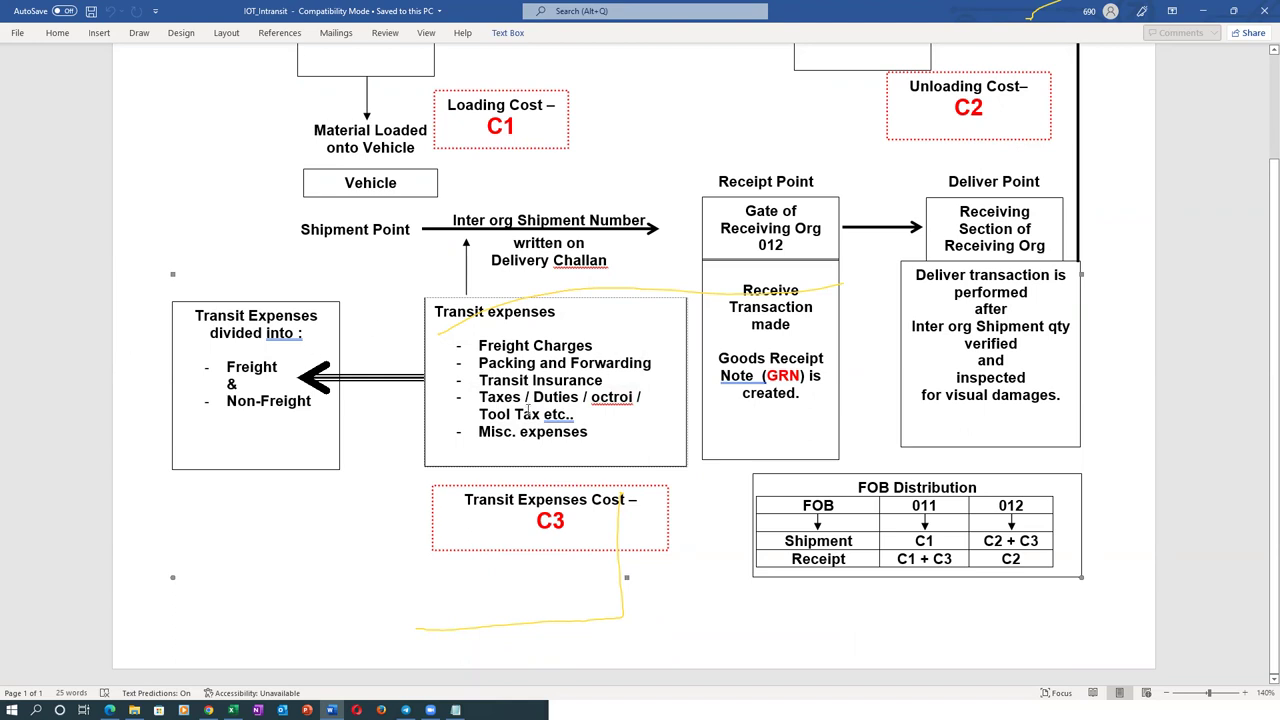
key("alt+Tab")
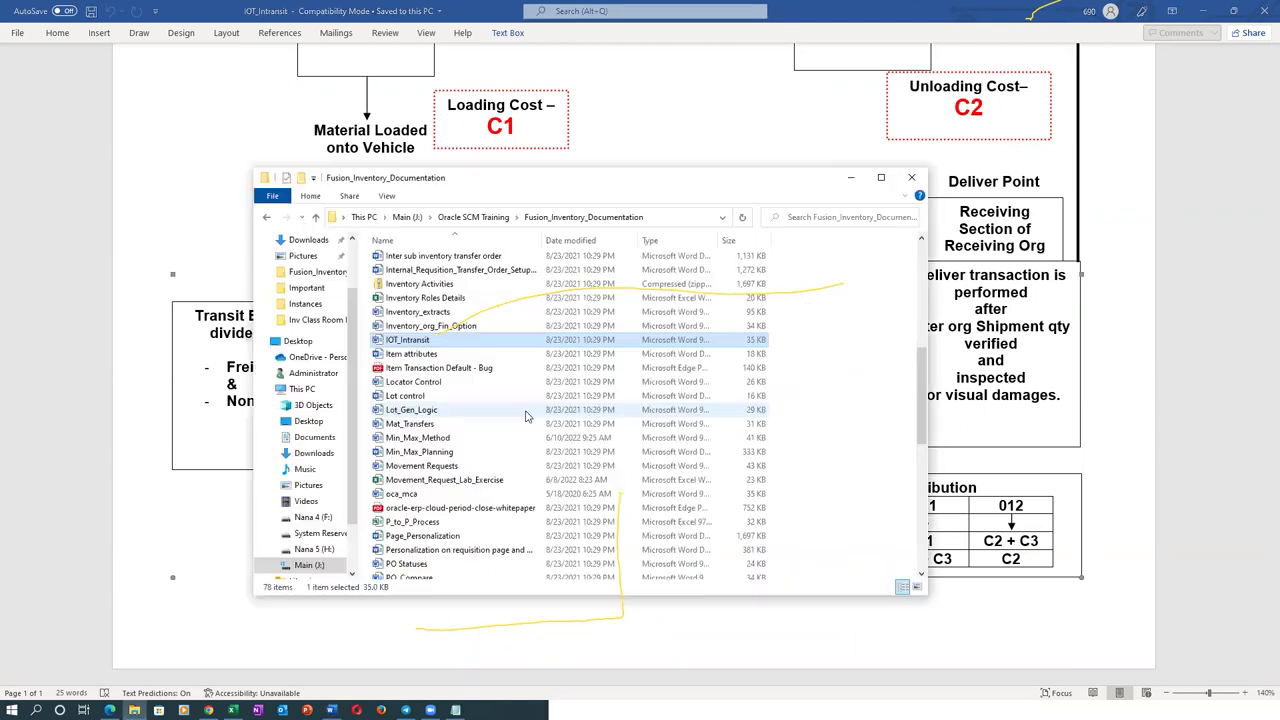
key("alt+Tab")
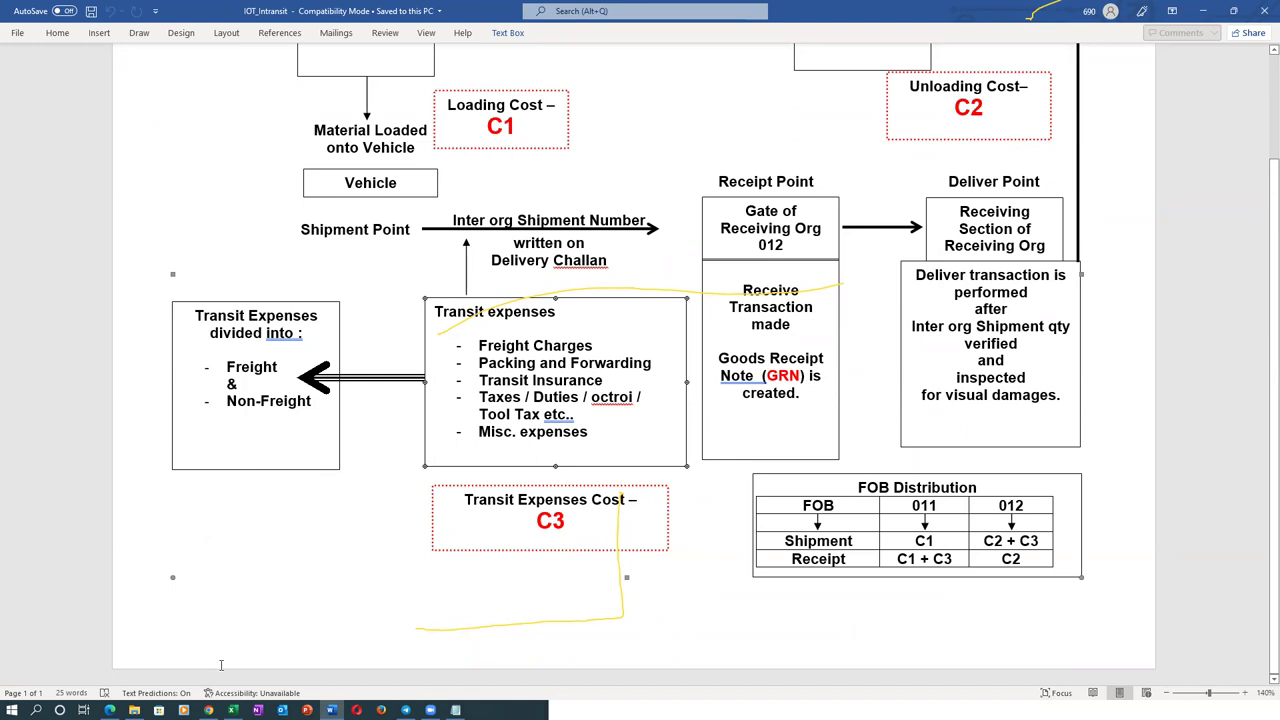
Step: Switch back to Create Interorganization Transfer in Chrome and add a transaction line for item b02_cost_test
left_click(208, 710)
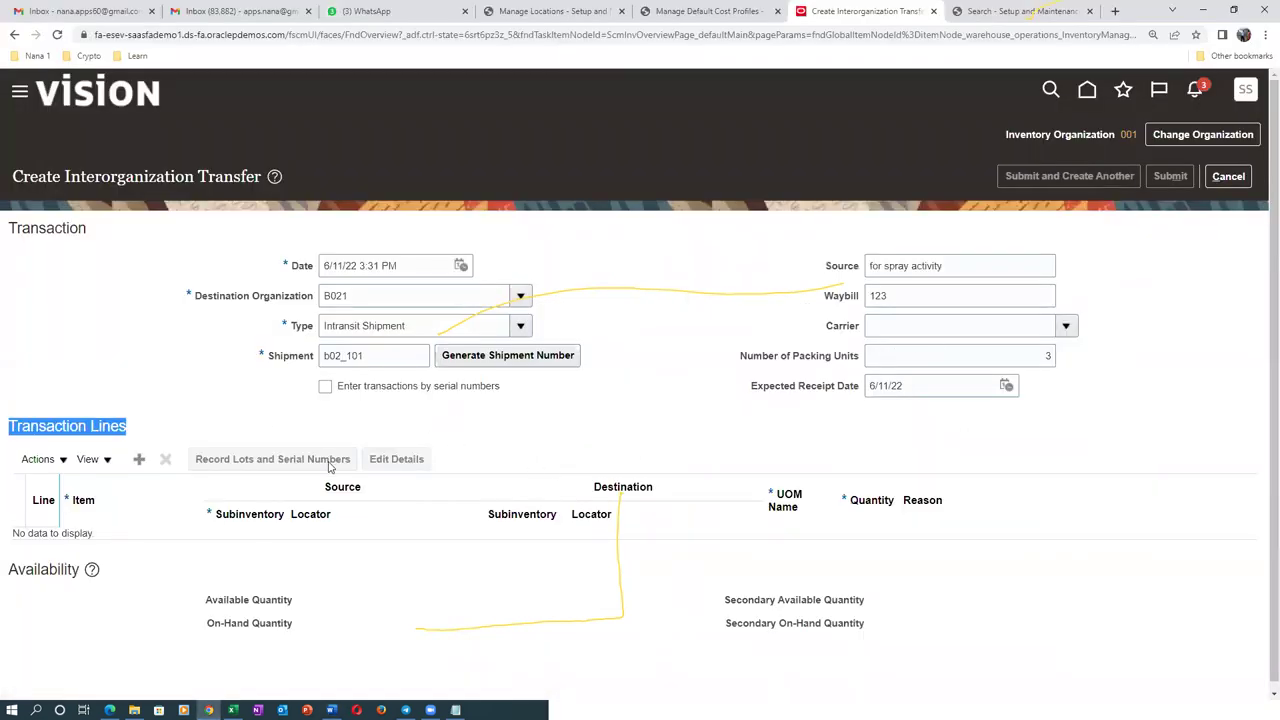
left_click(139, 459)
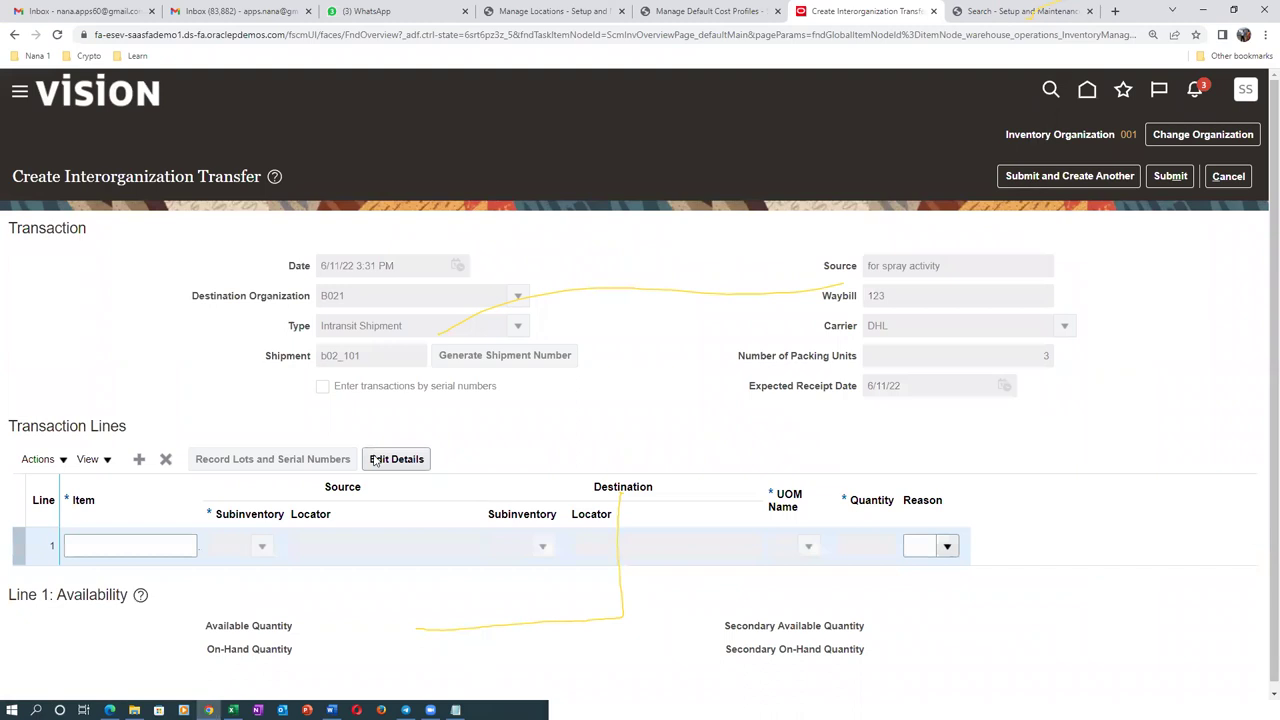
left_click(124, 545)
type("b02")
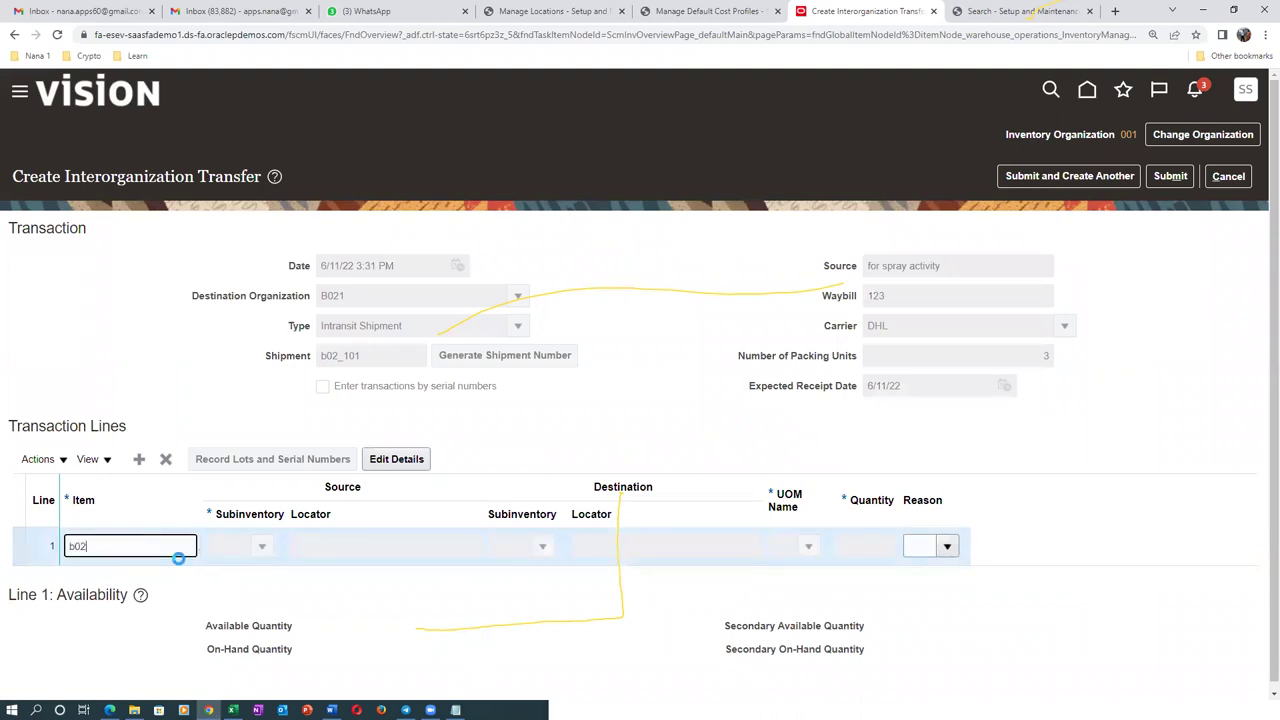
type("_c")
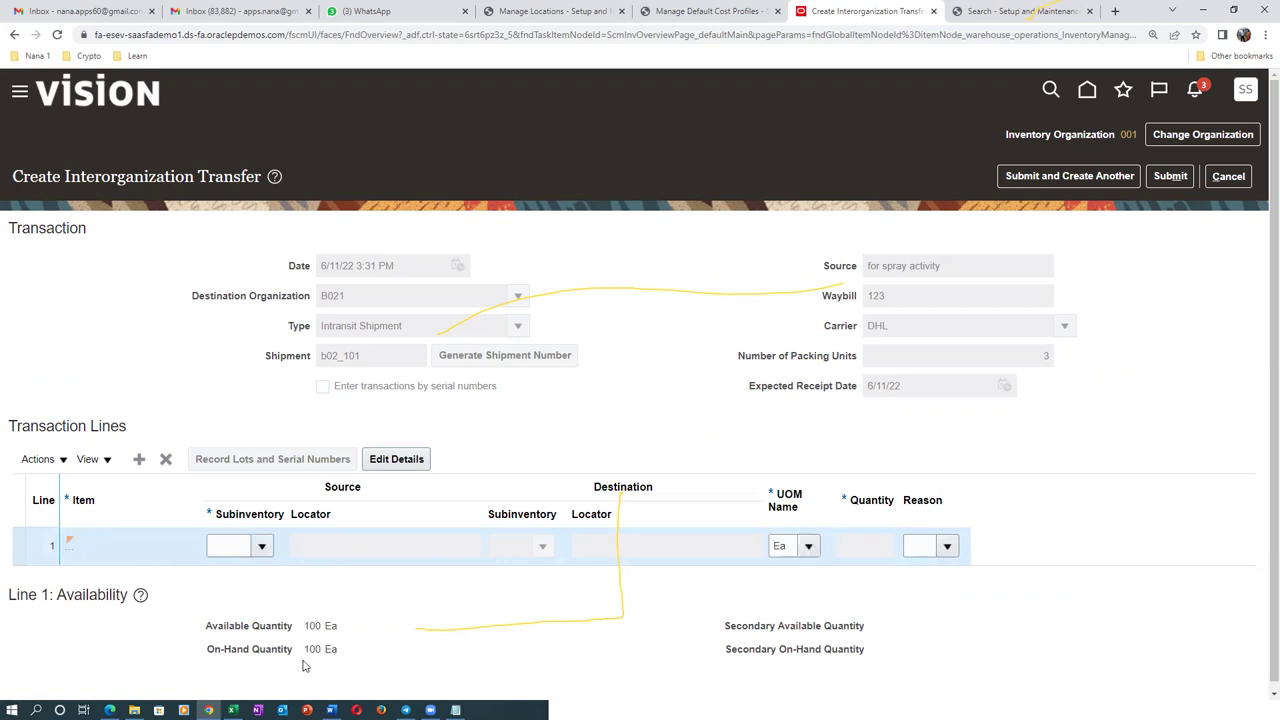
Step: Review the receipt and cost accounting entries for in-transit transfers in the Accounting Entries - IOT - In Transit workbook in Excel
key("alt+Tab")
key("alt+Tab")
key("alt+Tab")
key("alt+Tab")
key("alt+Tab")
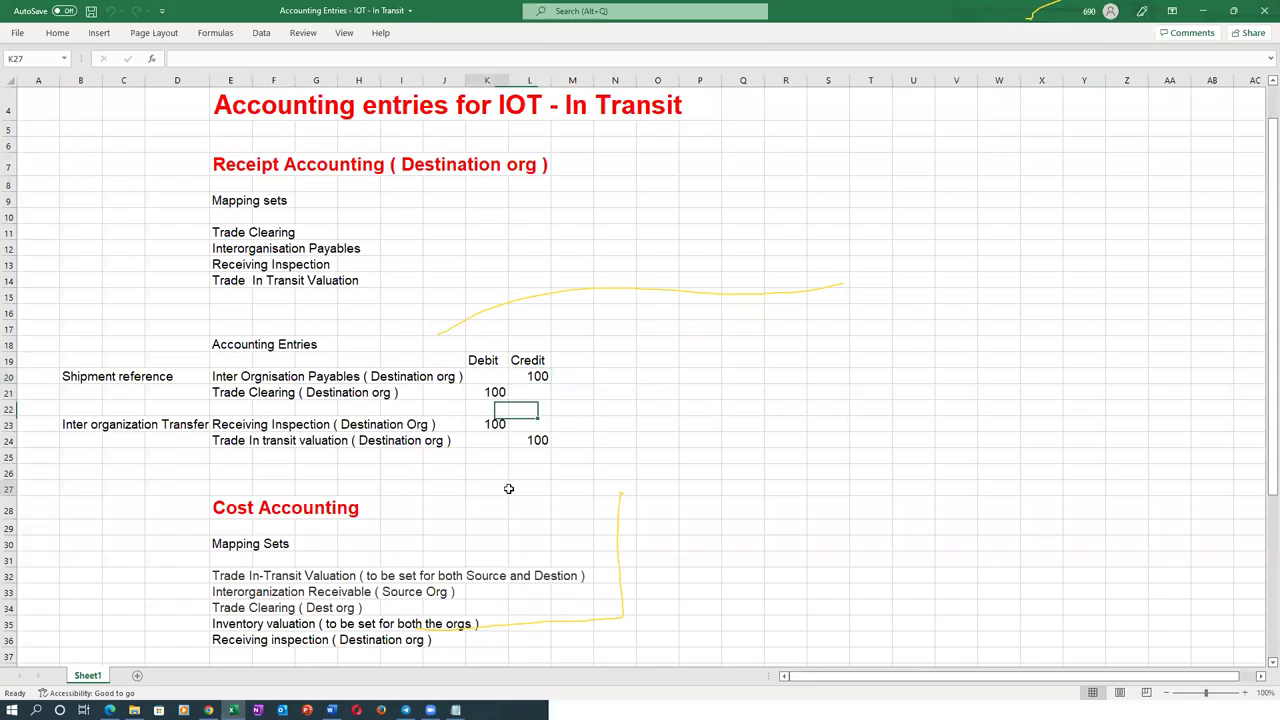
left_click_drag(504, 486, 530, 487)
left_click(530, 410)
scroll(530, 410, "down", 5)
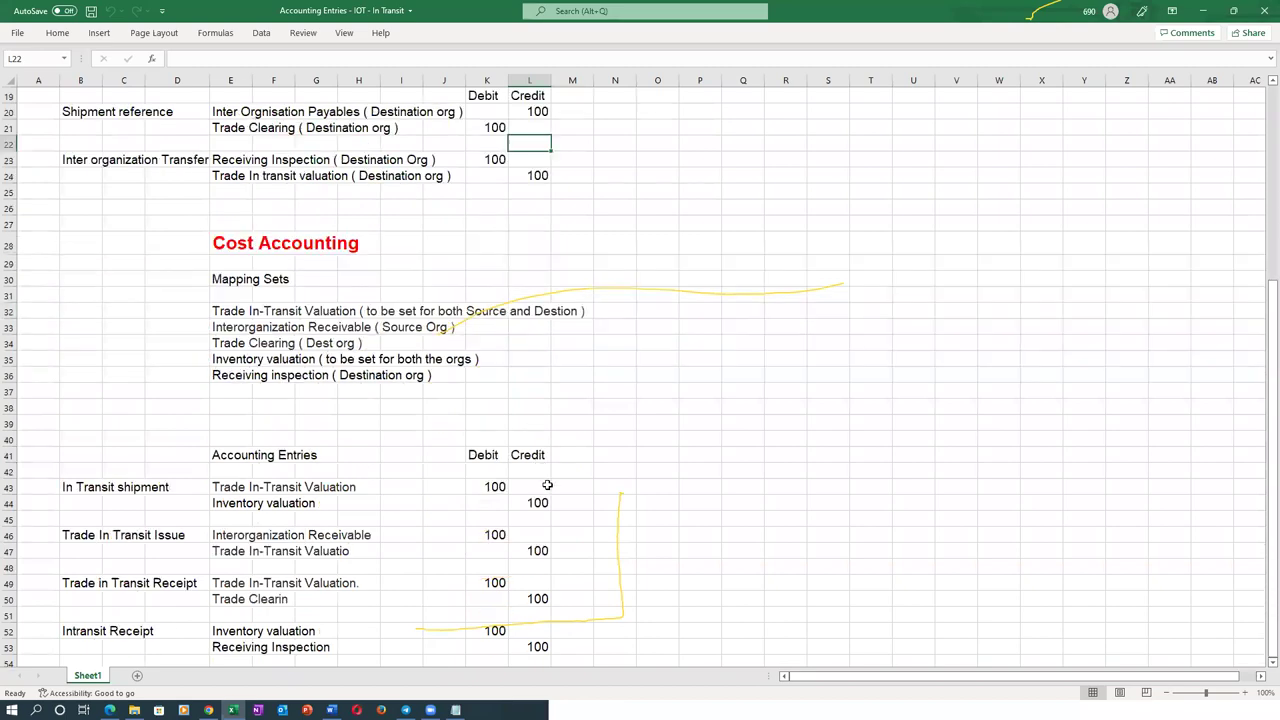
scroll(547, 485, "down", 3)
Step: Back in the Chrome transfer, set line 1's source subinventory to Stores and its destination subinventory to b021_RMS_1
key("alt+Tab")
left_click(220, 545)
type("sto")
key("Tab")
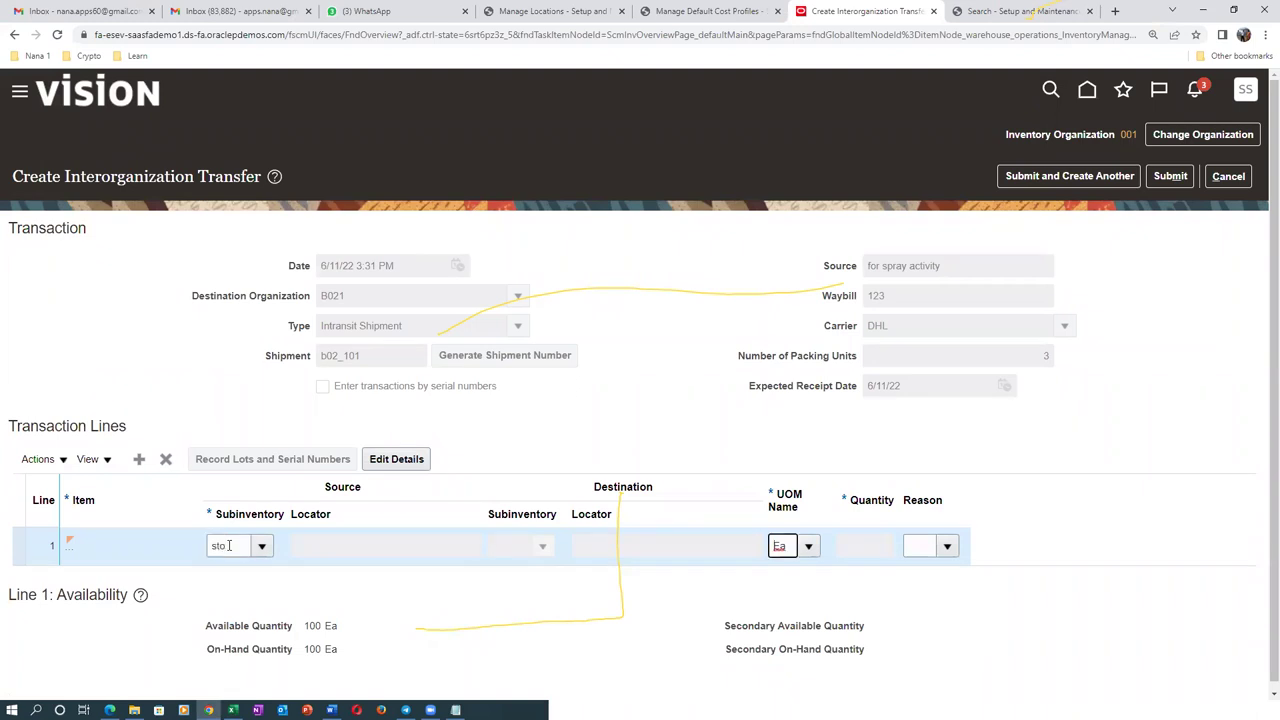
left_click(519, 548)
left_click(541, 549)
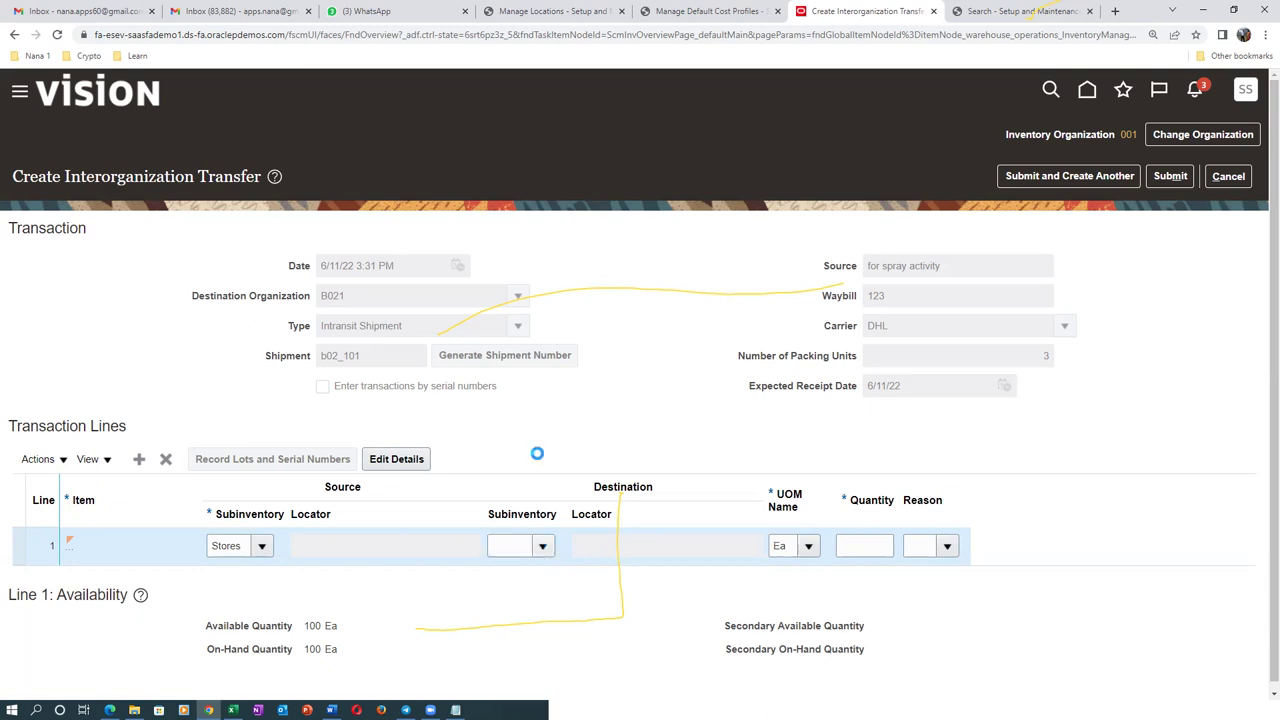
left_click(545, 577)
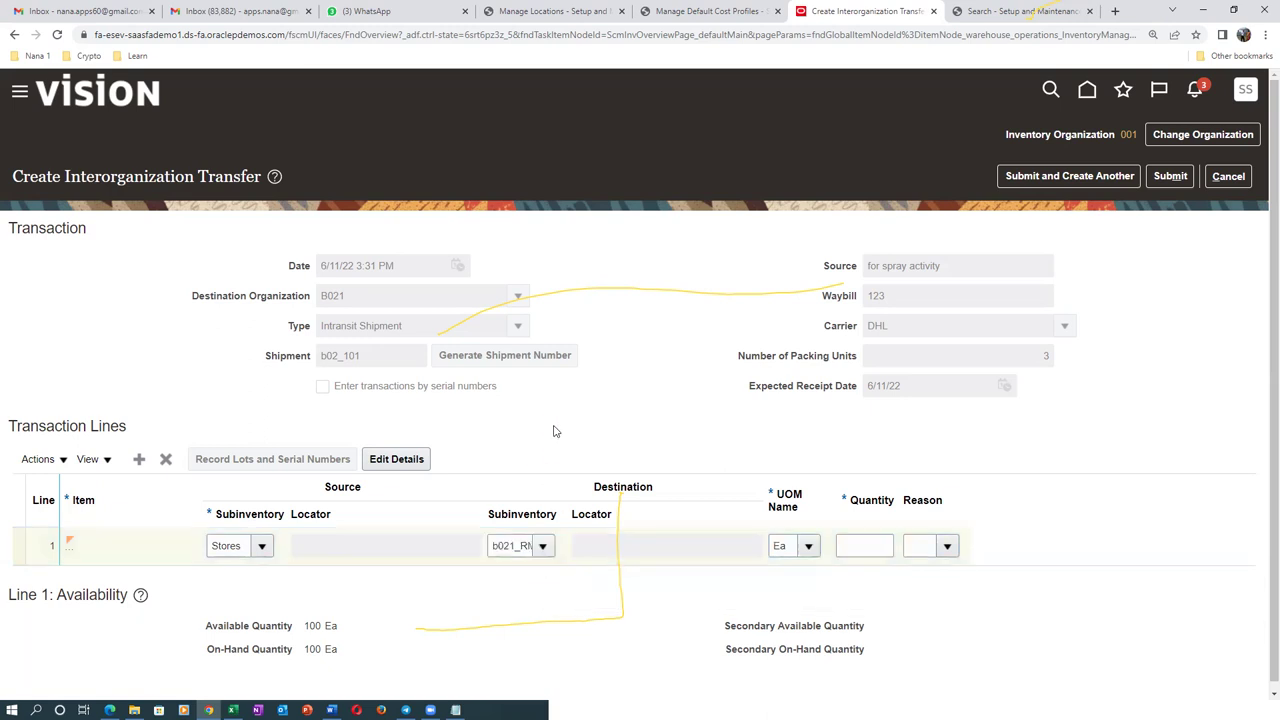
Step: Set line 1's quantity to 10 and its reason to RTV: Order Error
left_click(852, 544)
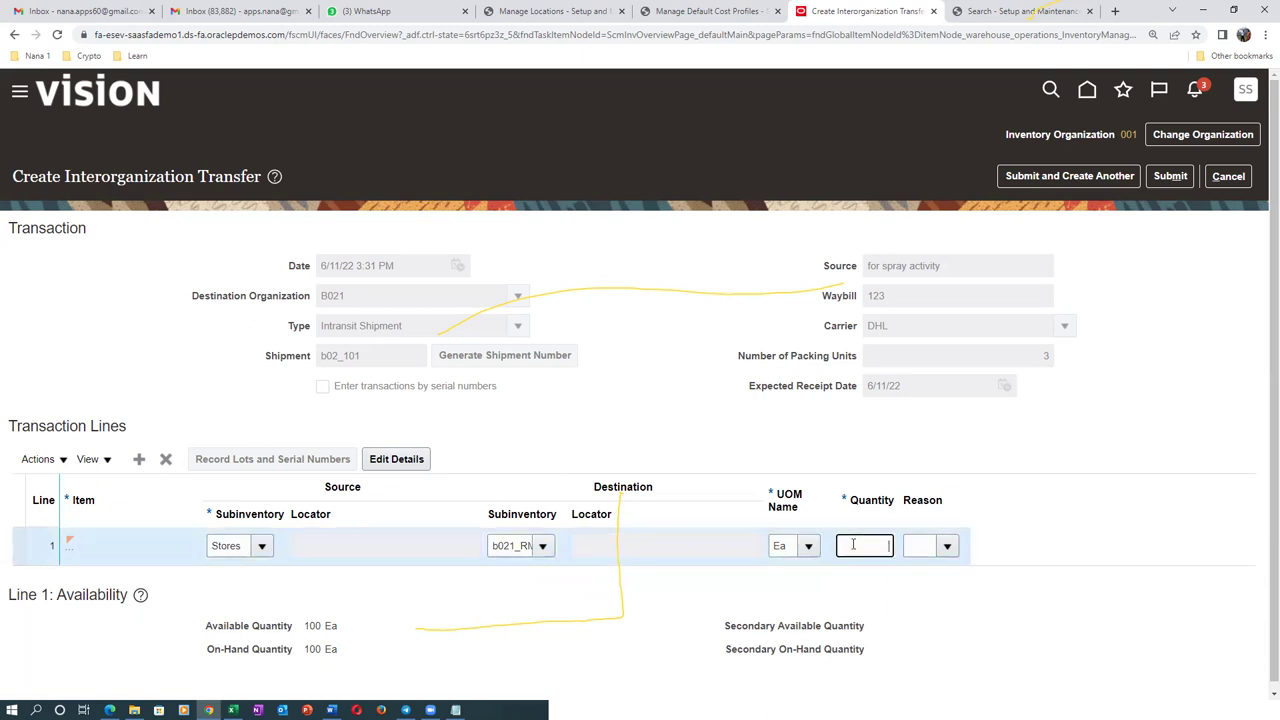
type("10")
key("Tab")
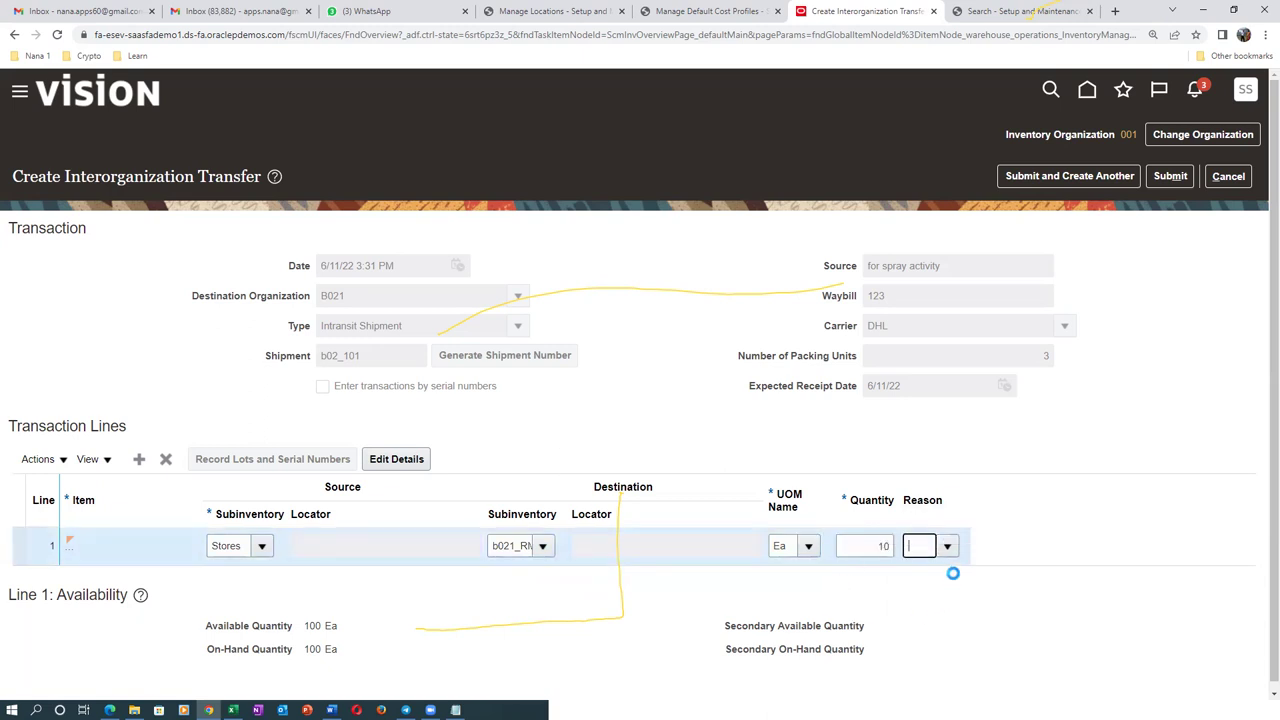
left_click(947, 547)
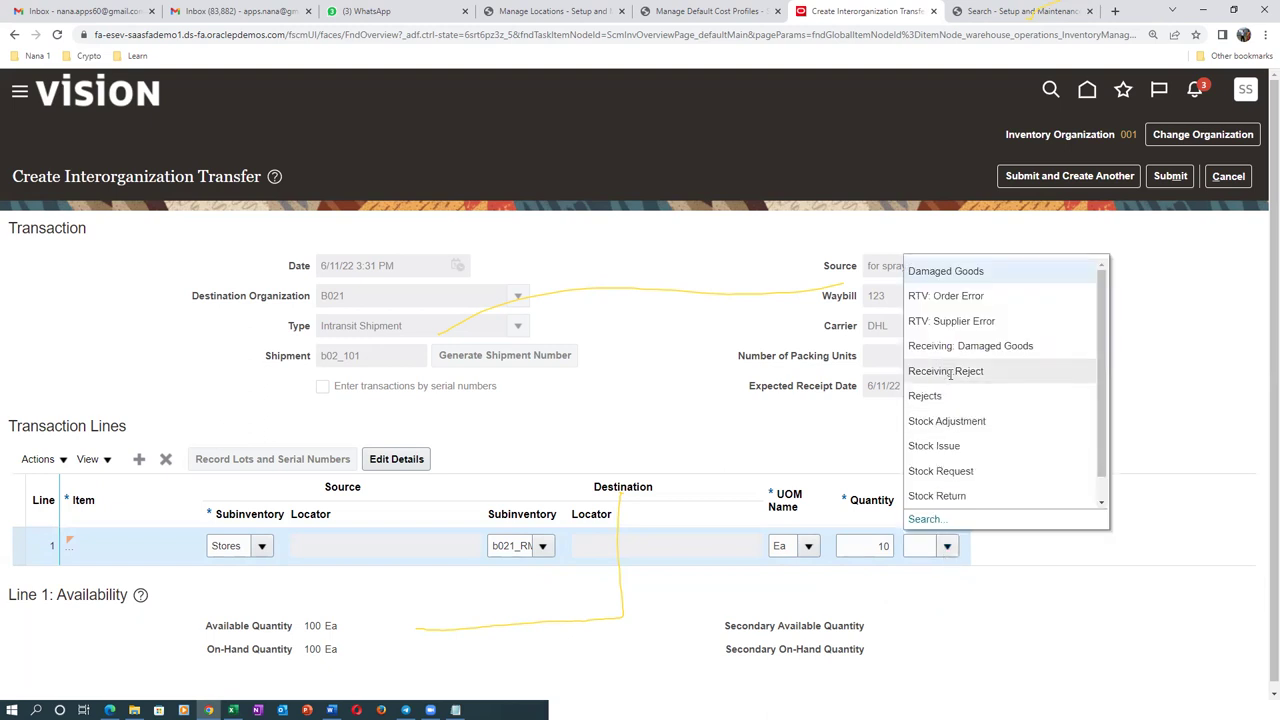
left_click(966, 297)
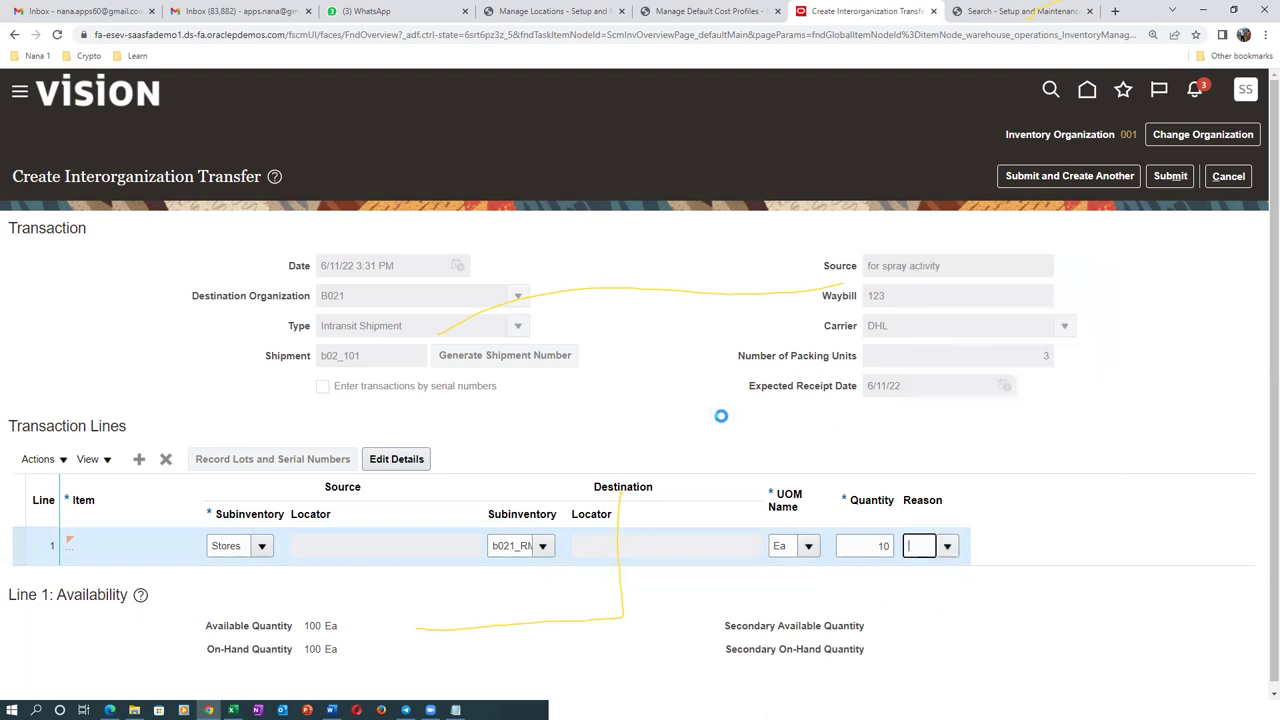
Step: Open the detailed settings of line 1 and set its shipping cost to 51 USD
left_click(410, 461)
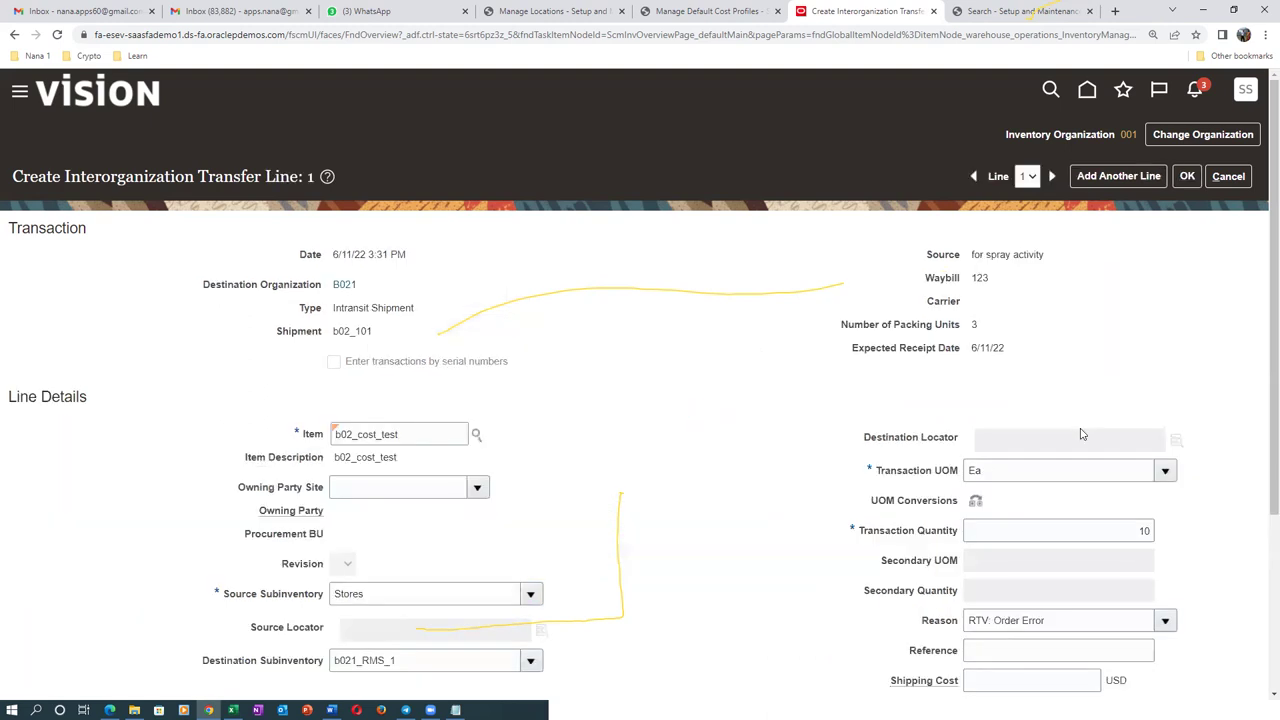
scroll(1048, 477, "down", 2)
left_click(1012, 475)
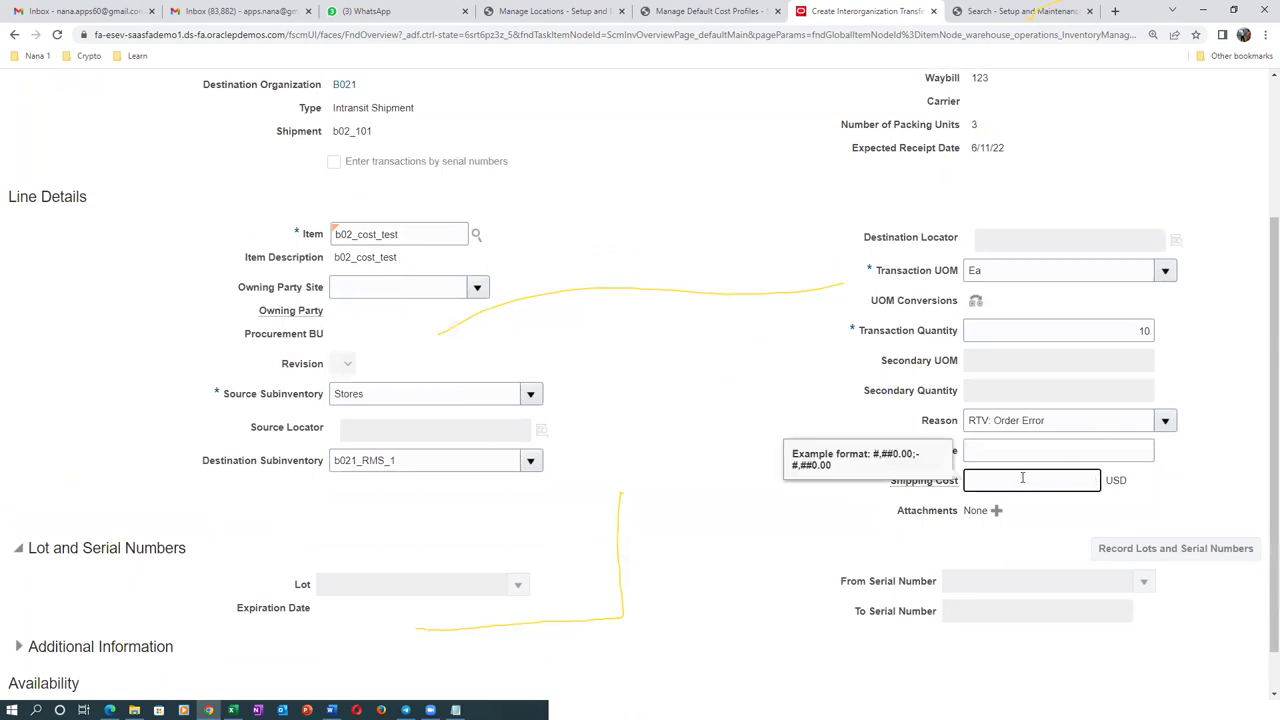
type("51")
left_click(708, 358)
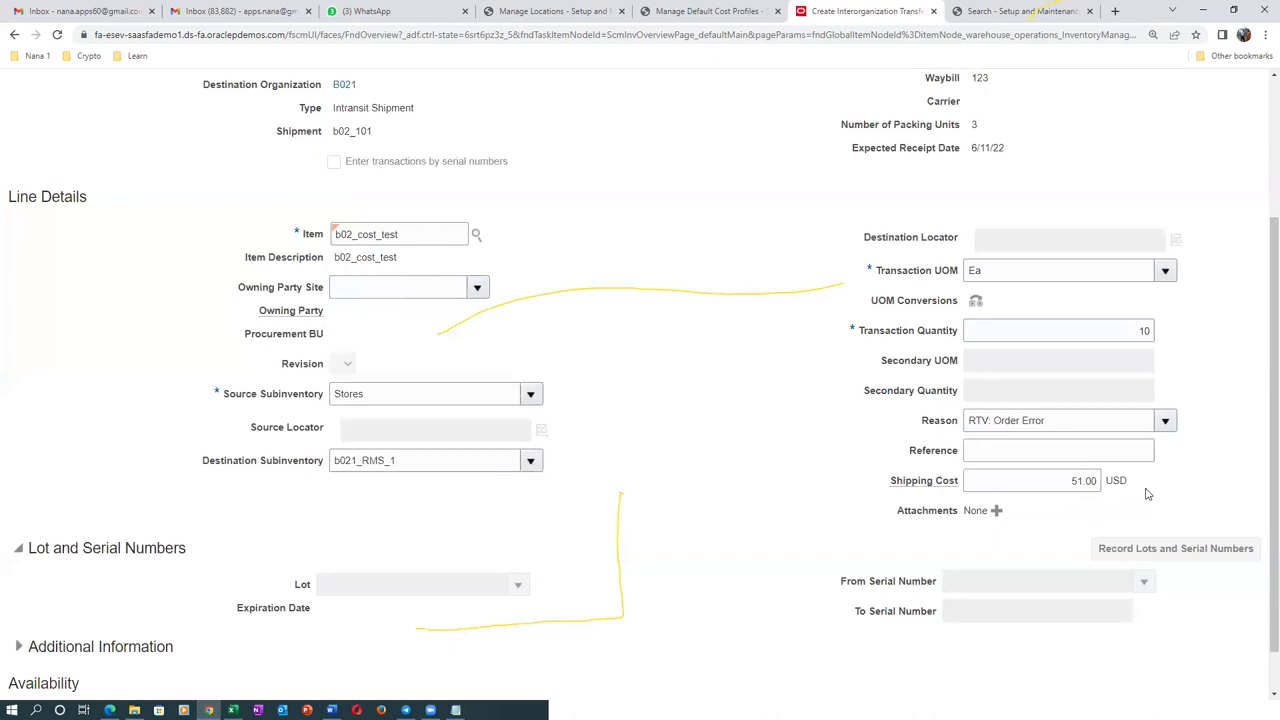
Step: Review and accept the line 1 details, and submit the interorganization transfer
scroll(1145, 494, "up", 2)
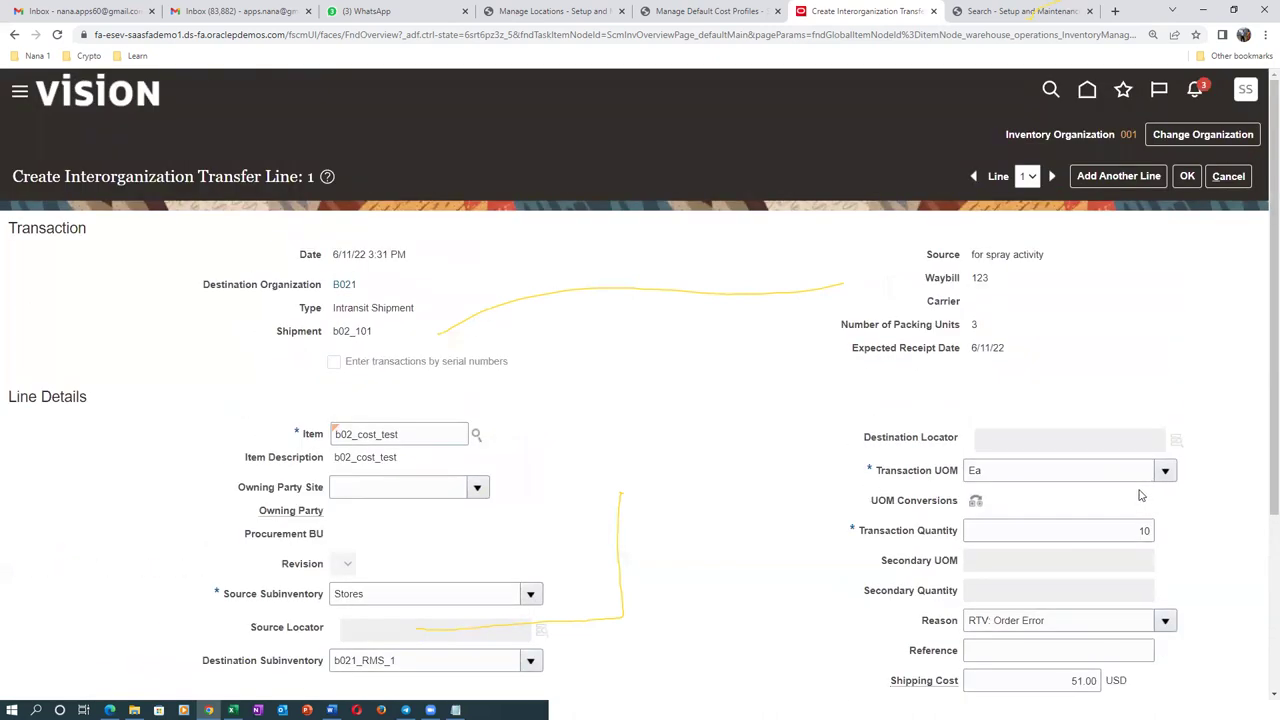
scroll(740, 420, "down", 2)
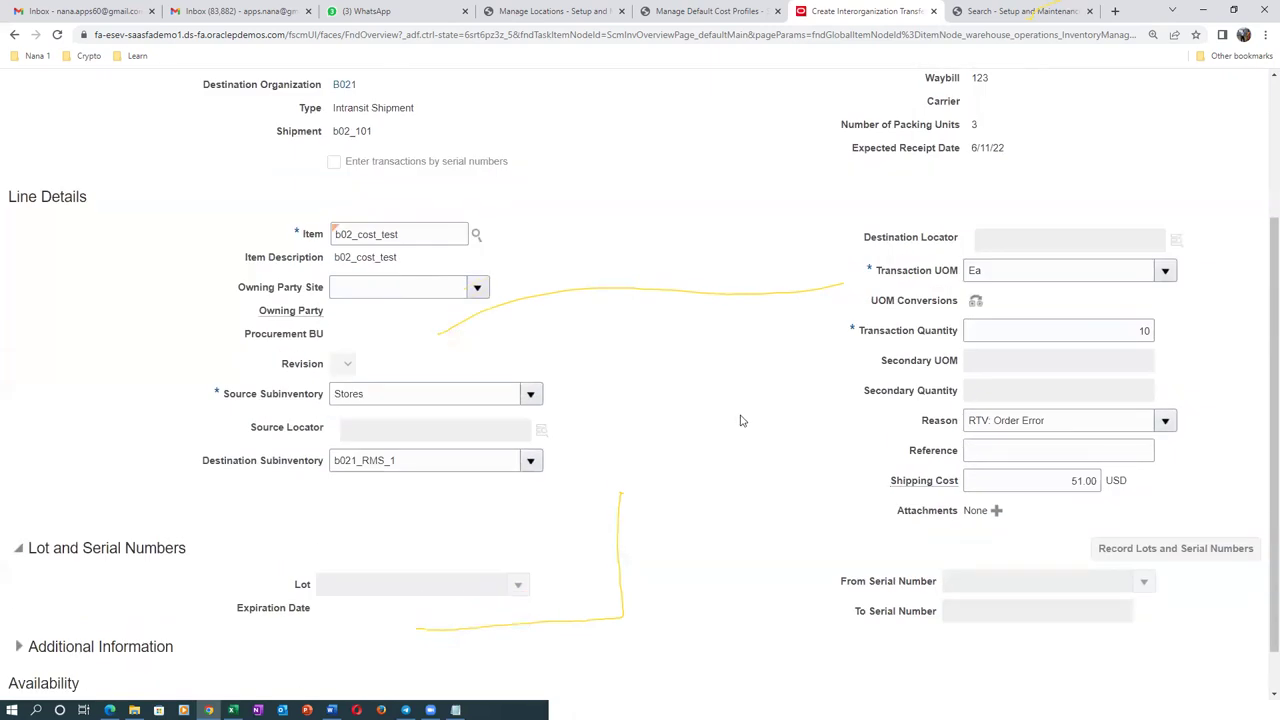
scroll(740, 420, "up", 2)
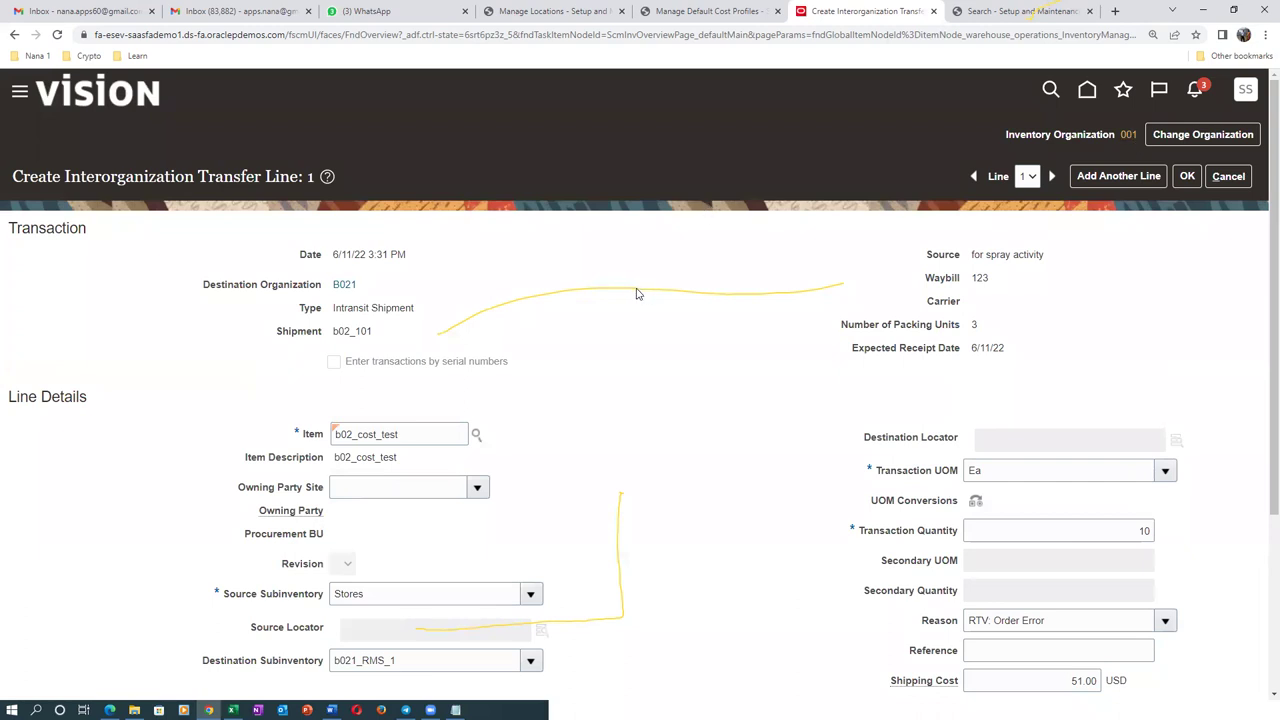
scroll(660, 289, "down", 1)
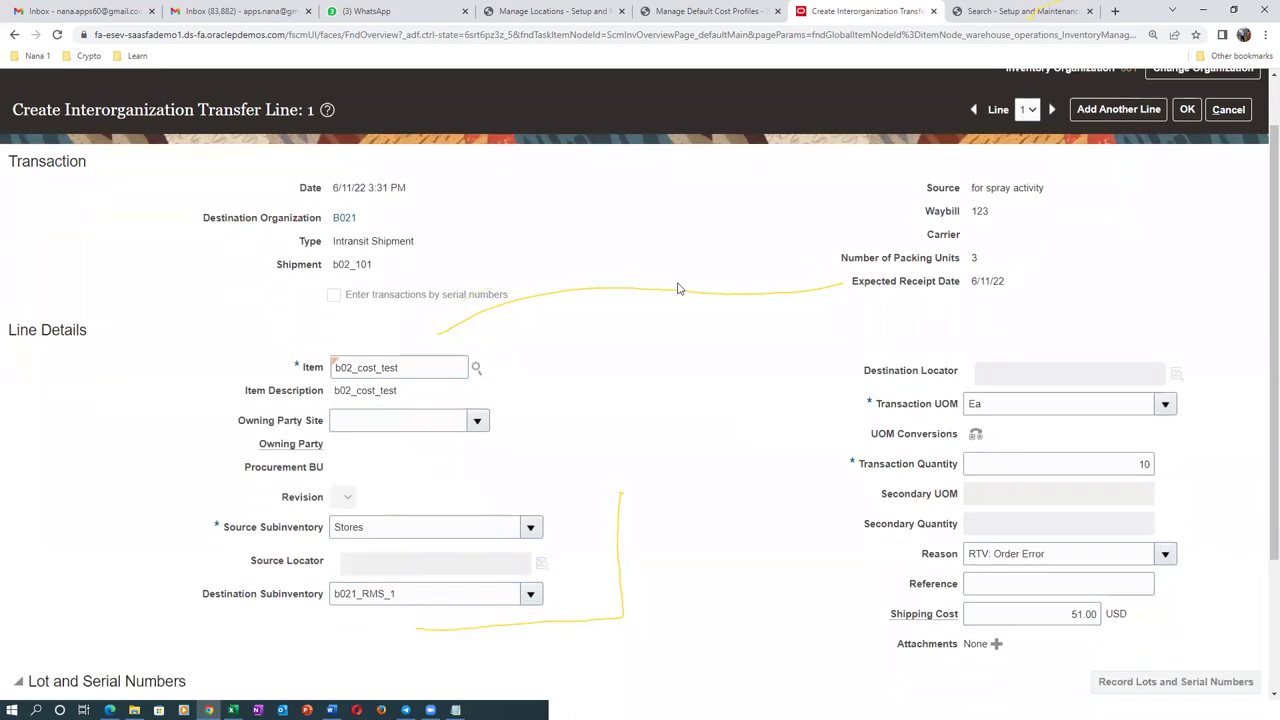
left_click(1187, 109)
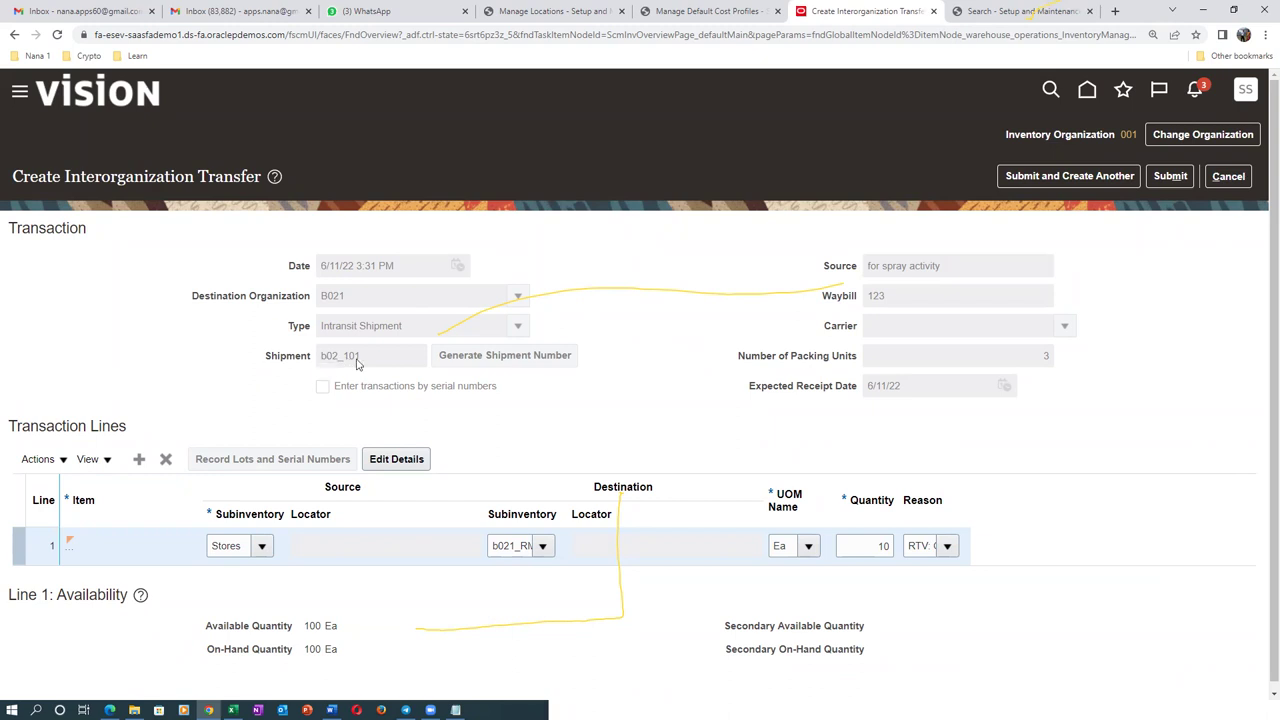
left_click(1170, 176)
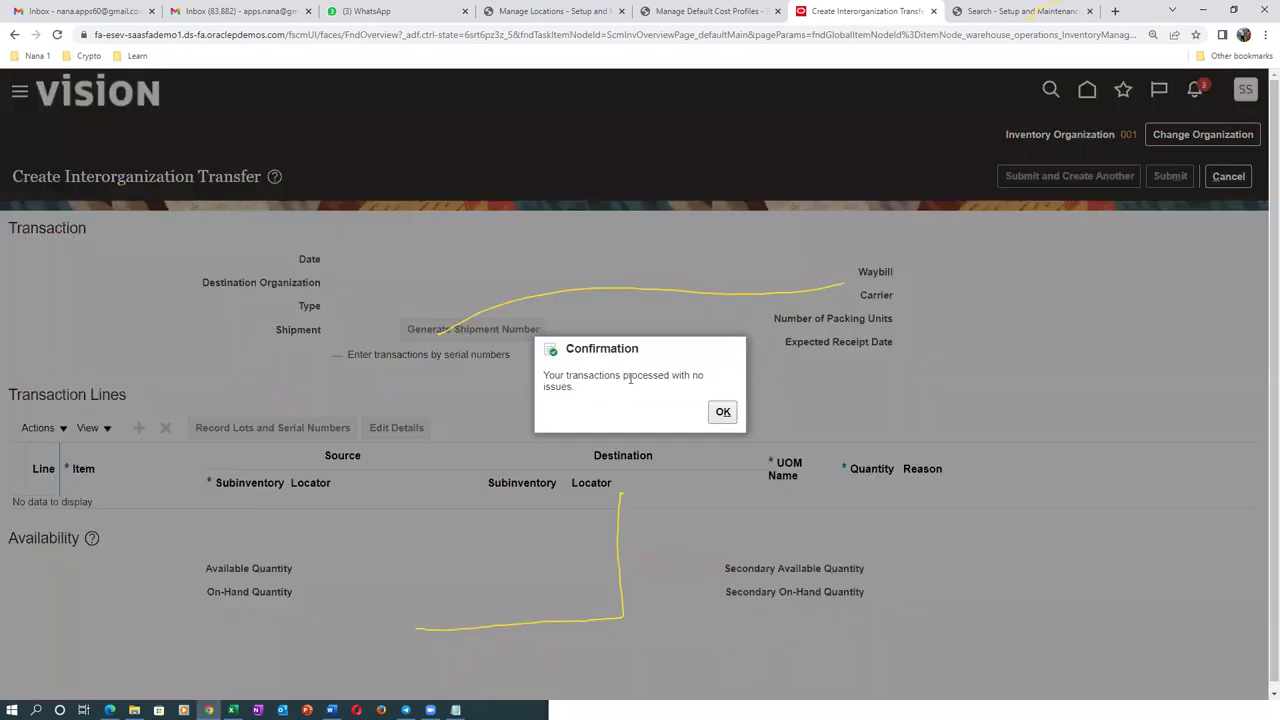
left_click(722, 412)
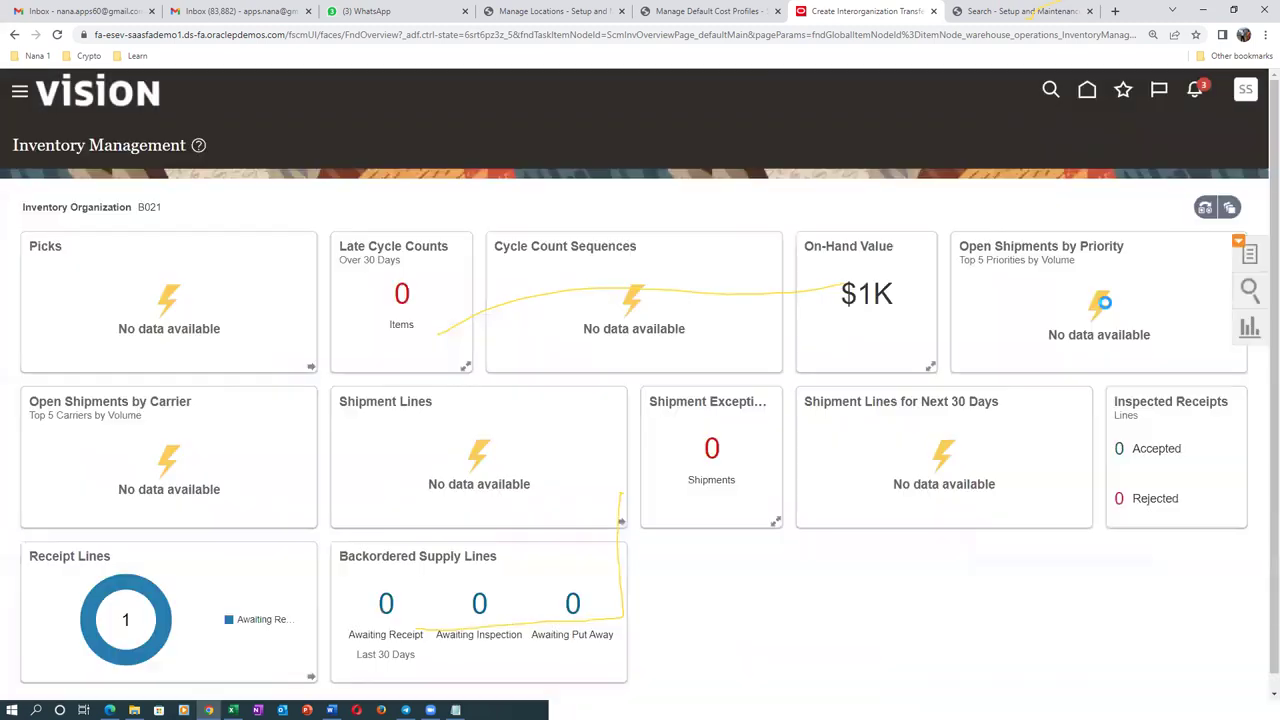
Step: Search Manage Item Quantities for the on-hand quantity of b02_cost_test in organization 001
left_click(1250, 256)
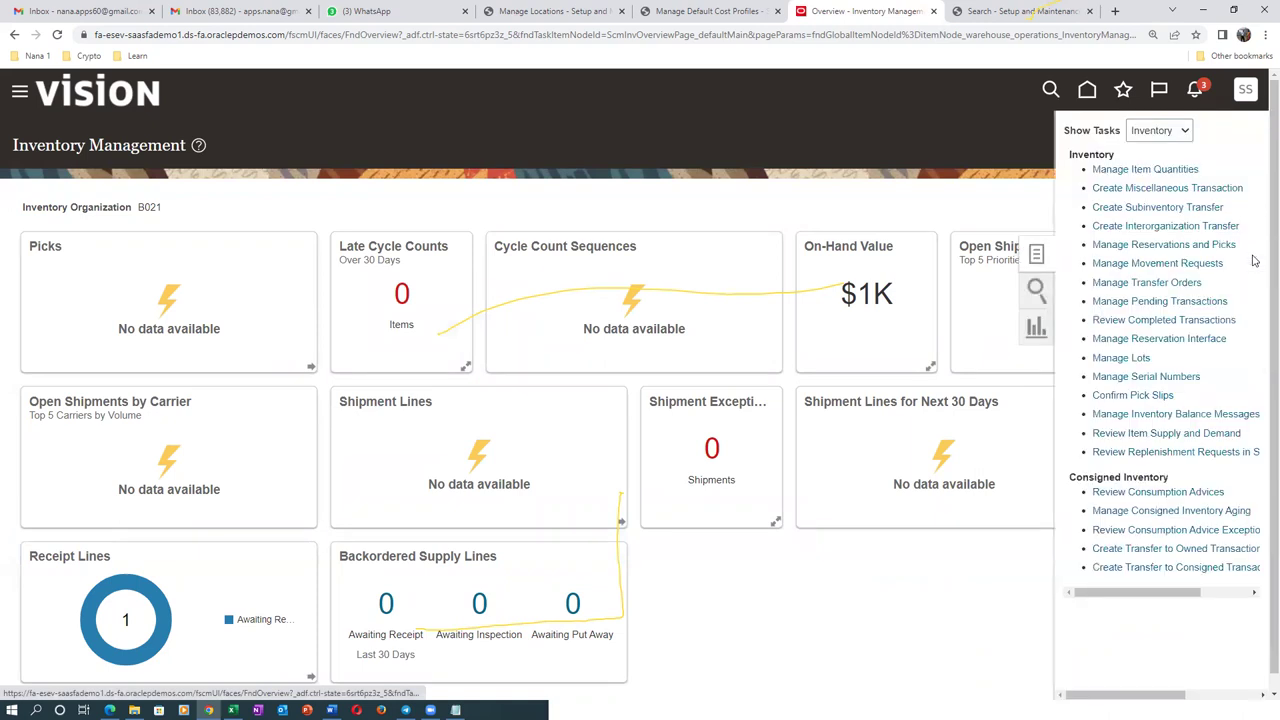
left_click(1145, 169)
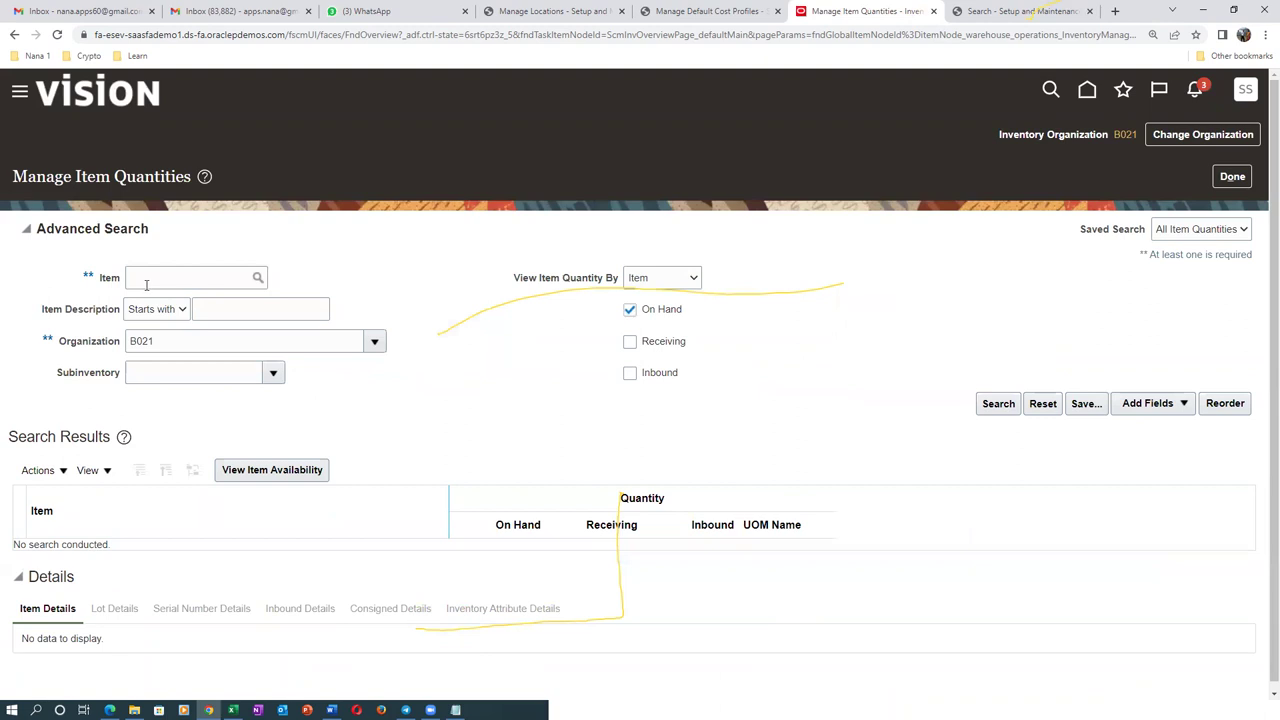
left_click(147, 279)
type("b021c")
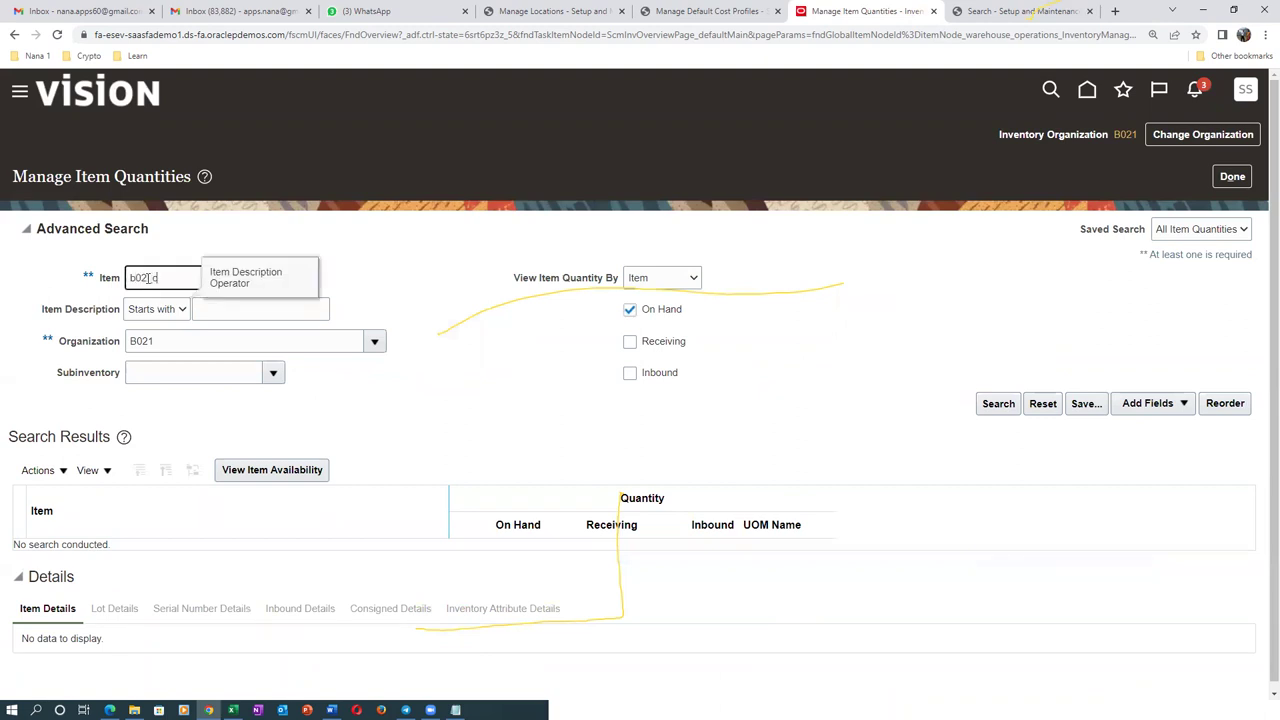
key("Tab")
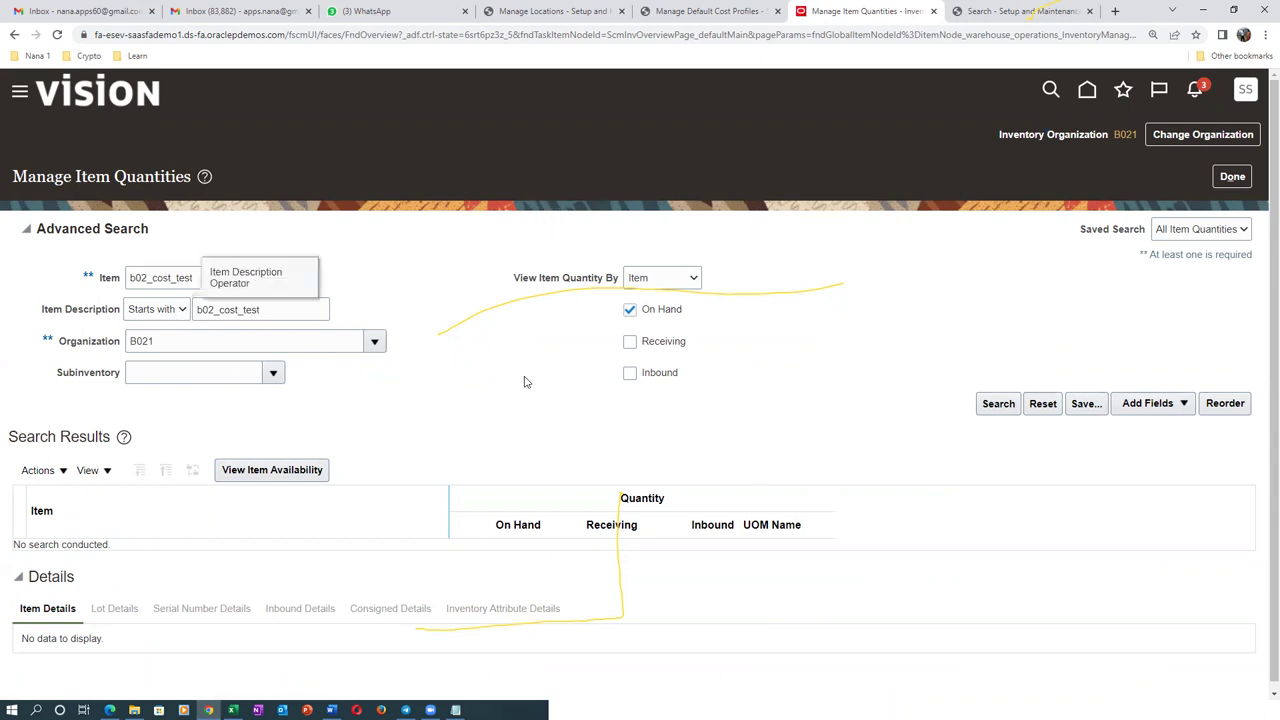
double_click(171, 341)
type("001")
key("Tab")
left_click(1010, 406)
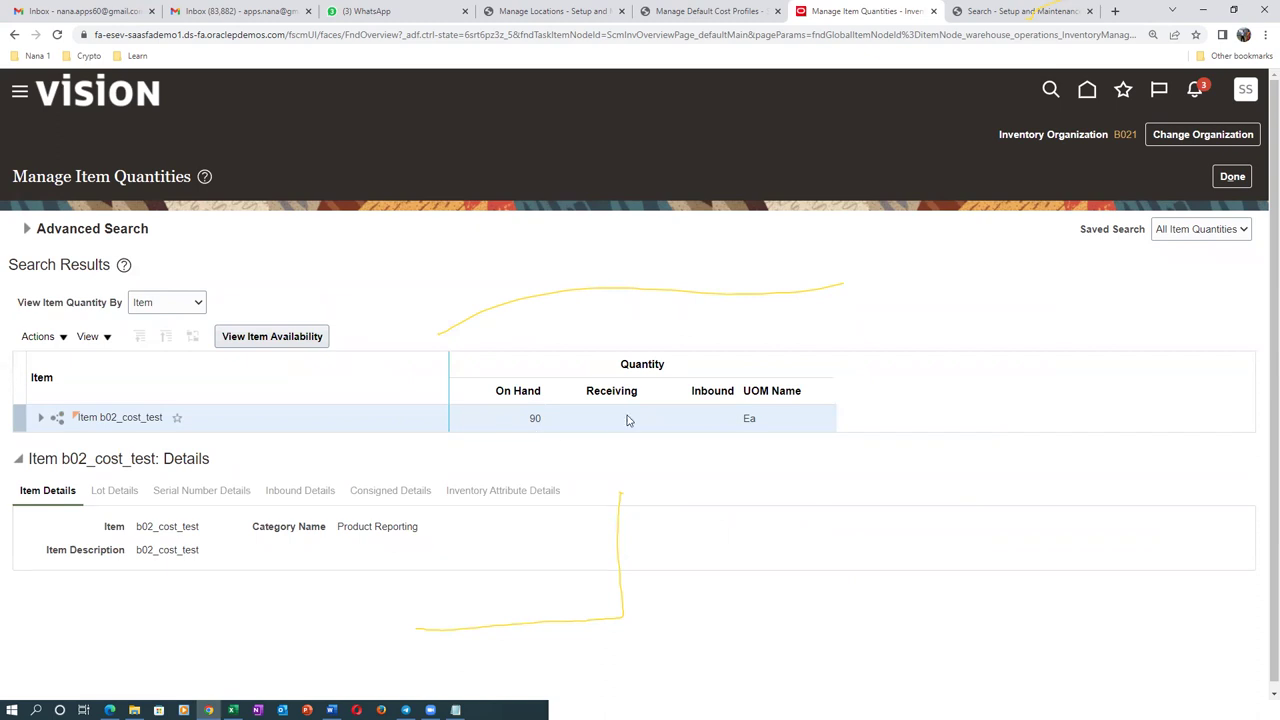
Step: Search the on-hand, receiving and inbound quantities of b02_cost_test in organization B021, and close Manage Item Quantities
left_click(26, 229)
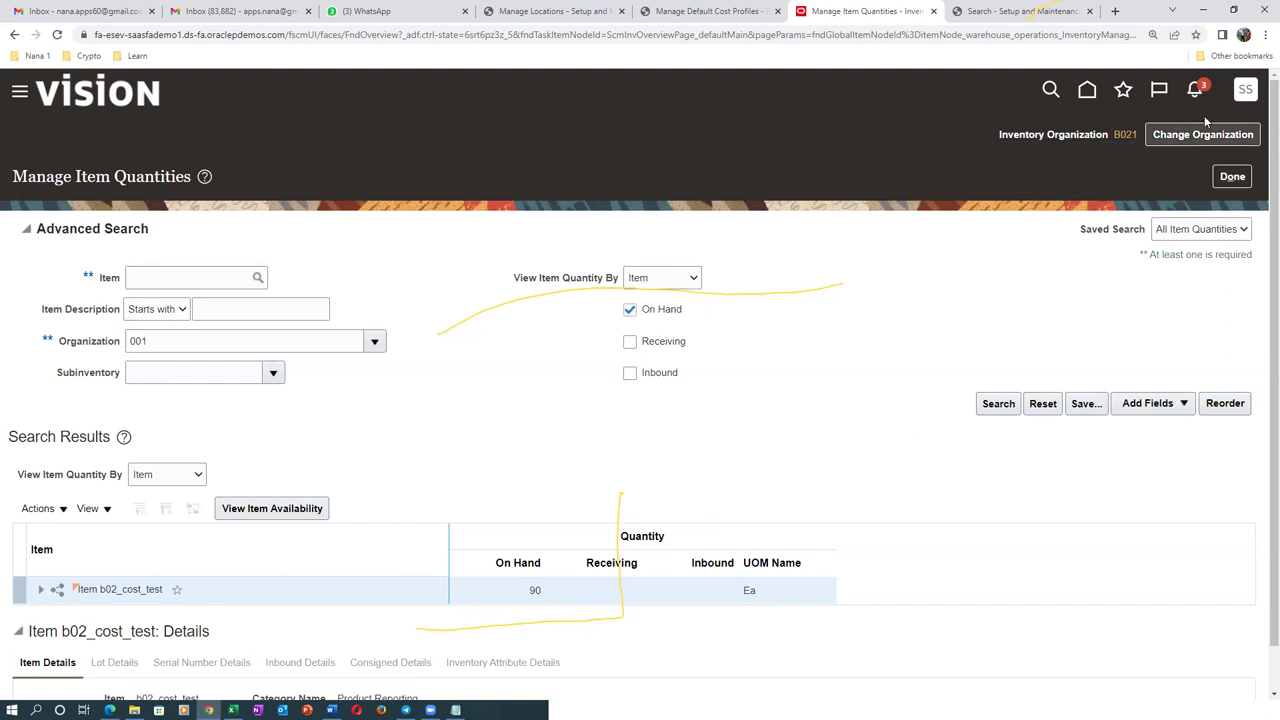
double_click(172, 336)
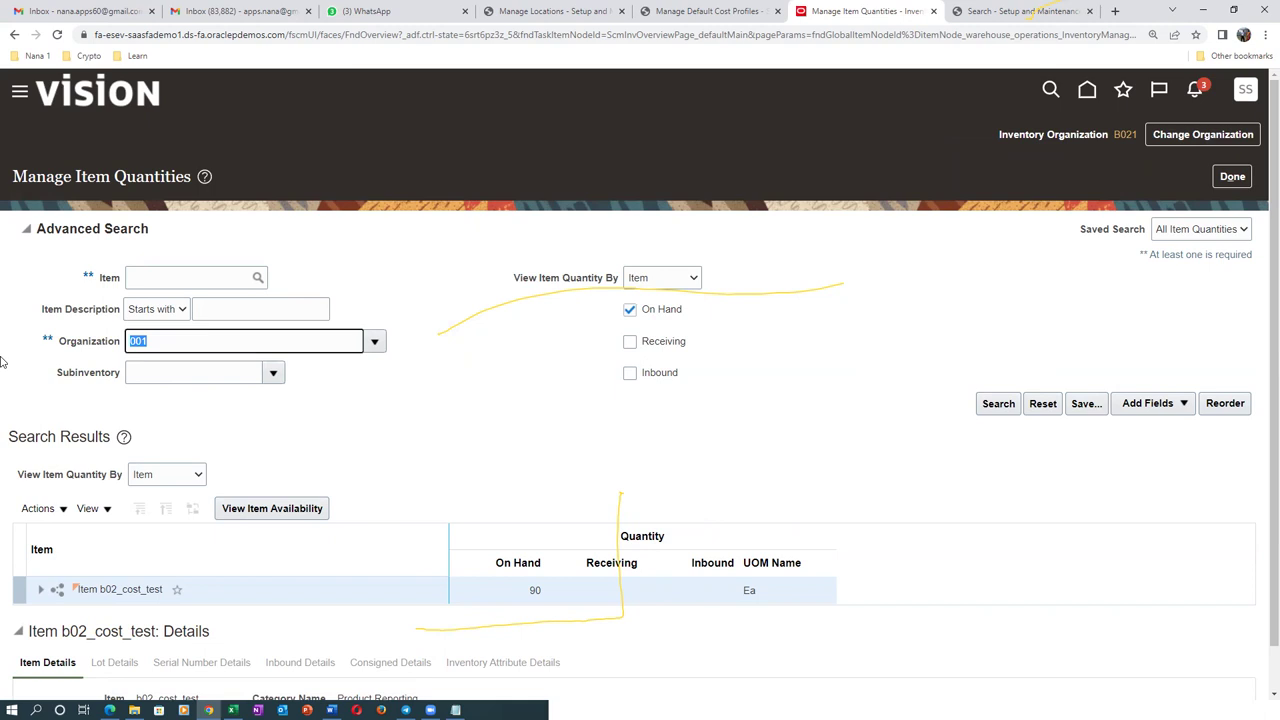
type("B02")
key("Tab")
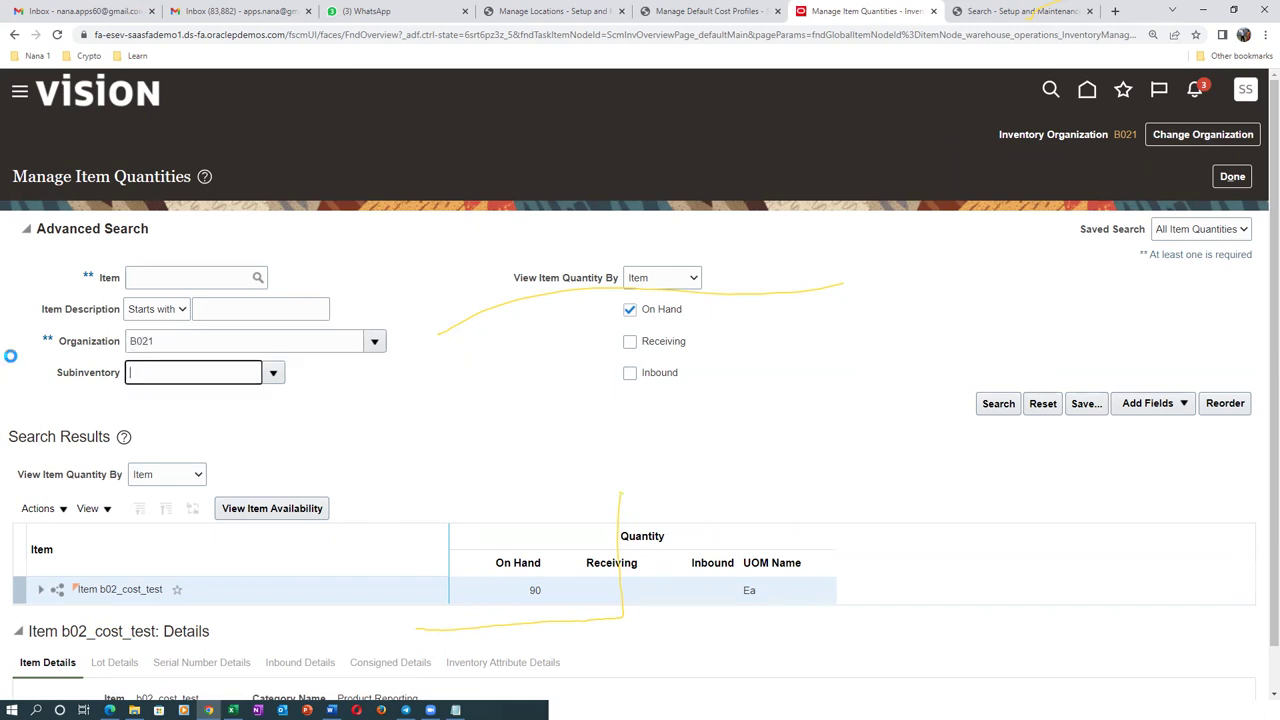
left_click(630, 344)
left_click(629, 372)
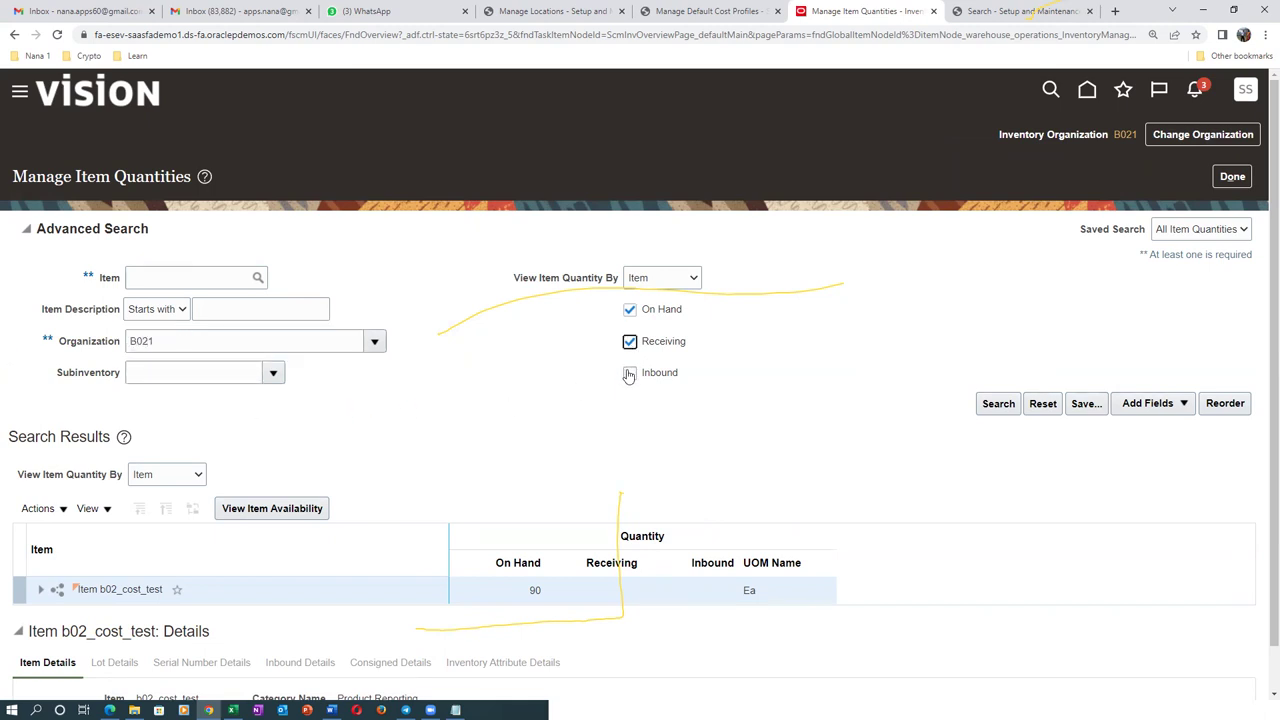
left_click(1012, 403)
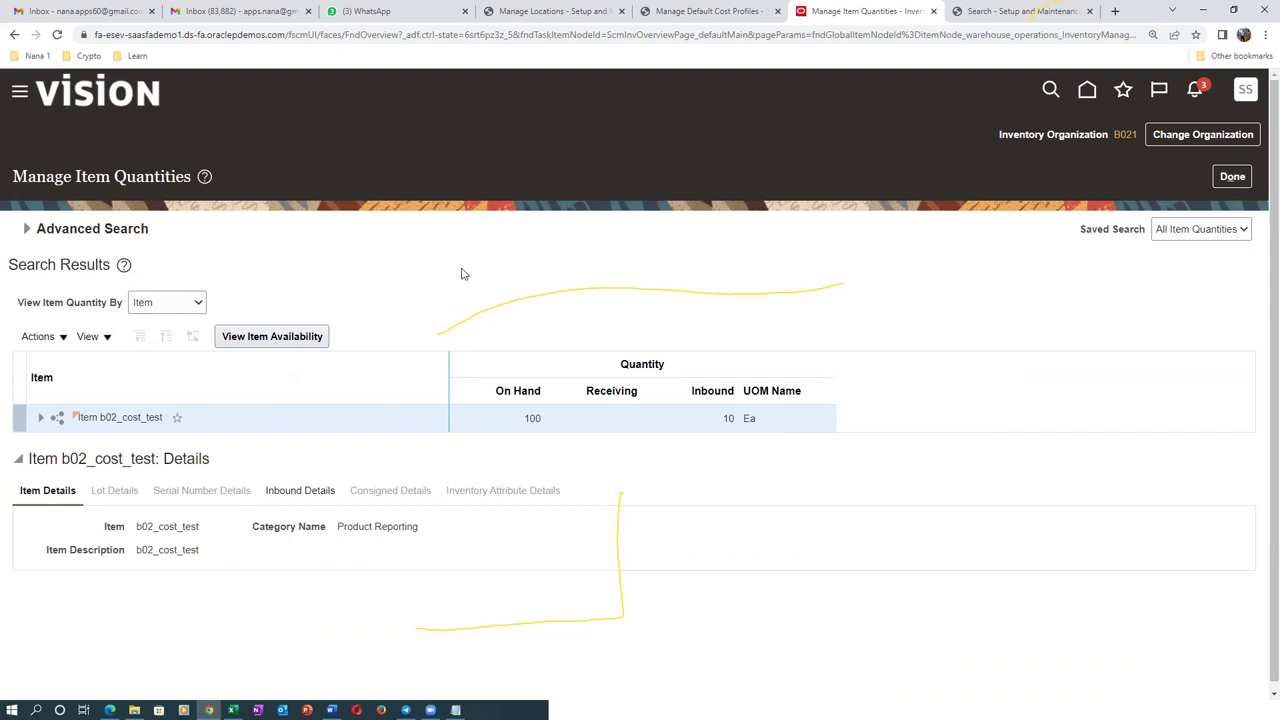
left_click(1238, 177)
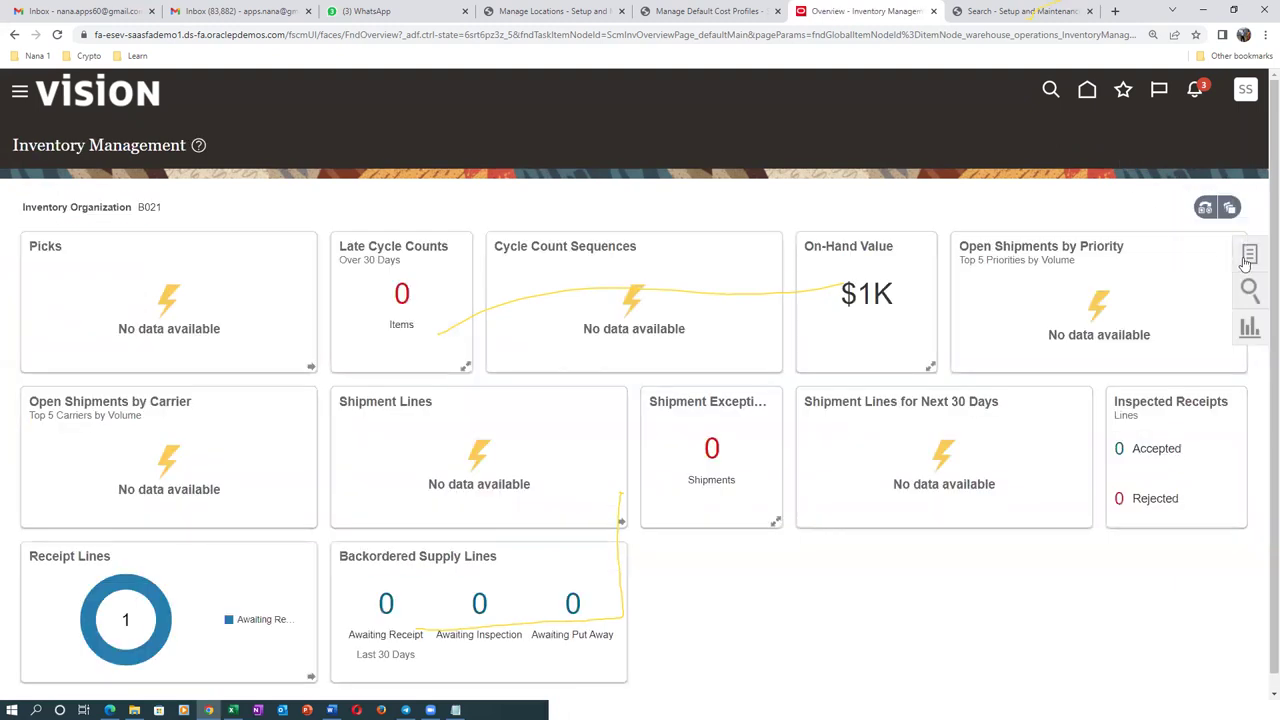
Step: Open Receive Expected Shipments for organization B021 and find in-transit shipment b02_101 to receive its line
left_click(1242, 259)
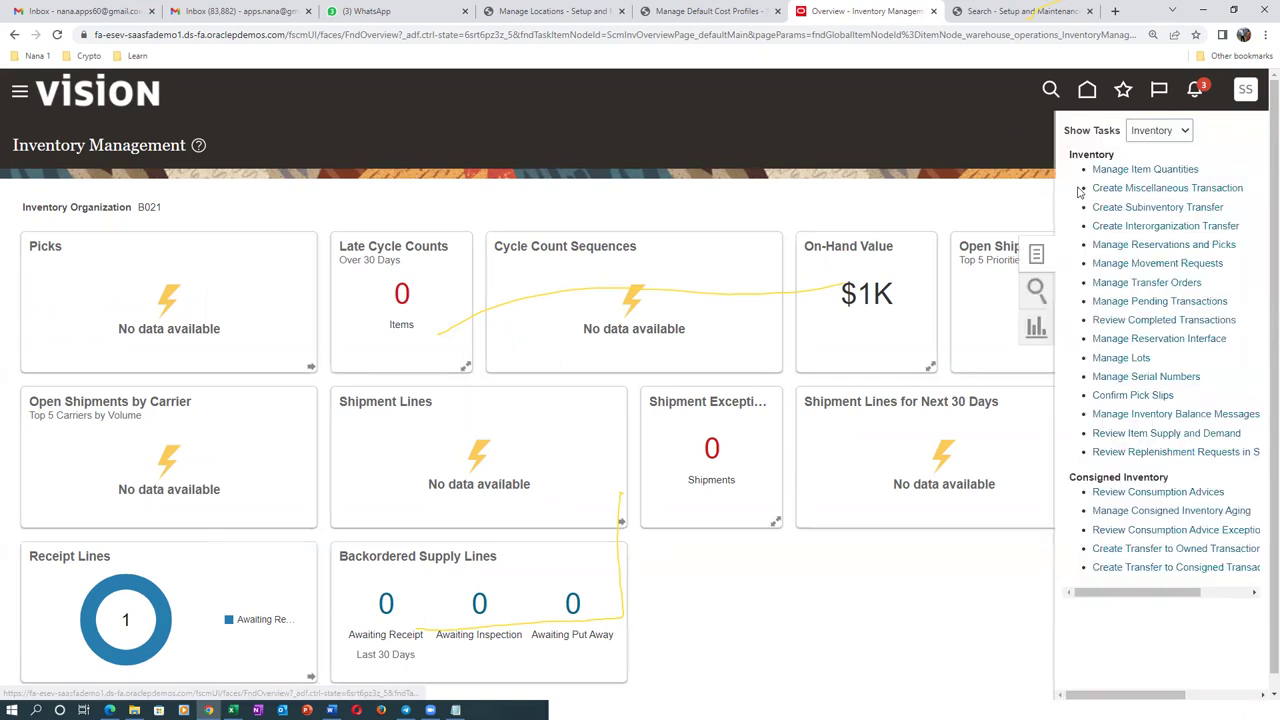
left_click(1155, 132)
left_click(1150, 199)
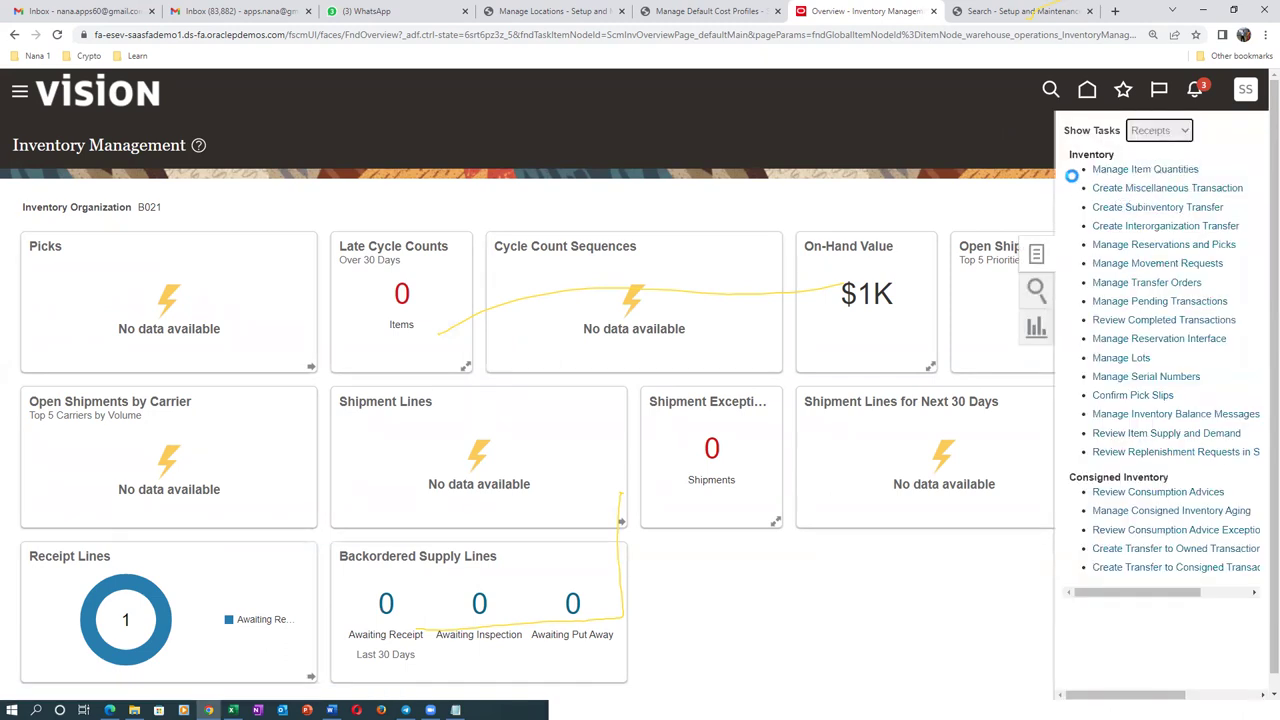
left_click(1128, 172)
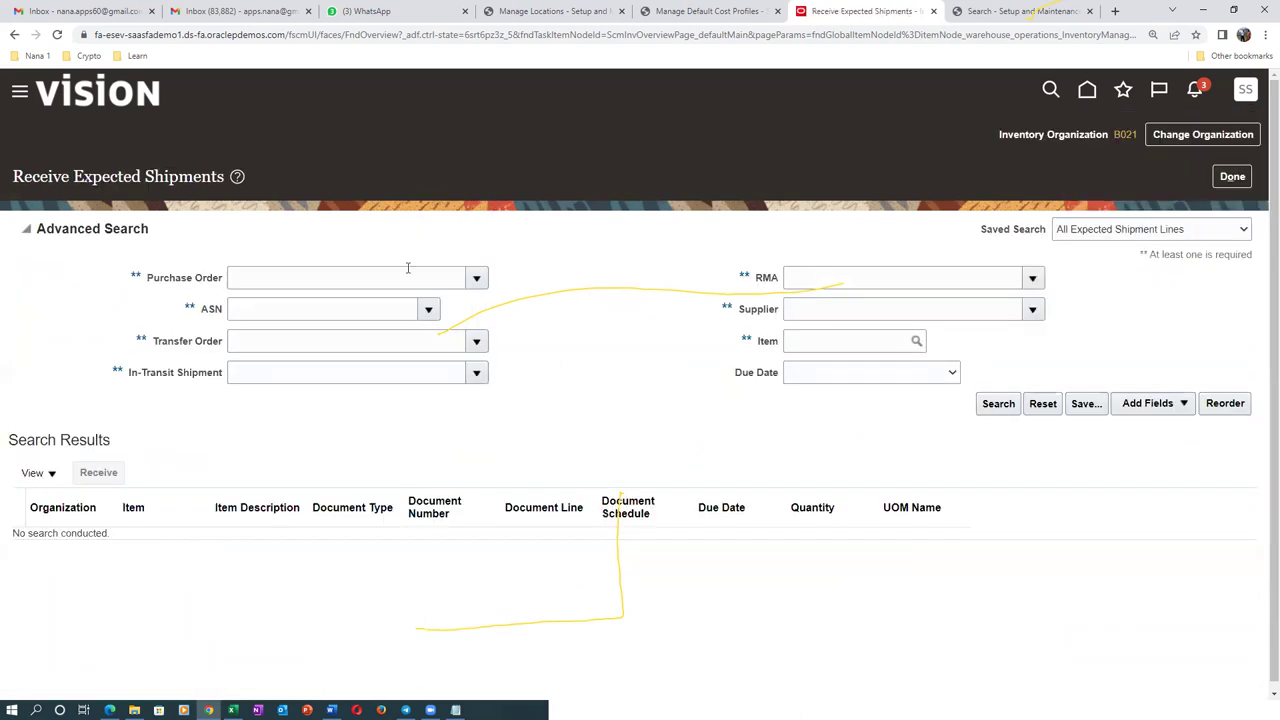
left_click(279, 370)
type("b02")
key("Tab")
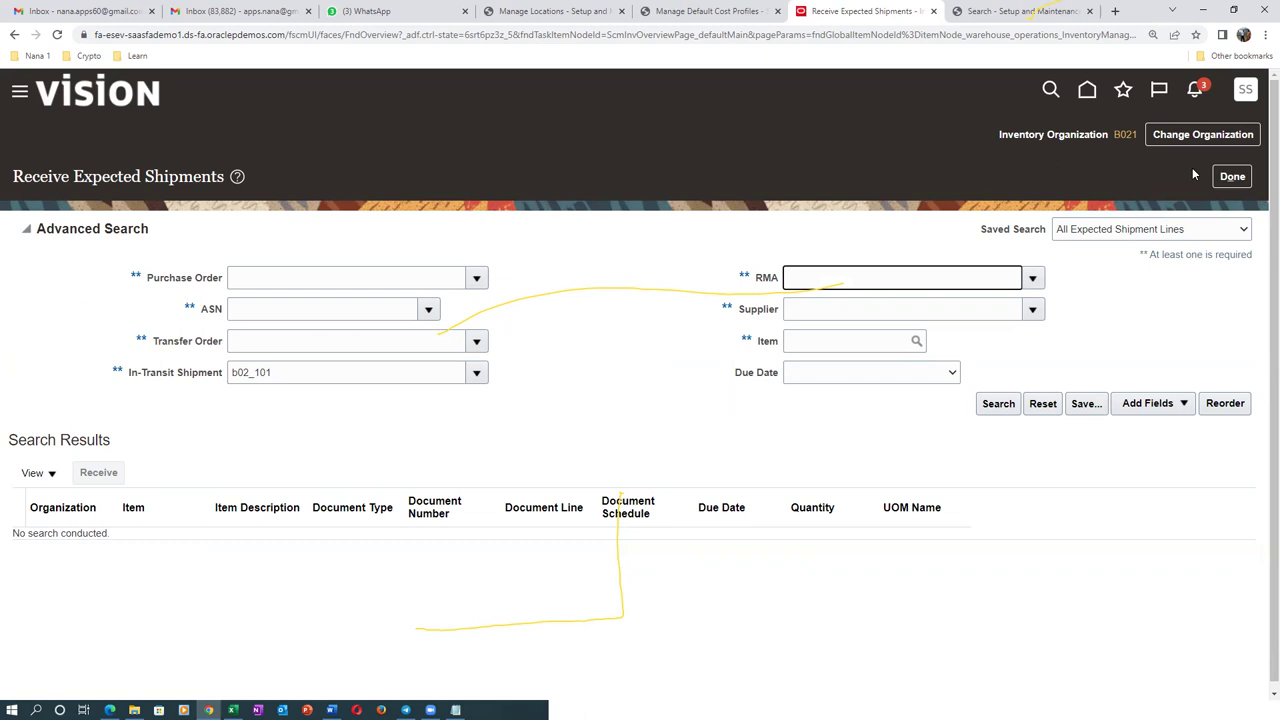
left_click(700, 330)
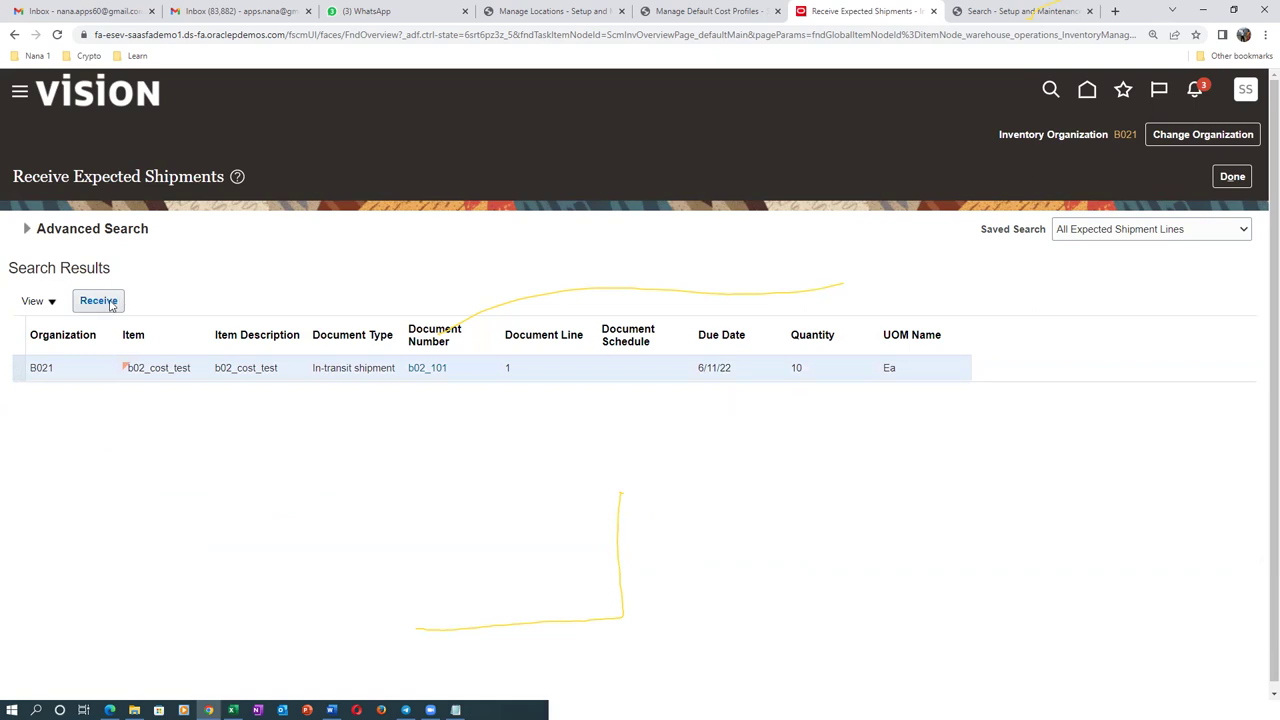
Step: Examine the receipt point and deliver point descriptions in the IOT_Intransit Word diagram, and return to the browser
key("alt+Tab")
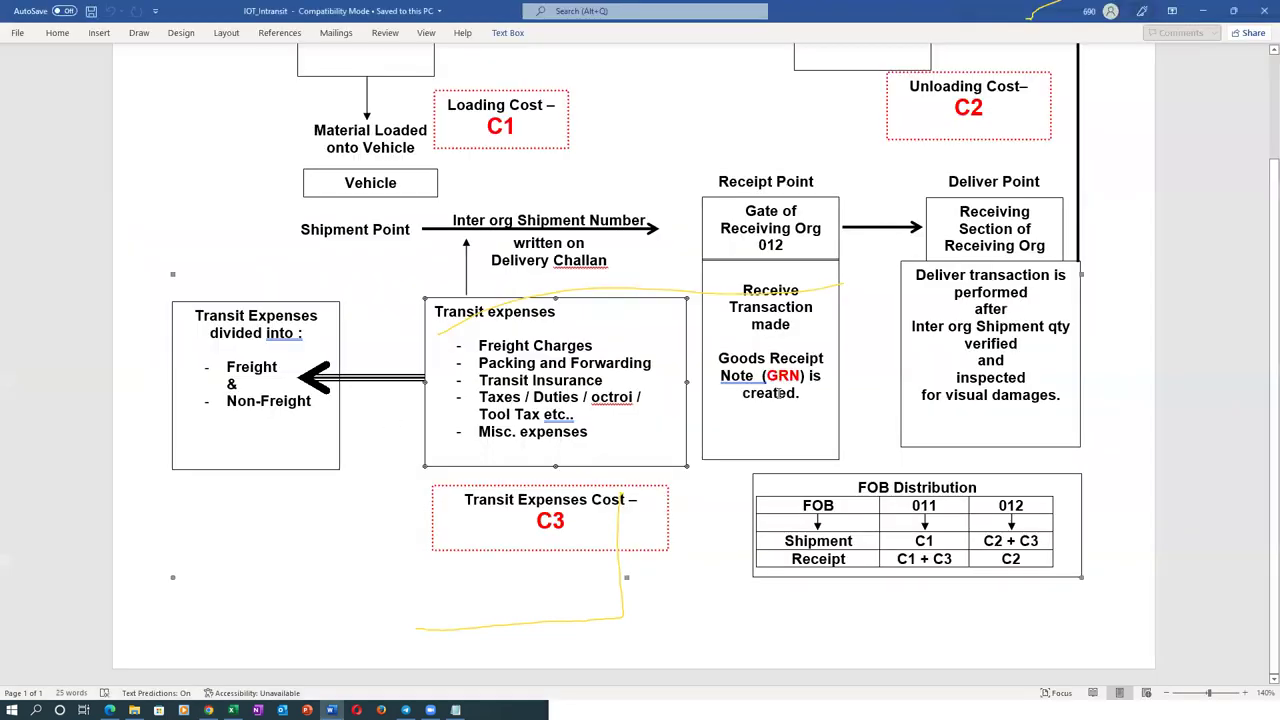
left_click(782, 372)
double_click(782, 372)
scroll(1004, 447, "up", 3)
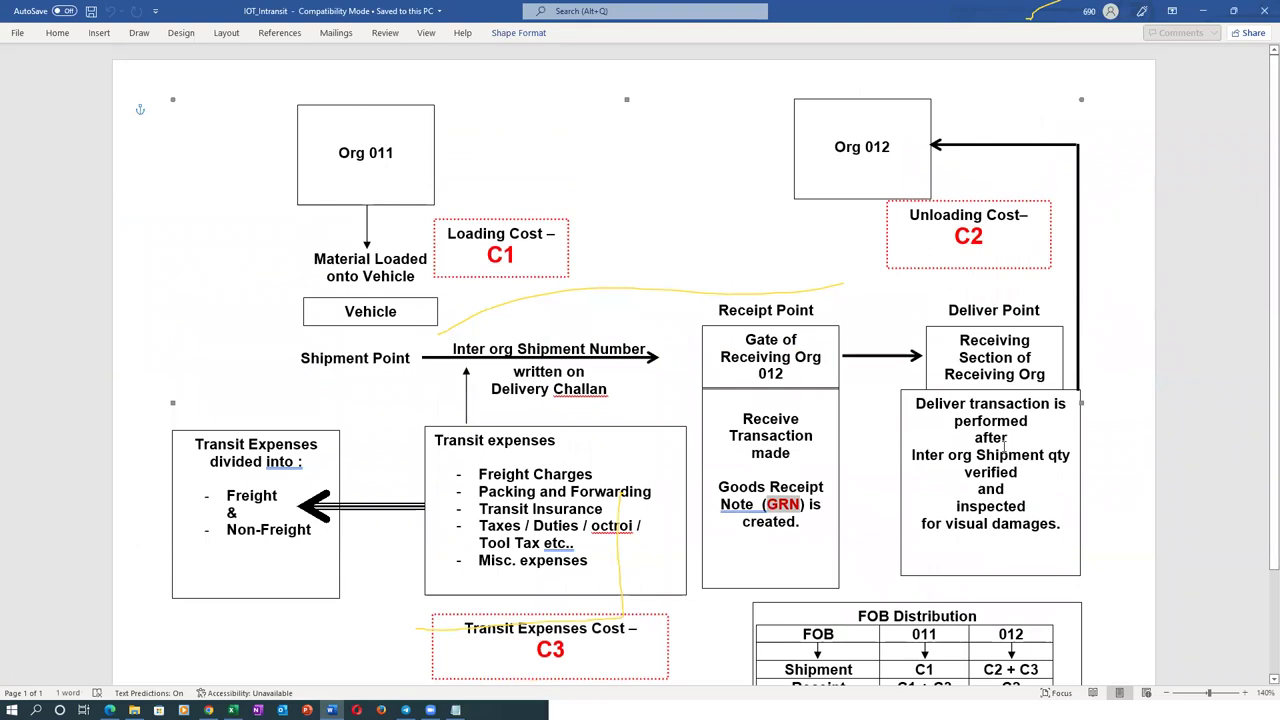
left_click(1004, 447)
left_click_drag(976, 343, 996, 392)
left_click(987, 425)
left_click_drag(916, 404, 966, 404)
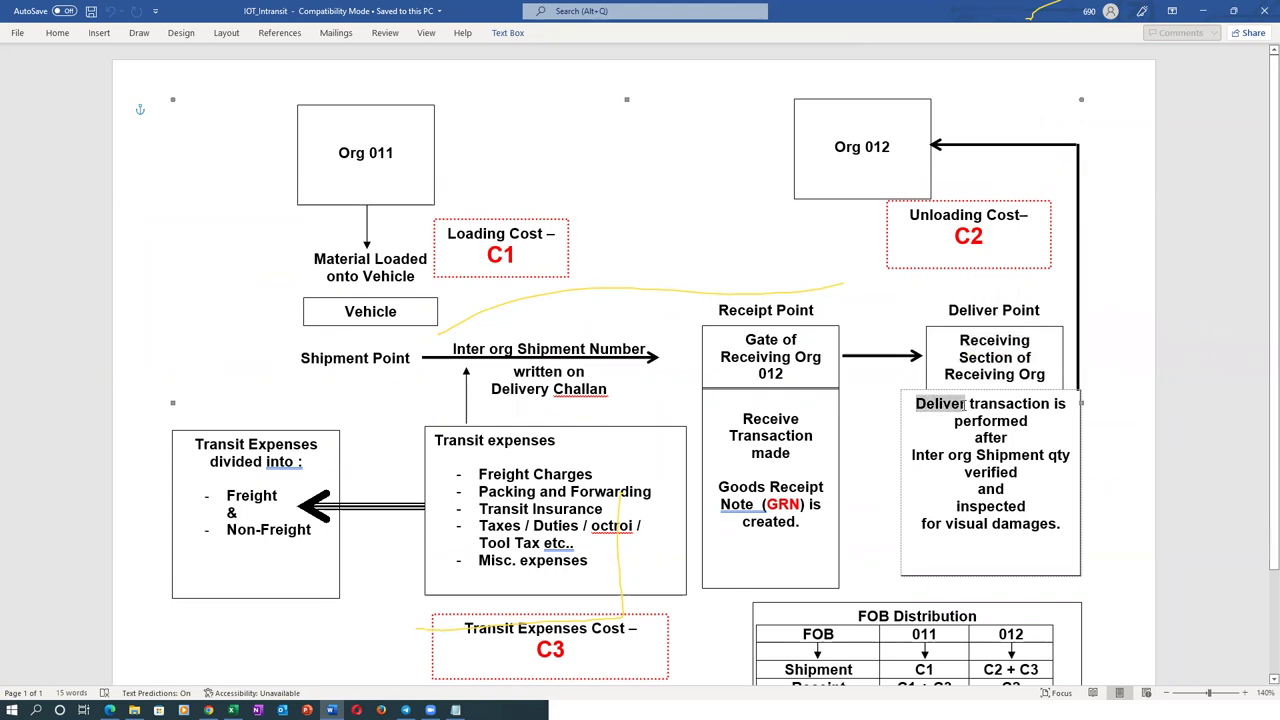
left_click(784, 477)
key("alt+Tab")
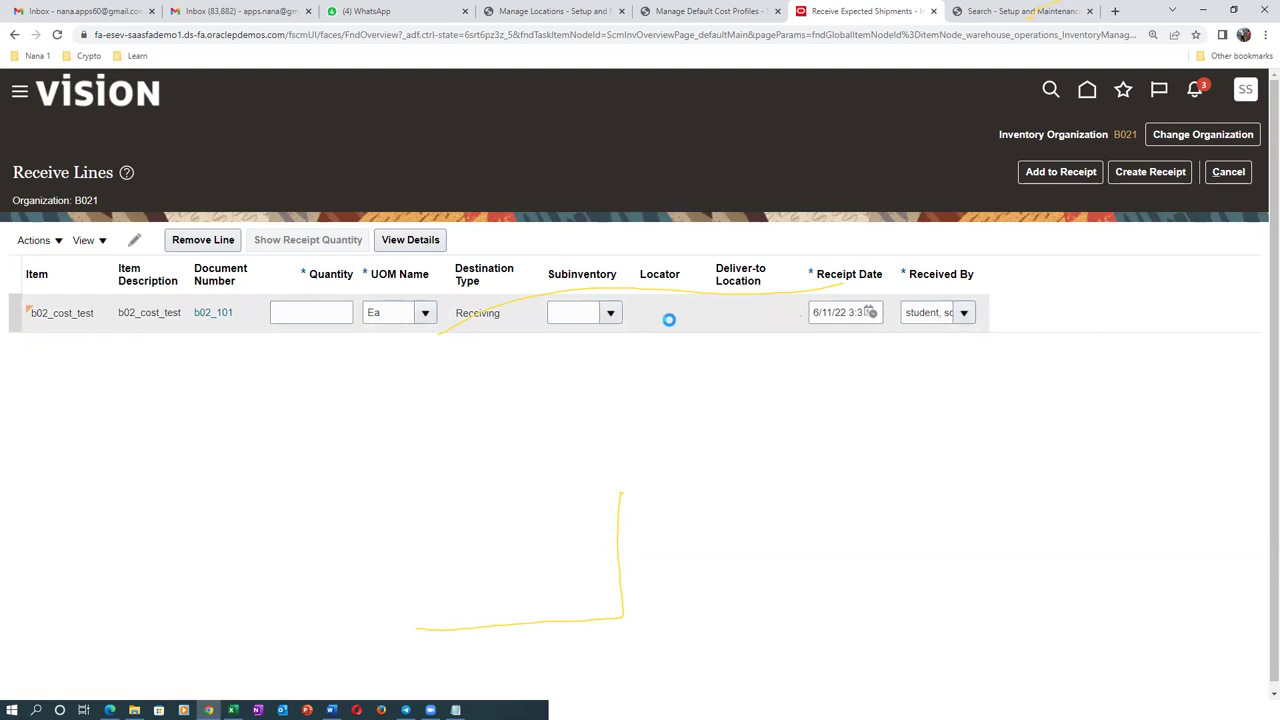
left_click(365, 11)
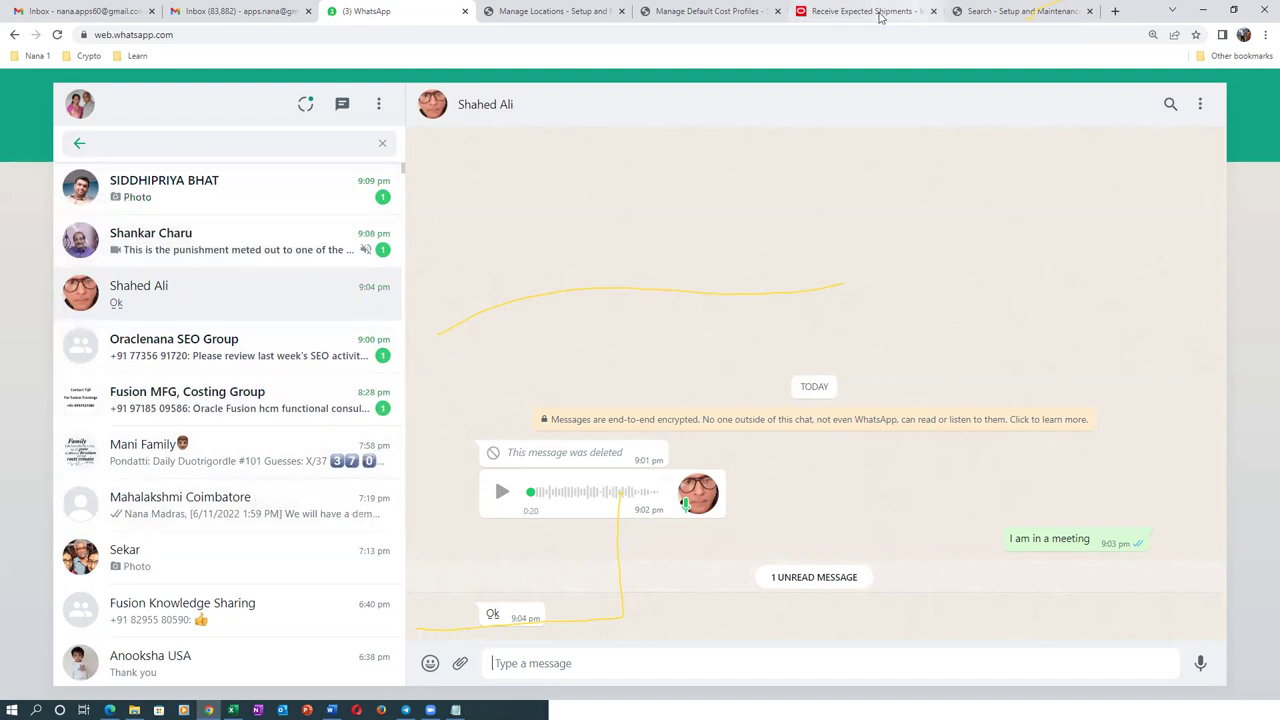
left_click(916, 10)
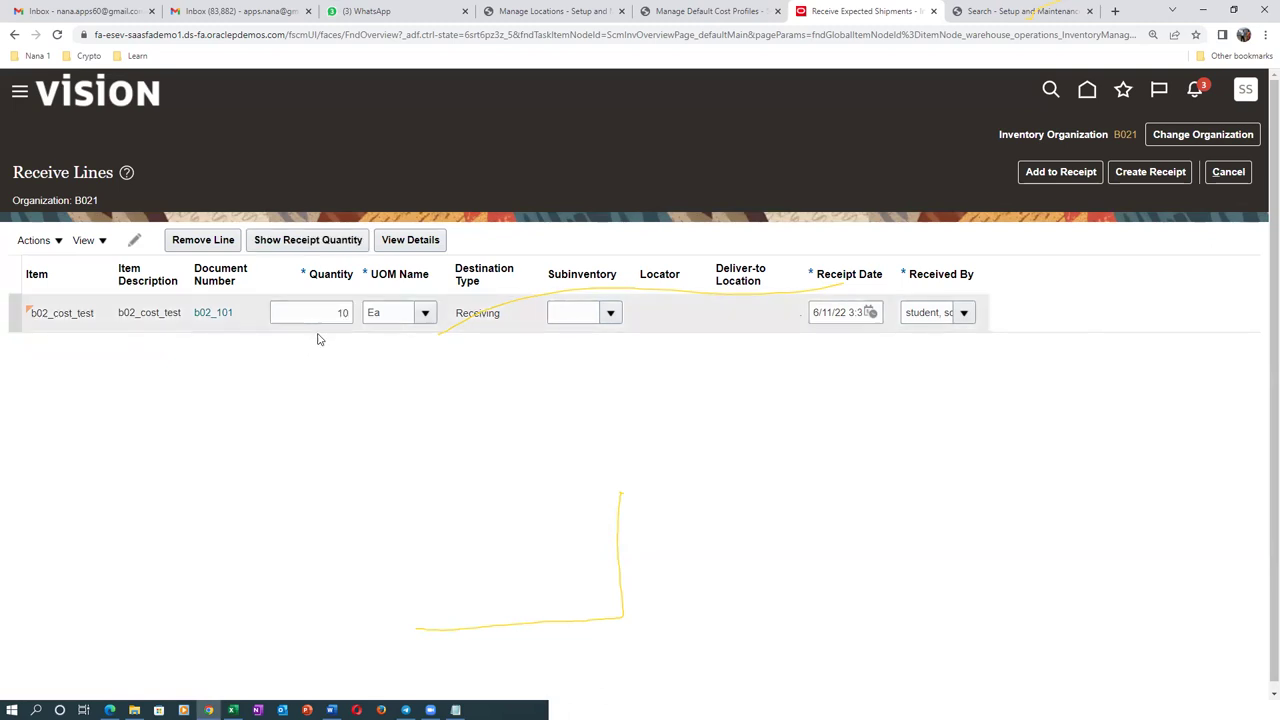
Step: Create and submit the receipt for 10 Ea of b02_cost_test on shipment b02_101, and leave Receive Expected Shipments
left_click(1150, 172)
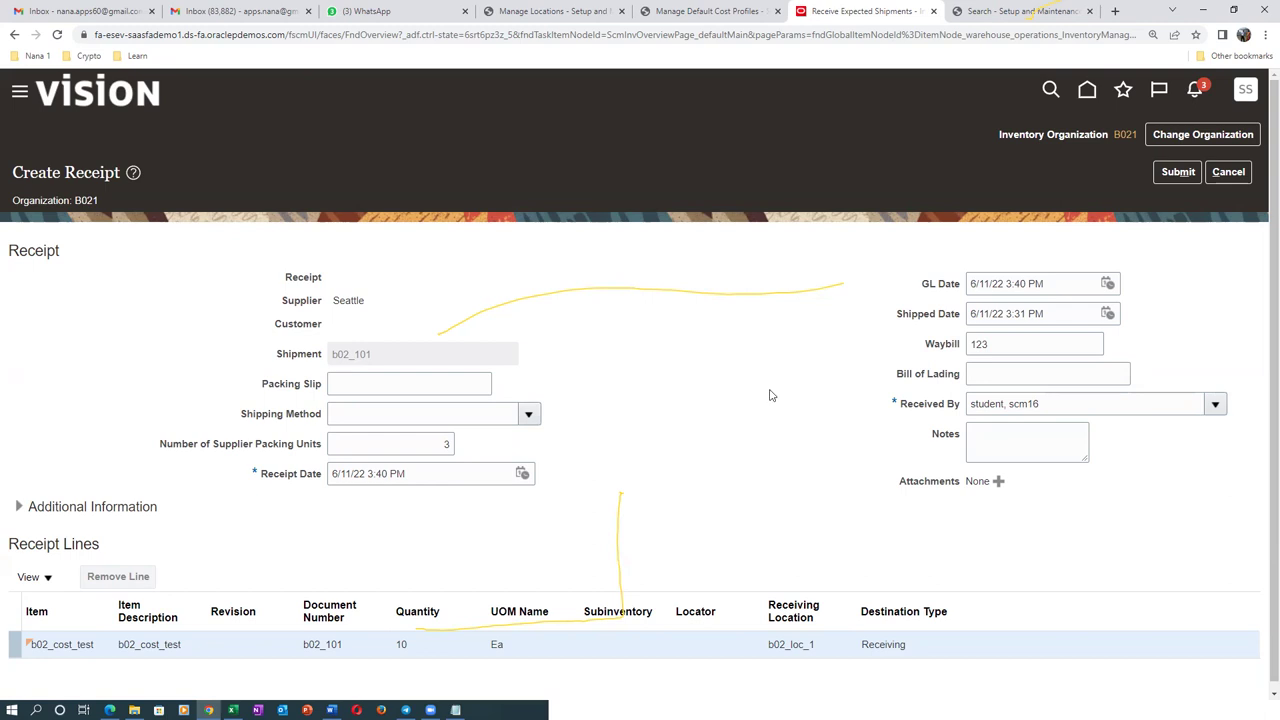
left_click(354, 382)
left_click(1172, 176)
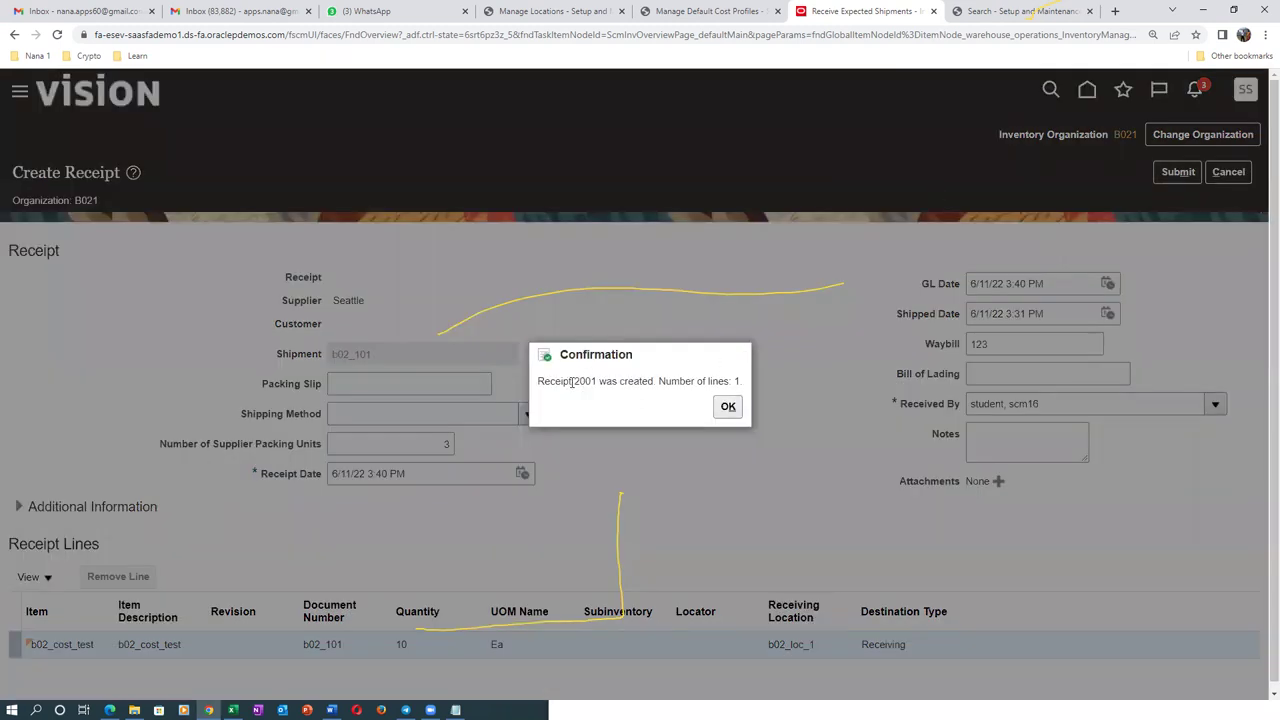
left_click_drag(585, 381, 597, 379)
left_click(716, 404)
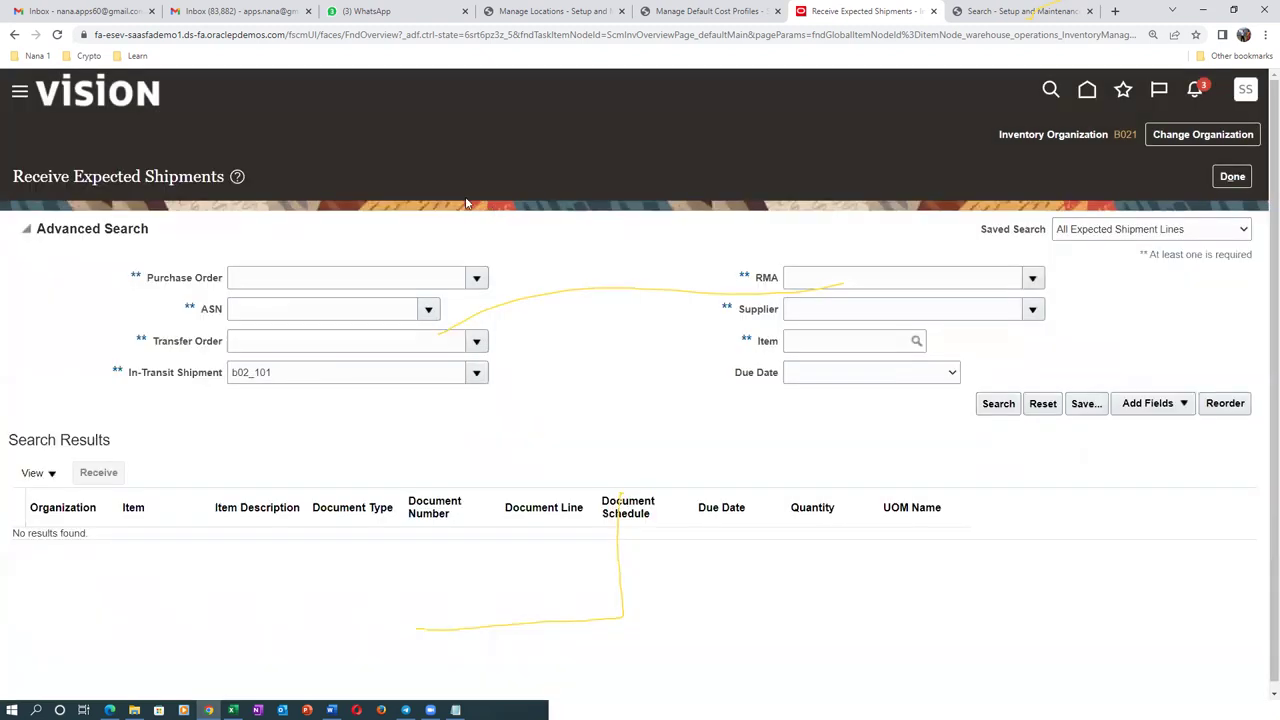
left_click(1236, 184)
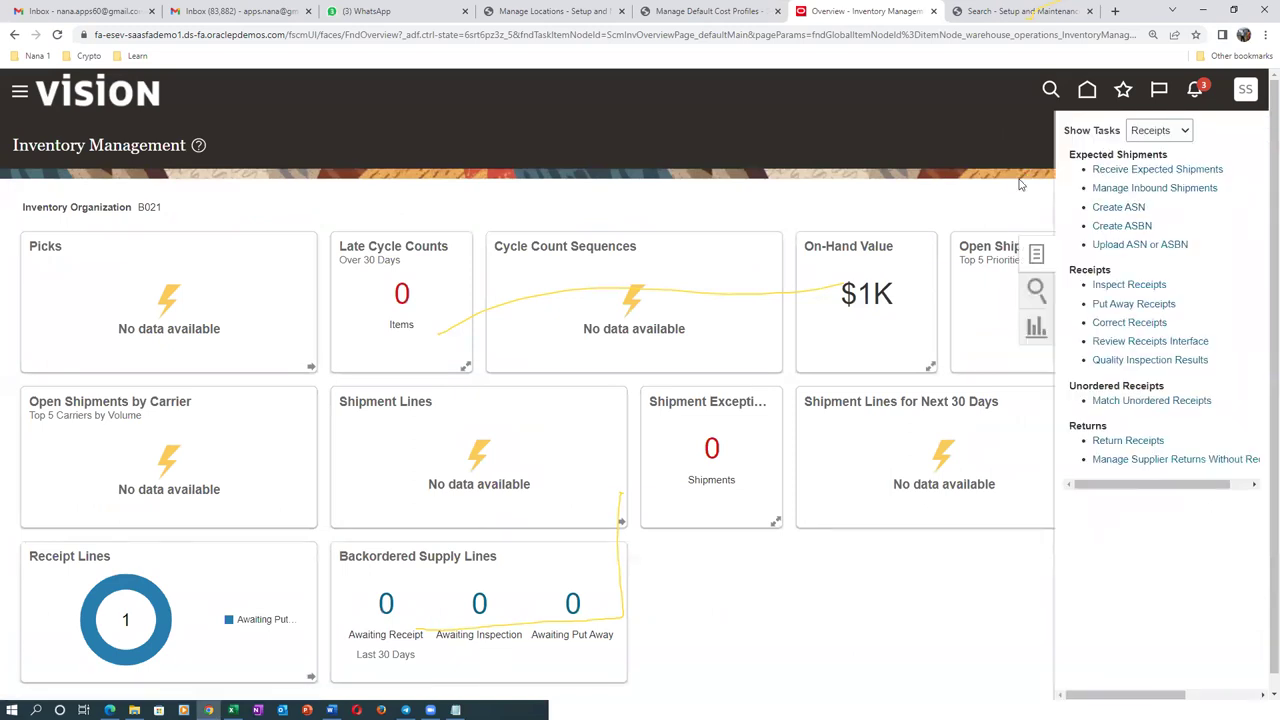
Step: Open Put Away Receipts, search for receipt 2001 and open its b02_cost_test line for put away
left_click(1120, 305)
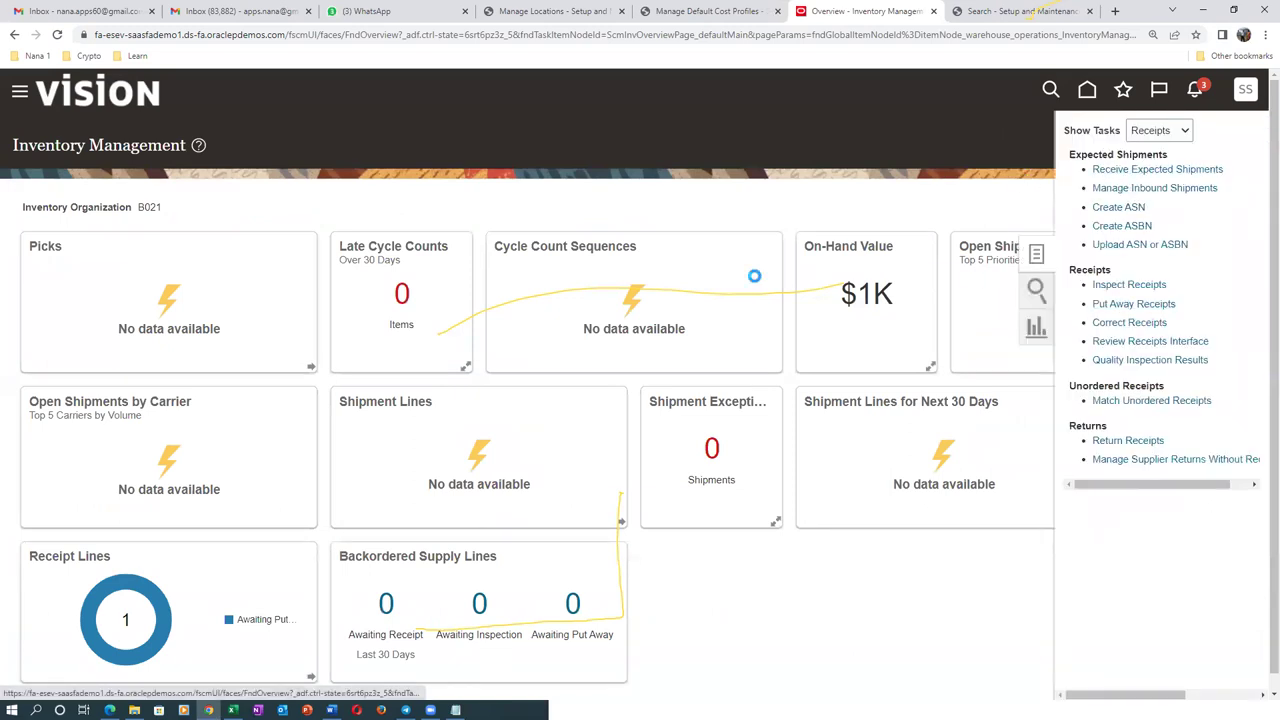
left_click(256, 279)
type("2001")
key("Tab")
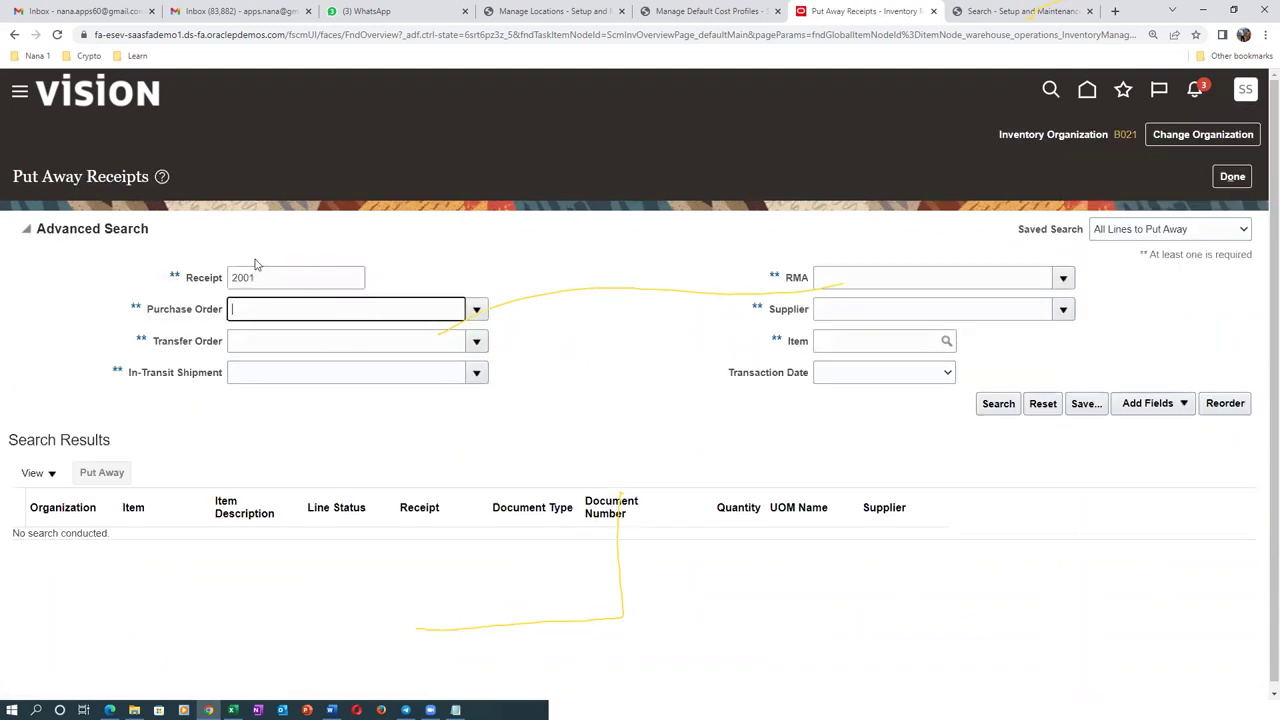
left_click(994, 410)
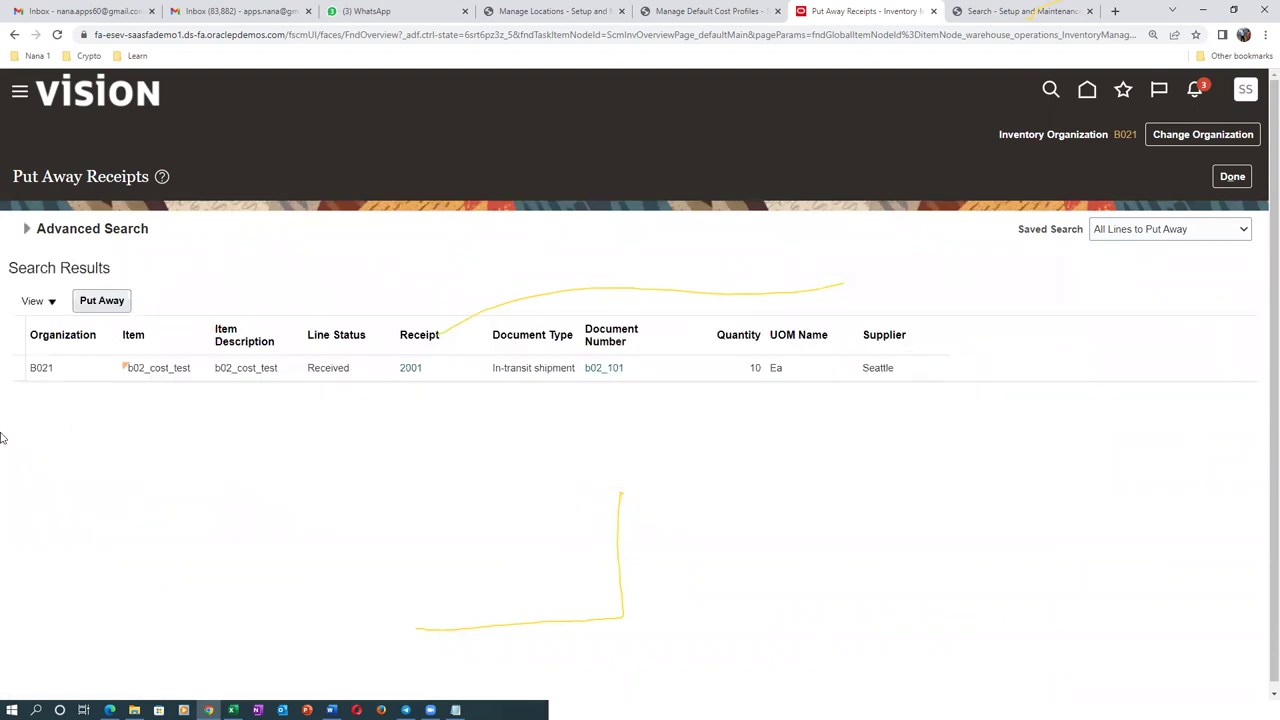
left_click(13, 366)
left_click(106, 302)
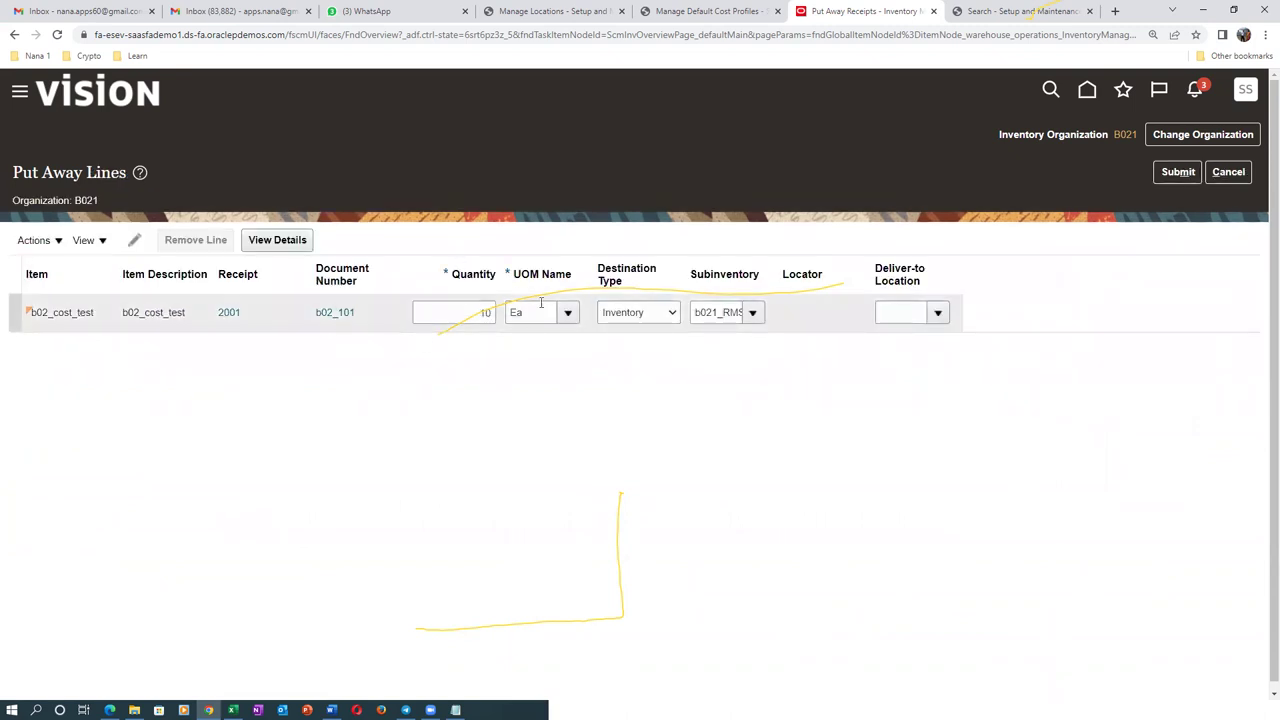
Step: Check the destination subinventory b021_RMS_1 on the put-away line and submit the put away of 10 Ea
left_click(713, 314)
key("End")
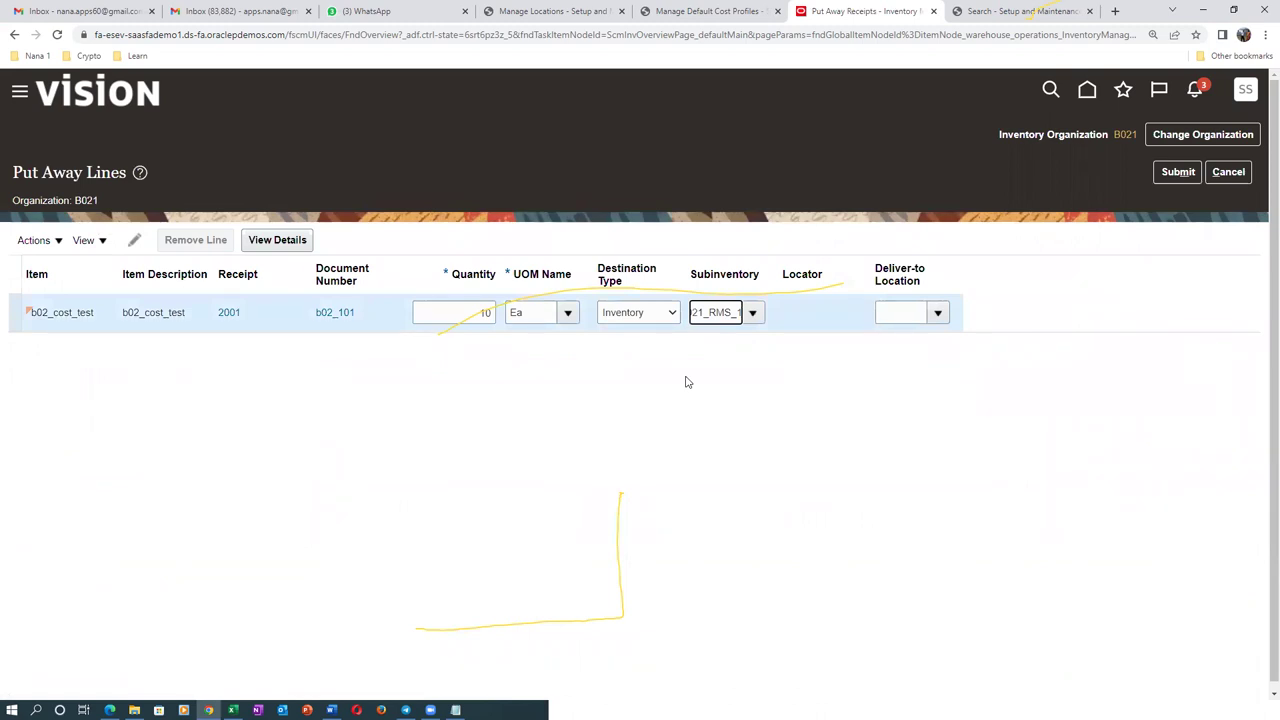
key("Home")
left_click(920, 376)
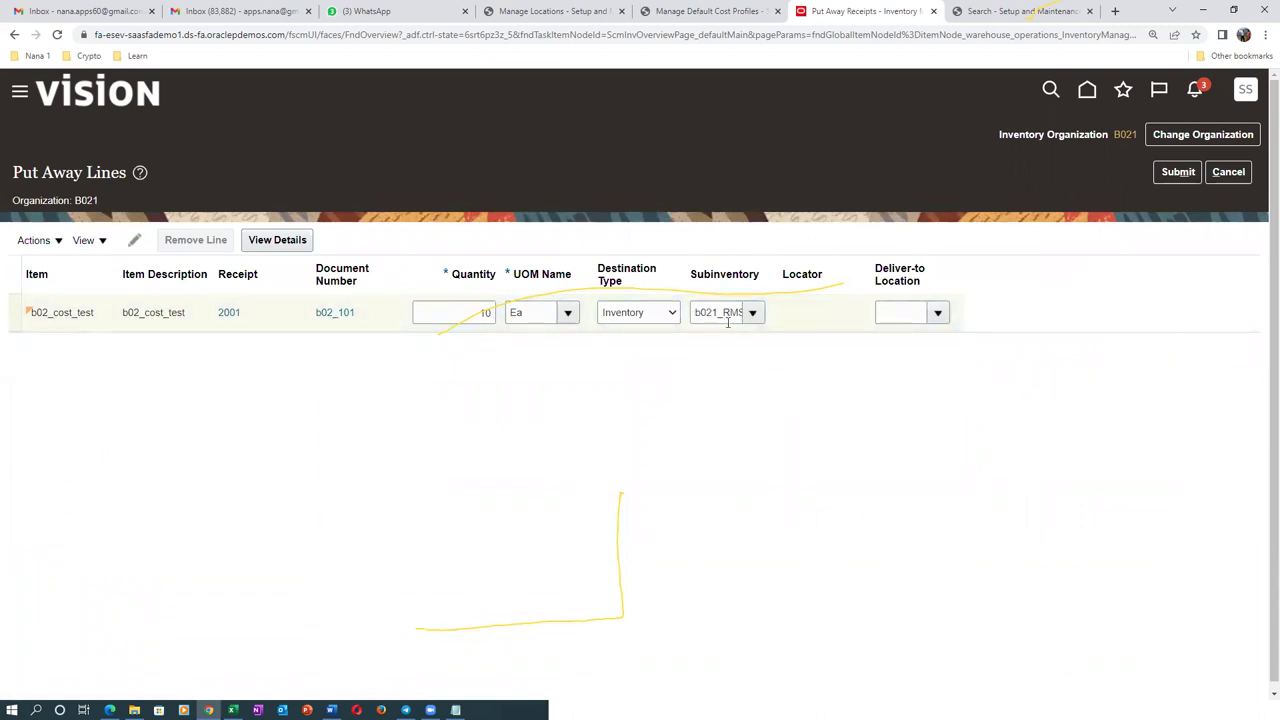
left_click(1177, 172)
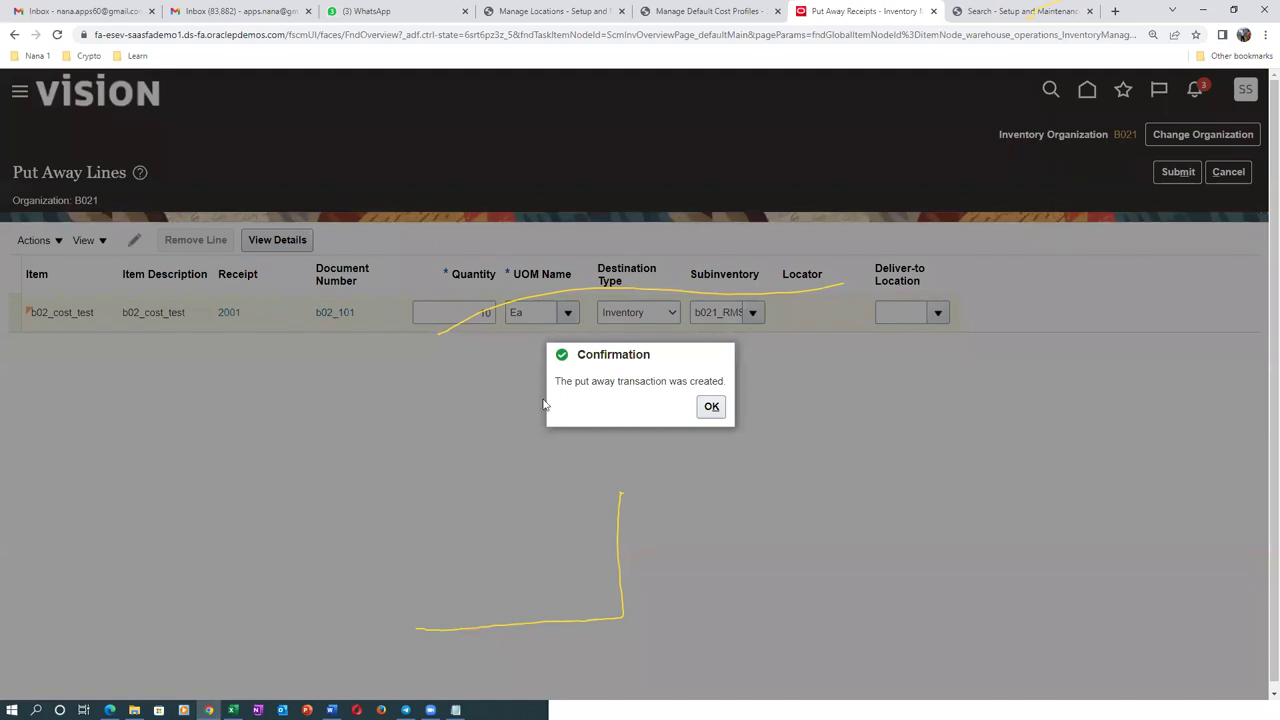
left_click_drag(611, 381, 668, 381)
left_click(708, 406)
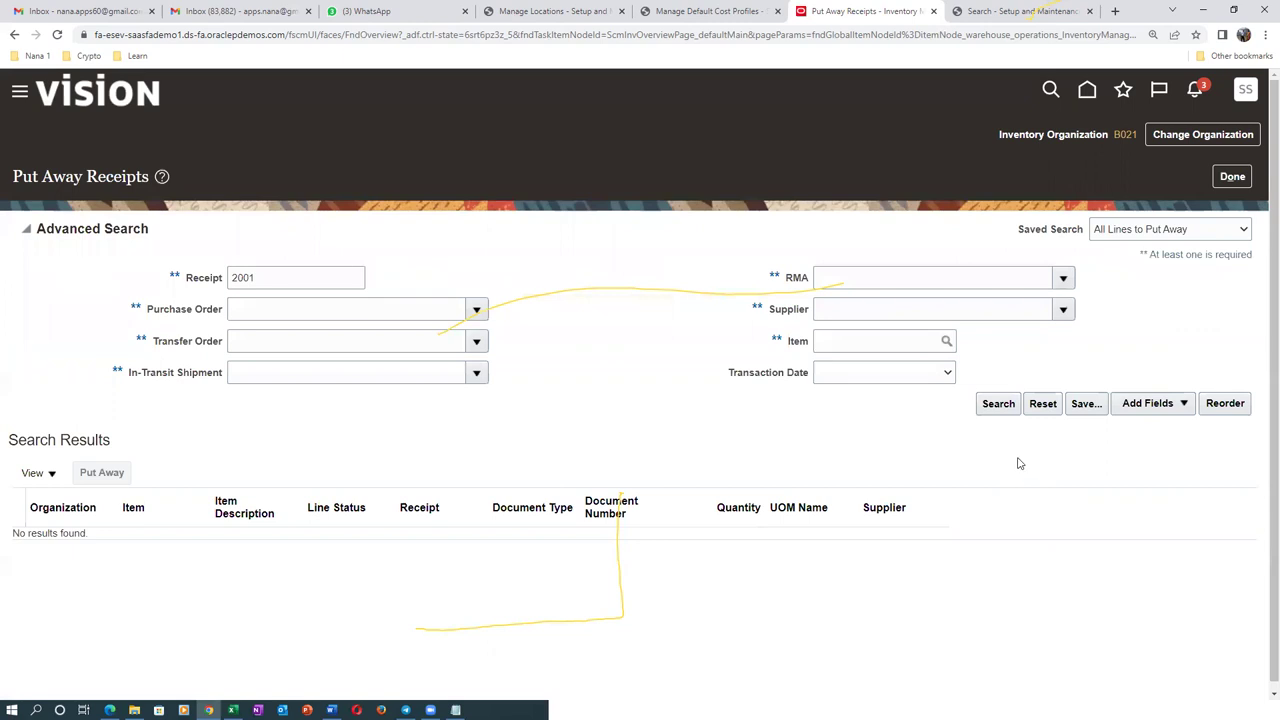
Step: Review the Receive and Deliver transaction descriptions in the IOT_Intransit Word diagram, and return to the browser
key("alt+Tab")
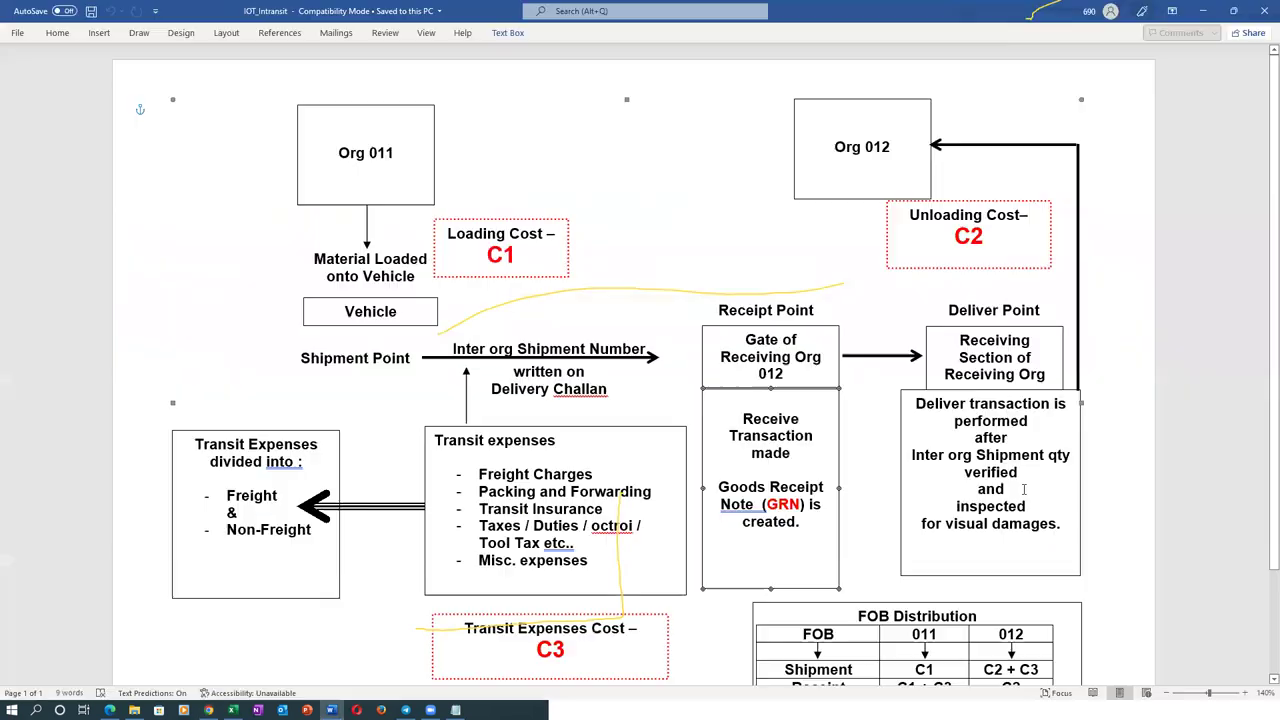
triple_click(779, 441)
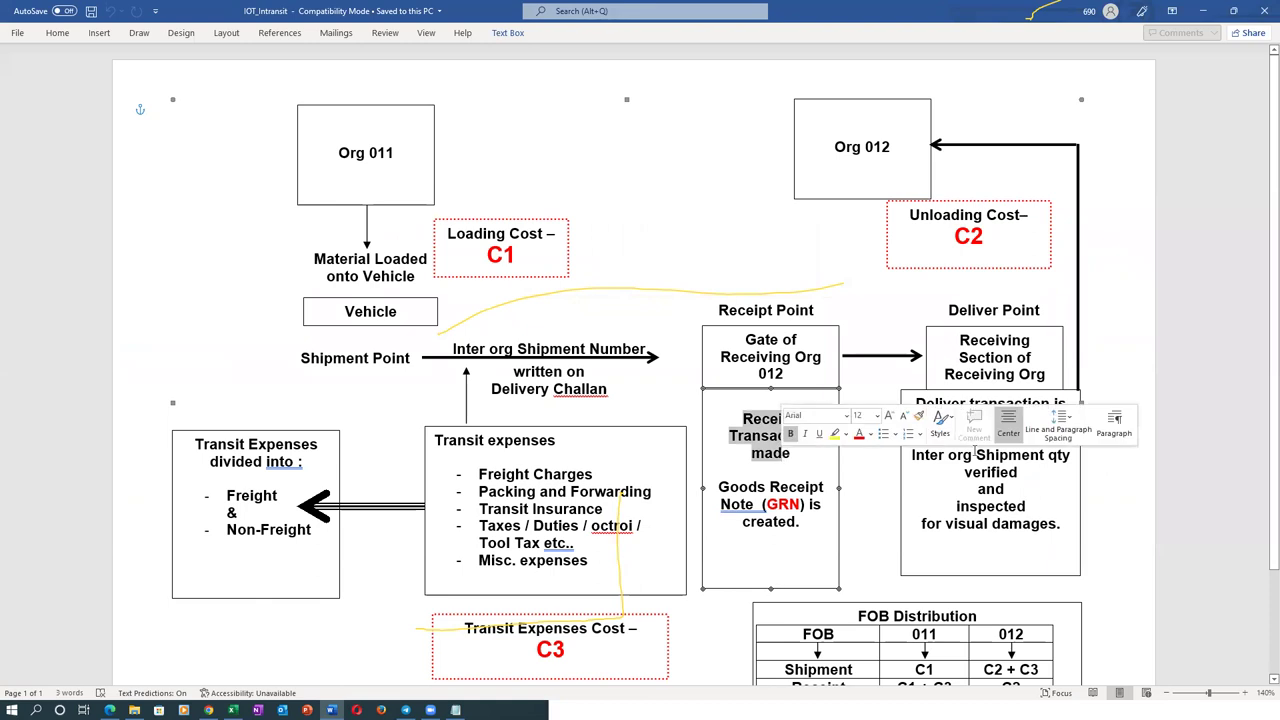
left_click(978, 488)
left_click_drag(952, 402, 1012, 517)
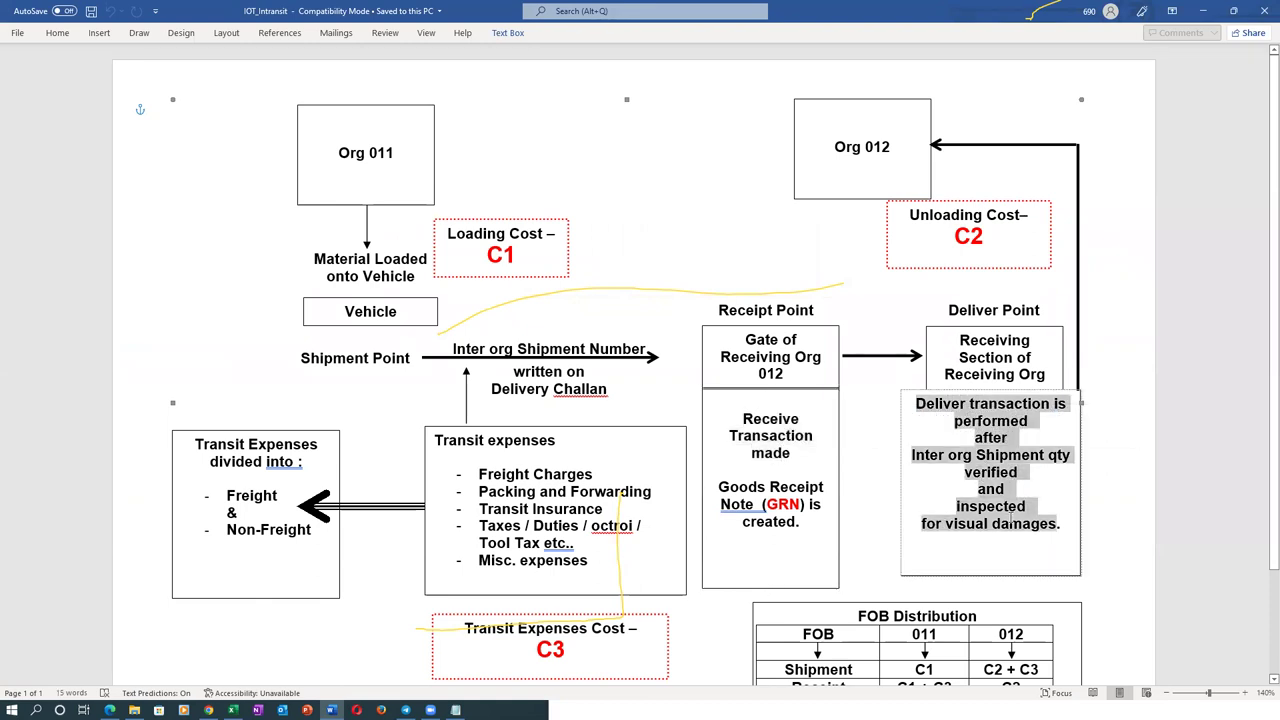
left_click_drag(777, 424, 800, 522)
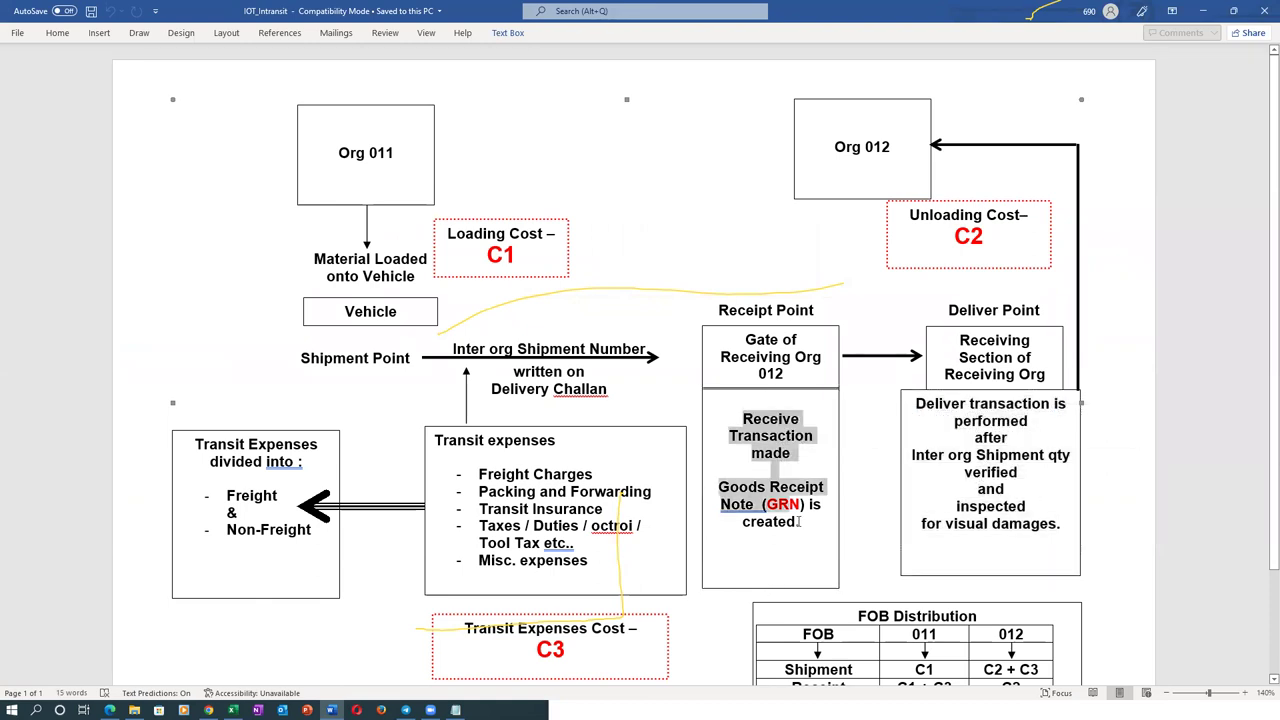
key("alt+Tab")
Step: Open Monitor Processes from the favorites and look up the job transfer%trans%rec%cost for a new scheduled process
left_click(1232, 176)
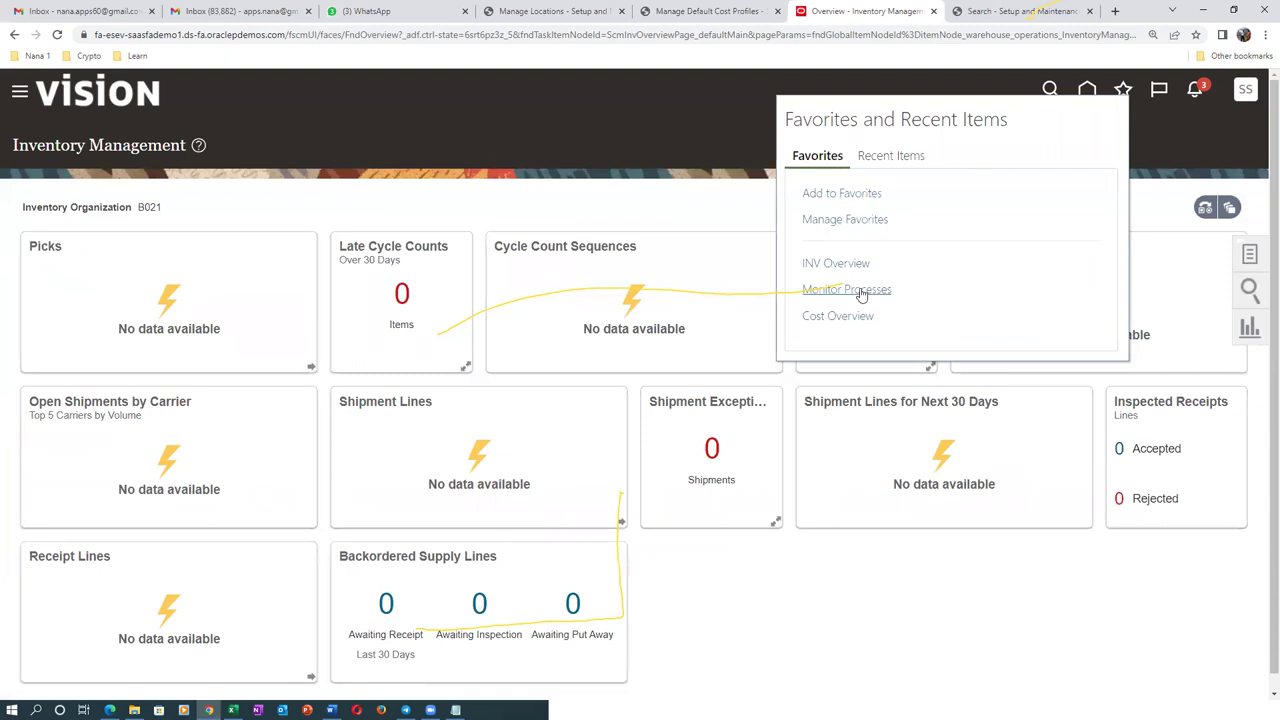
left_click(857, 289)
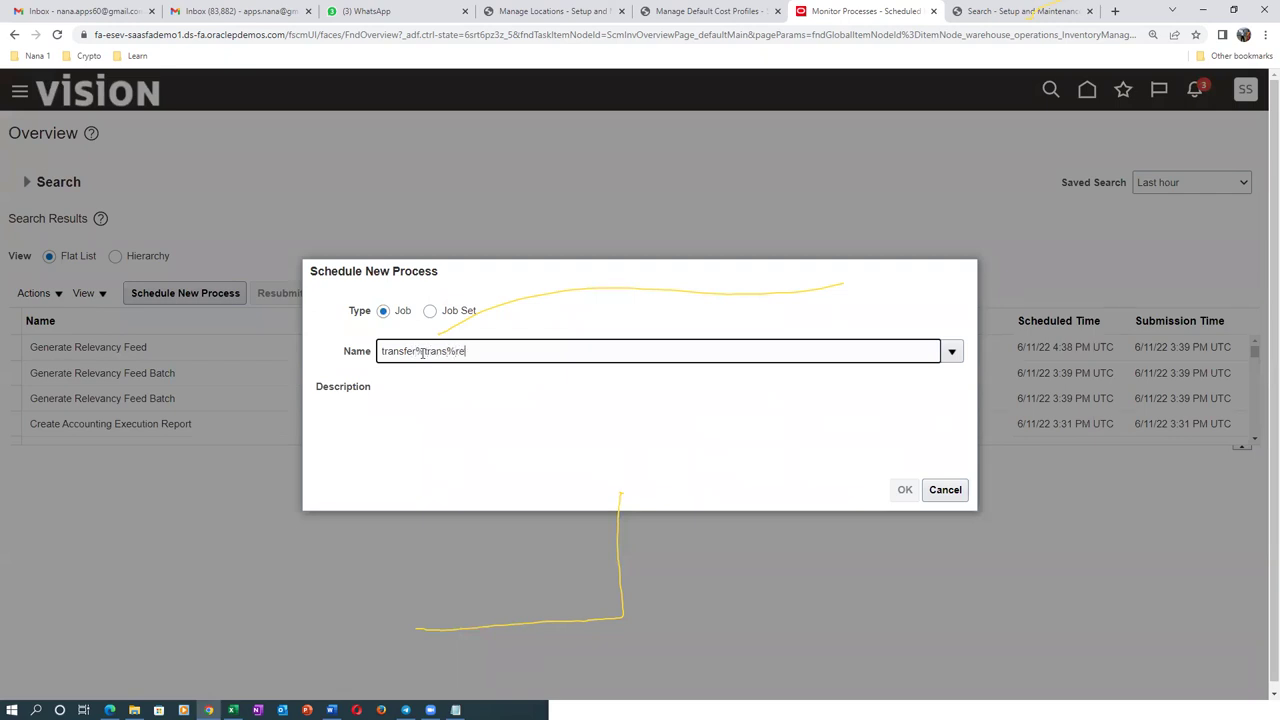
key("Tab")
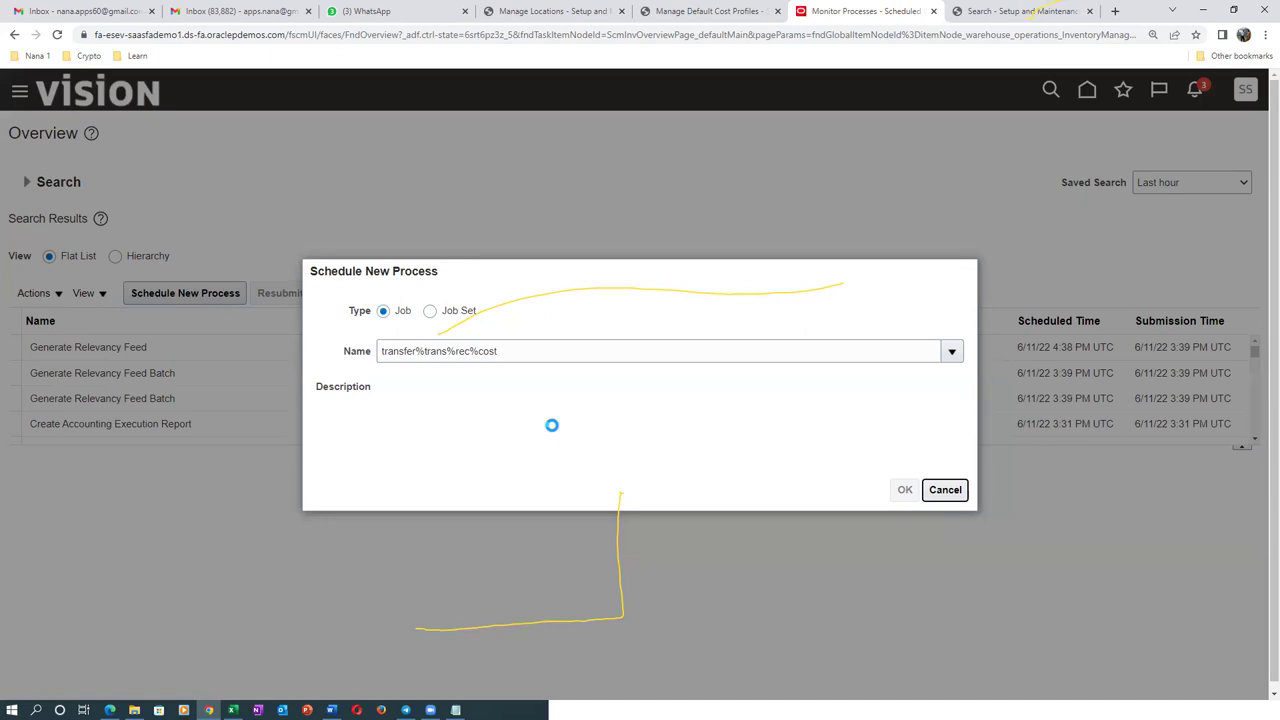
Step: Switch to the Accounting Entries - IOT - In Transit workbook in Excel and review the Receipt Accounting mapping sets, Trade Clearing through Trade In Transit Valuation
key("alt+Tab")
key("alt+Tab")
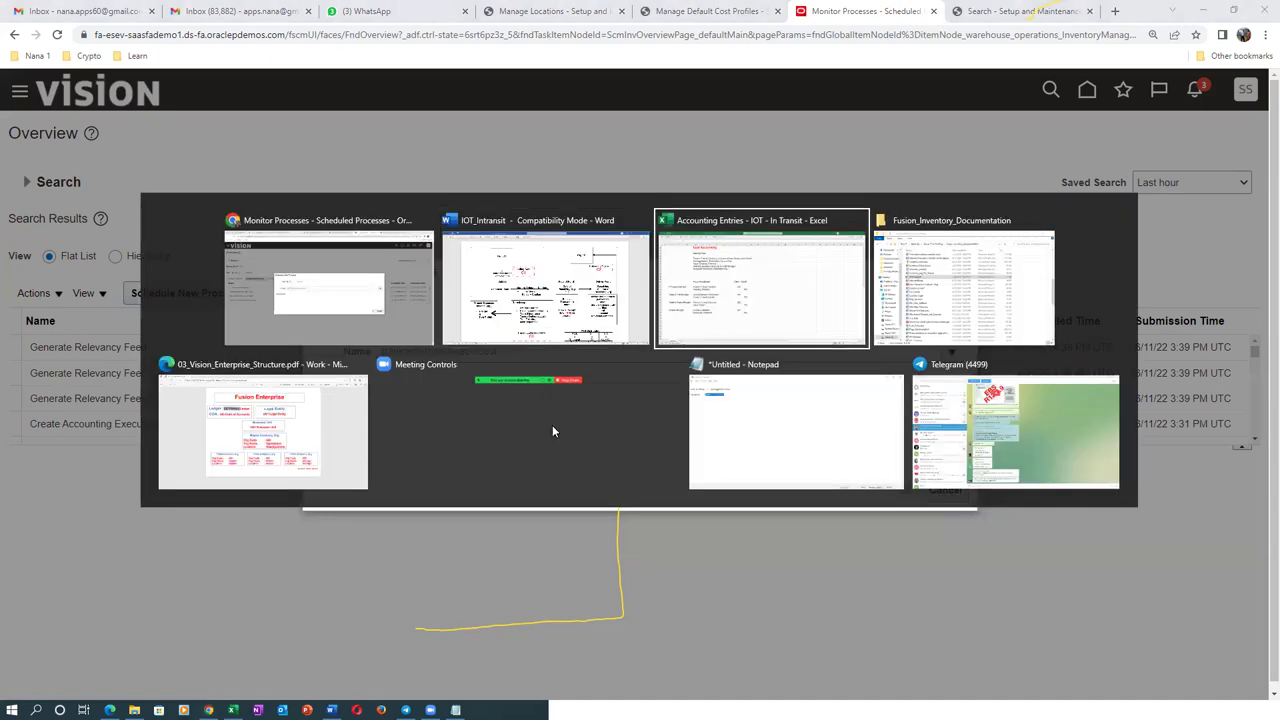
scroll(430, 383, "up", 9)
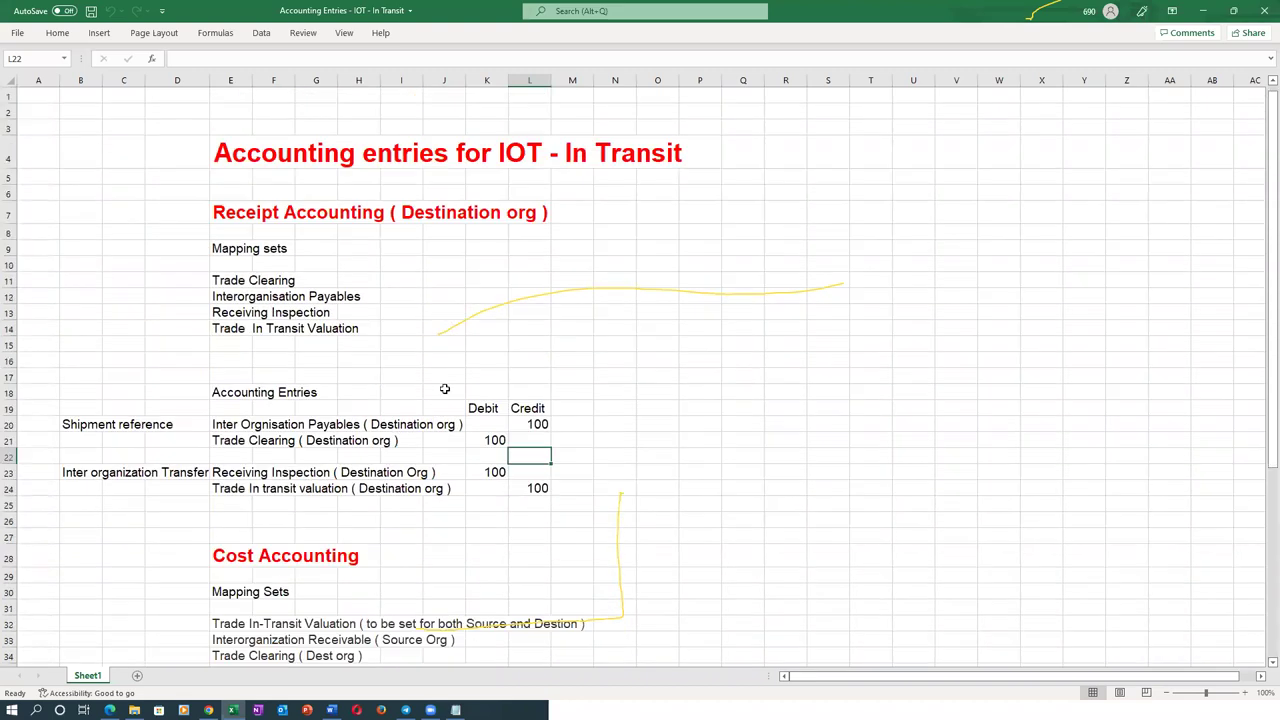
left_click(222, 282)
left_click_drag(222, 280, 224, 326)
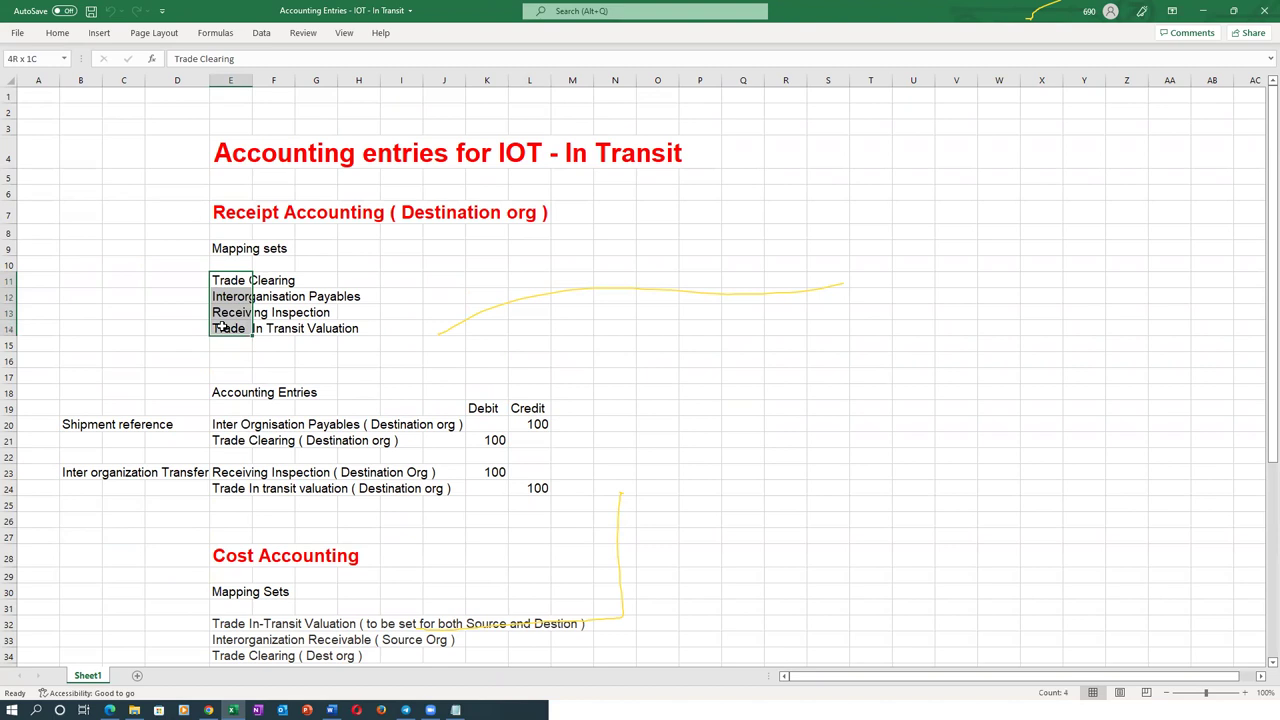
left_click(363, 362)
Step: Review the destination-org accounting entries for Shipment reference and Inter organization Transfer against the mapping sets, and check the process search in the browser
left_click(75, 426)
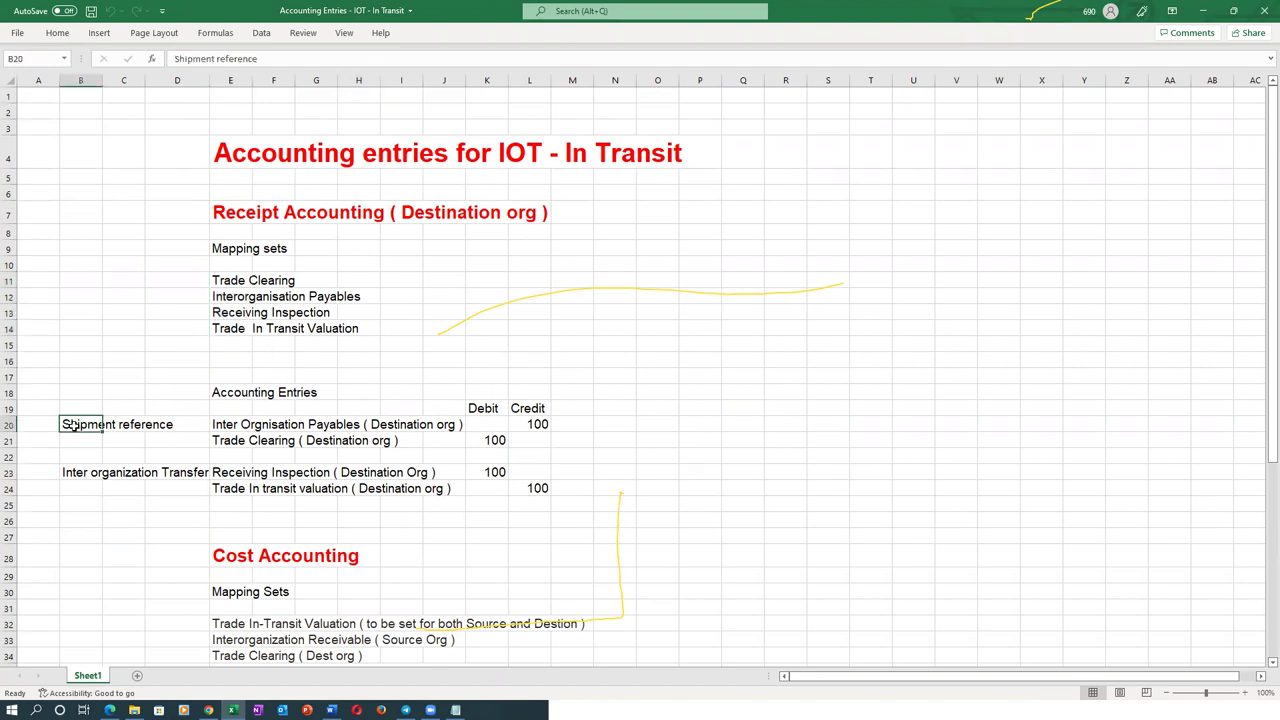
left_click(72, 475)
left_click(68, 427)
left_click(240, 430)
left_click(240, 442)
left_click(224, 476)
left_click(228, 488)
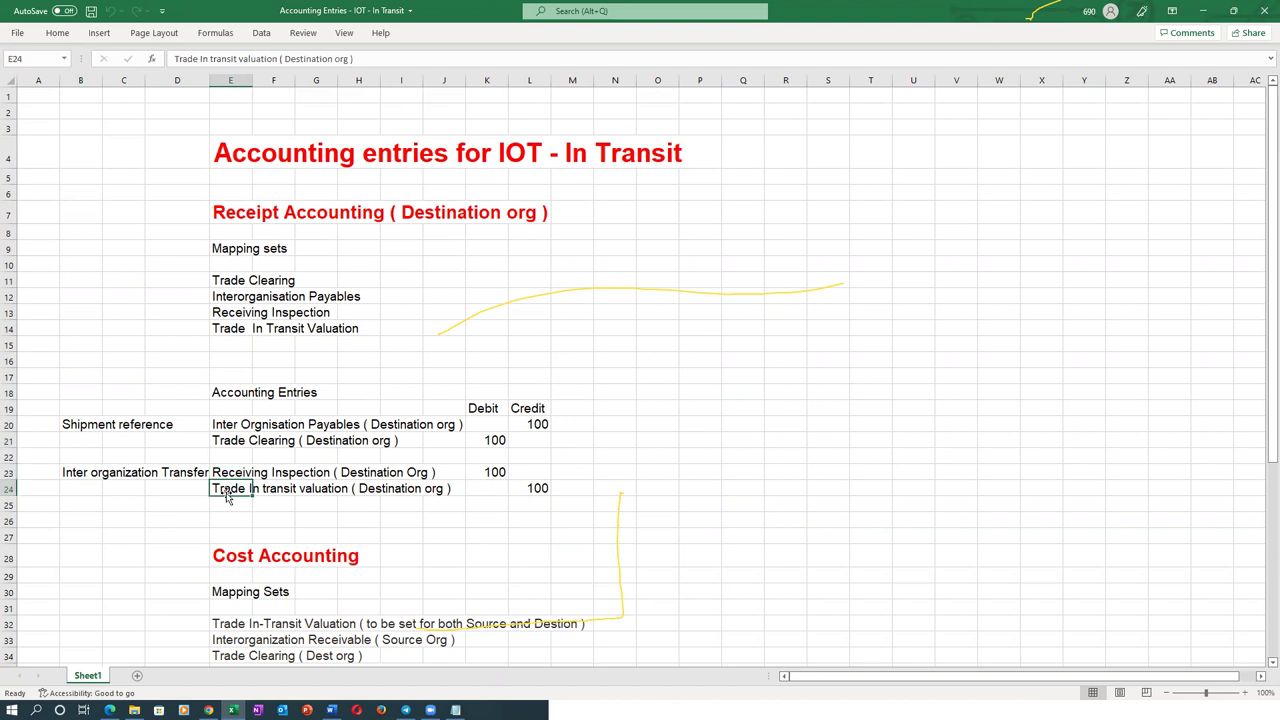
left_click_drag(224, 283, 230, 327)
key("alt+Tab")
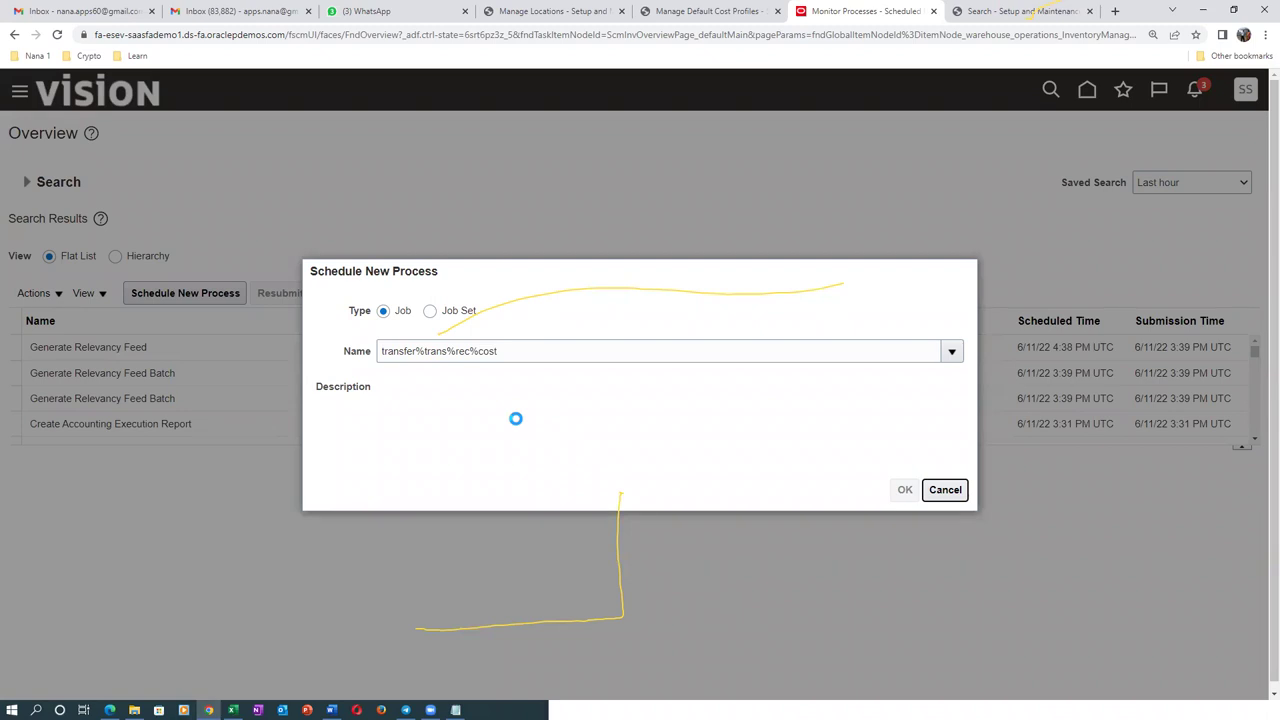
Step: Return to the Excel workbook and re-examine the four Receipt Accounting mapping sets, including Receiving Inspection, while checking on the browser's process search
key("alt+Tab")
left_click(350, 360)
left_click(435, 361)
left_click_drag(225, 283, 234, 328)
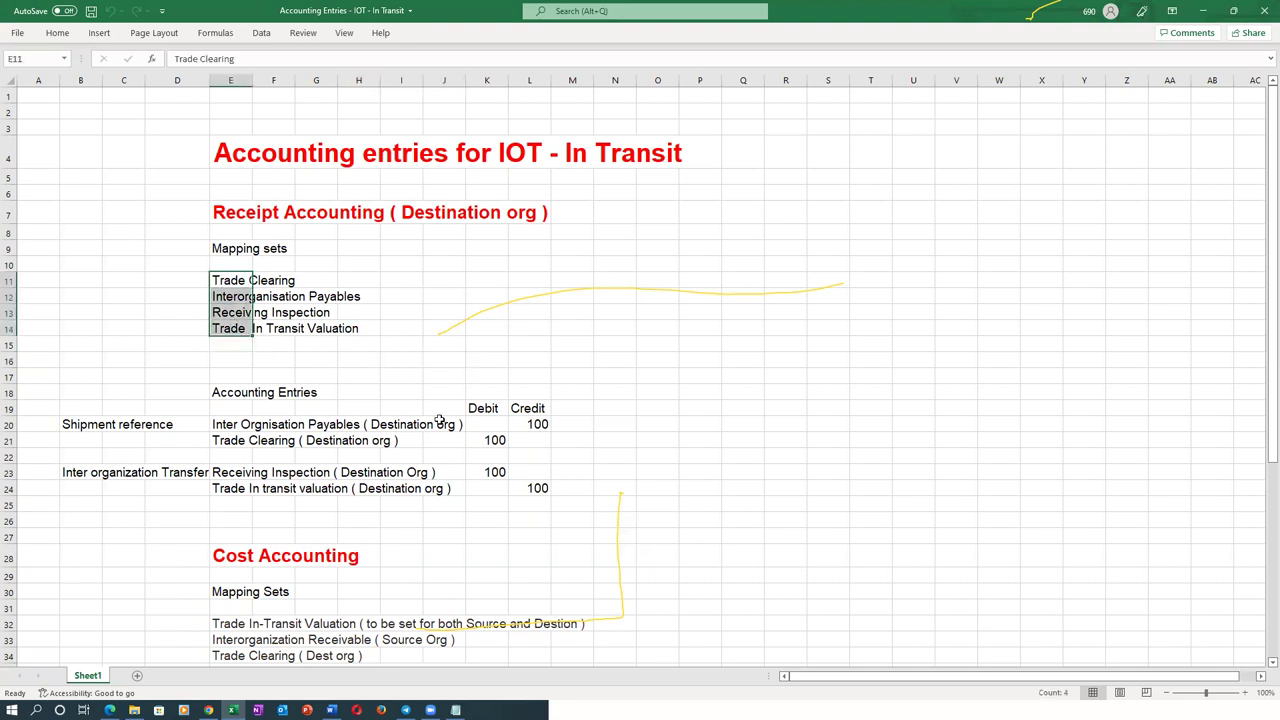
key("alt+Tab")
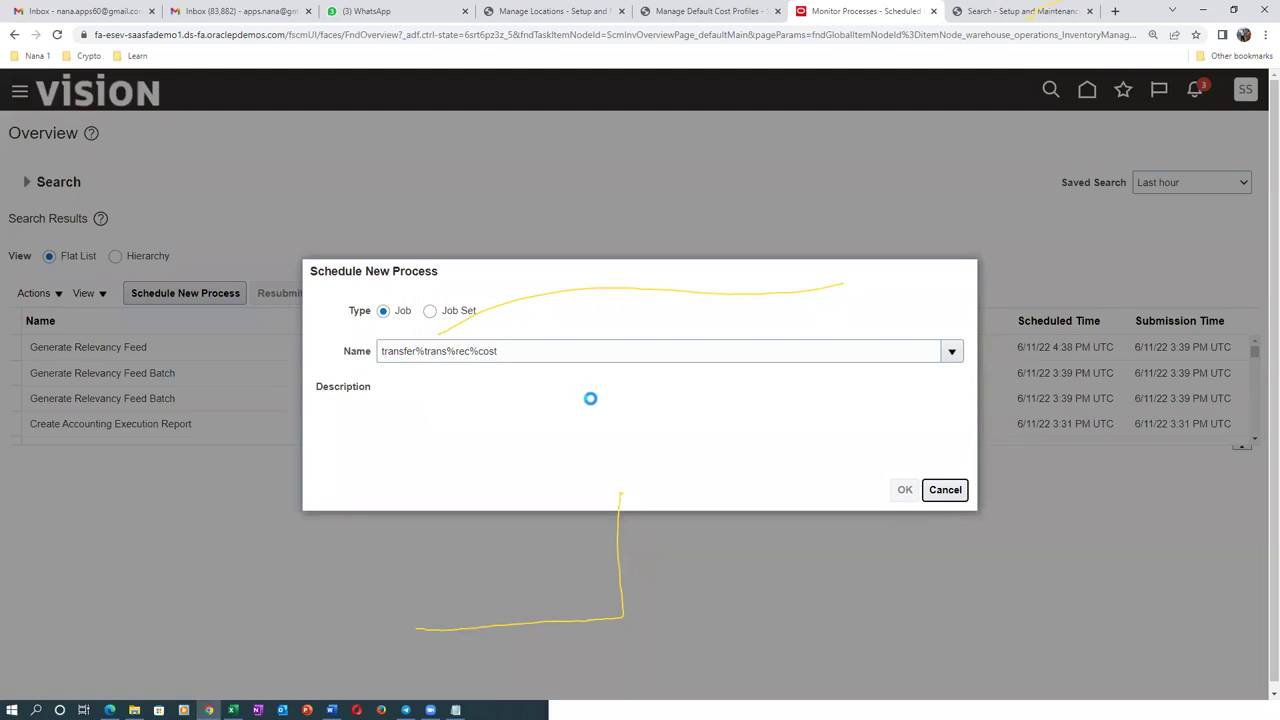
key("alt+Tab")
left_click(300, 312)
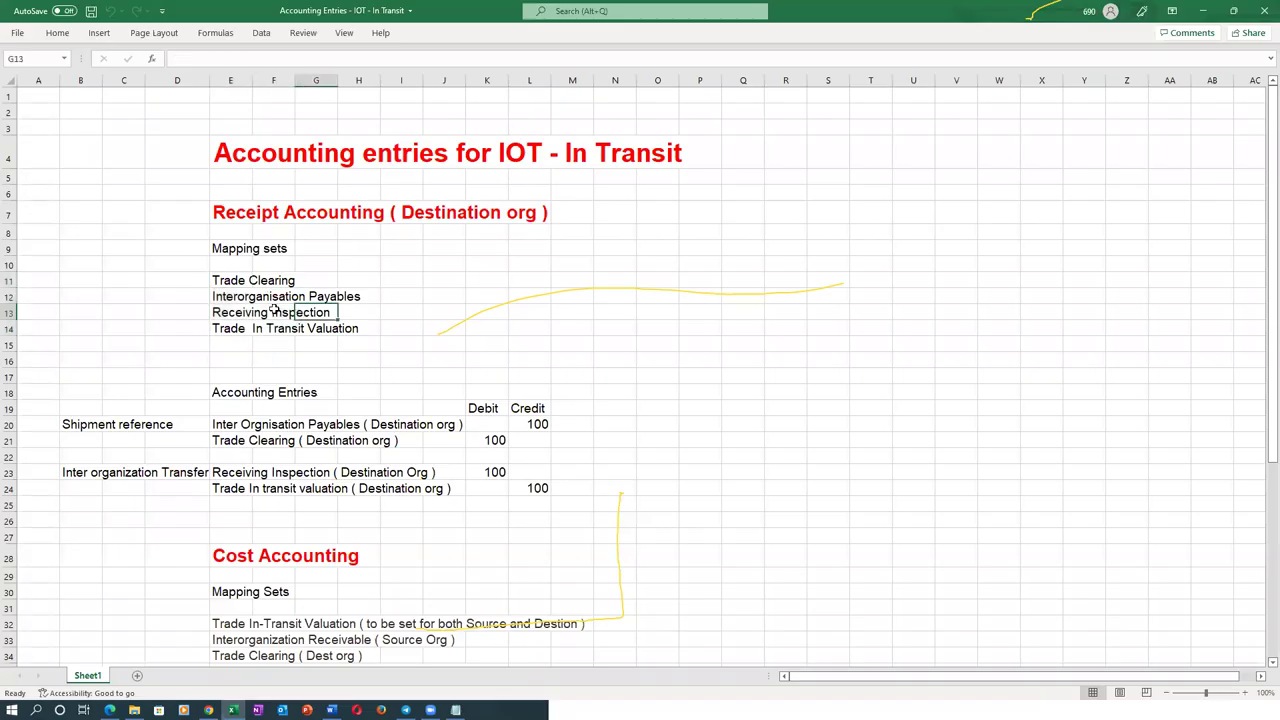
Step: Review the destination org's receipt accounting mapping sets, from Trade Clearing to Trade In Transit Valuation
left_click(221, 283)
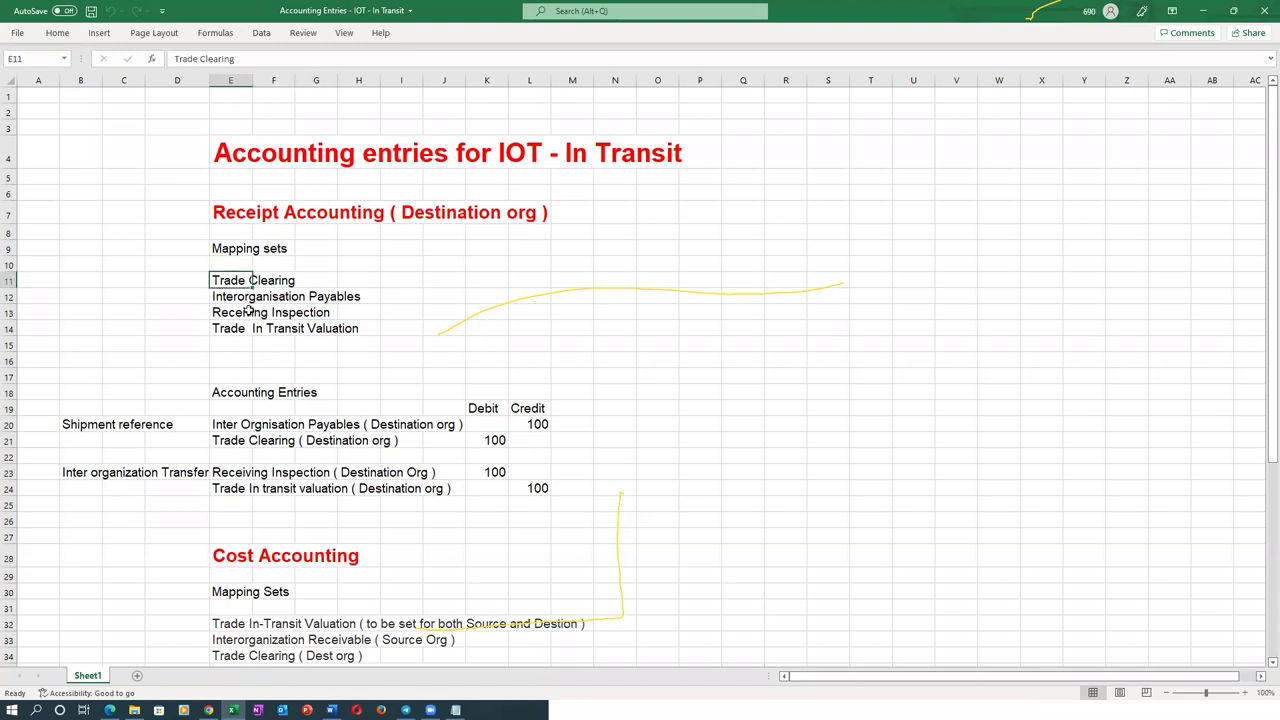
left_click(227, 297)
left_click_drag(229, 283, 230, 327)
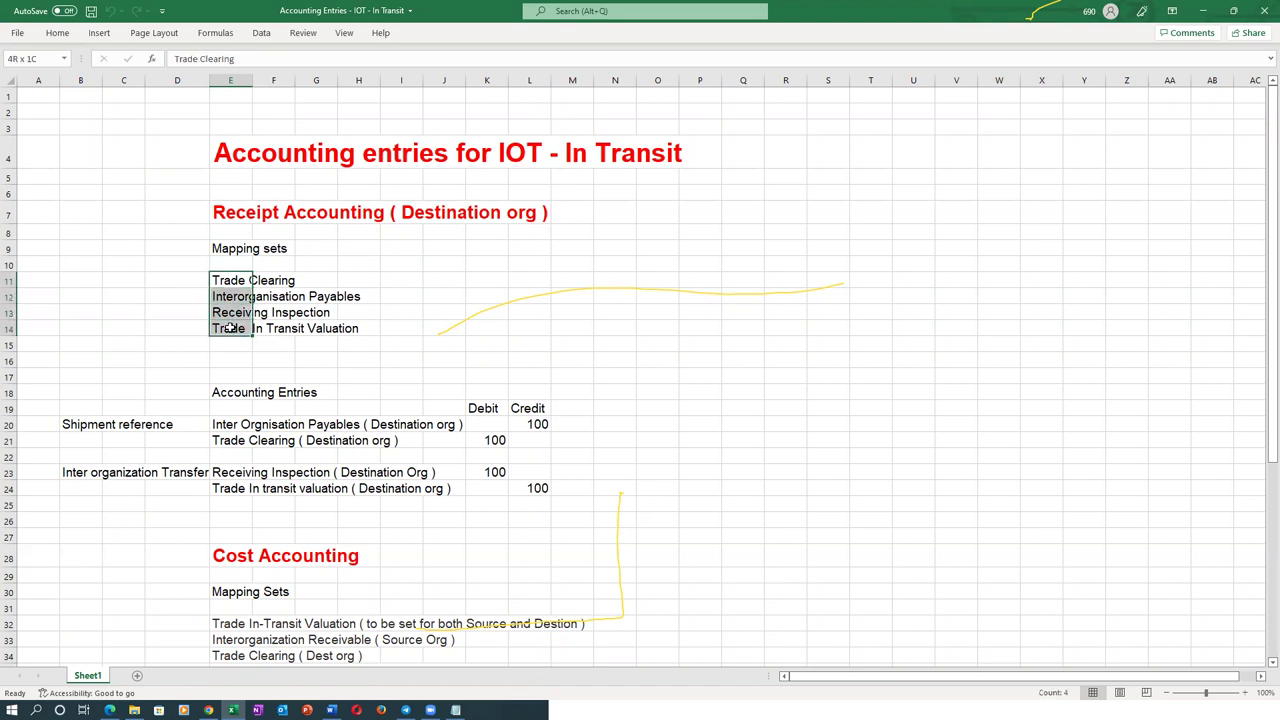
left_click(448, 331)
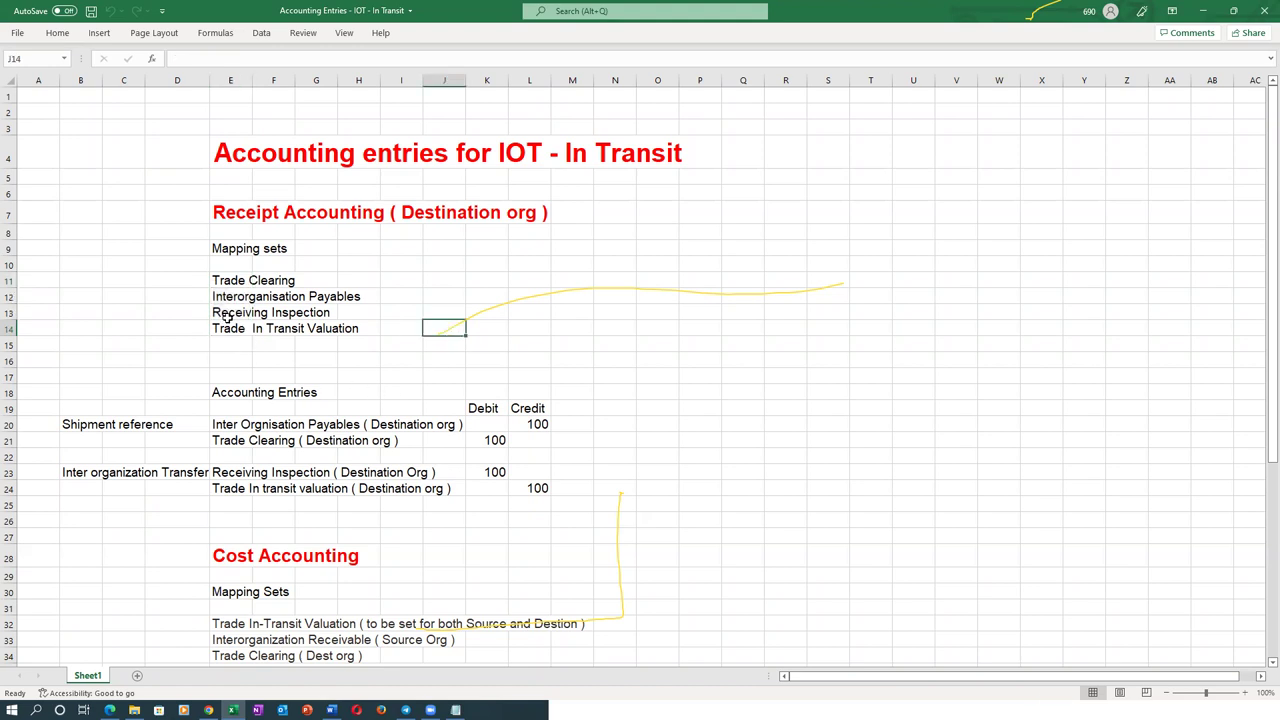
key("alt+Tab")
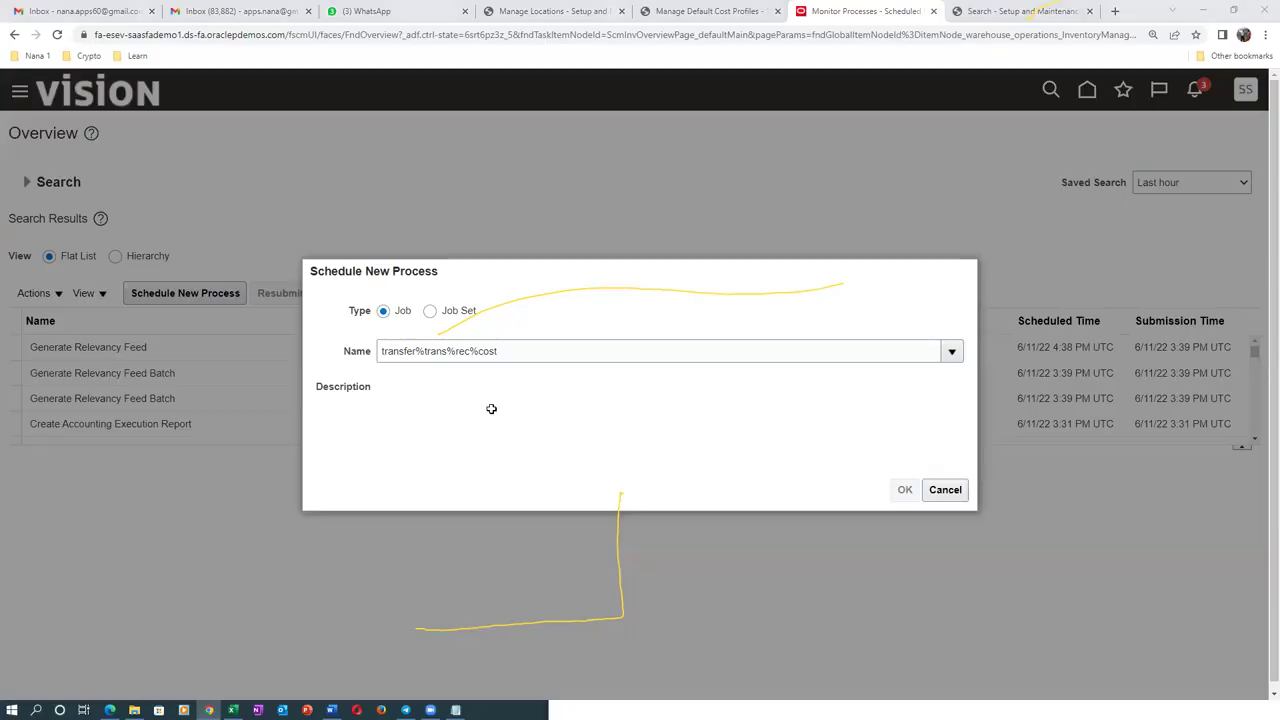
key("alt+Tab")
left_click_drag(222, 283, 226, 334)
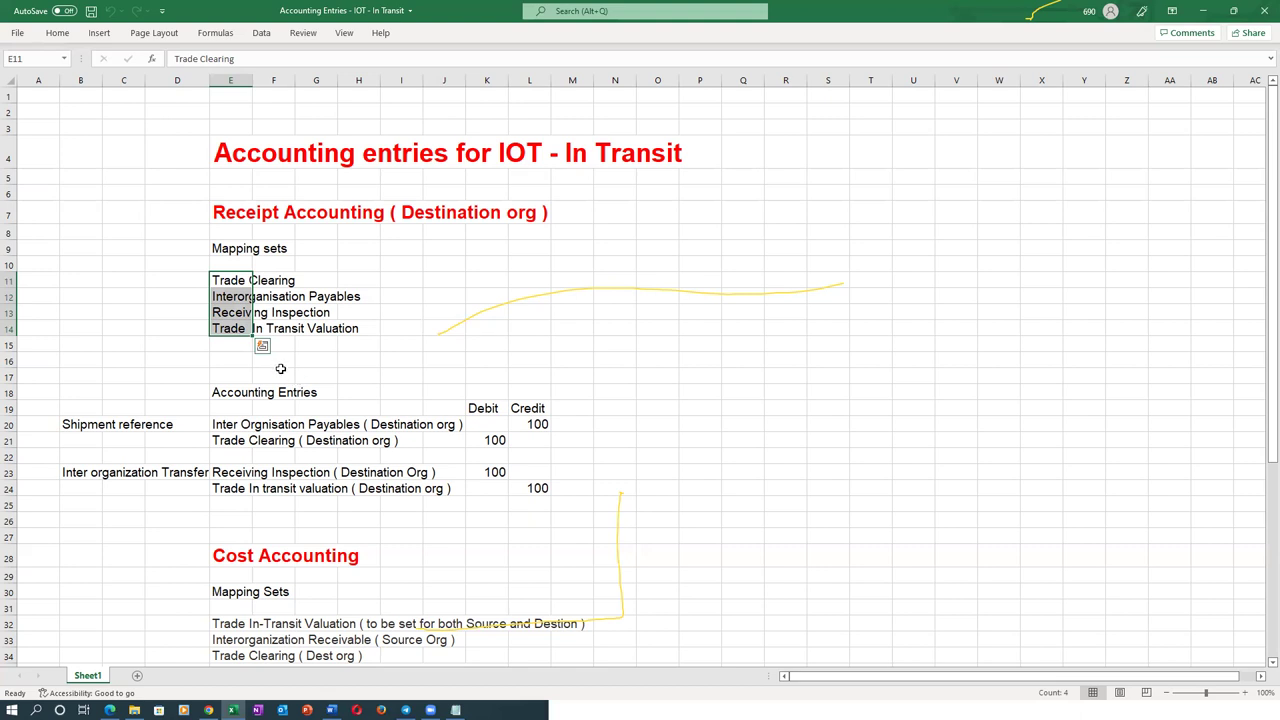
Step: Switch to Oracle Fusion in the browser and submit the Transfer Transactions from Receiving to Costing process
key("alt+Tab")
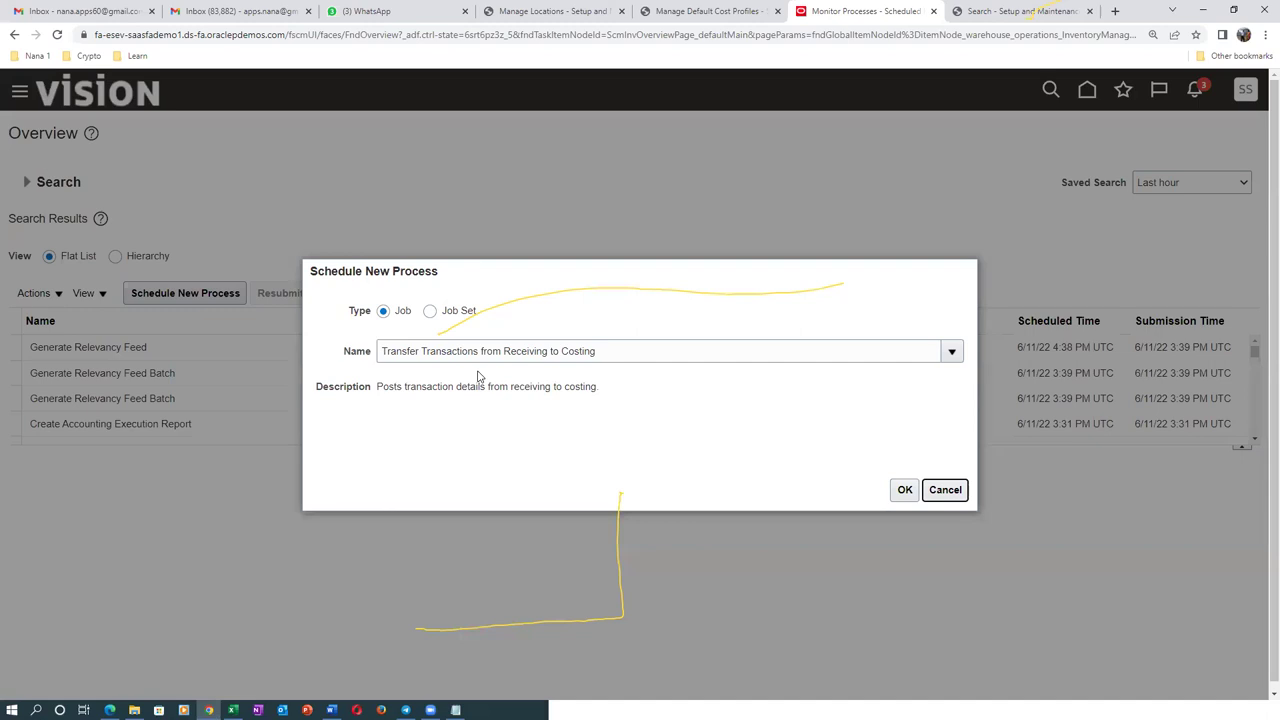
left_click(903, 490)
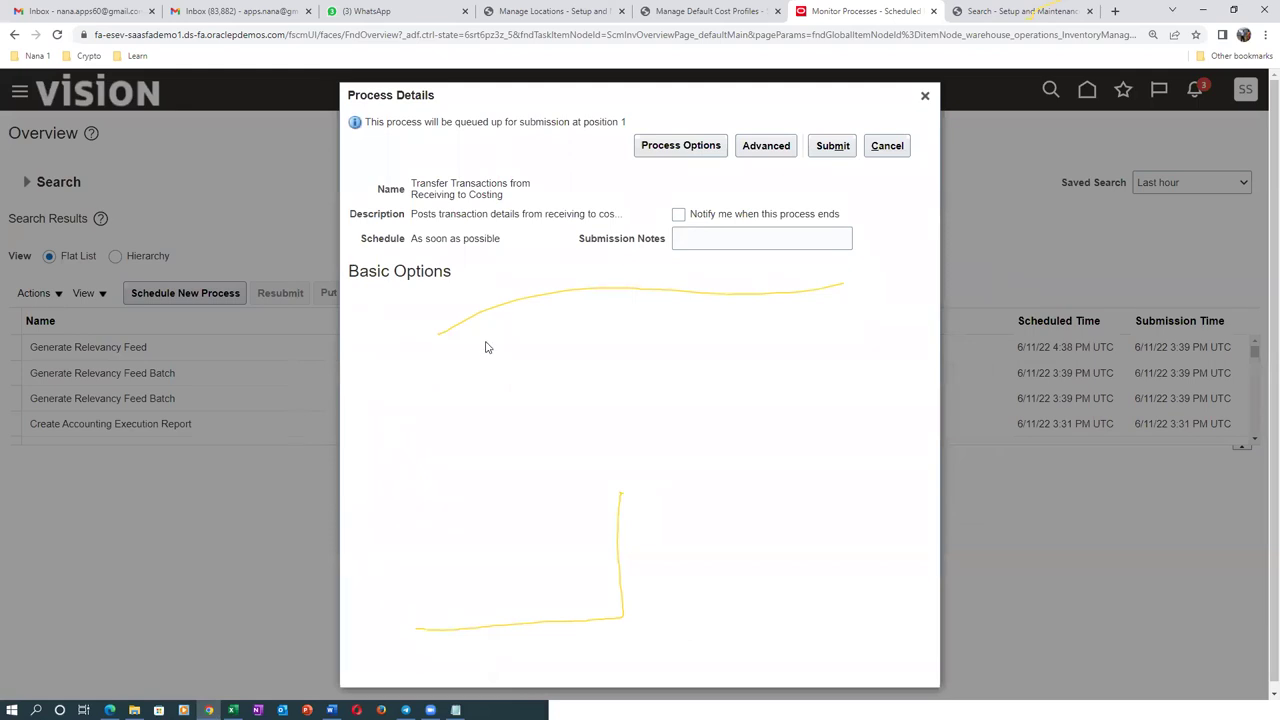
left_click(845, 146)
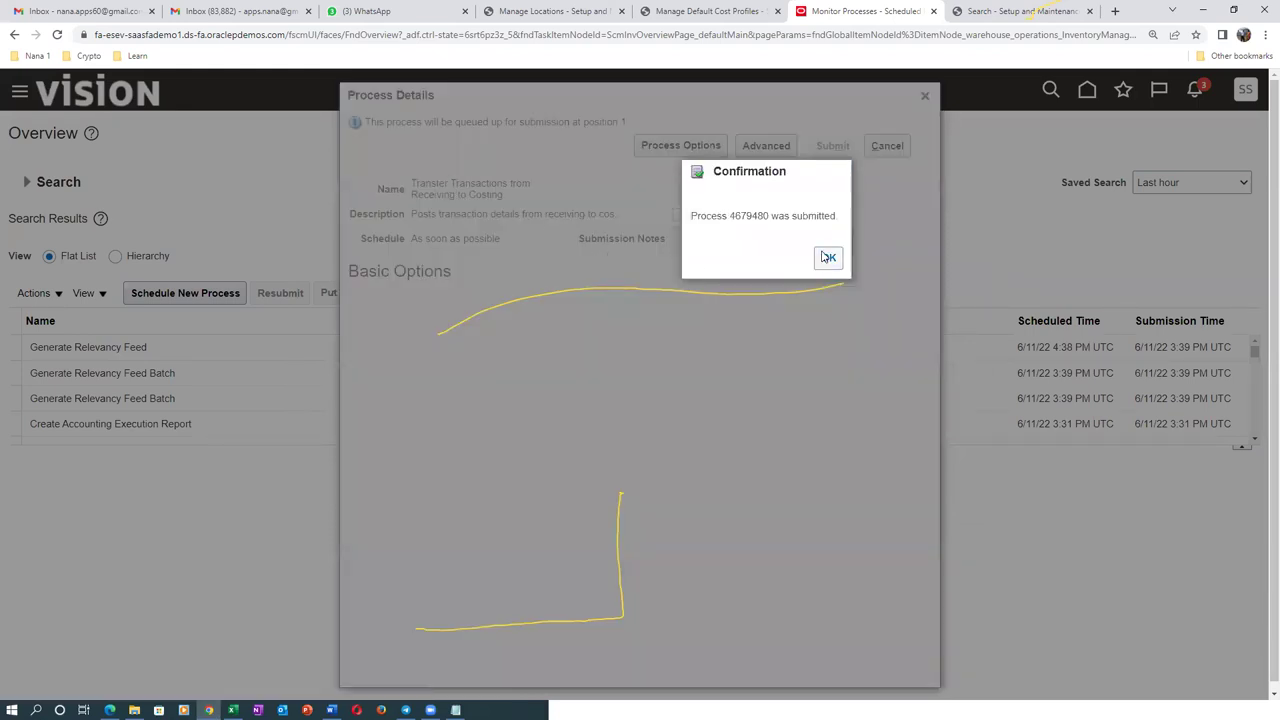
left_click(822, 259)
Step: Refresh the process list and check the details of the Transfer Transactions from Receiving to Costing run
left_click(649, 296)
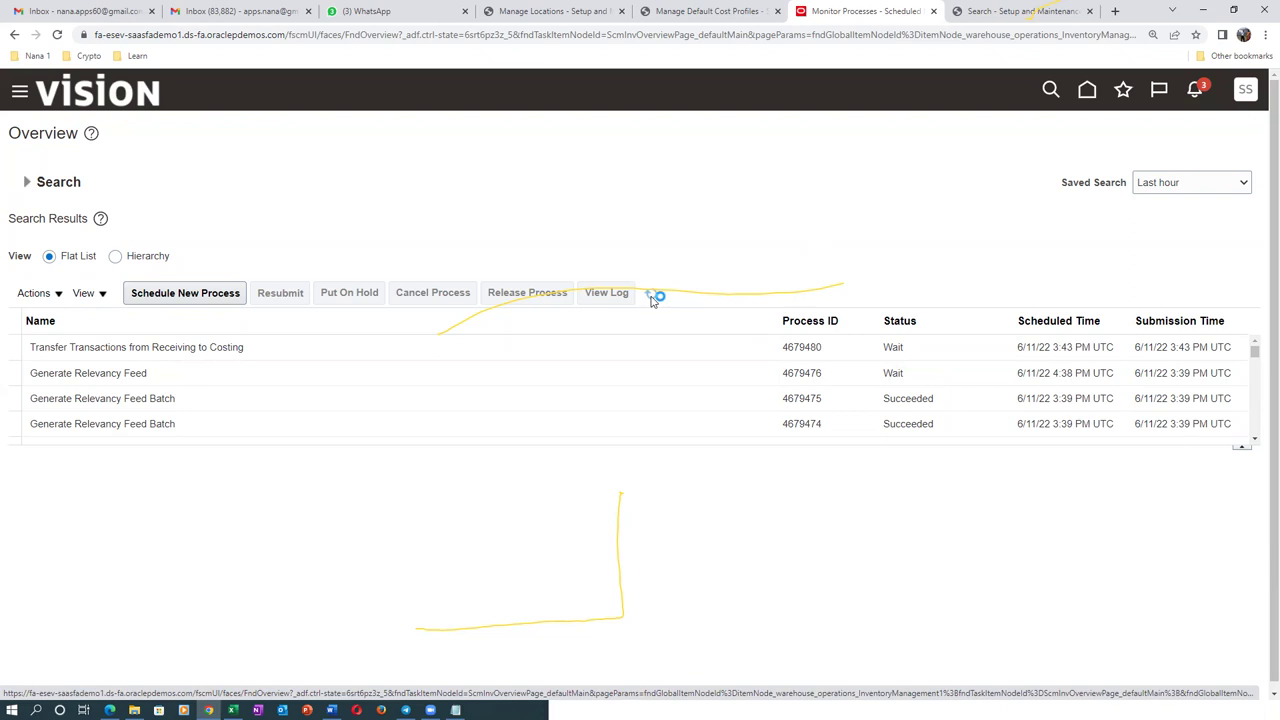
left_click(280, 343)
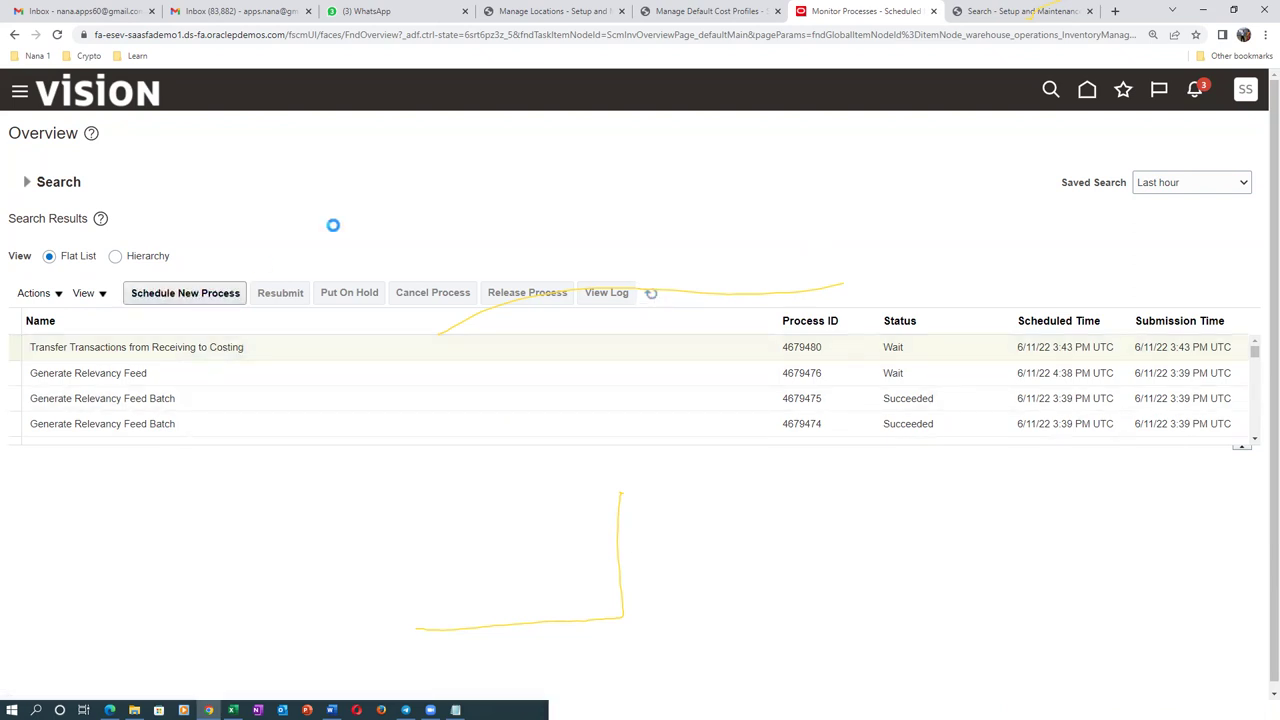
left_click(270, 347)
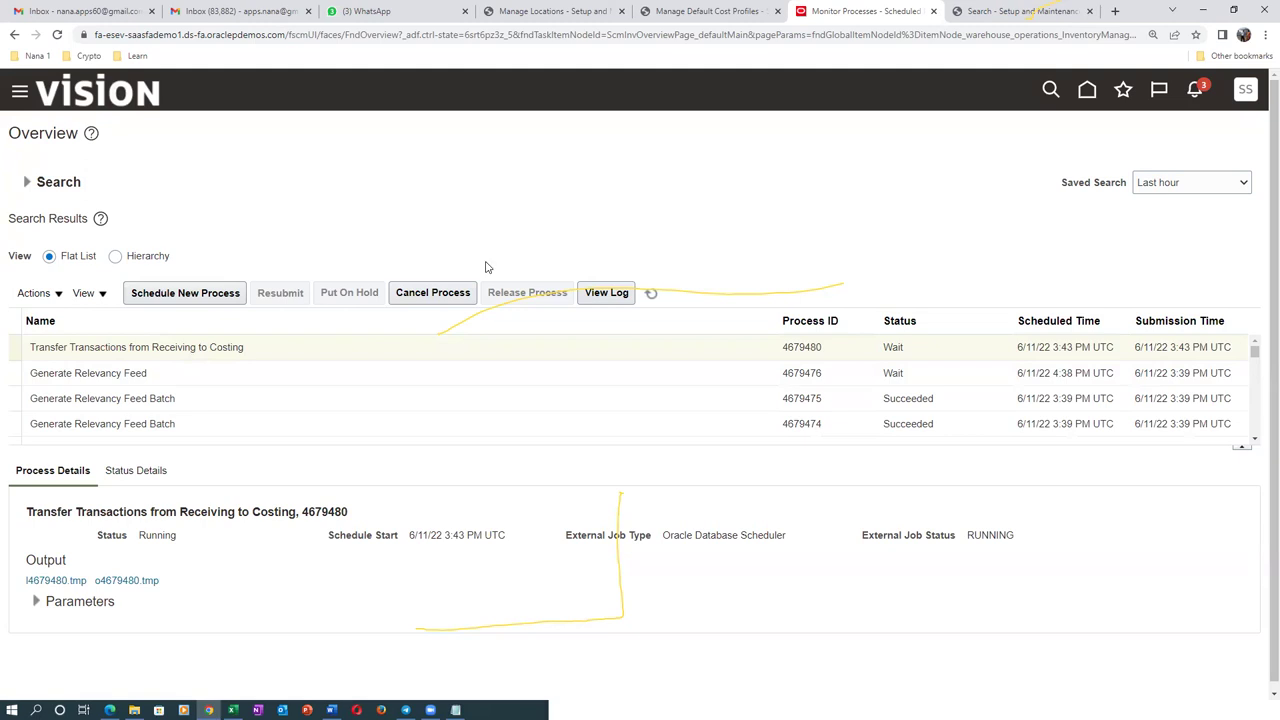
Step: Choose Transfer Transactions from Inventory to Costing as the new process to schedule
key("BackSpace")
key("BackSpace")
key("BackSpace")
key("BackSpace")
key("BackSpace")
key("BackSpace")
key("BackSpace")
key("BackSpace")
key("BackSpace")
key("BackSpace")
key("BackSpace")
key("BackSpace")
key("BackSpace")
key("BackSpace")
key("BackSpace")
key("BackSpace")
key("BackSpace")
key("BackSpace")
key("BackSpace")
key("BackSpace")
type("inv")
key("Tab")
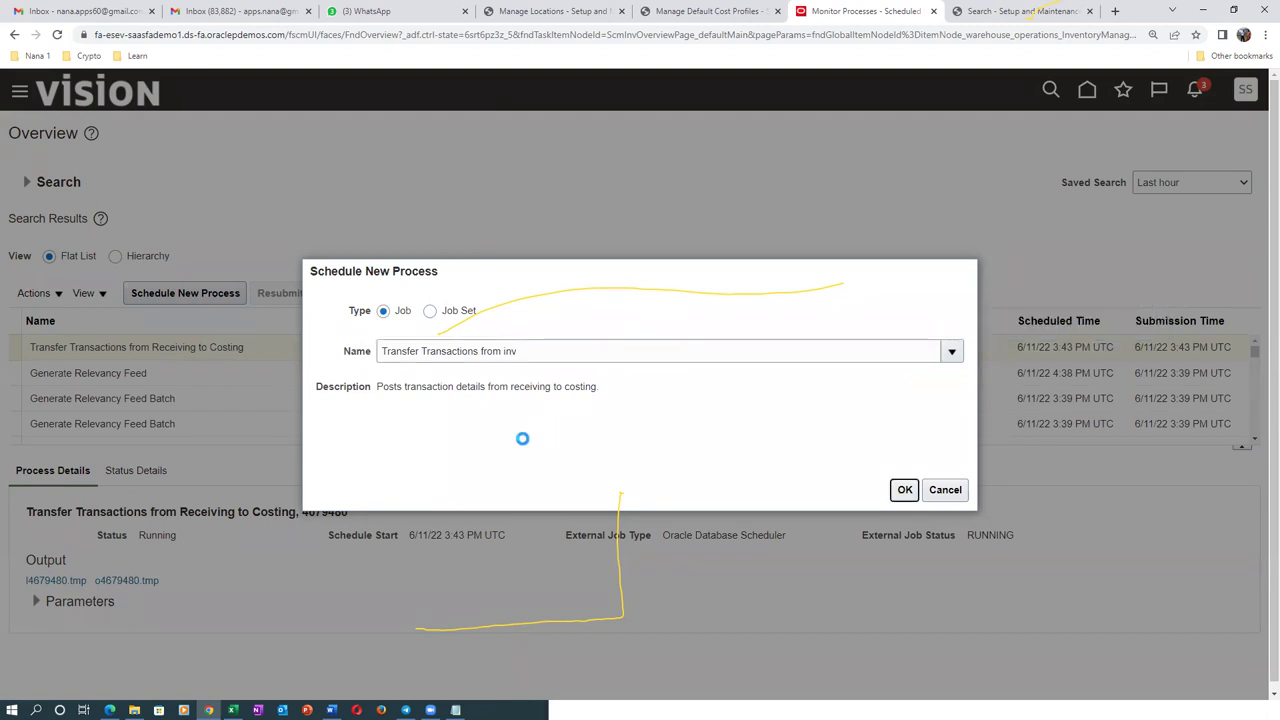
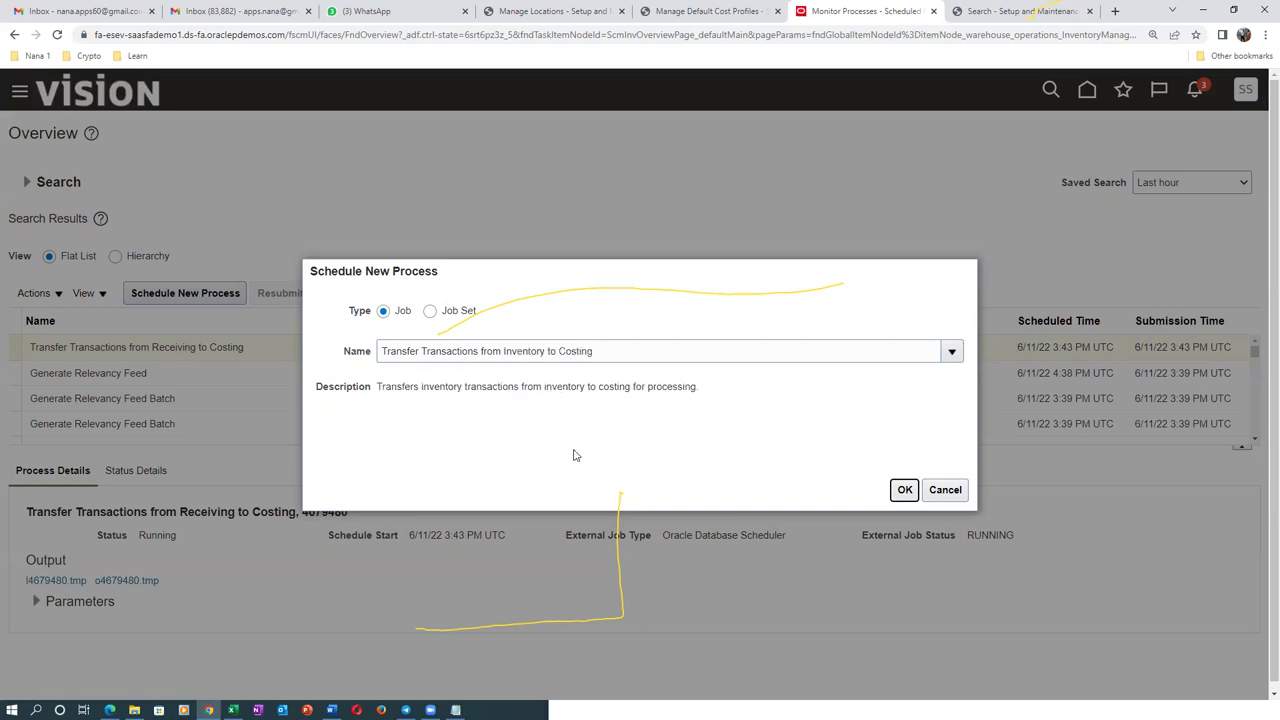
Step: Set the process's cost organization to US Operations and submit the inventory-to-costing transfer
left_click(903, 489)
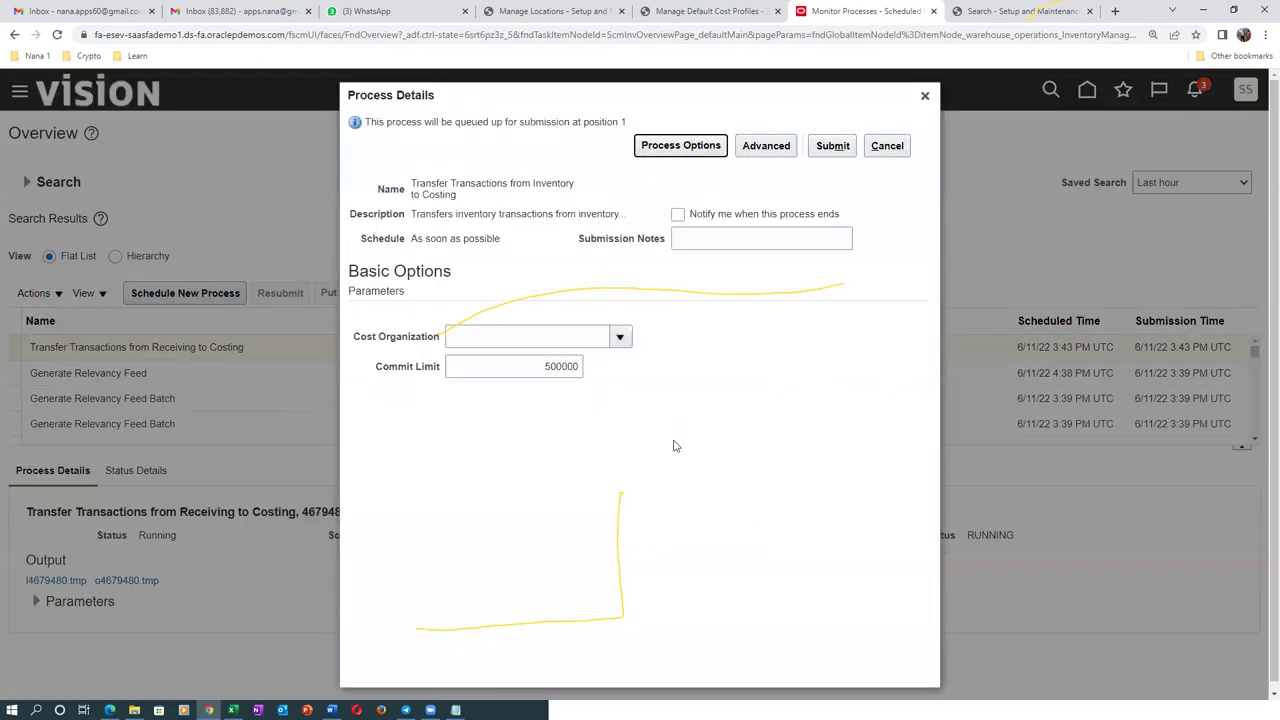
left_click(524, 339)
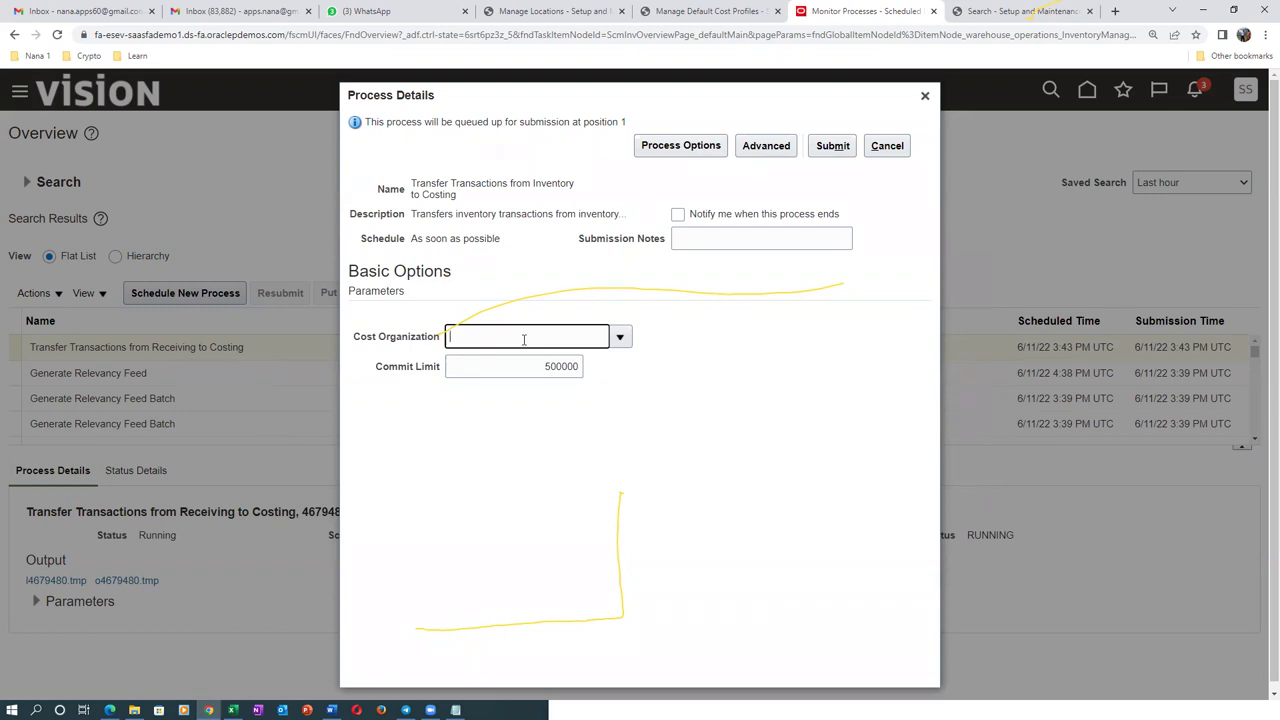
type("US Op")
key("Tab")
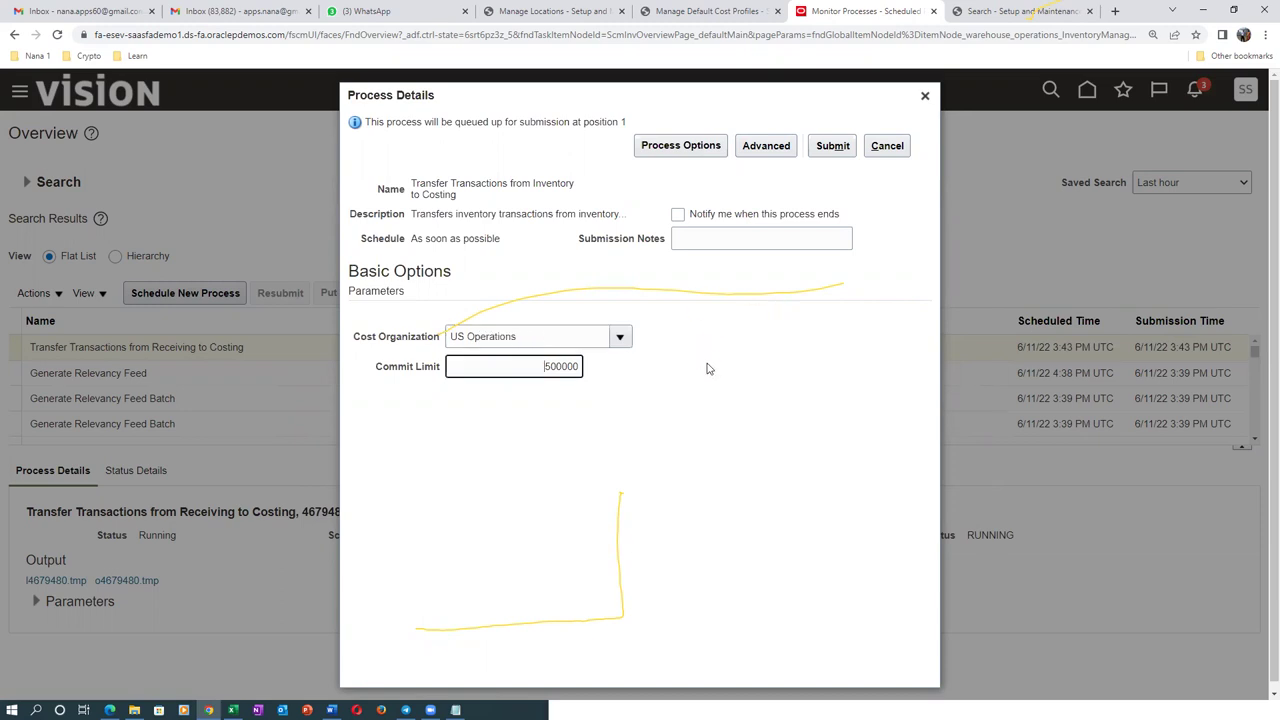
left_click(834, 146)
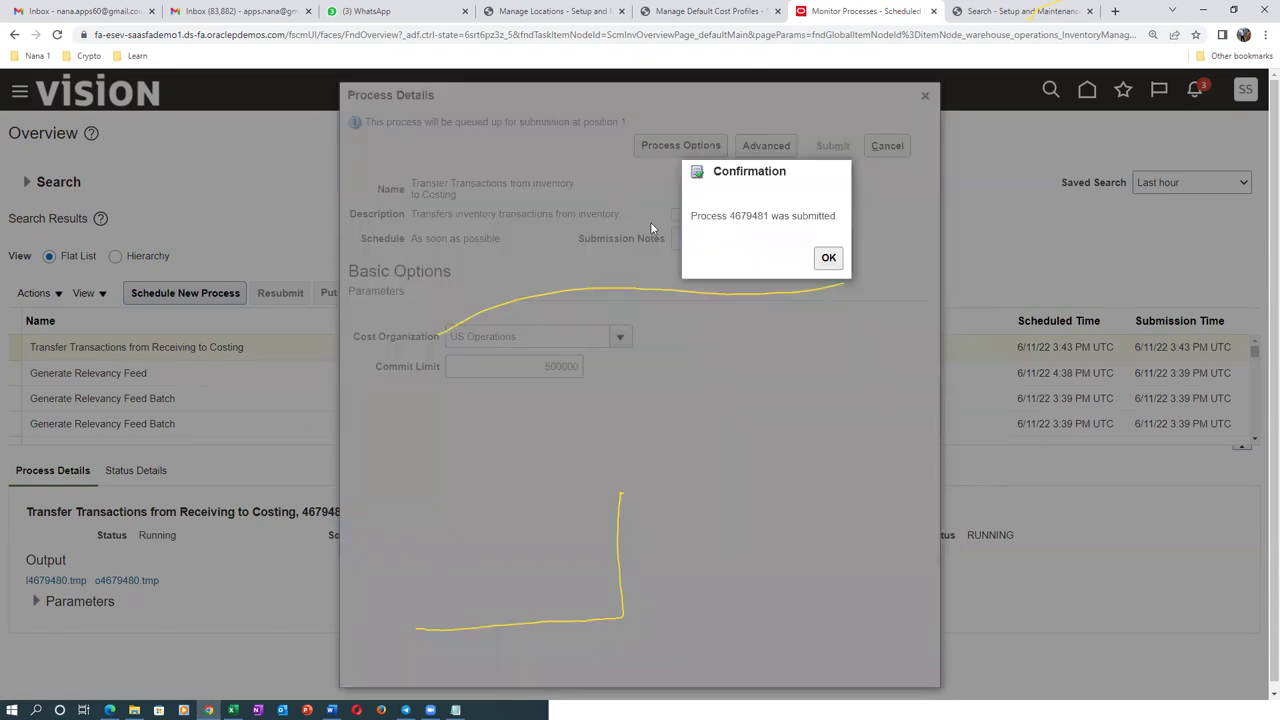
left_click(828, 257)
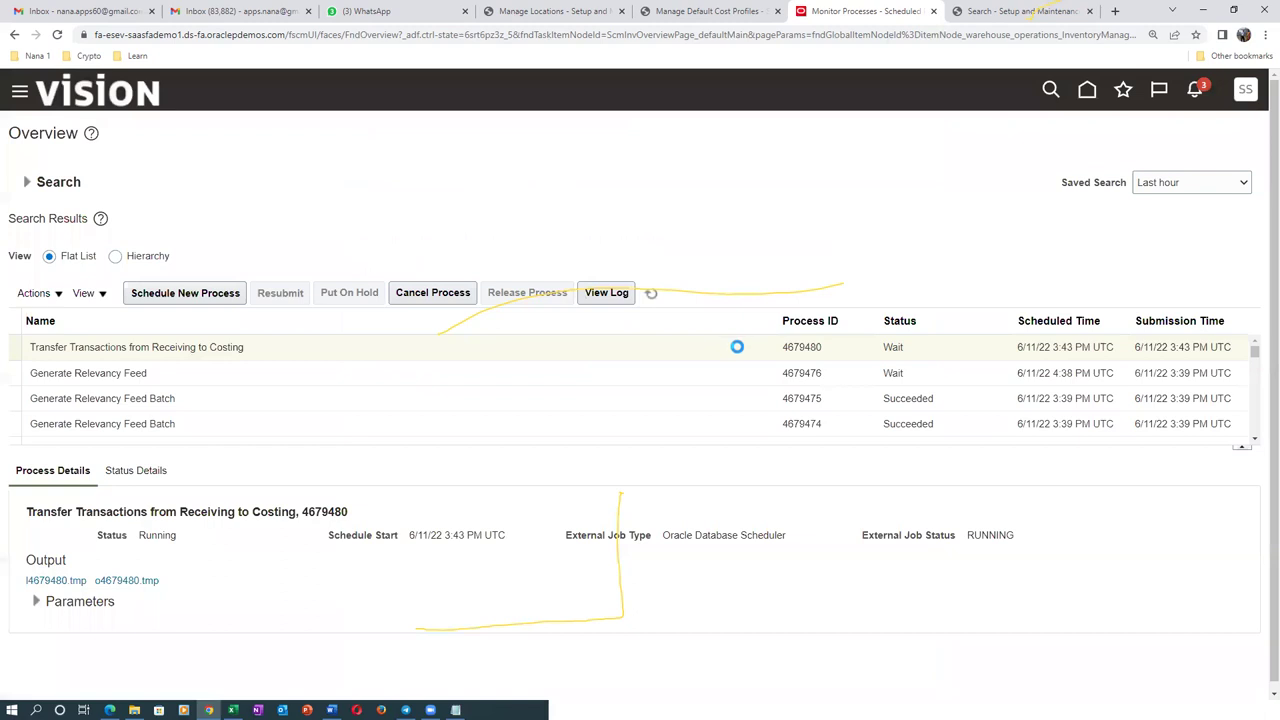
Step: Refresh the process list to check the status of the inventory-to-costing transfer
left_click(652, 296)
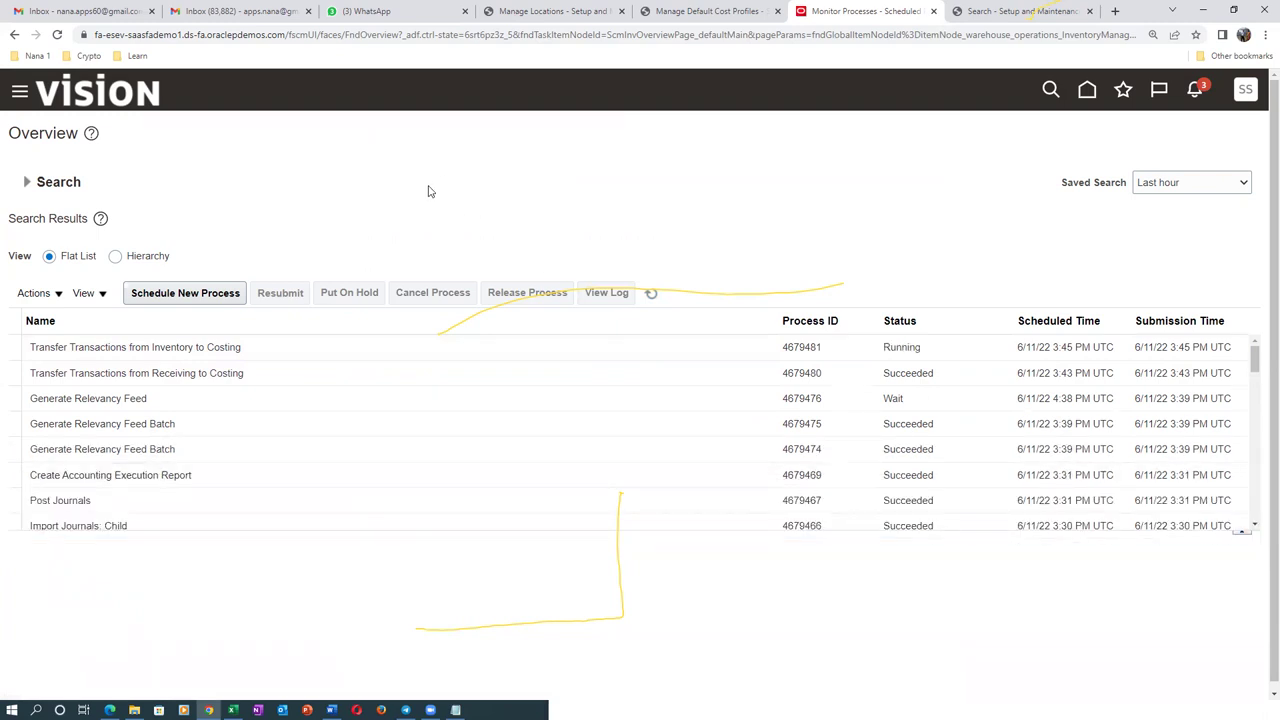
left_click(651, 295)
left_click(652, 296)
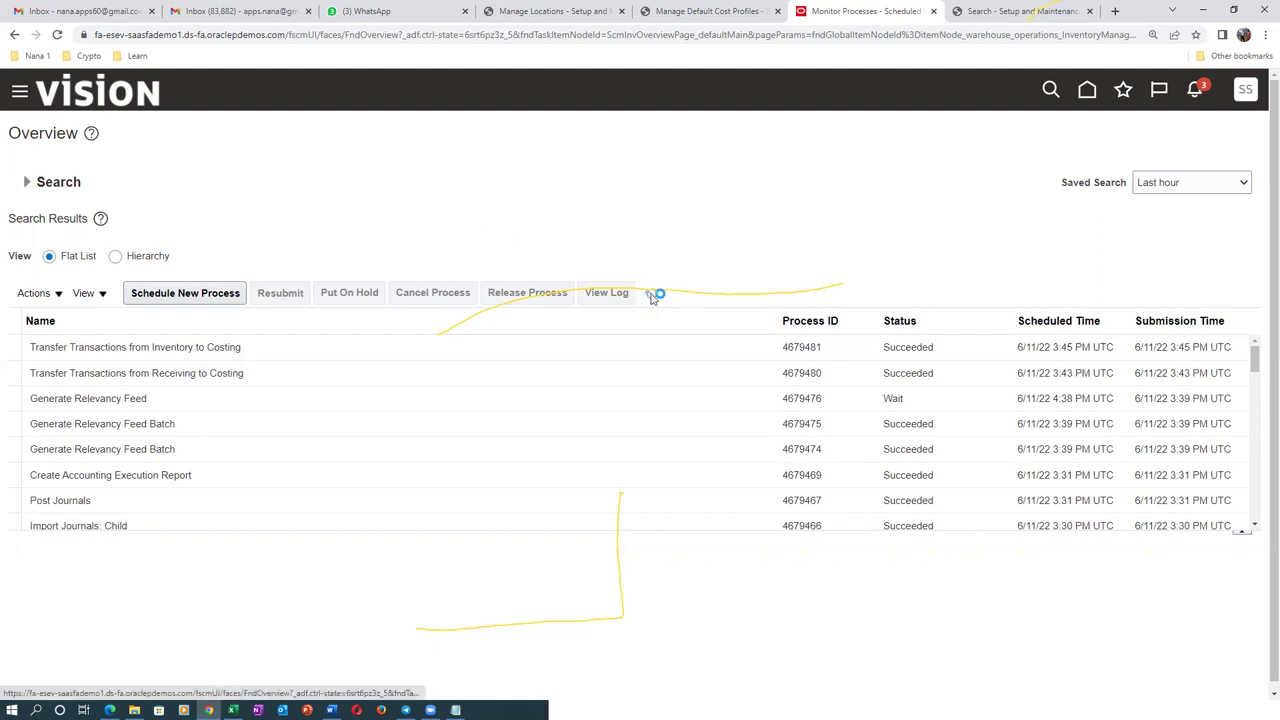
left_click(649, 296)
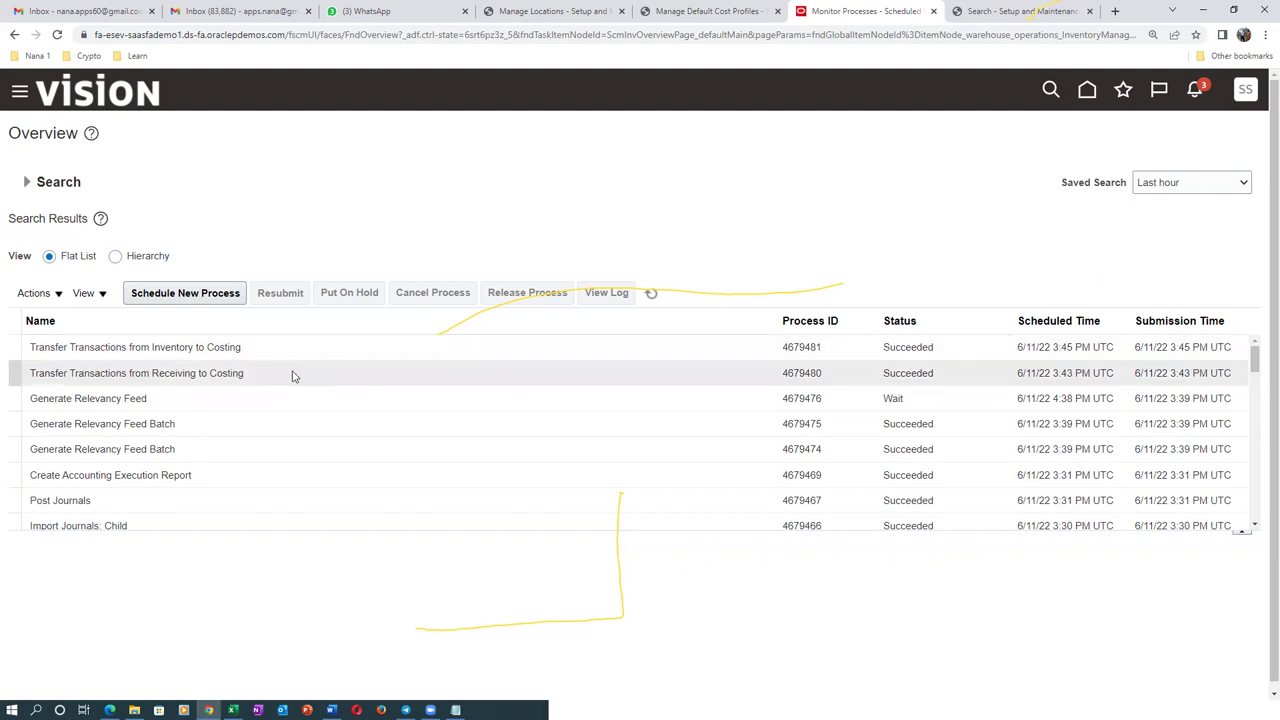
left_click(651, 293)
Step: Consult the Receipt Accounting section of the Excel accounting entries sheet, then return to Oracle Fusion
key("alt+Tab")
left_click(380, 328)
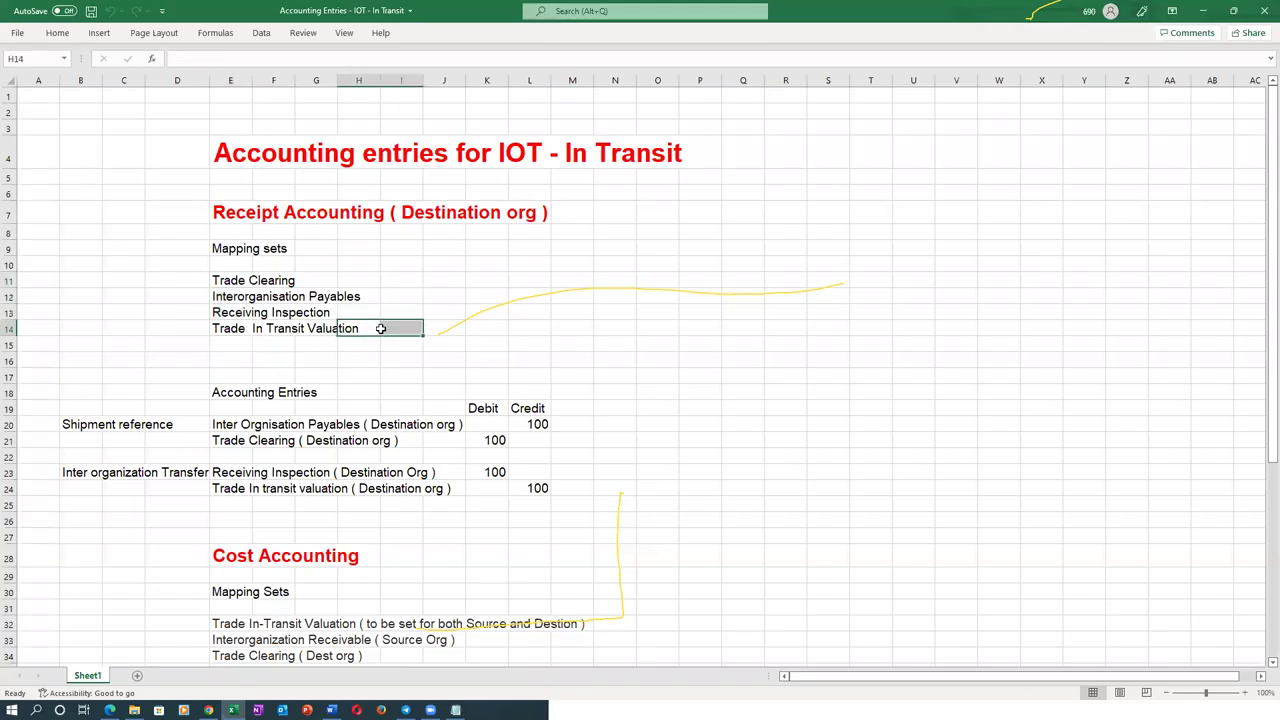
left_click(228, 216)
key("alt+Tab")
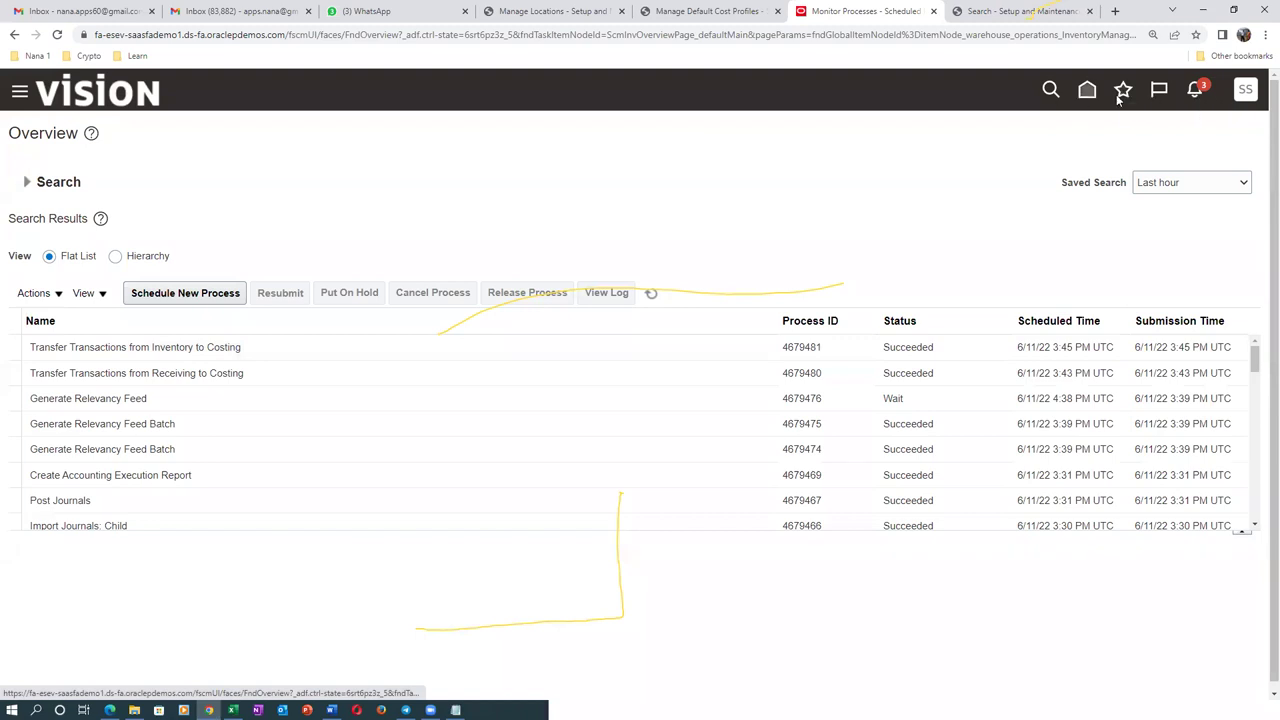
Step: Open the Receipt Accounting work area from the home page and look over its task list
left_click(1085, 94)
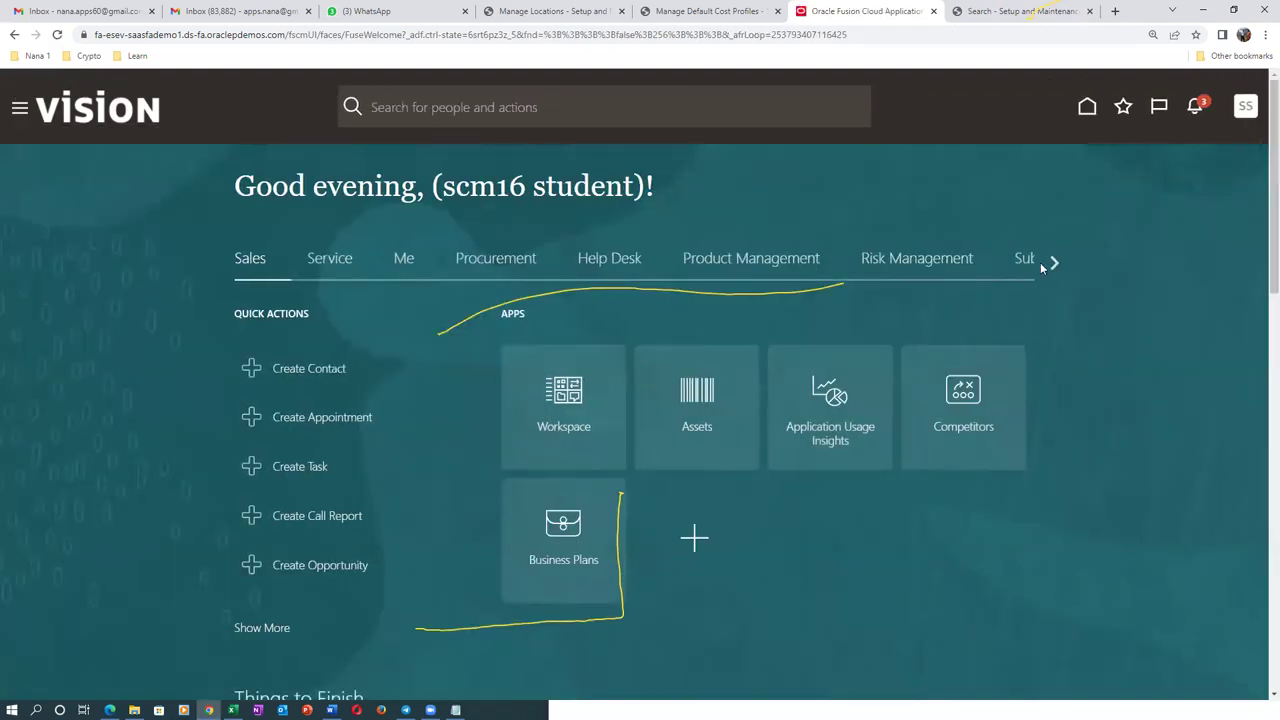
left_click(1052, 263)
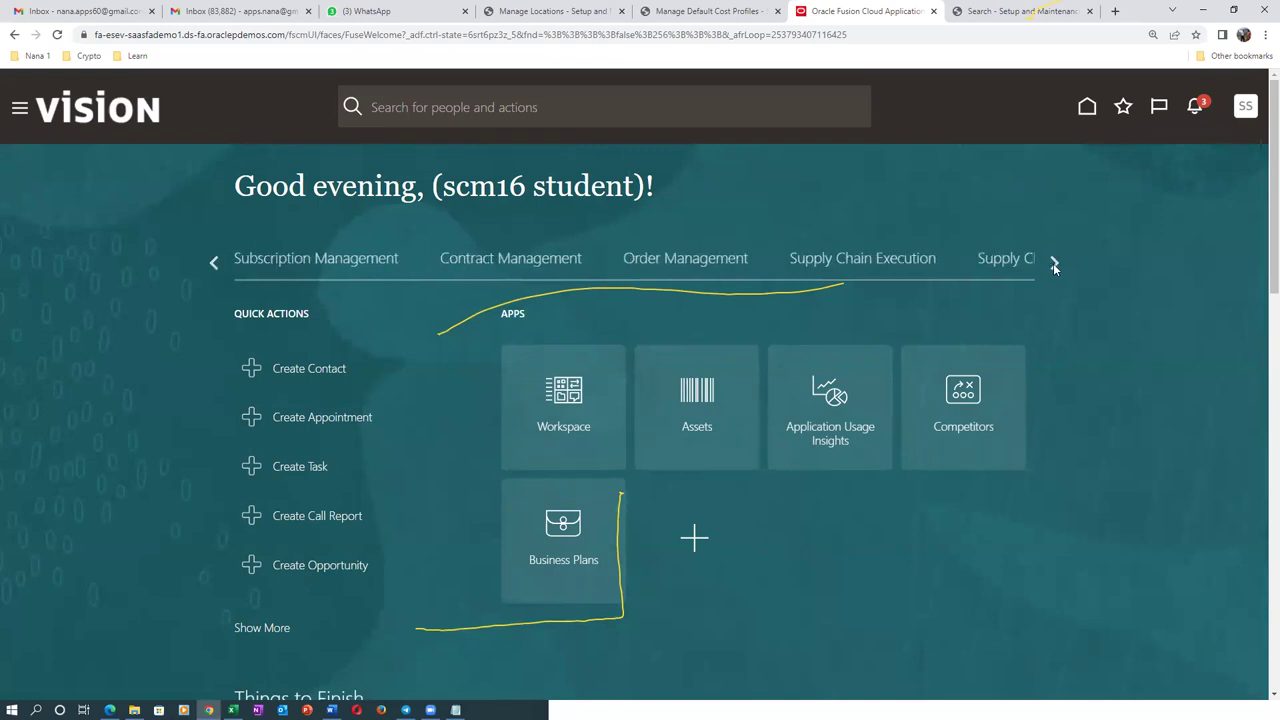
left_click(889, 262)
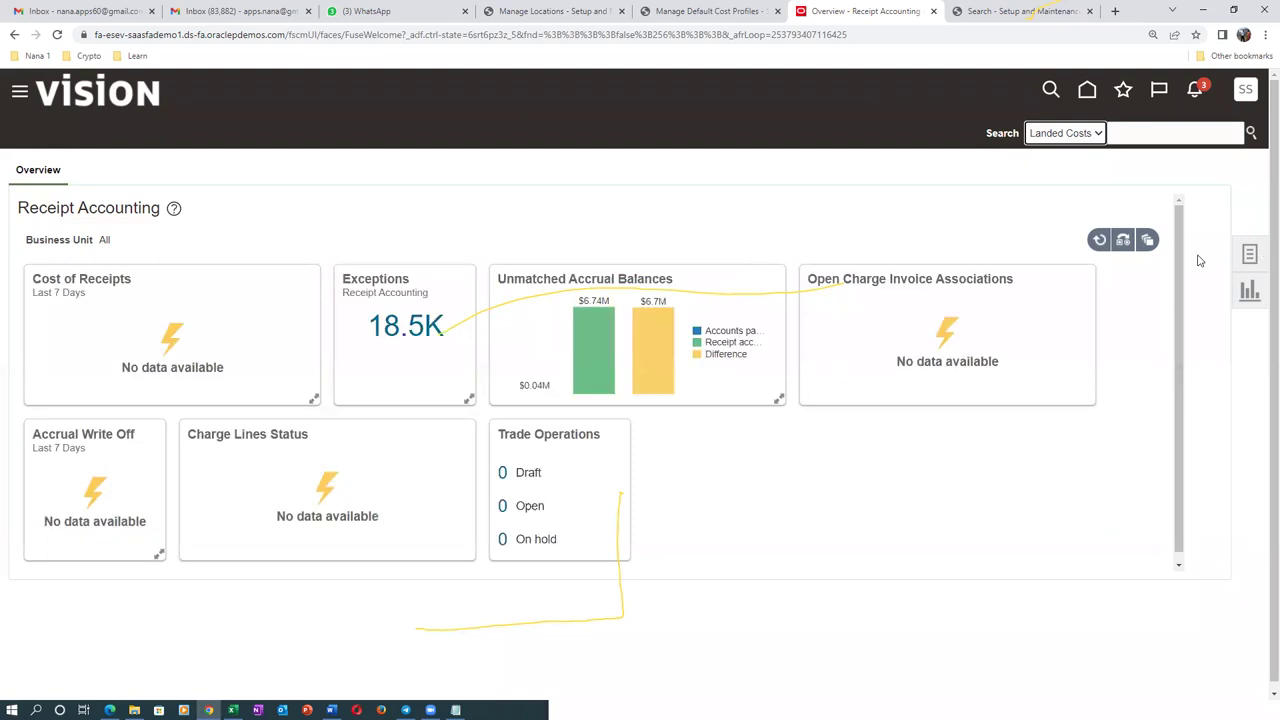
left_click(1249, 254)
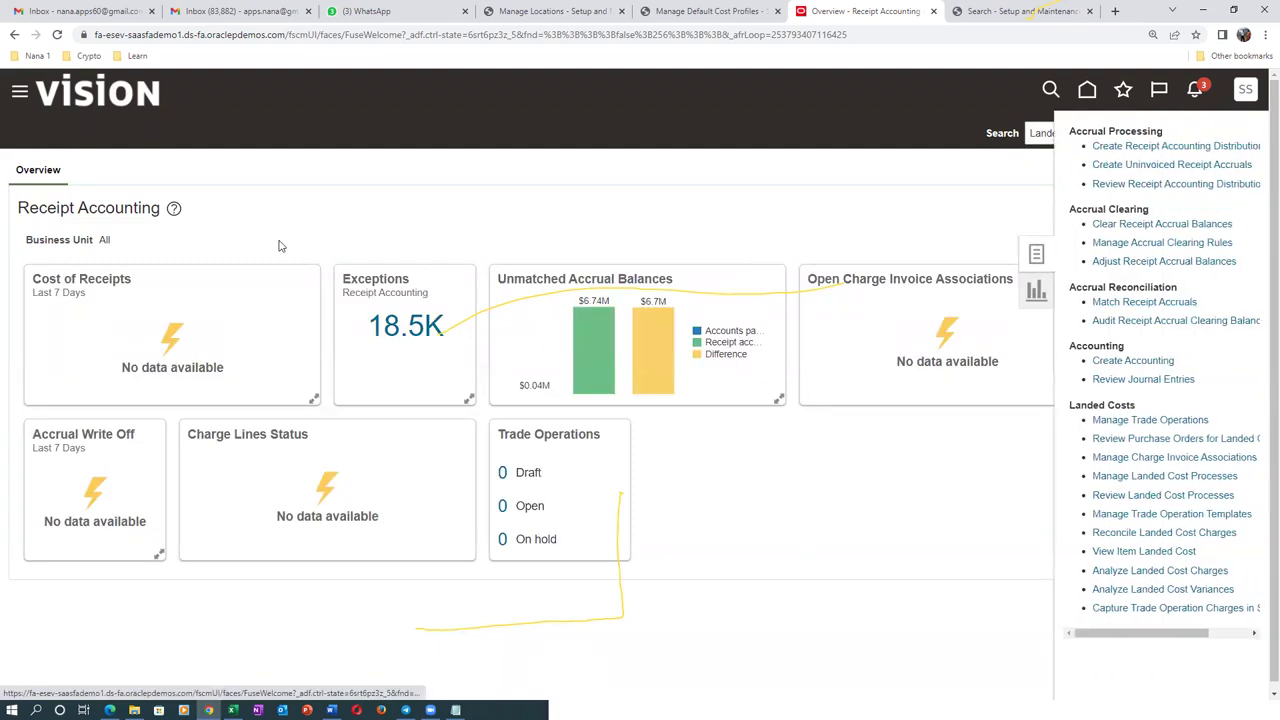
left_click(314, 203)
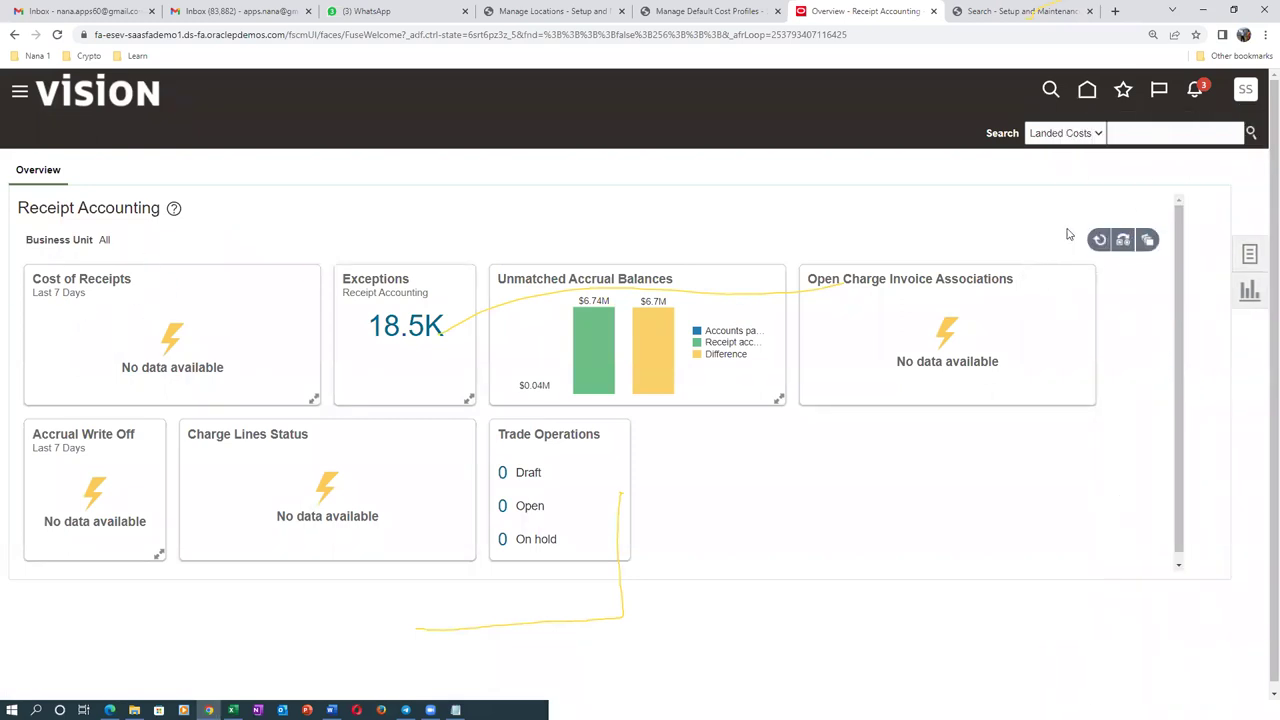
Step: Filter the Receipt Accounting overview to US1 Business Unit and display the available tasks
left_click(1124, 242)
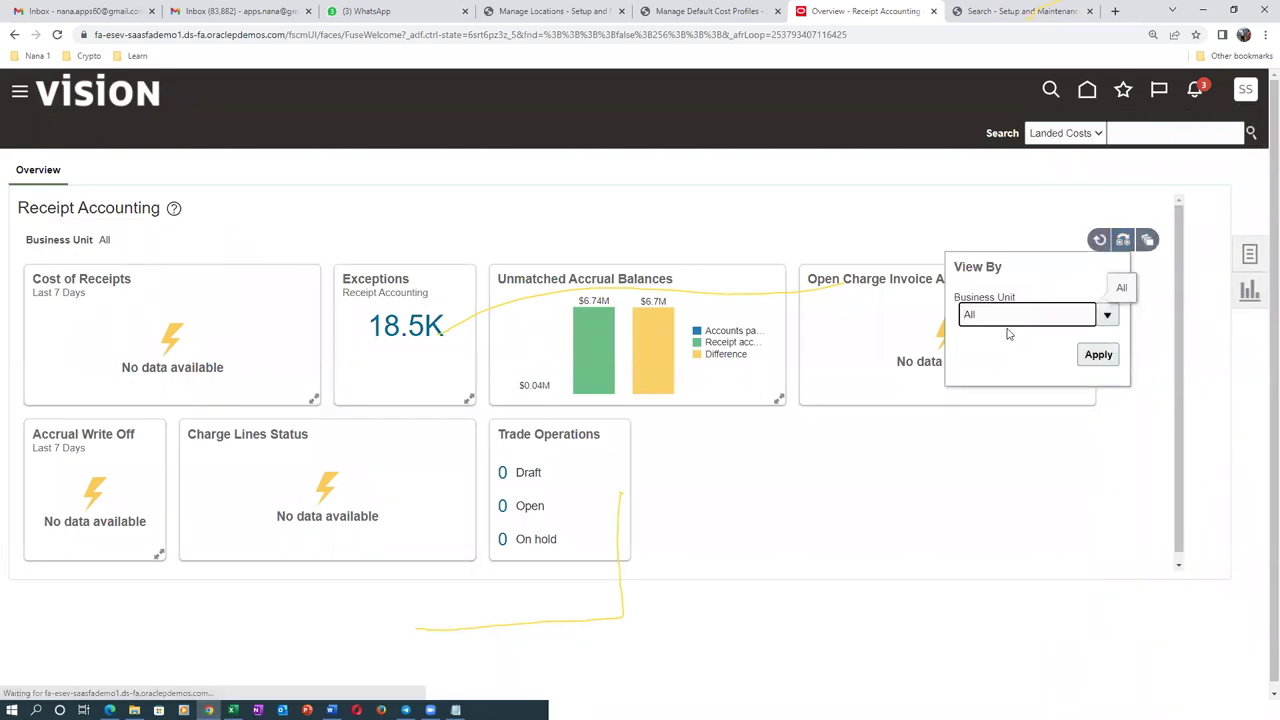
type("US")
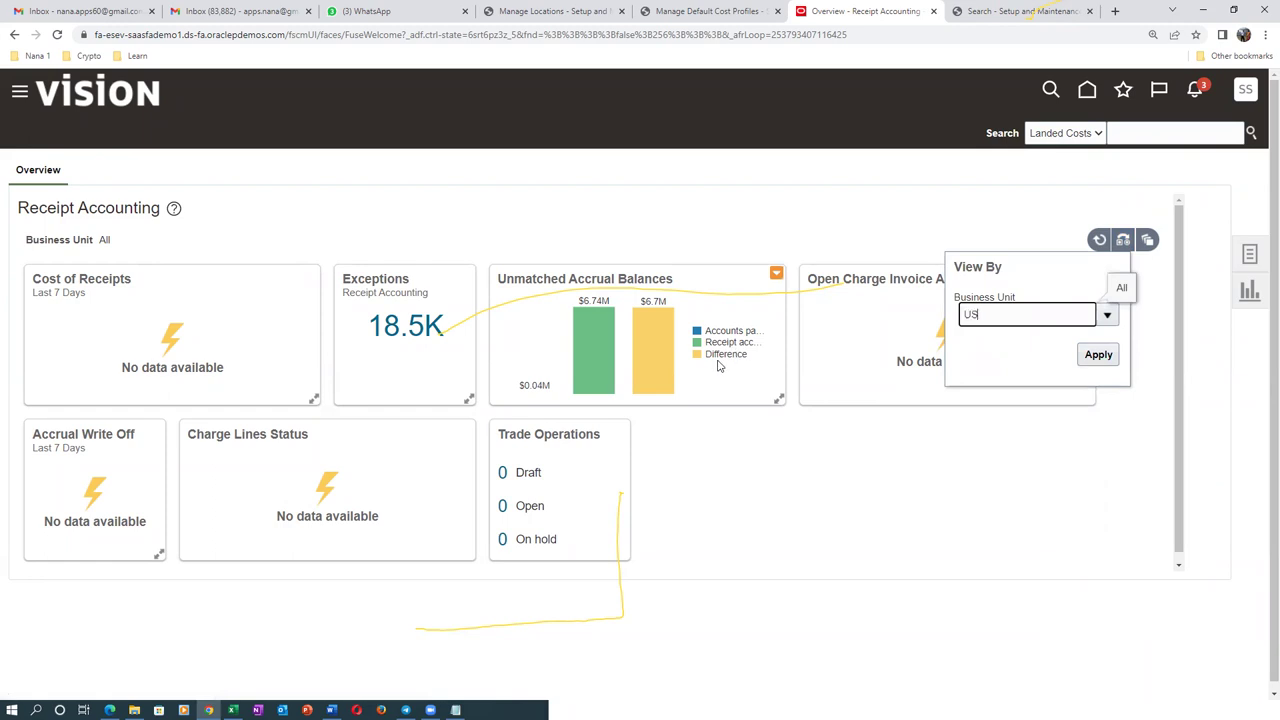
type(" Op")
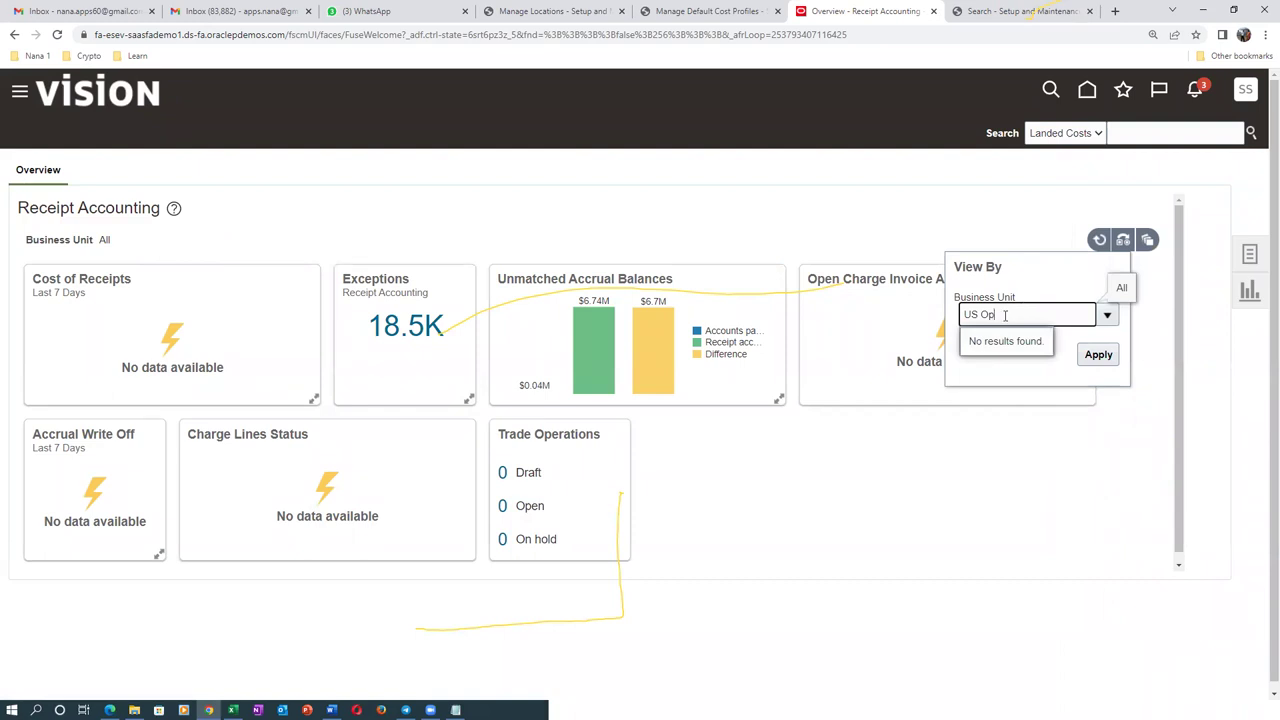
key("BackSpace")
key("BackSpace")
key("BackSpace")
type("1")
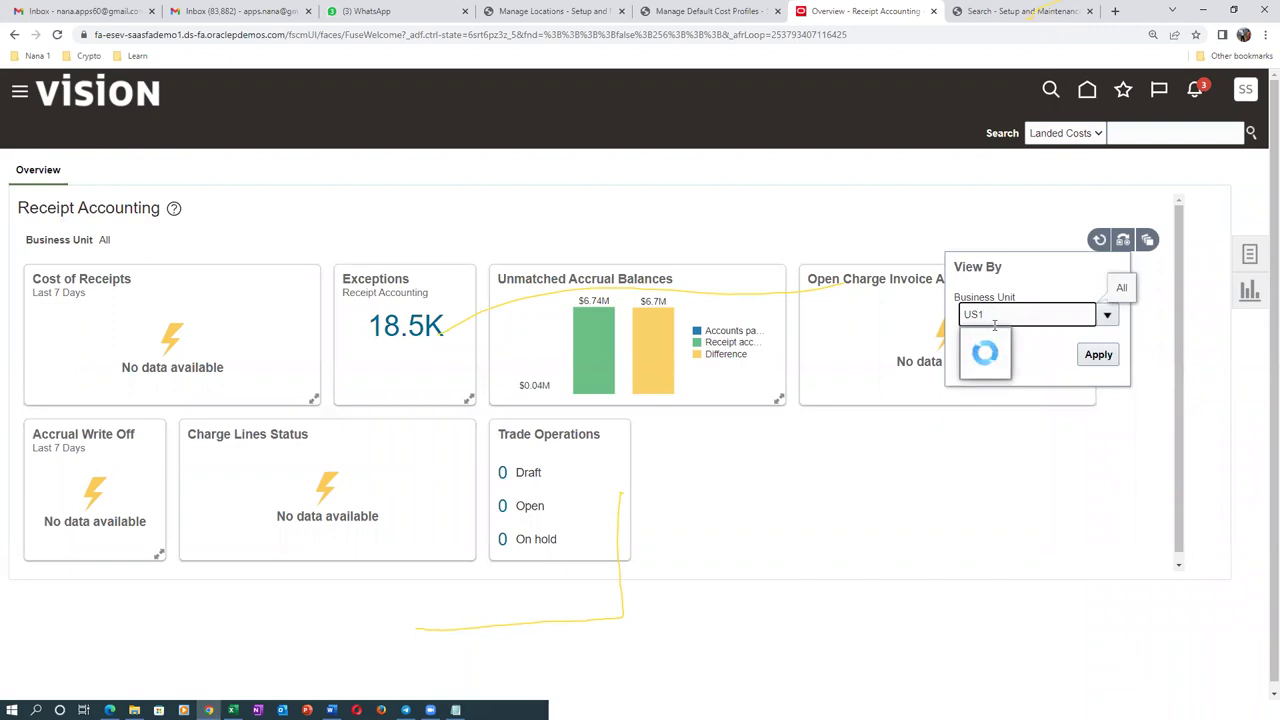
left_click(1011, 344)
left_click(1011, 344)
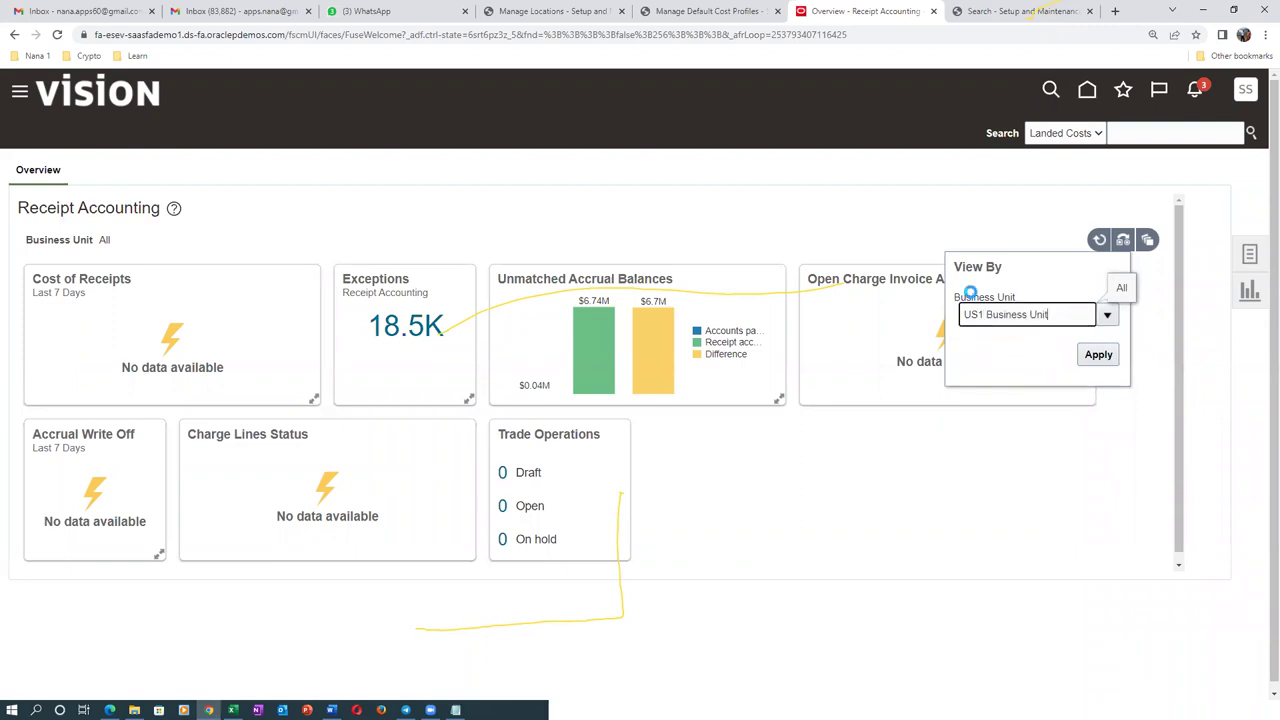
left_click(1107, 361)
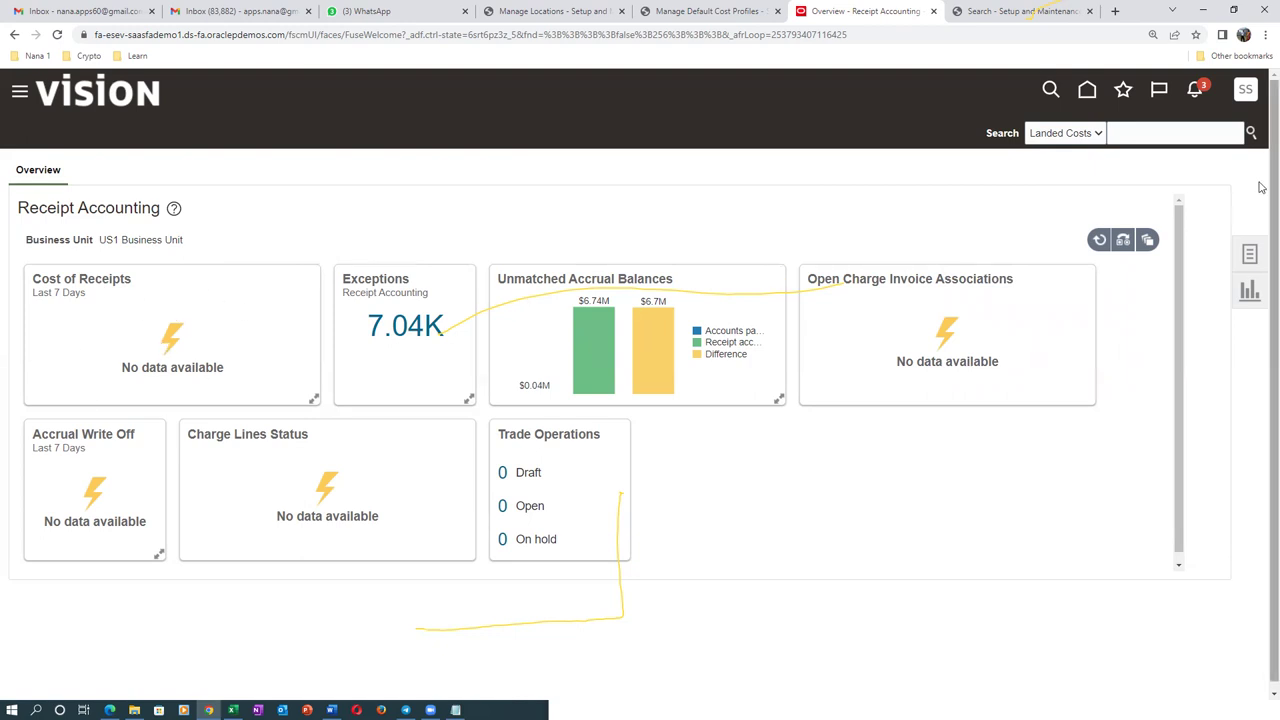
left_click(1254, 257)
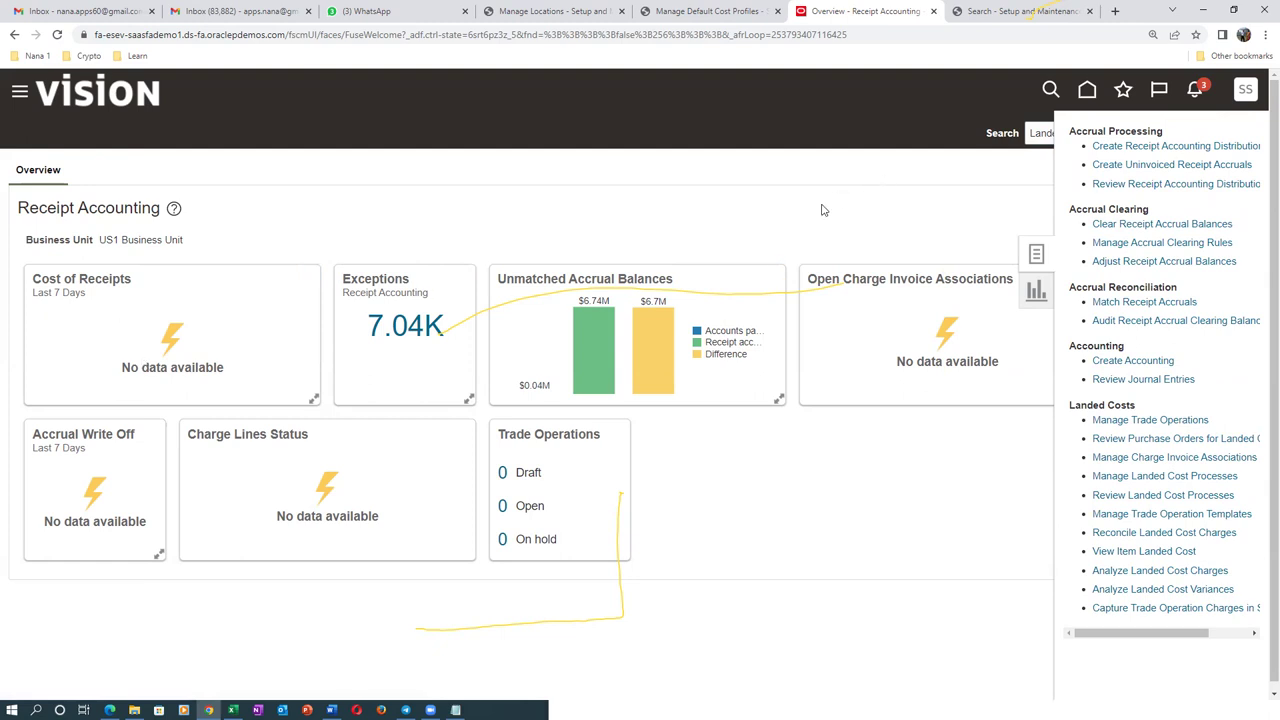
Step: Submit the Create Receipt Accounting Distributions process with US1 Business Unit as the bill-to business unit
left_click(1190, 145)
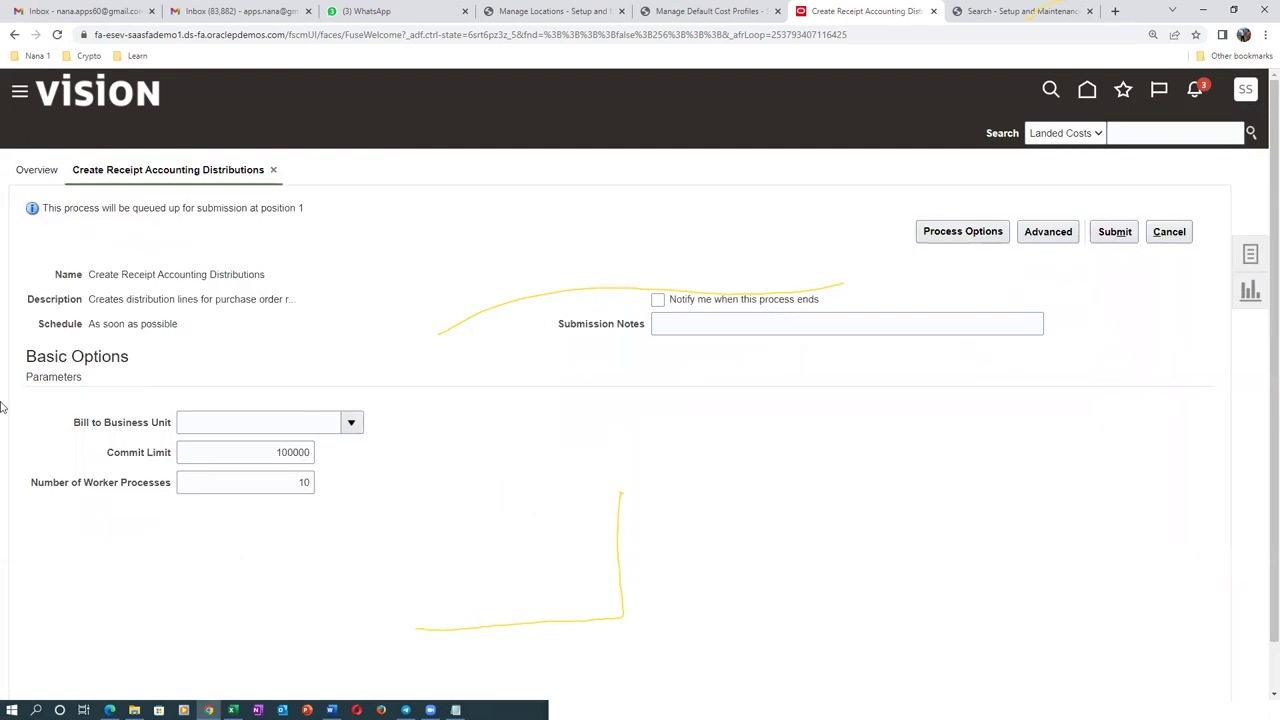
left_click(201, 414)
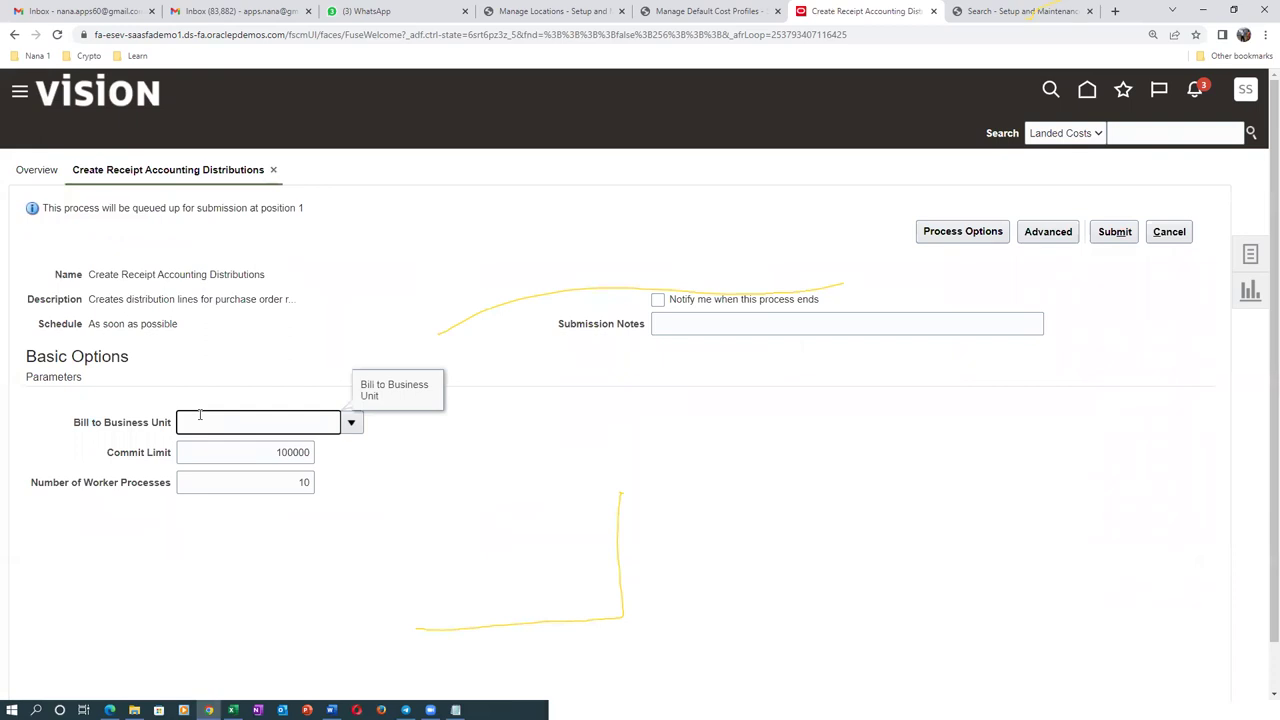
type("US1")
key("Tab")
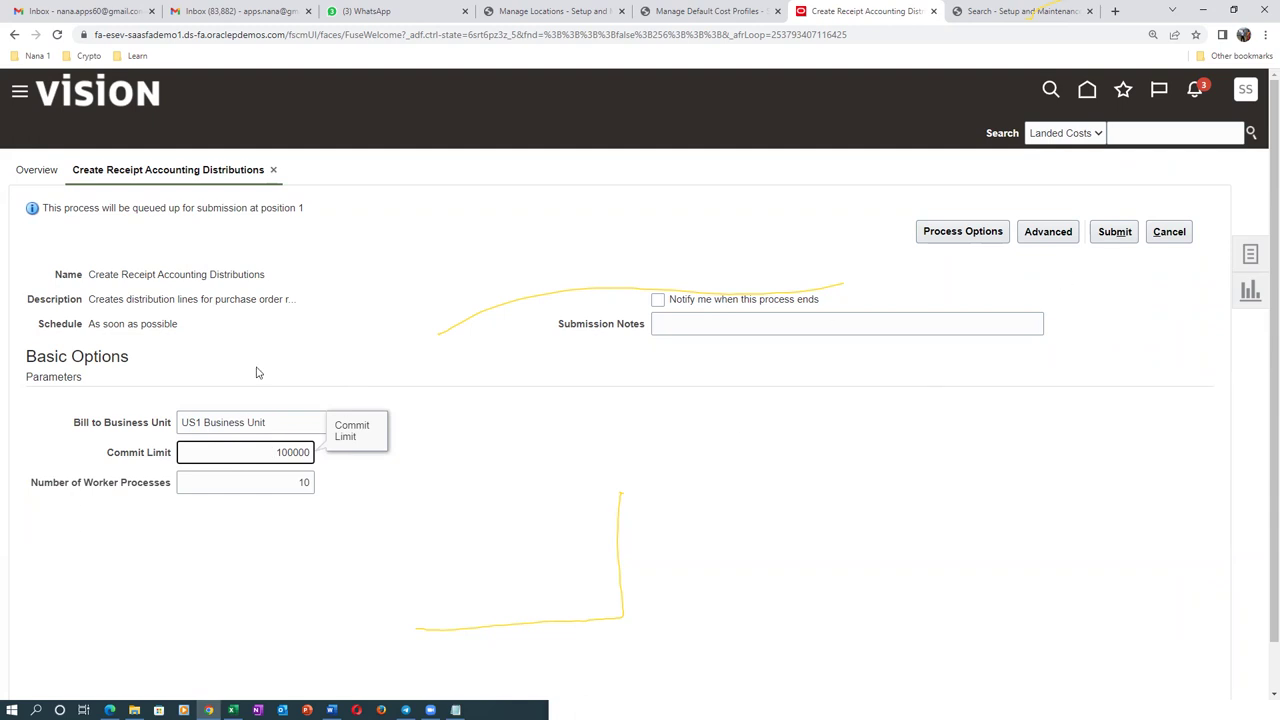
left_click(1115, 231)
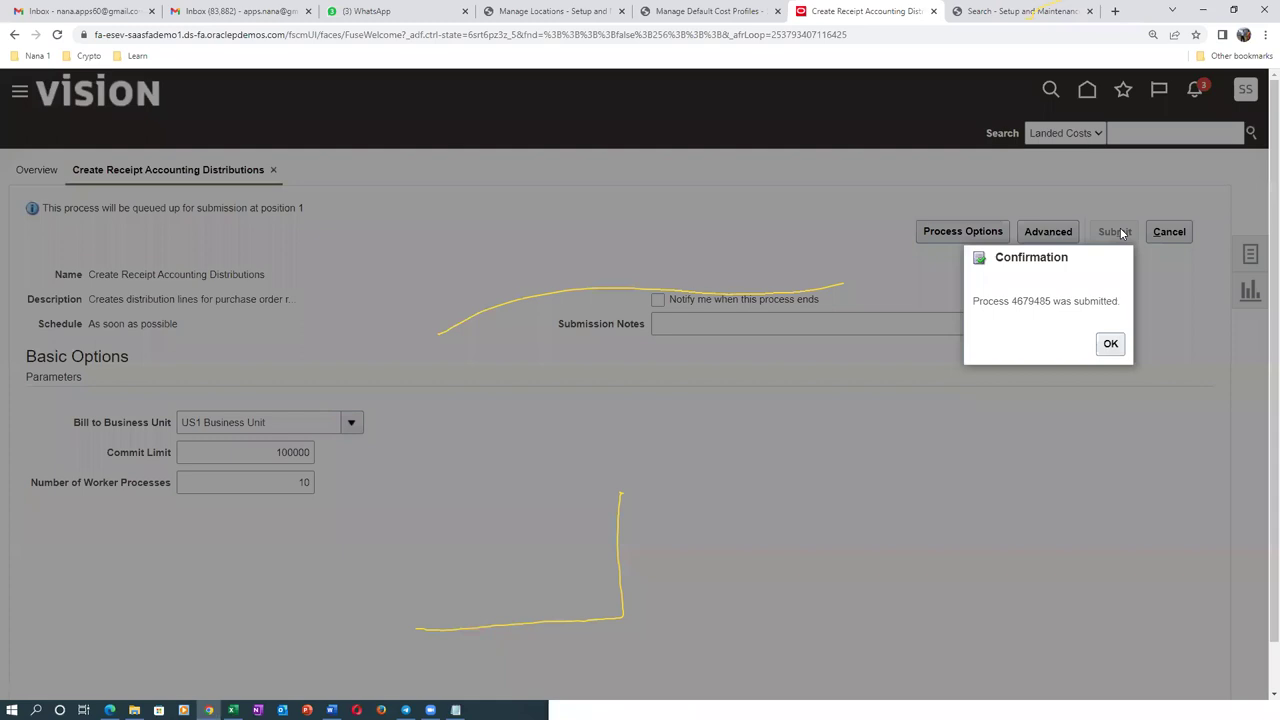
left_click(1111, 343)
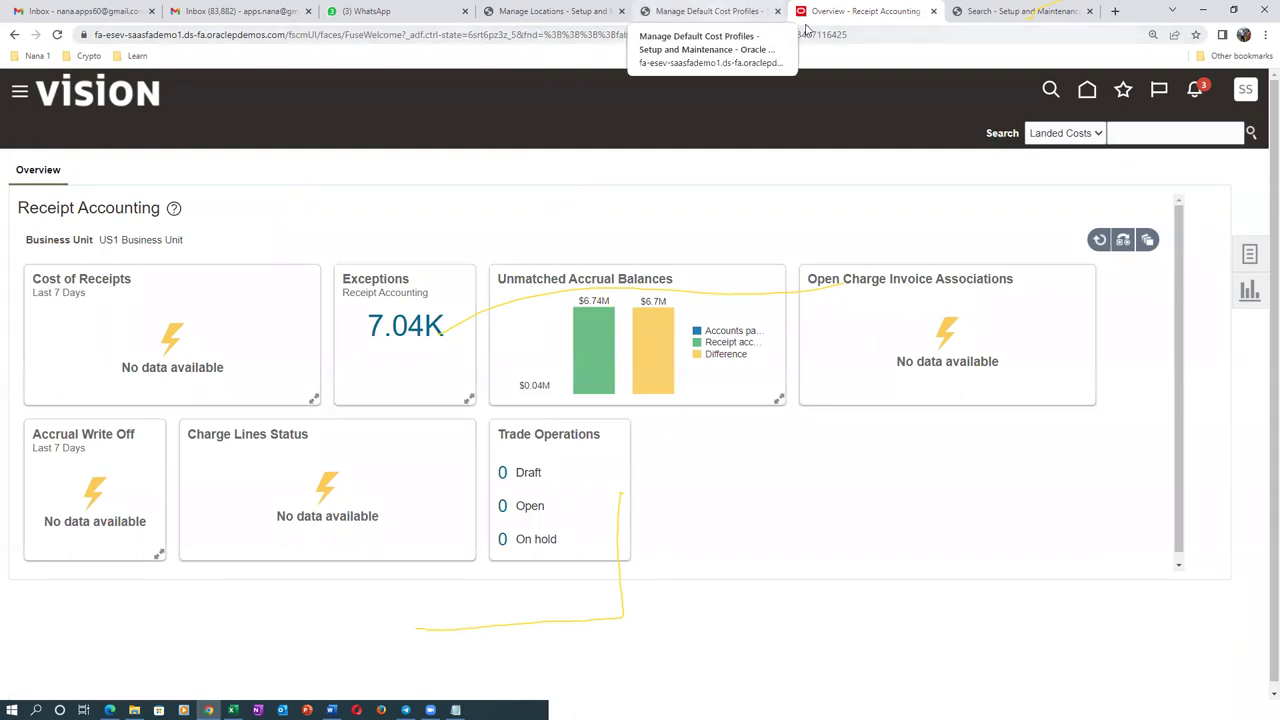
Step: Open the favorite Monitor Processes page in the Setup and Maintenance browser tab and refresh it to check the receipt accounting distributions job
left_click(1037, 12)
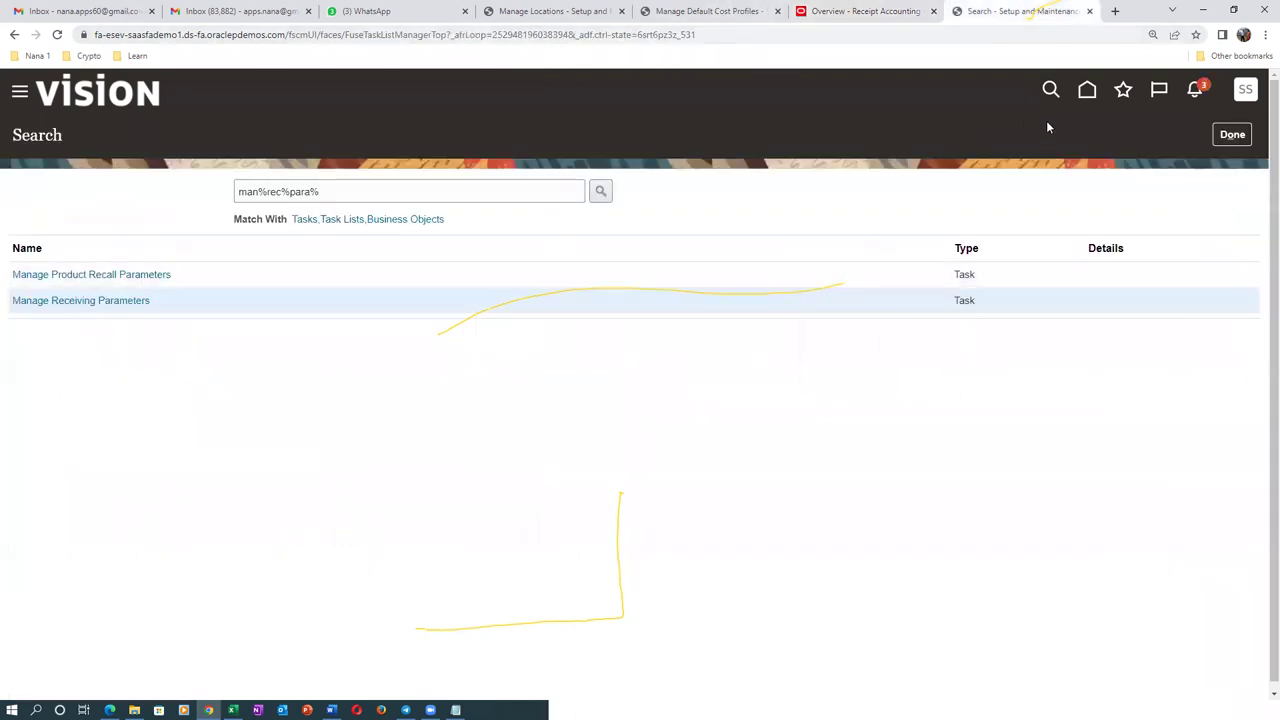
left_click(1123, 92)
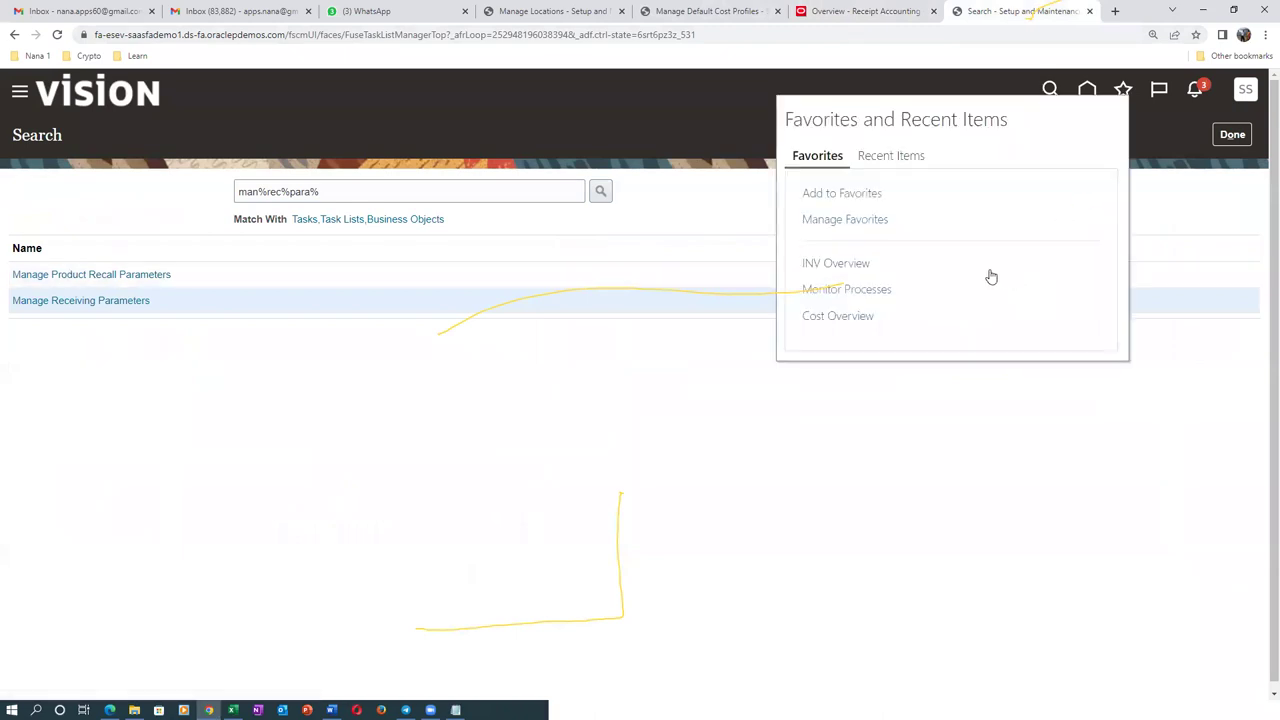
left_click(860, 298)
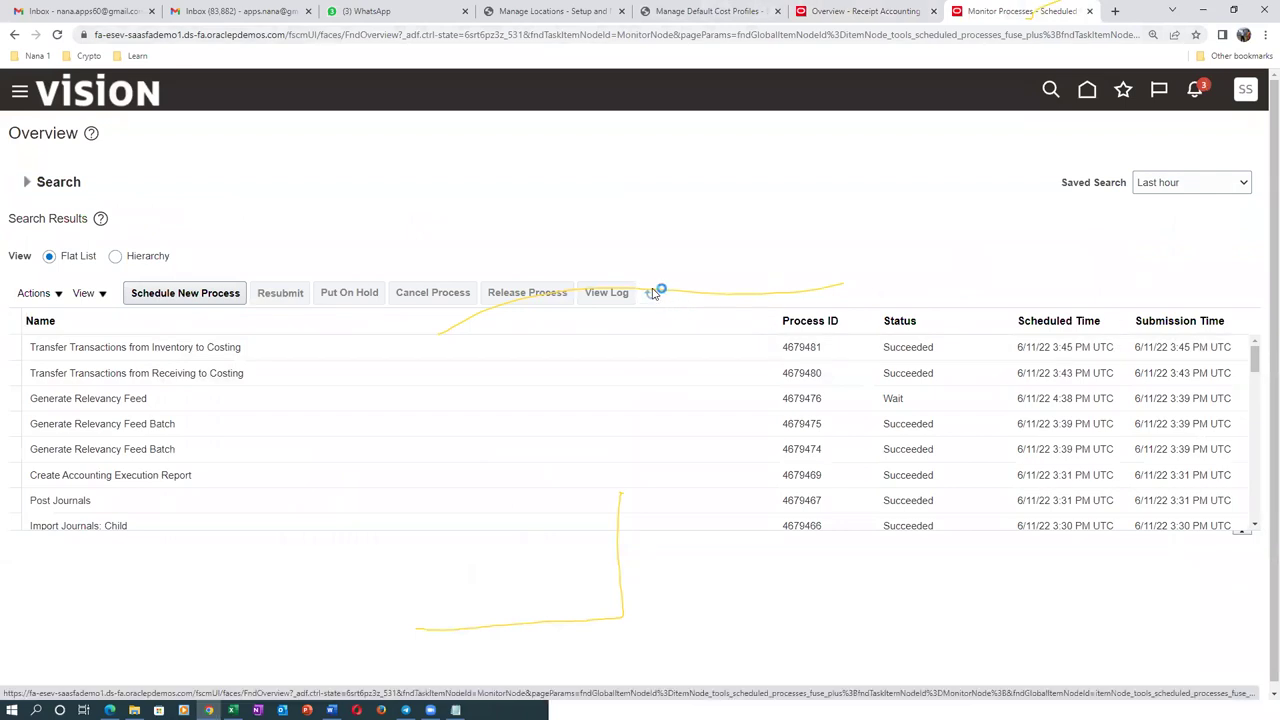
left_click(652, 292)
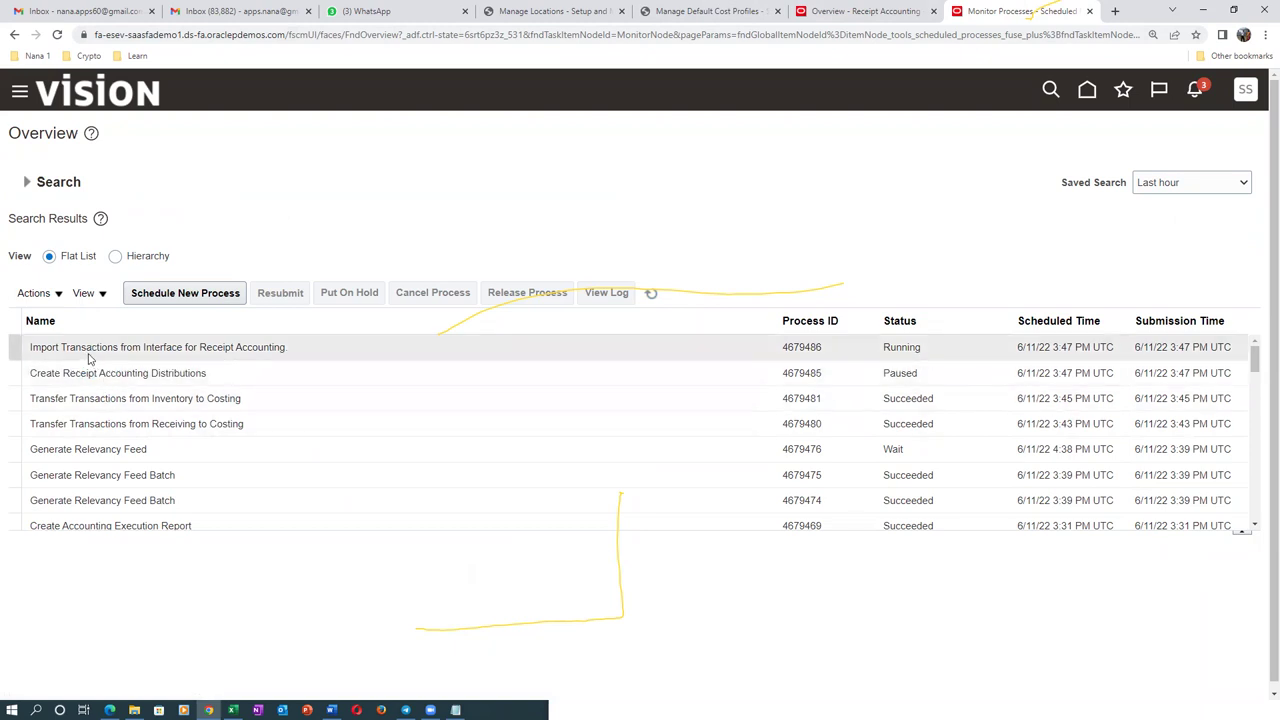
left_click(651, 294)
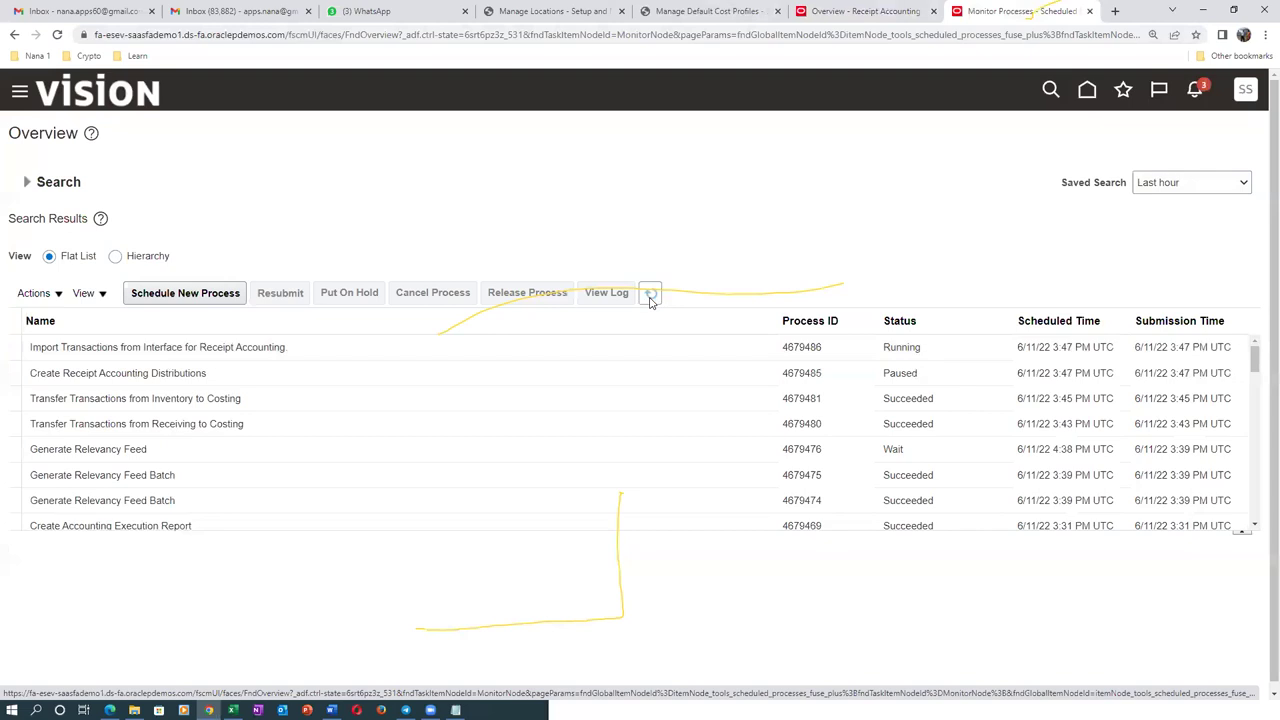
left_click(650, 298)
left_click(652, 298)
Step: Refresh the Receipt Accounting overview infolets, then return to the scheduled processes list
left_click(846, 12)
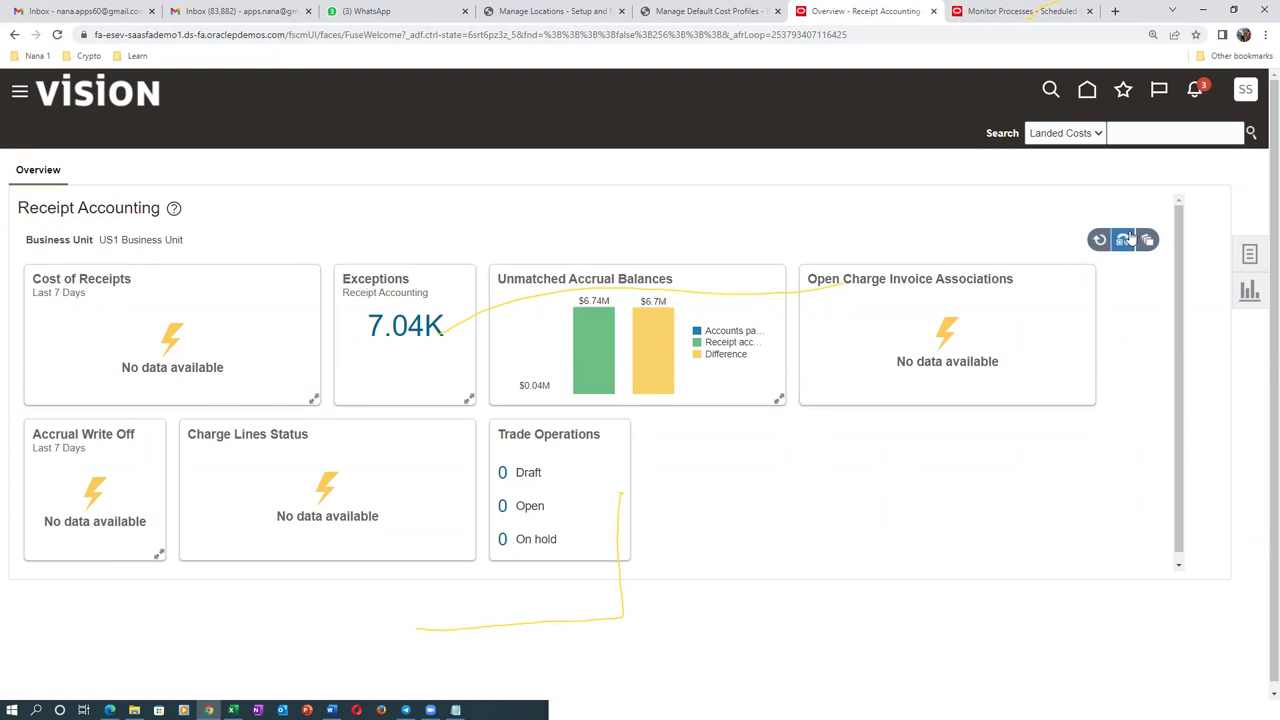
left_click(1100, 241)
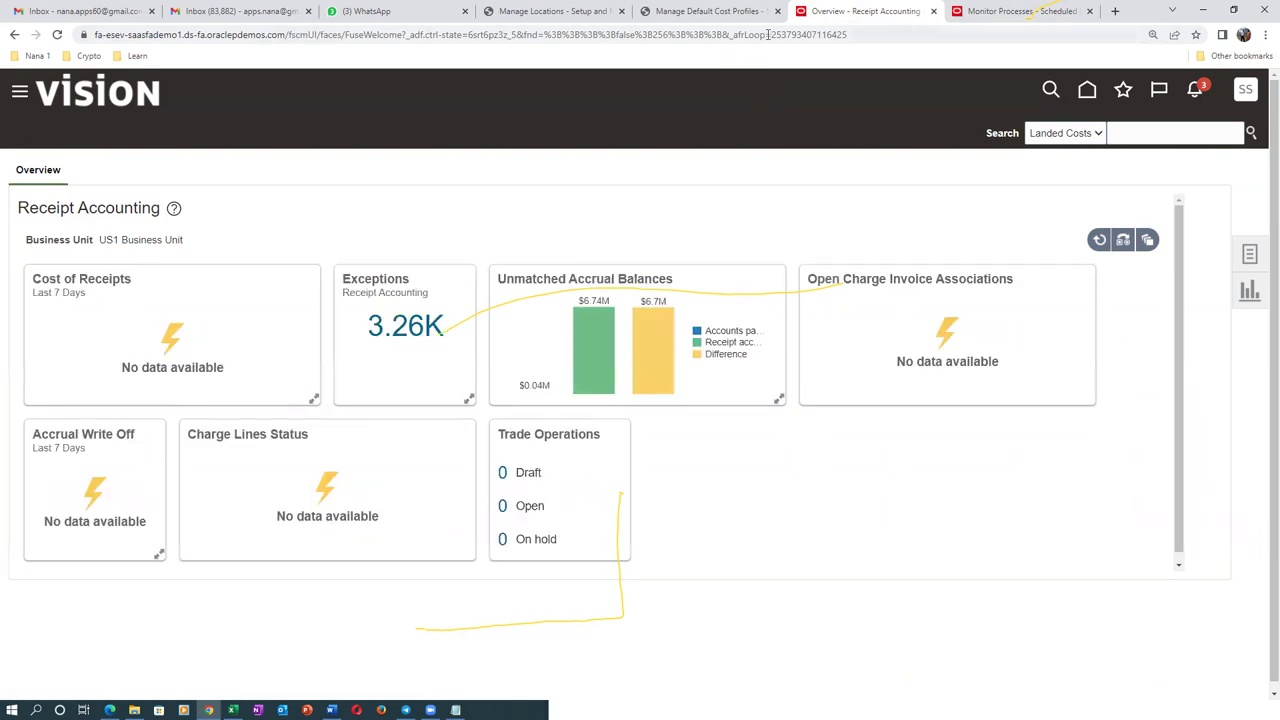
left_click(1015, 11)
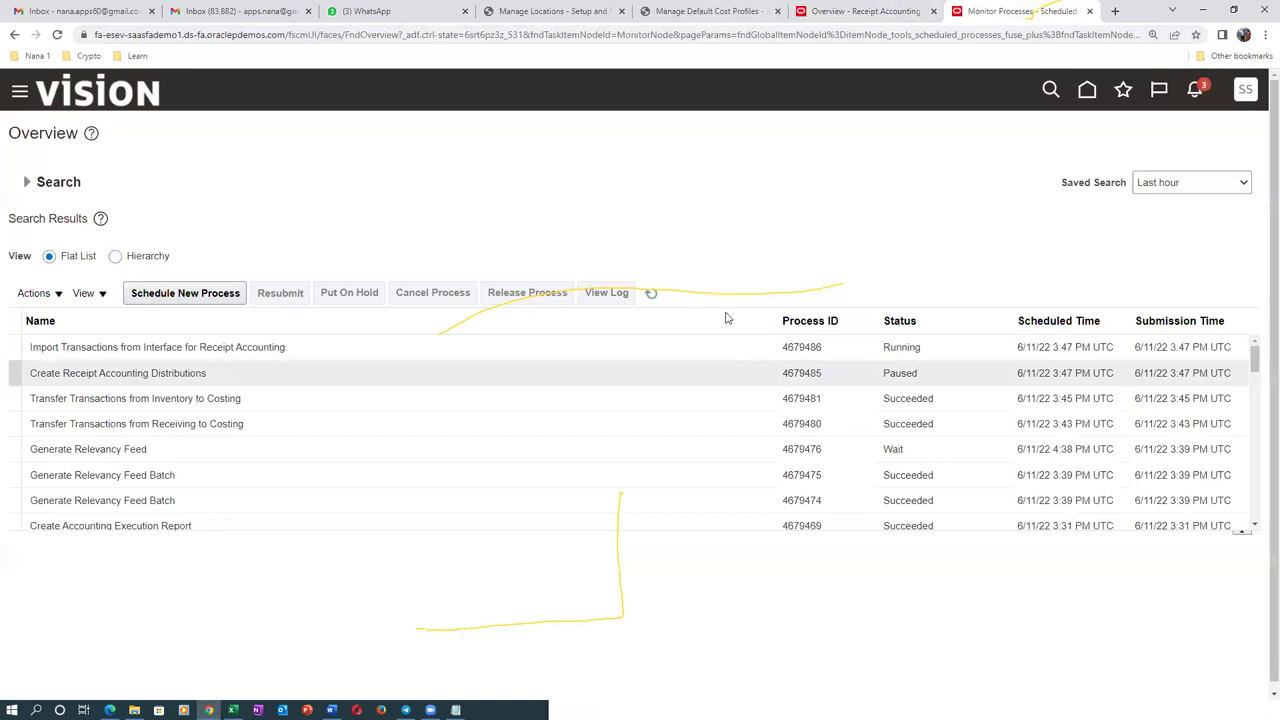
Step: Refresh the scheduled processes list repeatedly to follow the import from interface and the receipt accounting distributions subprocess
left_click(651, 297)
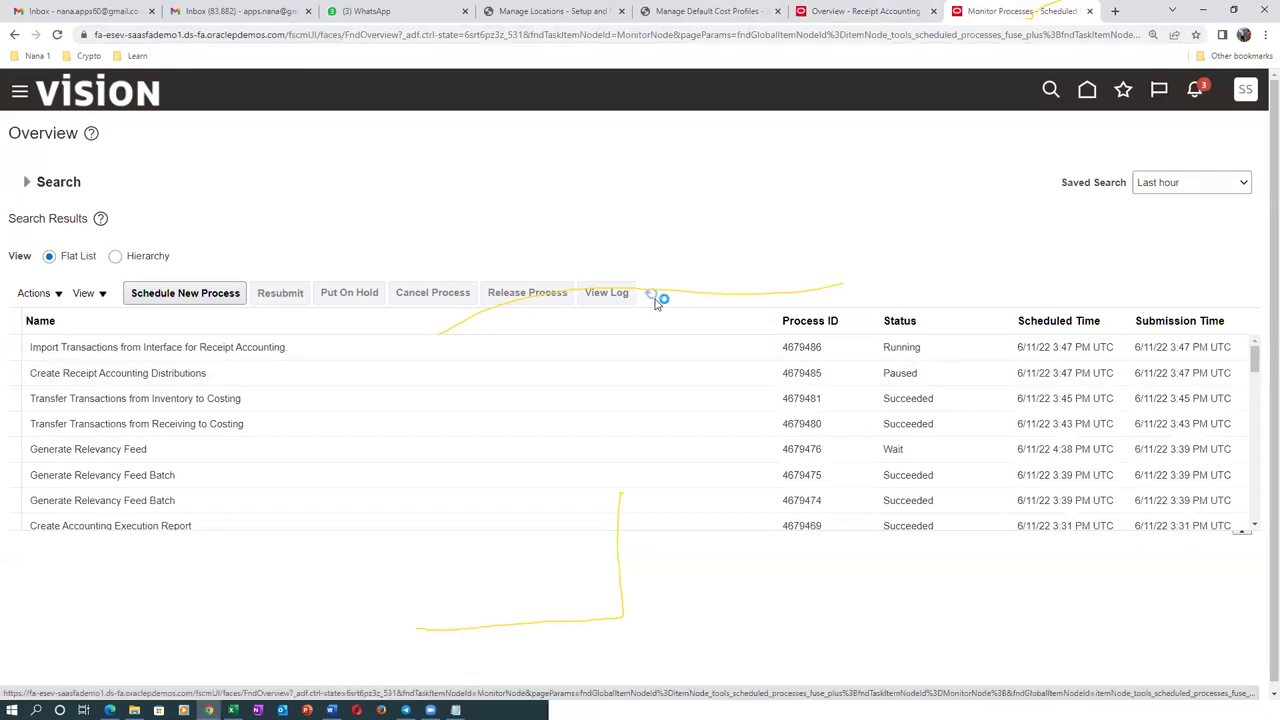
left_click(654, 301)
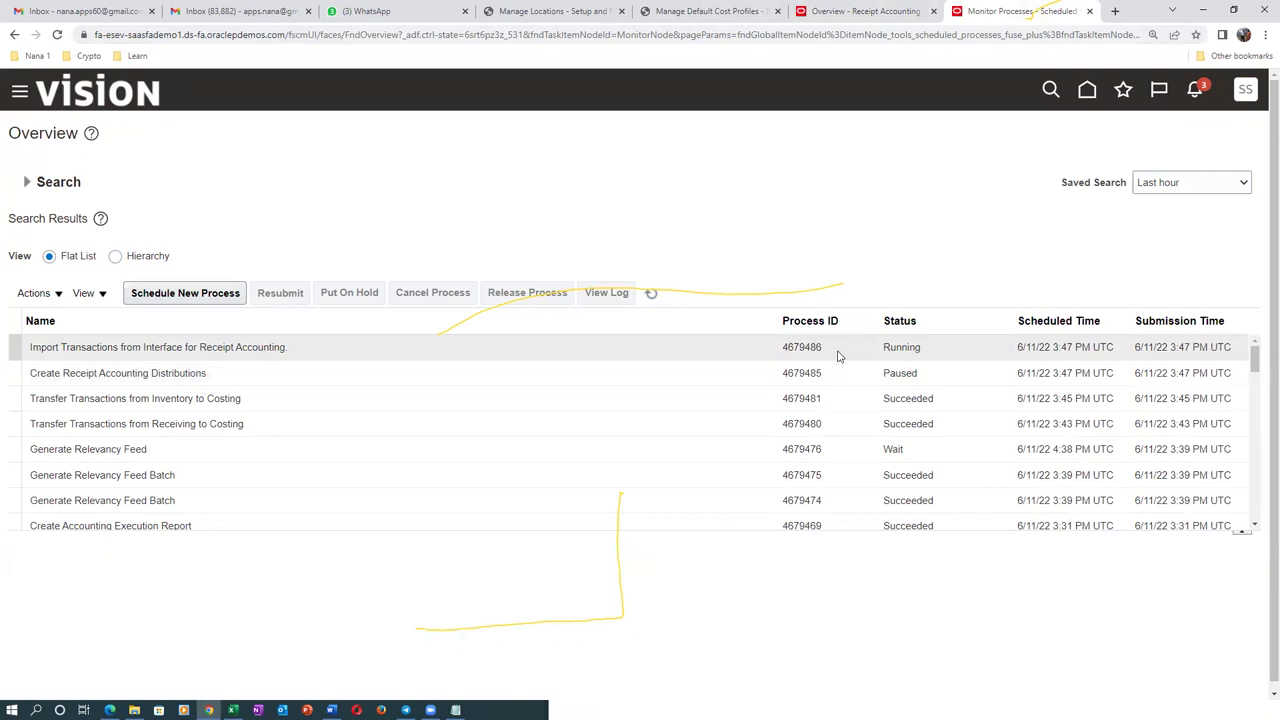
left_click(652, 293)
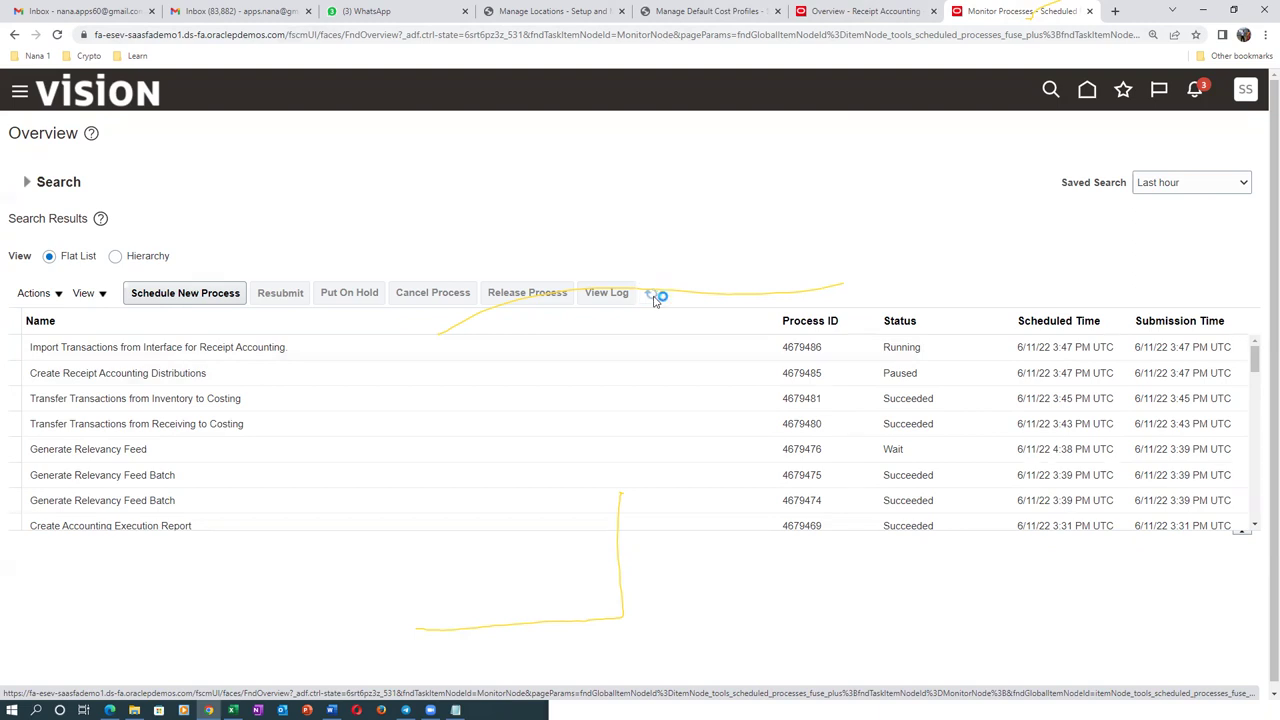
left_click(655, 296)
left_click(652, 297)
left_click(651, 297)
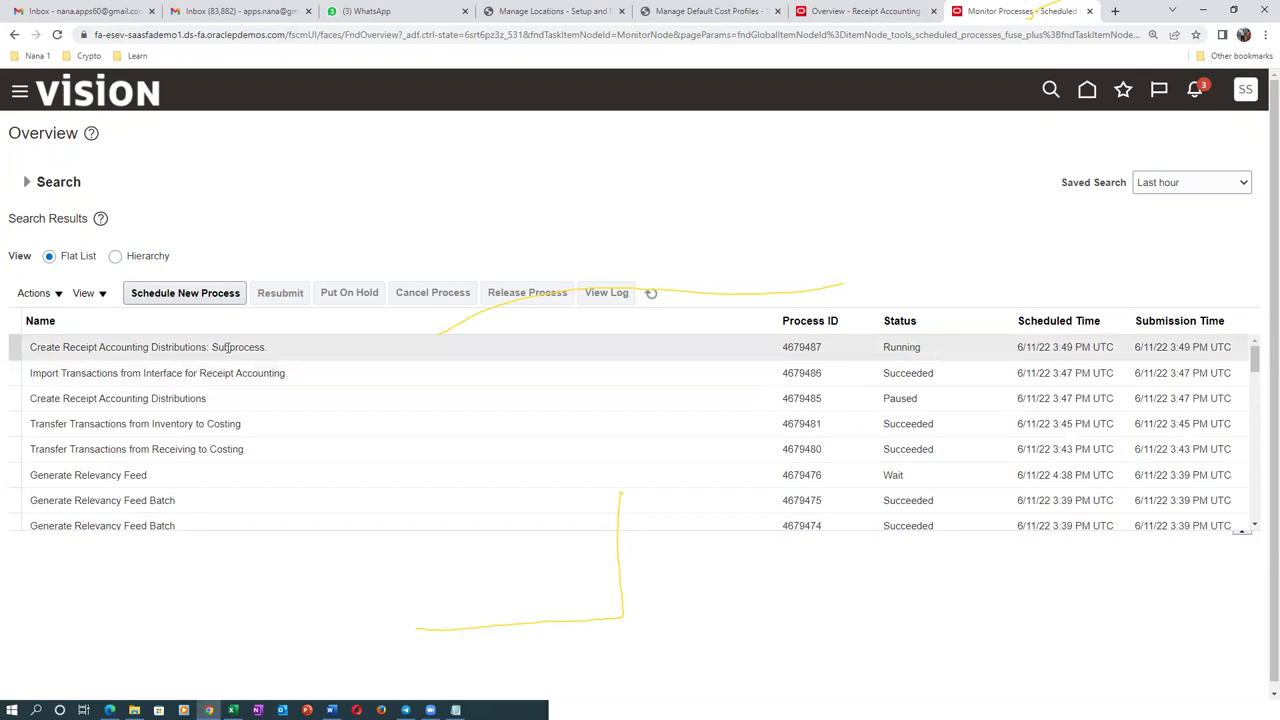
left_click(655, 295)
left_click(653, 294)
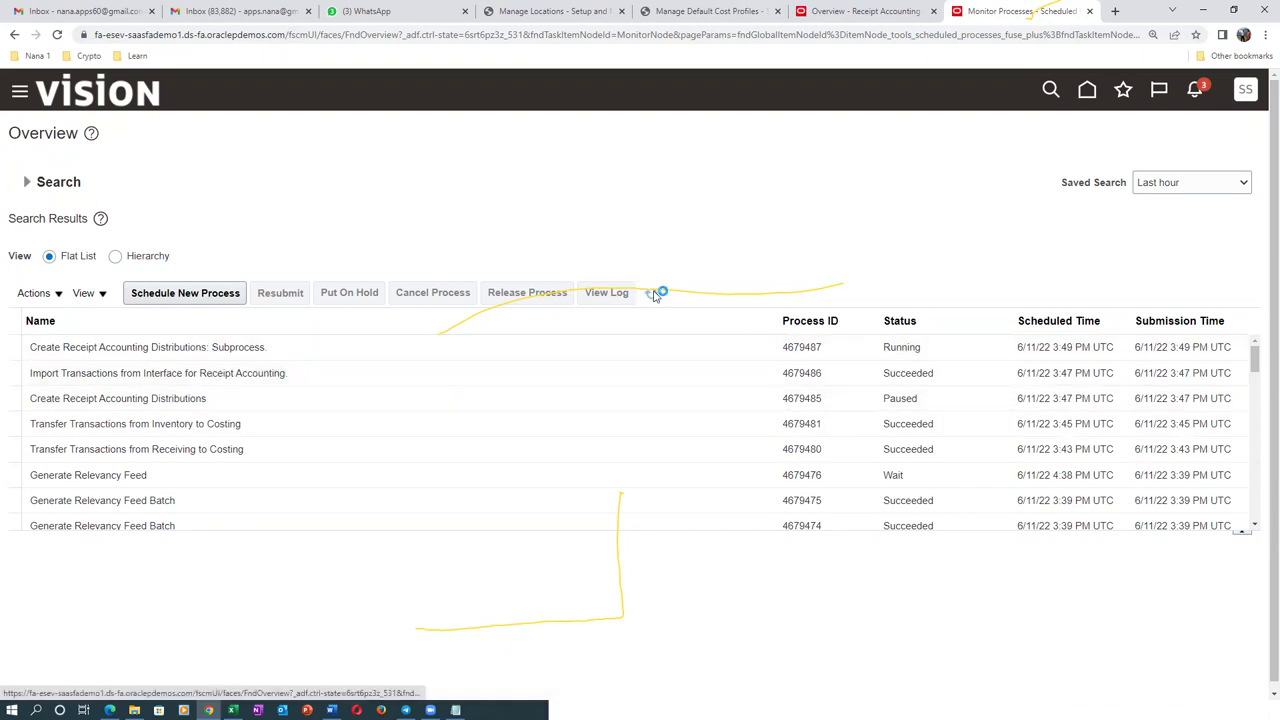
Step: Switch to the Excel accounting entries sheet, compare the Shipment reference and Inter organization Transfer entries, and return to the scheduled processes list
key("alt+Tab")
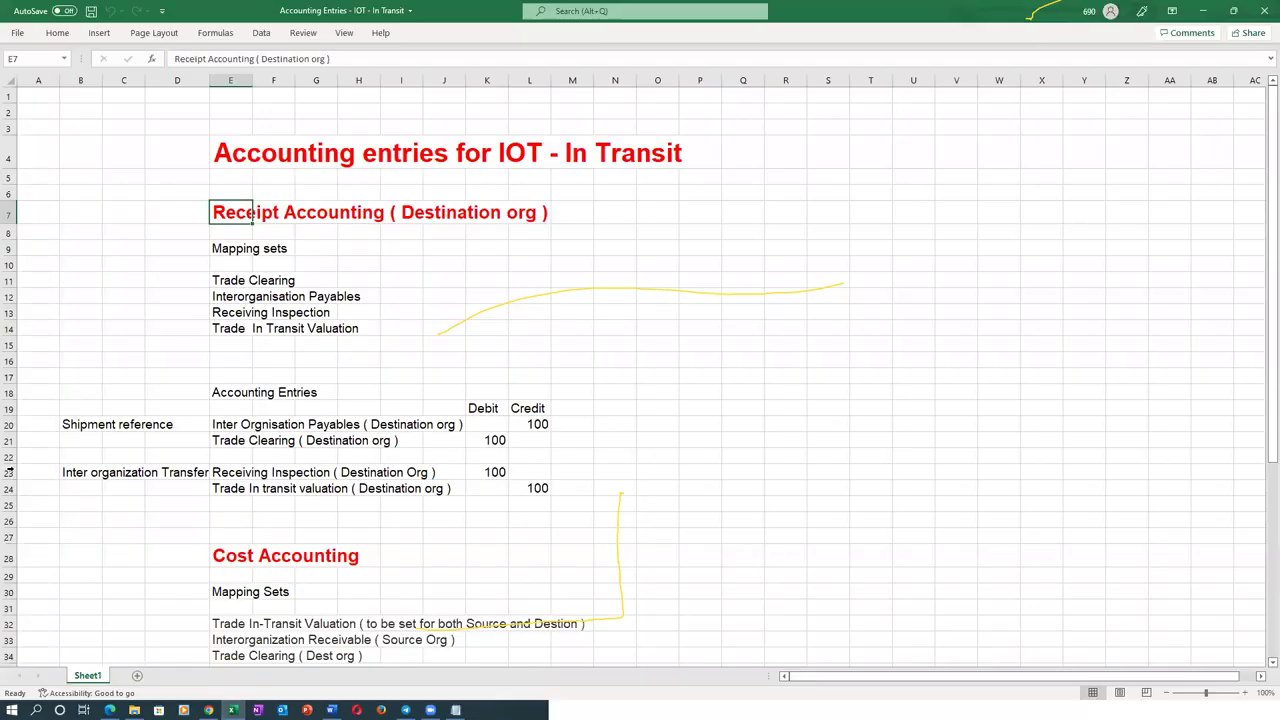
left_click(84, 425)
left_click(80, 472)
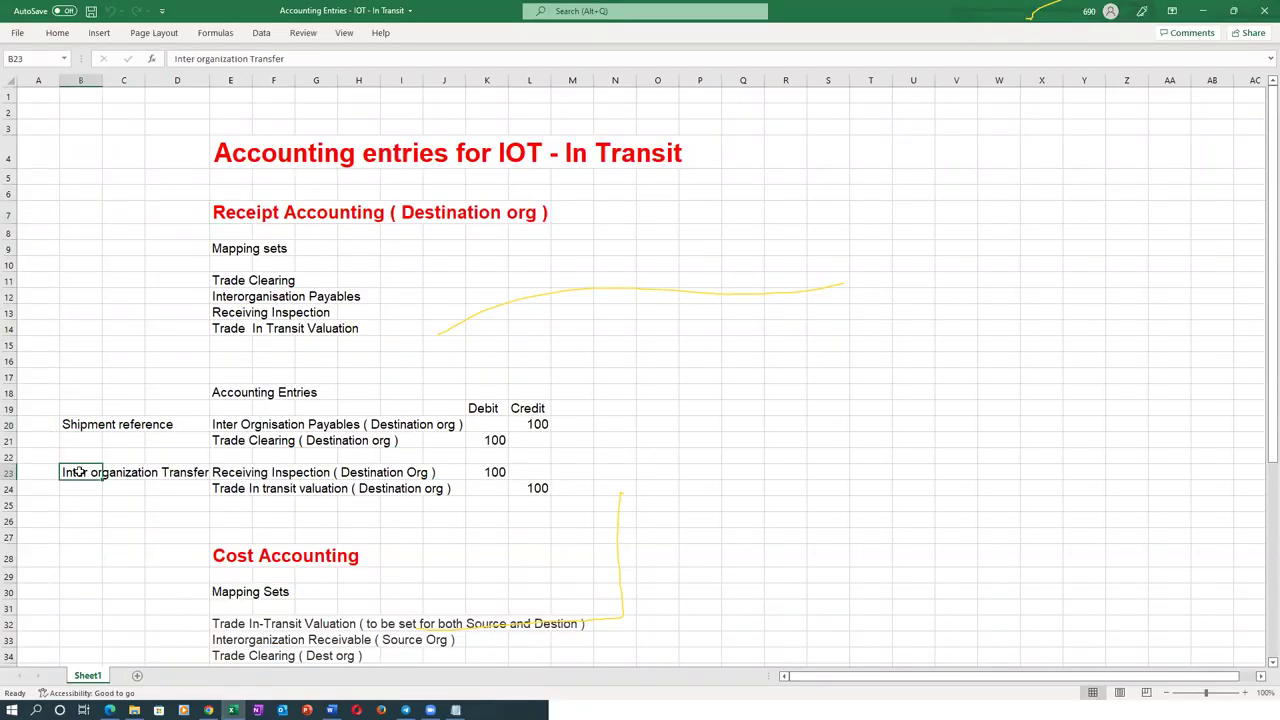
left_click(66, 425)
left_click(80, 474)
left_click(76, 428)
left_click(90, 480)
left_click(81, 425)
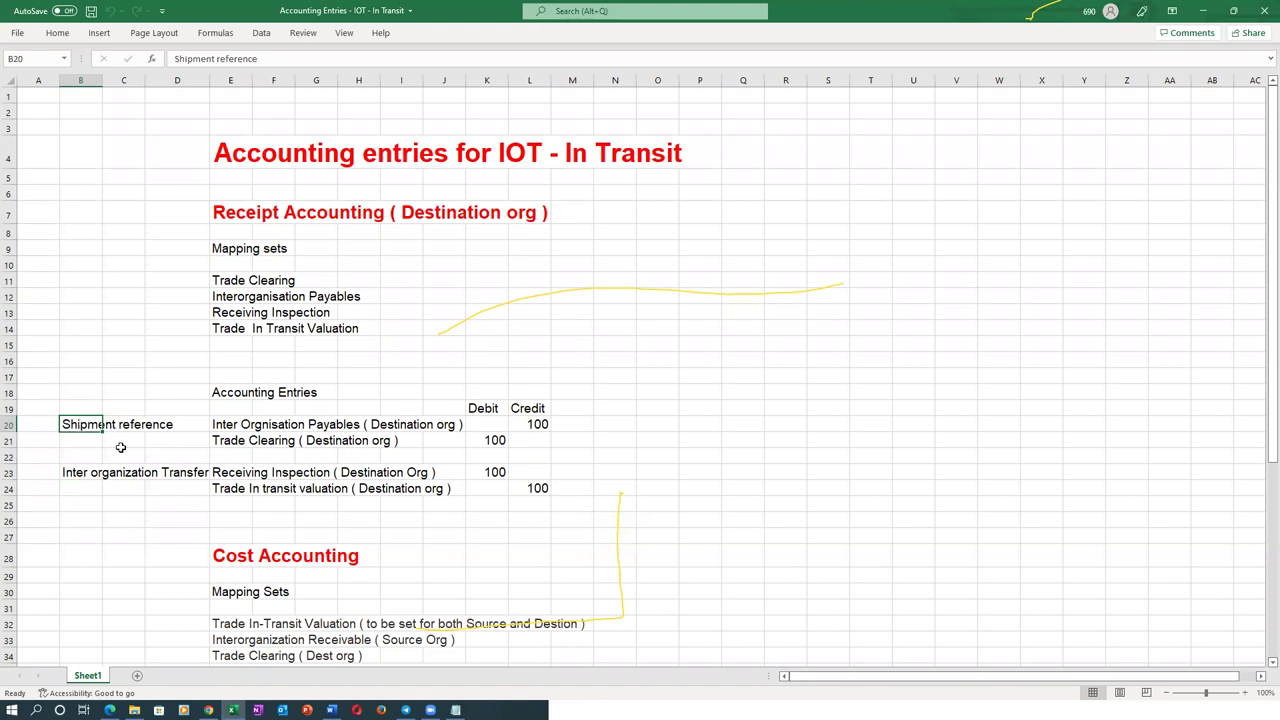
left_click(80, 473)
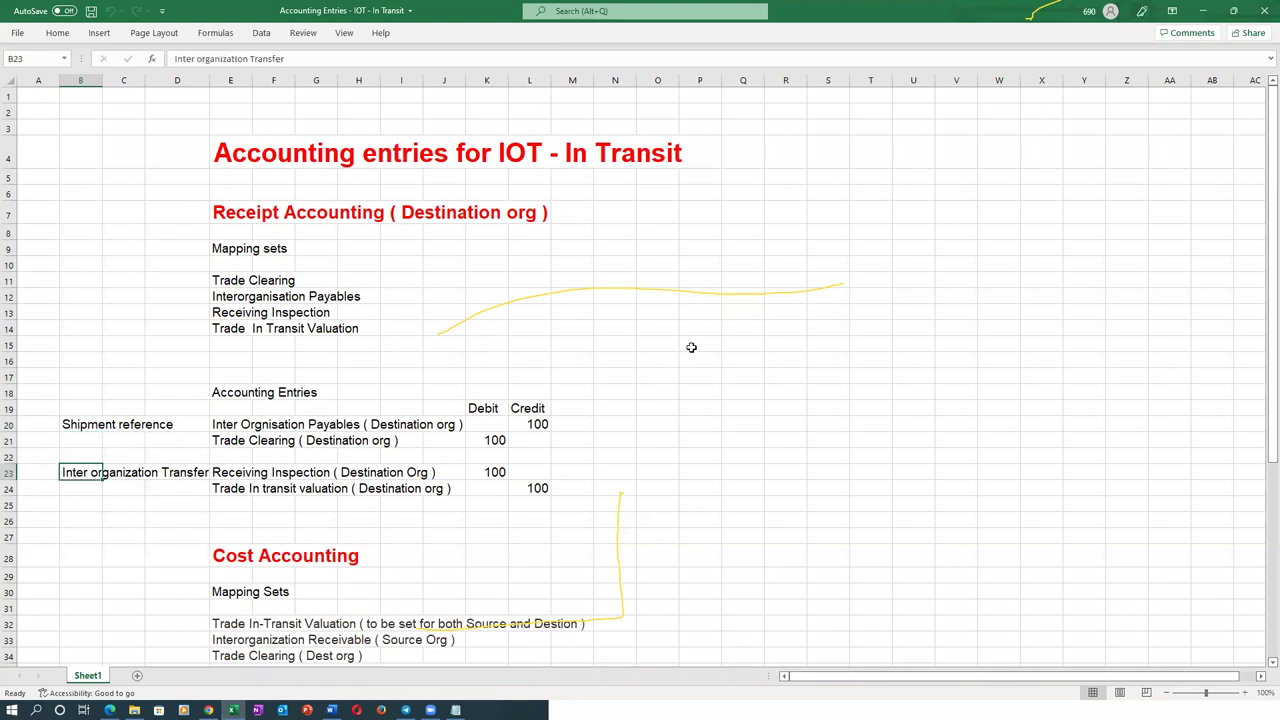
key("alt+Tab")
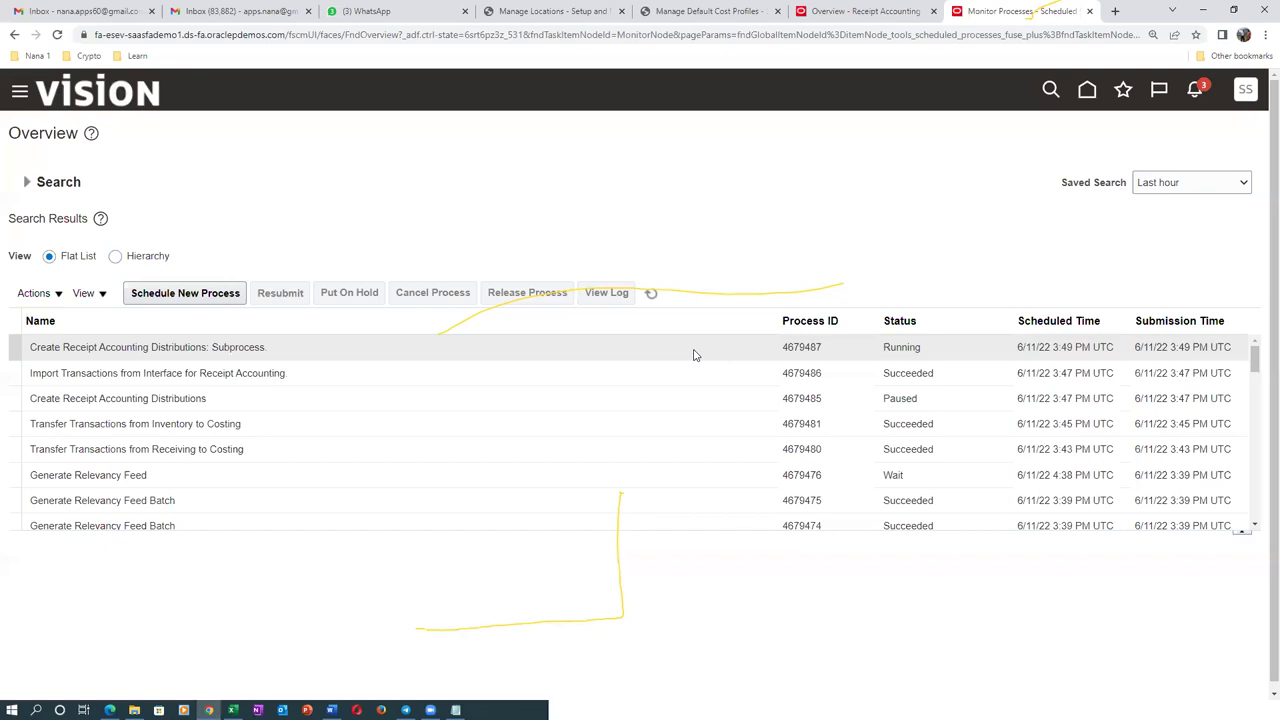
Step: Refresh the scheduled processes list to check whether Create Receipt Accounting Distributions and its subprocess have completed
left_click(650, 294)
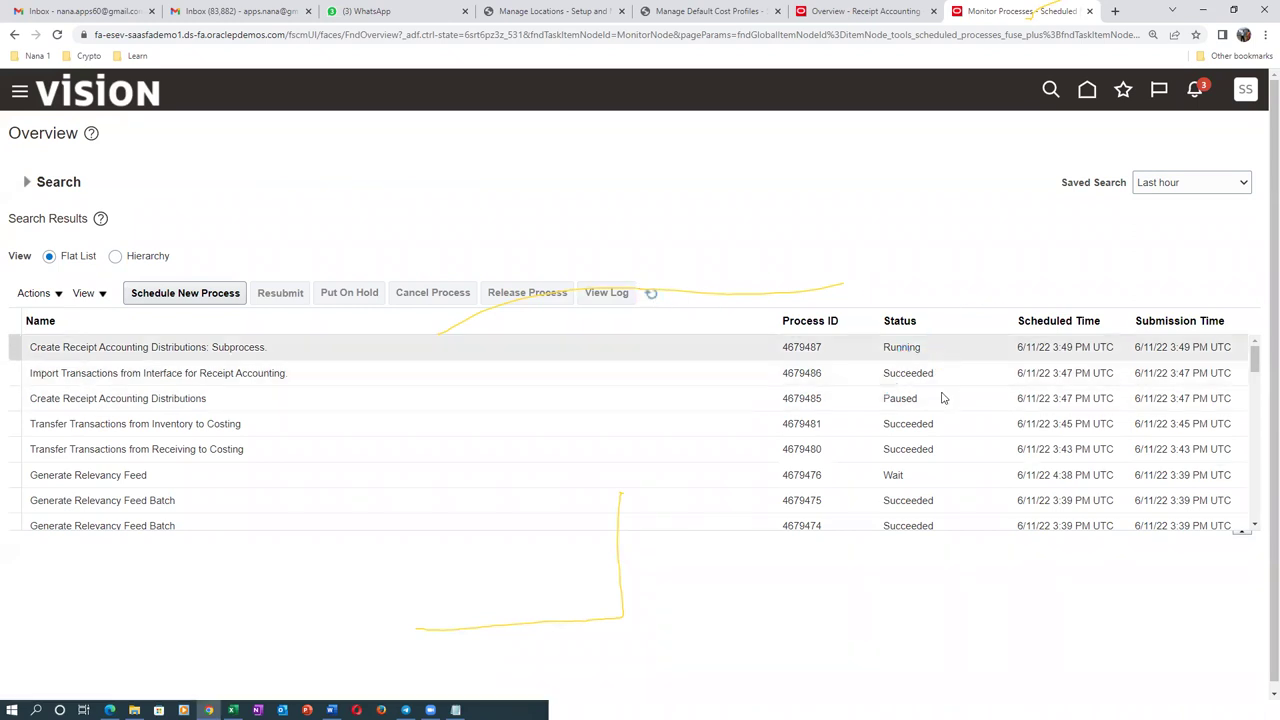
left_click(651, 298)
left_click(652, 300)
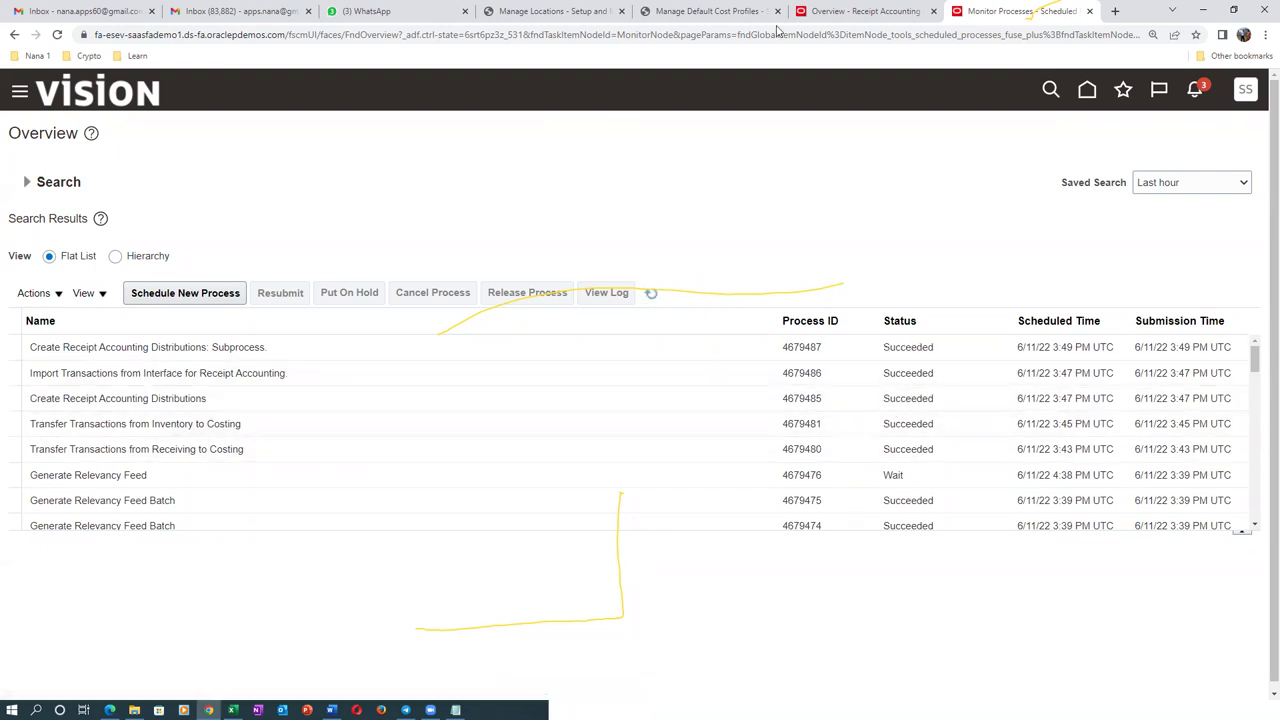
Step: Open the exceptions from the Receipt Accounting overview and examine the error details of the Trade Events rows with 1 and 24 exceptions
left_click(865, 11)
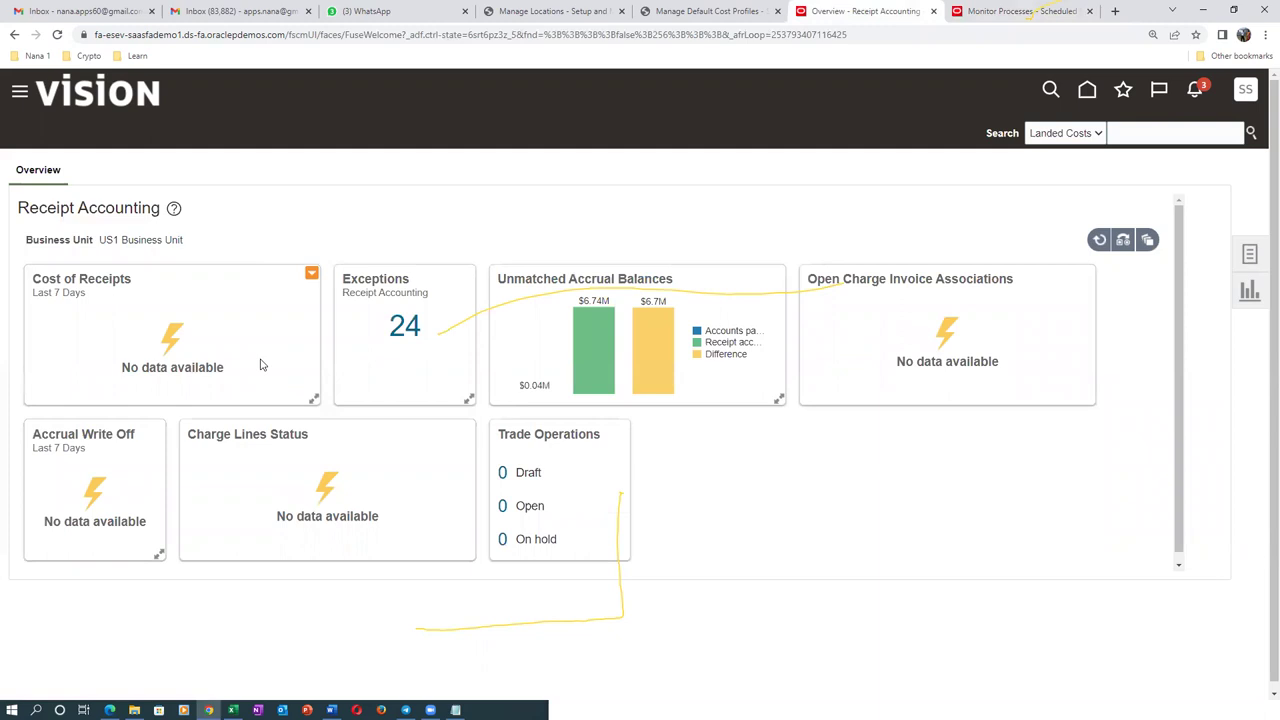
left_click(403, 323)
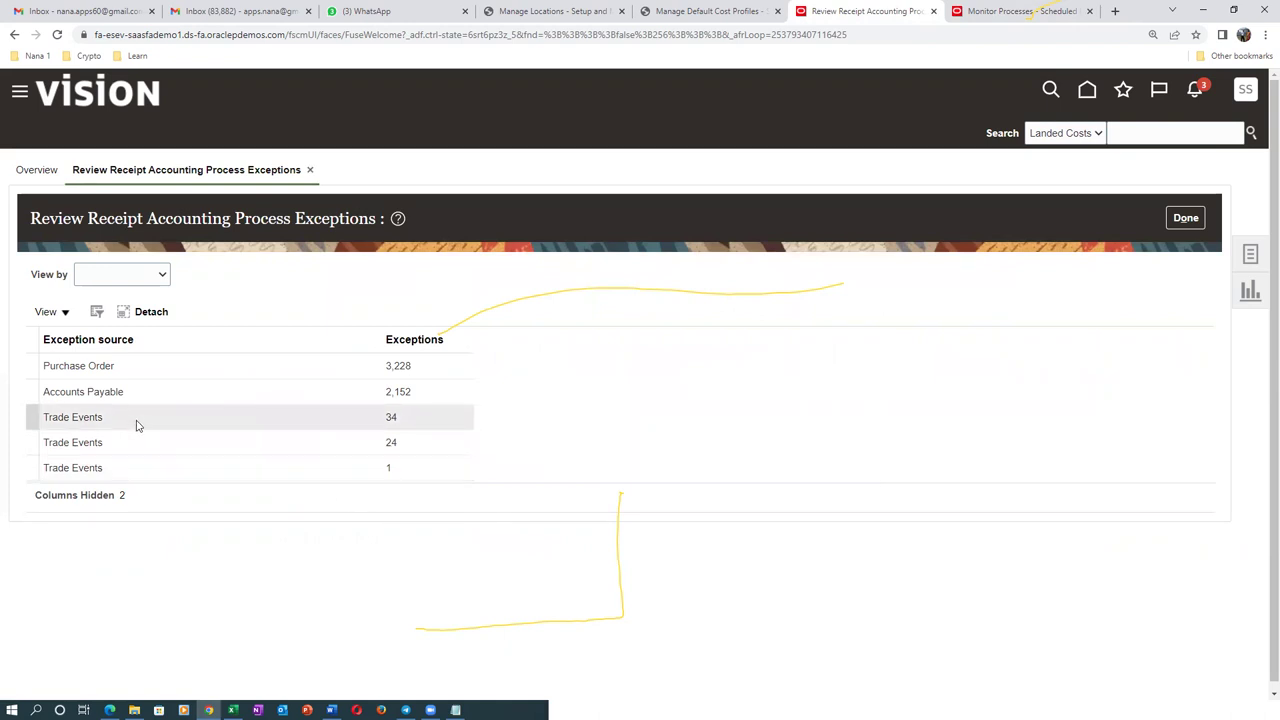
left_click(389, 468)
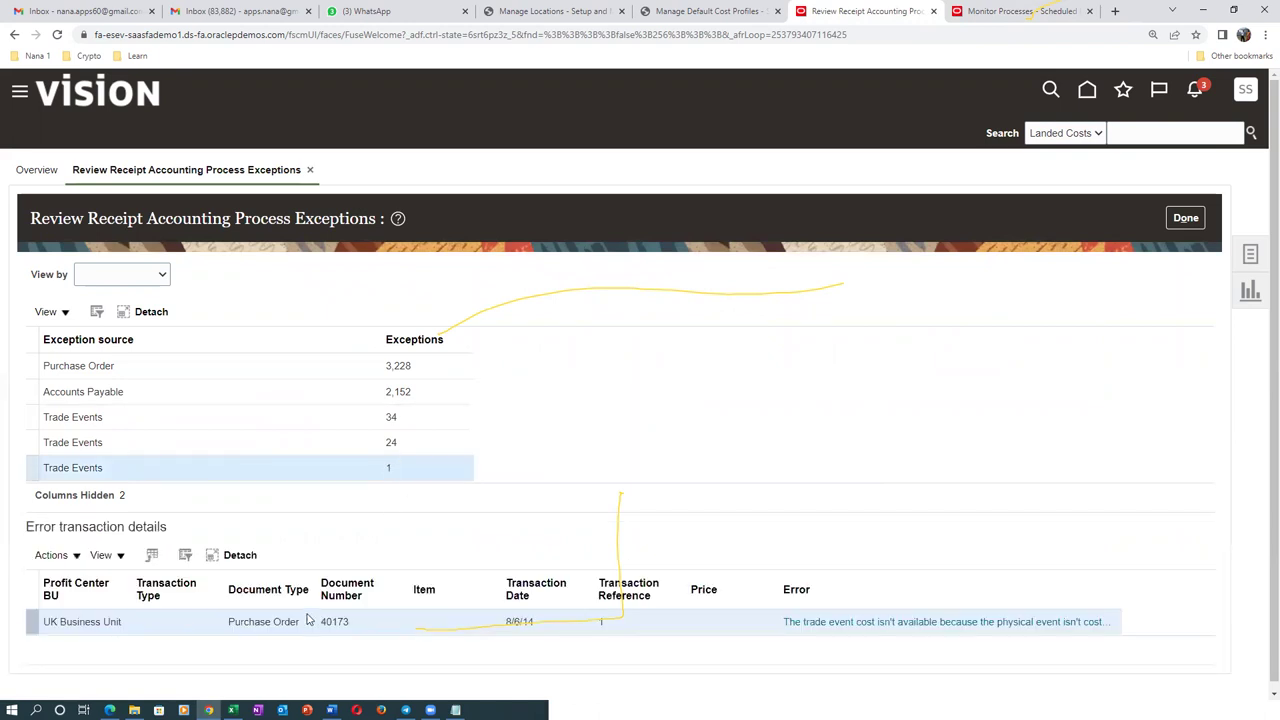
left_click(395, 442)
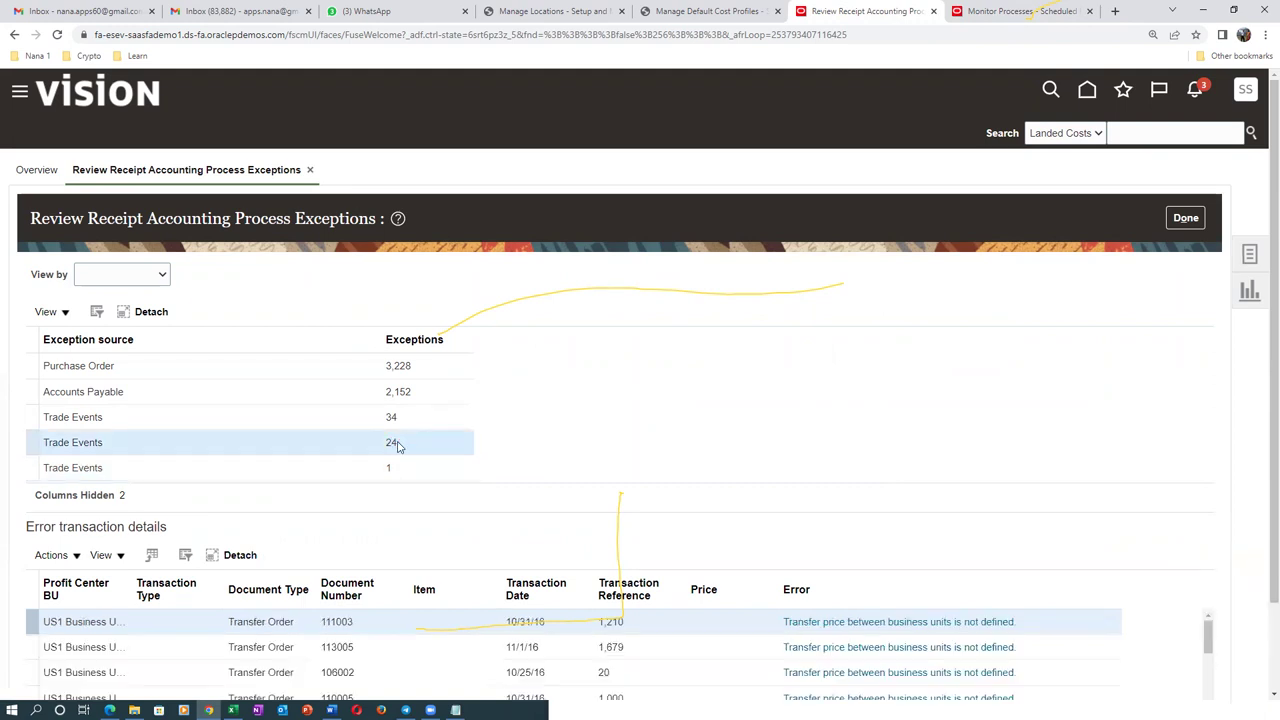
scroll(398, 447, "down", 2)
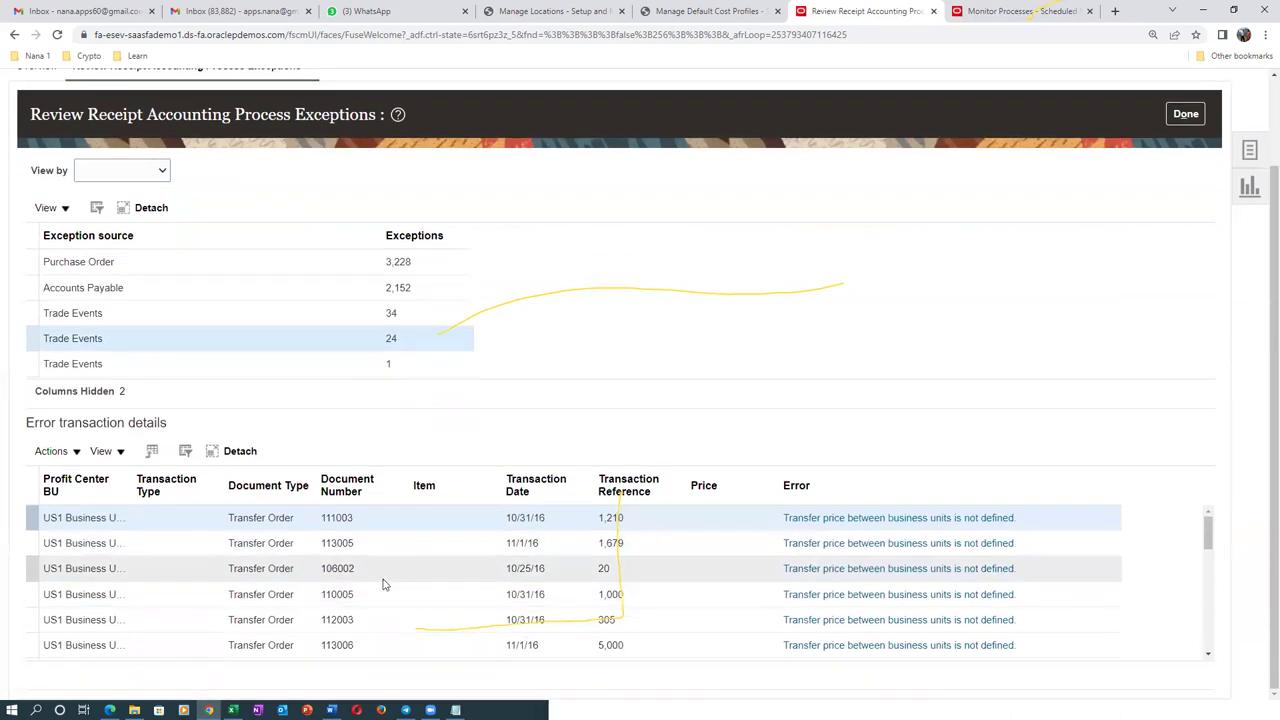
scroll(390, 627, "down", 2)
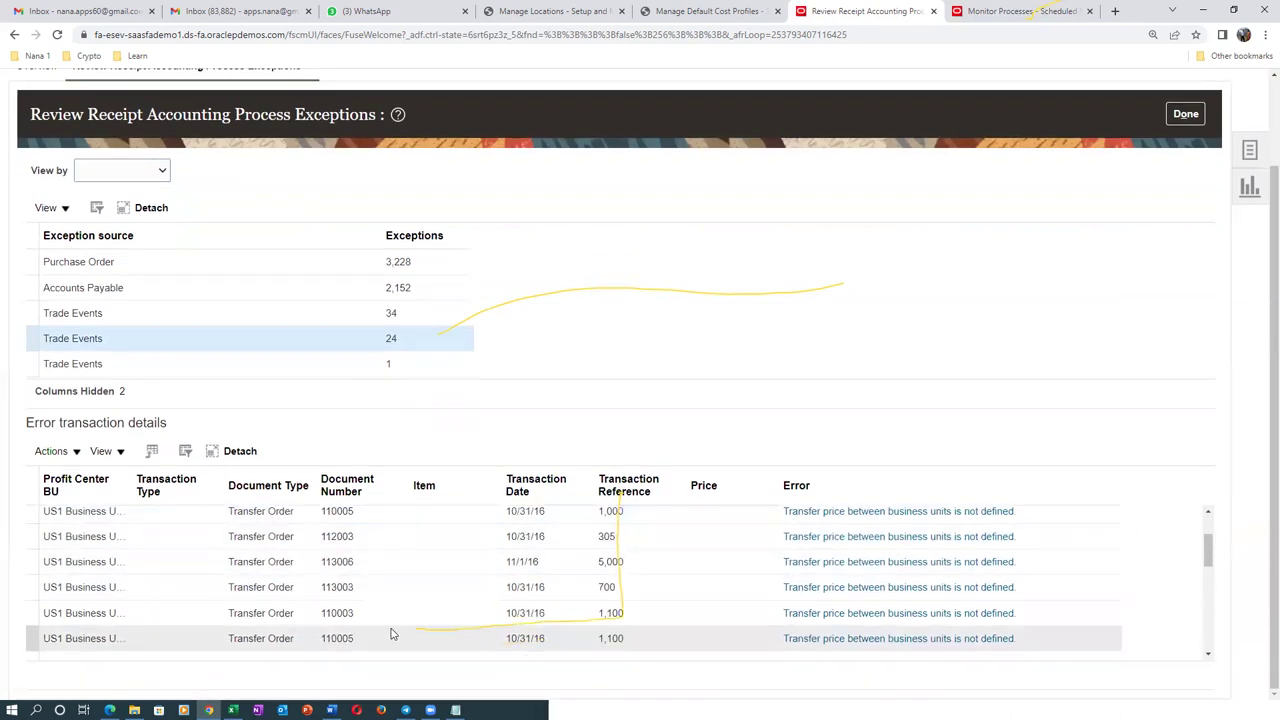
scroll(392, 635, "up", 5)
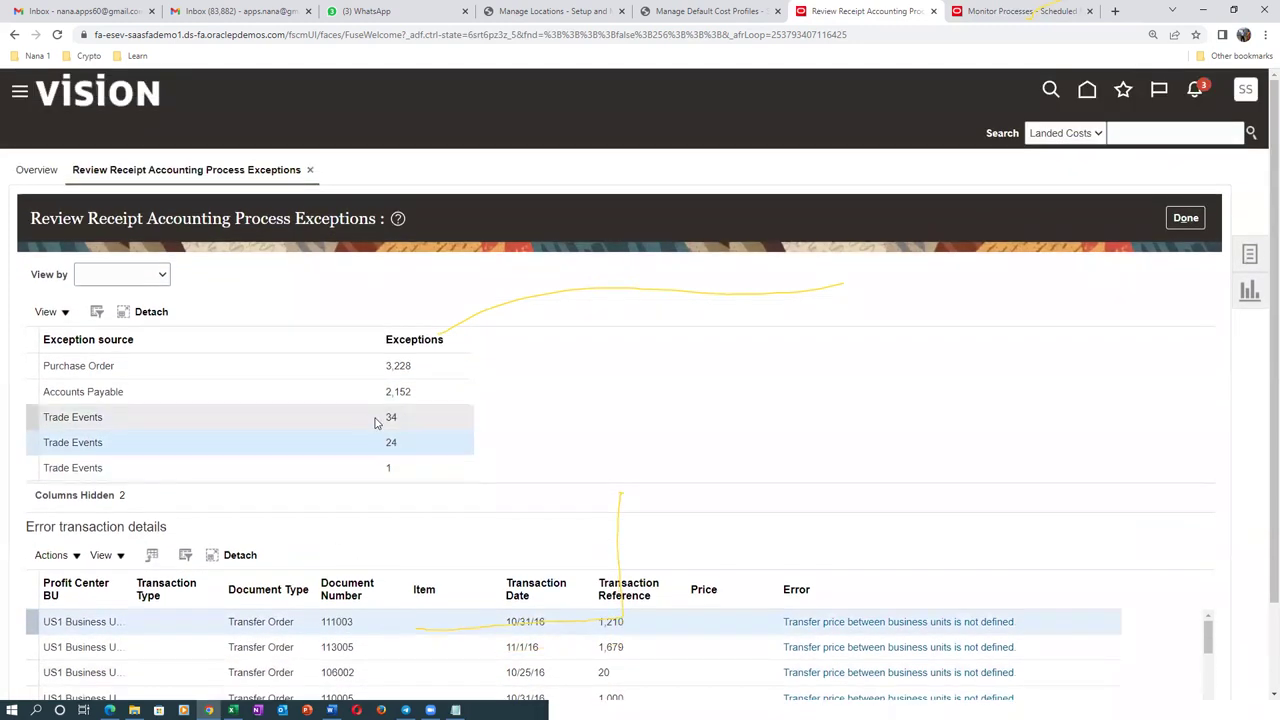
Step: Examine the error transaction details of the Trade Events row with 34 exceptions
left_click(390, 416)
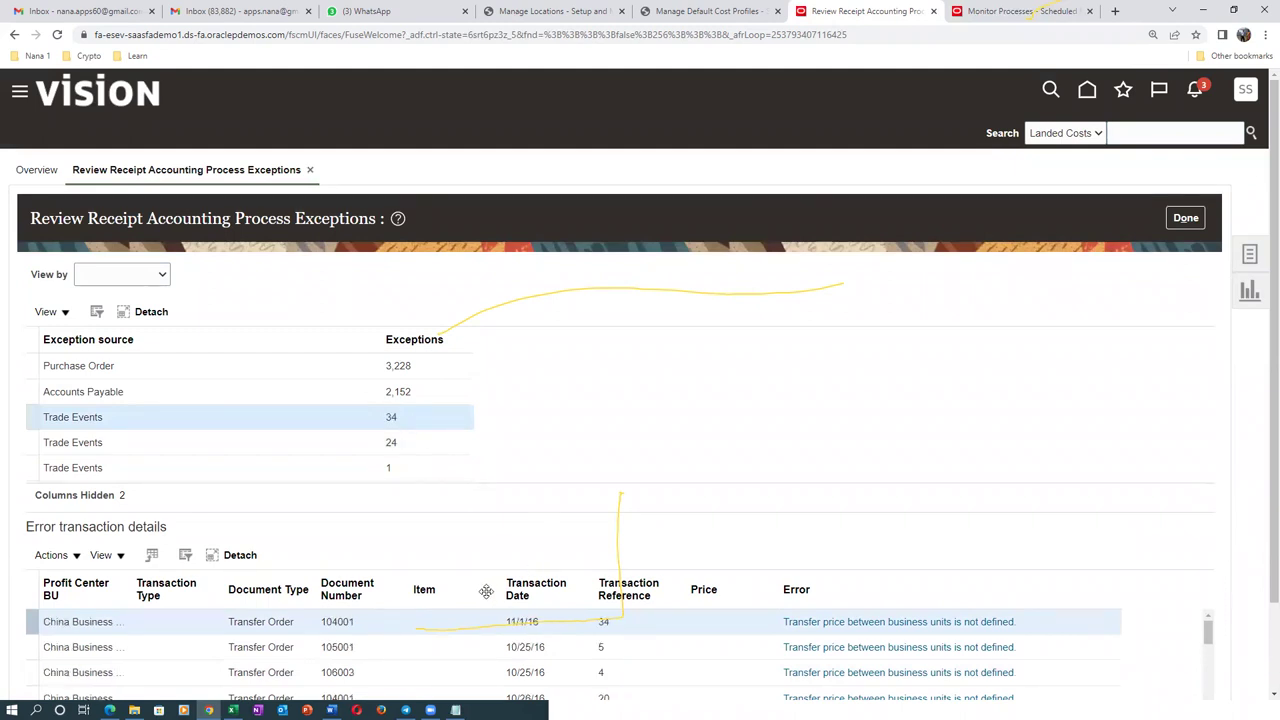
scroll(494, 595, "down", 1)
scroll(494, 595, "down", 3)
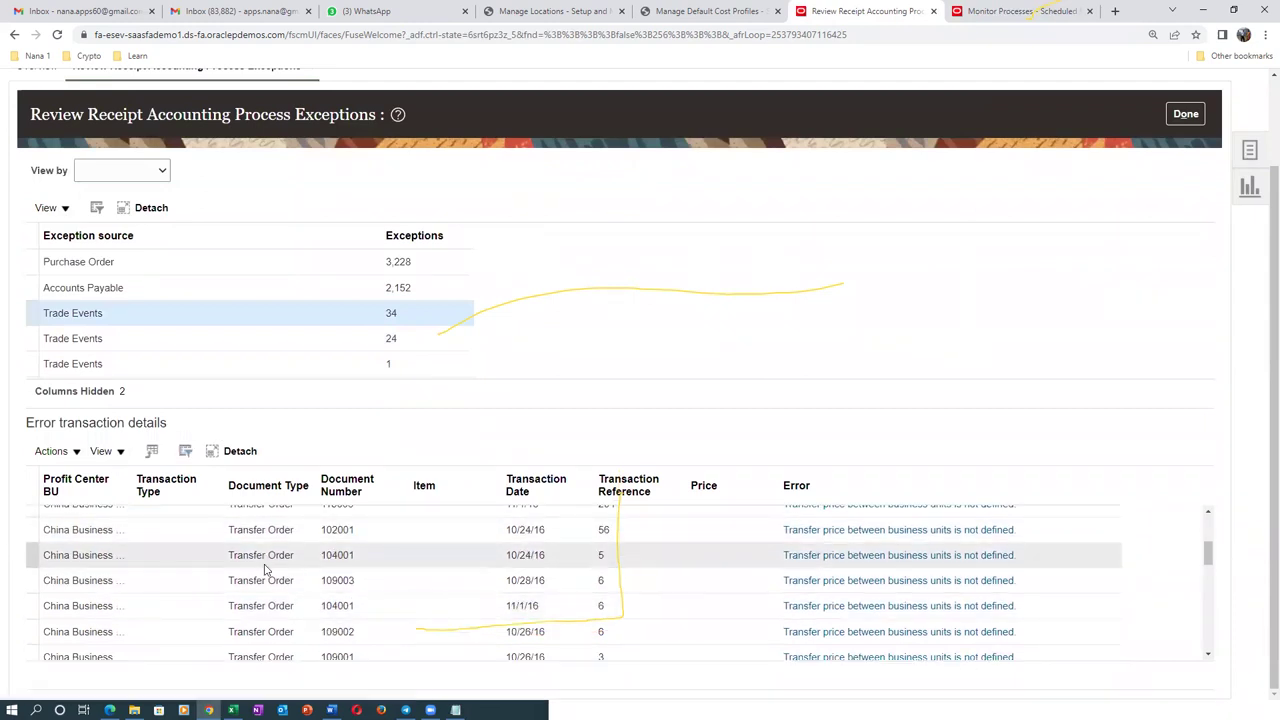
scroll(266, 569, "up", 5)
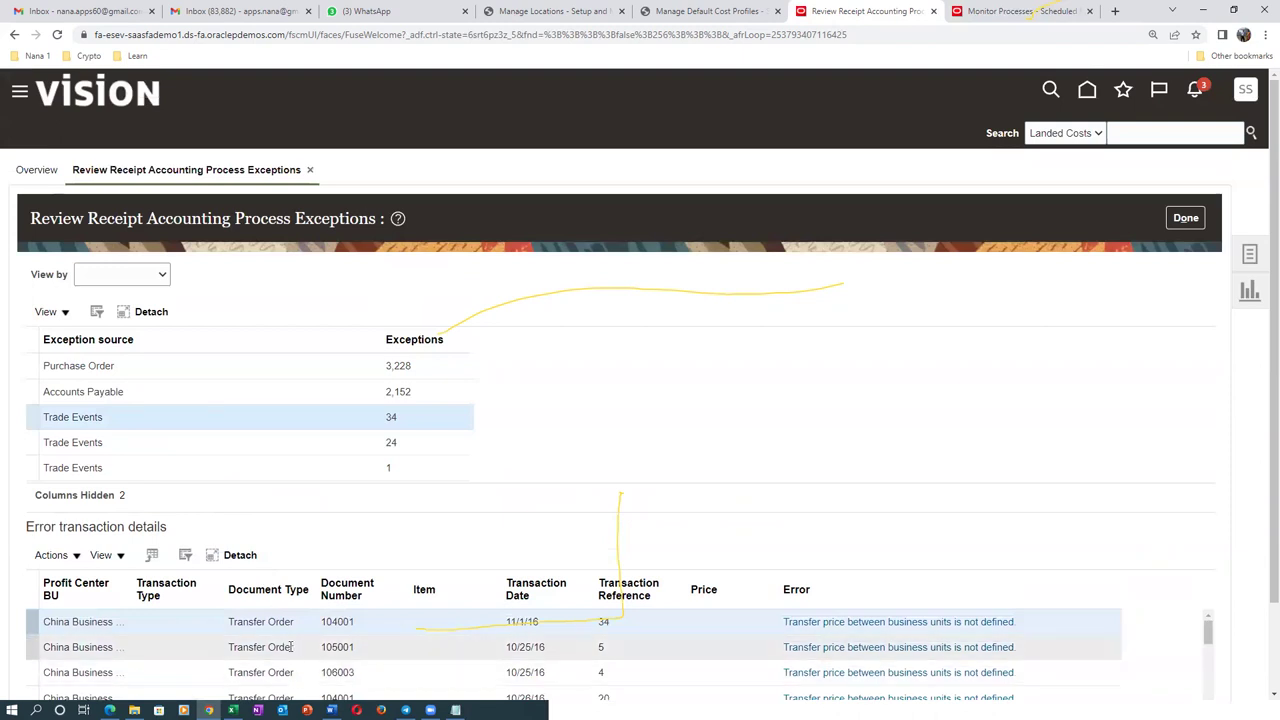
Step: Filter the error transaction details of the Trade Events row with 34 exceptions by item b02
left_click(185, 554)
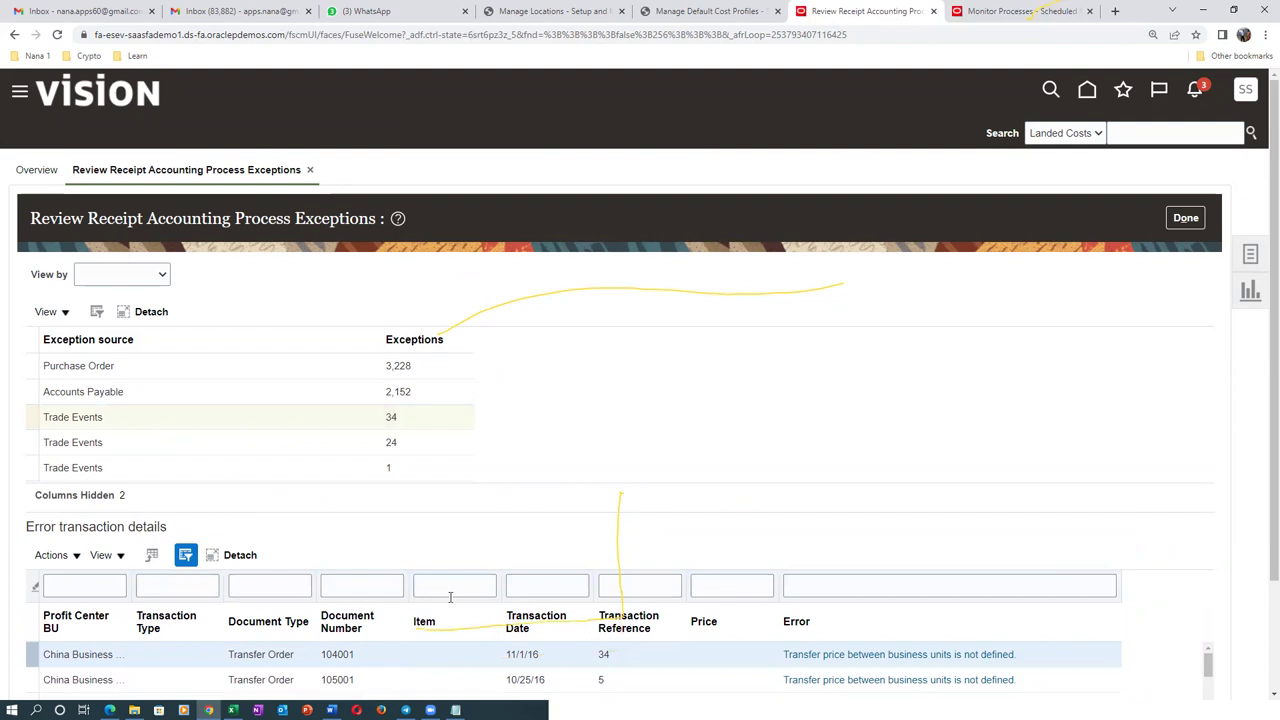
left_click(454, 589)
type("b02")
key("Return")
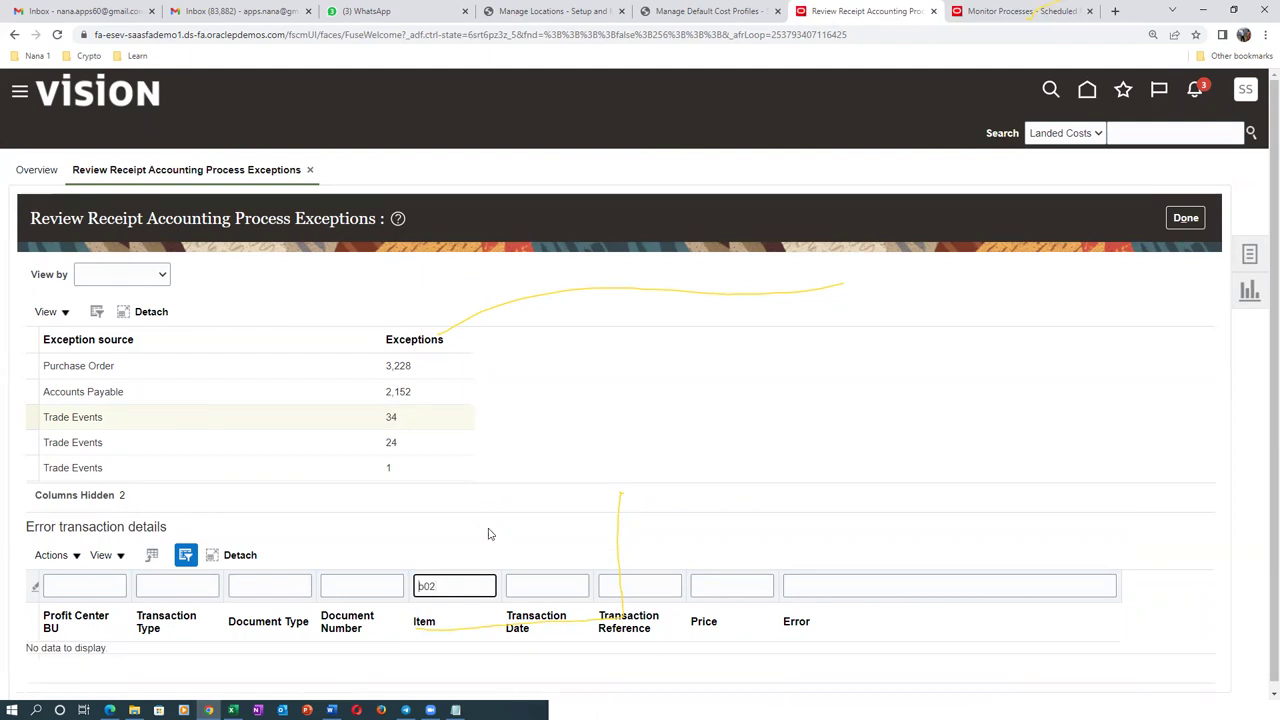
Step: Check the Trade Events rows with 24 and 1 exceptions for error details and close the exceptions review
left_click(392, 436)
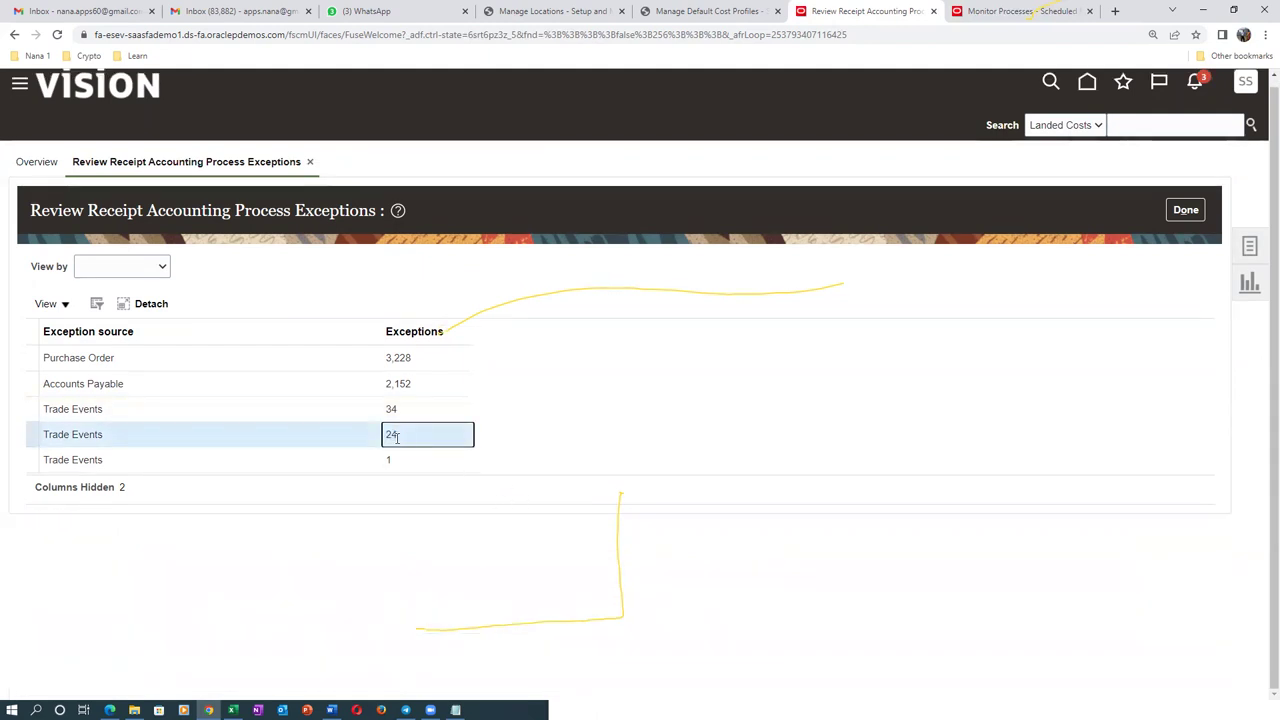
left_click(170, 443)
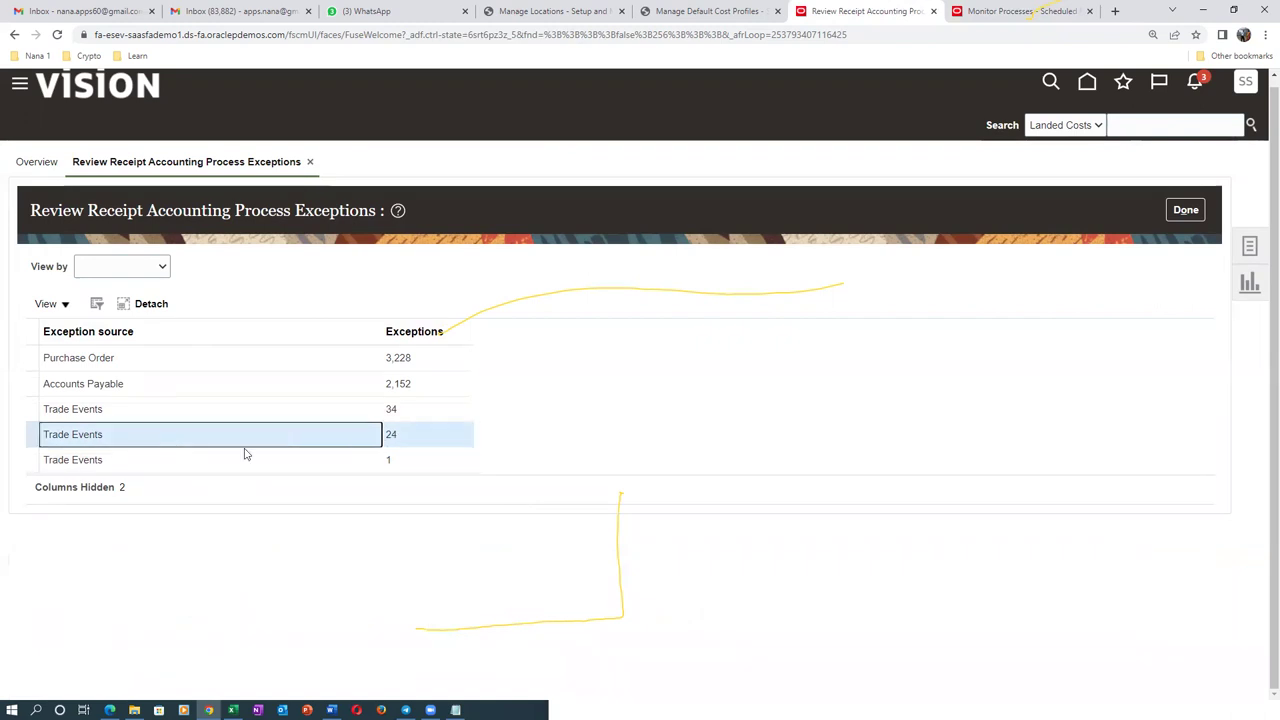
left_click(391, 437)
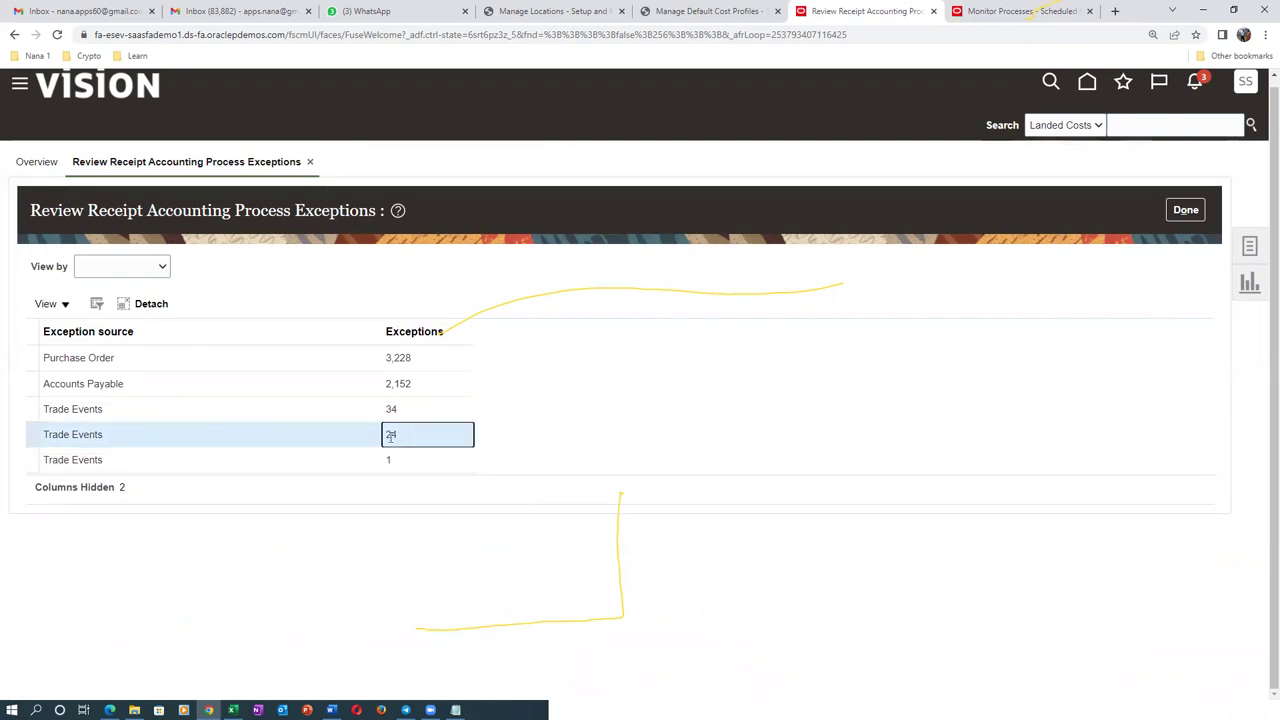
left_click(355, 583)
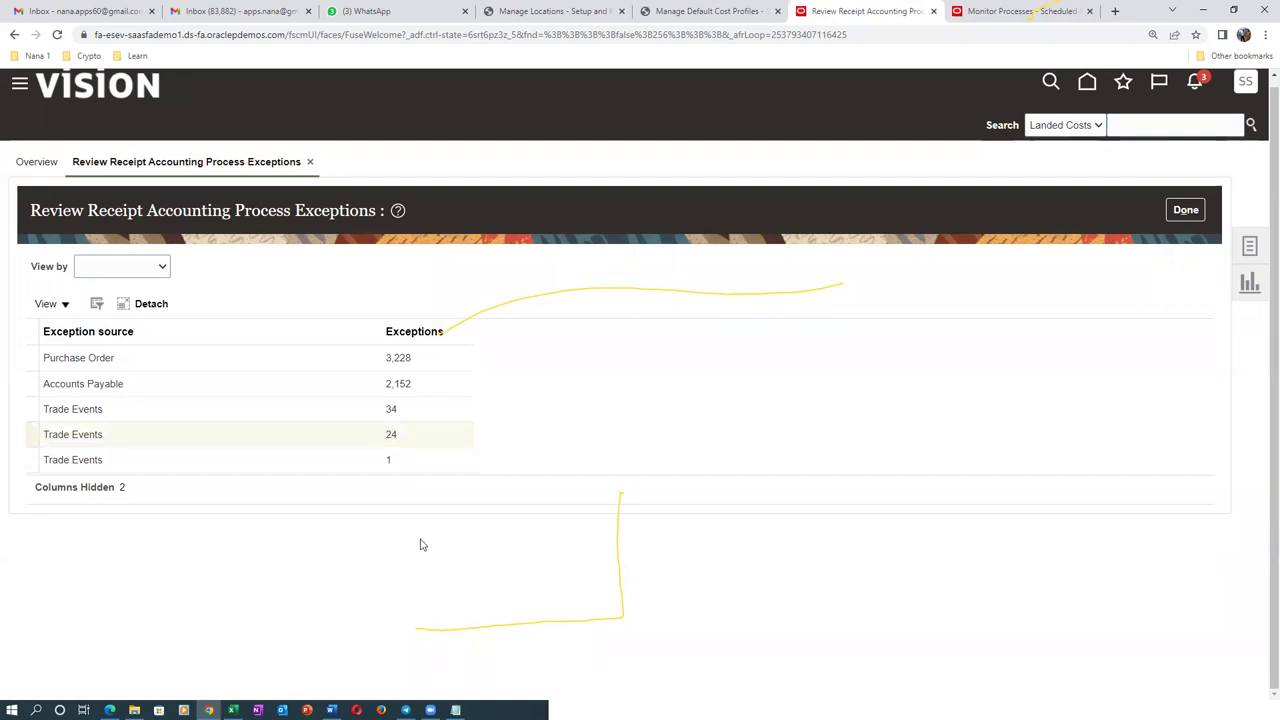
left_click(186, 440)
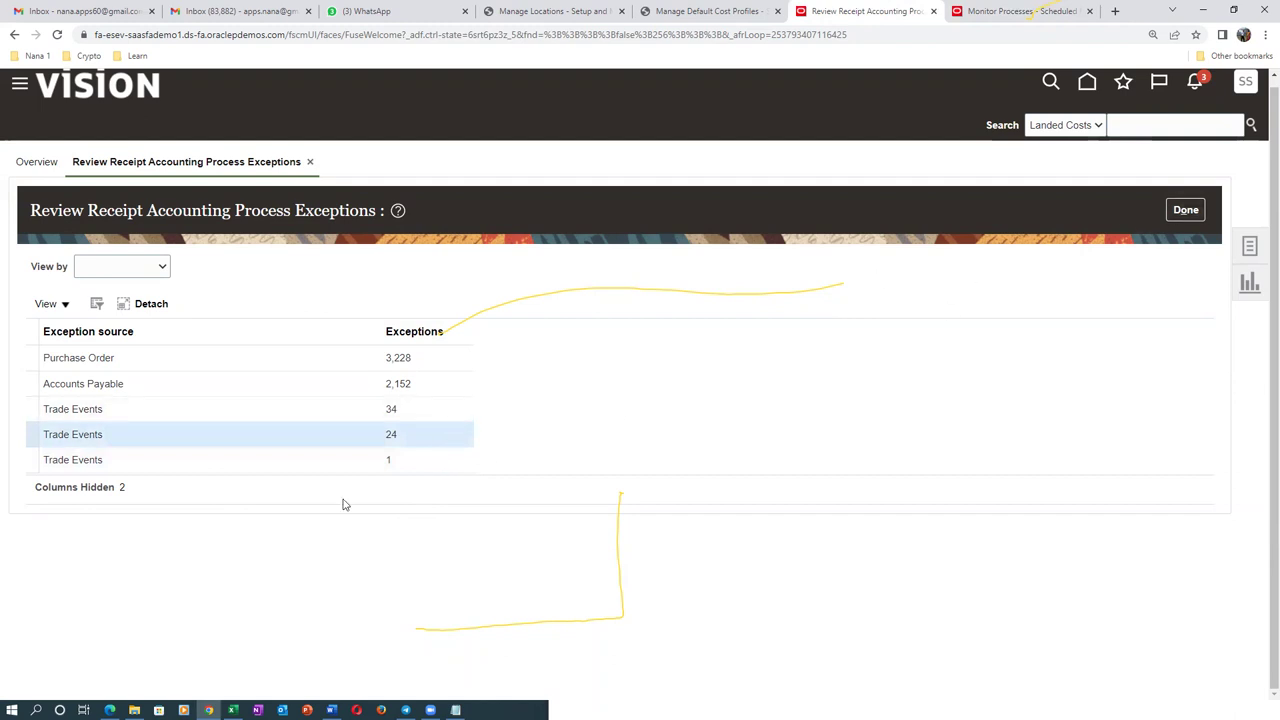
left_click(294, 458)
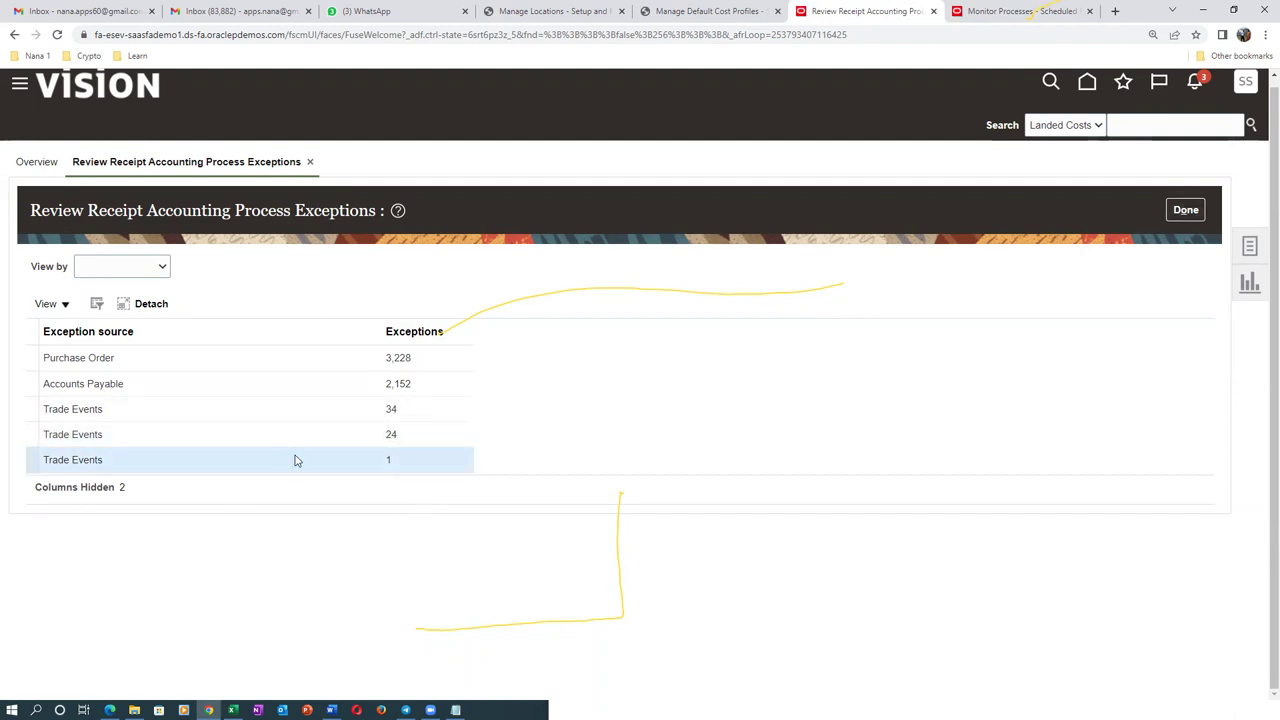
left_click(326, 434)
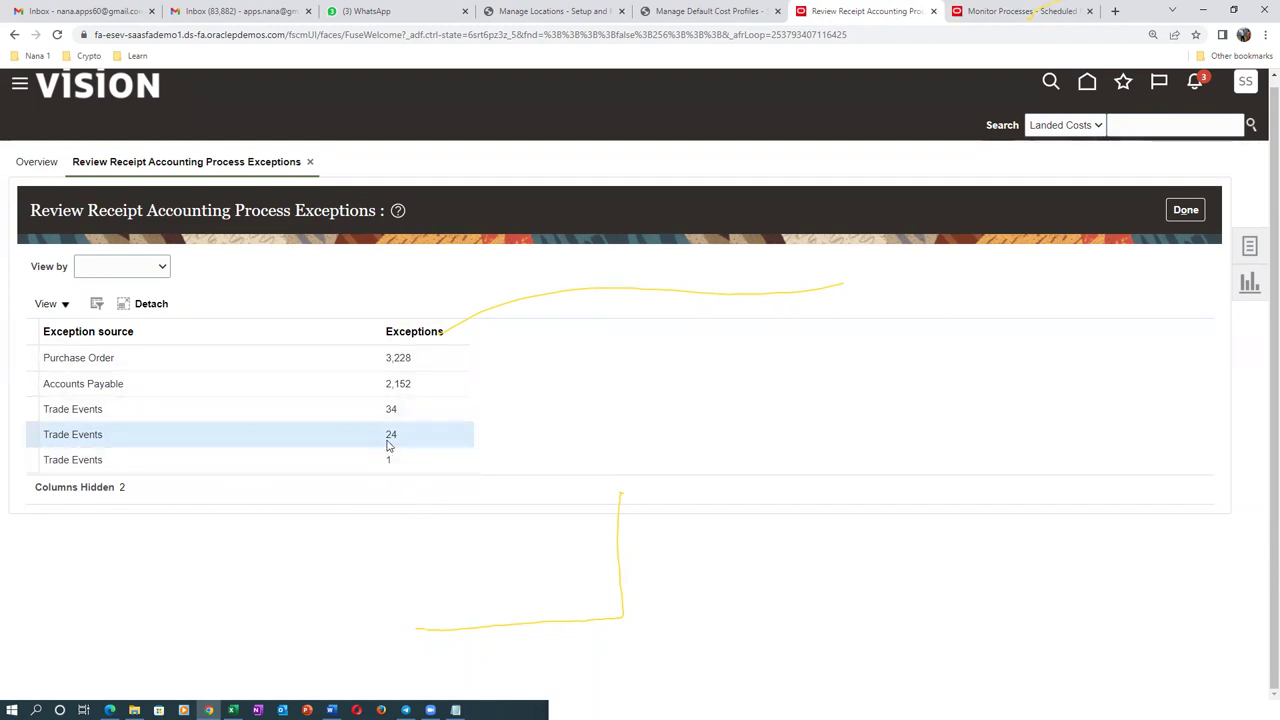
left_click(1185, 210)
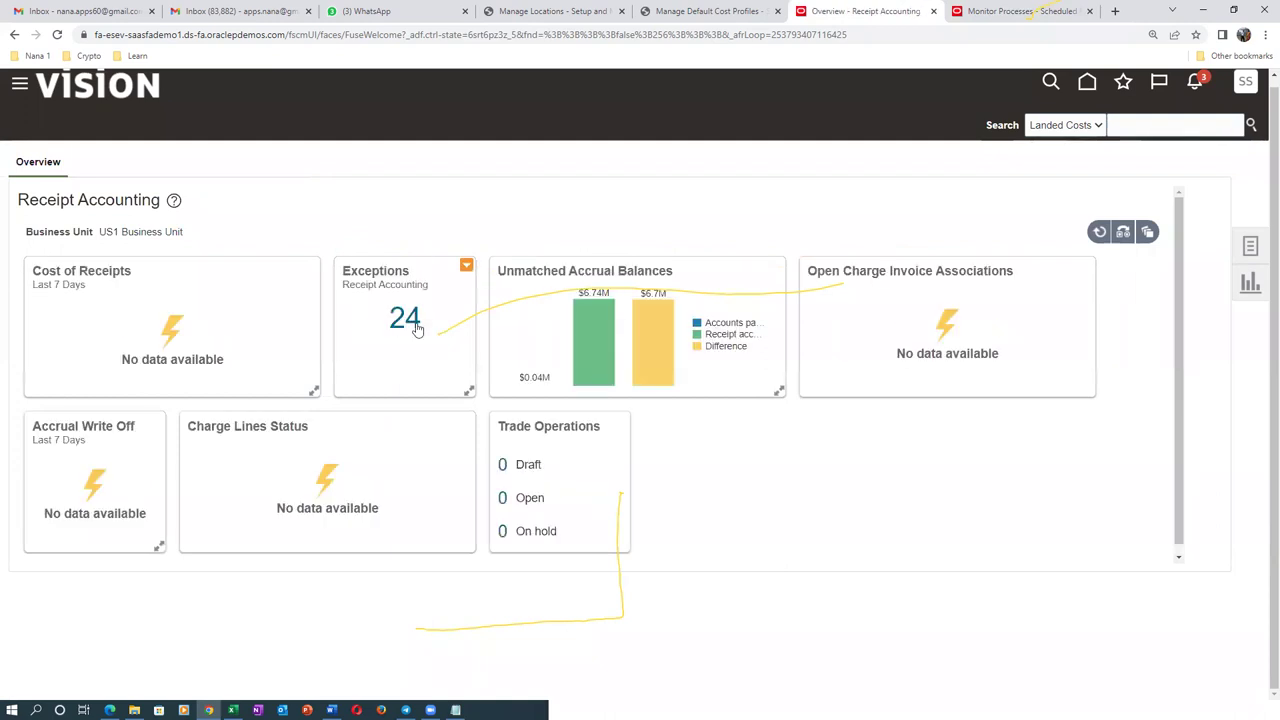
Step: Reopen the Receipt Accounting exceptions, check the Trade Events rows with 24 and 34 exceptions and the grouping options, and return to the overview
left_click(416, 335)
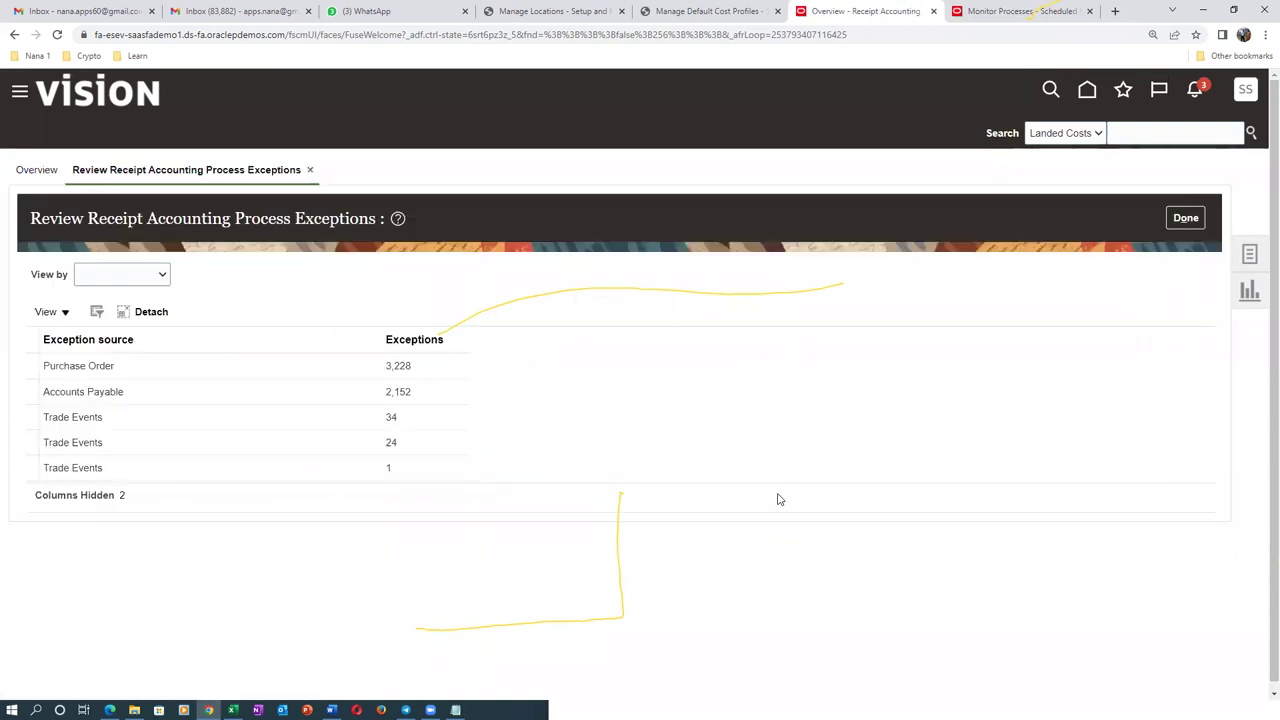
left_click(398, 450)
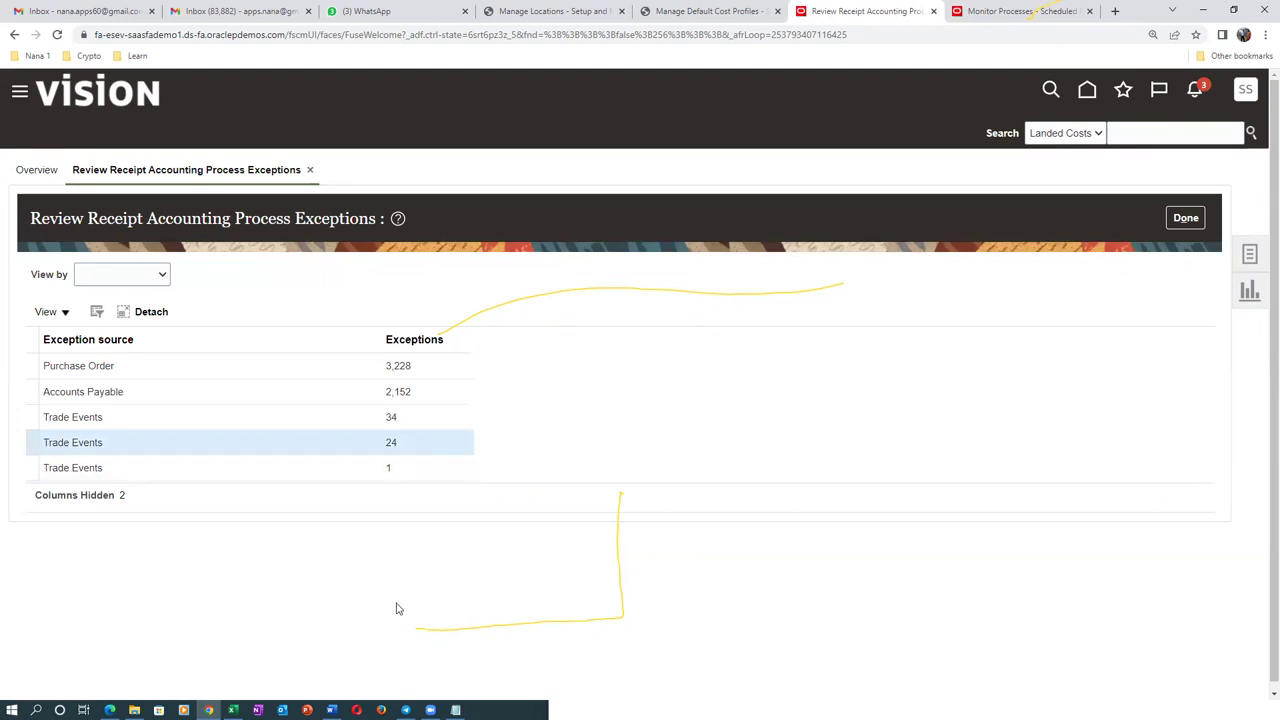
left_click(420, 423)
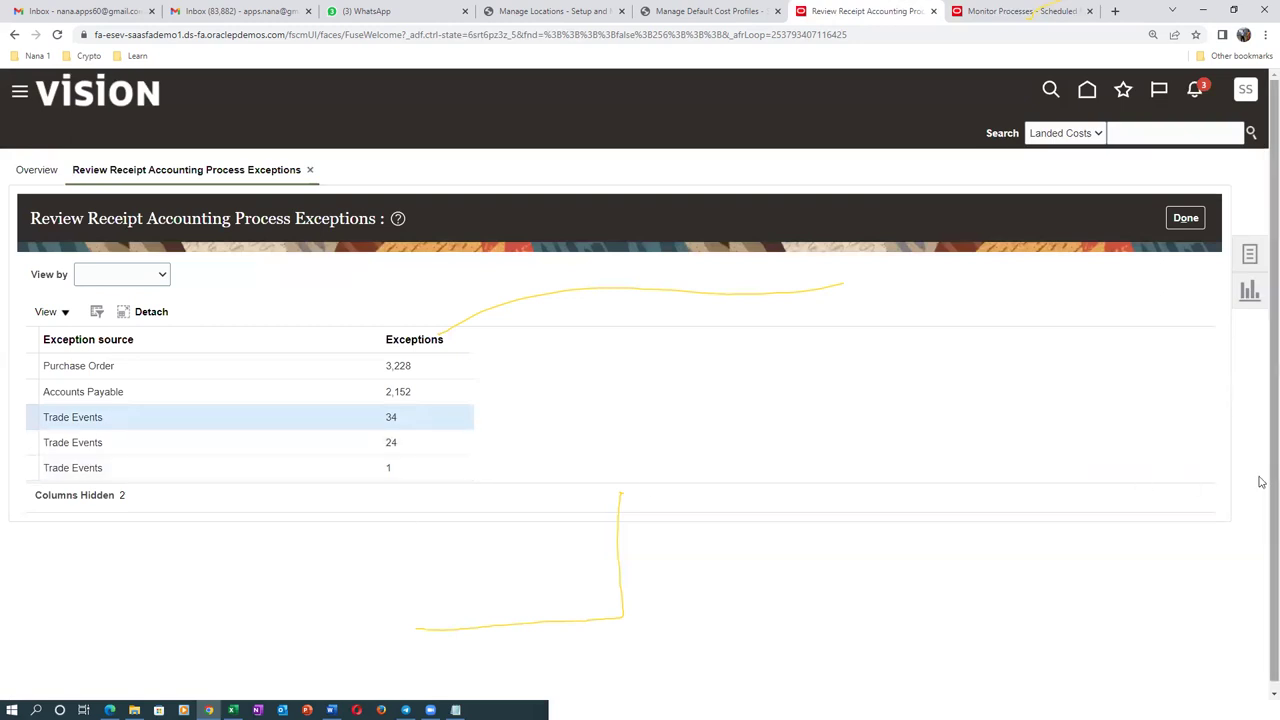
scroll(1261, 508, "down", 1)
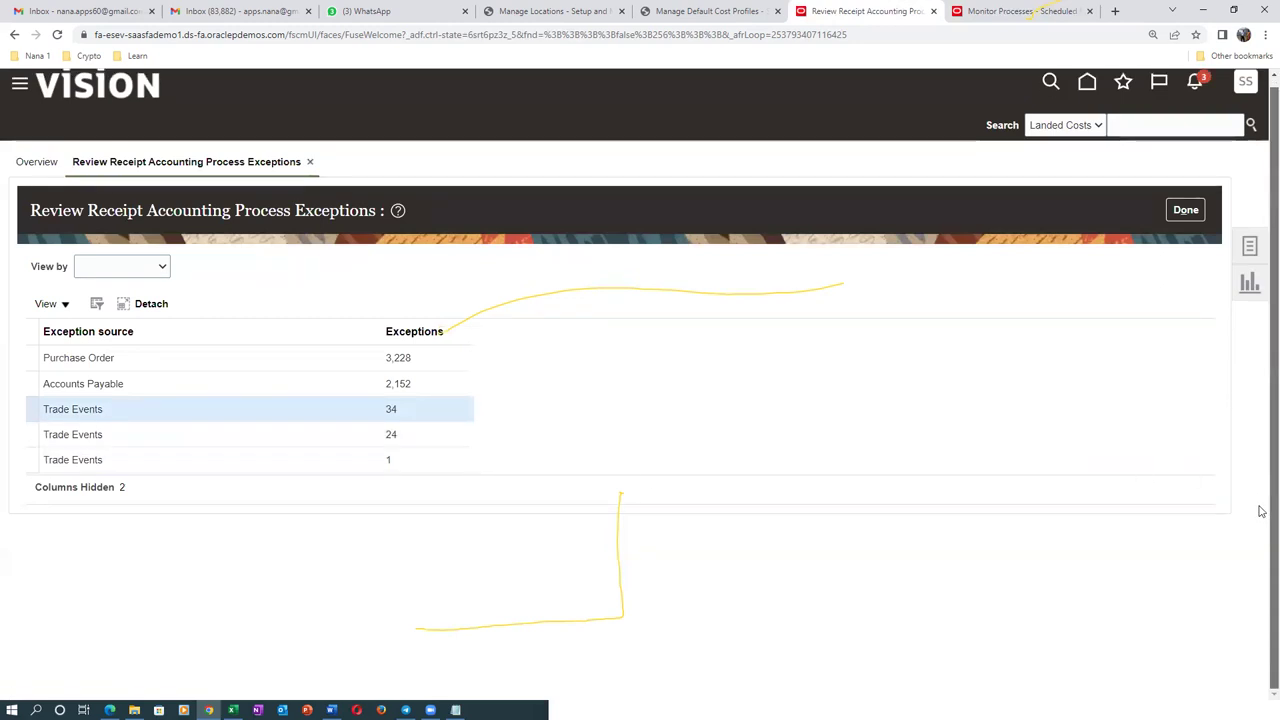
left_click(136, 271)
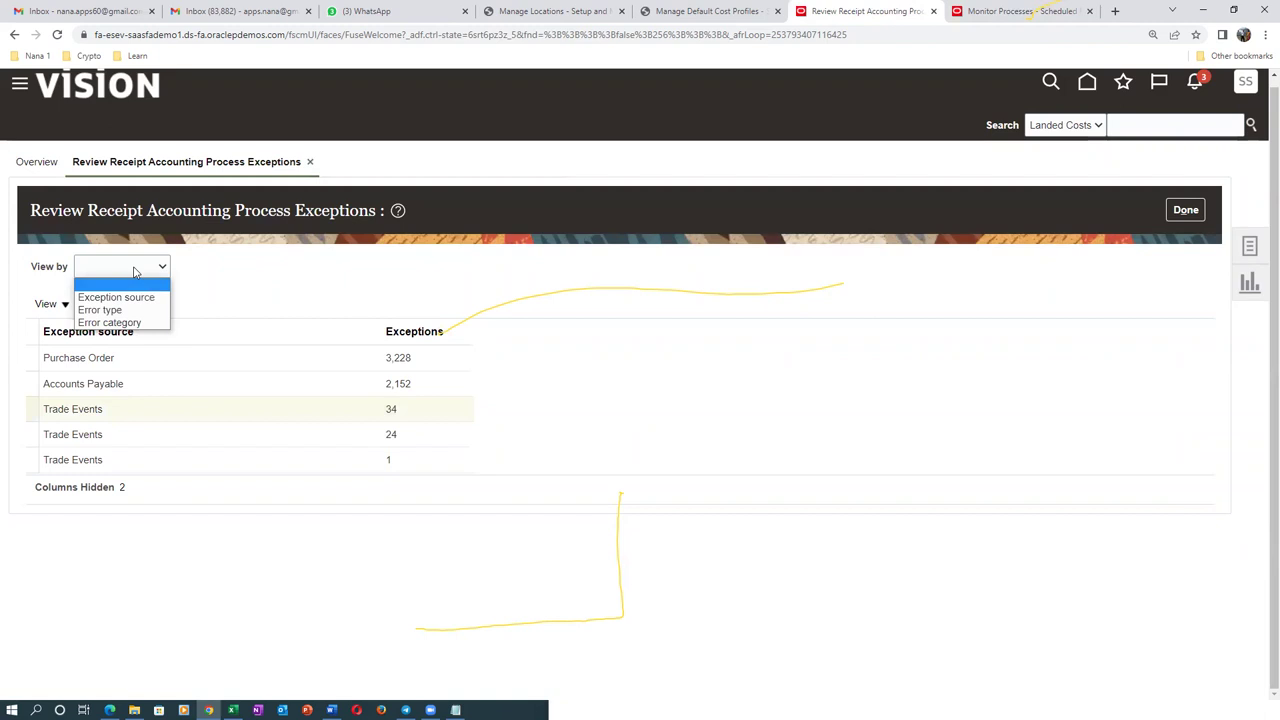
left_click(275, 279)
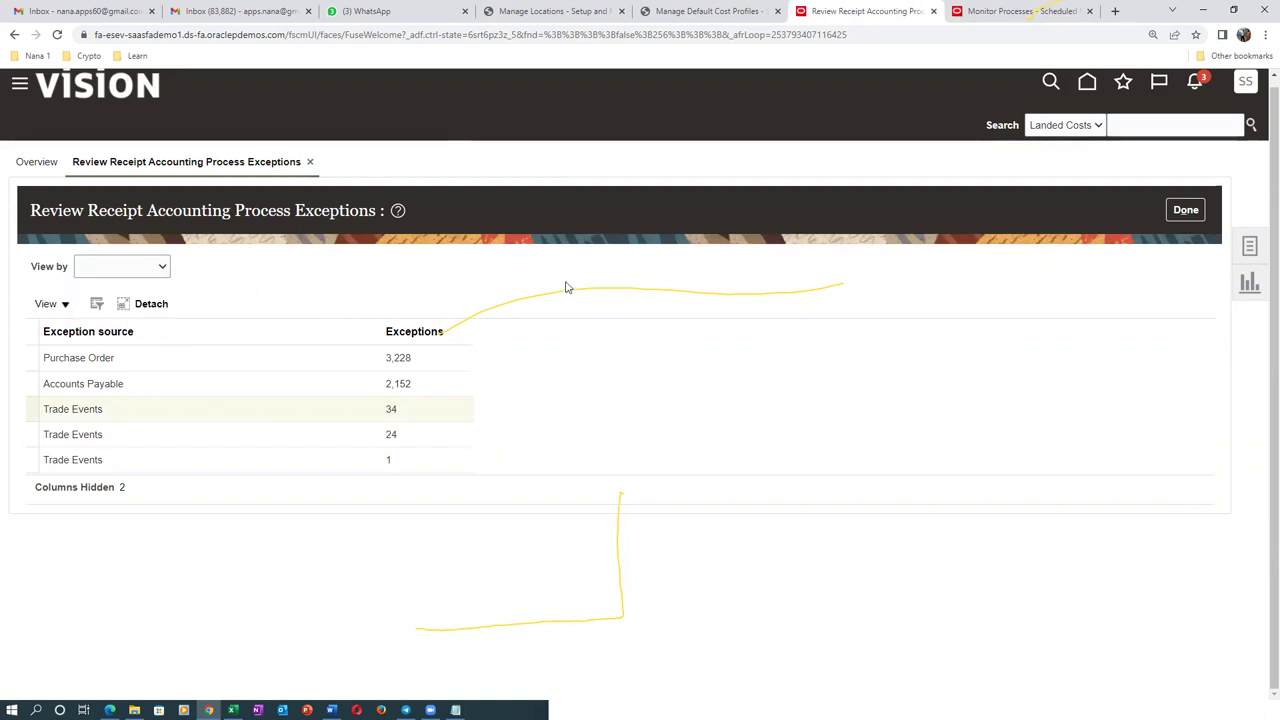
left_click(1183, 212)
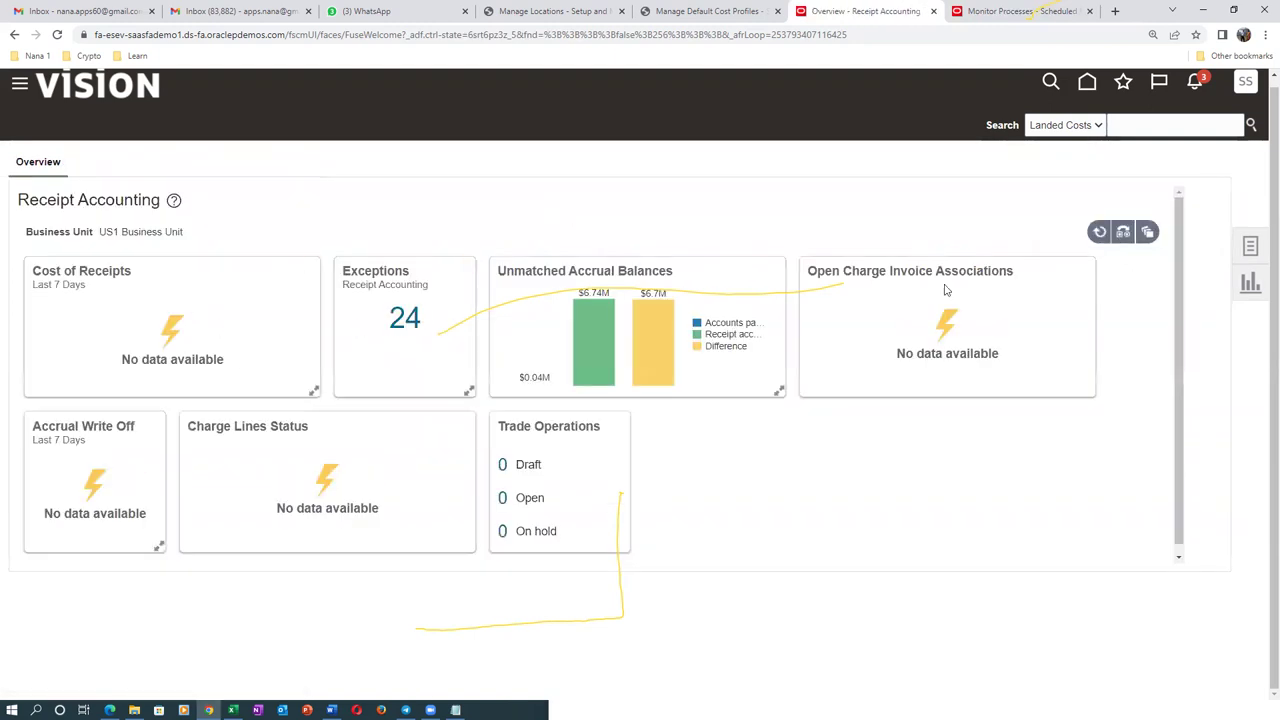
Step: Search the receipt accounting distributions for items starting with b02 and return to the overview
left_click(1248, 247)
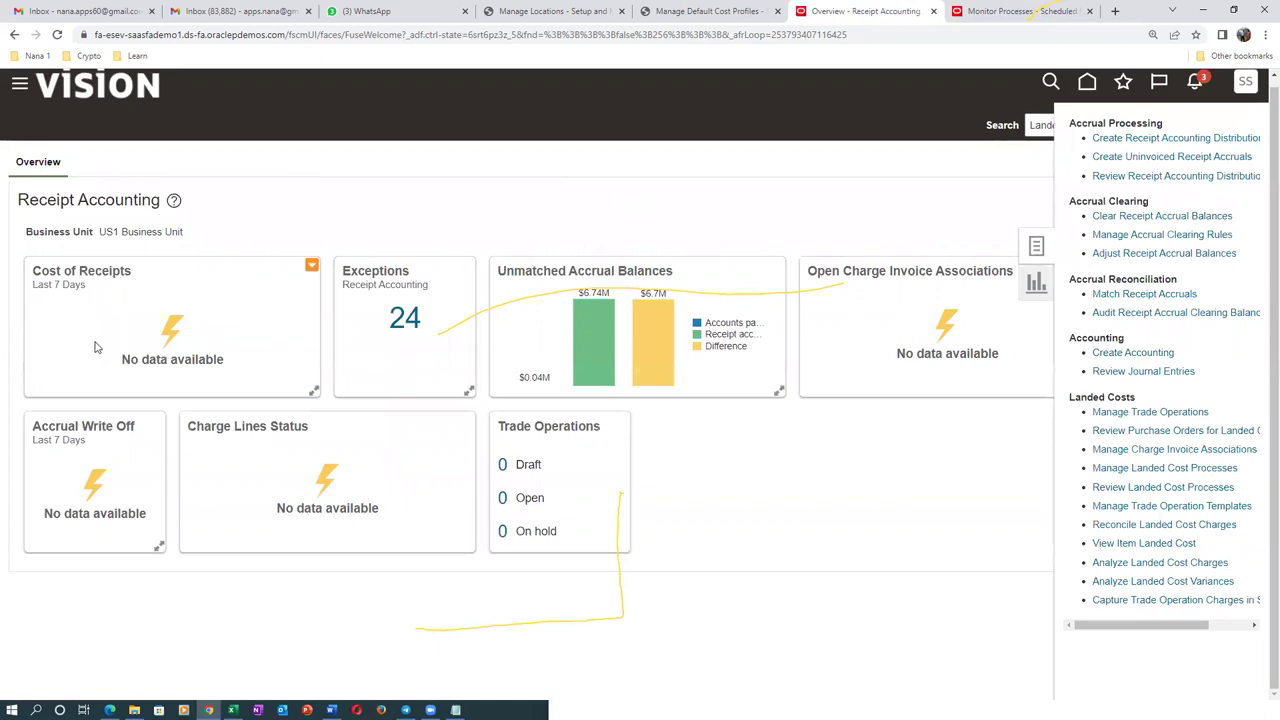
left_click(1138, 176)
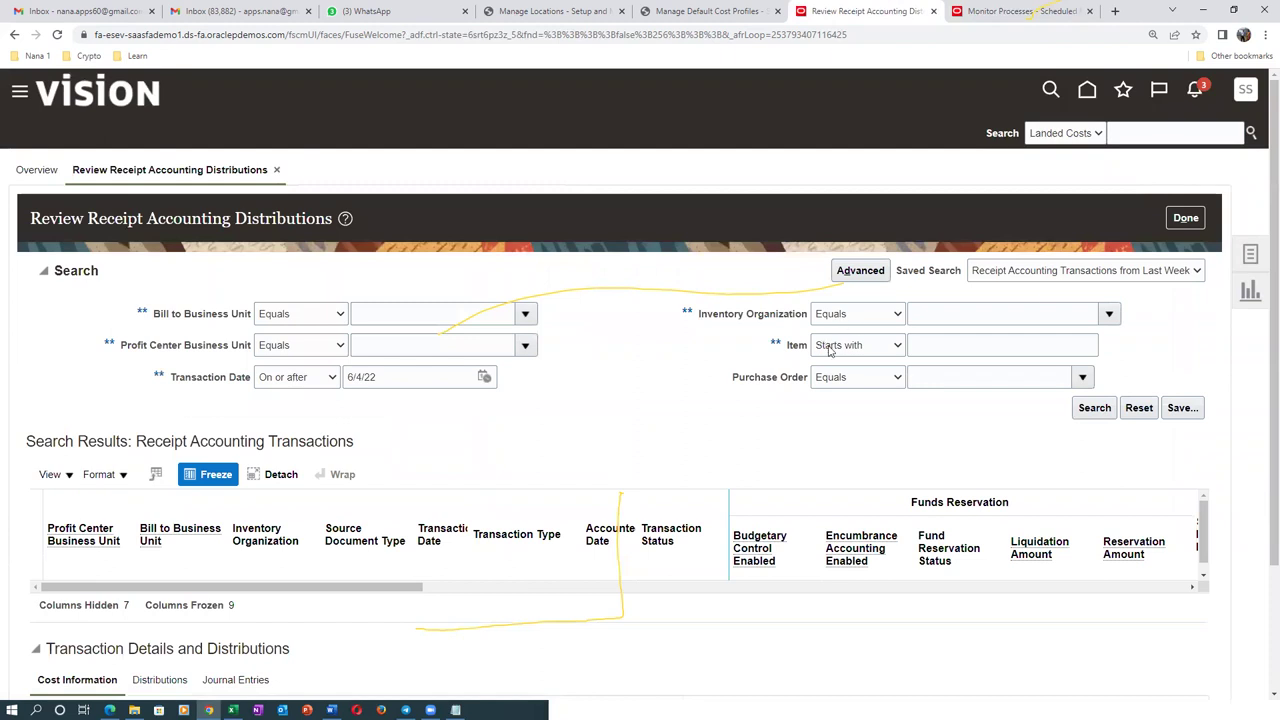
left_click(941, 345)
type("b02")
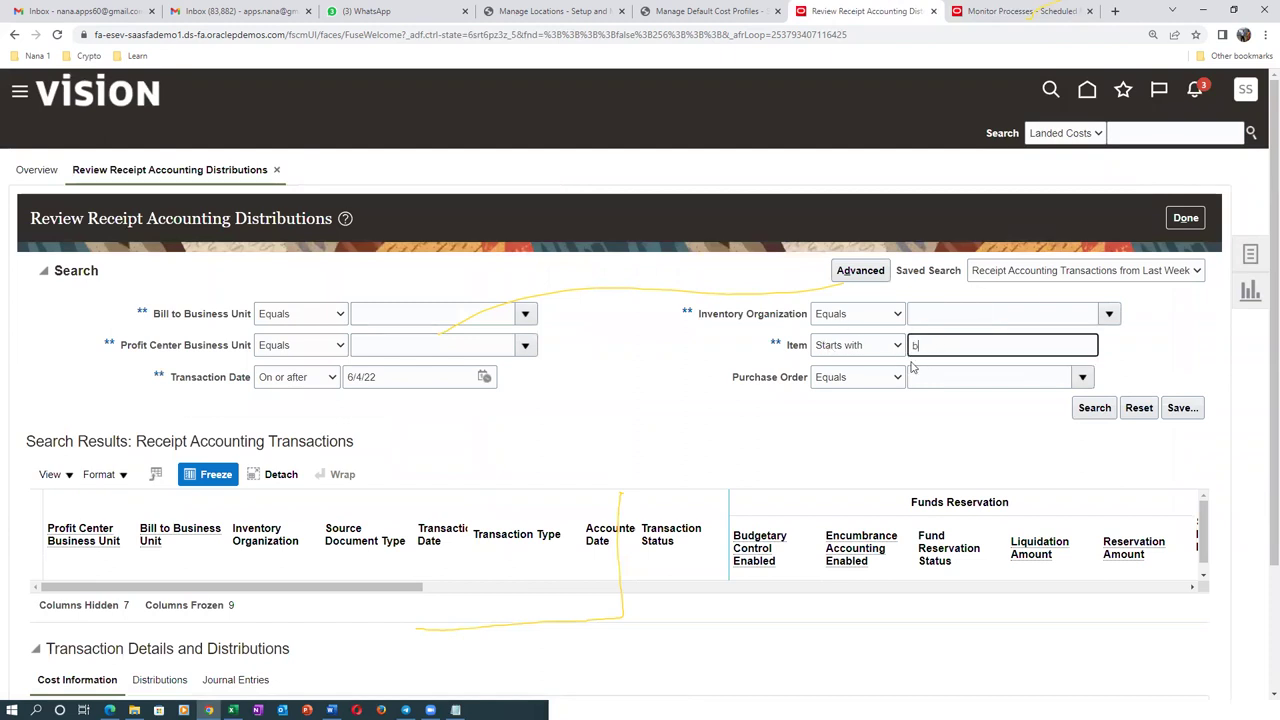
left_click(1110, 411)
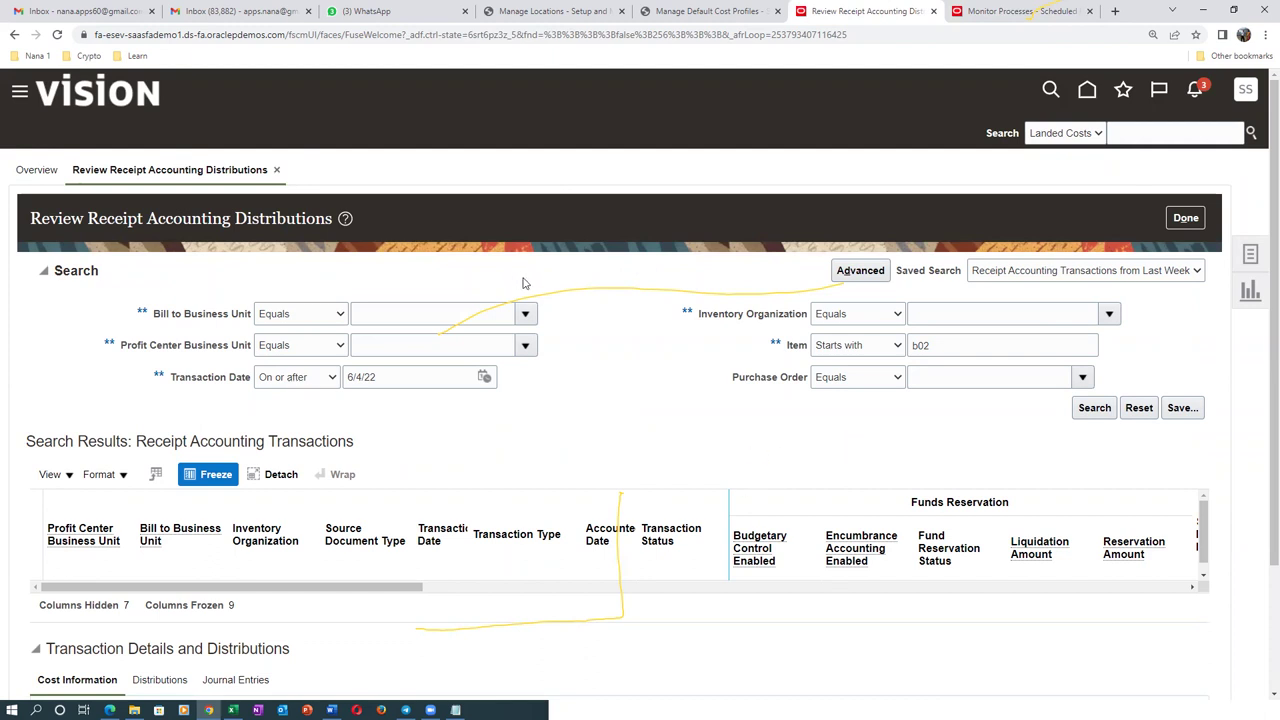
left_click(1188, 219)
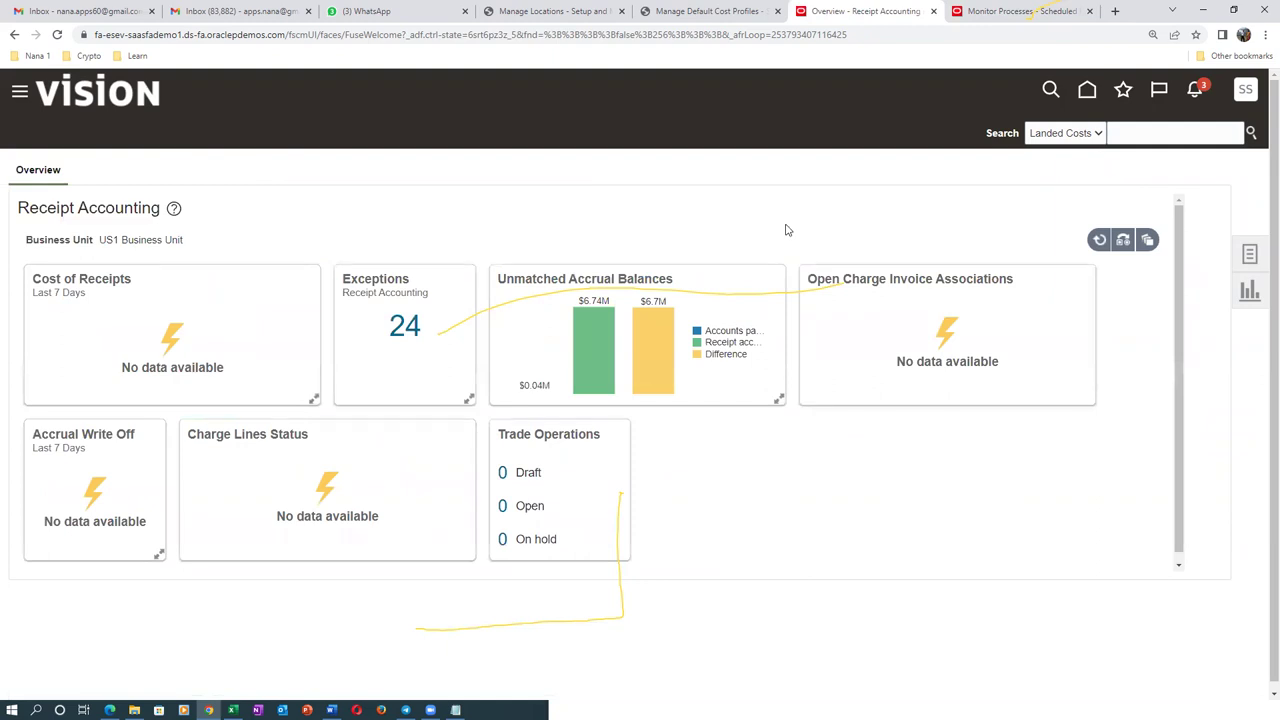
Step: Recheck the Trade Events row with 24 exceptions in the Receipt Accounting exceptions and close the review
left_click(403, 325)
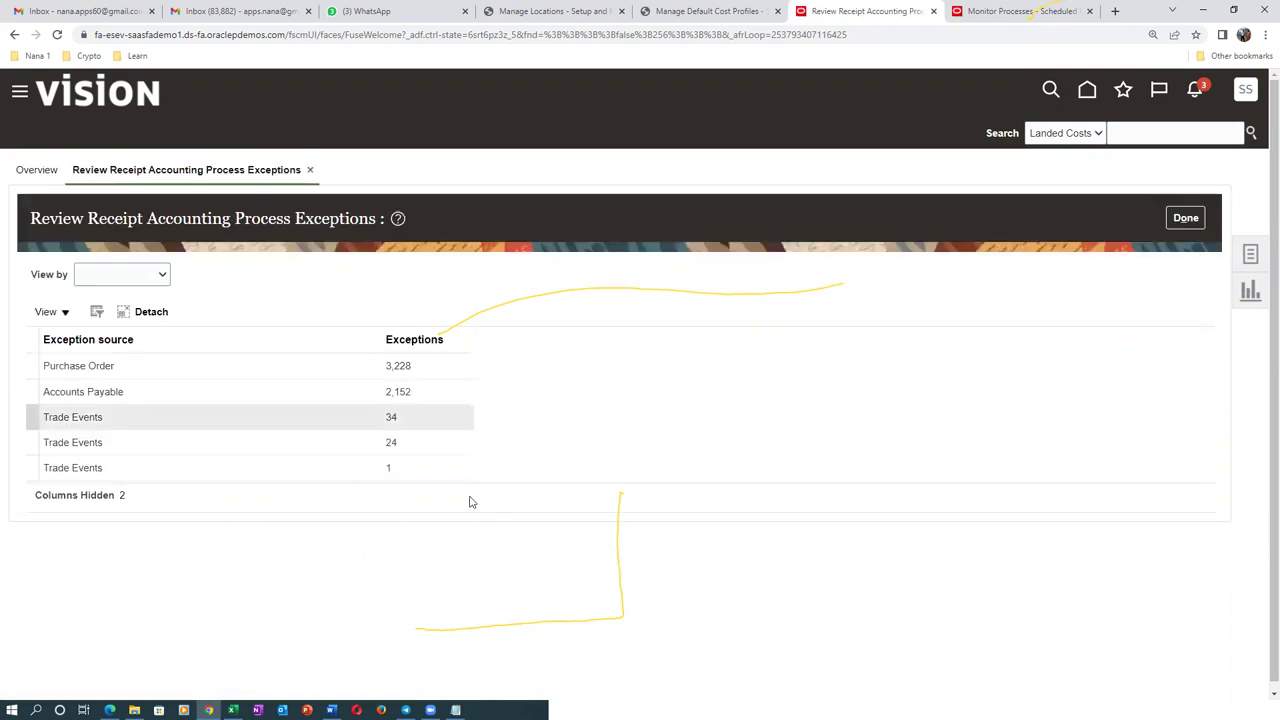
left_click(434, 440)
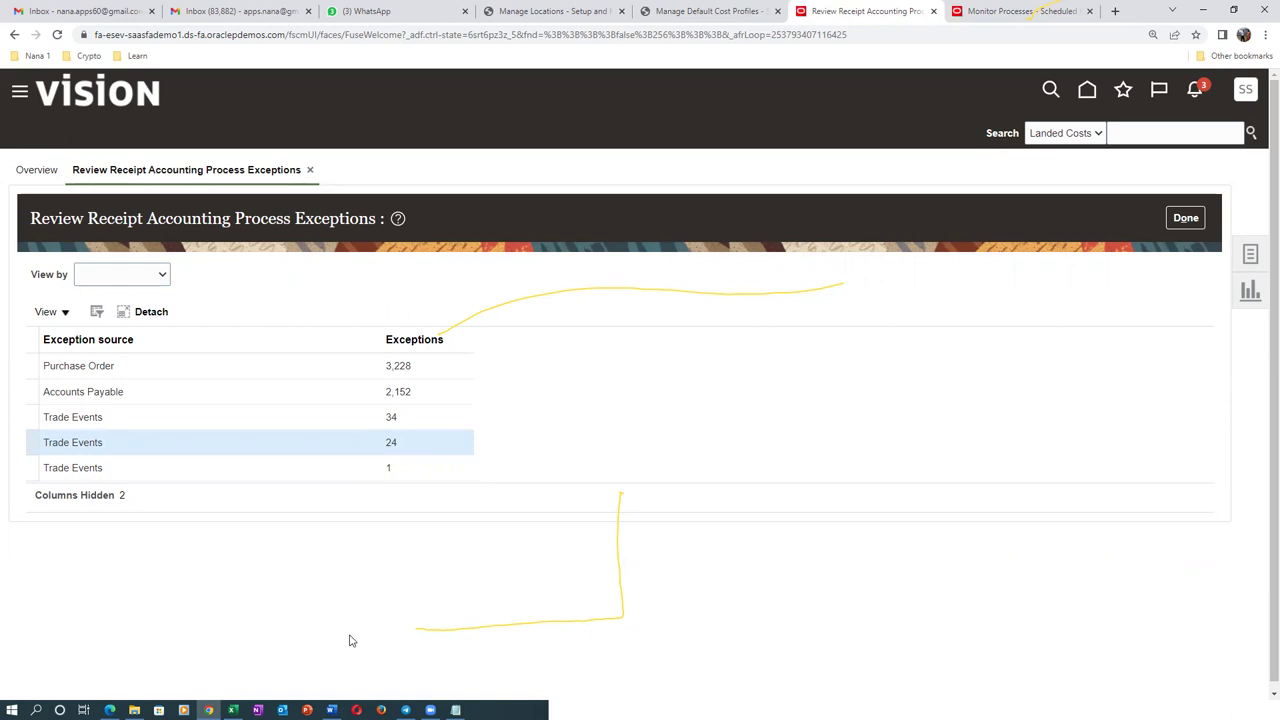
left_click(1186, 220)
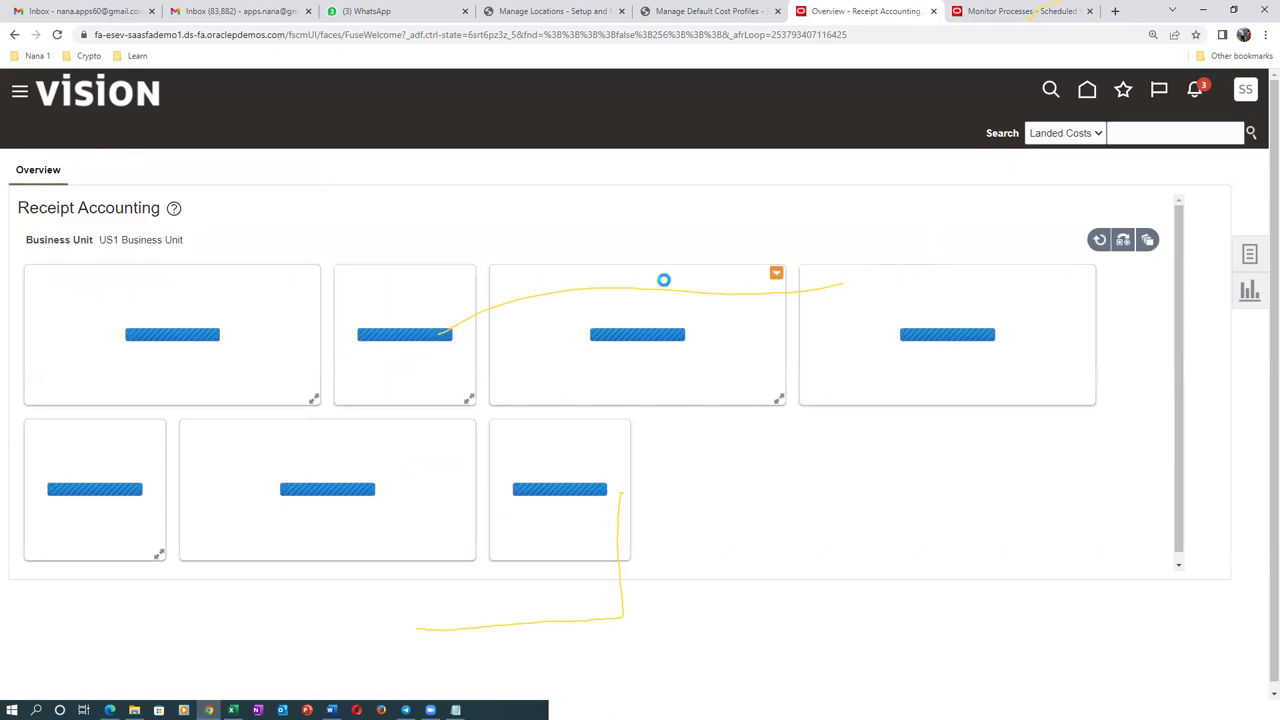
Step: Go to the favorite Cost Overview and open the Create Cost Accounting Distributions task
left_click(1123, 97)
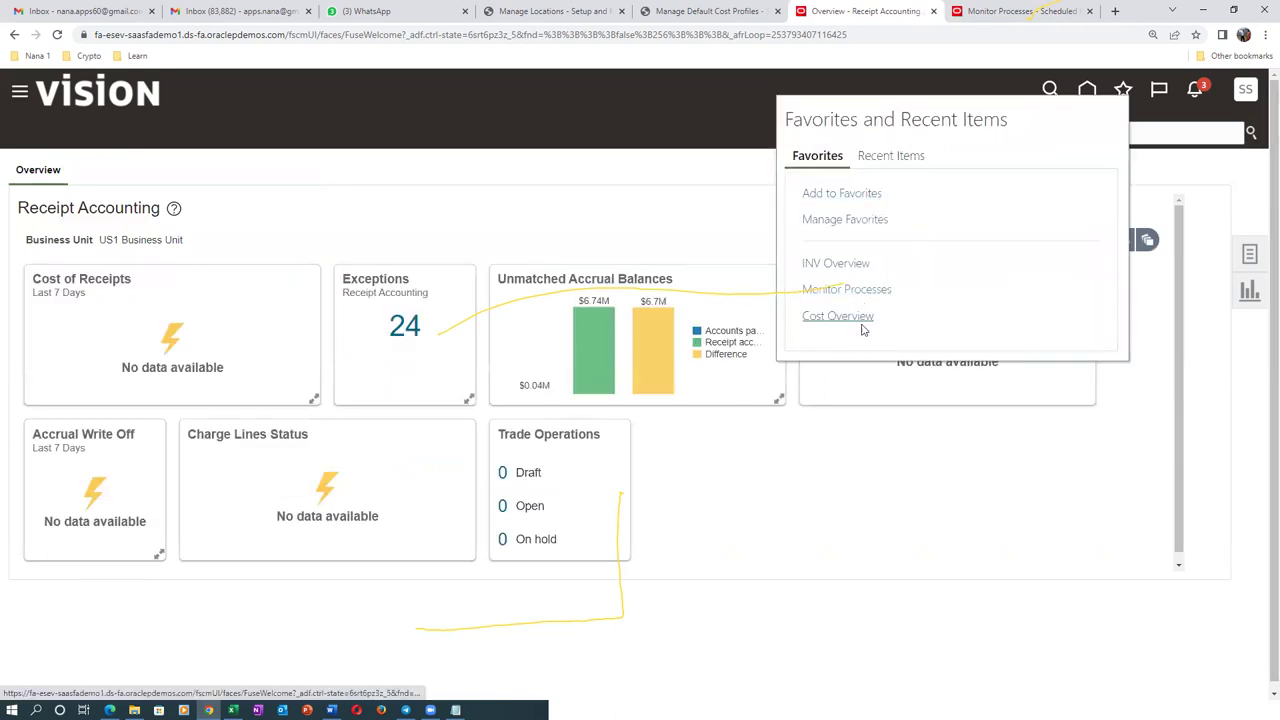
left_click(858, 318)
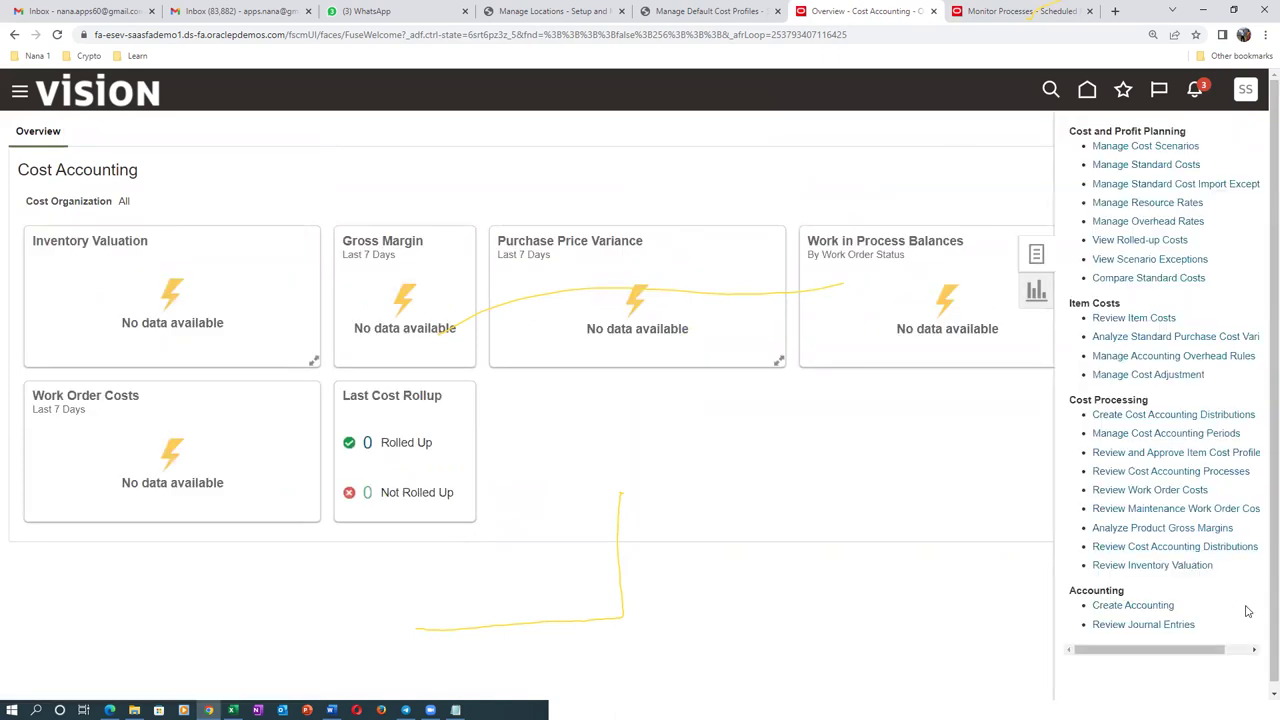
left_click(1162, 418)
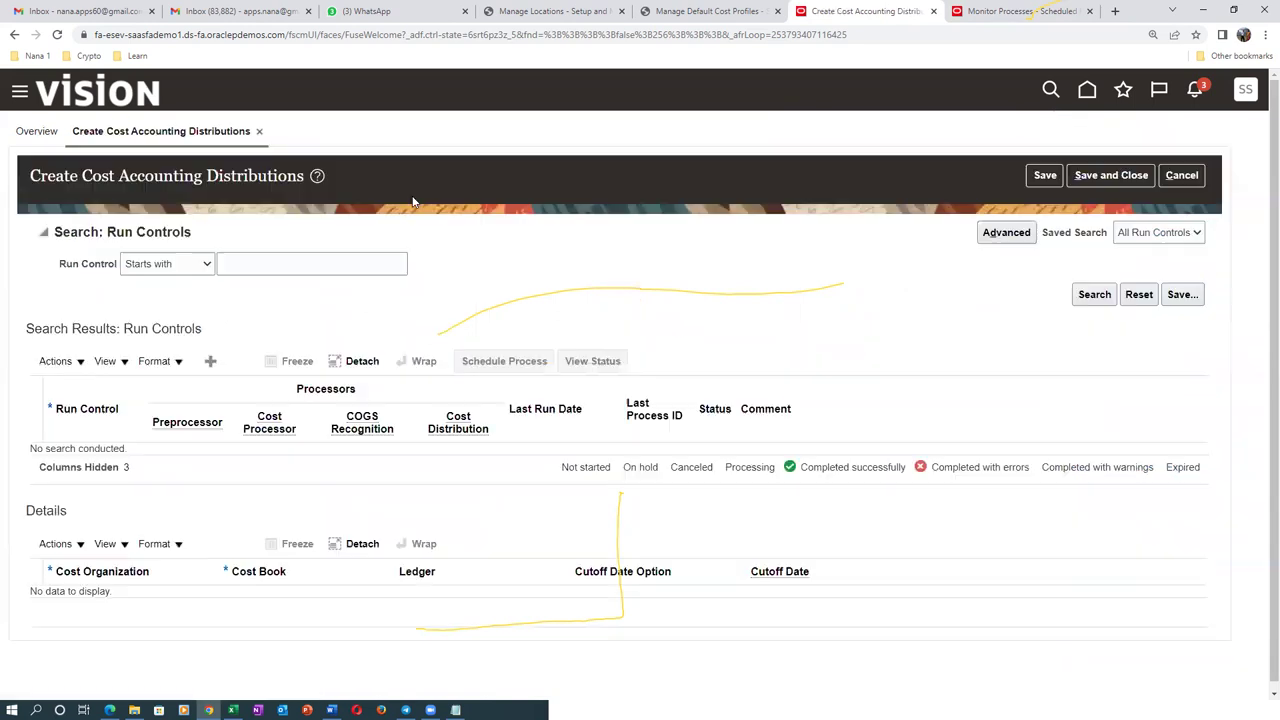
Step: Search for run controls starting with US and select US_OPERATIONS to view its details
left_click(365, 266)
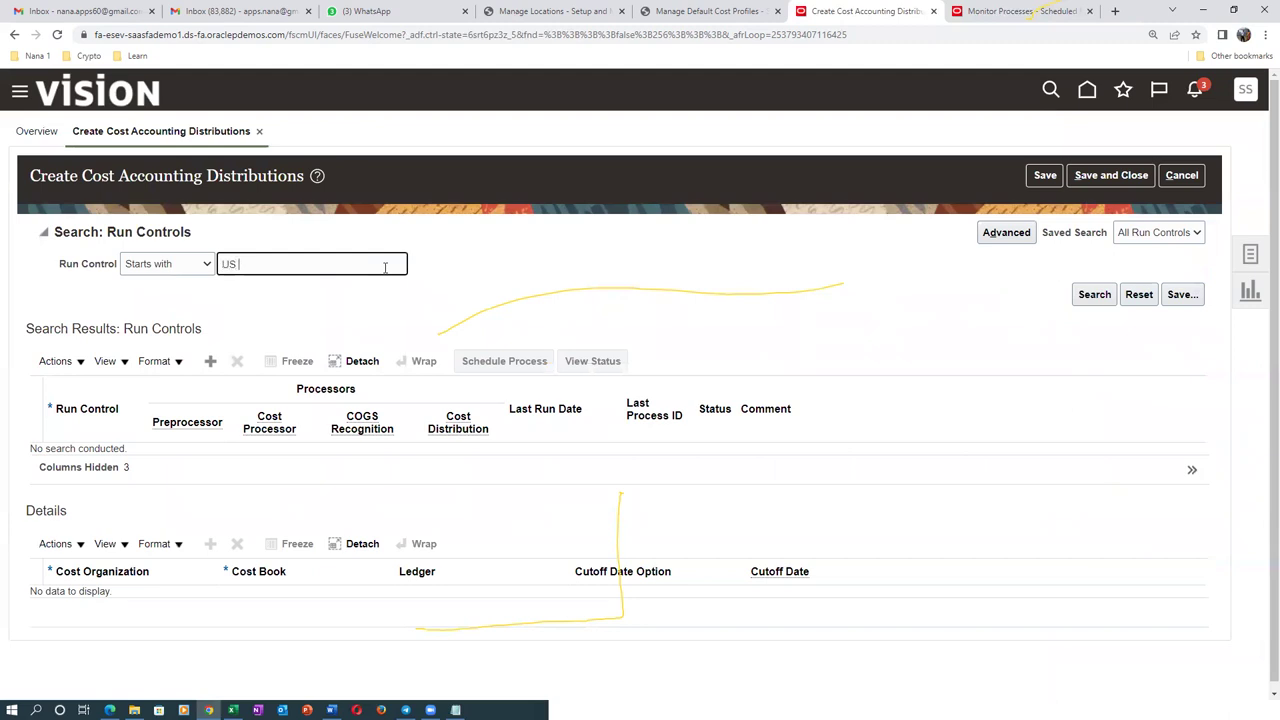
left_click(1094, 294)
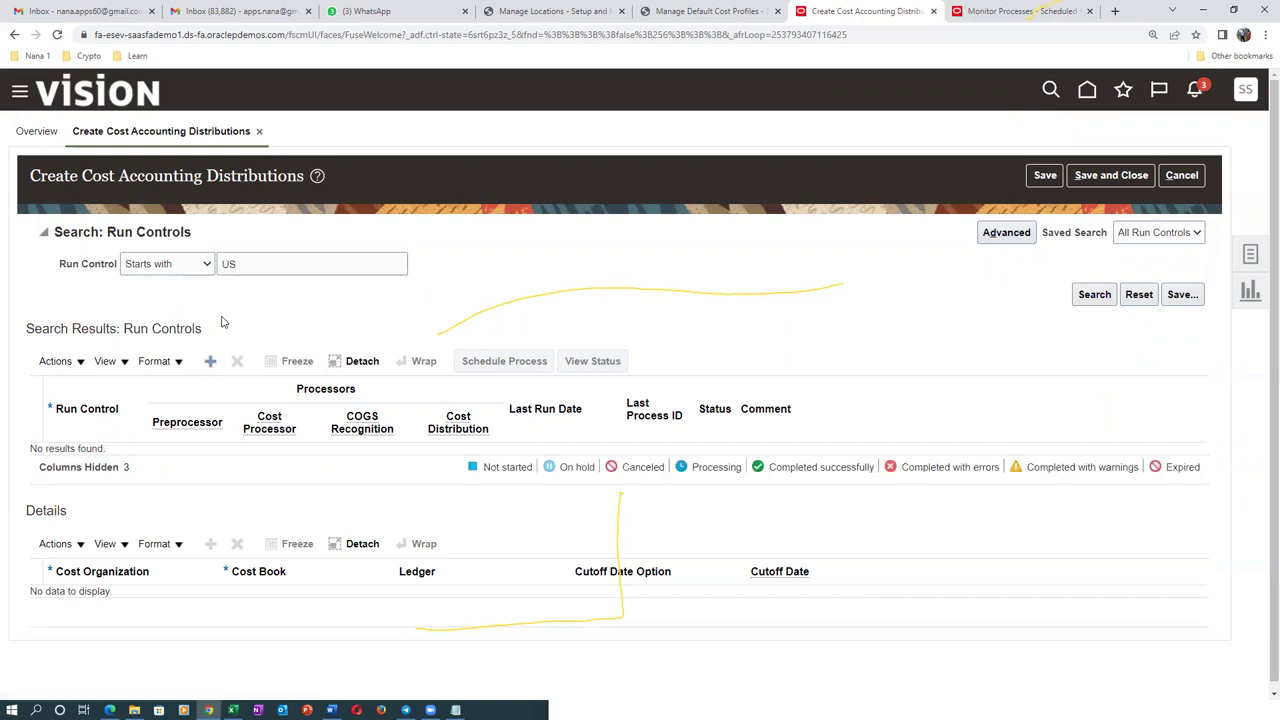
left_click(274, 264)
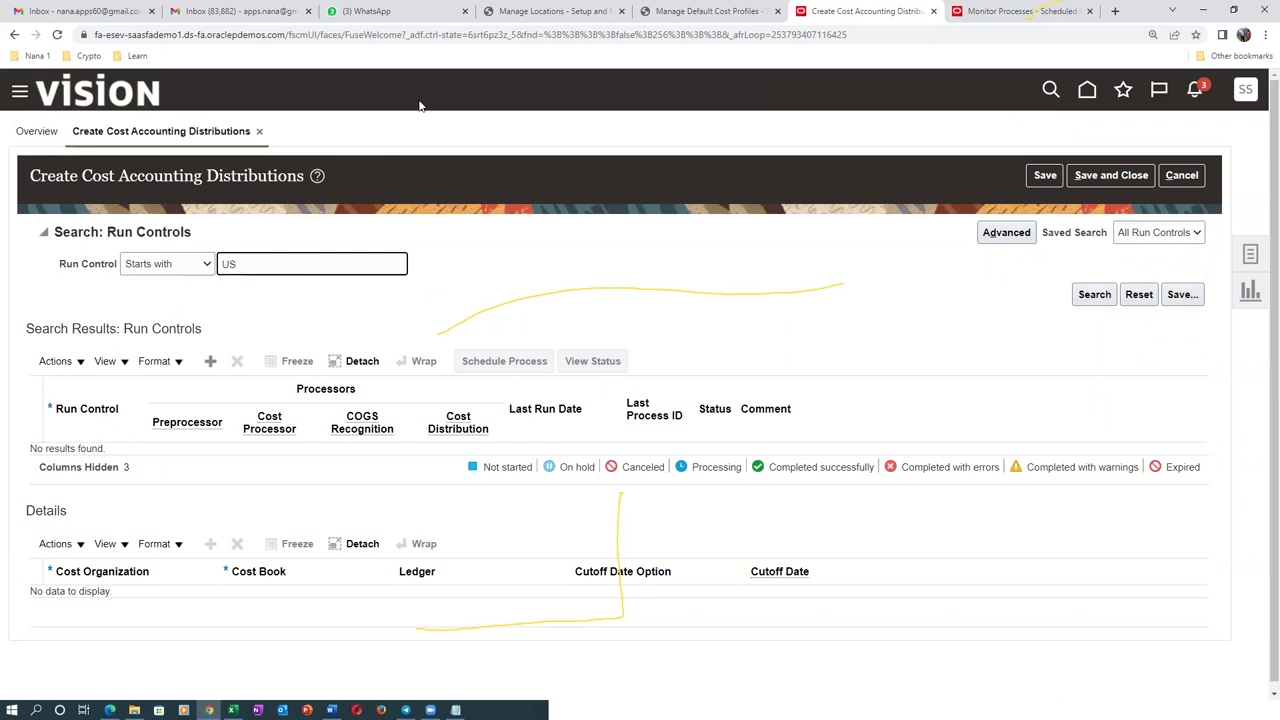
left_click(1096, 296)
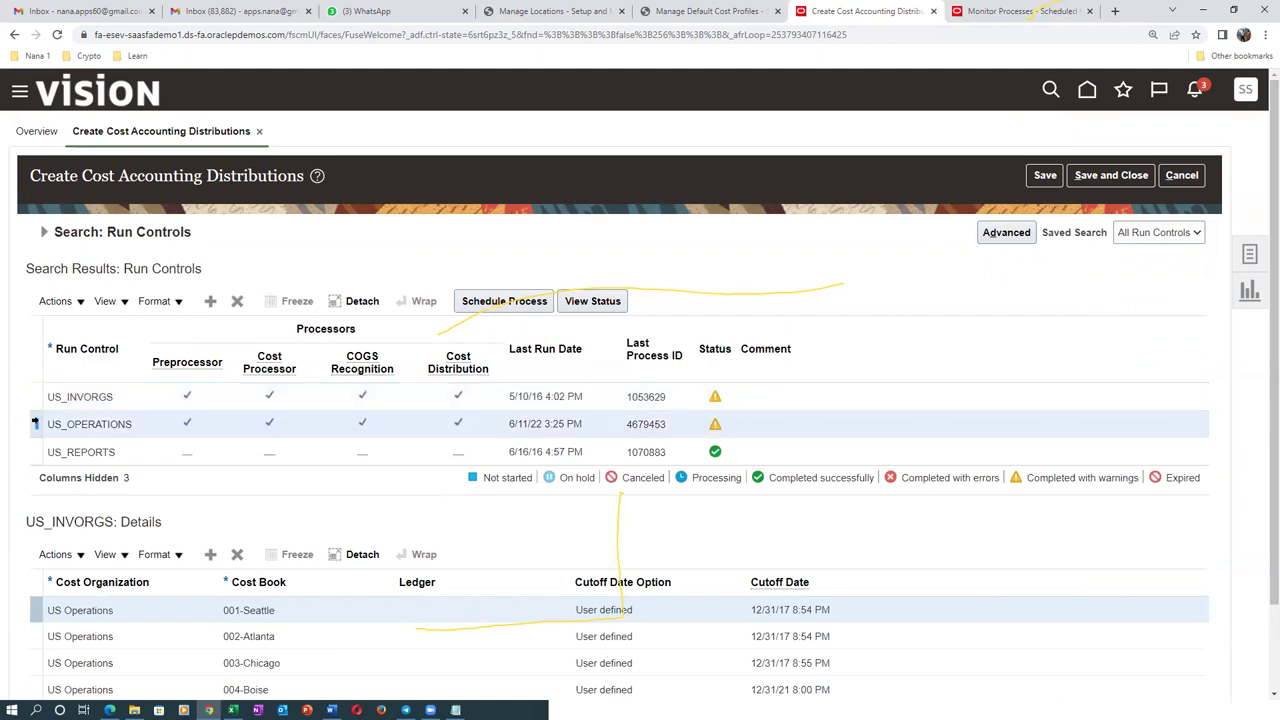
left_click(35, 424)
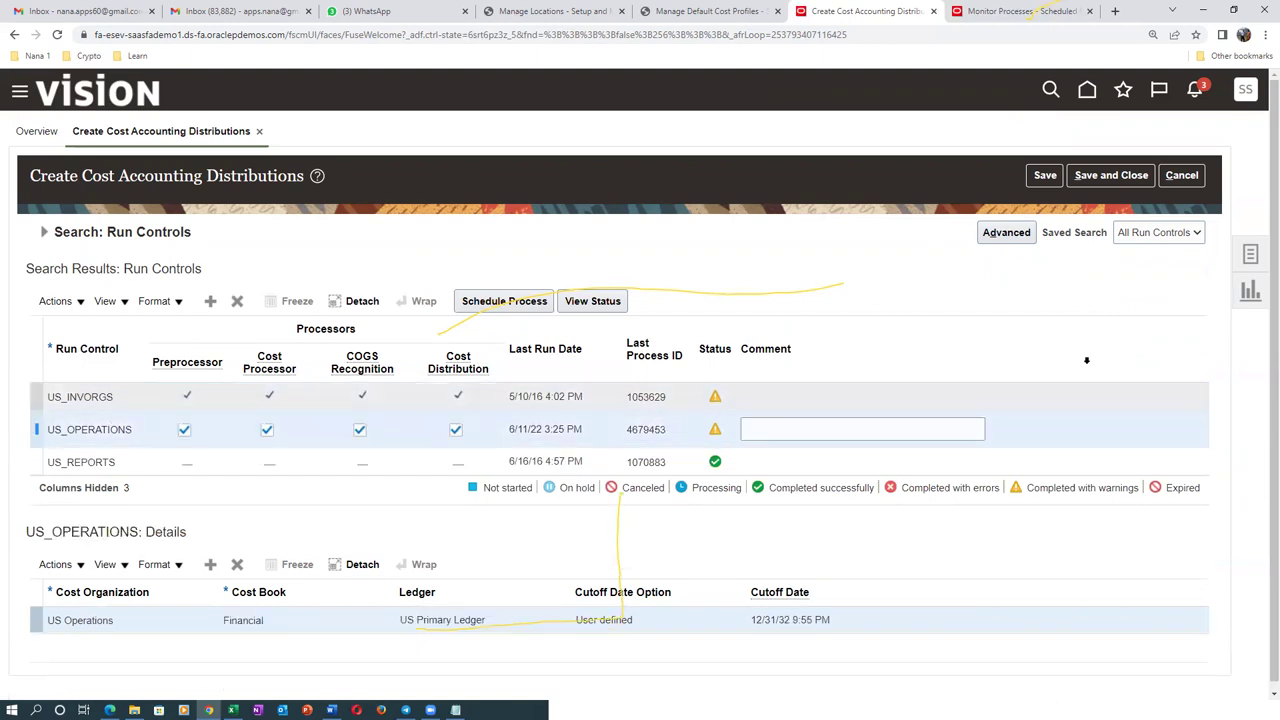
scroll(1262, 388, "down", 1)
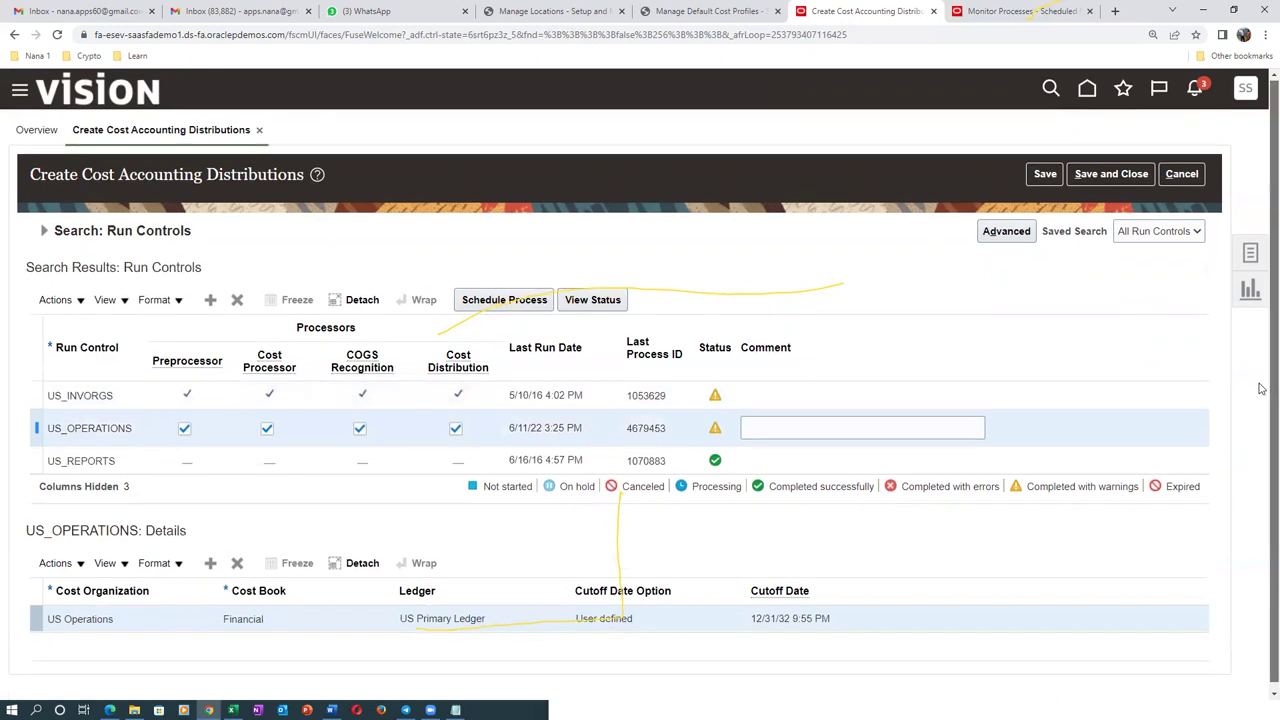
scroll(1262, 388, "down", 1)
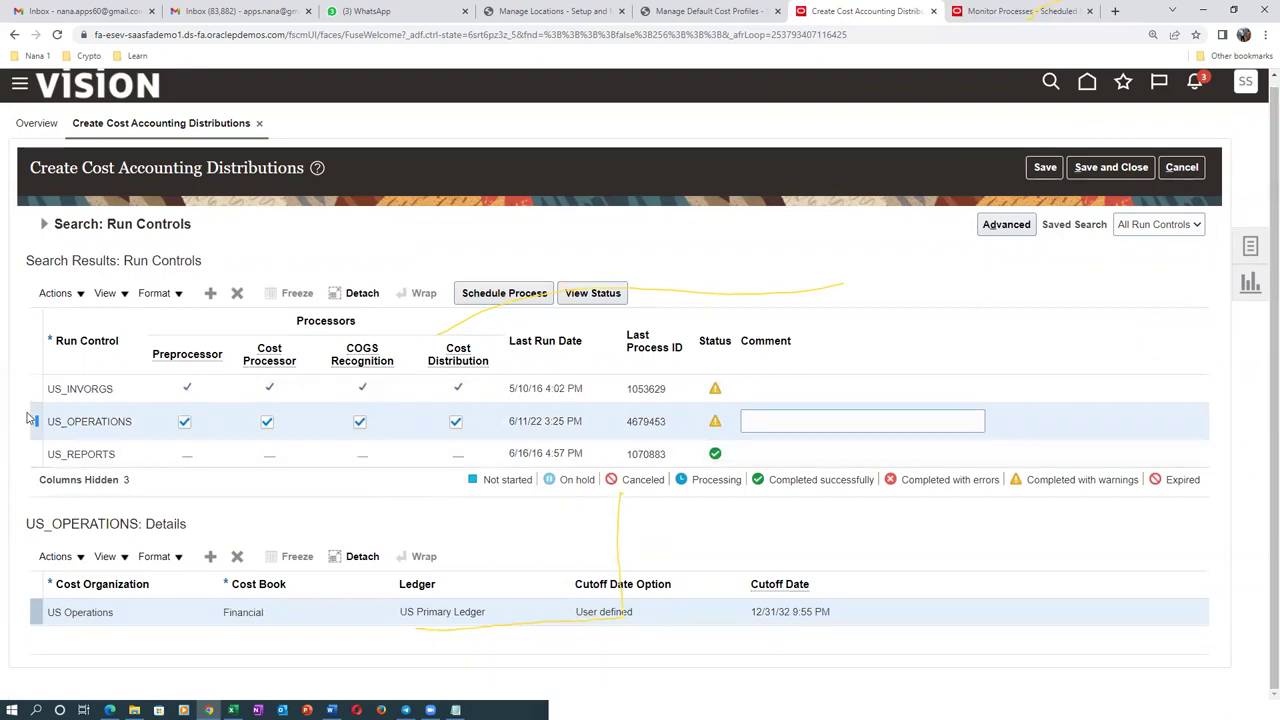
Step: Submit the Create Cost Accounting Distributions process for the US_OPERATIONS run control and acknowledge the submission
left_click(505, 293)
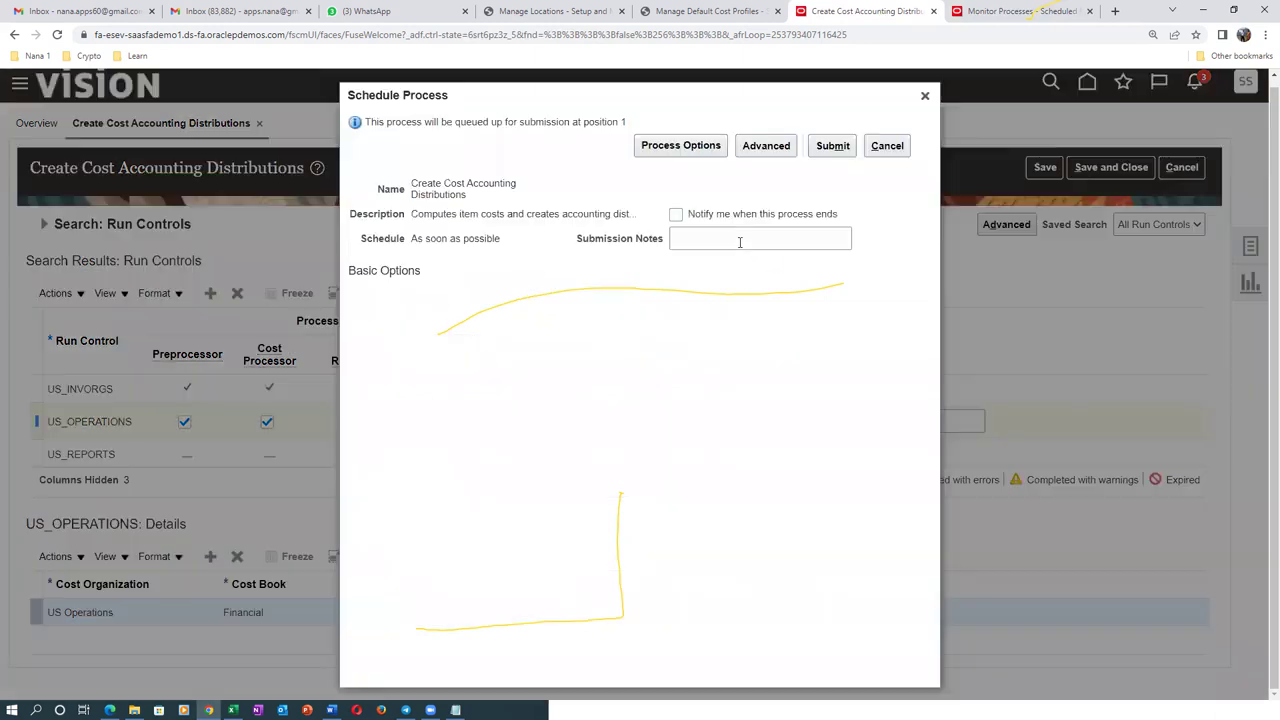
left_click(833, 146)
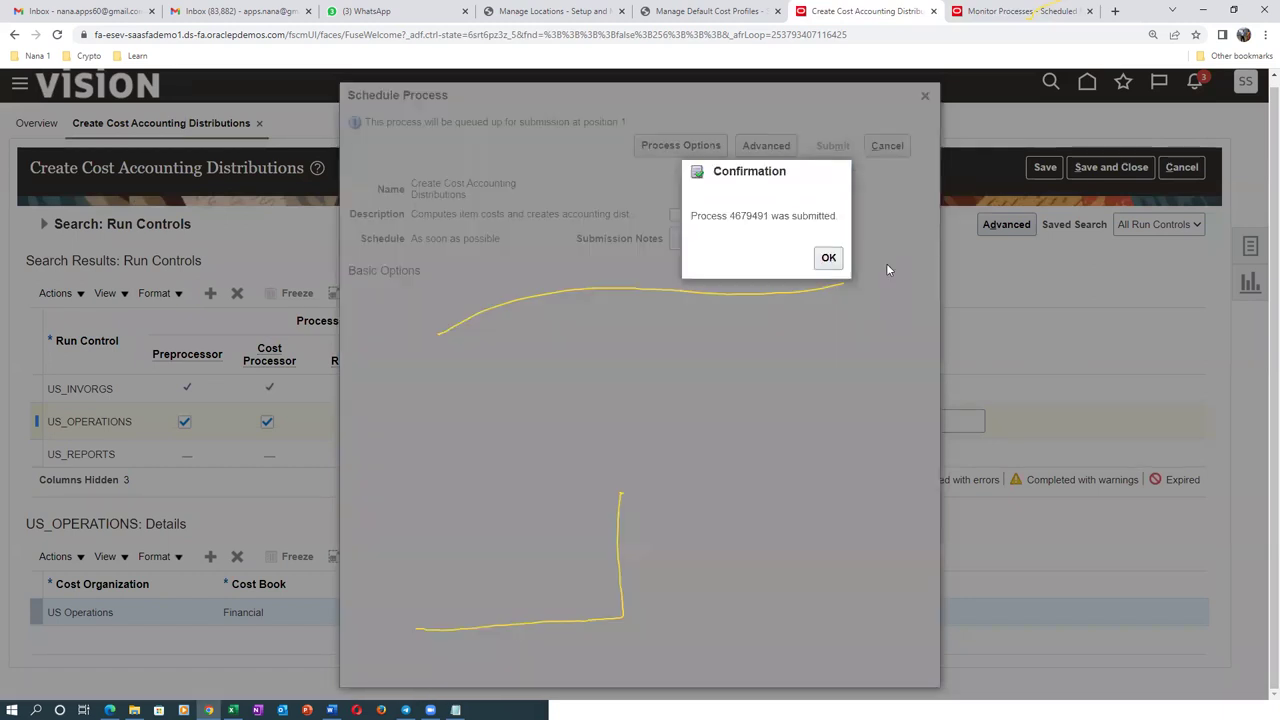
left_click(828, 259)
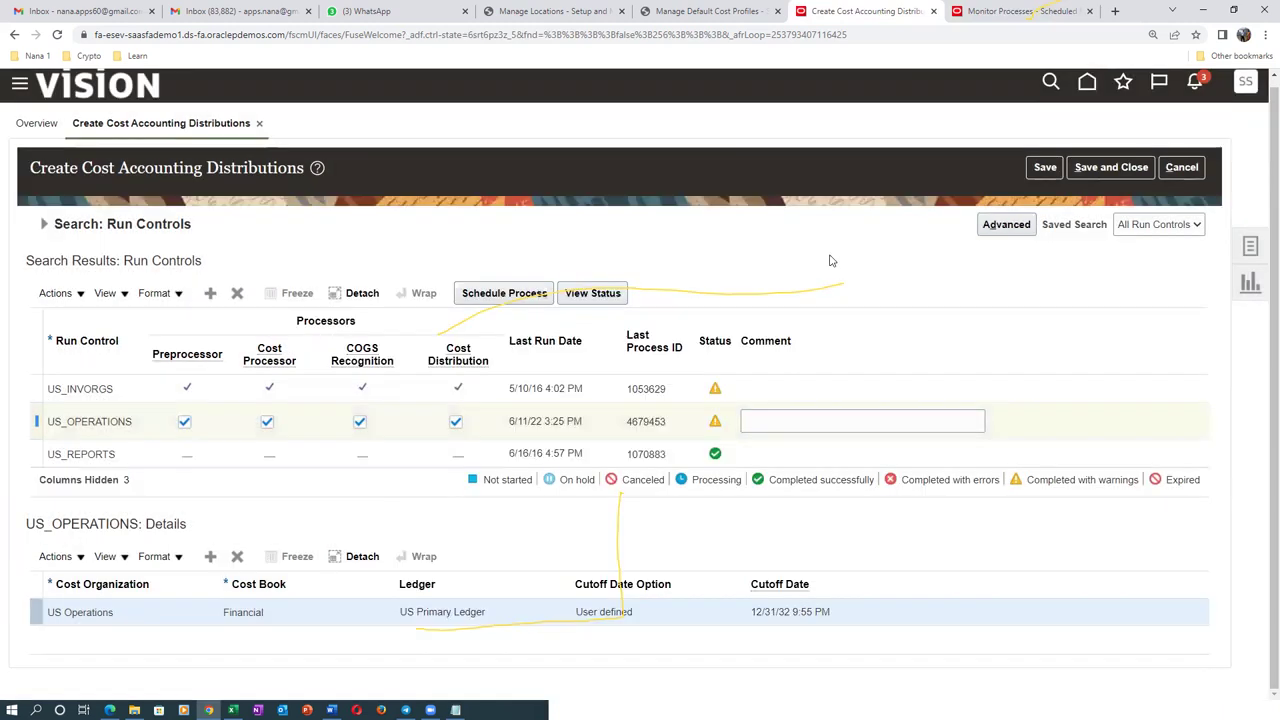
Step: Switch to the scheduled processes page and refresh the list to monitor the submitted Create Cost Accounting Distributions process
left_click(1015, 11)
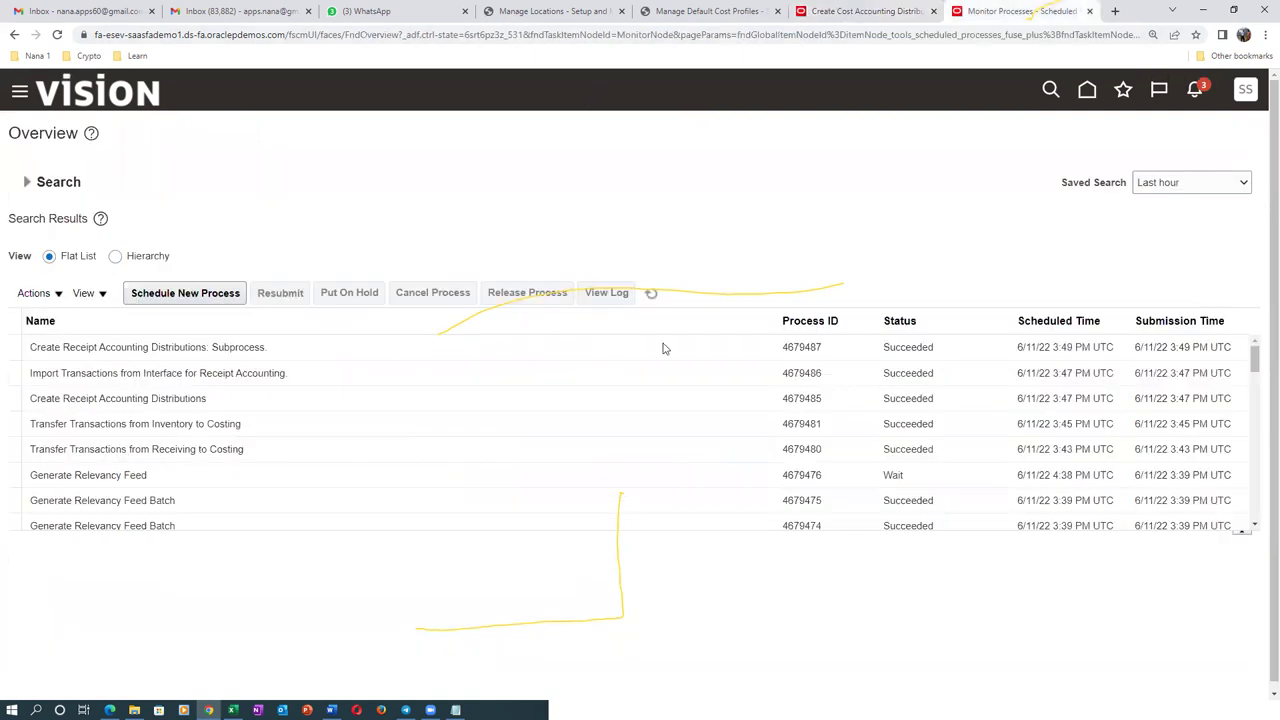
left_click(651, 294)
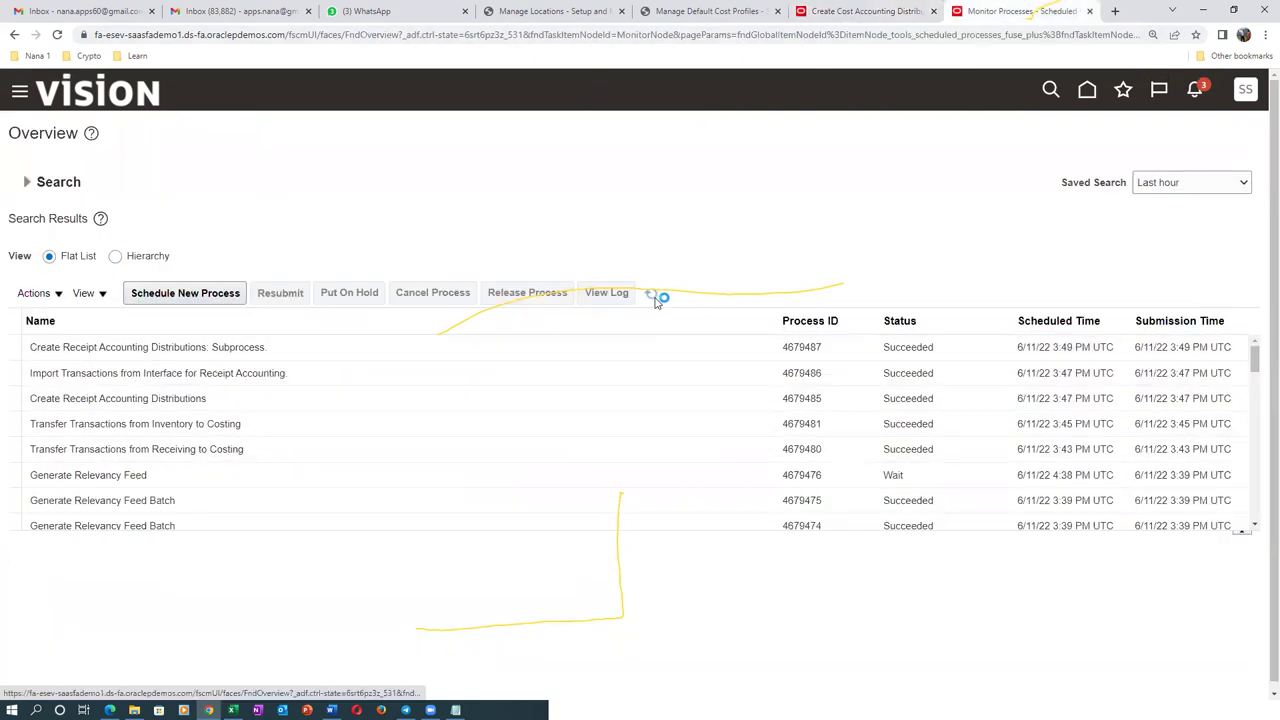
left_click(652, 295)
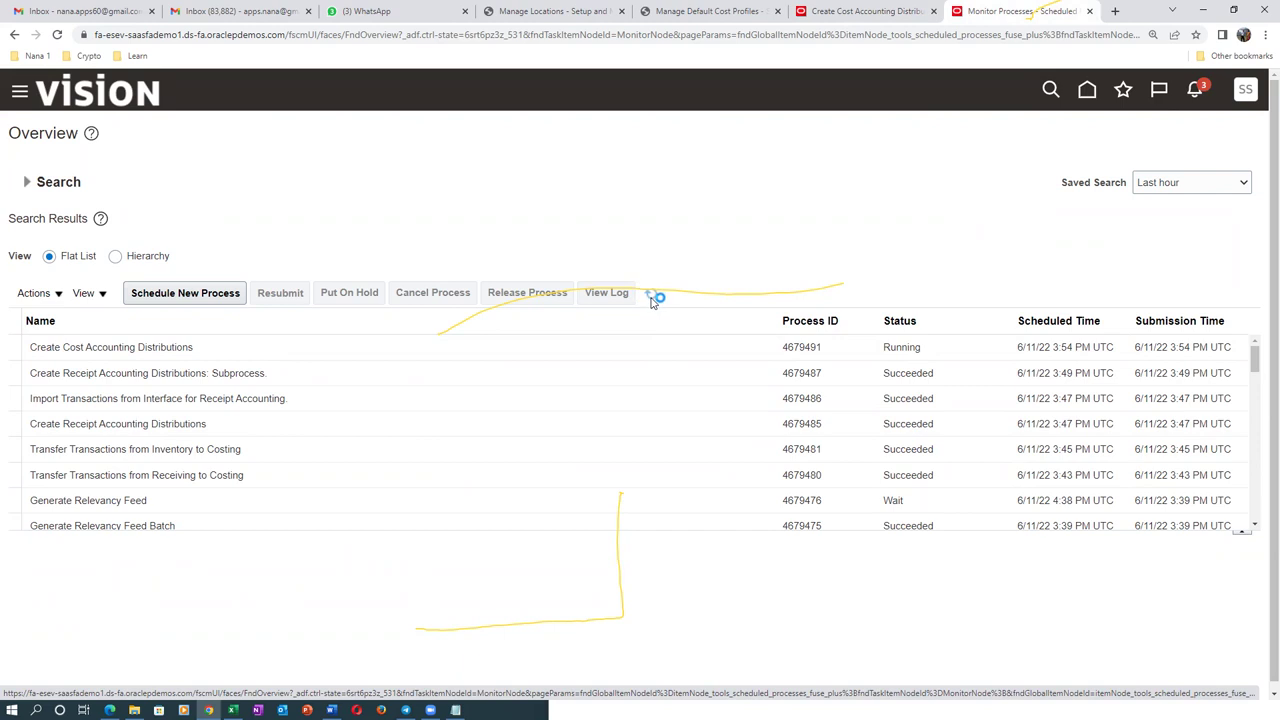
left_click(651, 298)
left_click(651, 296)
Step: Switch to the Accounting Entries - IOT - In Transit workbook in Excel and review the mapping sets listed under Cost Accounting
key("alt+Tab")
scroll(628, 356, "down", 2)
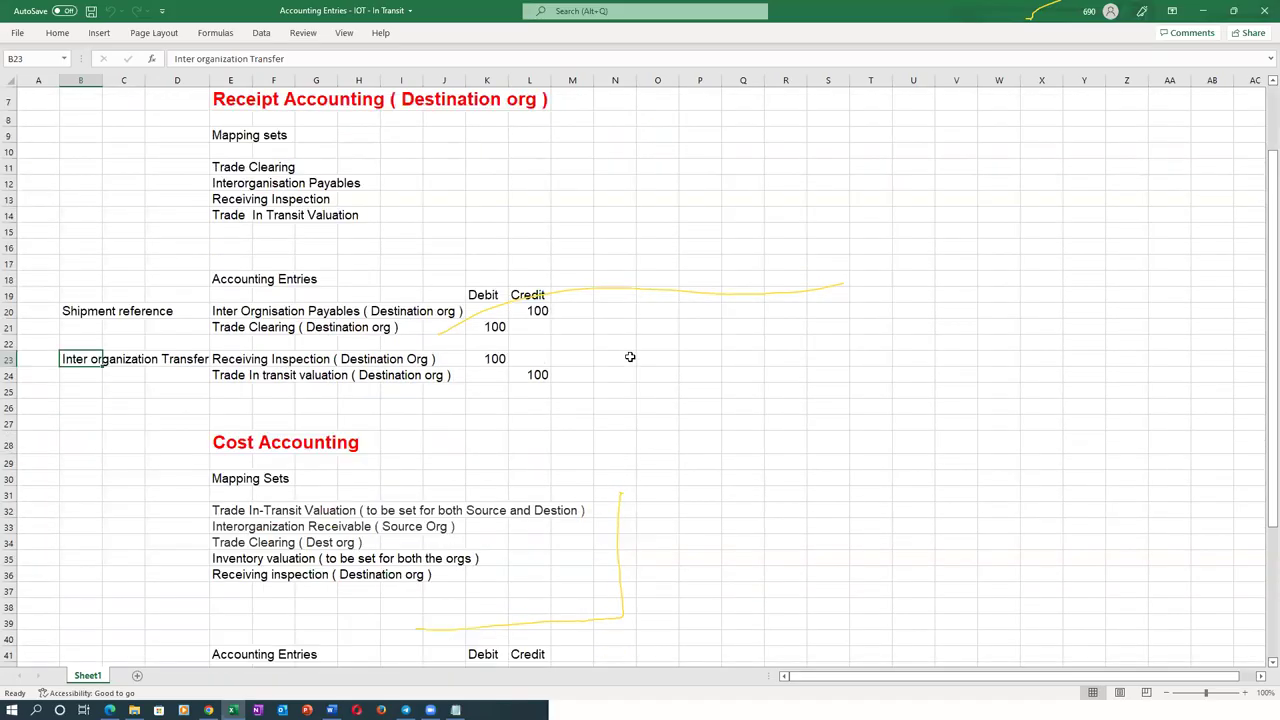
scroll(630, 356, "down", 3)
left_click_drag(228, 355, 229, 421)
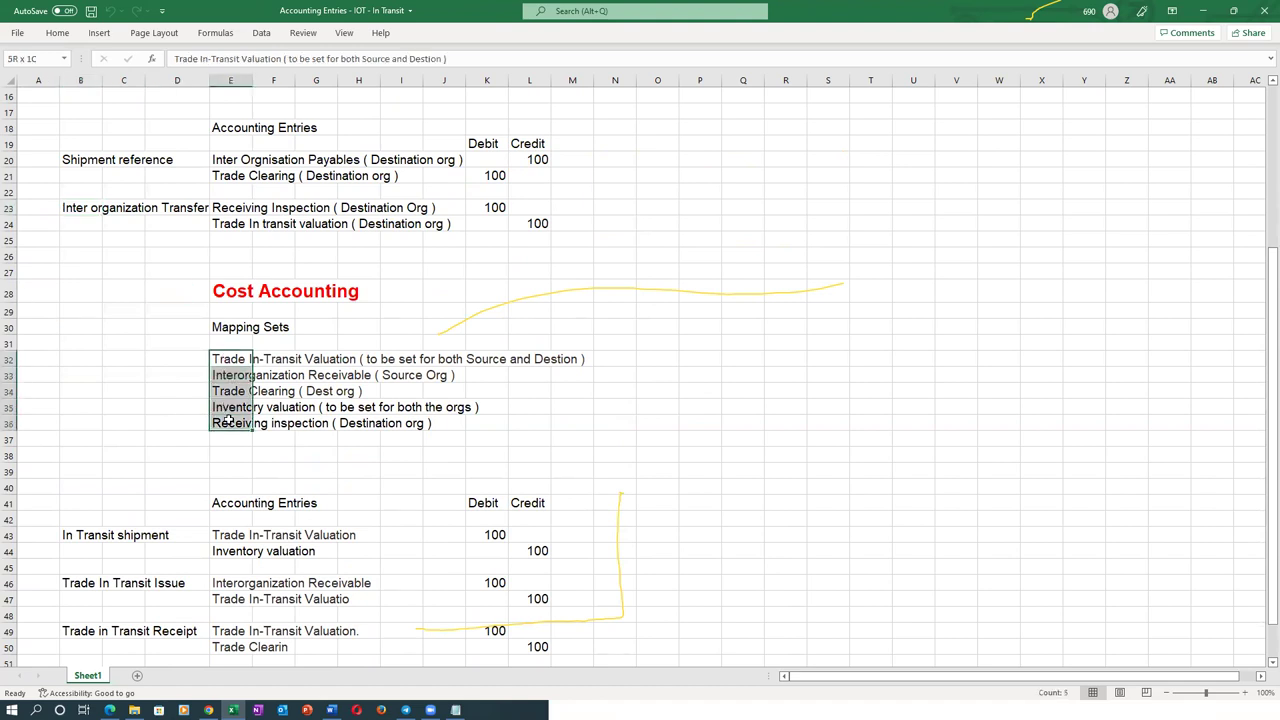
left_click(240, 455)
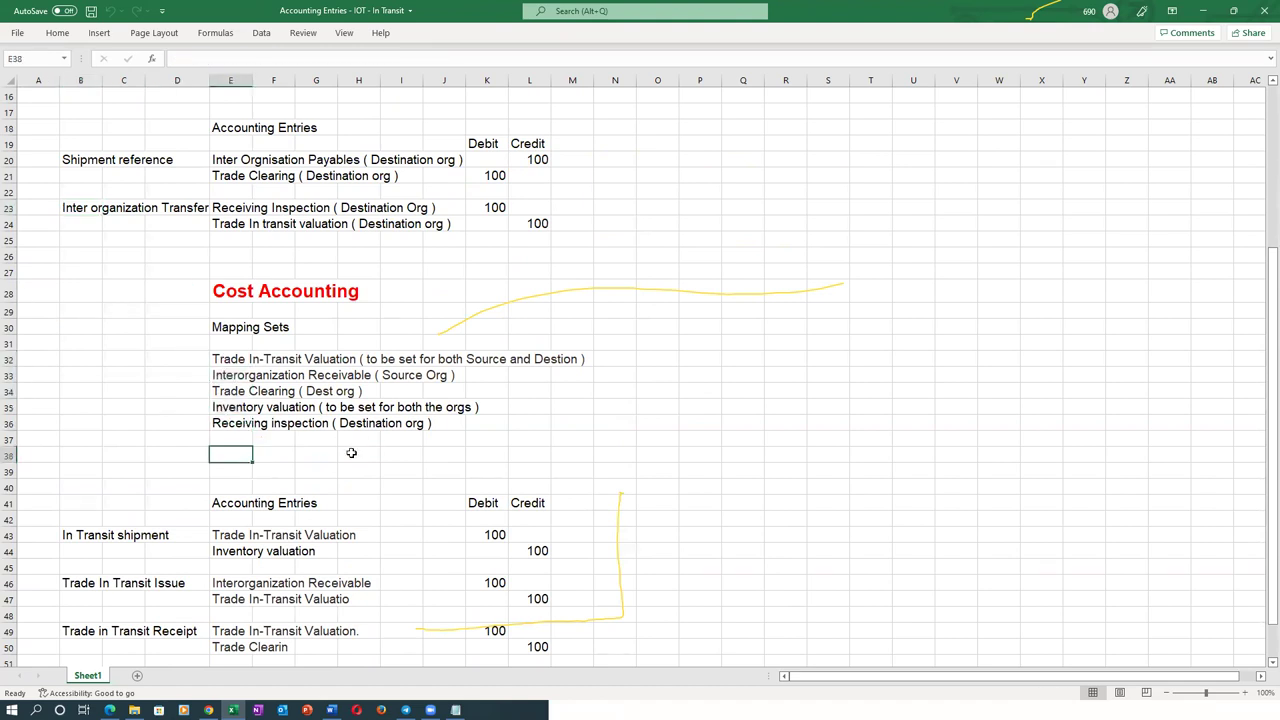
left_click(220, 427)
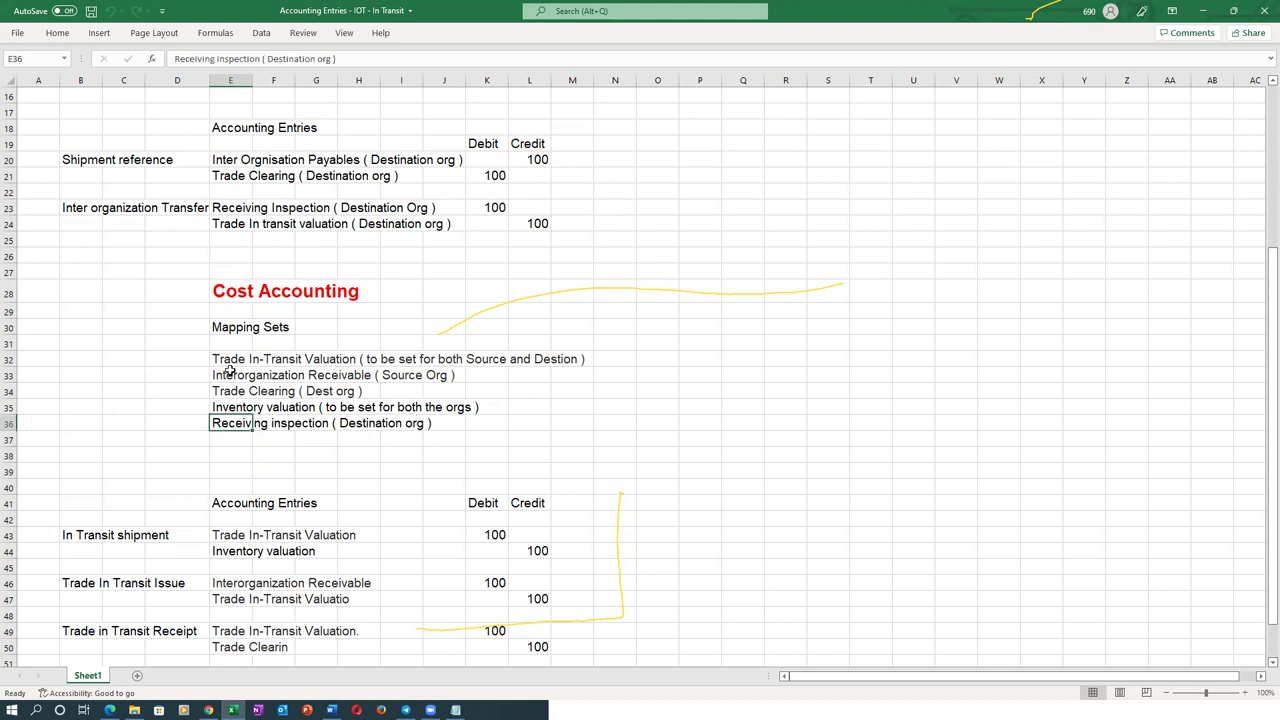
left_click_drag(215, 362, 222, 421)
left_click(392, 455)
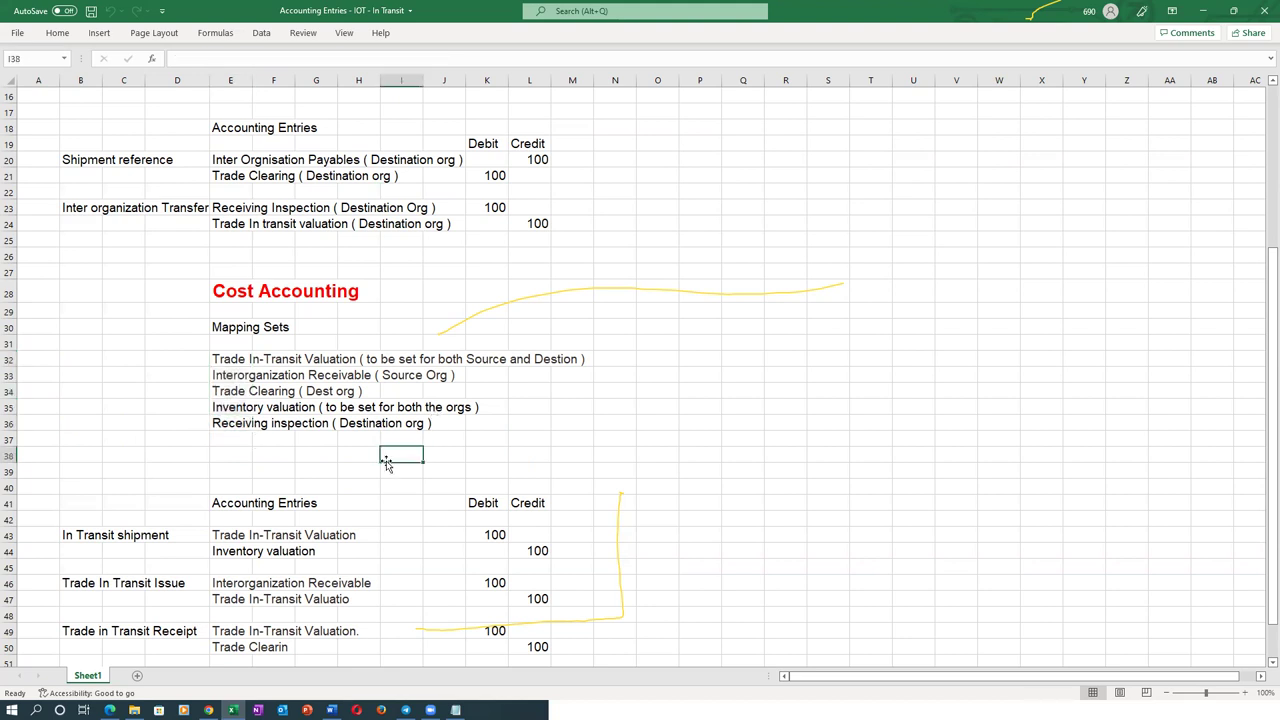
left_click(215, 402)
left_click(222, 393)
left_click(226, 376)
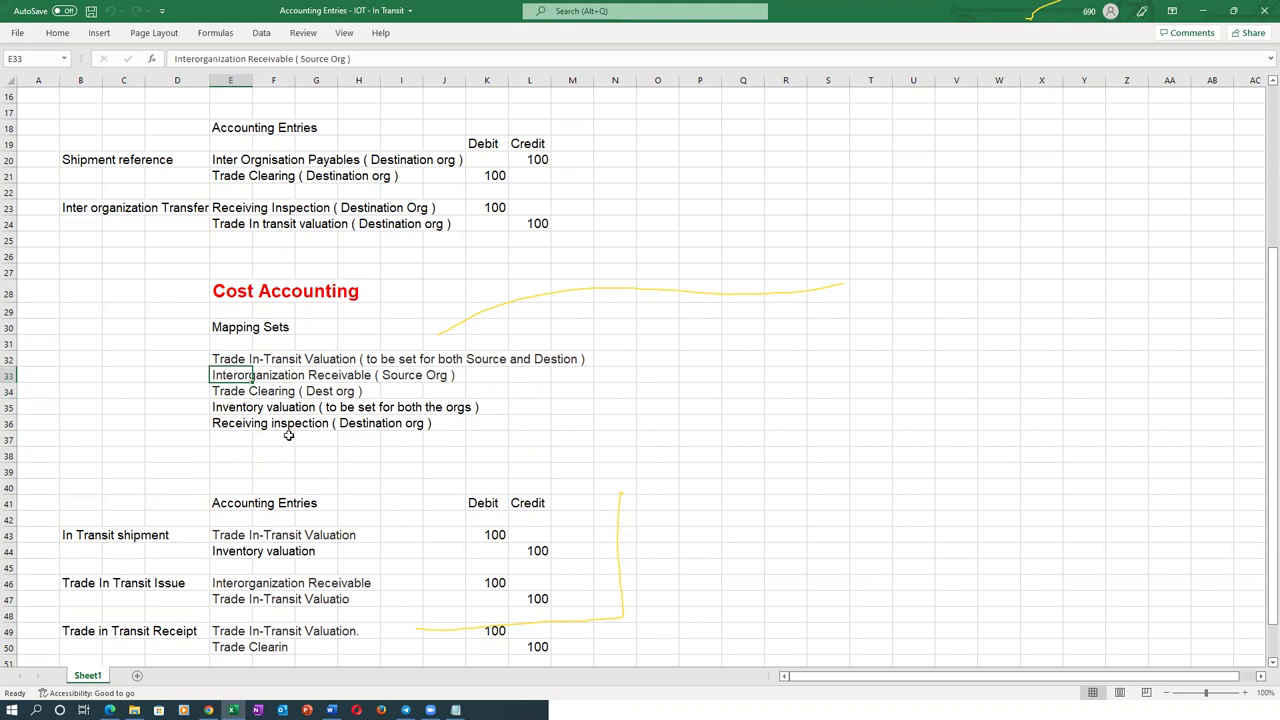
left_click(234, 424)
left_click_drag(225, 362, 224, 421)
left_click(260, 455)
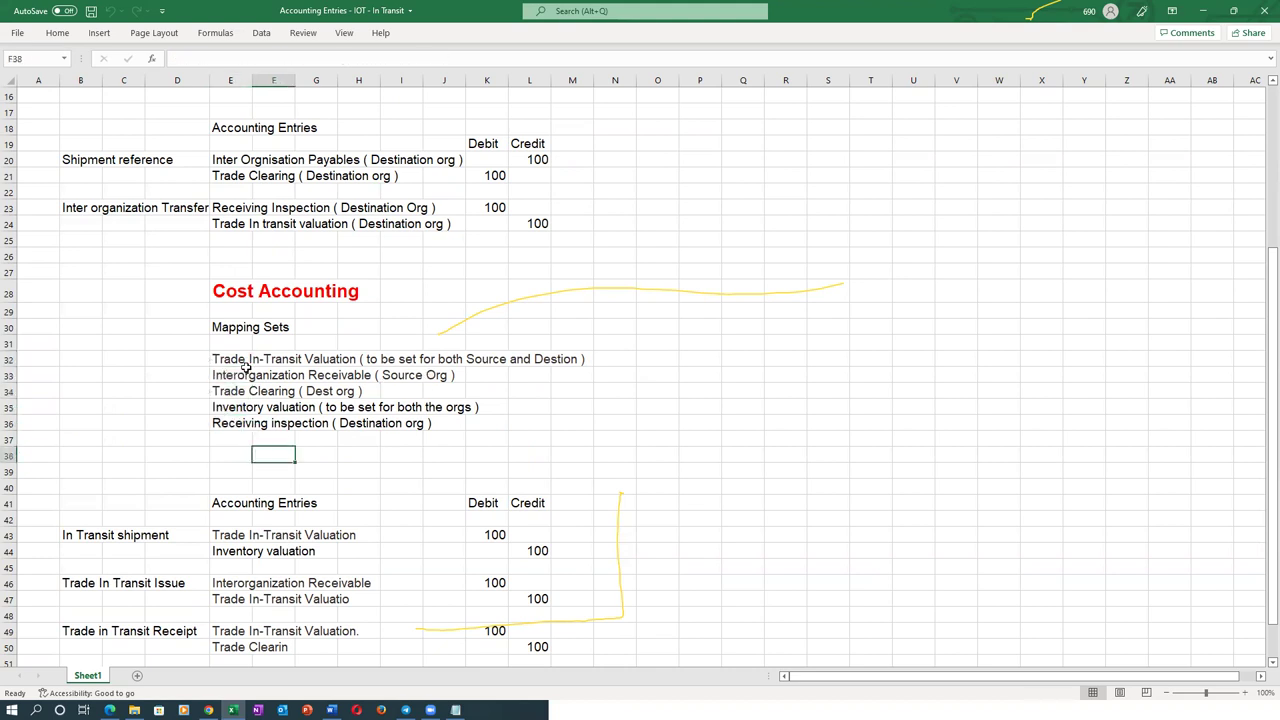
Step: Return to the scheduled processes in the browser, refresh until Create Cost Accounting Distributions finishes running, and select its row
key("alt+Tab")
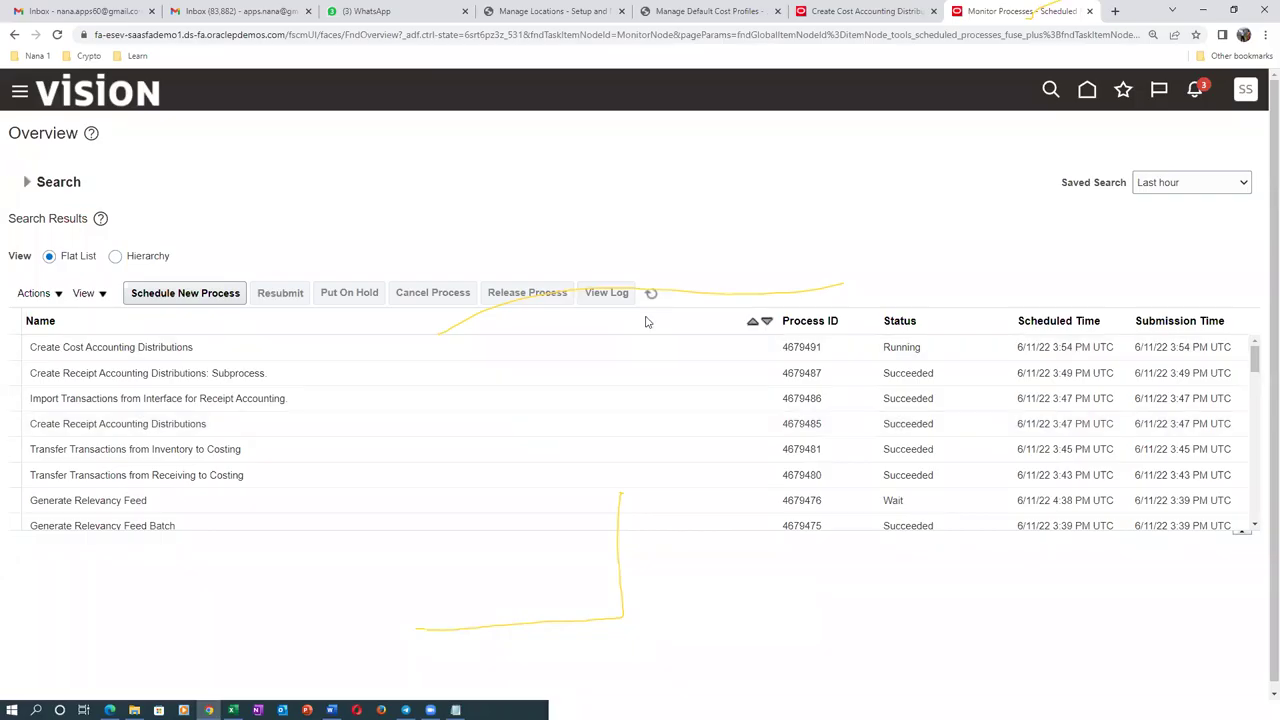
left_click(651, 300)
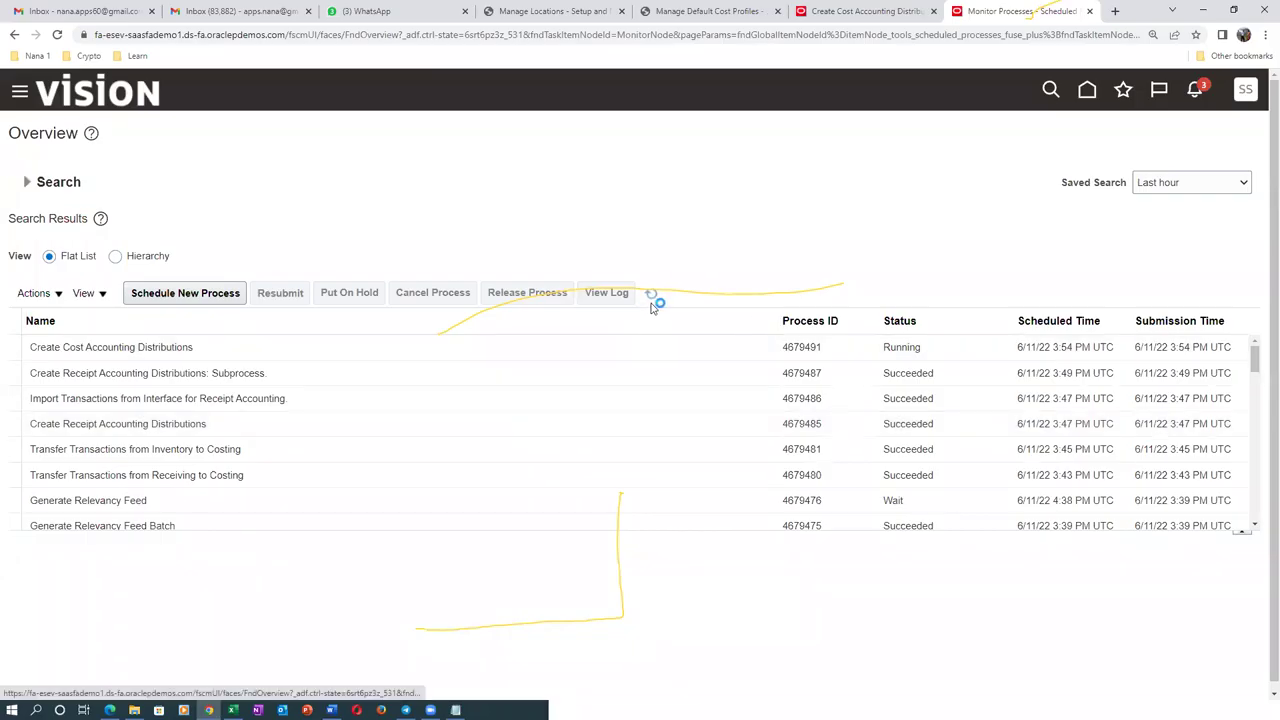
left_click(650, 300)
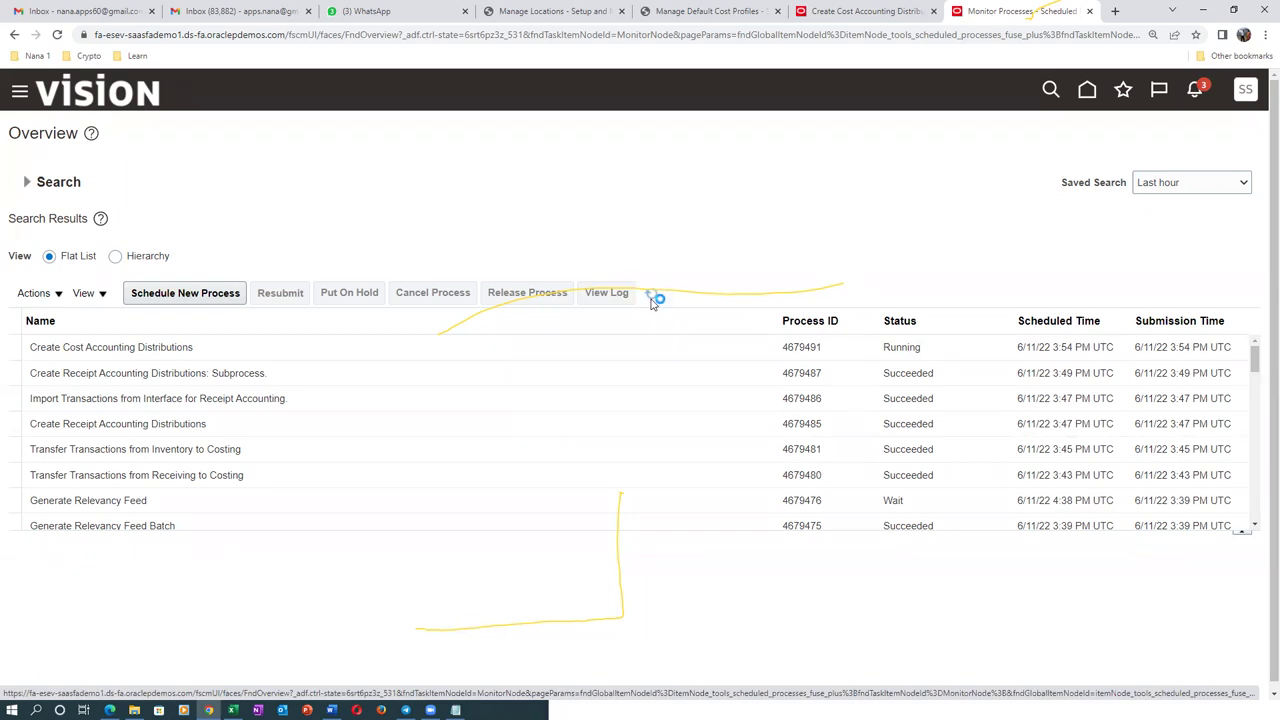
left_click(650, 300)
left_click(650, 300)
left_click(651, 295)
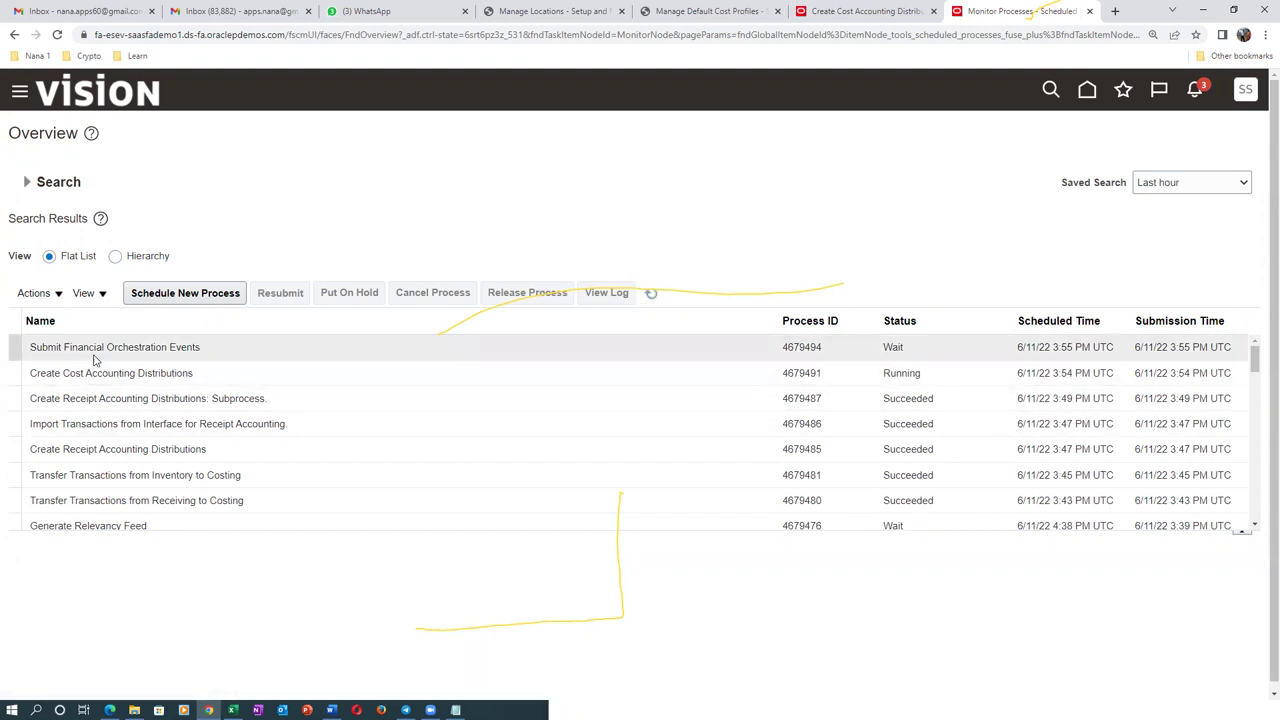
left_click(651, 294)
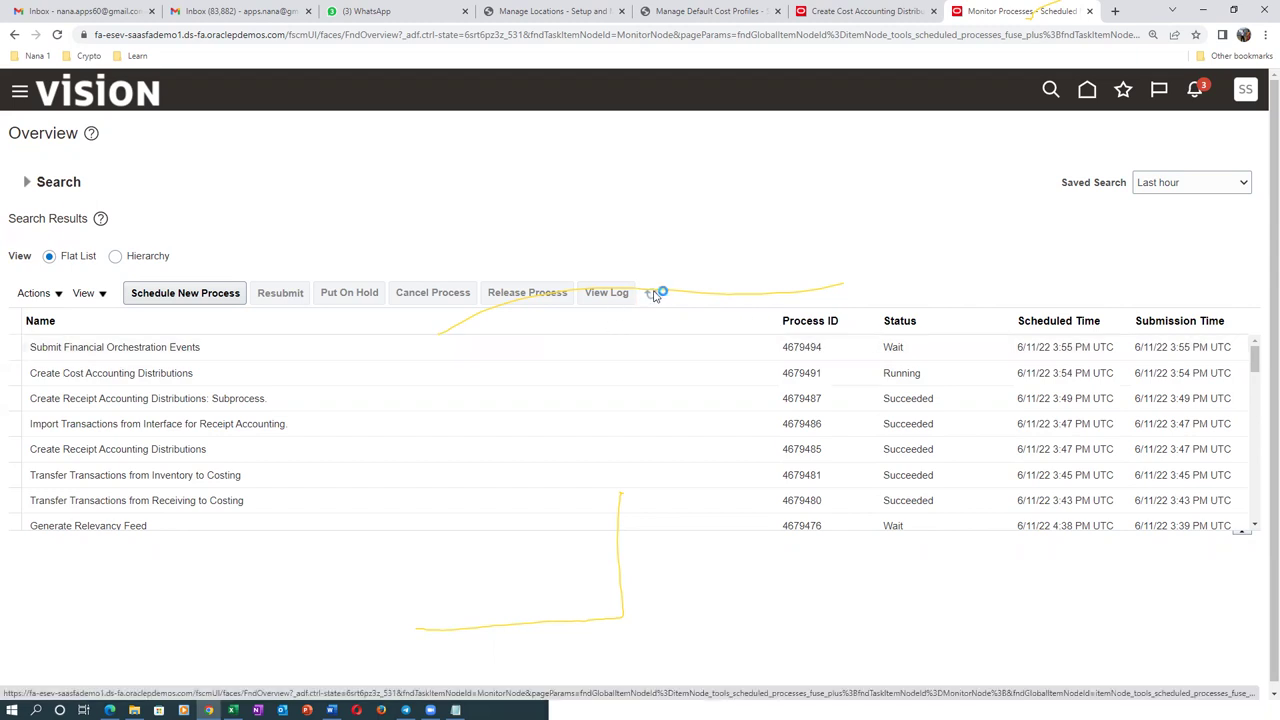
left_click(651, 294)
left_click(651, 294)
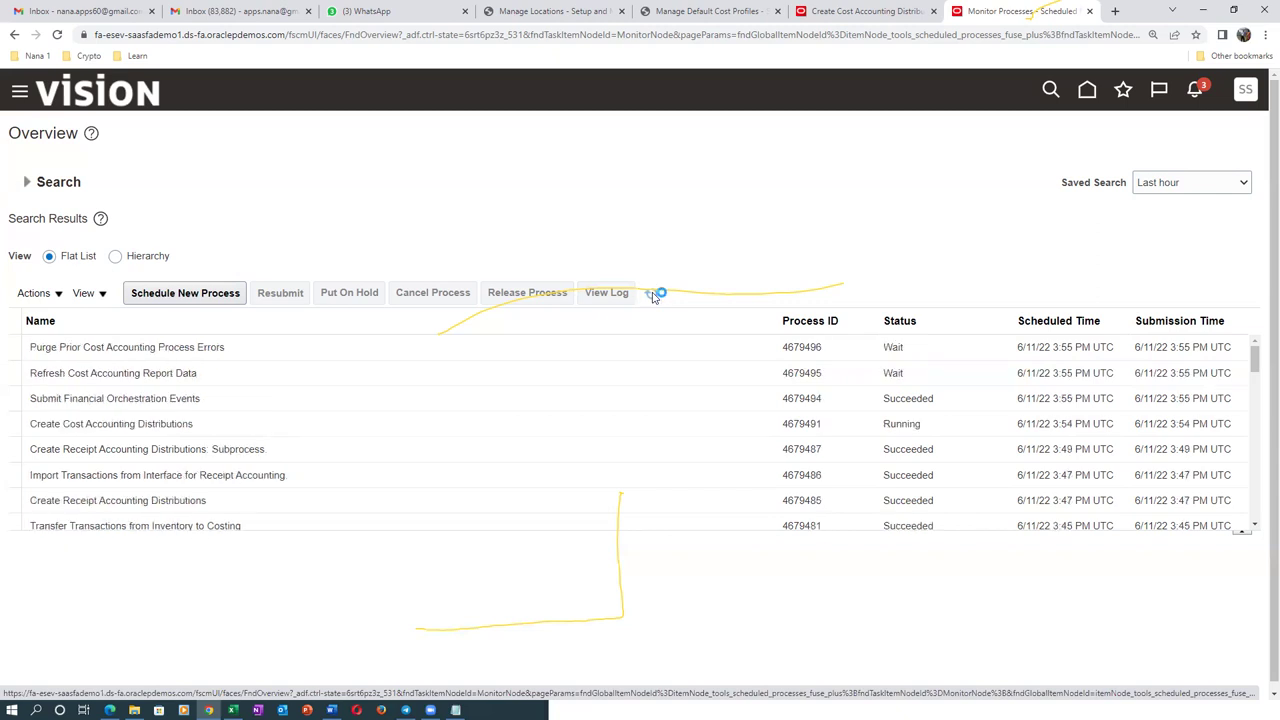
left_click(654, 296)
left_click(652, 295)
left_click(286, 430)
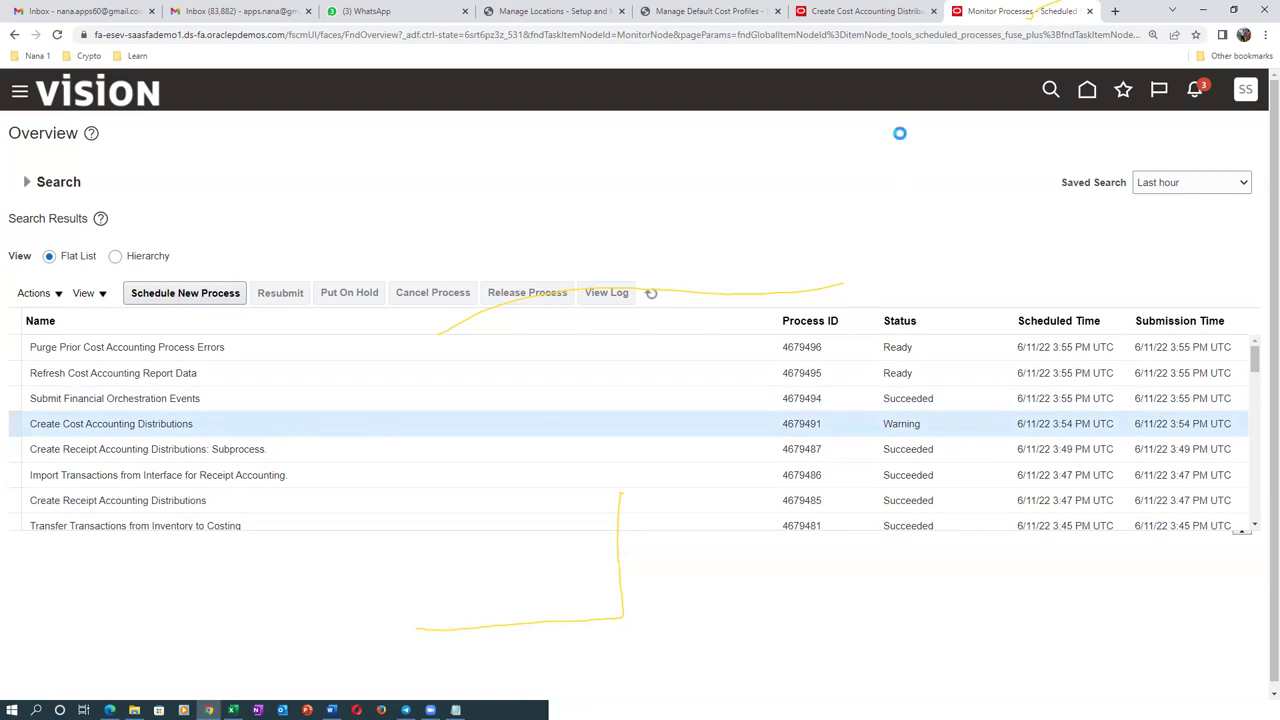
Step: Save and close the Create Cost Accounting Distributions page and open the Review Cost Accounting Distributions task
left_click(866, 11)
left_click(1110, 167)
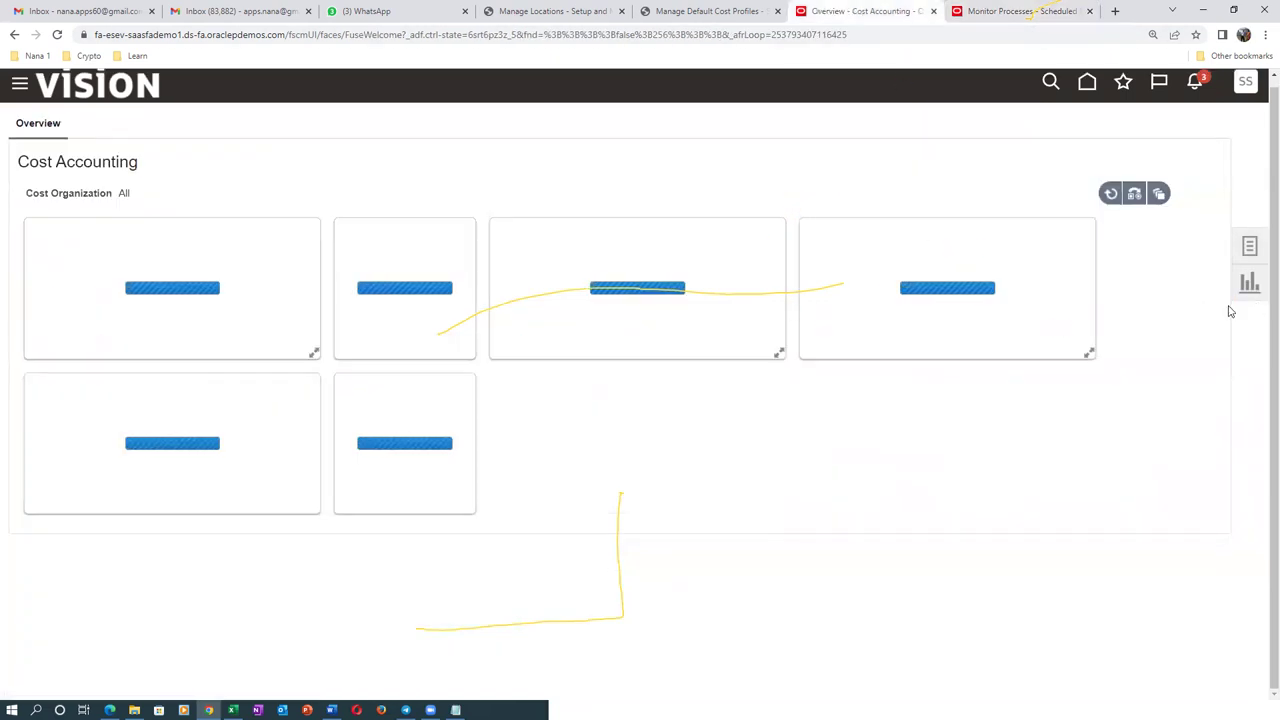
left_click(1250, 248)
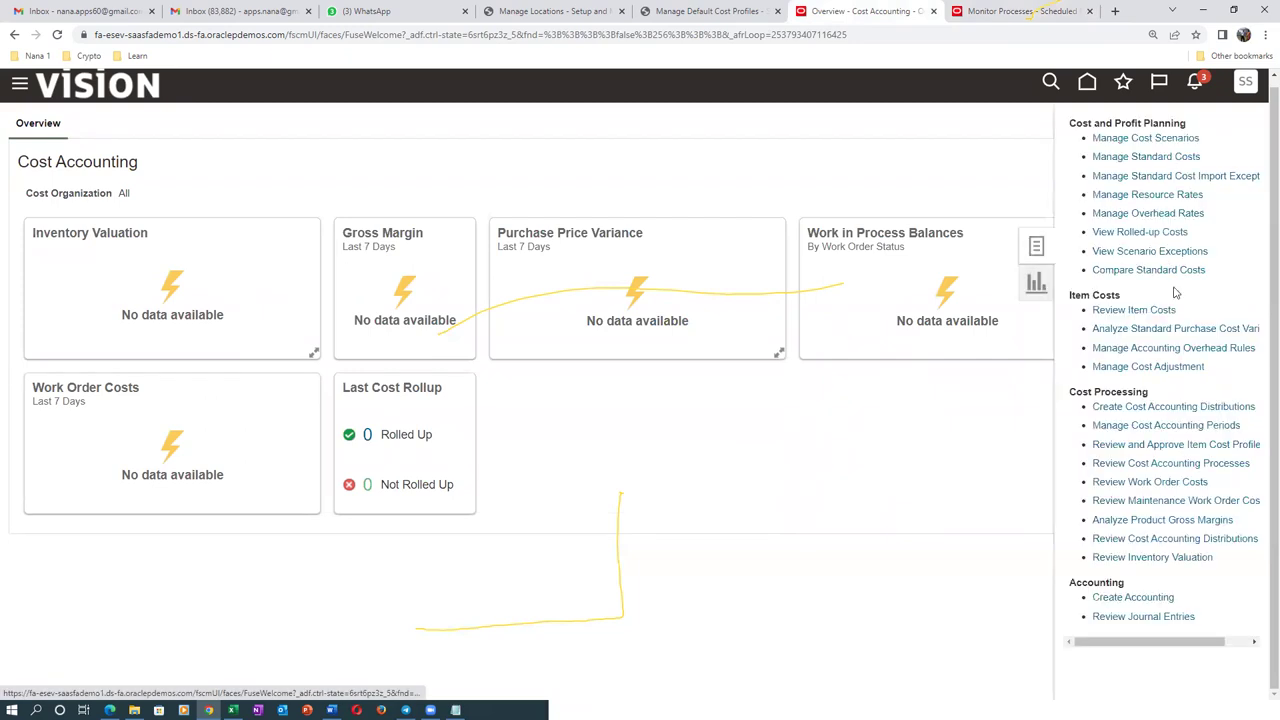
left_click(1150, 539)
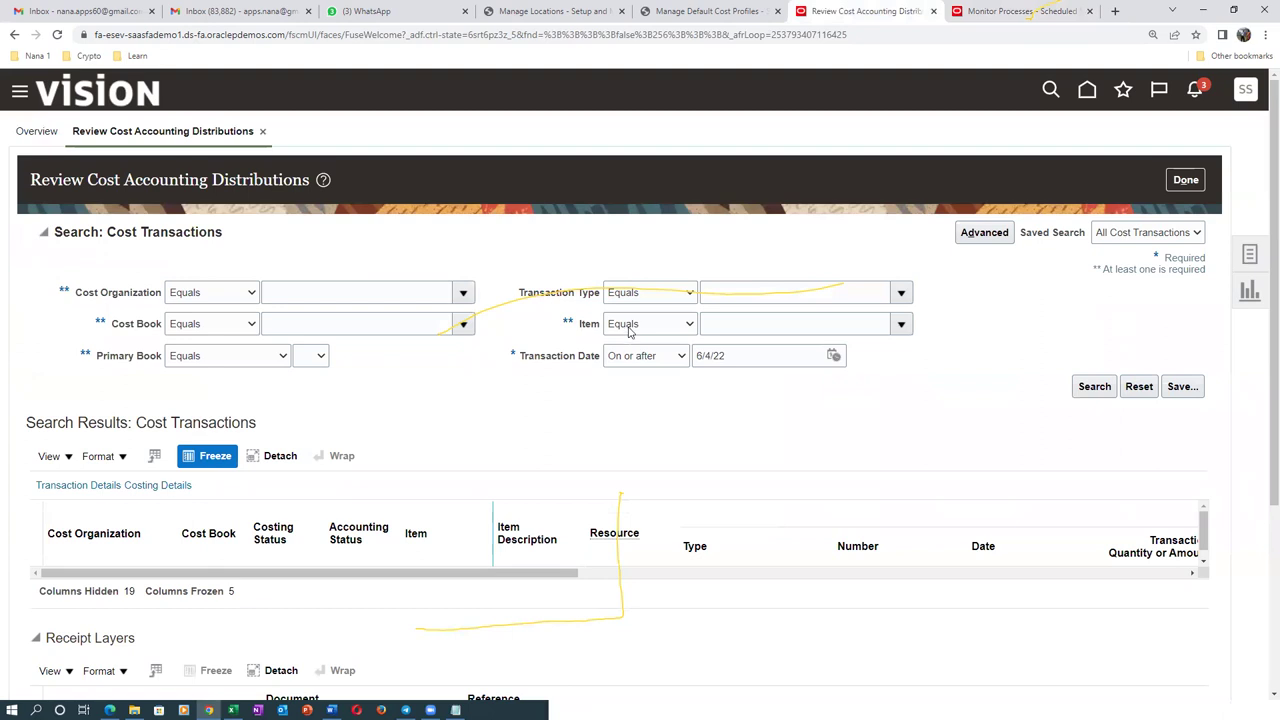
Step: Search the cost transactions for items starting with b02 and examine the Miscellaneous Receipt row's transaction details
left_click(628, 329)
left_click(630, 341)
left_click(806, 323)
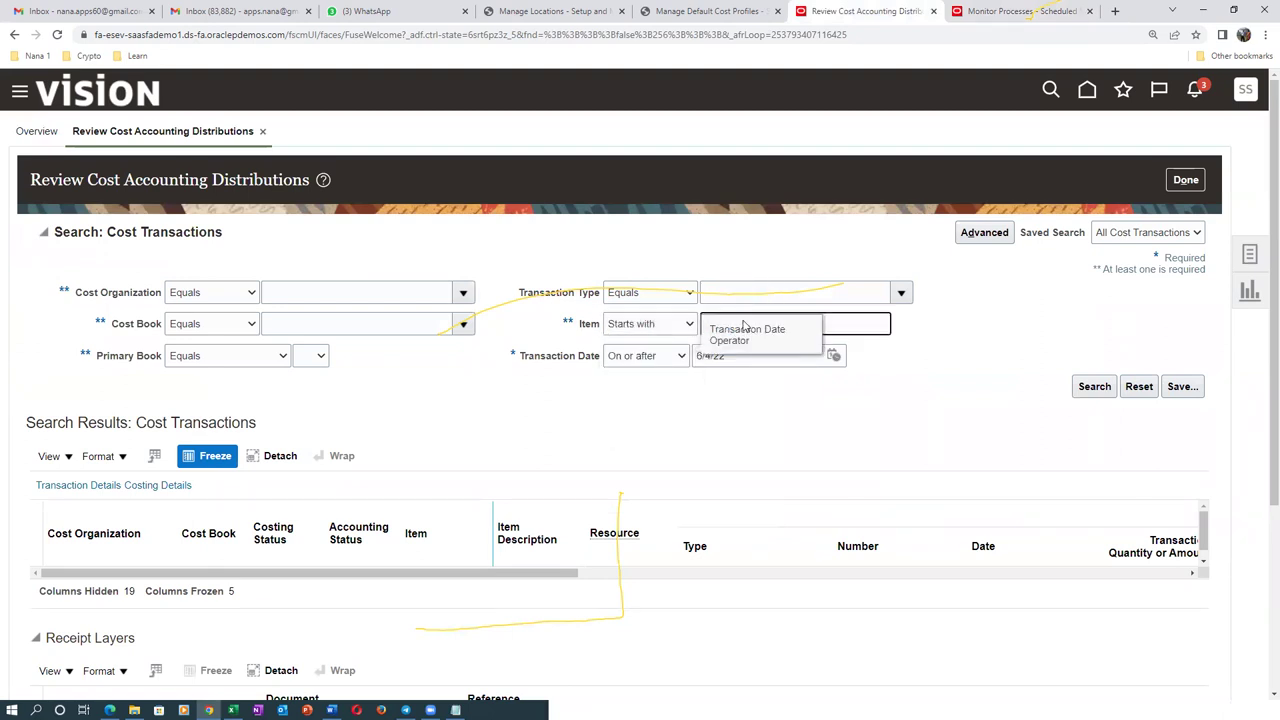
type("b02")
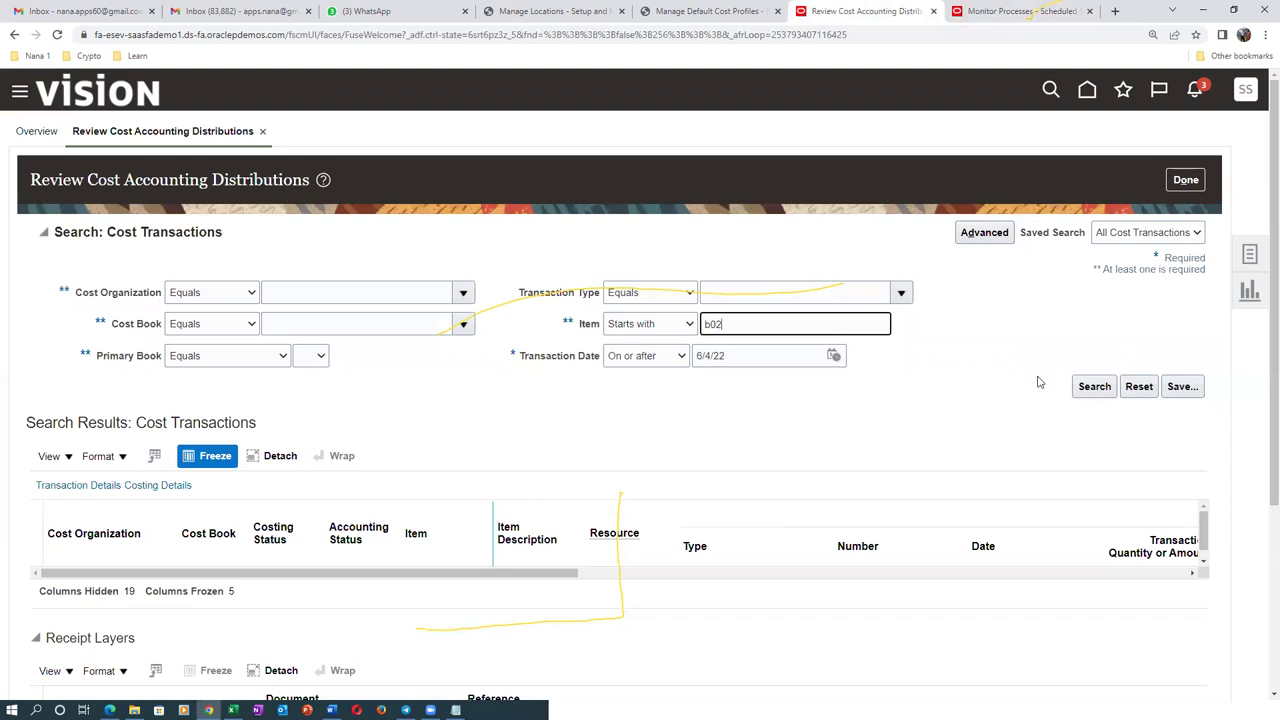
left_click(1088, 386)
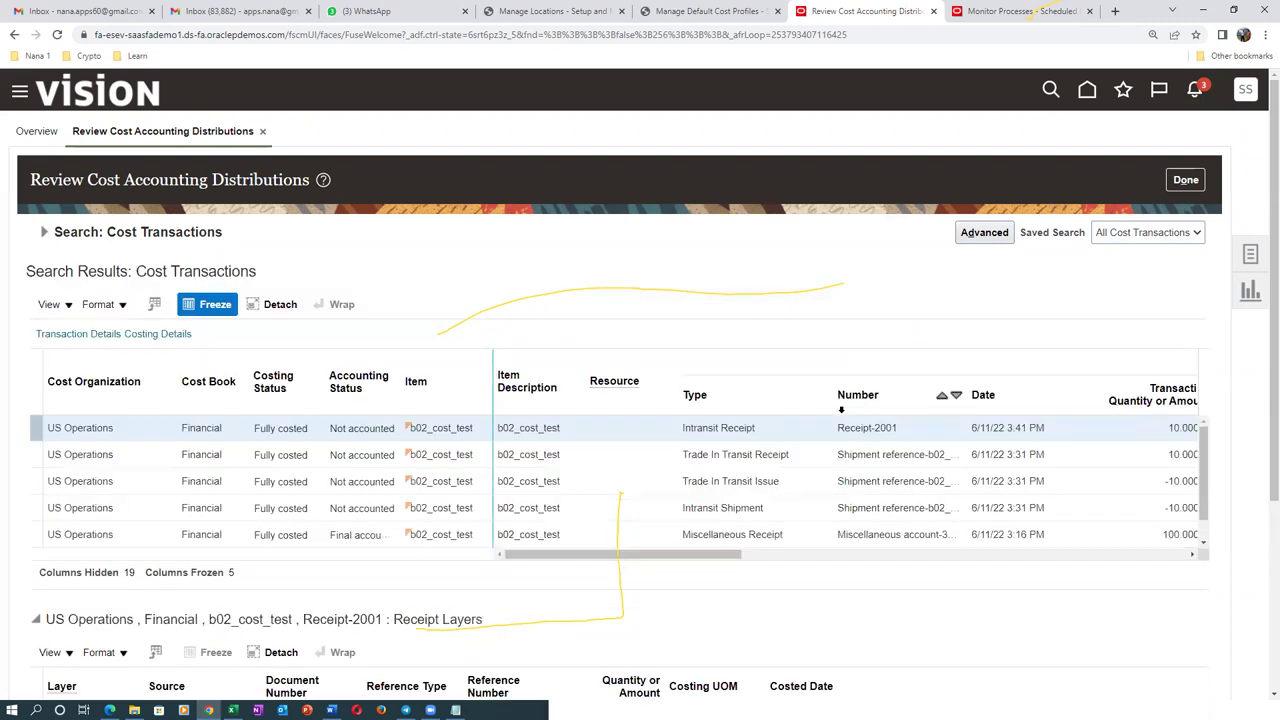
left_click(645, 535)
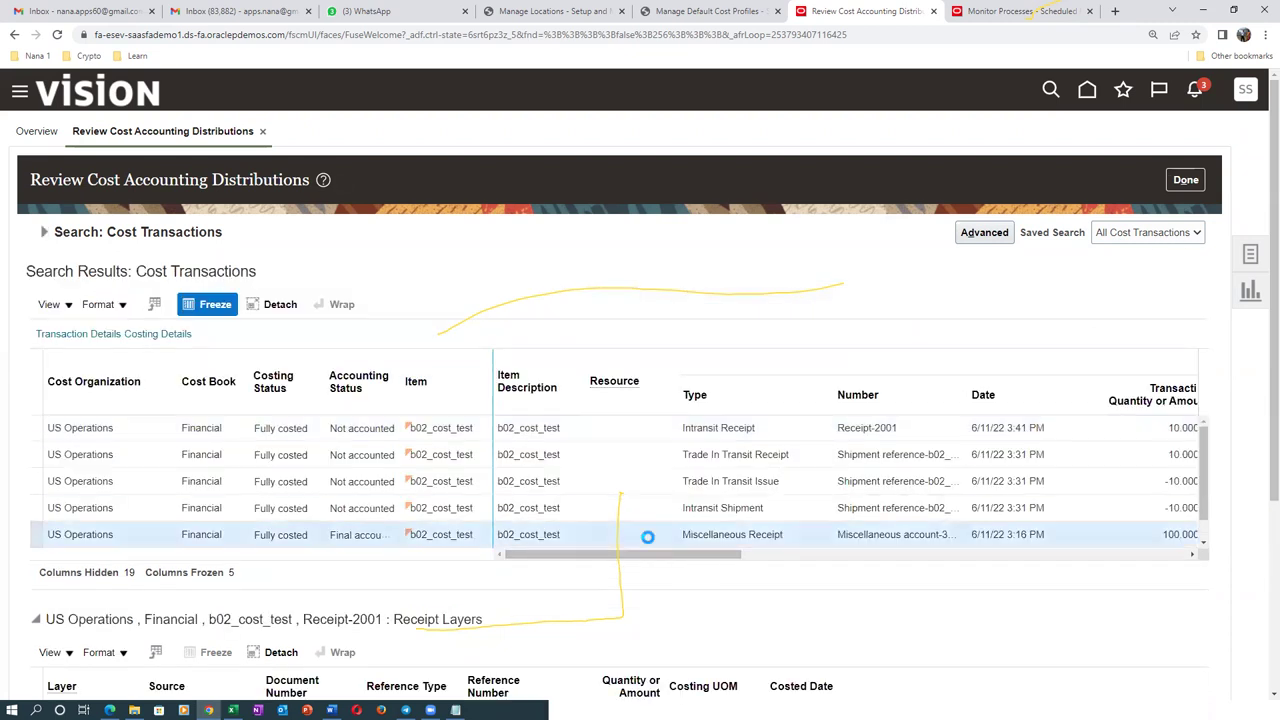
left_click_drag(637, 555, 826, 557)
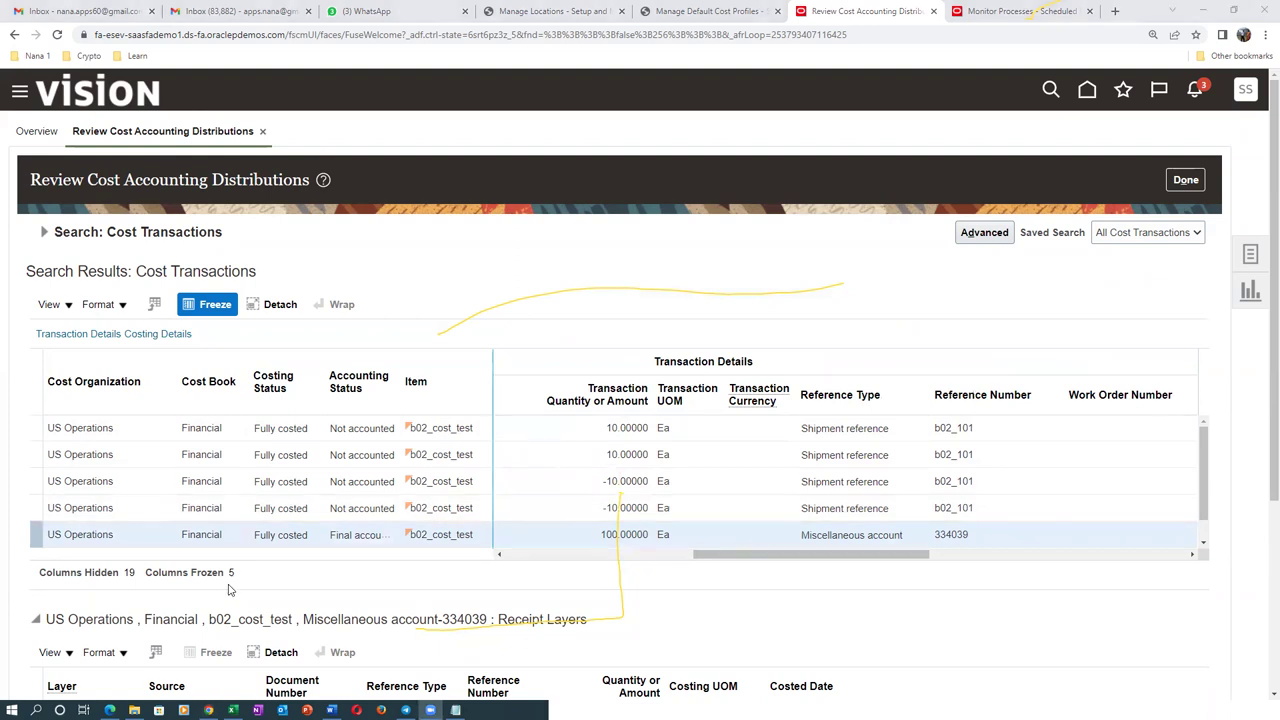
Step: Switch to the Excel workbook and review the cost accounting entries from In Transit shipment through Intransit Receipt
key("alt+Tab")
key("Tab")
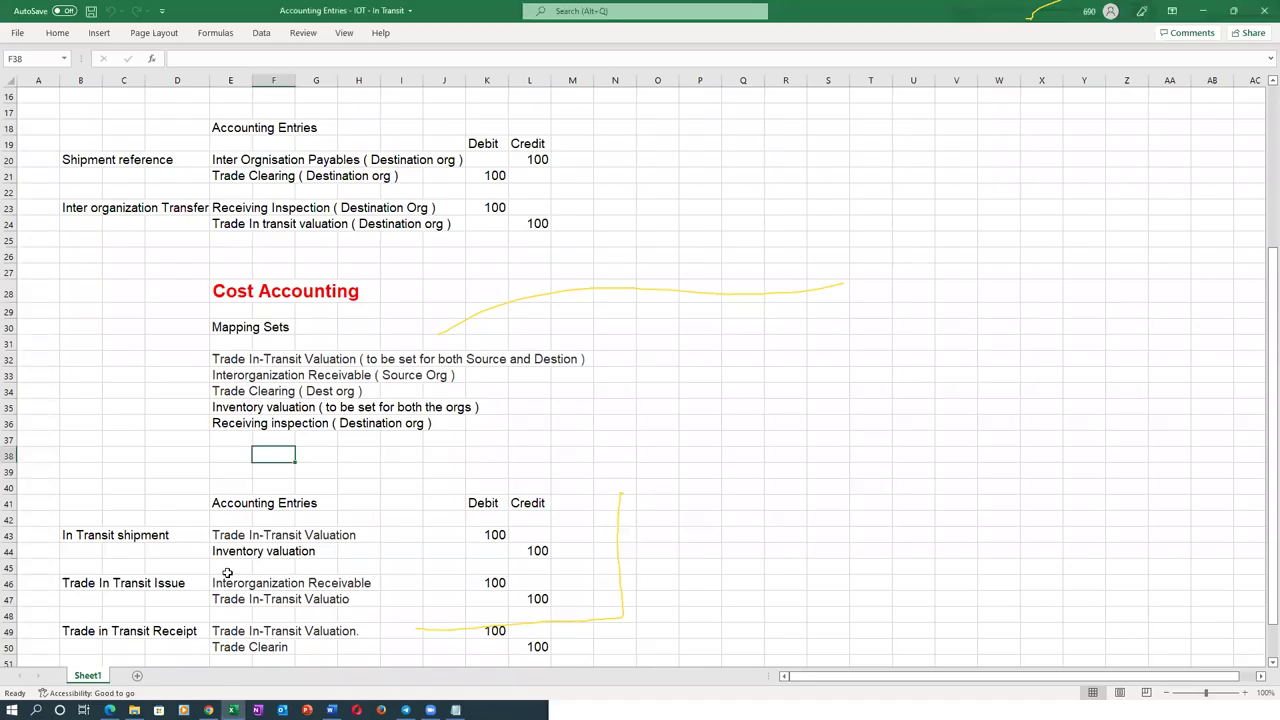
scroll(227, 572, "down", 2)
left_click(75, 438)
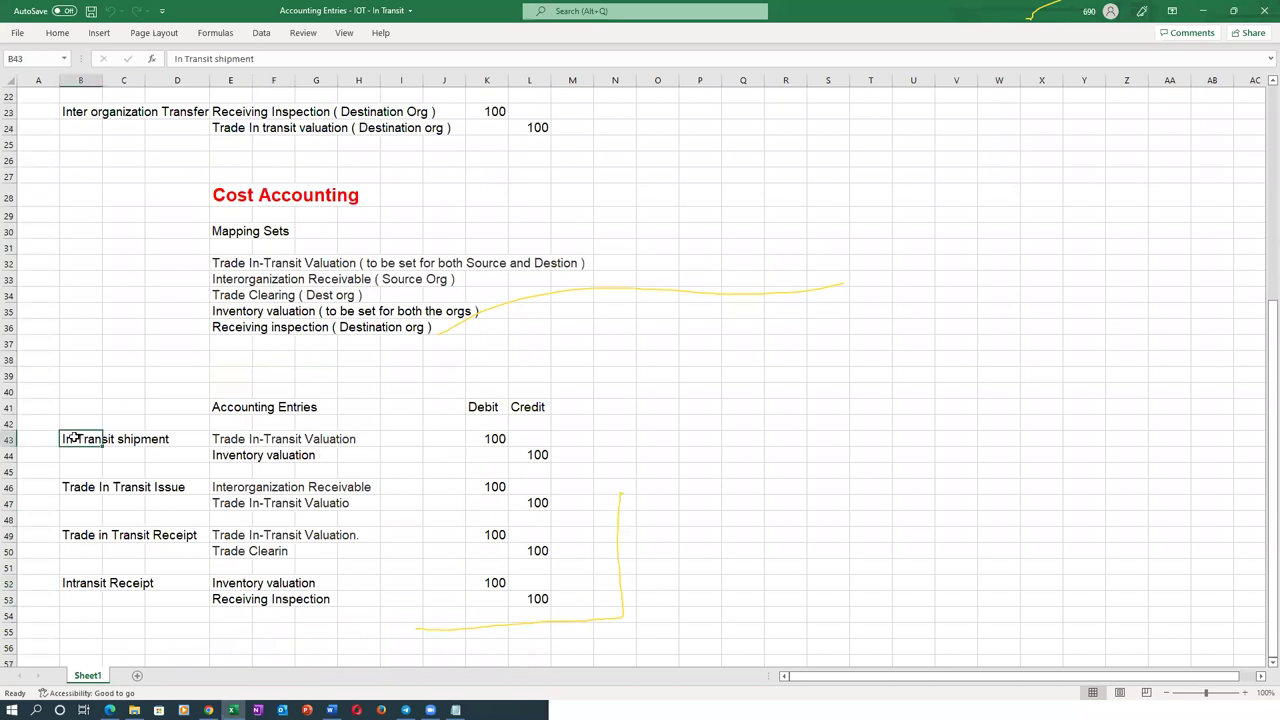
left_click(69, 494)
left_click(73, 537)
left_click(80, 582)
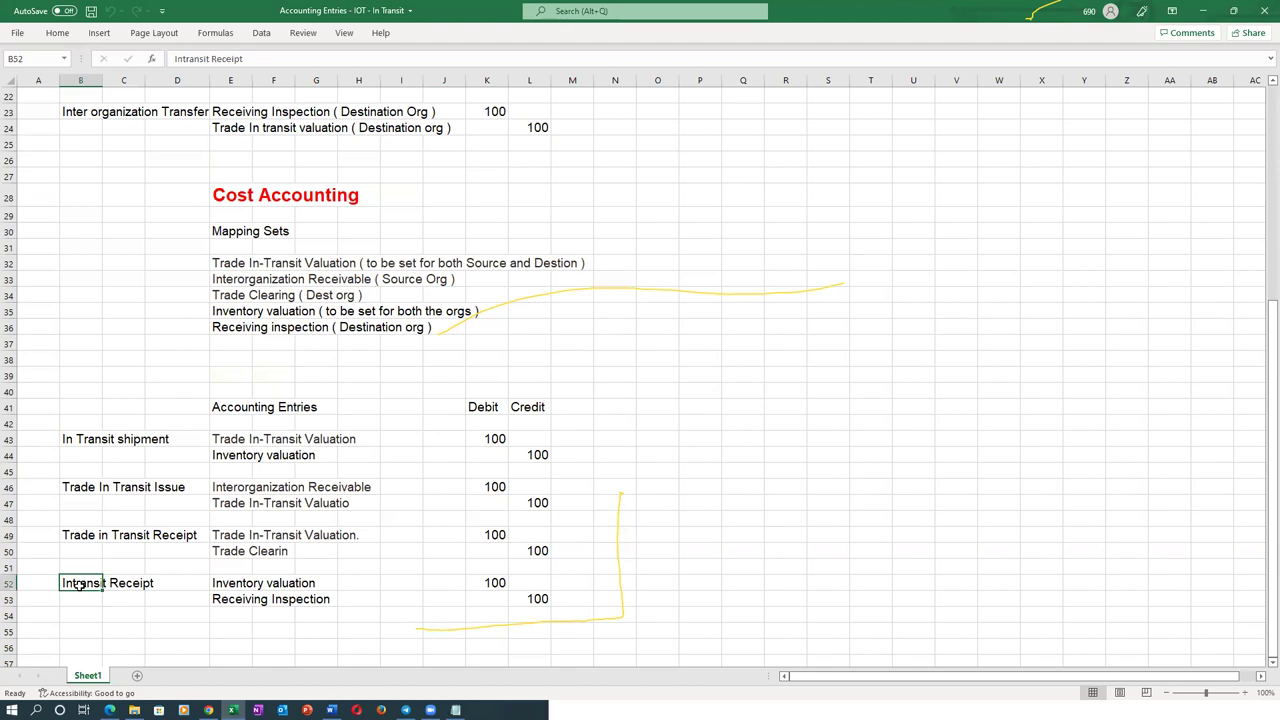
Step: Return to the cost transactions in the browser and examine the Intransit Receipt's receipt layers and cost information
key("alt+Tab")
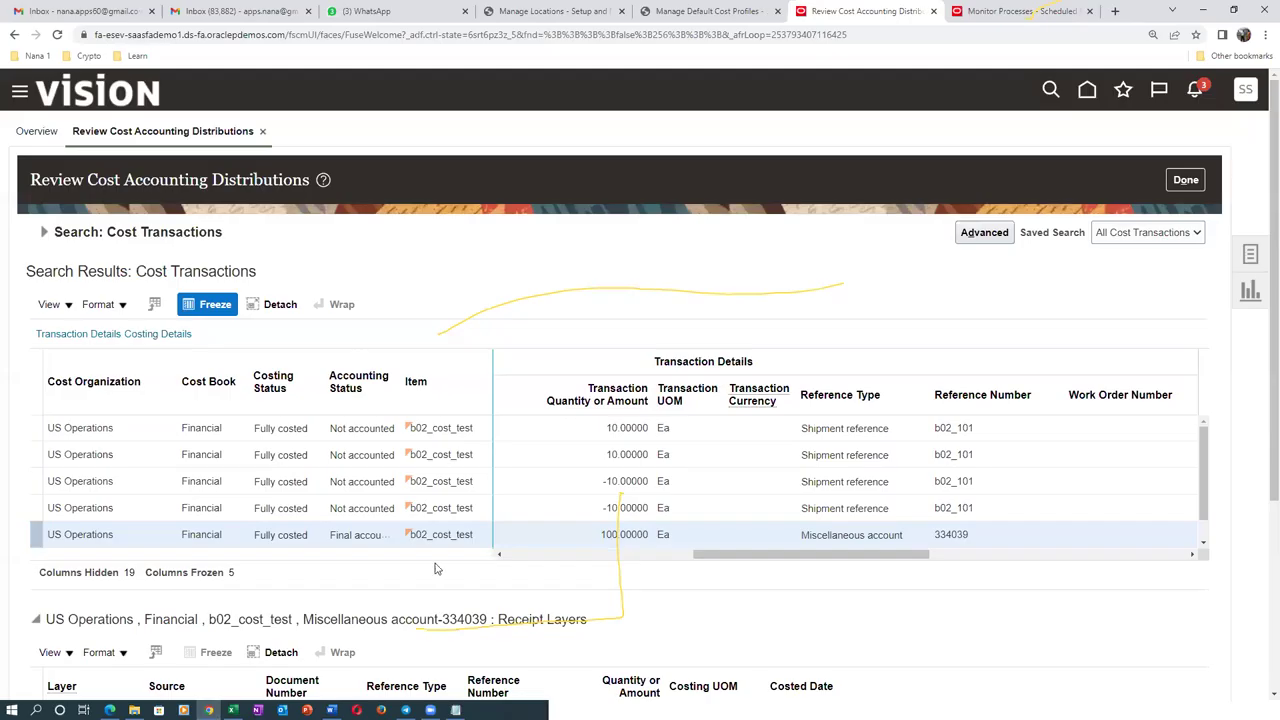
left_click_drag(791, 553, 590, 590)
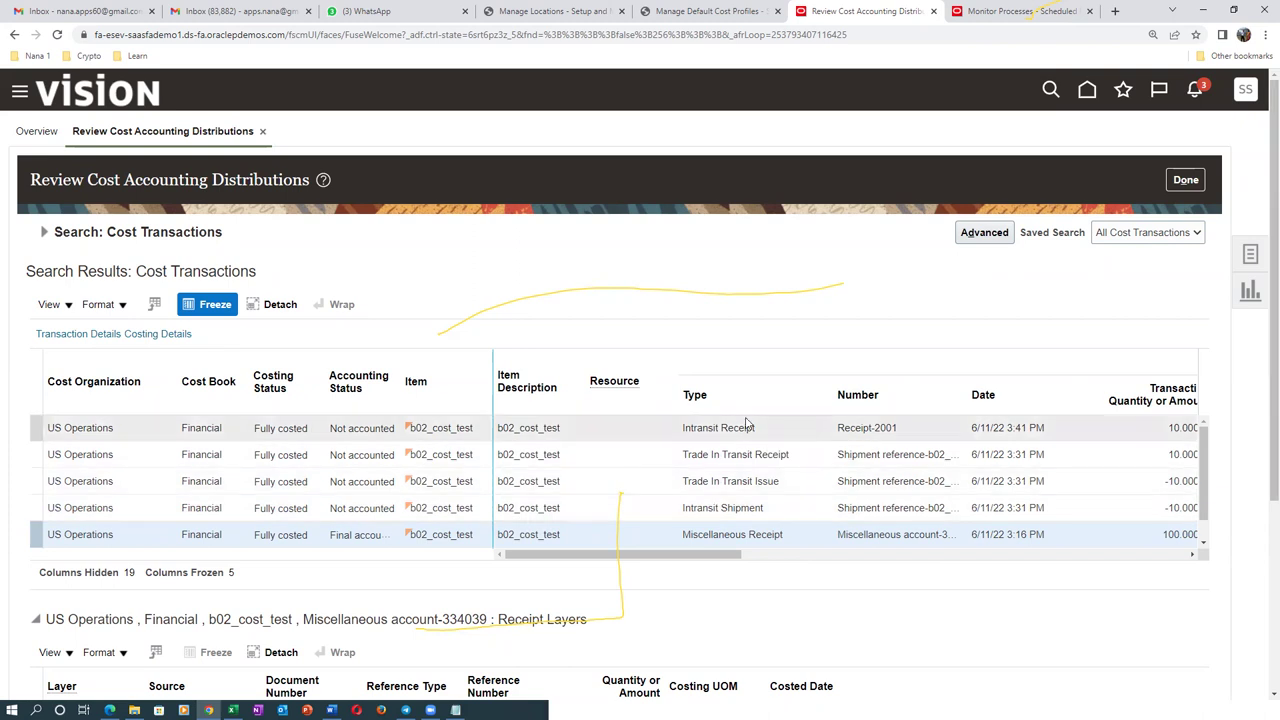
left_click(642, 432)
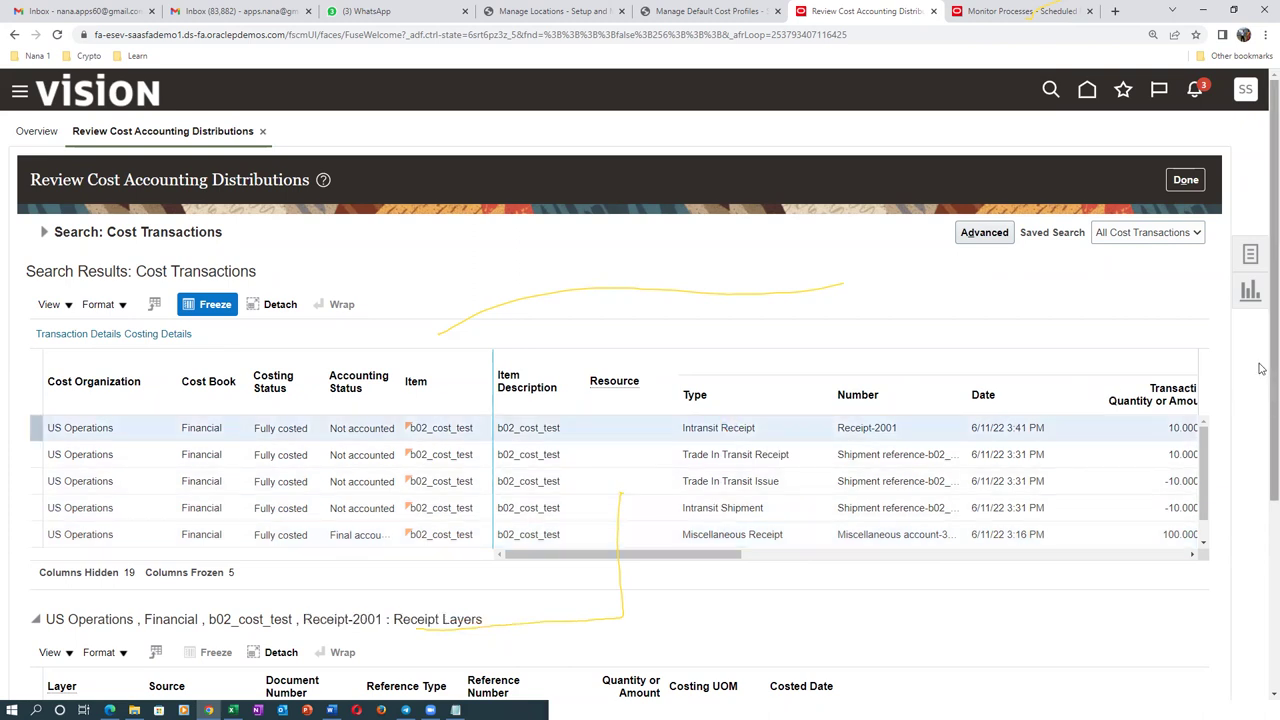
scroll(1261, 370, "down", 3)
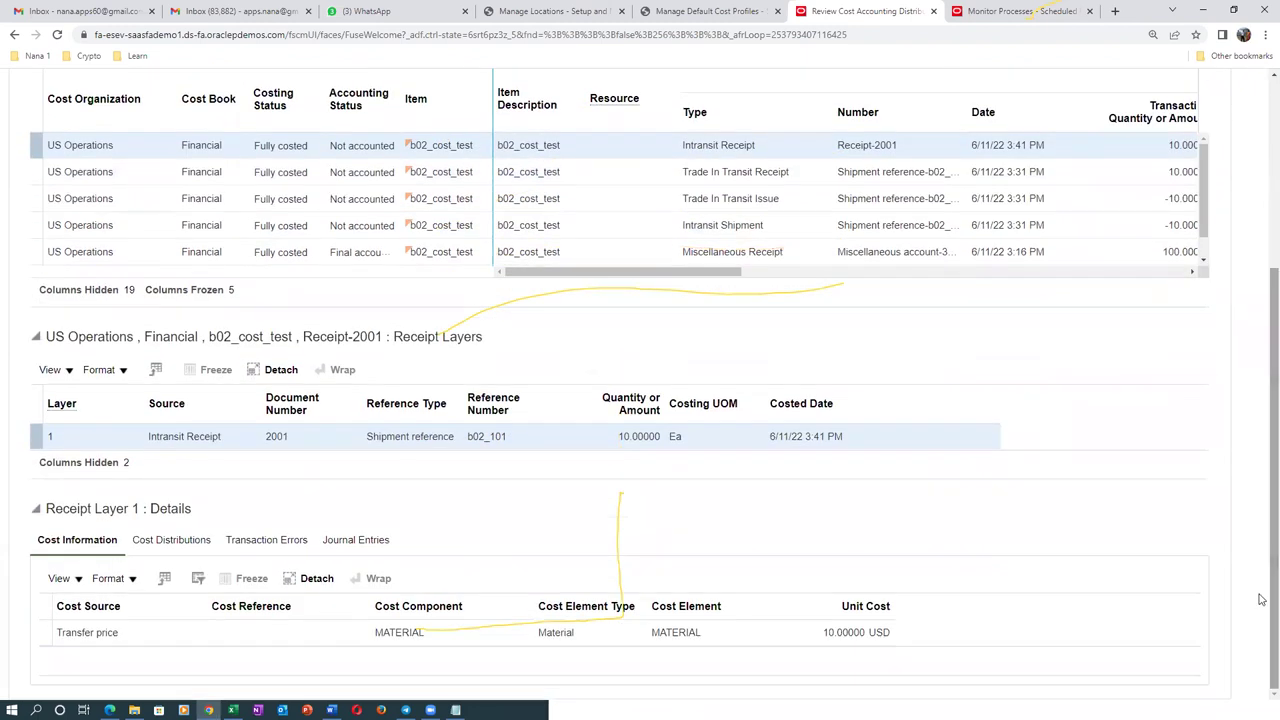
Step: Examine the Intransit Receipt's cost distributions and compare them with the Intransit Receipt entries in the Excel workbook
left_click(170, 539)
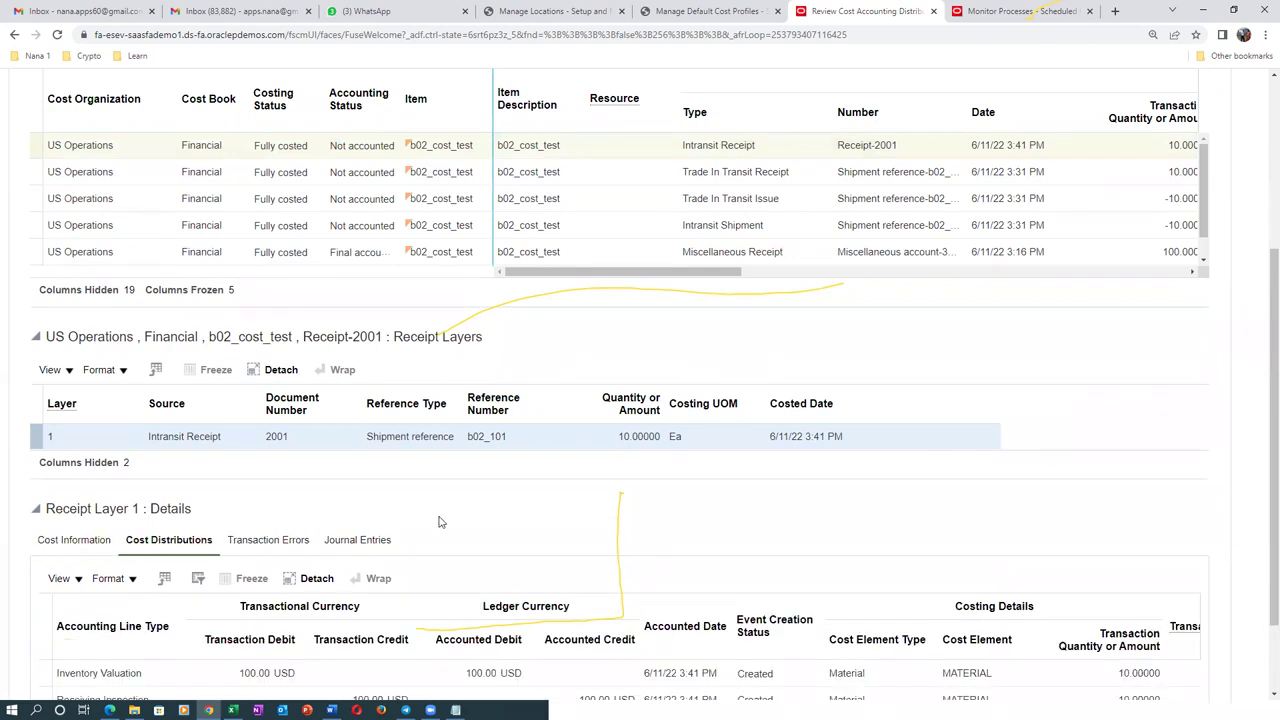
scroll(433, 564, "down", 1)
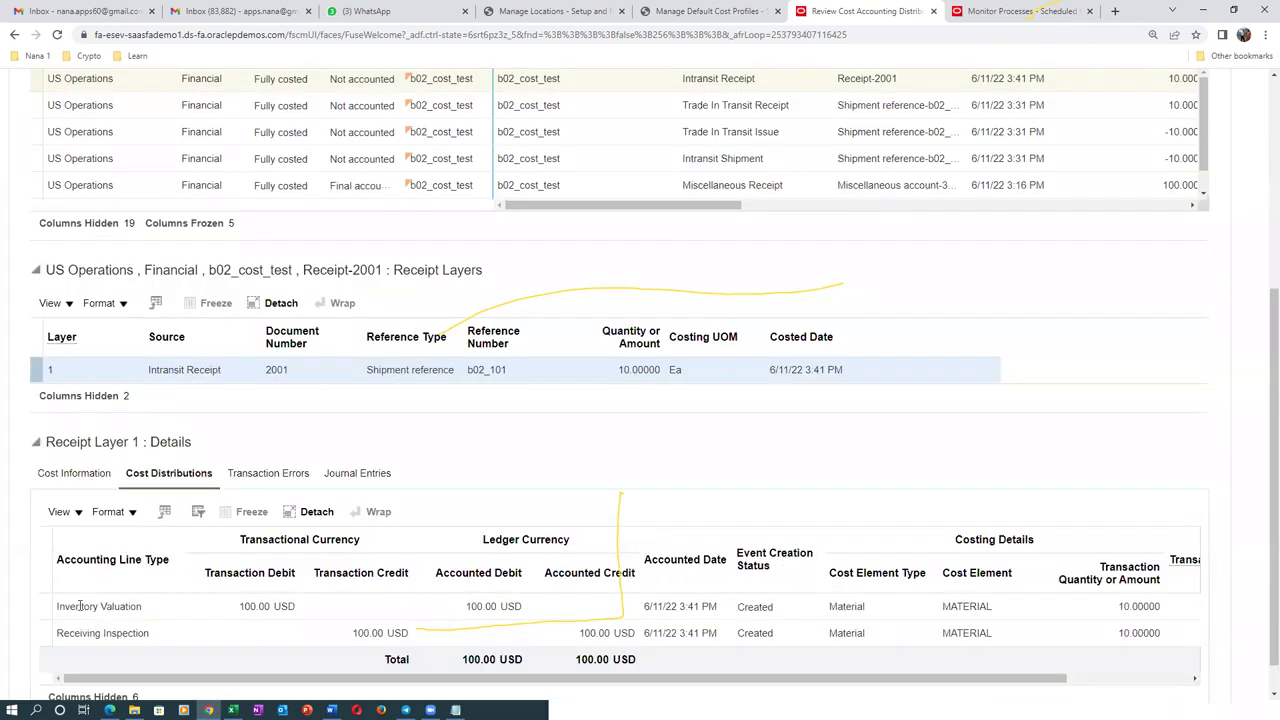
key("alt+Tab")
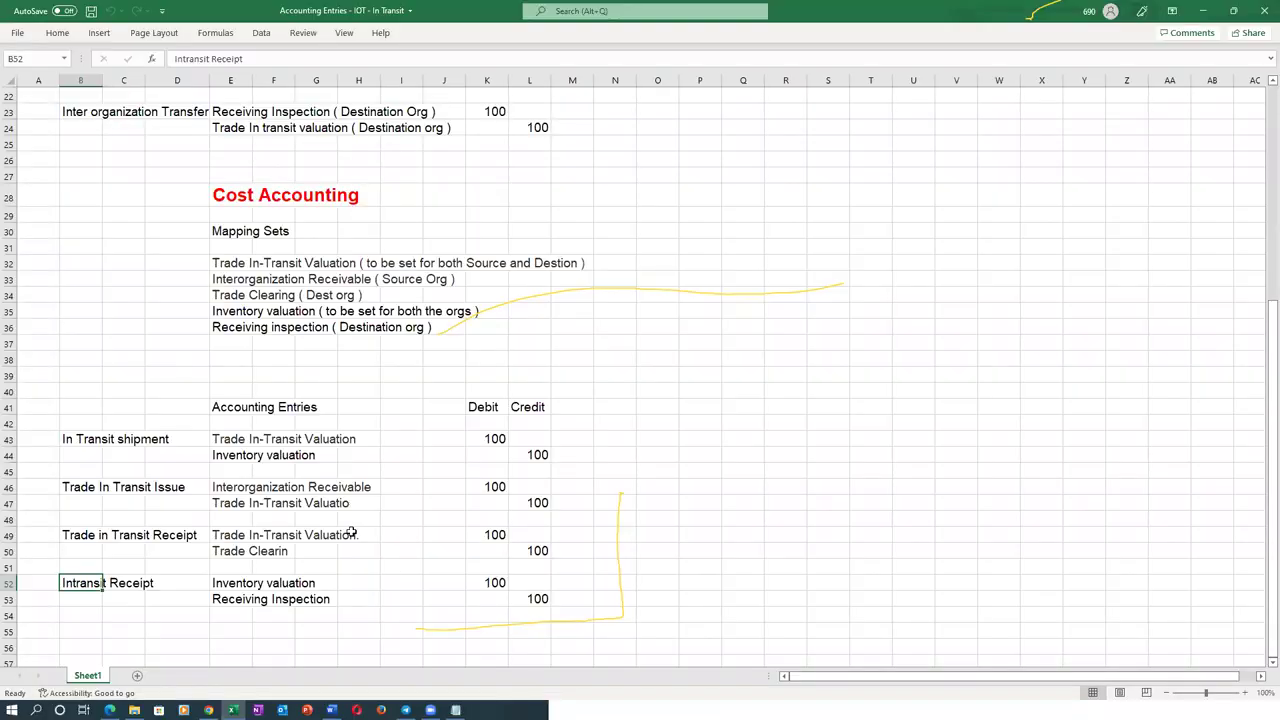
left_click_drag(230, 584, 257, 613)
left_click(90, 587)
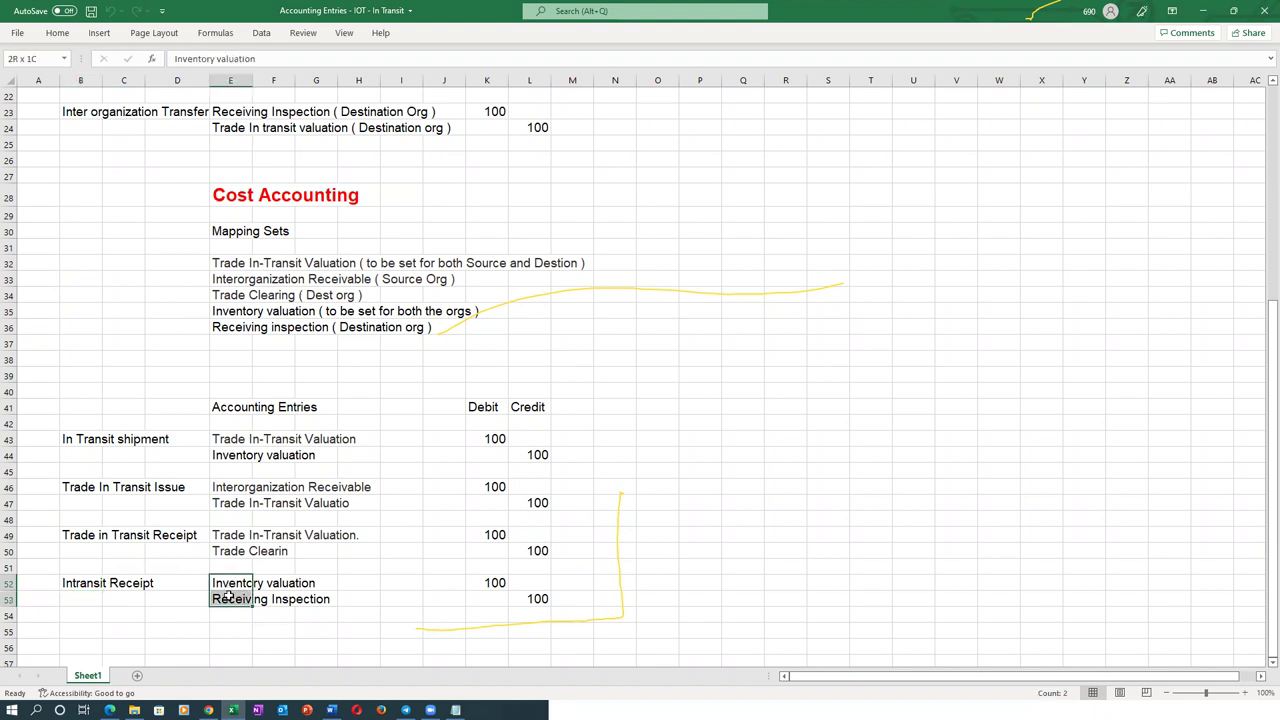
key("alt+Tab")
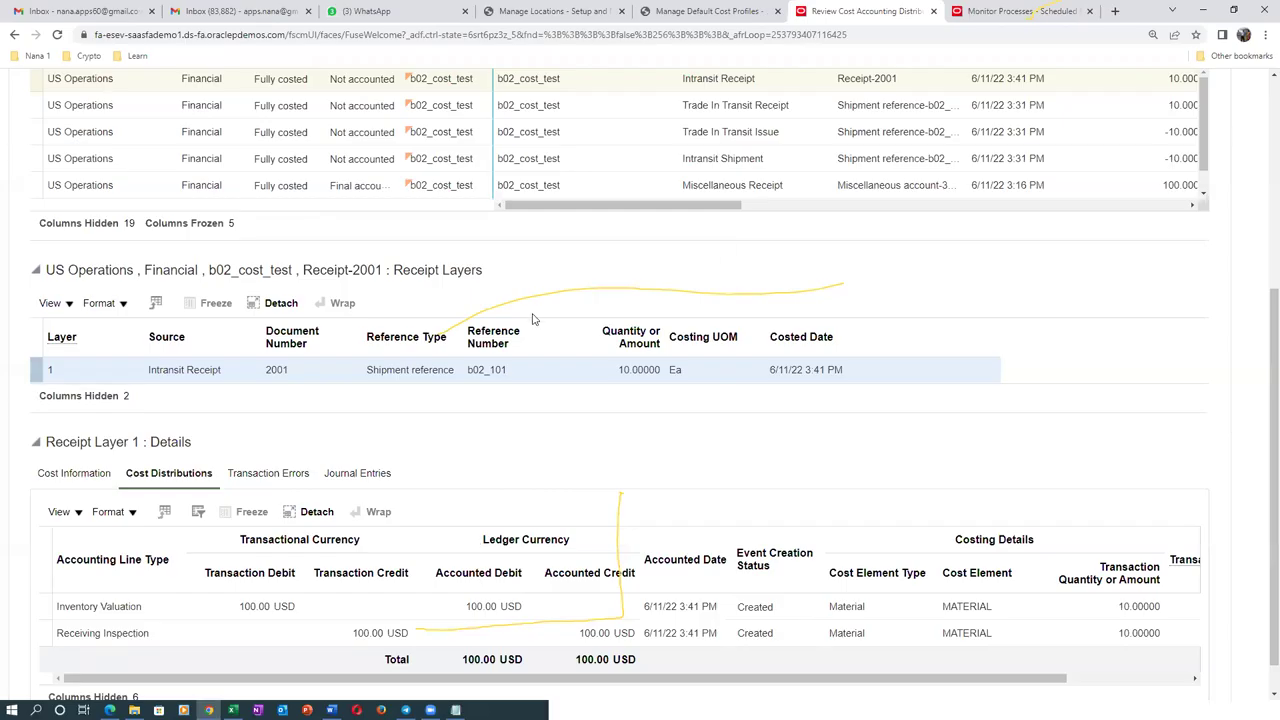
scroll(532, 319, "up", 2)
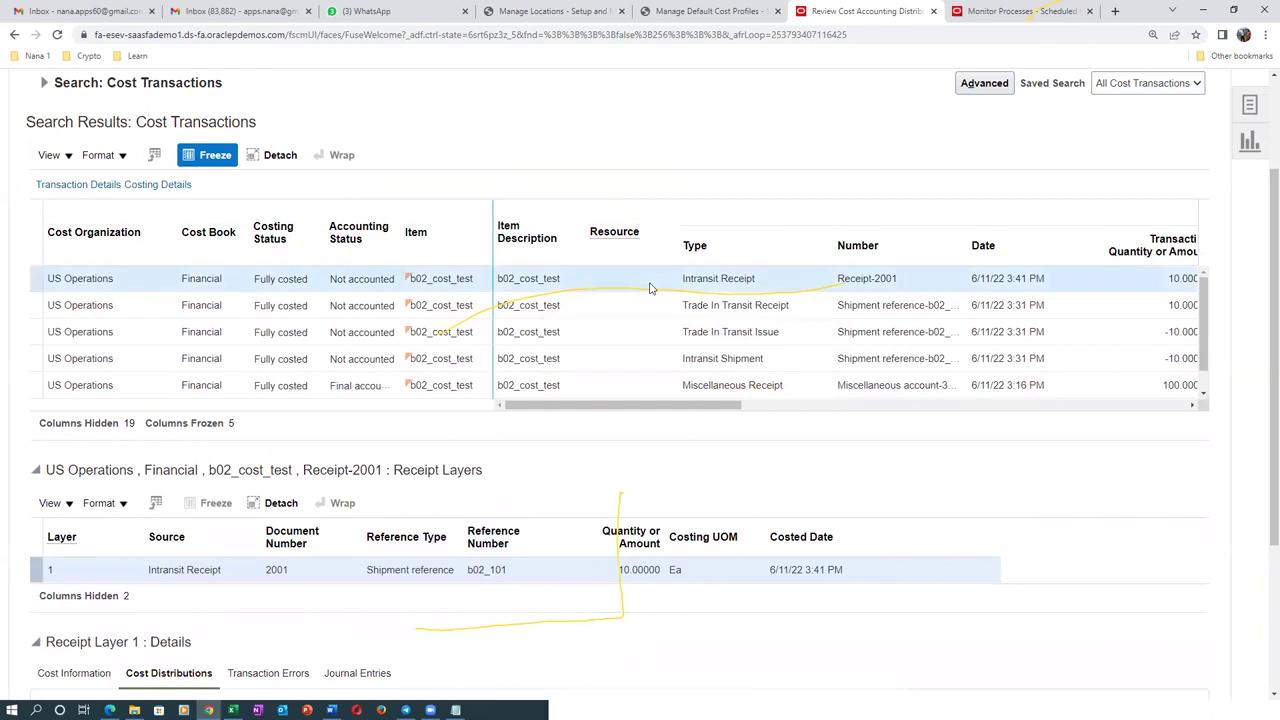
scroll(1261, 327, "down", 3)
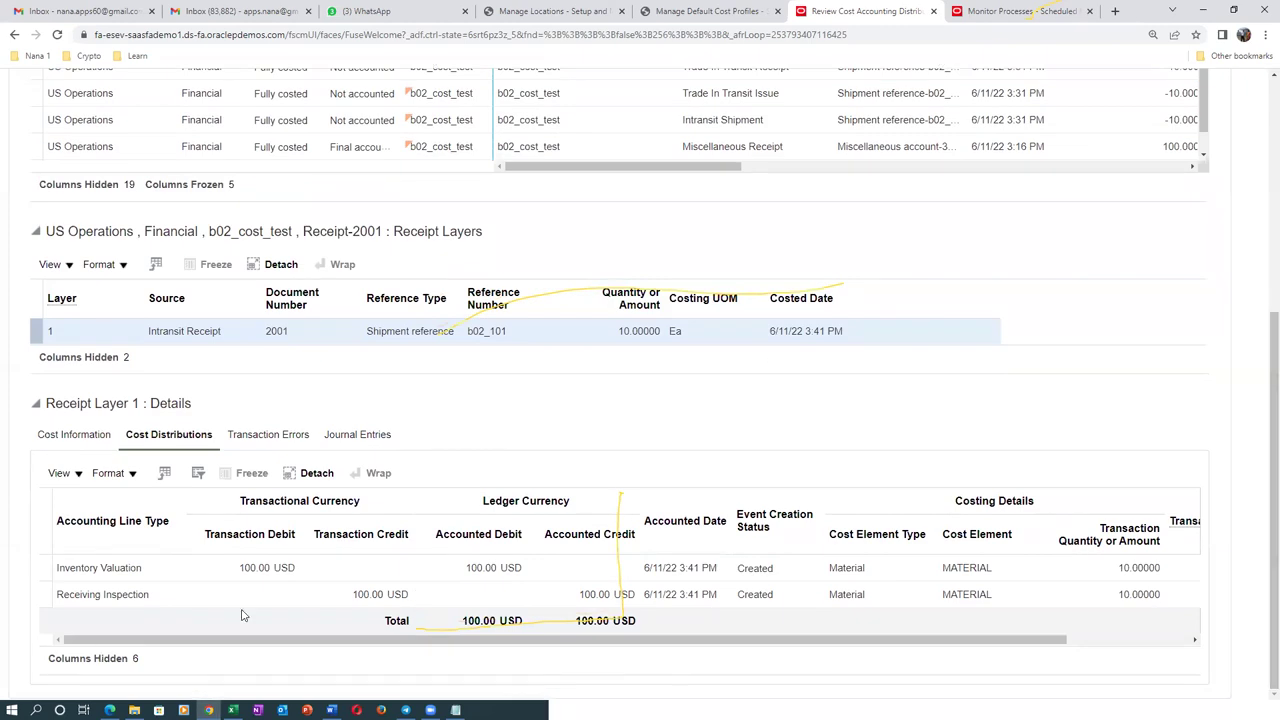
Step: Compare the workbook's entries for In Transit shipment, Trade In Transit Issue and Trade in Transit Receipt with the cost transactions in the browser
key("alt+Tab")
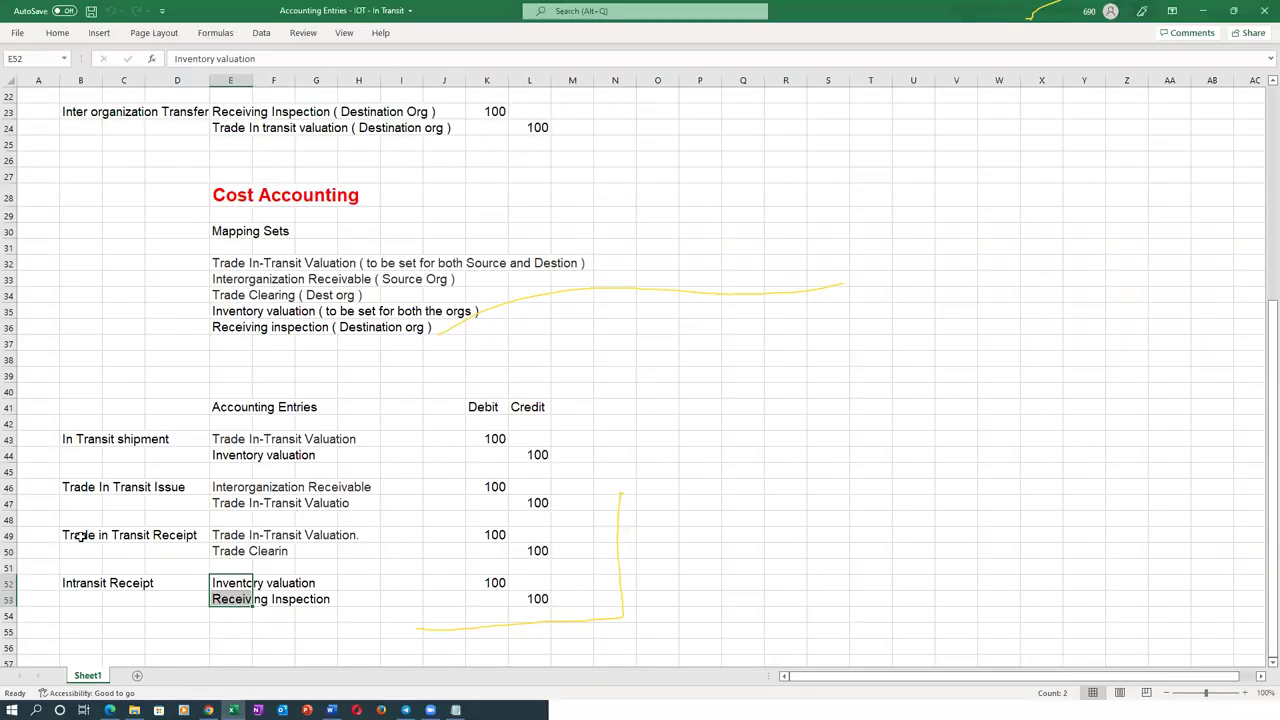
left_click(68, 535)
left_click_drag(229, 531, 232, 550)
left_click_drag(222, 486, 217, 500)
left_click_drag(222, 437, 224, 463)
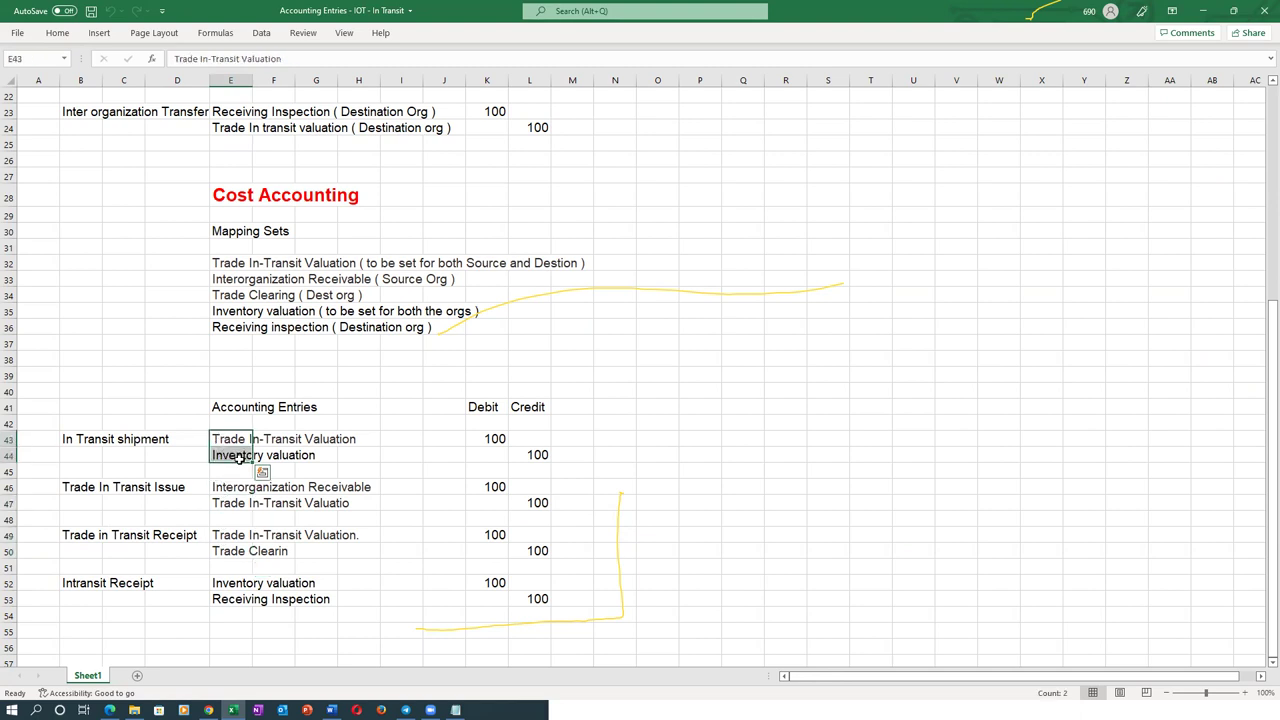
key("alt+Tab")
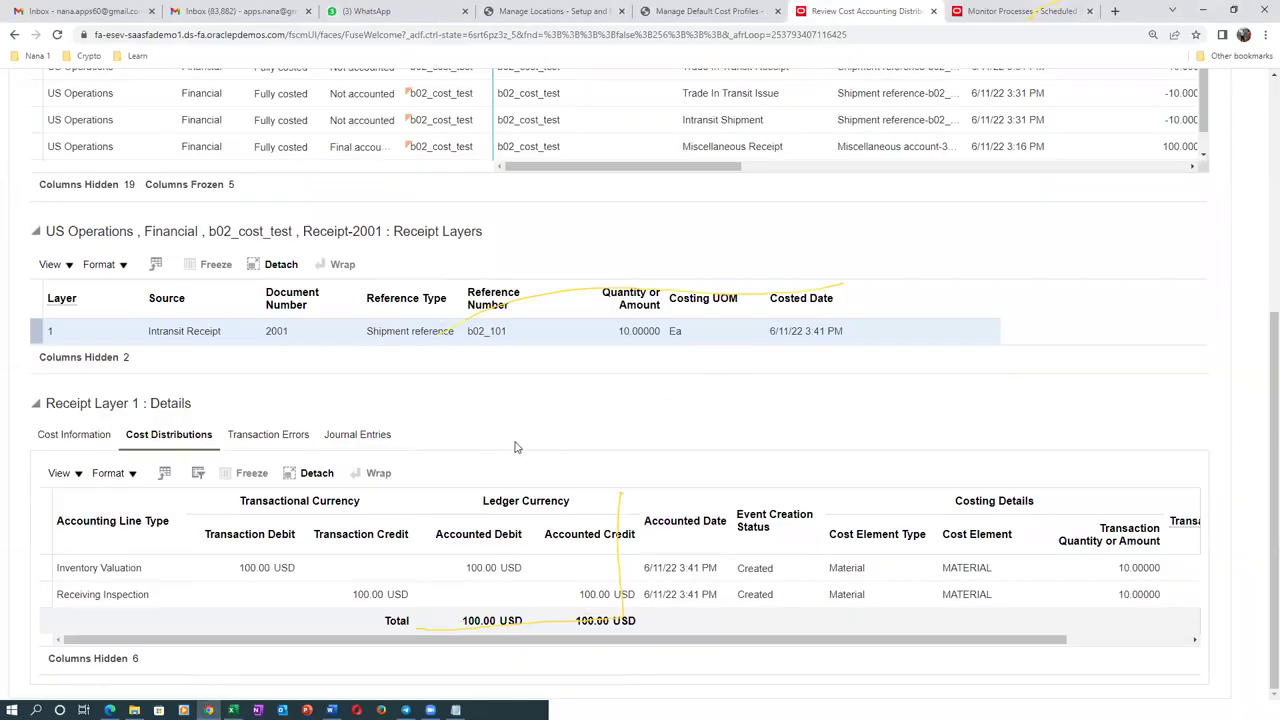
scroll(305, 415, "up", 2)
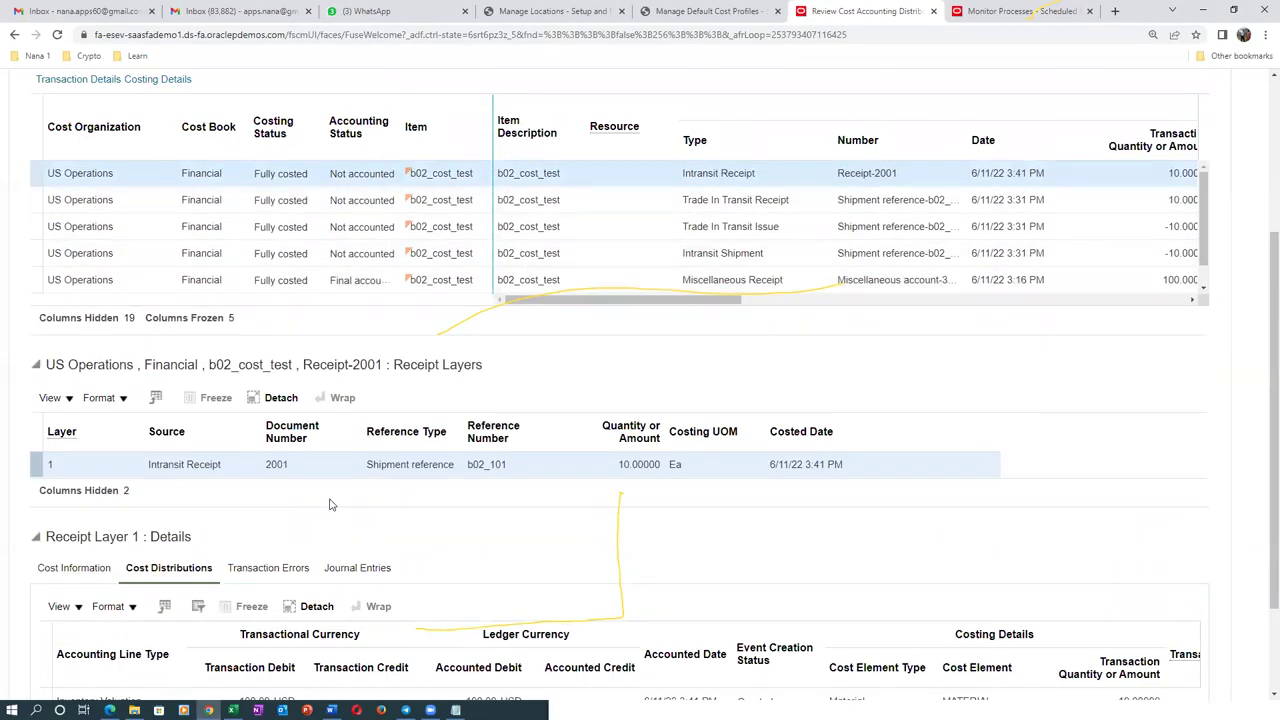
scroll(330, 504, "down", 2)
key("alt+Tab")
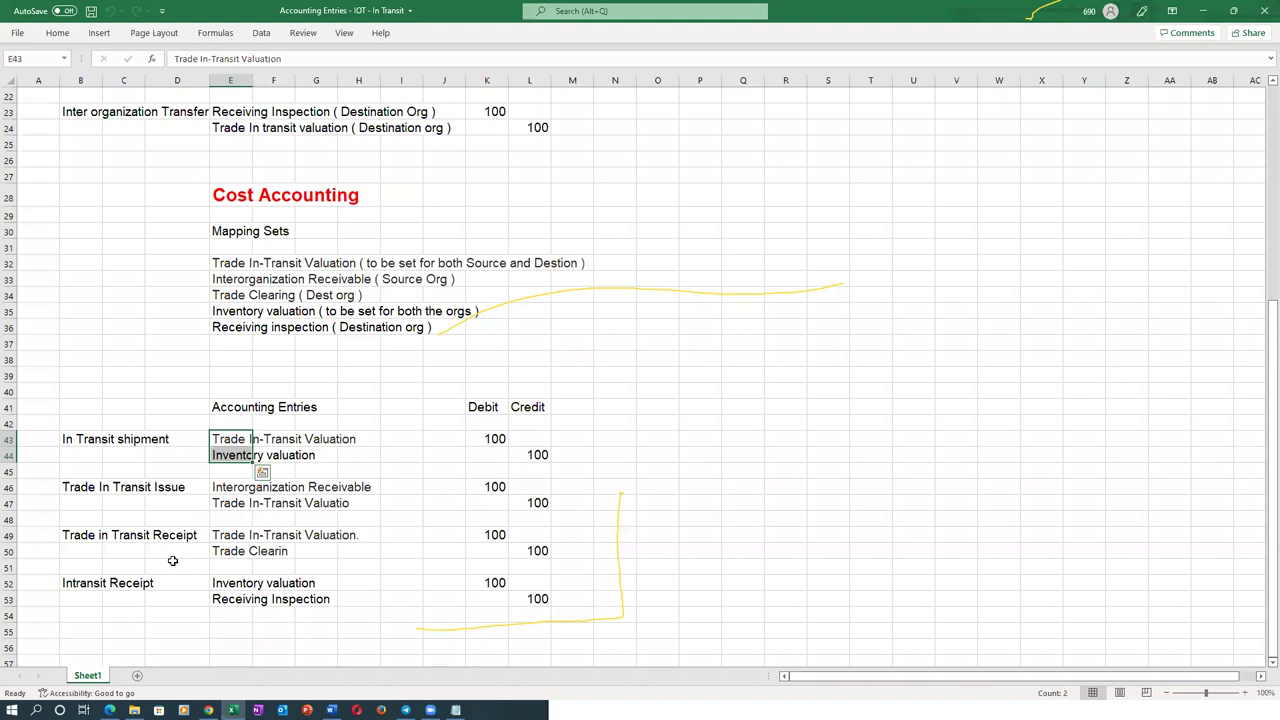
left_click(231, 487)
left_click(231, 503)
left_click_drag(228, 441, 238, 550)
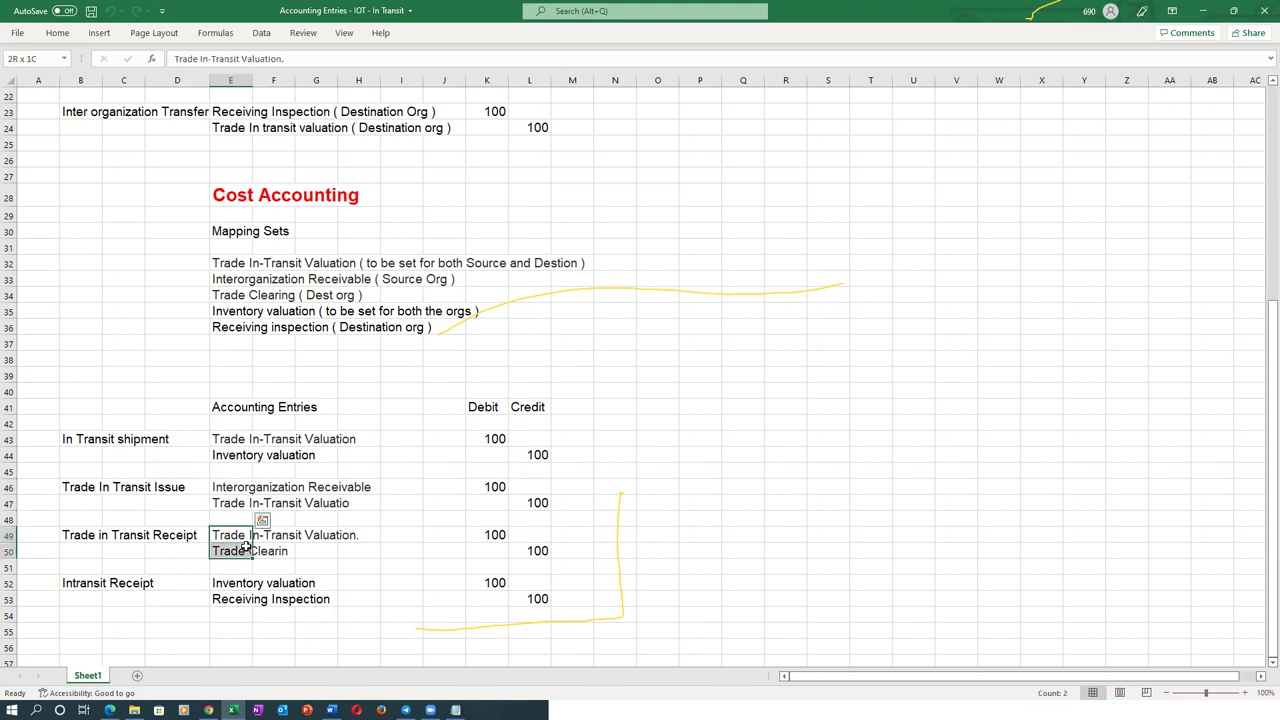
Step: Return to the cost transactions in the browser and open the Create Accounting task
key("alt+Tab")
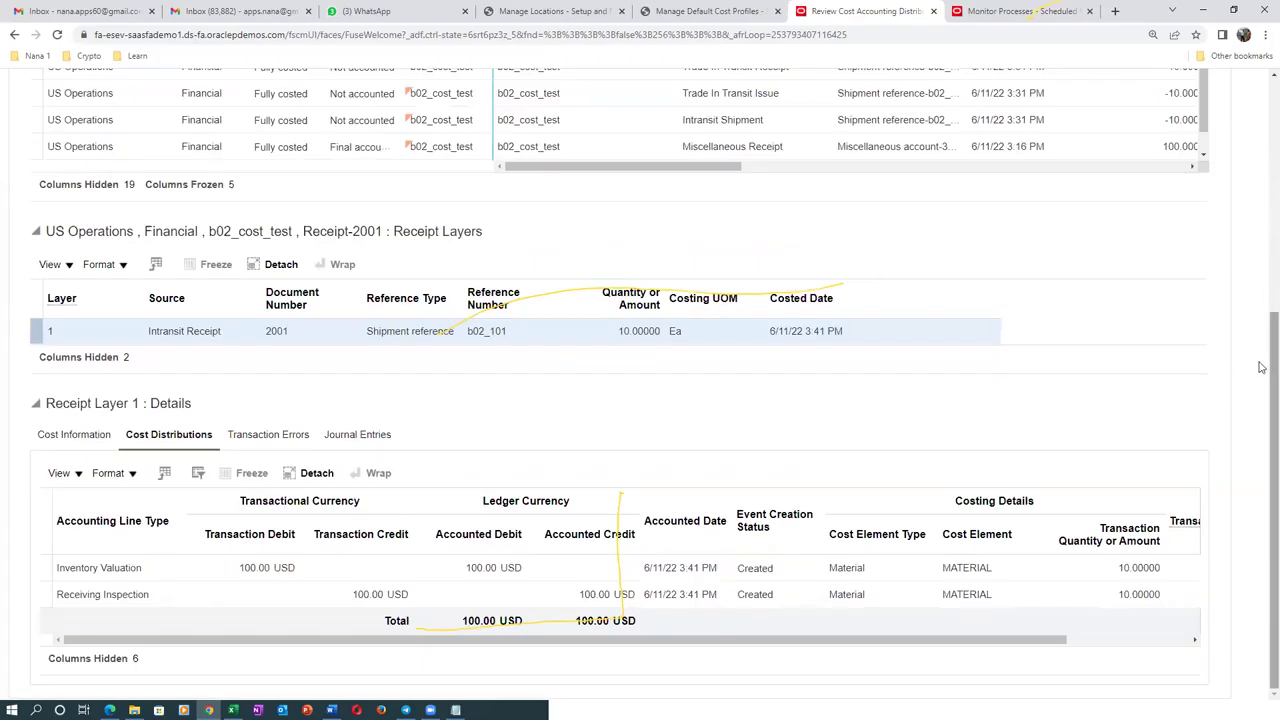
scroll(1261, 371, "up", 3)
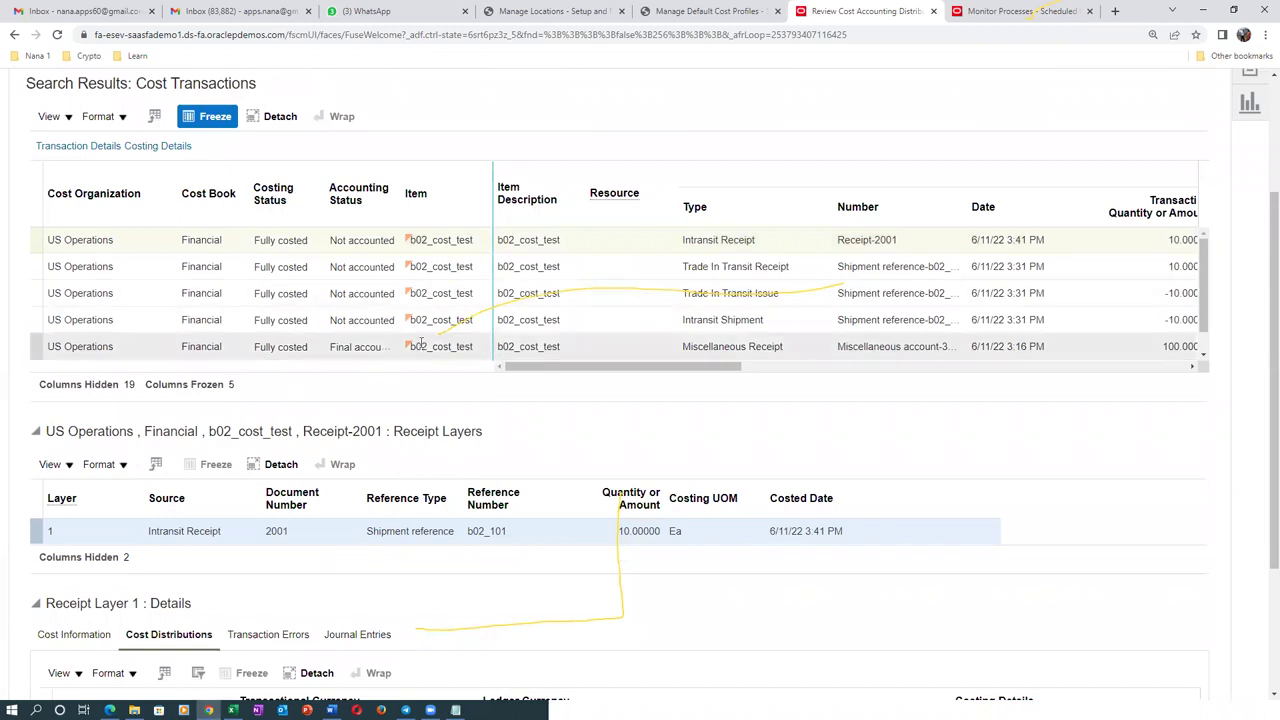
scroll(1261, 217, "up", 1)
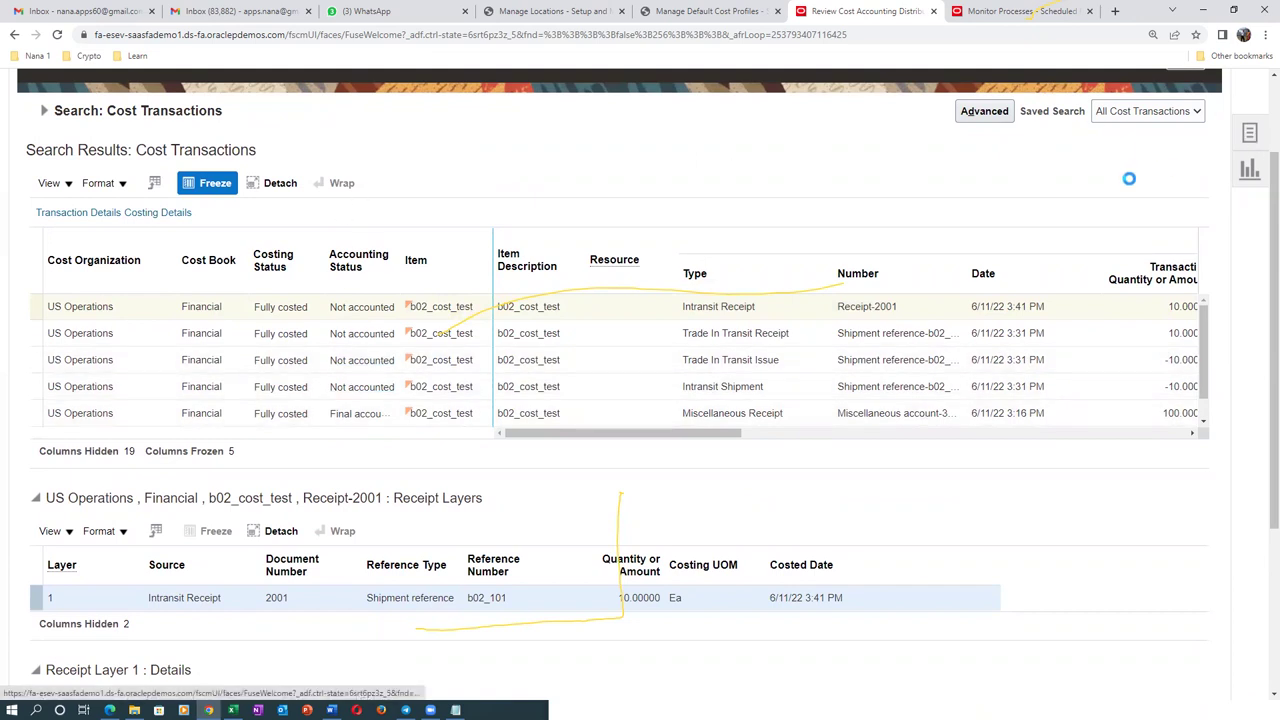
left_click(1250, 136)
left_click(1149, 606)
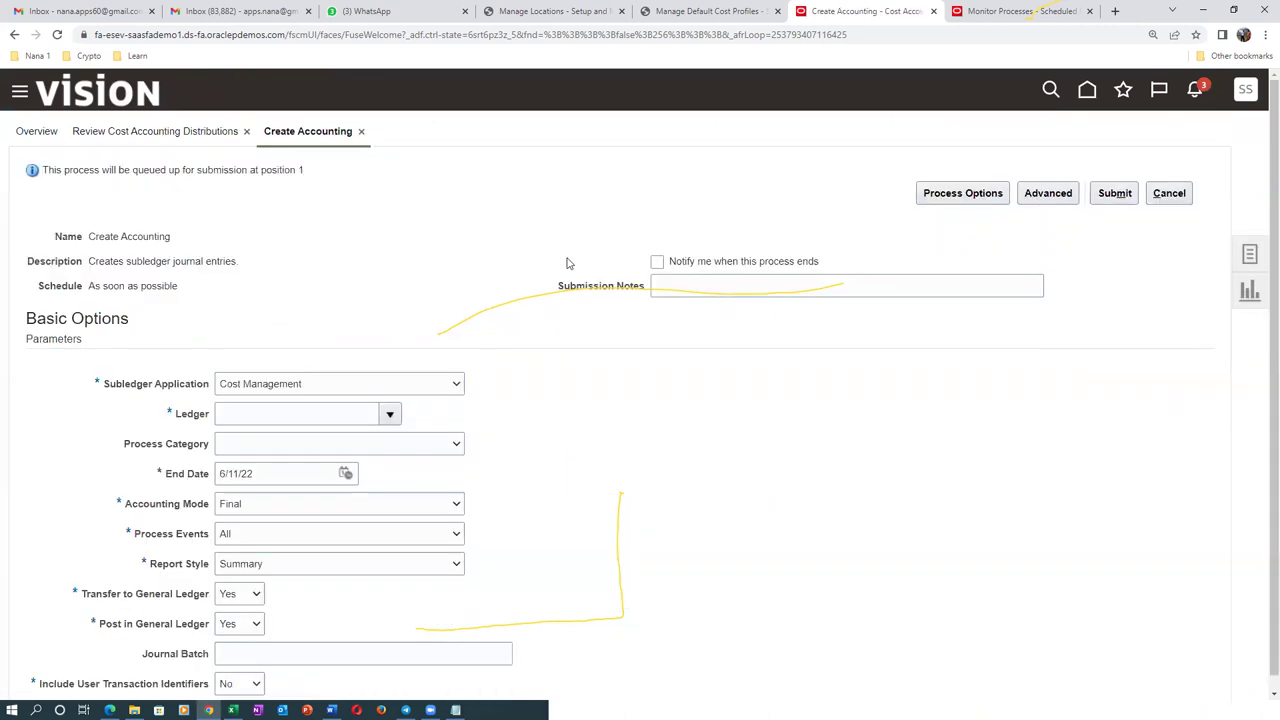
Step: Look up the ledger name in the enterprise structure PDF and set the Create Accounting ledger to US Primary Ledger
left_click(252, 413)
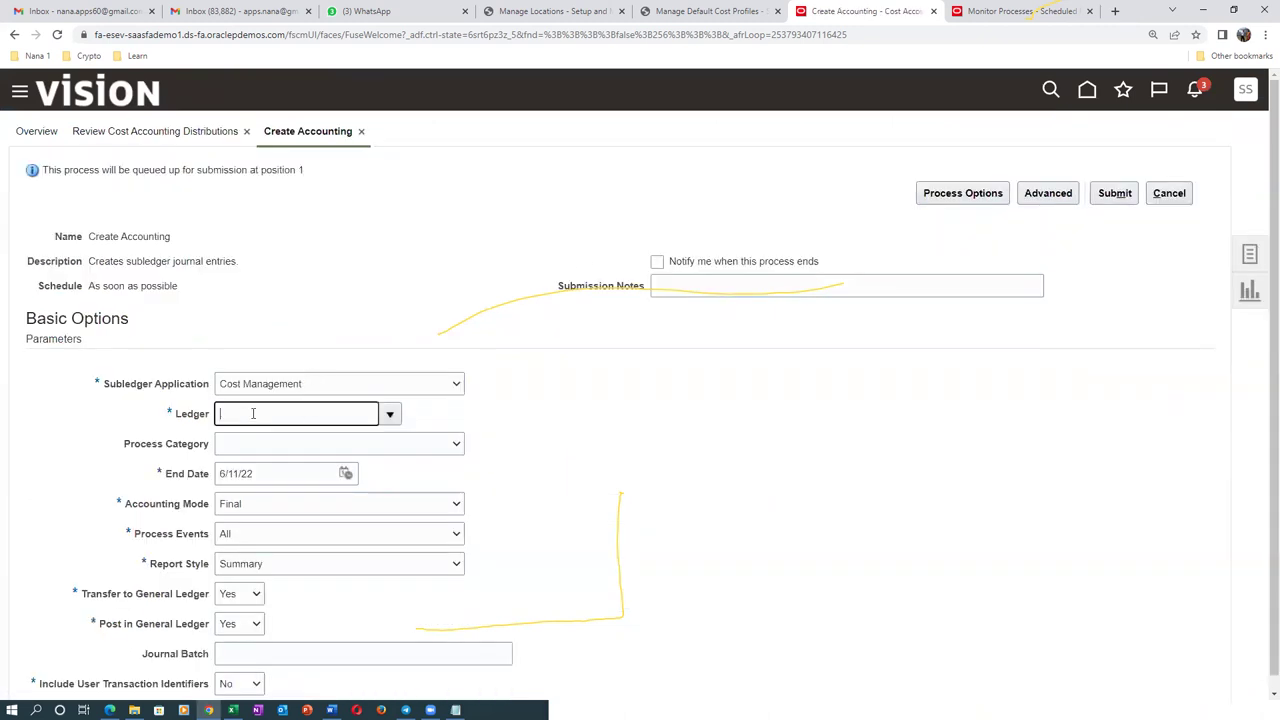
key("alt+Tab")
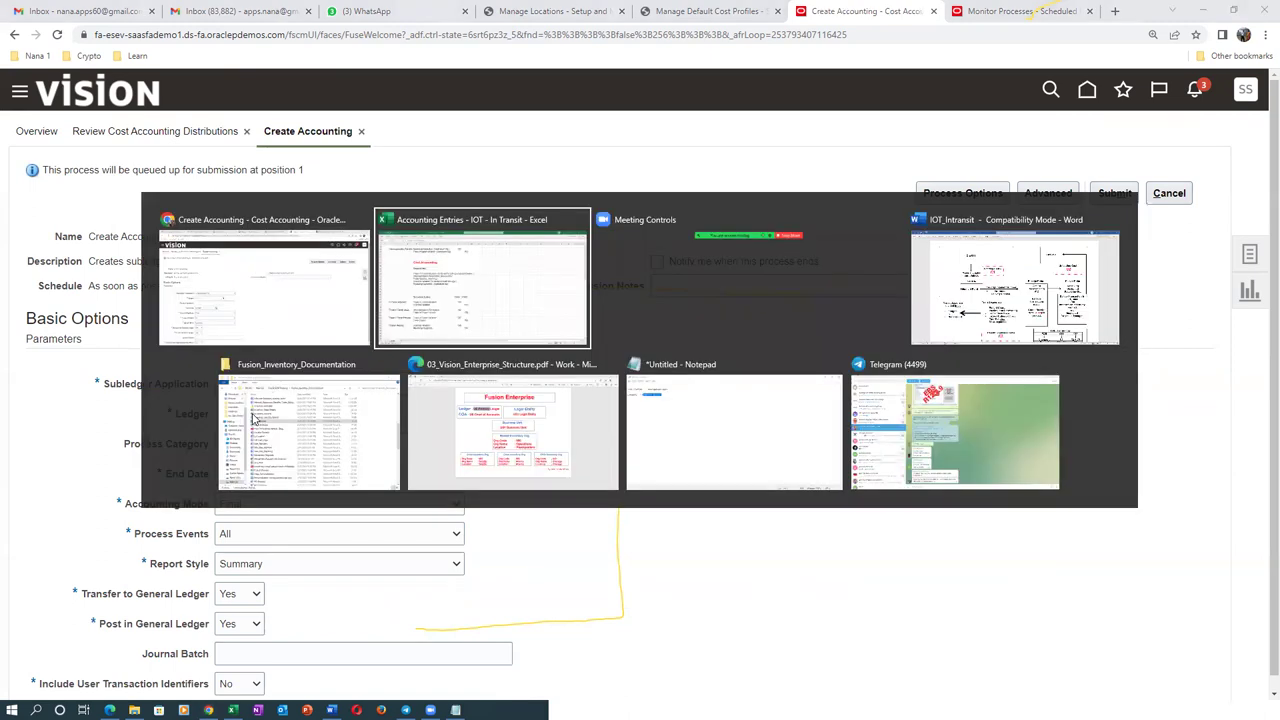
key("alt+Tab")
key("alt+Tab")
key("alt+Tab")
key("alt+Tab")
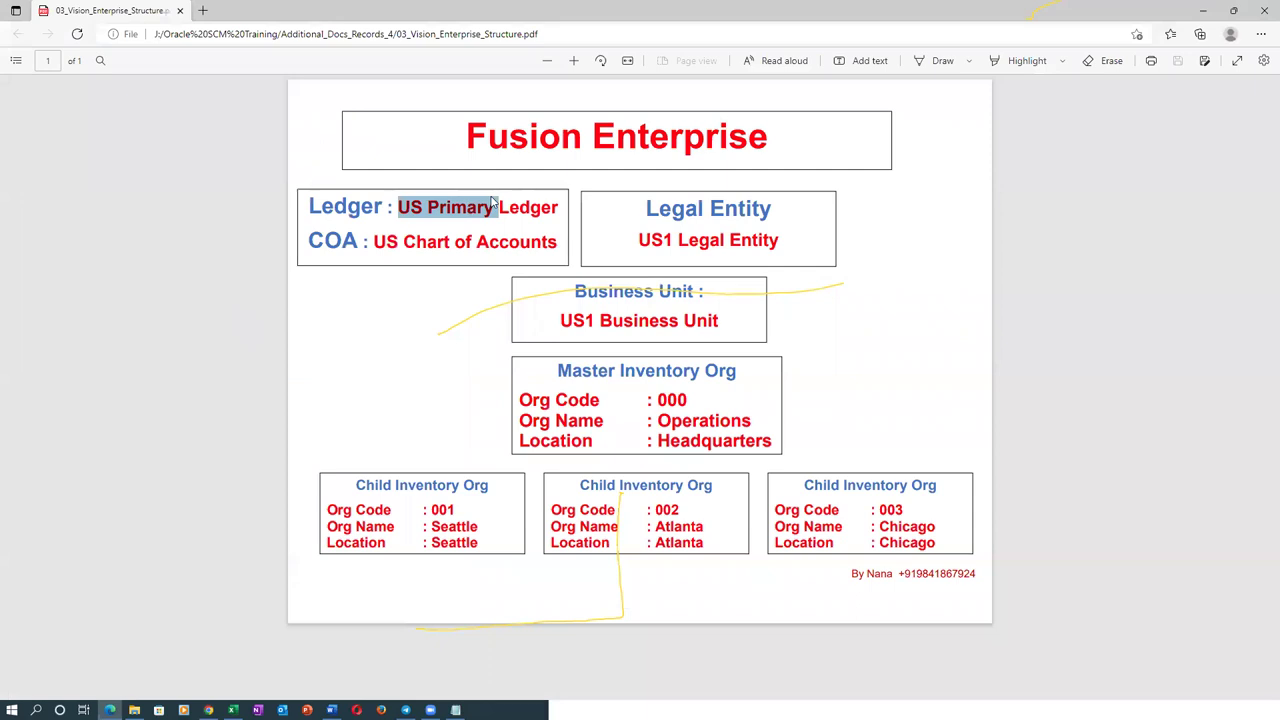
key("alt+Tab")
type("US")
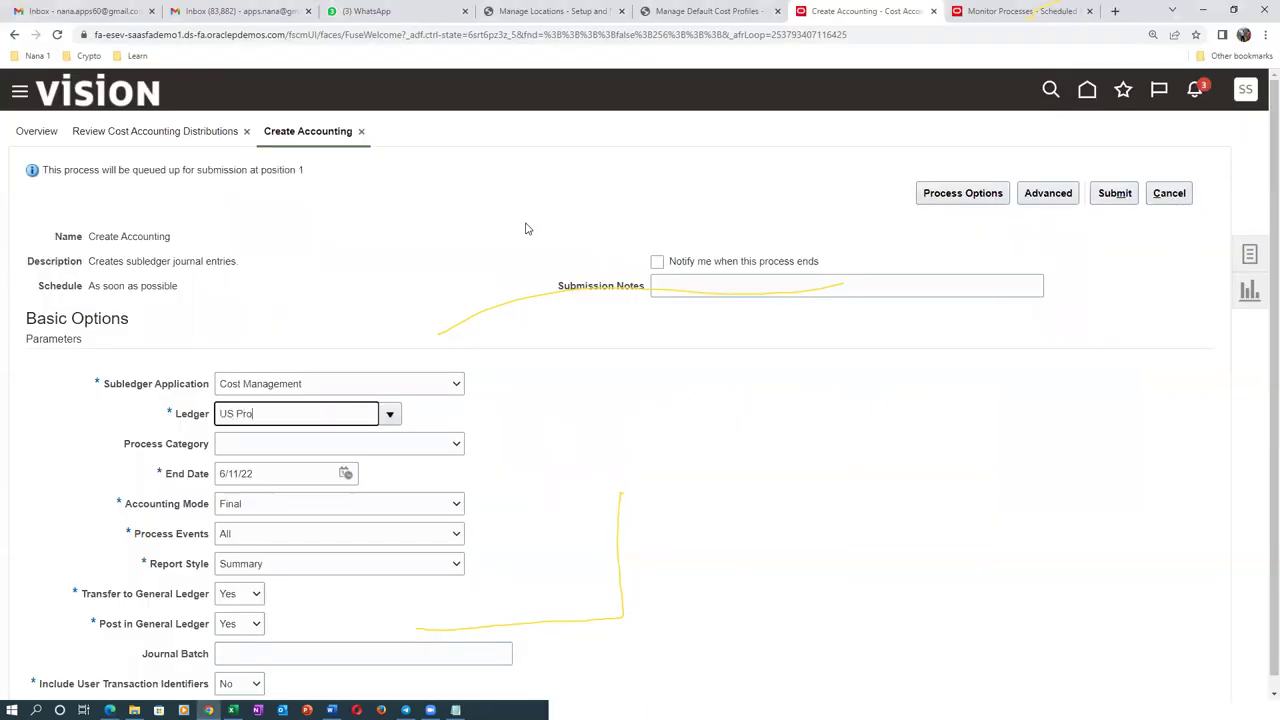
type(" Pri")
key("Tab")
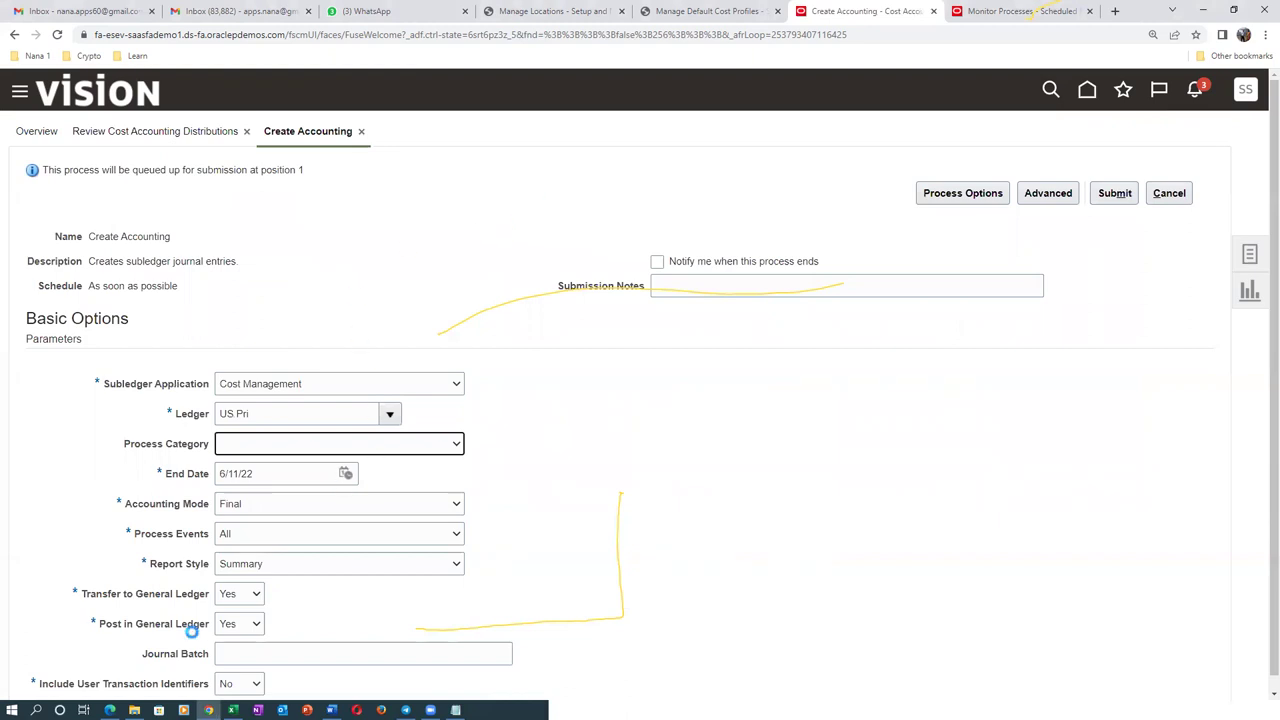
Step: Set the report style of the Create Accounting process to Detail
scroll(300, 503, "down", 1)
left_click(299, 552)
left_click(232, 567)
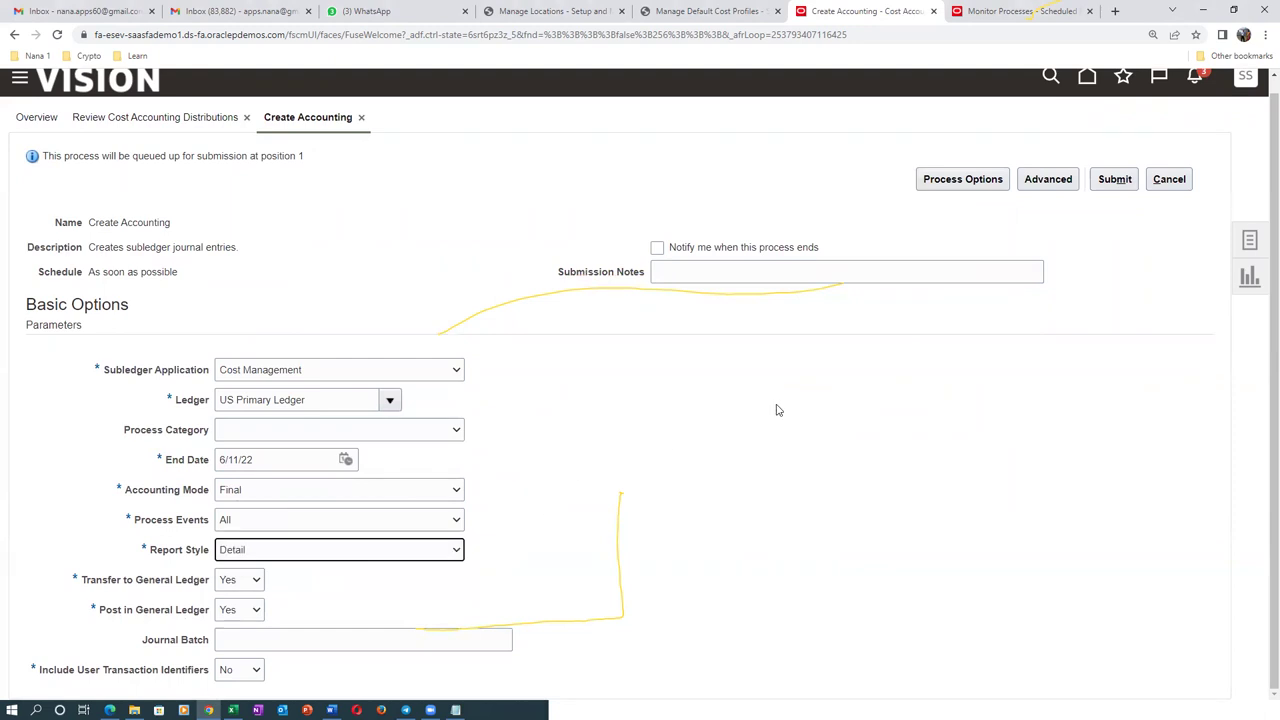
Step: Switch to the Excel workbook and review the Cost Accounting mapping sets from Trade In-Transit Valuation to Receiving inspection
key("alt+Tab")
key("alt+Tab")
key("alt+Tab")
key("alt+Tab")
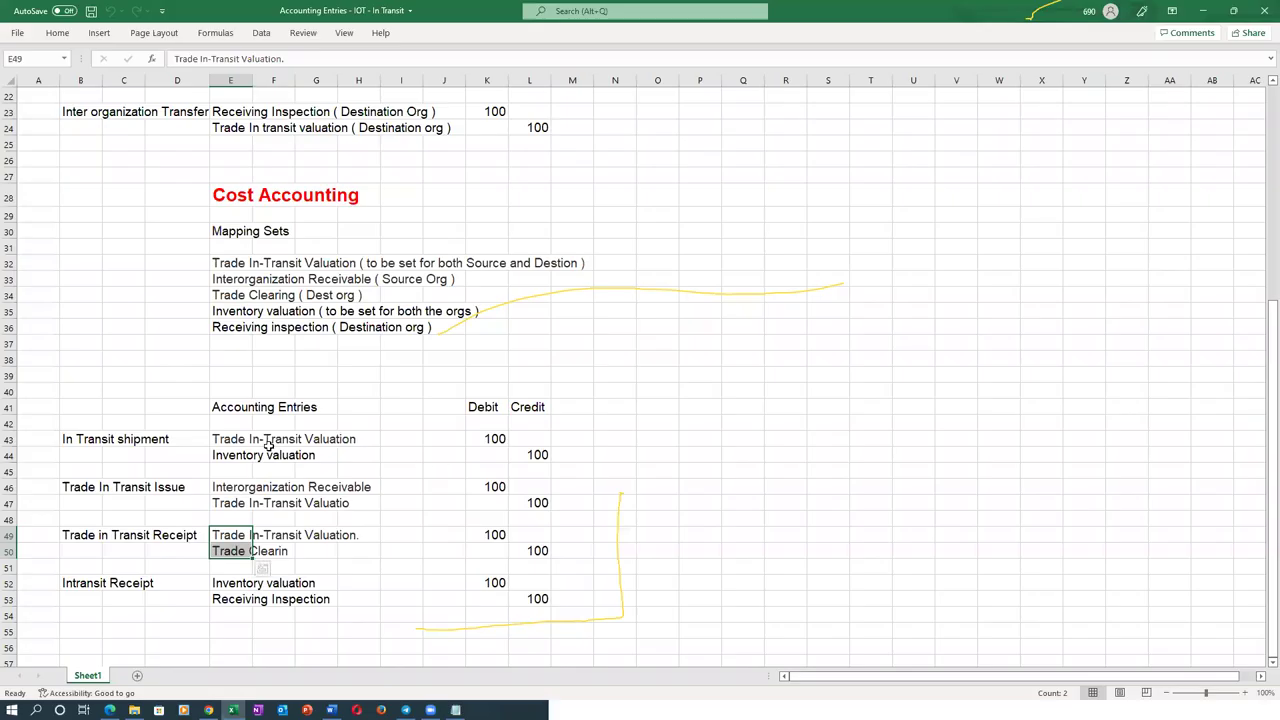
left_click_drag(218, 259, 230, 322)
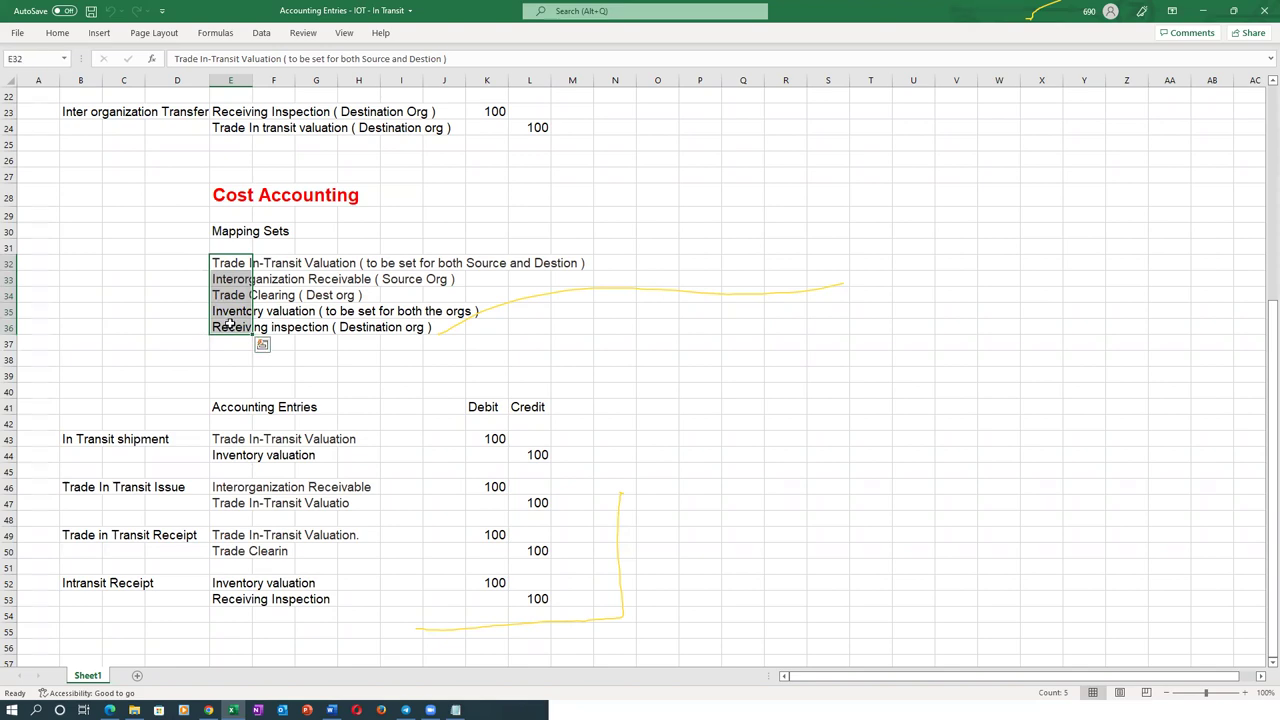
Step: Return to the browser, submit the Create Accounting process, and check its status in the scheduled processes list
key("alt+Tab")
left_click(1114, 180)
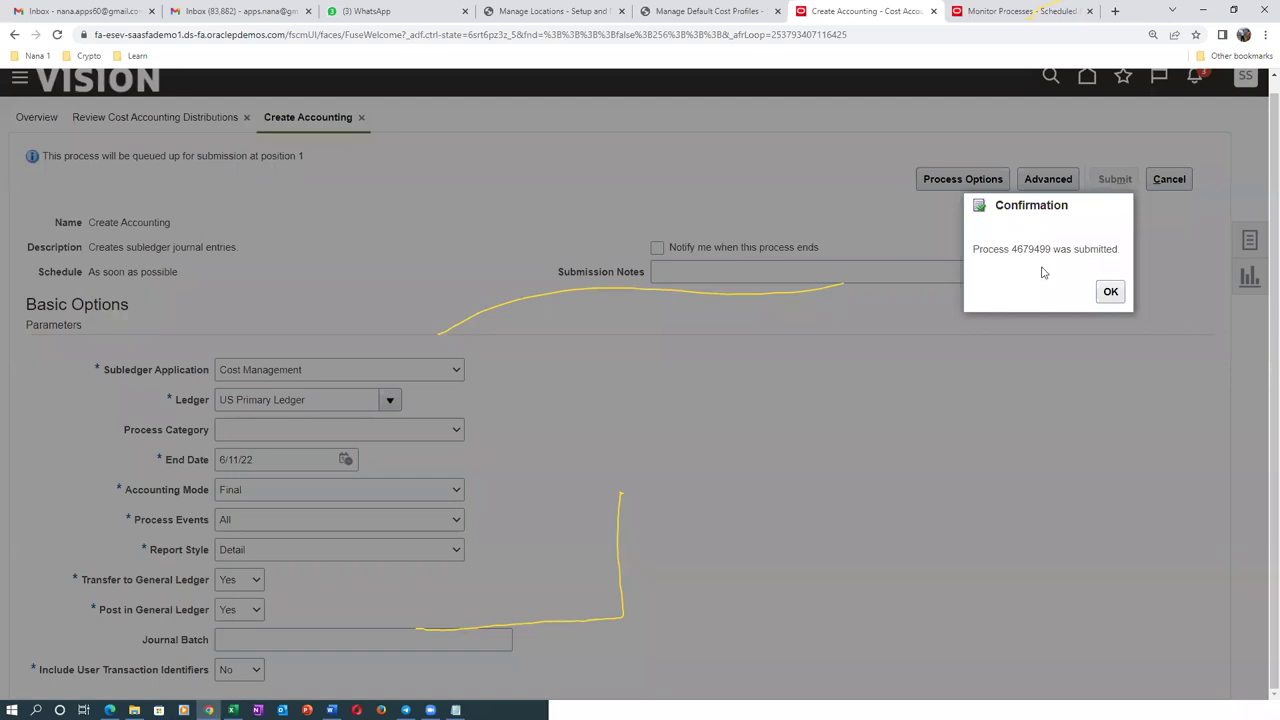
left_click(1110, 291)
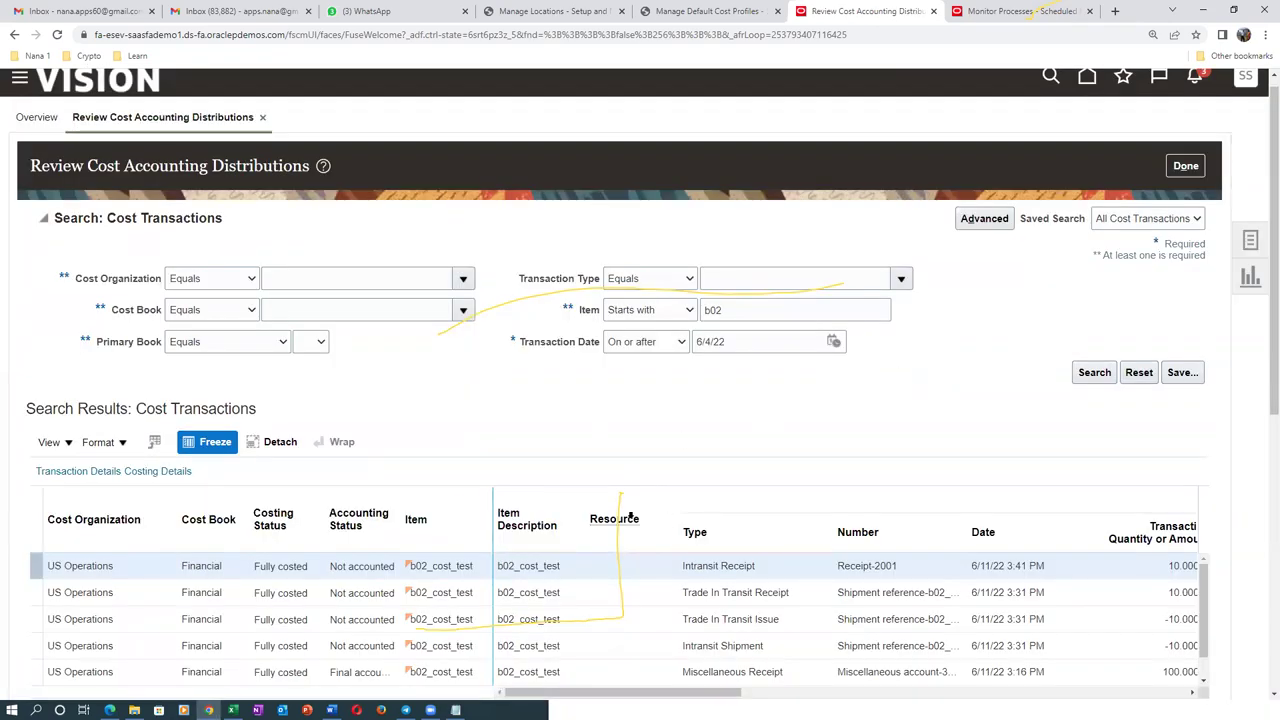
scroll(637, 514, "down", 1)
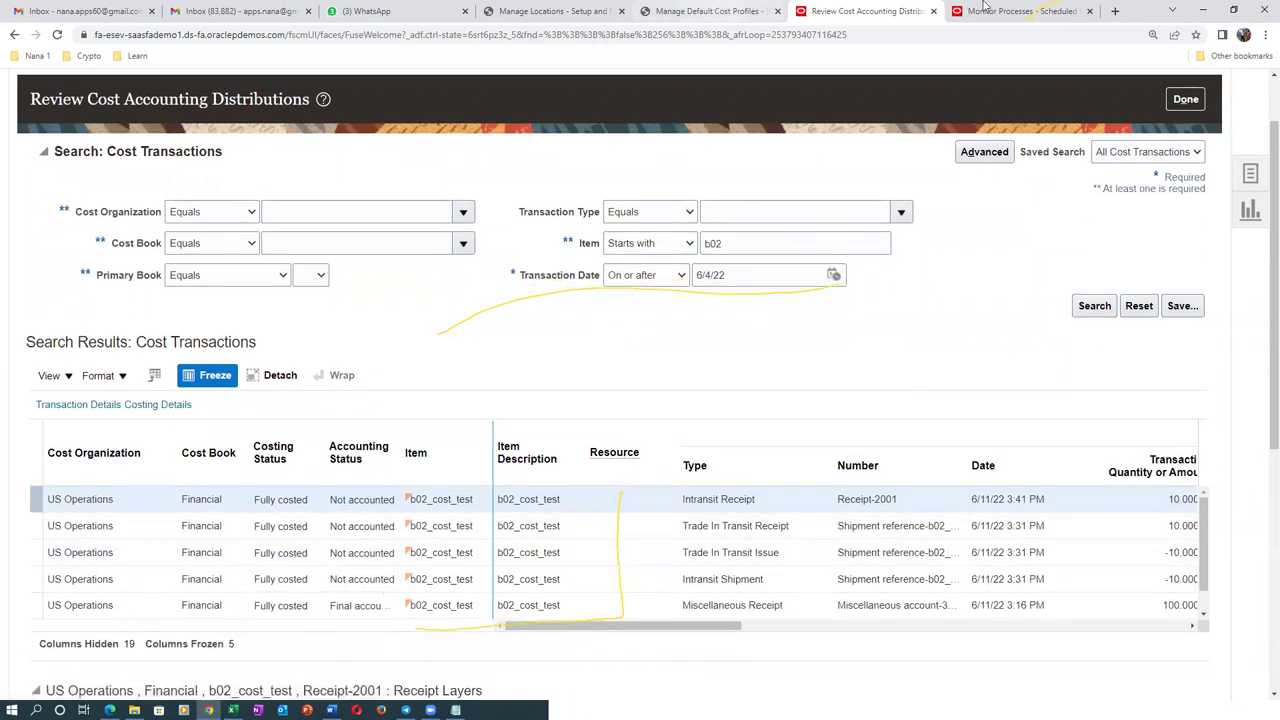
left_click(1015, 11)
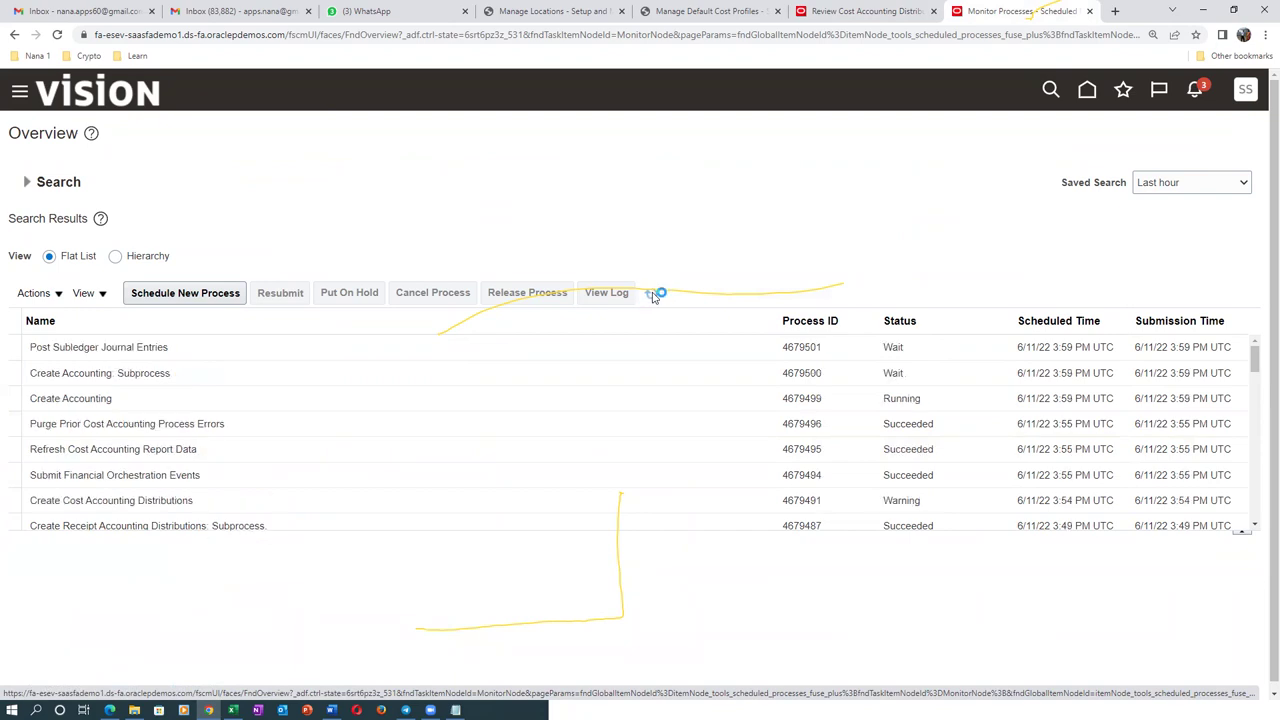
Step: Switch to the Excel workbook and review the cost accounting debit and credit entries from In Transit shipment through Intransit Receipt
key("alt+Tab")
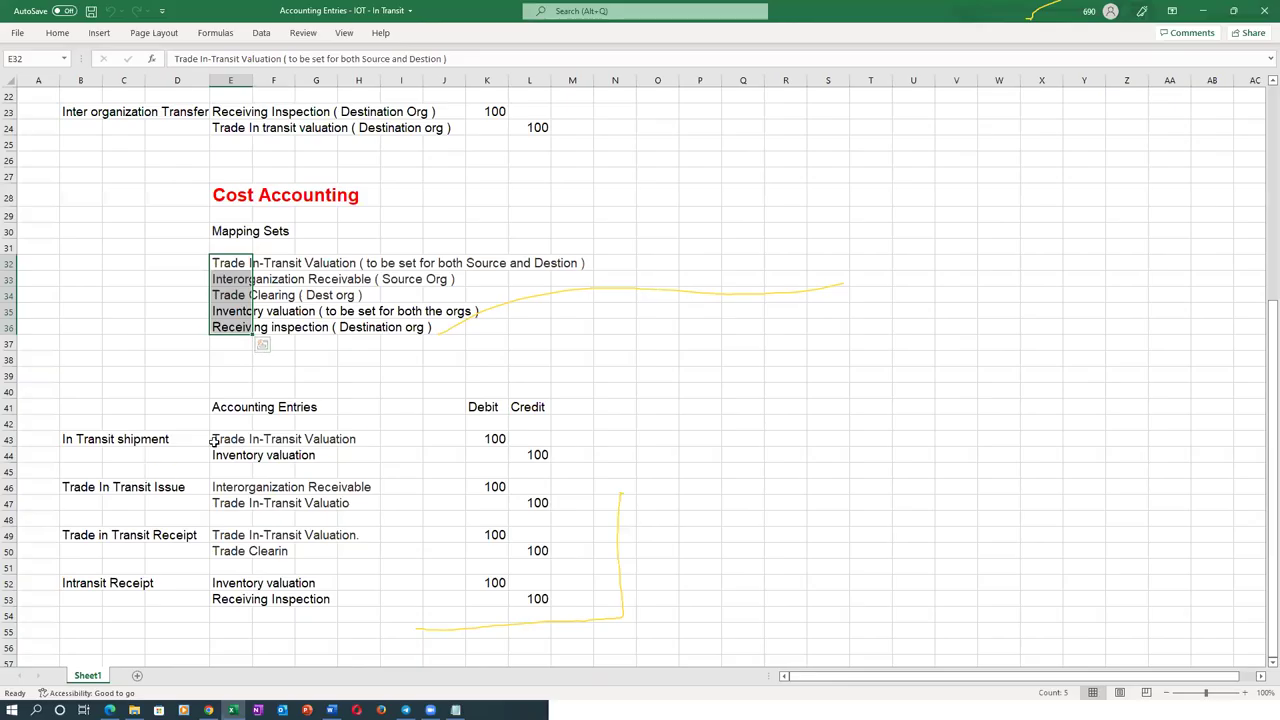
left_click(242, 441)
left_click_drag(242, 441, 246, 598)
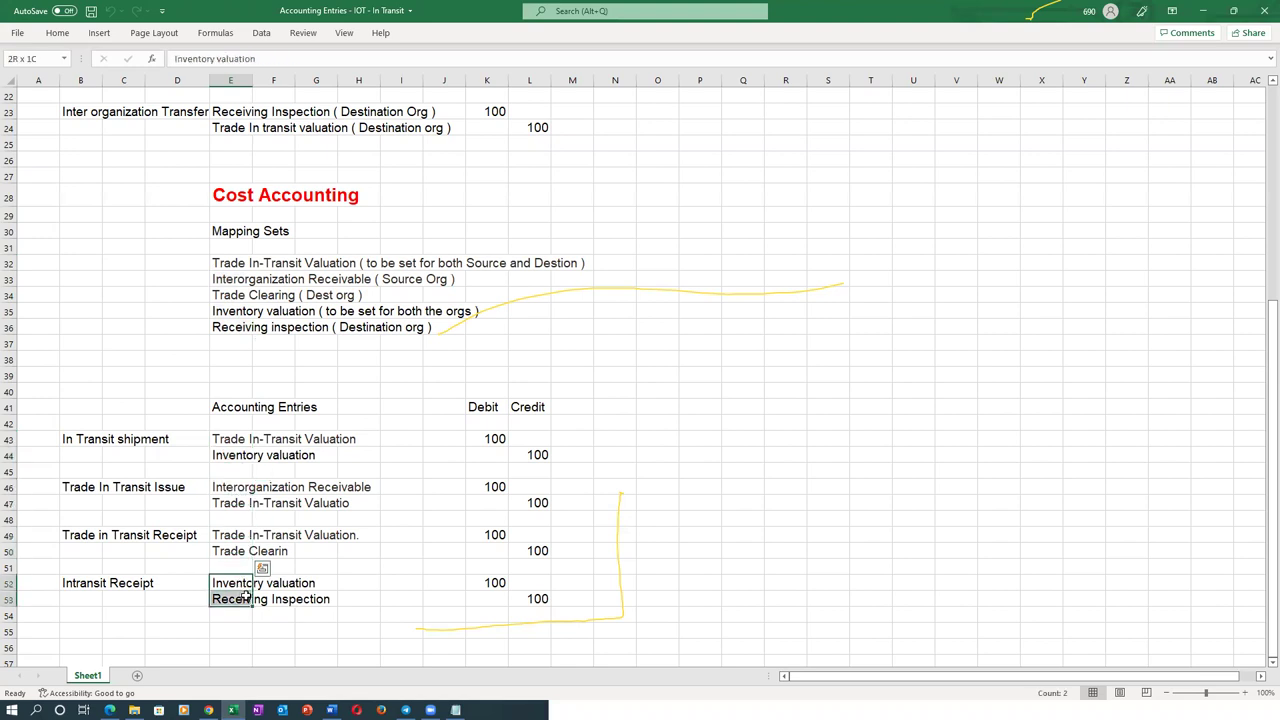
left_click(624, 472)
key("Right")
key("Right")
key("Right")
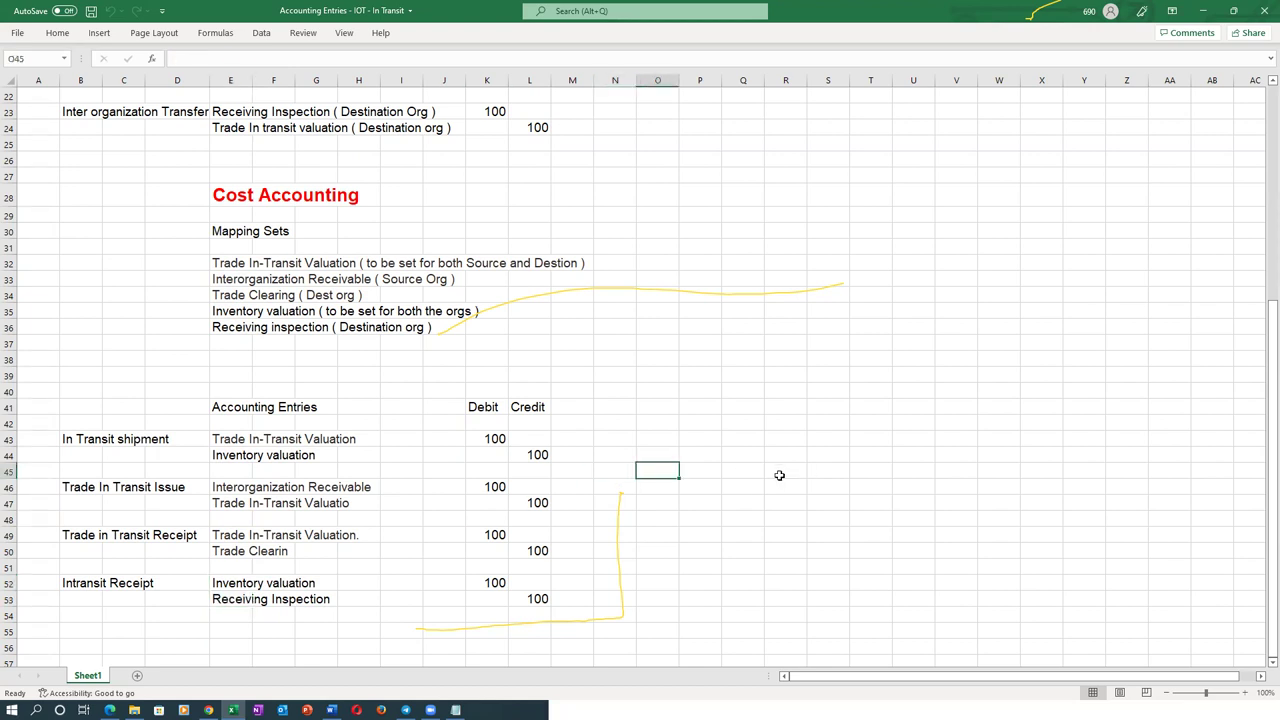
left_click(837, 467)
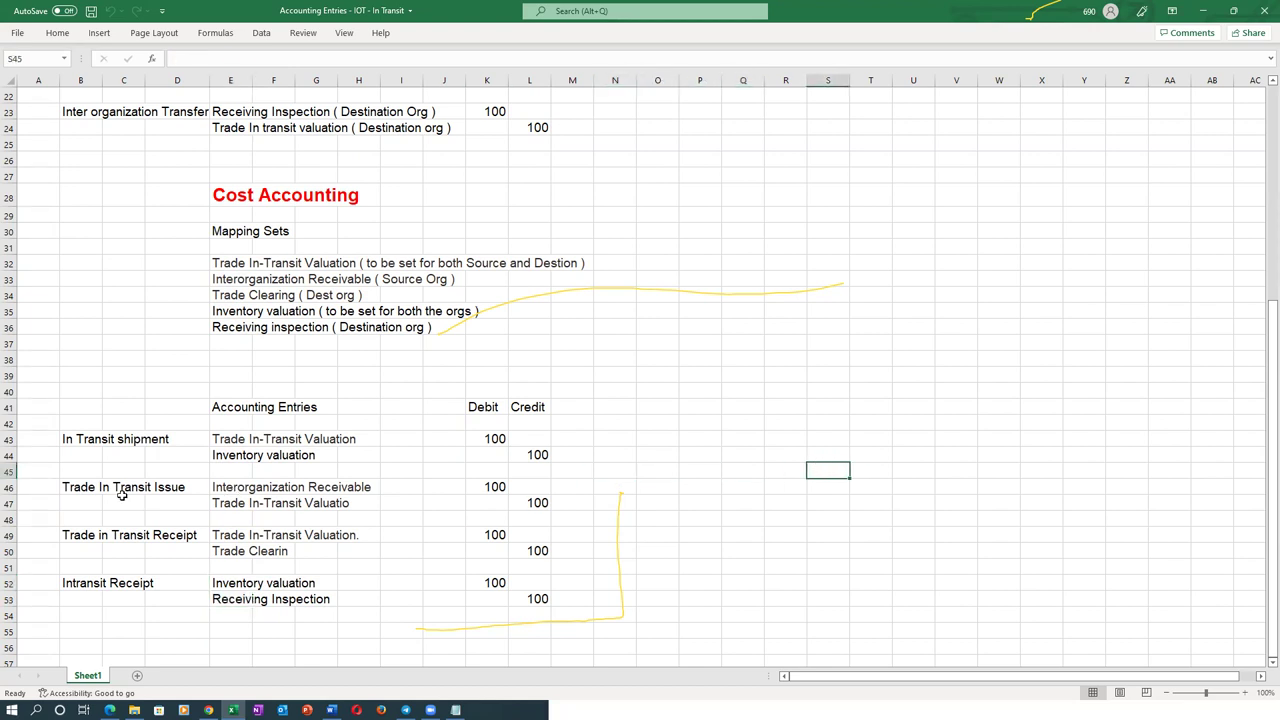
left_click_drag(245, 438, 266, 600)
left_click(652, 466)
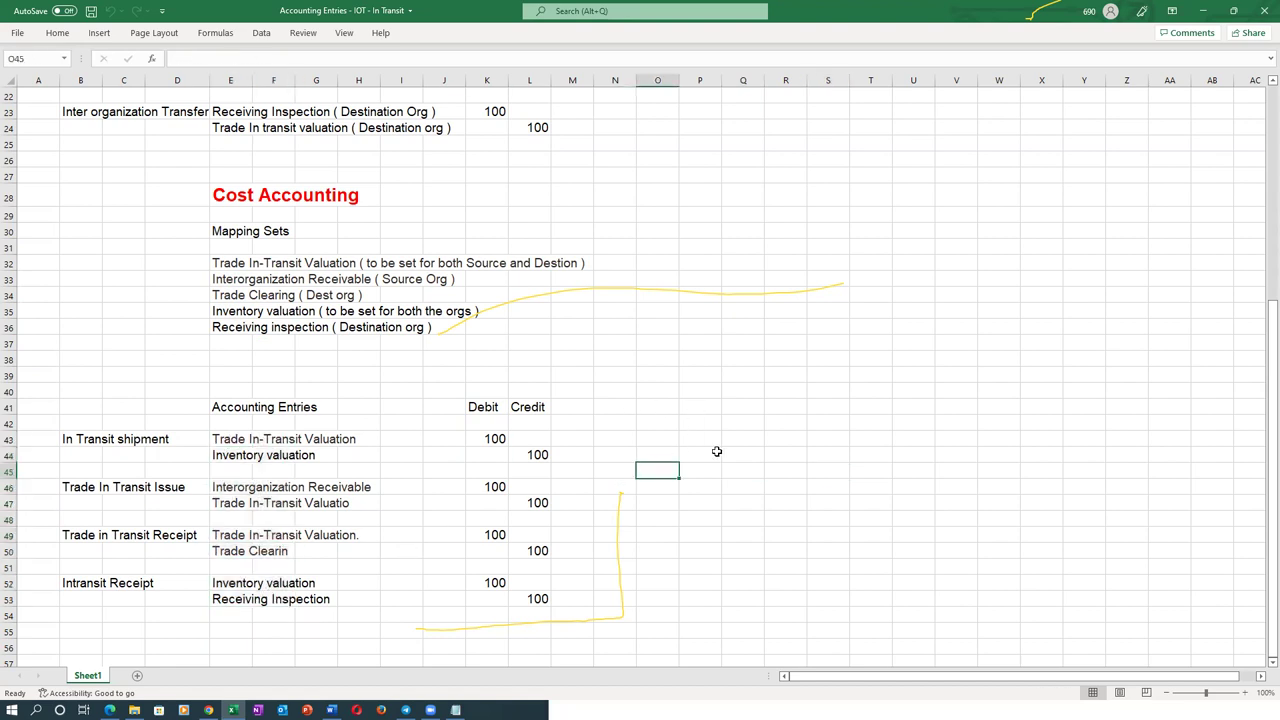
left_click(704, 469)
left_click(740, 470)
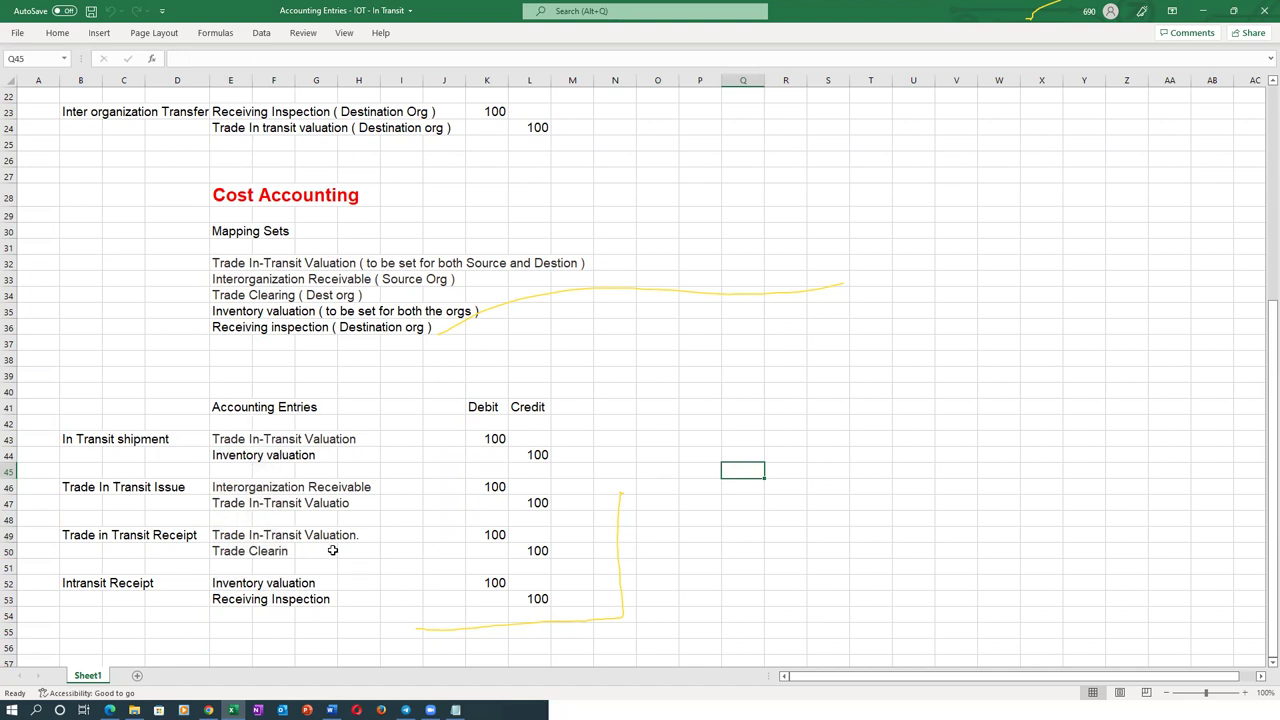
Step: Switch to the browser and refresh the scheduled processes list to check the Create Accounting run
key("alt+Tab")
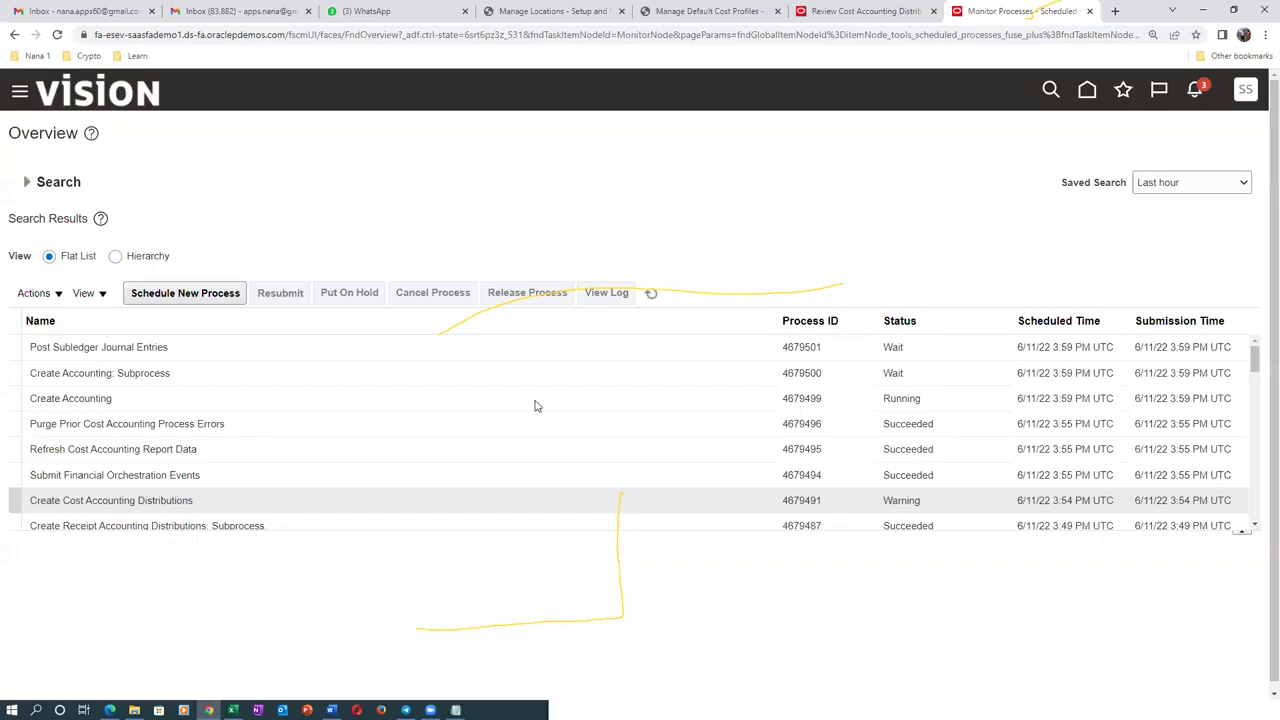
left_click(650, 295)
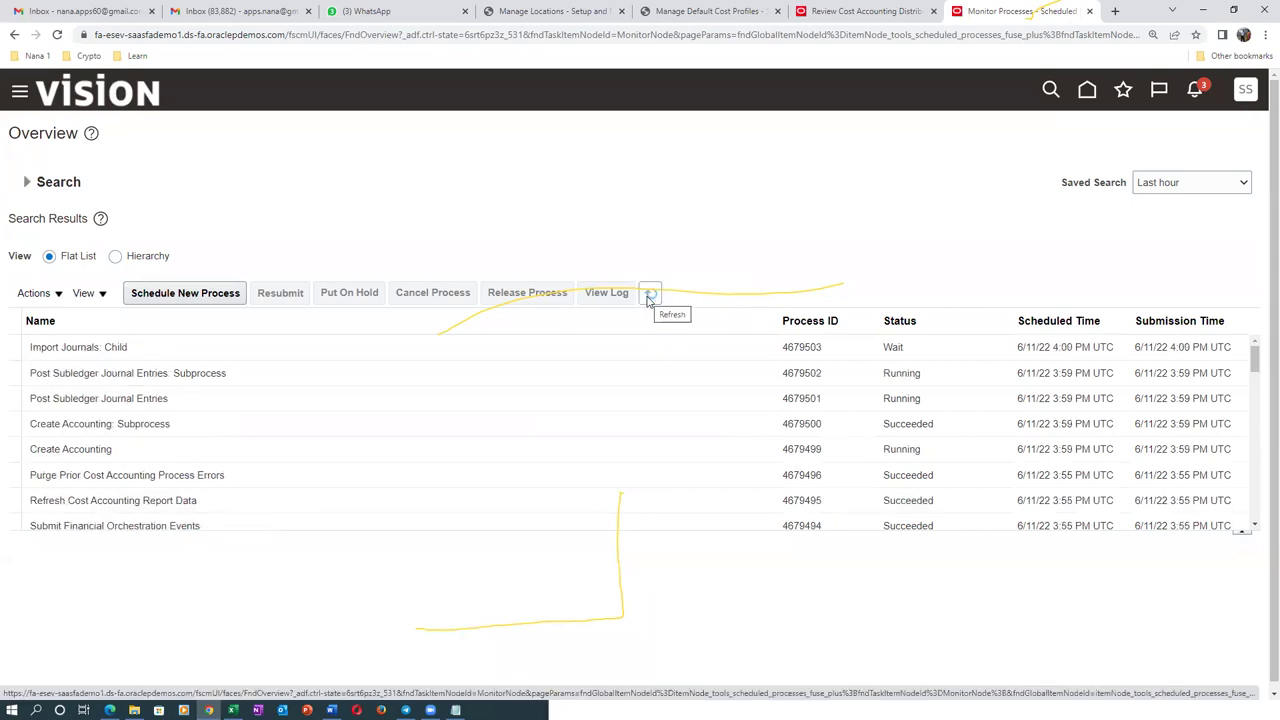
left_click(162, 347)
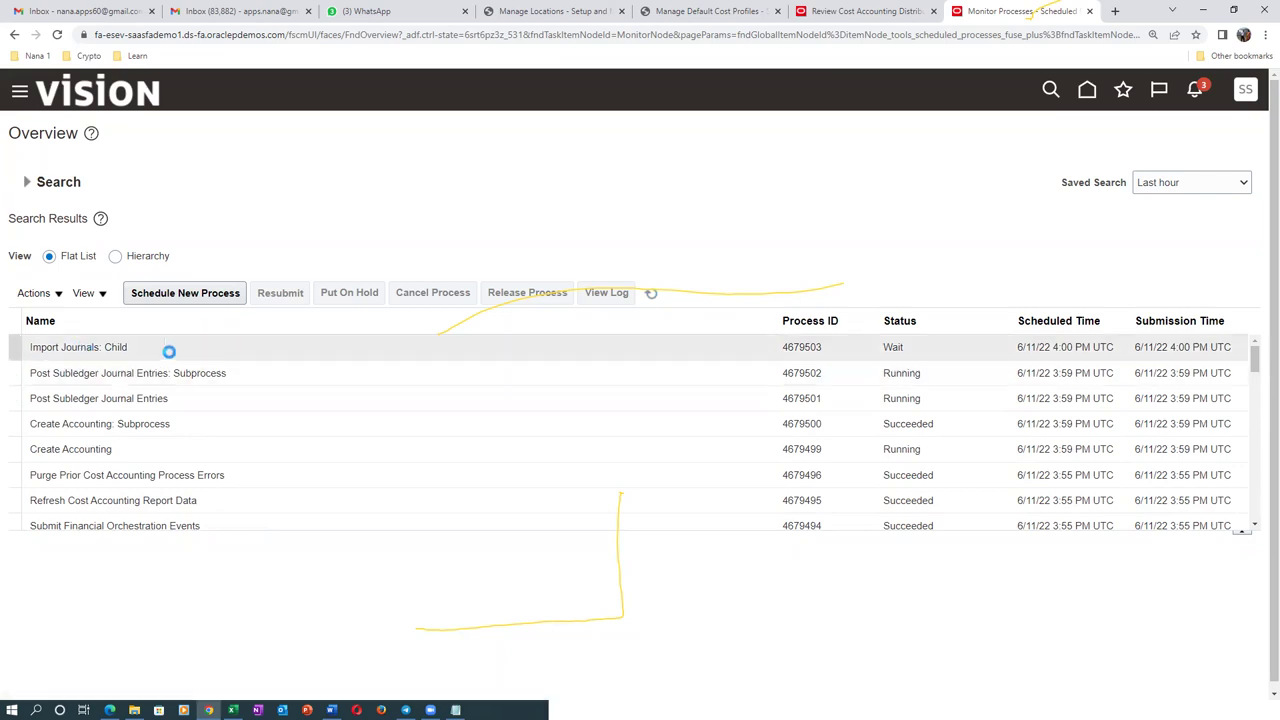
Step: Highlight the two Intransit Receipt accounts, Inventory valuation and Receiving Inspection, in the Excel workbook and return to the browser
key("alt+Tab")
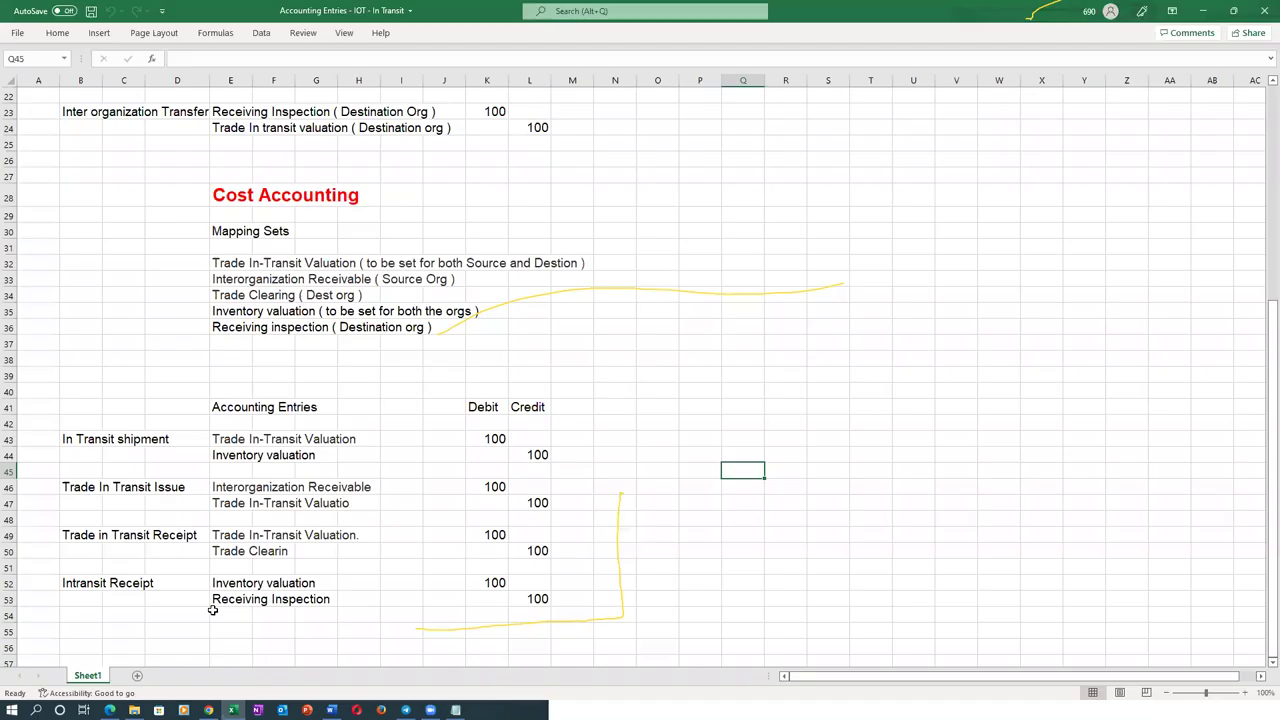
left_click_drag(232, 584, 229, 596)
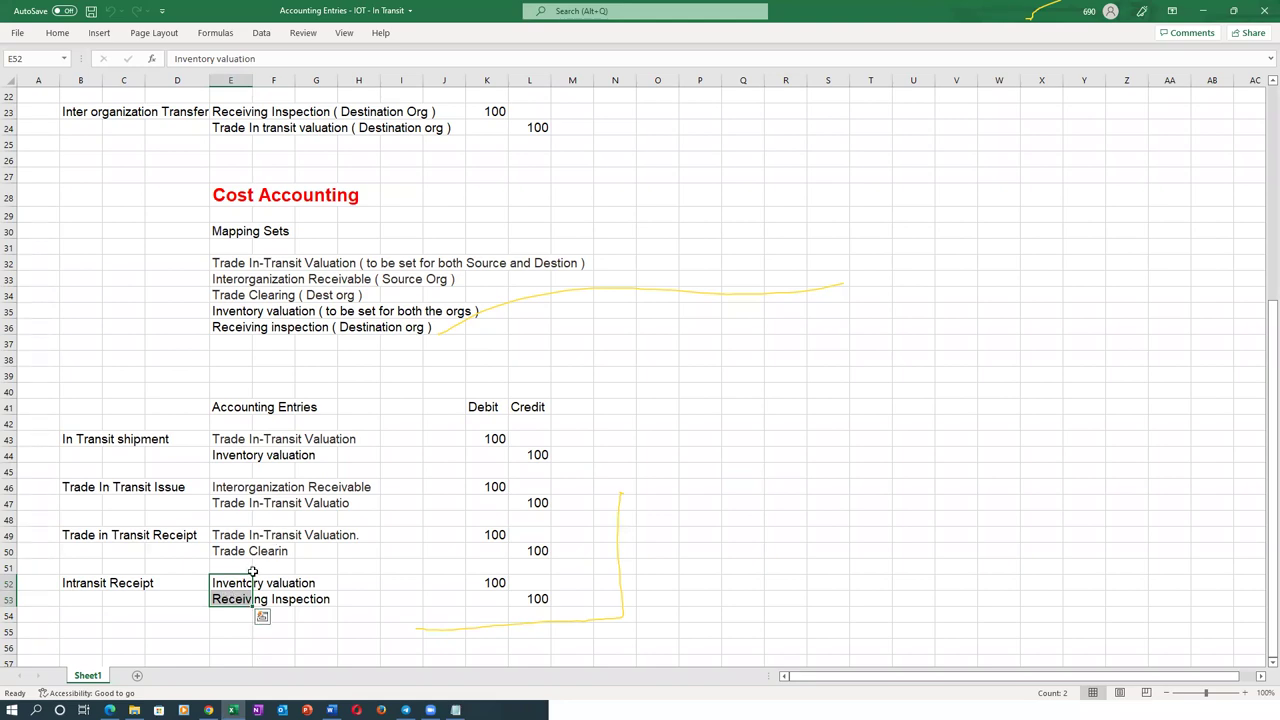
key("alt+Tab")
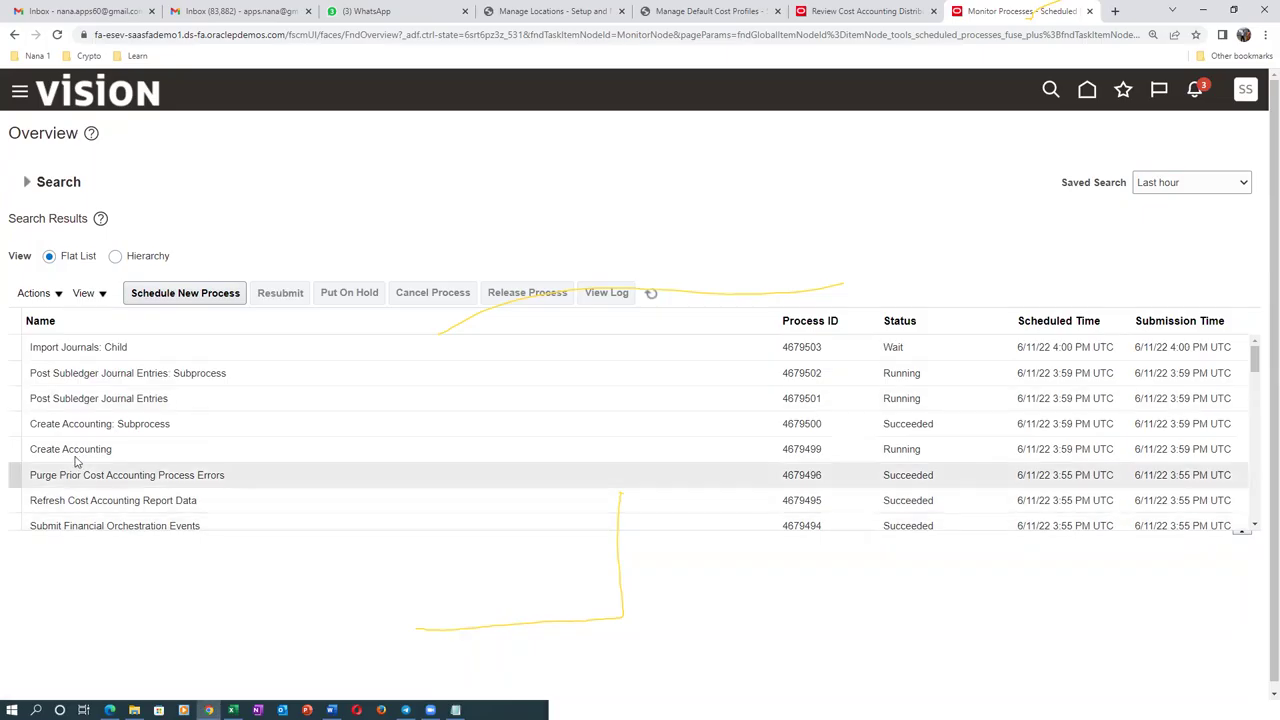
Step: Refresh the scheduled processes list until the Create Accounting process finishes, and display its process details
left_click(652, 295)
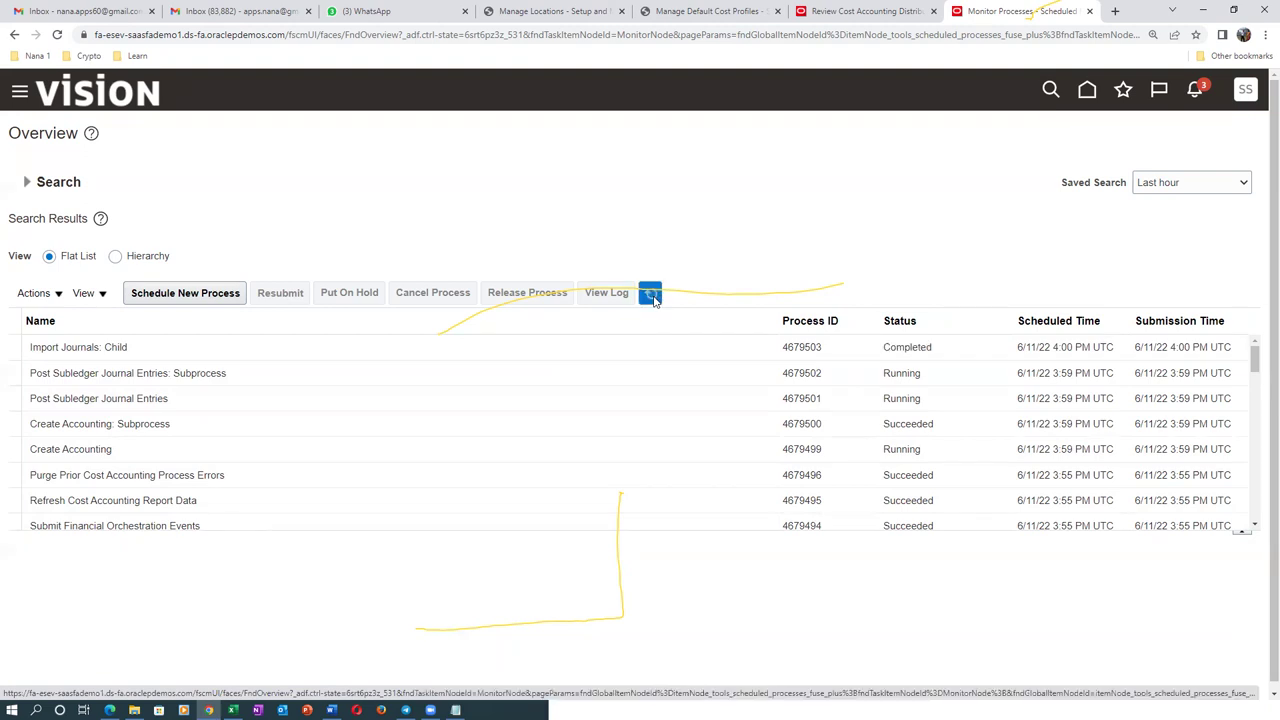
left_click(652, 296)
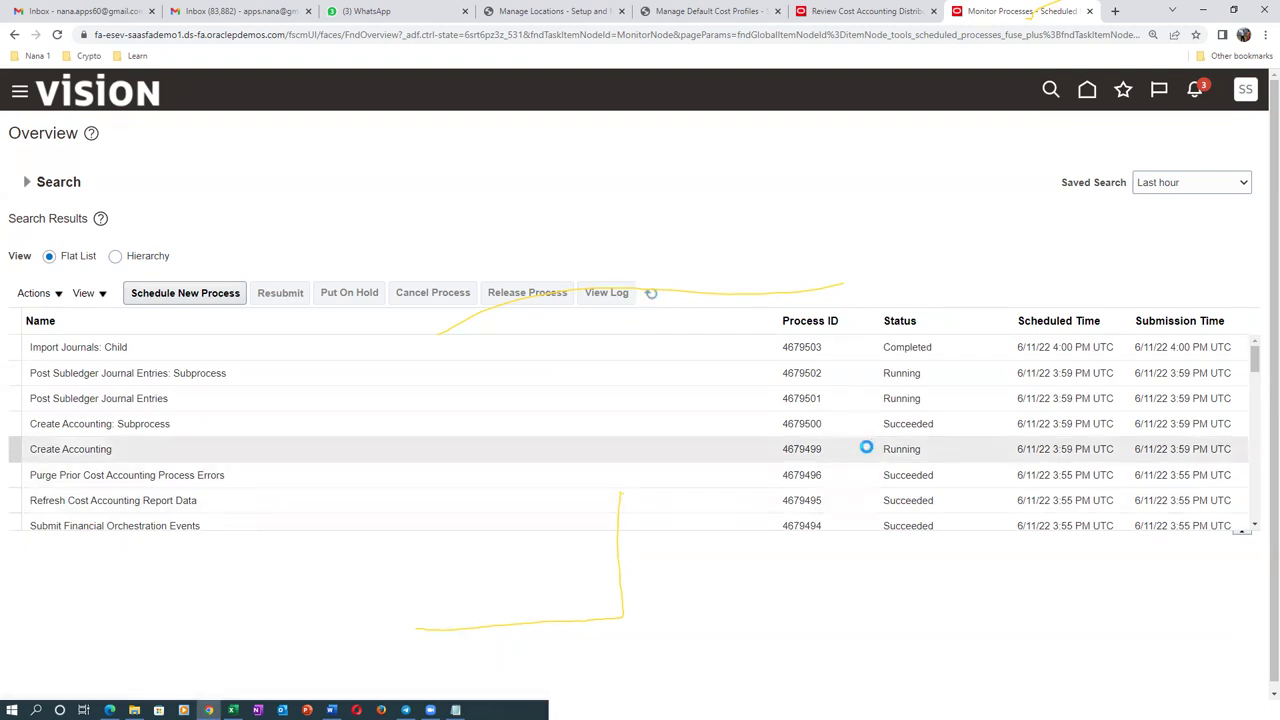
left_click(652, 295)
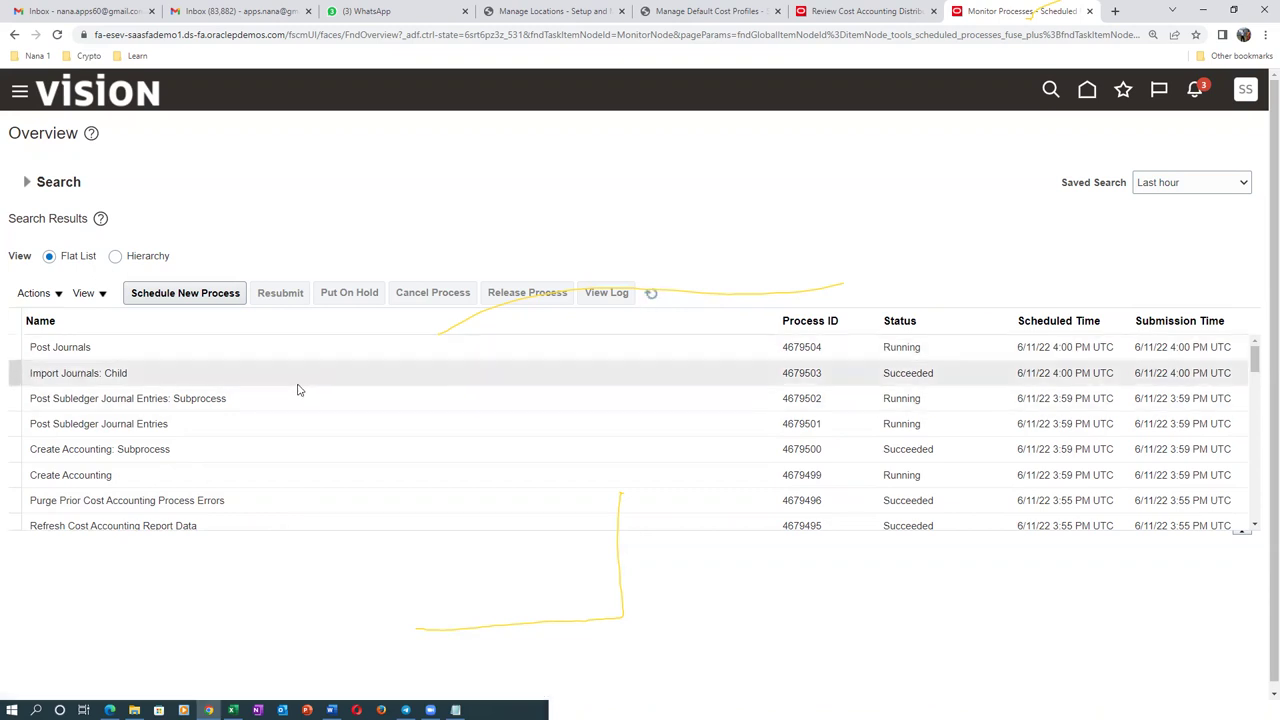
left_click(650, 298)
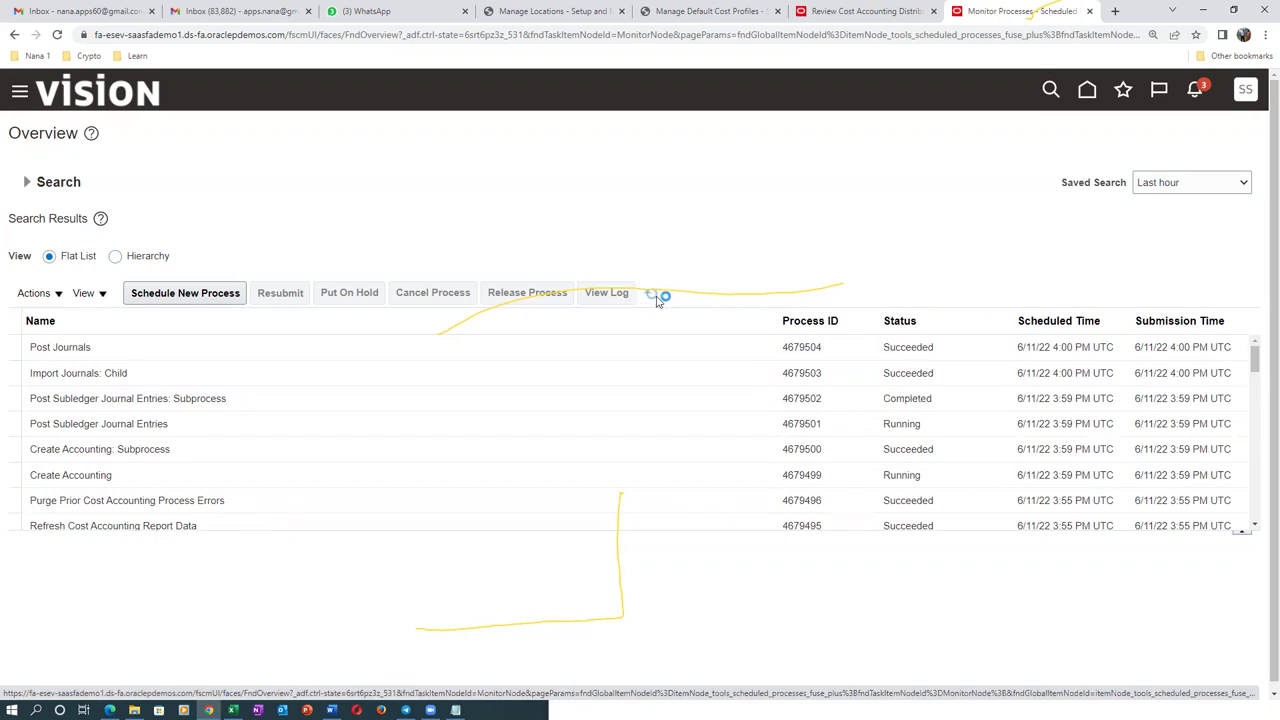
left_click(655, 298)
left_click(652, 296)
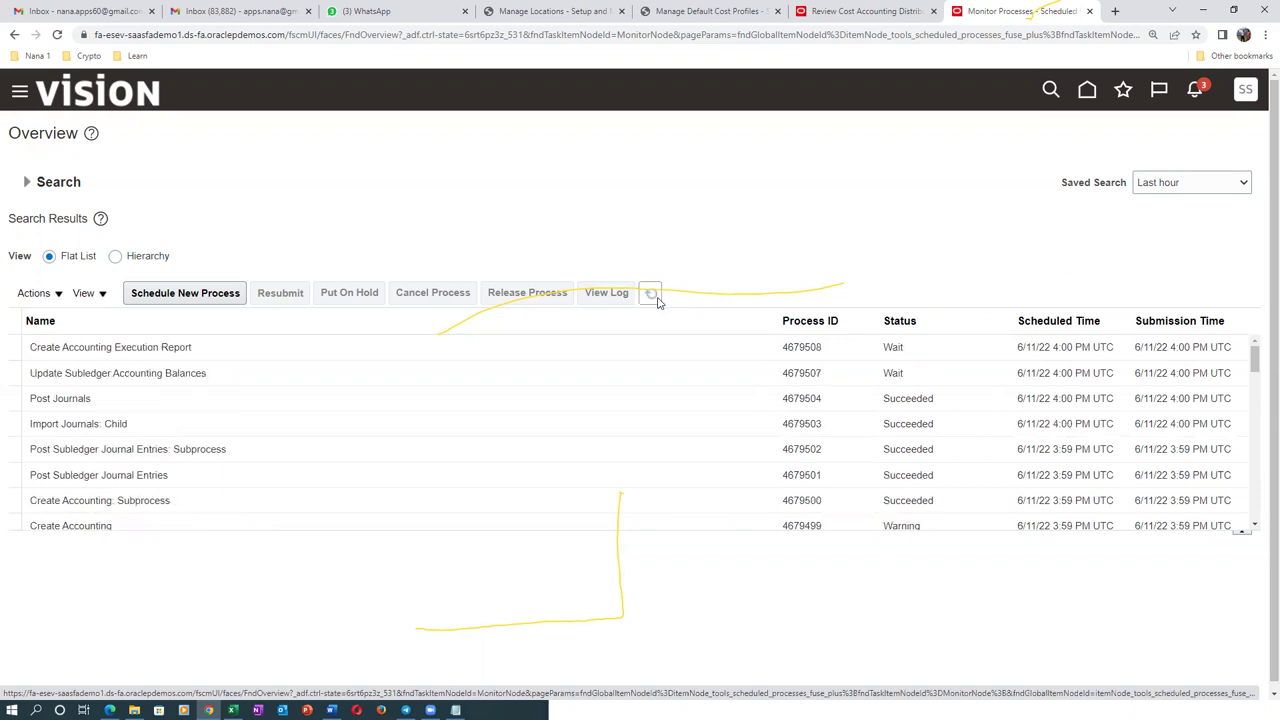
left_click(379, 523)
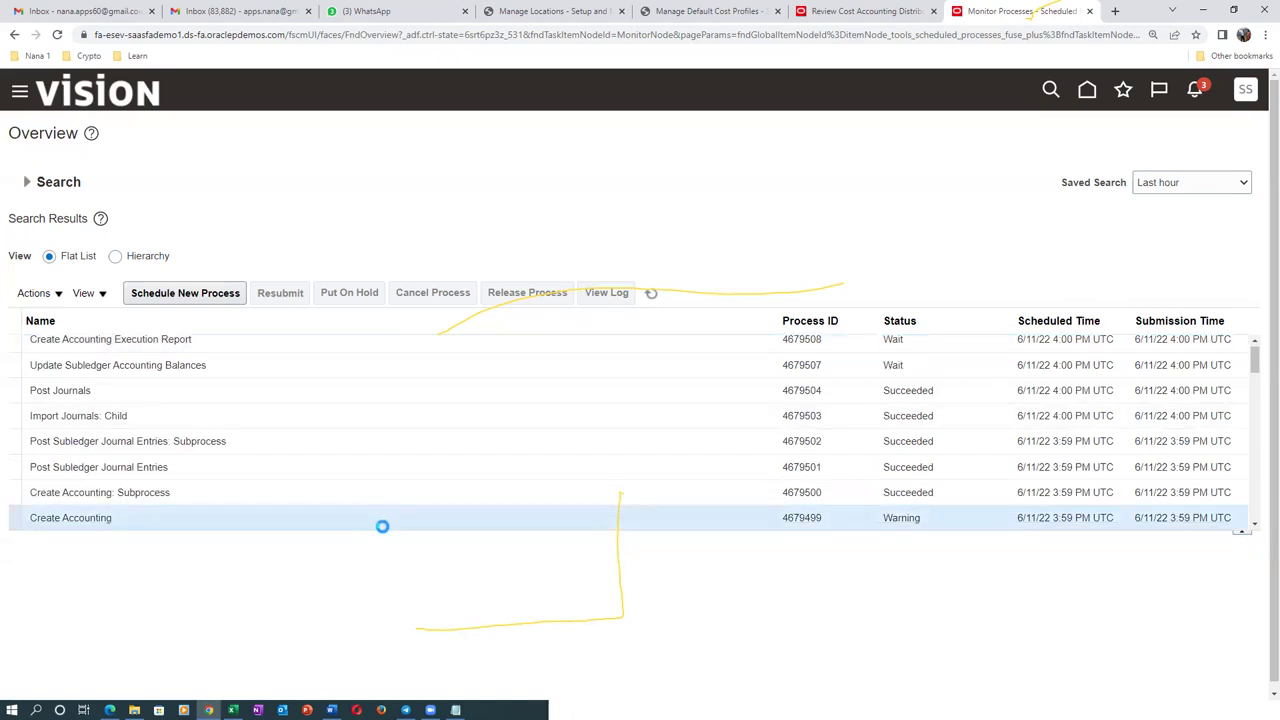
Step: Rerun the cost transaction search for items starting with b02 in Review Cost Accounting Distributions
left_click(865, 11)
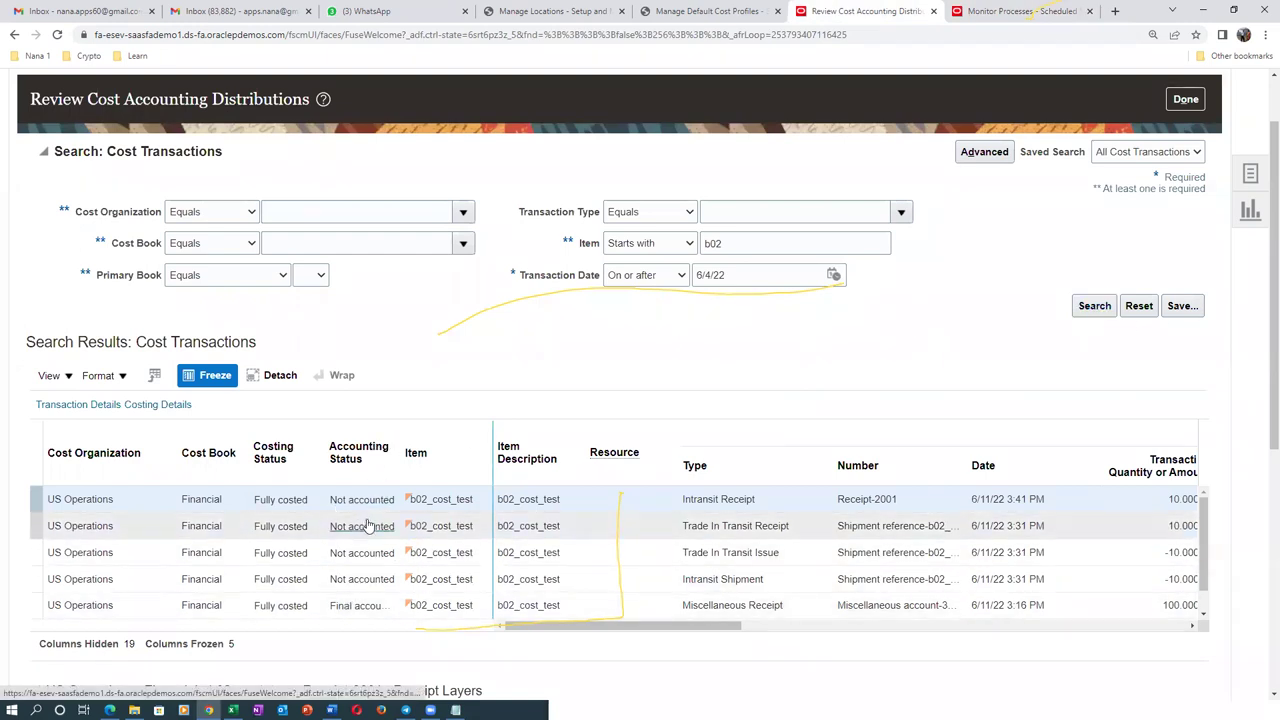
left_click(1094, 305)
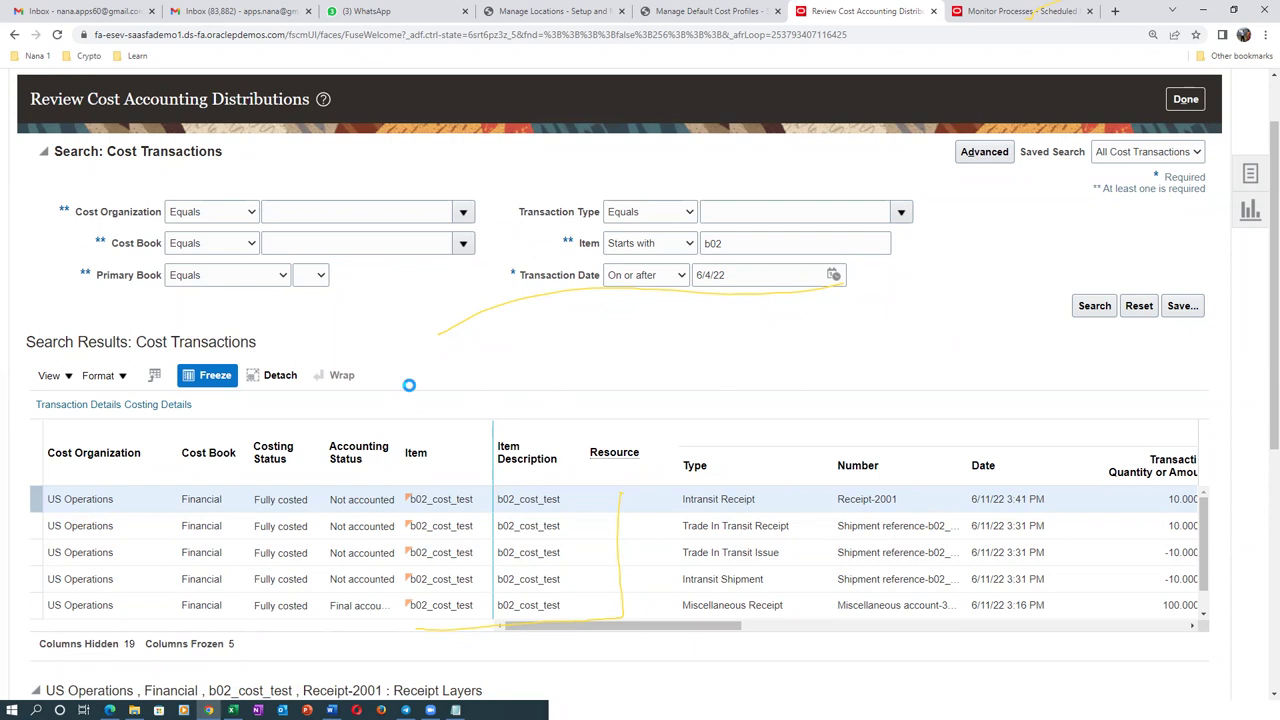
Step: Open Setup and Maintenance in a duplicate of the scheduled processes tab and choose the Manufacturing and Supply Chain Materials Management setup
left_click(1033, 12)
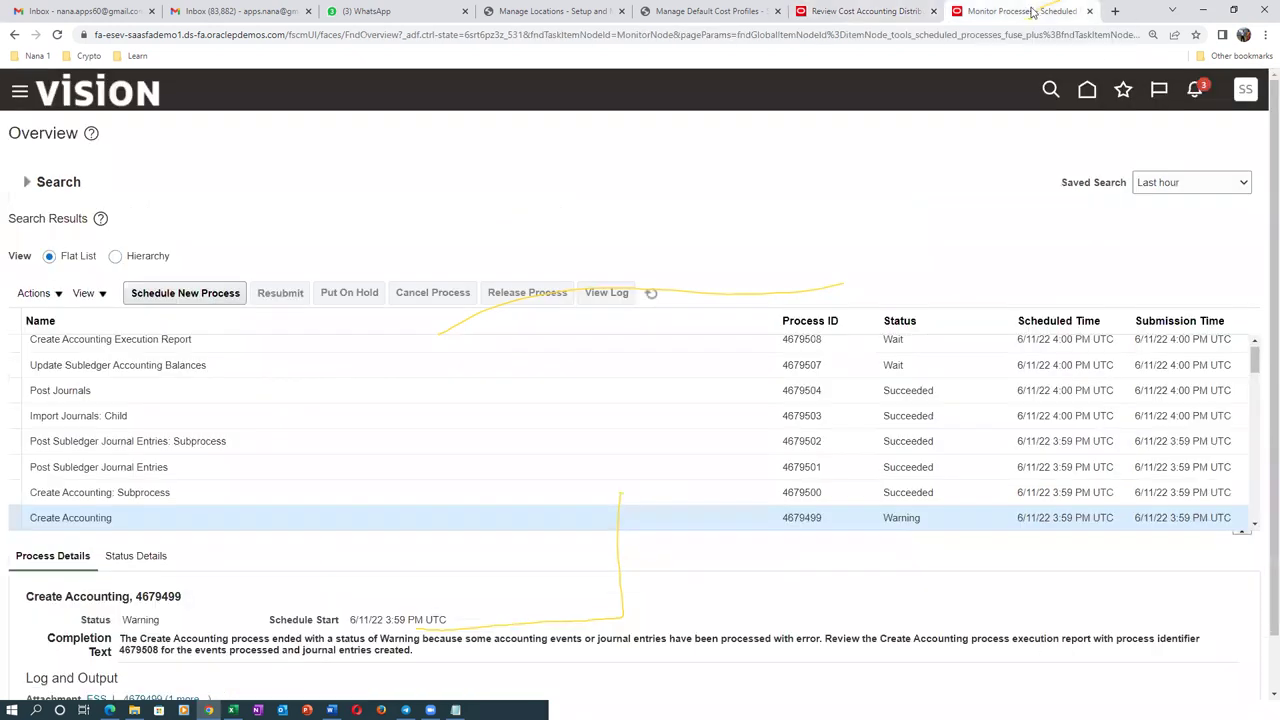
right_click(1035, 14)
left_click(1045, 104)
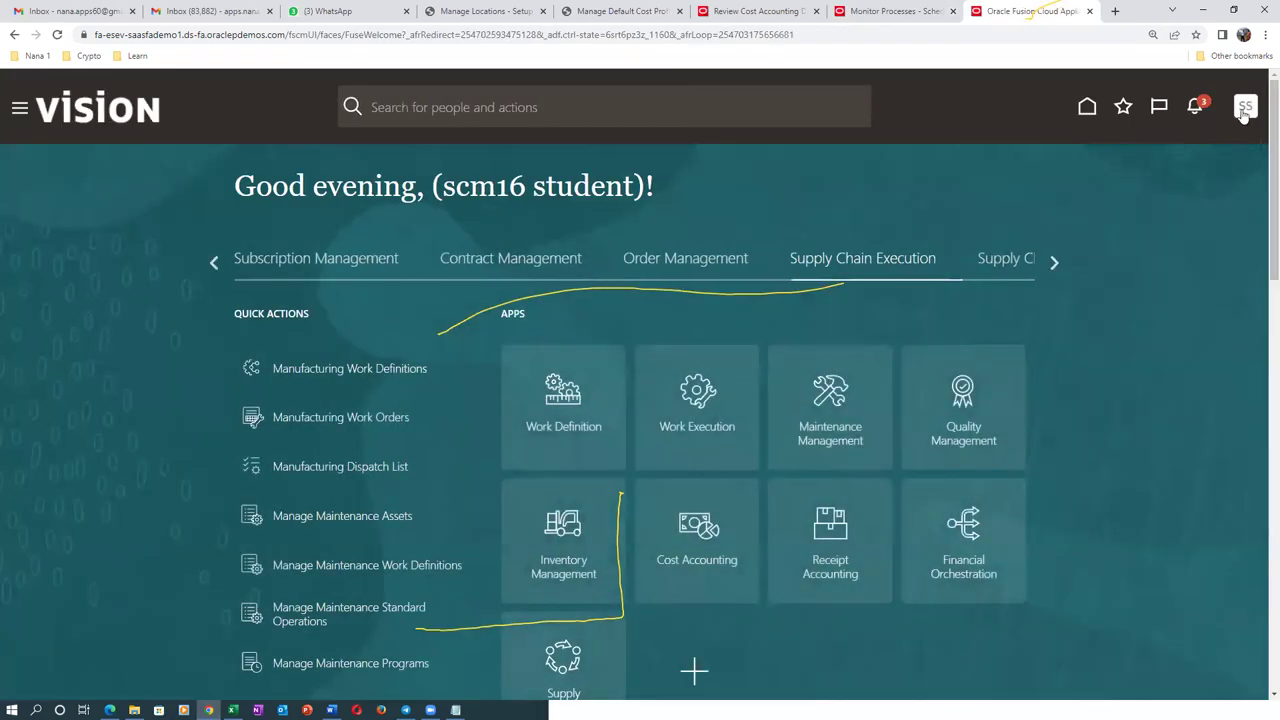
left_click(1245, 106)
left_click(976, 356)
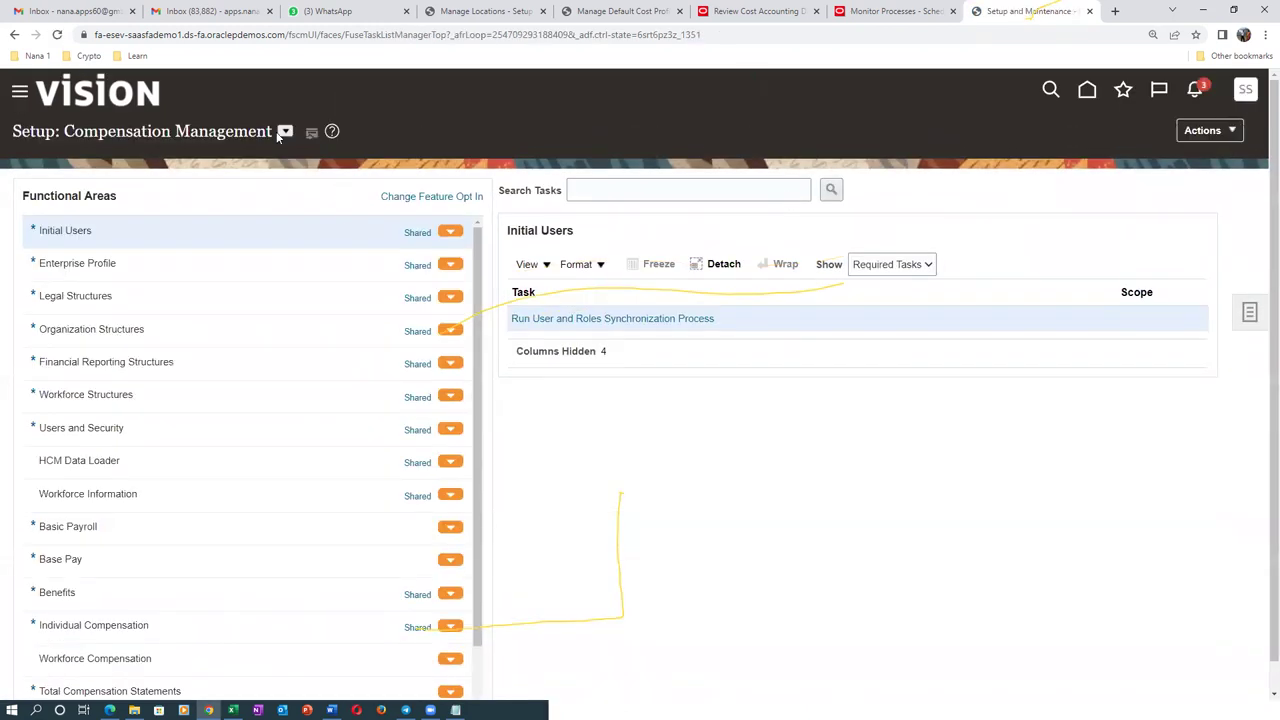
left_click(283, 133)
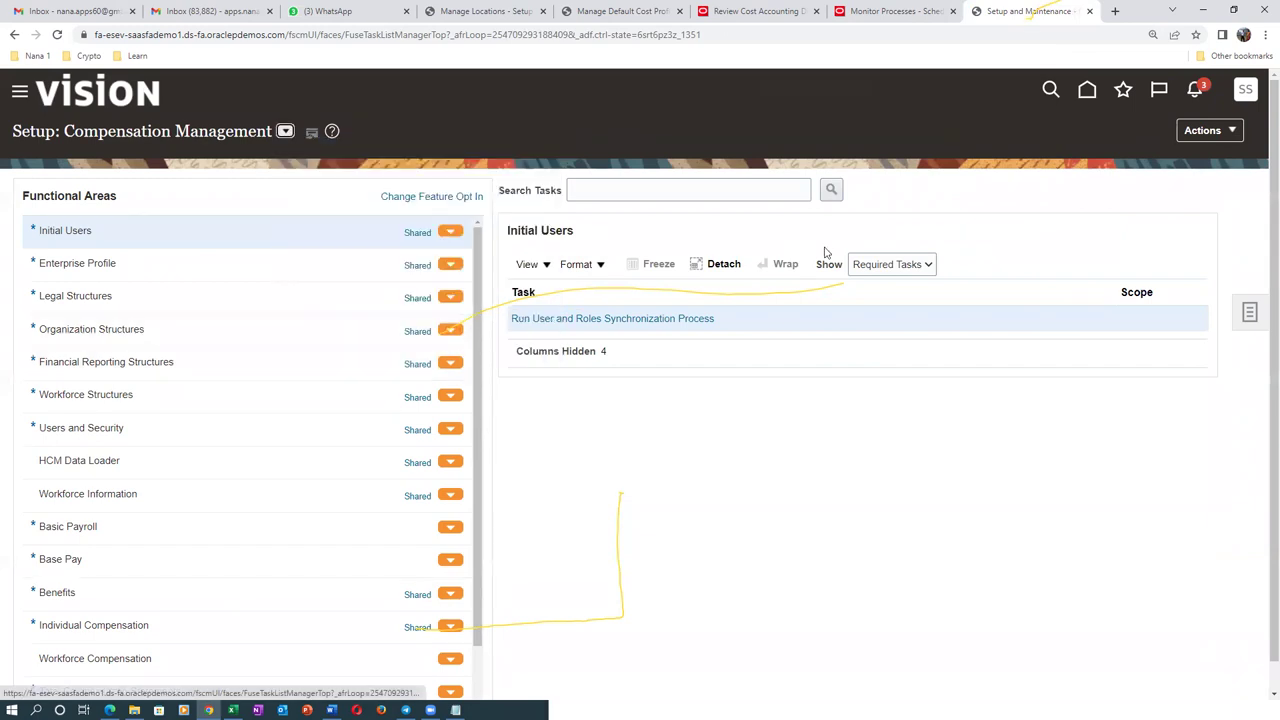
Step: Search the setup tasks for "man%map%set%" and open Manage Mapping Sets for the Cost Accounting functional area
left_click(713, 189)
type("man%map%")
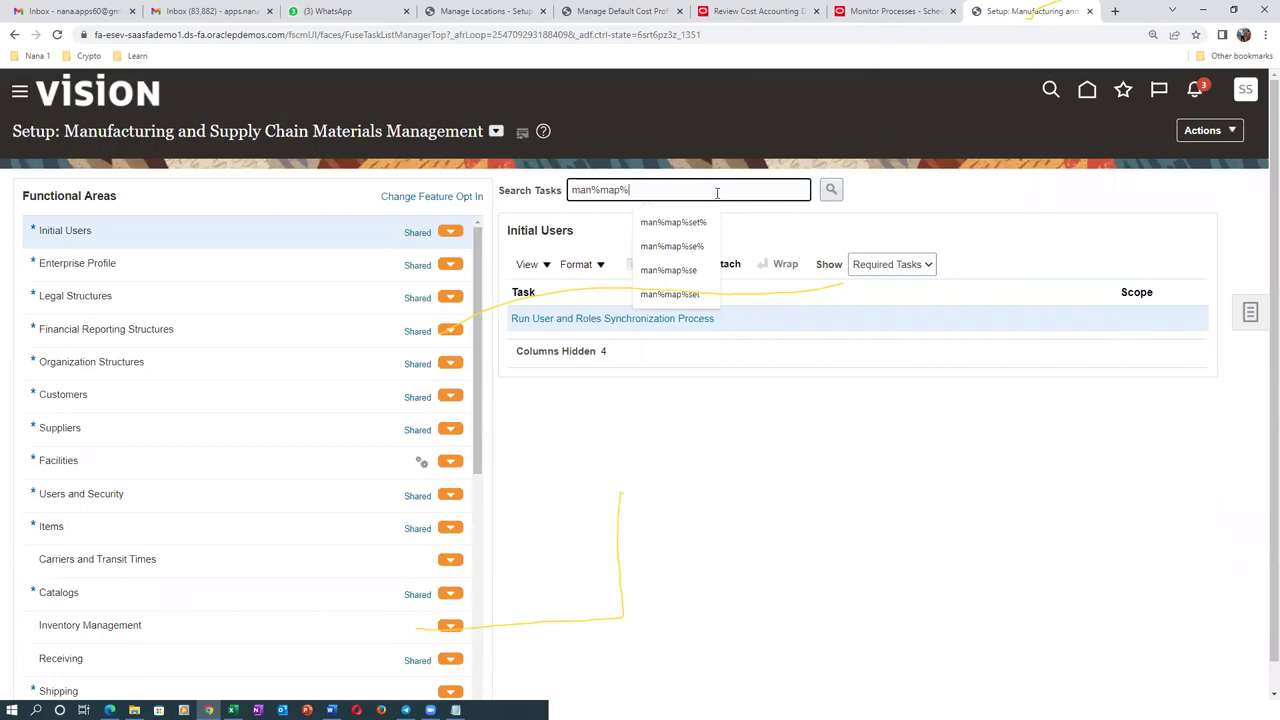
type("set%")
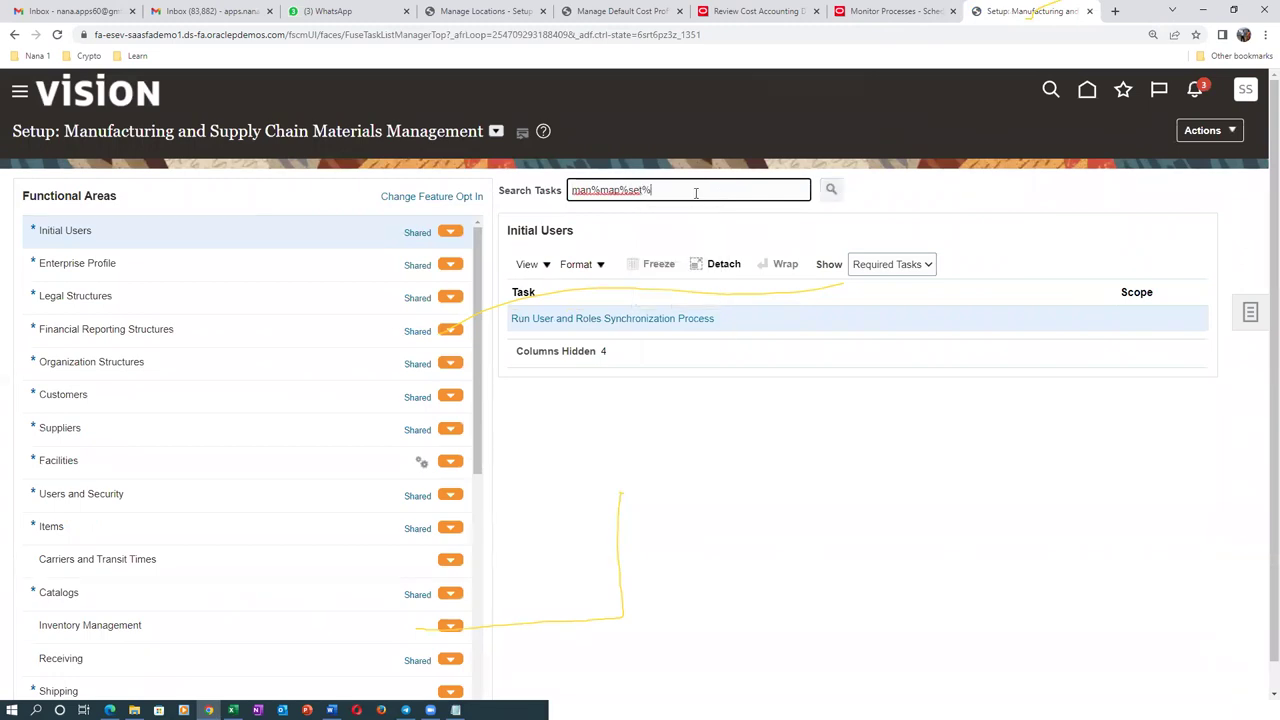
key("Return")
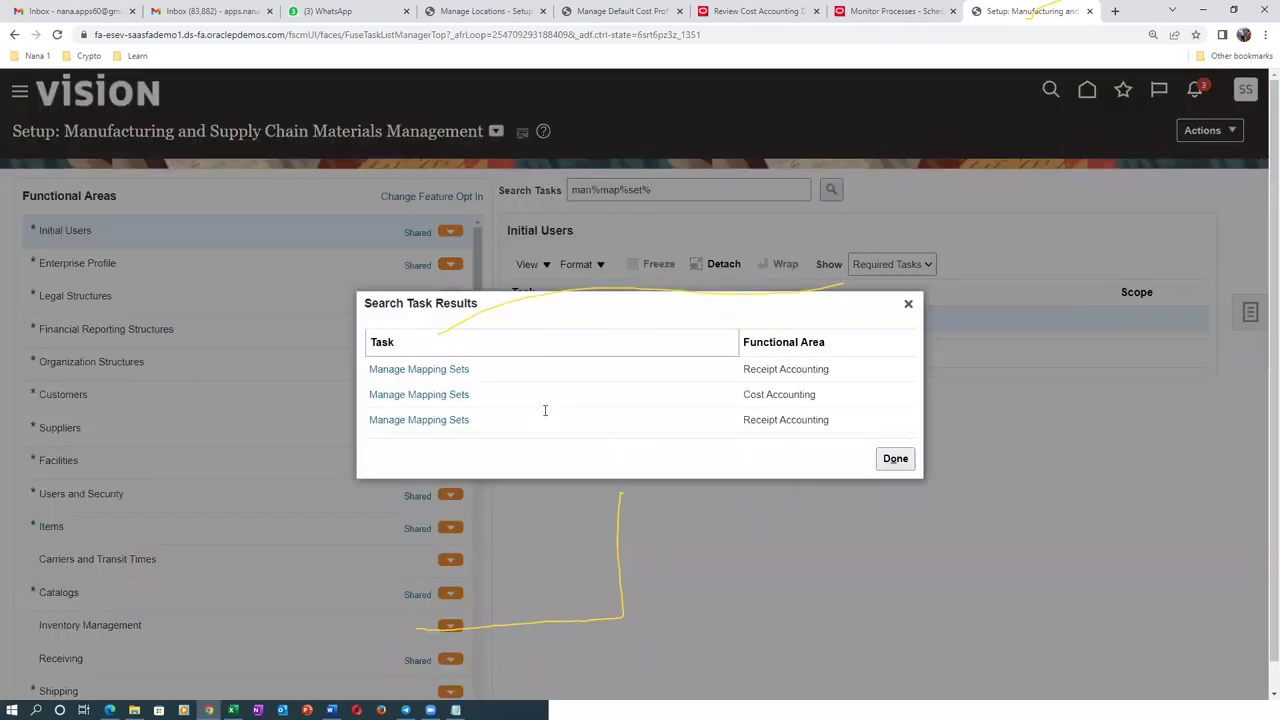
left_click(424, 396)
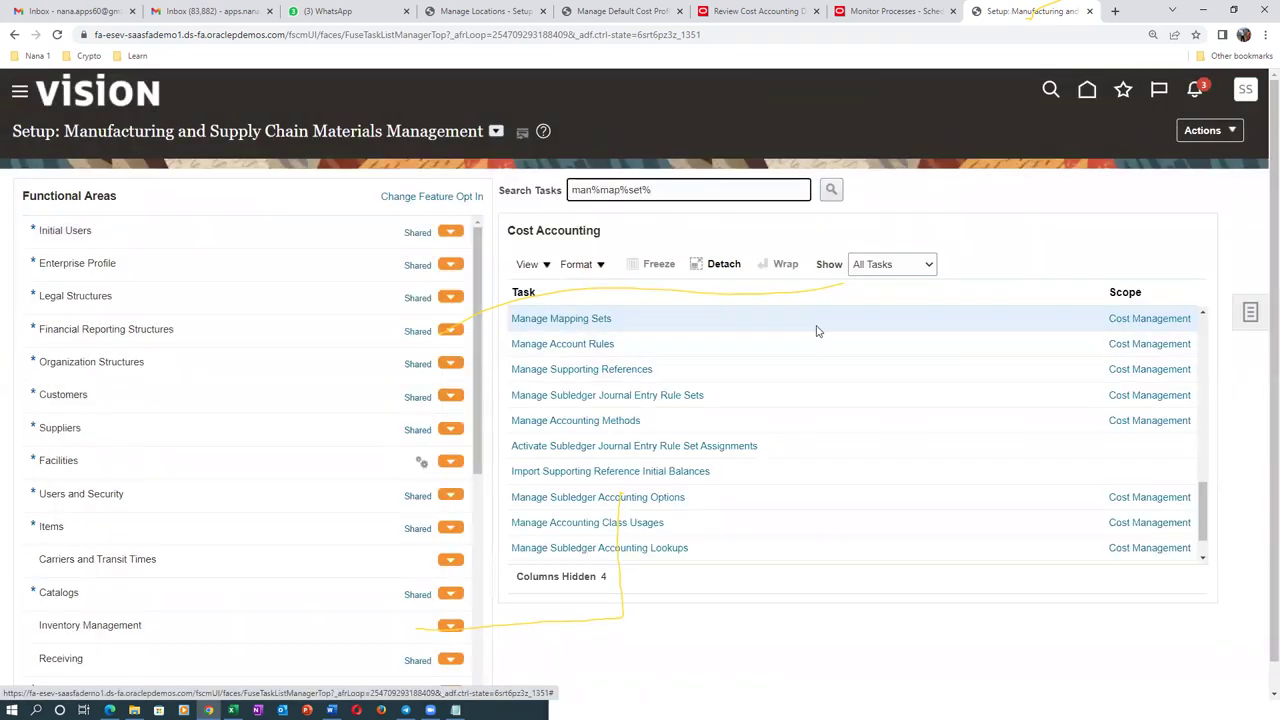
left_click(545, 318)
Step: Glance at the Excel mapping sets, return to Review Cost Accounting Distributions, and widen the Accounting Status column to read each transaction's status
key("alt+Tab")
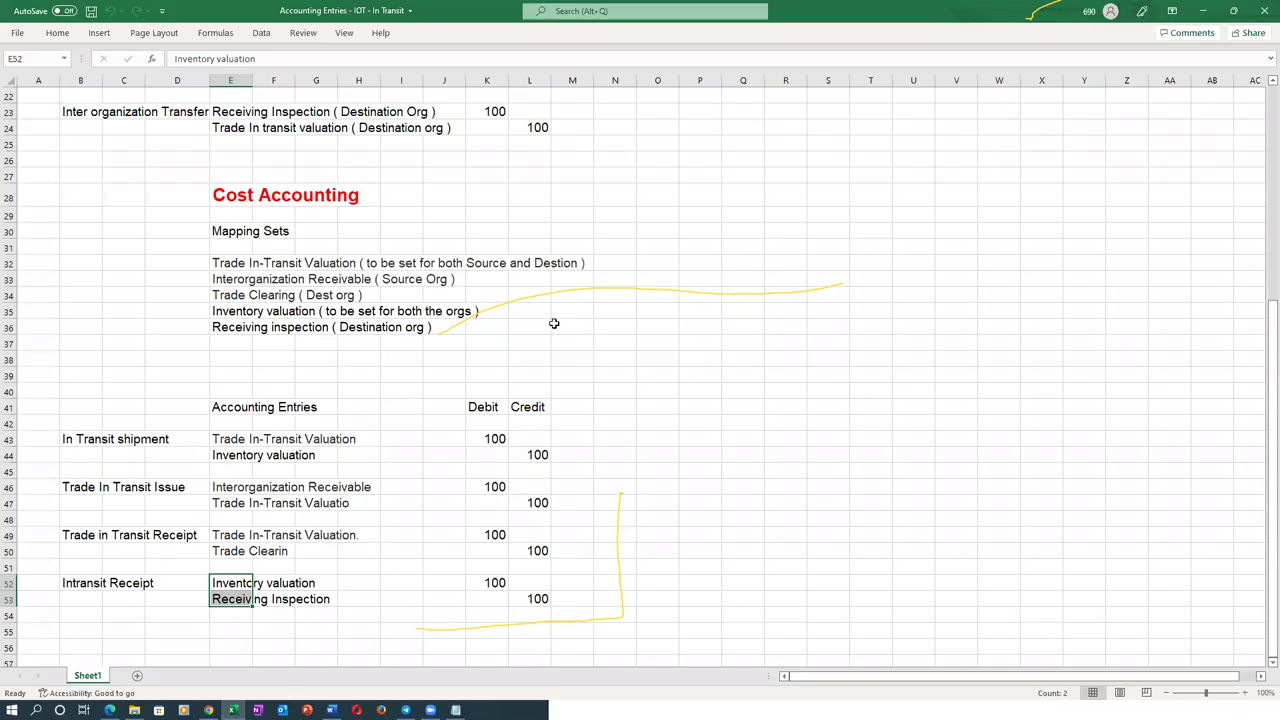
key("alt+Tab")
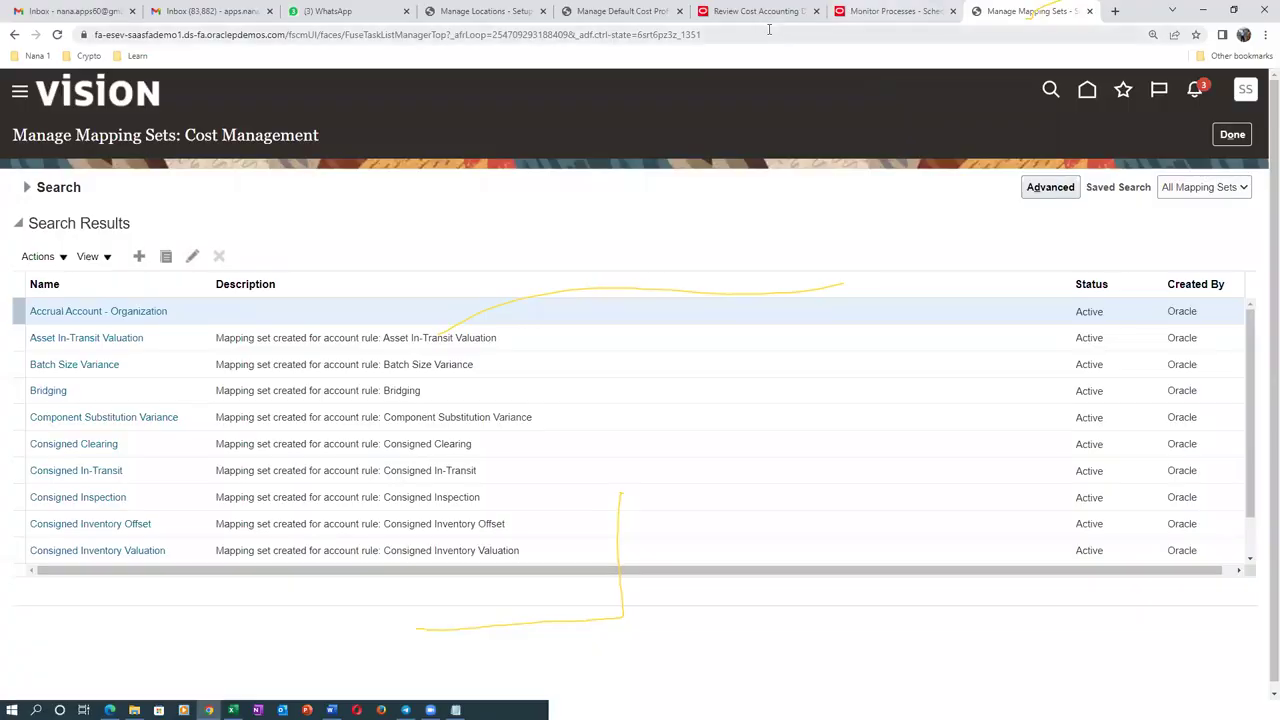
left_click(757, 11)
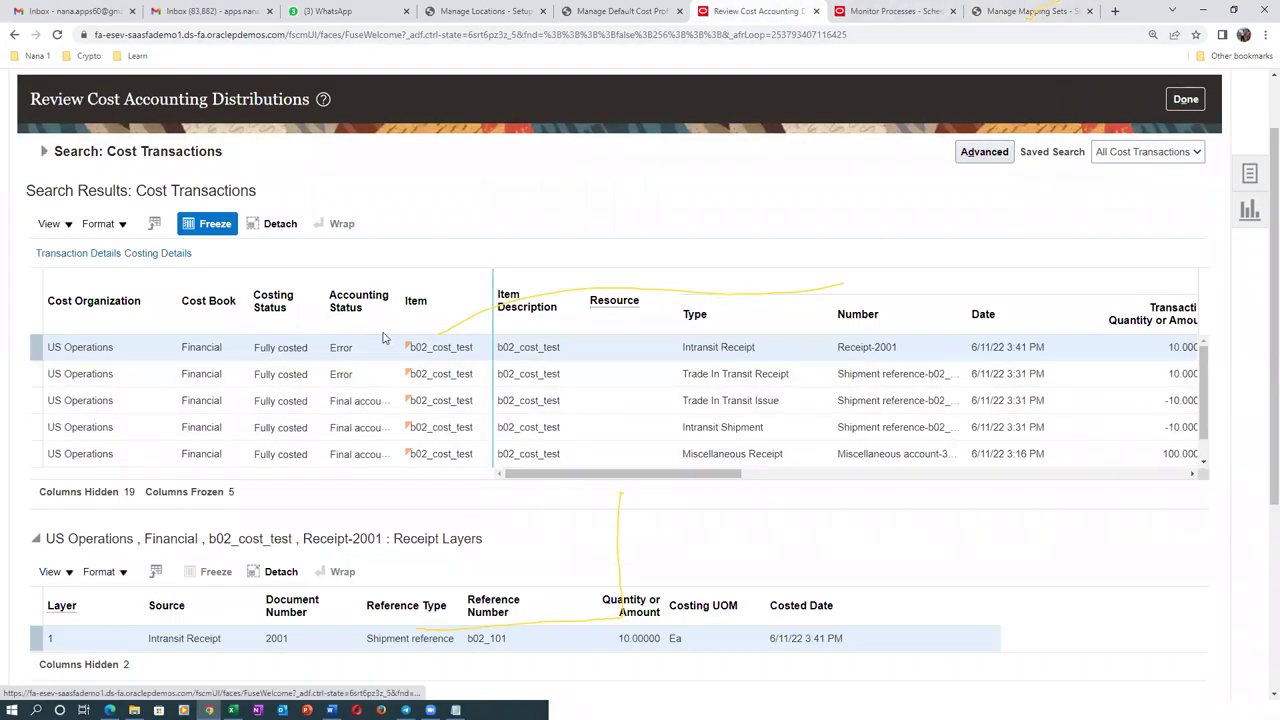
left_click_drag(399, 299, 452, 320)
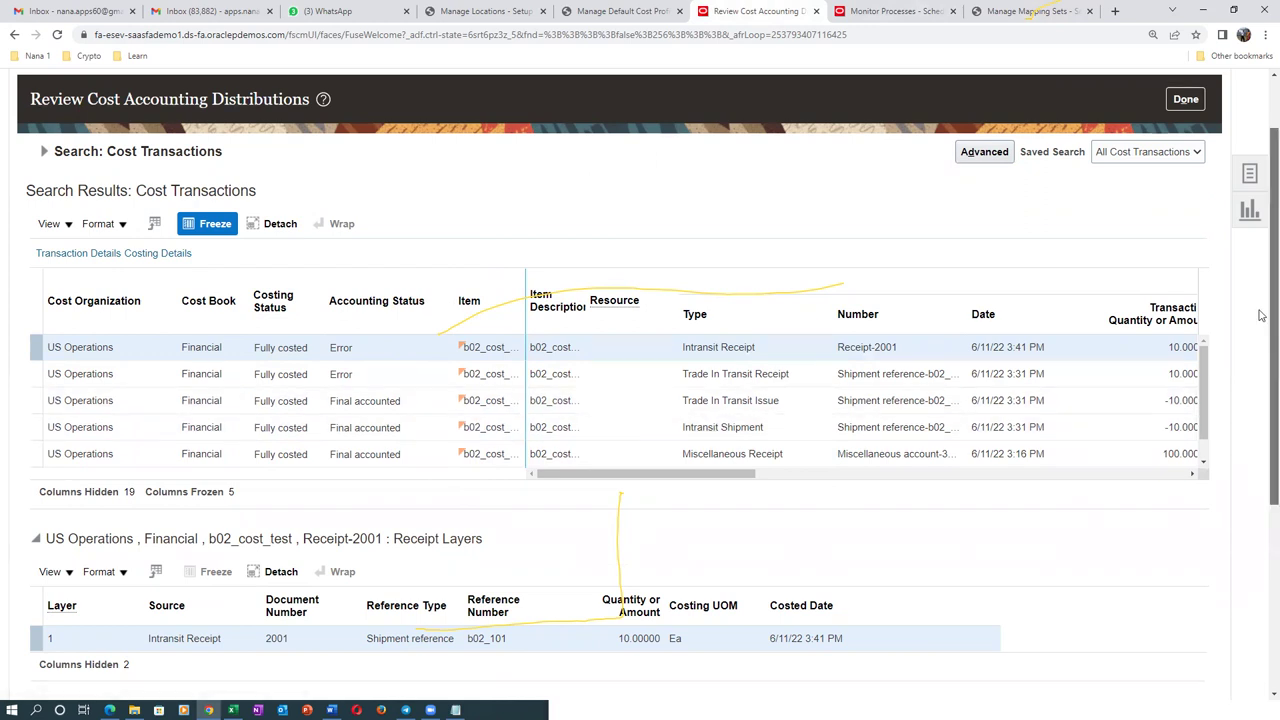
Step: Open the journal entries of Receipt-2001's receipt layer, expand line 1's error message, and select the mapping set name in it
left_click_drag(1262, 316, 1262, 440)
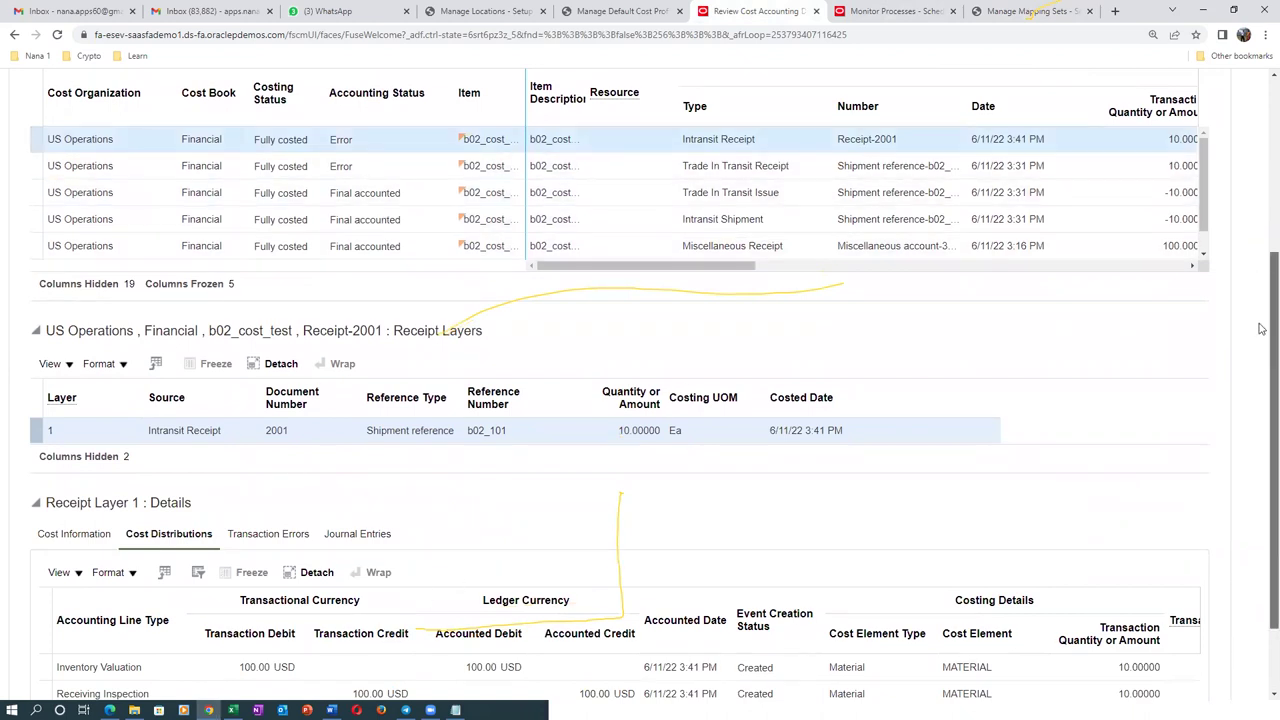
scroll(1260, 293, "down", 1)
left_click(360, 435)
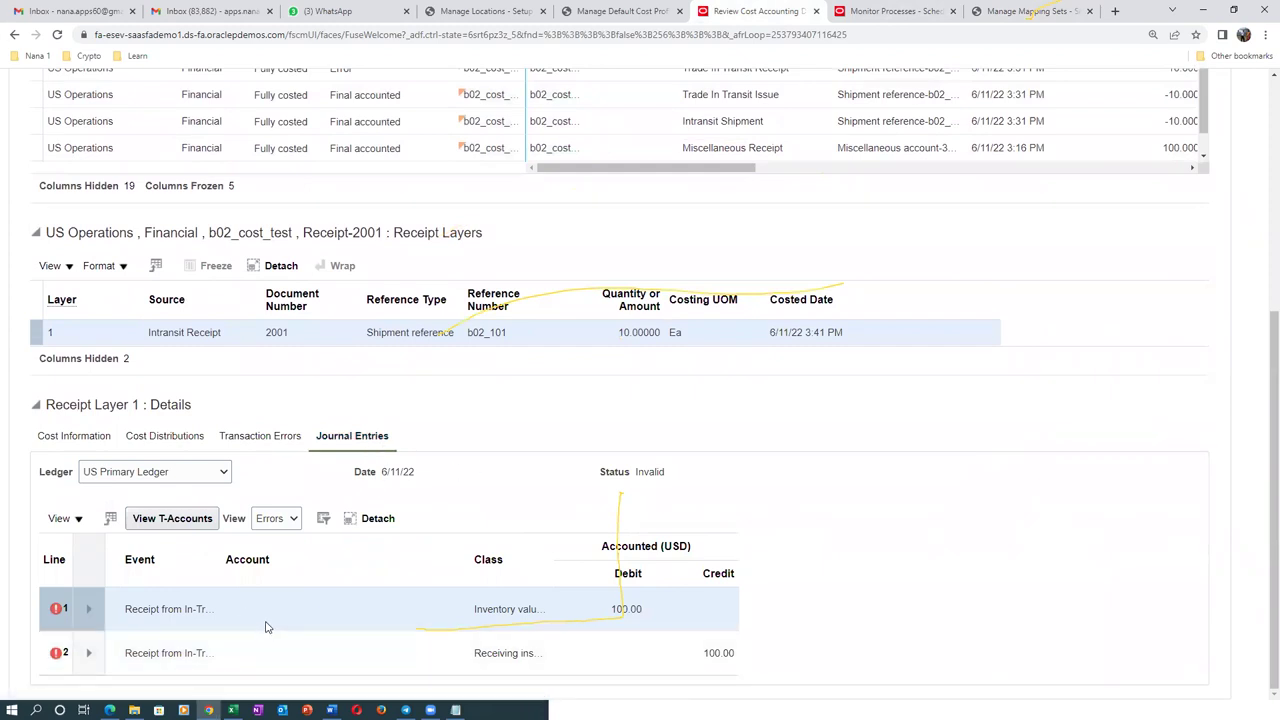
left_click(89, 610)
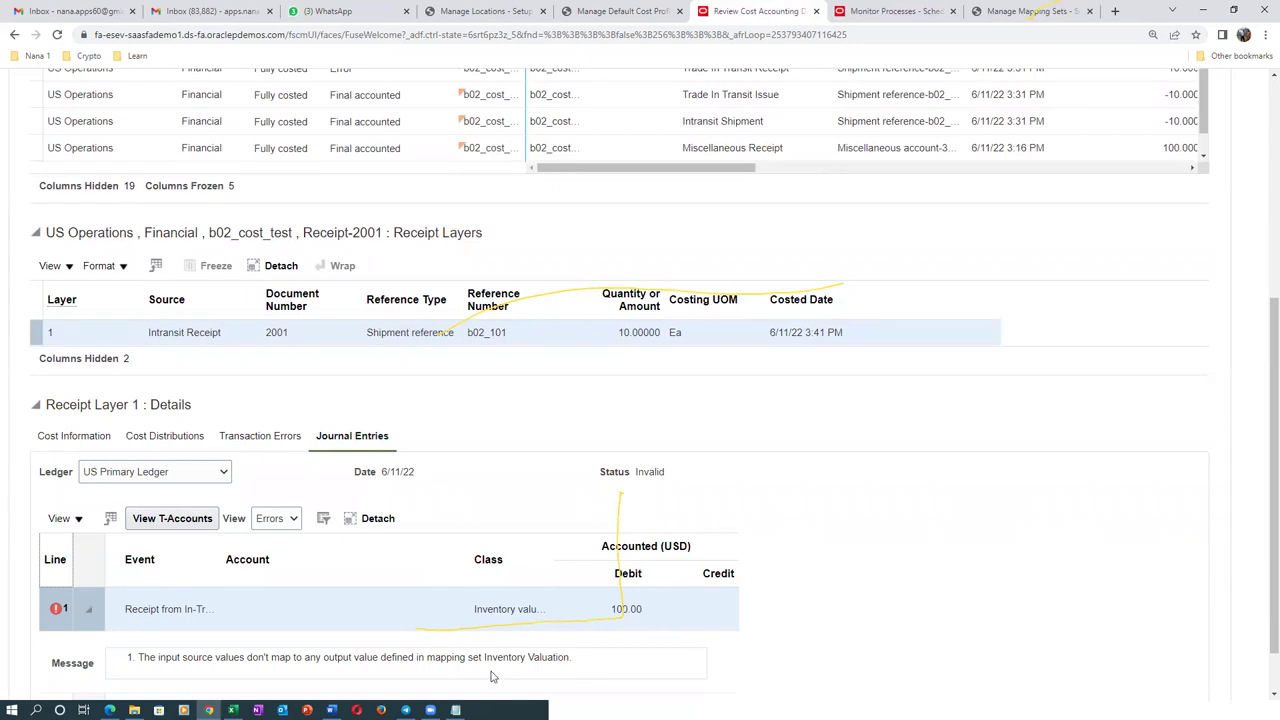
left_click_drag(485, 657, 567, 657)
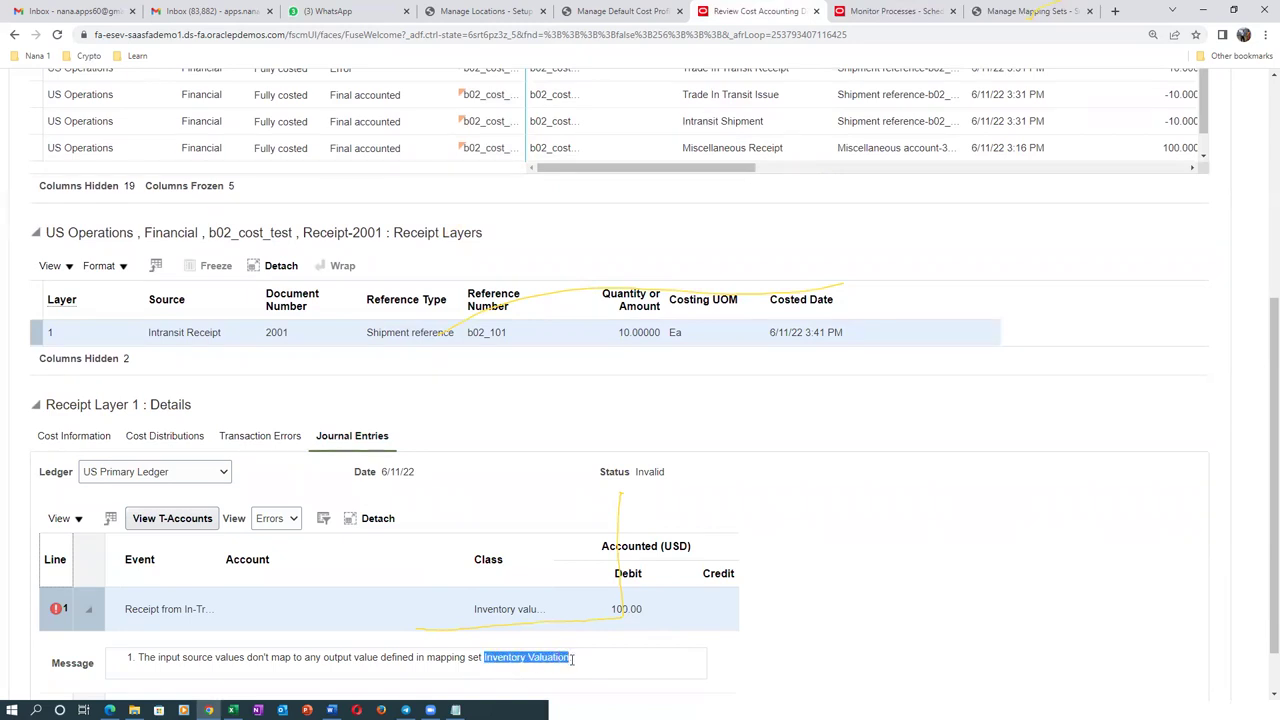
Step: Search the Cost Management mapping sets for Inventory Valuation and open that set to its US Chart of Accounts mappings
left_click(1033, 11)
left_click(27, 188)
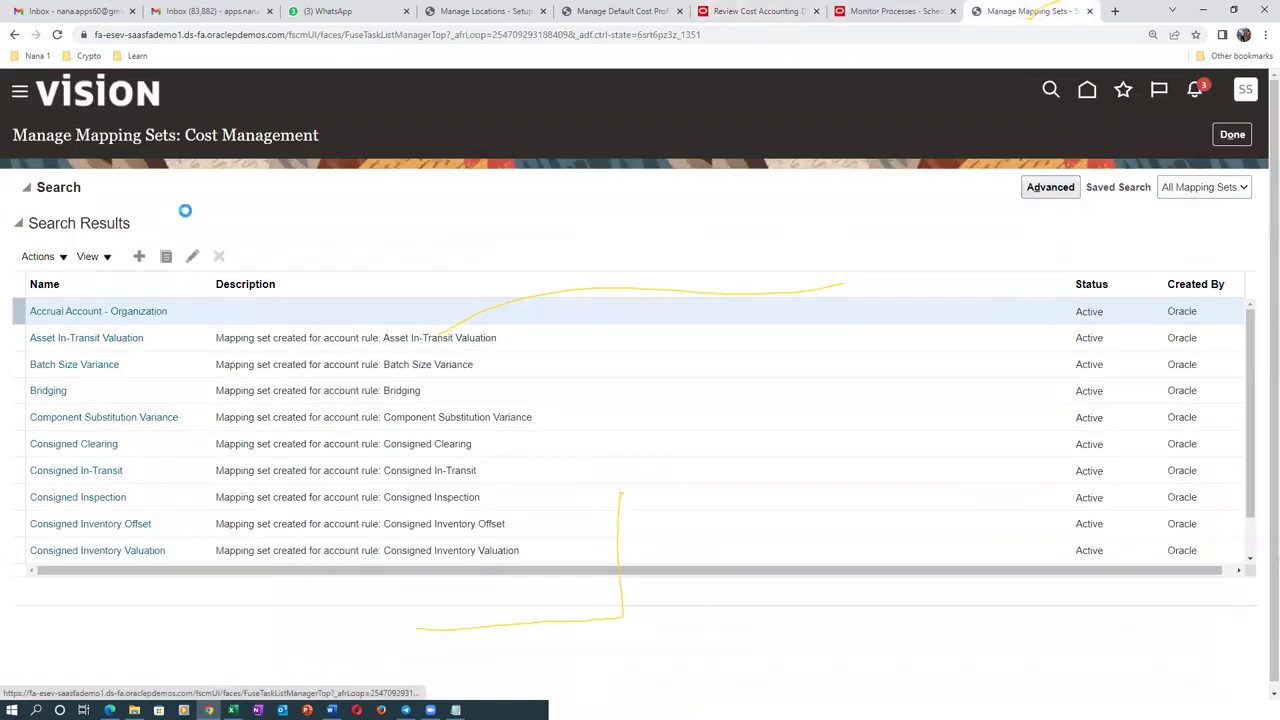
left_click(205, 220)
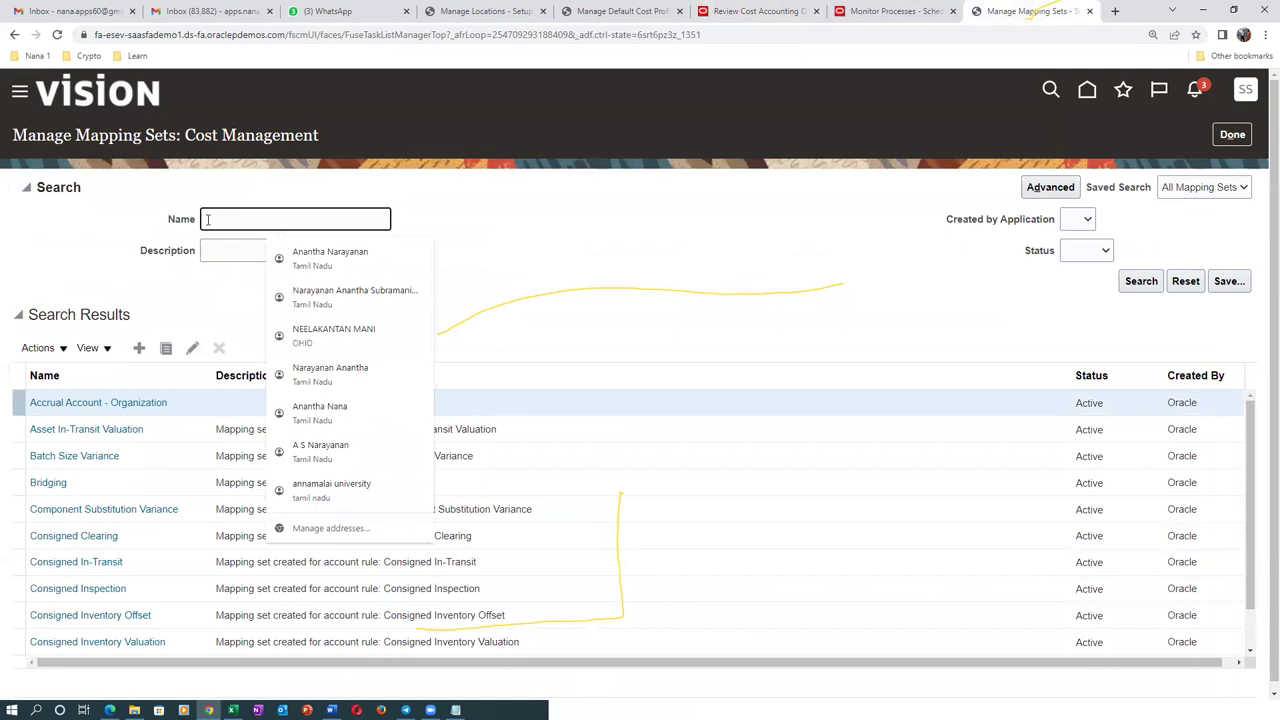
type("Inventory Valuation")
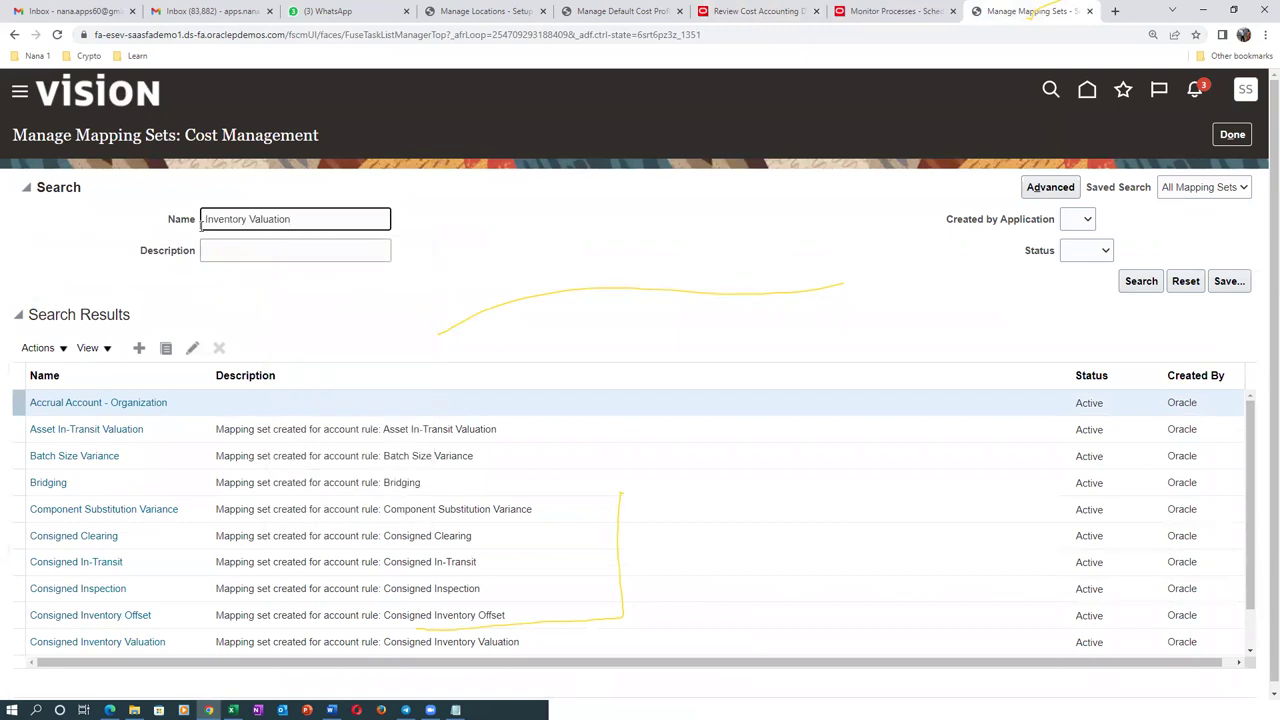
key("Return")
left_click(72, 311)
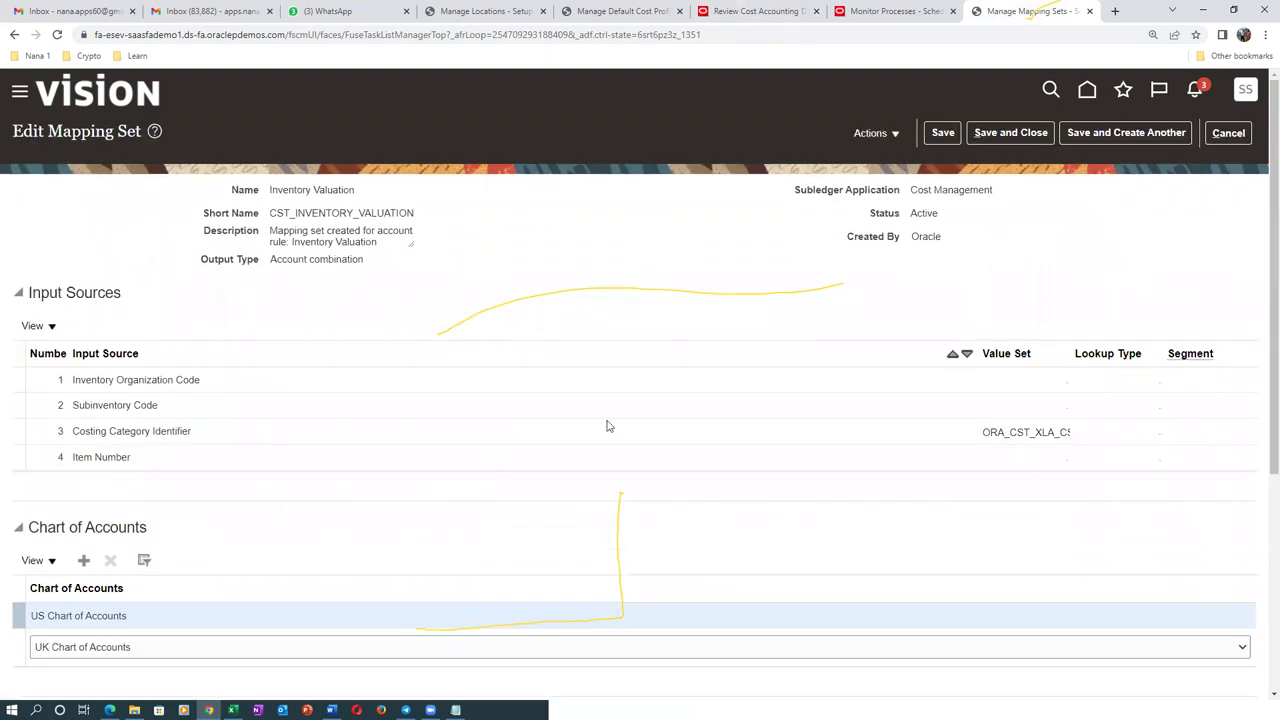
scroll(1258, 520, "down", 3)
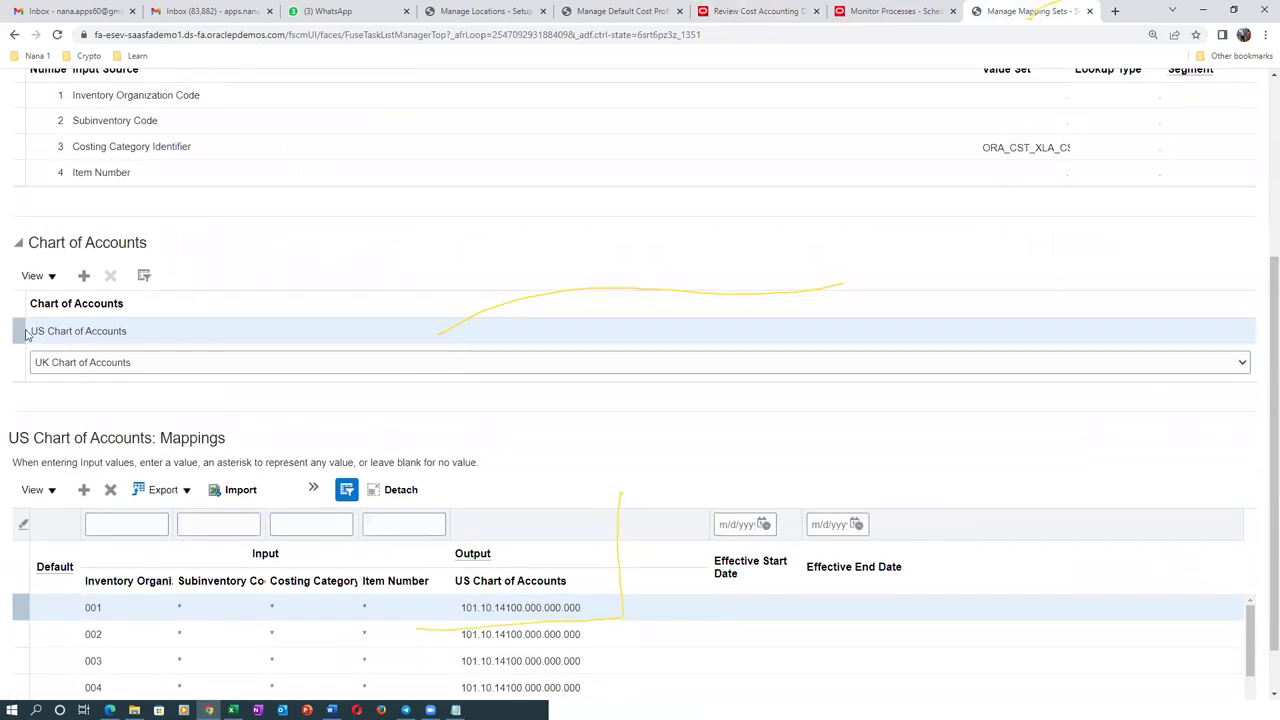
Step: Check the ledger's chart of accounts in the 03_Vision_Enterprise_Structure PDF in Edge, and return to the mapping set in Chrome
key("alt+Tab")
key("alt+Tab")
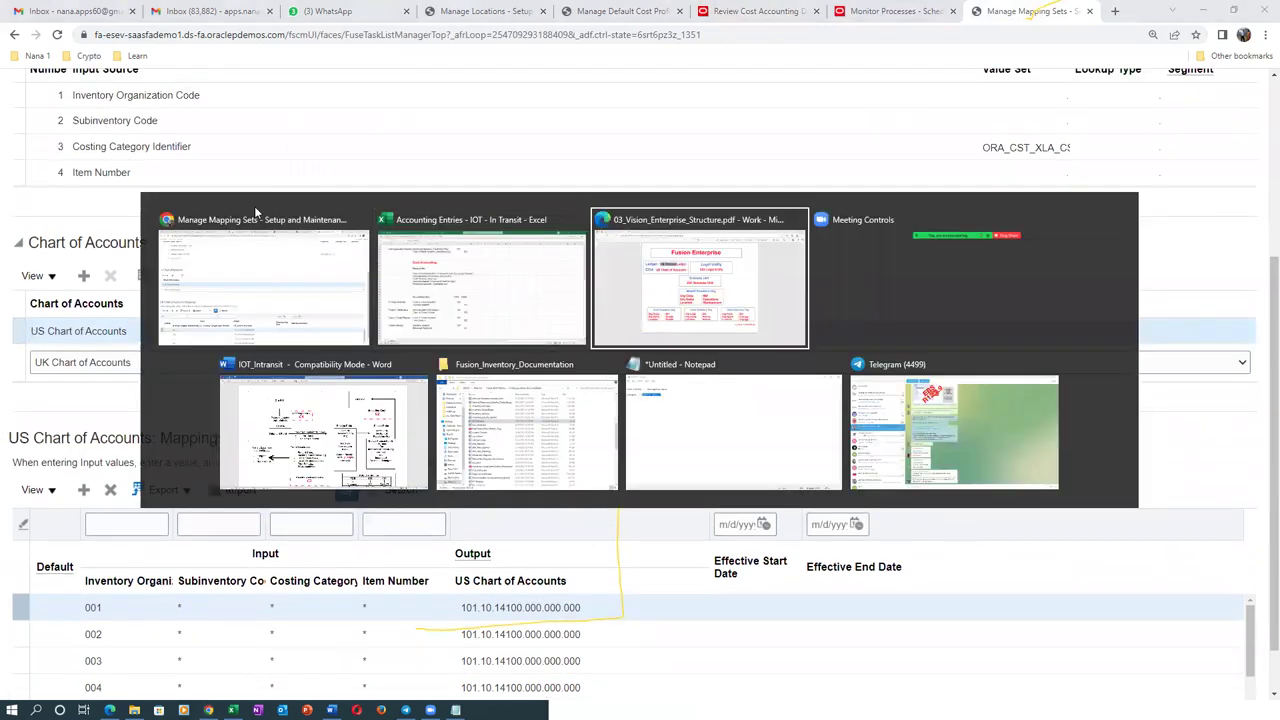
left_click_drag(374, 241, 556, 242)
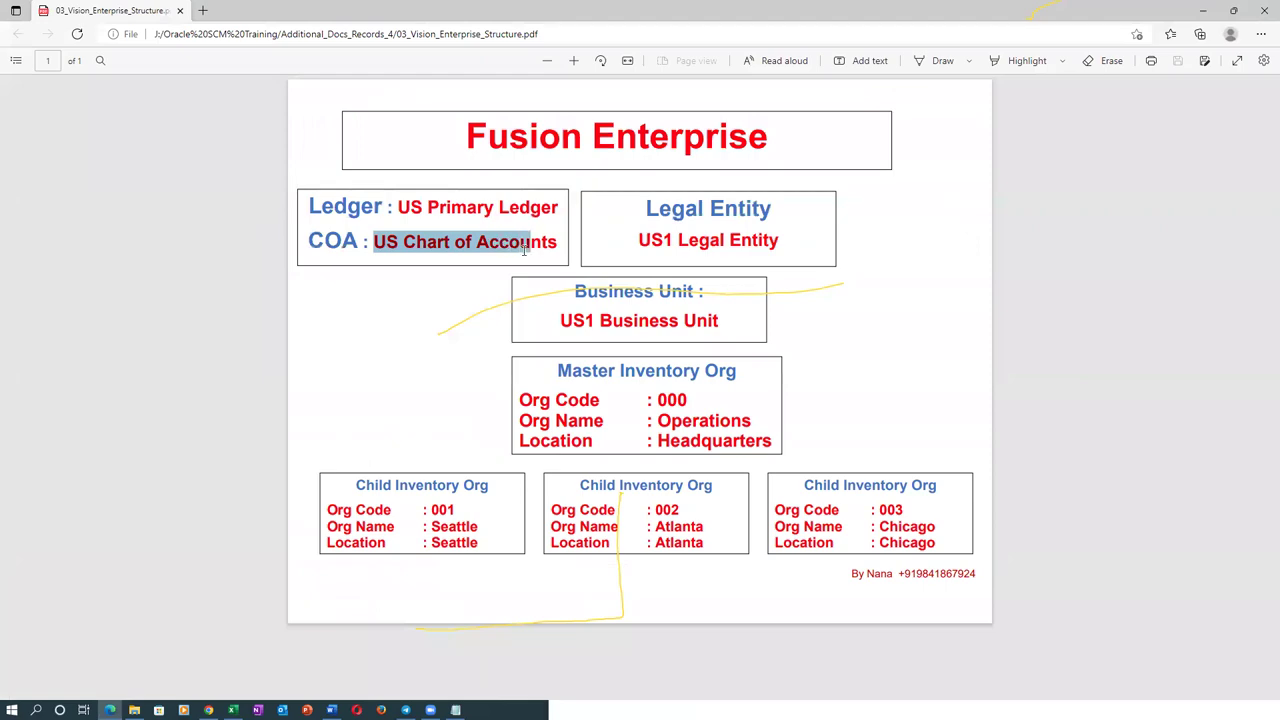
key("ctrl+c")
key("alt+Tab")
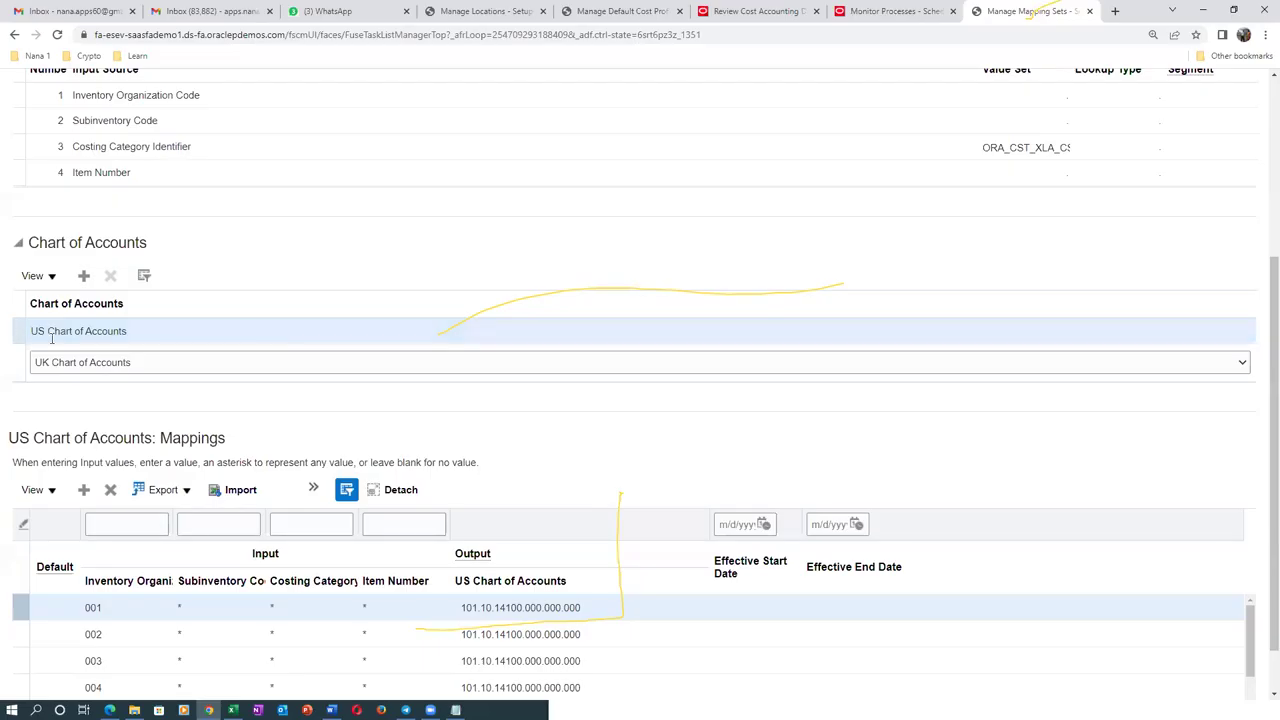
Step: Copy the output account combination from organization 001's row in the US Chart of Accounts mappings
scroll(1261, 335, "down", 1)
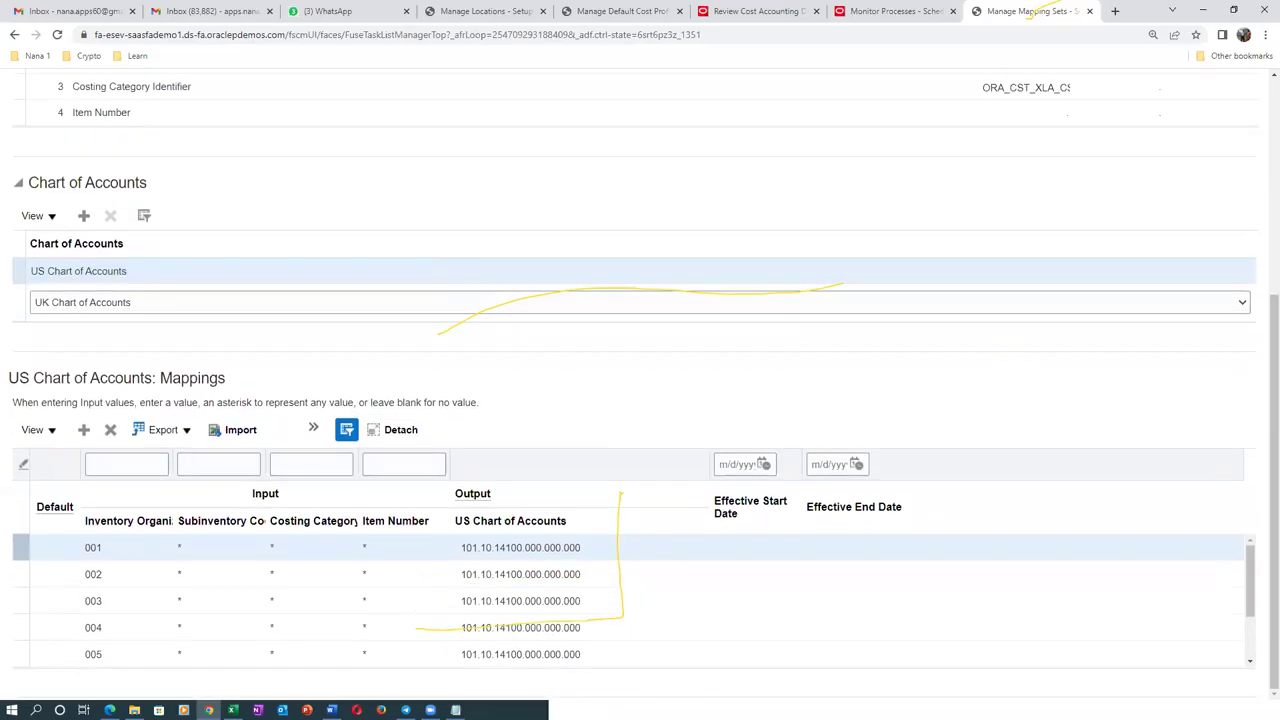
left_click(521, 546)
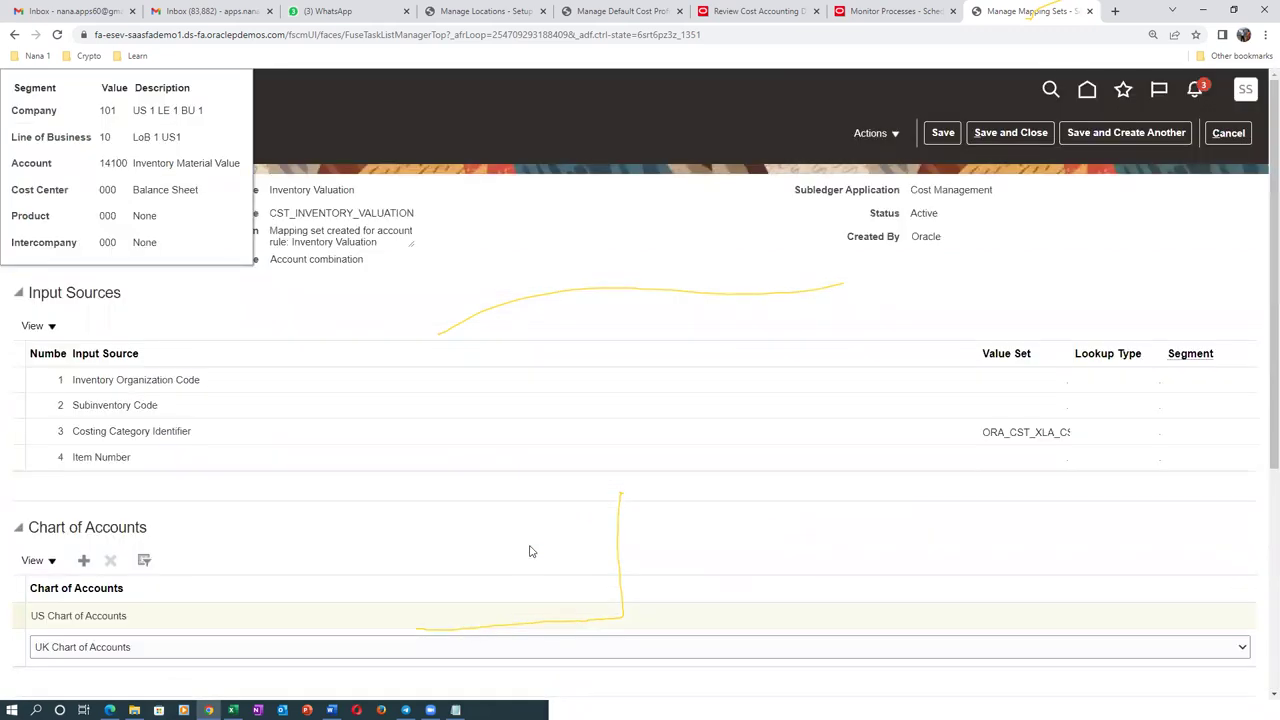
scroll(545, 526, "down", 3)
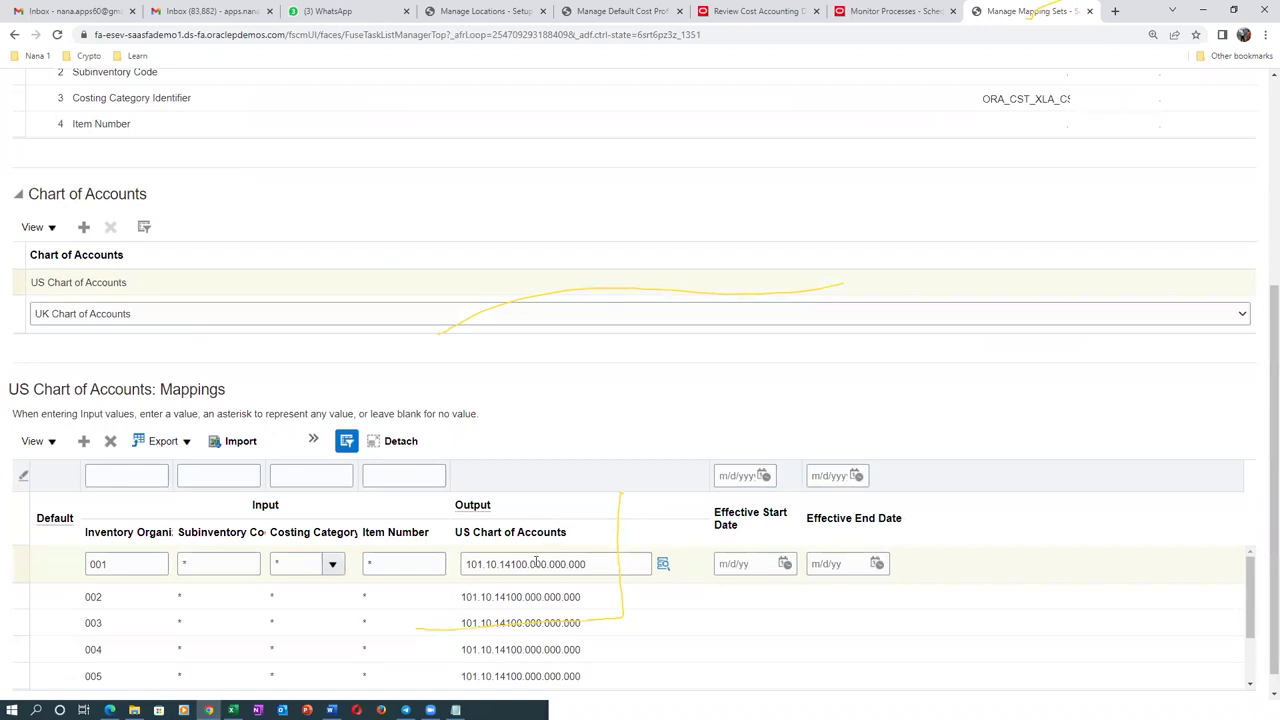
left_click(501, 565)
left_click_drag(588, 564, 463, 596)
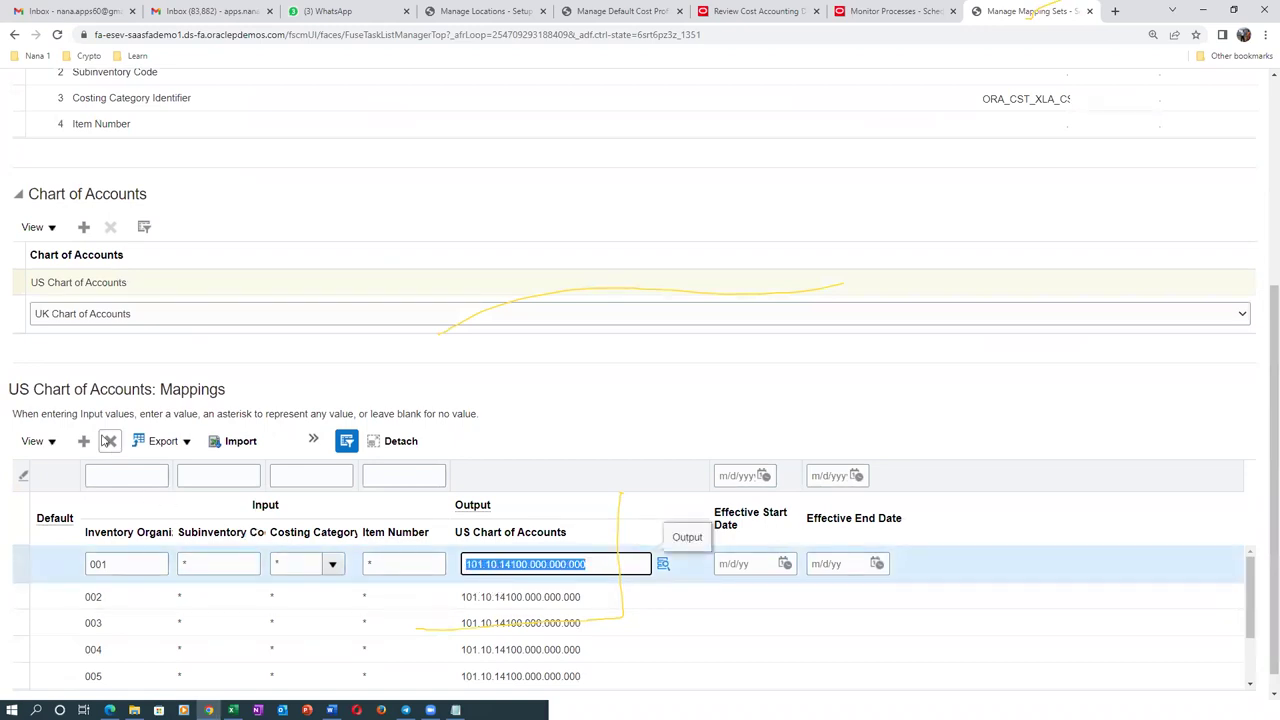
Step: Add a mapping for organization B021 with * for subinventory, costing category and item number, and output 101.10.14100.000.000.000
left_click(83, 443)
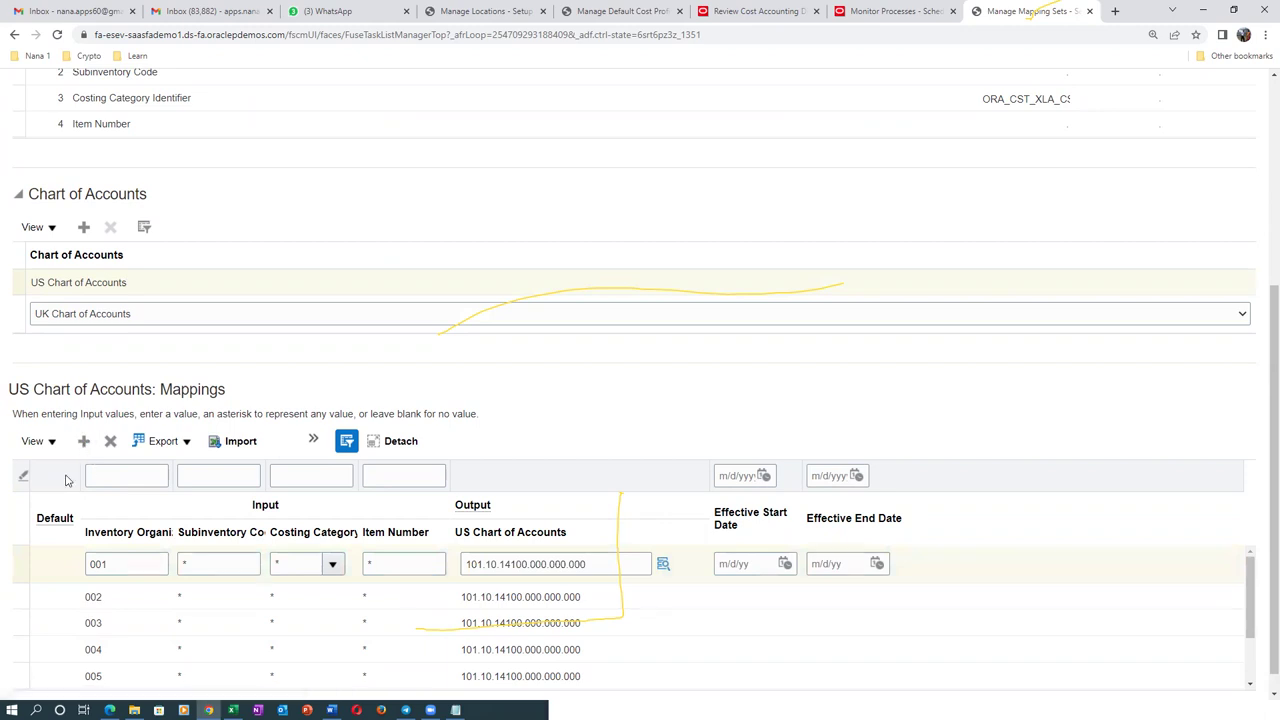
left_click(122, 590)
type("B")
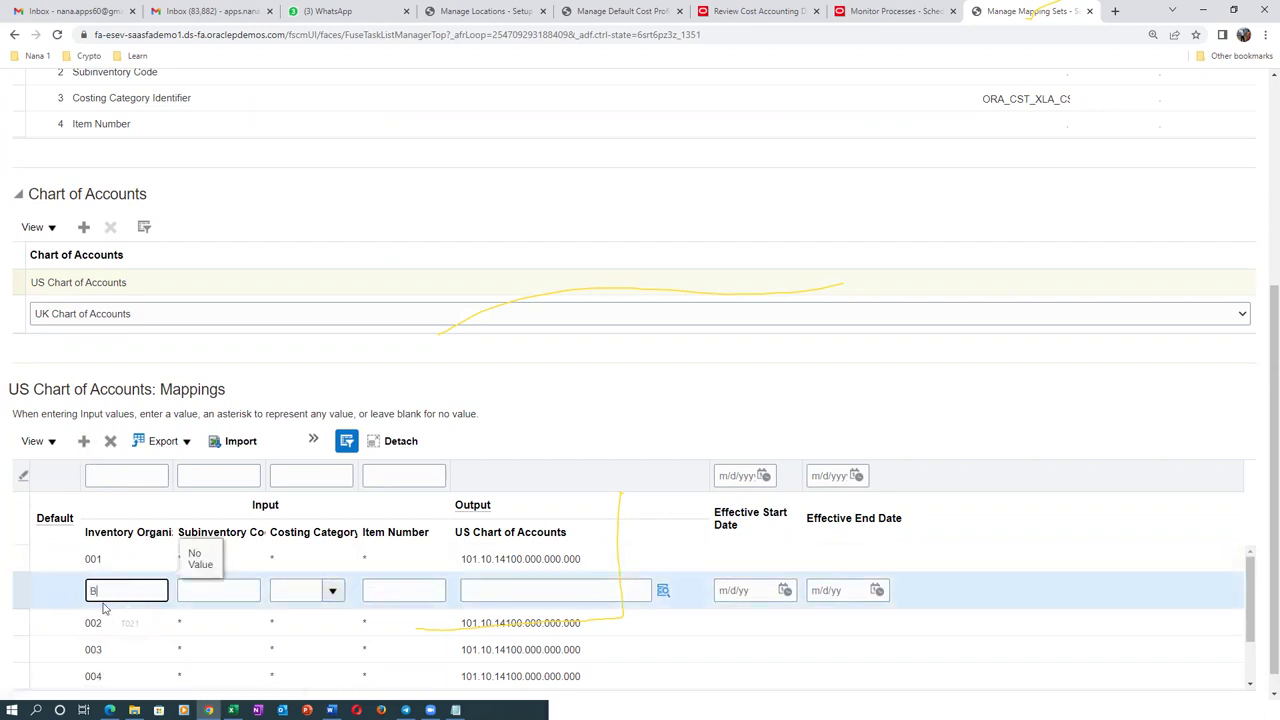
type("021")
key("Tab")
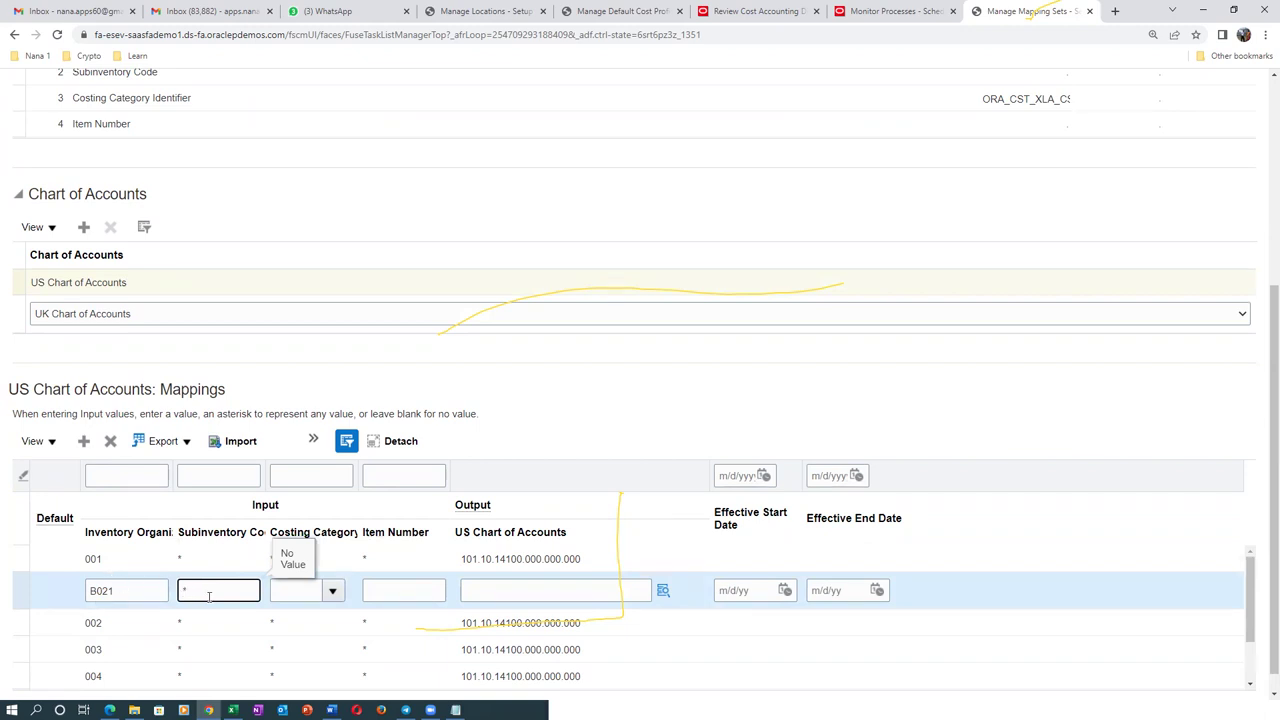
left_click(296, 590)
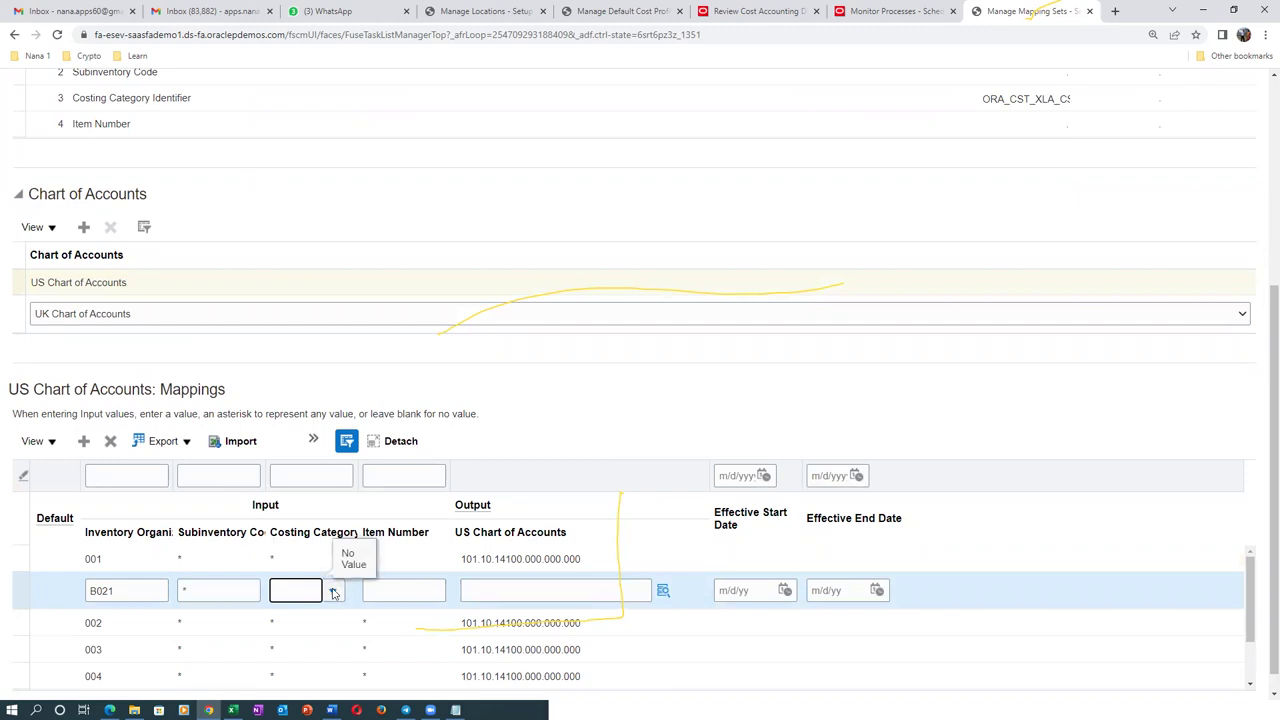
left_click(332, 590)
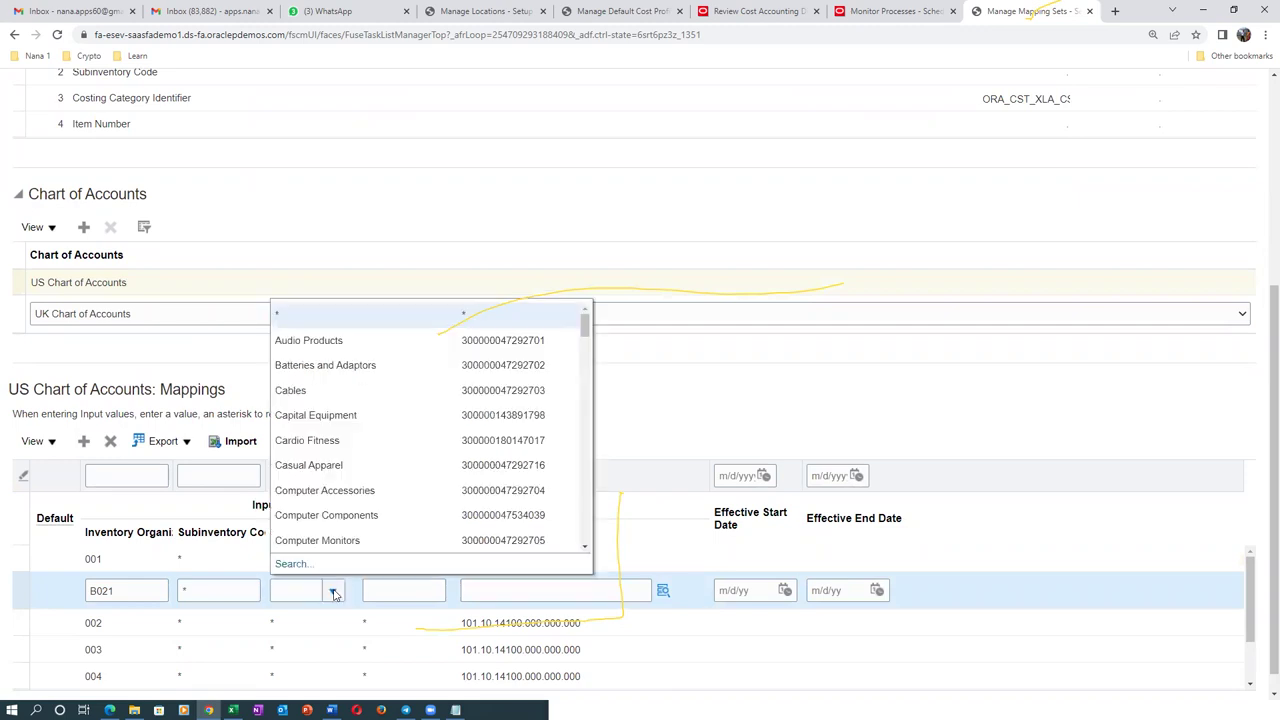
left_click(350, 320)
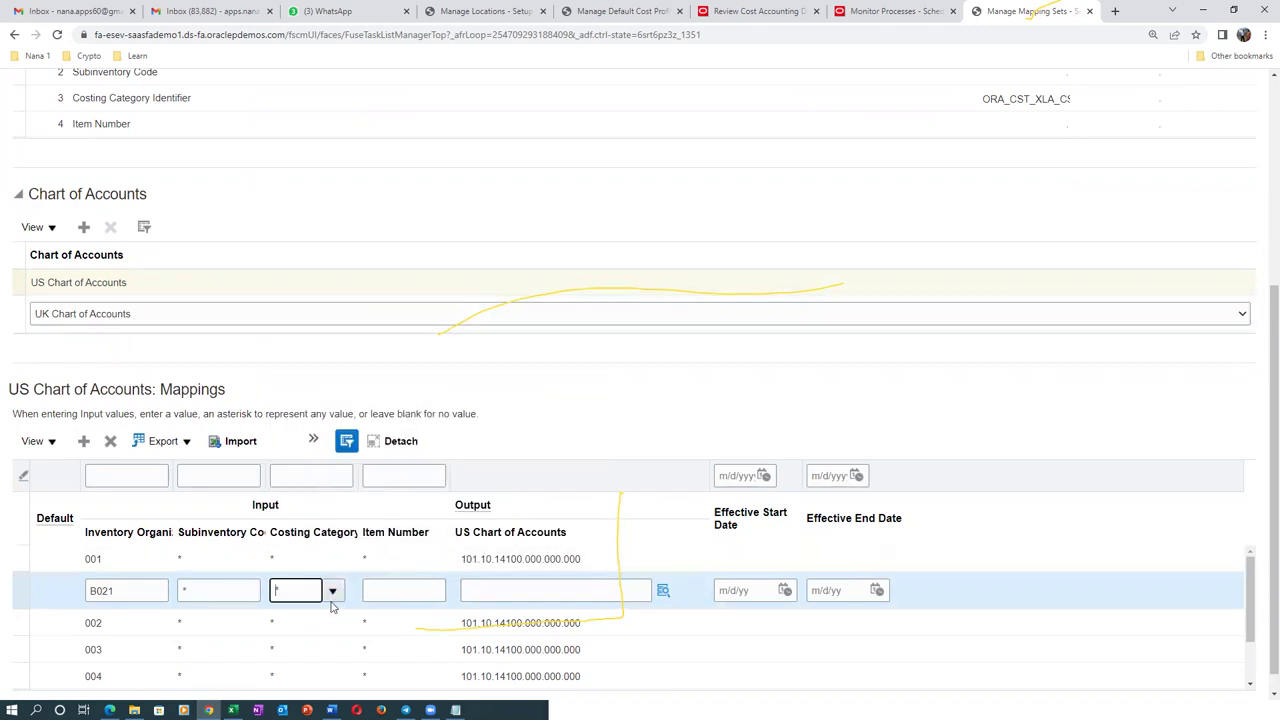
left_click(398, 594)
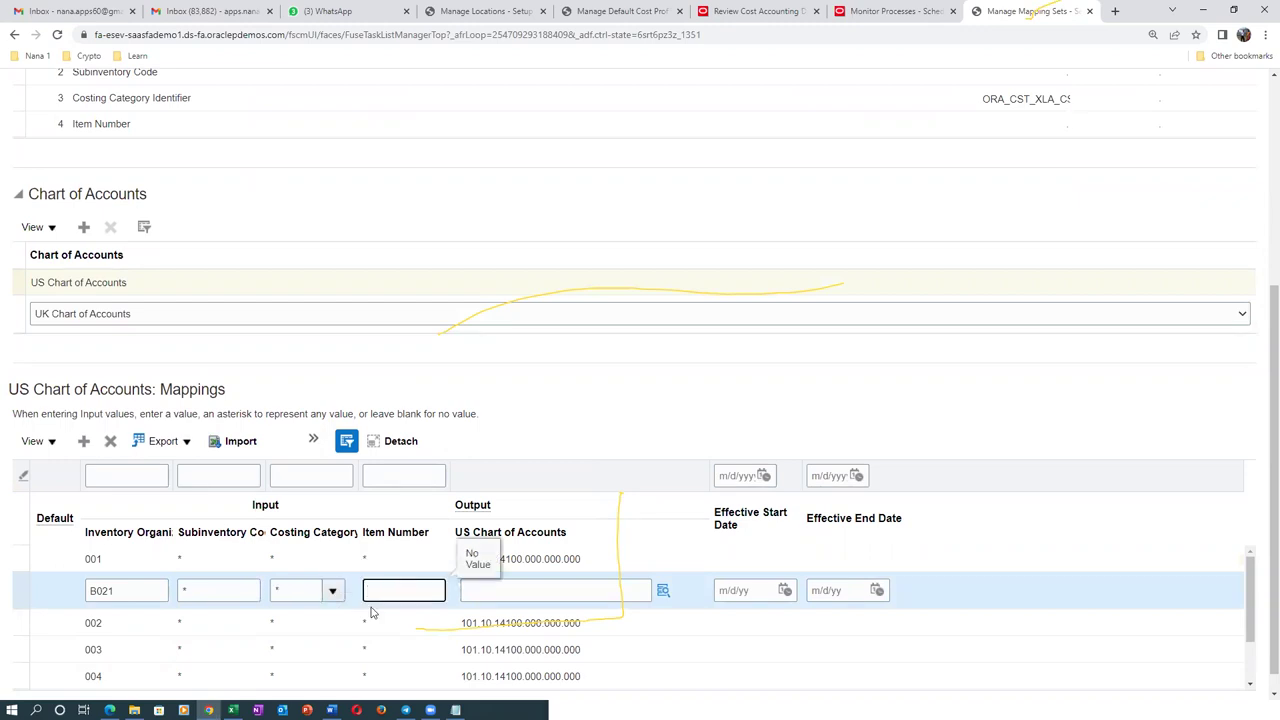
key("Tab")
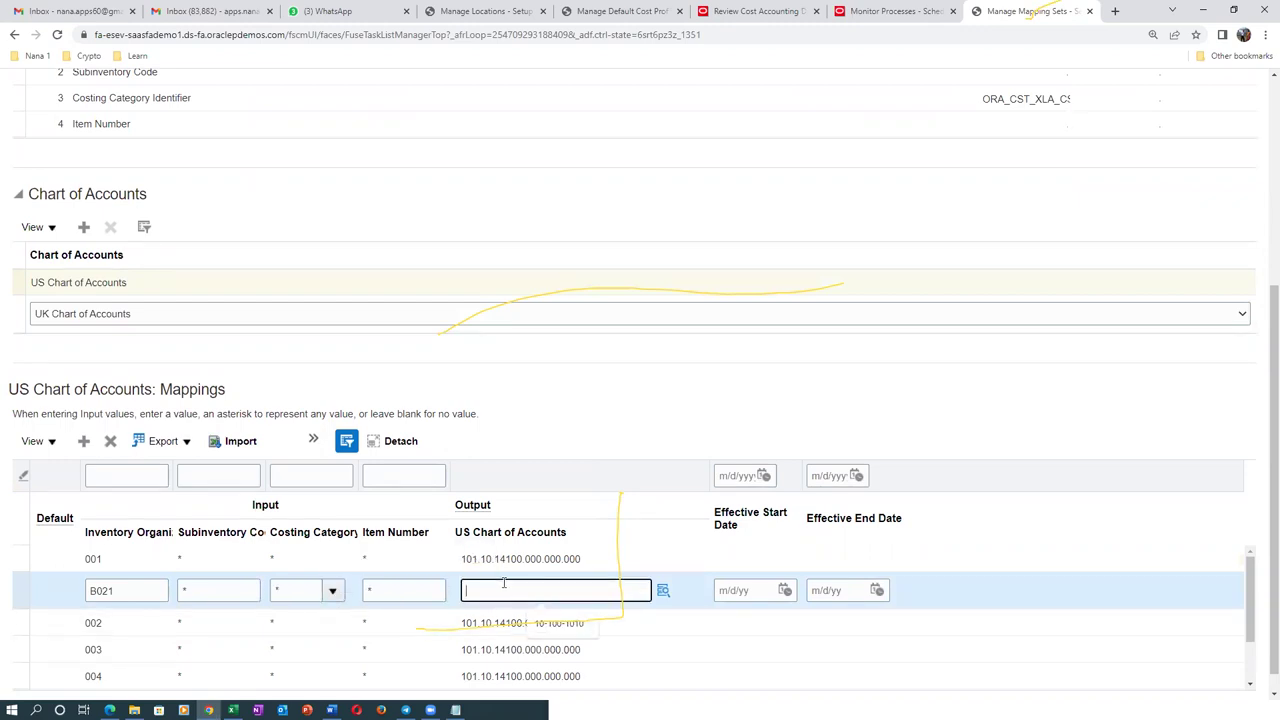
key("ctrl+v")
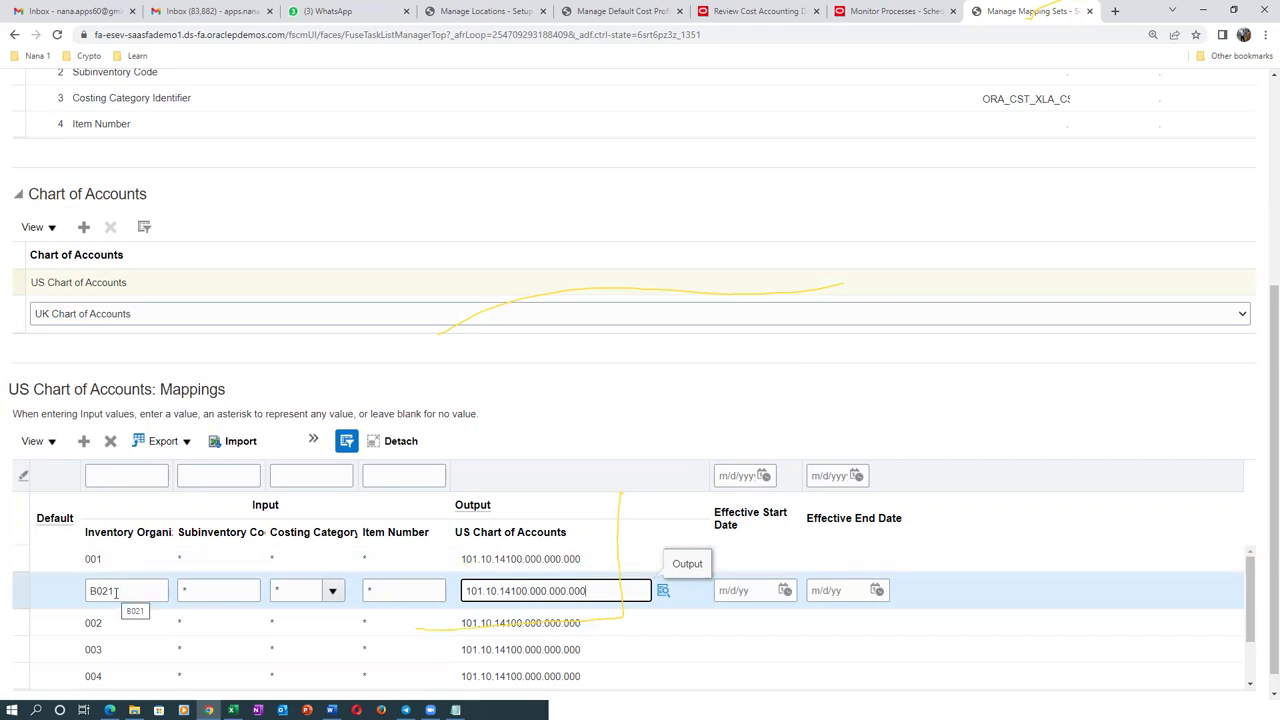
Step: Save and close the Inventory Valuation mapping set
left_click(1020, 293)
scroll(1048, 300, "up", 3)
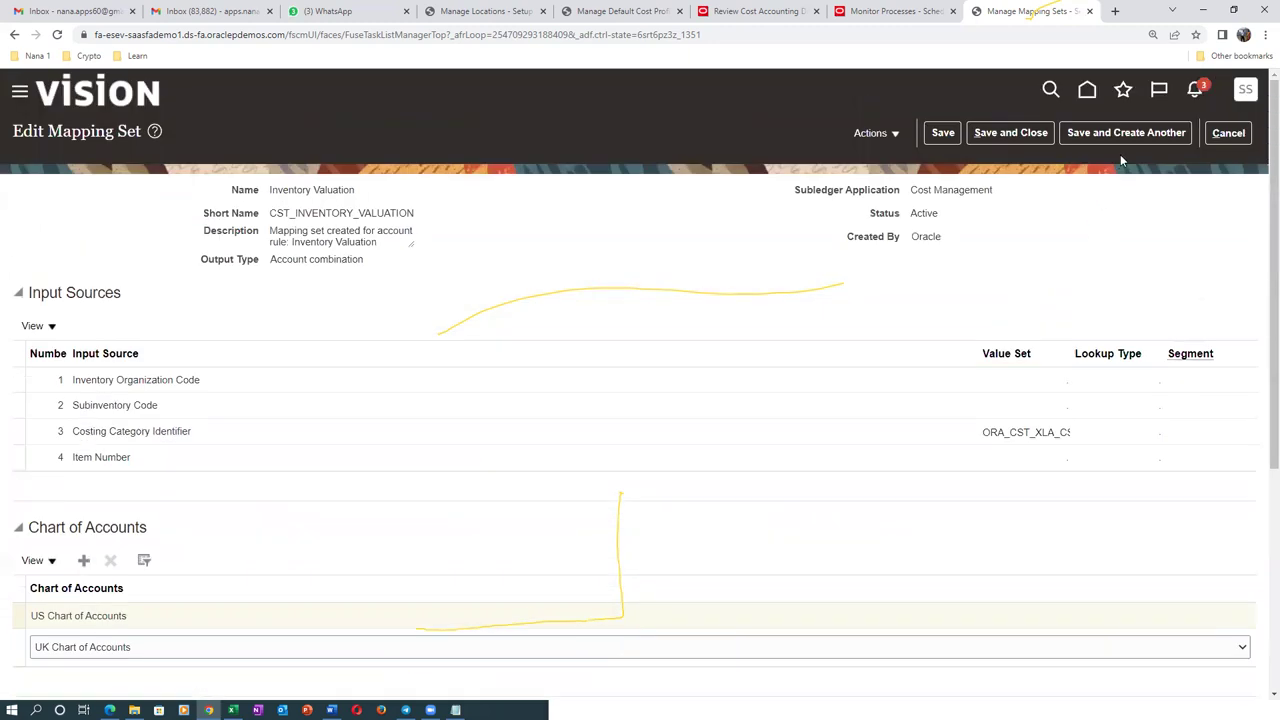
left_click(1019, 136)
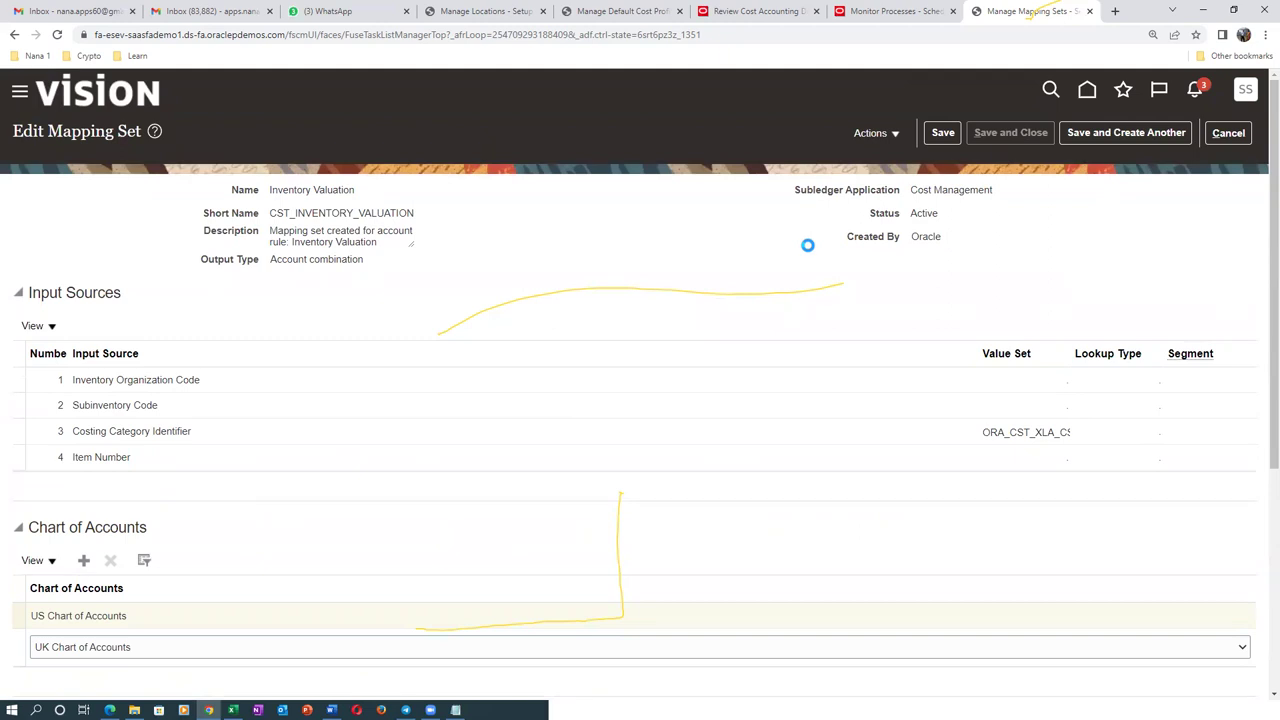
Step: In Receipt-2001's journal entries under Review Cost Accounting Distributions, expand line 2's error message and copy the mapping set name Receiving Inspection
left_click(776, 12)
scroll(645, 290, "up", 1)
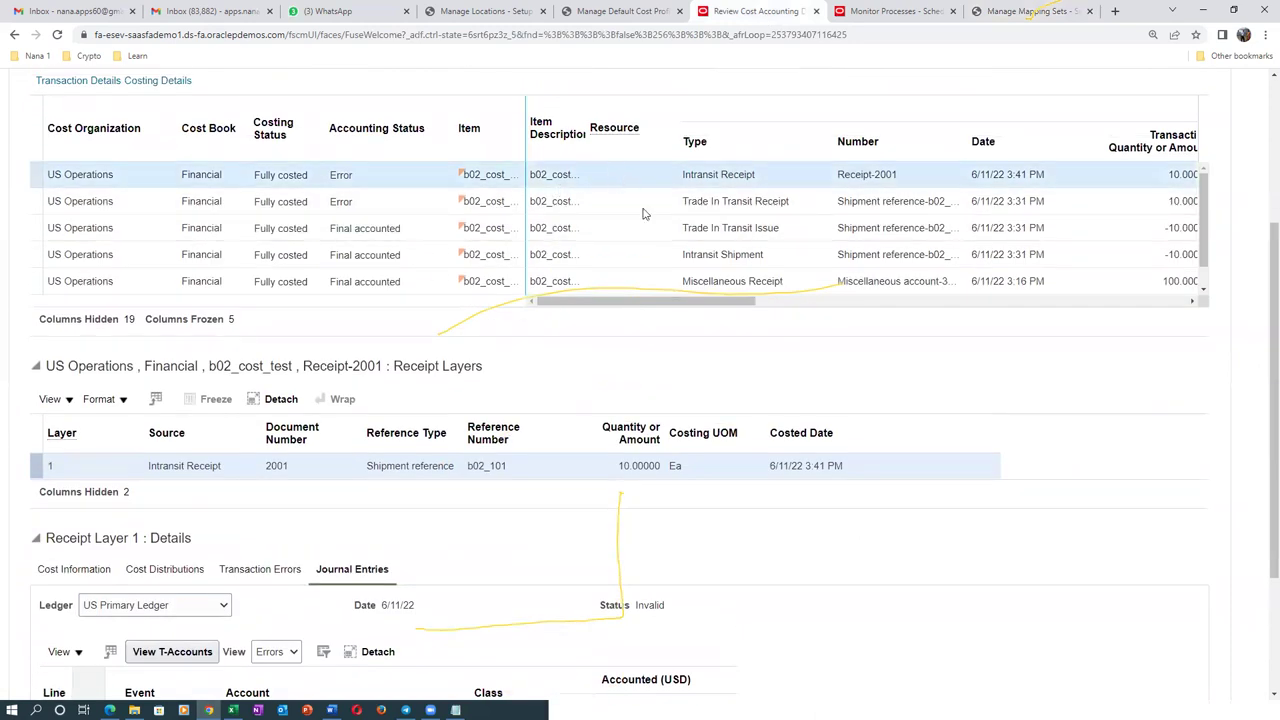
scroll(368, 492, "down", 3)
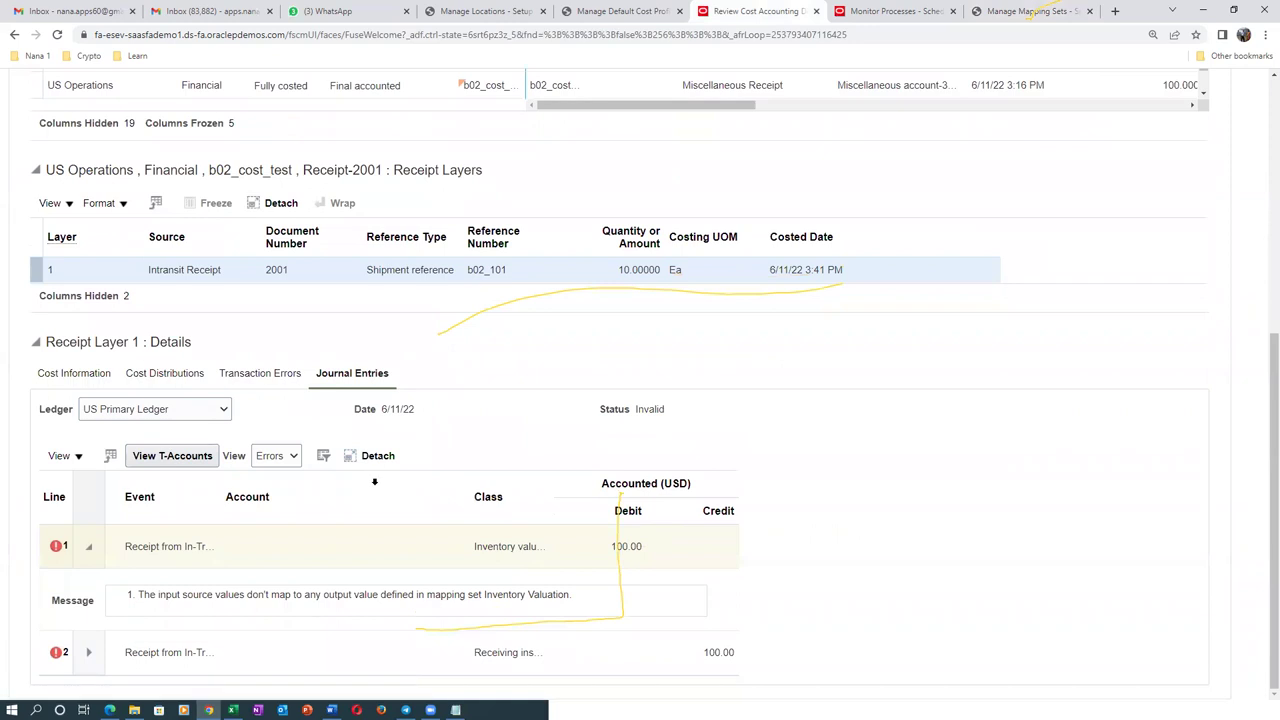
left_click(87, 654)
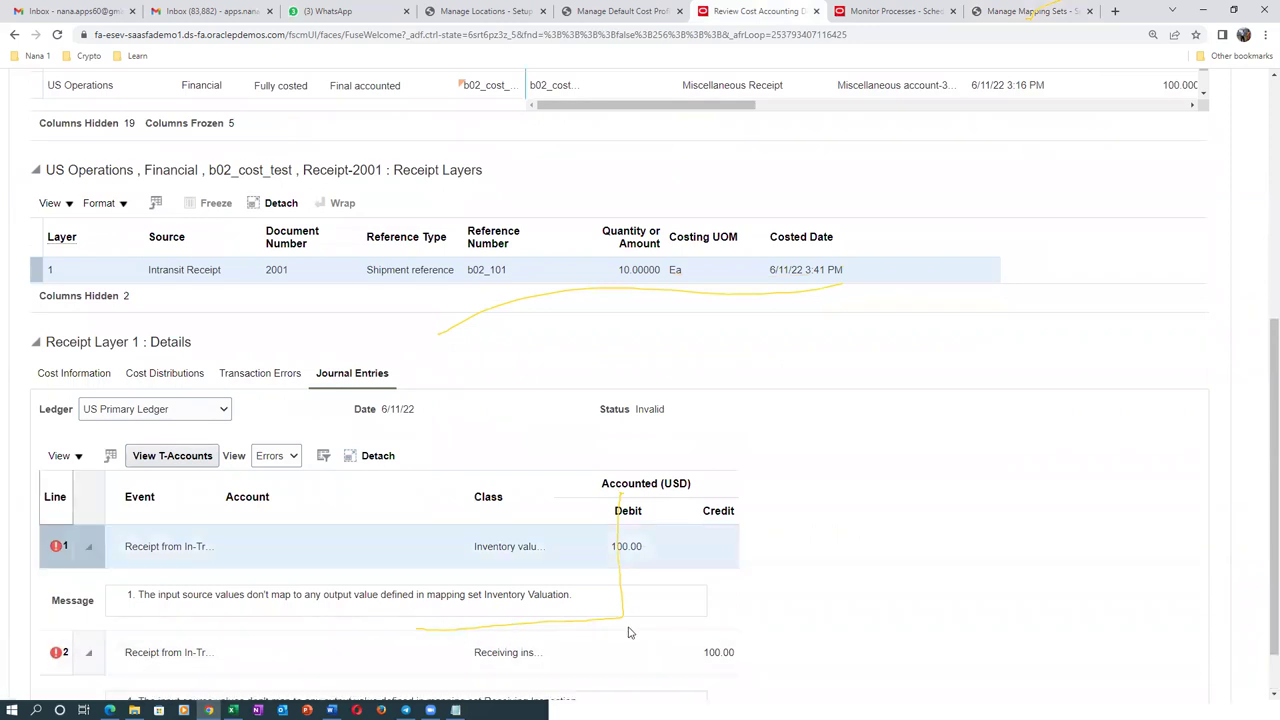
scroll(629, 632, "down", 1)
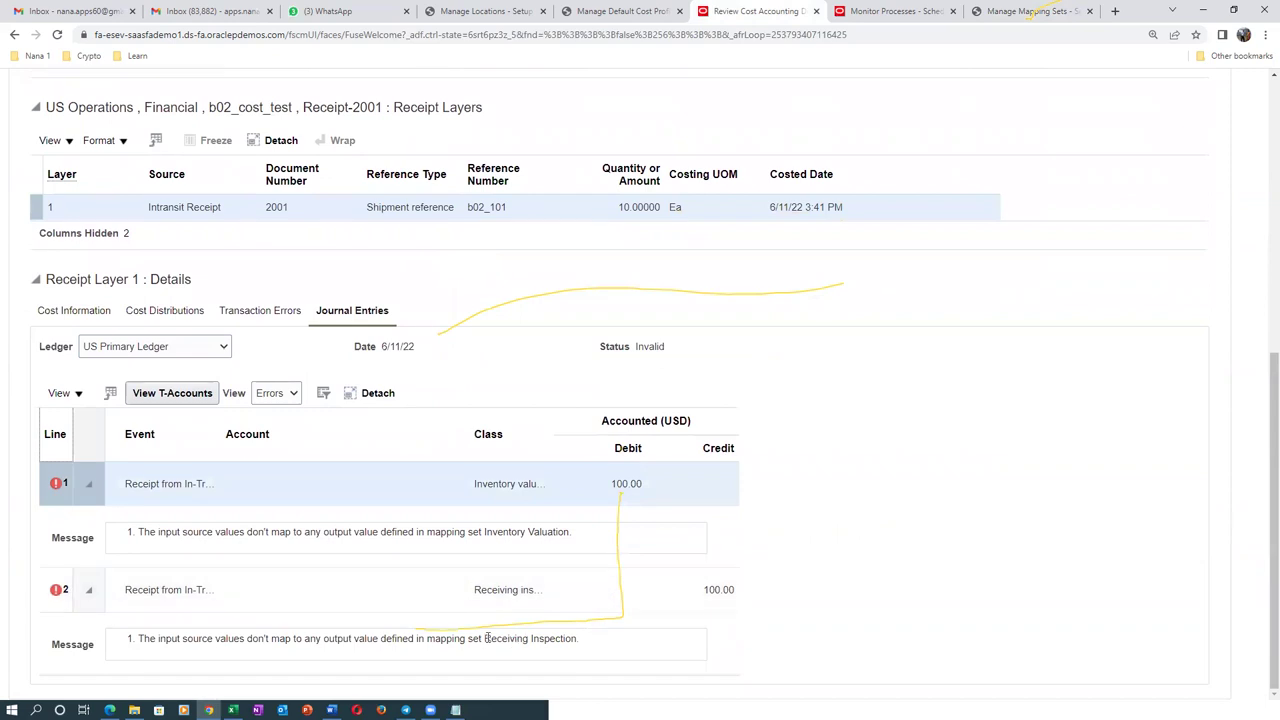
left_click_drag(489, 638, 574, 656)
key("ctrl+c")
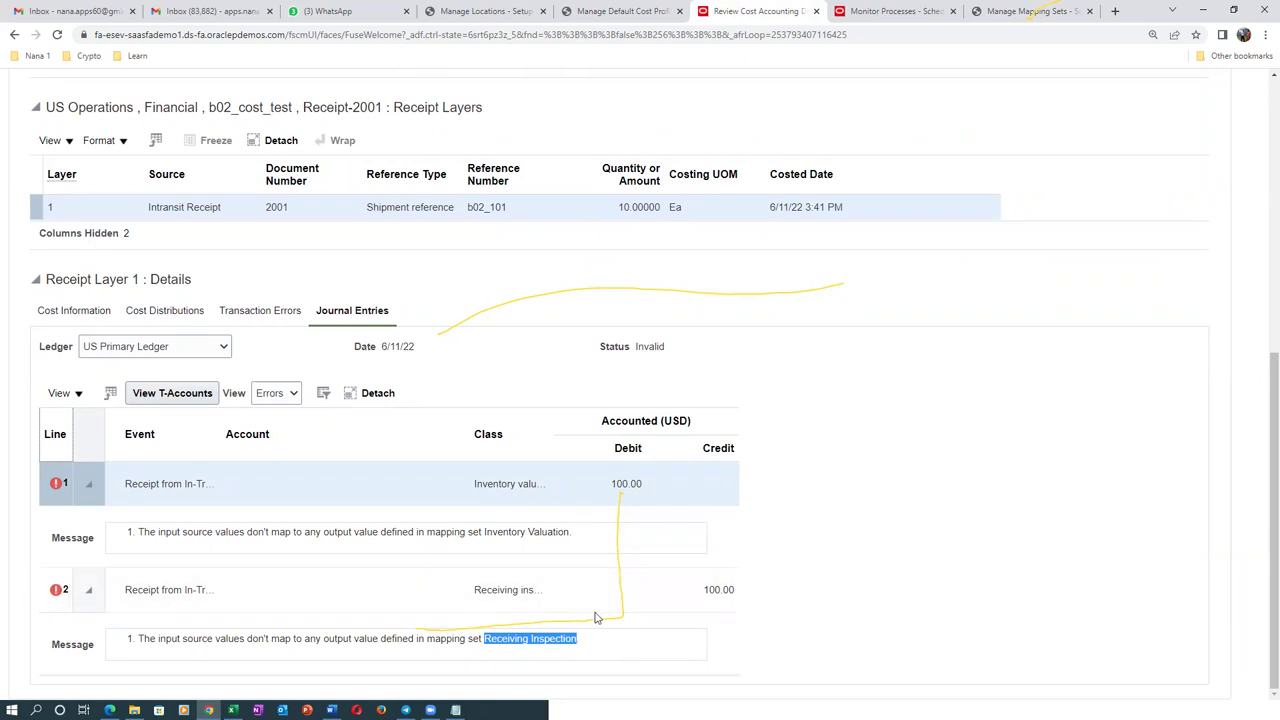
Step: Search the Cost Management mapping sets for Receiving Inspection and open that set to its US Chart of Accounts mappings
scroll(1063, 380, "up", 5)
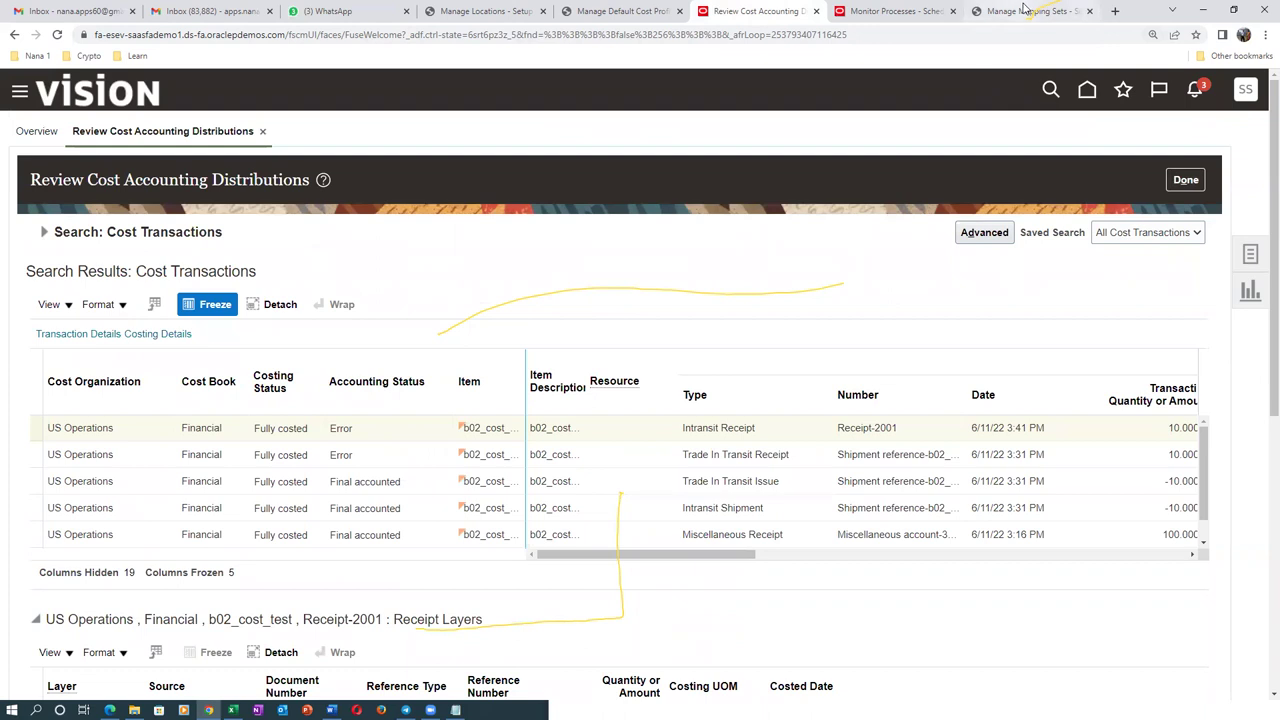
left_click(1024, 10)
left_click(31, 199)
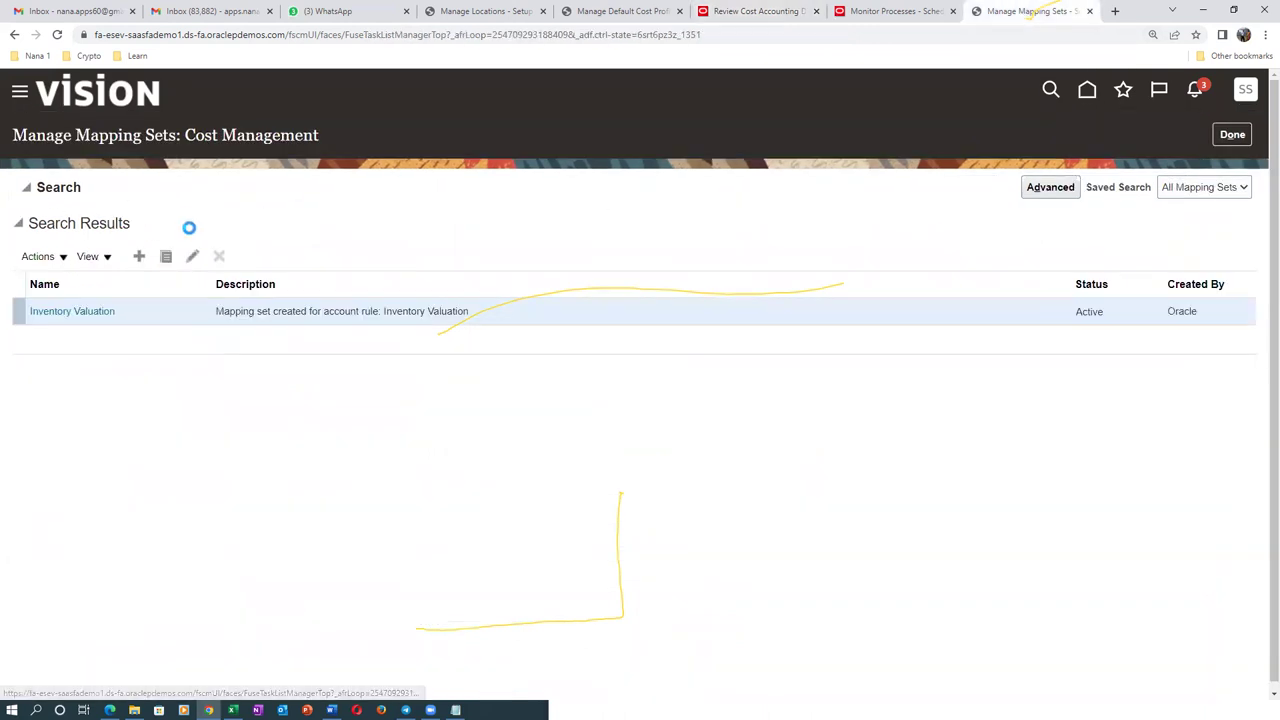
left_click_drag(350, 222, 174, 241)
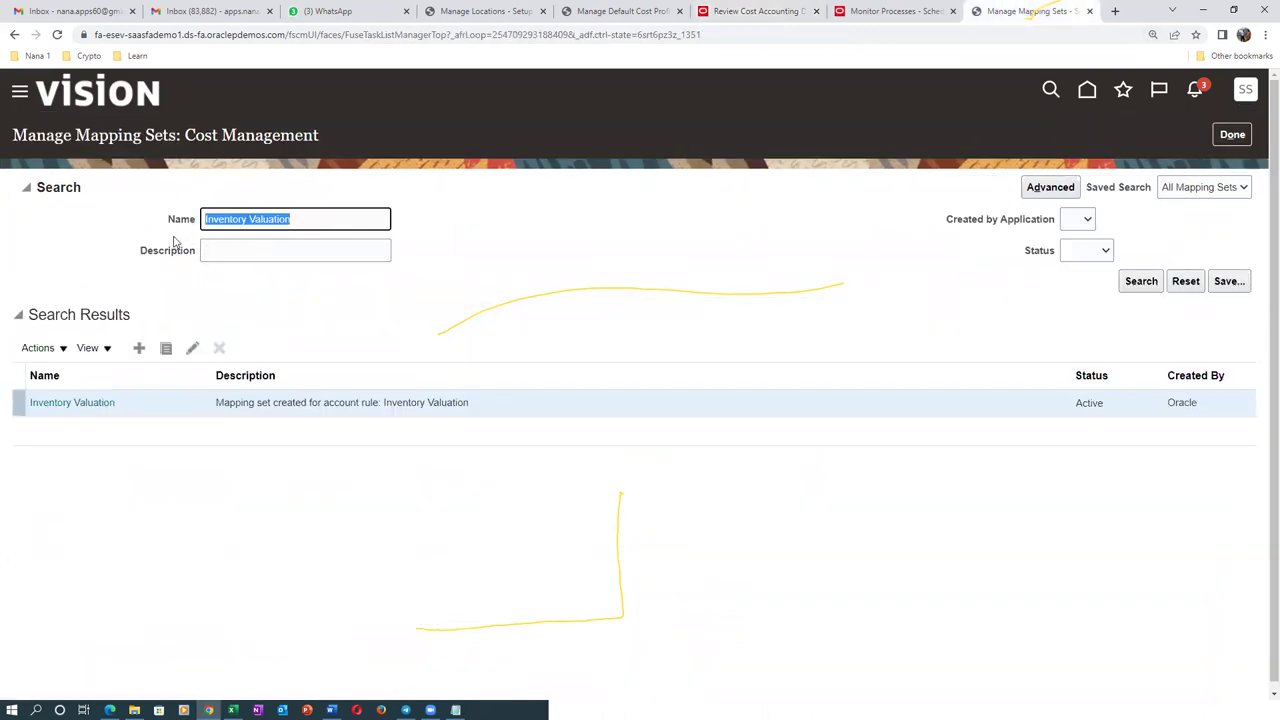
key("ctrl+v")
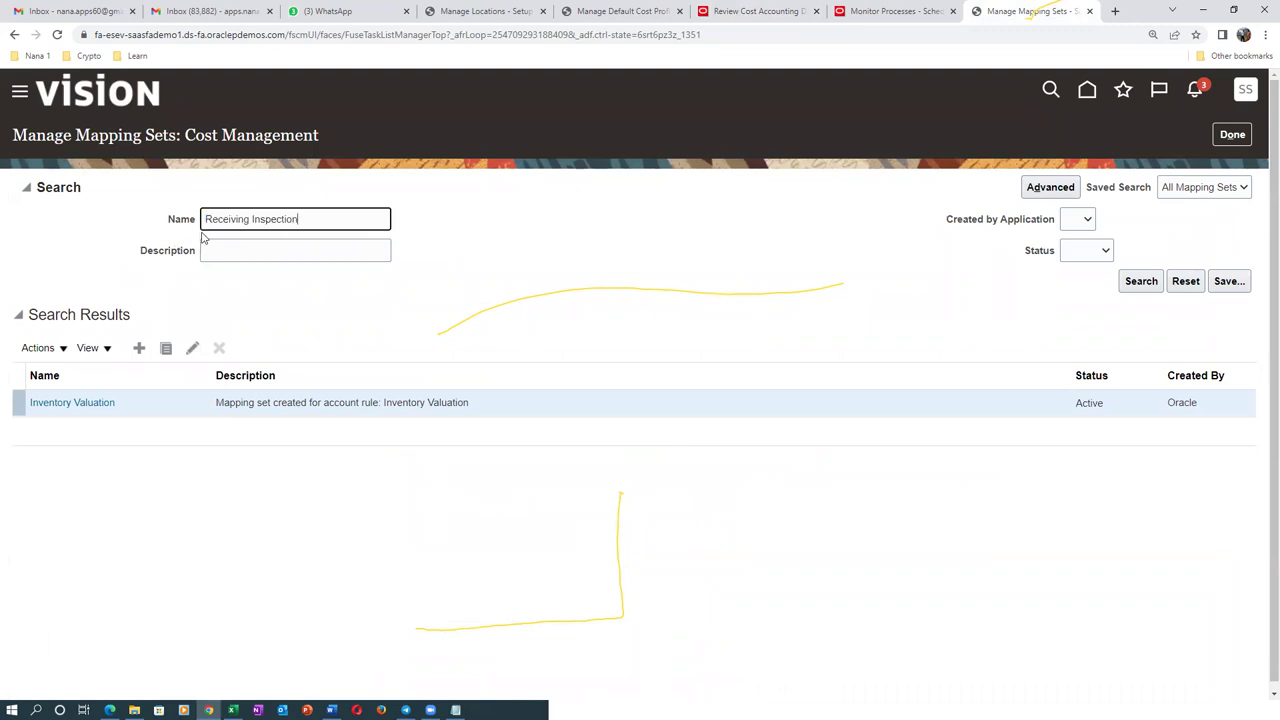
key("Return")
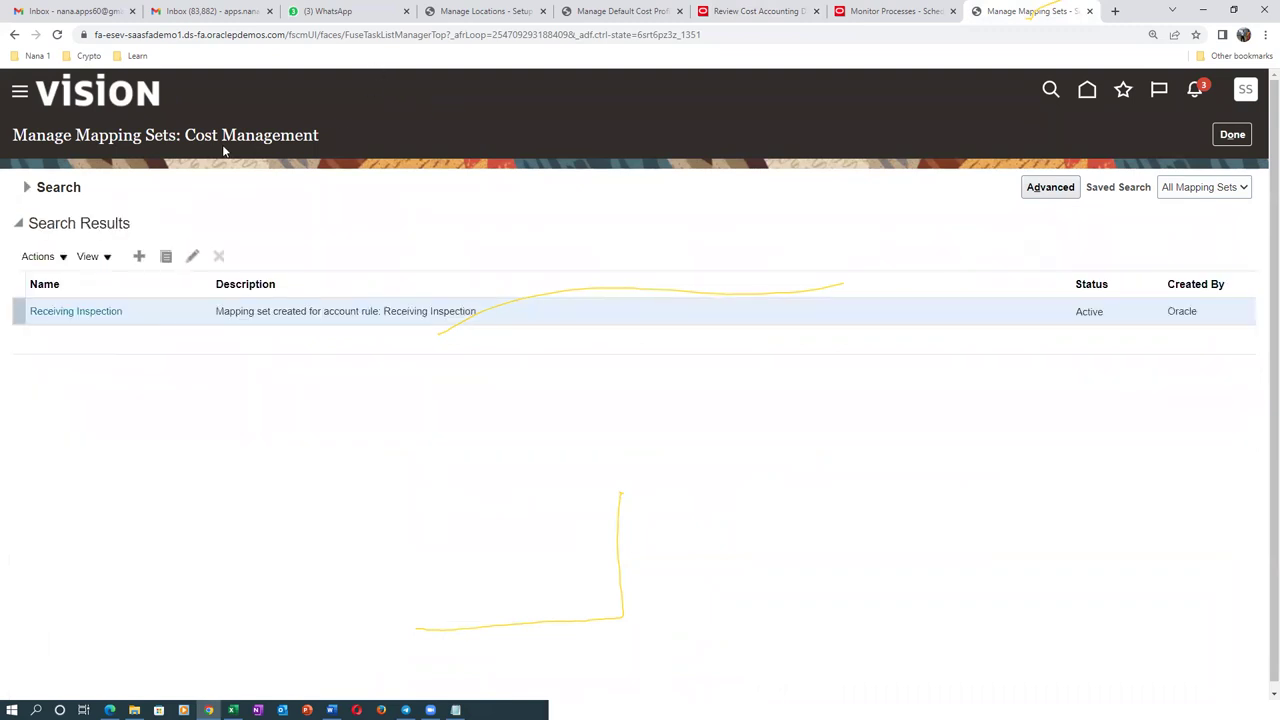
left_click(77, 312)
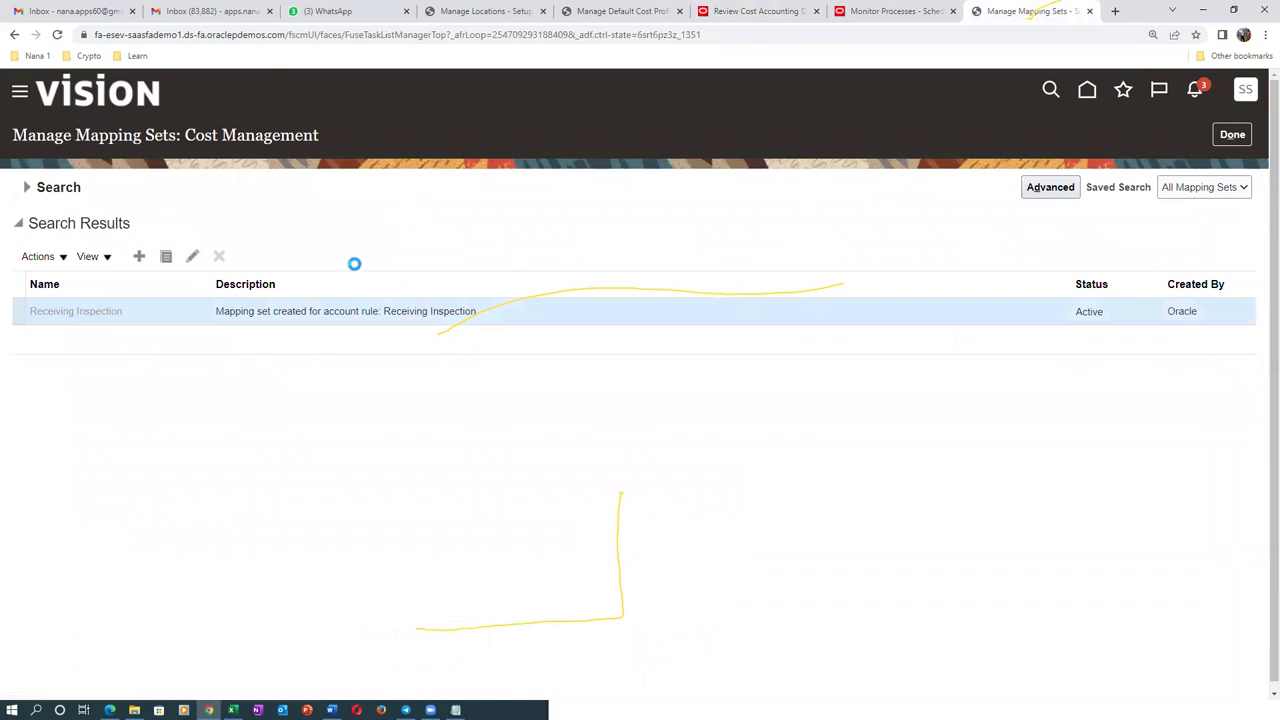
scroll(334, 431, "down", 3)
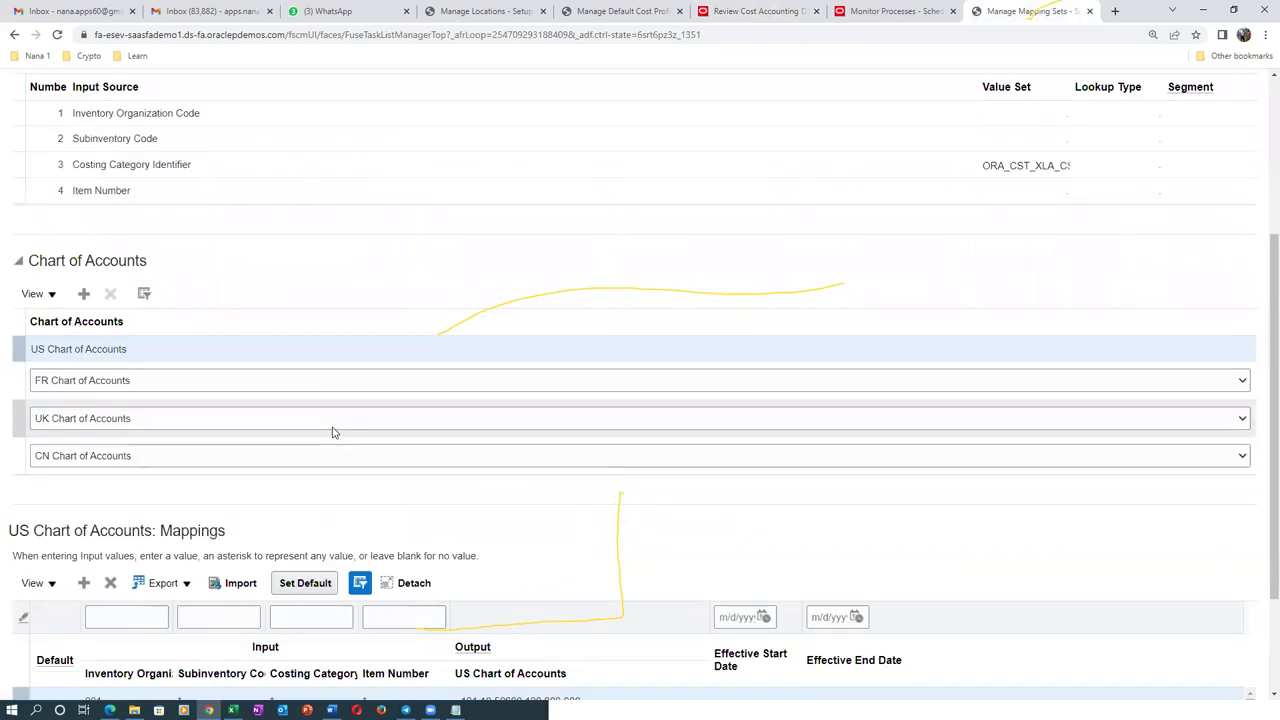
scroll(334, 431, "down", 2)
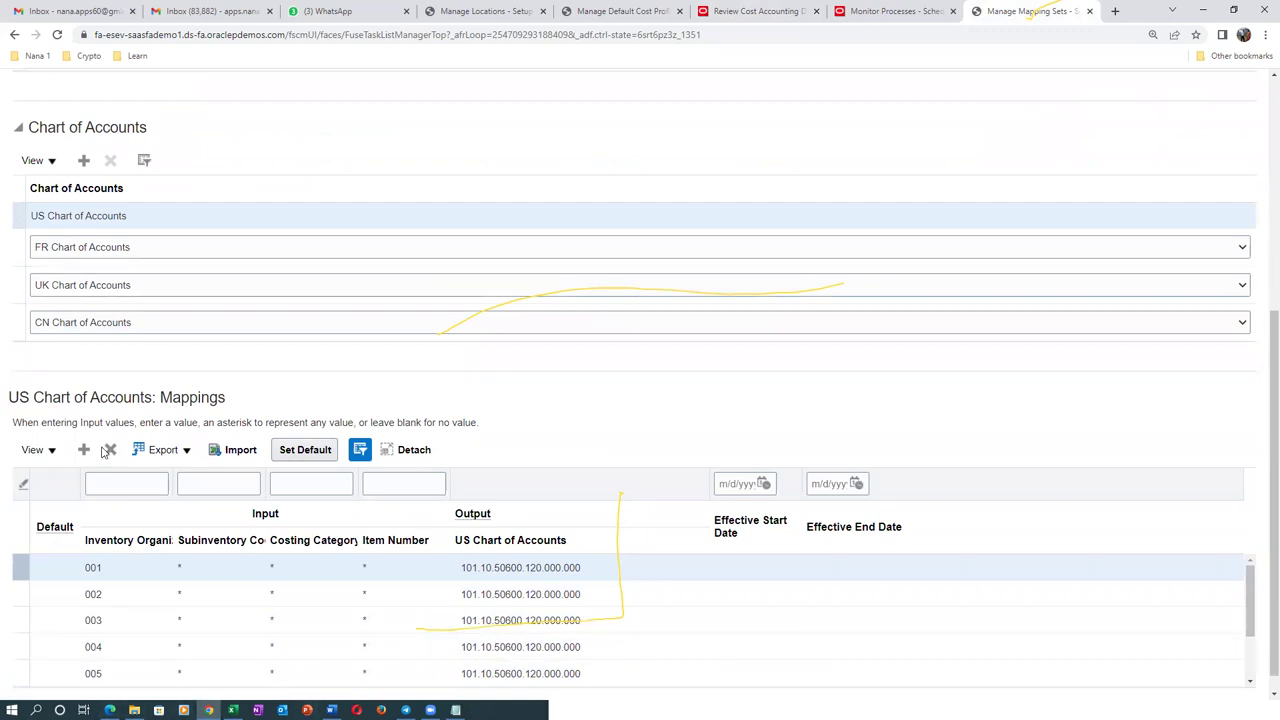
Step: Add a US Chart of Accounts mapping for organization B021 with * for subinventory, costing category and item number in the Receiving Inspection set
left_click(84, 449)
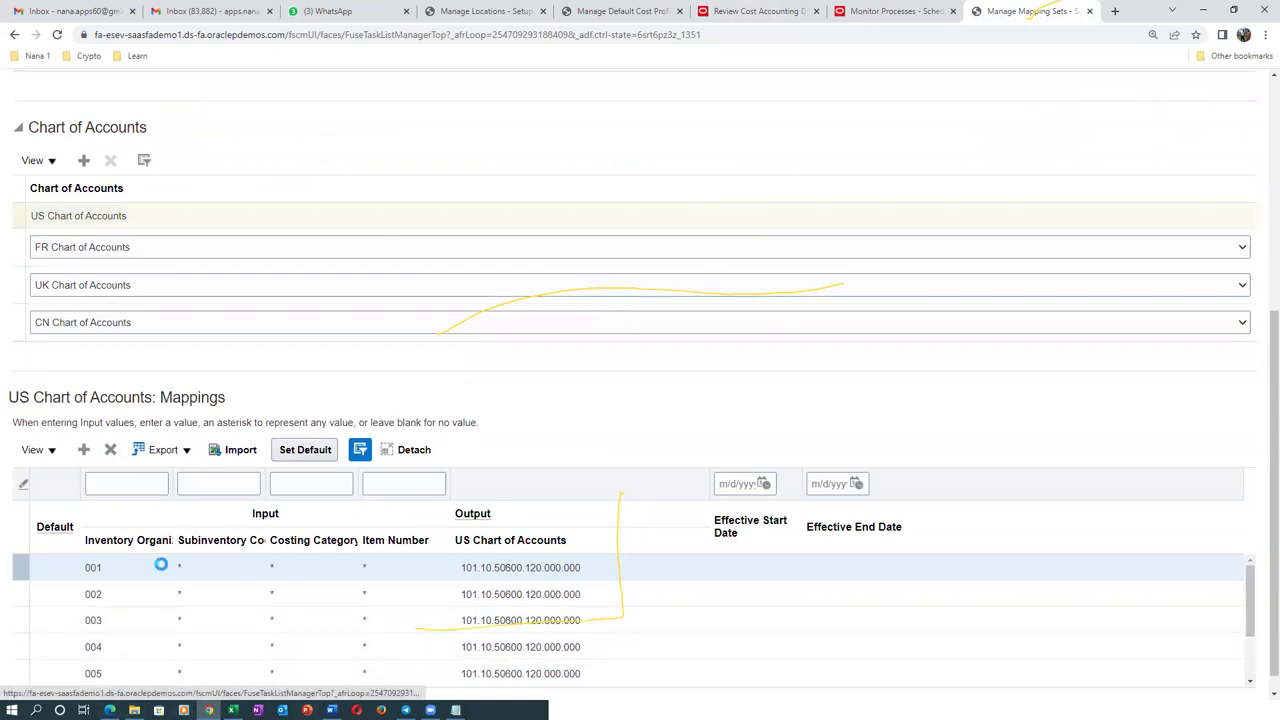
left_click(153, 600)
type("B021")
key("Tab")
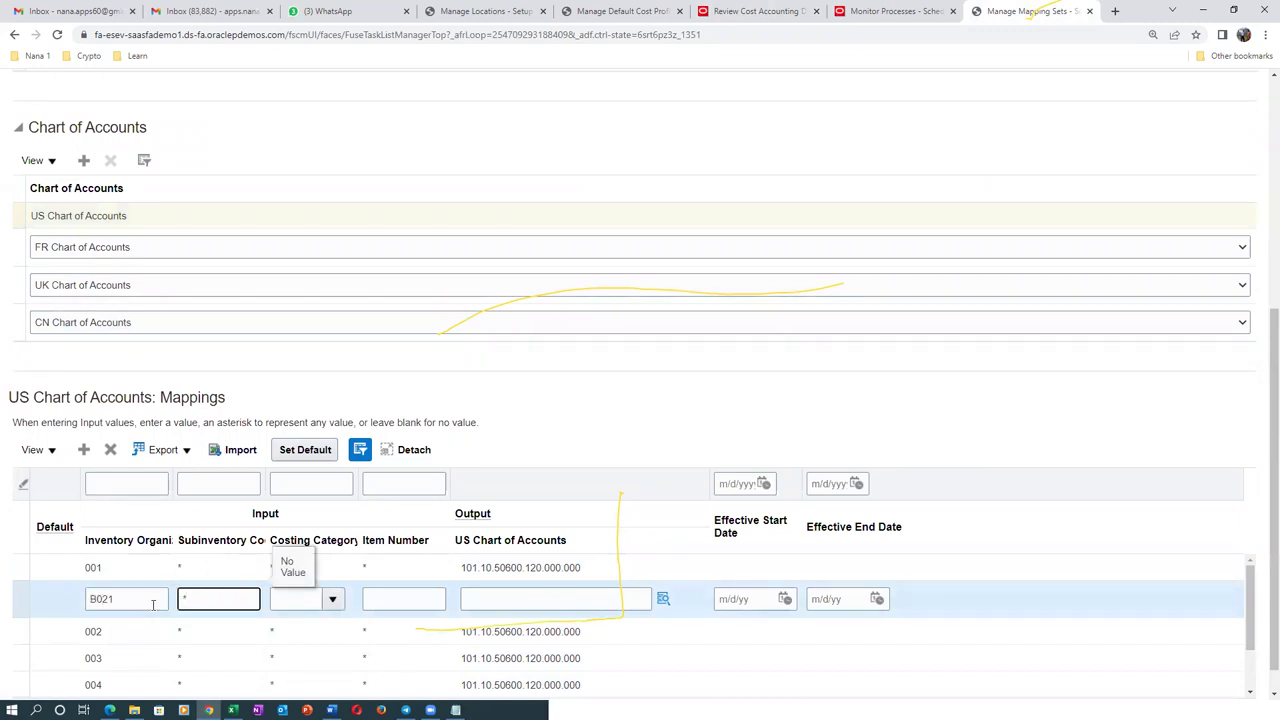
left_click(300, 599)
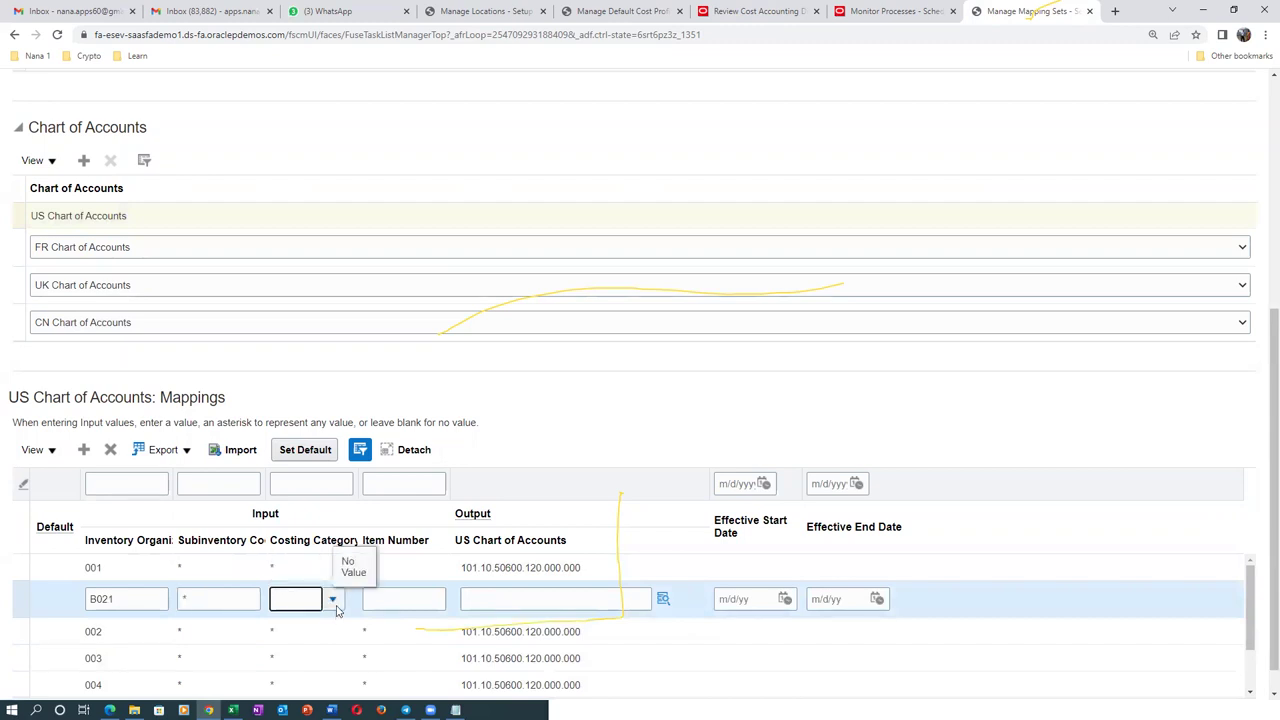
left_click(332, 599)
left_click(308, 318)
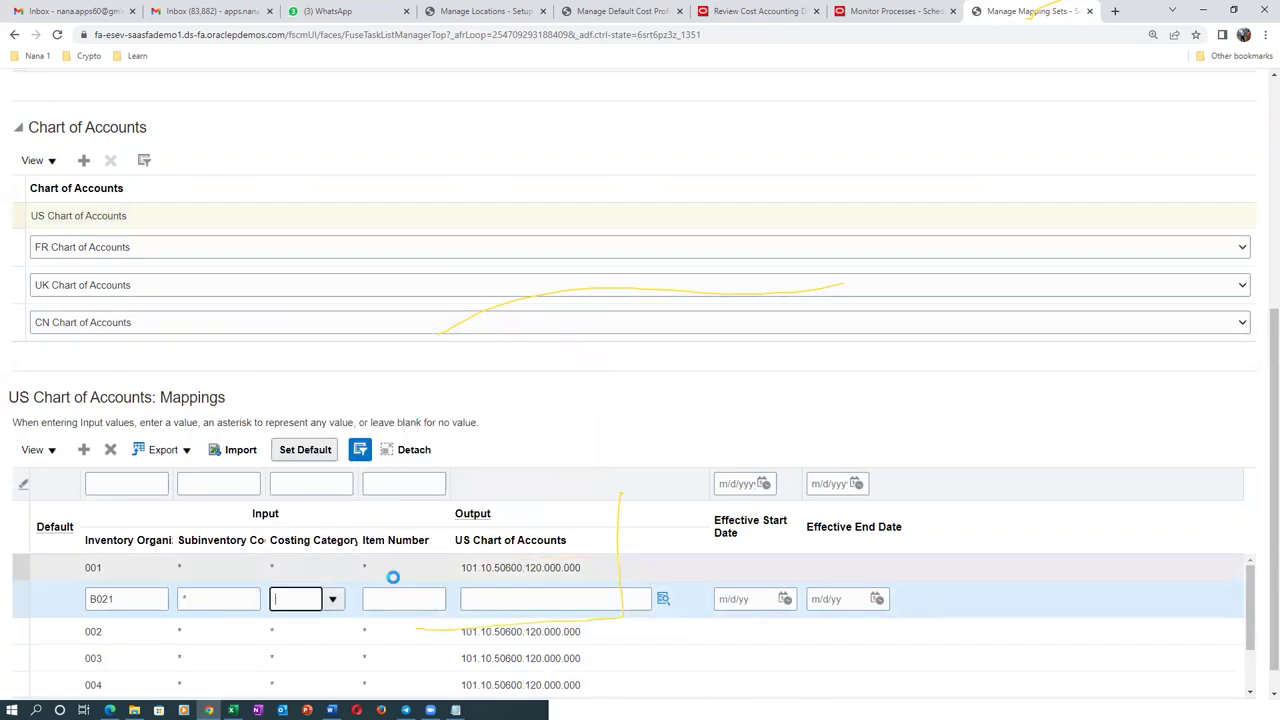
type("*")
left_click(397, 599)
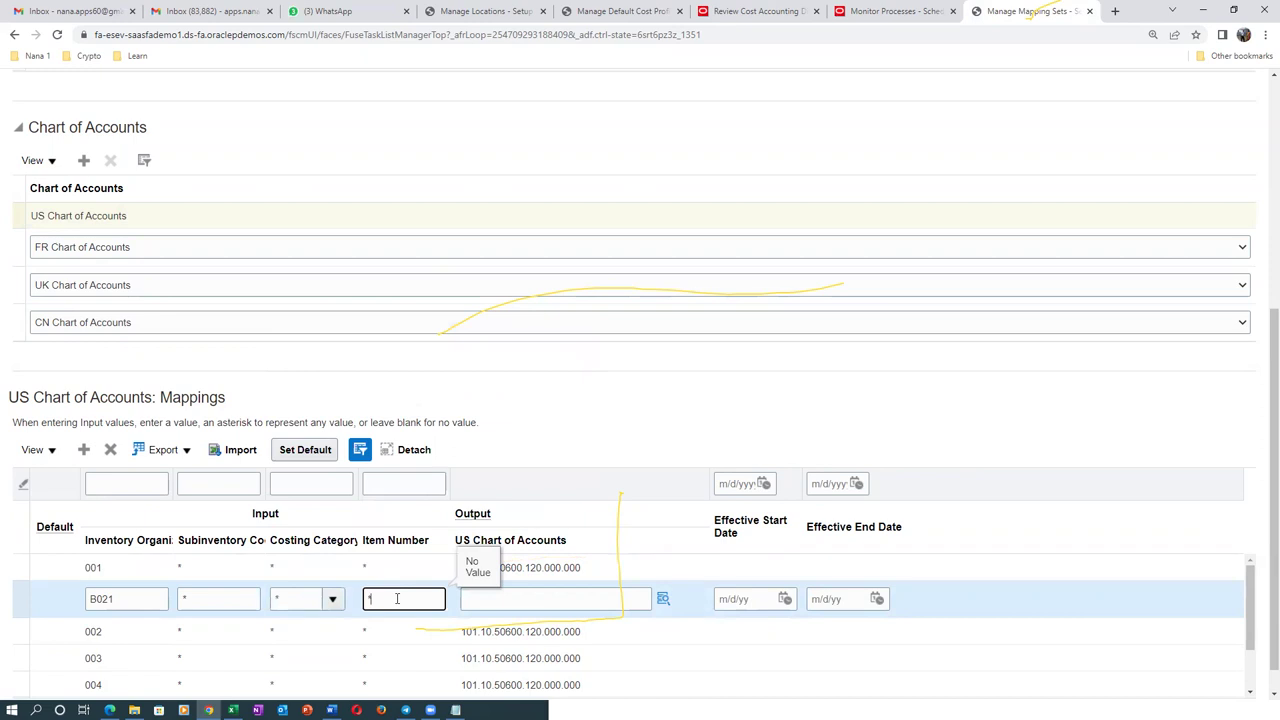
type("*")
left_click(485, 598)
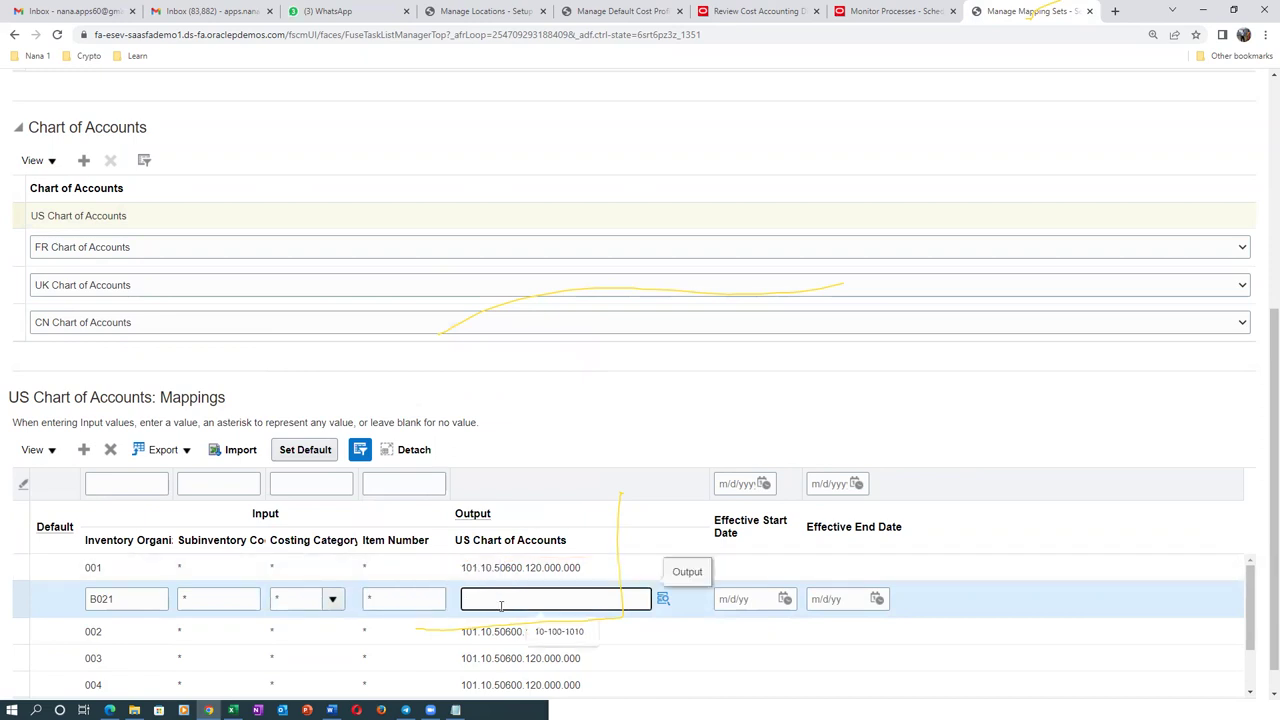
left_click(557, 570)
key("ctrl+c")
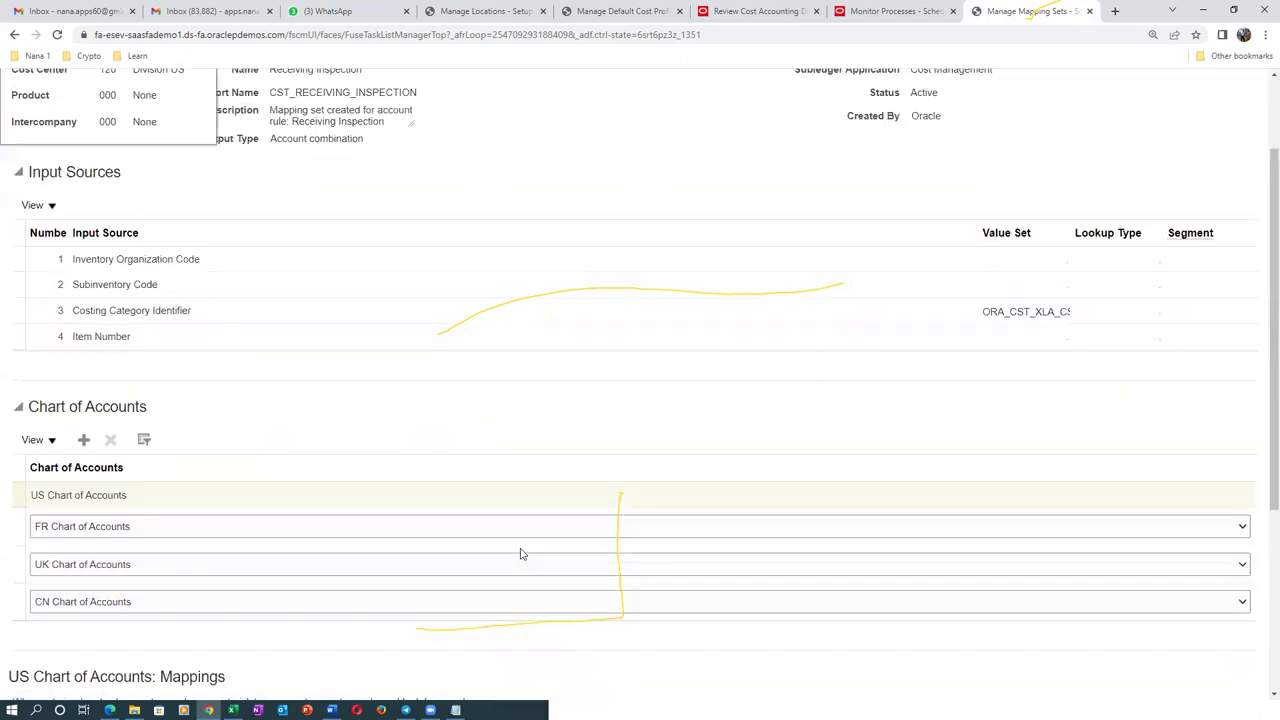
left_click(500, 570)
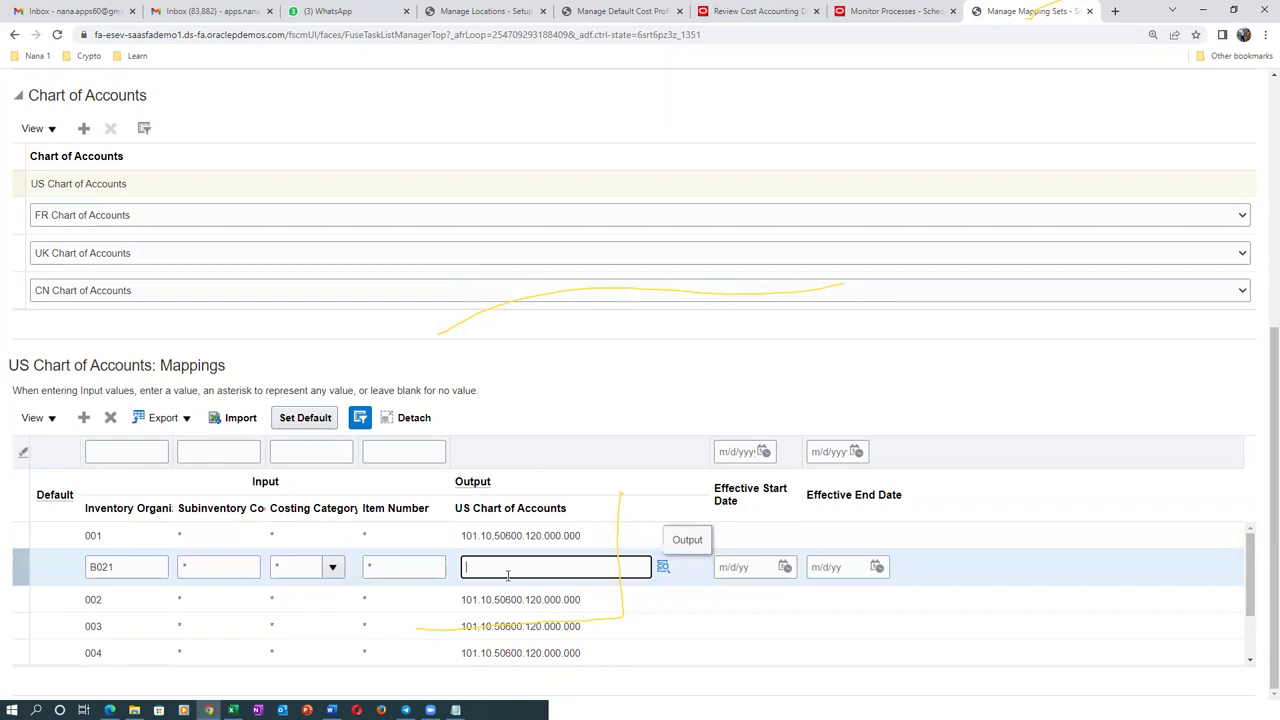
type("Receiving Inspection")
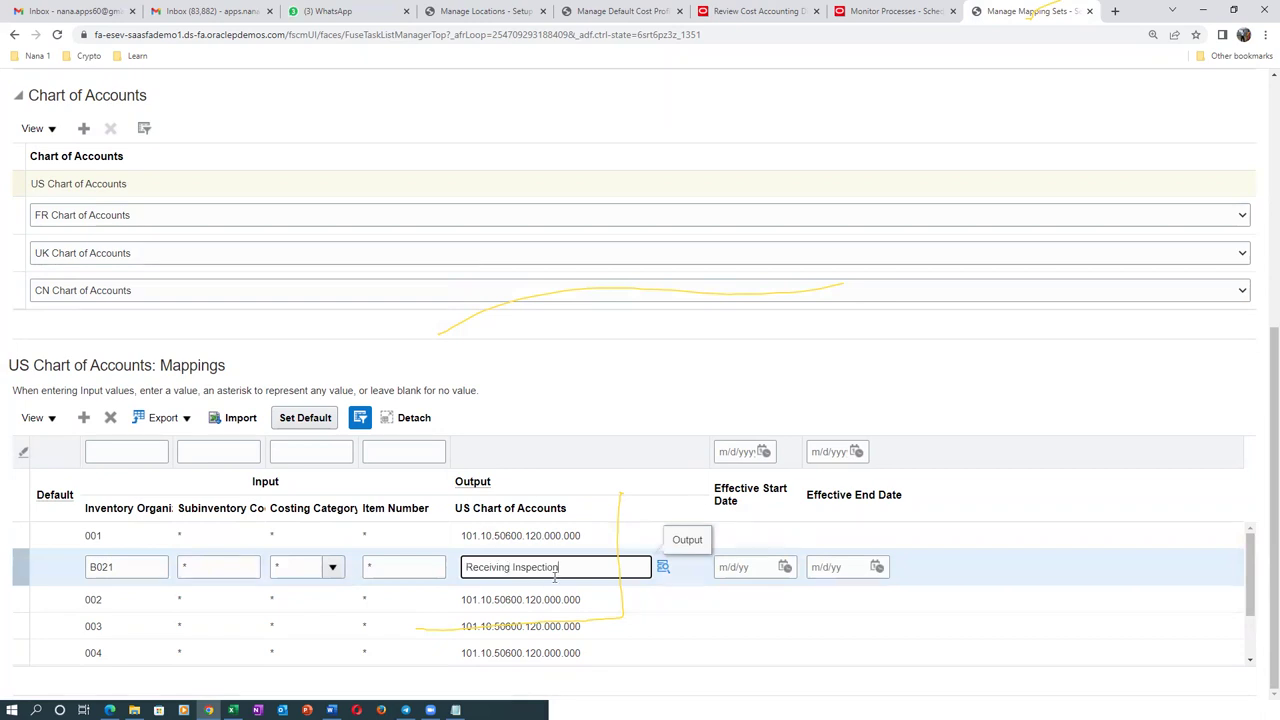
left_click_drag(565, 566, 455, 595)
key("BackSpace")
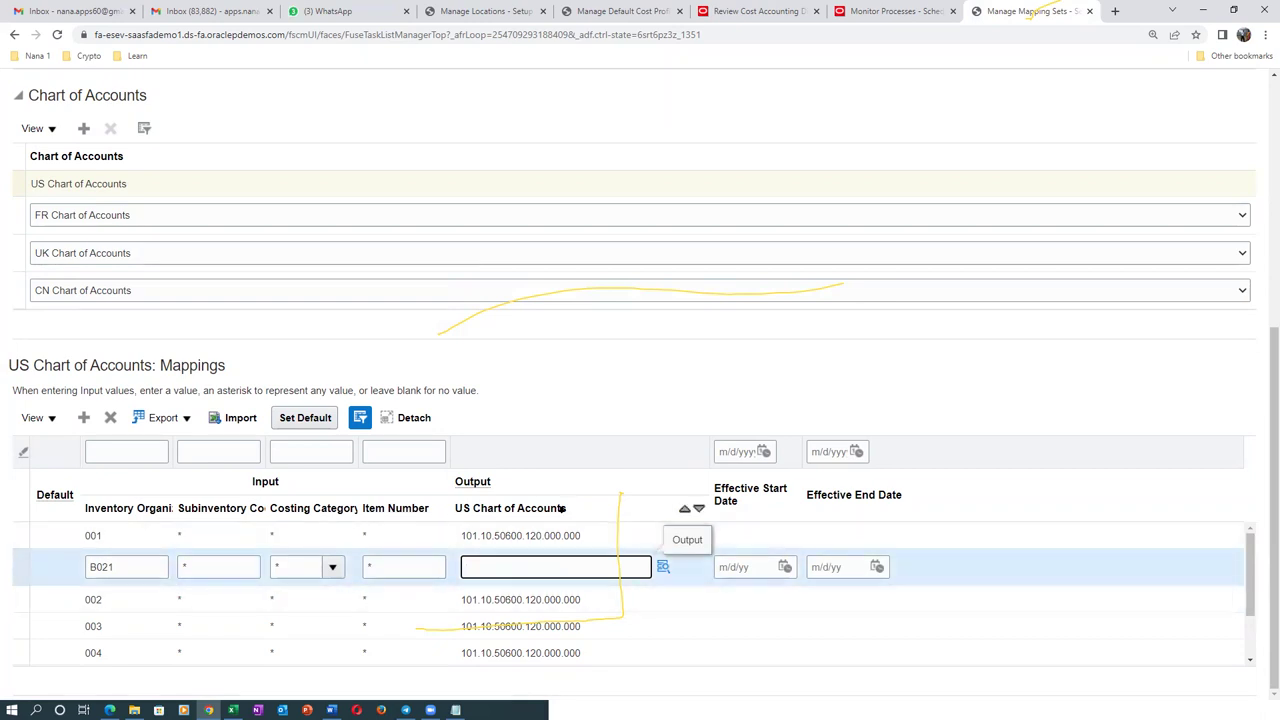
Step: Copy organization 001's output 101.10.50600.120.000.000 into the B021 mapping, and save and close the Receiving Inspection mapping set
left_click(520, 543)
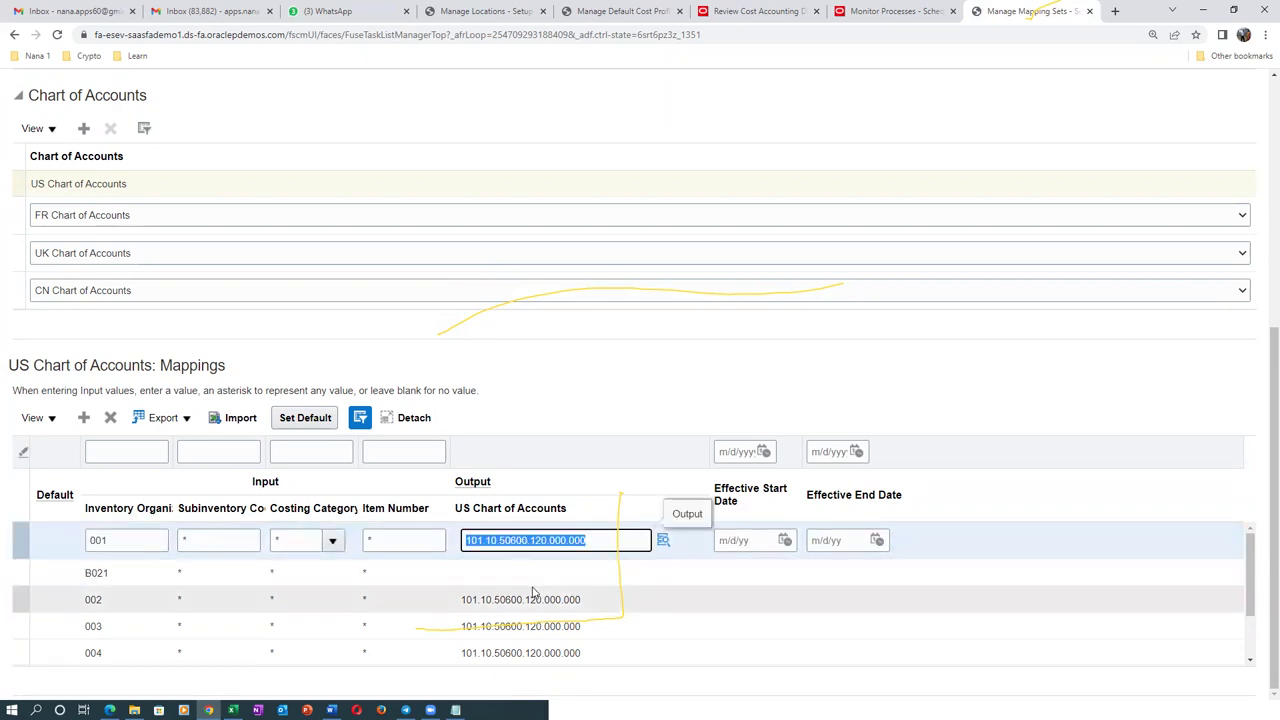
left_click(523, 575)
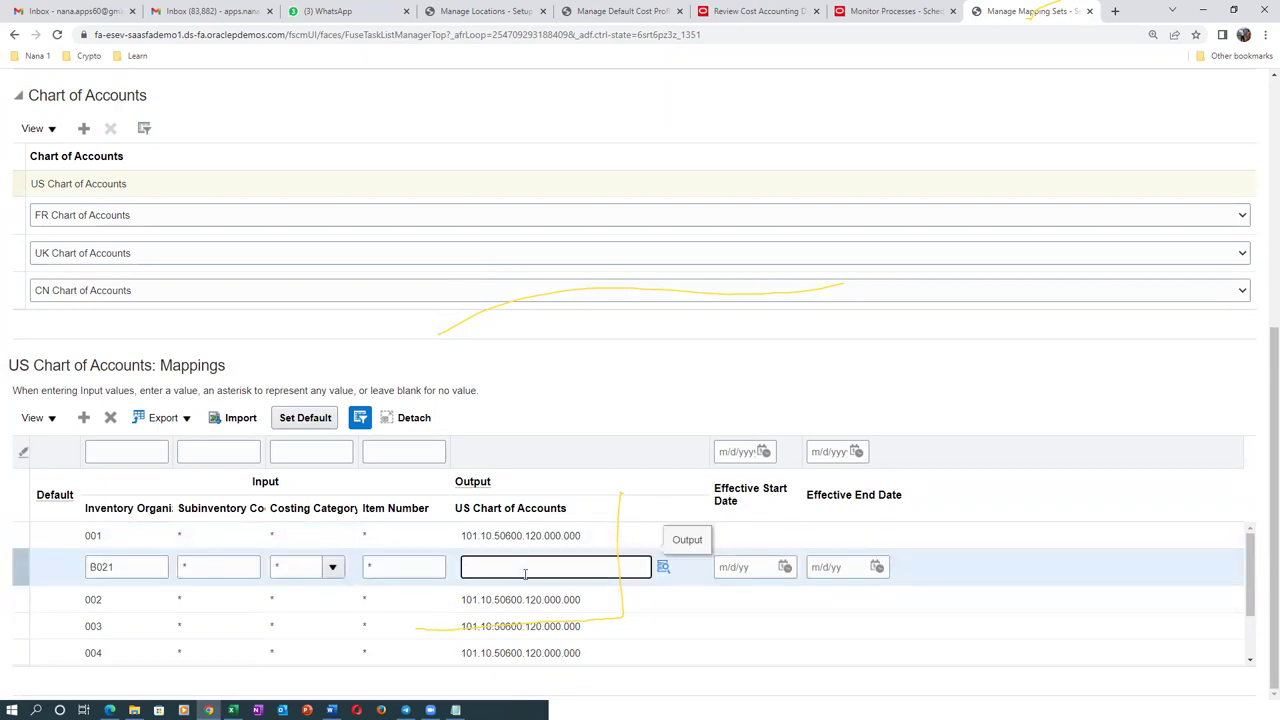
key("ctrl+v")
left_click(612, 405)
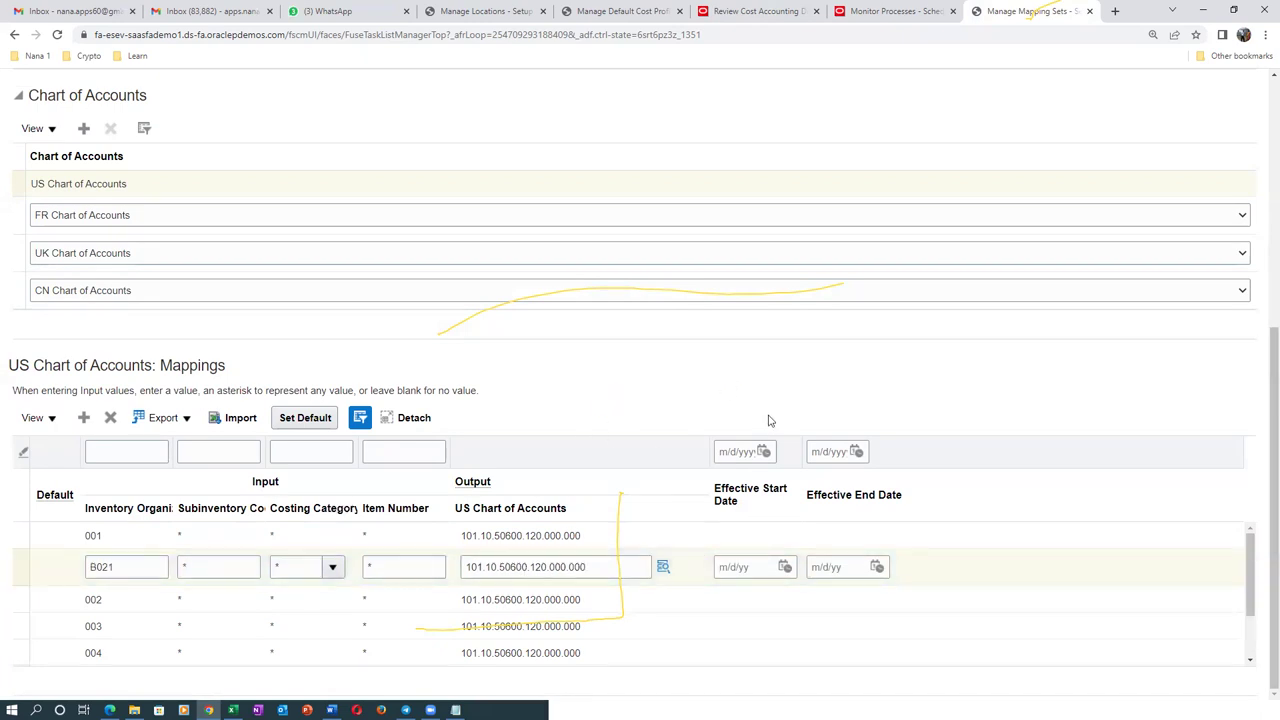
scroll(774, 421, "up", 5)
left_click(1011, 101)
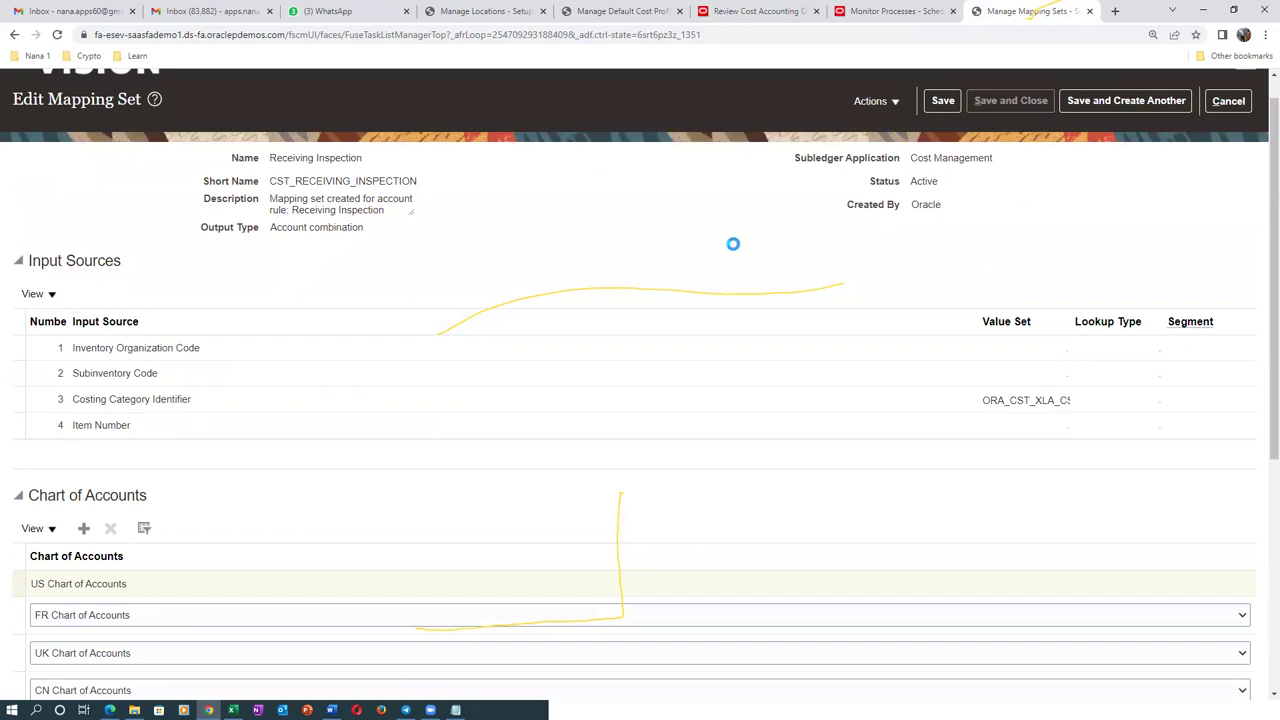
Step: Return to Review Cost Accounting Distributions and review the journal entry errors of the Intransit Receipt transaction Receipt-2001
key("alt+Tab")
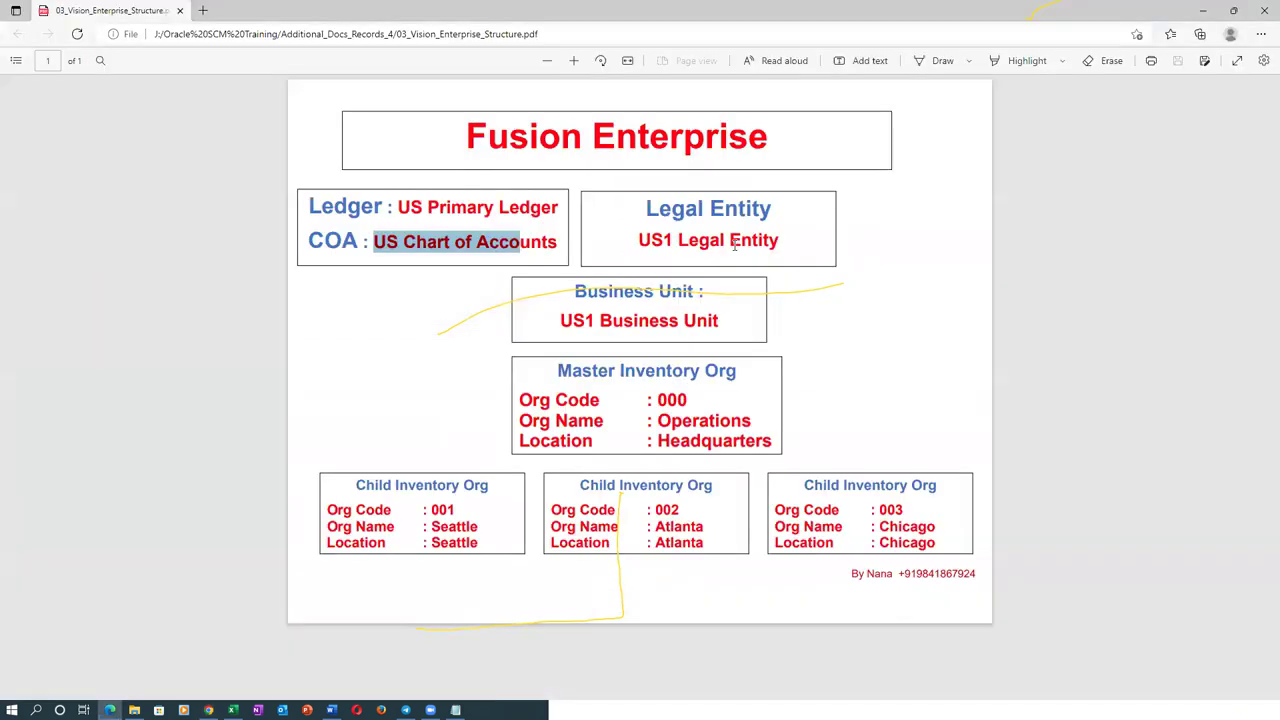
key("alt+Tab")
left_click(757, 11)
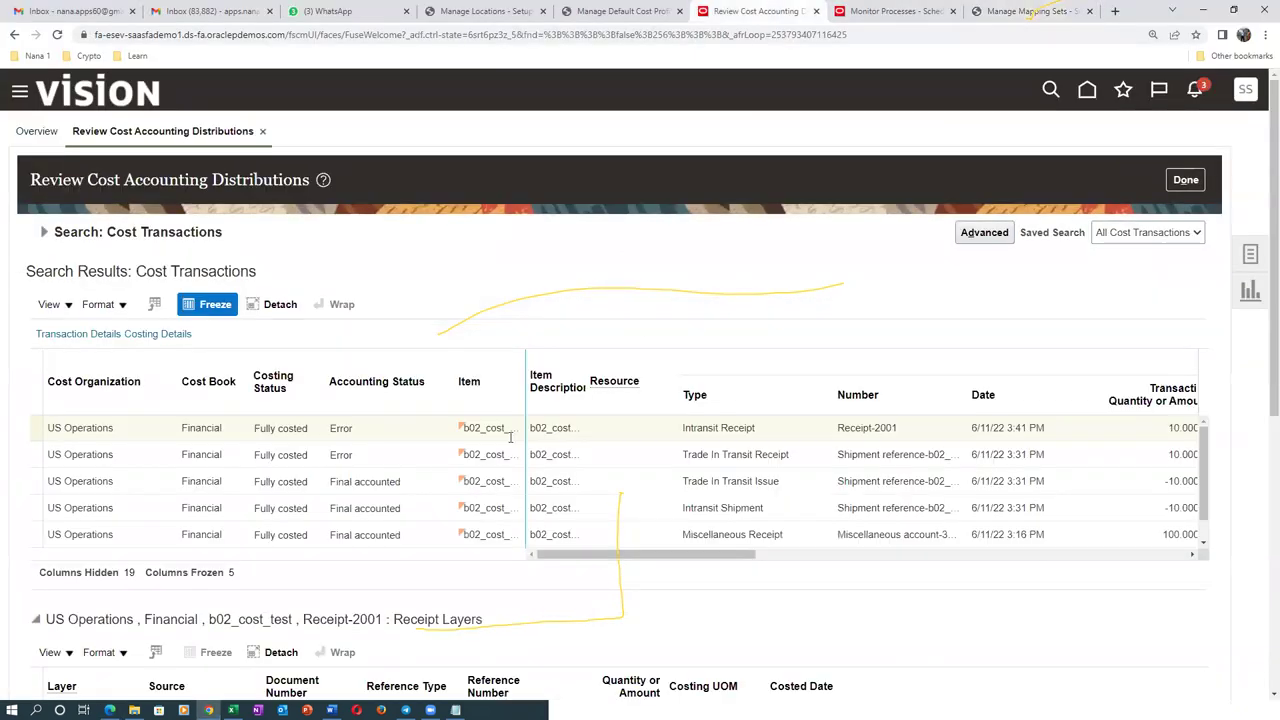
left_click(394, 433)
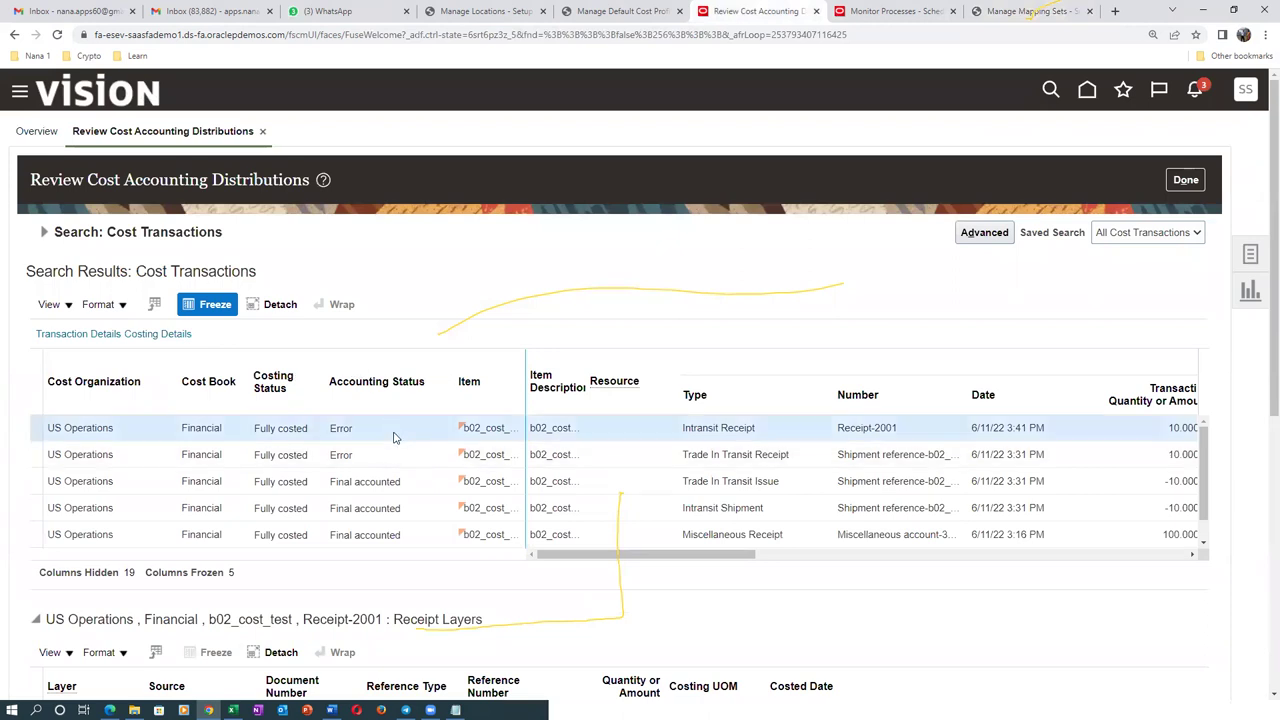
left_click_drag(1263, 372, 1263, 693)
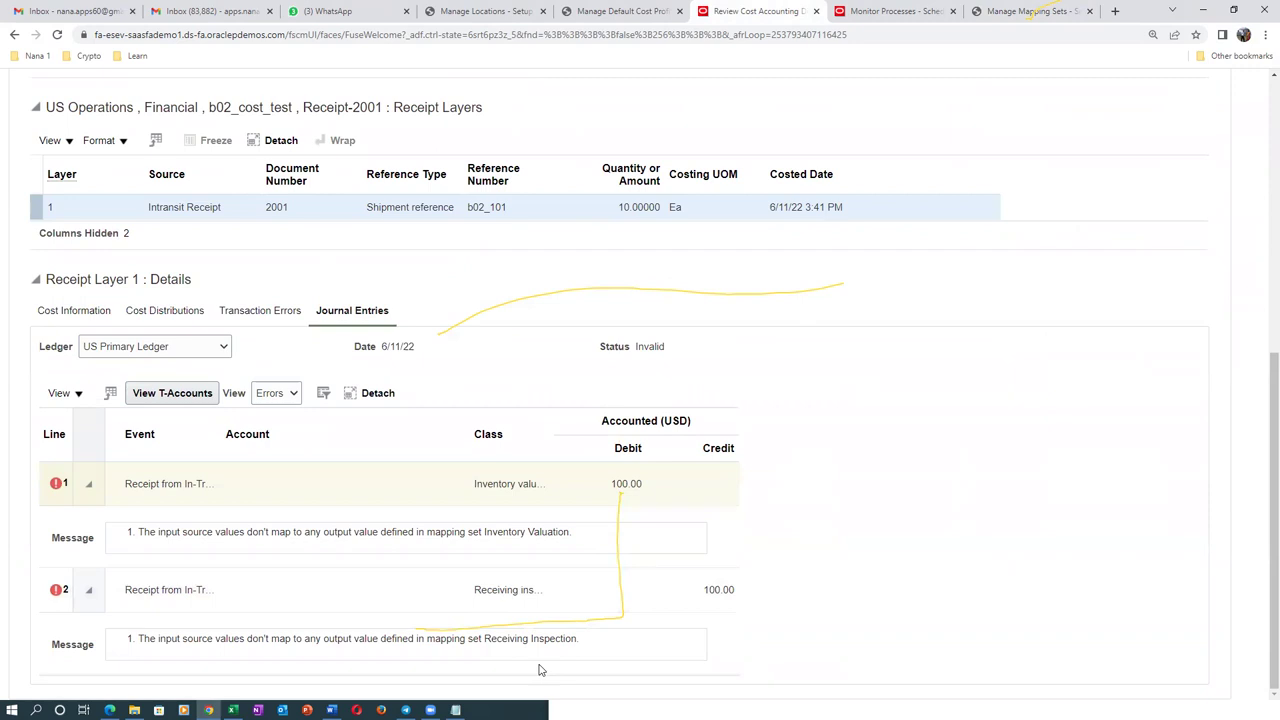
Step: Switch to the Accounting Entries - IOT - In Transit workbook in Excel and review the Intransit Receipt accounting entries
key("alt+Tab")
key("Tab")
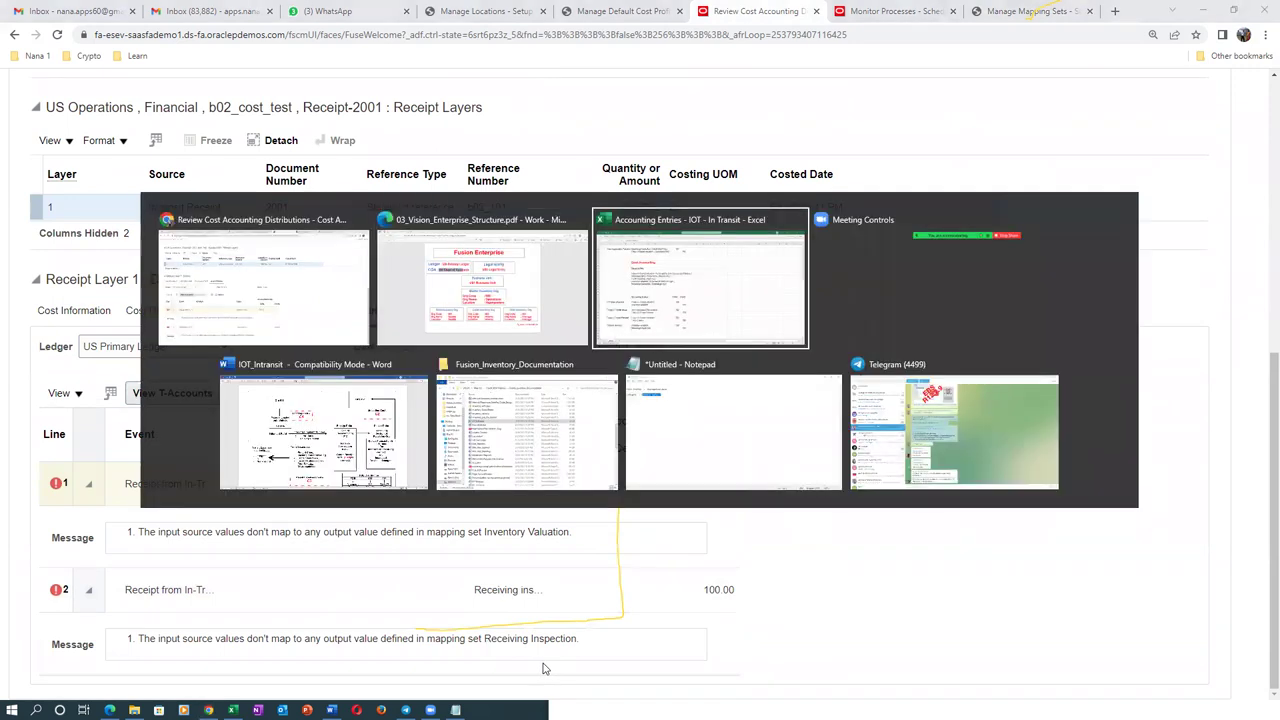
left_click(296, 580)
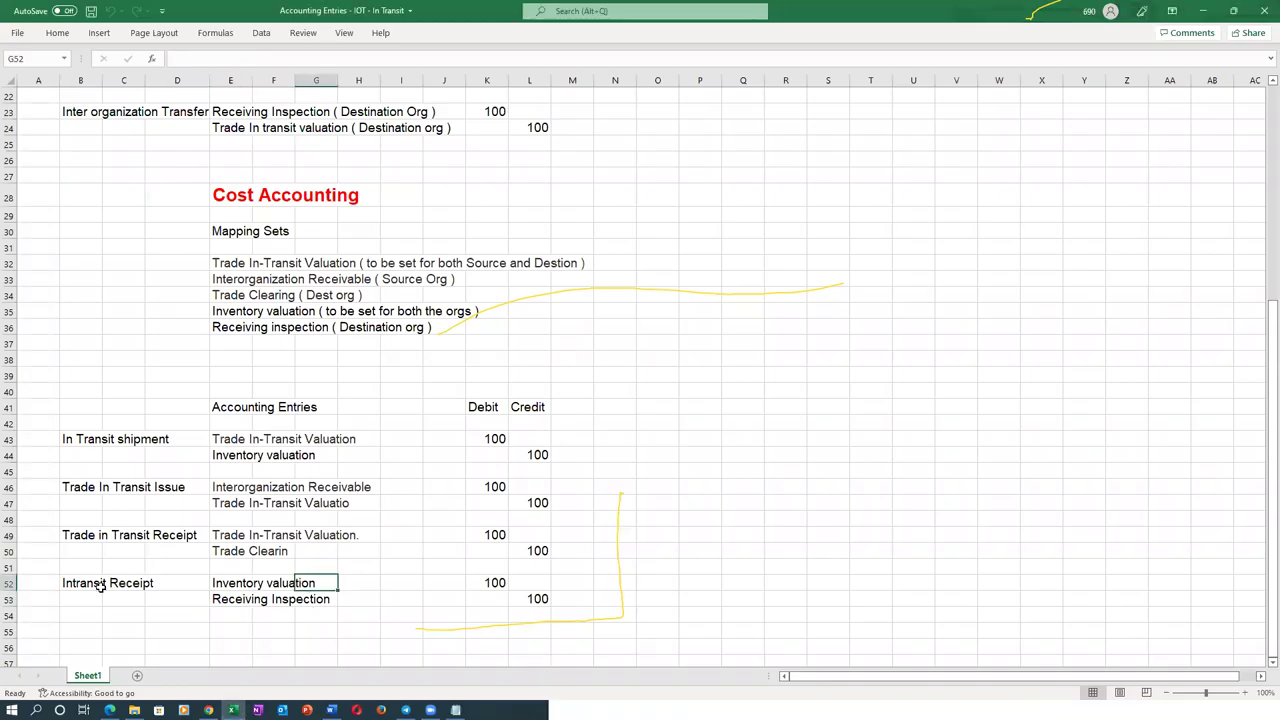
left_click(80, 588)
left_click_drag(121, 591, 354, 603)
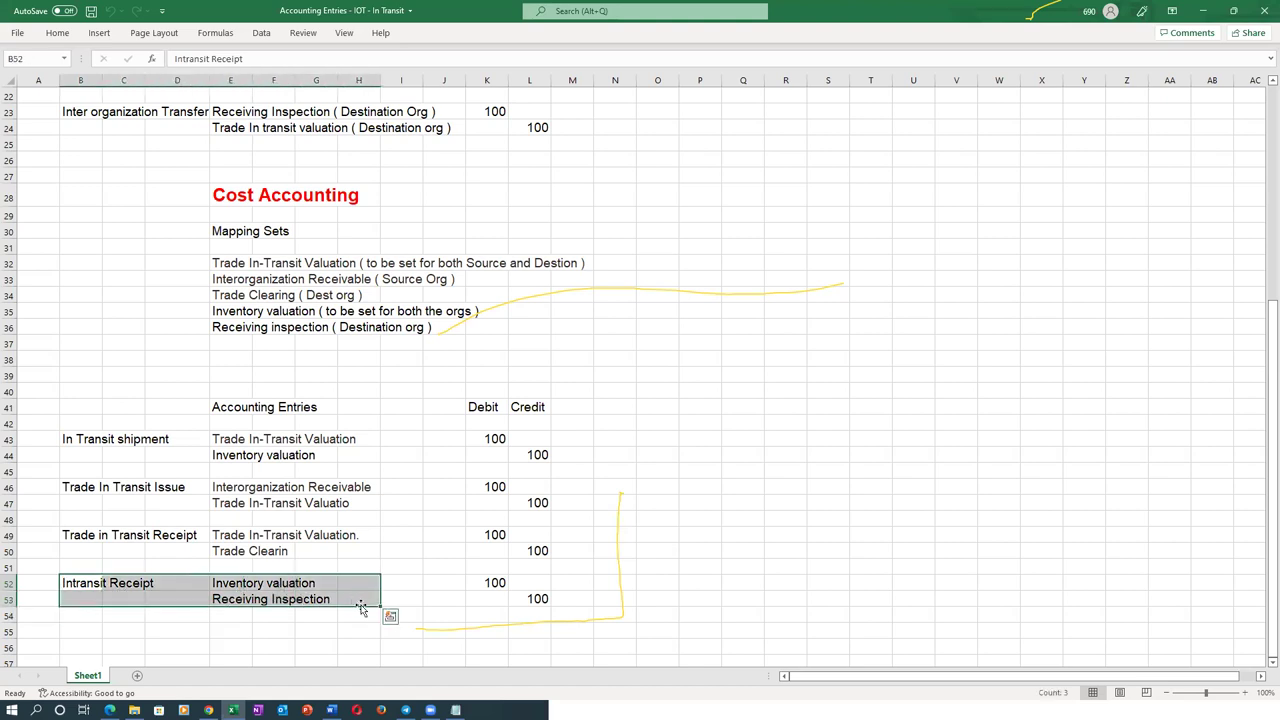
Step: Back in Review Cost Accounting Distributions, select the Trade In Transit Receipt transaction and copy the mapping set name Trade In-Transit Valuation from line 1's error
key("alt+Tab")
scroll(848, 394, "up", 4)
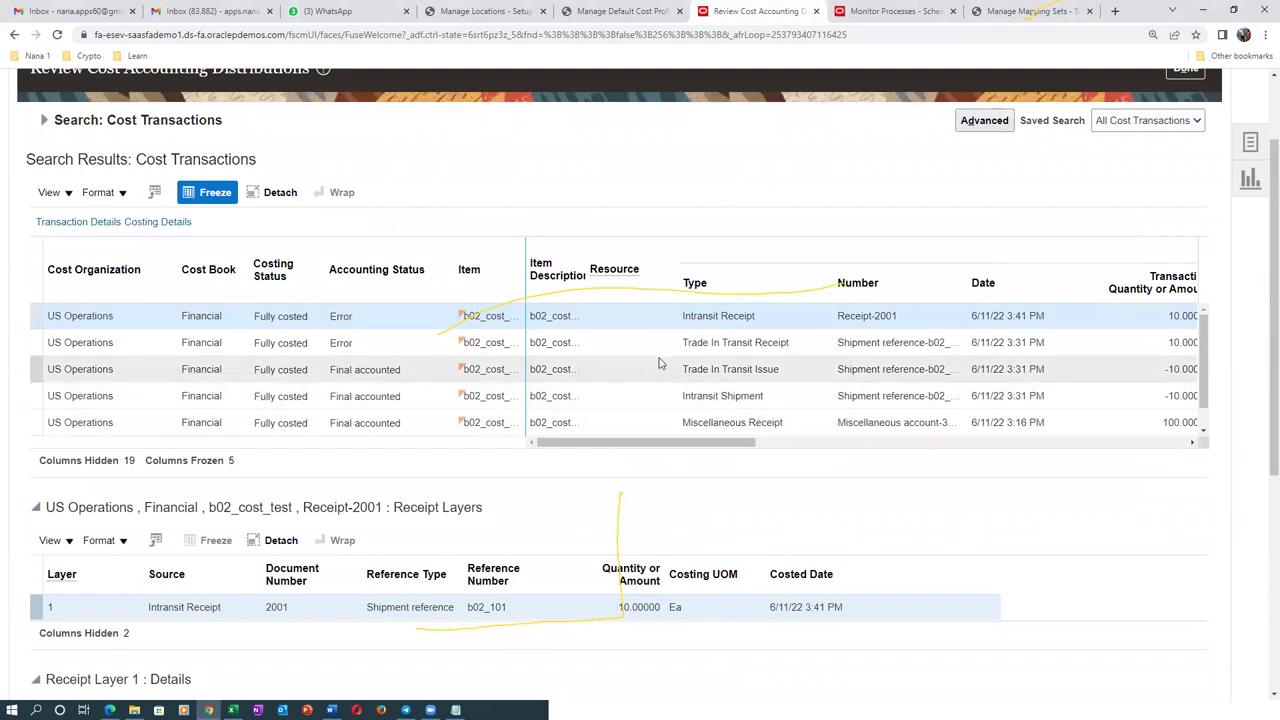
left_click(595, 349)
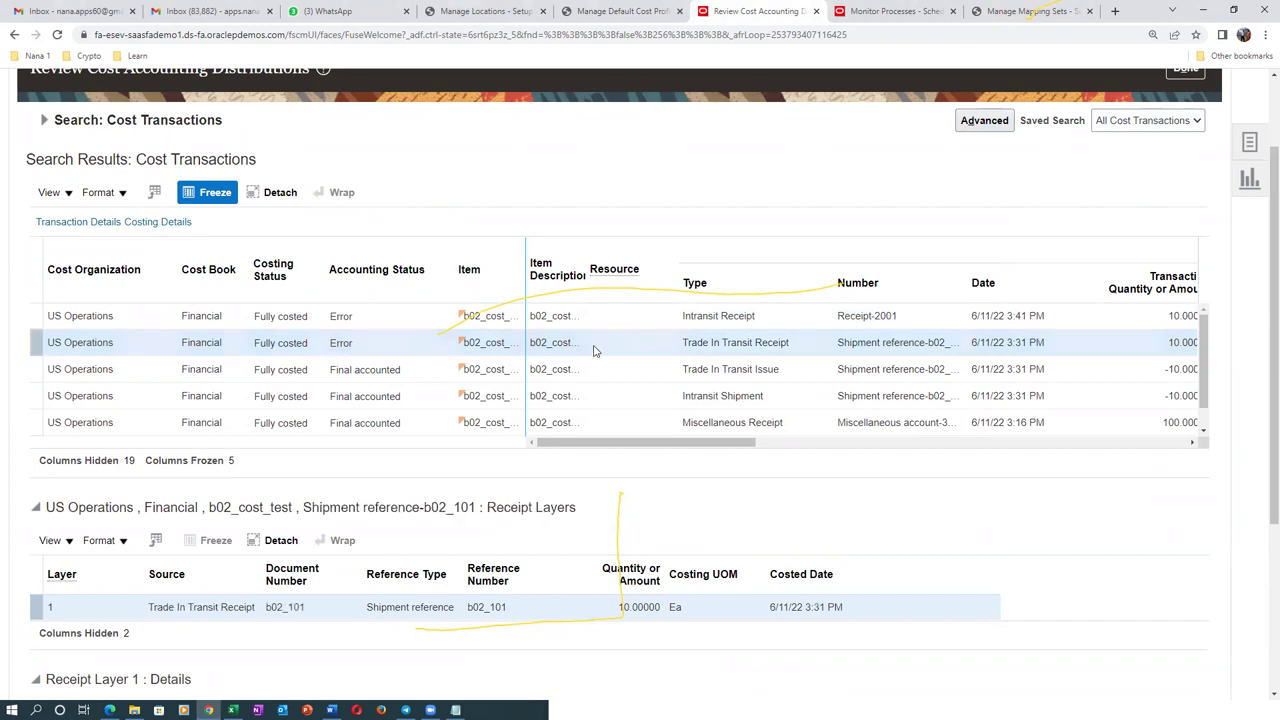
scroll(1260, 272, "down", 3)
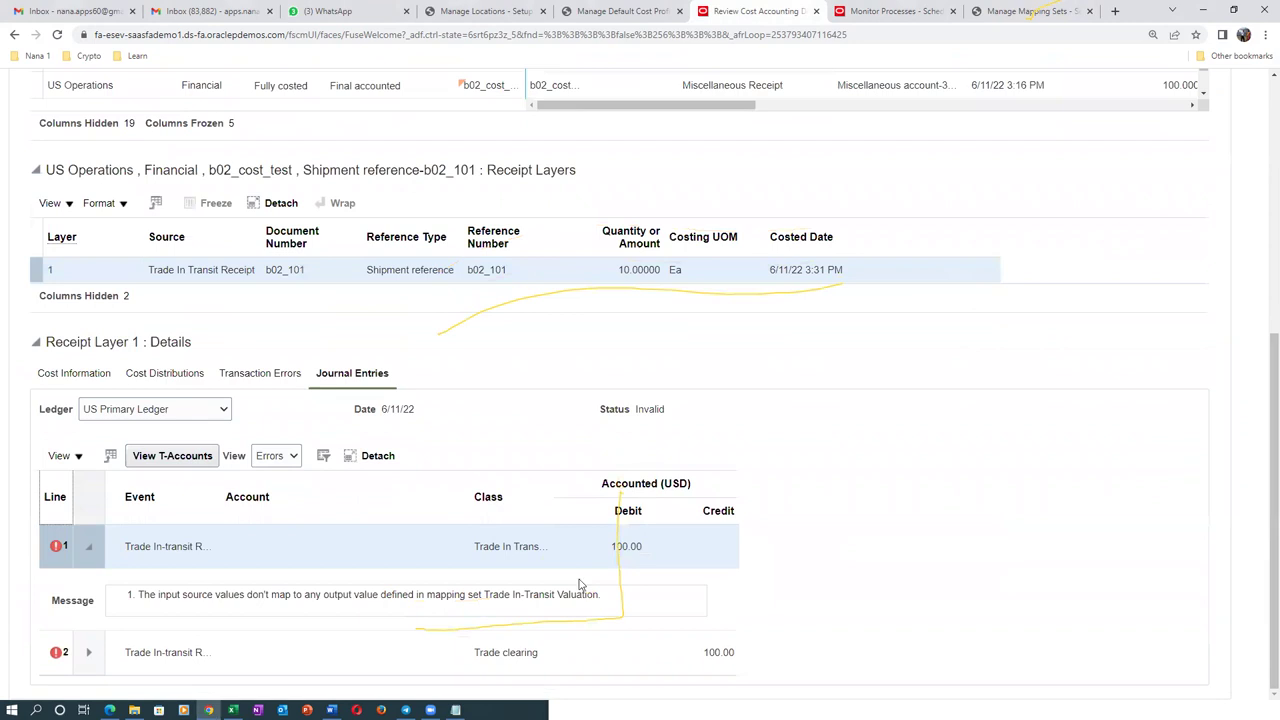
left_click_drag(502, 595, 601, 601)
key("ctrl+c")
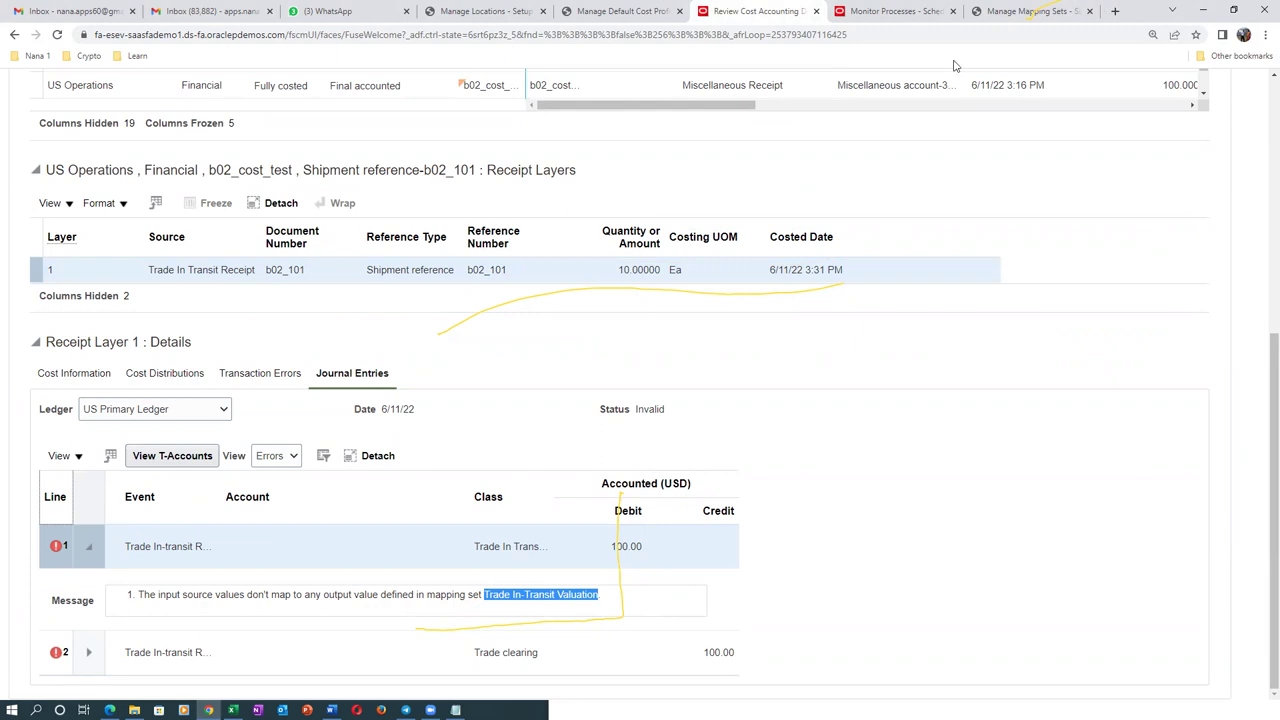
Step: Search the Cost Management mapping sets for Trade In-Transit Valuation and open that set
left_click(1100, 11)
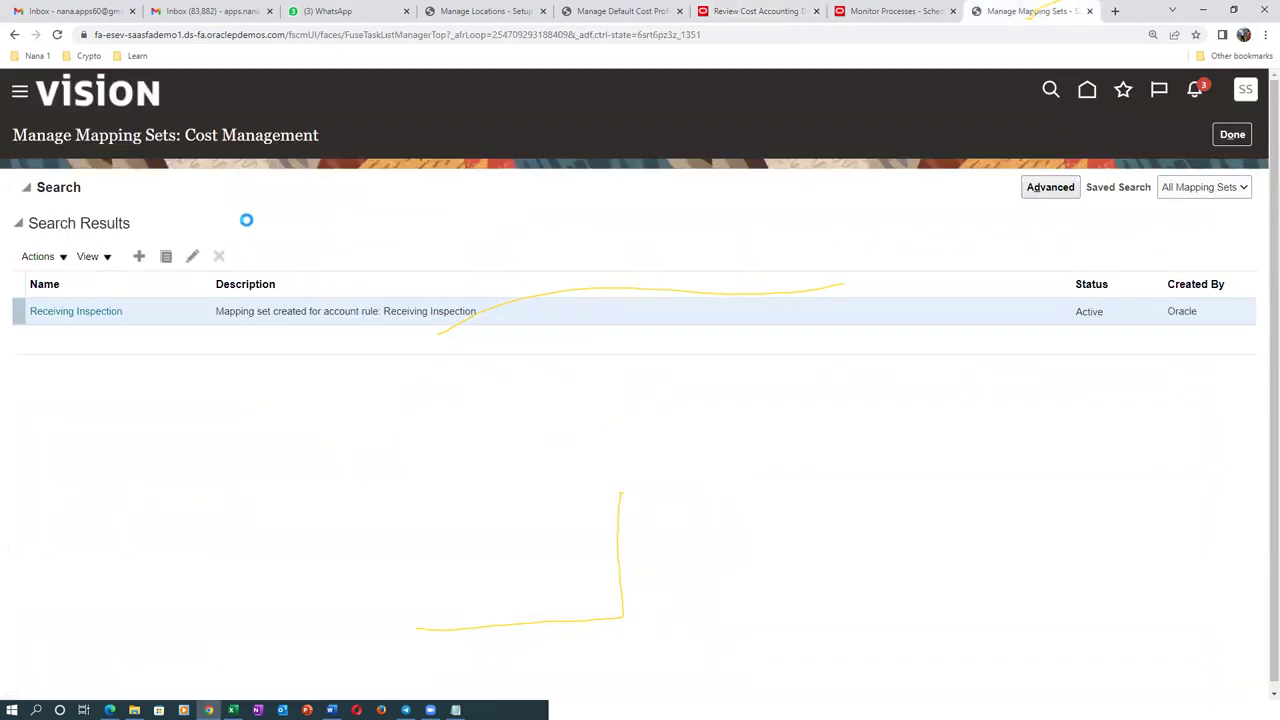
left_click_drag(298, 221, 103, 236)
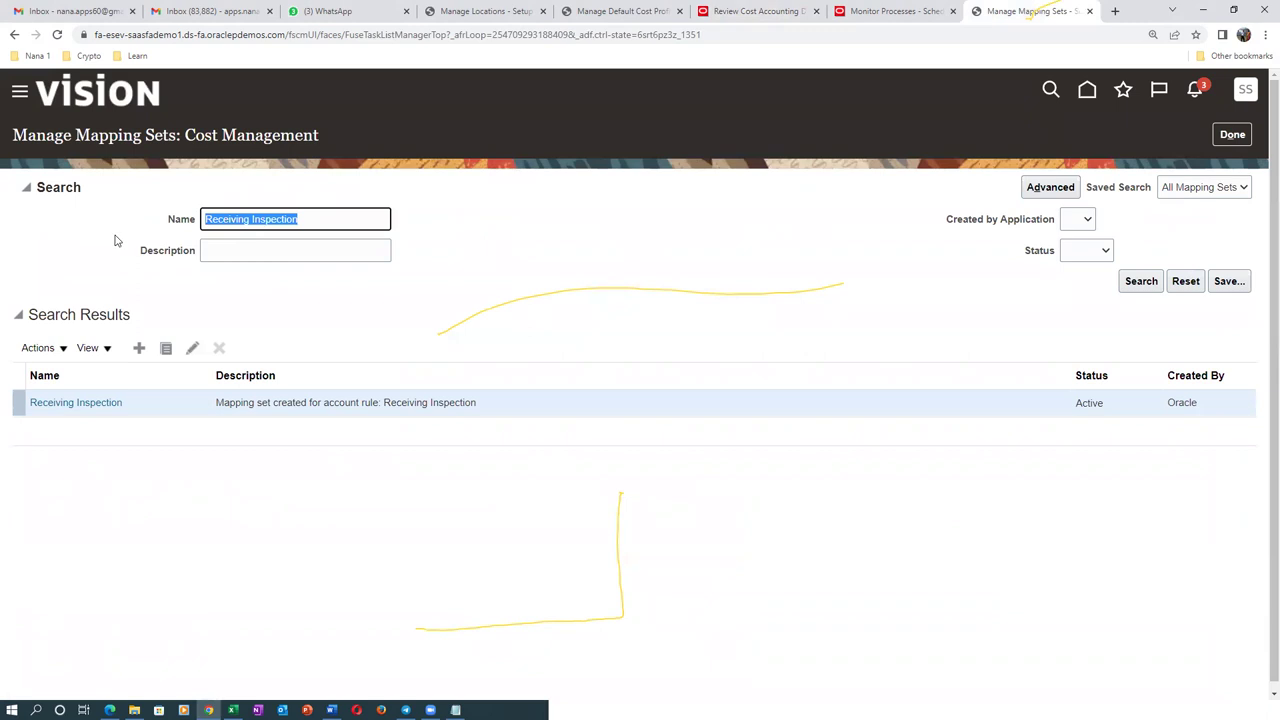
key("ctrl+v")
left_click(1140, 281)
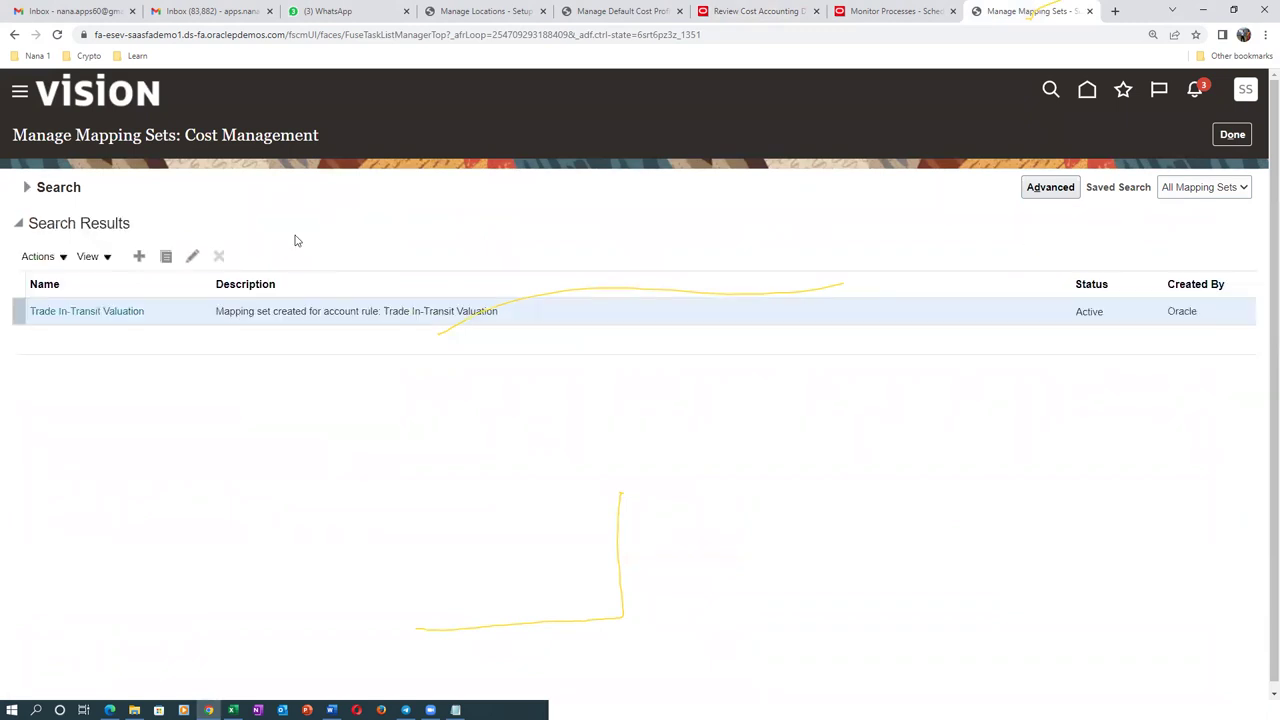
left_click(105, 312)
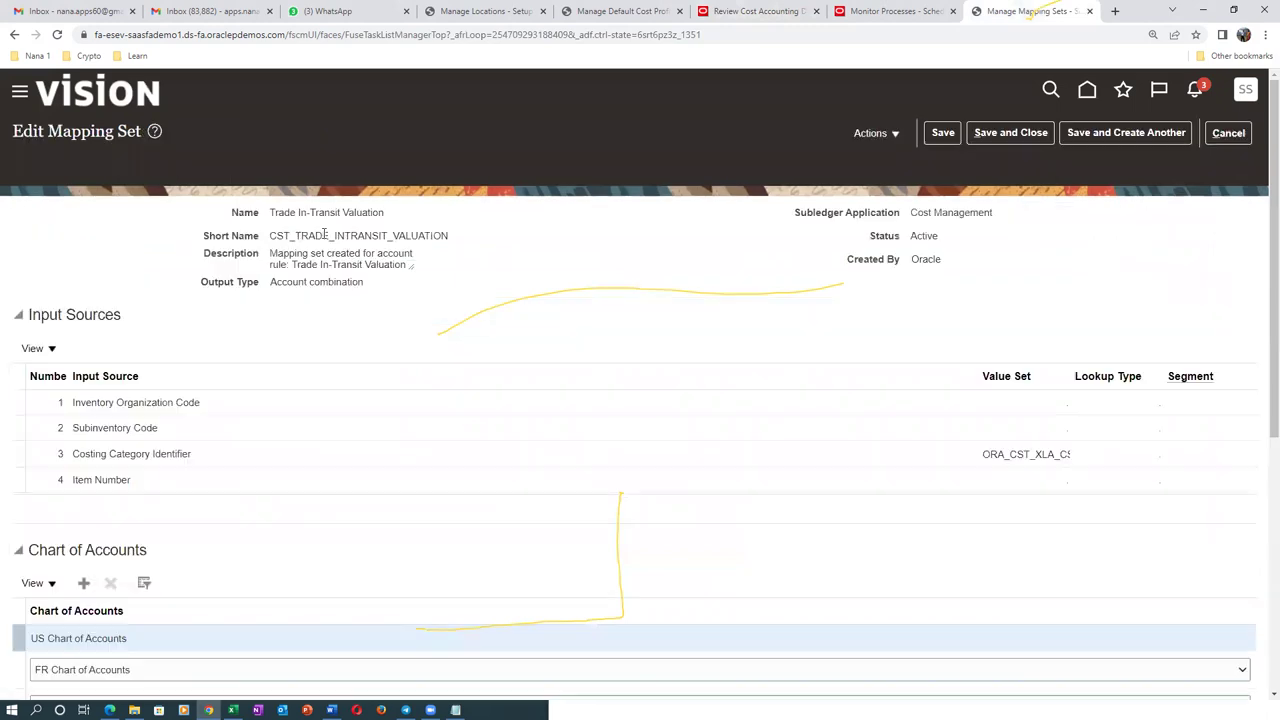
Step: In the US Chart of Accounts mappings, enter organization B021 with * for subinventory, costing category and item number on the blank row
scroll(274, 451, "down", 3)
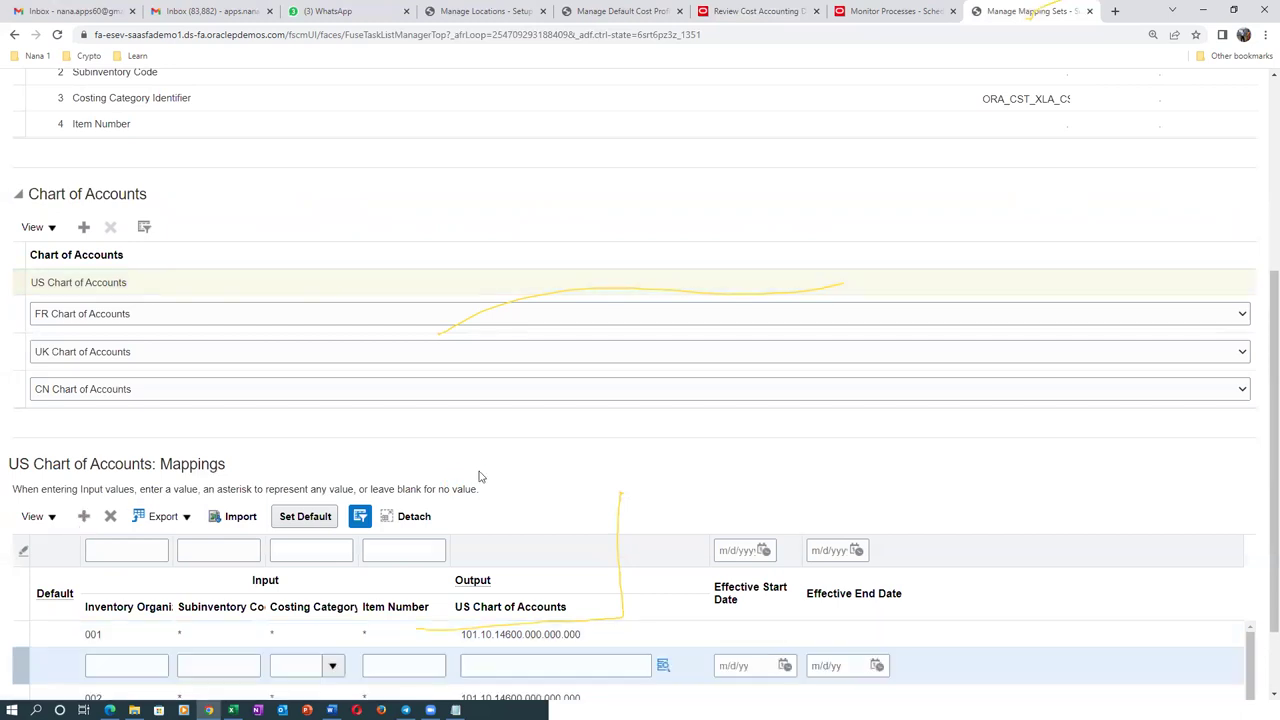
left_click(144, 571)
type("B021")
key("Tab")
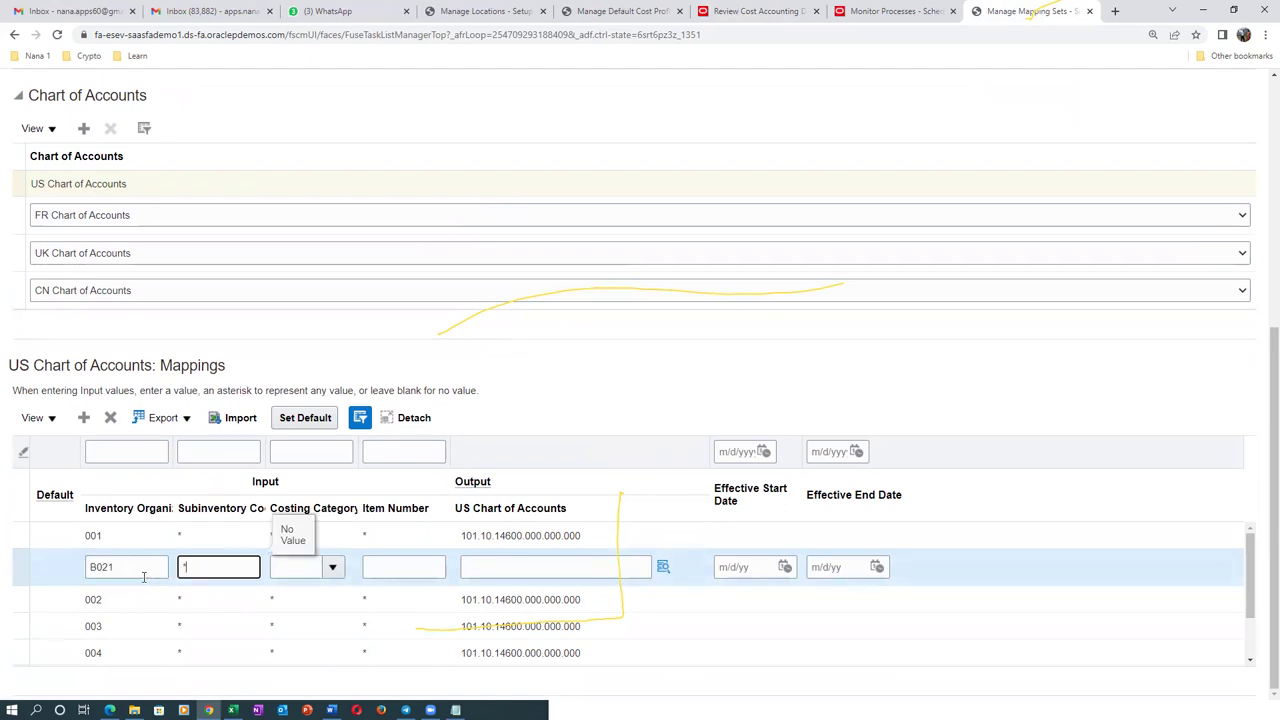
left_click(277, 568)
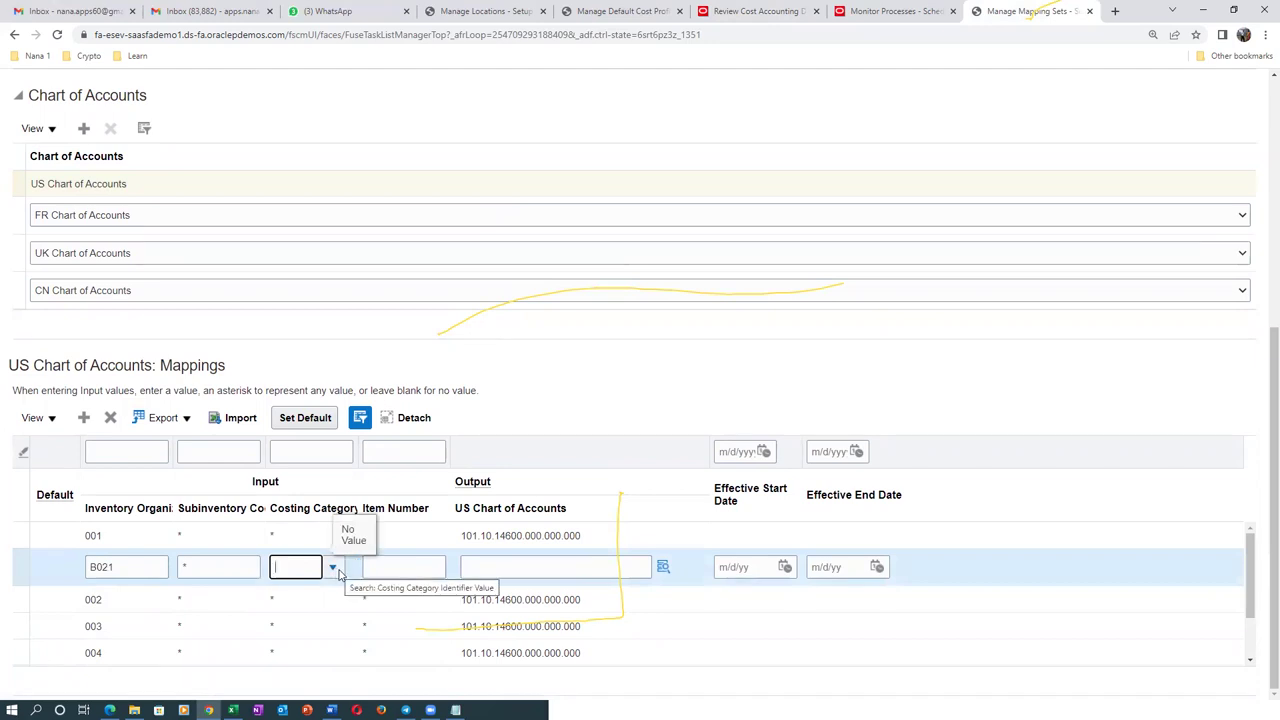
left_click(333, 568)
left_click(350, 287)
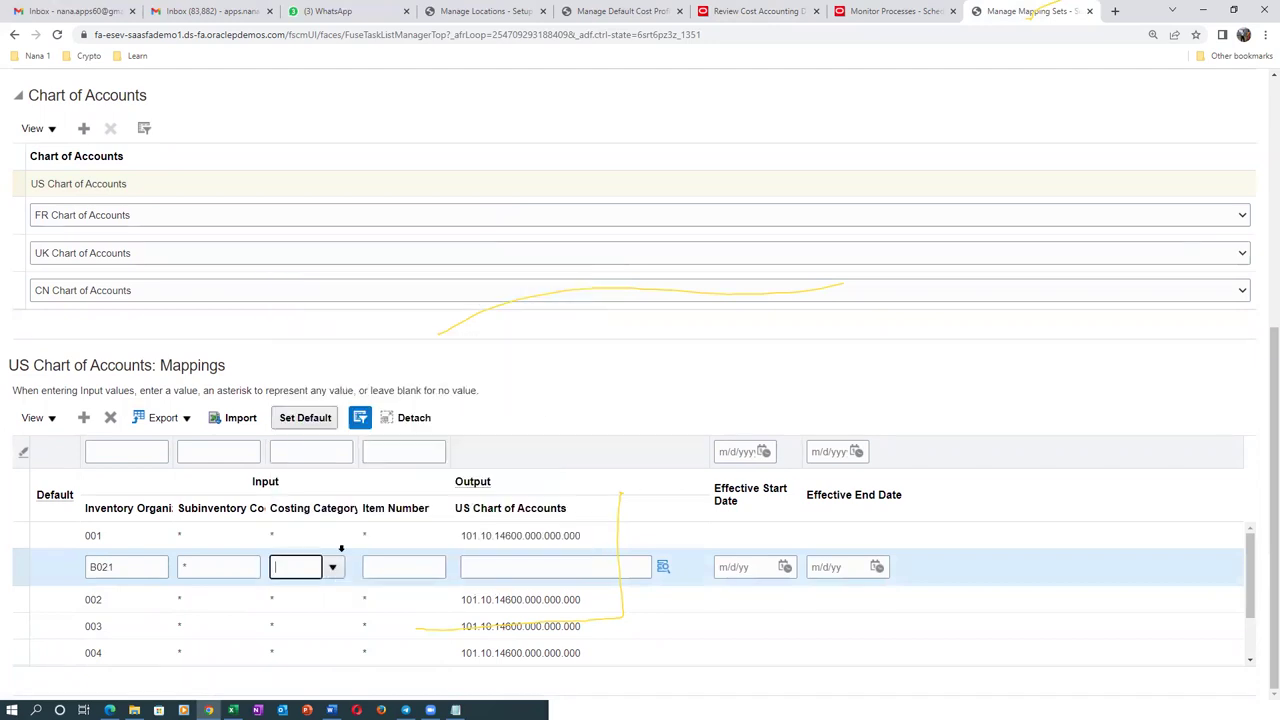
left_click(415, 568)
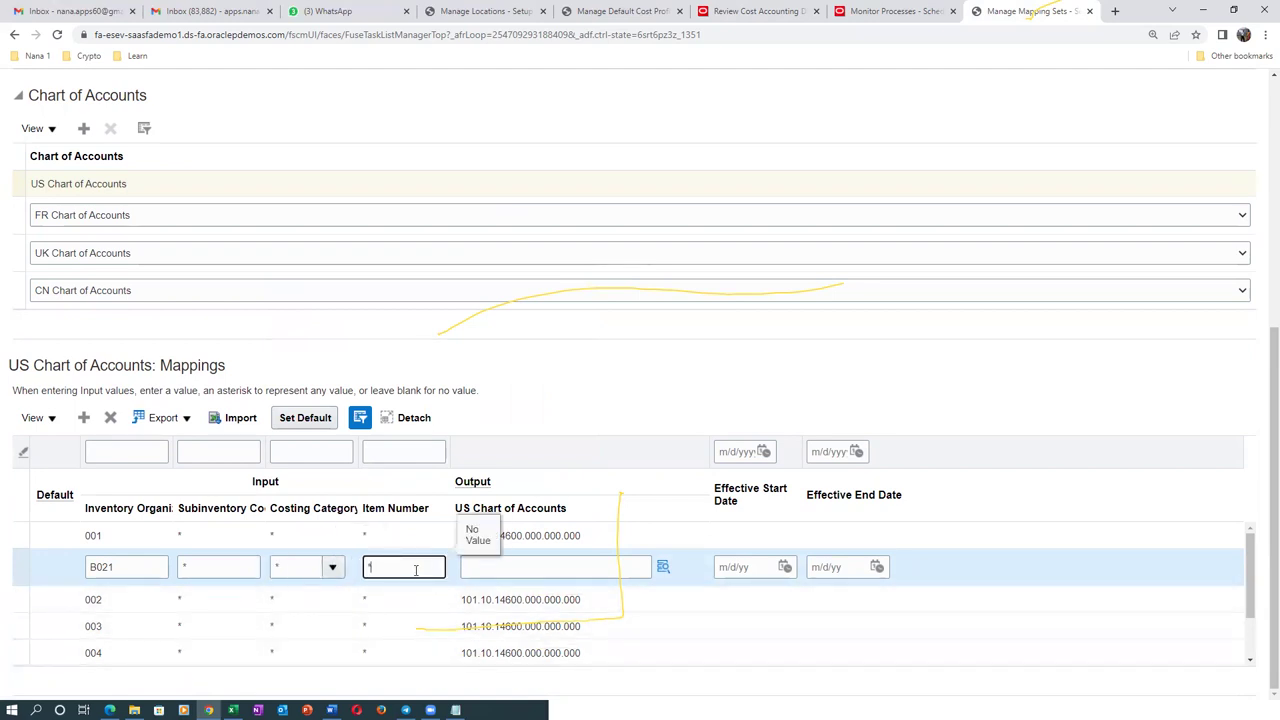
Step: Copy output account 101.10.14600.000.000.000 from the 001 mapping to the B021 mapping, and save and close the mapping set
left_click(575, 568)
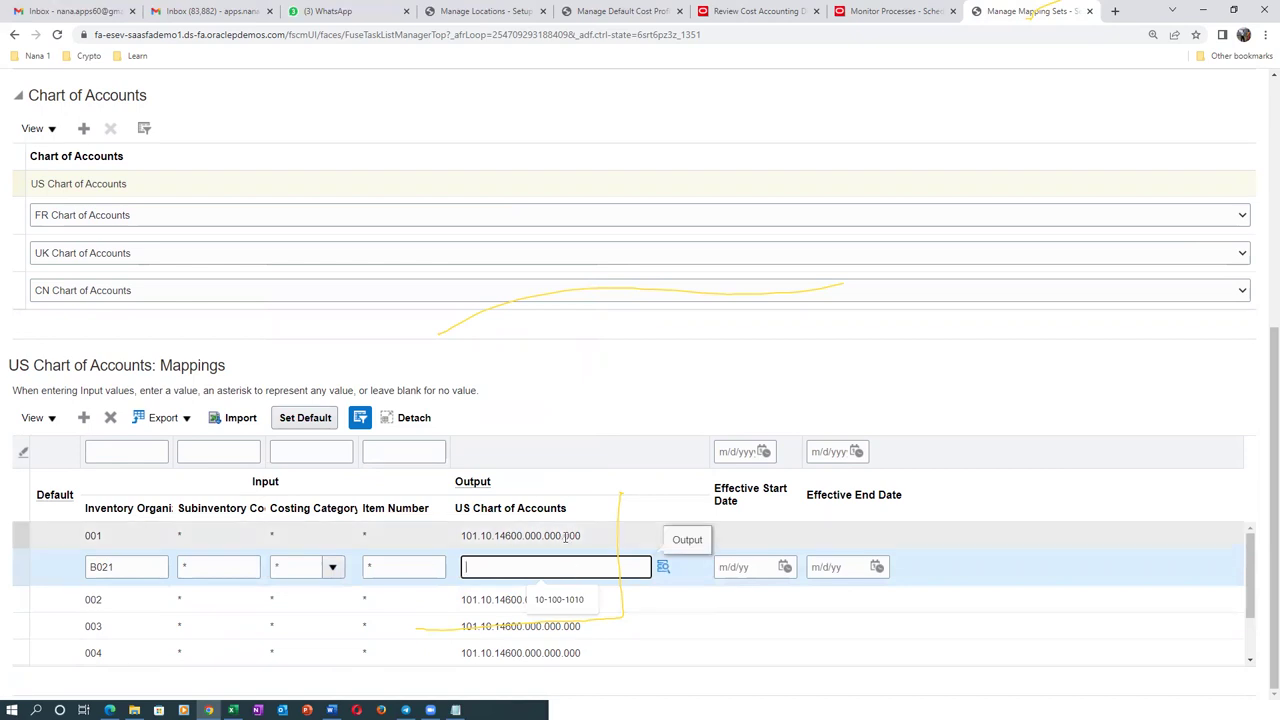
left_click(566, 537)
left_click(569, 537)
key("ctrl+c")
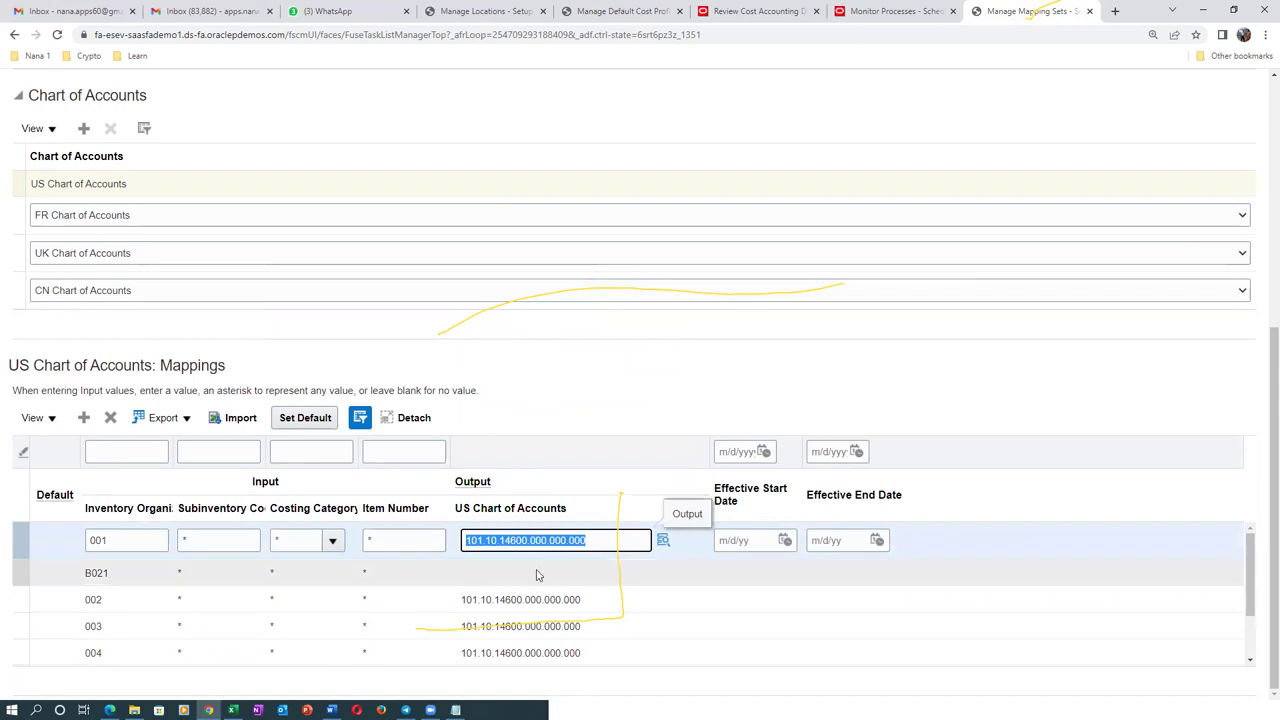
left_click(537, 570)
key("ctrl+v")
left_click(664, 388)
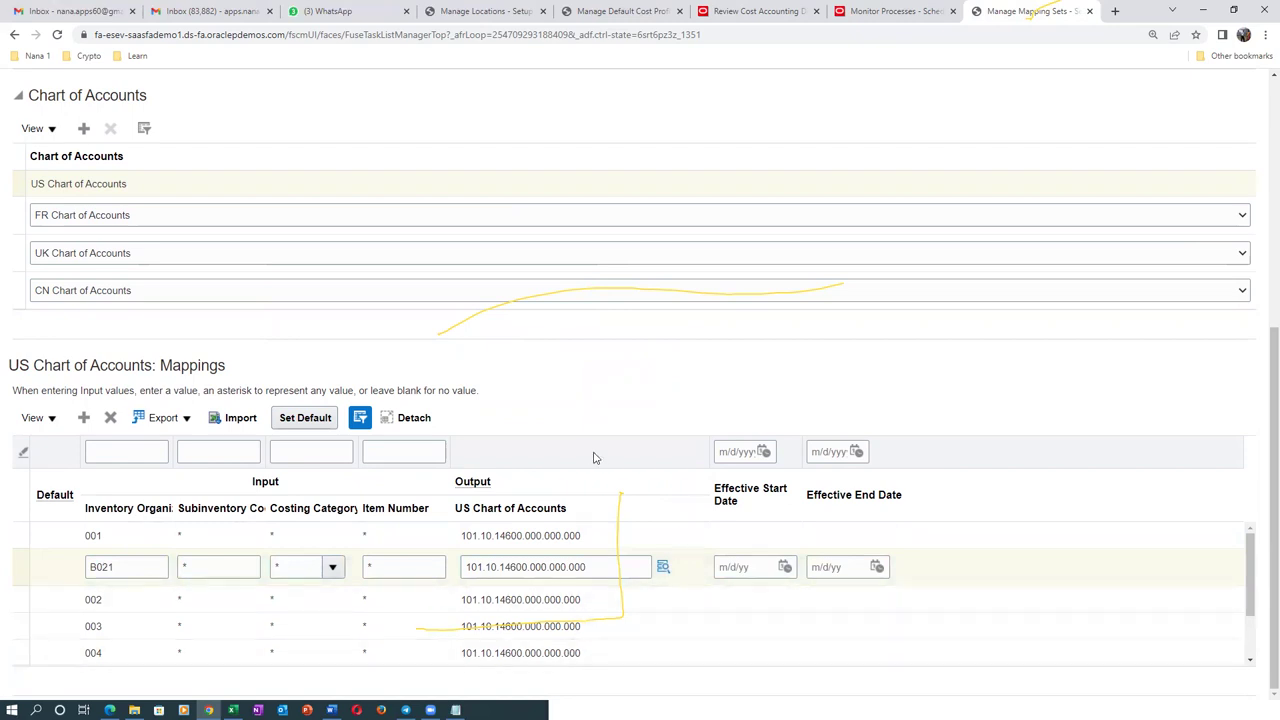
scroll(812, 400, "up", 5)
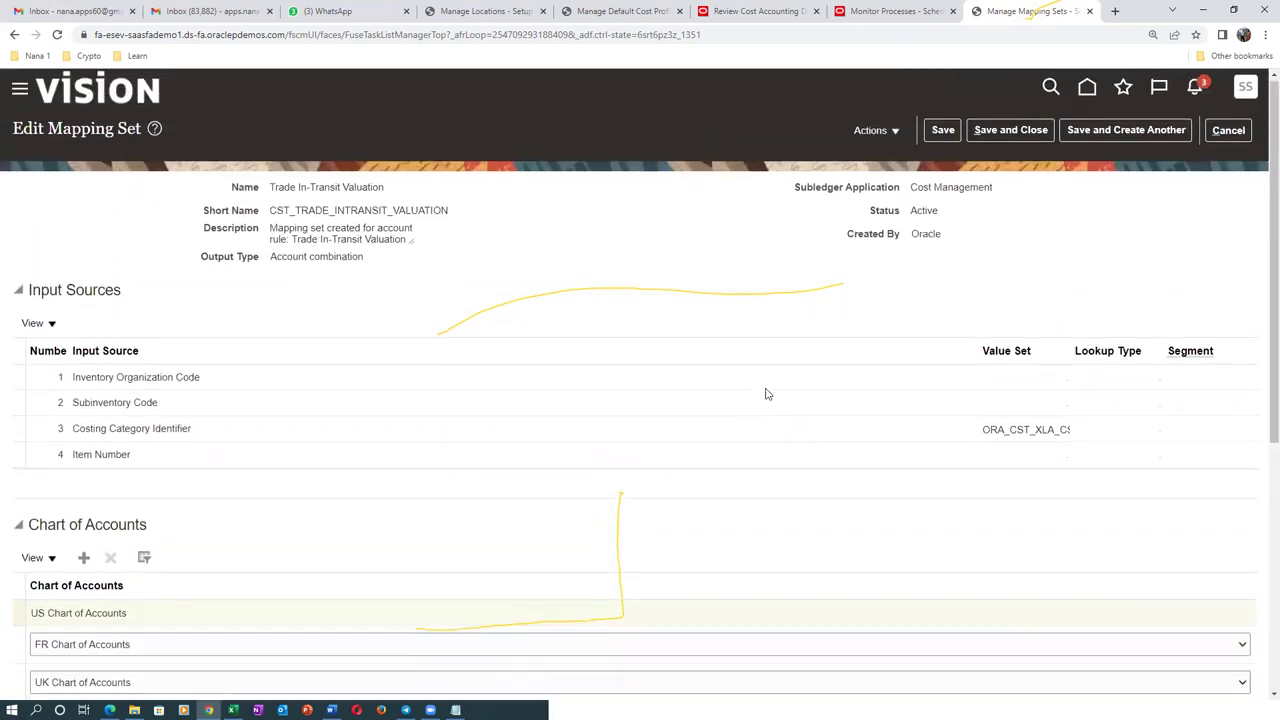
left_click(1004, 140)
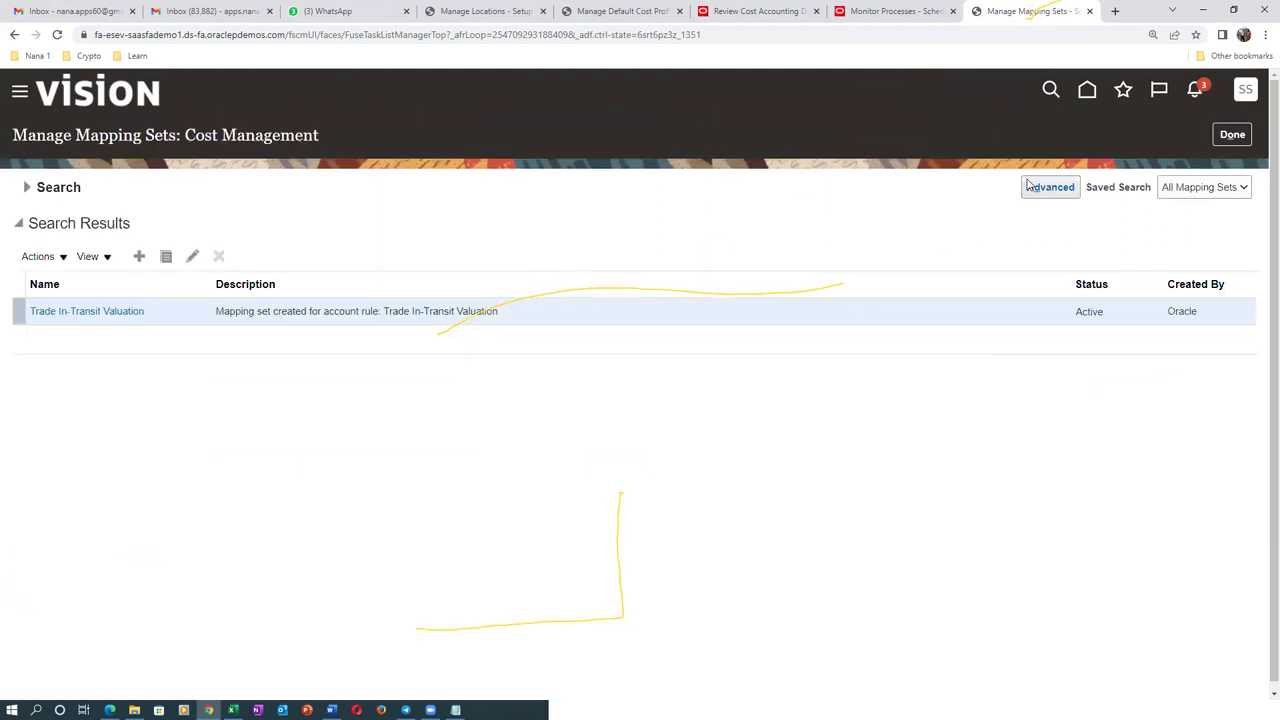
Step: Return to Review Cost Accounting Distributions and copy the mapping set name Trade Clearing from journal line 2's error message
left_click(712, 18)
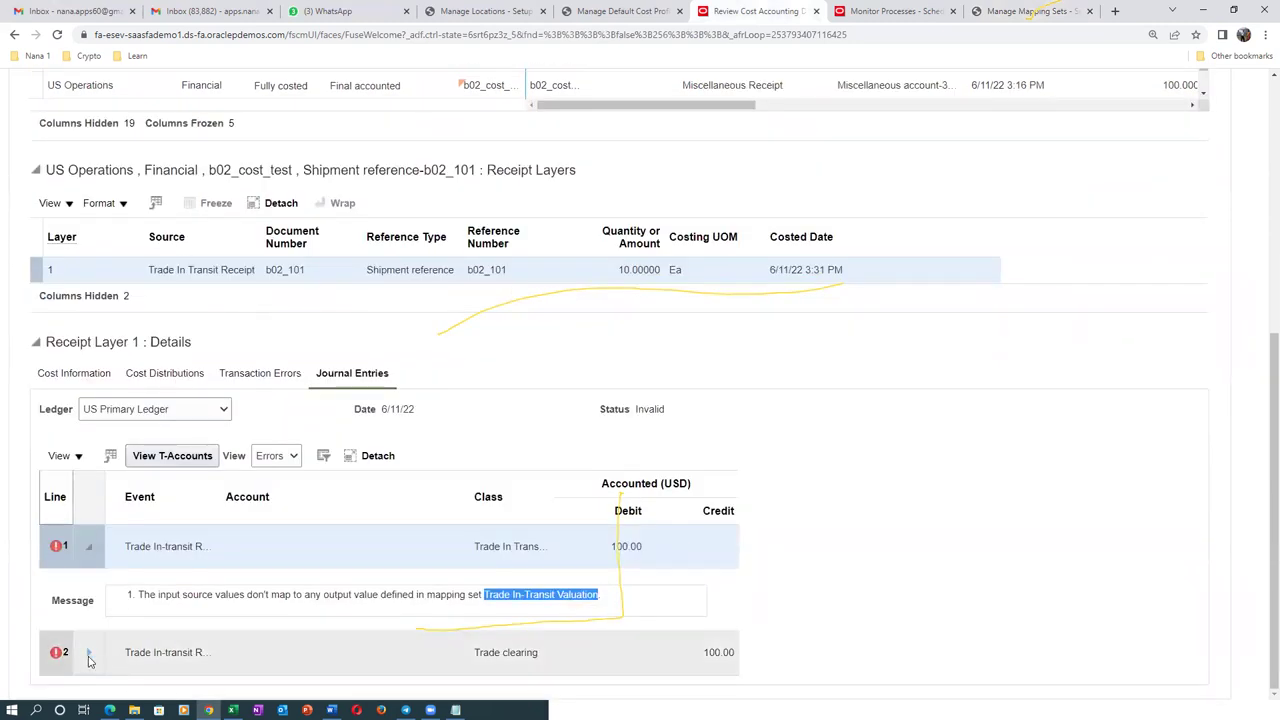
left_click(110, 665)
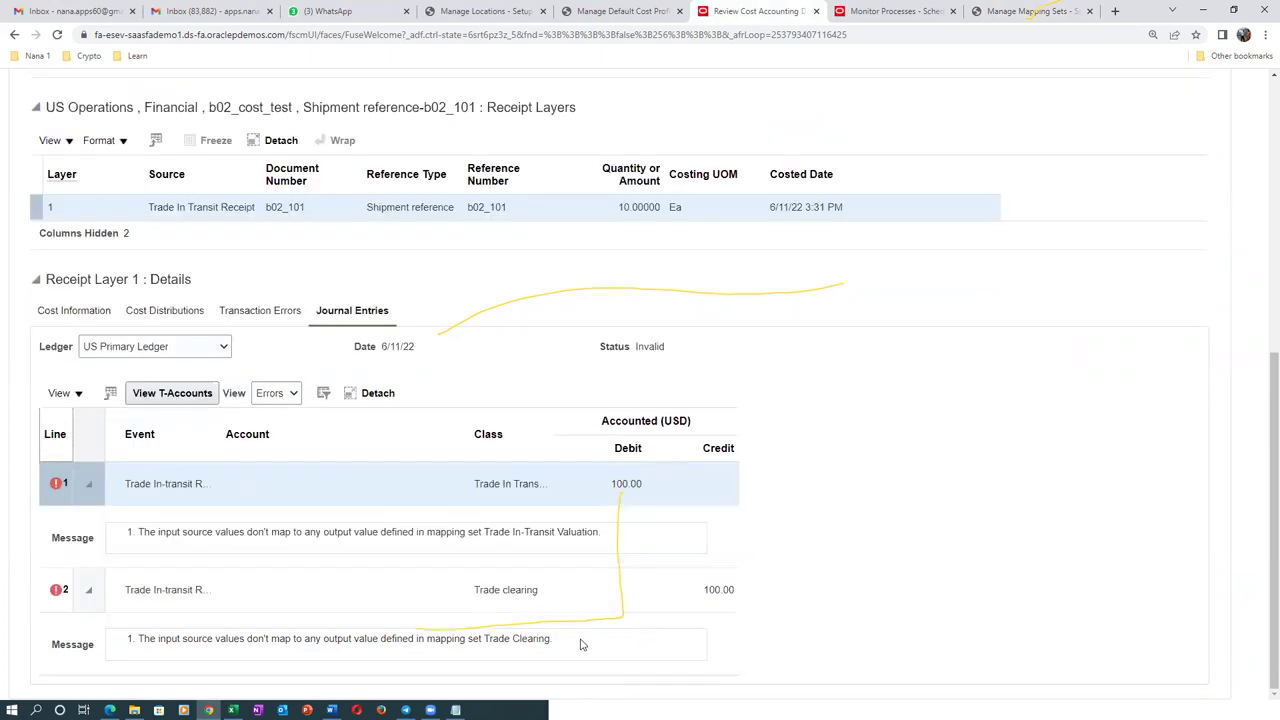
left_click_drag(556, 651, 484, 640)
key("ctrl+c")
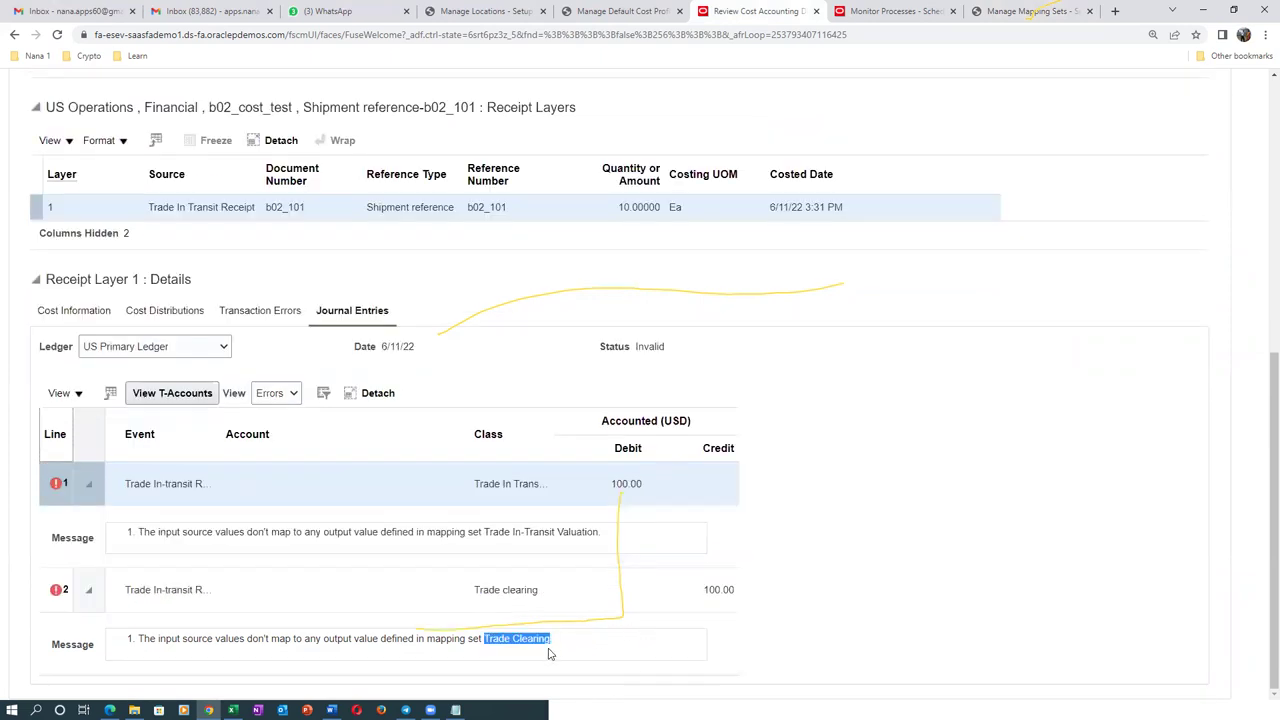
Step: Search the Cost Management mapping sets for Trade Clearing and open that set
left_click(1024, 11)
left_click(27, 188)
left_click_drag(325, 229, 2, 318)
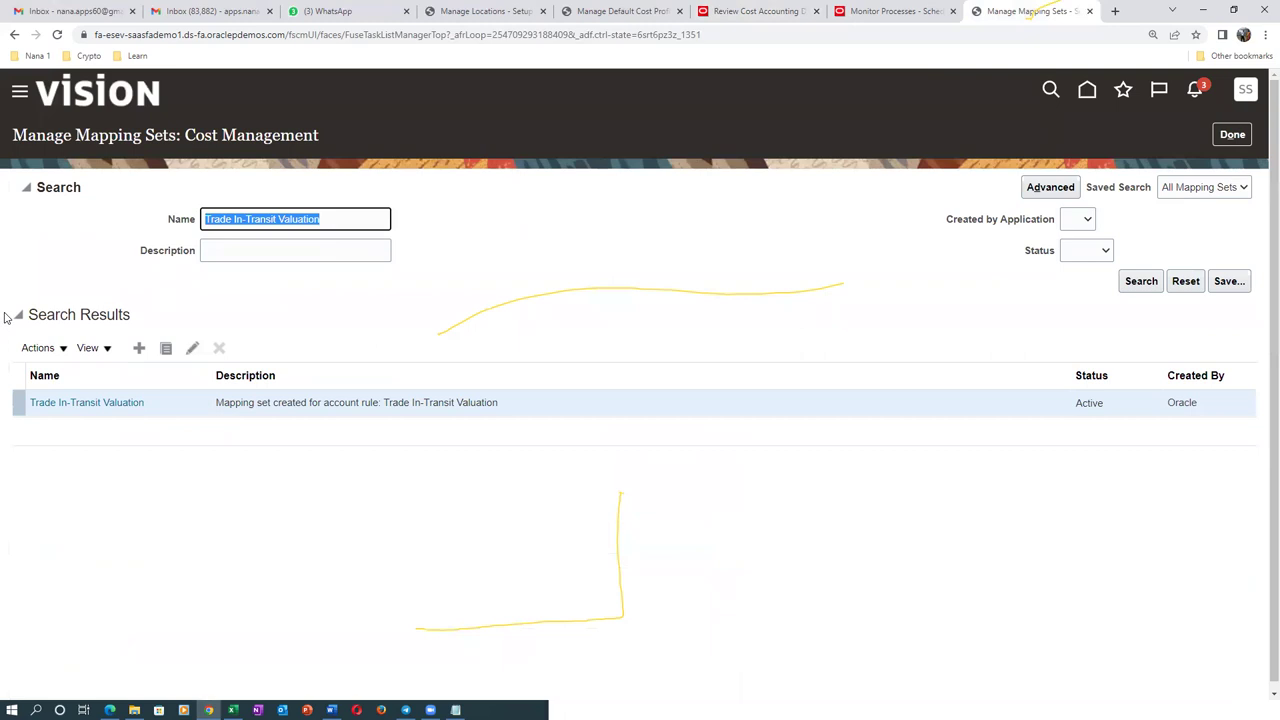
key("ctrl+v")
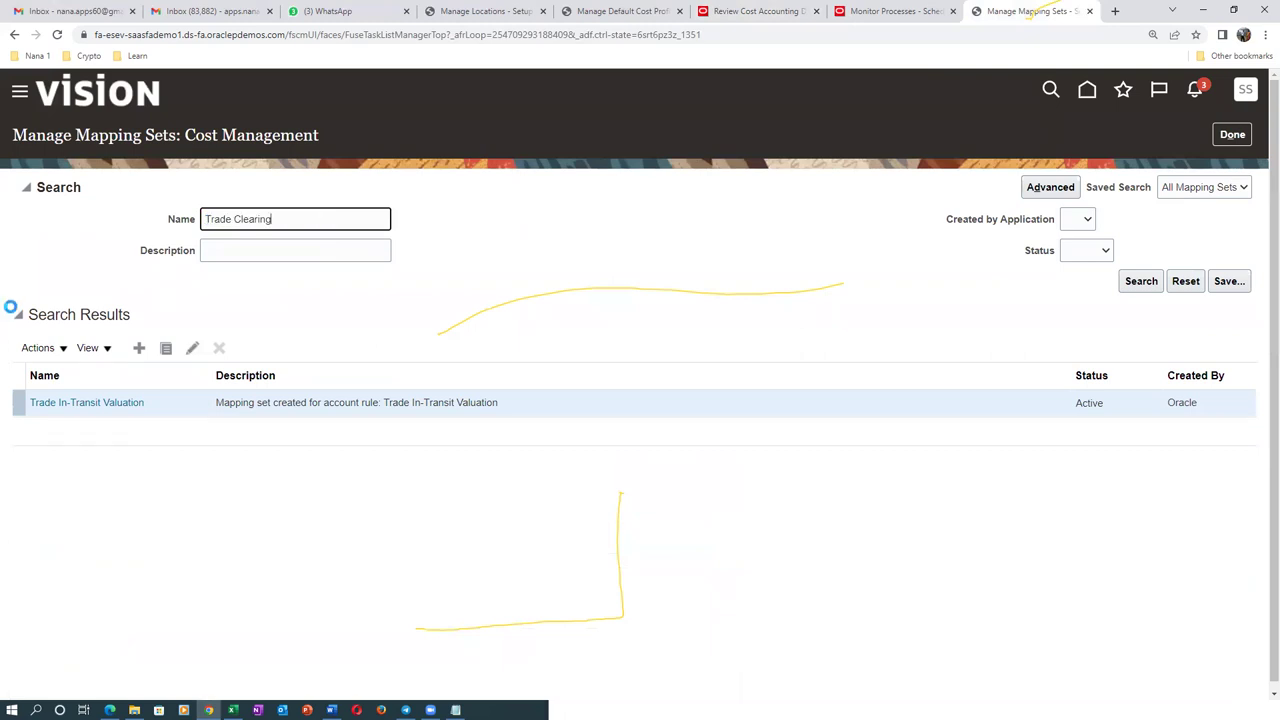
left_click(55, 312)
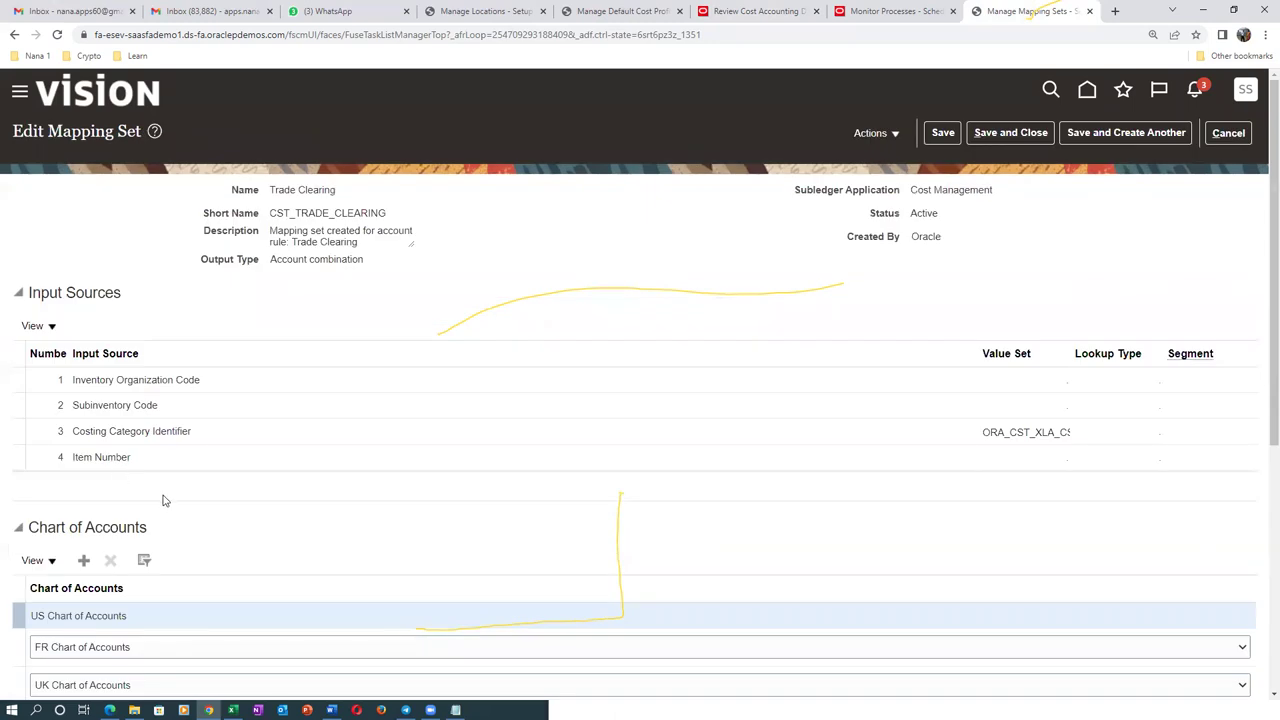
Step: Enter a Trade Clearing mapping for organization B021 in the US Chart of Accounts, with * for subinventory, costing category and item number
scroll(163, 500, "down", 3)
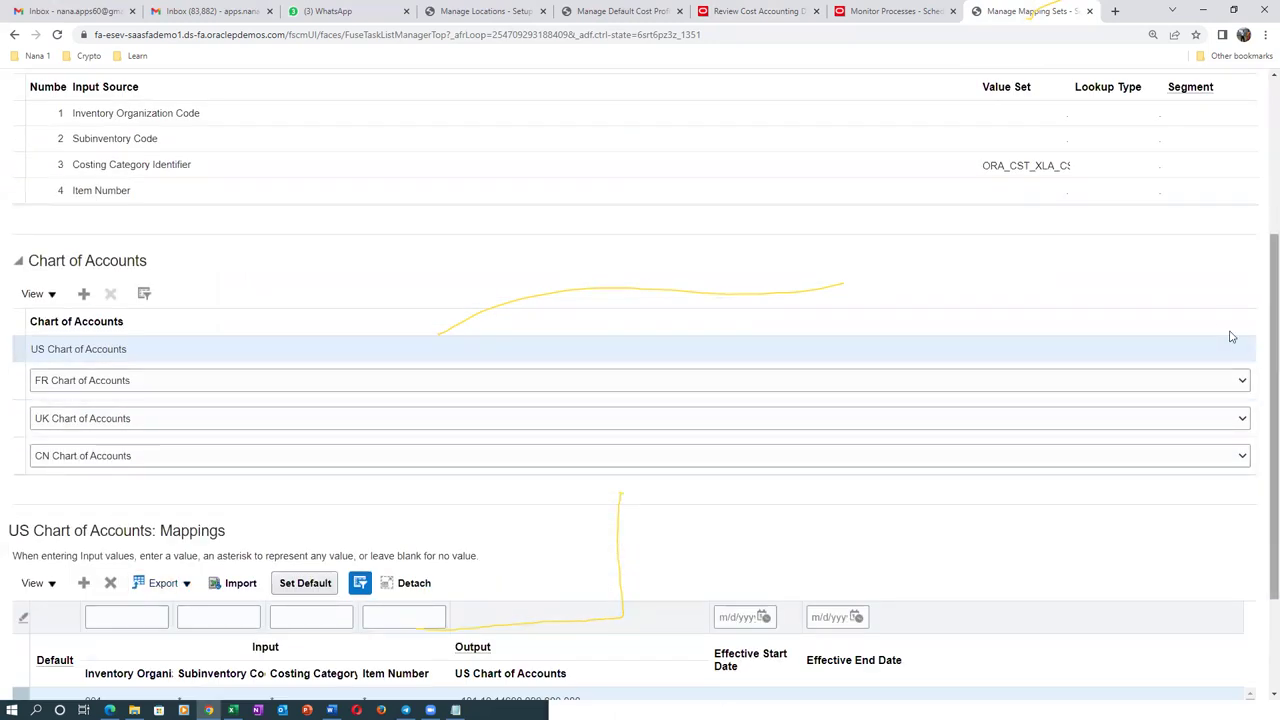
scroll(1258, 450, "down", 2)
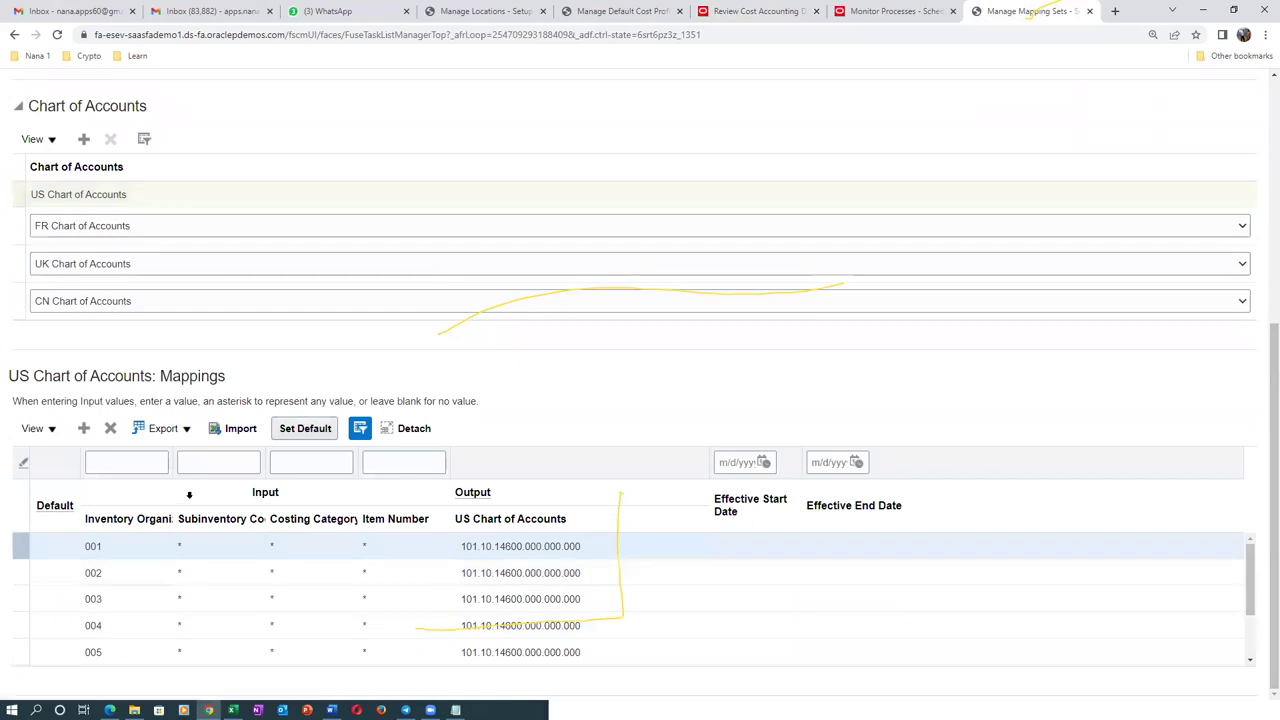
left_click(155, 573)
type("B021")
key("Tab")
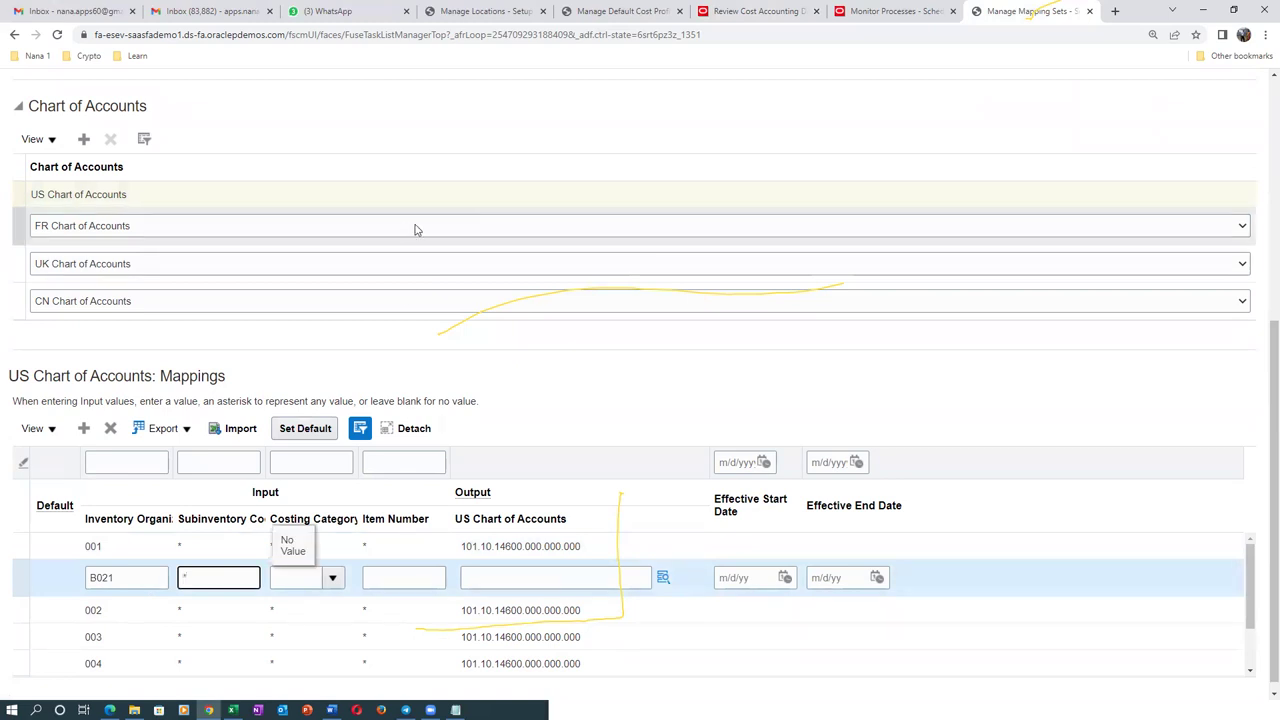
type("*")
left_click(332, 577)
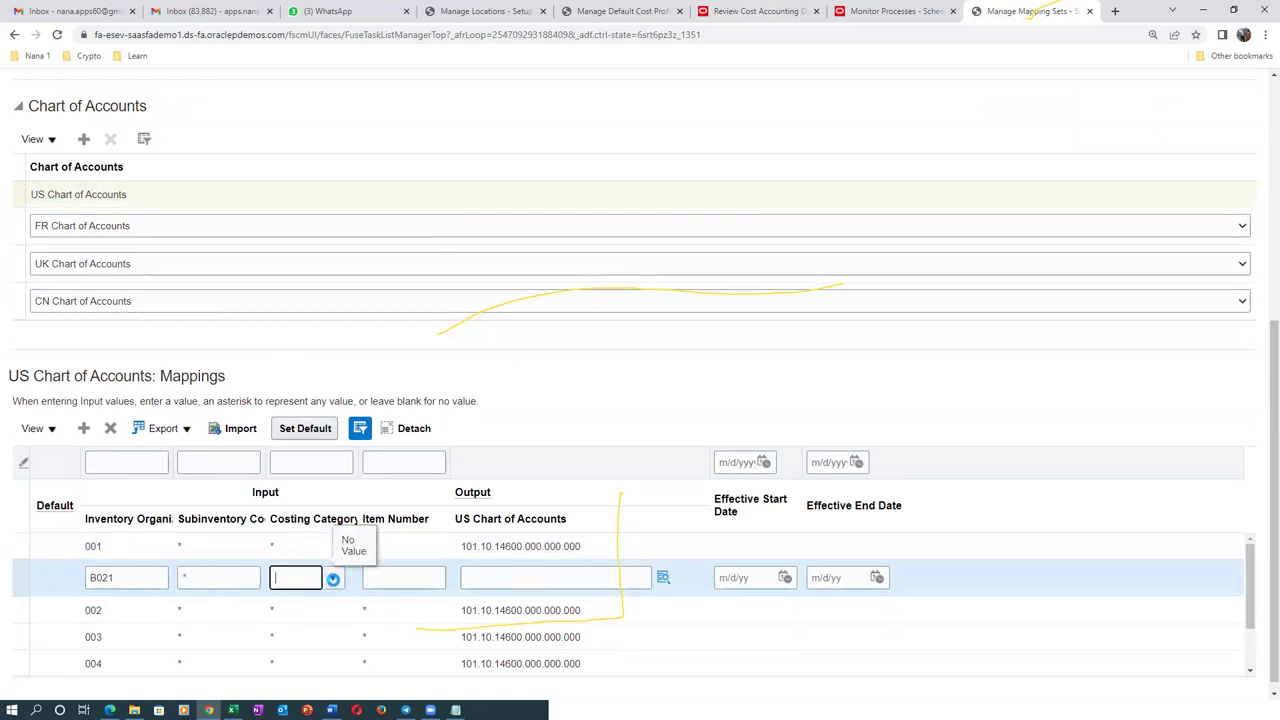
left_click(357, 303)
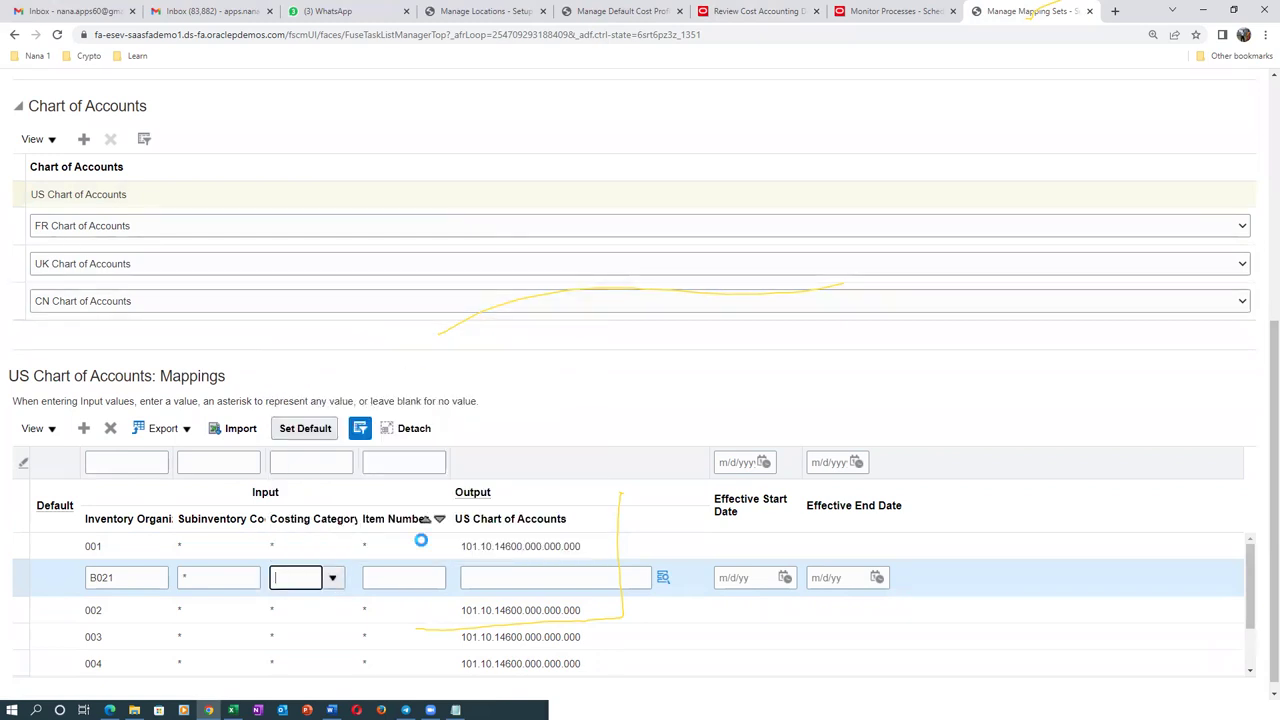
left_click(410, 577)
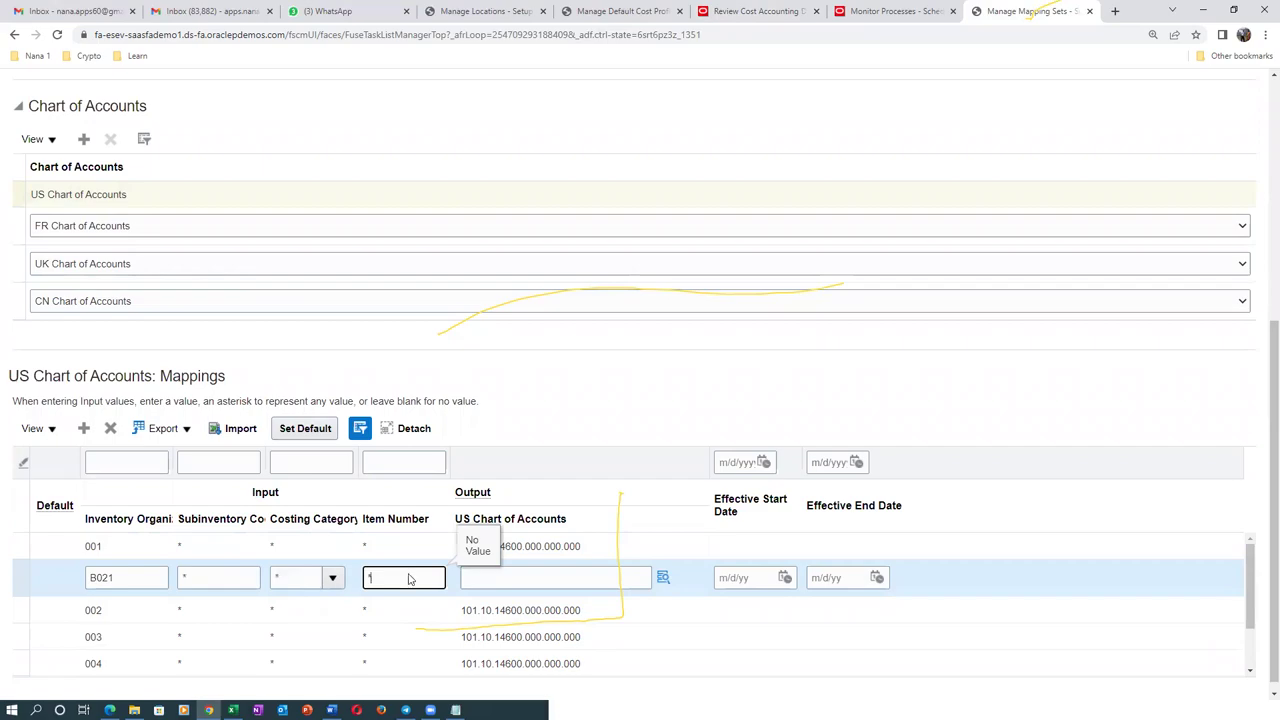
Step: Switch to the Accounting Entries - IOT - In Transit workbook in Excel, review the Cost Accounting mapping sets list, and return to the mapping set
key("alt+Tab")
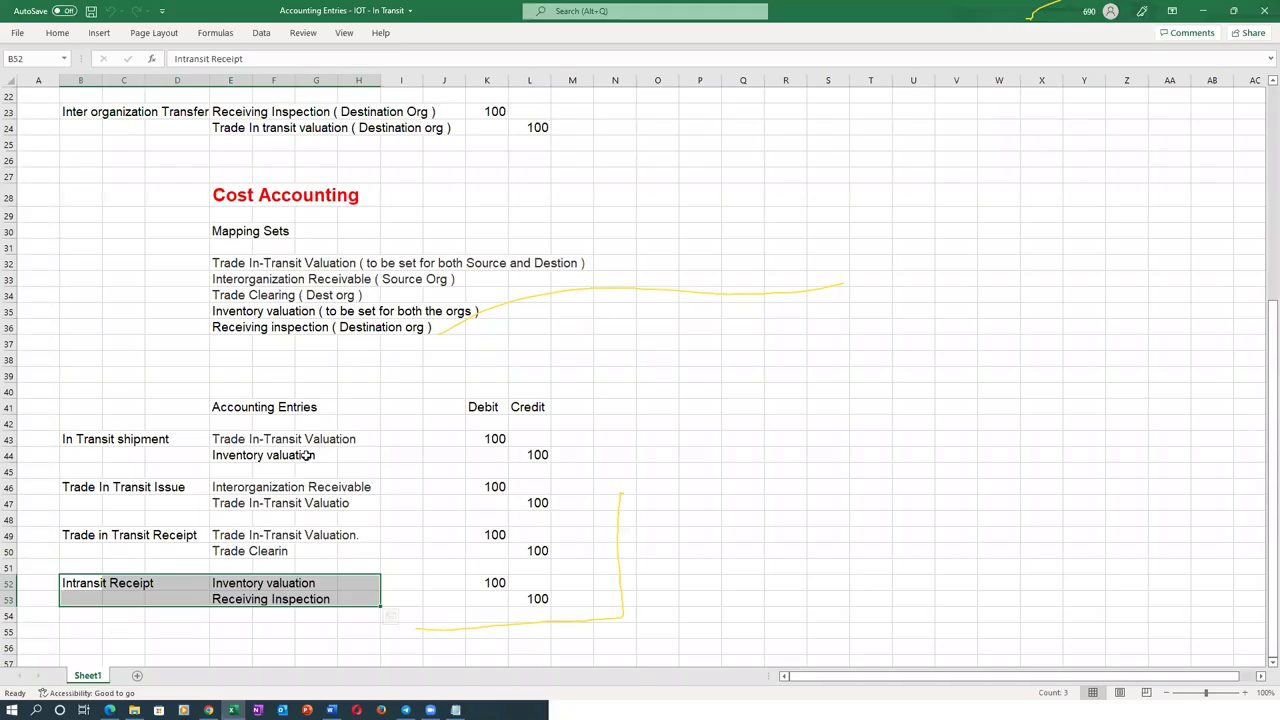
left_click(220, 330)
left_click(240, 296)
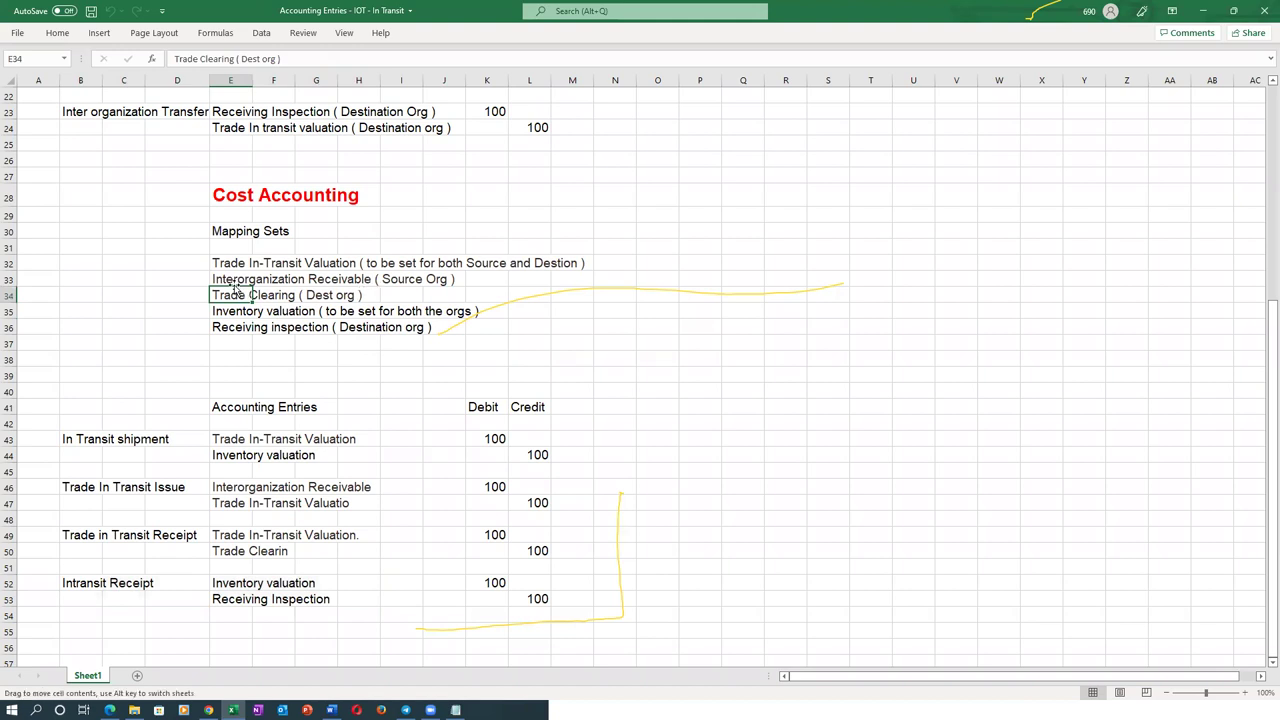
left_click(234, 280)
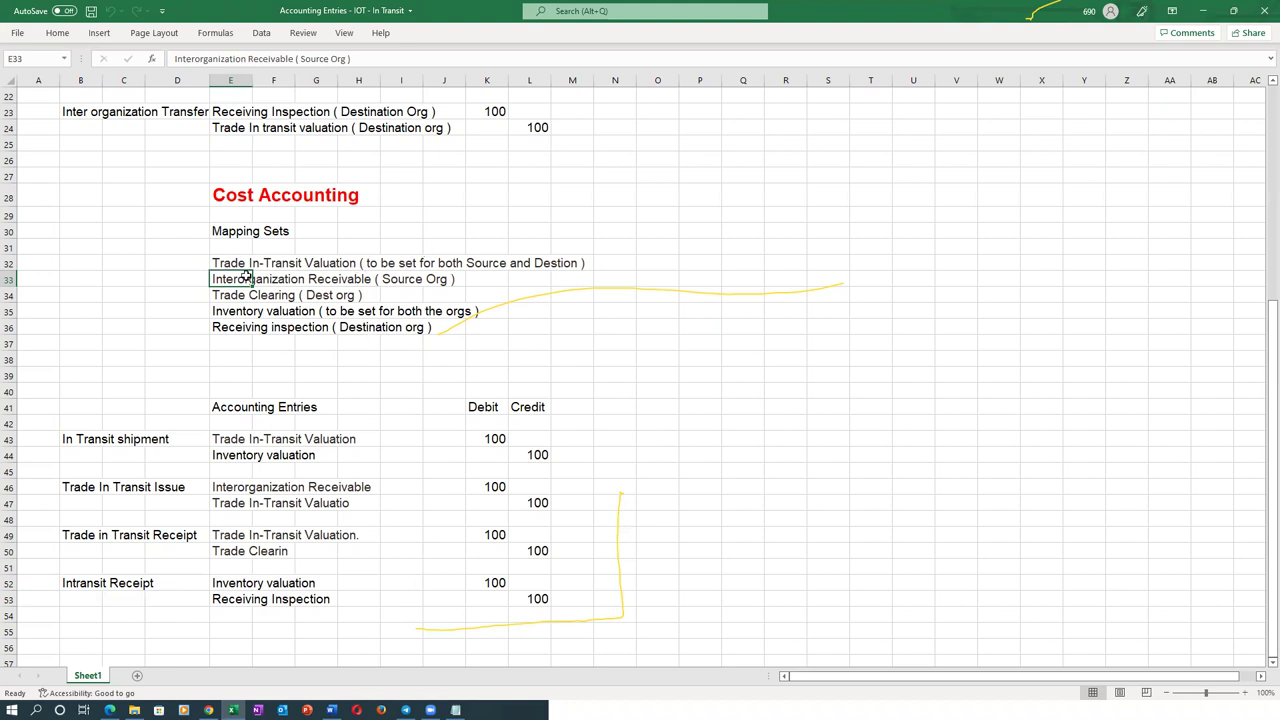
left_click(414, 278)
left_click_drag(229, 264, 269, 319)
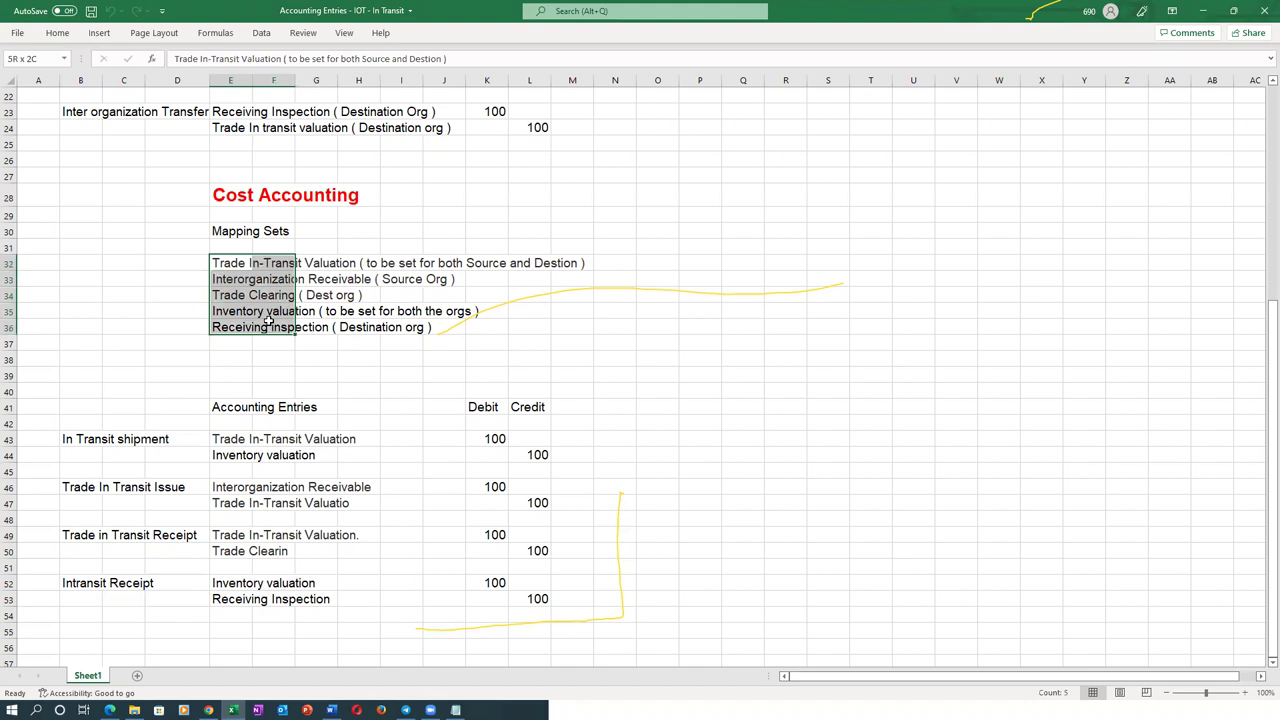
left_click(392, 359)
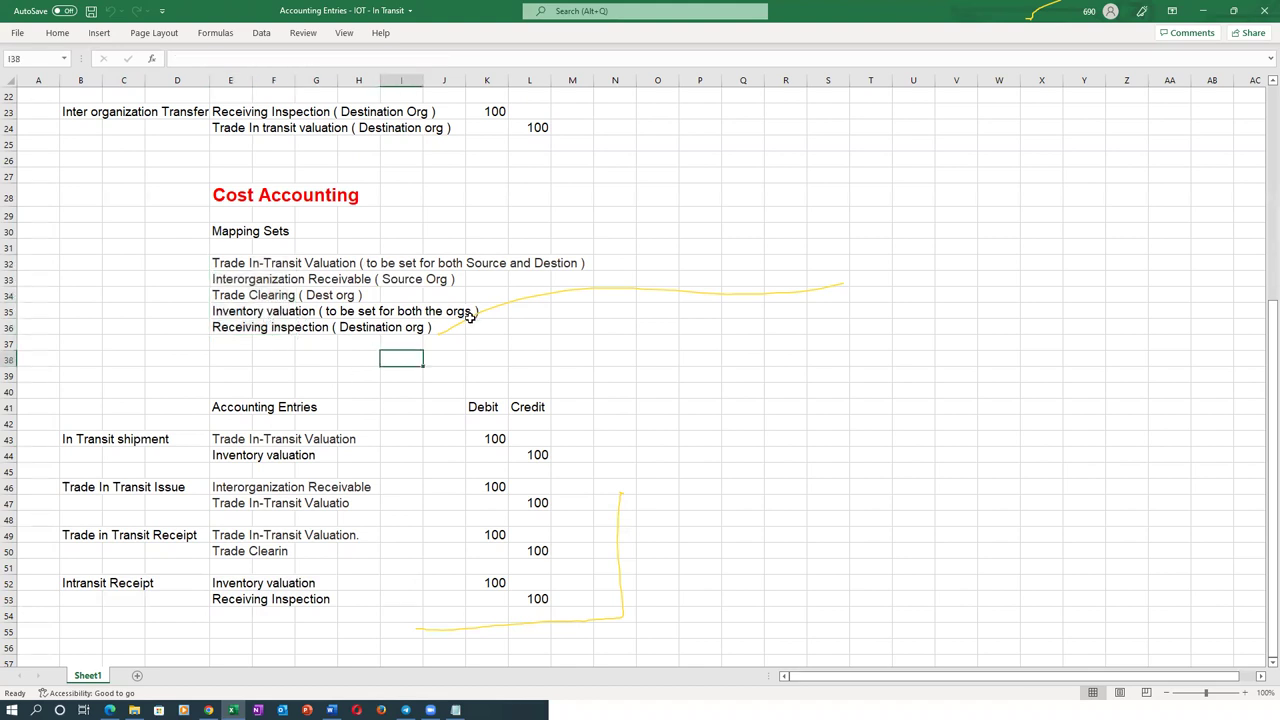
key("alt+Tab")
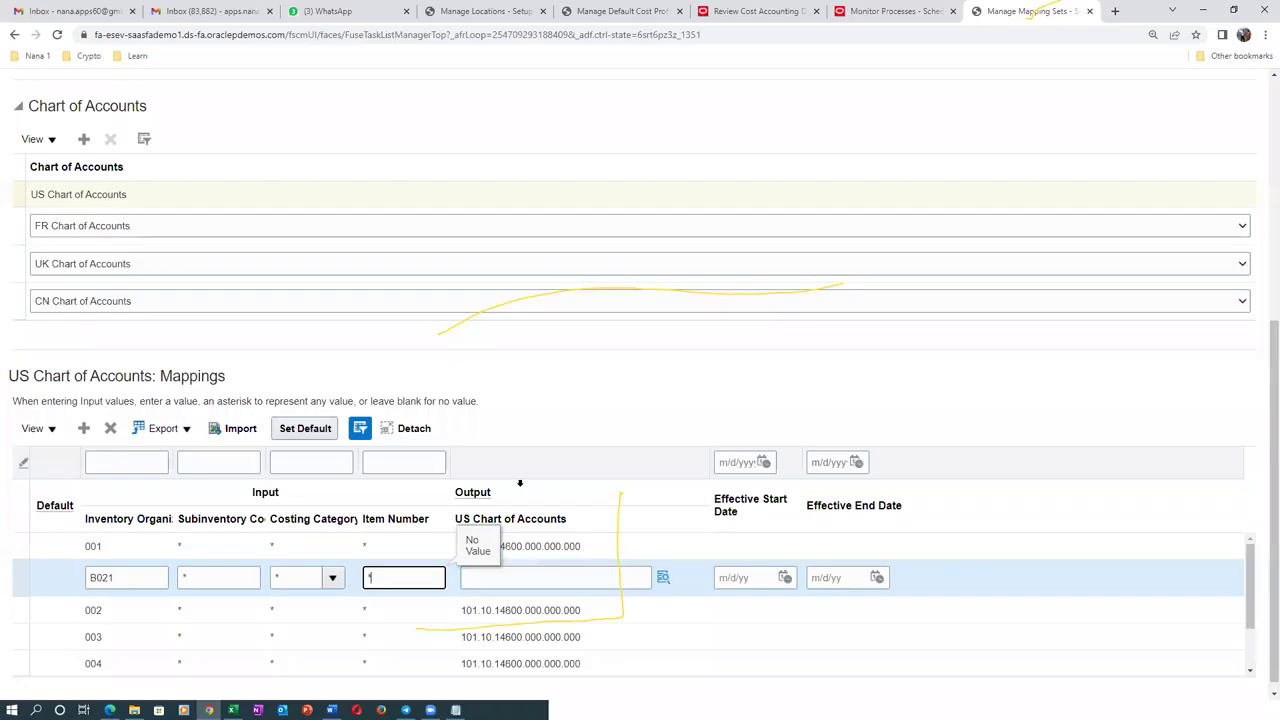
Step: Try to copy the 001 mapping's output account into the B021 row of the Trade Clearing set
left_click(530, 582)
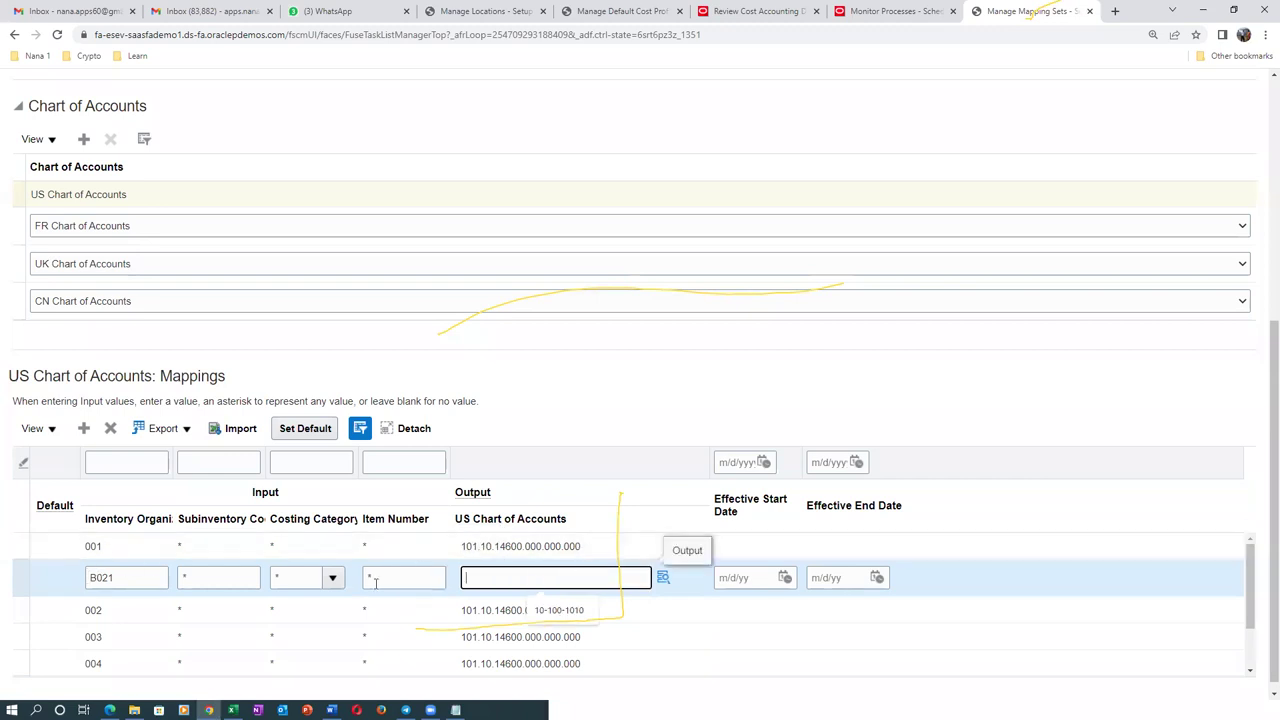
left_click(540, 546)
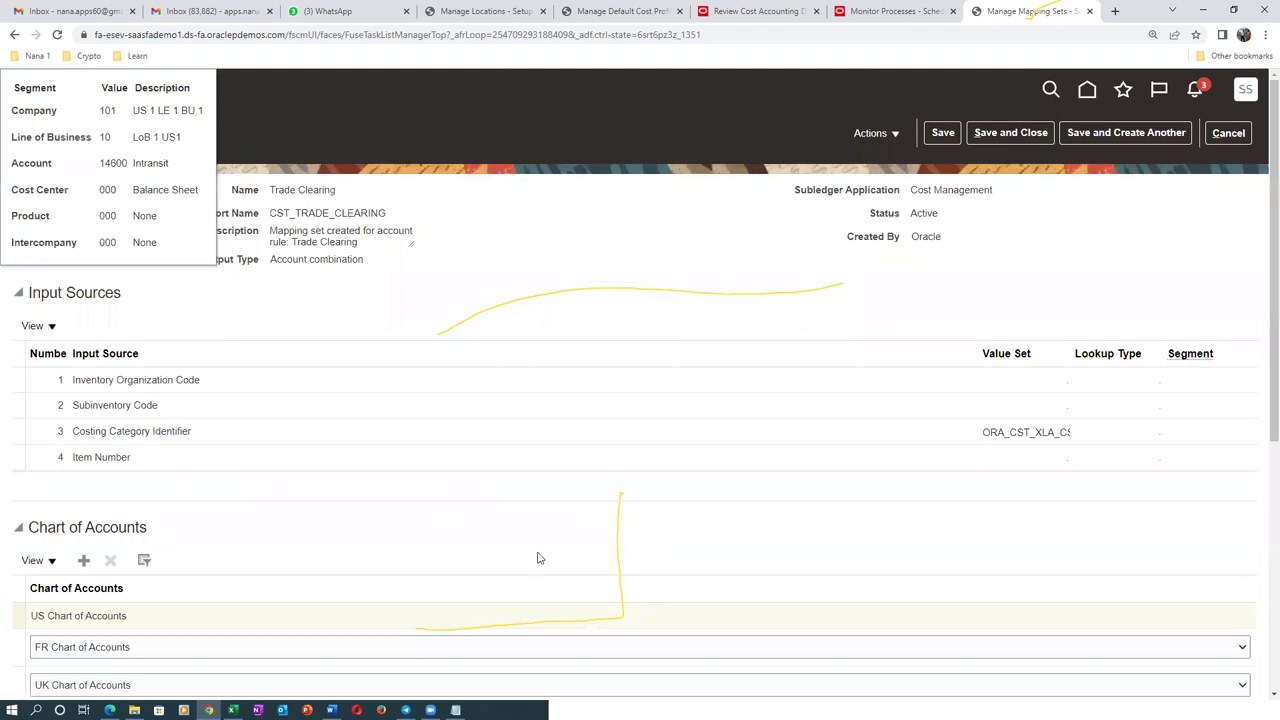
scroll(537, 558, "down", 5)
left_click(519, 572)
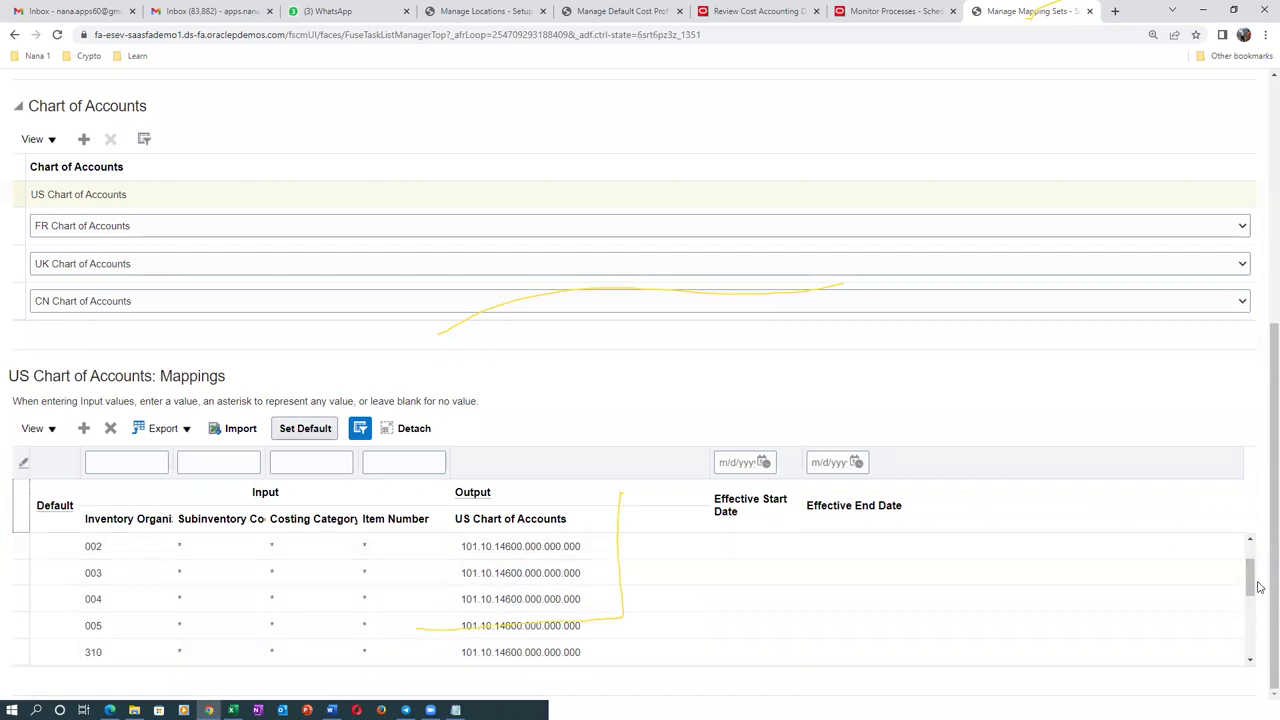
left_click_drag(1250, 578, 1250, 562)
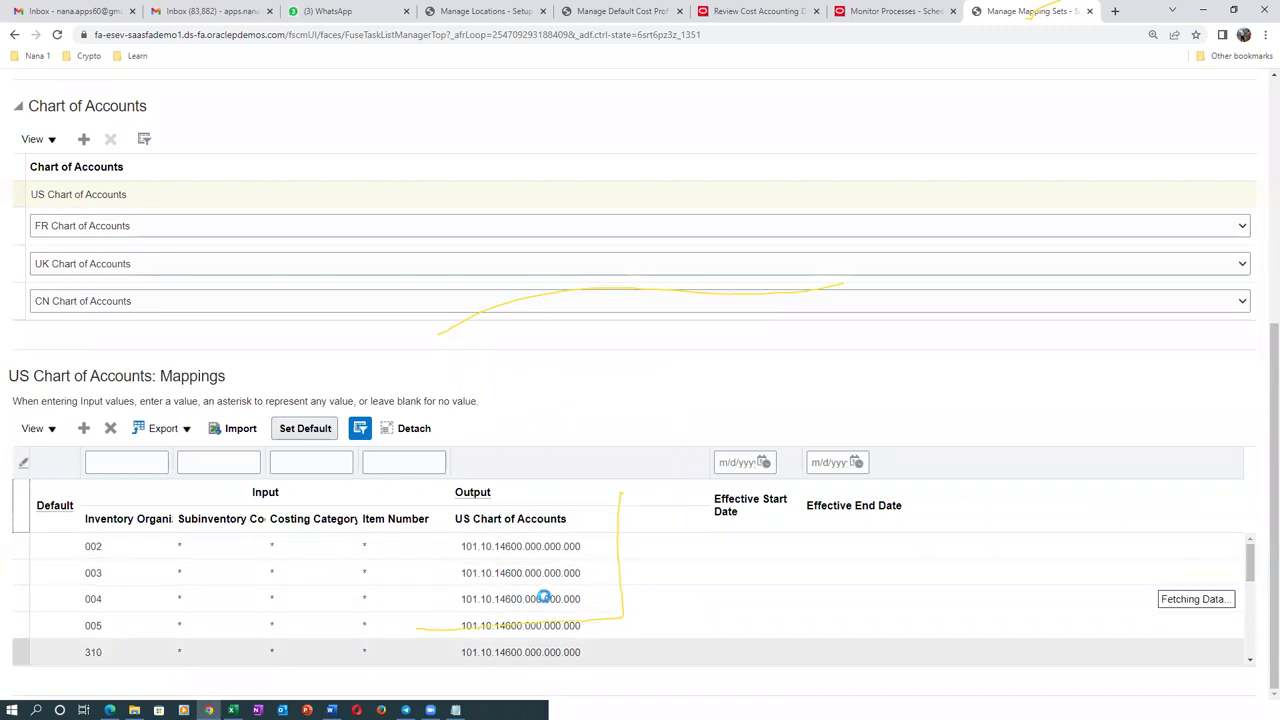
mouse_move(470, 570)
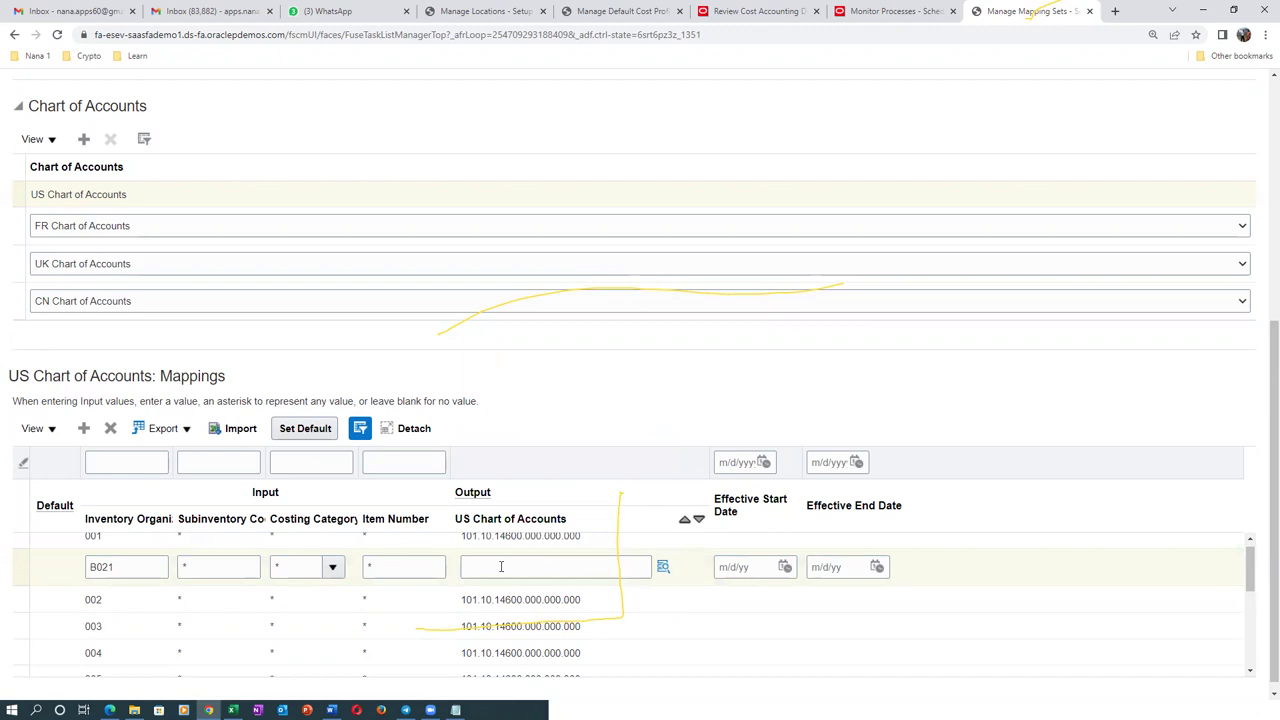
left_click(501, 566)
type("Trade Clearing")
left_click_drag(531, 566, 463, 589)
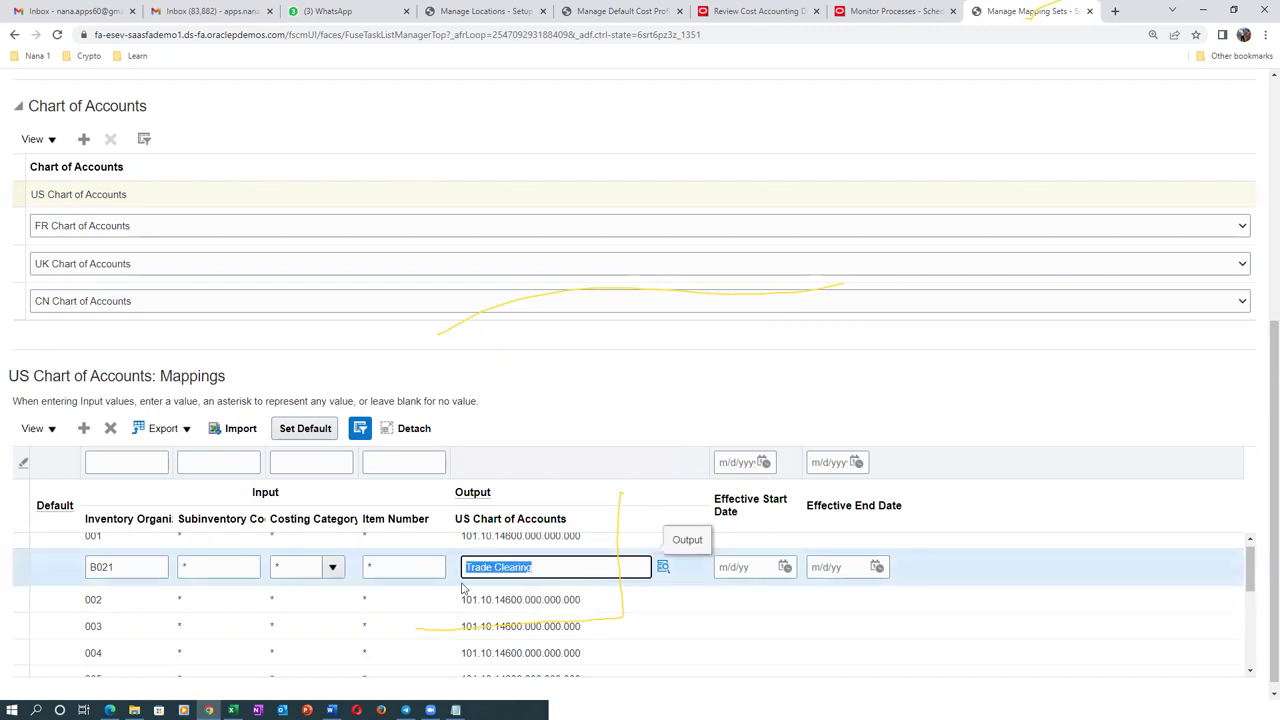
key("BackSpace")
Step: Copy the 001 mapping's output account 101.10.14600.000.000.000 into the B021 row, and save and close the Trade Clearing set
left_click(538, 540)
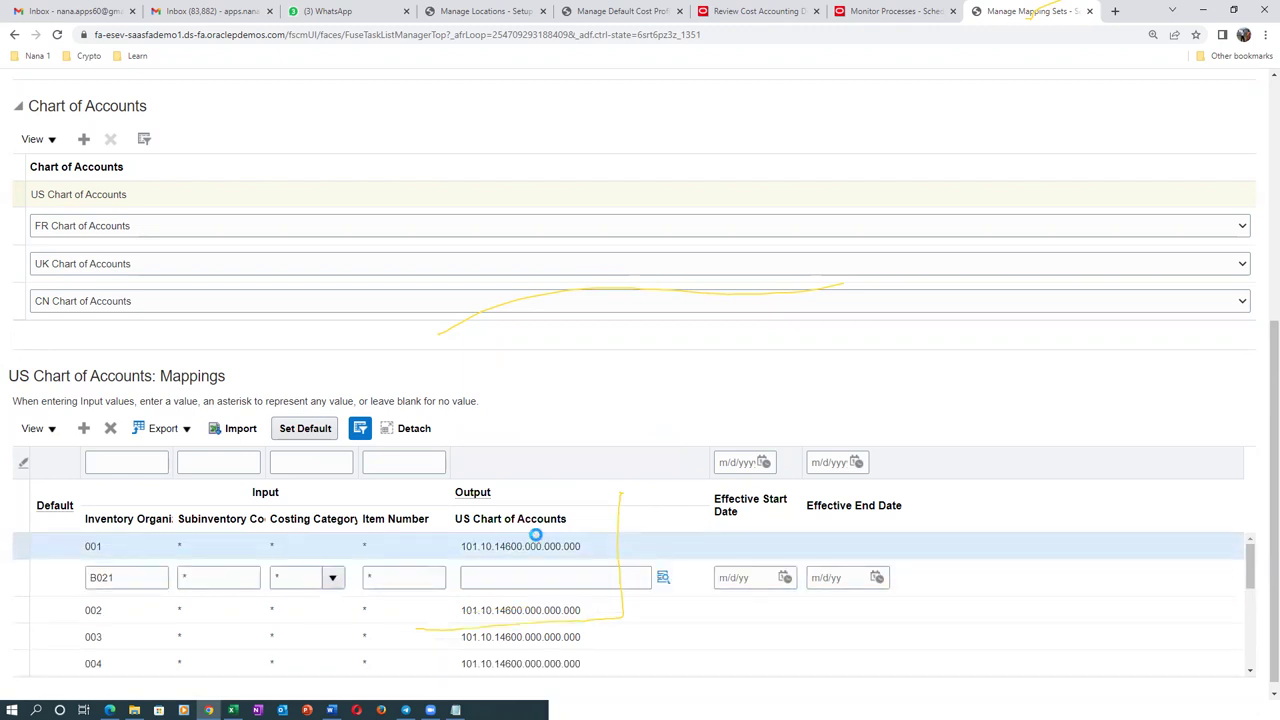
scroll(549, 571, "down", 2)
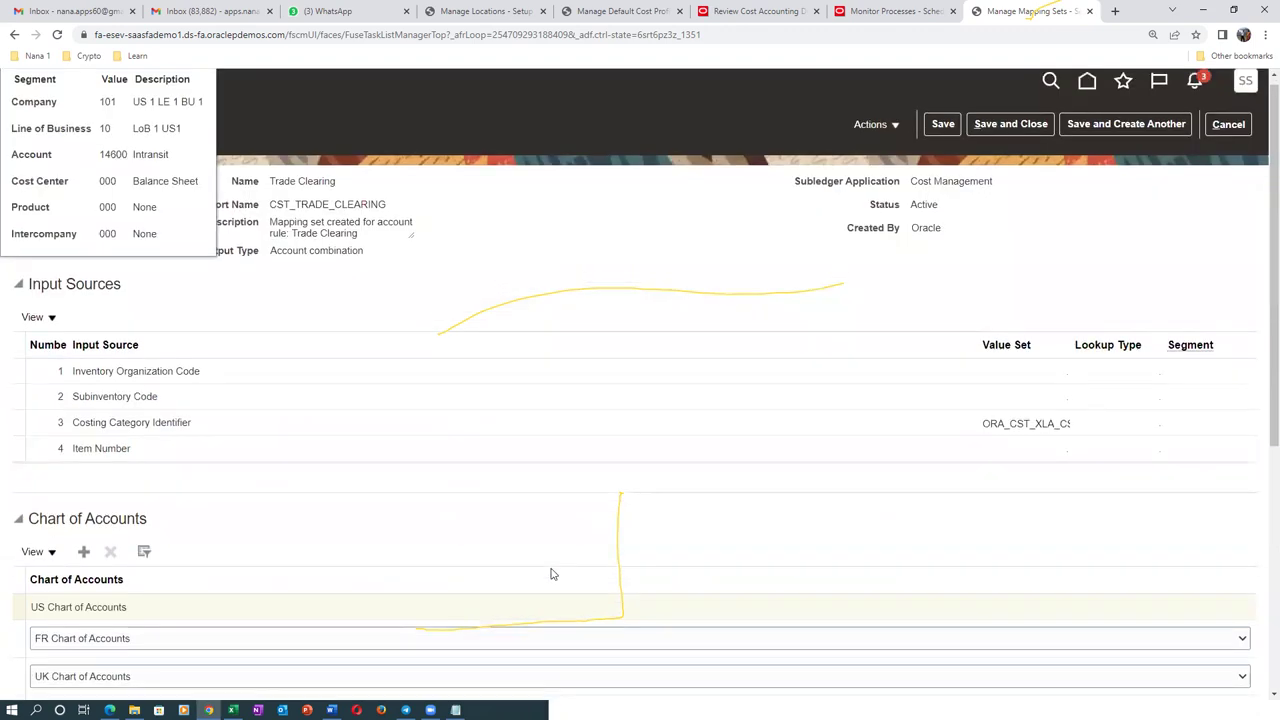
scroll(550, 573, "down", 2)
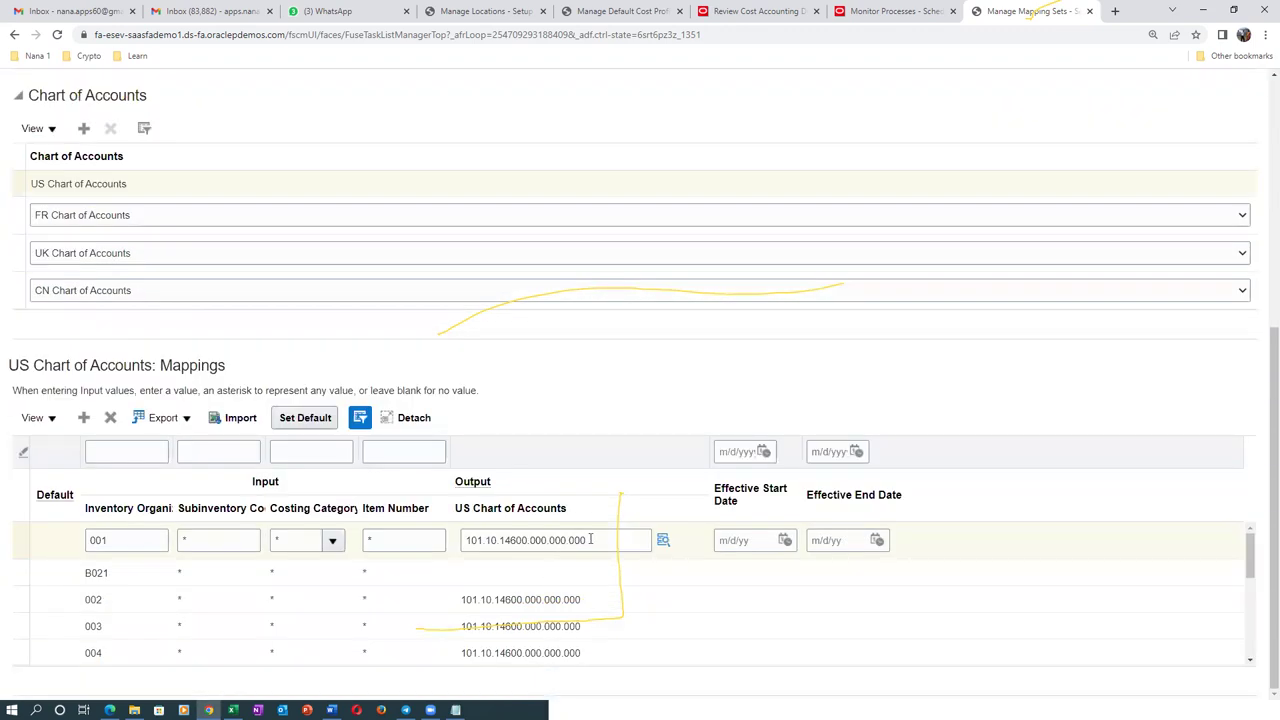
left_click(590, 540)
left_click_drag(593, 538, 460, 547)
key("ctrl+c")
left_click(504, 574)
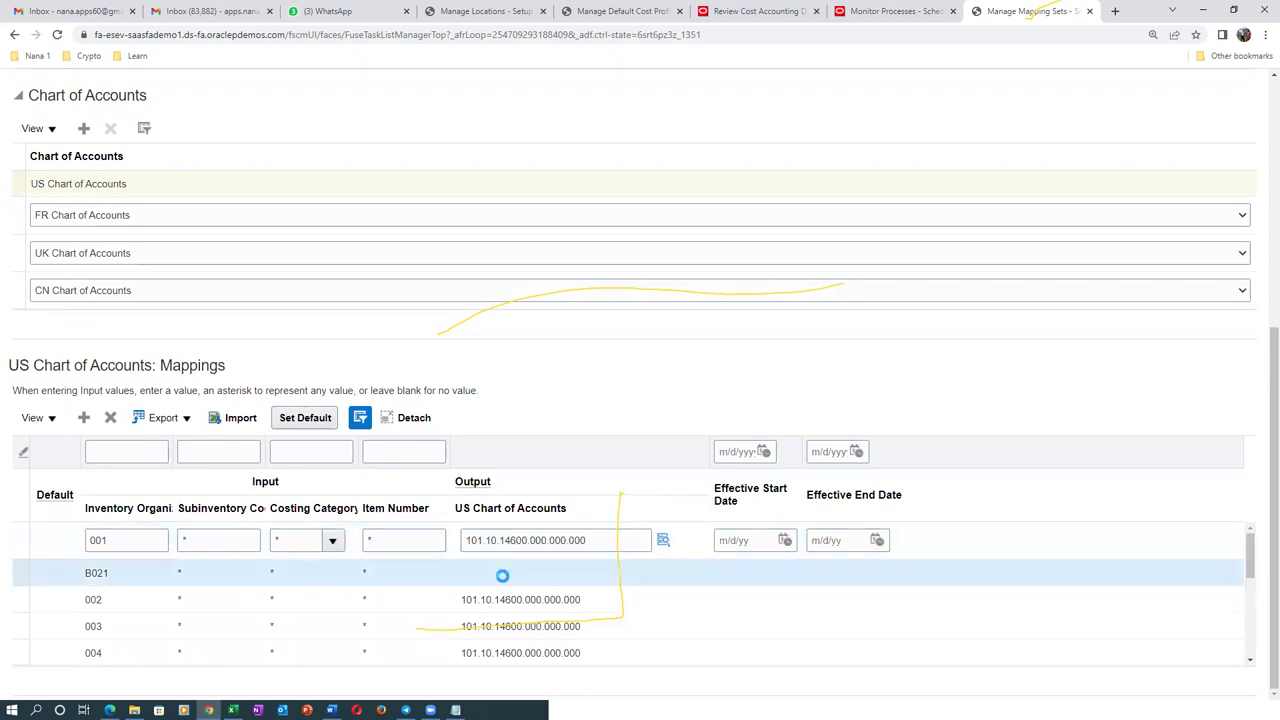
key("ctrl+v")
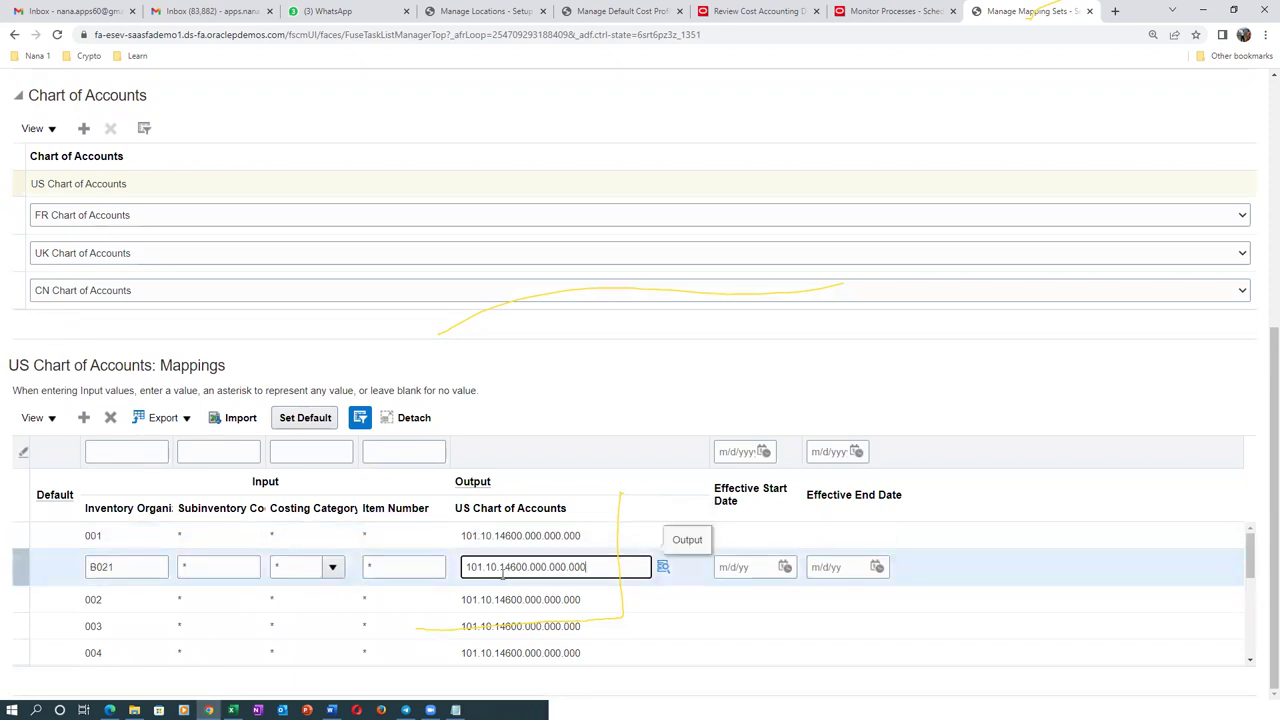
left_click(612, 406)
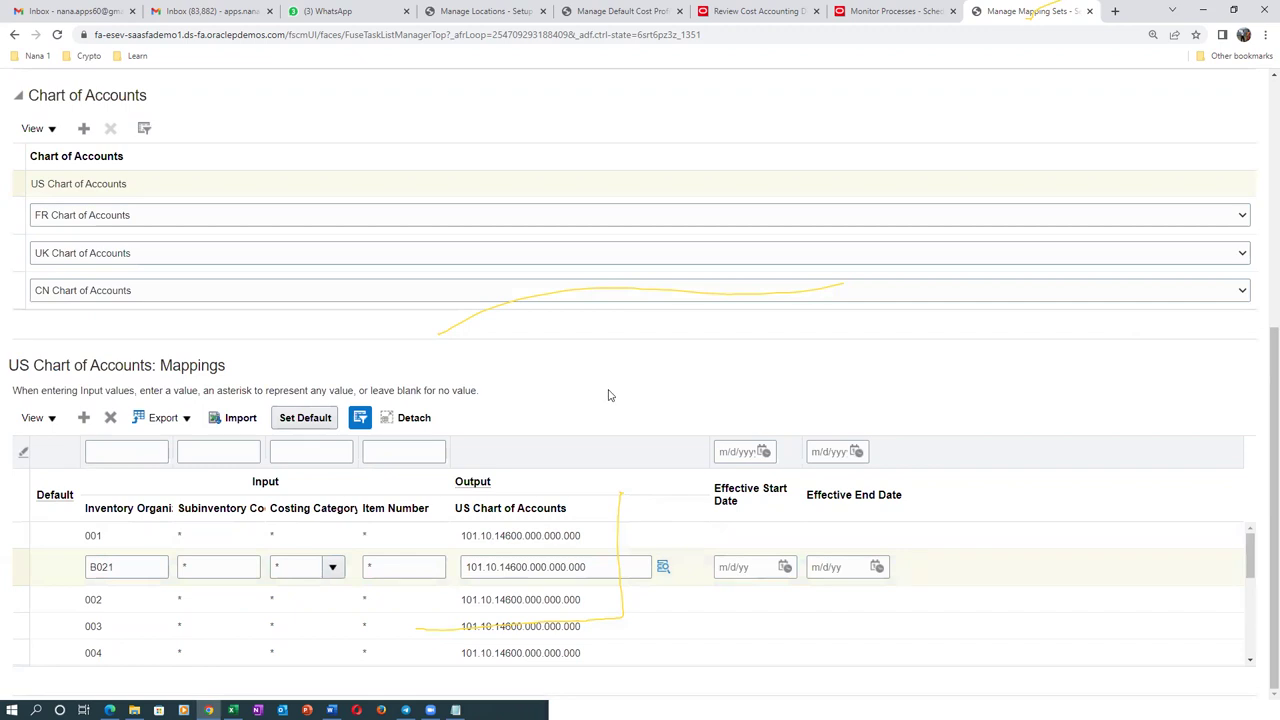
scroll(606, 395, "up", 5)
left_click(1013, 134)
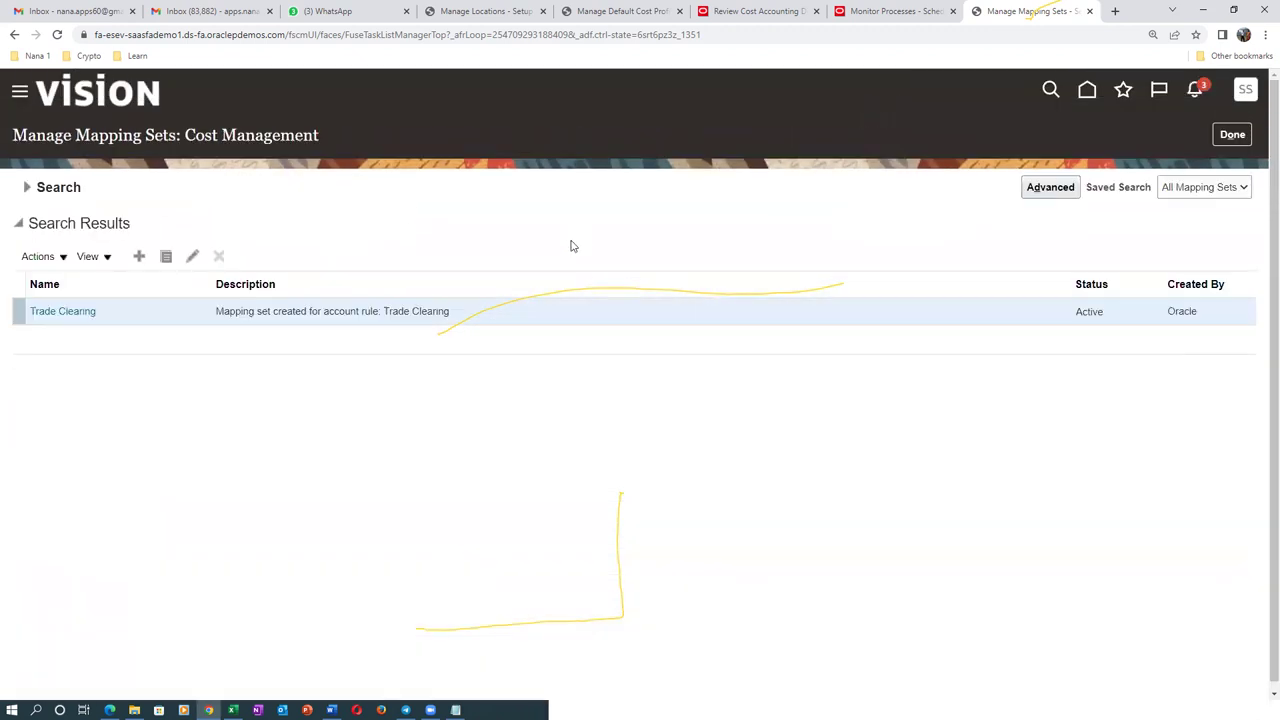
Step: Review the b02_cost_test cost accounting distributions, and check the in-transit accounting entries in the Accounting Entries - IOT - In Transit workbook in Excel
left_click(757, 11)
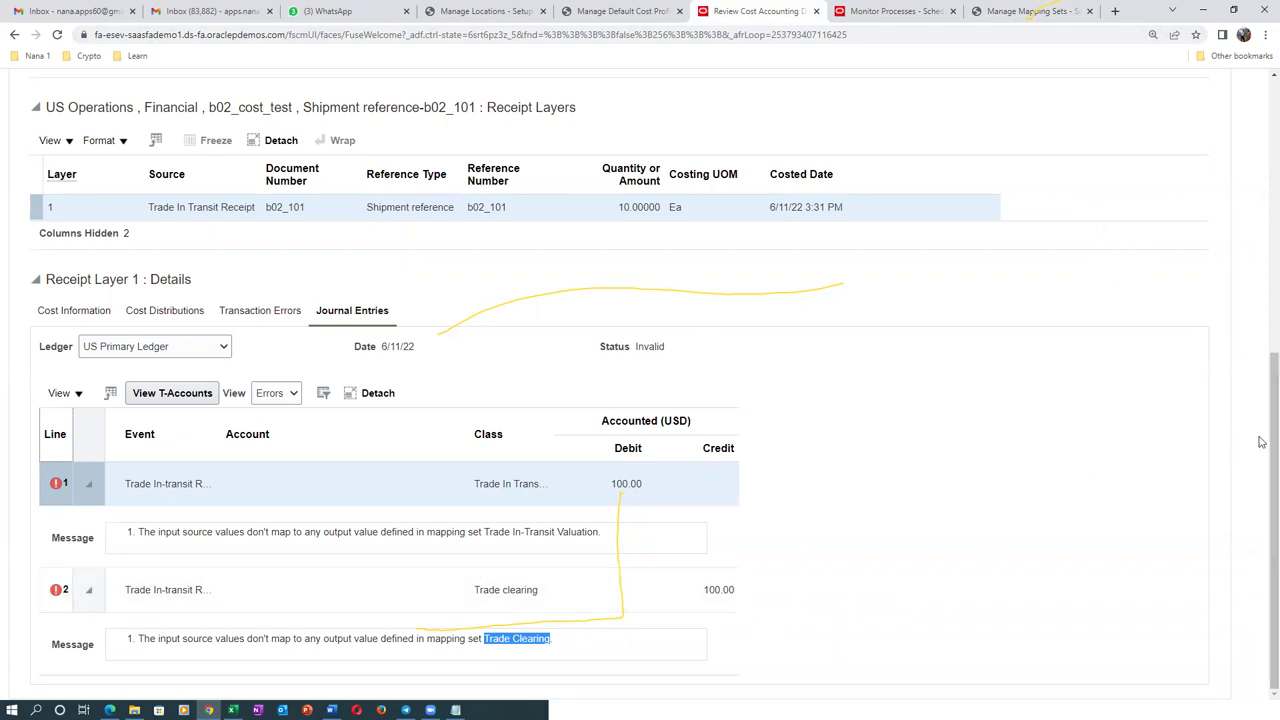
scroll(1260, 420, "up", 3)
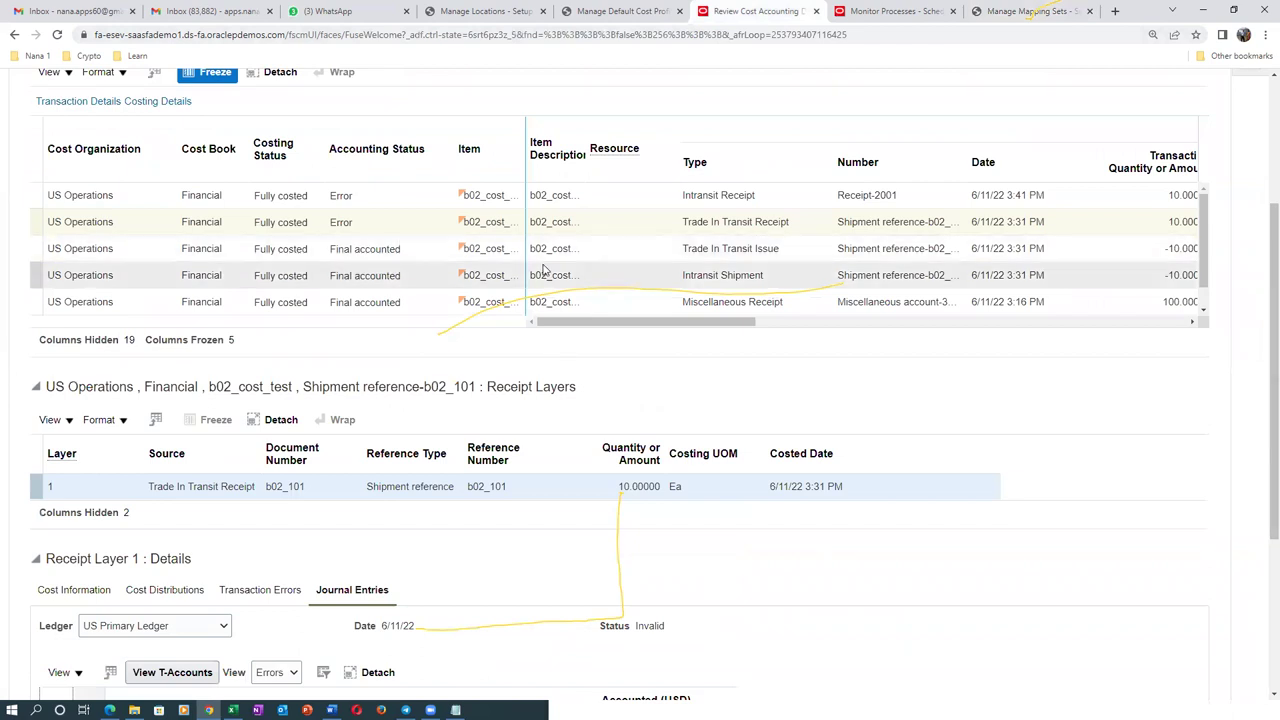
key("alt+Tab")
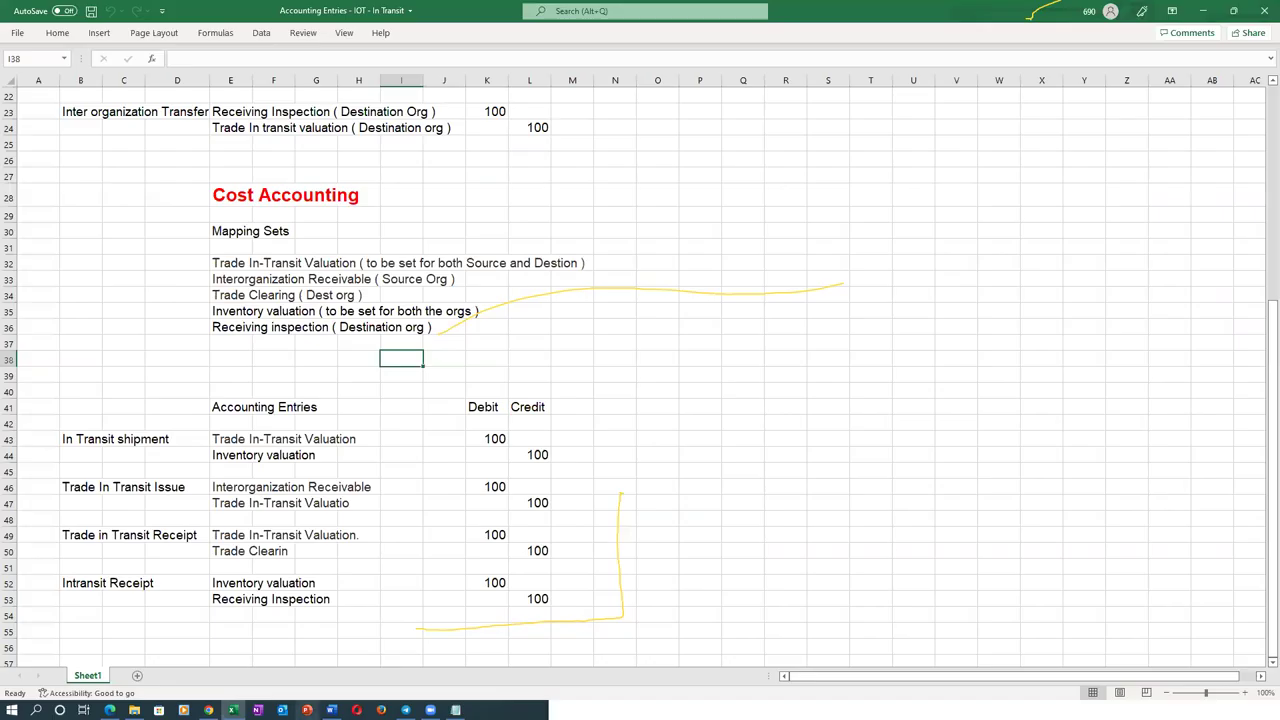
left_click_drag(226, 537, 238, 603)
left_click(222, 494)
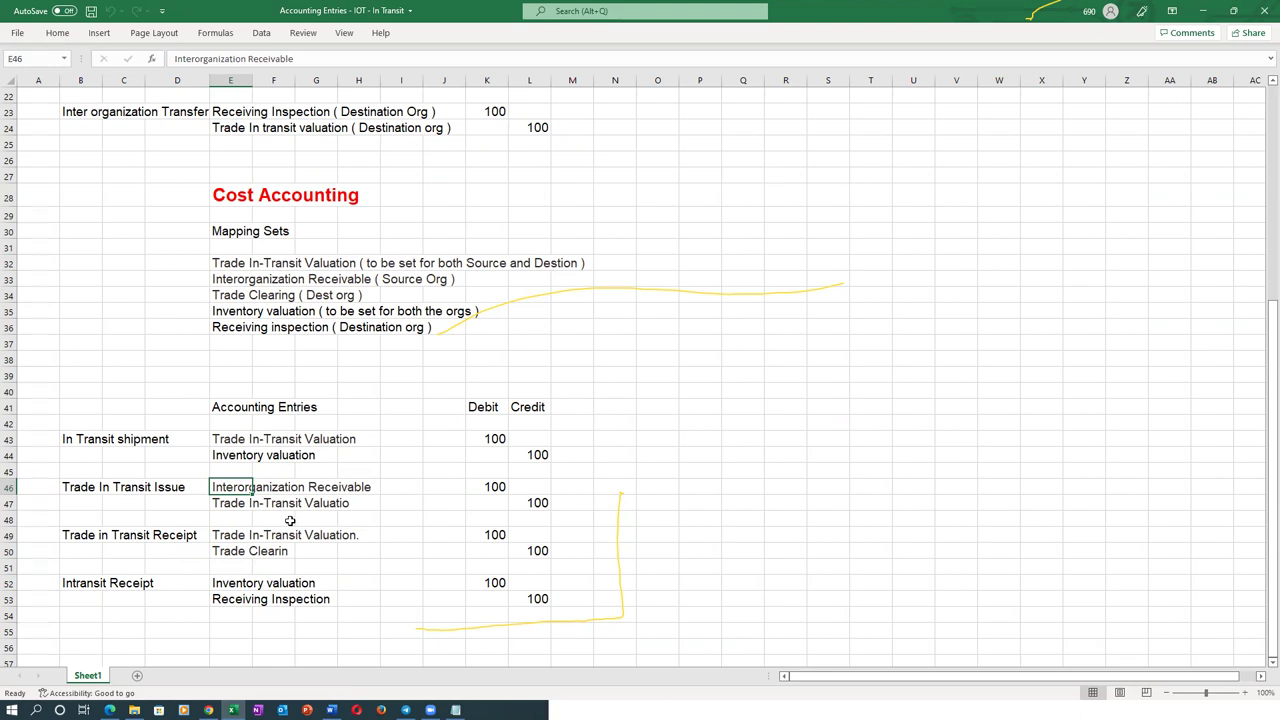
Step: Return to the cost accounting distributions in the browser and examine the Trade In Transit Issue's journal entries, expanding line 1
key("alt+Tab")
left_click(411, 249)
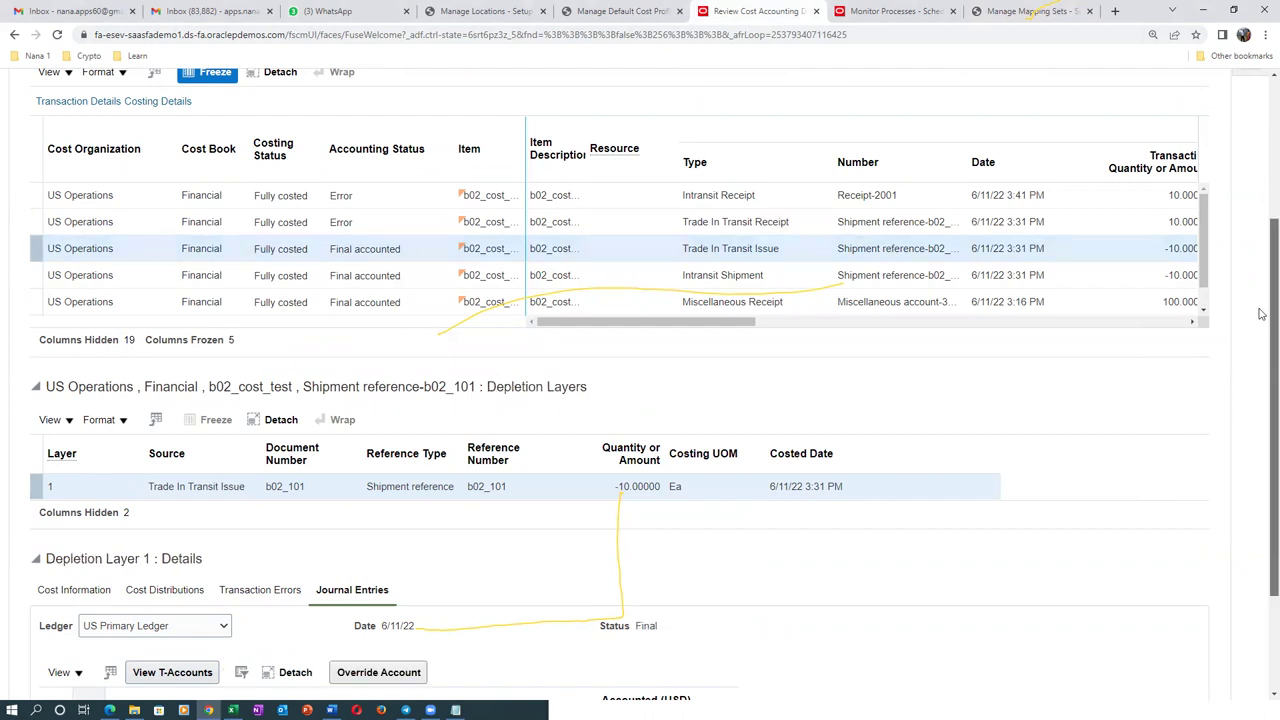
scroll(1260, 314, "down", 2)
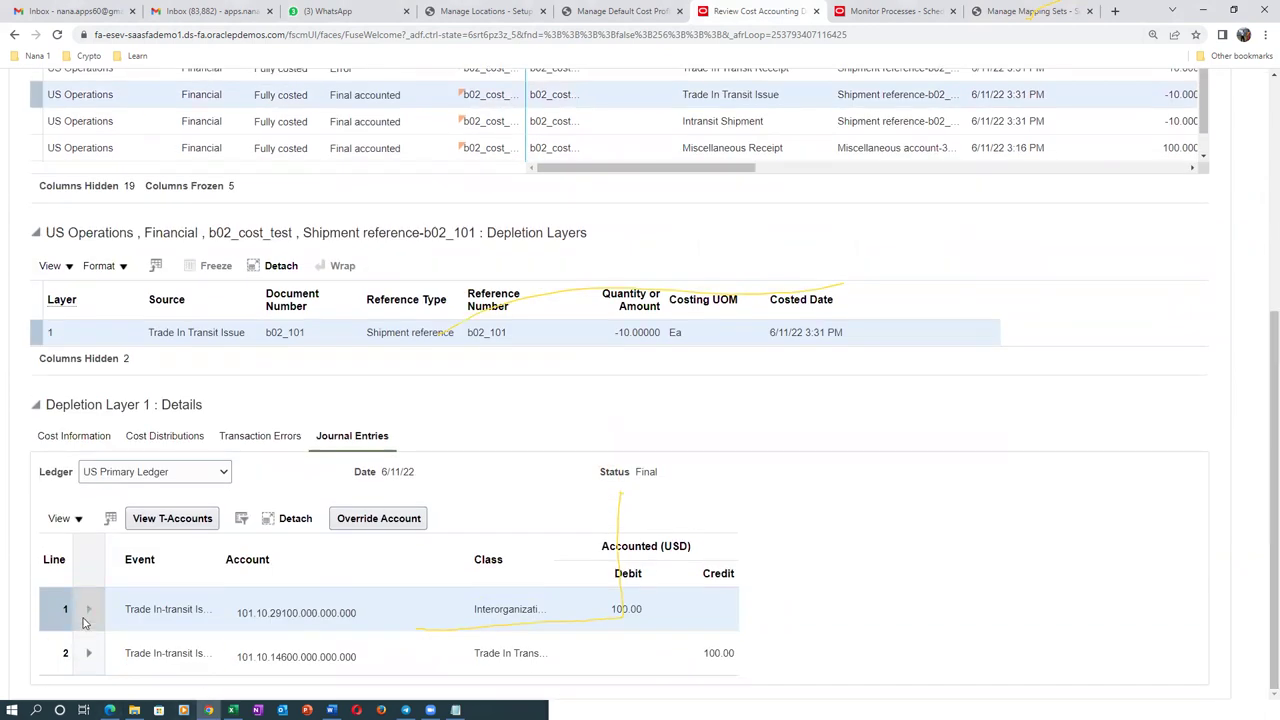
left_click(348, 592)
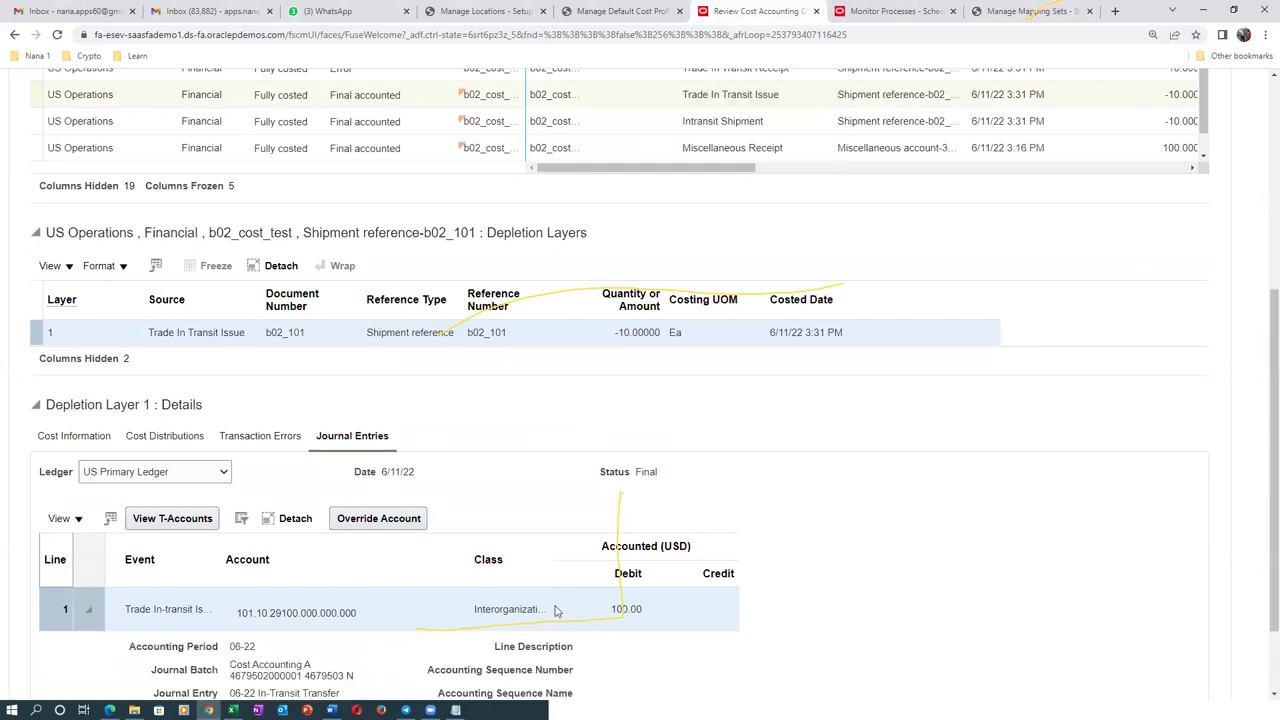
scroll(556, 611, "down", 1)
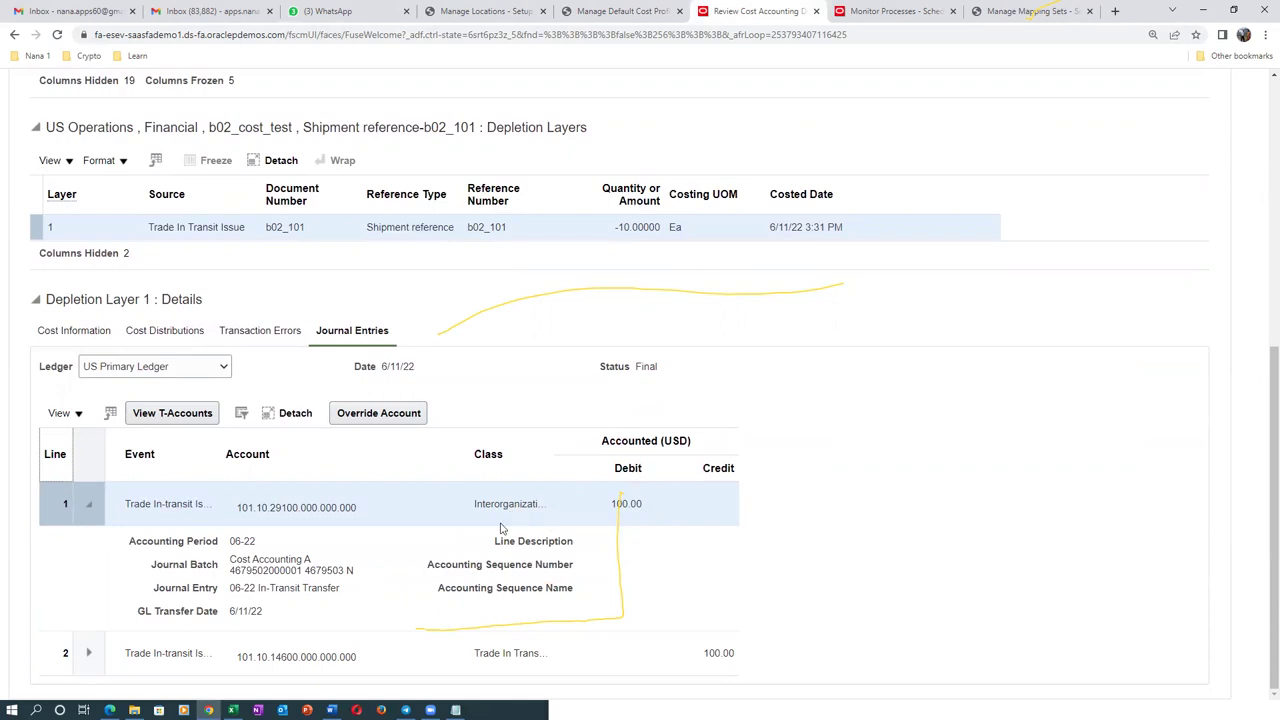
Step: Search the Cost Management mapping sets for interorg and open Interorganization Receivables to examine its US Chart of Accounts mappings
left_click(1038, 14)
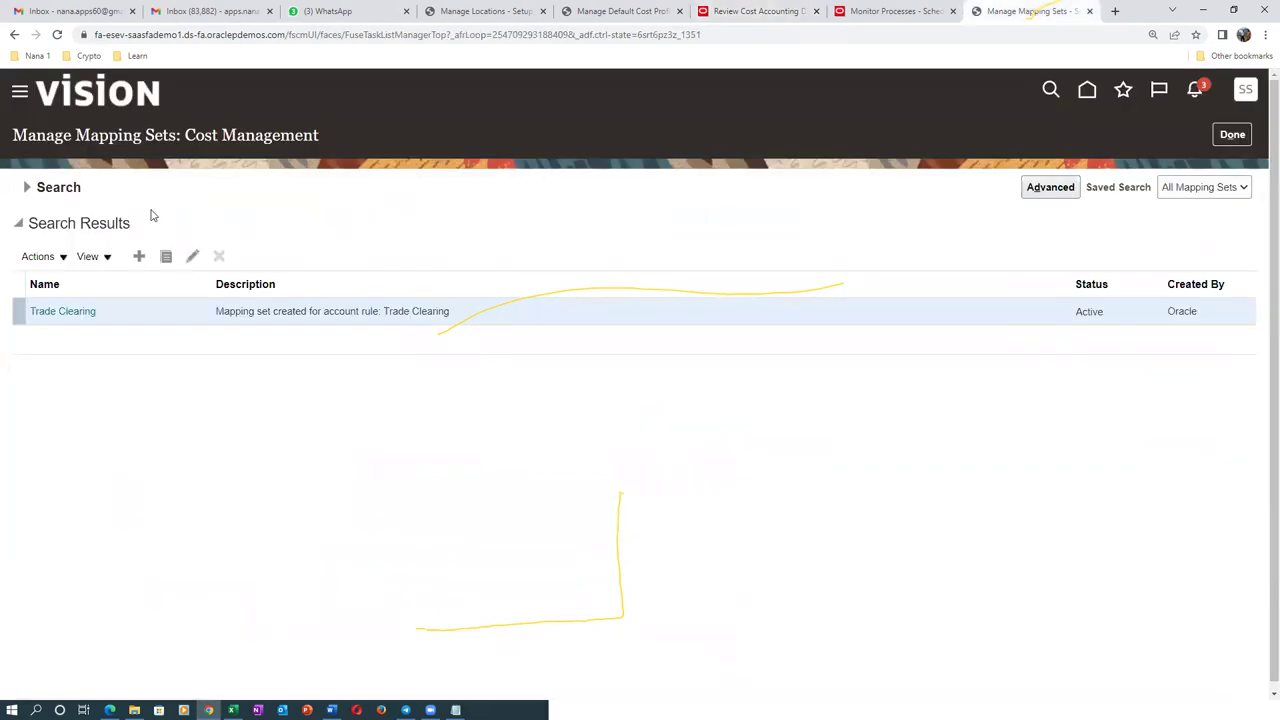
left_click(22, 190)
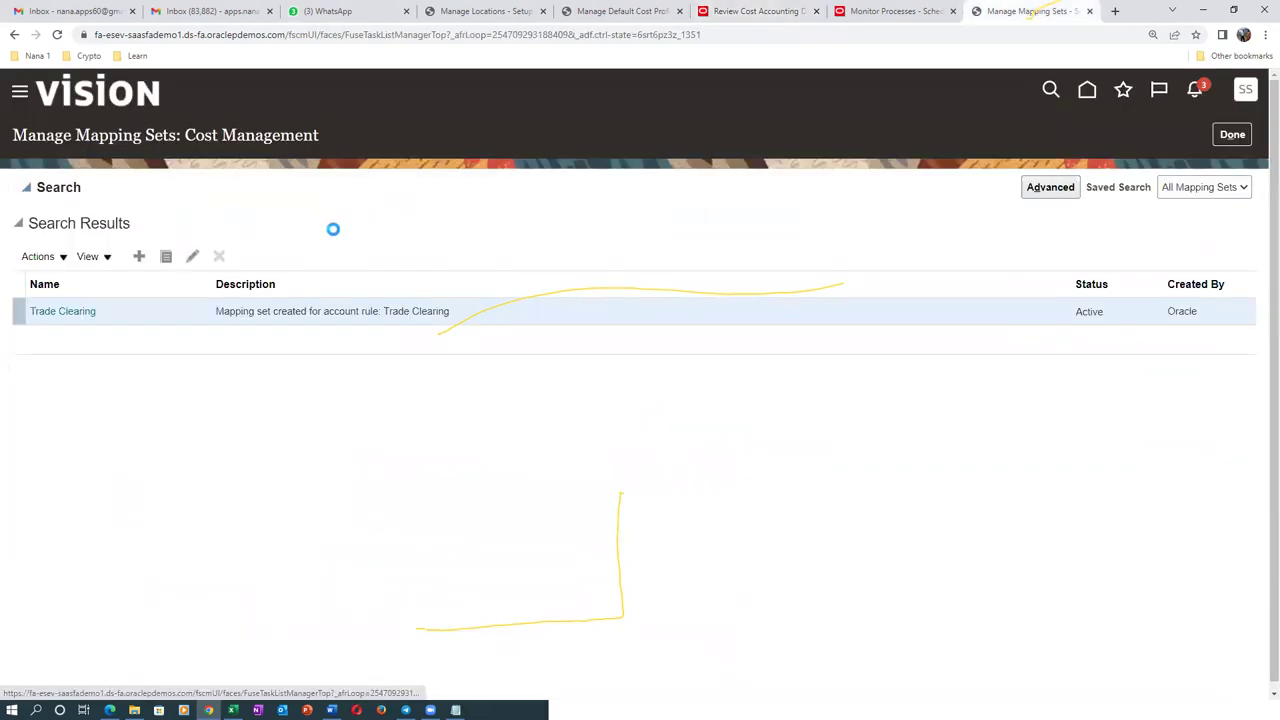
key("BackSpace")
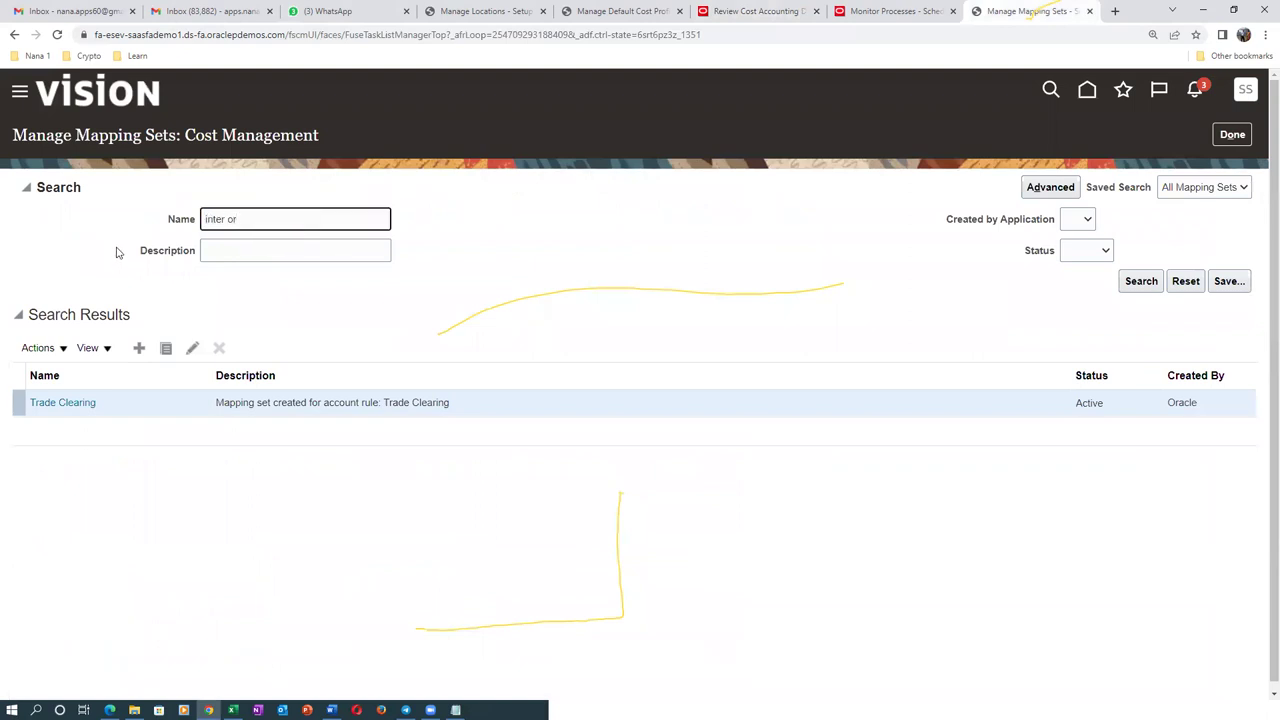
key("Return")
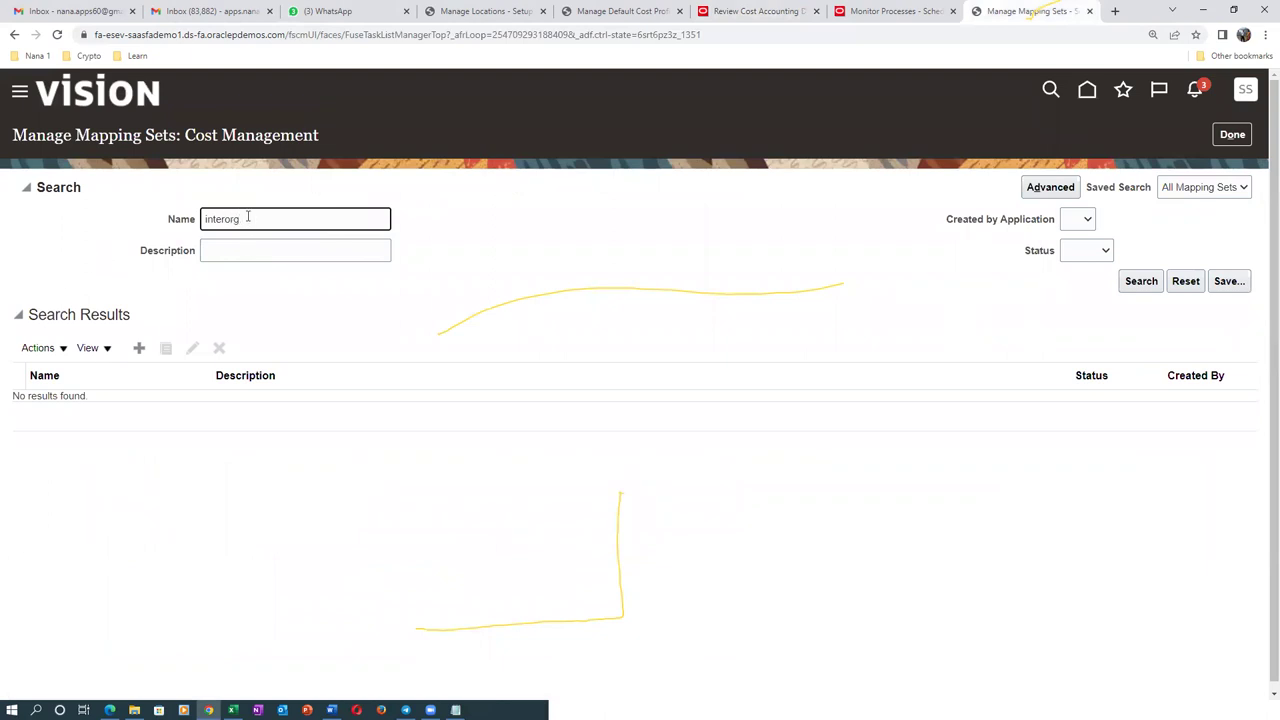
key("Return")
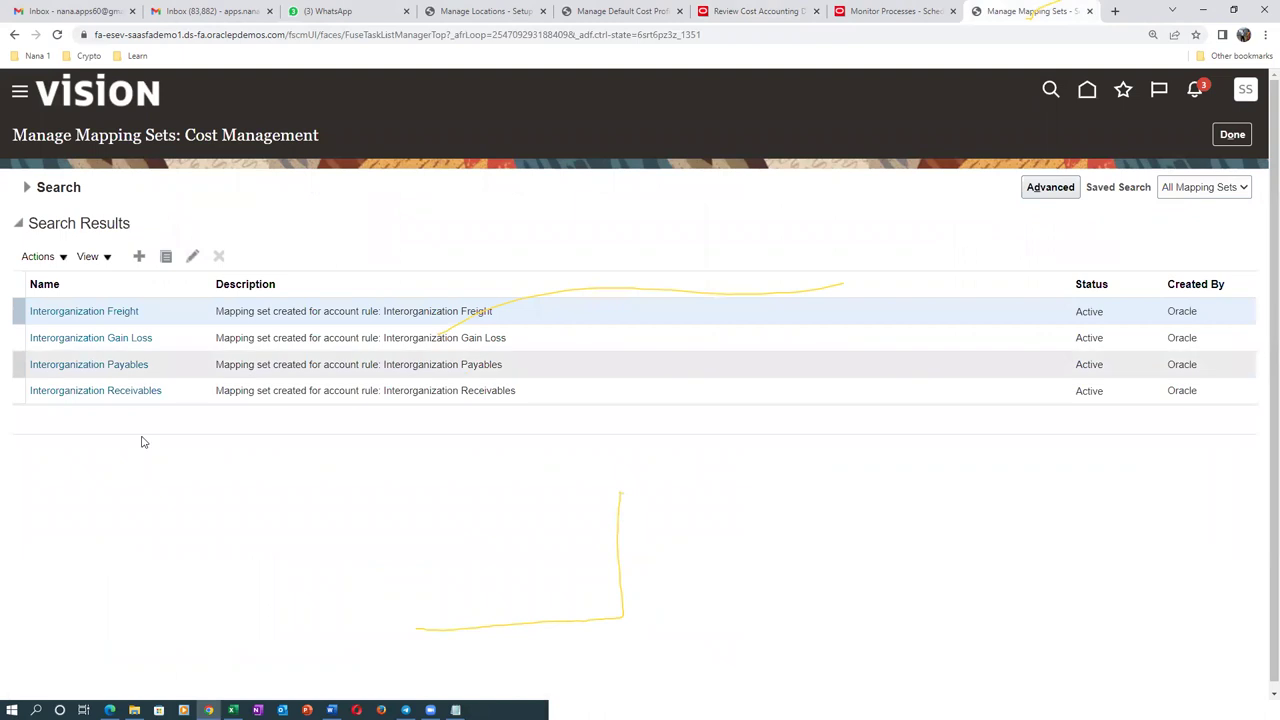
left_click(112, 393)
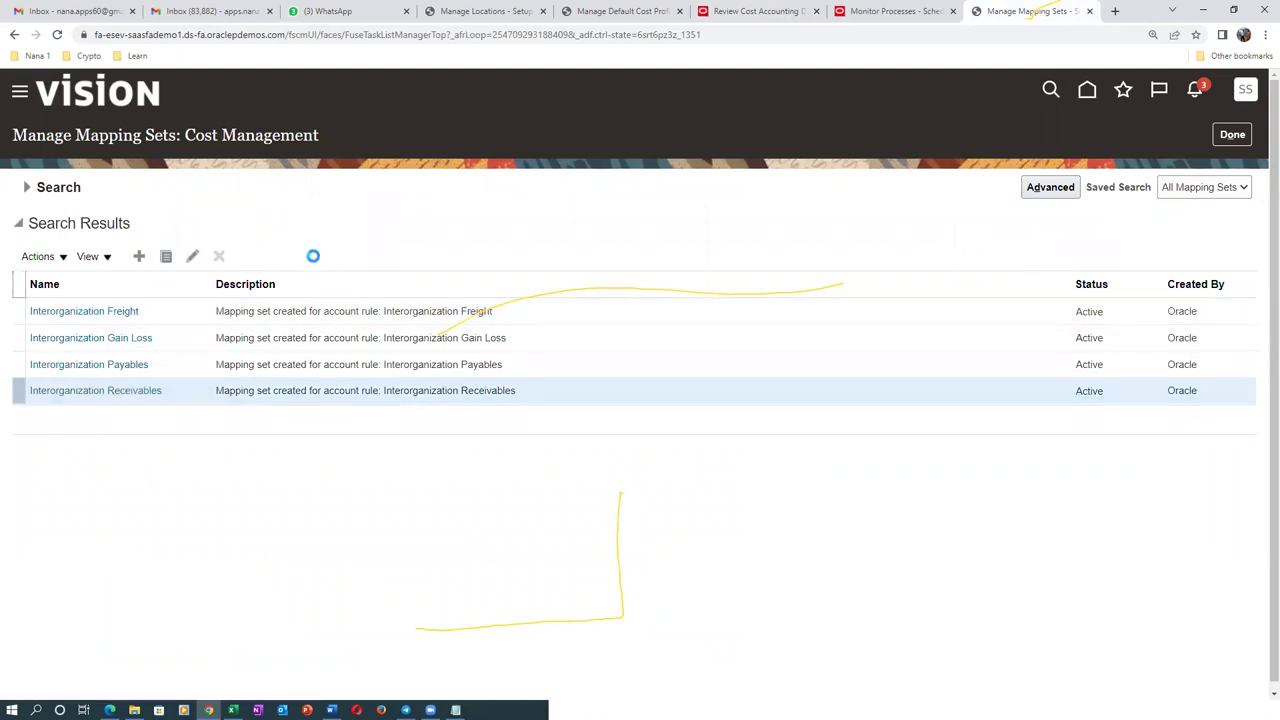
scroll(314, 263, "down", 3)
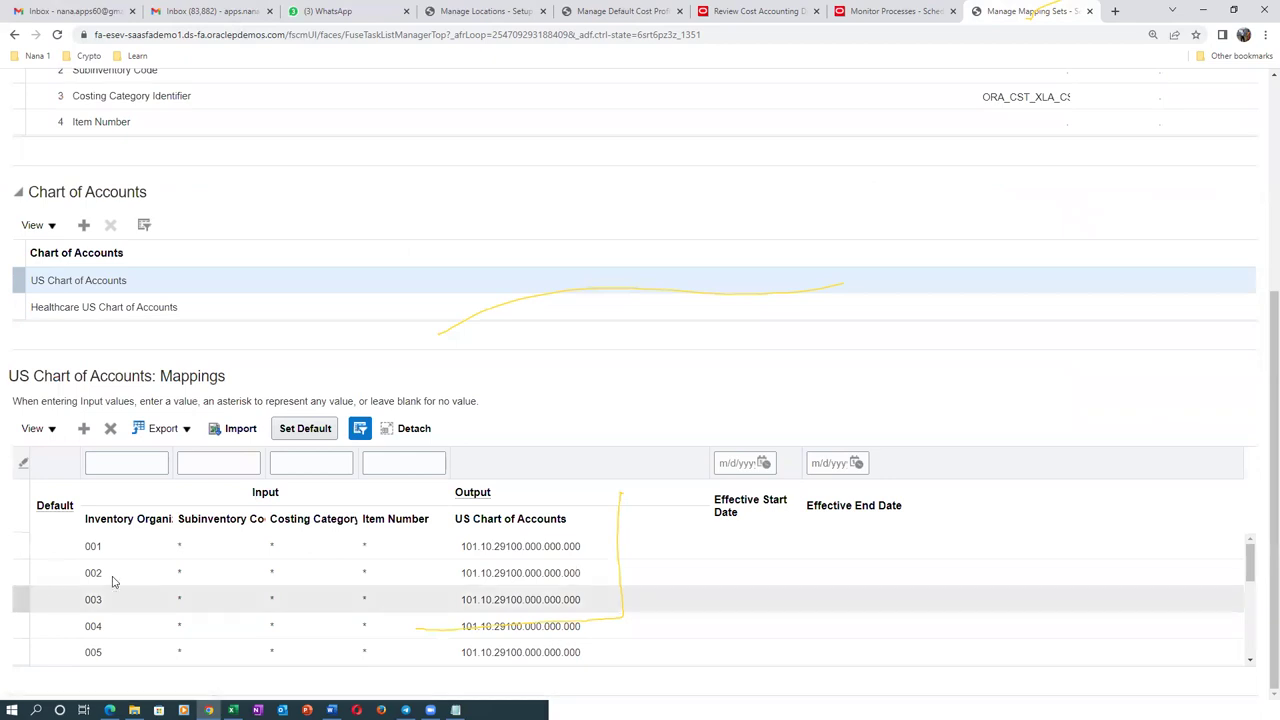
Step: Switch to the Excel workbook and examine which organizations each Cost Accounting mapping set applies to, against the accounting entries
key("alt+Tab")
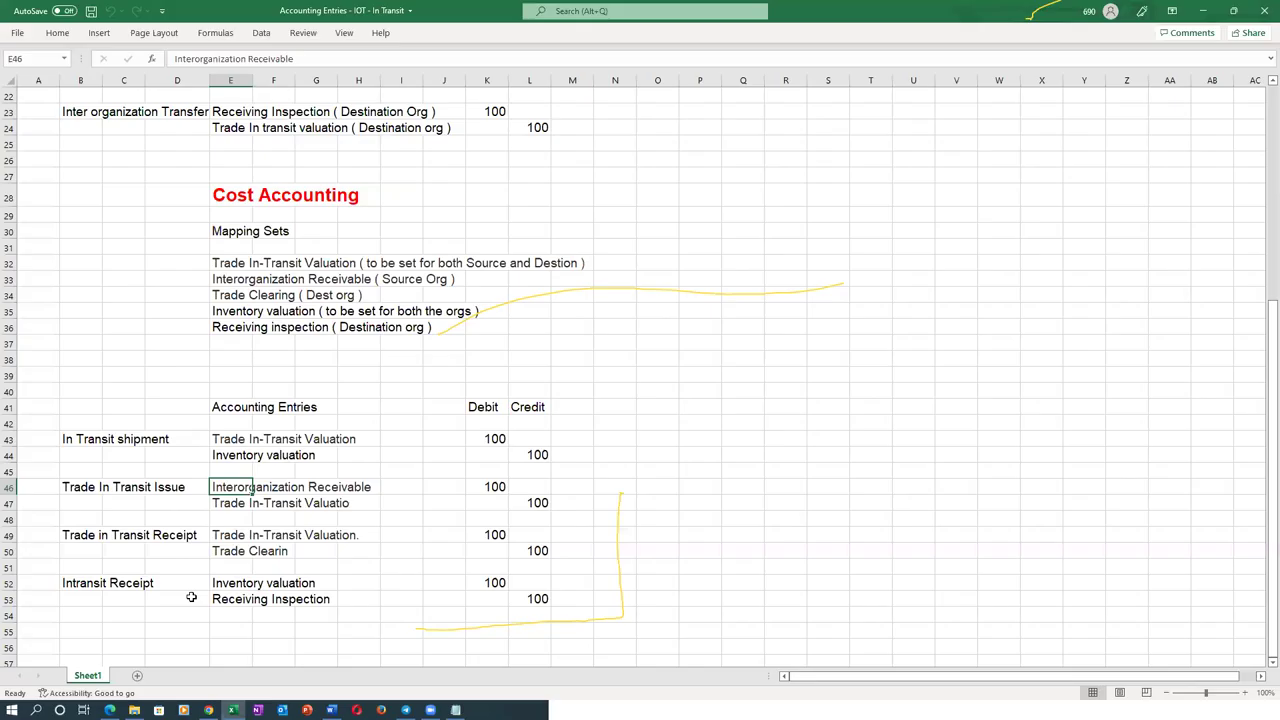
left_click(224, 282)
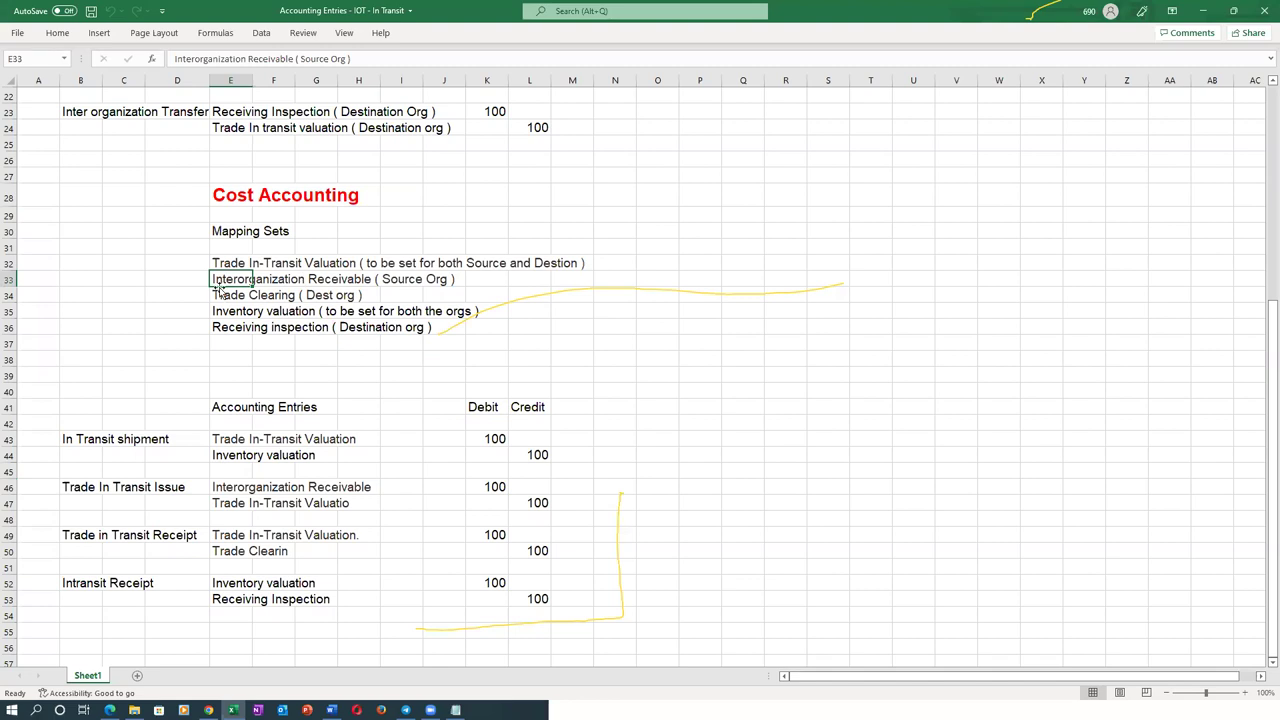
left_click(322, 281)
left_click(226, 281)
left_click(228, 264)
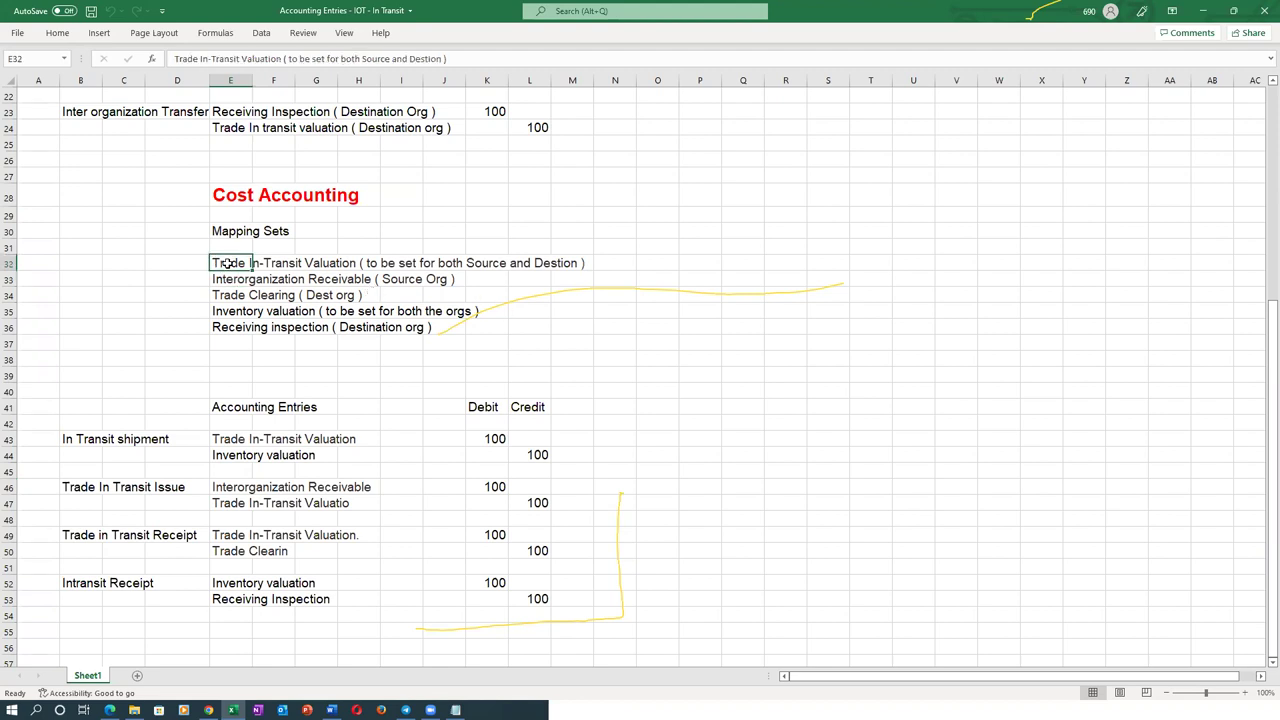
left_click(228, 327)
left_click(231, 312)
left_click(222, 264)
left_click(240, 313)
left_click(235, 328)
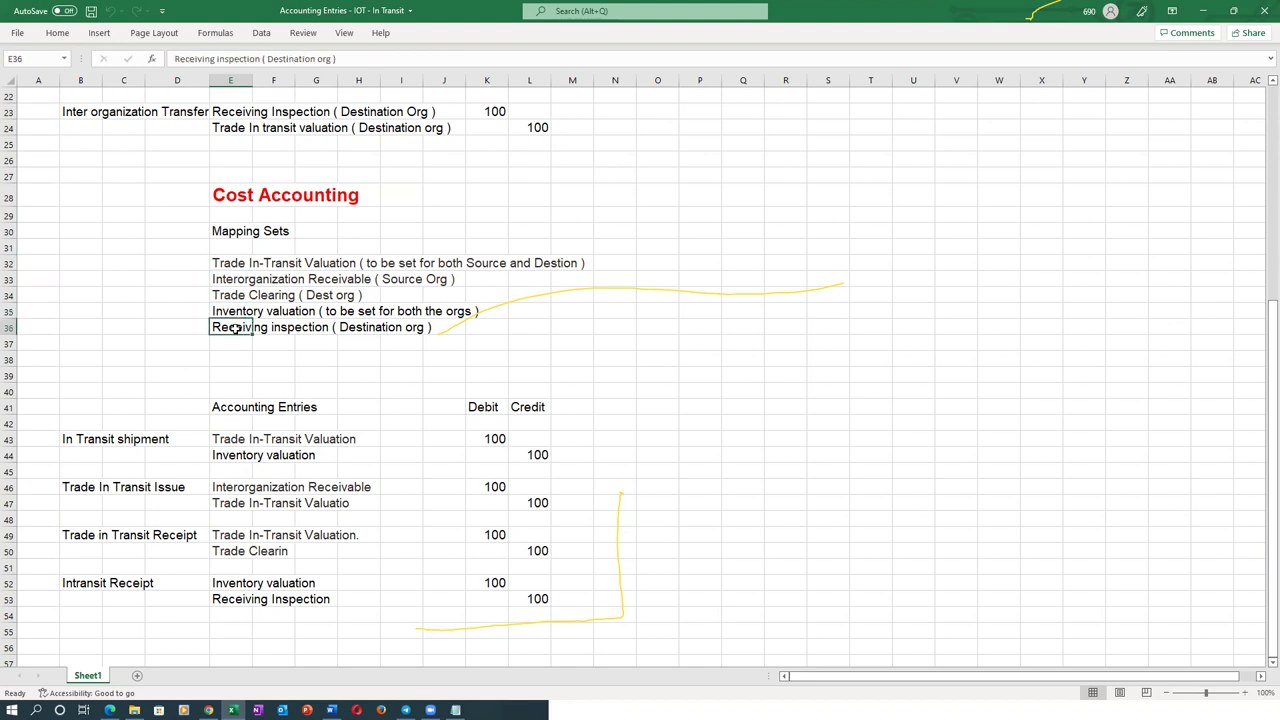
left_click(238, 596)
left_click(364, 328)
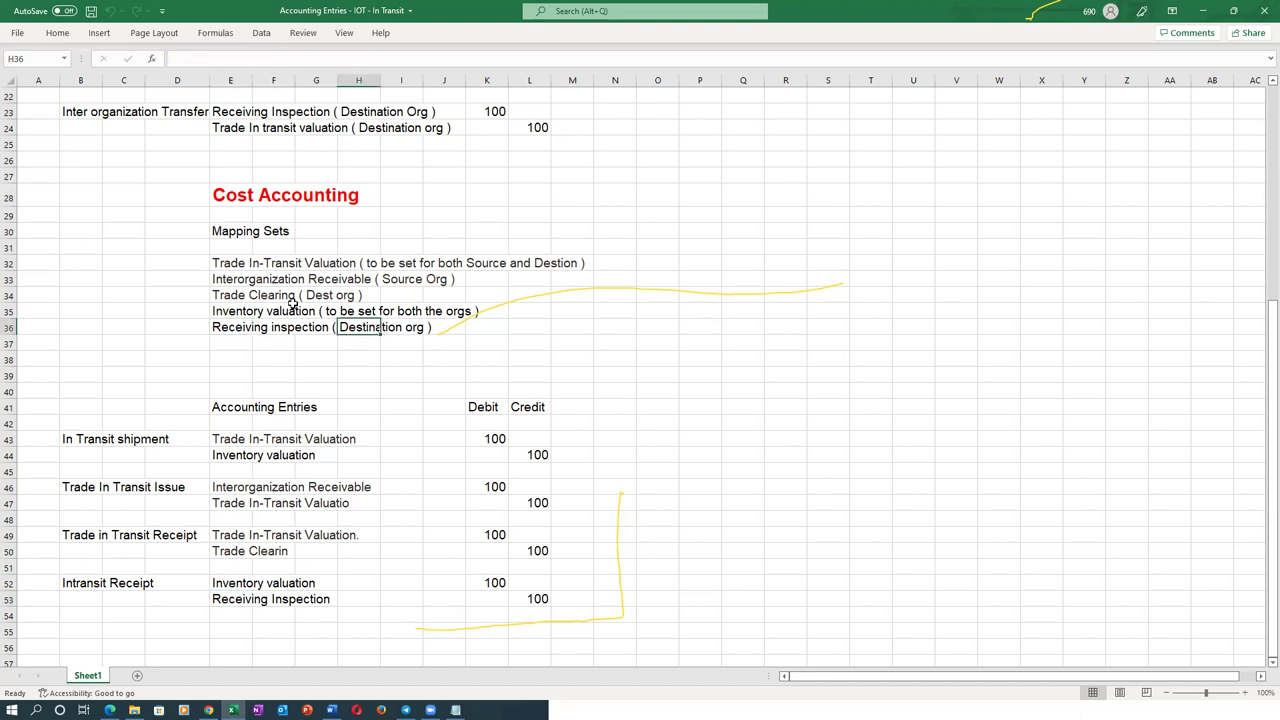
left_click(248, 306)
left_click(257, 300)
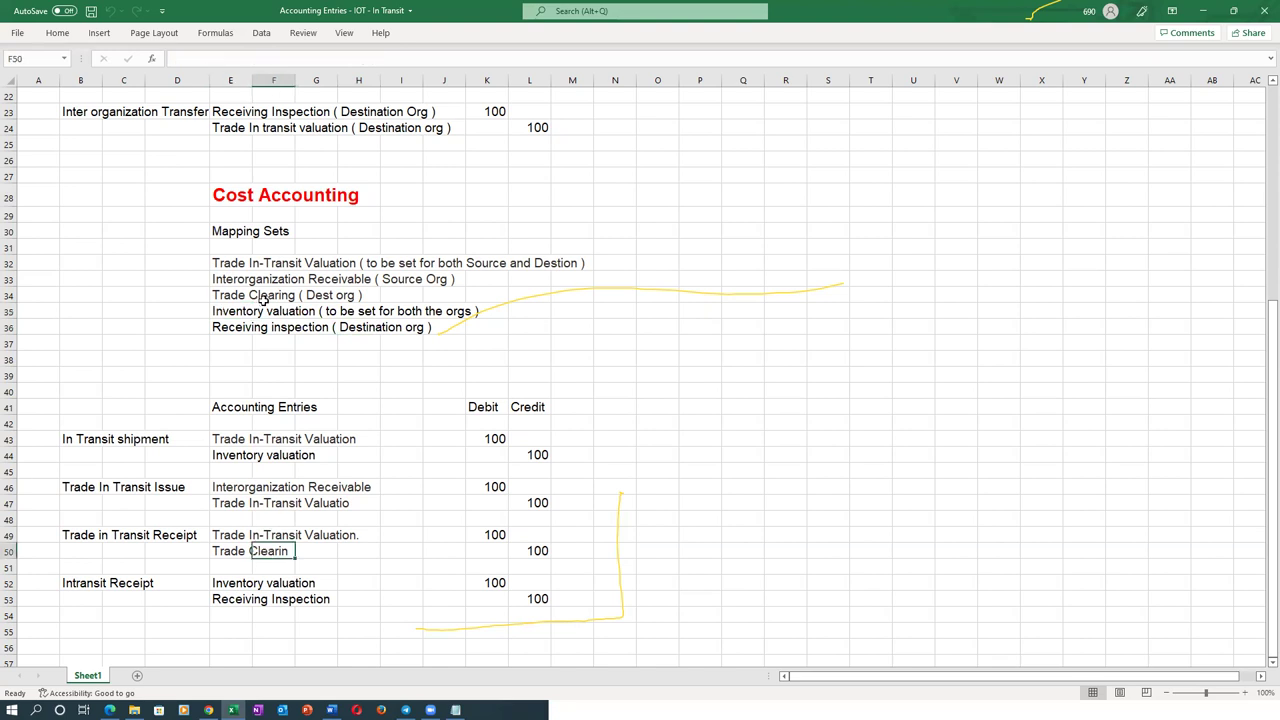
left_click(240, 283)
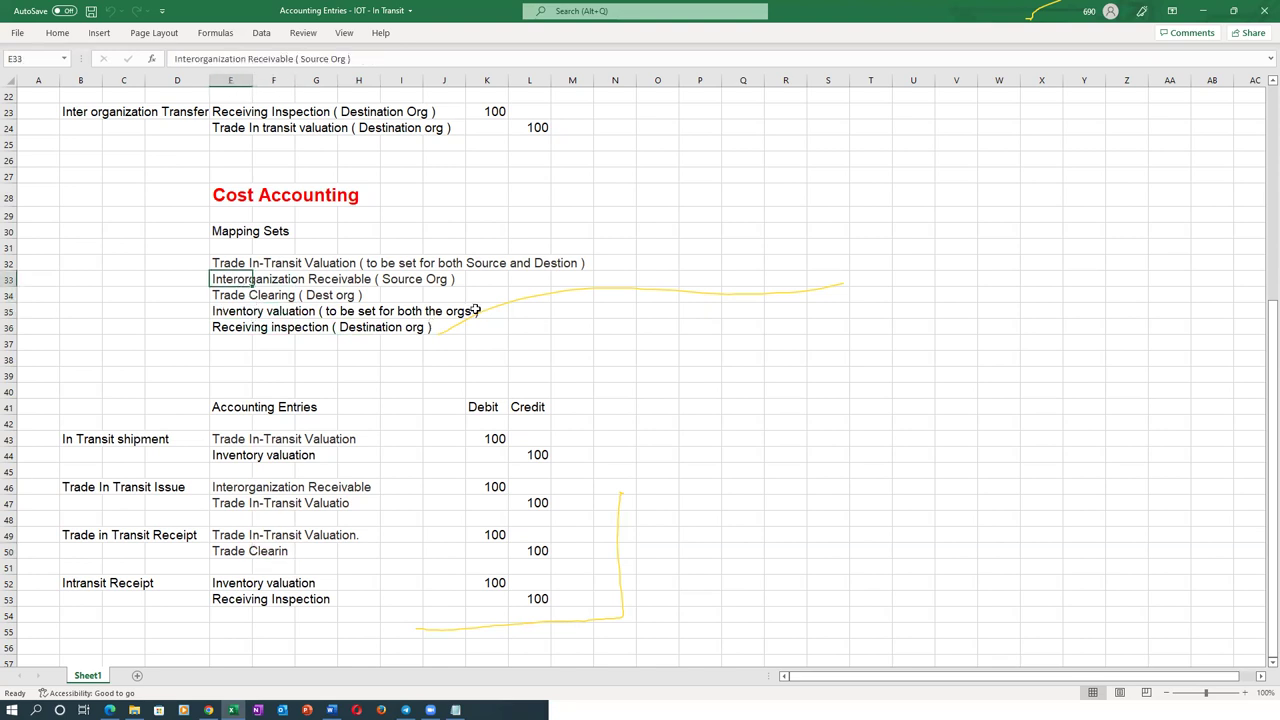
Step: Return to the Interorganization Receivables mapping set in the browser and cancel out of it
key("alt+Tab")
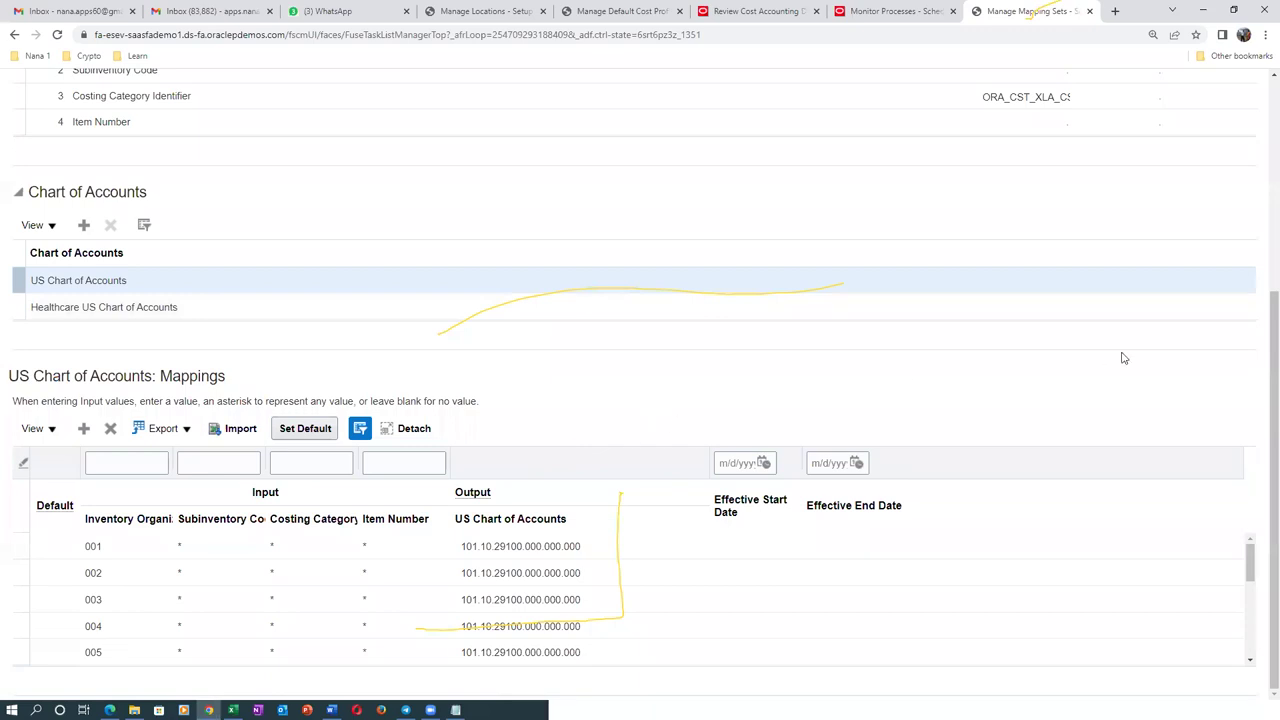
scroll(1122, 358, "up", 4)
left_click(1227, 134)
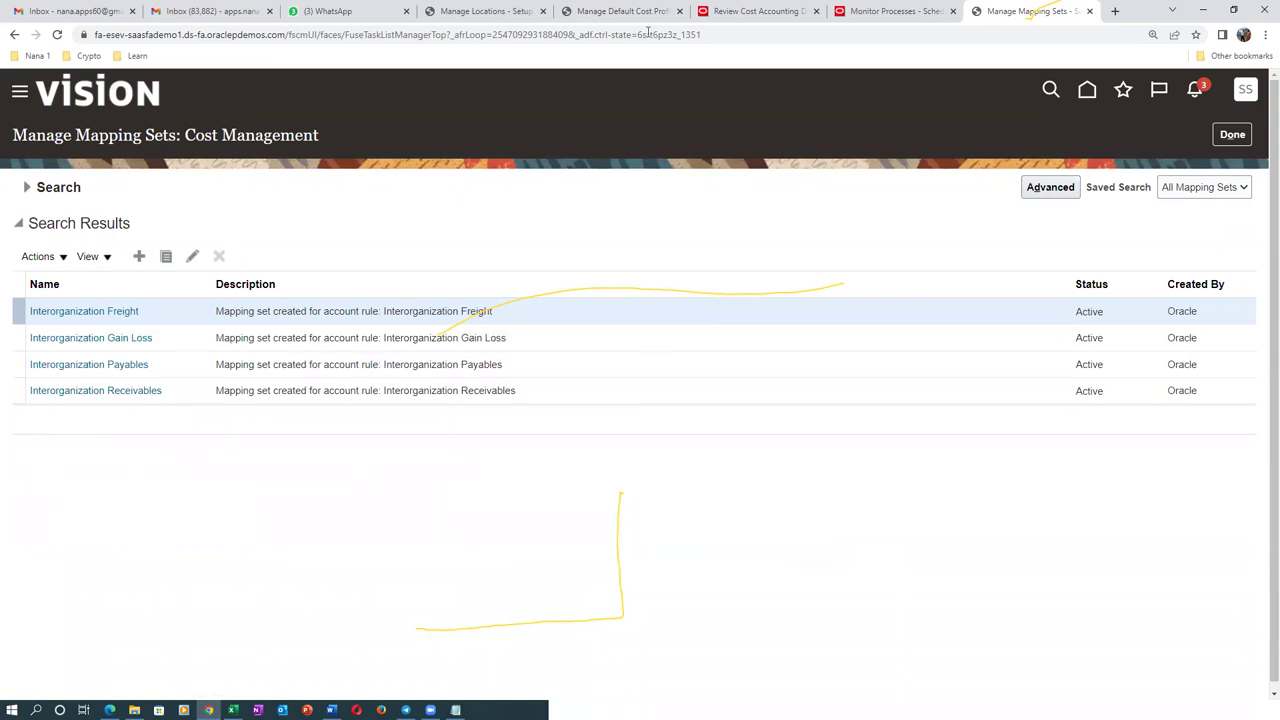
Step: Check the Trade In Transit Issue's journal entry classes, and look up Inventory valuation in the Excel workbook's mapping sets list
left_click(760, 11)
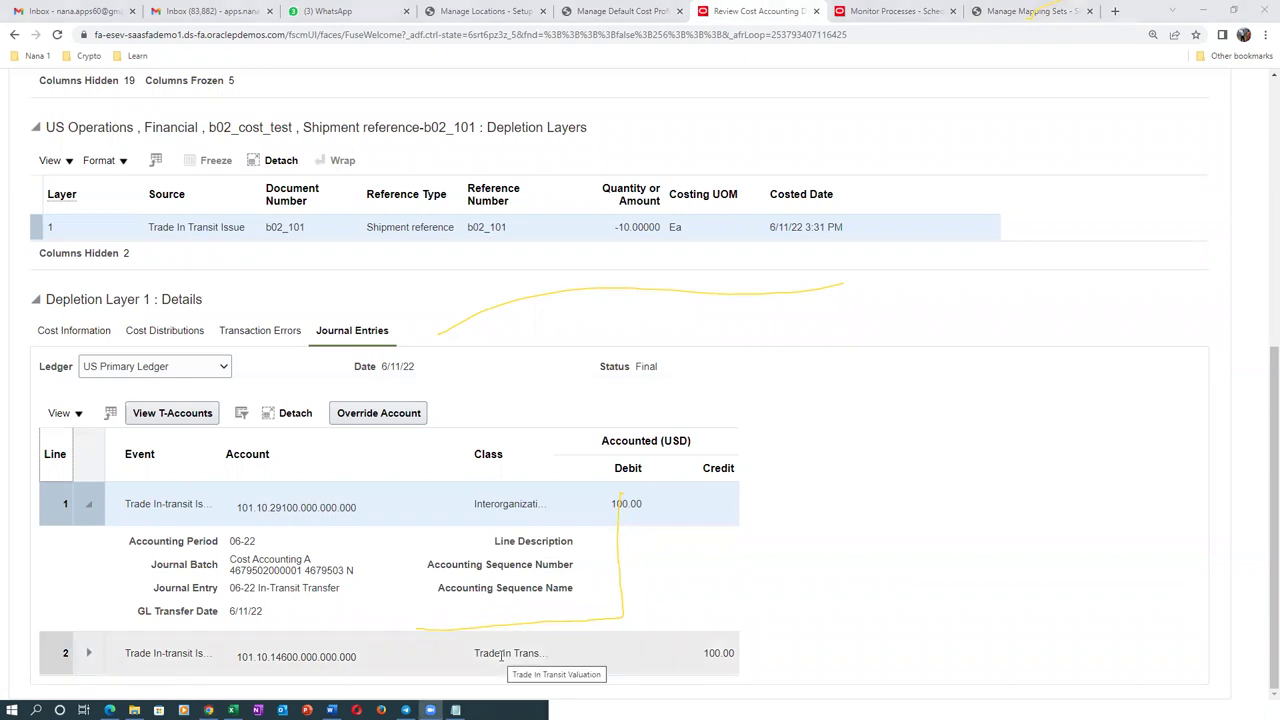
key("alt+Tab")
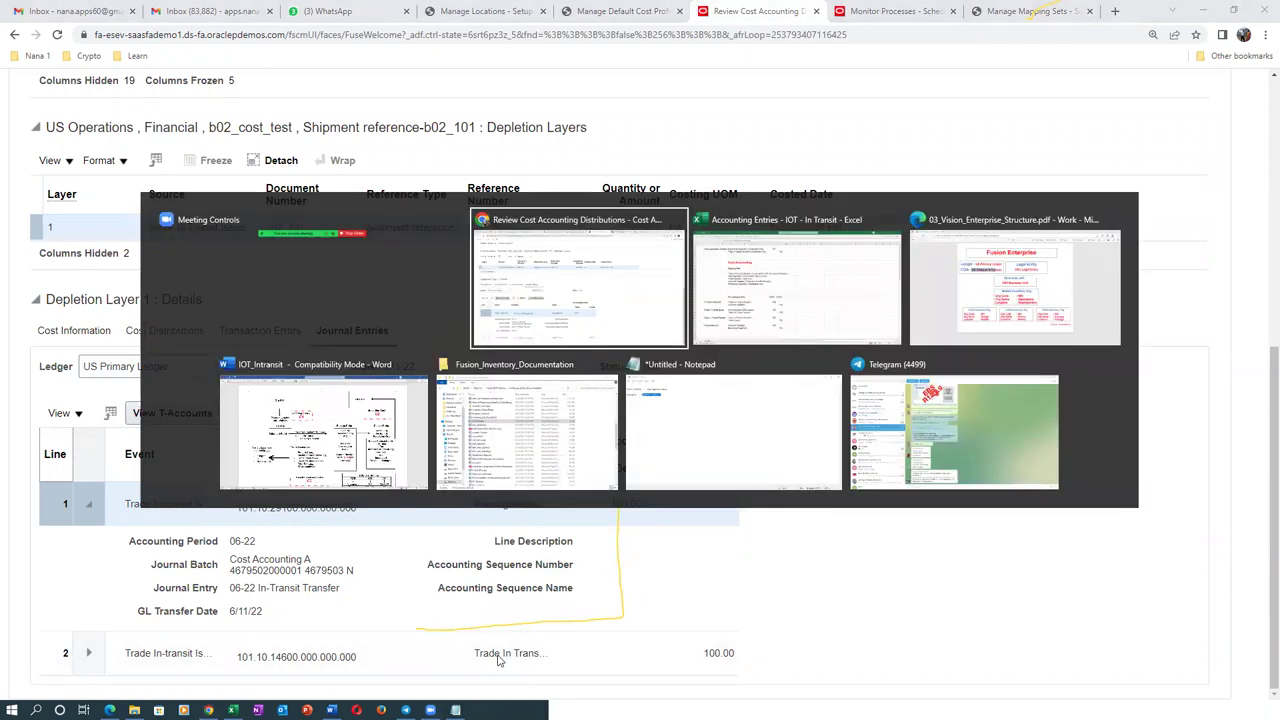
key("alt+Tab")
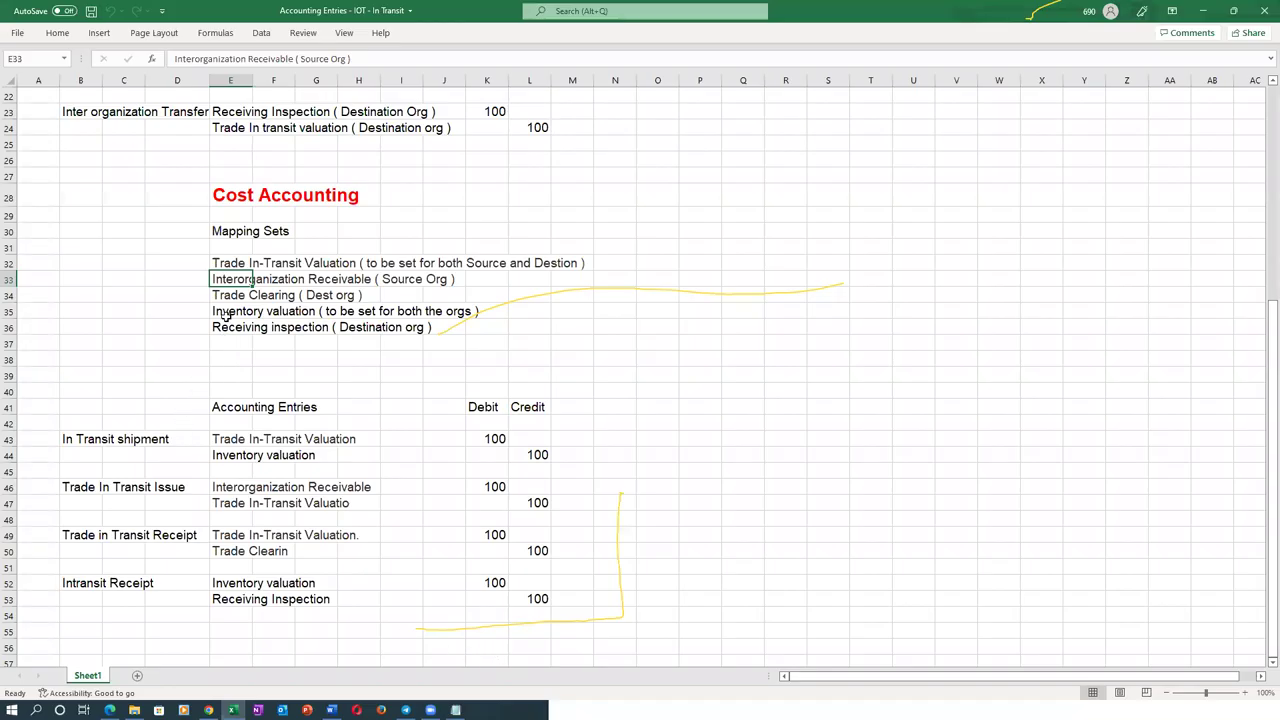
left_click(225, 314)
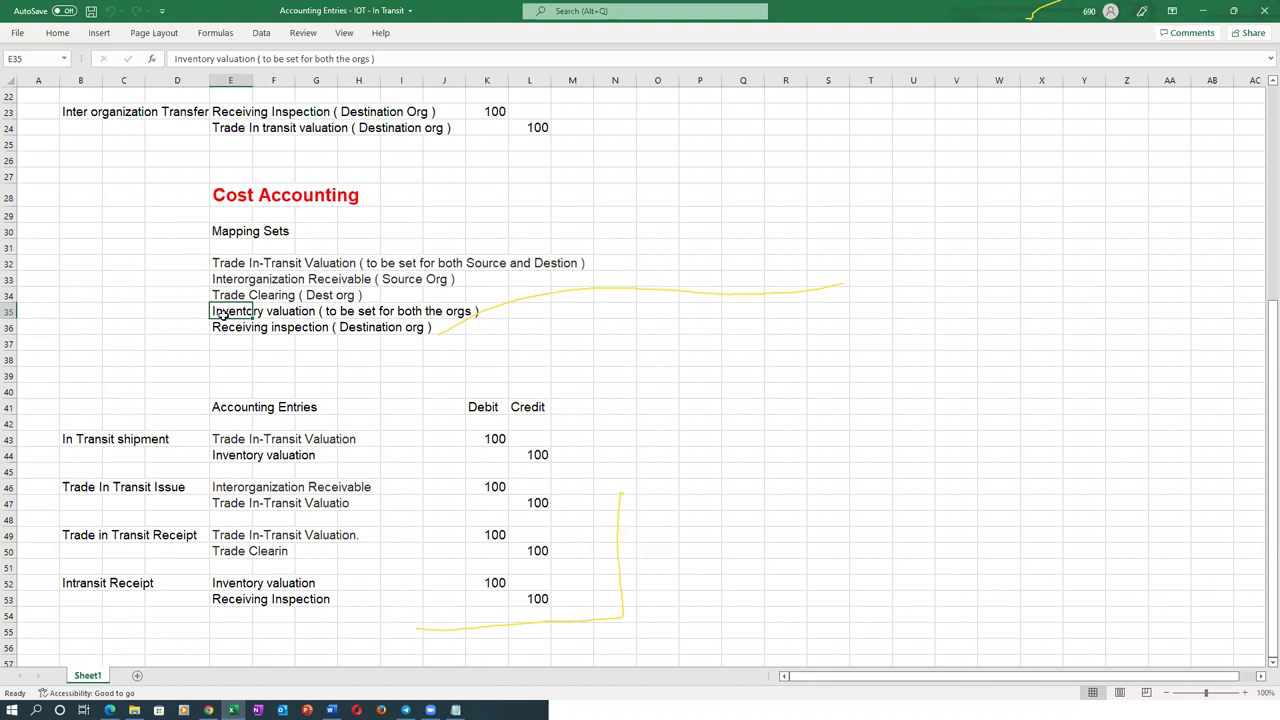
Step: Compare the Trade in Transit Receipt and Intransit Receipt accounting entries with the Cost Accounting mapping sets list
left_click(237, 536)
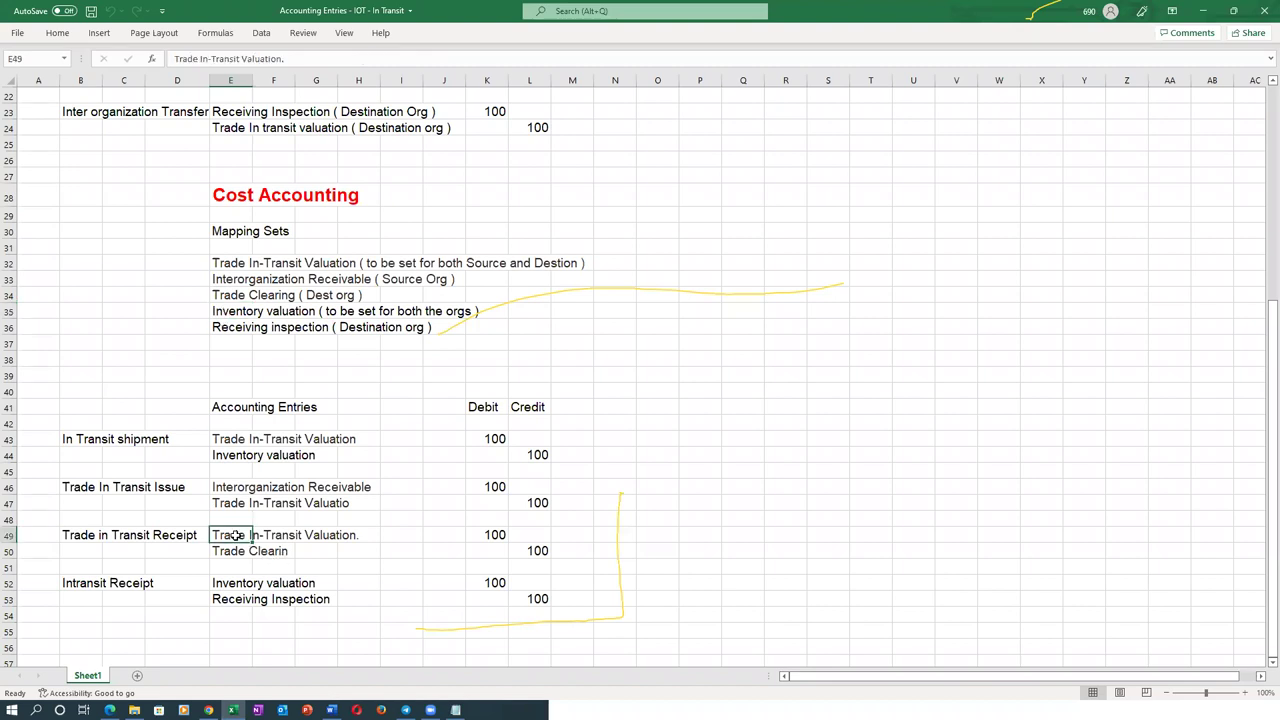
left_click(222, 312)
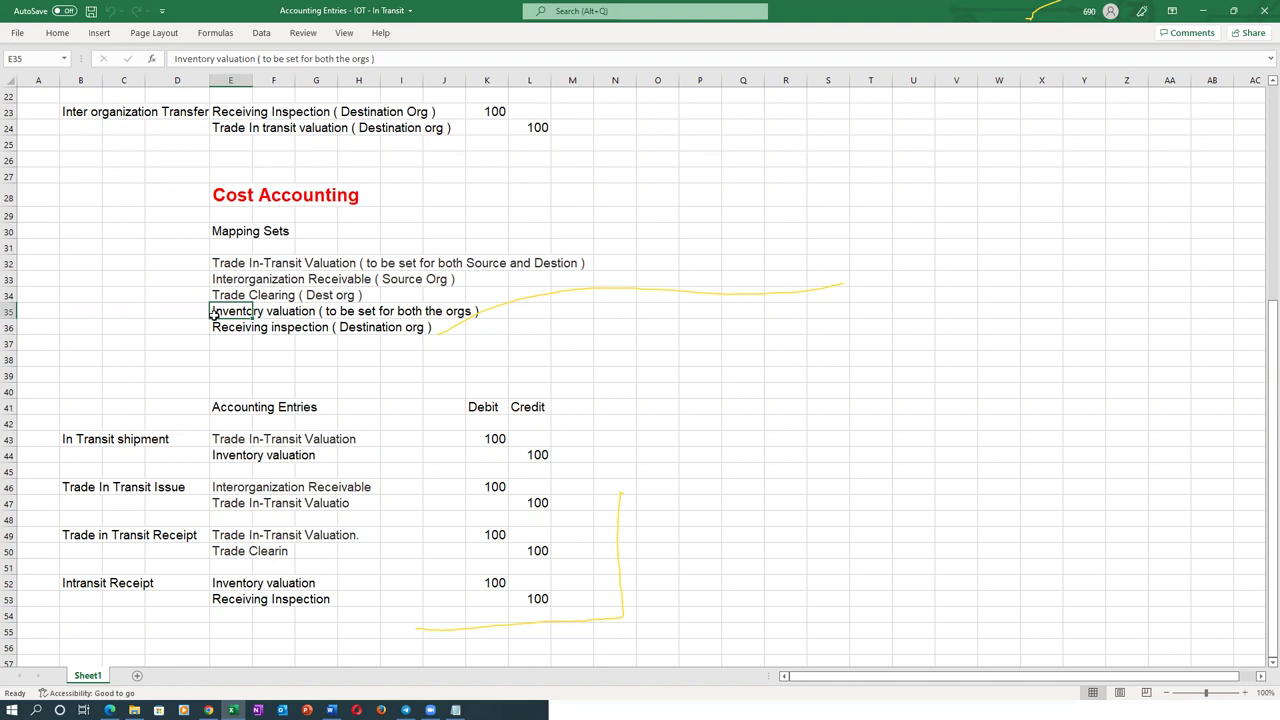
key("alt")
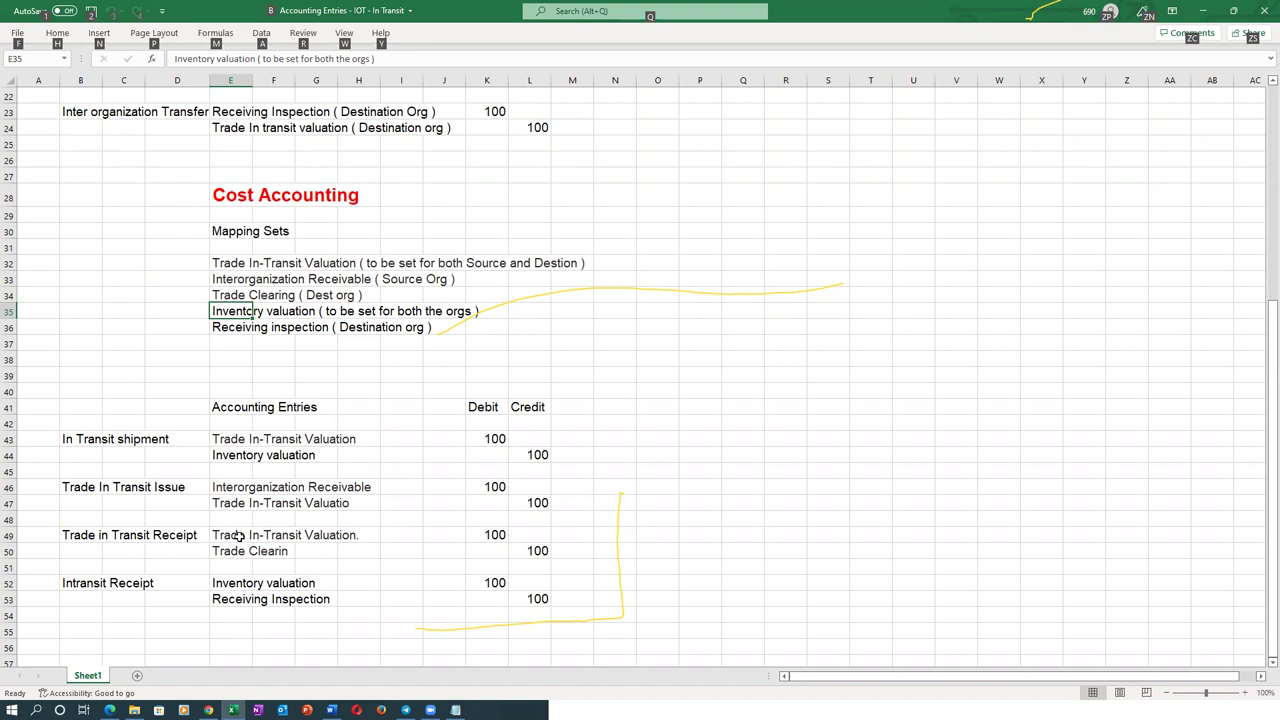
left_click_drag(239, 536, 242, 597)
left_click(236, 580)
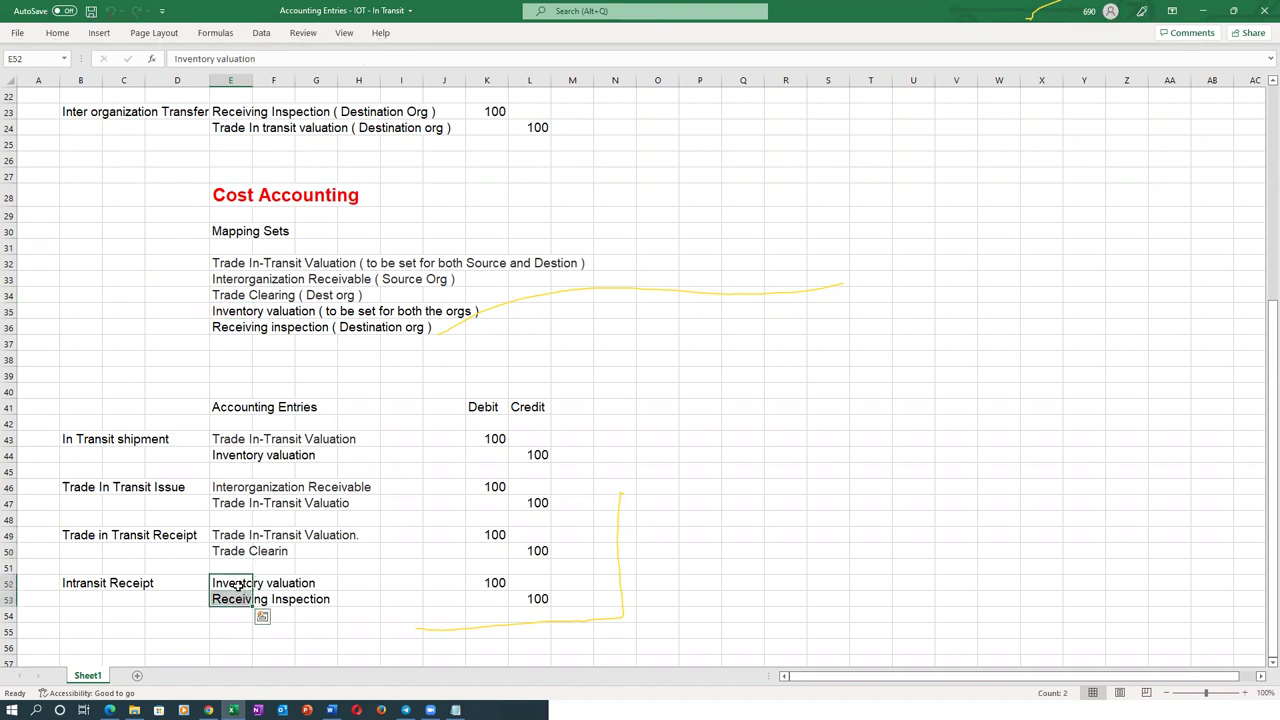
left_click(222, 538)
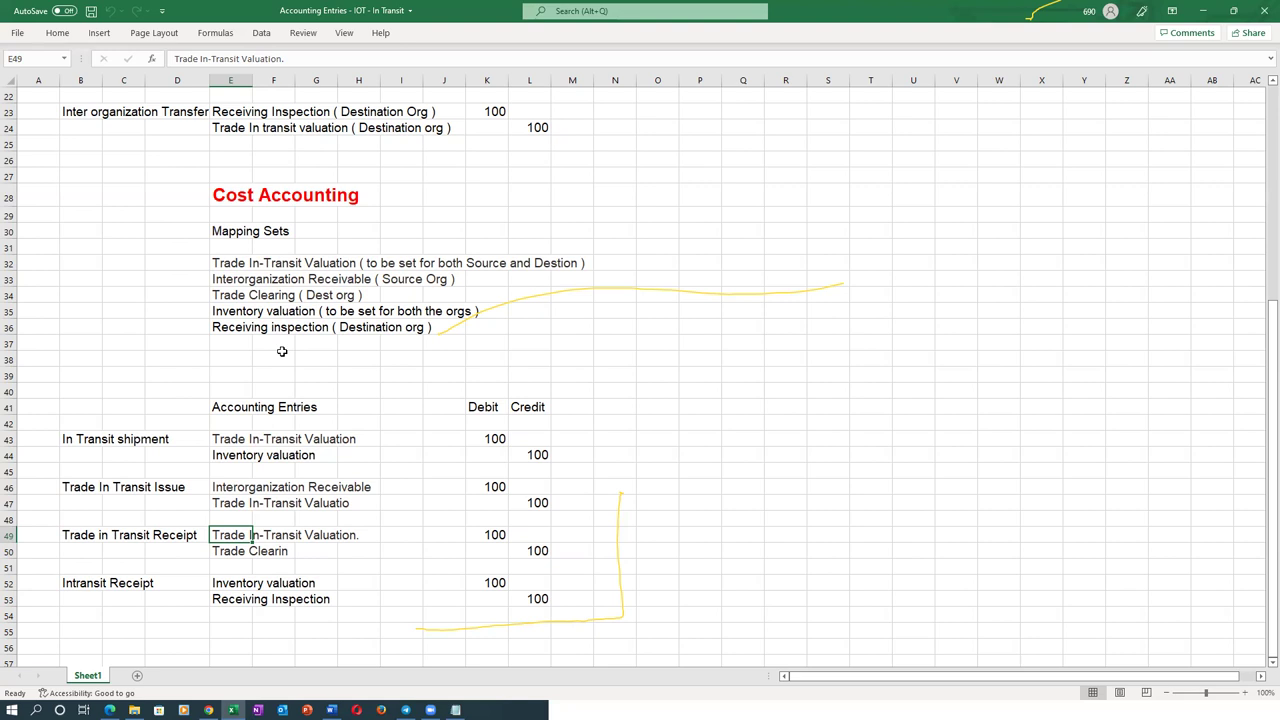
left_click(230, 277)
left_click(230, 265)
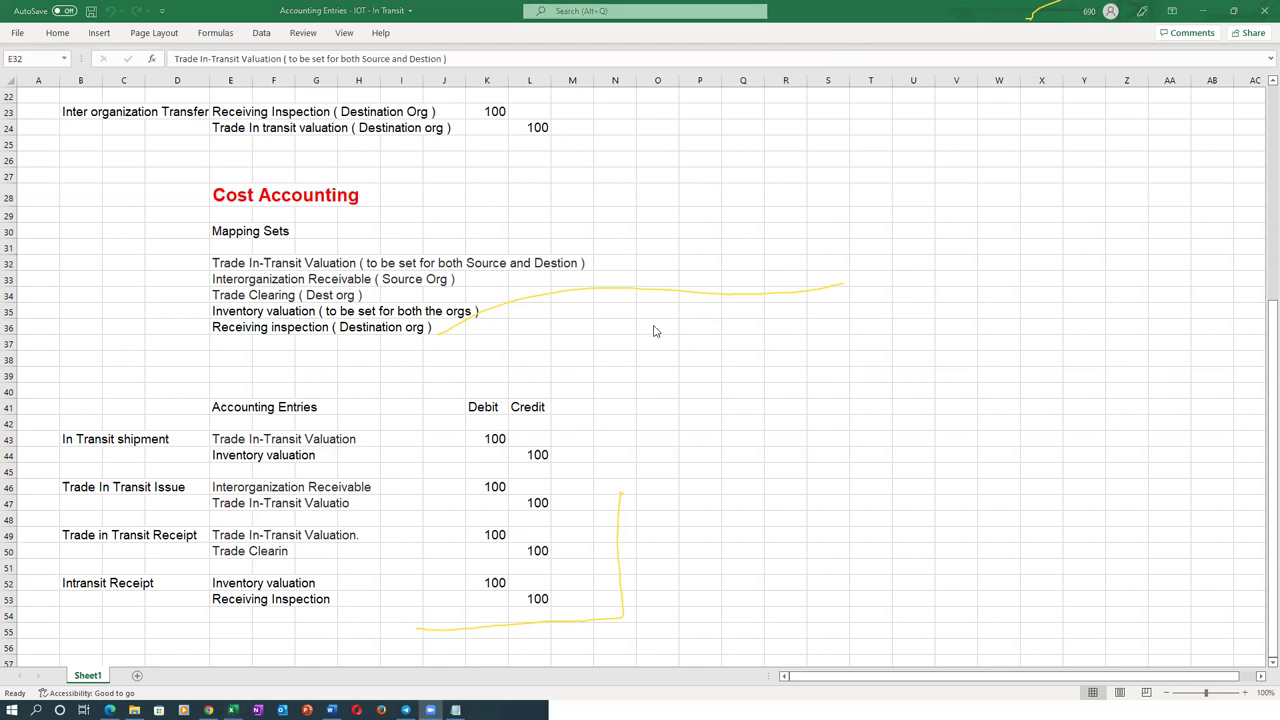
Step: Review the Trade In Transit Issue's journal entry classes and the transactions' accounting statuses in the browser, and return to the Excel workbook
left_click(208, 710)
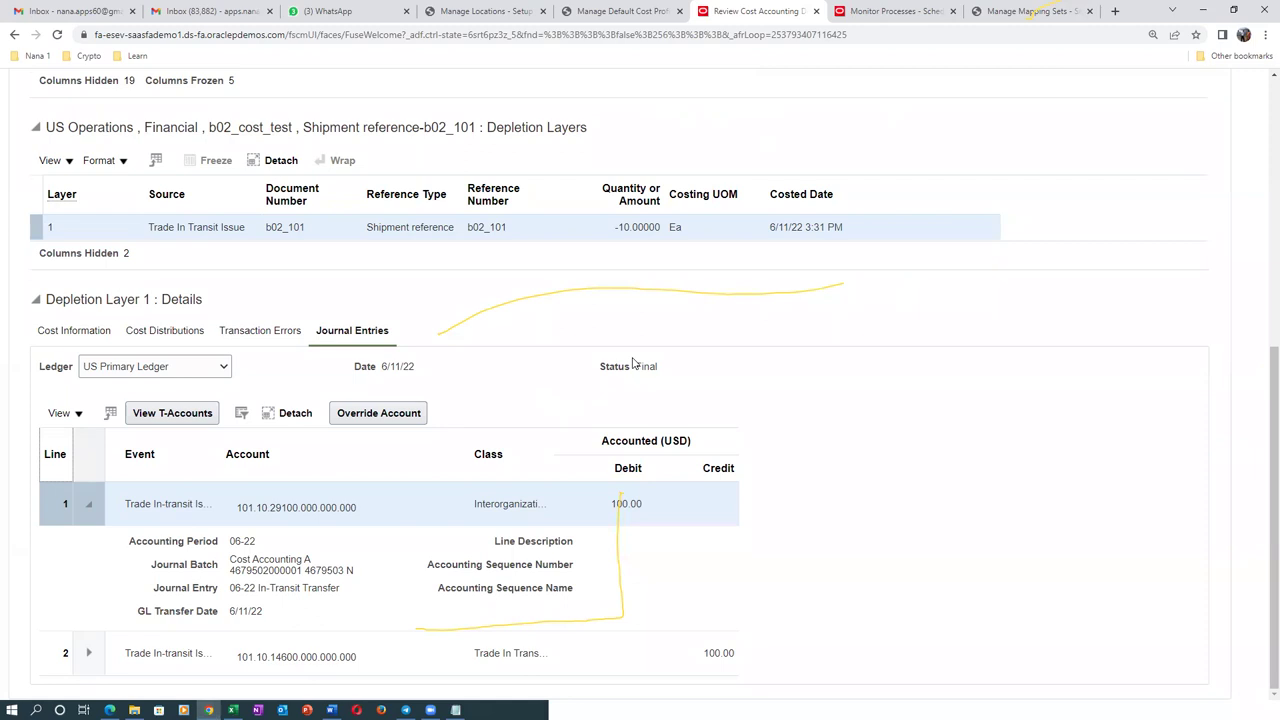
scroll(637, 363, "up", 2)
left_click(614, 195)
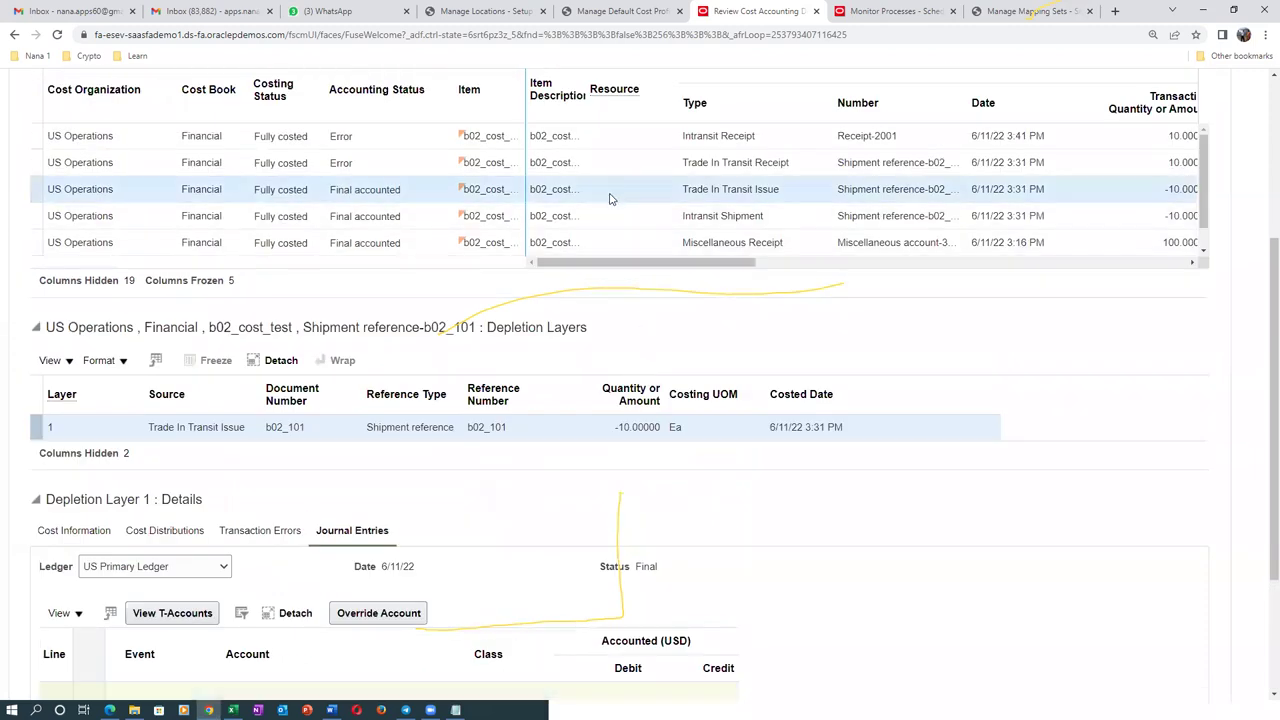
scroll(537, 503, "down", 2)
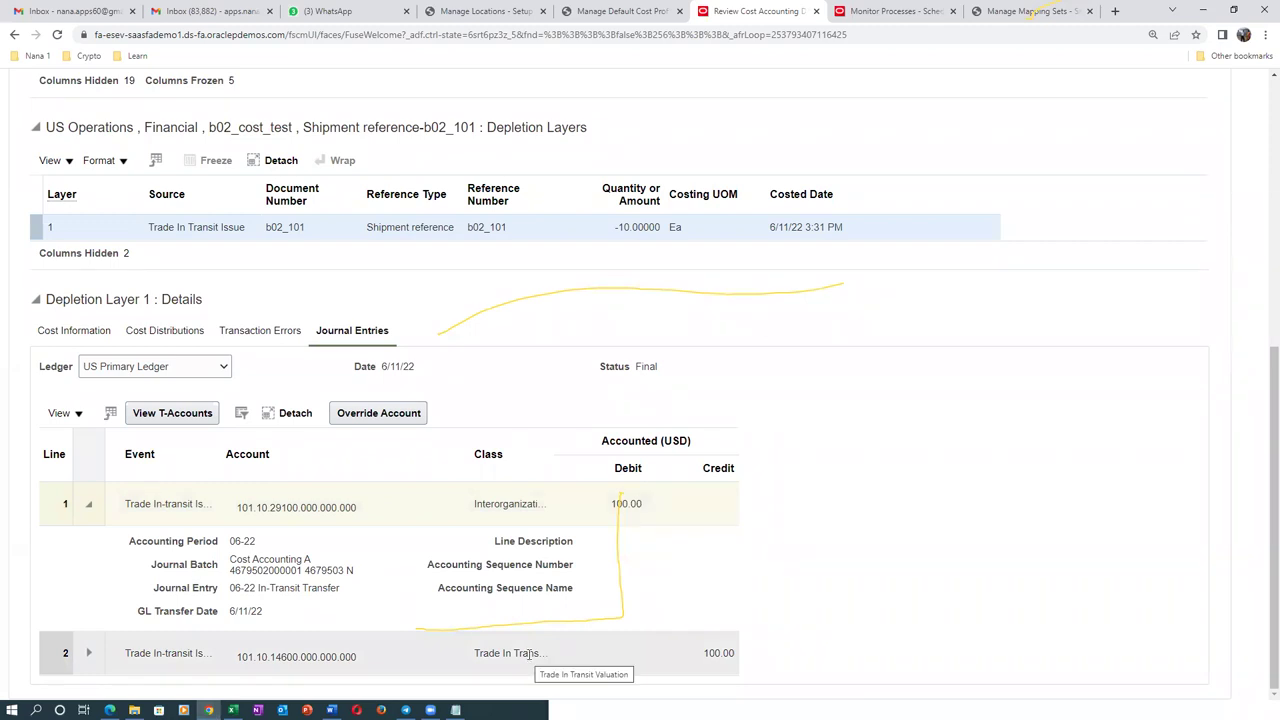
scroll(879, 391, "up", 3)
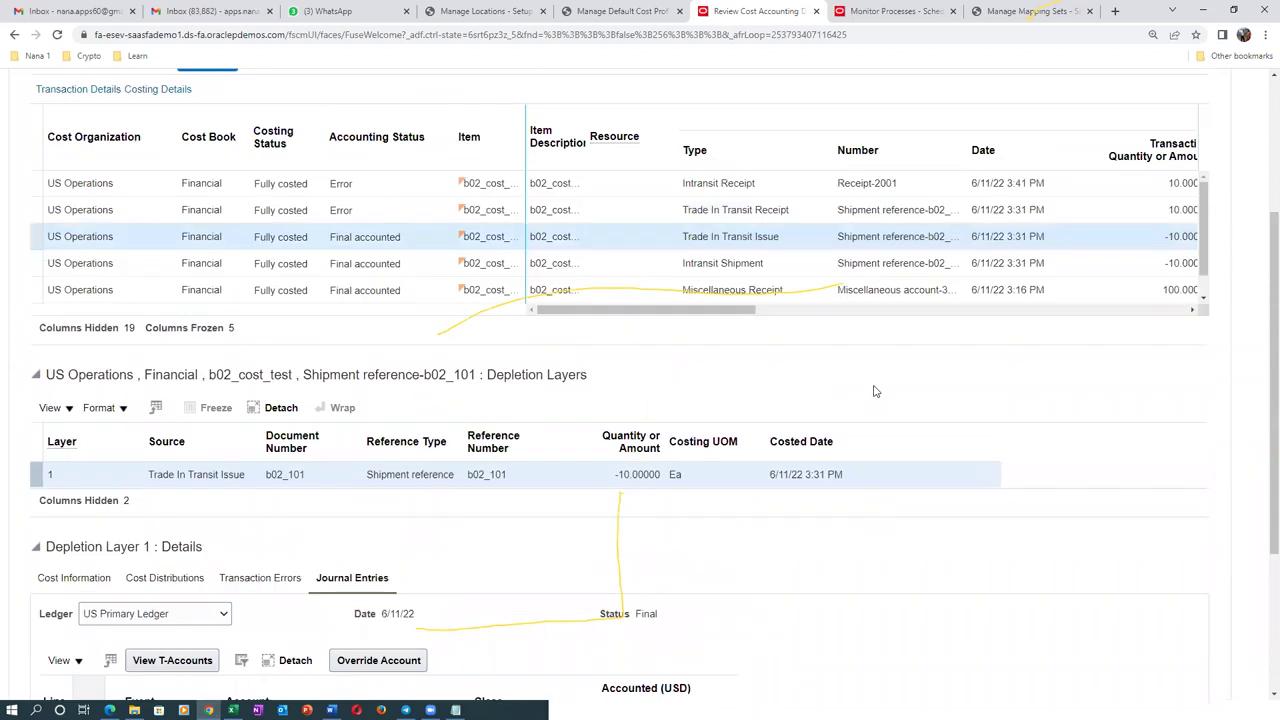
scroll(879, 391, "up", 1)
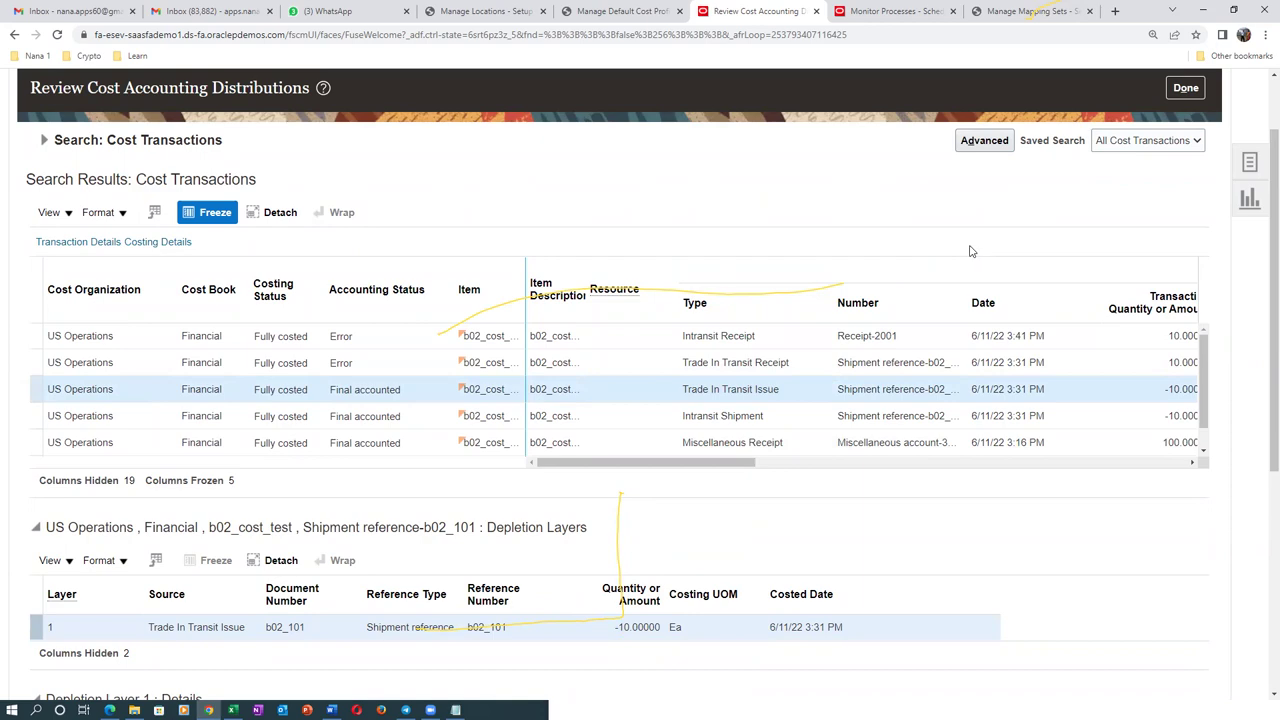
key("alt+Tab")
key("alt+Tab")
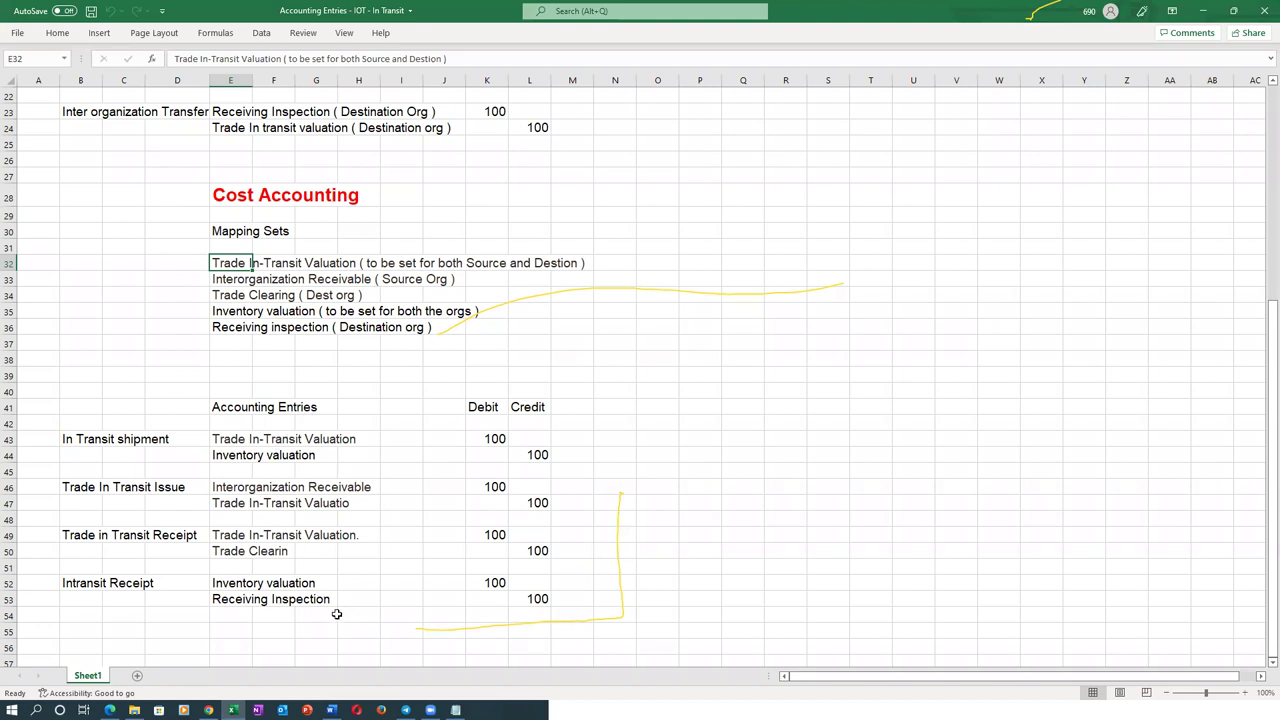
Step: Review the In Transit shipment, Trade In Transit Issue, Trade in Transit Receipt and Intransit Receipt events in the cost accounting entries
left_click(68, 438)
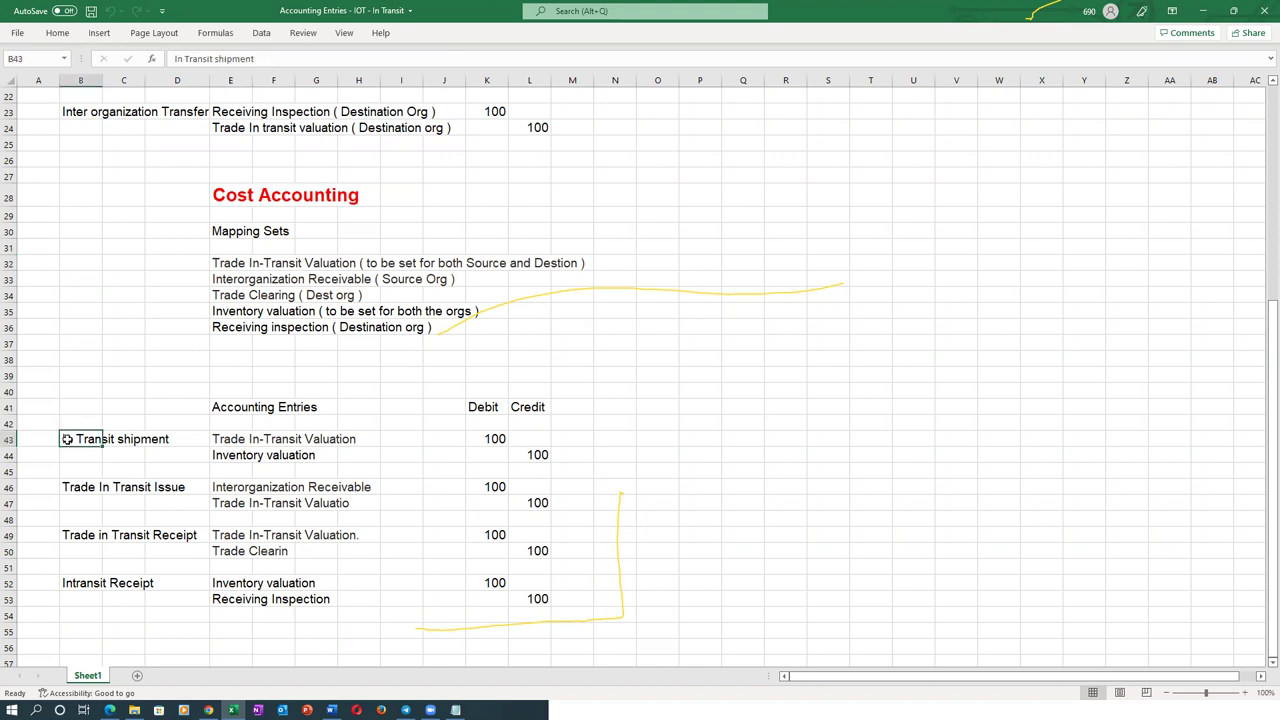
left_click(74, 489)
left_click(80, 532)
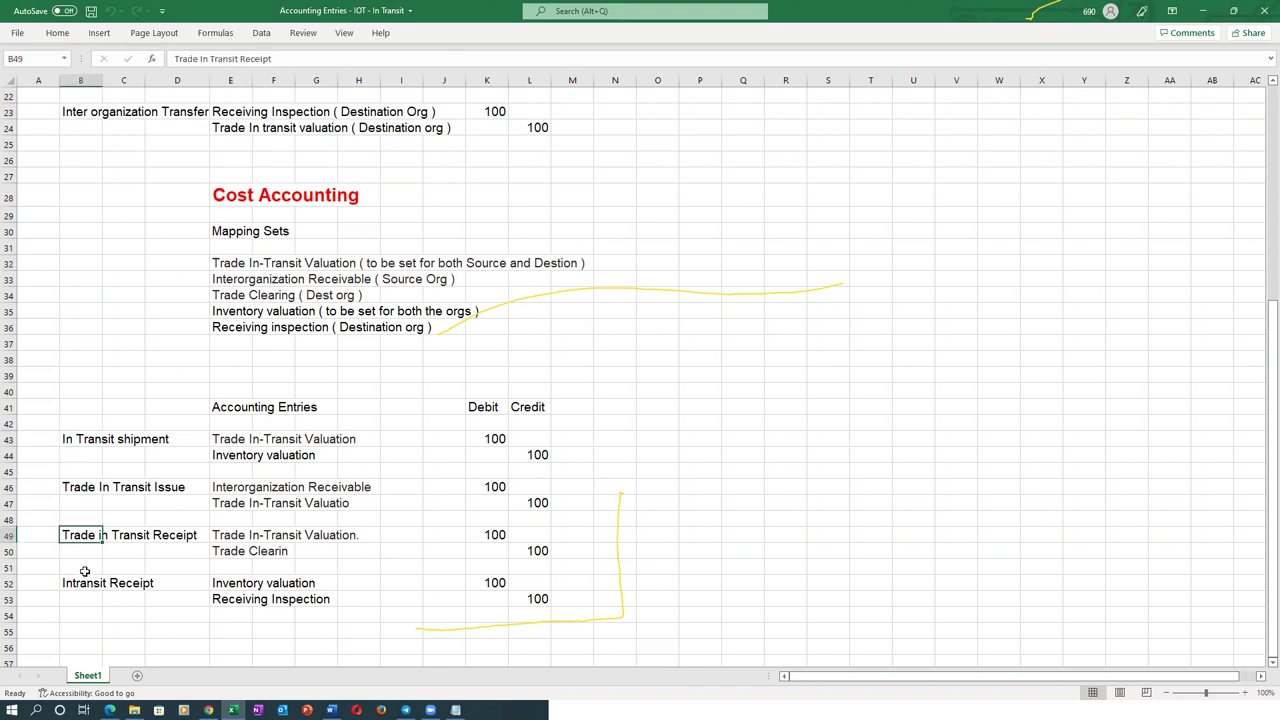
left_click(80, 578)
left_click(75, 535)
left_click(75, 492)
left_click(82, 438)
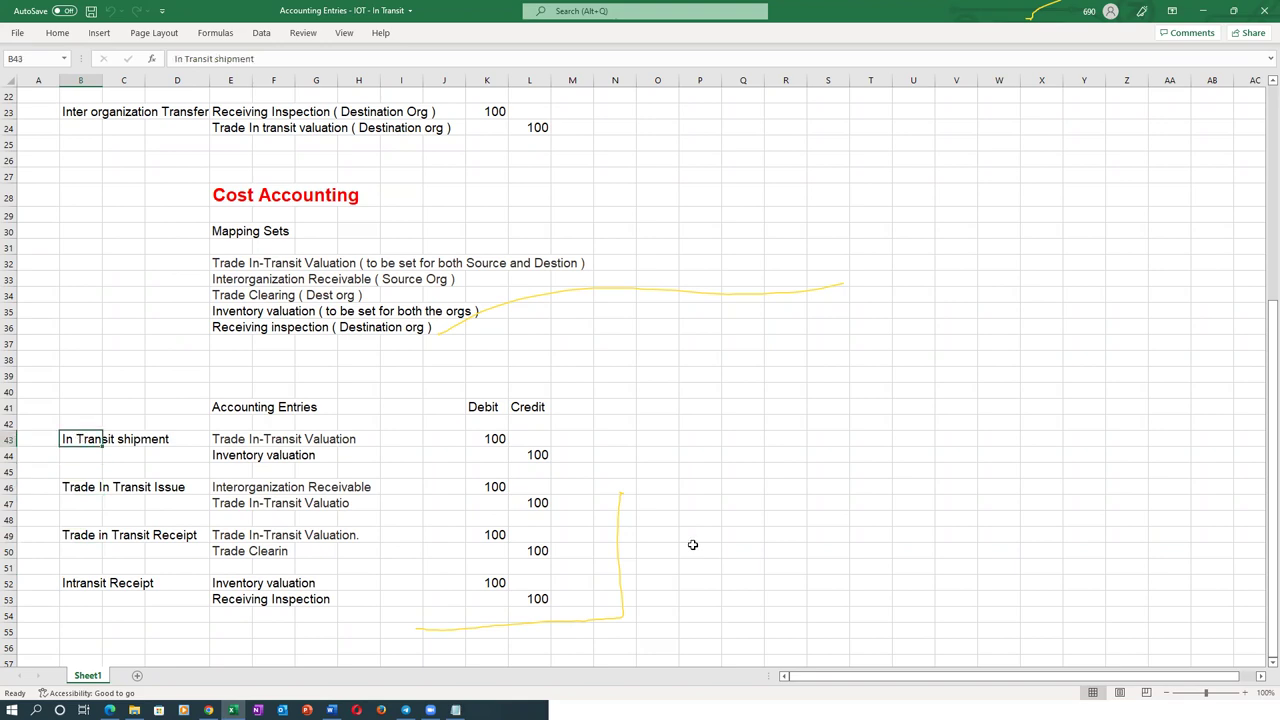
Step: Switch to Oracle Fusion in the browser, open the Create Accounting process and set its ledger to US Primary Ledger
key("alt+Tab")
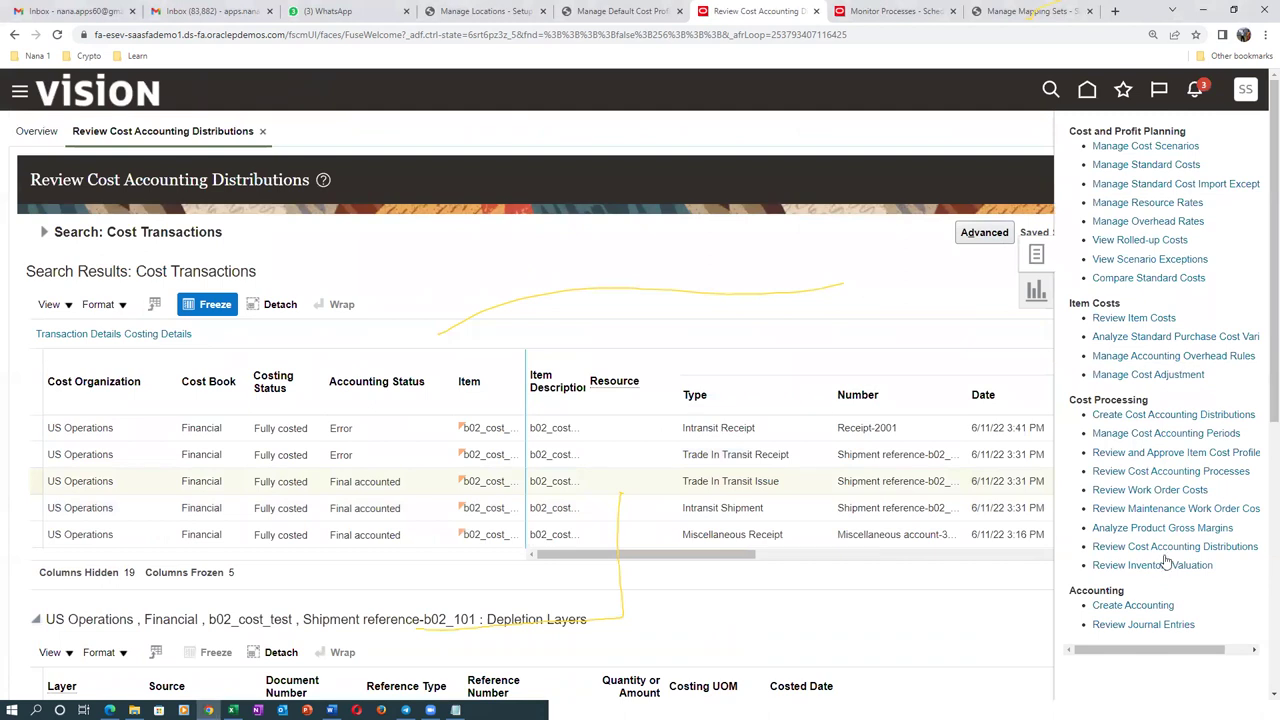
left_click(1133, 606)
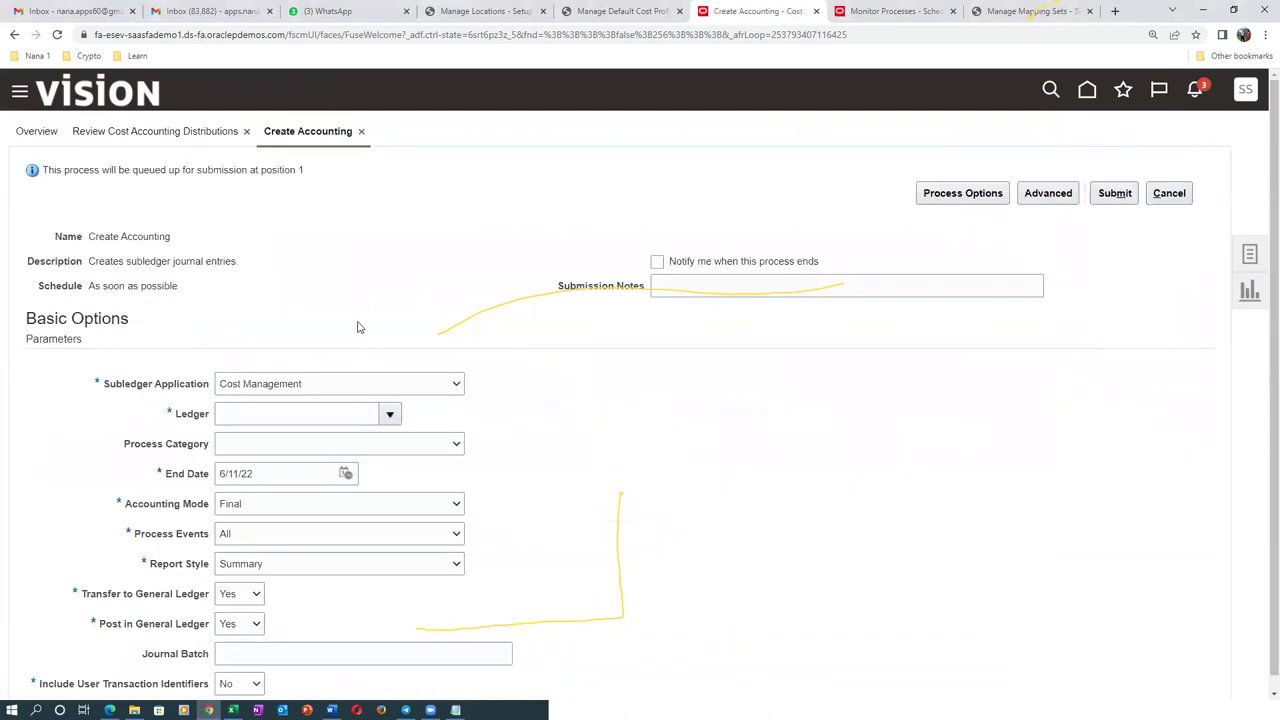
left_click(305, 413)
type("US P")
key("Tab")
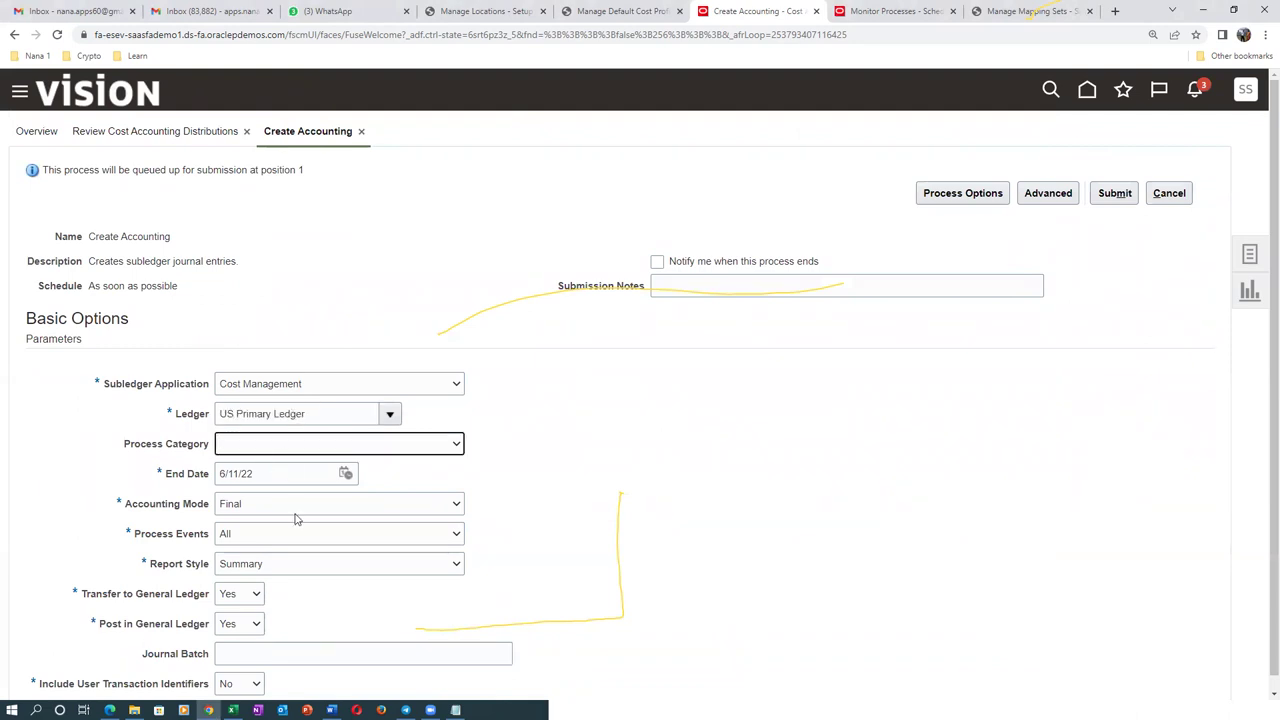
Step: Set the Create Accounting report style to Detail and submit the process, acknowledging the confirmation
scroll(295, 516, "down", 1)
left_click(262, 555)
left_click(232, 567)
left_click(1112, 182)
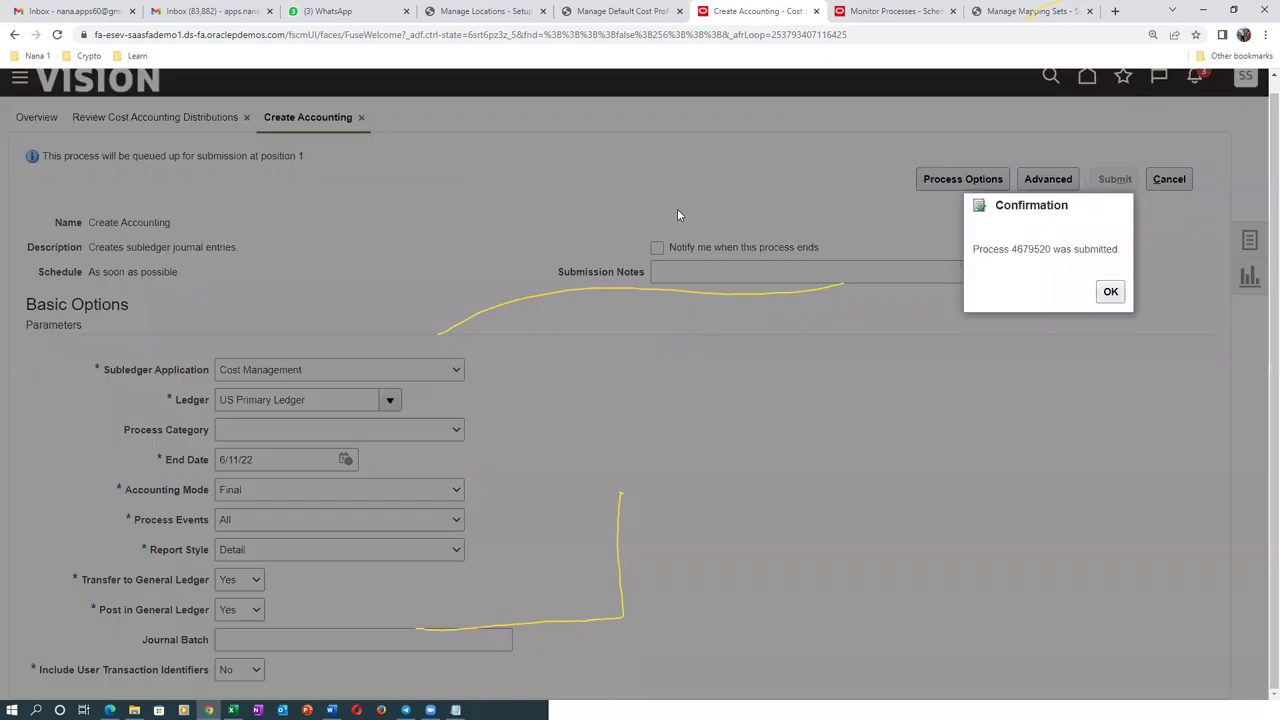
left_click(1110, 291)
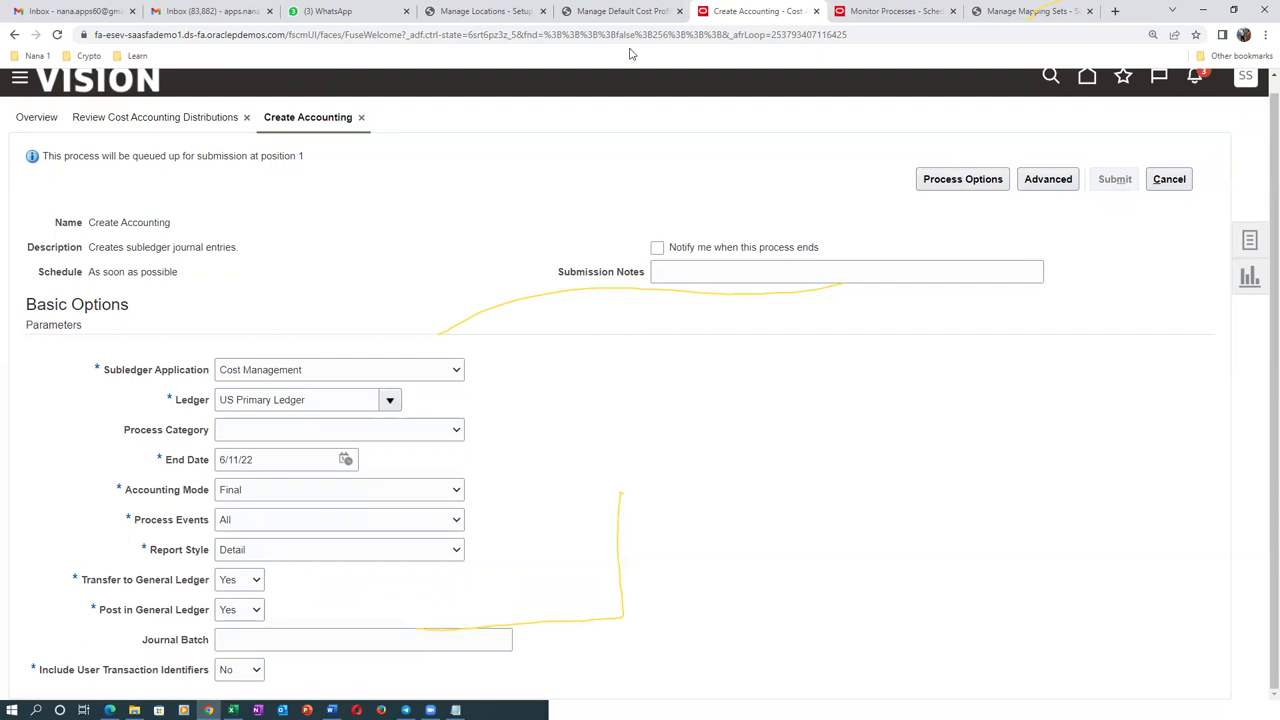
Step: Monitor the submitted Create Accounting process by repeatedly refreshing the scheduled processes list
left_click(895, 11)
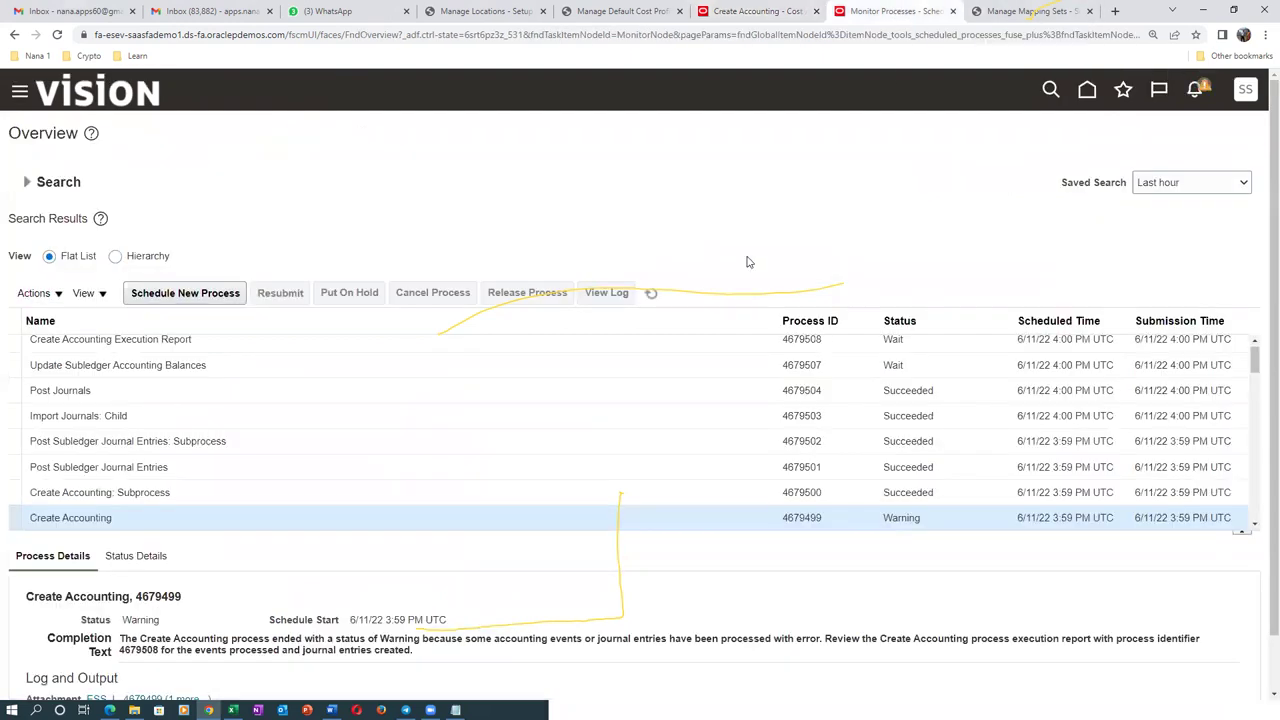
left_click(652, 292)
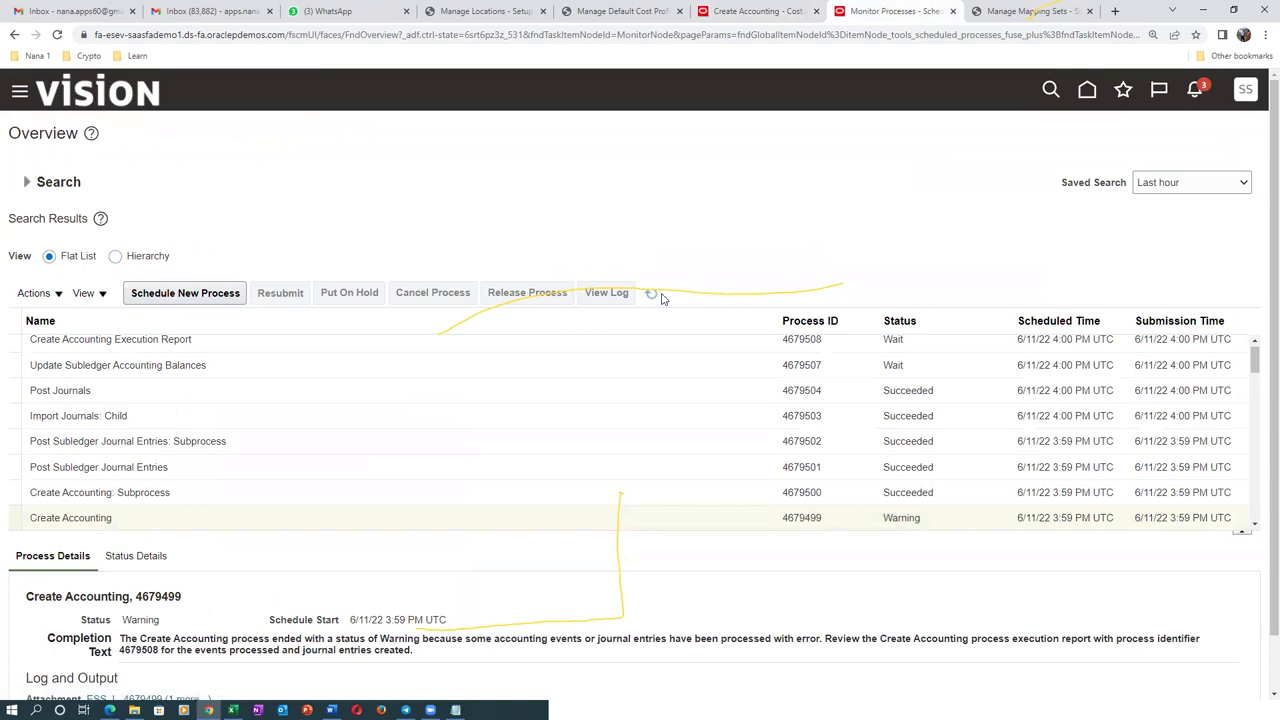
left_click(657, 294)
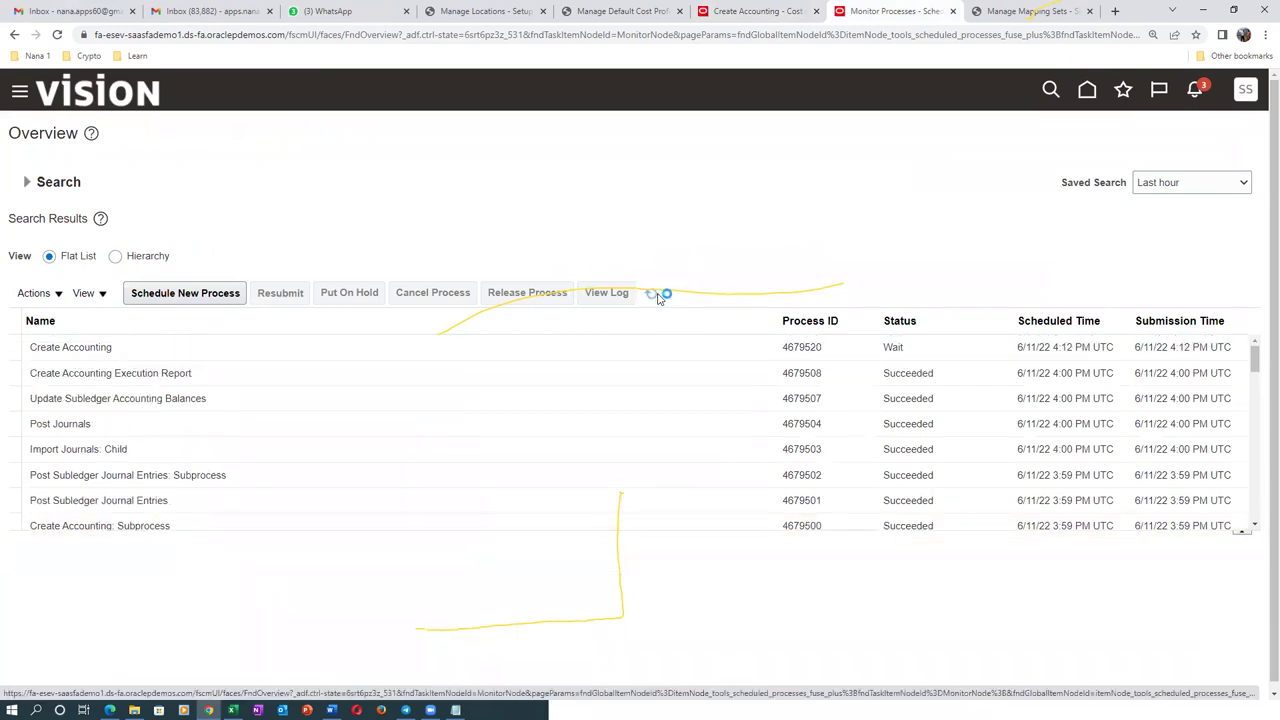
left_click(657, 294)
left_click(657, 294)
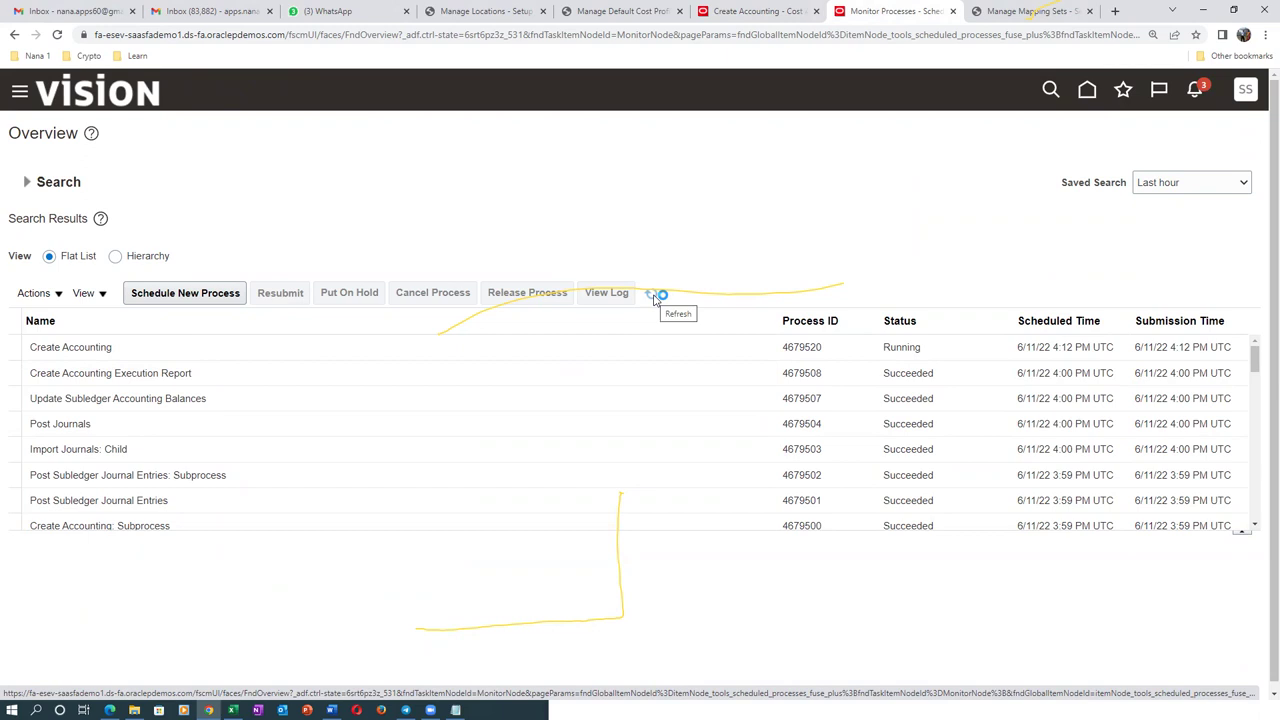
left_click(653, 297)
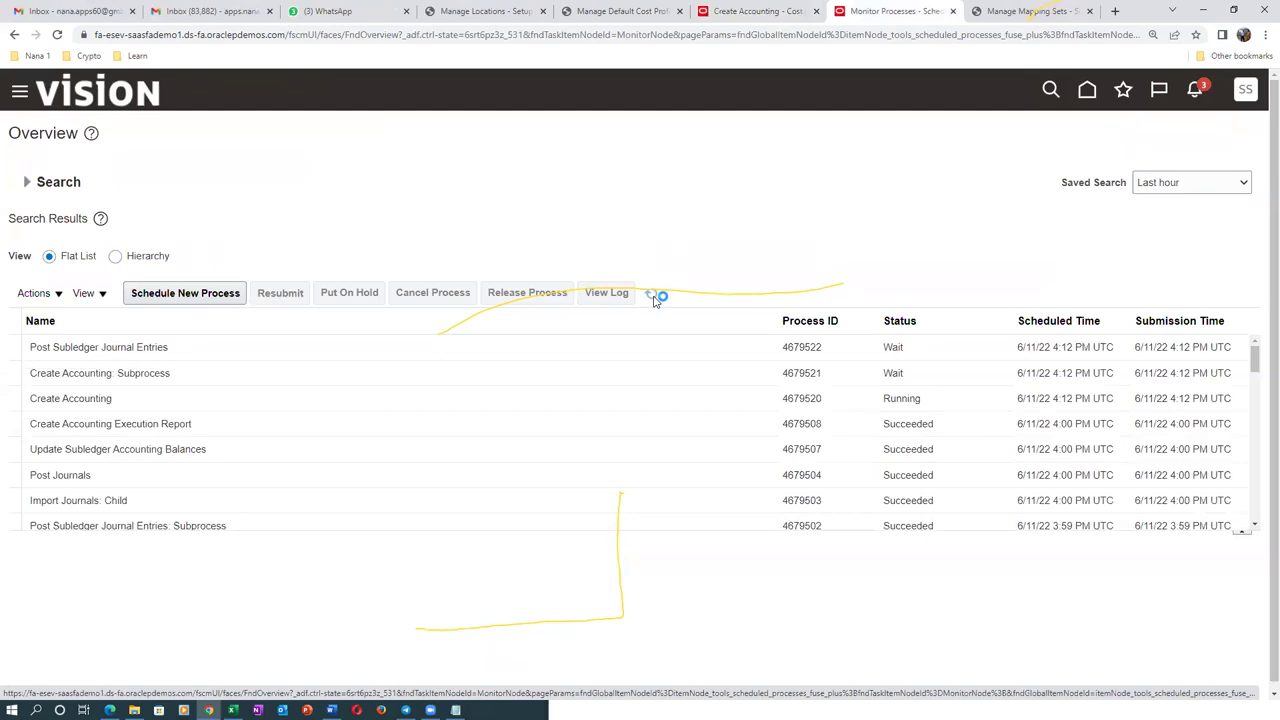
left_click(653, 297)
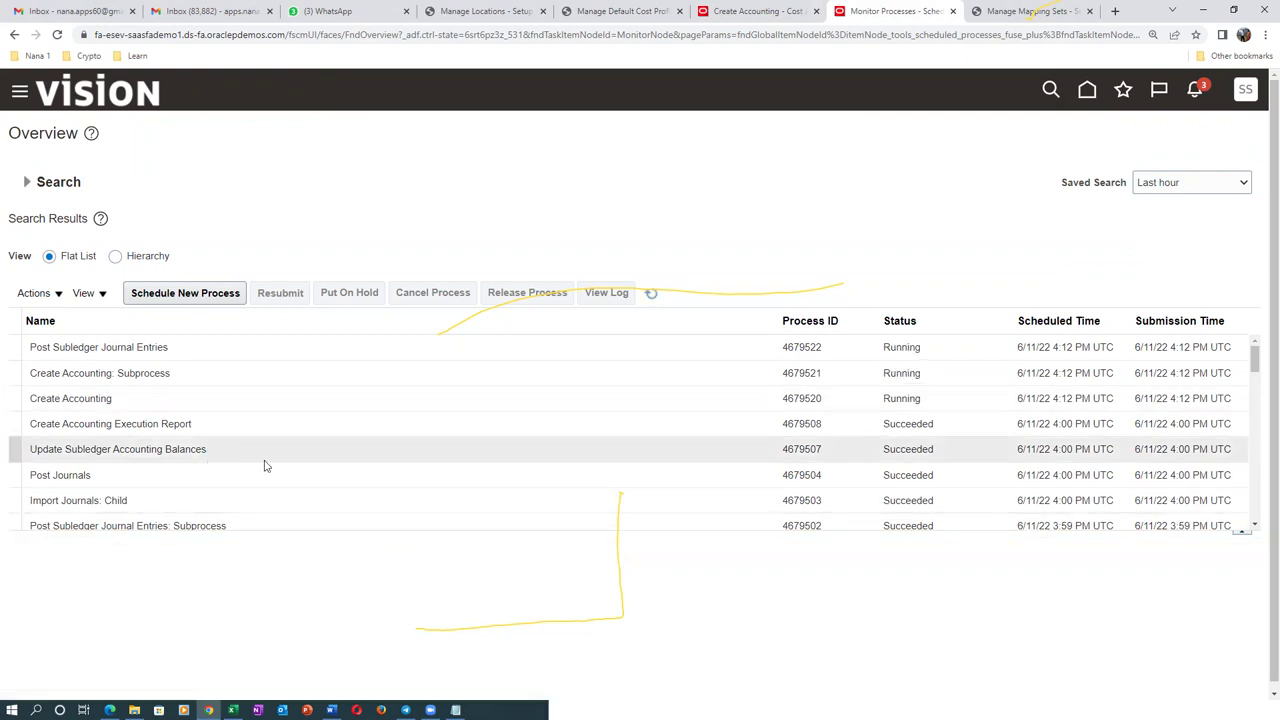
left_click(651, 297)
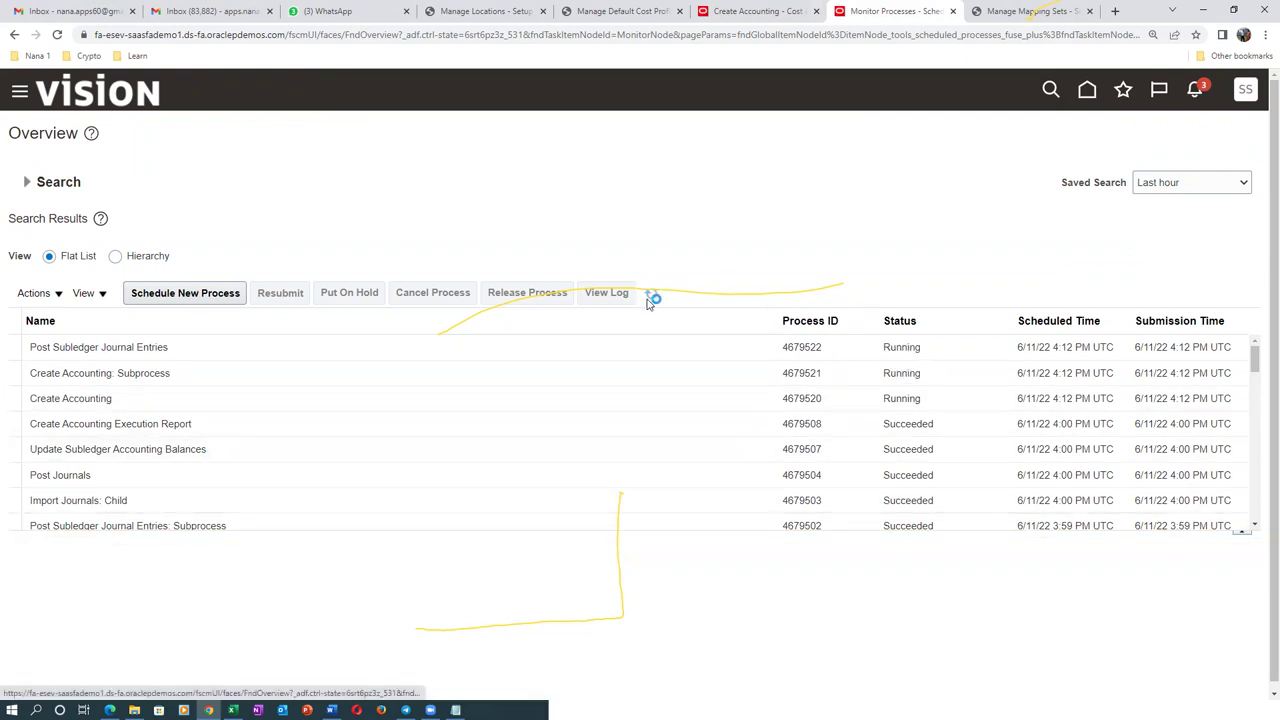
left_click(651, 297)
Step: Switch to the Excel workbook and review the five cost accounting mapping sets, from Trade In-Transit Valuation to Receiving inspection
key("alt+Tab")
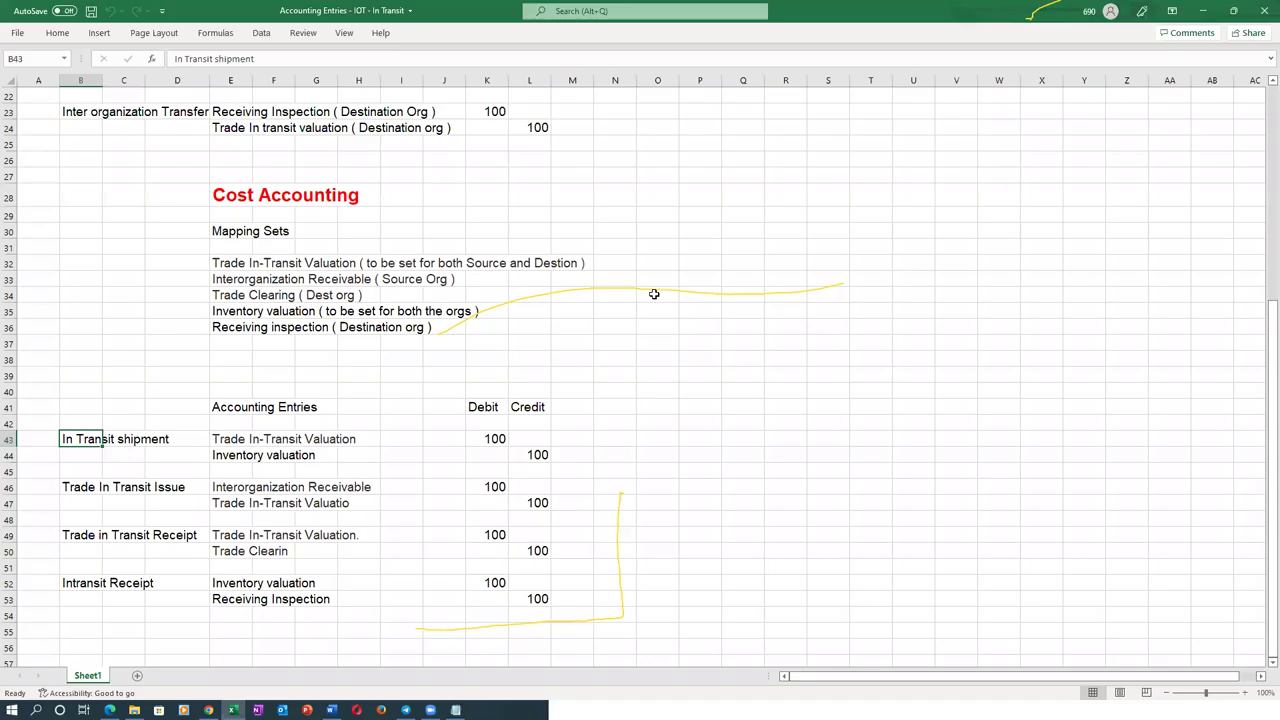
left_click(216, 262)
left_click_drag(216, 262, 228, 326)
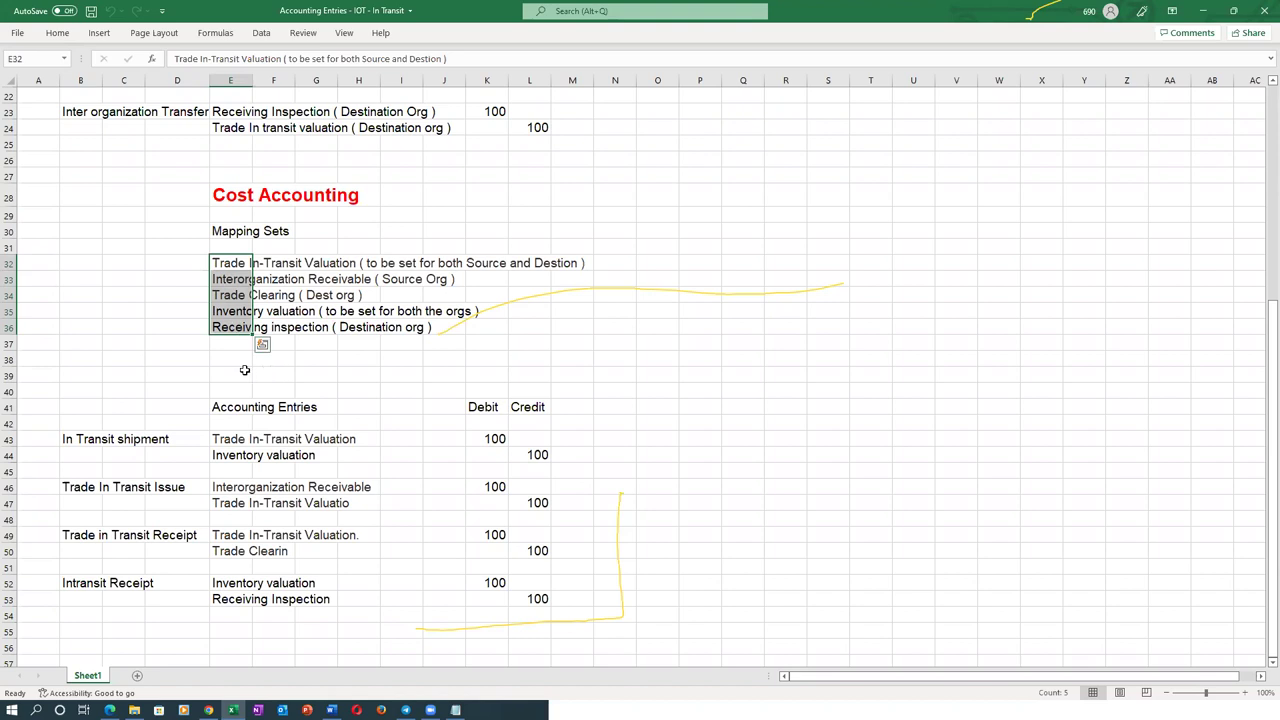
left_click(236, 360)
left_click_drag(214, 265, 233, 323)
Step: Return to the scheduled processes in the browser and keep refreshing to track the subledger posting and journal import
key("alt+Tab")
left_click(650, 295)
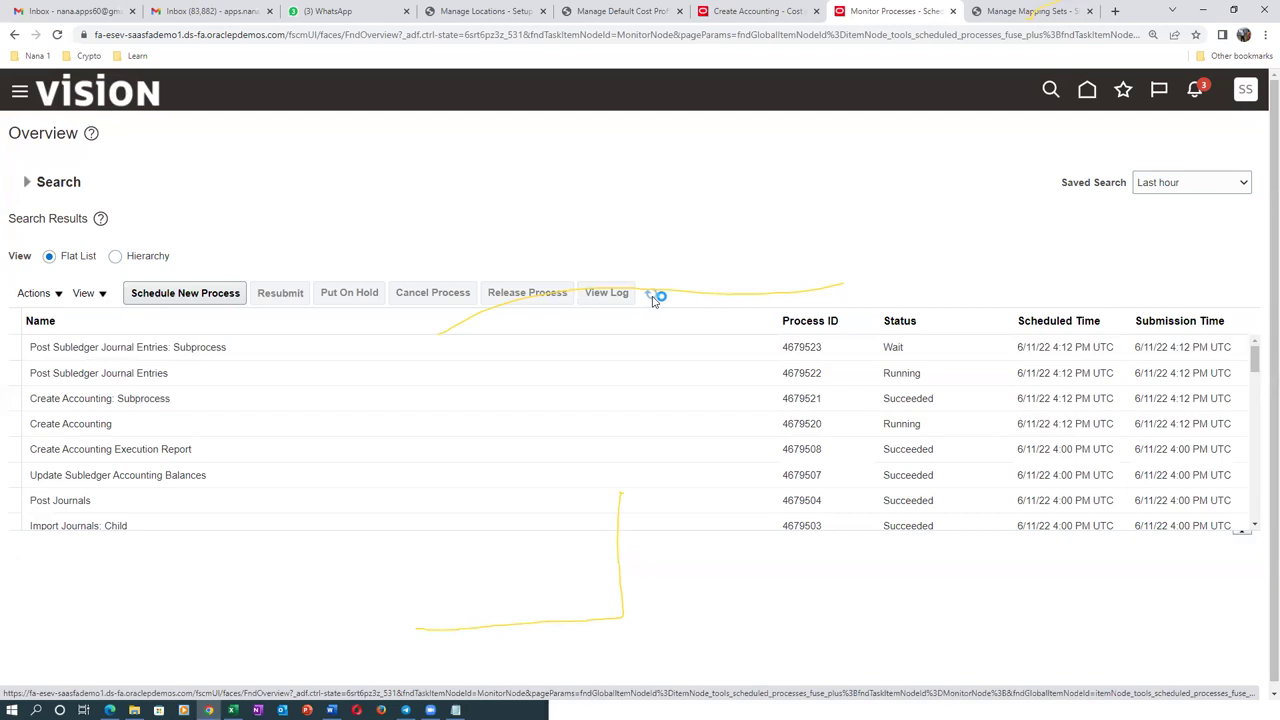
left_click(652, 297)
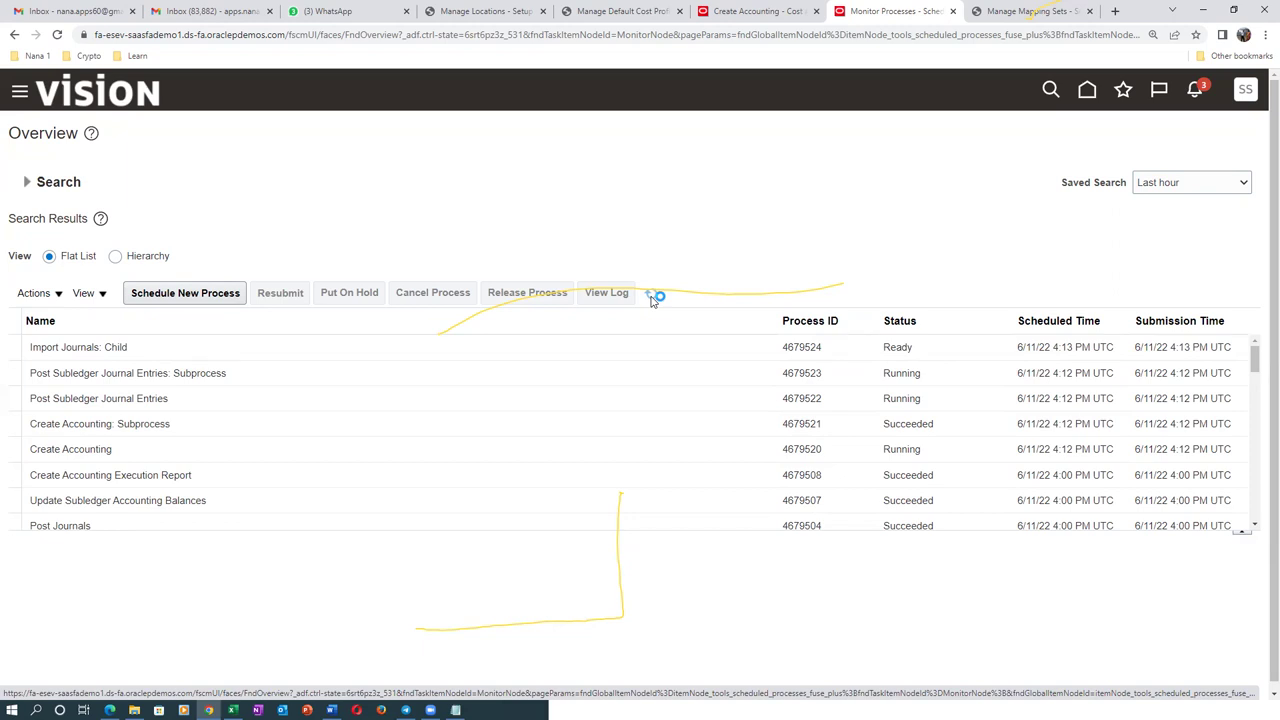
left_click(653, 298)
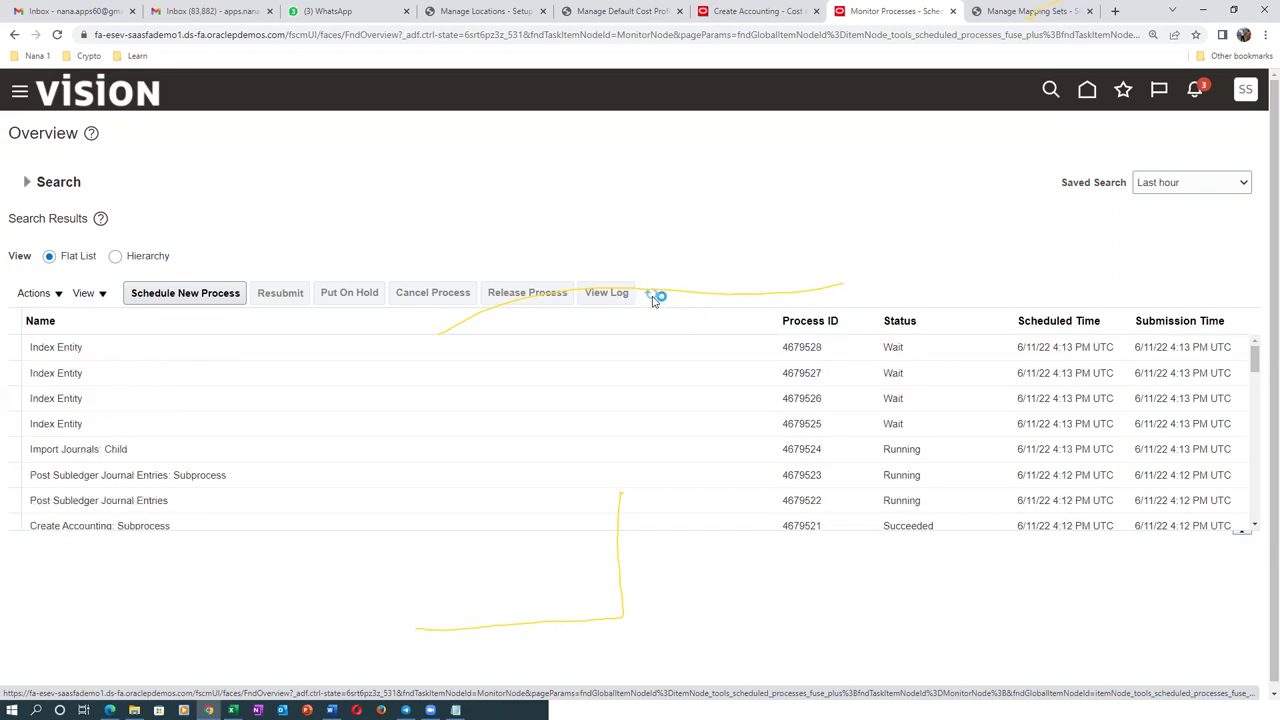
left_click(652, 298)
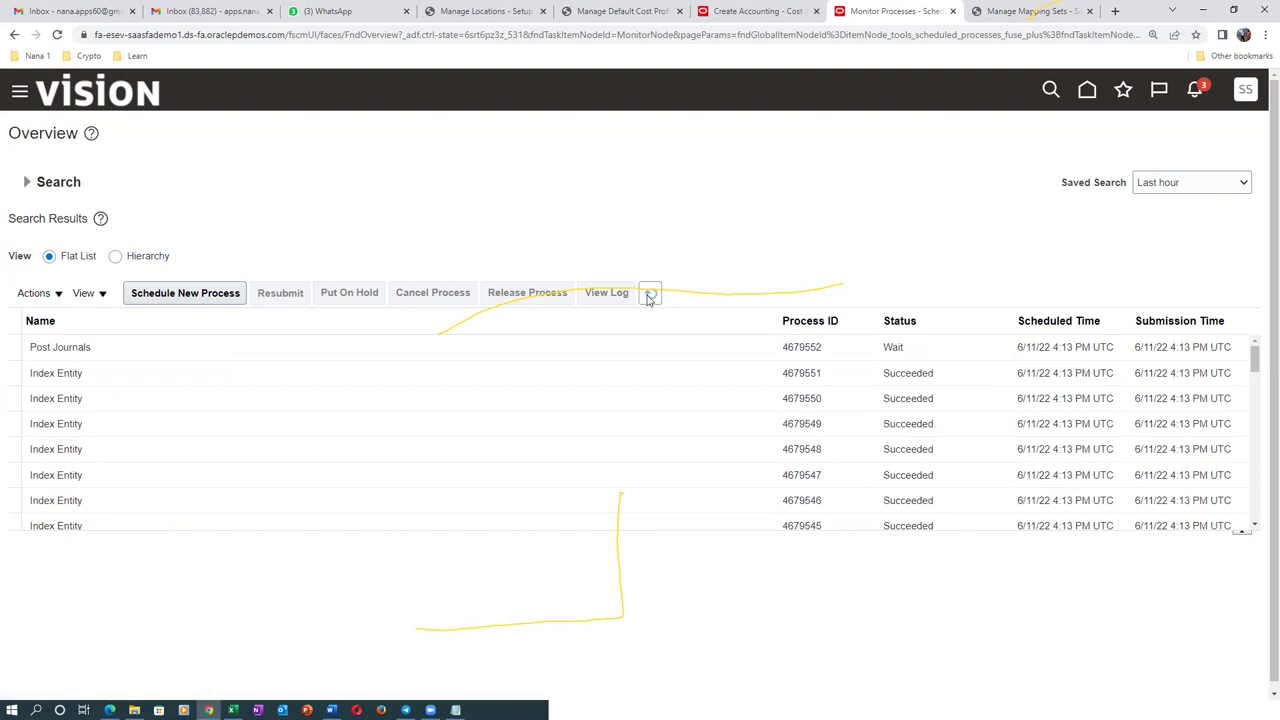
left_click(650, 298)
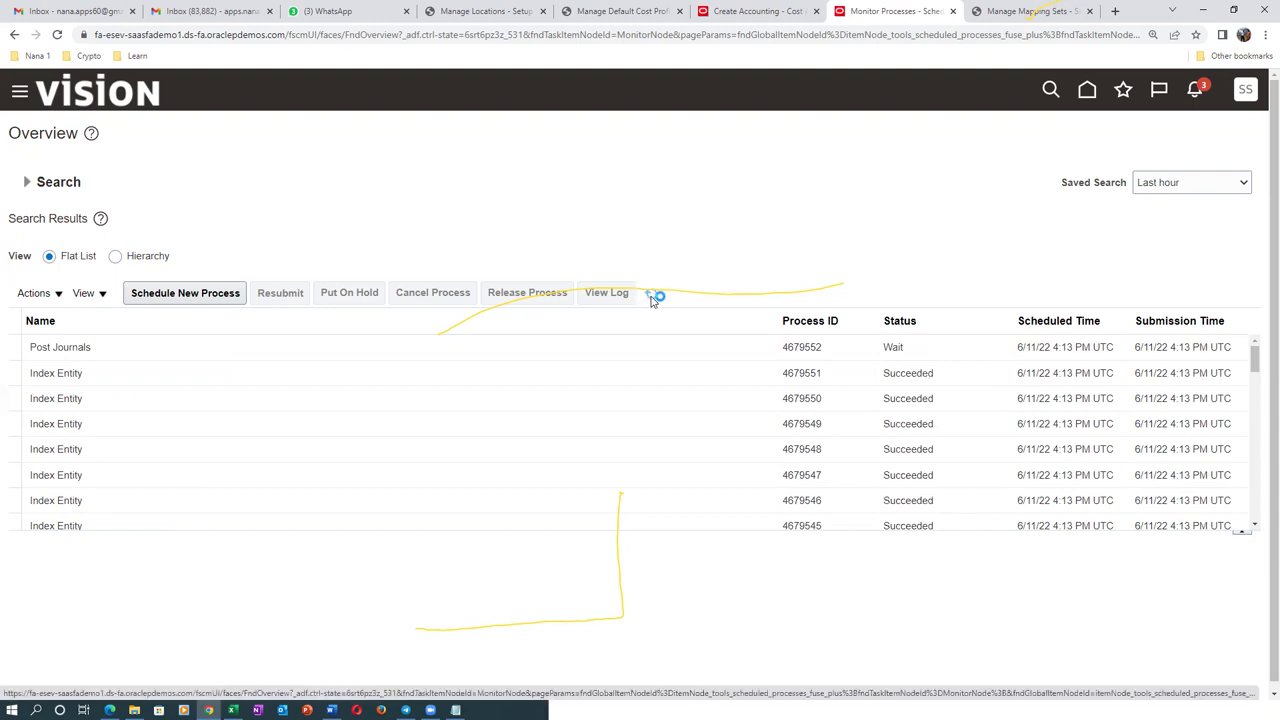
left_click(652, 300)
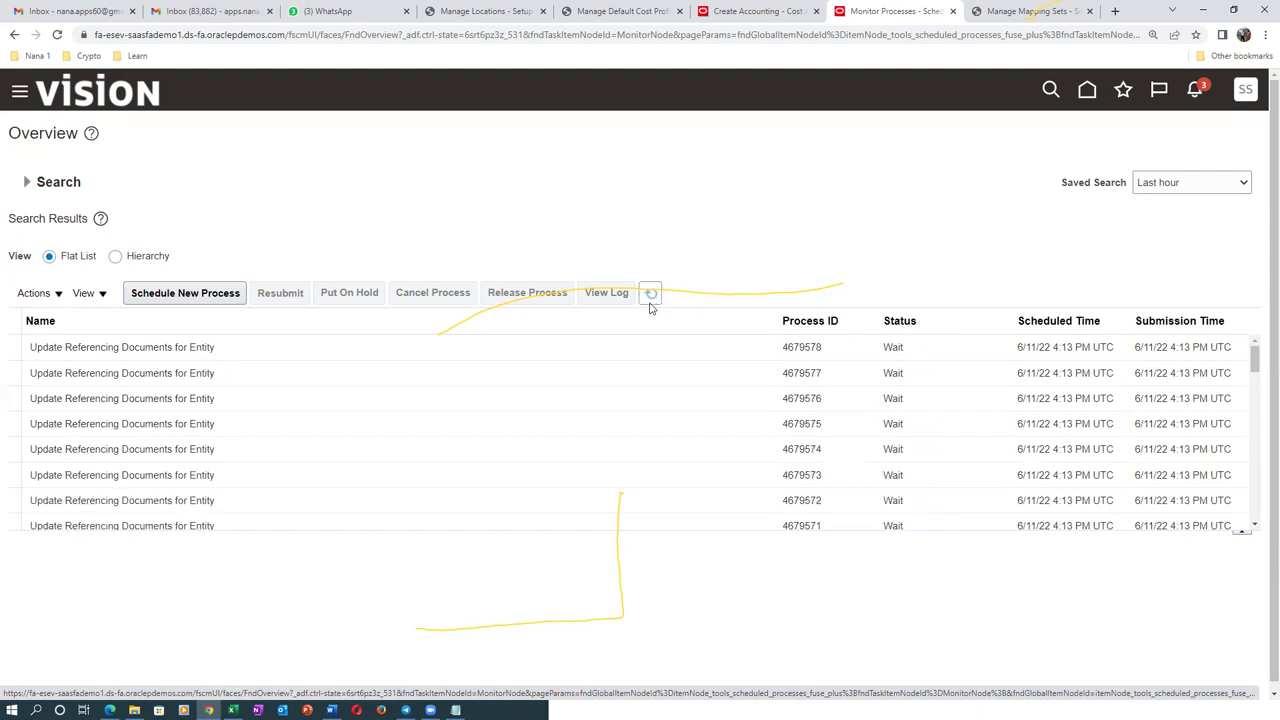
left_click(650, 295)
Step: Rerun the cost transactions search in Review Cost Accounting Distributions for items starting with b02 dated on or after 6/4/22
left_click(762, 12)
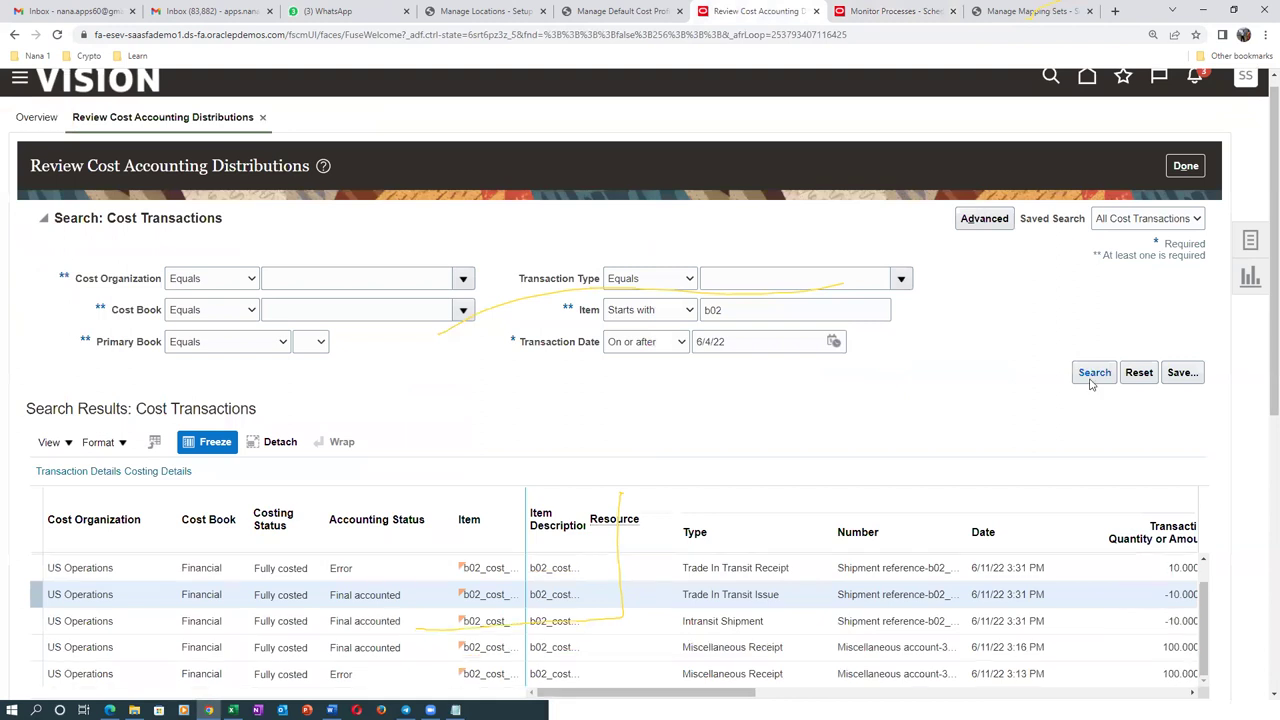
left_click(1093, 376)
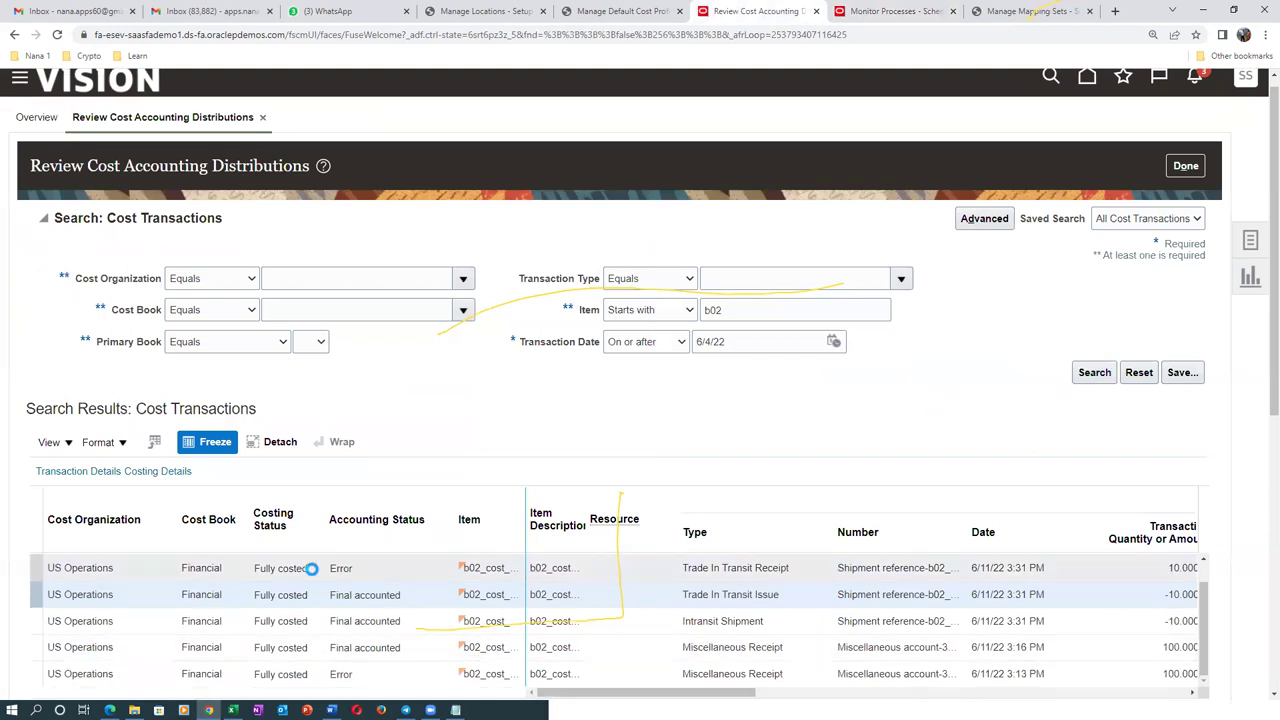
scroll(470, 473, "down", 1)
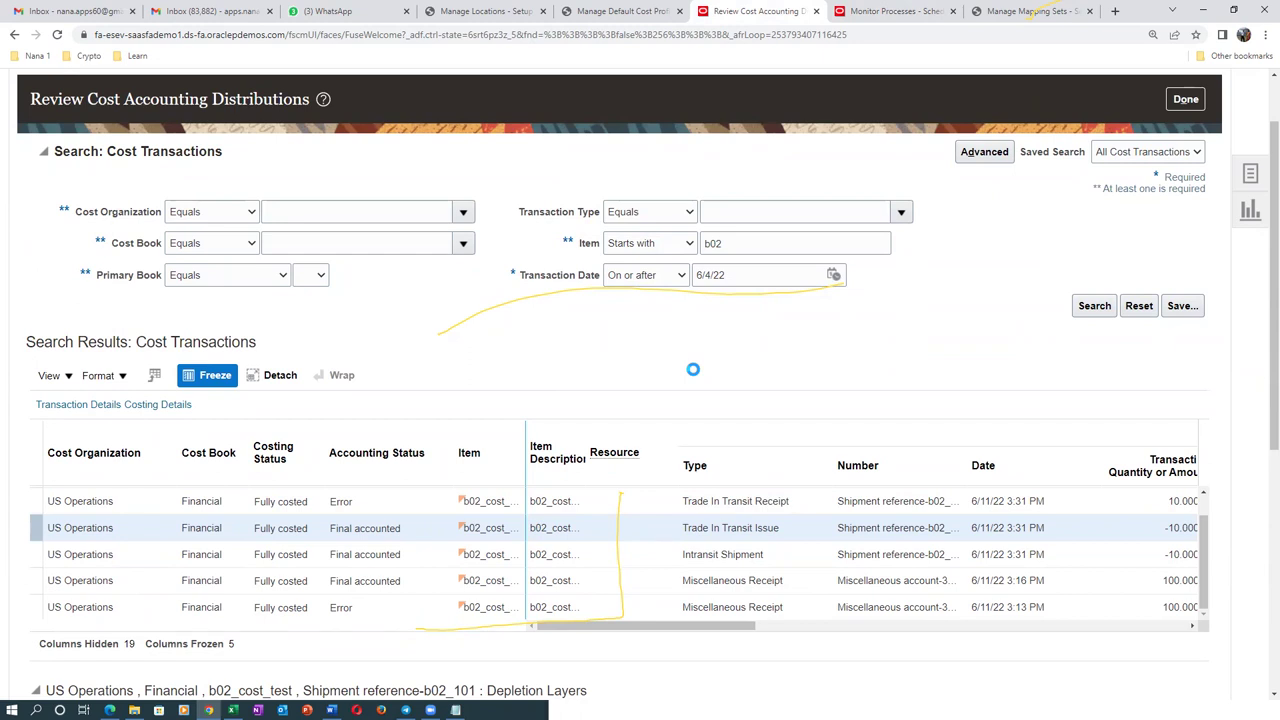
Step: Refresh the scheduled processes list and locate the submitted Create Accounting process to examine its status
key("ctrl+Tab")
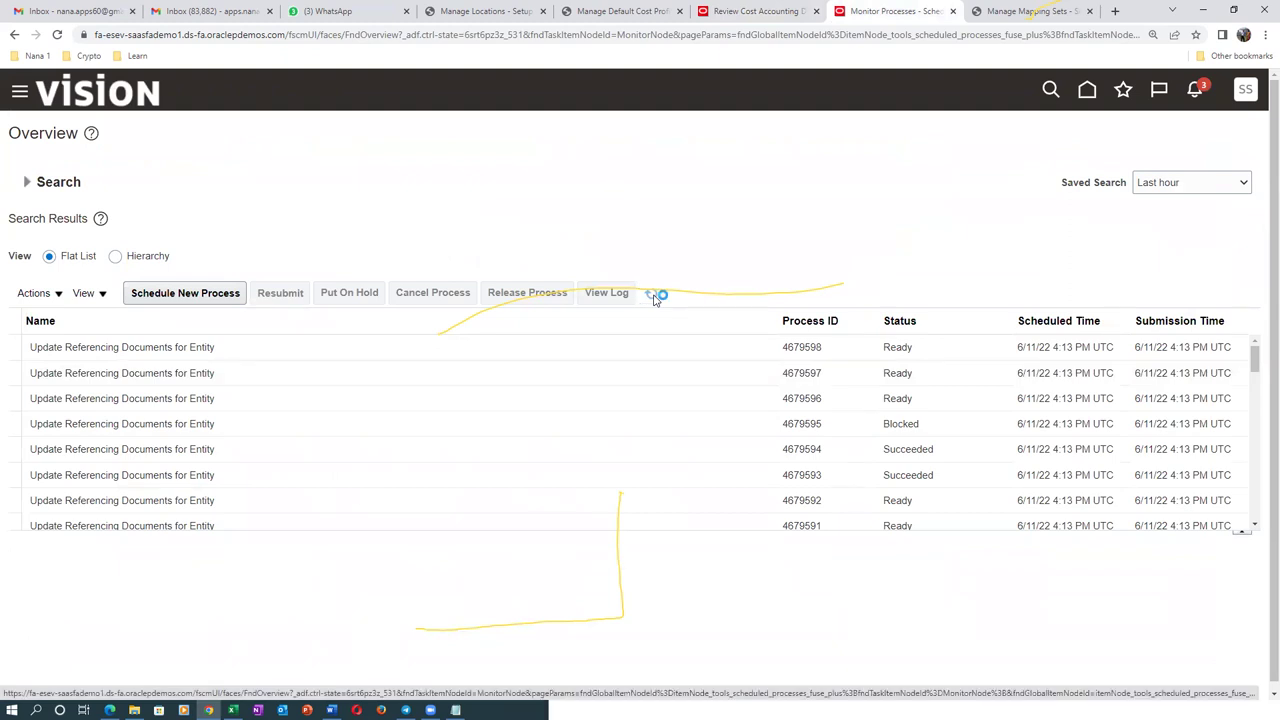
left_click(651, 295)
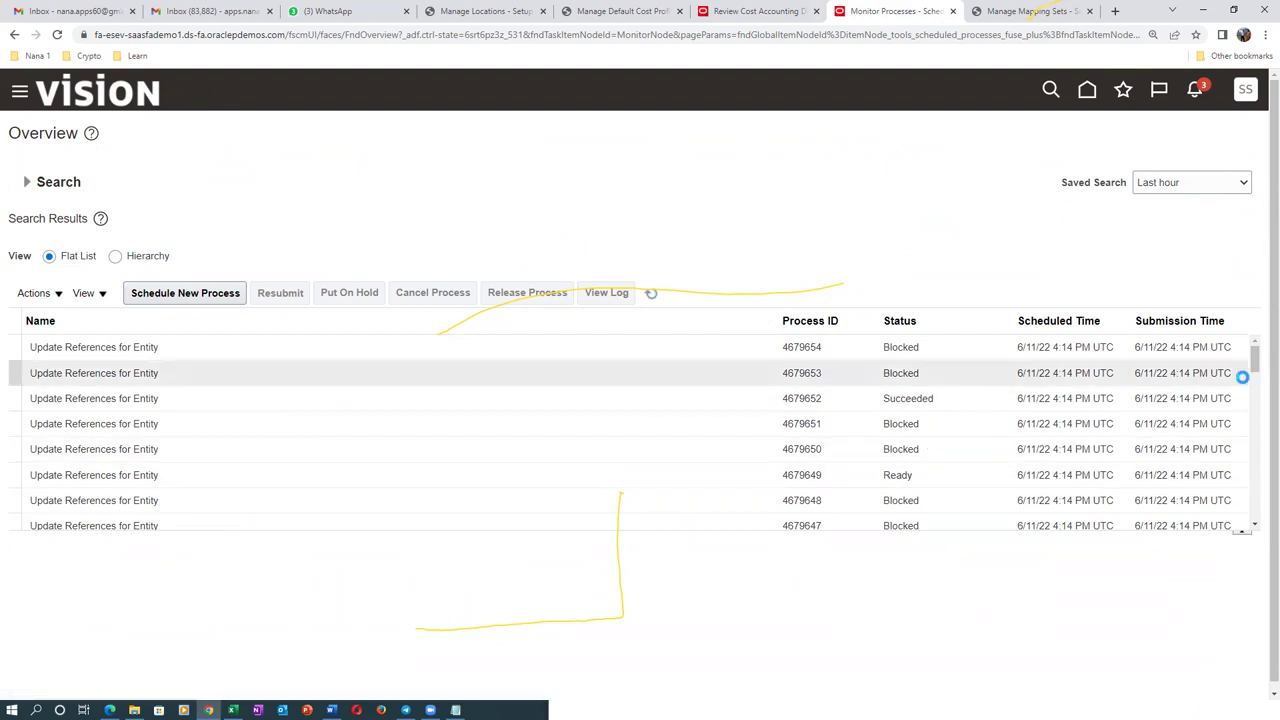
left_click_drag(1255, 368, 1260, 424)
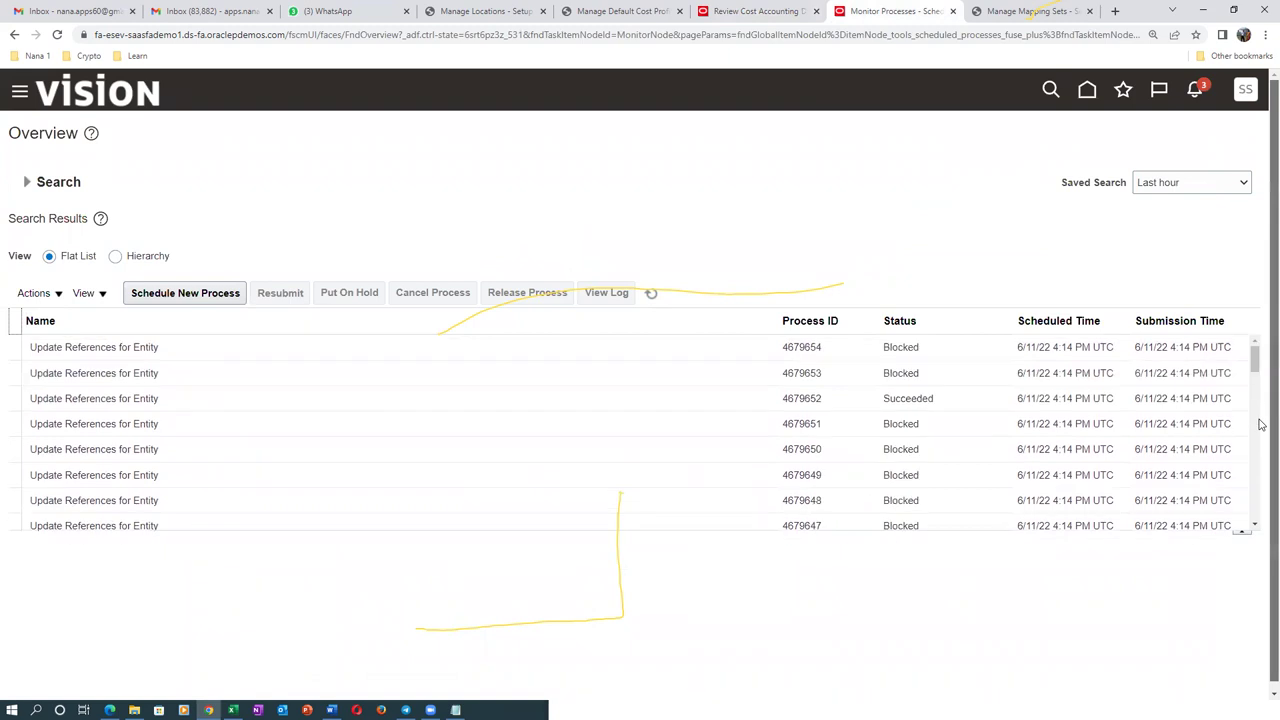
left_click_drag(1256, 368, 1258, 448)
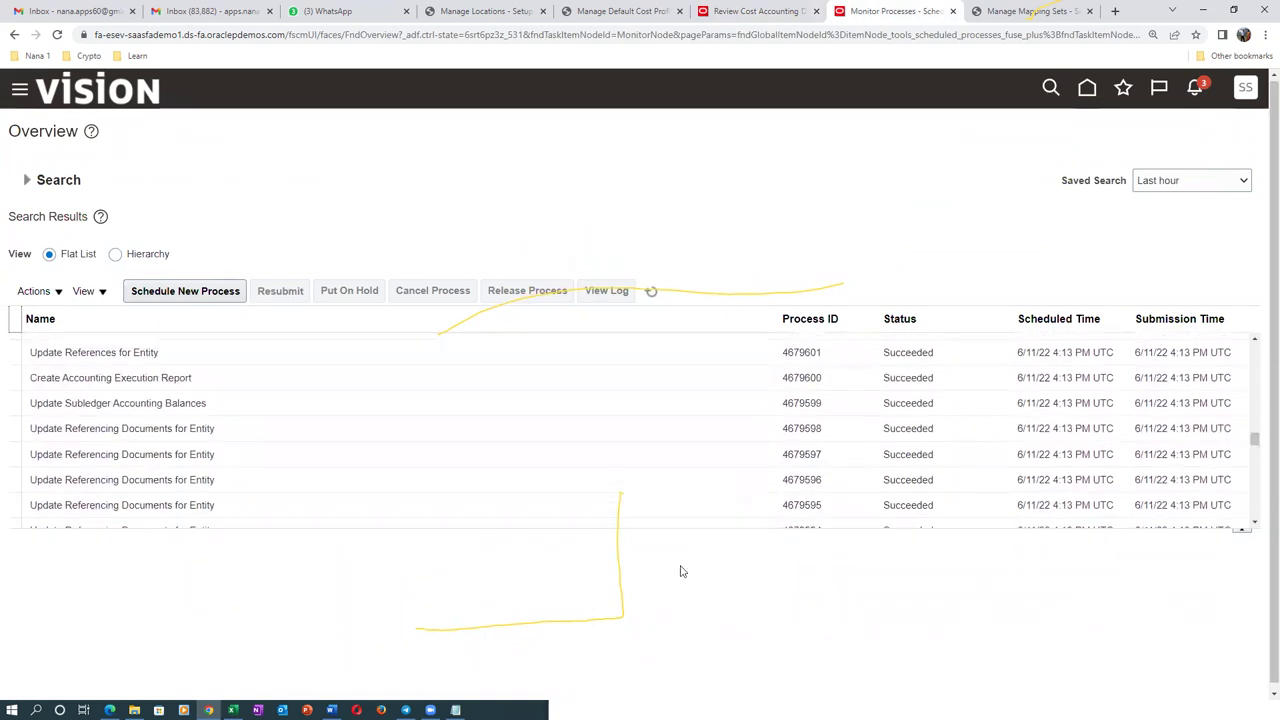
scroll(645, 517, "down", 5)
scroll(648, 514, "down", 7)
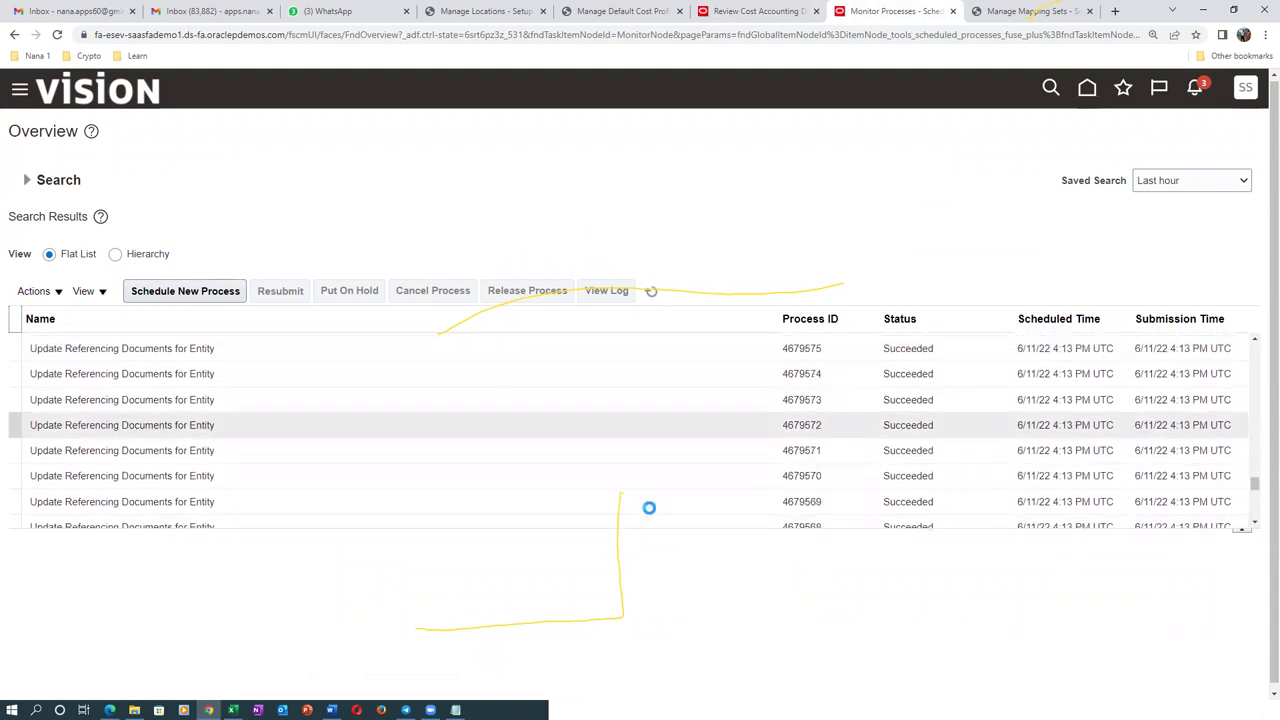
scroll(651, 514, "down", 3)
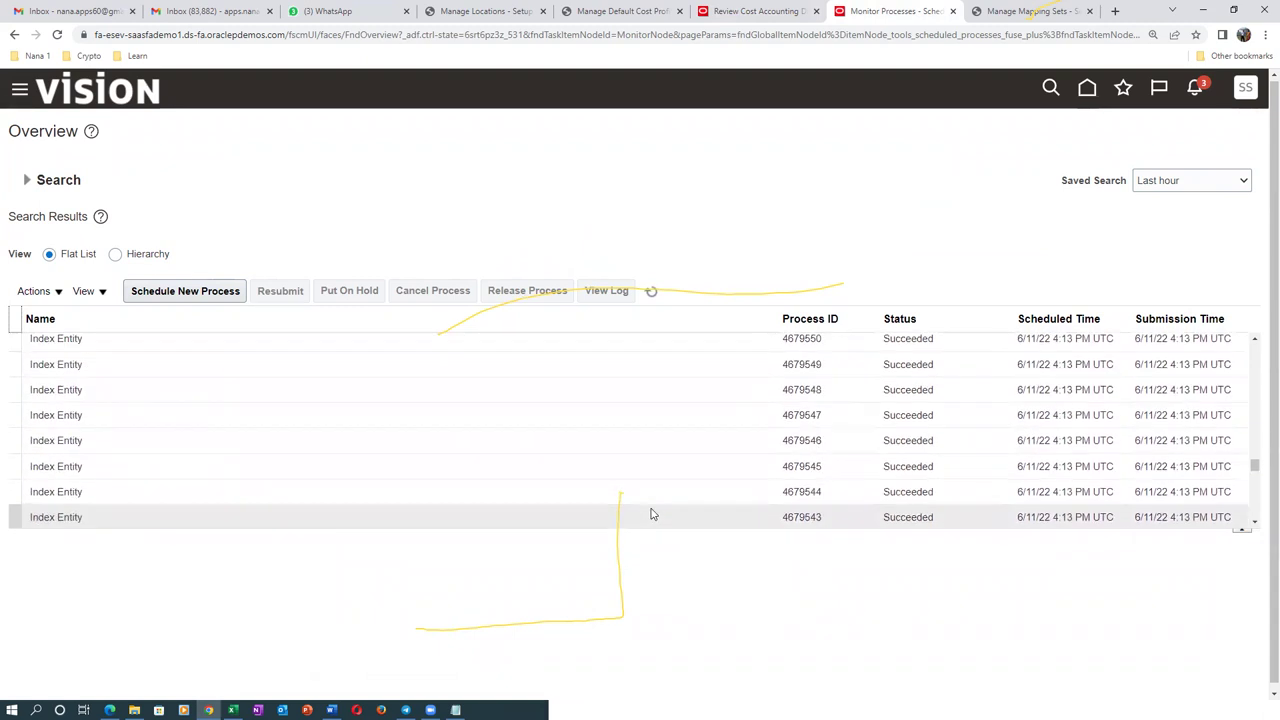
scroll(651, 514, "down", 7)
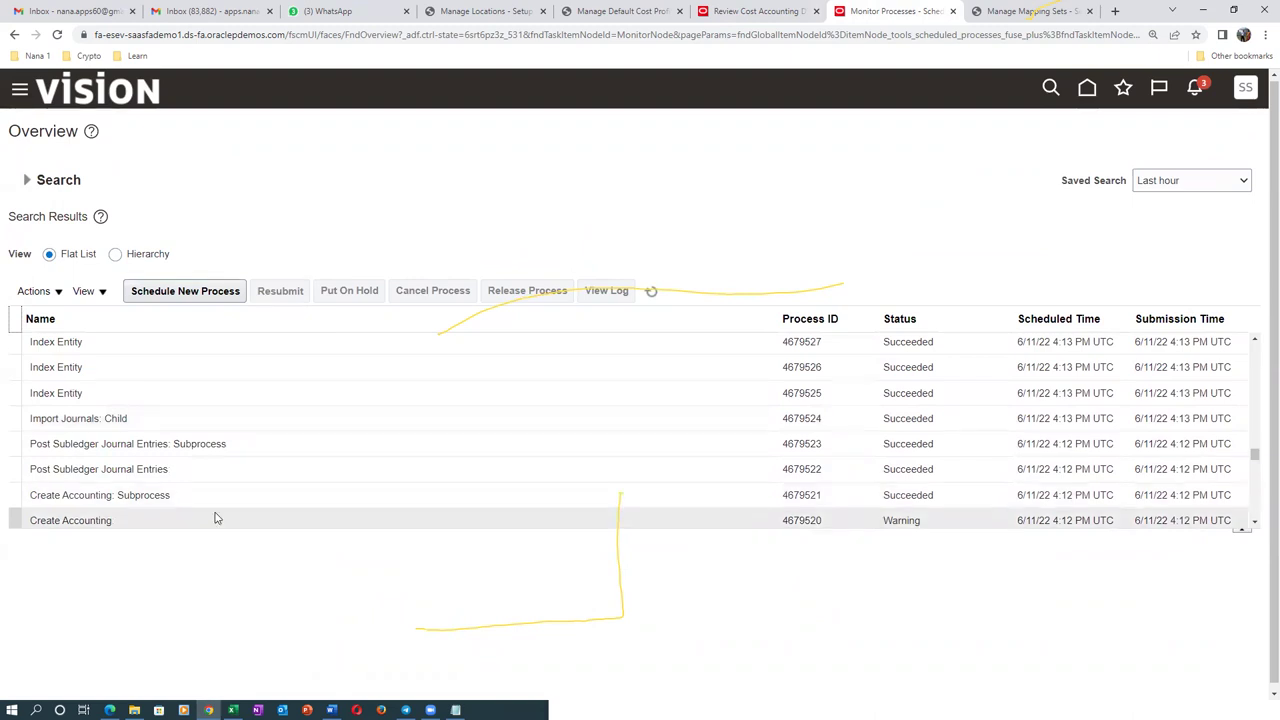
Step: Check the accounting status of the b02 cost transactions, and refresh the scheduled processes list once more
left_click(725, 12)
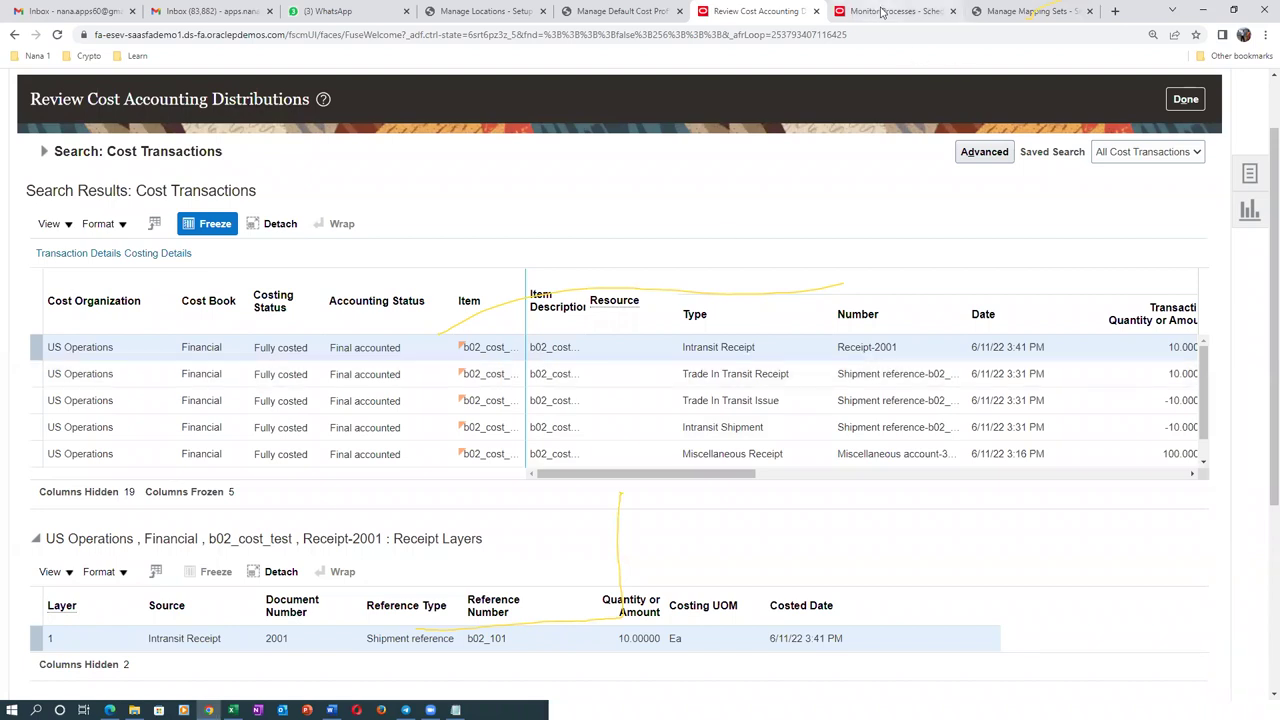
left_click(884, 11)
left_click(651, 292)
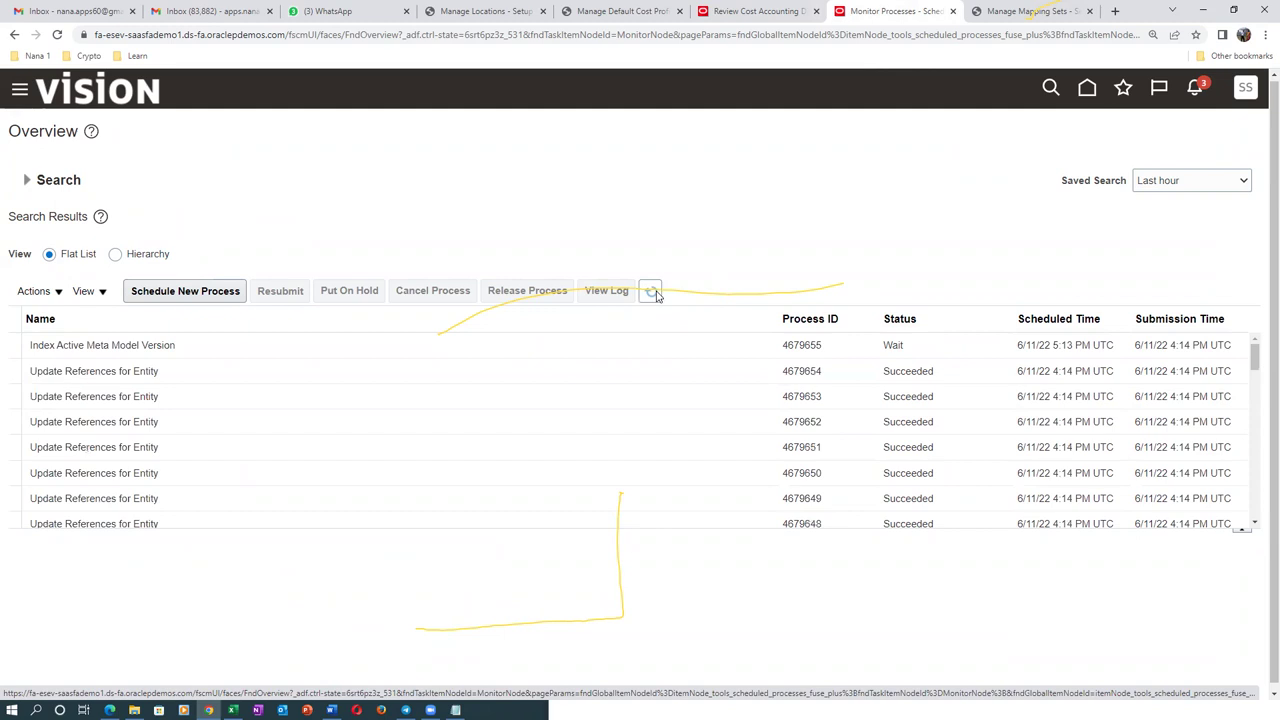
Step: Refresh the scheduled processes list again and recheck the accounting status of the b02 transactions in Review Cost Accounting Distributions
left_click(651, 292)
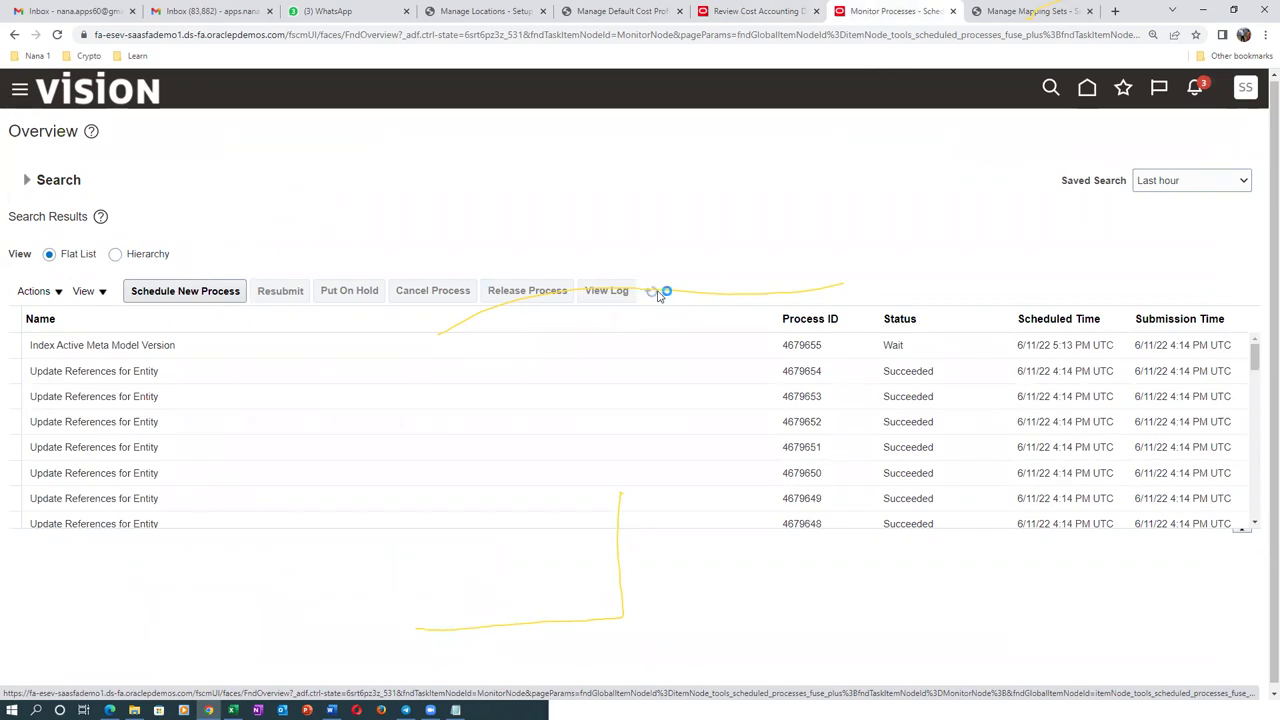
left_click(652, 292)
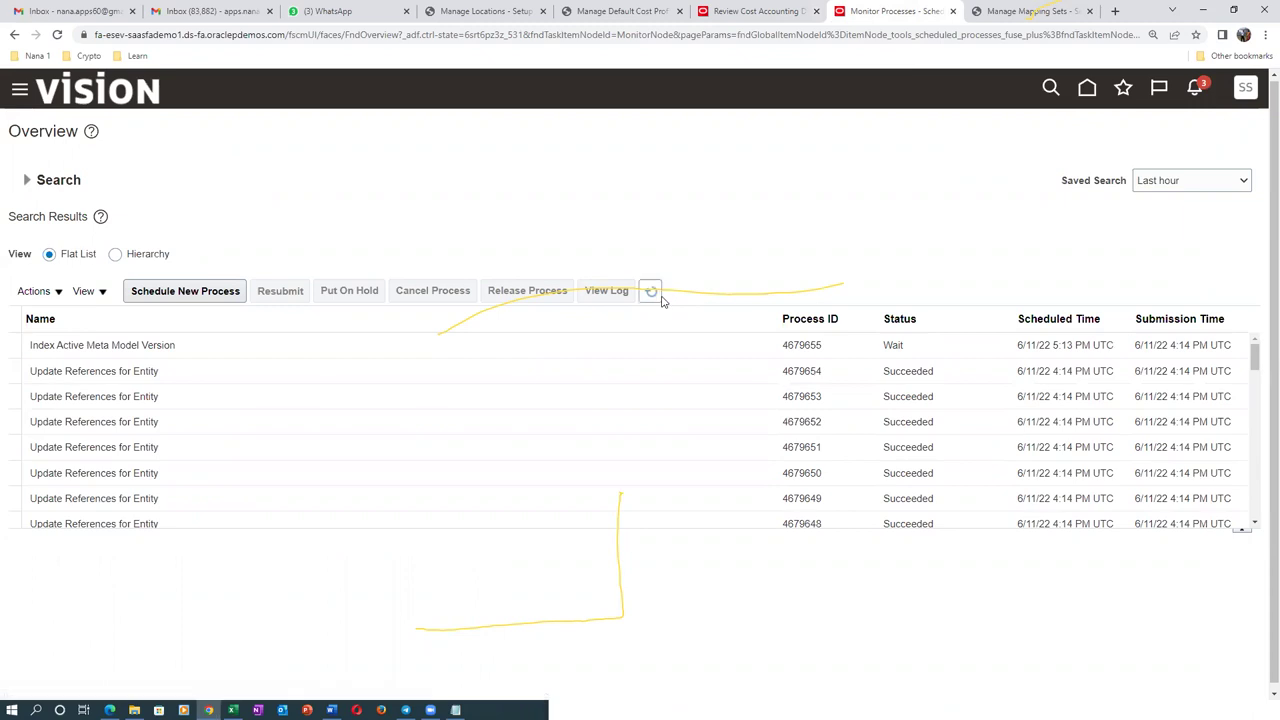
left_click(660, 297)
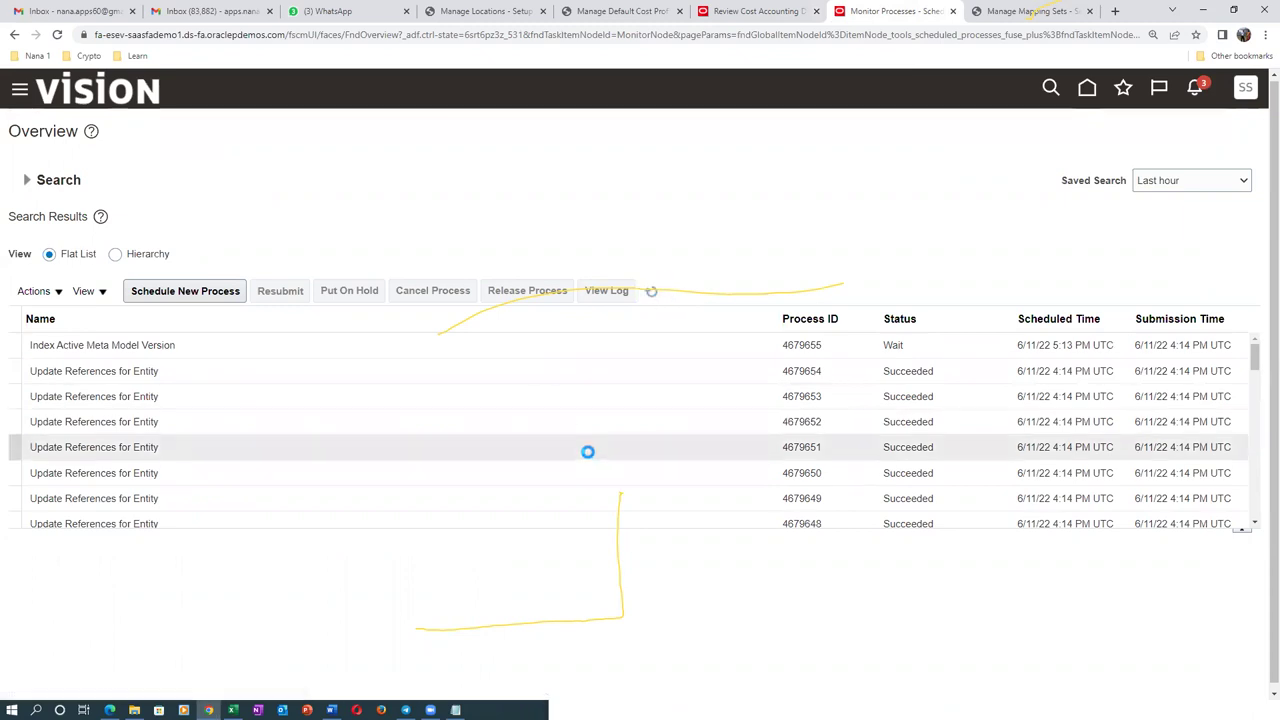
left_click(756, 14)
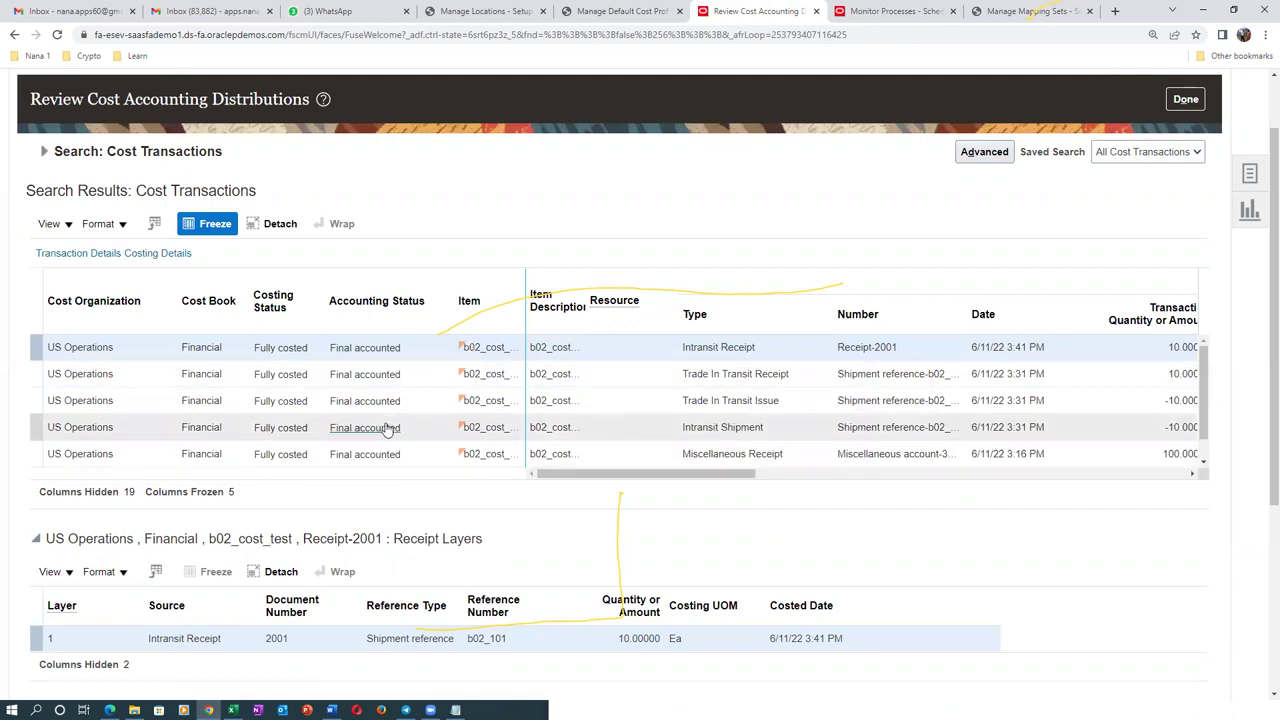
Step: Switch to the Accounting Entries - IOT - In Transit workbook in Excel and review the Cost Accounting mapping sets in E32:E36, returning to the browser
key("alt+Tab")
left_click(310, 374)
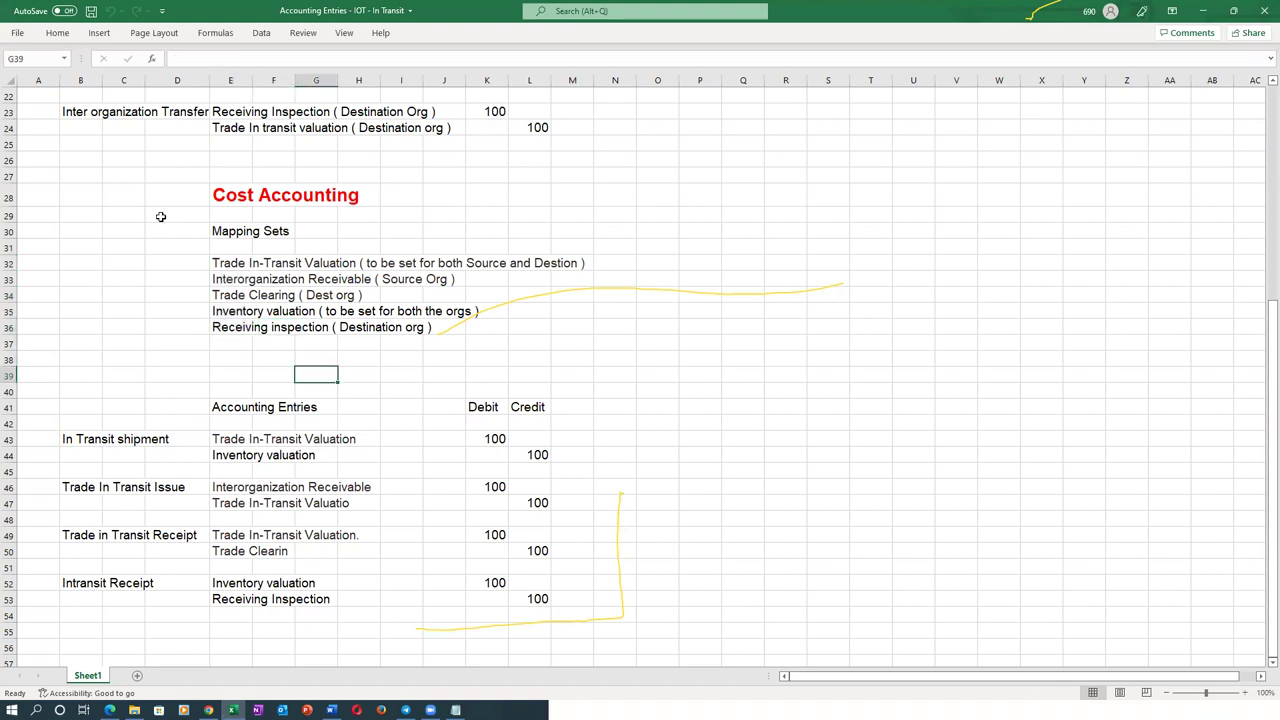
left_click_drag(226, 262, 238, 331)
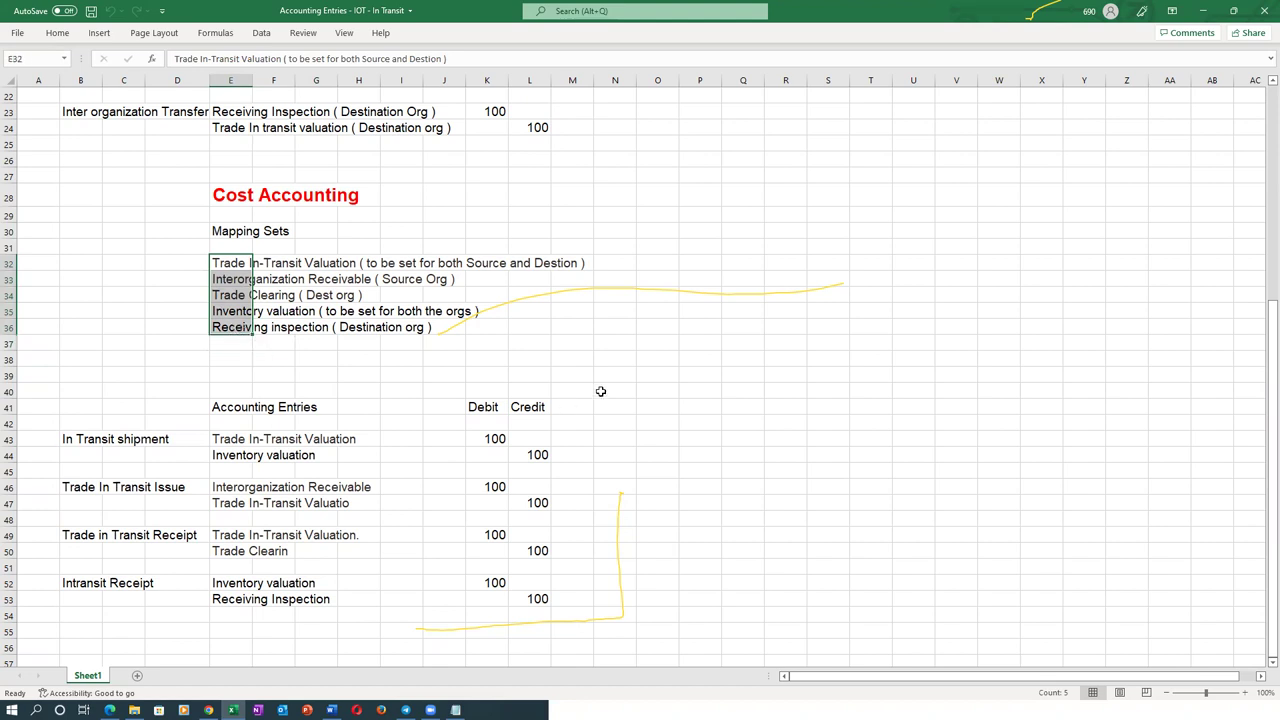
key("alt+Tab")
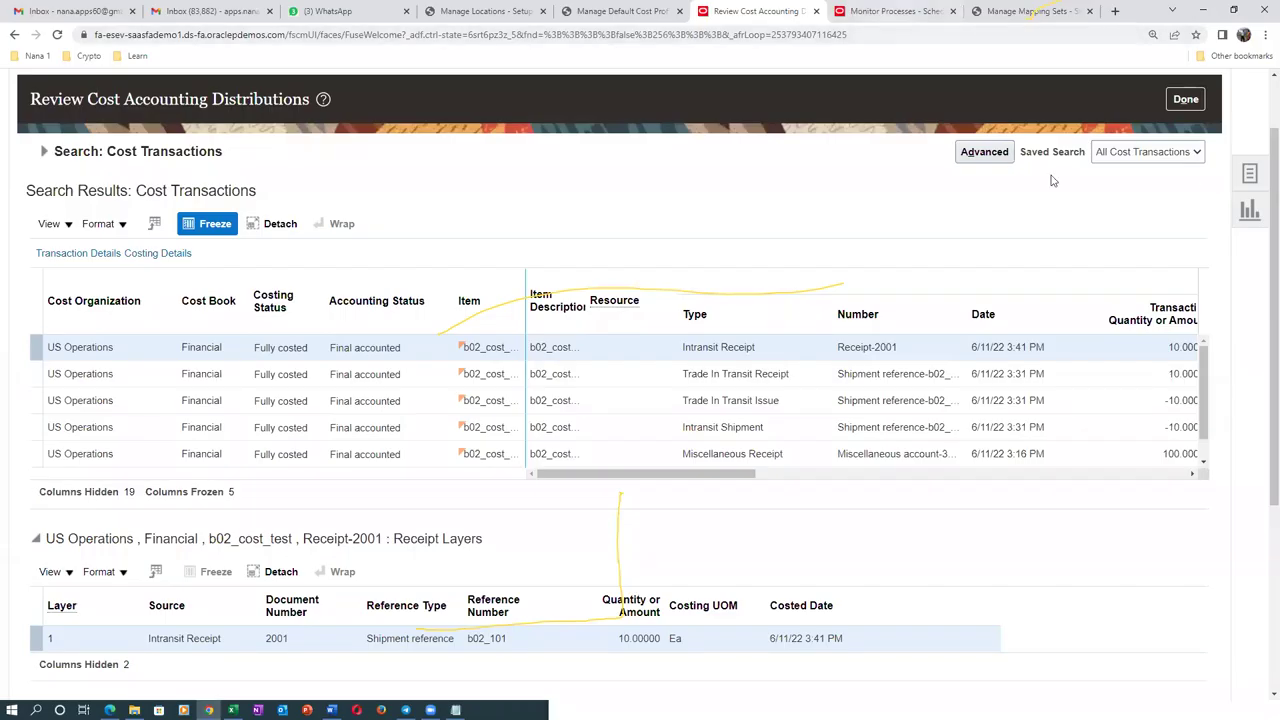
Step: Leave the cost distributions review and open the Create Receipt Accounting Distributions process in the Receipt Accounting work area
left_click(1186, 99)
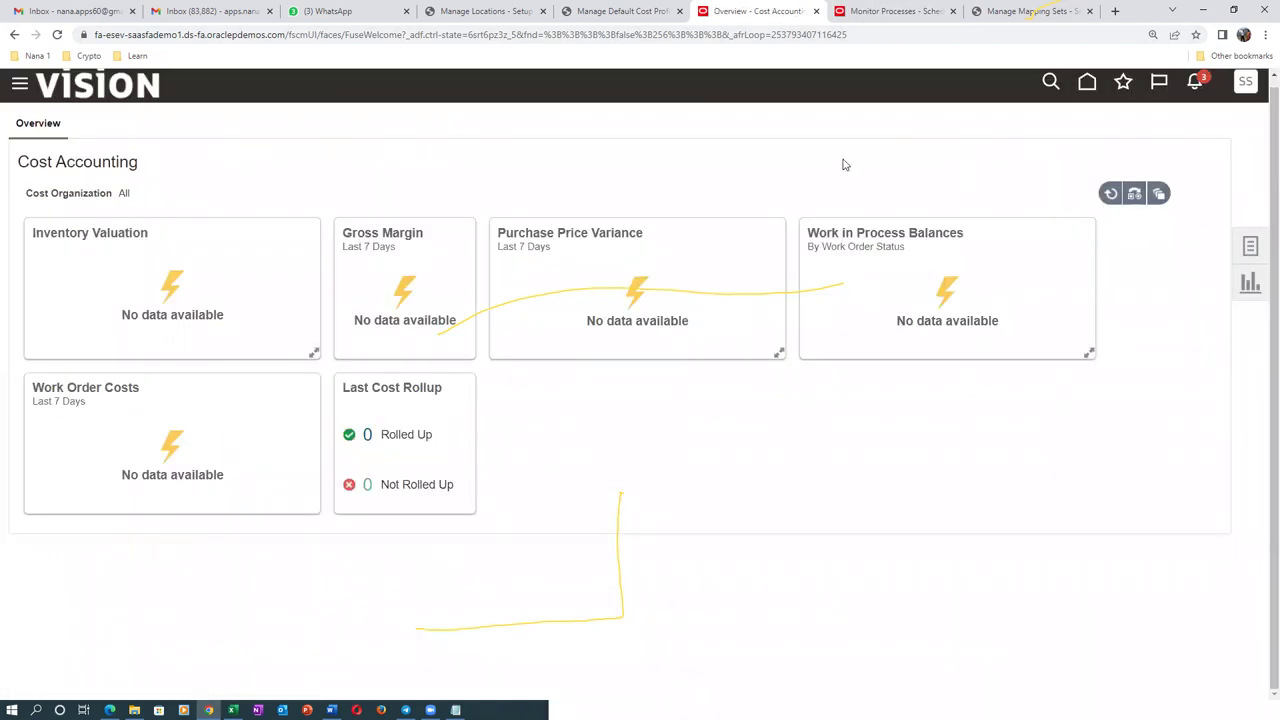
left_click(1121, 84)
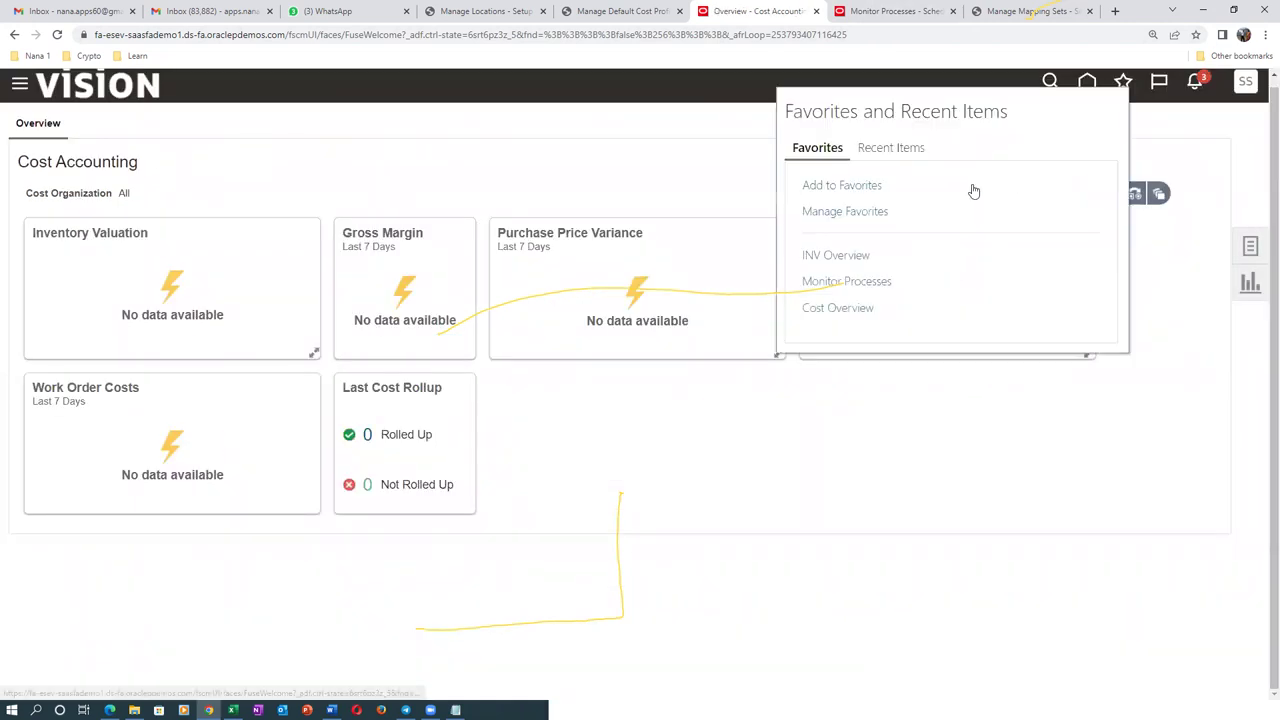
left_click(711, 143)
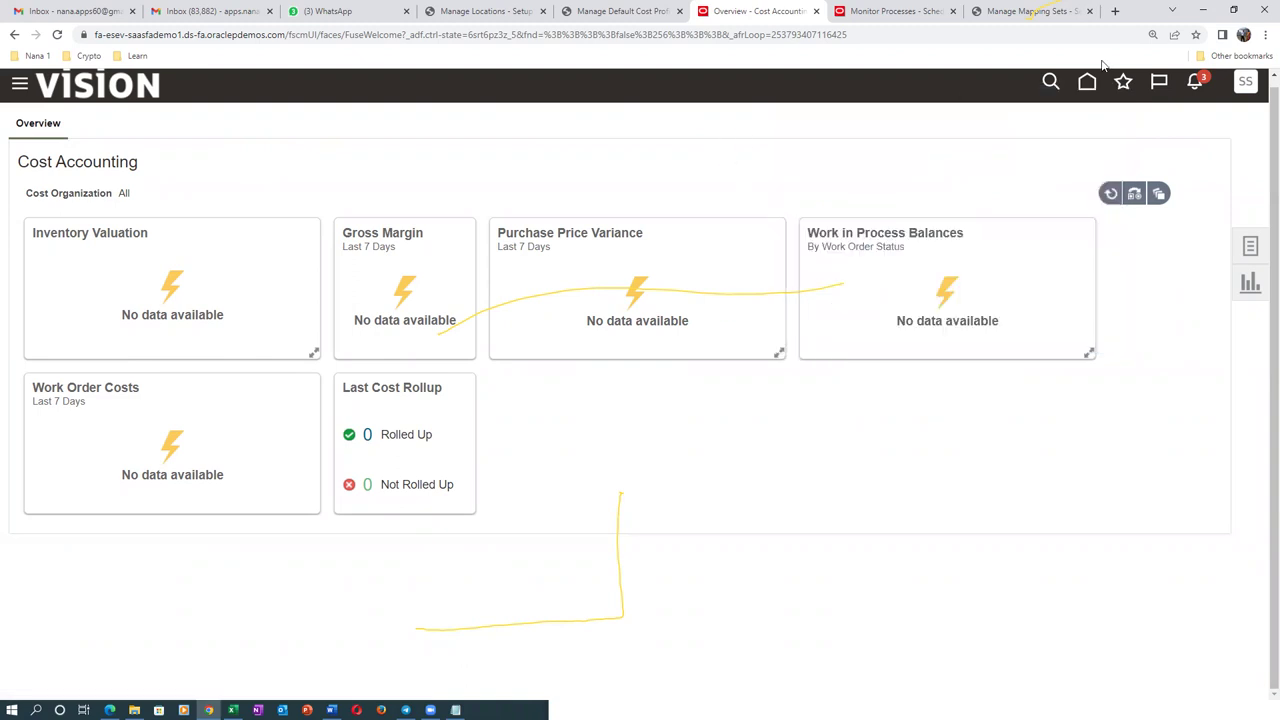
left_click(1090, 83)
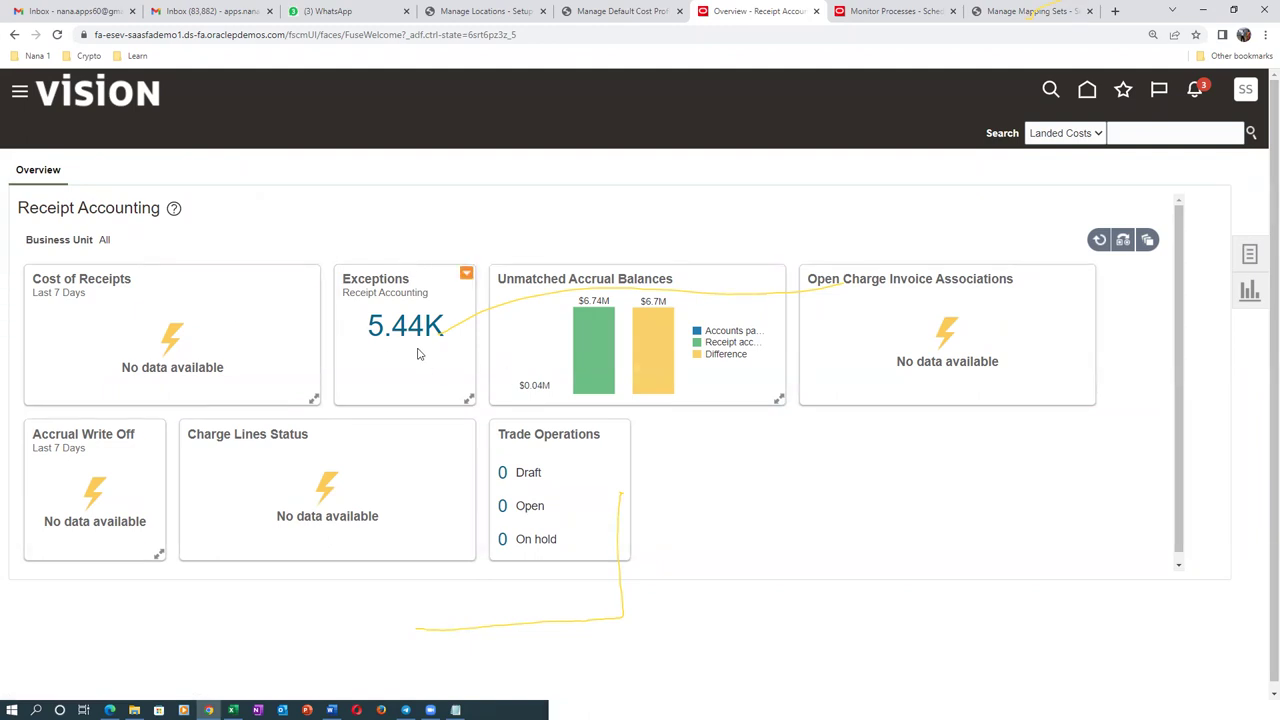
left_click(1248, 258)
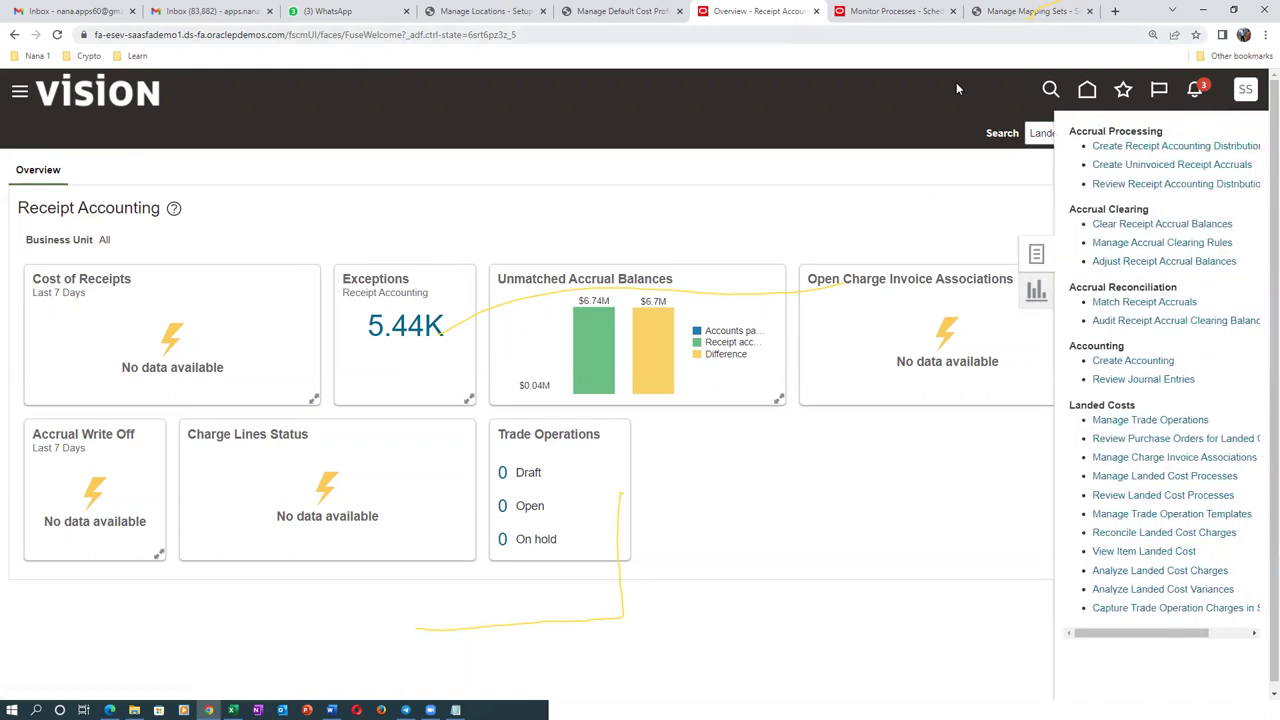
left_click(1214, 146)
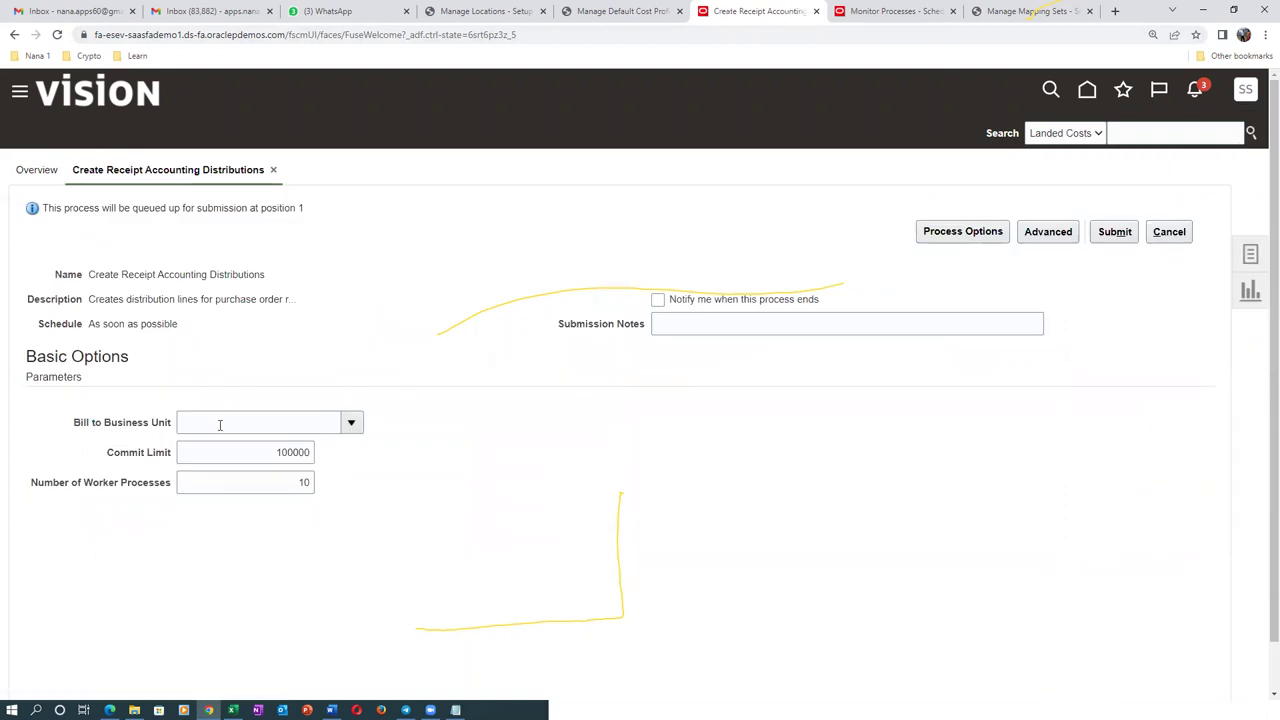
Step: Submit Create Receipt Accounting Distributions with US1 Business Unit as the bill-to business unit
left_click(226, 422)
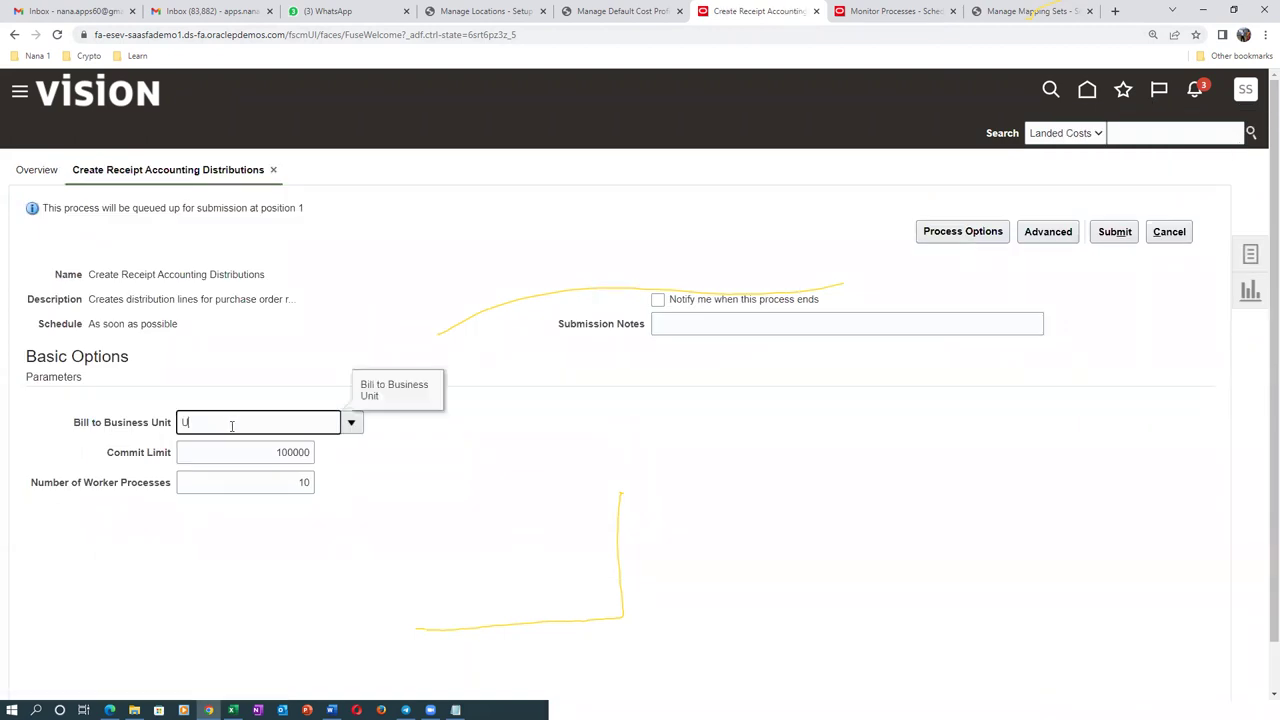
type("US1")
key("Tab")
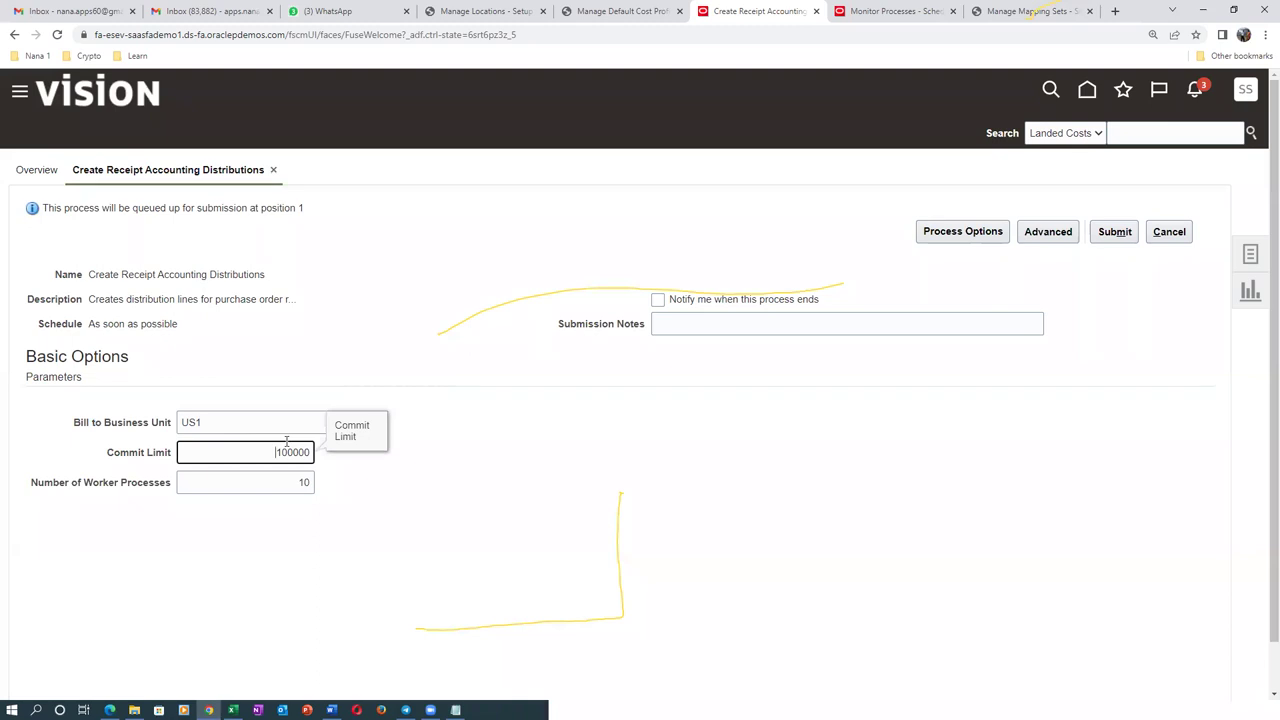
left_click(1118, 238)
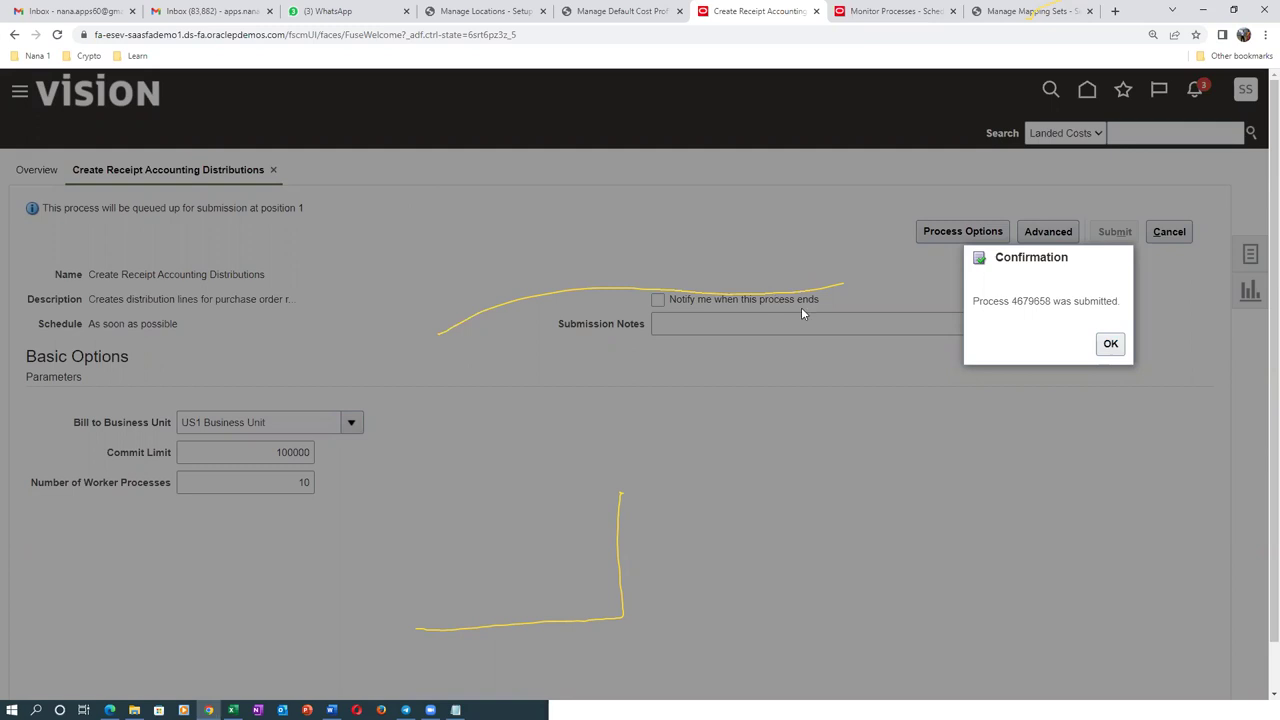
left_click(1114, 345)
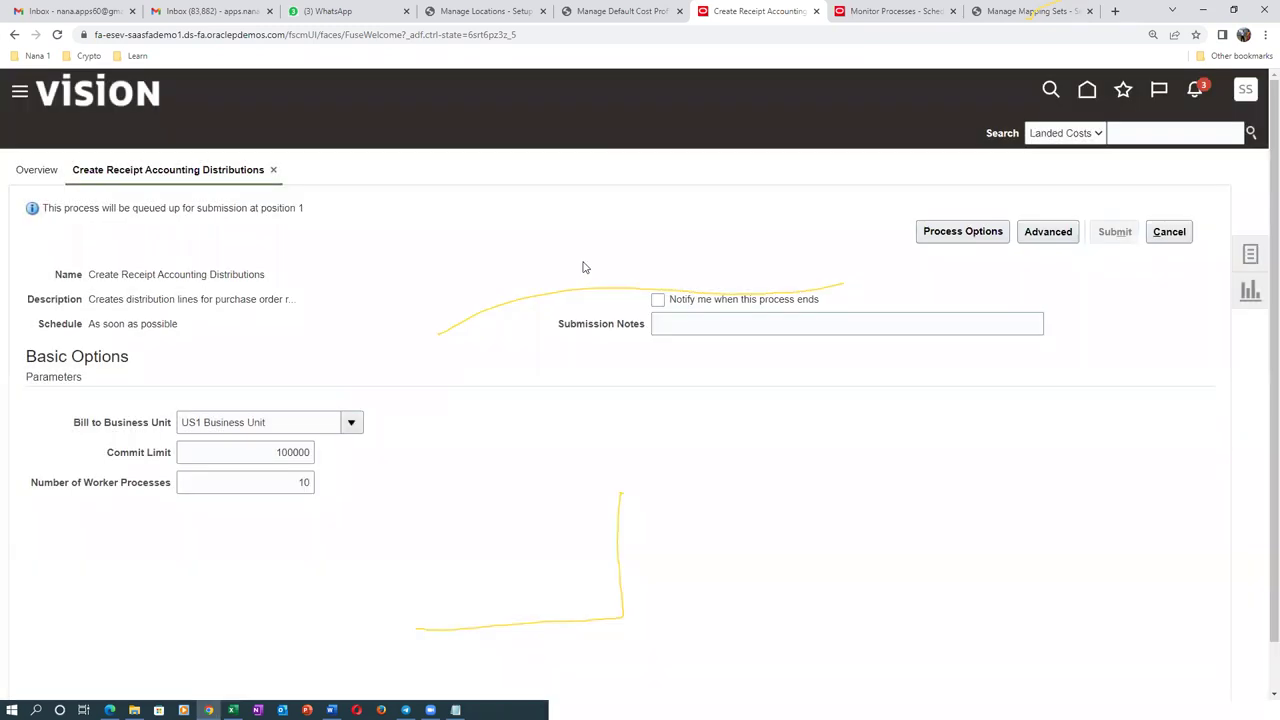
Step: Go to the scheduled processes list and refresh it repeatedly to track the Create Receipt Accounting Distributions process
left_click(866, 11)
left_click(651, 293)
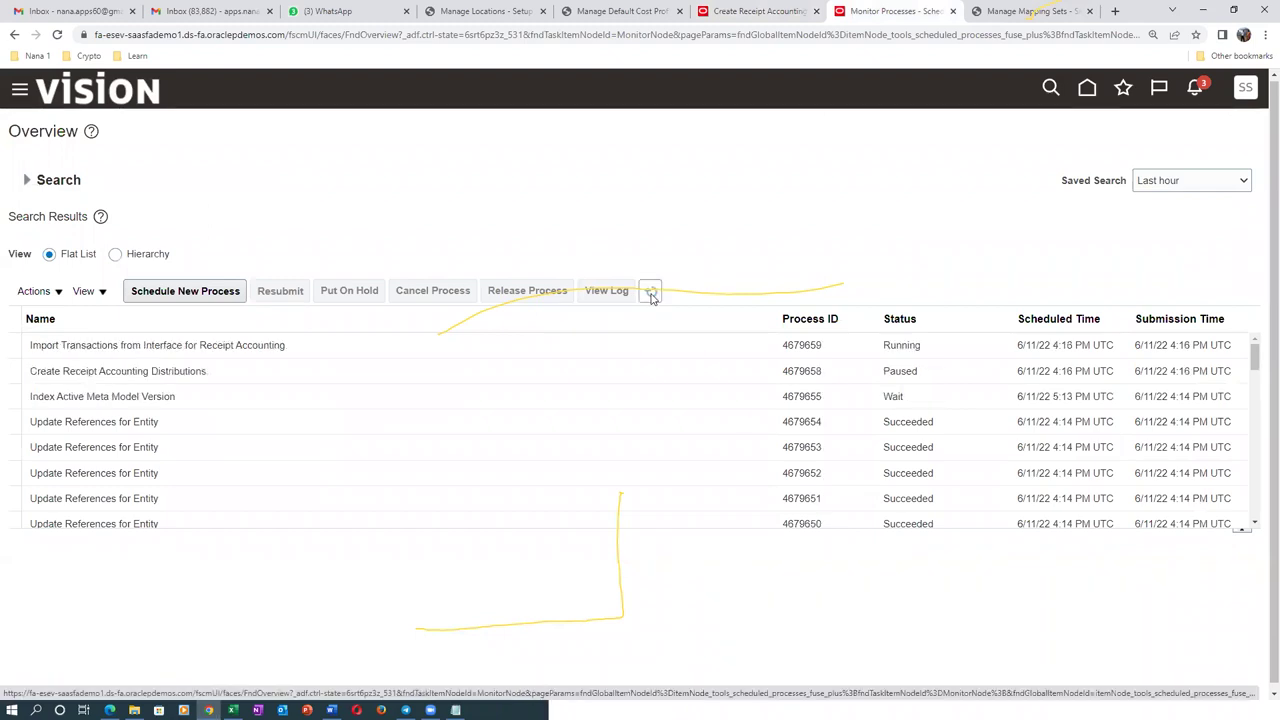
left_click(653, 294)
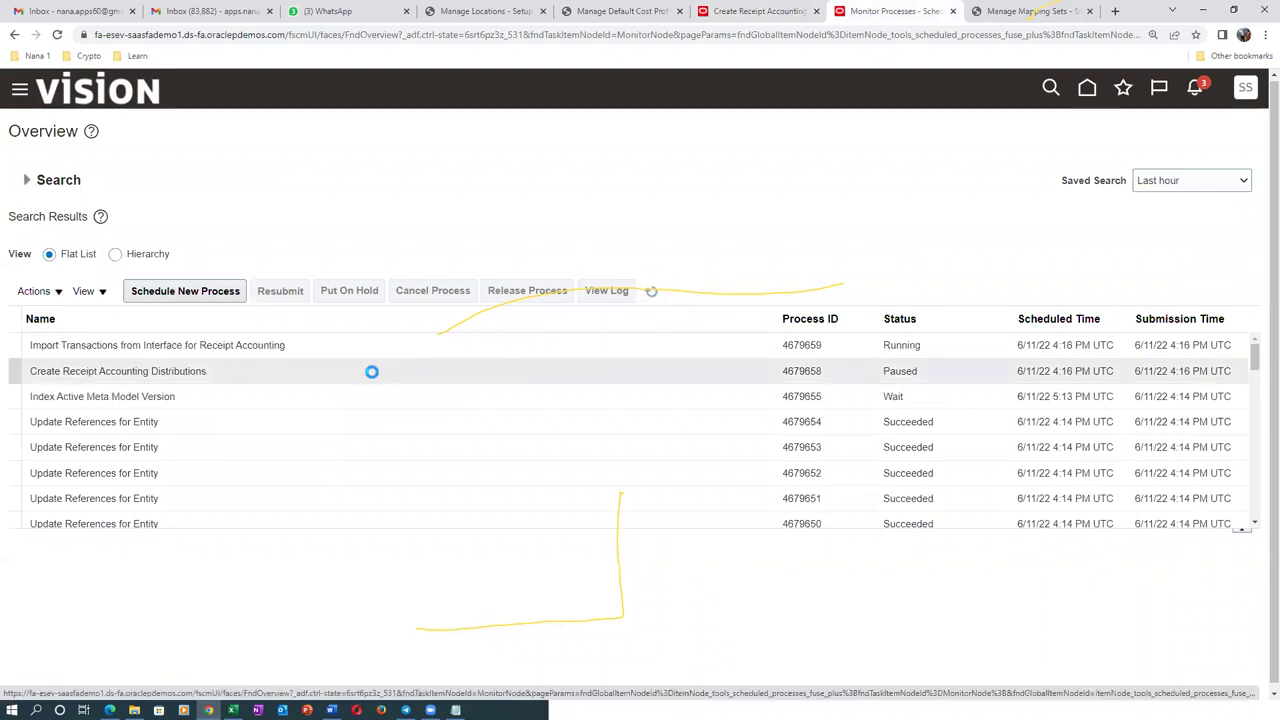
left_click(650, 294)
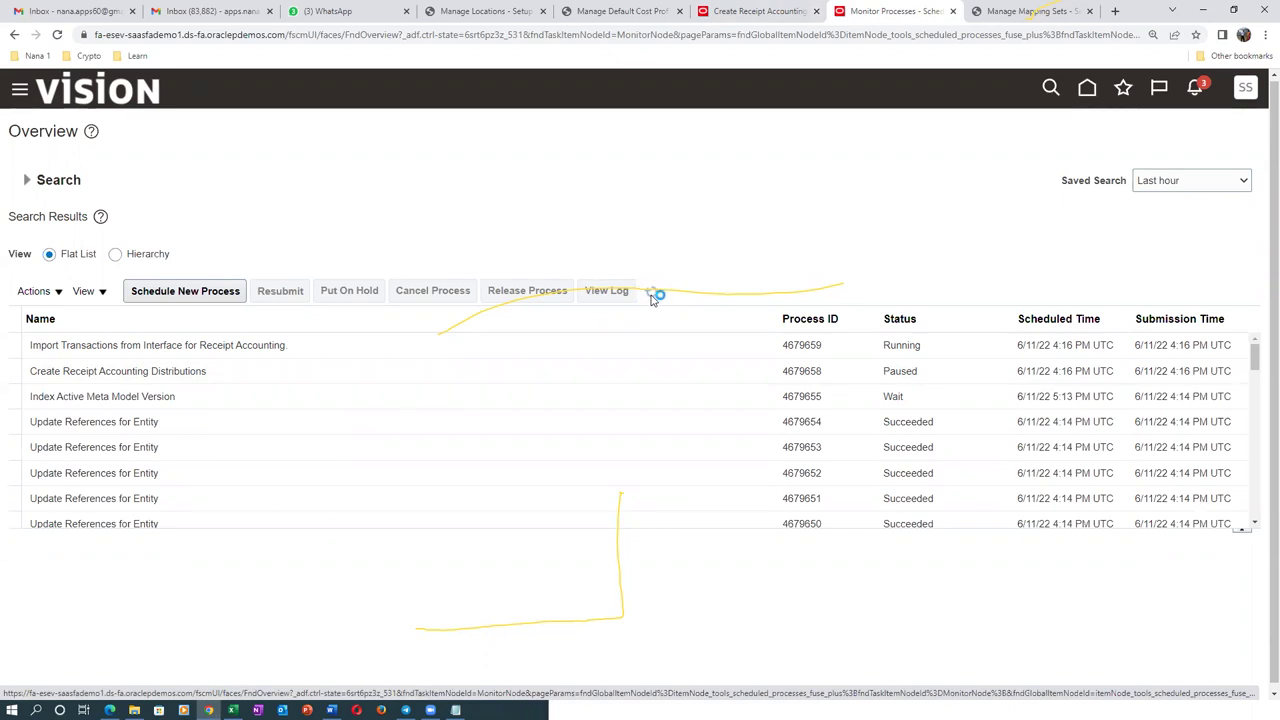
left_click(651, 296)
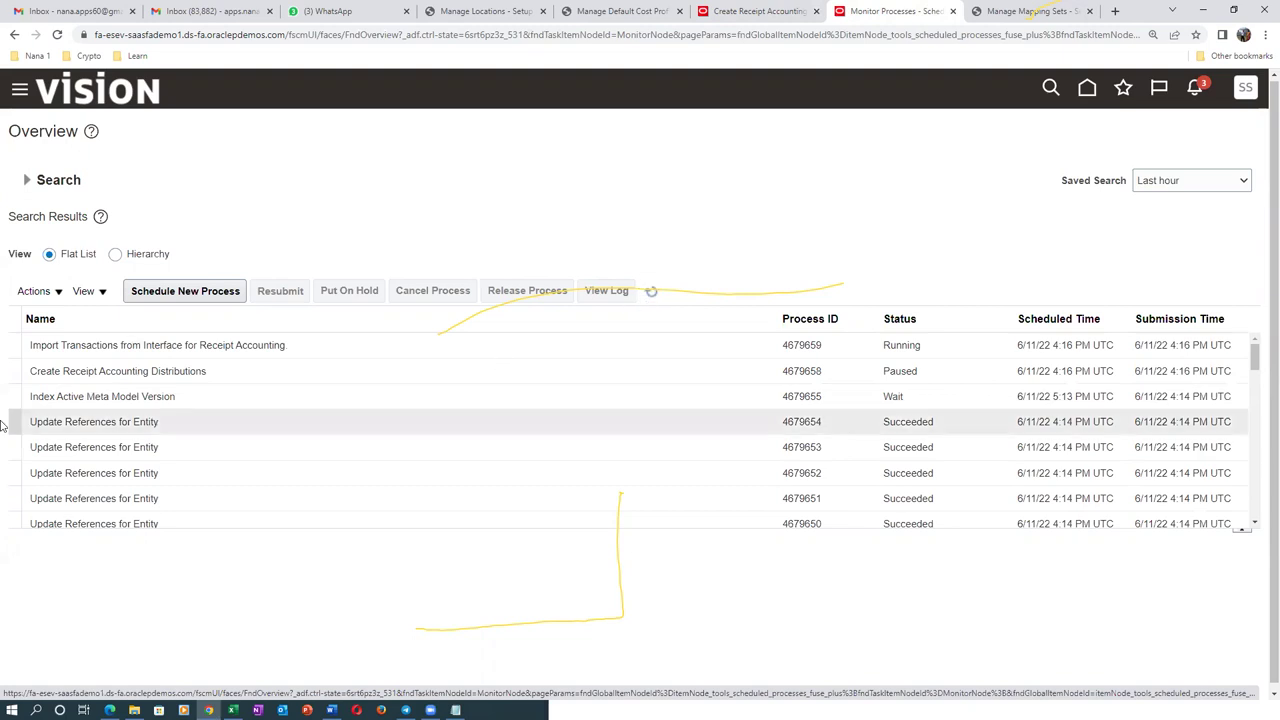
left_click(650, 288)
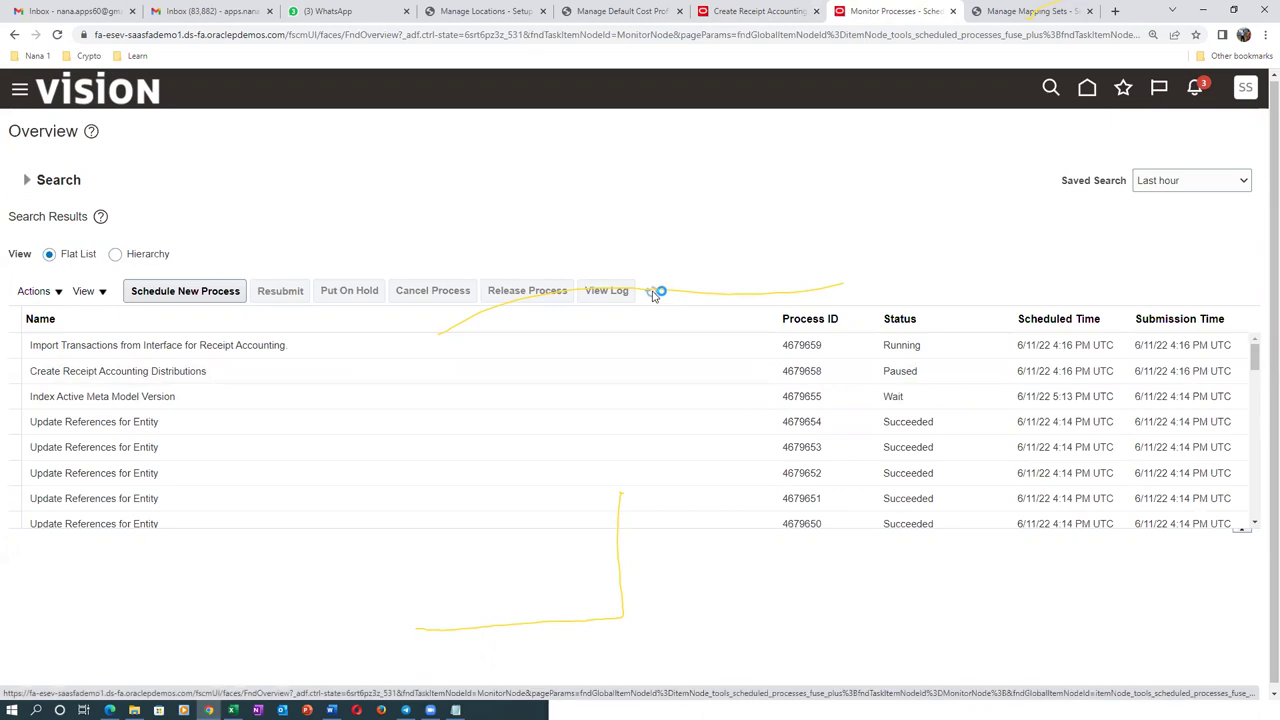
left_click(651, 291)
left_click(651, 291)
Step: Examine the Receipt Accounting mapping sets and the Shipment reference and Inter organization Transfer entries in the Excel workbook
key("alt+Tab")
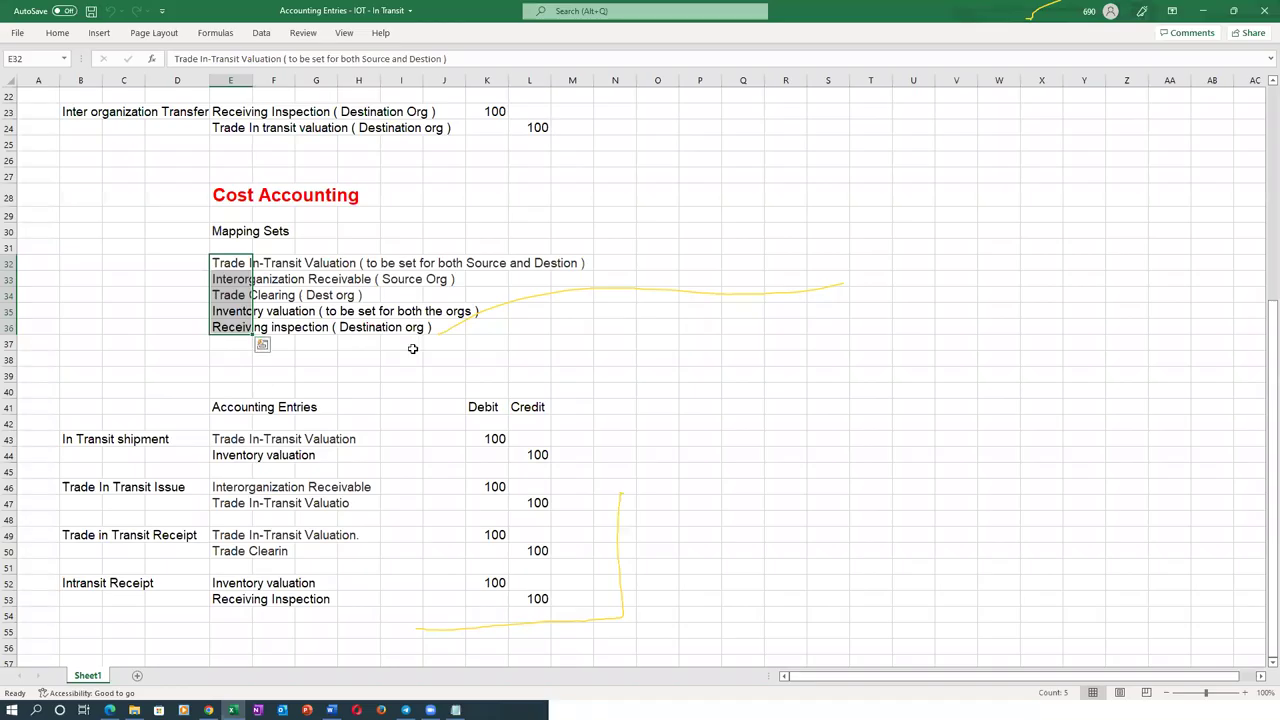
scroll(416, 356, "up", 4)
scroll(420, 359, "up", 3)
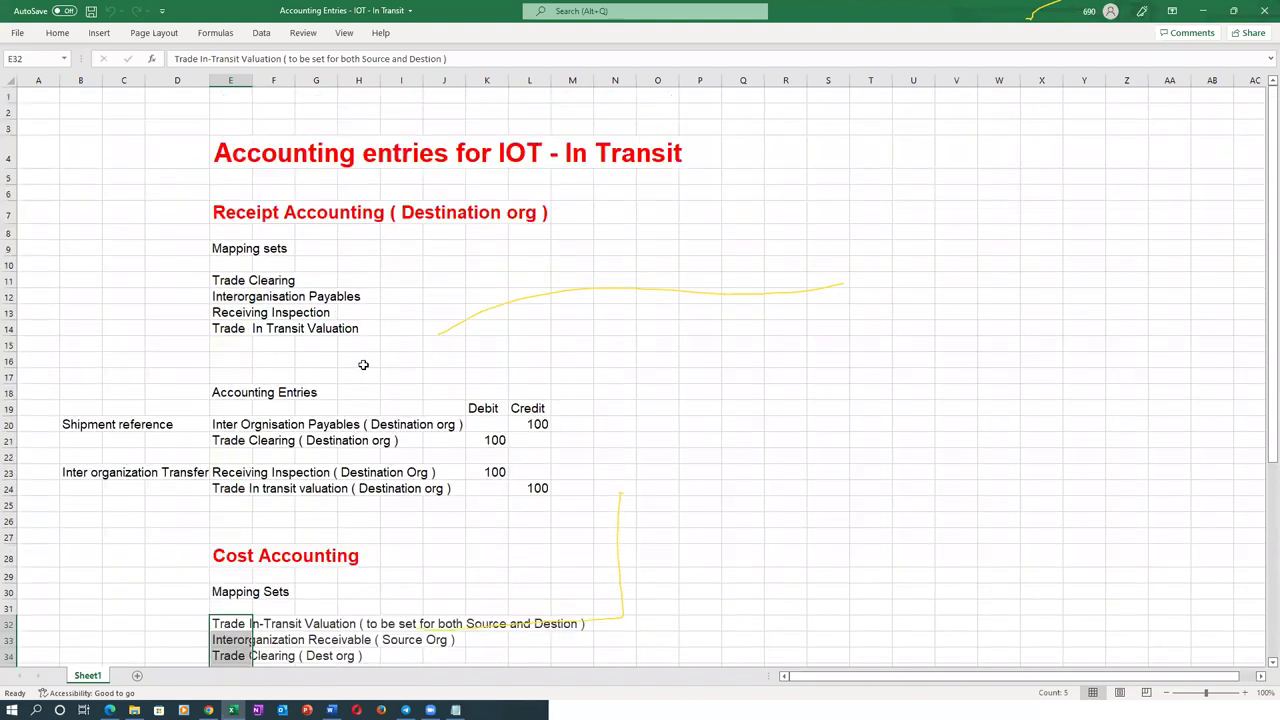
left_click_drag(228, 280, 228, 321)
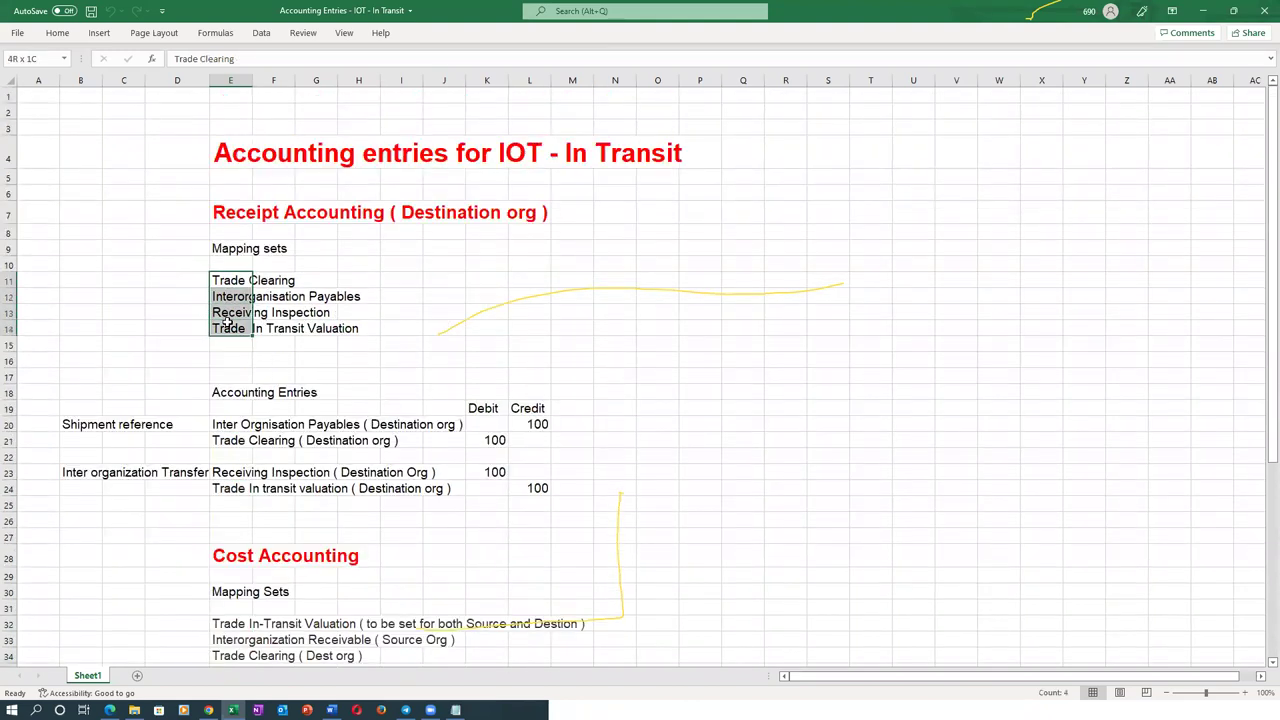
left_click(76, 424)
left_click(80, 474)
scroll(155, 503, "down", 7)
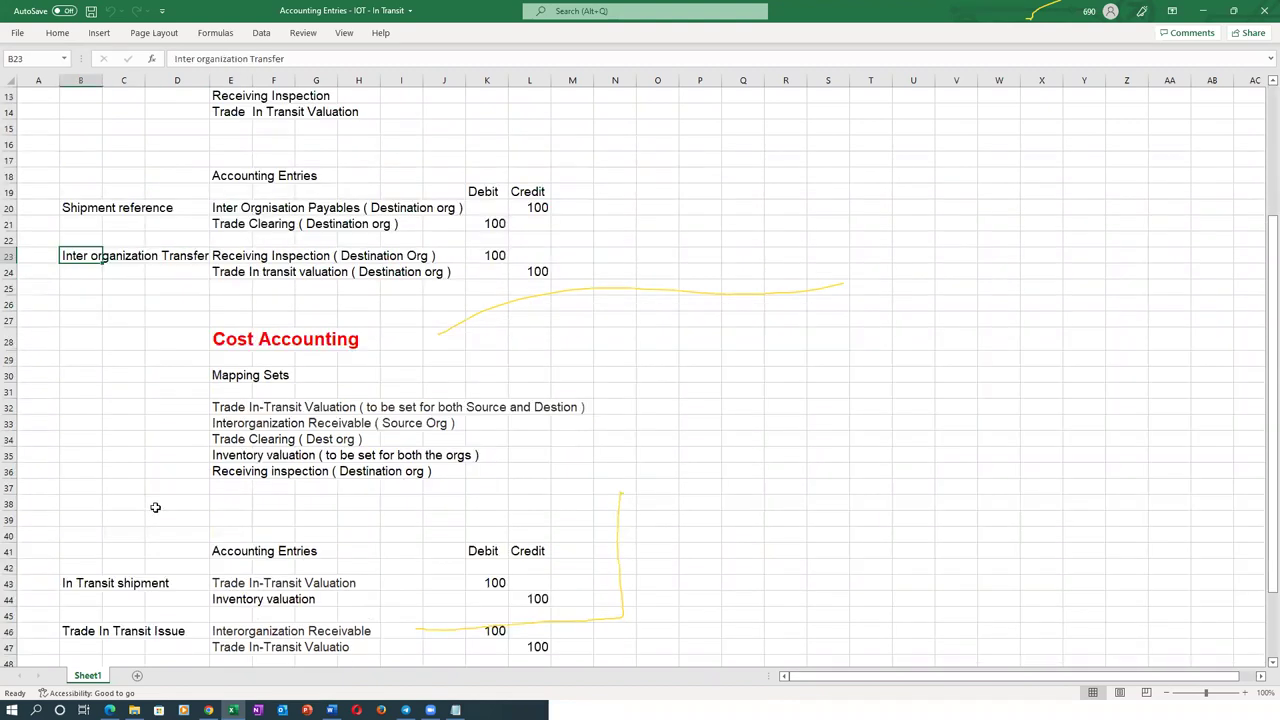
scroll(171, 531, "up", 5)
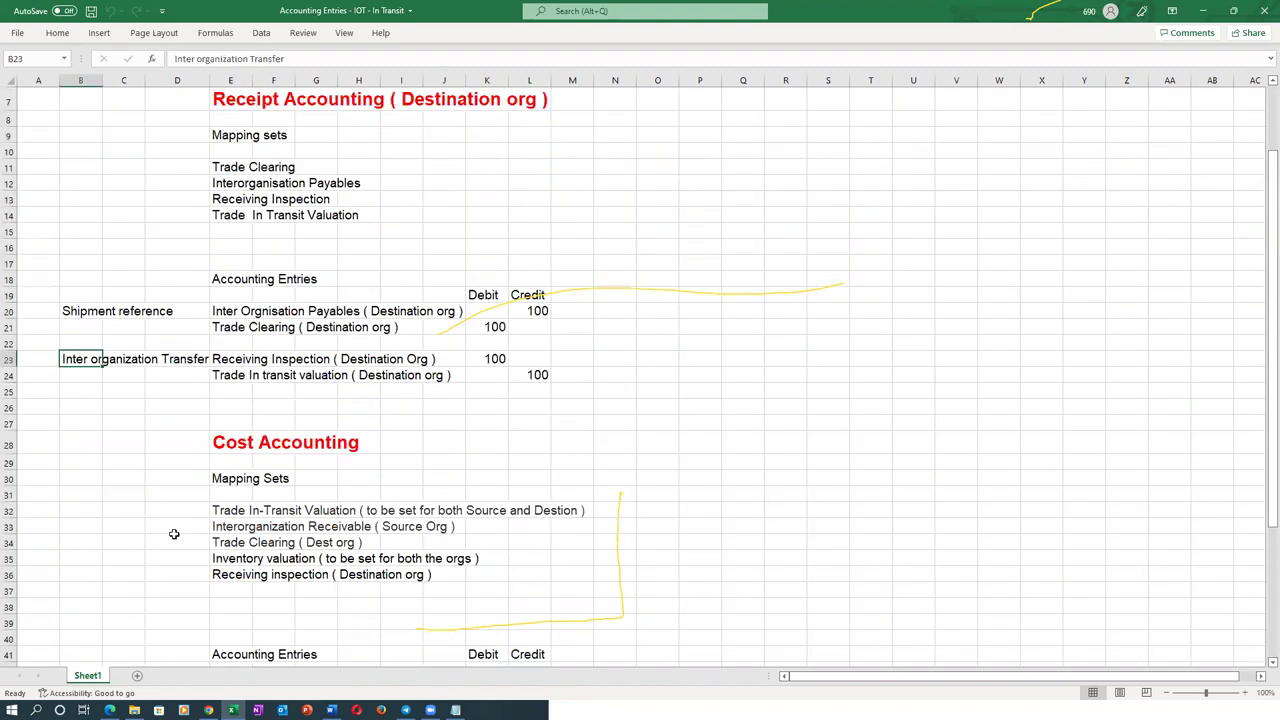
left_click(92, 304)
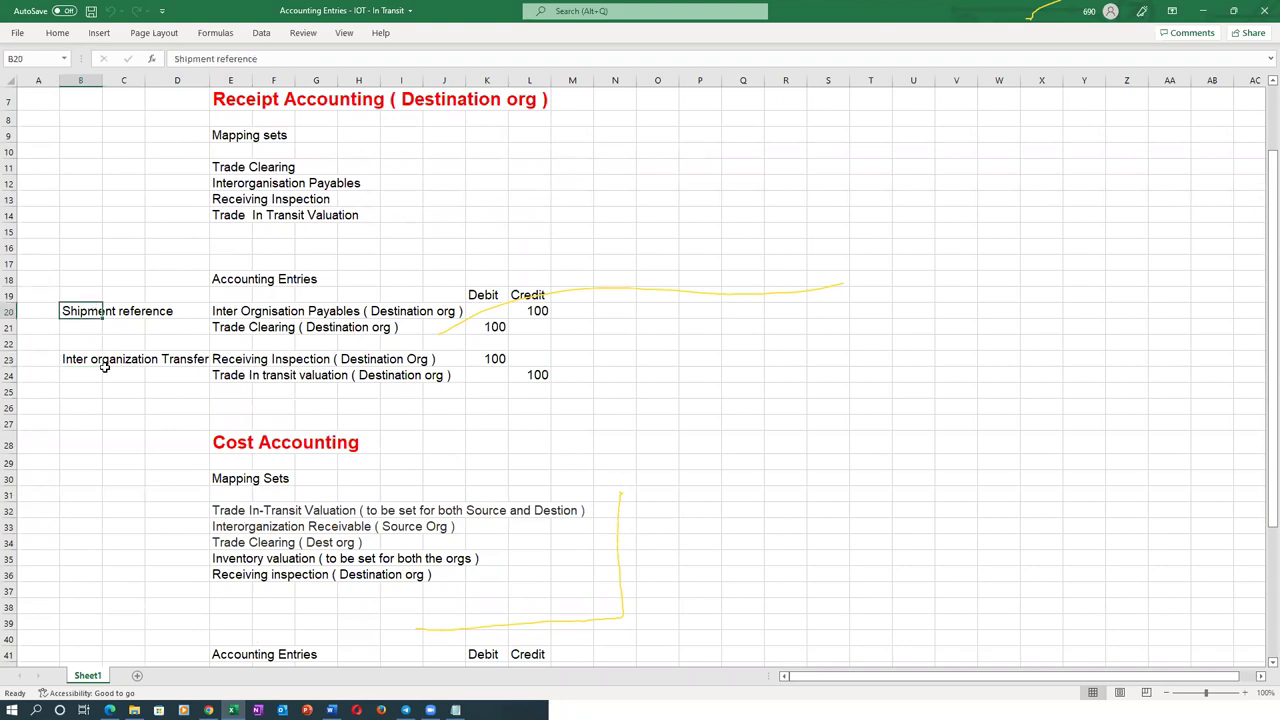
Step: Return to the browser and keep refreshing the scheduled processes to follow the receipt accounting import and distribution subprocess
key("alt+Tab")
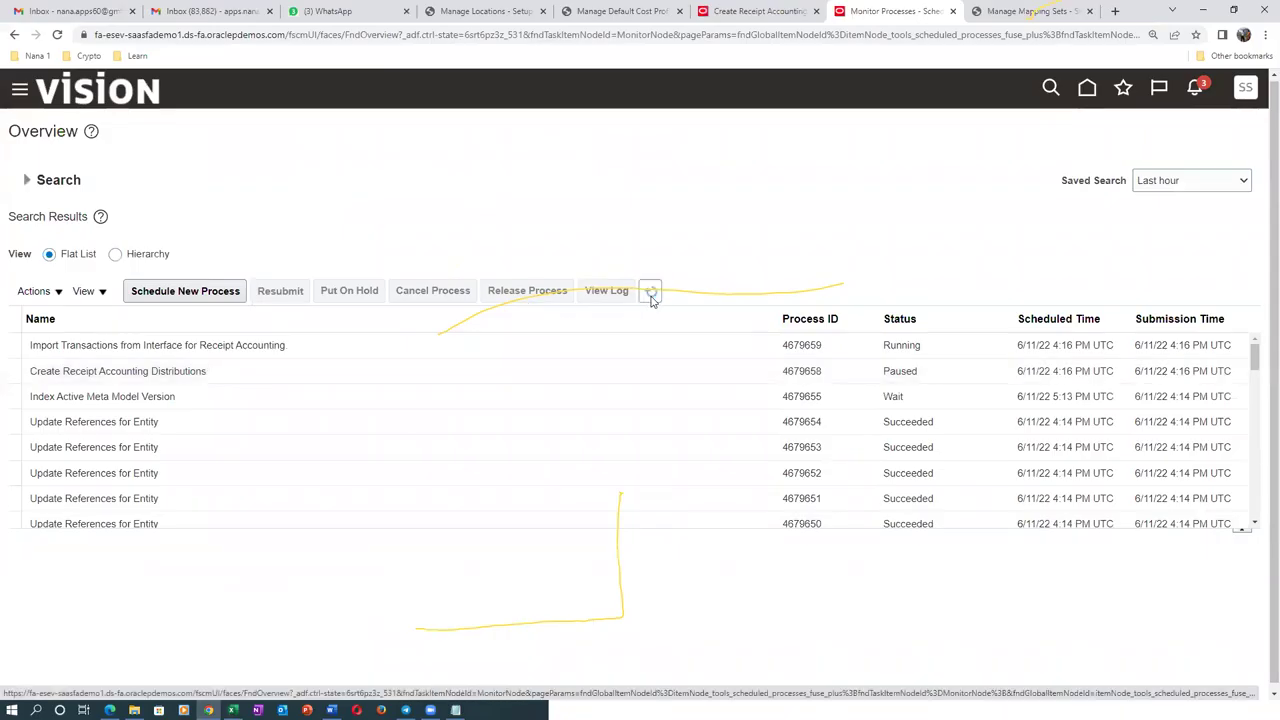
left_click(650, 292)
left_click(650, 293)
left_click(650, 293)
left_click(649, 293)
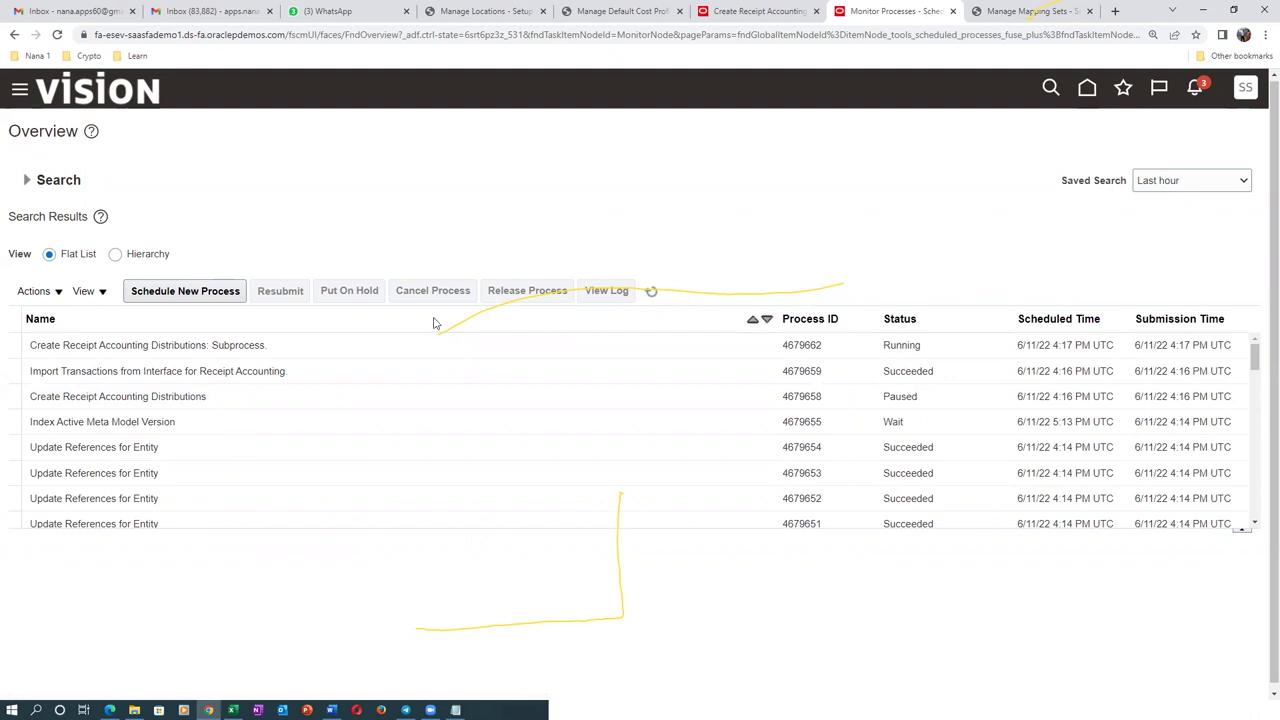
left_click(655, 292)
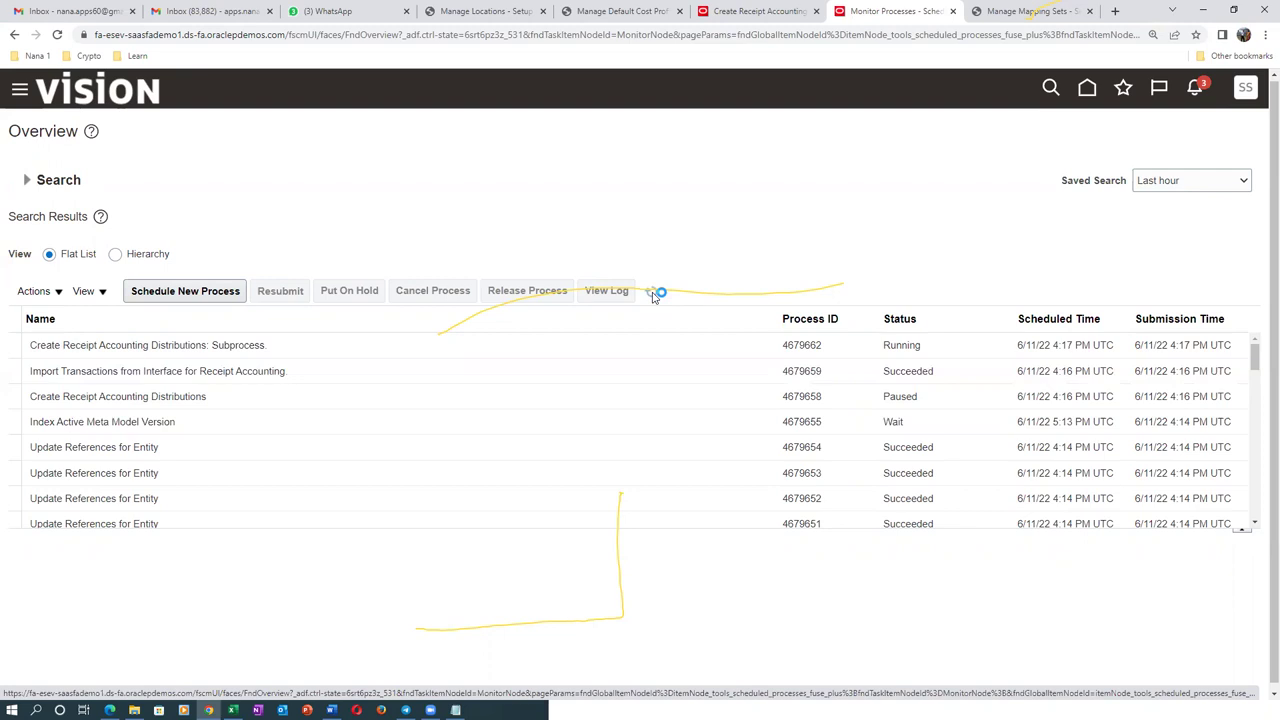
left_click(651, 293)
left_click(651, 293)
left_click(651, 293)
Step: Close the Create Receipt Accounting Distributions page and filter the Receipt Accounting overview by US1 Business Unit
left_click(755, 11)
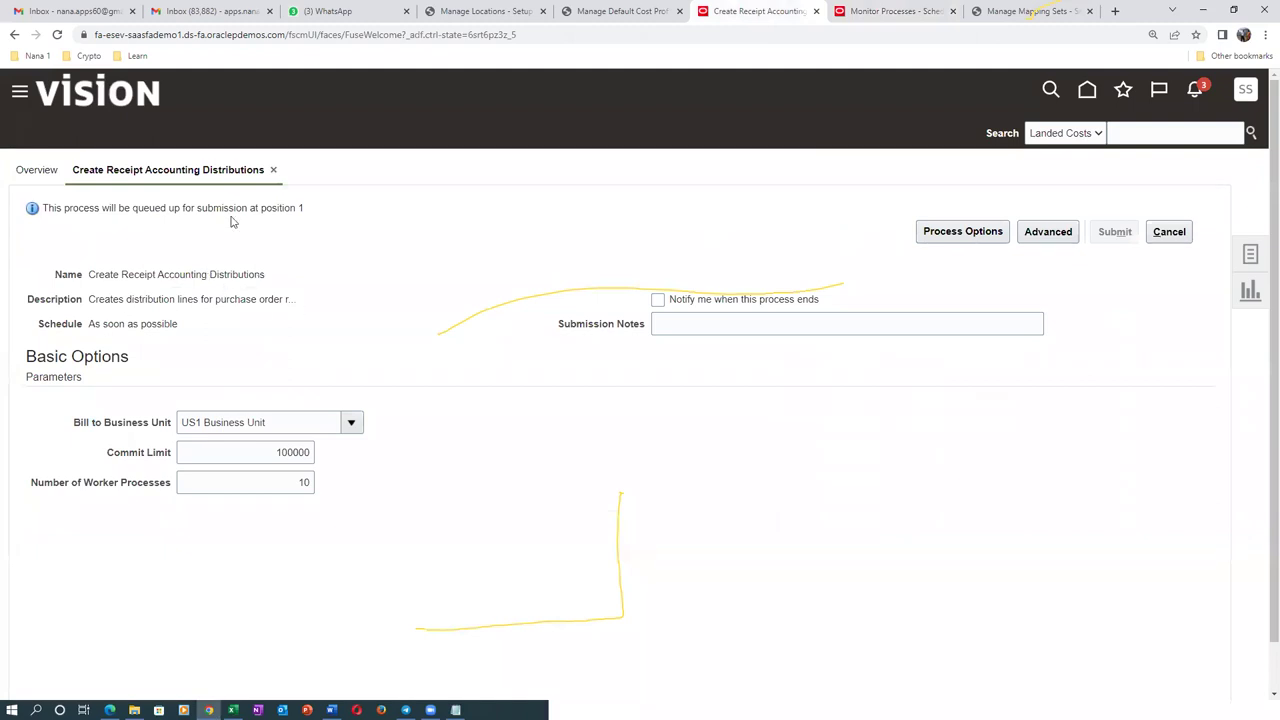
left_click(274, 175)
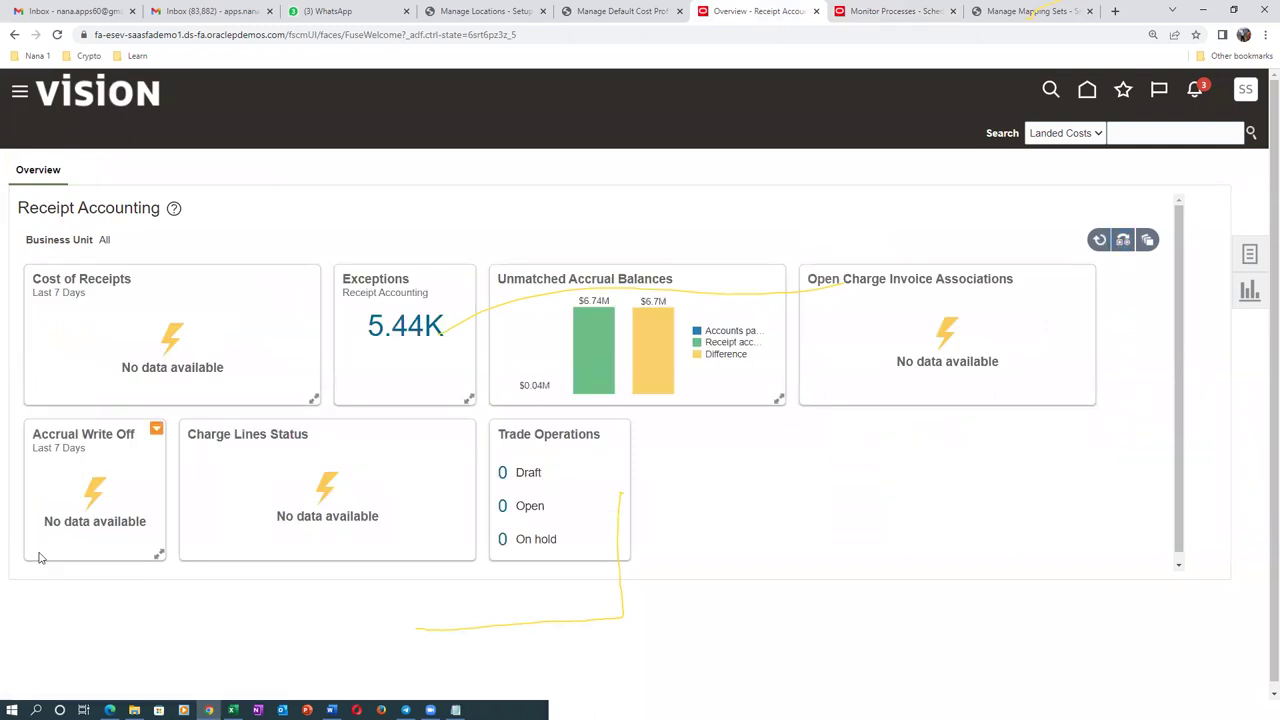
left_click(1122, 240)
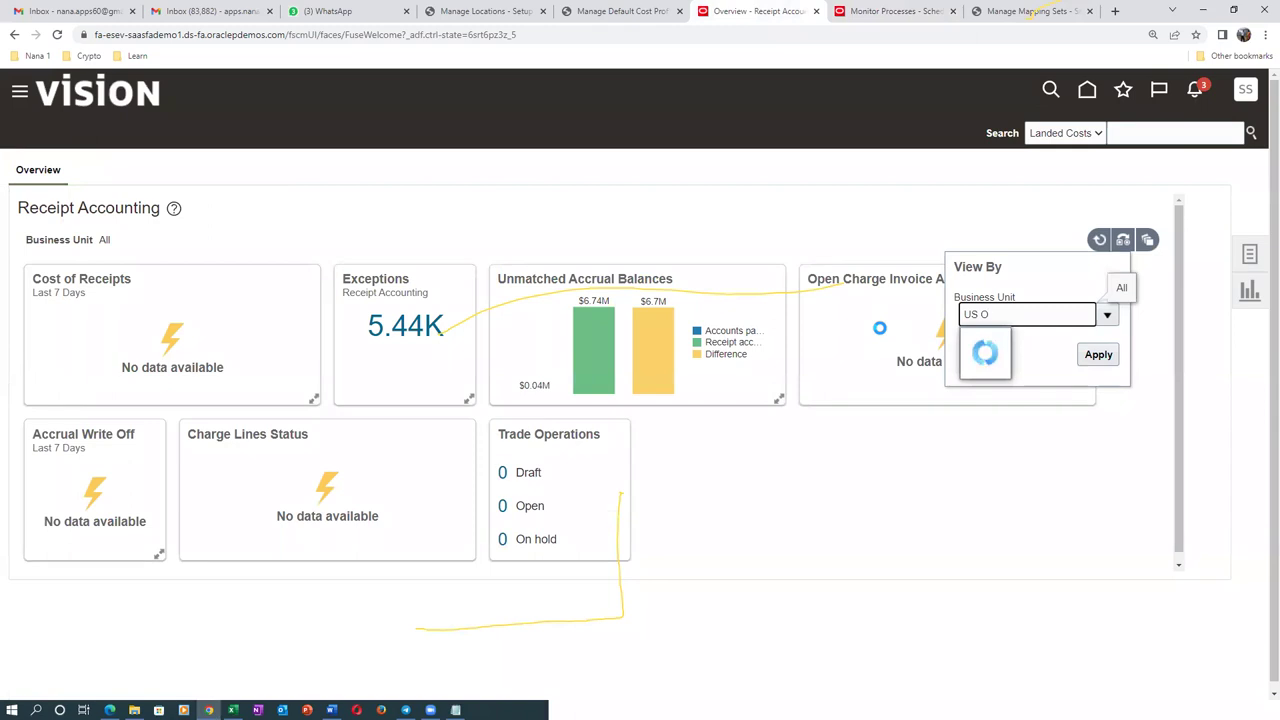
type("US1")
left_click(1003, 343)
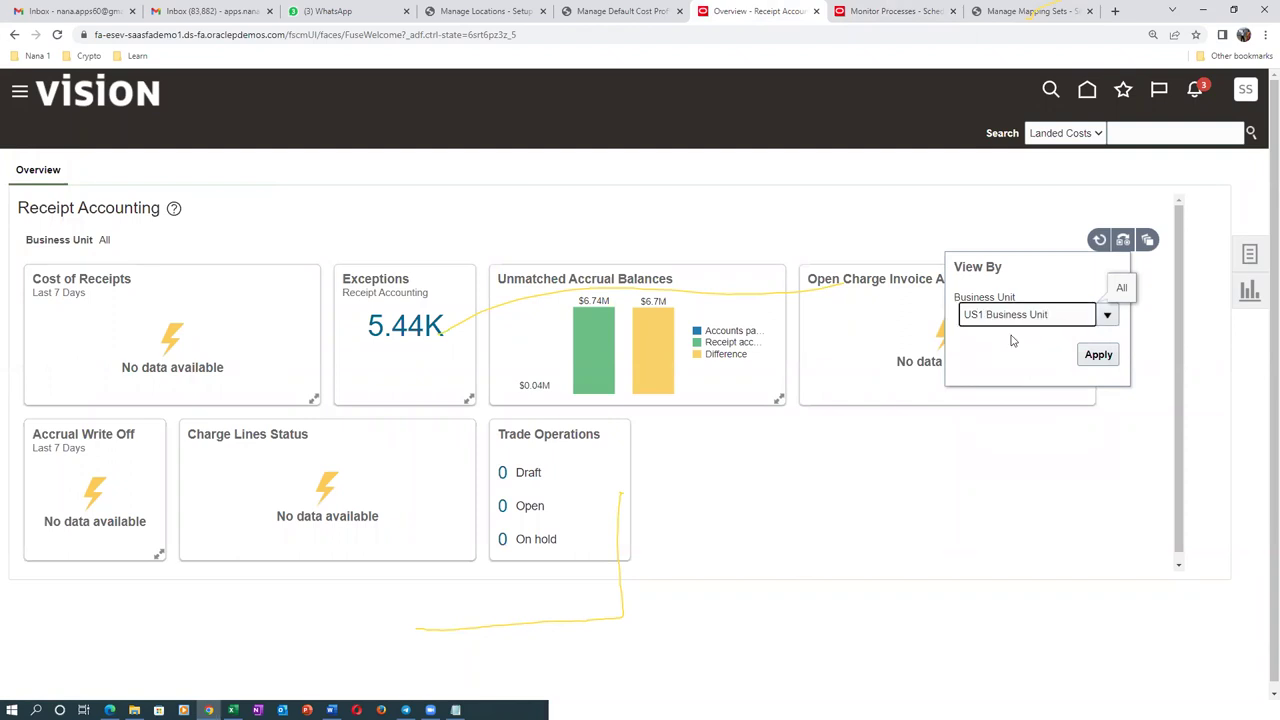
left_click(1098, 354)
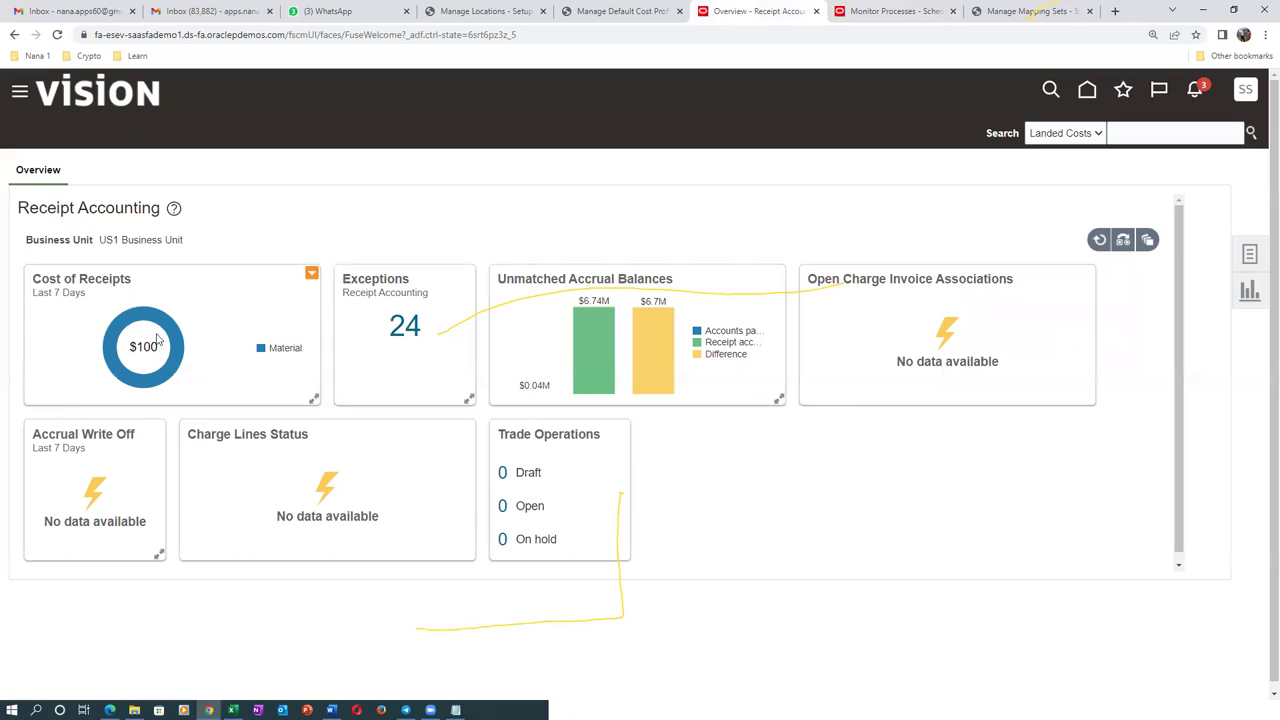
Step: Open Review Receipt Accounting Distributions and search for transactions with items starting with b0
left_click(1249, 254)
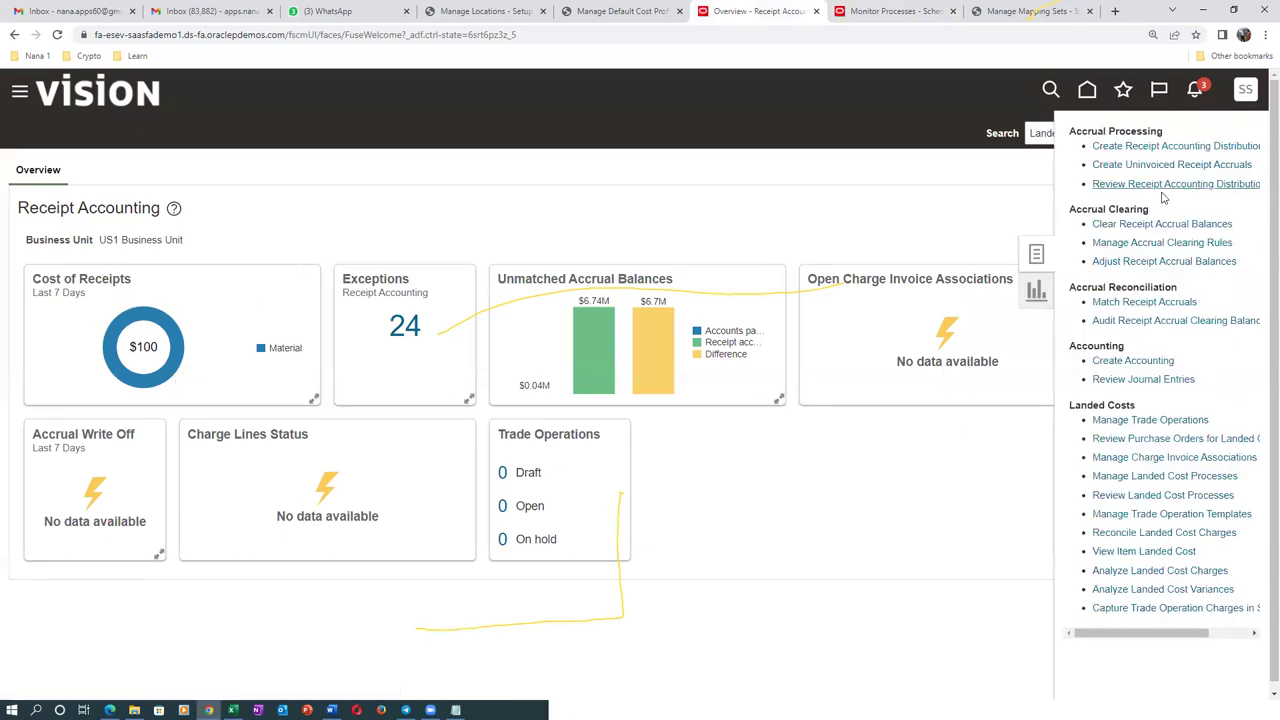
left_click(1165, 184)
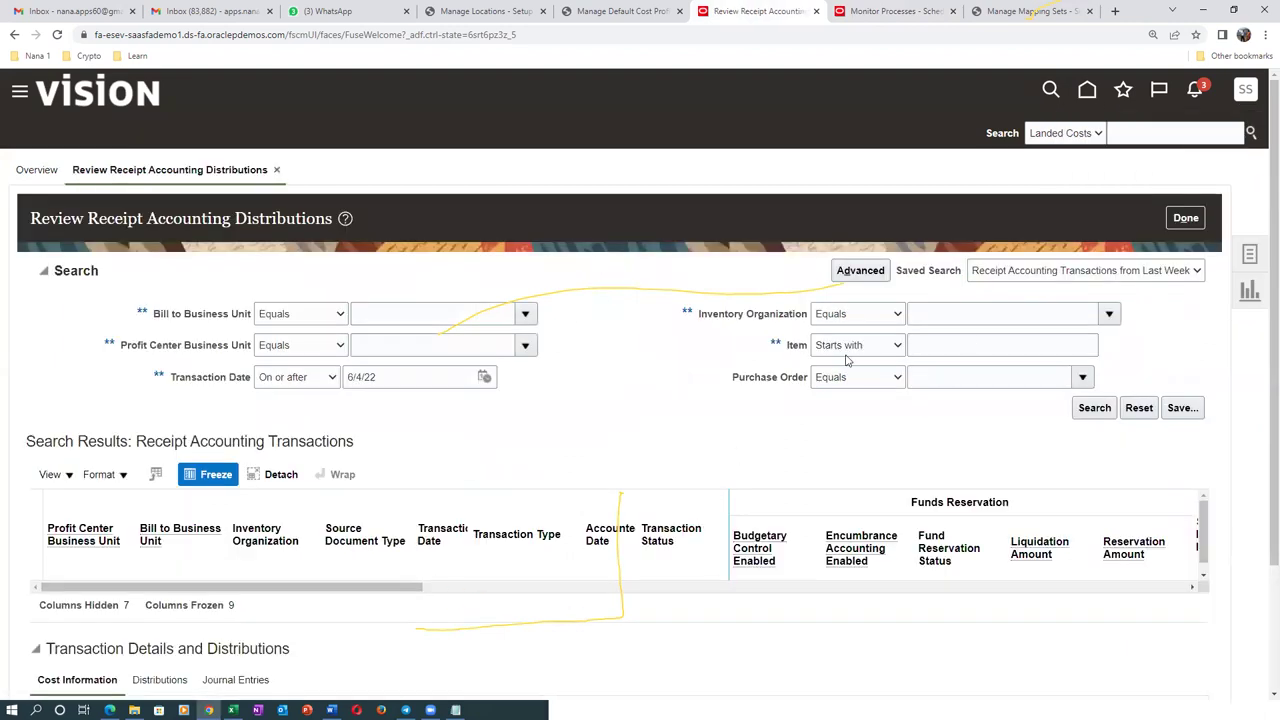
left_click(969, 342)
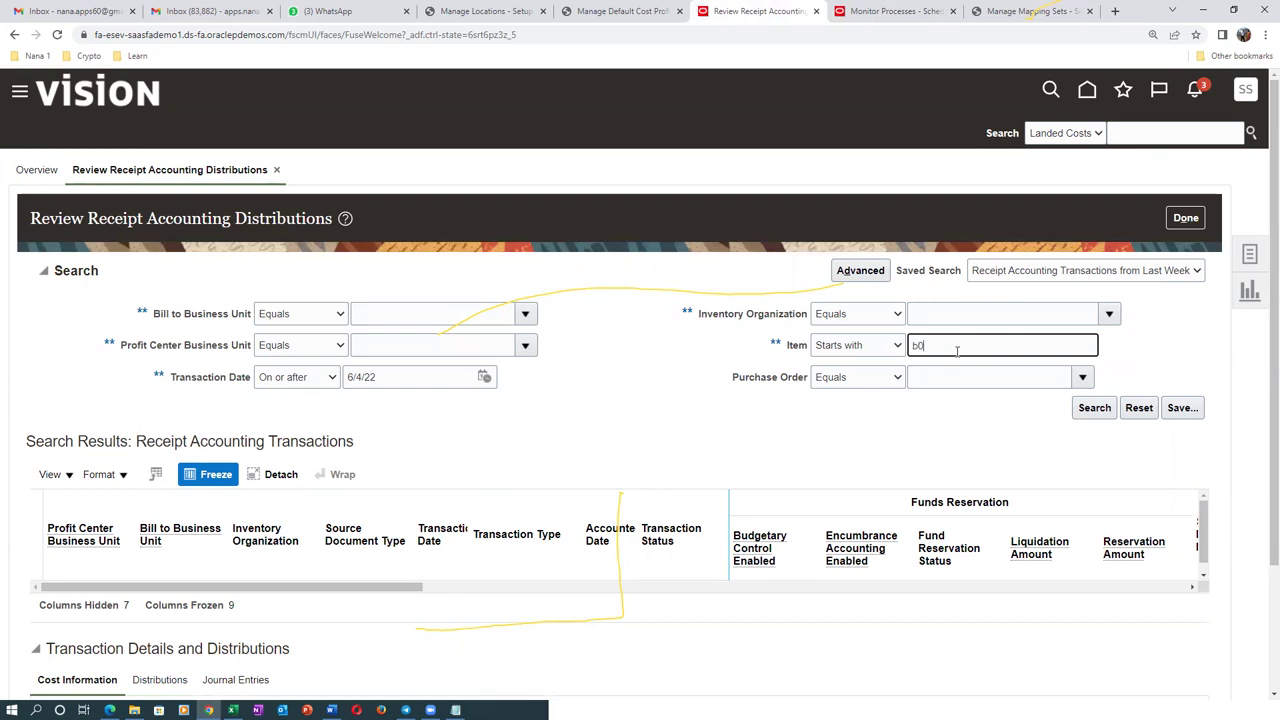
left_click(1094, 407)
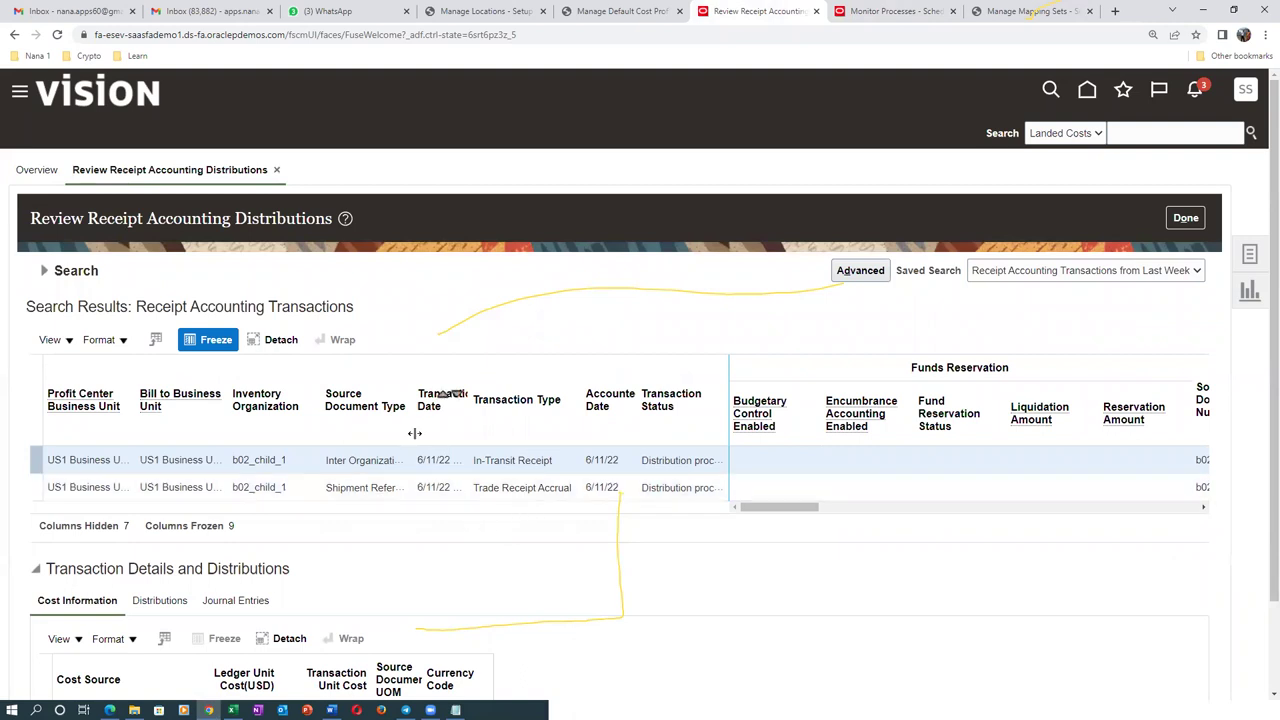
Step: Widen the Source Document Type and Transaction Status columns and compare the source document types with the receipt accounting entries in the Excel workbook
left_click_drag(415, 433, 470, 430)
key("alt+Tab")
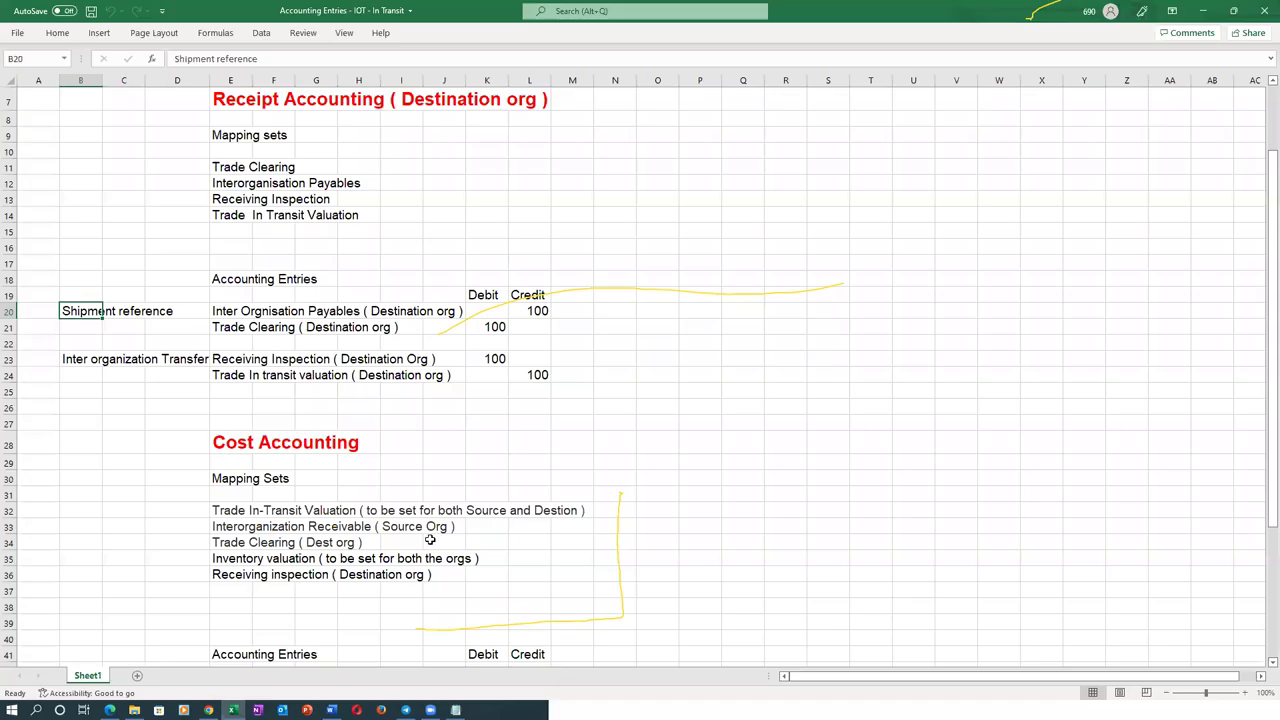
left_click(77, 357)
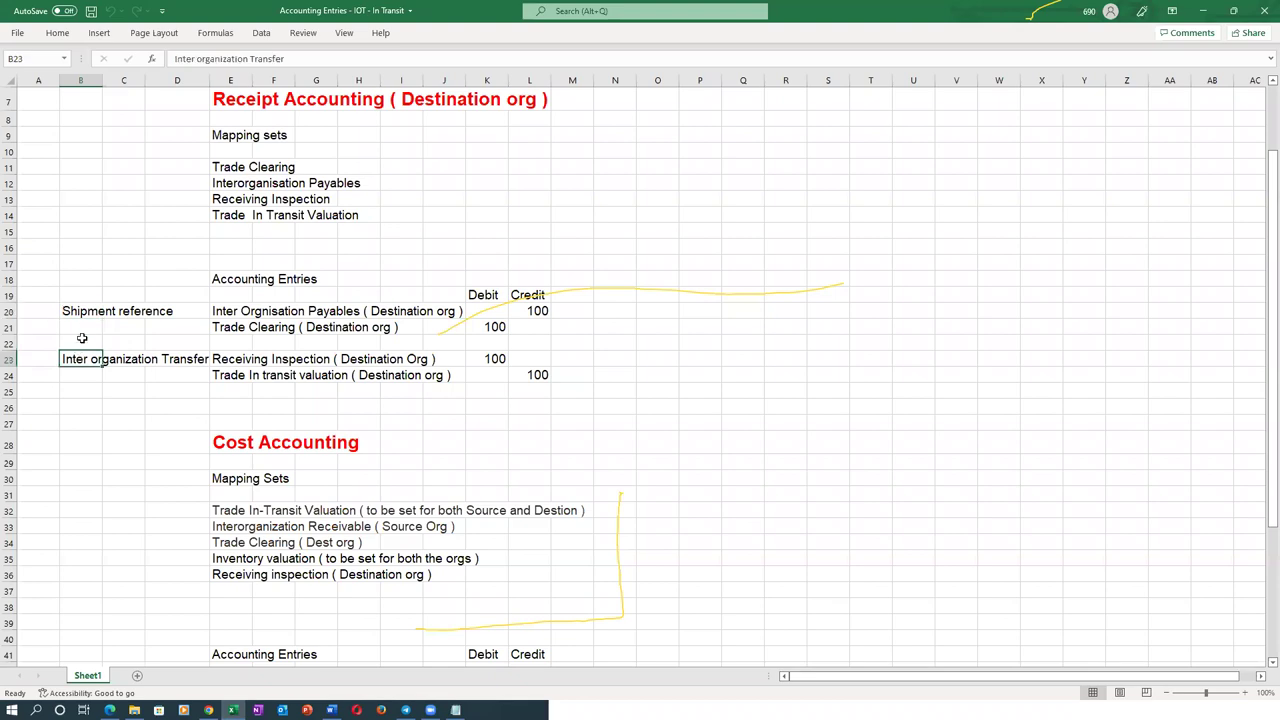
left_click(88, 316)
key("alt+Tab")
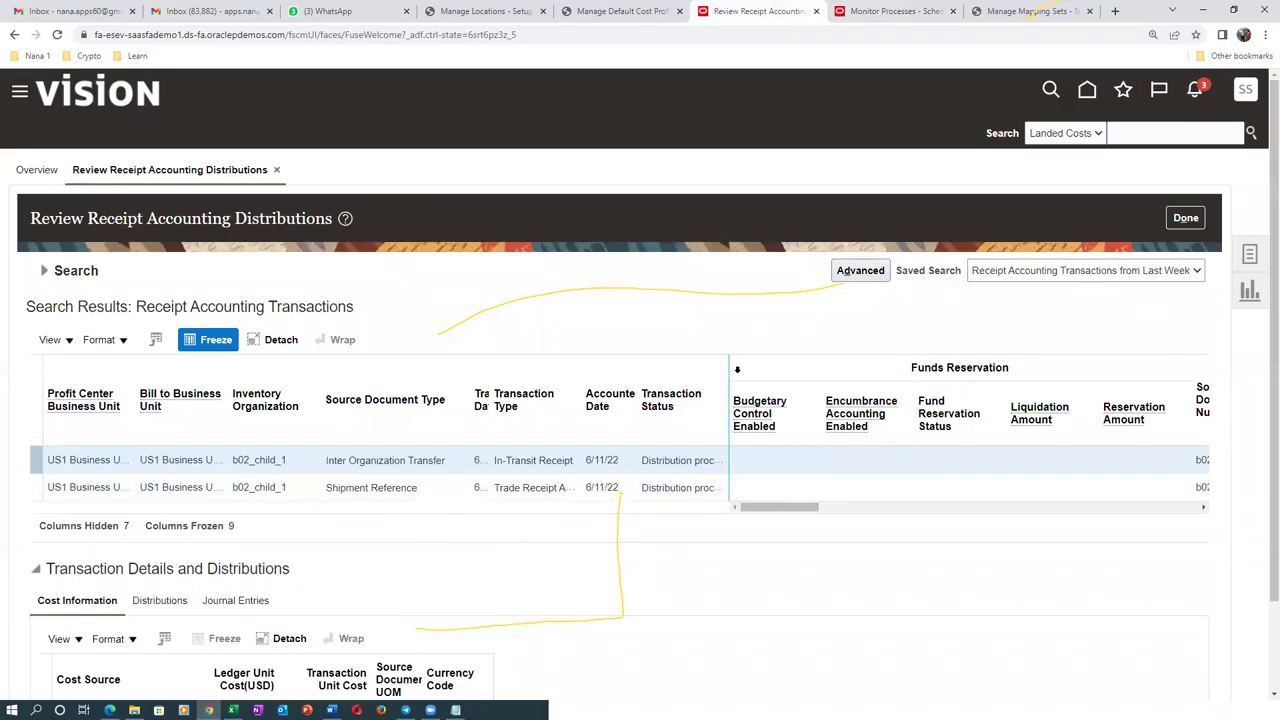
left_click_drag(728, 369, 775, 370)
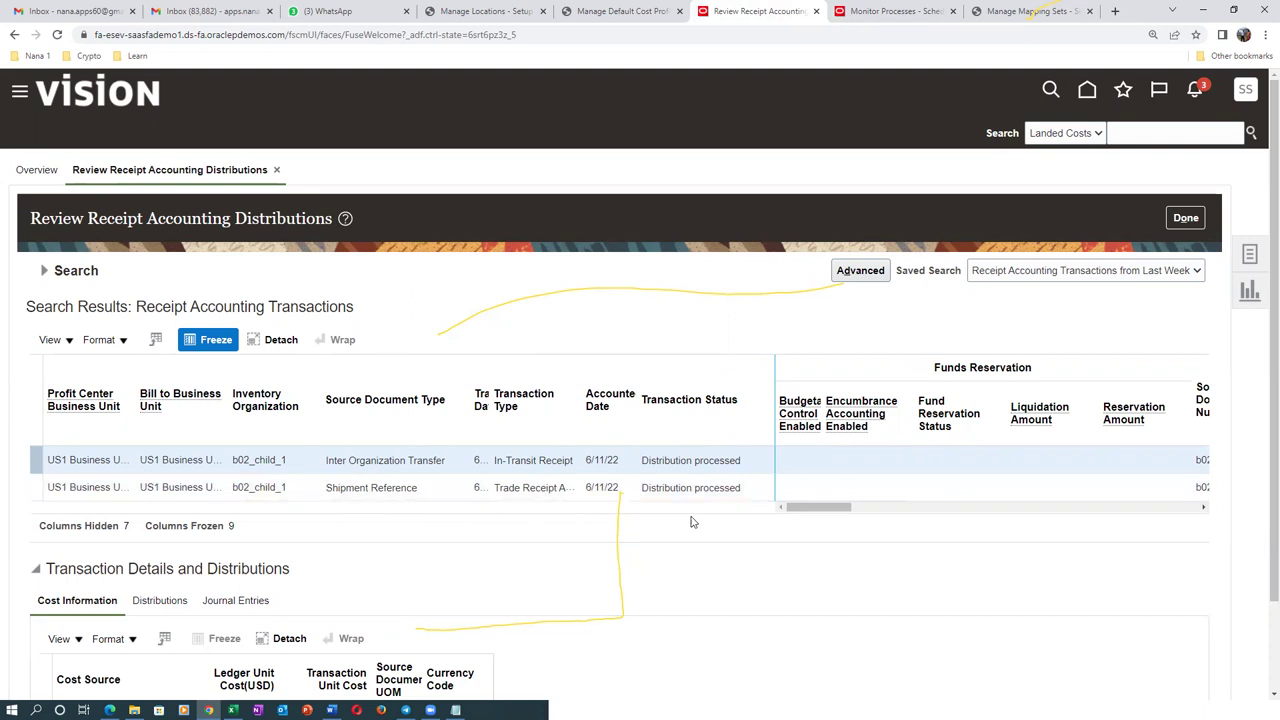
Step: View the distributions of the Inter Organization Transfer transaction and compare their accounting line types with the entries in the Excel workbook
left_click(1250, 256)
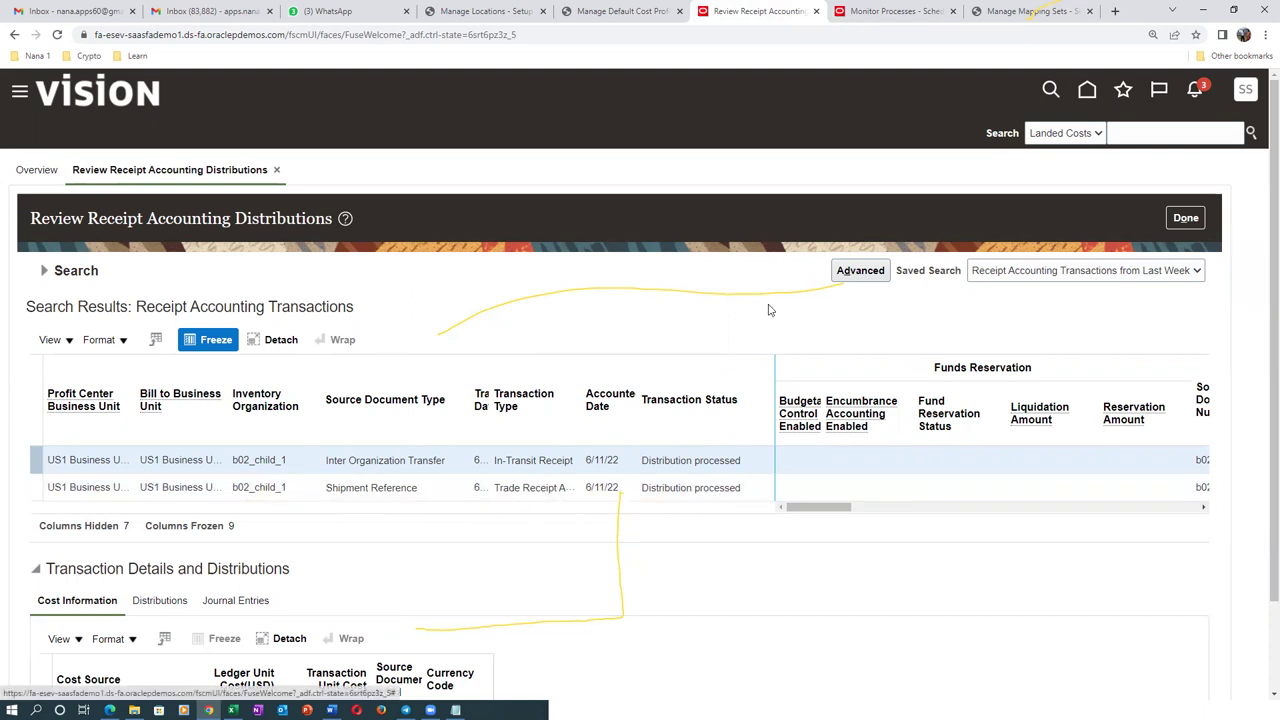
scroll(520, 449, "down", 1)
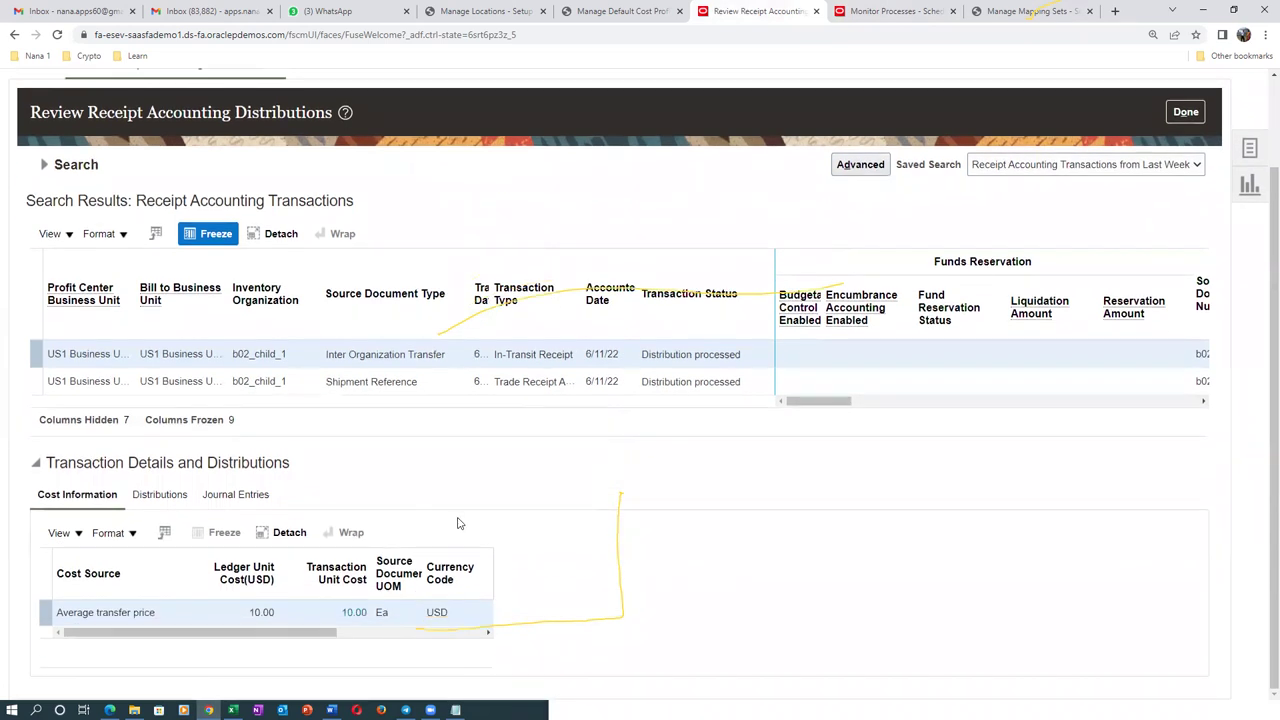
left_click(158, 500)
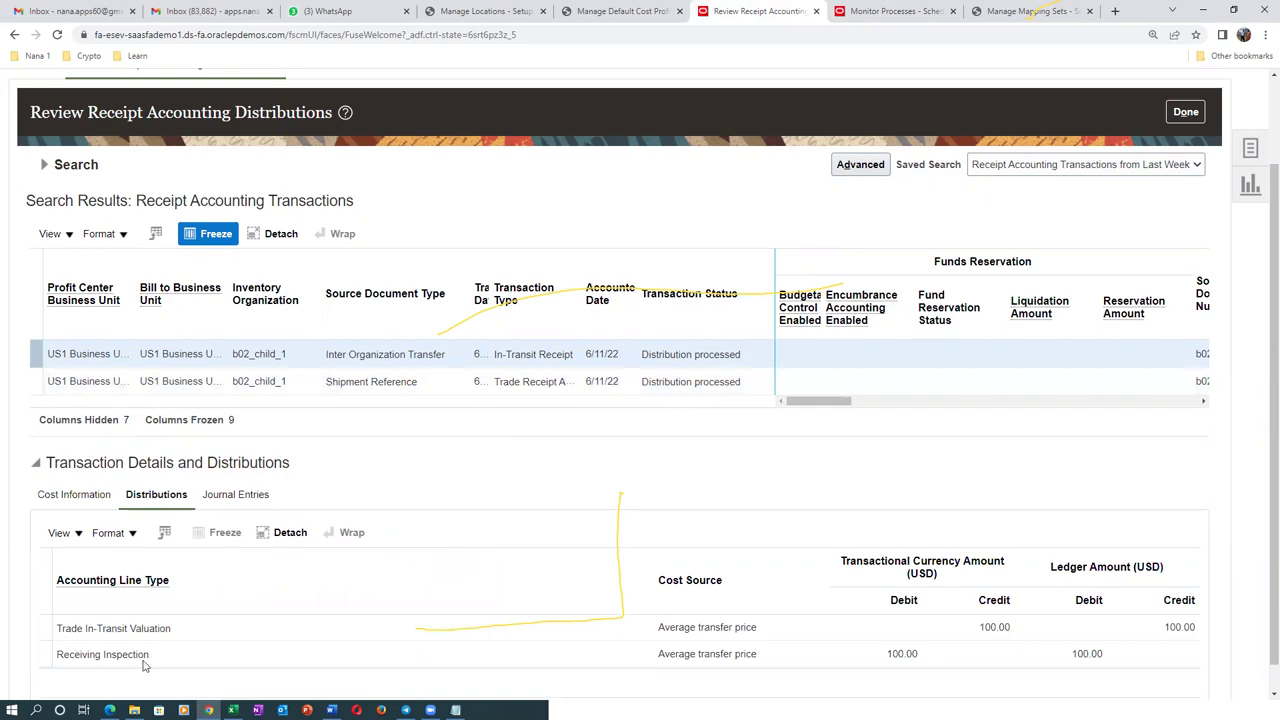
key("alt+Tab")
left_click(245, 374)
left_click(245, 360)
left_click(250, 374)
left_click(237, 327)
left_click(243, 313)
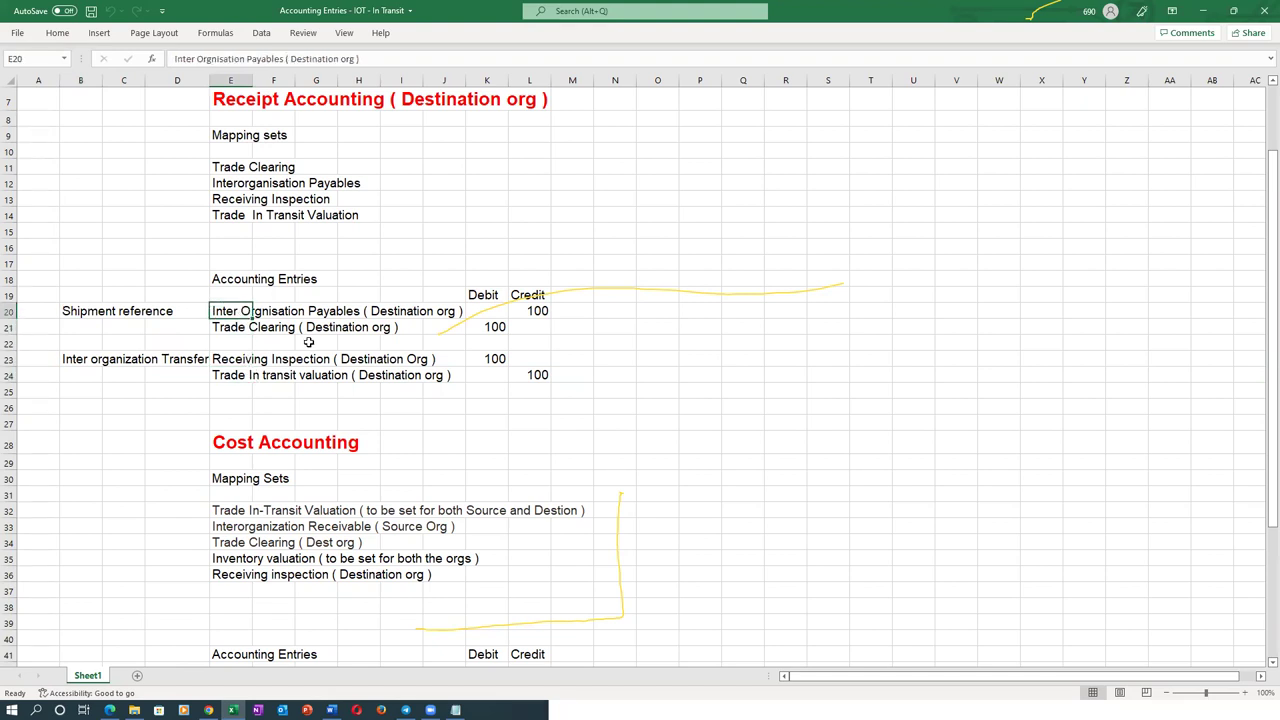
Step: Back in the browser, view the Shipment Reference transaction's distributions and compare them with the Inter Organisation Payables and Trade Clearing entries in Excel
key("alt+Tab")
left_click(549, 388)
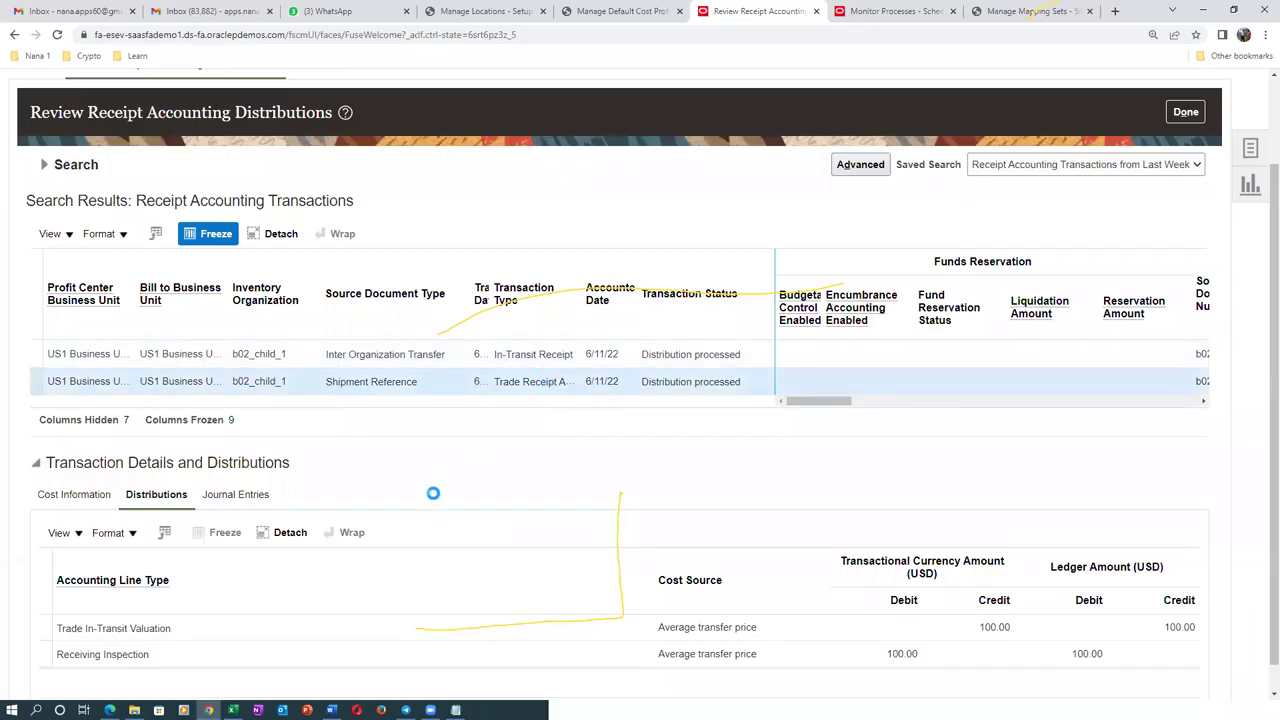
scroll(442, 492, "down", 1)
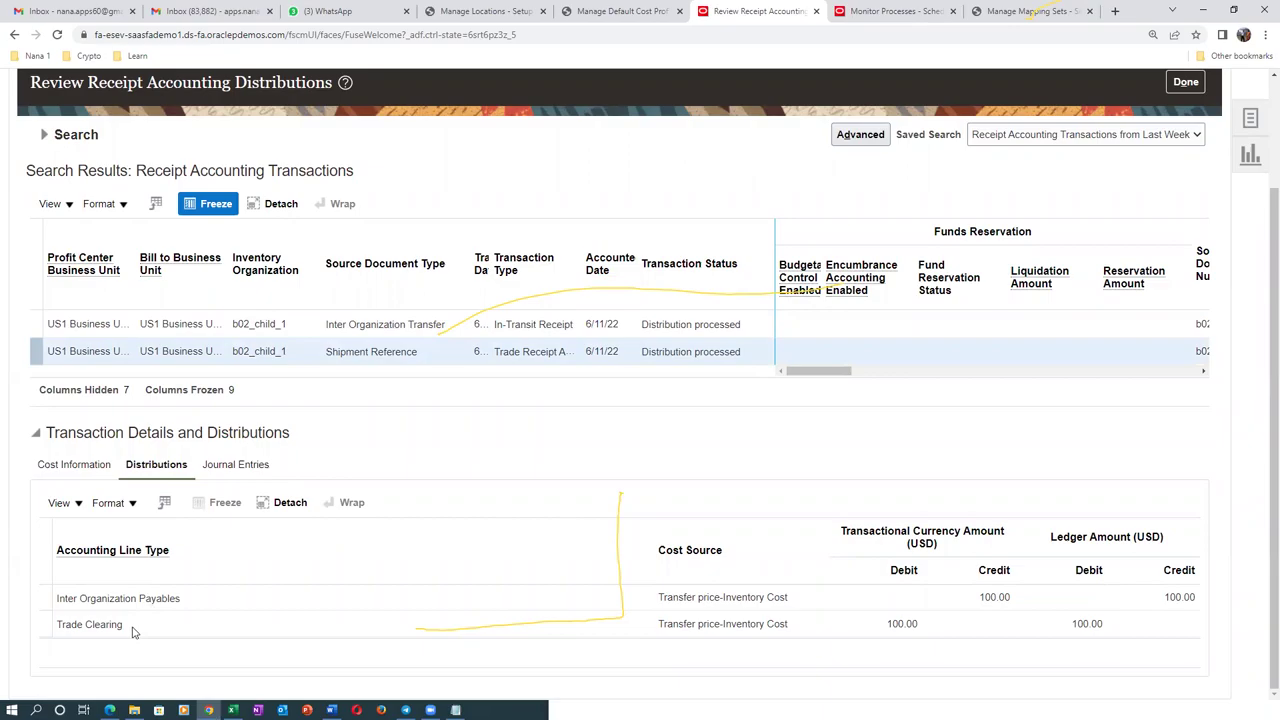
key("alt+Tab")
left_click(229, 321)
left_click(229, 312)
left_click(228, 329)
key("alt+Tab")
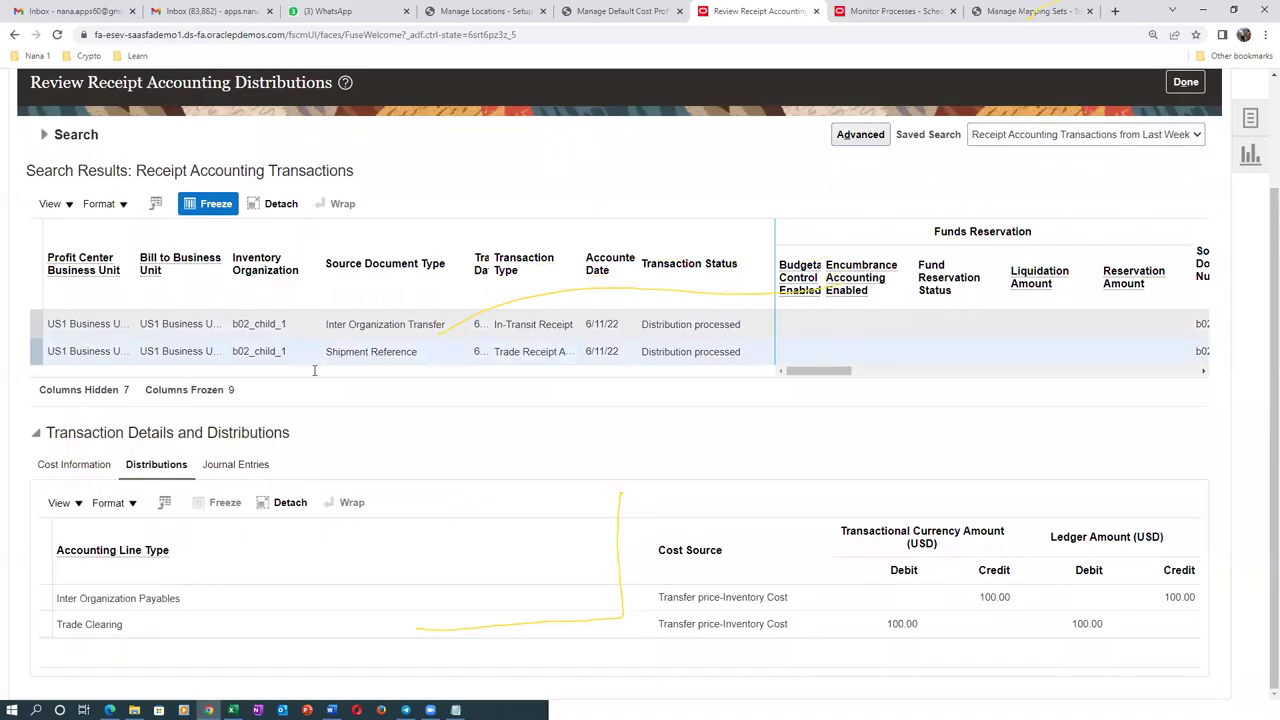
Step: Open Create Accounting for Receipt Accounting, highlight the destination org accounting entries in the Excel workbook, and return to the browser
left_click(1250, 121)
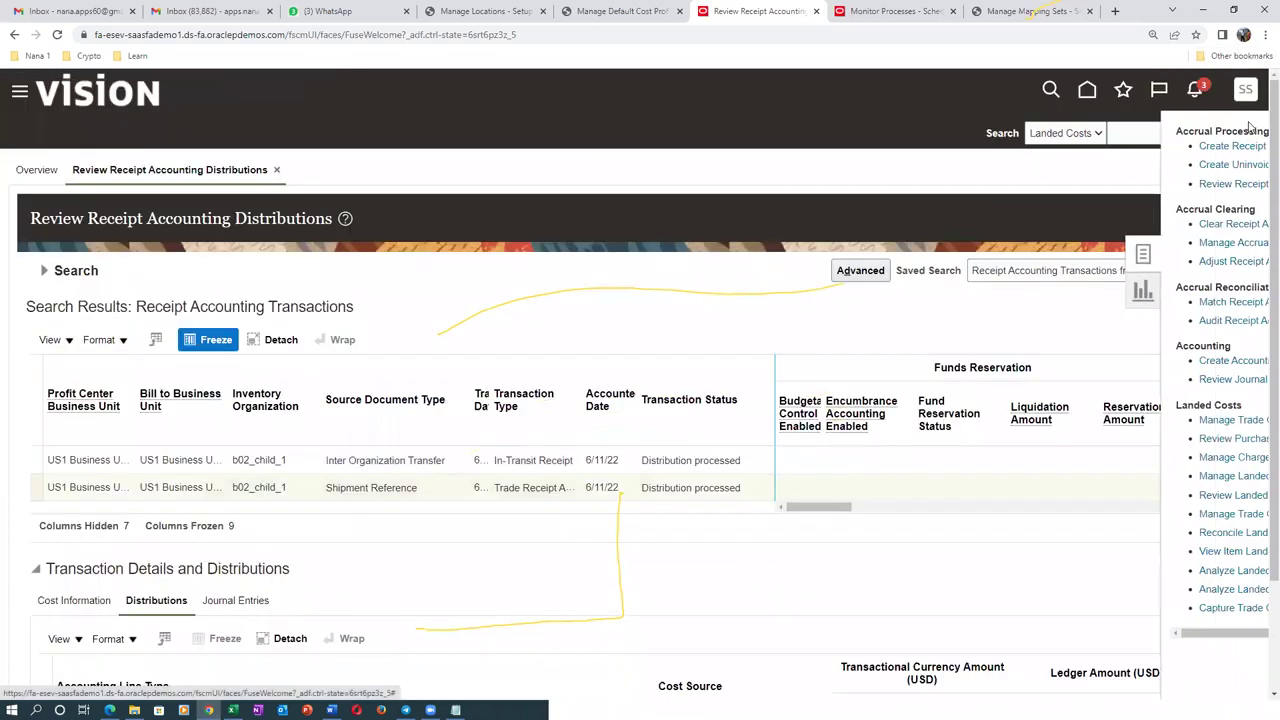
left_click(1145, 359)
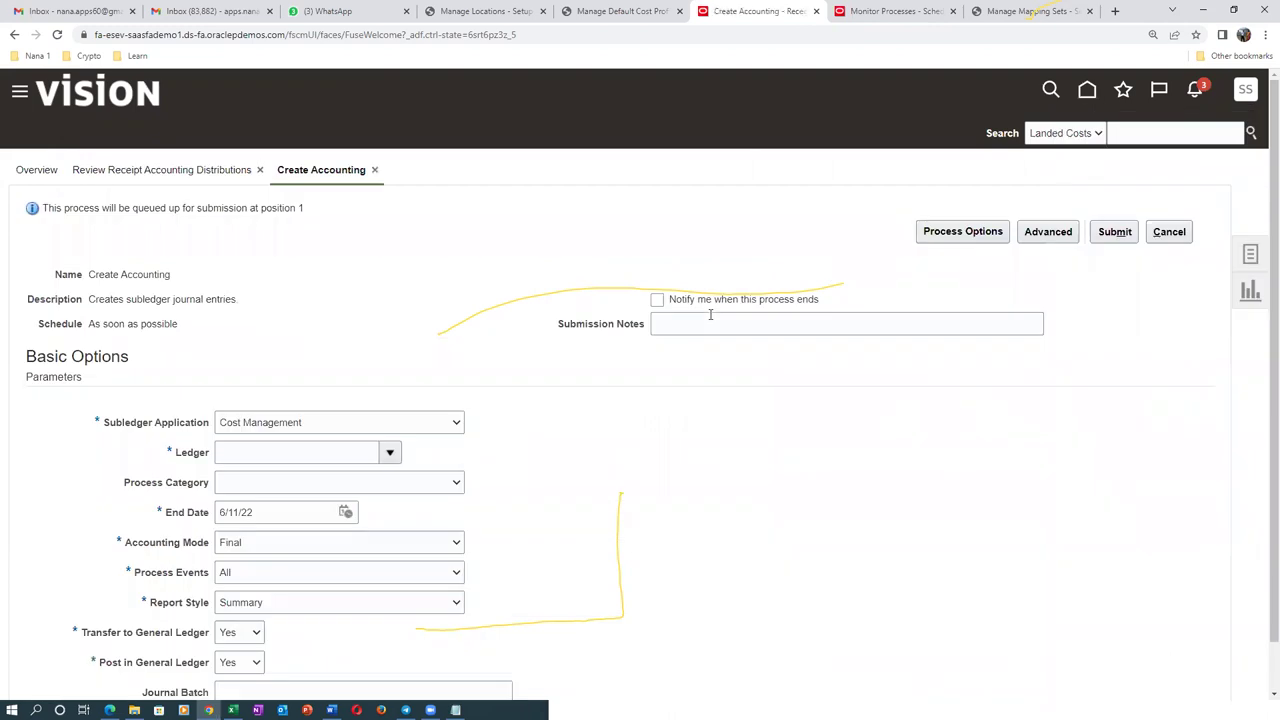
key("alt+Tab")
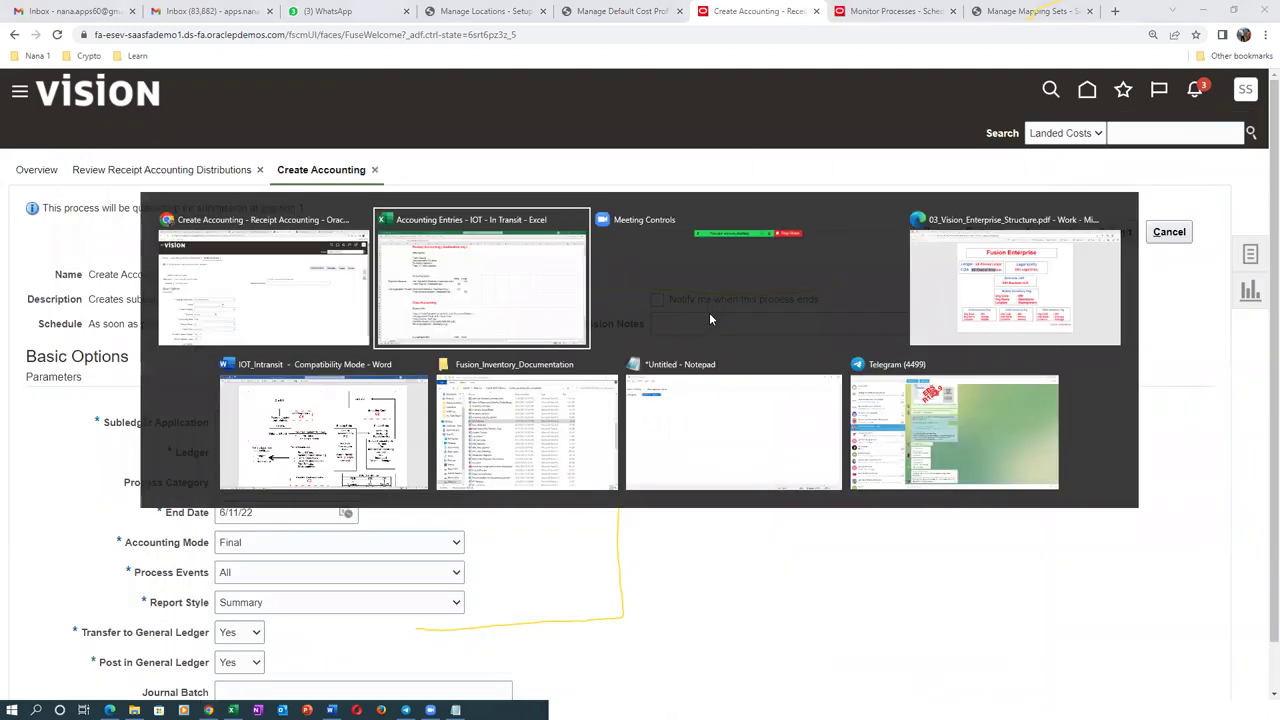
scroll(378, 412, "down", 1)
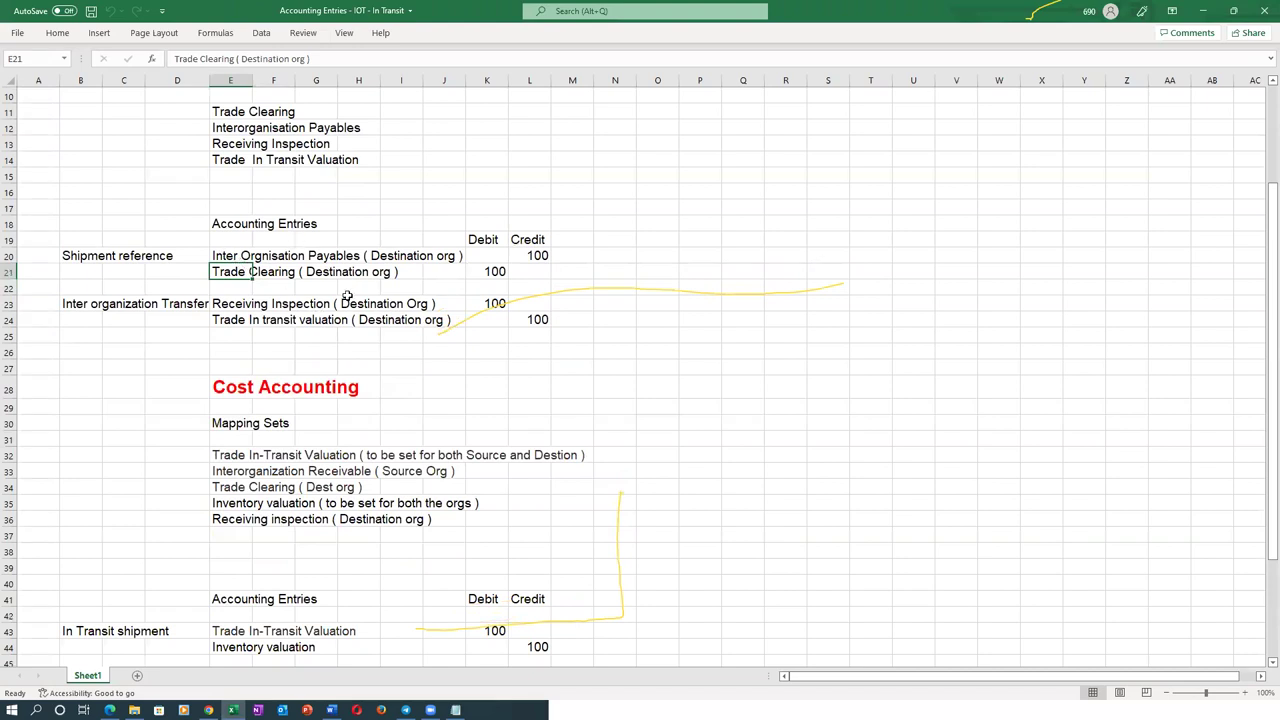
left_click_drag(218, 258, 434, 318)
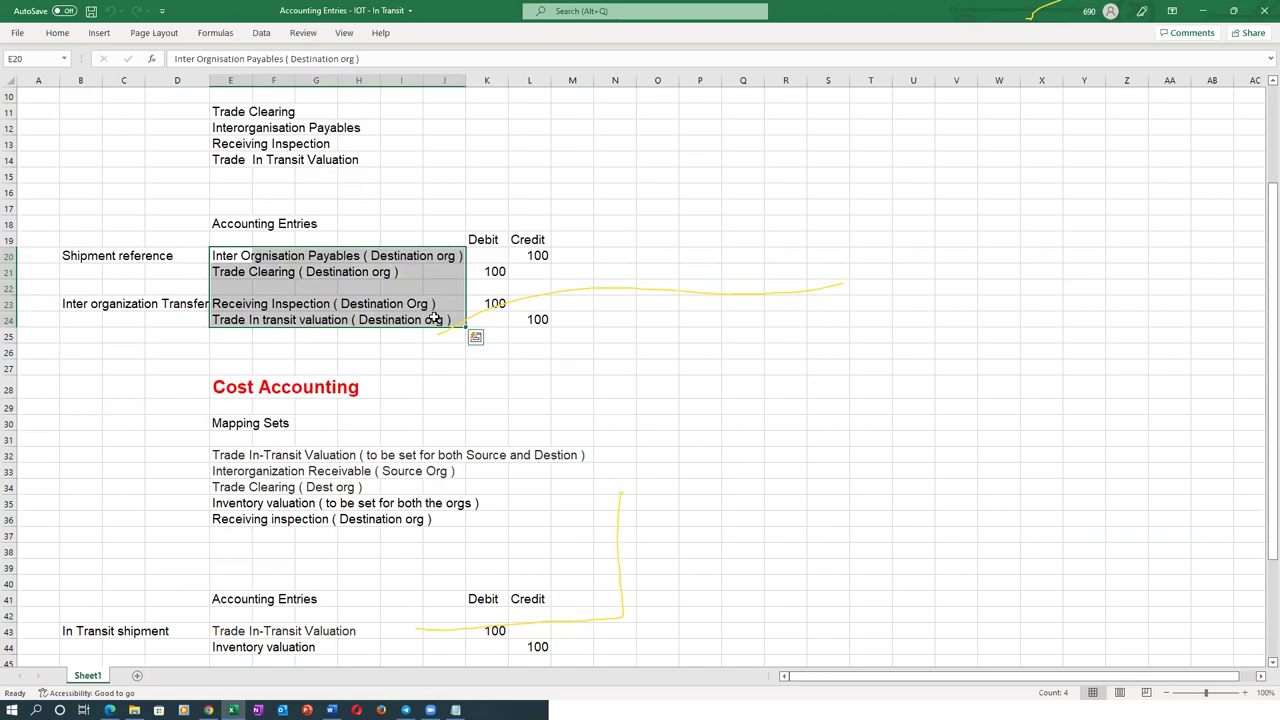
key("alt+Tab")
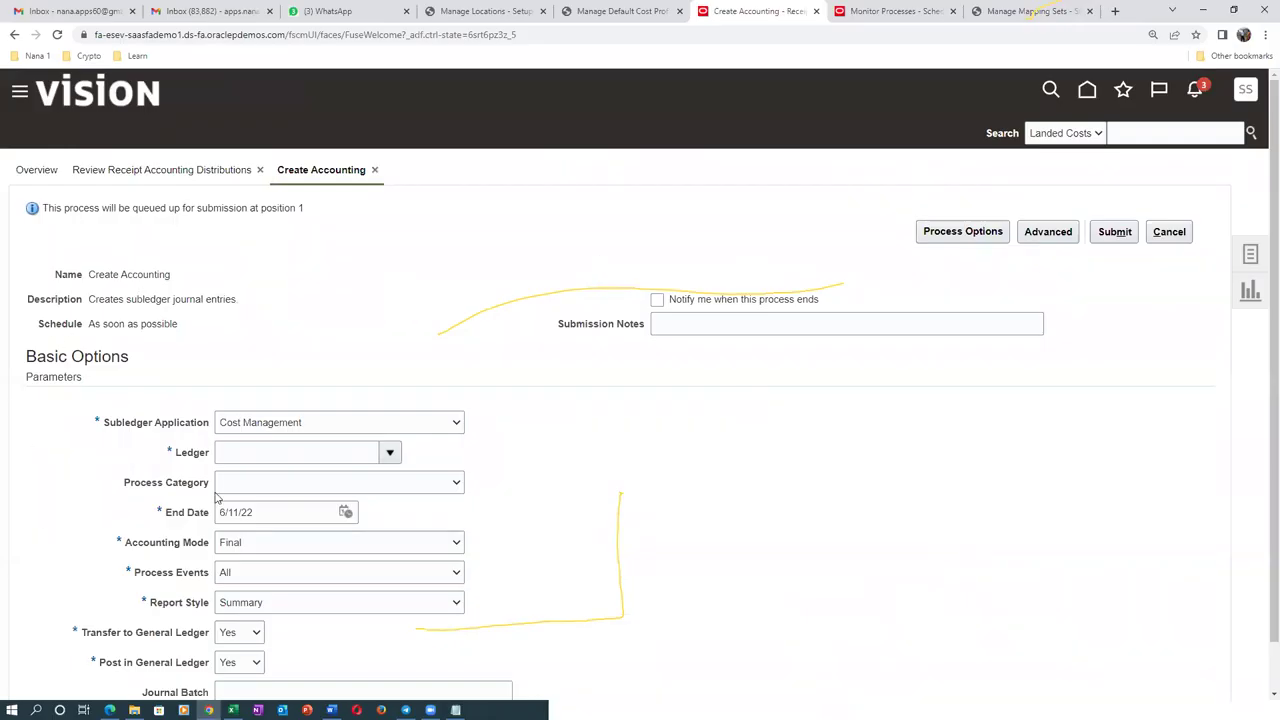
Step: Set the Create Accounting subledger application to Receipt Accounting and the ledger to US Primary Ledger
left_click(271, 428)
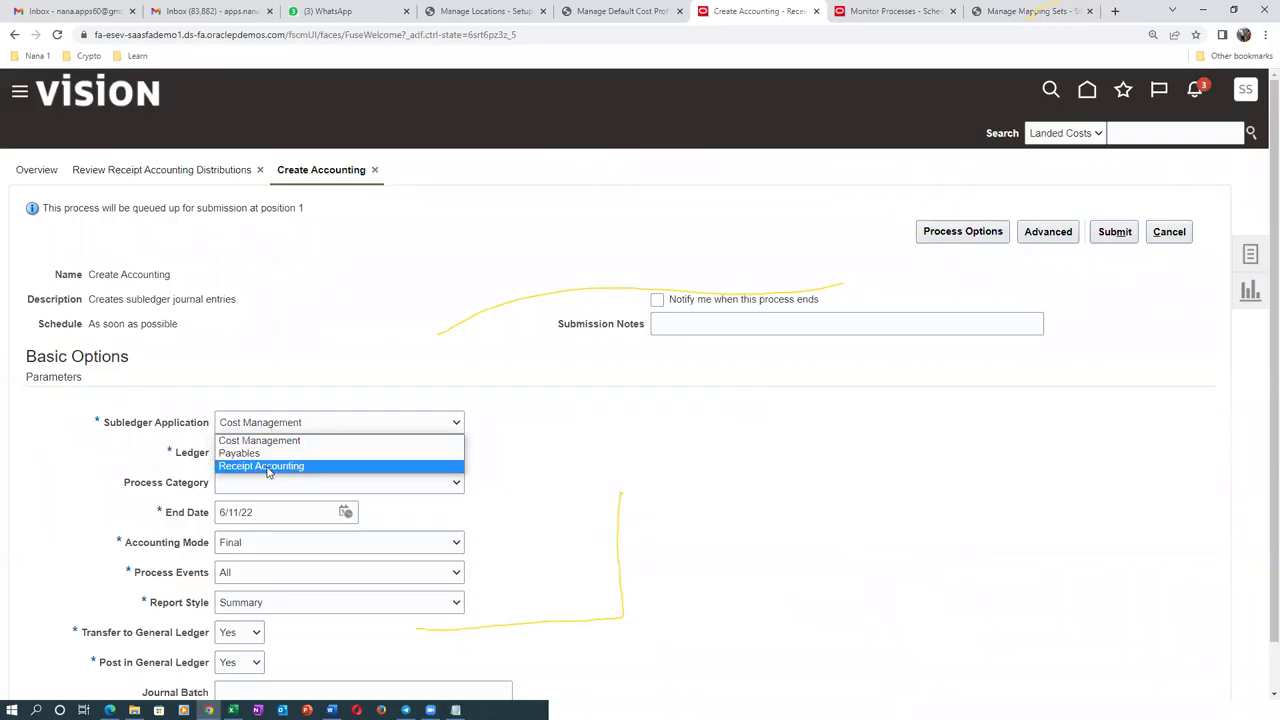
left_click(265, 464)
left_click(250, 452)
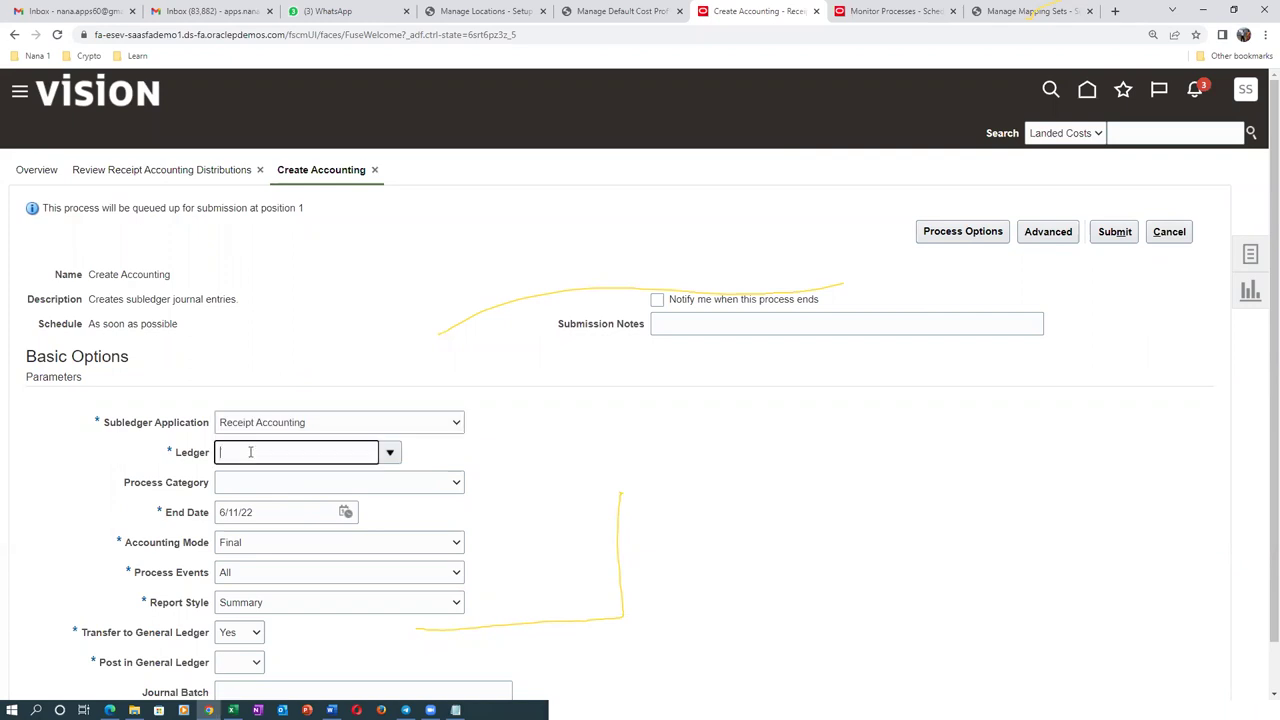
type("US p")
key("Tab")
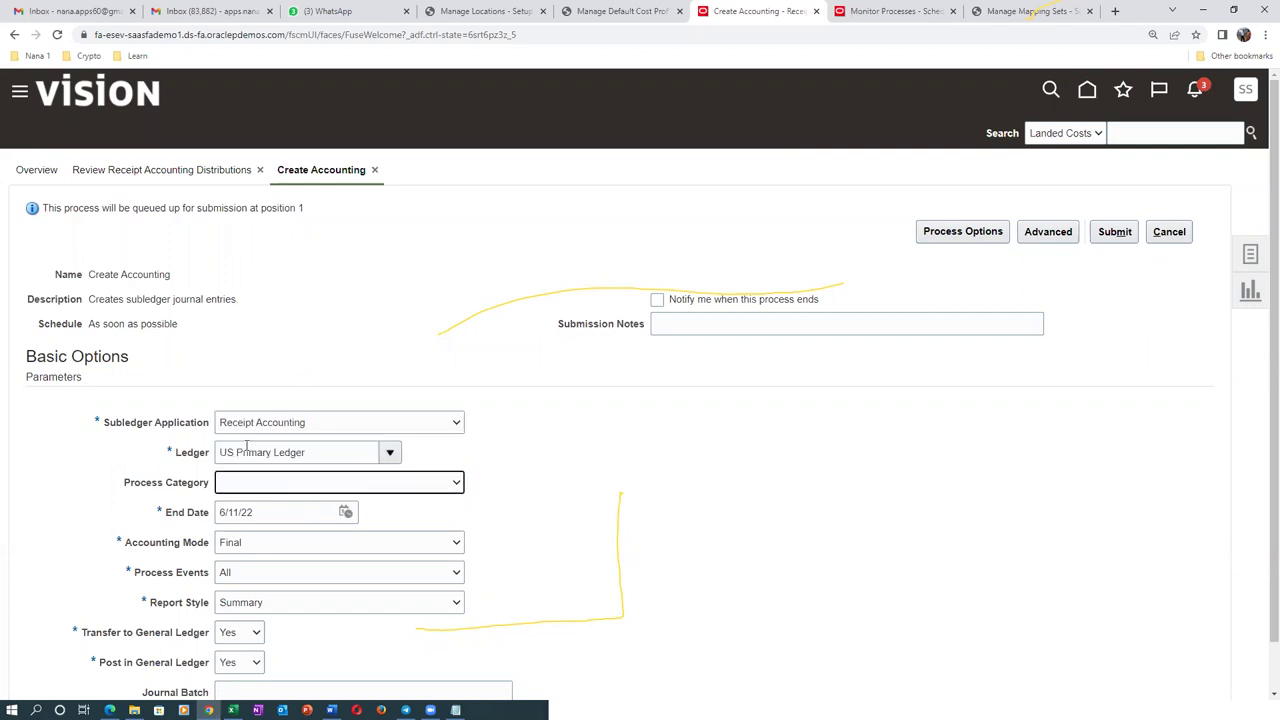
Step: Set the report style to Detail and submit the Create Accounting process
scroll(277, 572, "down", 1)
left_click(277, 552)
left_click(262, 566)
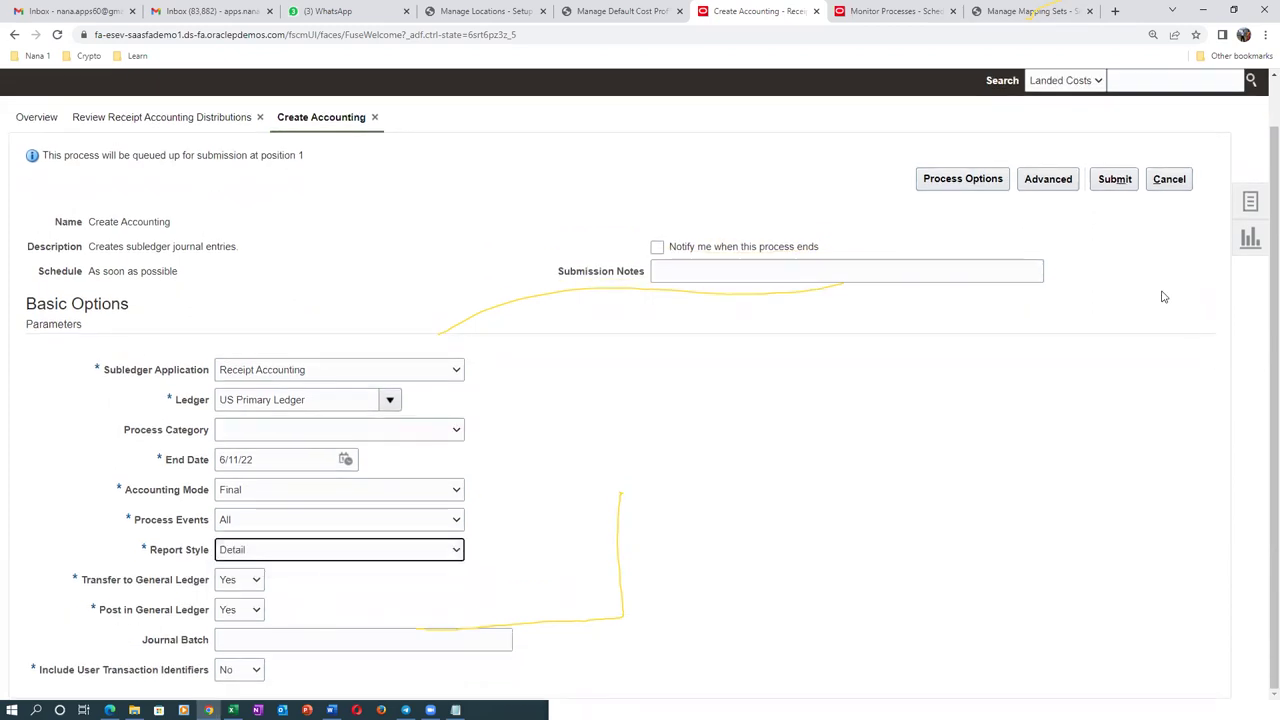
left_click(1114, 179)
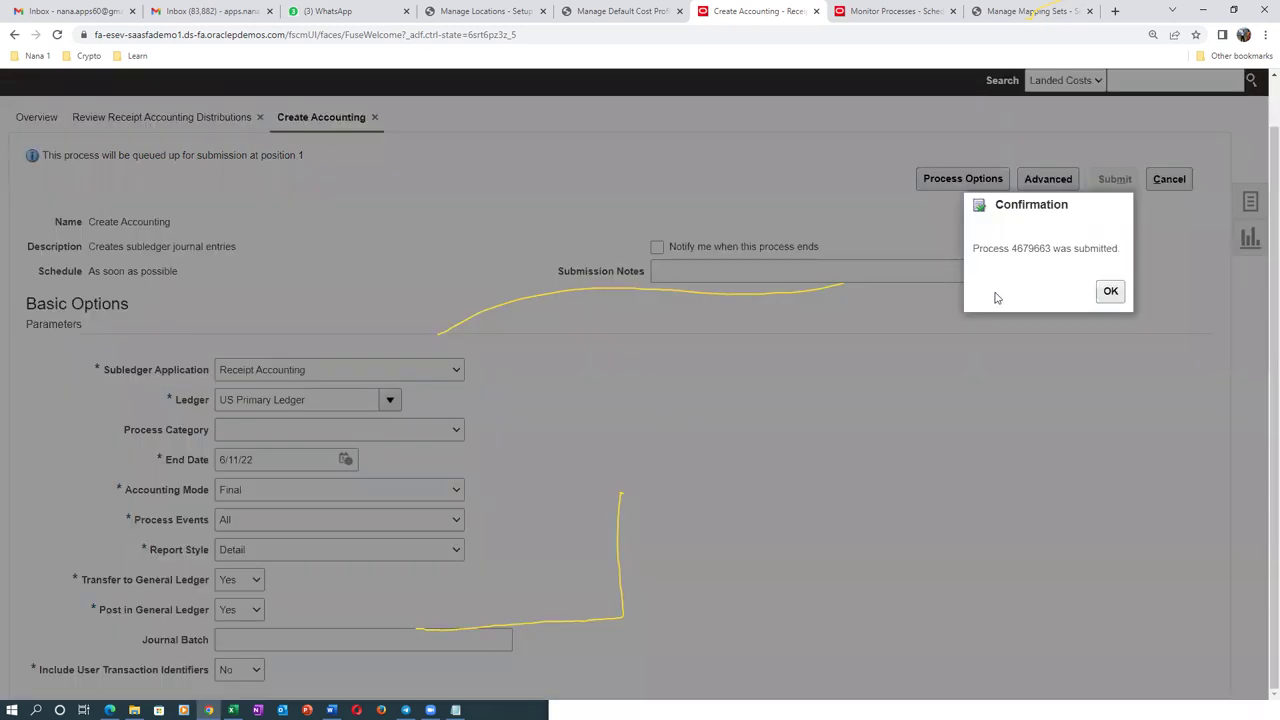
left_click(1110, 291)
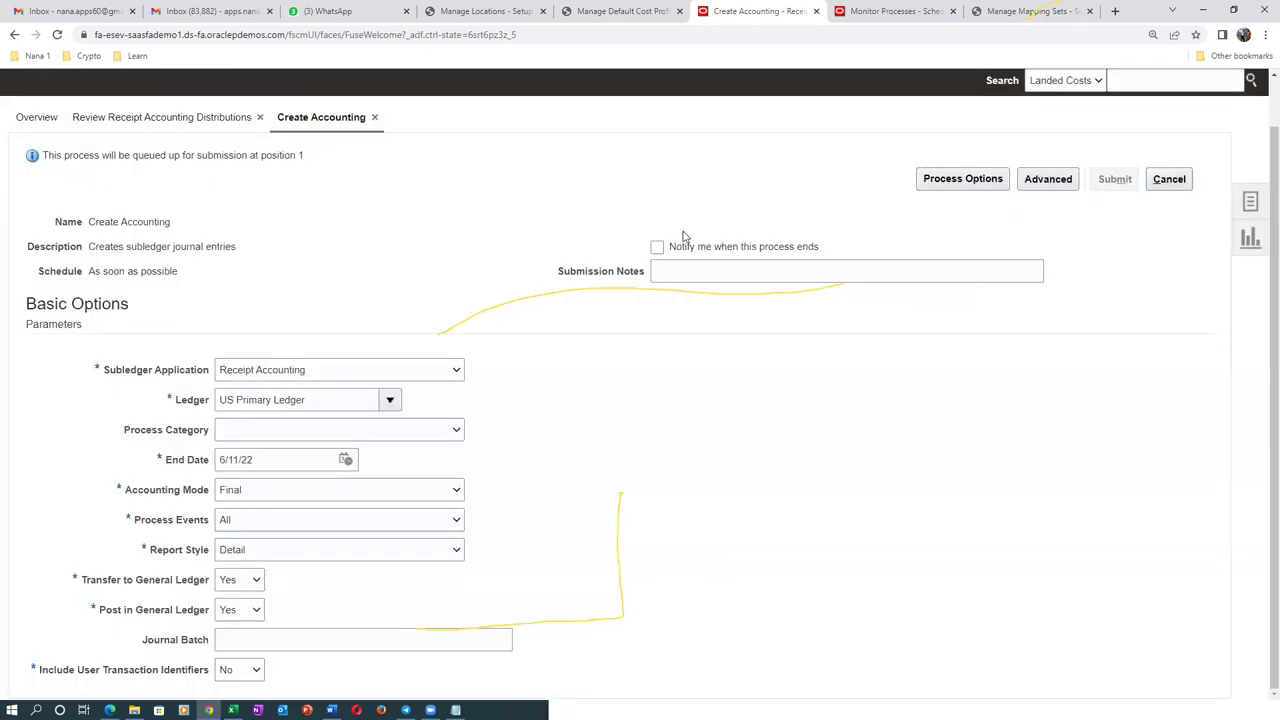
Step: Monitor the Create Accounting run in the scheduled processes list, refreshing until the process and its posting subprocesses finish
left_click(893, 11)
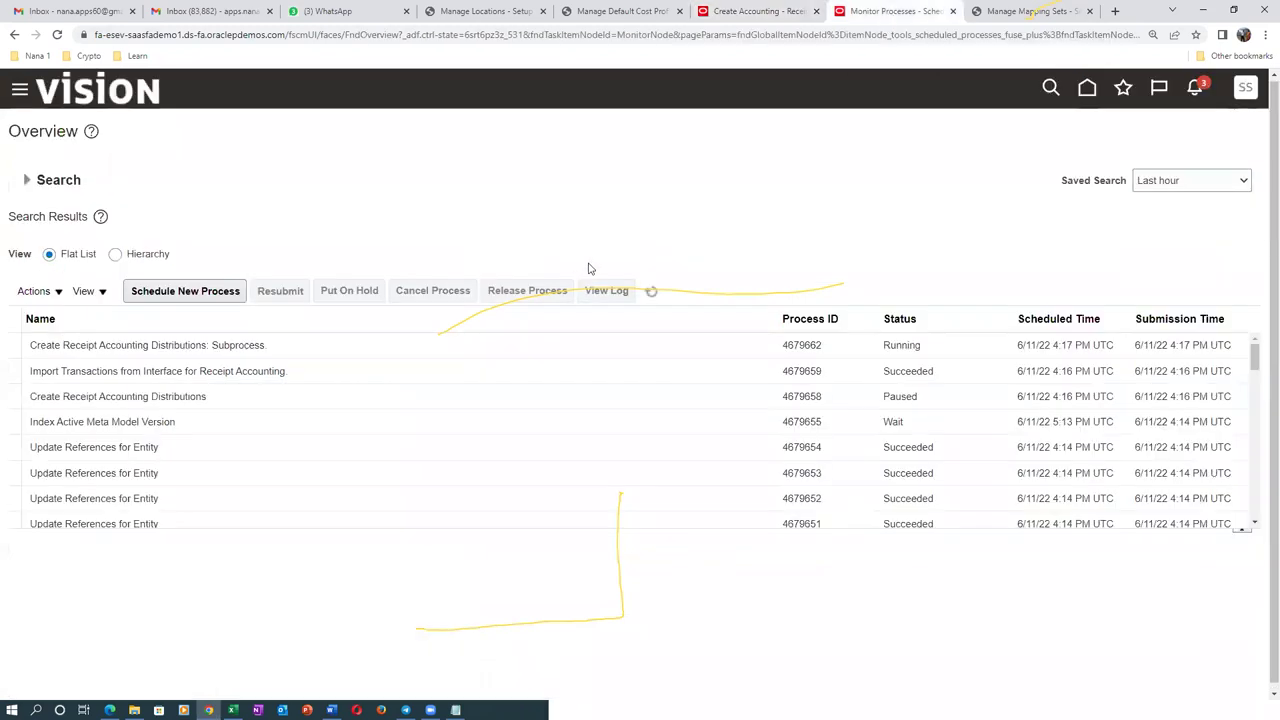
left_click(655, 293)
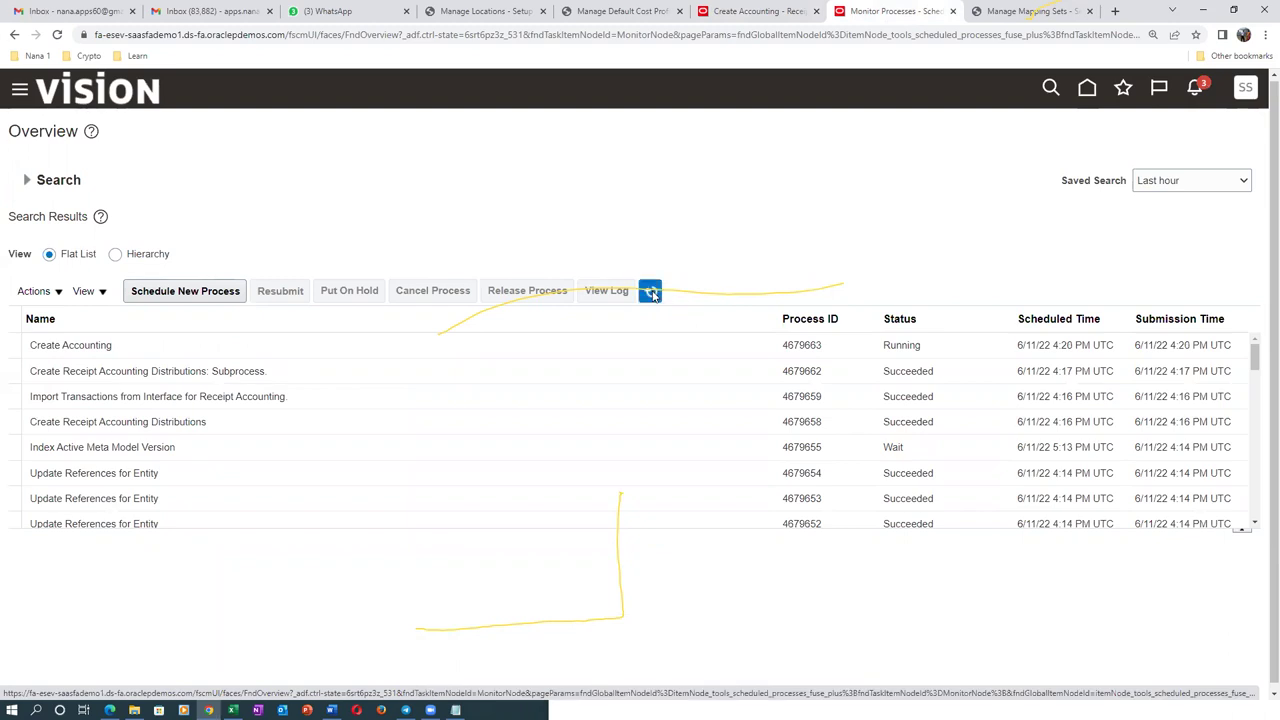
left_click(654, 293)
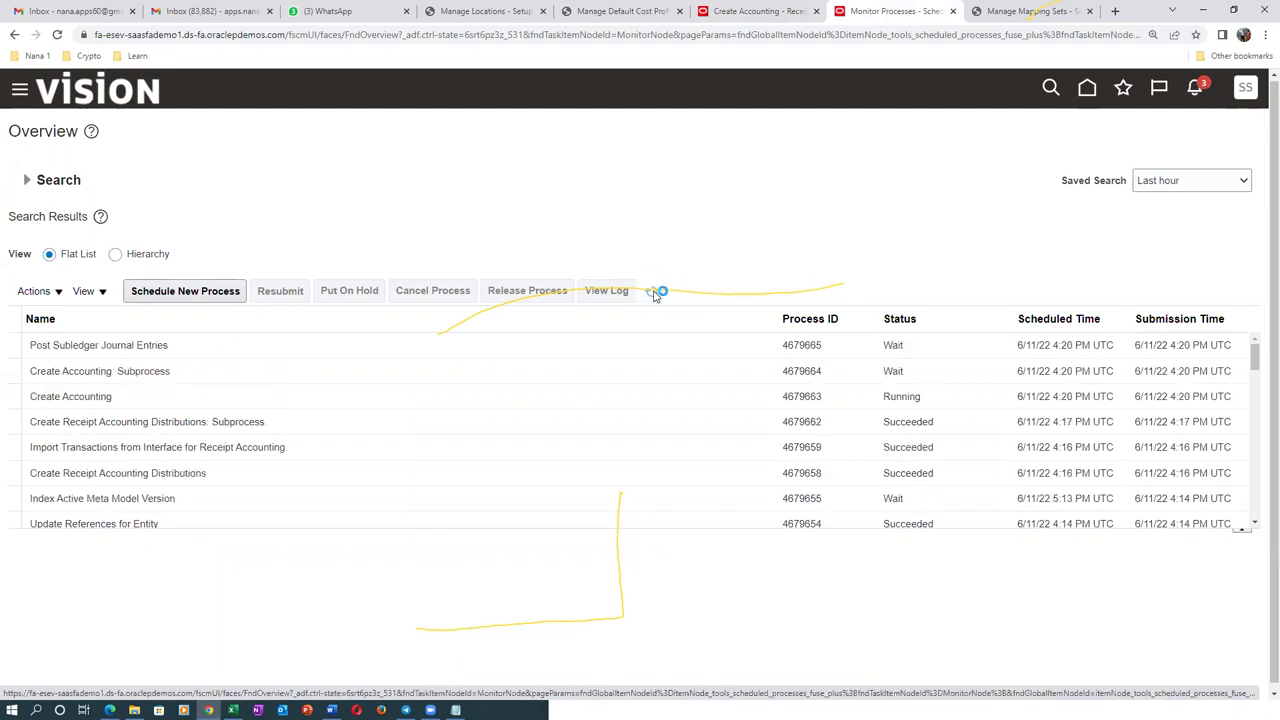
left_click(657, 296)
left_click(655, 295)
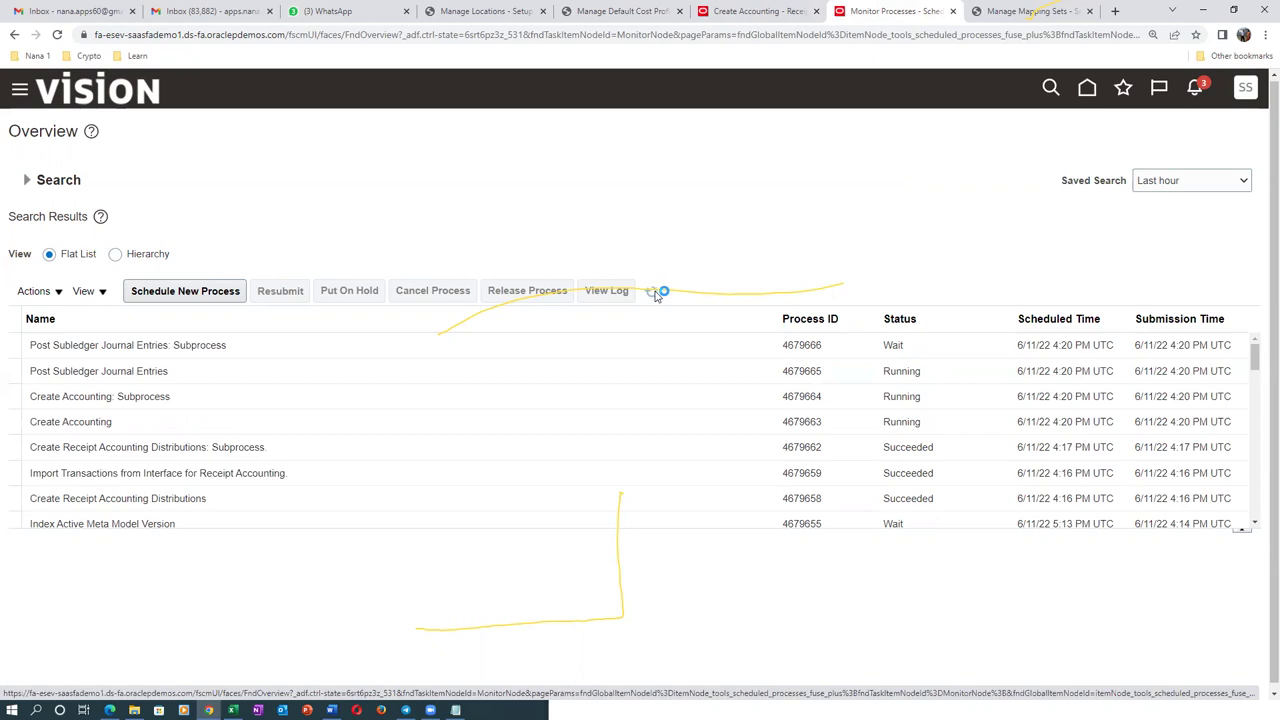
left_click(655, 294)
left_click(656, 294)
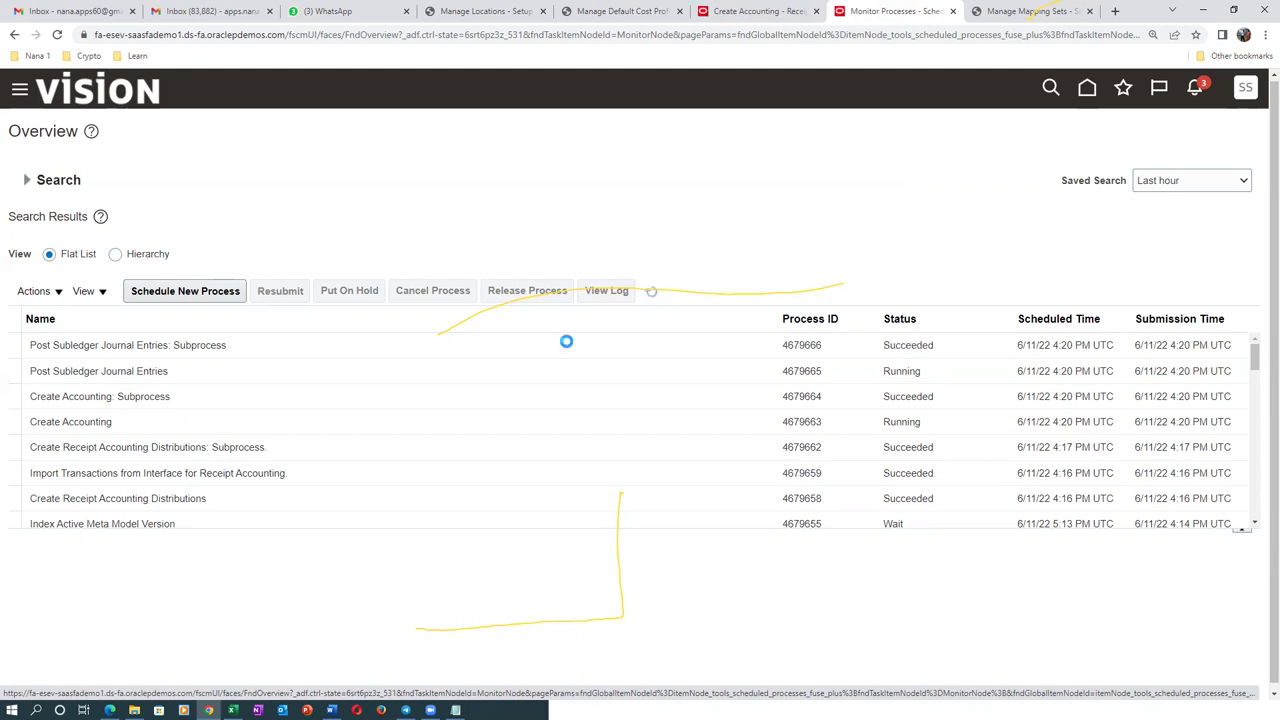
left_click(653, 294)
left_click(653, 294)
left_click(653, 294)
left_click(653, 294)
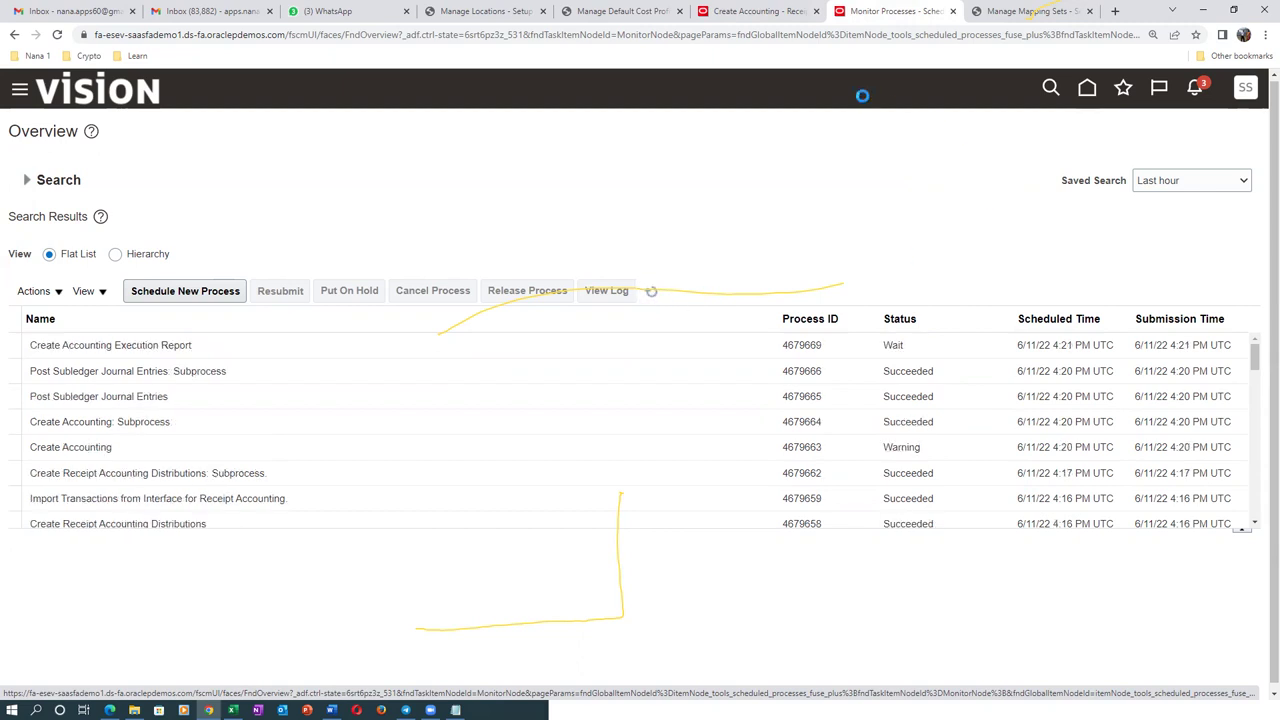
Step: Rerun the b02 receipt accounting search, expand the In-Transit Receipt debit line's journal entry message, and copy the mapping set name Receiving Inspection_RA
left_click(762, 13)
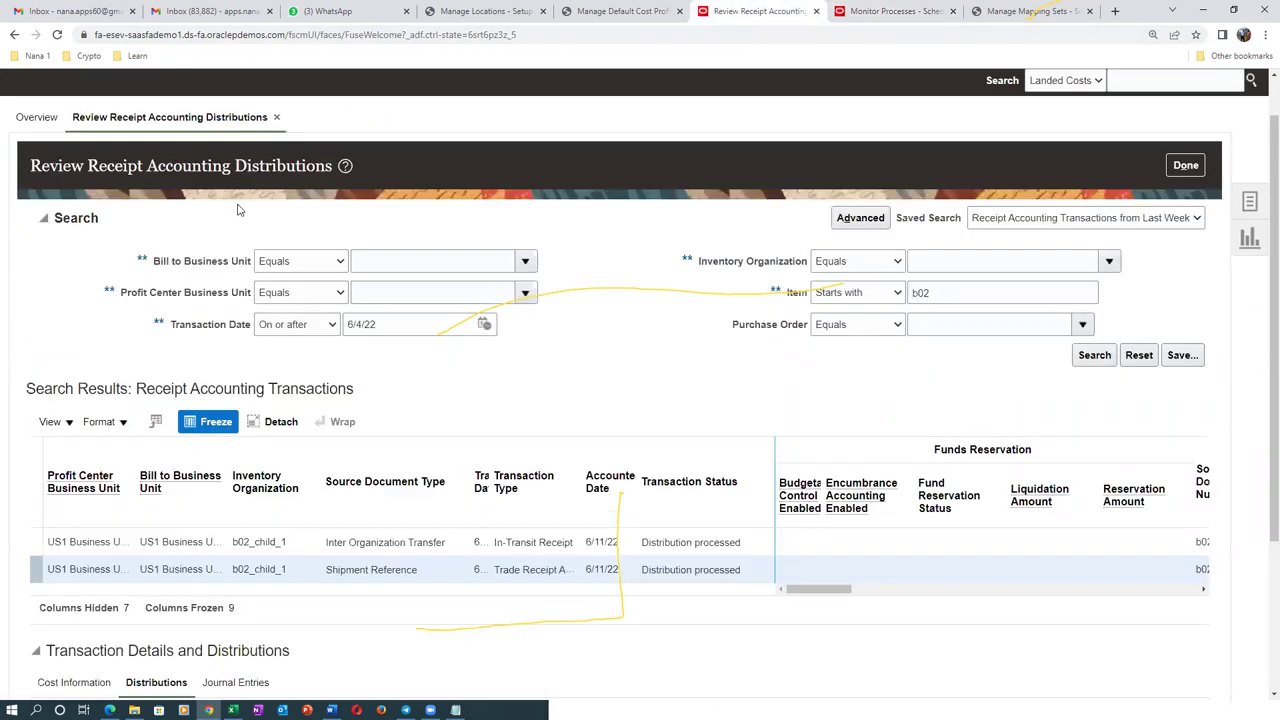
left_click(1094, 355)
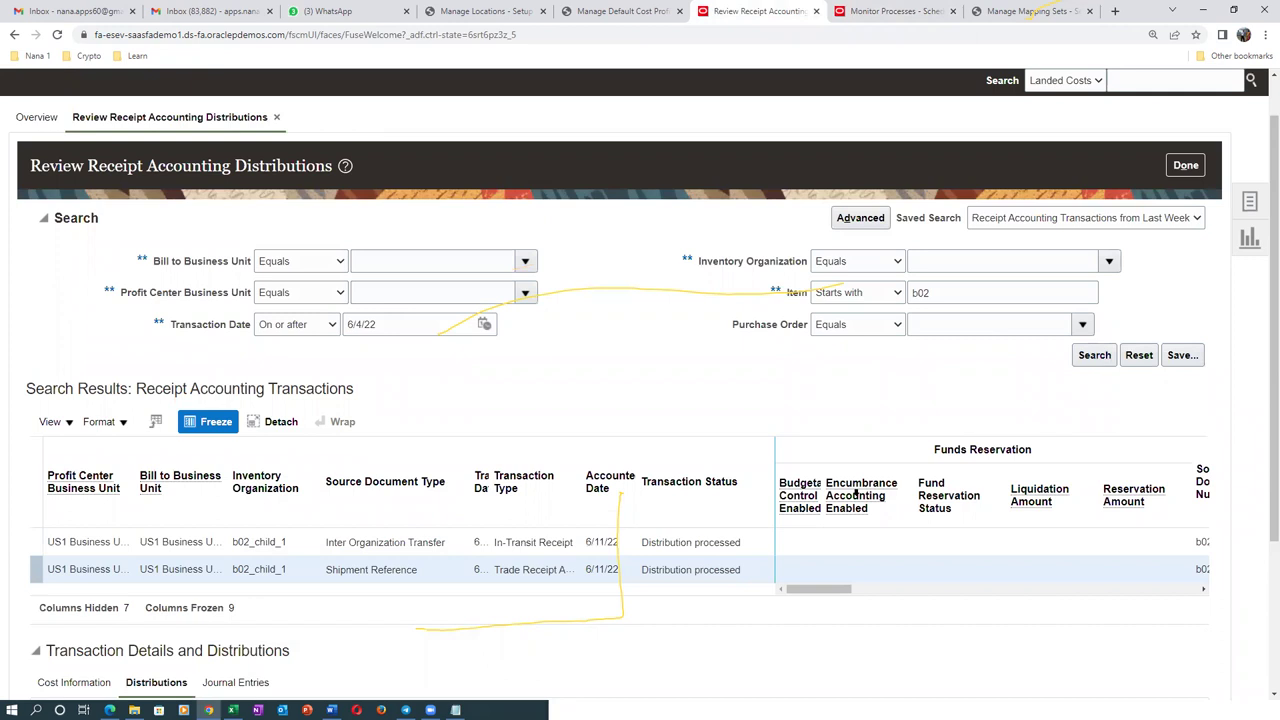
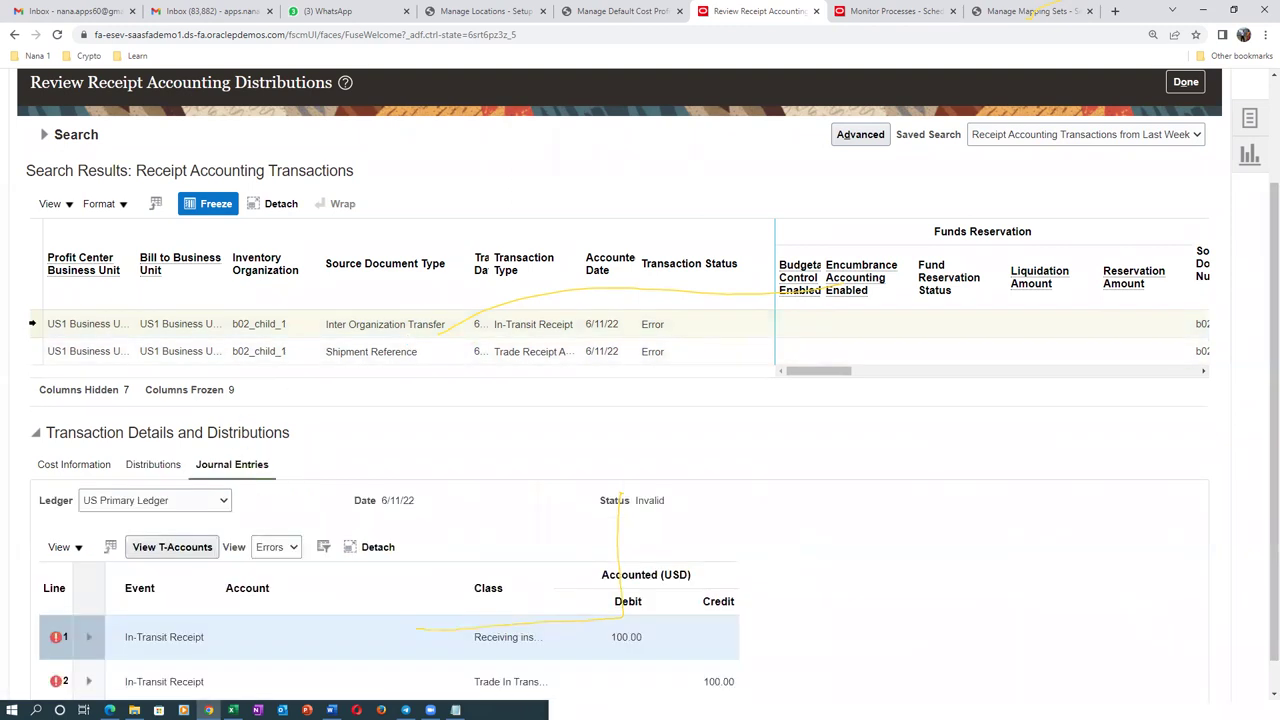
scroll(283, 588, "down", 1)
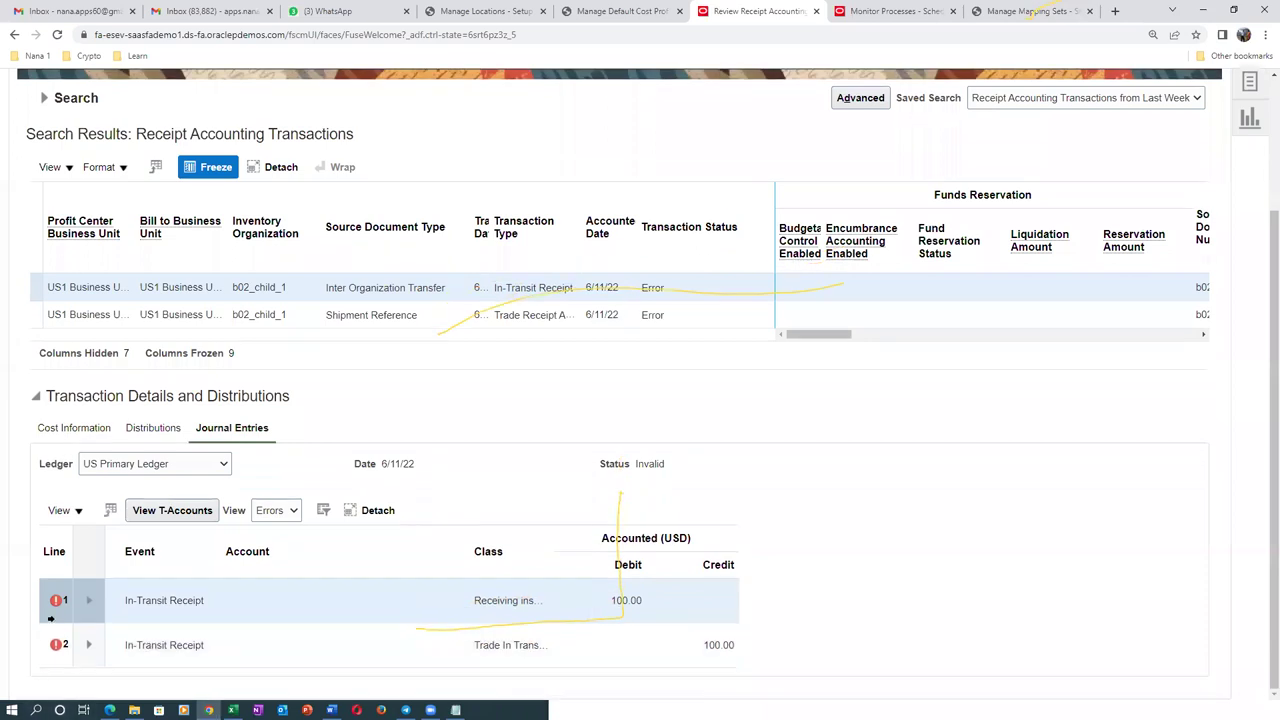
left_click(90, 602)
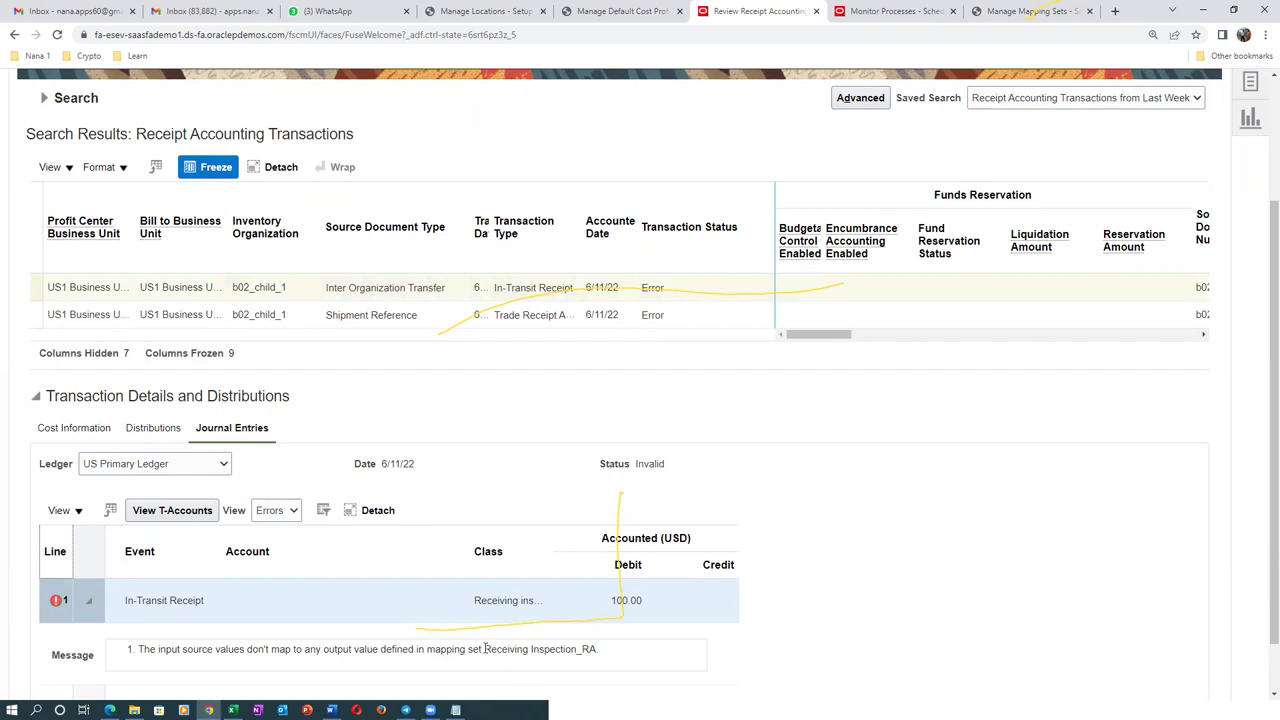
left_click_drag(520, 651, 594, 660)
key("ctrl+c")
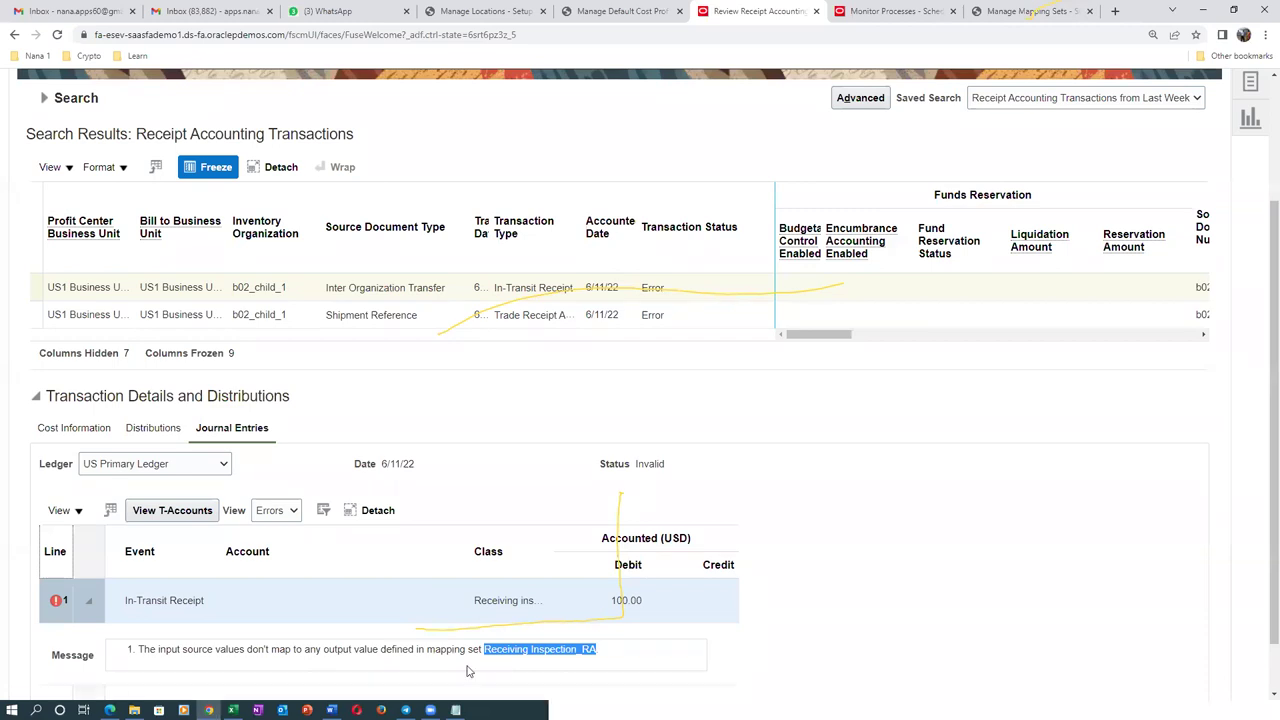
Step: Leave the Cost Management mapping sets, search setup tasks for man%map%s%, and open Manage Mapping Sets for Receipt Accounting
left_click(1040, 11)
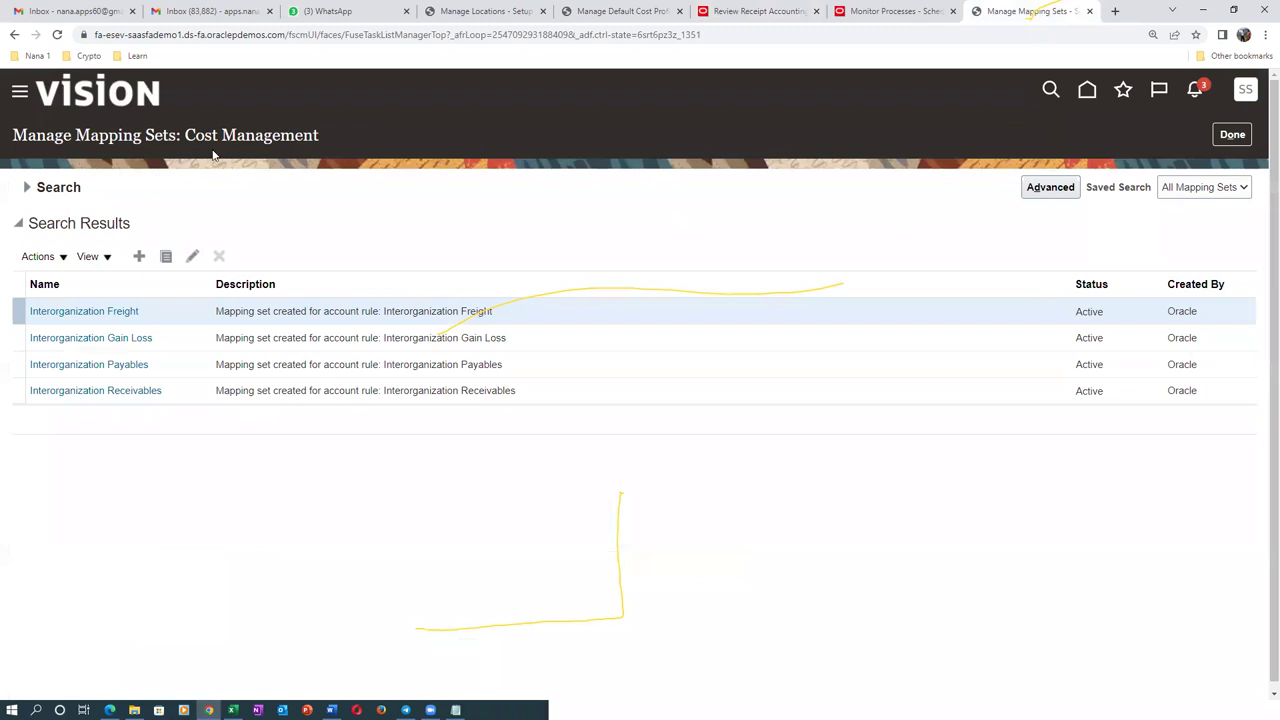
left_click(1225, 134)
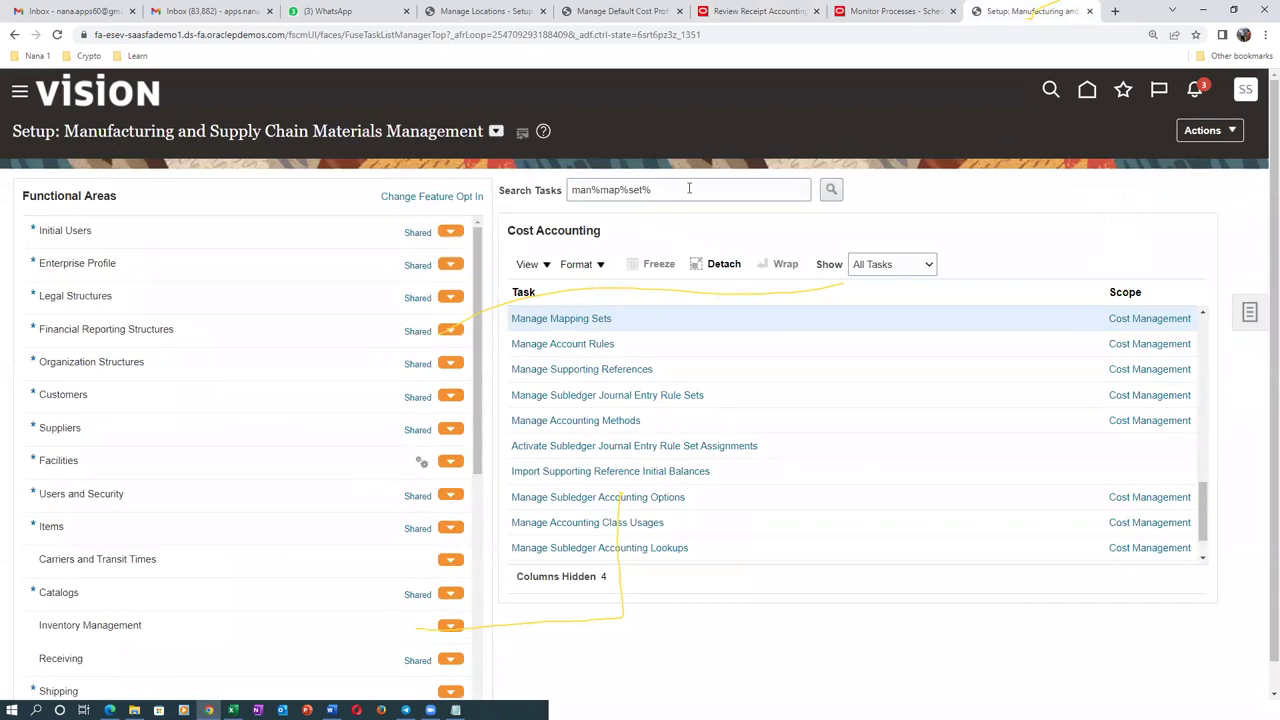
left_click(705, 190)
key("BackSpace")
key("BackSpace")
key("BackSpace")
type("%")
key("Return")
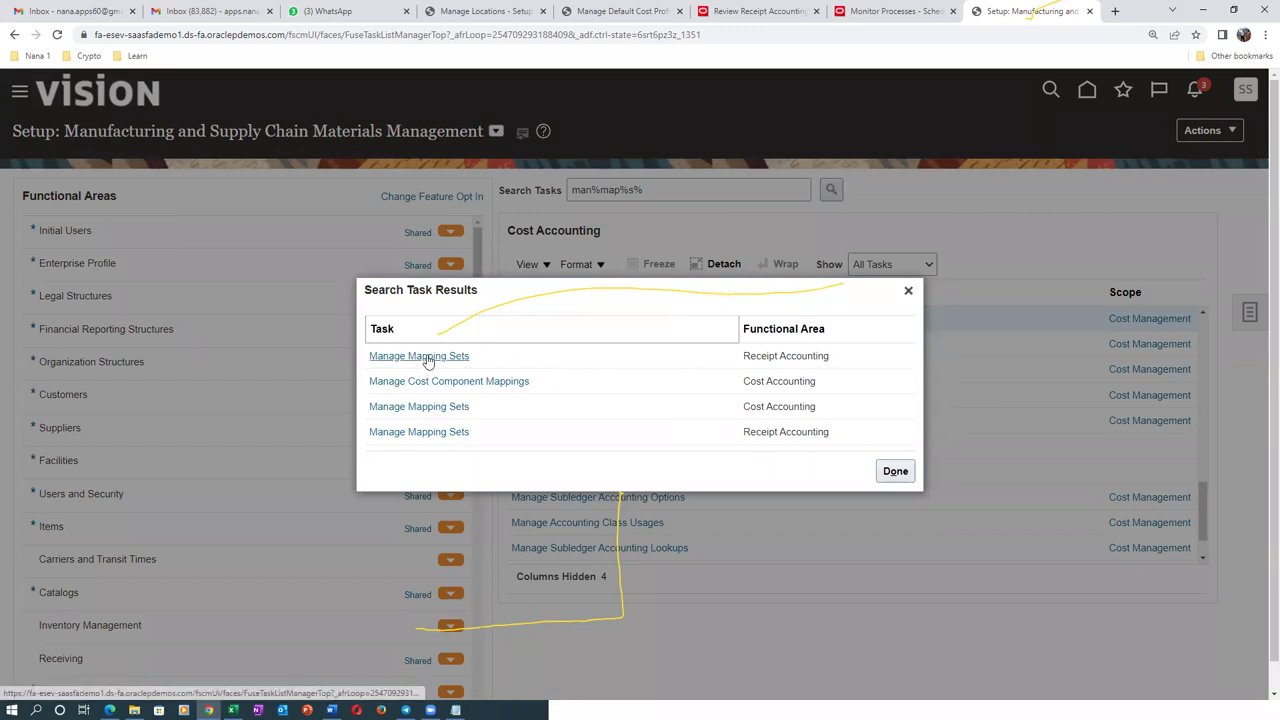
left_click(423, 357)
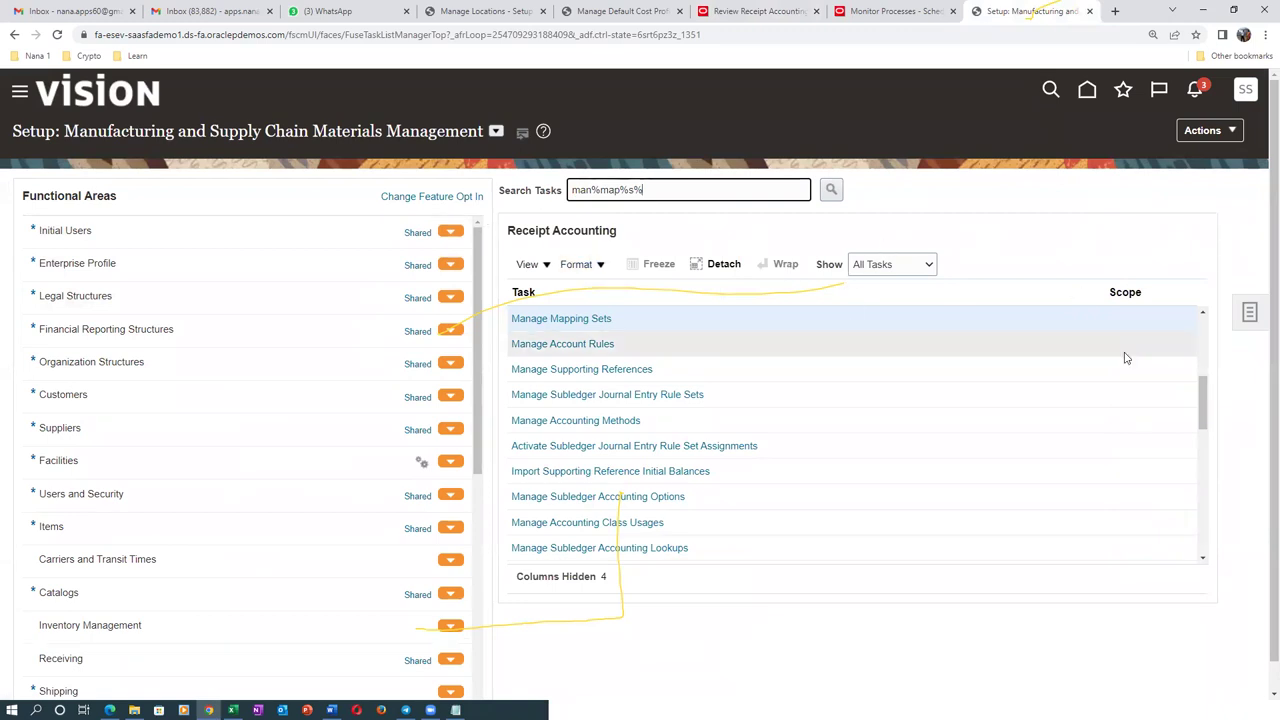
left_click(537, 327)
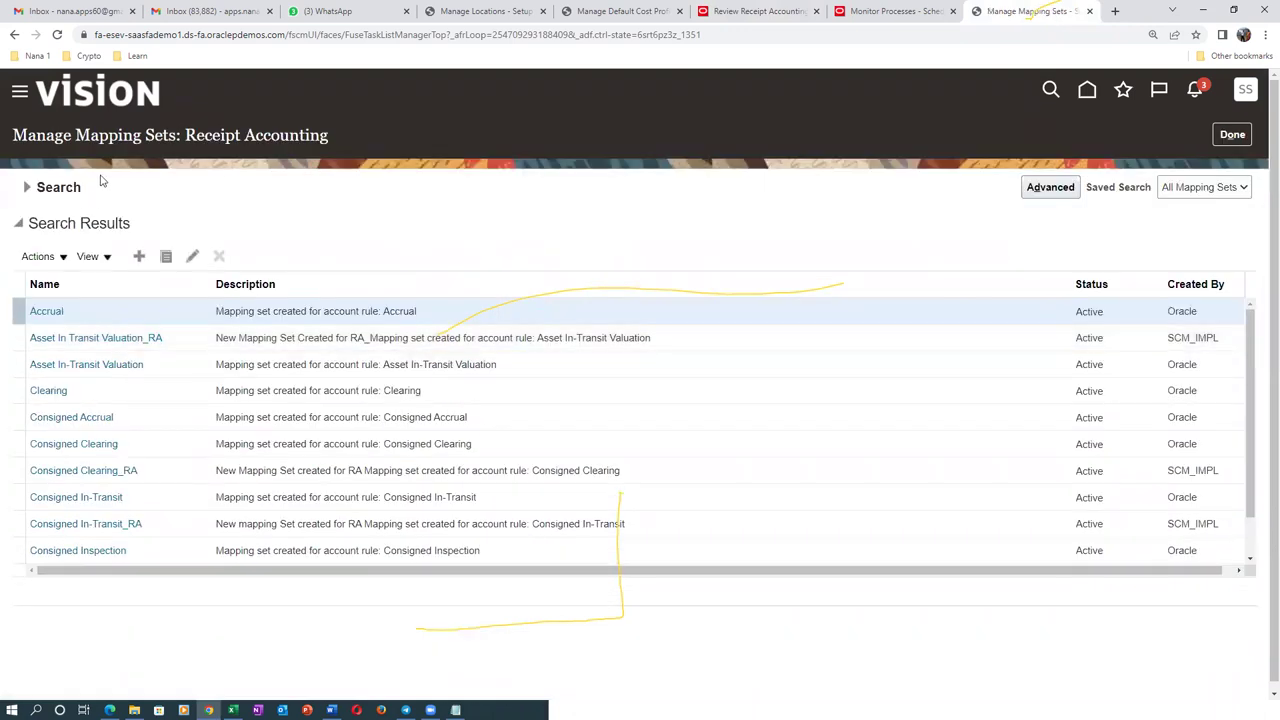
Step: Search the Receipt Accounting mapping sets for Receiving Inspection_RA and open it for editing
left_click(27, 188)
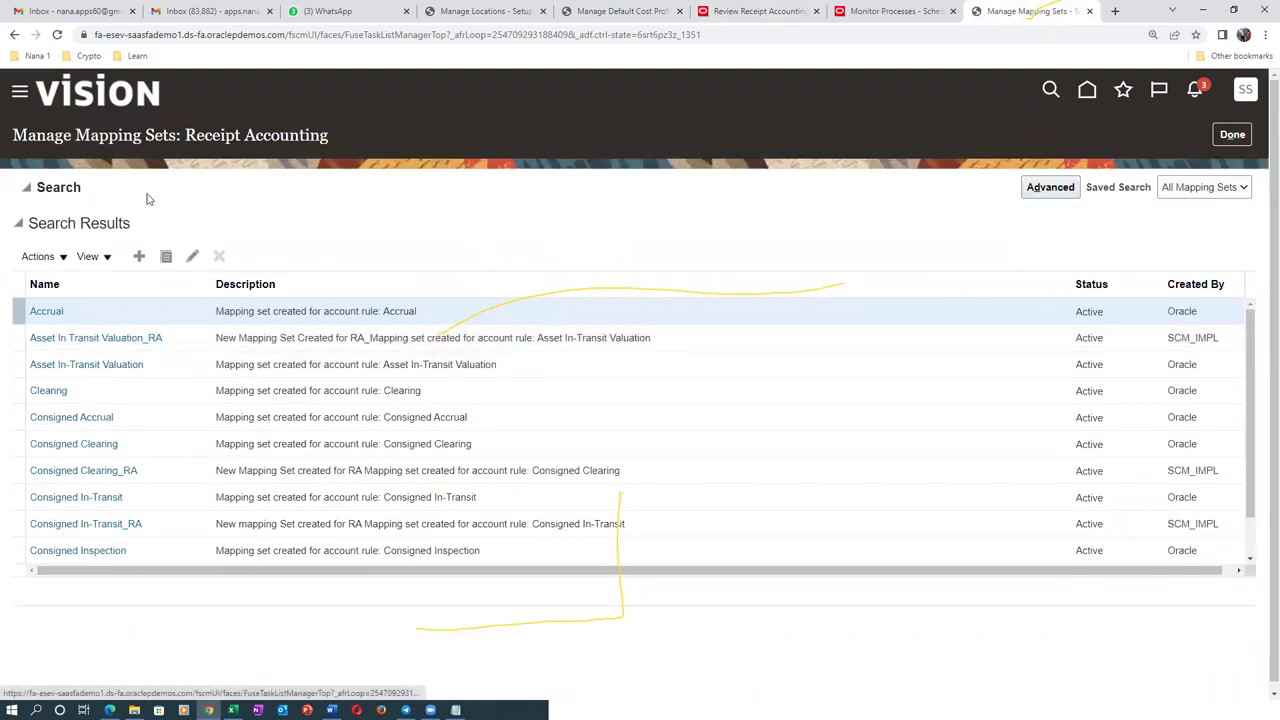
left_click(249, 221)
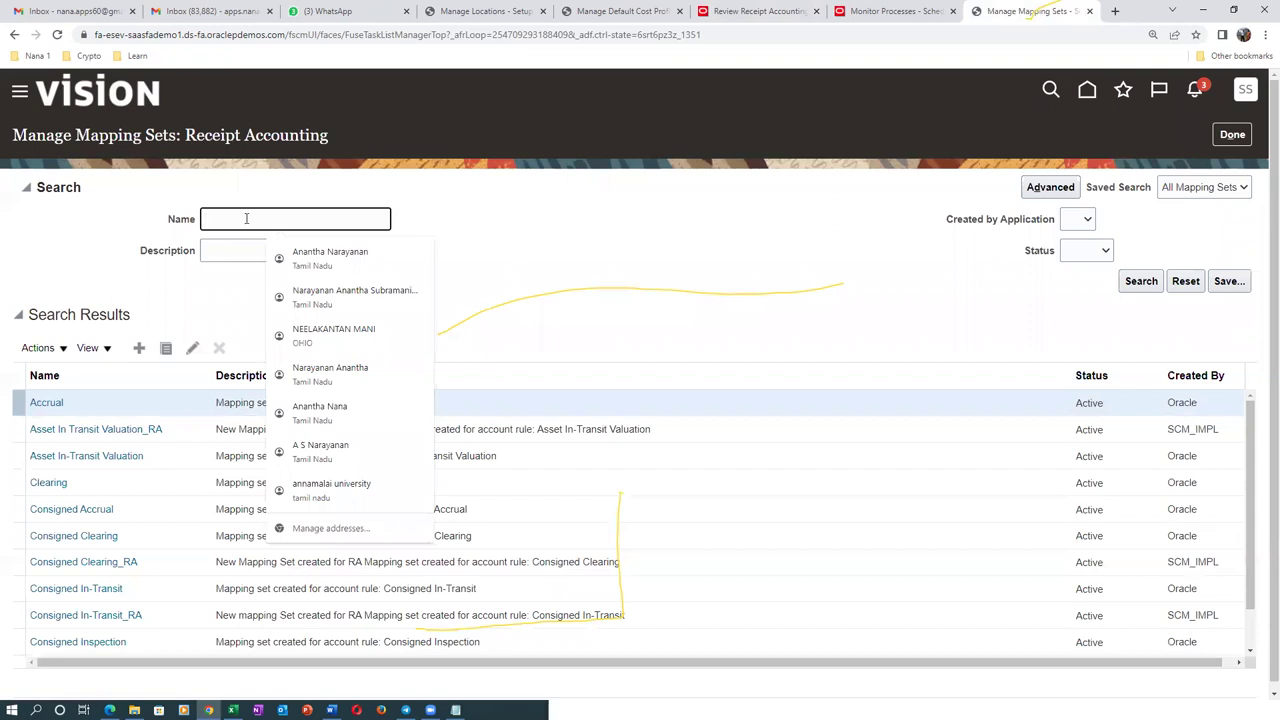
key("ctrl+v")
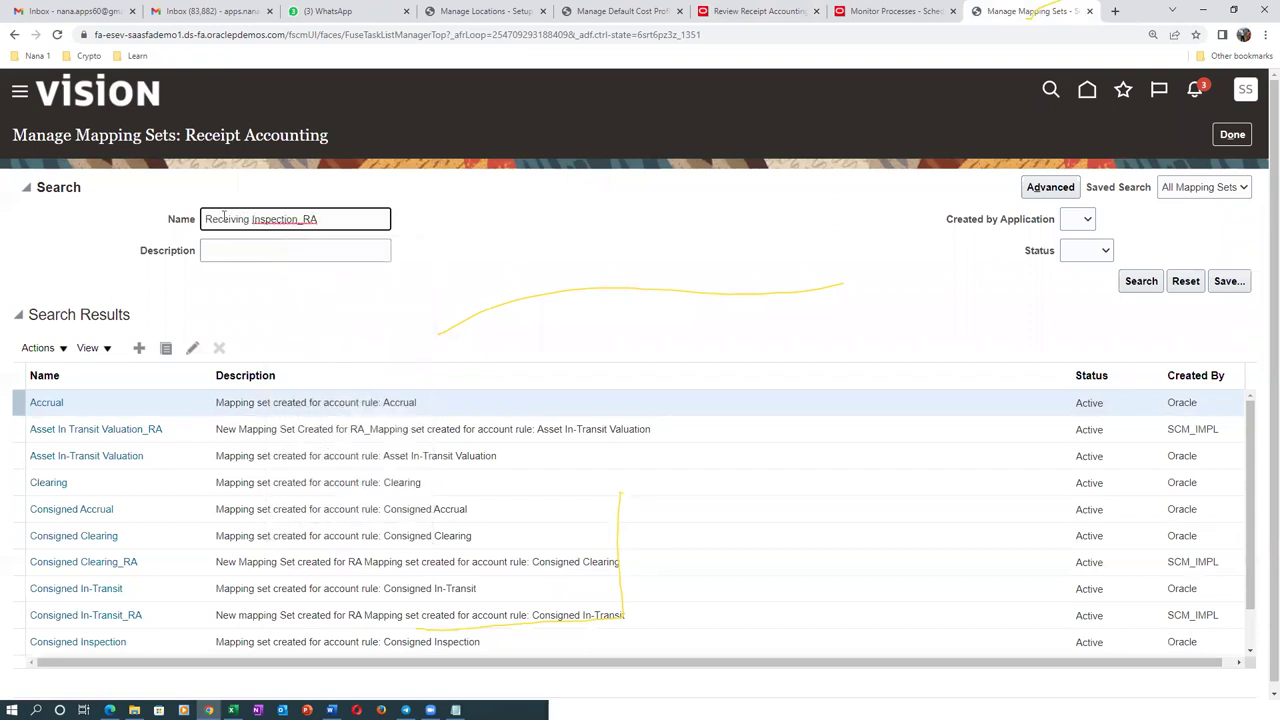
key("Return")
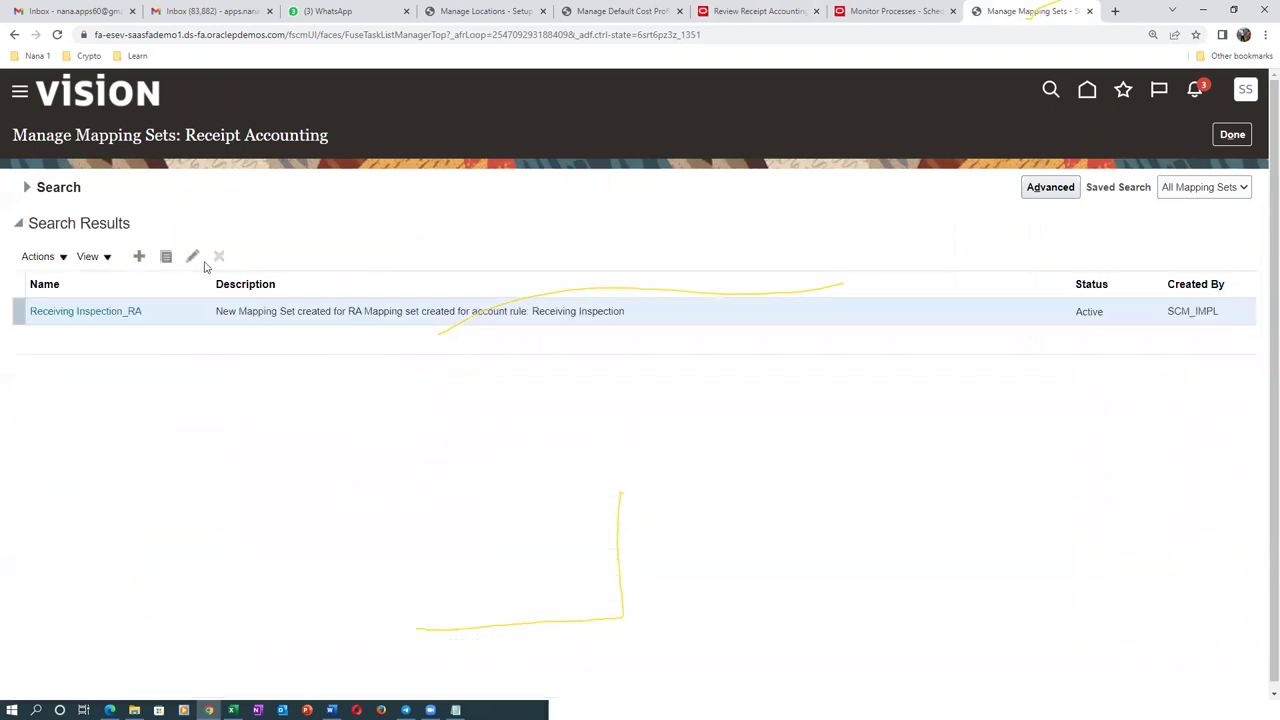
left_click(65, 316)
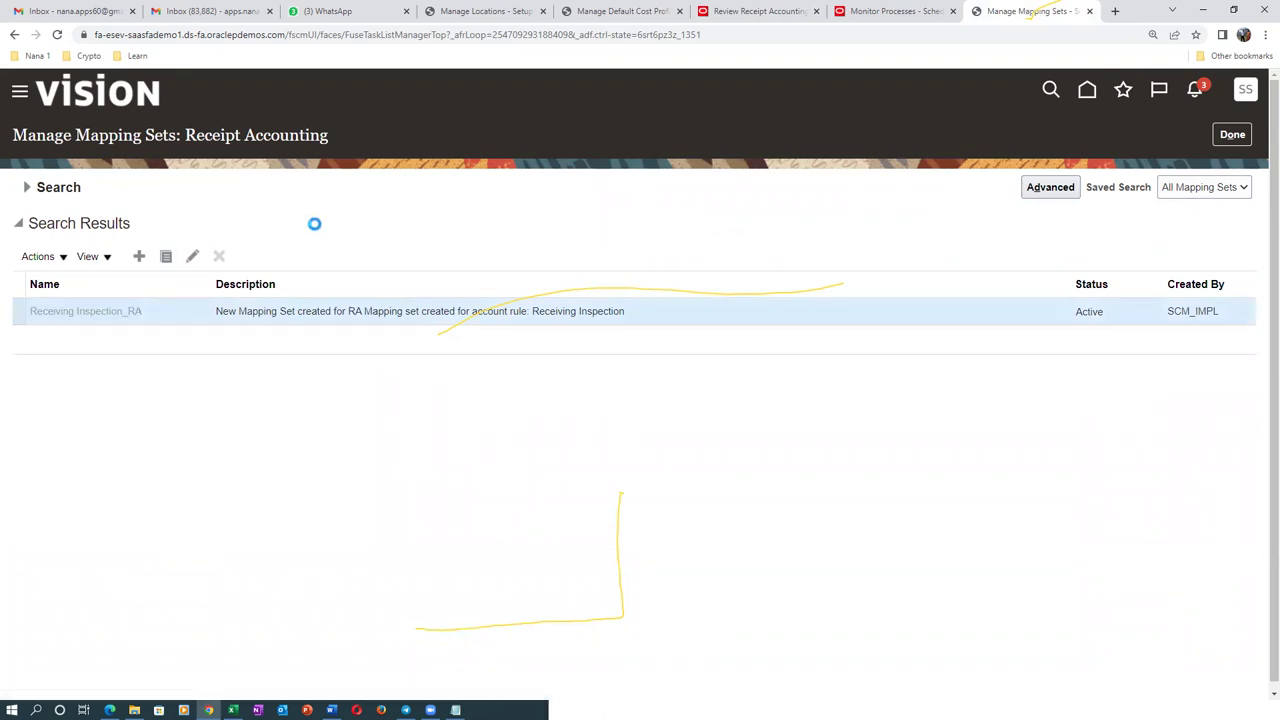
Step: Copy the output account 101.10.14600.000.000.000 from the organization 001 row of the US Chart of Accounts mappings
scroll(263, 459, "down", 2)
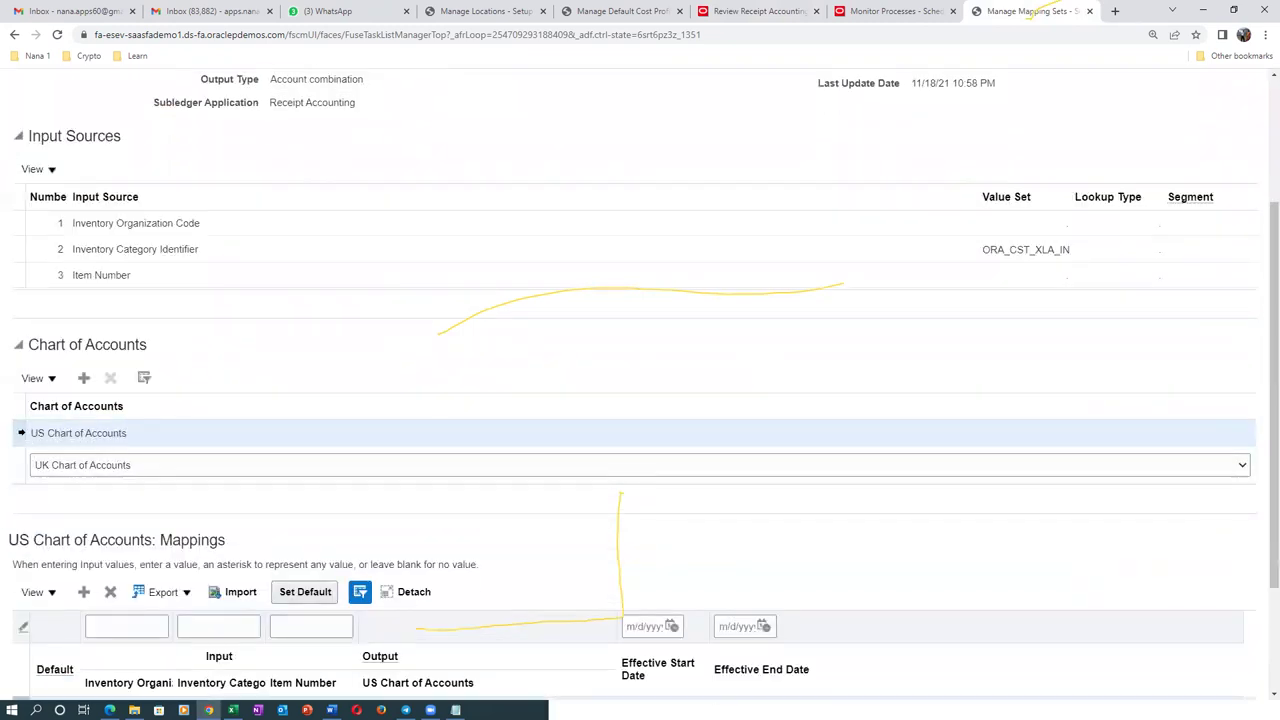
scroll(1260, 487, "down", 2)
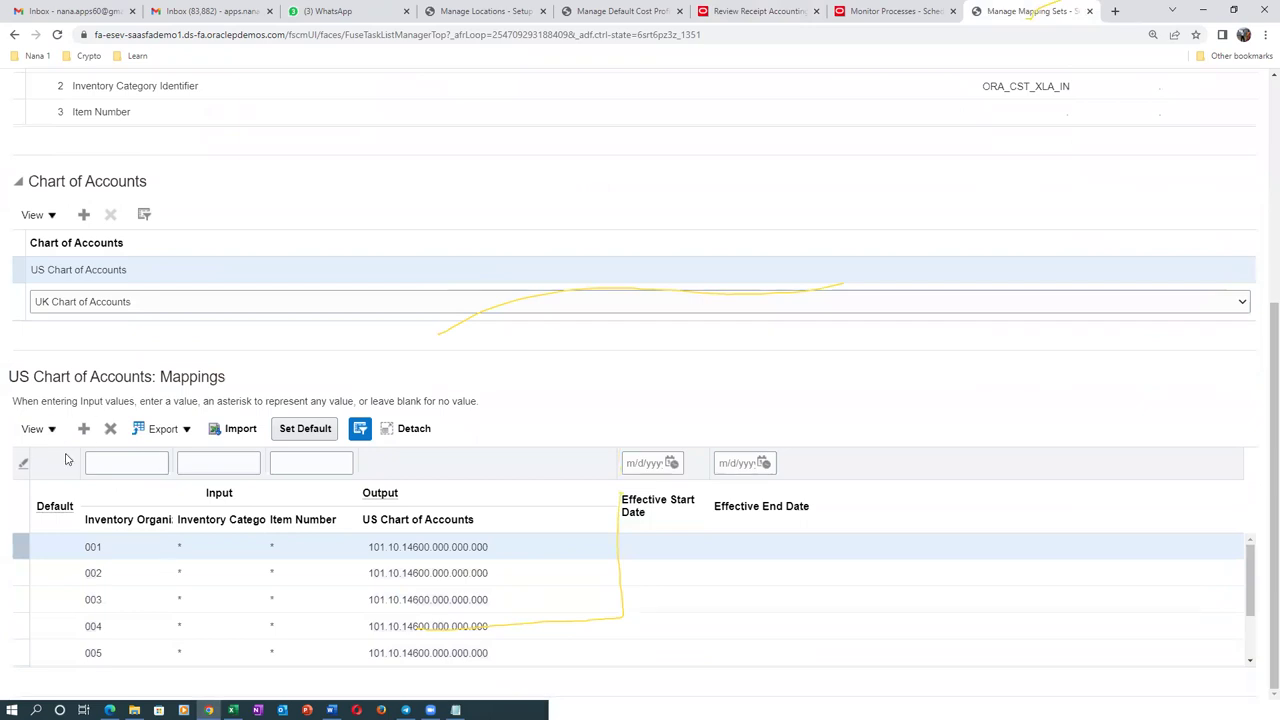
left_click(432, 547)
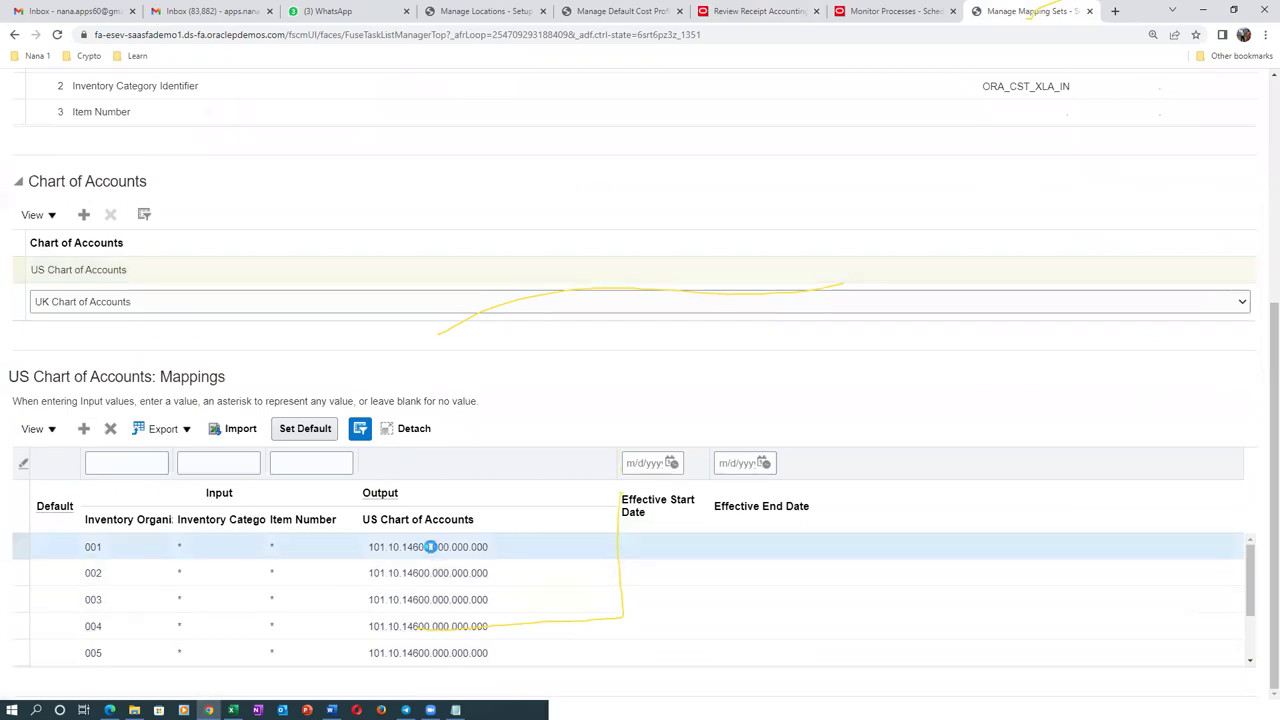
scroll(435, 556, "up", 5)
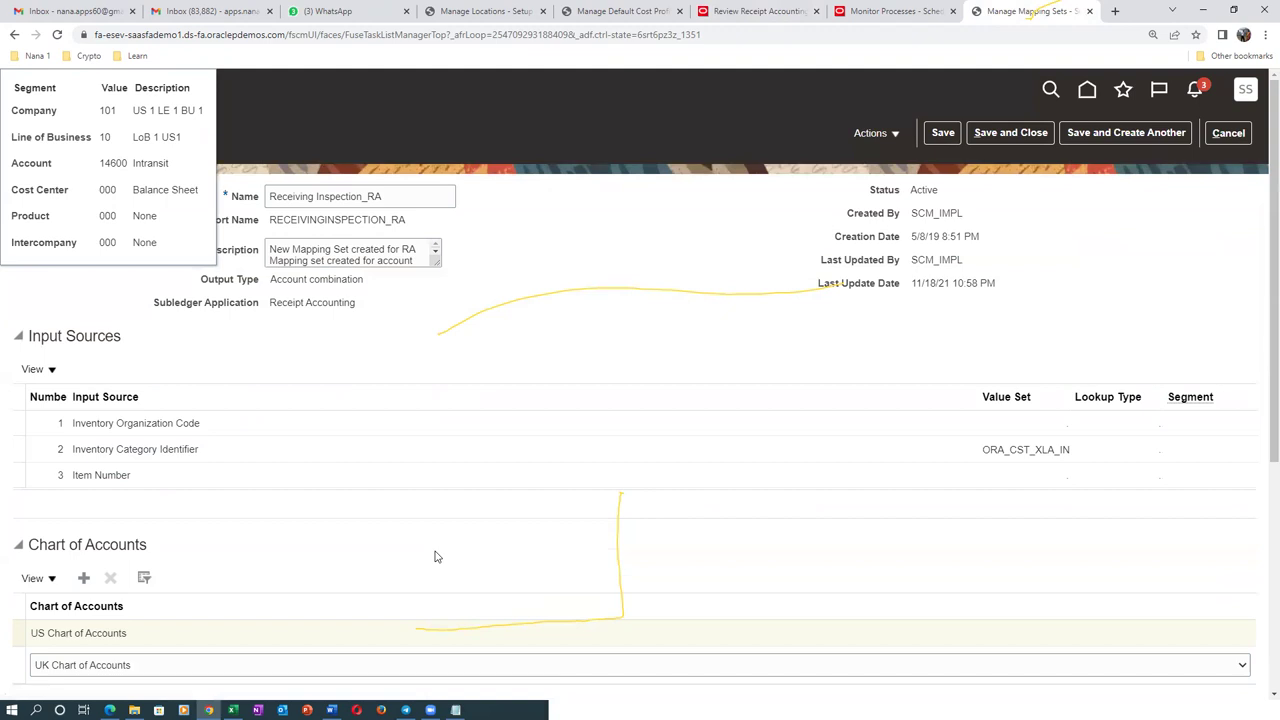
scroll(437, 560, "down", 5)
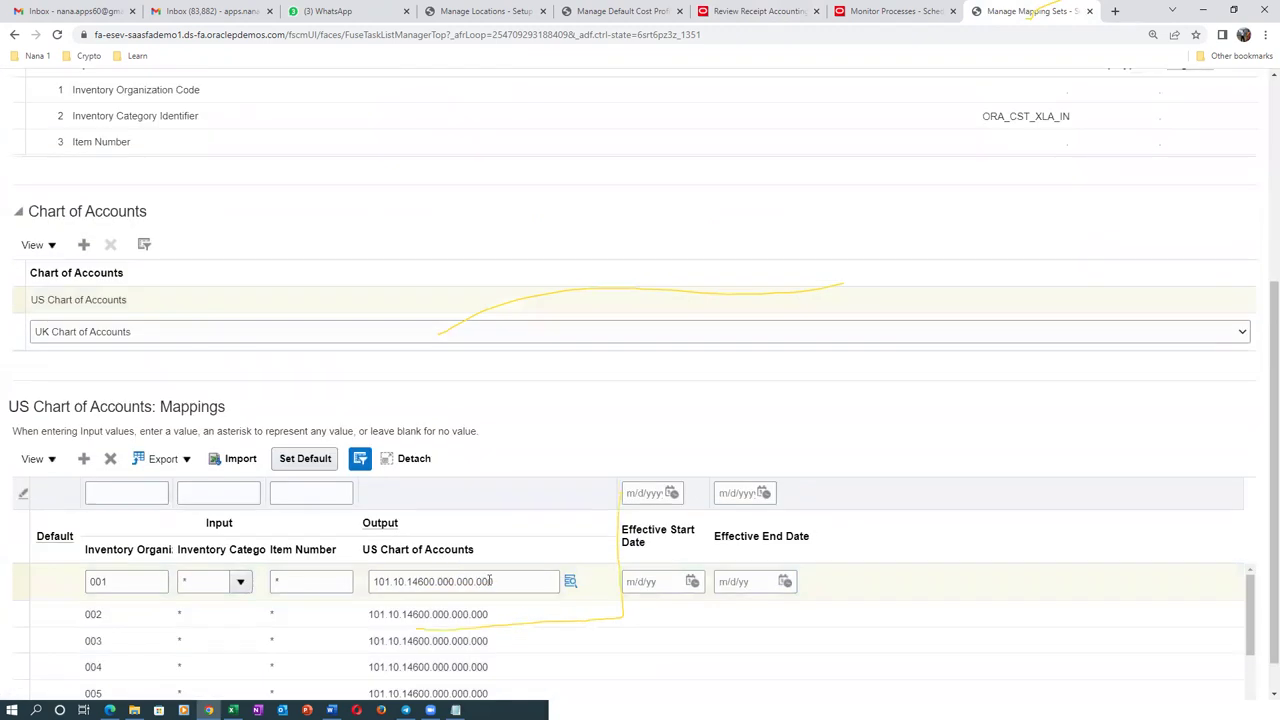
left_click(506, 585)
key("ctrl+c")
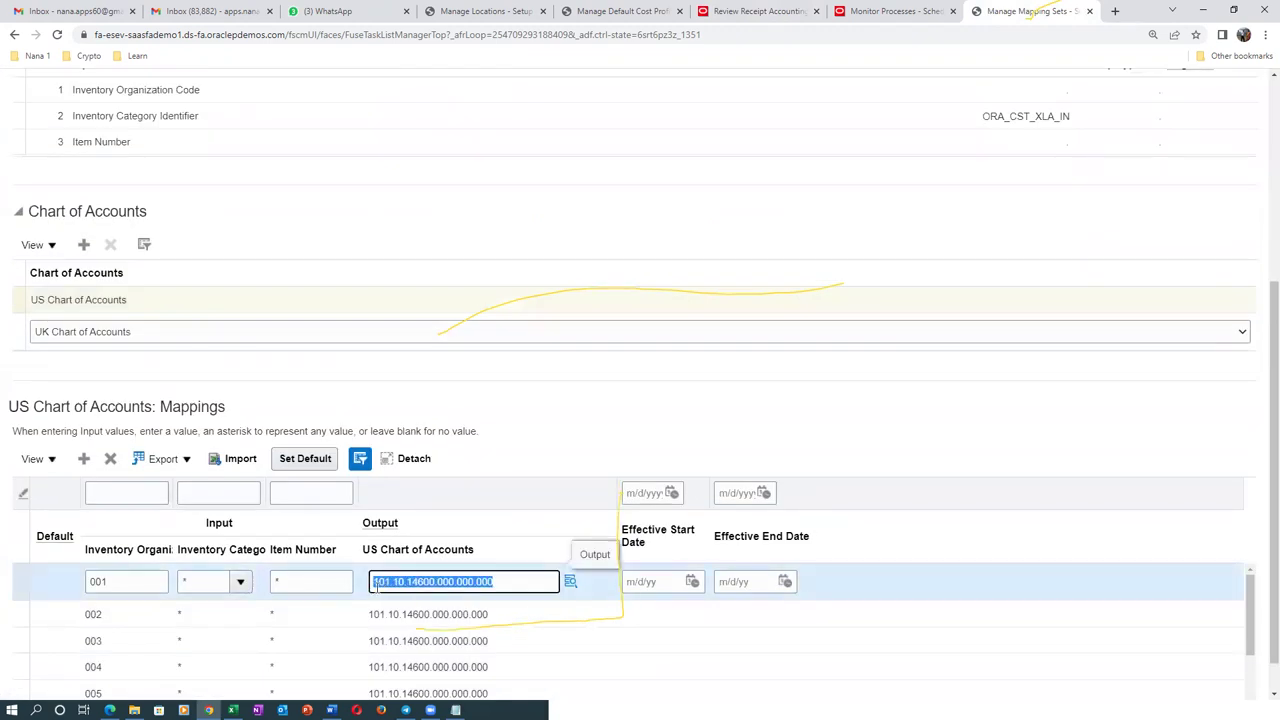
Step: Add a US Chart of Accounts mapping row for inventory organization B021 with an asterisk for inventory category
left_click(84, 458)
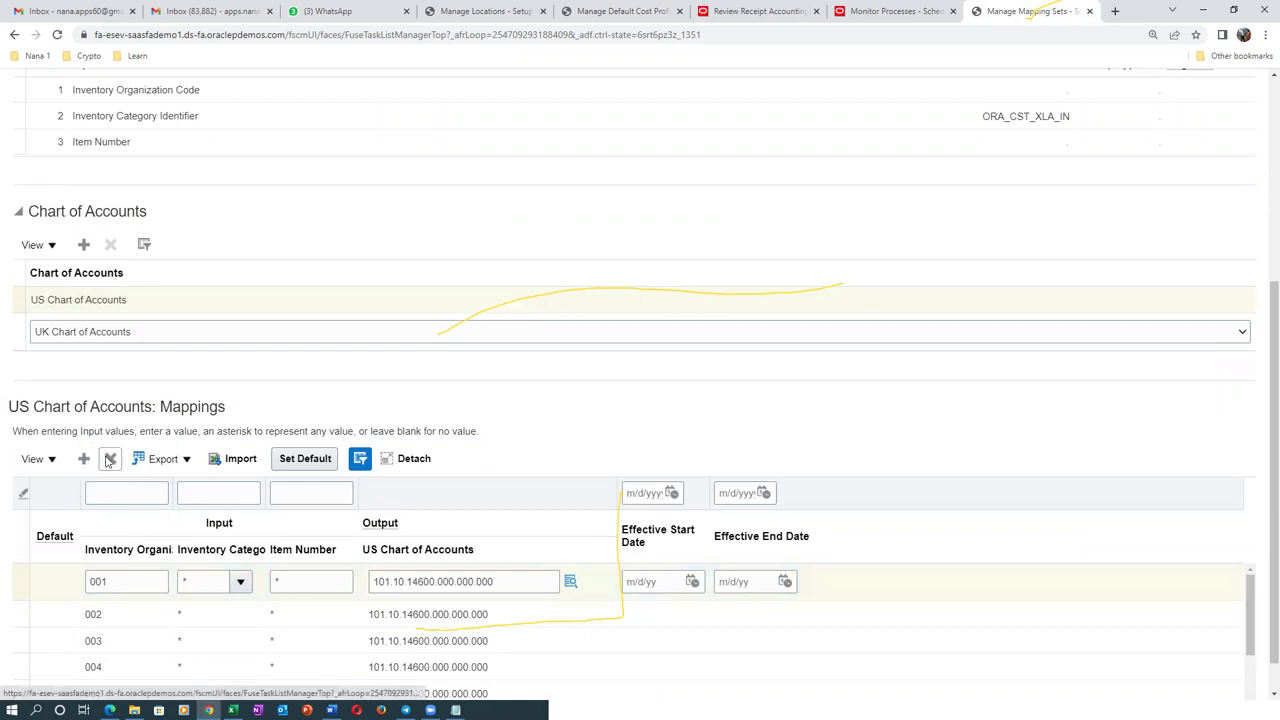
left_click(121, 600)
type("B021")
key("Tab")
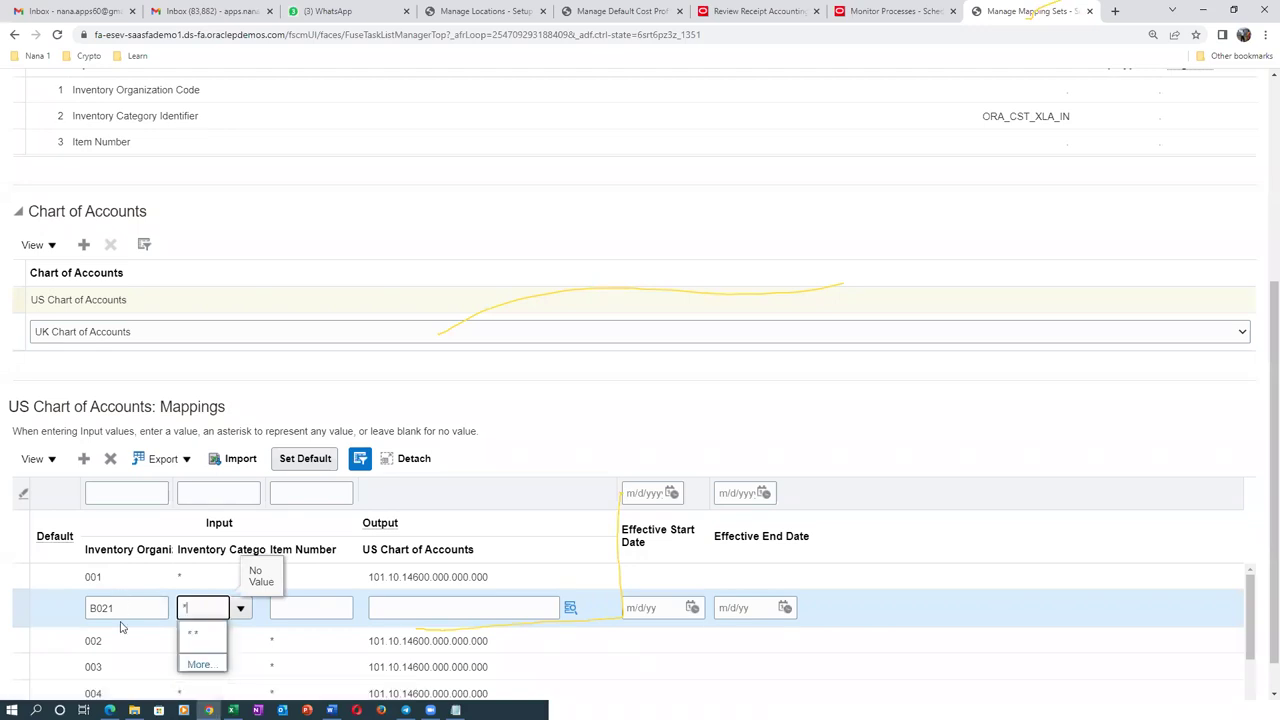
key("BackSpace")
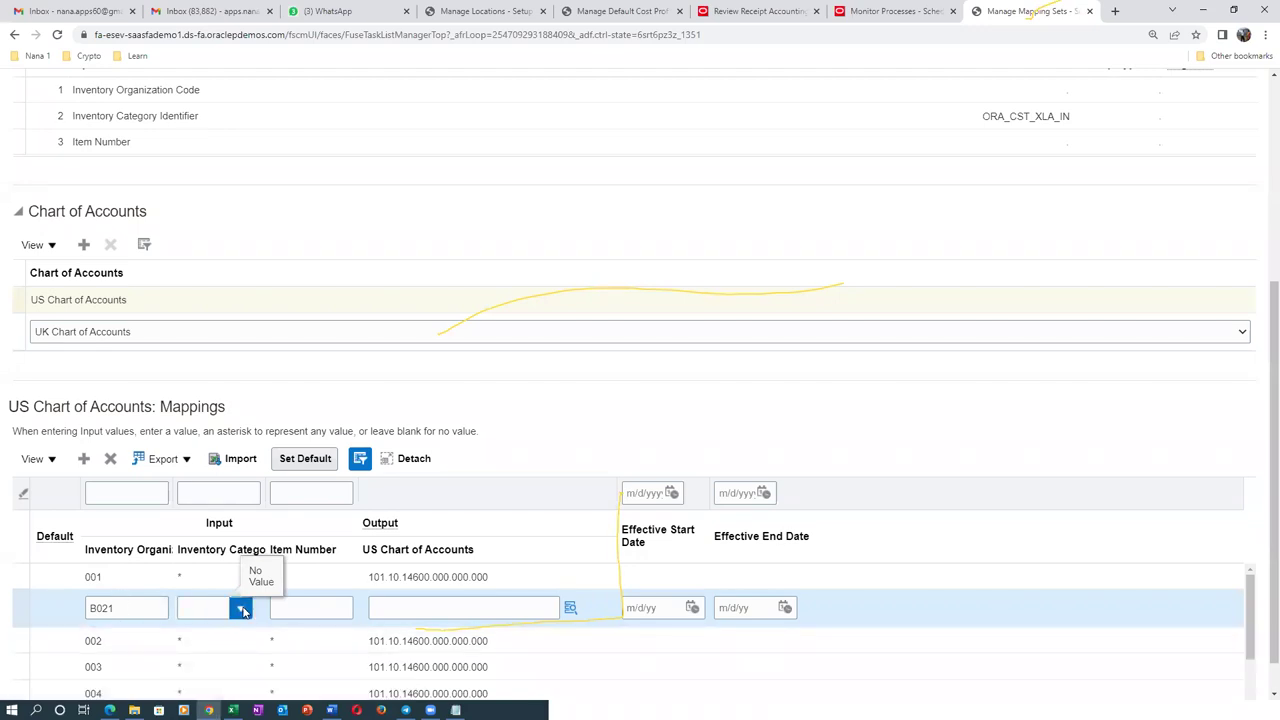
left_click(243, 612)
left_click(340, 409)
type("*")
left_click(349, 605)
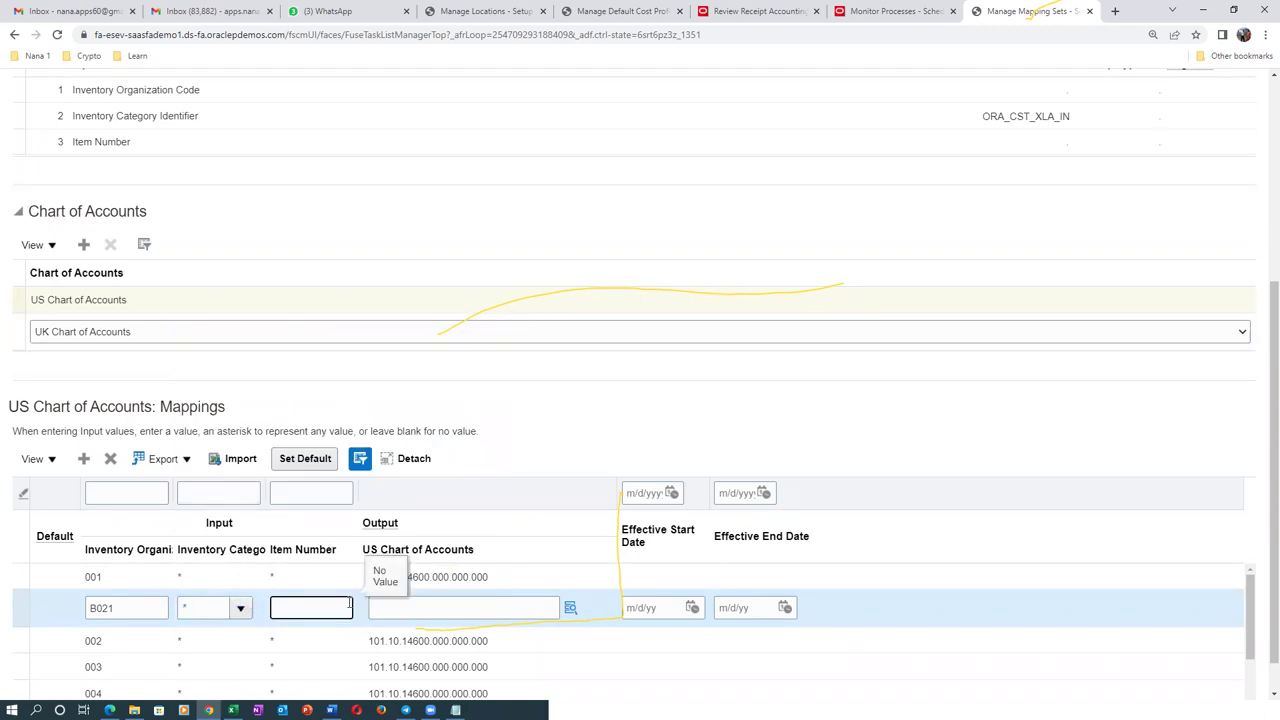
Step: Complete the B021 mapping with an asterisk for item number and the output account 101.10.14600.000.000.000
left_click(393, 609)
key("ctrl+v")
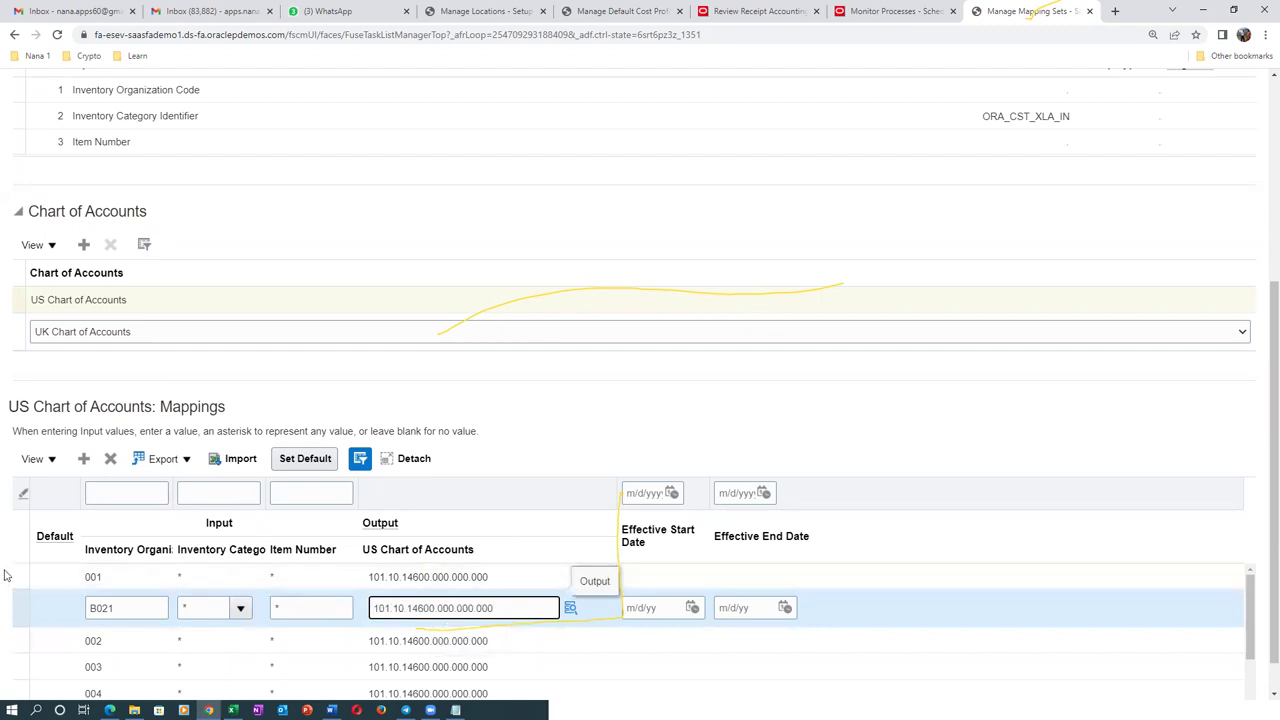
left_click(548, 406)
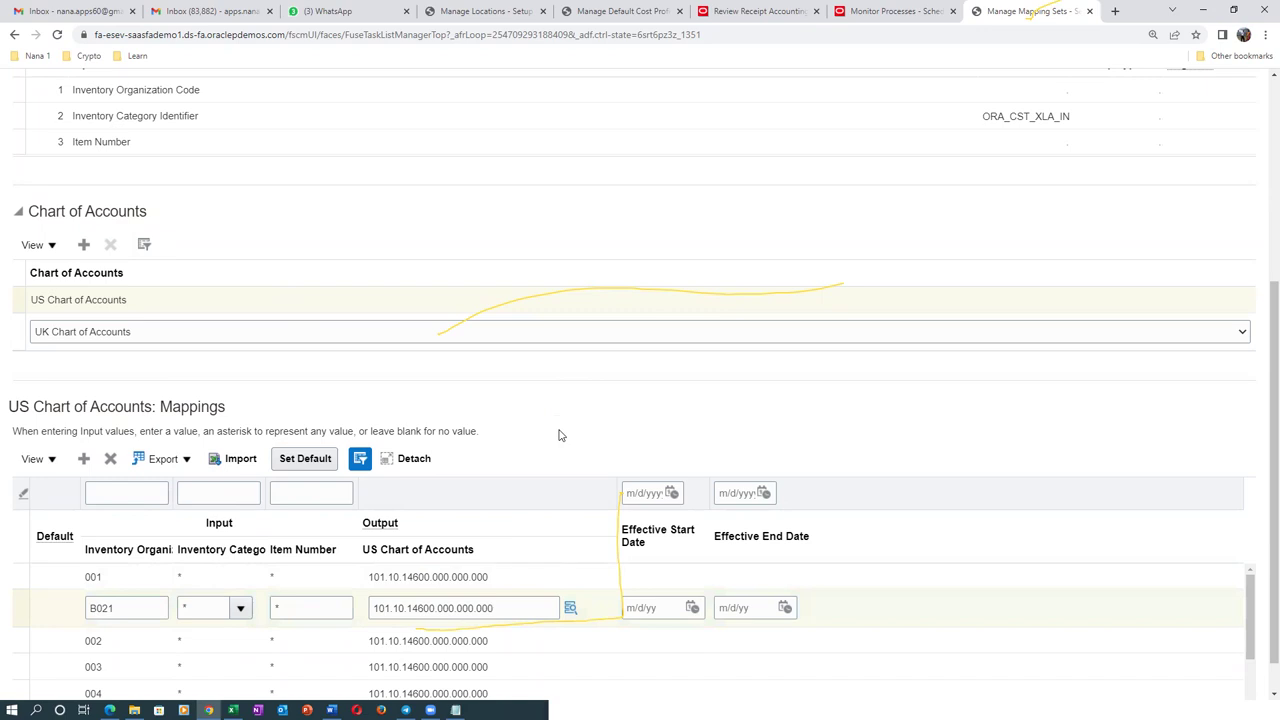
scroll(565, 434, "up", 4)
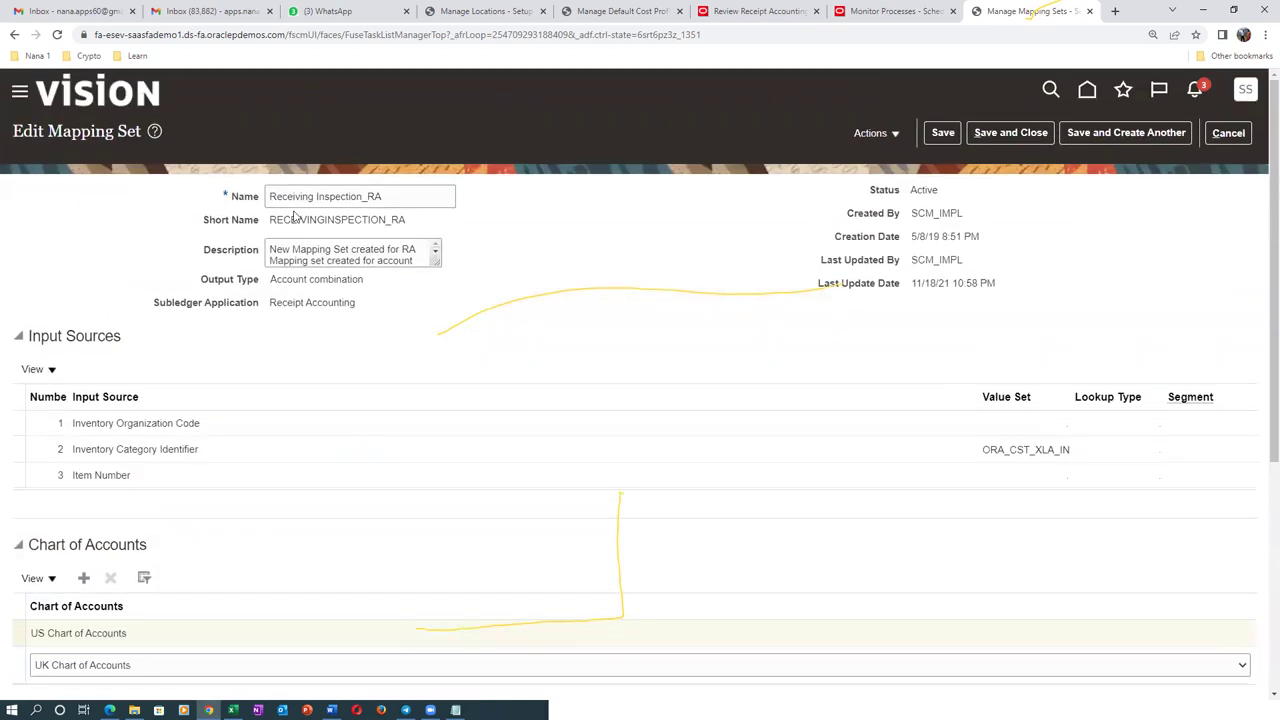
Step: Save and close the Receiving Inspection_RA mapping set and glance at the accounting entries workbook in Excel
left_click(1010, 140)
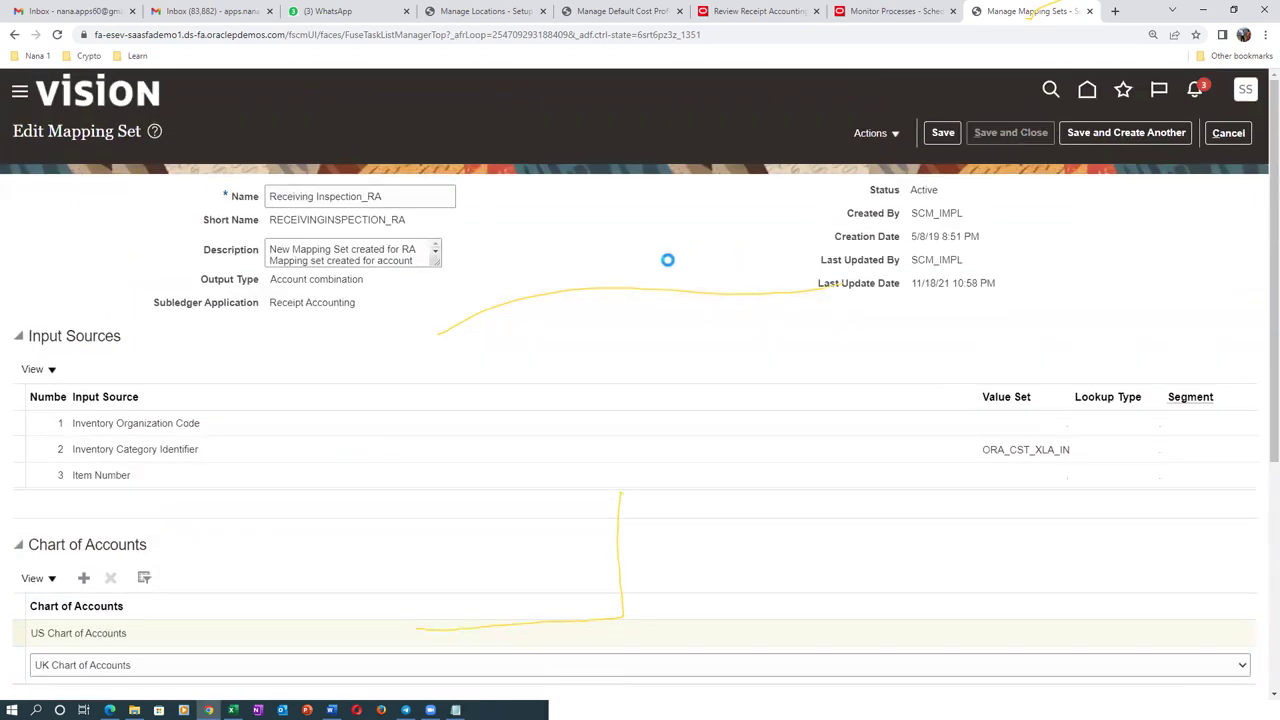
key("alt+Tab")
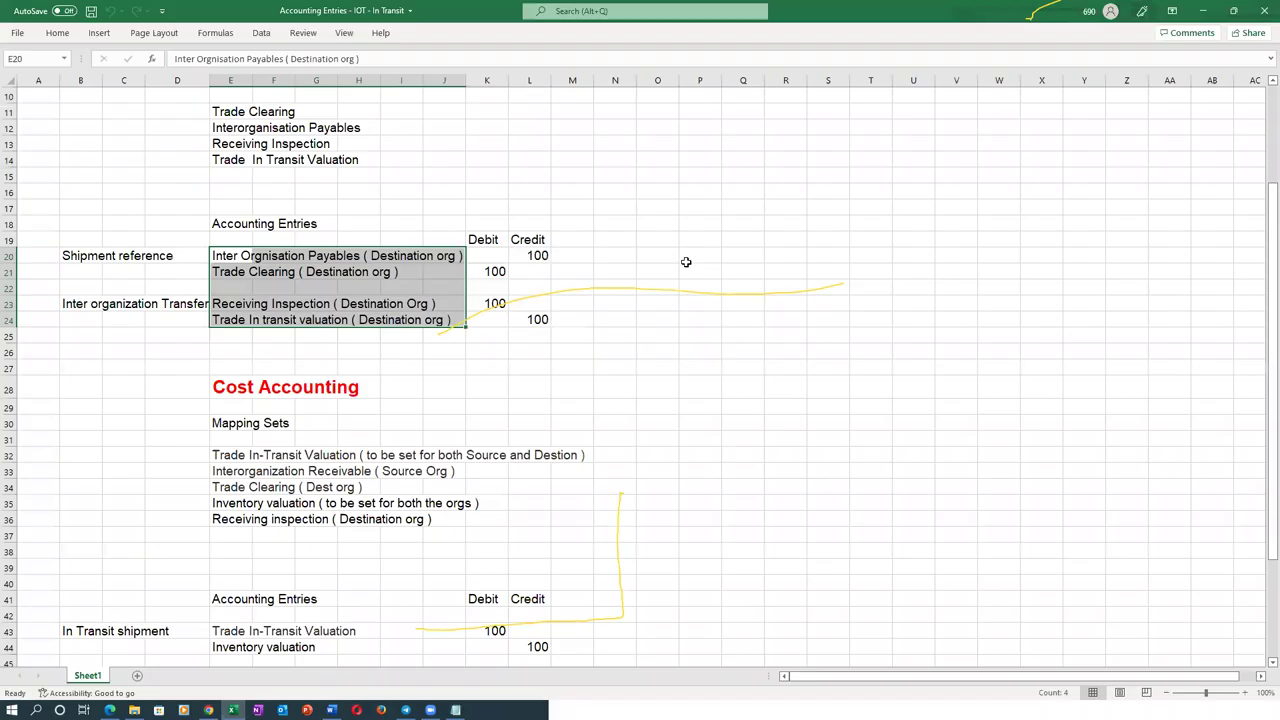
key("alt+Tab")
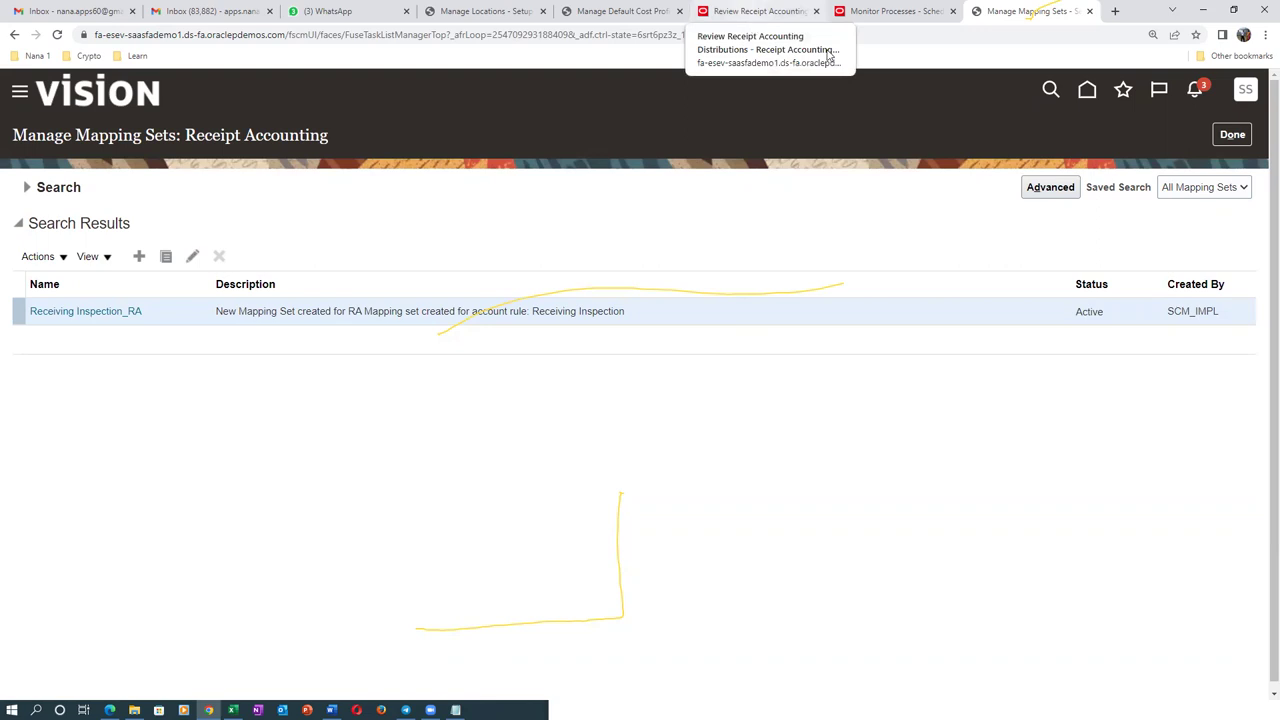
Step: Reopen Receiving Inspection_RA, filter its US Chart of Accounts mappings by inventory organization B021 to check the row, and exit without changes
left_click(52, 312)
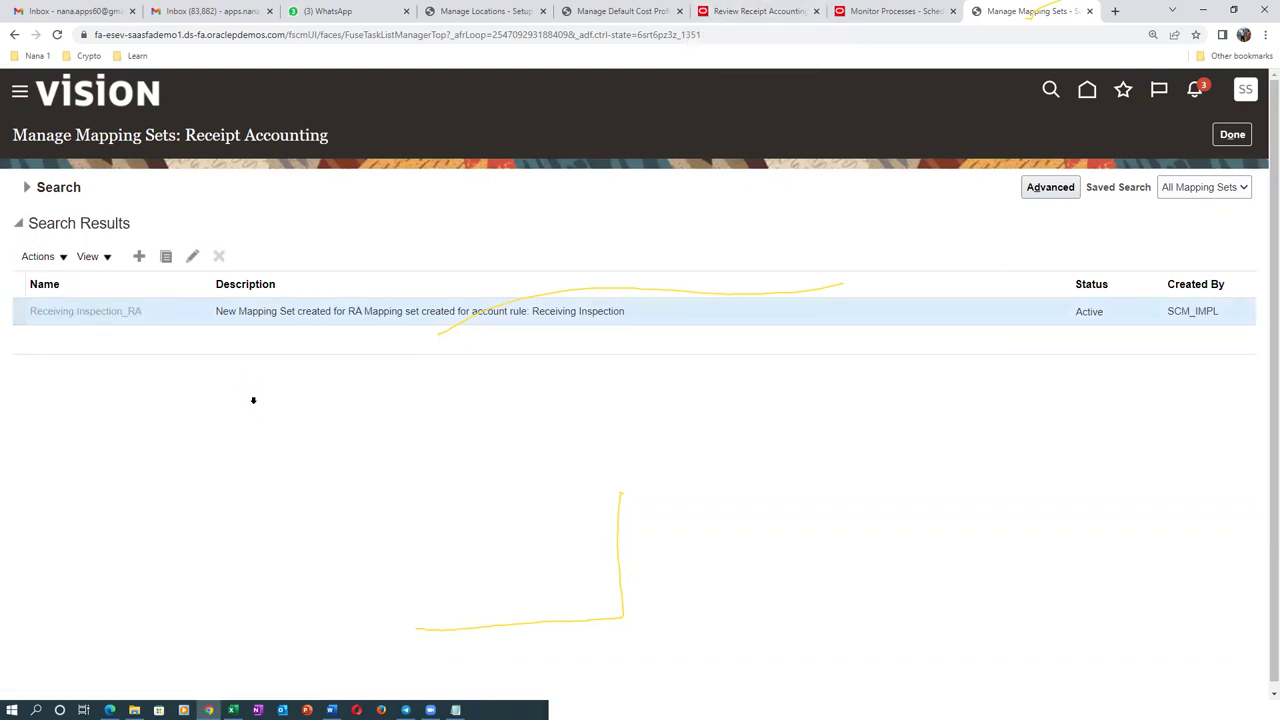
scroll(254, 401, "down", 3)
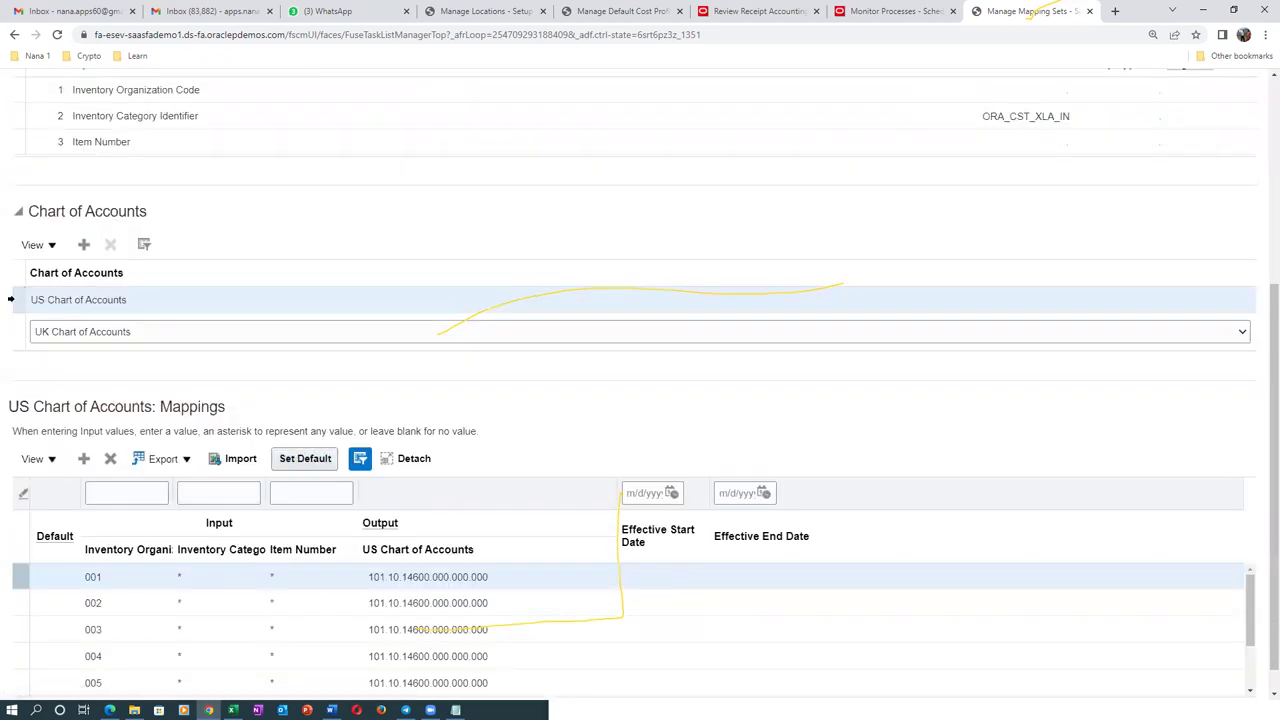
left_click(14, 331)
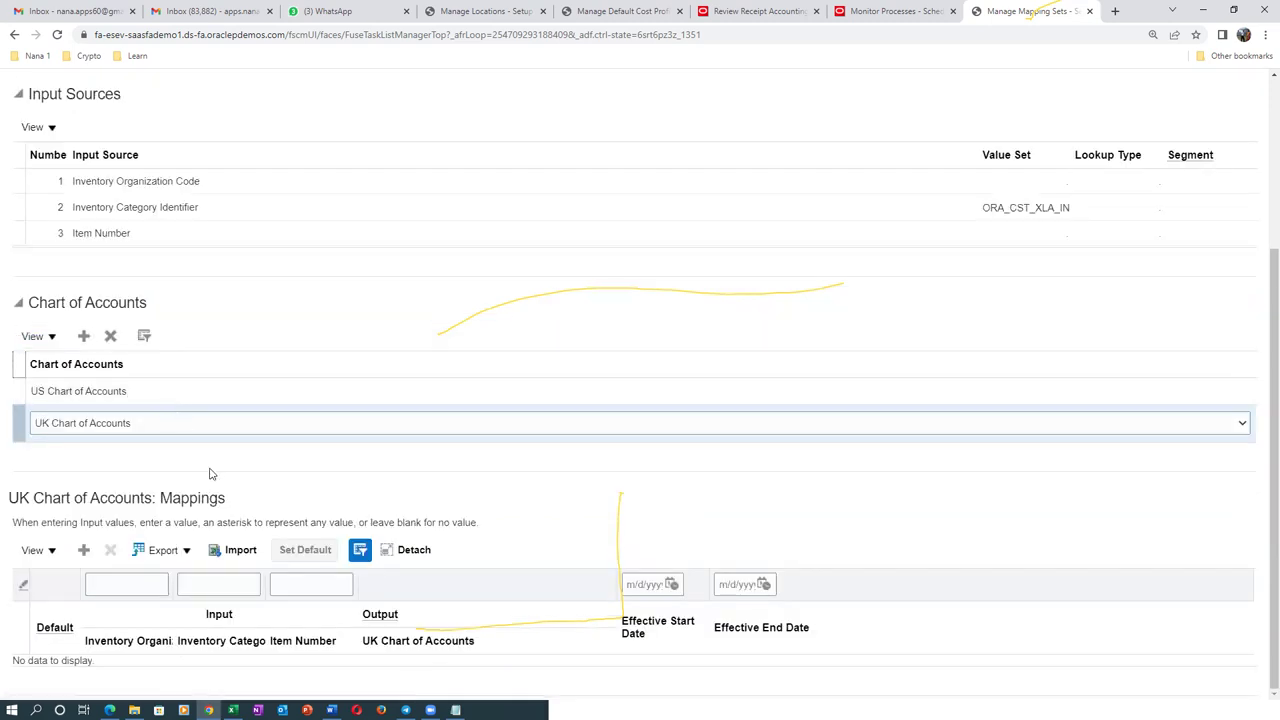
left_click(20, 391)
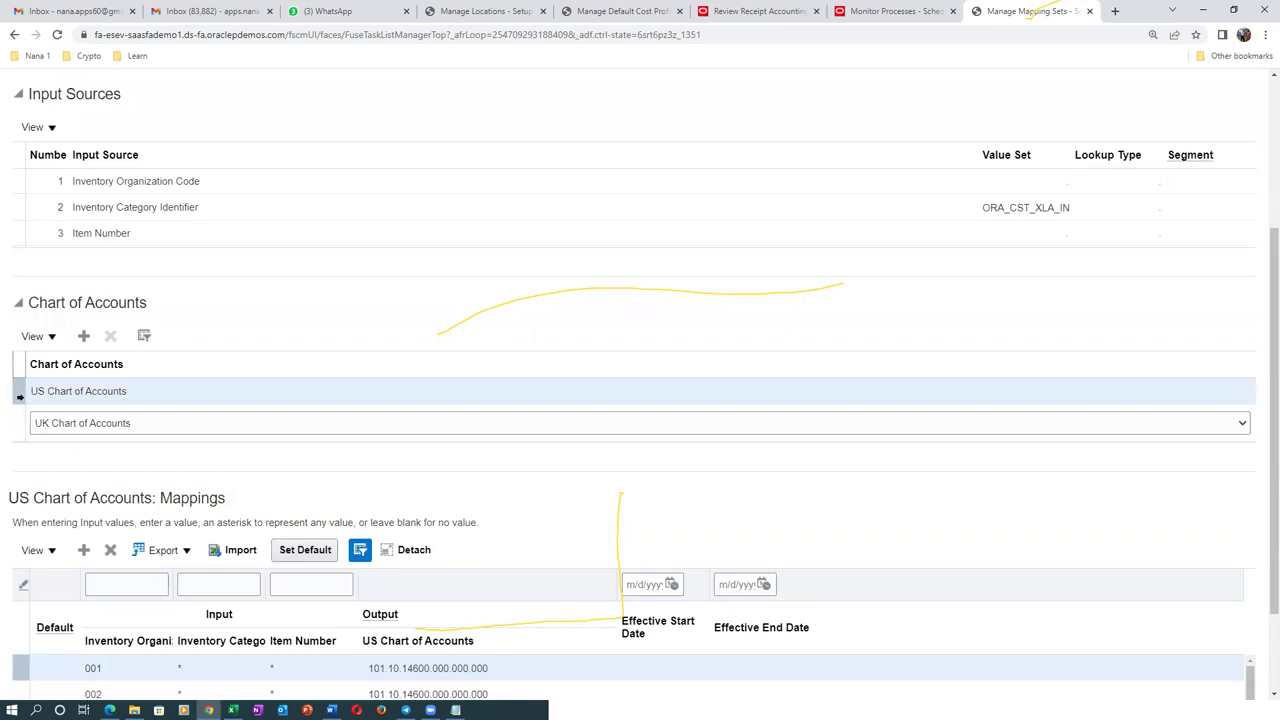
scroll(1261, 454, "down", 2)
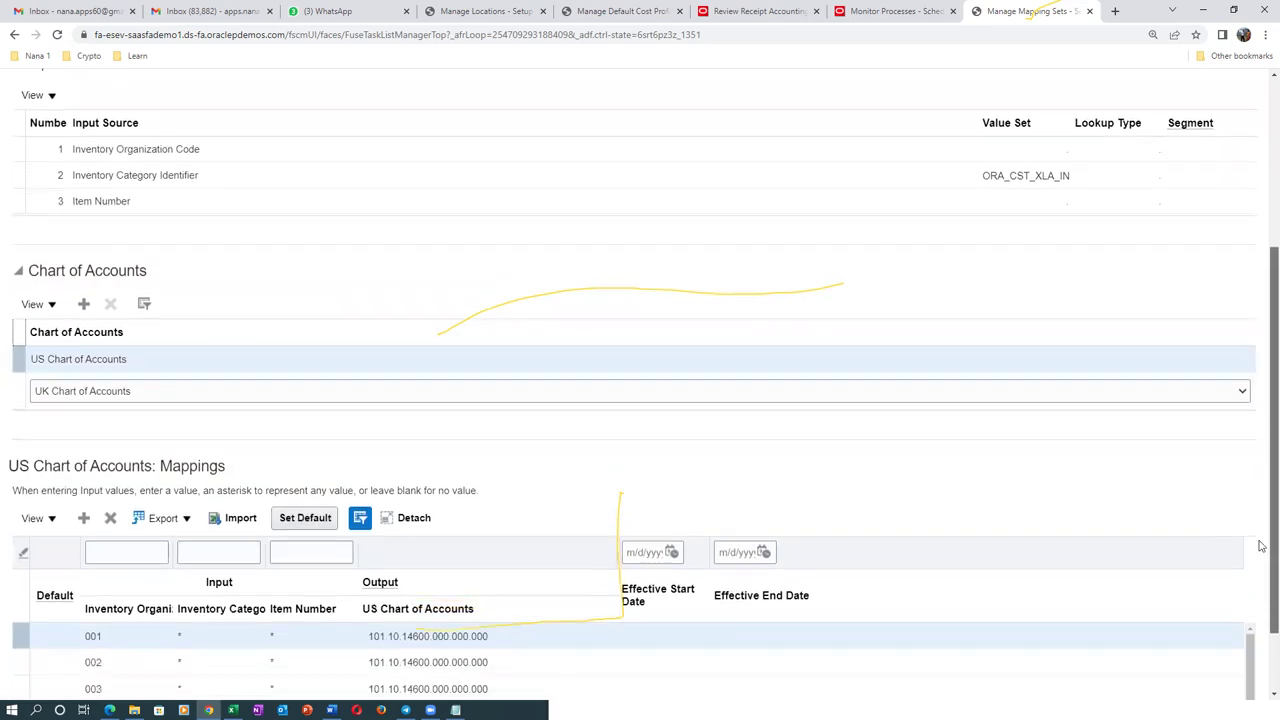
left_click(121, 463)
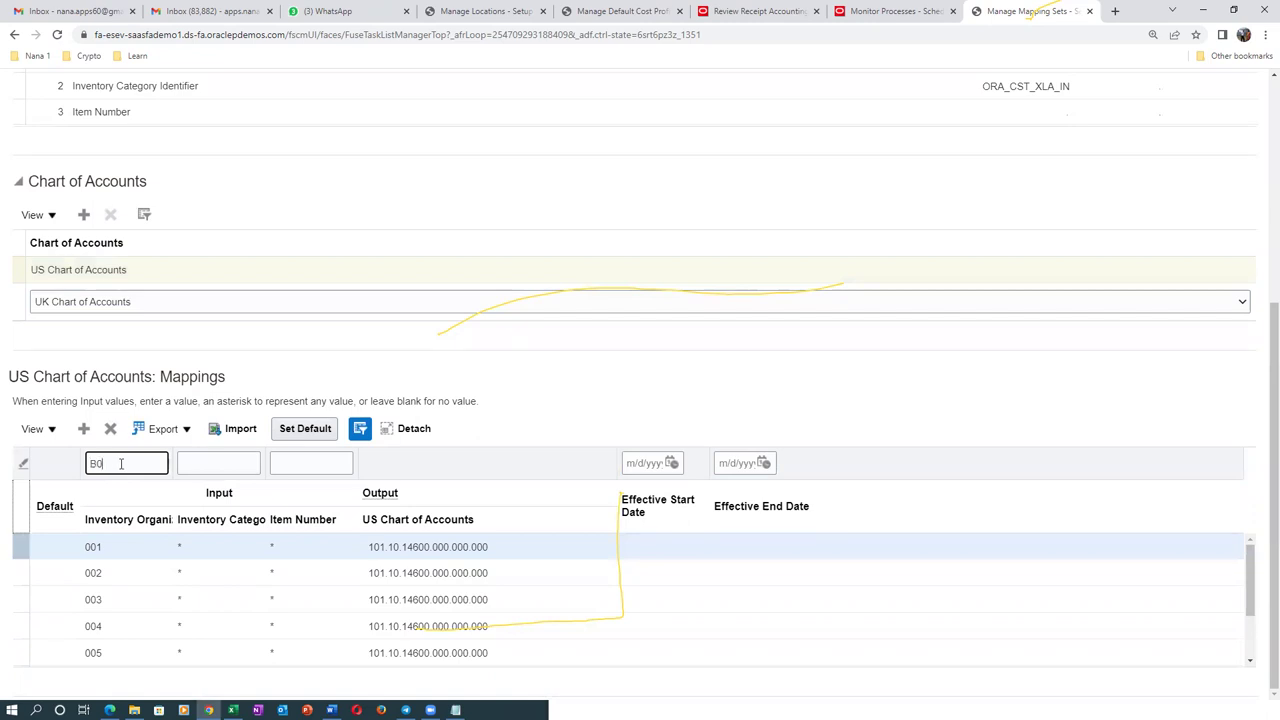
type("B021")
key("Return")
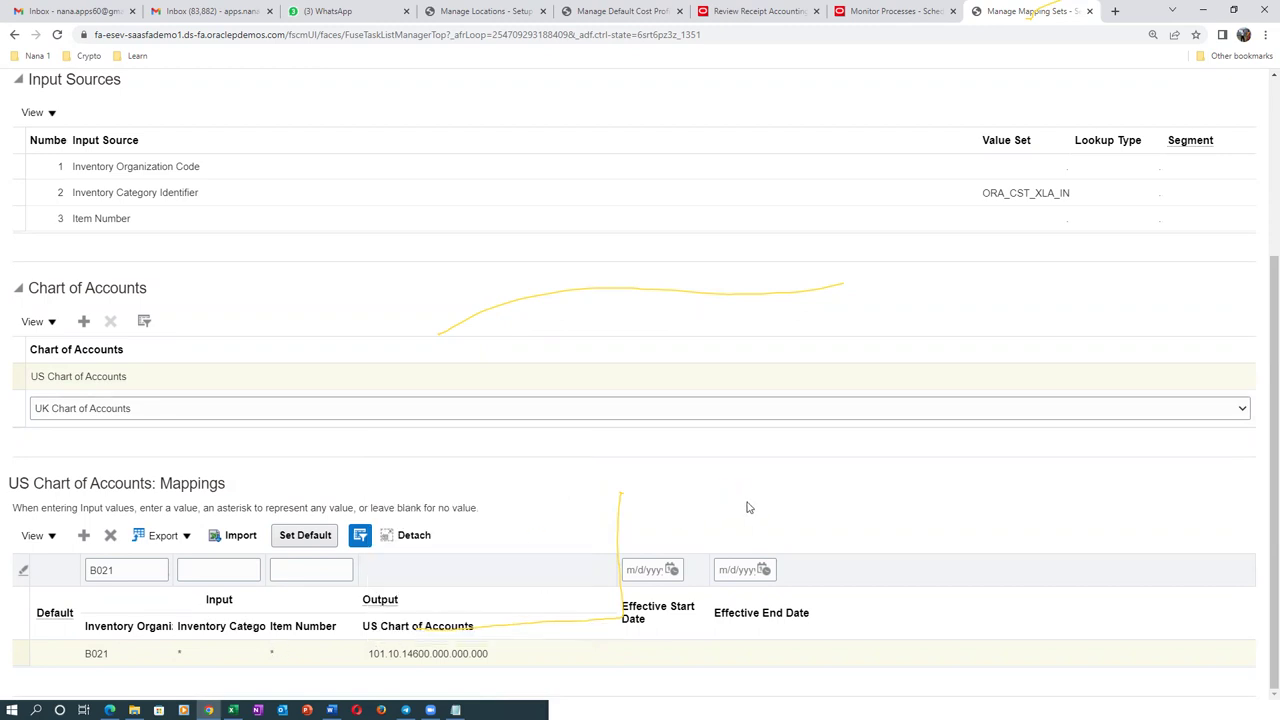
scroll(759, 499, "up", 3)
left_click(1222, 134)
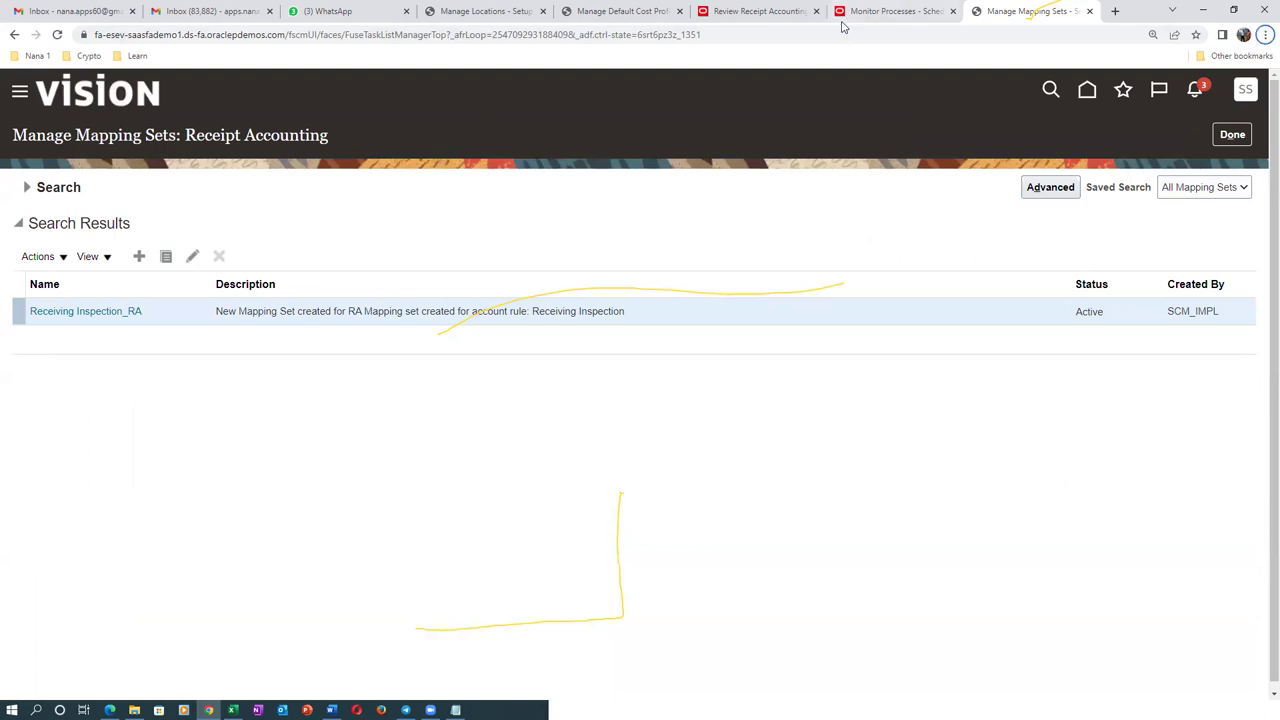
Step: In the receipt accounting journal entries, expand the error on line 2 and copy the mapping set name Trade In Transit Valuation_RA
key("ctrl+shift+Tab")
key("ctrl+shift+Tab")
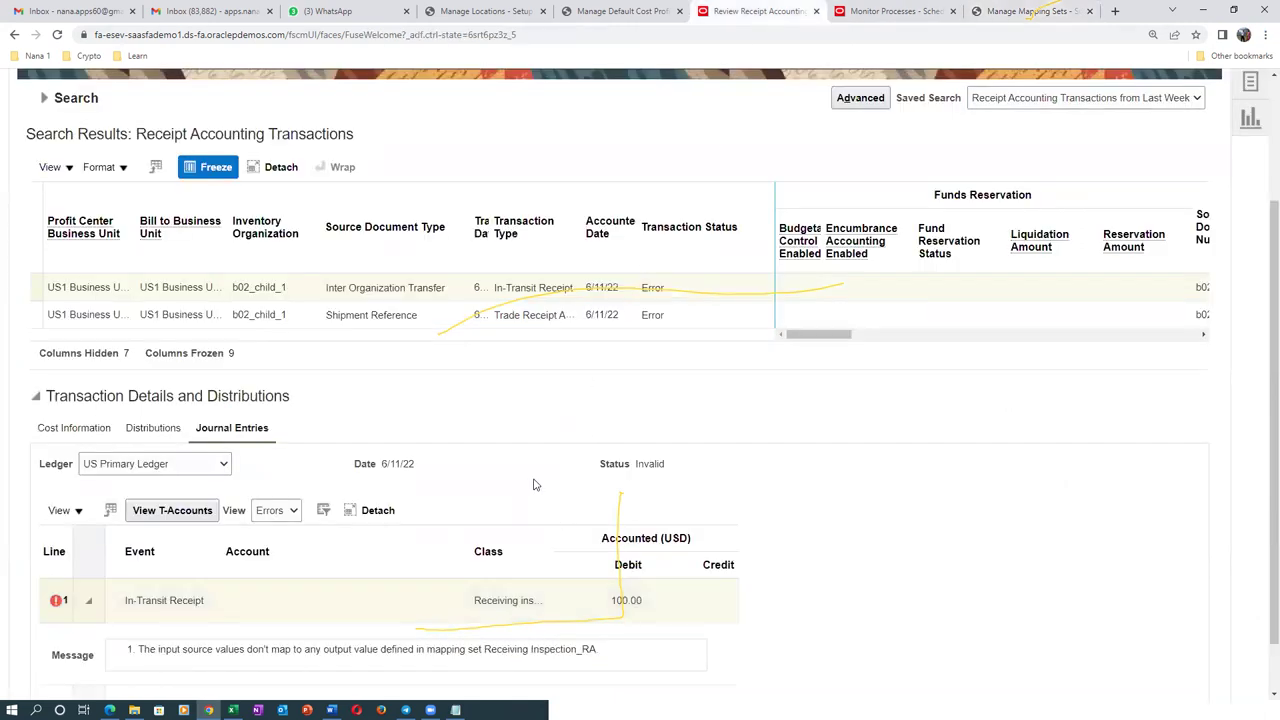
scroll(560, 447, "down", 1)
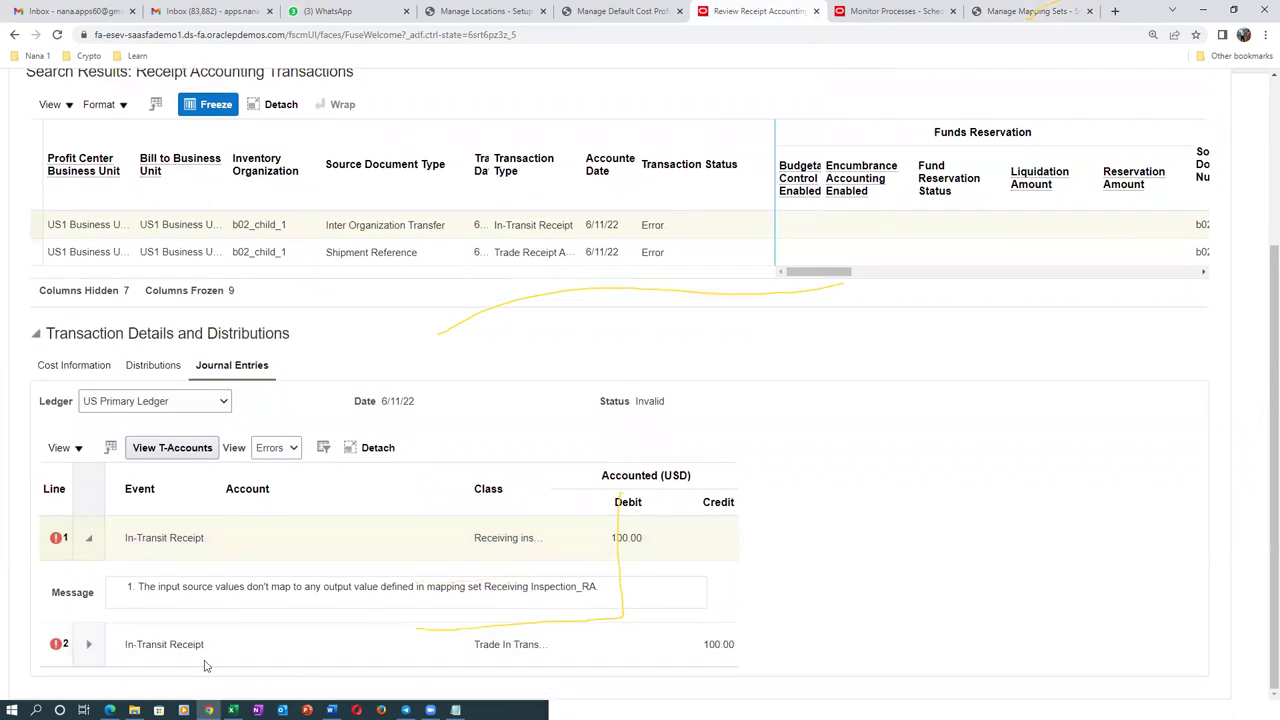
left_click(87, 647)
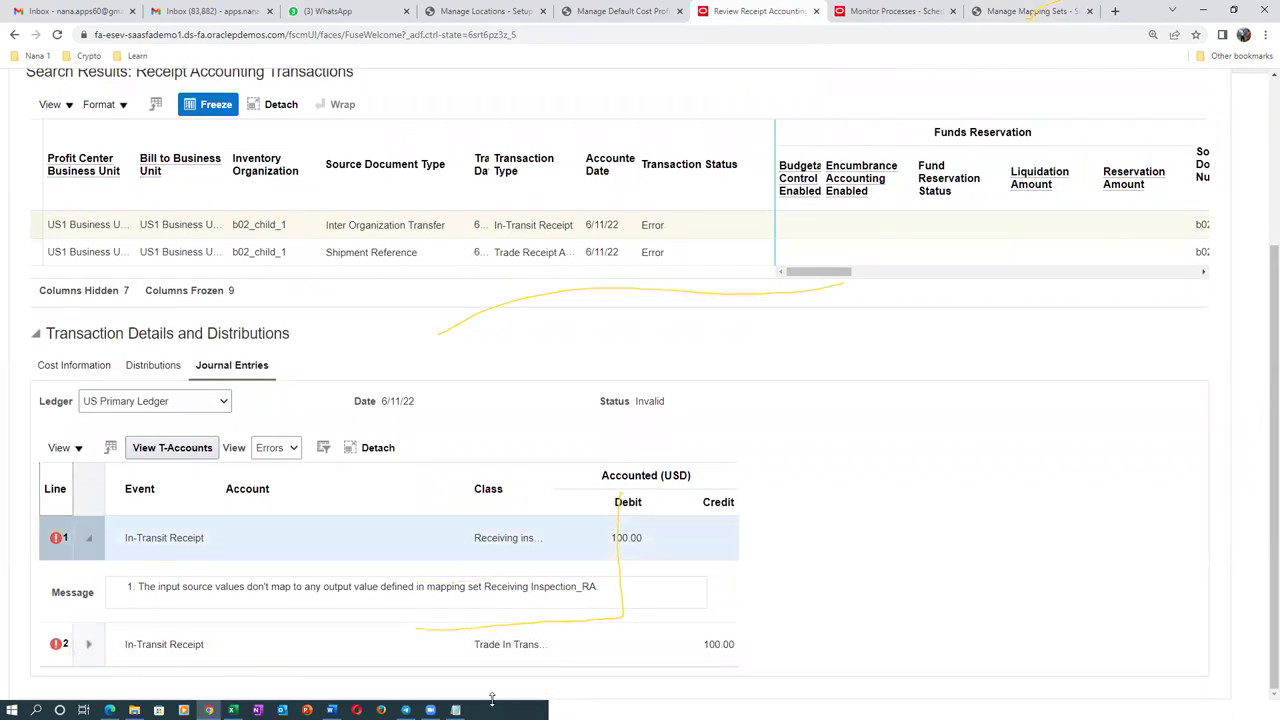
scroll(586, 678, "down", 1)
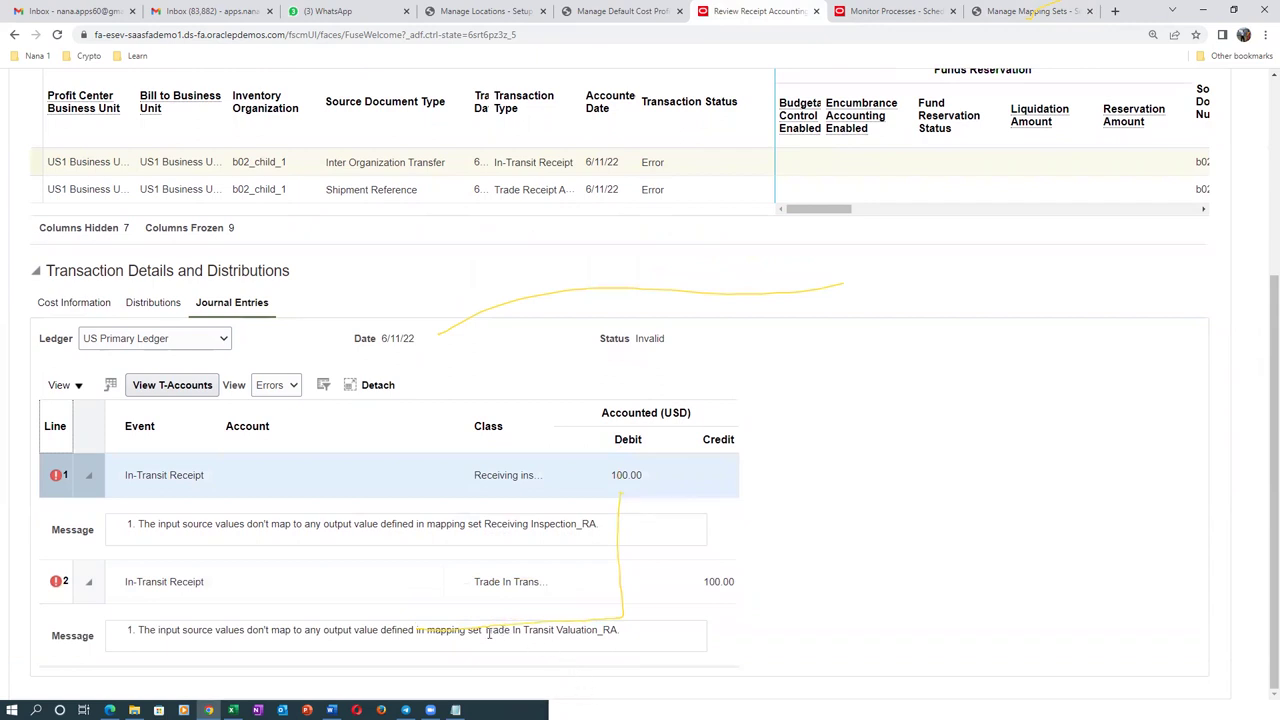
left_click_drag(533, 633, 633, 643)
key("ctrl+c")
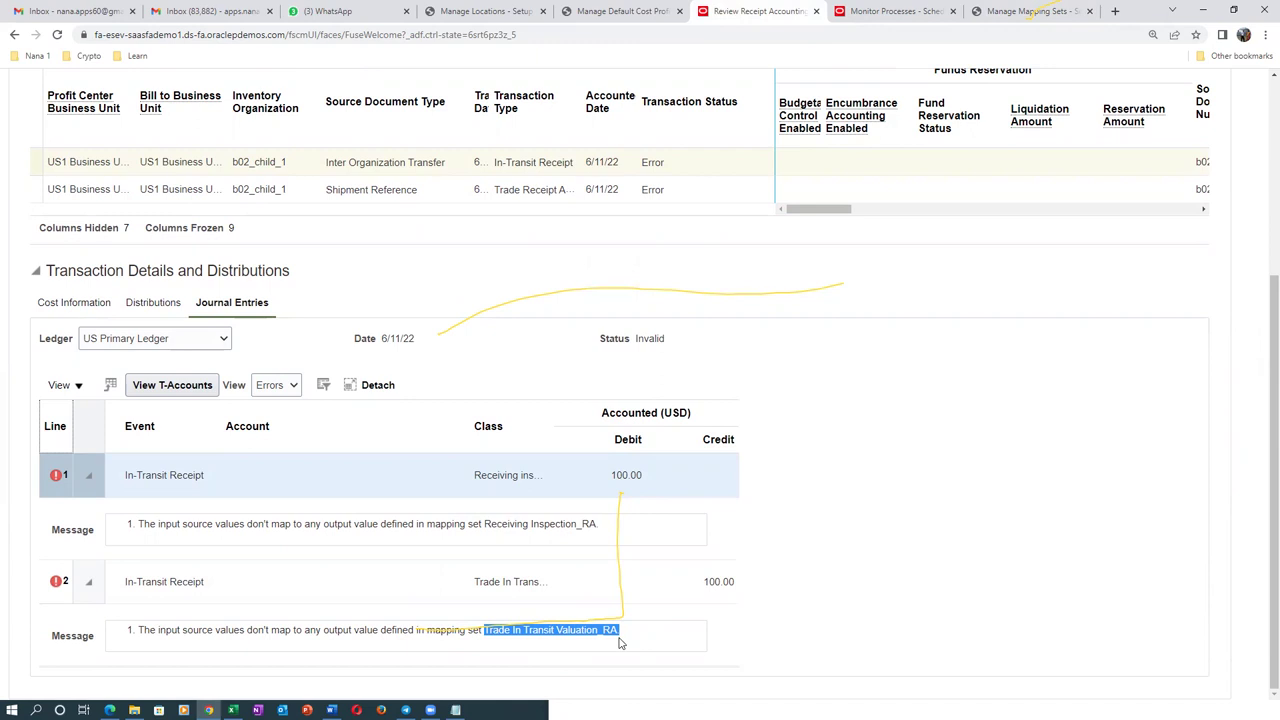
Step: Search the Receipt Accounting mapping sets for Trade In Transit Valuation_RA and open it for editing
left_click(1032, 14)
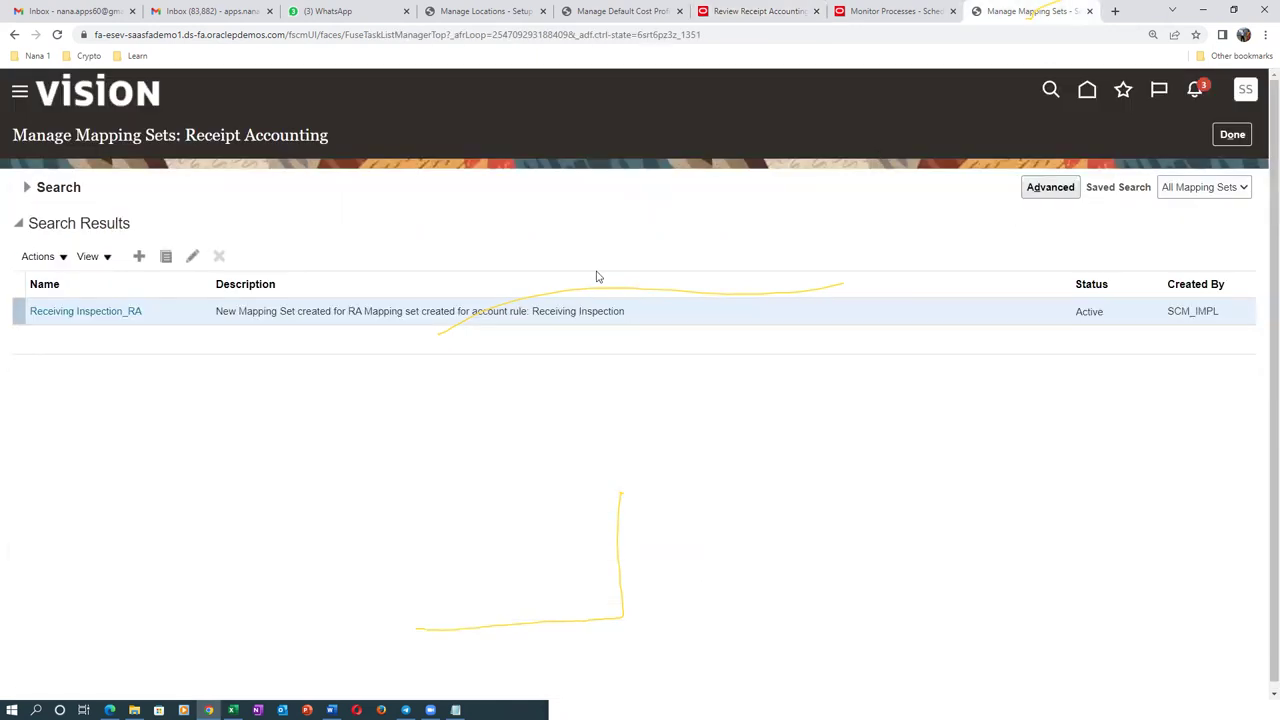
left_click(27, 188)
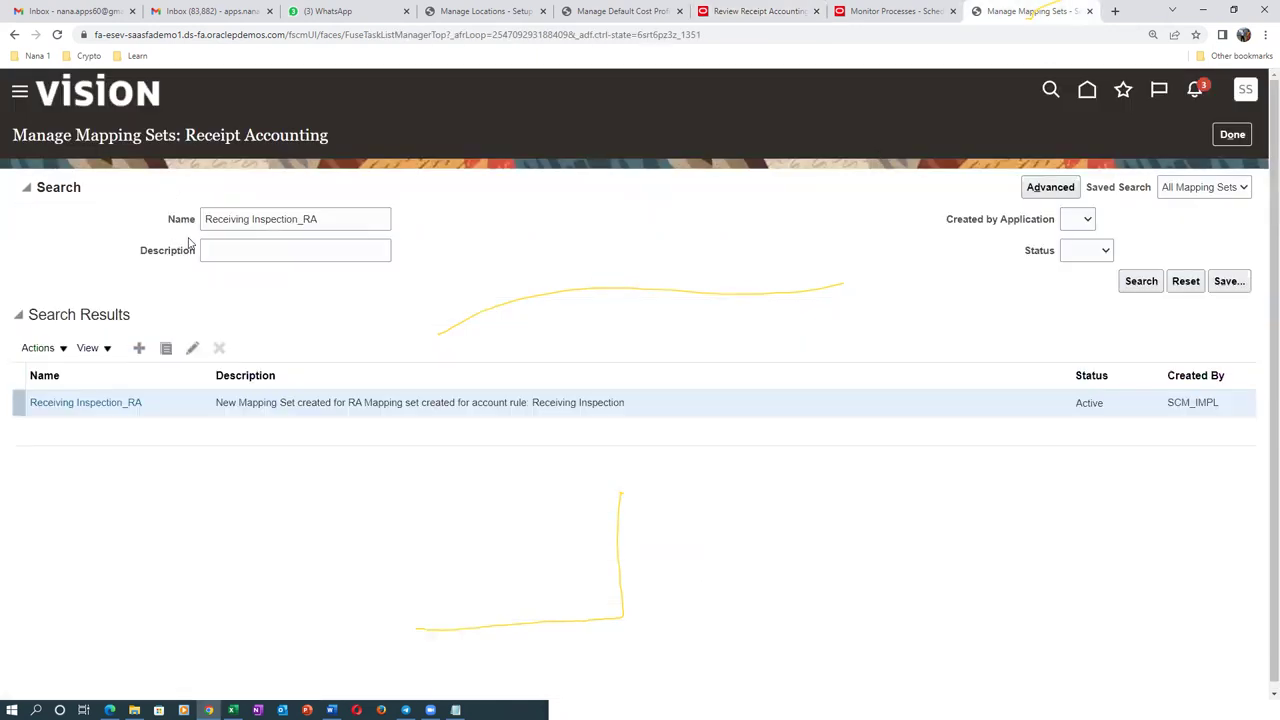
left_click_drag(320, 226, 83, 253)
key("ctrl+v")
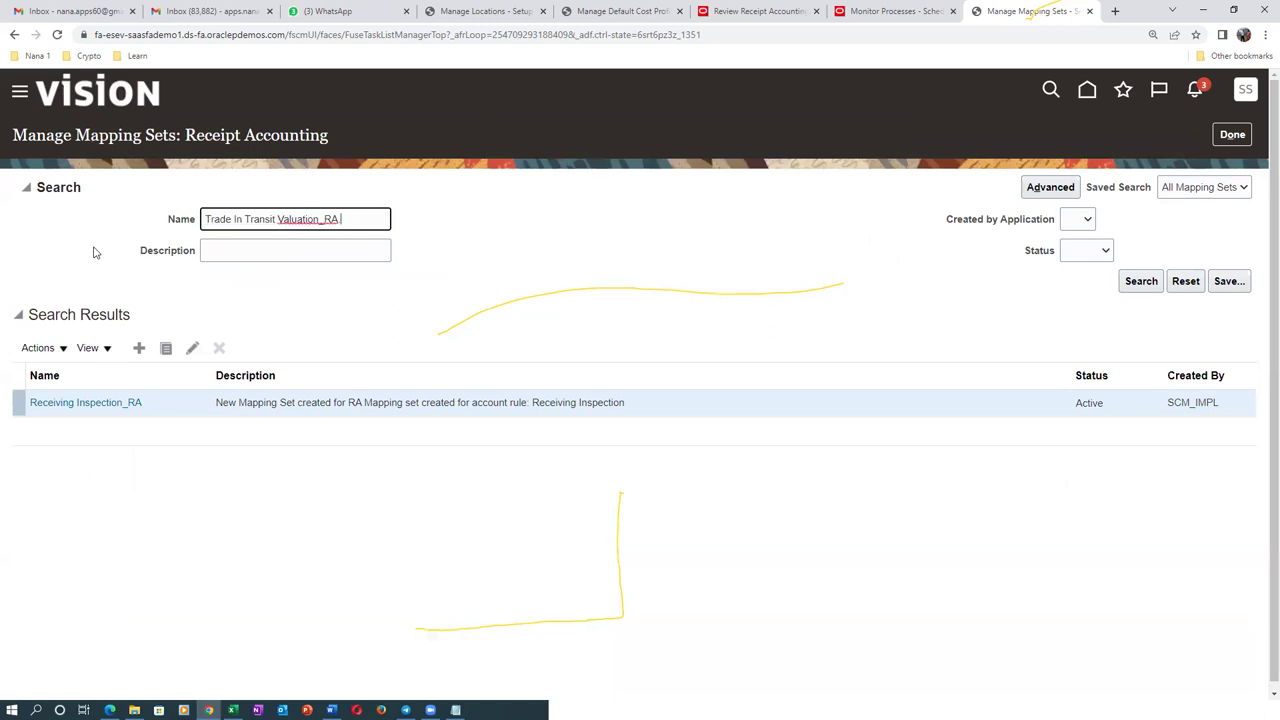
key("BackSpace")
key("Return")
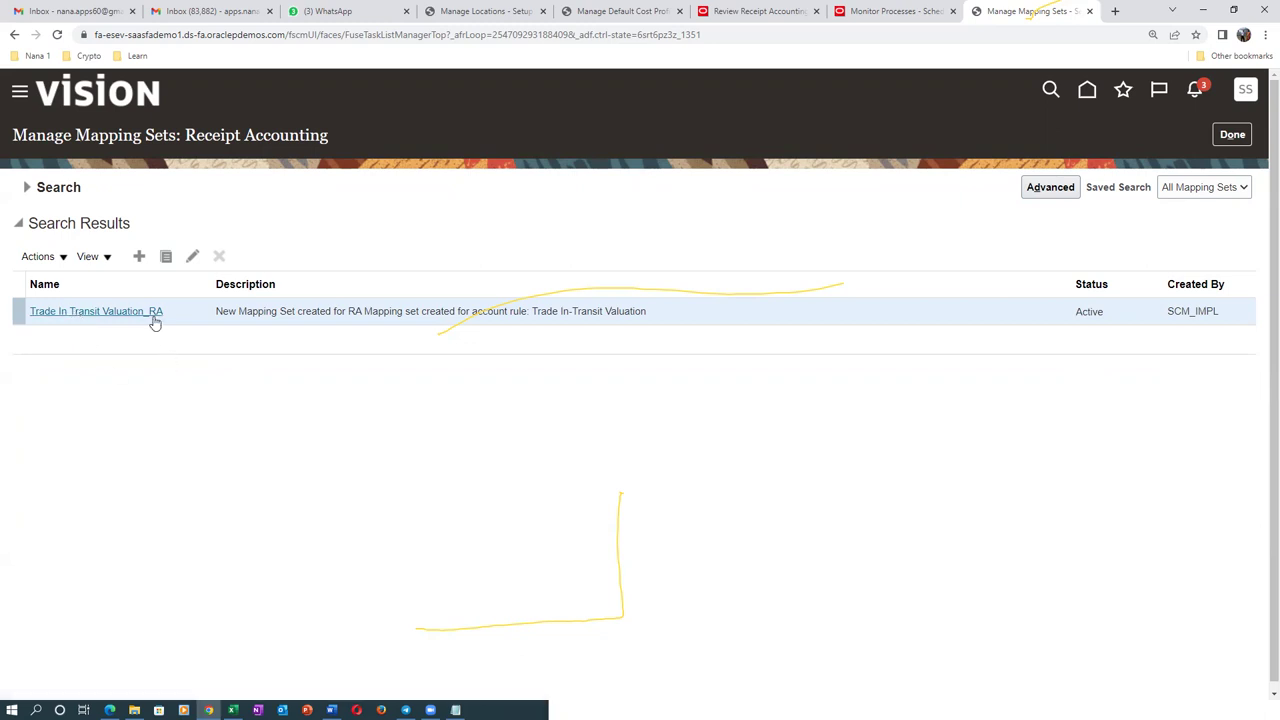
left_click(76, 313)
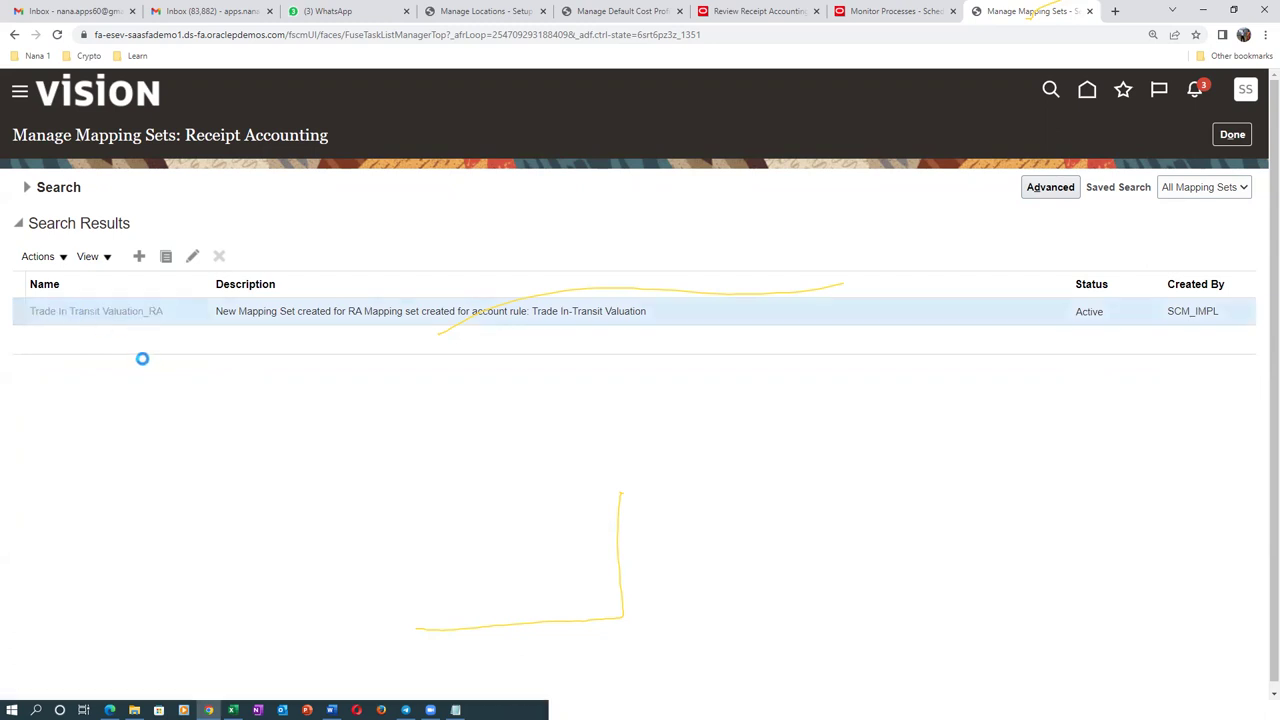
Step: Copy the output account 101.10.14600.000.000.000 from the organization 001 row of Trade In Transit Valuation_RA's US Chart of Accounts mappings
scroll(283, 403, "down", 4)
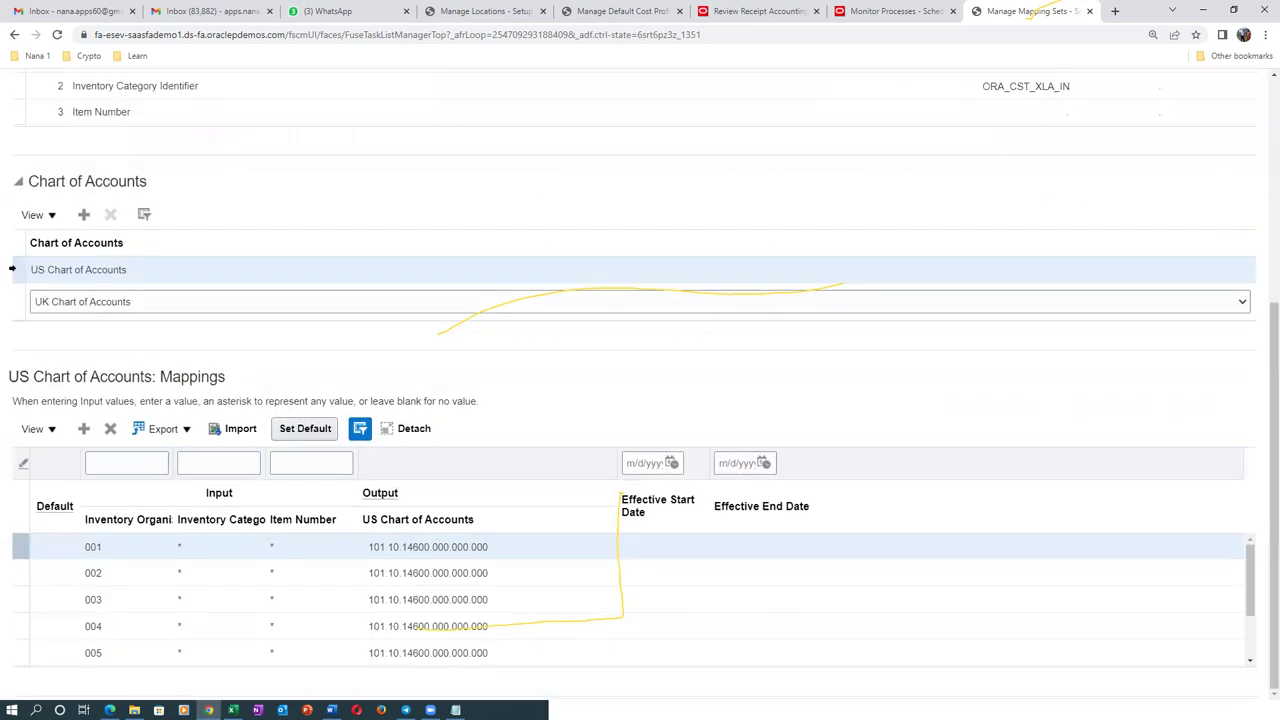
left_click(421, 548)
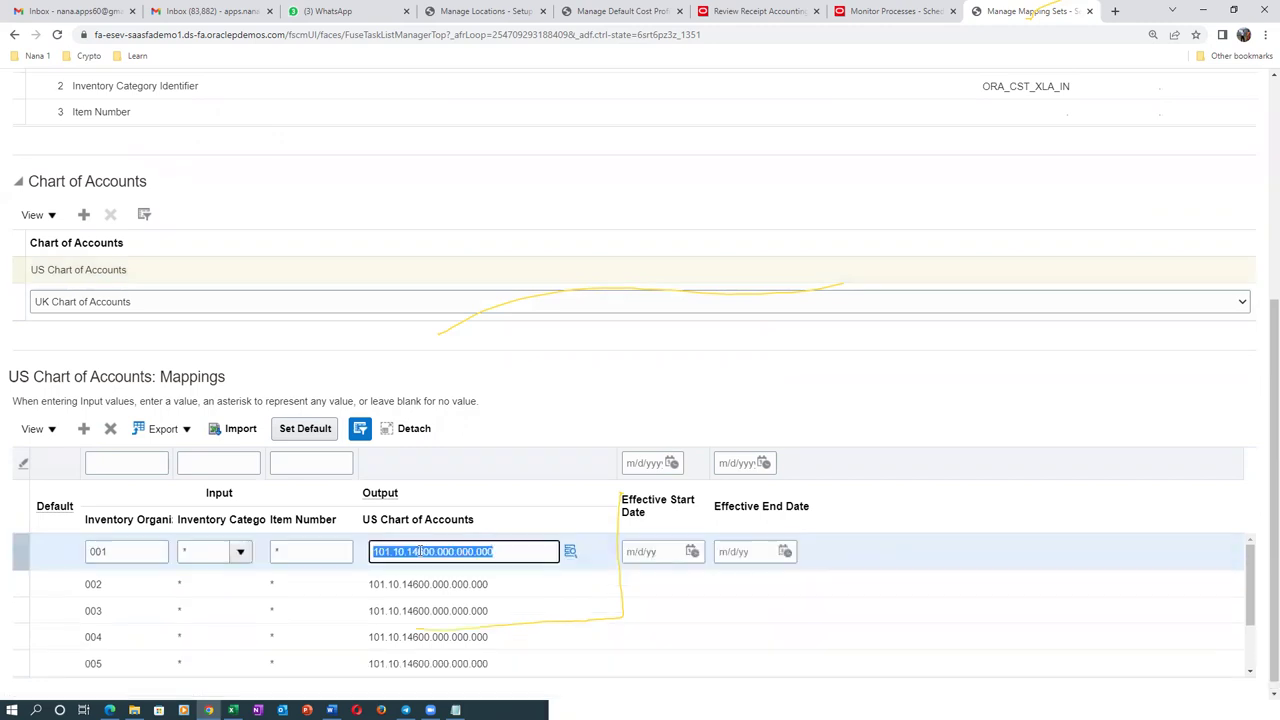
scroll(447, 566, "up", 4)
scroll(484, 571, "down", 4)
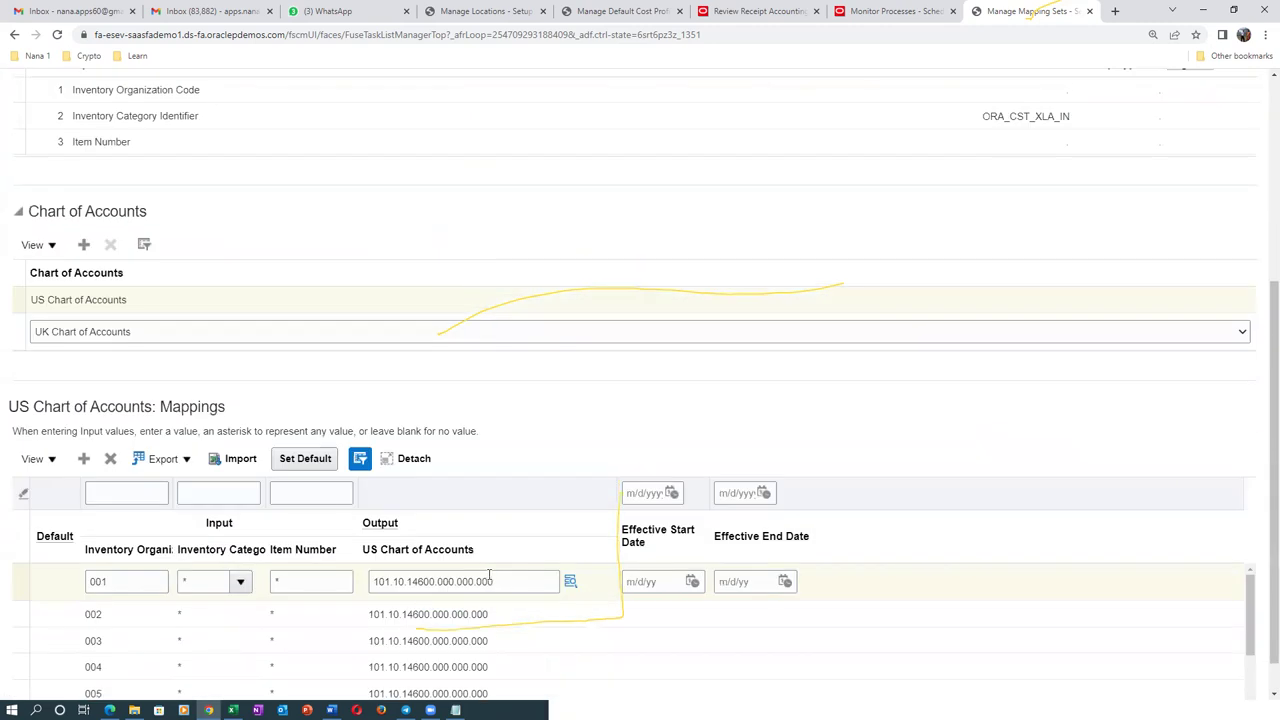
left_click(482, 580)
left_click_drag(506, 580, 364, 606)
key("ctrl+c")
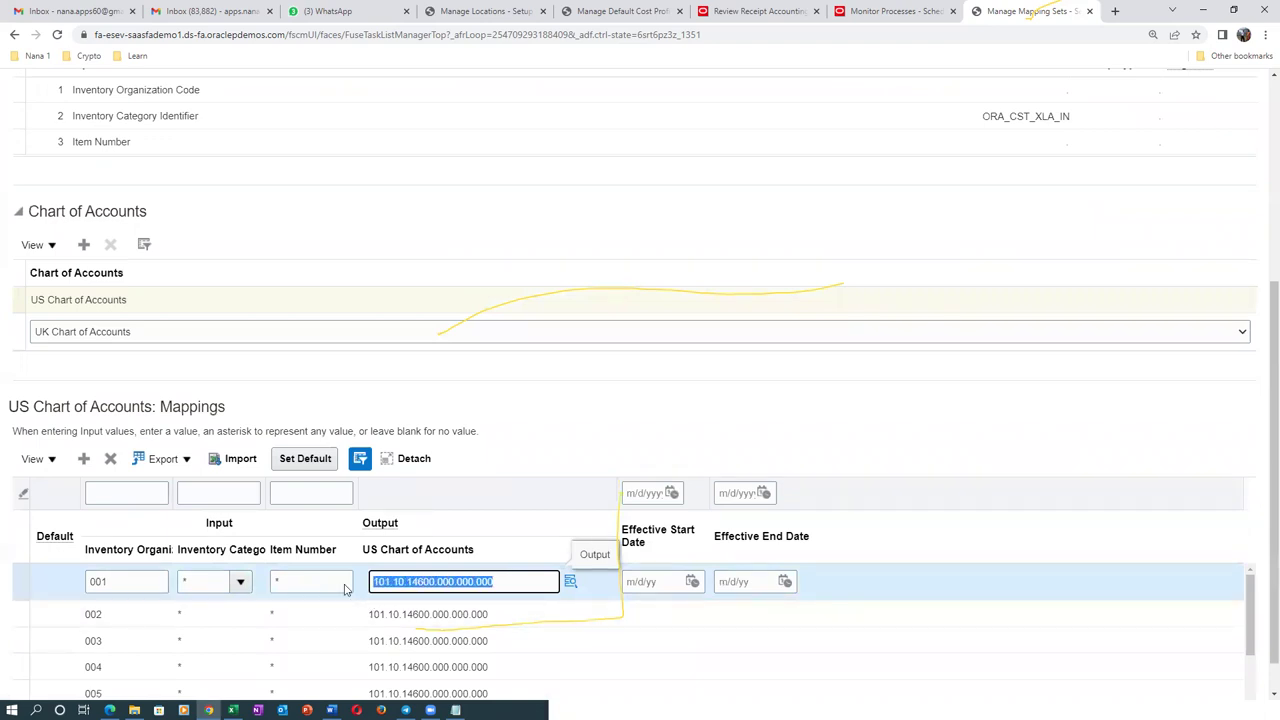
Step: Add a US Chart of Accounts mapping row for organization B021 with an asterisk for inventory category in Trade In Transit Valuation_RA
left_click(83, 458)
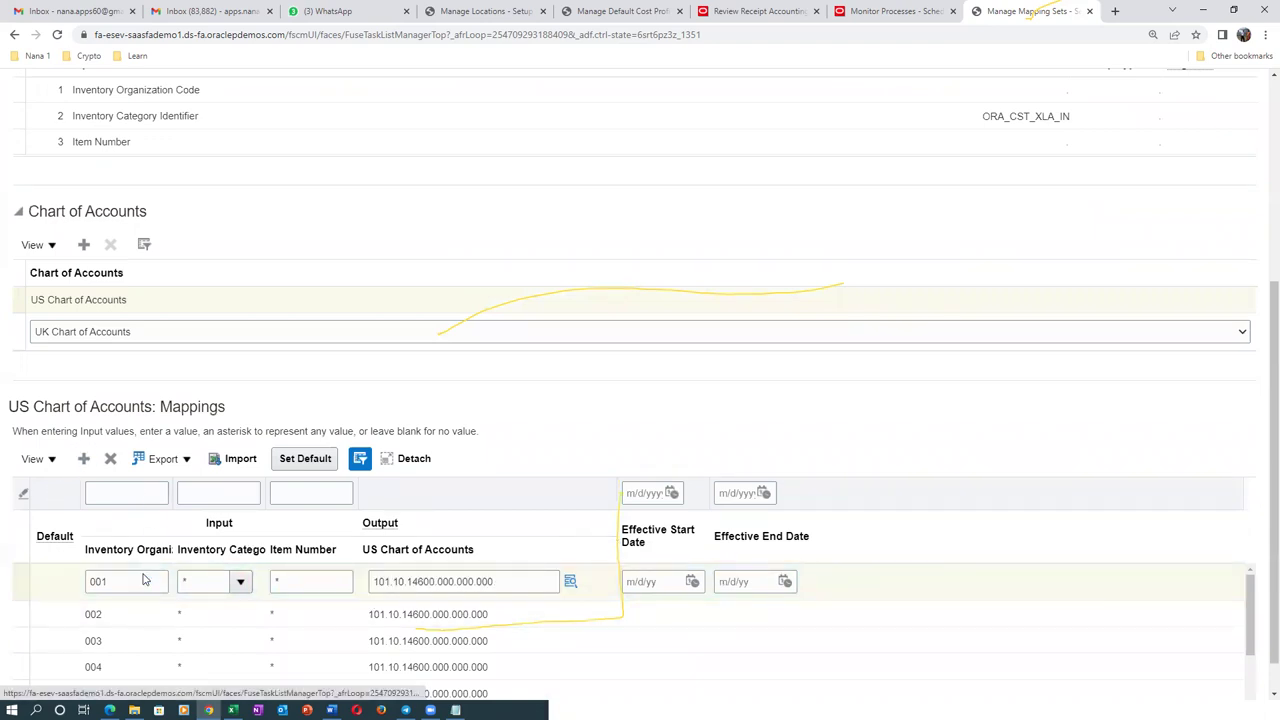
left_click(124, 608)
type("B021")
key("Tab")
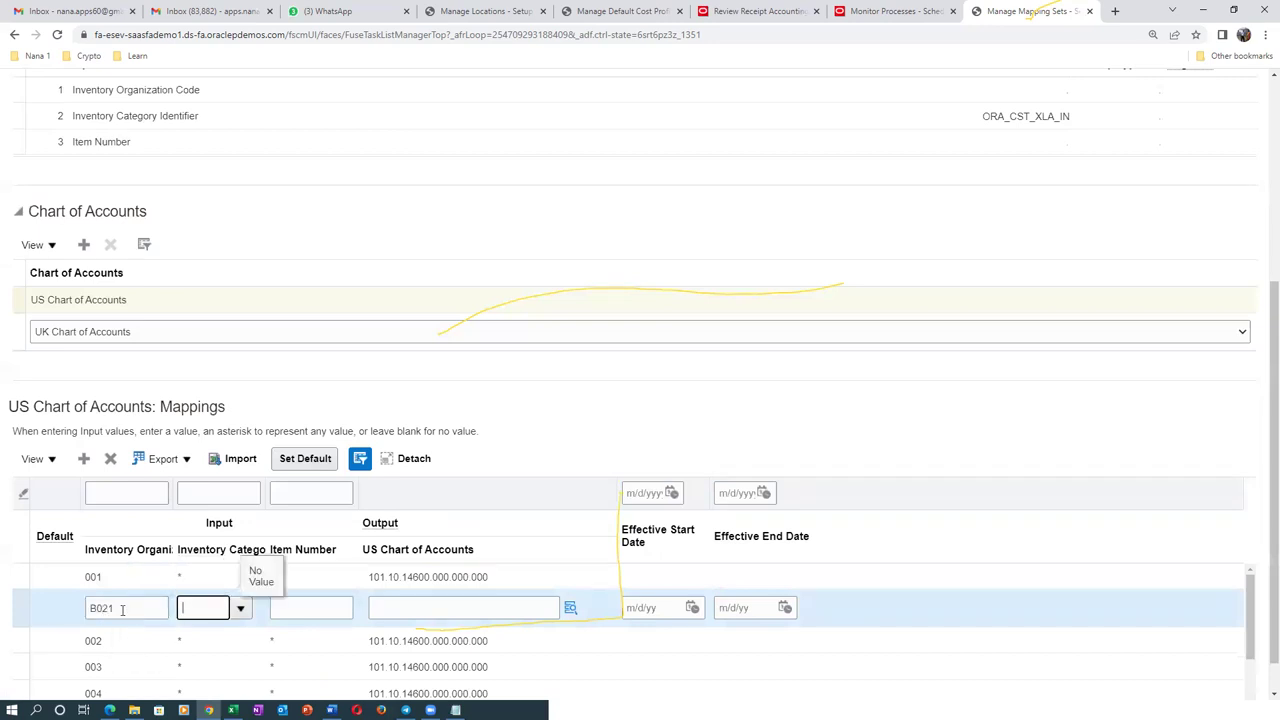
left_click(240, 608)
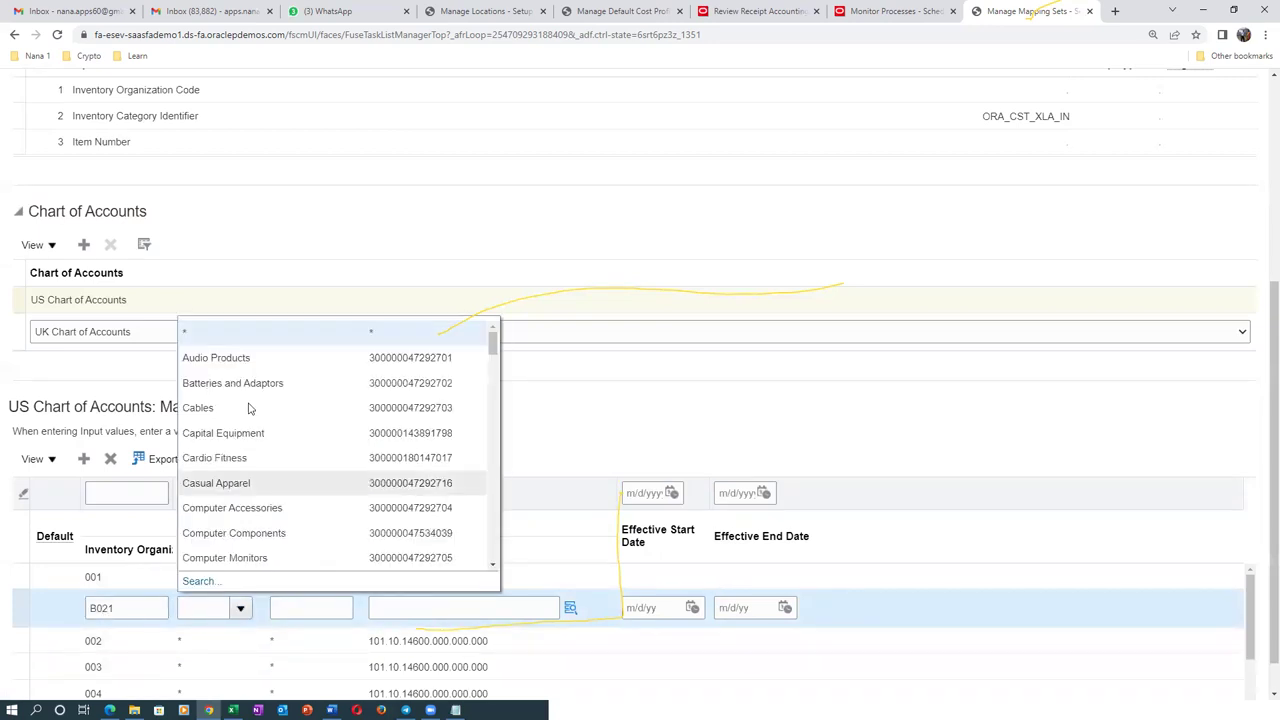
left_click(247, 336)
Step: Fill in the new B021 row with an asterisk for item number and the output account 101.10.14600.000.000.000
left_click(299, 610)
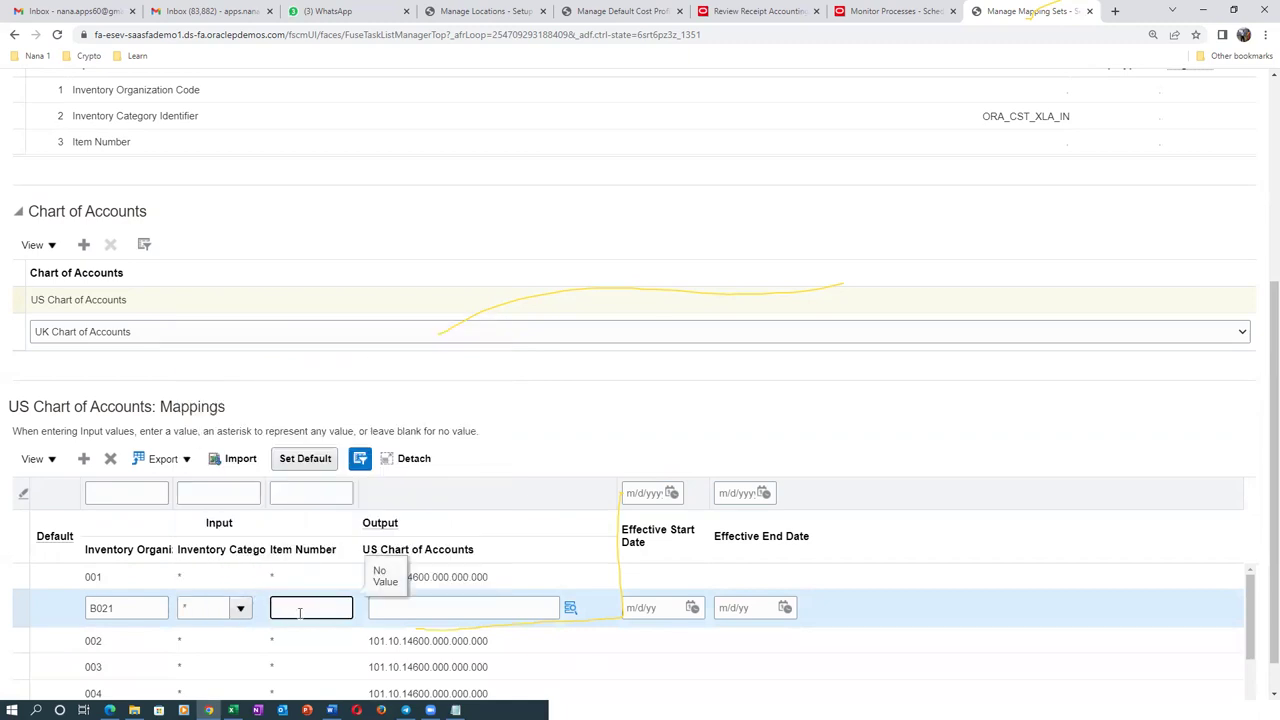
left_click(424, 612)
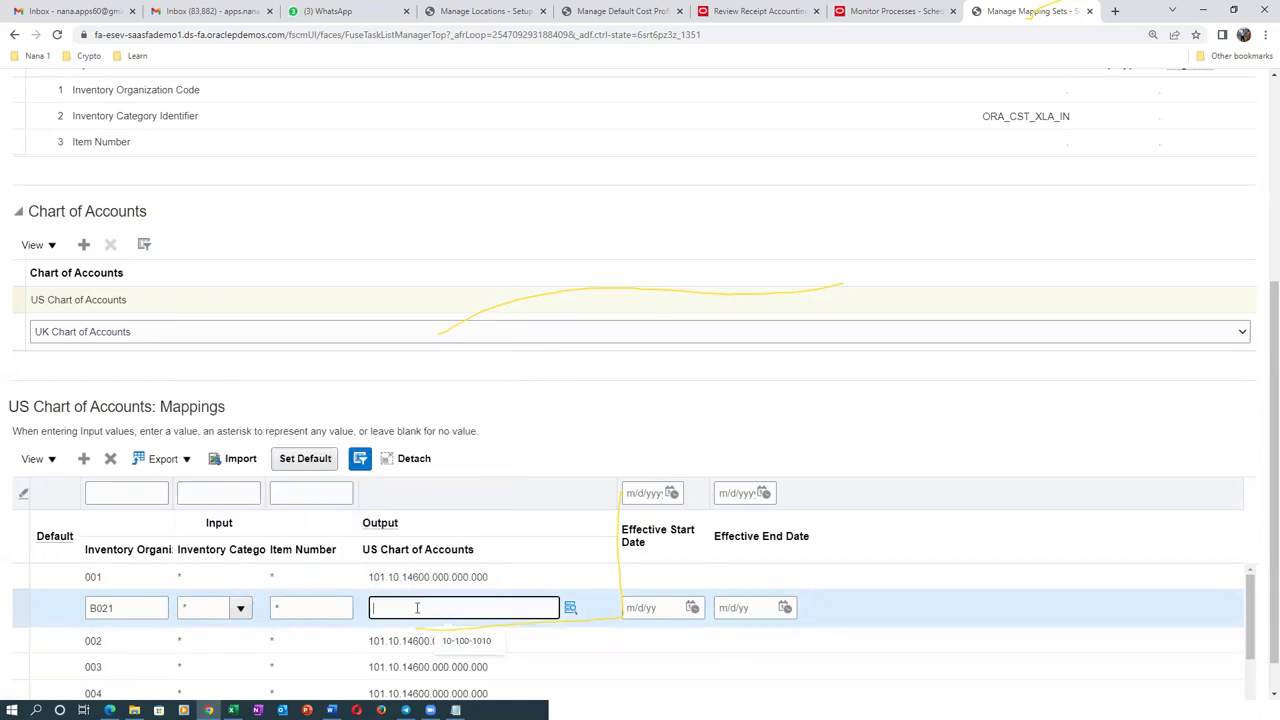
key("ctrl+v")
left_click(563, 420)
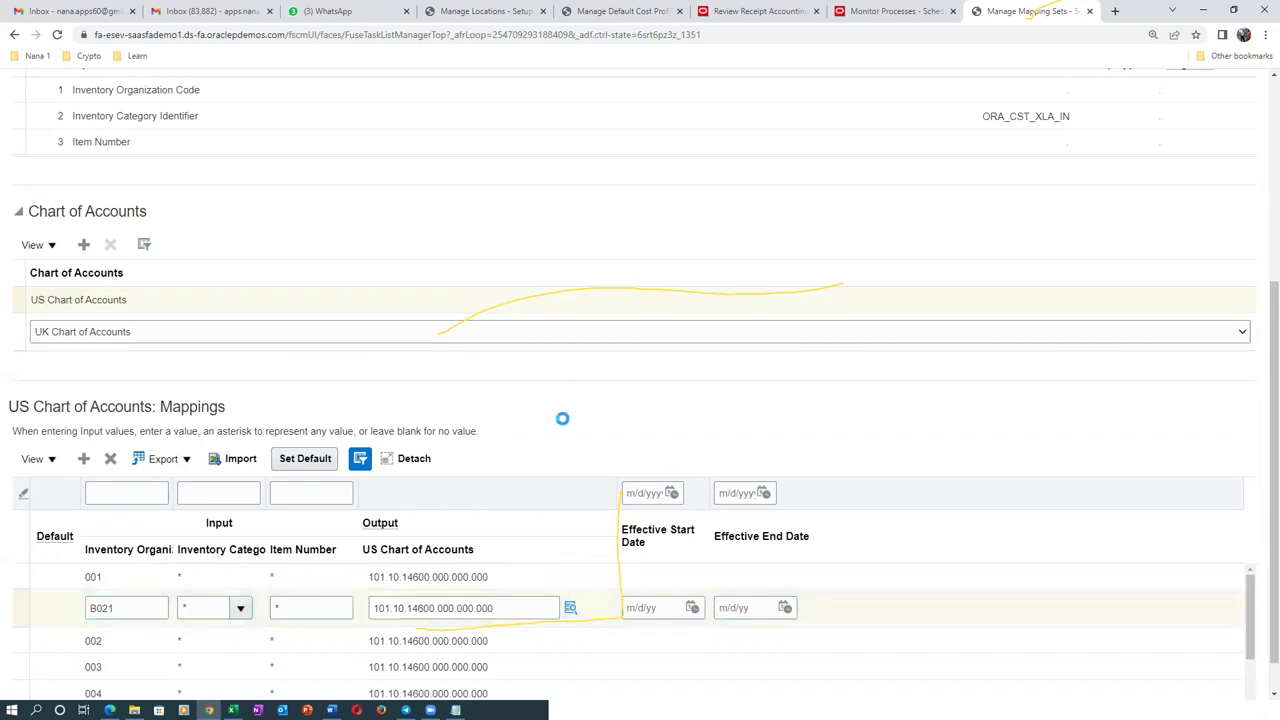
Step: Review the B021 mapping row, then save and close the Trade In Transit Valuation_RA mapping set
scroll(567, 429, "up", 3)
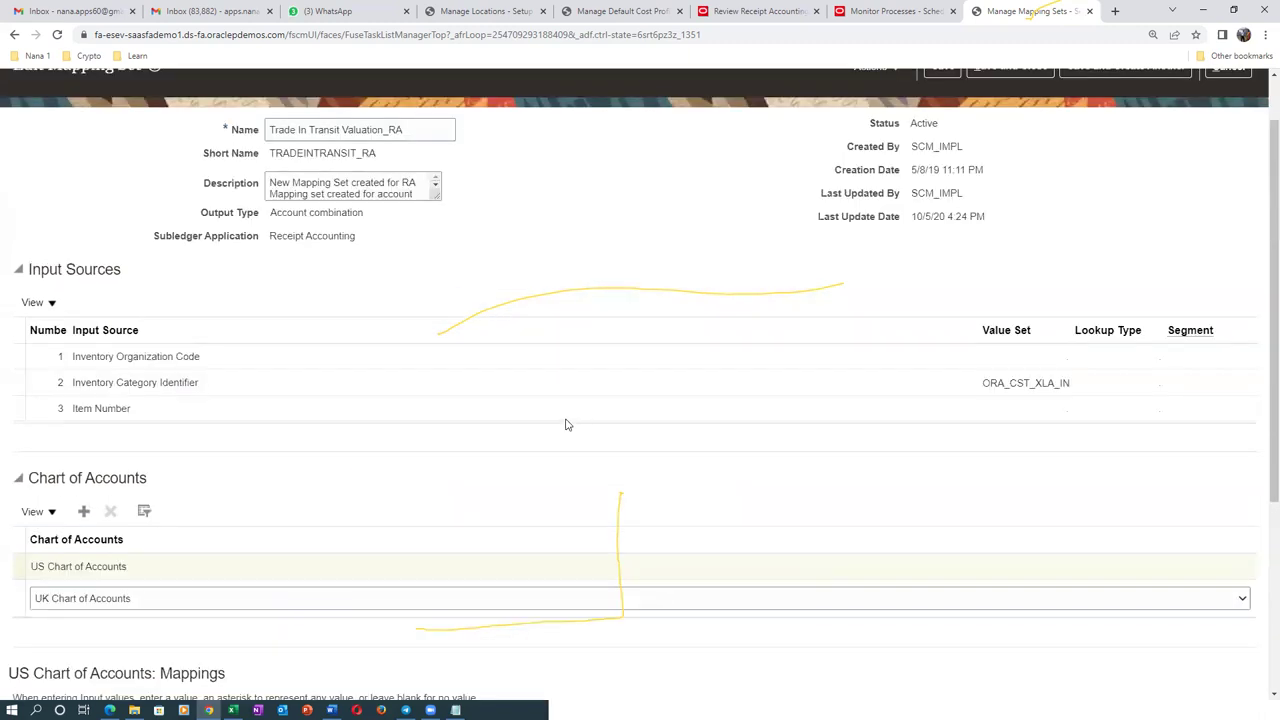
scroll(612, 279, "down", 3)
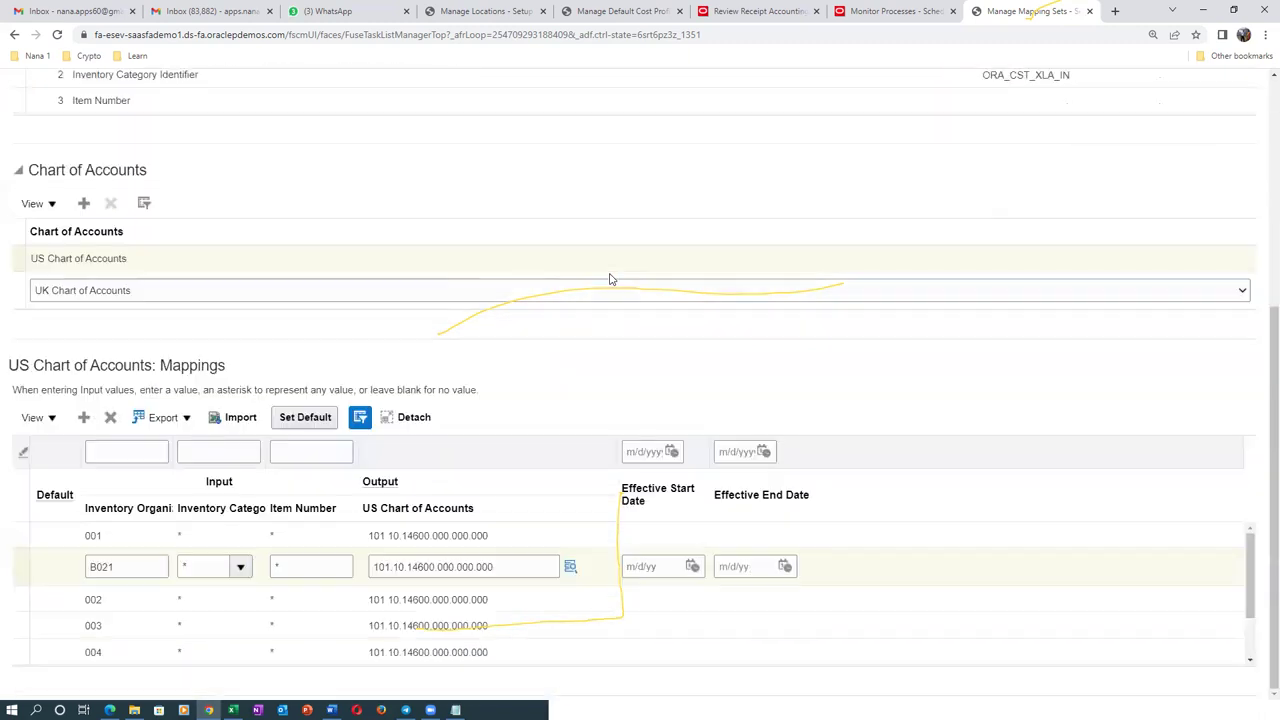
scroll(741, 357, "up", 4)
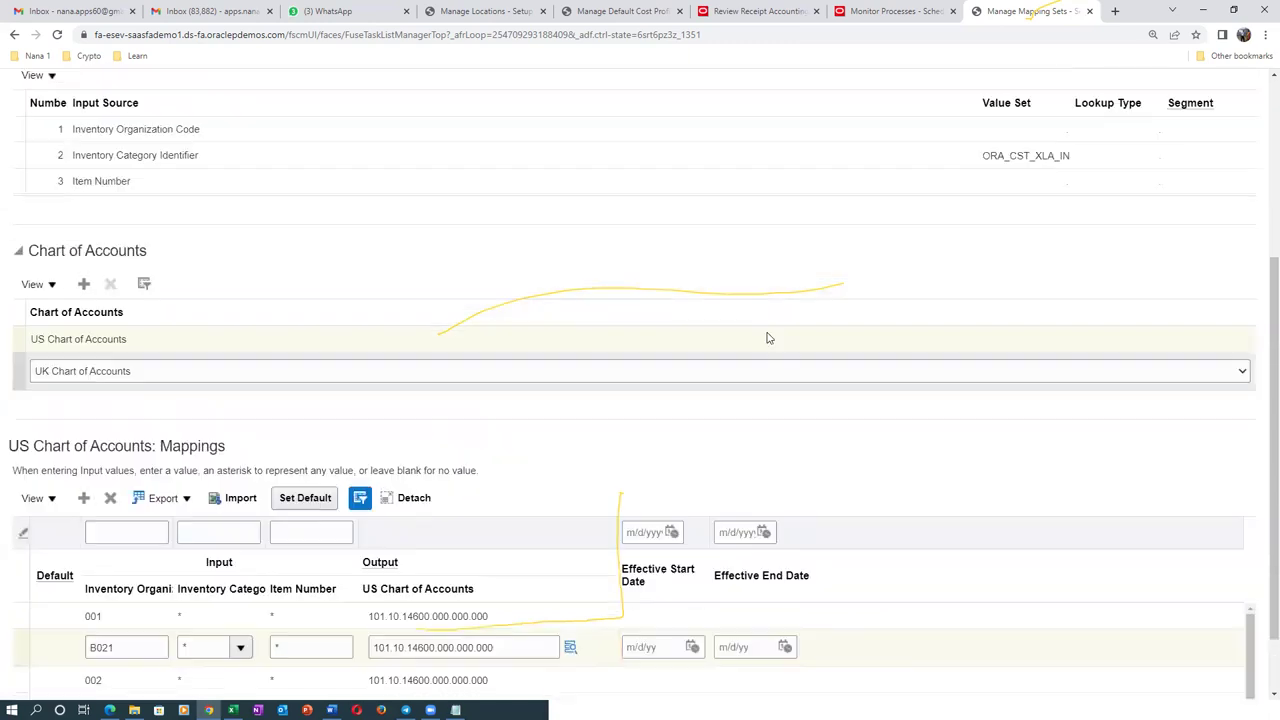
left_click(1012, 130)
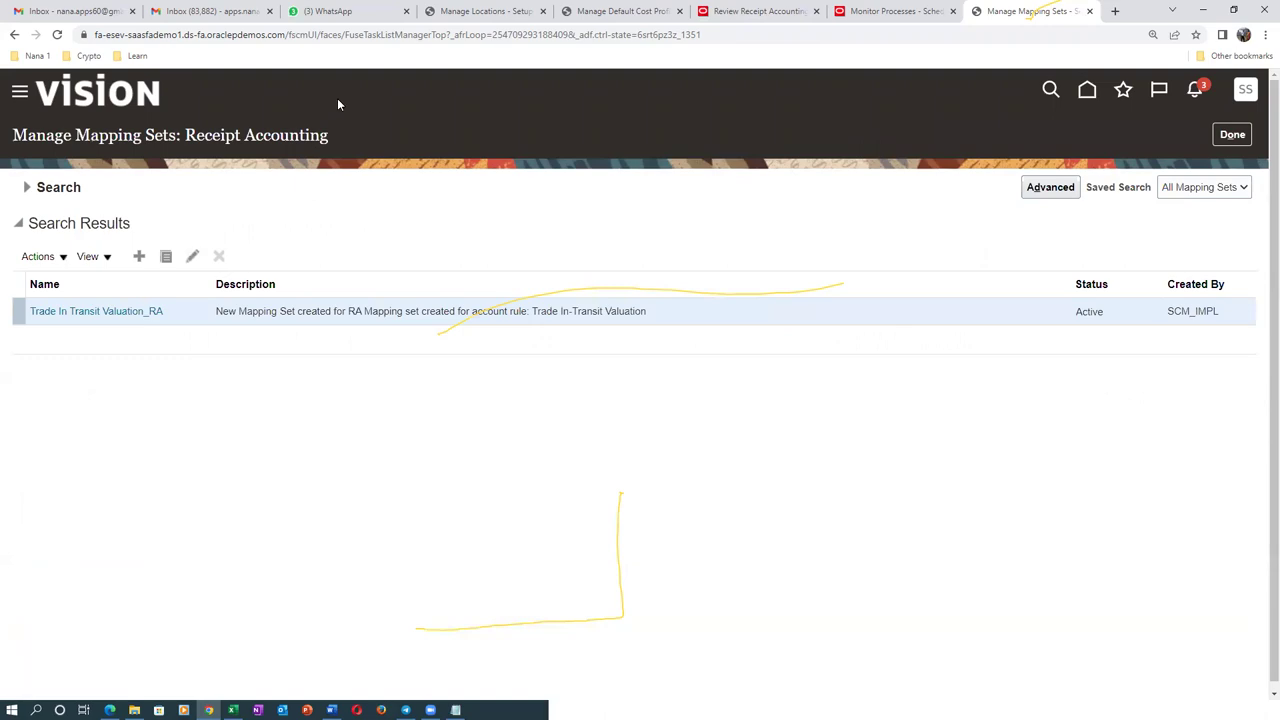
Step: Expand the Trade clearing error line of the Shipment Reference transaction's journal entries and copy the mapping set name Trade Clearing_RA
key("alt+Tab")
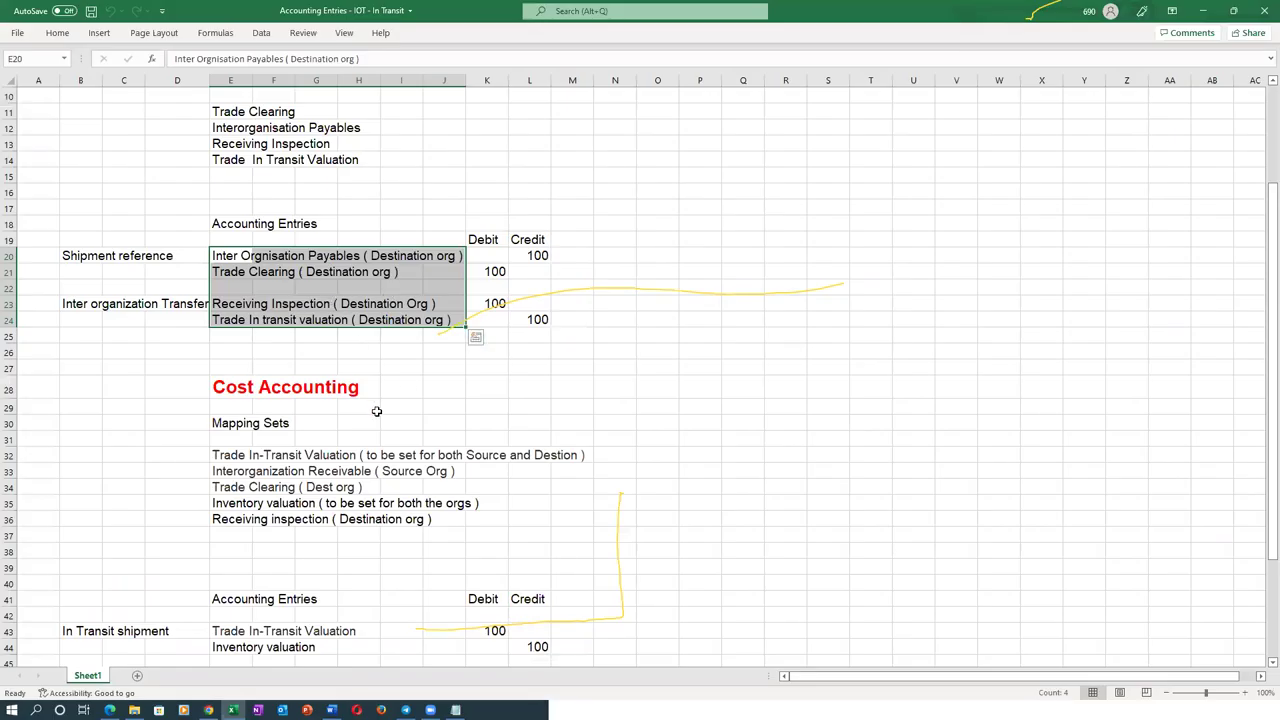
key("alt+Tab")
left_click(752, 11)
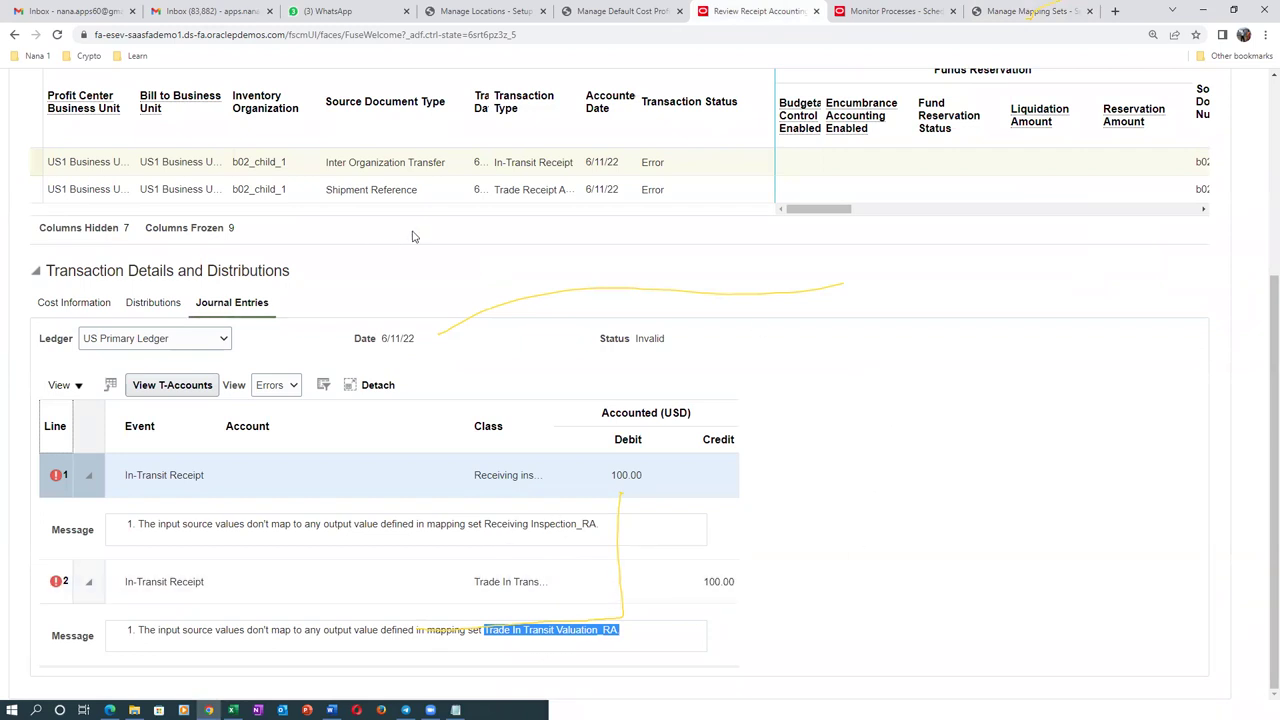
left_click(426, 190)
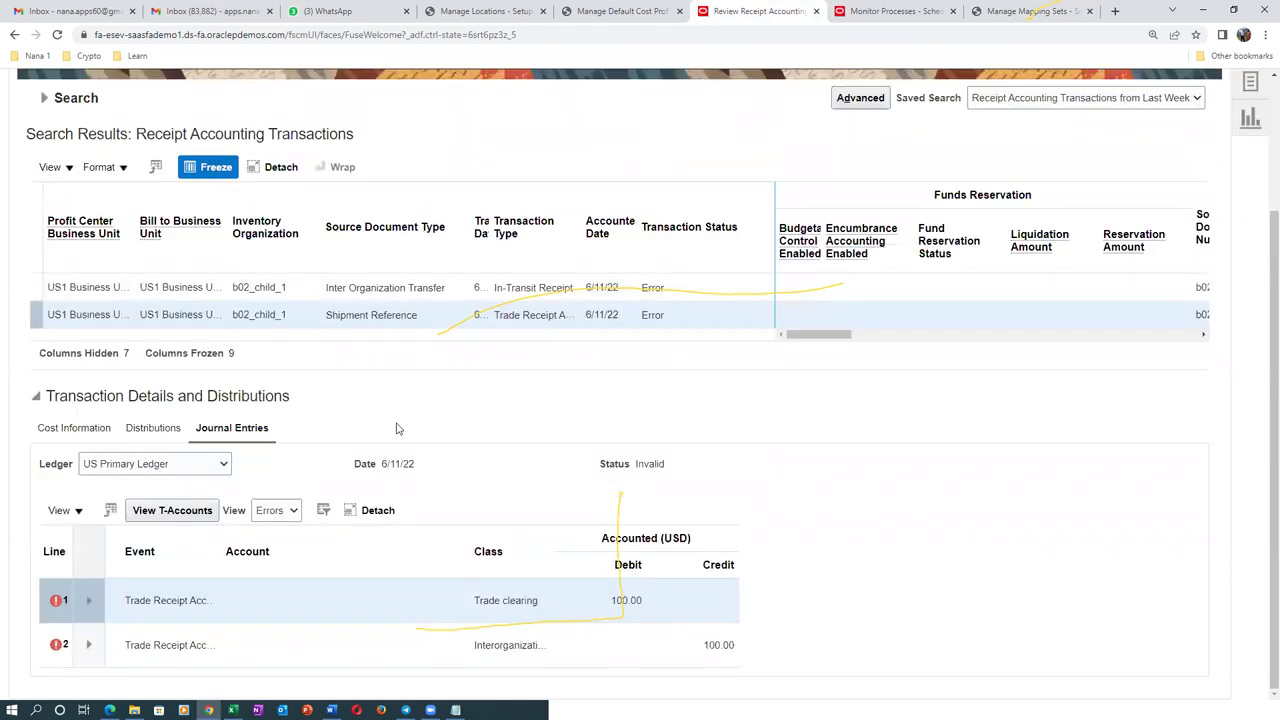
left_click(88, 600)
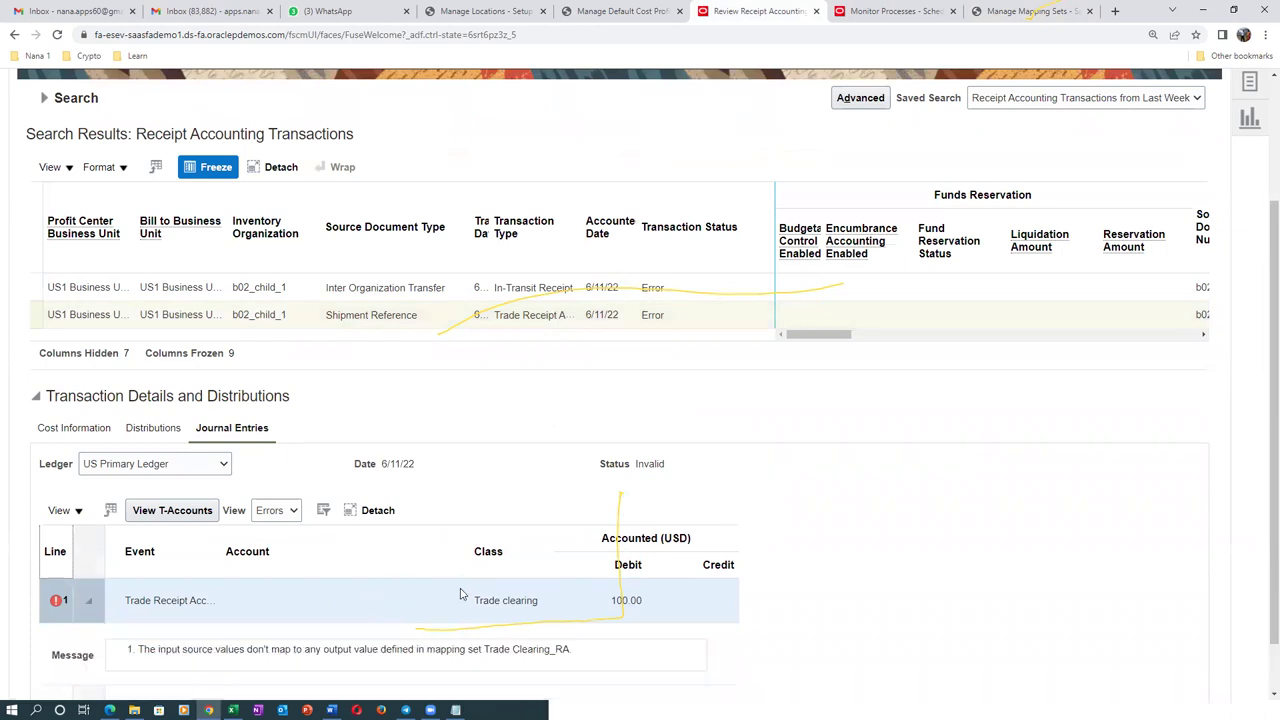
scroll(503, 600, "down", 2)
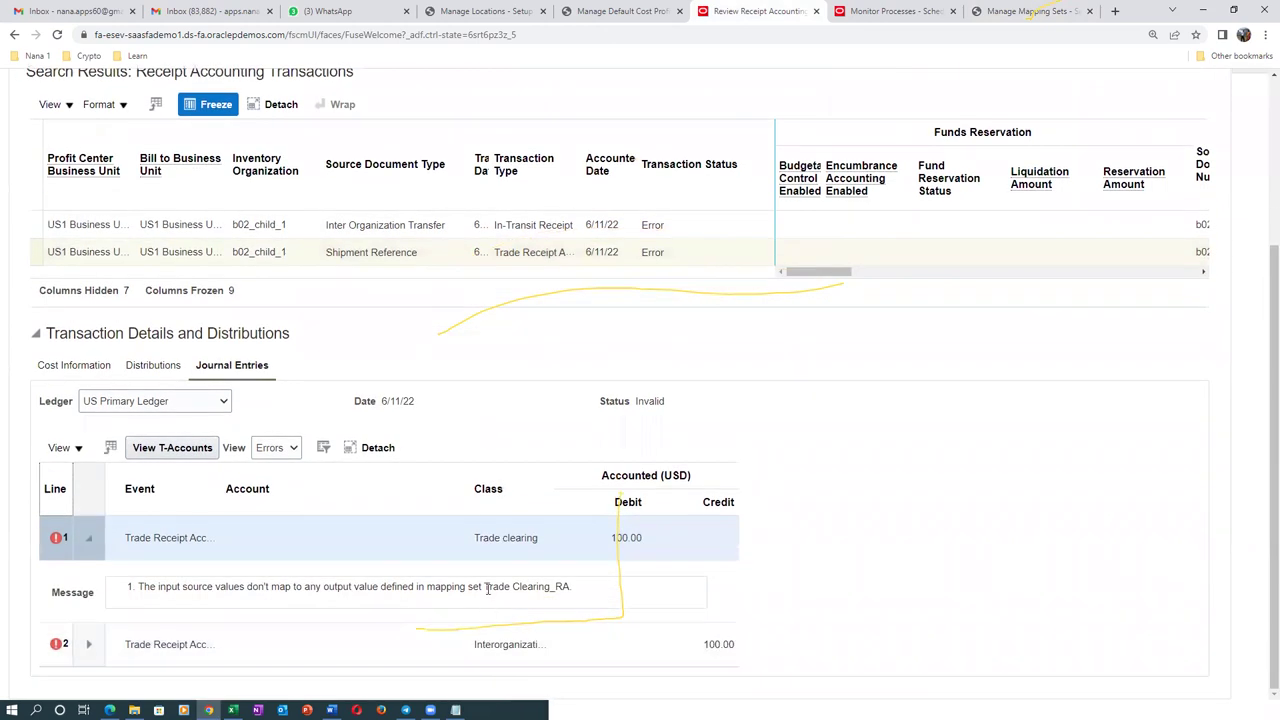
left_click_drag(497, 591, 562, 603)
Step: Switch to the Excel accounting entries sheet and review the four mapping sets listed for Receipt Accounting in the destination organization
key("alt+Tab")
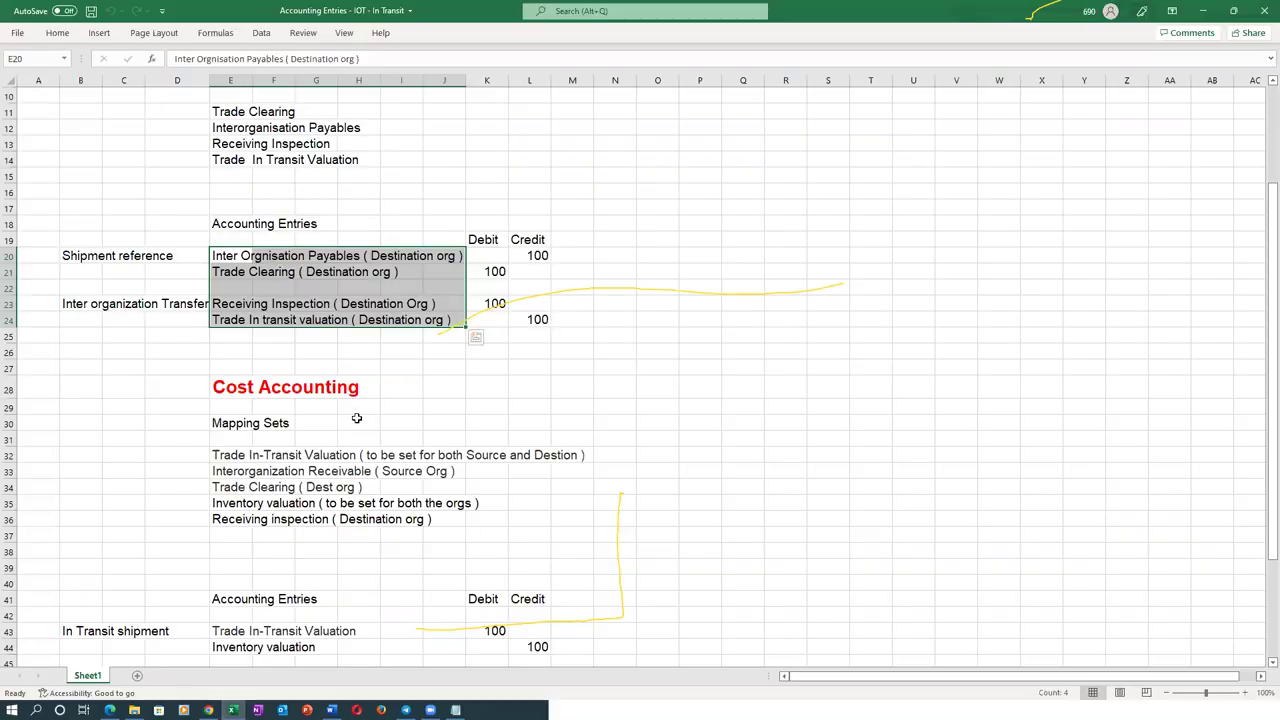
scroll(362, 412, "up", 3)
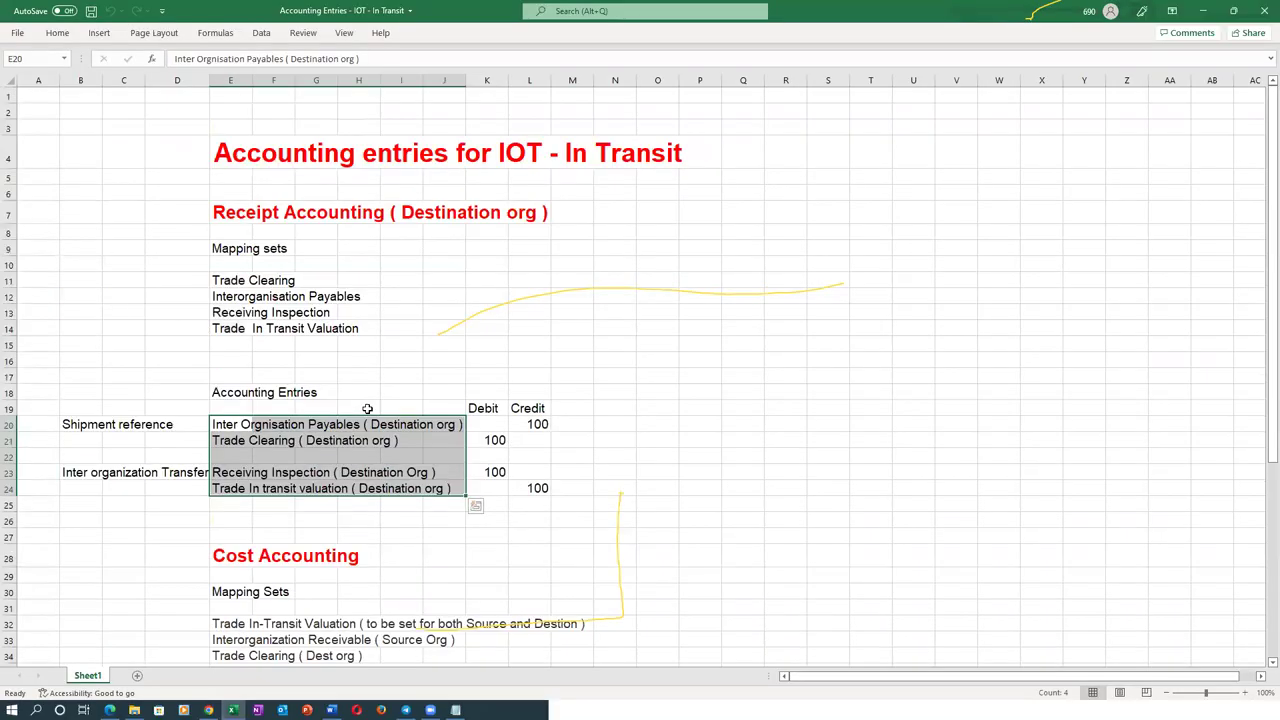
left_click(217, 327)
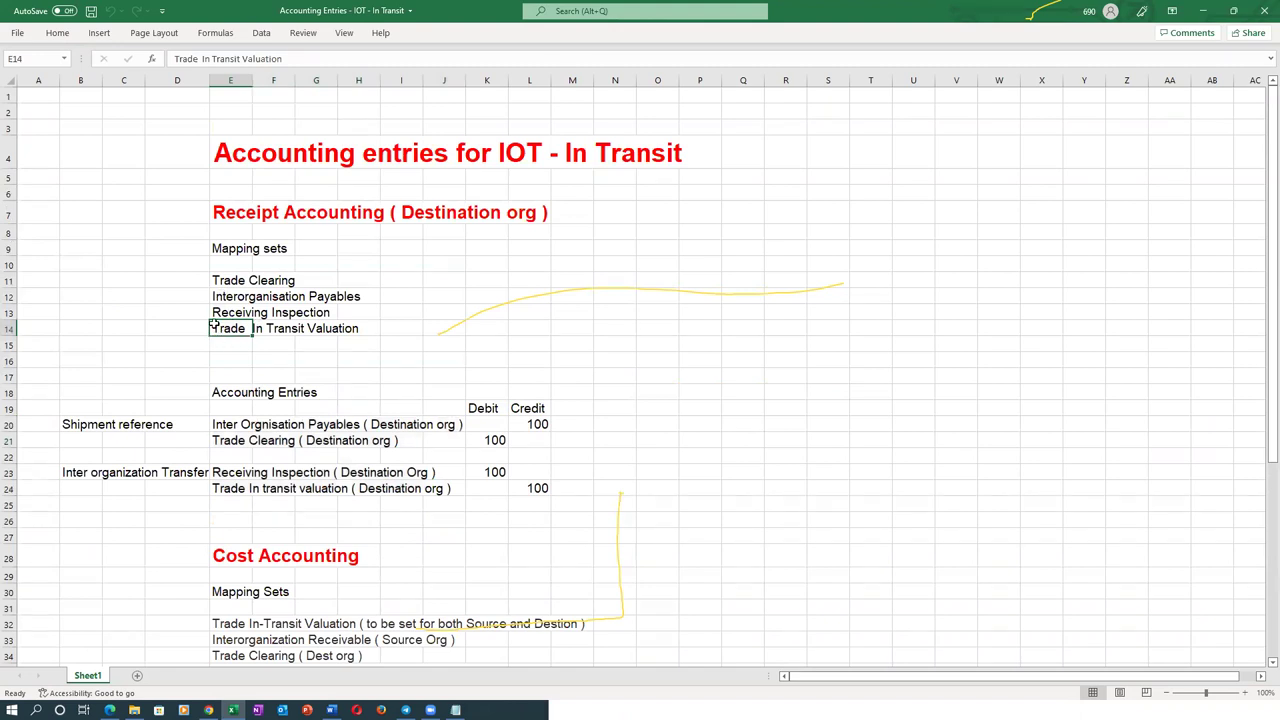
left_click(227, 282)
left_click(228, 314)
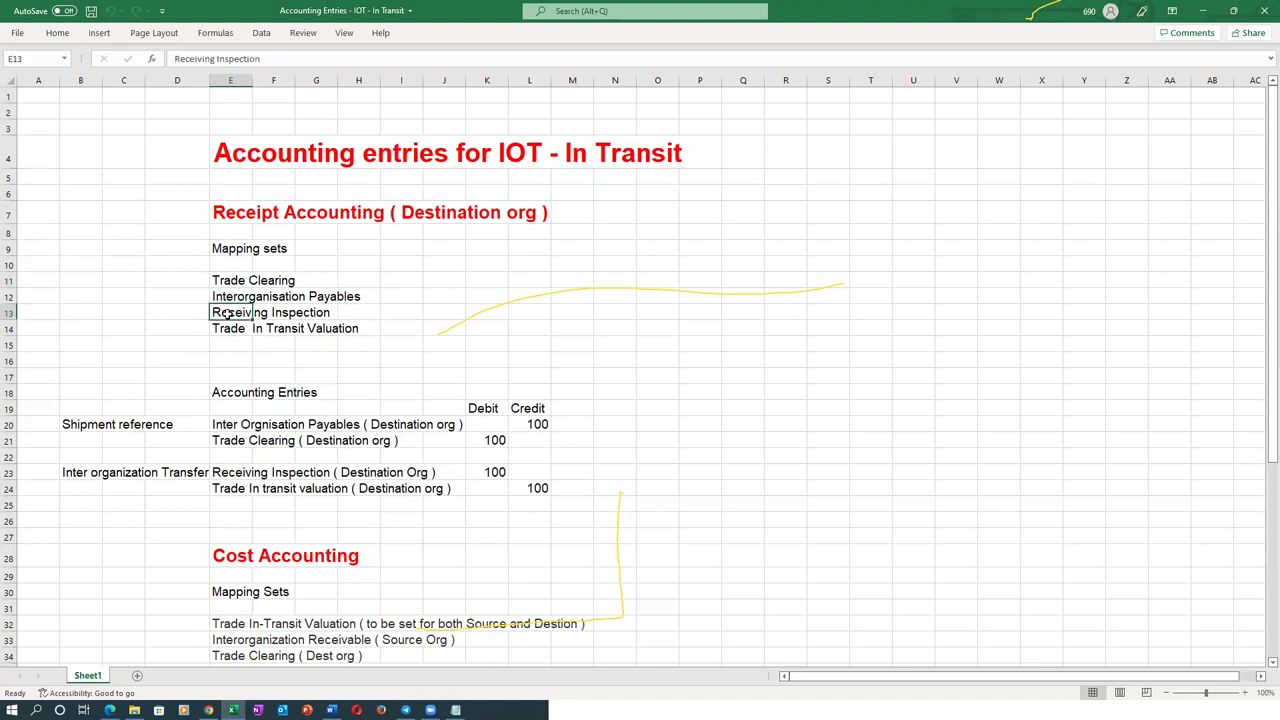
left_click_drag(228, 314, 229, 326)
left_click_drag(227, 282, 228, 297)
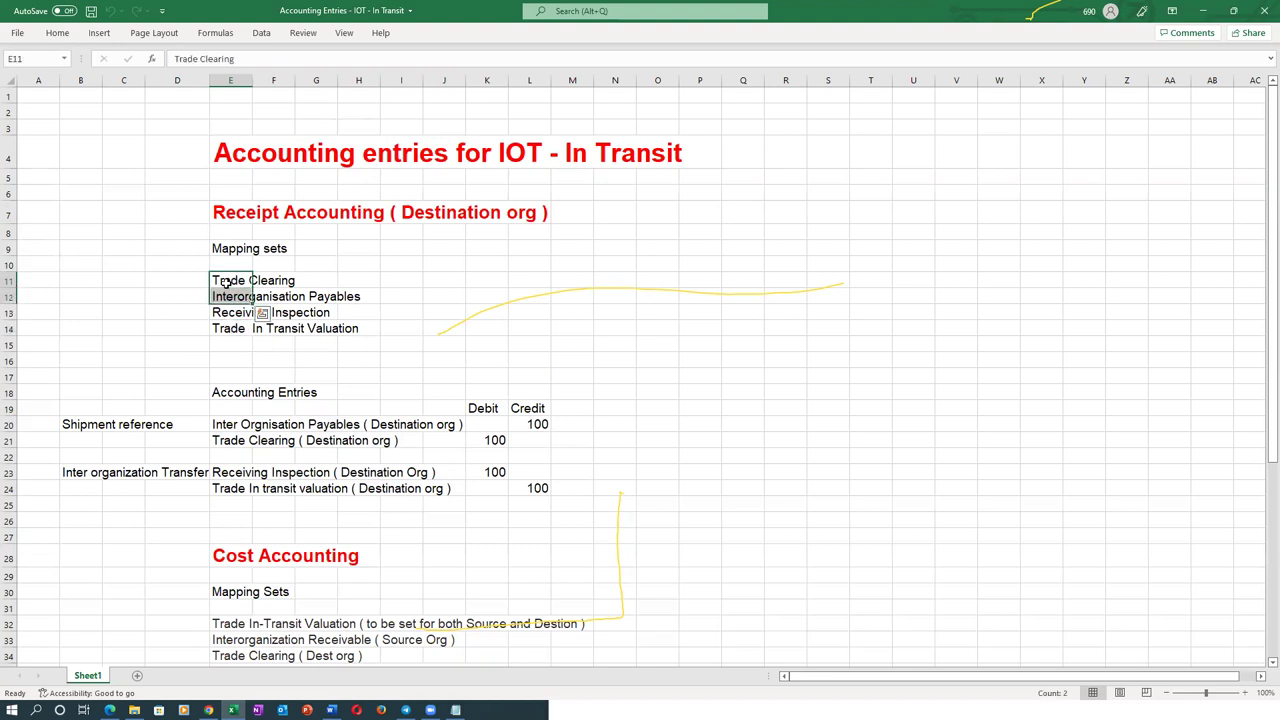
Step: Return to the browser and search the Receipt Accounting mapping sets for the name Trade Clearing
key("alt+Tab")
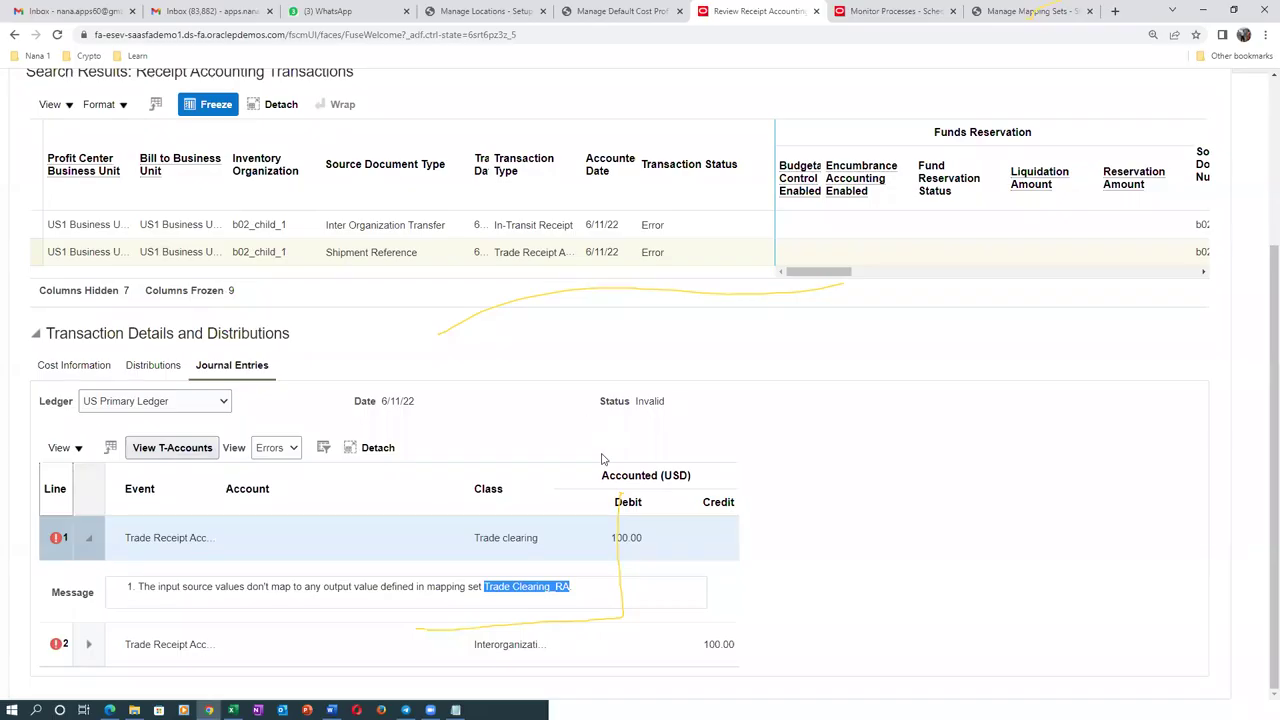
left_click(1035, 11)
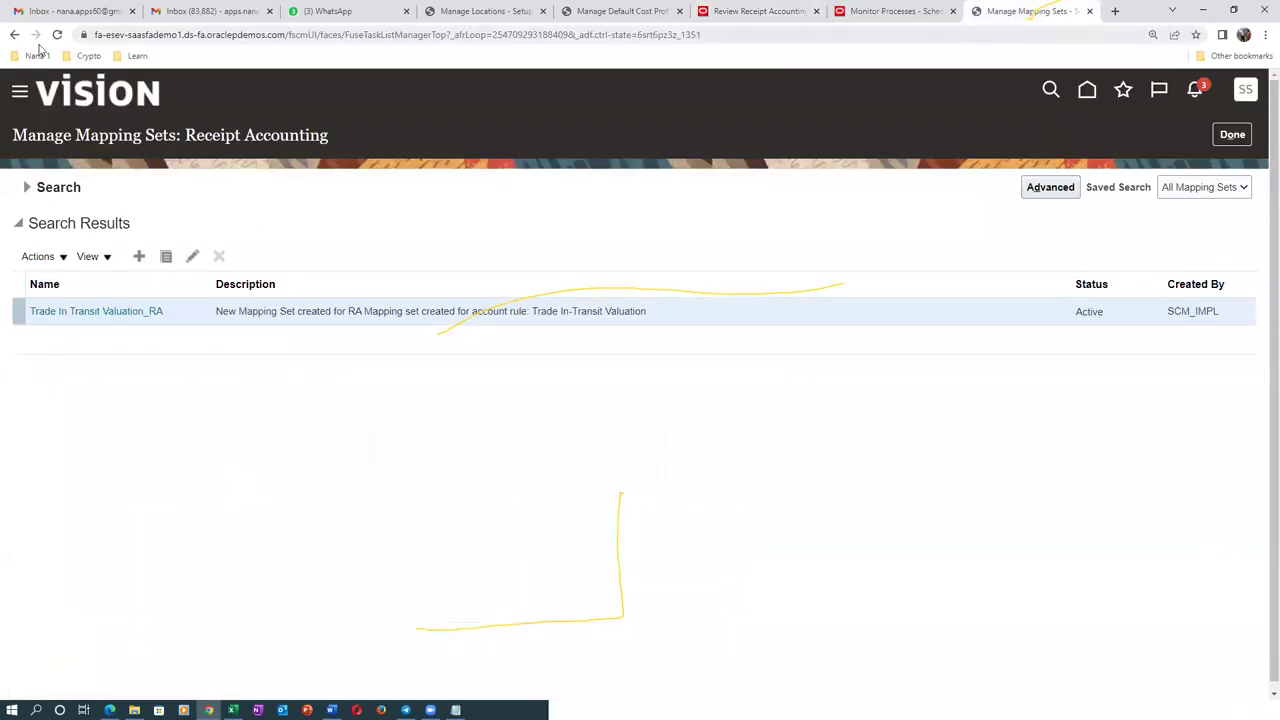
left_click(28, 188)
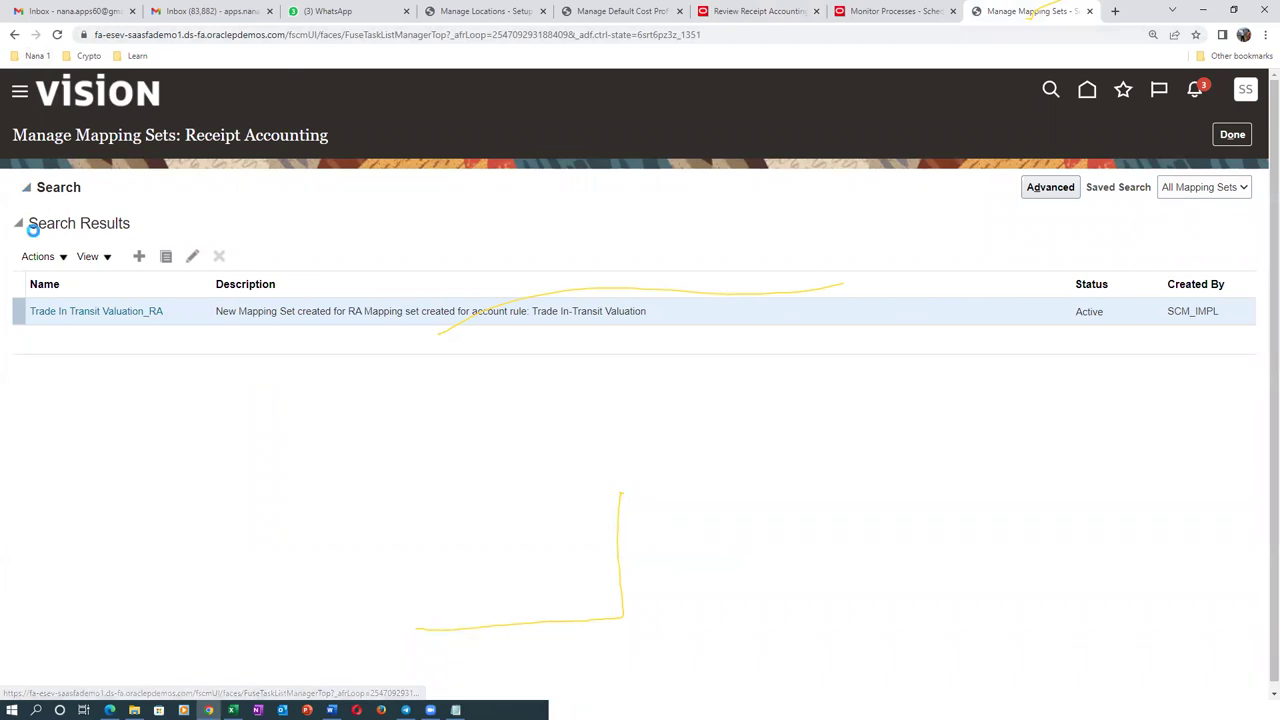
left_click_drag(320, 229, 136, 224)
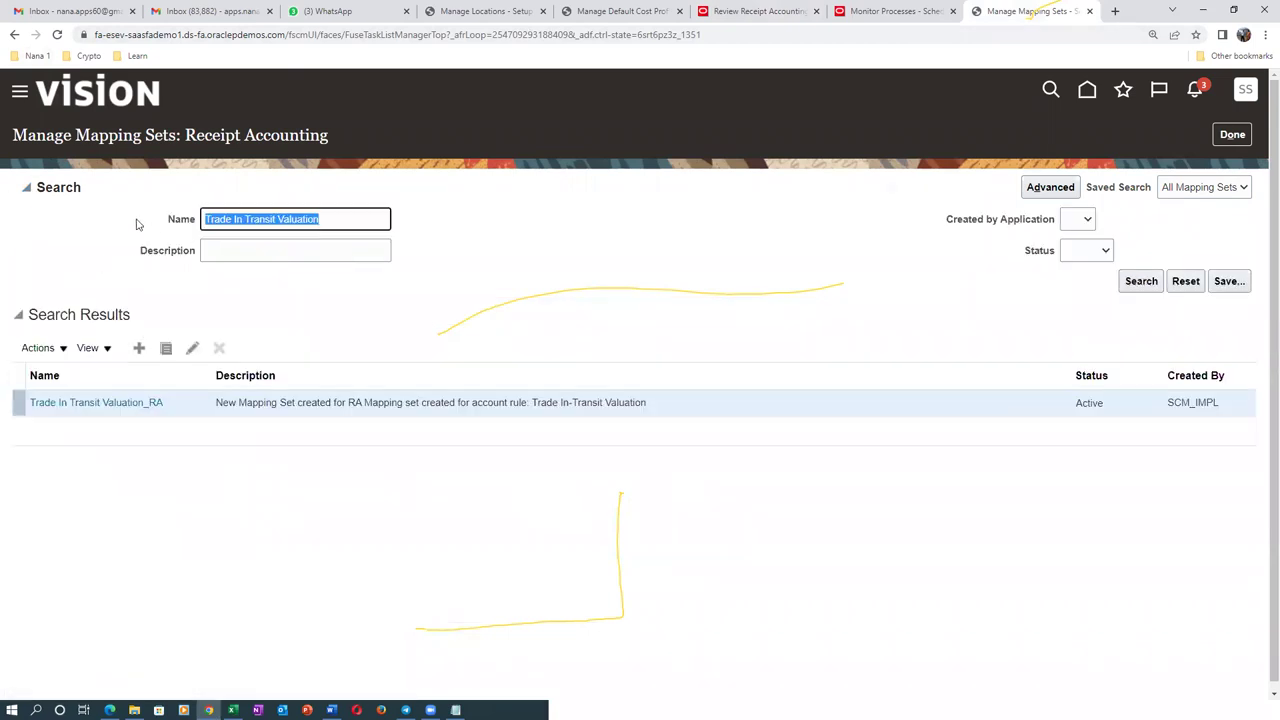
type("Trade Clearing_RA")
key("BackSpace")
key("BackSpace")
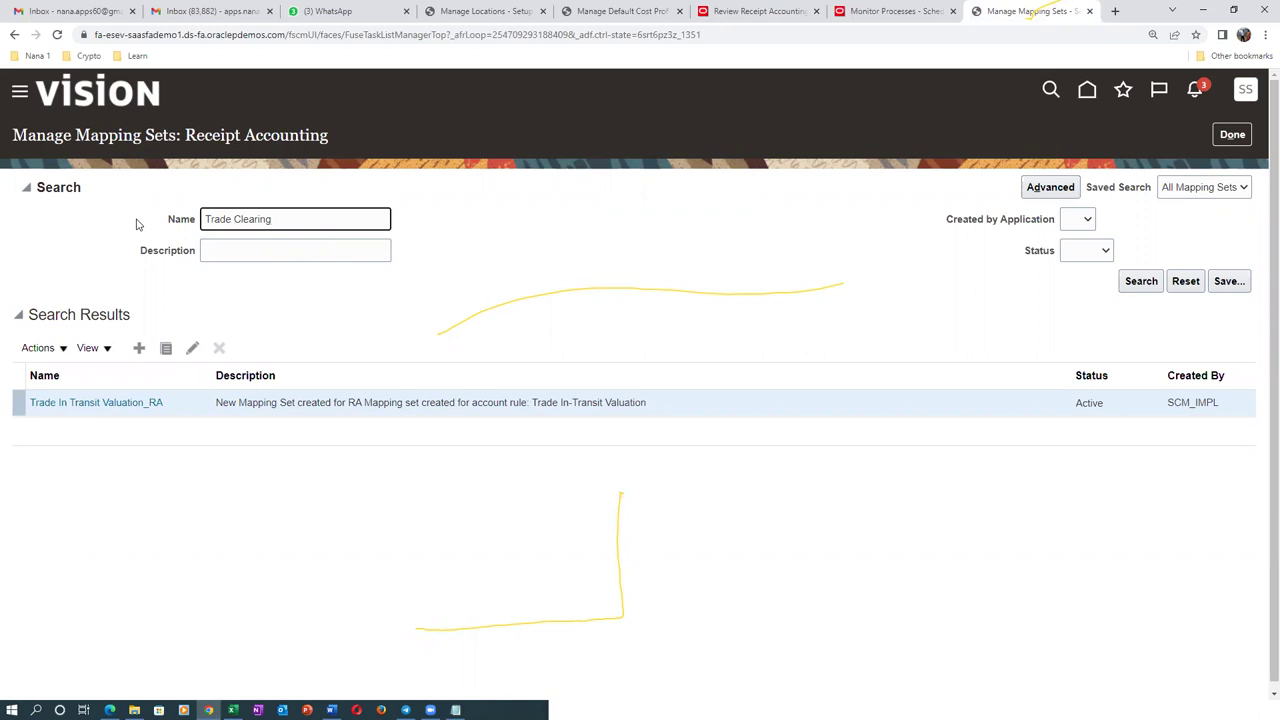
key("Return")
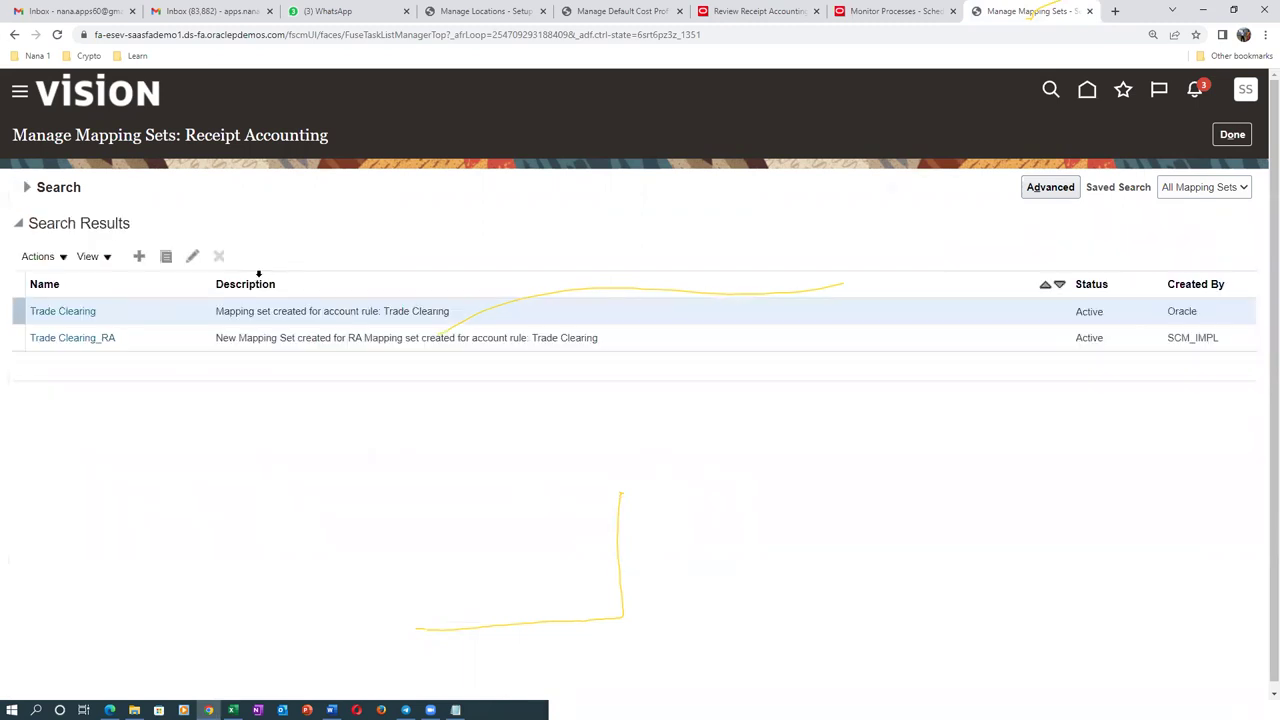
Step: Open the Trade Clearing_RA mapping set and copy the output account 101.10.12350.000.000.000 from its organization 001 row
left_click(81, 342)
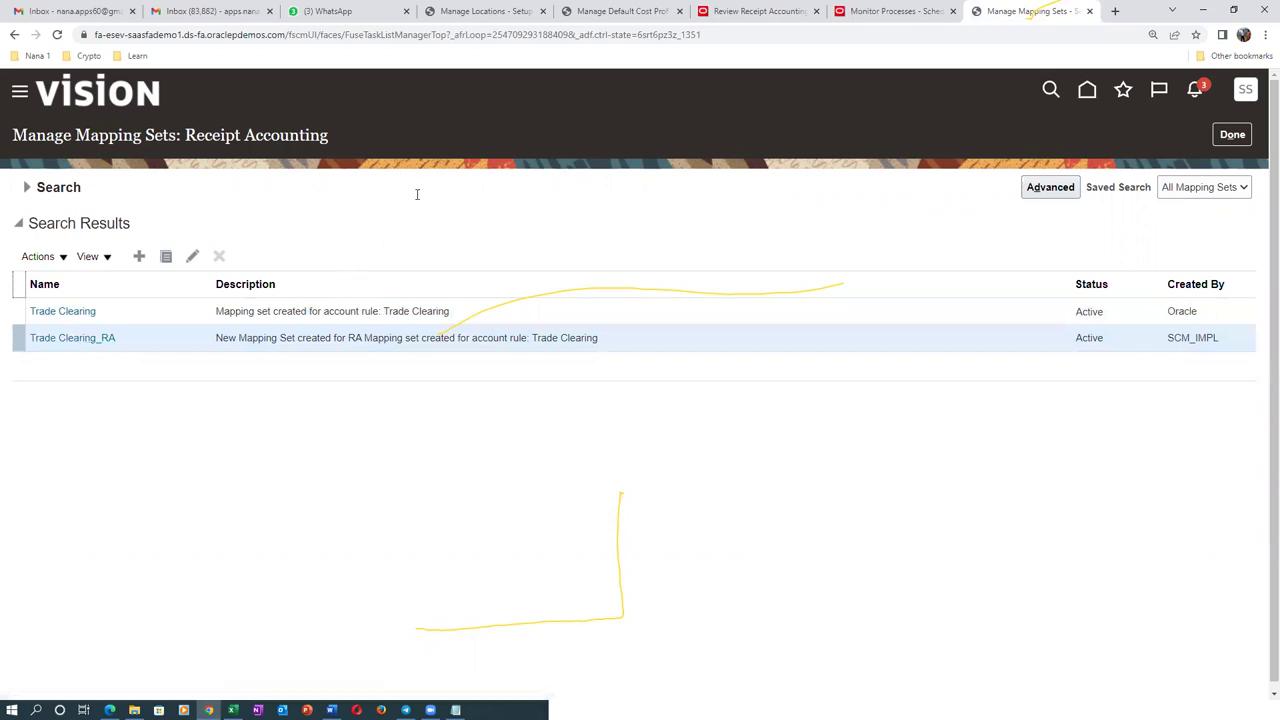
scroll(340, 400, "down", 3)
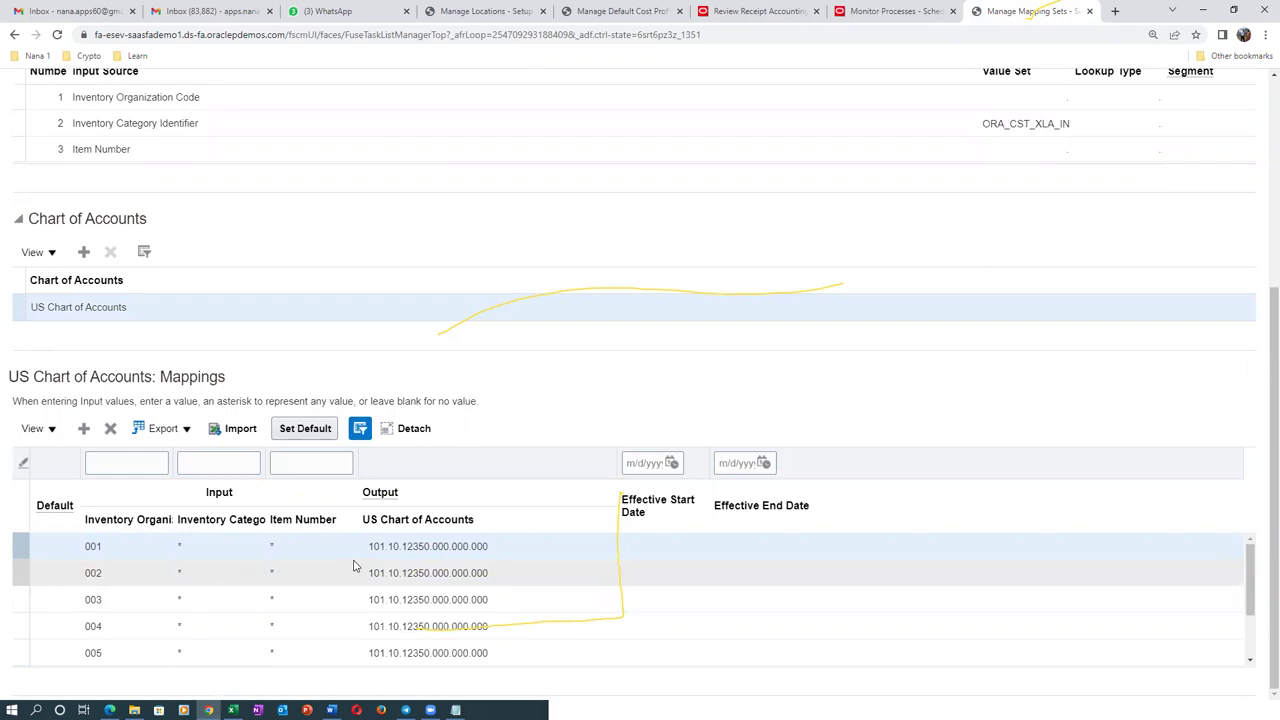
left_click(400, 548)
key("ctrl+c")
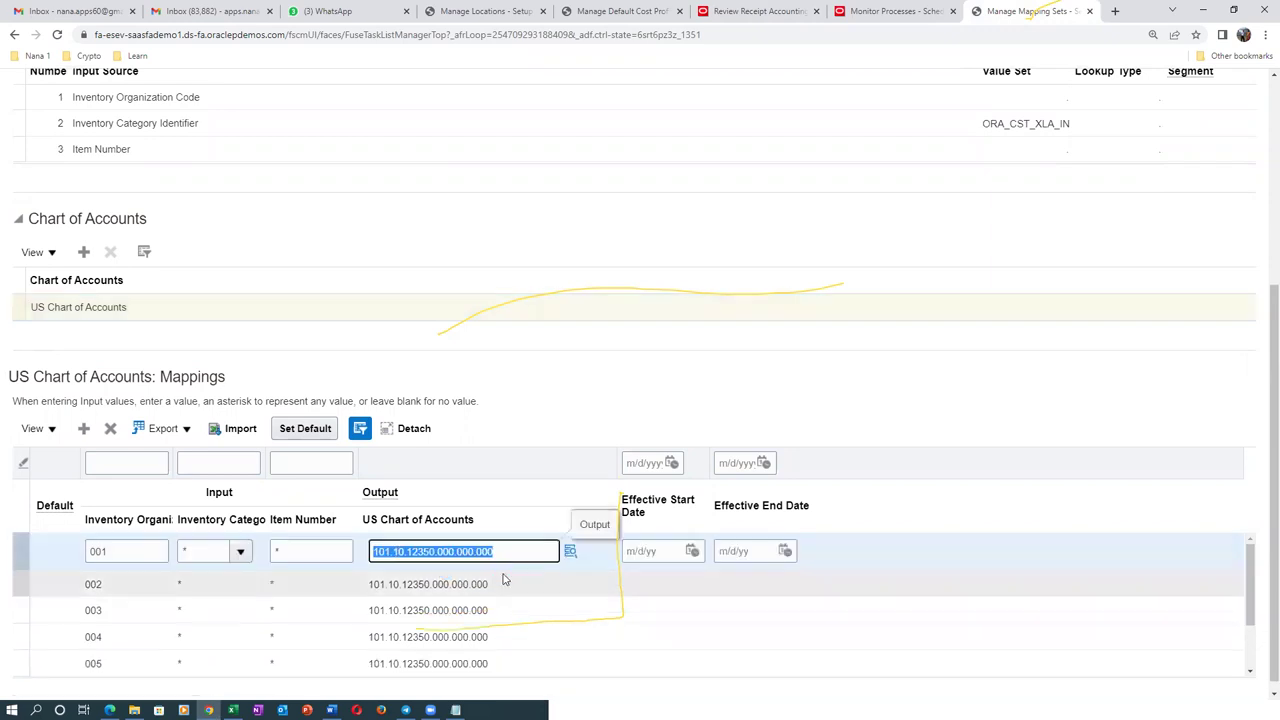
Step: Add a US Chart of Accounts mapping row for organization B021 with an asterisk for inventory category in Trade Clearing_RA
scroll(505, 571, "down", 3)
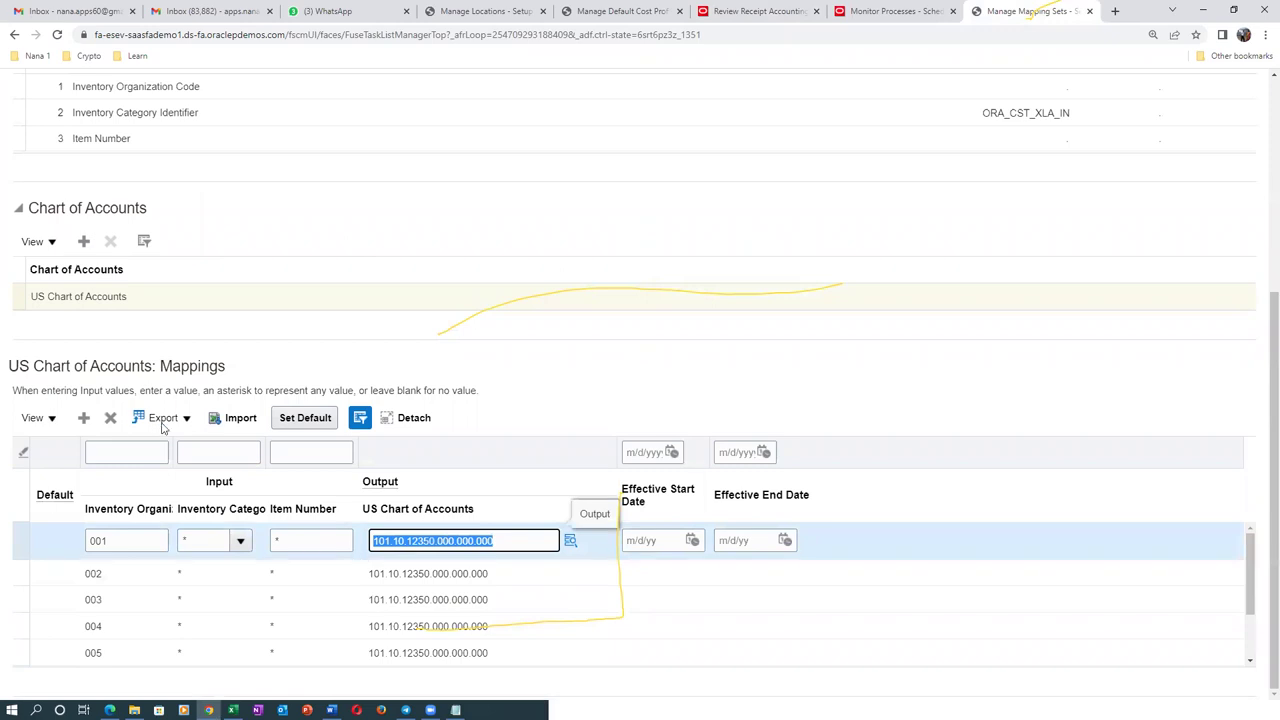
left_click(116, 513)
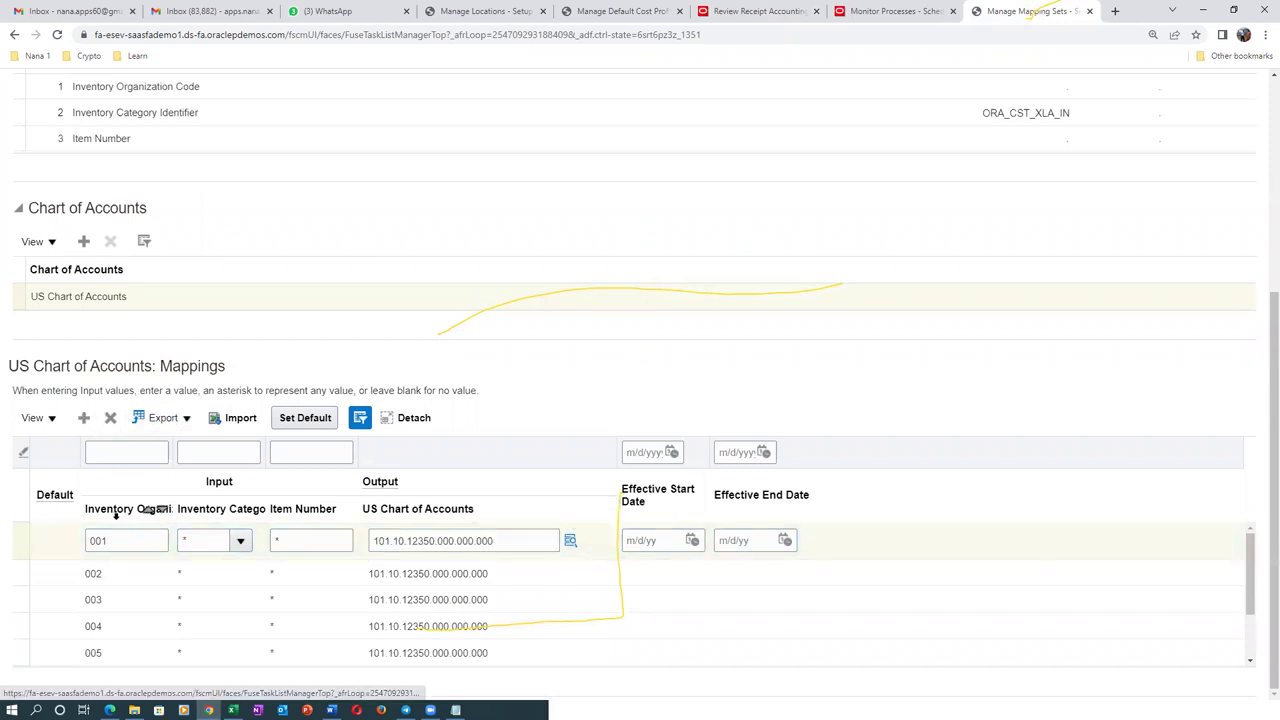
left_click(109, 566)
type("B021")
key("Tab")
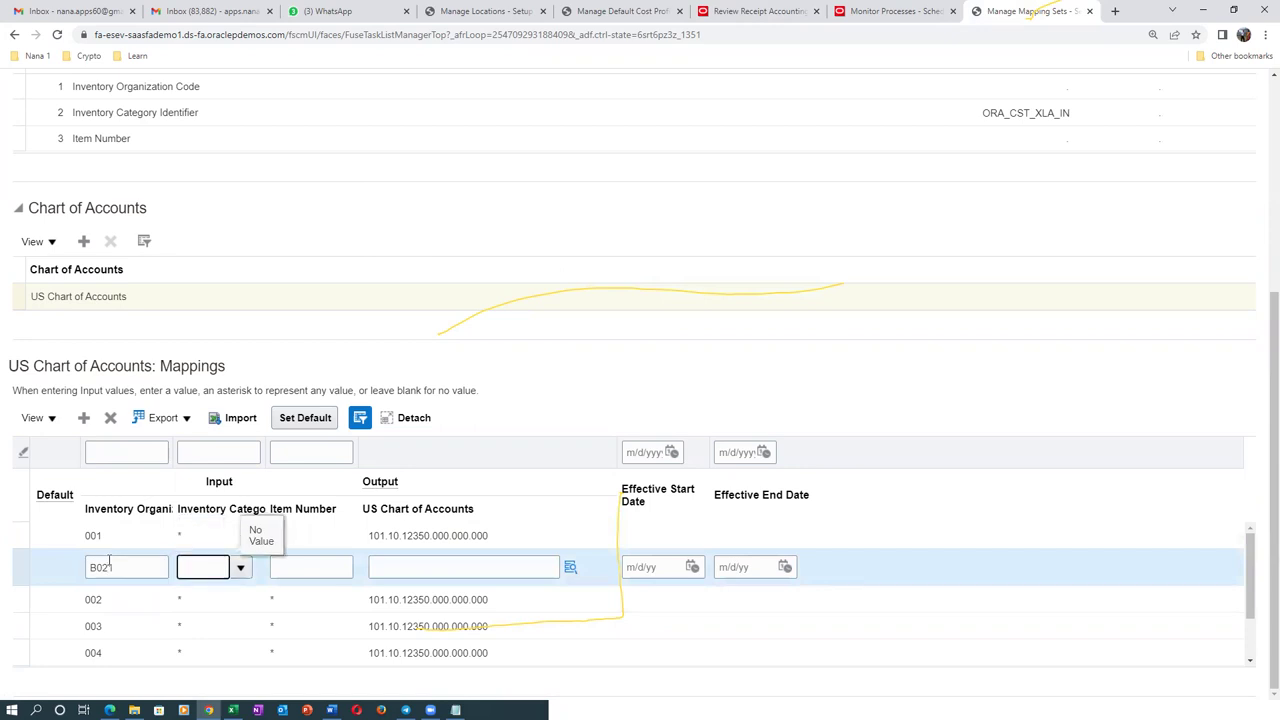
left_click(240, 567)
left_click(241, 299)
Step: Complete the B021 row with an asterisk for item number and output account 101.10.12350.000.000.000, saving and closing Trade Clearing_RA
left_click(307, 568)
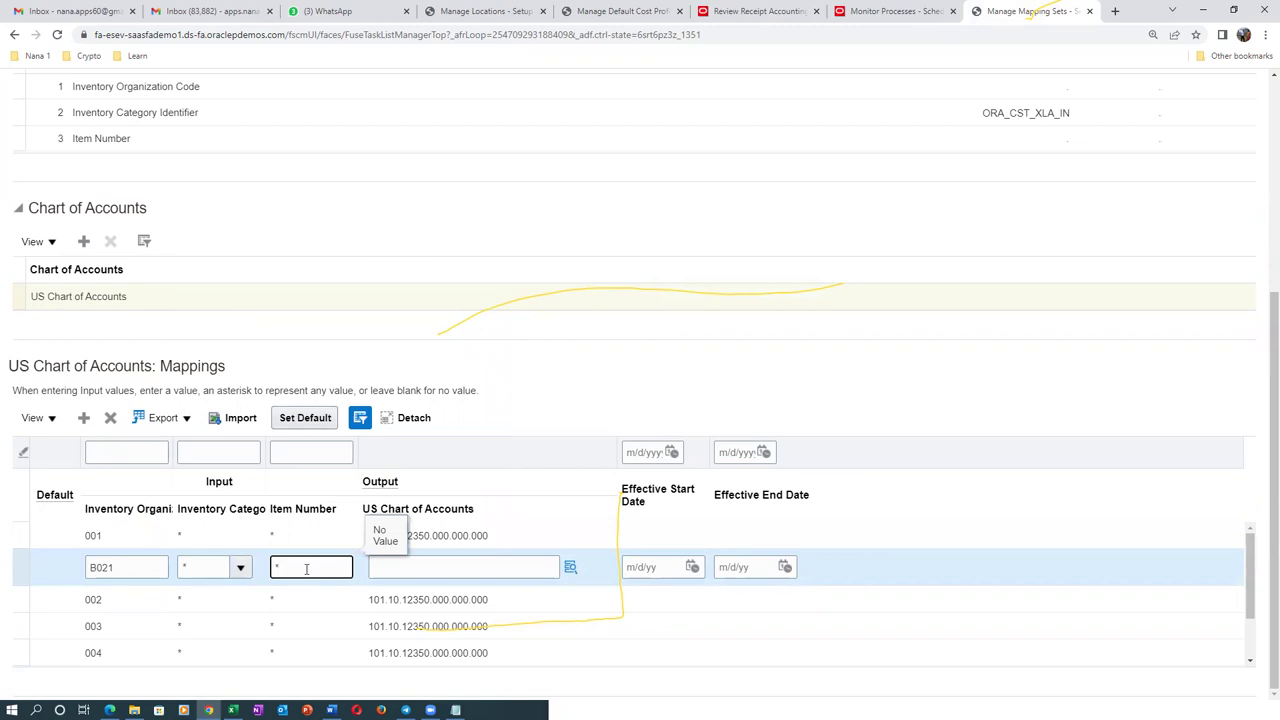
type("*")
left_click(401, 567)
key("ctrl+v")
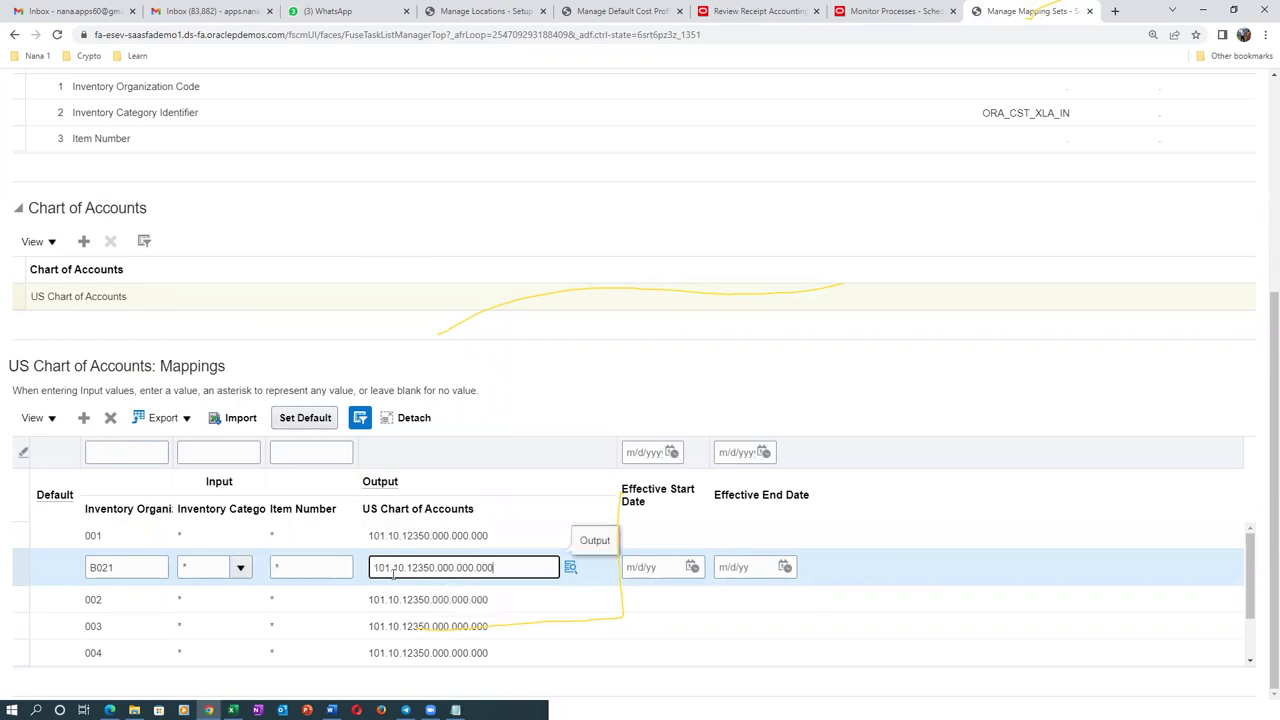
triple_click(553, 390)
scroll(594, 417, "up", 4)
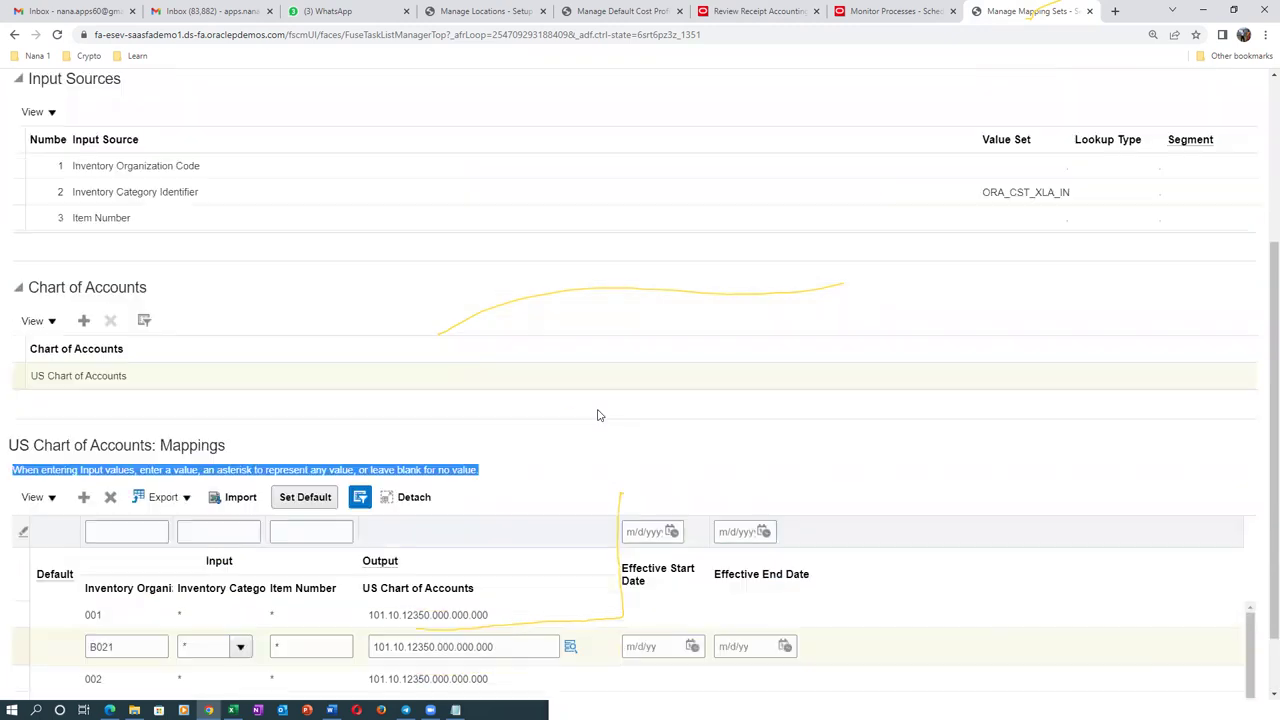
left_click(1031, 126)
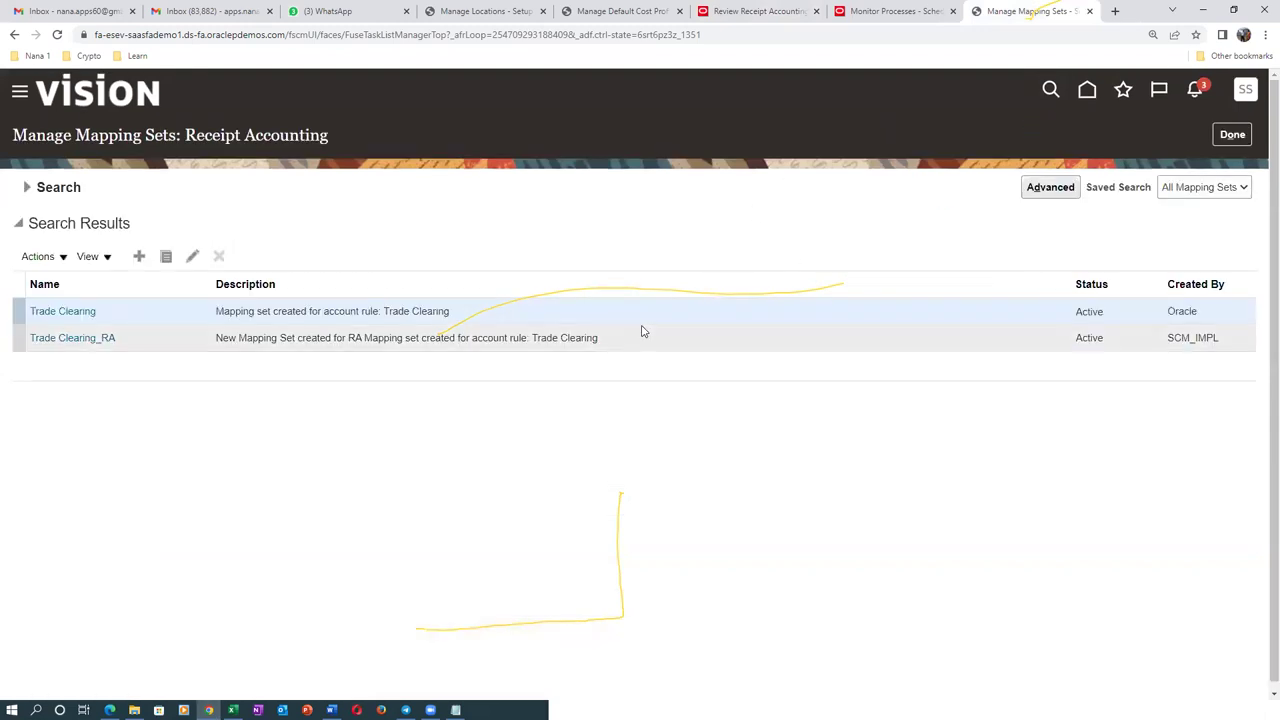
Step: Expand the second error line of the Shipment Reference journal entries and copy the mapping set name Interorganization Payables_RA
left_click(795, 13)
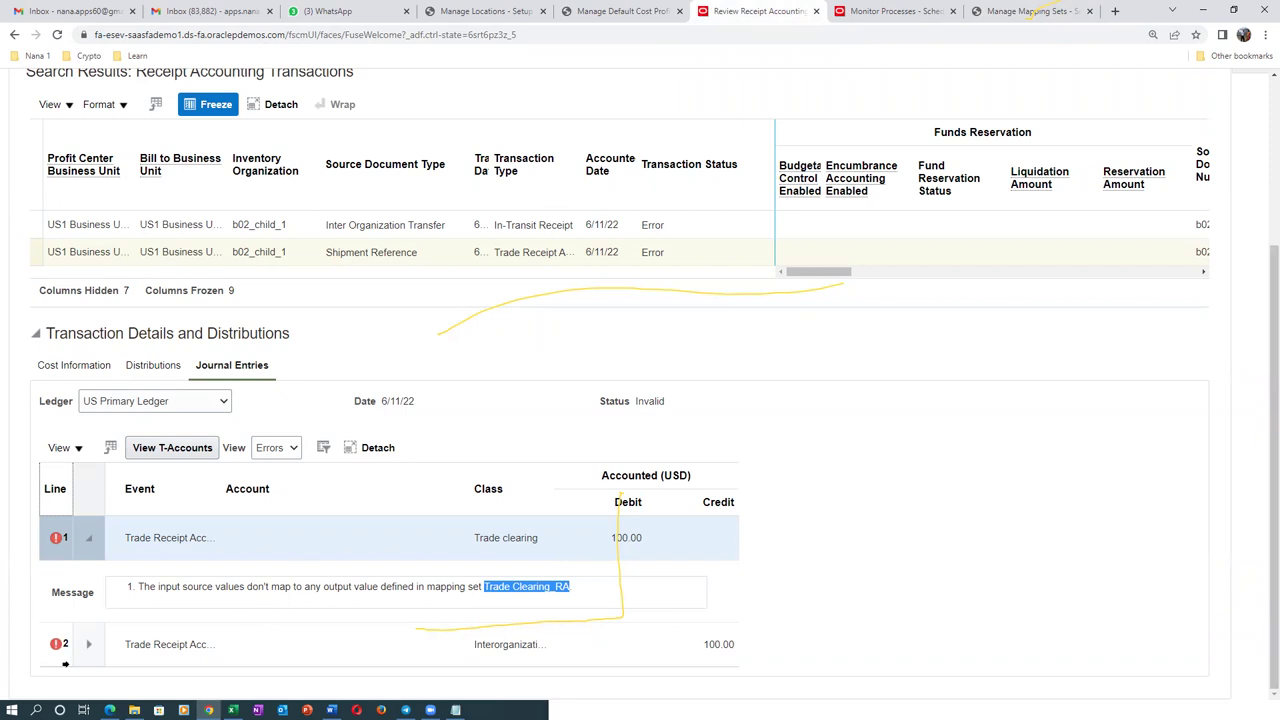
left_click(88, 645)
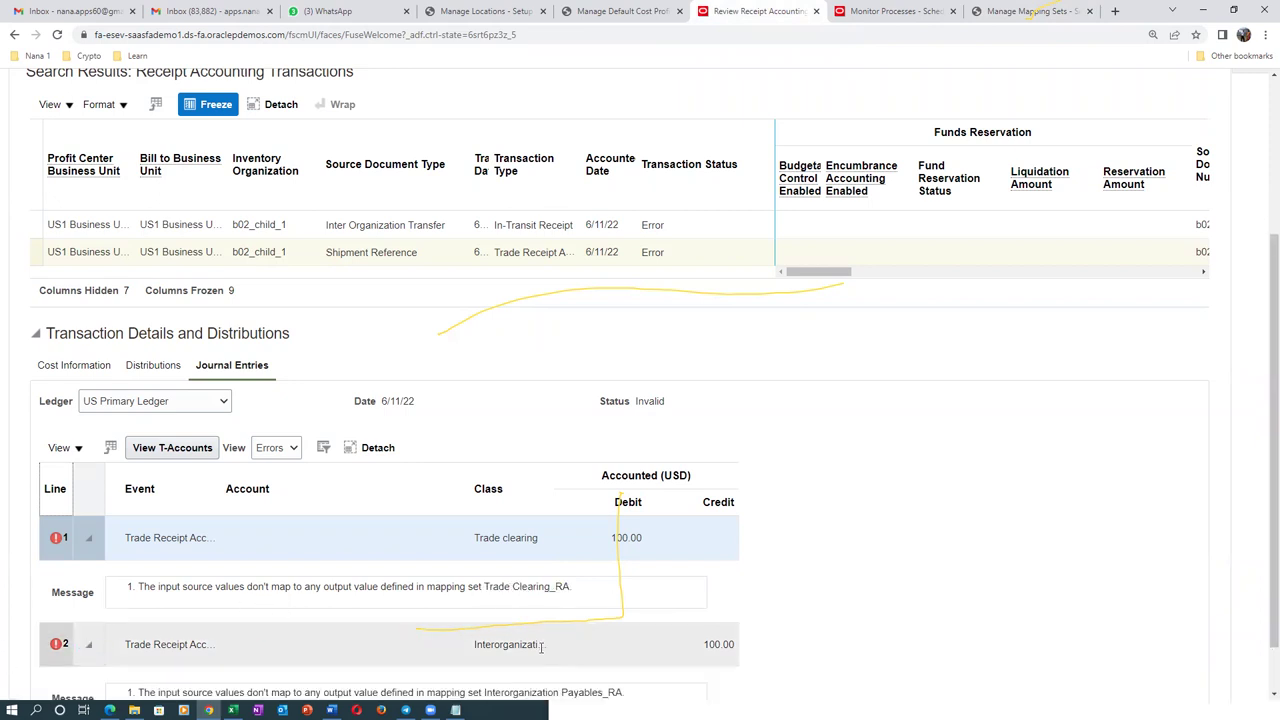
scroll(540, 648, "down", 1)
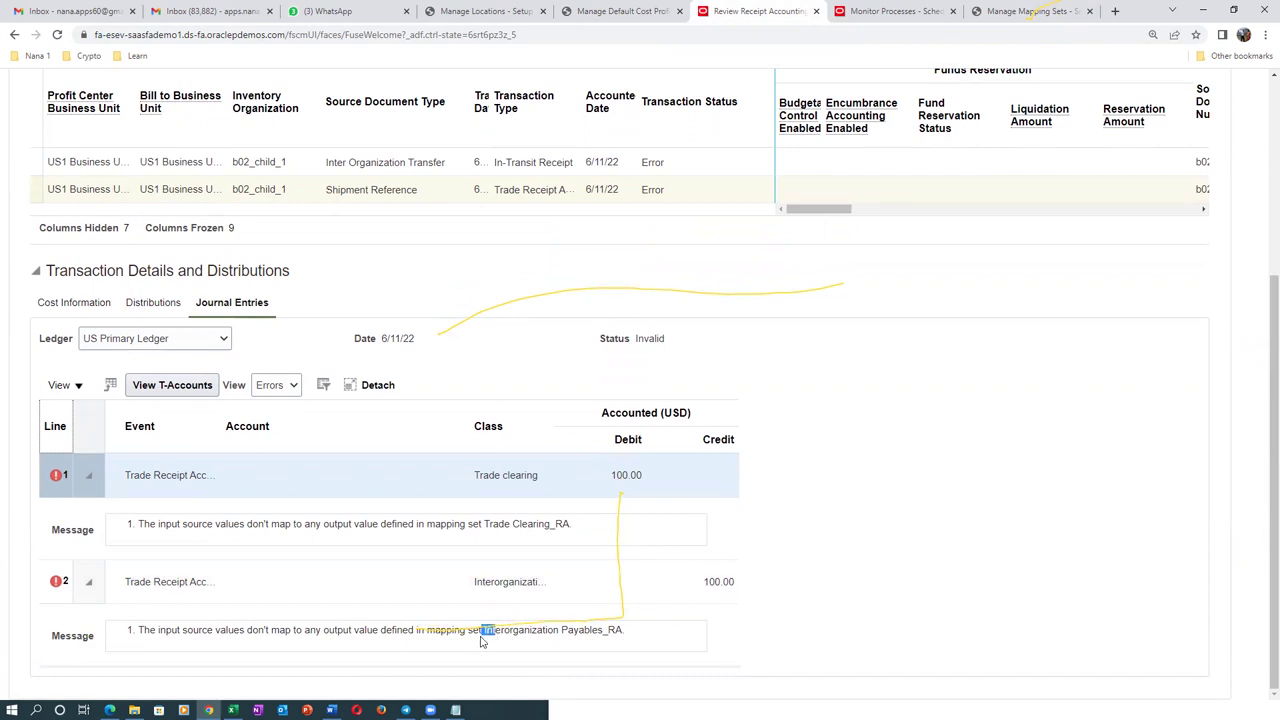
left_click(492, 643)
left_click_drag(625, 629, 487, 653)
key("ctrl+c")
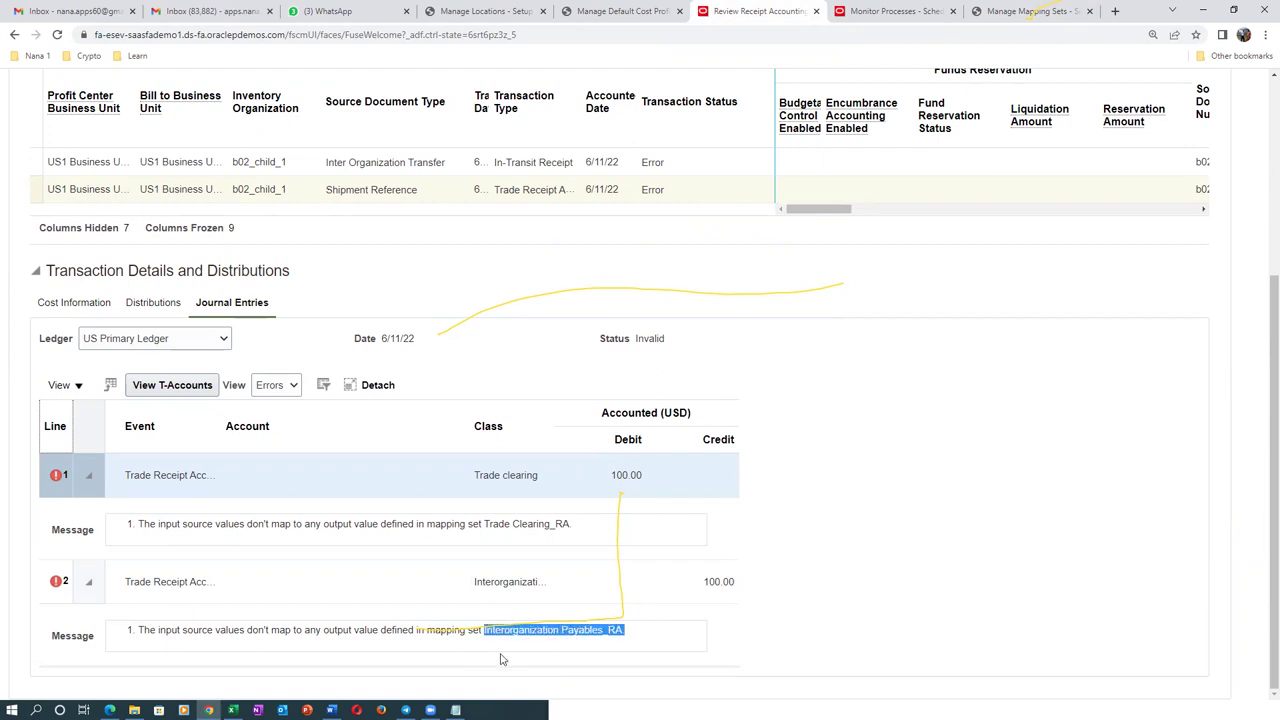
Step: Search the Receipt Accounting mapping sets for Interorganization Payables_RA and open that mapping set
left_click(1032, 12)
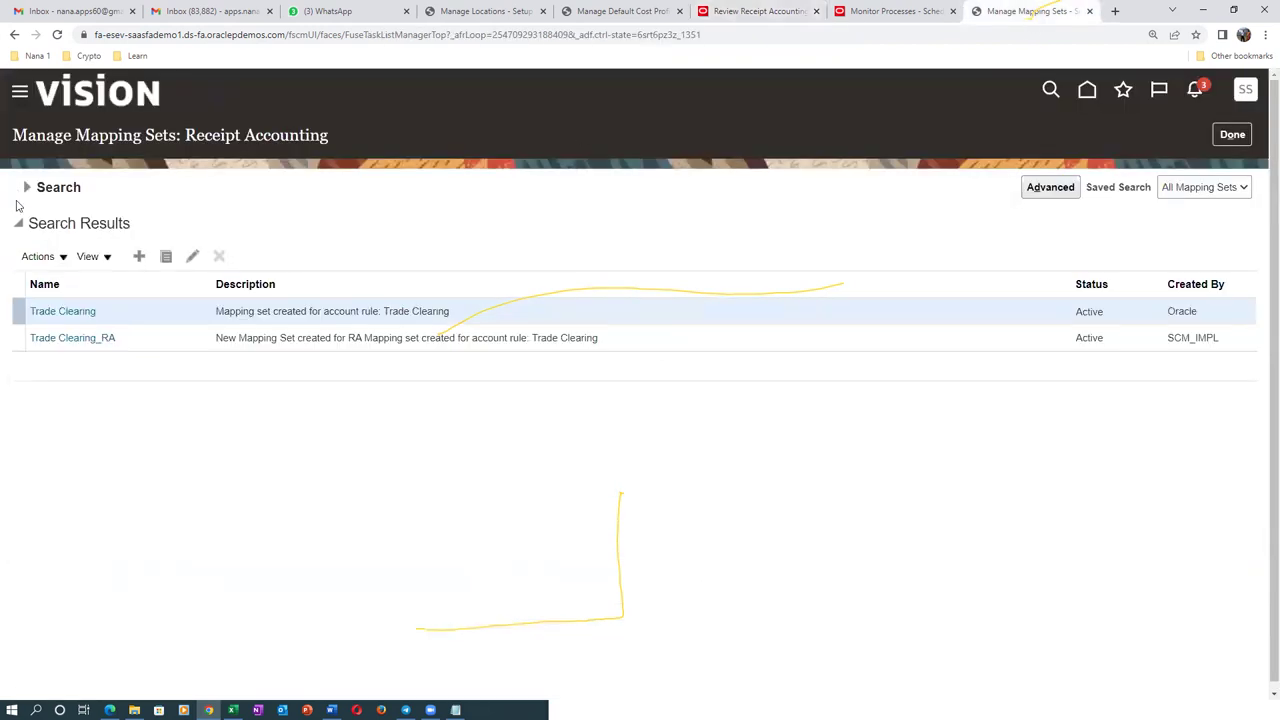
left_click(26, 187)
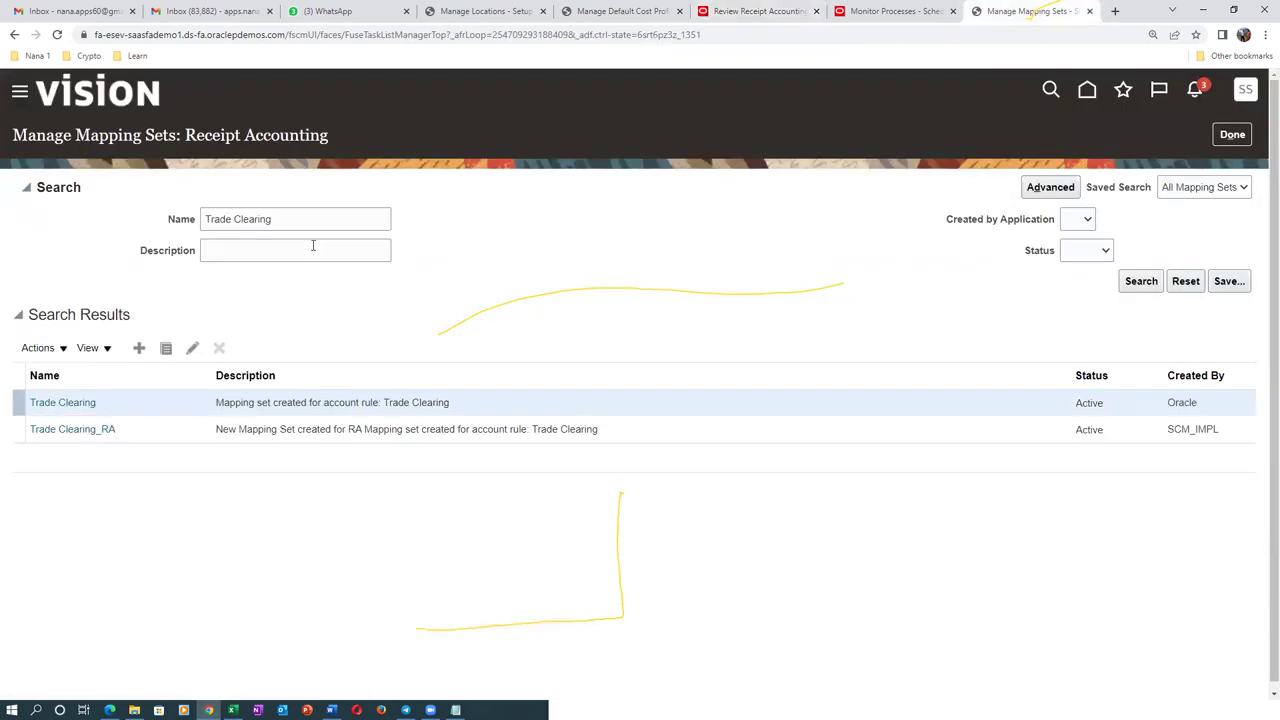
key("ctrl+v")
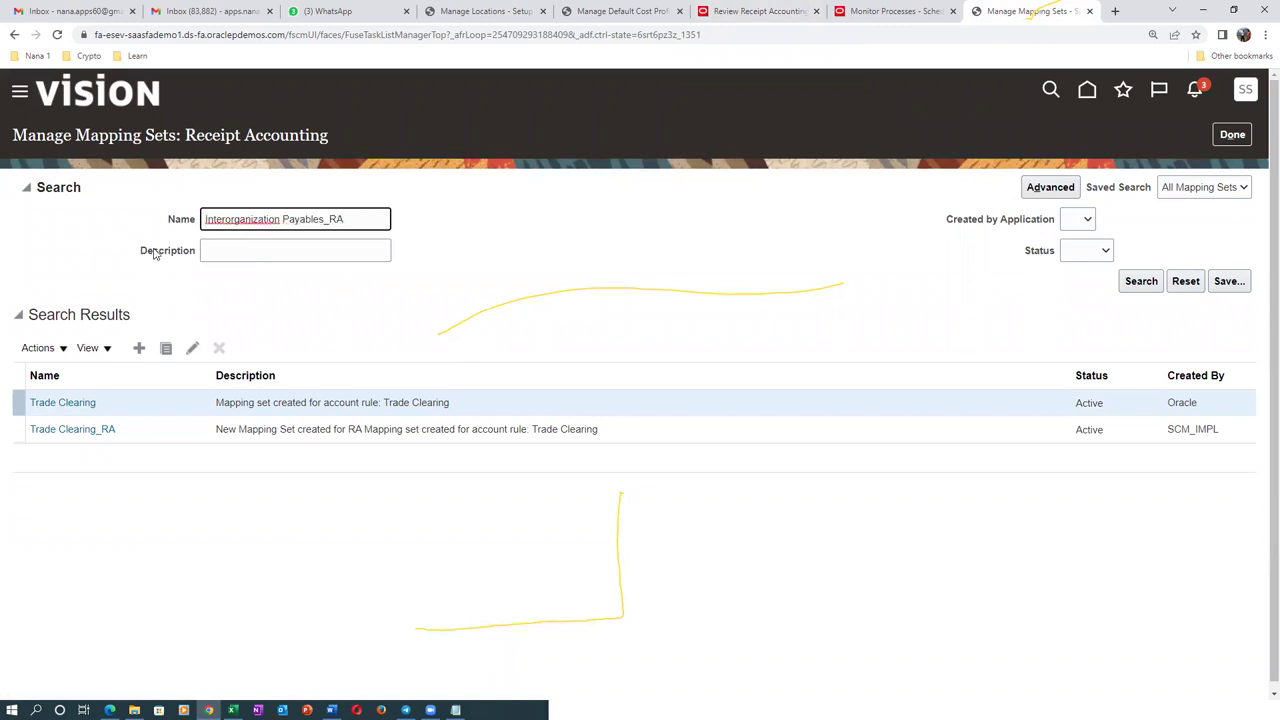
key("Return")
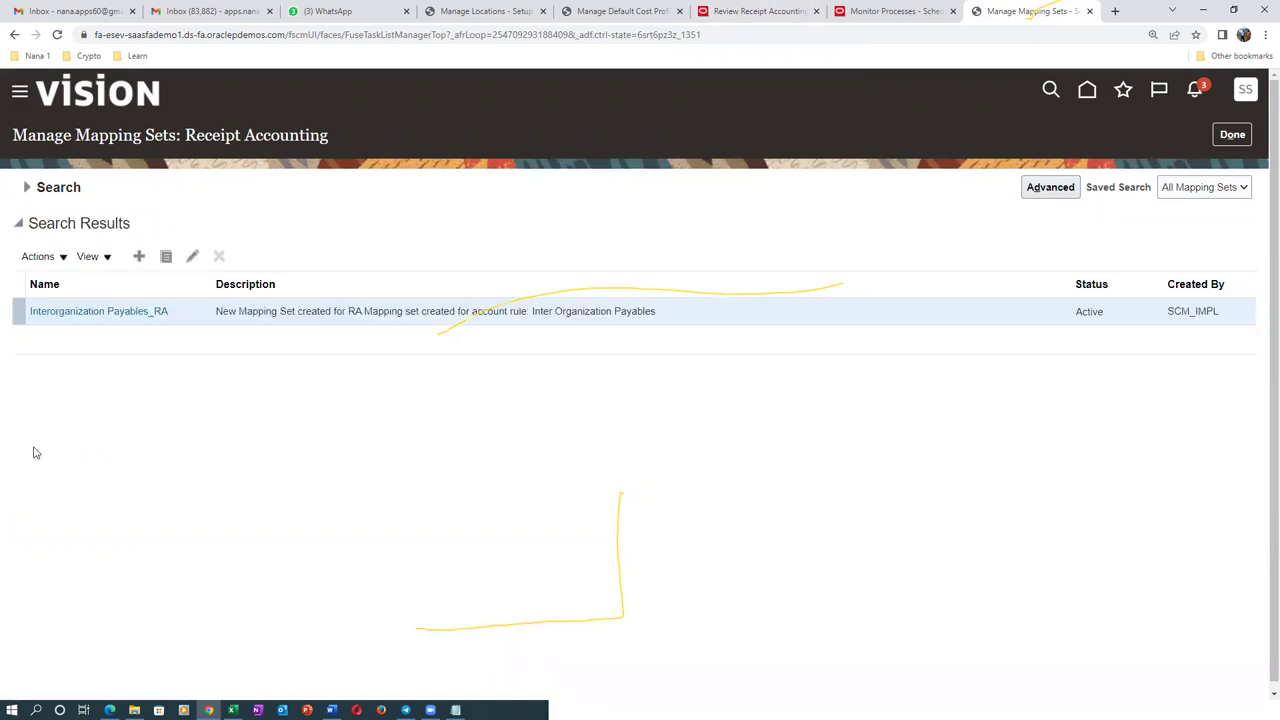
left_click(63, 312)
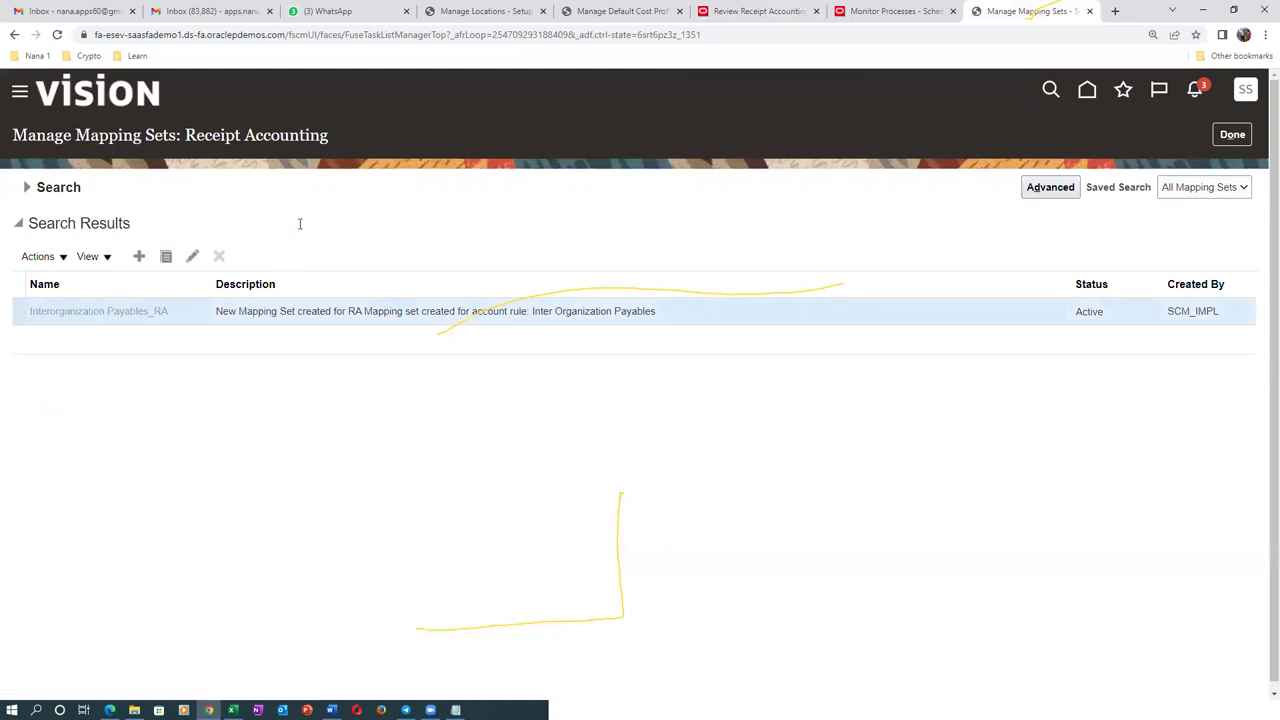
Step: Copy the output account 101.10.52120.120.000.000 from the organization 001 row of the US Chart of Accounts mappings
scroll(7, 503, "down", 3)
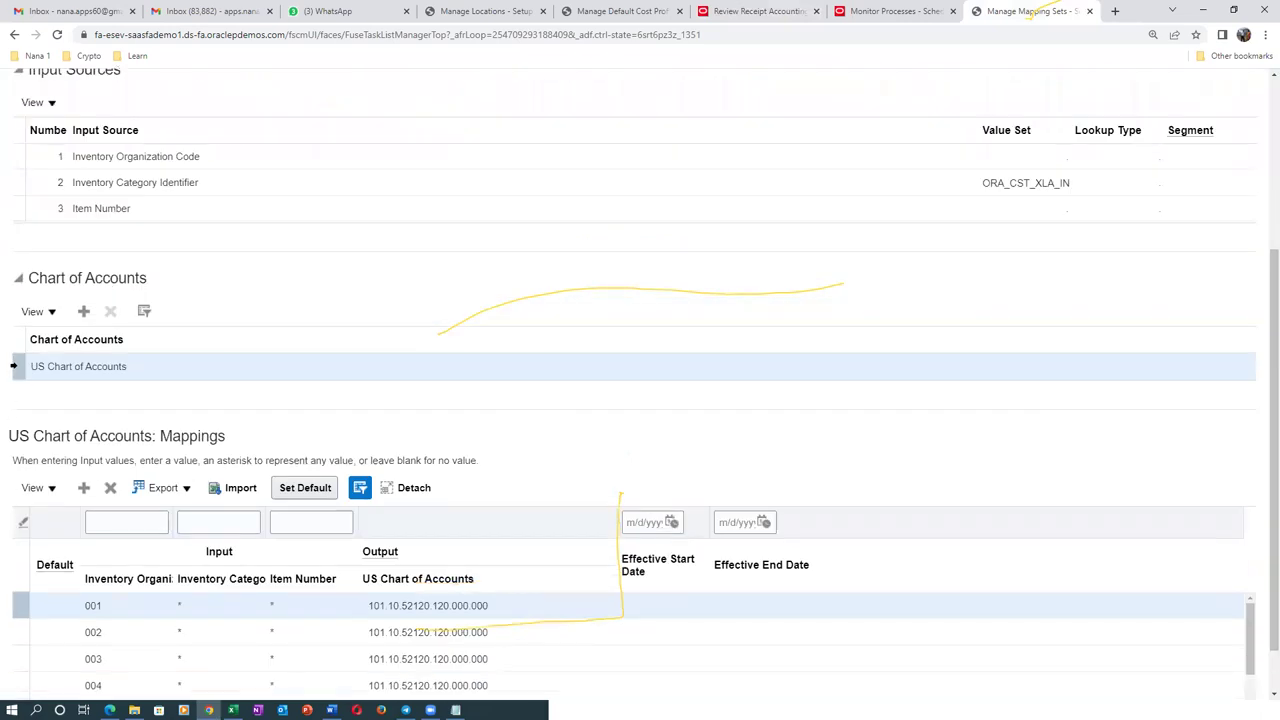
left_click(437, 606)
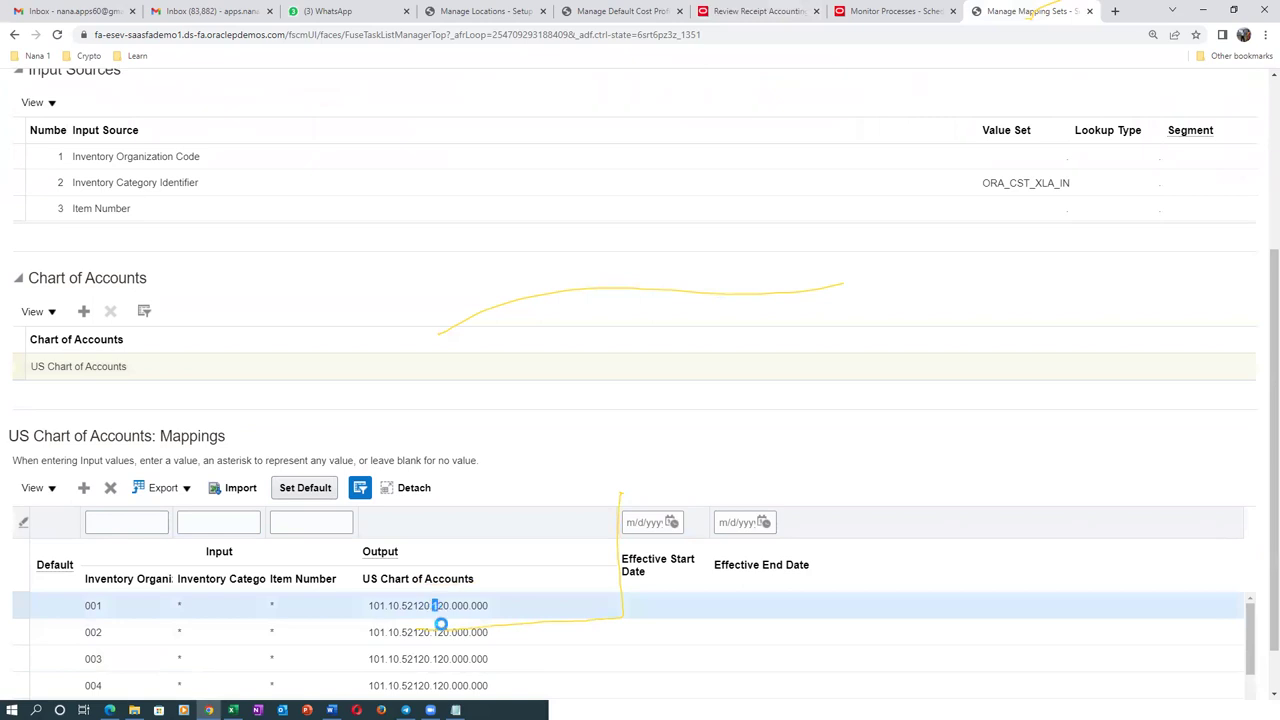
mouse_move(503, 586)
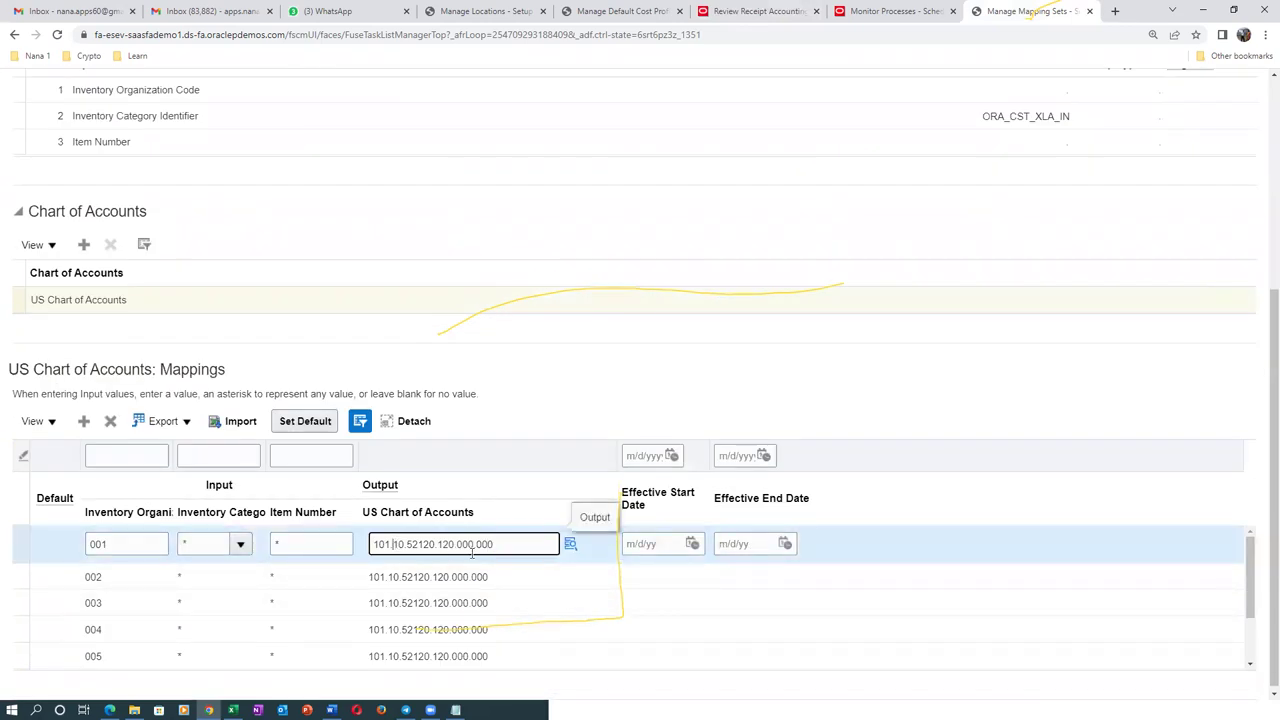
left_click_drag(505, 545, 370, 540)
key("ctrl+c")
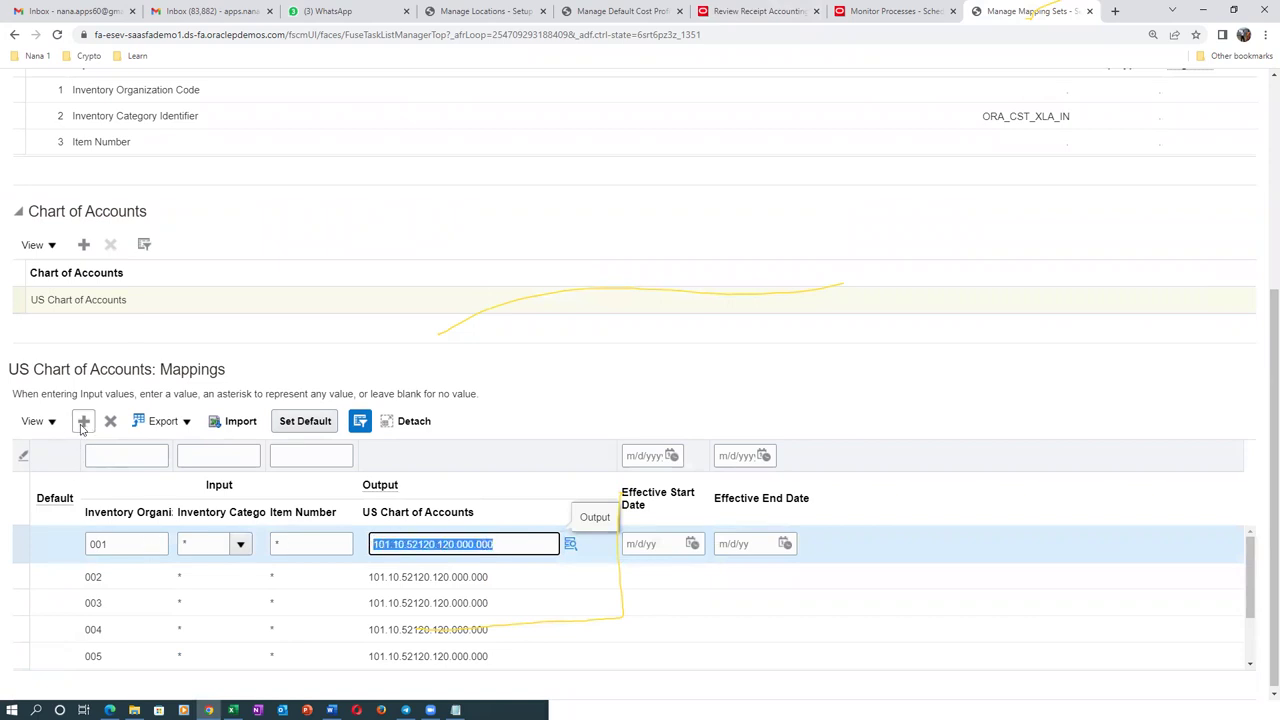
Step: Add a US Chart of Accounts mapping row for organization B021 with an asterisk for inventory category in Interorganization Payables_RA
left_click(84, 421)
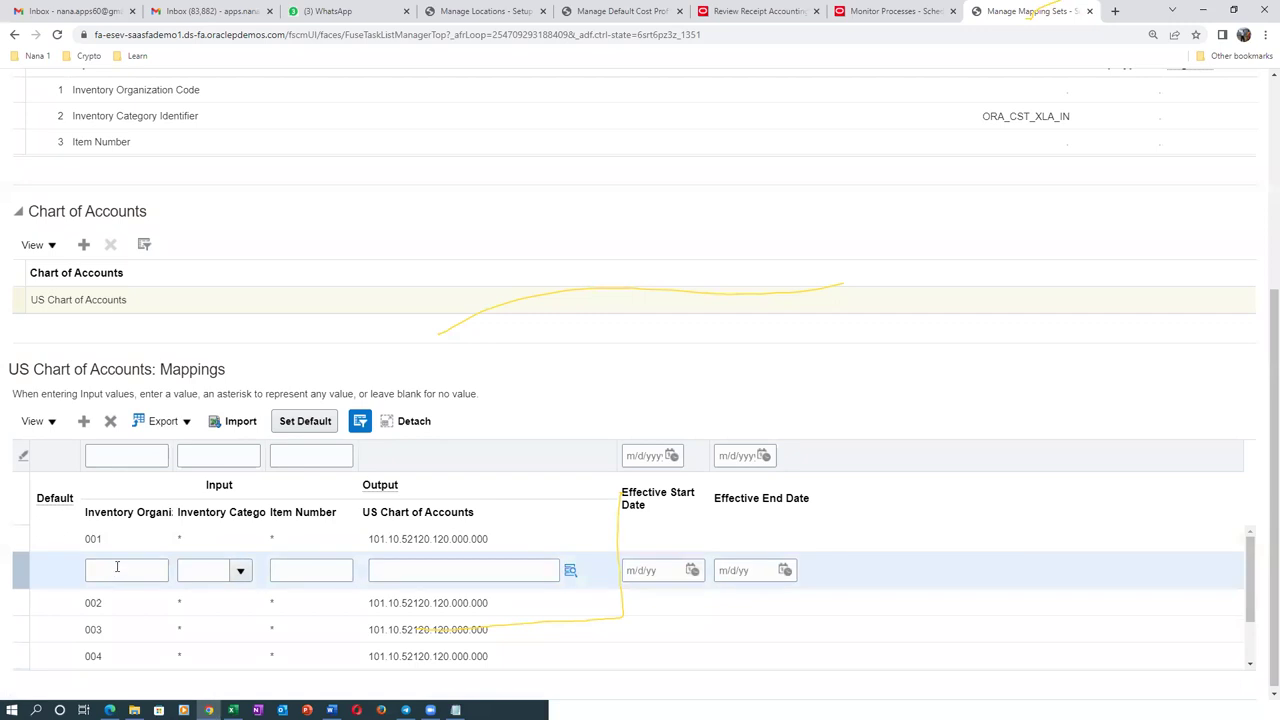
left_click(124, 566)
type("B0")
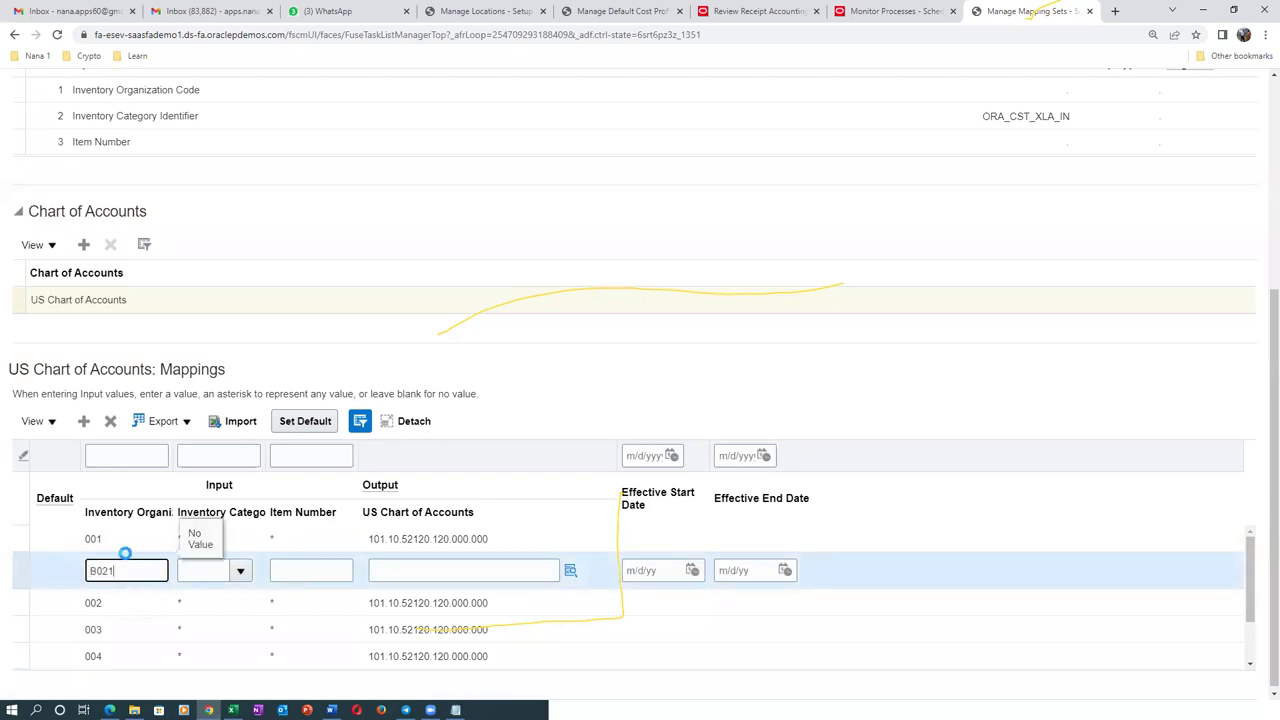
type("21")
key("Tab")
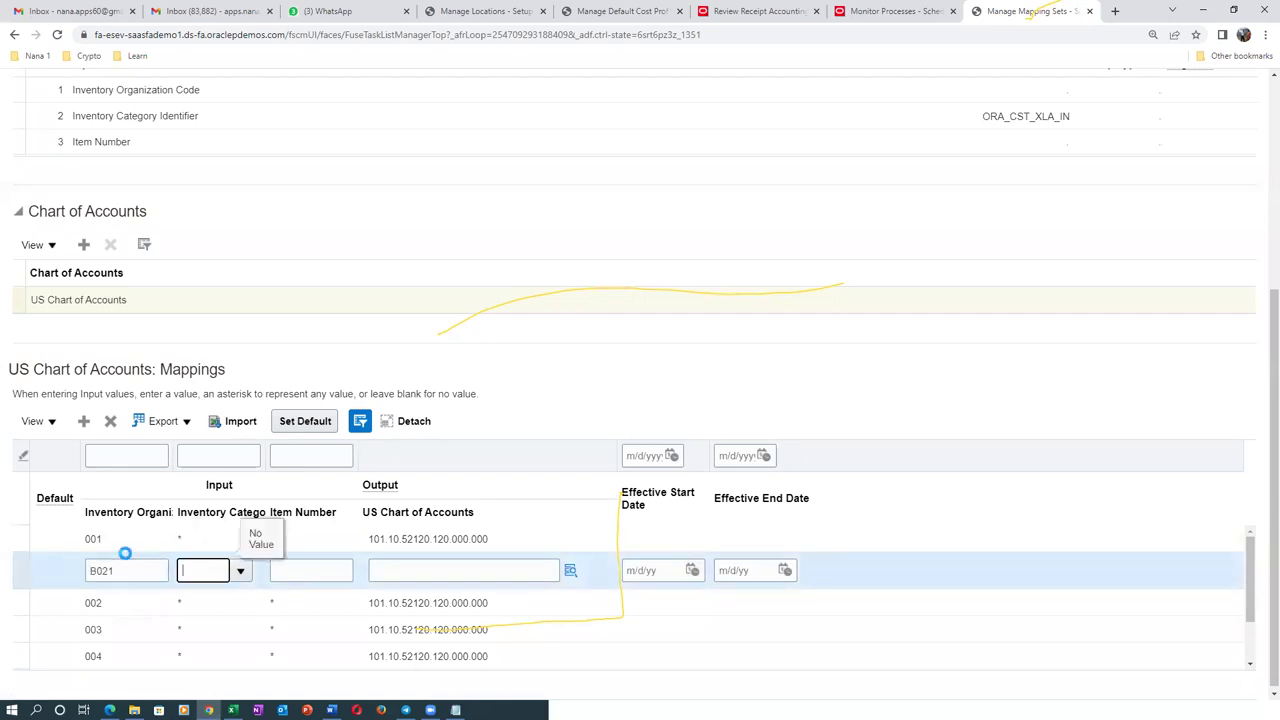
left_click(240, 572)
type("*")
Step: Complete the B021 row with an asterisk for item number and output account 101.10.52120.120.000.000, then save and leave Manage Mapping Sets
left_click(330, 576)
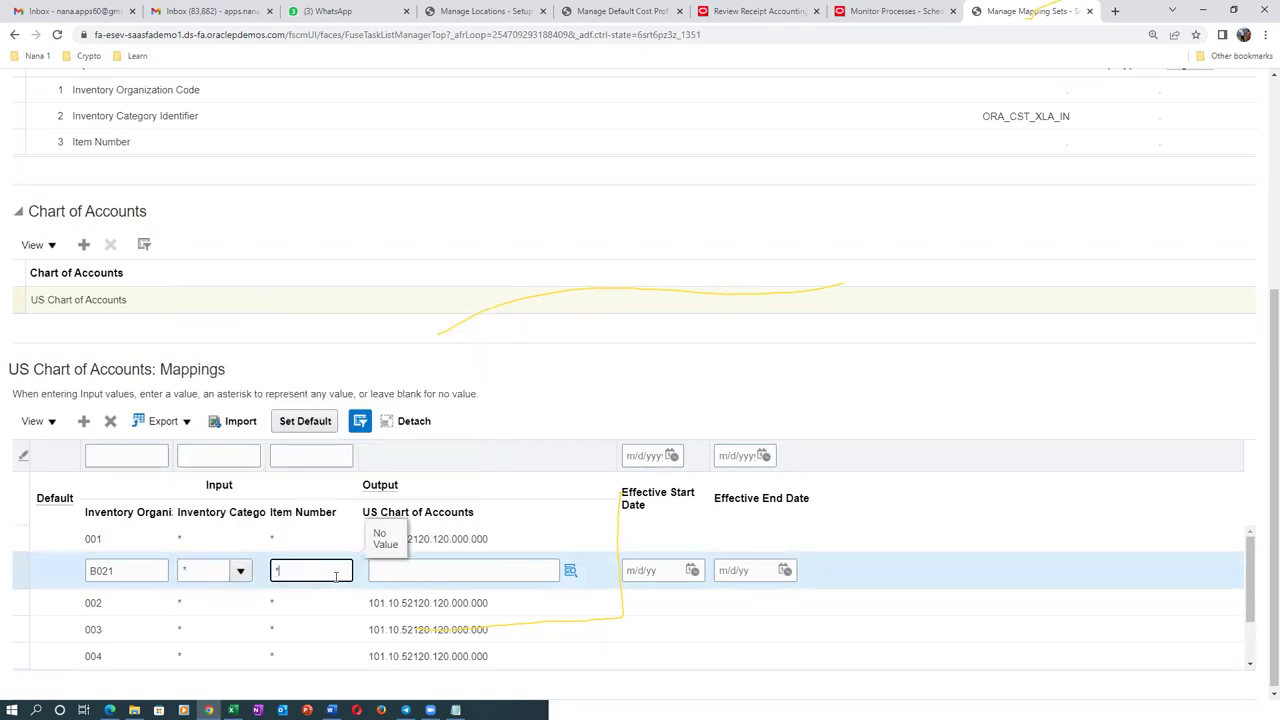
type("*")
key("Tab")
key("ctrl+v")
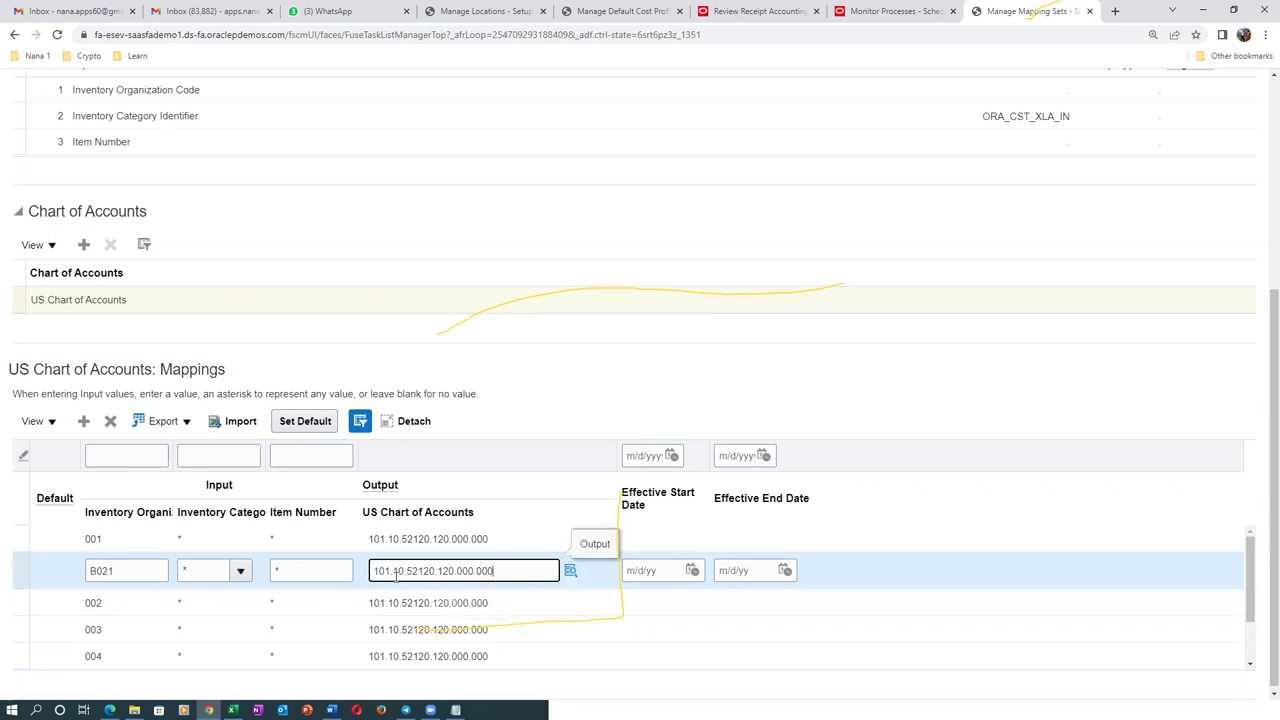
scroll(1243, 108, "up", 4)
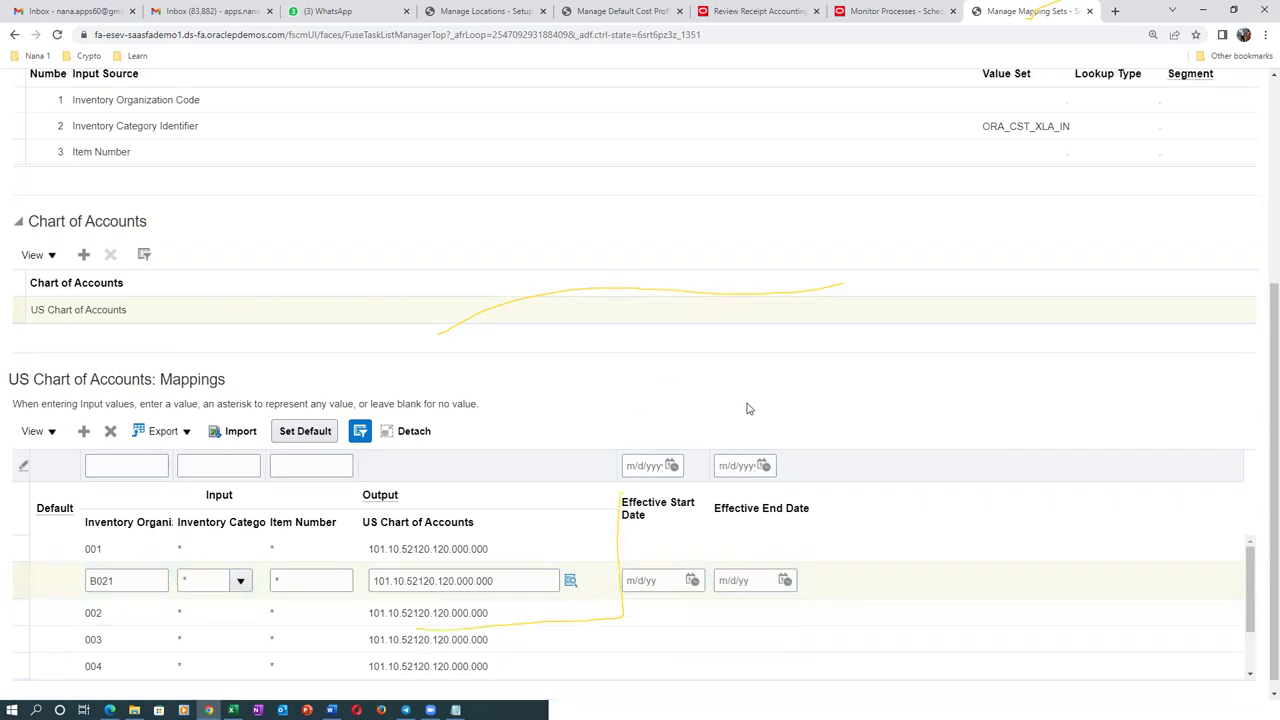
left_click(1010, 132)
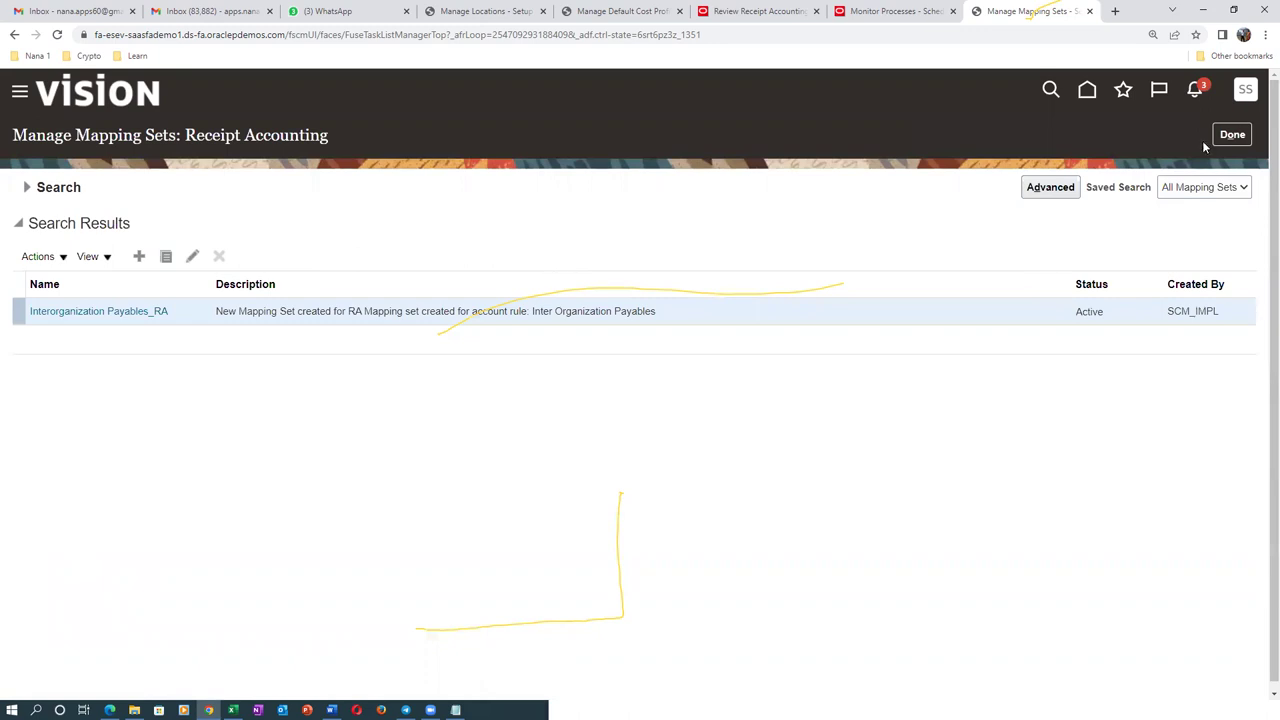
left_click(1232, 134)
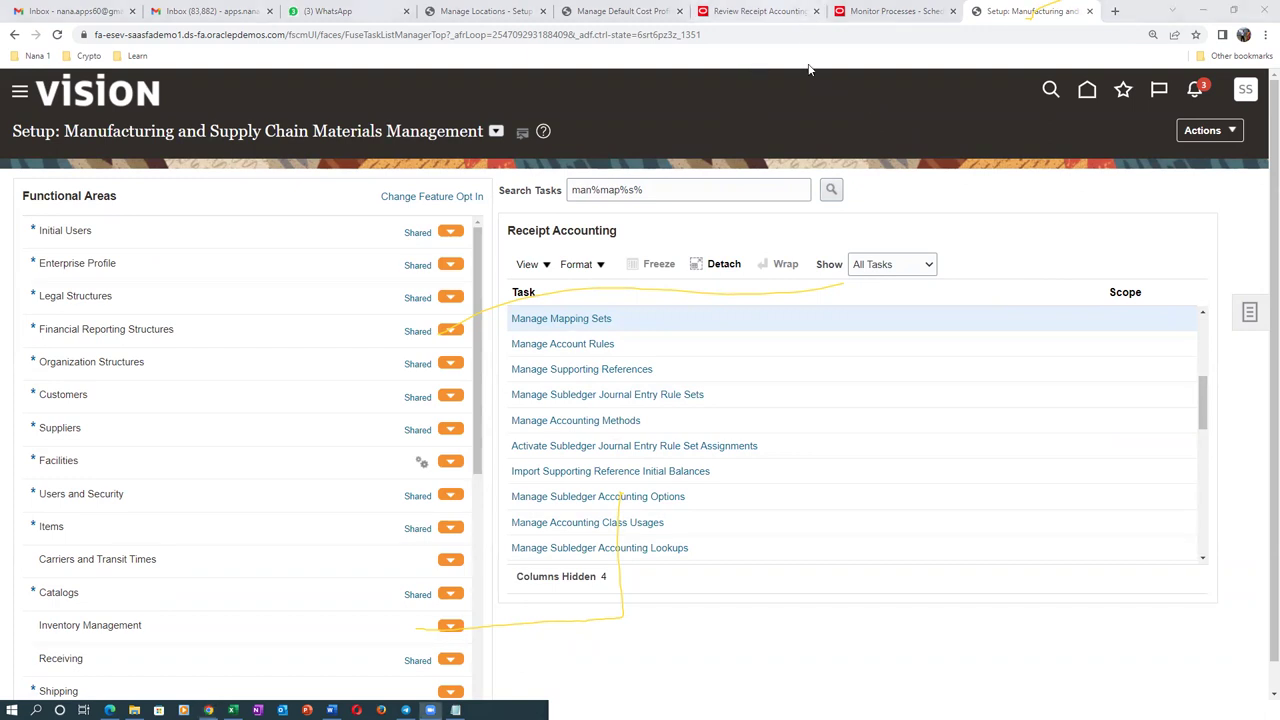
Step: Return to the receipt accounting distributions review and open the Create Accounting process
left_click(757, 11)
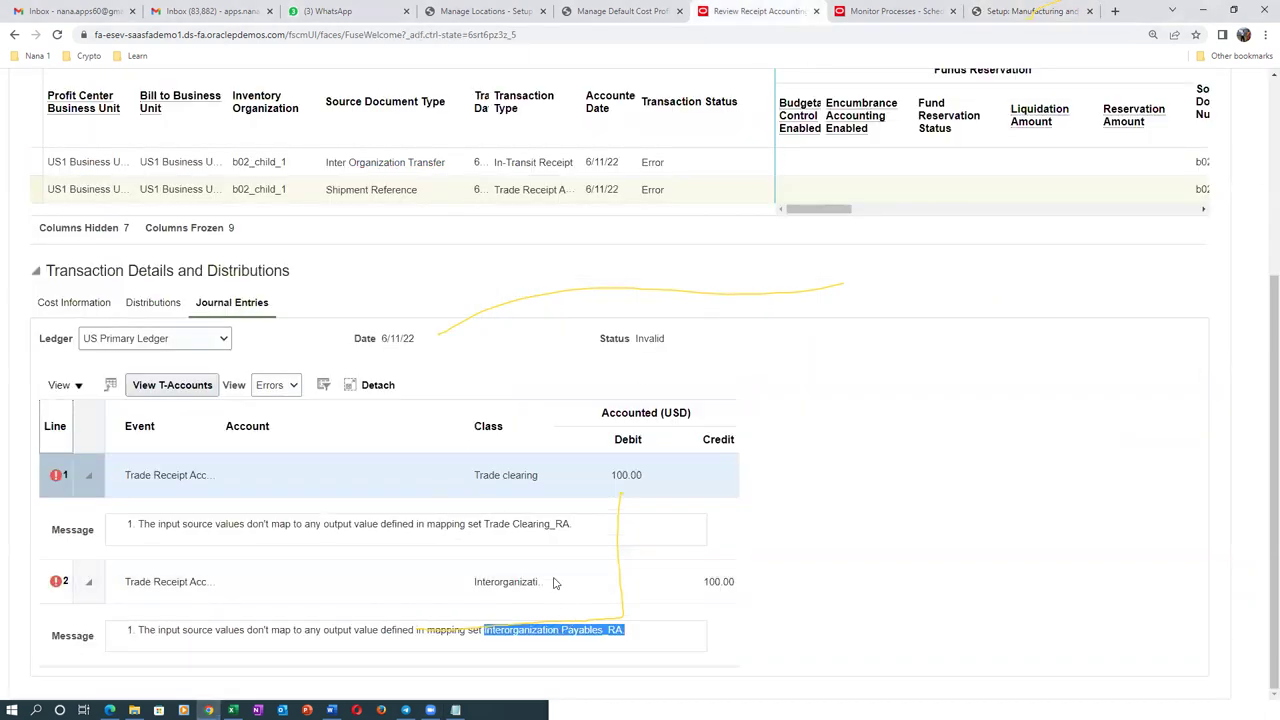
left_click(447, 196)
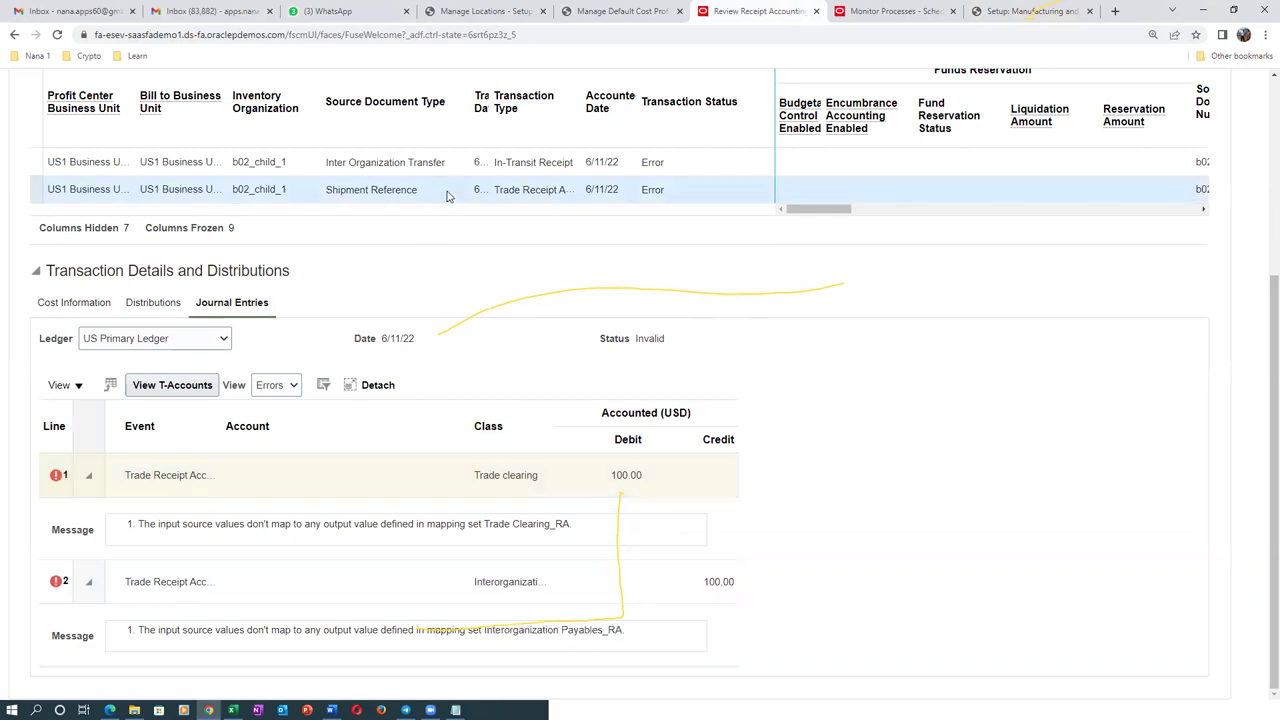
scroll(1117, 389, "up", 3)
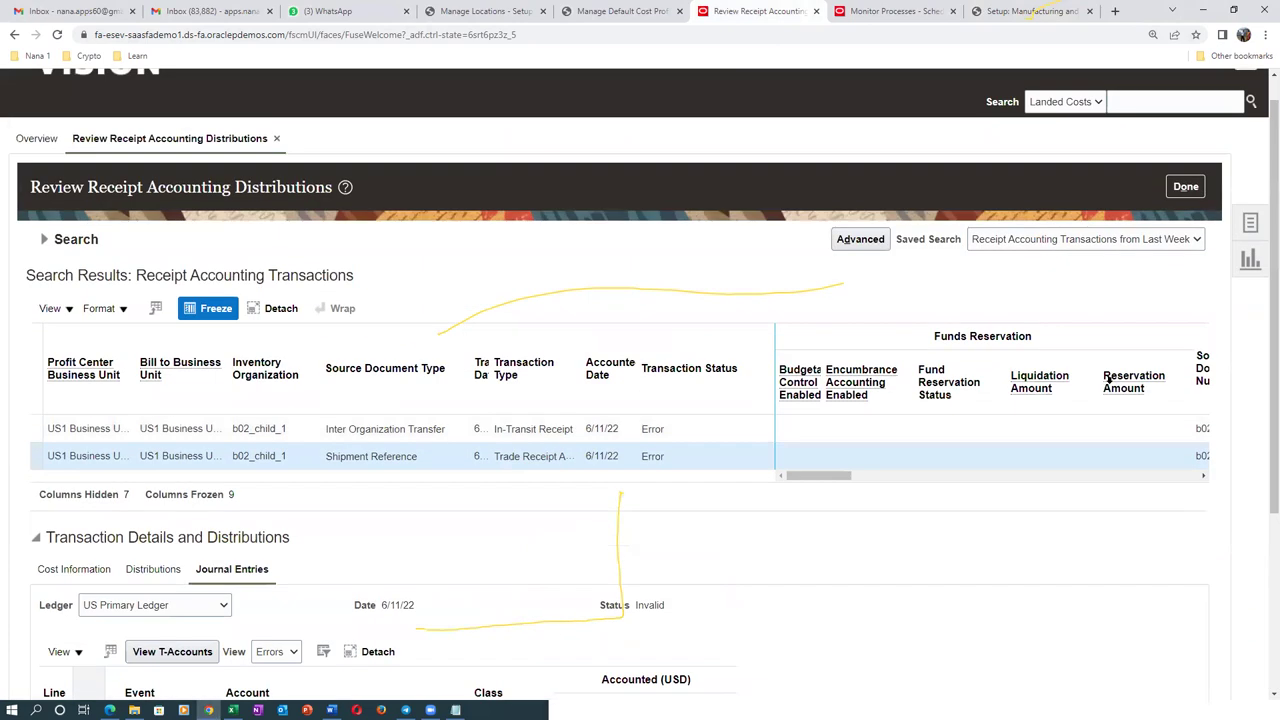
left_click(1250, 222)
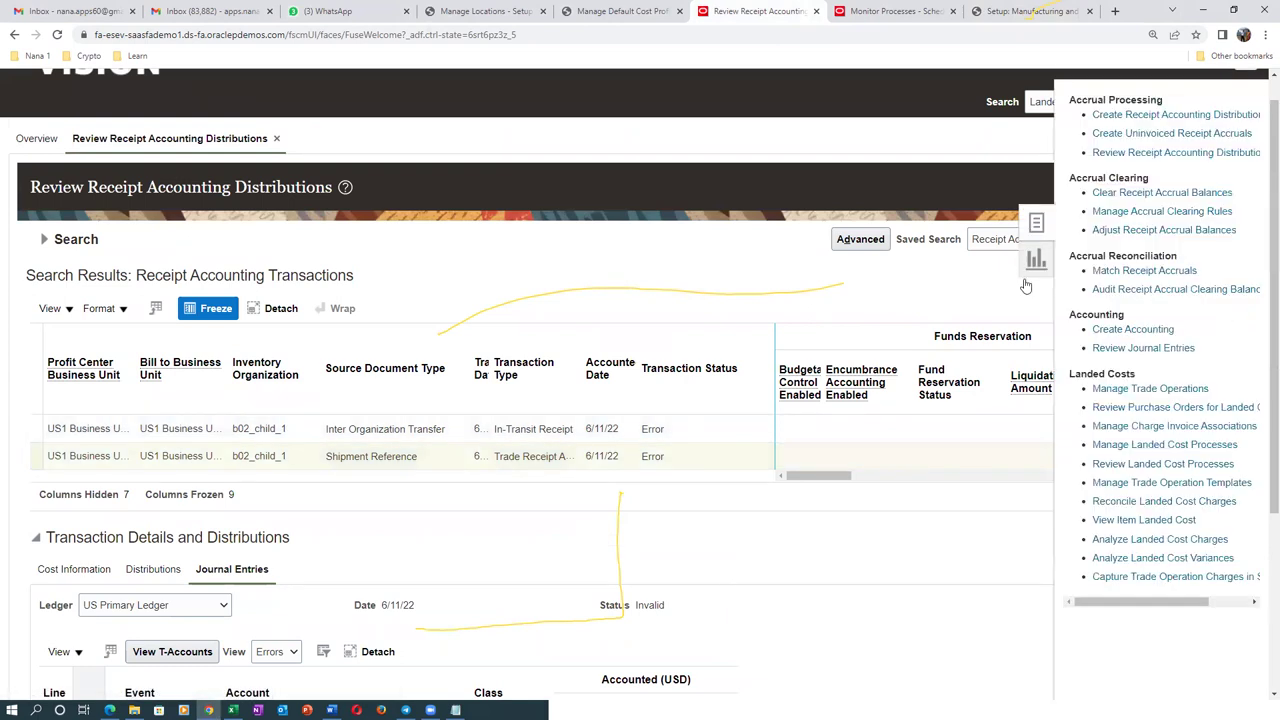
scroll(1205, 545, "down", 3)
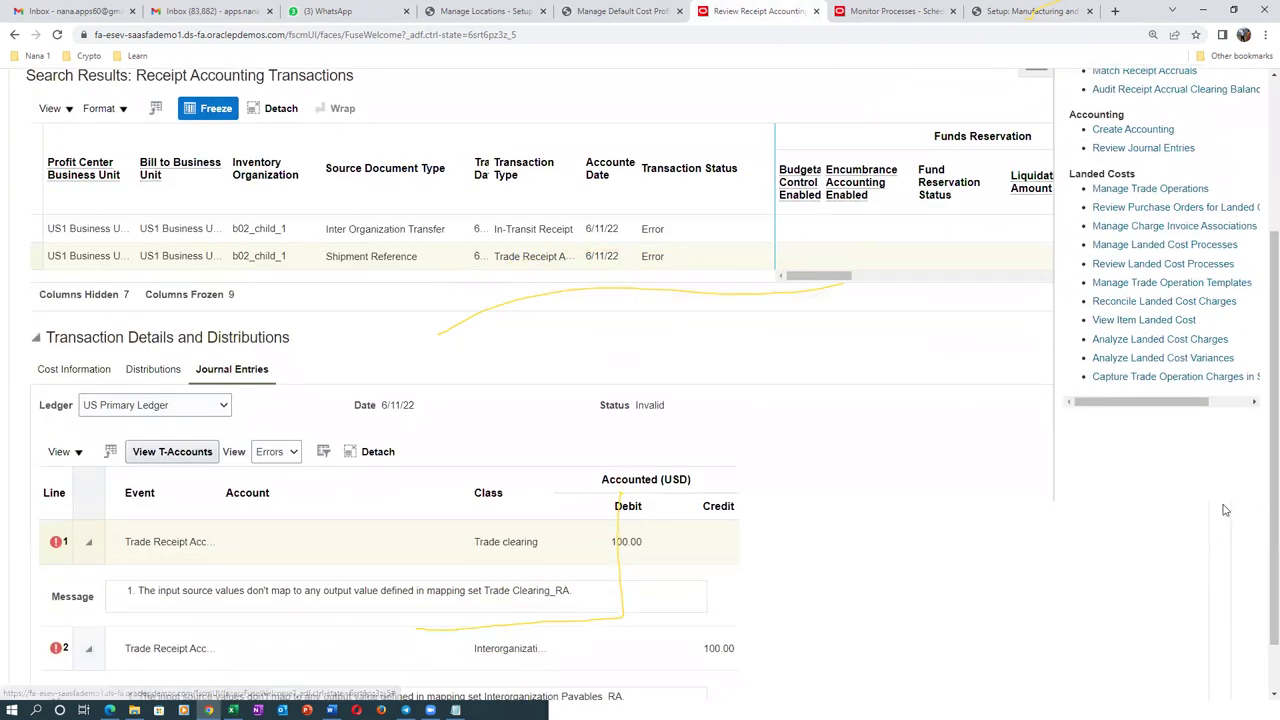
left_click(1100, 129)
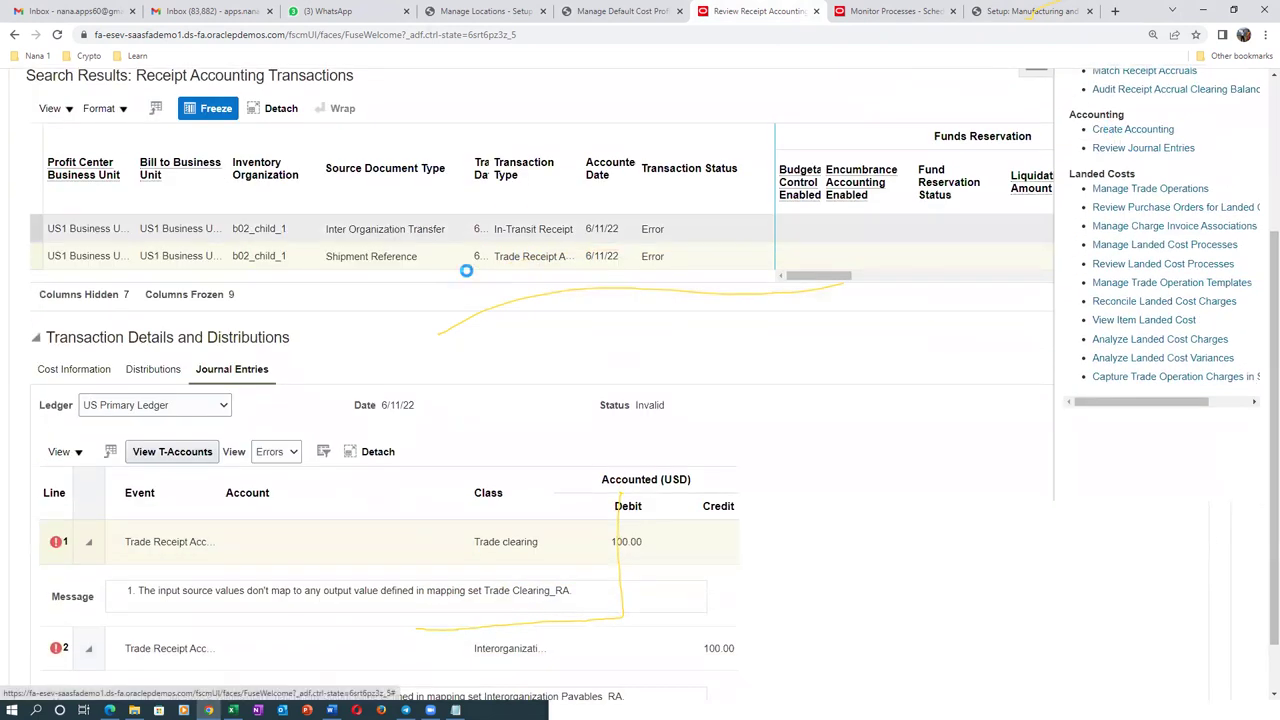
Step: Submit Create Accounting for the Receipt Accounting subledger and US Primary Ledger with the Detail report style
left_click(242, 430)
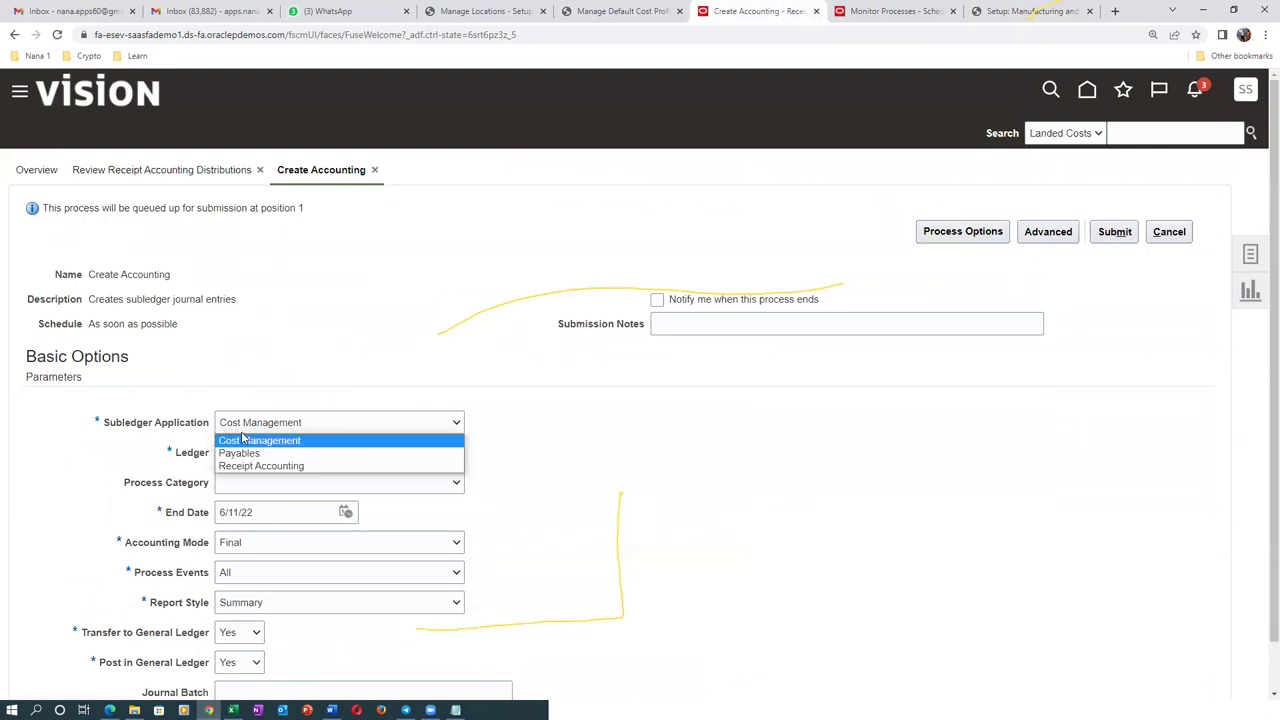
left_click(242, 466)
left_click(238, 453)
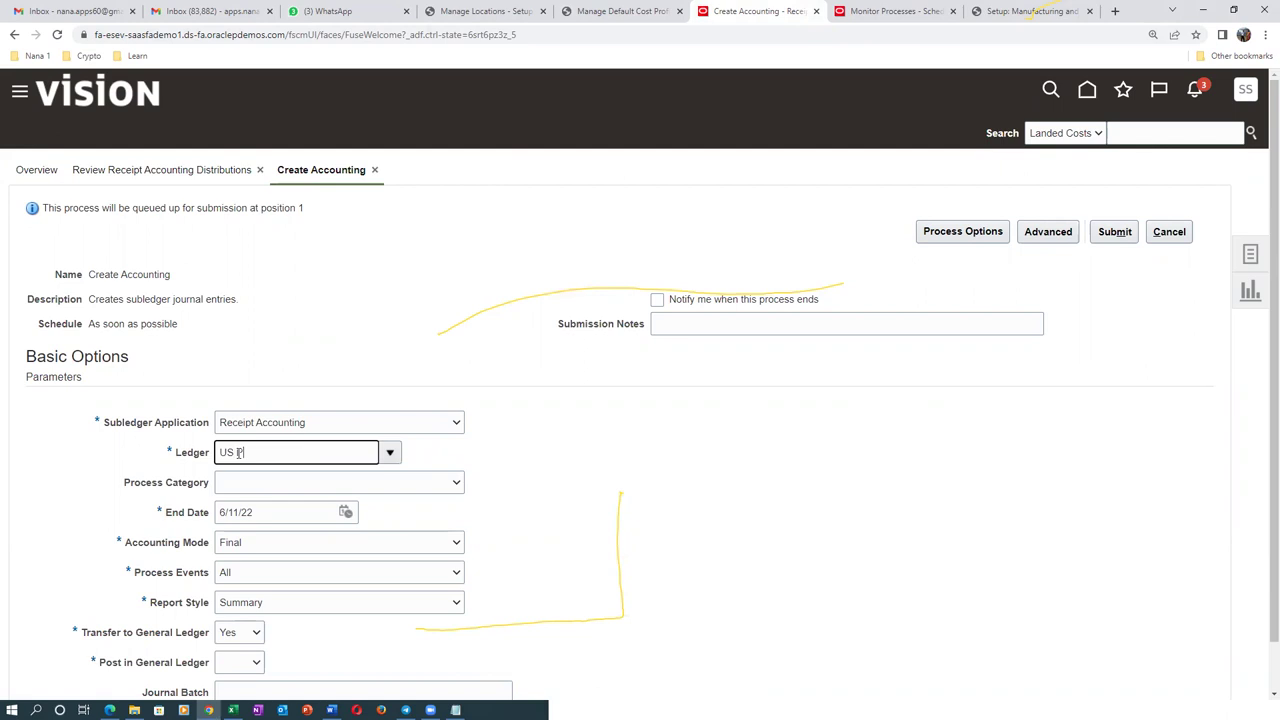
key("Tab")
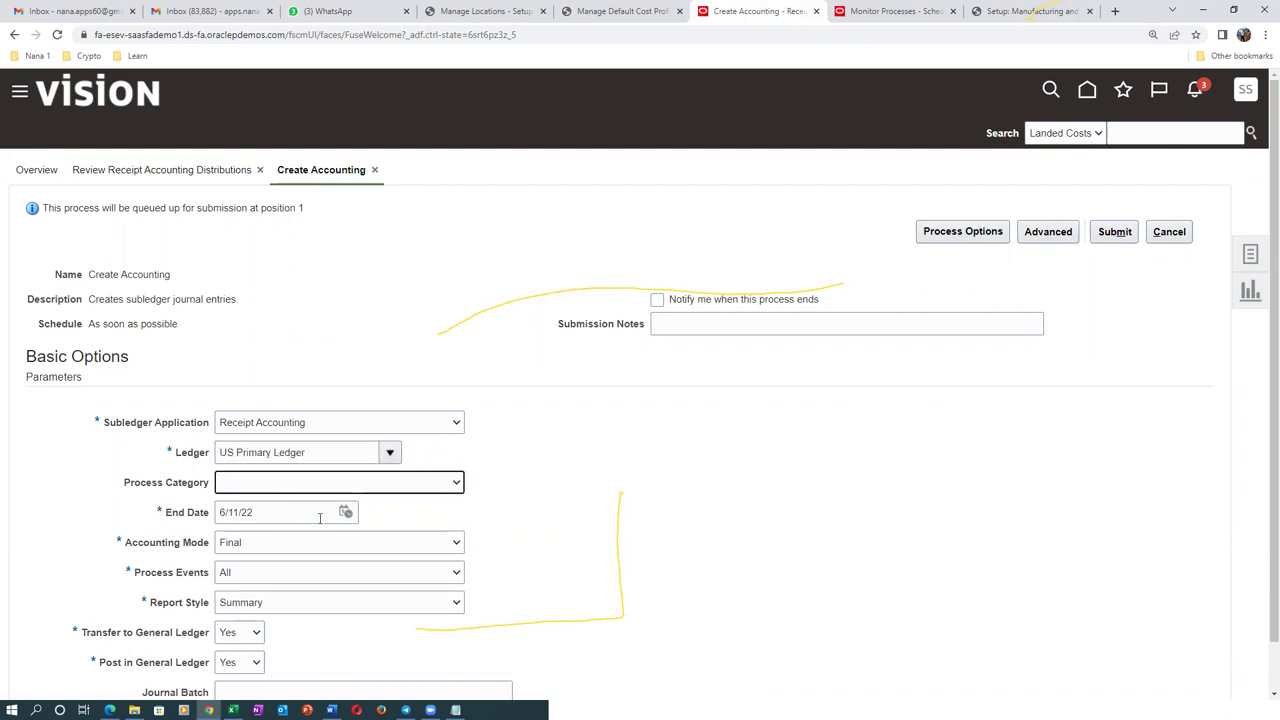
scroll(321, 517, "down", 1)
left_click(284, 553)
left_click(282, 572)
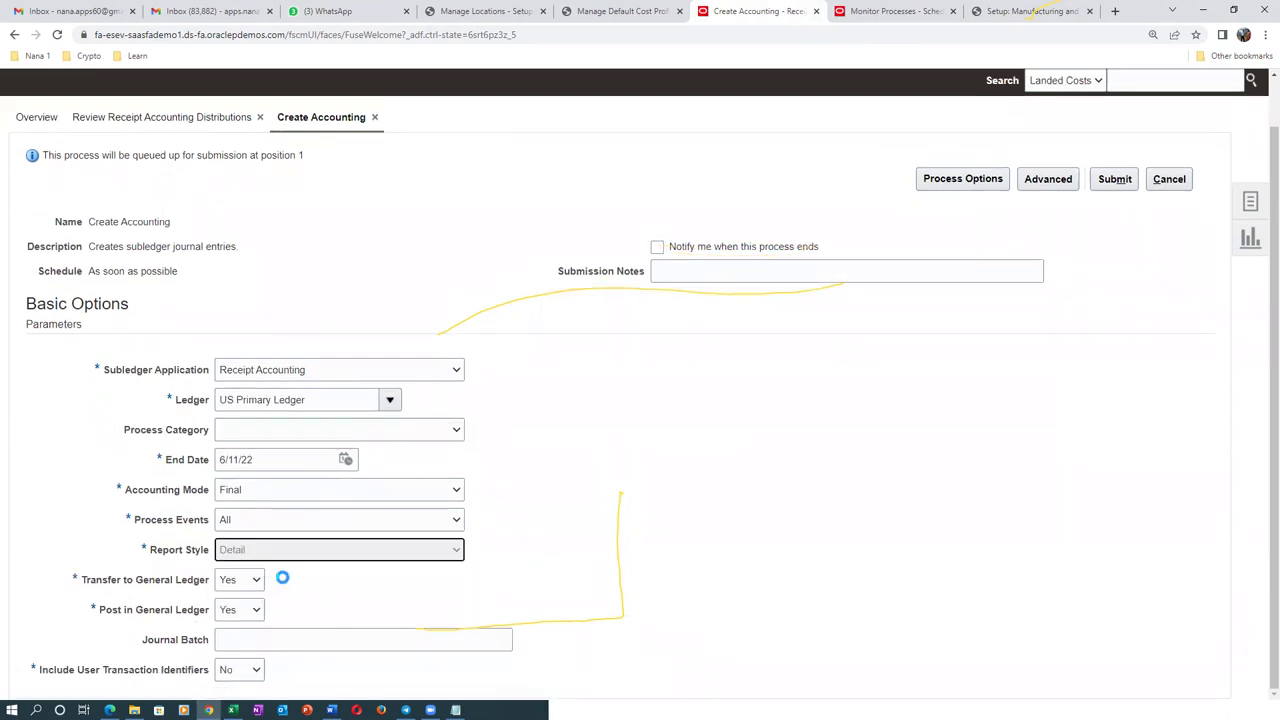
left_click(1104, 184)
left_click(1110, 290)
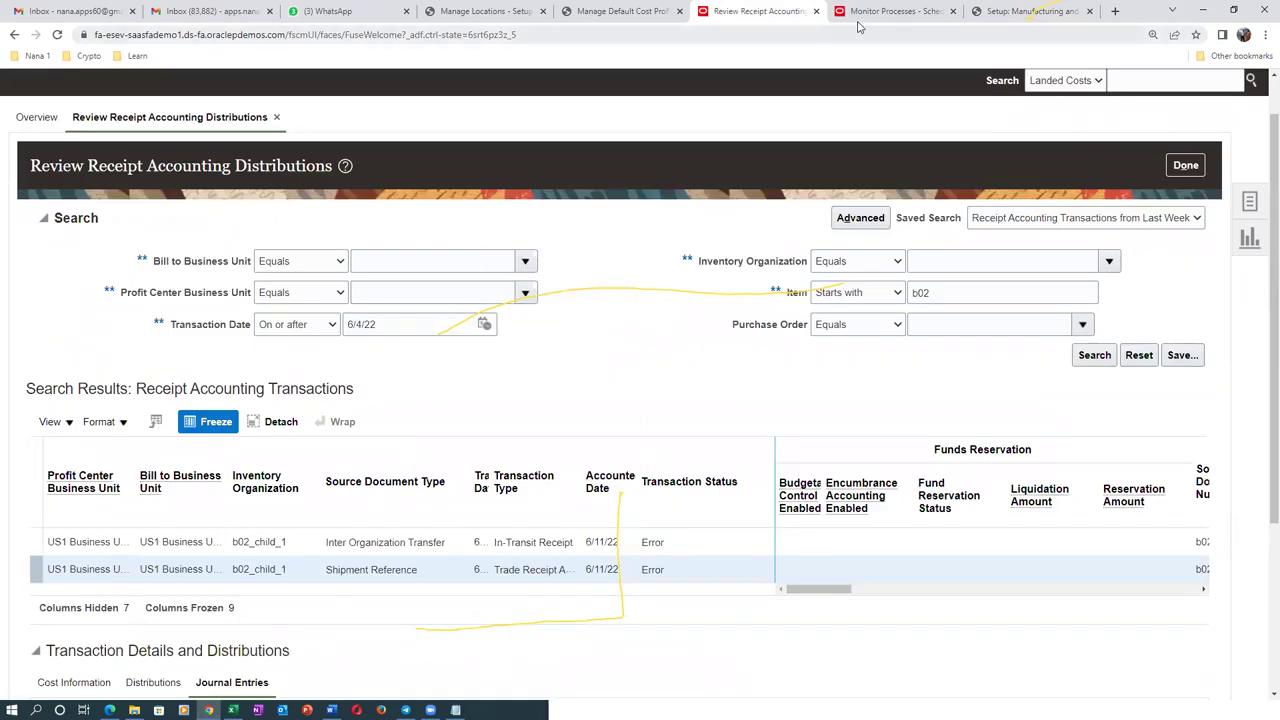
Step: Refresh the scheduled processes list repeatedly to monitor the status of Create Accounting and its journal posting subprocesses
left_click(875, 12)
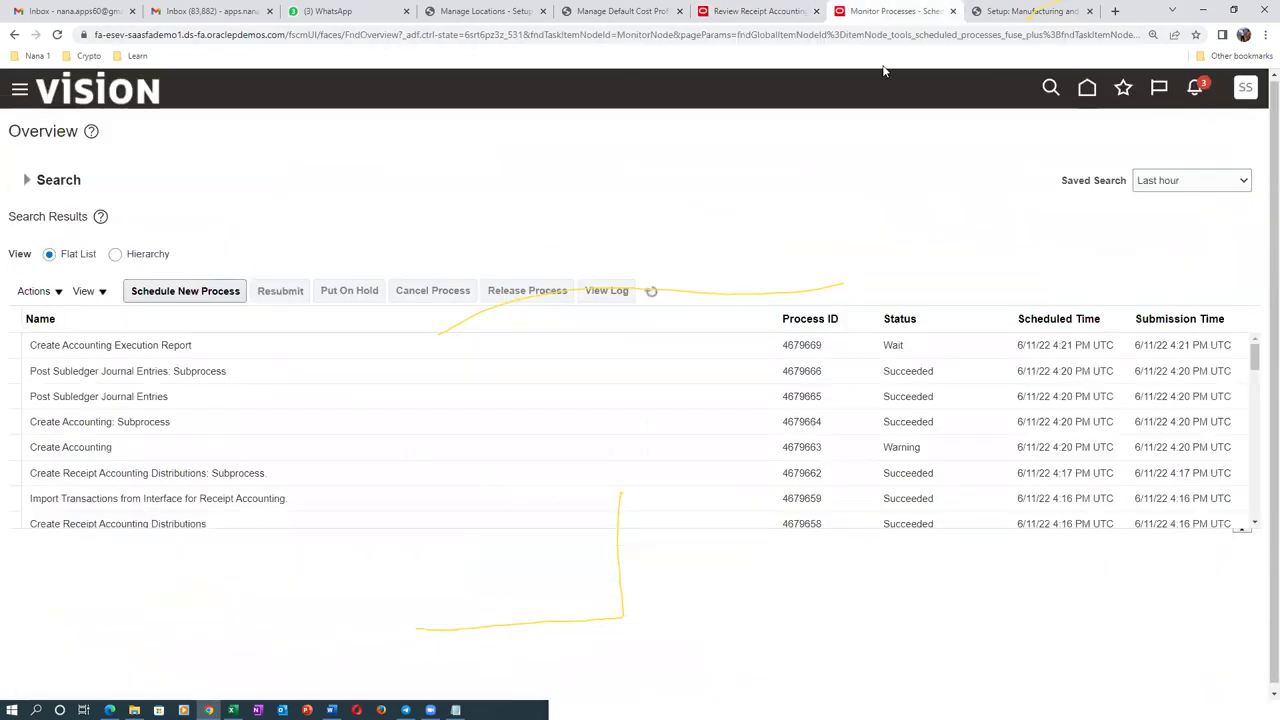
left_click(651, 293)
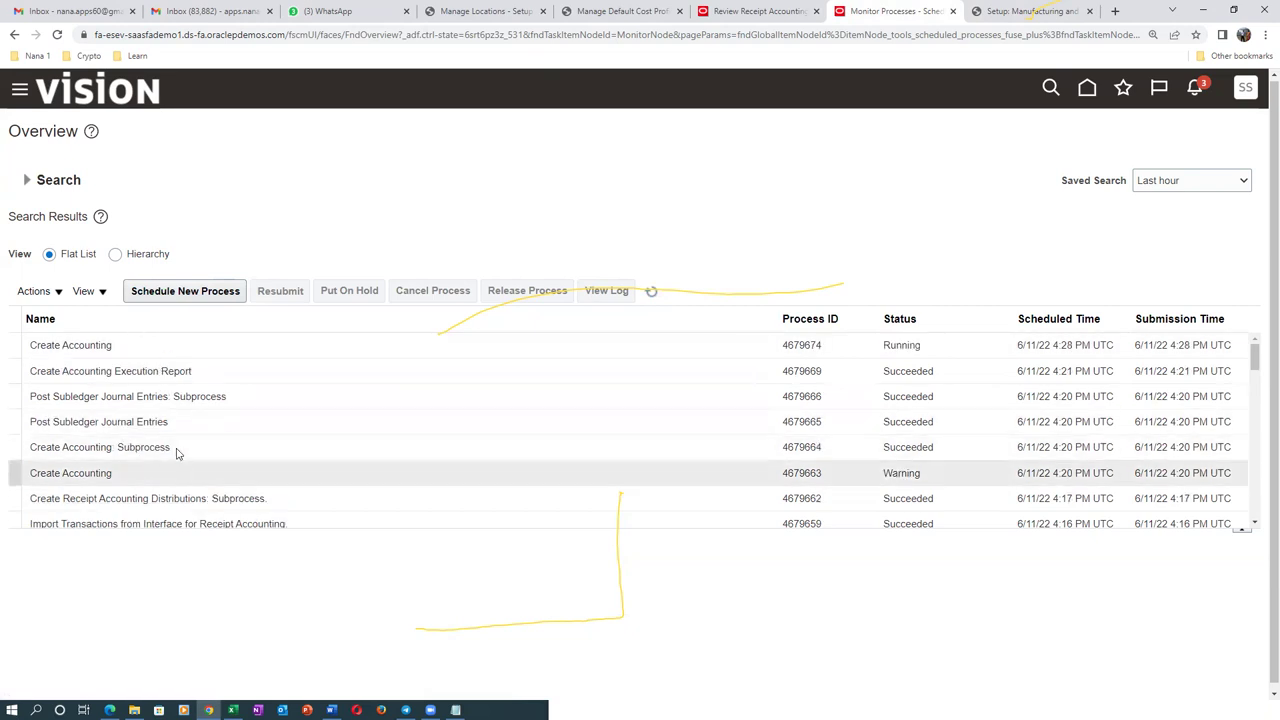
left_click(651, 292)
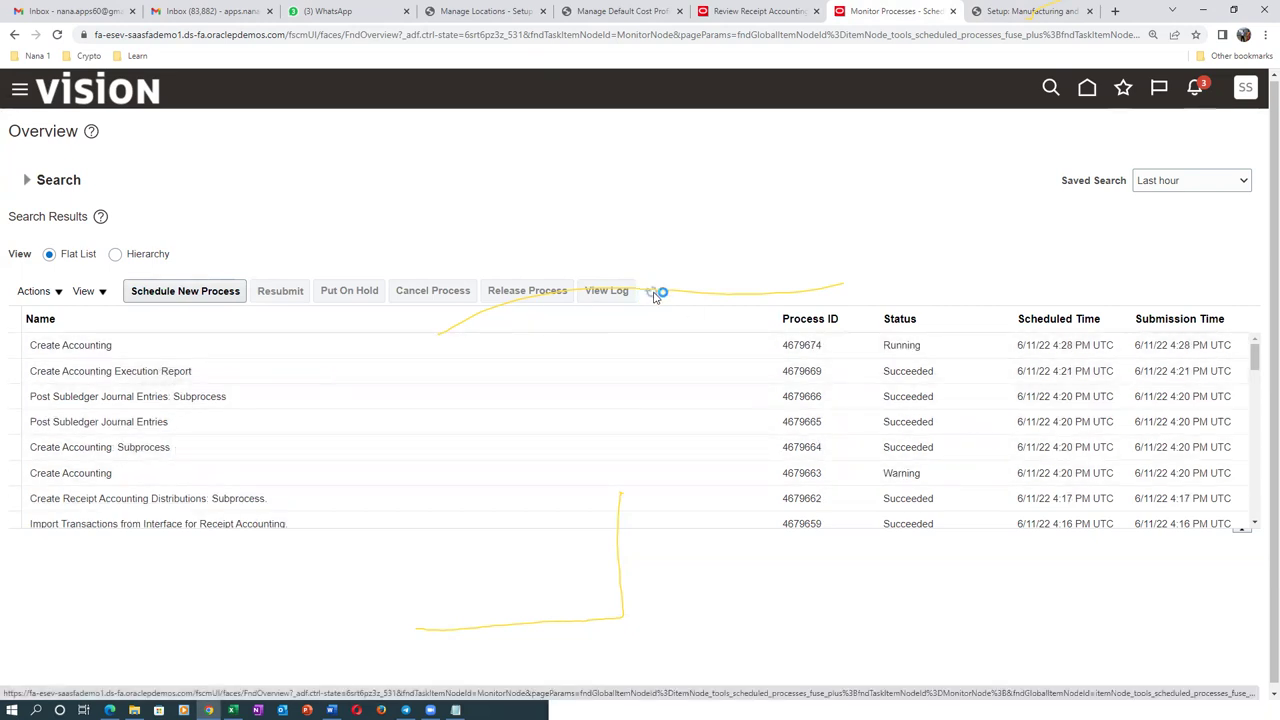
left_click(653, 296)
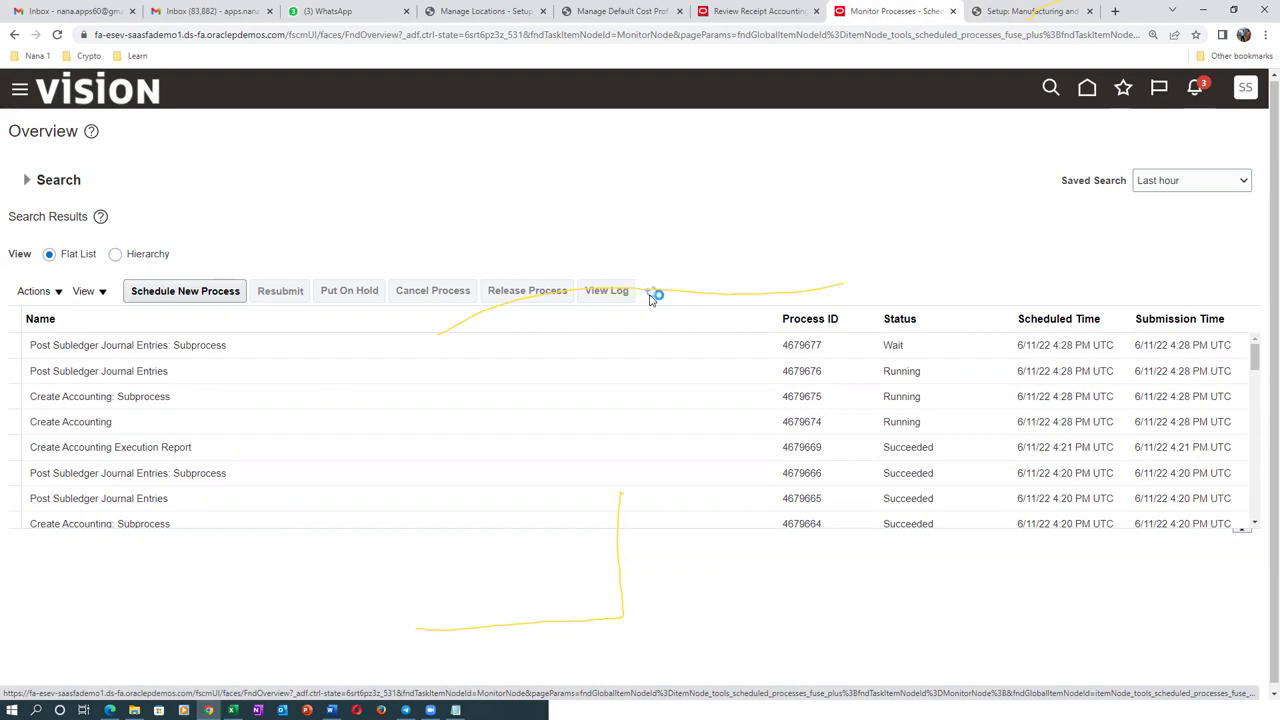
left_click(651, 295)
left_click(652, 296)
left_click(652, 296)
left_click(651, 296)
left_click(653, 296)
left_click(652, 294)
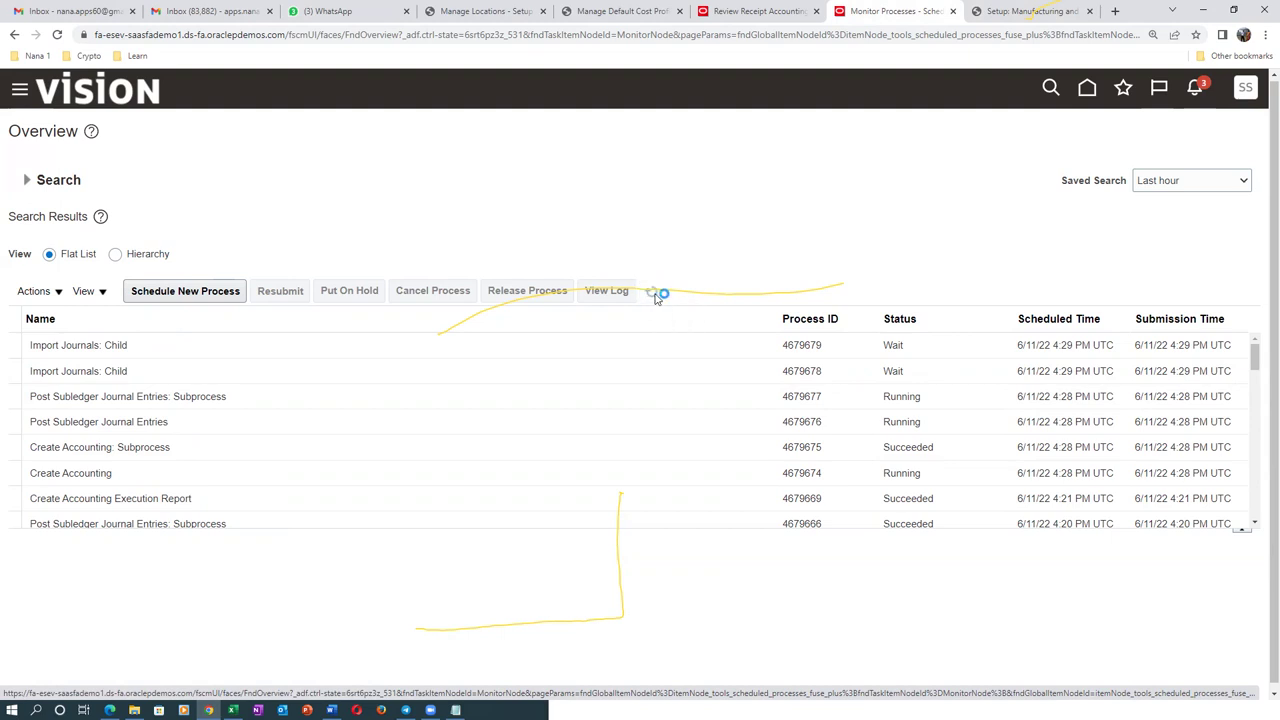
left_click(652, 294)
left_click(652, 295)
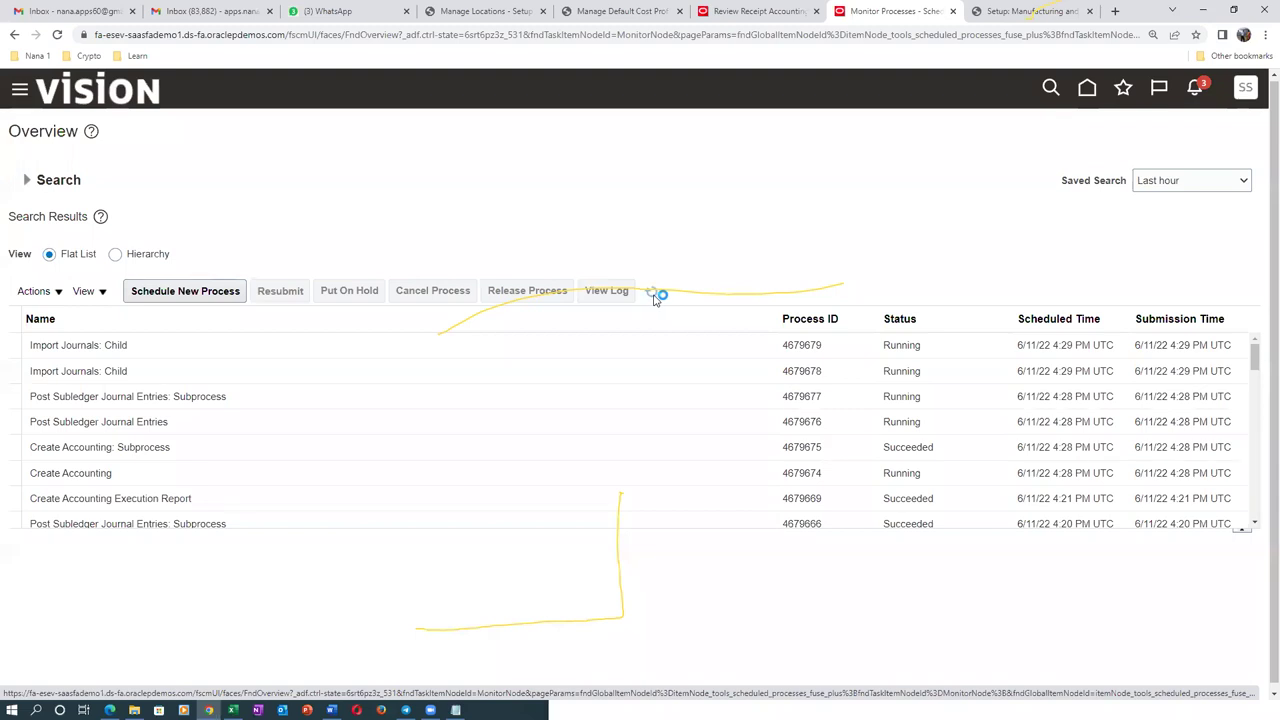
left_click(652, 295)
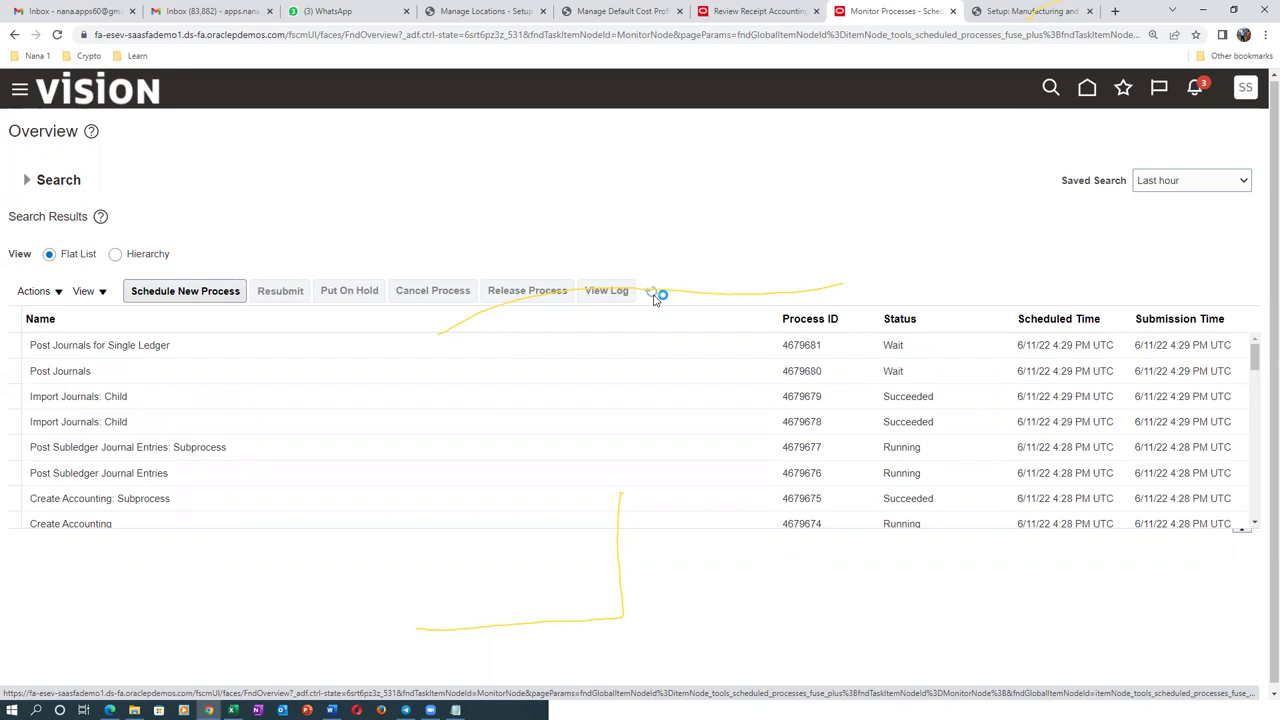
left_click(655, 296)
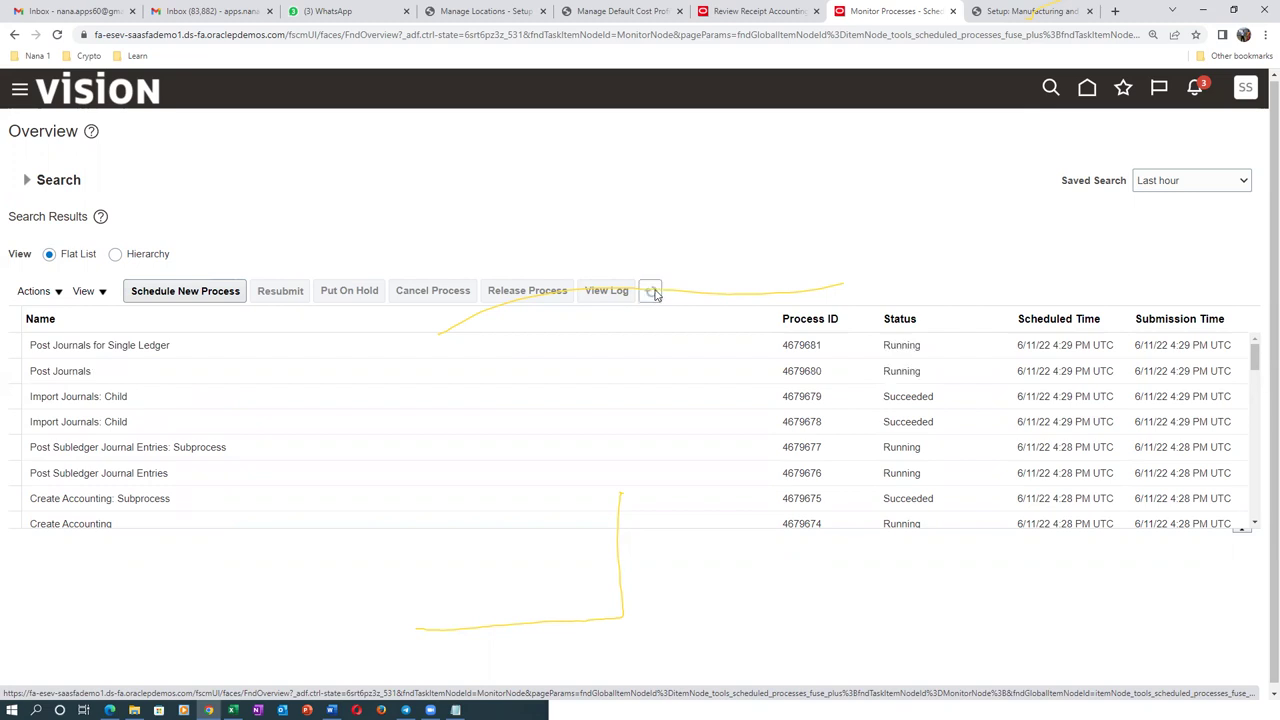
left_click(653, 292)
left_click(653, 292)
left_click(653, 292)
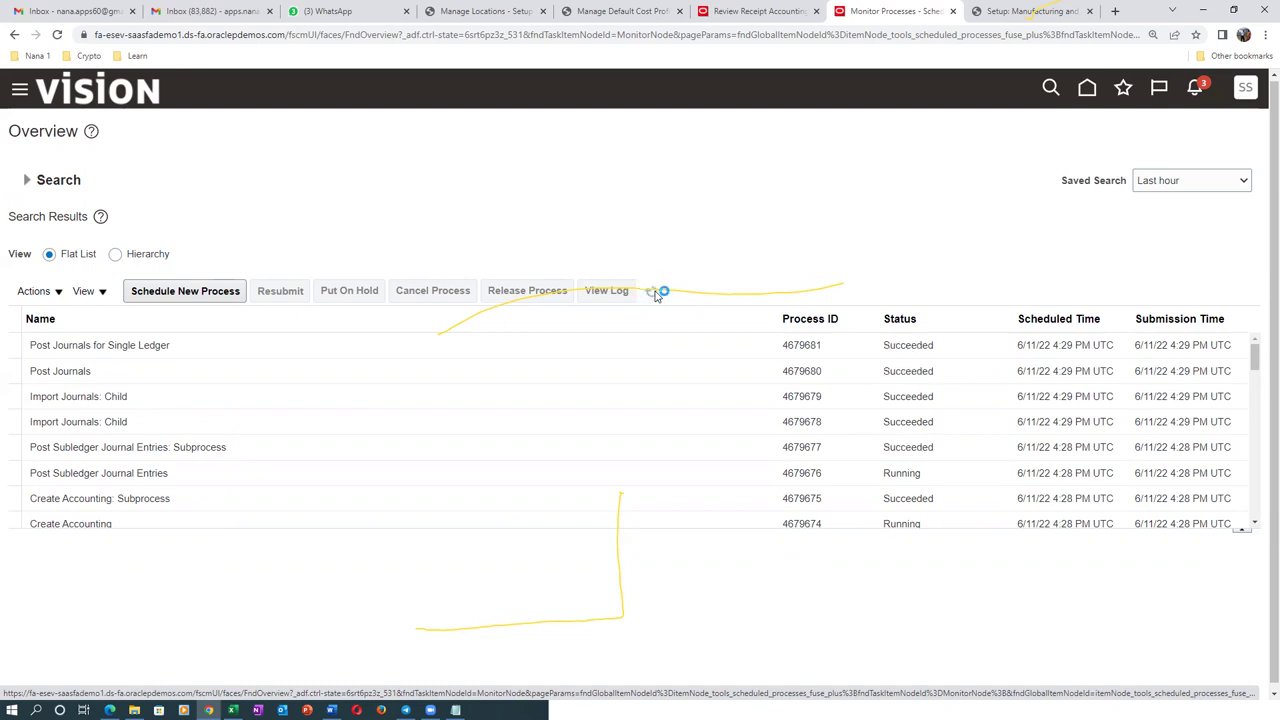
Step: Rerun the receipt accounting distributions search for items starting with b02 and recheck the Create Accounting process status
left_click(760, 11)
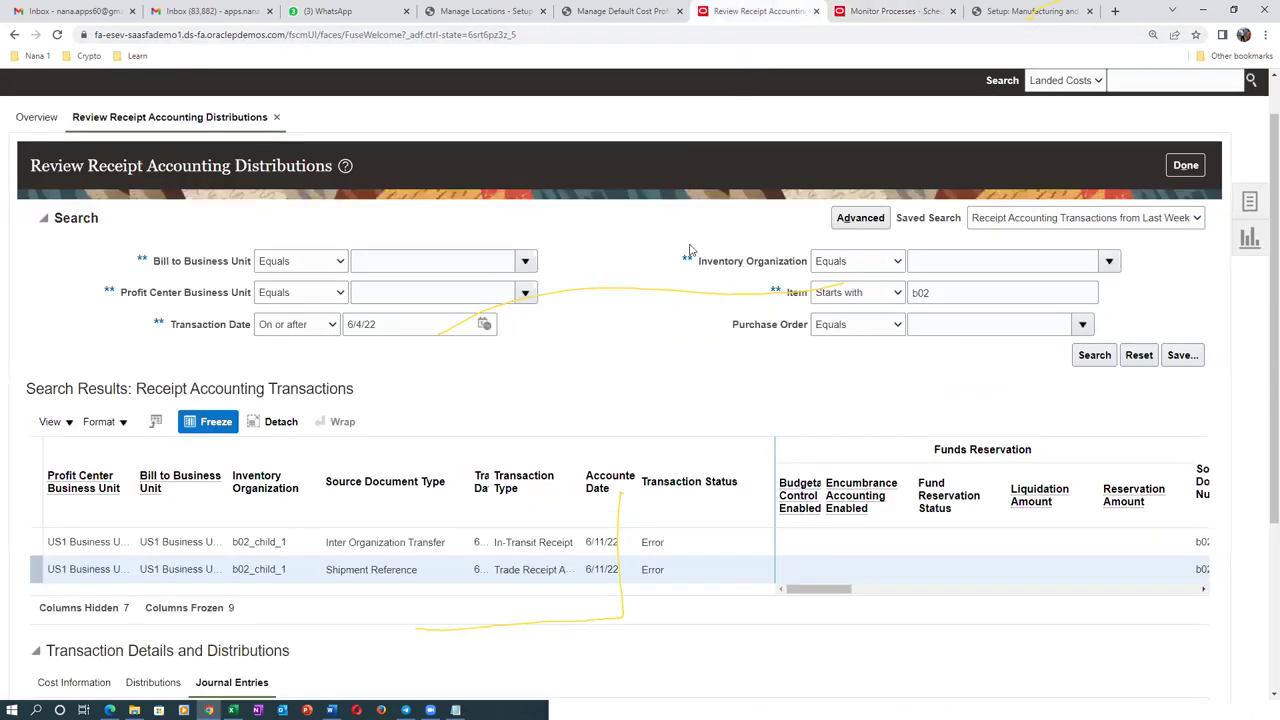
left_click(1094, 355)
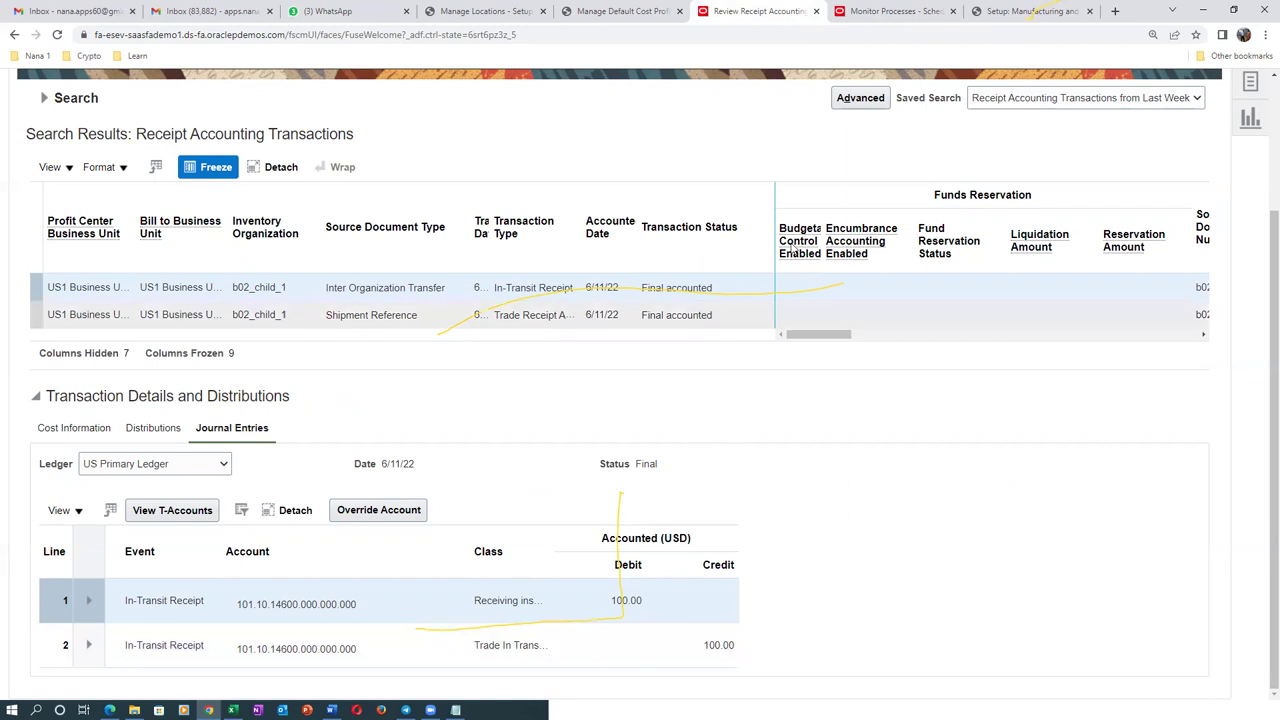
left_click(886, 11)
left_click(655, 297)
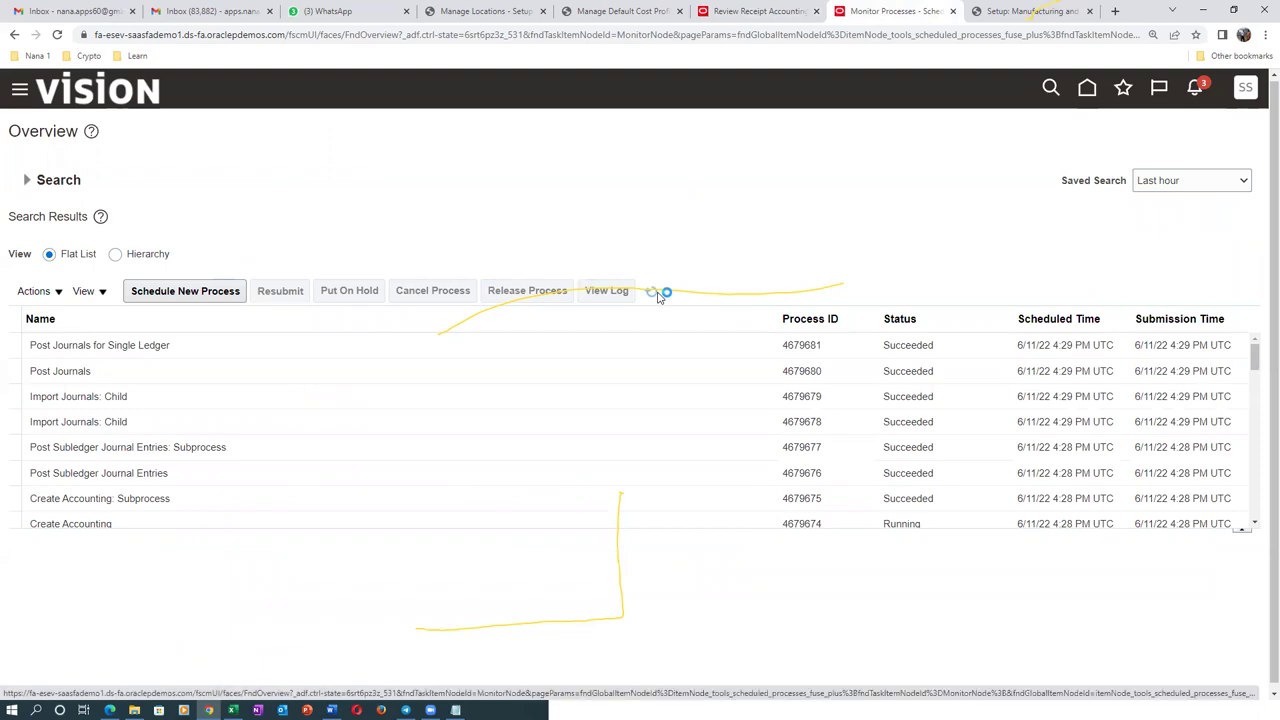
Step: Switch to the Accounting Entries - IOT - In Transit workbook in Excel and review the Receipt Accounting mapping sets and accounting entries
key("alt+Tab")
key("alt+Tab")
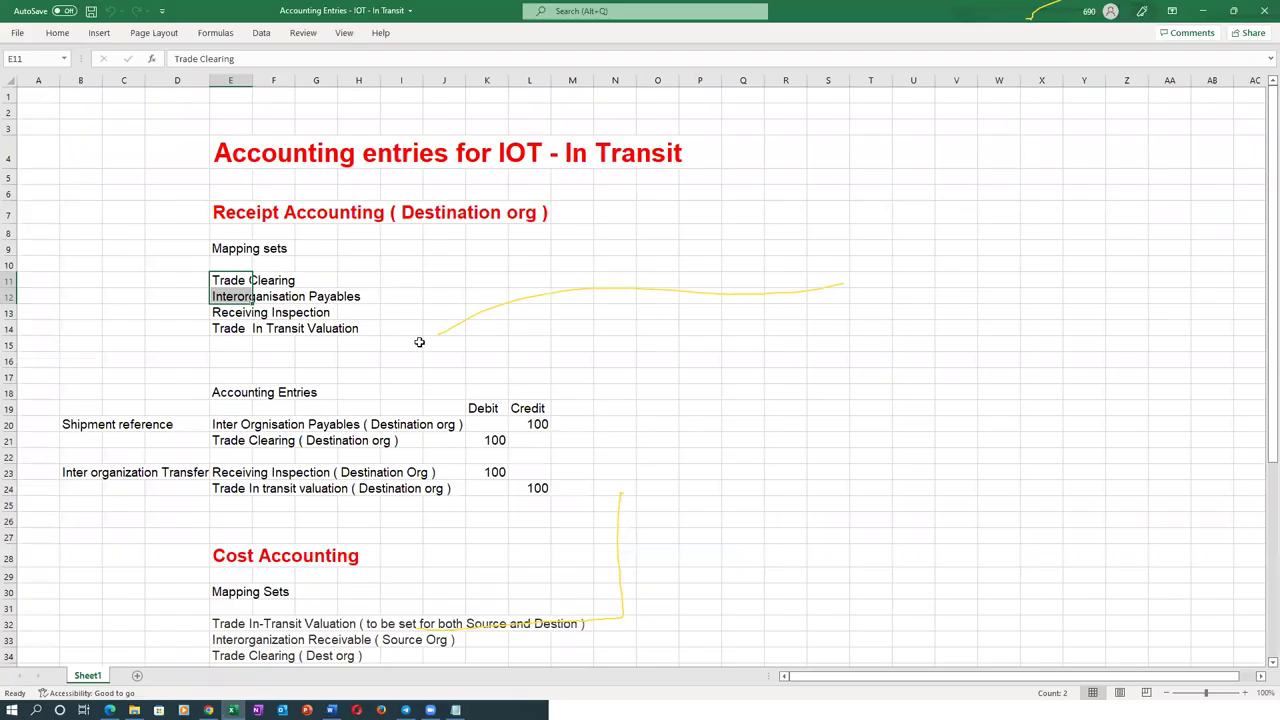
left_click(419, 342)
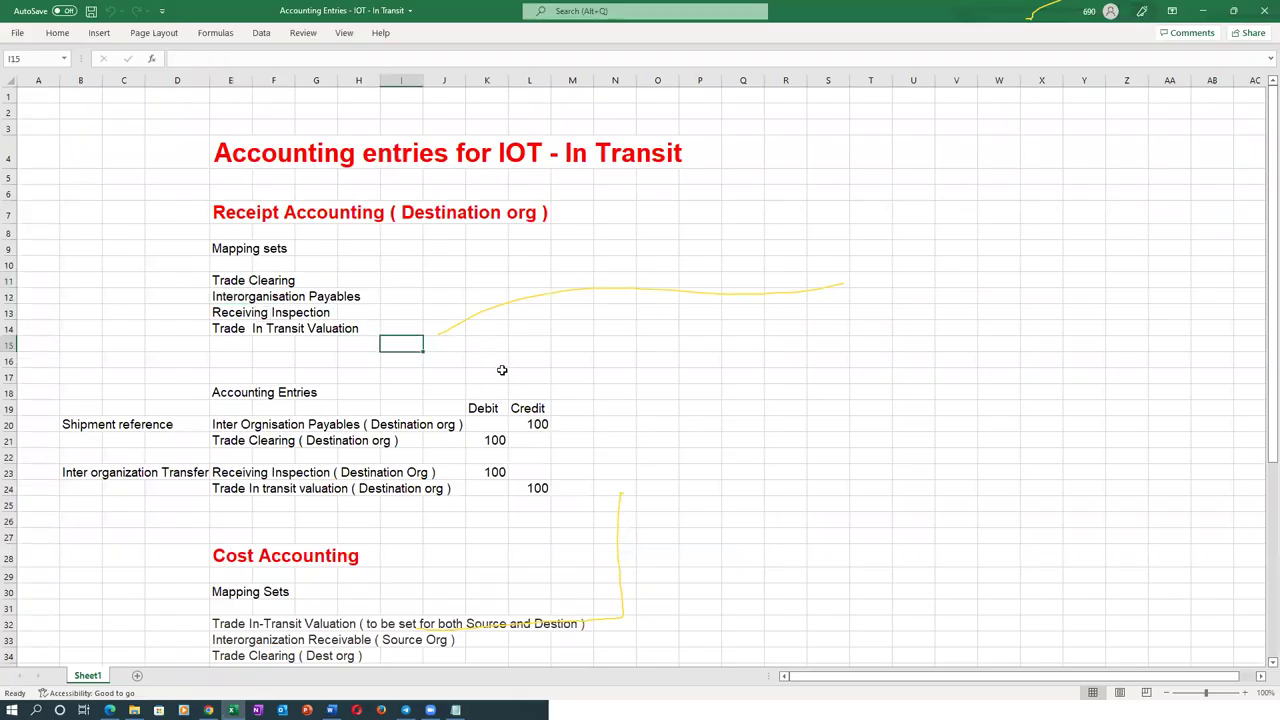
scroll(564, 375, "down", 2)
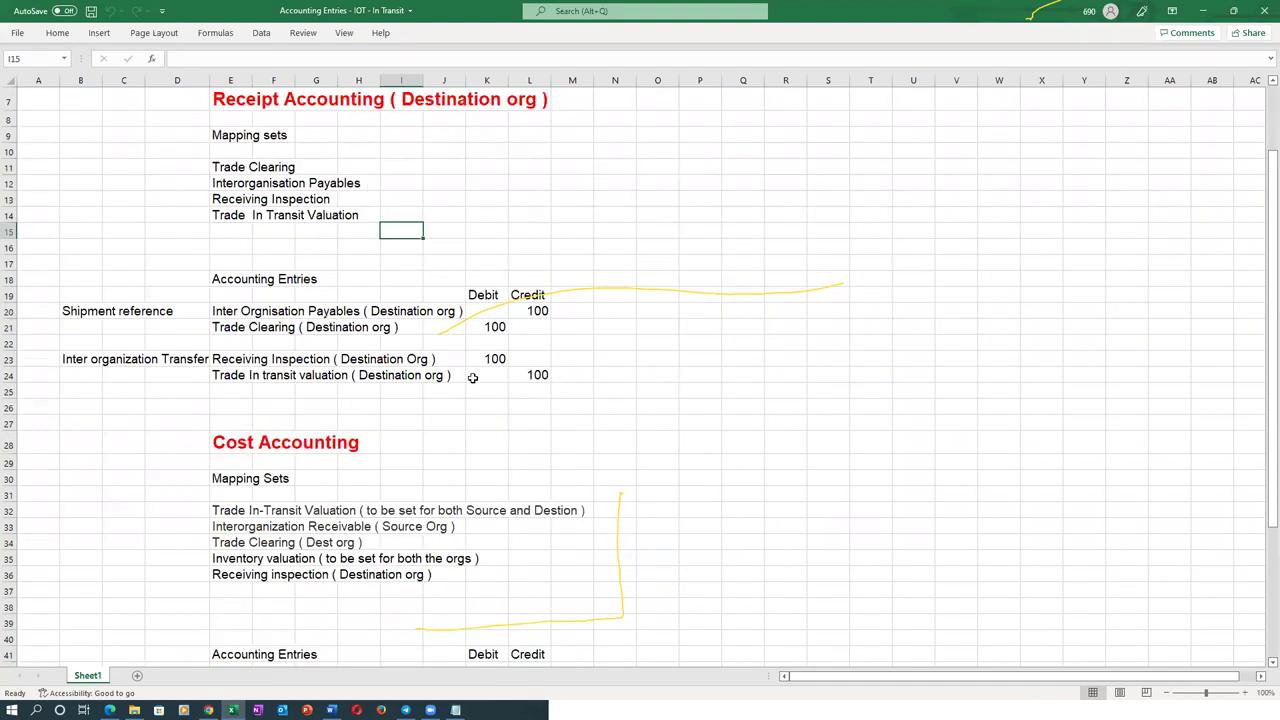
left_click_drag(82, 318, 270, 376)
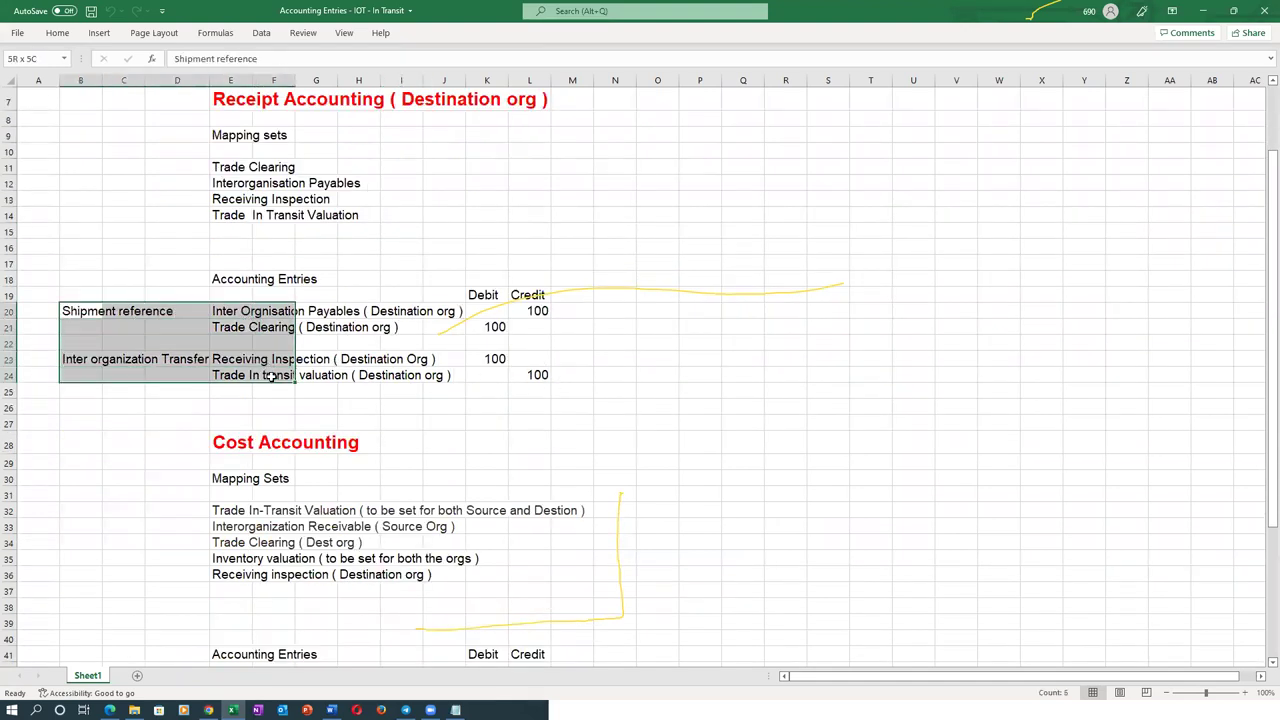
left_click(348, 421)
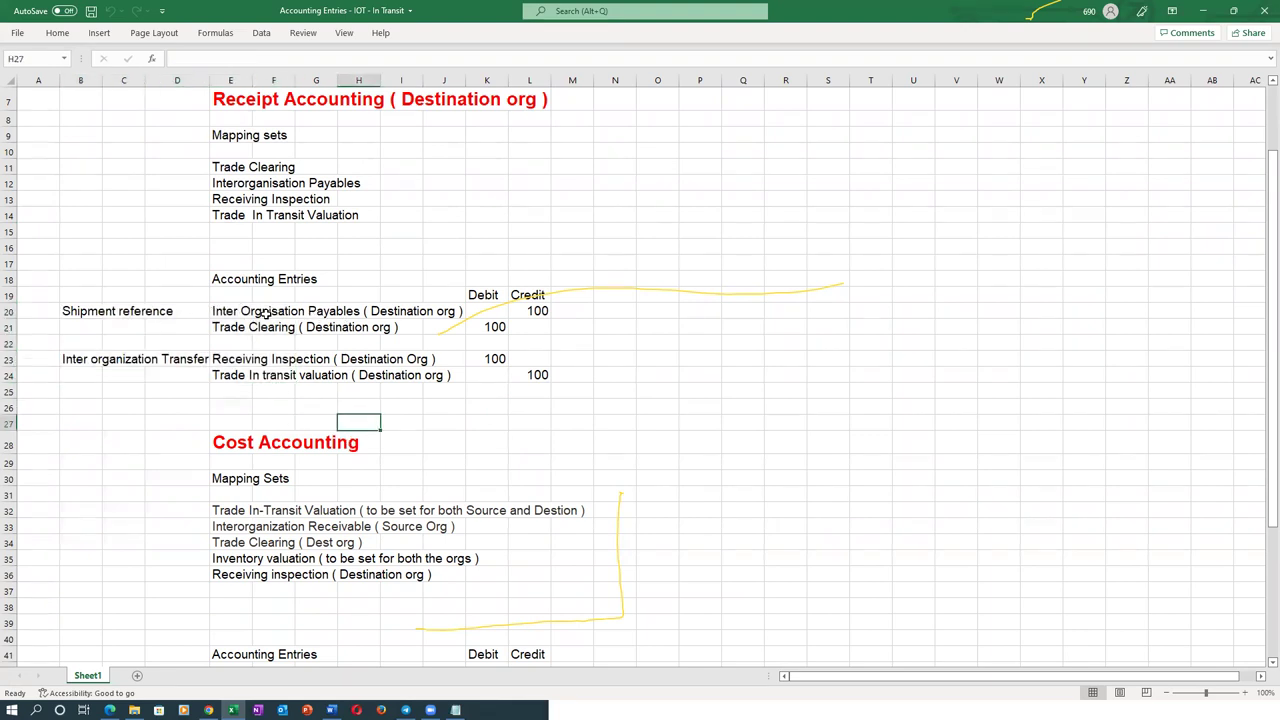
Step: Review the Cost Accounting entries from In Transit shipment through Intransit Receipt
scroll(440, 443, "down", 6)
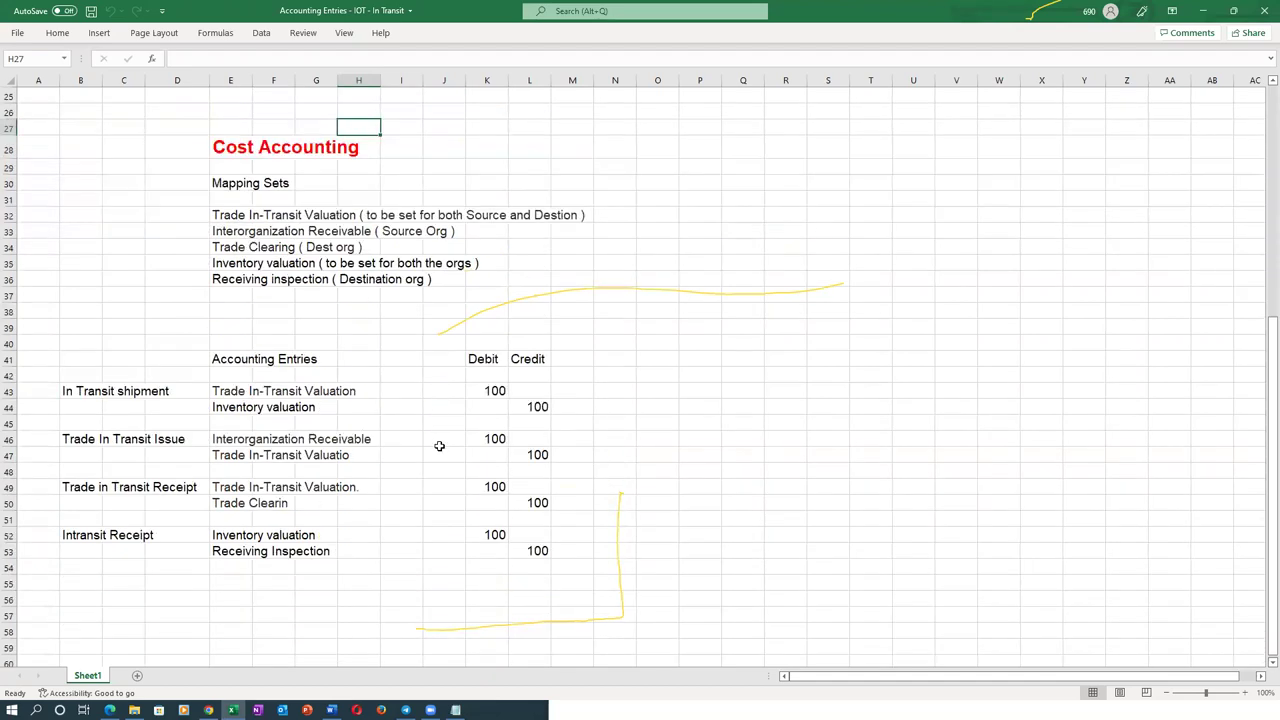
left_click_drag(222, 390, 304, 551)
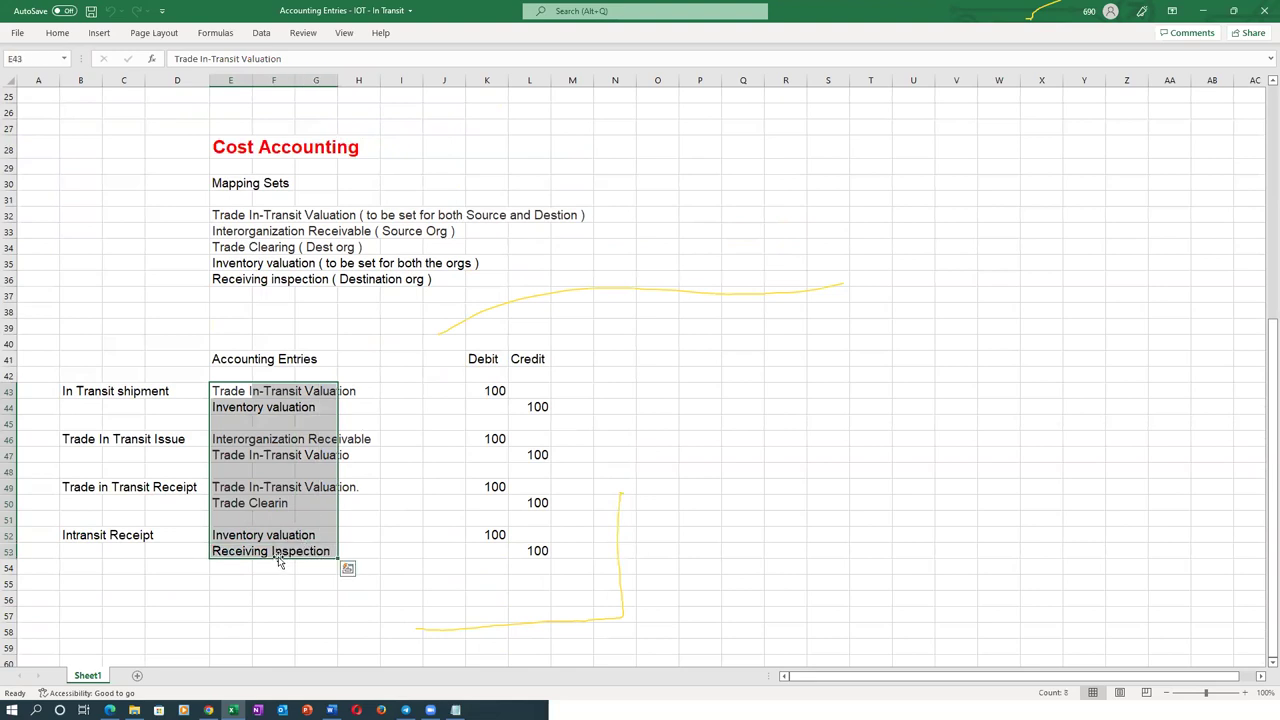
left_click(115, 313)
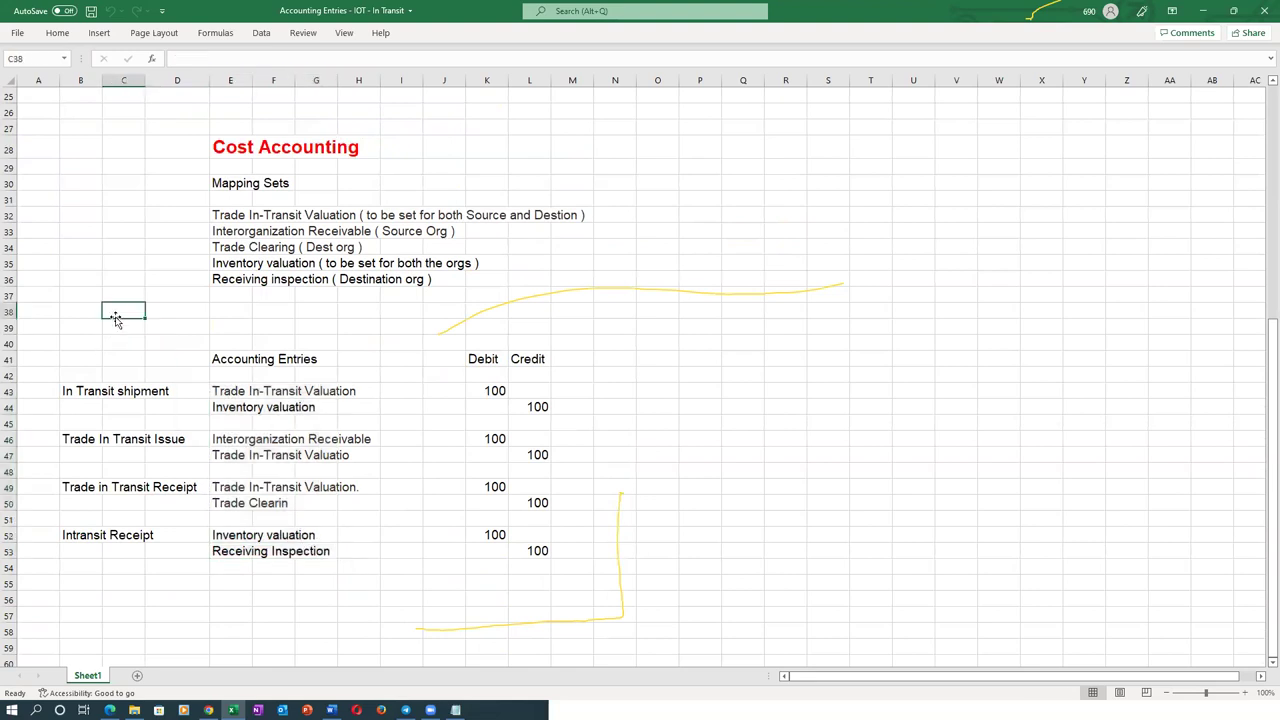
left_click(587, 307)
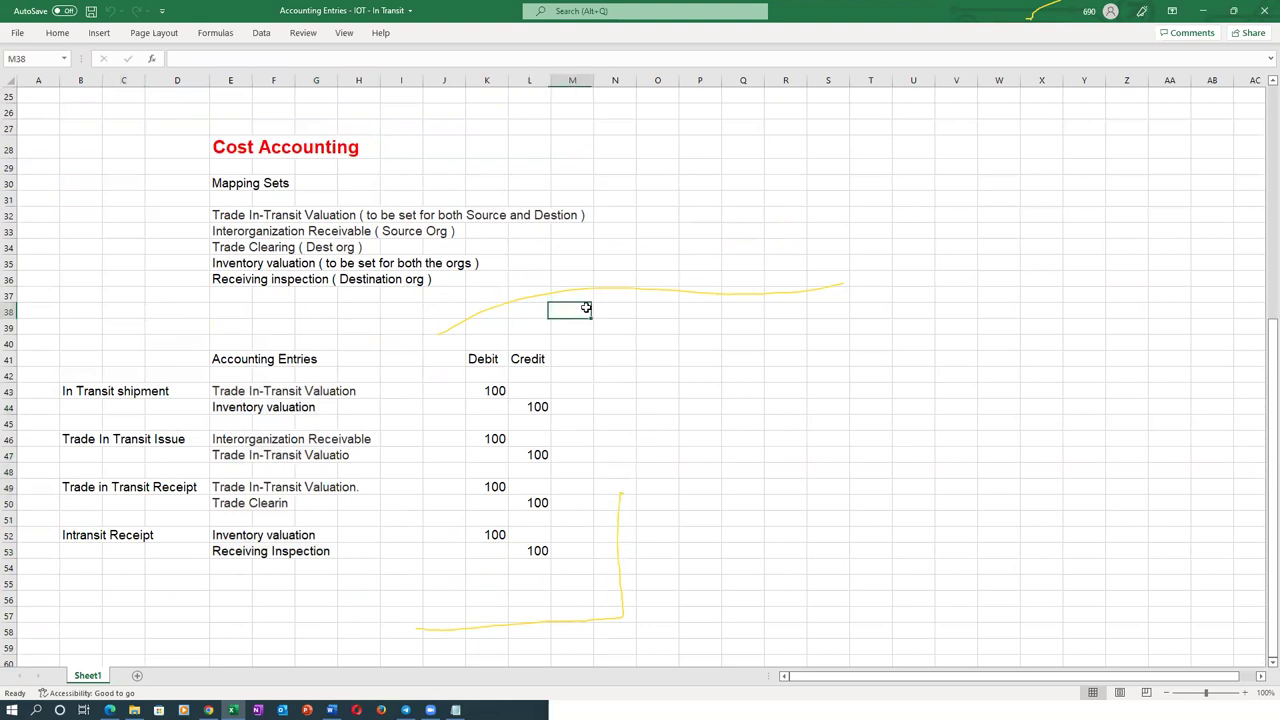
left_click(652, 310)
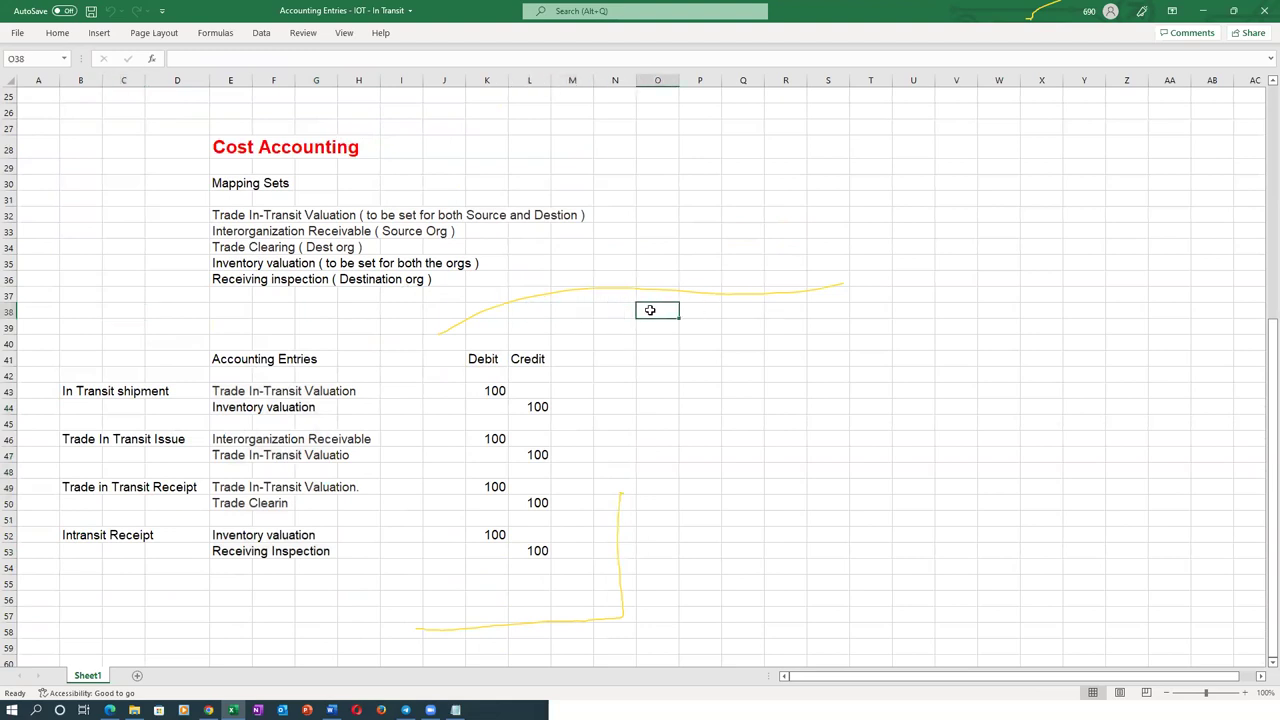
left_click(706, 314)
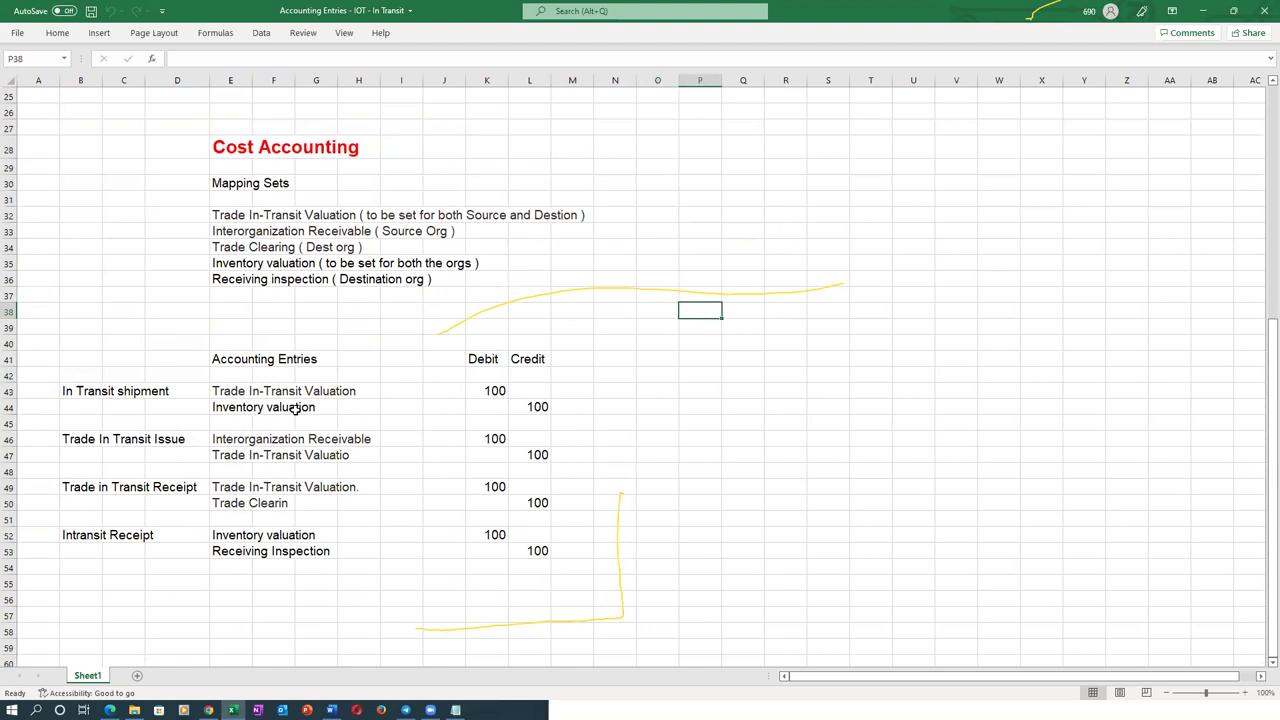
Step: Review the mapping sets listed under Cost Accounting, from Trade In-Transit Valuation through Receiving inspection
left_click_drag(218, 215, 230, 282)
left_click(352, 321)
scroll(352, 321, "up", 3)
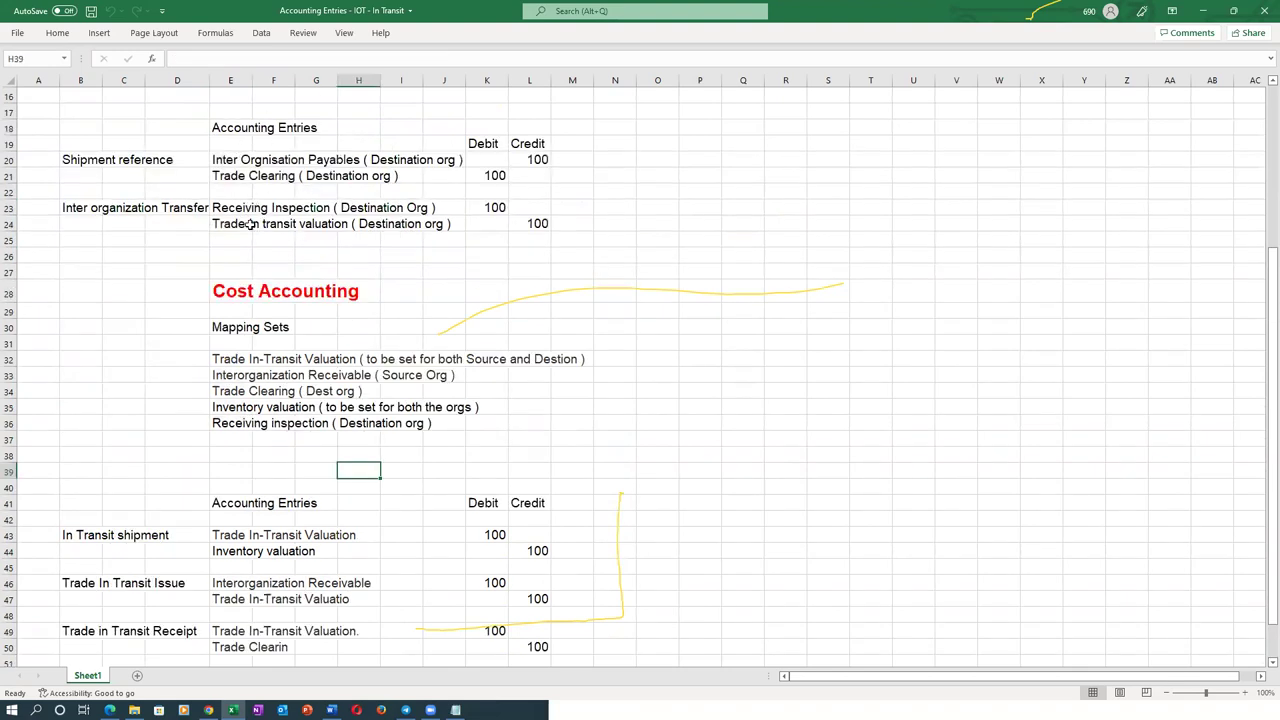
left_click_drag(226, 358, 246, 418)
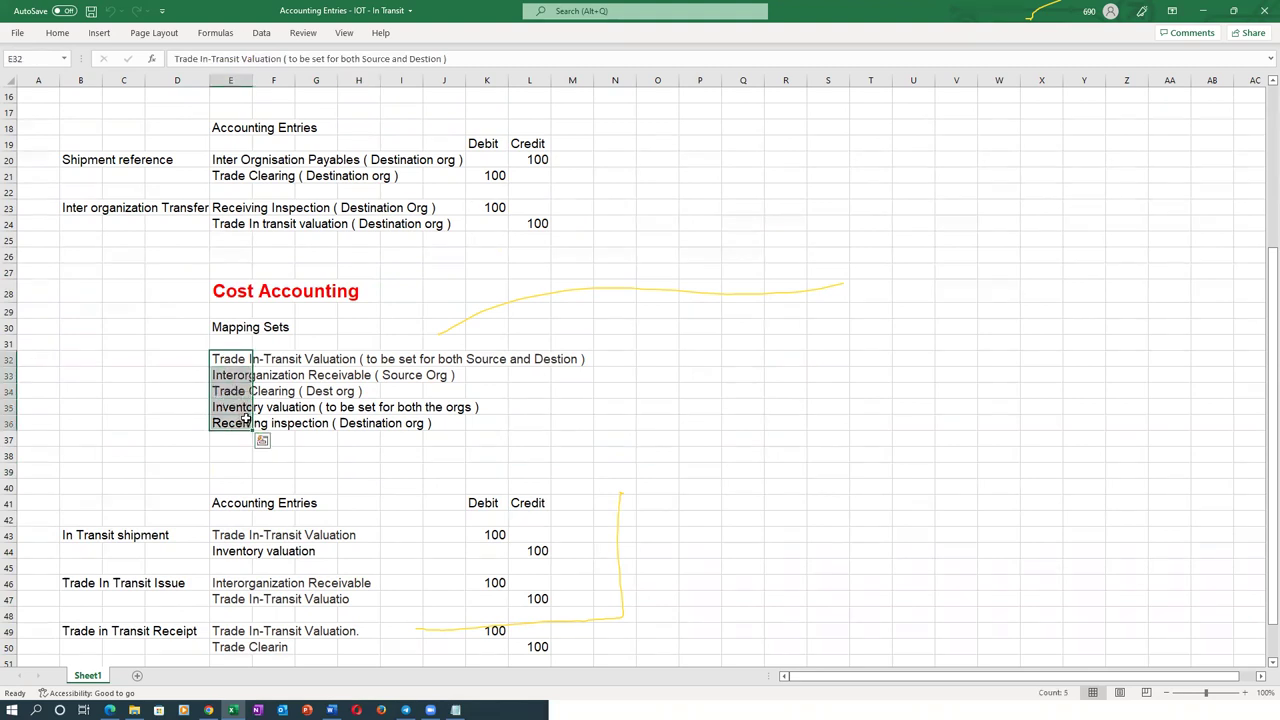
left_click(268, 452)
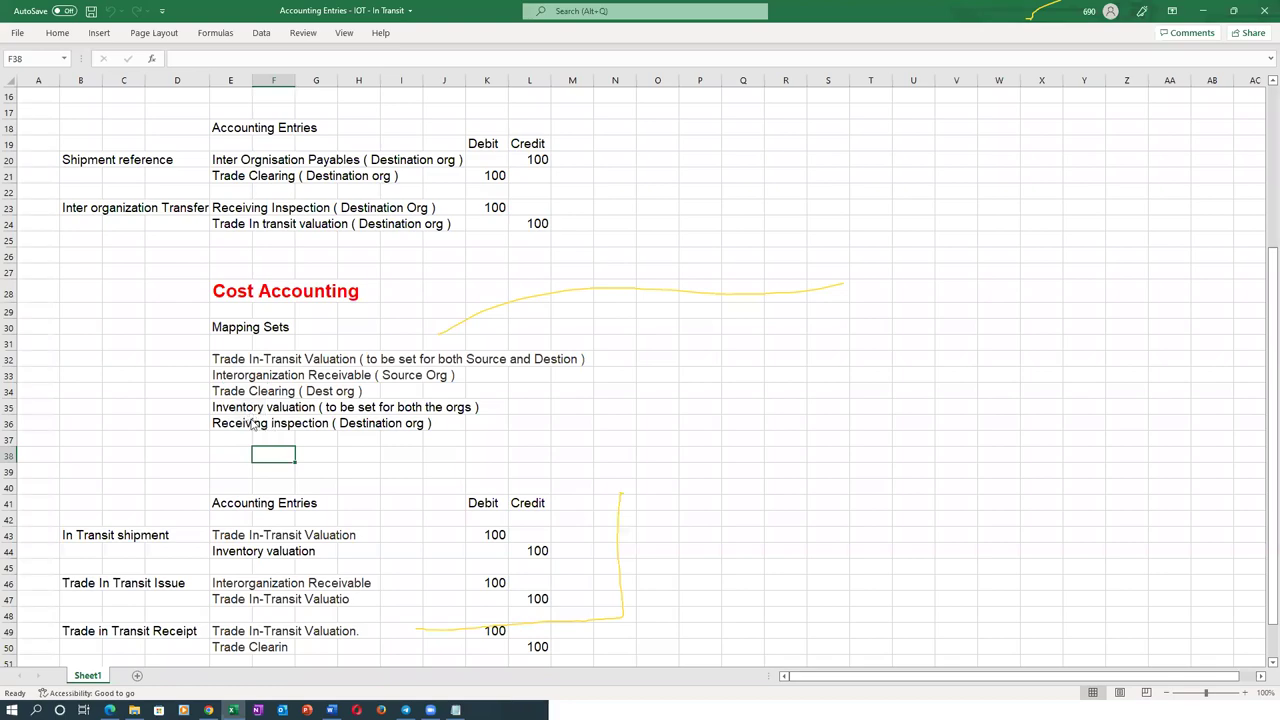
Step: Switch to the scheduled processes page in Chrome and refresh the list to check the Create Accounting status
key("alt+Tab")
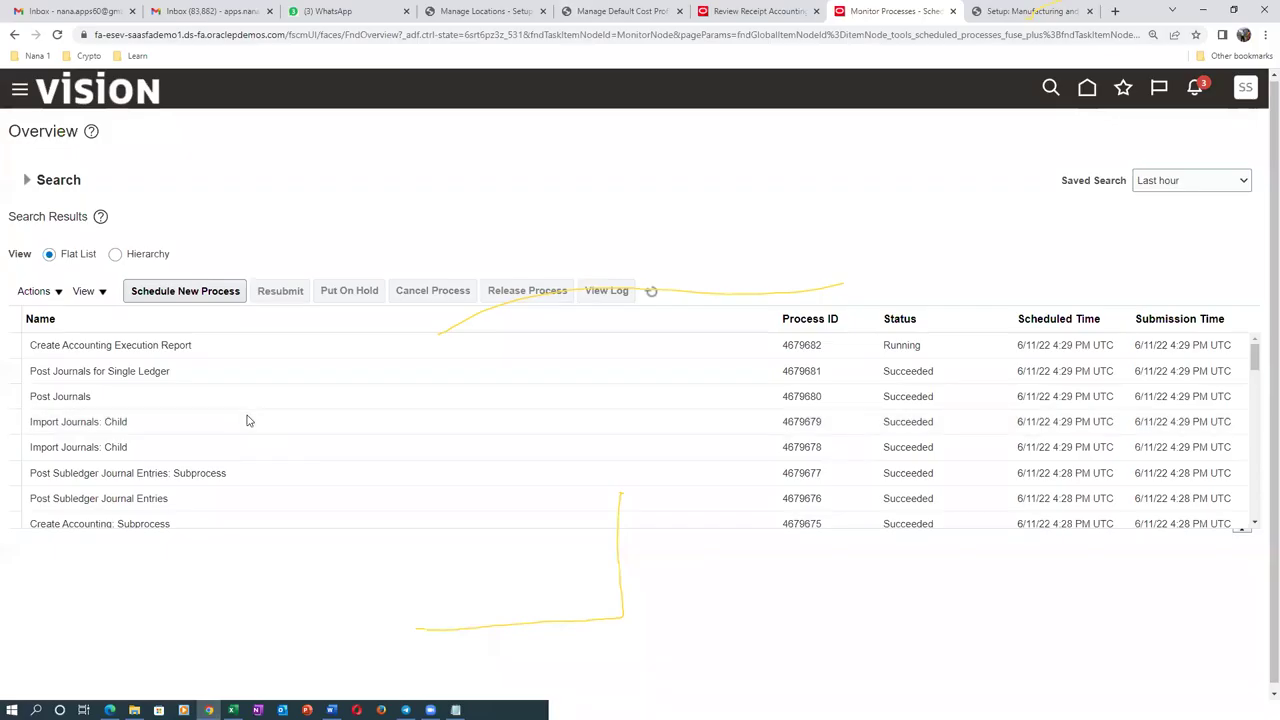
left_click(651, 291)
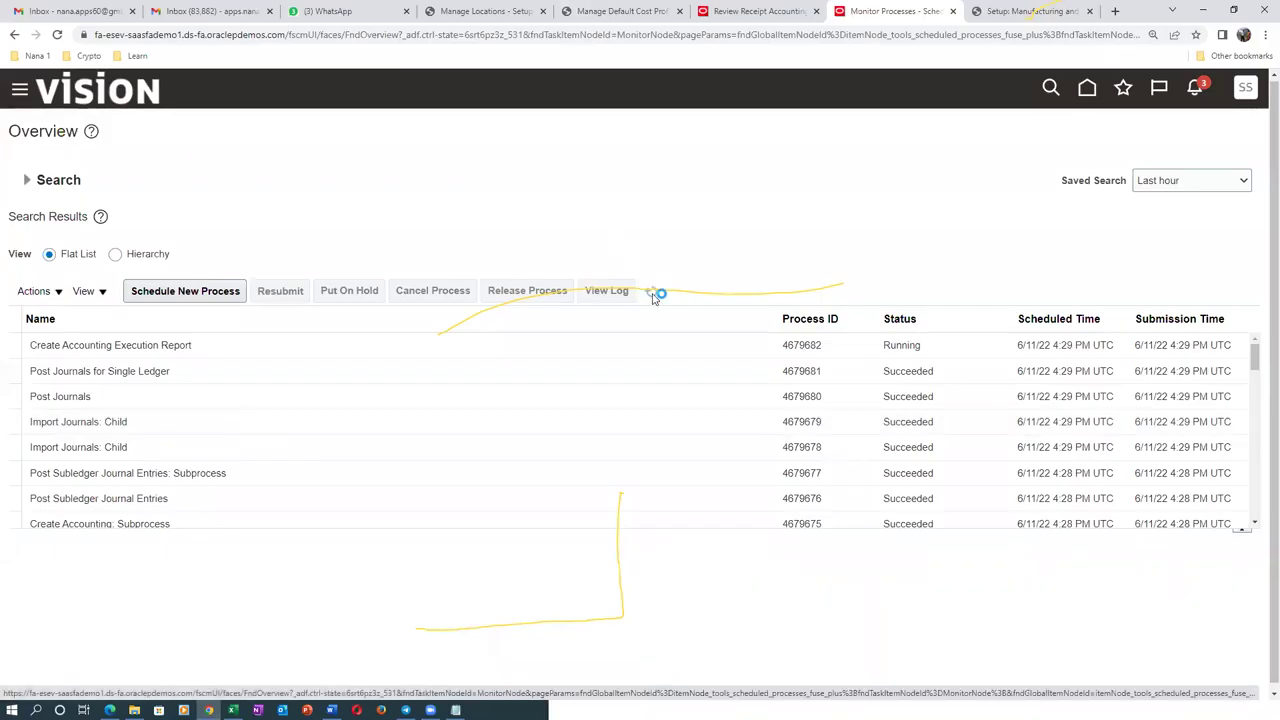
left_click(652, 295)
Step: Switch back to the Excel workbook and examine the Inventory valuation lines of the Intransit Receipt and In Transit shipment entries
key("alt+Tab")
left_click(360, 318)
scroll(402, 324, "down", 2)
scroll(400, 325, "down", 2)
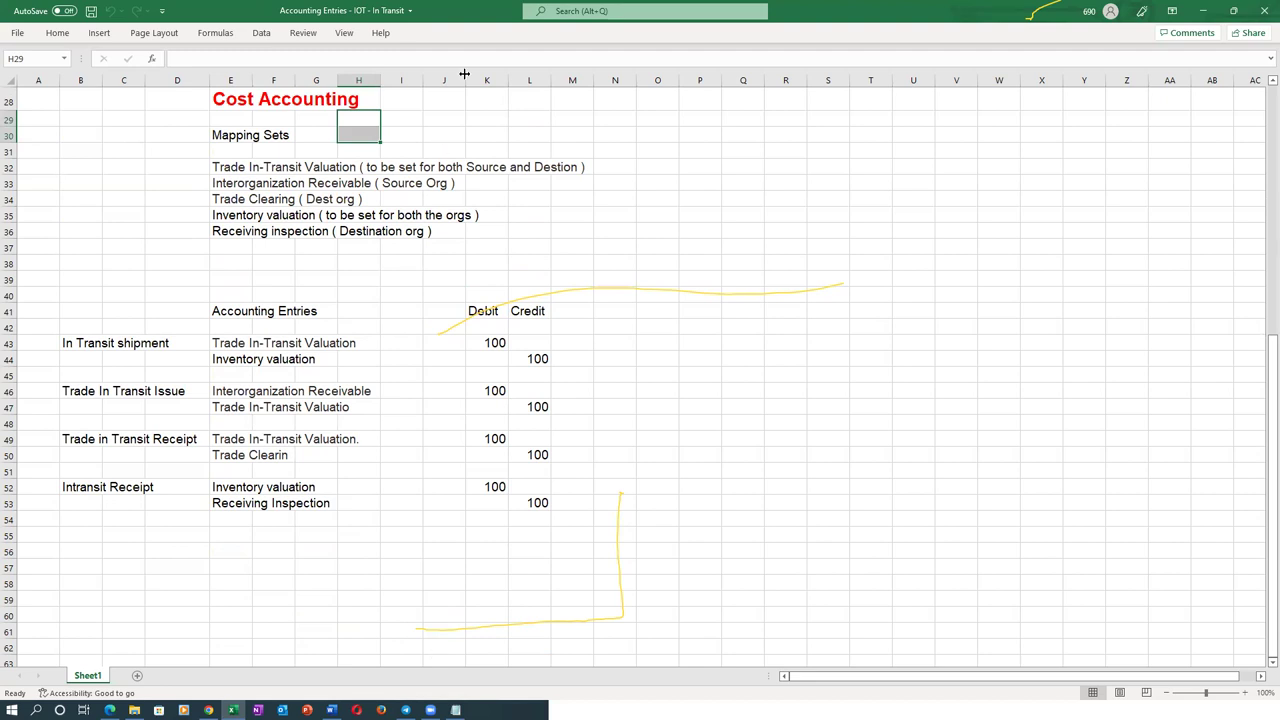
left_click(275, 546)
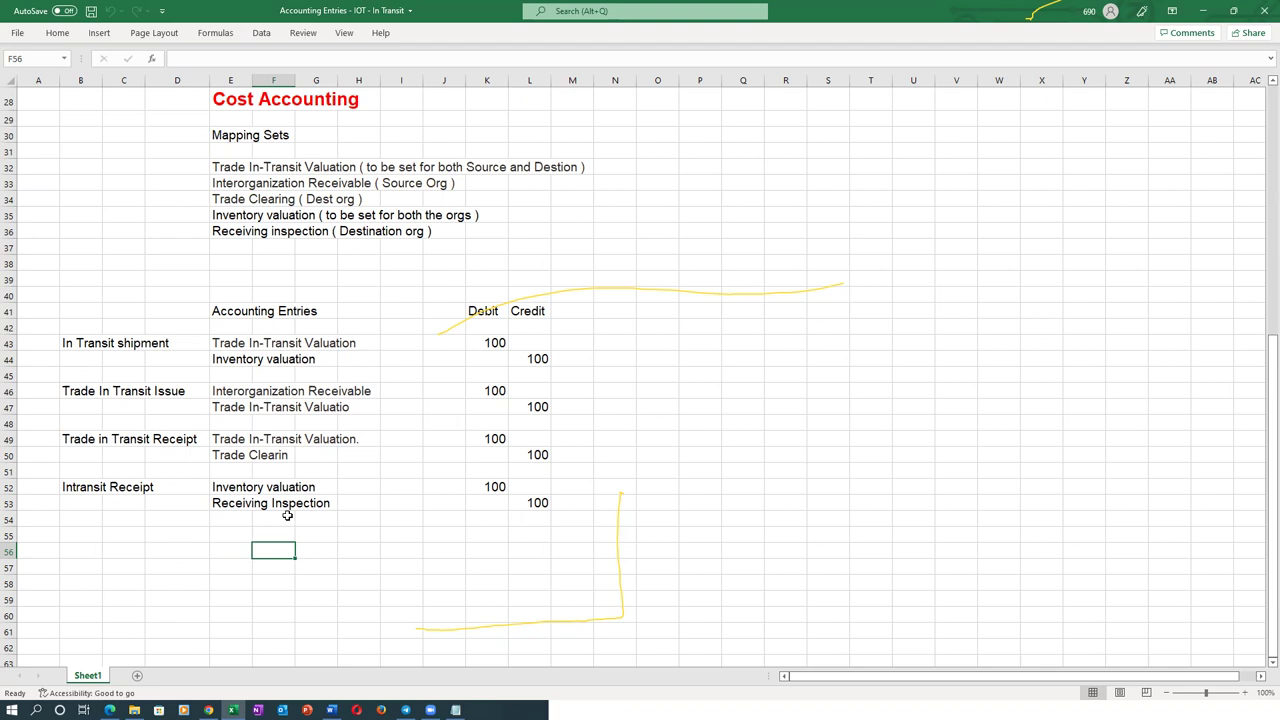
left_click(233, 489)
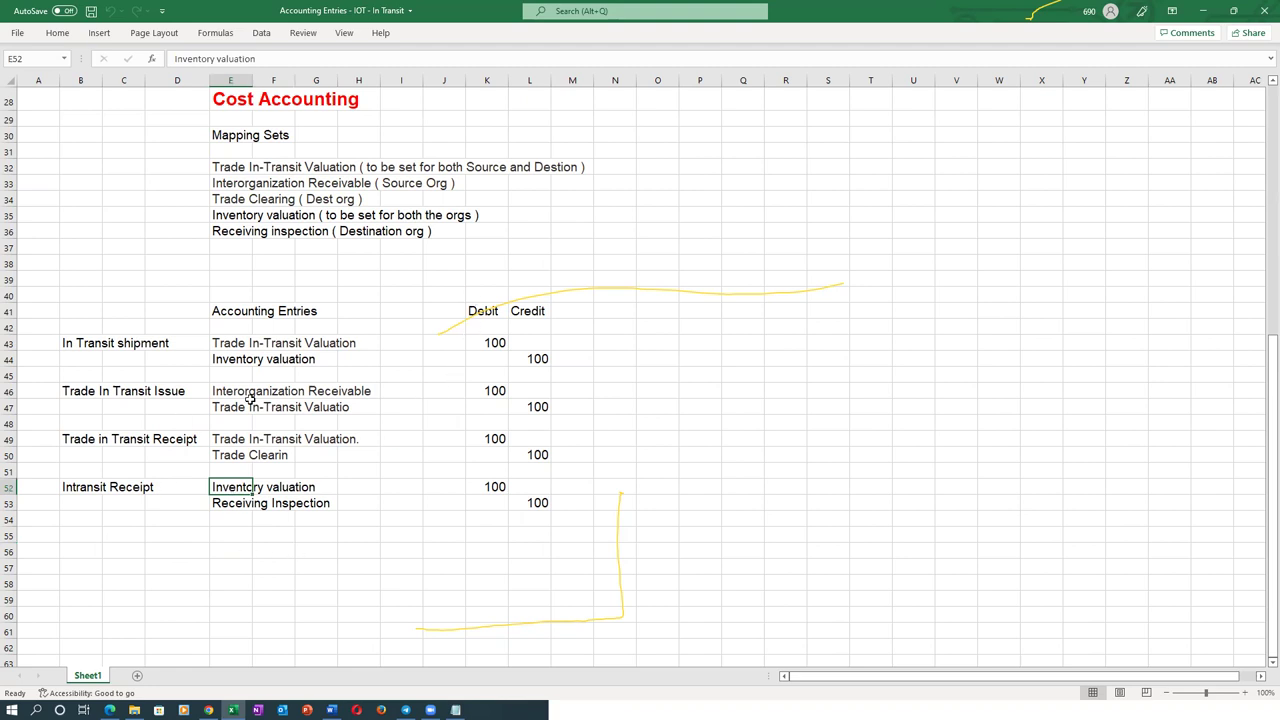
left_click(230, 358)
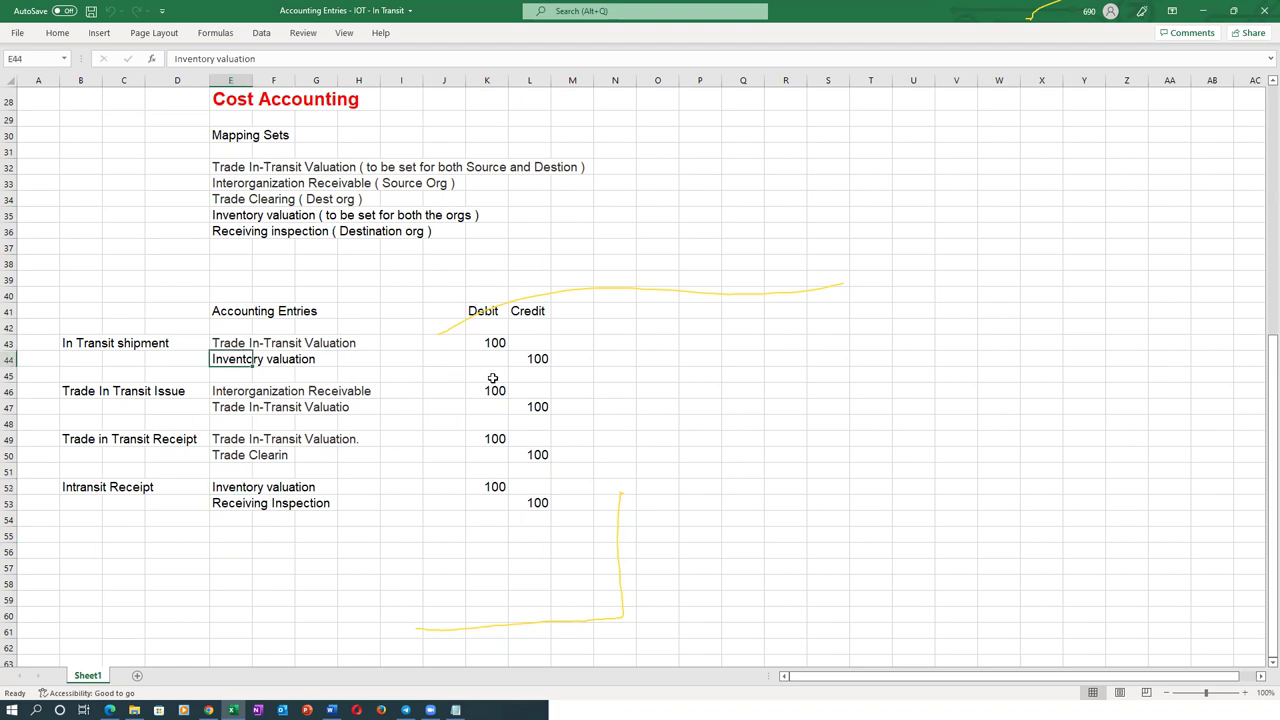
left_click(538, 358)
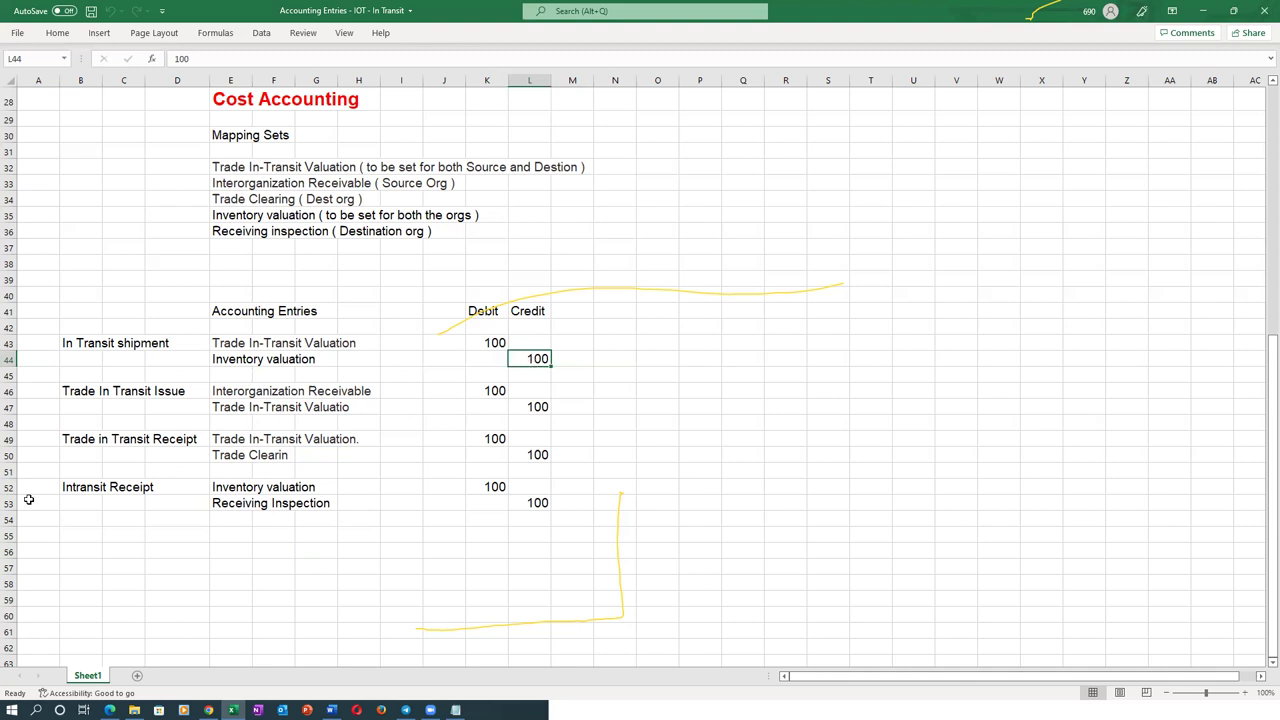
left_click(247, 360)
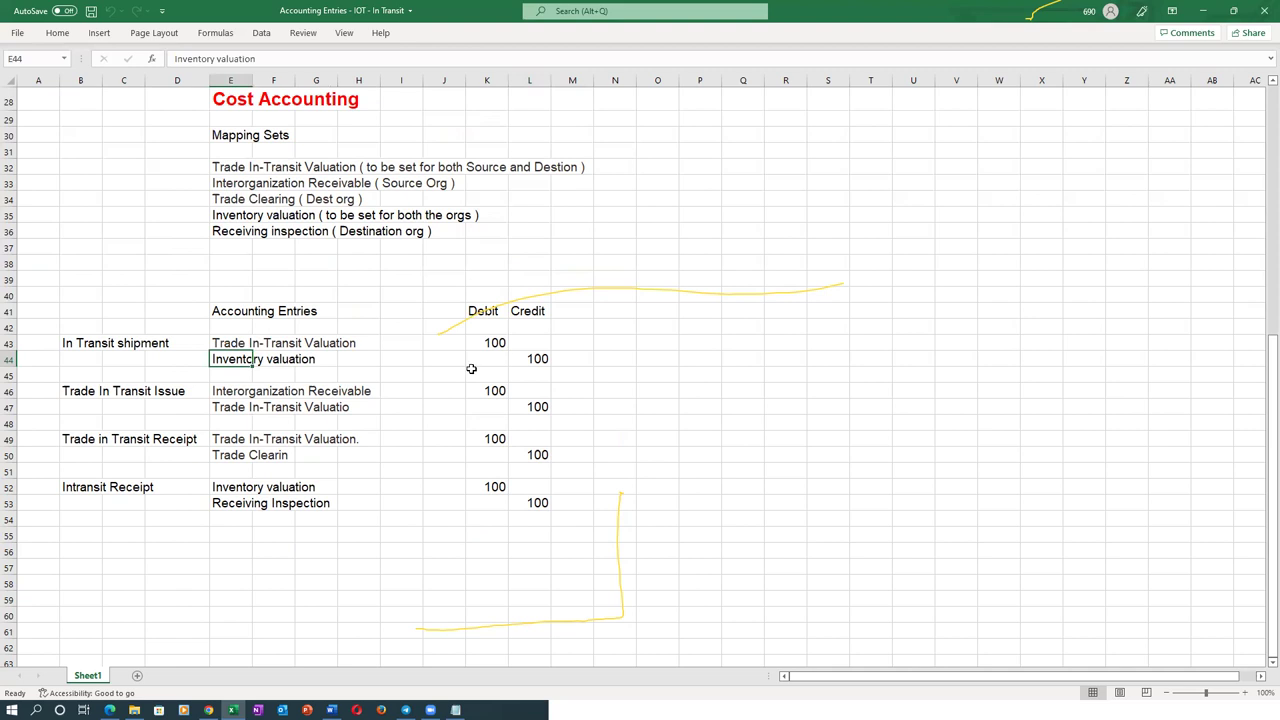
left_click(538, 359)
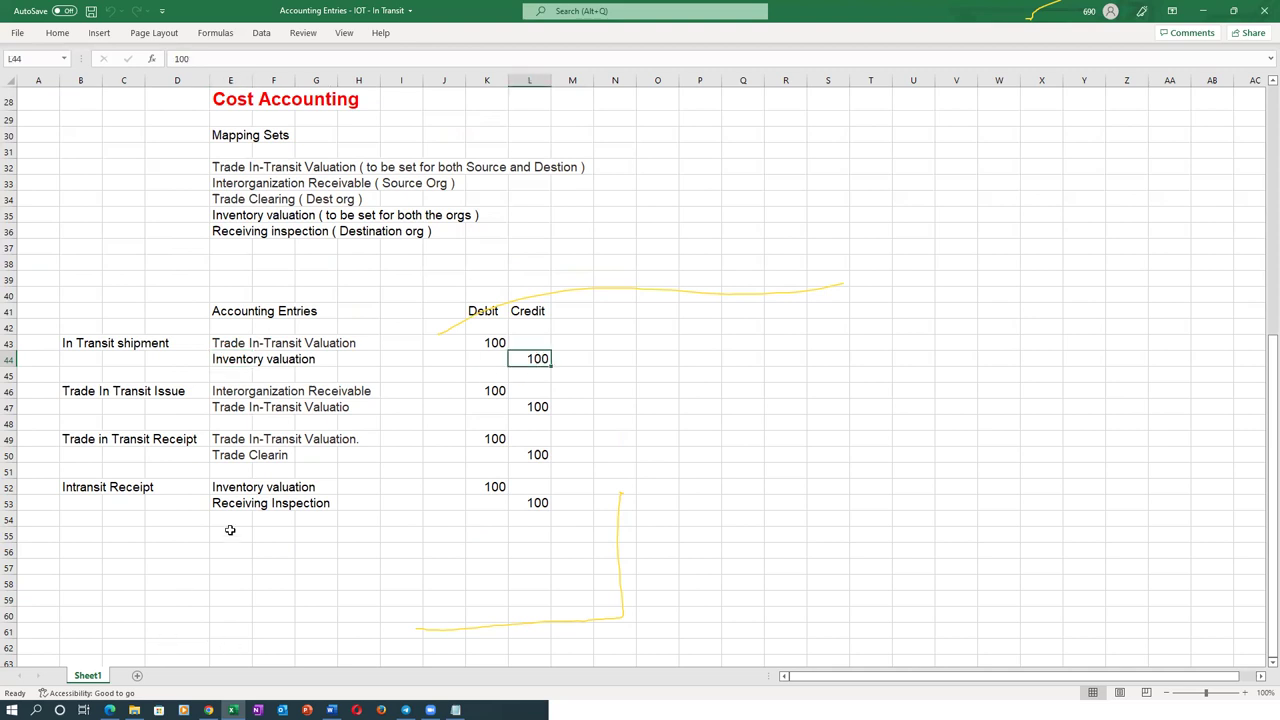
Step: Compare the Intransit Receipt debit with the In Transit shipment credit for Inventory valuation
left_click(497, 486)
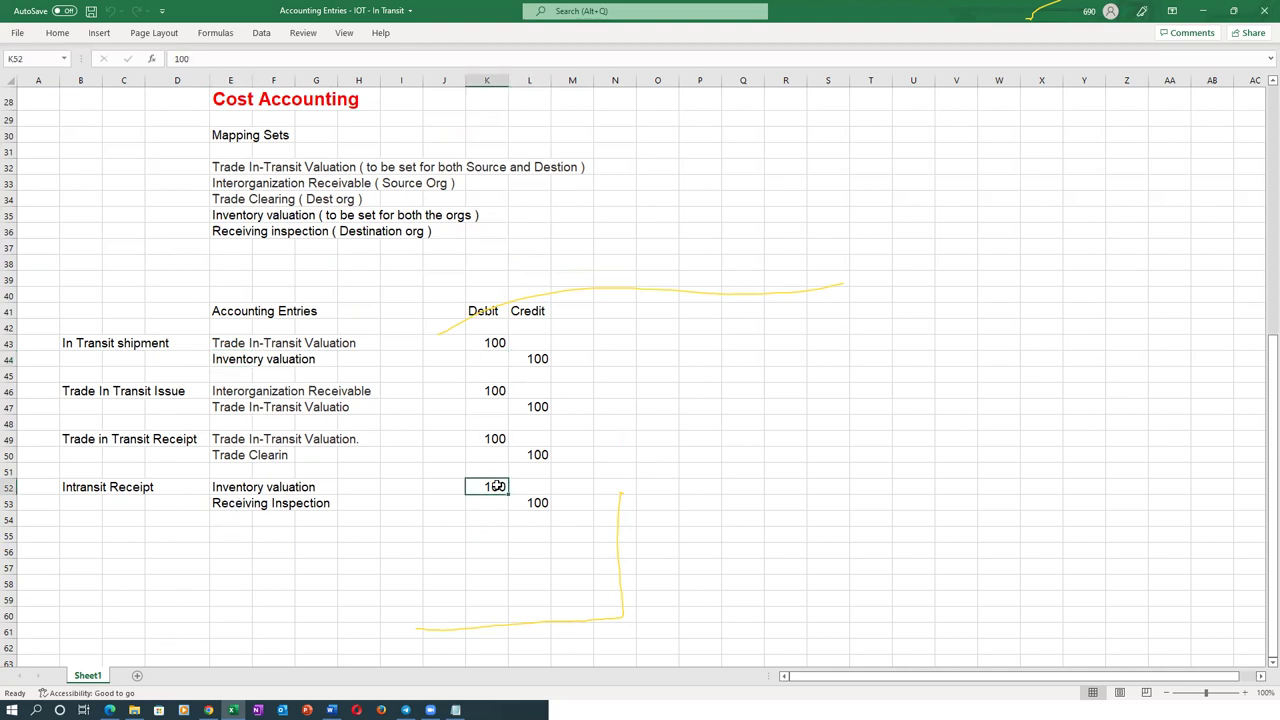
left_click(540, 360)
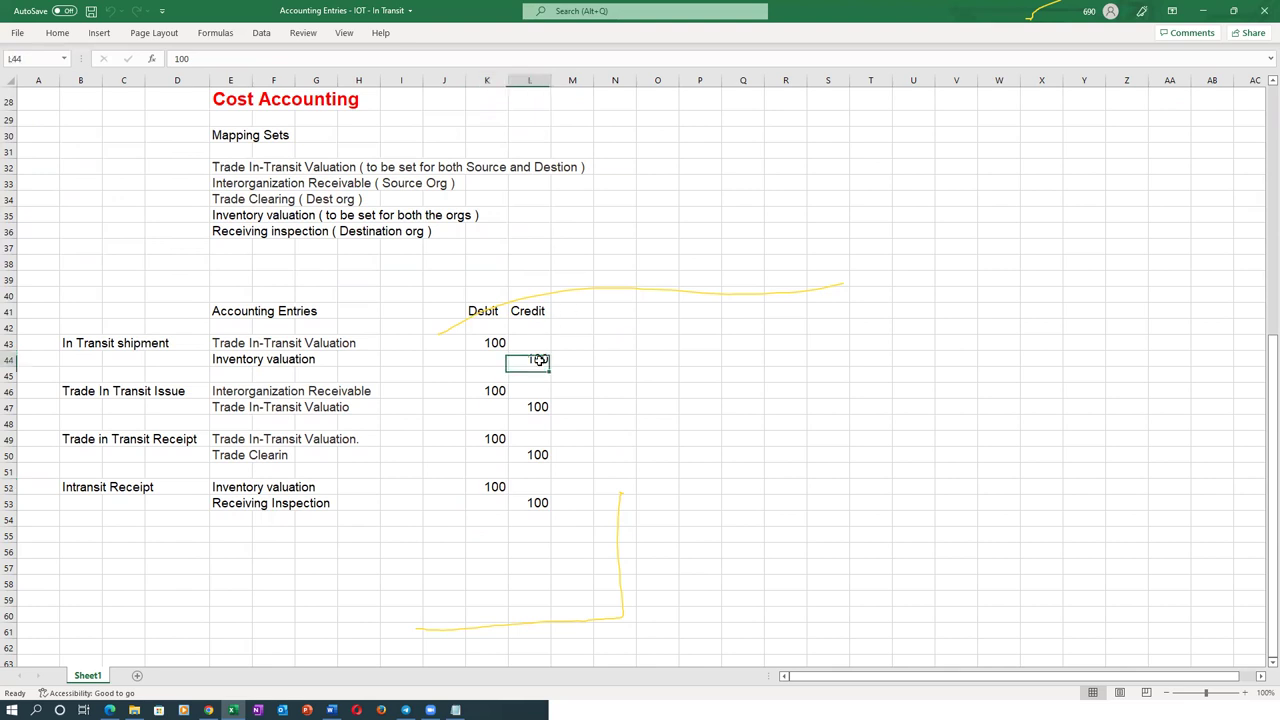
left_click(490, 485)
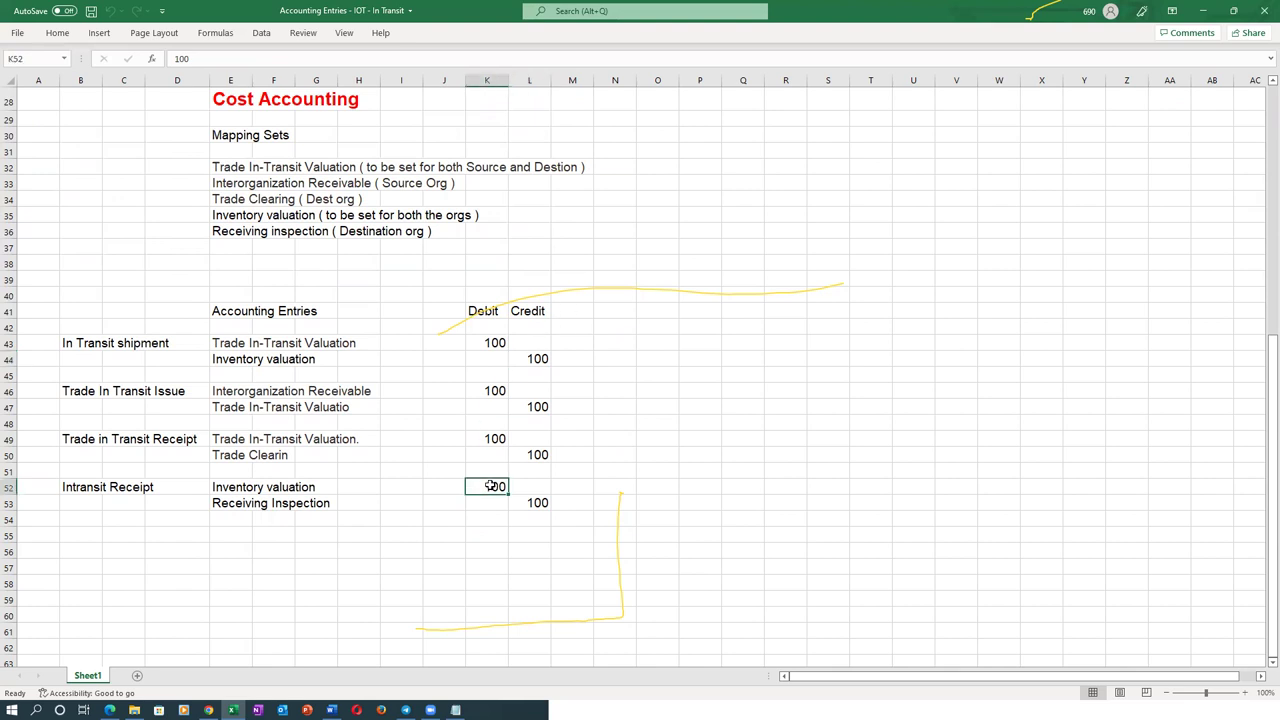
left_click(536, 358)
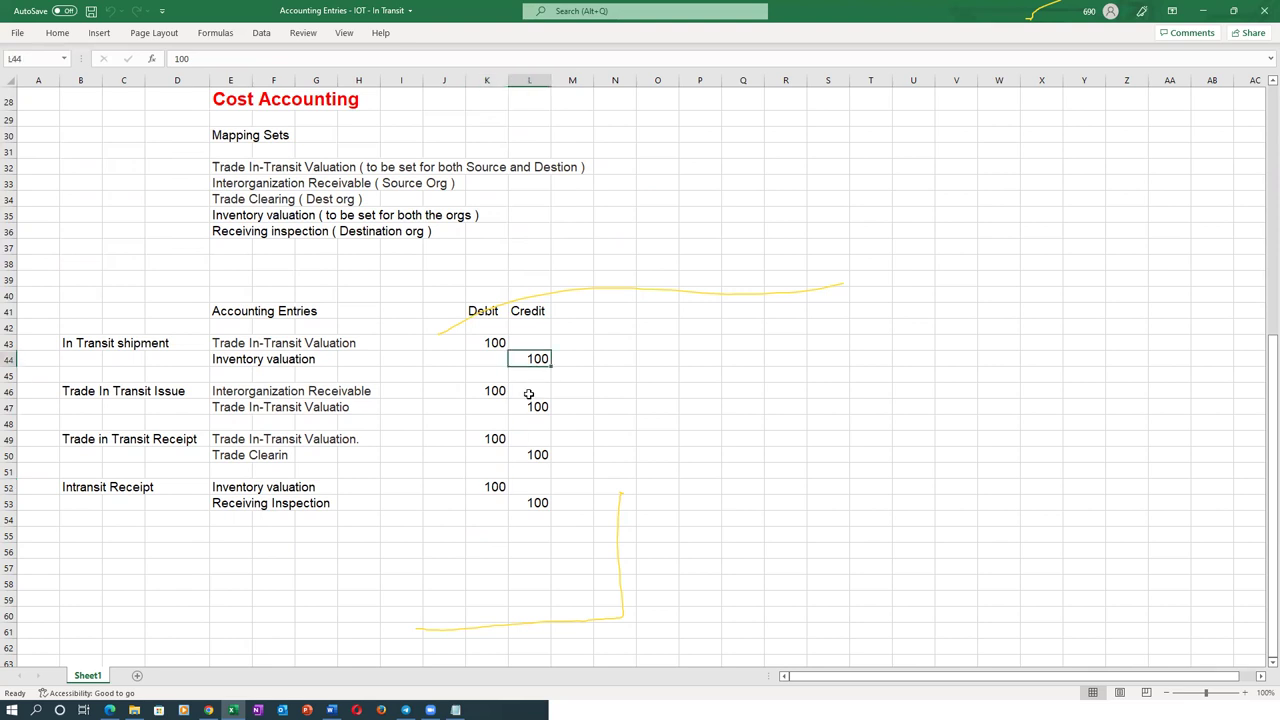
left_click(500, 486)
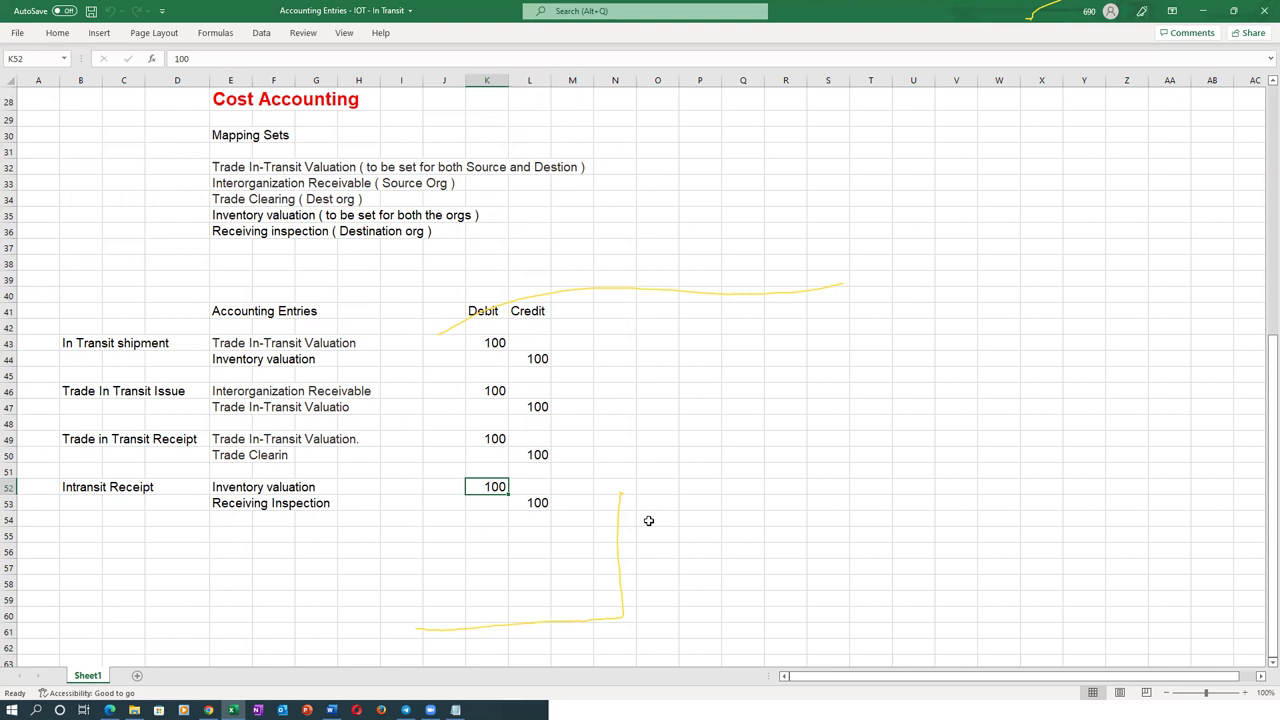
left_click(520, 355)
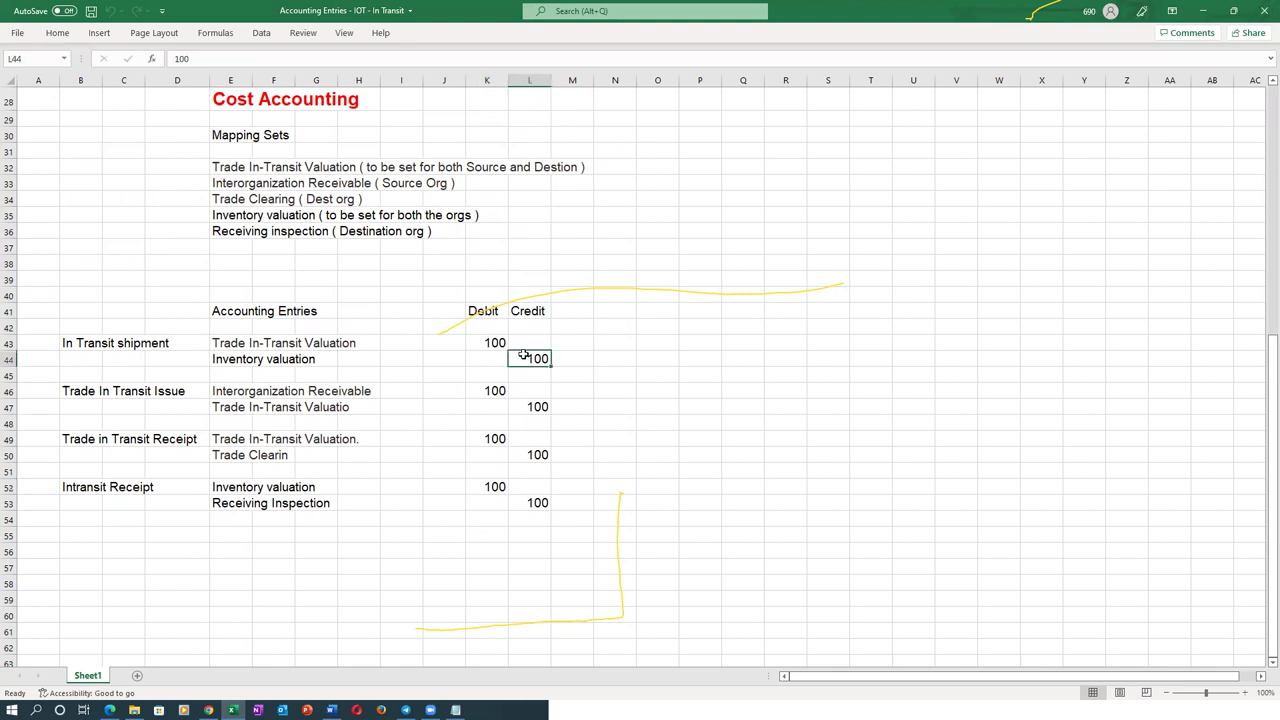
left_click(481, 487)
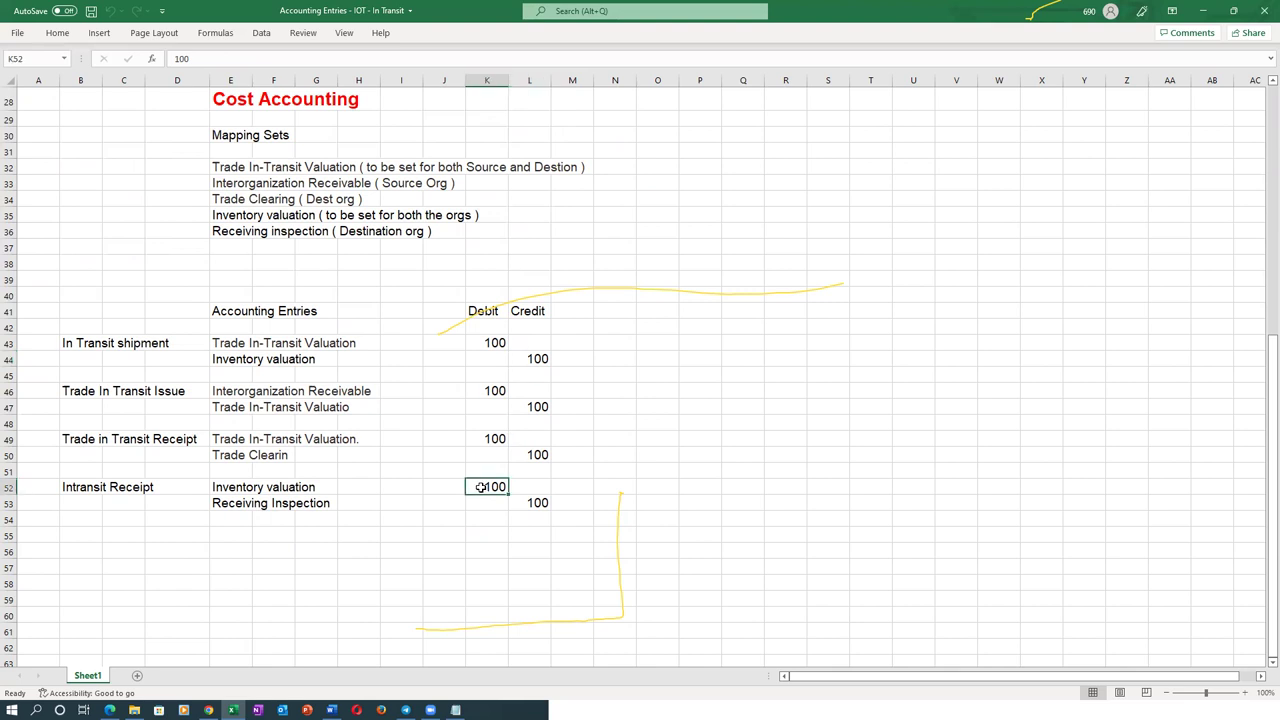
left_click(220, 362)
left_click(535, 358)
left_click(500, 488)
left_click(229, 360)
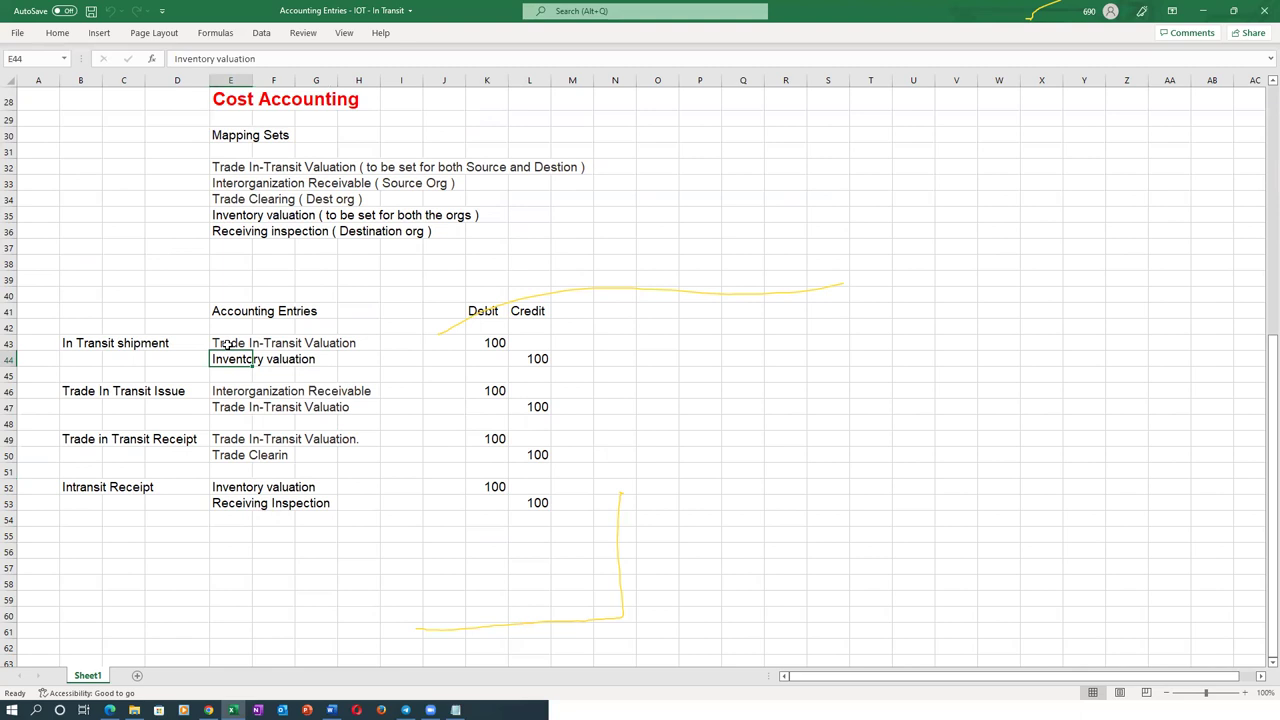
Step: Examine the In Transit shipment entry's Inventory valuation line and its Trade In-Transit Valuation debit
left_click(72, 341)
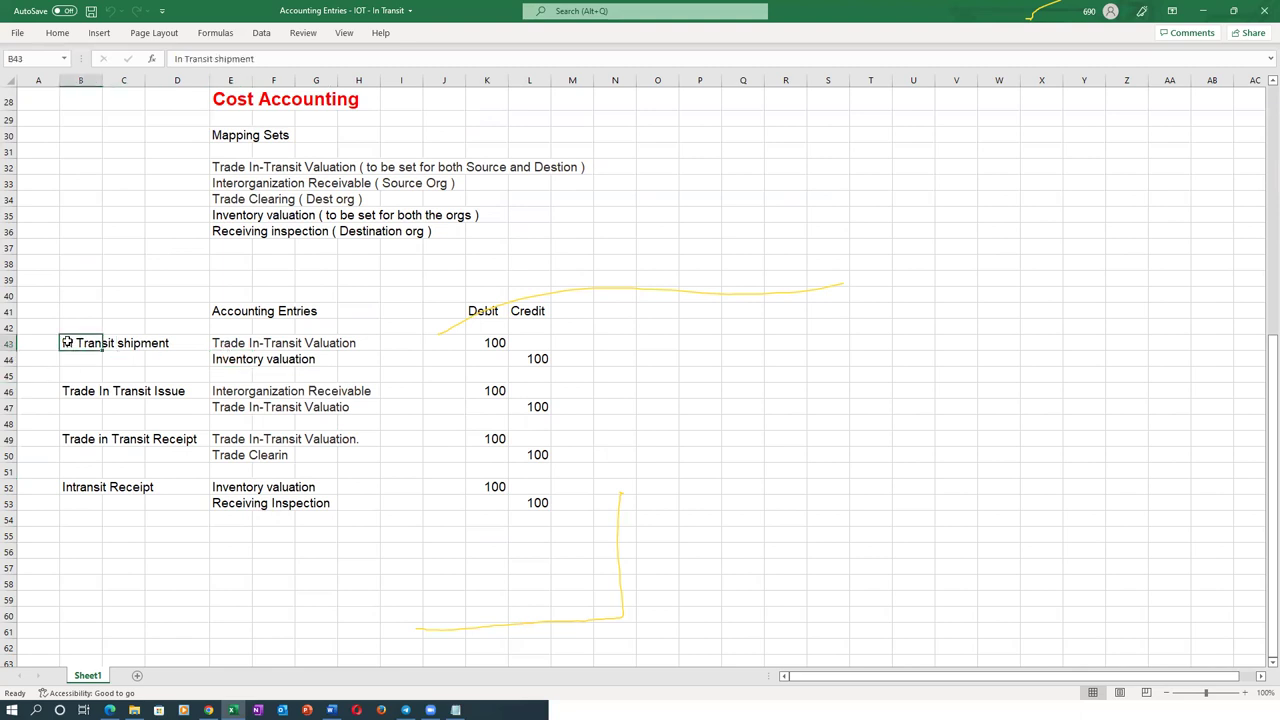
left_click(240, 360)
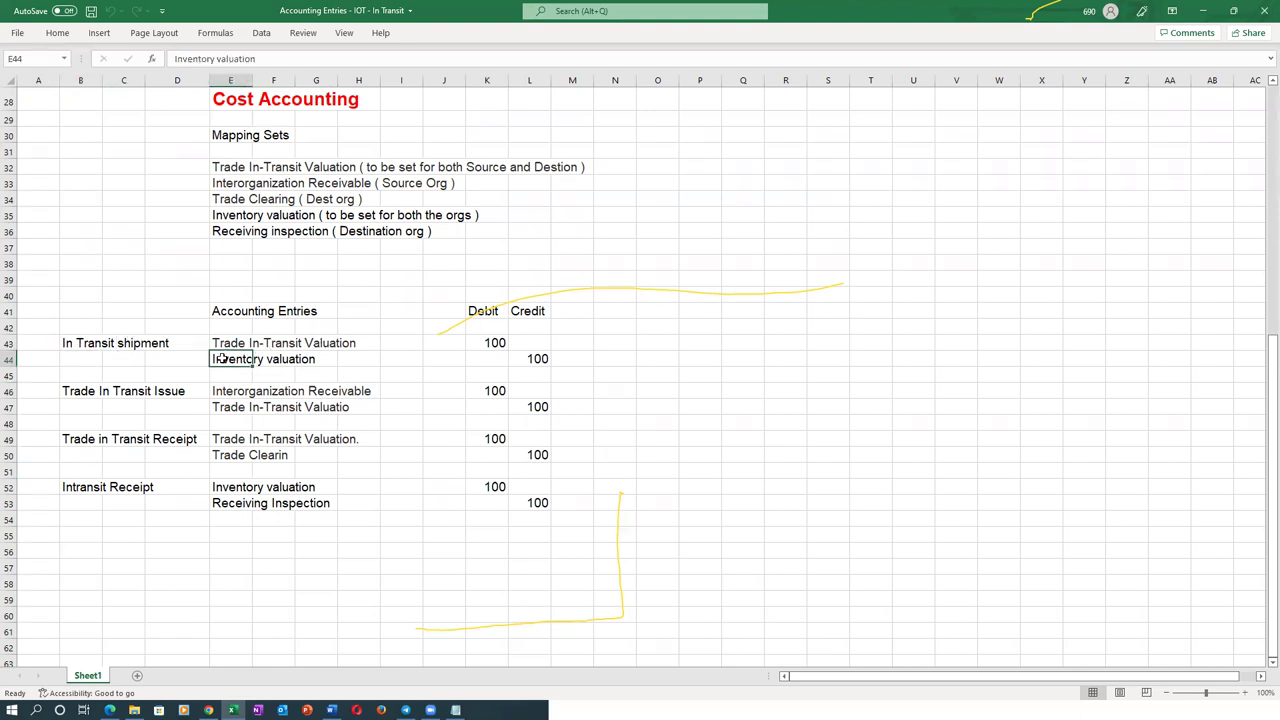
left_click(224, 343)
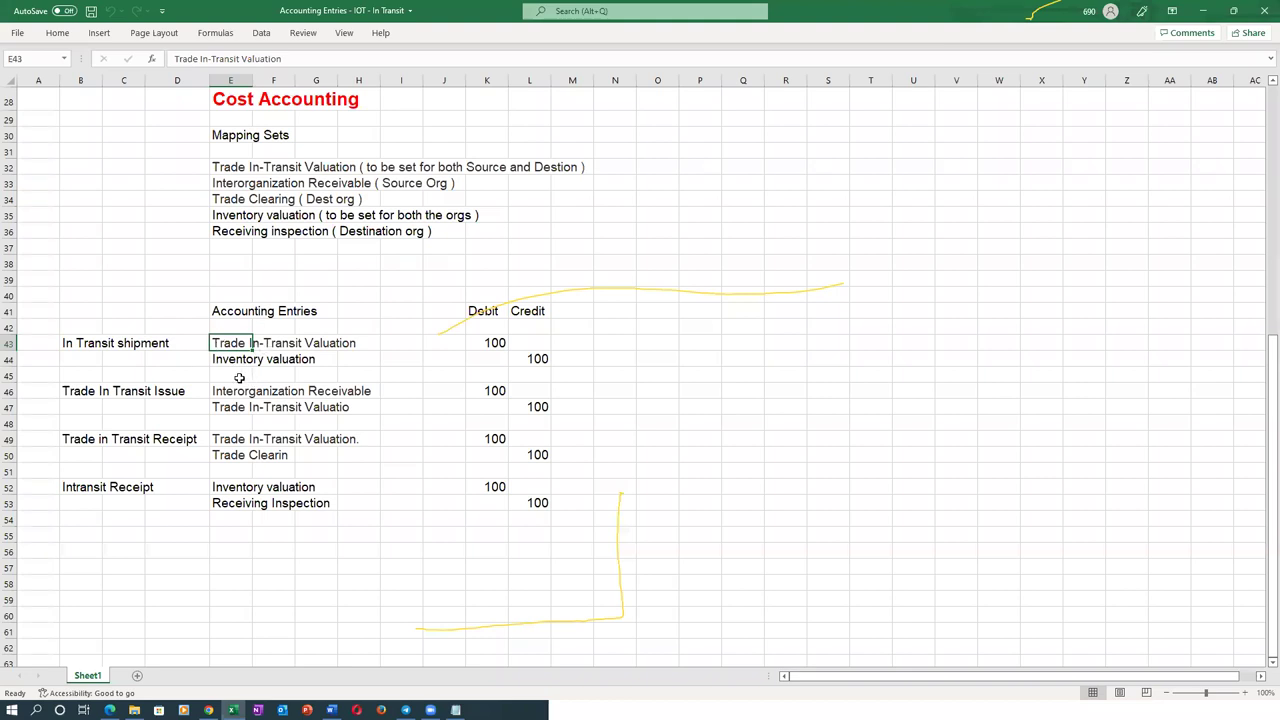
left_click(483, 344)
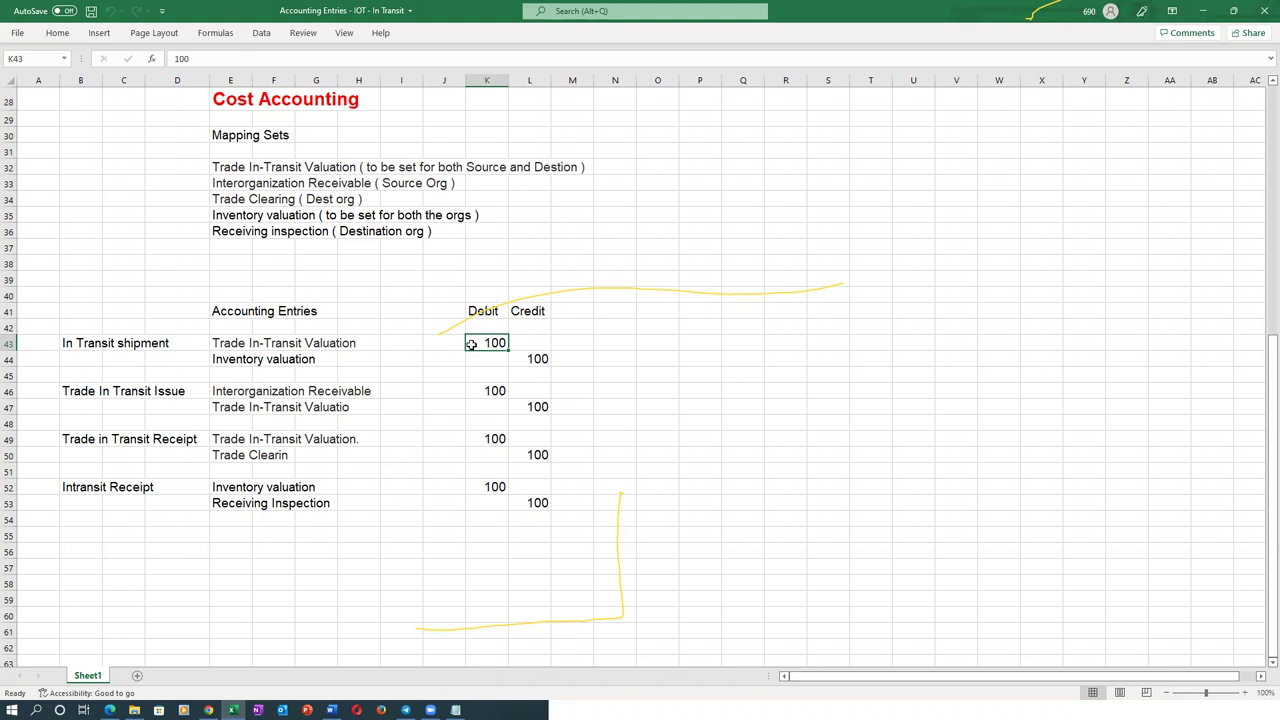
Step: Examine the full In Transit shipment entry and the Trade In-Transit Valuation debit of the Trade in Transit Receipt entry
left_click(231, 343)
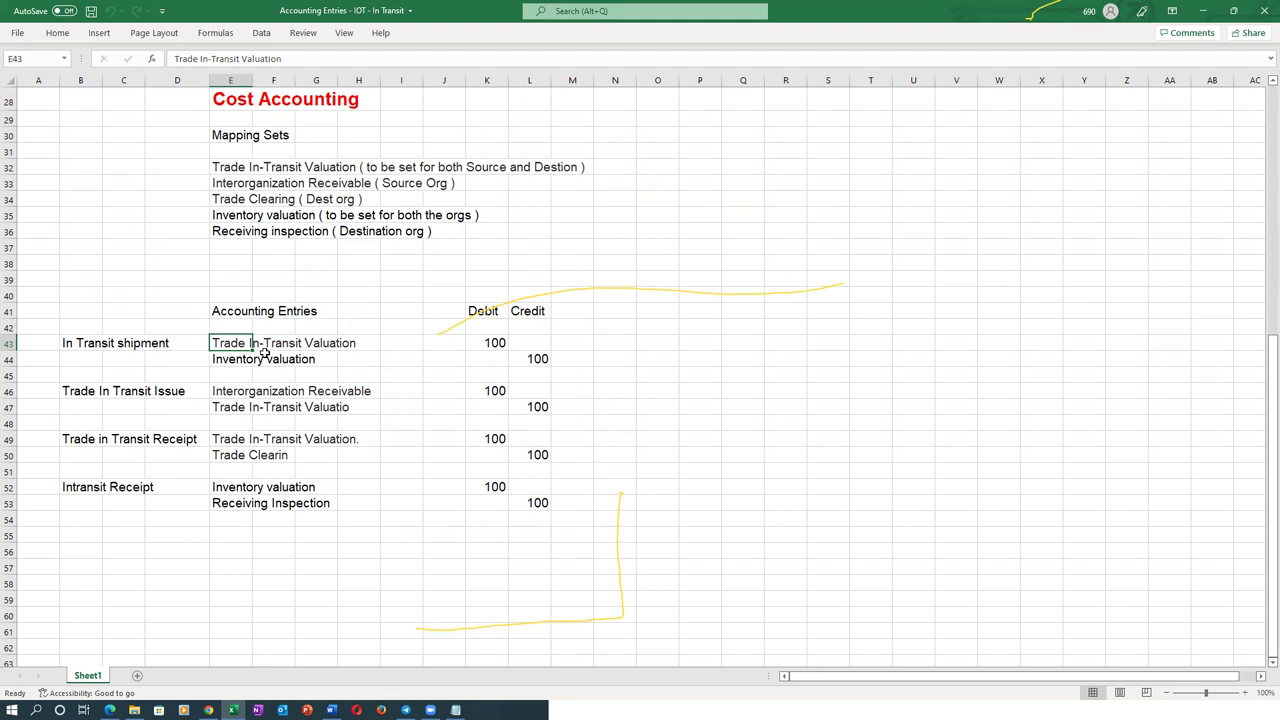
left_click(495, 343)
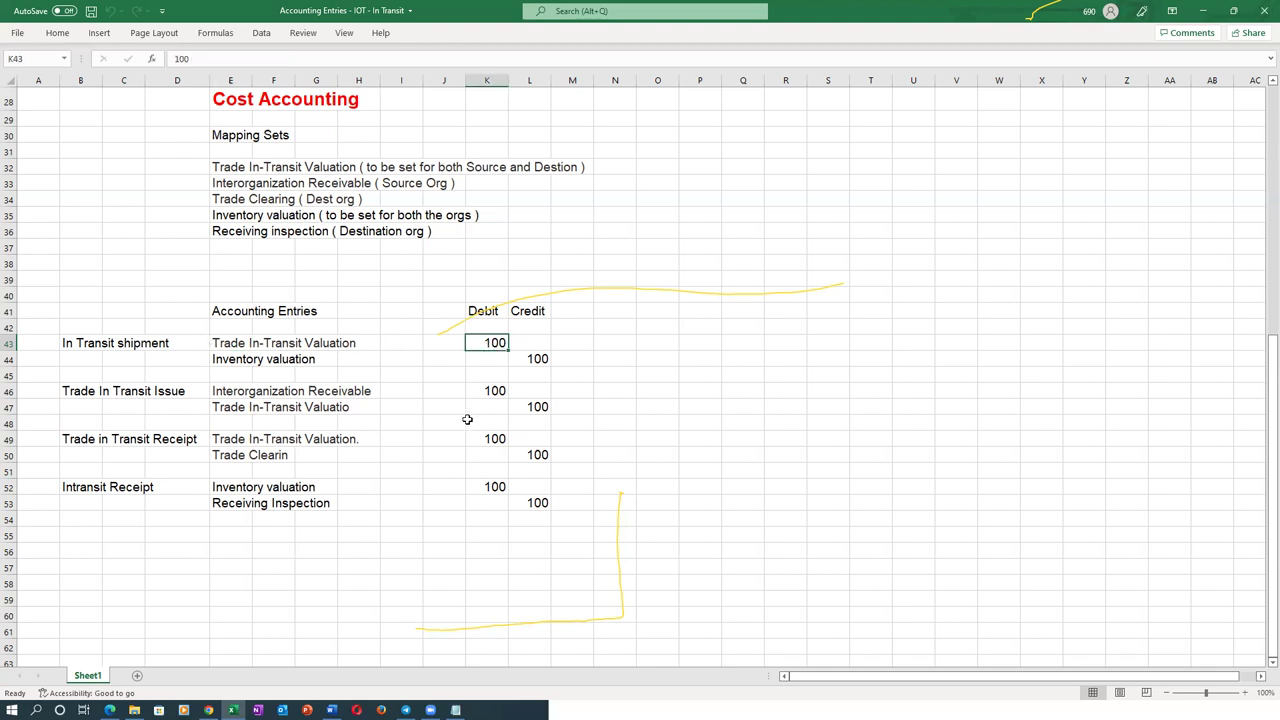
left_click(74, 343)
left_click(486, 343)
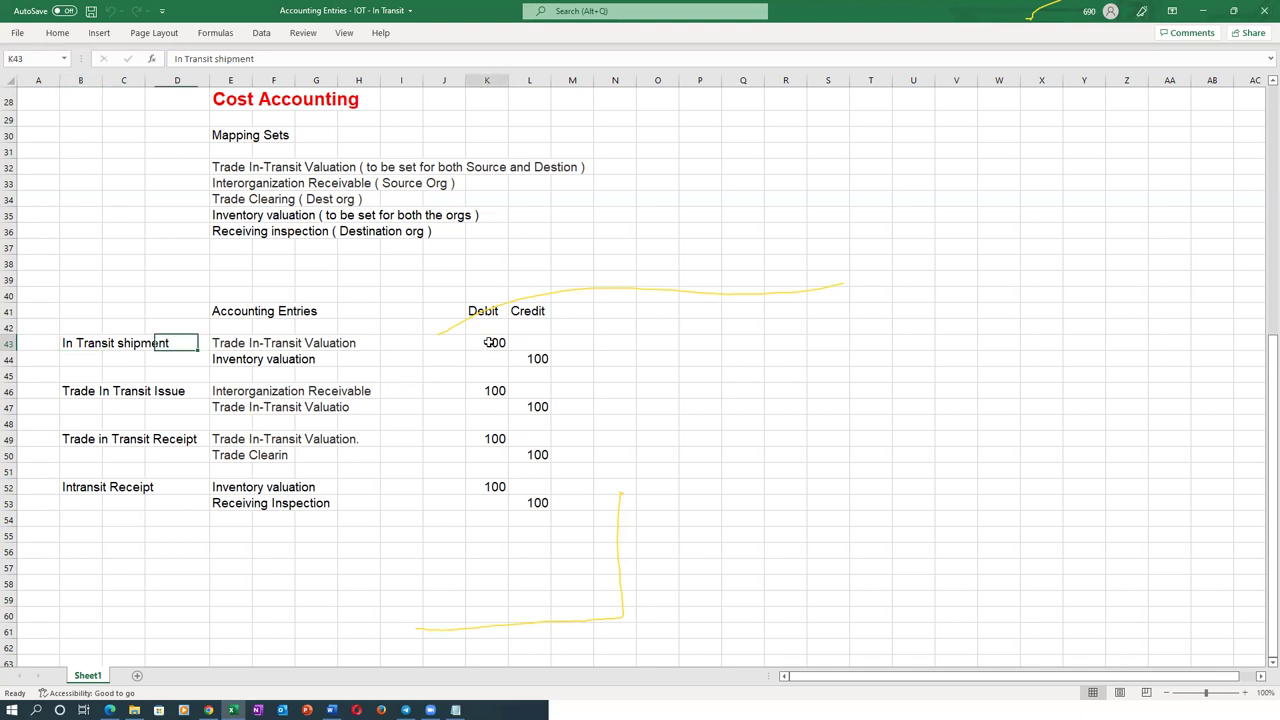
left_click(90, 343)
left_click_drag(90, 343, 524, 363)
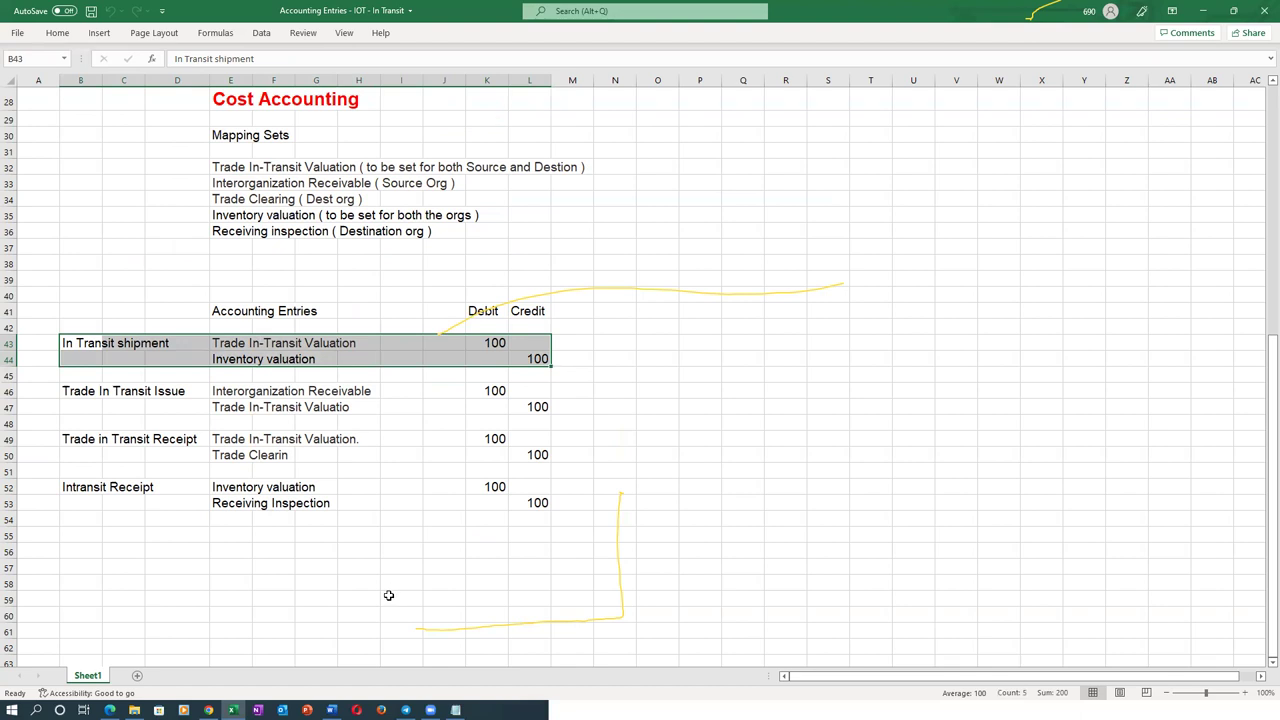
left_click(79, 445)
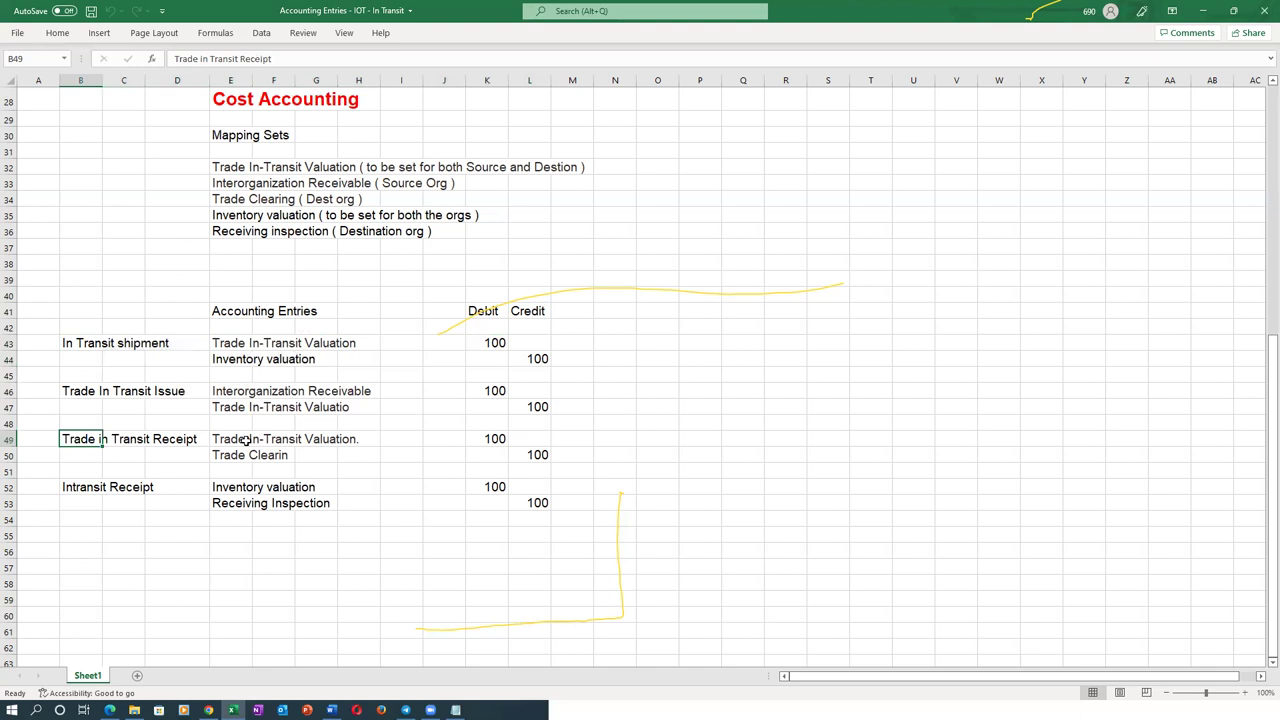
left_click(240, 440)
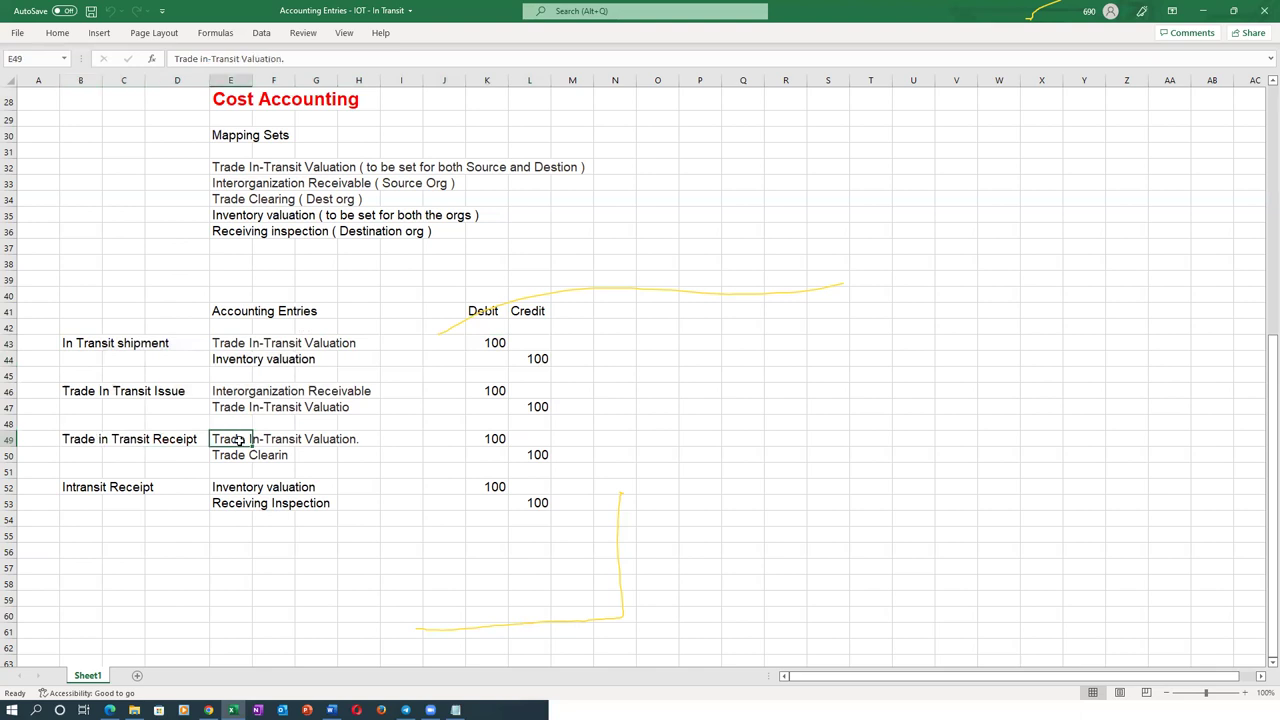
left_click(495, 438)
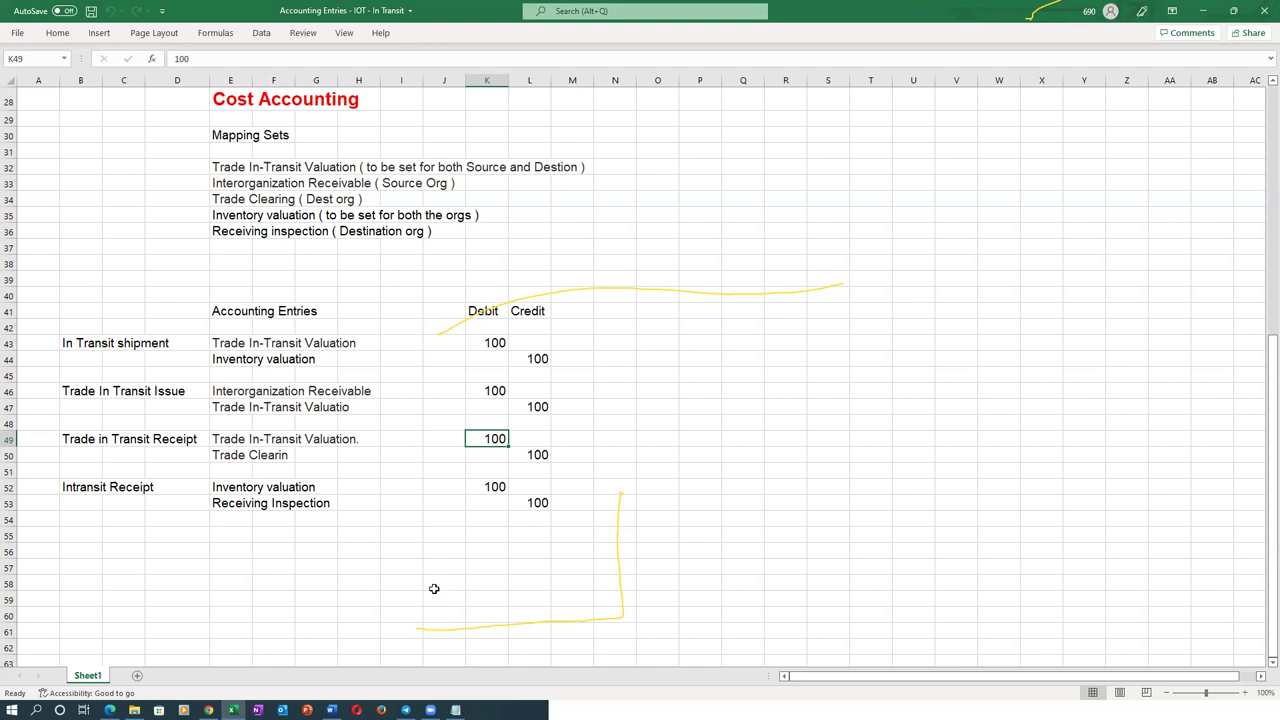
Step: Review the Receipt Accounting section, focusing on the Shipment reference entry's Inter Orgnisation Payables line and its credit
scroll(410, 387, "up", 6)
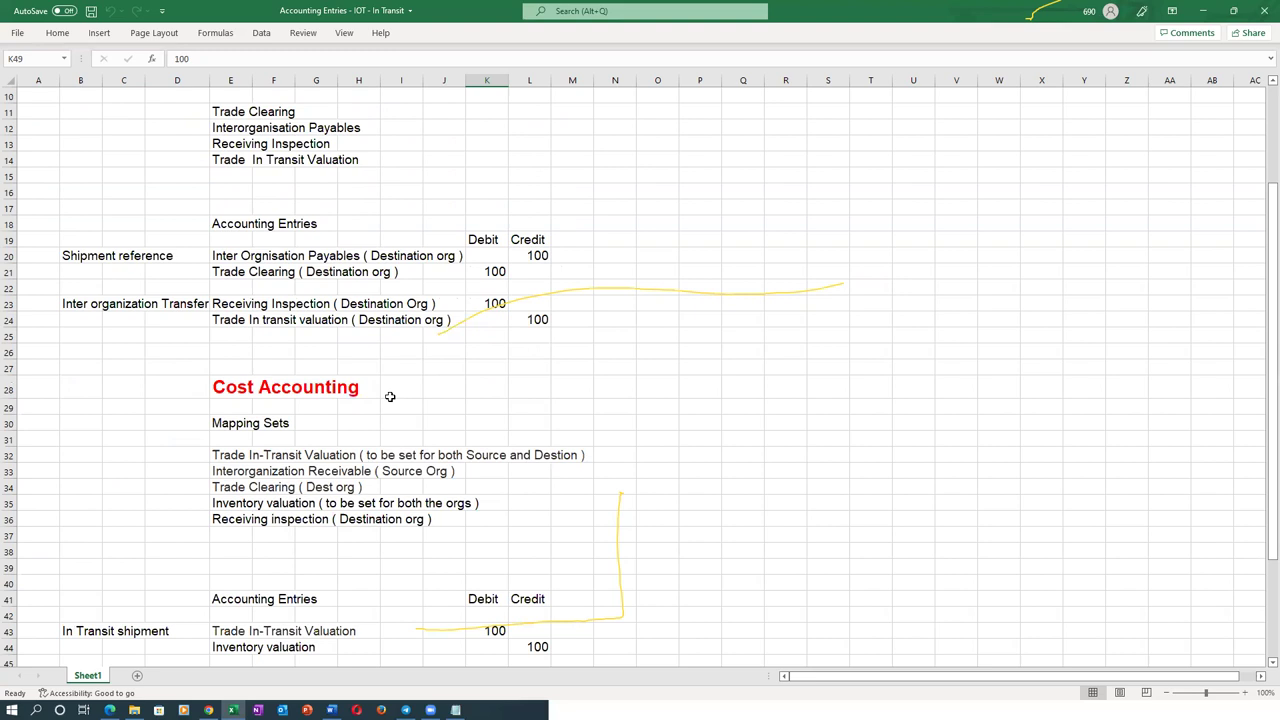
scroll(480, 456, "down", 1)
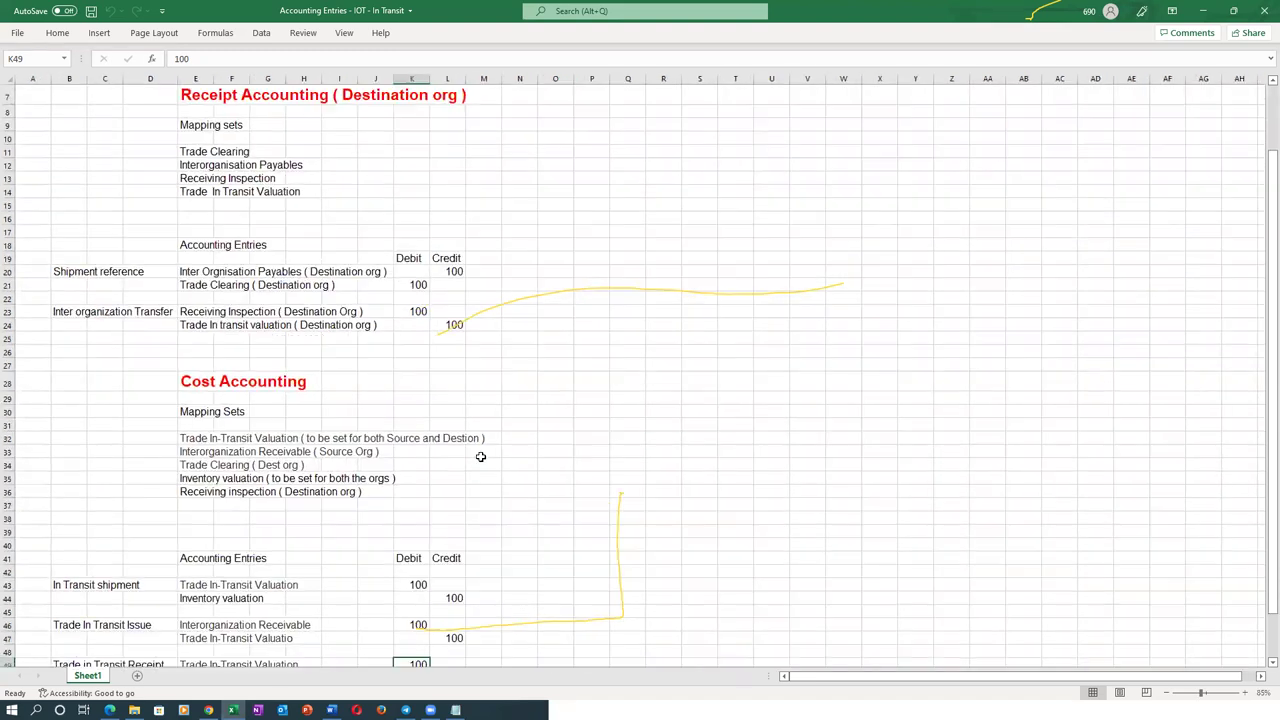
scroll(480, 458, "down", 2)
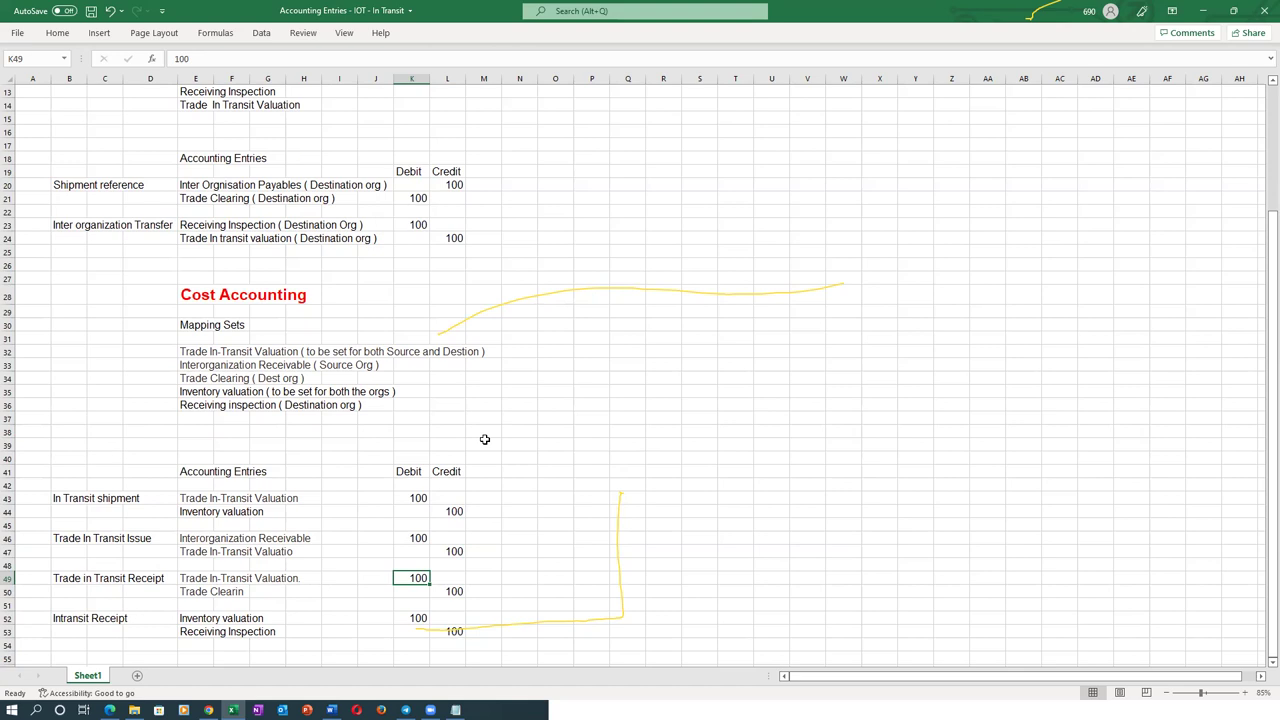
left_click(8, 185)
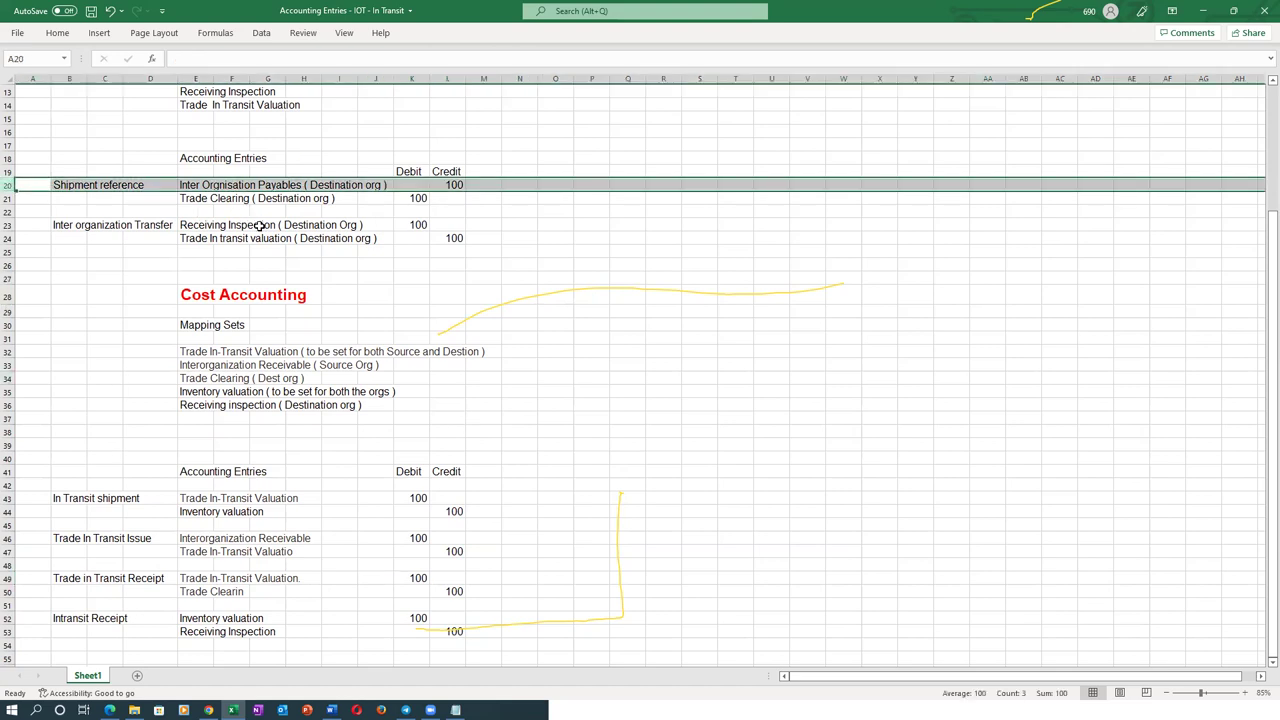
left_click(305, 263)
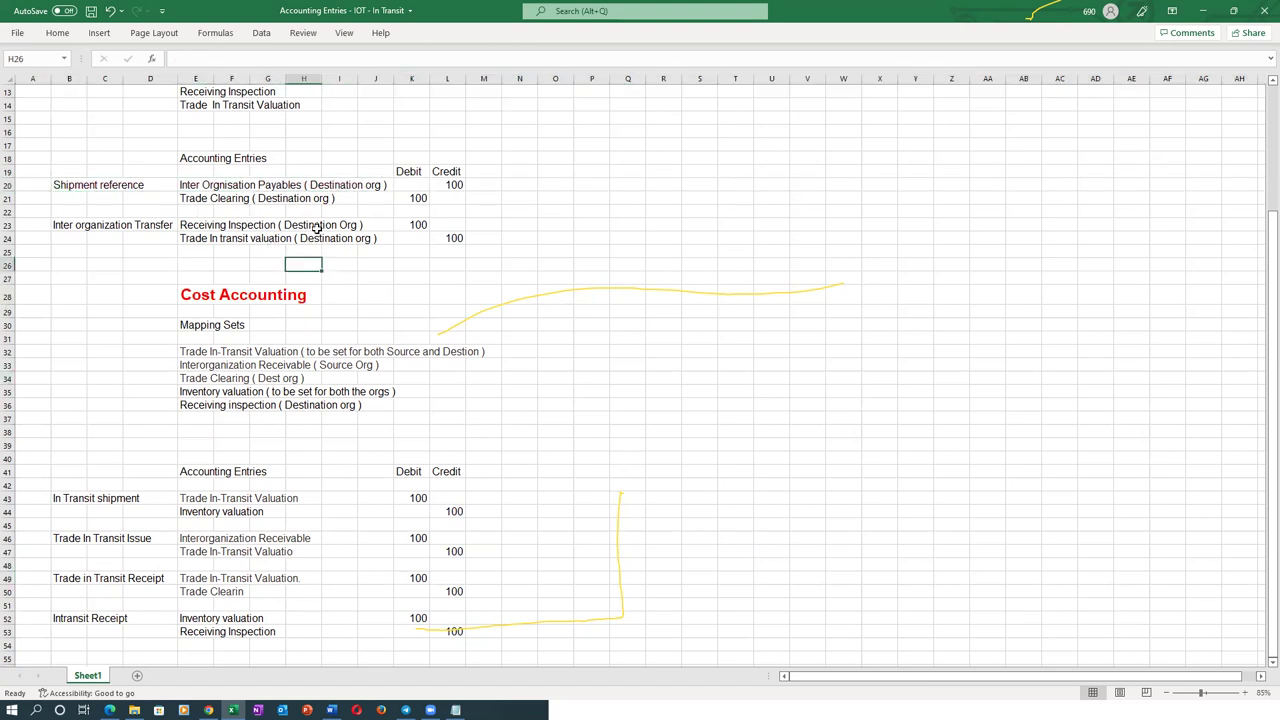
left_click(187, 184)
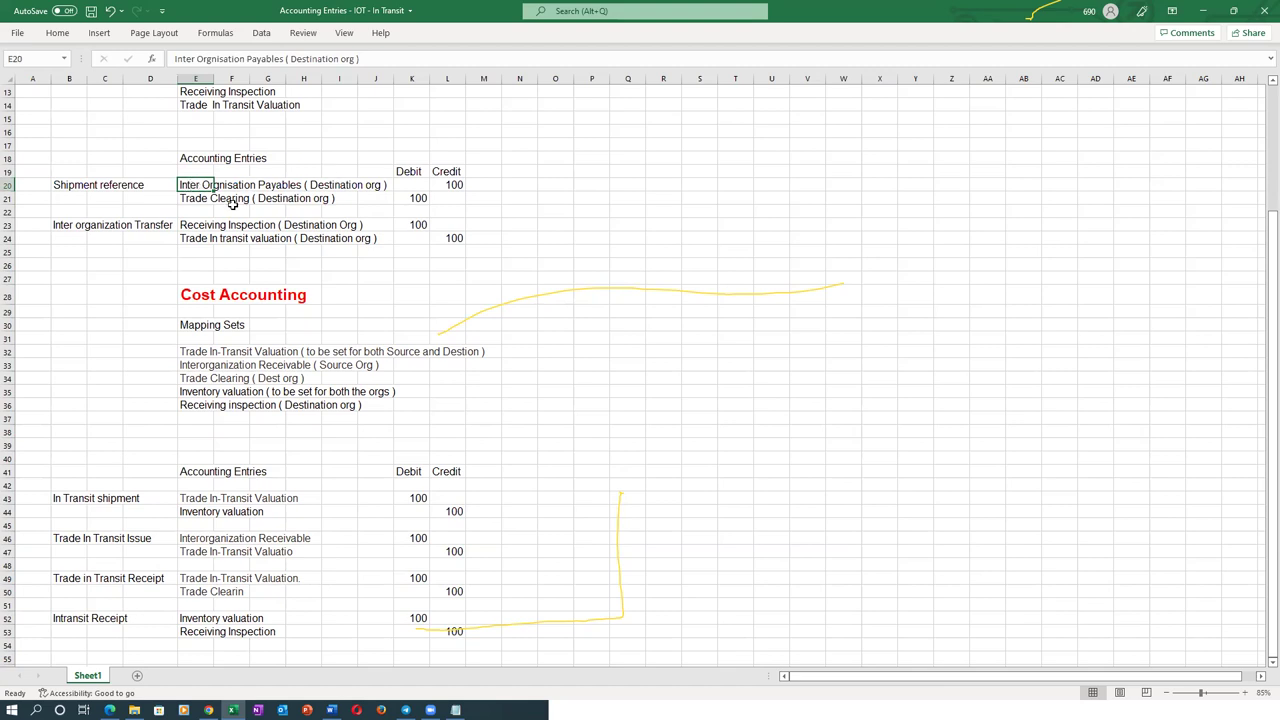
scroll(240, 208, "up", 3)
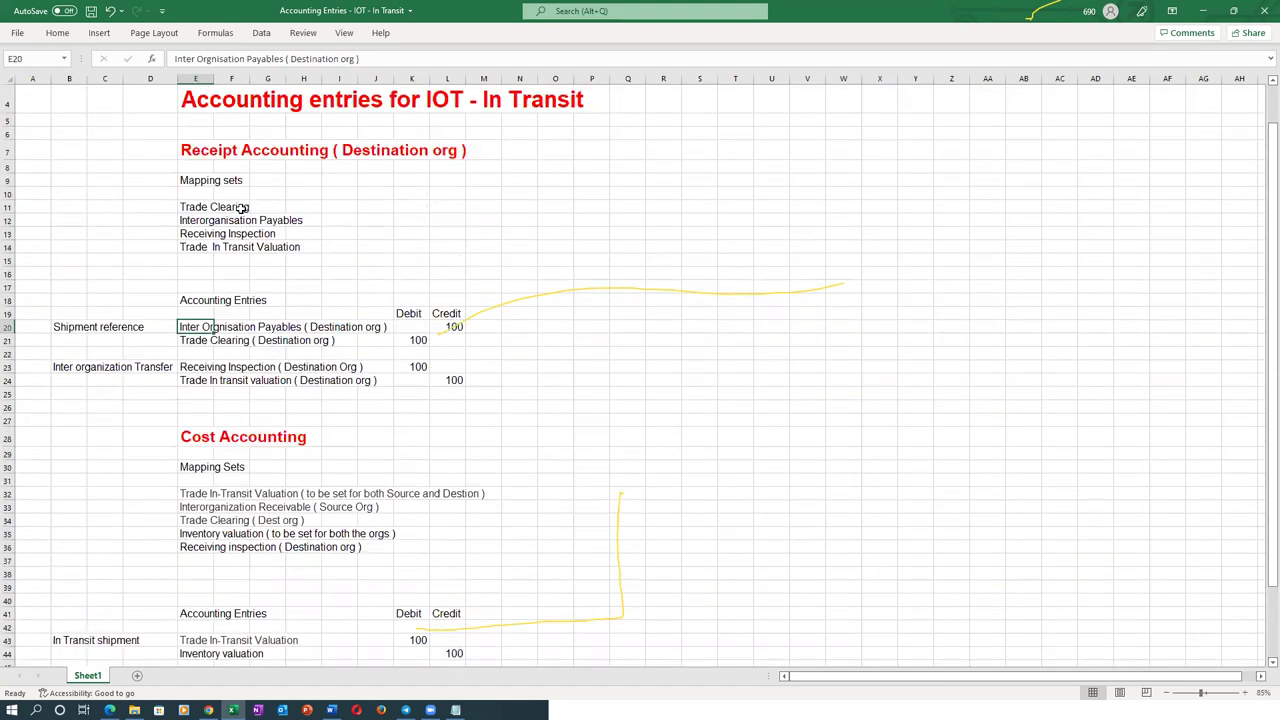
scroll(207, 366, "down", 2)
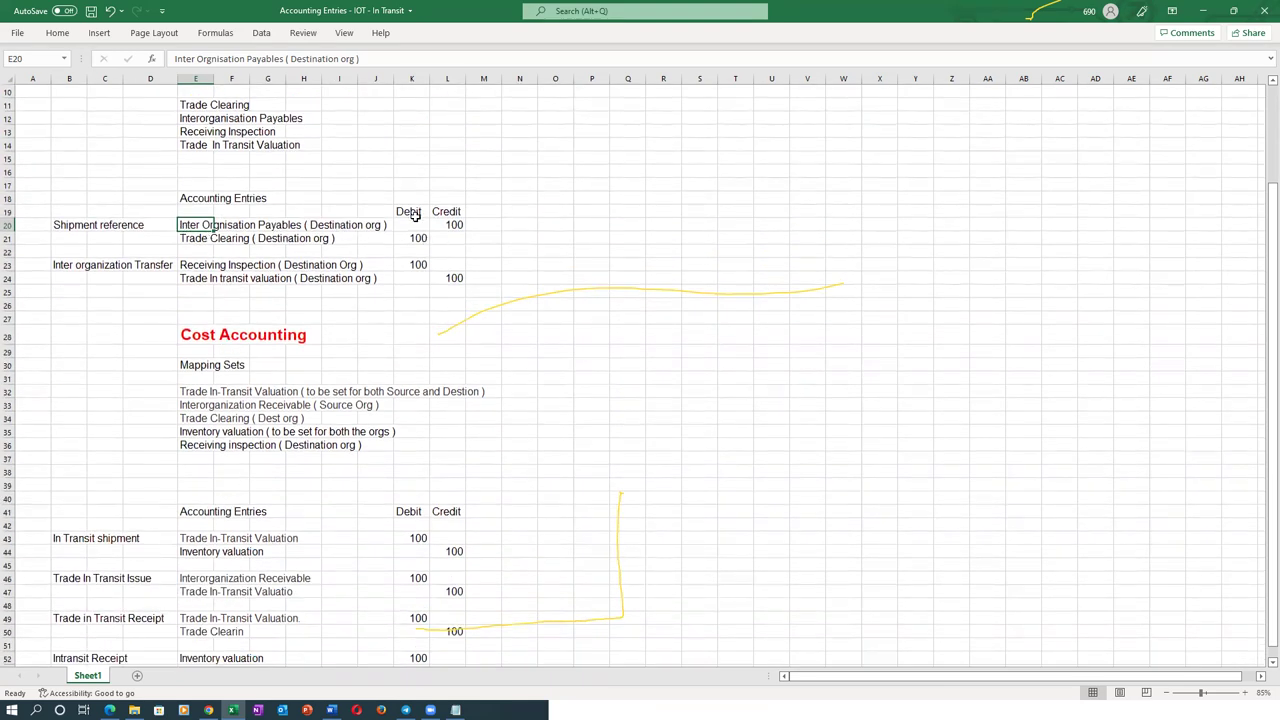
left_click(452, 226)
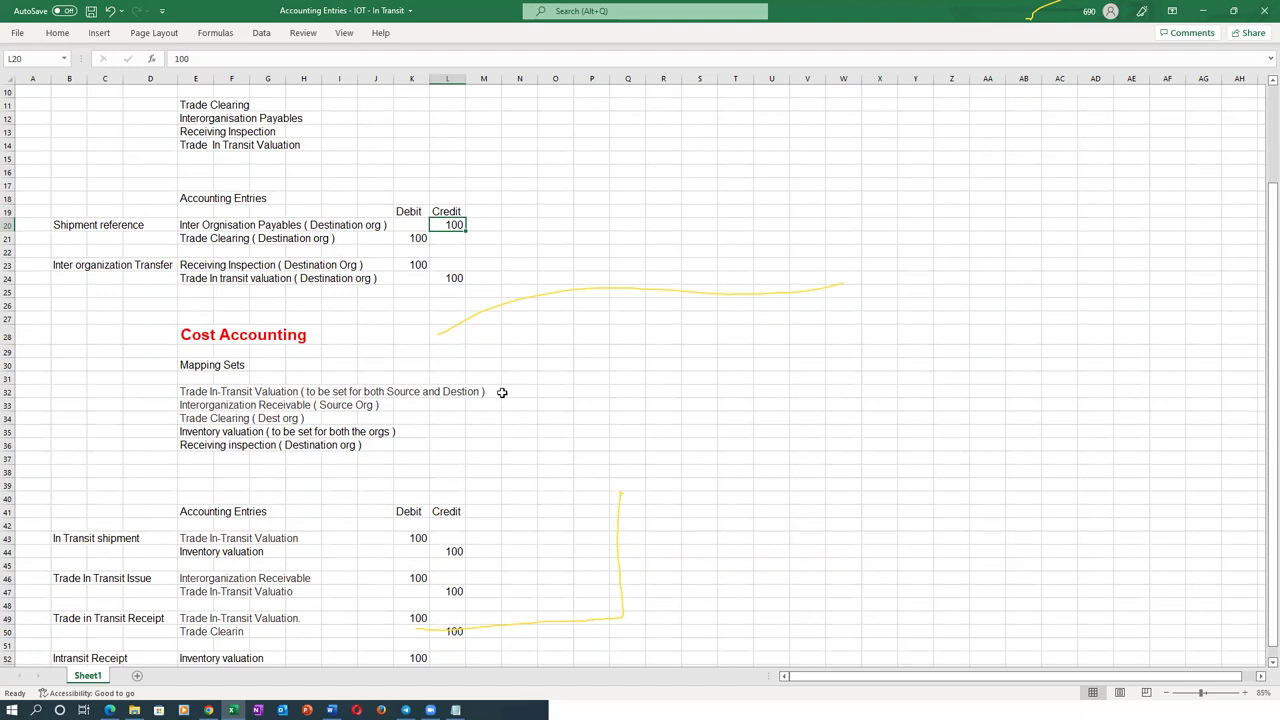
Step: Compare the Shipment reference's Inter Orgnisation Payables credit with the Trade In Transit Issue's Interorganization Receivable debit
left_click(193, 580)
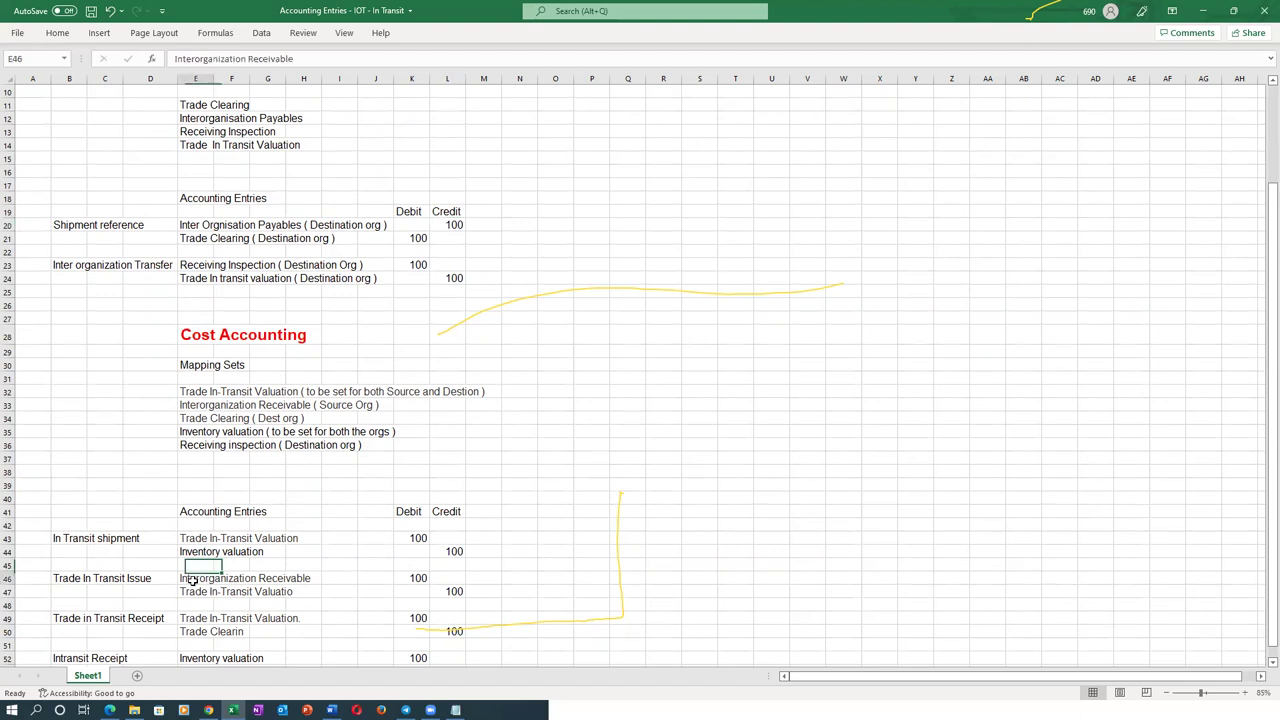
left_click(203, 226)
left_click(191, 578)
left_click(191, 226)
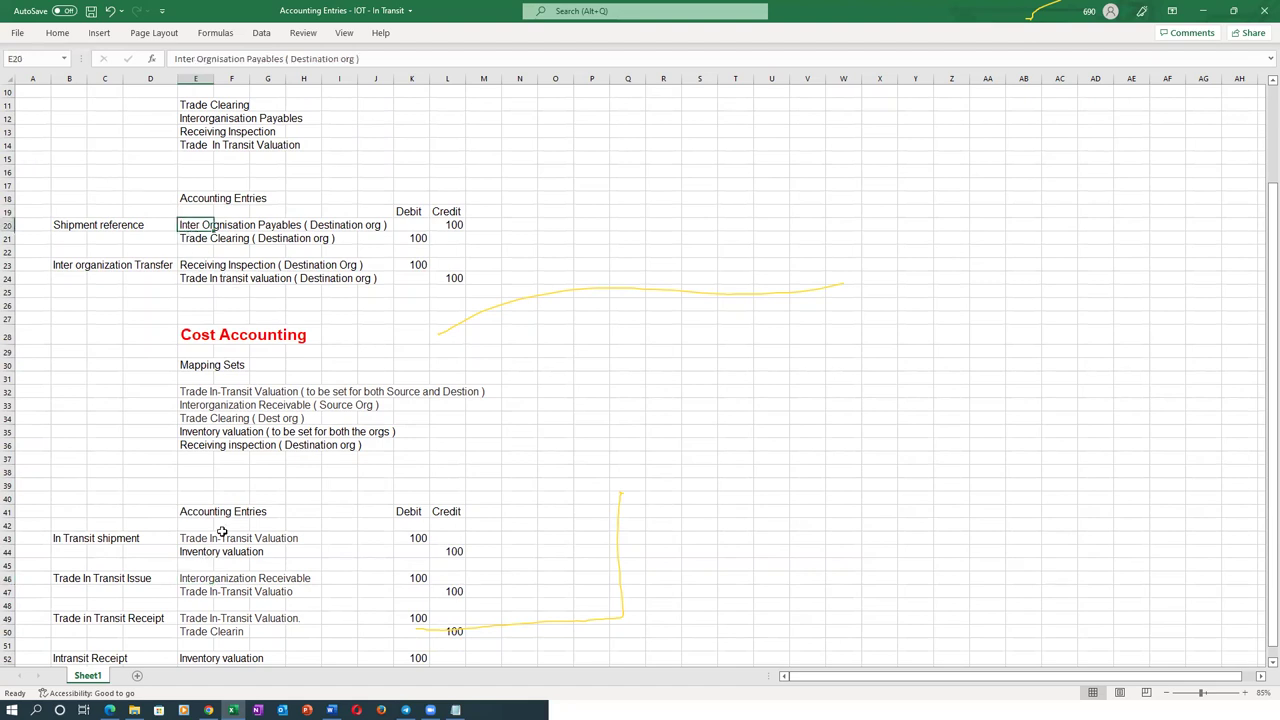
left_click(194, 578)
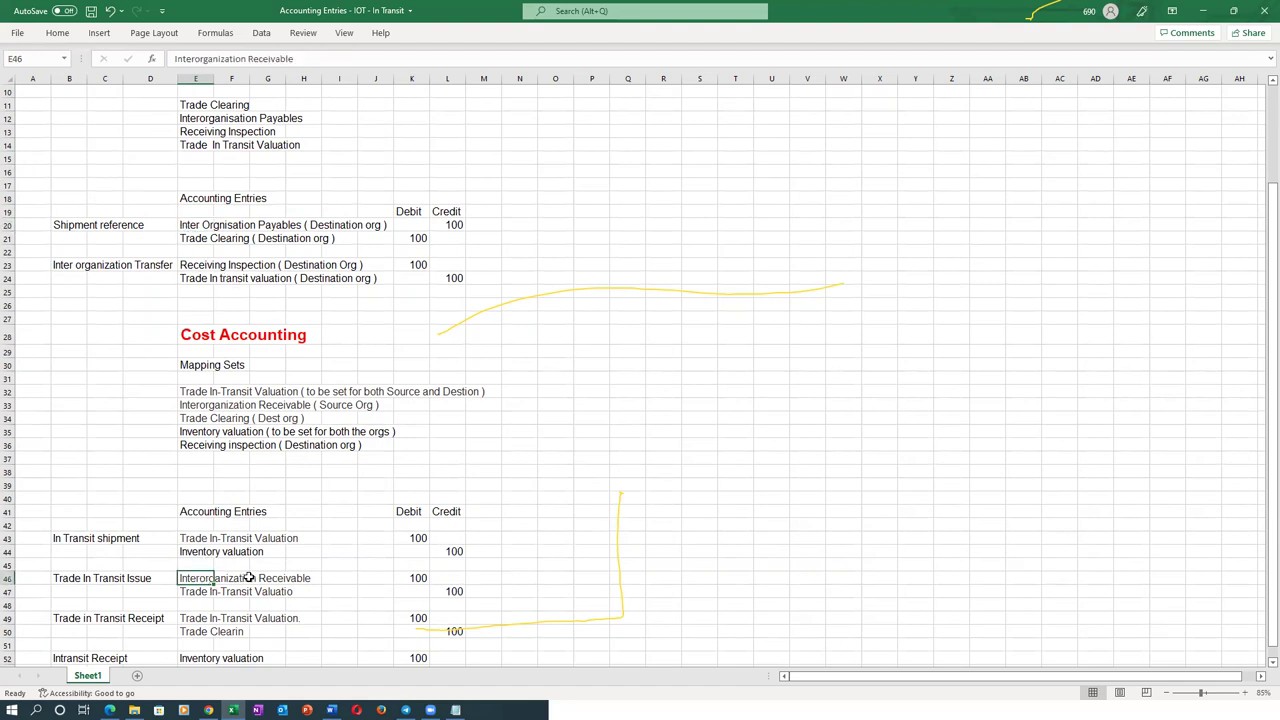
left_click(417, 578)
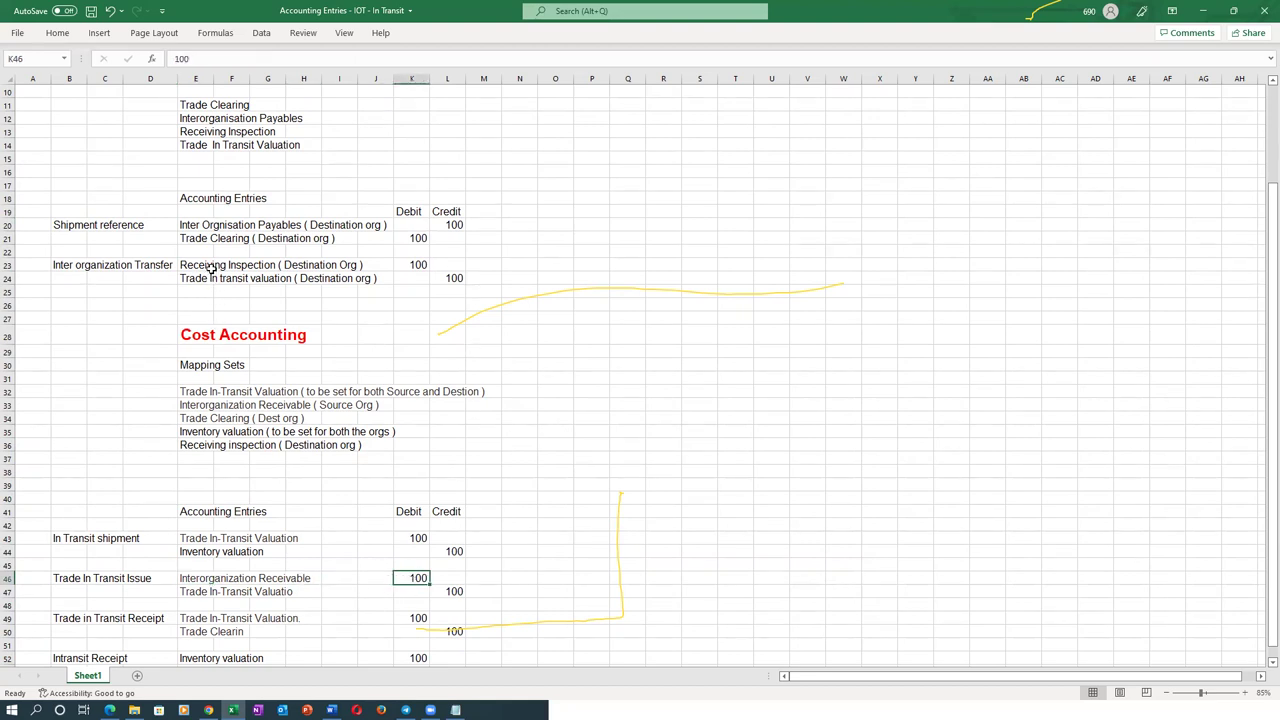
left_click(455, 226)
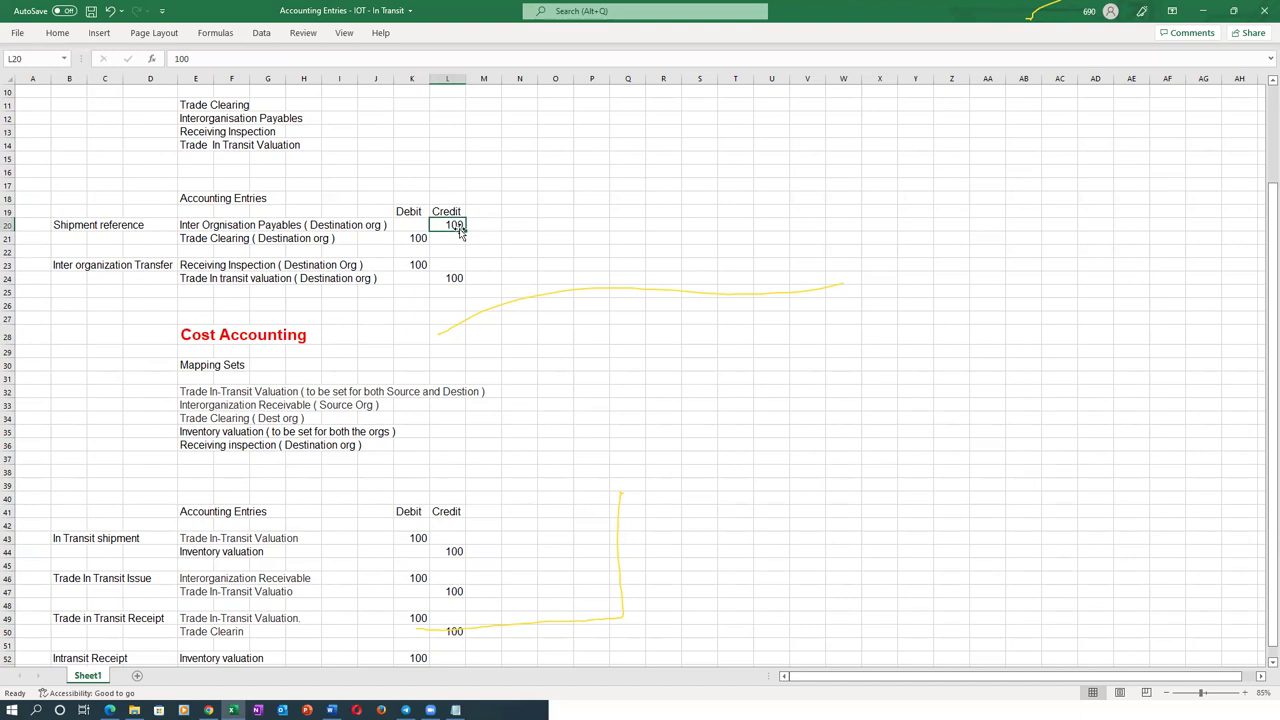
left_click(58, 226)
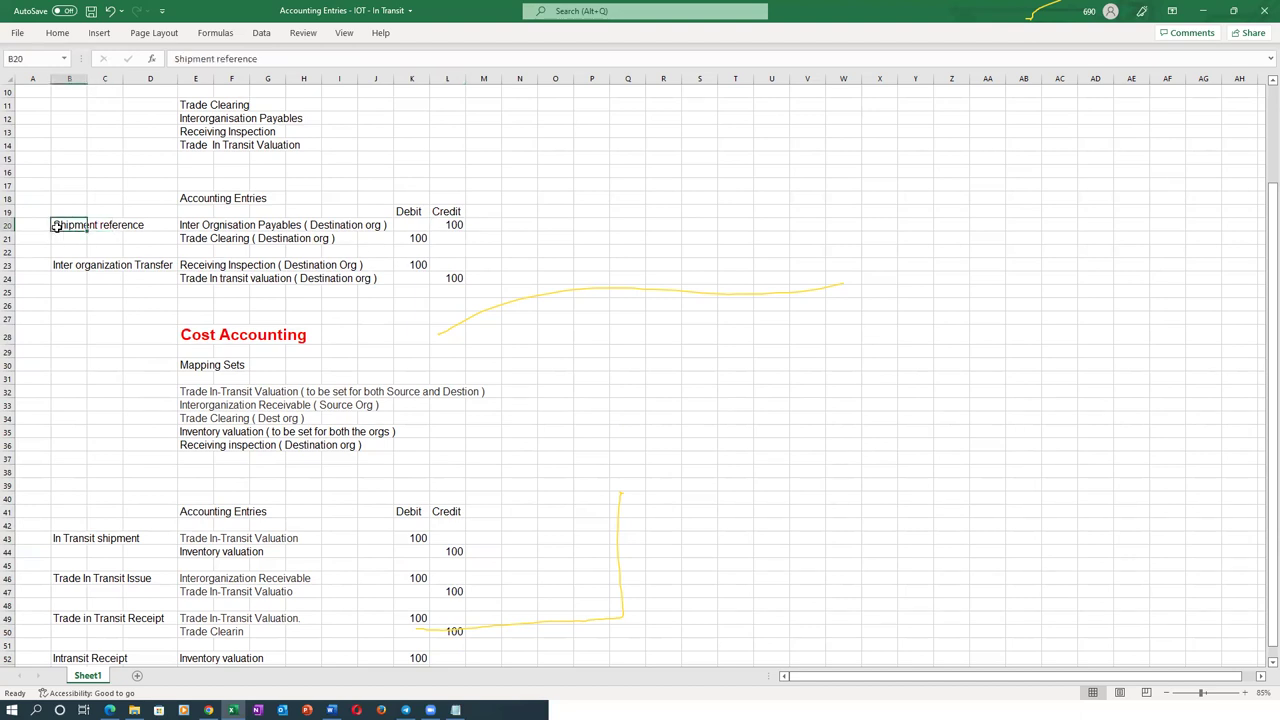
left_click(449, 225)
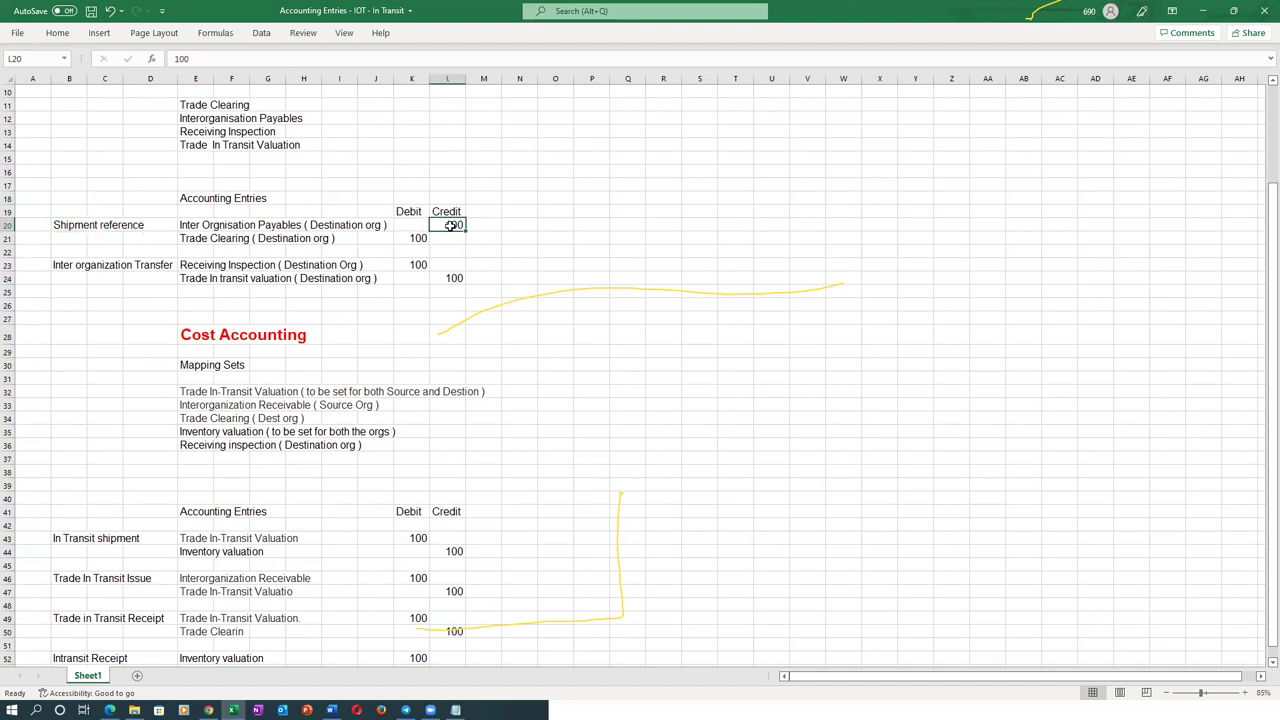
left_click(193, 580)
left_click(413, 576)
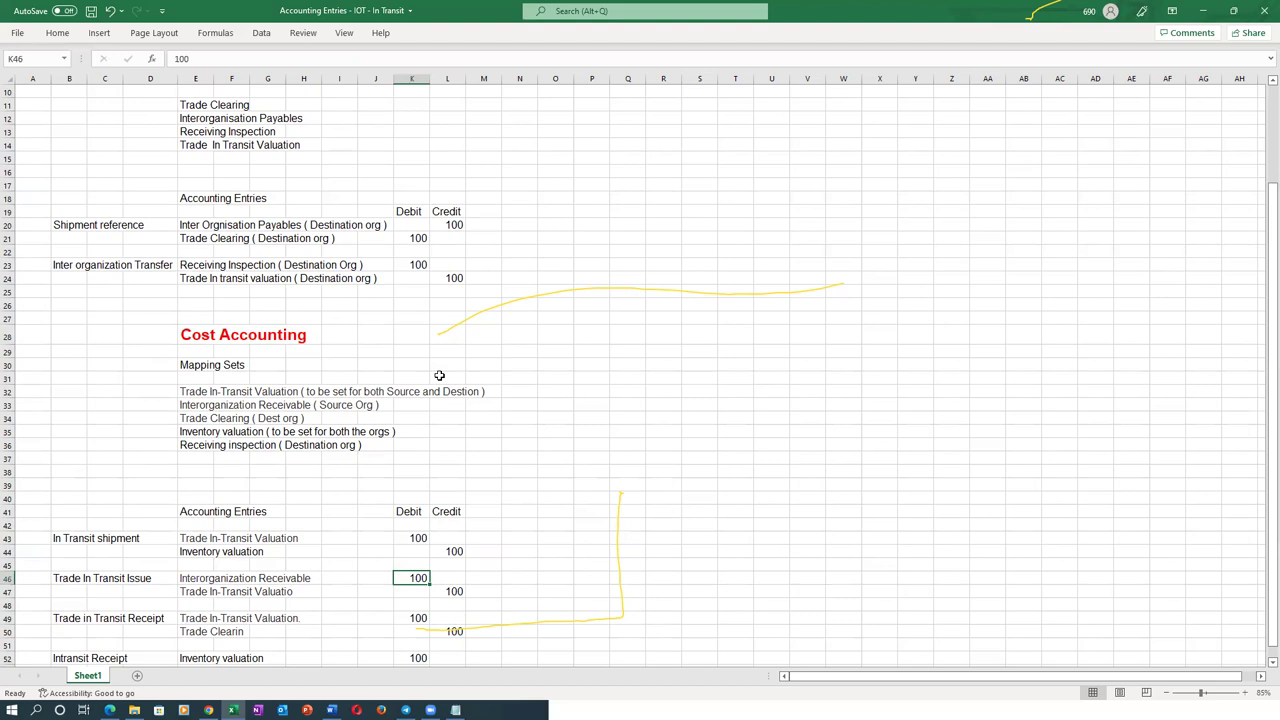
Step: Color the Inter Orgnisation Payables line with its credit and the Interorganization Receivable line with its debit in red font
scroll(439, 375, "down", 1)
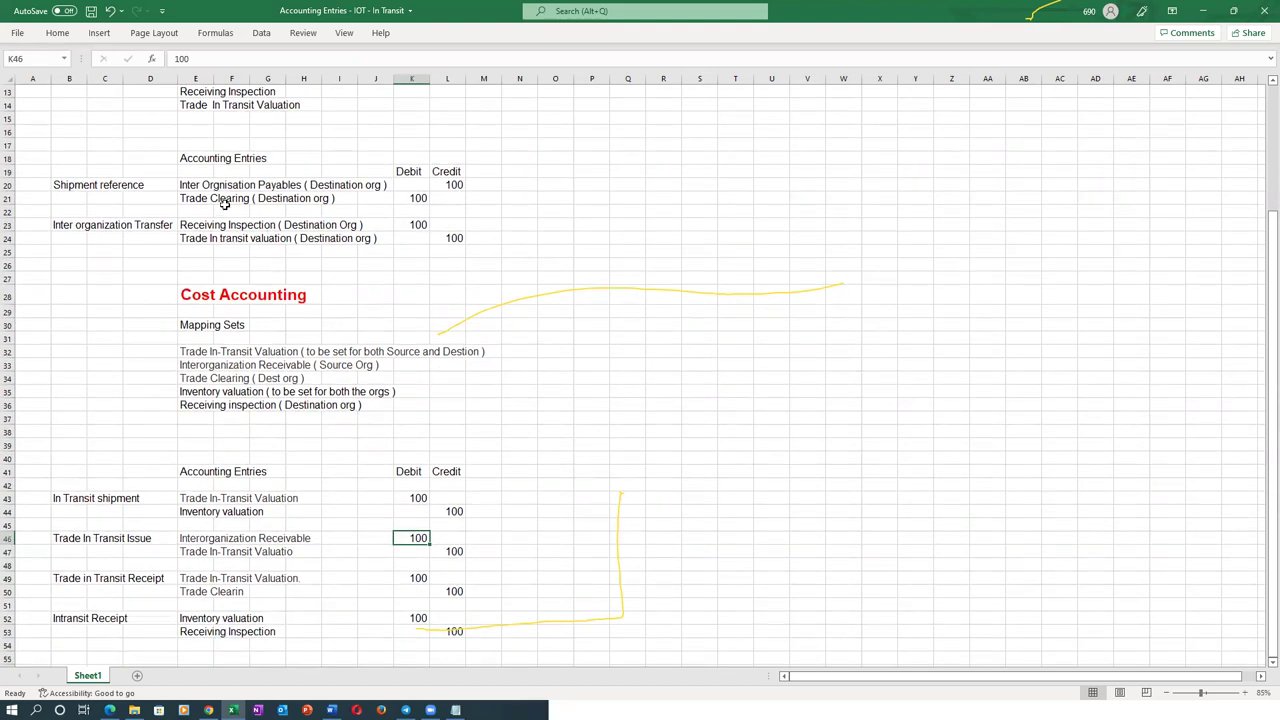
left_click_drag(184, 185, 457, 184)
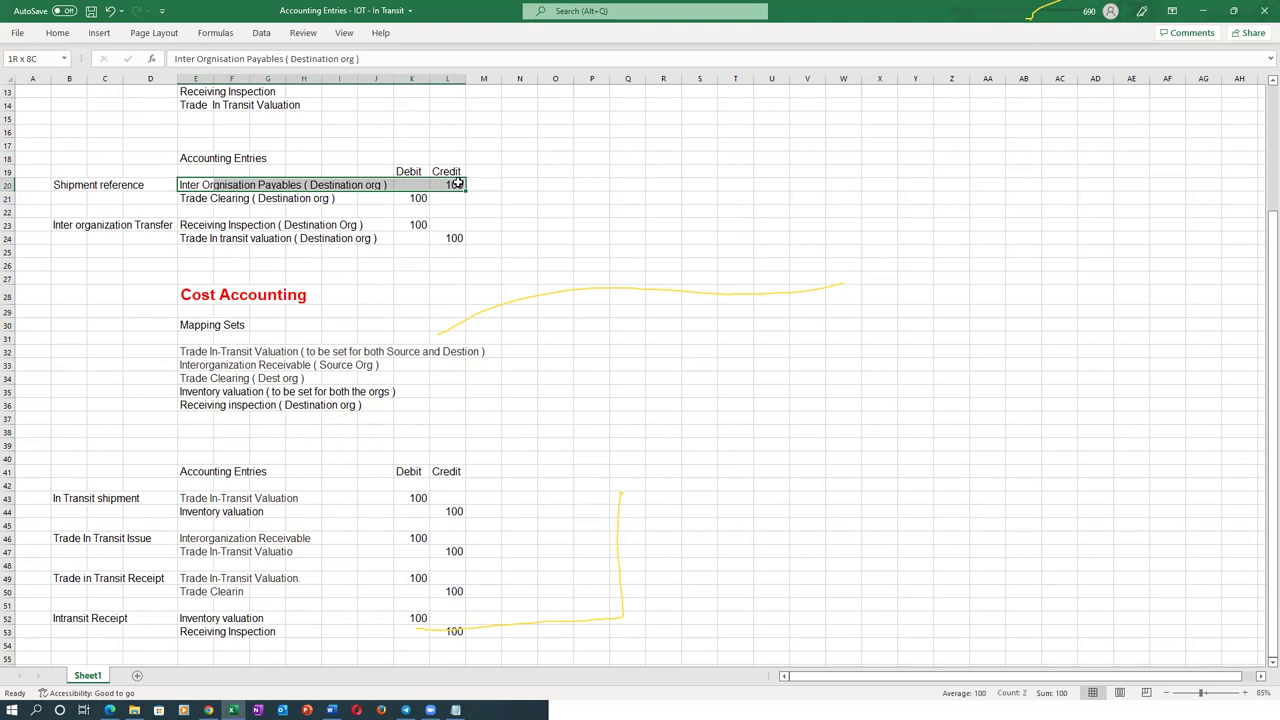
left_click(57, 32)
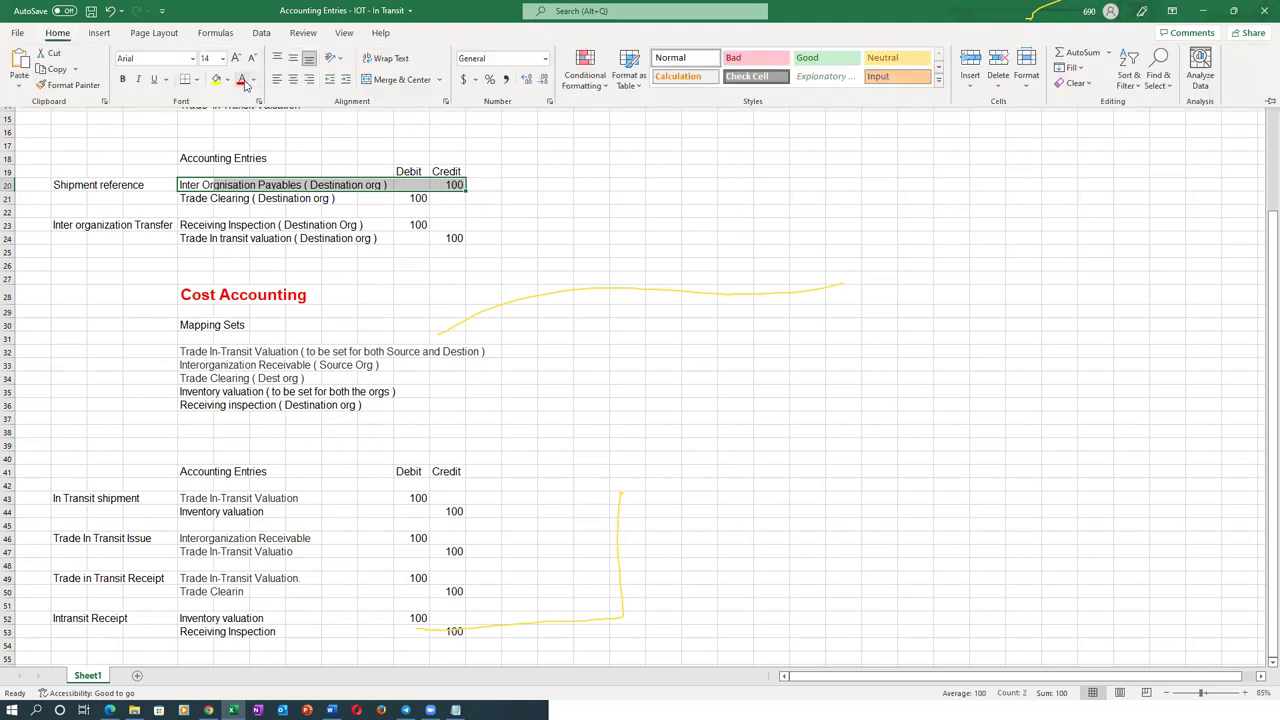
left_click(241, 84)
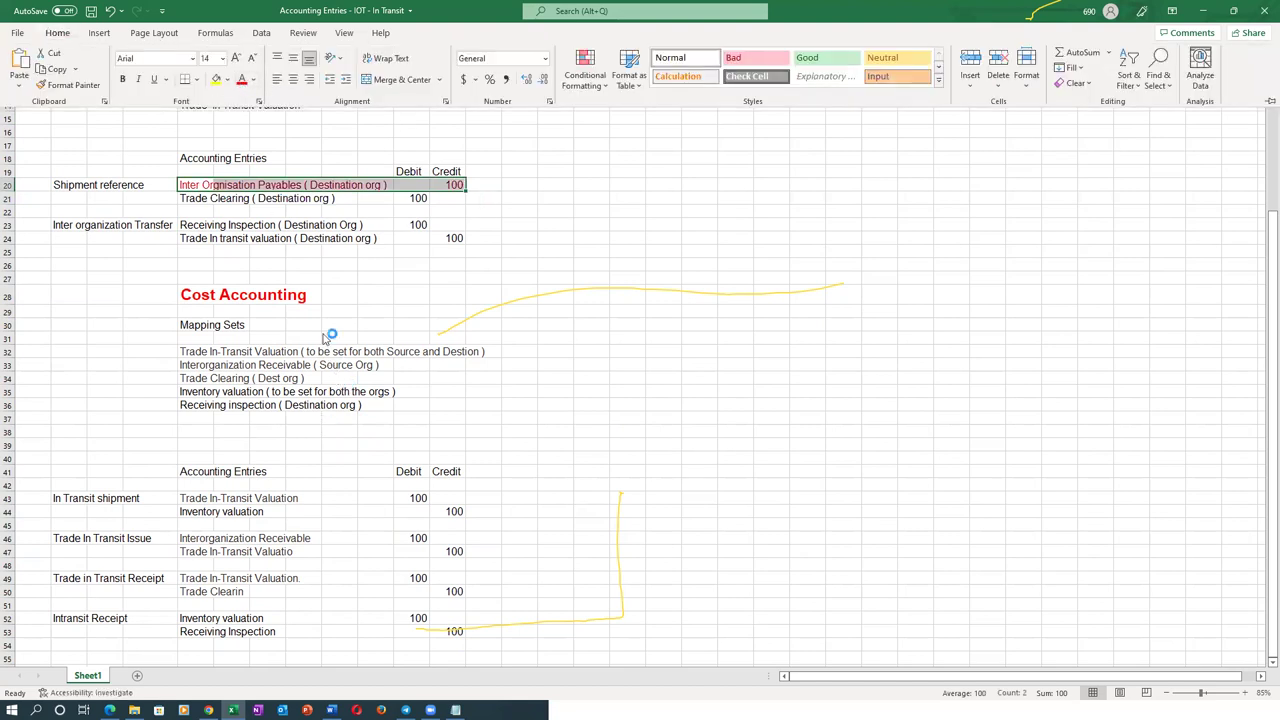
left_click_drag(196, 541, 465, 536)
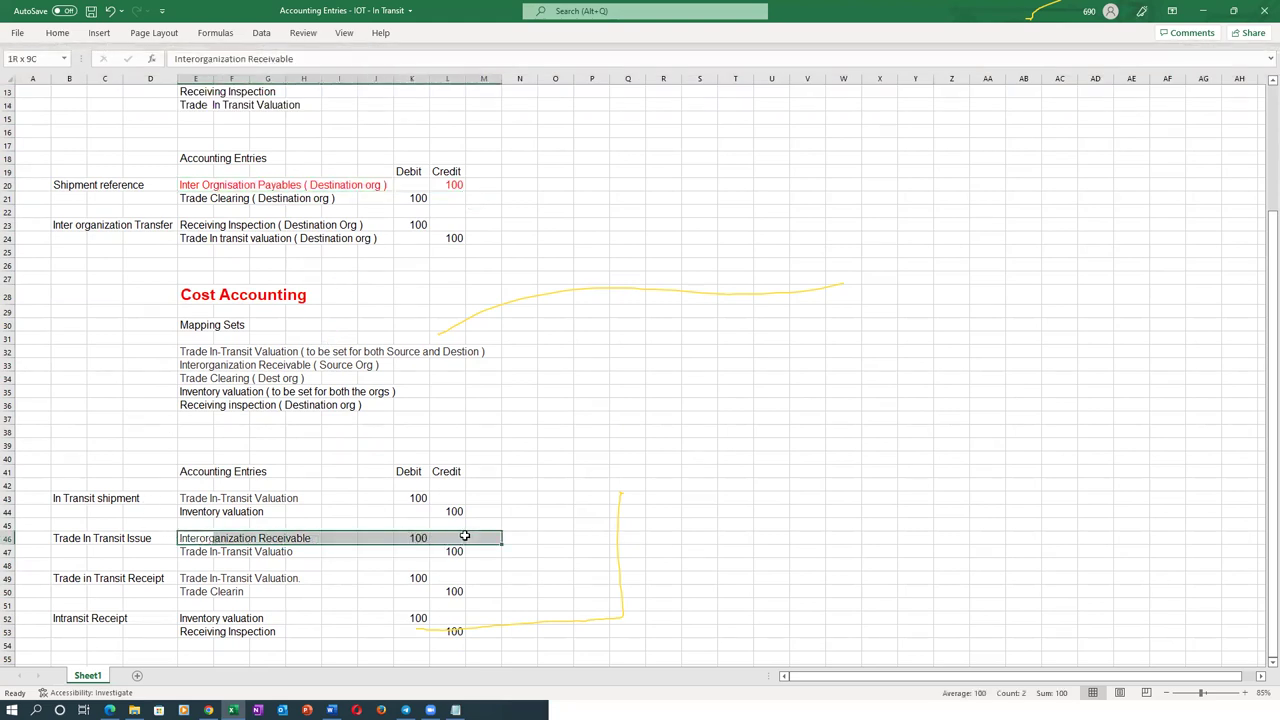
left_click(57, 33)
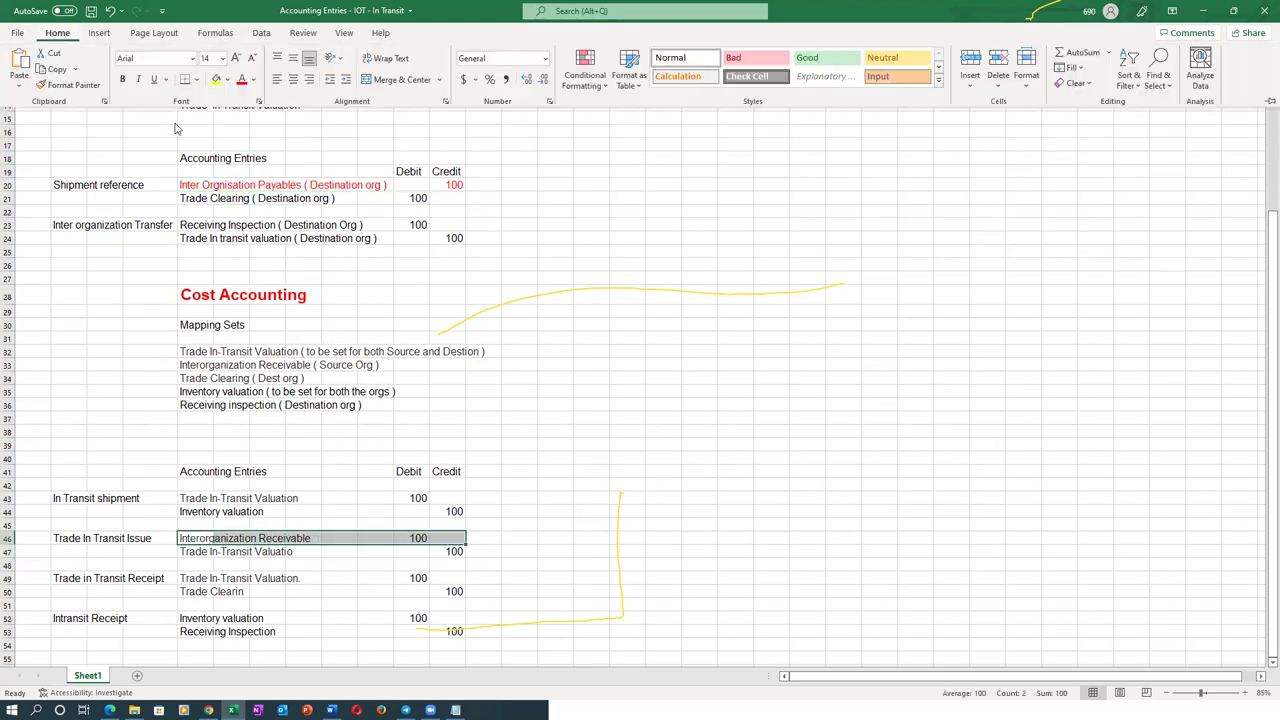
left_click(240, 84)
Step: Color the Inventory valuation account names of the Intransit Receipt and In Transit shipment entries in red font
left_click(232, 620)
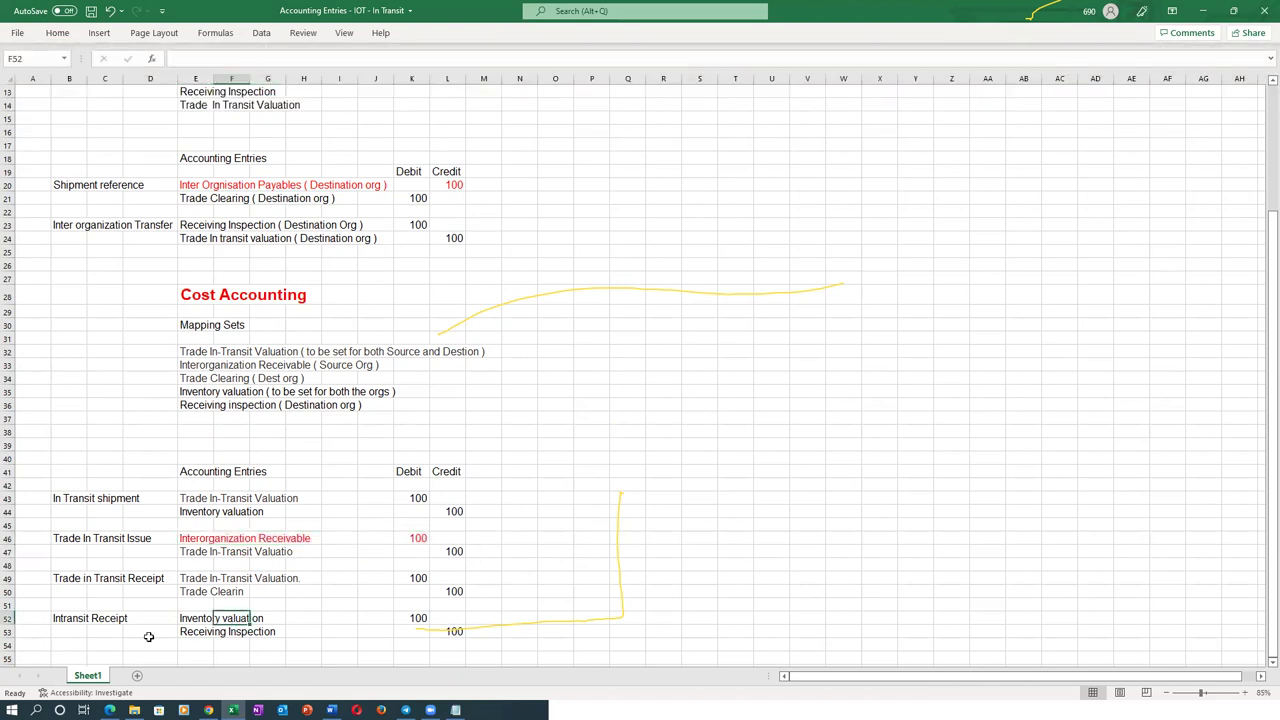
left_click(186, 620)
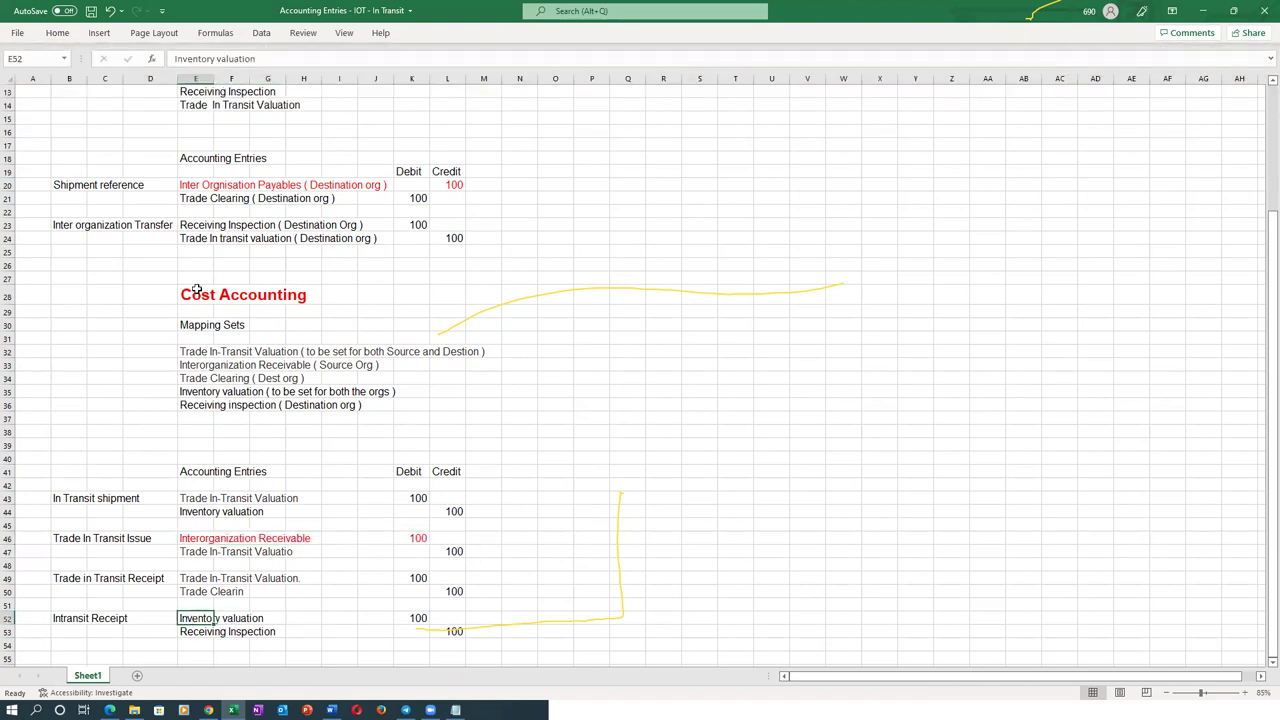
left_click(57, 33)
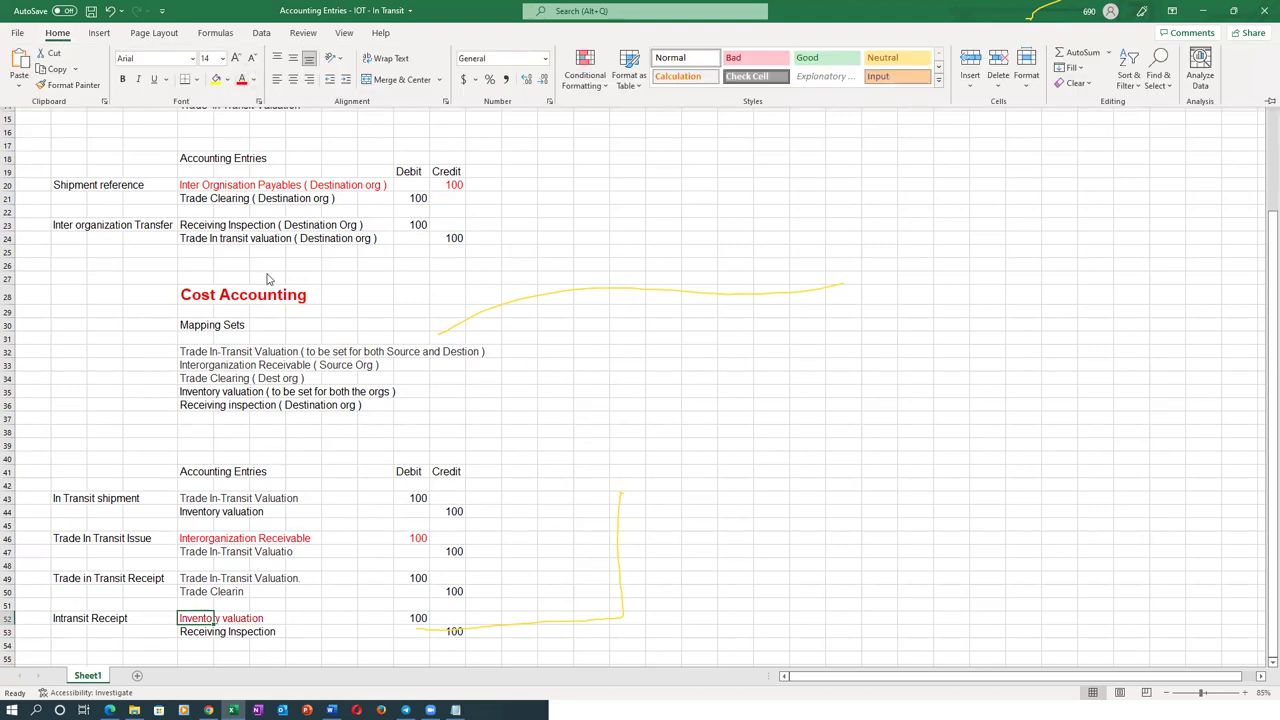
left_click(189, 515)
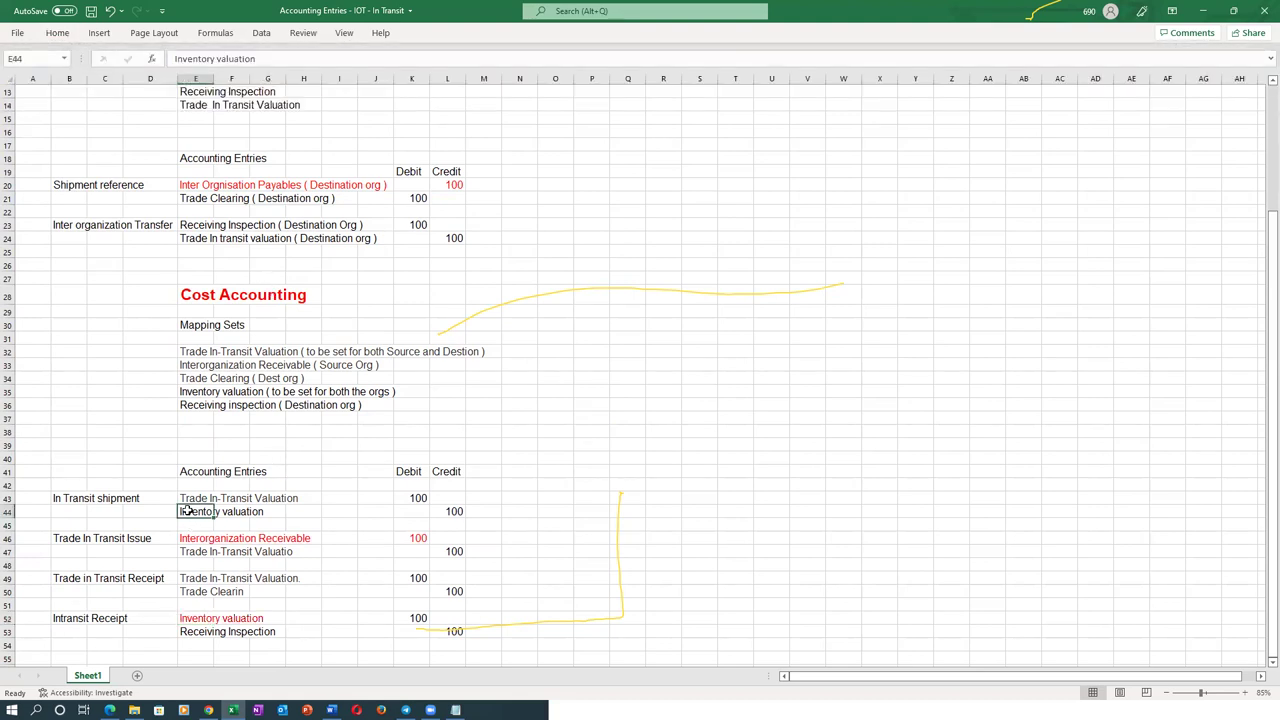
left_click(57, 33)
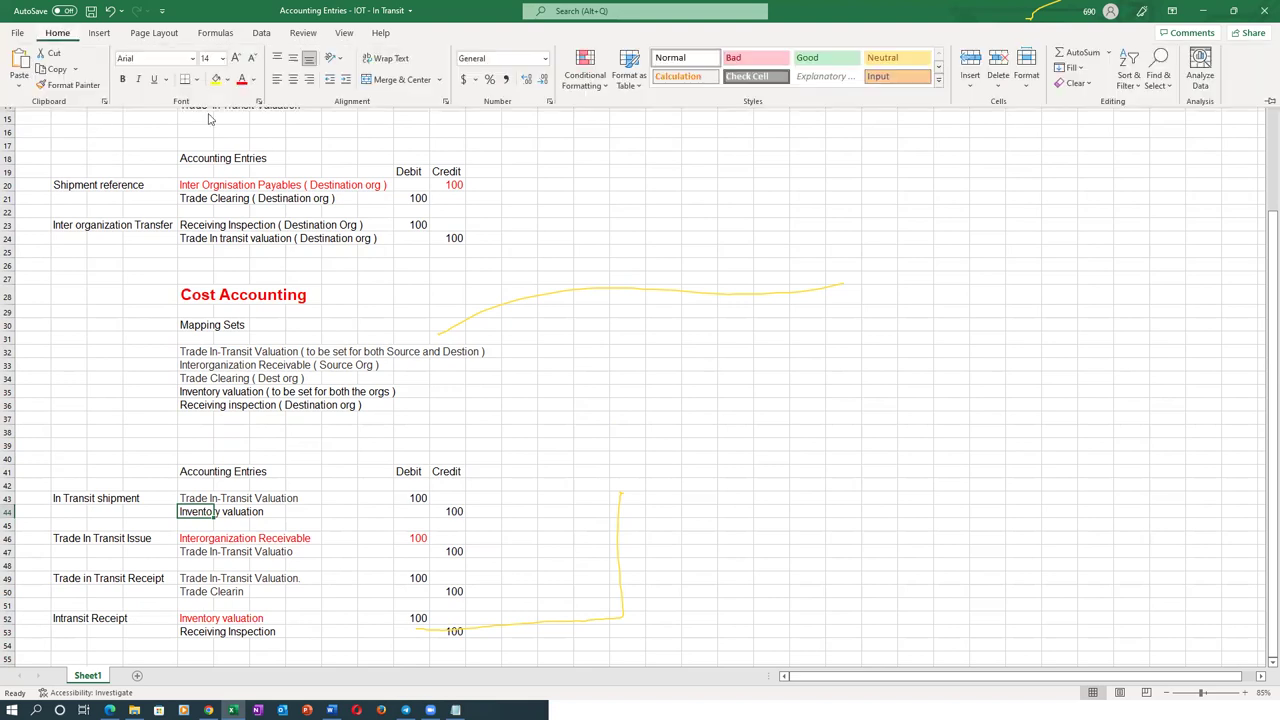
left_click(241, 80)
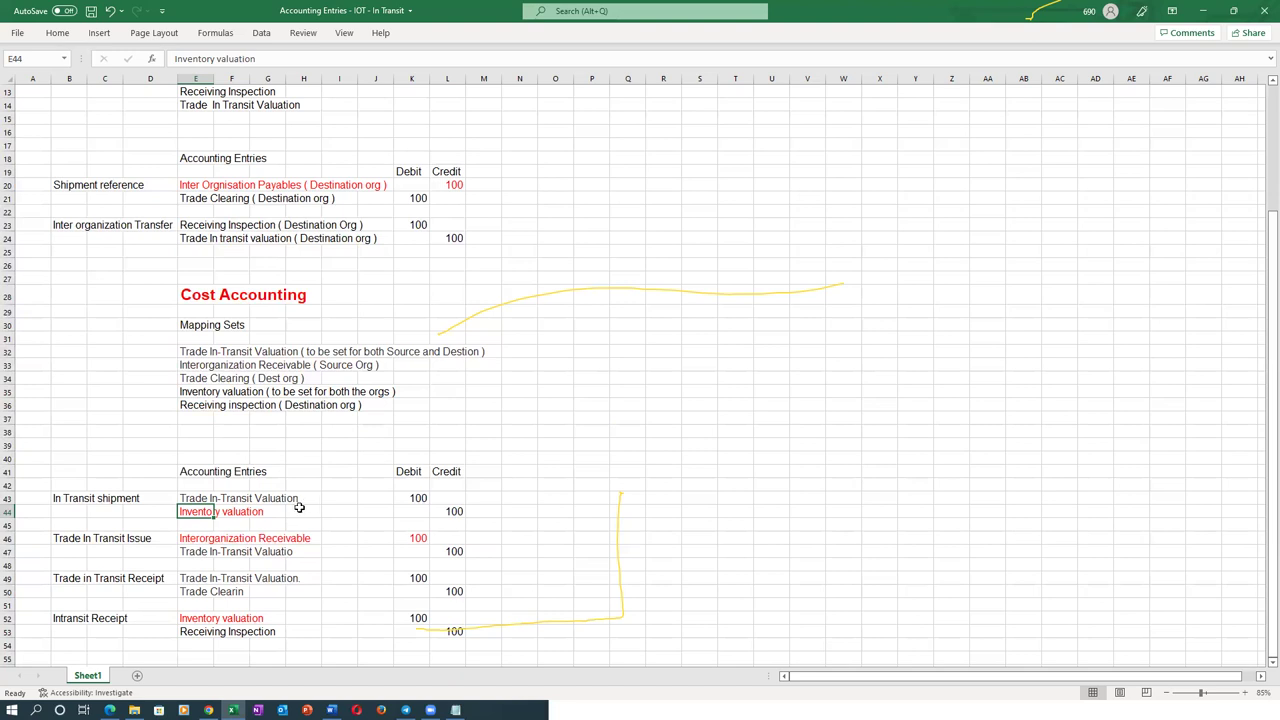
Step: Color the Receiving Inspection account names of the Inter organization Transfer and Intransit Receipt entries in red font
left_click(189, 225)
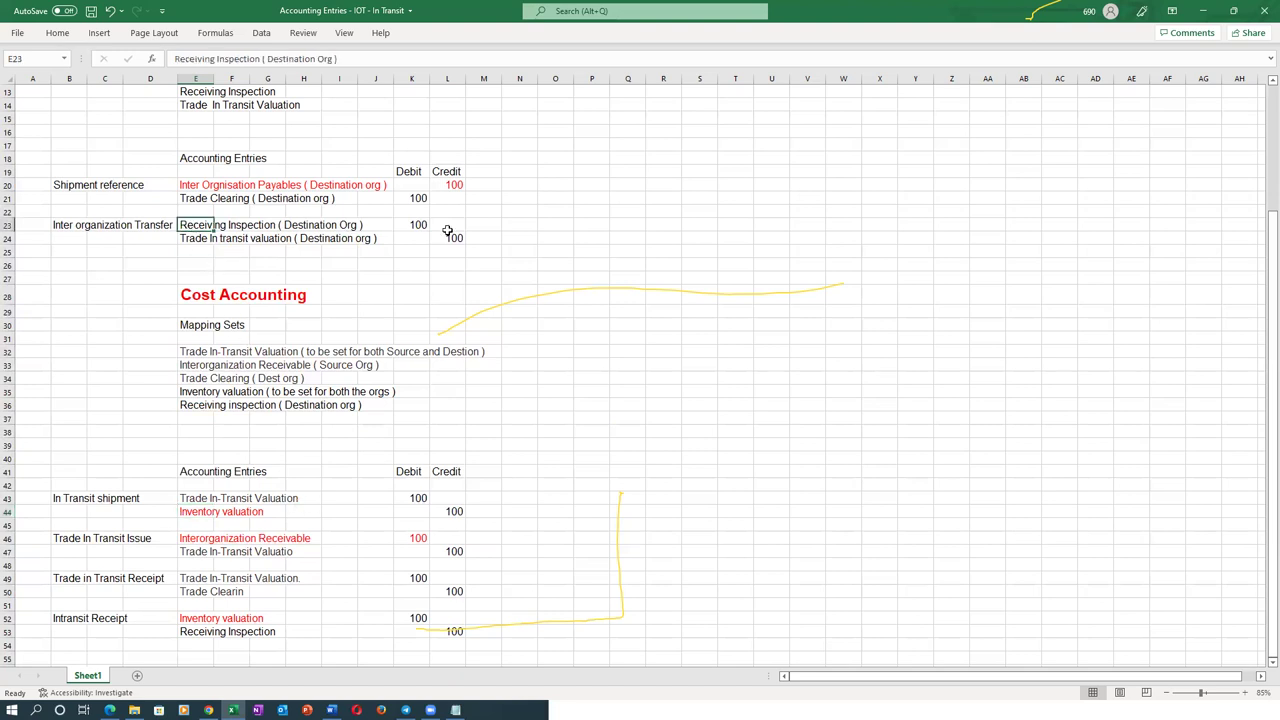
left_click(408, 227)
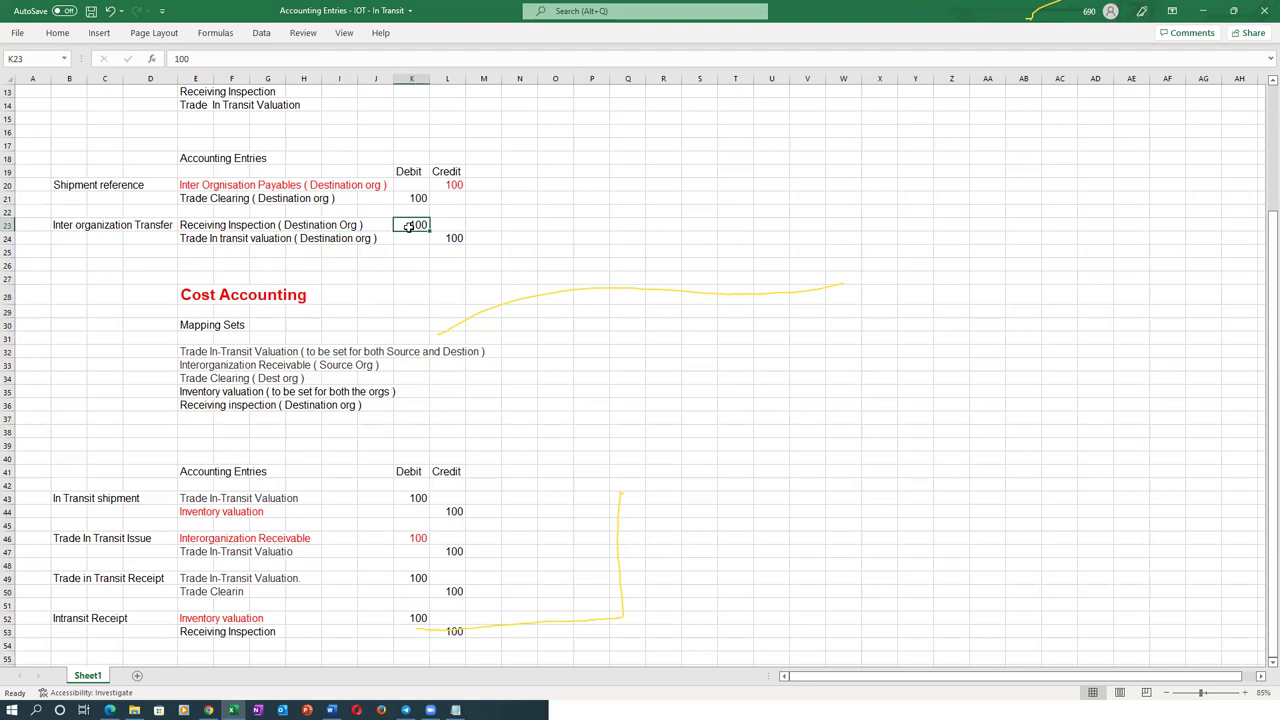
left_click(214, 226)
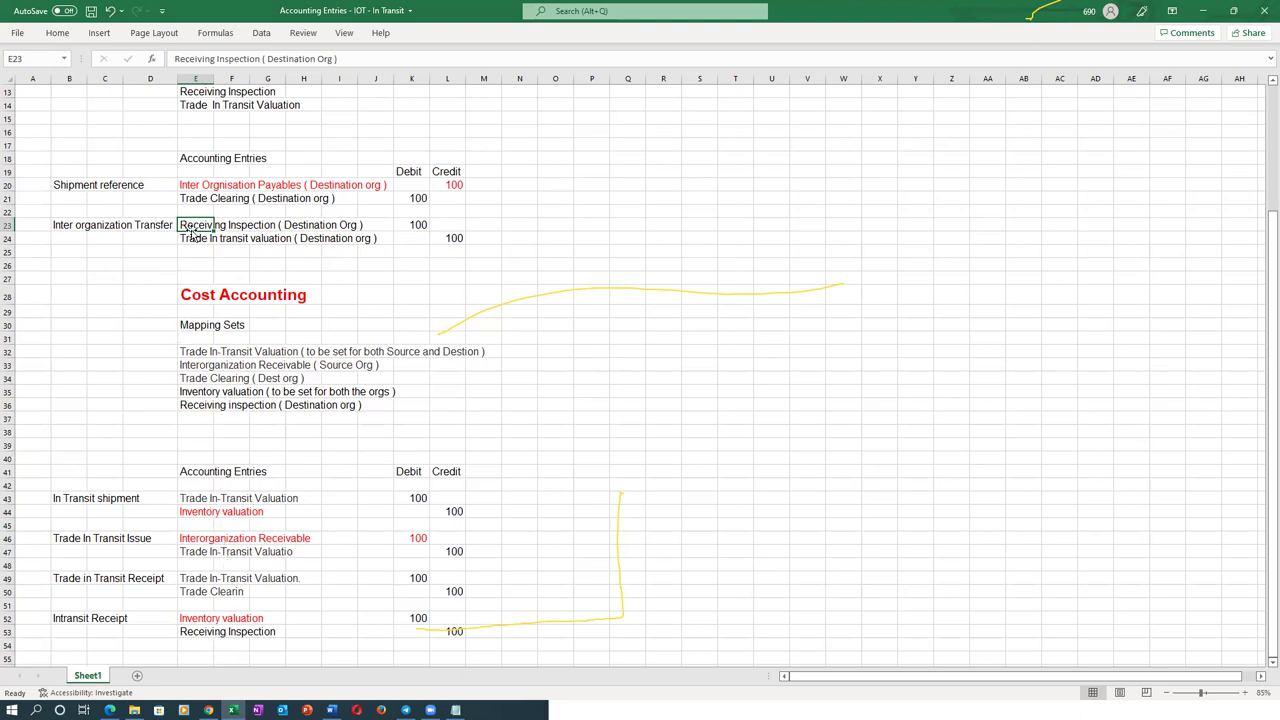
left_click(57, 32)
left_click(240, 82)
left_click(228, 237)
left_click(204, 227)
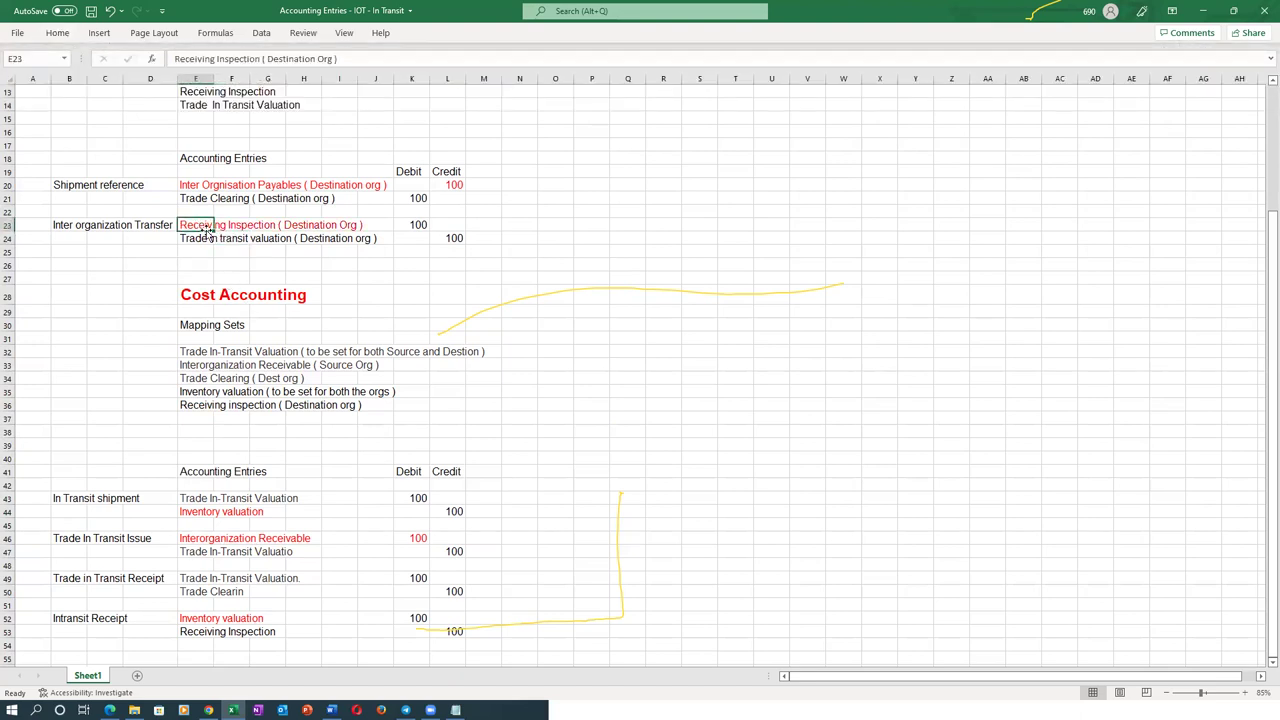
left_click(188, 636)
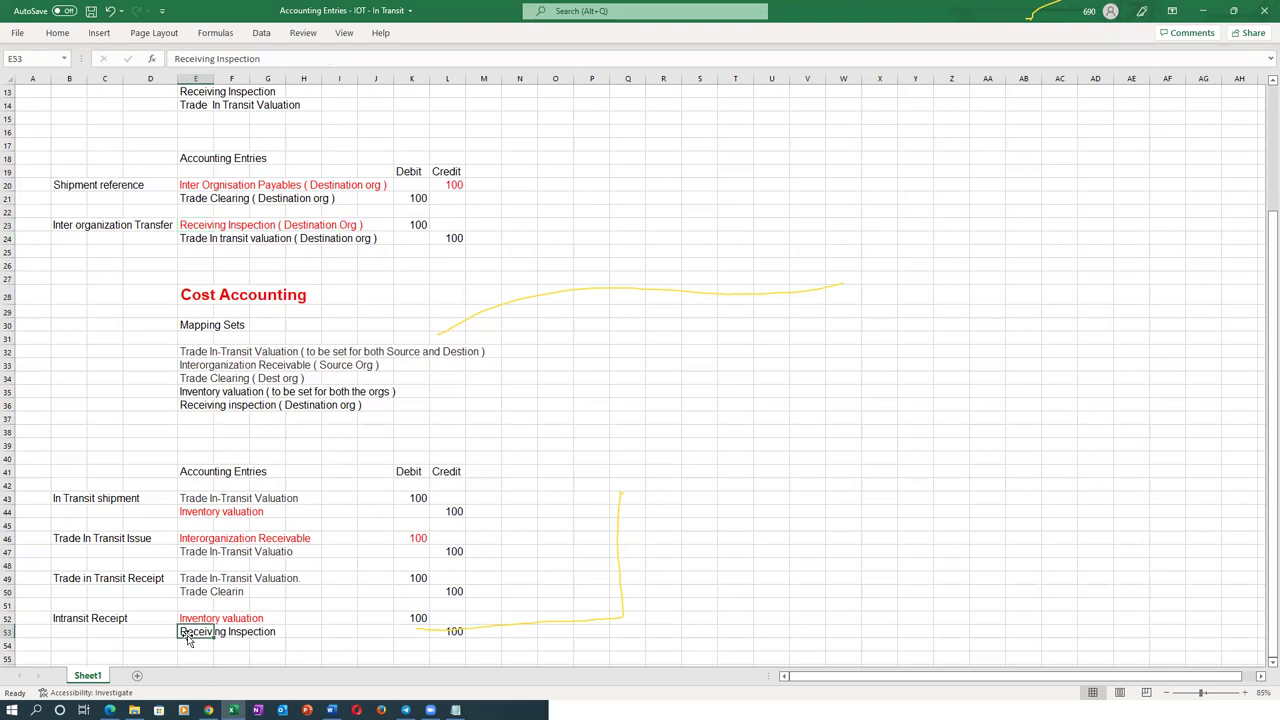
left_click(55, 33)
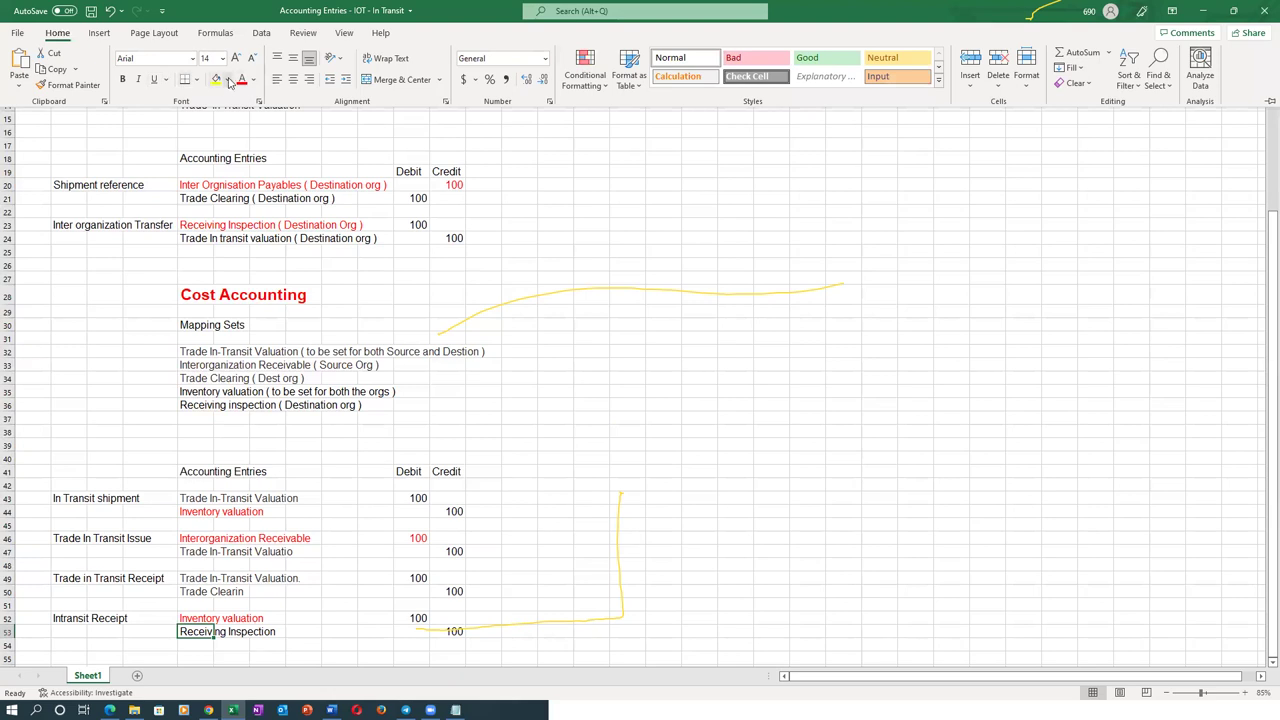
left_click(316, 405)
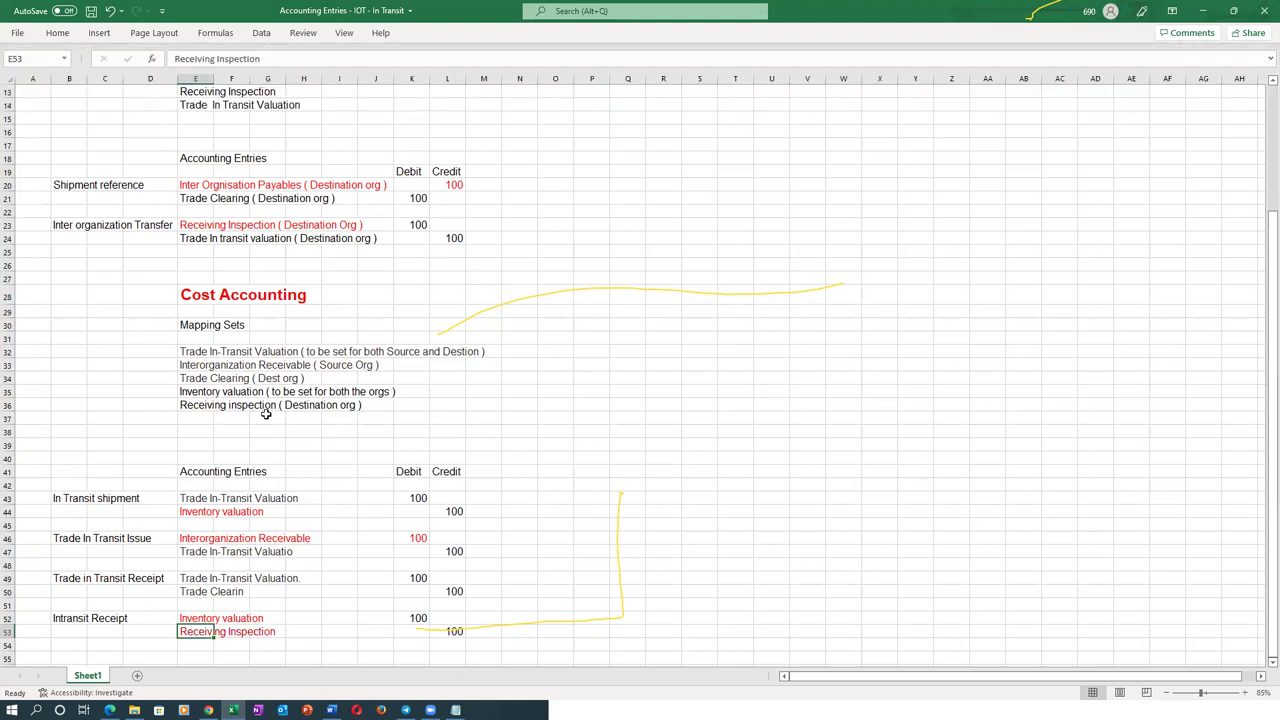
Step: Compare the Trade In-Transit Valuation lines of the In Transit shipment and Trade In Transit Issue entries under Cost Accounting
scroll(265, 413, "down", 1)
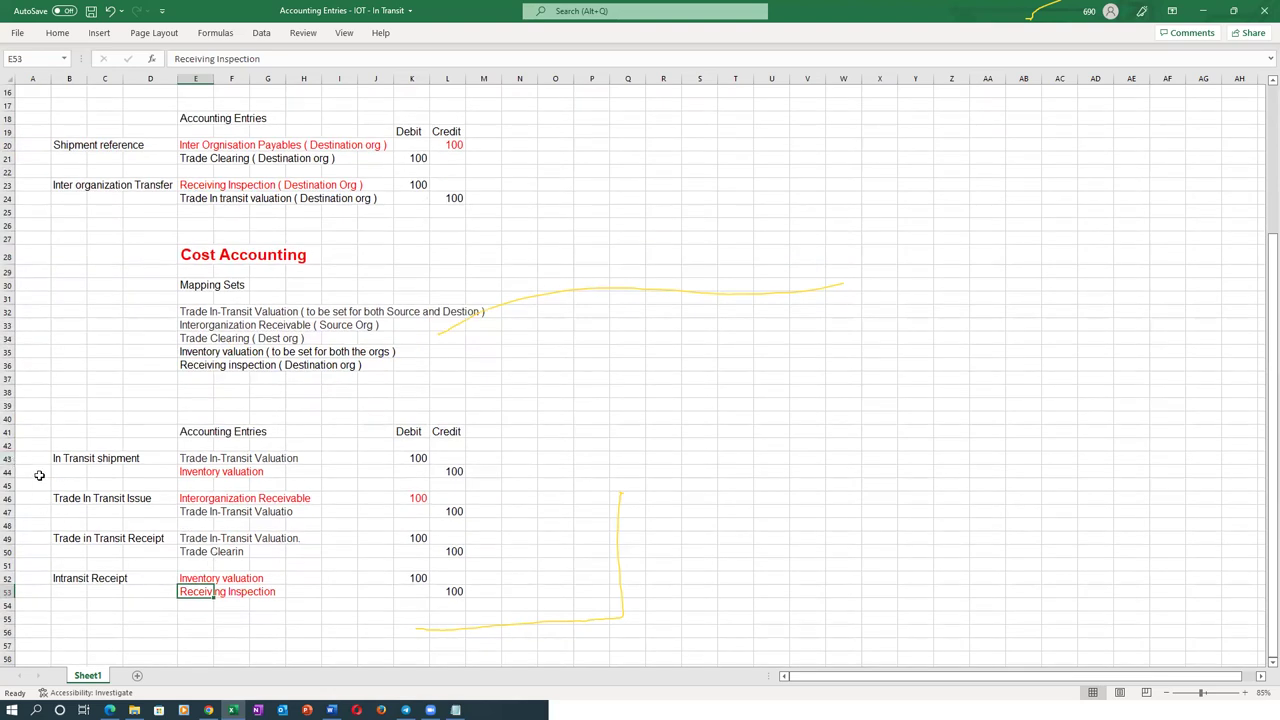
left_click(198, 458)
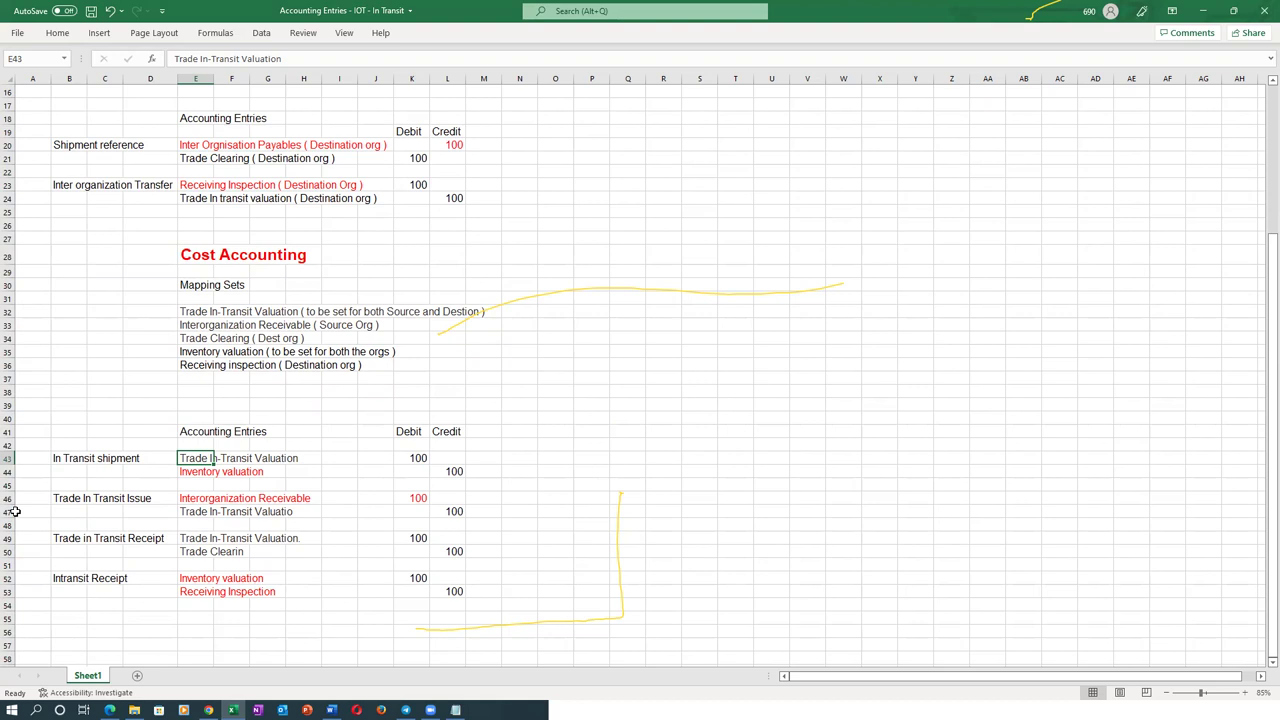
left_click(194, 514)
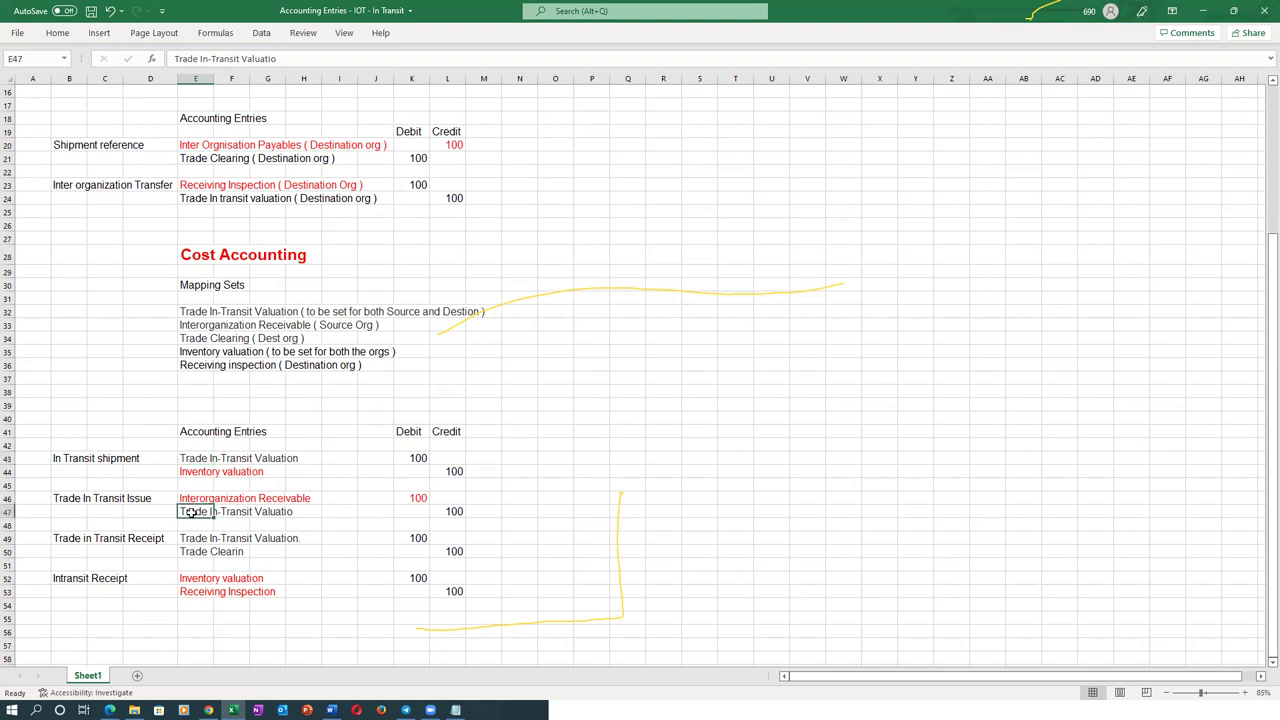
left_click(202, 460)
left_click(205, 512)
left_click(199, 458)
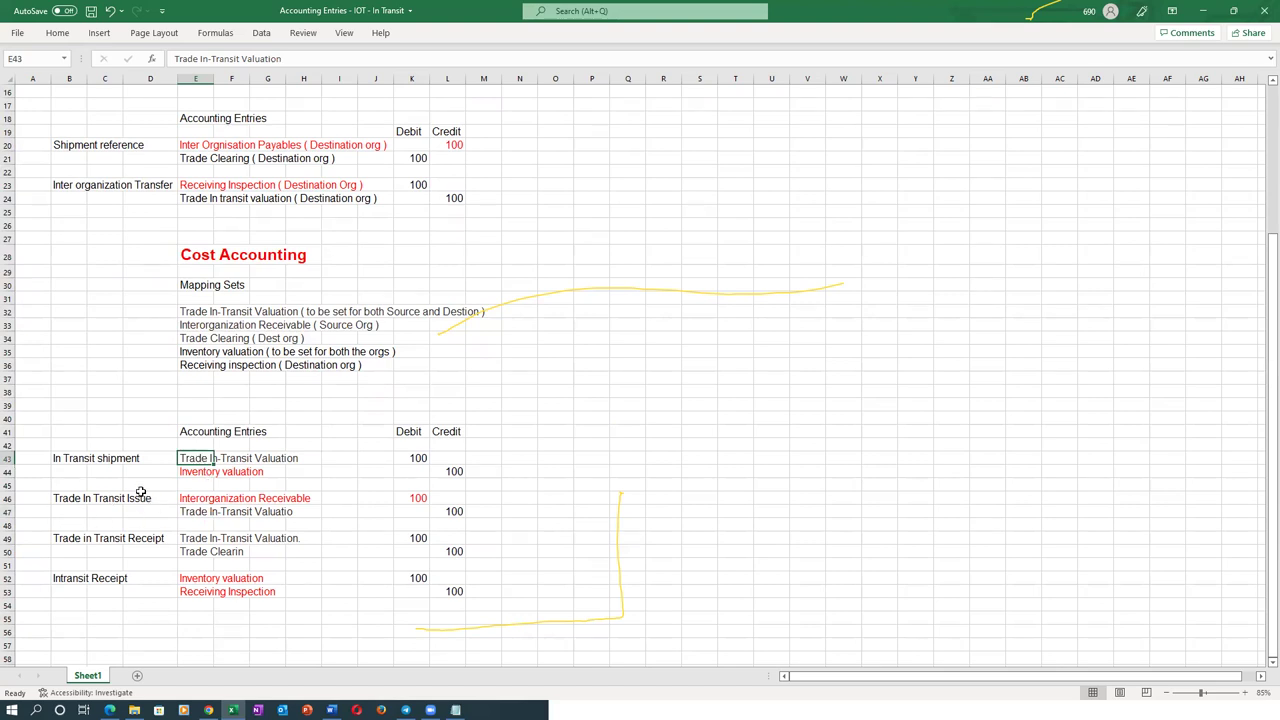
left_click(66, 460)
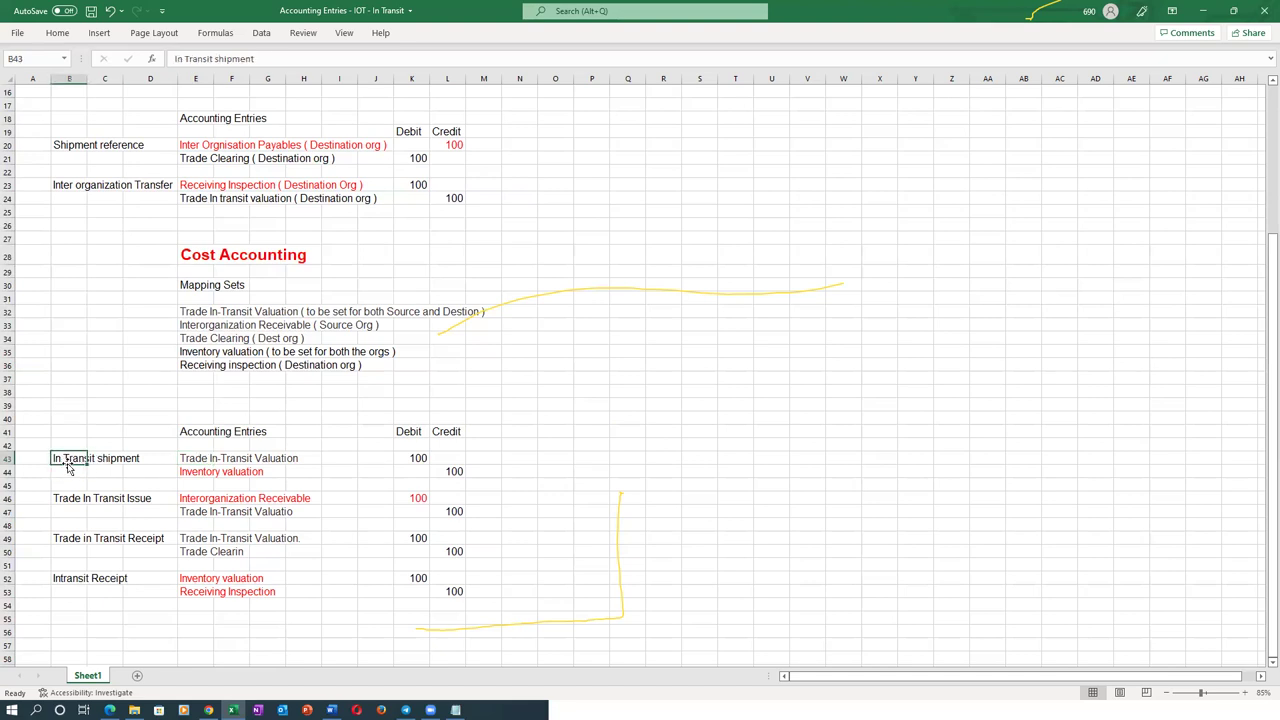
left_click(62, 497)
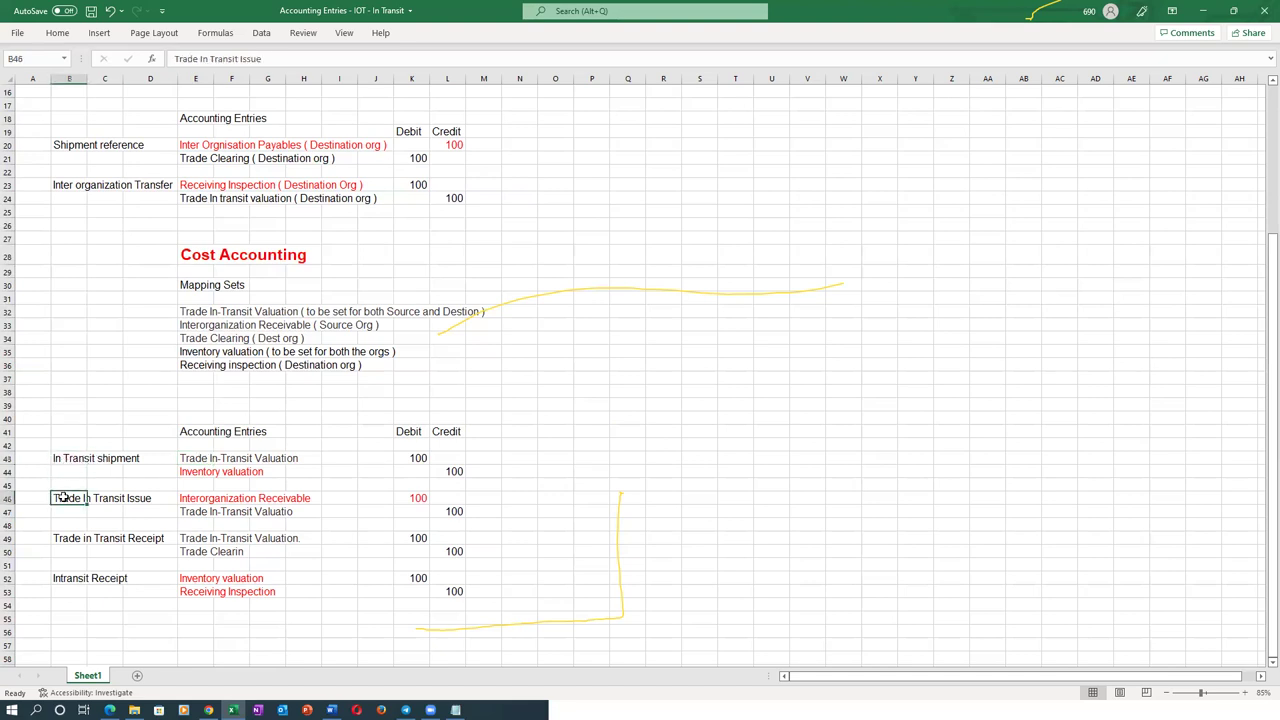
Step: Color the Trade In-Transit Valuation account names of the In Transit shipment and Trade In Transit Issue entries in red font
left_click(192, 463)
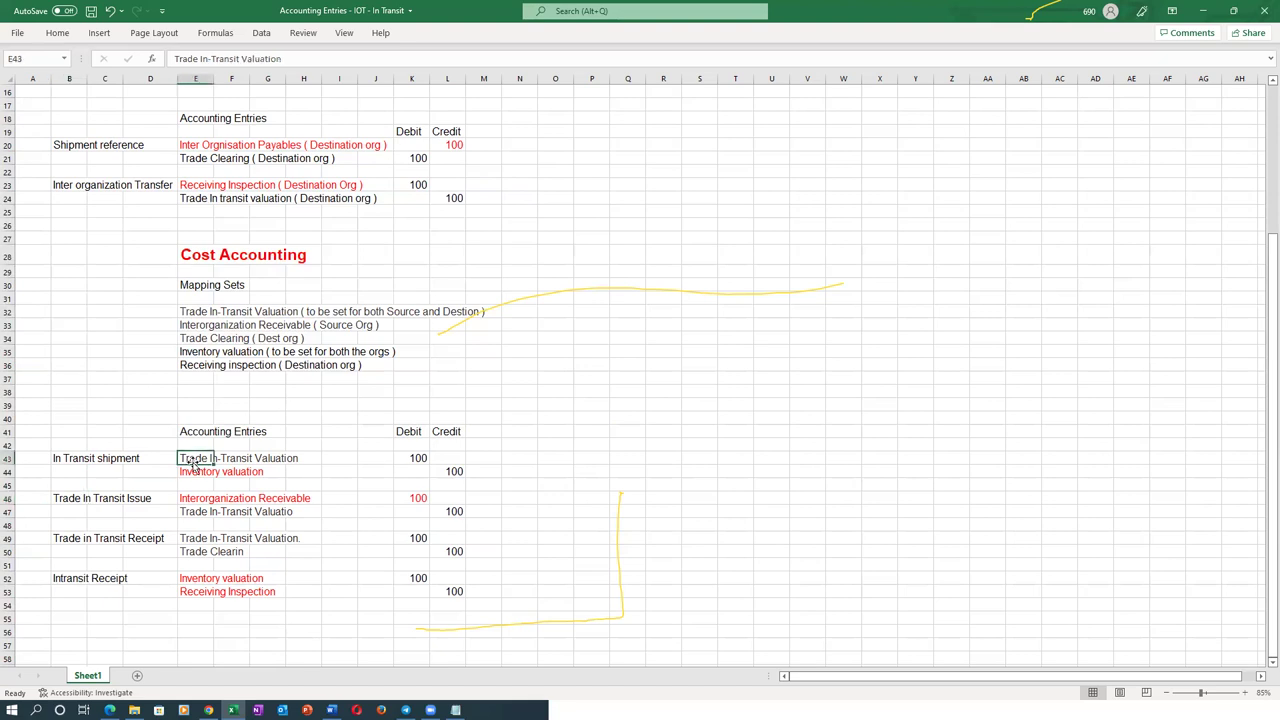
left_click(54, 36)
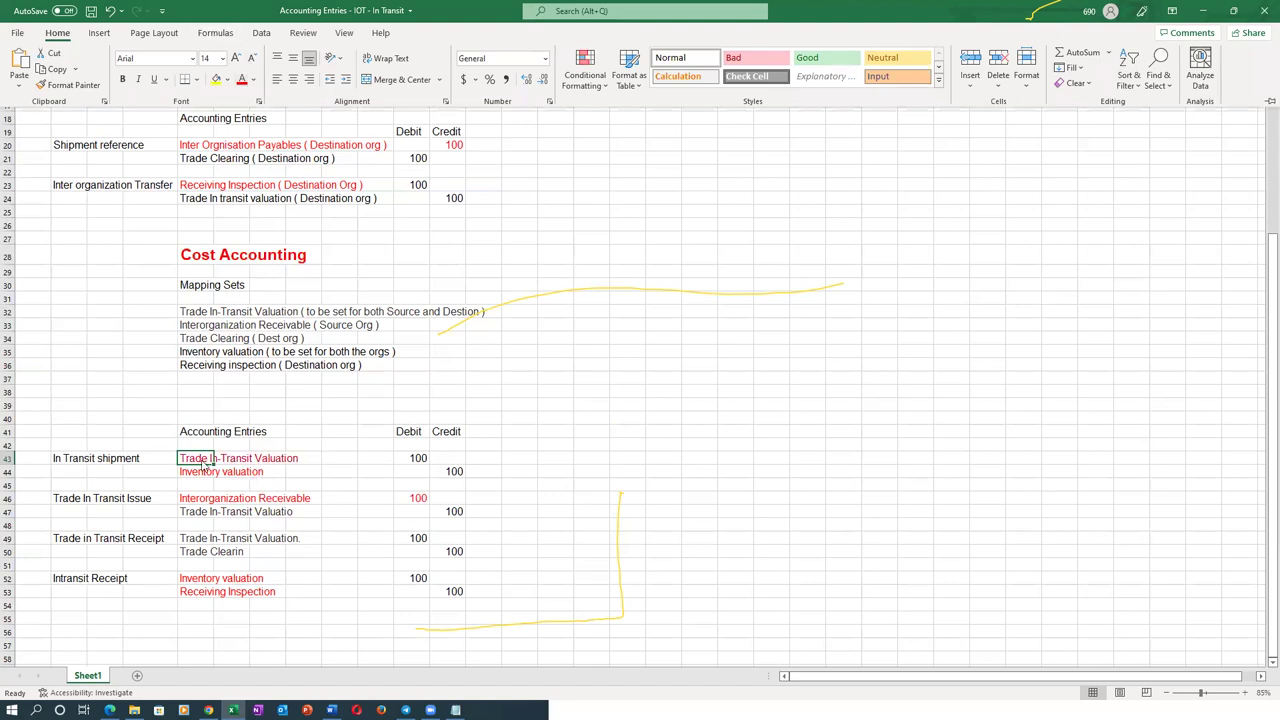
left_click(183, 540)
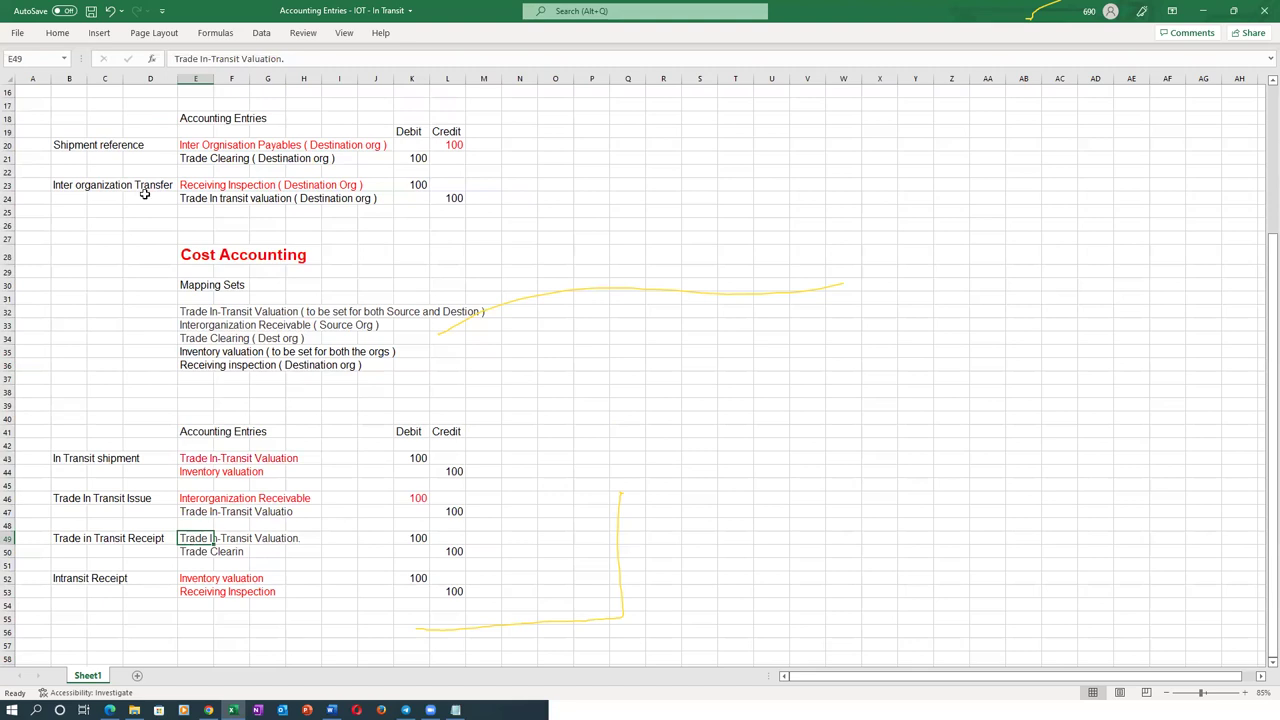
left_click(199, 516)
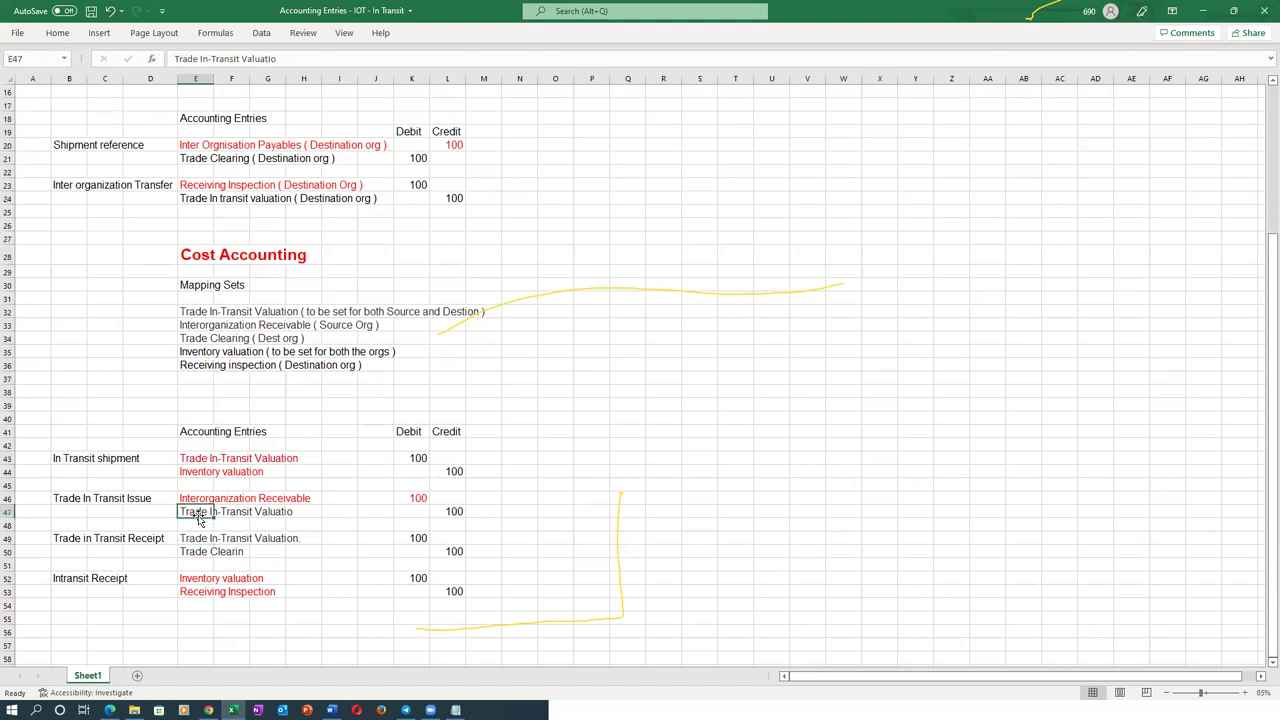
left_click(57, 33)
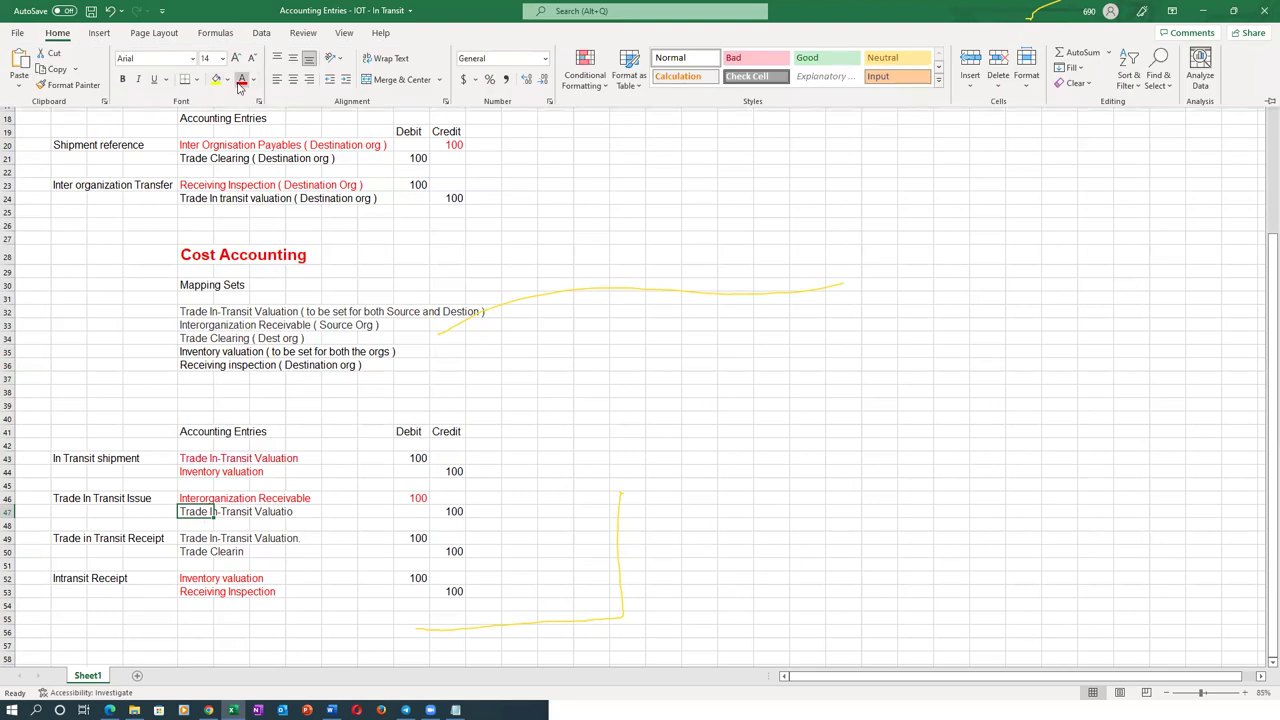
left_click(271, 545)
left_click(272, 552)
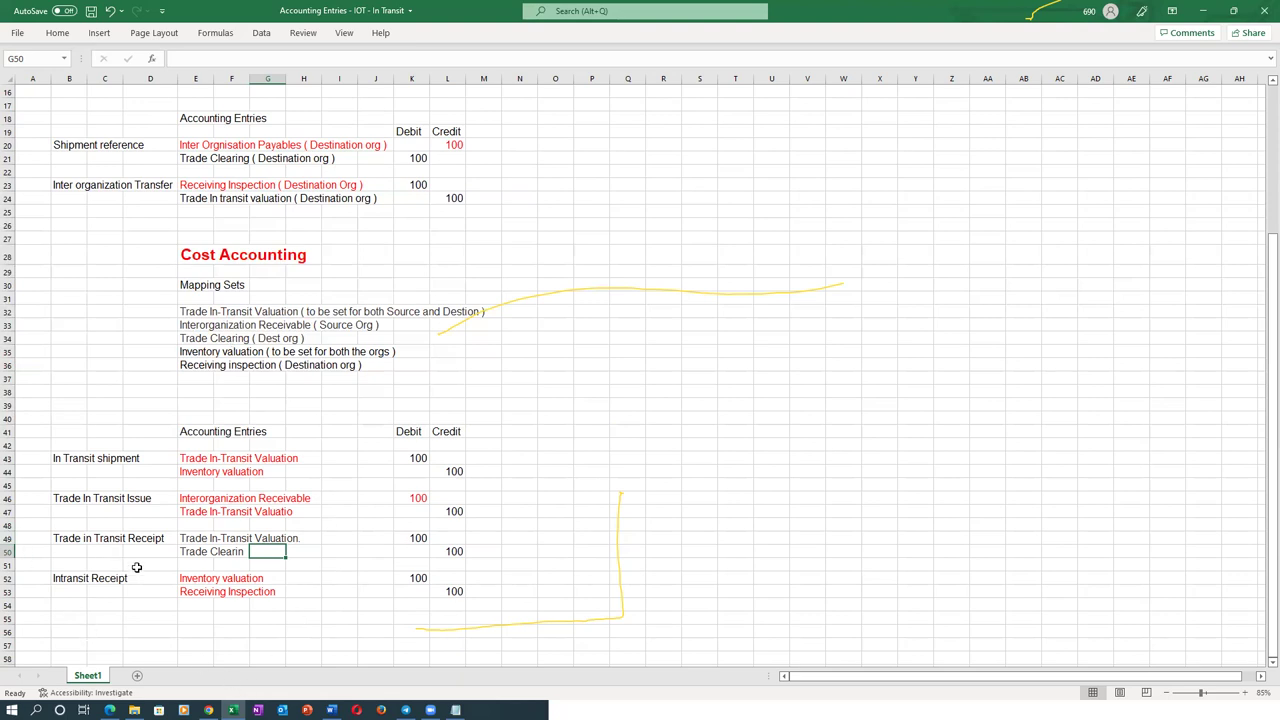
Step: Color the Trade In-Transit Valuation account names of the Trade in Transit Receipt and Inter organization Transfer entries in red font
left_click(200, 540)
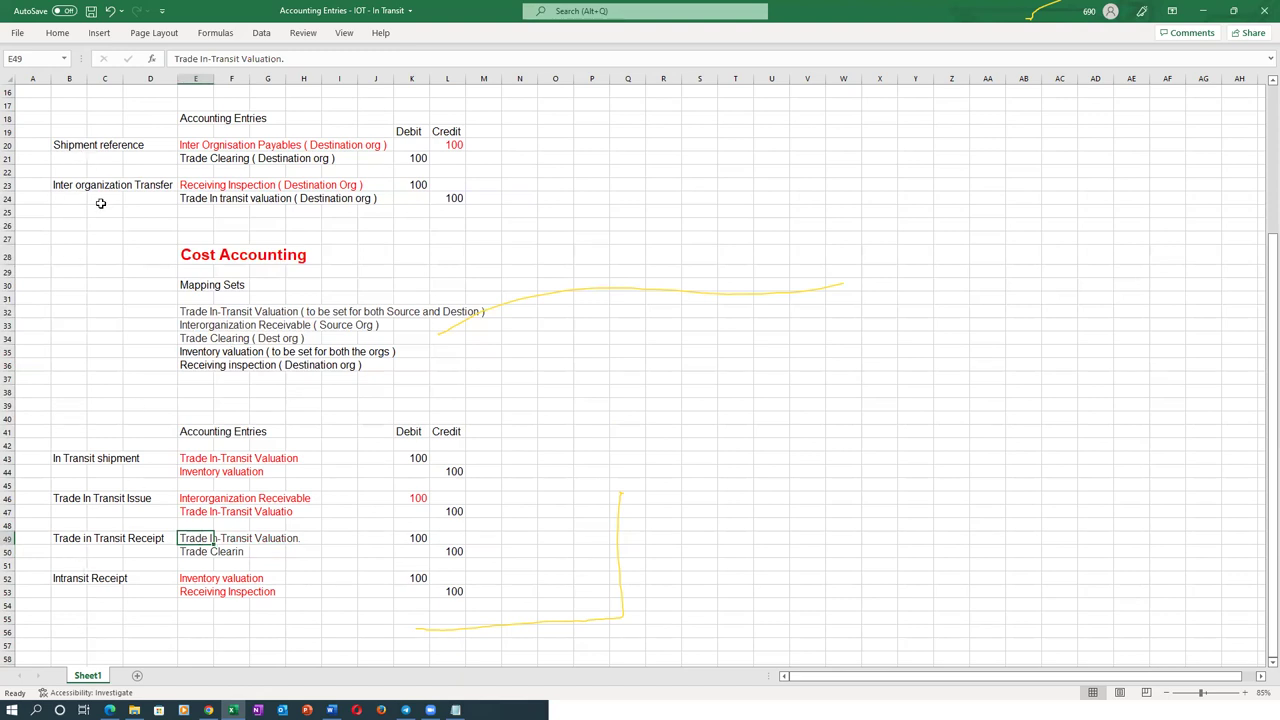
left_click(200, 198)
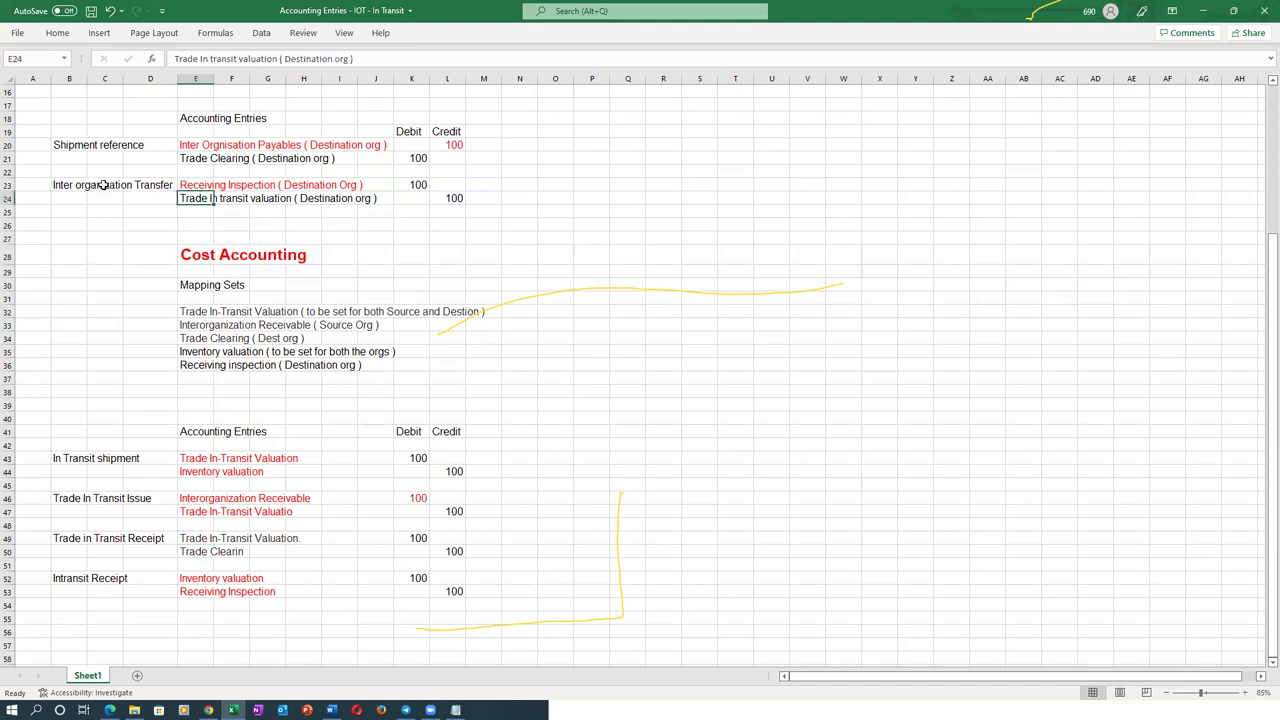
left_click(72, 540)
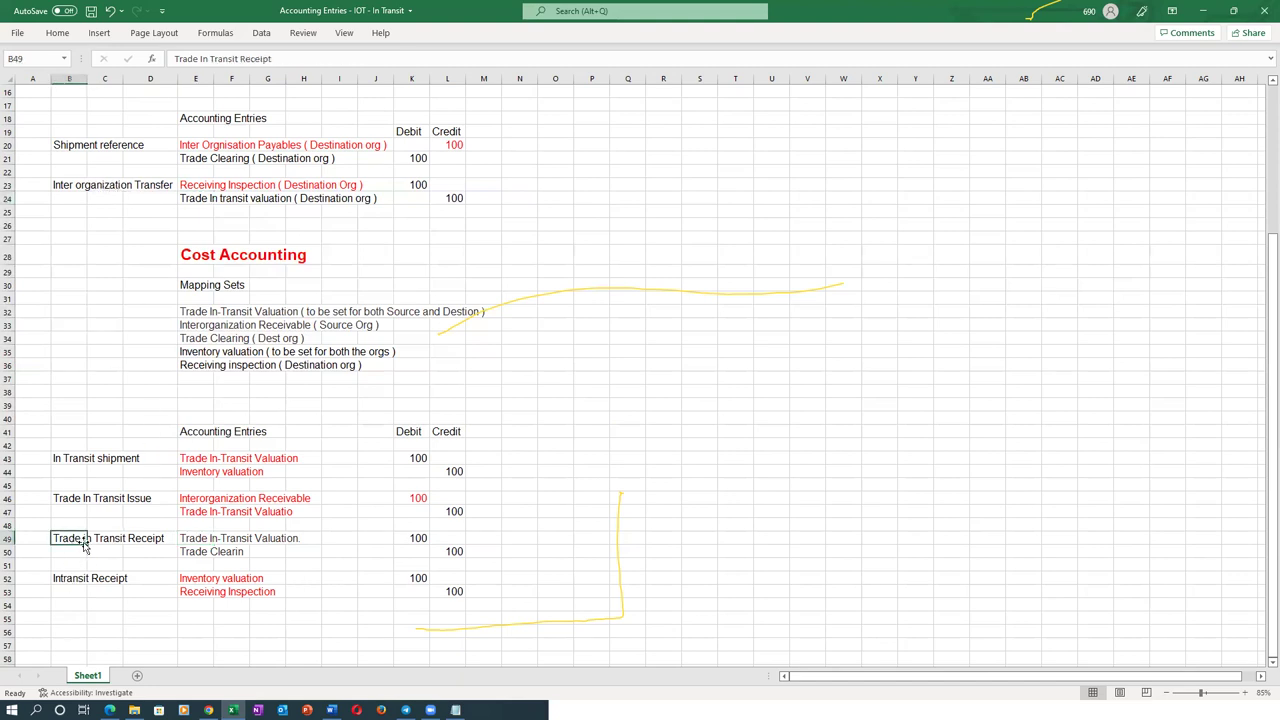
left_click(190, 540)
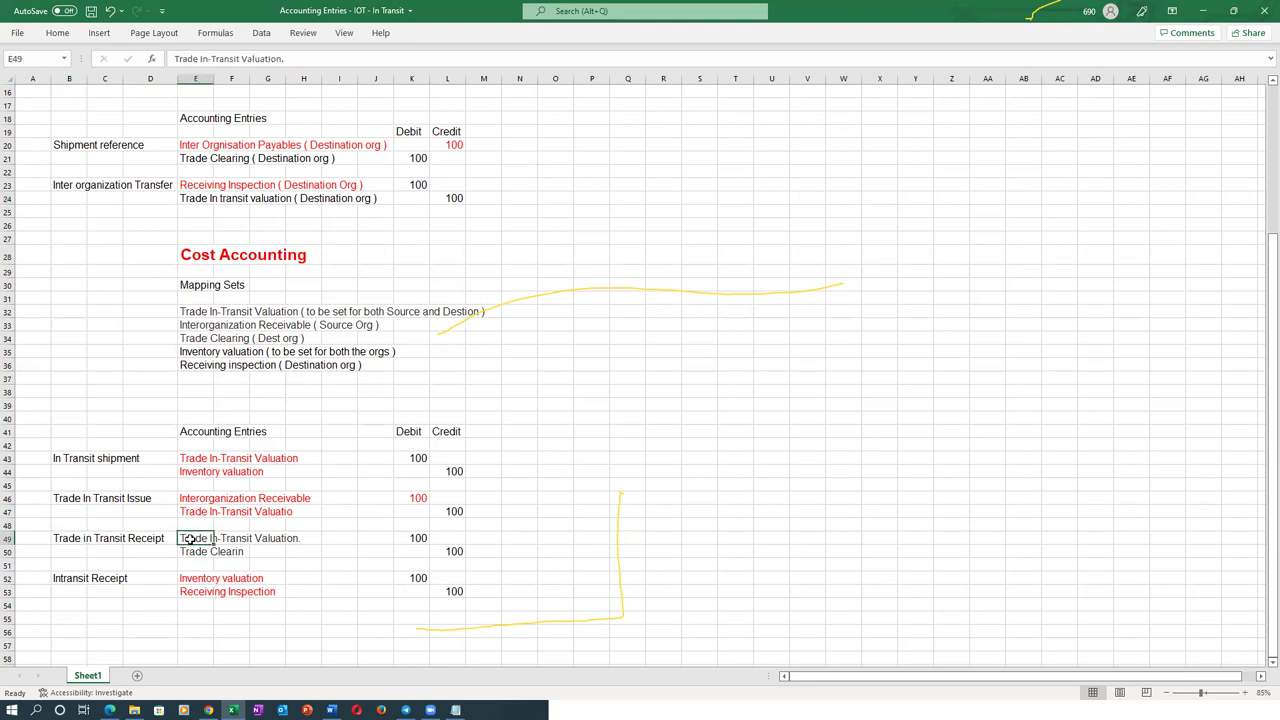
left_click(57, 33)
left_click(241, 79)
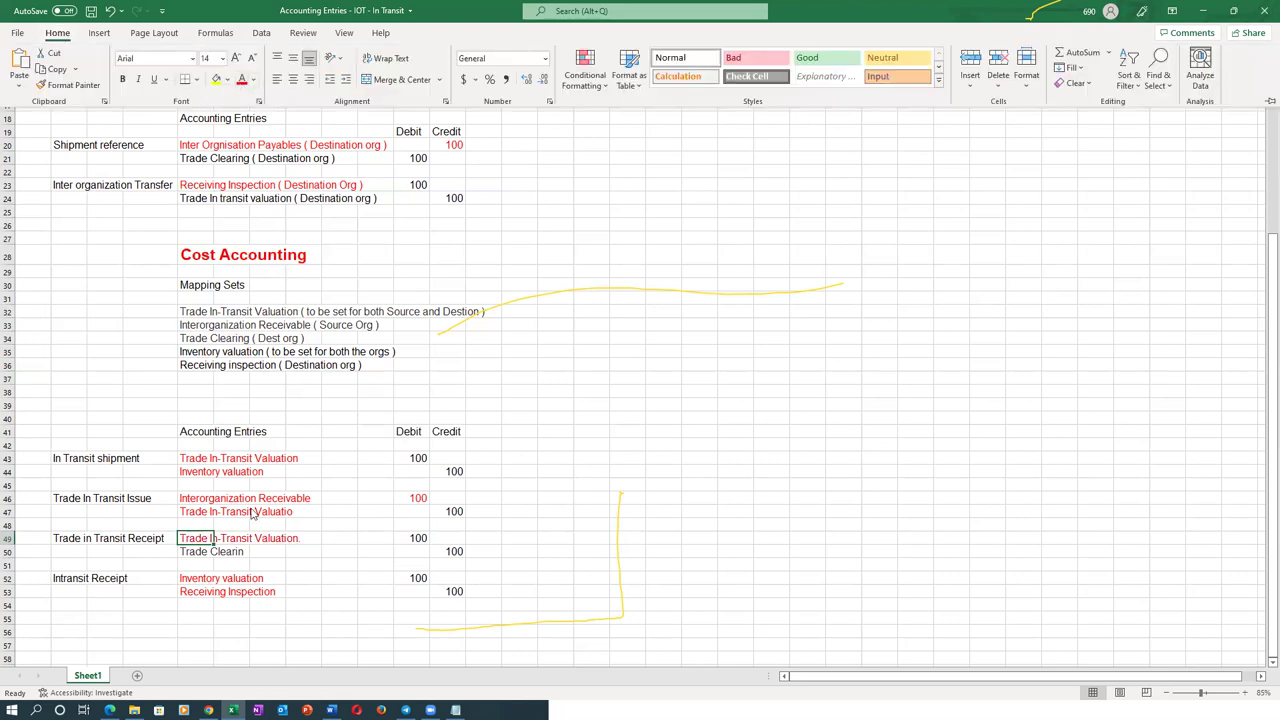
left_click(186, 200)
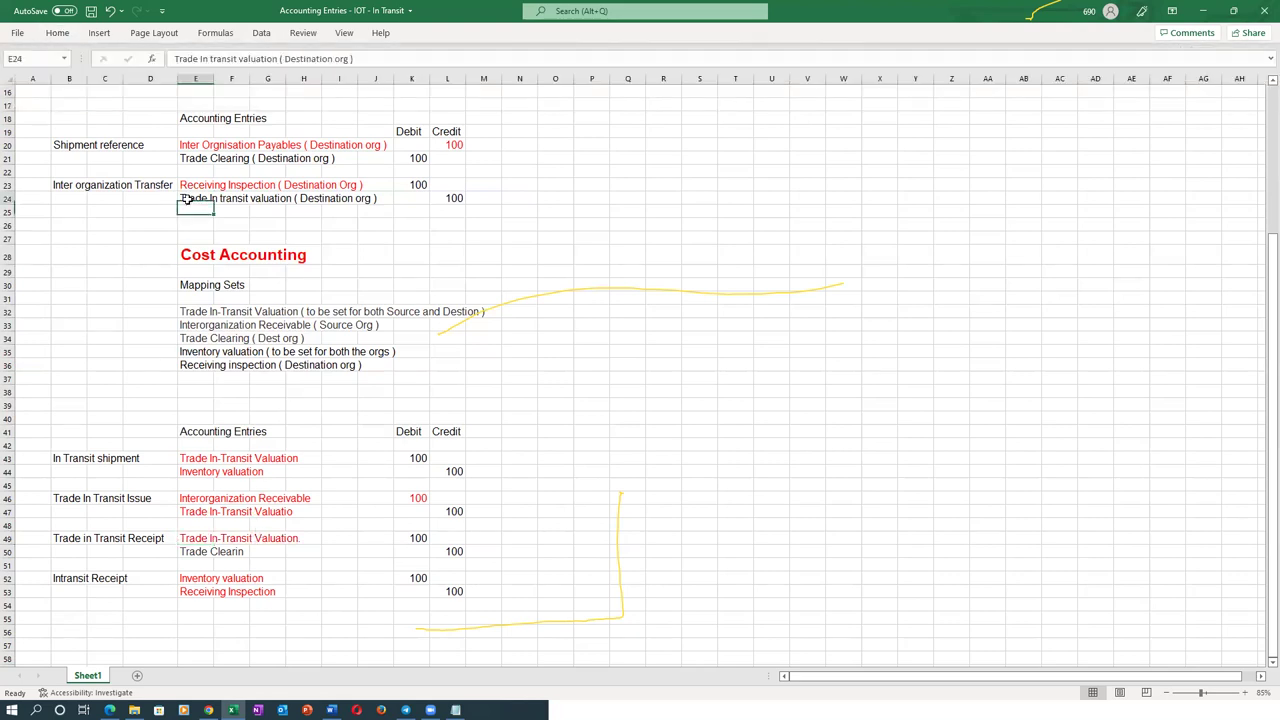
left_click(57, 33)
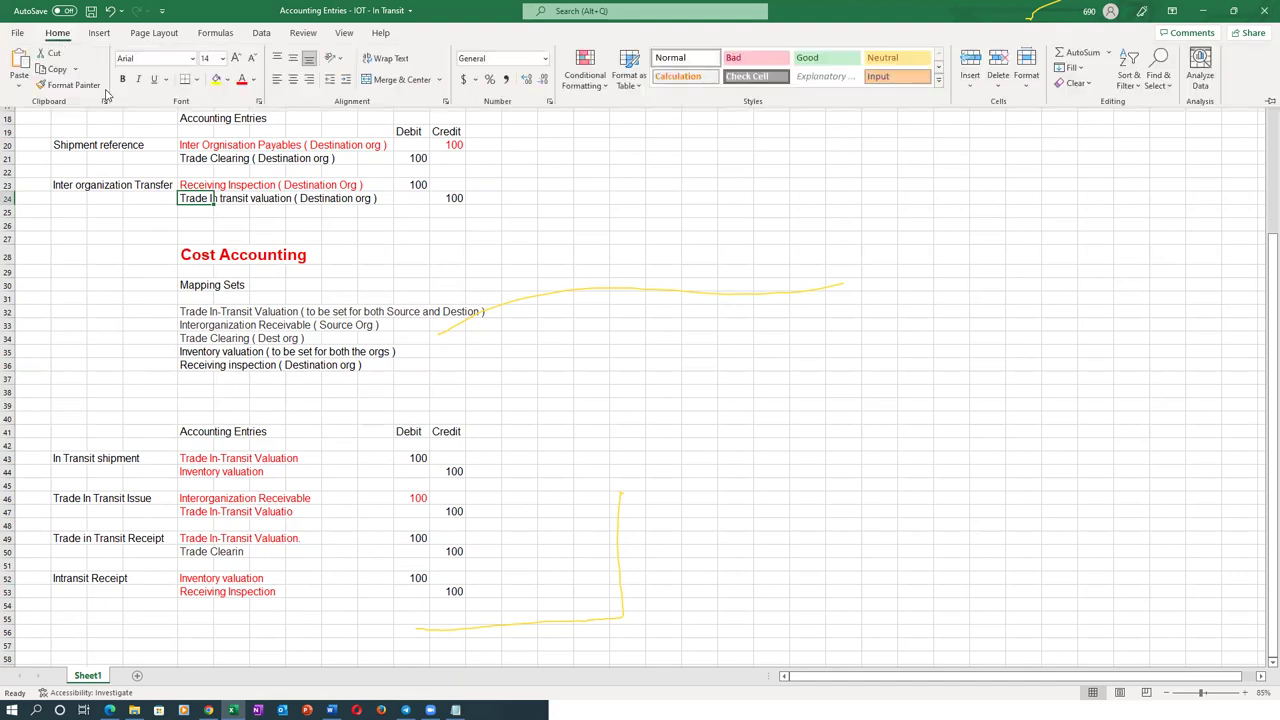
left_click(243, 80)
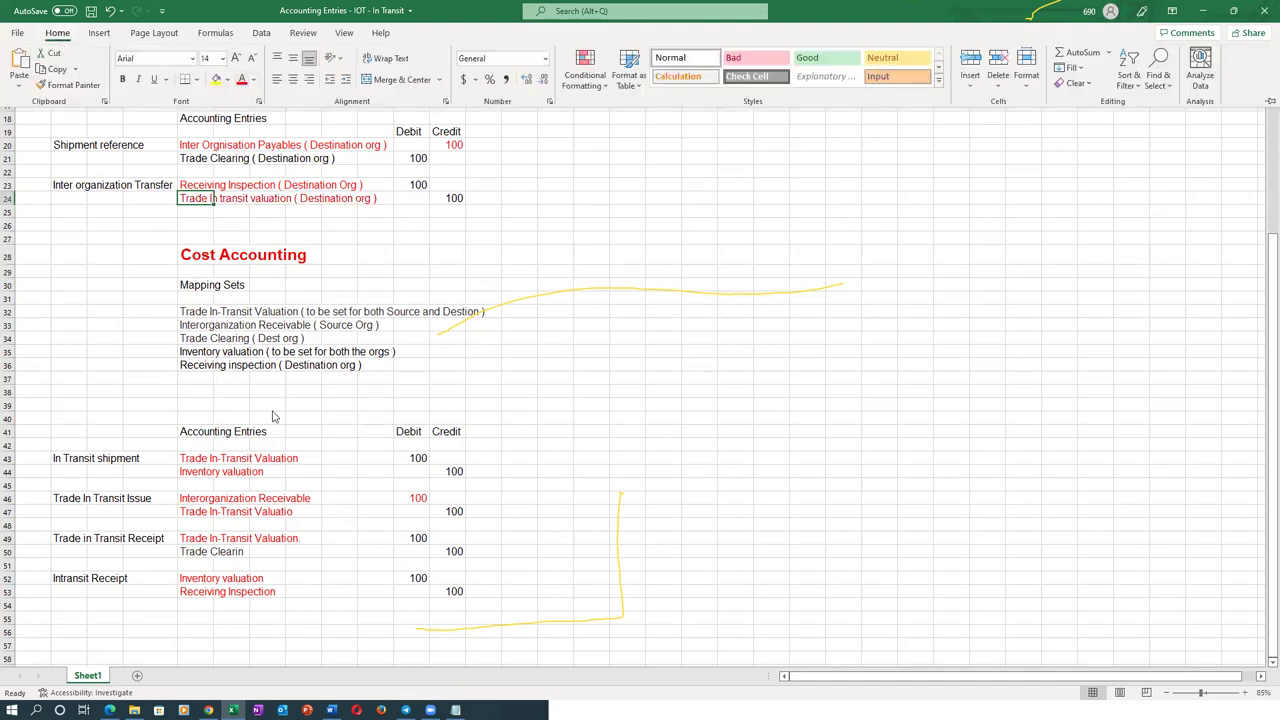
left_click(275, 406)
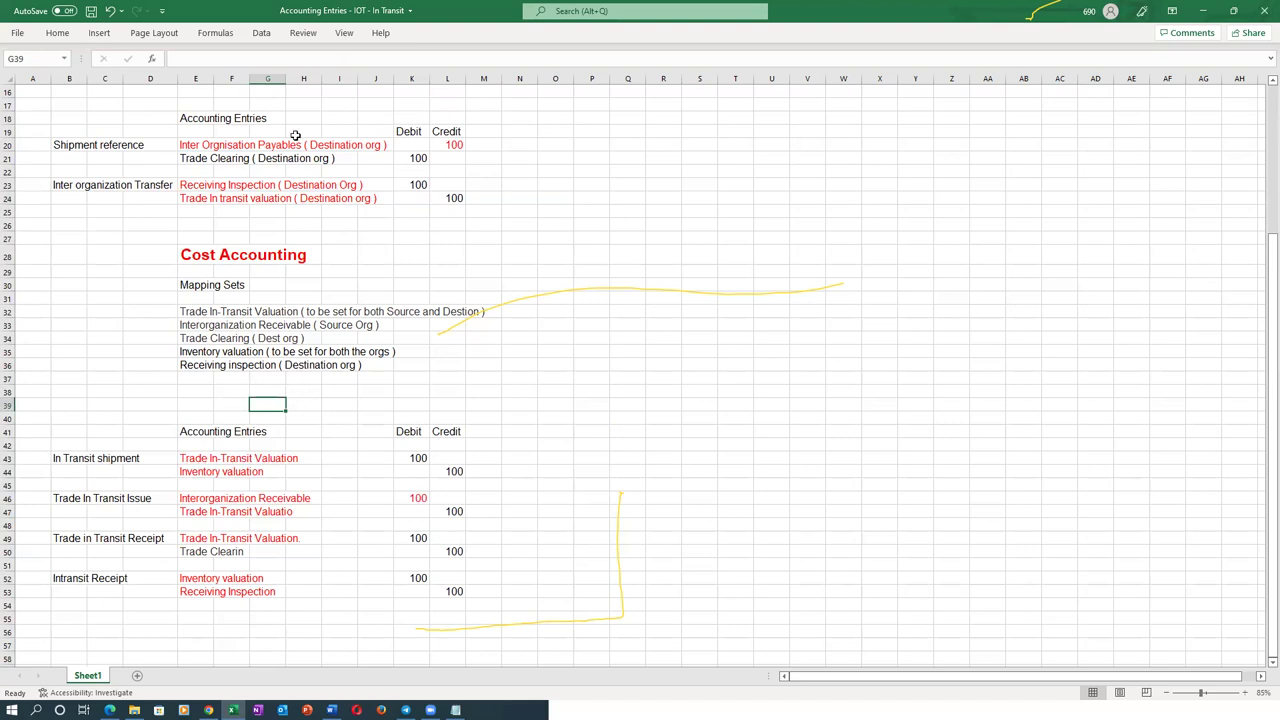
Step: Correct the misspelled credit account name of the Trade in Transit Receipt entry to "Trade Clearing"
left_click(196, 550)
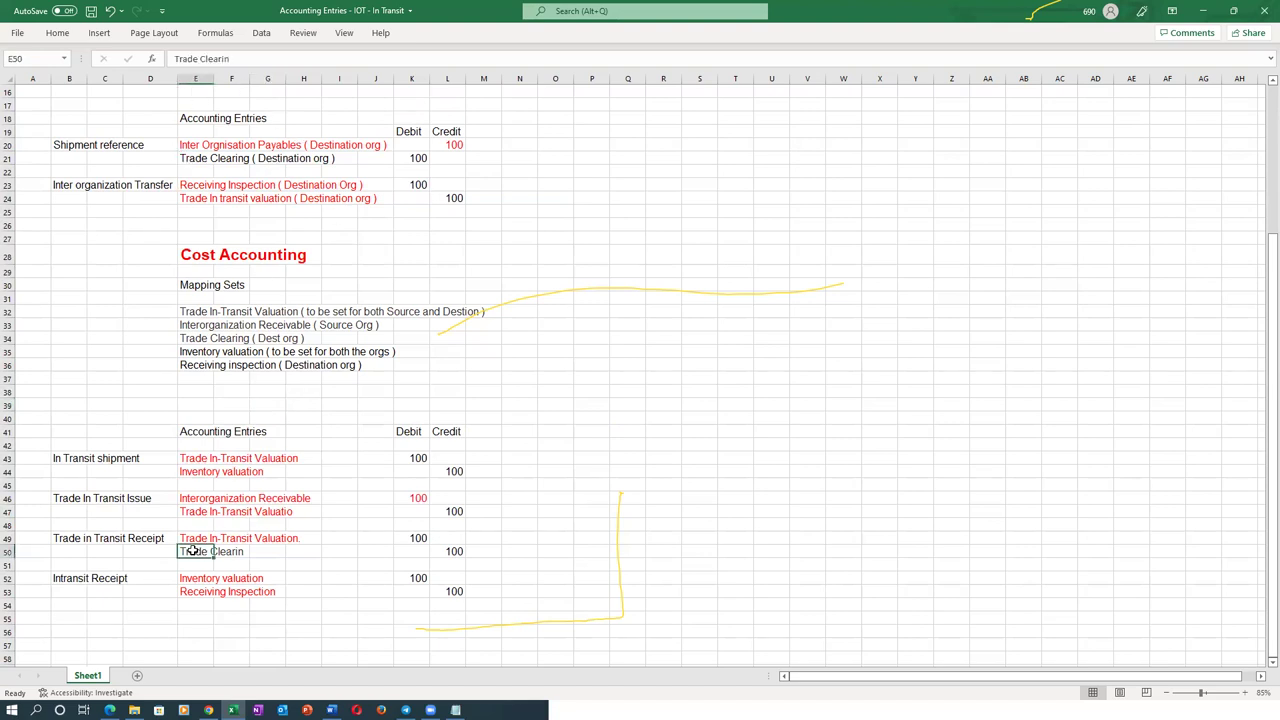
double_click(241, 551)
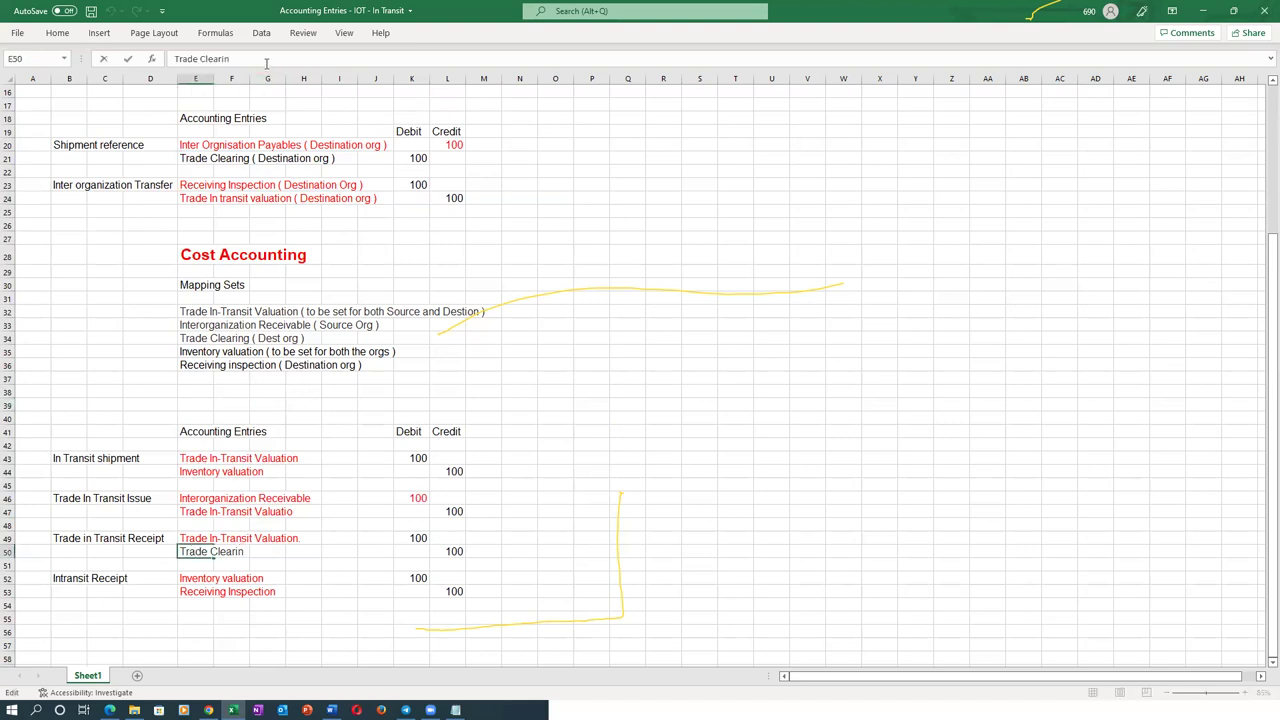
type("gt")
key("Return")
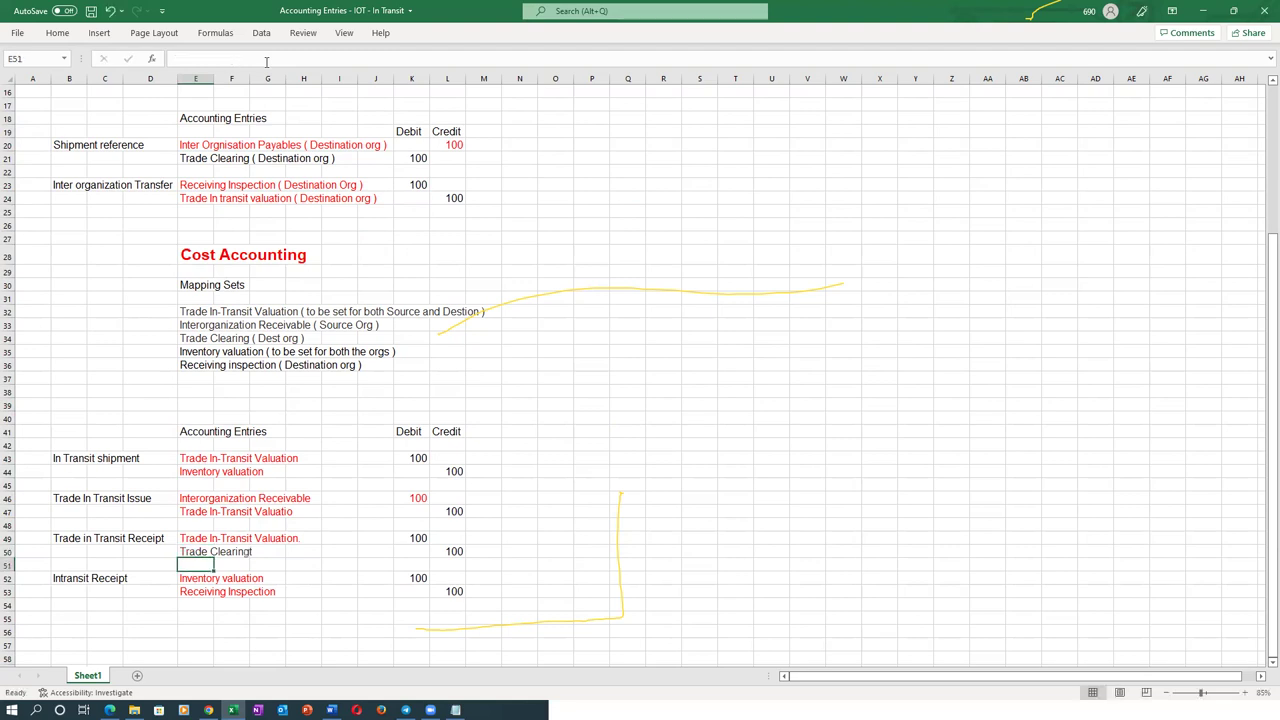
left_click(190, 551)
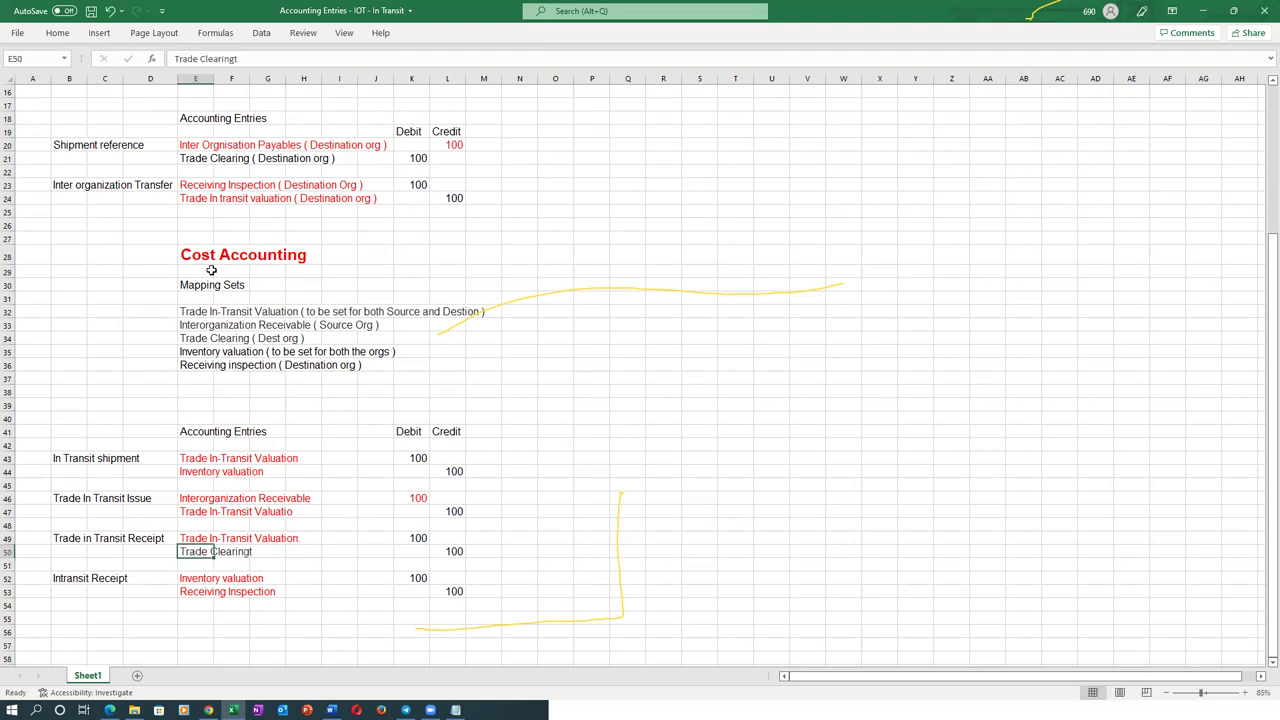
left_click(250, 65)
key("BackSpace")
key("Return")
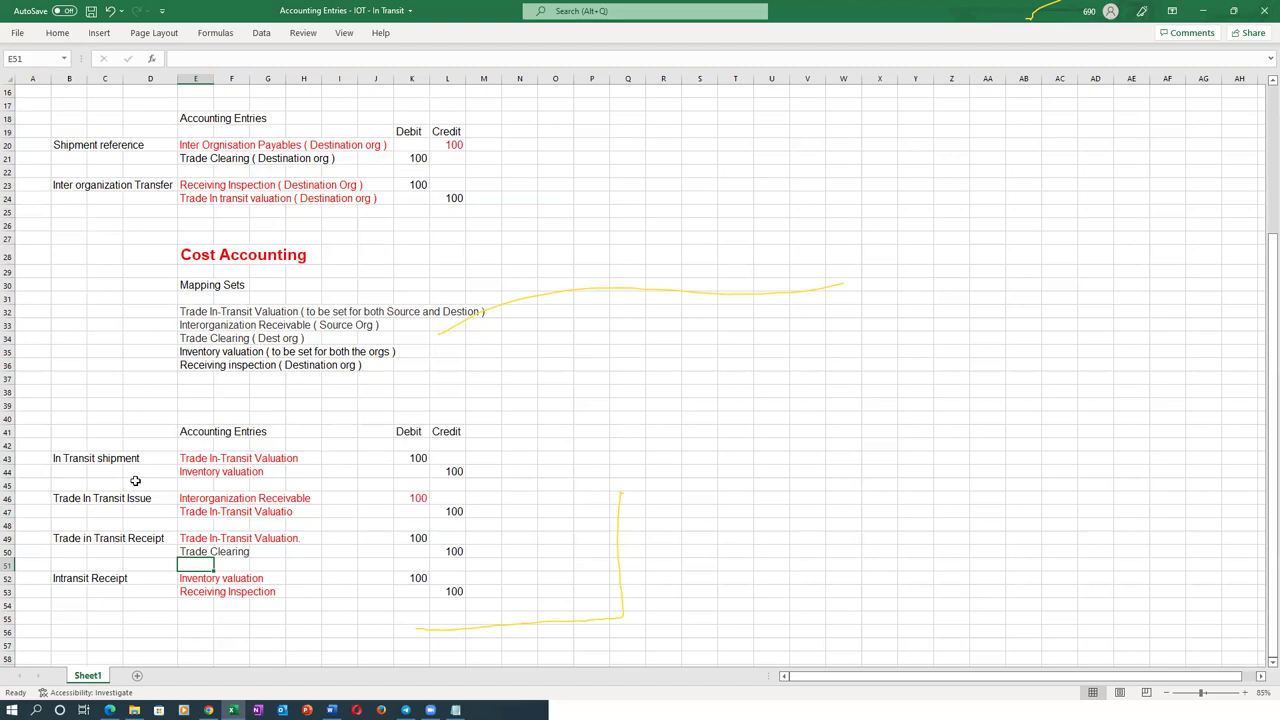
Step: Color the Trade Clearing account names of the Shipment reference and Trade in Transit Receipt entries in red font
left_click(201, 159)
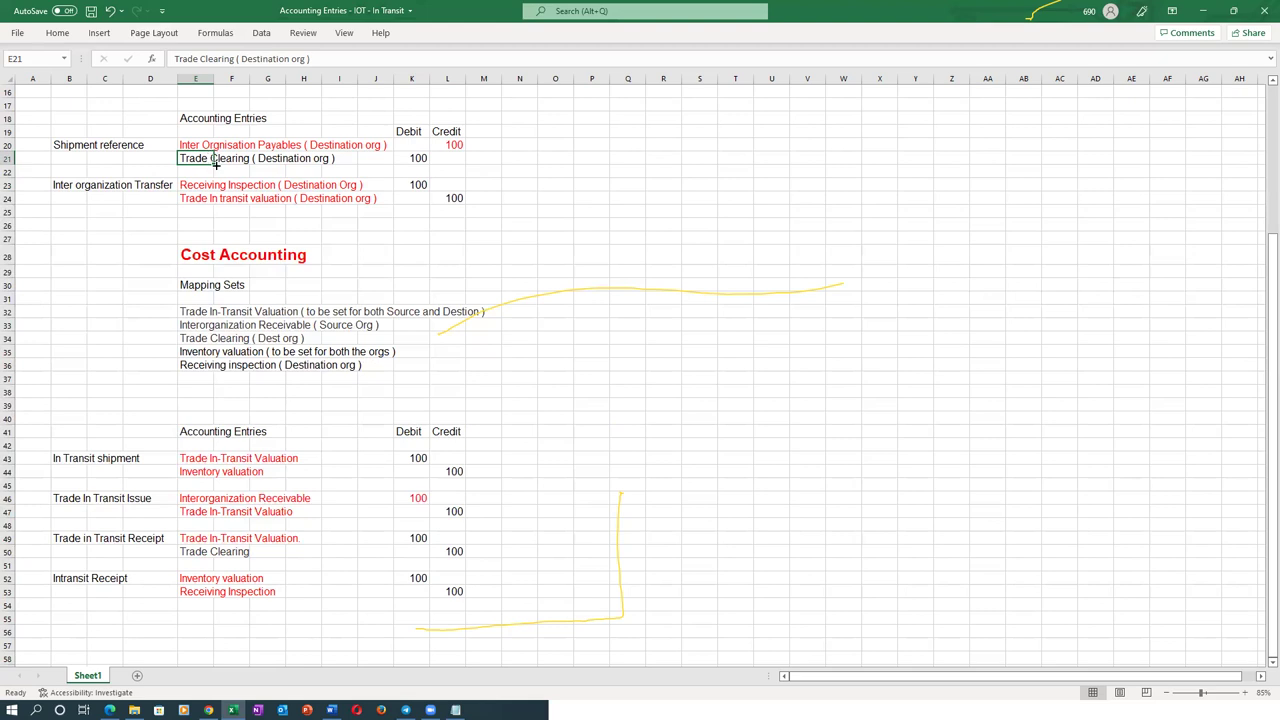
left_click(413, 162)
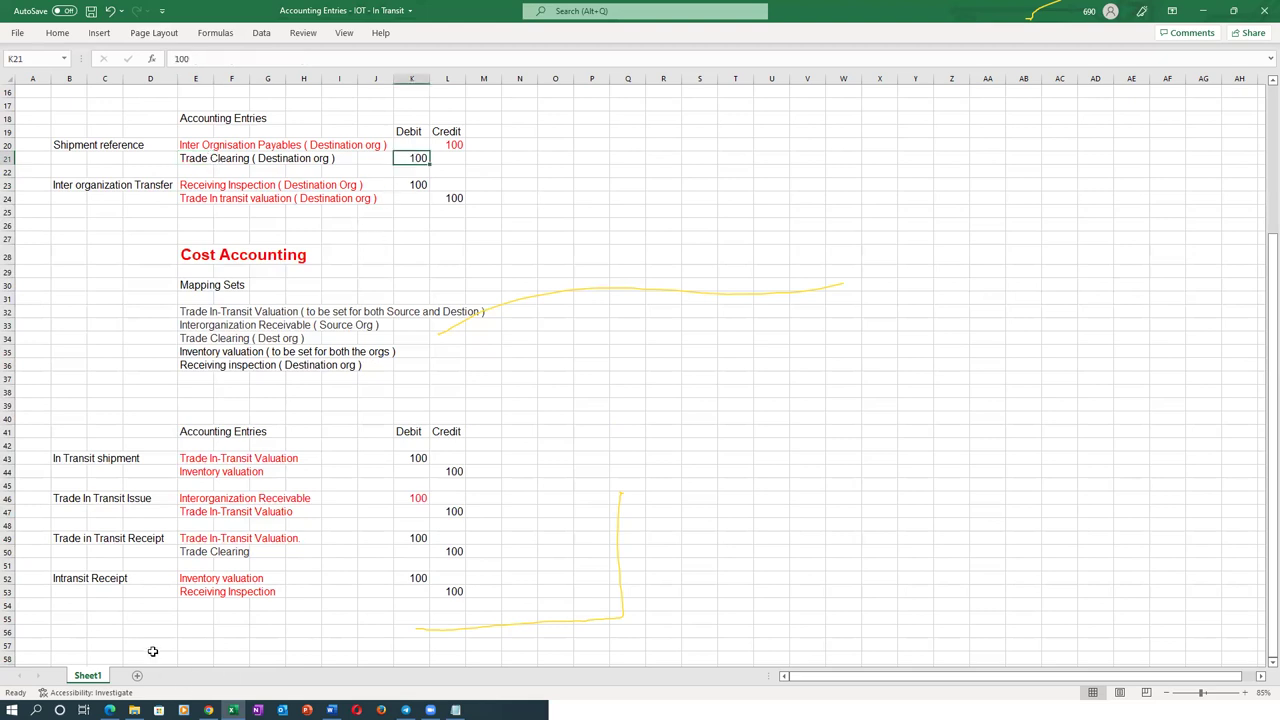
left_click(198, 554)
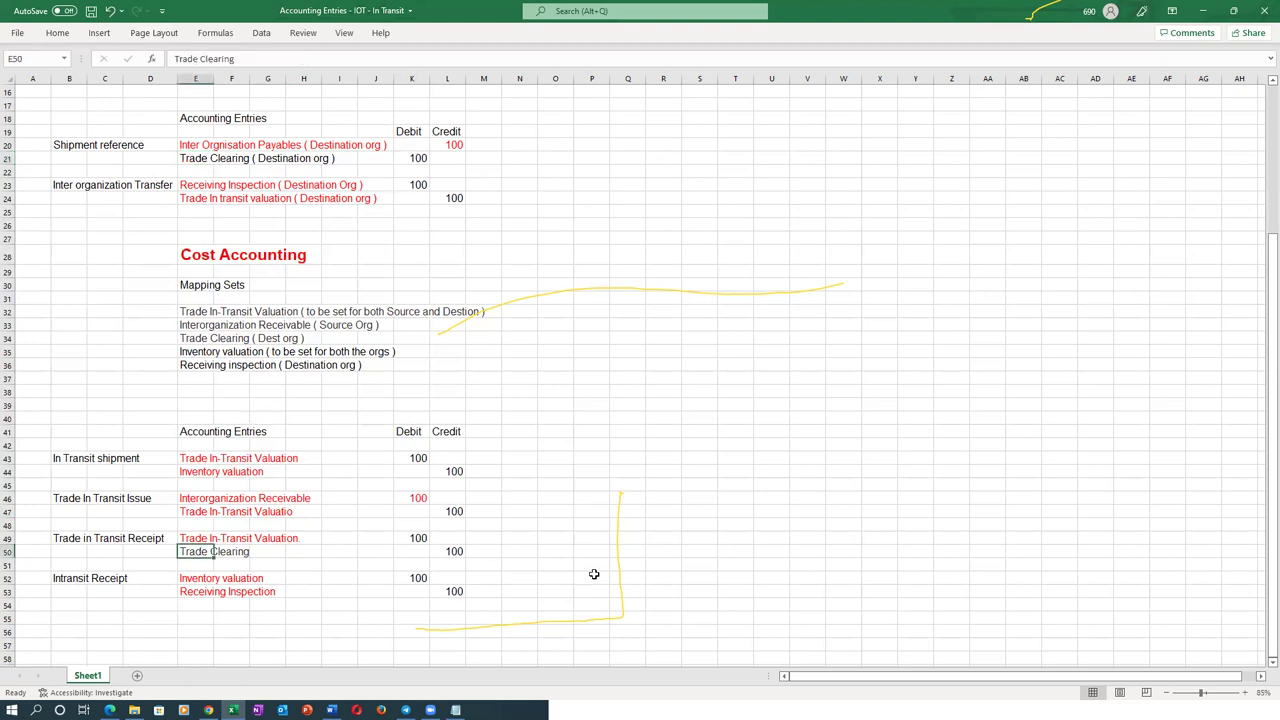
left_click(199, 158)
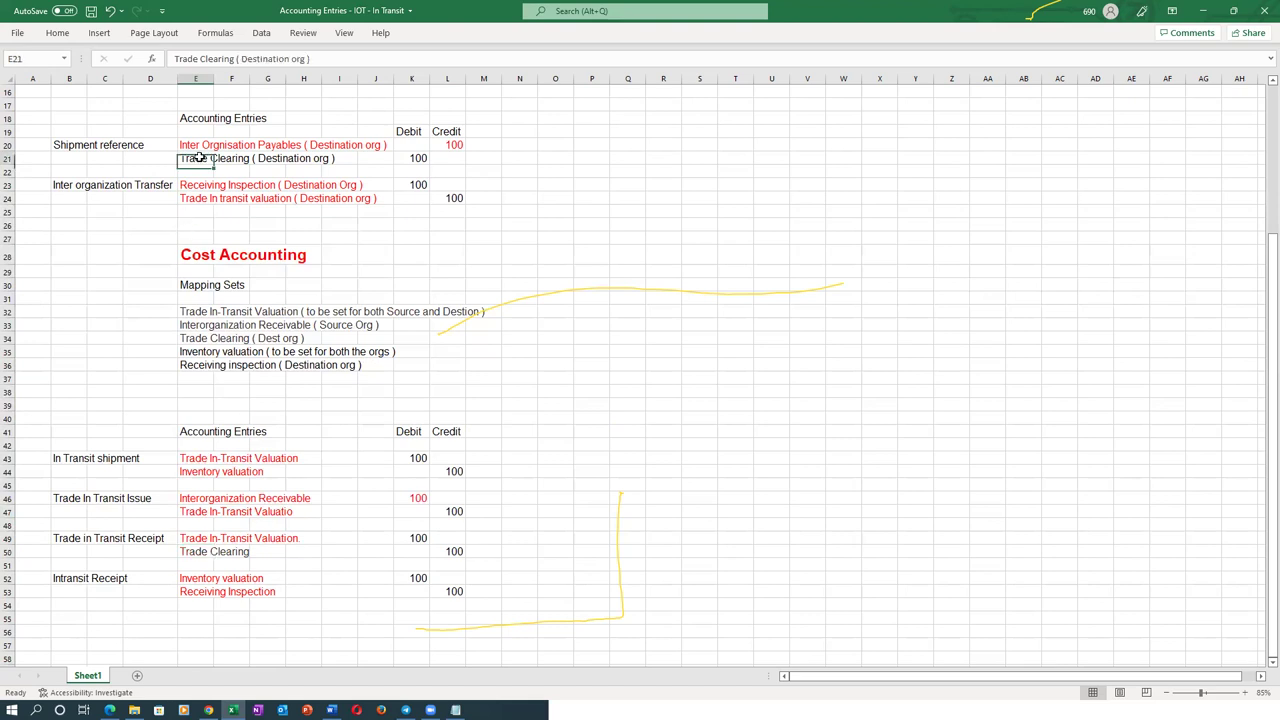
left_click(57, 33)
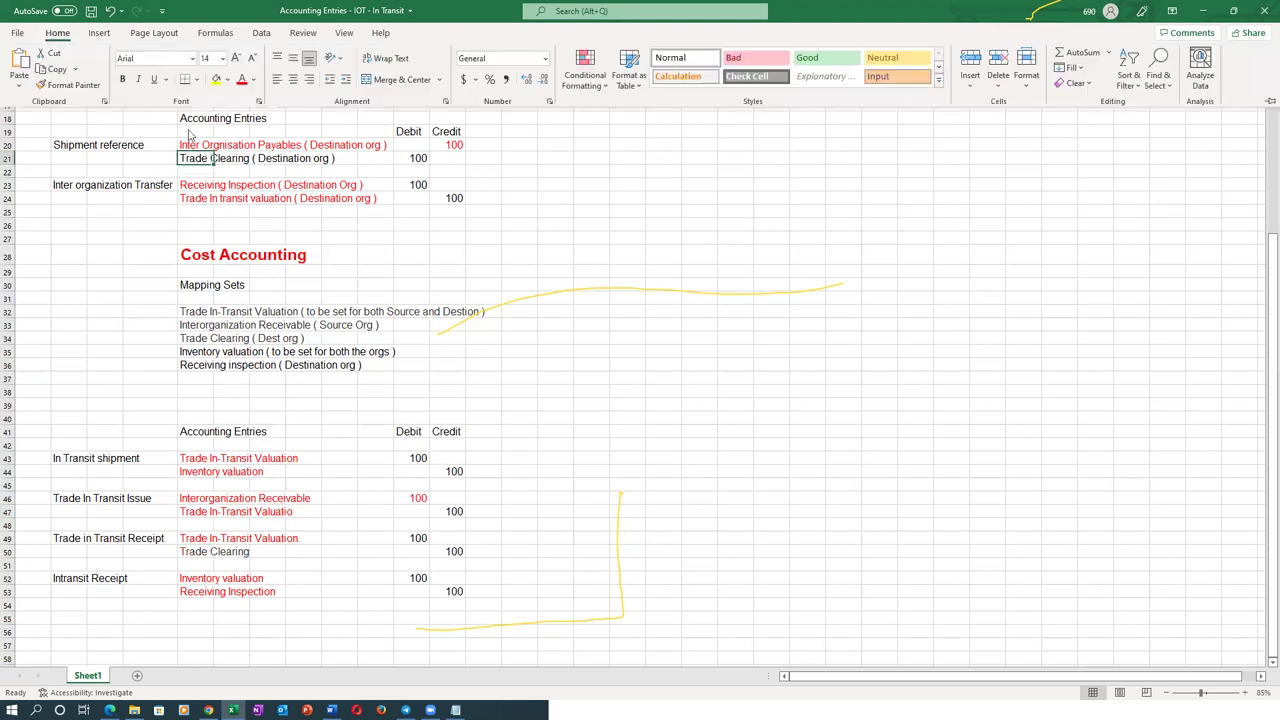
left_click(195, 555)
left_click(195, 553)
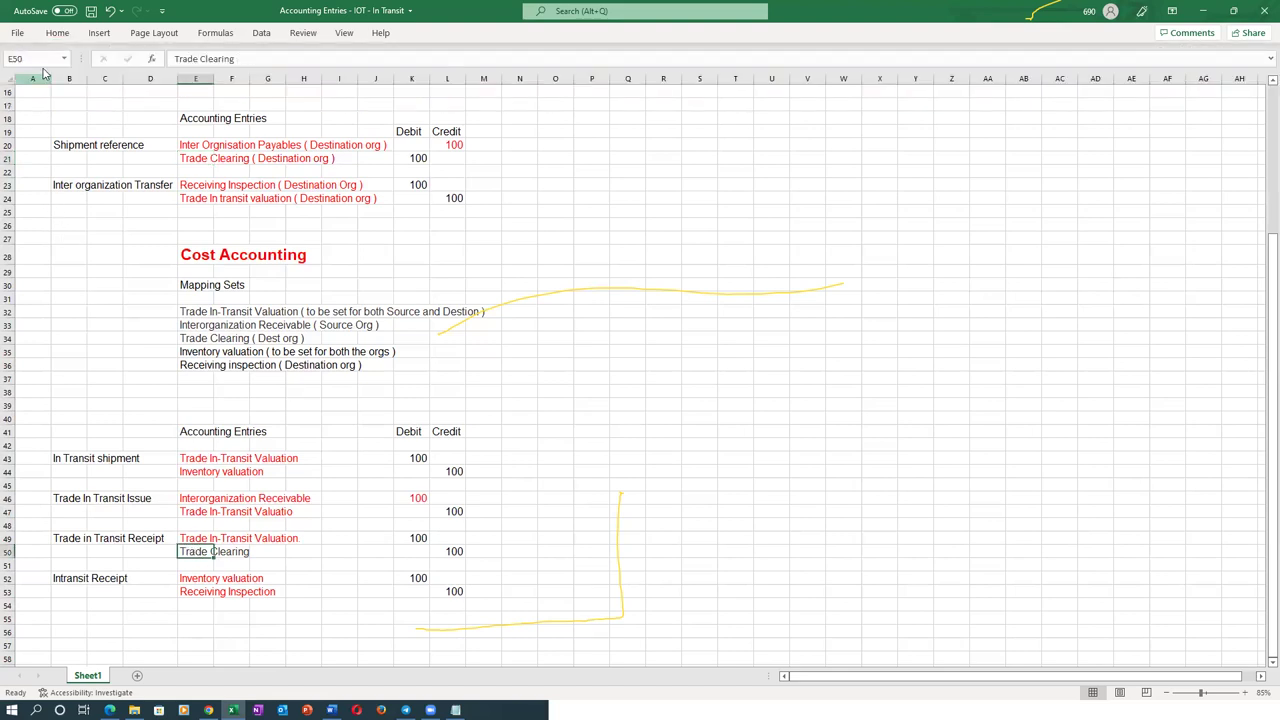
left_click(57, 33)
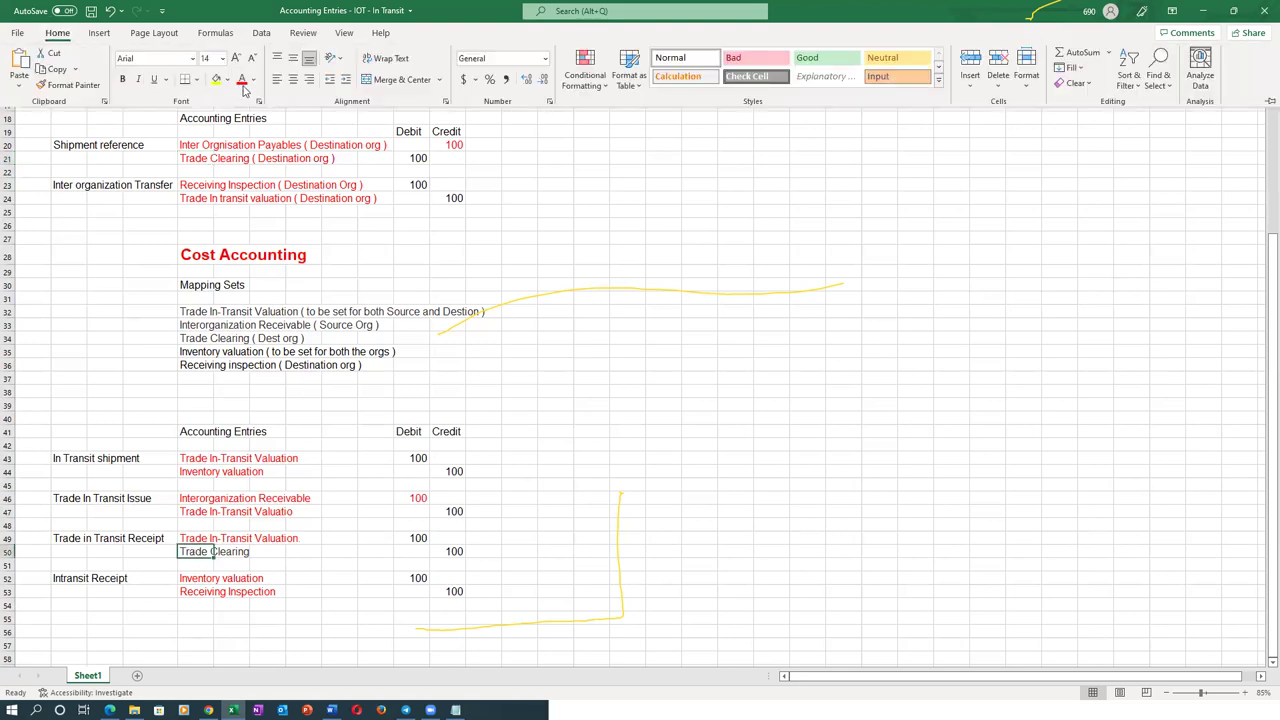
left_click(409, 403)
Step: Review the color-marked receipt and cost accounting entries and save the workbook
scroll(408, 403, "up", 2)
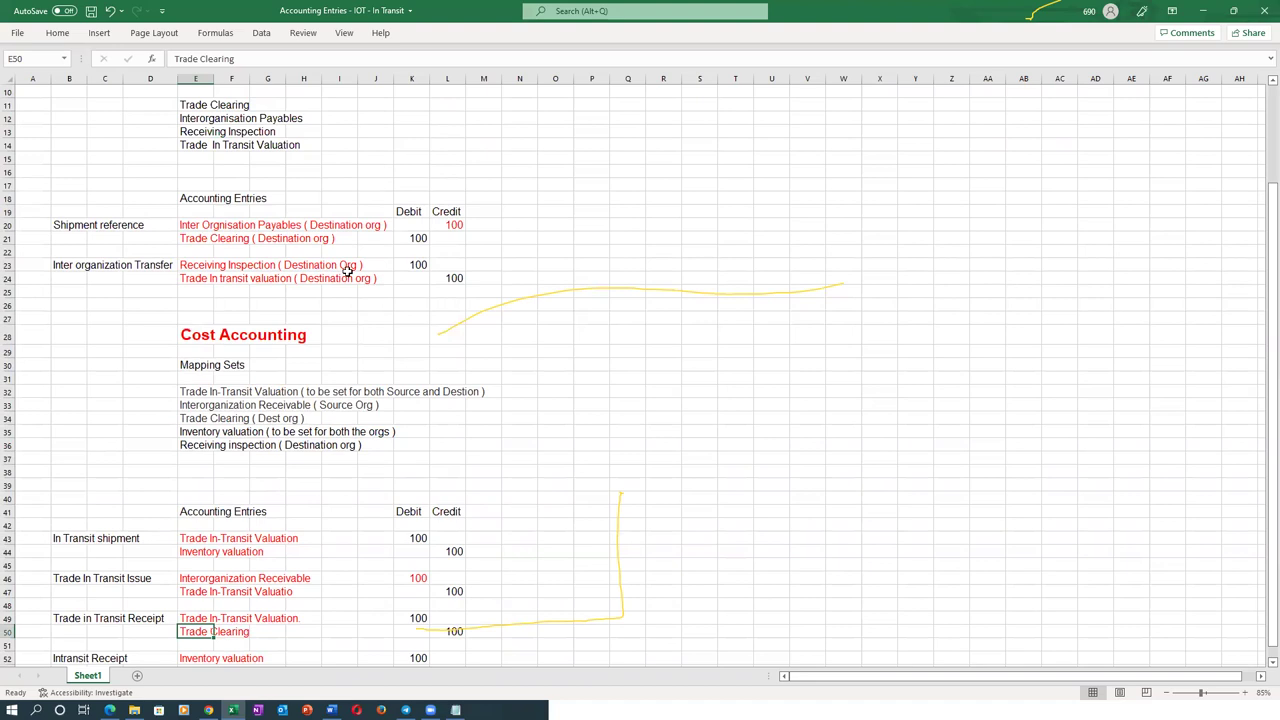
scroll(299, 463, "down", 2)
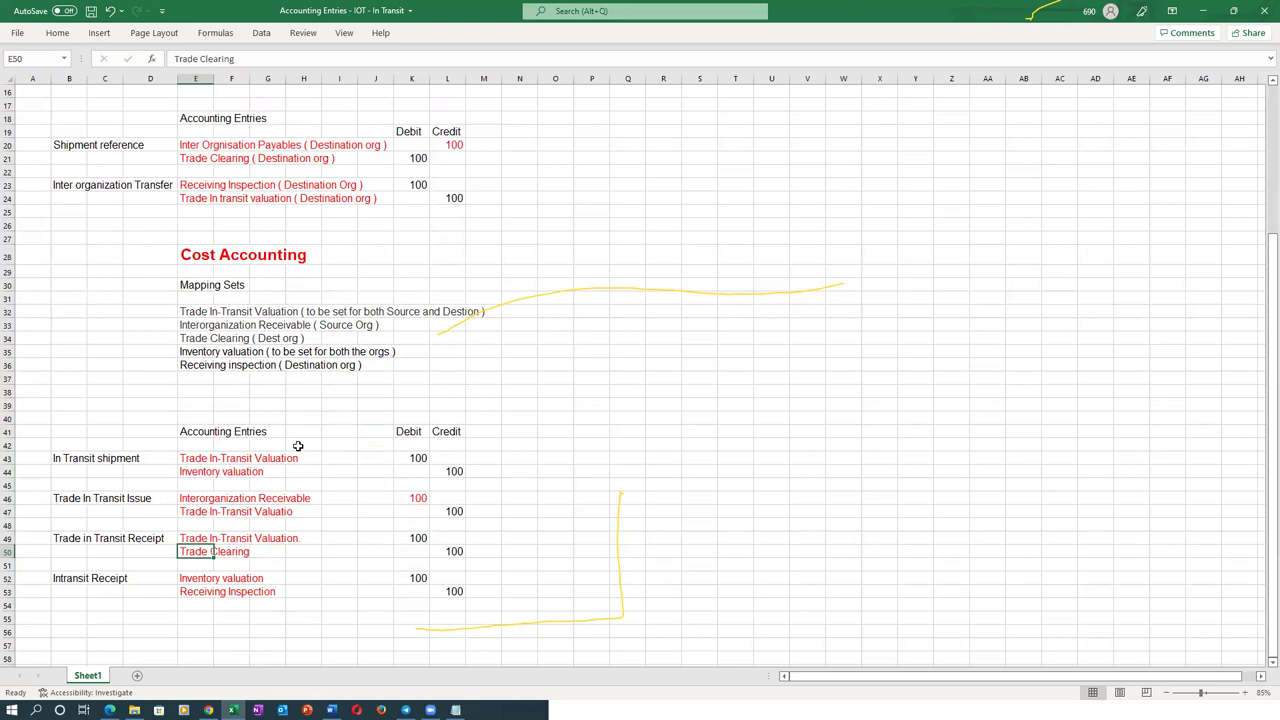
key("ctrl+s")
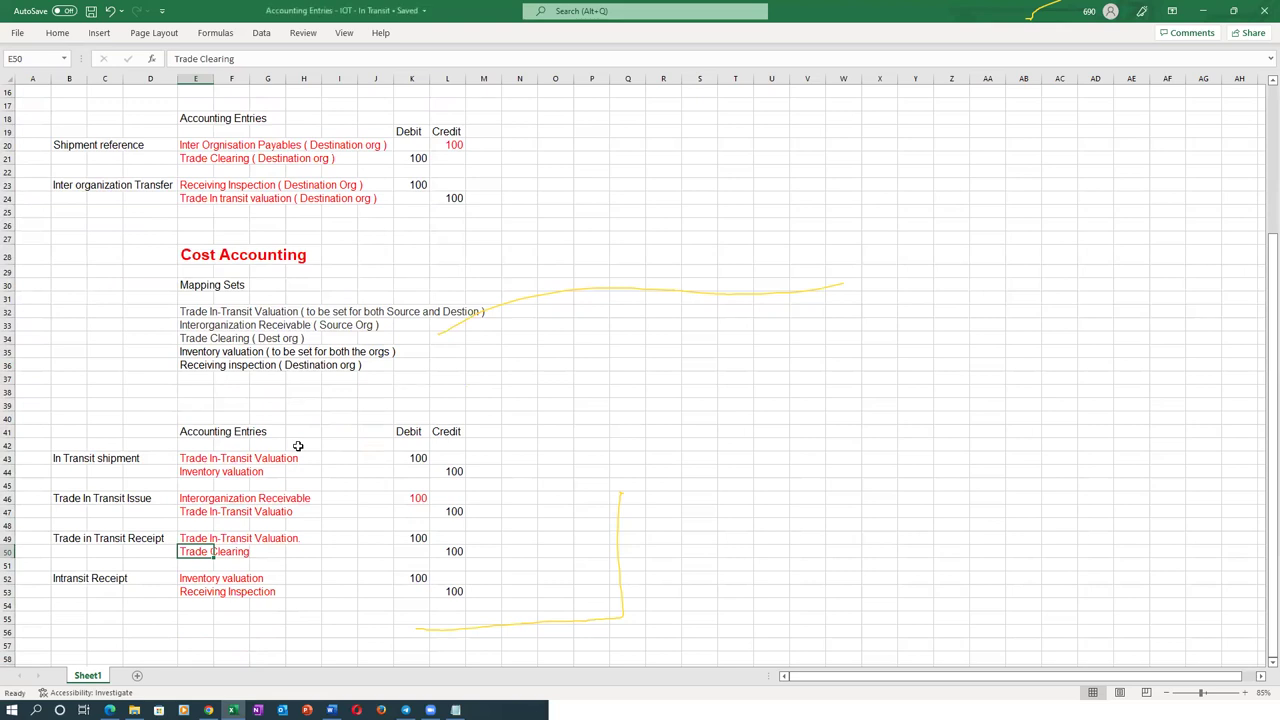